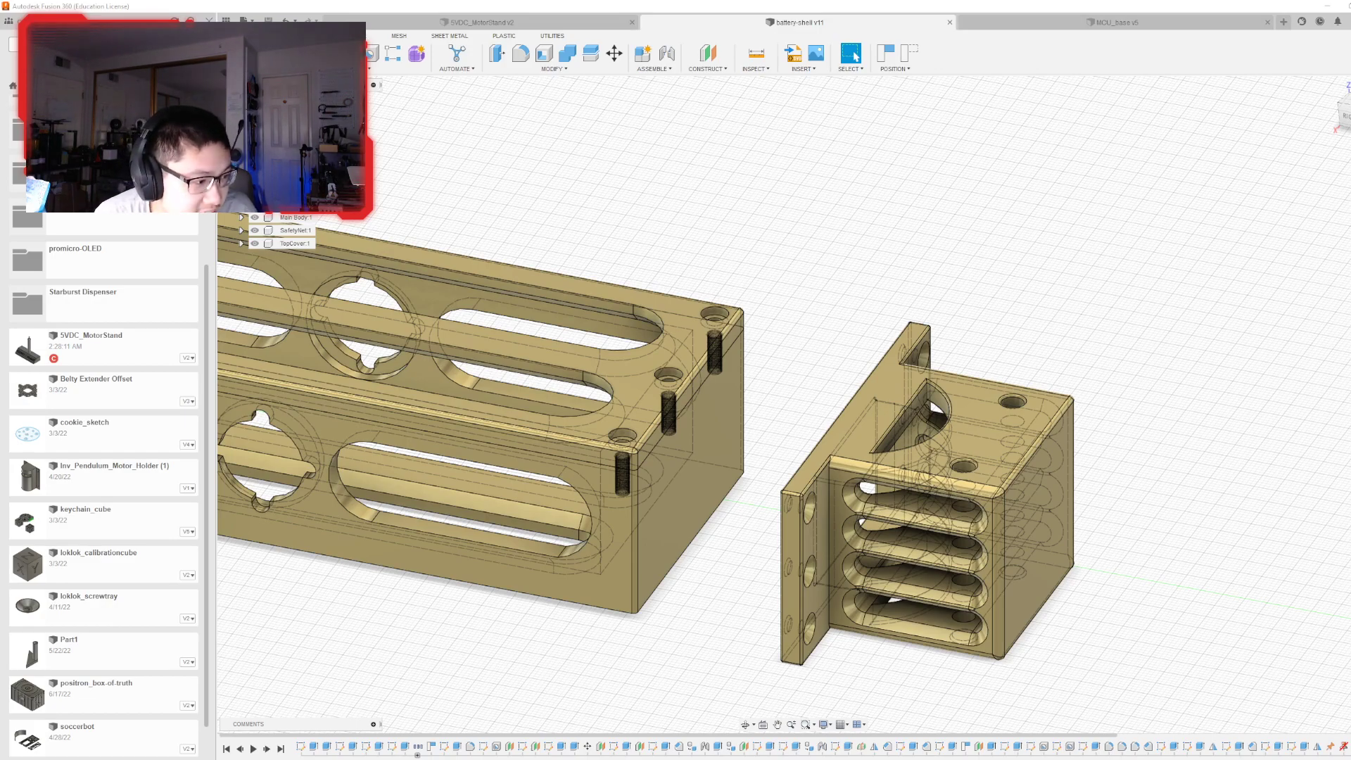
# - Switch the system's audio playback device to the HyperX Cloud Stinger Core speakers
pyautogui.click(1290, 726)
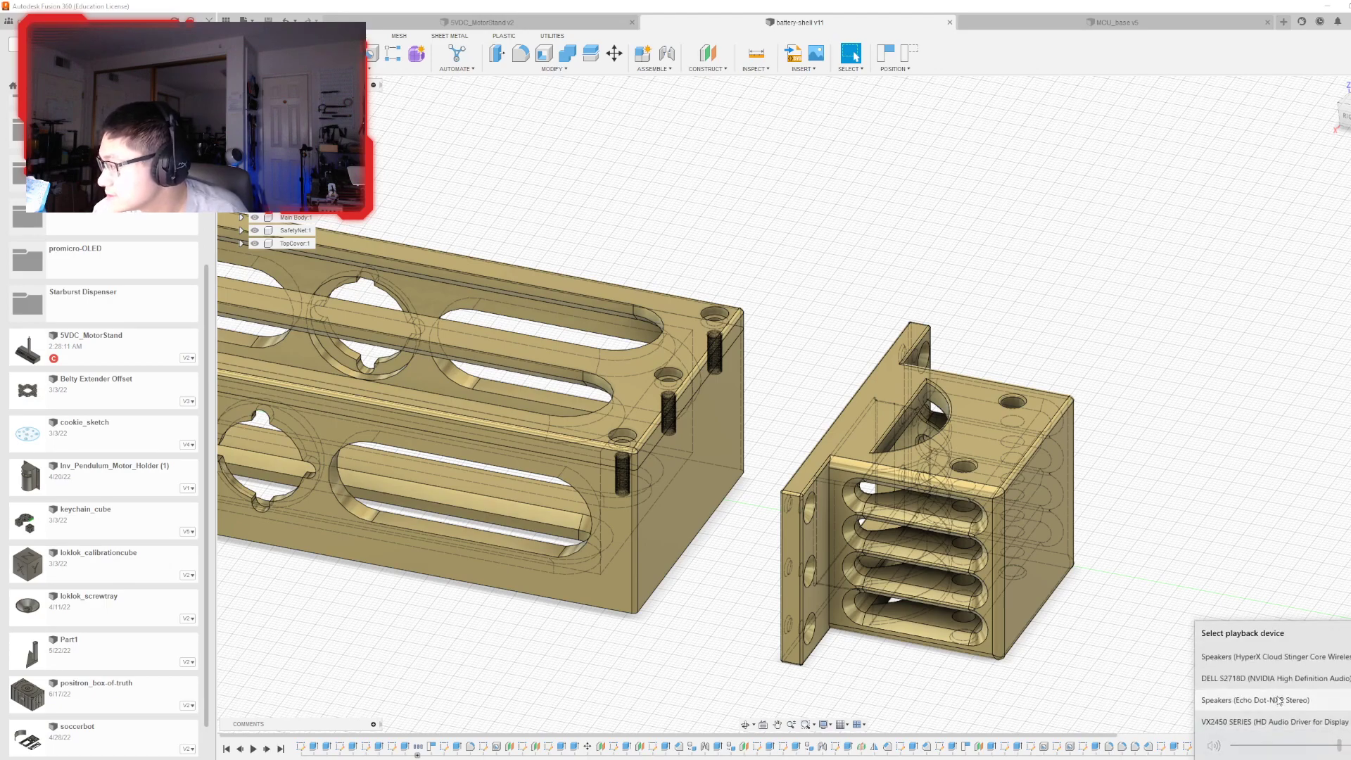
pyautogui.click(1284, 658)
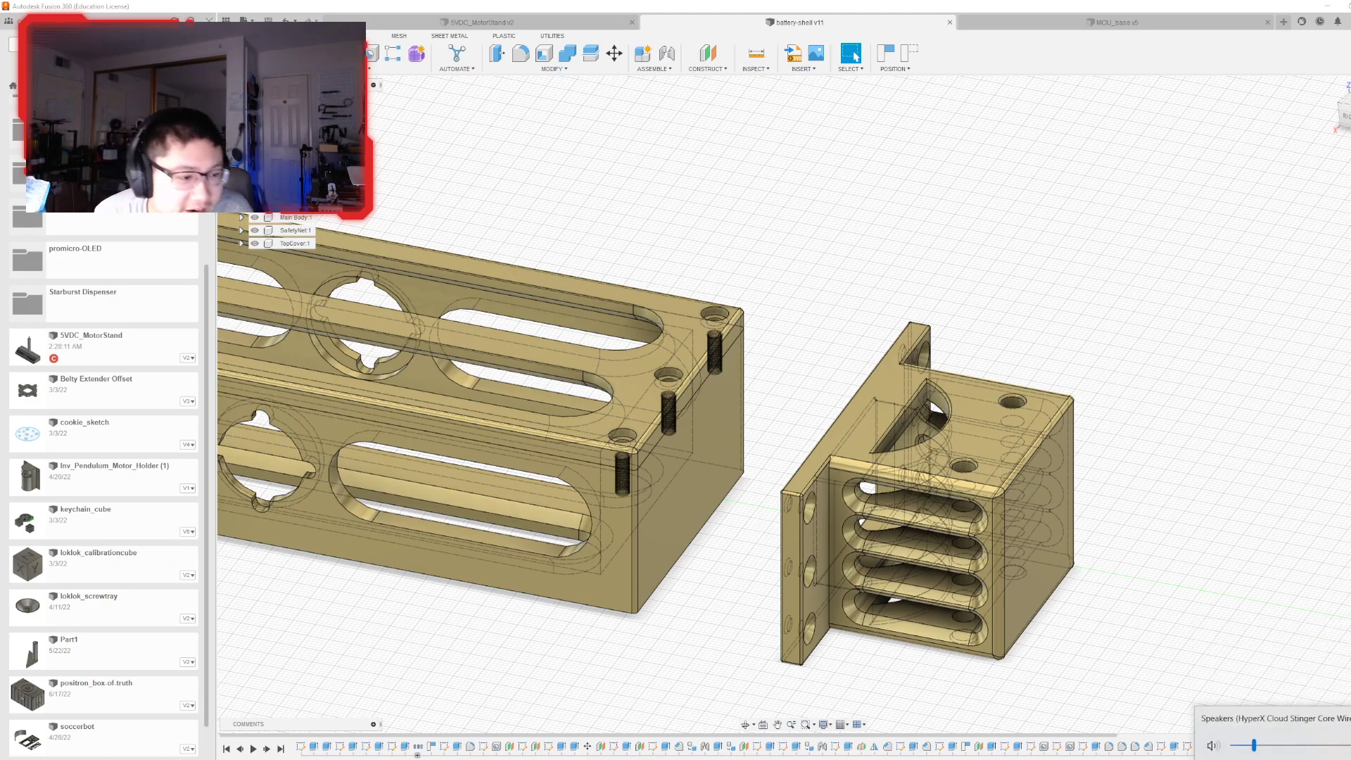
pyautogui.press('Escape')
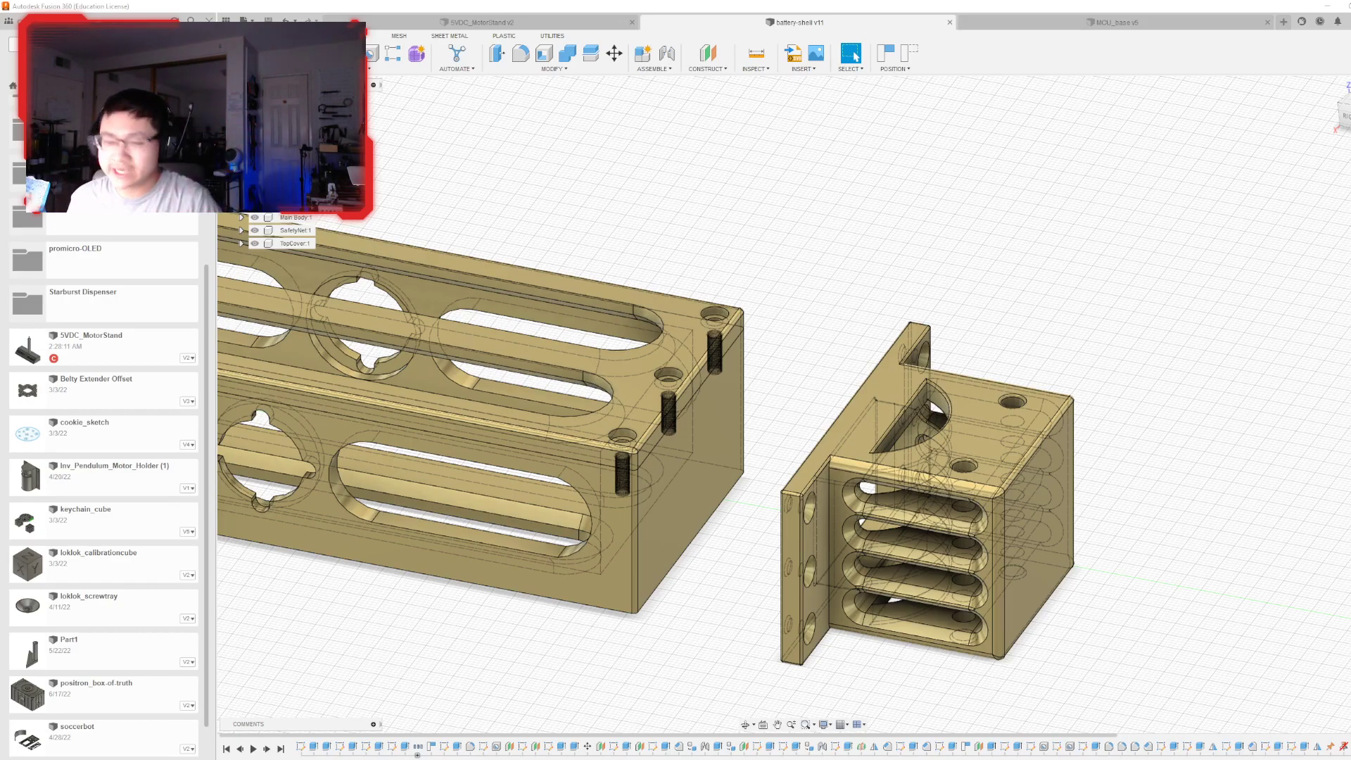
# - Change the model's visual style to shaded with visible edges only
pyautogui.scroll(5, 524, 394)
pyautogui.scroll(-6, 1188, 313)
pyautogui.scroll(1, 1187, 311)
pyautogui.scroll(-3, 570, 429)
pyautogui.scroll(2, 478, 373)
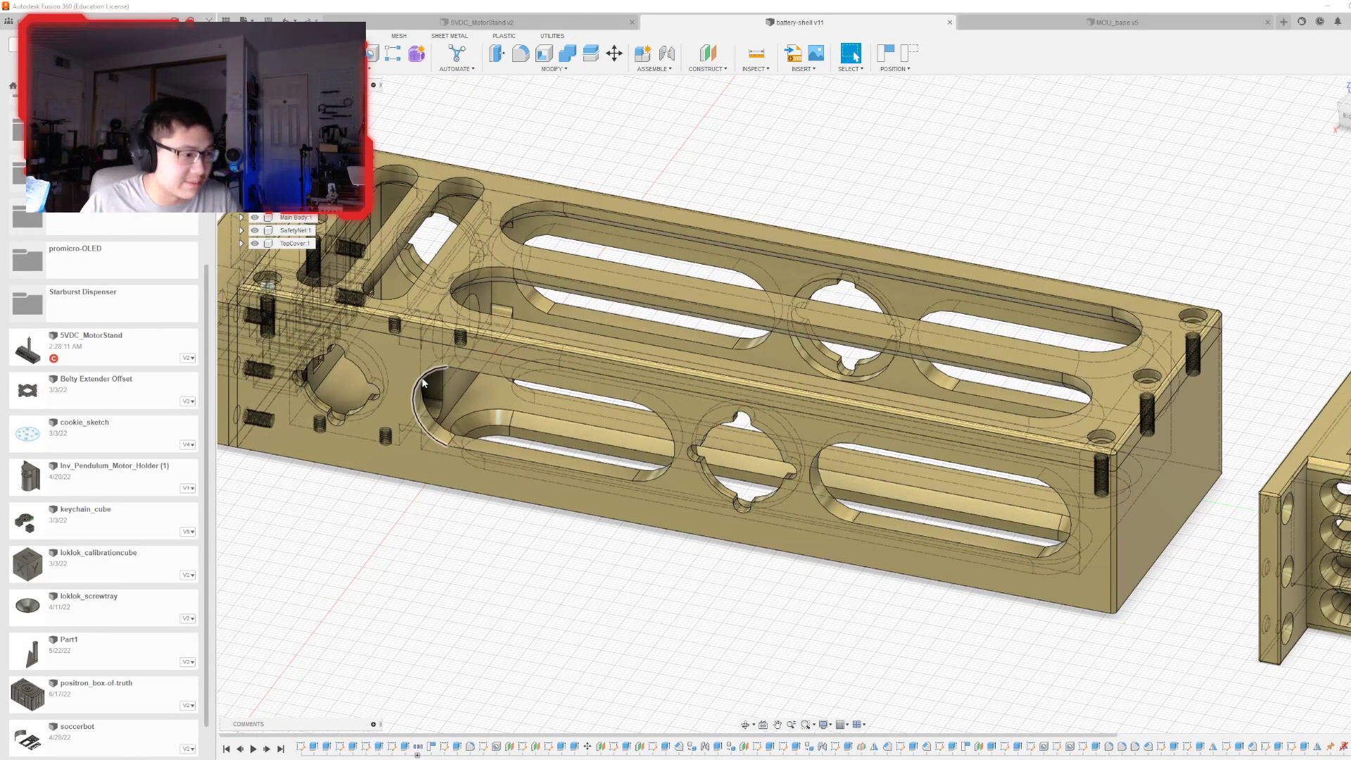
pyautogui.scroll(-3, 685, 405)
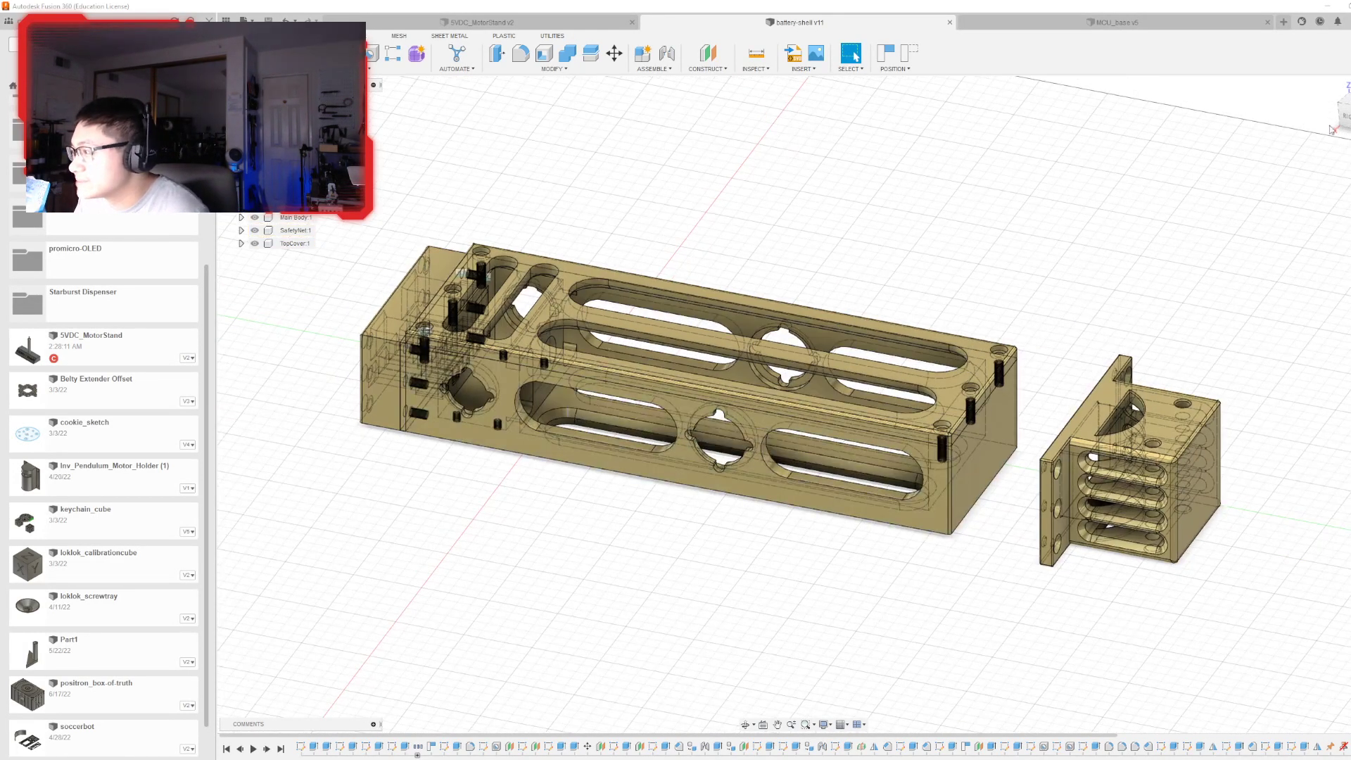
pyautogui.keyDown('shift'); pyautogui.moveTo(804, 395); pyautogui.dragTo(585, 451, button='middle'); pyautogui.keyUp('shift')
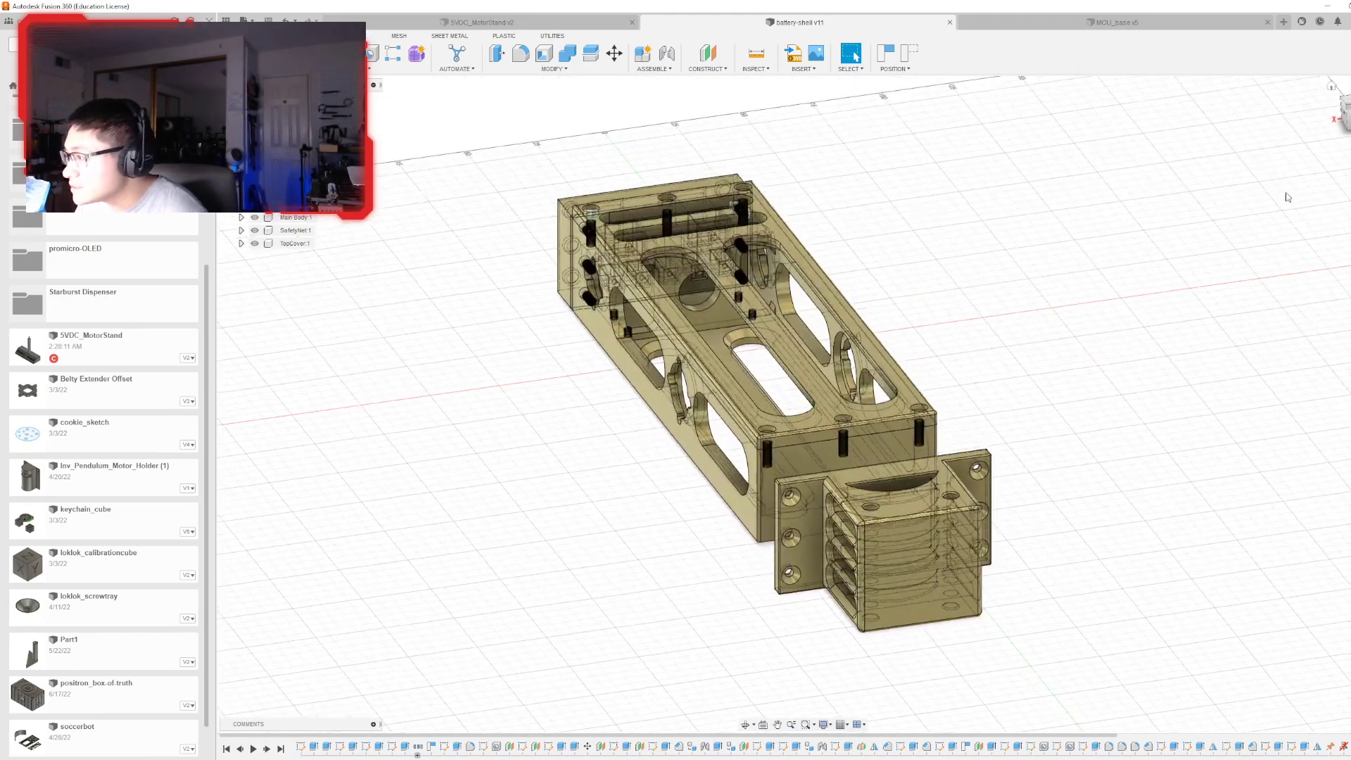
pyautogui.scroll(3, 972, 567)
pyautogui.hotkey('ctrl', '6')
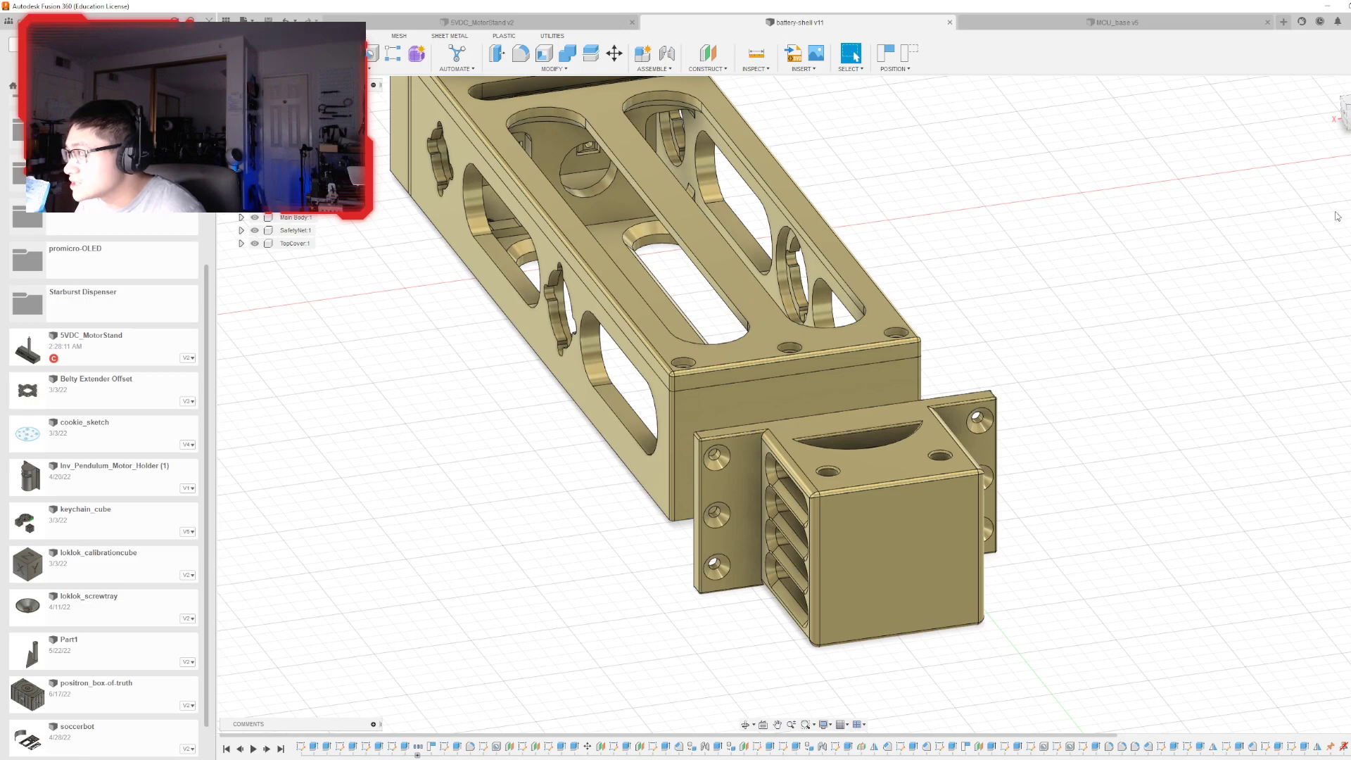
# - Examine how the slotted bracket's countersunk flanges line up with the end of the battery shell
pyautogui.keyDown('shift'); pyautogui.moveTo(803, 403); pyautogui.dragTo(803, 485, button='middle'); pyautogui.keyUp('shift')
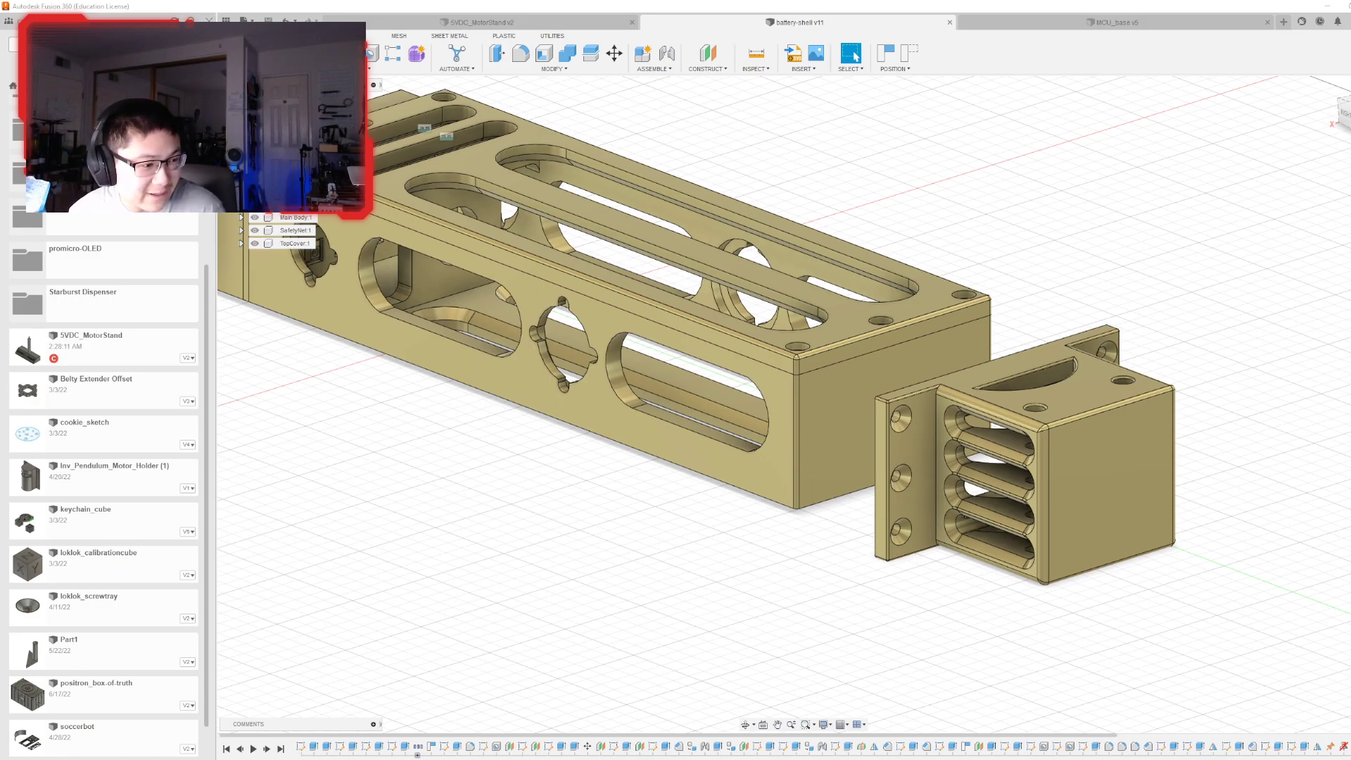
pyautogui.scroll(-5, 541, 533)
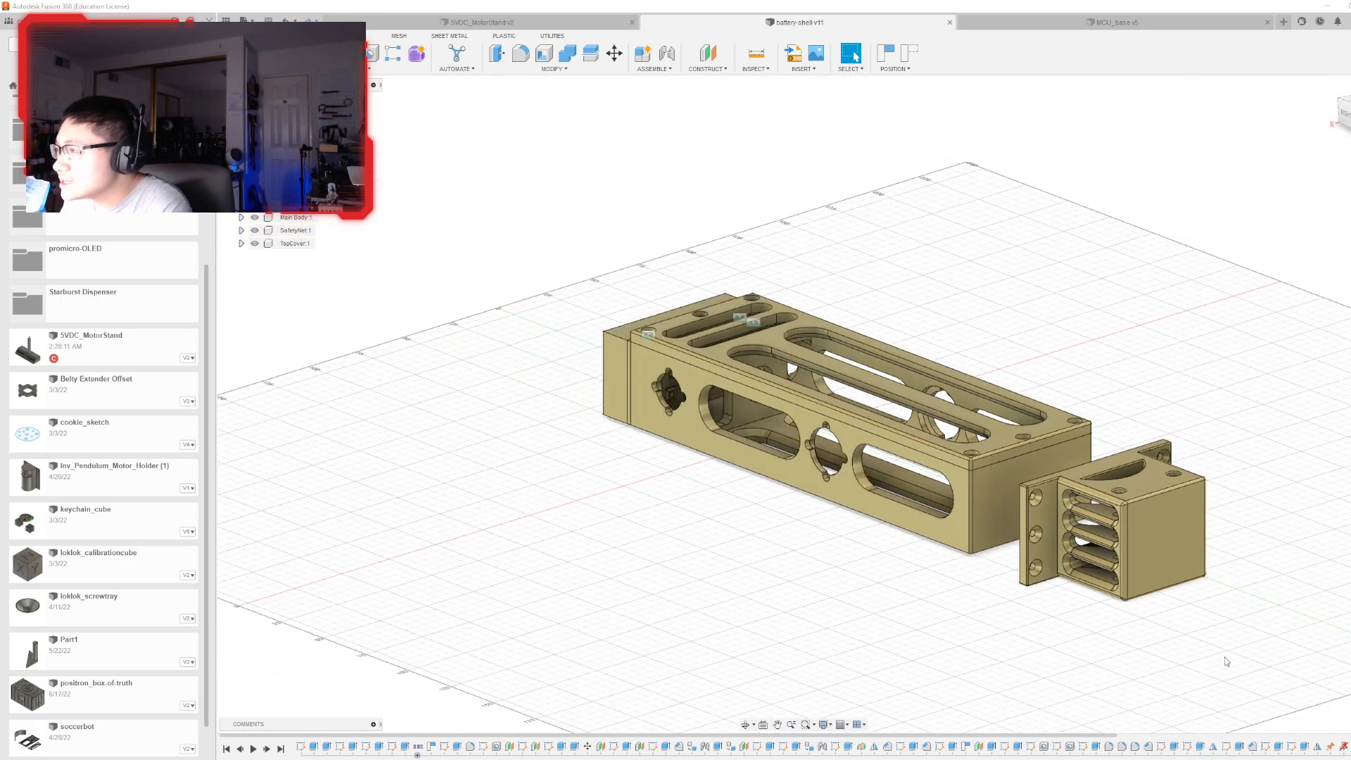
pyautogui.scroll(3, 1269, 560)
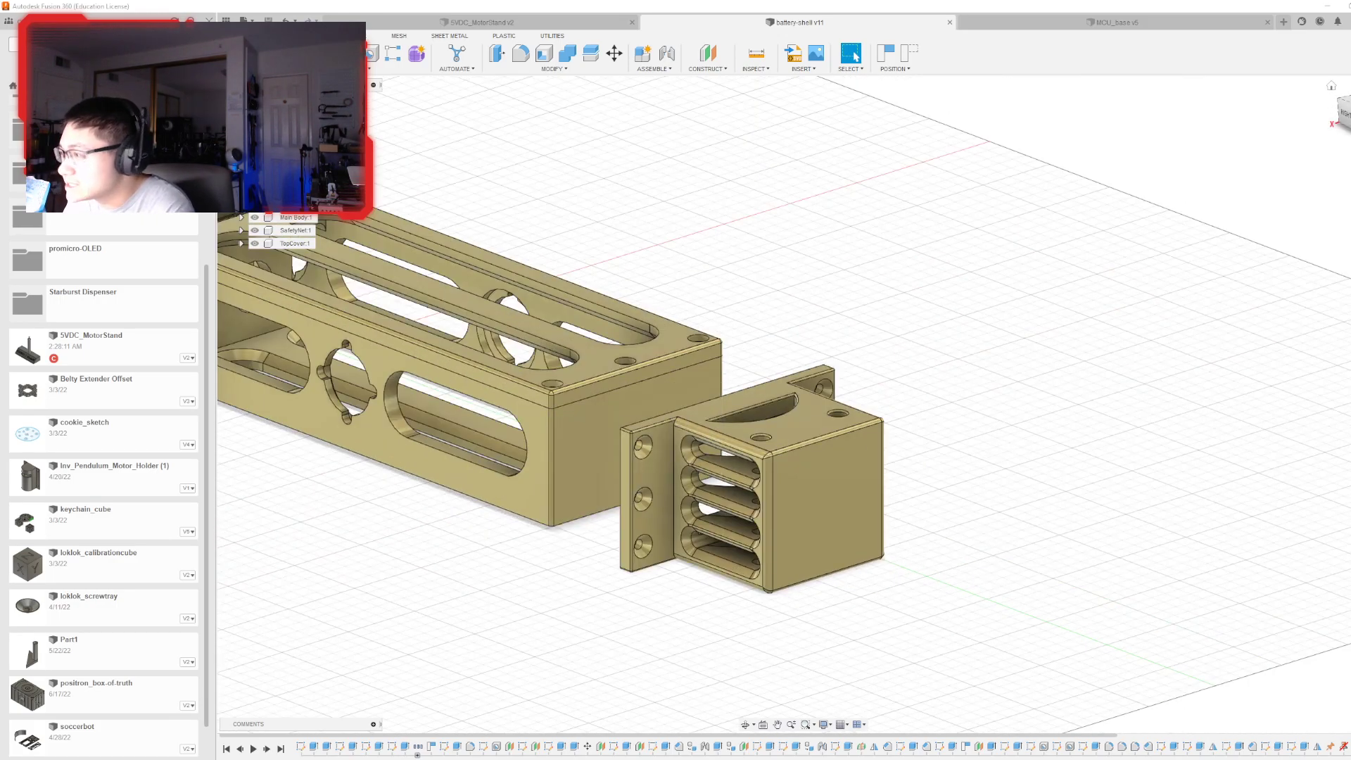
pyautogui.moveTo(804, 405)
pyautogui.keyDown('shift'); pyautogui.mouseDown(button='middle')
pyautogui.moveTo(633, 408)
pyautogui.moveTo(796, 549)
pyautogui.mouseUp(button='middle'); pyautogui.keyUp('shift')
pyautogui.scroll(1, 795, 552)
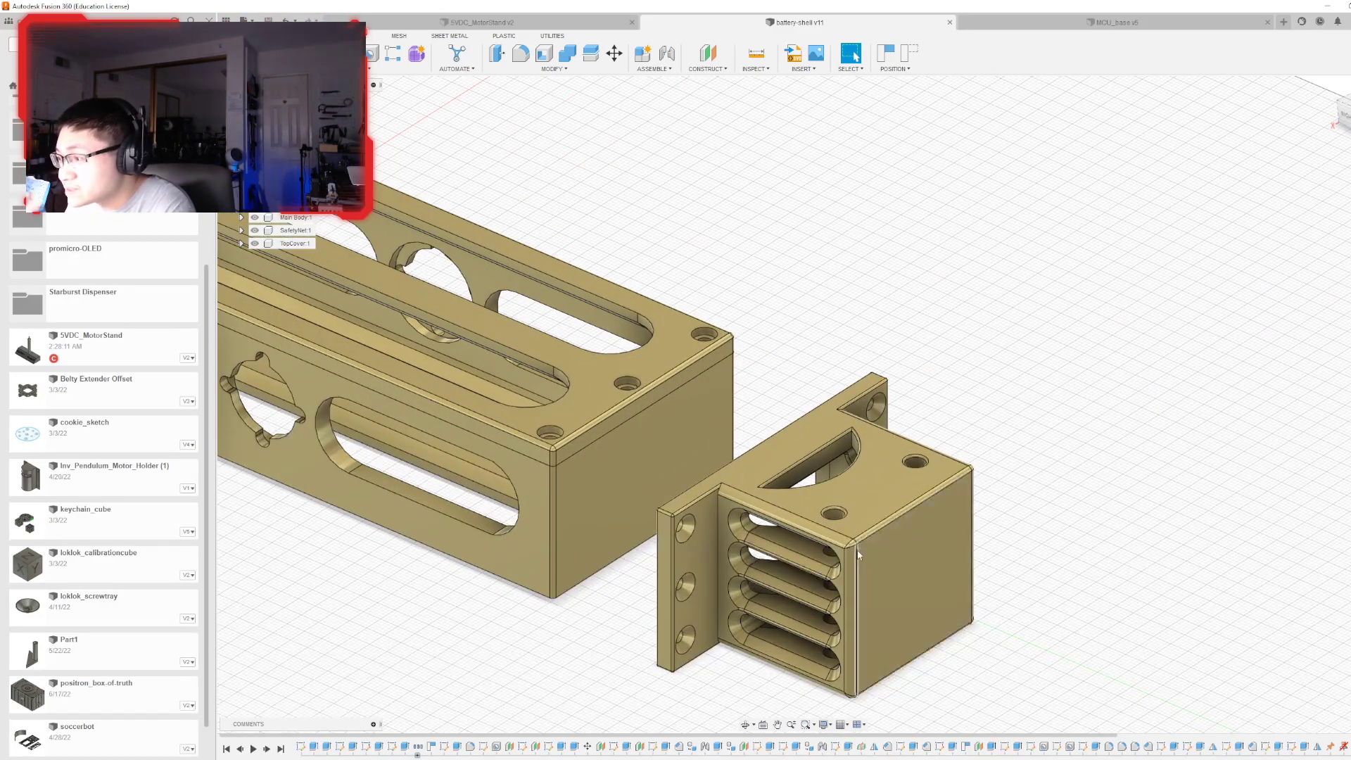
pyautogui.scroll(1, 805, 573)
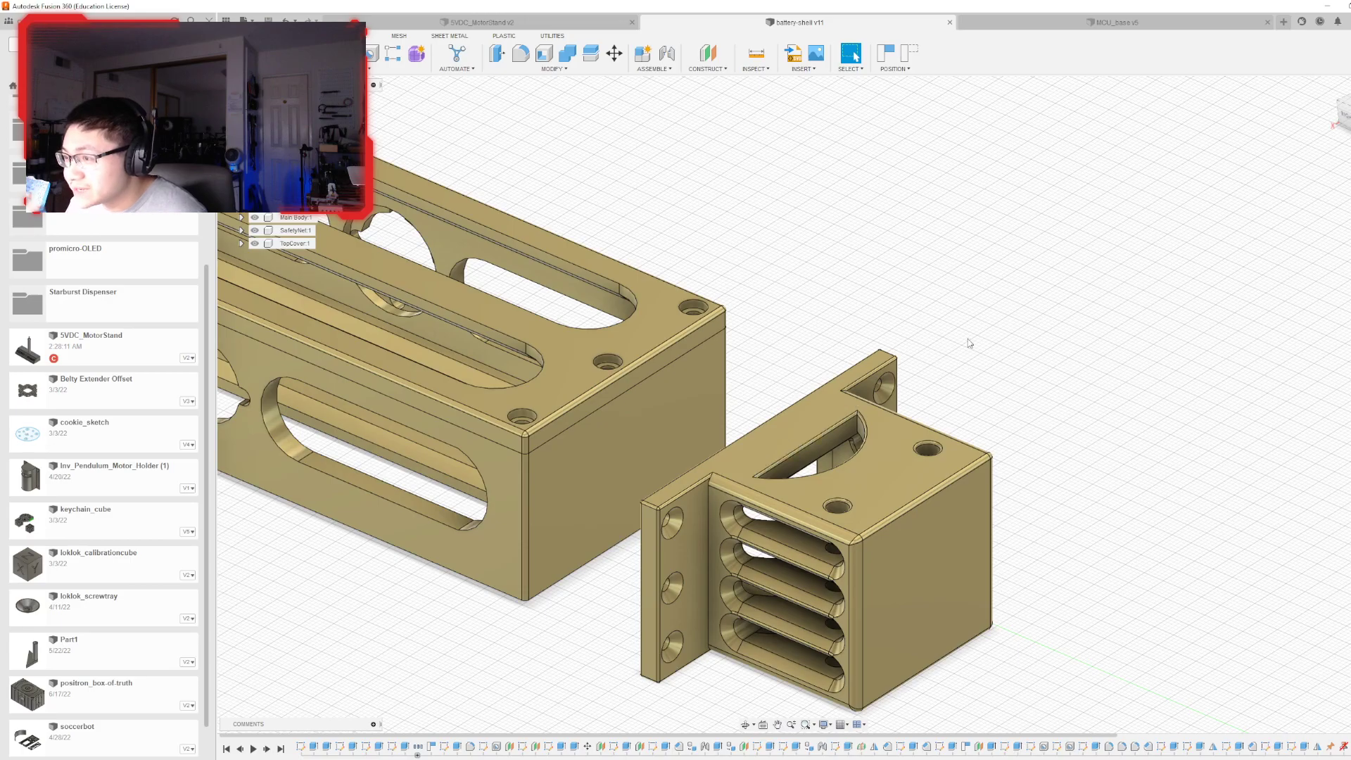
pyautogui.keyDown('shift'); pyautogui.moveTo(802, 405); pyautogui.dragTo(553, 359, button='middle'); pyautogui.keyUp('shift')
# - Start a sketch on the bracket's flange face with the three countersunk holes, capturing the current component positions
pyautogui.moveTo(553, 359); pyautogui.dragTo(551, 357)
pyautogui.click(304, 54)
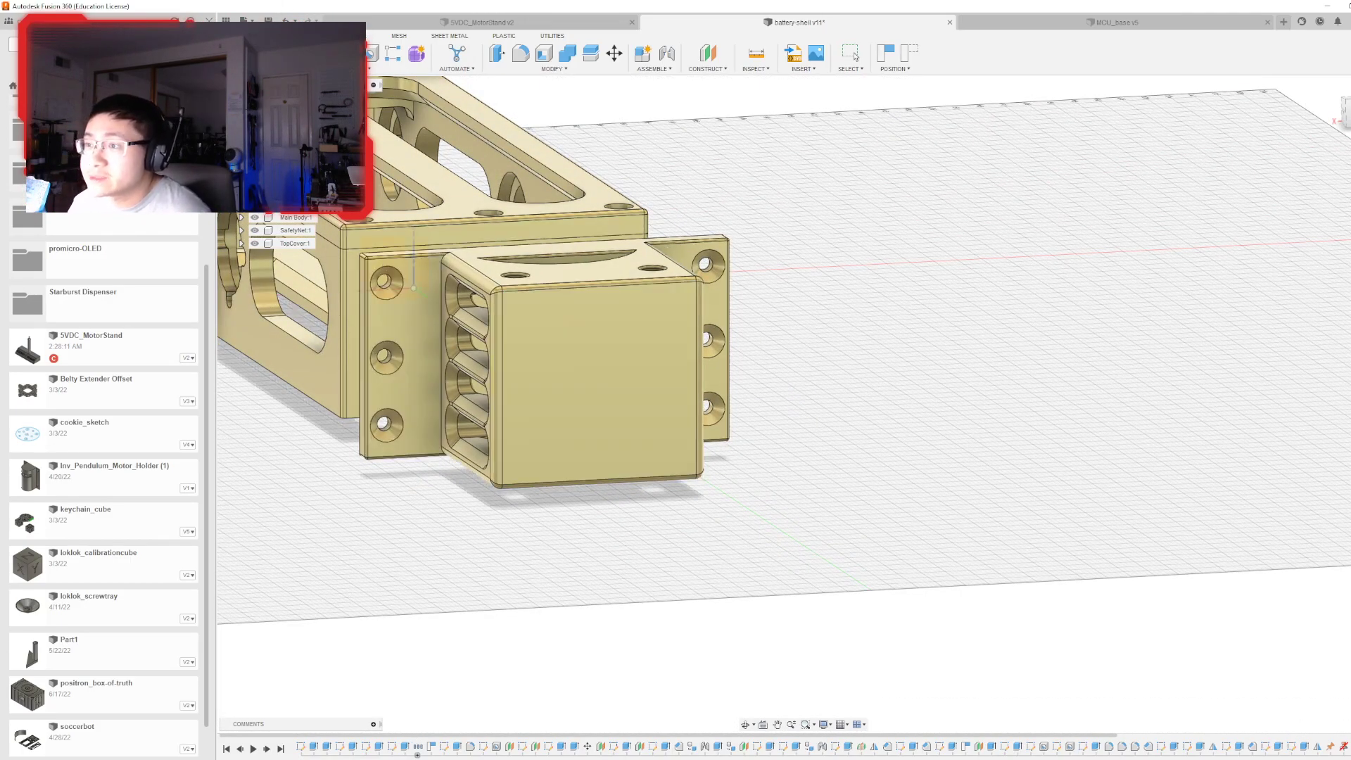
pyautogui.click(426, 354)
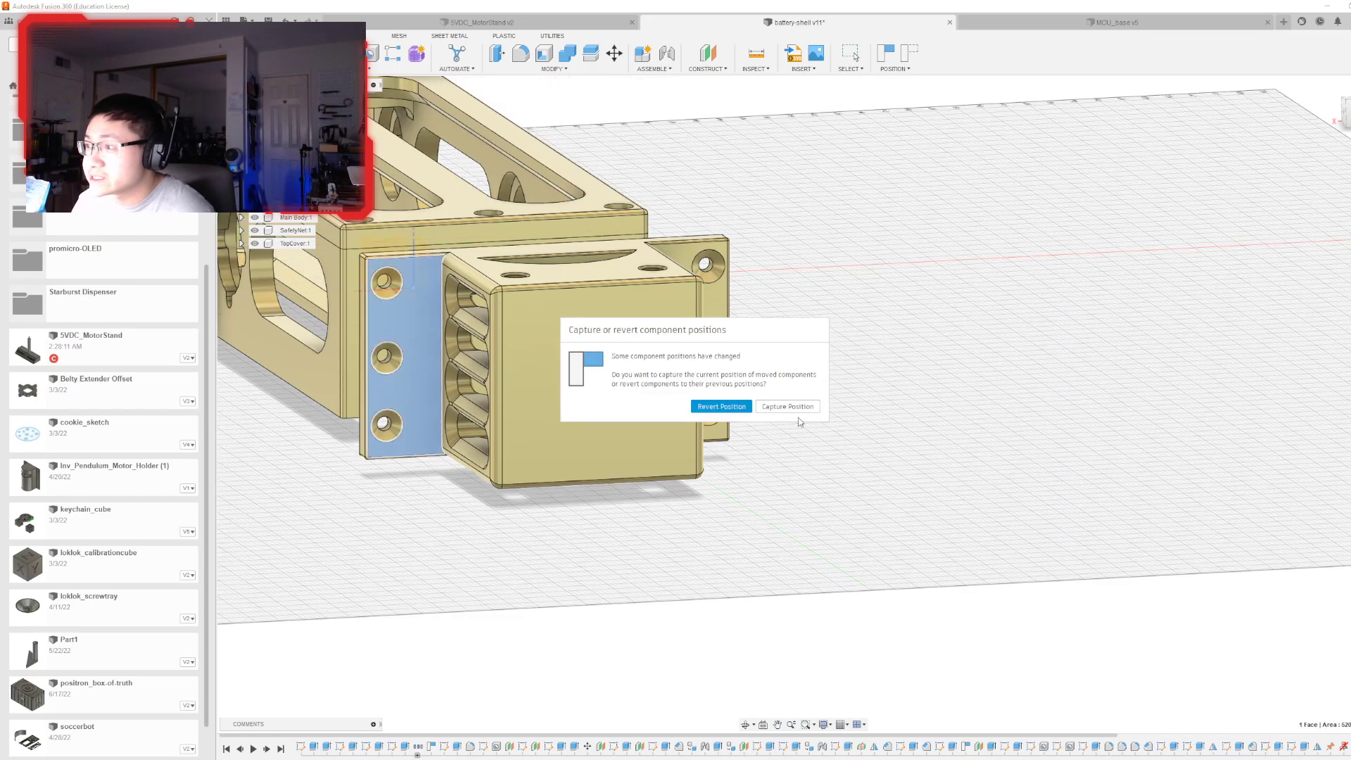
pyautogui.click(783, 407)
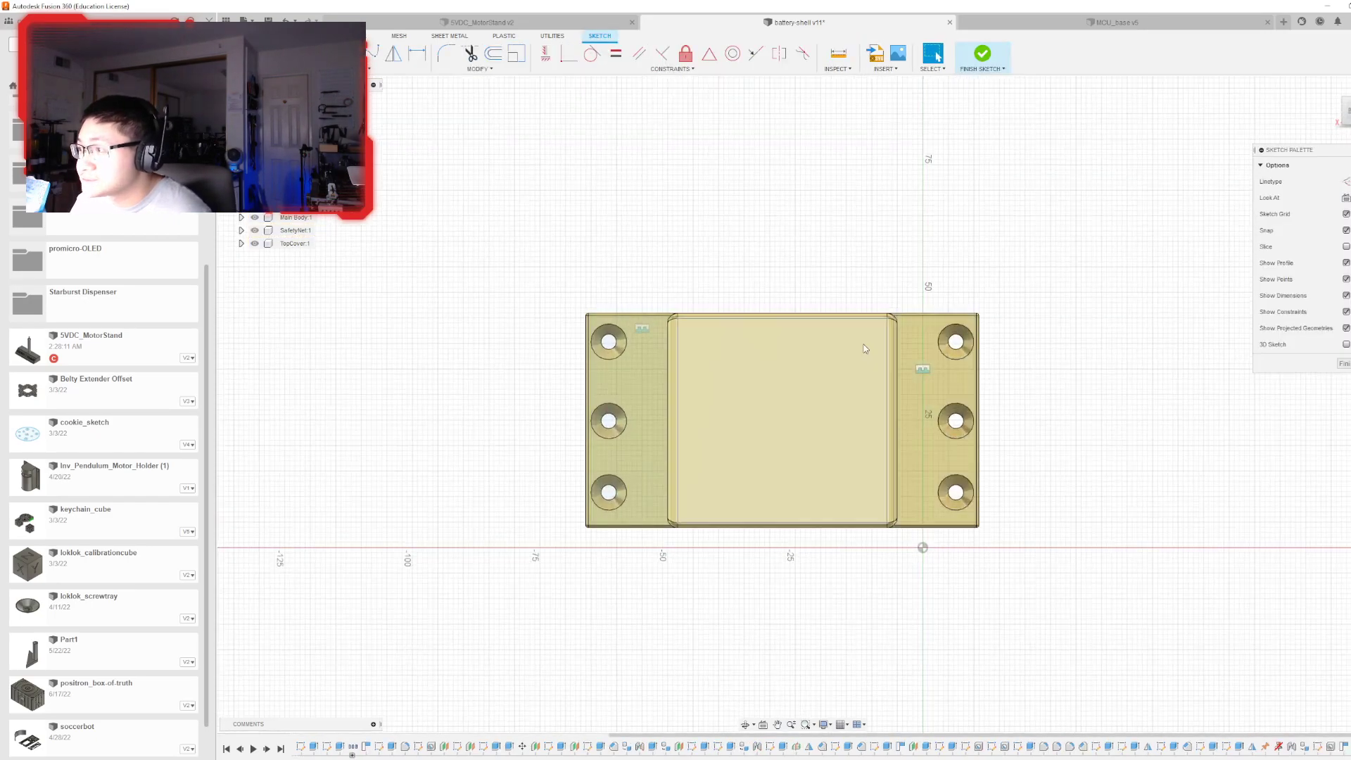
# - Project the main body's flat end face into the sketch
pyautogui.moveTo(1345, 111); pyautogui.dragTo(1350, 141)
pyautogui.click(674, 282)
pyautogui.press('p')
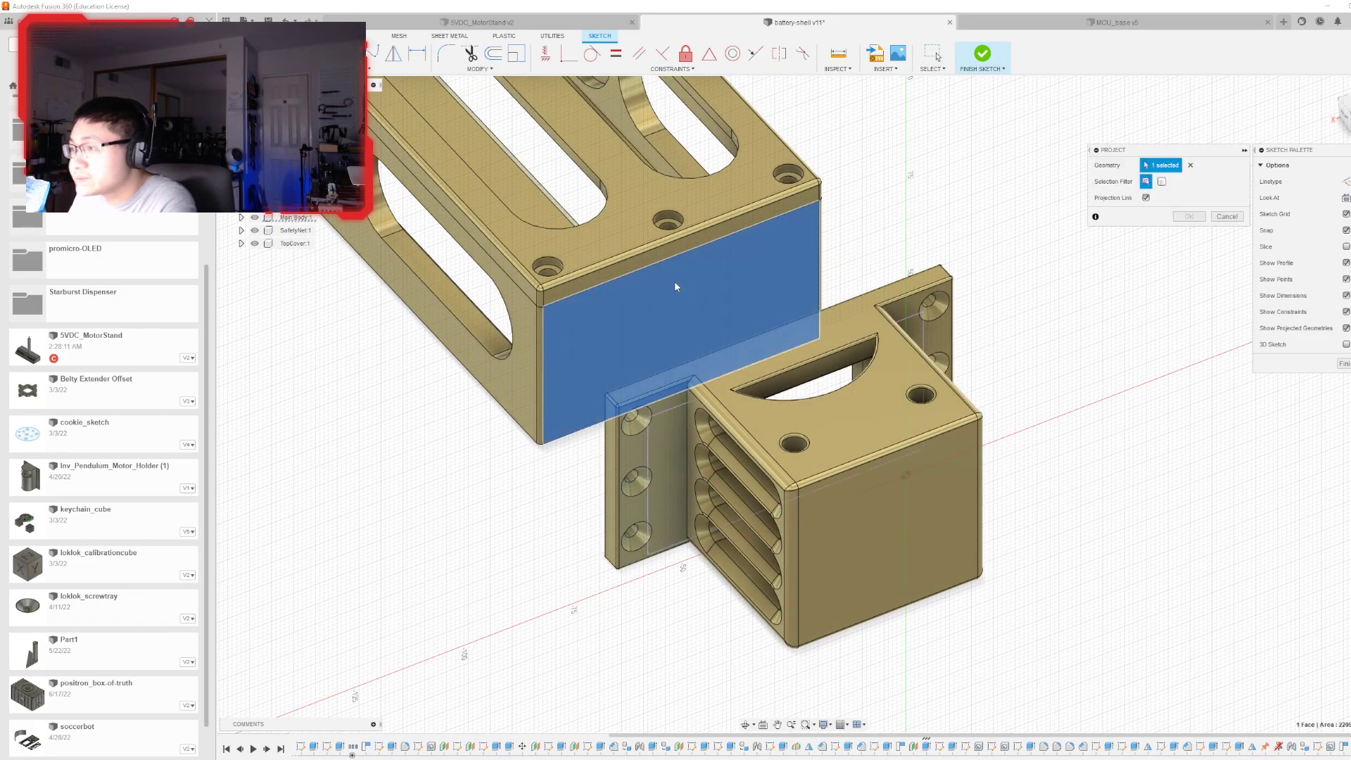
pyautogui.press('Return')
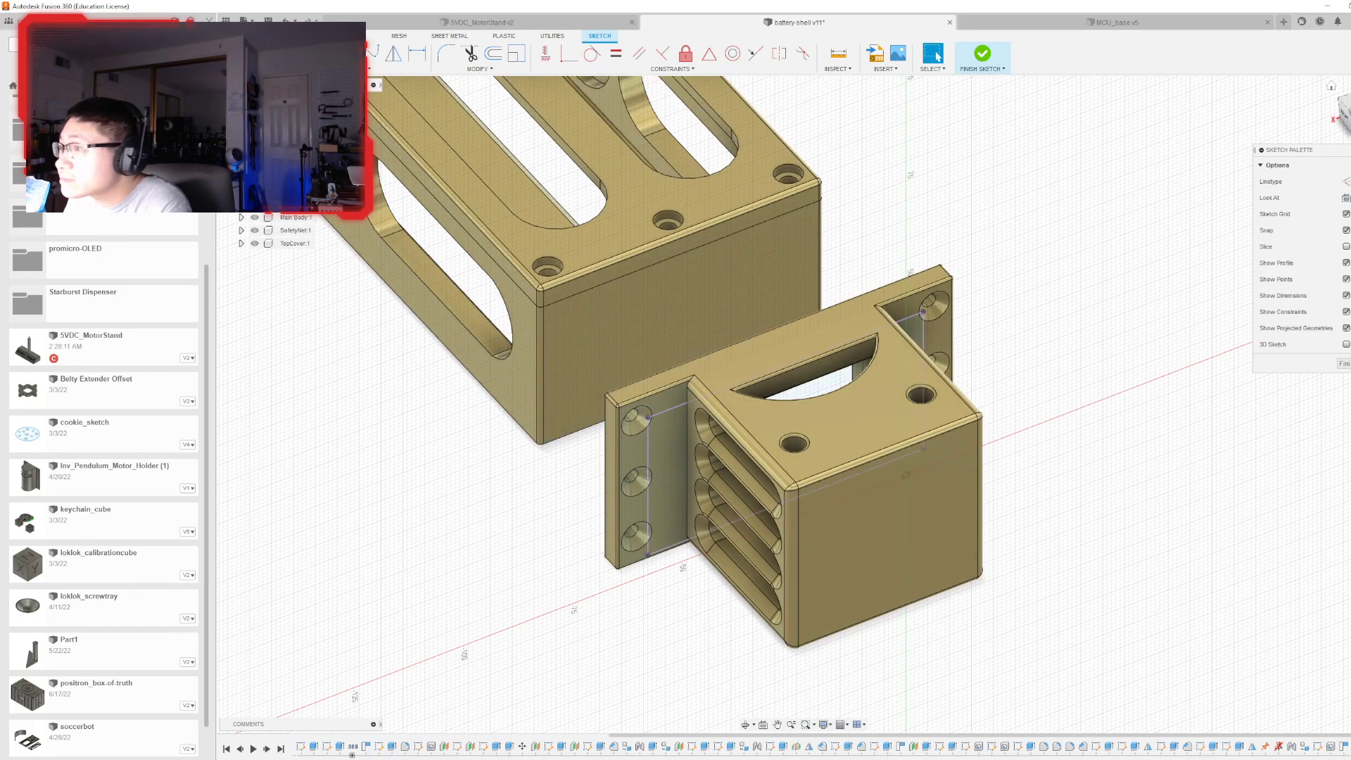
# - Project the top cover's end face into the sketch
pyautogui.click(1347, 115)
pyautogui.moveTo(1348, 112); pyautogui.dragTo(1350, 141)
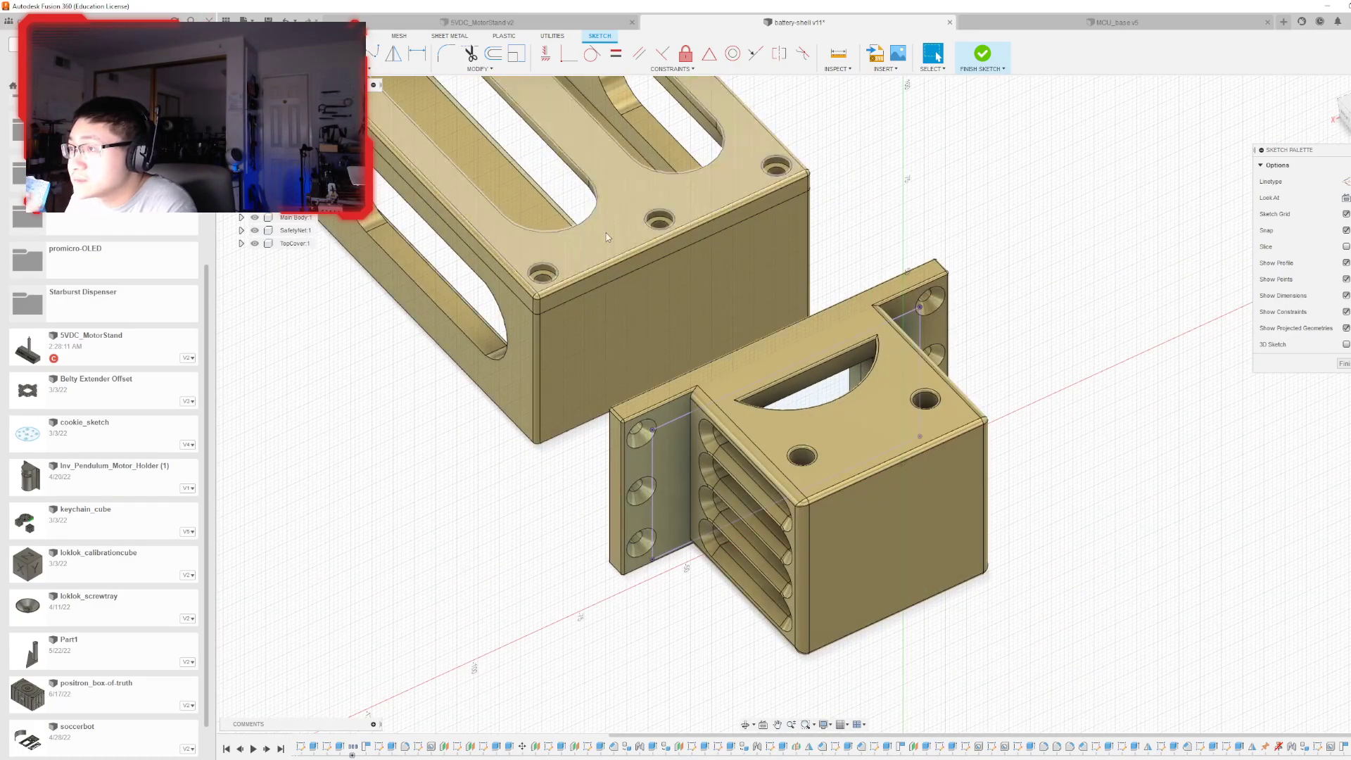
pyautogui.click(596, 271)
pyautogui.press('p')
pyautogui.press('Return')
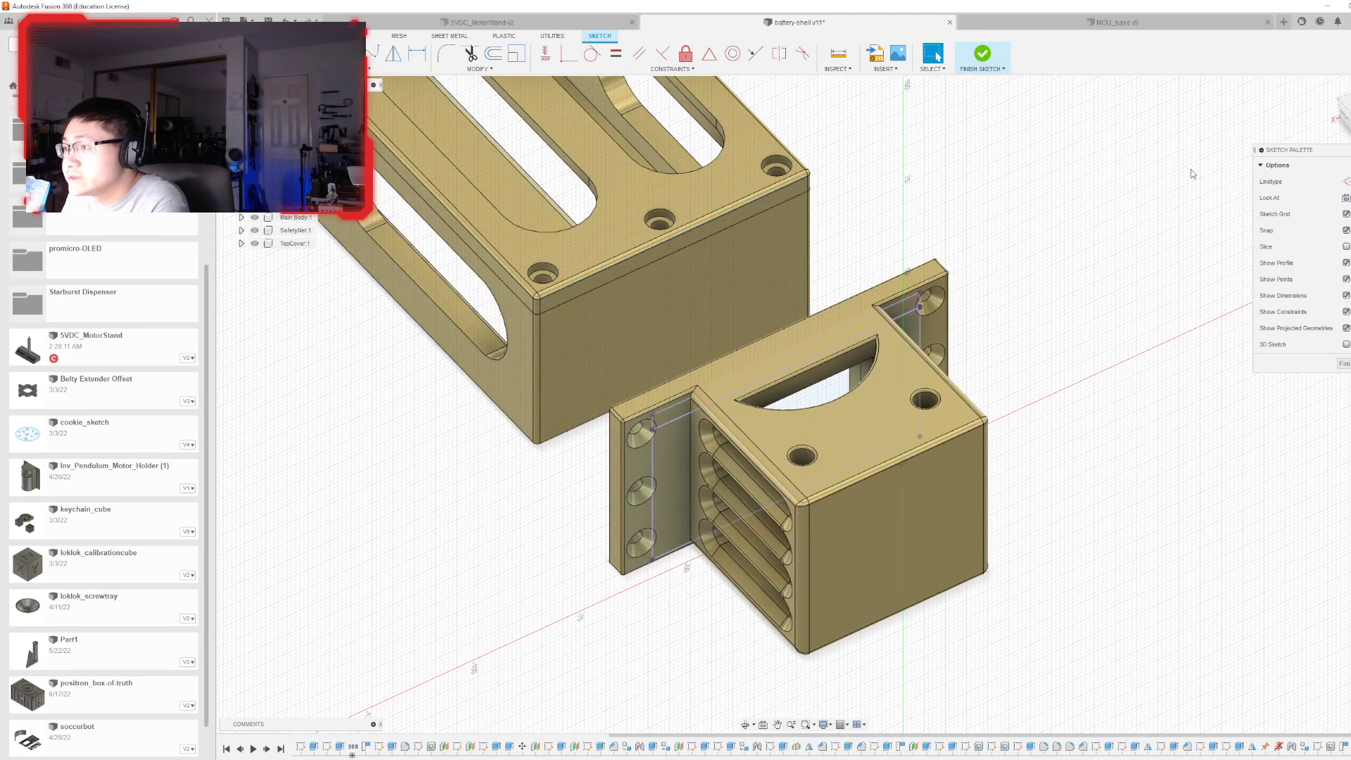
# - Finish the sketch and compare the projected outlines with the bracket's flange holes
pyautogui.click(1347, 121)
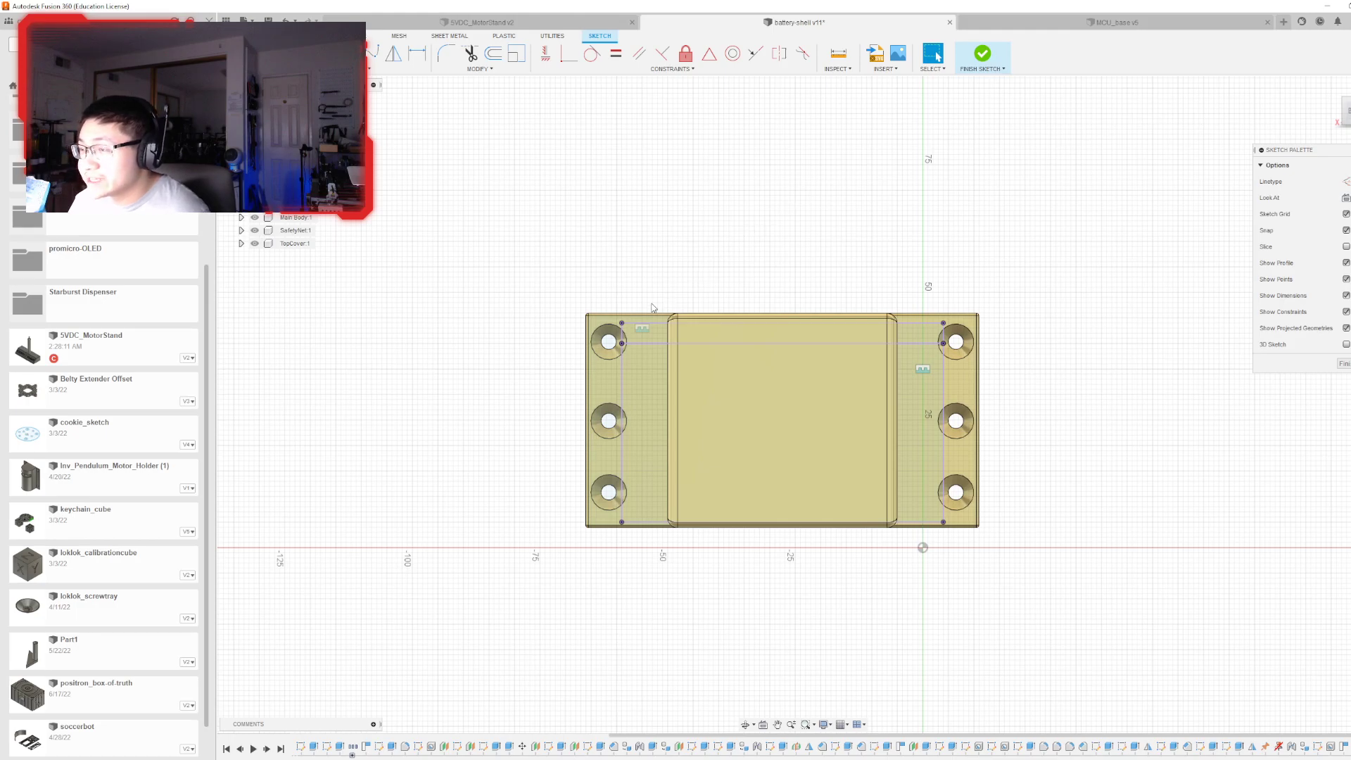
pyautogui.scroll(3, 660, 329)
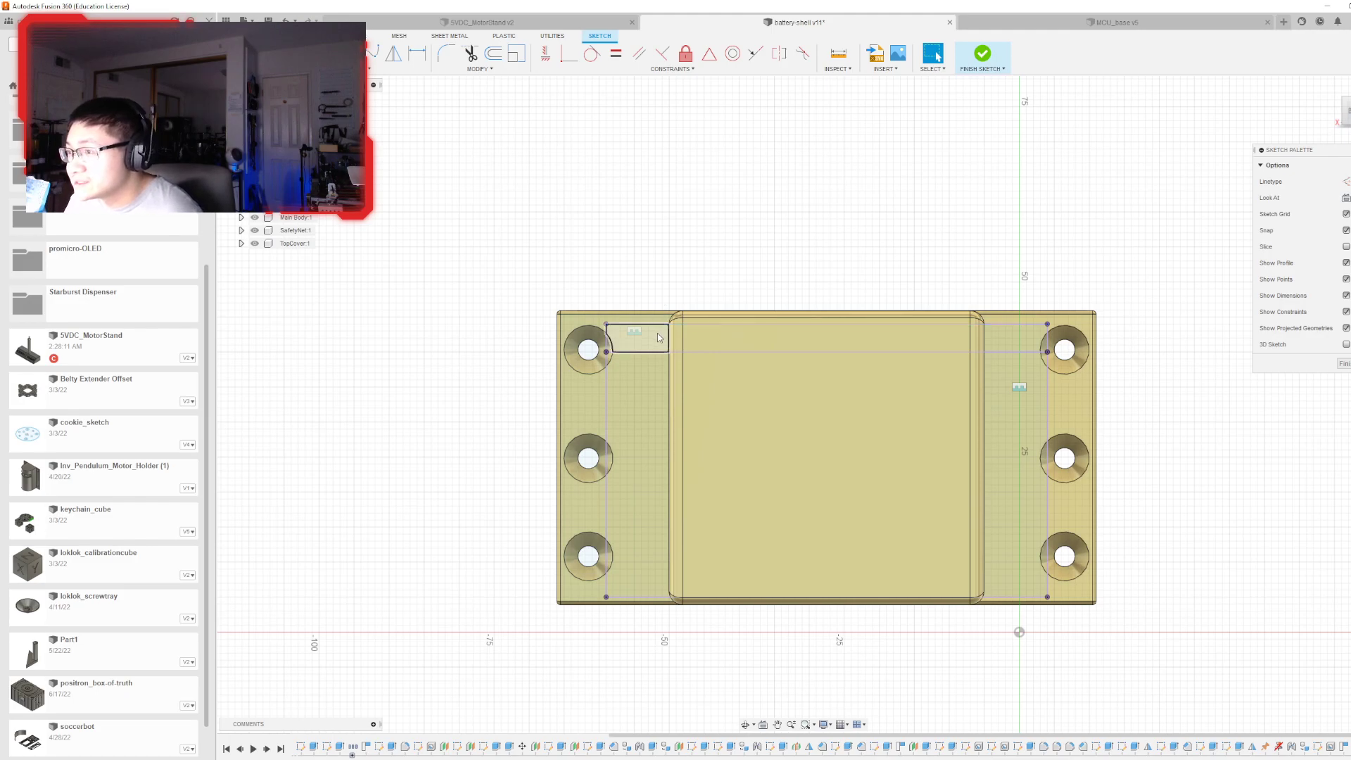
pyautogui.click(982, 54)
pyautogui.keyDown('shift'); pyautogui.moveTo(804, 405); pyautogui.dragTo(738, 478, button='middle'); pyautogui.keyUp('shift')
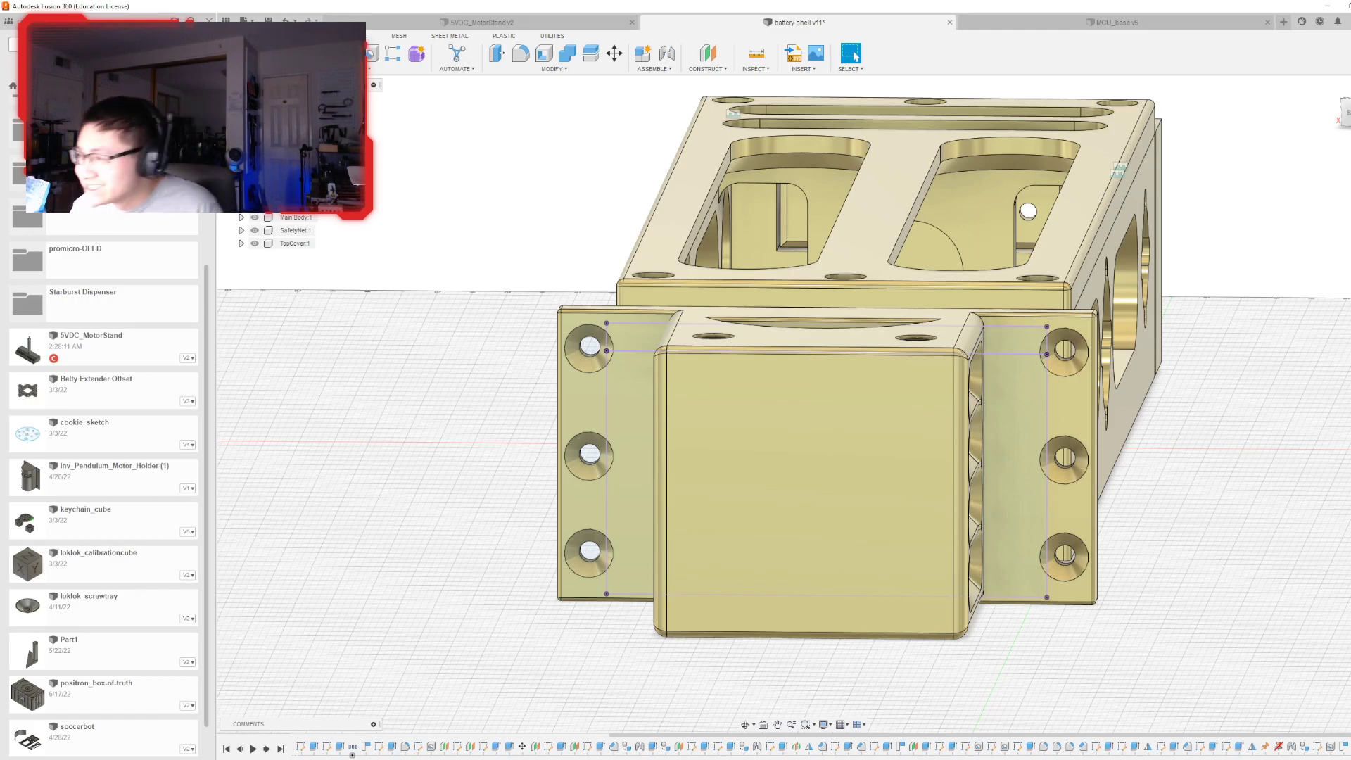
pyautogui.click(1347, 113)
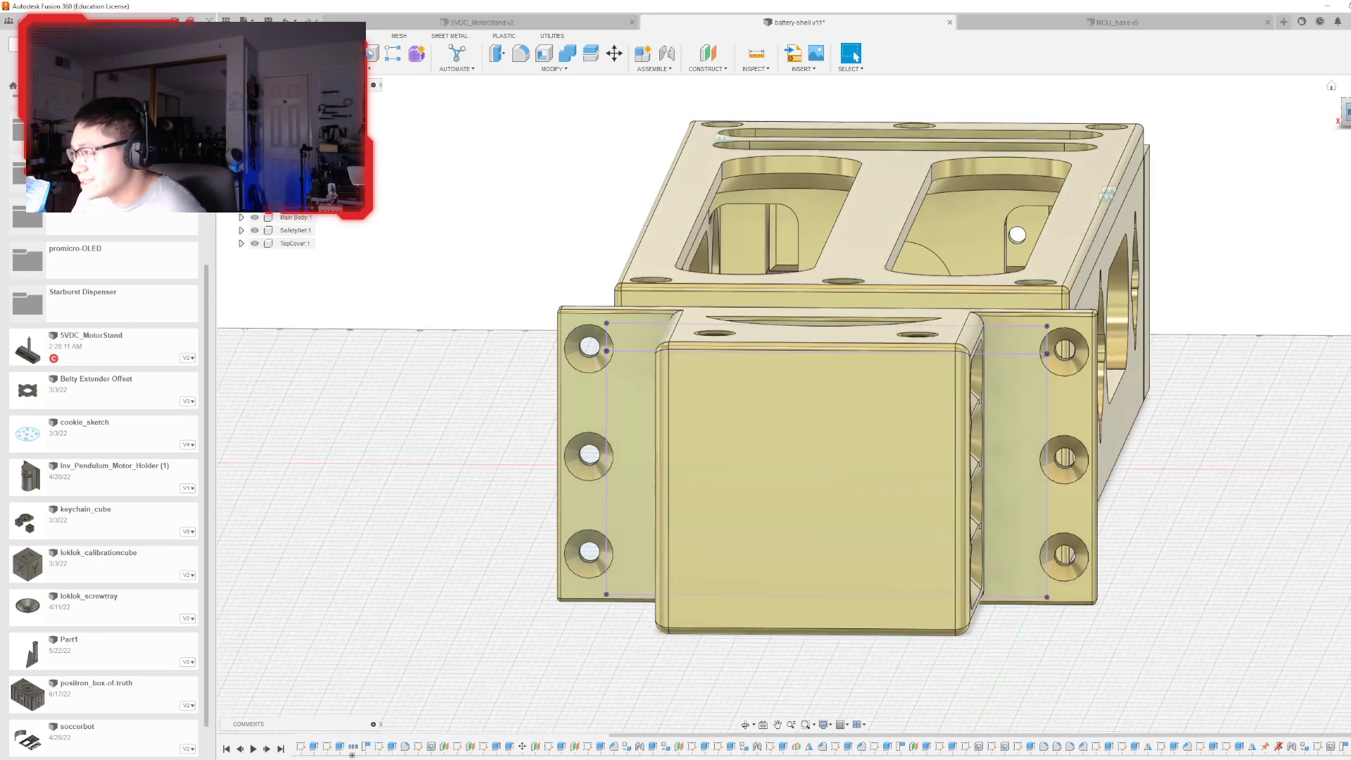
pyautogui.click(1347, 109)
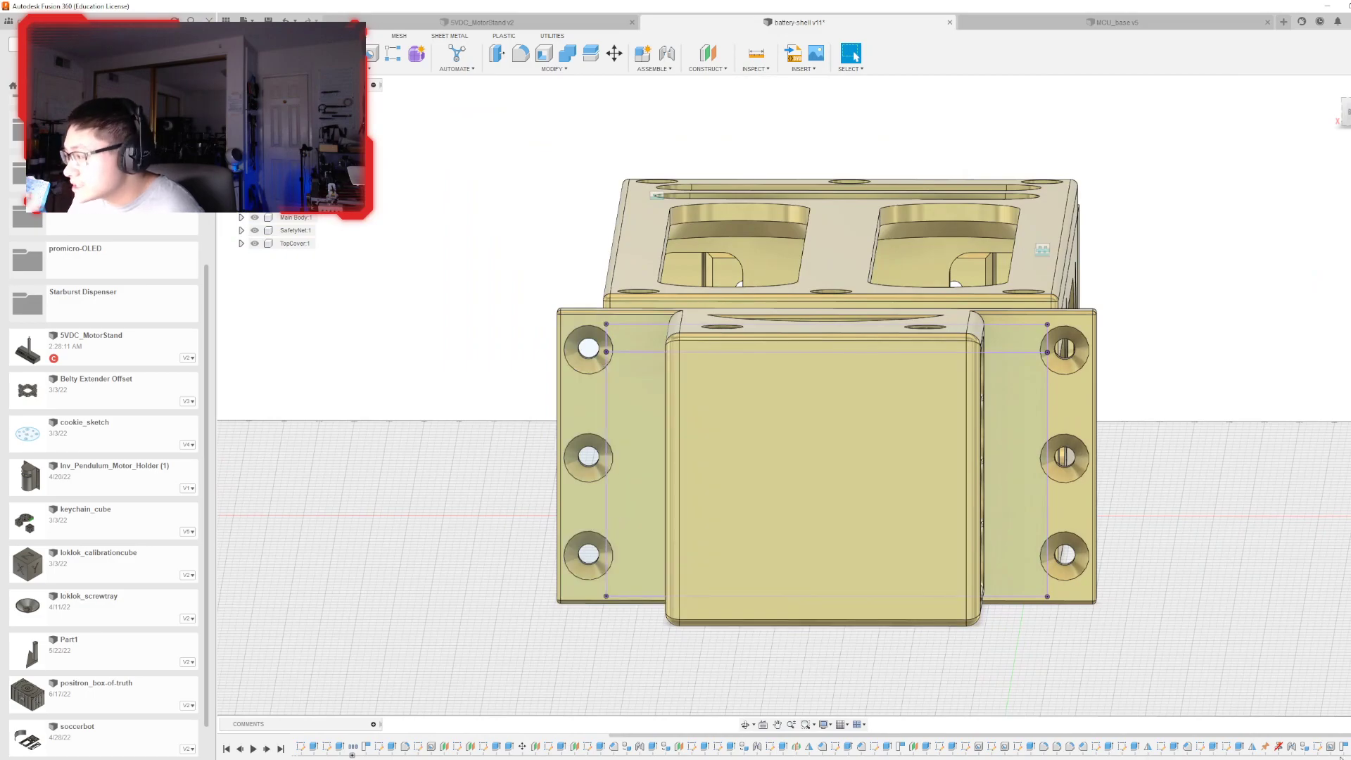
# - Reopen the flange sketch, project both bracket flange faces including their countersunk holes, and finish the sketch
pyautogui.doubleClick(606, 340)
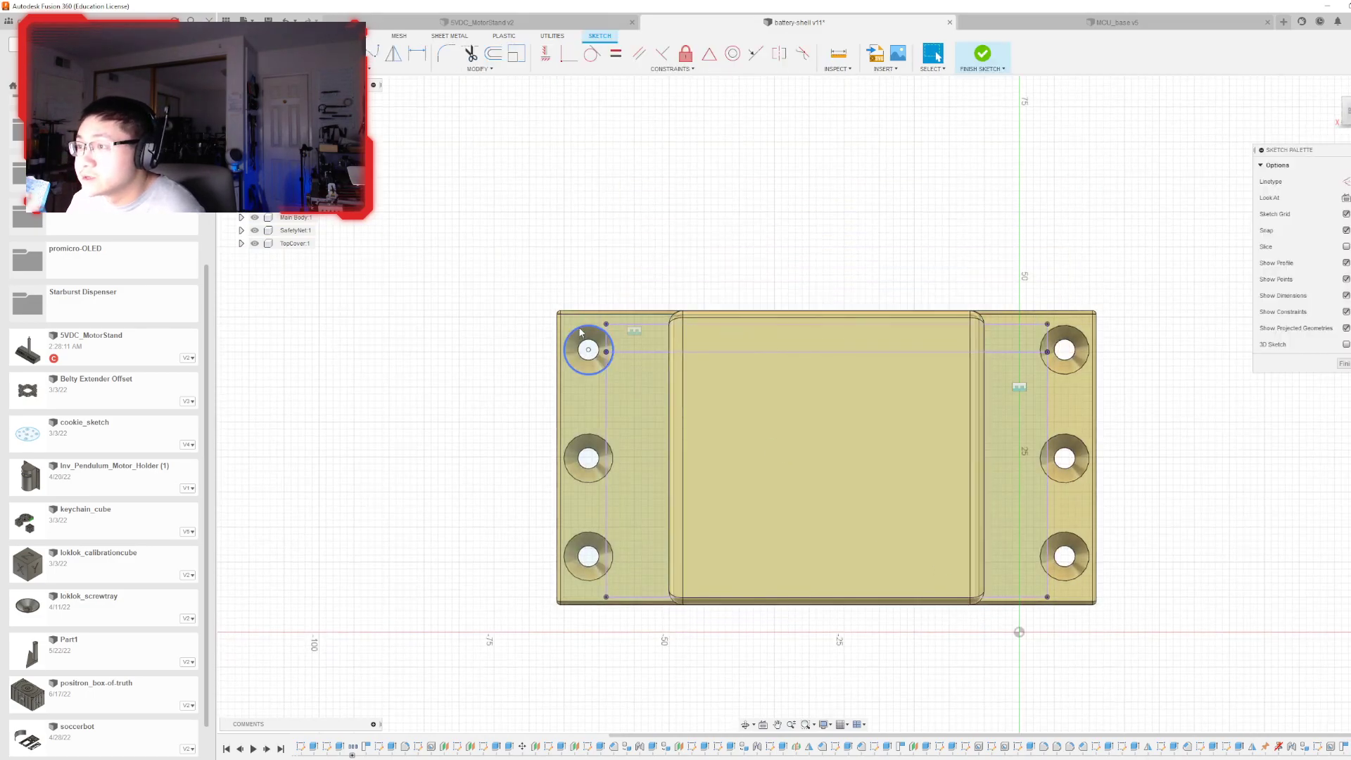
pyautogui.press('p')
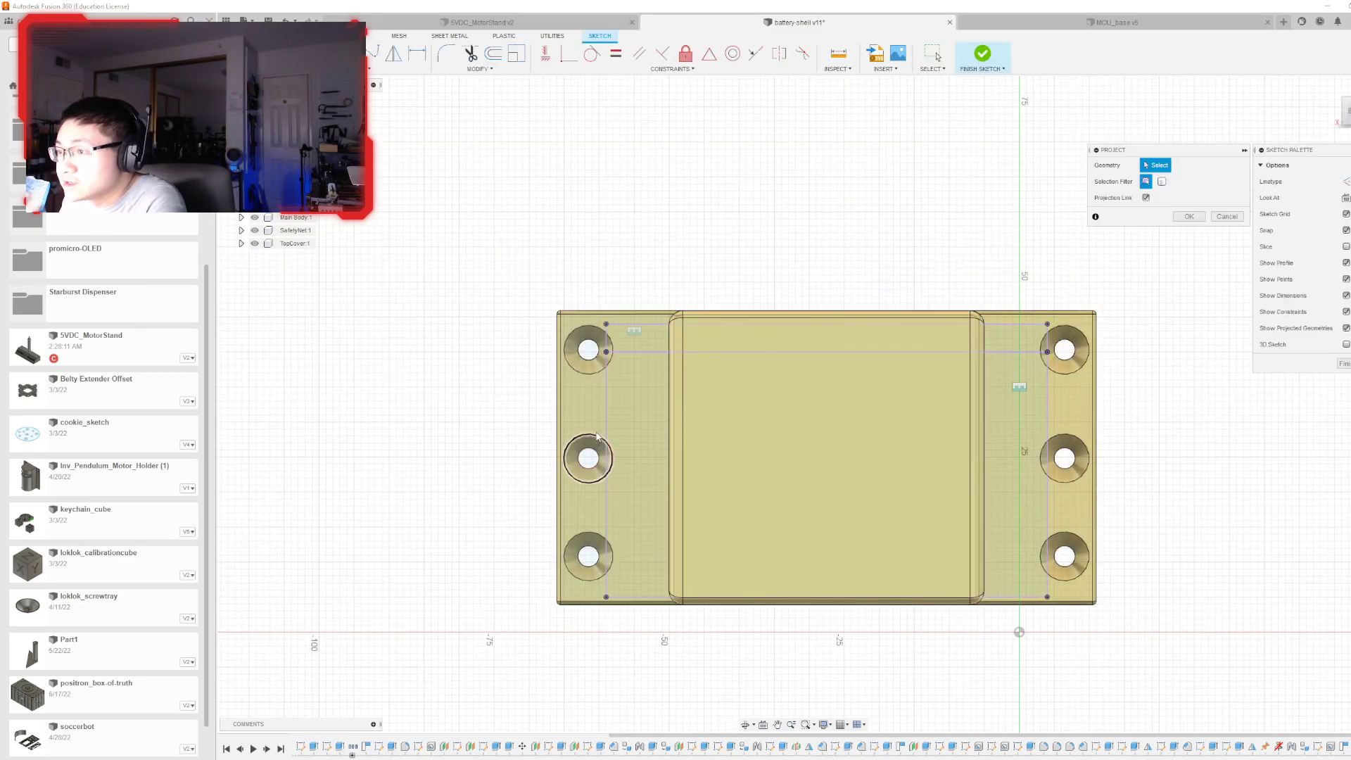
pyautogui.click(631, 424)
pyautogui.press('Return')
pyautogui.press('p')
pyautogui.click(1084, 394)
pyautogui.press('Return')
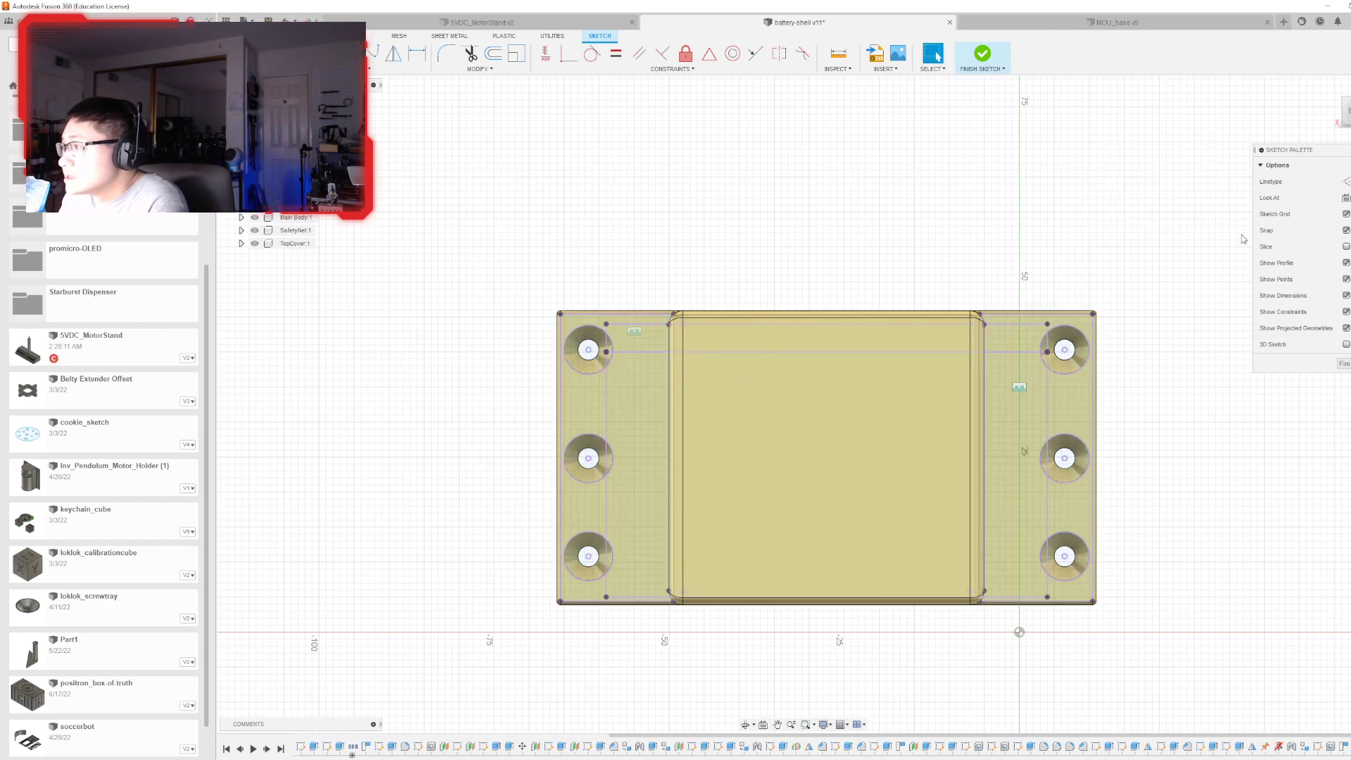
pyautogui.click(999, 62)
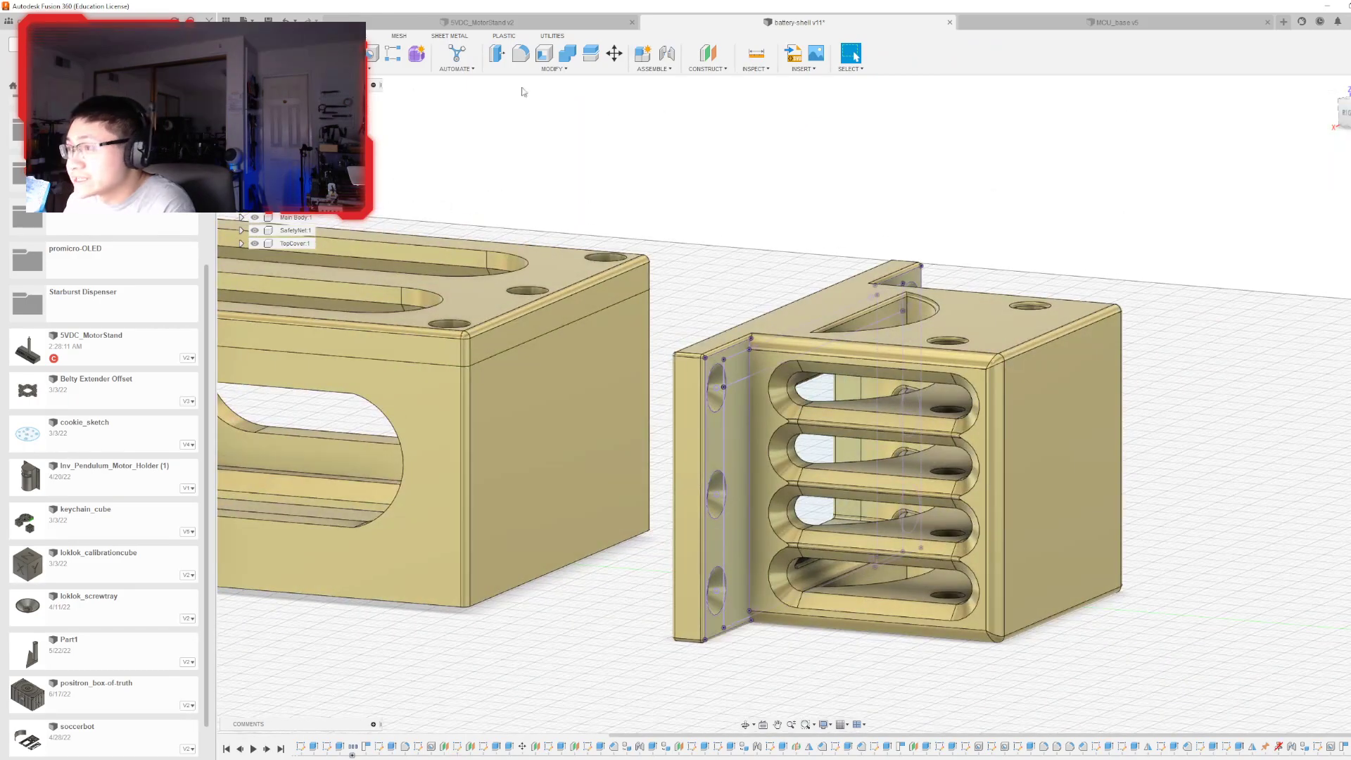
# - Start an Extrude using the three countersunk hole profiles on one bracket flange
pyautogui.press('e')
pyautogui.click(716, 388)
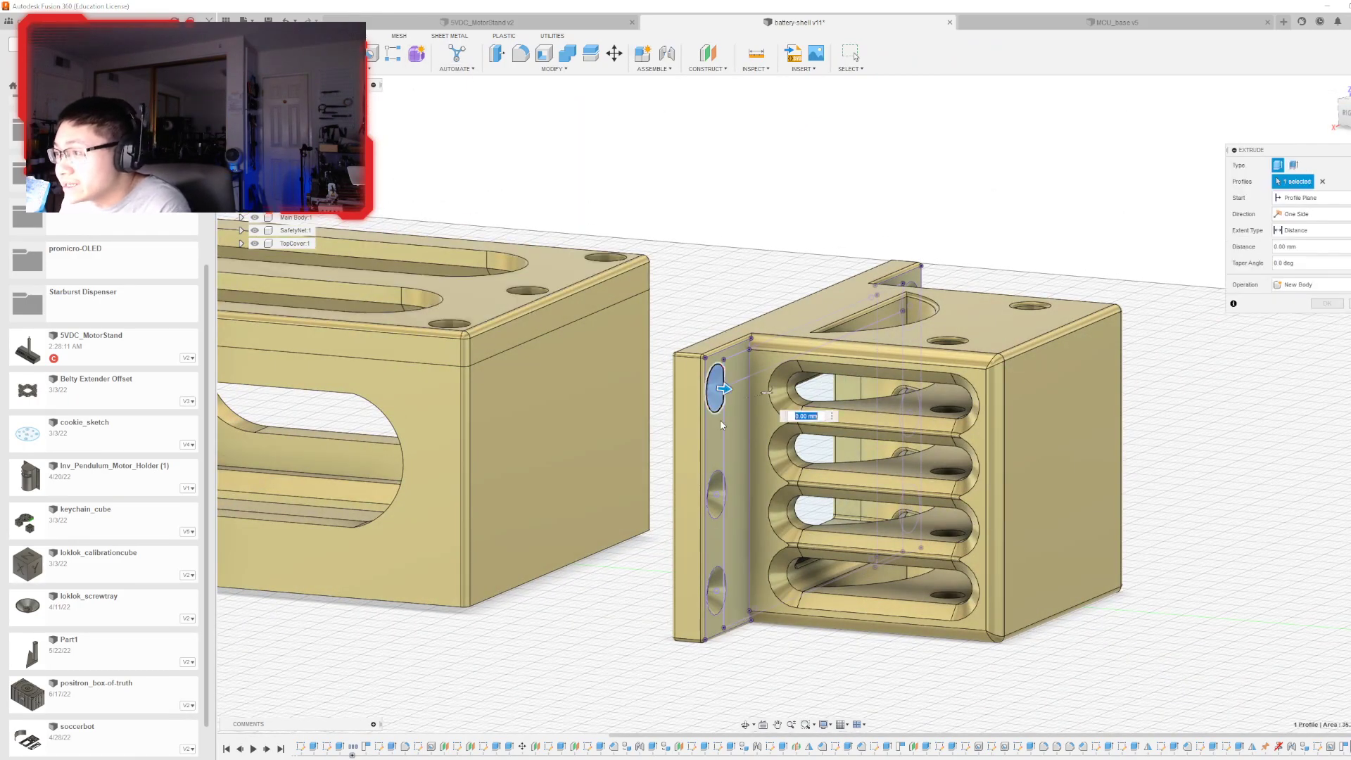
pyautogui.click(720, 490)
pyautogui.click(715, 591)
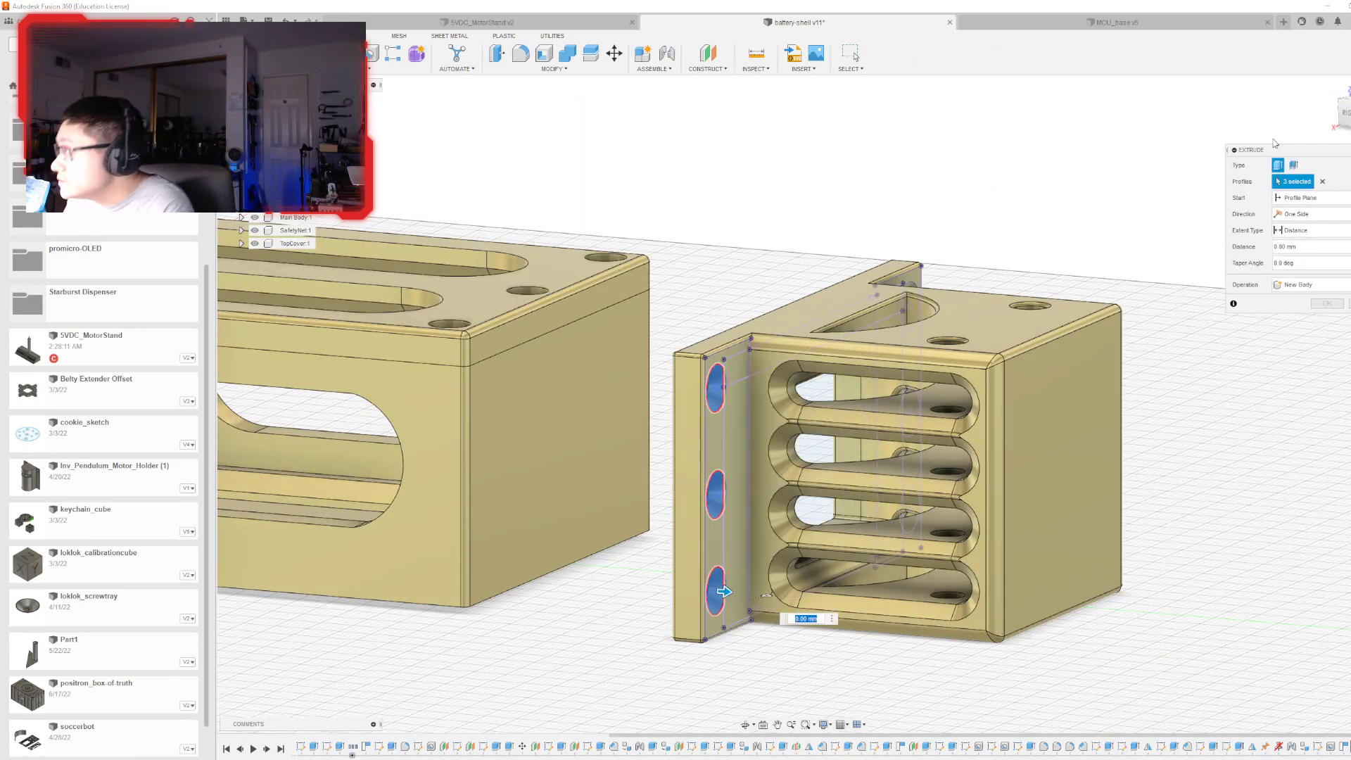
# - Add all regions of the three countersunk holes on the opposite flange to the extrusion profiles
pyautogui.keyDown('shift'); pyautogui.moveTo(724, 590); pyautogui.dragTo(879, 493, button='middle'); pyautogui.keyUp('shift')
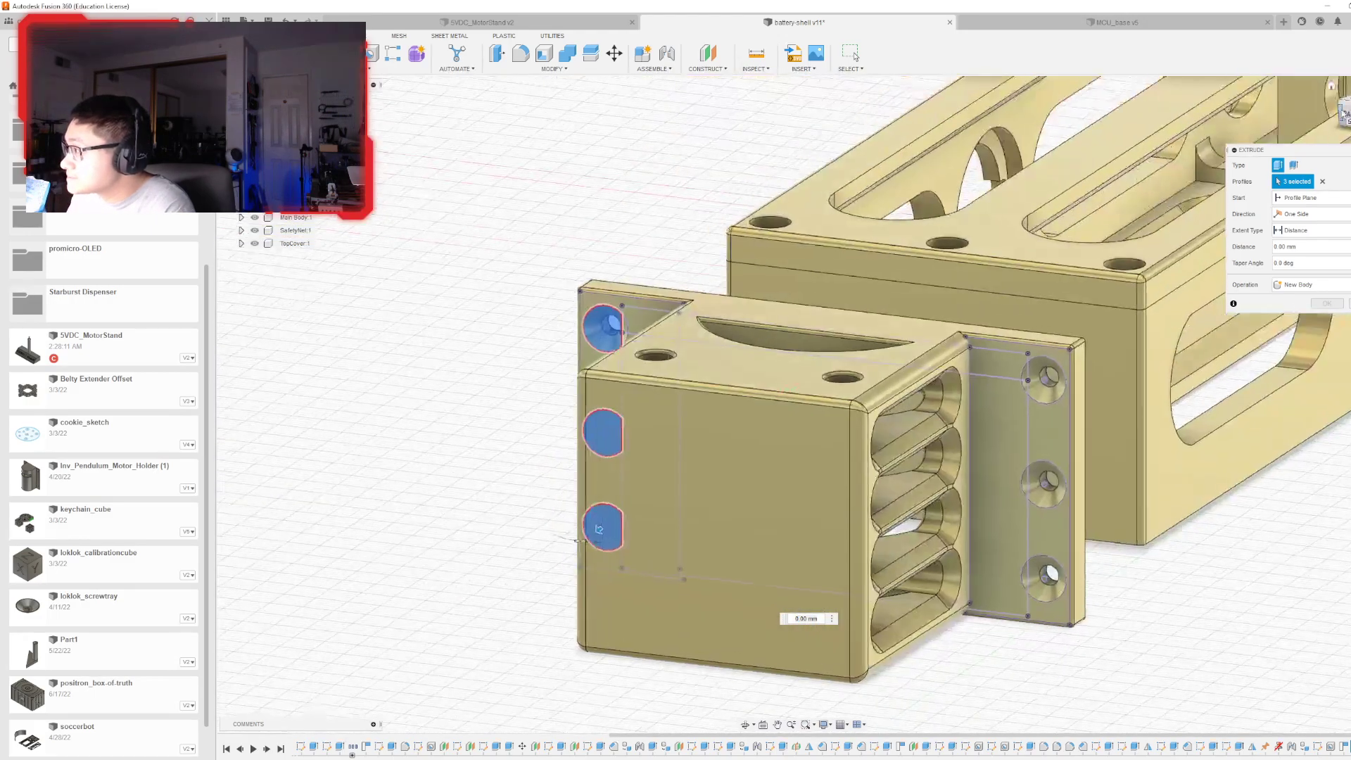
pyautogui.click(1052, 387)
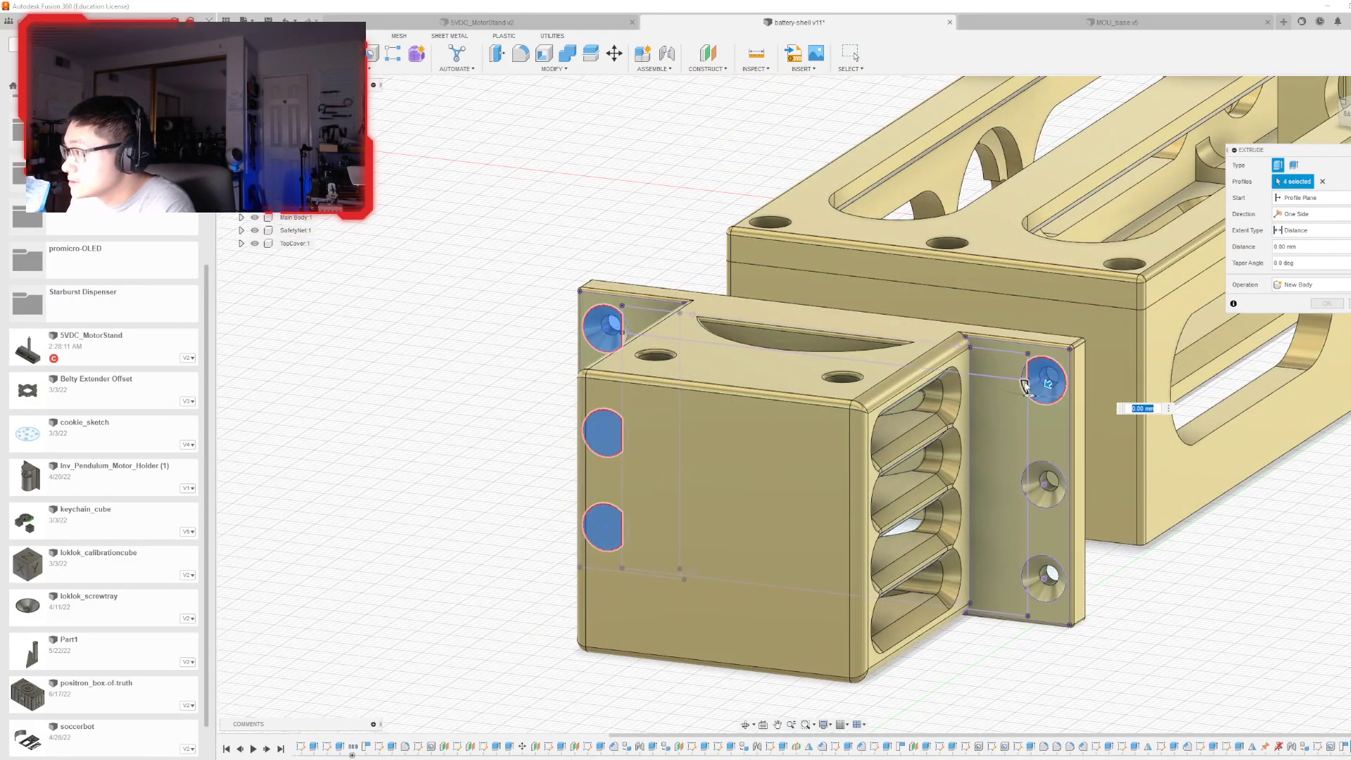
pyautogui.click(1025, 385)
pyautogui.click(1027, 488)
pyautogui.click(1031, 588)
# - Add the remaining sliver regions of the three countersunk holes on the left-hand flange to the extrusion profiles
pyautogui.keyDown('shift'); pyautogui.moveTo(804, 404); pyautogui.dragTo(888, 421, button='middle'); pyautogui.keyUp('shift')
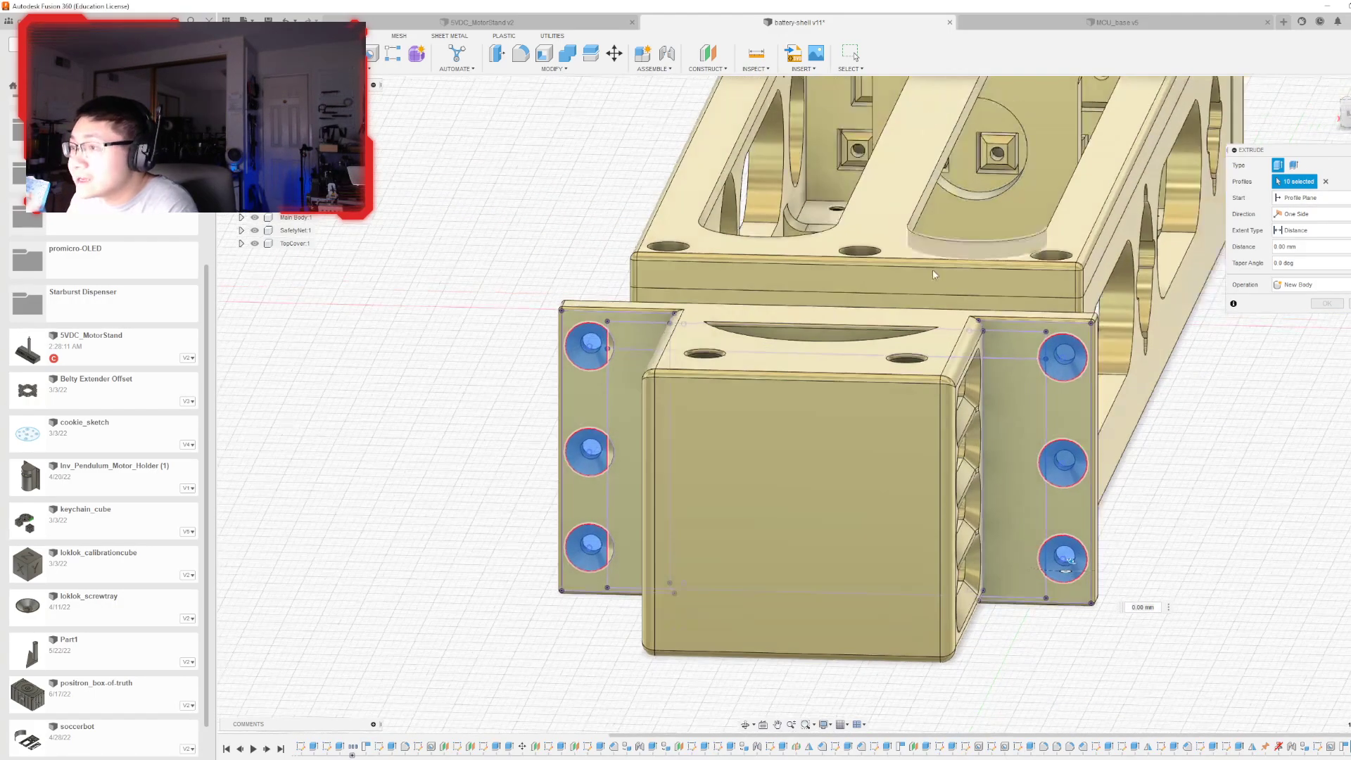
pyautogui.scroll(3, 609, 377)
pyautogui.click(611, 328)
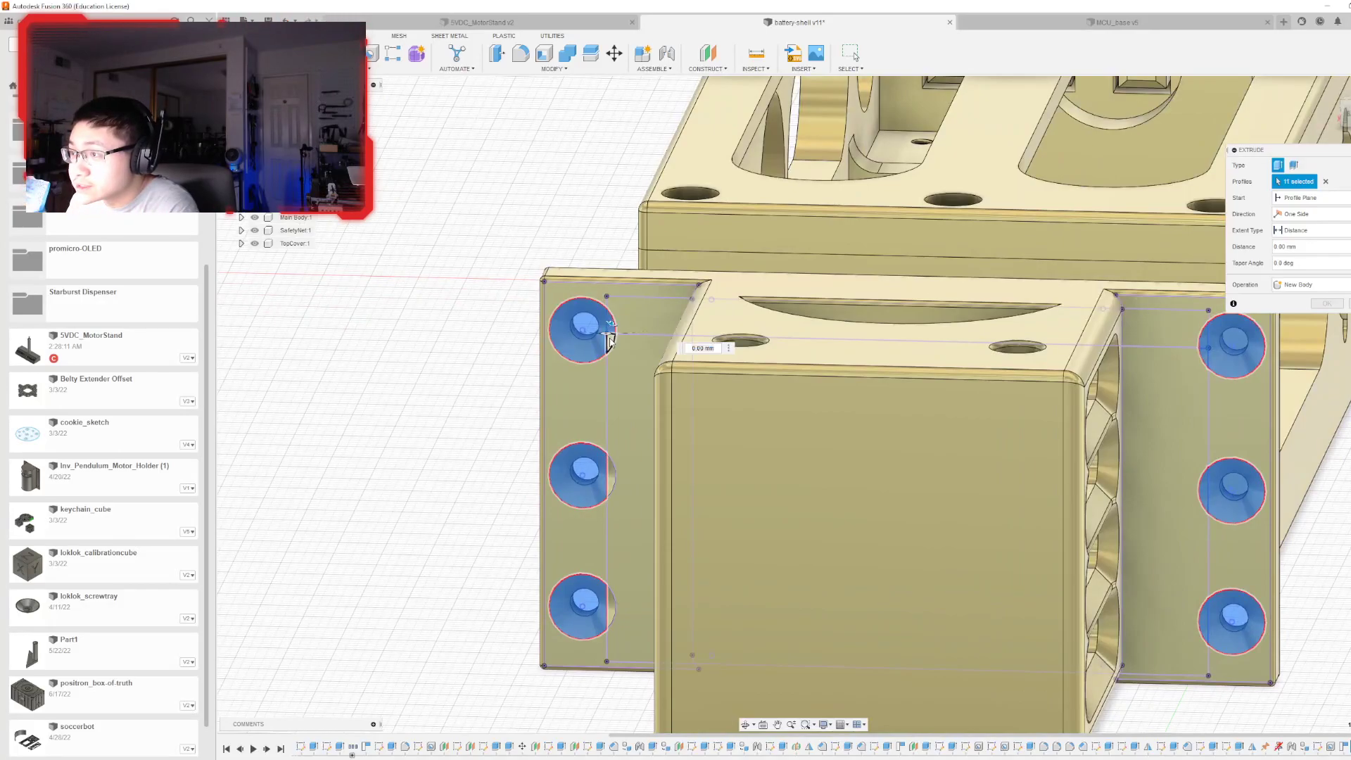
pyautogui.click(611, 478)
pyautogui.click(609, 608)
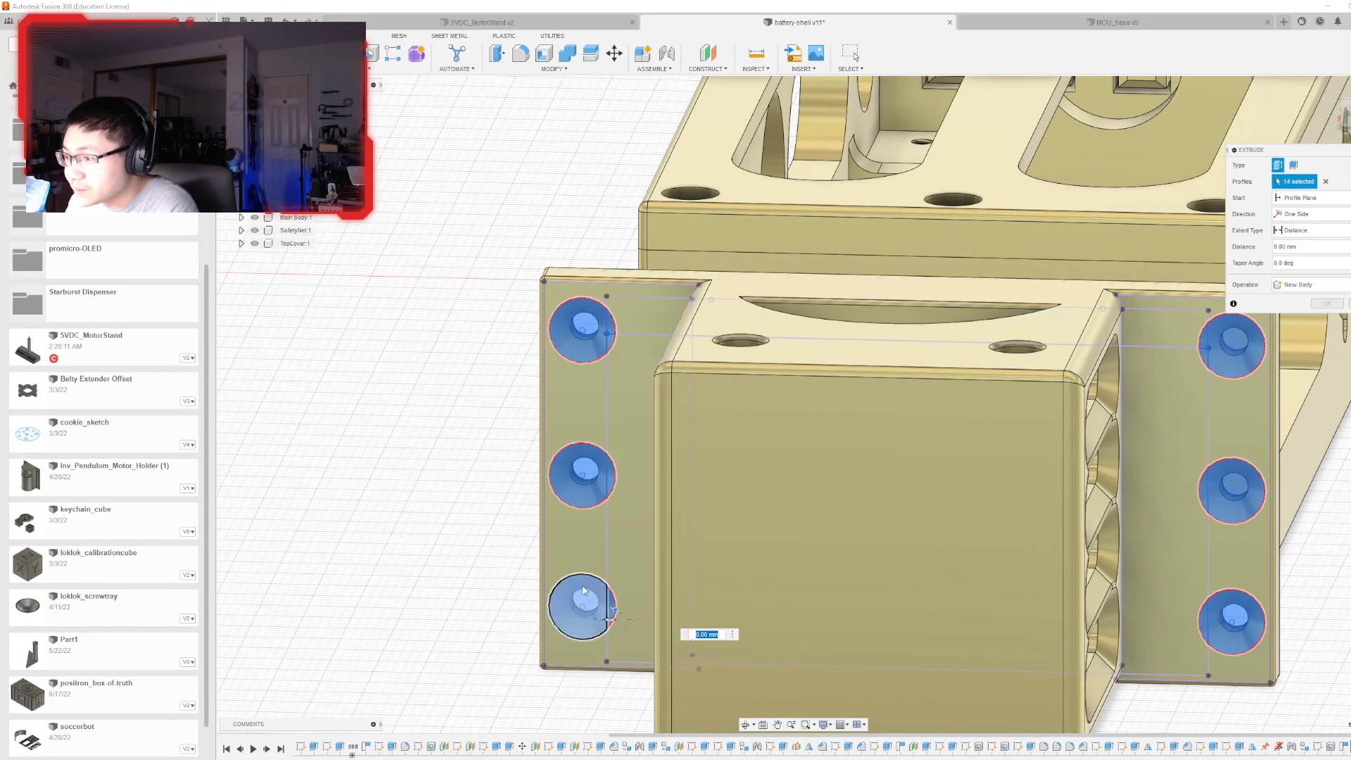
# - Extrude the selected hole profiles by -5 mm with the Join operation to fill the six countersunk holes
pyautogui.moveTo(1348, 117); pyautogui.dragTo(1294, 140)
pyautogui.moveTo(722, 489); pyautogui.dragTo(776, 475)
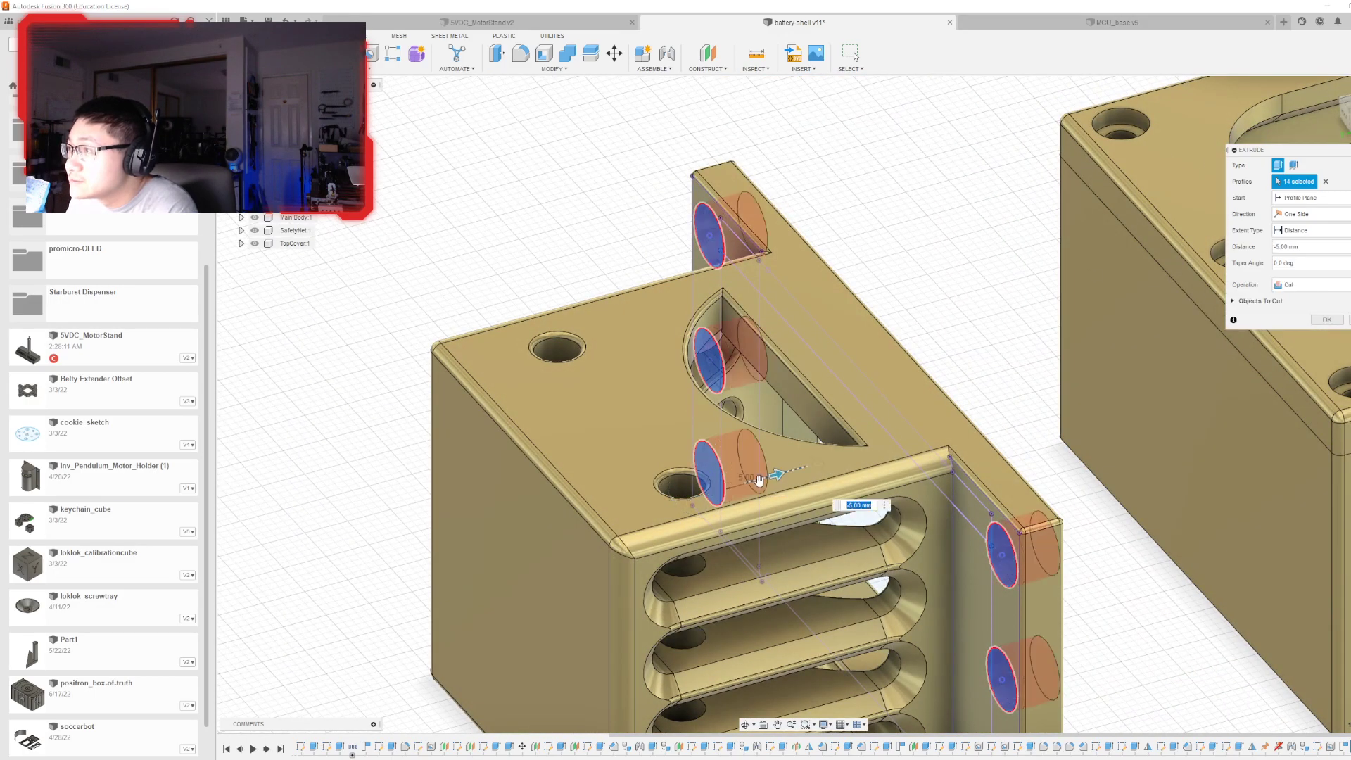
pyautogui.click(1333, 289)
pyautogui.click(1288, 301)
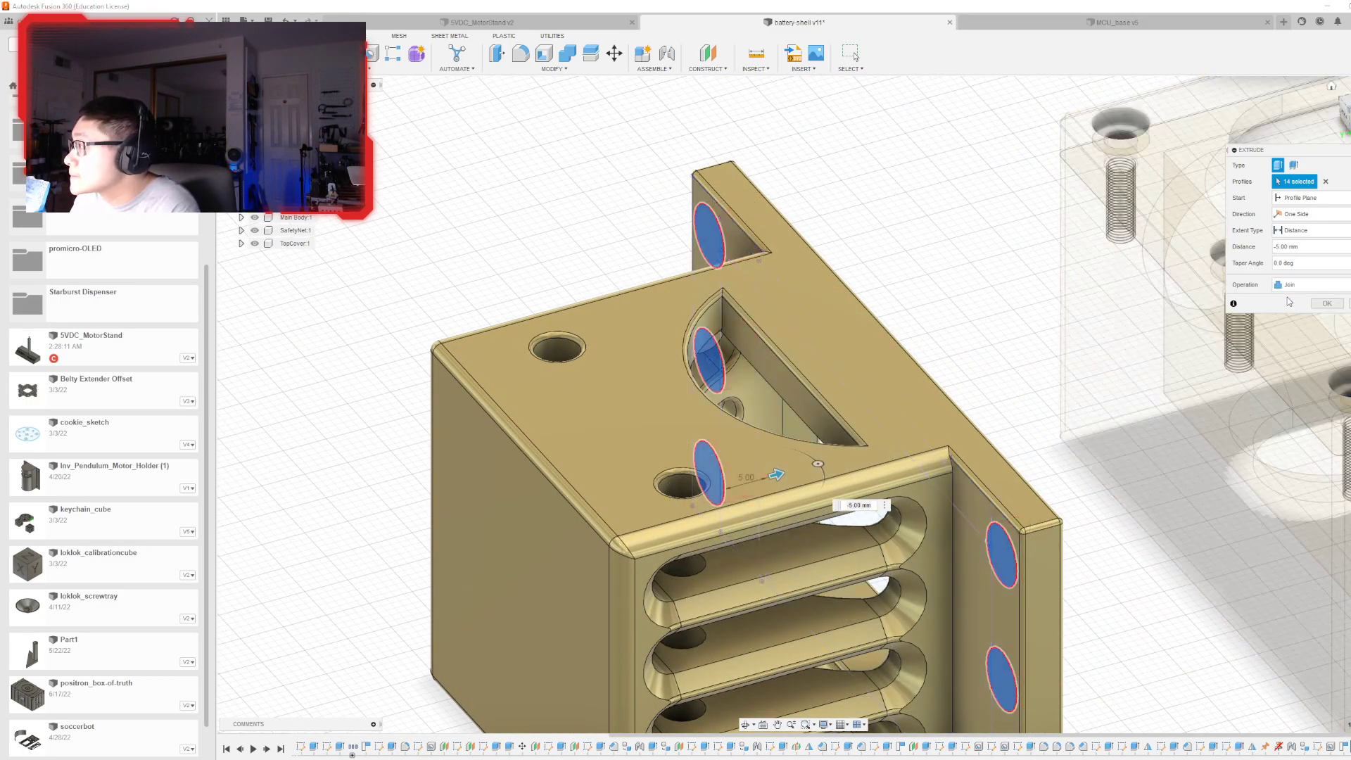
pyautogui.moveTo(1345, 116)
pyautogui.mouseDown()
pyautogui.moveTo(1271, 95)
pyautogui.moveTo(1305, 120)
pyautogui.moveTo(1349, 118)
pyautogui.moveTo(1350, 102)
pyautogui.moveTo(1340, 113)
pyautogui.mouseUp()
pyautogui.click(1330, 304)
# - Create a sketch on the bracket's flange face and project the battery shell's end faces and top cover edge into it
pyautogui.click(586, 334)
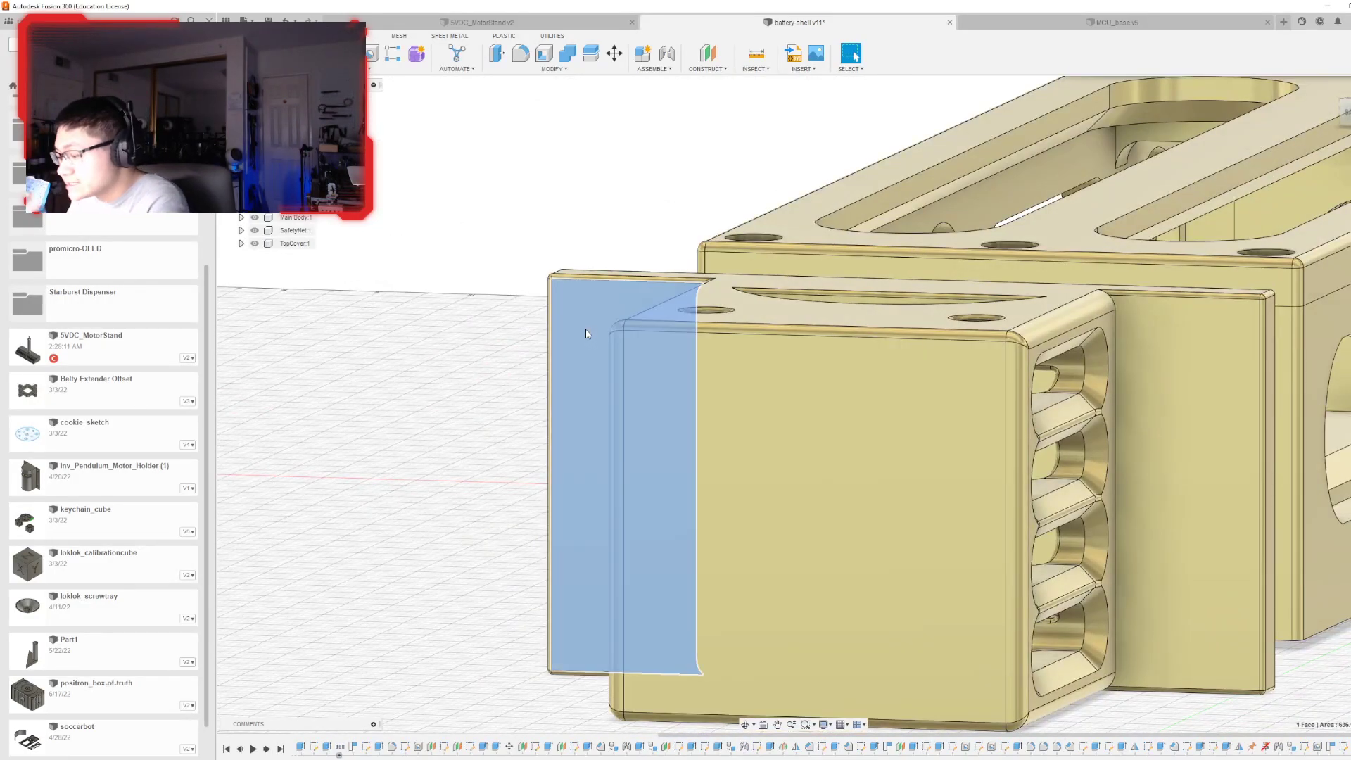
pyautogui.moveTo(1346, 113); pyautogui.dragTo(1347, 121)
pyautogui.press('p')
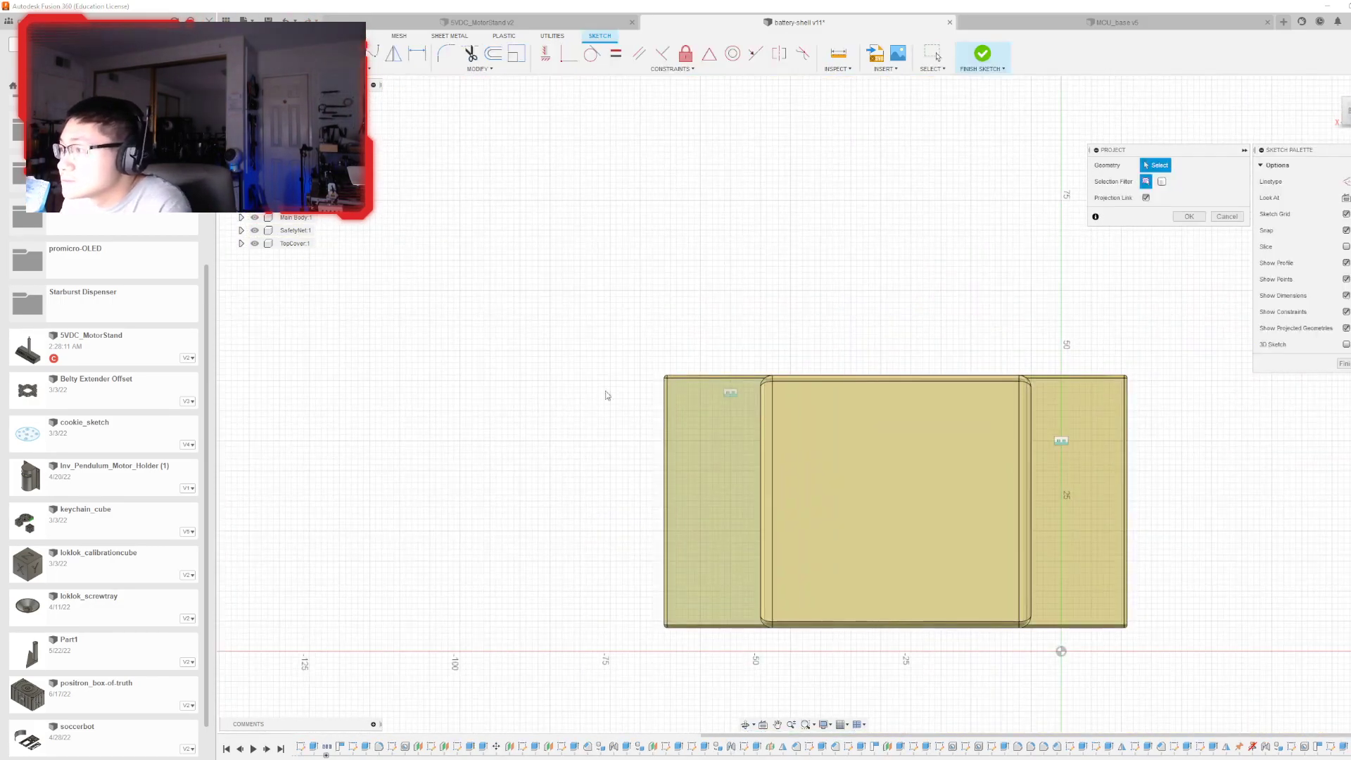
pyautogui.moveTo(1349, 110); pyautogui.dragTo(1326, 130)
pyautogui.click(1044, 453)
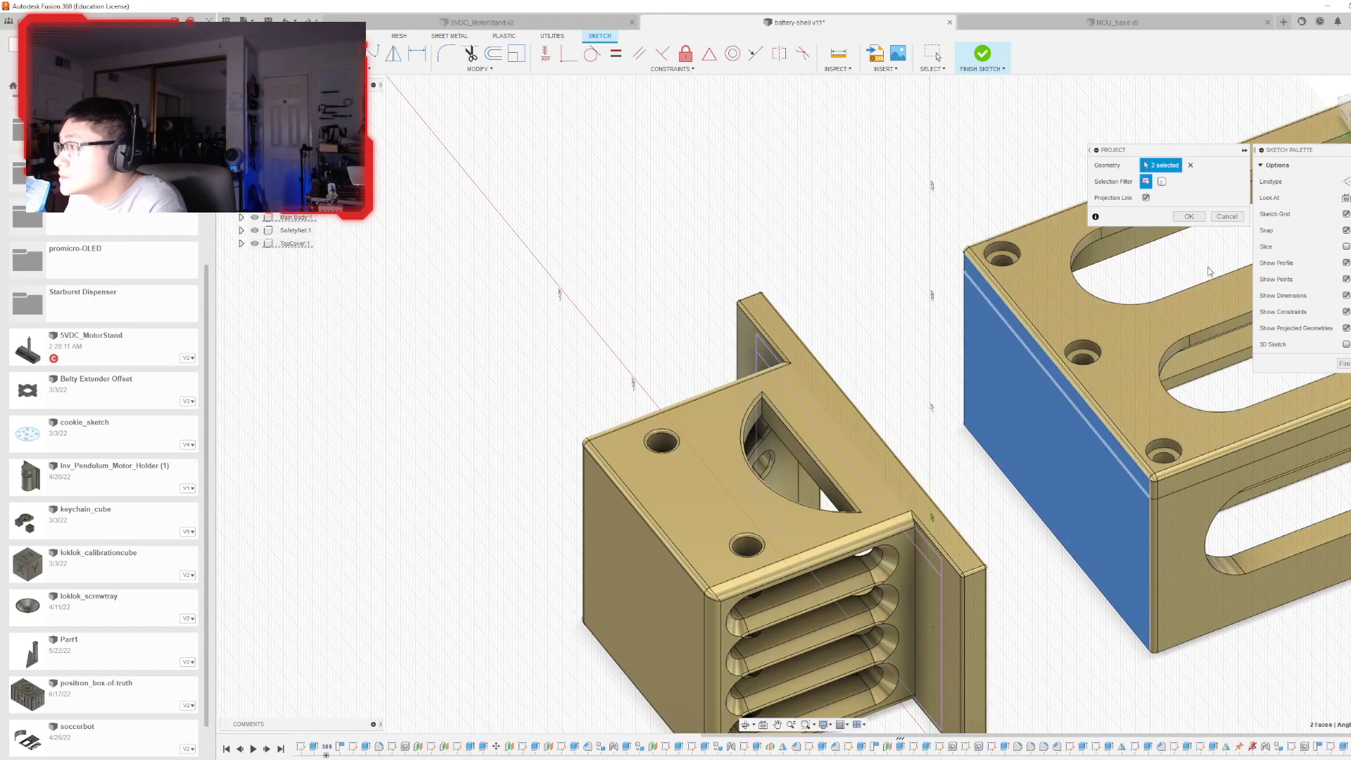
pyautogui.click(1046, 347)
pyautogui.click(1046, 346)
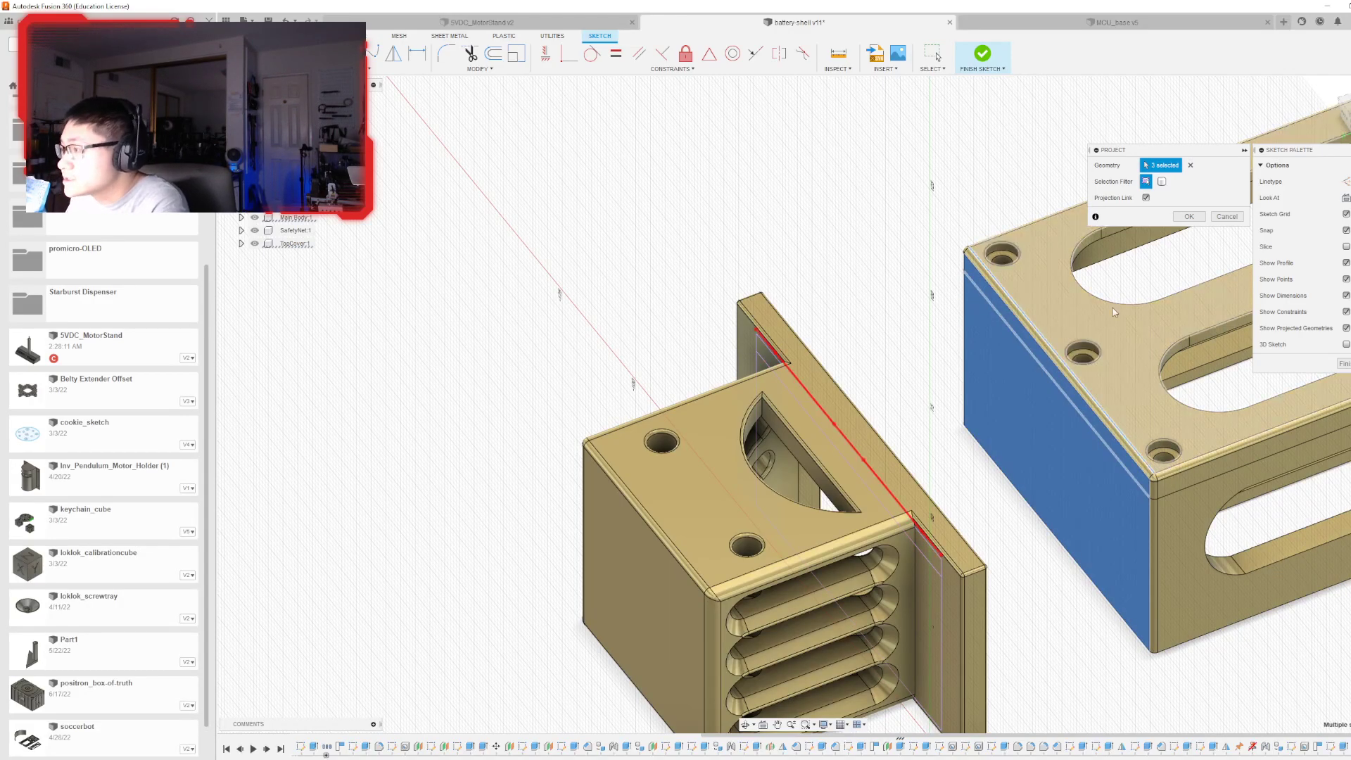
pyautogui.click(1187, 216)
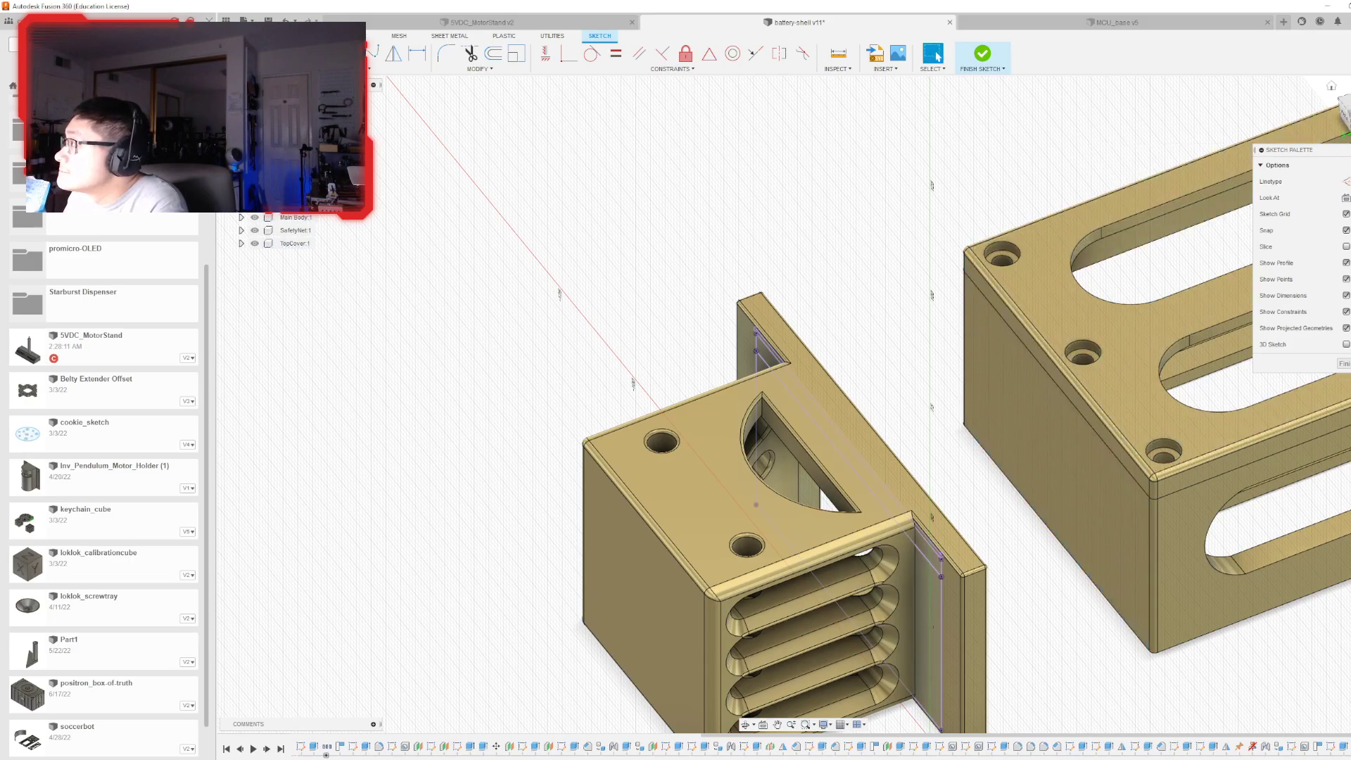
# - Draw short vertical lines bridging the gap between the projected shell outlines at both upper corners
pyautogui.click(1342, 111)
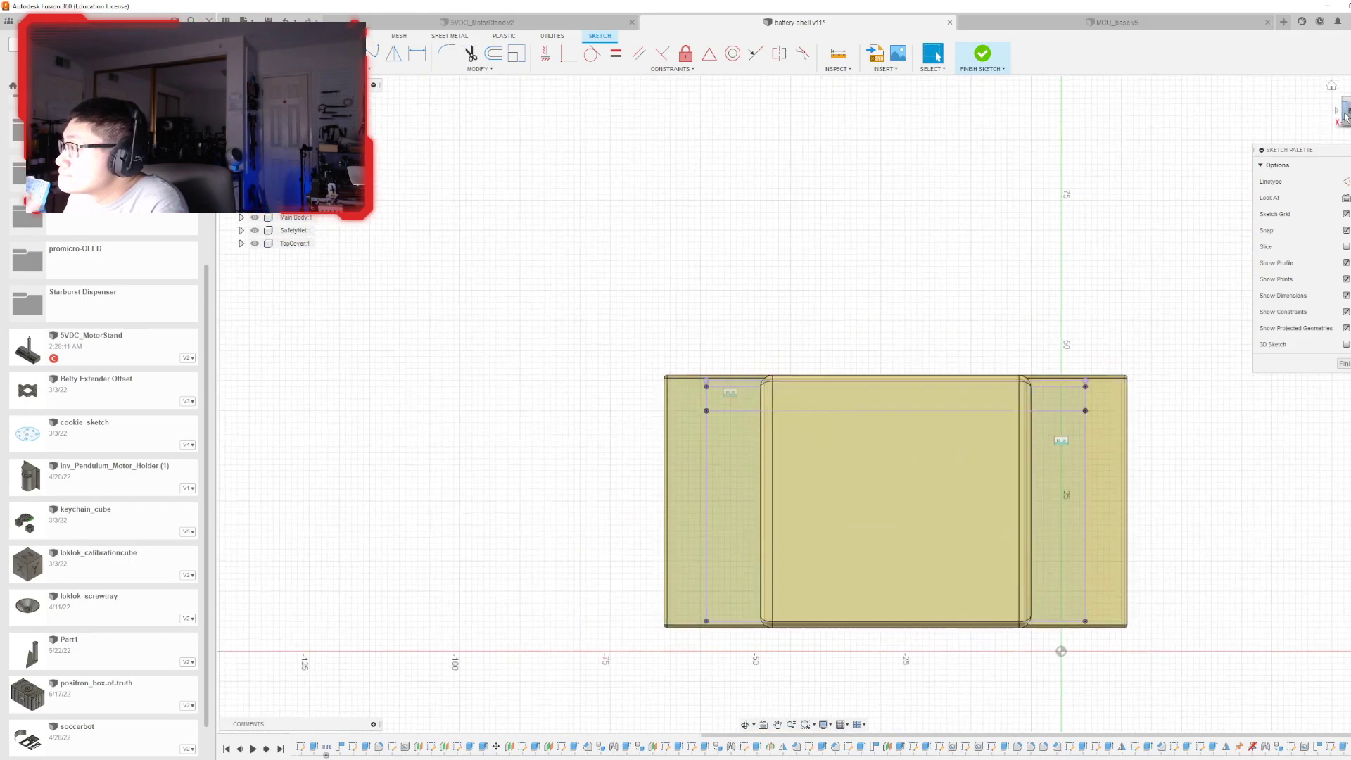
pyautogui.scroll(5, 1077, 387)
pyautogui.scroll(-3, 1034, 308)
pyautogui.scroll(-1, 1013, 267)
pyautogui.moveTo(1348, 113)
pyautogui.mouseDown()
pyautogui.moveTo(1350, 133)
pyautogui.moveTo(1347, 99)
pyautogui.moveTo(1348, 112)
pyautogui.mouseUp()
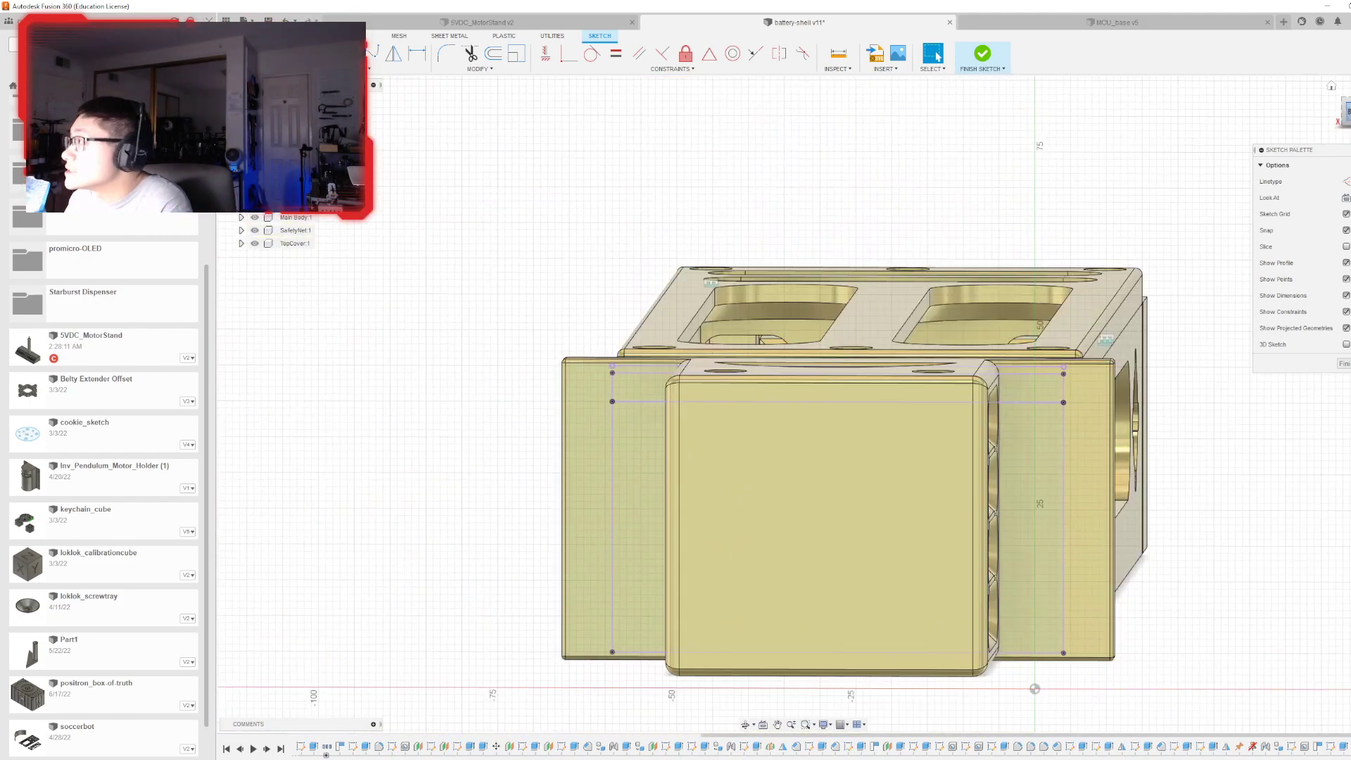
pyautogui.scroll(2, 562, 299)
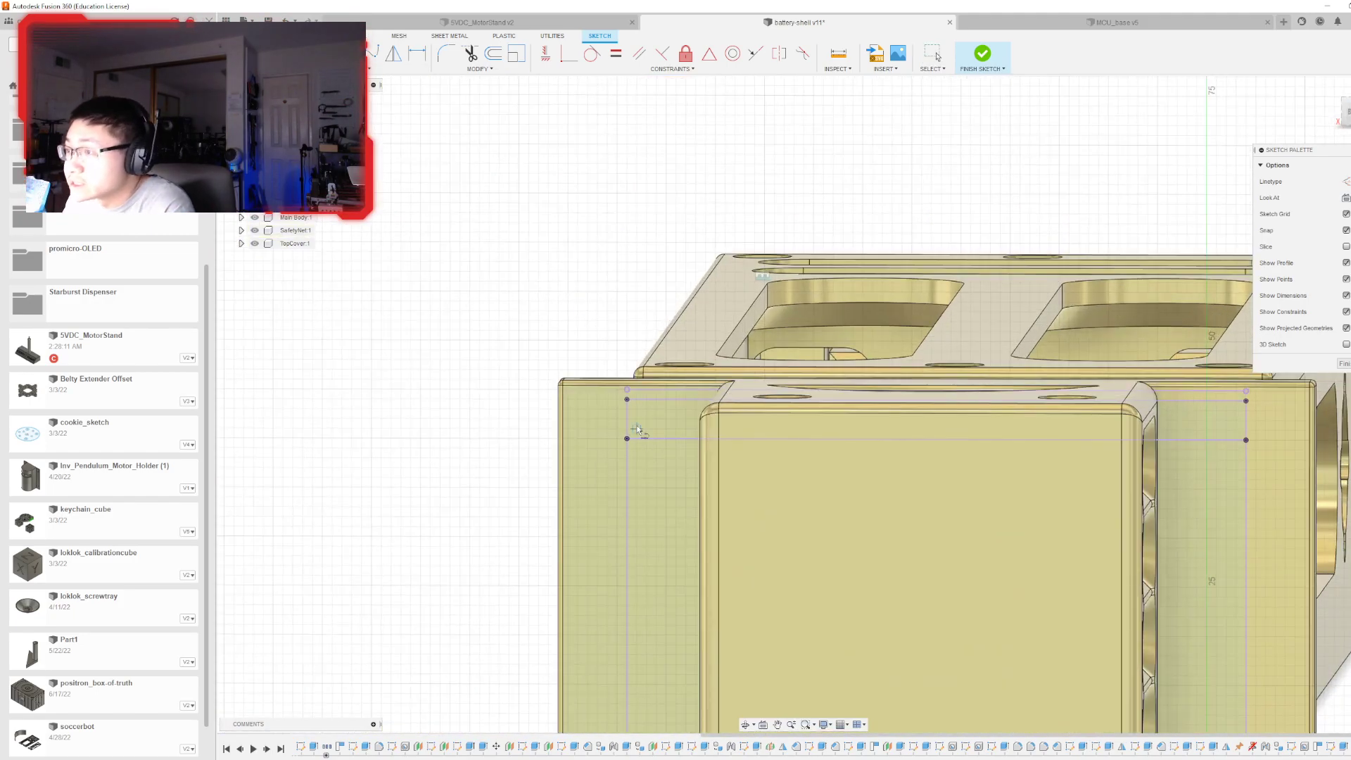
pyautogui.click(1246, 394)
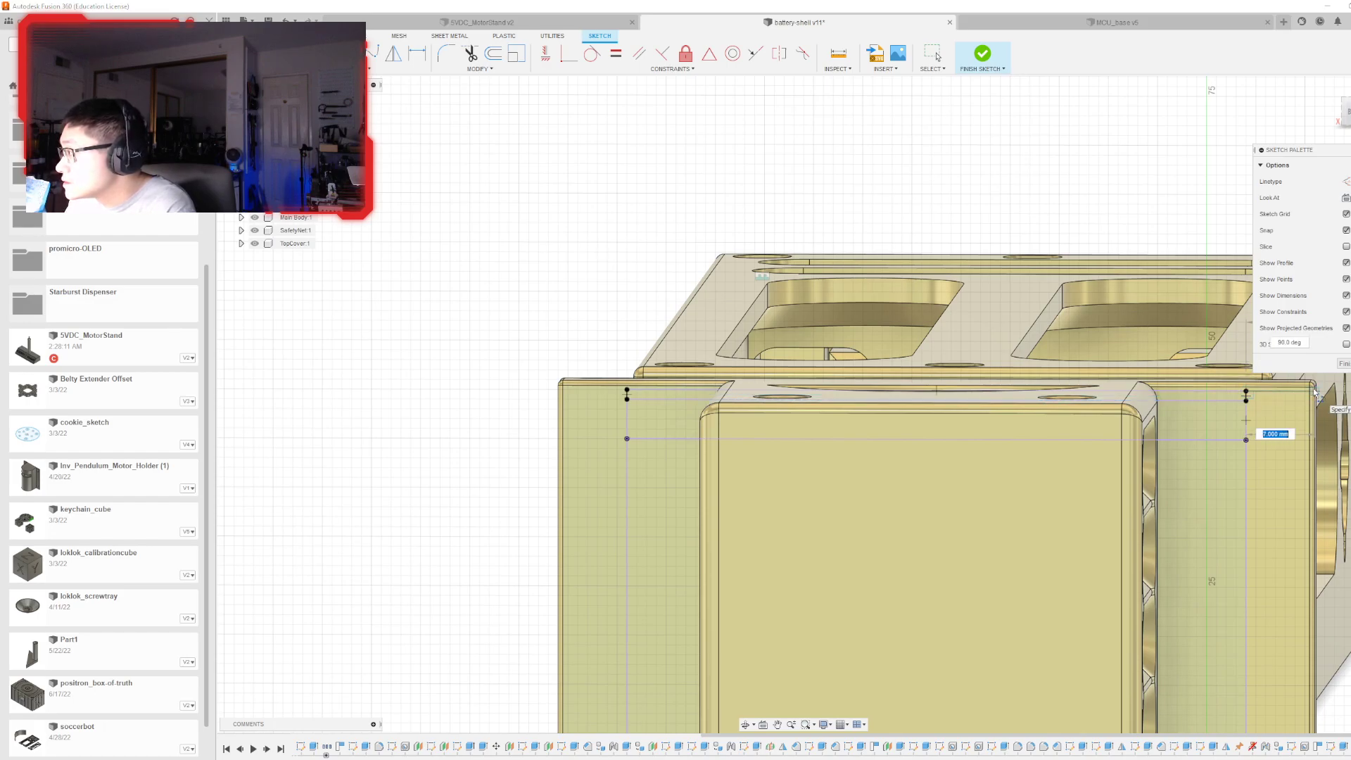
pyautogui.press('Escape')
pyautogui.scroll(-2, 627, 445)
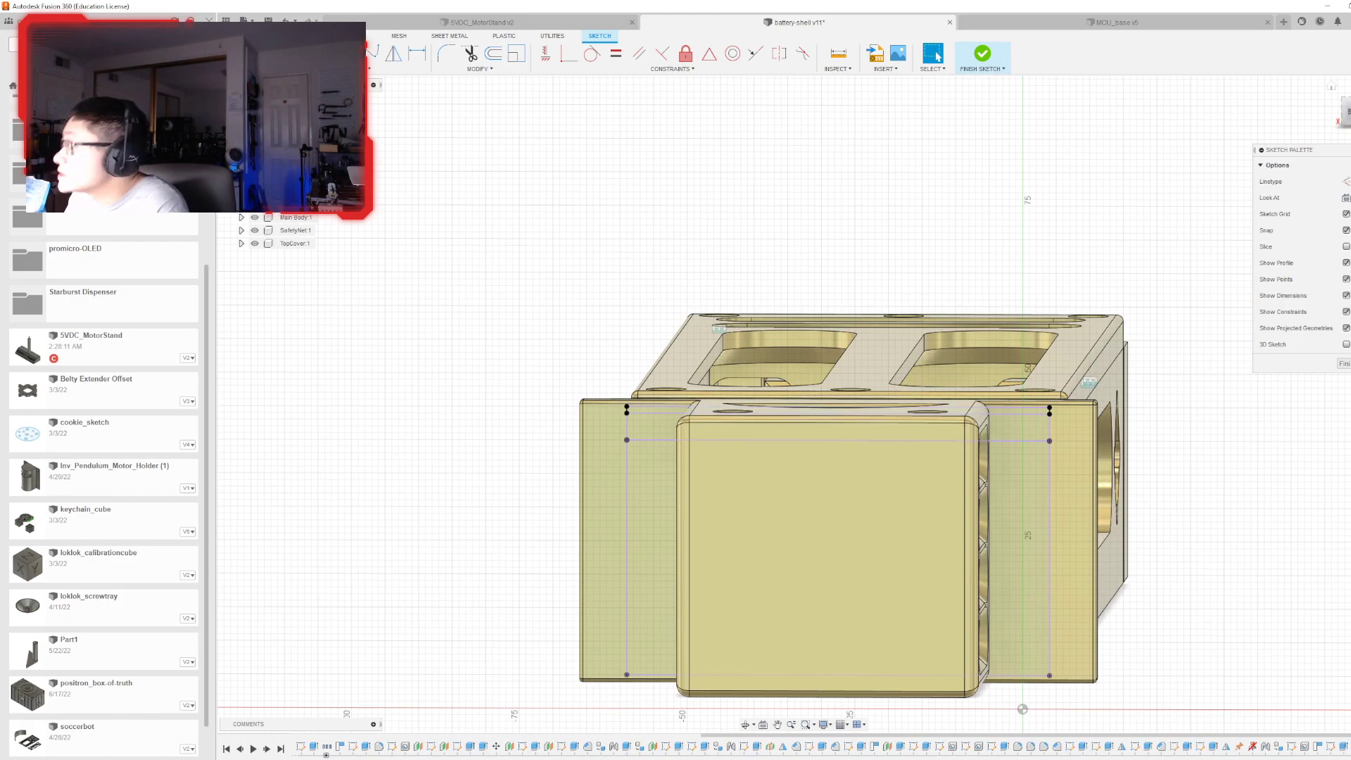
# - Project the right-hand flange's face outline and its upper and outer side edges into the sketch
pyautogui.keyDown('shift'); pyautogui.moveTo(803, 403); pyautogui.dragTo(735, 451, button='middle'); pyautogui.keyUp('shift')
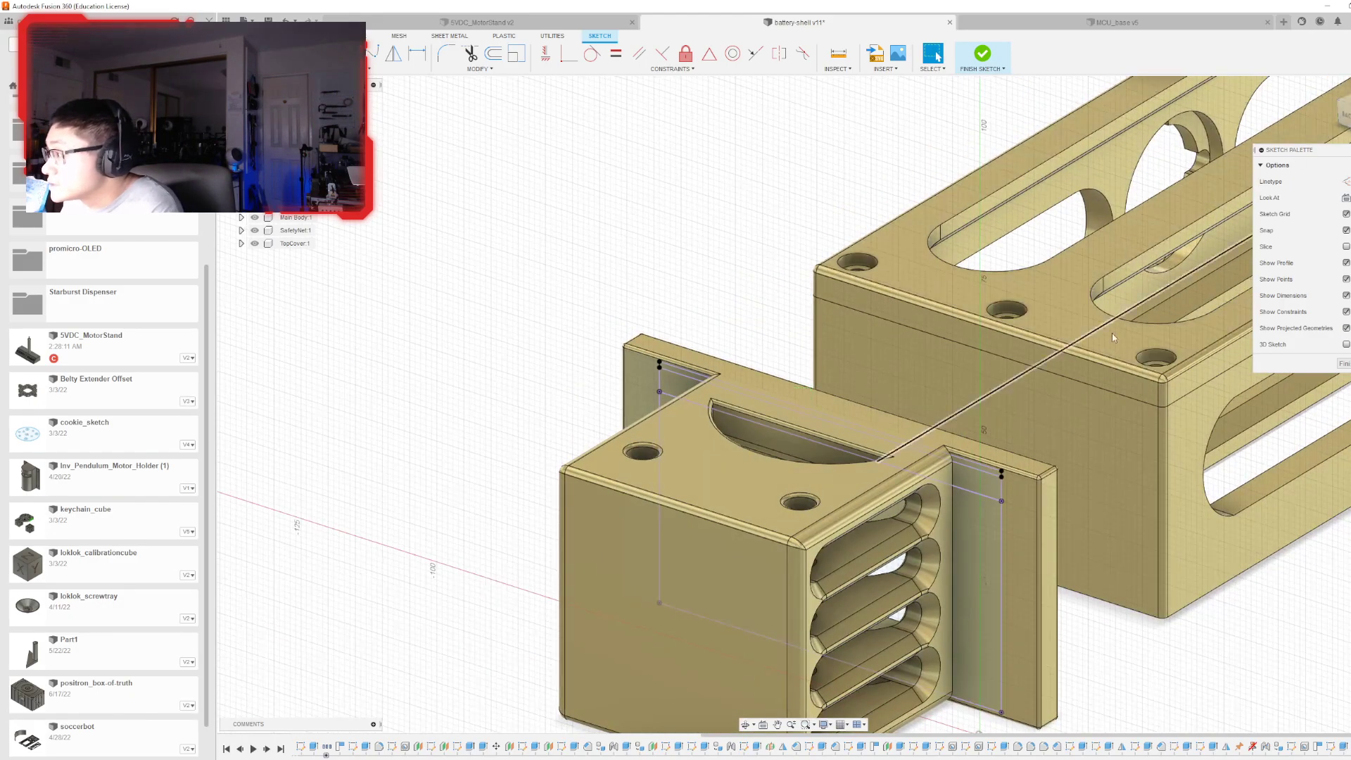
pyautogui.click(1024, 487)
pyautogui.press('p')
pyautogui.press('Return')
pyautogui.scroll(5, 1051, 482)
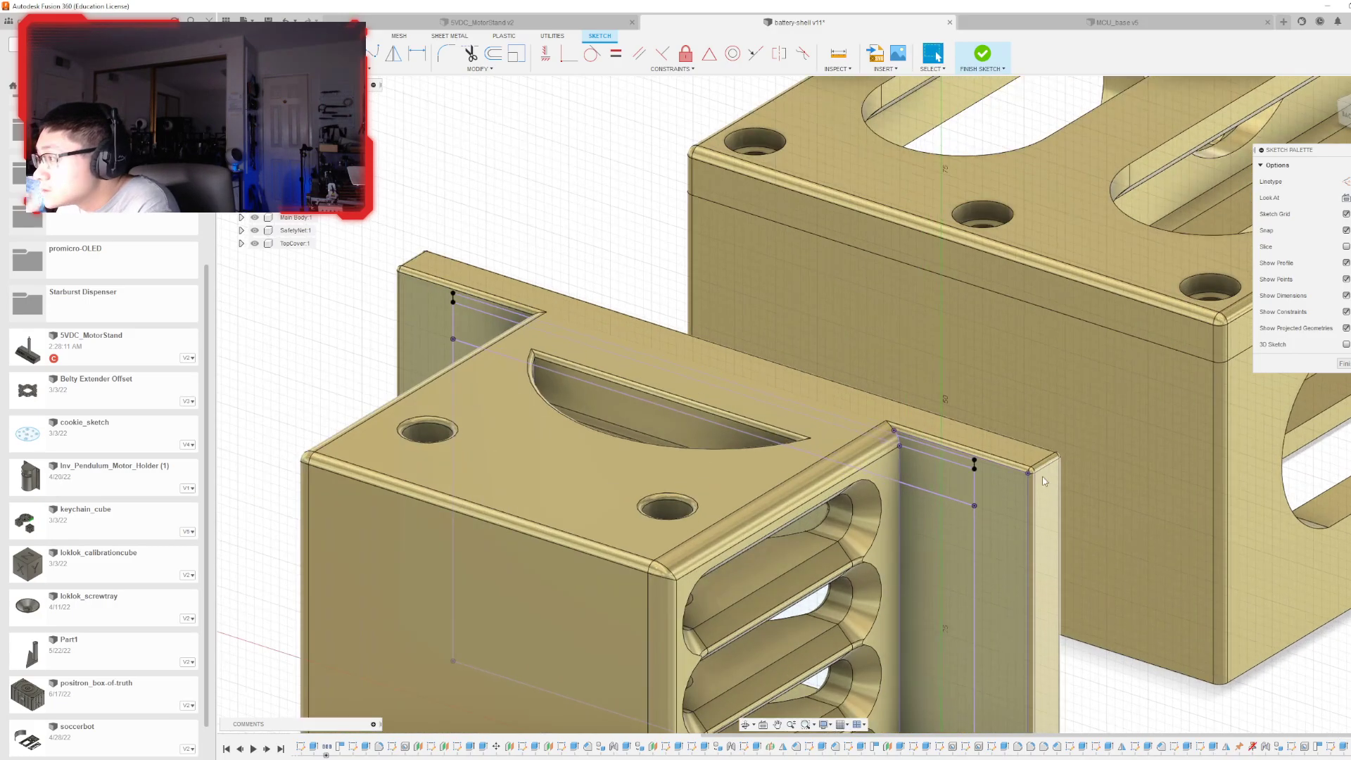
pyautogui.click(1010, 455)
pyautogui.press('p')
pyautogui.press('Return')
pyautogui.click(1033, 489)
pyautogui.press('p')
pyautogui.press('Return')
pyautogui.press('p')
pyautogui.press('Return')
pyautogui.scroll(-4, 1179, 327)
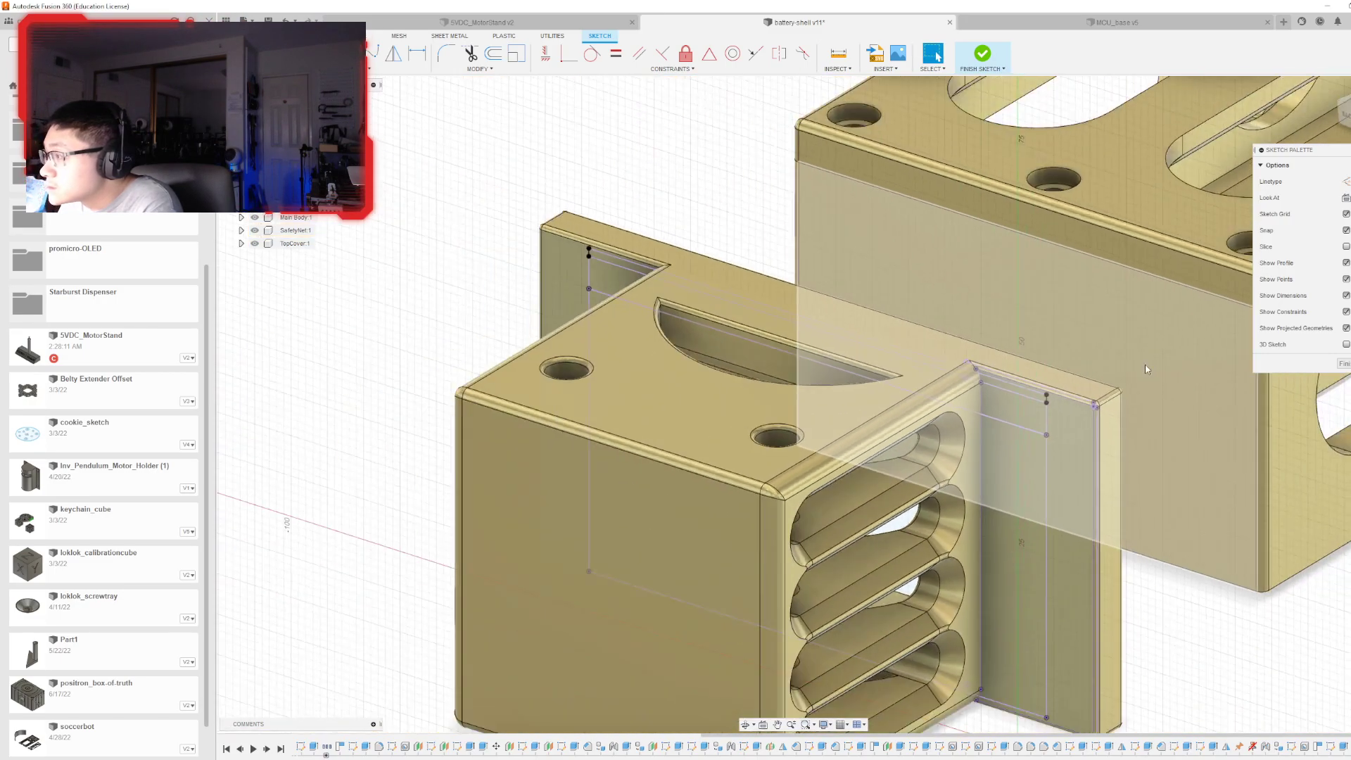
# - Project the rounded lower corner and bottom edge of the right-hand flange into the sketch
pyautogui.keyDown('shift'); pyautogui.moveTo(803, 404); pyautogui.dragTo(882, 377, button='middle'); pyautogui.keyUp('shift')
pyautogui.keyDown('shift'); pyautogui.moveTo(1118, 183); pyautogui.dragTo(1041, 247, button='middle'); pyautogui.keyUp('shift')
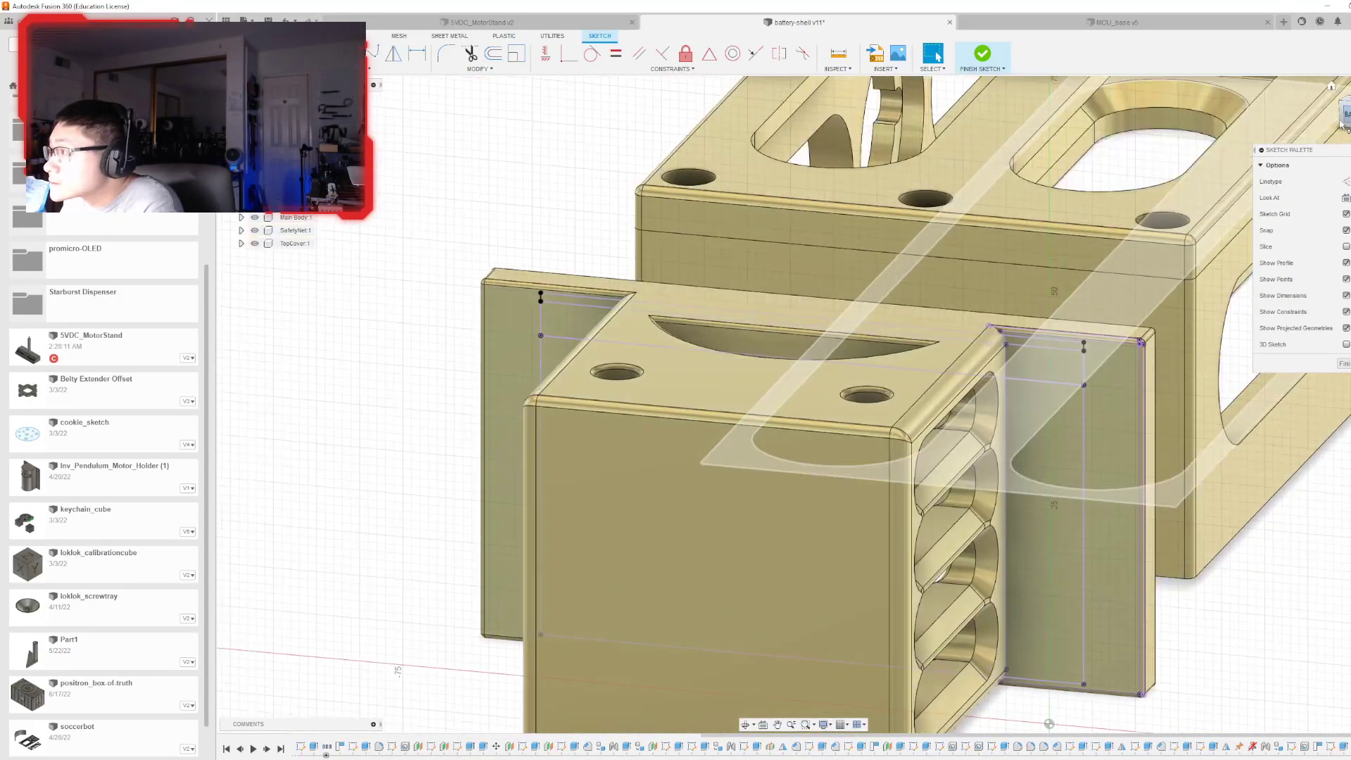
pyautogui.scroll(1, 1041, 253)
pyautogui.scroll(-3, 1006, 314)
pyautogui.scroll(8, 1006, 313)
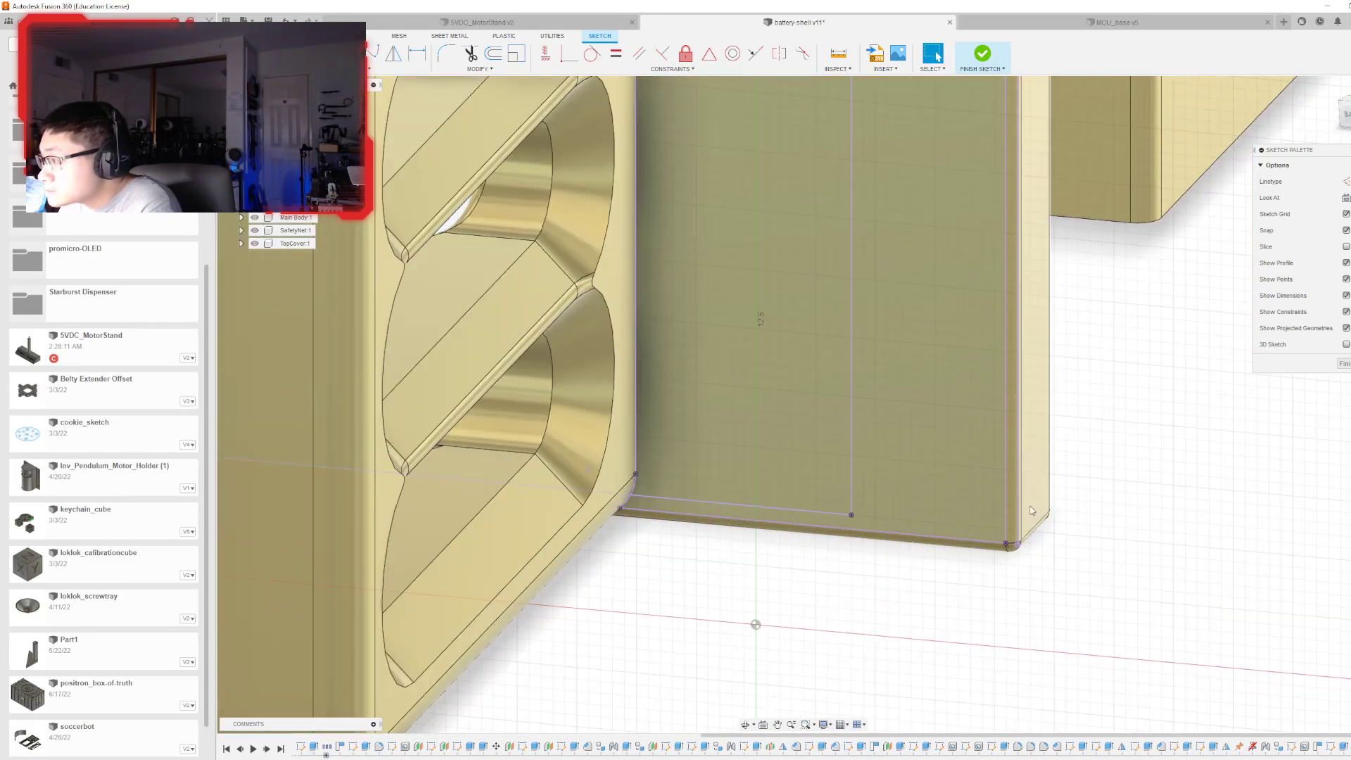
pyautogui.press('p')
pyautogui.click(1011, 597)
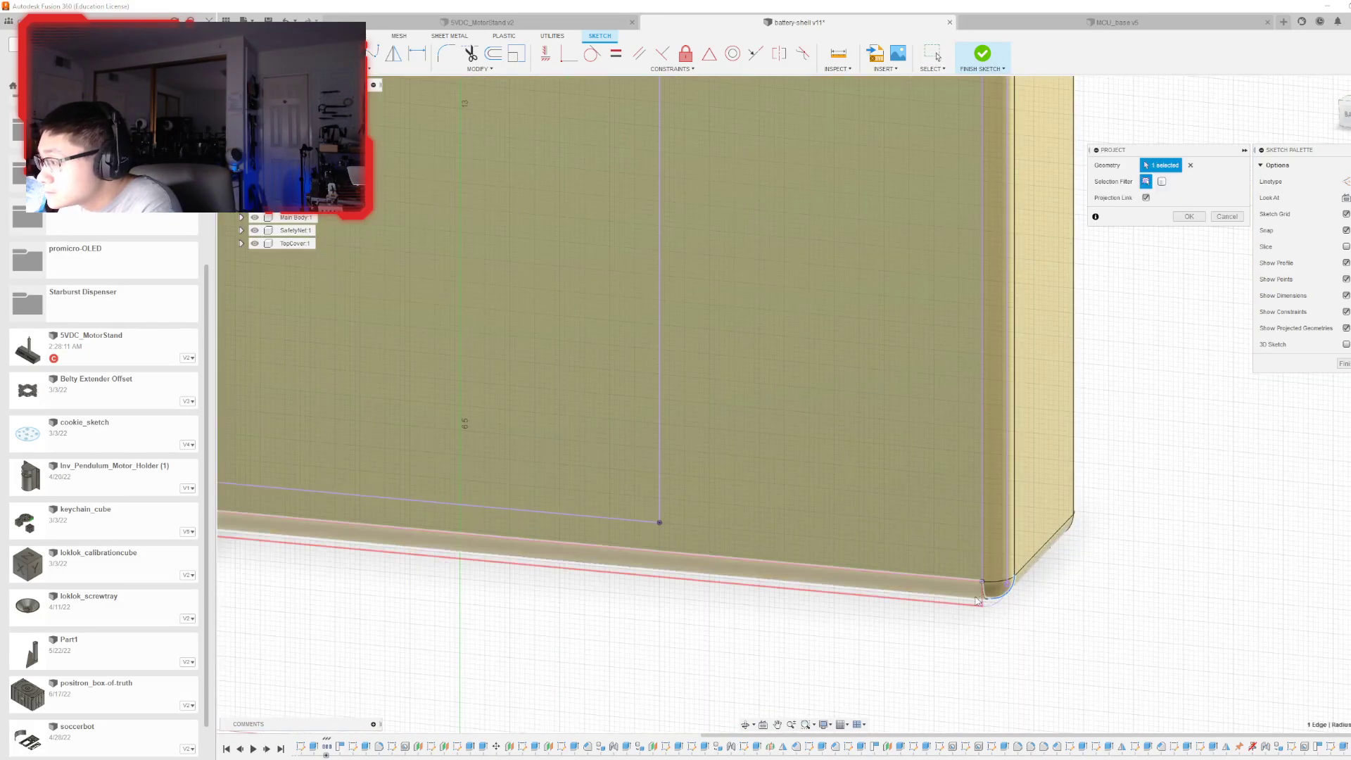
pyautogui.press('Return')
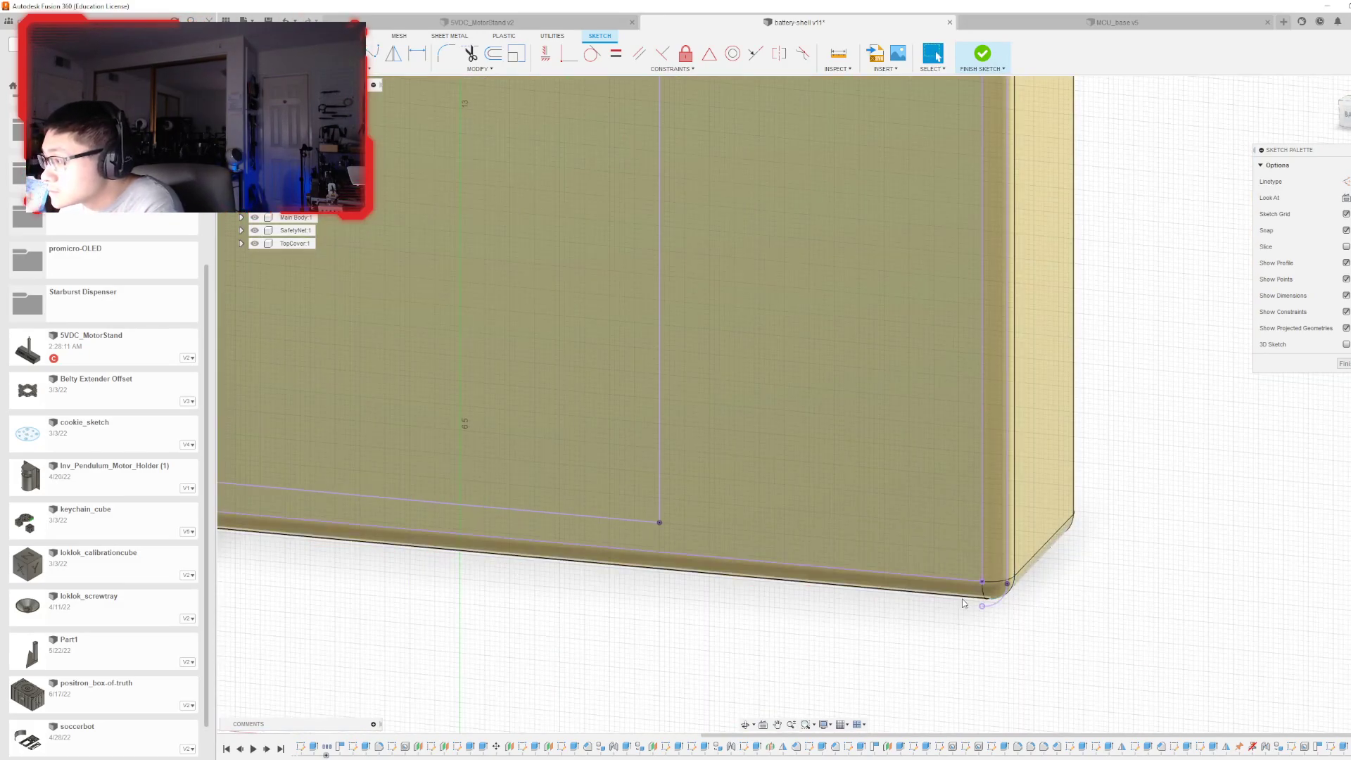
pyautogui.press('p')
pyautogui.click(961, 597)
pyautogui.press('Return')
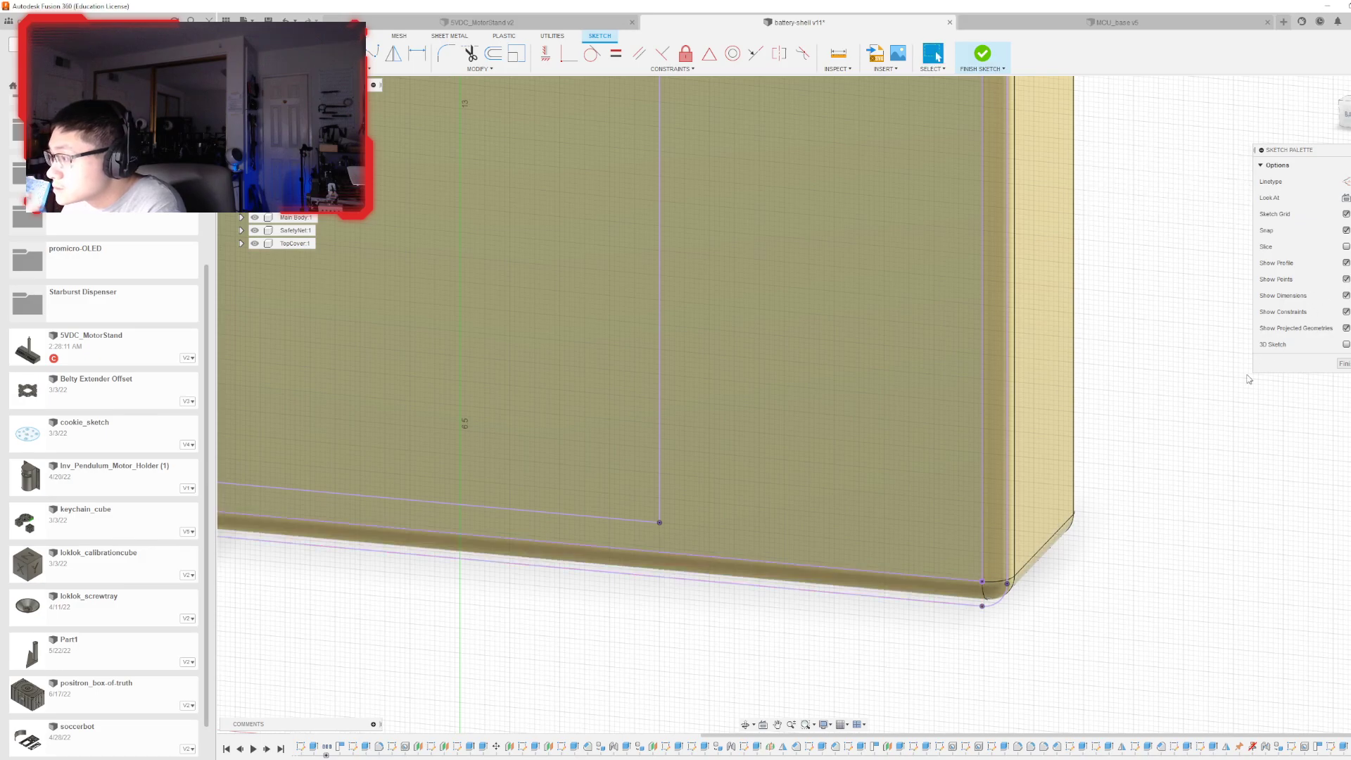
# - Project the left-hand flange's top edge, rounded upper corner and outer side edge into the sketch
pyautogui.scroll(-10, 1140, 461)
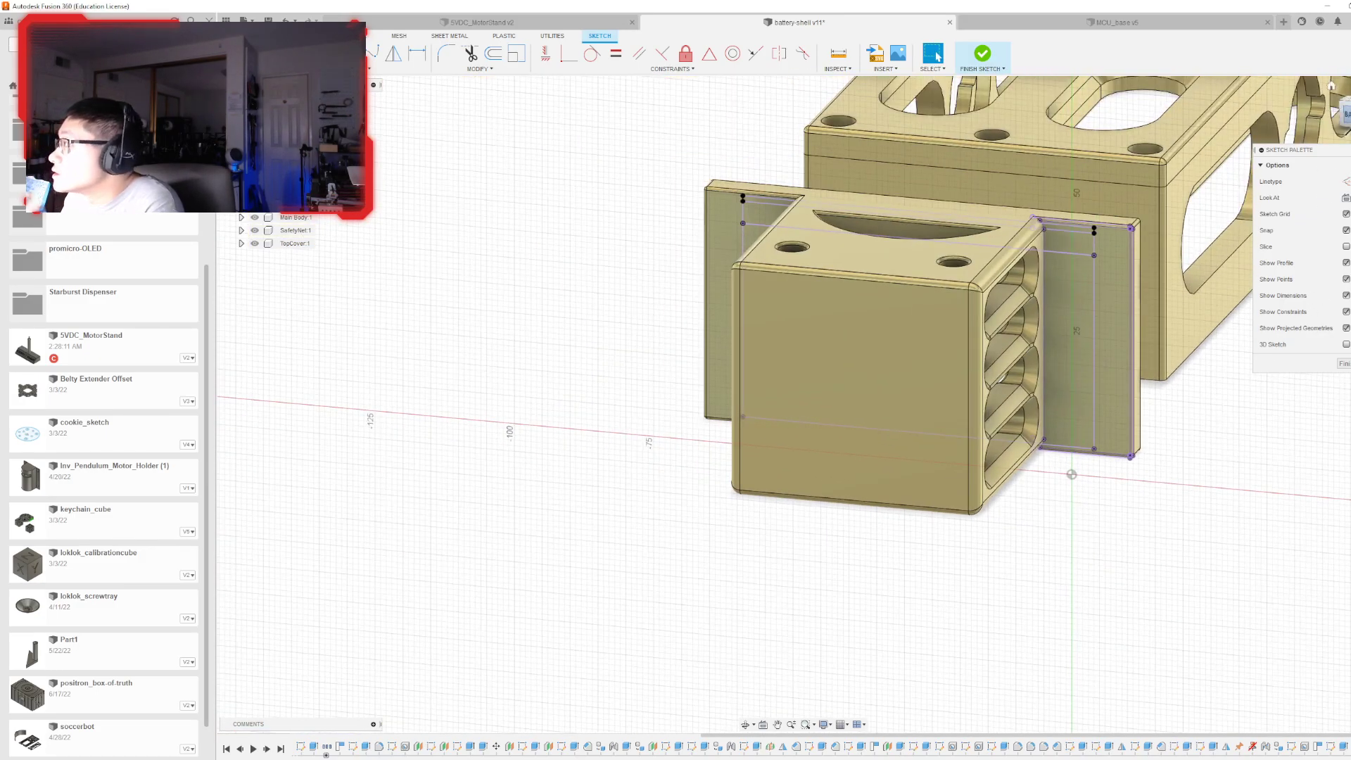
pyautogui.keyDown('shift'); pyautogui.moveTo(804, 401); pyautogui.dragTo(907, 376, button='middle'); pyautogui.keyUp('shift')
pyautogui.scroll(10, 711, 218)
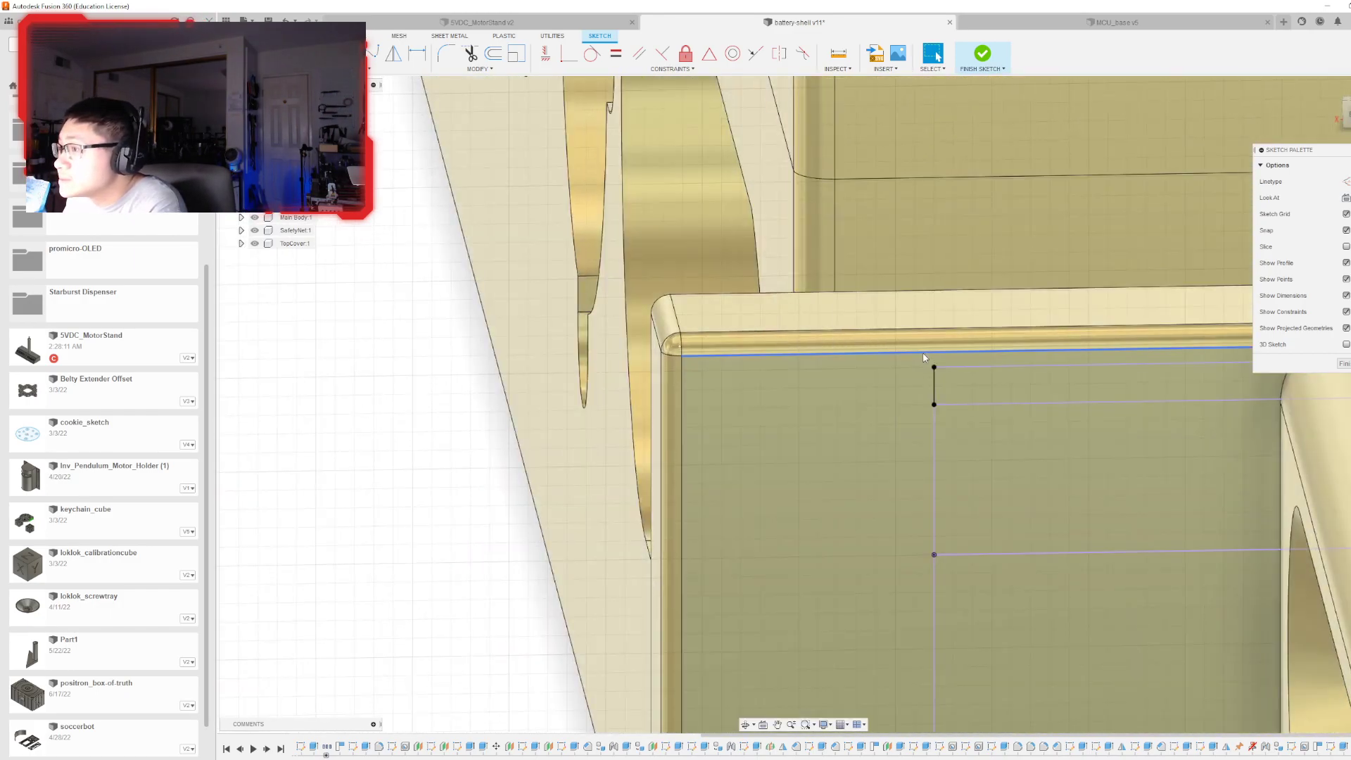
pyautogui.click(914, 335)
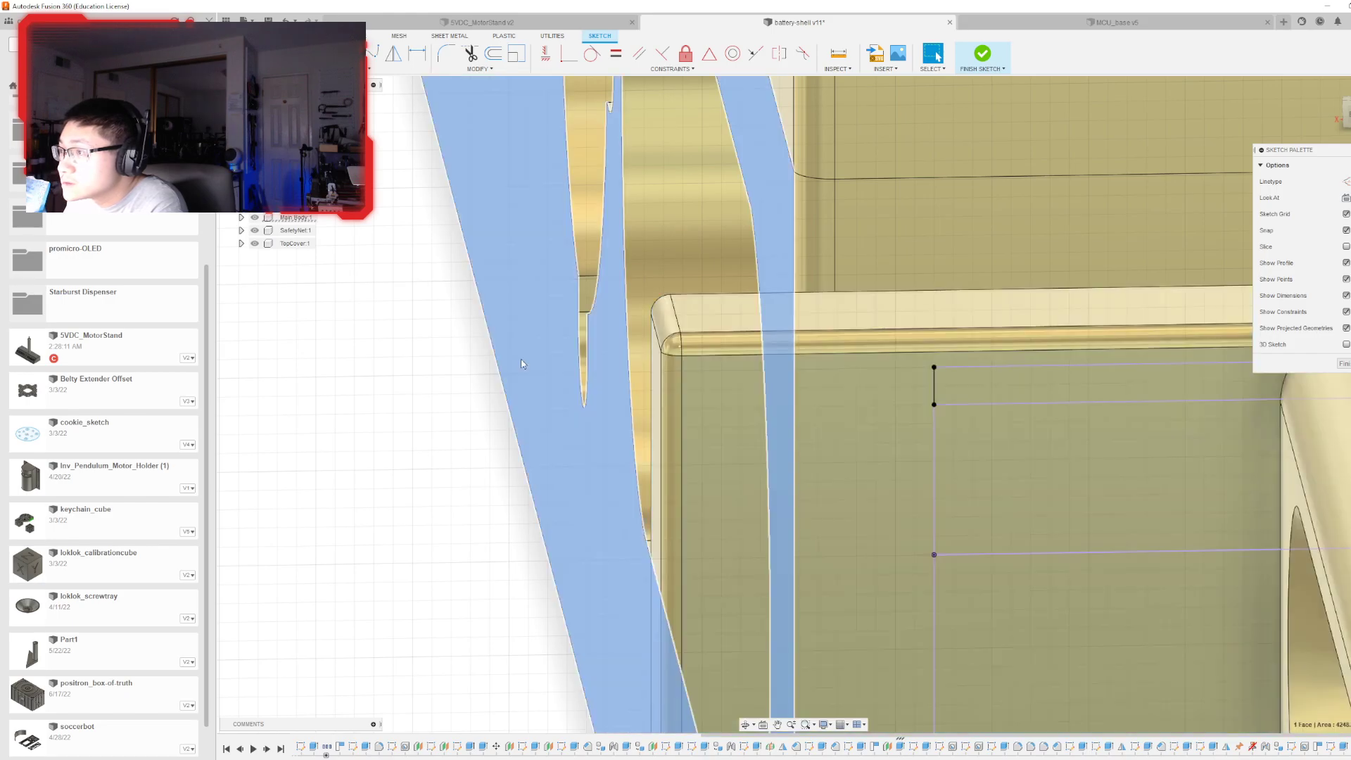
pyautogui.click(520, 360)
pyautogui.click(295, 380)
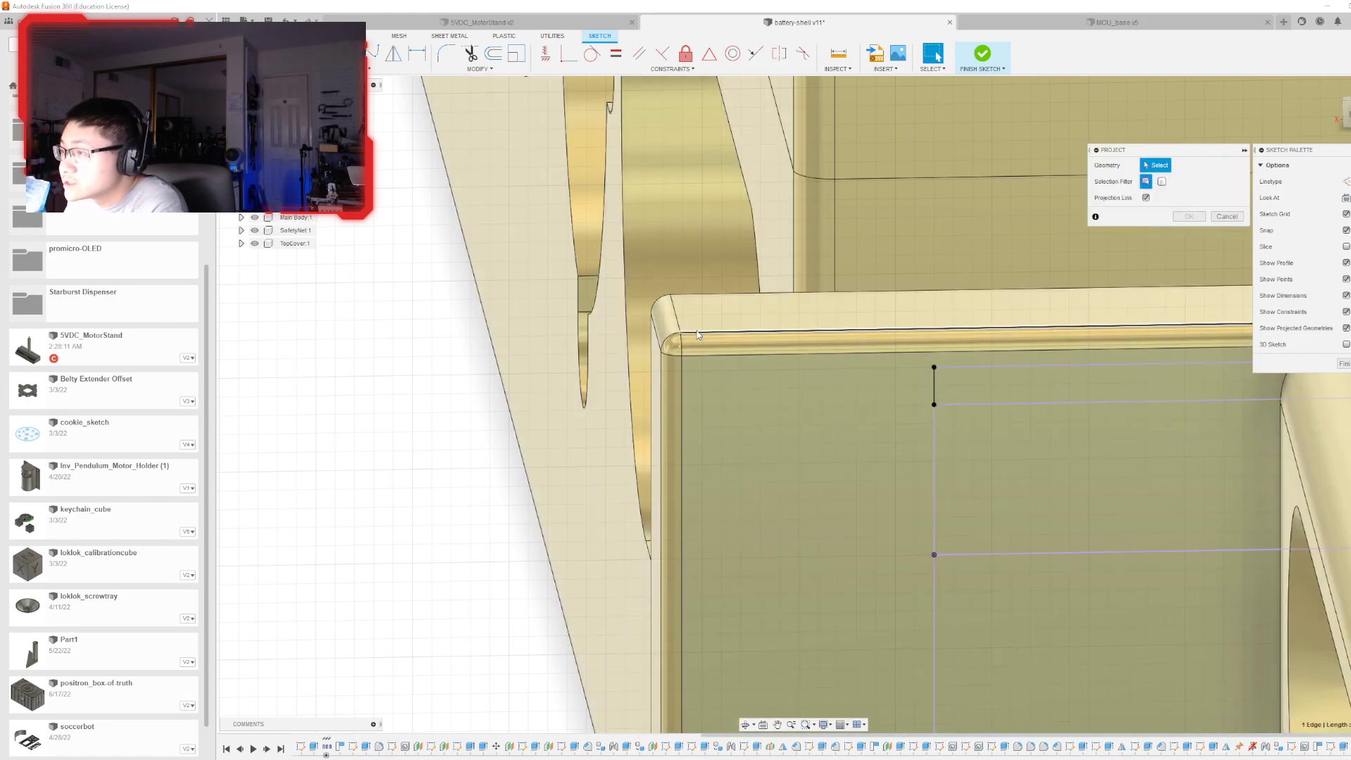
pyautogui.click(660, 367)
pyautogui.scroll(-7, 665, 359)
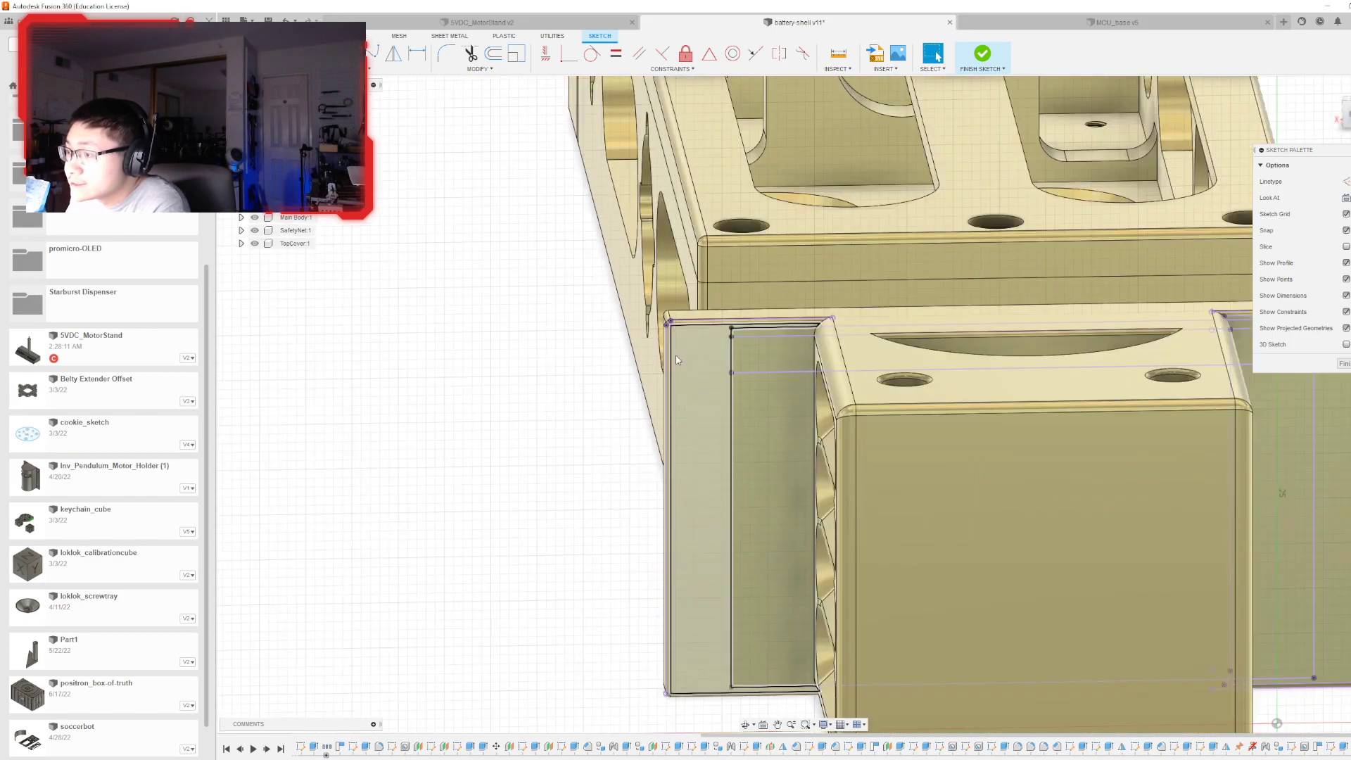
# - Project the rounded lower corner and bottom edge of the left-hand flange into the sketch
pyautogui.scroll(4, 712, 686)
pyautogui.click(651, 688)
pyautogui.scroll(3, 637, 689)
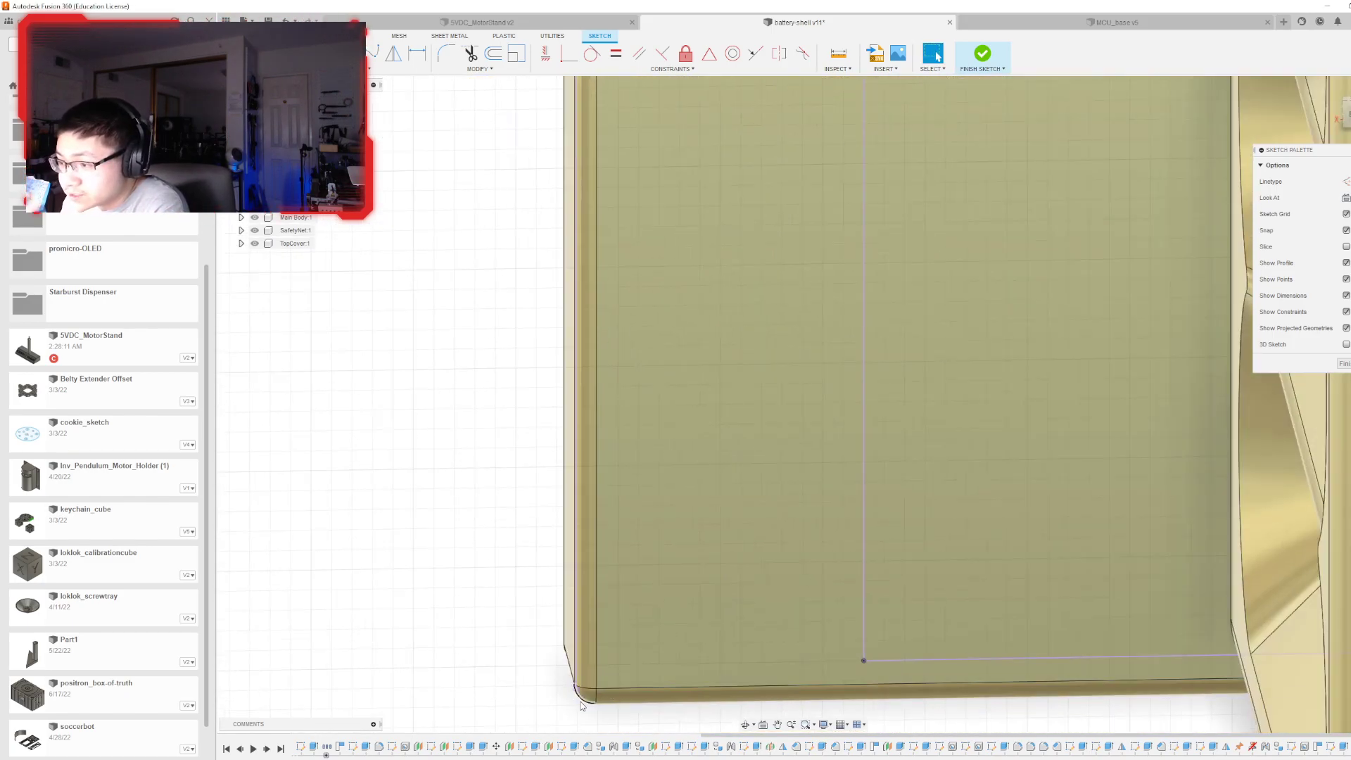
pyautogui.click(640, 702)
pyautogui.scroll(-8, 640, 702)
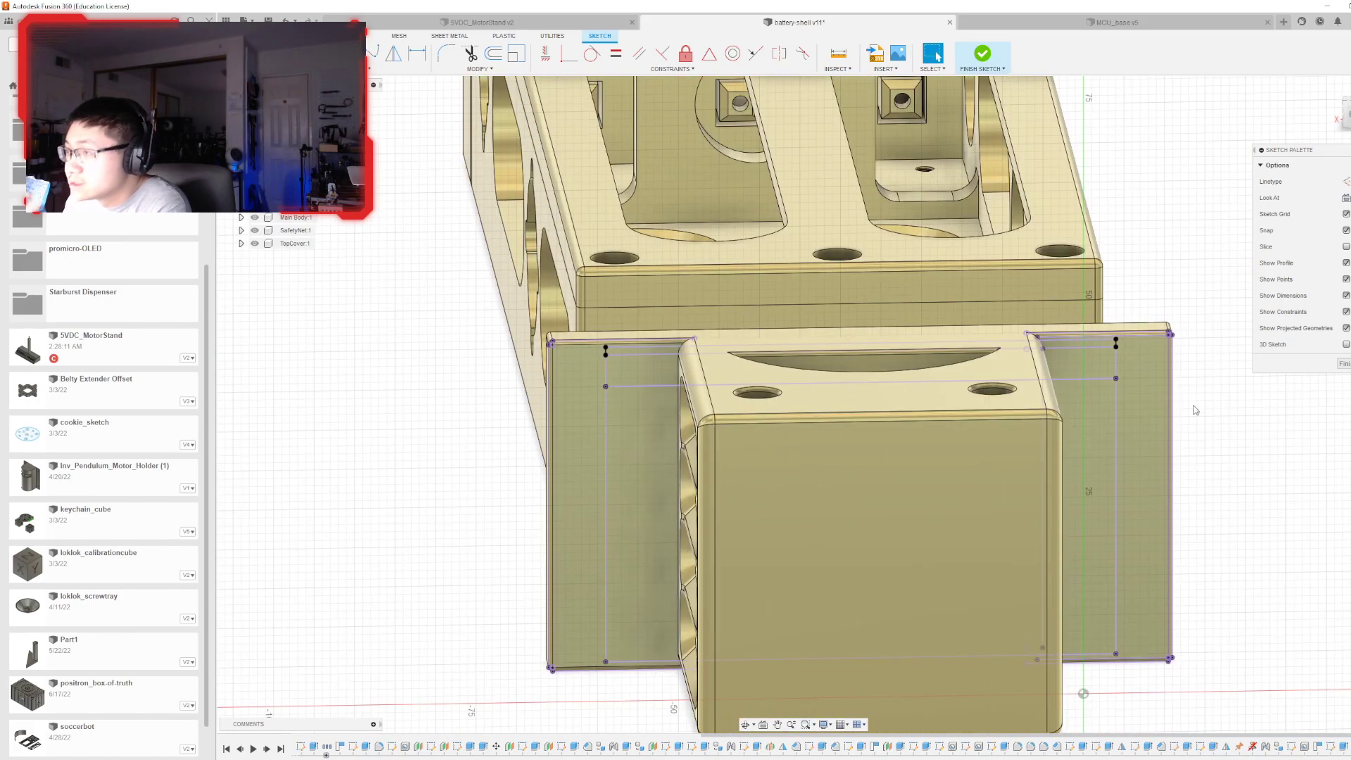
# - Draw a line along the block's upper edge to join the projected top edges of the two flanges
pyautogui.scroll(-3, 642, 304)
pyautogui.scroll(6, 643, 304)
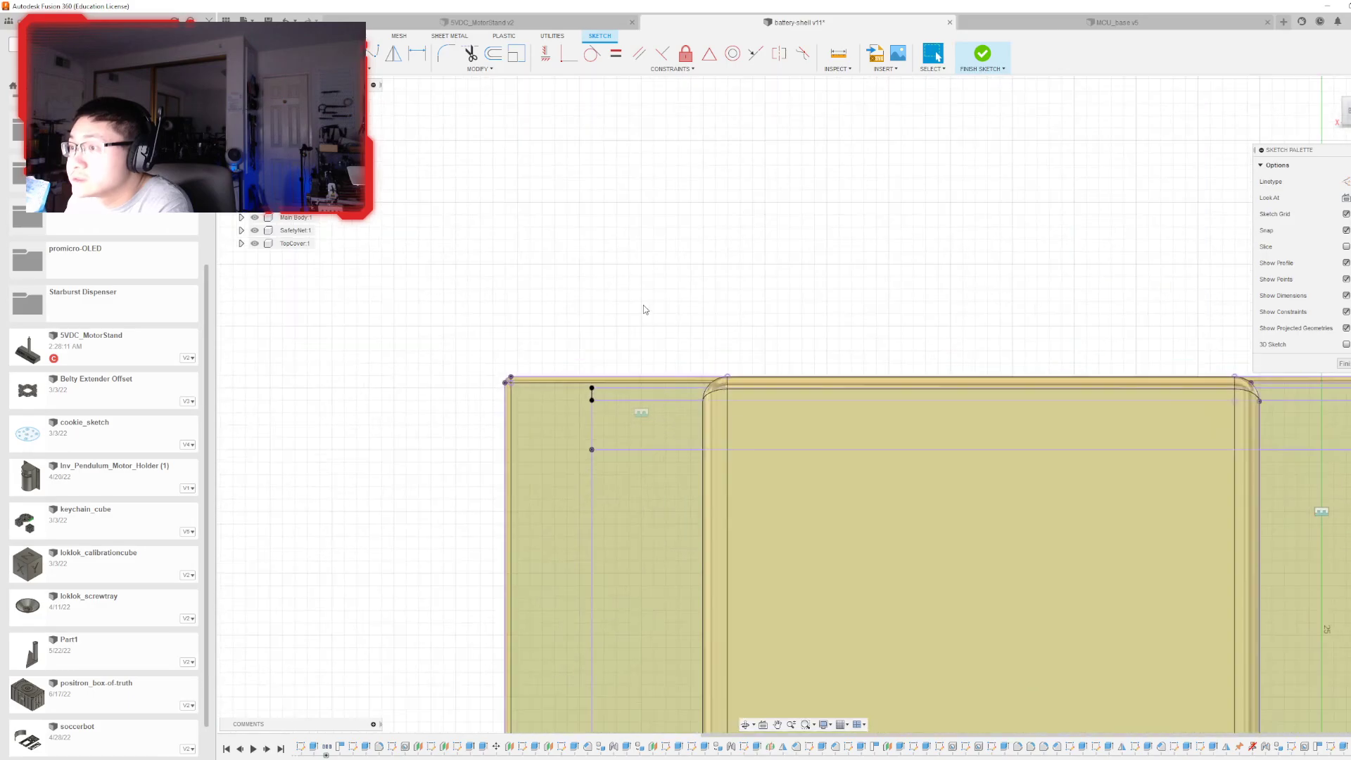
pyautogui.scroll(-4, 415, 428)
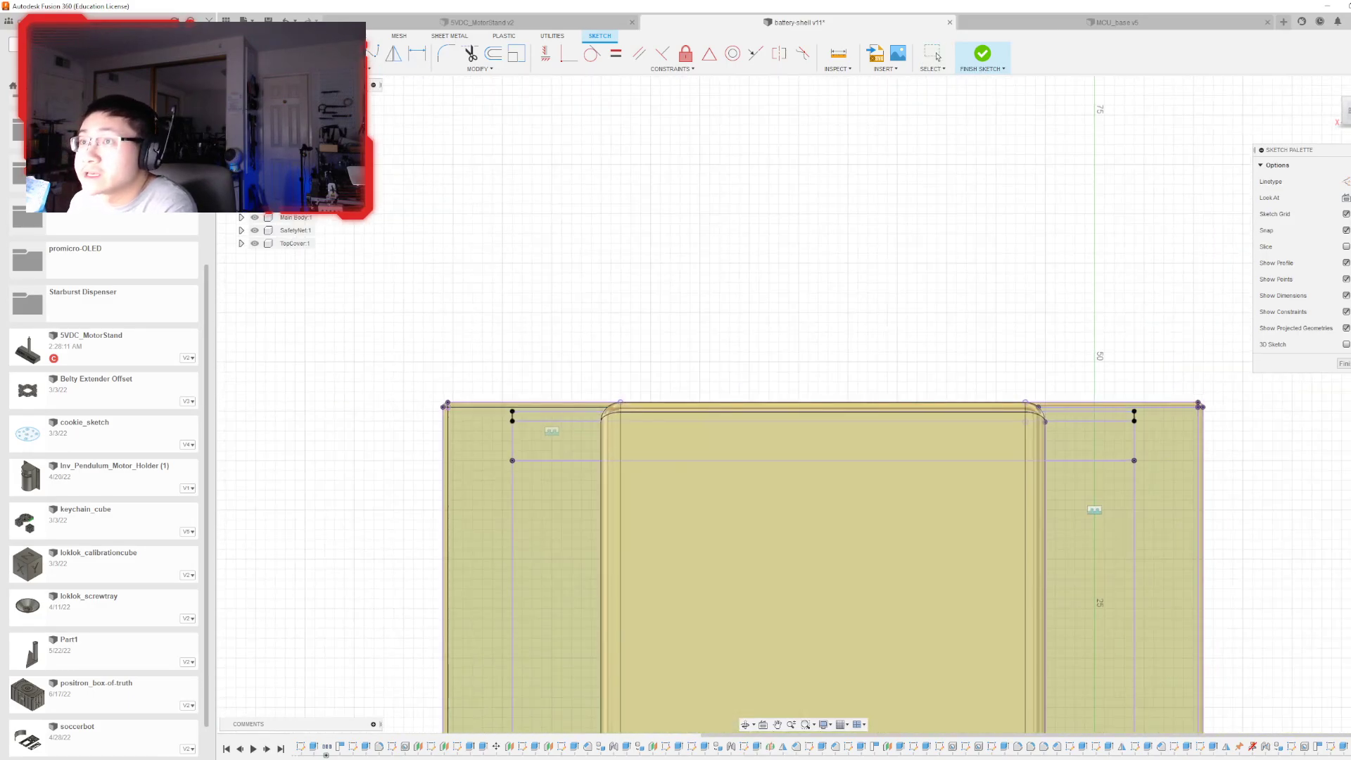
pyautogui.click(621, 403)
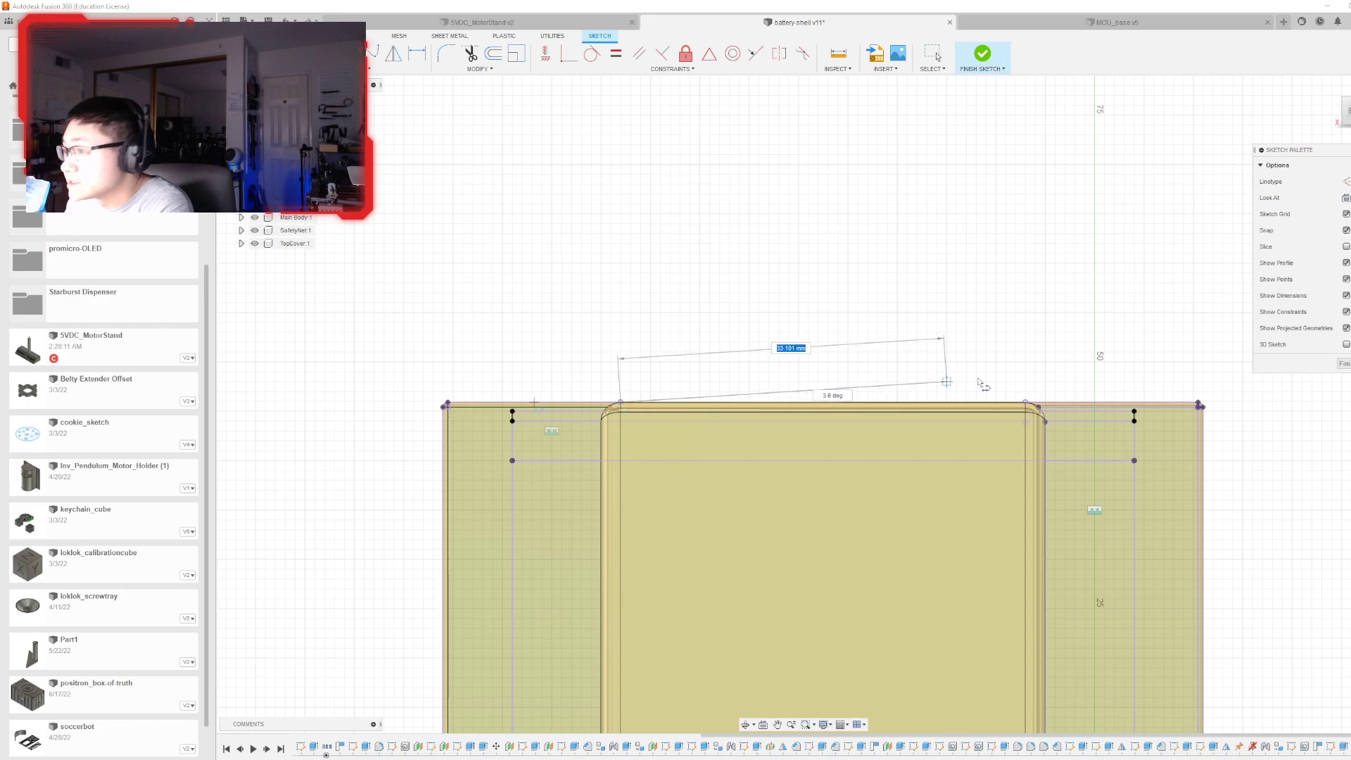
pyautogui.click(1024, 402)
# - Draw a line along the block's lower edge between the flanges' projected bottom edges and finish the sketch
pyautogui.scroll(-5, 934, 331)
pyautogui.scroll(3, 741, 480)
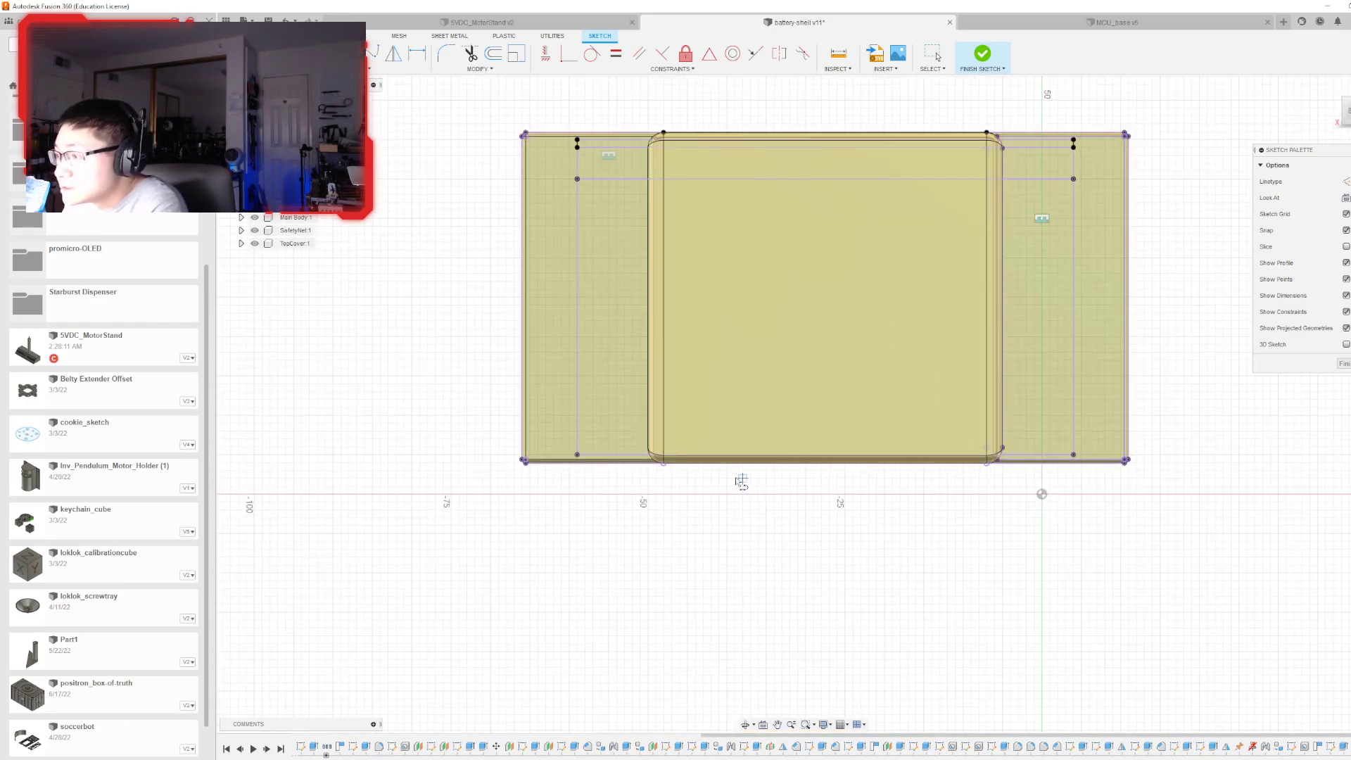
pyautogui.click(663, 464)
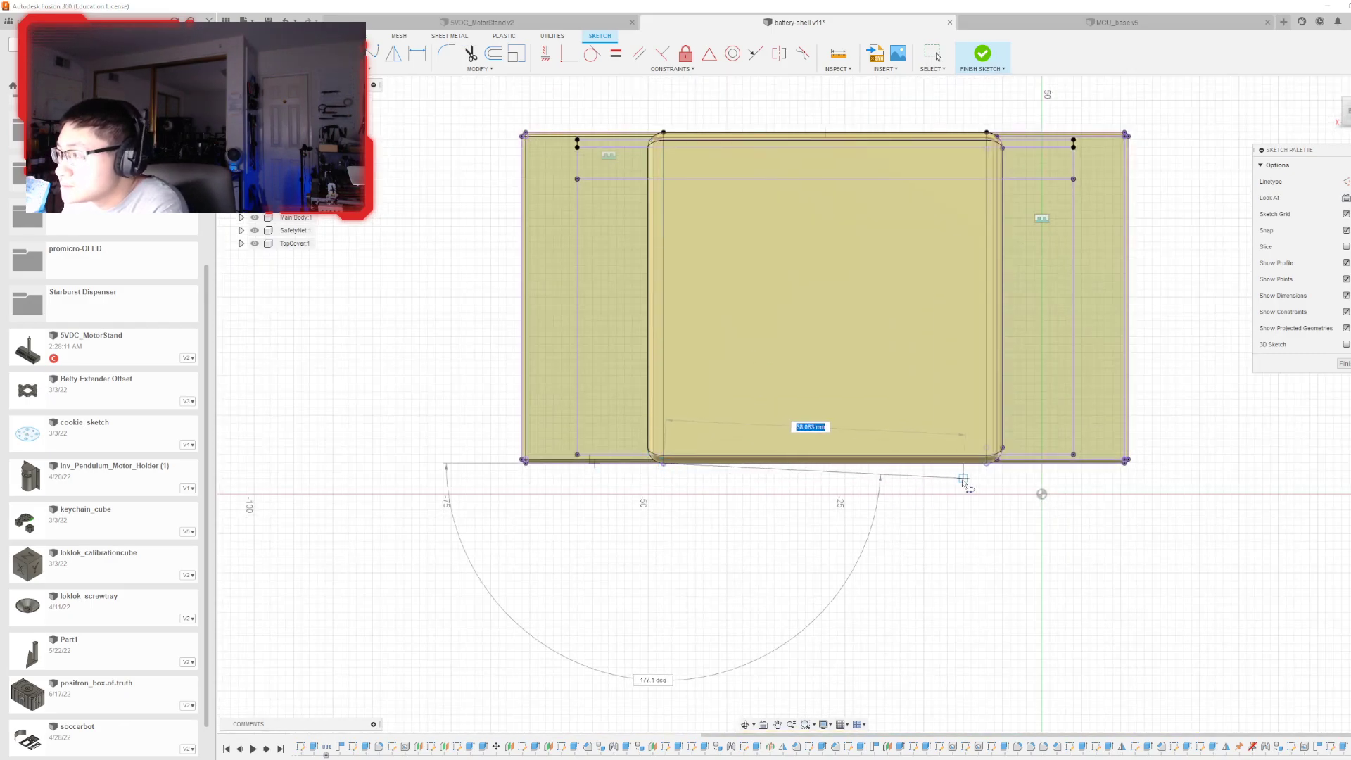
pyautogui.click(986, 464)
pyautogui.scroll(-2, 911, 482)
pyautogui.scroll(2, 998, 302)
pyautogui.press('Escape')
pyautogui.click(982, 54)
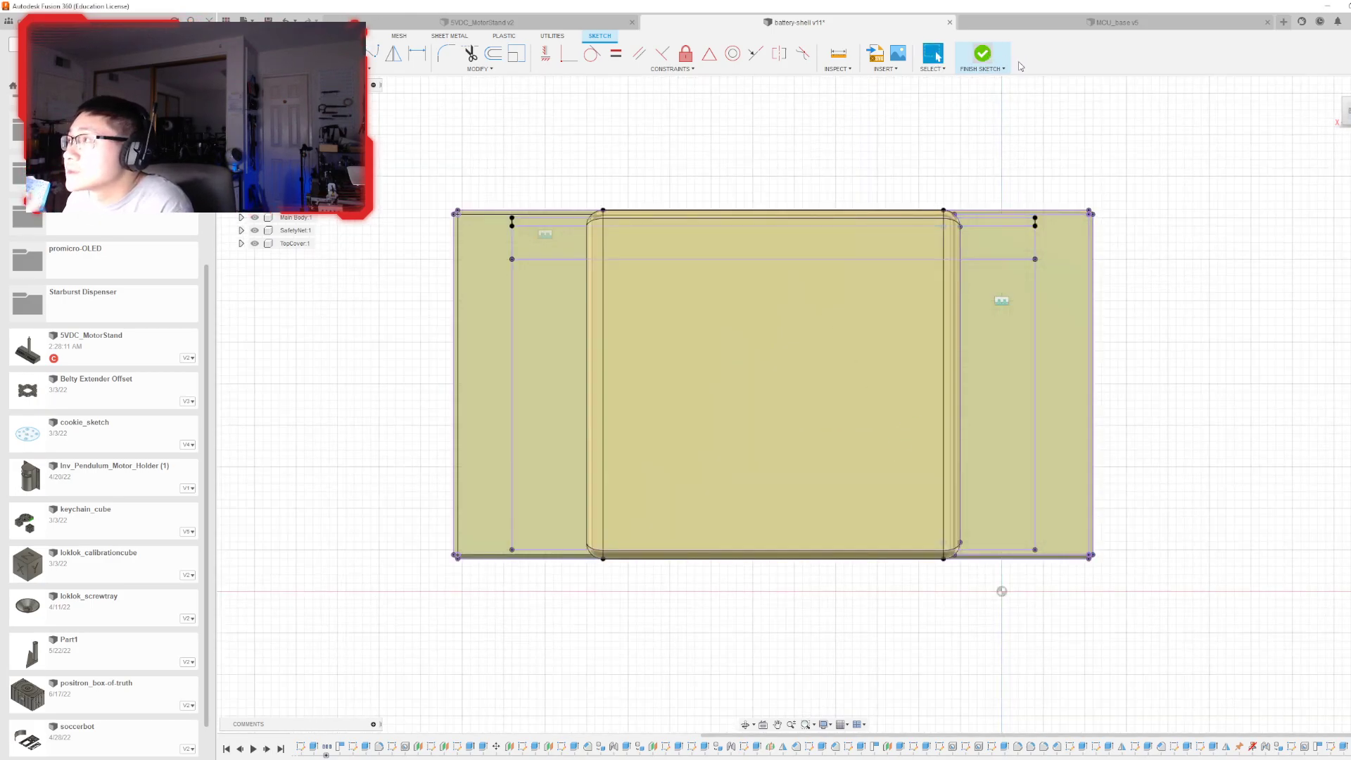
# - Extrude the border profiles outside the projected shell outline through the flange thickness to cut away the flanges' outer rim
pyautogui.press('e')
pyautogui.scroll(4, 771, 265)
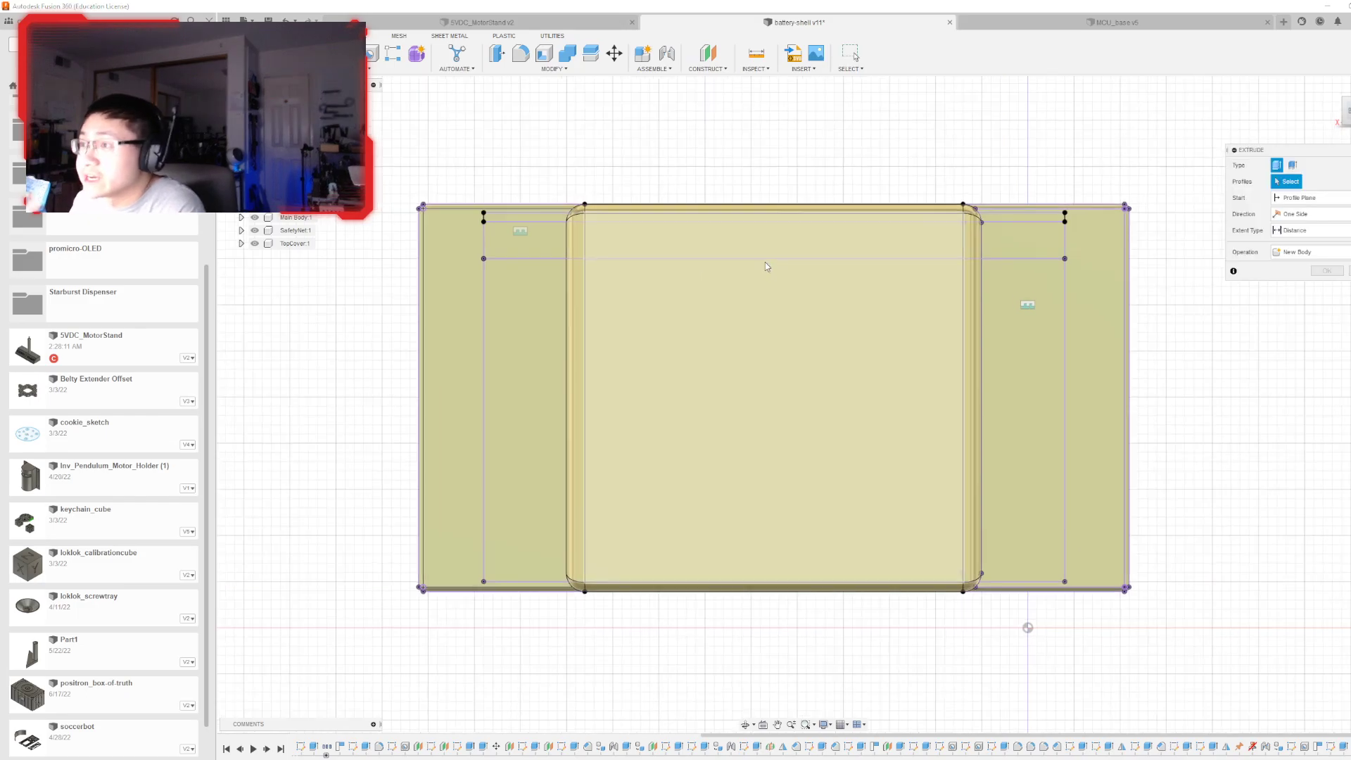
pyautogui.click(364, 246)
pyautogui.scroll(-1, 437, 192)
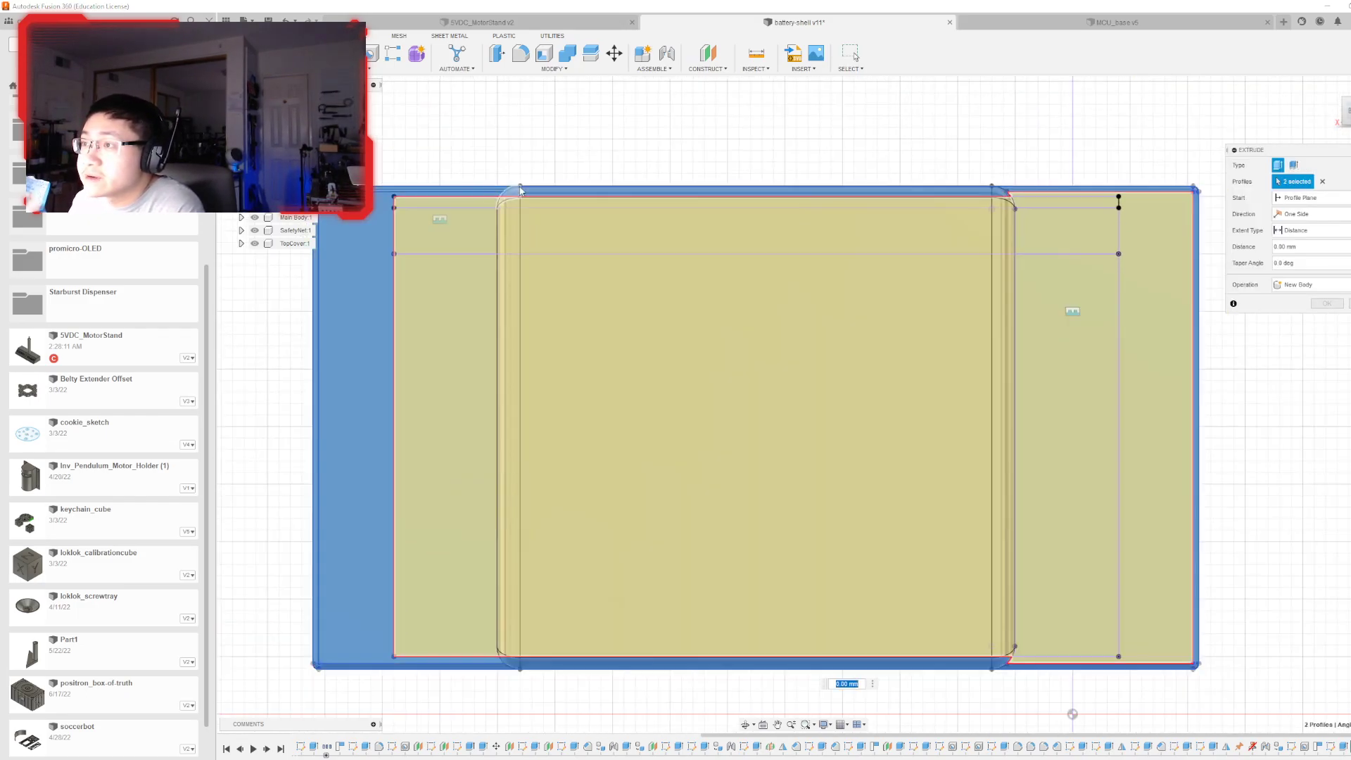
pyautogui.scroll(-1, 670, 201)
pyautogui.click(969, 334)
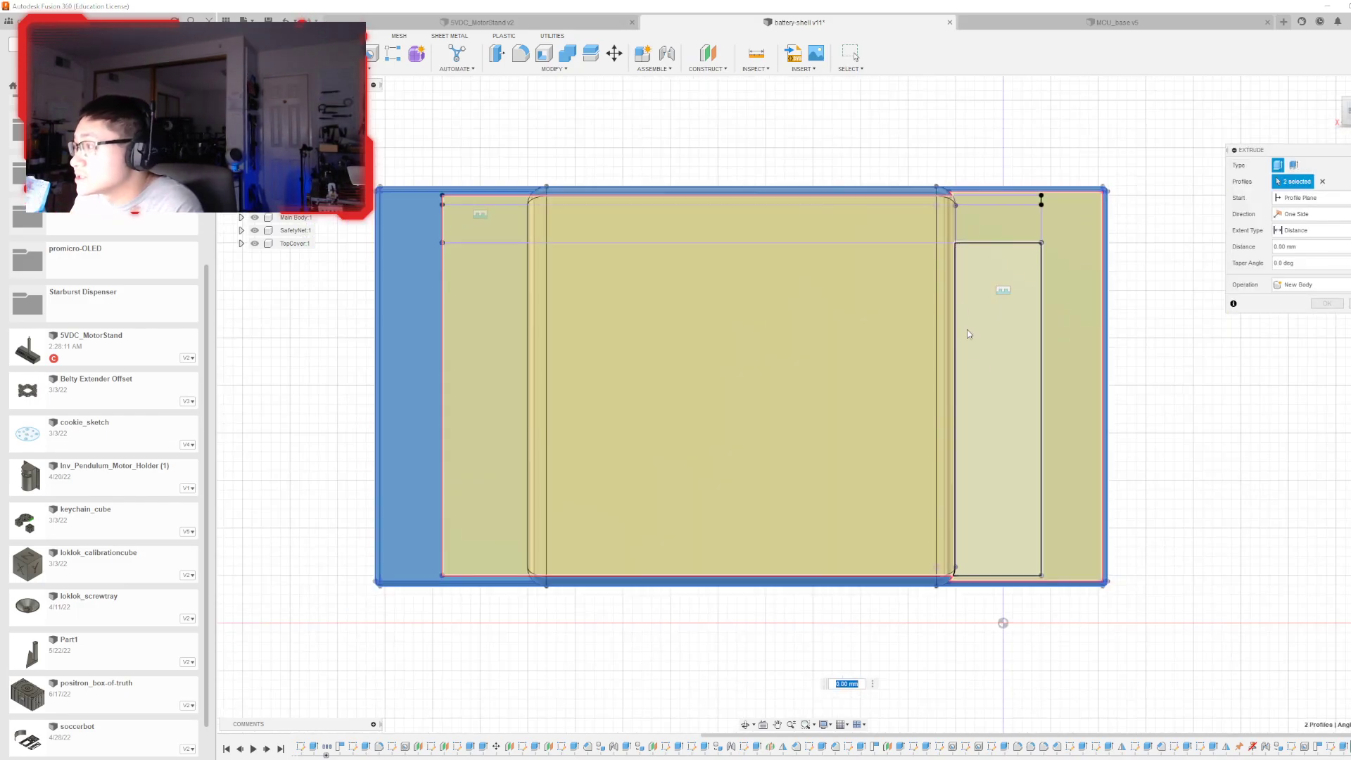
pyautogui.click(991, 581)
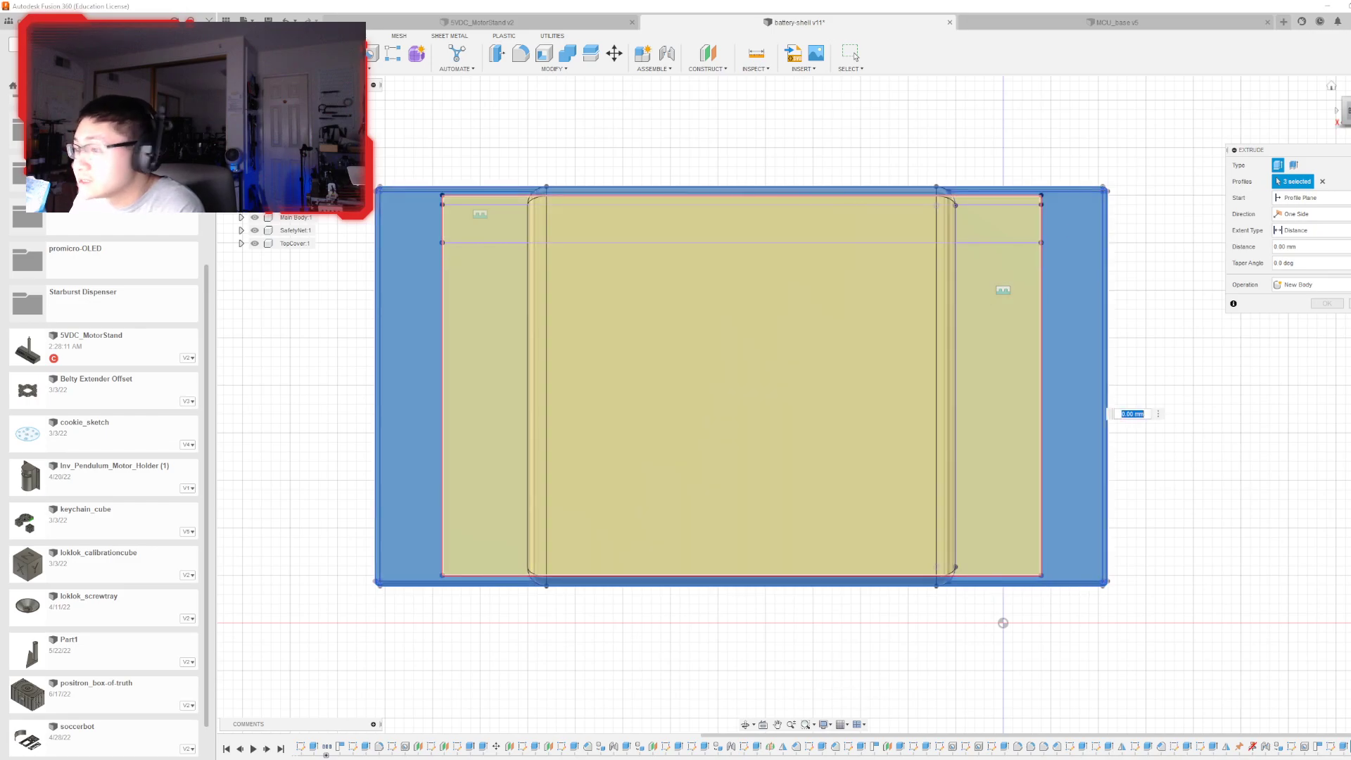
pyautogui.moveTo(1347, 113); pyautogui.dragTo(1301, 128)
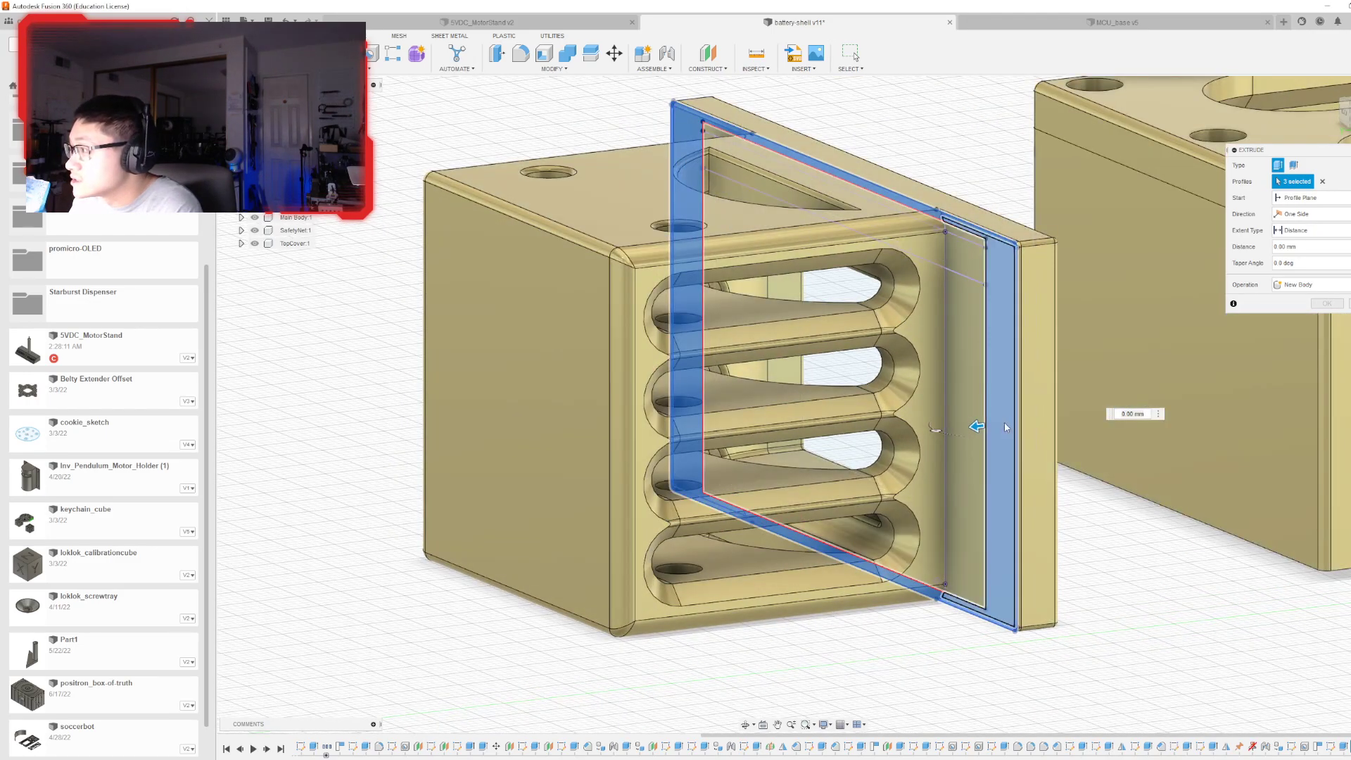
pyautogui.moveTo(987, 430); pyautogui.dragTo(1024, 420)
pyautogui.click(1326, 320)
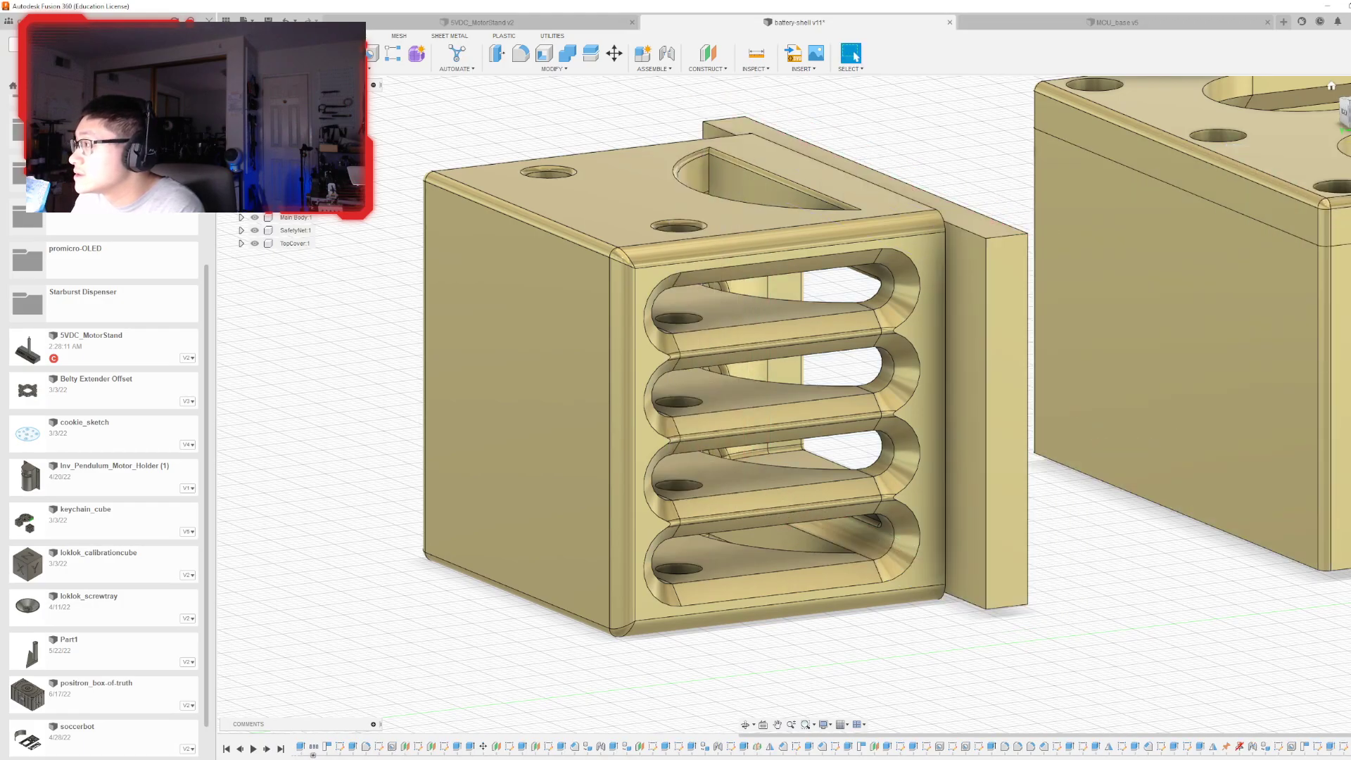
# - Examine the trimmed flanges from the side and end to compare their outline with the battery shell
pyautogui.moveTo(1345, 112)
pyautogui.mouseDown()
pyautogui.moveTo(1304, 140)
pyautogui.moveTo(1256, 131)
pyautogui.moveTo(1288, 131)
pyautogui.moveTo(1347, 88)
pyautogui.moveTo(1350, 121)
pyautogui.moveTo(1322, 130)
pyautogui.mouseUp()
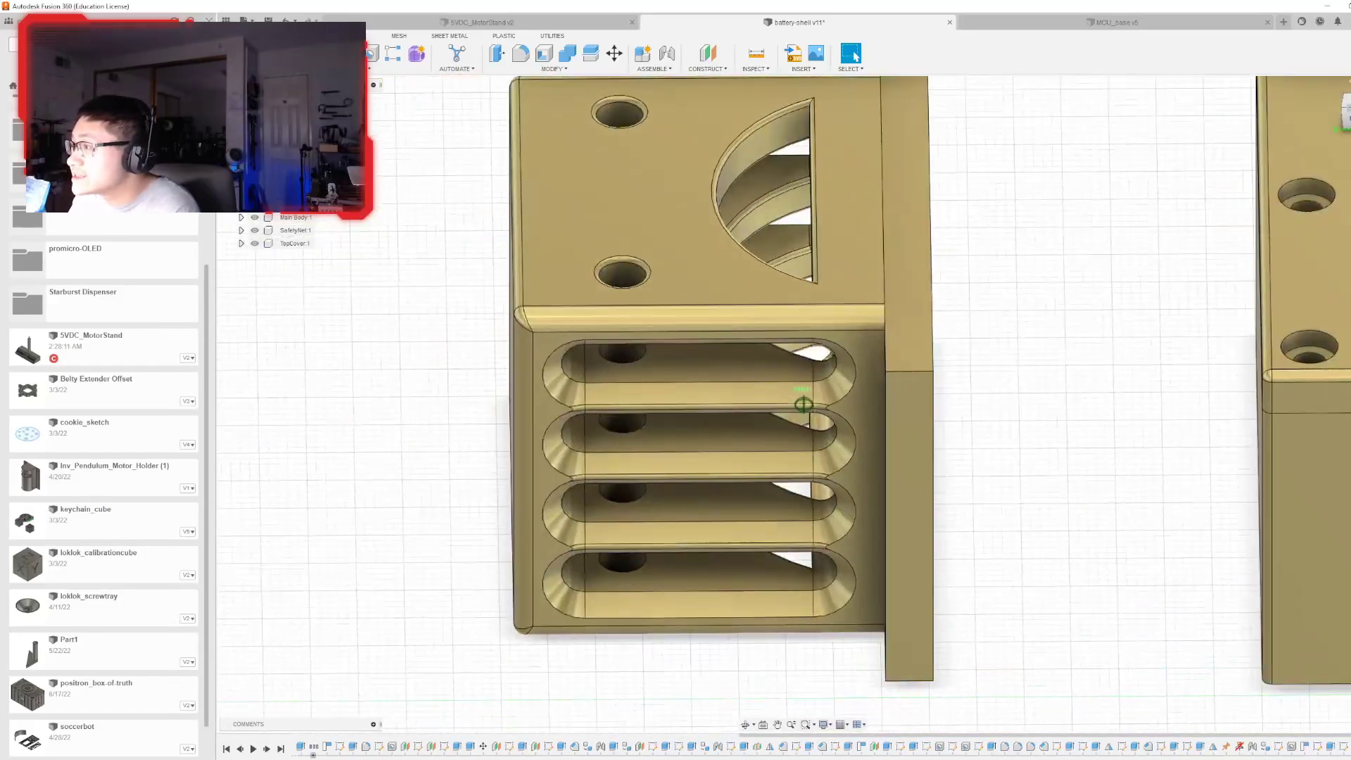
pyautogui.scroll(-3, 655, 422)
pyautogui.scroll(1, 1221, 251)
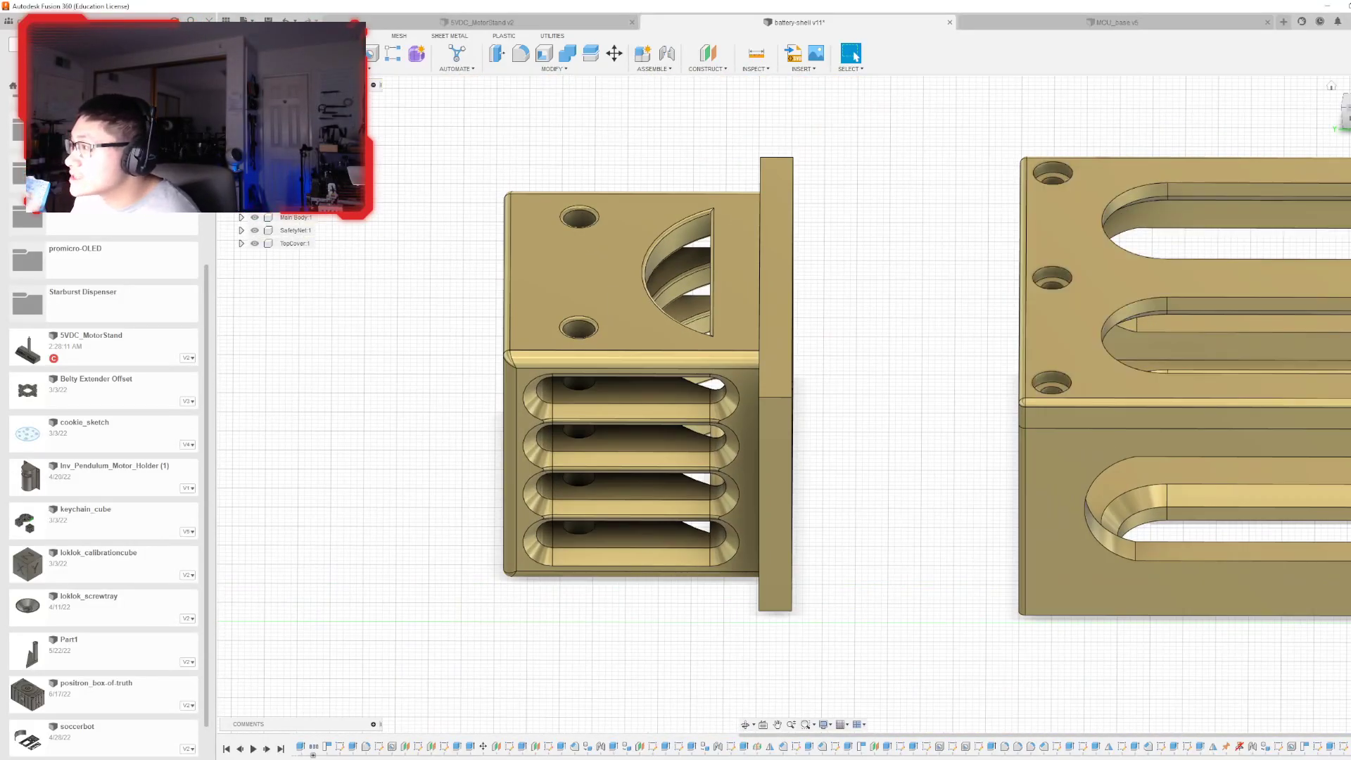
pyautogui.moveTo(1347, 113)
pyautogui.mouseDown()
pyautogui.moveTo(1256, 136)
pyautogui.moveTo(999, 102)
pyautogui.moveTo(788, 127)
pyautogui.moveTo(1347, 117)
pyautogui.mouseUp()
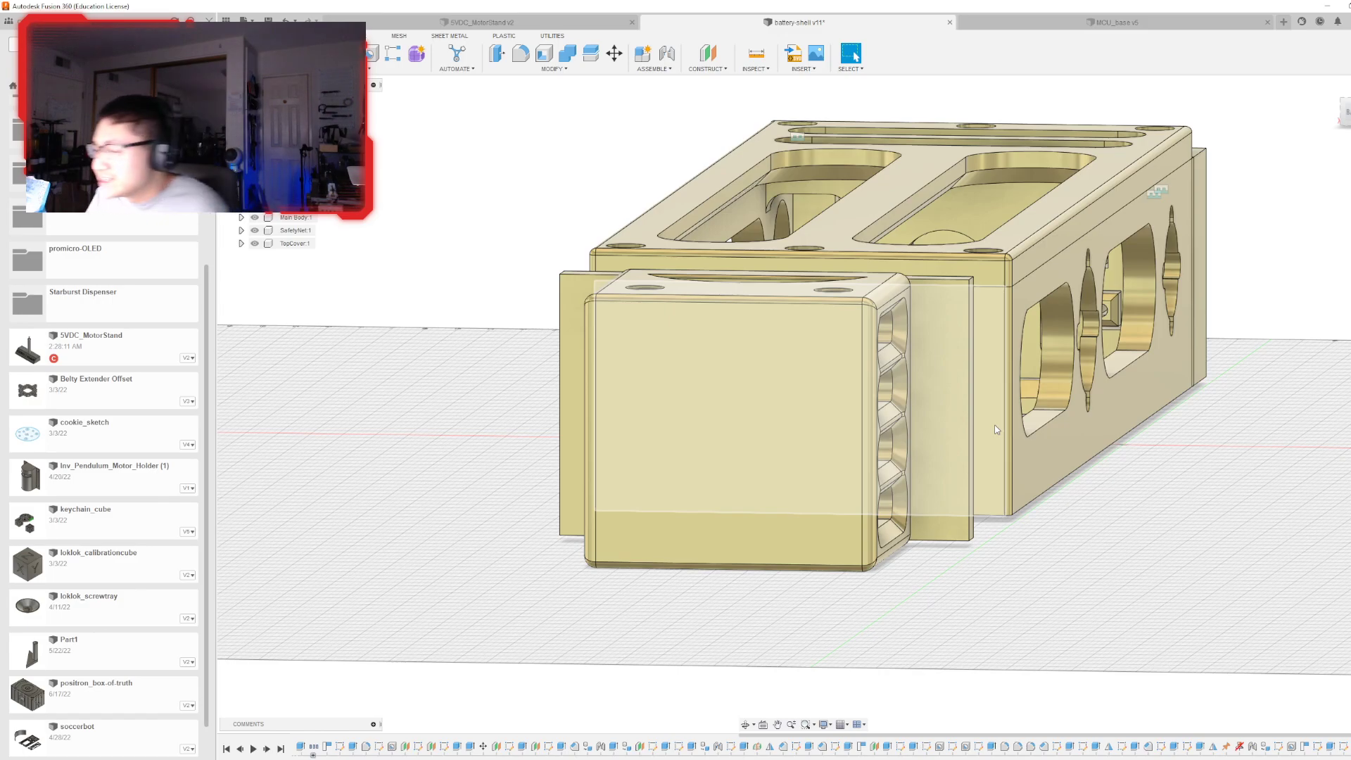
pyautogui.click(1347, 113)
pyautogui.moveTo(1346, 112); pyautogui.dragTo(1348, 113)
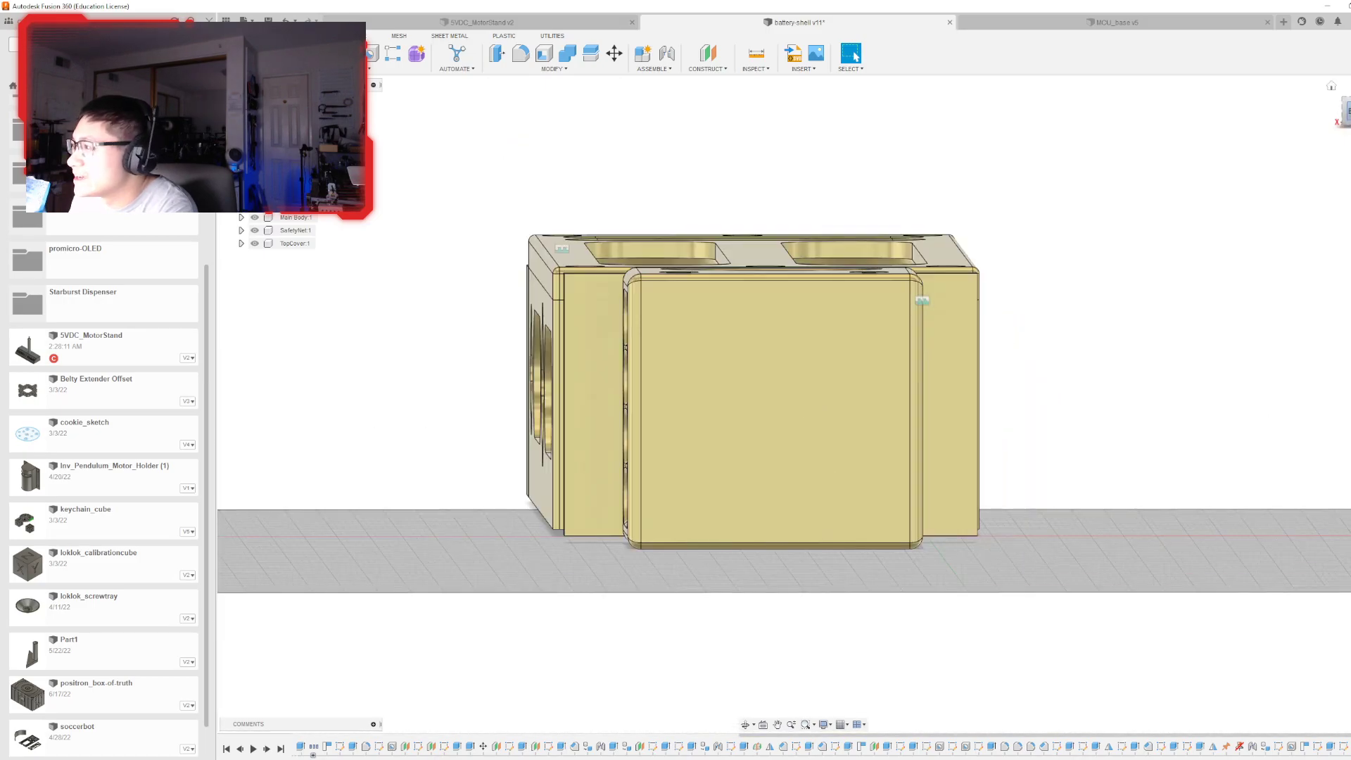
pyautogui.click(1345, 114)
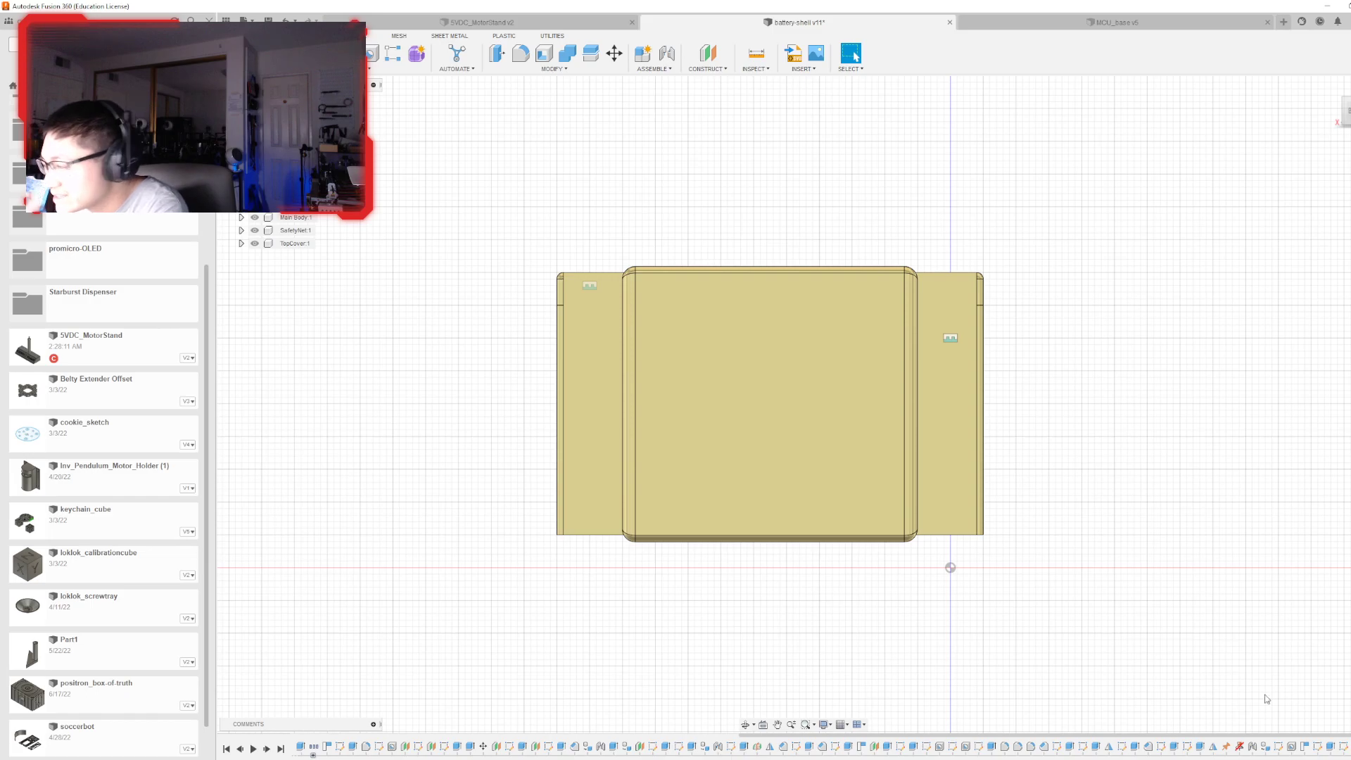
# - Reopen the flange outline sketch, examine the flange's upper corner at an angle, and close the sketch
pyautogui.doubleClick(1332, 744)
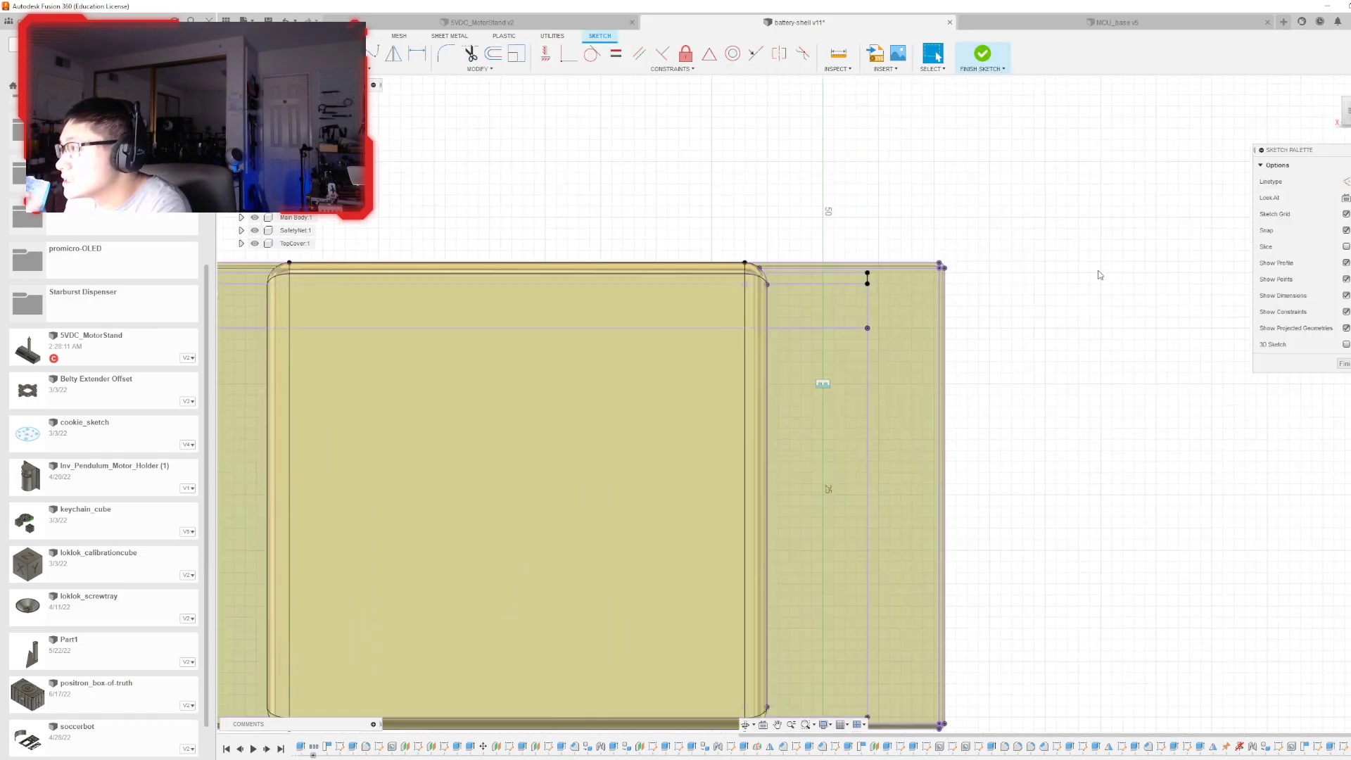
pyautogui.keyDown('shift'); pyautogui.moveTo(929, 340); pyautogui.dragTo(1157, 214, button='middle'); pyautogui.keyUp('shift')
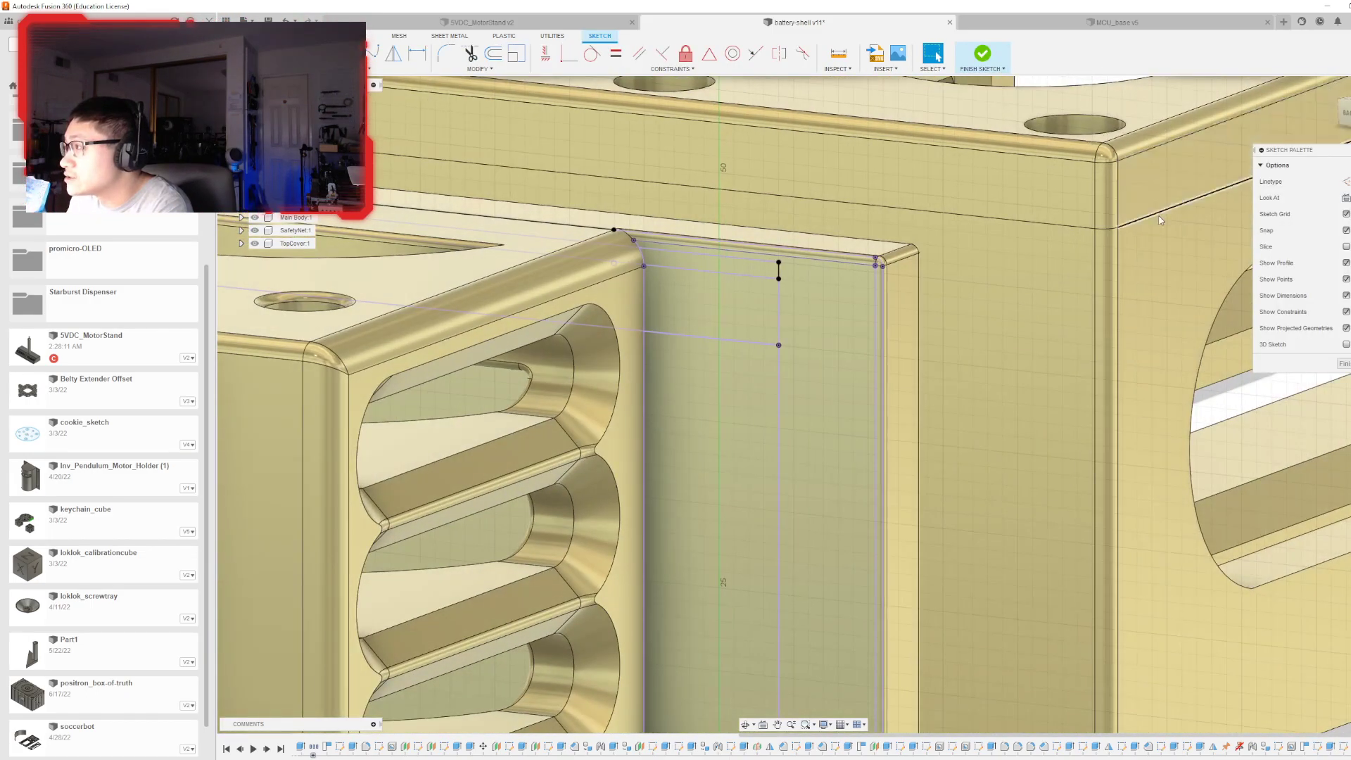
pyautogui.scroll(-2, 1118, 265)
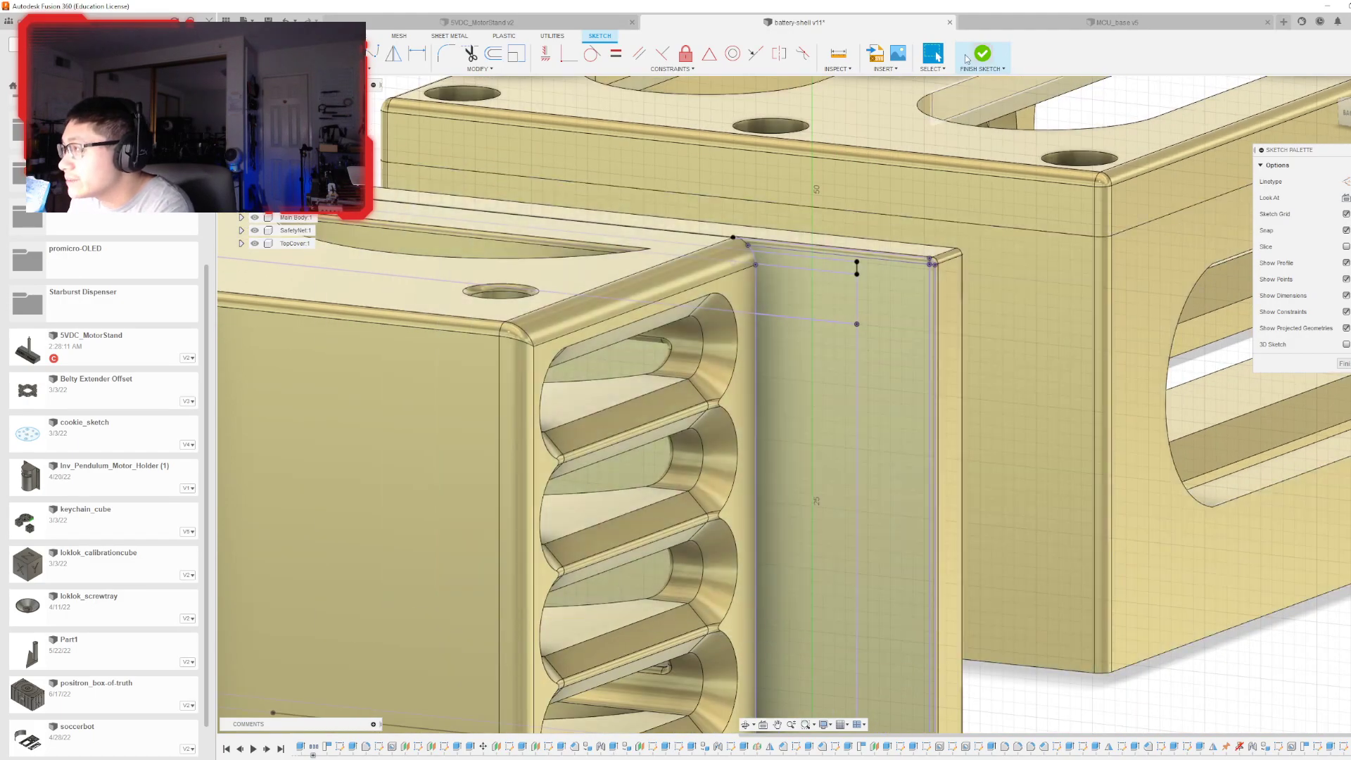
pyautogui.click(982, 55)
# - Undo the last position change
pyautogui.moveTo(1347, 121); pyautogui.dragTo(1106, 317)
pyautogui.scroll(-3, 1104, 315)
pyautogui.moveTo(1348, 121); pyautogui.dragTo(1263, 114)
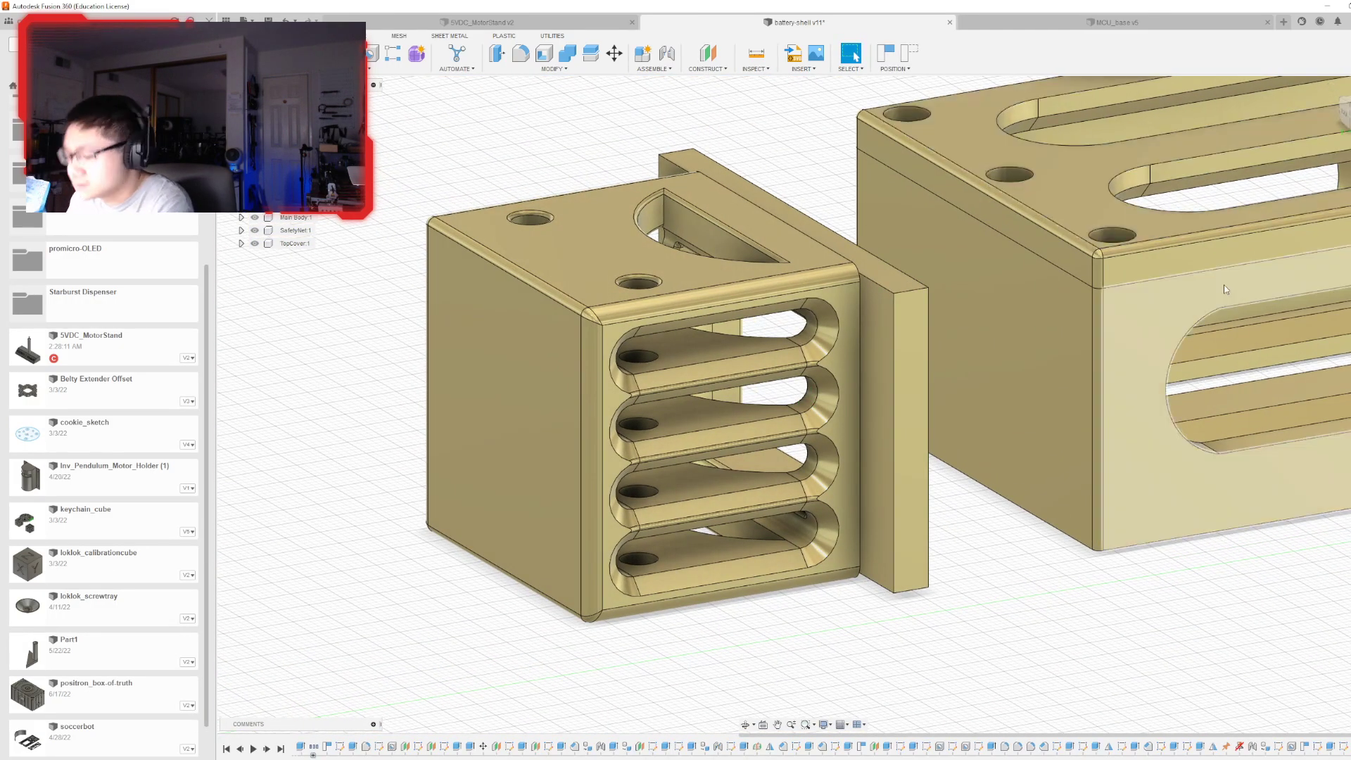
pyautogui.hotkey('ctrl', 'z')
# - Start a sketch on the block's outer end face and project the block's upper edge beside the flange into it
pyautogui.moveTo(804, 403)
pyautogui.keyDown('shift'); pyautogui.mouseDown(button='middle')
pyautogui.moveTo(760, 380)
pyautogui.moveTo(725, 401)
pyautogui.moveTo(647, 465)
pyautogui.moveTo(605, 534)
pyautogui.moveTo(704, 486)
pyautogui.moveTo(633, 492)
pyautogui.moveTo(714, 342)
pyautogui.mouseUp(button='middle'); pyautogui.keyUp('shift')
pyautogui.click(513, 440)
pyautogui.press('p')
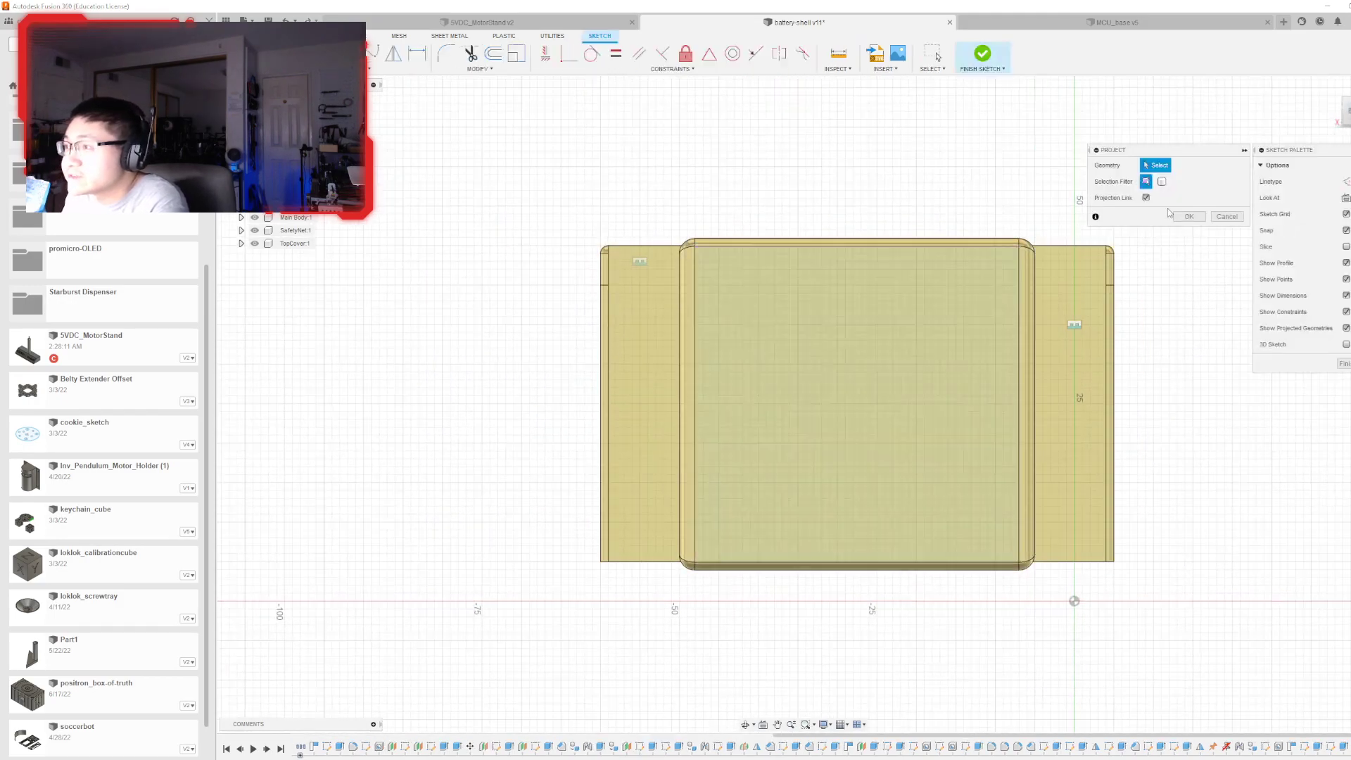
pyautogui.keyDown('shift'); pyautogui.moveTo(1346, 109); pyautogui.dragTo(1005, 361, button='middle'); pyautogui.keyUp('shift')
pyautogui.click(1020, 356)
pyautogui.click(1187, 216)
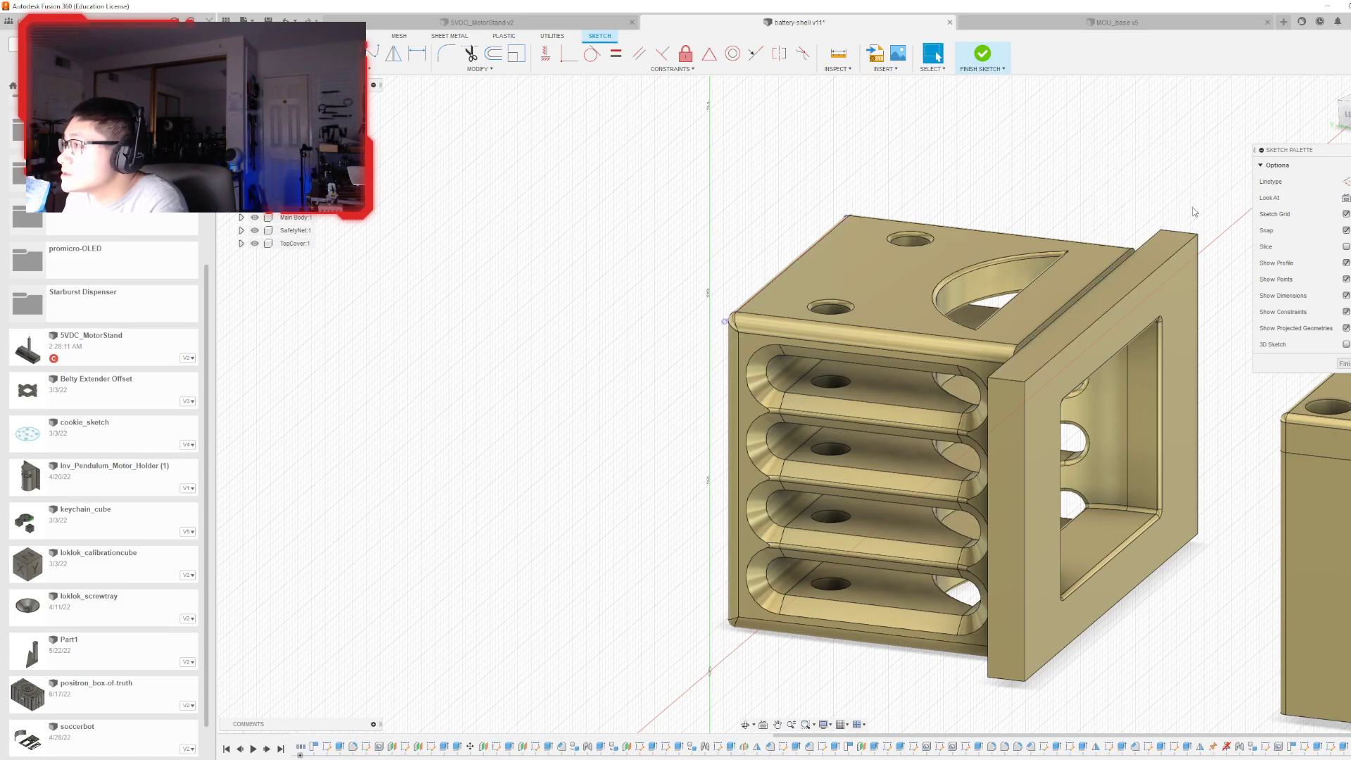
# - Project the edge where the block's underside meets the flange into the sketch
pyautogui.click(1322, 127)
pyautogui.press('p')
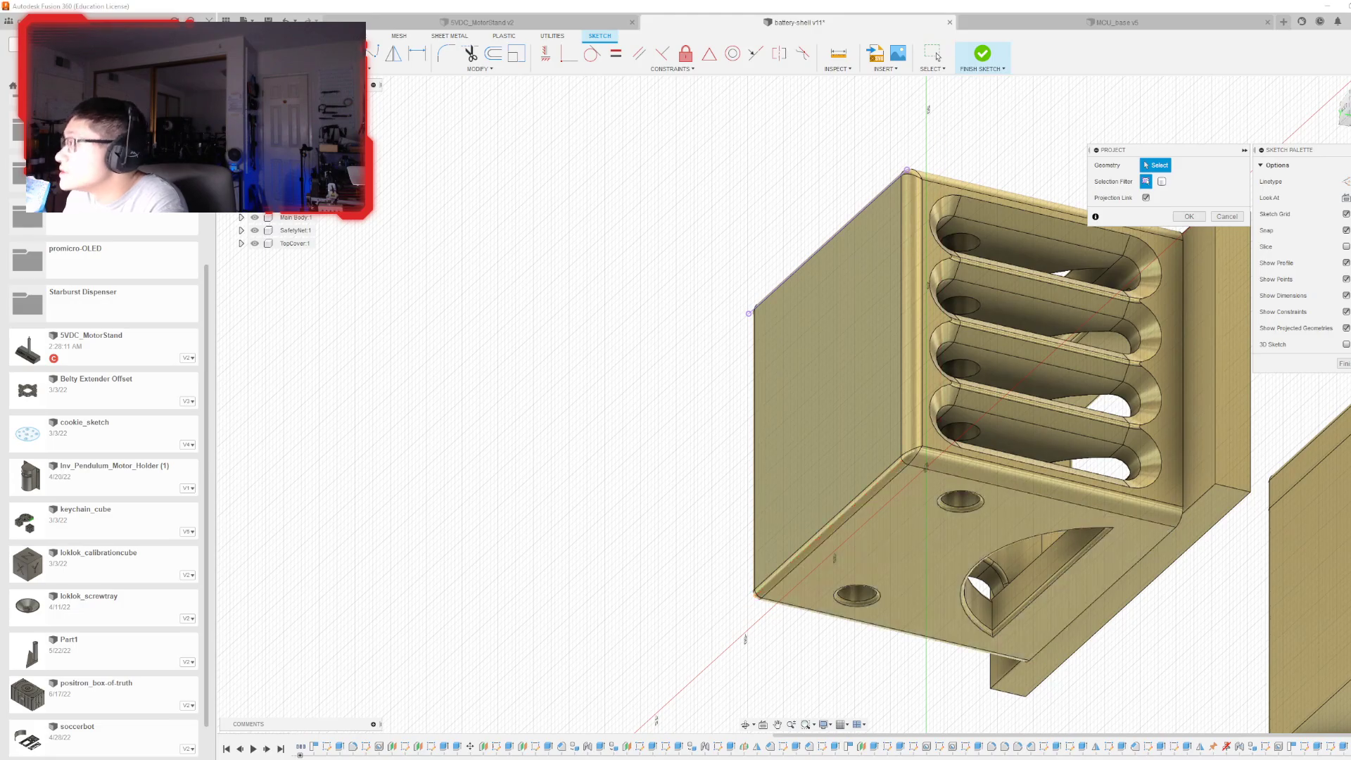
pyautogui.keyDown('shift'); pyautogui.moveTo(1188, 451); pyautogui.dragTo(946, 460, button='middle'); pyautogui.keyUp('shift')
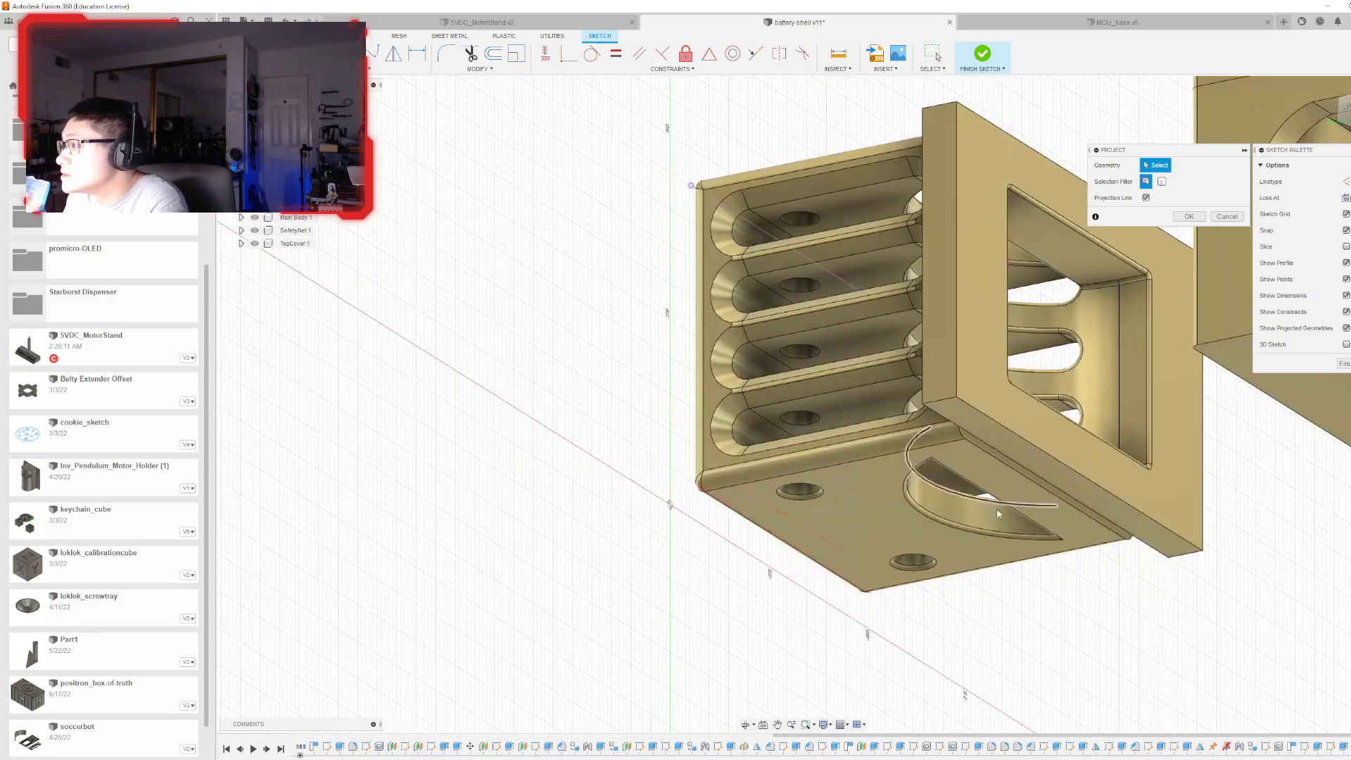
pyautogui.click(1009, 463)
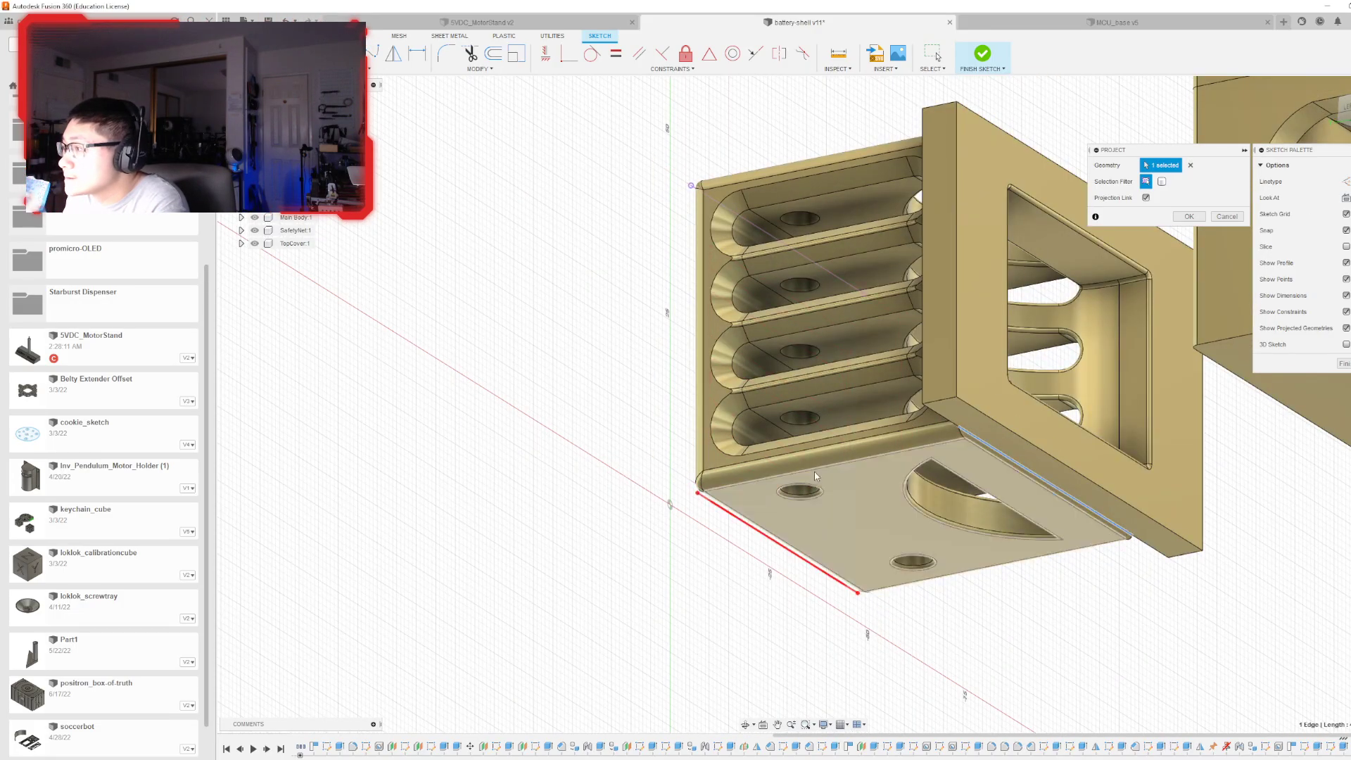
pyautogui.press('Return')
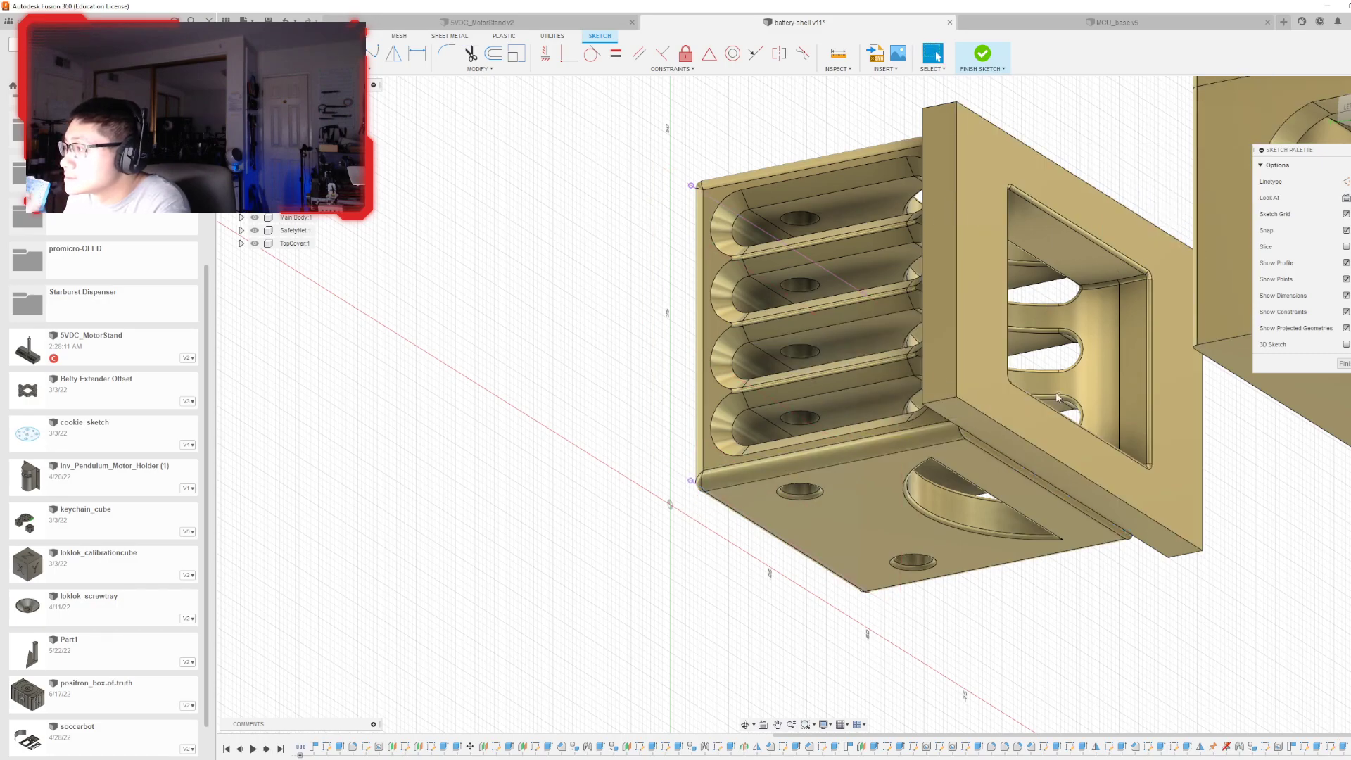
# - Draw a thin rectangle about 44 mm wide along the projected upper edge, covering the block's protruding top strip
pyautogui.moveTo(803, 404)
pyautogui.keyDown('shift'); pyautogui.mouseDown(button='middle')
pyautogui.moveTo(1013, 401)
pyautogui.moveTo(1013, 471)
pyautogui.moveTo(995, 513)
pyautogui.moveTo(966, 166)
pyautogui.mouseUp(button='middle'); pyautogui.keyUp('shift')
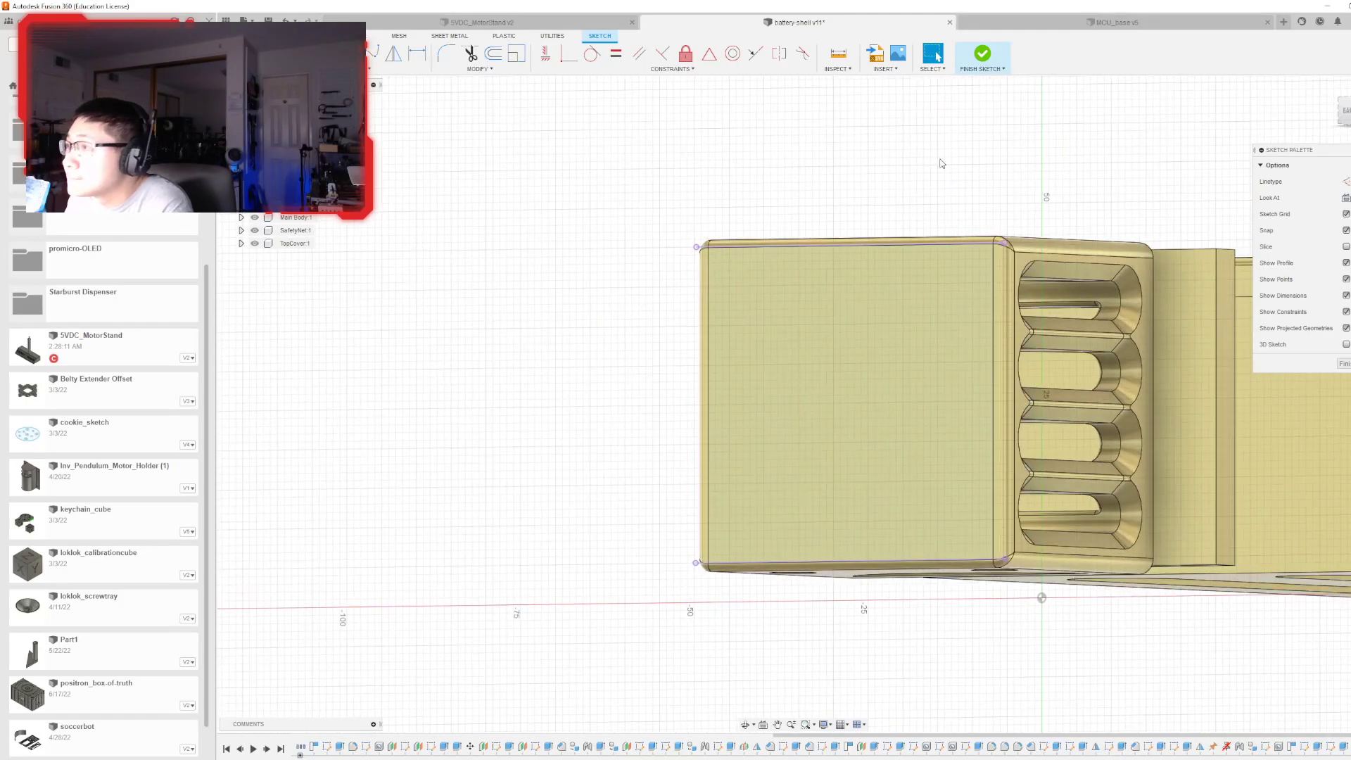
pyautogui.click(1344, 115)
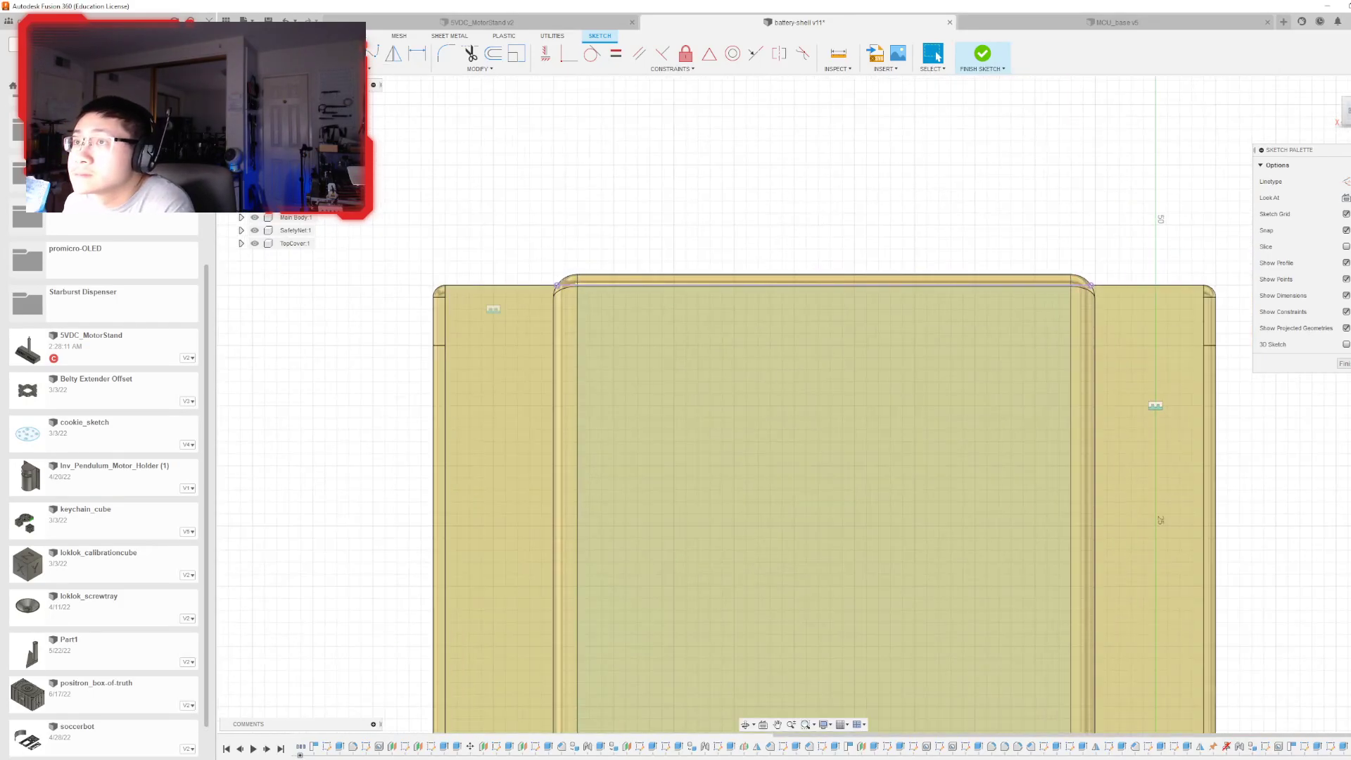
pyautogui.press('r')
pyautogui.click(556, 287)
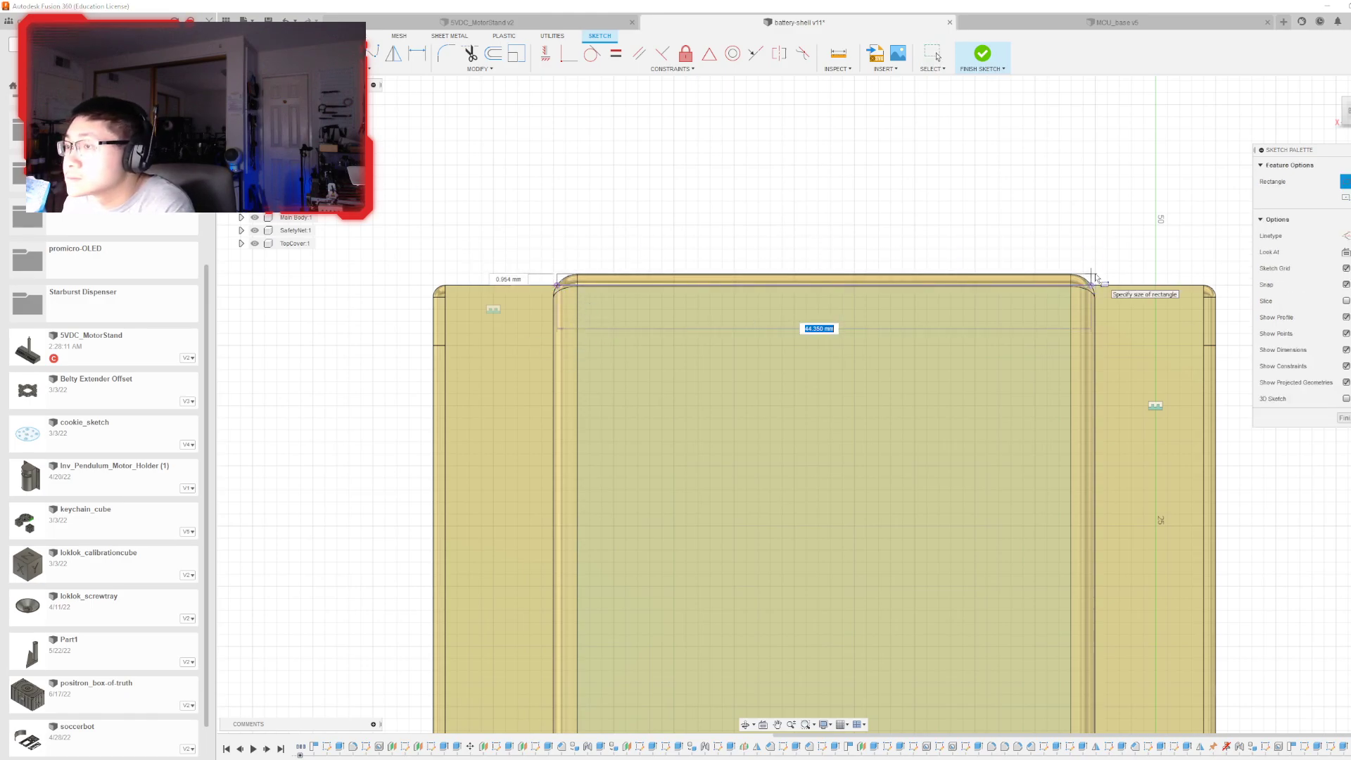
pyautogui.press('Return')
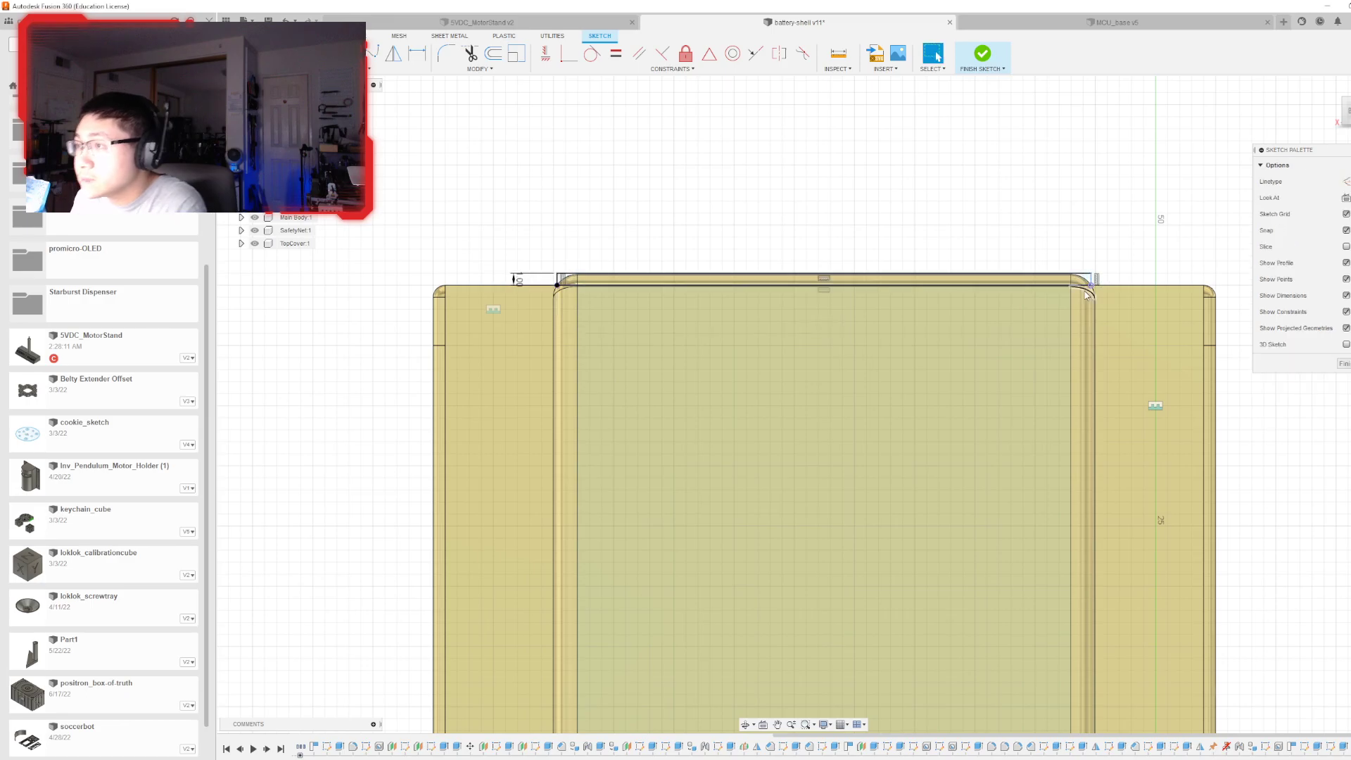
# - Draw a thin rectangle about 44 mm wide below the projected lower edge, along the block's protruding bottom strip
pyautogui.scroll(-5, 788, 235)
pyautogui.scroll(3, 812, 562)
pyautogui.scroll(2, 603, 559)
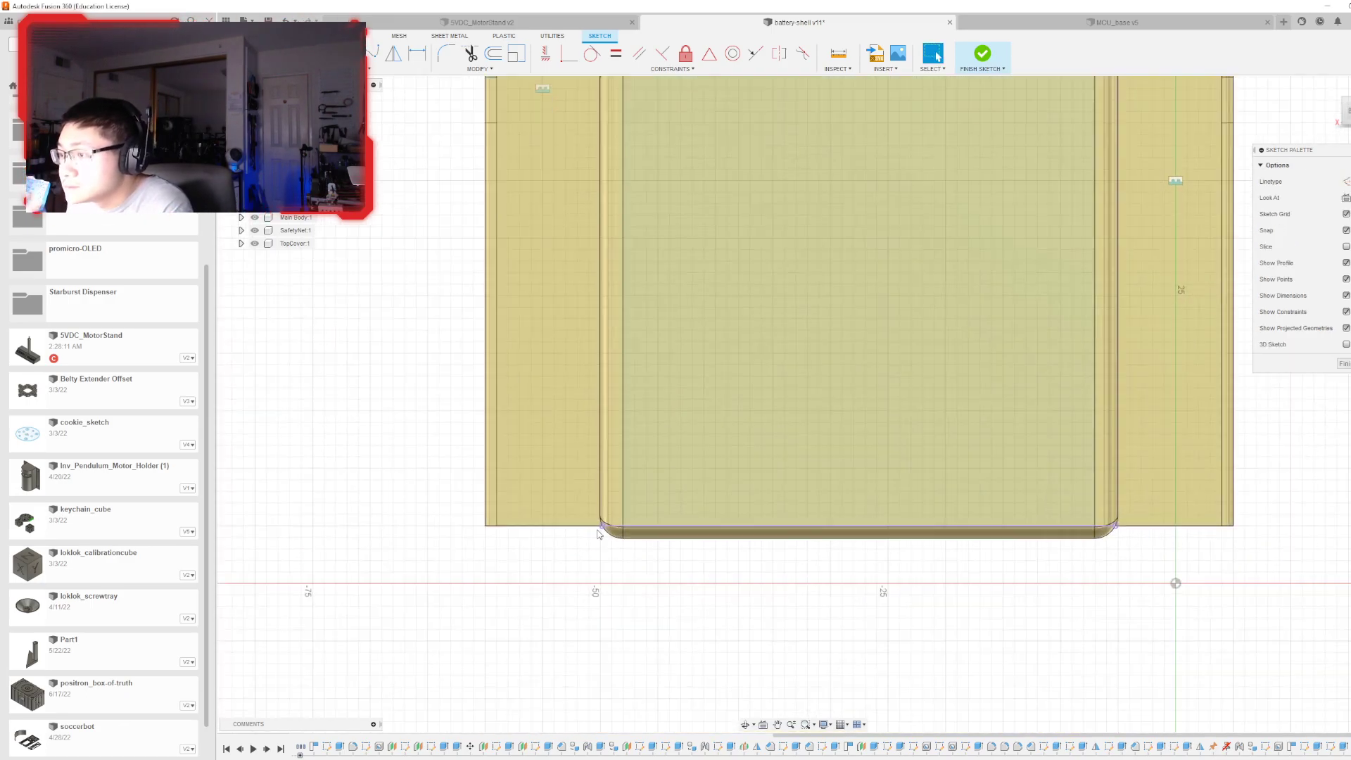
pyautogui.press('r')
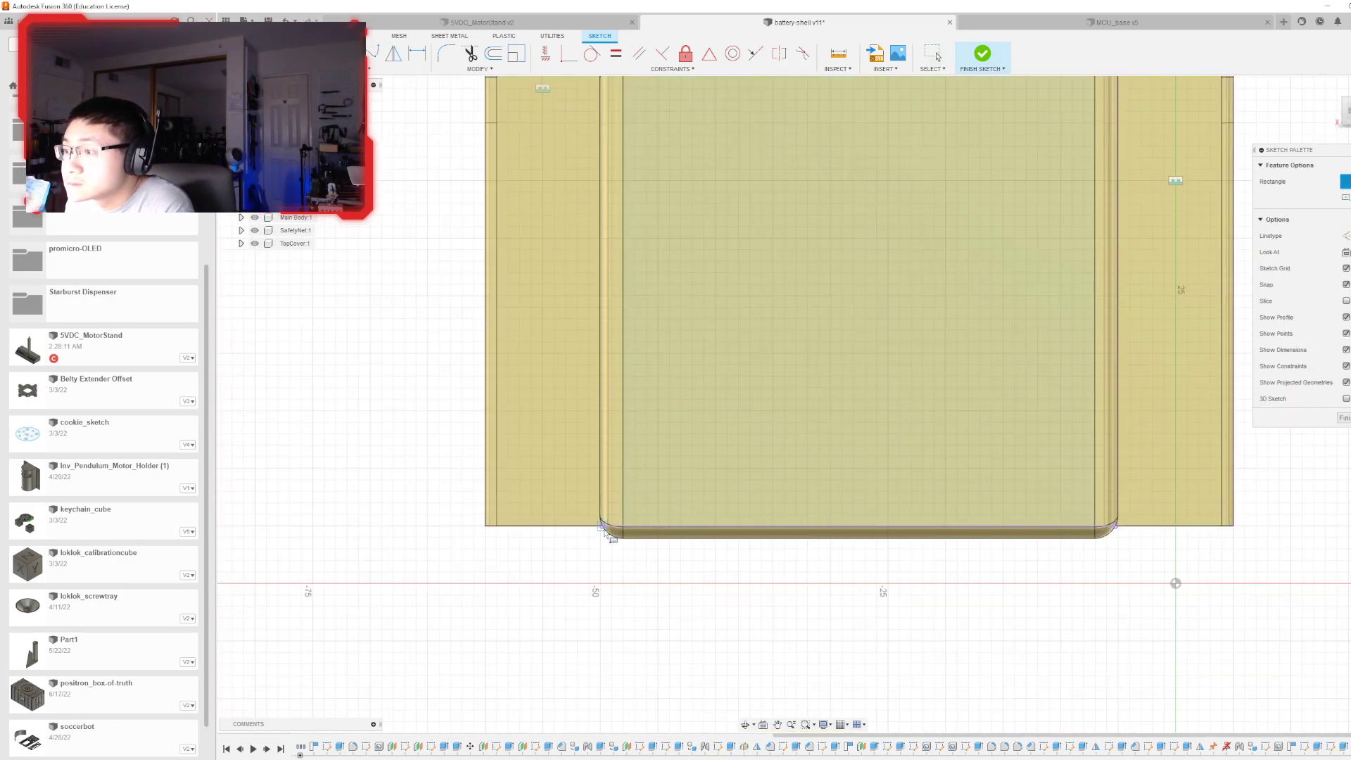
pyautogui.click(1114, 535)
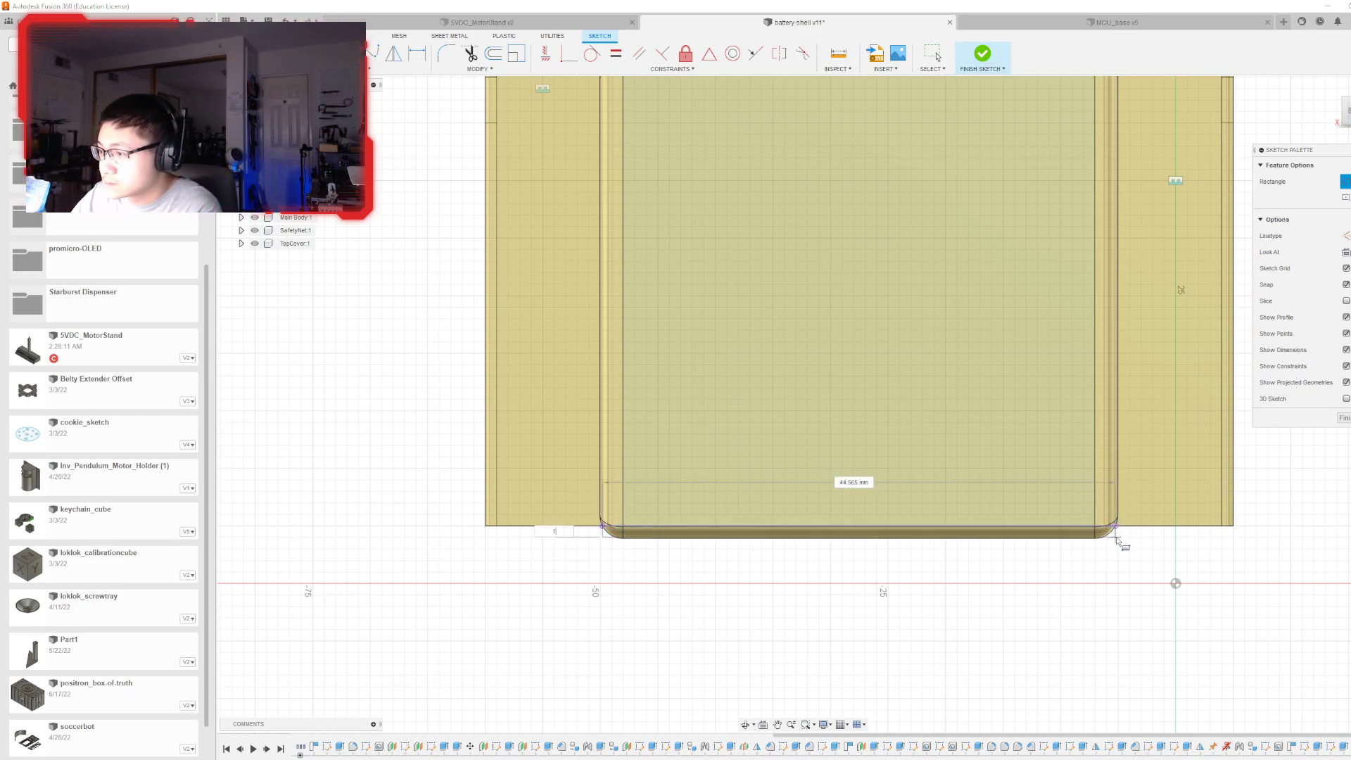
pyautogui.press('Return')
pyautogui.scroll(3, 1162, 552)
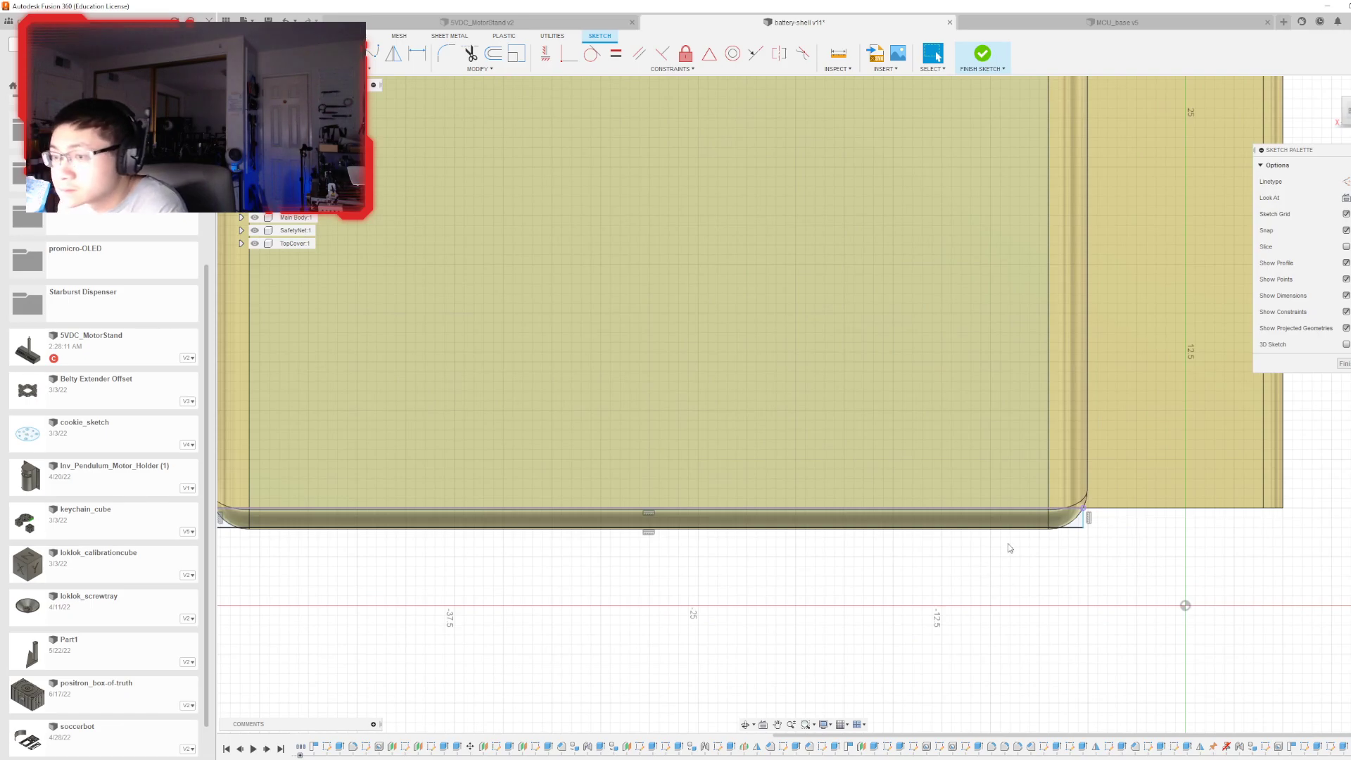
# - Set the lower rectangle's height to 1.5 mm and finish the sketch
pyautogui.scroll(-2, 1008, 549)
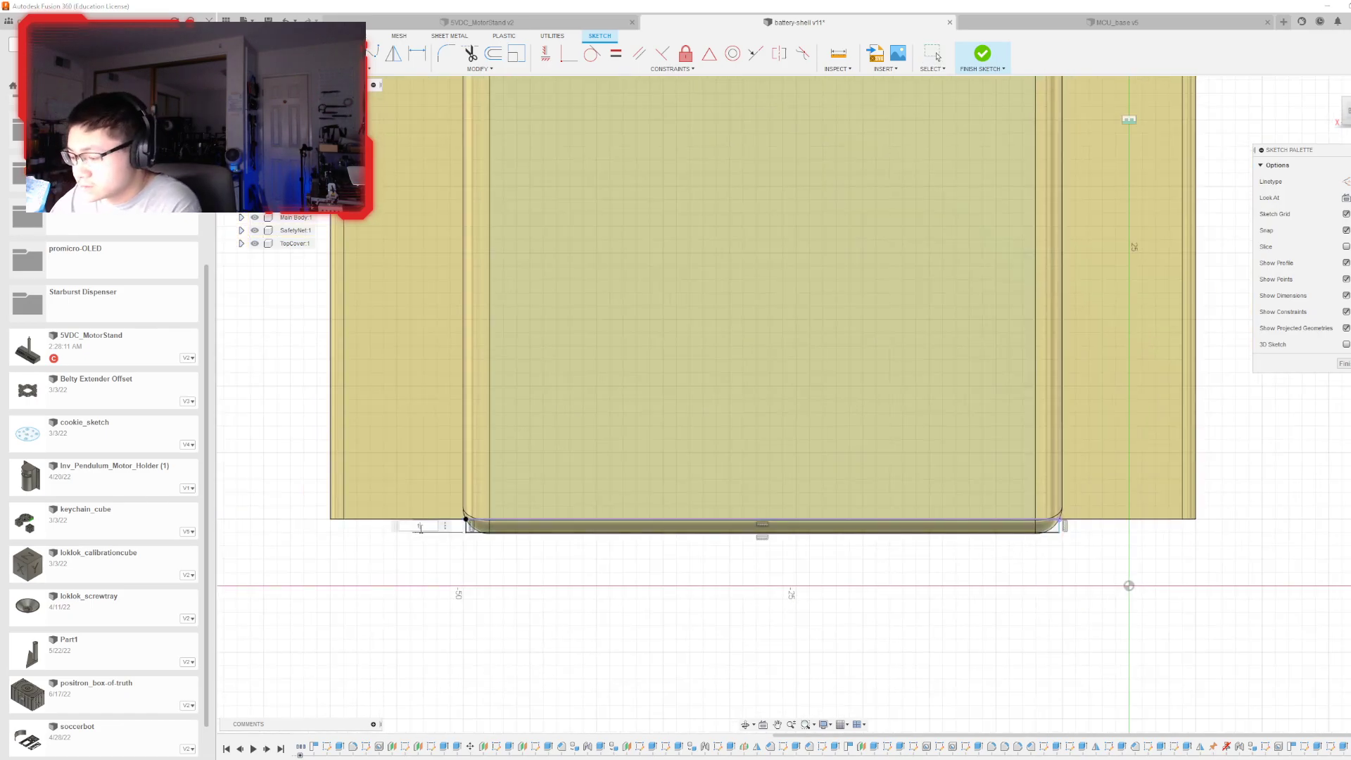
pyautogui.write('1.5')
pyautogui.press('Return')
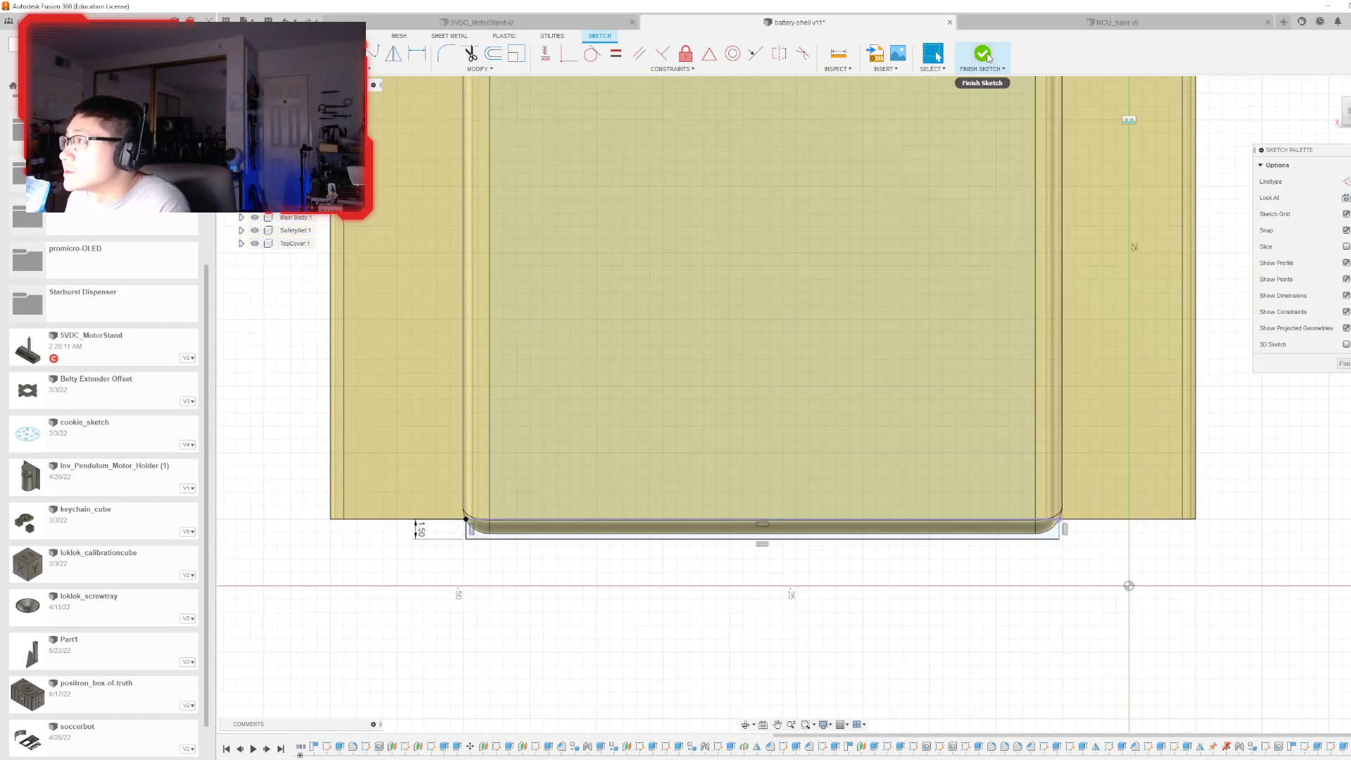
pyautogui.click(984, 55)
pyautogui.keyDown('shift'); pyautogui.moveTo(804, 405); pyautogui.dragTo(668, 373, button='middle'); pyautogui.keyUp('shift')
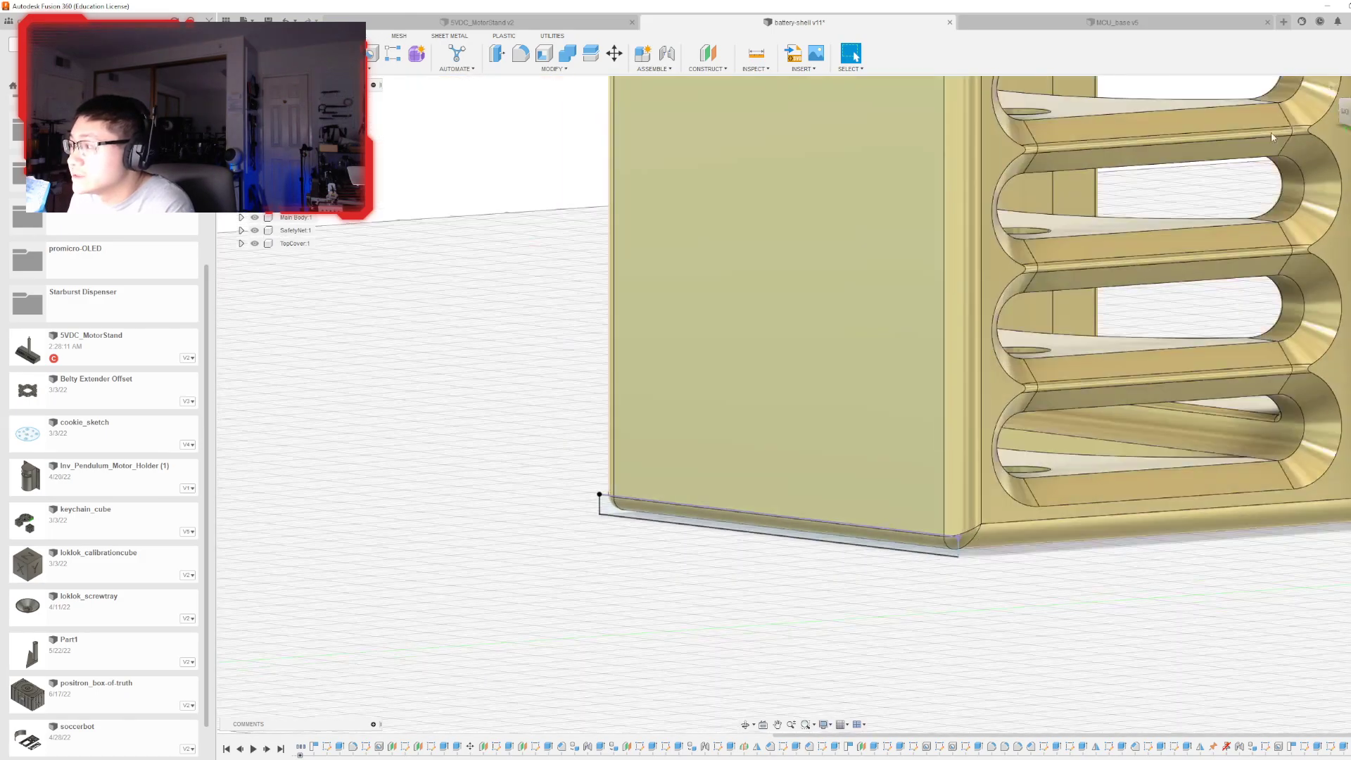
# - Cut the thin top and bottom strip profiles 45 mm along the block toward the flange
pyautogui.scroll(-4, 665, 370)
pyautogui.scroll(2, 696, 225)
pyautogui.press('e')
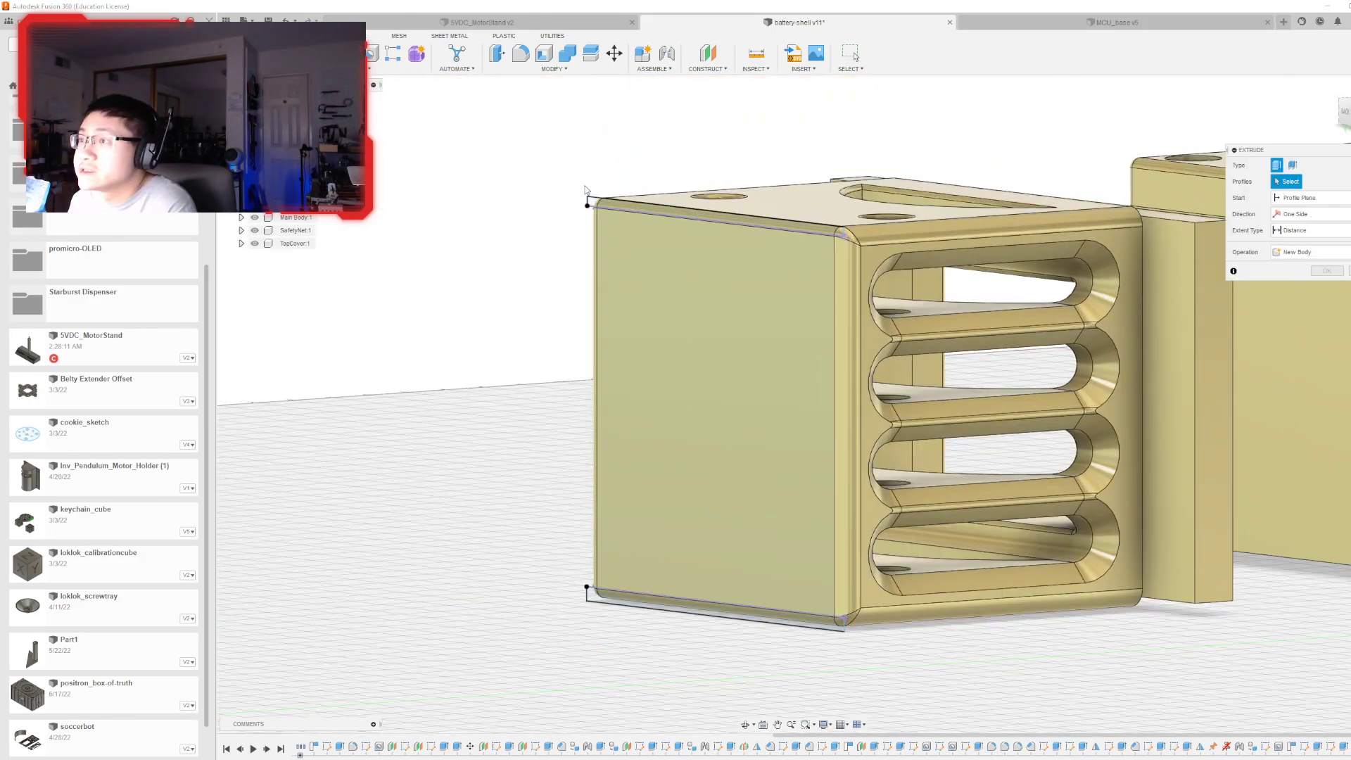
pyautogui.click(604, 208)
pyautogui.click(651, 606)
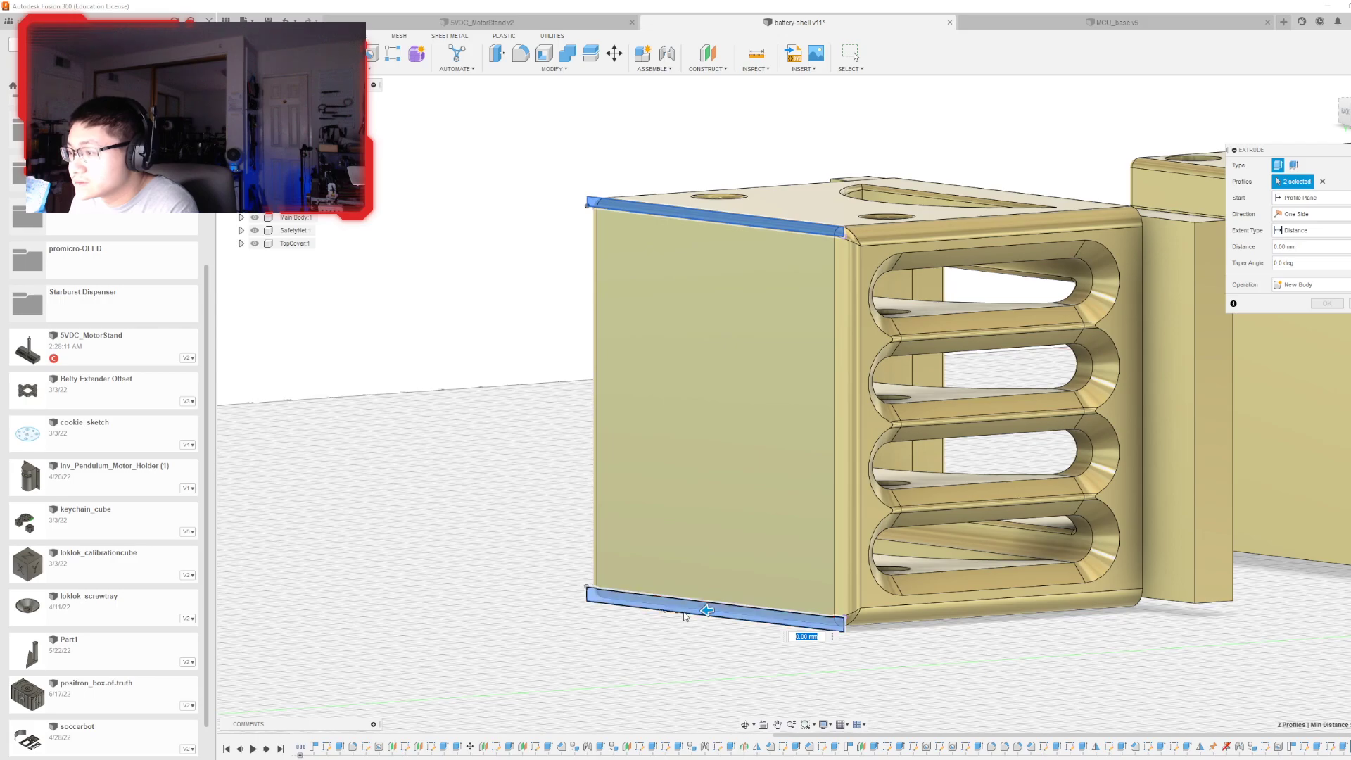
pyautogui.moveTo(707, 610); pyautogui.dragTo(1047, 598)
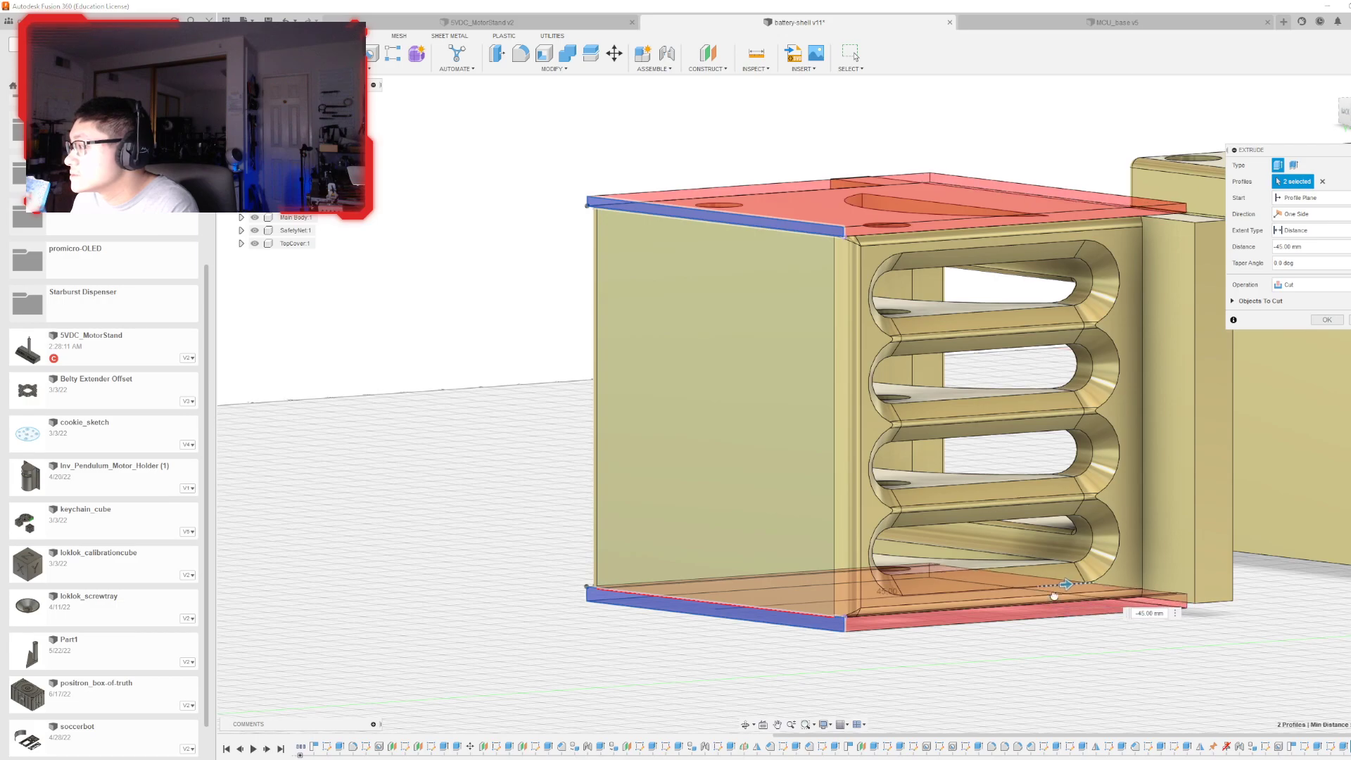
pyautogui.click(1327, 320)
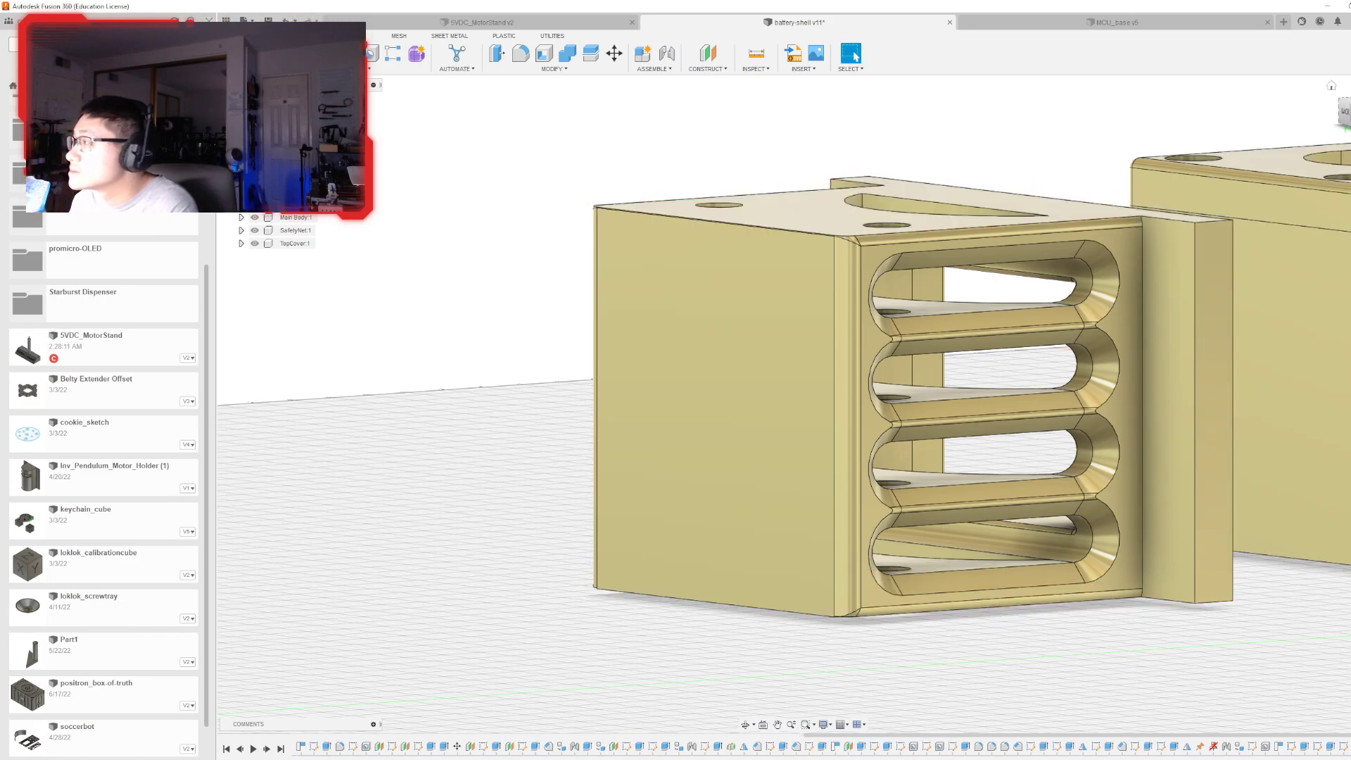
# - Examine the cut from the underside and check the strip sketch at the block's lower corner
pyautogui.moveTo(803, 405)
pyautogui.keyDown('shift'); pyautogui.mouseDown(button='middle')
pyautogui.moveTo(802, 243)
pyautogui.moveTo(605, 242)
pyautogui.moveTo(620, 116)
pyautogui.moveTo(676, 95)
pyautogui.moveTo(943, 144)
pyautogui.moveTo(957, 186)
pyautogui.moveTo(876, 387)
pyautogui.mouseUp(button='middle'); pyautogui.keyUp('shift')
pyautogui.scroll(8, 788, 499)
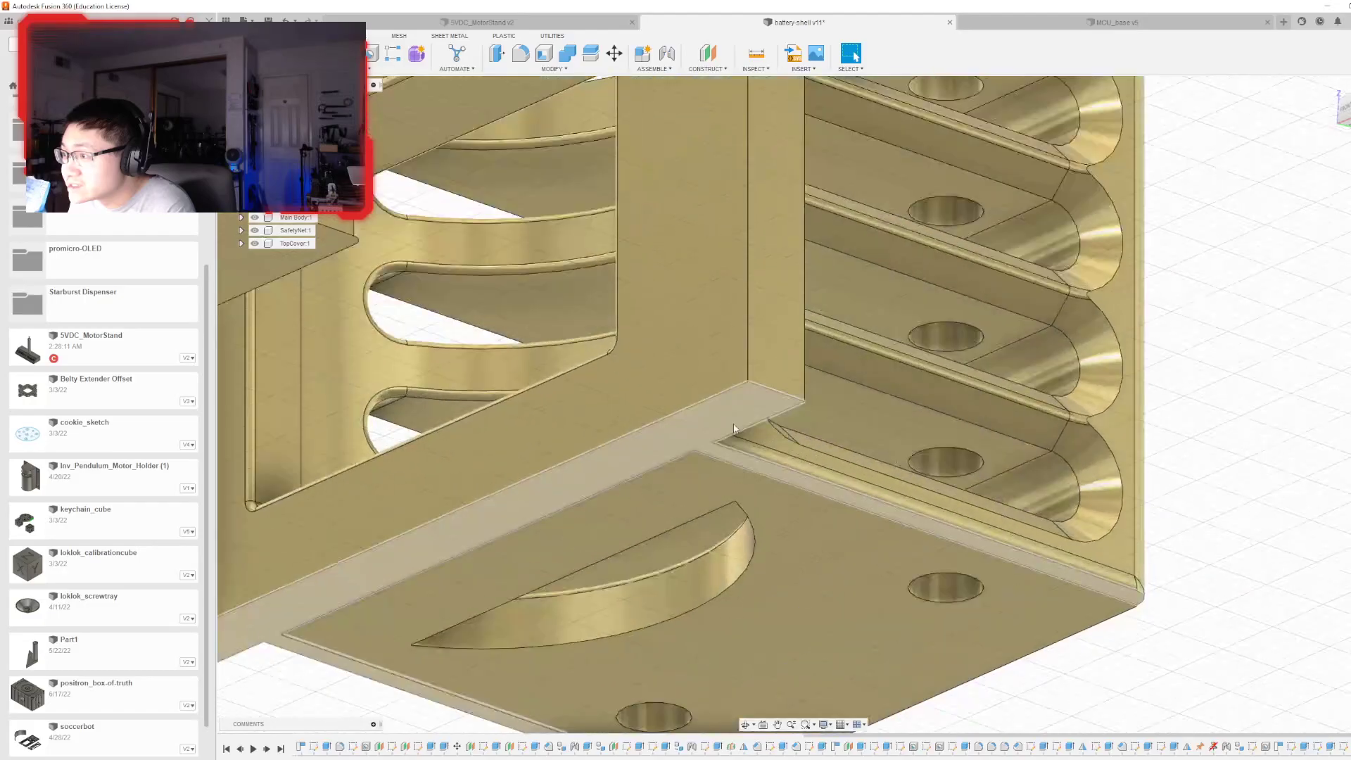
pyautogui.scroll(-8, 638, 494)
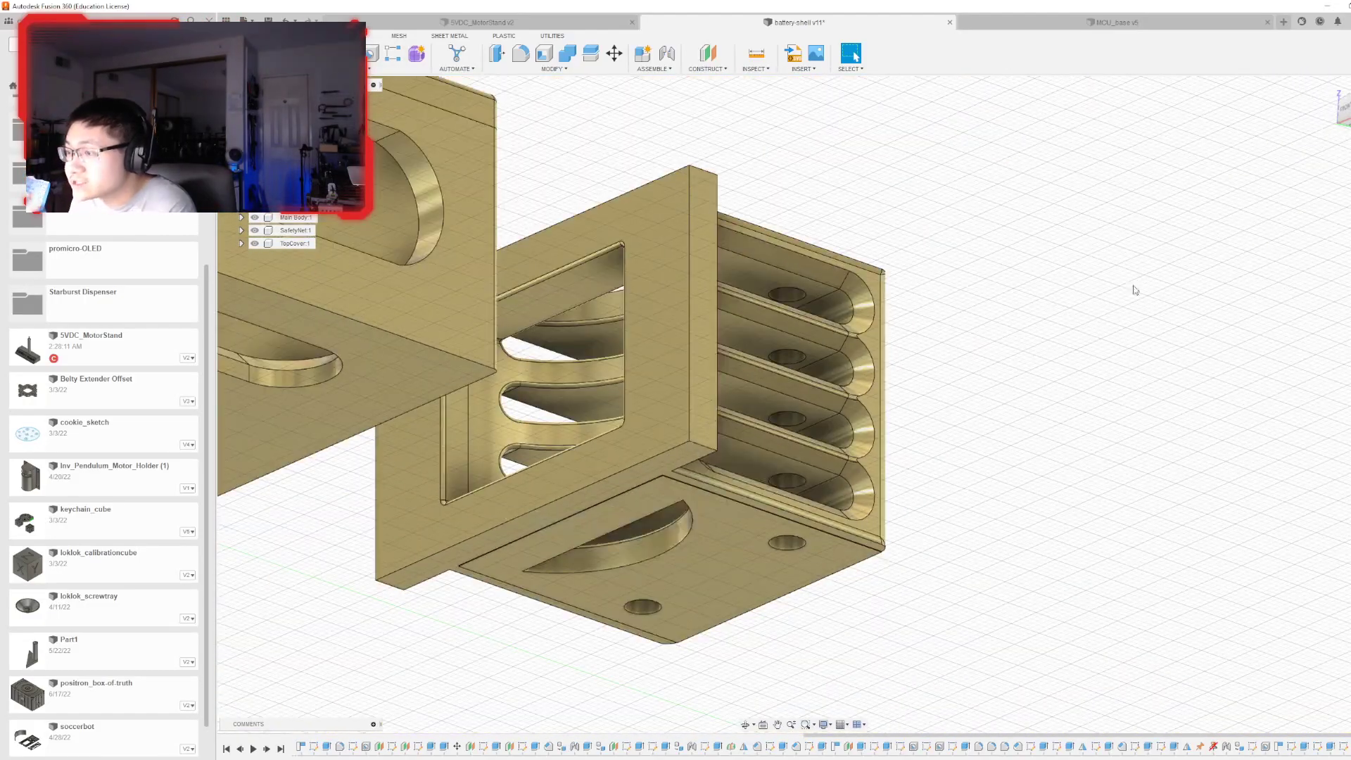
pyautogui.moveTo(774, 394)
pyautogui.keyDown('shift'); pyautogui.mouseDown(button='middle')
pyautogui.moveTo(647, 542)
pyautogui.moveTo(584, 563)
pyautogui.moveTo(492, 528)
pyautogui.mouseUp(button='middle'); pyautogui.keyUp('shift')
pyautogui.doubleClick(1344, 749)
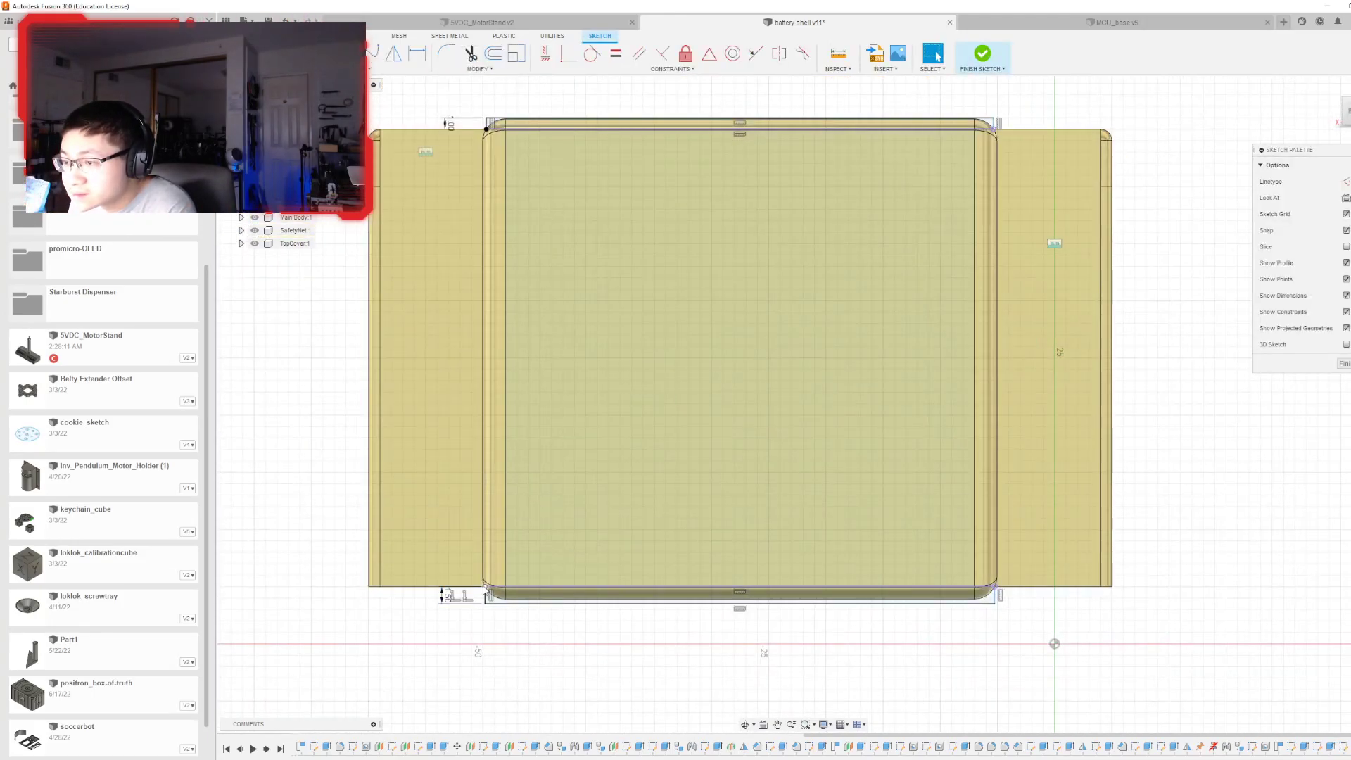
pyautogui.scroll(10, 485, 585)
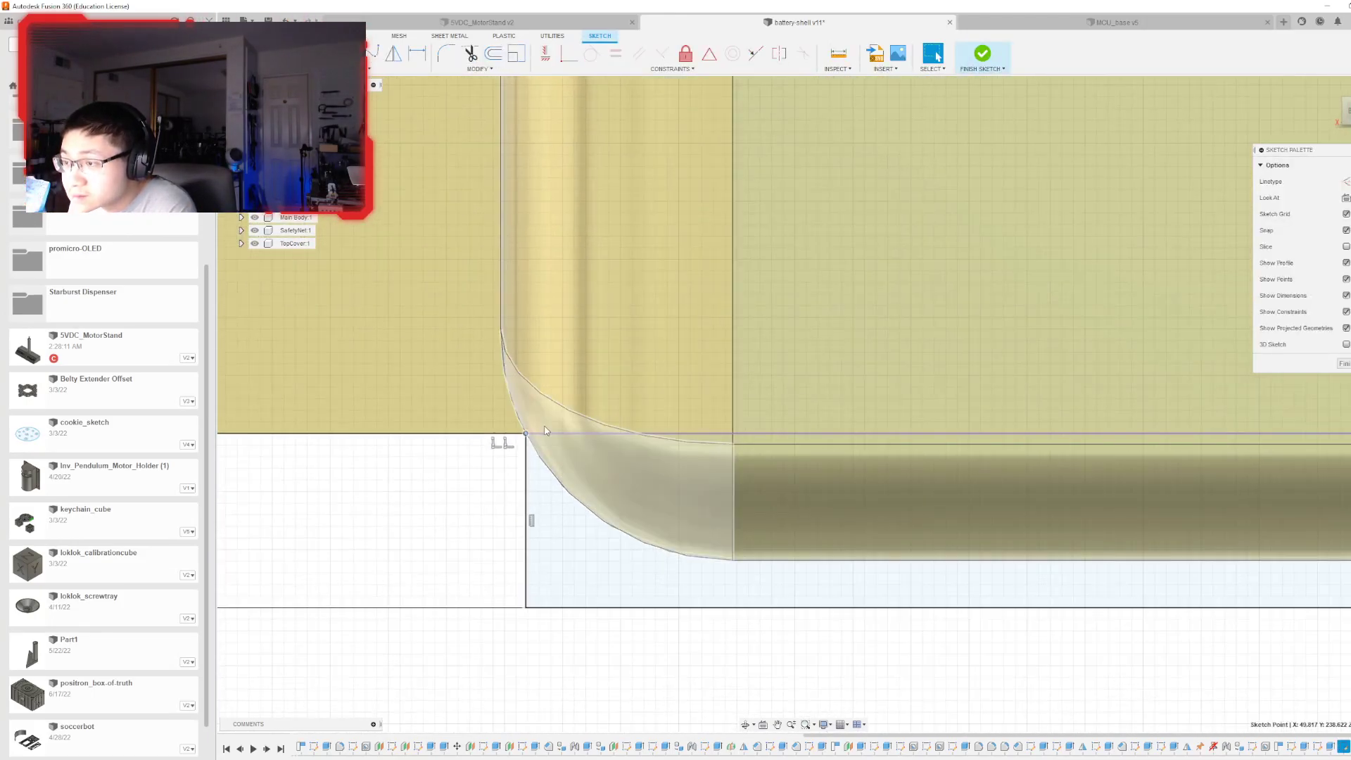
pyautogui.scroll(3, 547, 427)
pyautogui.scroll(-8, 444, 543)
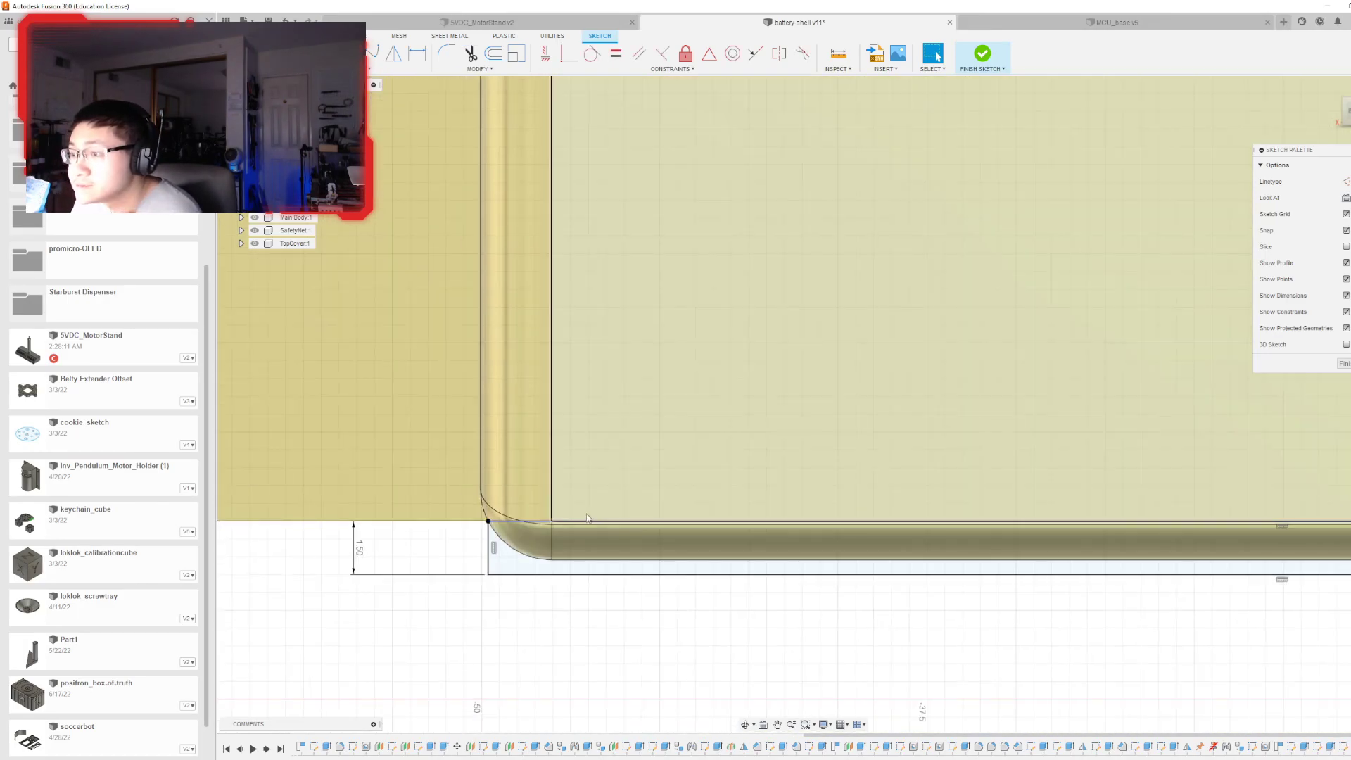
pyautogui.scroll(3, 563, 559)
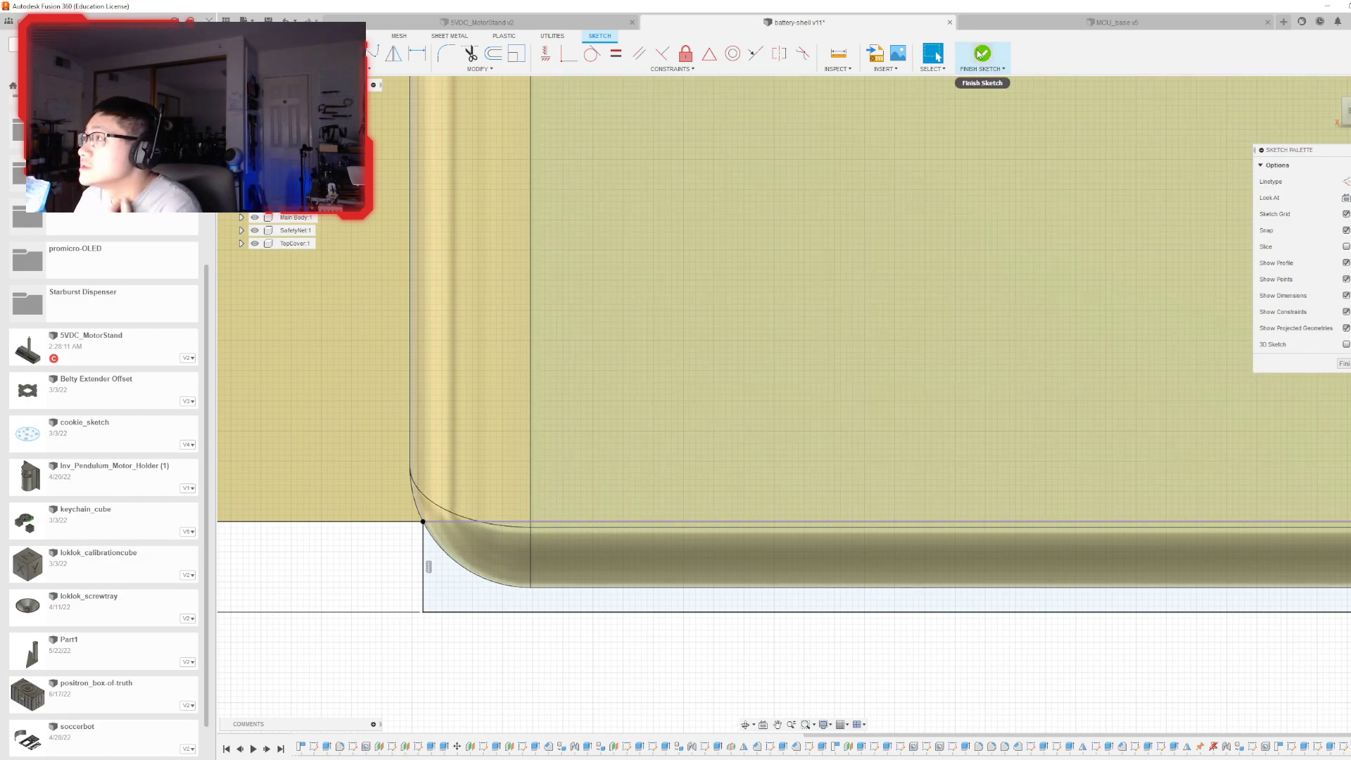
pyautogui.click(982, 55)
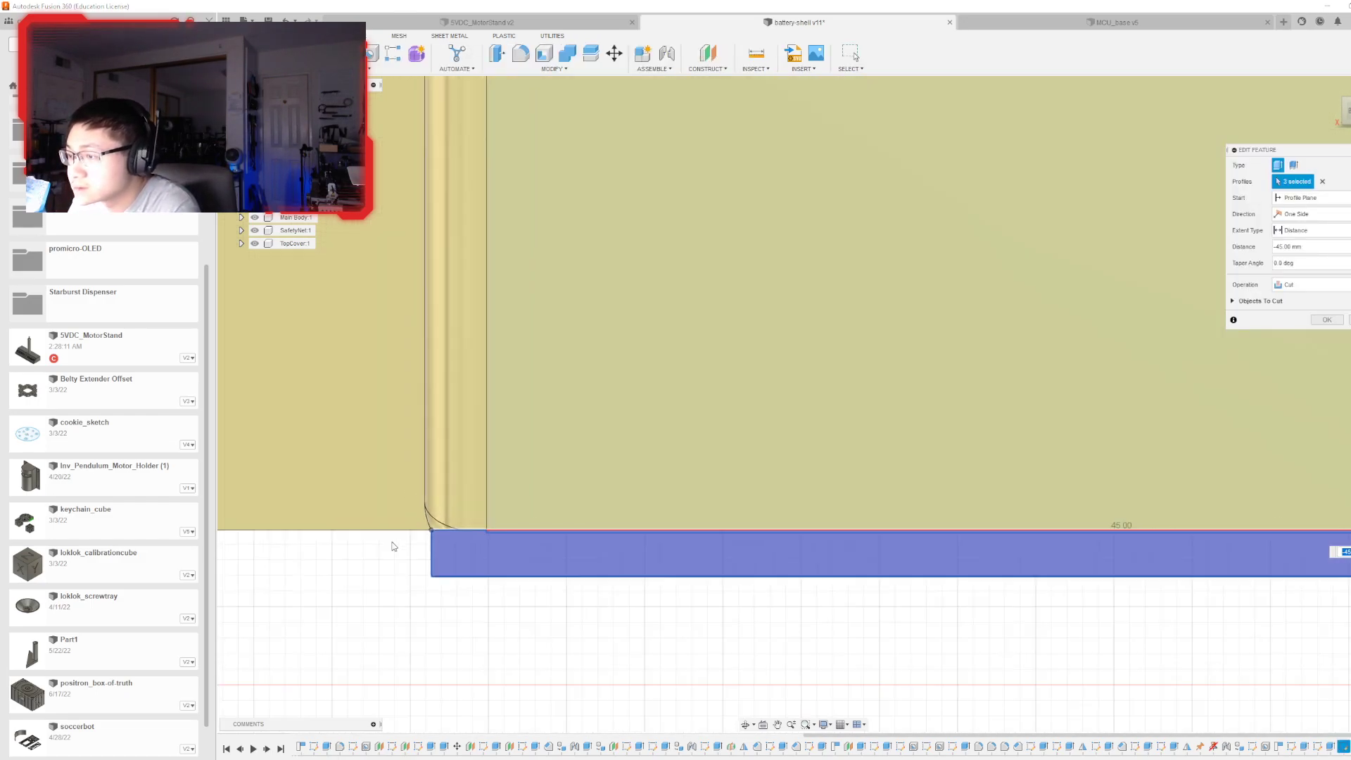
# - Try to add the narrow sliver beside the upper strip to the cut's profiles
pyautogui.scroll(-8, 493, 563)
pyautogui.scroll(5, 633, 232)
pyautogui.scroll(2, 363, 560)
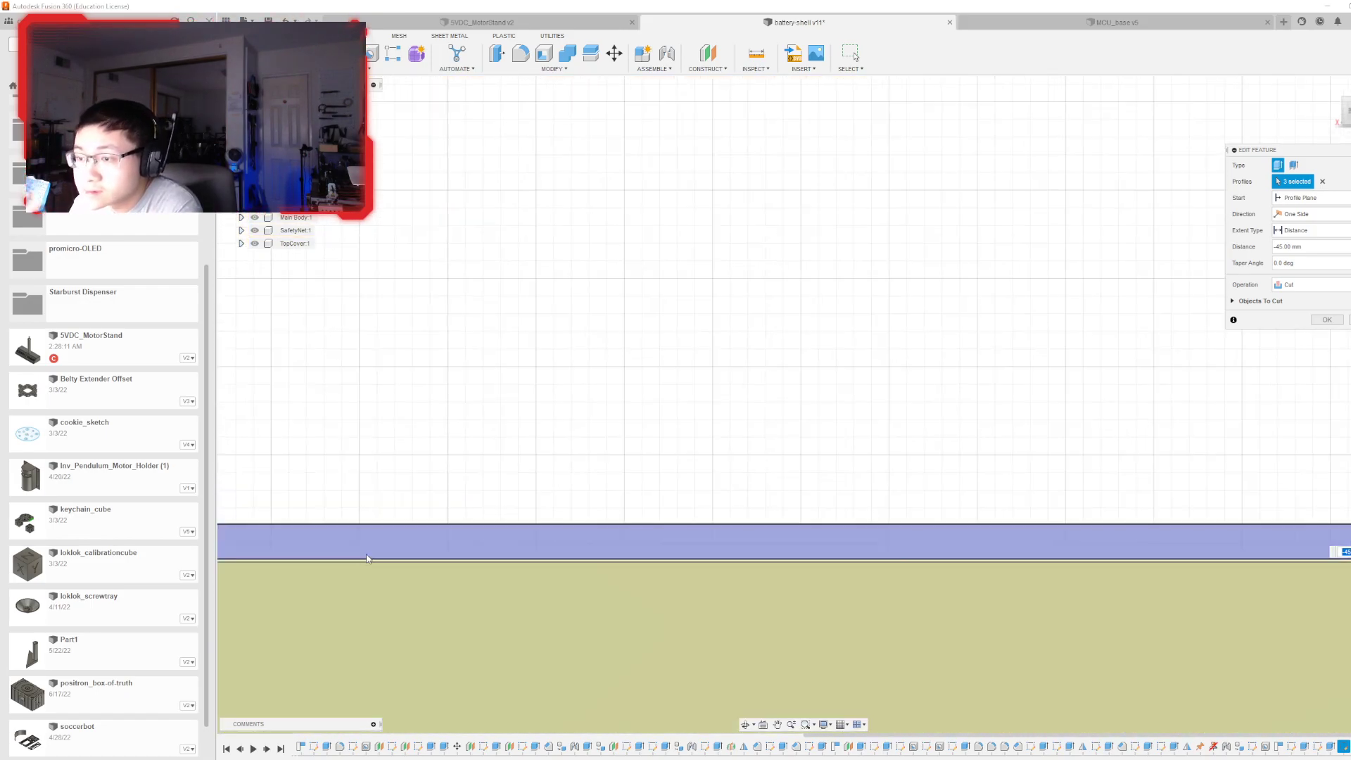
pyautogui.click(421, 563)
pyautogui.scroll(-5, 425, 564)
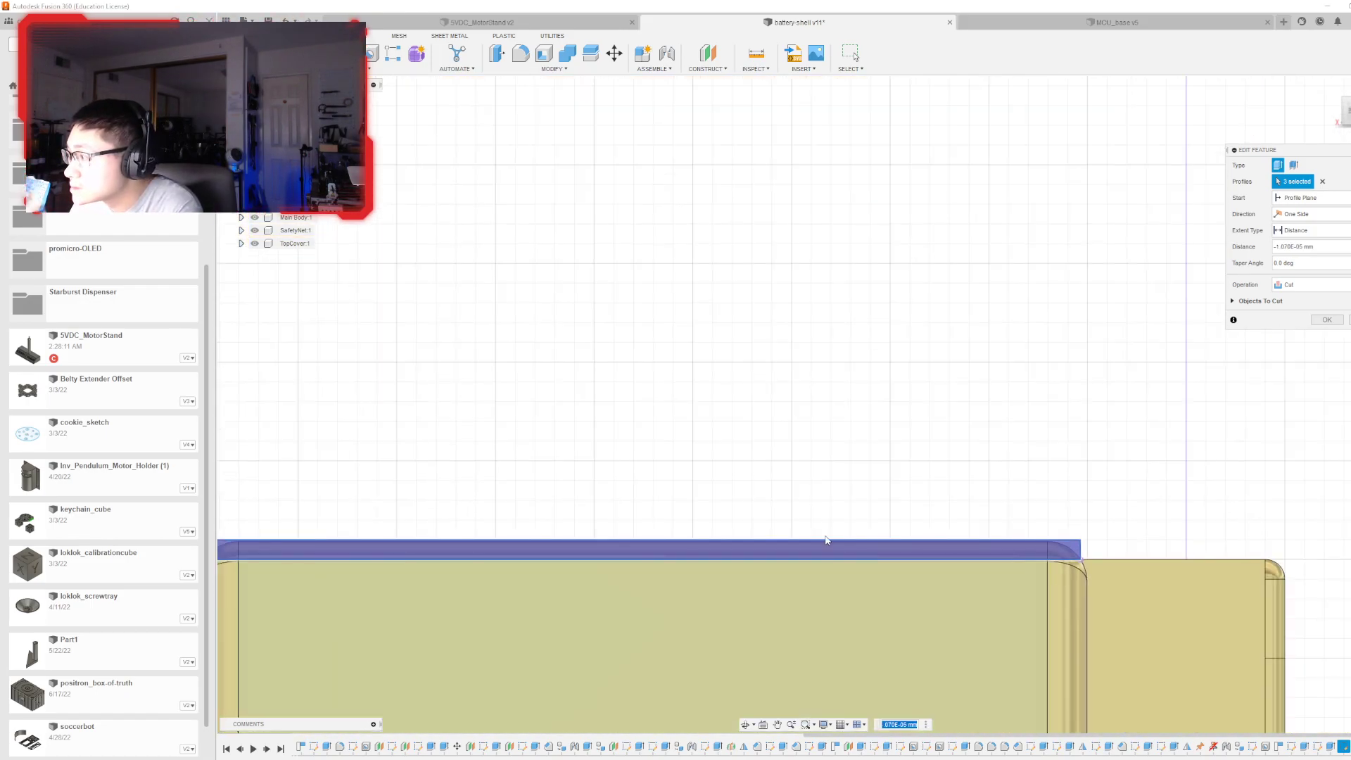
pyautogui.click(1326, 319)
pyautogui.scroll(-6, 1019, 482)
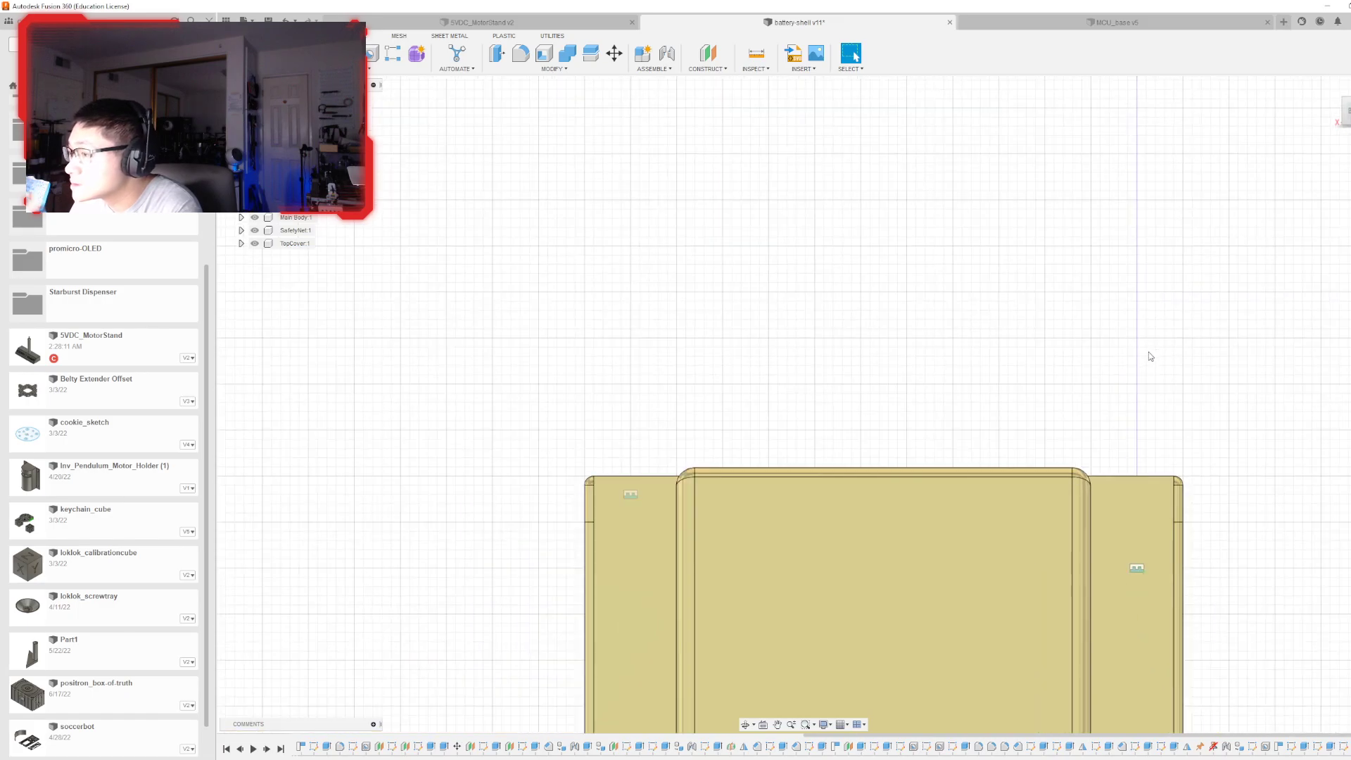
pyautogui.scroll(-4, 1122, 370)
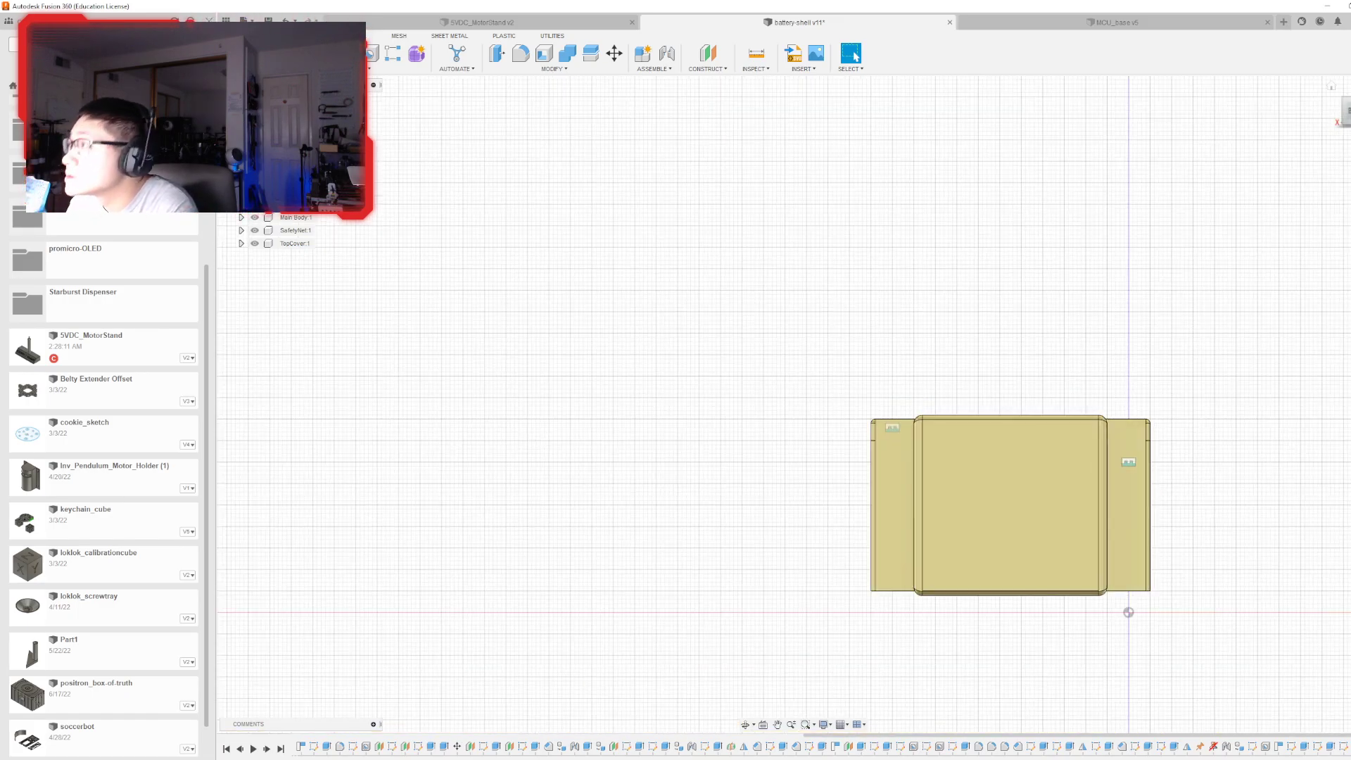
# - Edit the strip cut and set its distance to -44 mm so it stops at the flange
pyautogui.click(1345, 115)
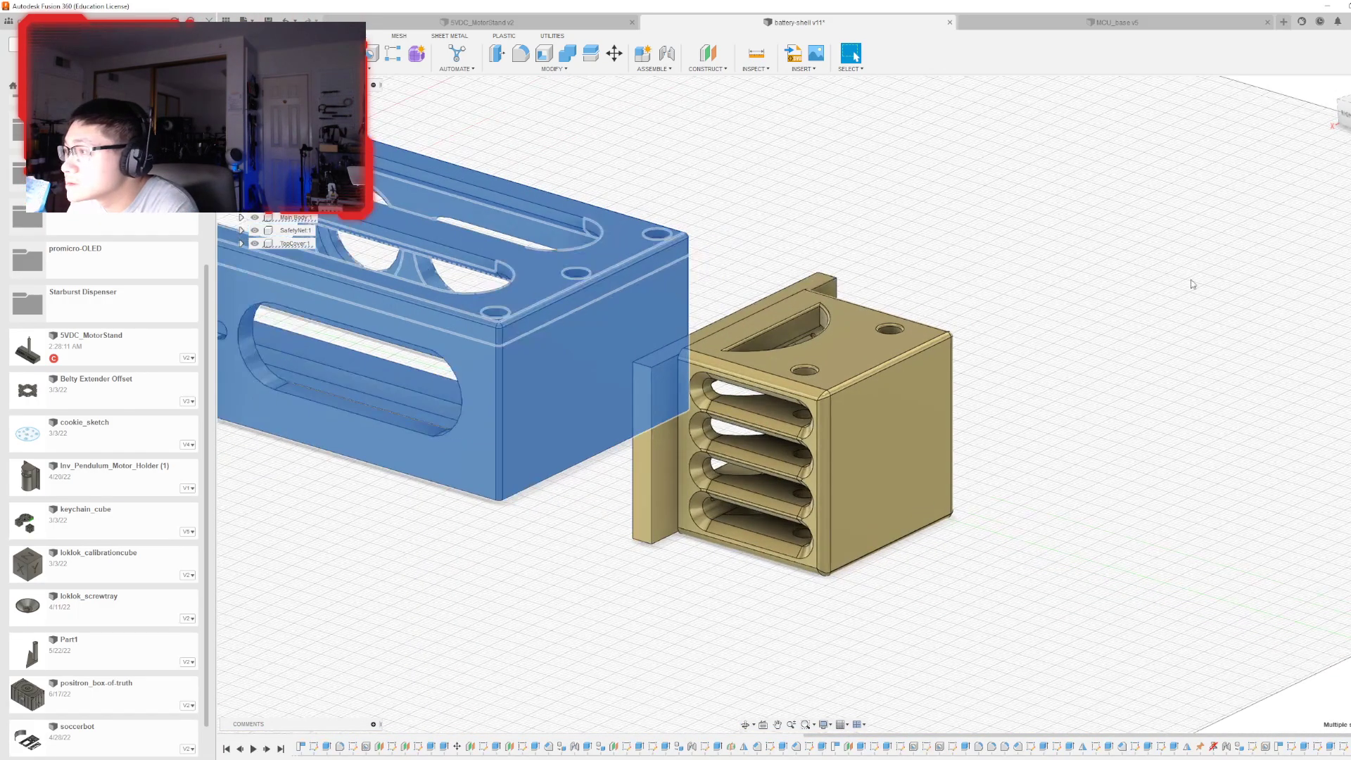
pyautogui.doubleClick(1342, 746)
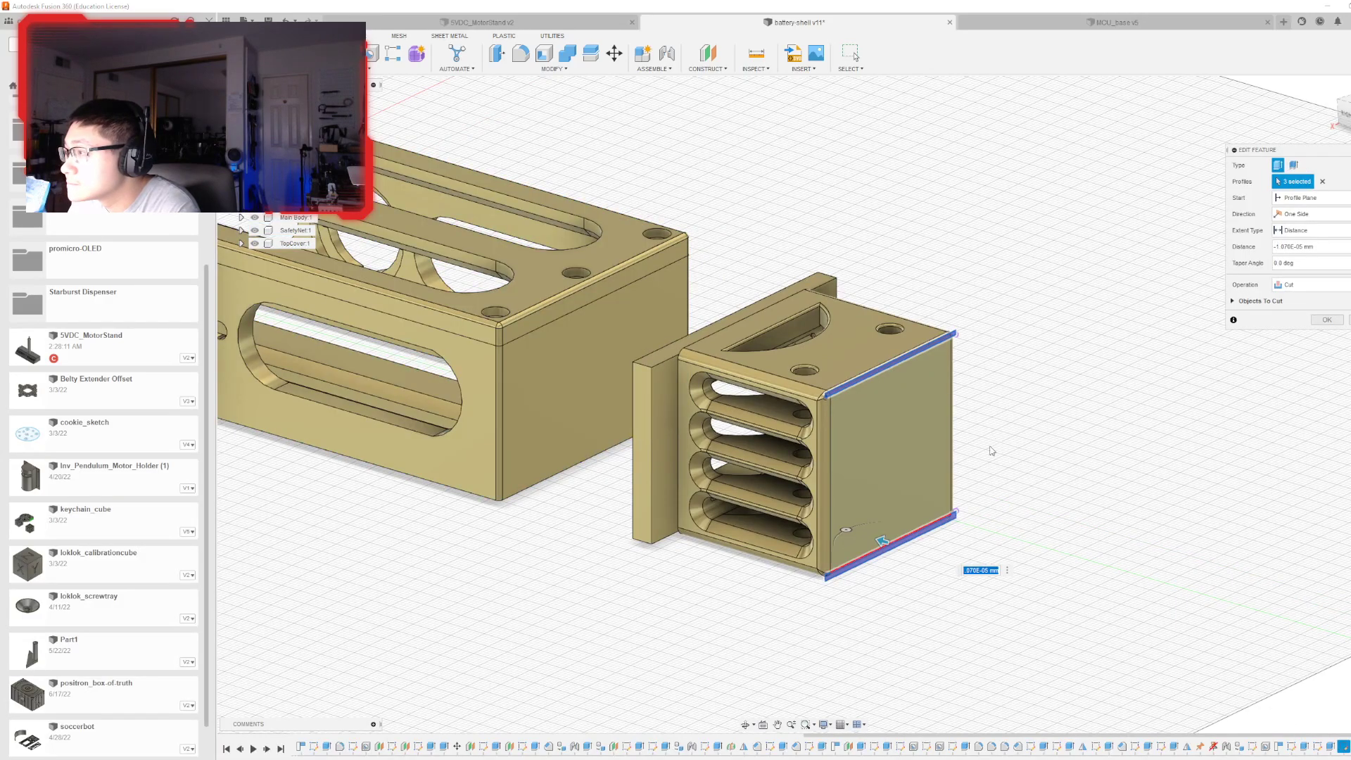
pyautogui.moveTo(883, 536); pyautogui.dragTo(720, 483)
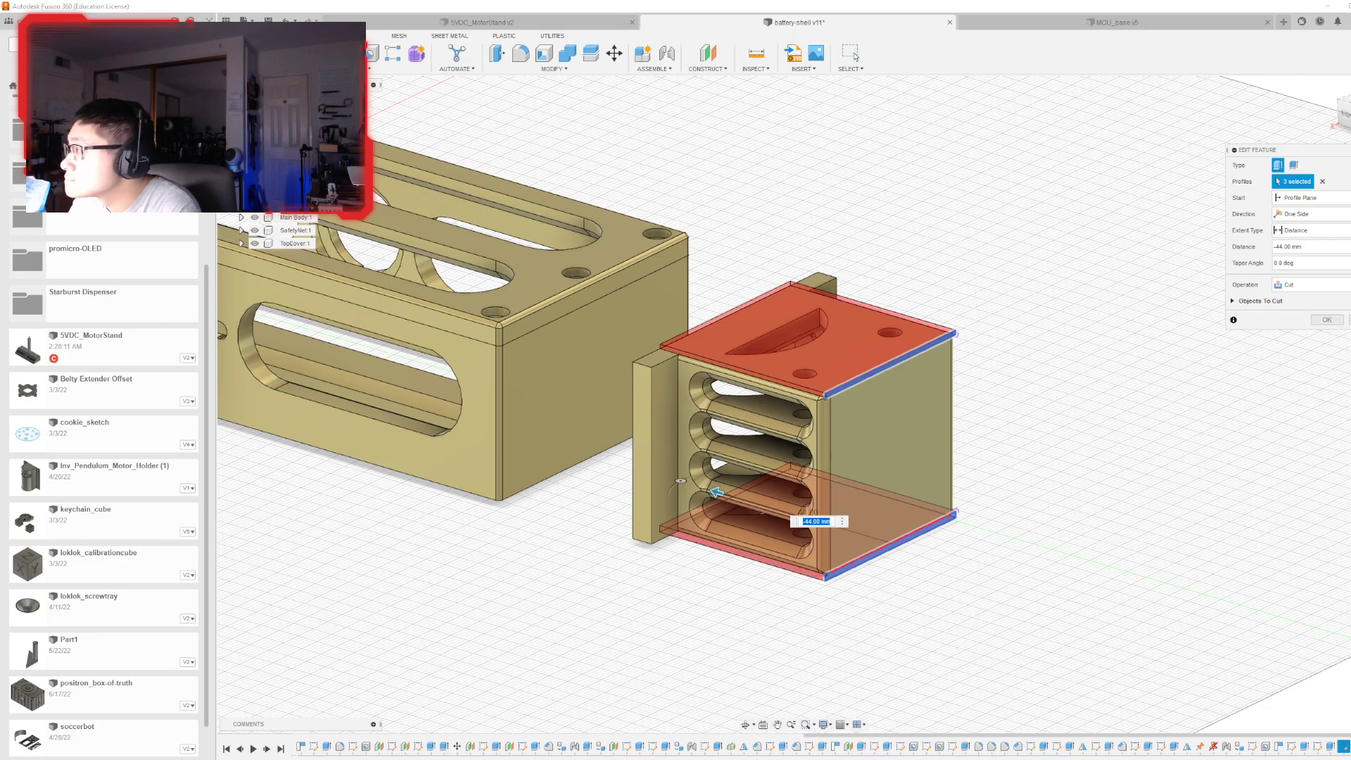
pyautogui.click(1326, 321)
# - Try to fillet the outer edges of the block's top and bottom faces with a 2 mm radius
pyautogui.moveTo(1339, 111)
pyautogui.mouseDown()
pyautogui.moveTo(1349, 77)
pyautogui.moveTo(1339, 111)
pyautogui.moveTo(1291, 118)
pyautogui.mouseUp()
pyautogui.scroll(5, 1131, 320)
pyautogui.scroll(-3, 756, 450)
pyautogui.scroll(1, 1045, 499)
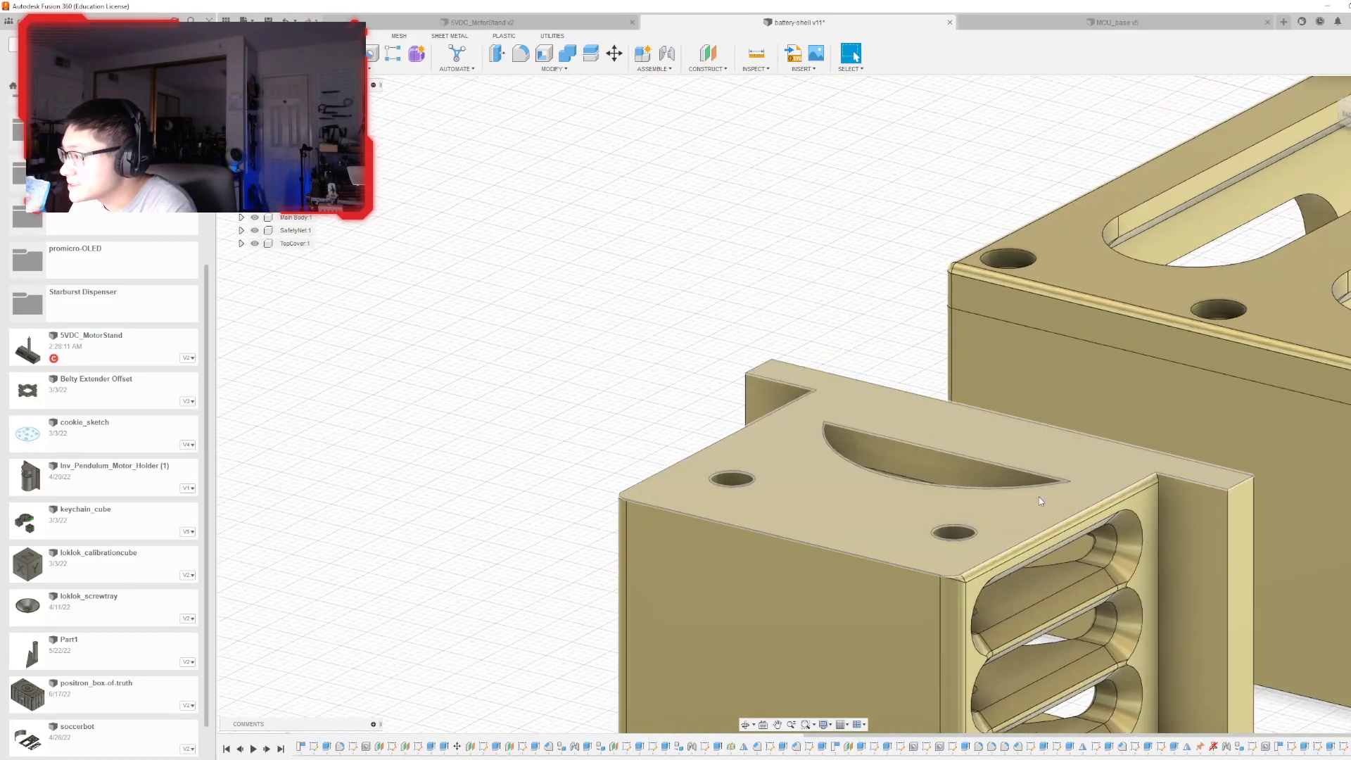
pyautogui.scroll(1, 1045, 500)
pyautogui.click(521, 54)
pyautogui.click(742, 542)
pyautogui.scroll(-1, 701, 486)
pyautogui.scroll(-3, 701, 487)
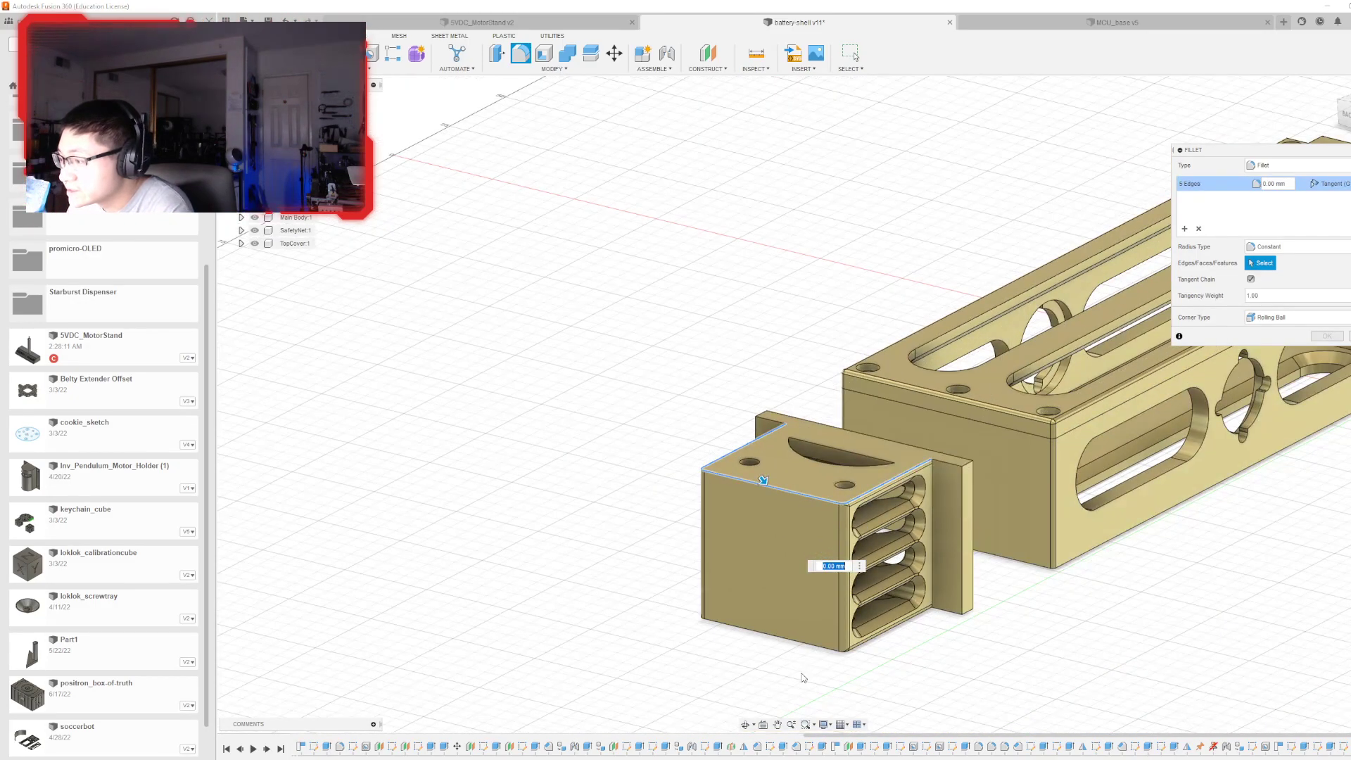
pyautogui.click(813, 645)
pyautogui.scroll(2, 809, 651)
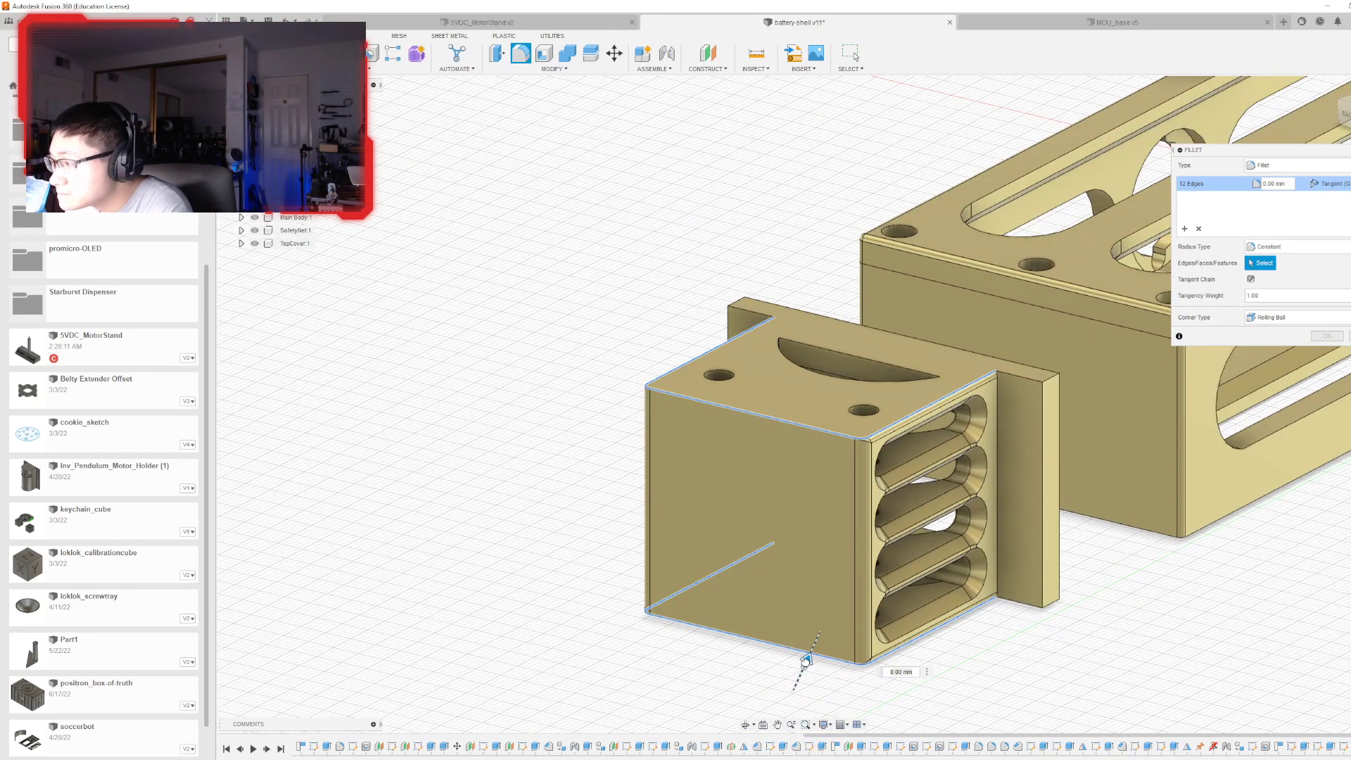
pyautogui.moveTo(806, 659); pyautogui.dragTo(807, 656)
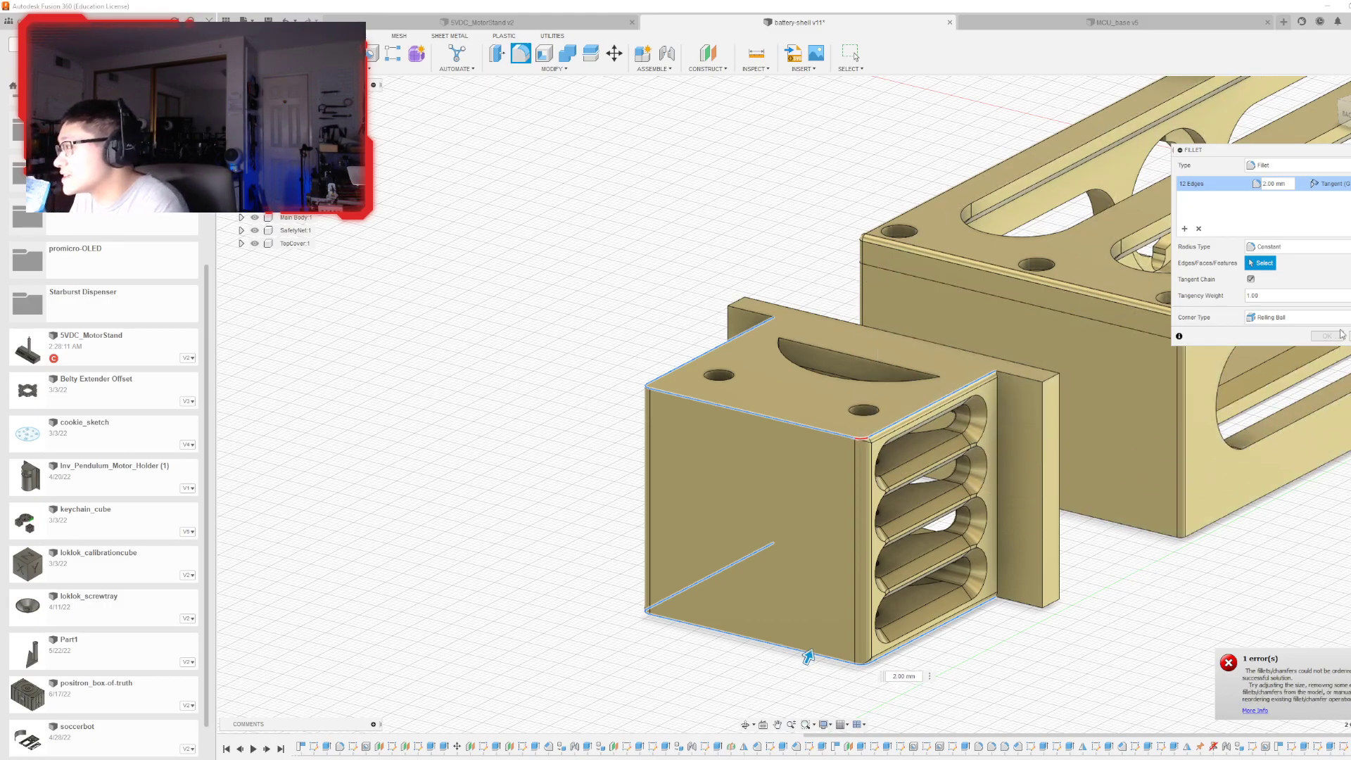
pyautogui.scroll(5, 844, 457)
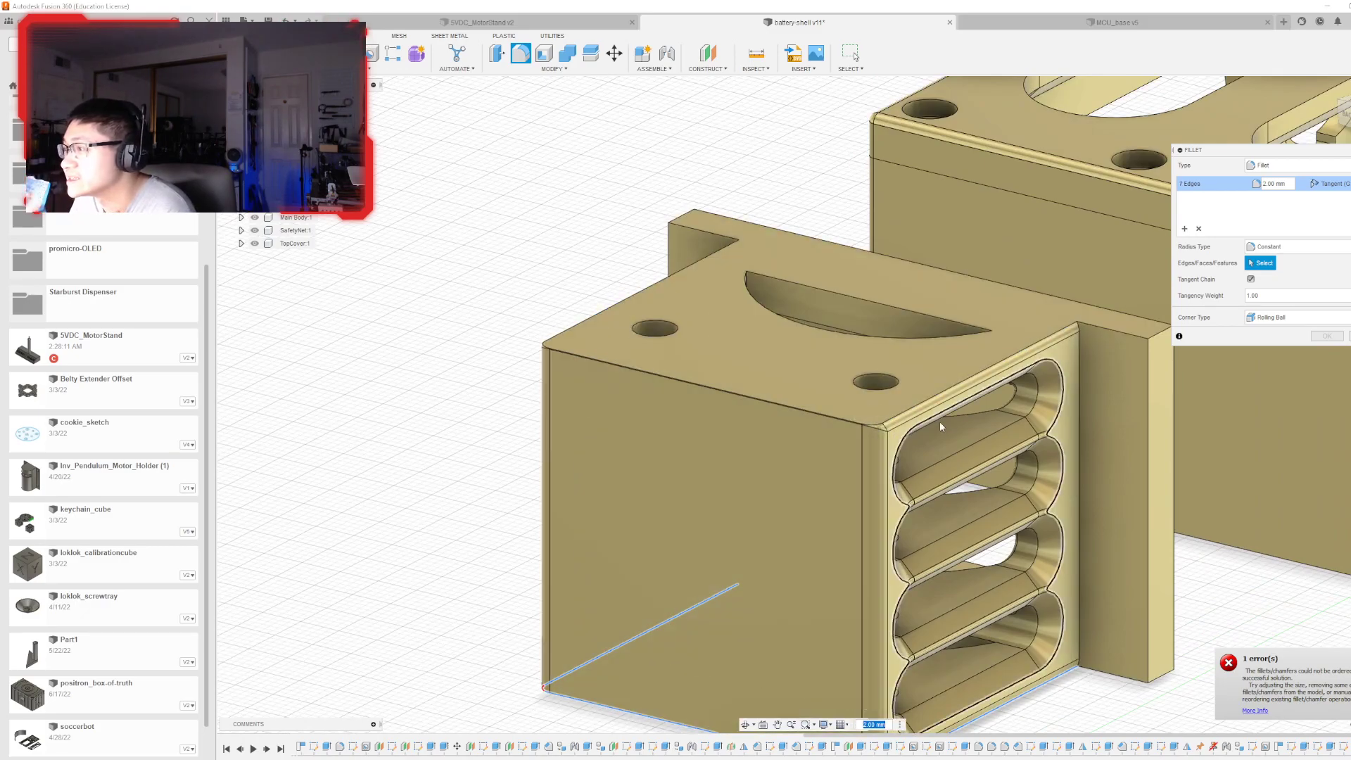
pyautogui.click(1326, 336)
# - Start a new sketch on the flange face beside the block, without projecting any geometry
pyautogui.scroll(4, 791, 486)
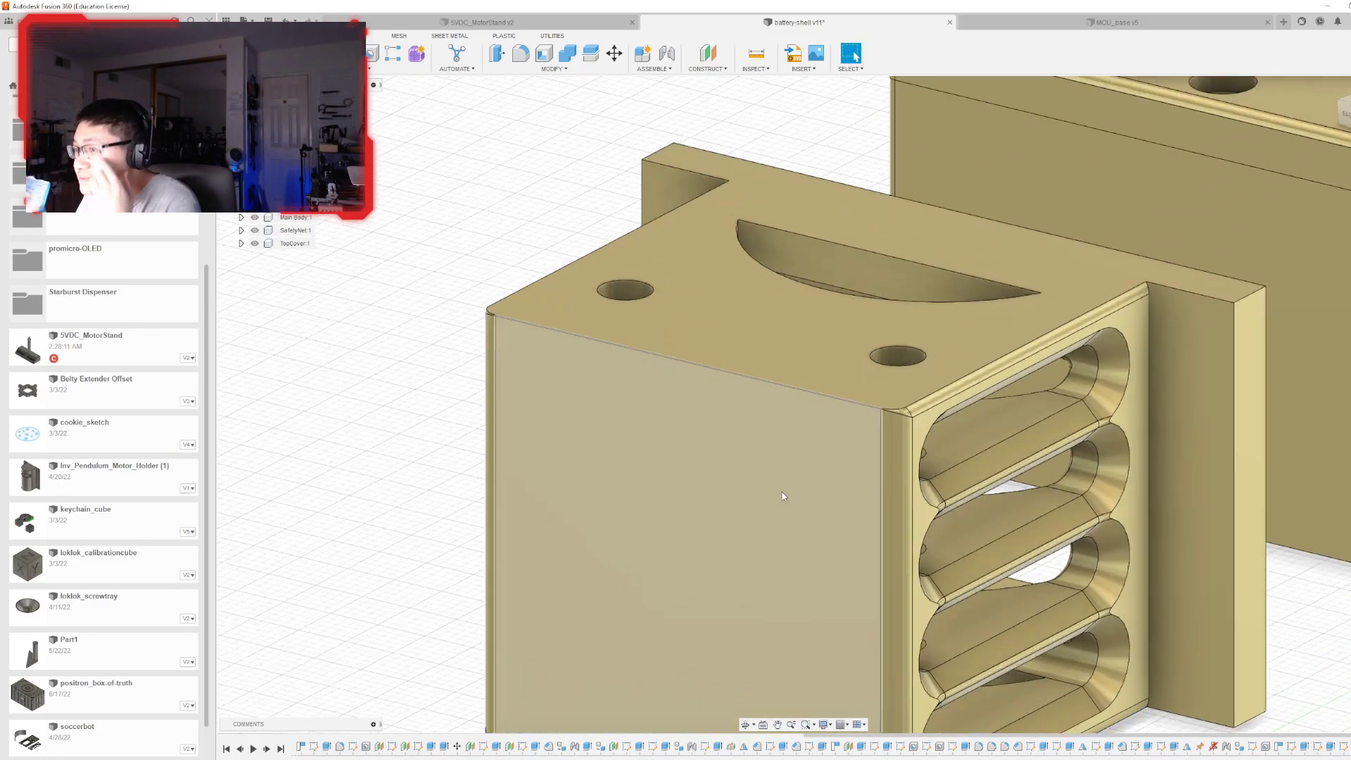
pyautogui.scroll(2, 889, 422)
pyautogui.scroll(-8, 890, 422)
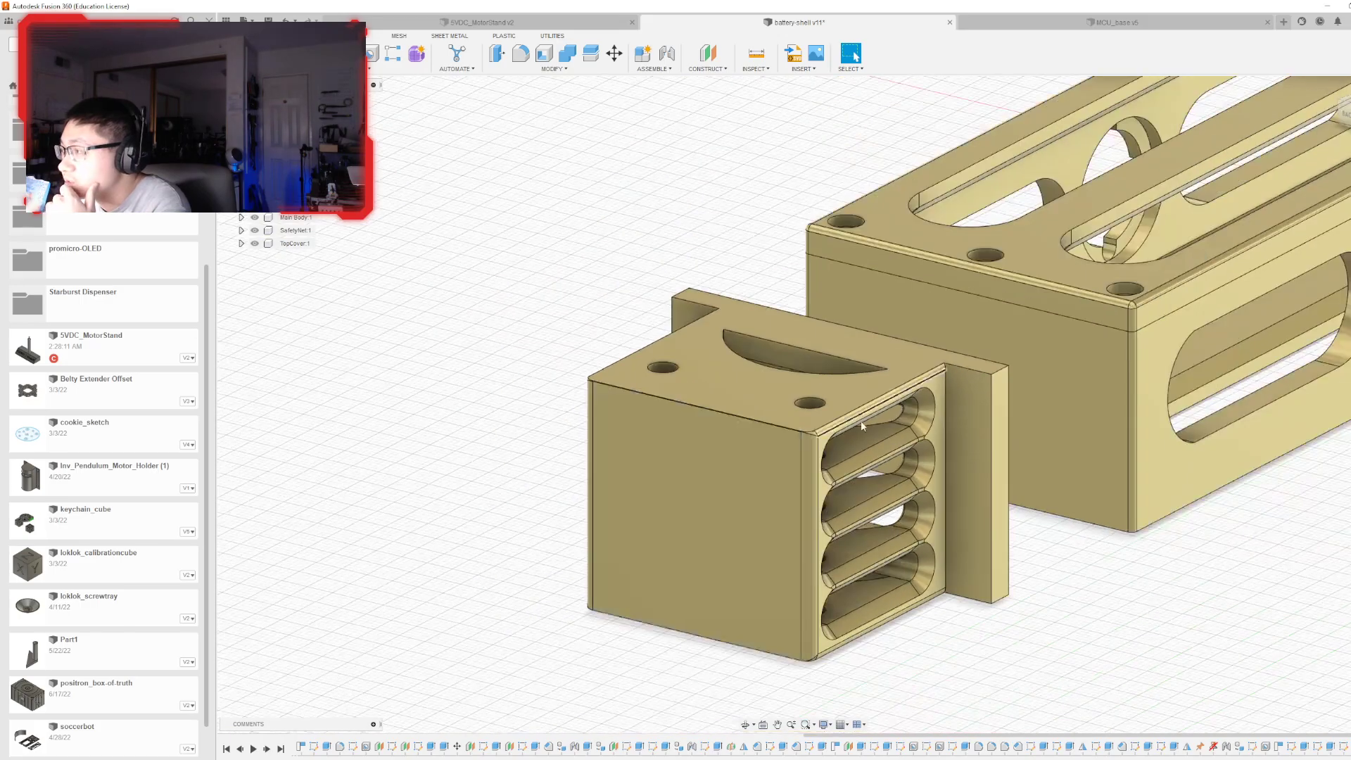
pyautogui.scroll(3, 803, 404)
pyautogui.keyDown('shift'); pyautogui.moveTo(803, 404); pyautogui.dragTo(914, 383, button='middle'); pyautogui.keyUp('shift')
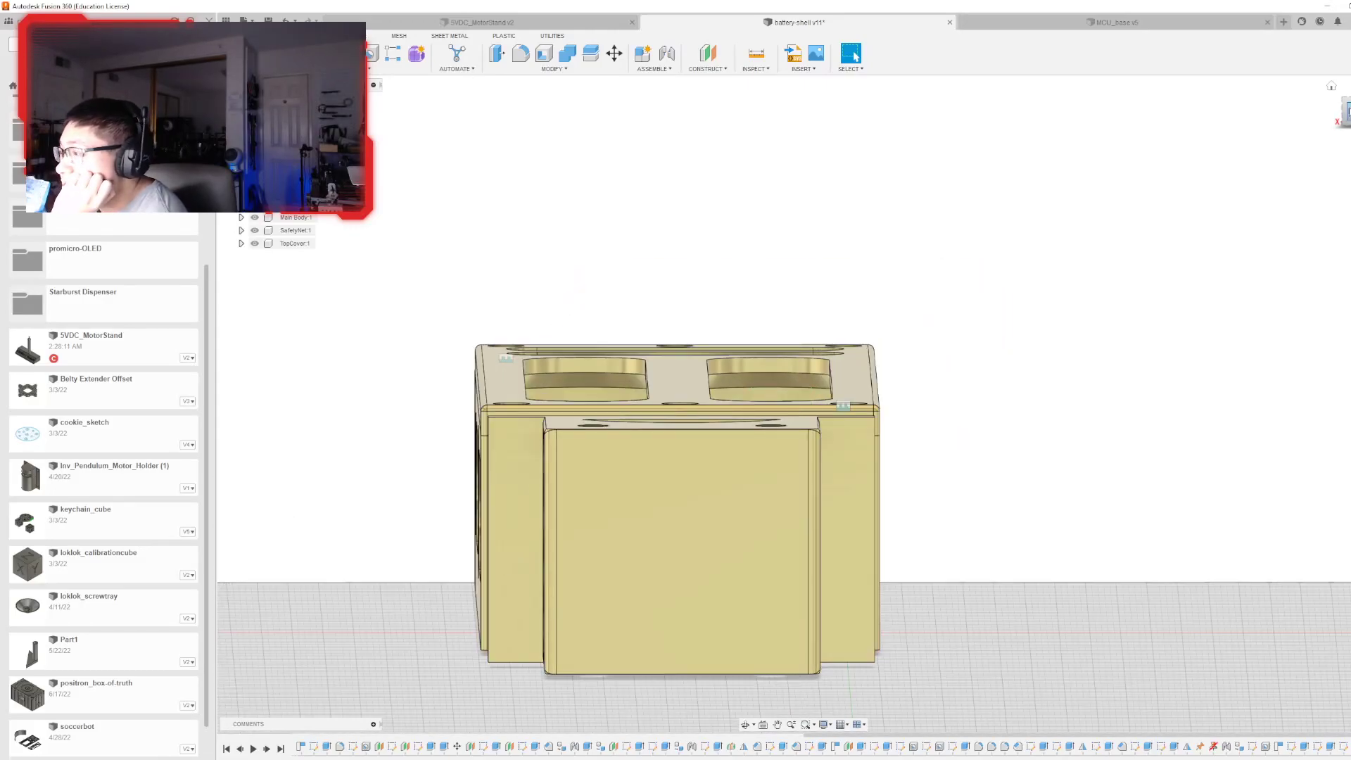
pyautogui.click(1347, 111)
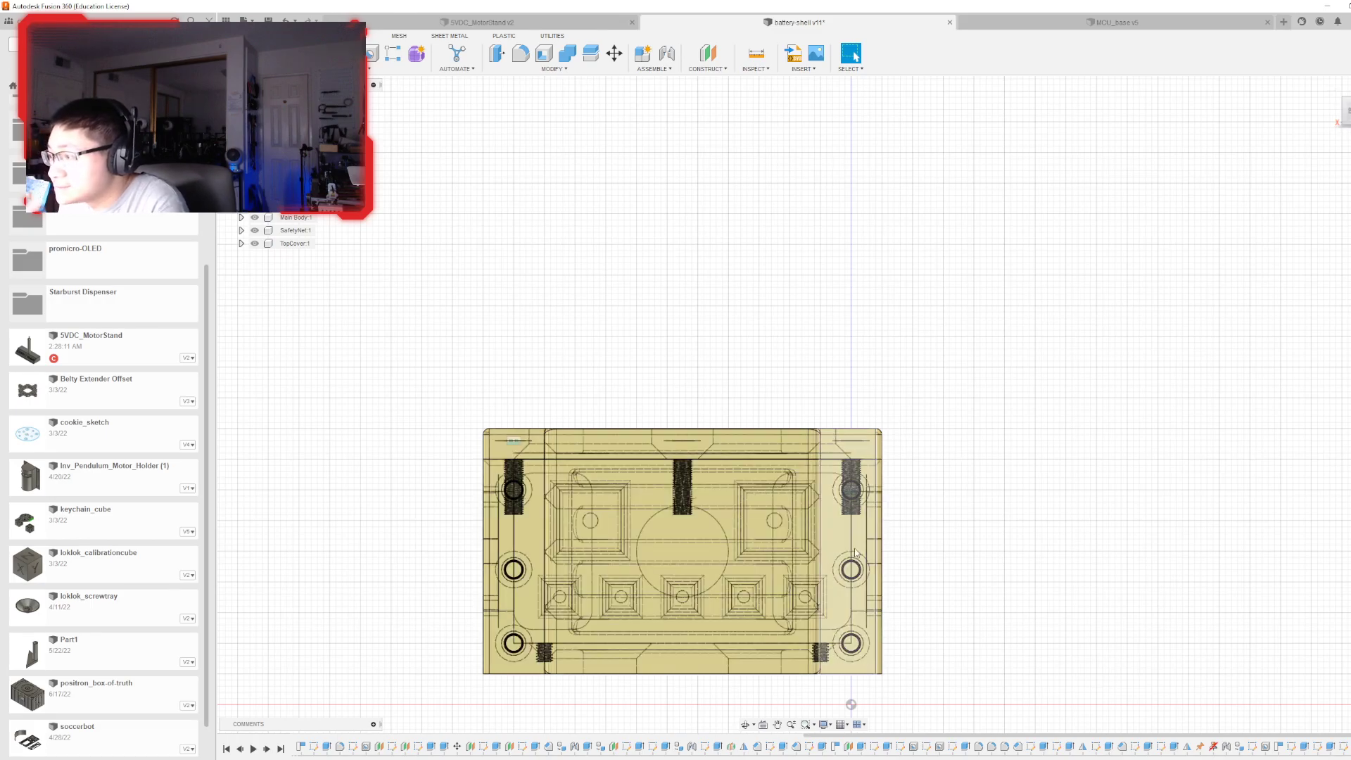
pyautogui.click(856, 553)
pyautogui.press('p')
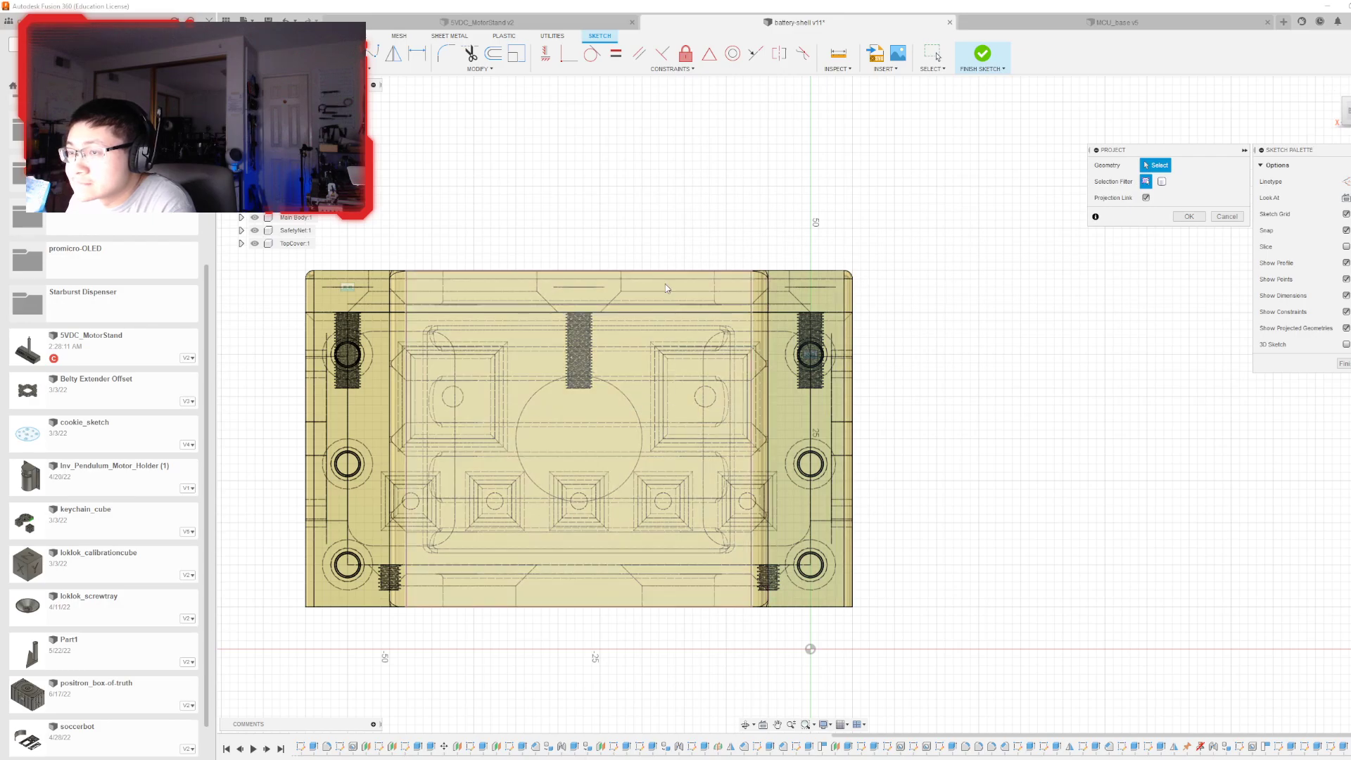
pyautogui.moveTo(804, 405)
pyautogui.keyDown('shift'); pyautogui.mouseDown(button='middle')
pyautogui.moveTo(752, 344)
pyautogui.moveTo(740, 432)
pyautogui.moveTo(815, 450)
pyautogui.moveTo(814, 471)
pyautogui.moveTo(814, 430)
pyautogui.mouseUp(button='middle'); pyautogui.keyUp('shift')
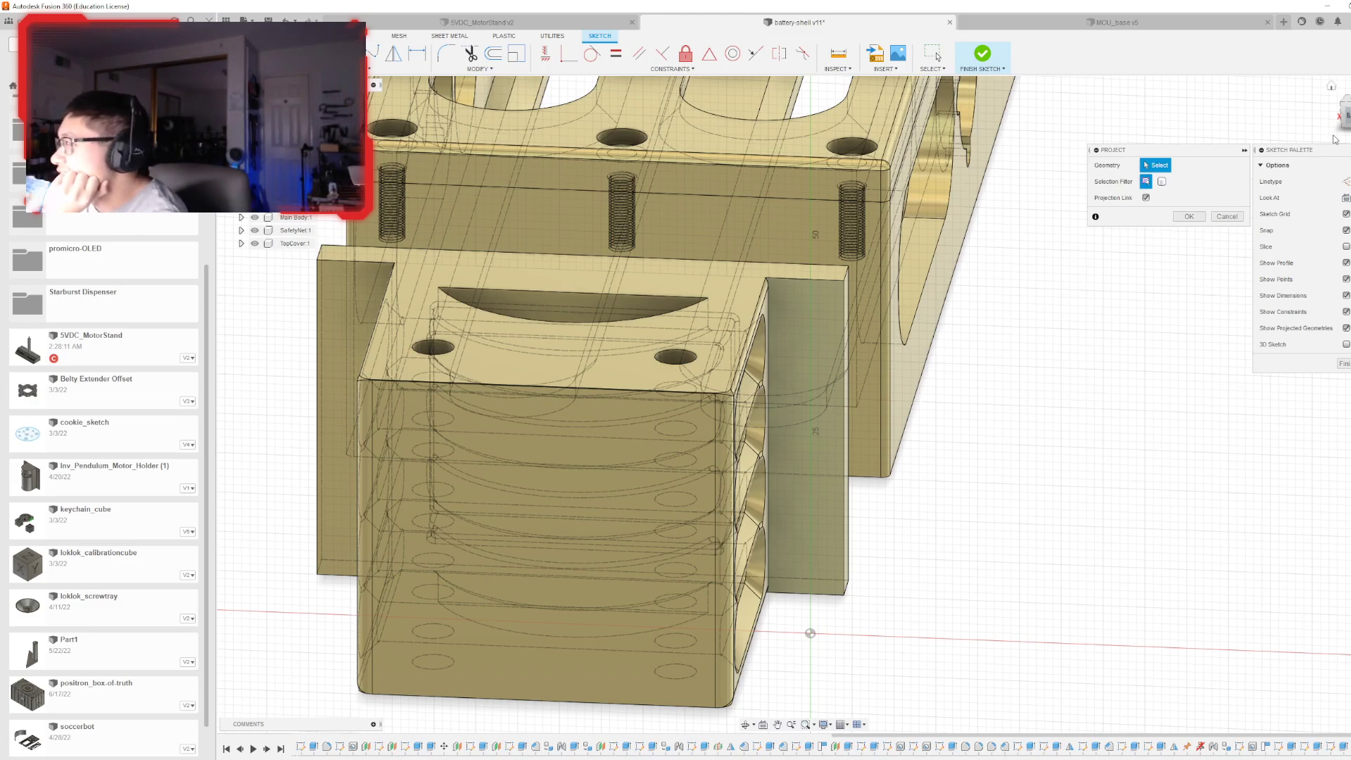
pyautogui.click(1224, 218)
# - Examine the block's upper corner, the exposed flange face and the bracket's underside
pyautogui.scroll(3, 841, 367)
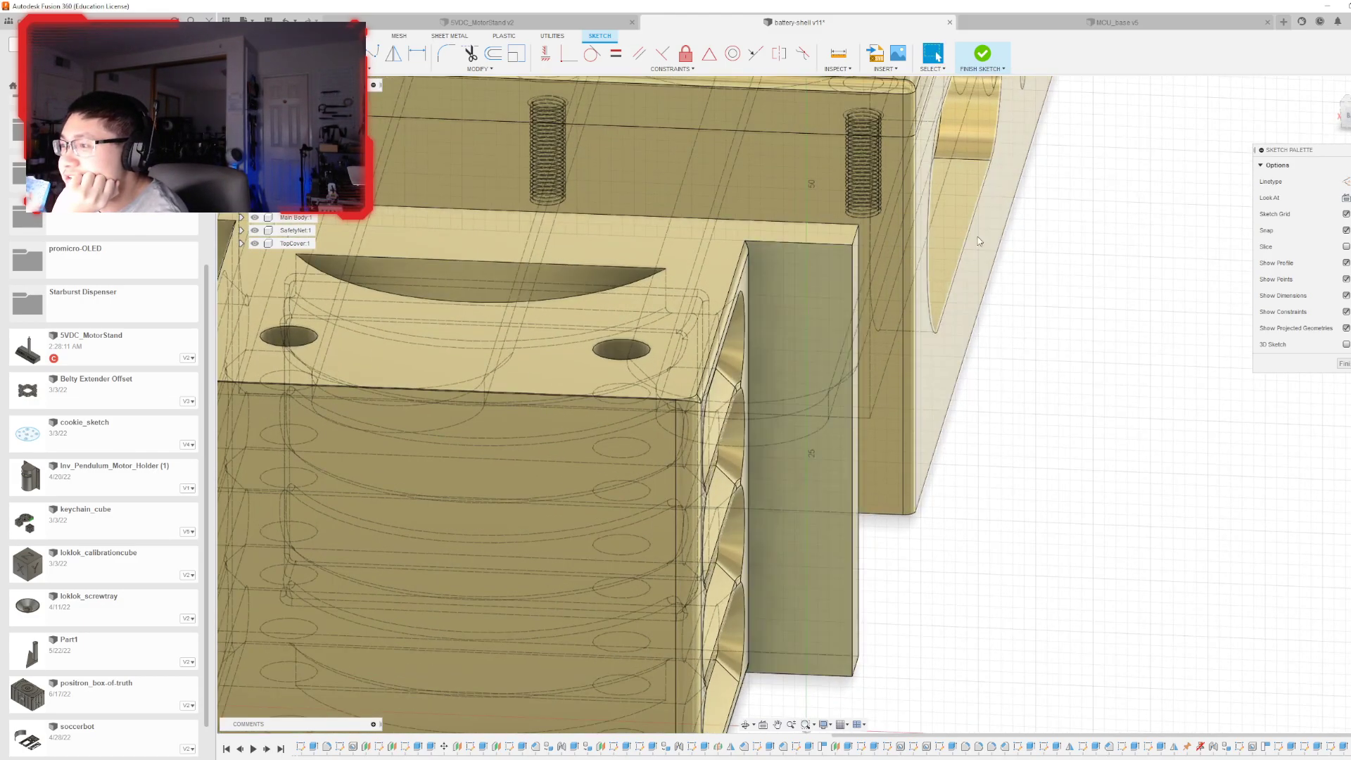
pyautogui.scroll(-3, 878, 223)
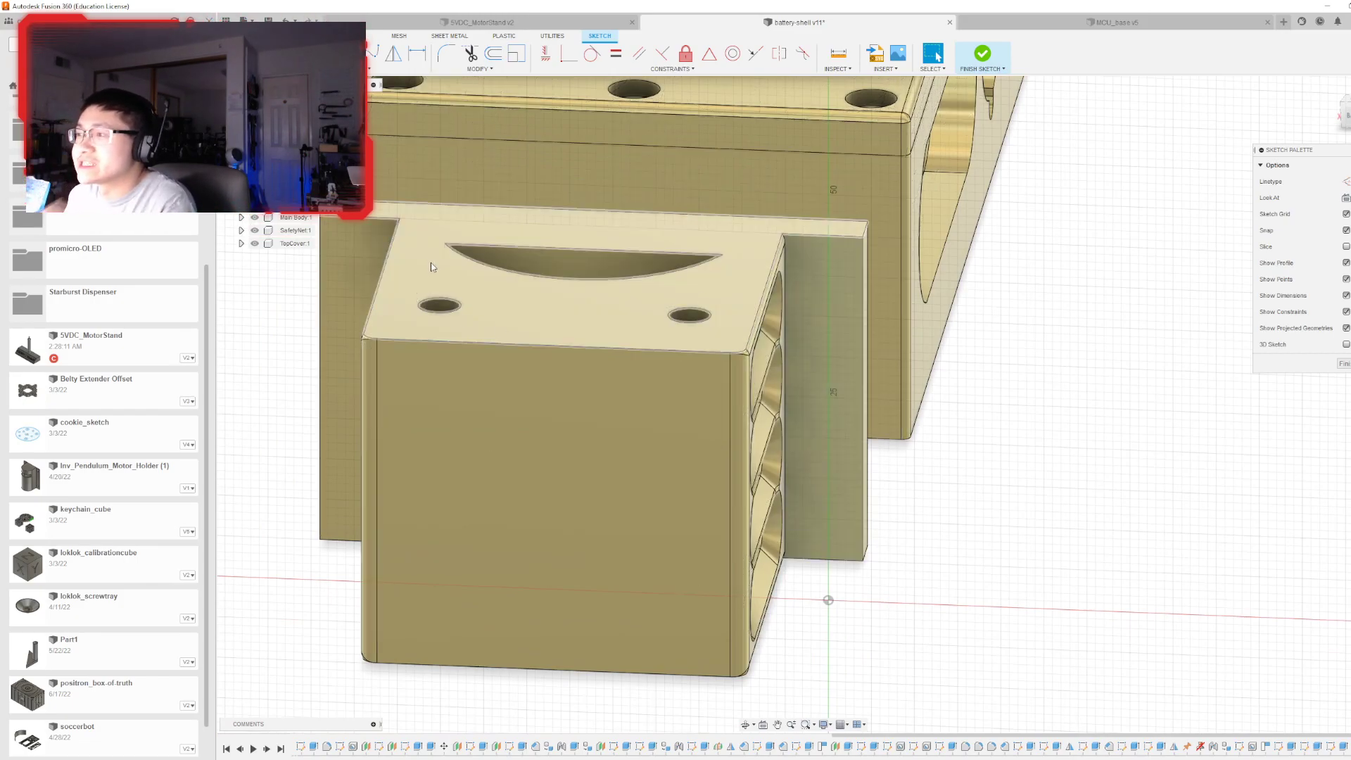
pyautogui.scroll(6, 672, 289)
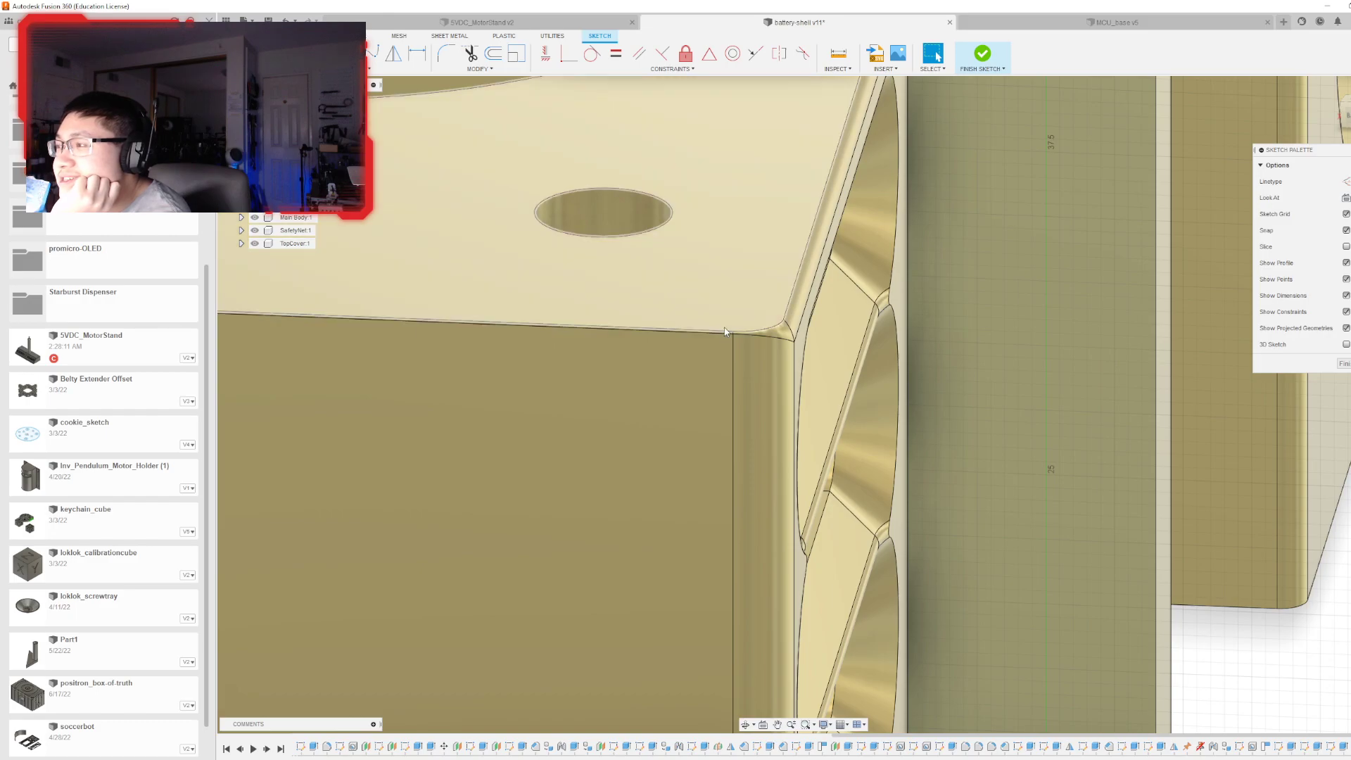
pyautogui.scroll(-10, 691, 260)
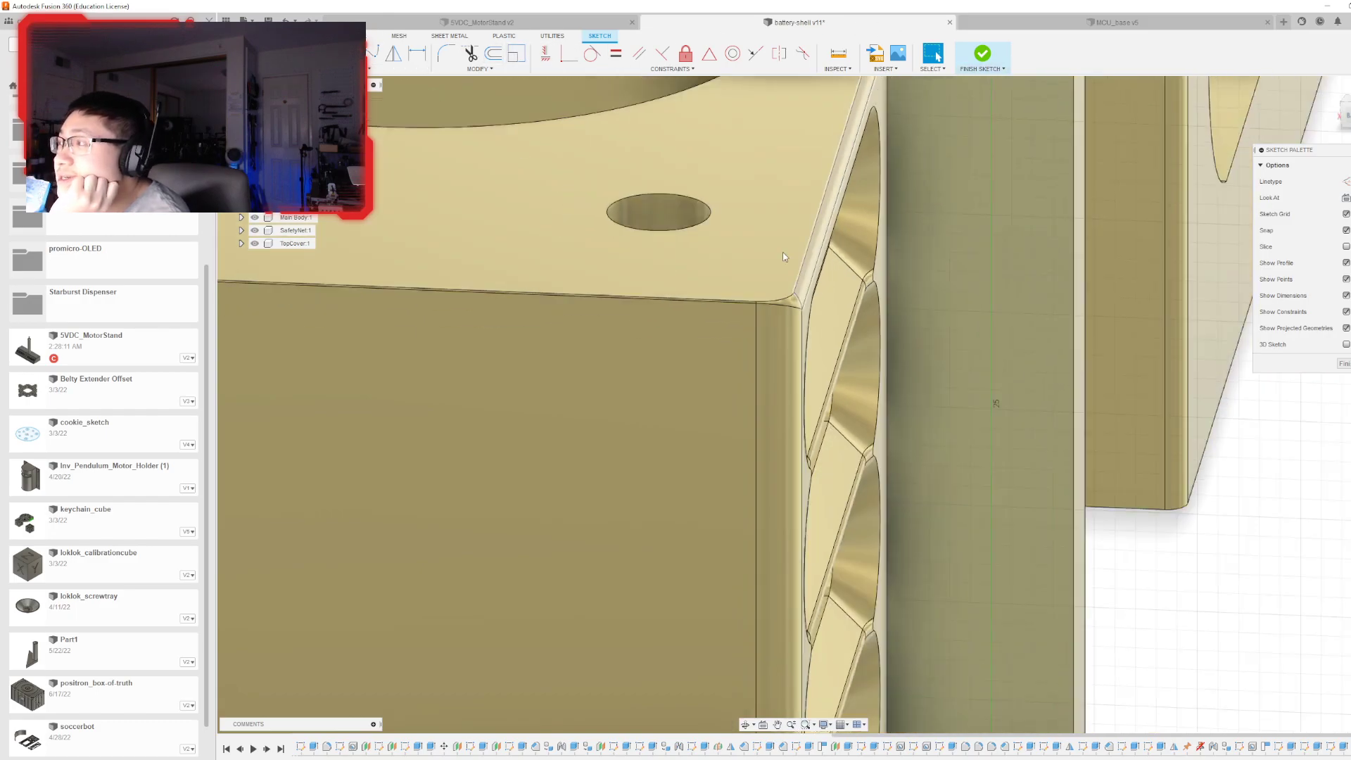
pyautogui.click(759, 286)
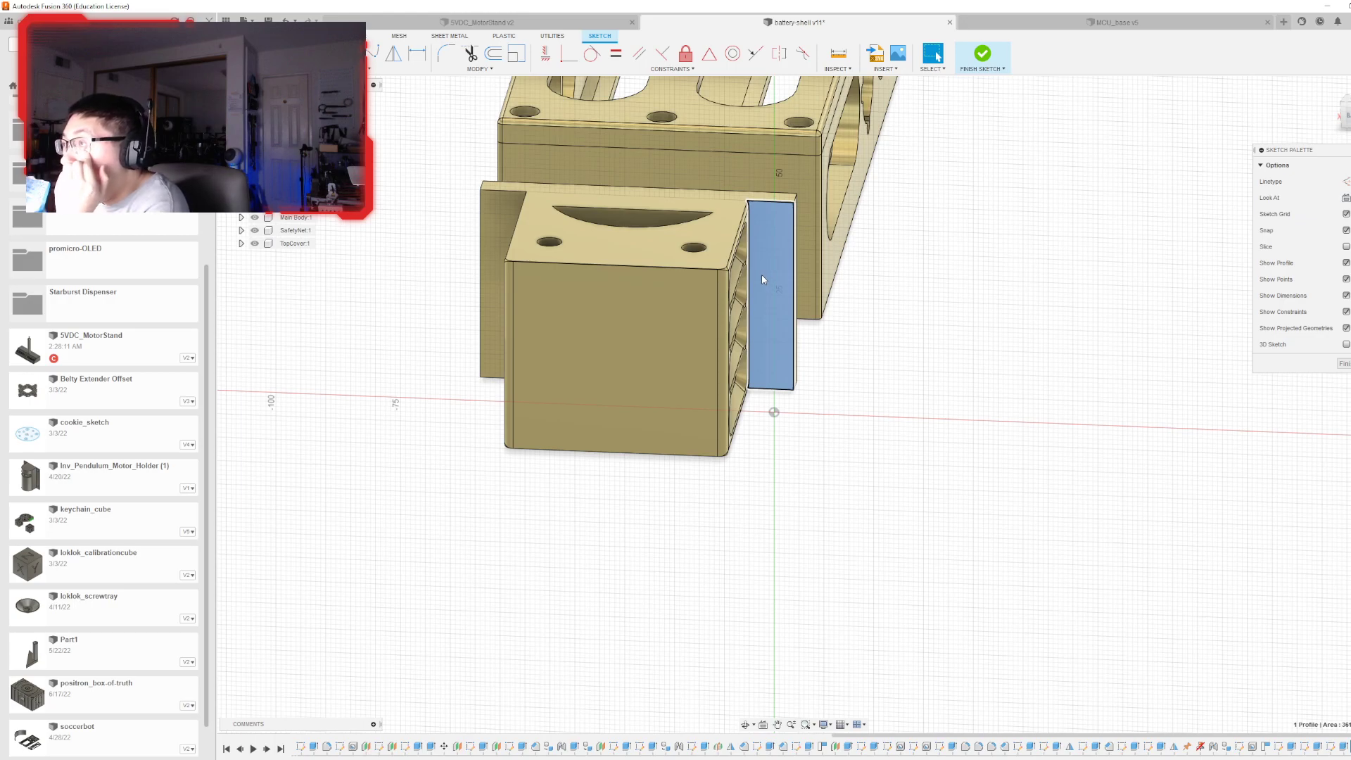
pyautogui.keyDown('shift'); pyautogui.moveTo(804, 405); pyautogui.dragTo(599, 375, button='middle'); pyautogui.keyUp('shift')
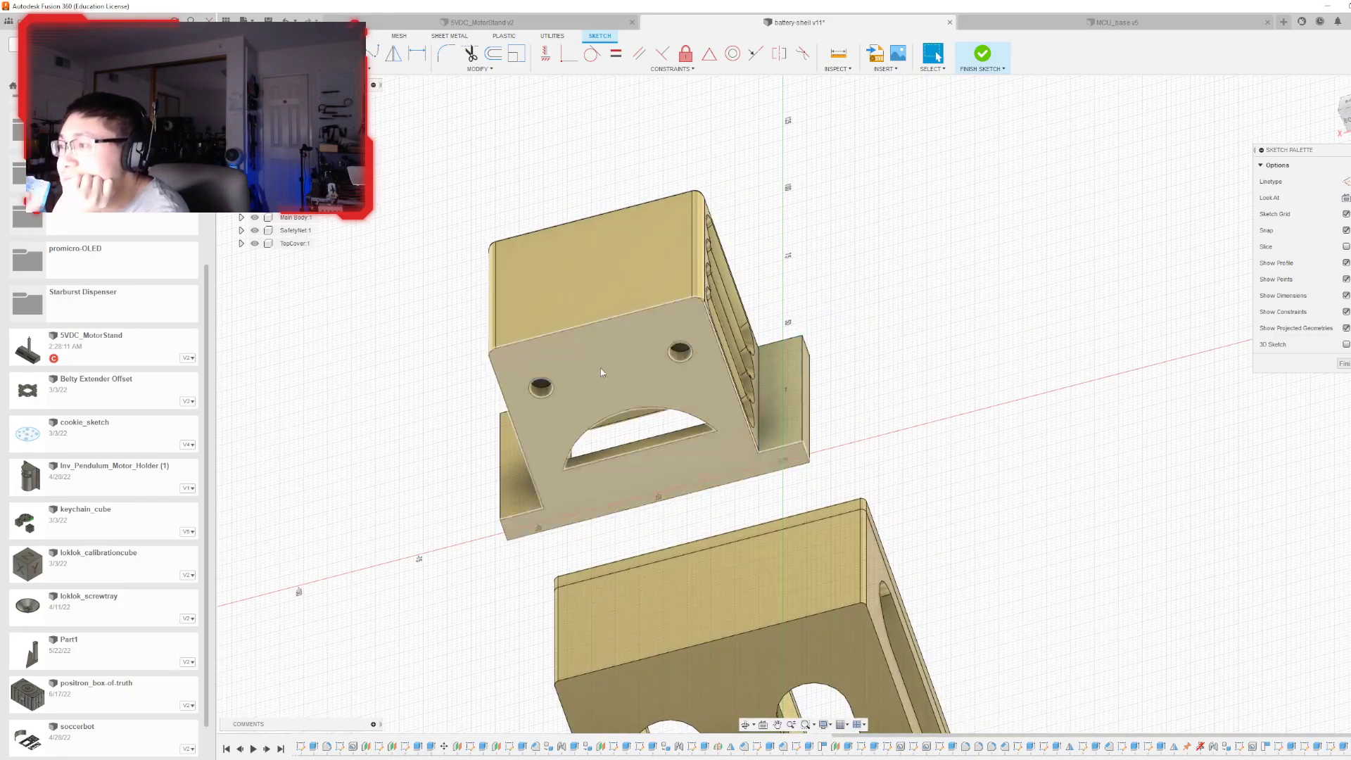
# - Examine the block's rounded corners and the outer edges around its hole face from several angles
pyautogui.scroll(5, 599, 375)
pyautogui.scroll(-4, 705, 257)
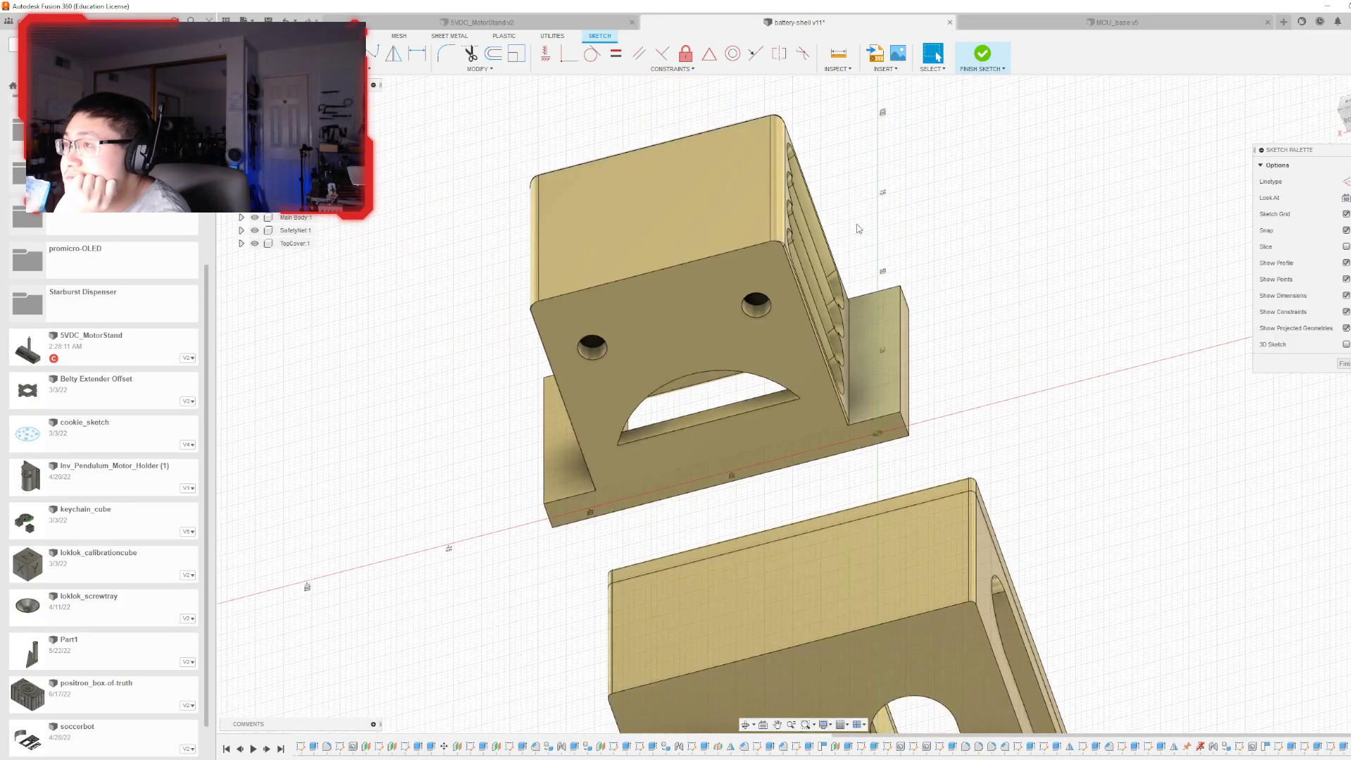
pyautogui.moveTo(1344, 114); pyautogui.dragTo(1294, 186)
pyautogui.scroll(6, 731, 98)
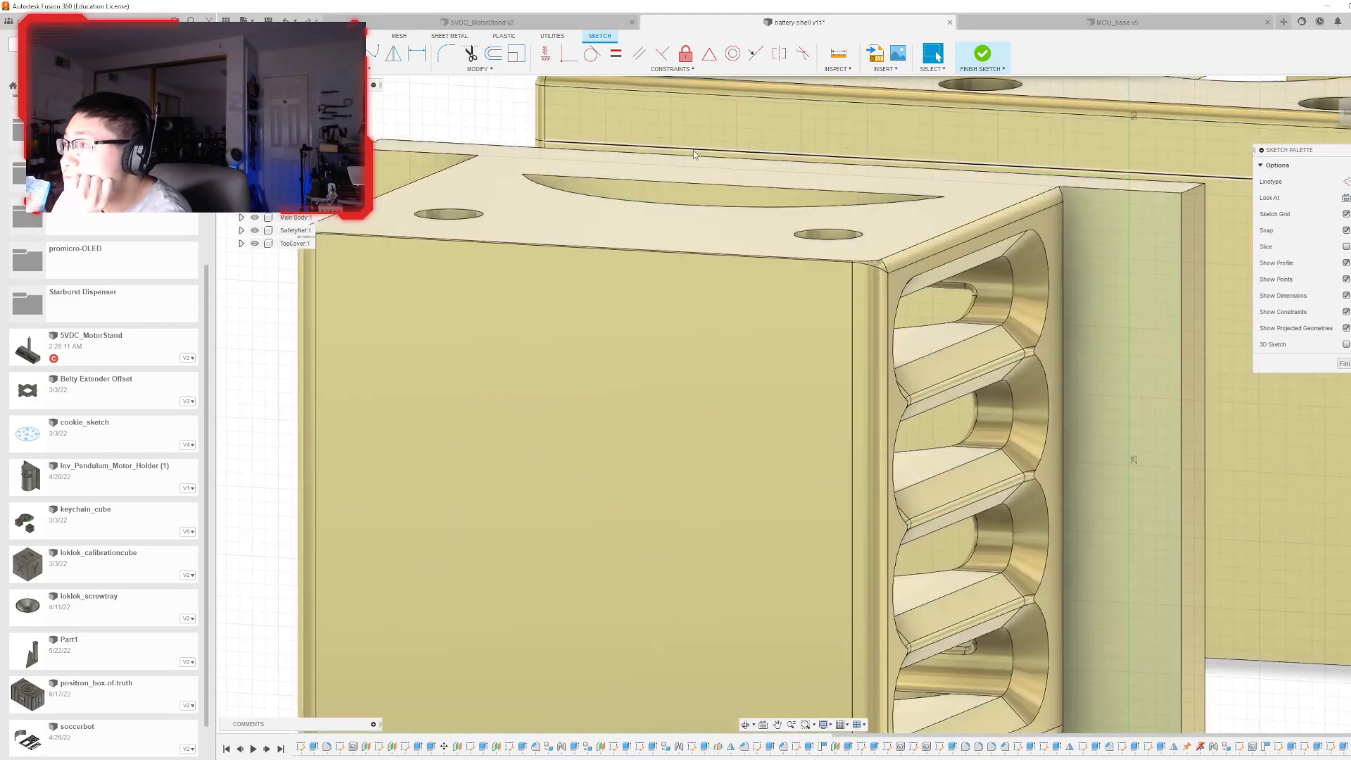
pyautogui.scroll(5, 854, 272)
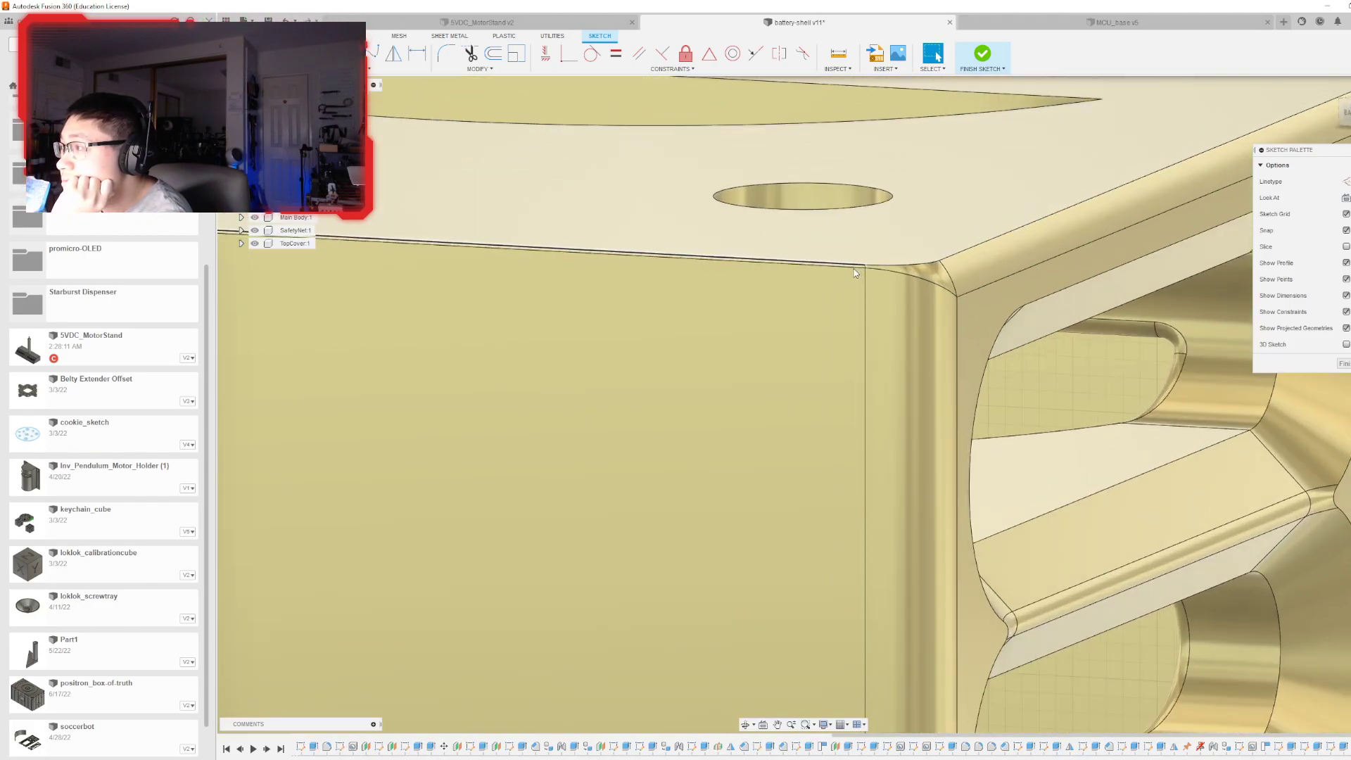
pyautogui.scroll(-8, 855, 270)
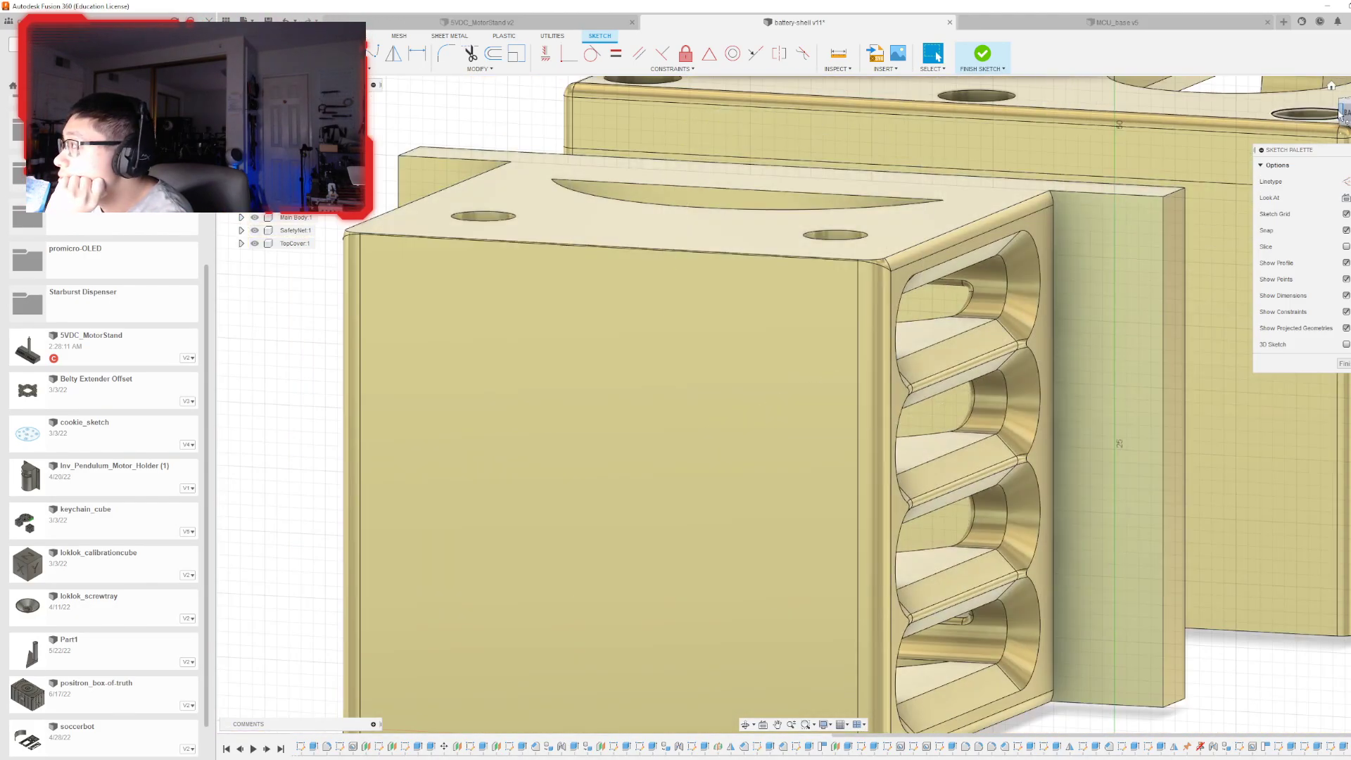
pyautogui.moveTo(804, 405)
pyautogui.keyDown('shift'); pyautogui.mouseDown(button='middle')
pyautogui.moveTo(605, 408)
pyautogui.moveTo(584, 366)
pyautogui.moveTo(773, 401)
pyautogui.moveTo(703, 401)
pyautogui.moveTo(703, 422)
pyautogui.moveTo(704, 391)
pyautogui.moveTo(795, 405)
pyautogui.moveTo(732, 429)
pyautogui.mouseUp(button='middle'); pyautogui.keyUp('shift')
pyautogui.keyDown('shift'); pyautogui.moveTo(393, 366); pyautogui.dragTo(513, 387, button='middle'); pyautogui.keyUp('shift')
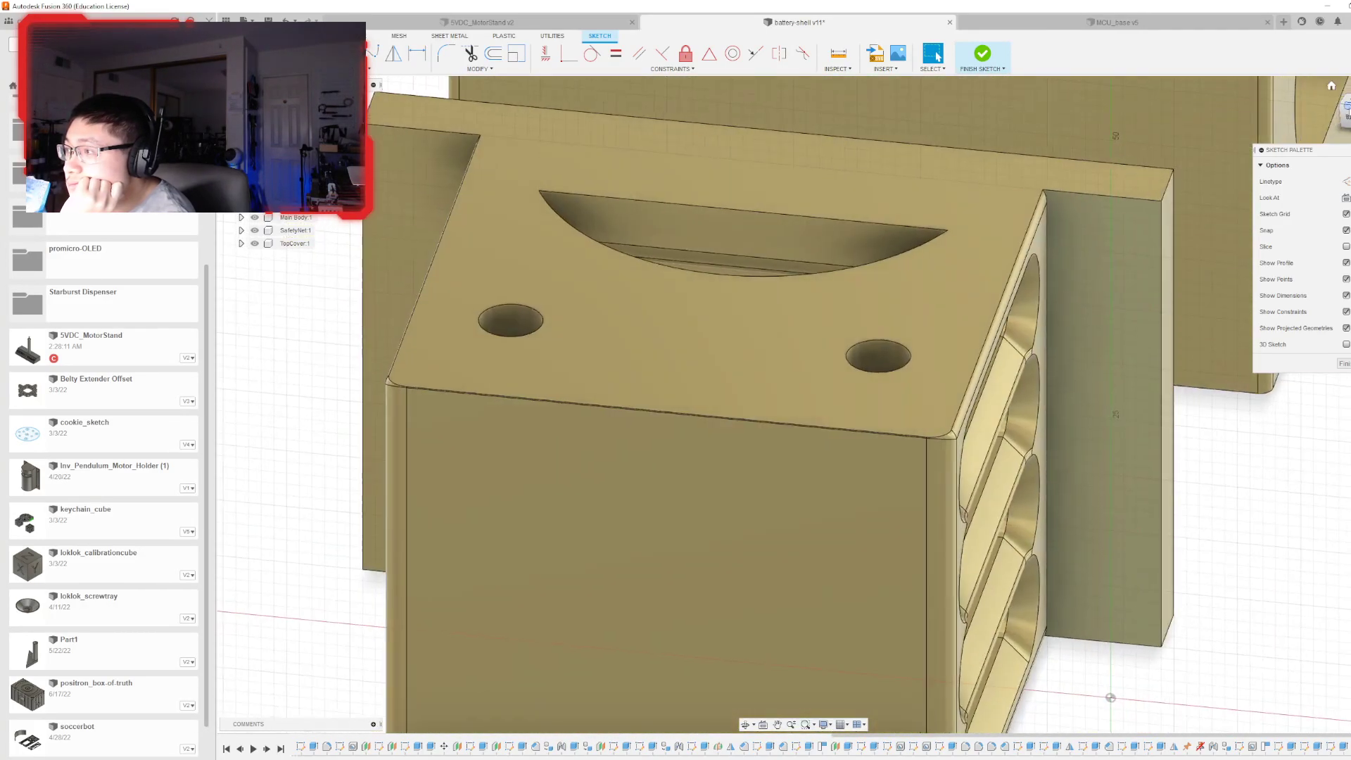
pyautogui.scroll(-3, 503, 389)
pyautogui.scroll(2, 534, 363)
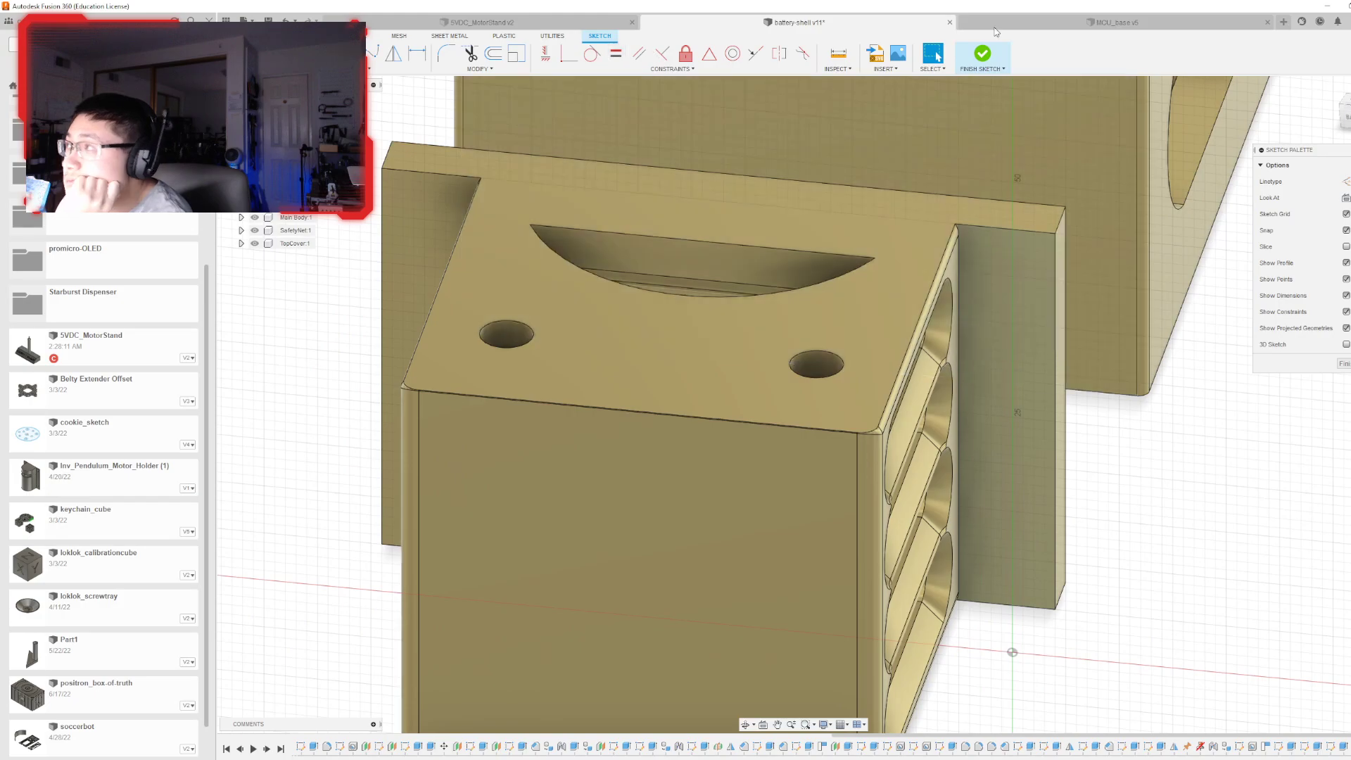
# - Finish the empty sketch and fillet the outer edge chain of the block's top face with a 1 mm radius
pyautogui.click(983, 57)
pyautogui.scroll(-4, 893, 184)
pyautogui.scroll(3, 799, 275)
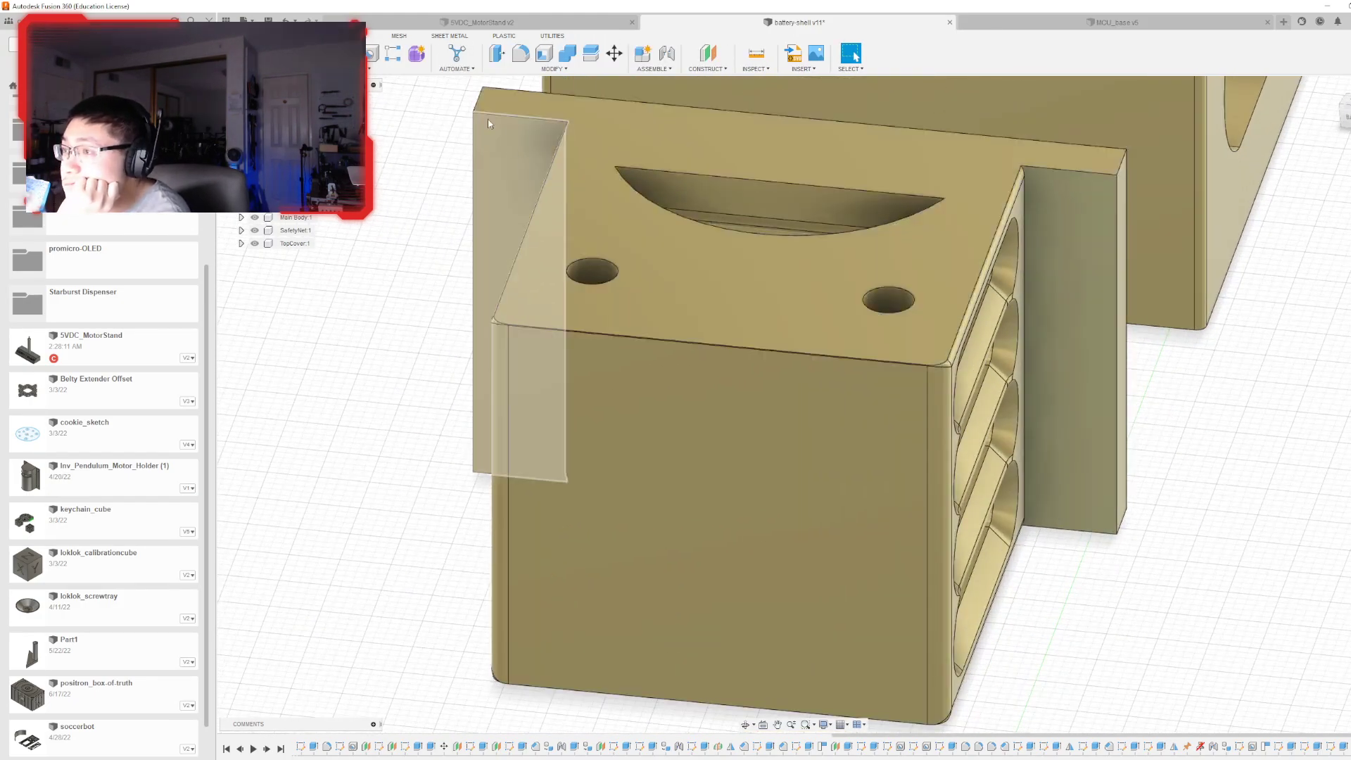
pyautogui.click(520, 53)
pyautogui.scroll(5, 593, 344)
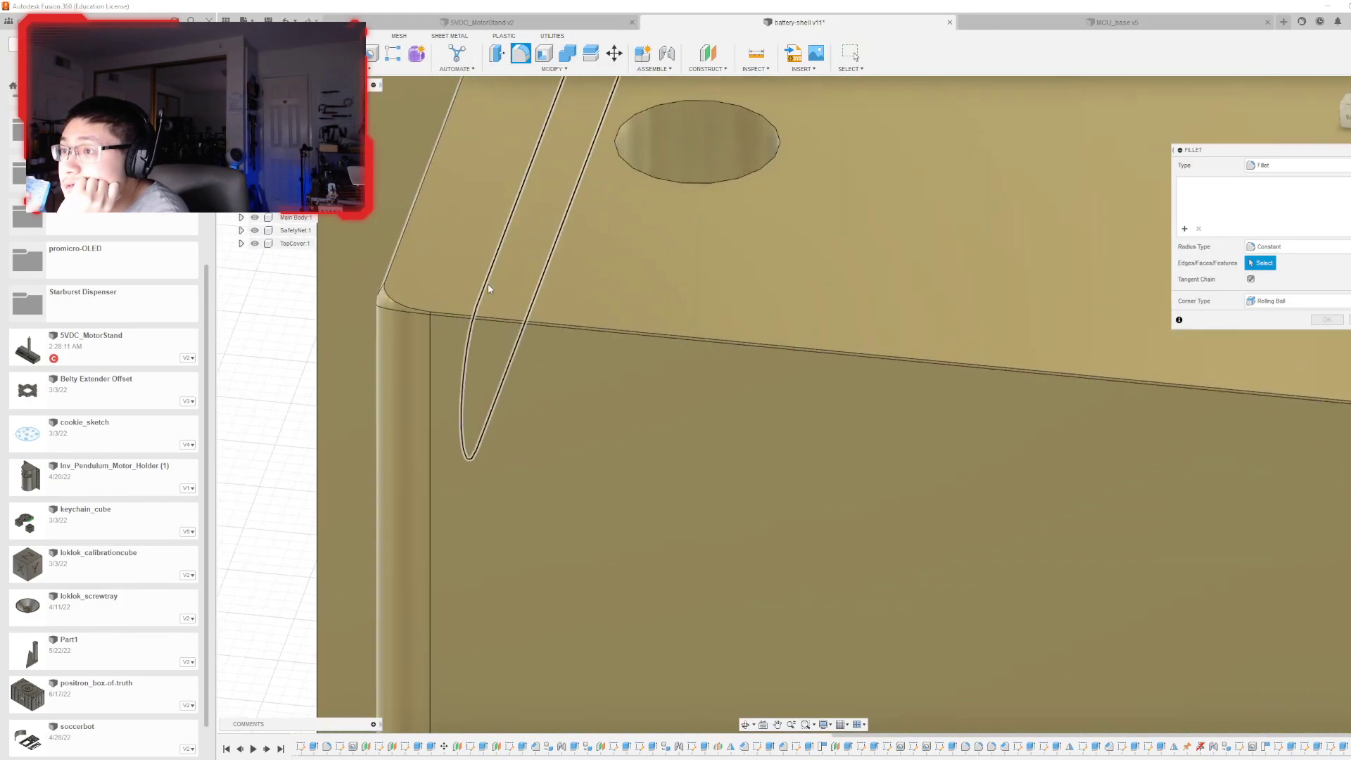
pyautogui.click(412, 308)
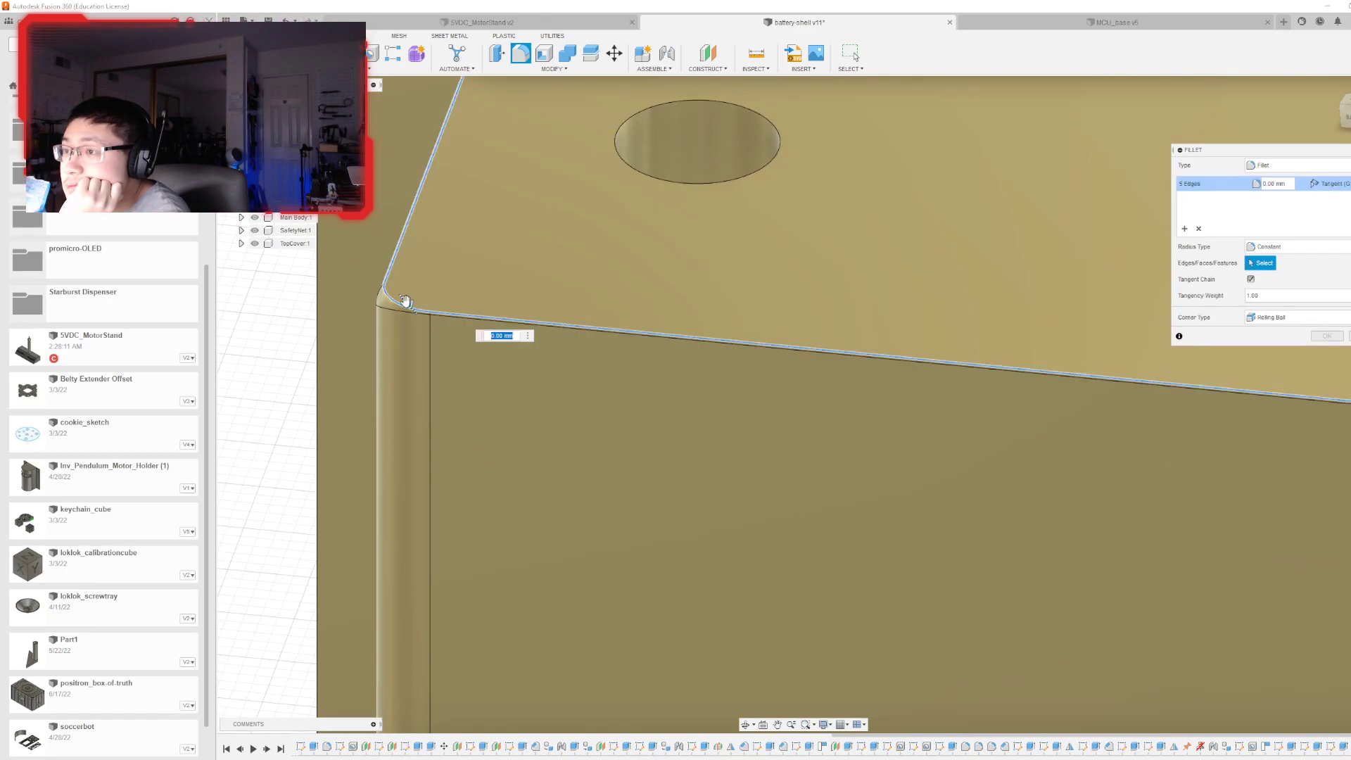
pyautogui.write('0.5')
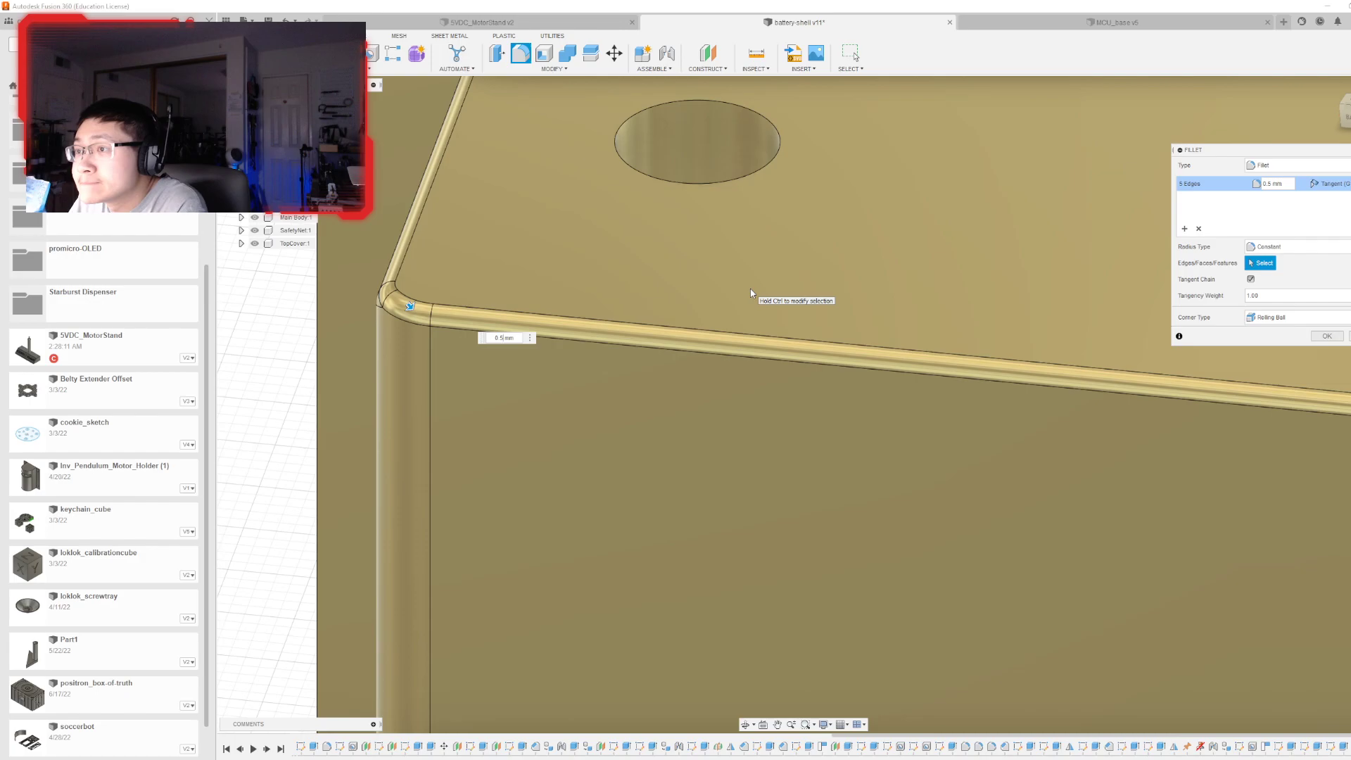
pyautogui.scroll(-4, 449, 471)
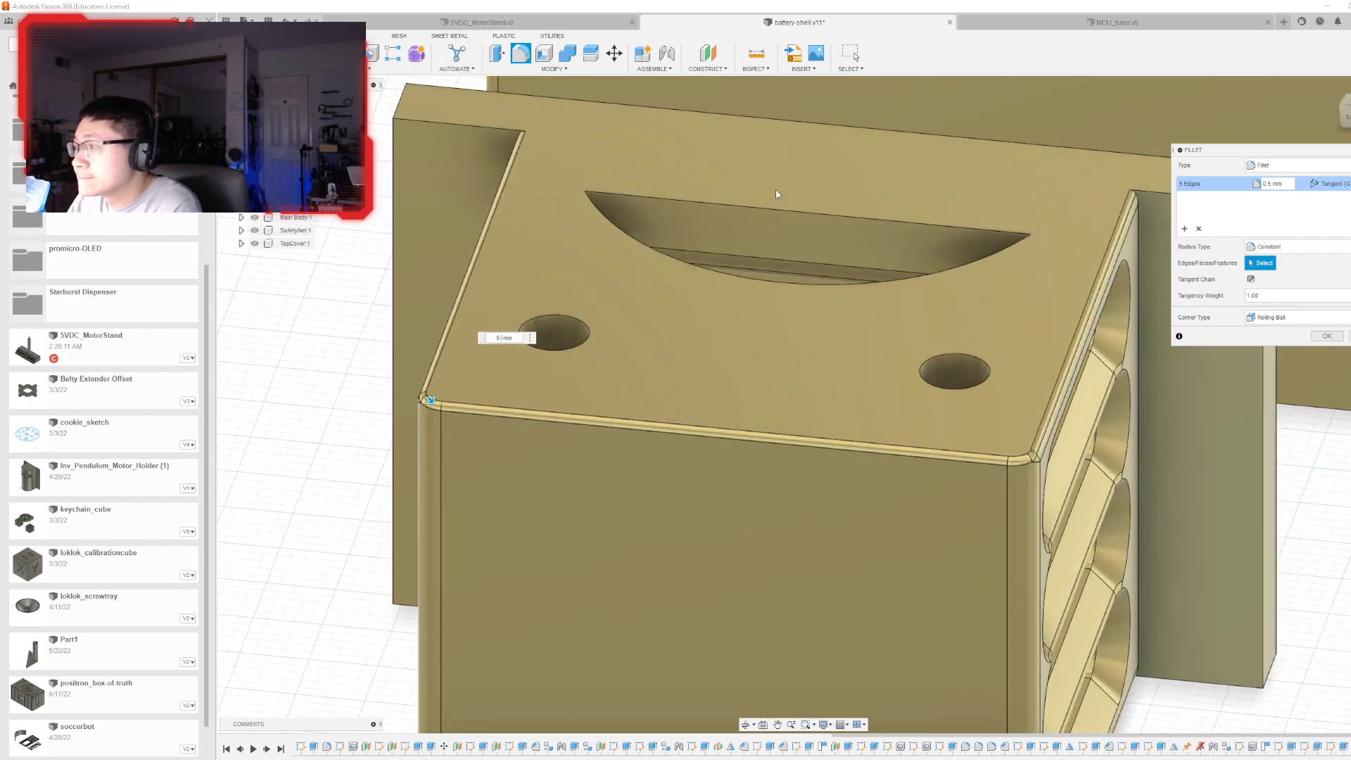
pyautogui.press('BackSpace')
pyautogui.press('BackSpace')
pyautogui.press('BackSpace')
pyautogui.write('1')
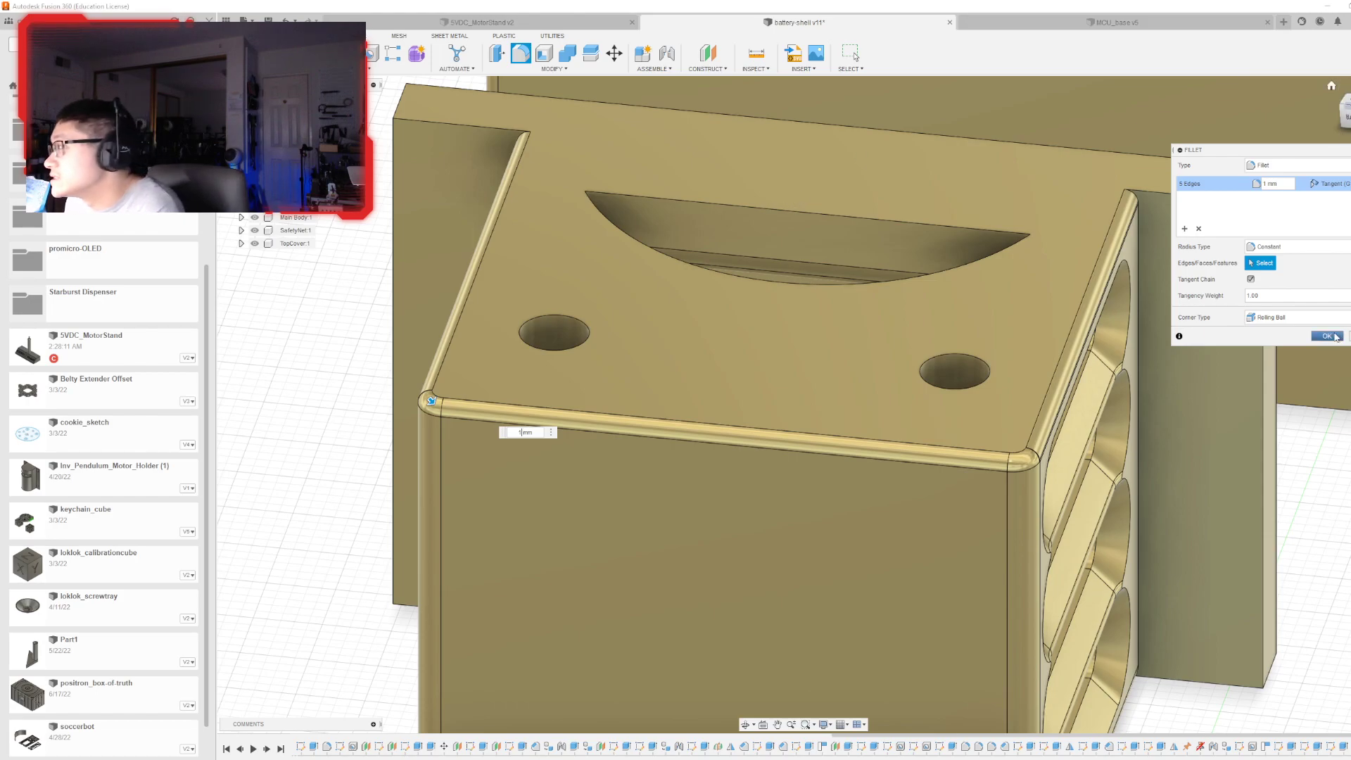
pyautogui.press('Return')
# - Fillet the outer edge chain of the block's bottom face with a 0.9 mm radius
pyautogui.scroll(-5, 844, 457)
pyautogui.scroll(8, 1056, 519)
pyautogui.keyDown('shift'); pyautogui.moveTo(802, 398); pyautogui.dragTo(594, 219, button='middle'); pyautogui.keyUp('shift')
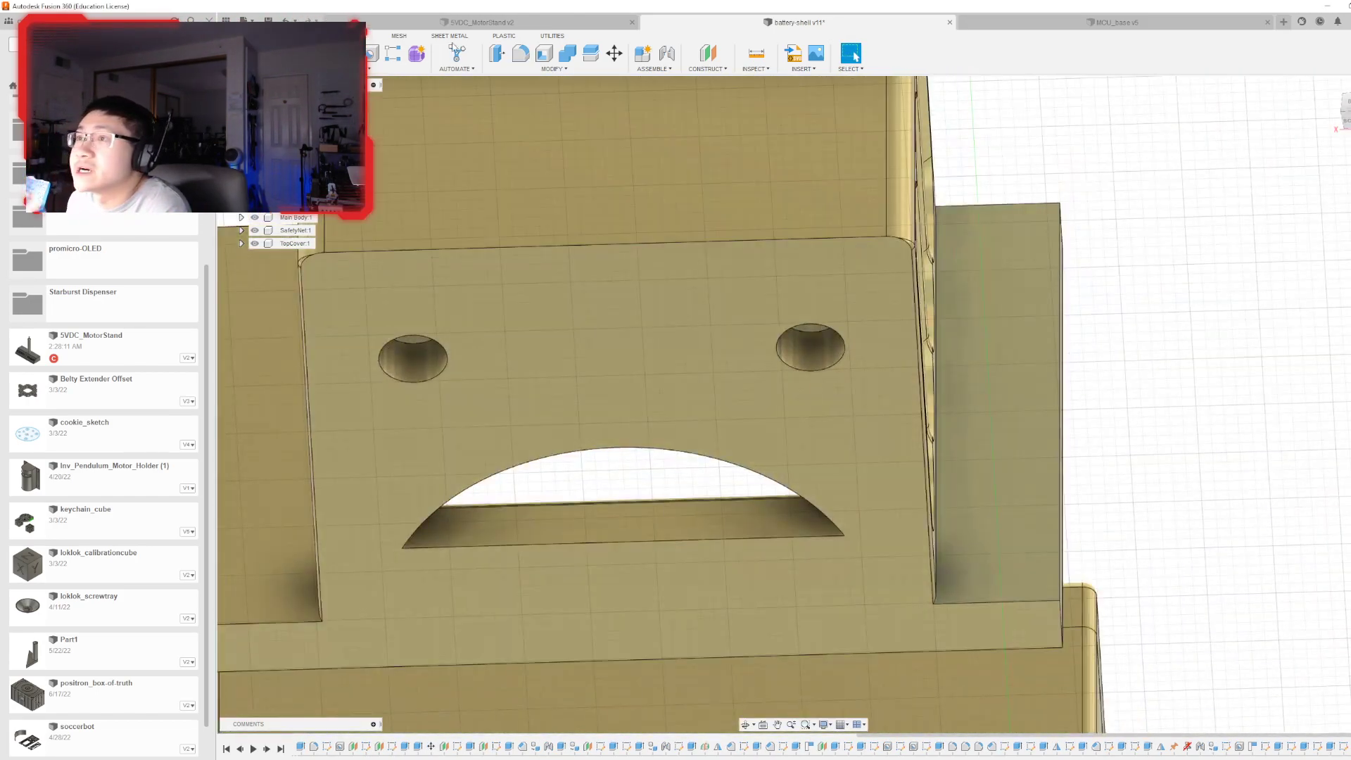
pyautogui.press('f')
pyautogui.click(380, 252)
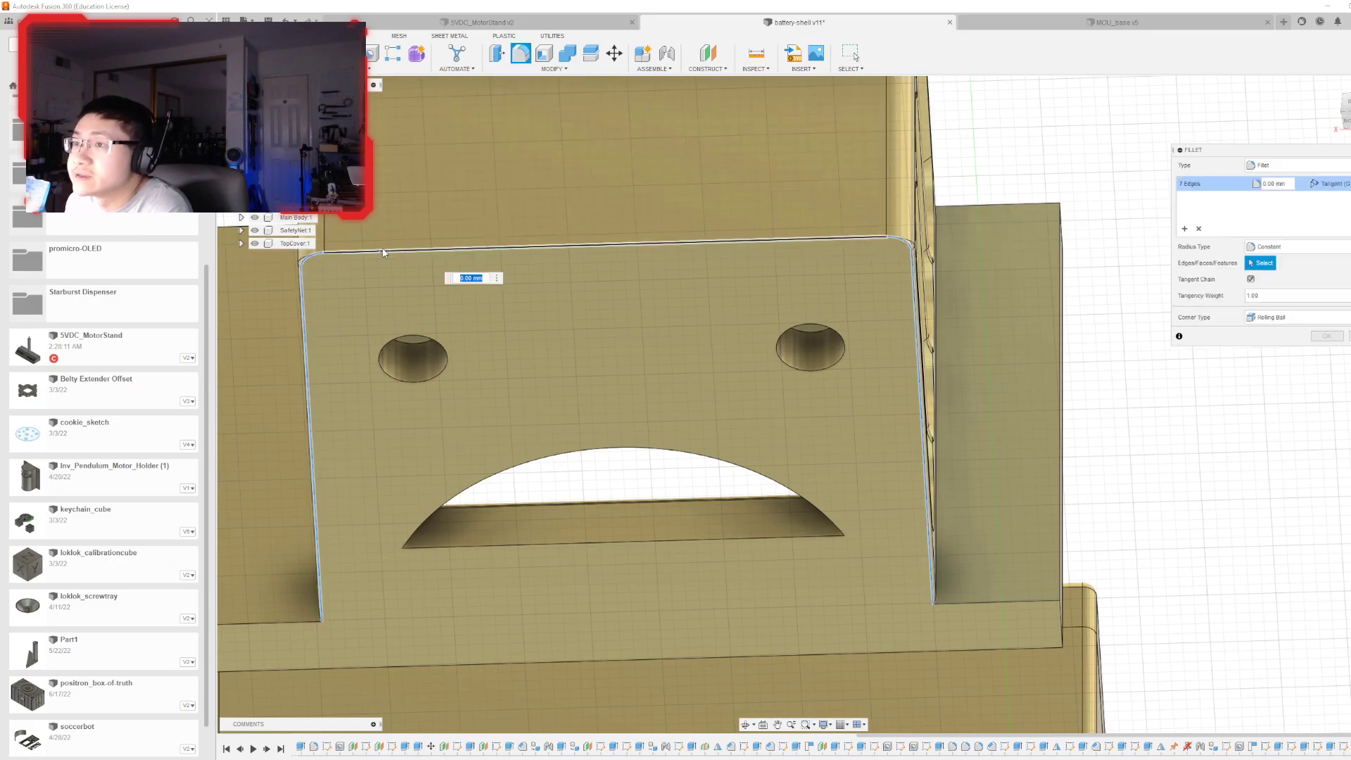
pyautogui.write('1')
pyautogui.press('BackSpace')
pyautogui.write('2')
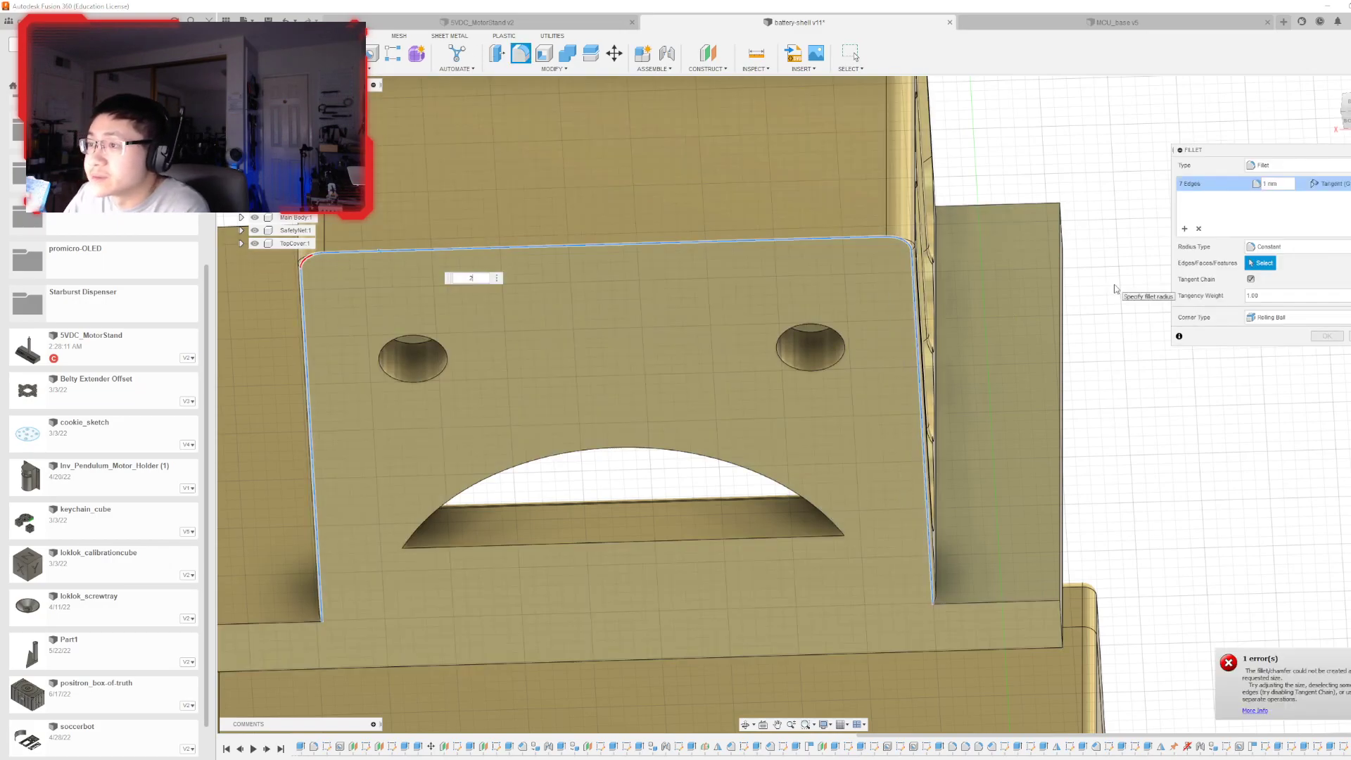
pyautogui.press('BackSpace')
pyautogui.write('05')
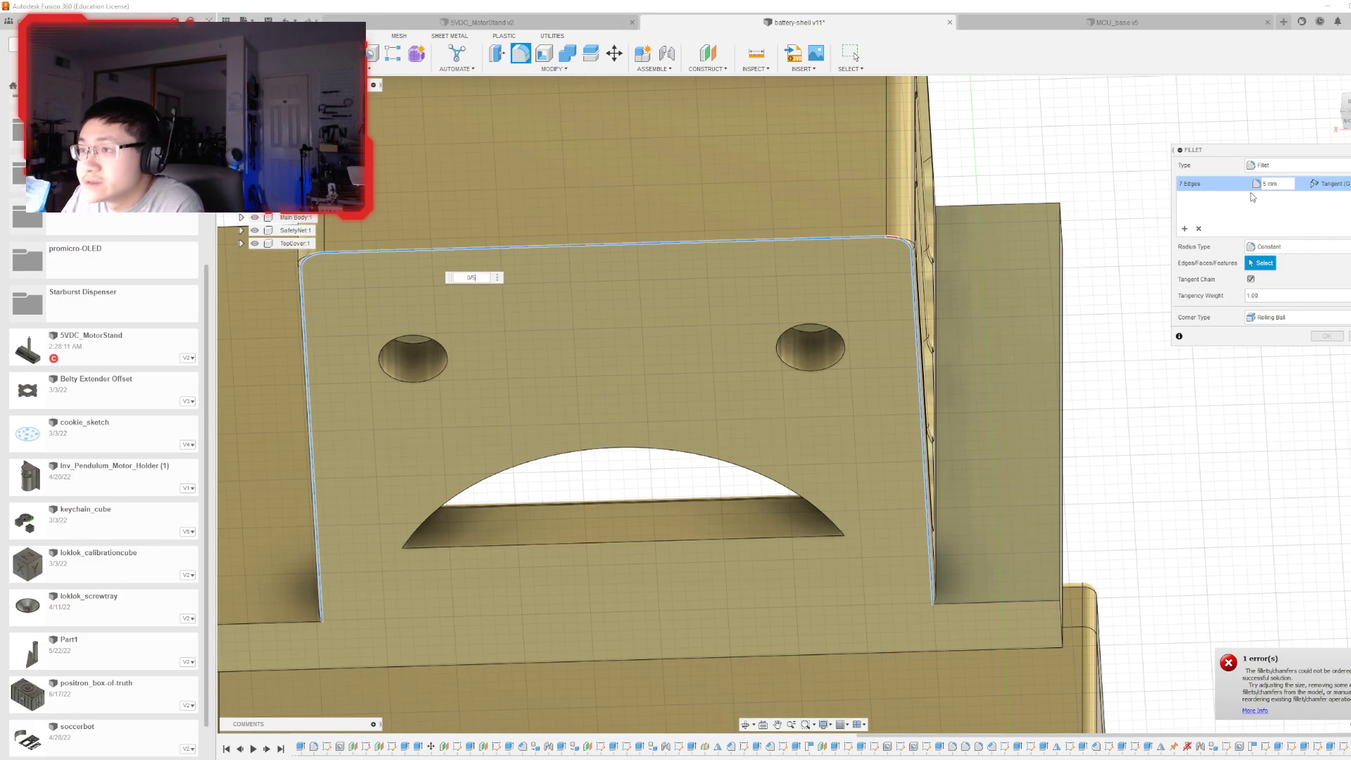
pyautogui.press('BackSpace')
pyautogui.write('.5')
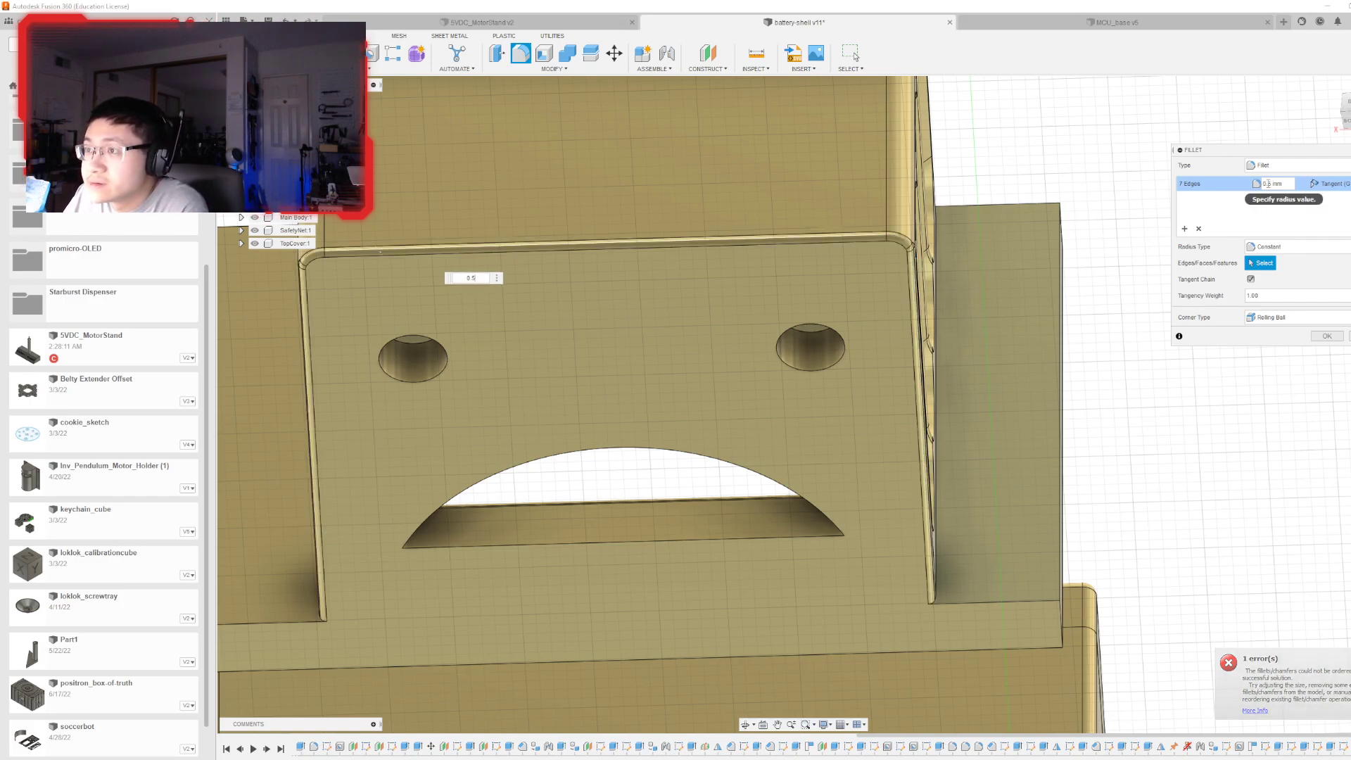
pyautogui.press('BackSpace')
pyautogui.write('6')
pyautogui.press('BackSpace')
pyautogui.press('BackSpace')
pyautogui.write('.9')
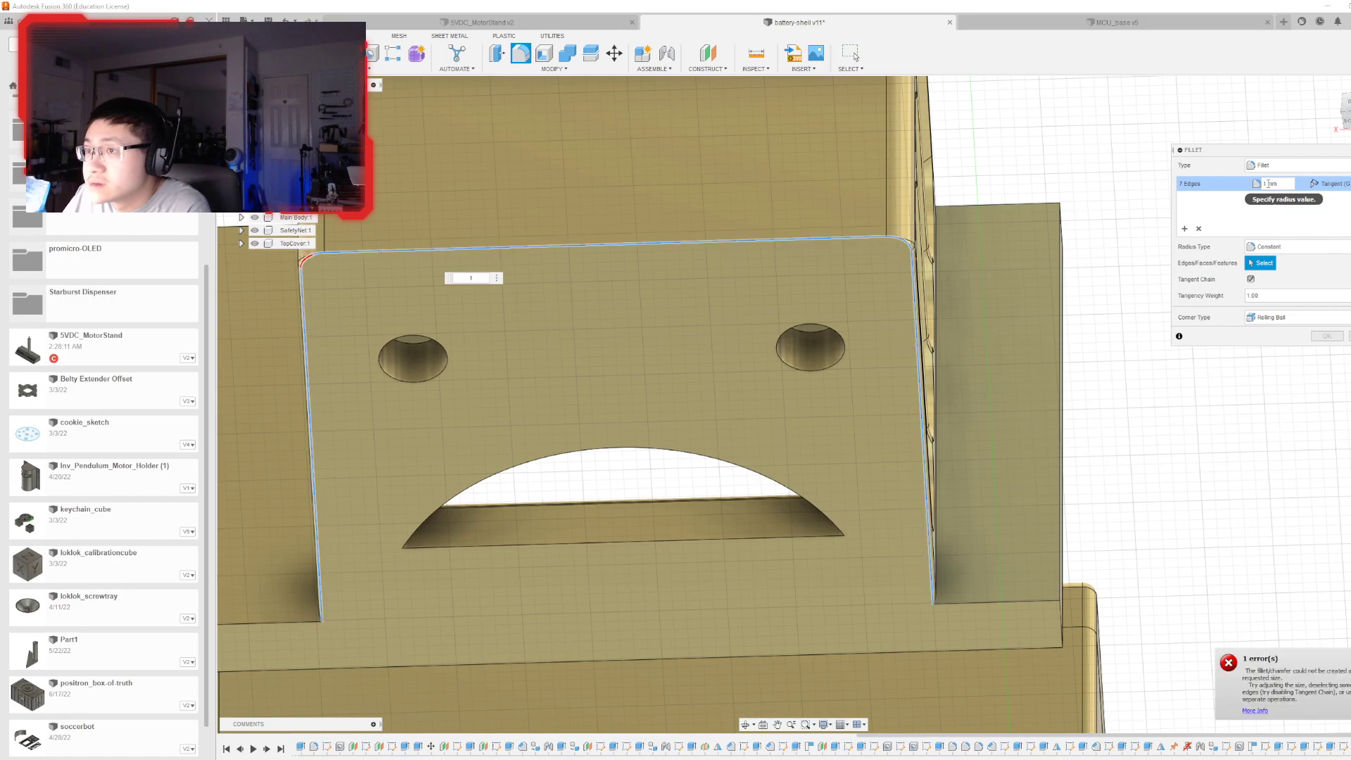
pyautogui.press('Return')
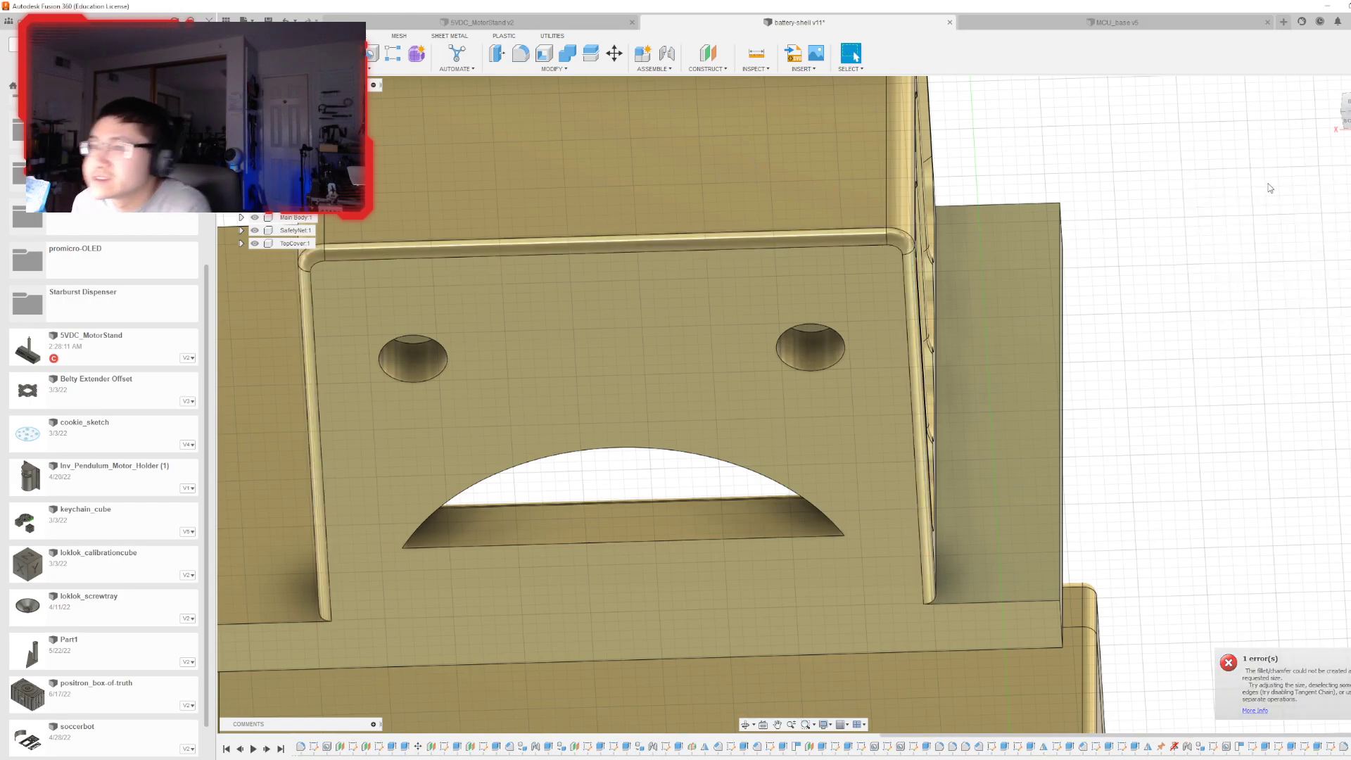
# - Check the filleted bracket from the slotted side, from above and alongside the battery shell
pyautogui.keyDown('shift'); pyautogui.moveTo(802, 394); pyautogui.dragTo(812, 492, button='middle'); pyautogui.keyUp('shift')
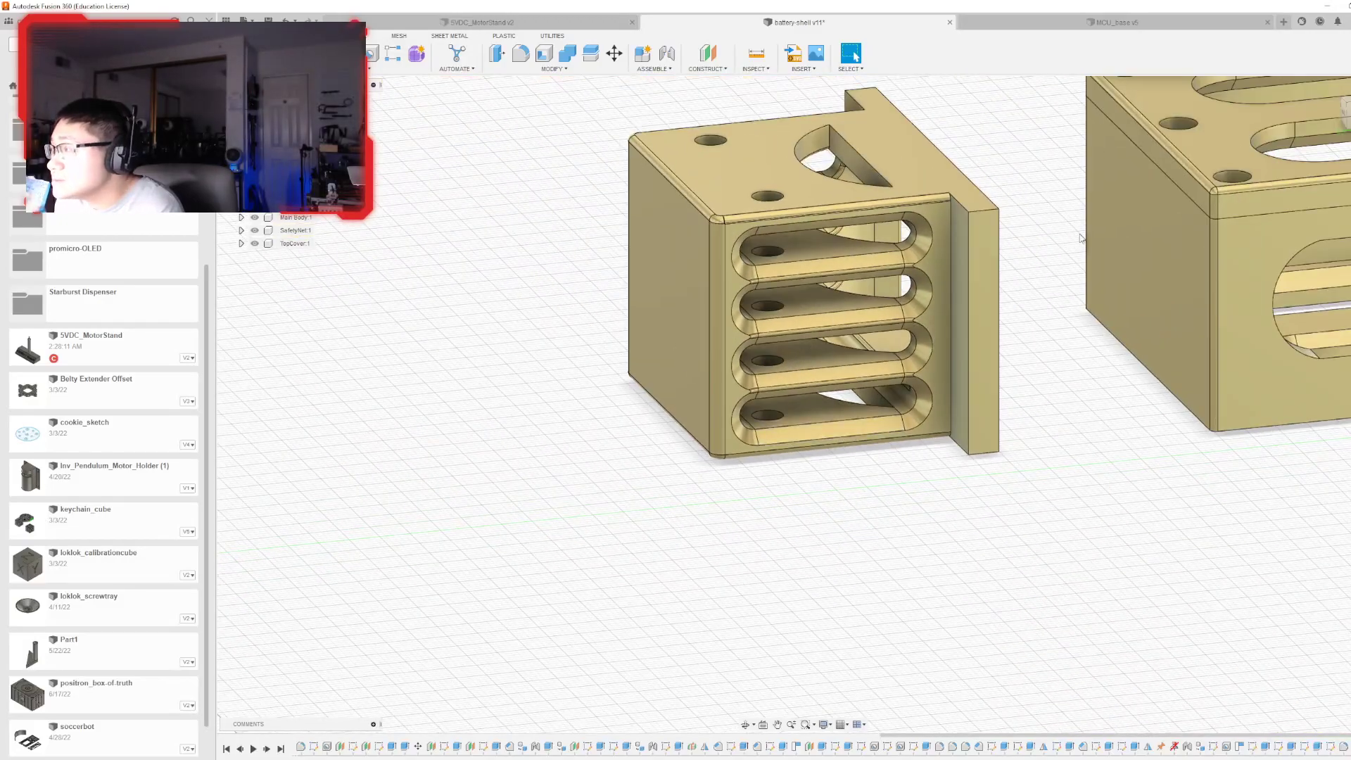
pyautogui.keyDown('shift'); pyautogui.moveTo(802, 402); pyautogui.dragTo(975, 344, button='middle'); pyautogui.keyUp('shift')
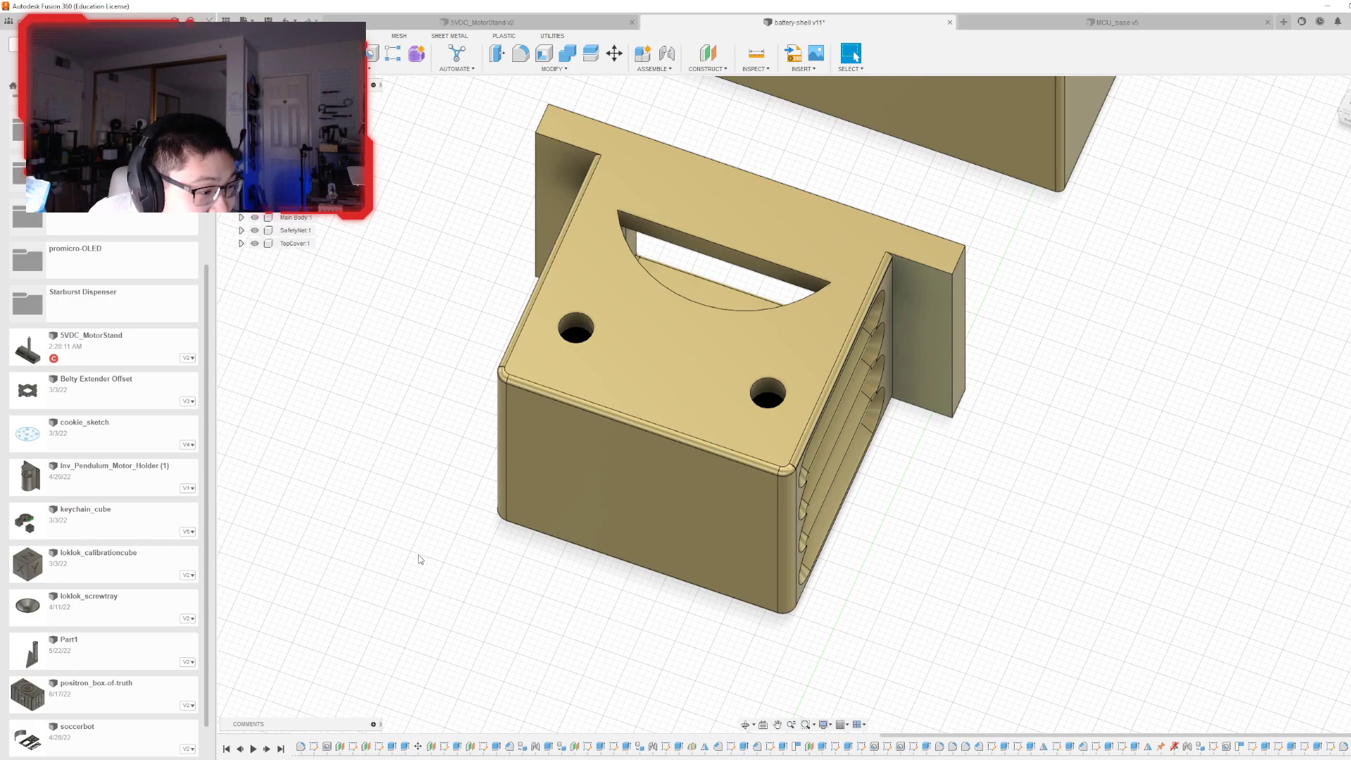
pyautogui.scroll(-1, 420, 561)
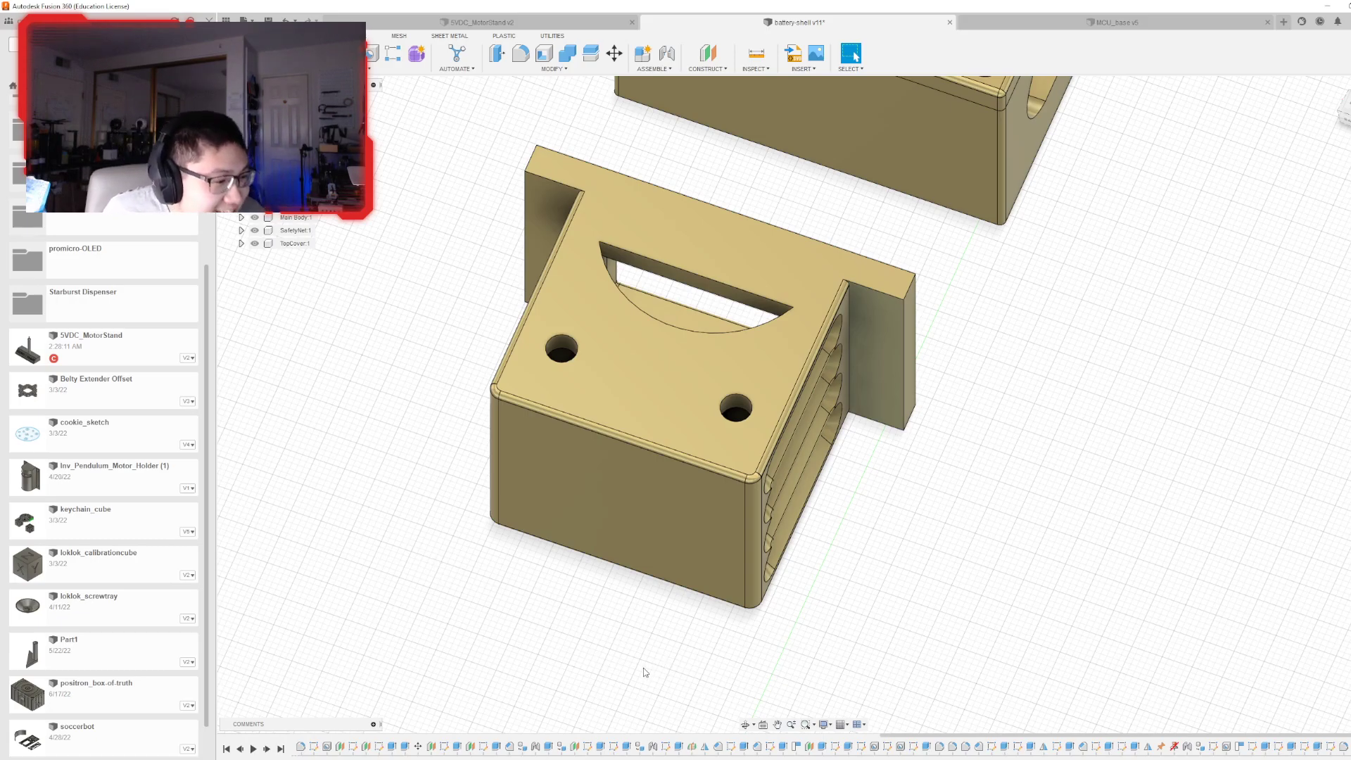
pyautogui.scroll(-3, 660, 709)
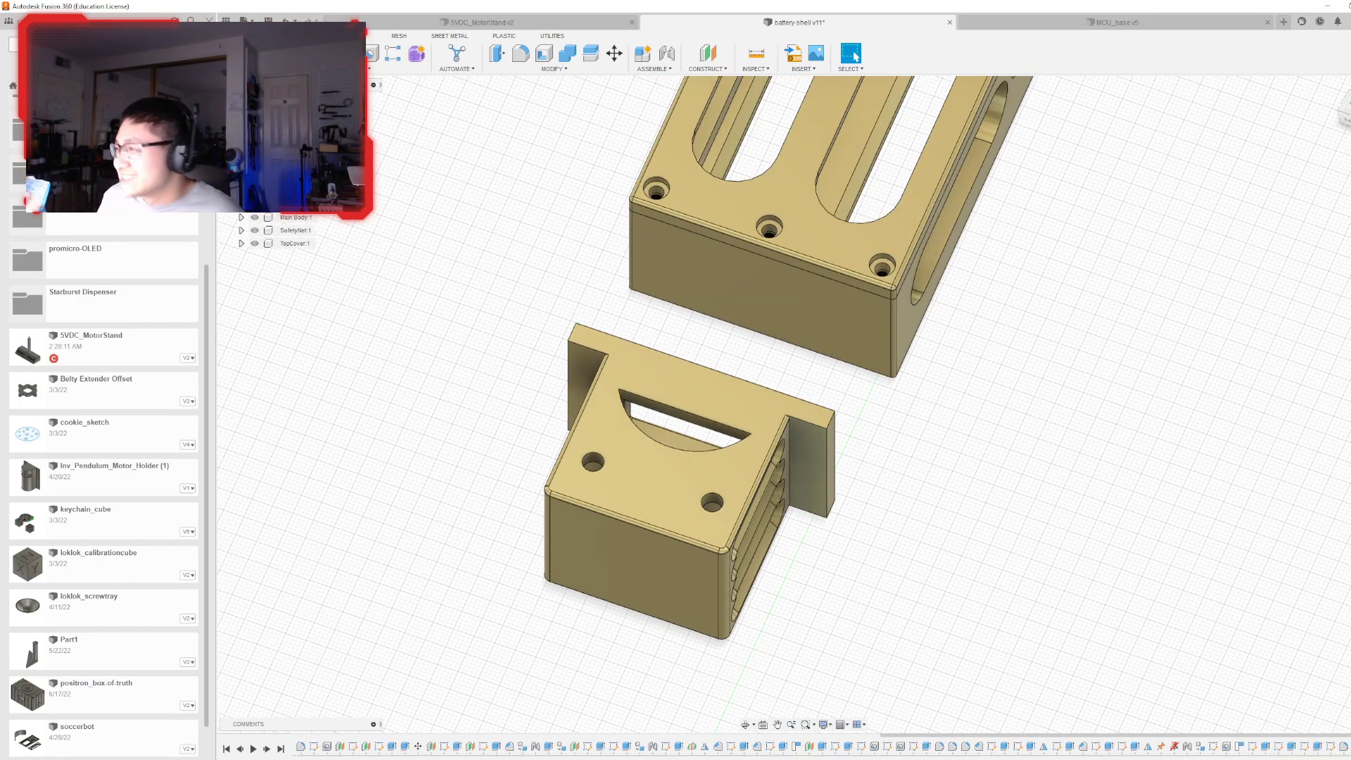
pyautogui.keyDown('shift'); pyautogui.moveTo(802, 404); pyautogui.dragTo(827, 281, button='middle'); pyautogui.keyUp('shift')
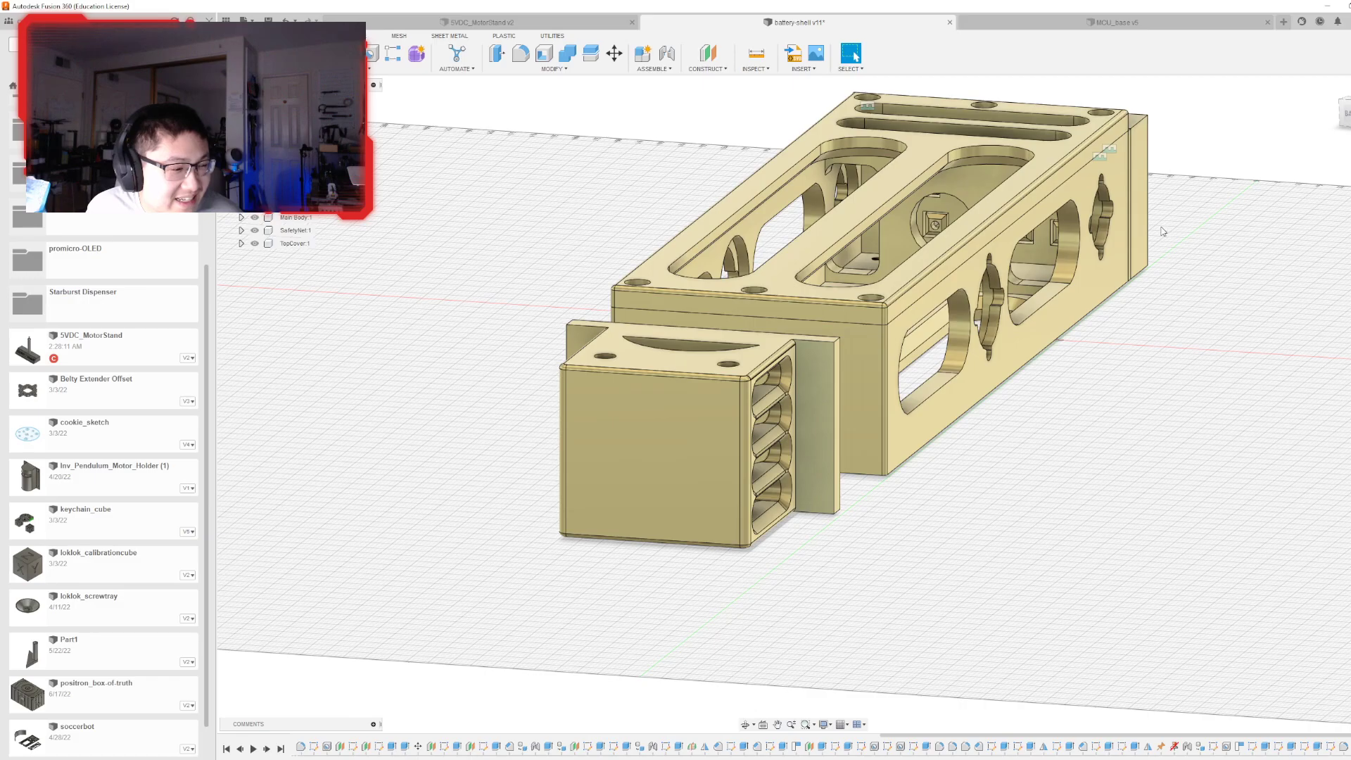
pyautogui.moveTo(1160, 231); pyautogui.dragTo(1222, 256, button='middle')
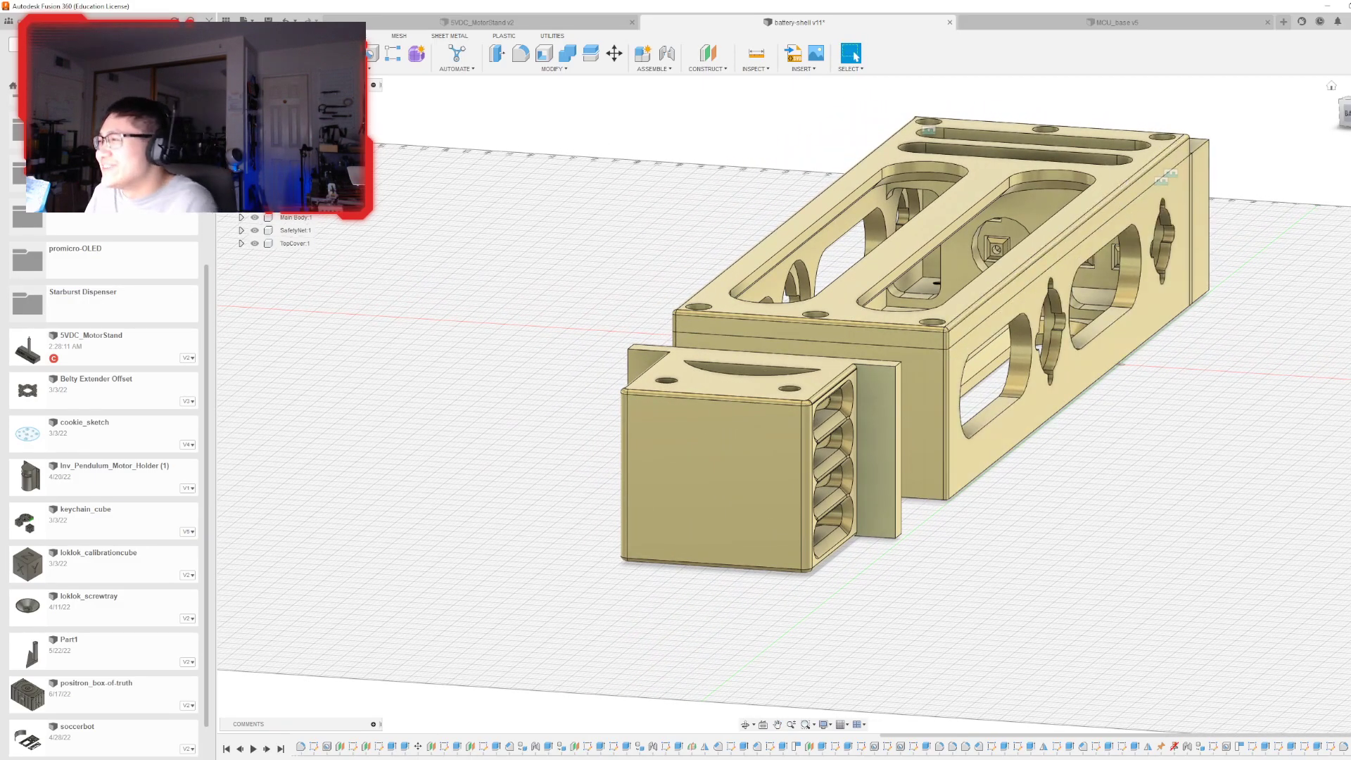
pyautogui.moveTo(804, 405)
pyautogui.keyDown('shift'); pyautogui.mouseDown(button='middle')
pyautogui.moveTo(763, 457)
pyautogui.moveTo(820, 447)
pyautogui.moveTo(809, 383)
pyautogui.mouseUp(button='middle'); pyautogui.keyUp('shift')
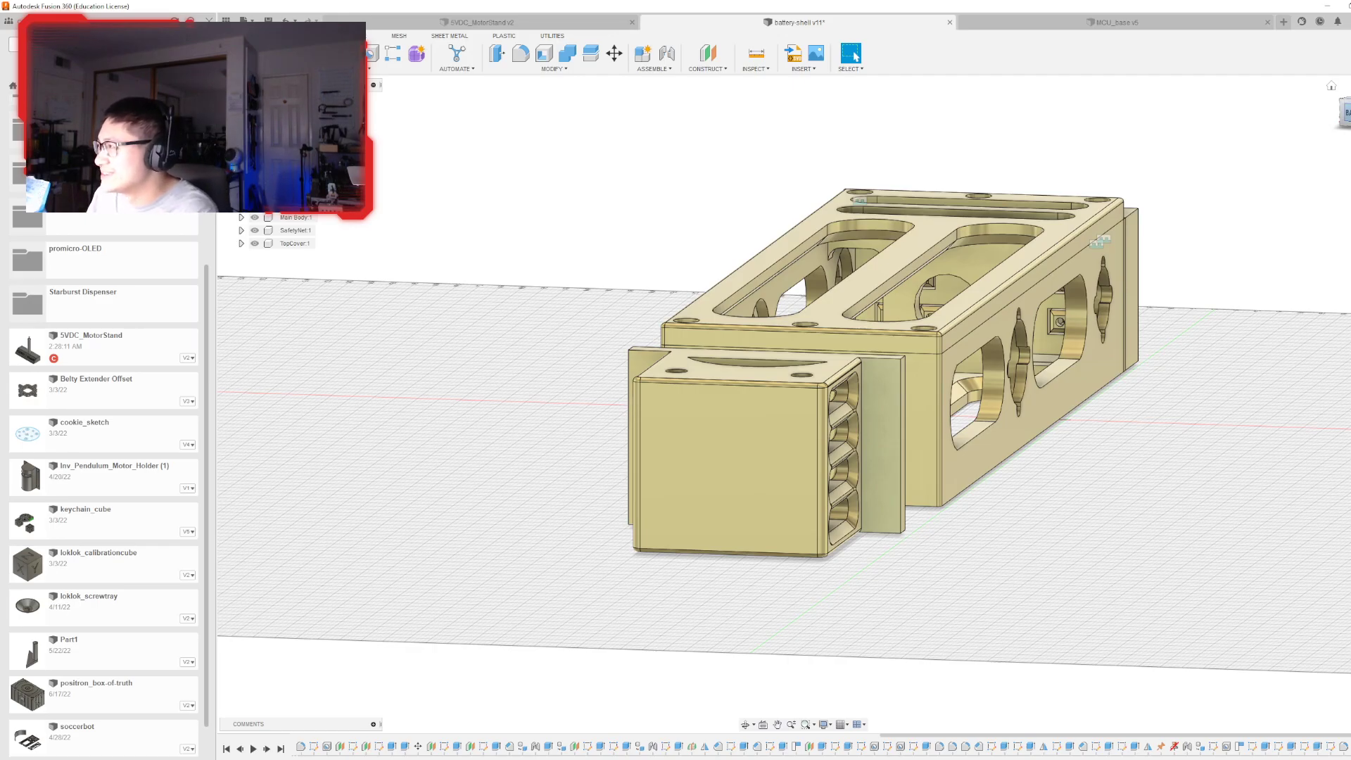
pyautogui.click(1344, 113)
pyautogui.moveTo(803, 404)
pyautogui.keyDown('shift'); pyautogui.mouseDown(button='middle')
pyautogui.moveTo(767, 338)
pyautogui.moveTo(974, 421)
pyautogui.mouseUp(button='middle'); pyautogui.keyUp('shift')
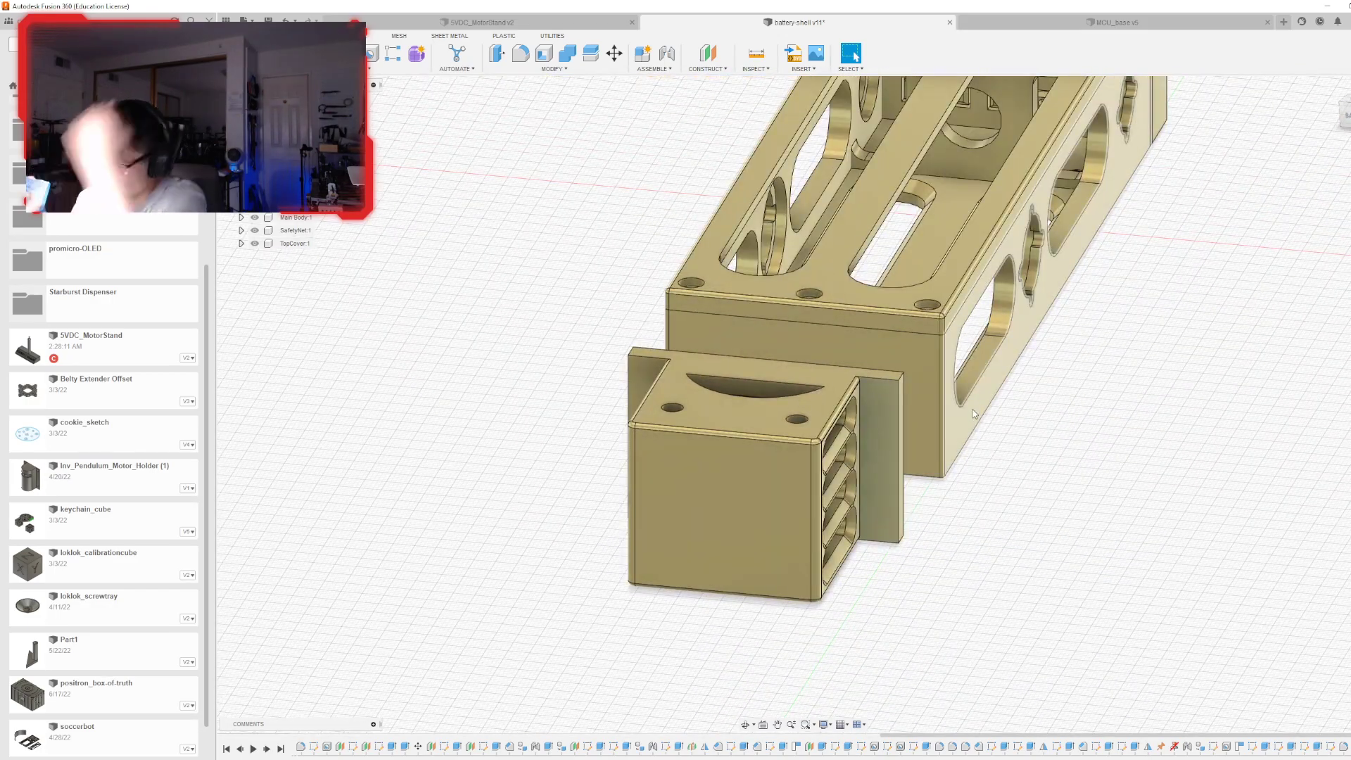
pyautogui.keyDown('shift'); pyautogui.moveTo(803, 404); pyautogui.dragTo(820, 492, button='middle'); pyautogui.keyUp('shift')
pyautogui.scroll(1, 1045, 302)
pyautogui.scroll(-1, 1046, 365)
pyautogui.scroll(-2, 1037, 482)
pyautogui.moveTo(1044, 422); pyautogui.dragTo(1014, 509, button='middle')
pyautogui.scroll(-1, 1014, 508)
pyautogui.scroll(1, 1014, 509)
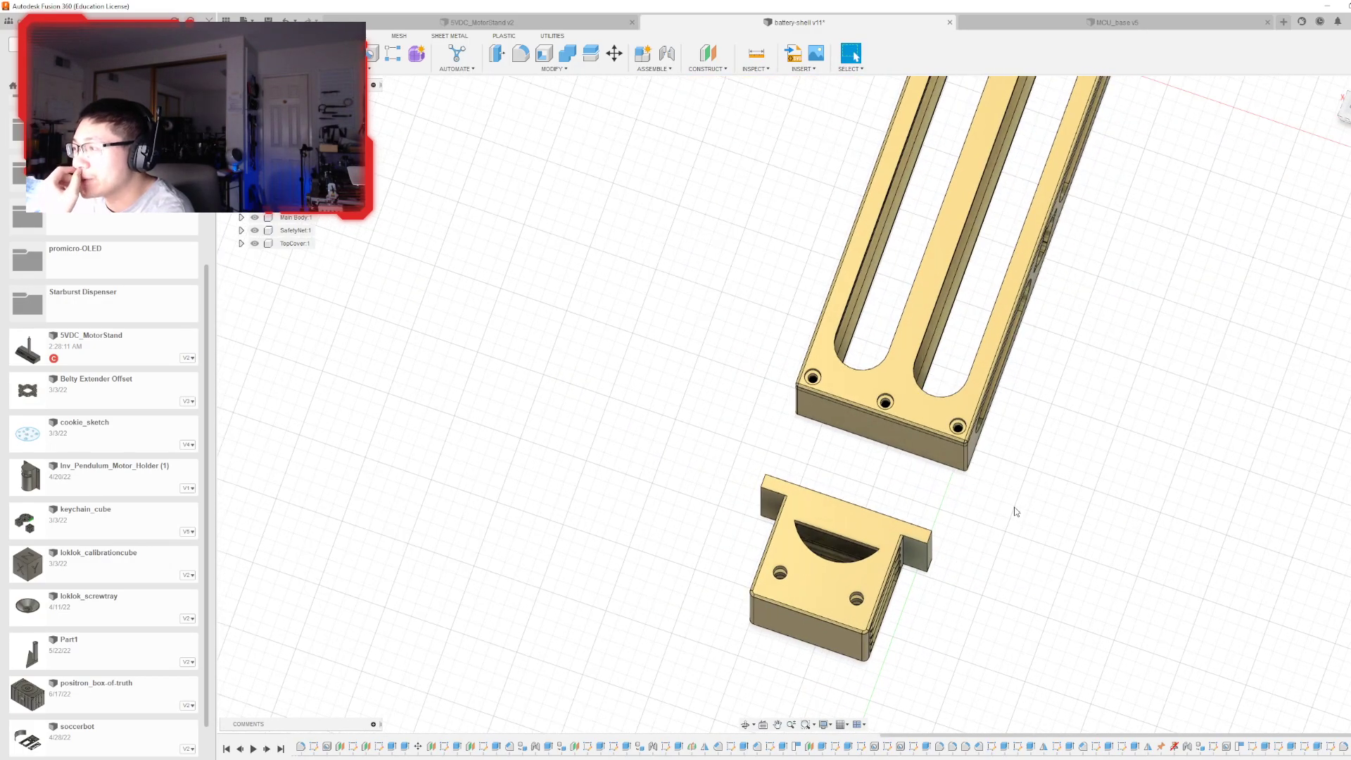
pyautogui.scroll(1, 1015, 511)
pyautogui.keyDown('shift'); pyautogui.moveTo(1015, 511); pyautogui.dragTo(977, 410, button='middle'); pyautogui.keyUp('shift')
pyautogui.moveTo(1126, 446); pyautogui.dragTo(1018, 473, button='middle')
pyautogui.scroll(-1, 1018, 473)
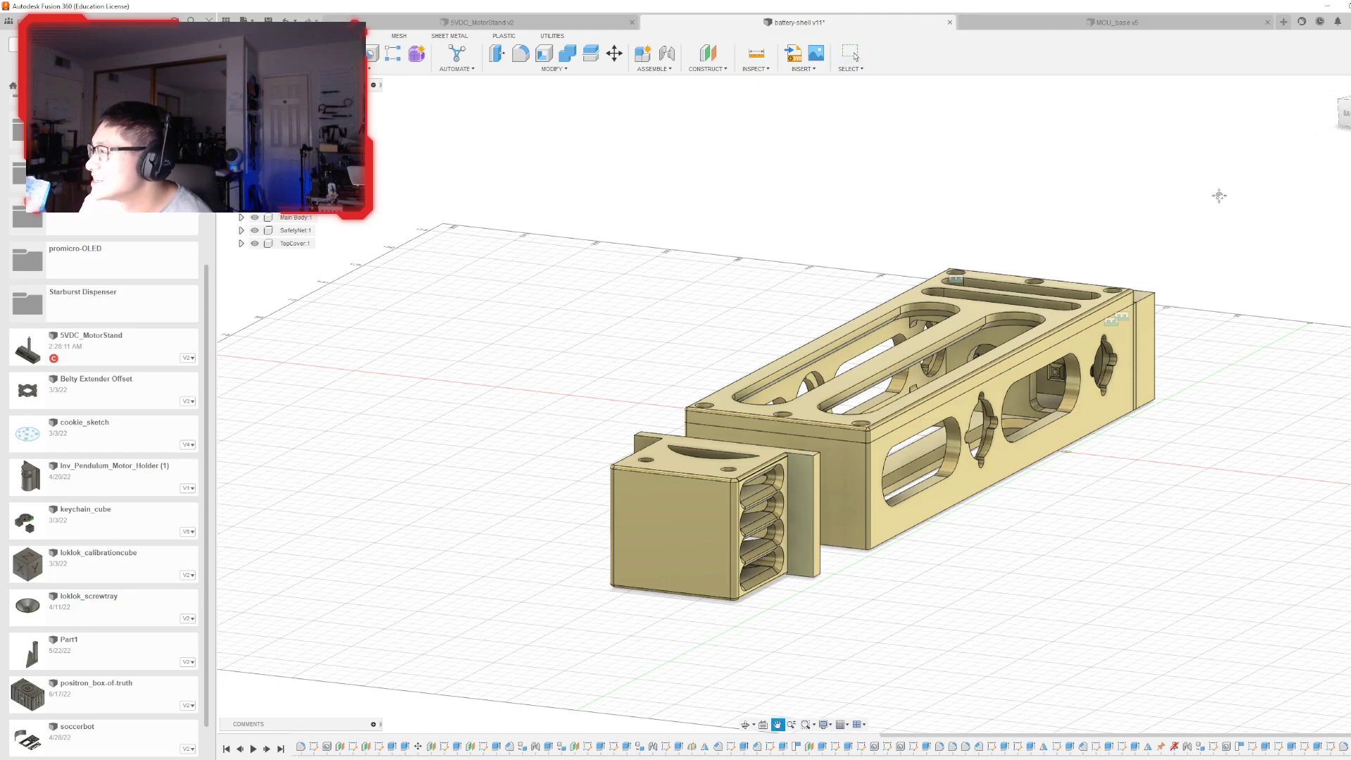
pyautogui.moveTo(1221, 200); pyautogui.dragTo(1112, 260, button='middle')
pyautogui.moveTo(1343, 116); pyautogui.dragTo(1350, 162)
pyautogui.keyDown('shift'); pyautogui.moveTo(1308, 247); pyautogui.dragTo(1136, 254, button='middle'); pyautogui.keyUp('shift')
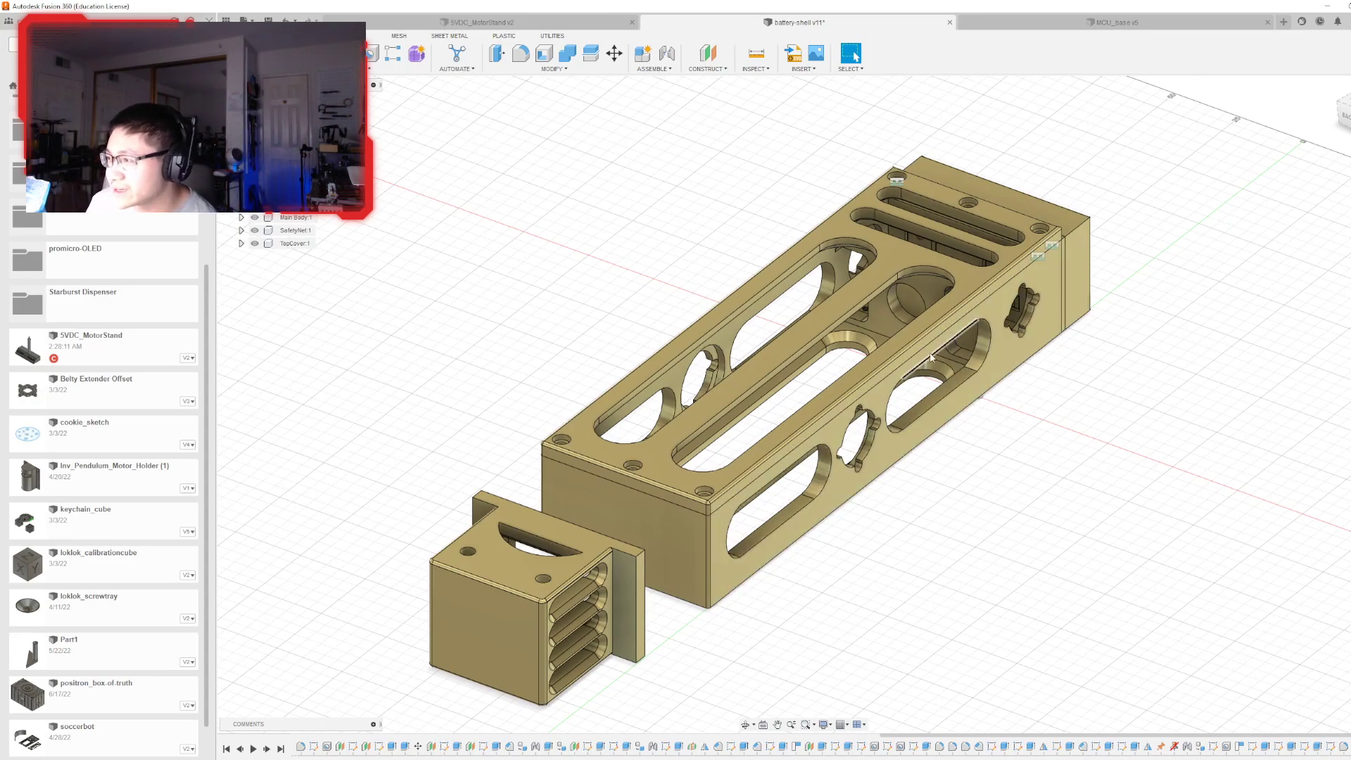
pyautogui.scroll(1, 1101, 348)
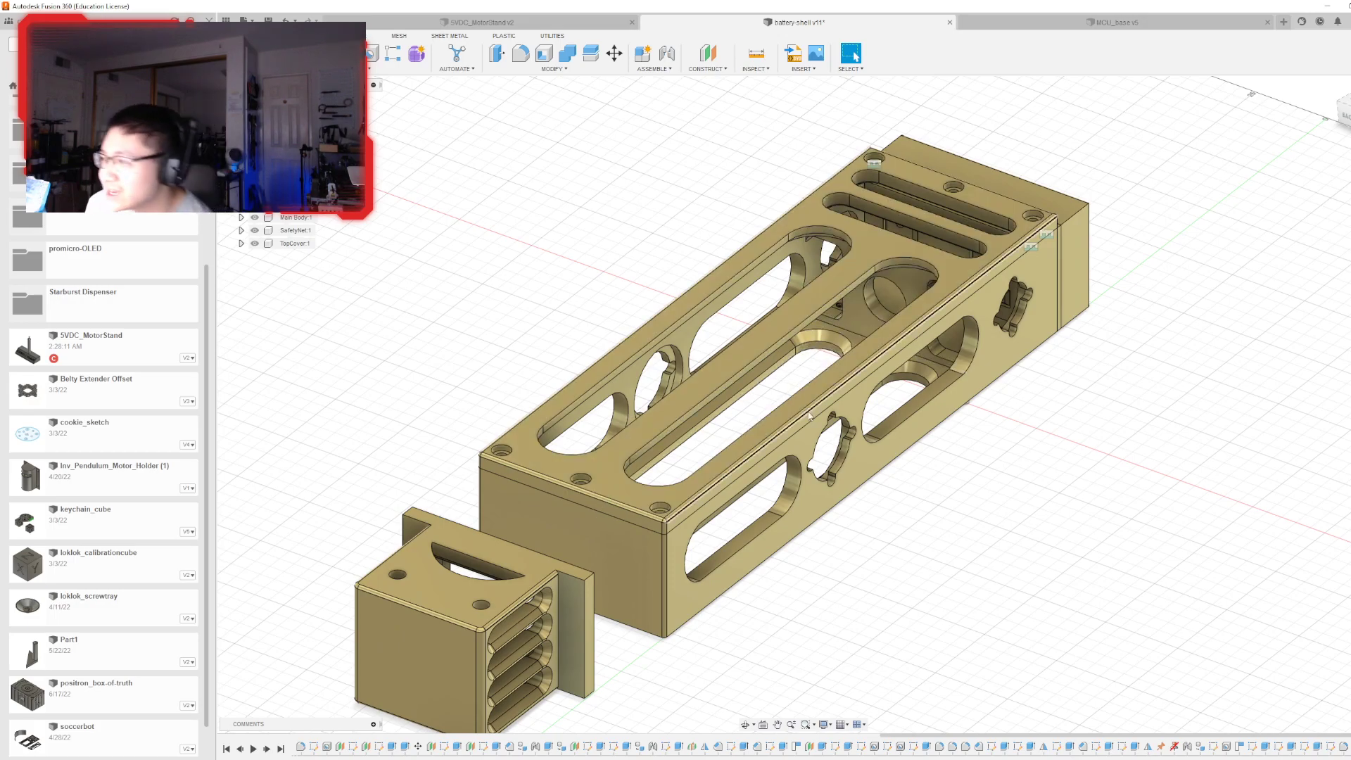
pyautogui.scroll(2, 964, 417)
pyautogui.scroll(-2, 964, 417)
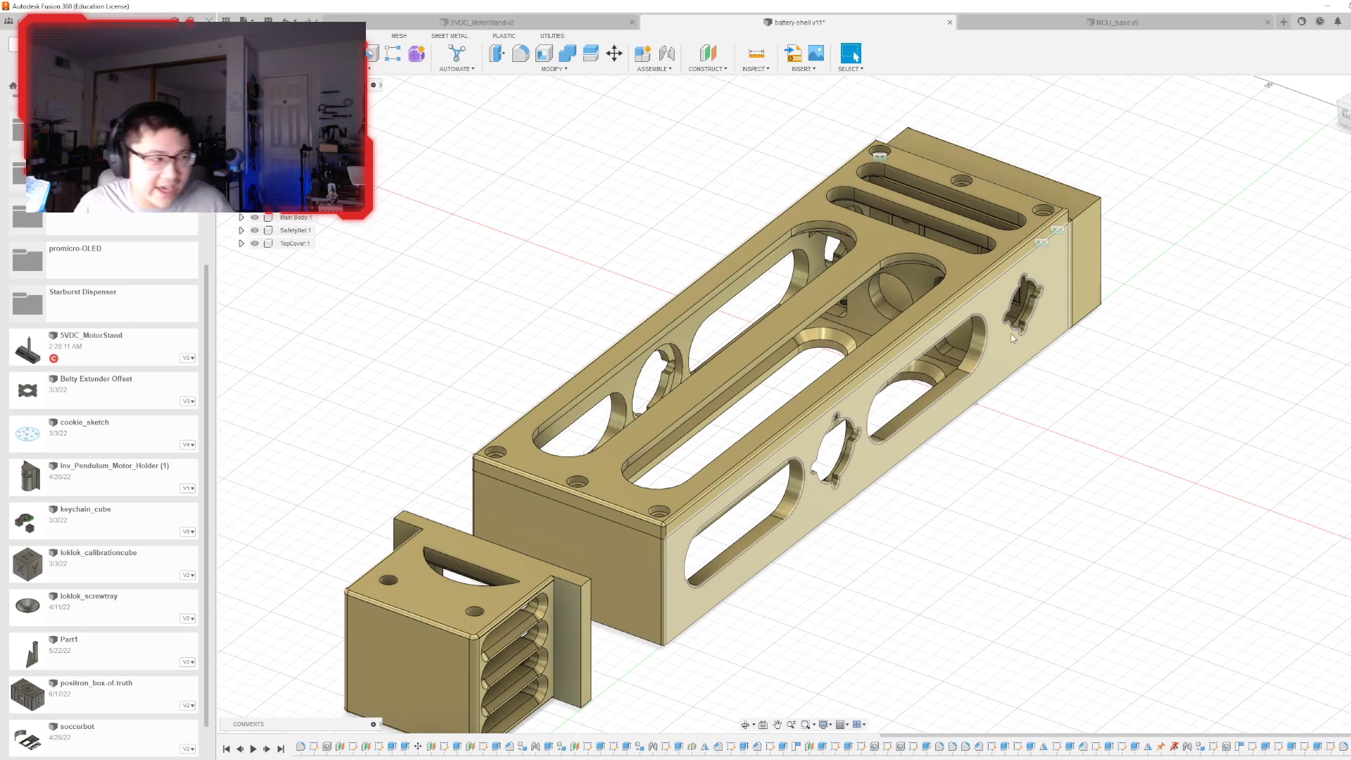
pyautogui.scroll(-2, 640, 292)
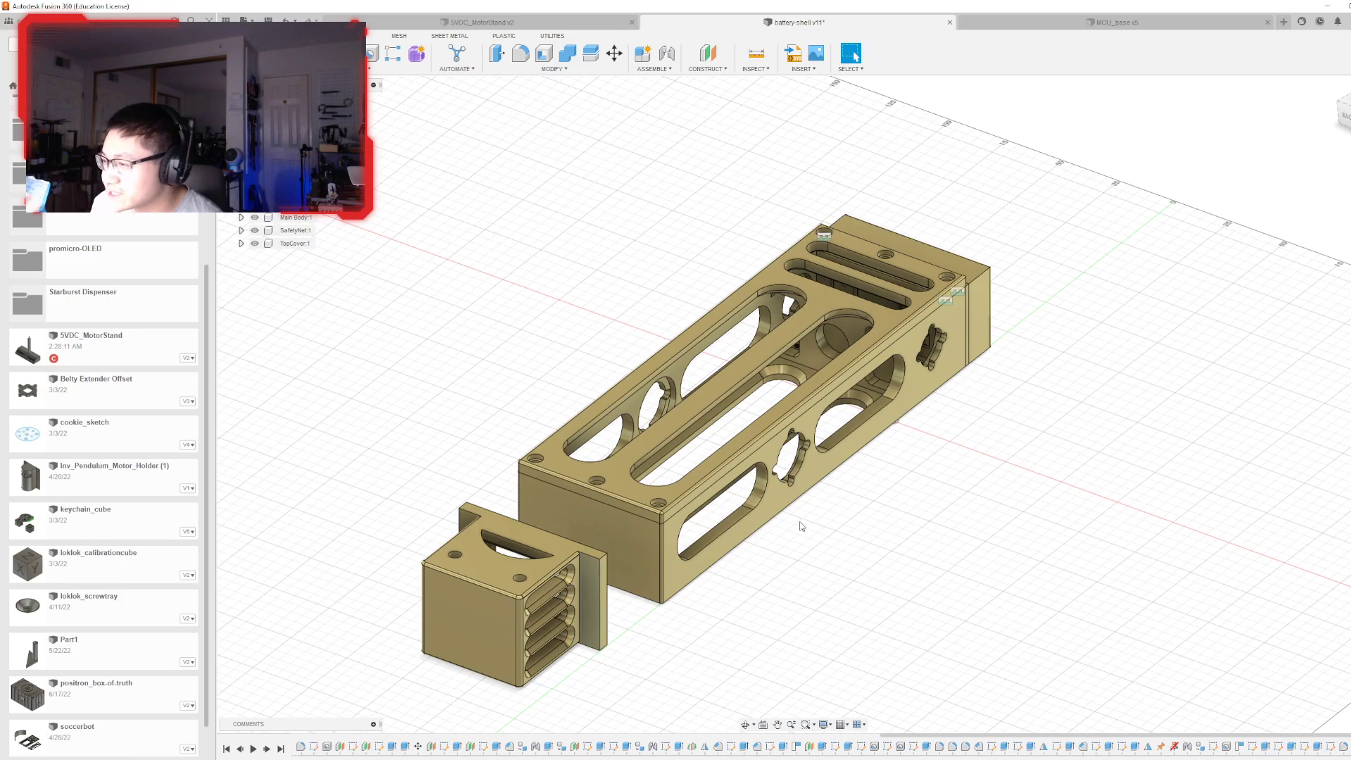
pyautogui.moveTo(1345, 116); pyautogui.dragTo(1349, 81)
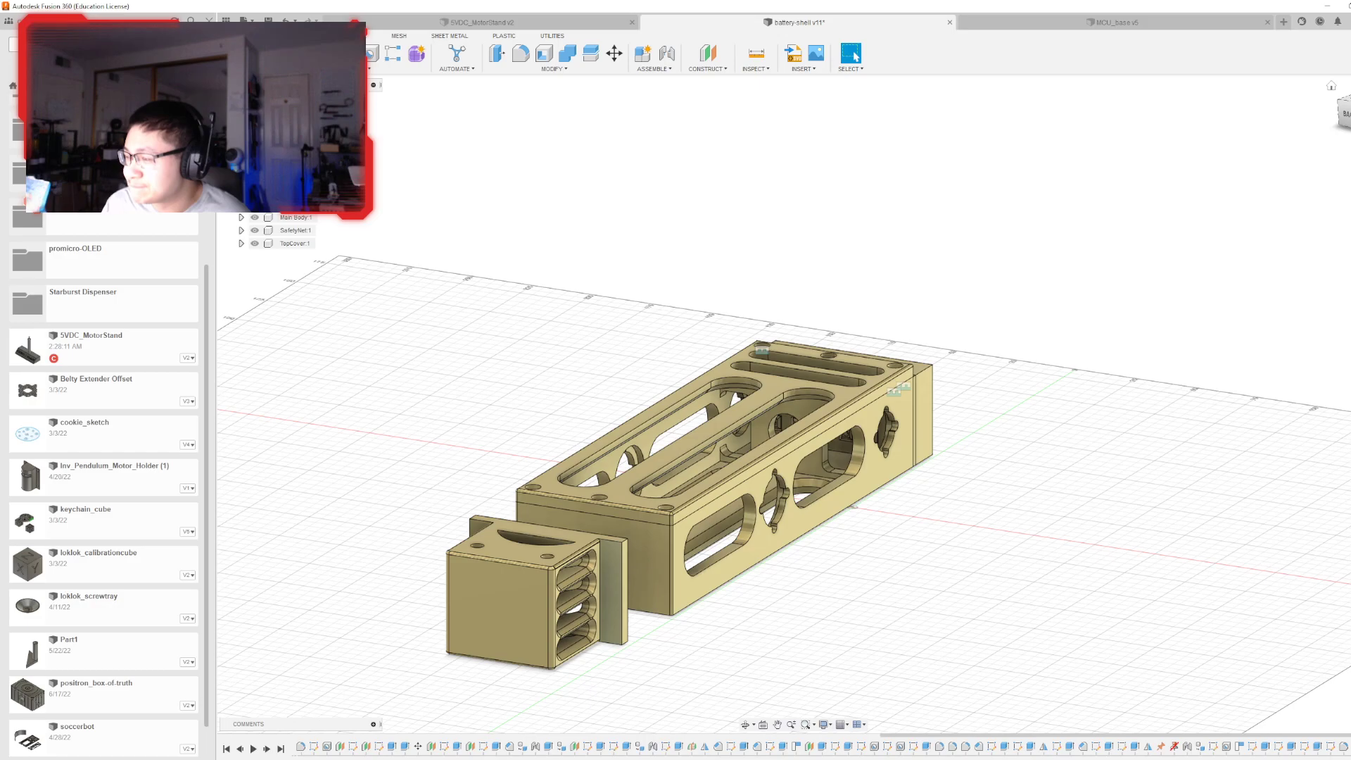
pyautogui.keyDown('shift'); pyautogui.moveTo(922, 518); pyautogui.dragTo(941, 474, button='middle'); pyautogui.keyUp('shift')
pyautogui.scroll(-3, 865, 476)
pyautogui.scroll(4, 776, 514)
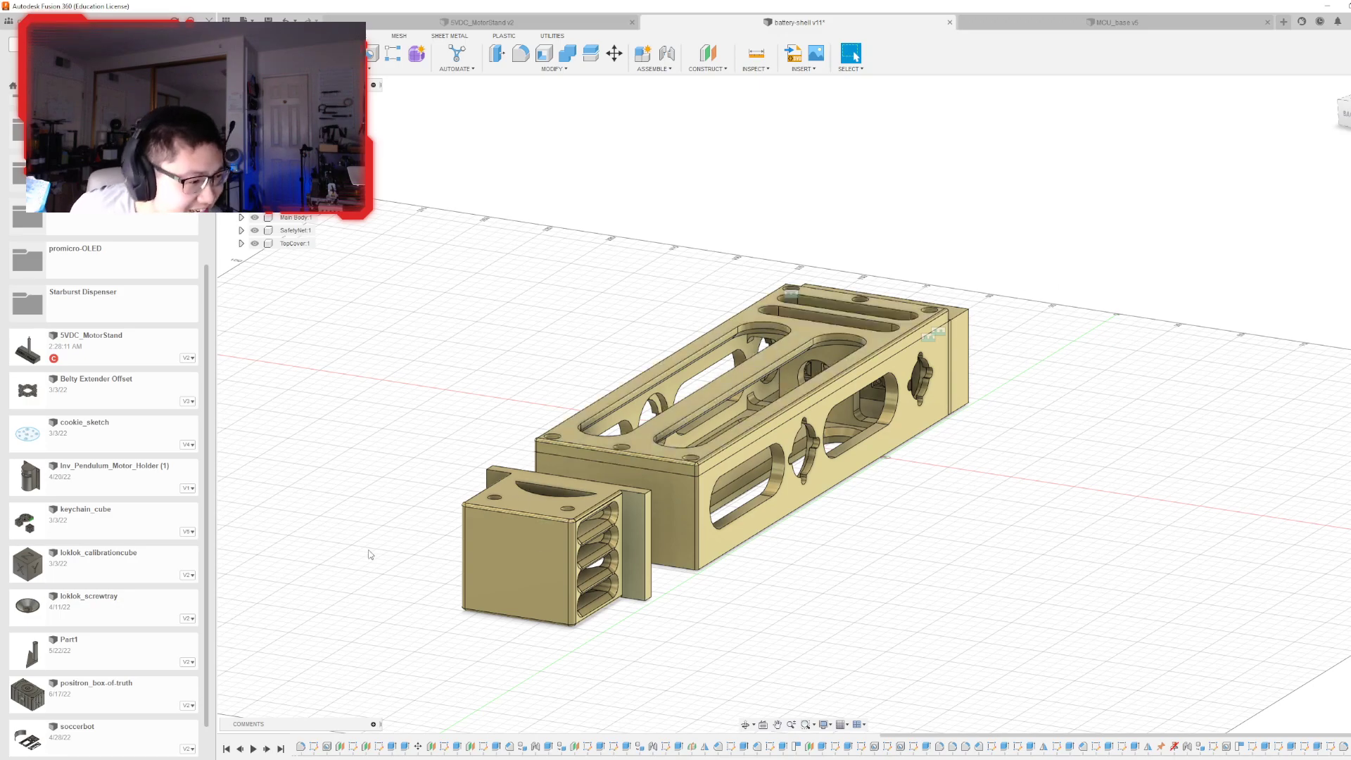
# - Inspect the filleted bracket and its slotted side next to the covered battery shell
pyautogui.scroll(-4, 1168, 544)
pyautogui.scroll(5, 1116, 513)
pyautogui.scroll(-2, 1032, 487)
pyautogui.scroll(-1, 1032, 486)
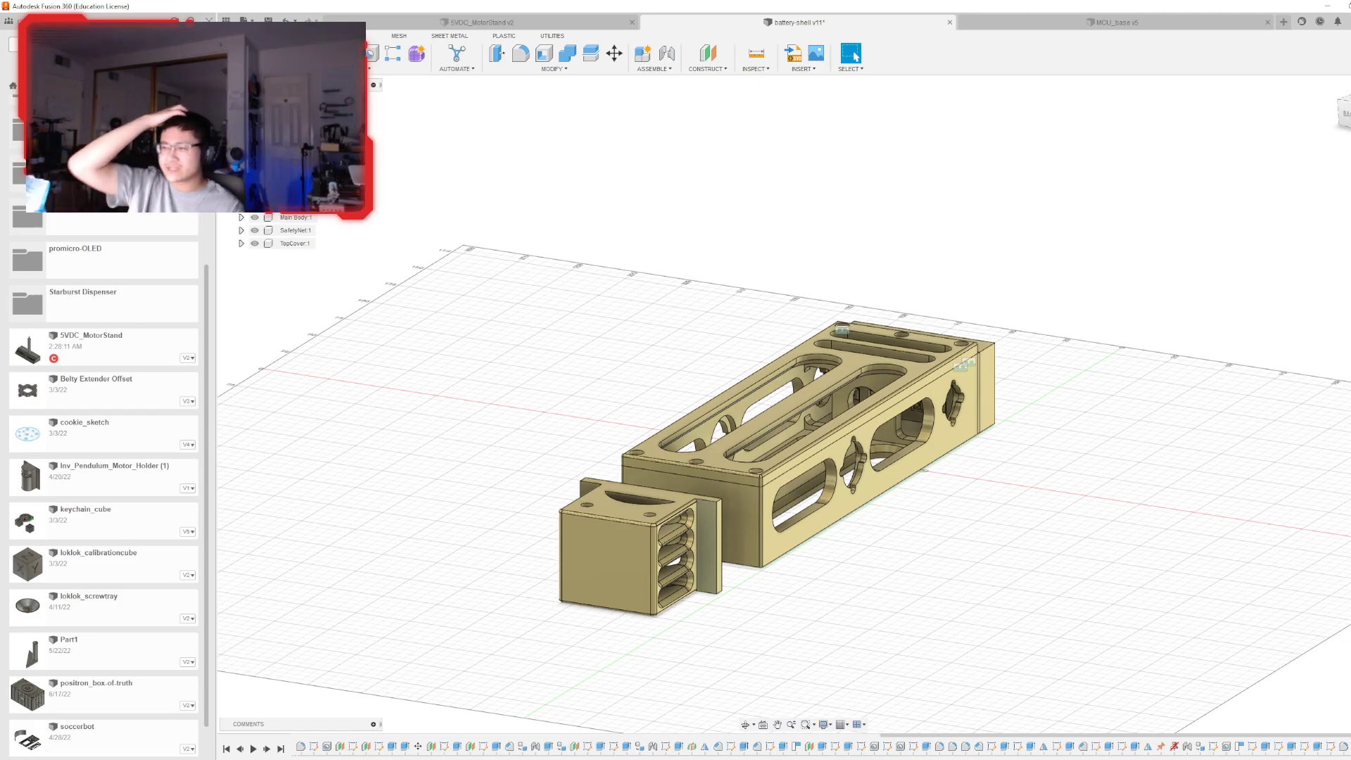
pyautogui.moveTo(665, 679); pyautogui.dragTo(662, 678, button='middle')
pyautogui.scroll(5, 665, 655)
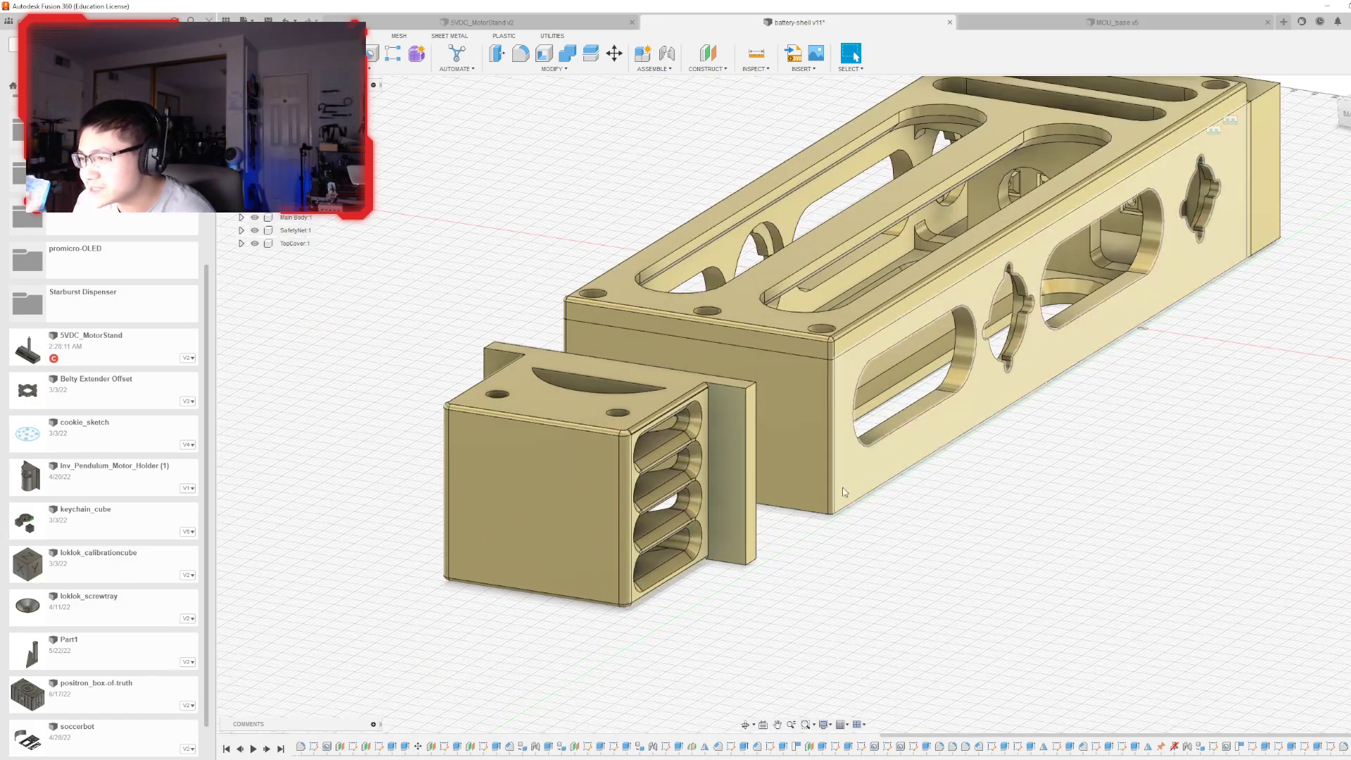
pyautogui.keyDown('shift'); pyautogui.moveTo(825, 346); pyautogui.dragTo(807, 437, button='middle'); pyautogui.keyUp('shift')
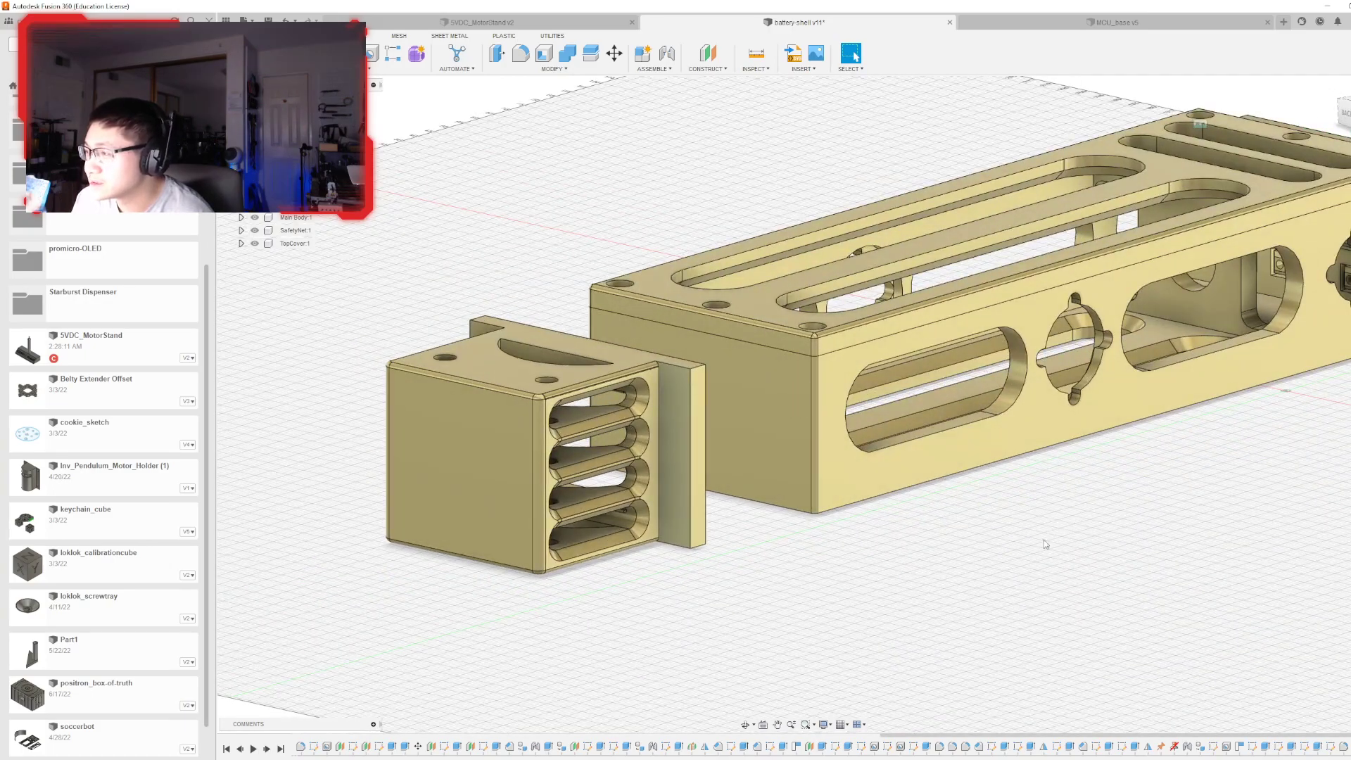
pyautogui.moveTo(1044, 539); pyautogui.dragTo(915, 631, button='middle')
pyautogui.scroll(-2, 914, 632)
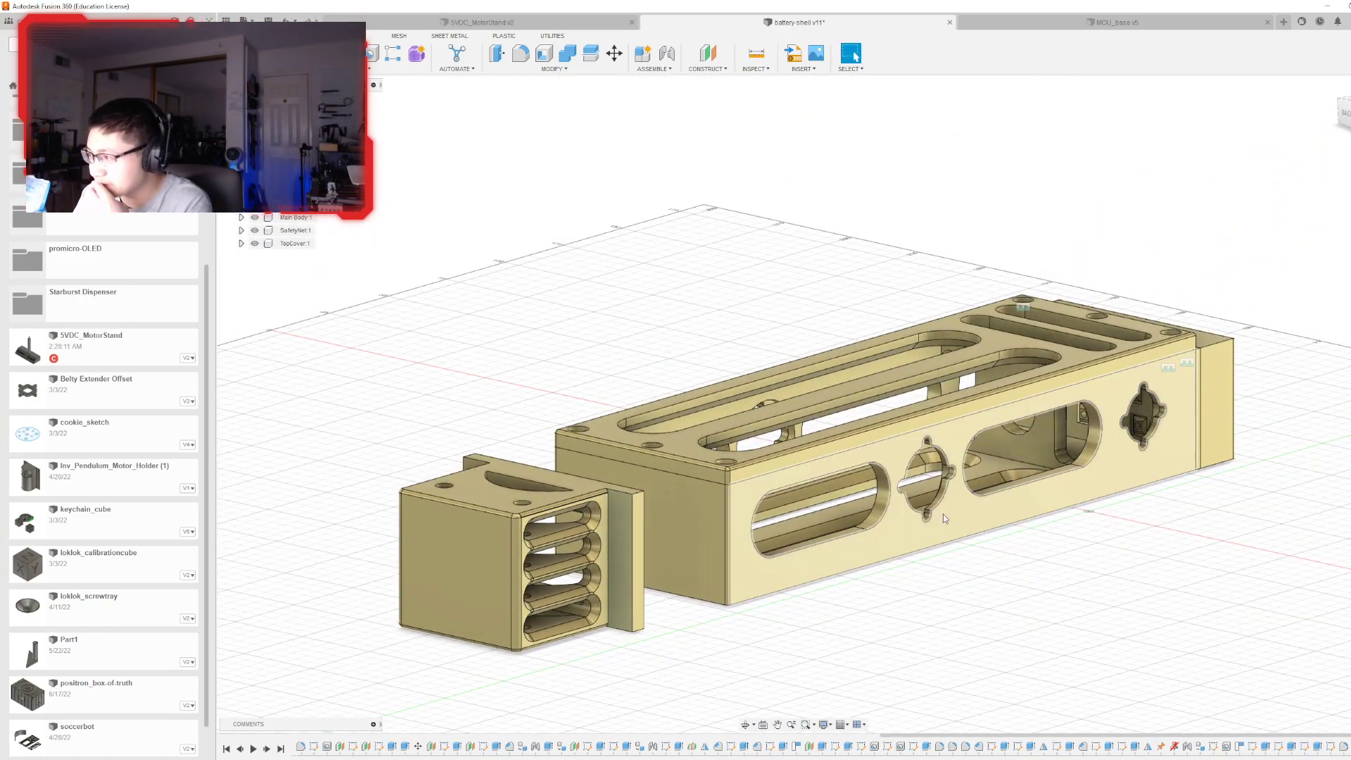
pyautogui.scroll(1, 949, 471)
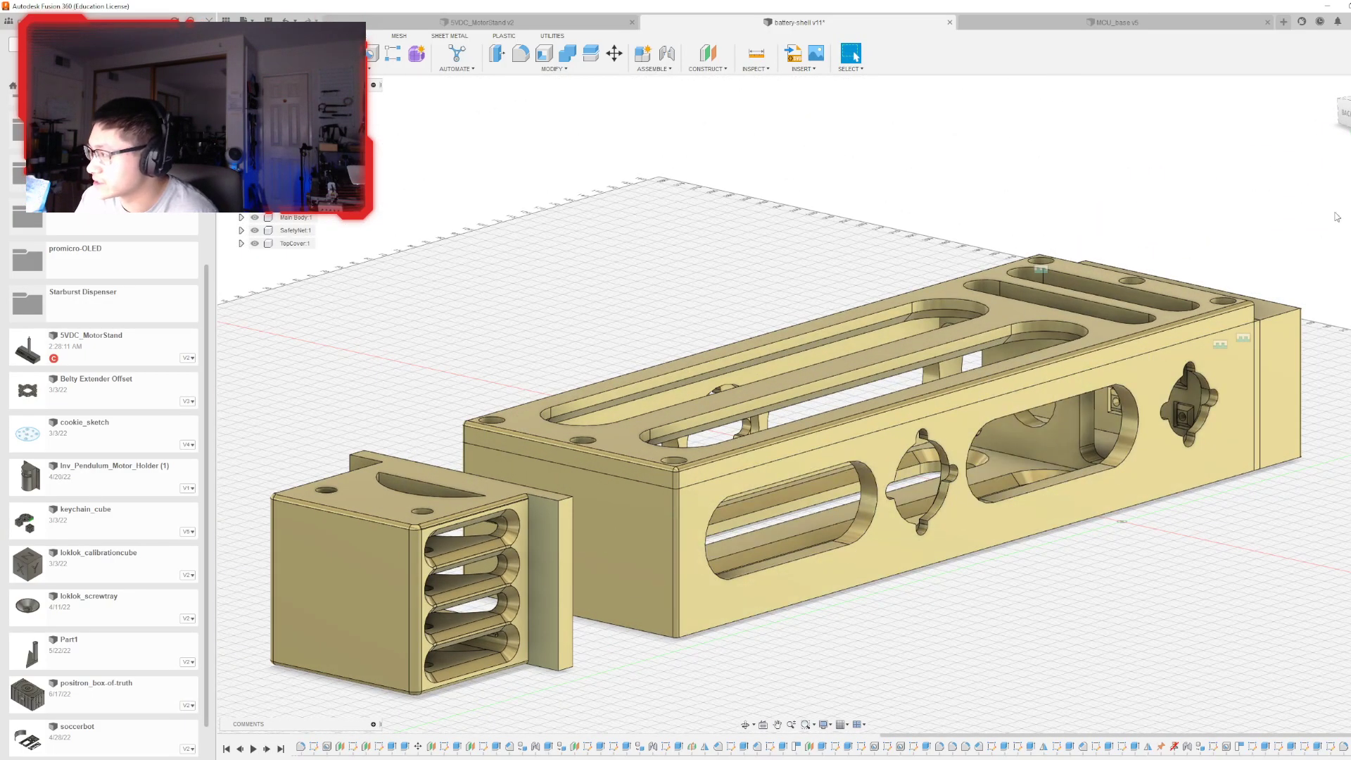
# - Examine the bracket and battery shell from the opposite side and from above
pyautogui.keyDown('shift'); pyautogui.moveTo(1347, 131); pyautogui.dragTo(555, 508, button='middle'); pyautogui.keyUp('shift')
pyautogui.scroll(-1, 555, 508)
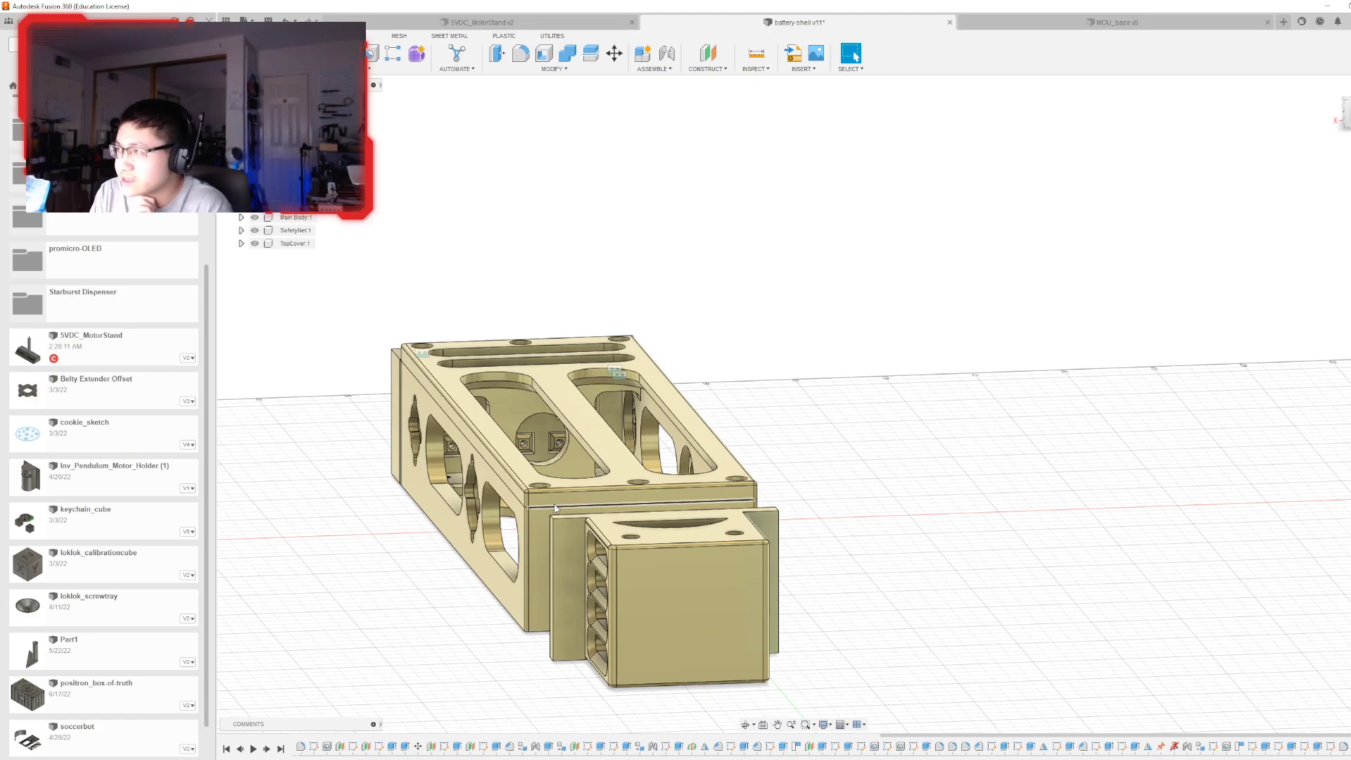
pyautogui.keyDown('shift'); pyautogui.moveTo(802, 404); pyautogui.dragTo(1087, 429, button='middle'); pyautogui.keyUp('shift')
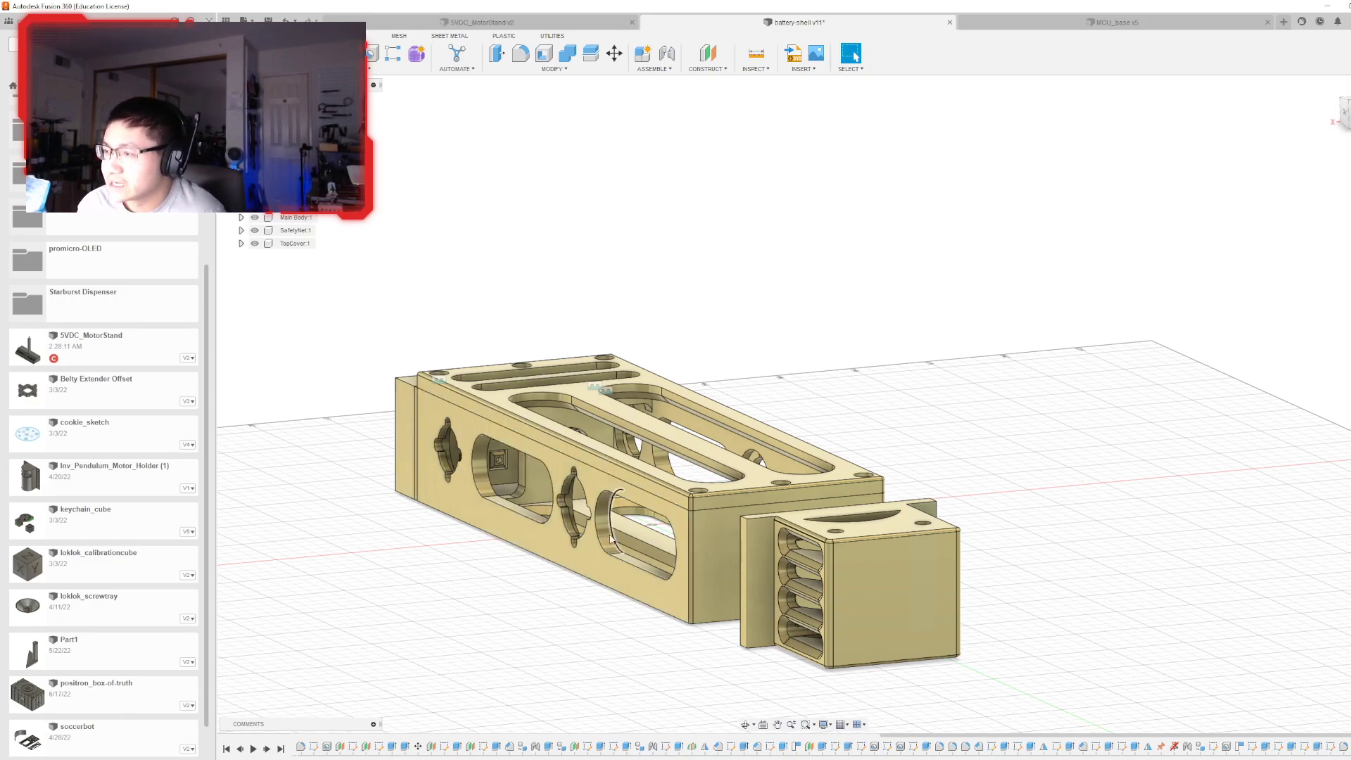
pyautogui.scroll(2, 716, 622)
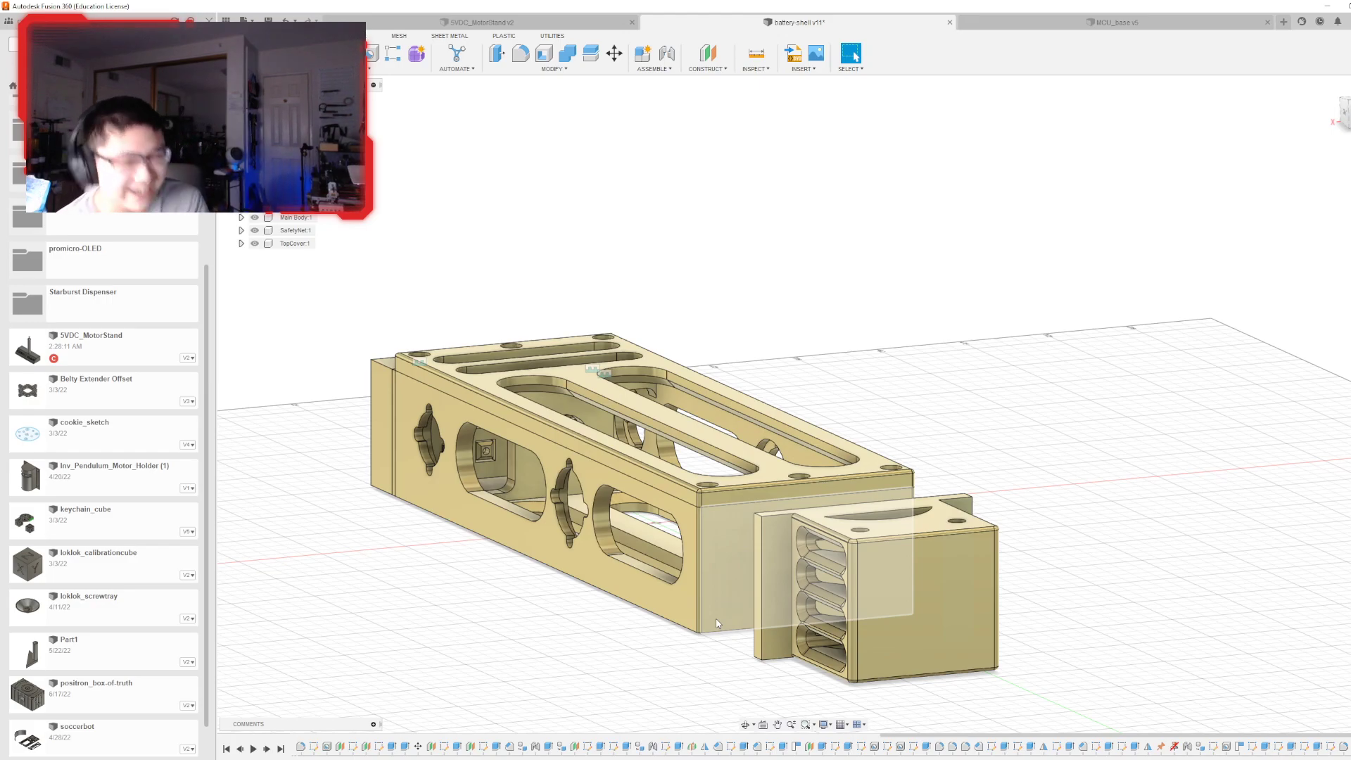
pyautogui.keyDown('shift'); pyautogui.moveTo(717, 623); pyautogui.dragTo(573, 374, button='middle'); pyautogui.keyUp('shift')
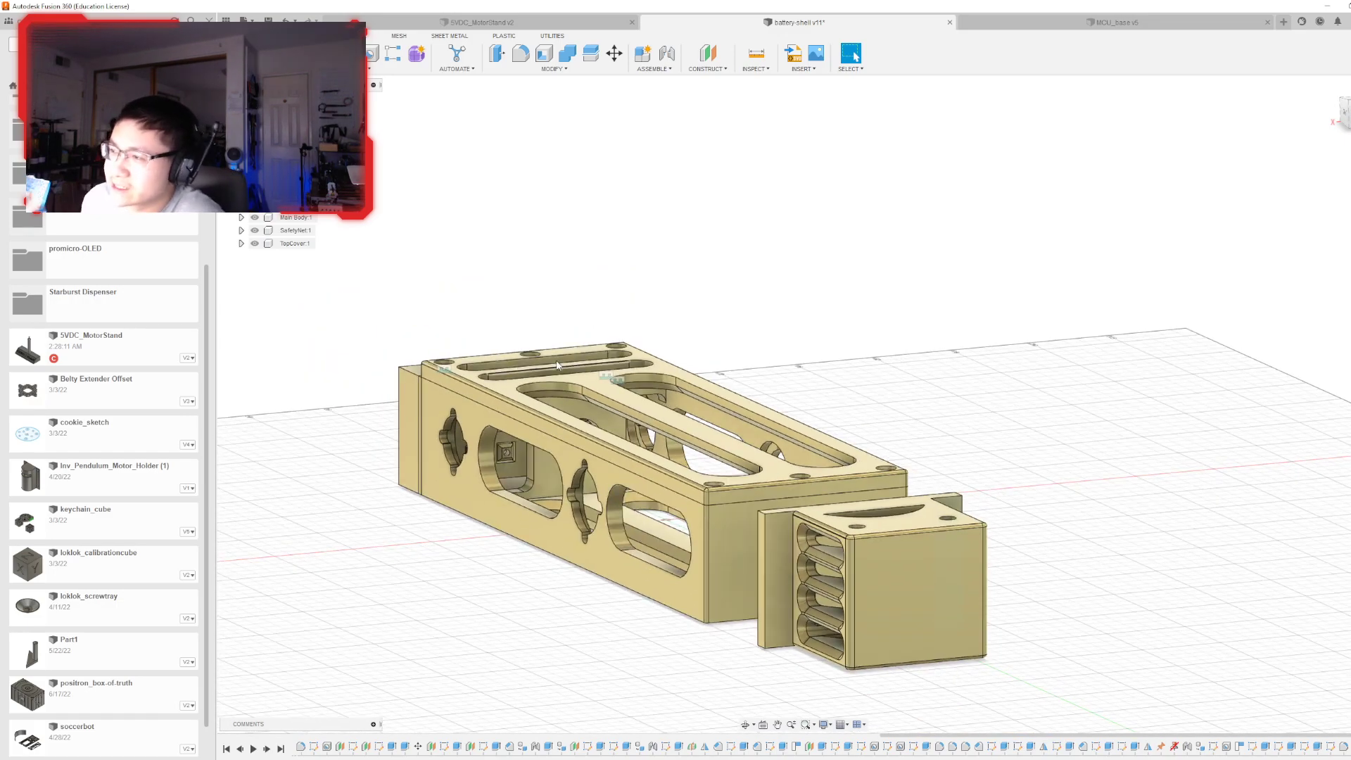
pyautogui.keyDown('shift'); pyautogui.moveTo(802, 401); pyautogui.dragTo(576, 490, button='middle'); pyautogui.keyUp('shift')
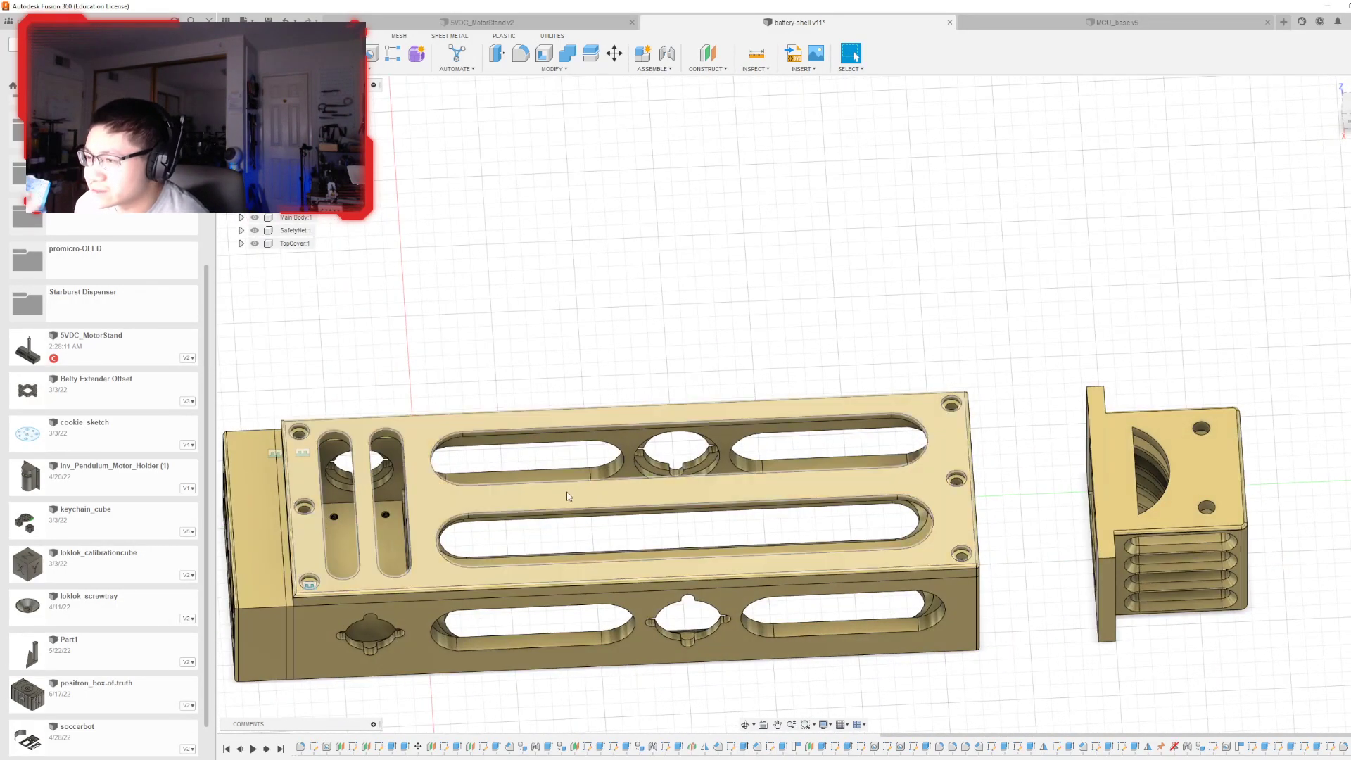
# - Hide the TopCover component and look into the shell's small end compartment
pyautogui.scroll(-3, 577, 490)
pyautogui.scroll(8, 604, 476)
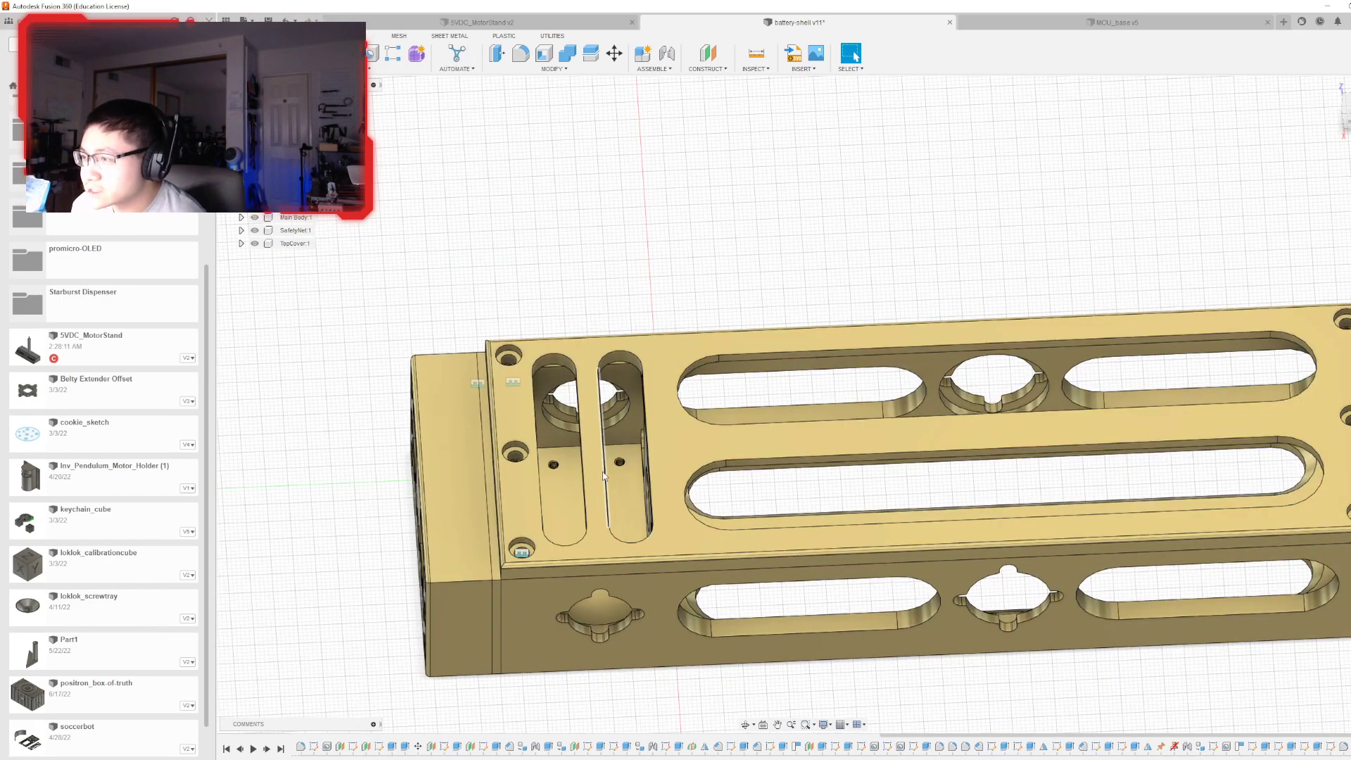
pyautogui.click(254, 243)
pyautogui.scroll(3, 614, 495)
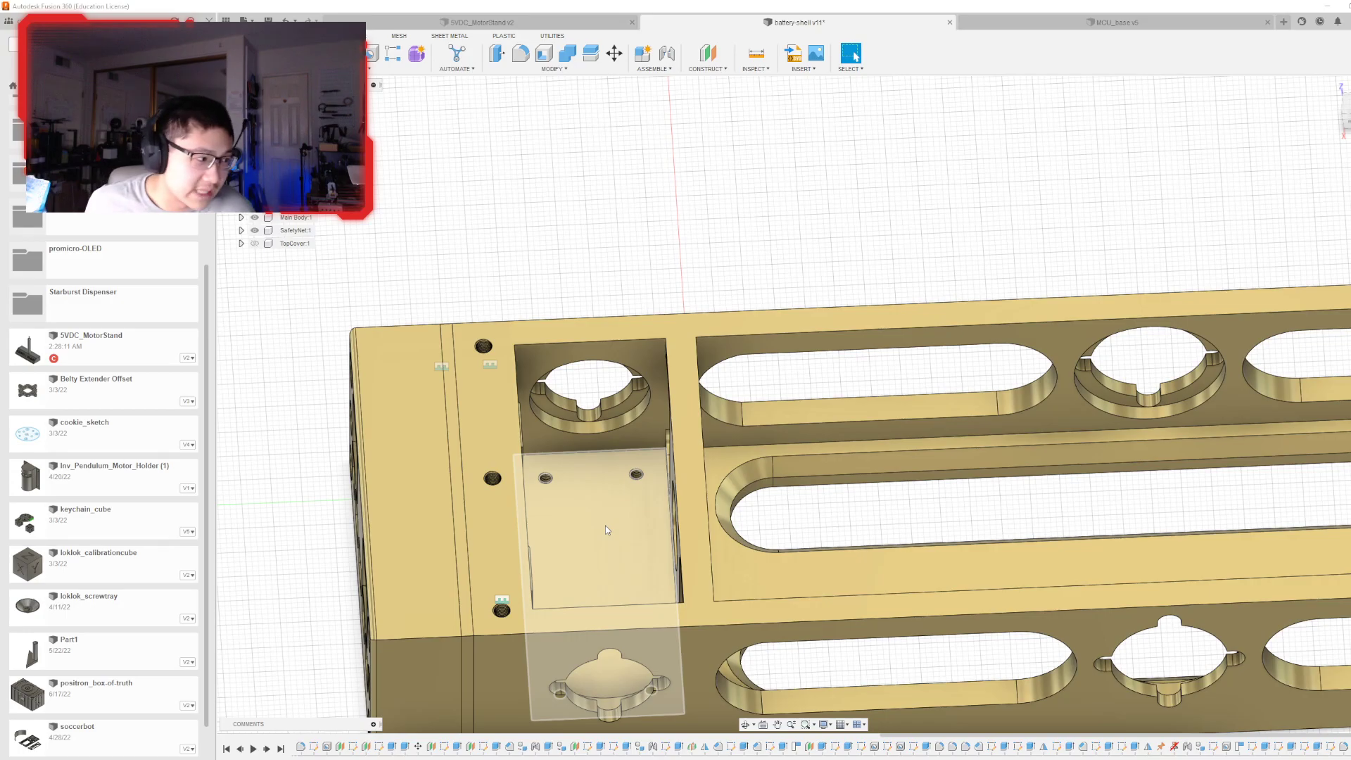
pyautogui.scroll(-1, 669, 485)
pyautogui.moveTo(942, 408)
pyautogui.keyDown('shift'); pyautogui.mouseDown(button='middle')
pyautogui.moveTo(872, 358)
pyautogui.moveTo(813, 277)
pyautogui.moveTo(764, 334)
pyautogui.moveTo(728, 503)
pyautogui.mouseUp(button='middle'); pyautogui.keyUp('shift')
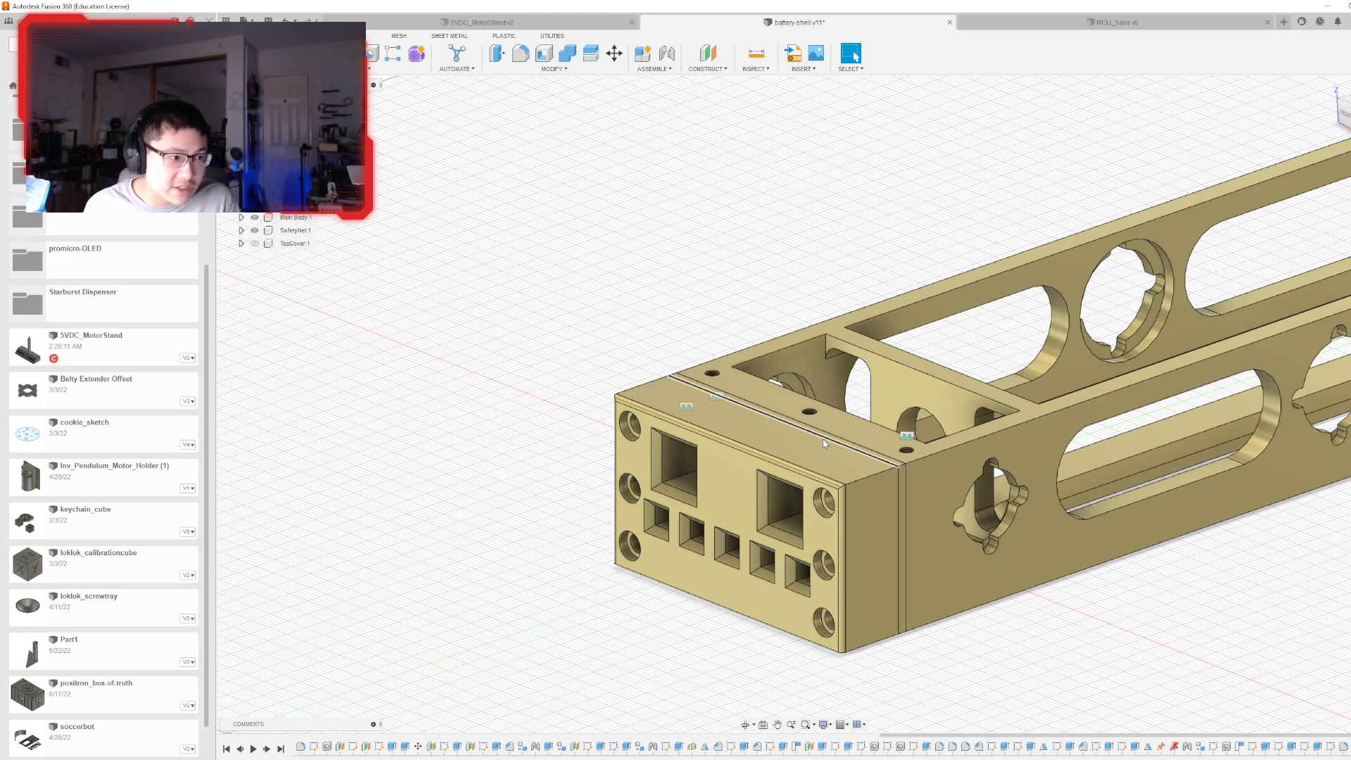
# - Examine the shell's end plate with its square openings and the compartments behind it from several angles
pyautogui.scroll(-2, 825, 443)
pyautogui.keyDown('shift'); pyautogui.moveTo(804, 403); pyautogui.dragTo(1097, 243, button='middle'); pyautogui.keyUp('shift')
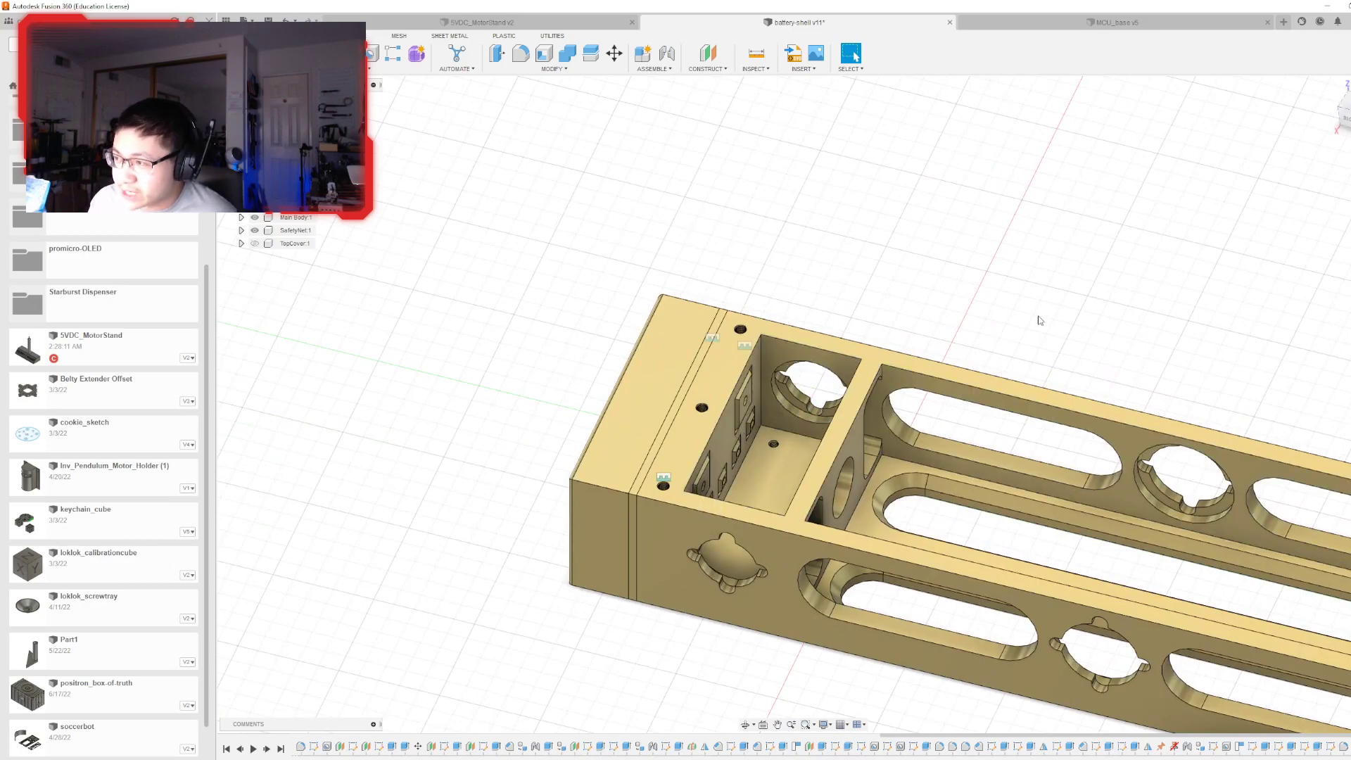
pyautogui.keyDown('shift'); pyautogui.moveTo(807, 404); pyautogui.dragTo(728, 527, button='middle'); pyautogui.keyUp('shift')
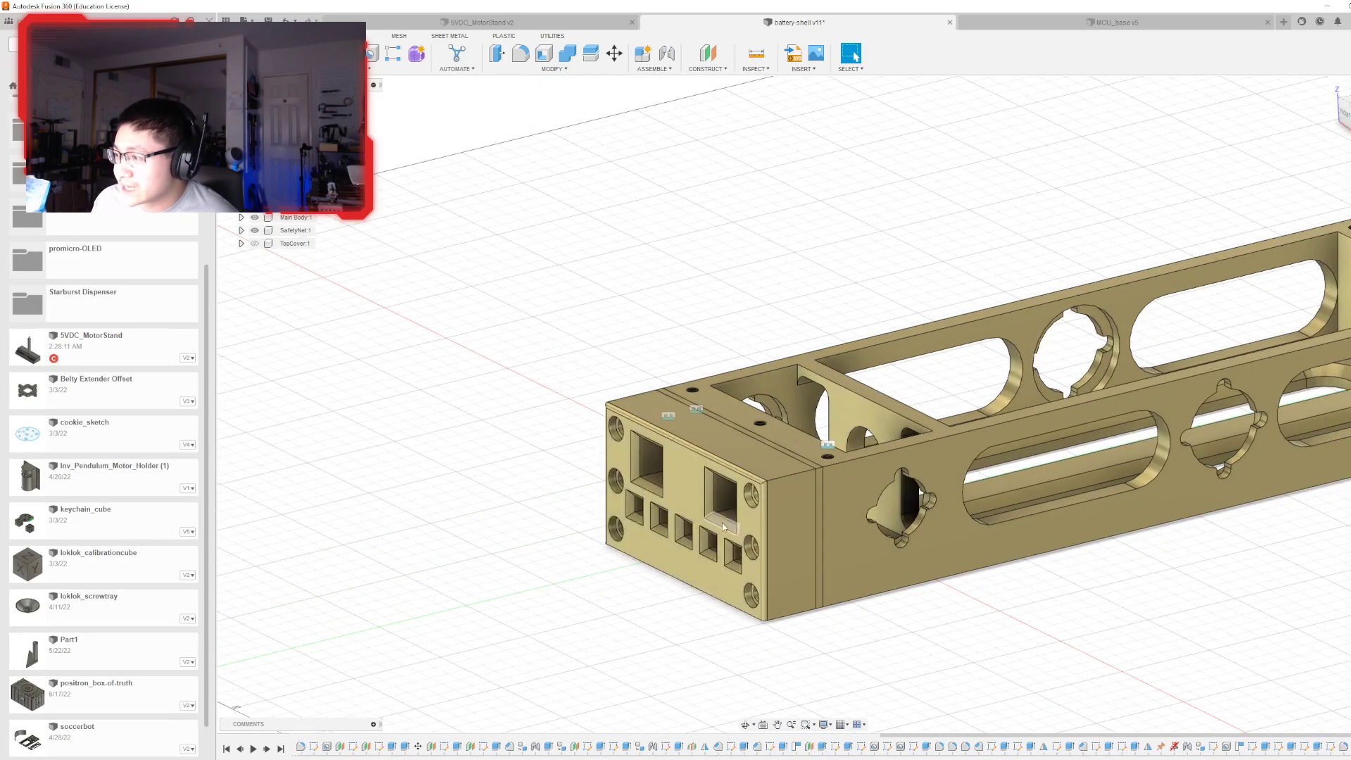
pyautogui.scroll(1, 674, 538)
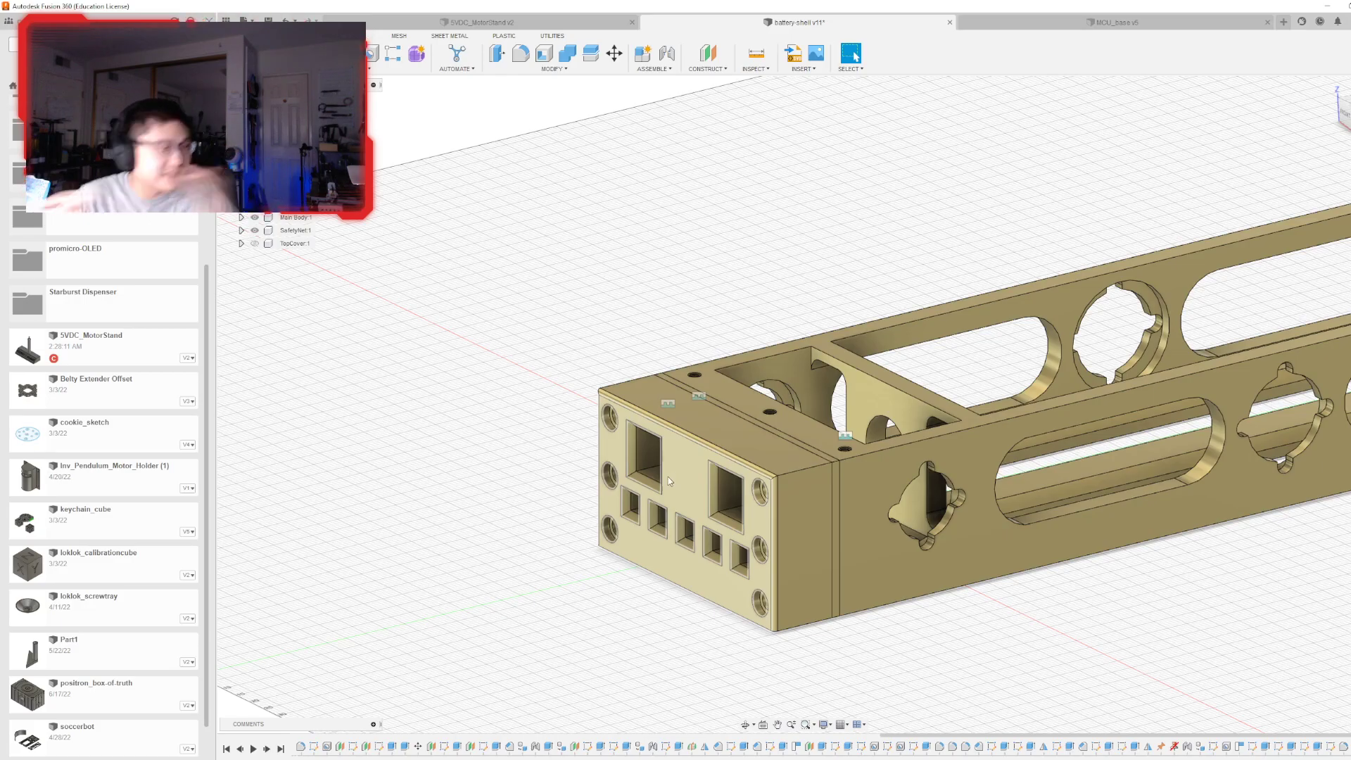
pyautogui.scroll(2, 690, 463)
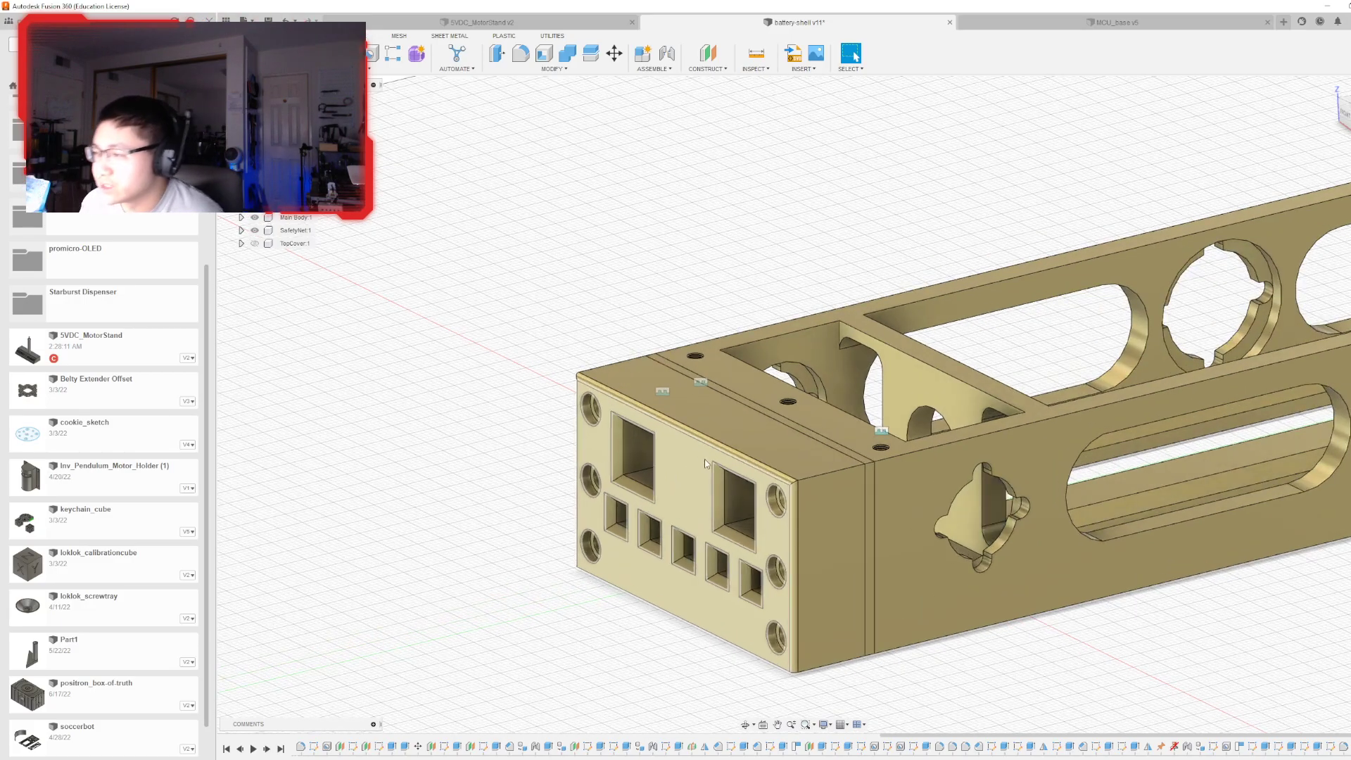
pyautogui.moveTo(1347, 115)
pyautogui.mouseDown()
pyautogui.moveTo(1350, 91)
pyautogui.moveTo(1314, 162)
pyautogui.mouseUp()
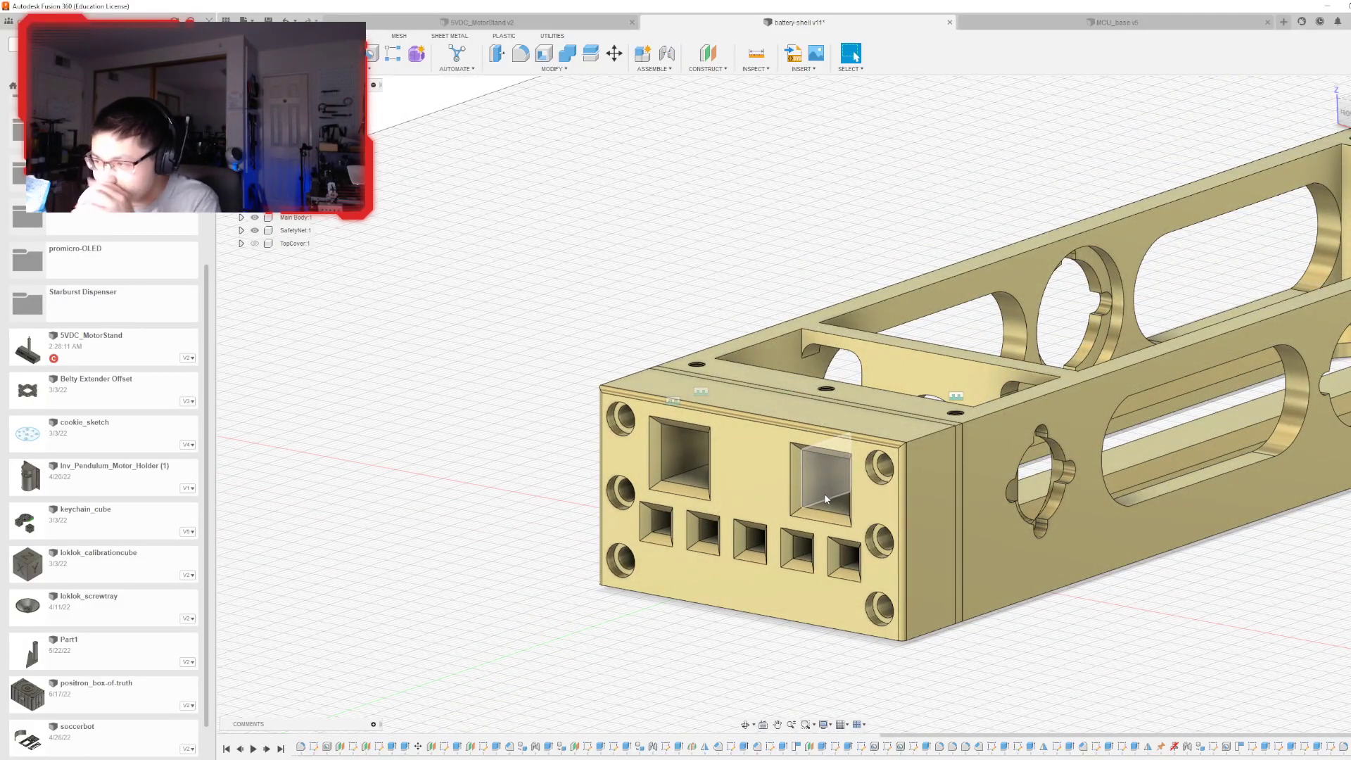
pyautogui.keyDown('shift'); pyautogui.moveTo(825, 498); pyautogui.dragTo(623, 478, button='middle'); pyautogui.keyUp('shift')
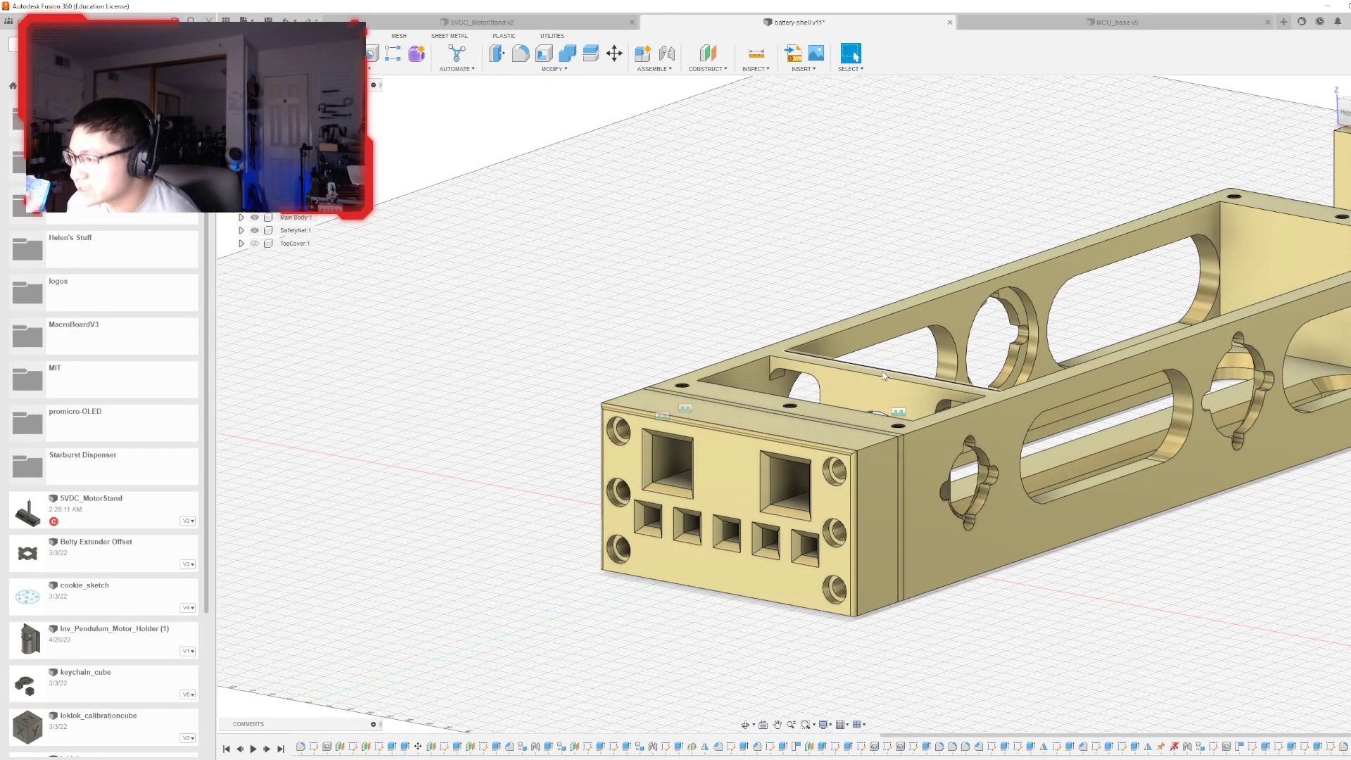
pyautogui.scroll(-5, 870, 400)
pyautogui.keyDown('shift'); pyautogui.moveTo(802, 398); pyautogui.dragTo(1121, 294, button='middle'); pyautogui.keyUp('shift')
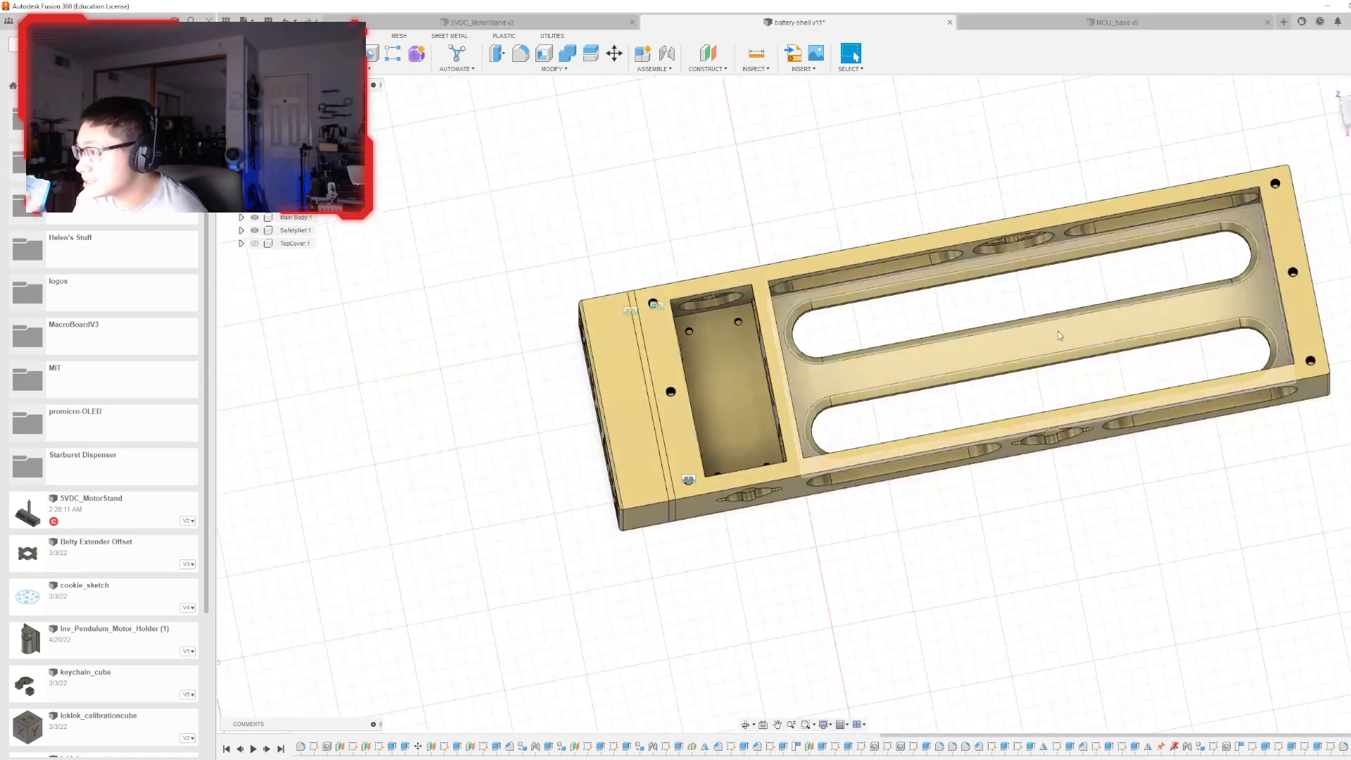
# - Compare the uncovered shell with the separate bracket from above and from the slotted side
pyautogui.moveTo(743, 528); pyautogui.dragTo(667, 551, button='middle')
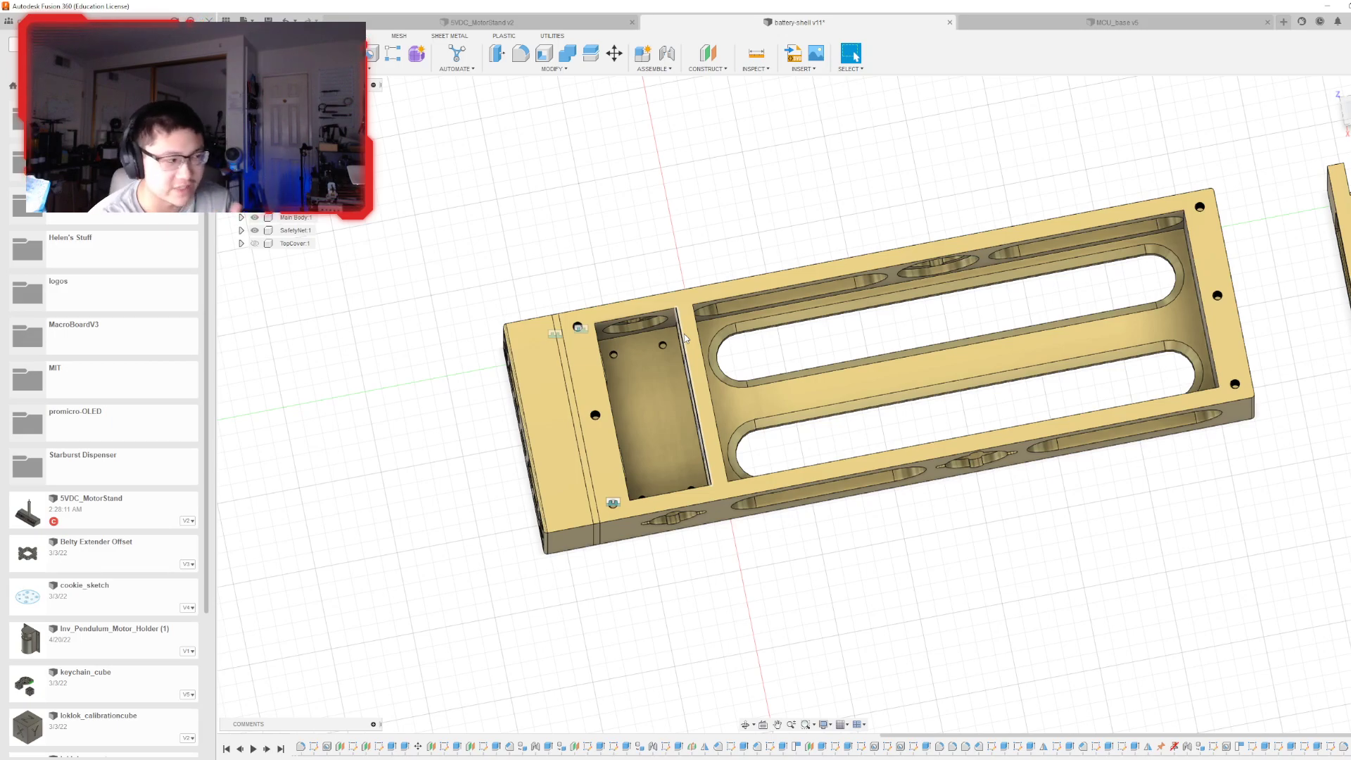
pyautogui.moveTo(769, 343); pyautogui.dragTo(660, 372, button='middle')
pyautogui.keyDown('shift'); pyautogui.moveTo(803, 405); pyautogui.dragTo(930, 392, button='middle'); pyautogui.keyUp('shift')
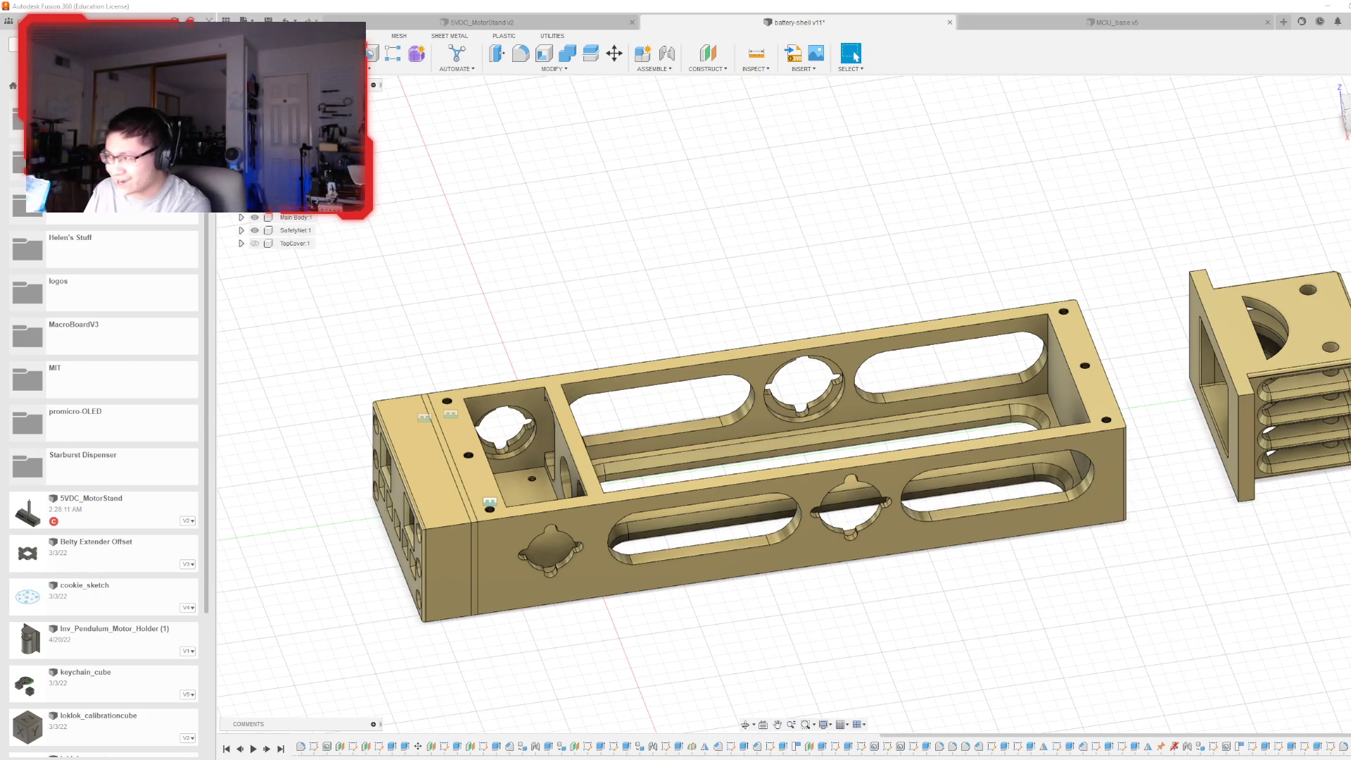
pyautogui.scroll(-3, 1133, 366)
pyautogui.scroll(3, 1252, 91)
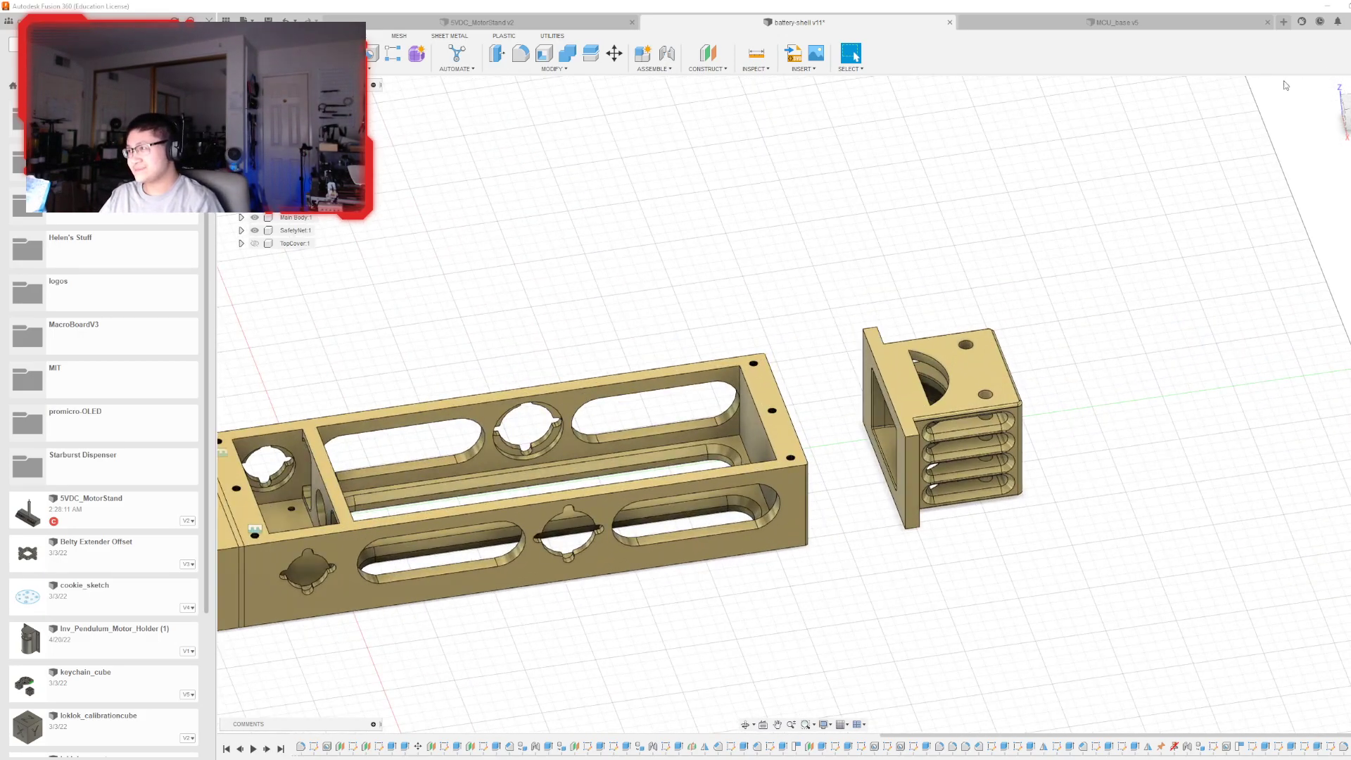
pyautogui.keyDown('shift'); pyautogui.moveTo(803, 404); pyautogui.dragTo(1083, 443, button='middle'); pyautogui.keyUp('shift')
pyautogui.scroll(-2, 1100, 439)
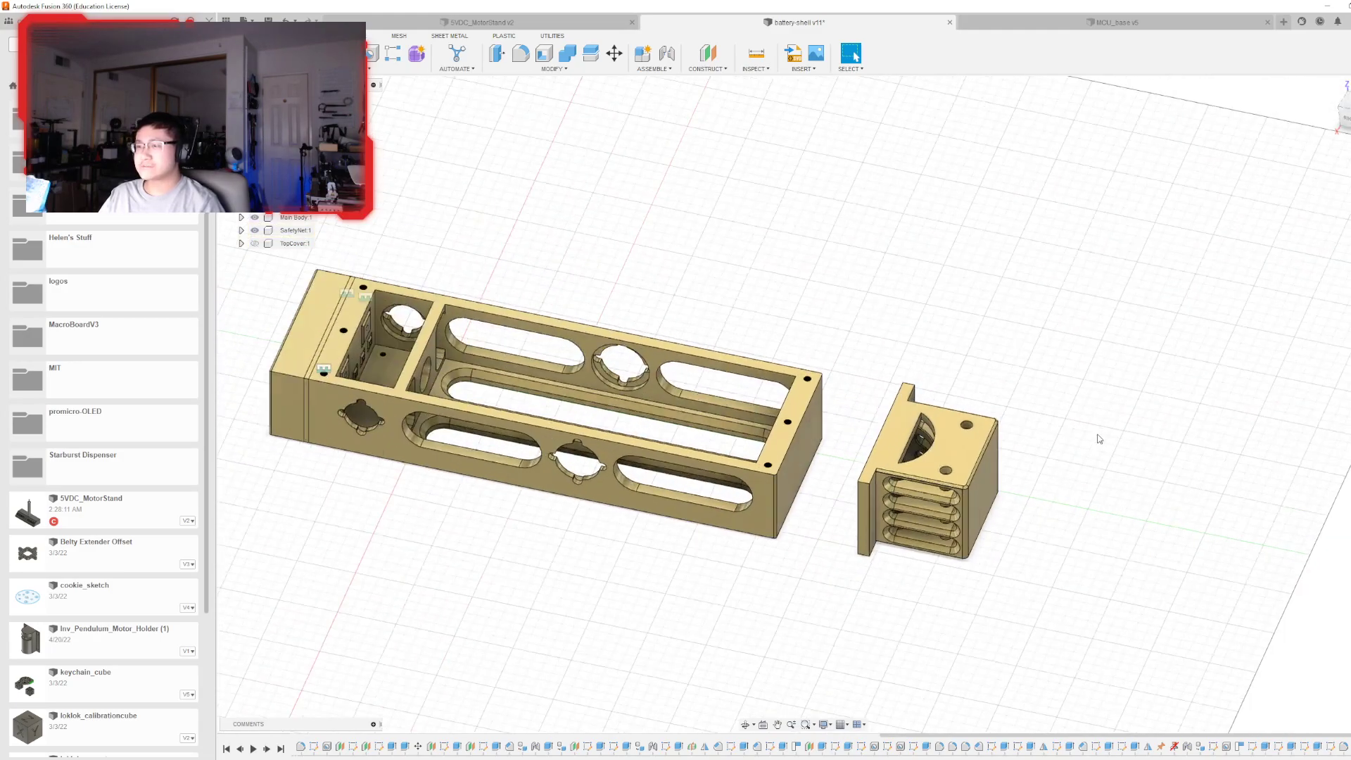
pyautogui.scroll(2, 1099, 439)
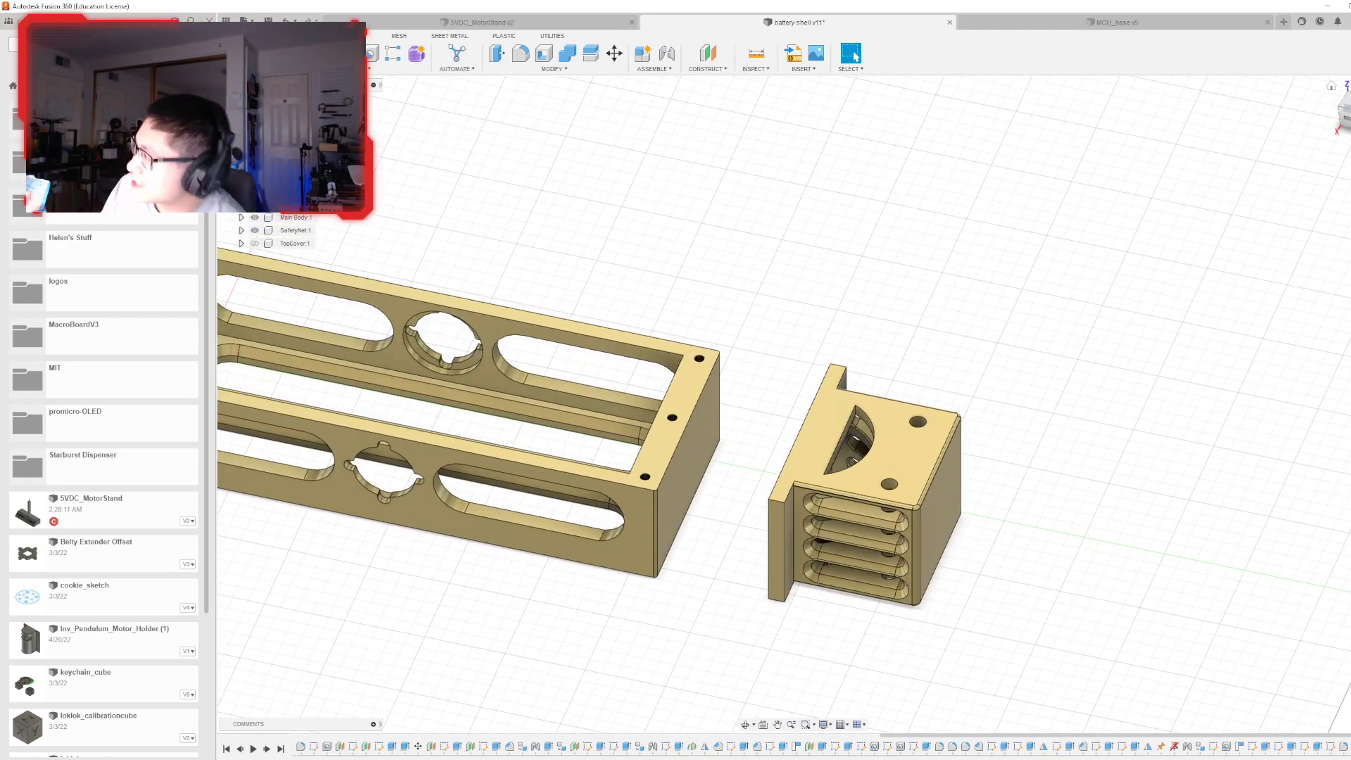
pyautogui.keyDown('shift'); pyautogui.moveTo(1100, 439); pyautogui.dragTo(1013, 373, button='middle'); pyautogui.keyUp('shift')
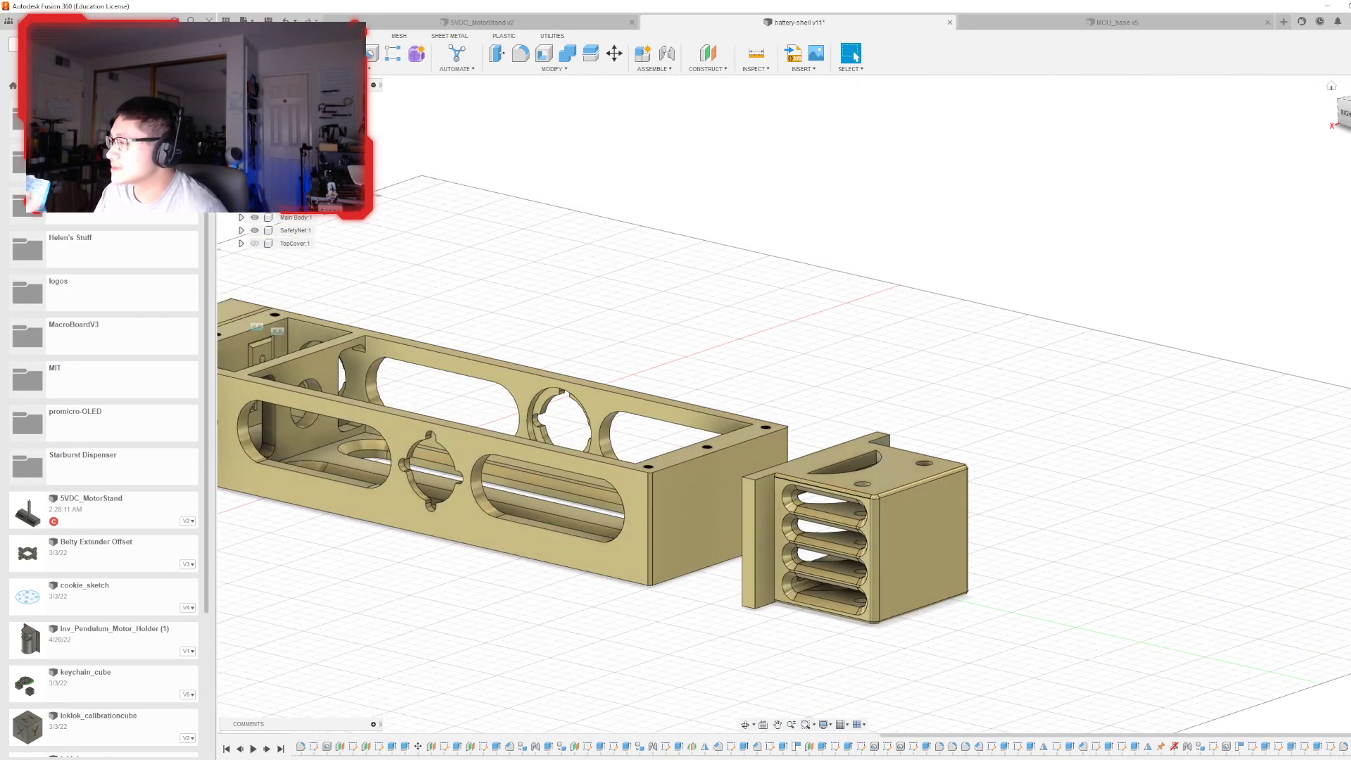
# - Compare the bracket flange's outline with the uncovered shell in a straight-on end view
pyautogui.click(1345, 113)
pyautogui.click(1349, 111)
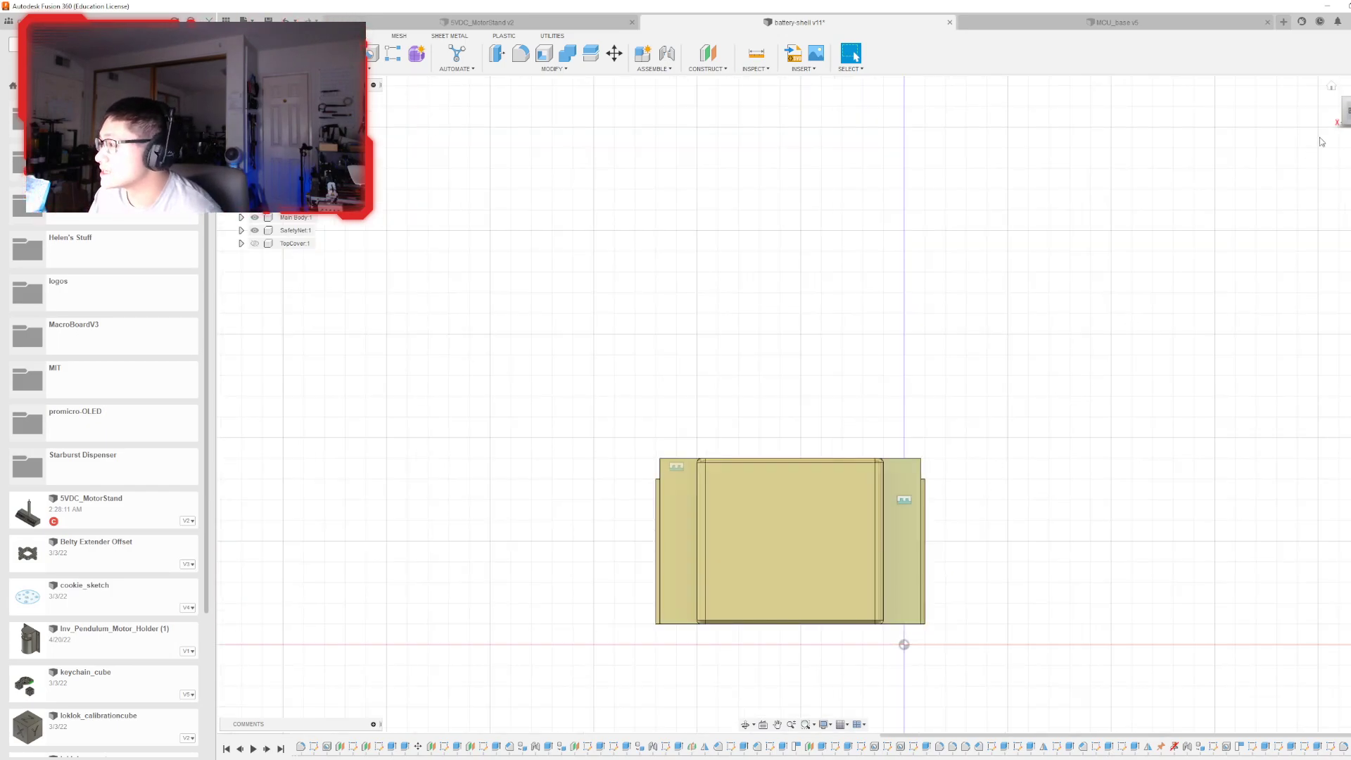
pyautogui.moveTo(1348, 112)
pyautogui.mouseDown()
pyautogui.moveTo(1333, 121)
pyautogui.moveTo(1343, 113)
pyautogui.mouseUp()
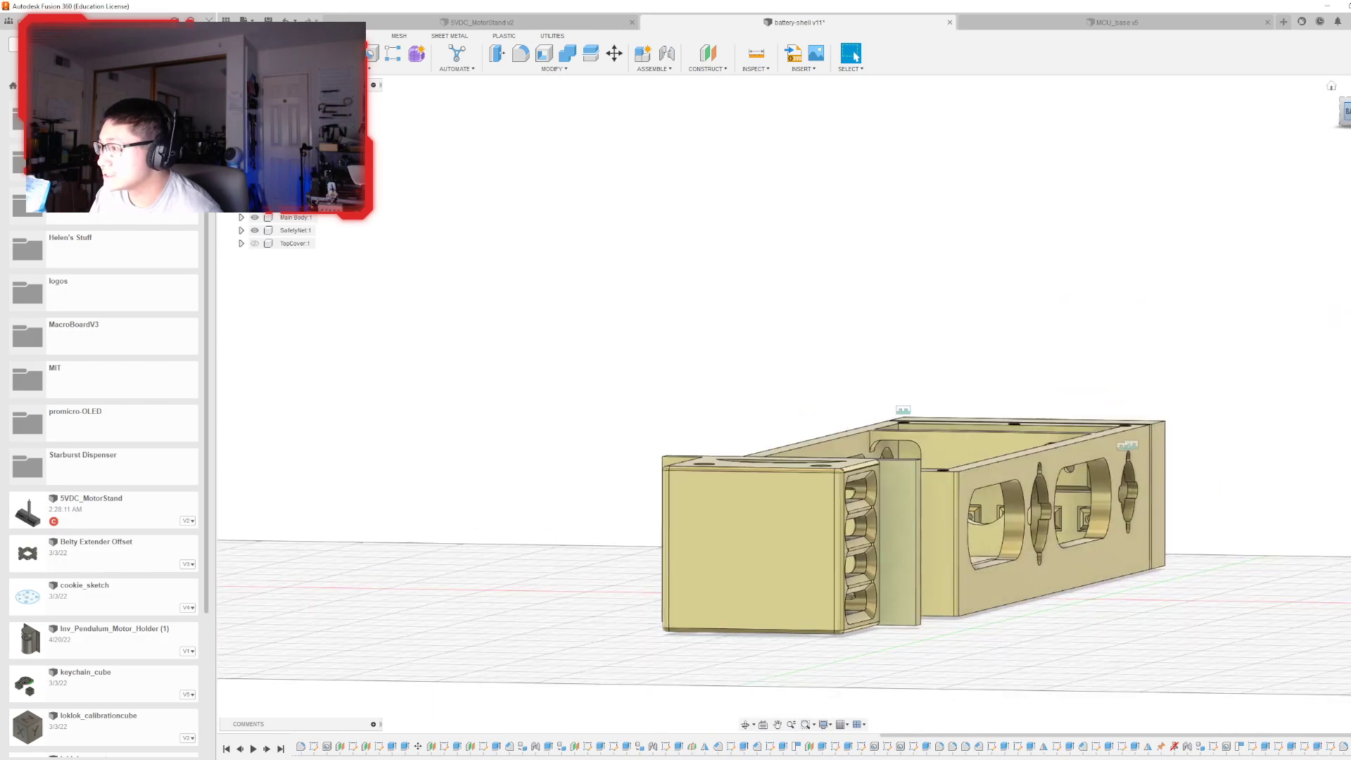
pyautogui.click(1343, 113)
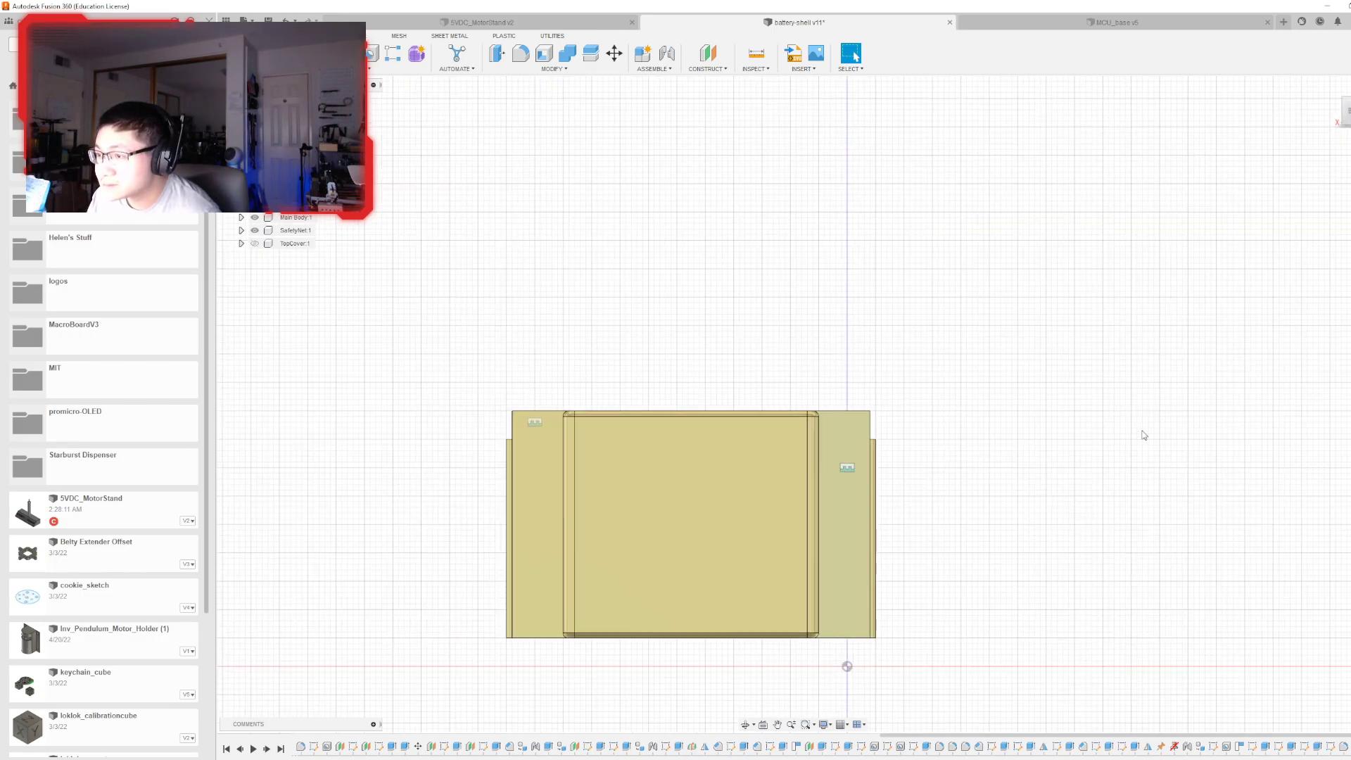
# - Show the TopCover component again and compare the flange outline with the covered shell end-on
pyautogui.keyDown('shift'); pyautogui.moveTo(802, 403); pyautogui.dragTo(881, 331, button='middle'); pyautogui.keyUp('shift')
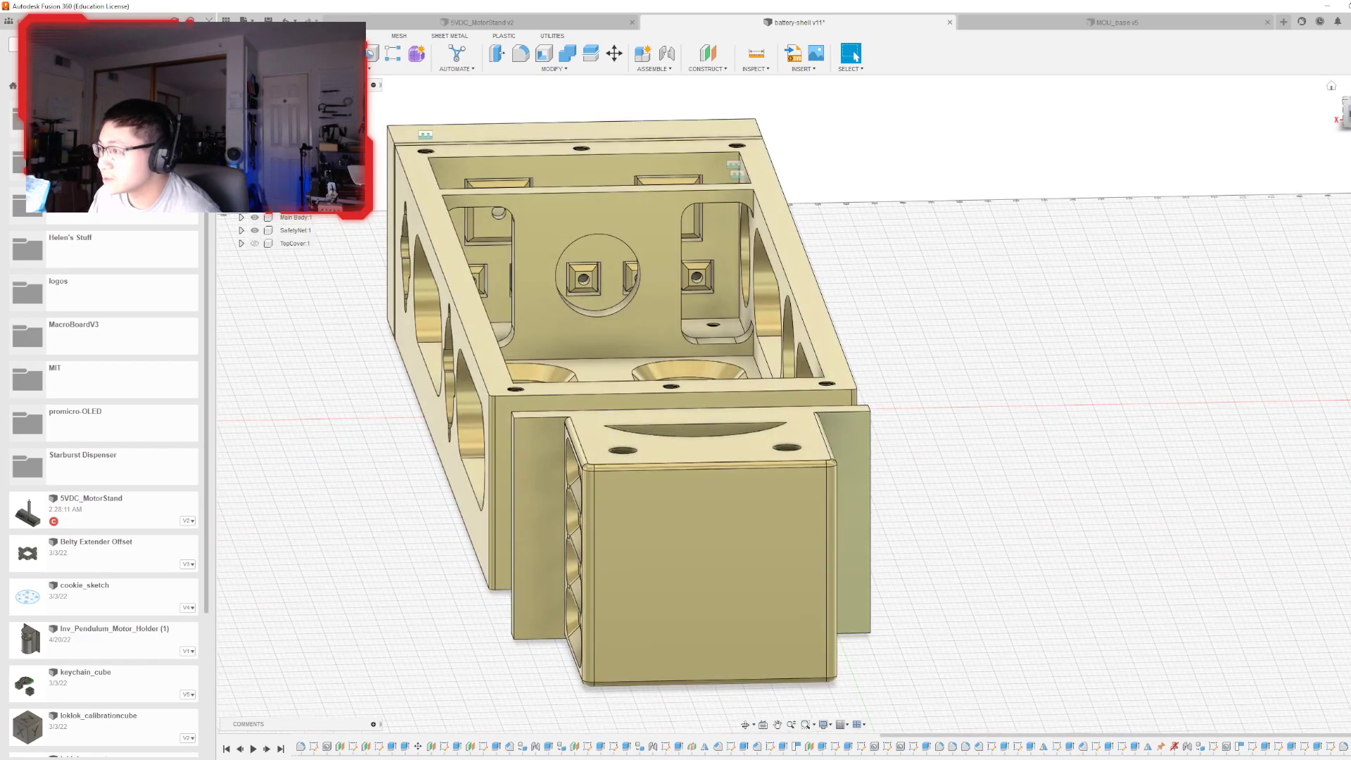
pyautogui.click(254, 243)
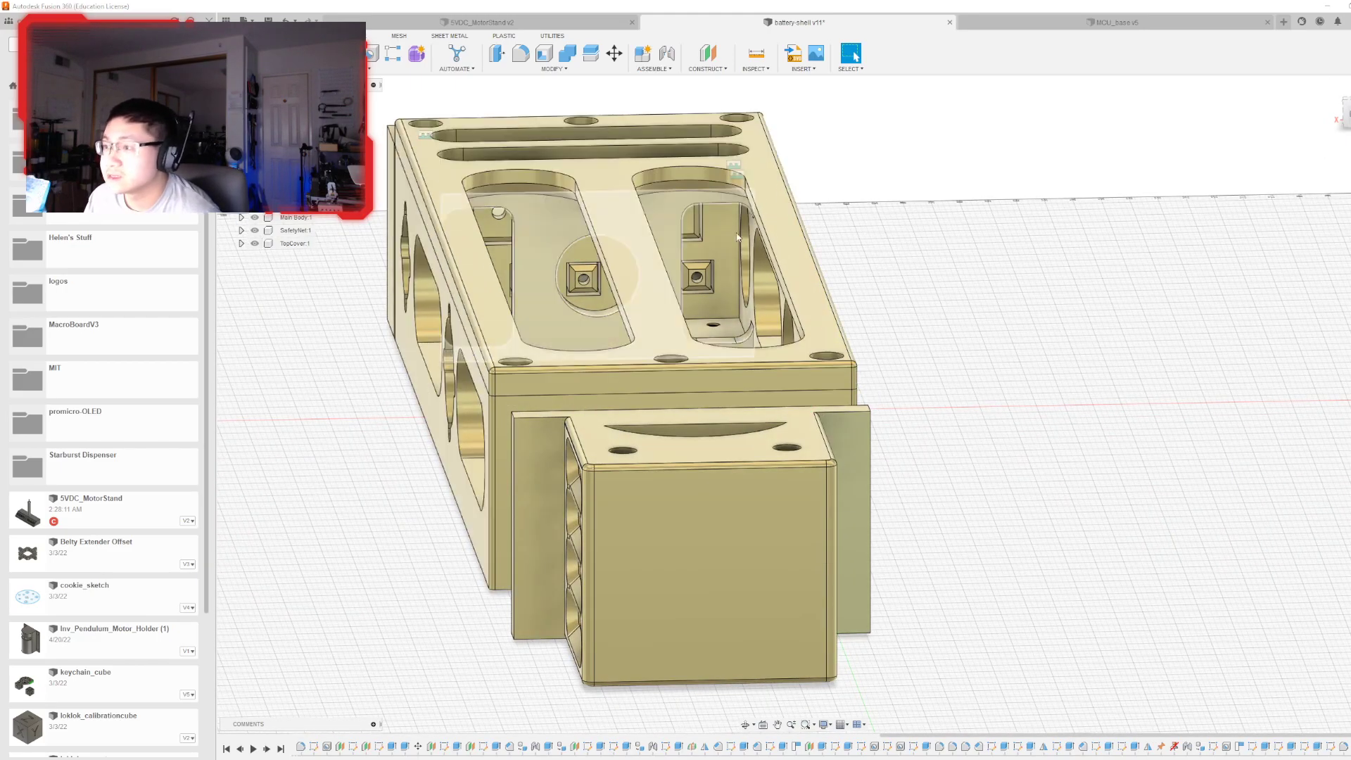
pyautogui.click(1345, 111)
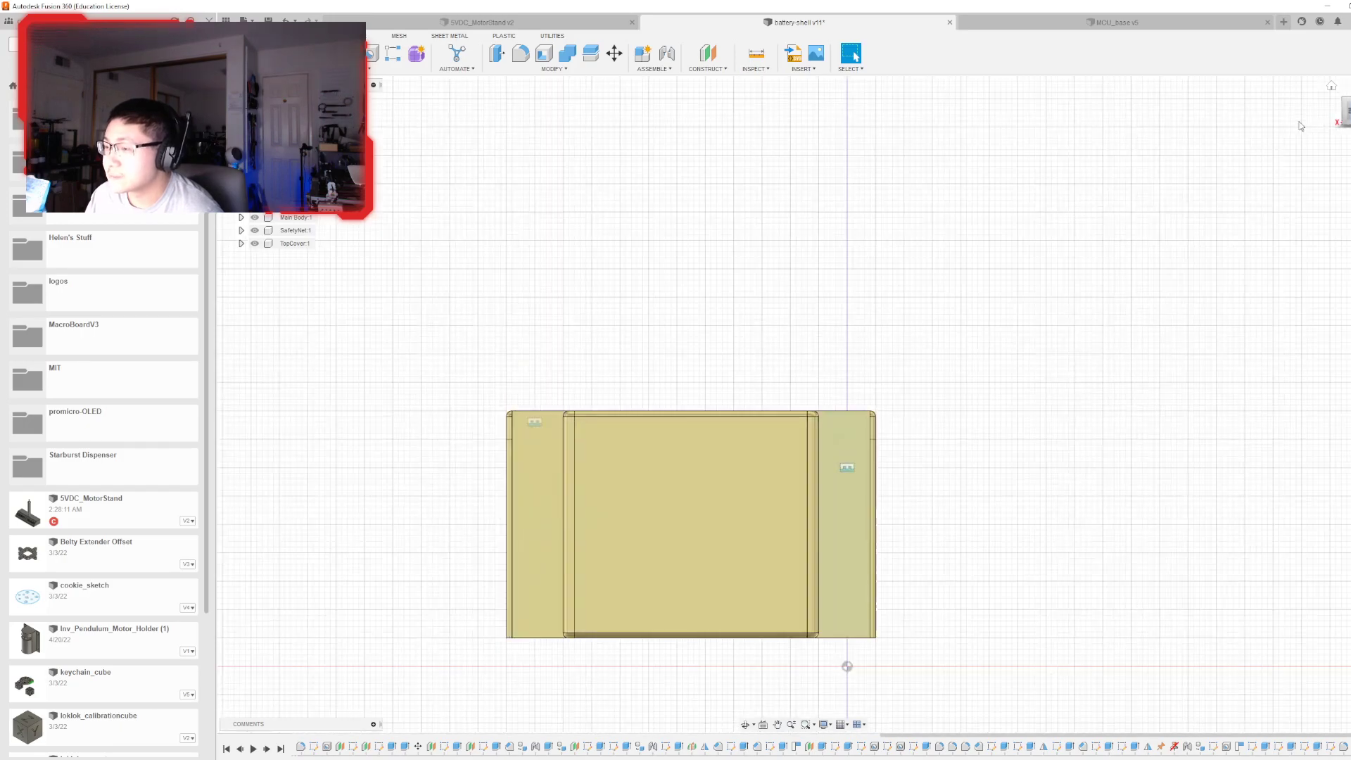
# - Examine the bracket's hole face, slots and flange beside the covered shell at an angle
pyautogui.keyDown('shift'); pyautogui.moveTo(927, 351); pyautogui.dragTo(870, 469, button='middle'); pyautogui.keyUp('shift')
pyautogui.scroll(-3, 870, 469)
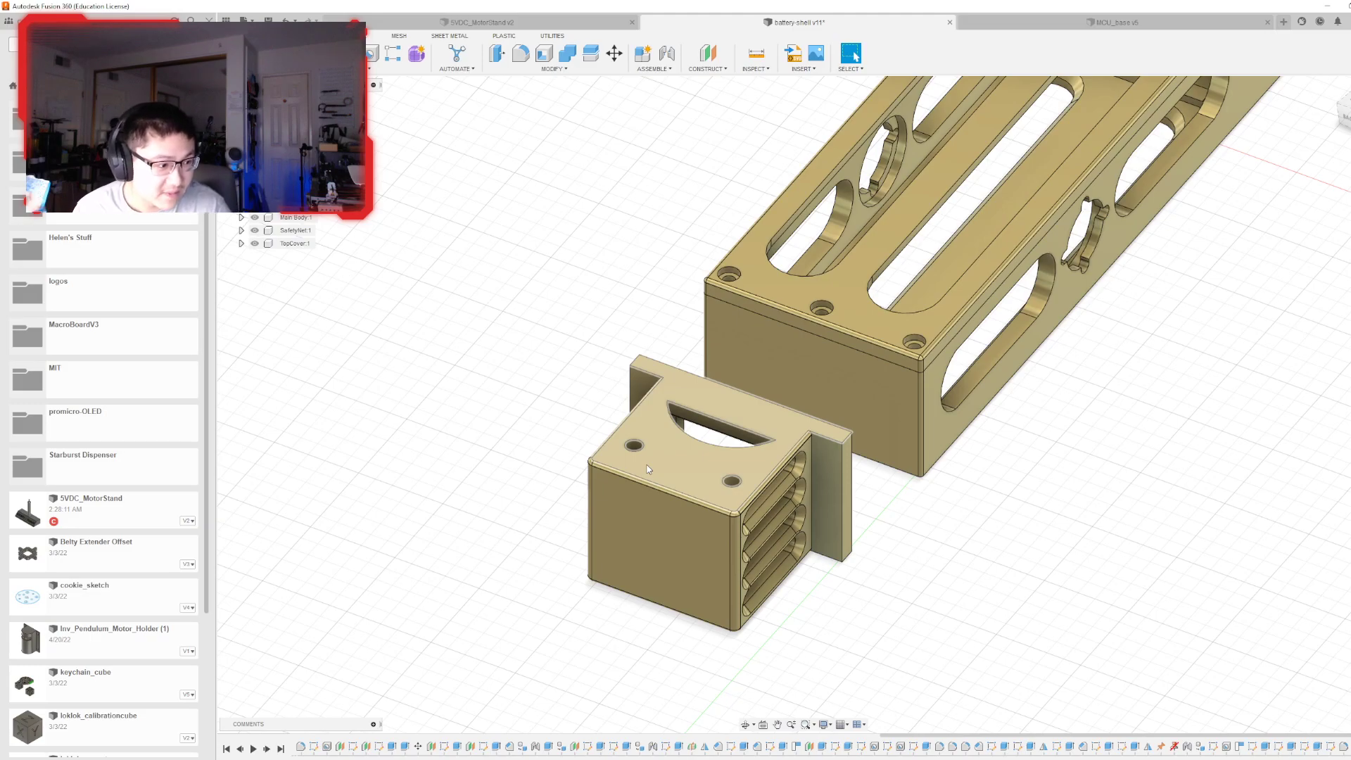
pyautogui.scroll(-2, 538, 606)
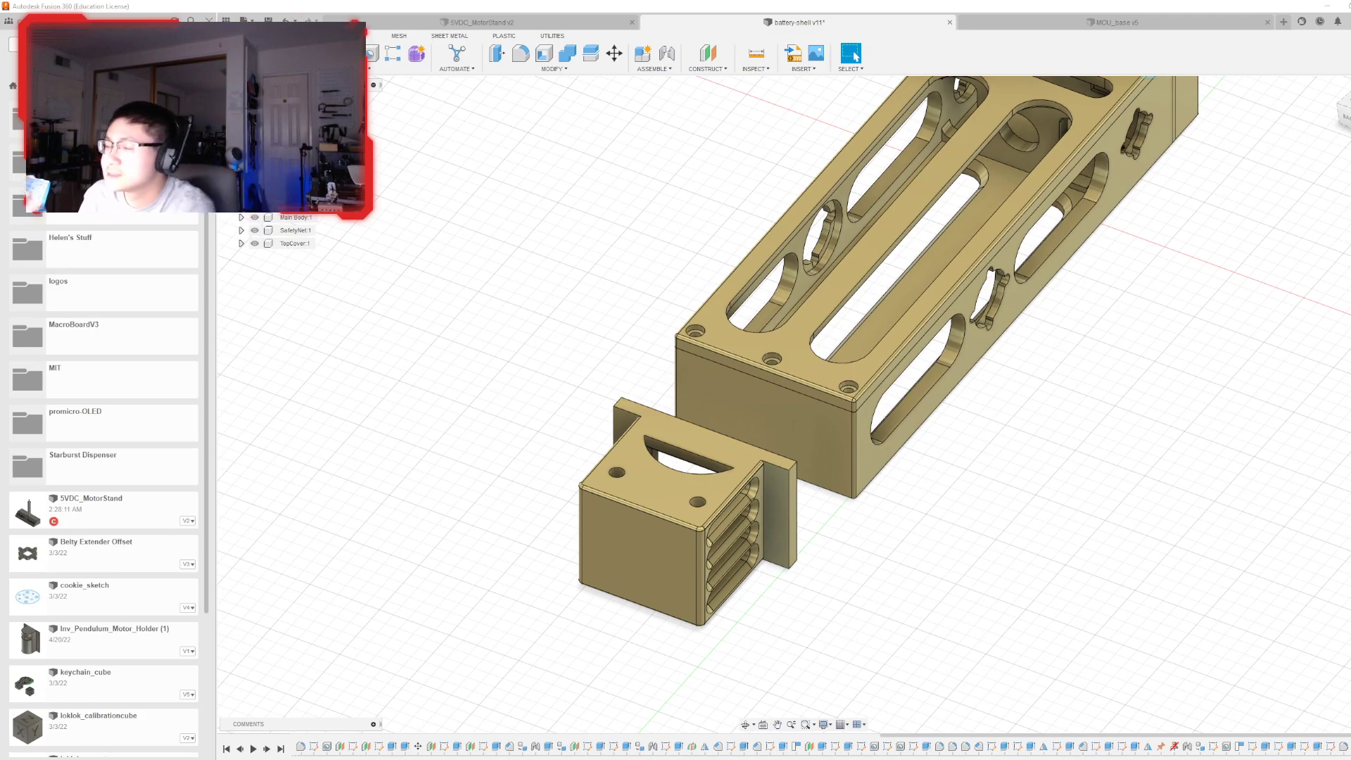
pyautogui.click(1343, 119)
pyautogui.keyDown('shift'); pyautogui.moveTo(804, 404); pyautogui.dragTo(822, 83, button='middle'); pyautogui.keyUp('shift')
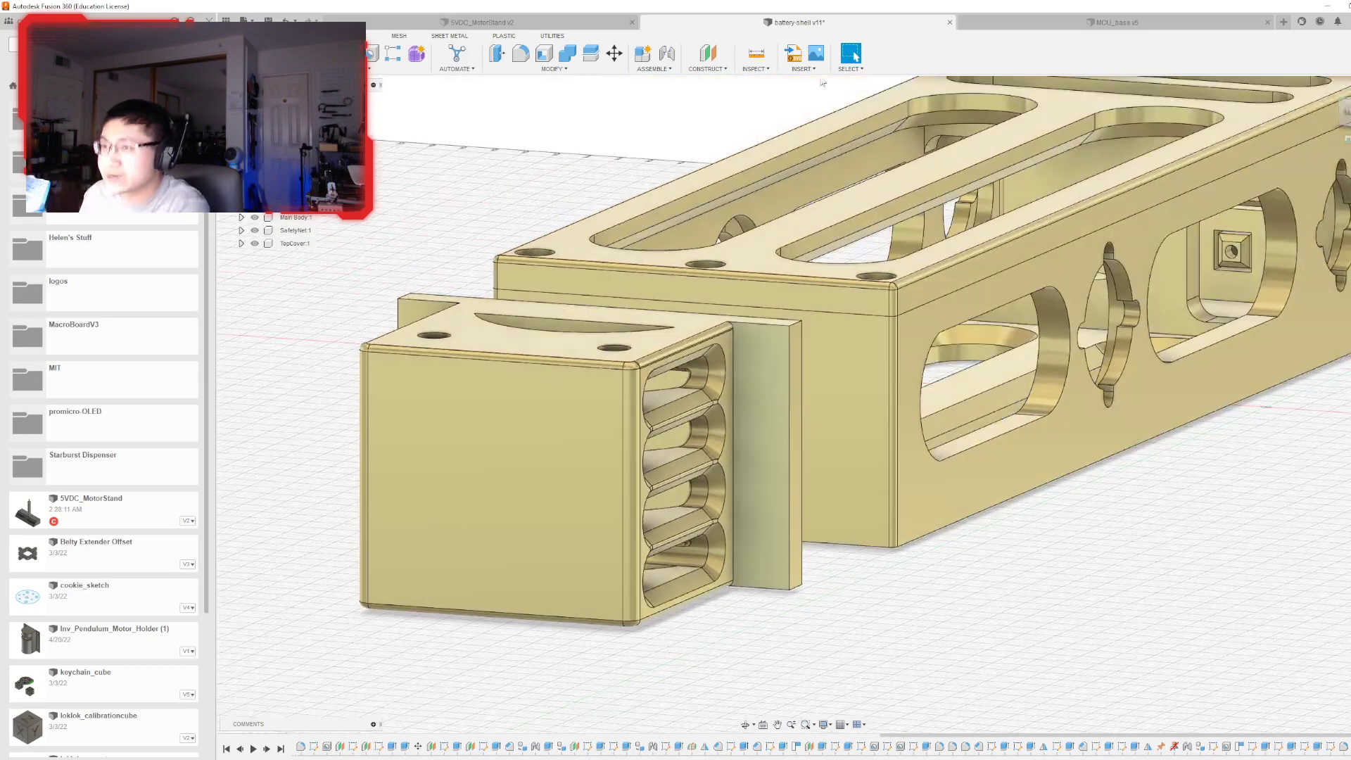
pyautogui.click(521, 53)
pyautogui.scroll(3, 732, 345)
pyautogui.click(729, 344)
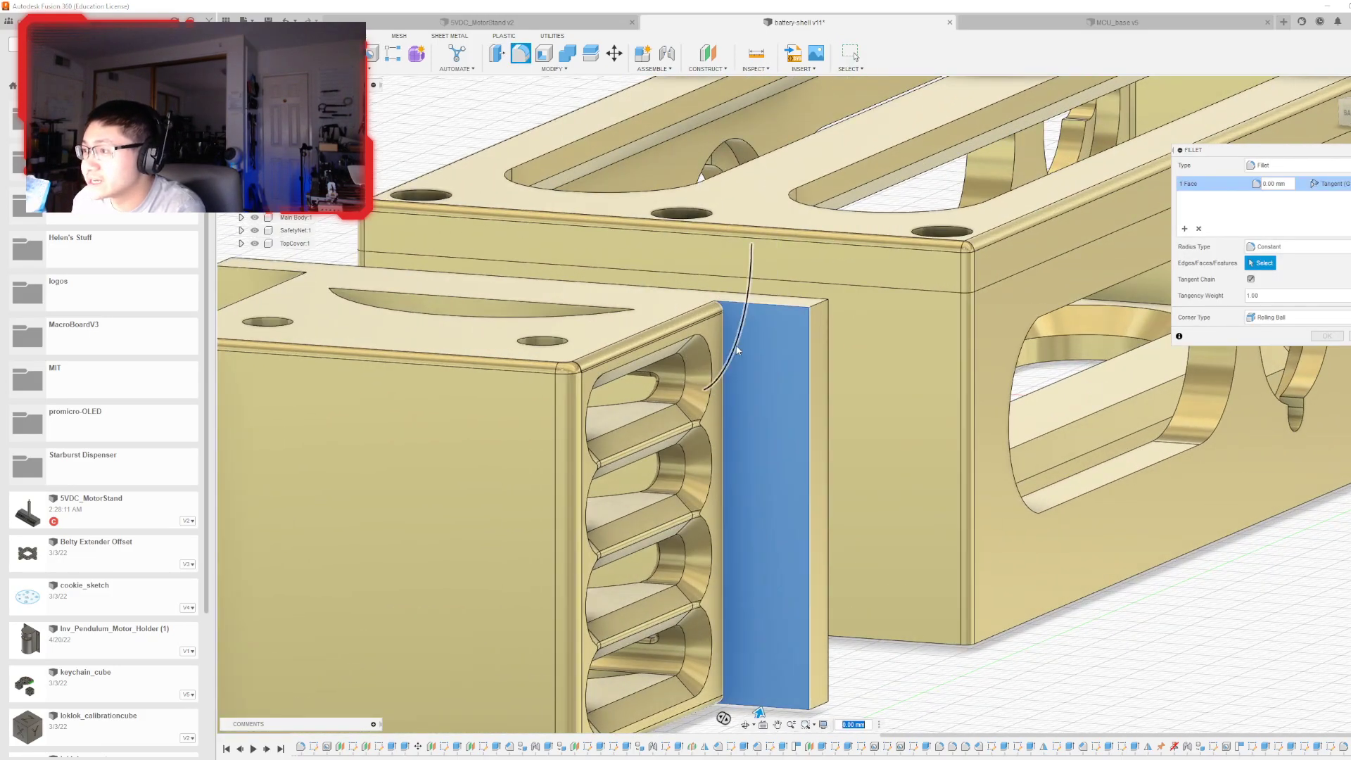
pyautogui.press('Escape')
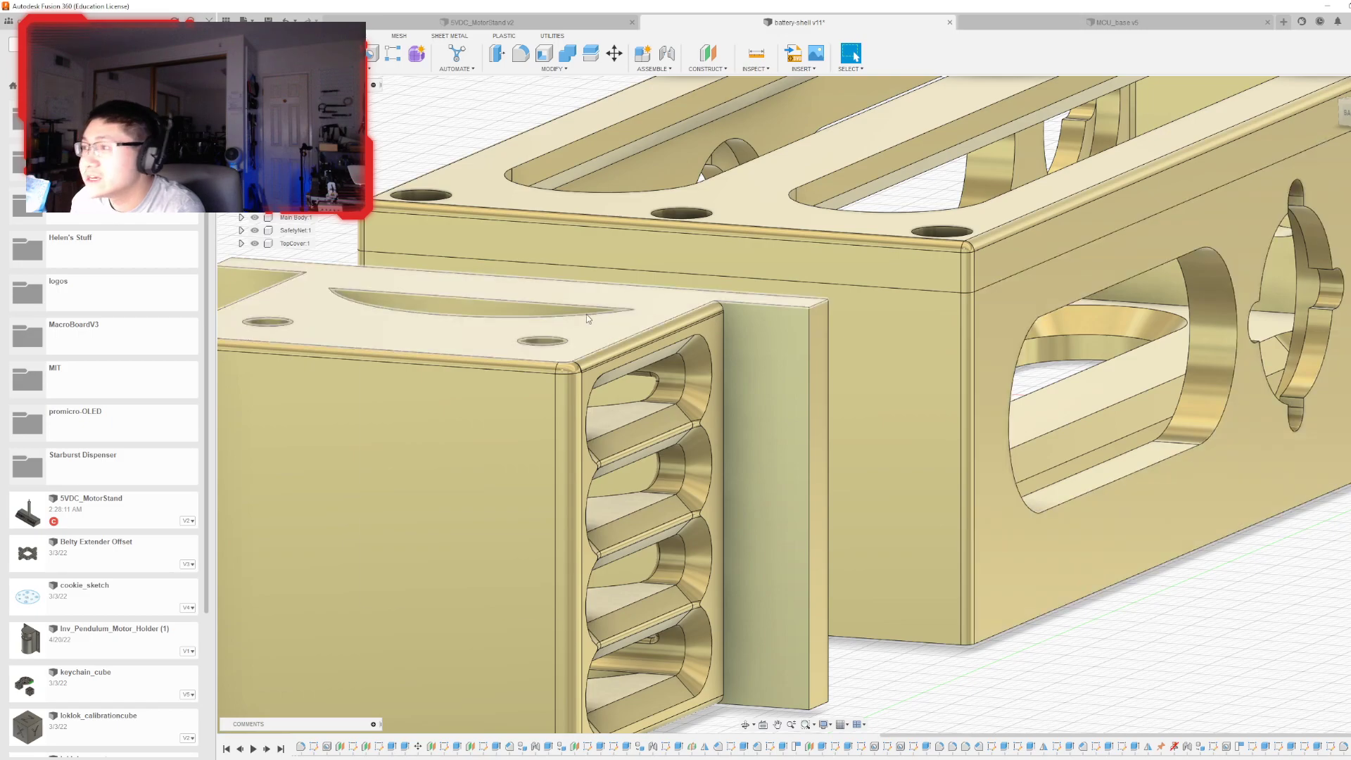
pyautogui.scroll(-2, 586, 314)
pyautogui.press('f')
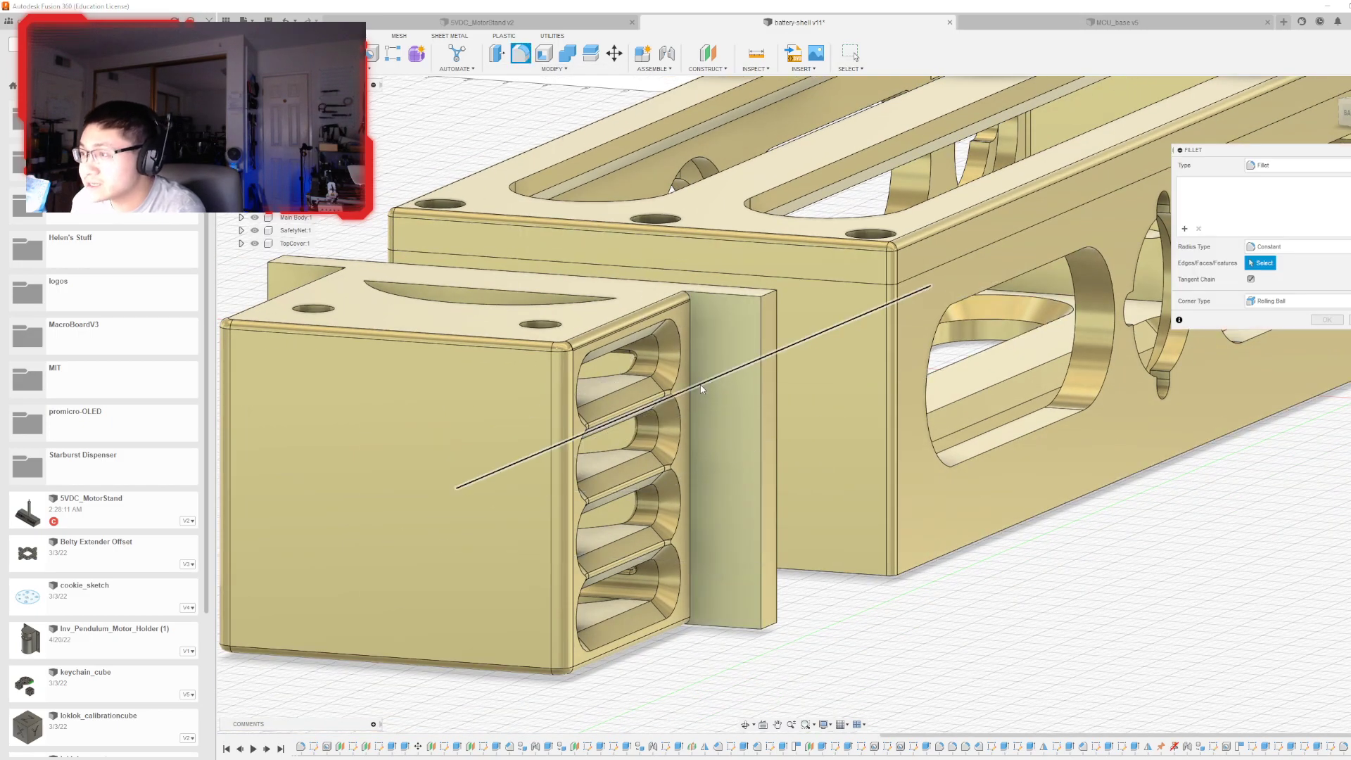
pyautogui.click(703, 394)
pyautogui.click(1349, 336)
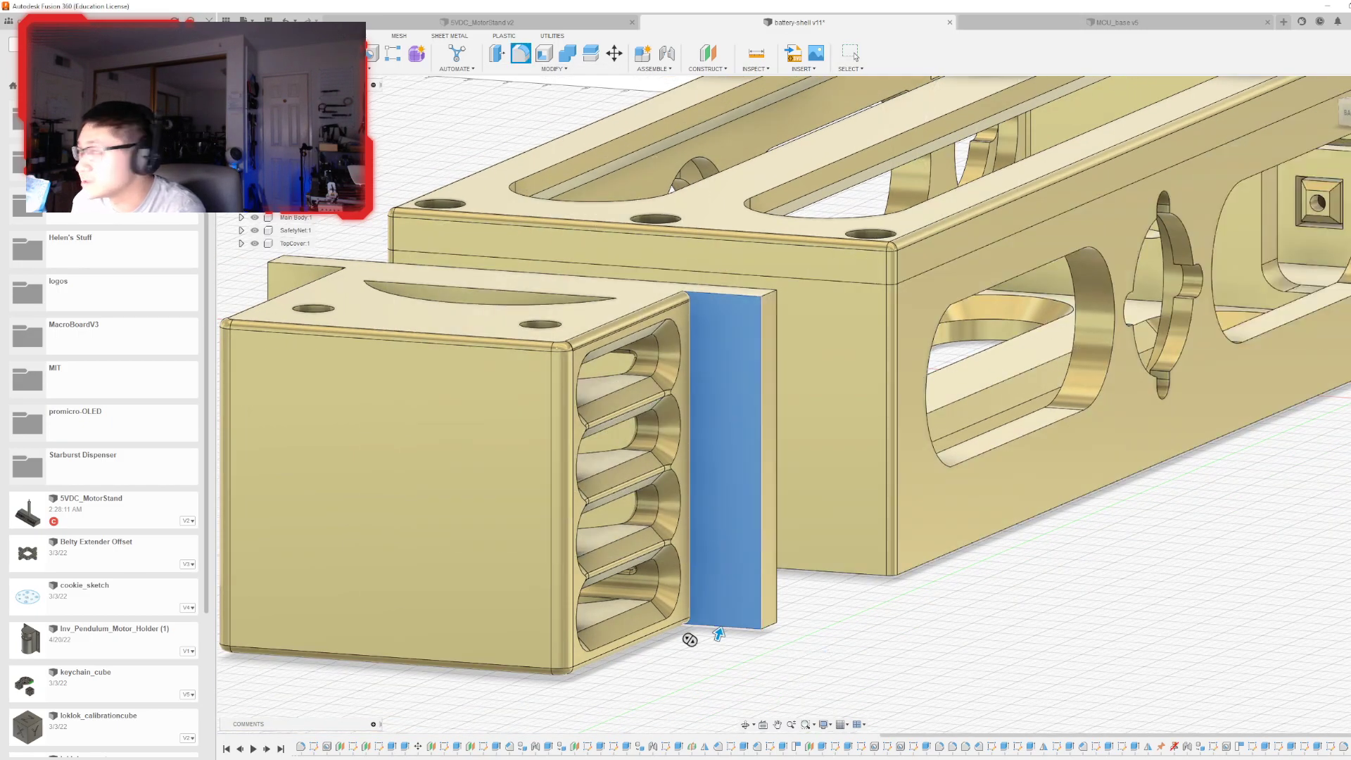
# - Fillet the inner corner edges where the bracket's box meets the flange on both sides, with a 1.5 mm radius
pyautogui.press('f')
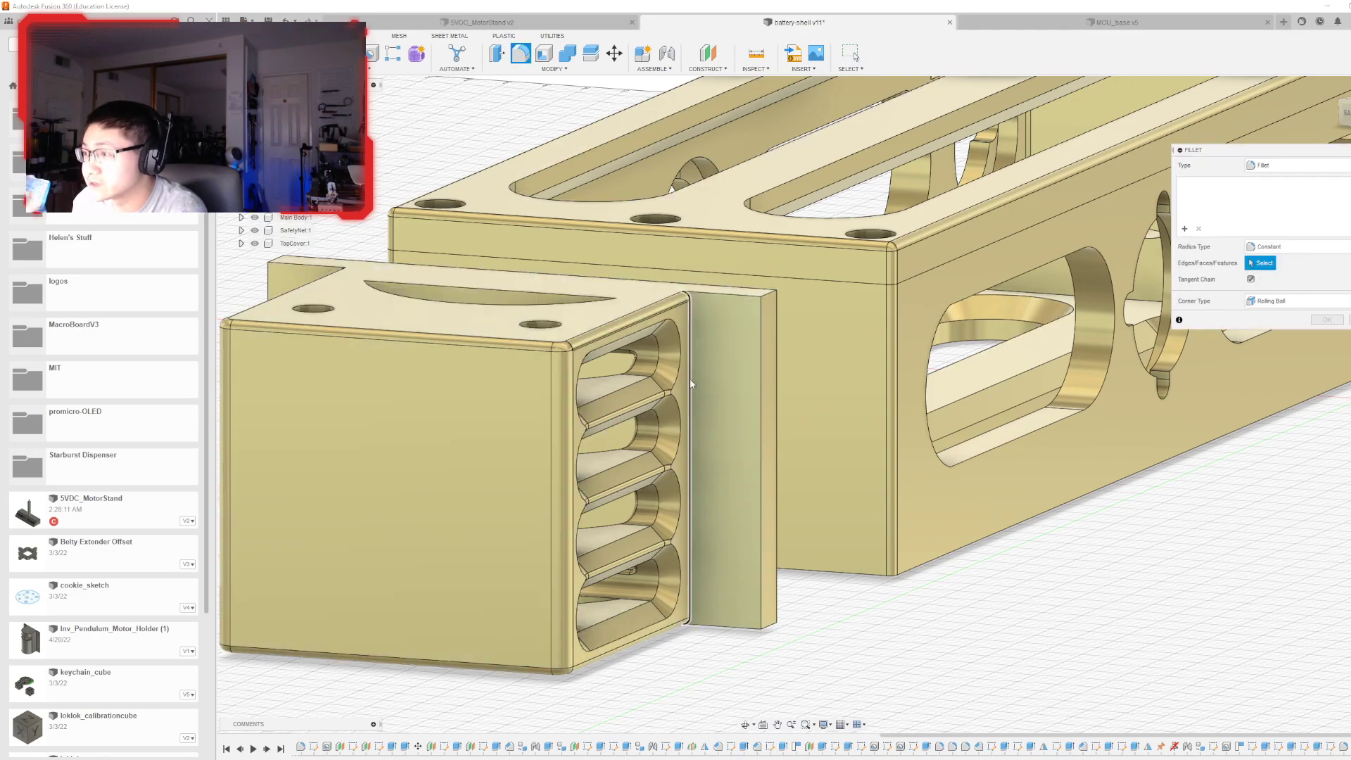
pyautogui.click(692, 387)
pyautogui.scroll(-2, 633, 373)
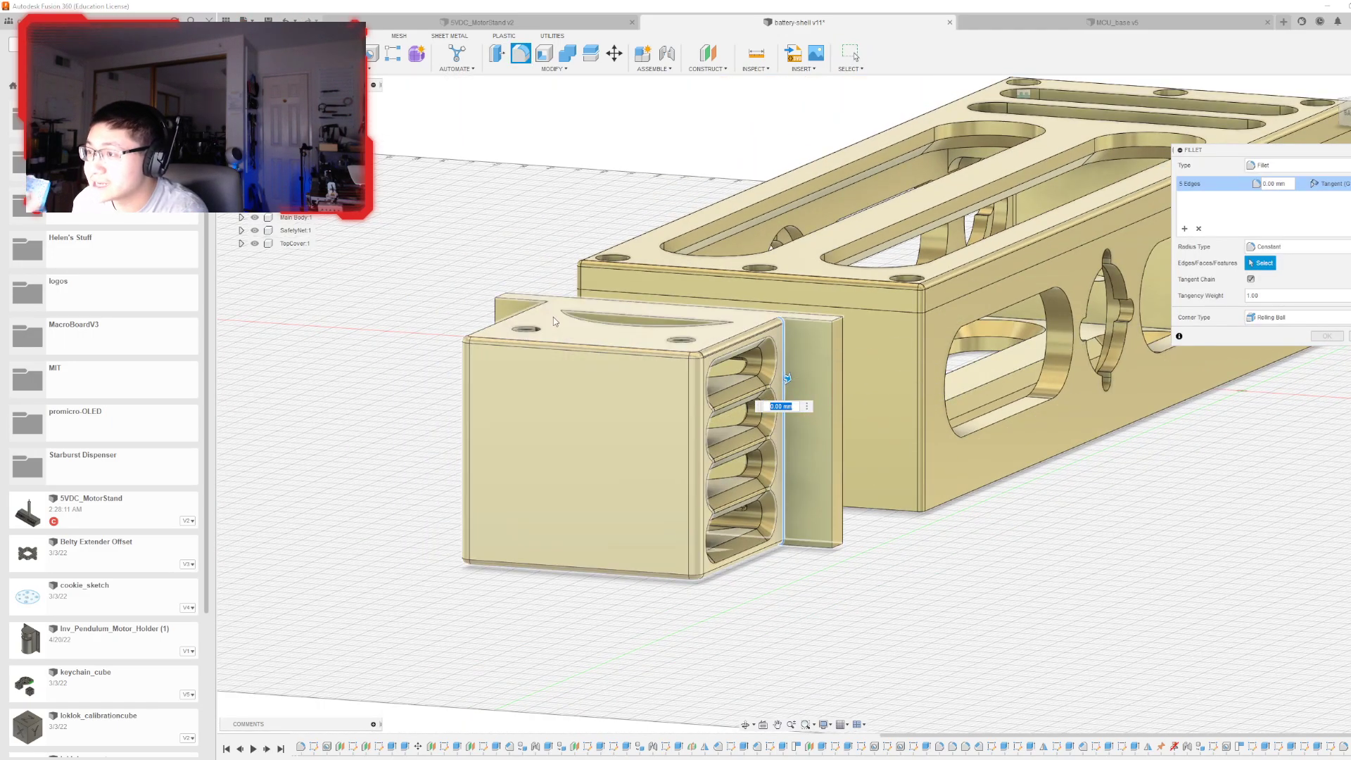
pyautogui.click(545, 317)
pyautogui.moveTo(530, 314); pyautogui.dragTo(527, 314)
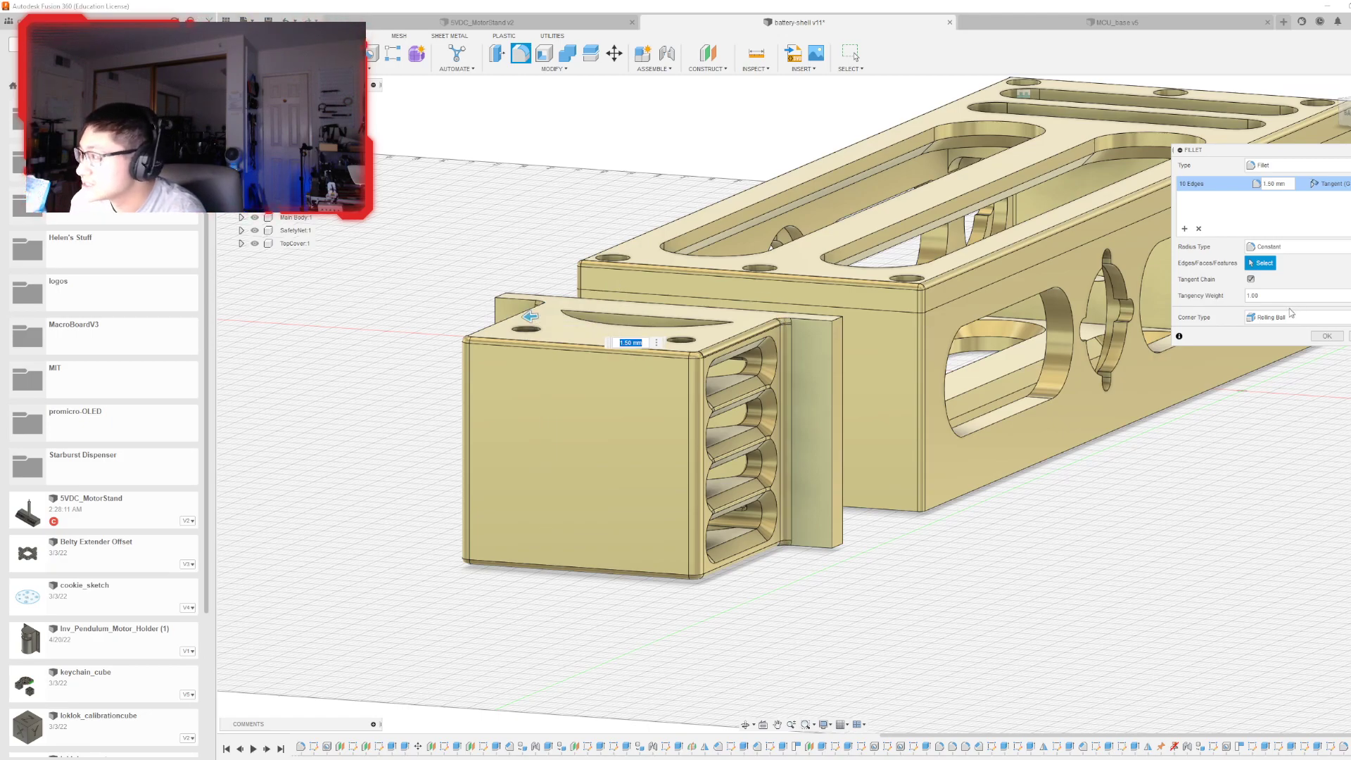
pyautogui.click(1325, 336)
# - Fillet the upper, lower and outer front edges of both flange wings with a 1.5 mm radius
pyautogui.click(1331, 75)
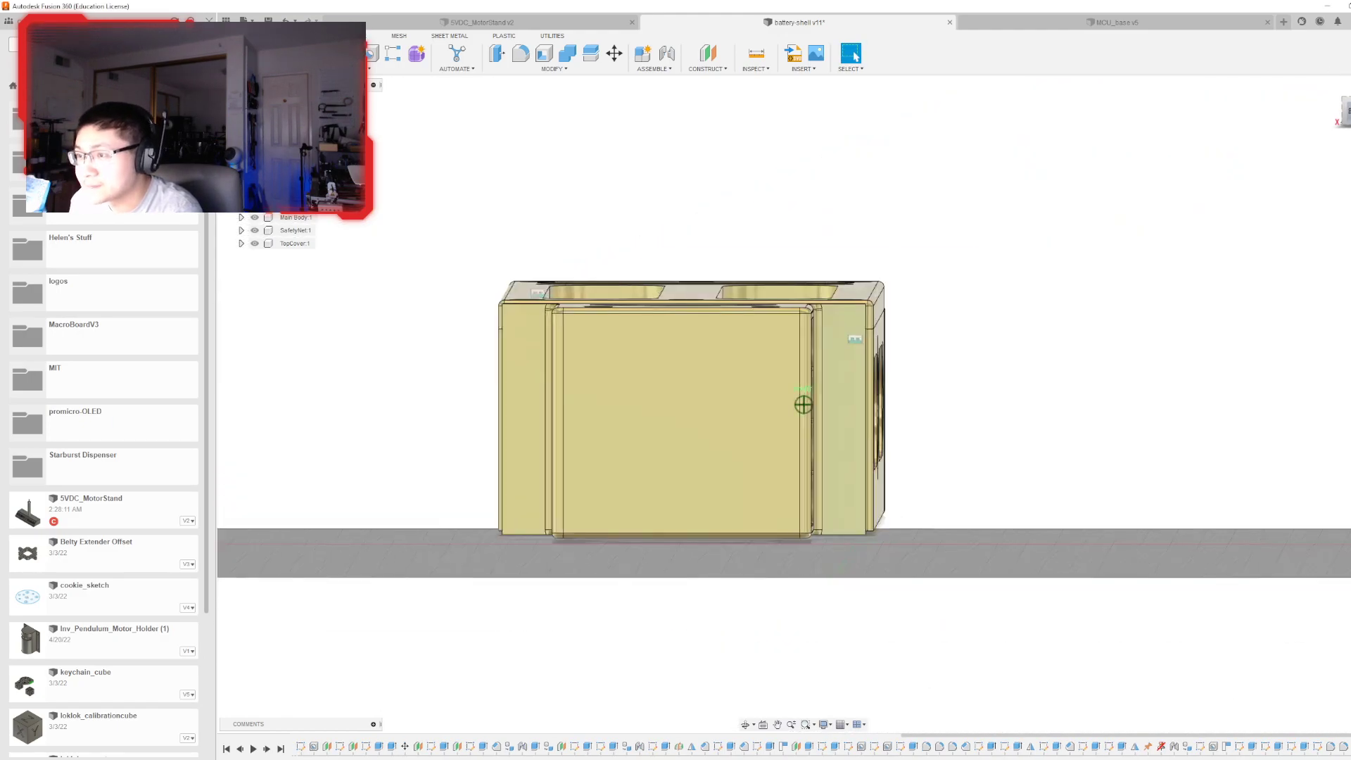
pyautogui.click(520, 53)
pyautogui.scroll(2, 563, 282)
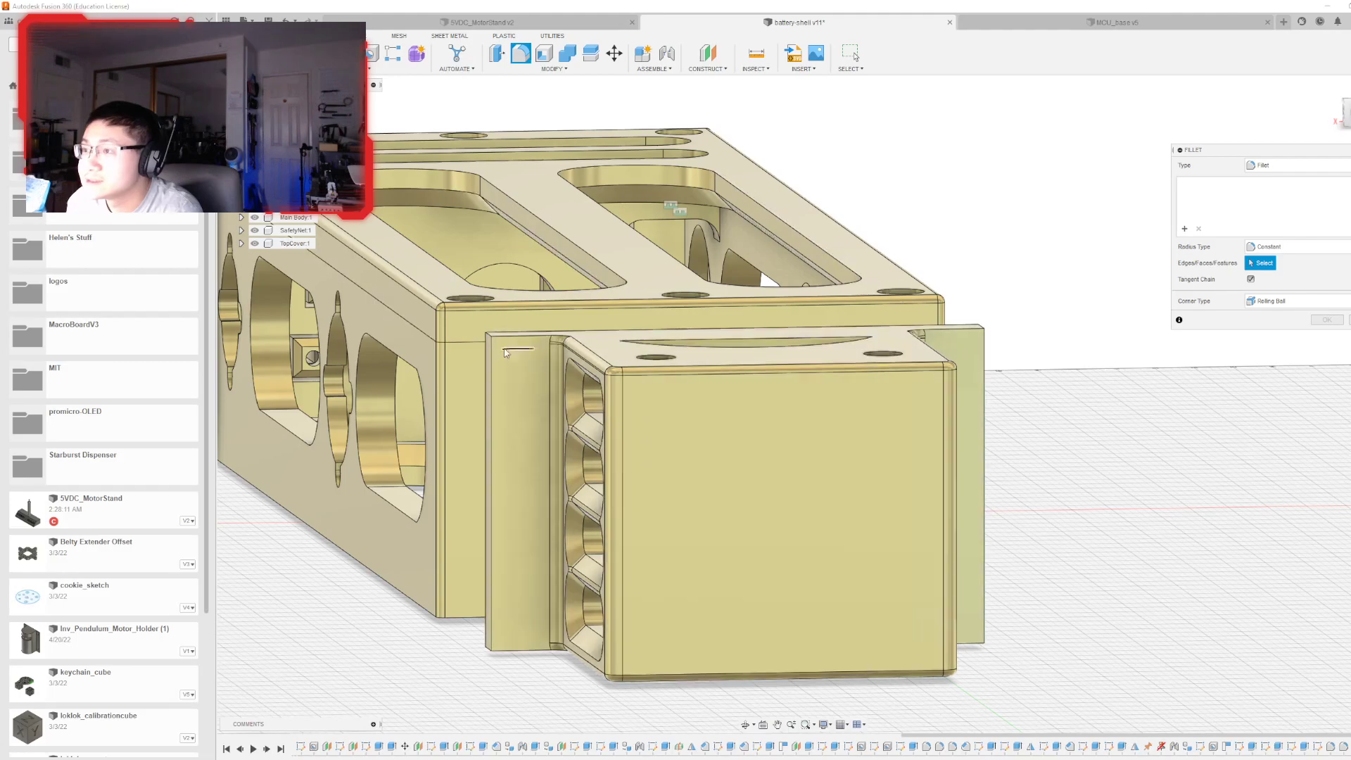
pyautogui.click(517, 338)
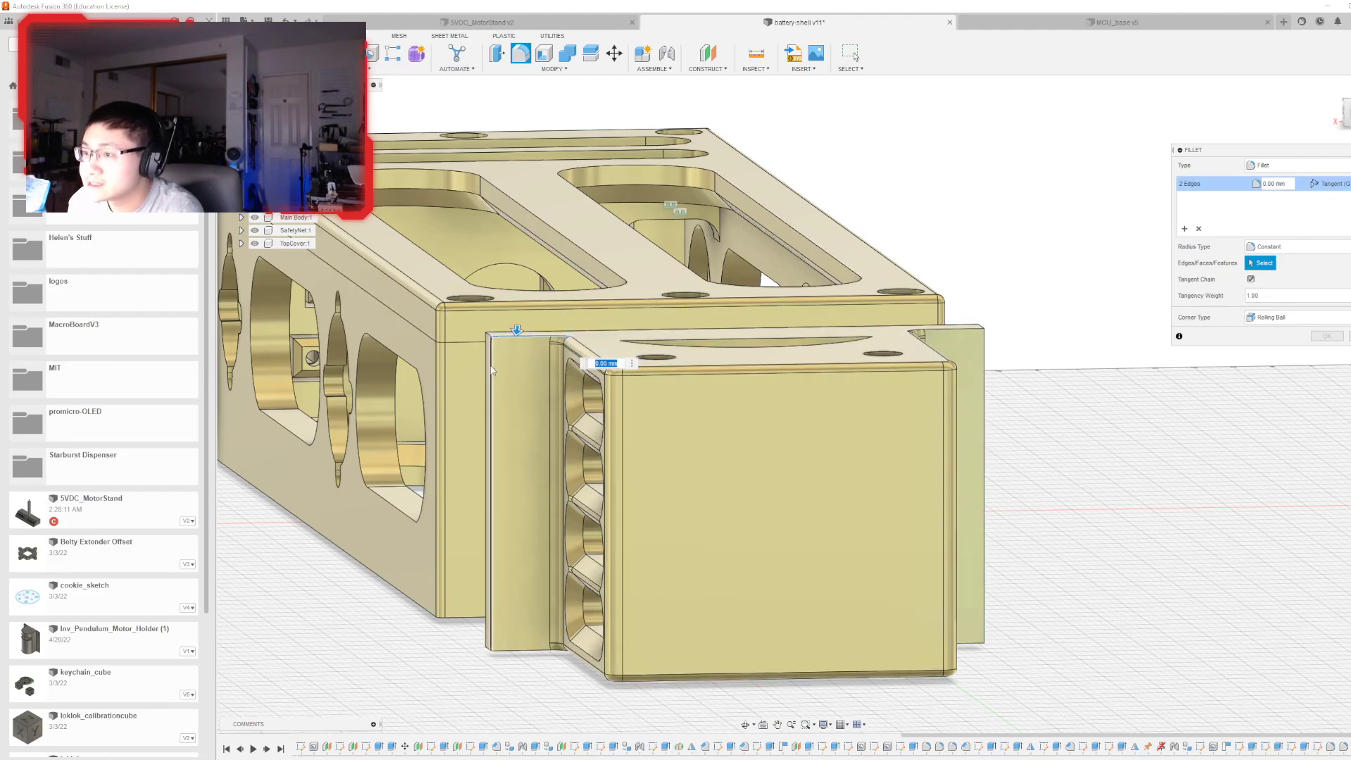
pyautogui.click(539, 653)
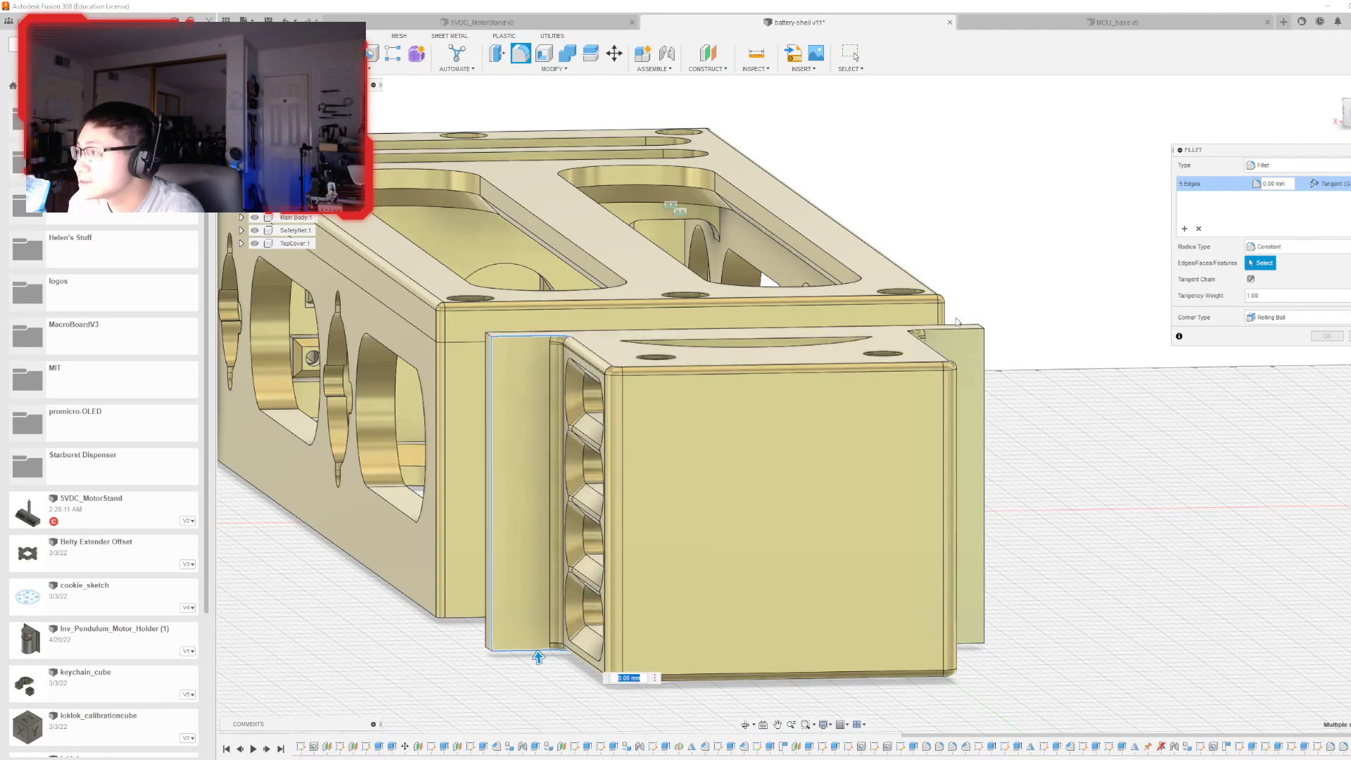
pyautogui.click(944, 335)
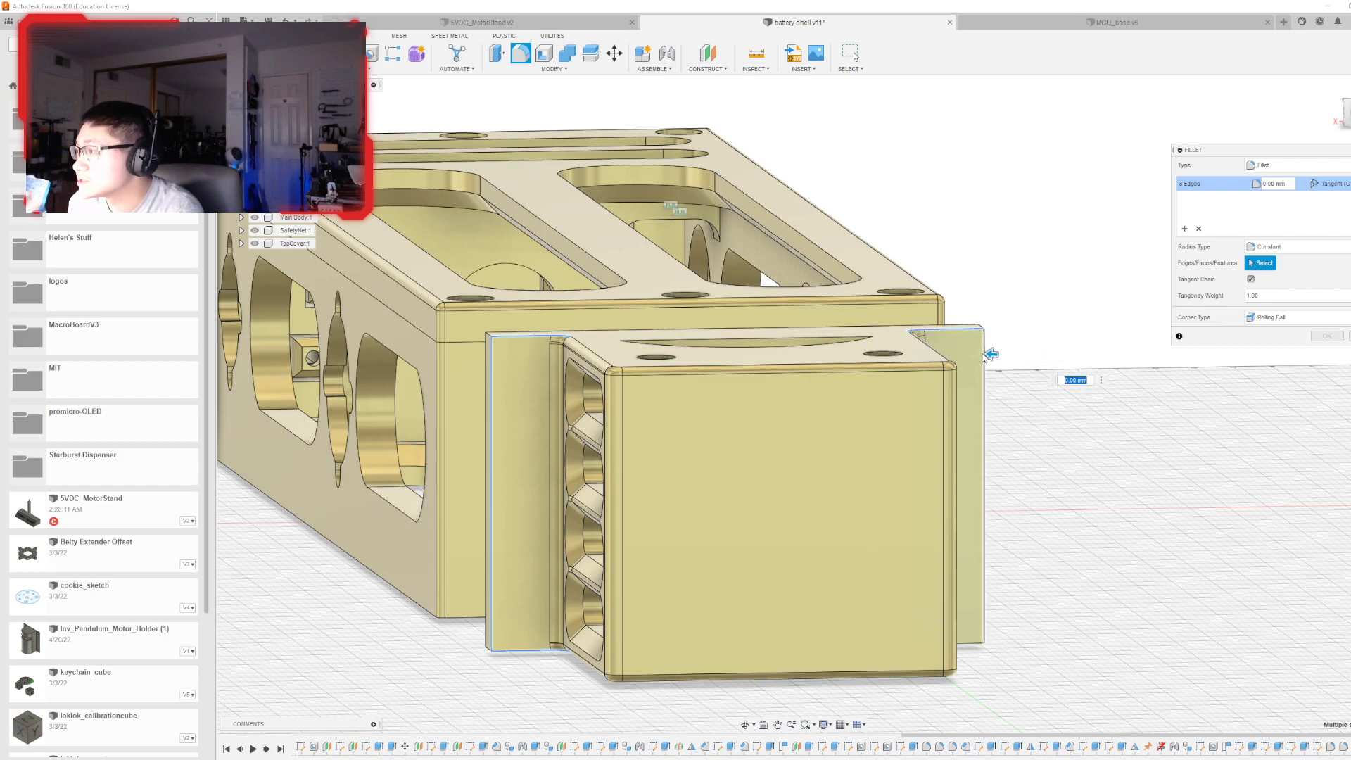
pyautogui.click(973, 647)
pyautogui.keyDown('shift'); pyautogui.moveTo(802, 401); pyautogui.dragTo(873, 409, button='middle'); pyautogui.keyUp('shift')
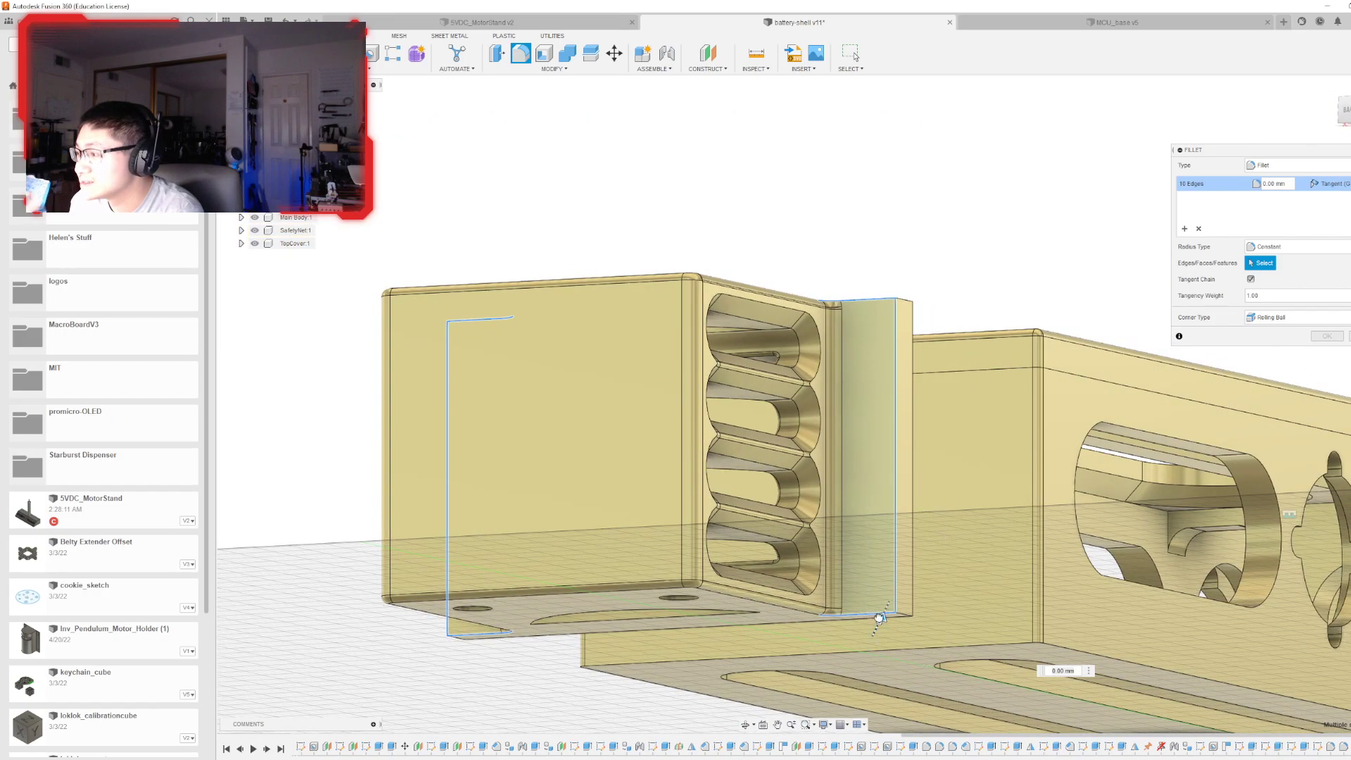
pyautogui.moveTo(877, 617); pyautogui.dragTo(881, 614)
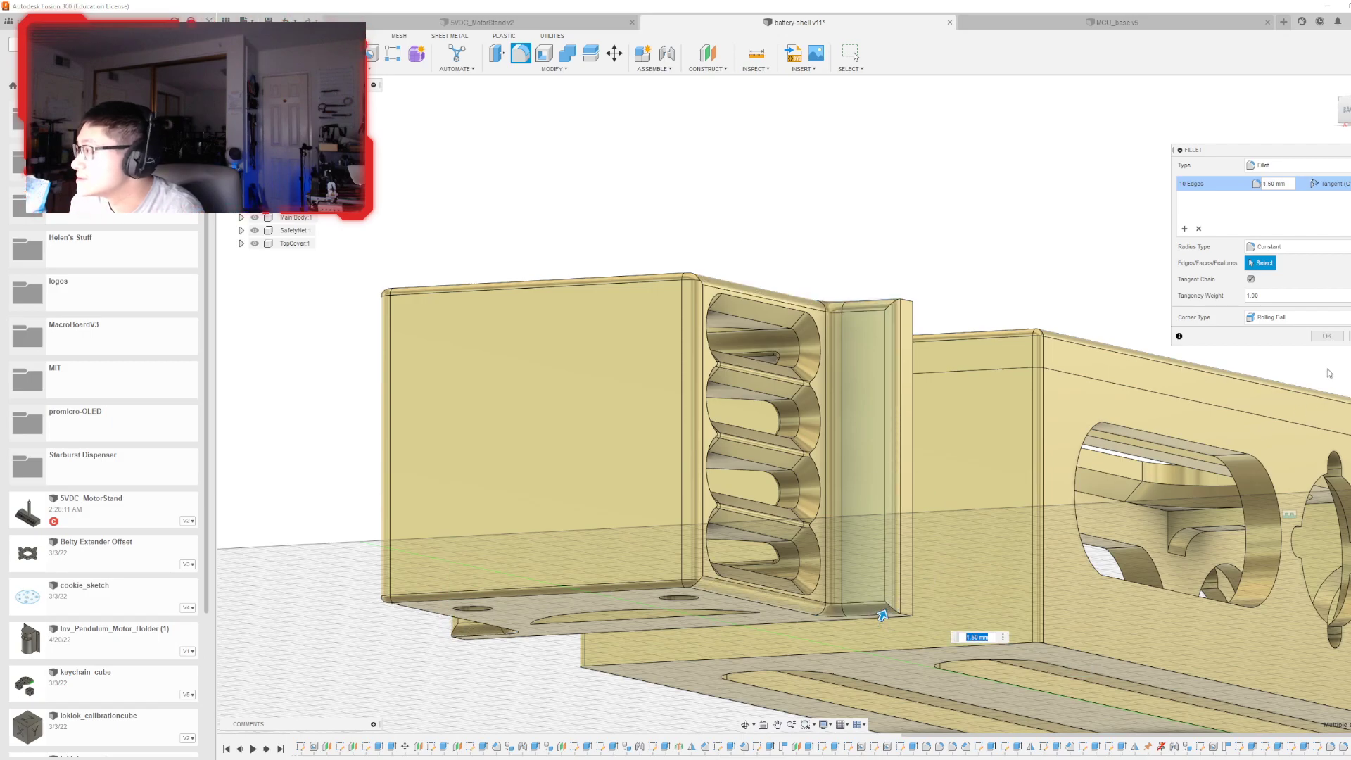
pyautogui.click(1327, 336)
# - Start a sketch on the front face of the bracket's left flange wing and leave the Project command
pyautogui.keyDown('shift'); pyautogui.moveTo(802, 394); pyautogui.dragTo(804, 404, button='middle'); pyautogui.keyUp('shift')
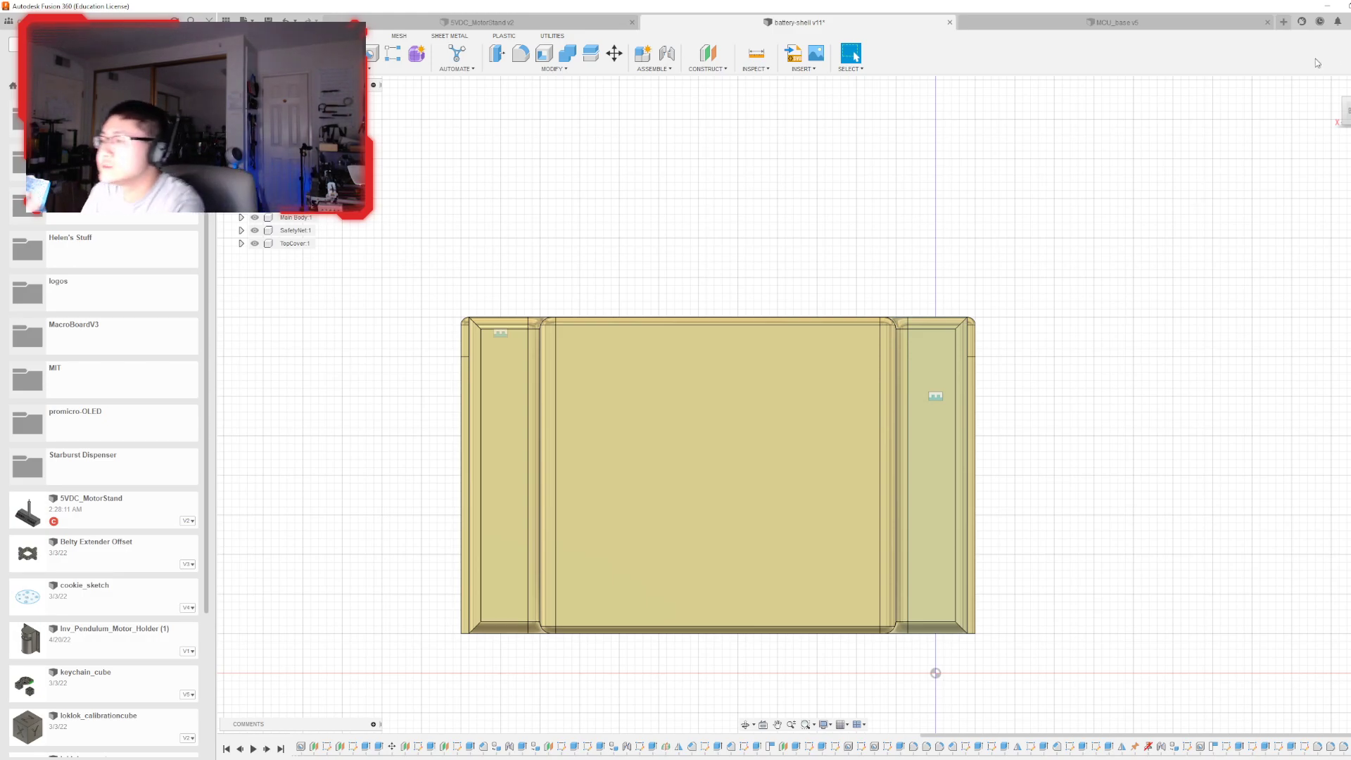
pyautogui.click(500, 526)
pyautogui.press('p')
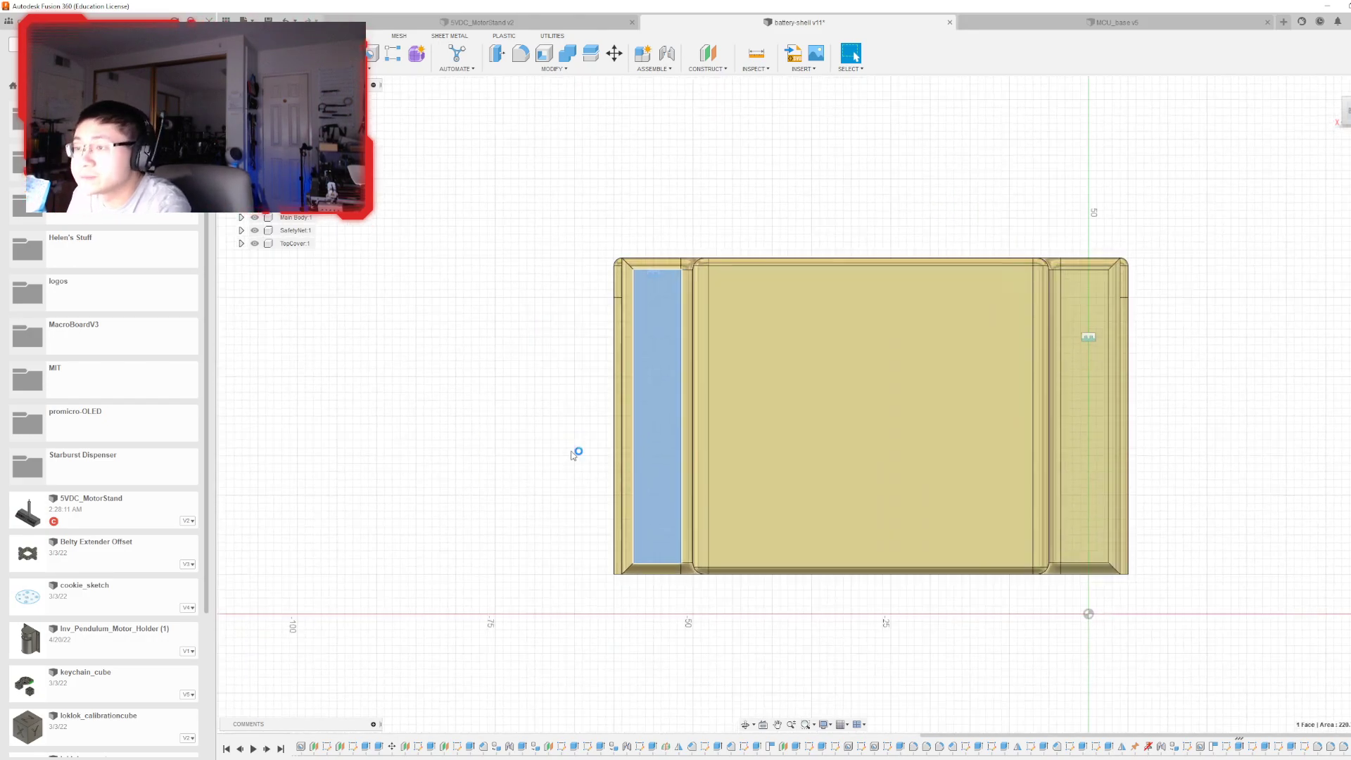
pyautogui.scroll(3, 766, 423)
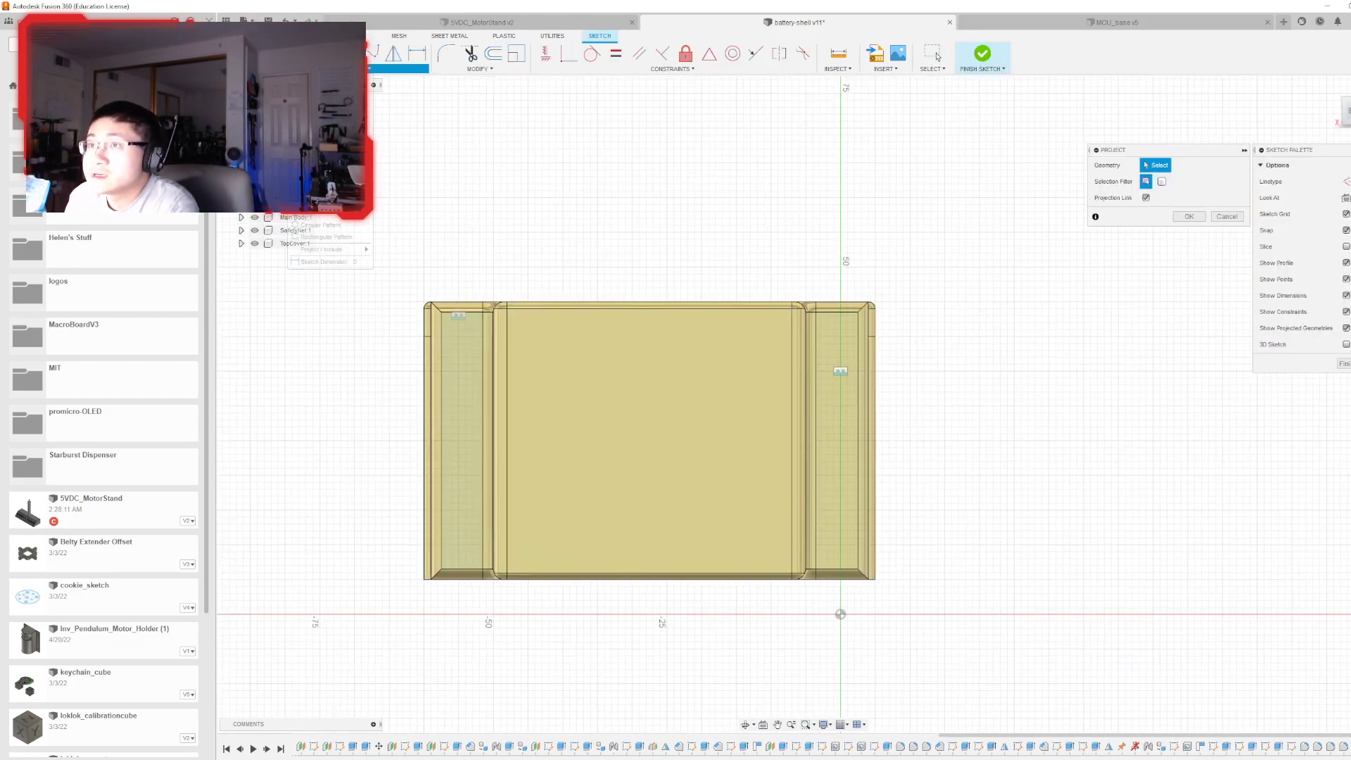
pyautogui.press('Escape')
pyautogui.scroll(4, 507, 483)
pyautogui.scroll(-2, 506, 482)
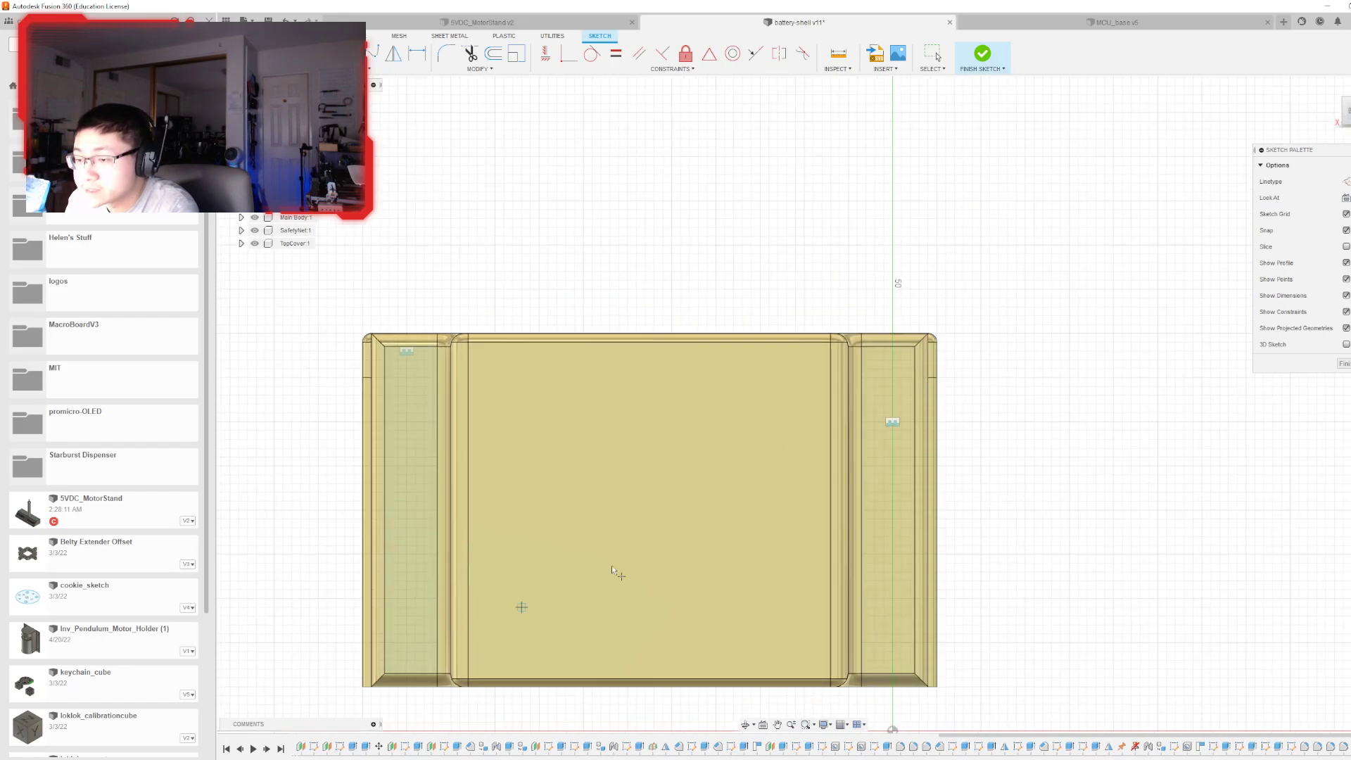
# - Measure the length of the left flange face's long outer edge in the straight-on view
pyautogui.moveTo(802, 398)
pyautogui.keyDown('shift'); pyautogui.mouseDown(button='middle')
pyautogui.moveTo(1097, 202)
pyautogui.moveTo(1064, 202)
pyautogui.mouseUp(button='middle'); pyautogui.keyUp('shift')
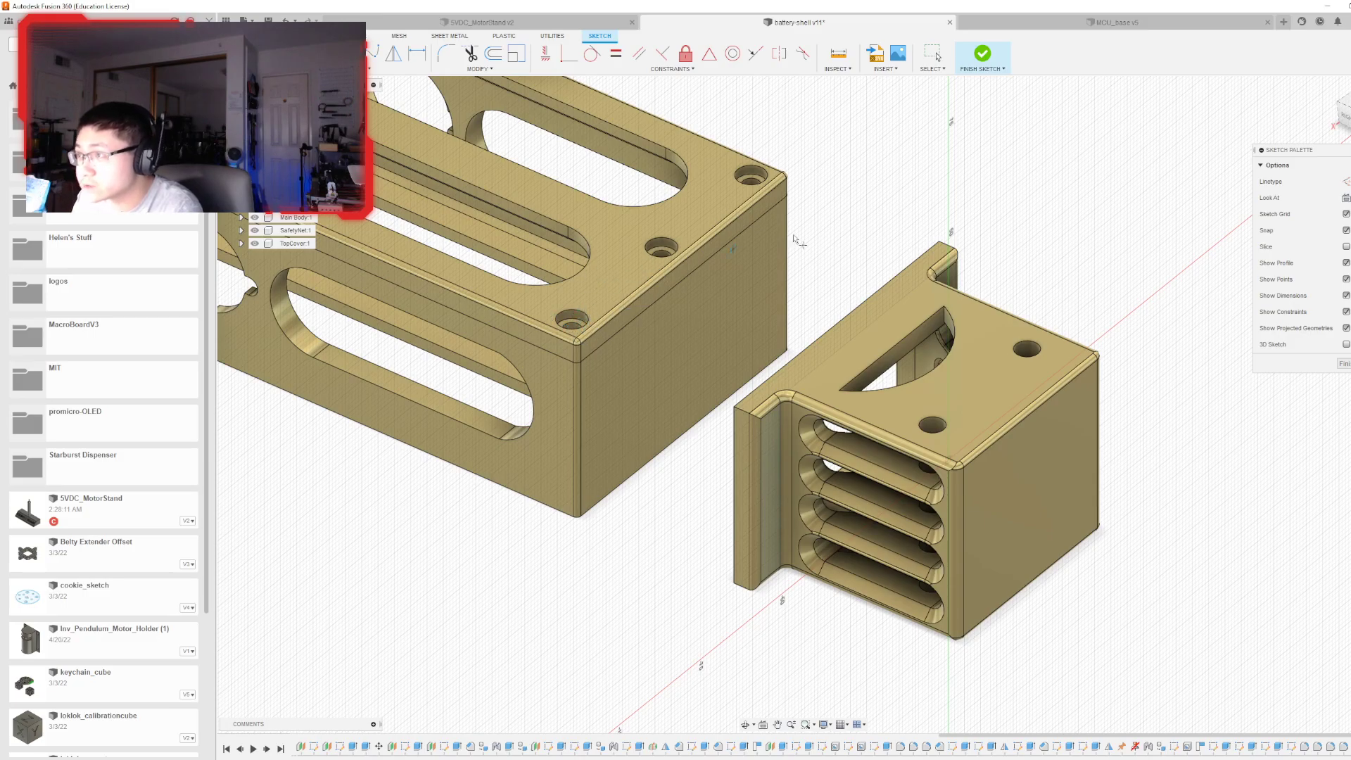
pyautogui.click(1340, 112)
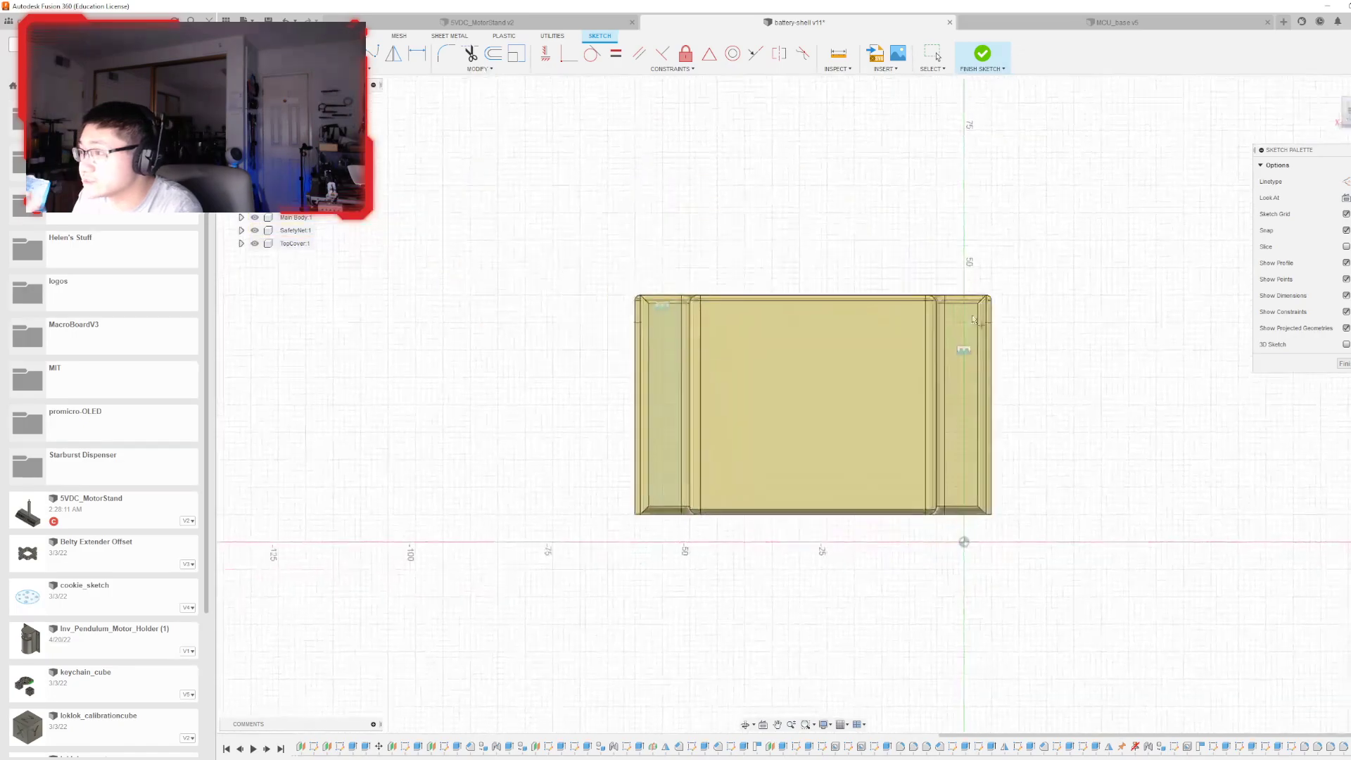
pyautogui.moveTo(1347, 113)
pyautogui.mouseDown()
pyautogui.moveTo(1350, 127)
pyautogui.moveTo(1345, 112)
pyautogui.mouseUp()
pyautogui.click(1345, 111)
pyautogui.scroll(3, 773, 332)
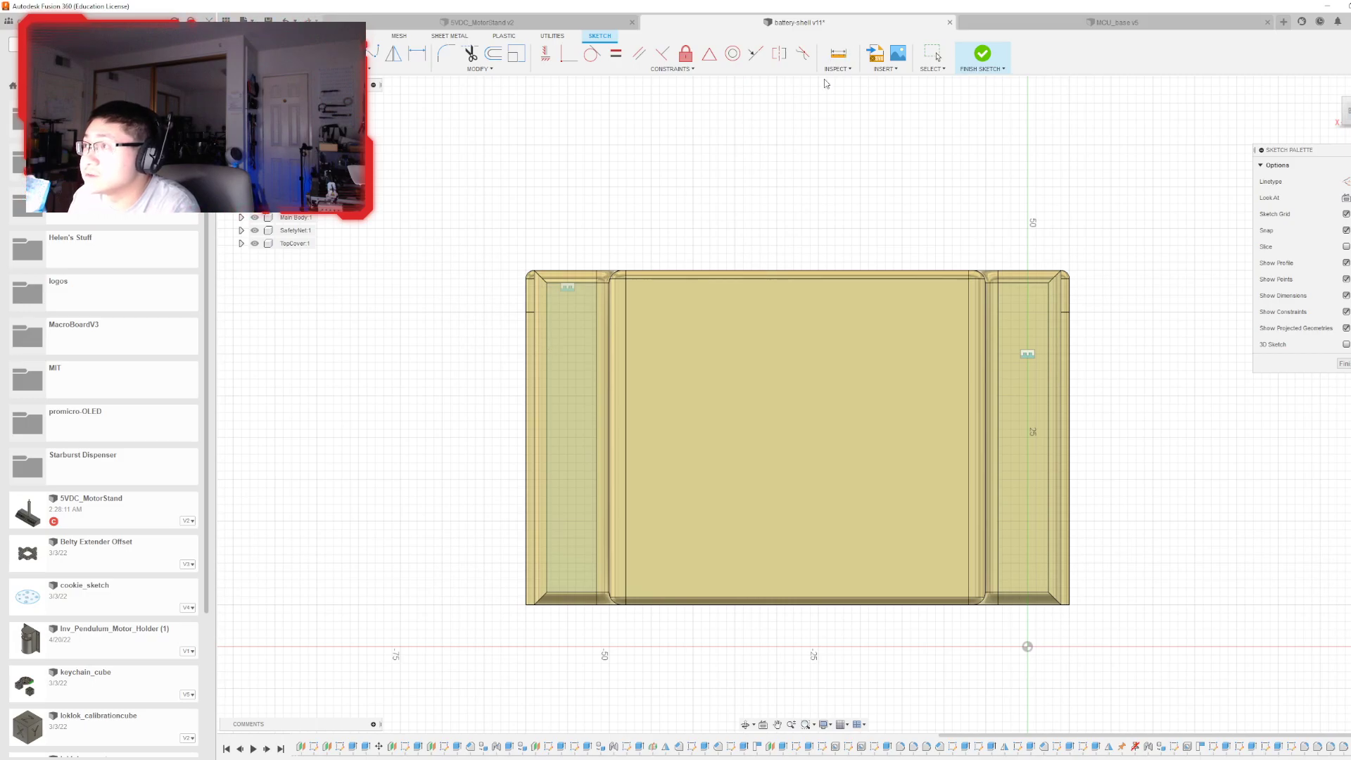
pyautogui.click(844, 57)
pyautogui.click(548, 411)
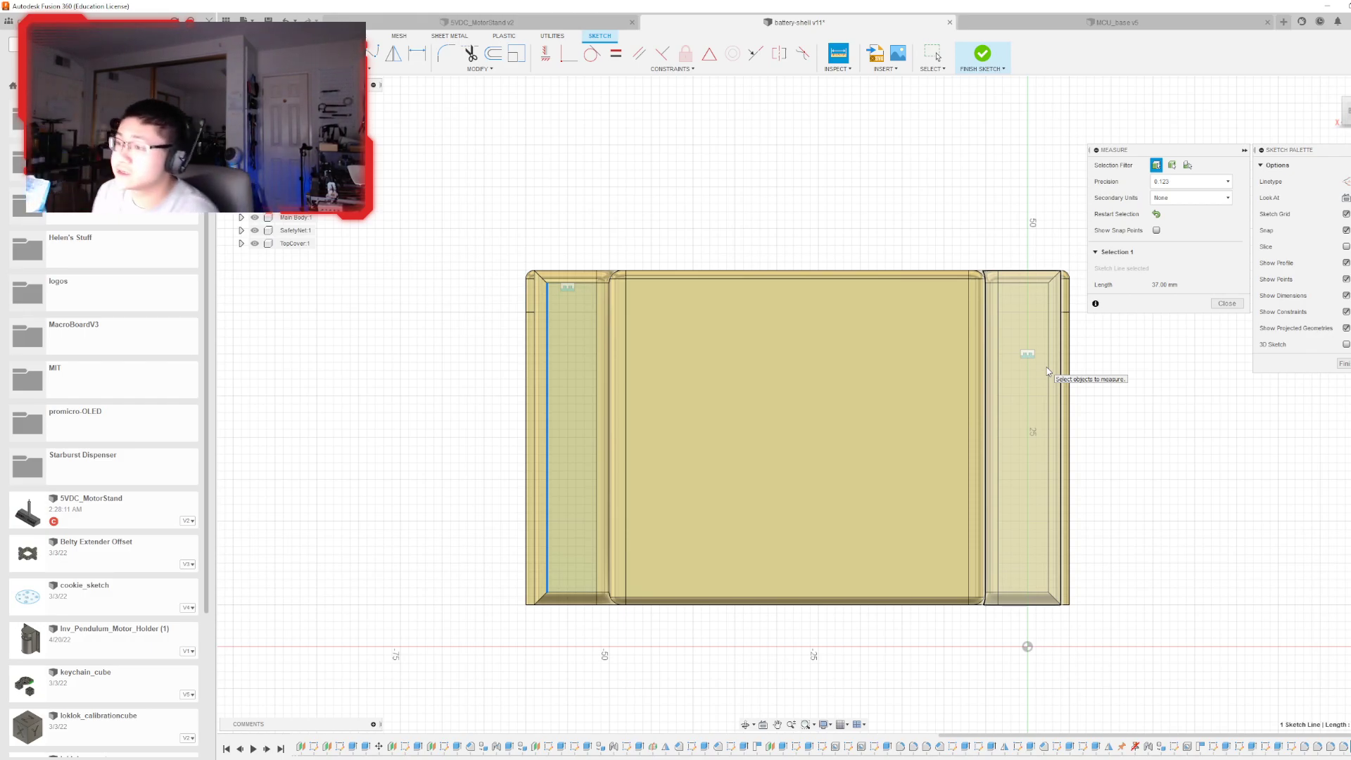
pyautogui.click(357, 69)
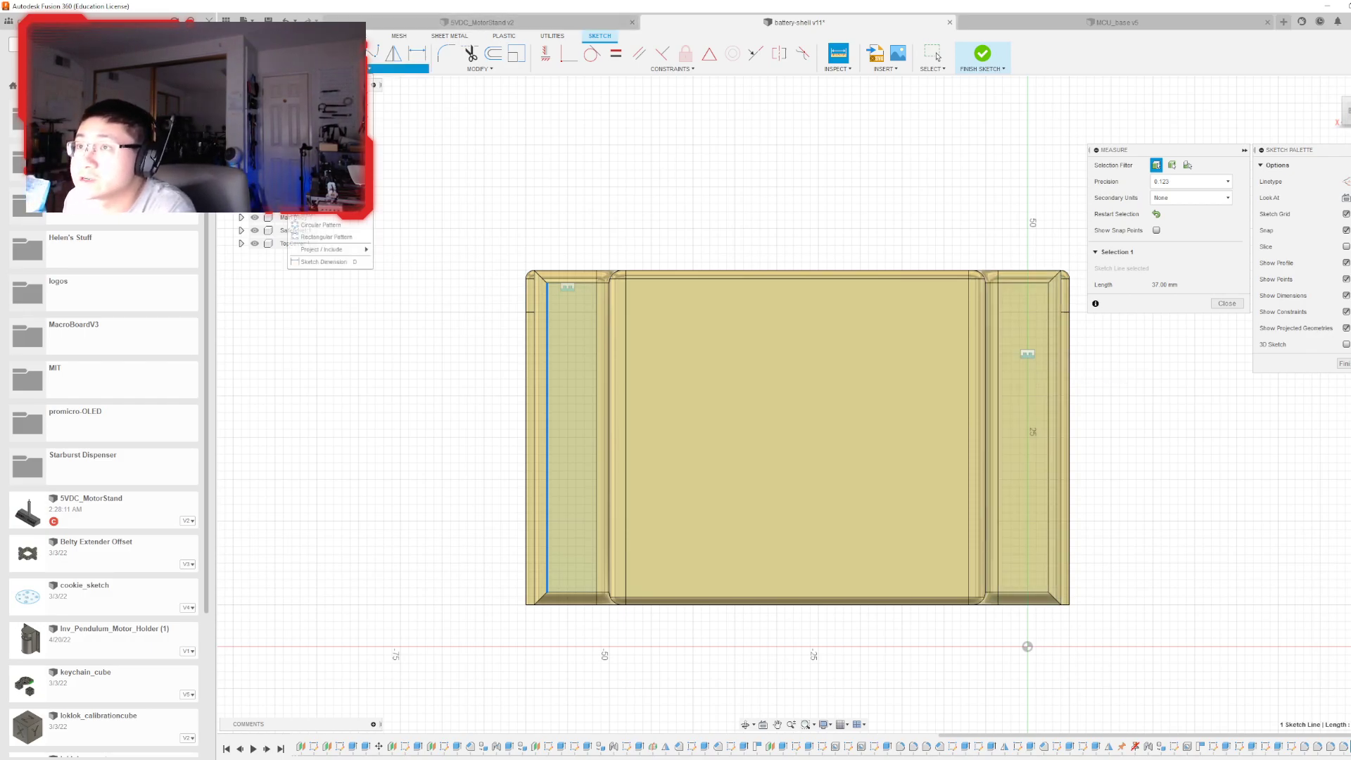
pyautogui.click(327, 185)
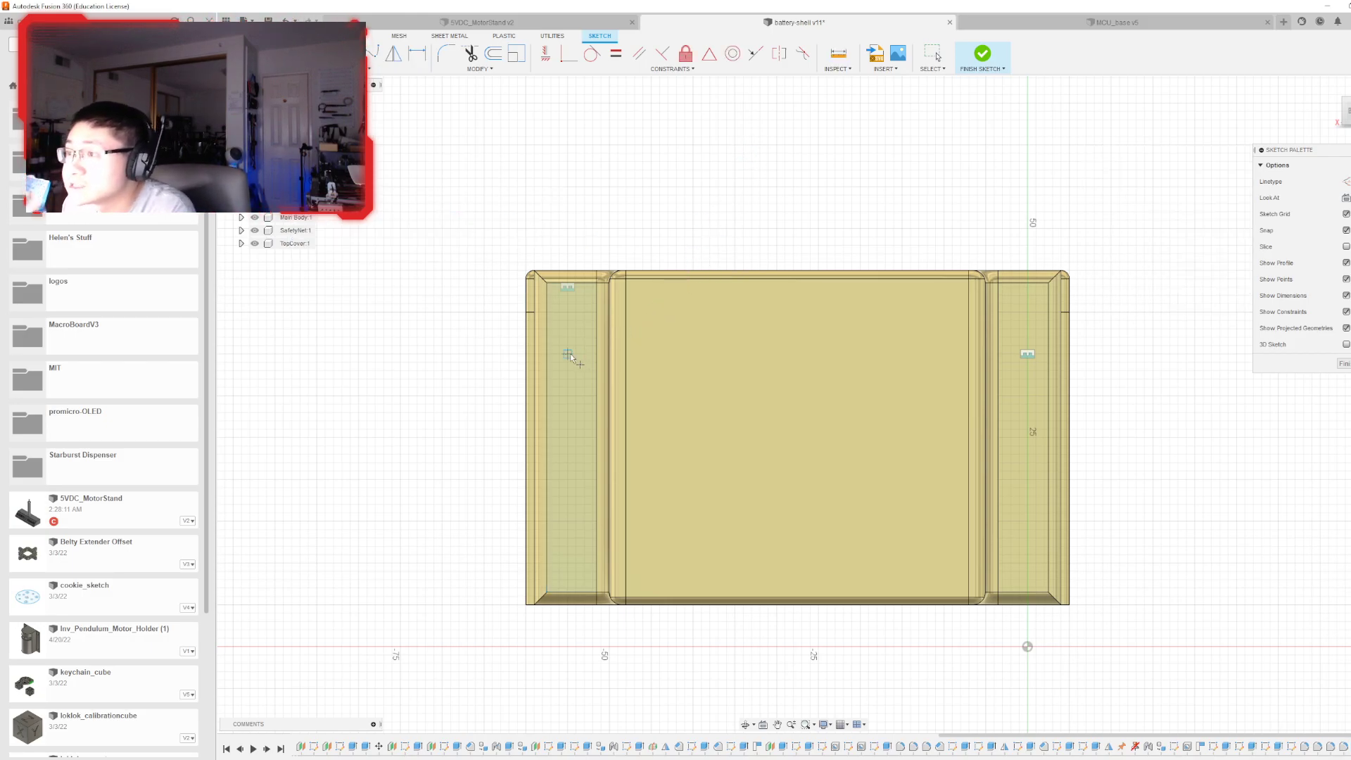
# - Measure the length of the left flange face's short upper edge
pyautogui.click(838, 53)
pyautogui.click(573, 283)
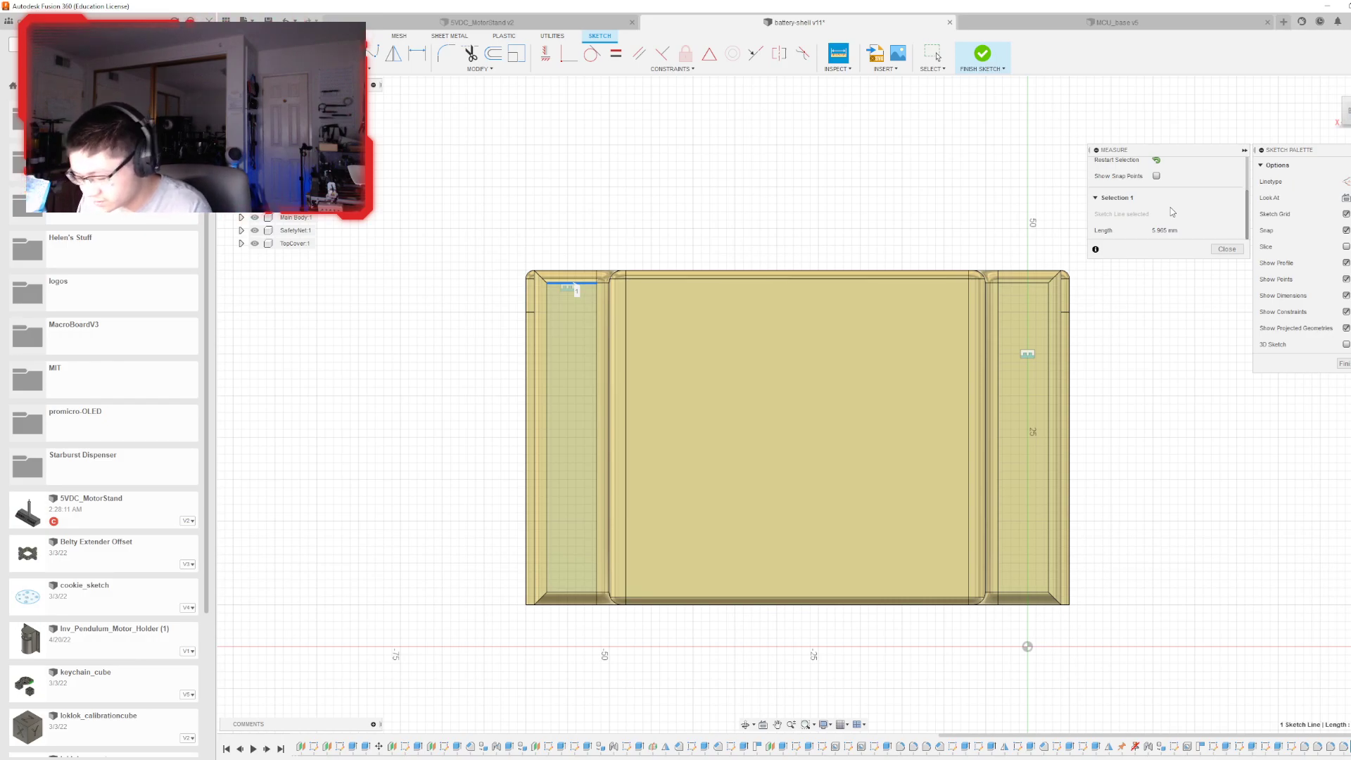
pyautogui.click(362, 68)
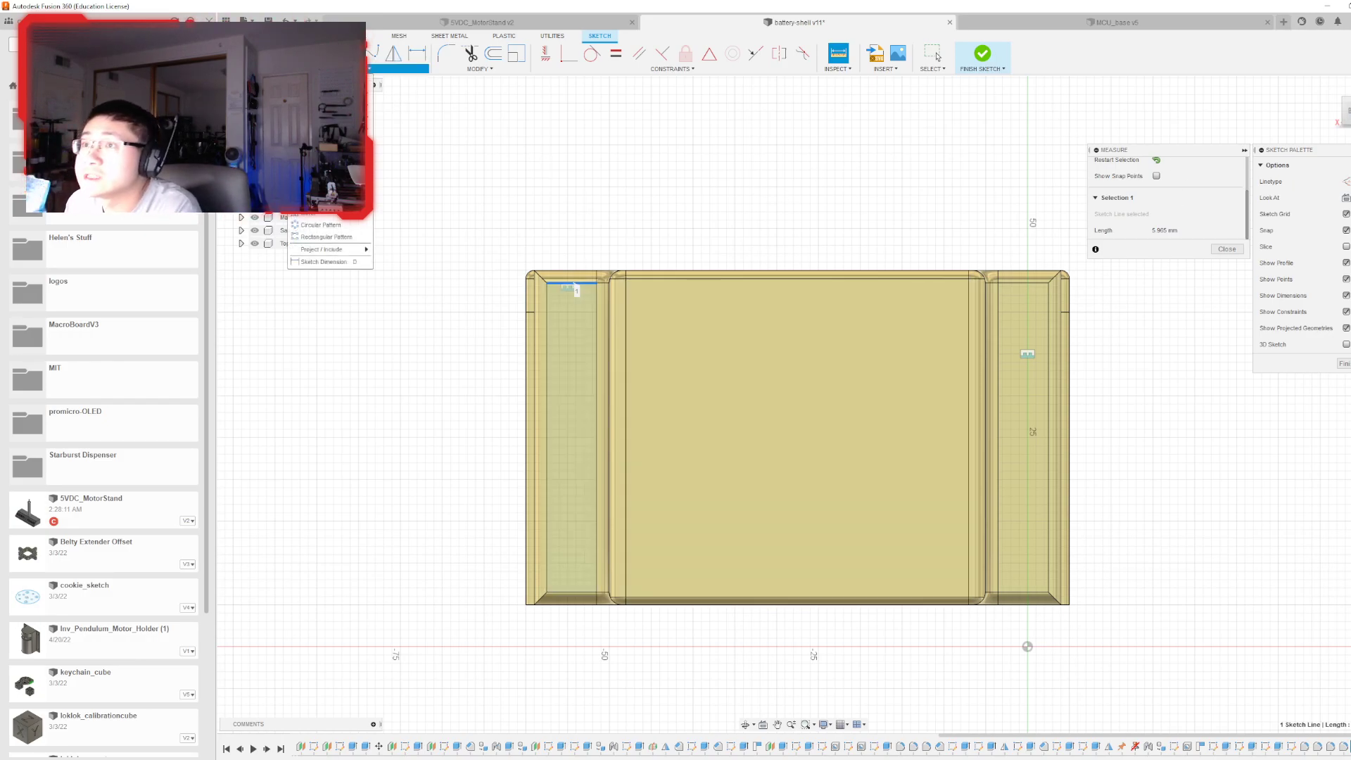
pyautogui.press('Escape')
pyautogui.press('Escape')
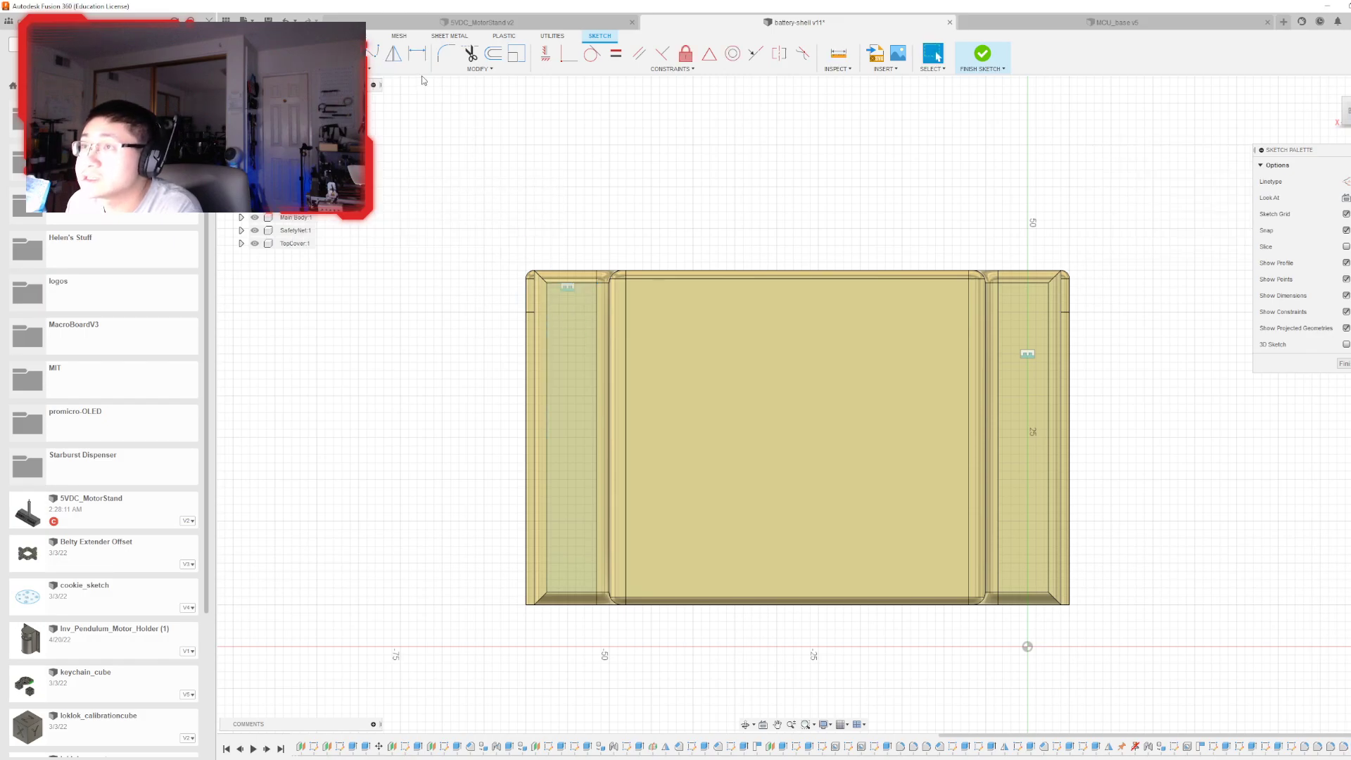
# - Draw a vertical centerline down the left flange face between the midpoints of its upper and lower edges
pyautogui.click(571, 285)
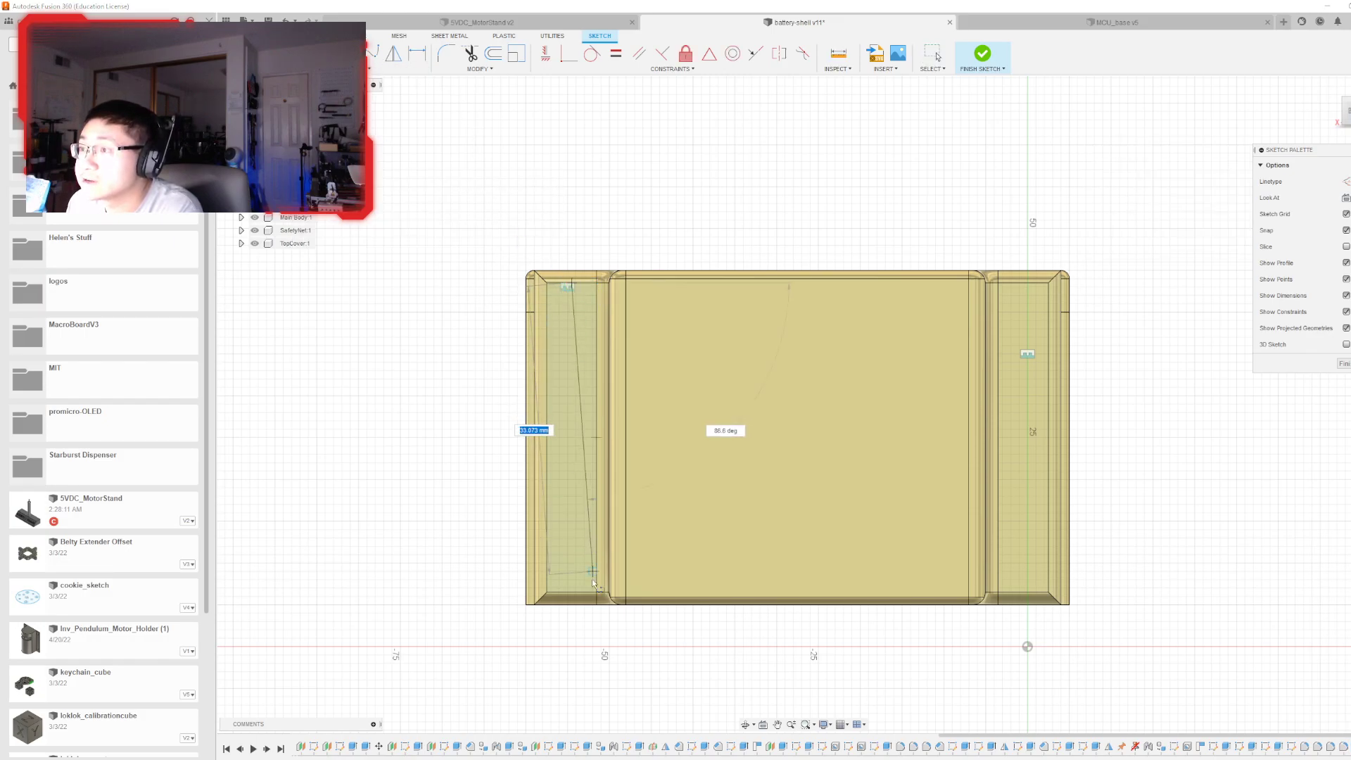
pyautogui.click(571, 591)
pyautogui.press('Escape')
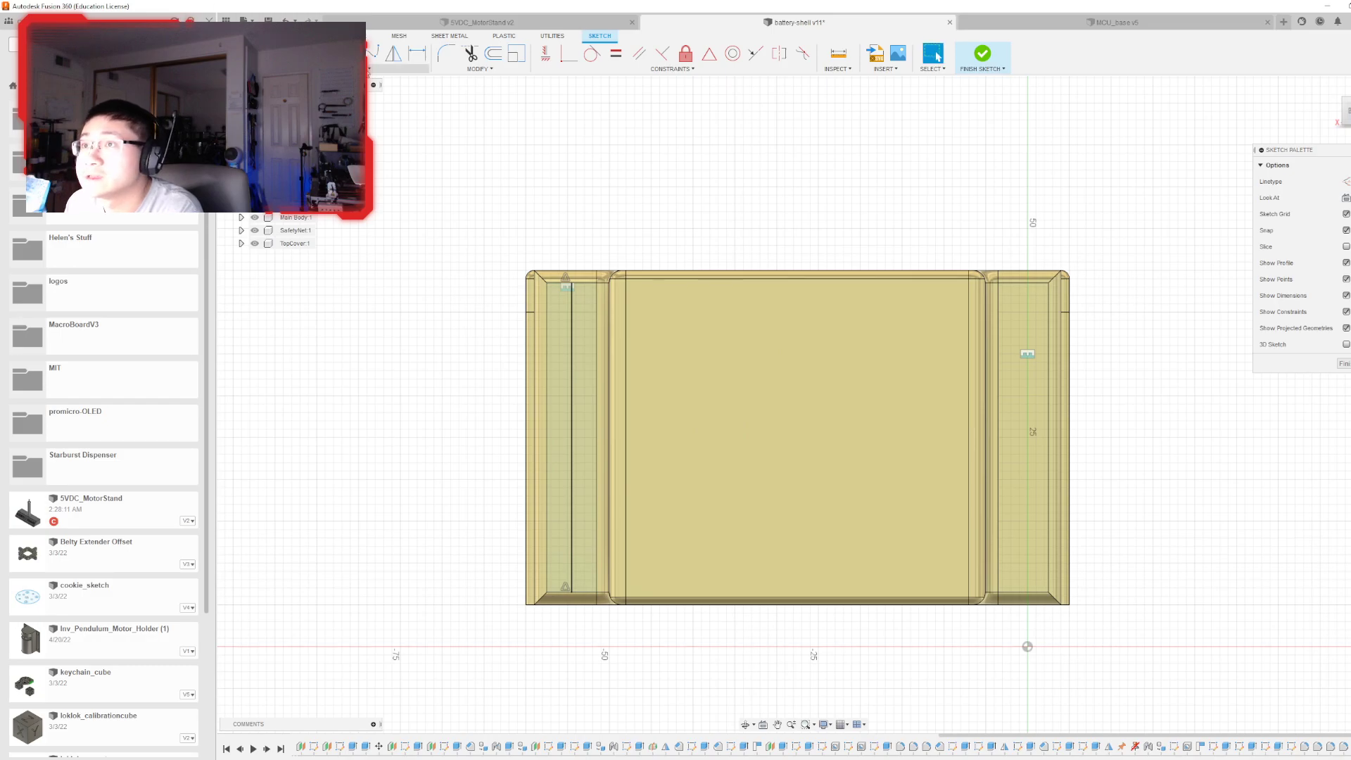
# - Place three sketch points on the vertical line: one at its midpoint, one above and one below
pyautogui.click(571, 436)
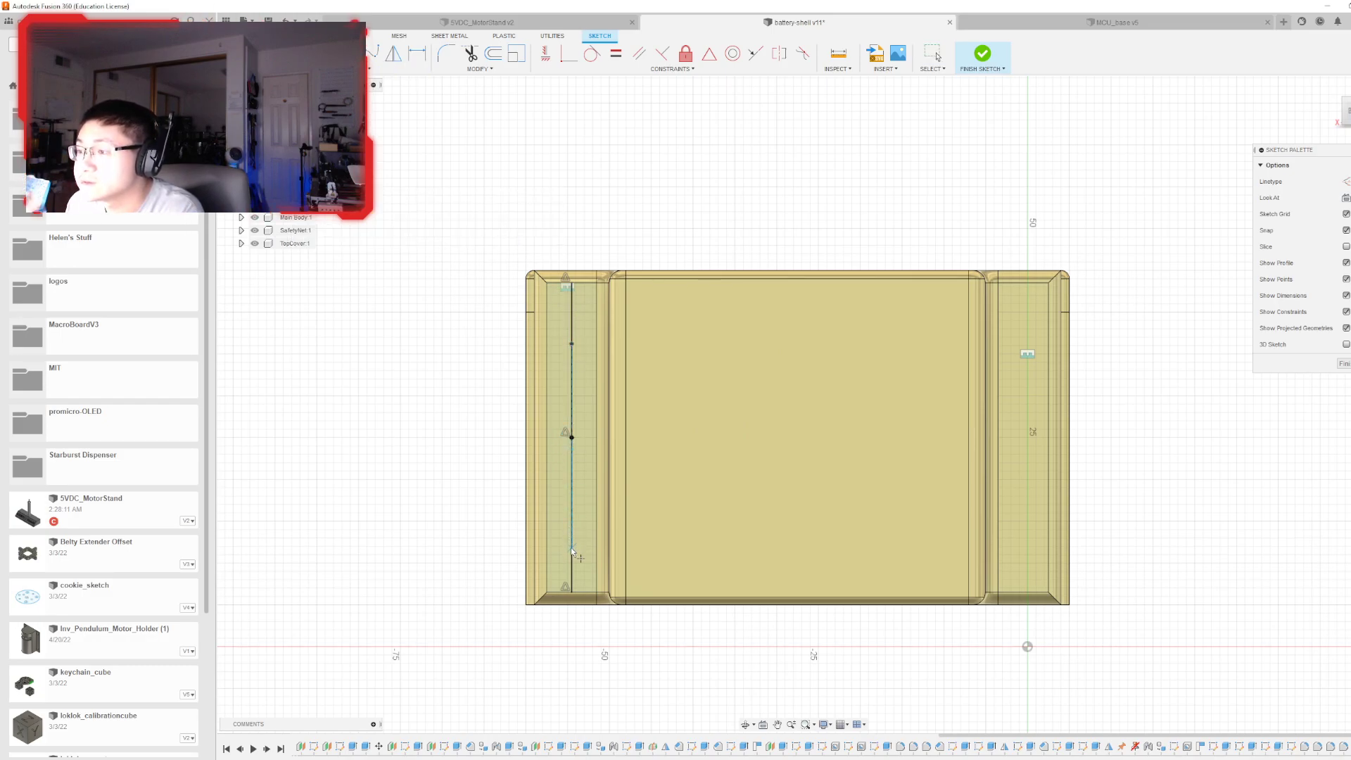
pyautogui.click(571, 548)
pyautogui.press('Escape')
pyautogui.scroll(2, 579, 452)
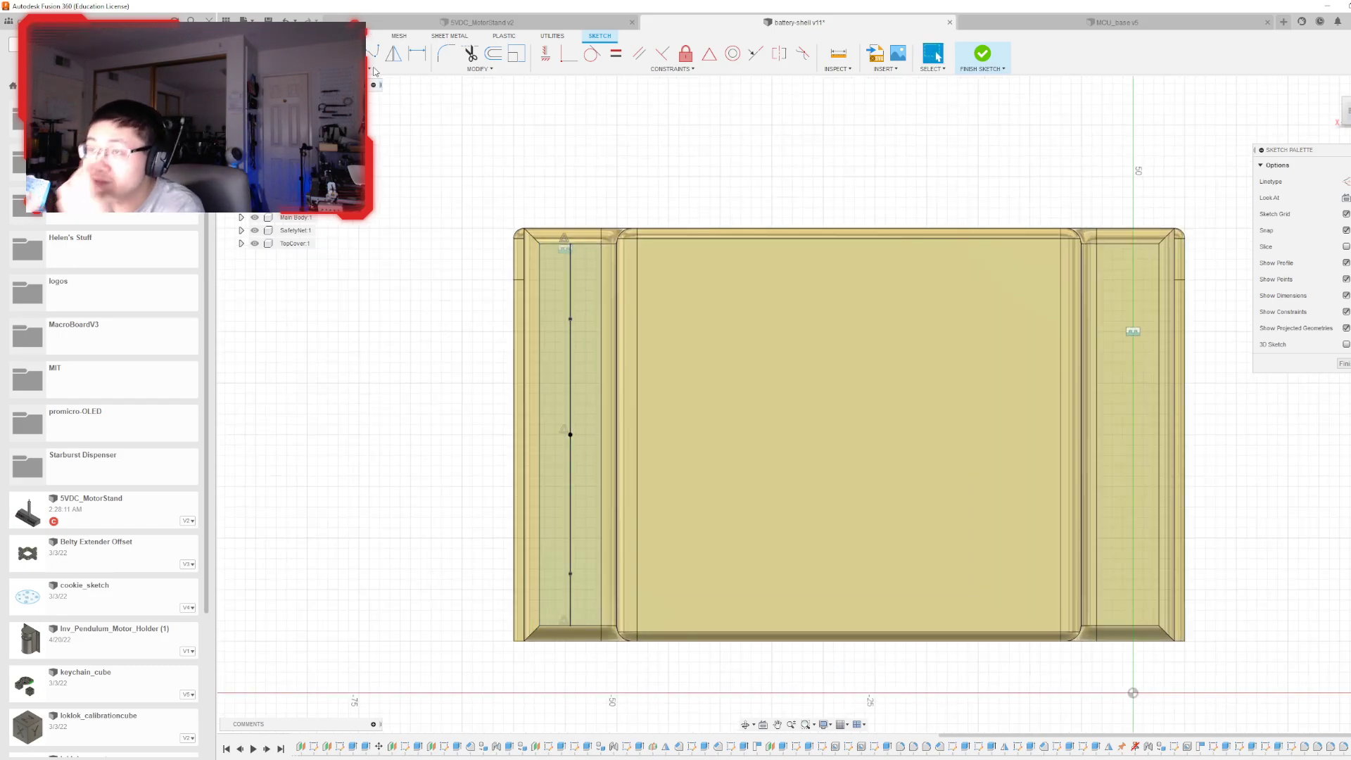
# - Dimension the upper sketch point 9.25 mm from the line's middle point
pyautogui.click(833, 57)
pyautogui.press('Escape')
pyautogui.press('d')
pyautogui.click(570, 319)
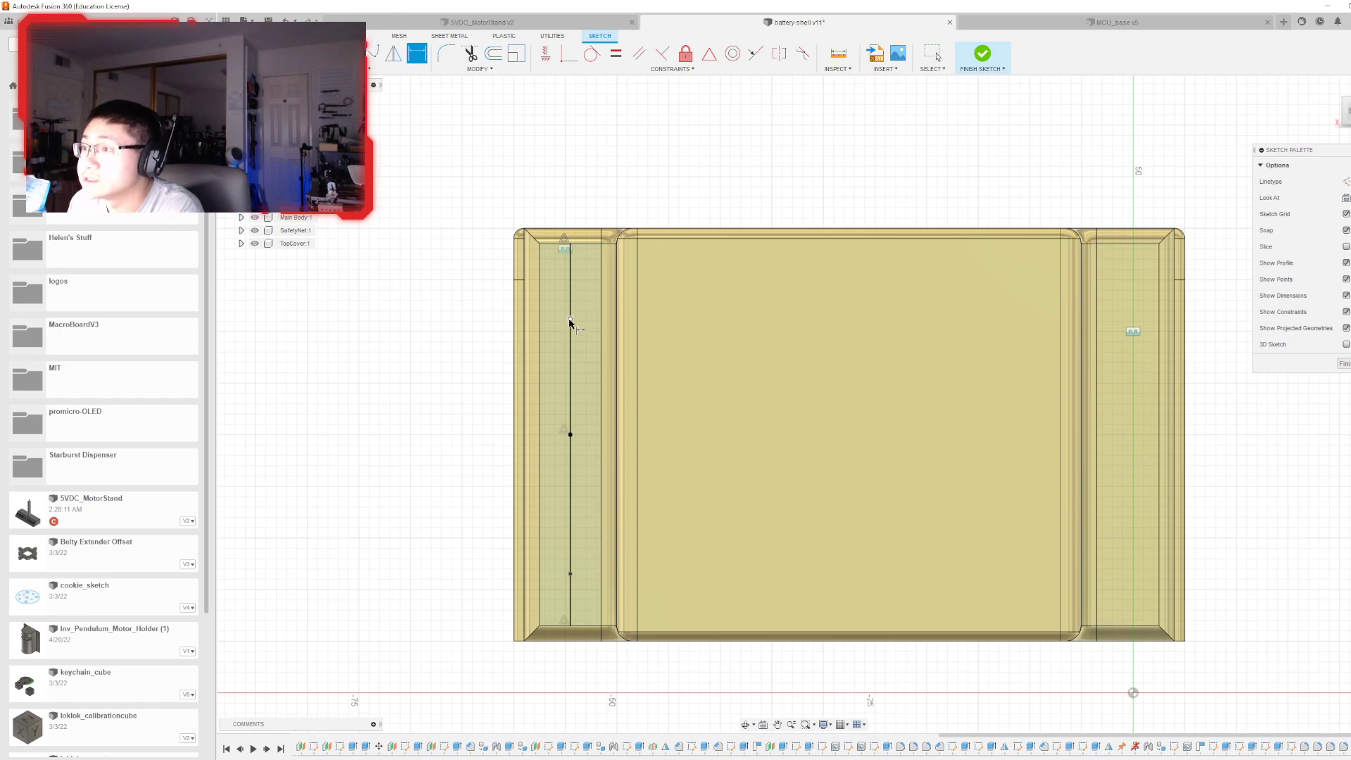
pyautogui.click(570, 435)
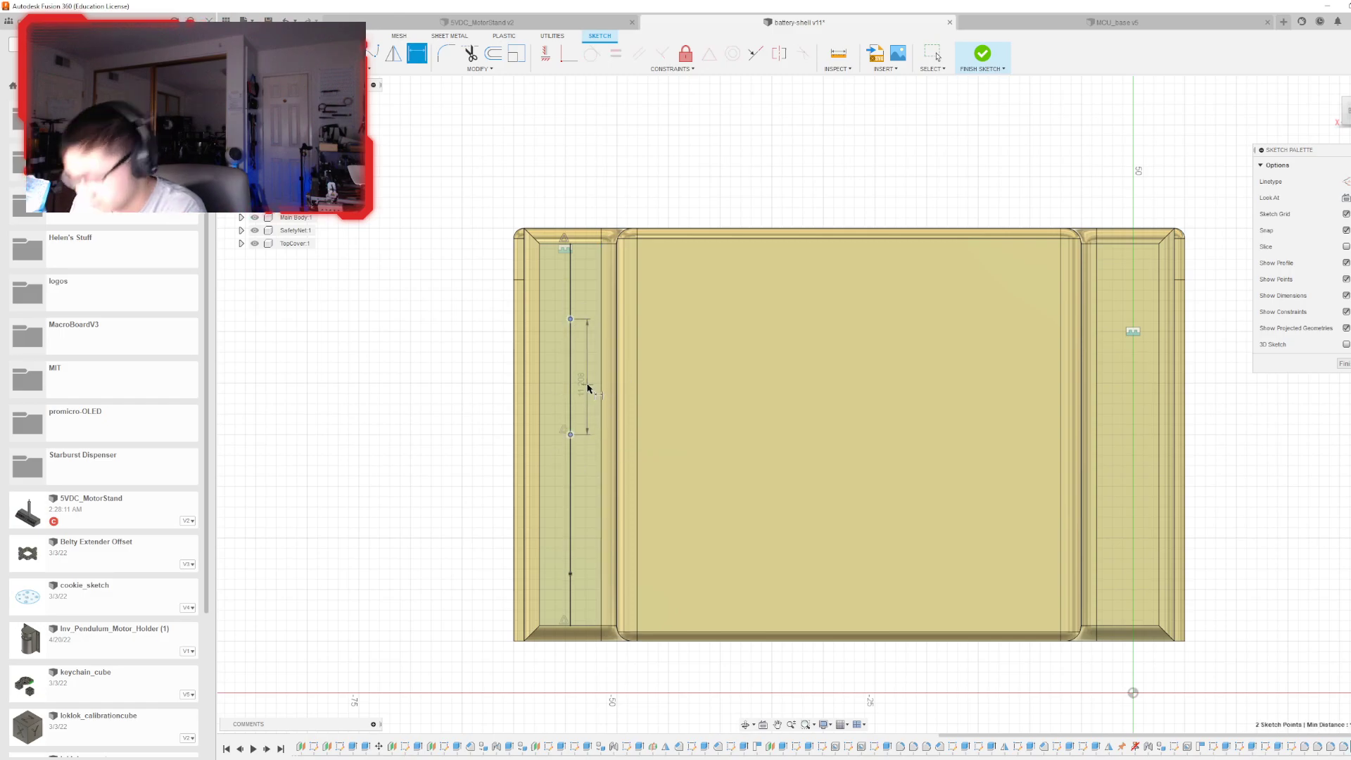
pyautogui.click(589, 385)
pyautogui.write('9.25')
pyautogui.press('Return')
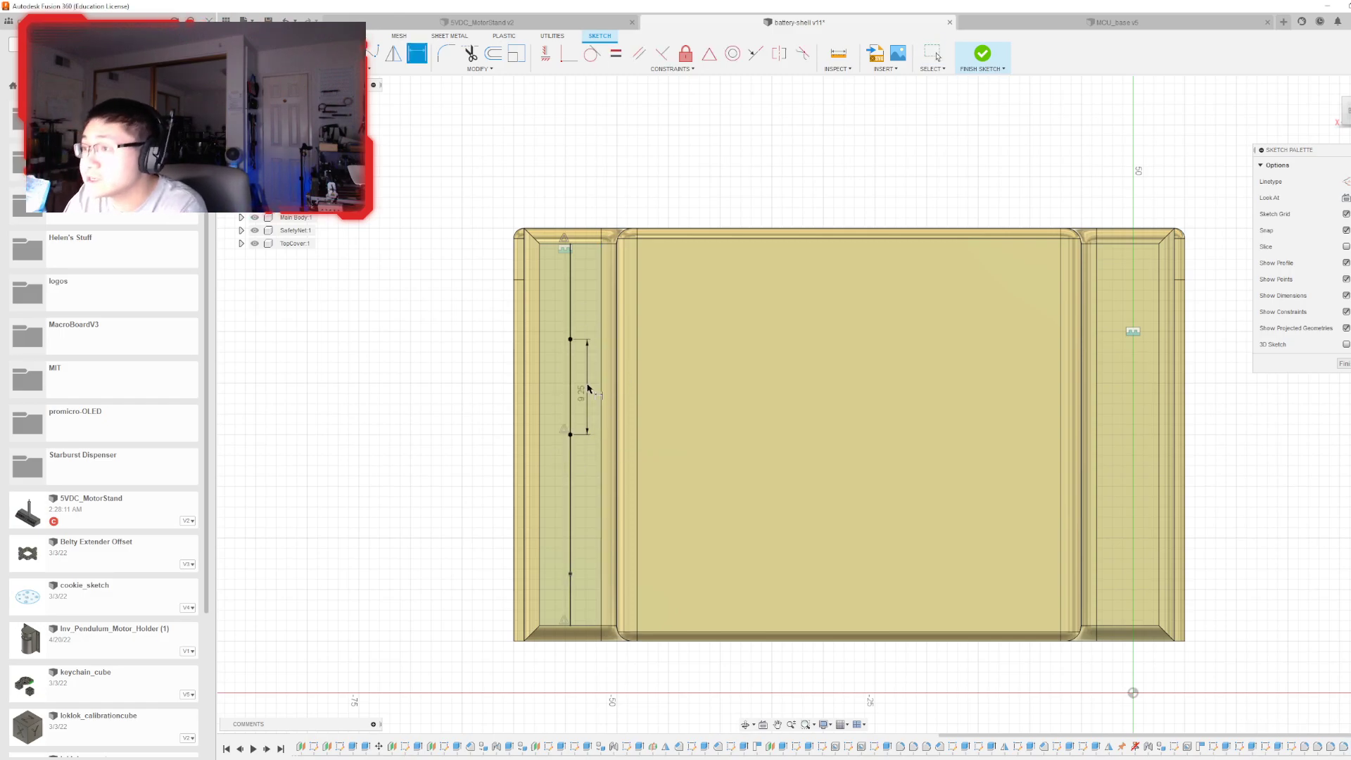
# - Dimension the lower sketch point 11 mm from the line's middle point
pyautogui.click(570, 435)
pyautogui.click(571, 575)
pyautogui.click(589, 520)
pyautogui.write('11')
pyautogui.press('Return')
# - Set the upper sketch point's distance from the middle point to 11 mm
pyautogui.doubleClick(580, 393)
pyautogui.write('11')
pyautogui.press('Return')
pyautogui.press('Escape')
pyautogui.press('Escape')
pyautogui.scroll(-3, 232, 247)
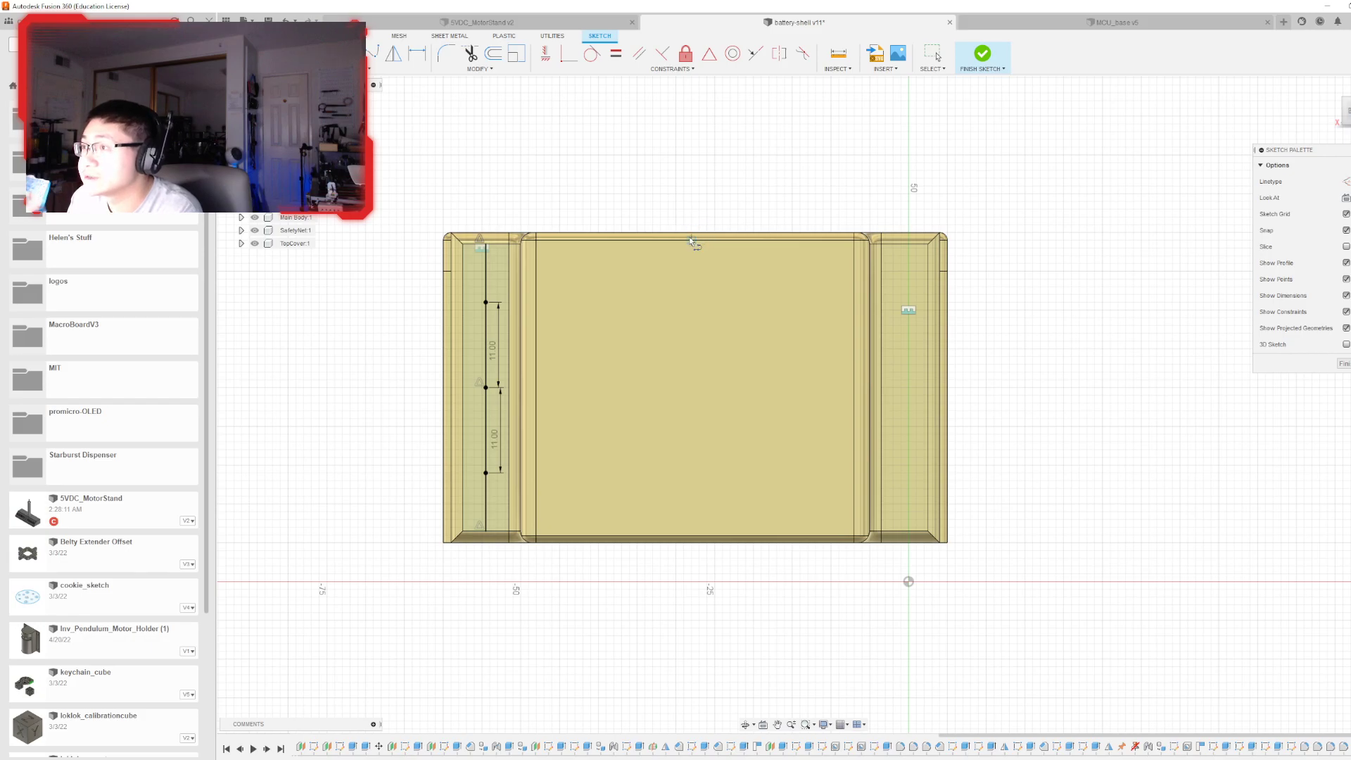
# - Finish the sketch and start a Hole feature on the three sketch points of the flange wing
pyautogui.press('Escape')
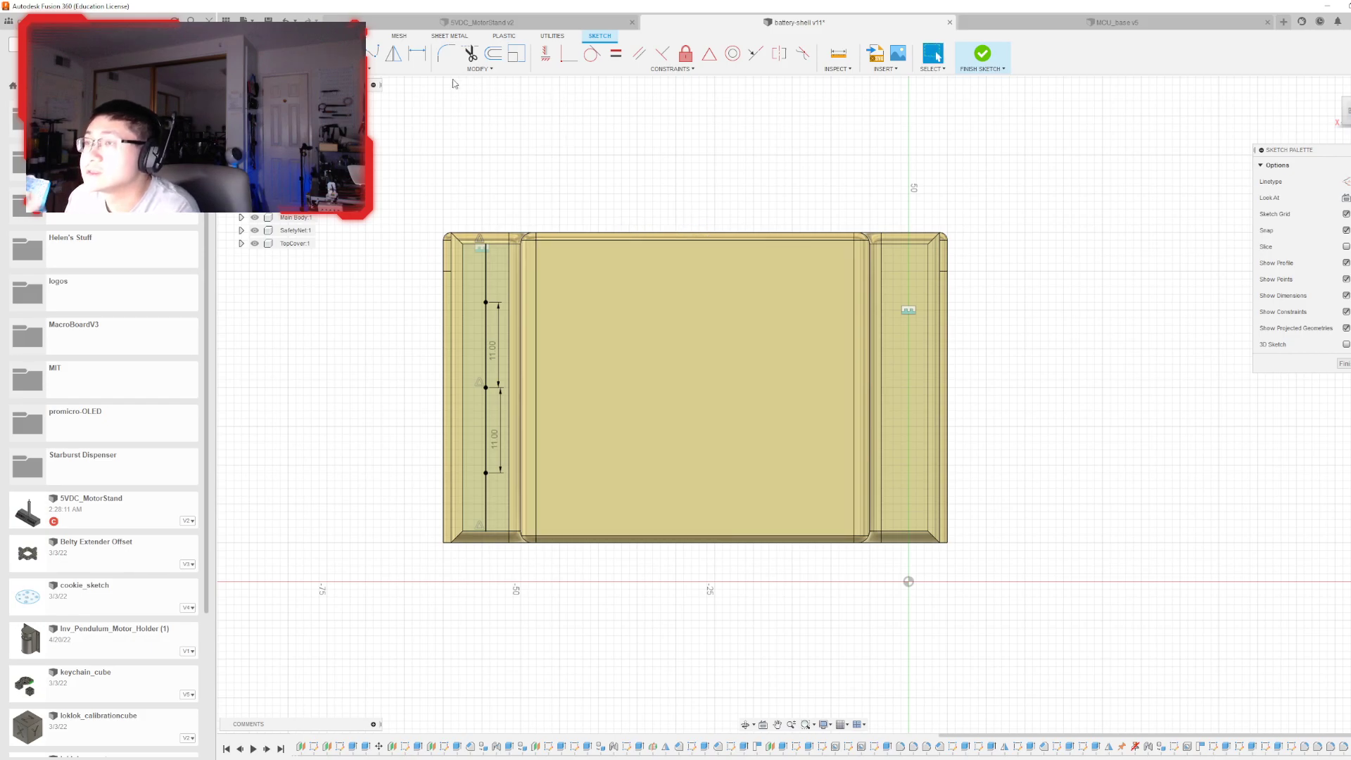
pyautogui.click(982, 54)
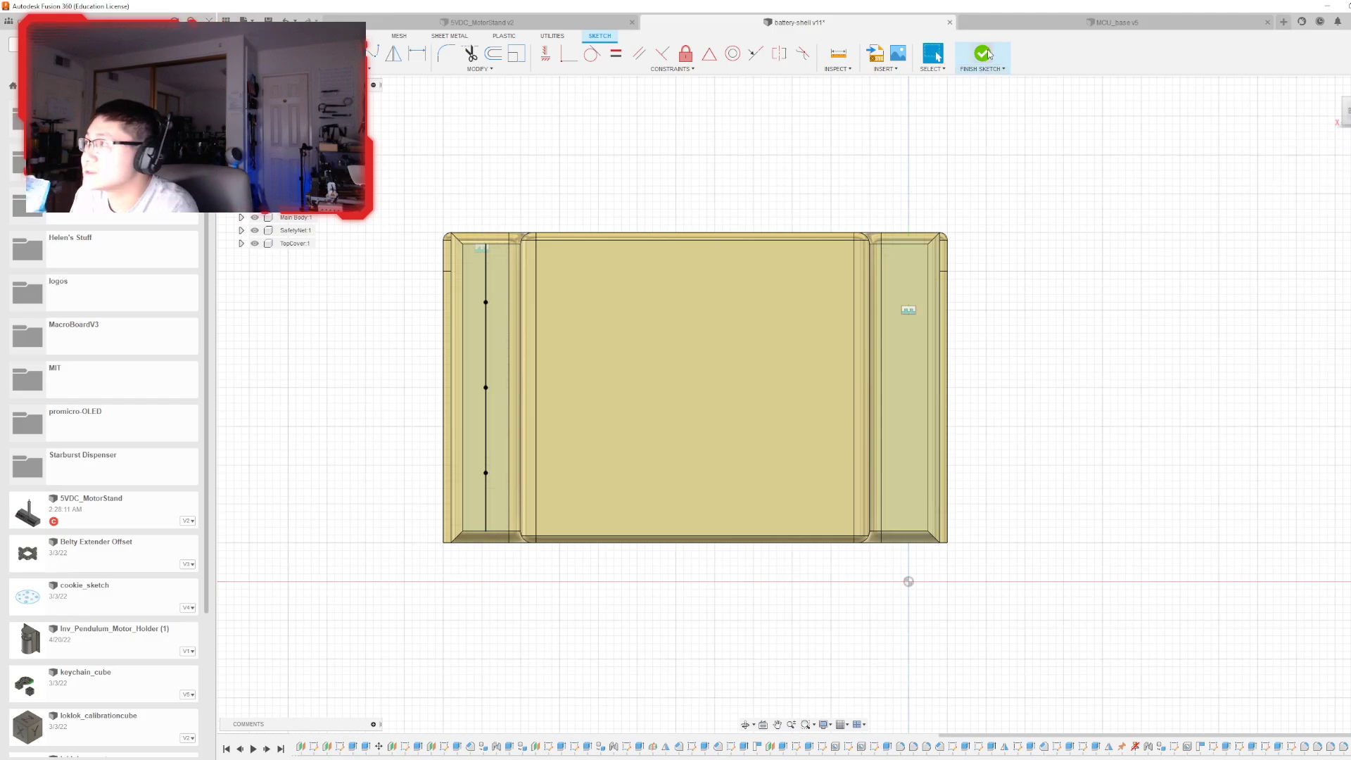
pyautogui.moveTo(914, 296)
pyautogui.keyDown('shift'); pyautogui.mouseDown(button='middle')
pyautogui.moveTo(804, 403)
pyautogui.moveTo(774, 390)
pyautogui.mouseUp(button='middle'); pyautogui.keyUp('shift')
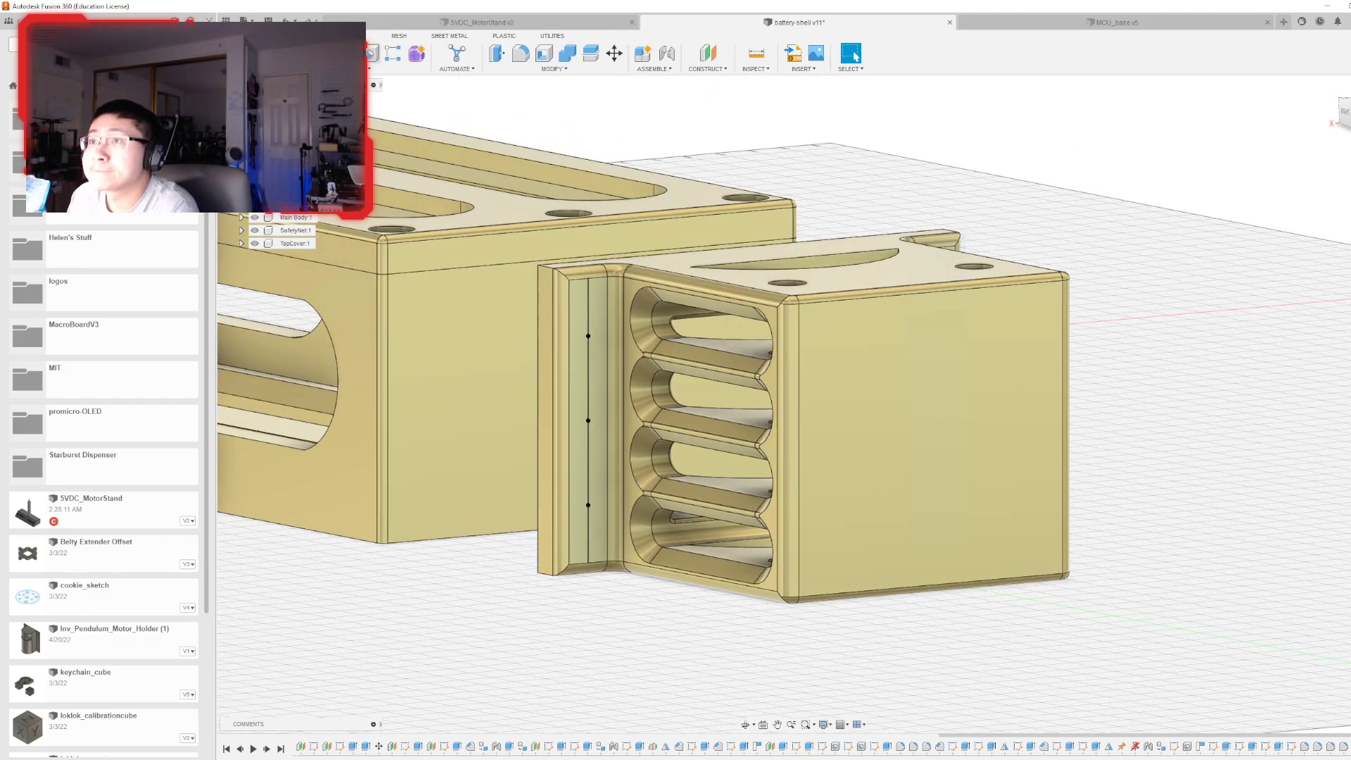
pyautogui.click(371, 54)
pyautogui.click(588, 336)
pyautogui.click(588, 420)
pyautogui.click(588, 505)
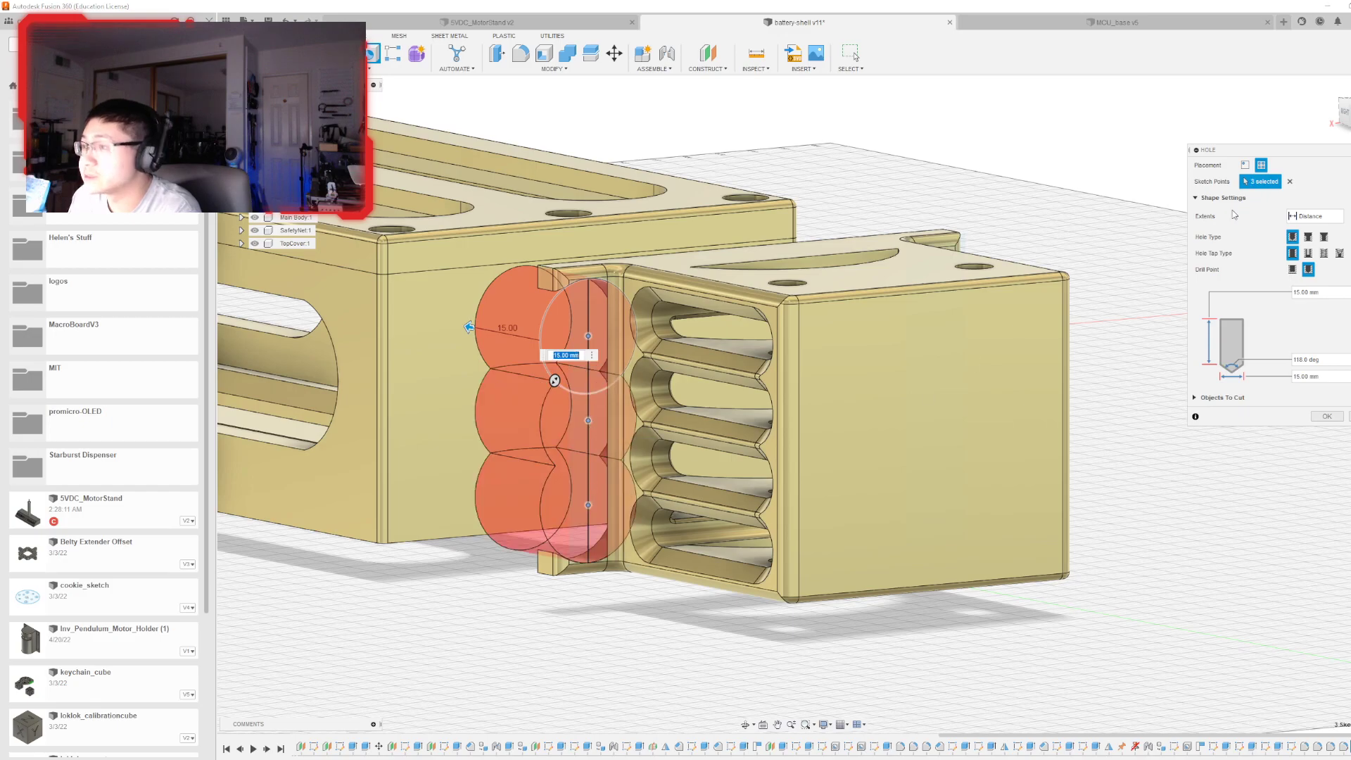
# - Make the three holes counterbored with a flat drill point, 5 mm deep, with a 6 mm counterbore diameter
pyautogui.click(1309, 236)
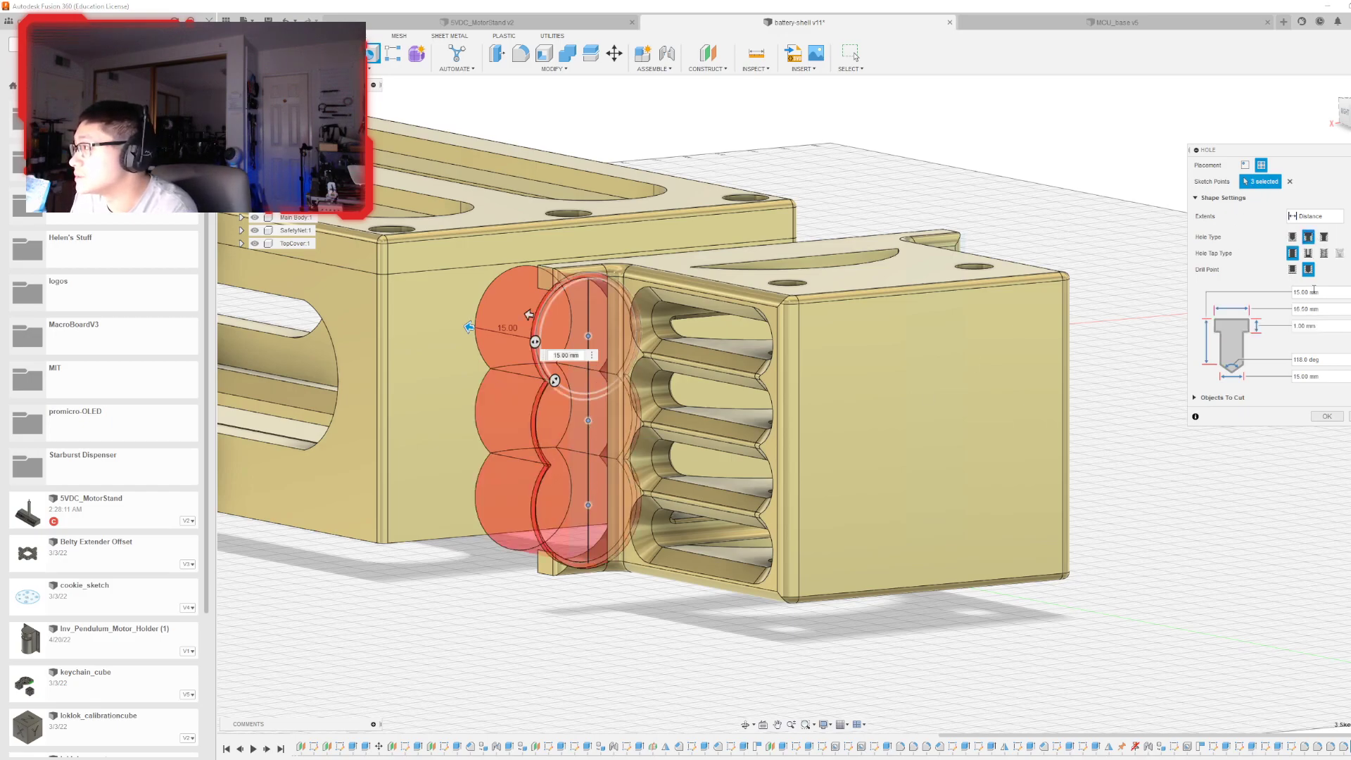
pyautogui.click(1293, 270)
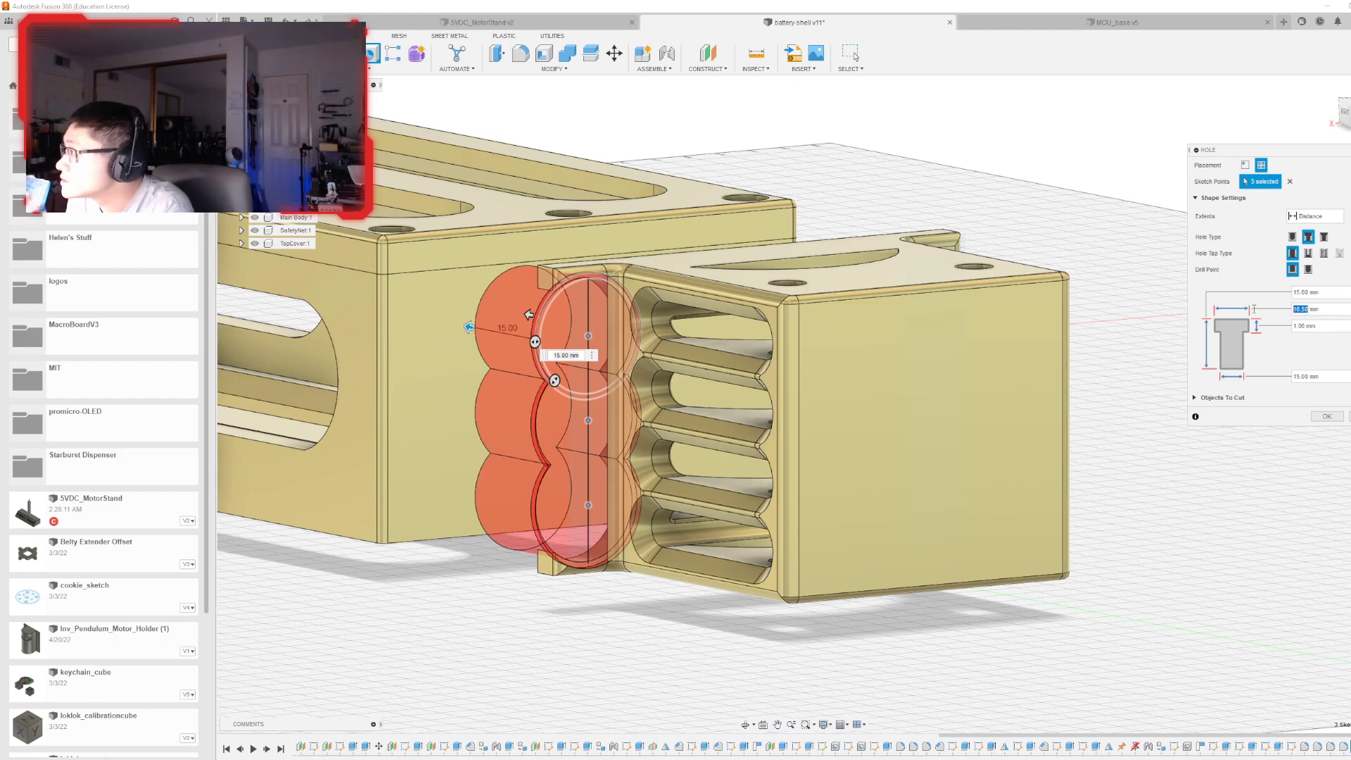
pyautogui.write('6')
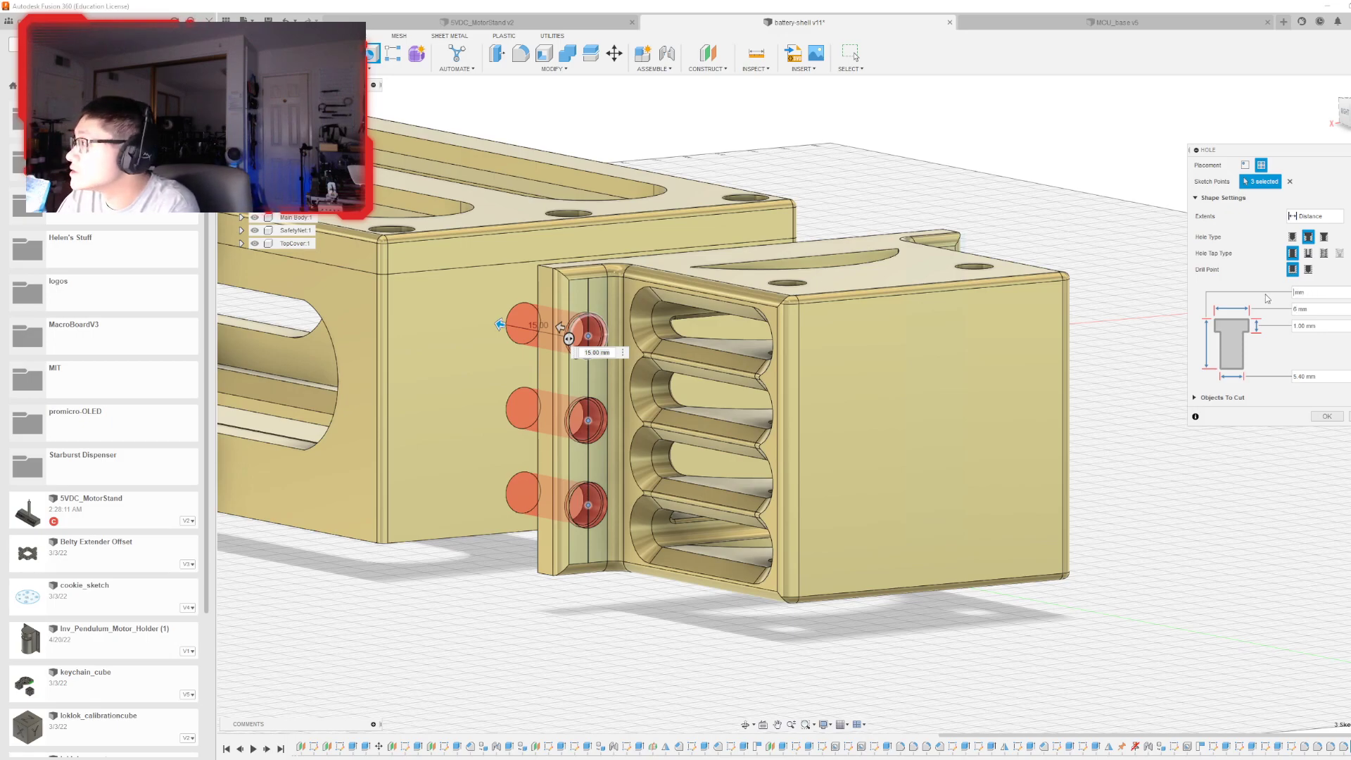
pyautogui.write('6')
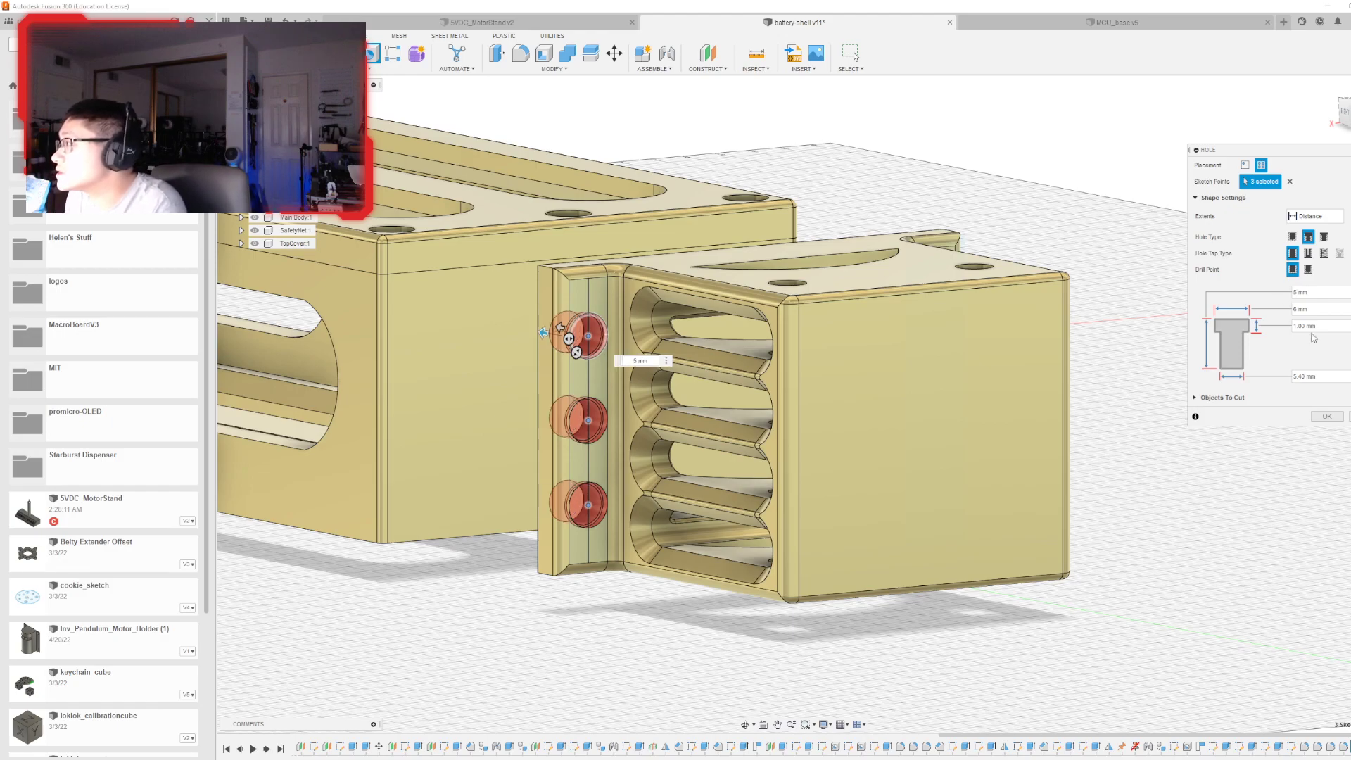
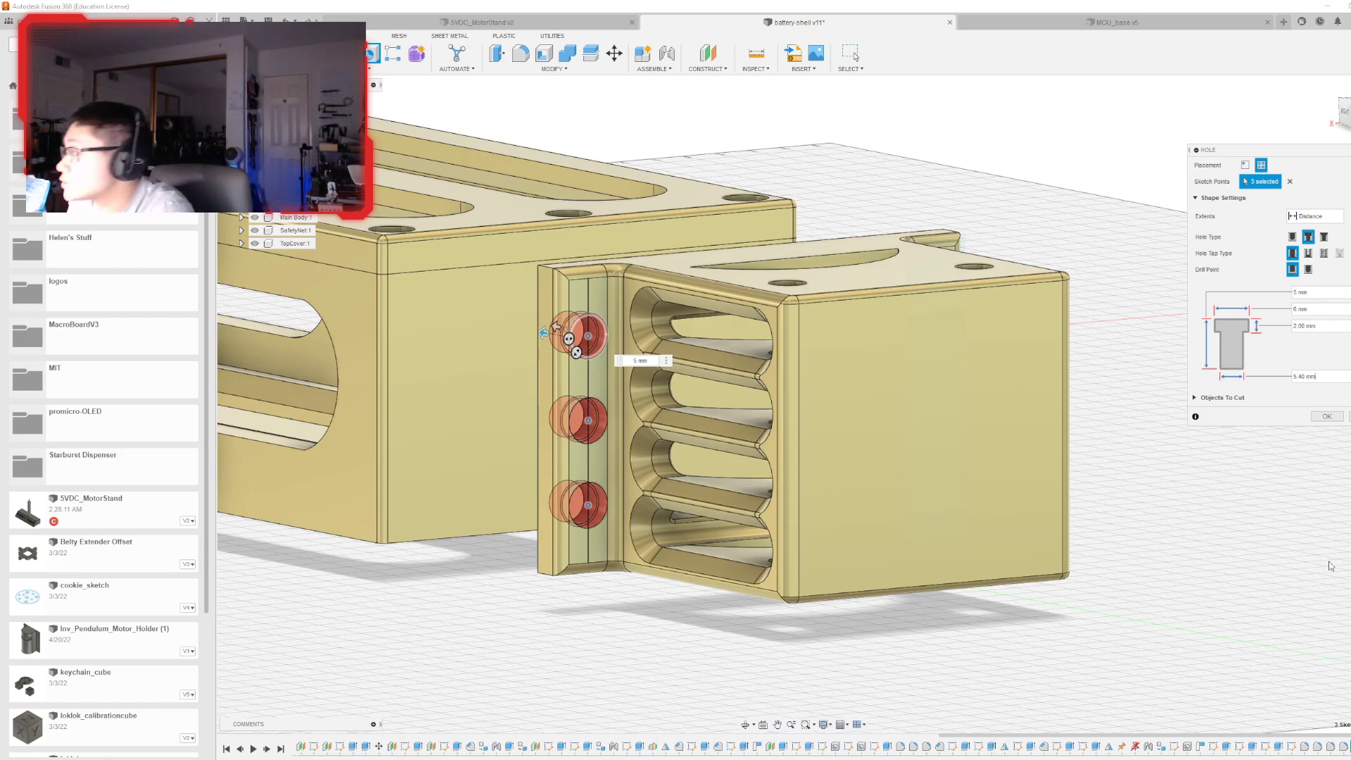
pyautogui.moveTo(1306, 377); pyautogui.dragTo(1263, 376)
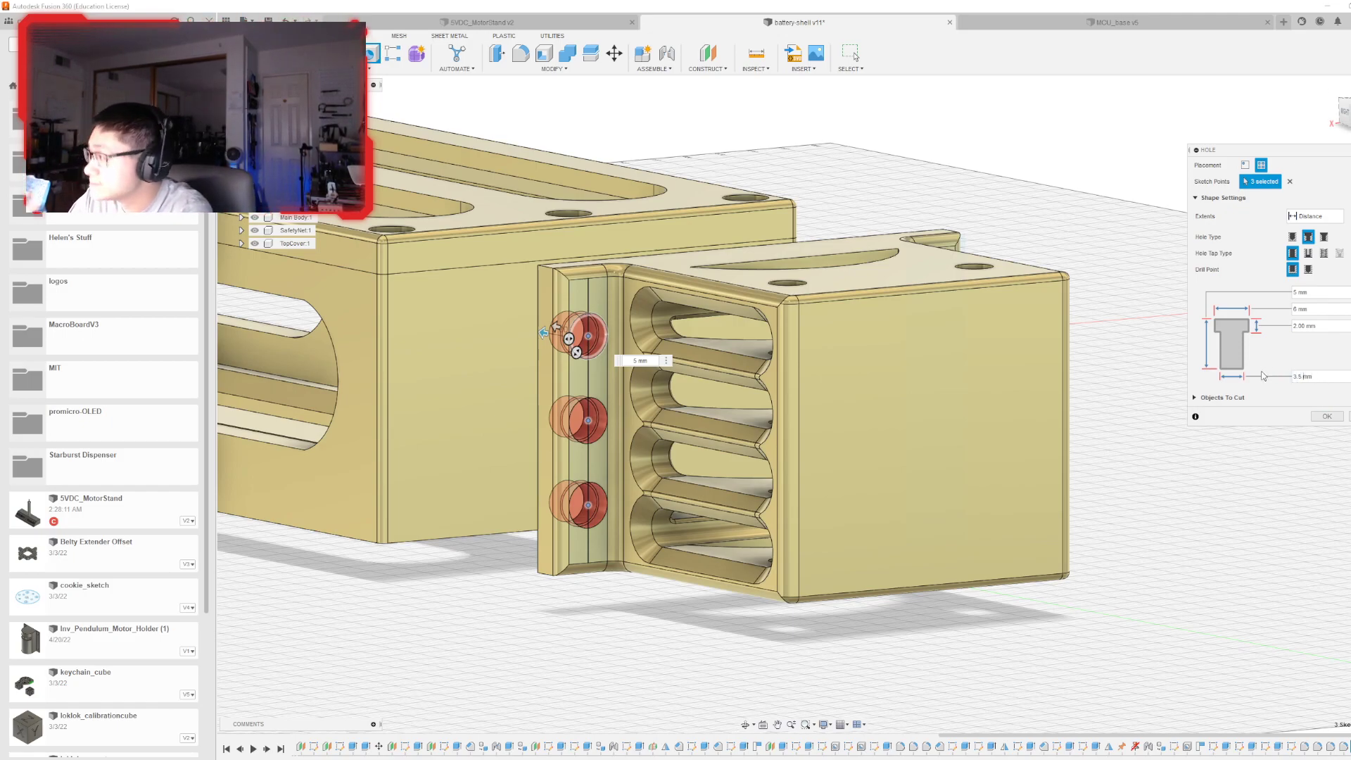
pyautogui.press('Return')
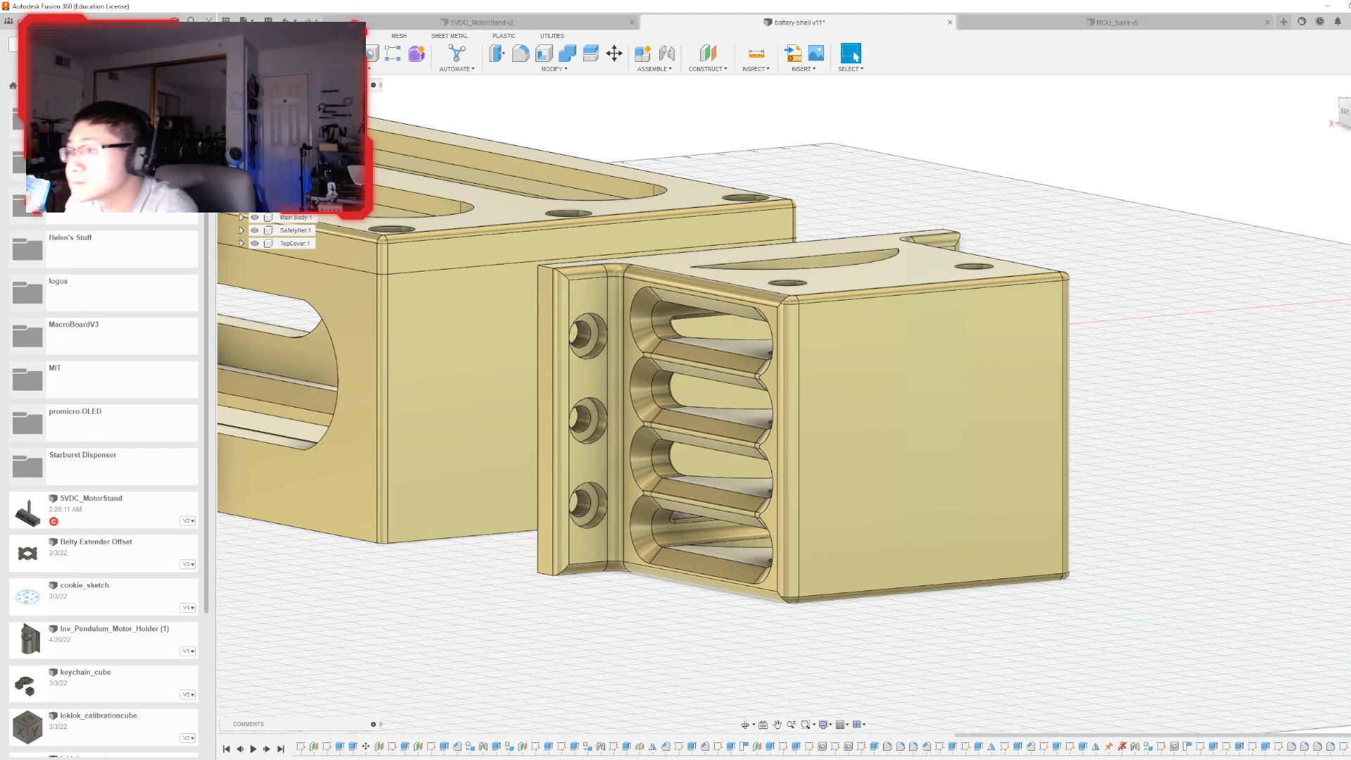
# - Show Plane6, the construction plane running lengthwise through the middle of the battery shell
pyautogui.moveTo(1349, 120); pyautogui.dragTo(1343, 114)
pyautogui.keyDown('shift'); pyautogui.moveTo(804, 405); pyautogui.dragTo(770, 433, button='middle'); pyautogui.keyUp('shift')
pyautogui.scroll(-3, 770, 425)
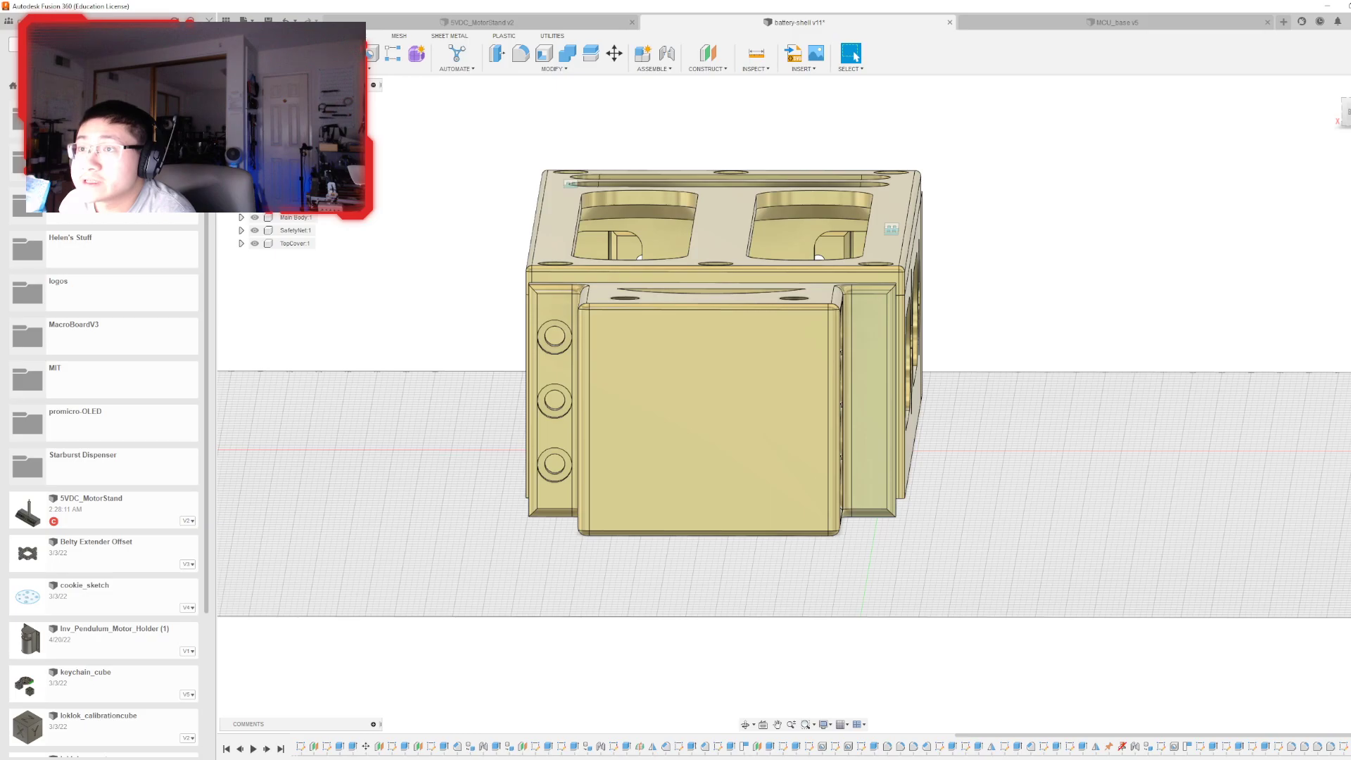
pyautogui.click(241, 178)
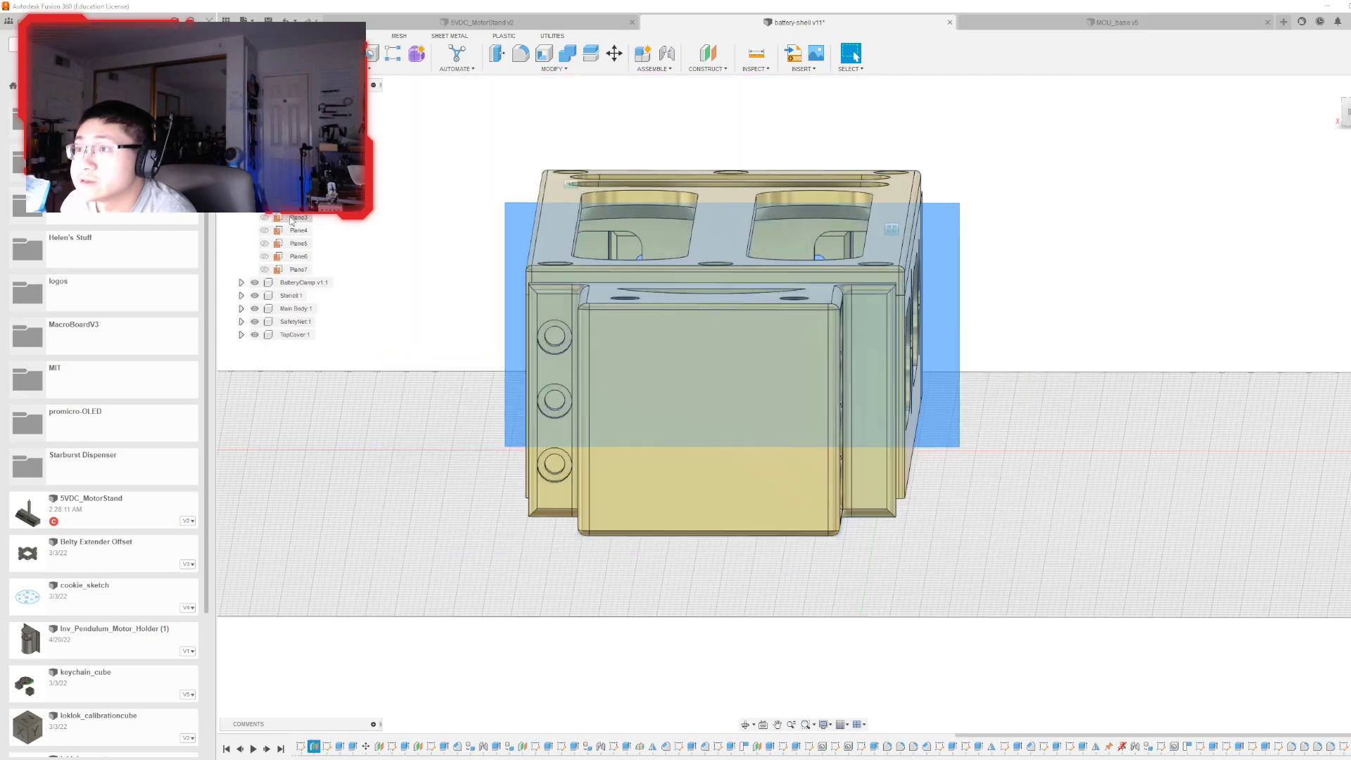
pyautogui.click(297, 217)
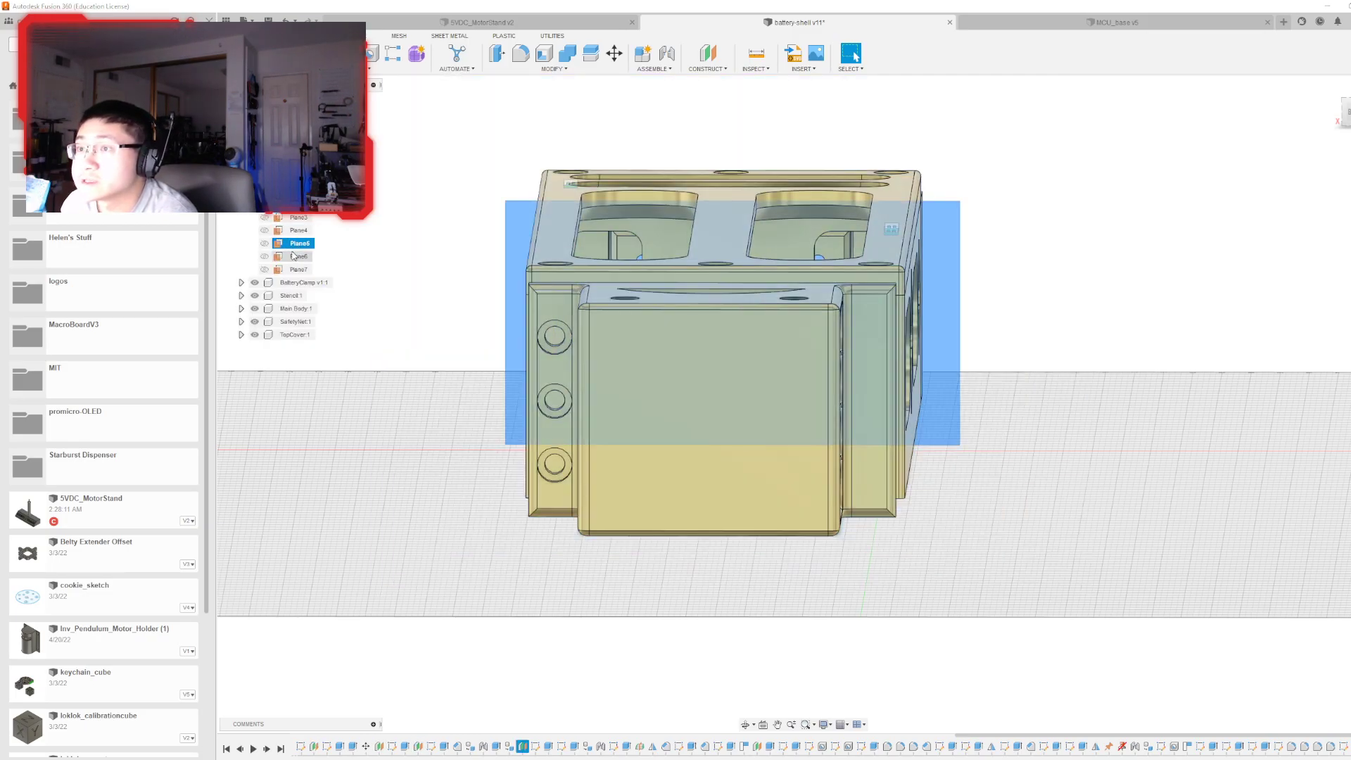
pyautogui.click(298, 256)
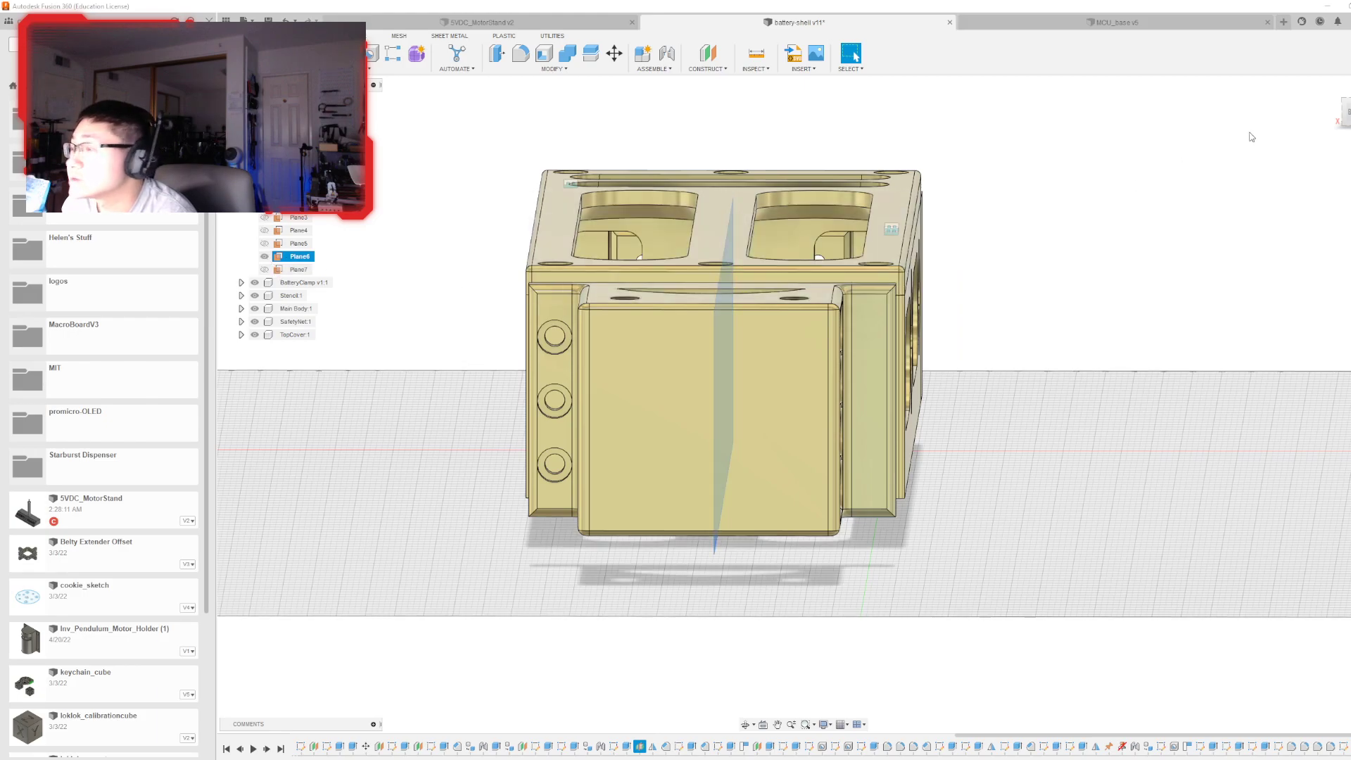
pyautogui.moveTo(1347, 112)
pyautogui.mouseDown()
pyautogui.moveTo(1338, 191)
pyautogui.moveTo(1349, 116)
pyautogui.mouseUp()
pyautogui.click(555, 181)
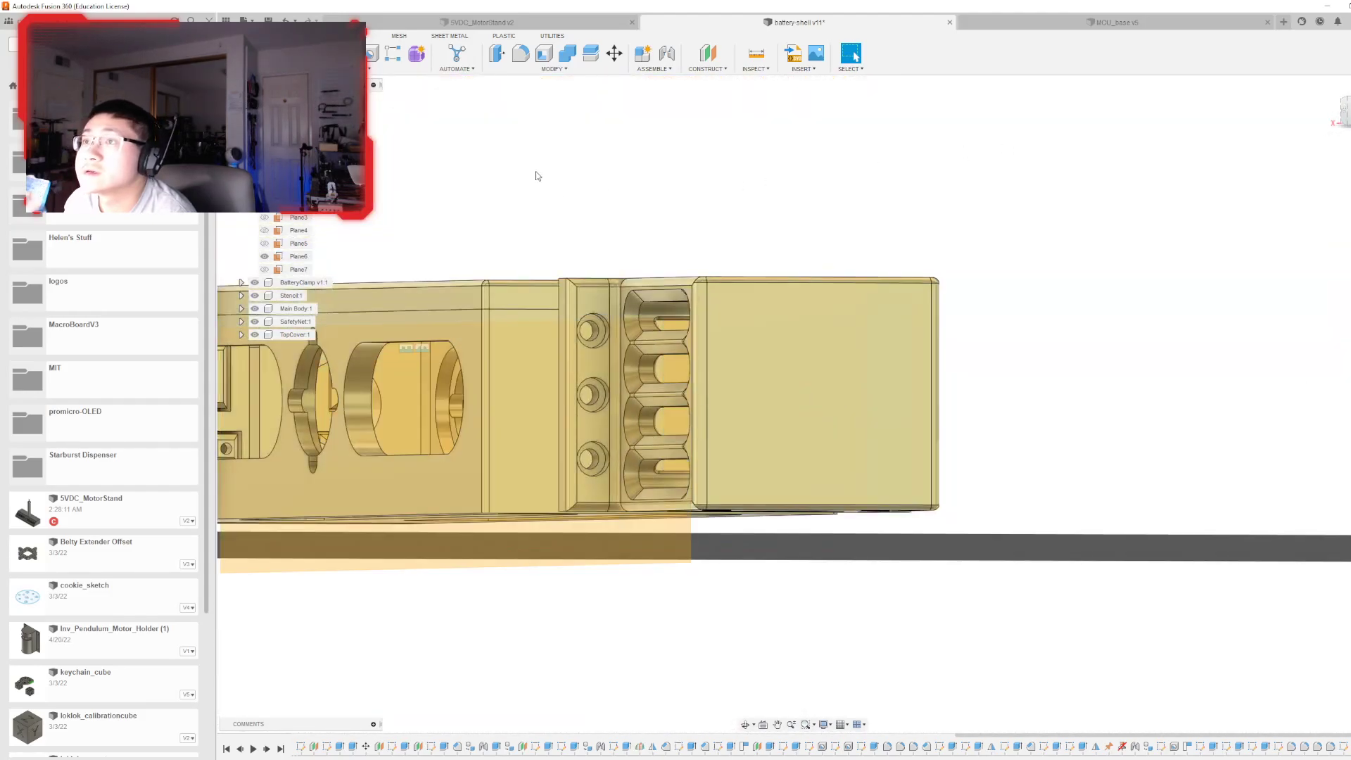
pyautogui.click(370, 53)
pyautogui.click(383, 68)
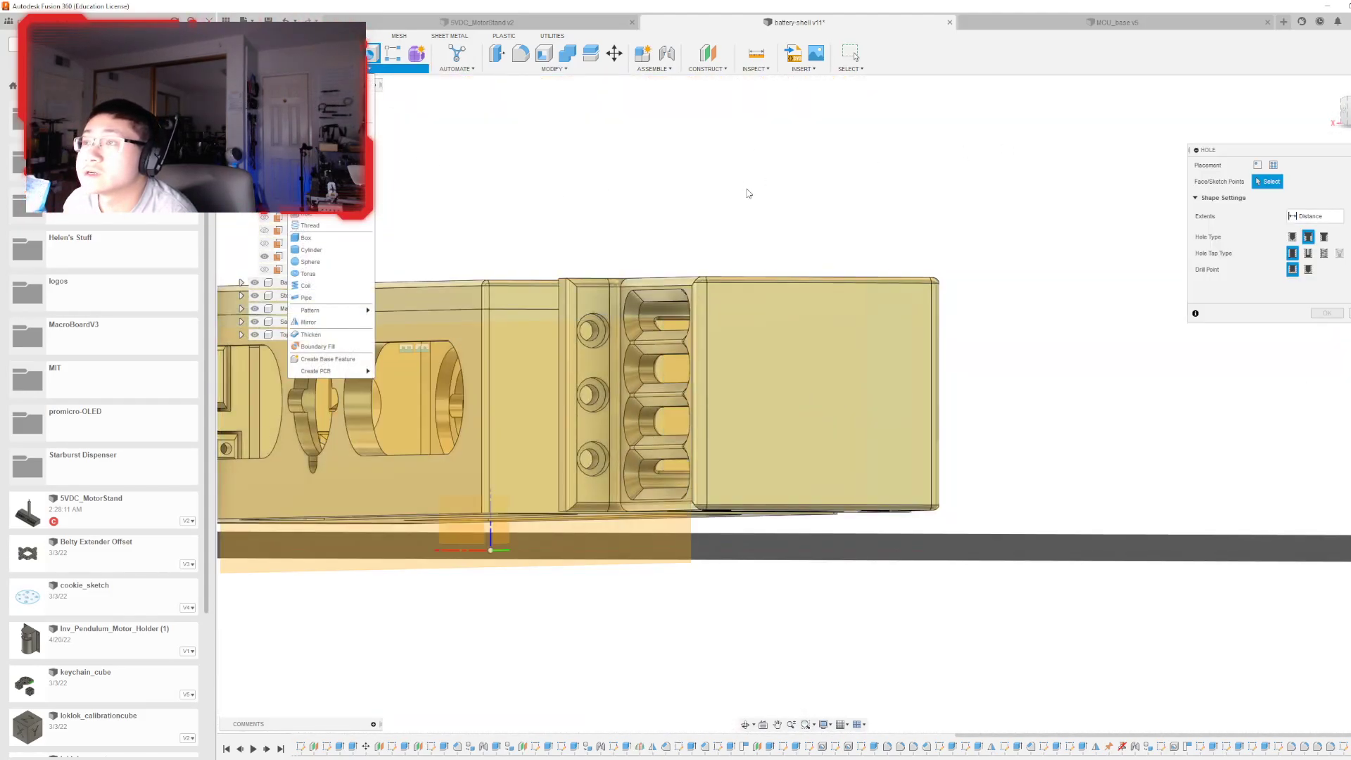
pyautogui.press('Escape')
pyautogui.press('Escape')
# - Mirror the counterbored hole feature across Plane6 onto the opposite flange wing
pyautogui.click(384, 69)
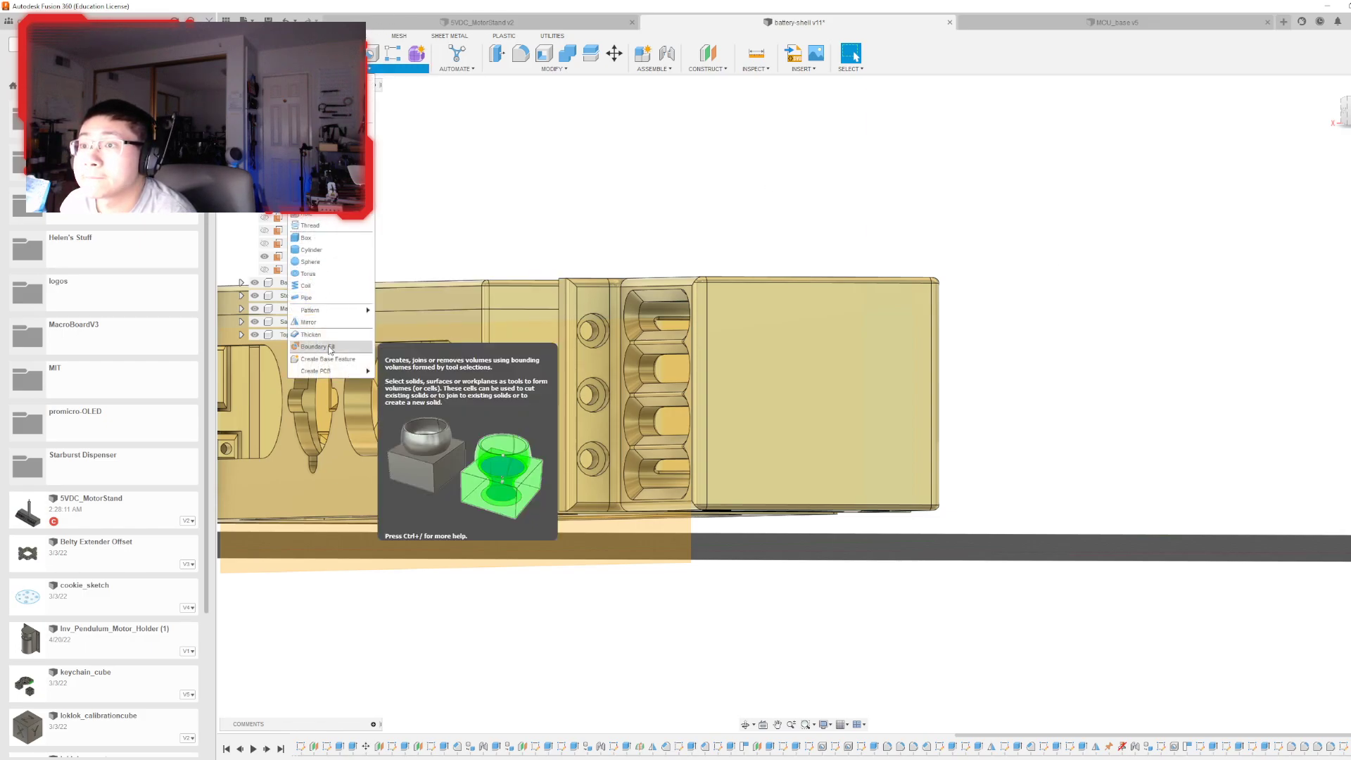
pyautogui.click(309, 321)
pyautogui.click(1302, 165)
pyautogui.click(1287, 204)
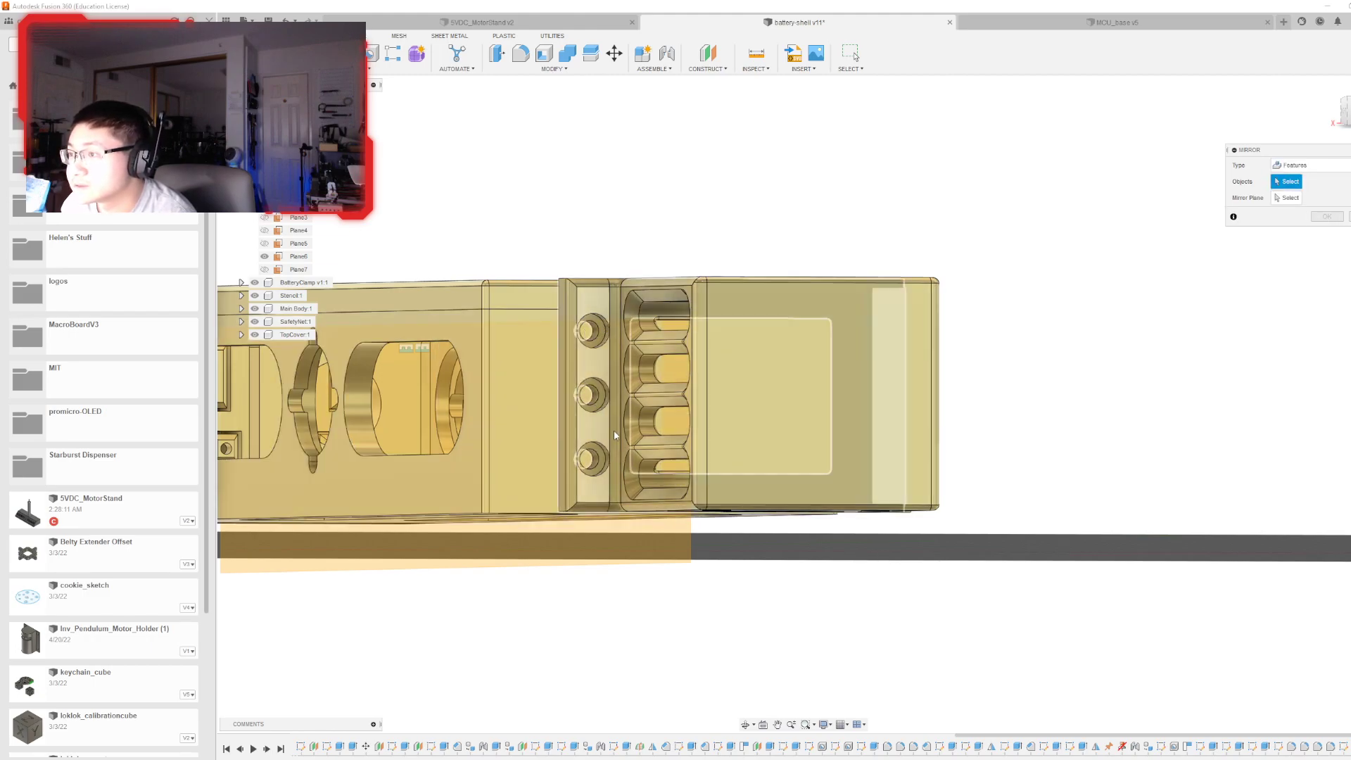
pyautogui.moveTo(1344, 112); pyautogui.dragTo(1126, 232)
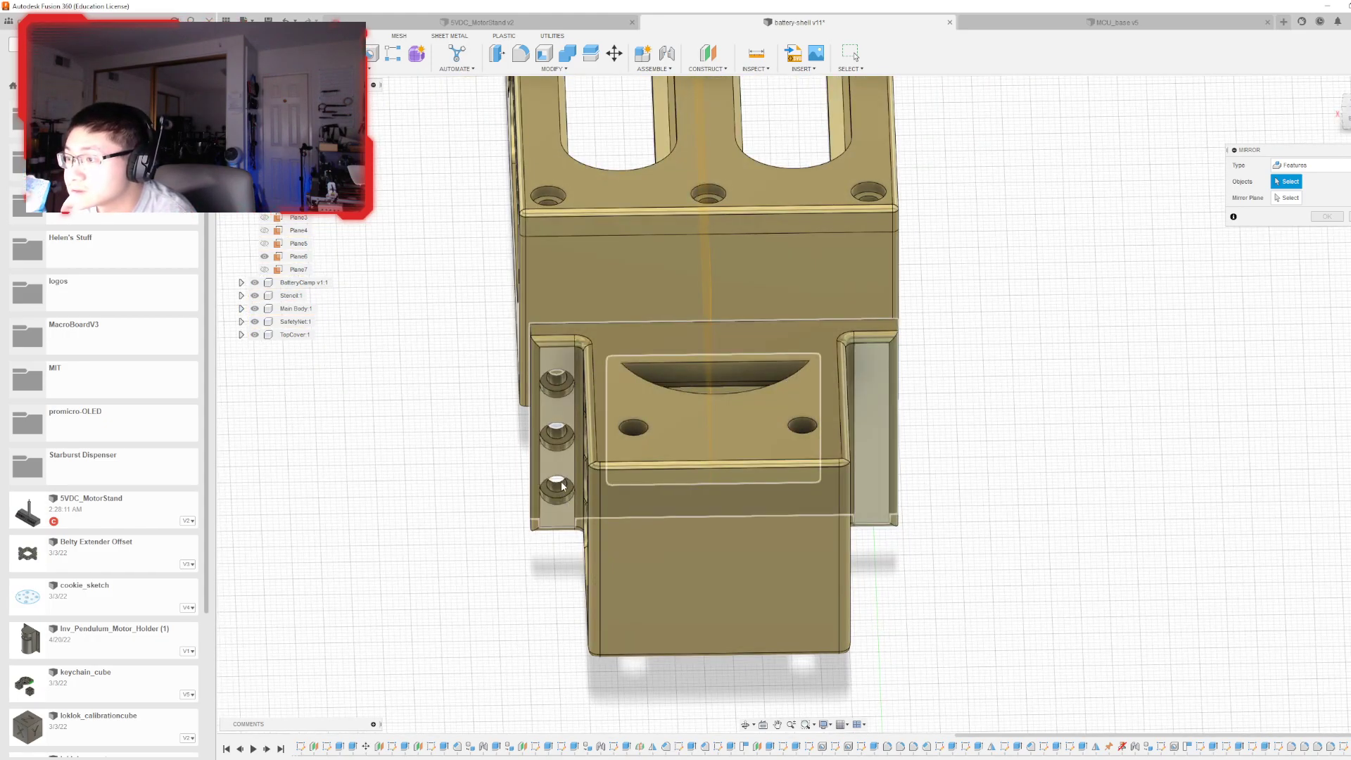
pyautogui.click(559, 485)
pyautogui.click(1296, 198)
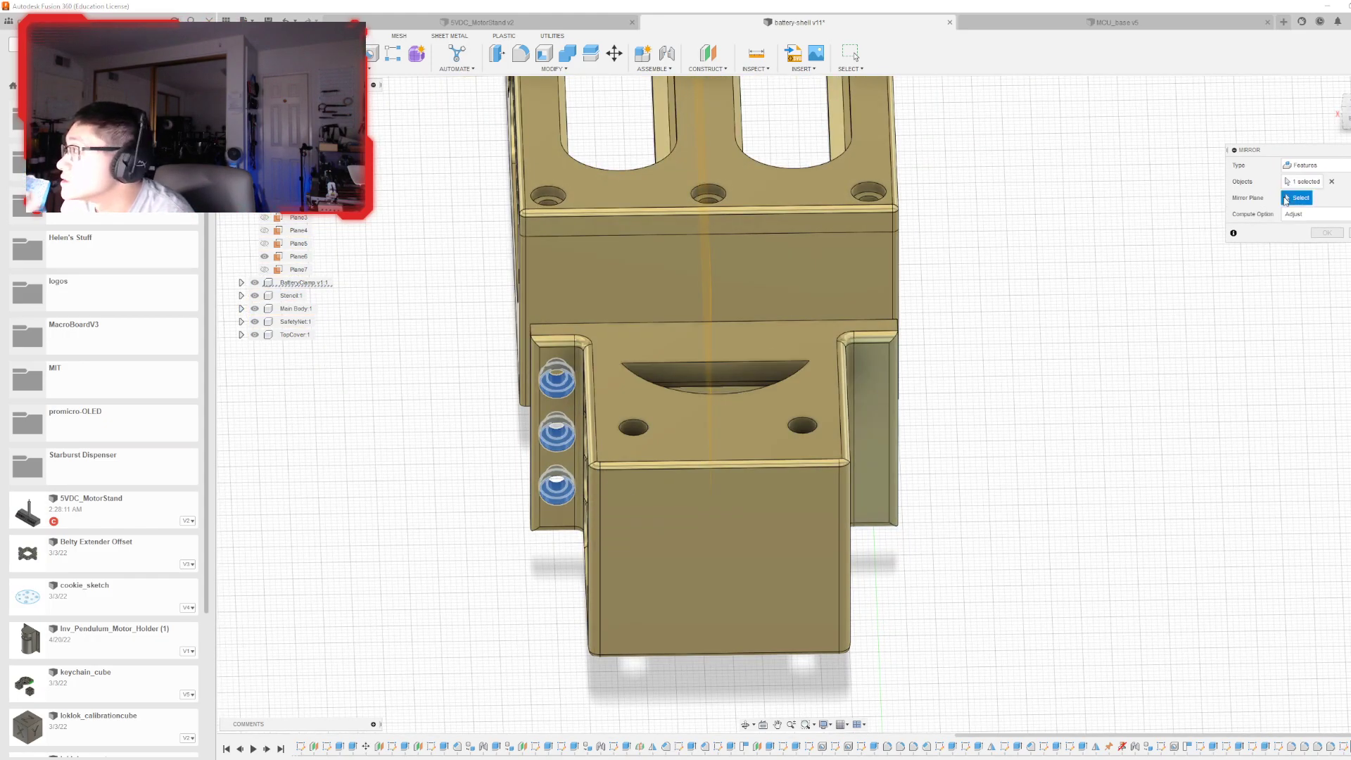
pyautogui.click(702, 305)
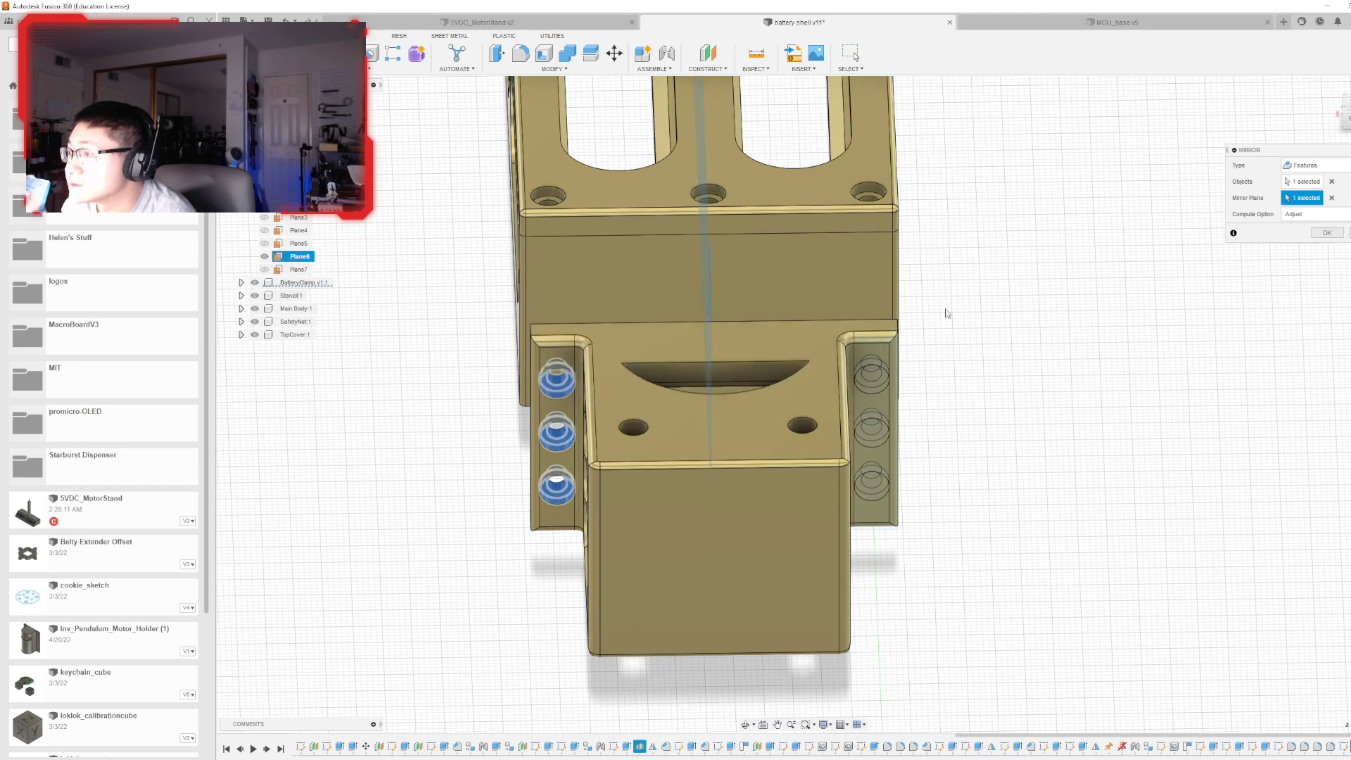
pyautogui.click(1326, 232)
# - Reopen the sketch that holds the screw-hole points on the shell's top face for editing
pyautogui.keyDown('shift'); pyautogui.moveTo(870, 425); pyautogui.dragTo(763, 444, button='middle'); pyautogui.keyUp('shift')
pyautogui.scroll(-2, 991, 322)
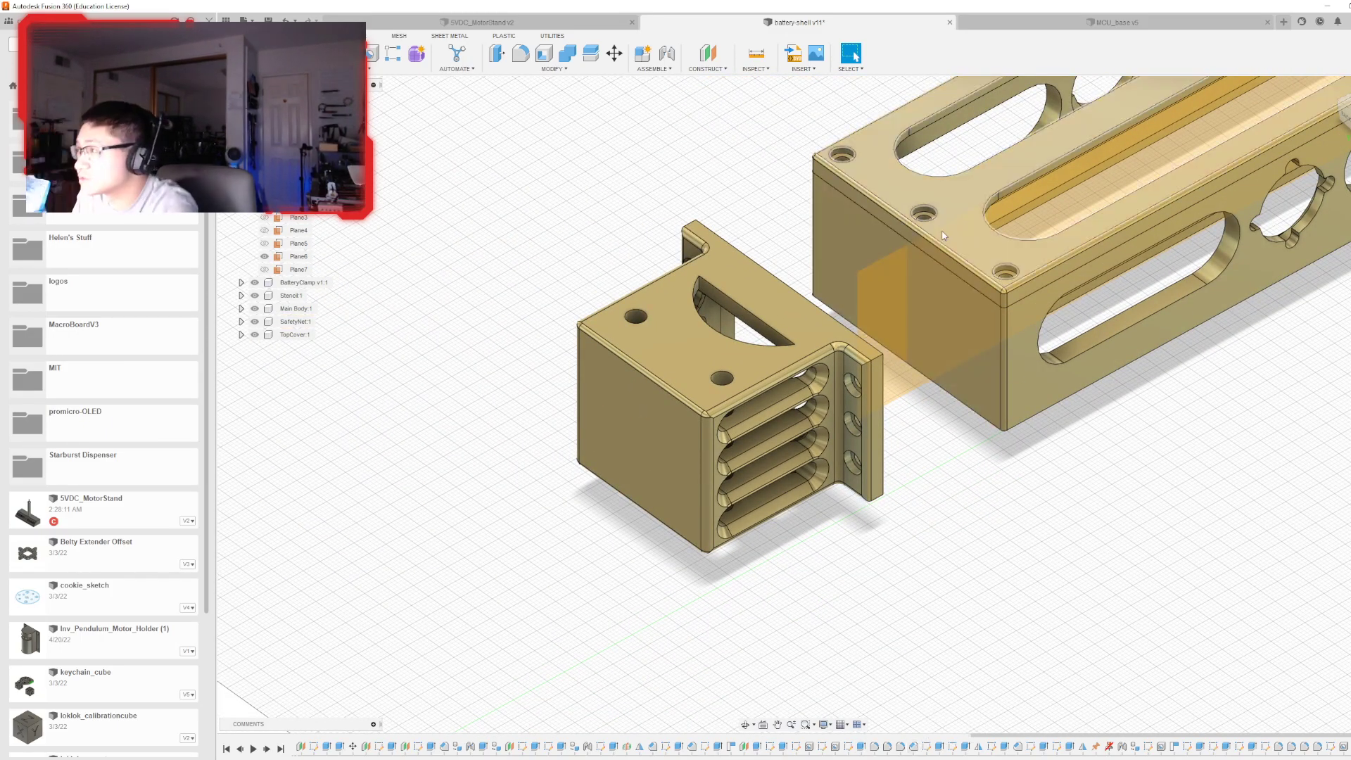
pyautogui.keyDown('shift'); pyautogui.moveTo(1128, 243); pyautogui.dragTo(977, 684, button='middle'); pyautogui.keyUp('shift')
pyautogui.moveTo(1248, 425); pyautogui.dragTo(1208, 623, button='middle')
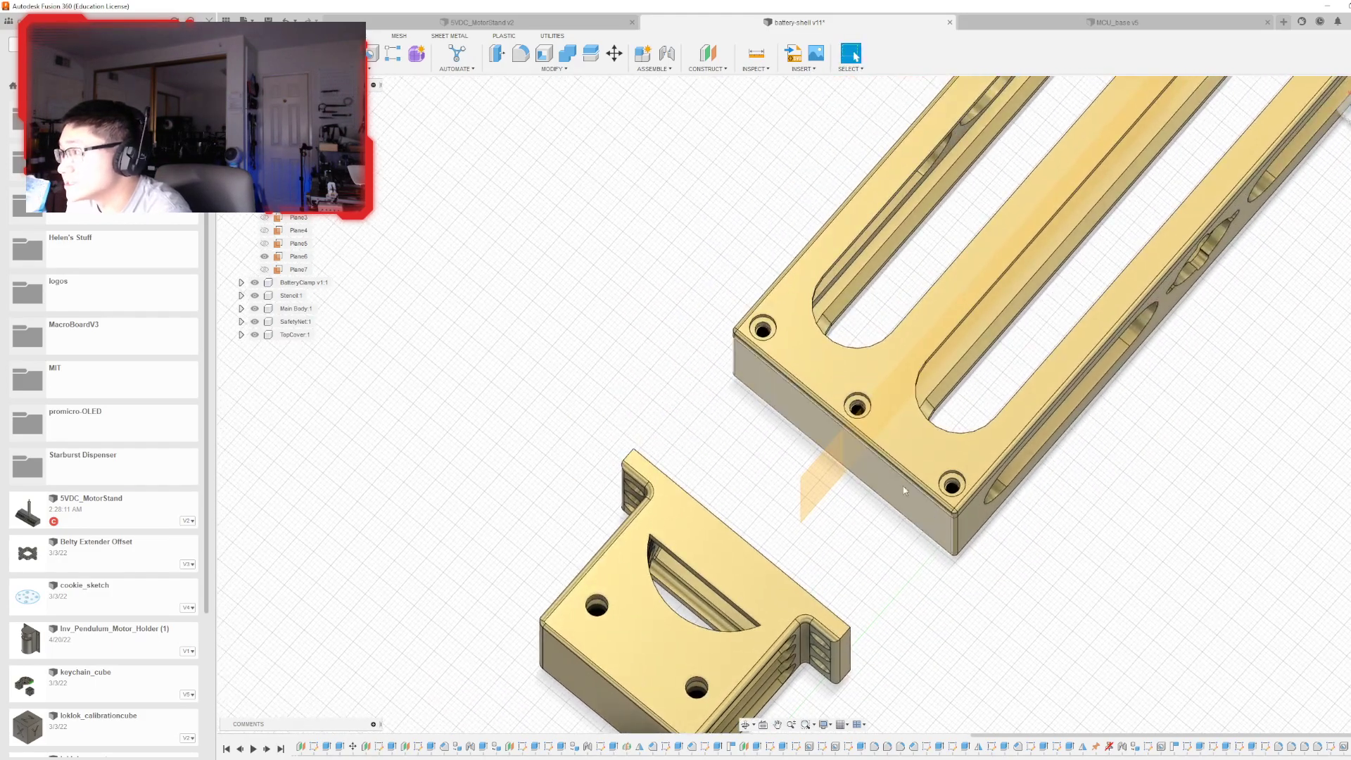
pyautogui.doubleClick(821, 746)
pyautogui.scroll(1, 753, 330)
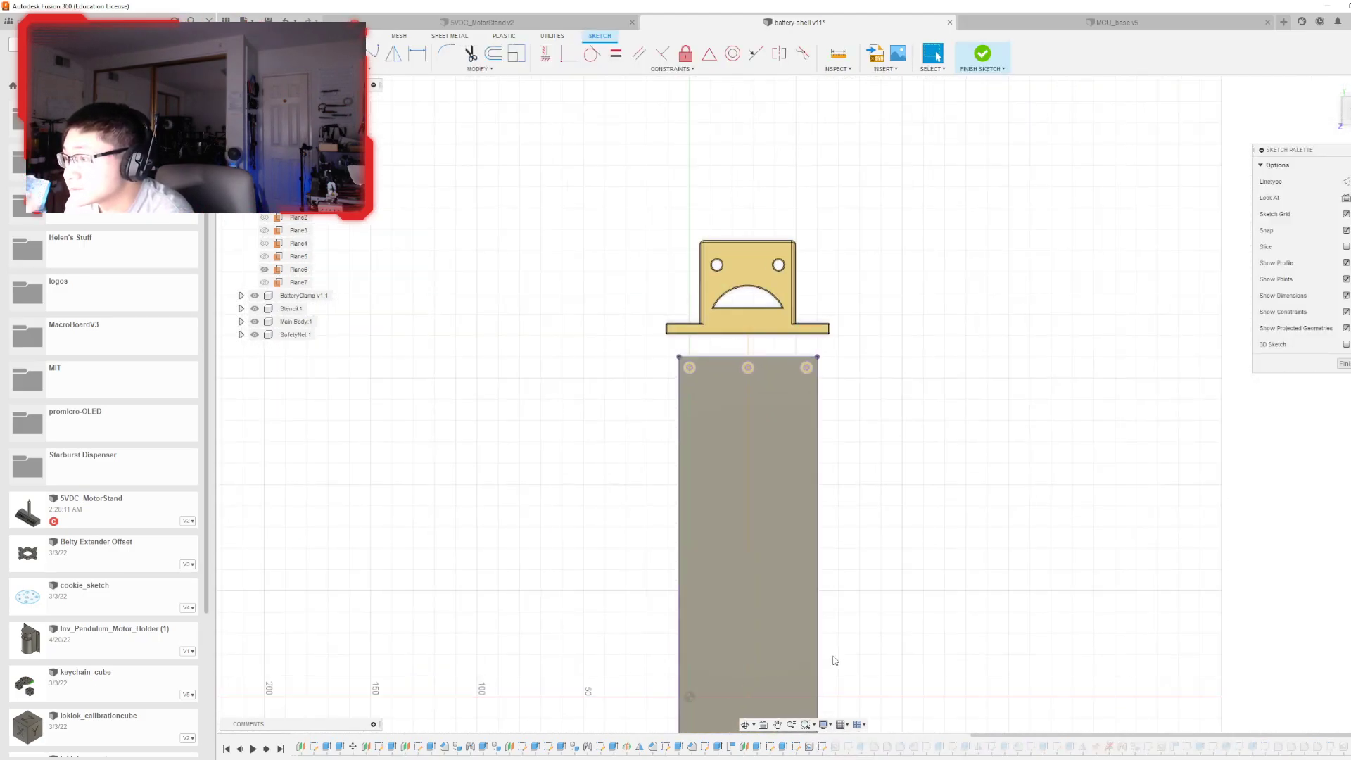
pyautogui.scroll(-3, 753, 331)
pyautogui.scroll(5, 704, 352)
pyautogui.scroll(3, 597, 419)
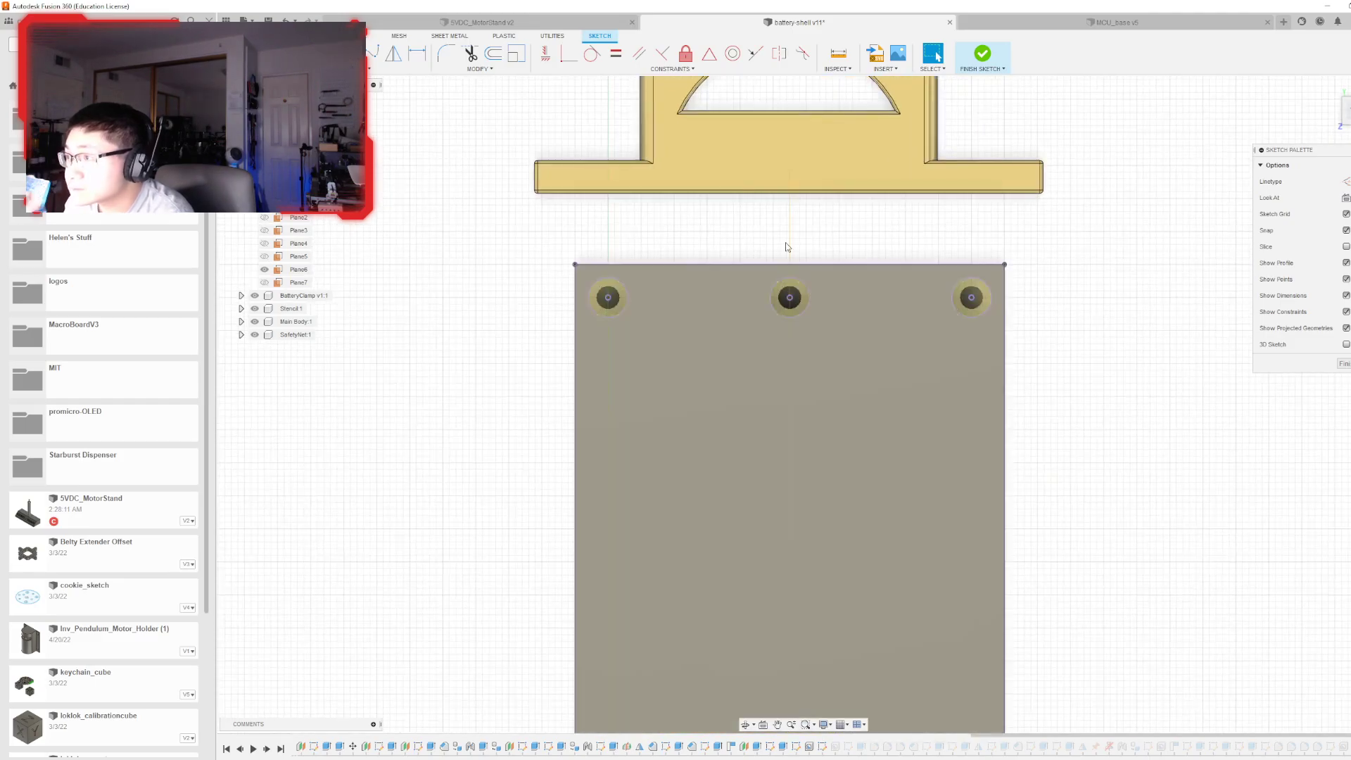
# - Place two sketch points in the end row of holes, one on each side of the middle hole
pyautogui.click(373, 69)
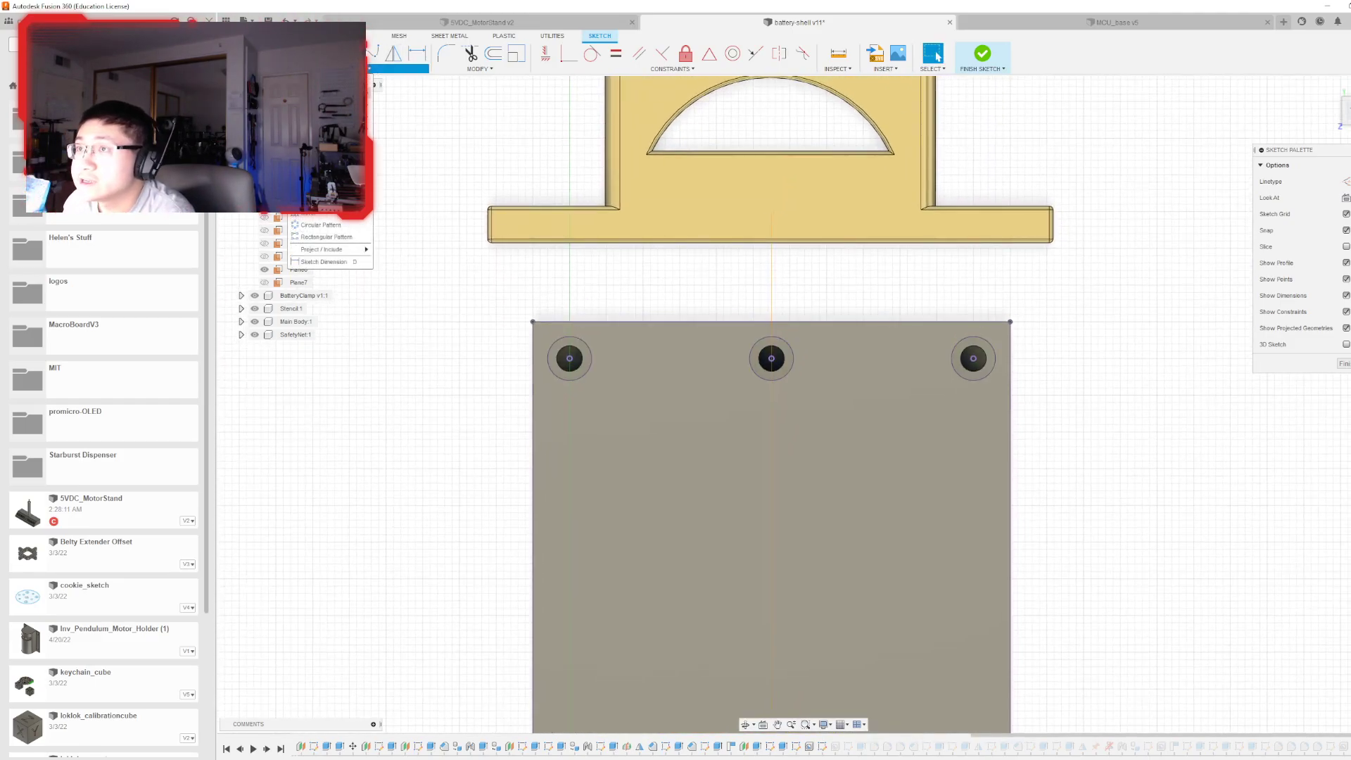
pyautogui.click(330, 192)
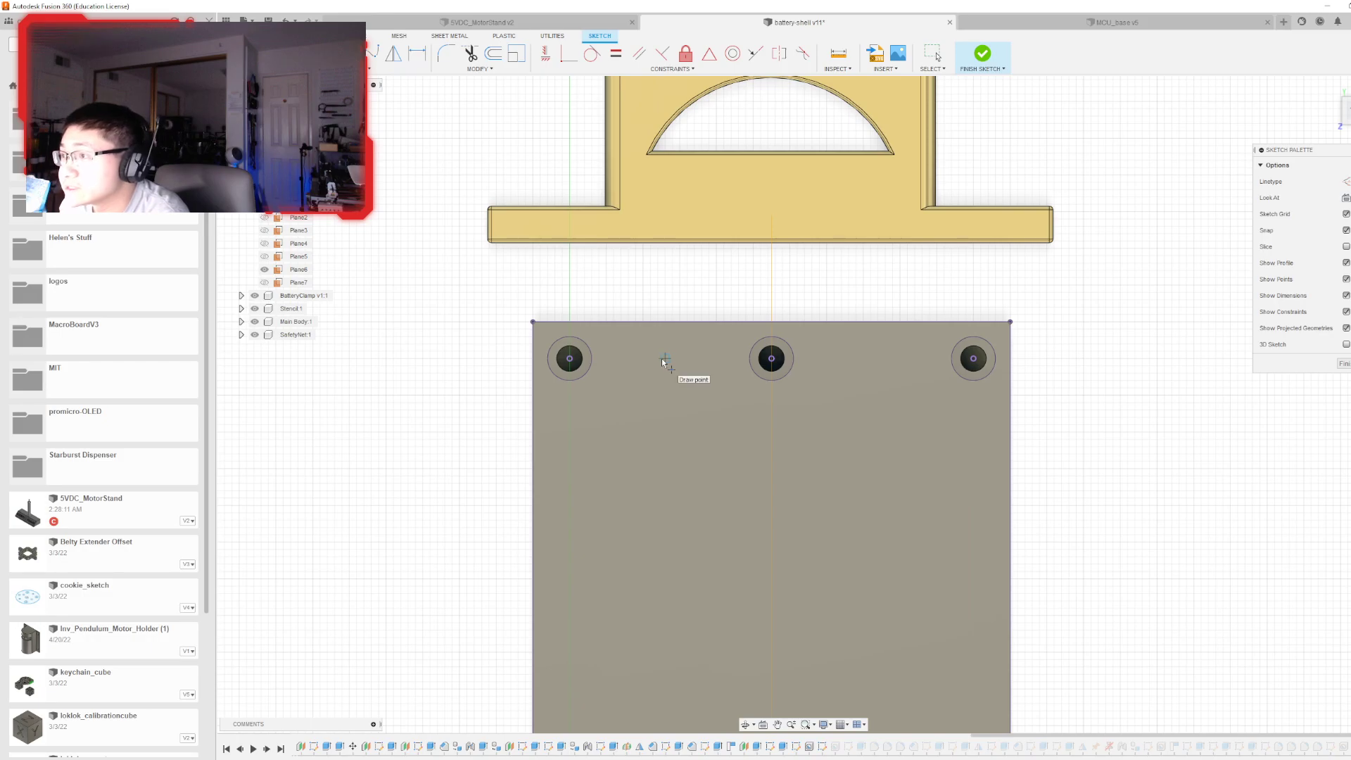
pyautogui.click(885, 358)
pyautogui.press('Escape')
# - Measure the spacing between the left and middle holes, and dimension the left new point 13.75 mm from the middle hole's centre
pyautogui.click(836, 54)
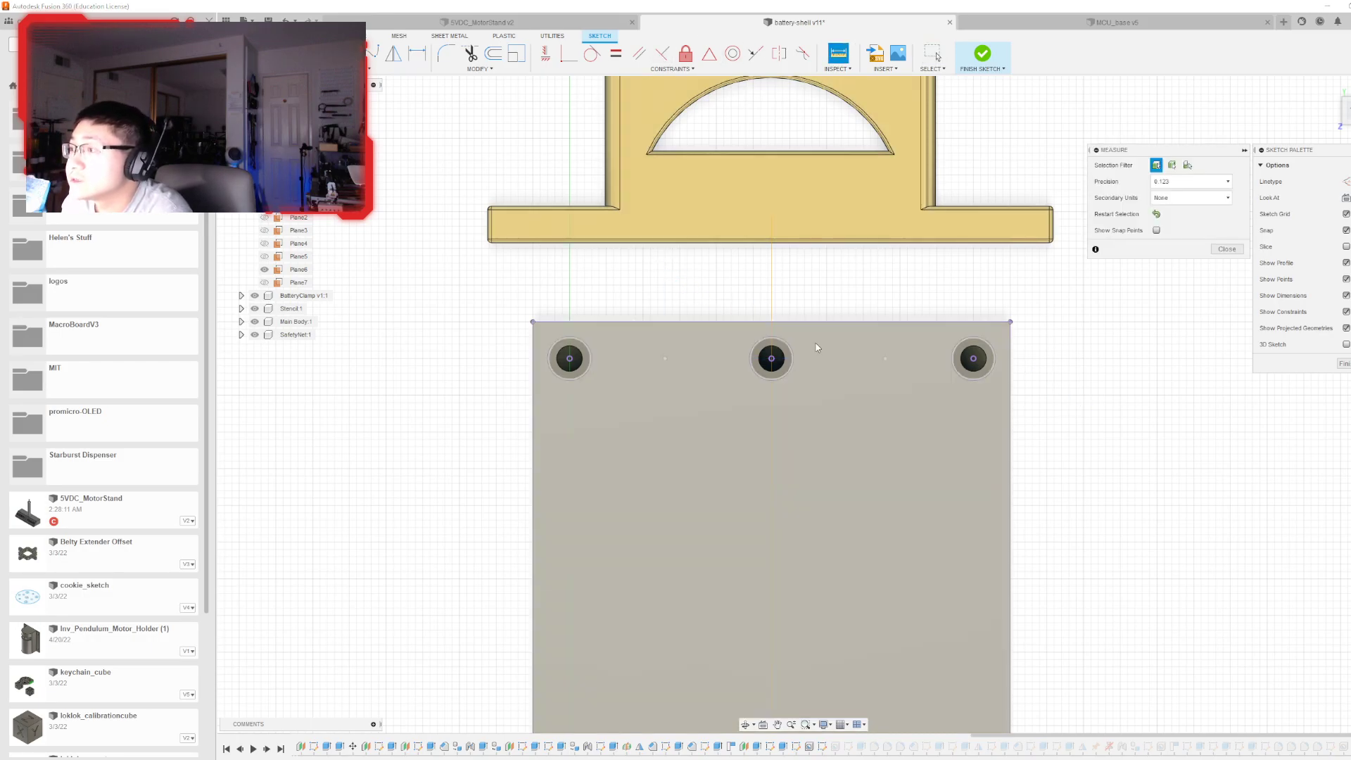
pyautogui.click(770, 358)
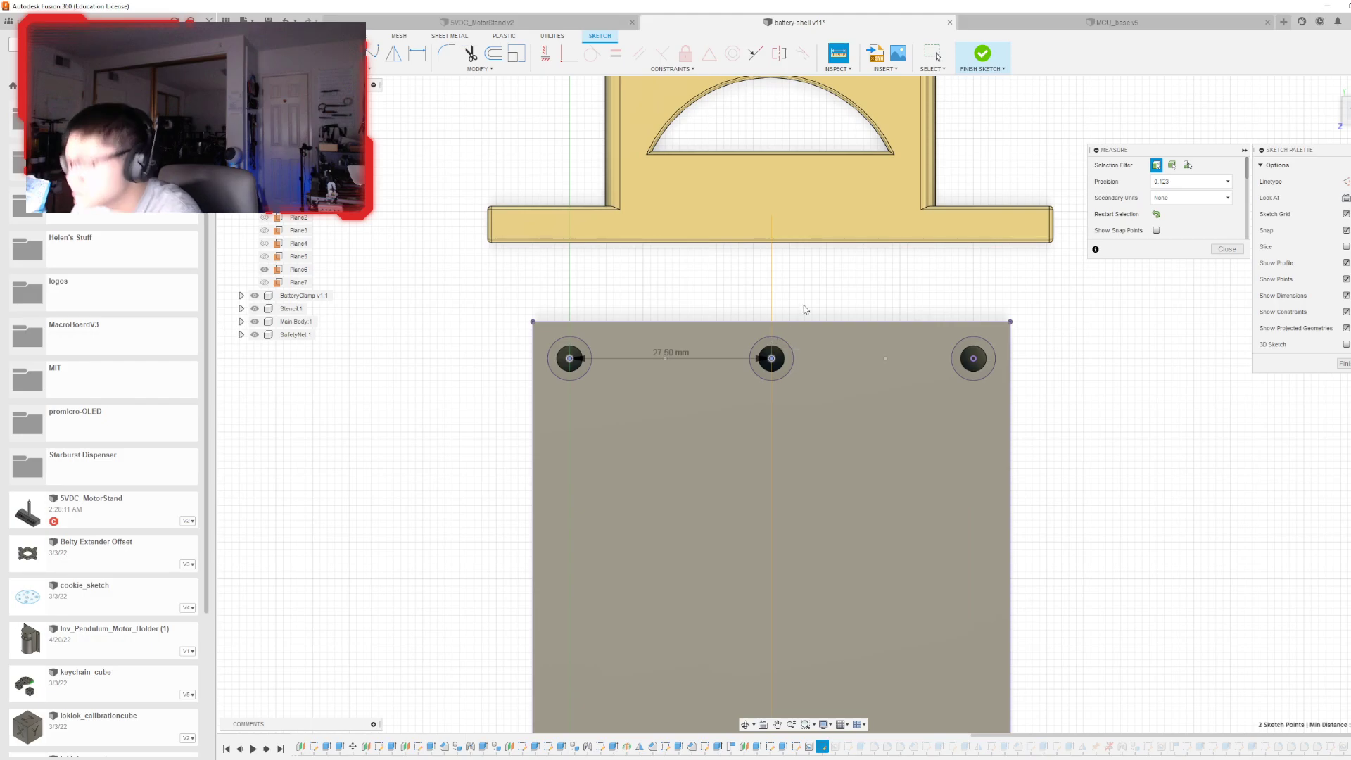
pyautogui.press('d')
pyautogui.click(664, 359)
pyautogui.click(771, 358)
pyautogui.click(705, 361)
pyautogui.write('13.75')
pyautogui.press('Return')
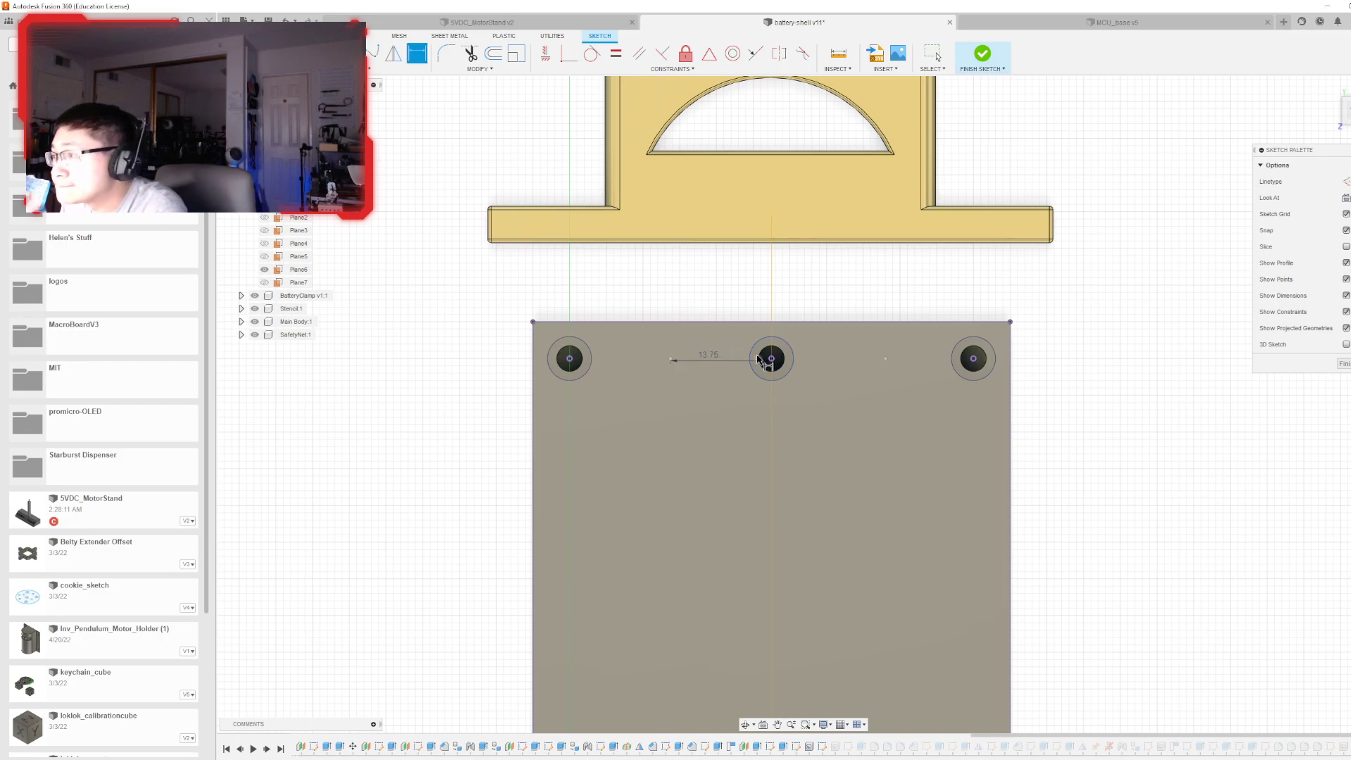
pyautogui.press('Escape')
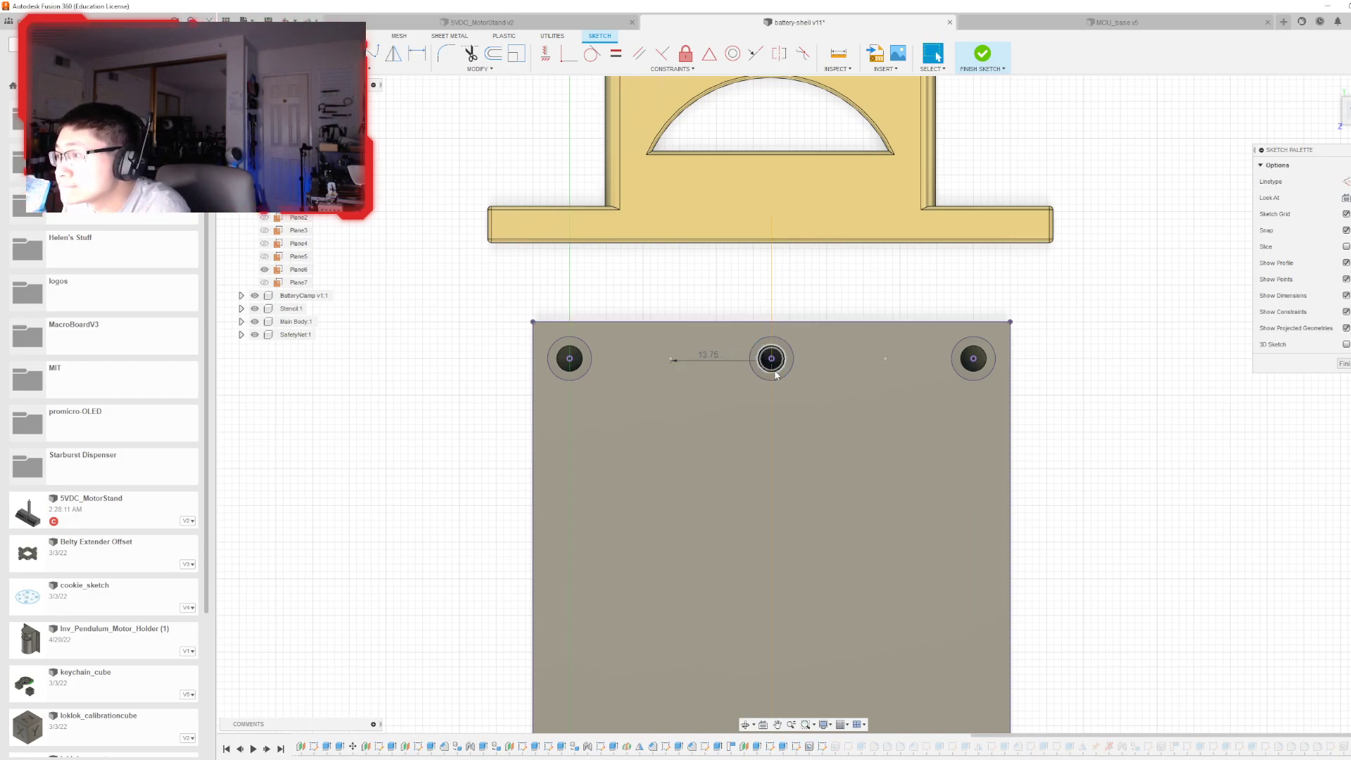
# - Dimension the right new point 13.75 mm from the middle hole's centre
pyautogui.click(417, 53)
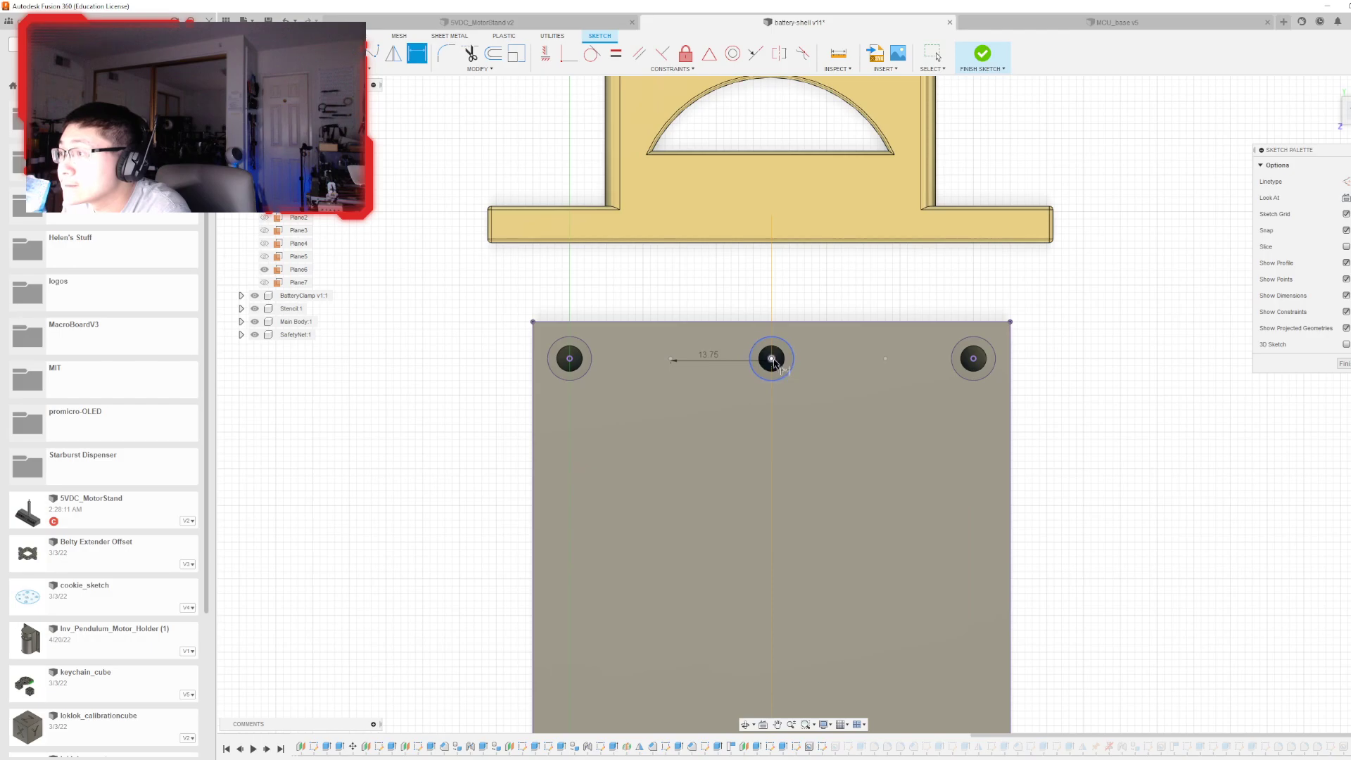
pyautogui.click(888, 360)
pyautogui.click(841, 365)
pyautogui.write('13.75')
pyautogui.press('Return')
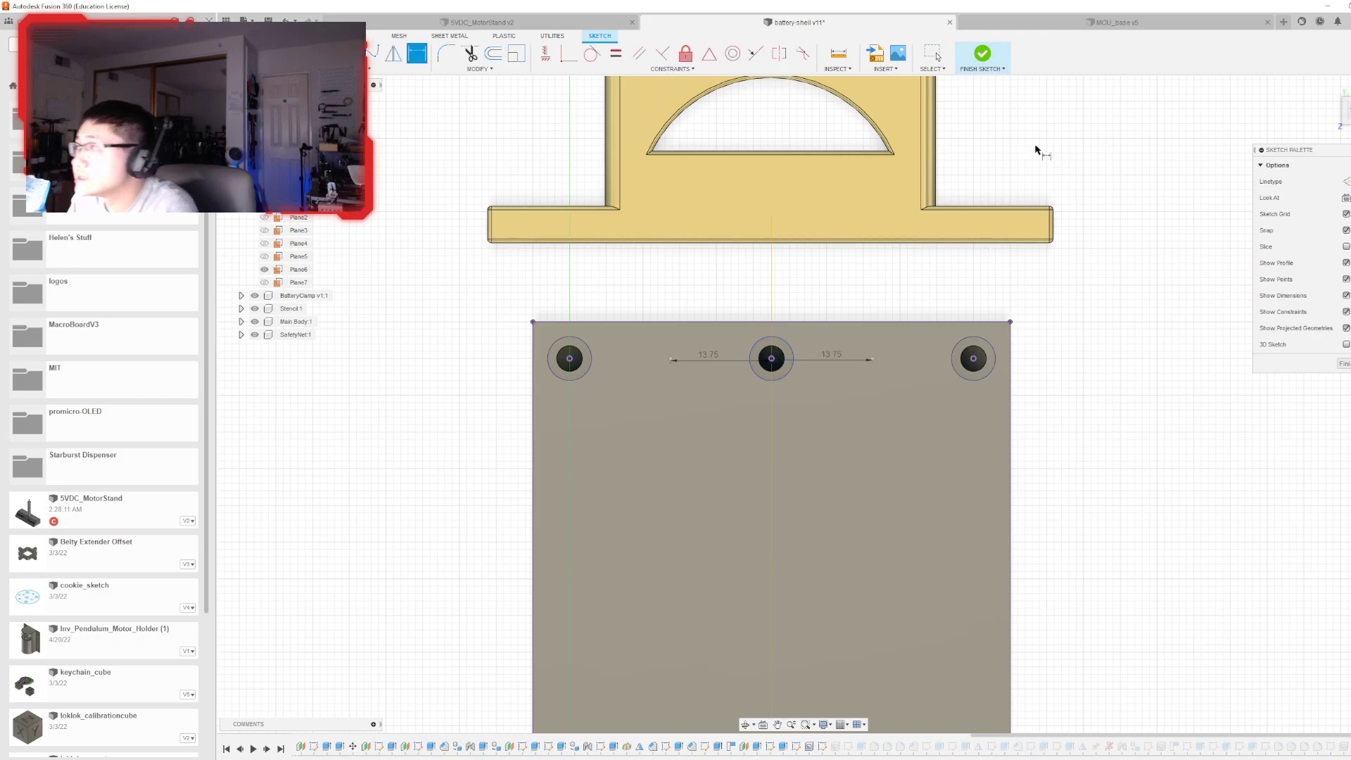
pyautogui.press('Escape')
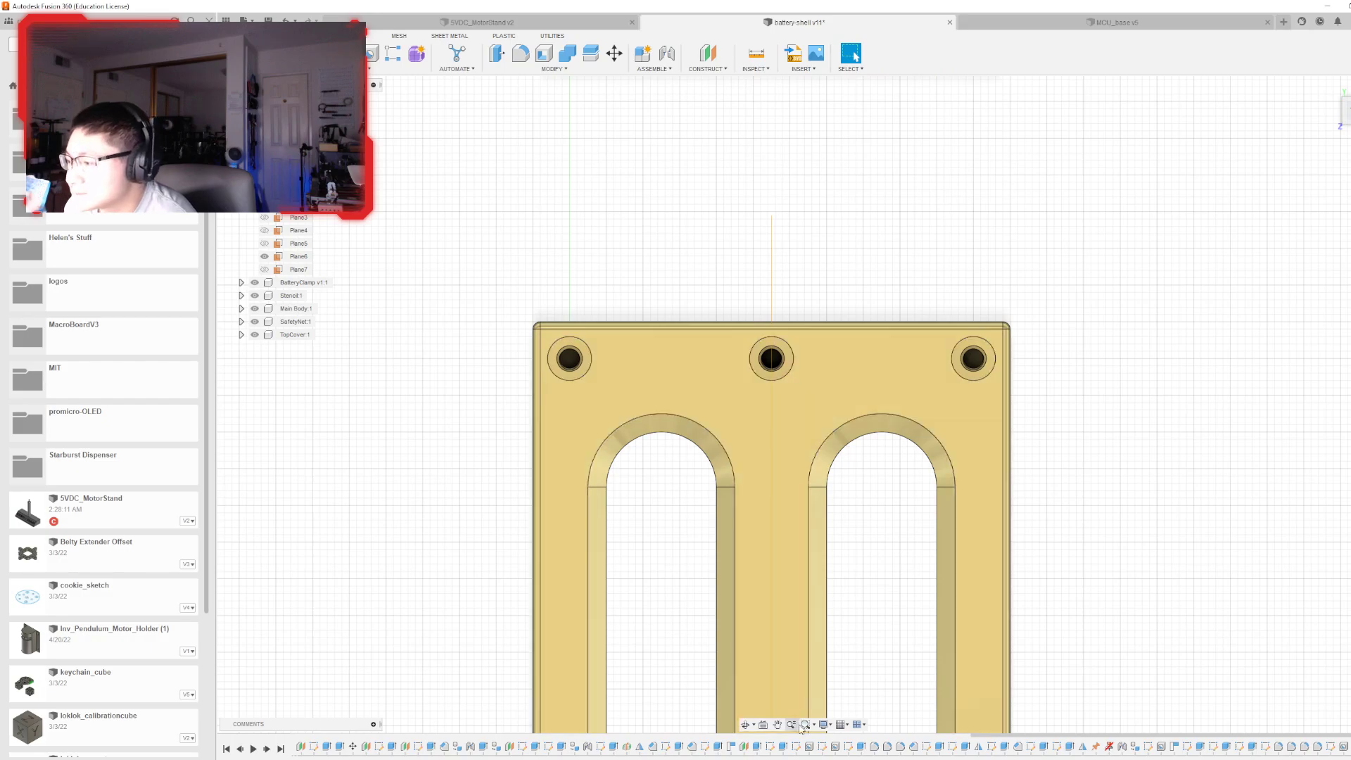
# - Edit the shell's tapped hole feature to use the two new points beside the middle hole instead of the row's outer points
pyautogui.doubleClick(837, 746)
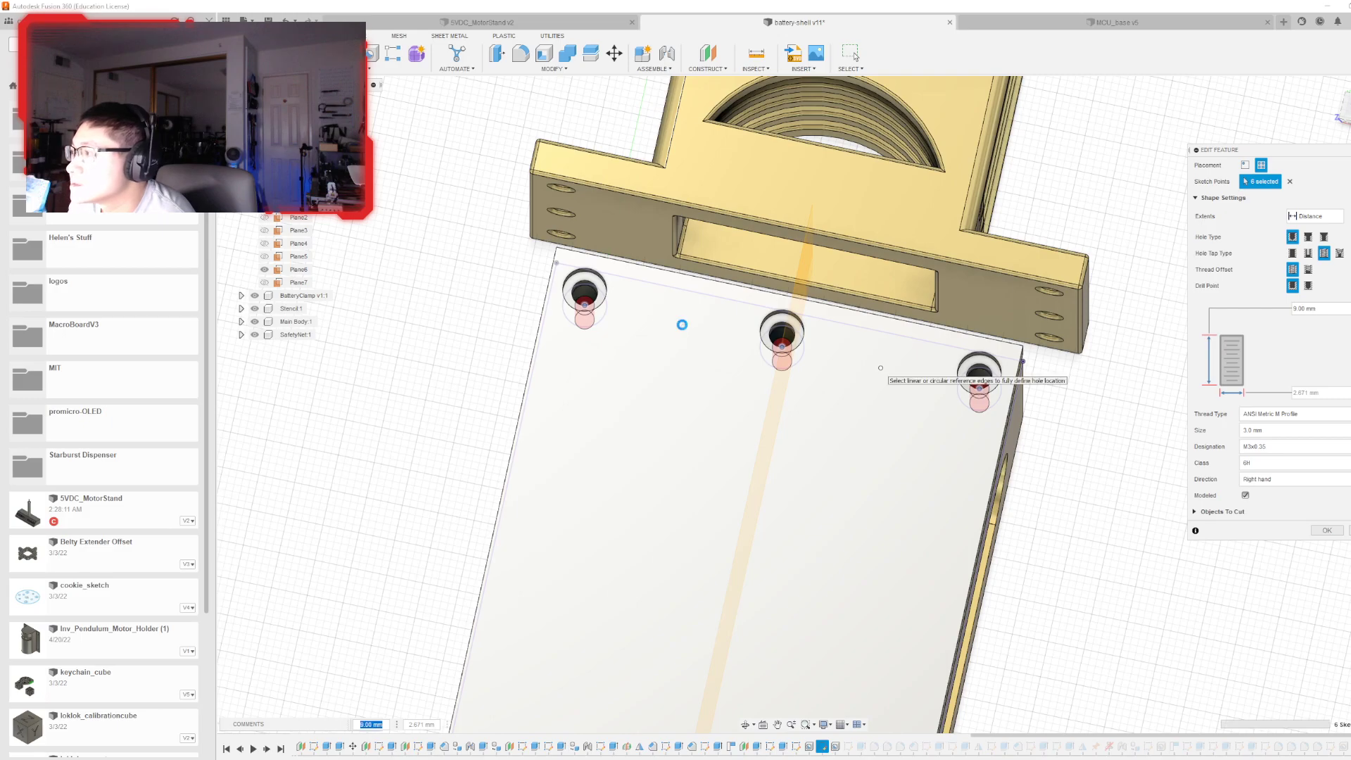
pyautogui.click(683, 326)
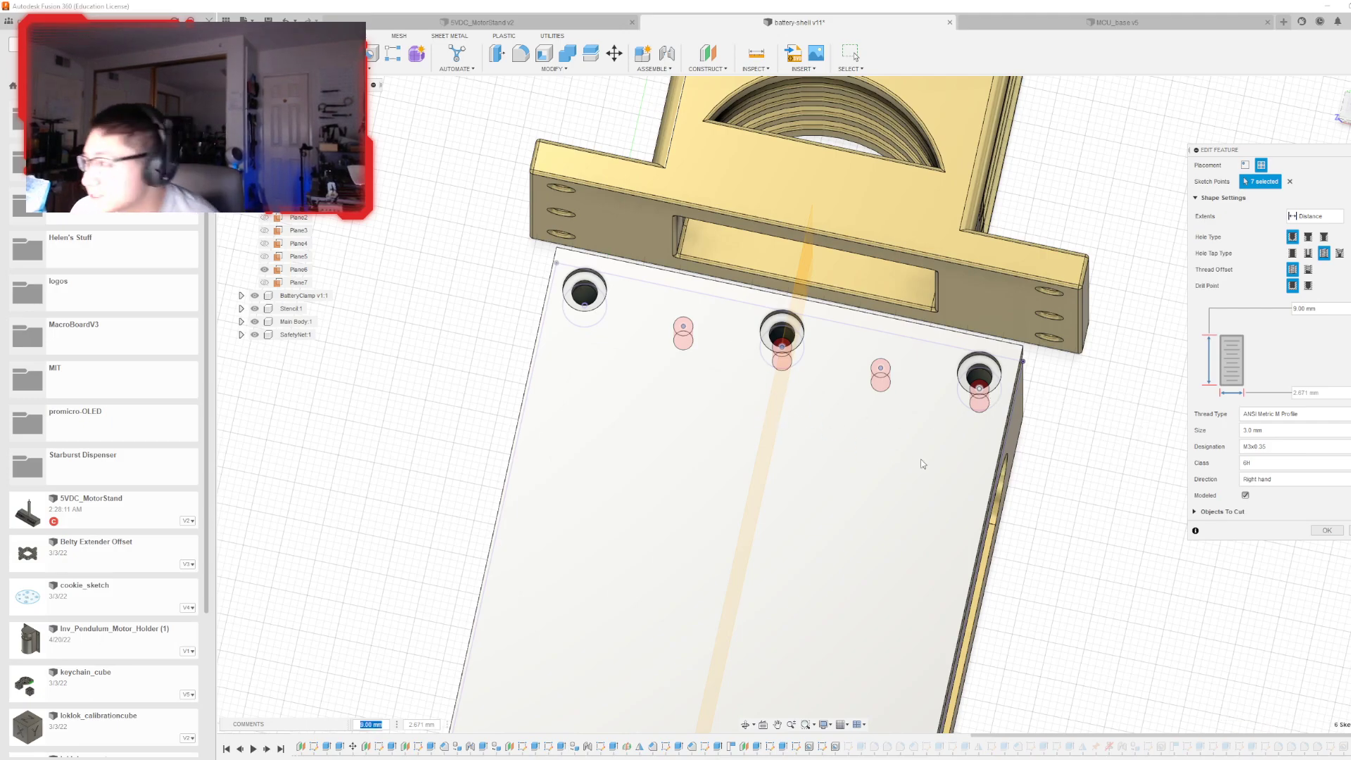
pyautogui.click(1326, 531)
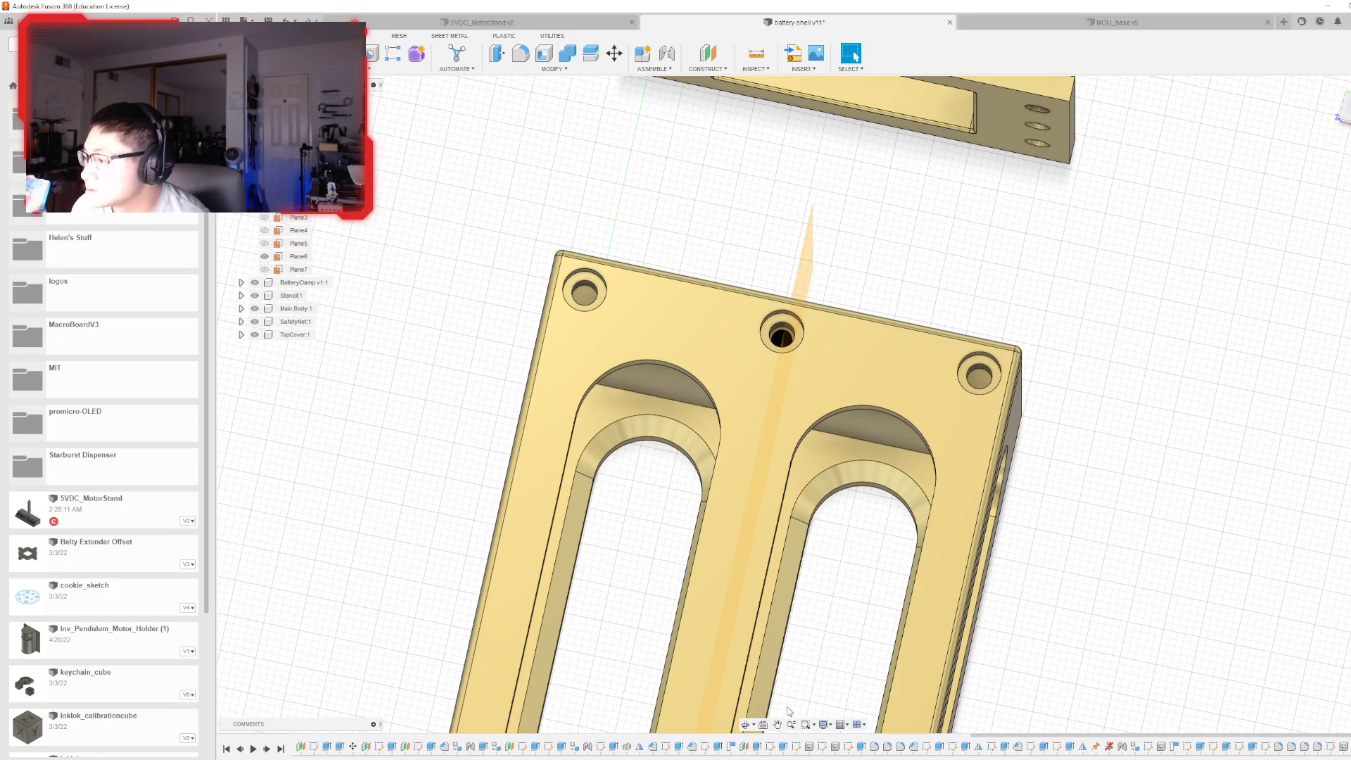
# - Reopen the sketch that holds the top cover's three counterbored hole points for editing
pyautogui.doubleClick(795, 747)
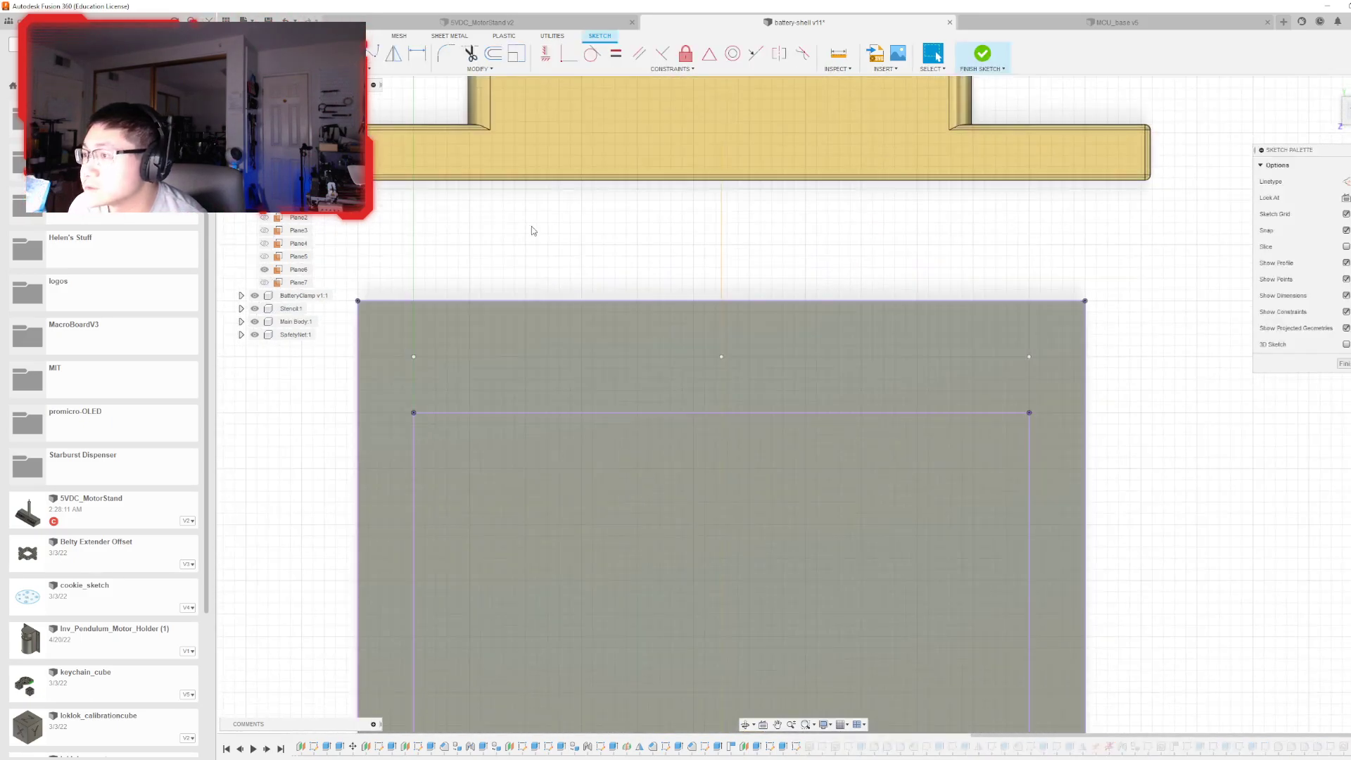
pyautogui.click(450, 36)
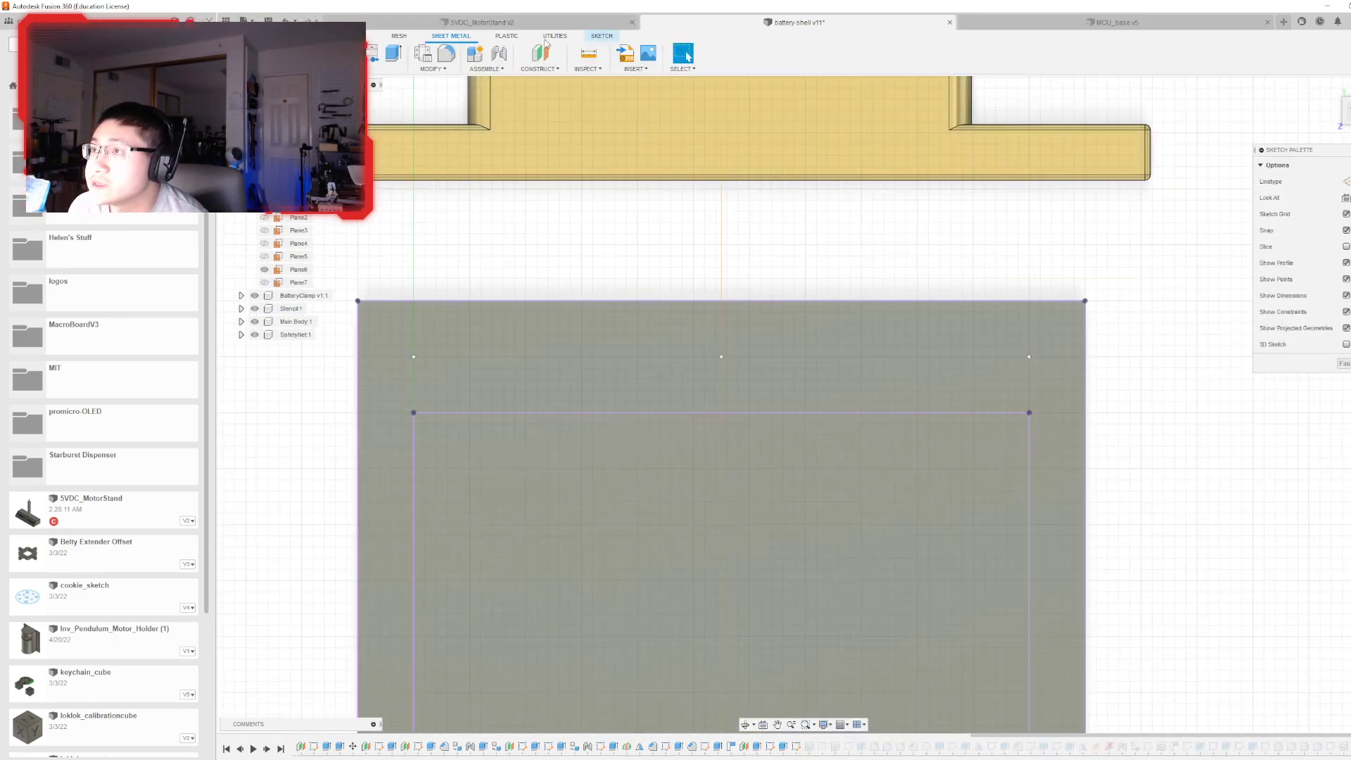
pyautogui.click(399, 35)
pyautogui.click(355, 35)
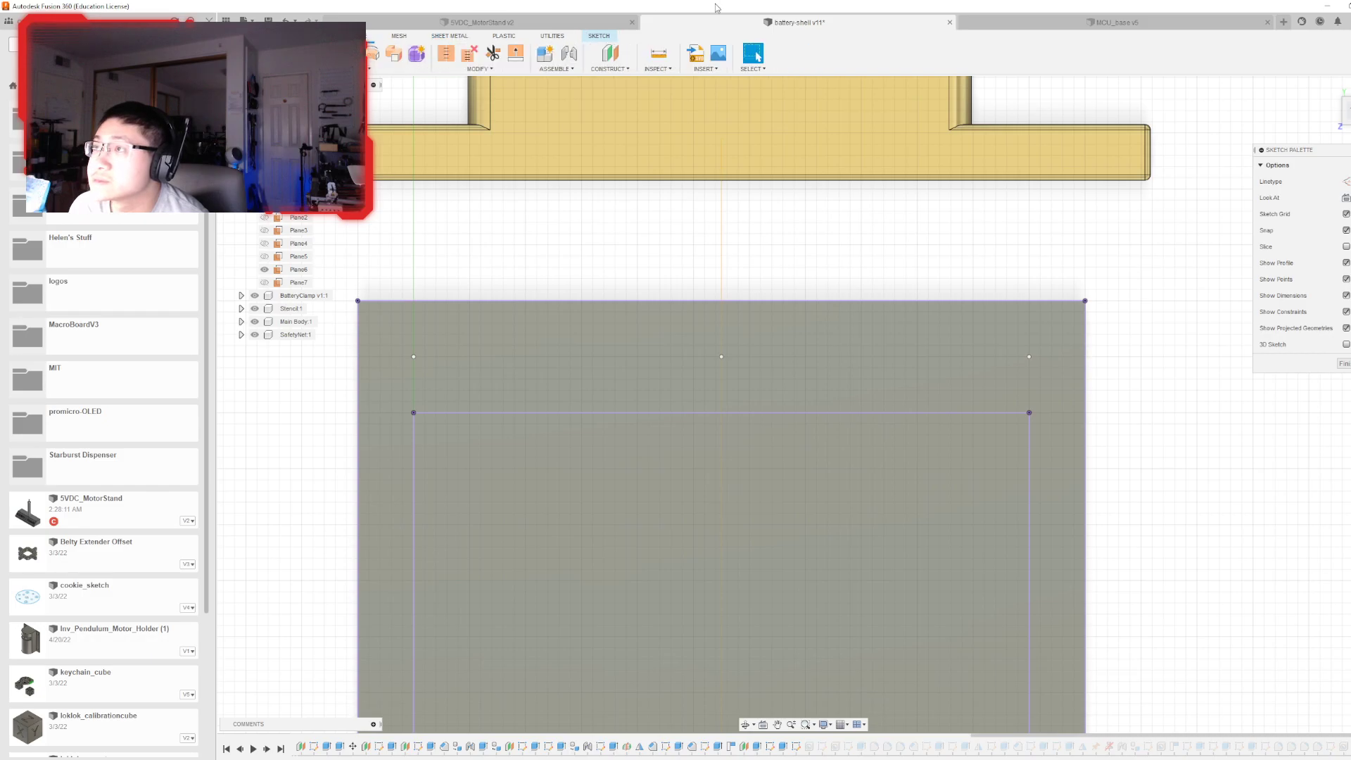
pyautogui.click(598, 36)
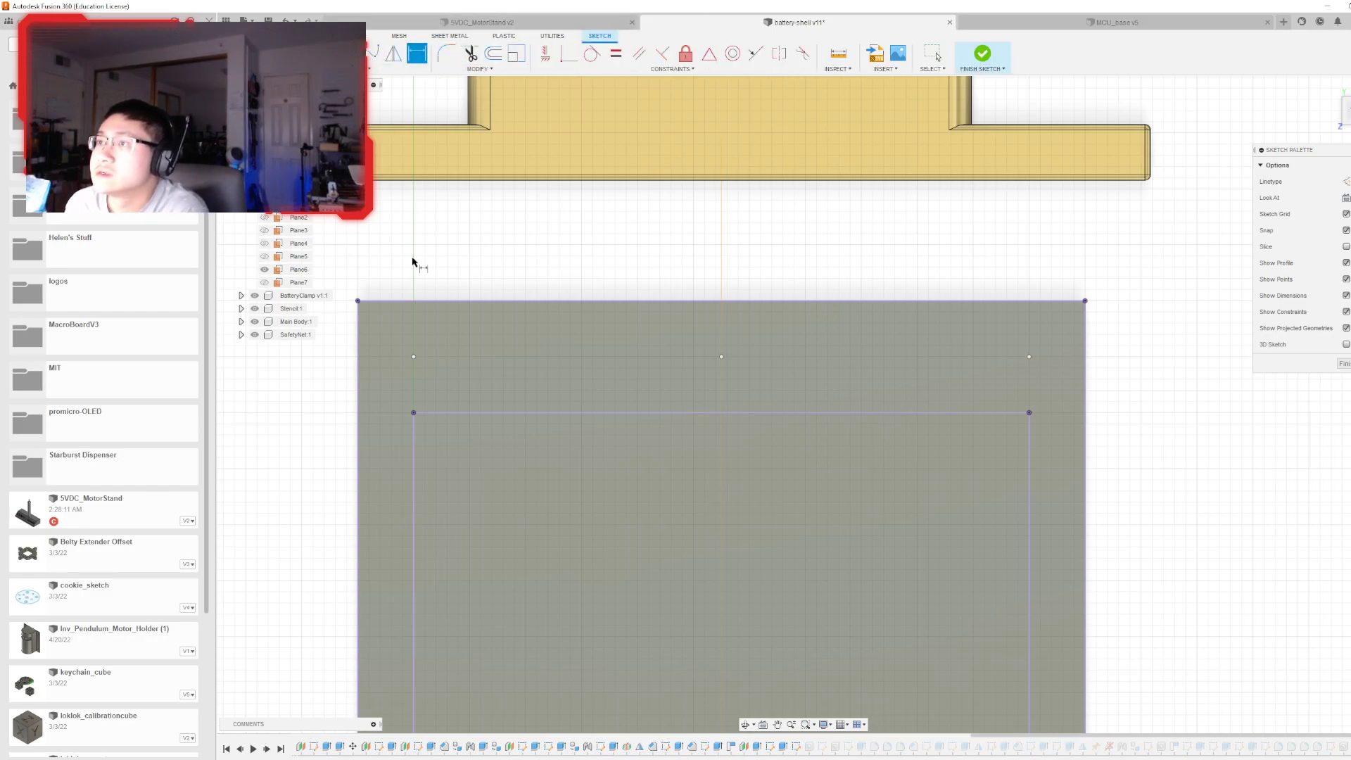
# - Try to dimension the left hole point 13.75 mm from the middle point, and undo it
pyautogui.click(414, 356)
pyautogui.click(721, 356)
pyautogui.click(567, 363)
pyautogui.write('13.75')
pyautogui.press('Return')
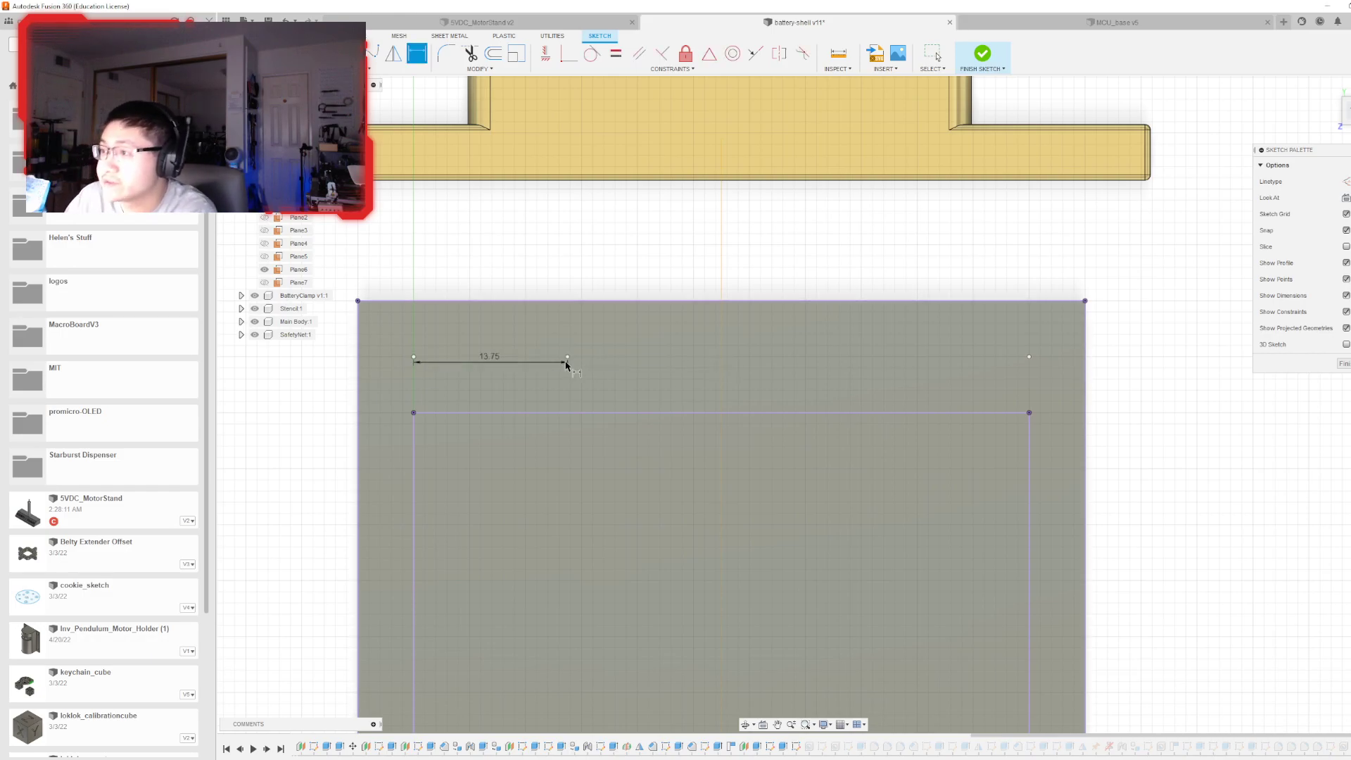
pyautogui.press('Escape')
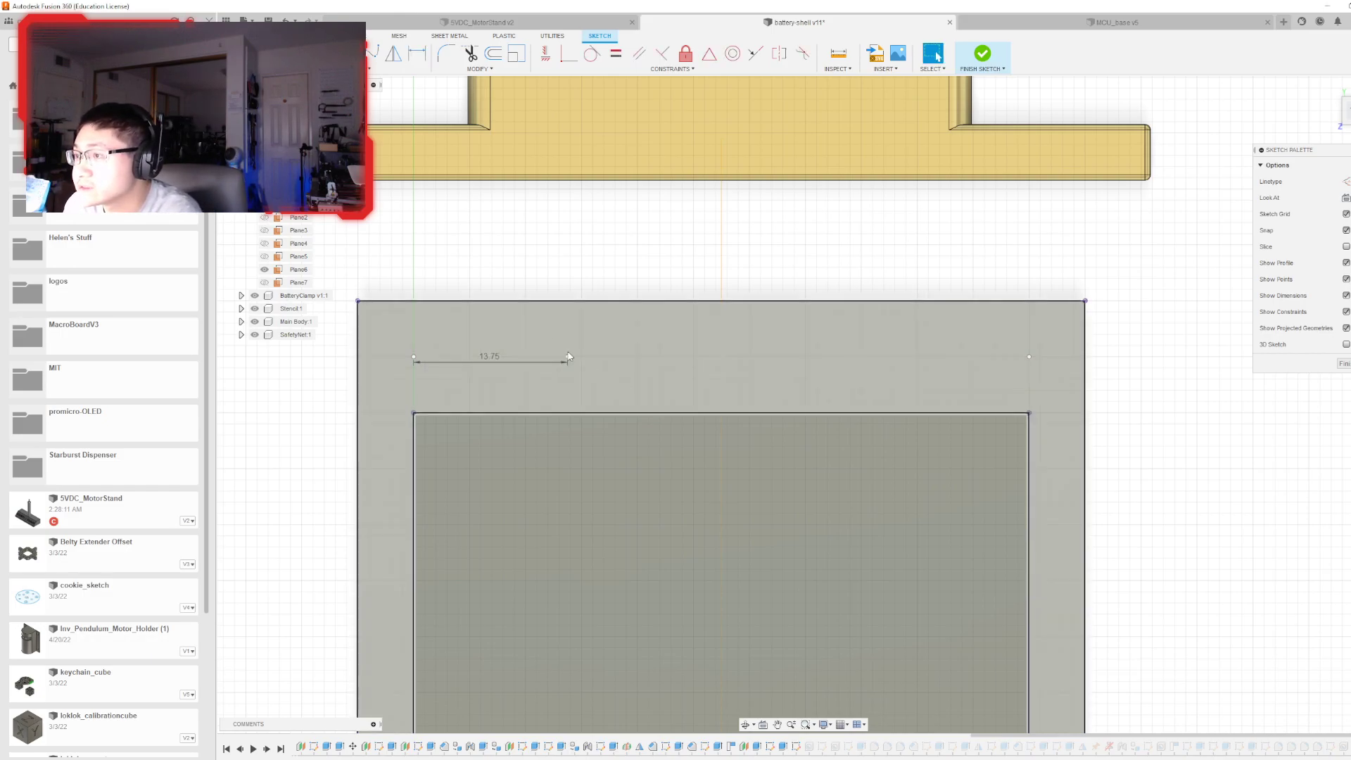
pyautogui.hotkey('ctrl', 'z')
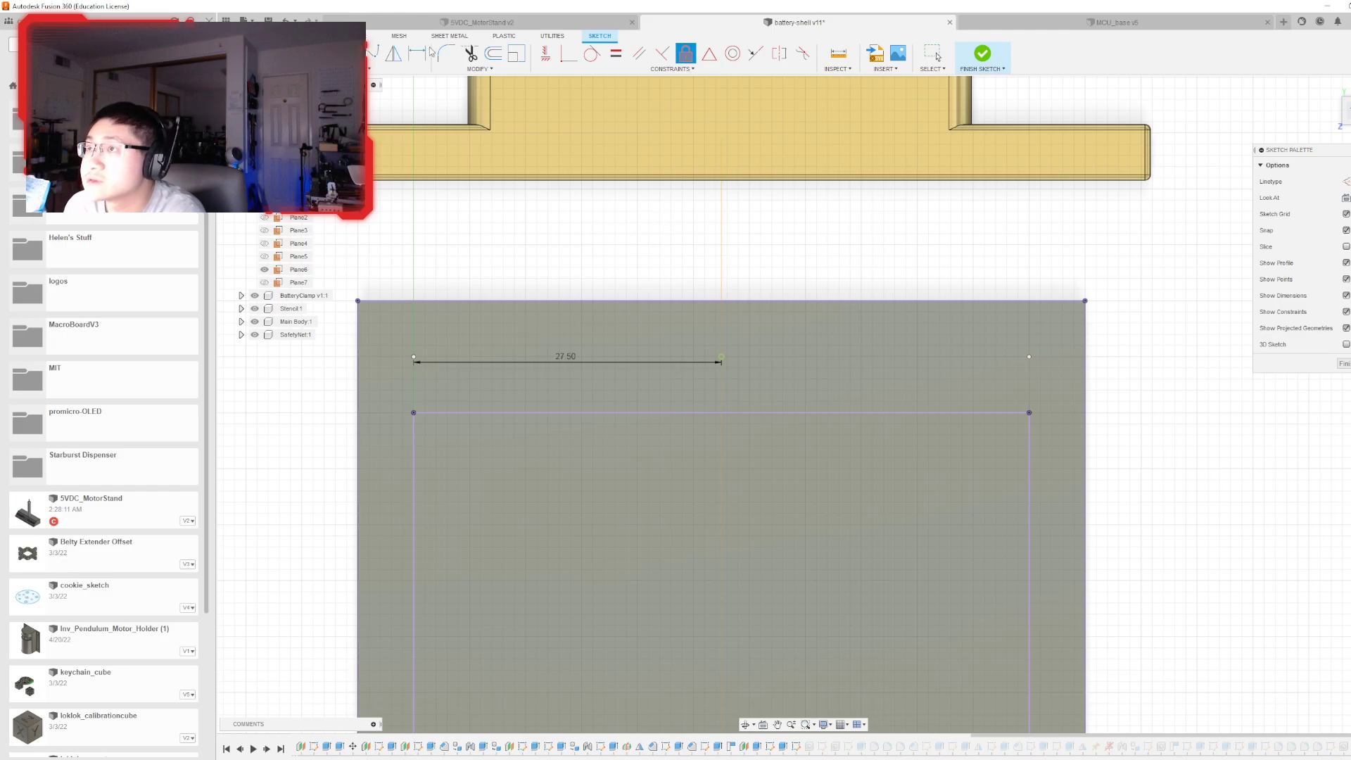
# - Set the dimension between the left hole point and the fixed middle point to 13.75 mm
pyautogui.doubleClick(565, 355)
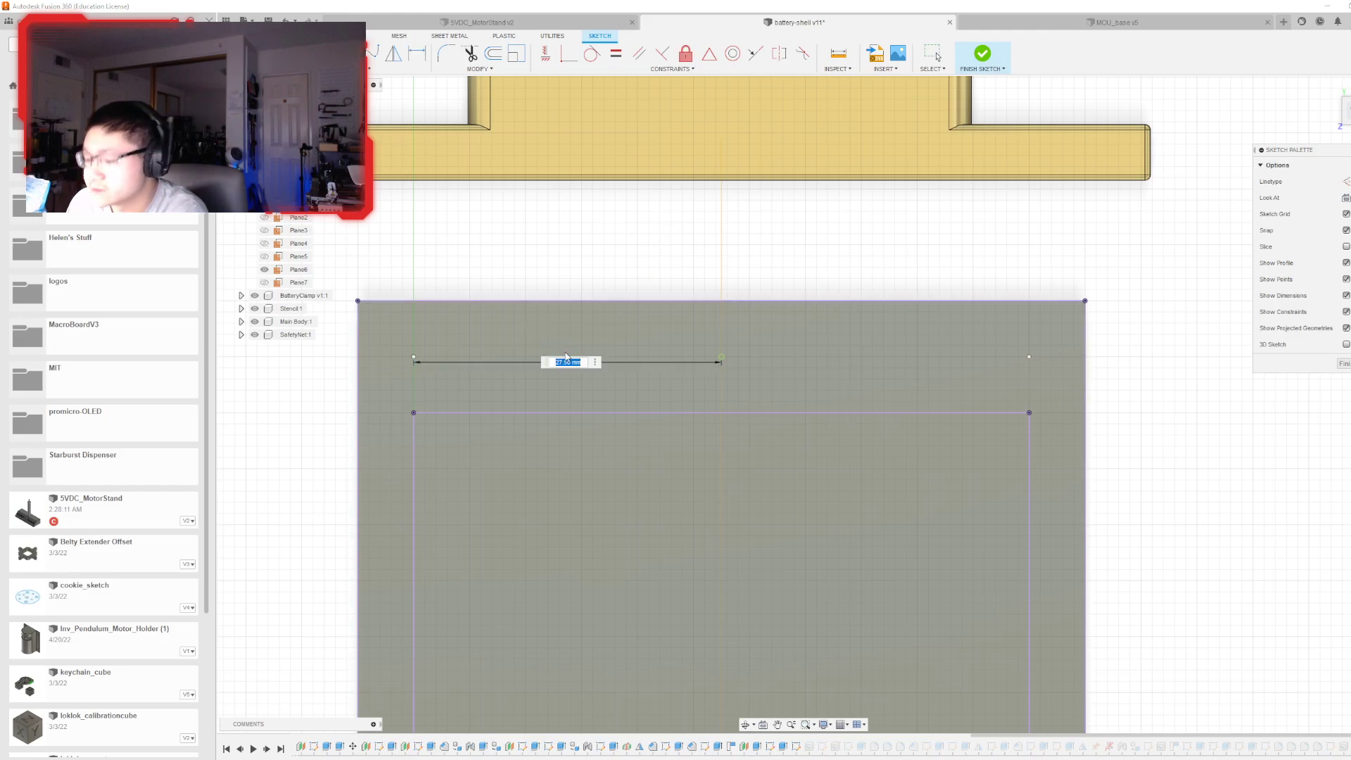
pyautogui.press('Escape')
pyautogui.press('Return')
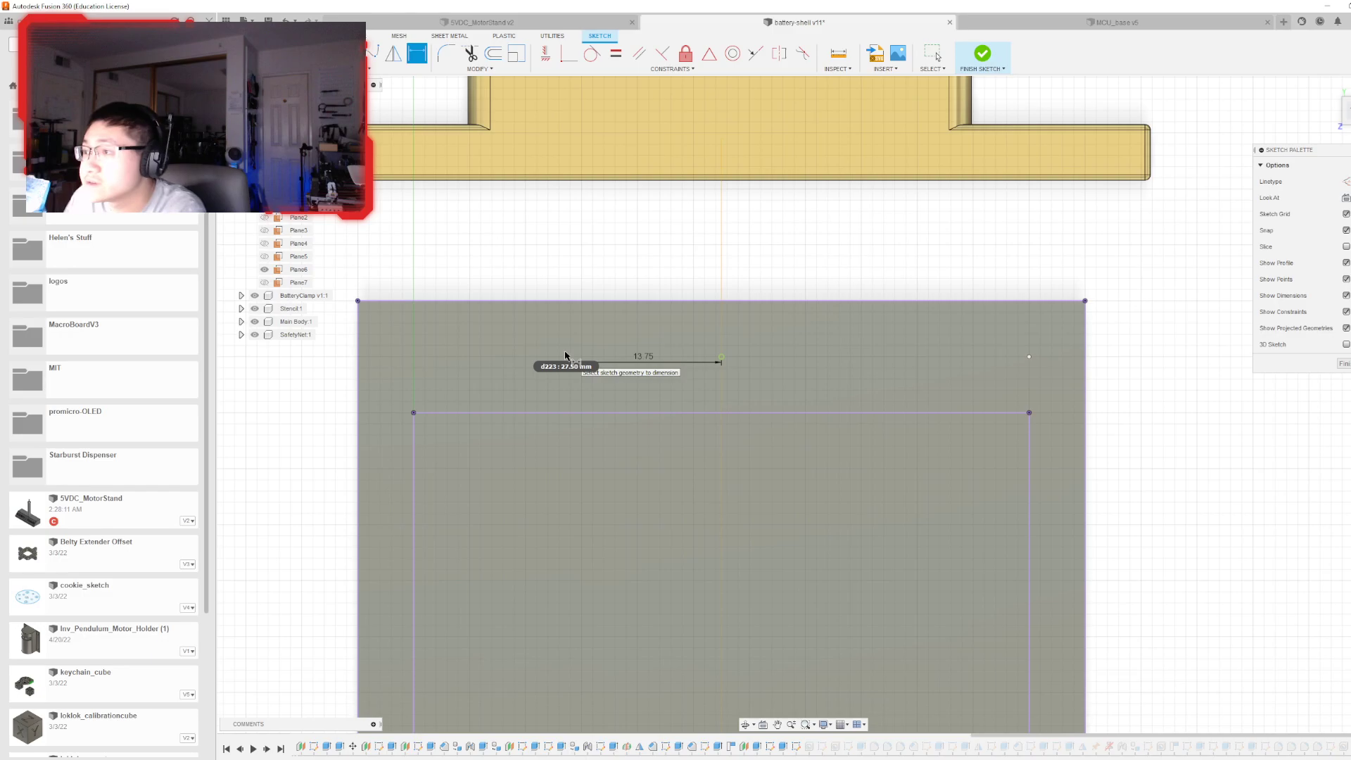
# - Dimension the right hole point 13.75 mm from the middle hole point
pyautogui.click(724, 359)
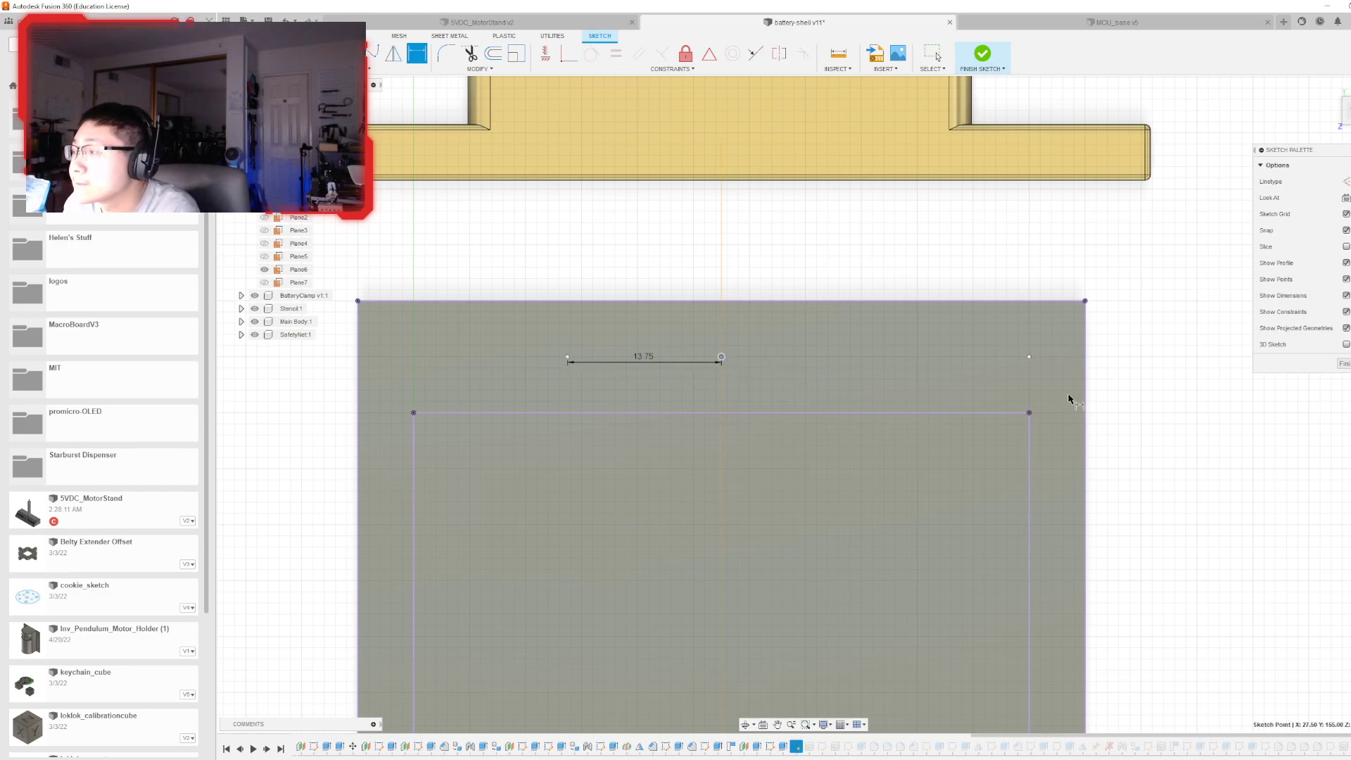
pyautogui.click(1029, 356)
pyautogui.click(865, 335)
pyautogui.write('13.7')
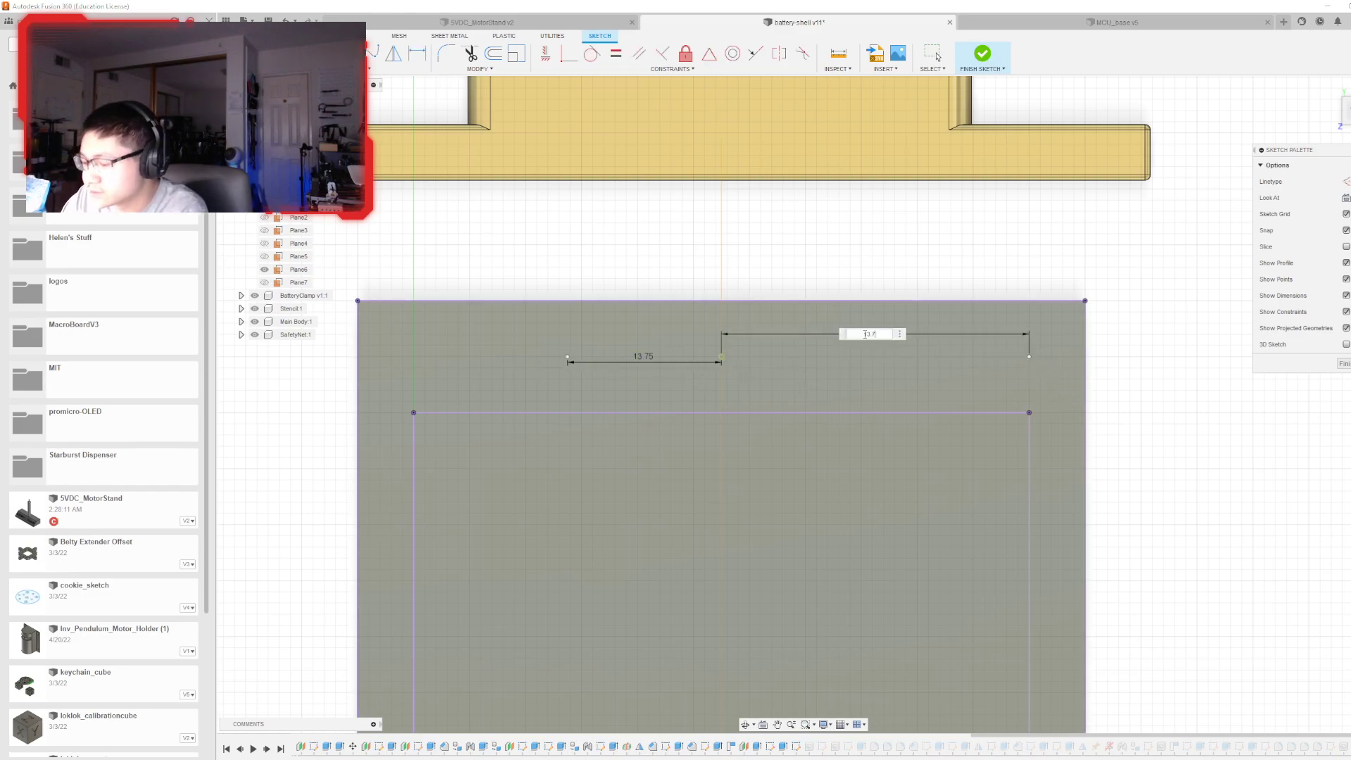
pyautogui.write('5')
pyautogui.press('Return')
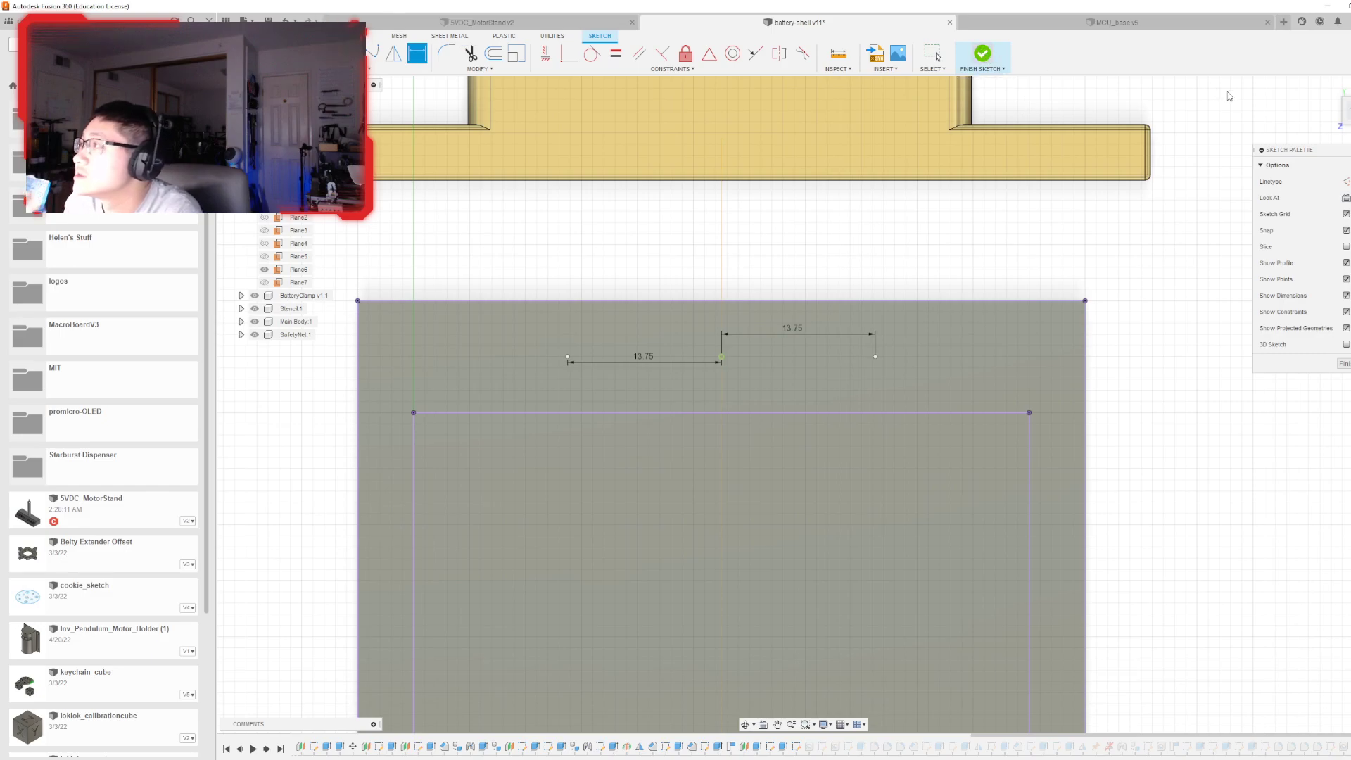
pyautogui.press('Escape')
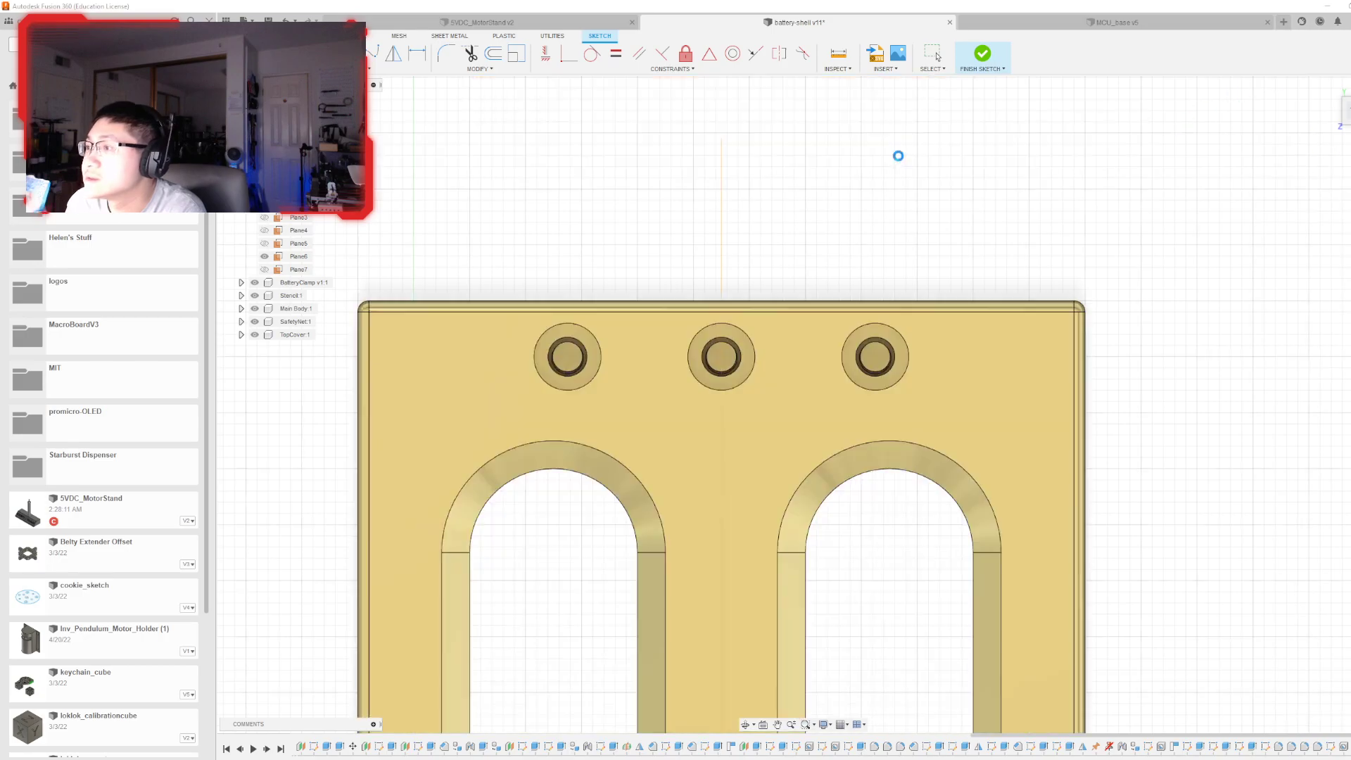
# - Hide the construction plane that runs lengthwise through the middle of the shell
pyautogui.moveTo(1349, 114); pyautogui.dragTo(1343, 102)
pyautogui.moveTo(804, 404)
pyautogui.keyDown('shift'); pyautogui.mouseDown(button='middle')
pyautogui.moveTo(964, 392)
pyautogui.moveTo(910, 370)
pyautogui.mouseUp(button='middle'); pyautogui.keyUp('shift')
pyautogui.scroll(-4, 909, 370)
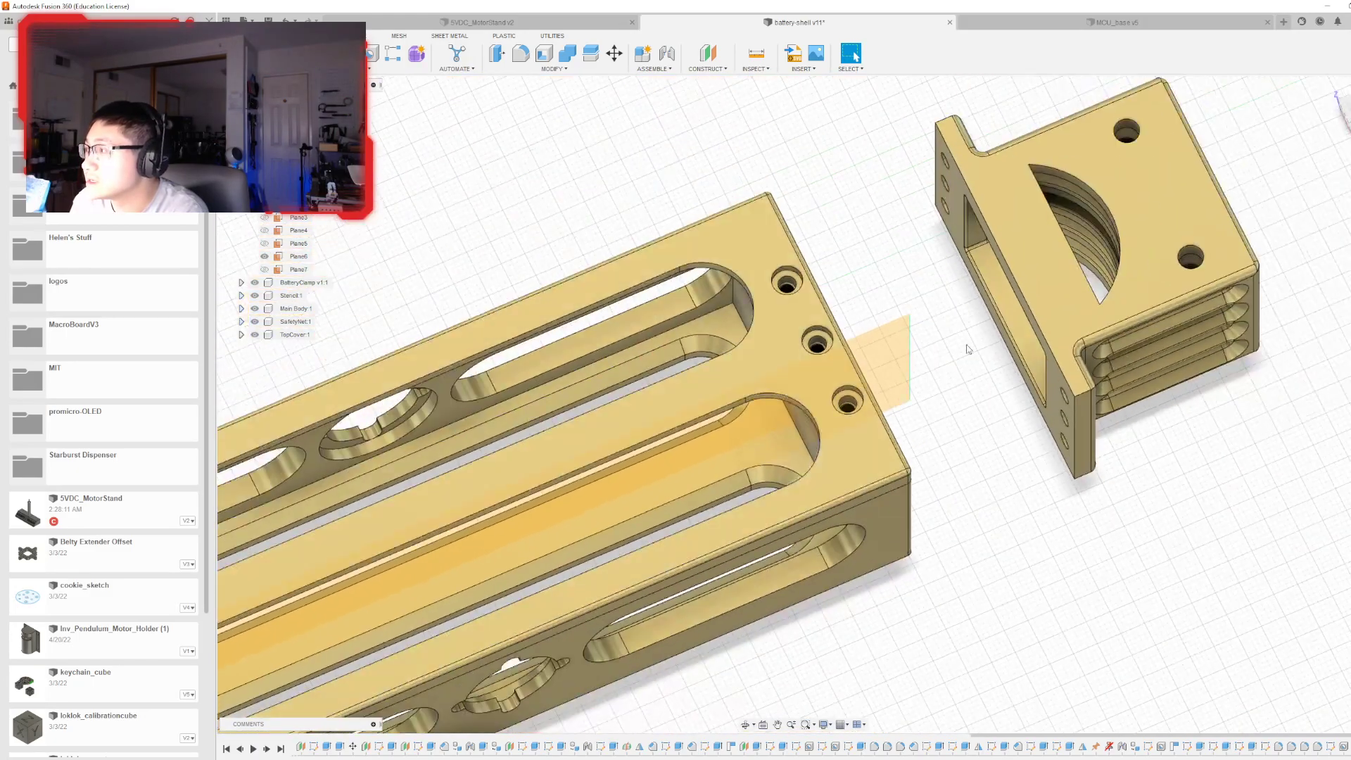
pyautogui.moveTo(1347, 109); pyautogui.dragTo(1332, 97)
pyautogui.click(919, 437)
pyautogui.press('v')
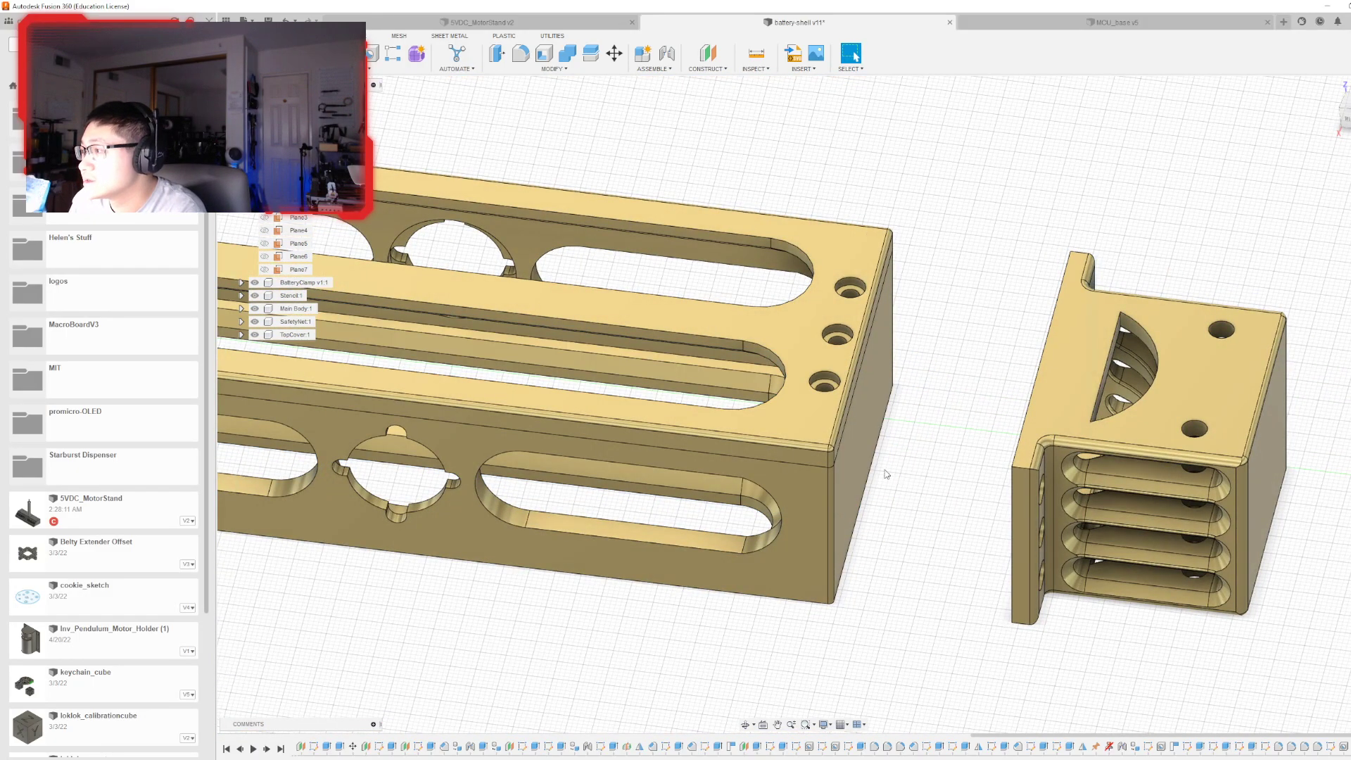
# - Create a sketch on the shell's end face and project the bracket's six flange holes onto it
pyautogui.moveTo(1347, 118); pyautogui.dragTo(1241, 140)
pyautogui.click(865, 443)
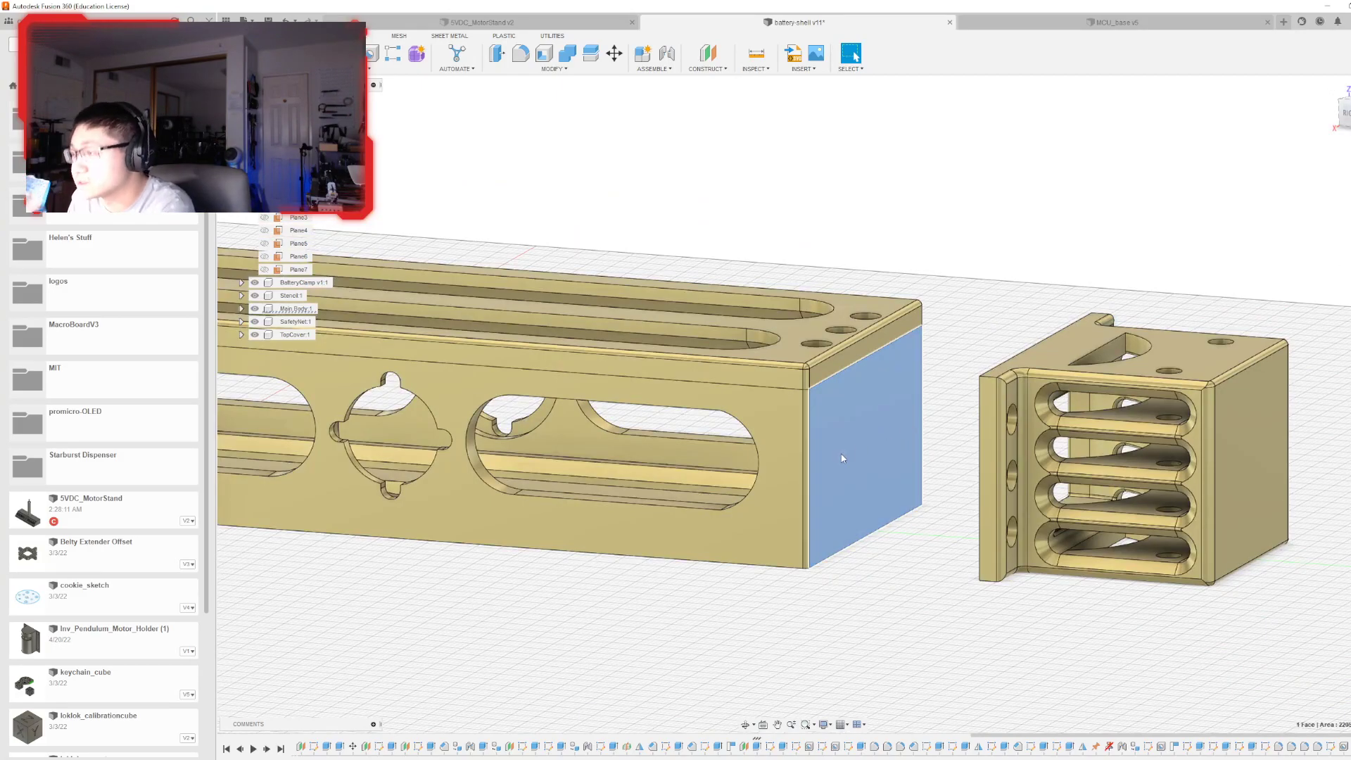
pyautogui.press('p')
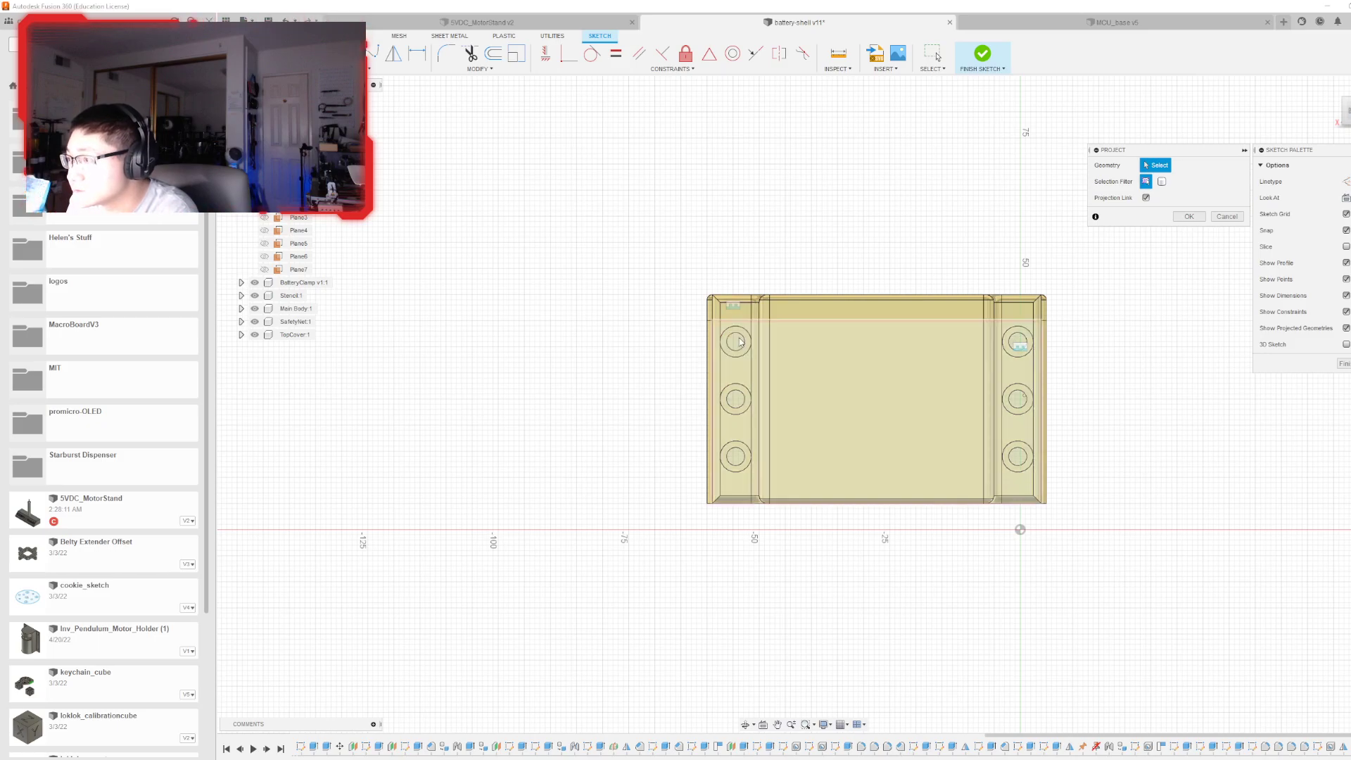
pyautogui.click(743, 344)
pyautogui.click(748, 403)
pyautogui.click(748, 459)
pyautogui.click(1023, 452)
pyautogui.click(1021, 396)
pyautogui.click(1017, 337)
pyautogui.click(1188, 216)
pyautogui.click(1336, 113)
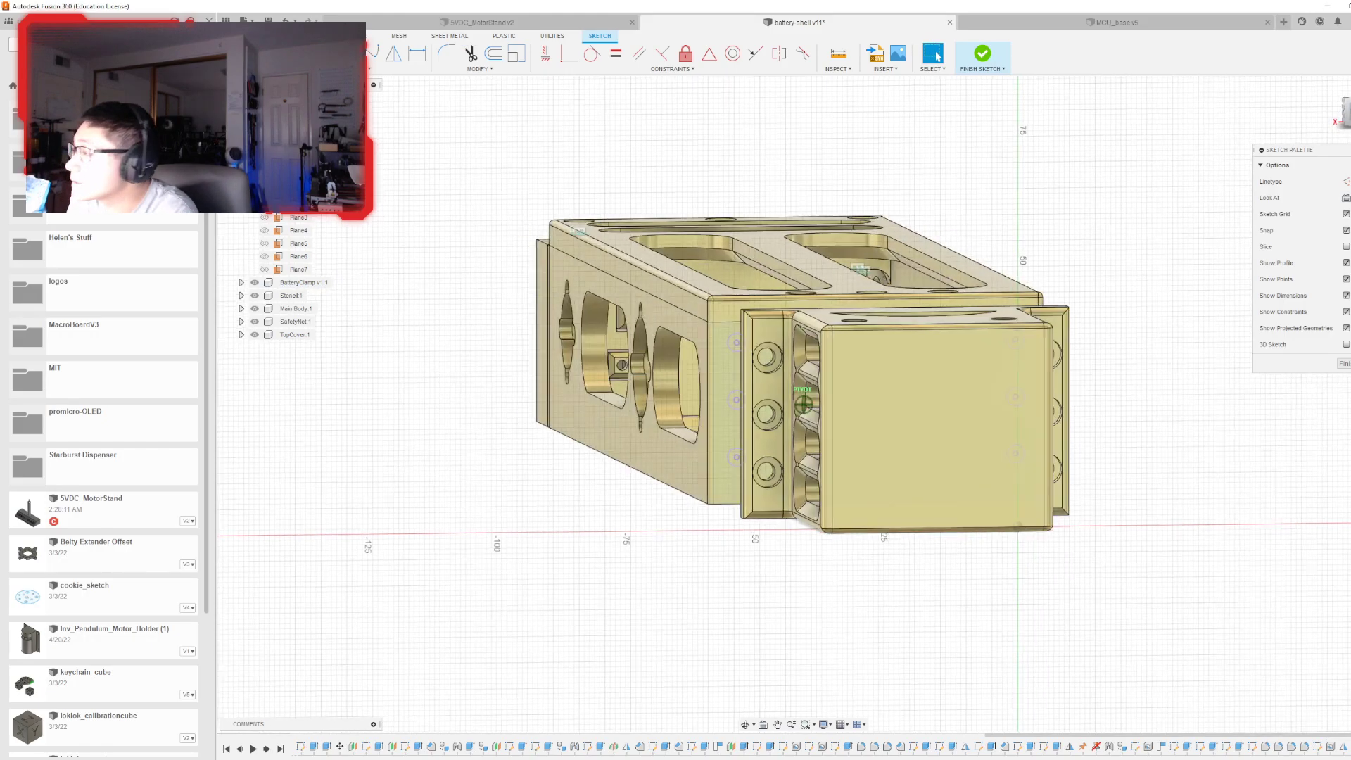
pyautogui.click(978, 60)
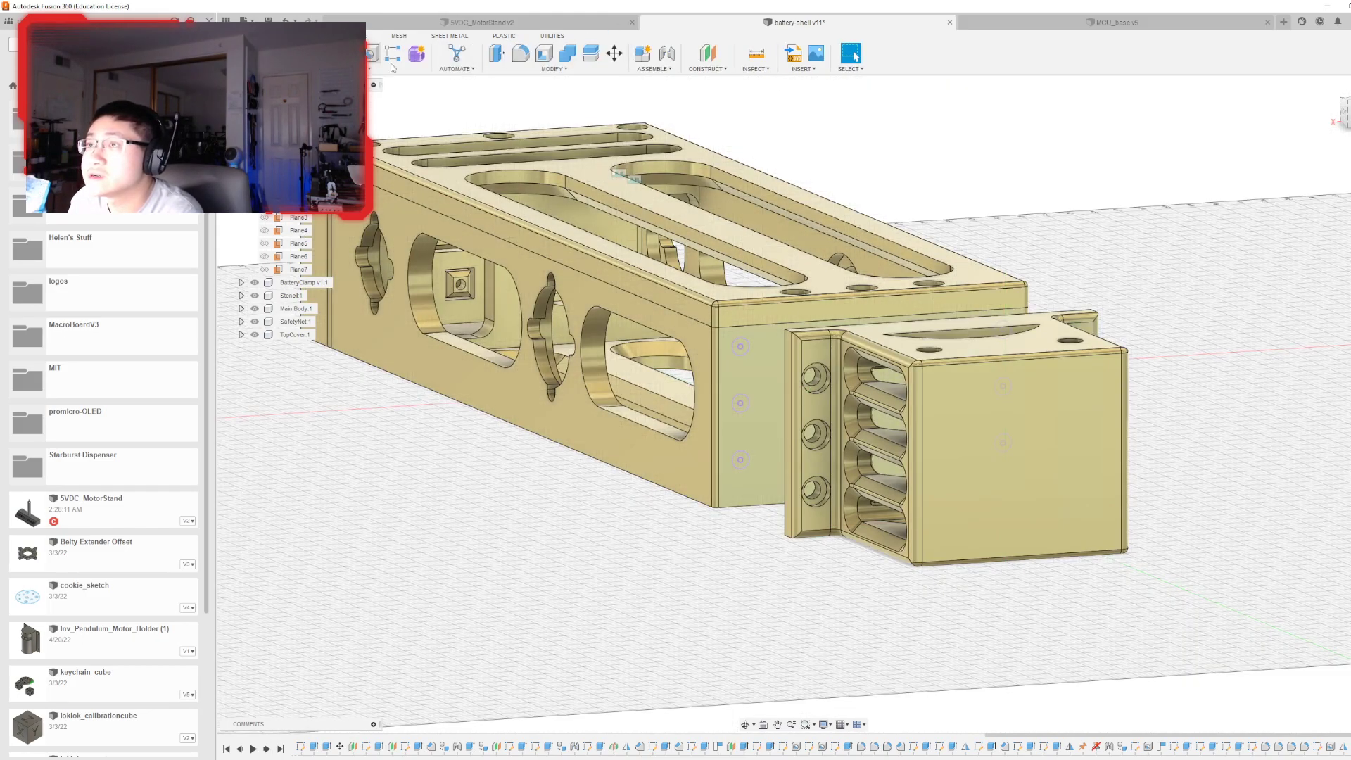
# - Start a hole feature on the six projected hole centres, three along each side of the shell's end face
pyautogui.click(372, 54)
pyautogui.click(740, 347)
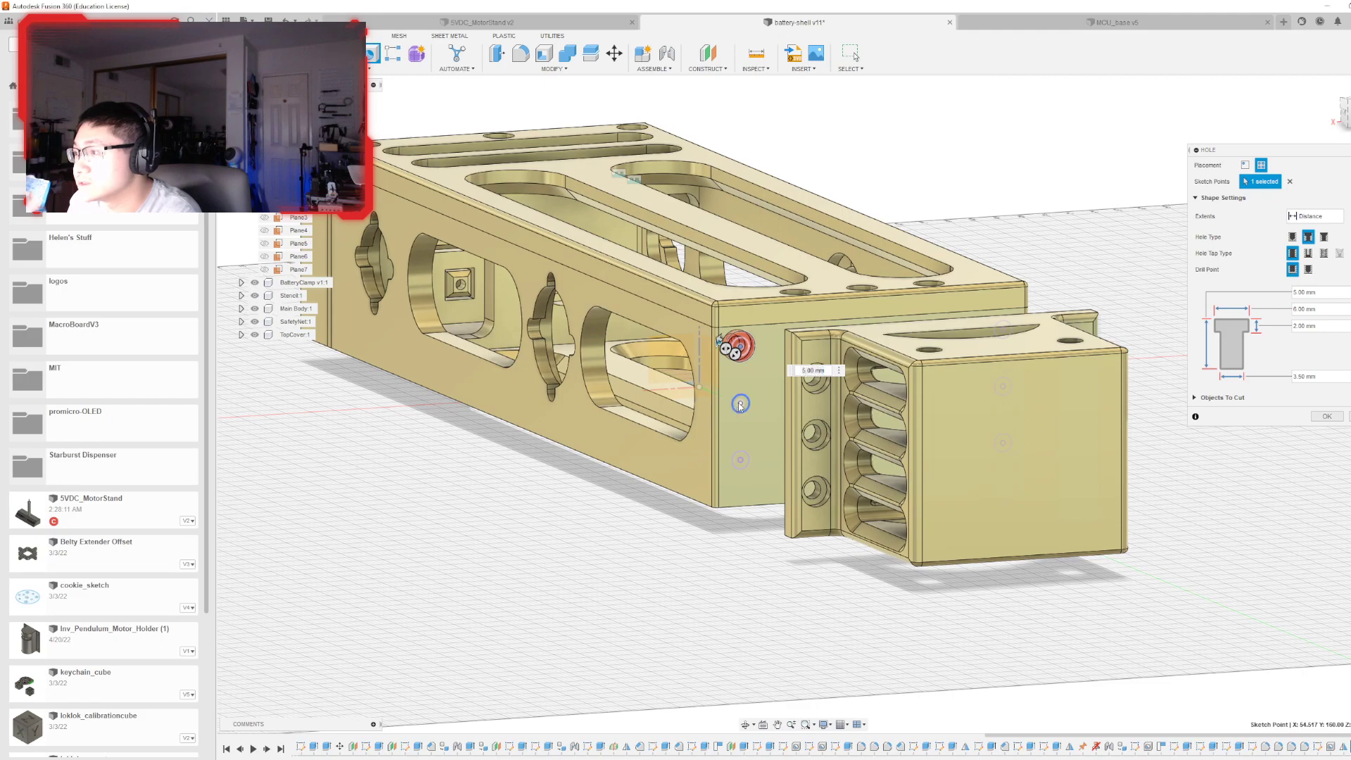
pyautogui.click(740, 403)
pyautogui.click(739, 462)
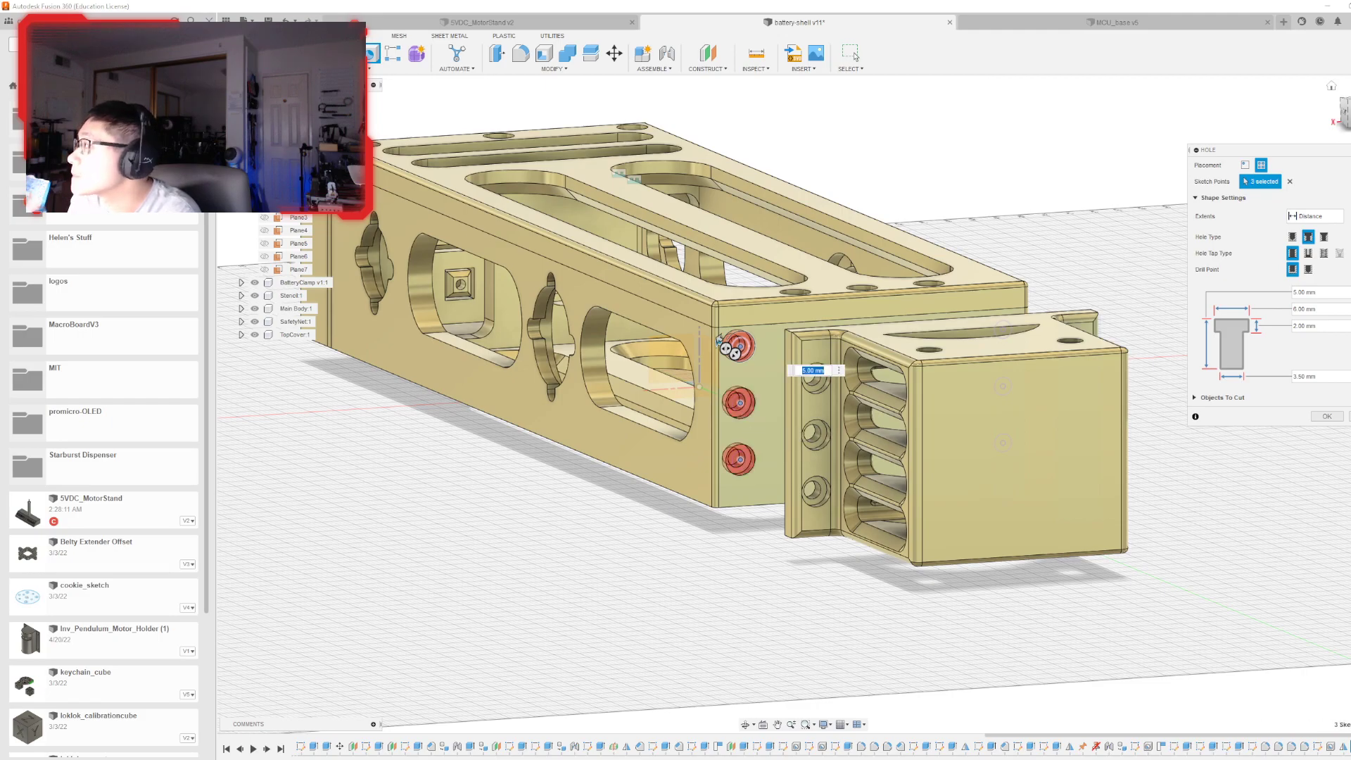
pyautogui.keyDown('shift'); pyautogui.moveTo(802, 403); pyautogui.dragTo(676, 415, button='middle'); pyautogui.keyUp('shift')
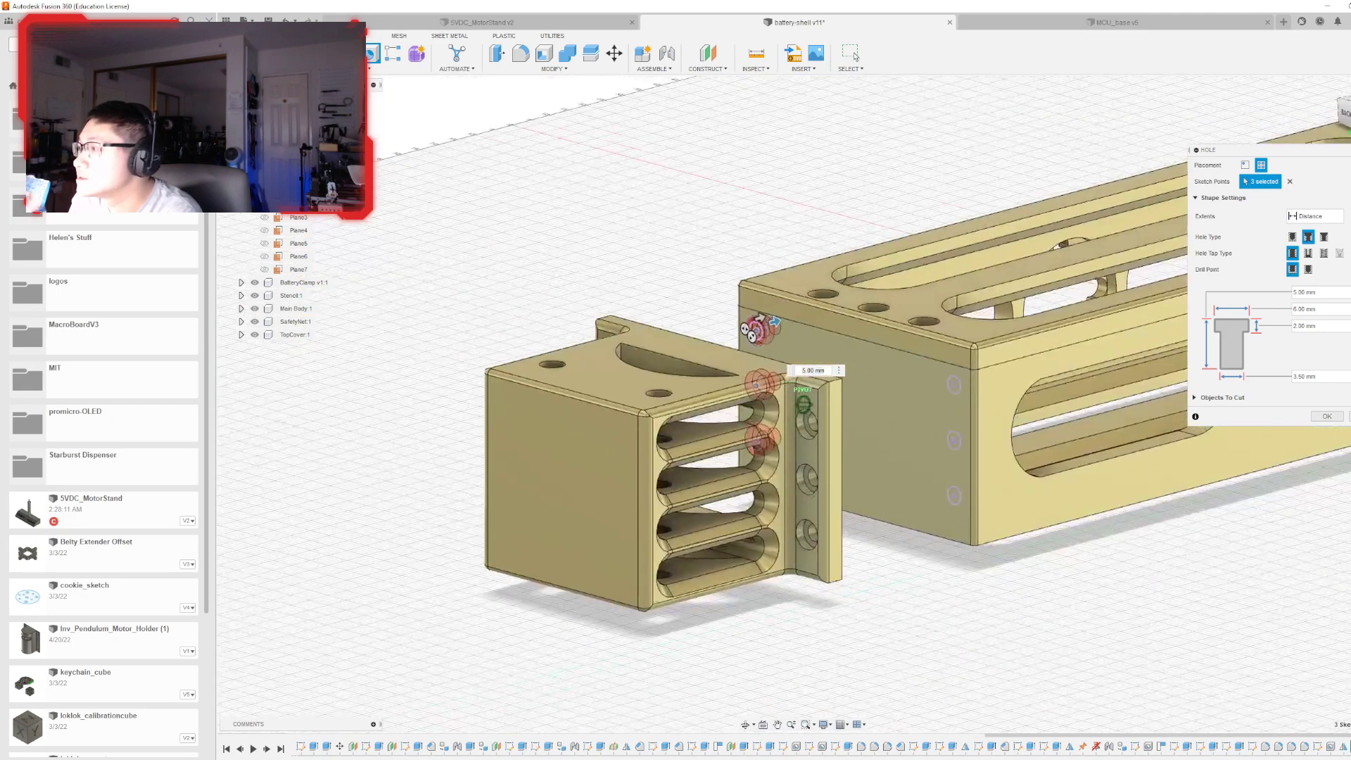
pyautogui.click(954, 386)
pyautogui.click(954, 440)
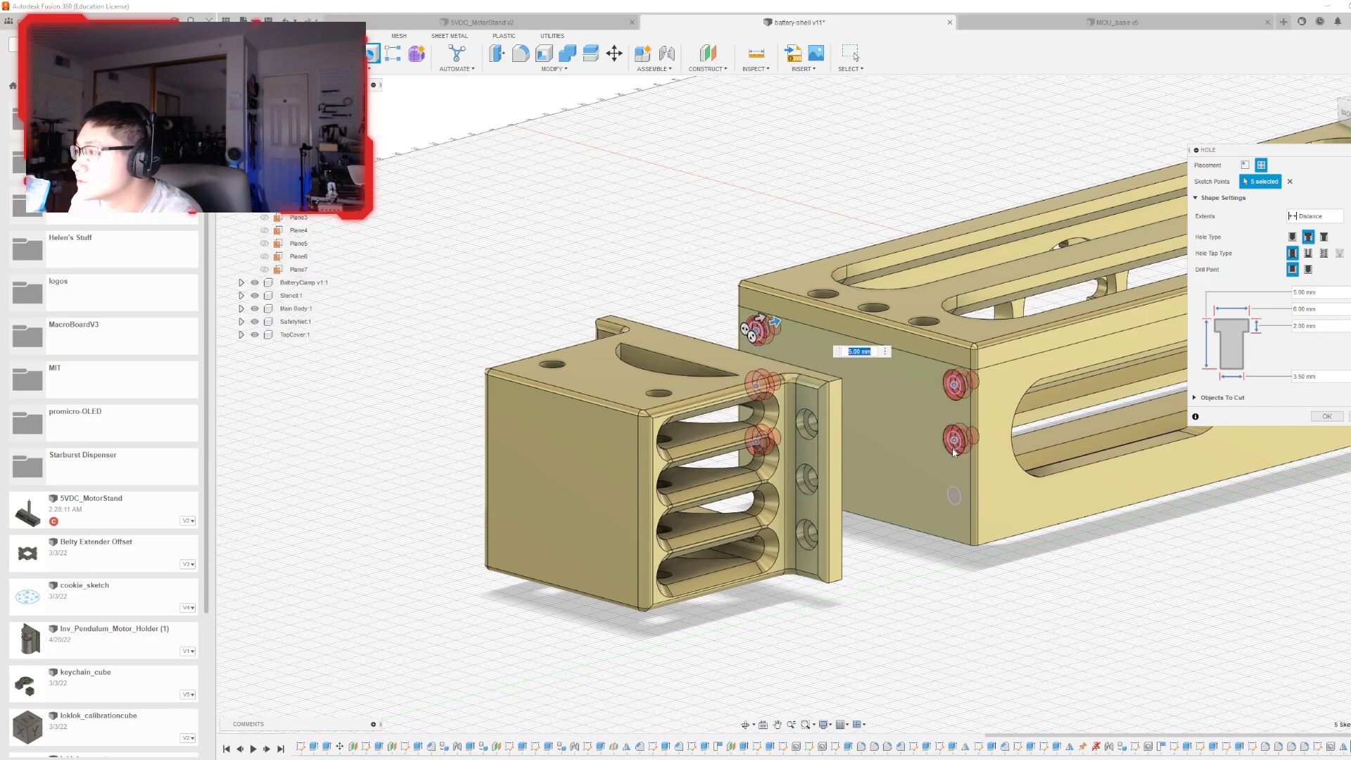
pyautogui.click(953, 495)
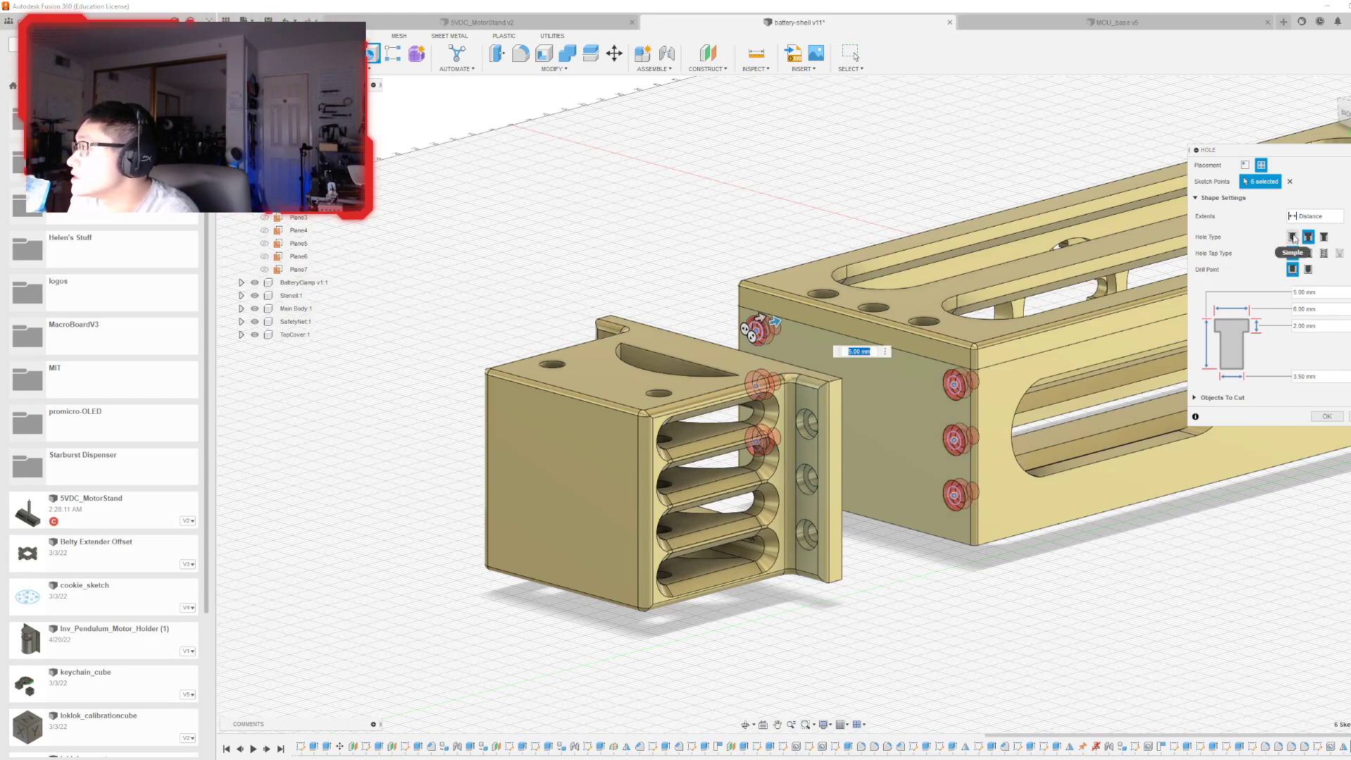
# - Make the six holes simple and tapped with ANSI Metric M Profile, size 3.0 mm, designation M3x0.35 and modeled threads
pyautogui.click(1323, 253)
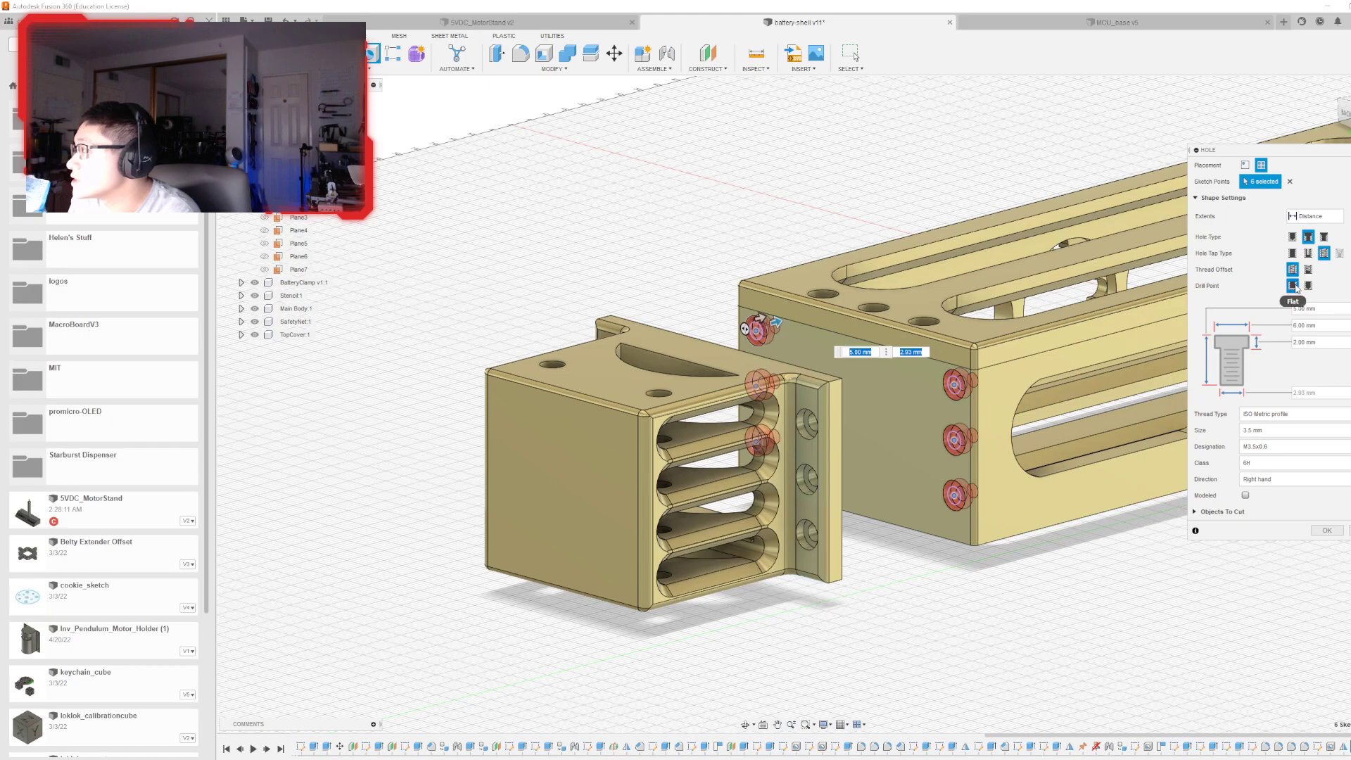
pyautogui.click(1294, 237)
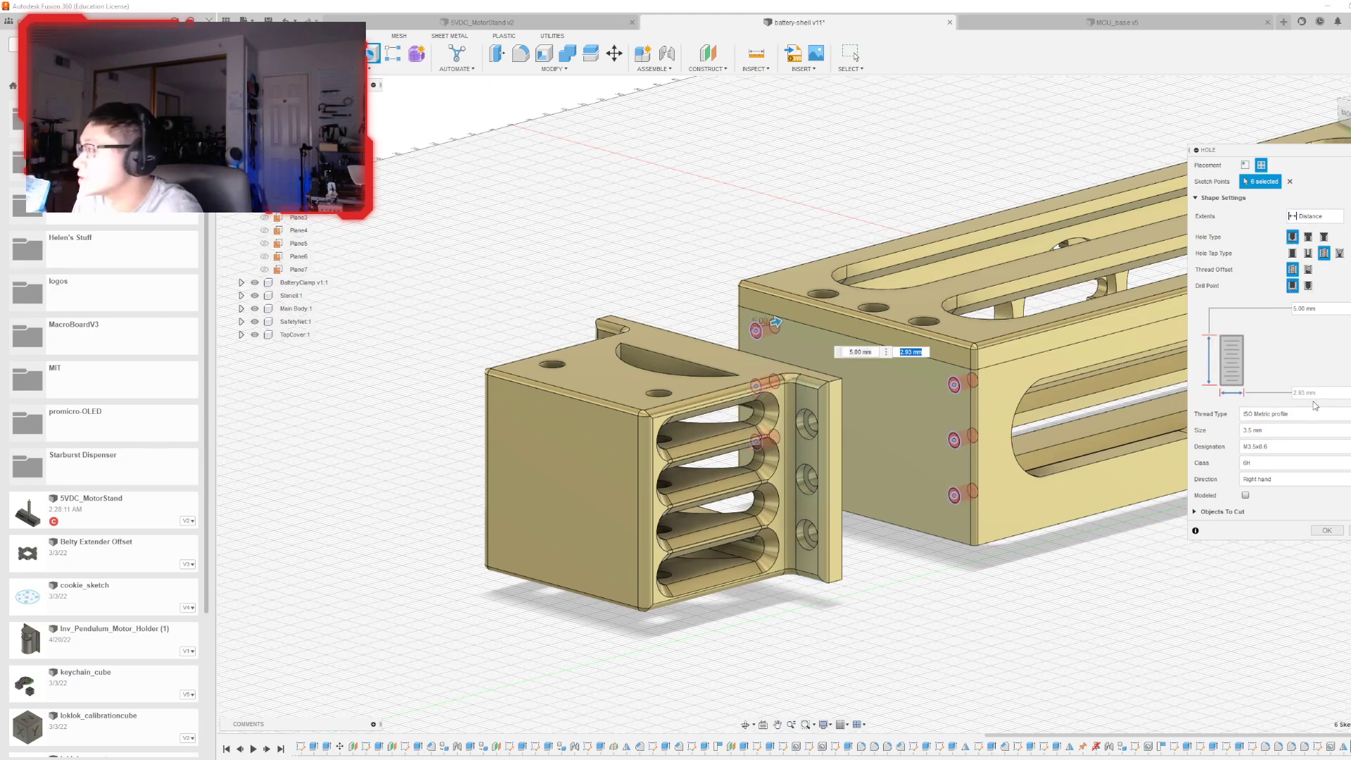
pyautogui.click(1301, 415)
pyautogui.click(1276, 452)
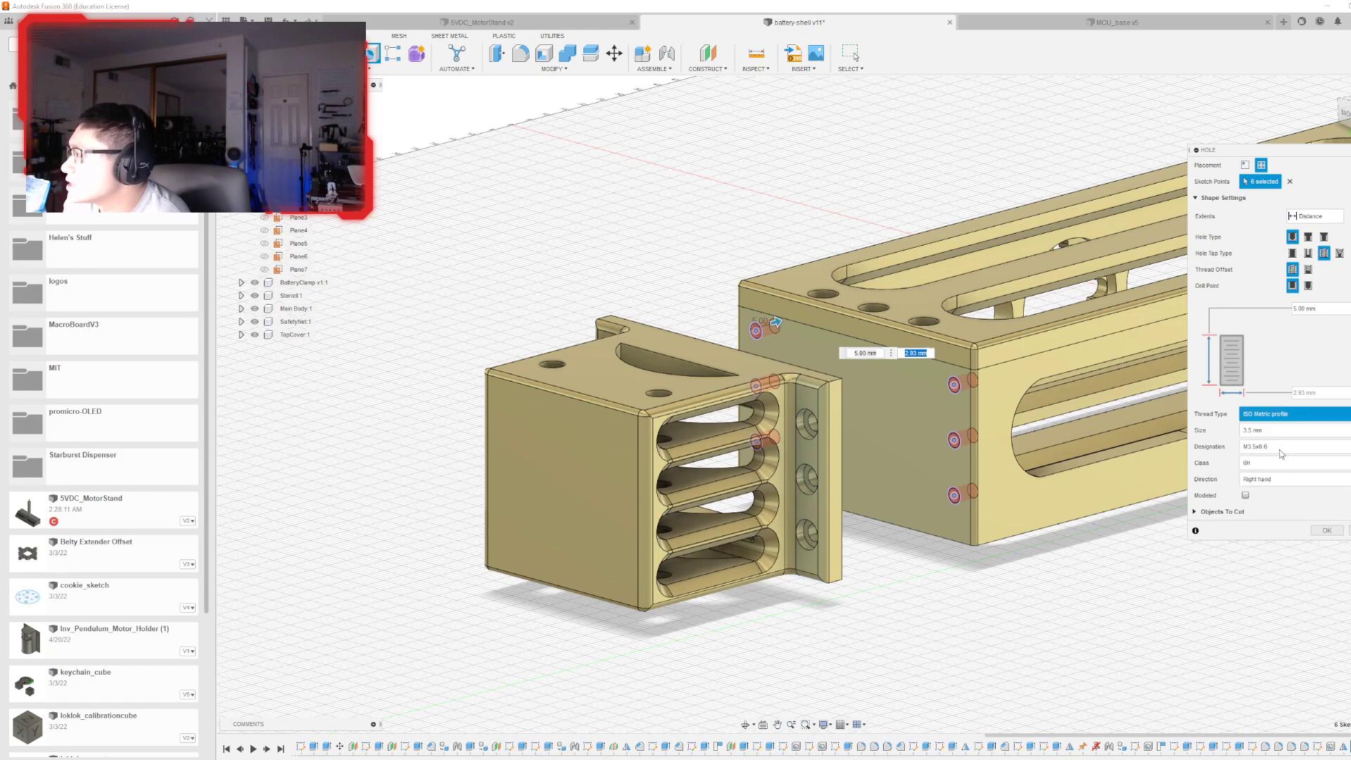
pyautogui.click(1272, 445)
pyautogui.click(1270, 437)
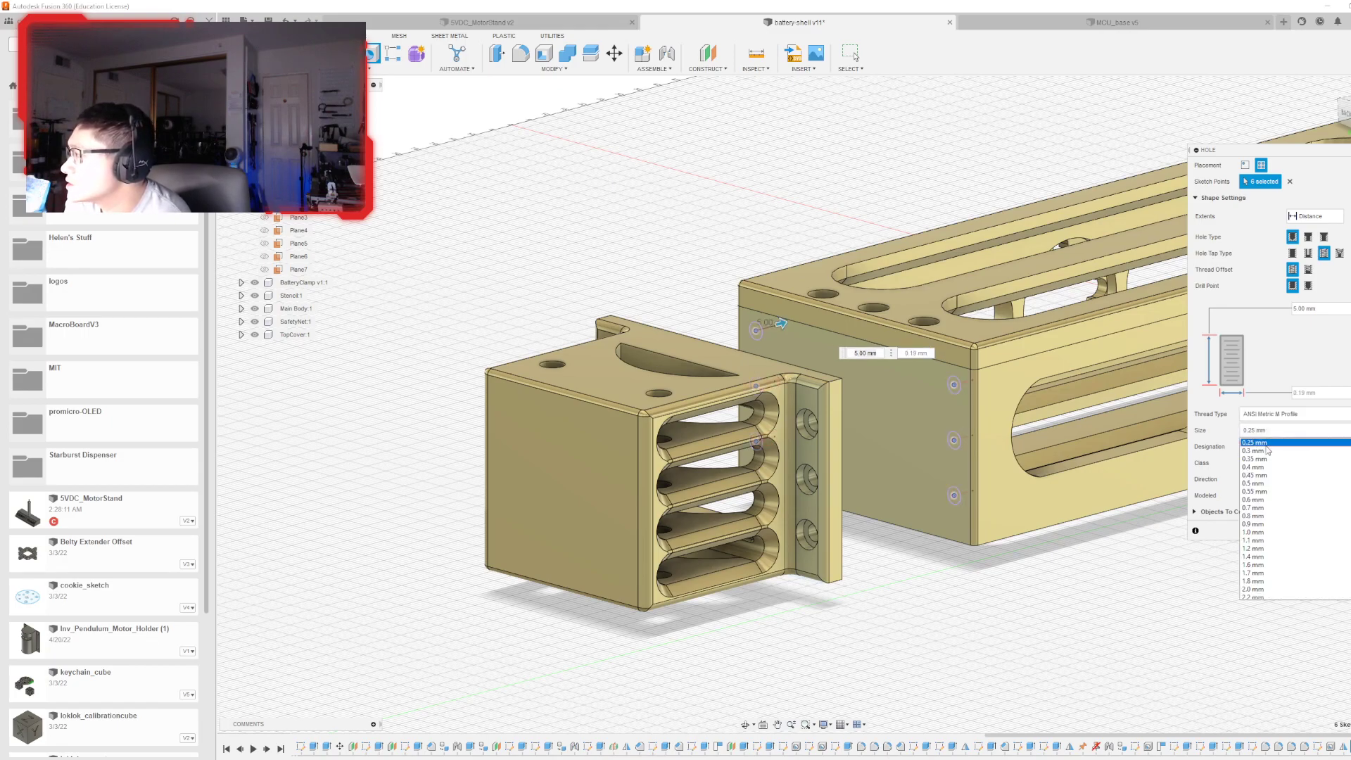
pyautogui.click(1268, 524)
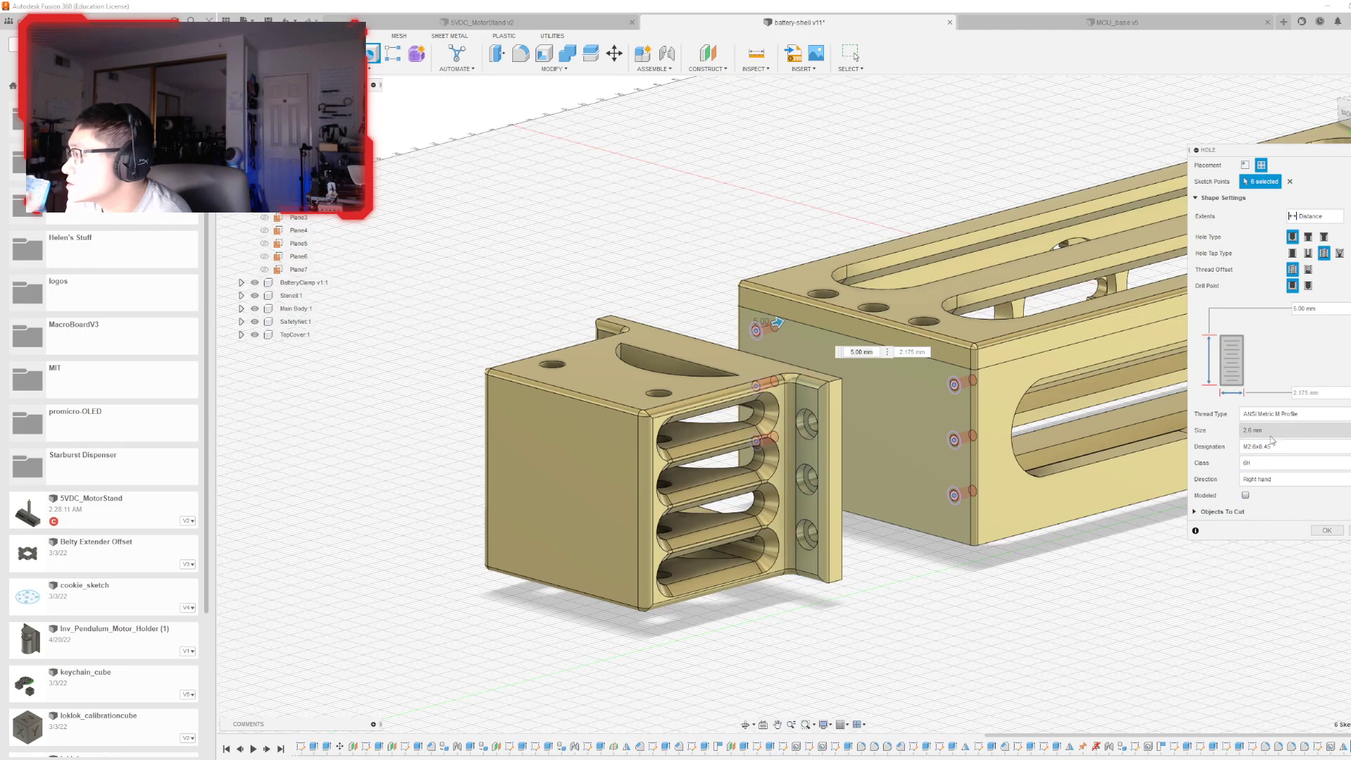
pyautogui.click(1270, 430)
pyautogui.click(1266, 527)
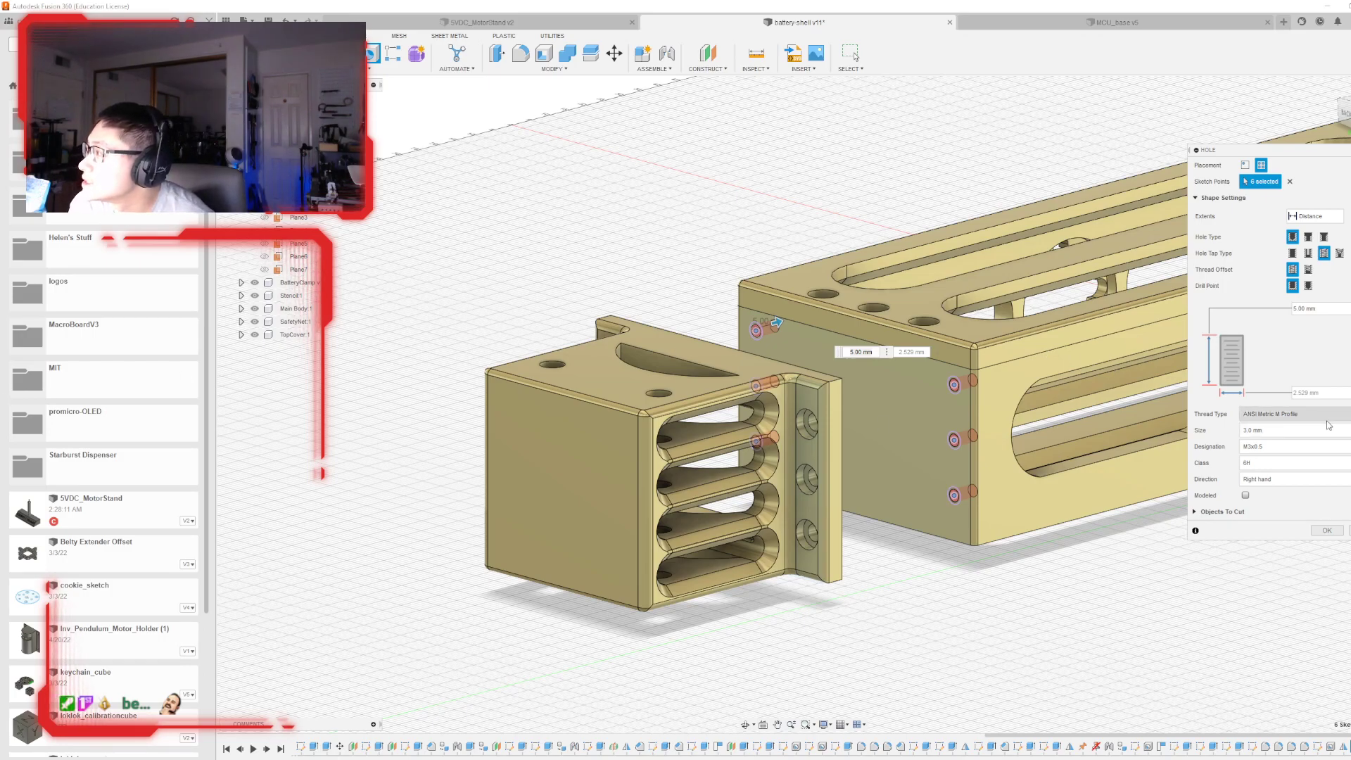
pyautogui.click(1298, 449)
pyautogui.click(1269, 471)
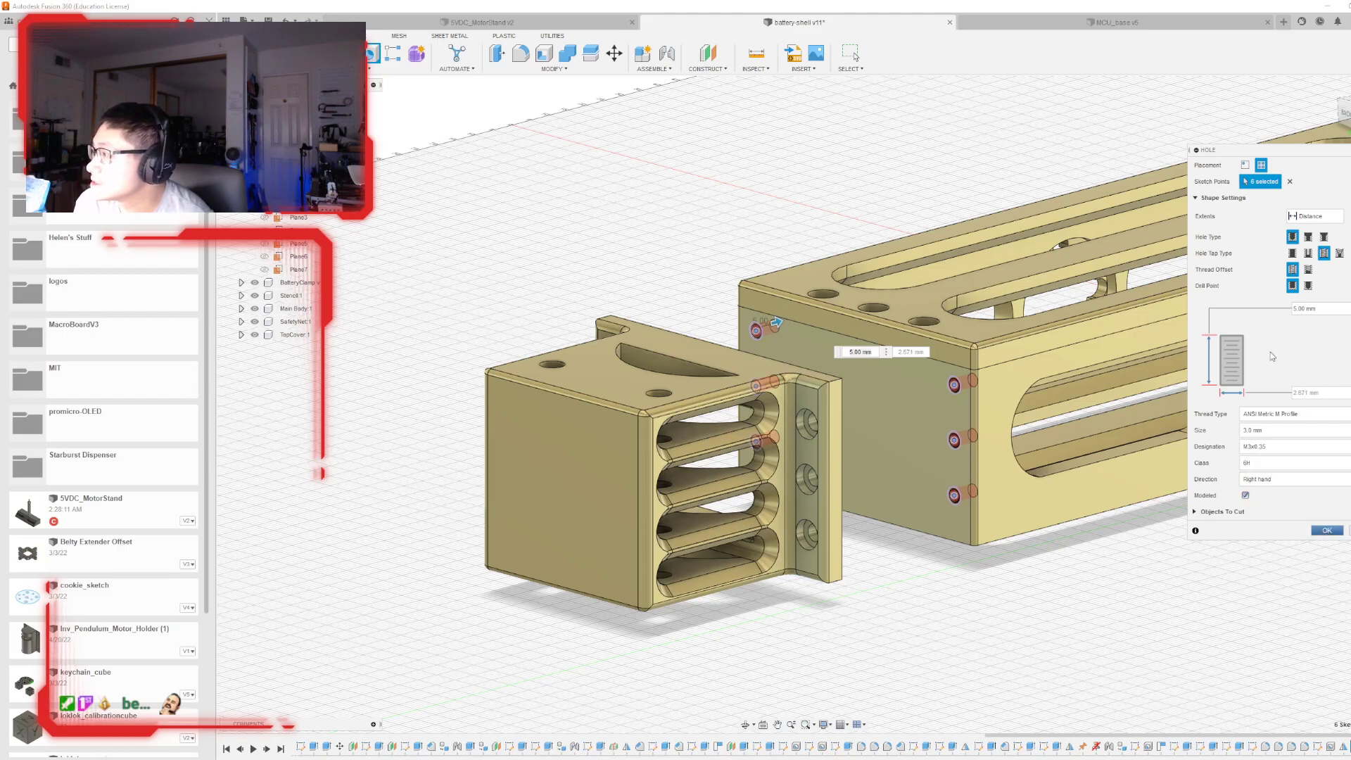
pyautogui.press('Return')
# - Start a joint for attaching the bracket to the shell's threaded end face
pyautogui.keyDown('shift'); pyautogui.moveTo(806, 405); pyautogui.dragTo(949, 383, button='middle'); pyautogui.keyUp('shift')
pyautogui.scroll(5, 1139, 367)
pyautogui.scroll(-2, 1139, 366)
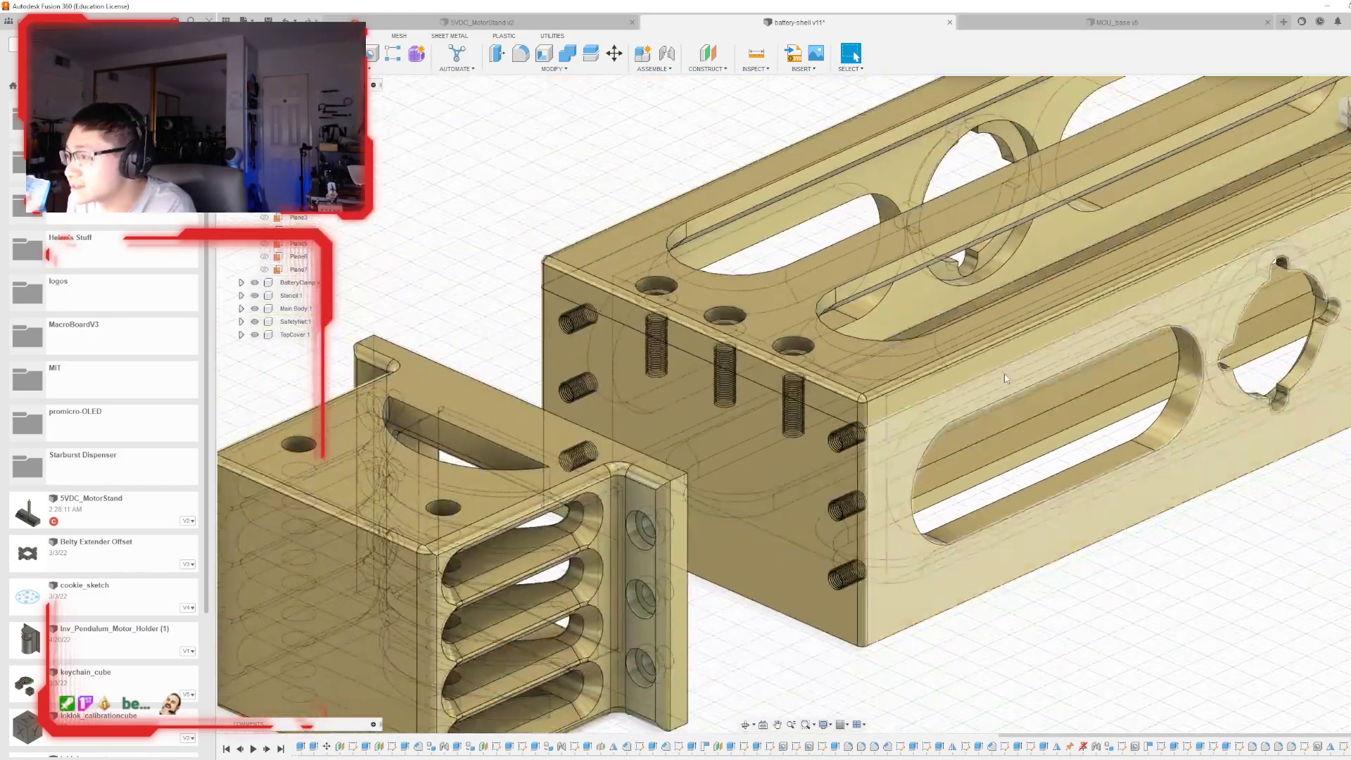
pyautogui.keyDown('shift'); pyautogui.moveTo(803, 404); pyautogui.dragTo(707, 420, button='middle'); pyautogui.keyUp('shift')
pyautogui.scroll(-5, 795, 478)
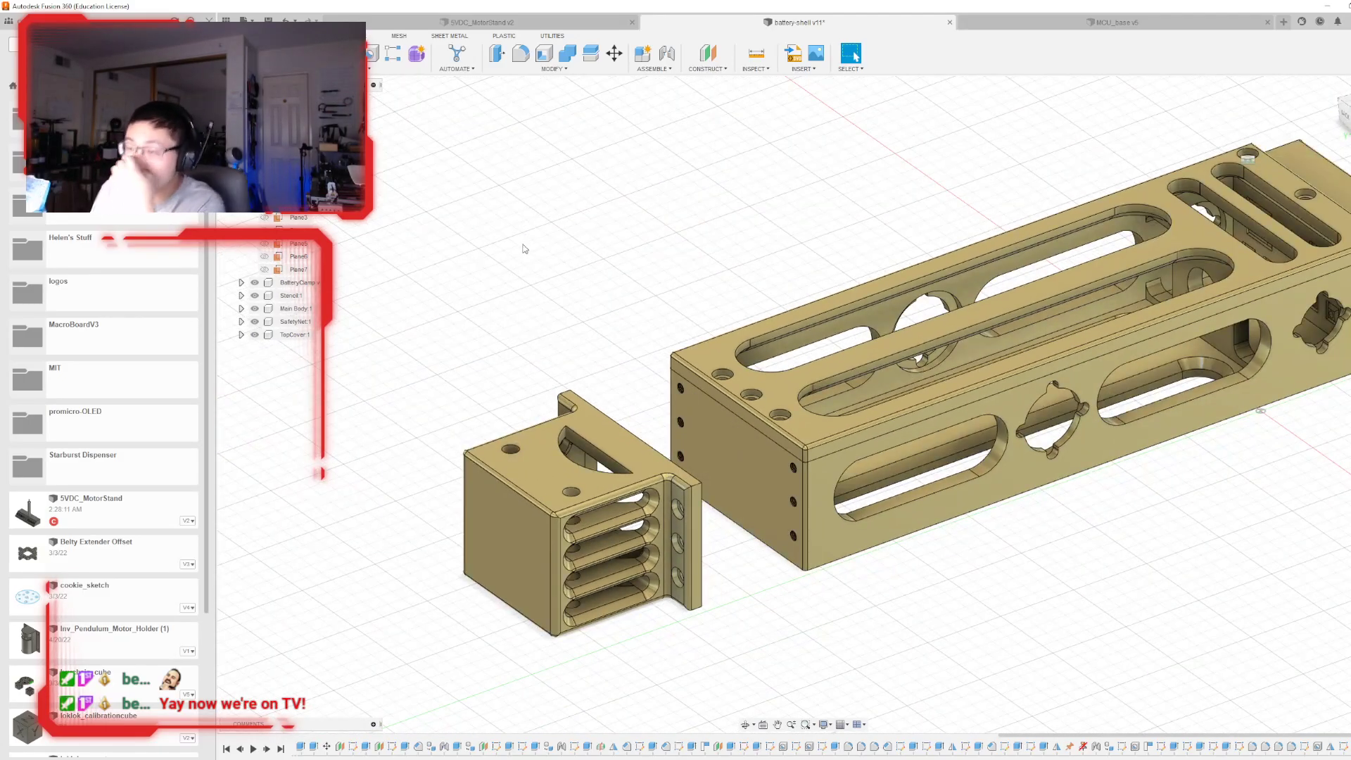
pyautogui.click(666, 56)
pyautogui.scroll(5, 704, 478)
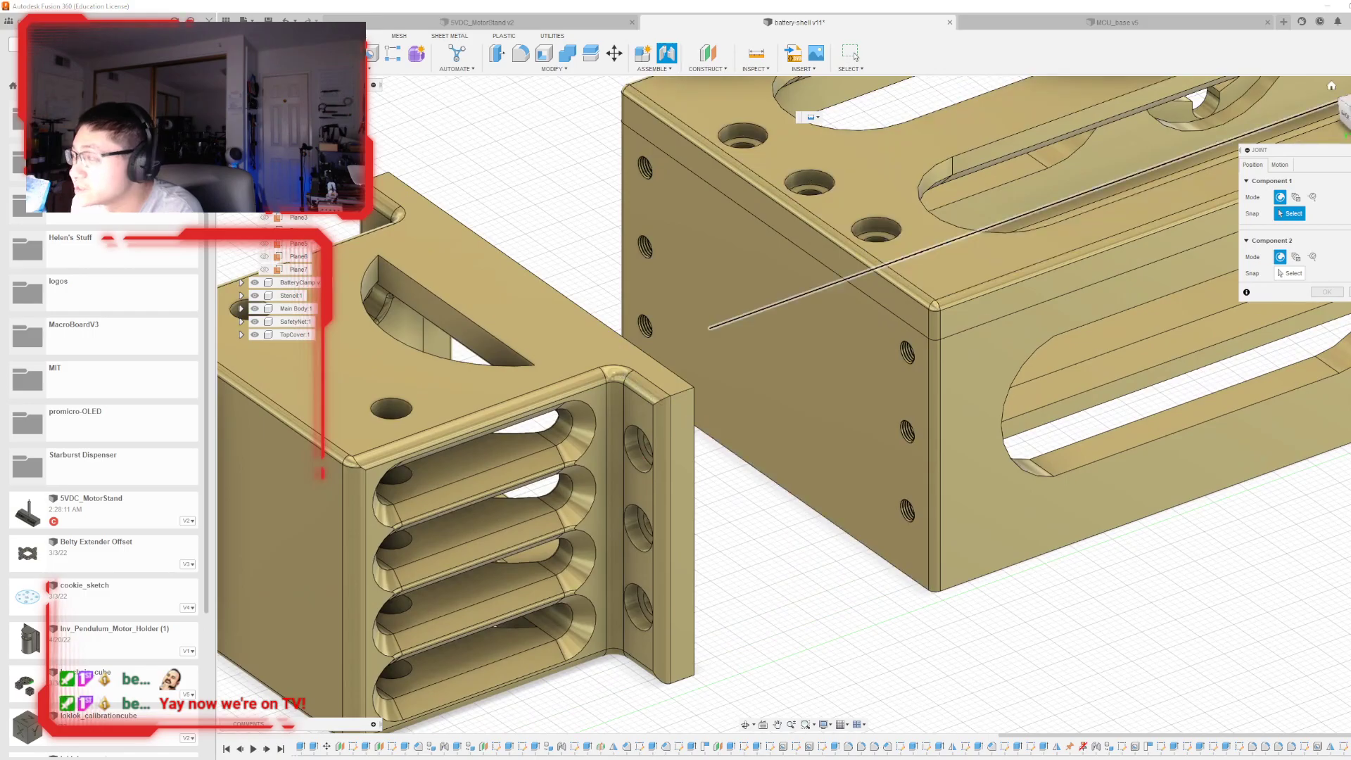
# - Try to join the battery clamp's upper flange hole to the matching hole on the main body's end face
pyautogui.keyDown('shift'); pyautogui.moveTo(830, 351); pyautogui.dragTo(485, 302, button='middle'); pyautogui.keyUp('shift')
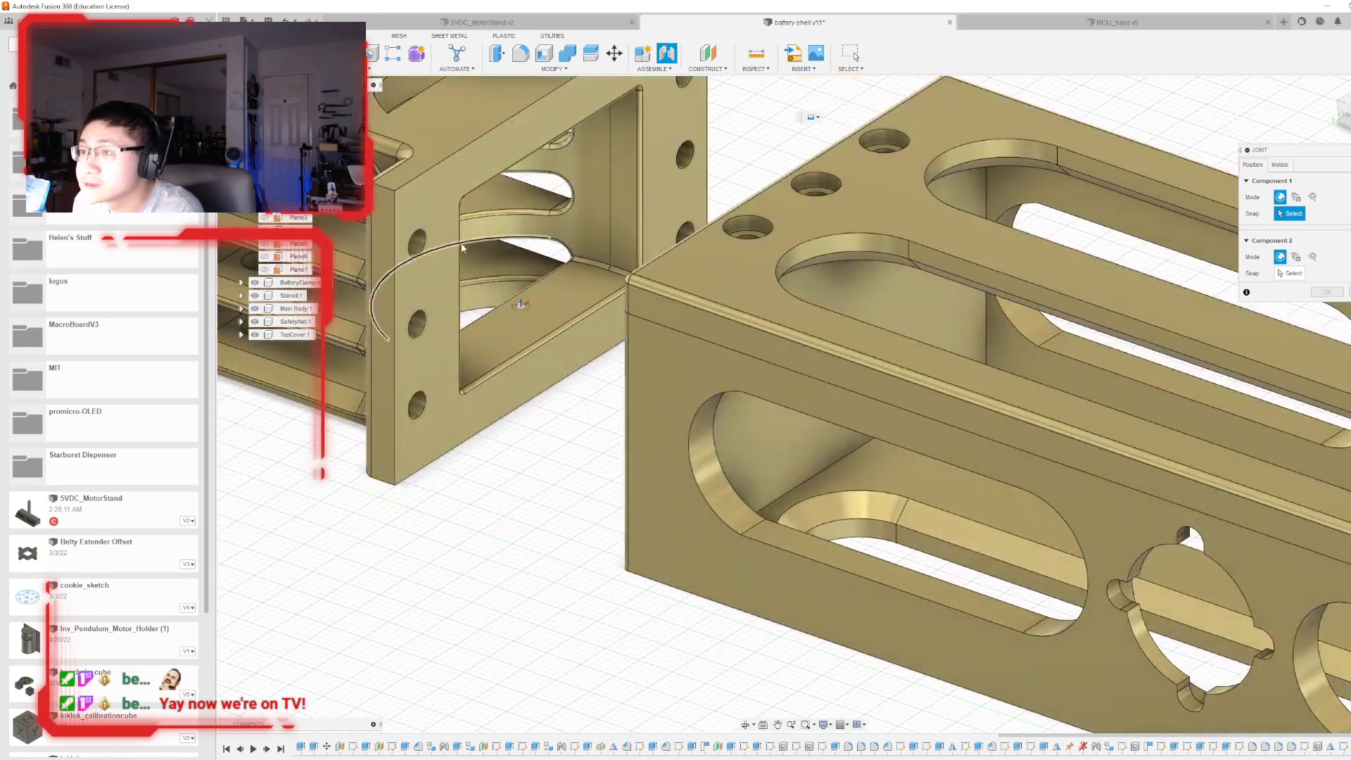
pyautogui.click(423, 243)
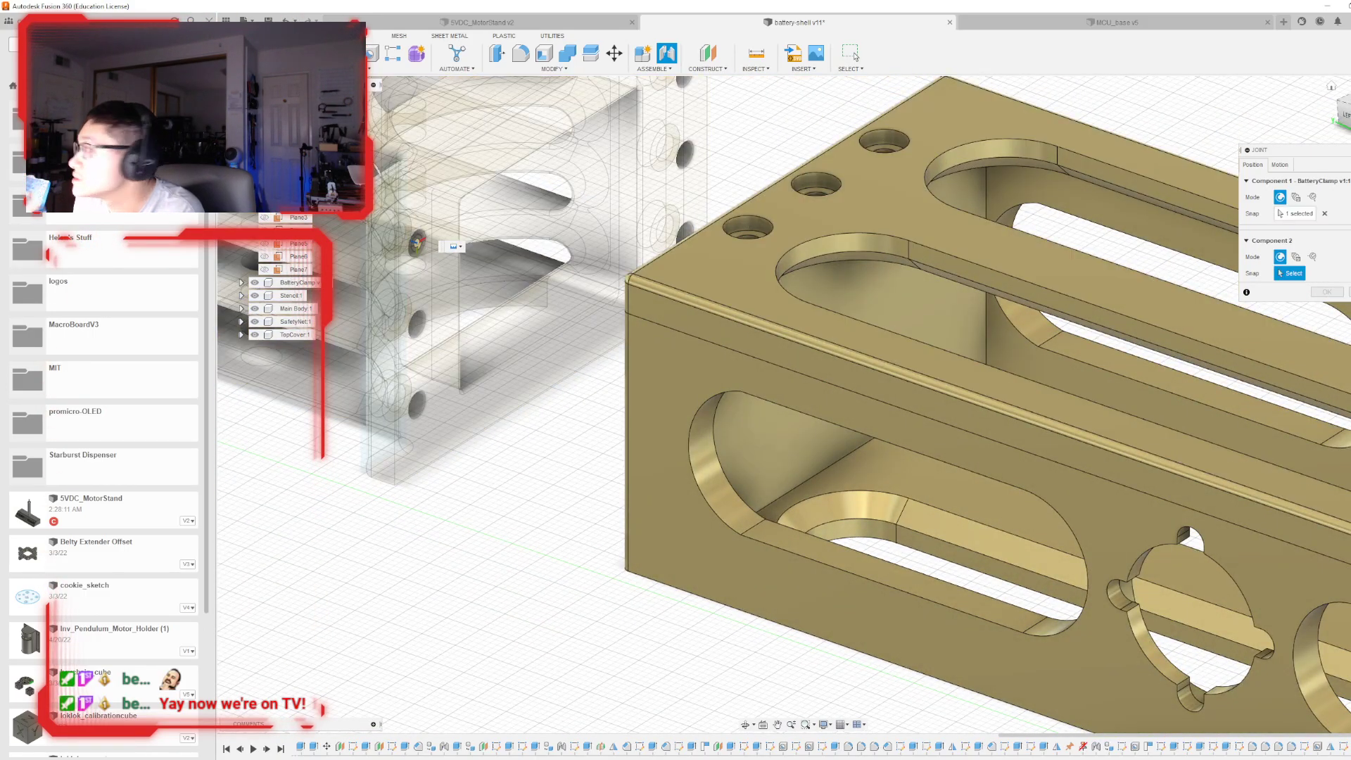
pyautogui.keyDown('shift'); pyautogui.moveTo(774, 366); pyautogui.dragTo(1006, 245, button='middle'); pyautogui.keyUp('shift')
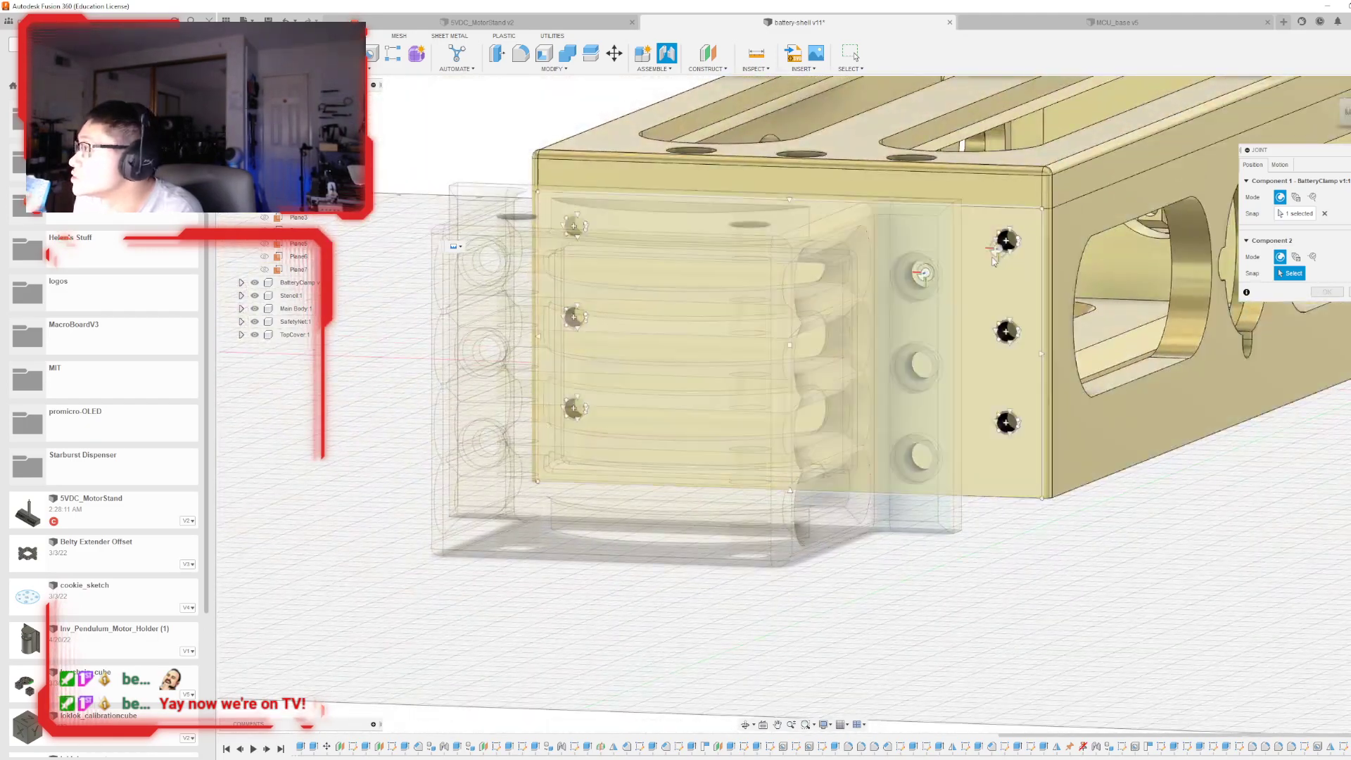
pyautogui.click(1005, 242)
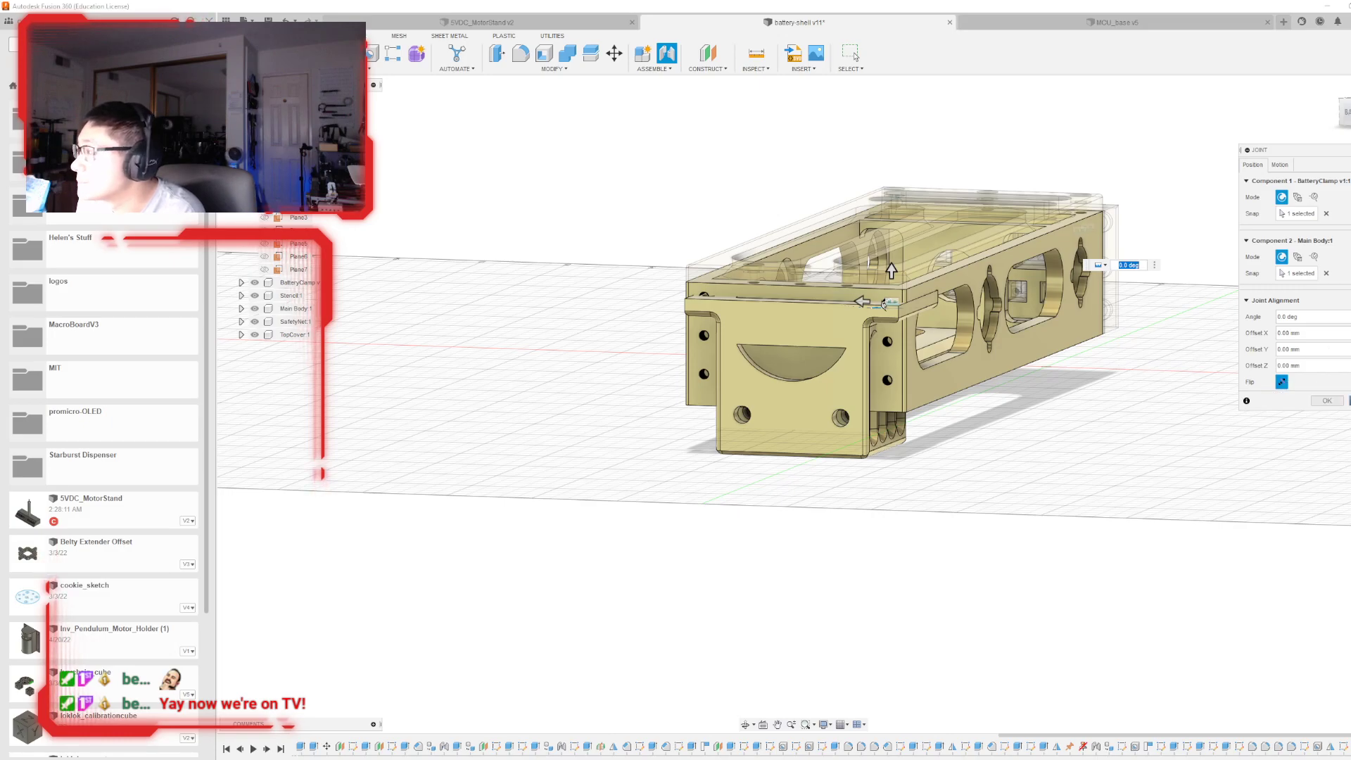
pyautogui.click(1326, 399)
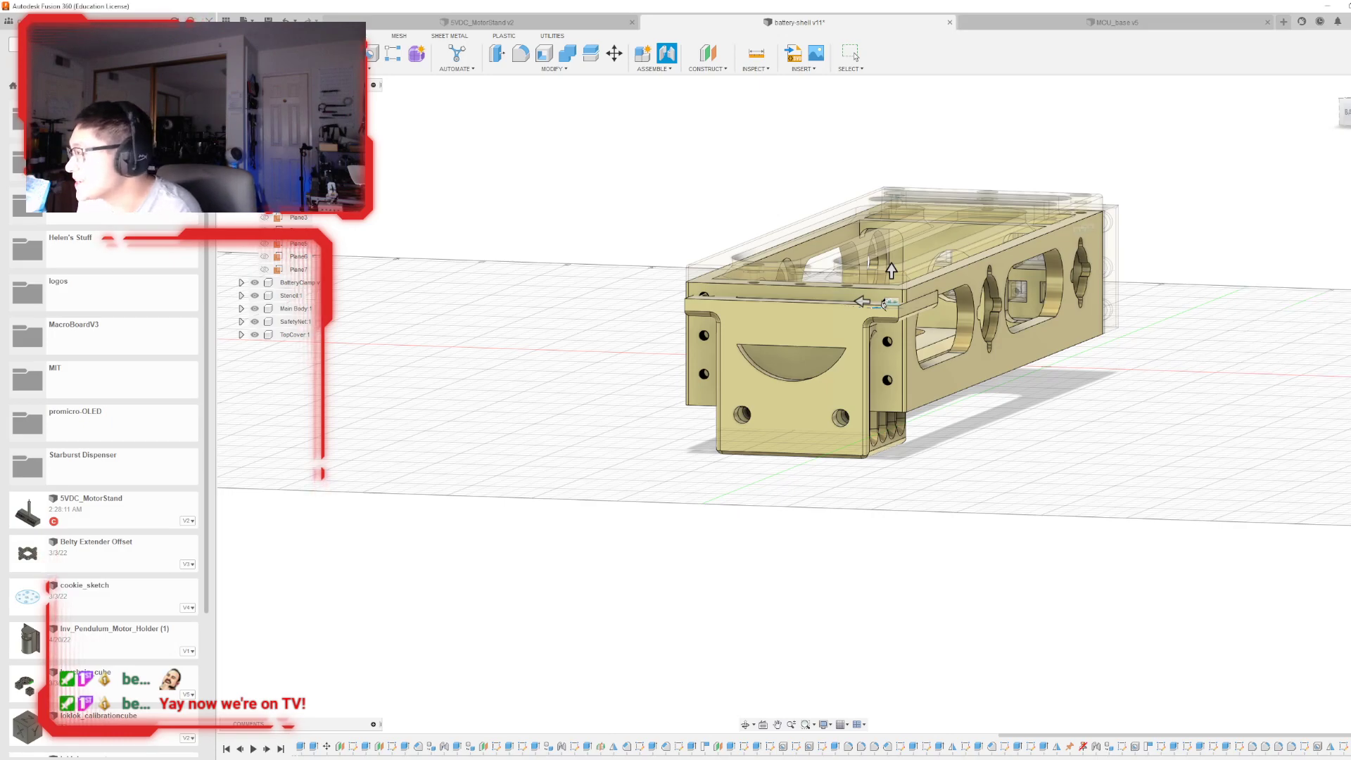
# - Examine how the battery clamp sits against the main body and look through the model's sketches and components
pyautogui.click(1346, 113)
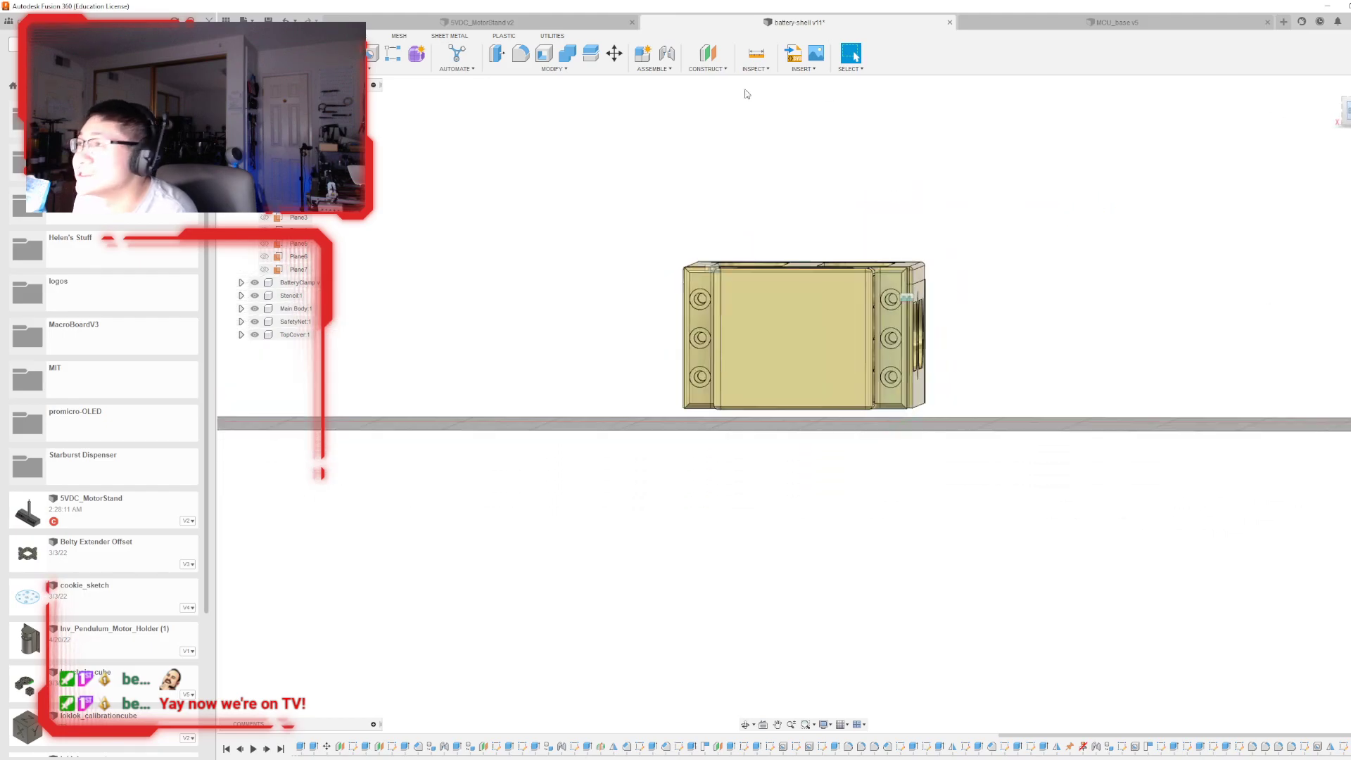
pyautogui.scroll(3, 1074, 192)
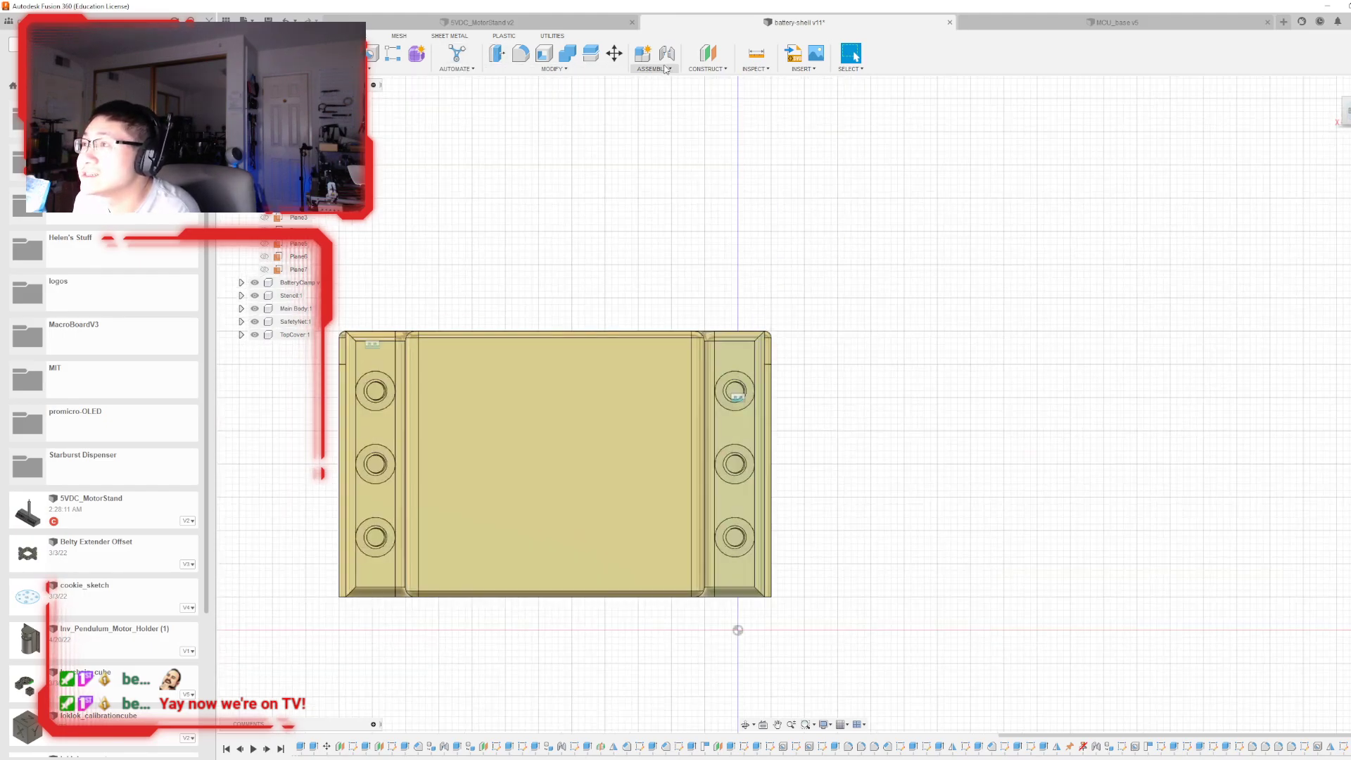
pyautogui.click(1340, 124)
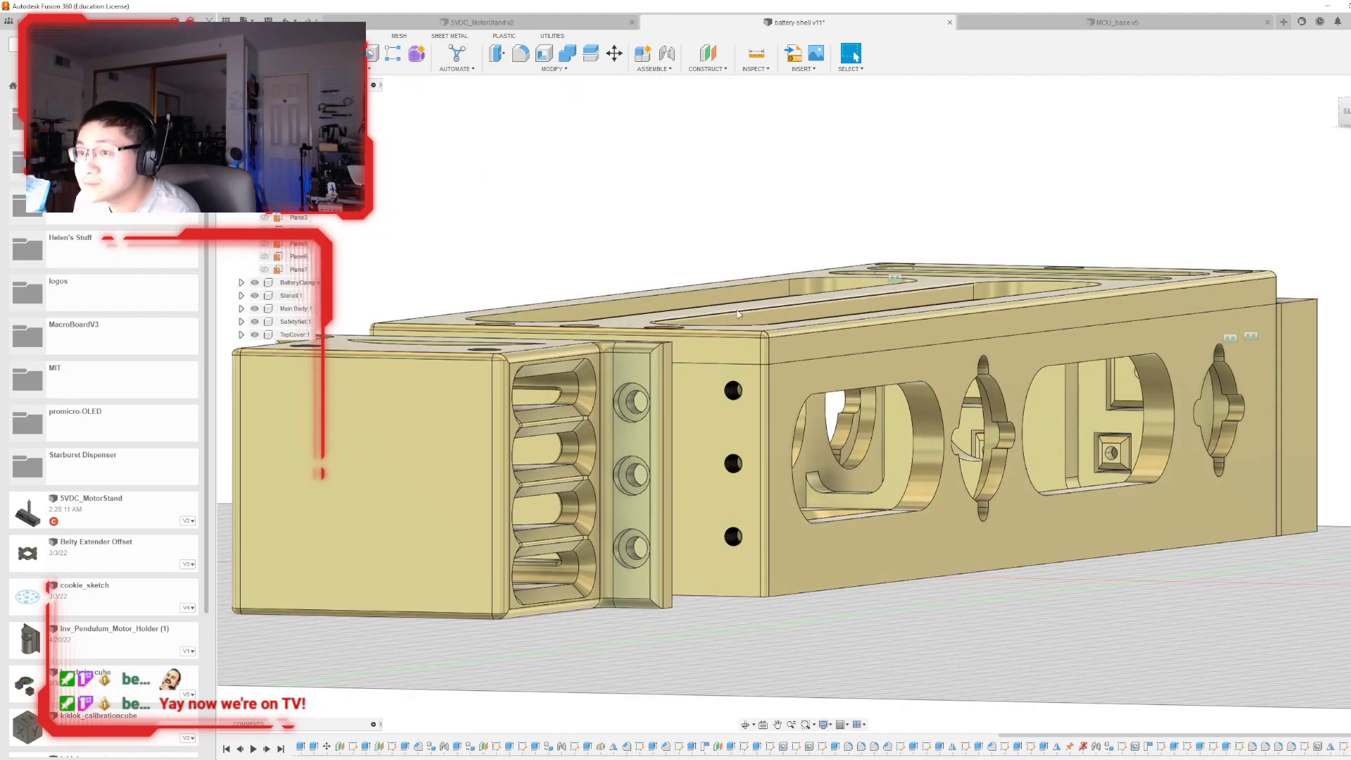
pyautogui.scroll(1, 342, 321)
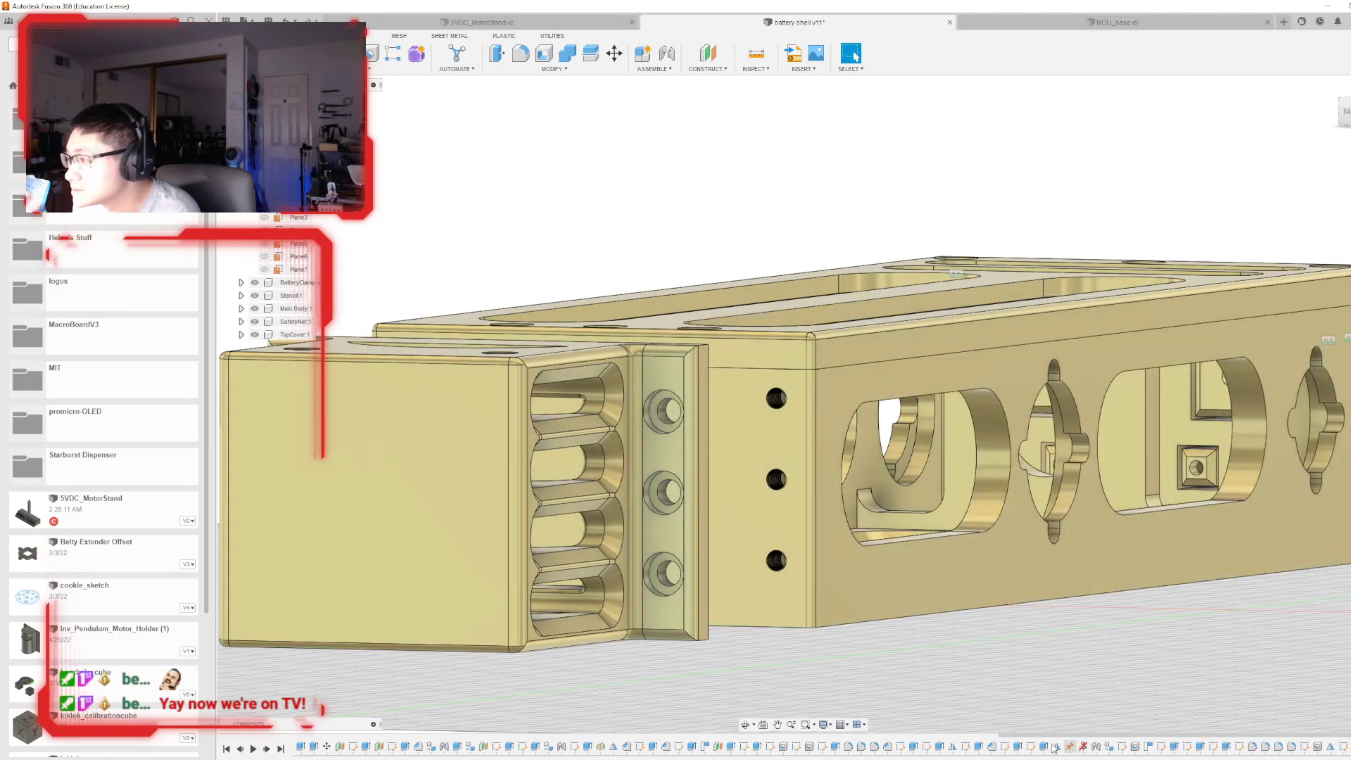
pyautogui.click(253, 296)
pyautogui.click(253, 295)
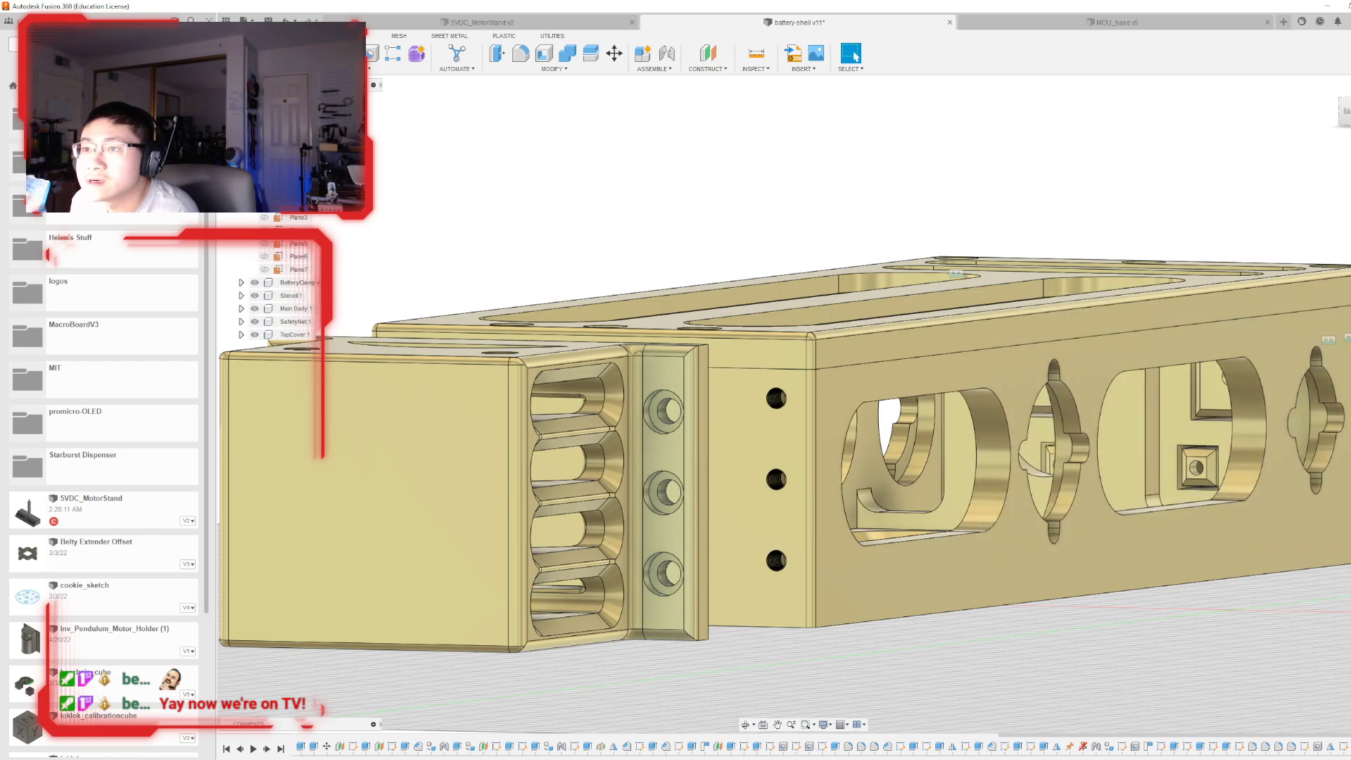
pyautogui.scroll(-3, 268, 296)
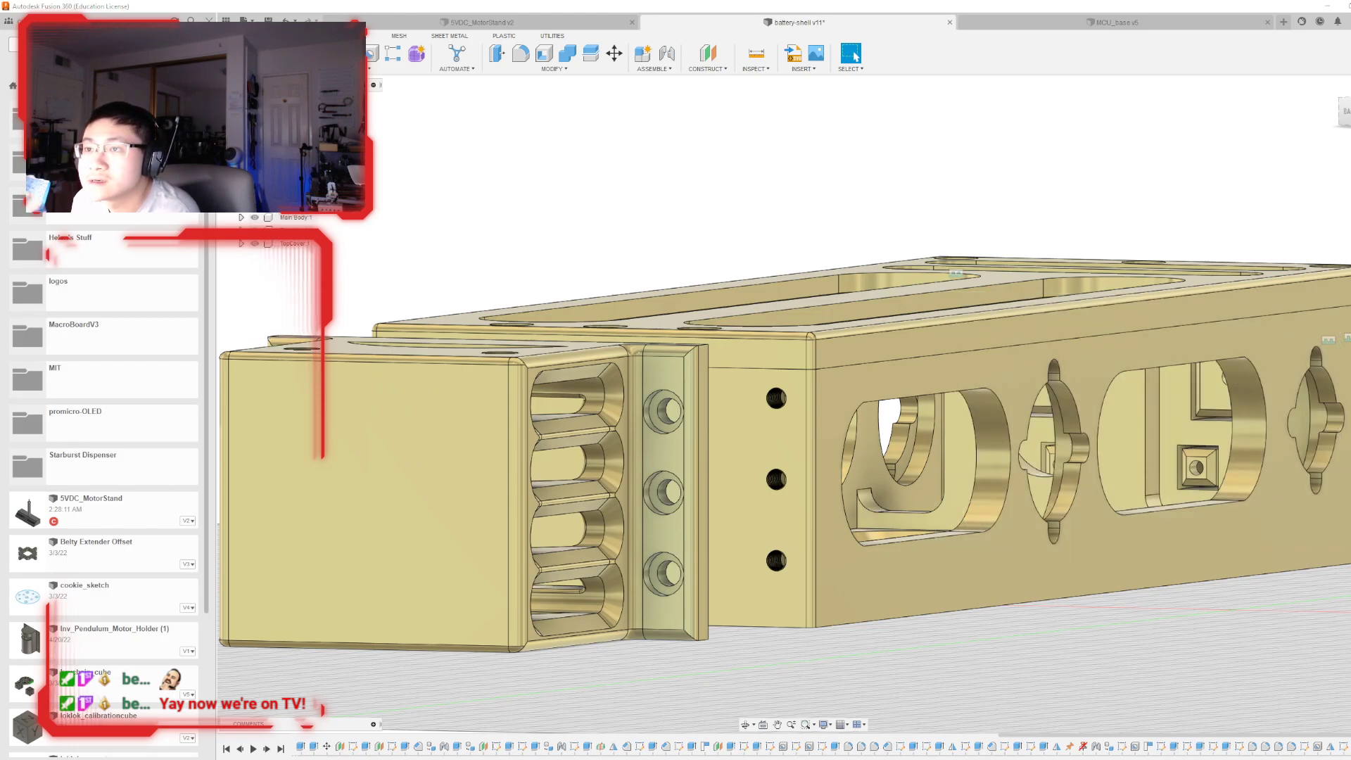
pyautogui.scroll(12, 309, 457)
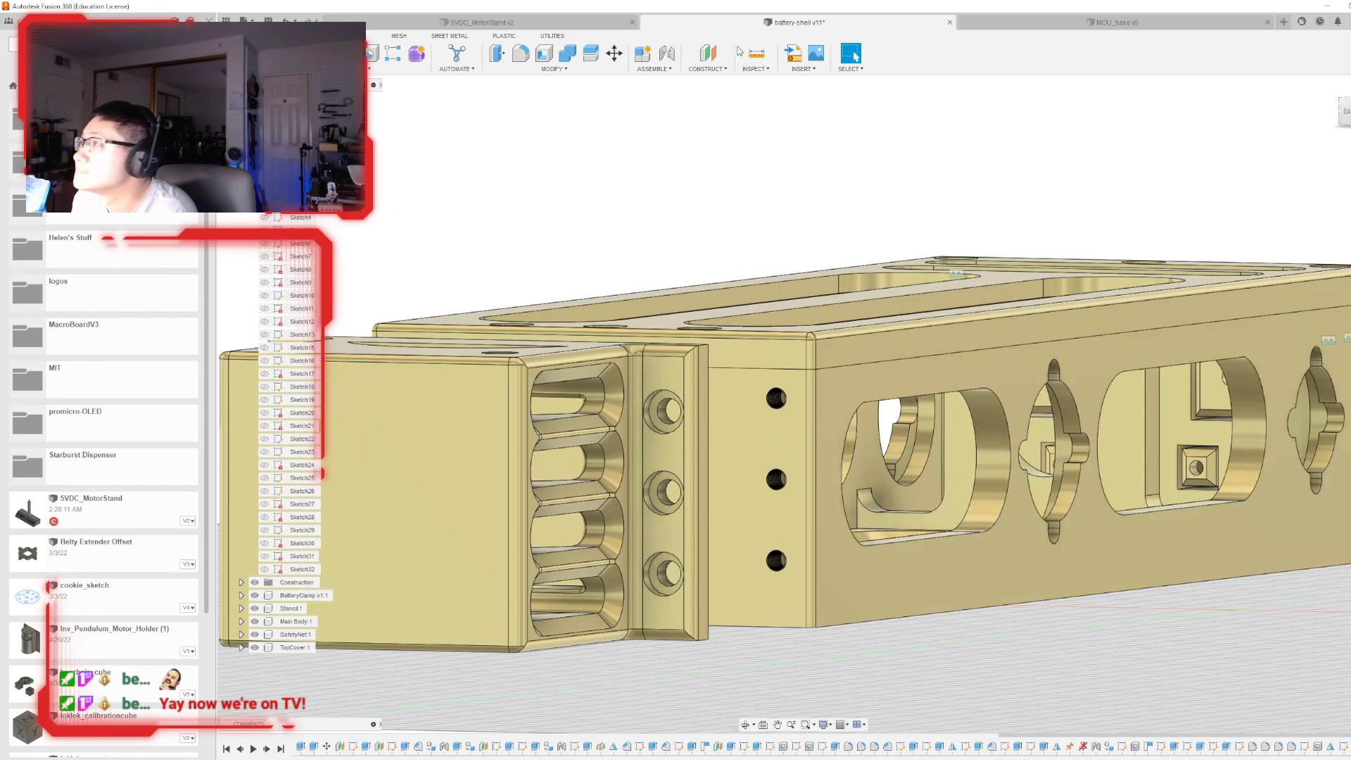
# - Join the main body's upper end hole to the battery clamp's matching flange hole, offset along Z to seat the flange against the body's end
pyautogui.click(668, 53)
pyautogui.click(1344, 111)
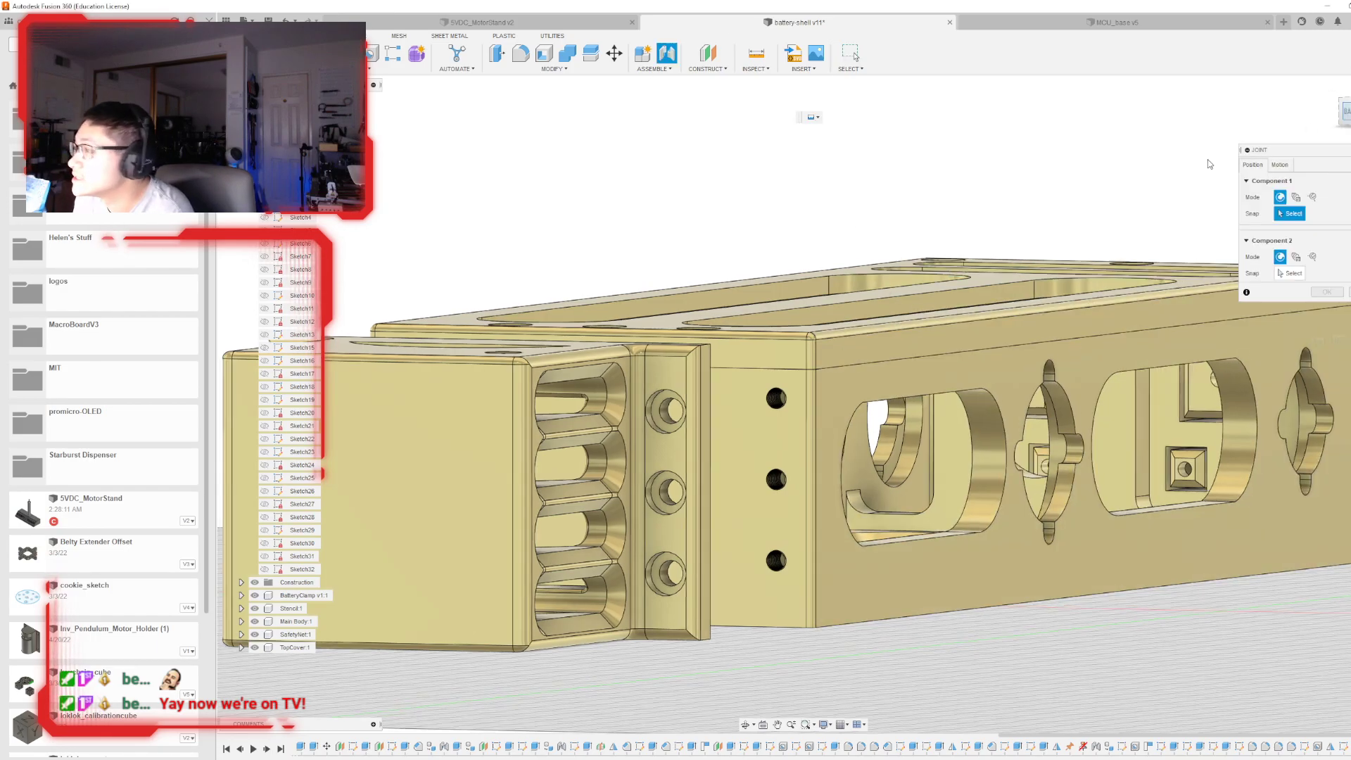
pyautogui.click(773, 400)
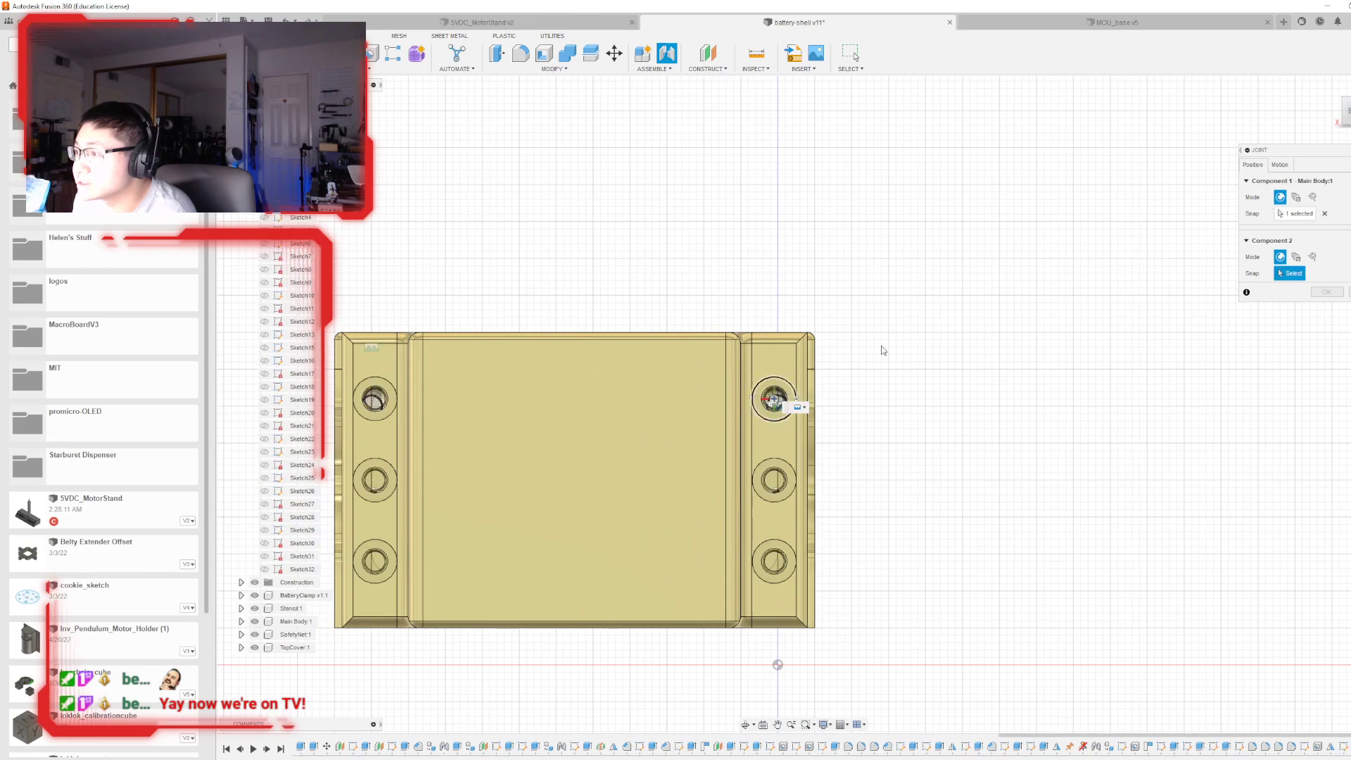
pyautogui.click(776, 401)
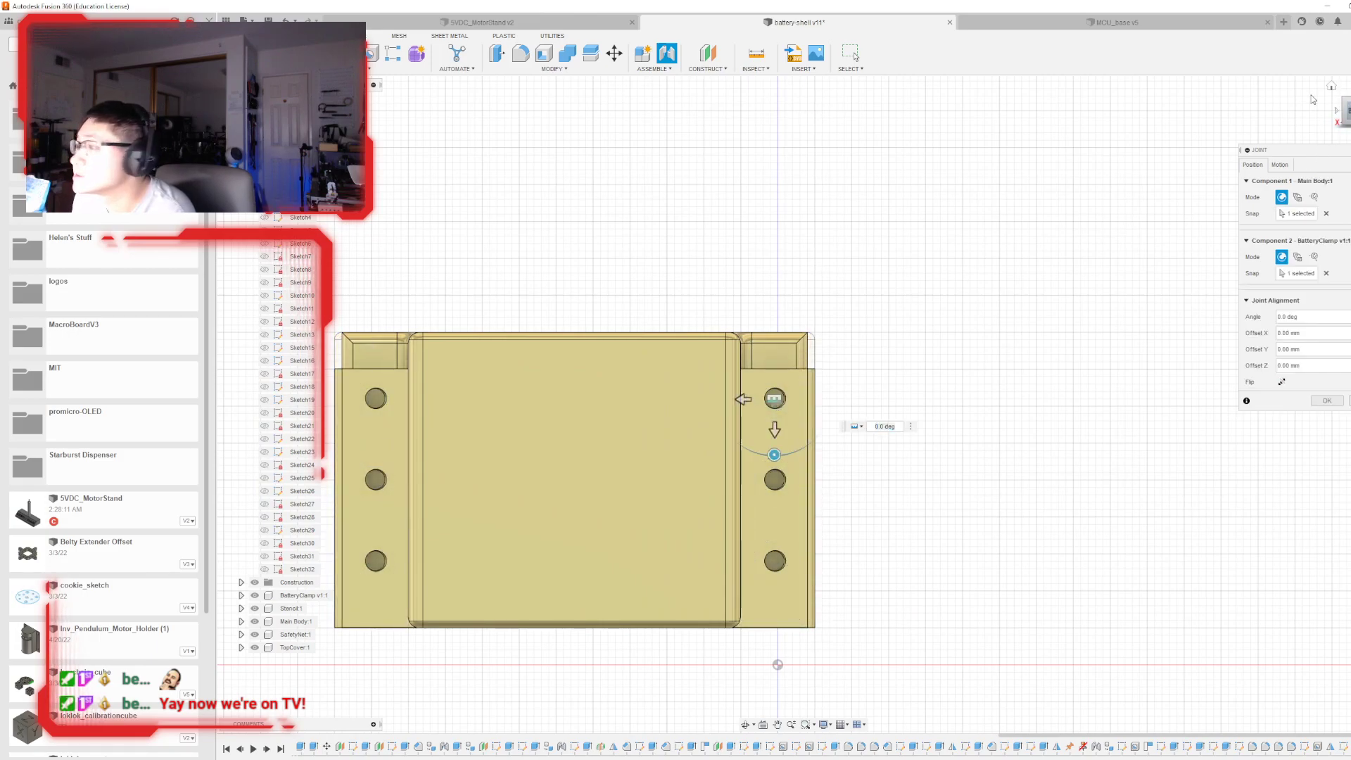
pyautogui.click(1342, 111)
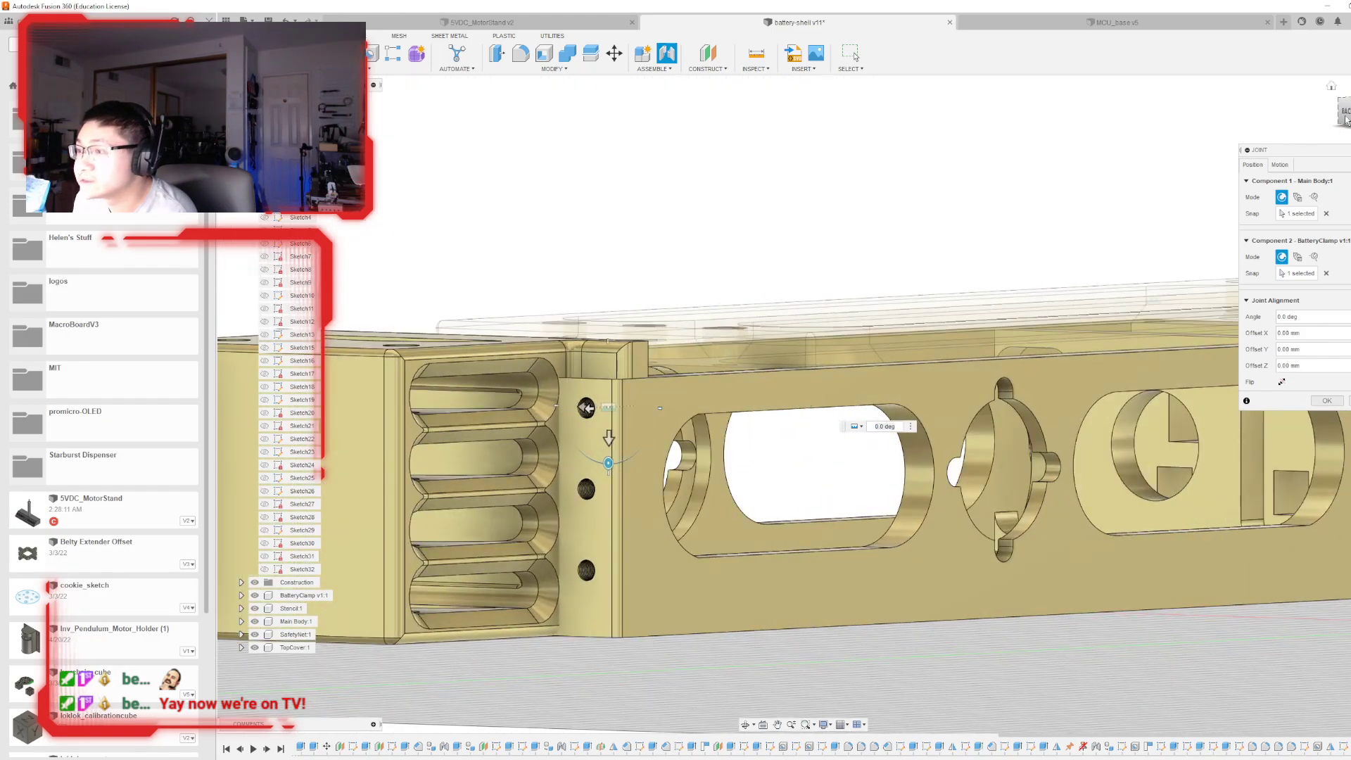
pyautogui.moveTo(585, 408); pyautogui.dragTo(625, 408)
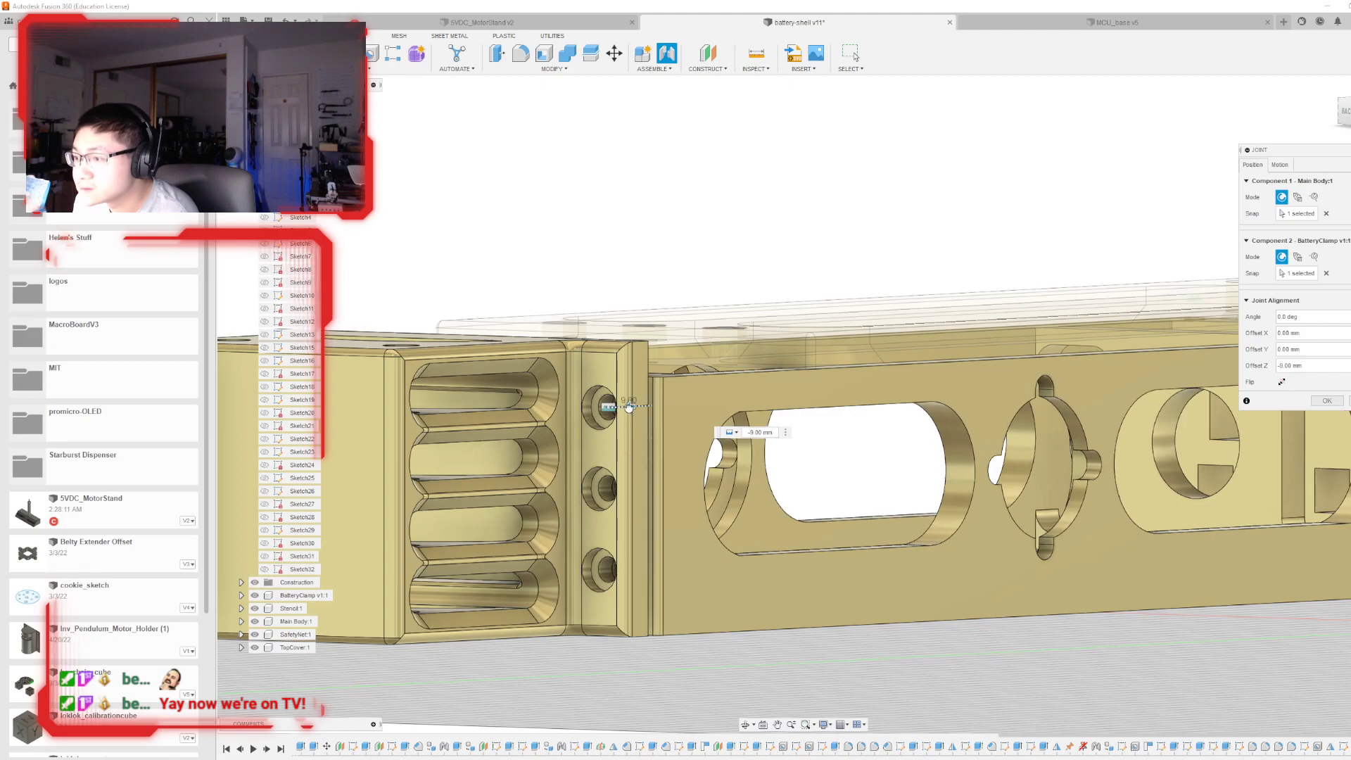
pyautogui.click(1344, 112)
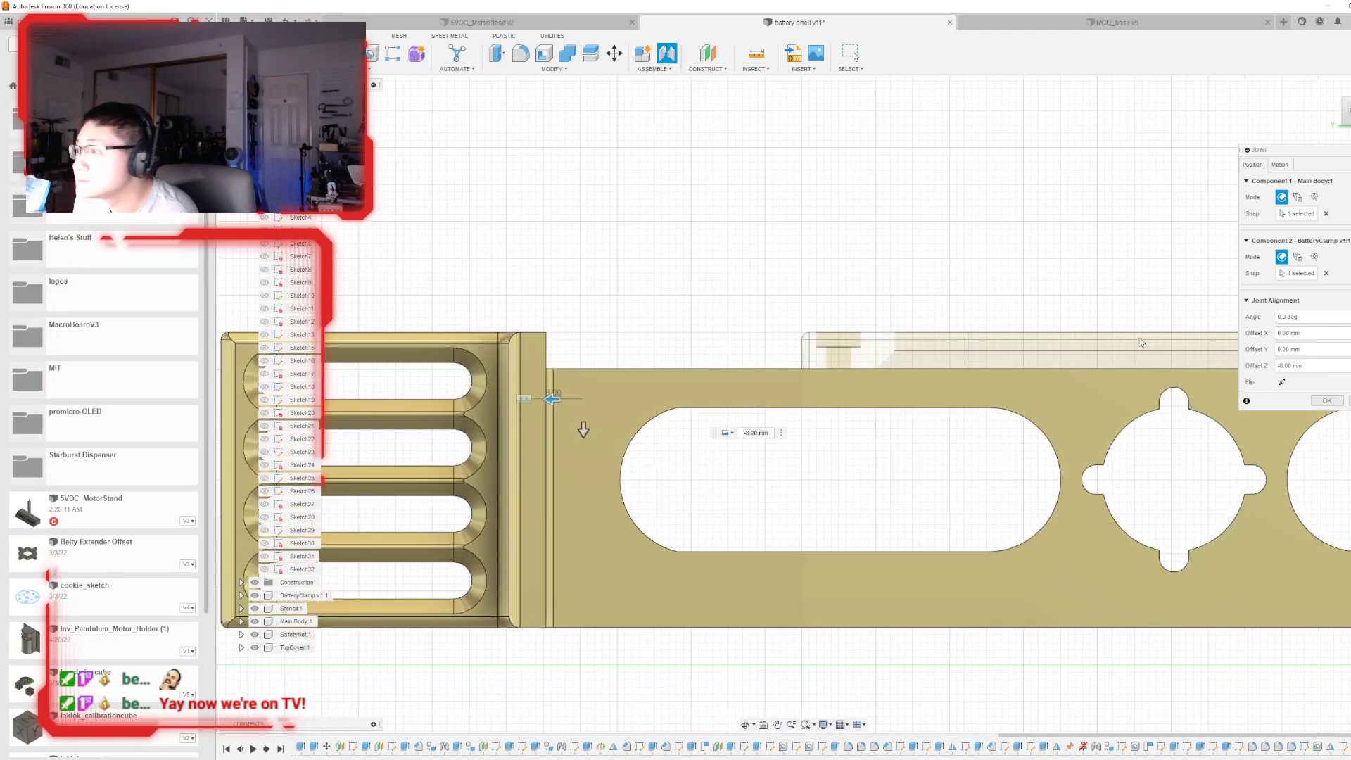
pyautogui.click(1313, 401)
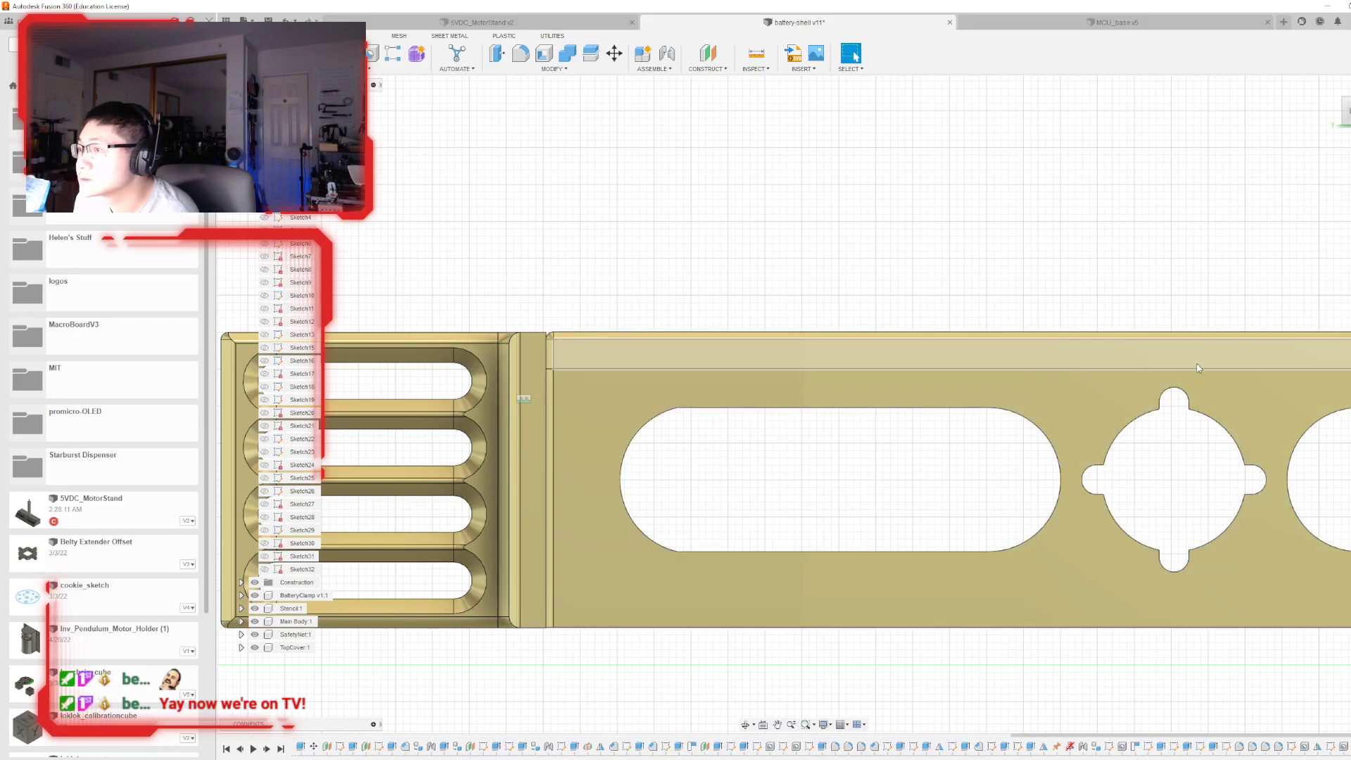
# - Fillet the four outer edges of the battery clamp's mounting flanges on both sides with a 1 mm radius
pyautogui.keyDown('shift'); pyautogui.moveTo(803, 404); pyautogui.dragTo(844, 422, button='middle'); pyautogui.keyUp('shift')
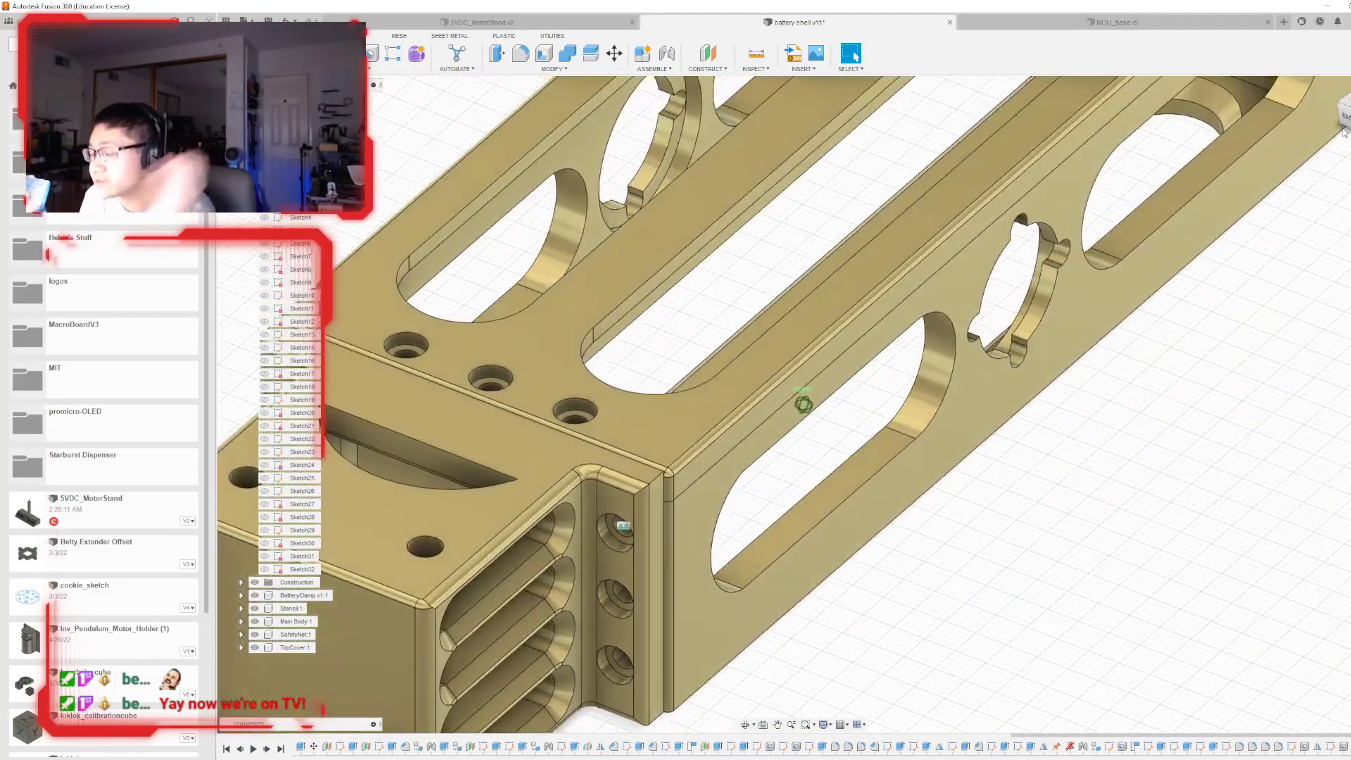
pyautogui.scroll(2, 623, 481)
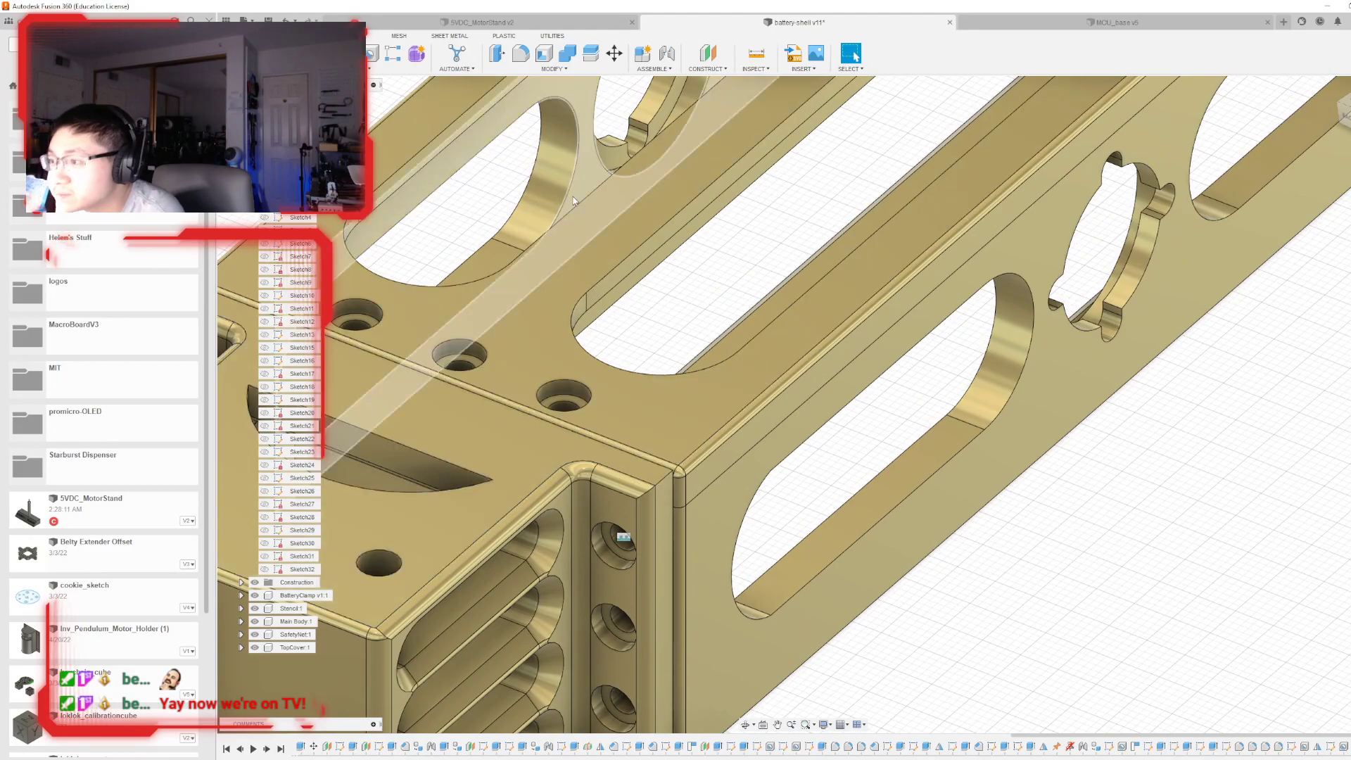
pyautogui.click(521, 54)
pyautogui.scroll(-3, 873, 420)
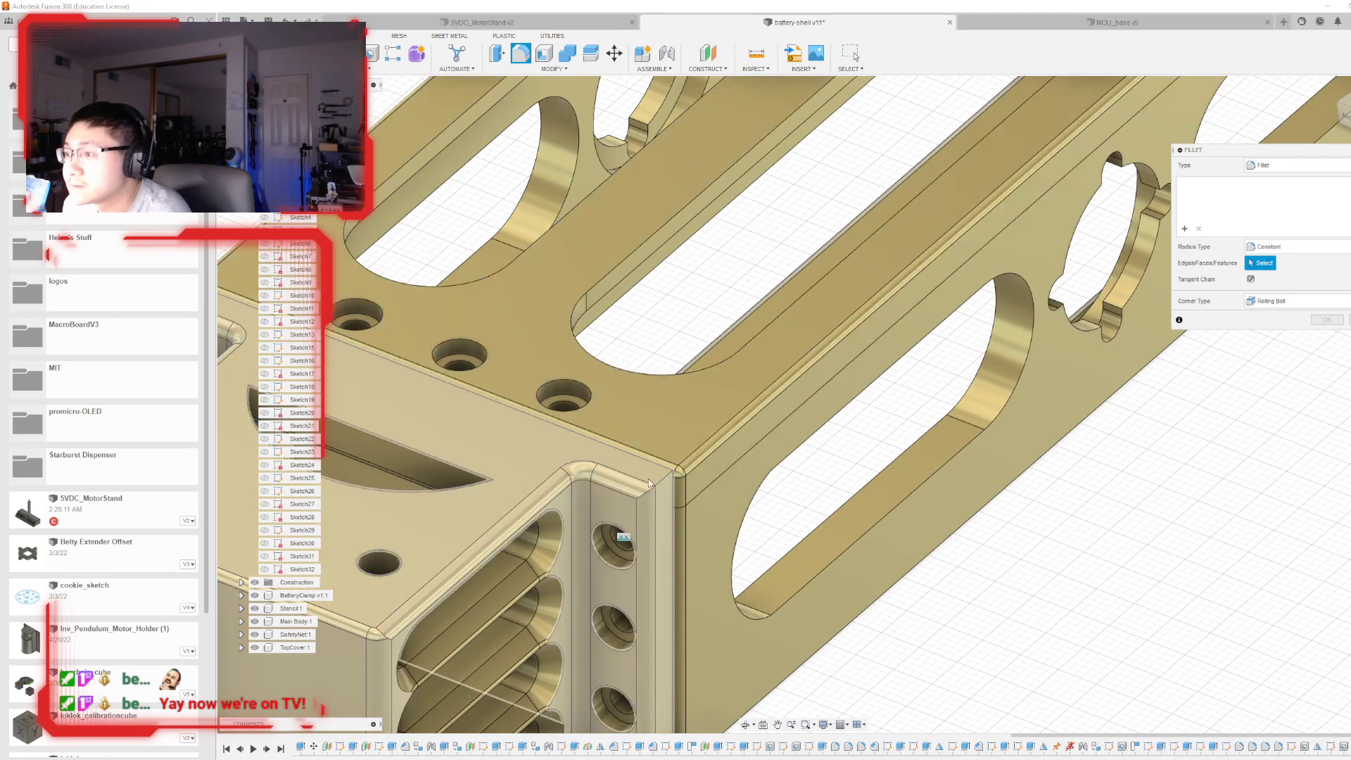
pyautogui.scroll(-1, 872, 420)
pyautogui.scroll(-2, 872, 420)
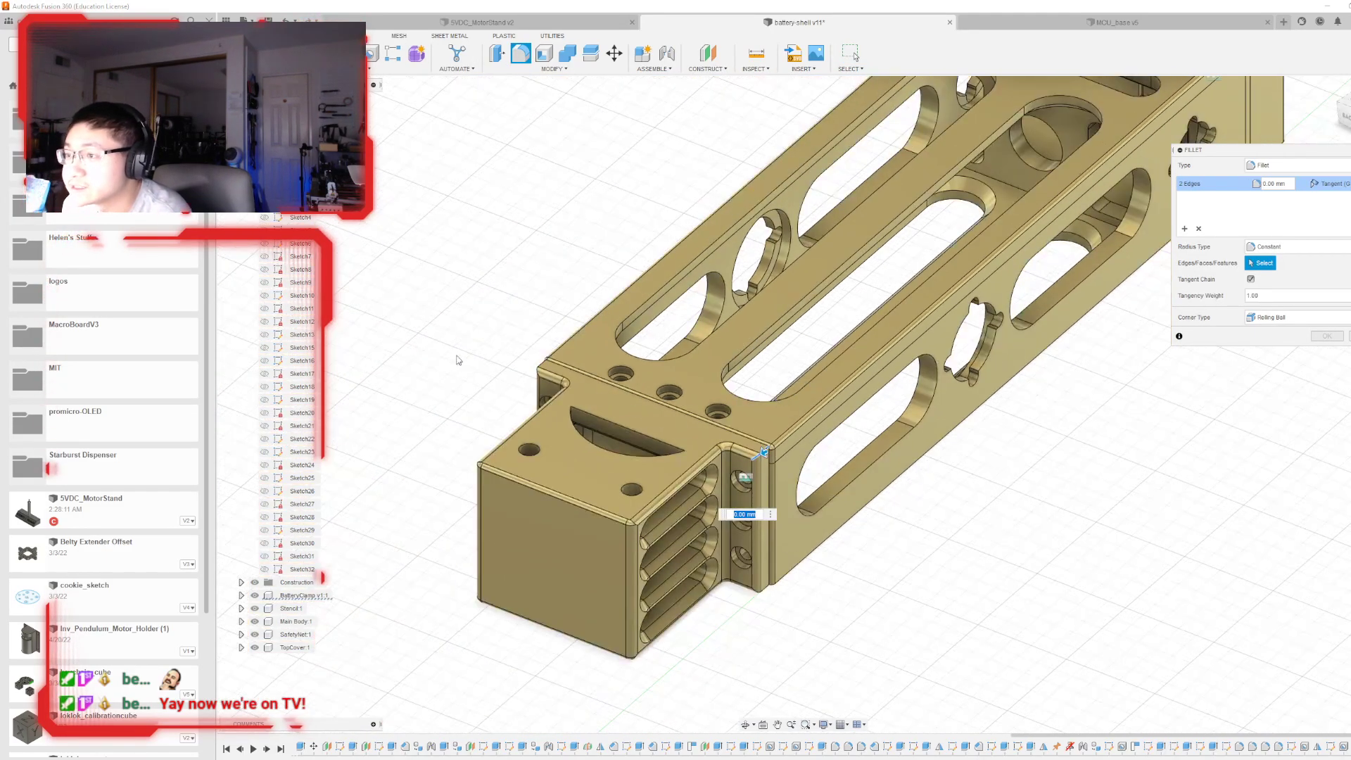
pyautogui.click(541, 369)
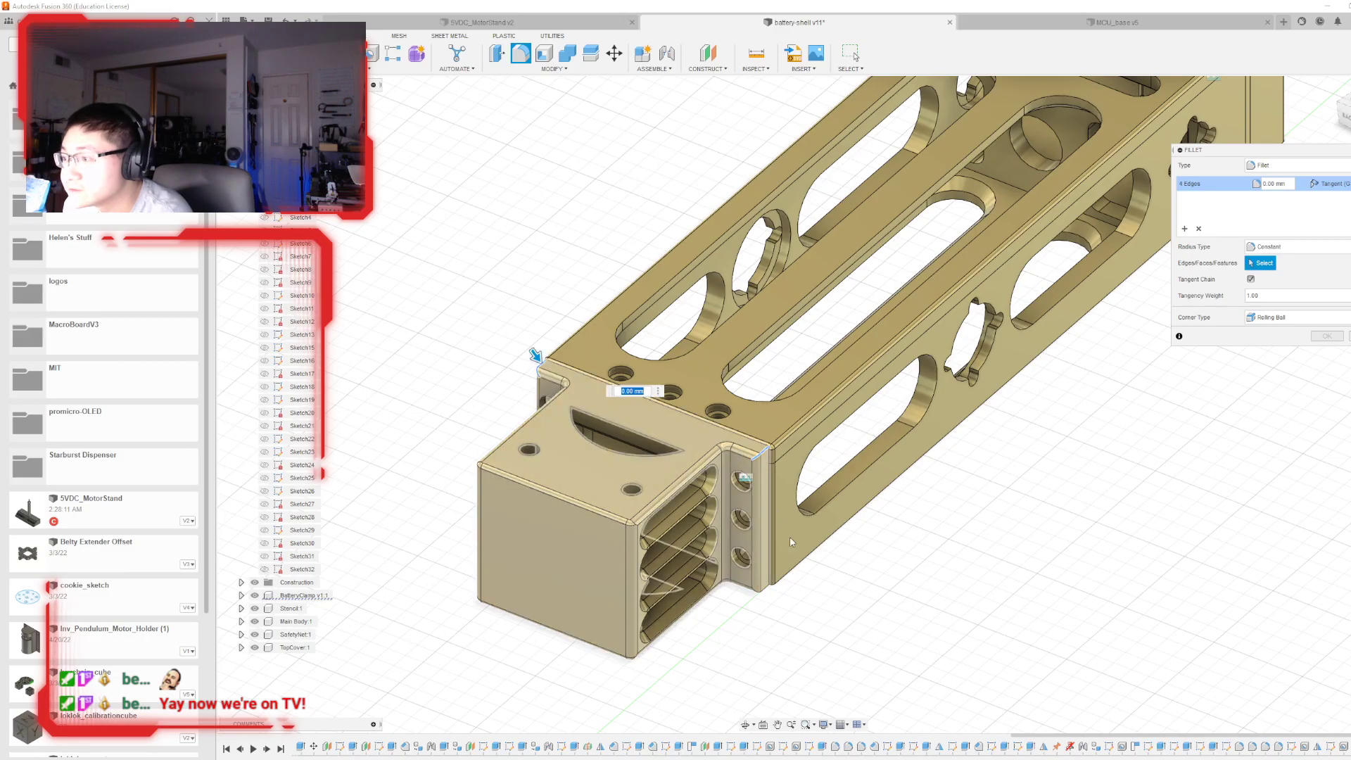
pyautogui.click(769, 585)
pyautogui.keyDown('shift'); pyautogui.moveTo(803, 397); pyautogui.dragTo(710, 457, button='middle'); pyautogui.keyUp('shift')
pyautogui.moveTo(566, 470)
pyautogui.keyDown('shift'); pyautogui.mouseDown(button='middle')
pyautogui.moveTo(615, 373)
pyautogui.moveTo(567, 473)
pyautogui.moveTo(546, 302)
pyautogui.moveTo(619, 242)
pyautogui.mouseUp(button='middle'); pyautogui.keyUp('shift')
pyautogui.keyDown('shift'); pyautogui.moveTo(728, 417); pyautogui.dragTo(714, 428, button='middle'); pyautogui.keyUp('shift')
pyautogui.scroll(2, 714, 427)
pyautogui.moveTo(590, 176); pyautogui.dragTo(590, 177)
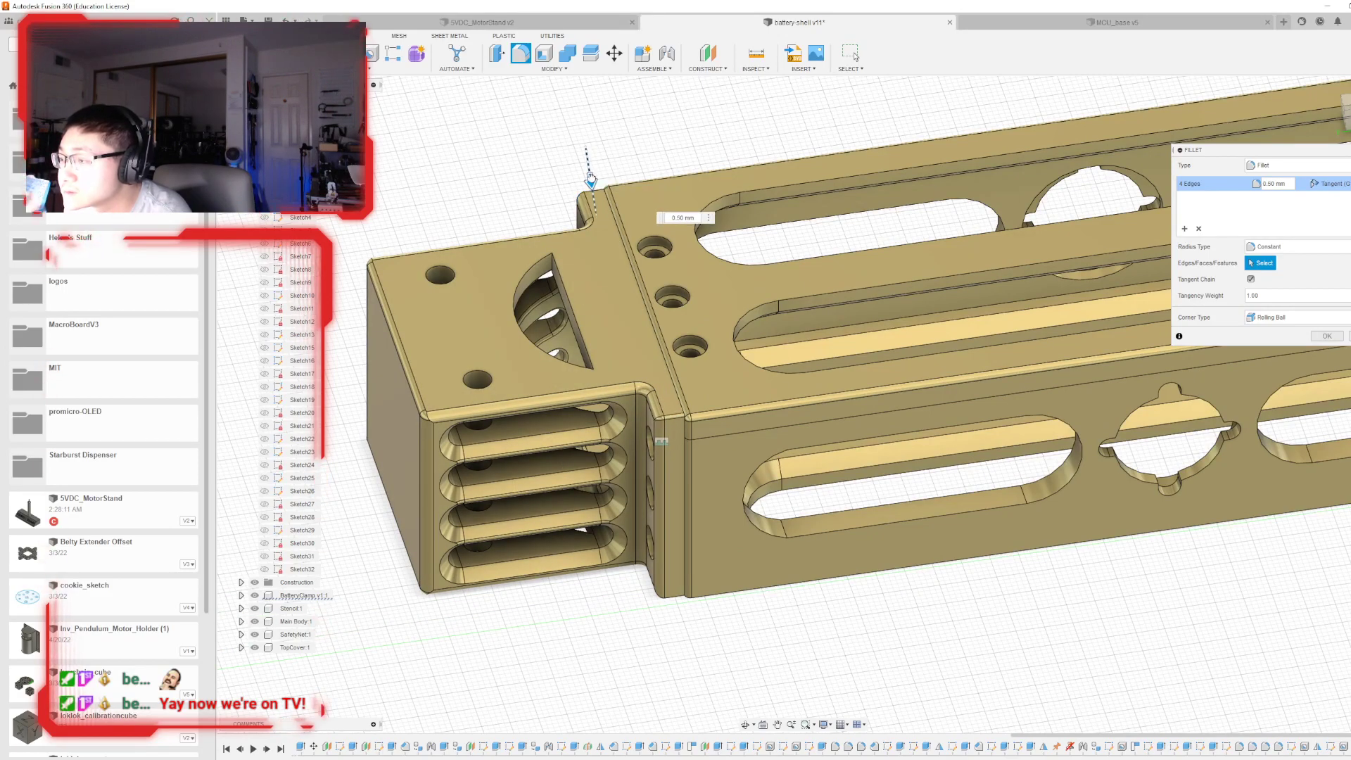
pyautogui.scroll(6, 660, 334)
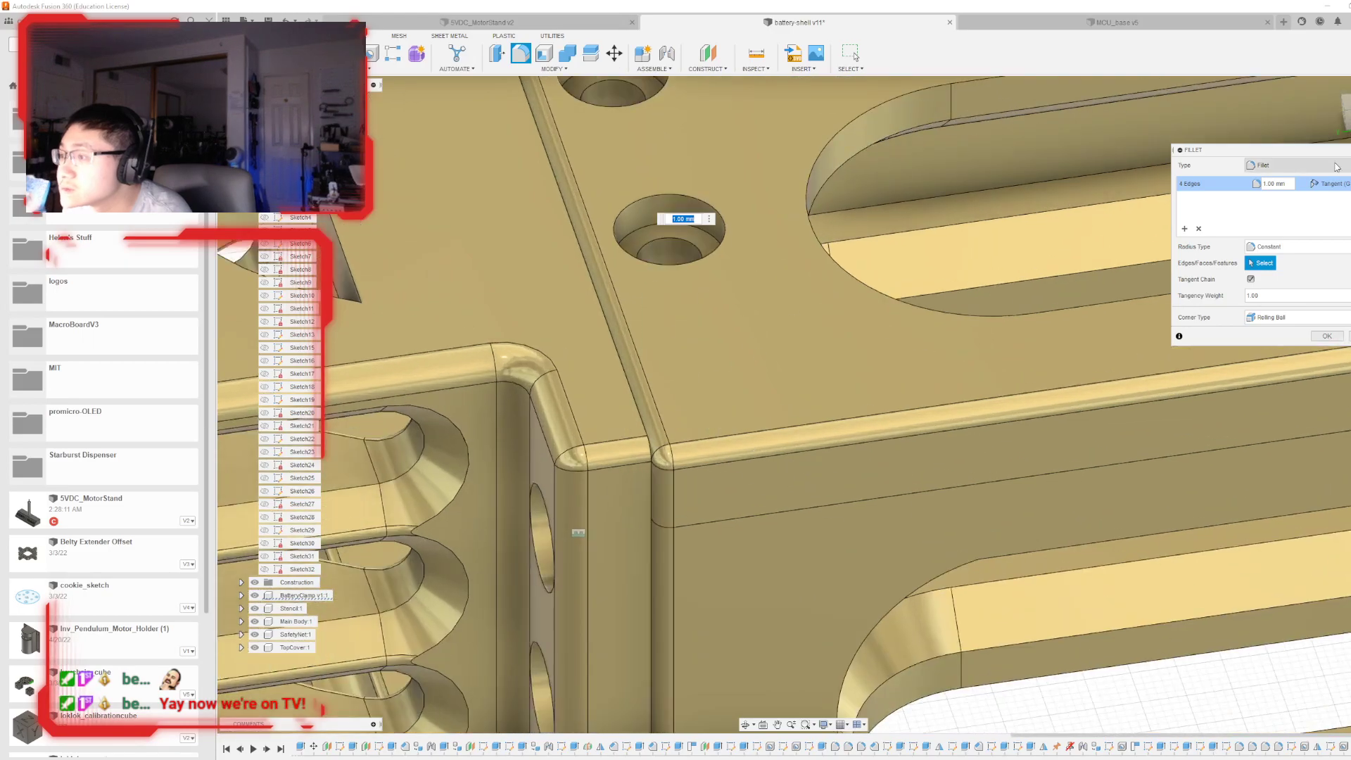
pyautogui.moveTo(804, 405)
pyautogui.keyDown('shift'); pyautogui.mouseDown(button='middle')
pyautogui.moveTo(766, 399)
pyautogui.moveTo(803, 404)
pyautogui.moveTo(847, 310)
pyautogui.mouseUp(button='middle'); pyautogui.keyUp('shift')
pyautogui.scroll(-4, 846, 310)
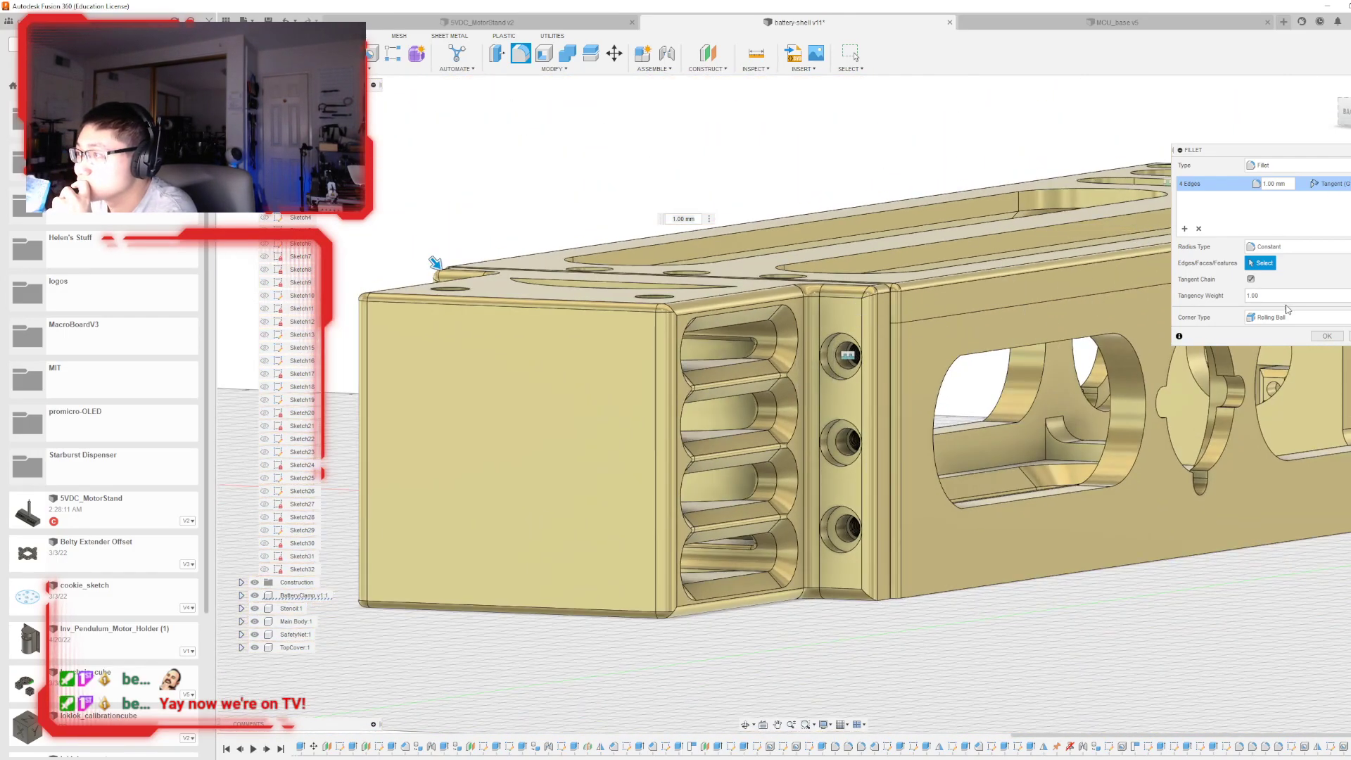
pyautogui.click(1326, 336)
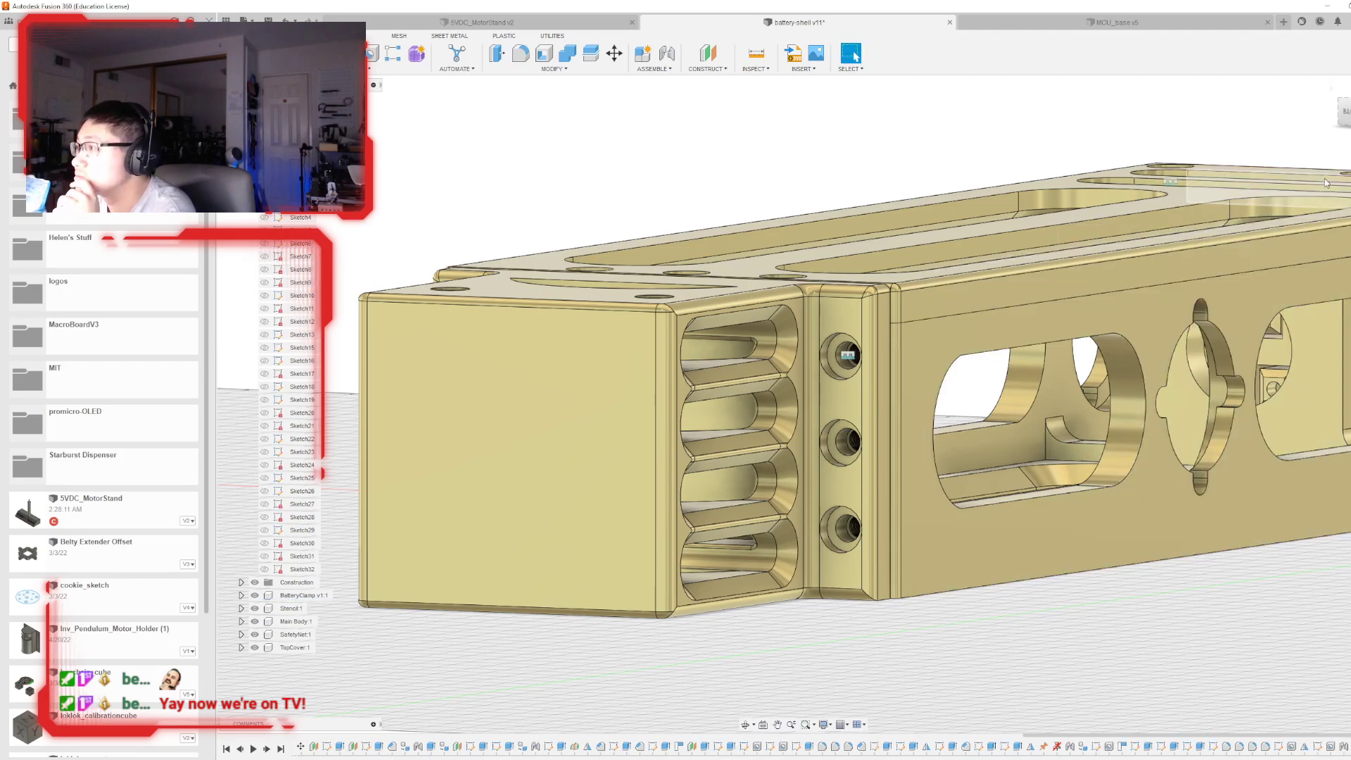
# - Examine the seam between the battery clamp and main body and look for the body's end-edge fillet in the design history
pyautogui.moveTo(847, 356)
pyautogui.keyDown('shift'); pyautogui.mouseDown(button='middle')
pyautogui.moveTo(709, 349)
pyautogui.moveTo(812, 398)
pyautogui.moveTo(724, 415)
pyautogui.mouseUp(button='middle'); pyautogui.keyUp('shift')
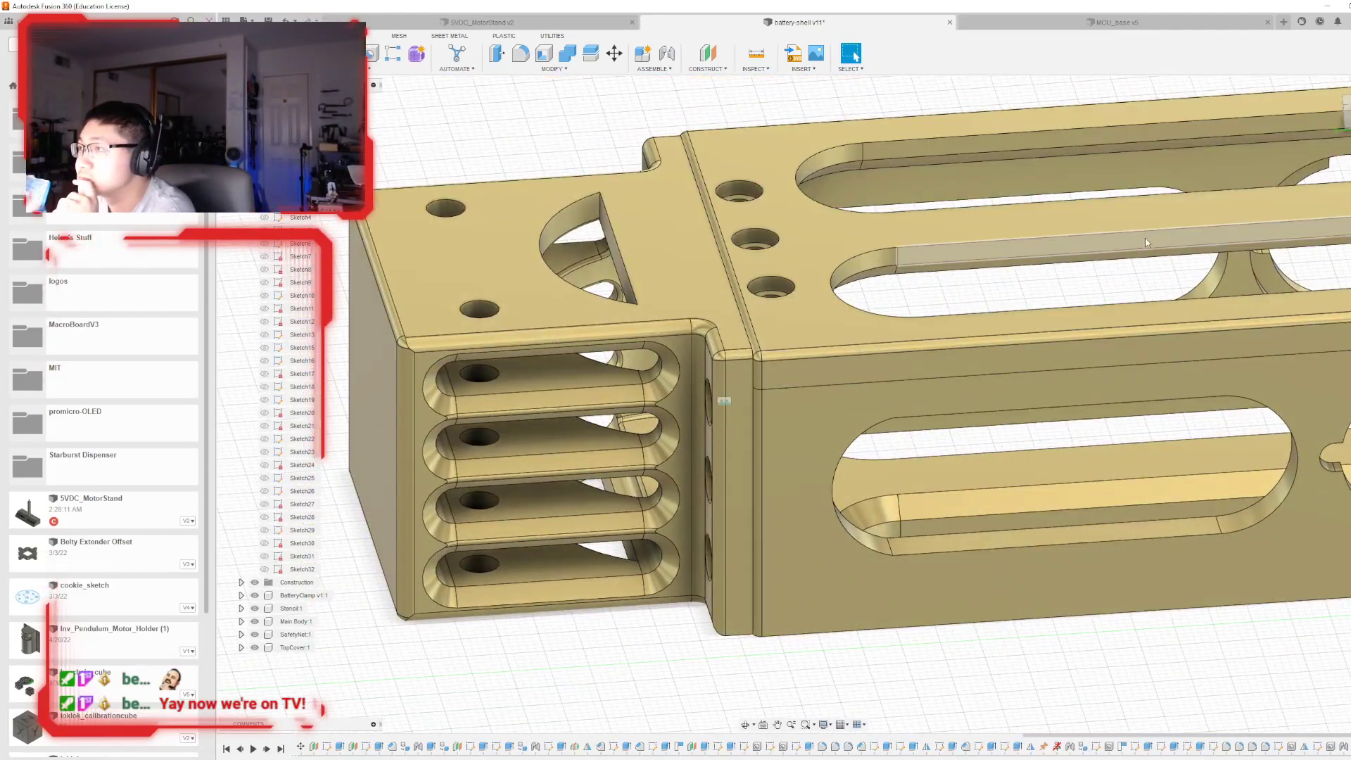
pyautogui.scroll(3, 1010, 254)
pyautogui.scroll(-1, 837, 385)
pyautogui.scroll(1, 755, 357)
pyautogui.scroll(-1, 705, 359)
pyautogui.scroll(-1, 704, 360)
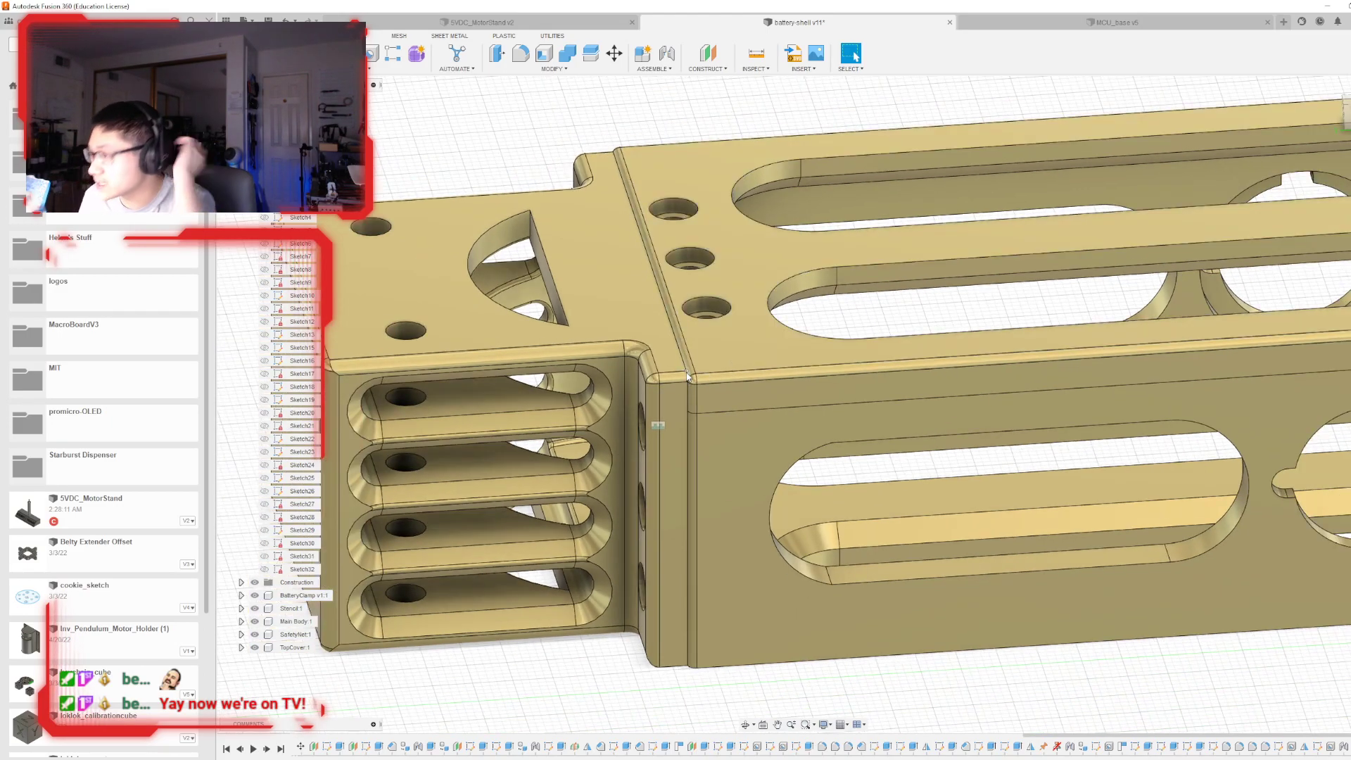
pyautogui.click(688, 362)
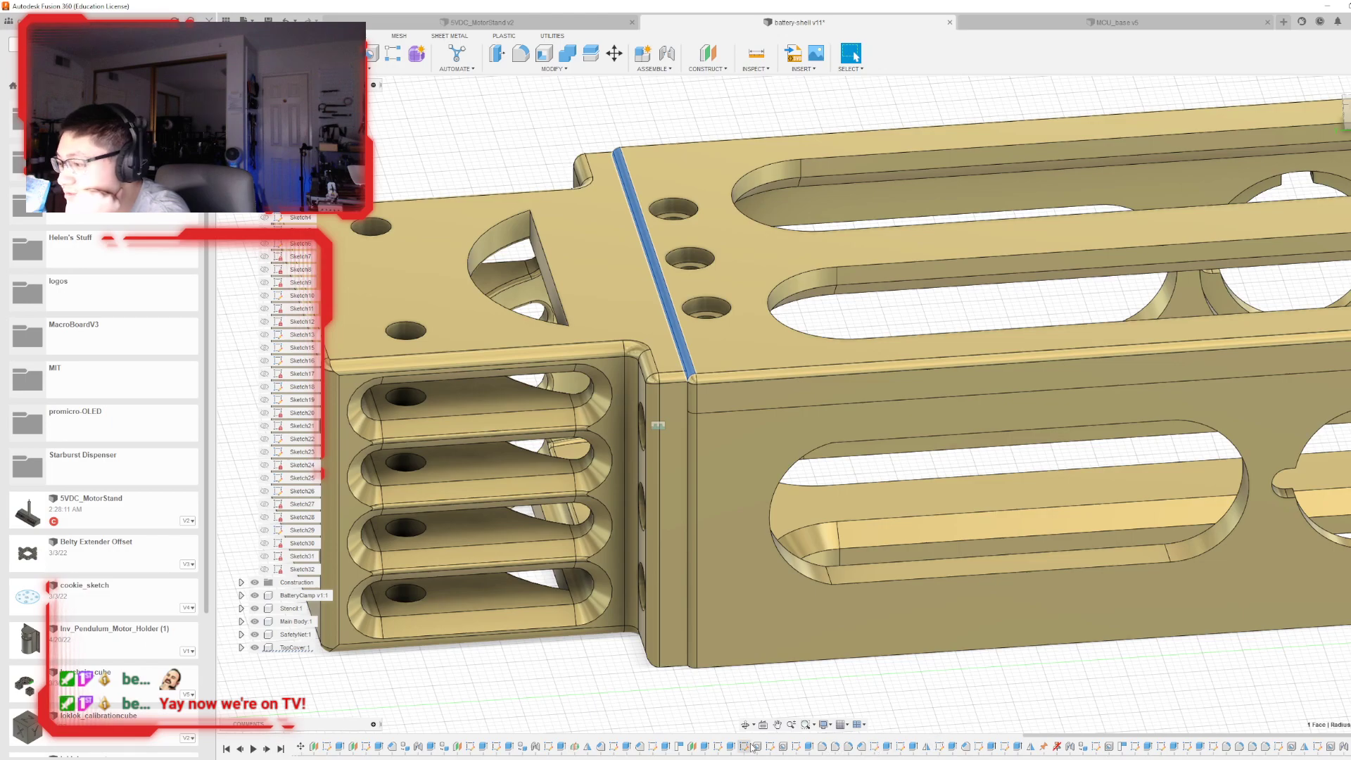
pyautogui.moveTo(1058, 743); pyautogui.dragTo(552, 752)
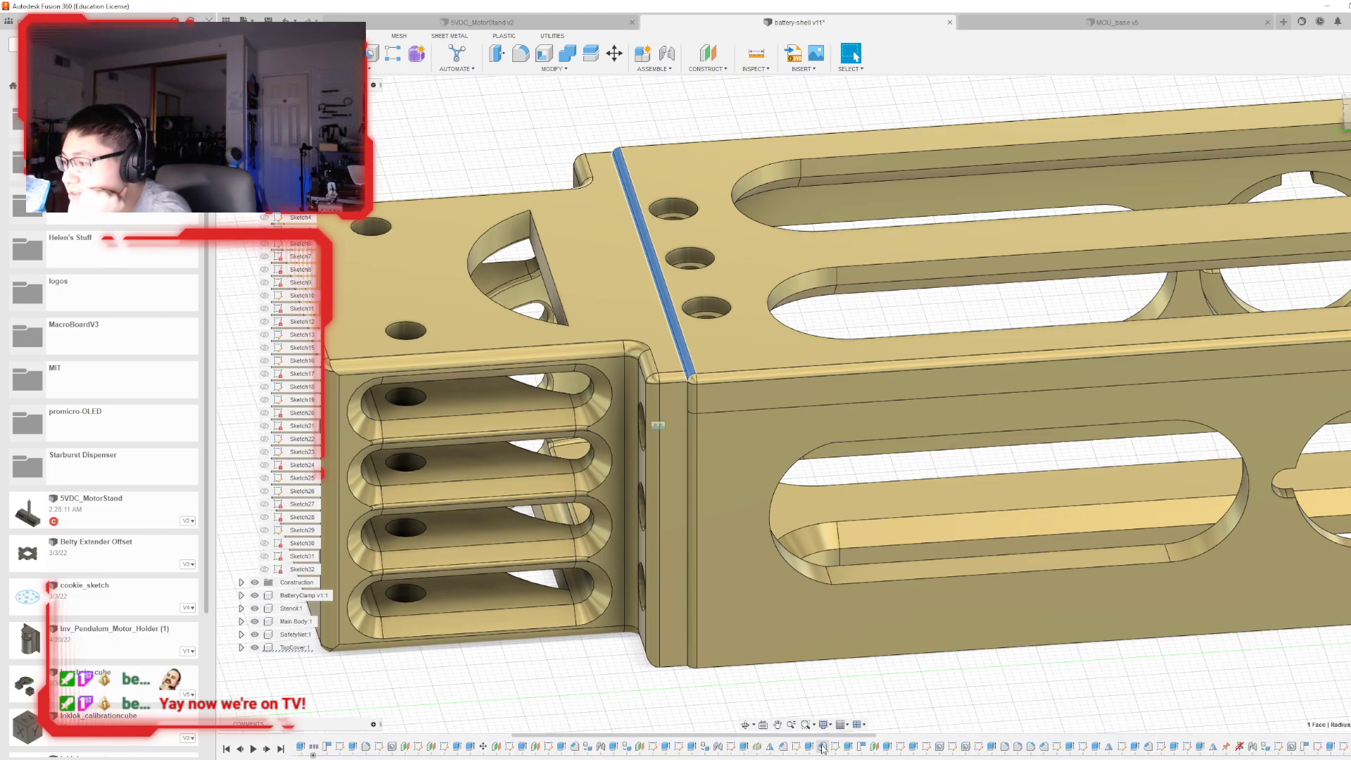
pyautogui.click(1018, 746)
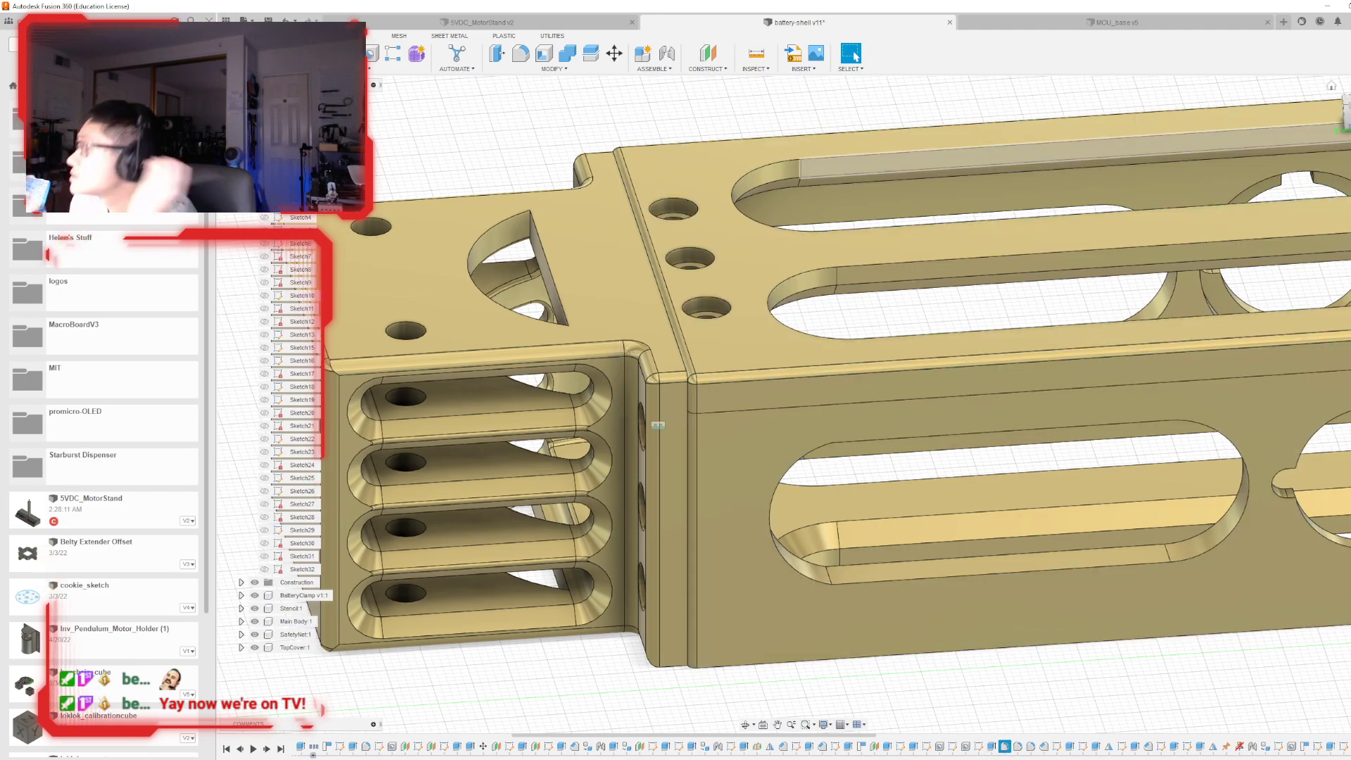
# - Locate the history features that fillet the main body's vertical end edges and the battery clamp's outer edges
pyautogui.keyDown('shift'); pyautogui.moveTo(679, 443); pyautogui.dragTo(804, 402, button='middle'); pyautogui.keyUp('shift')
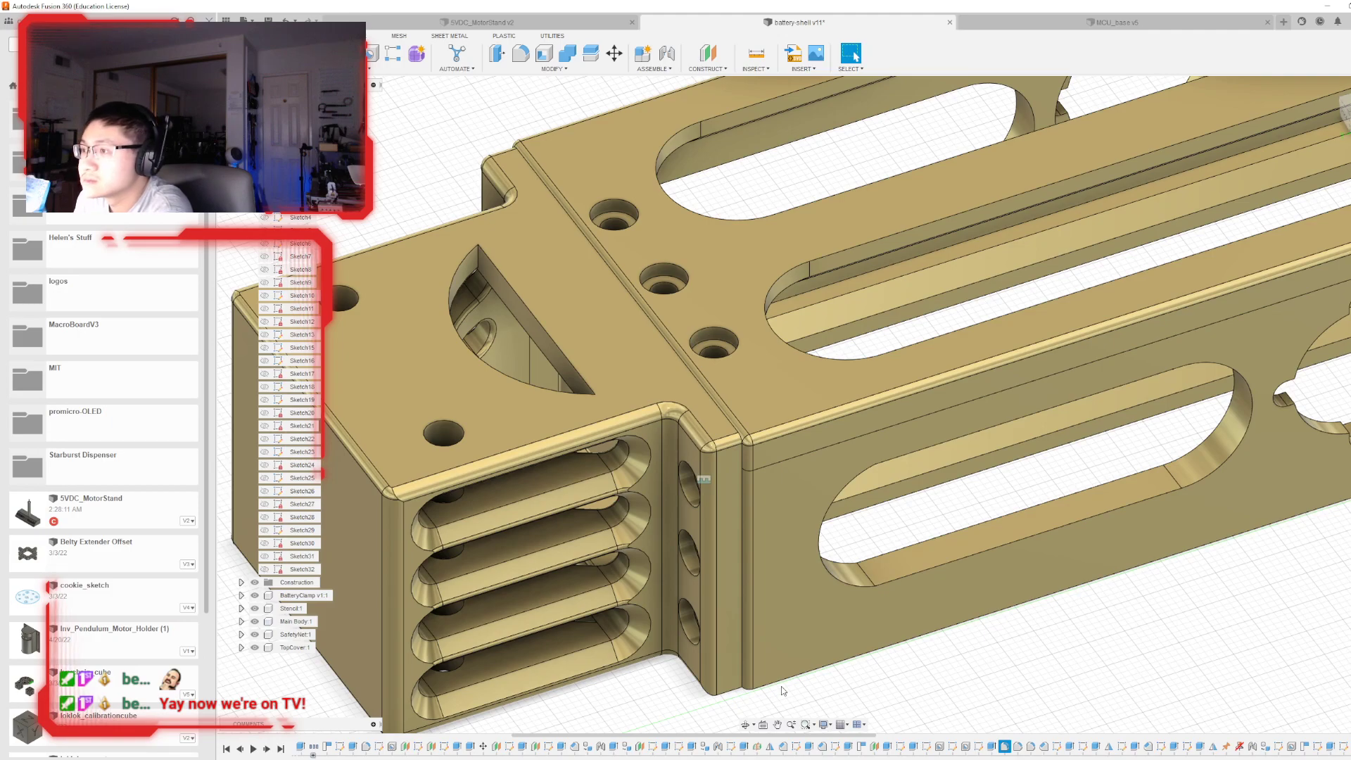
pyautogui.click(1030, 747)
pyautogui.click(1018, 747)
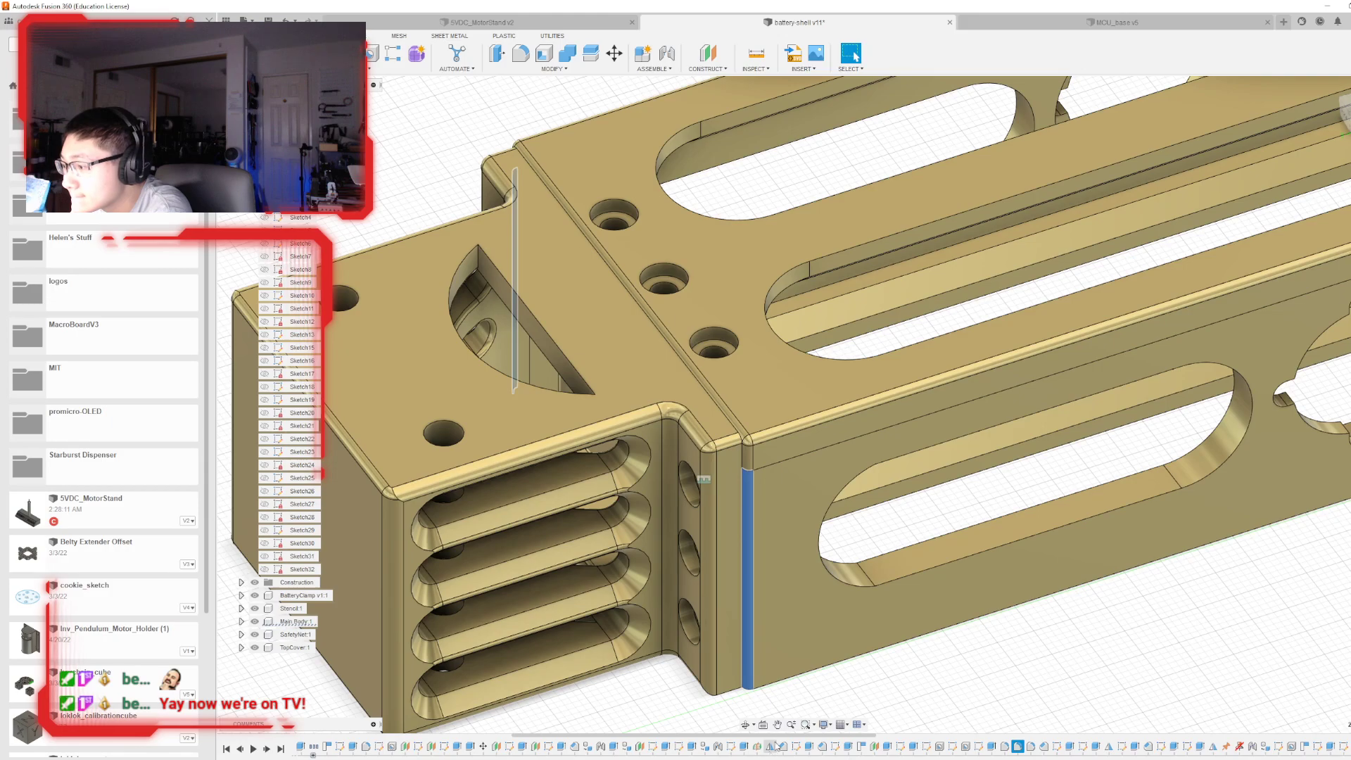
pyautogui.moveTo(801, 736); pyautogui.dragTo(971, 733)
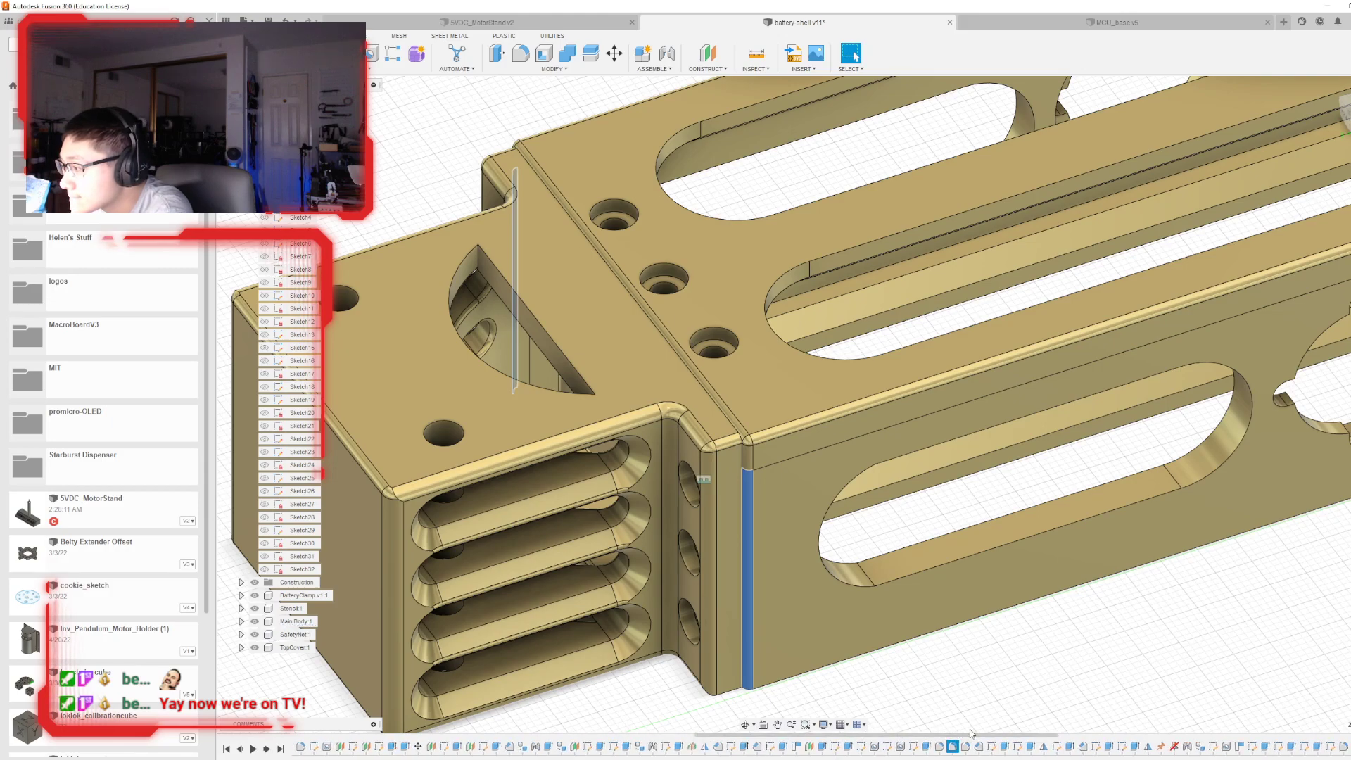
pyautogui.moveTo(1055, 736); pyautogui.dragTo(1345, 737)
pyautogui.click(1252, 746)
pyautogui.click(1266, 747)
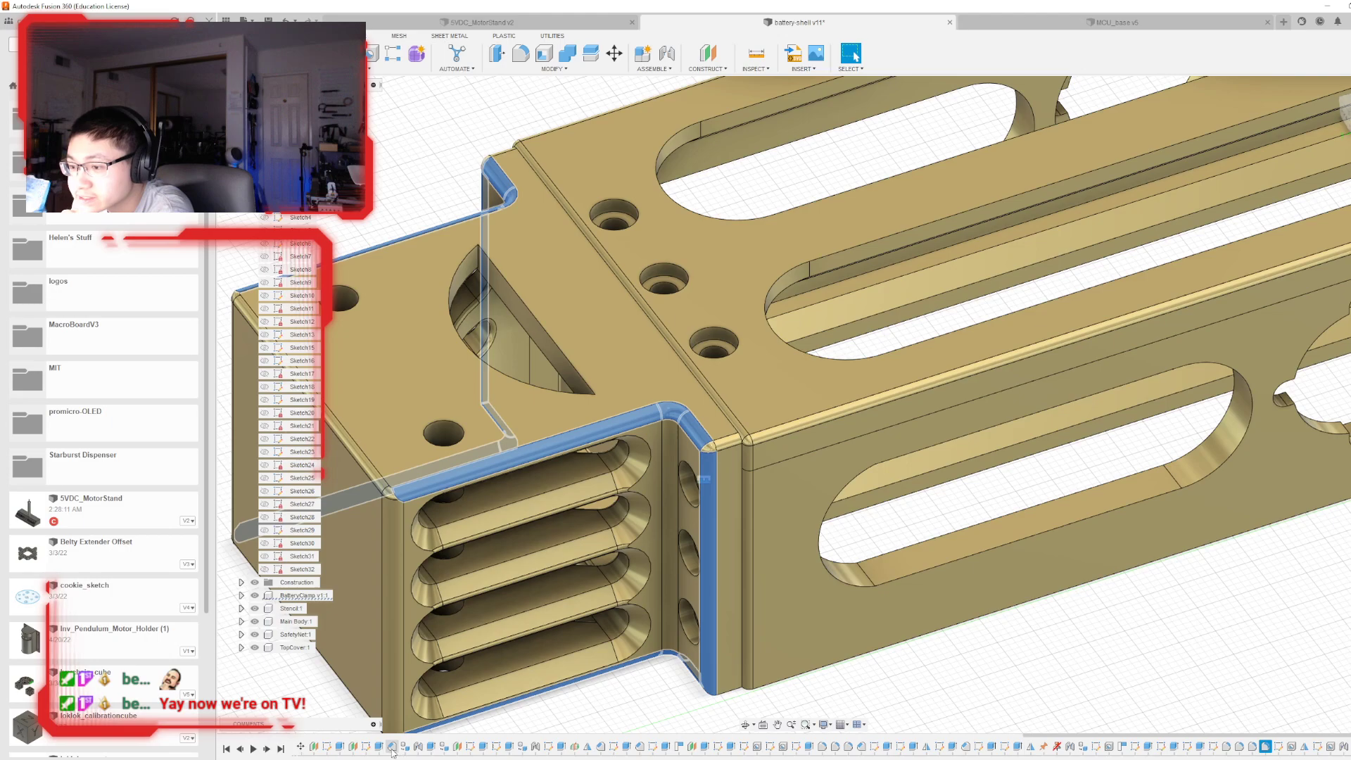
pyautogui.click(585, 747)
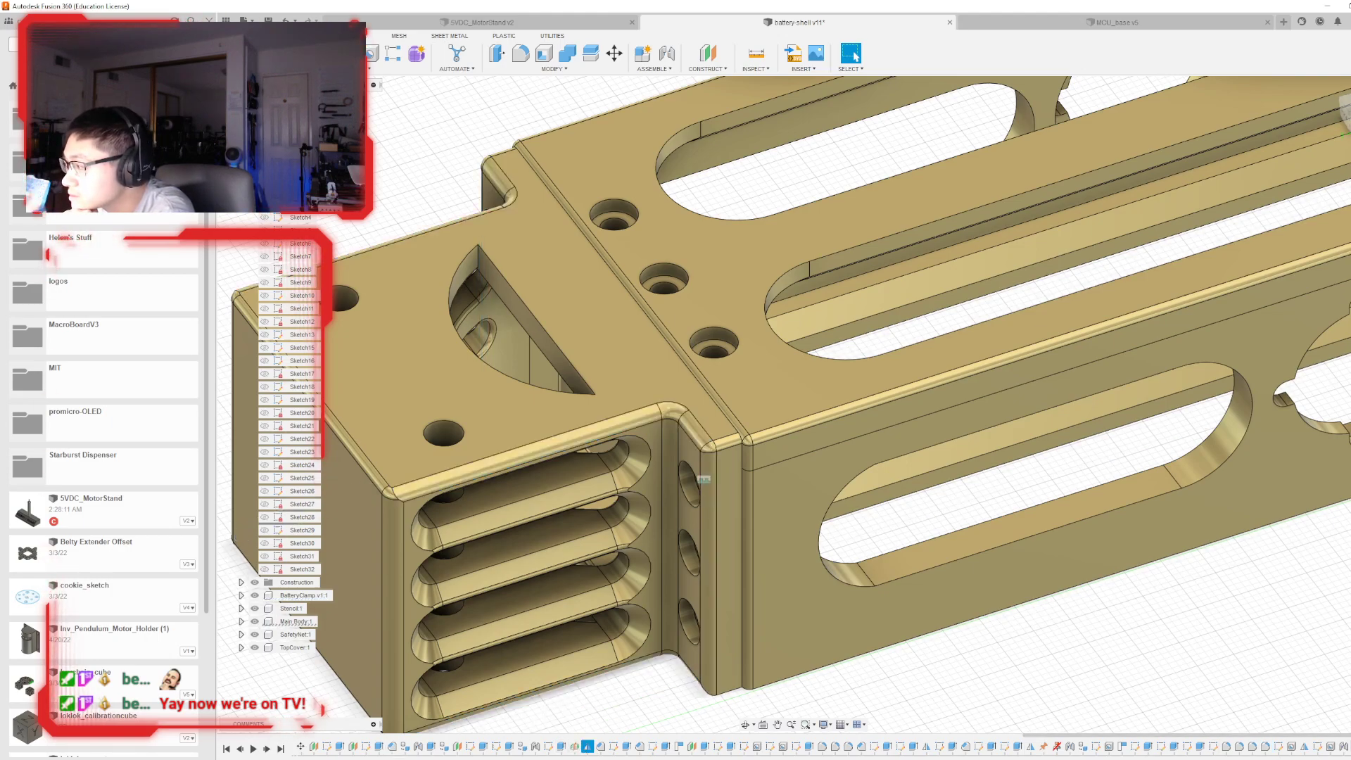
pyautogui.moveTo(1148, 754)
pyautogui.mouseDown()
pyautogui.moveTo(555, 746)
pyautogui.moveTo(1340, 745)
pyautogui.mouseUp()
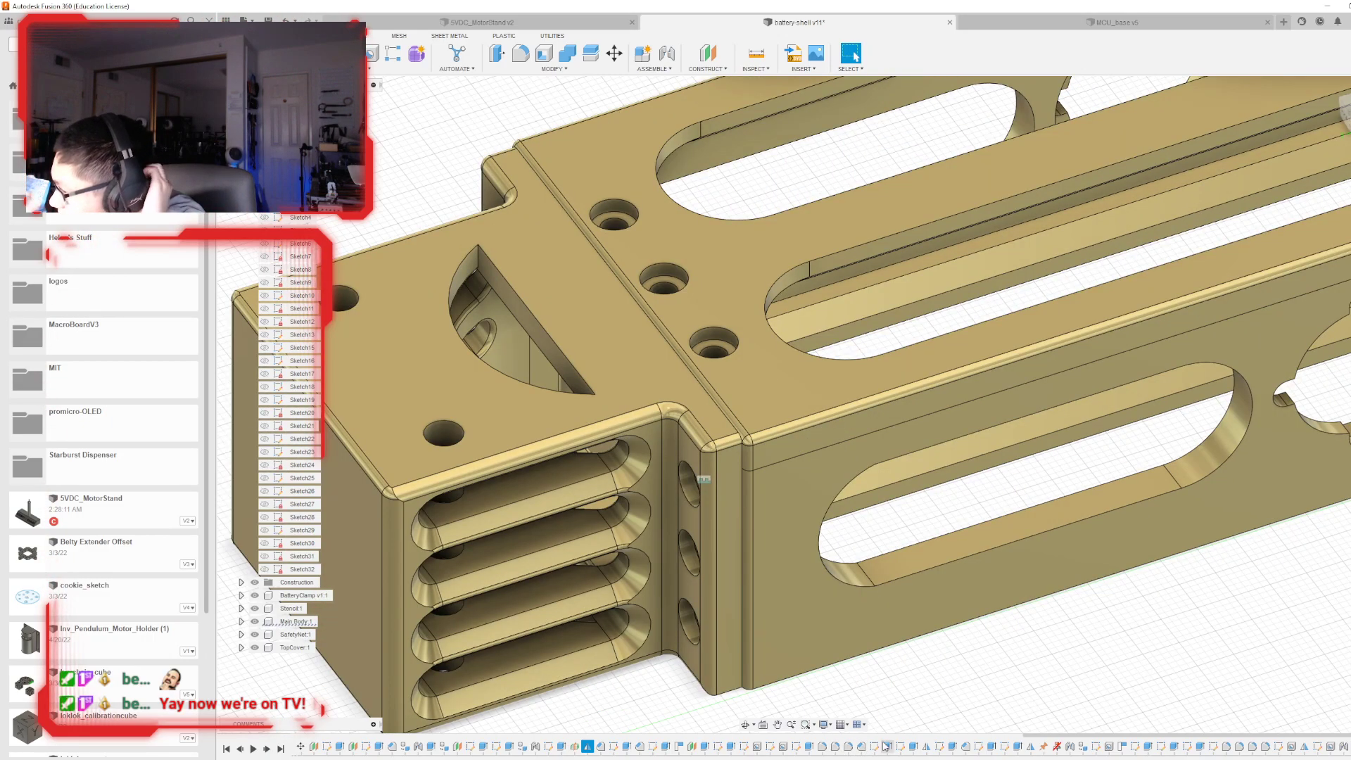
pyautogui.click(834, 747)
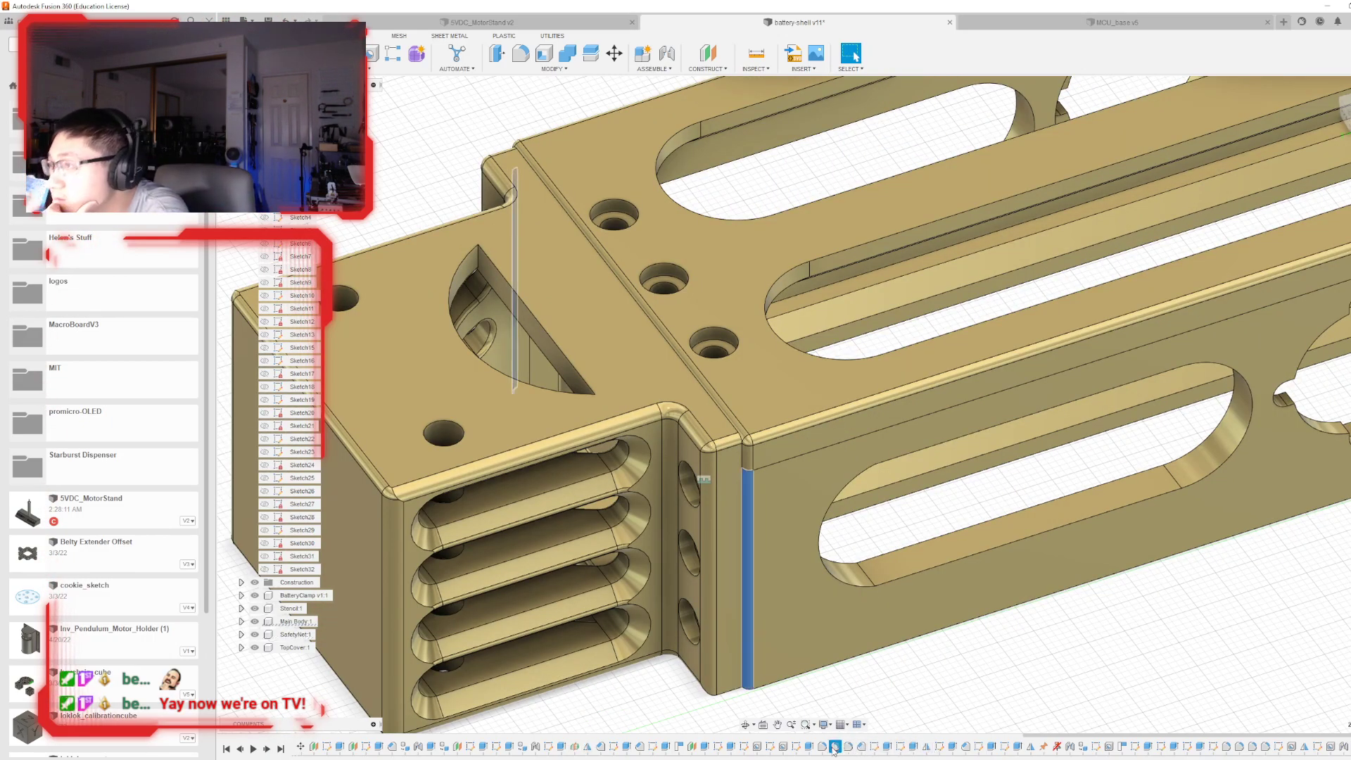
# - Review the settings and selected edges of the two consecutive fillets on the main body, leaving their values as they are
pyautogui.doubleClick(834, 747)
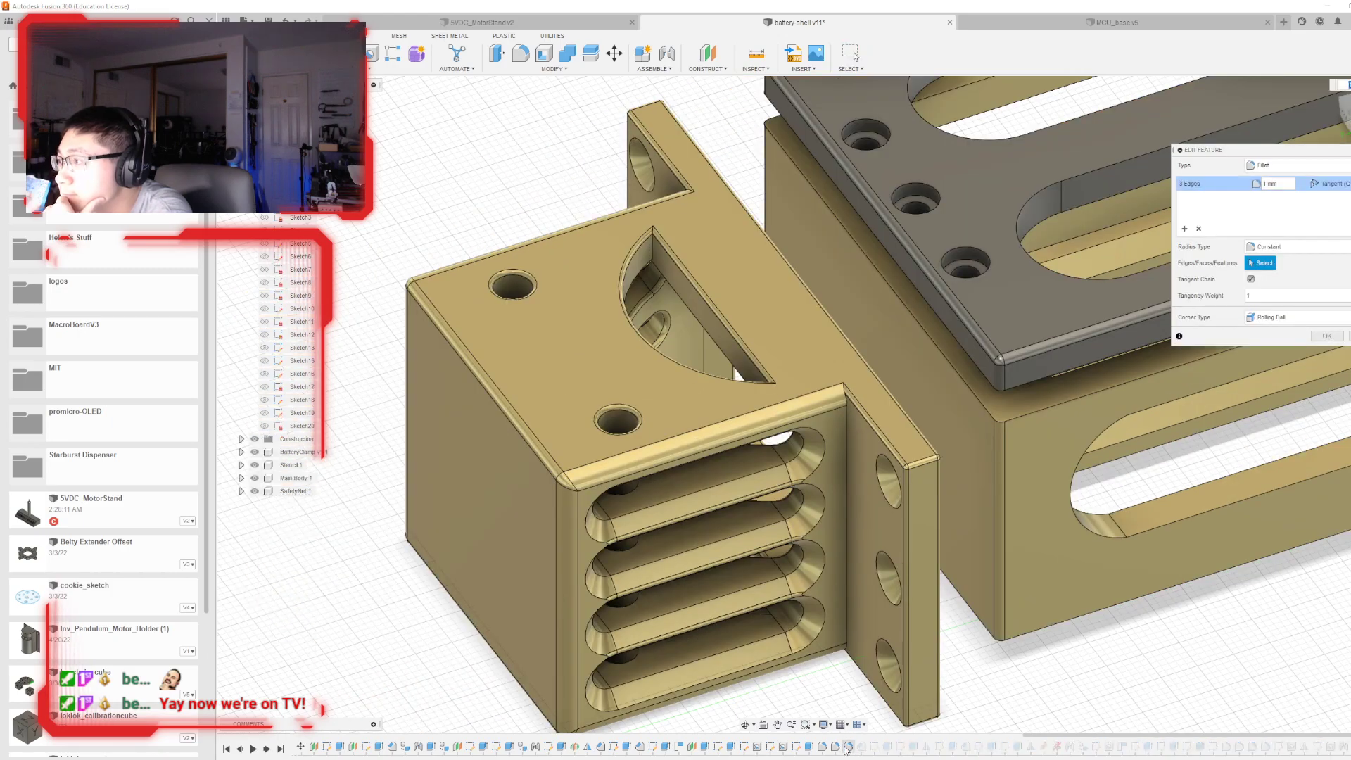
pyautogui.scroll(-6, 977, 341)
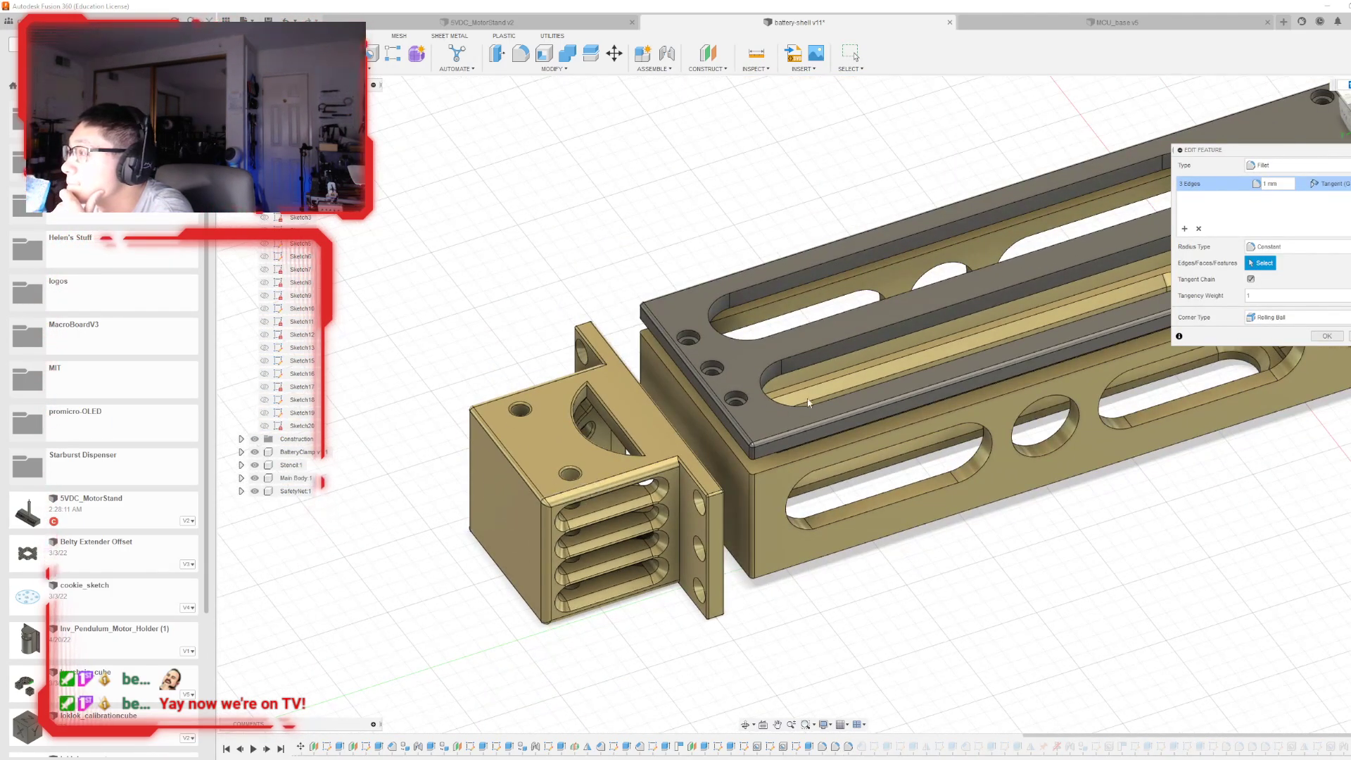
pyautogui.scroll(-1, 569, 500)
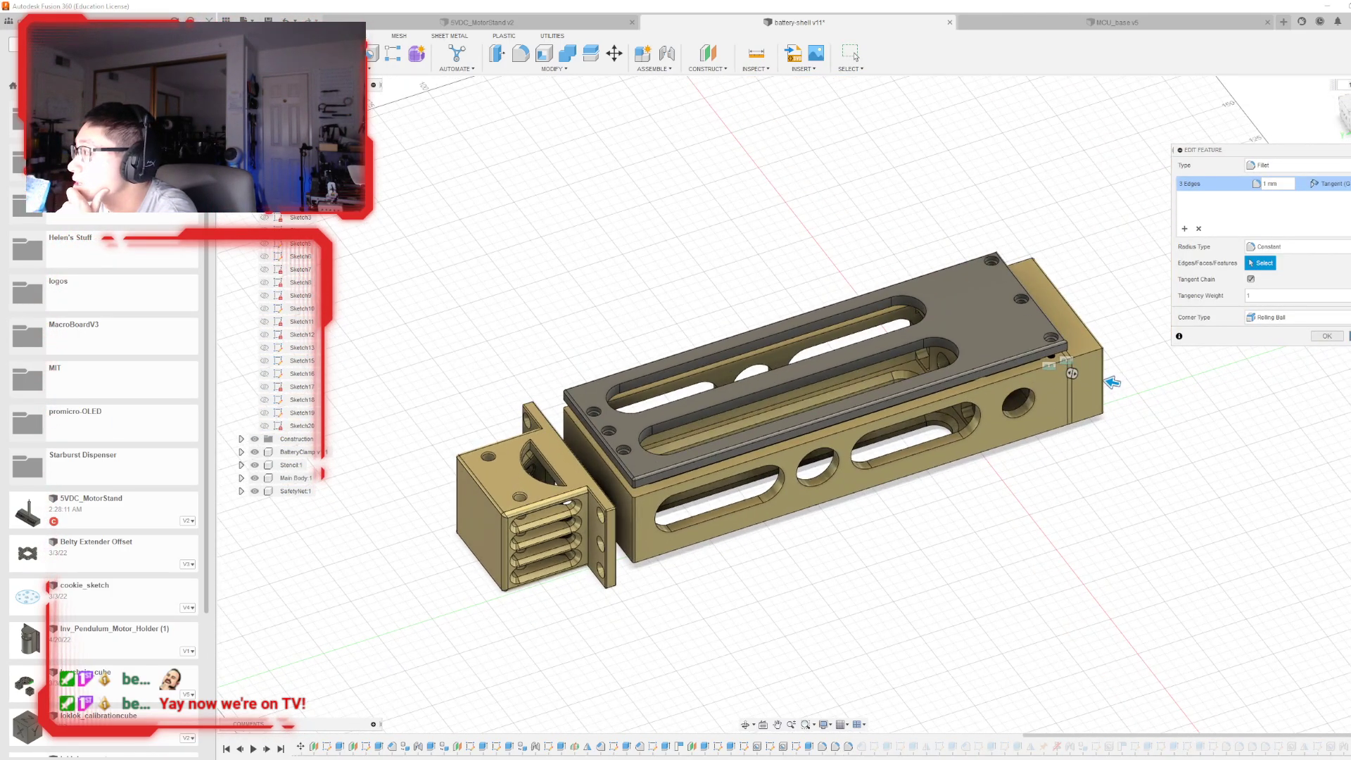
pyautogui.press('Return')
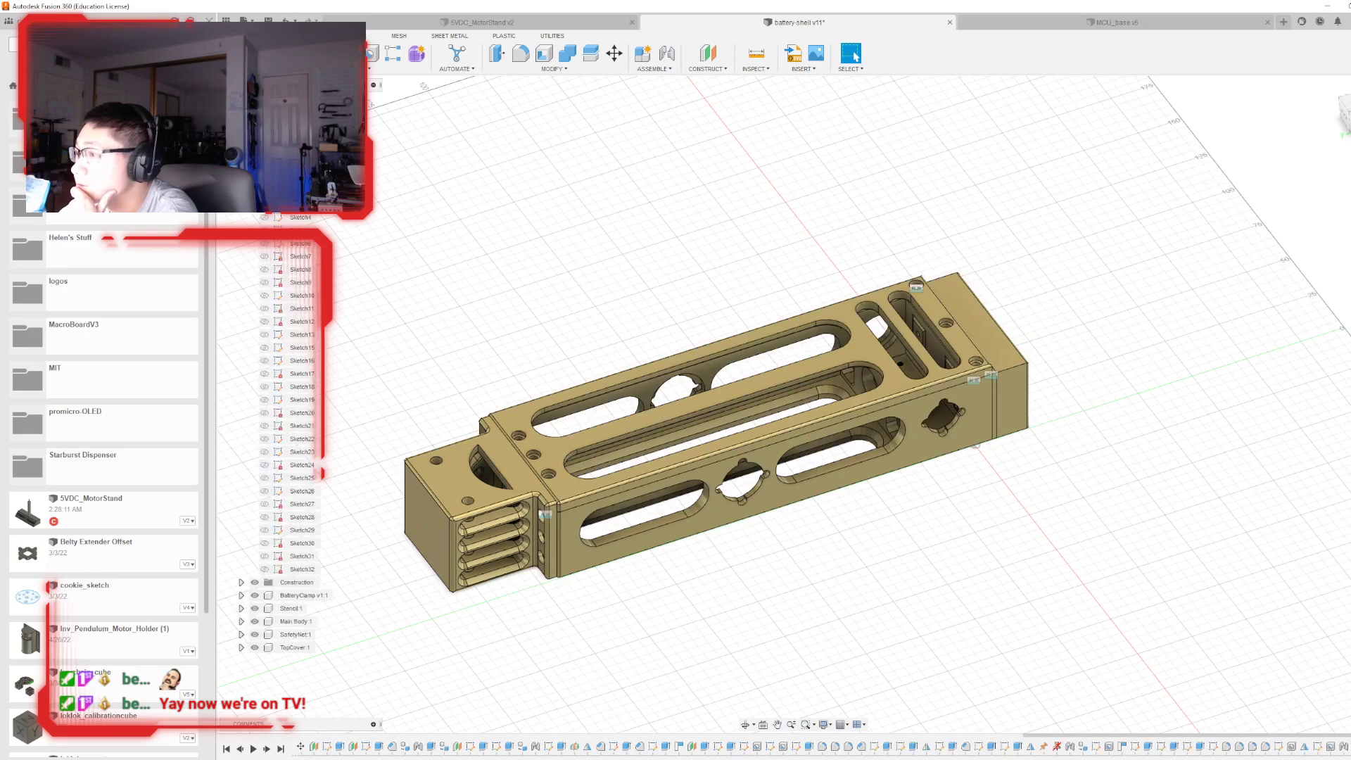
pyautogui.doubleClick(822, 747)
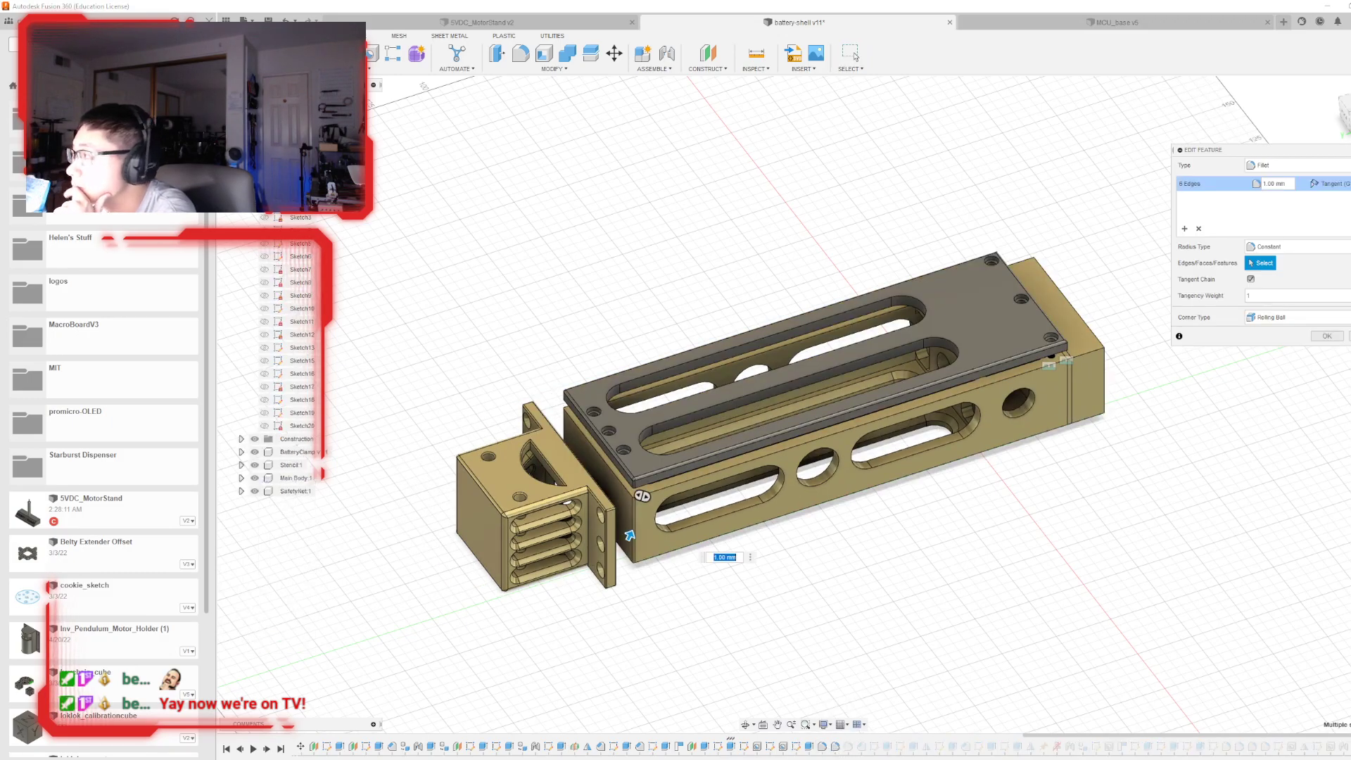
pyautogui.press('Return')
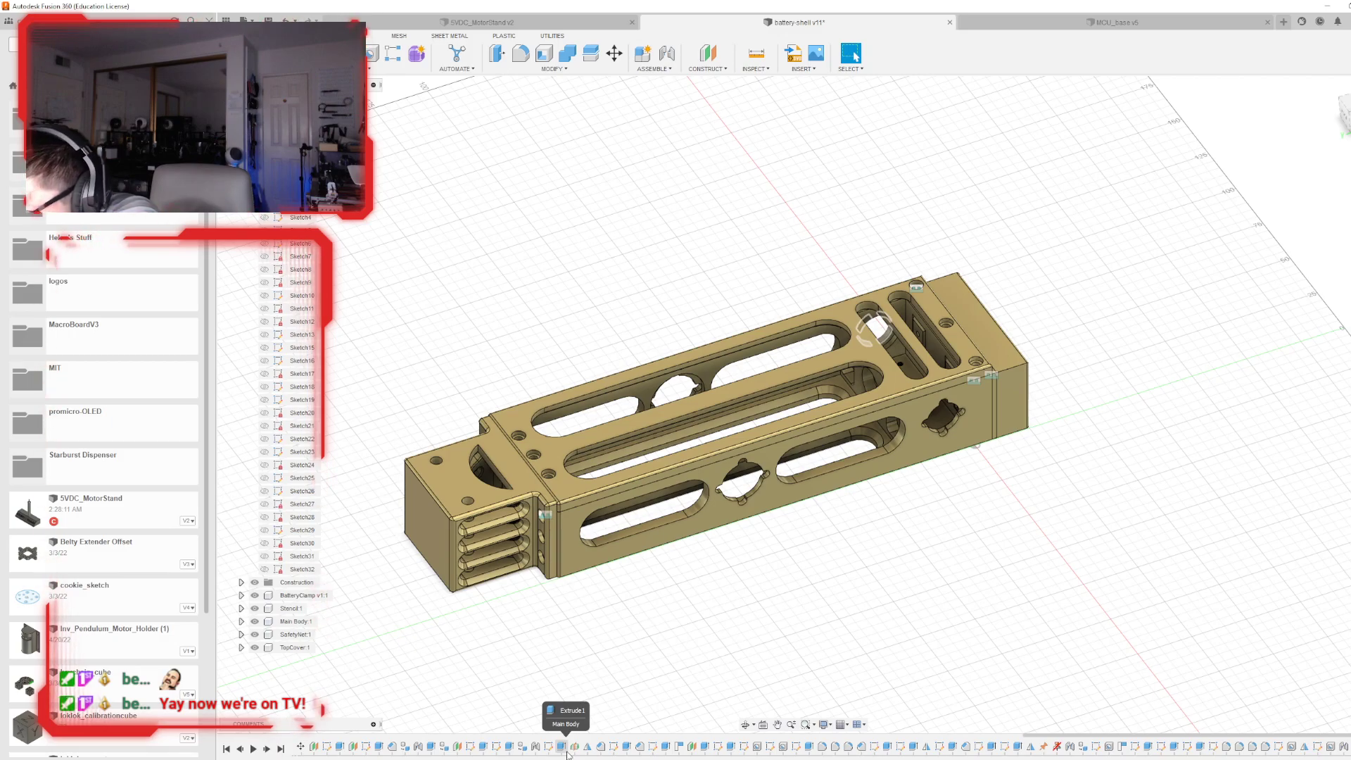
# - Inspect the assembled shell from several angles and square-on from the clamp end, comparing the flange outline with the main body
pyautogui.scroll(3, 802, 352)
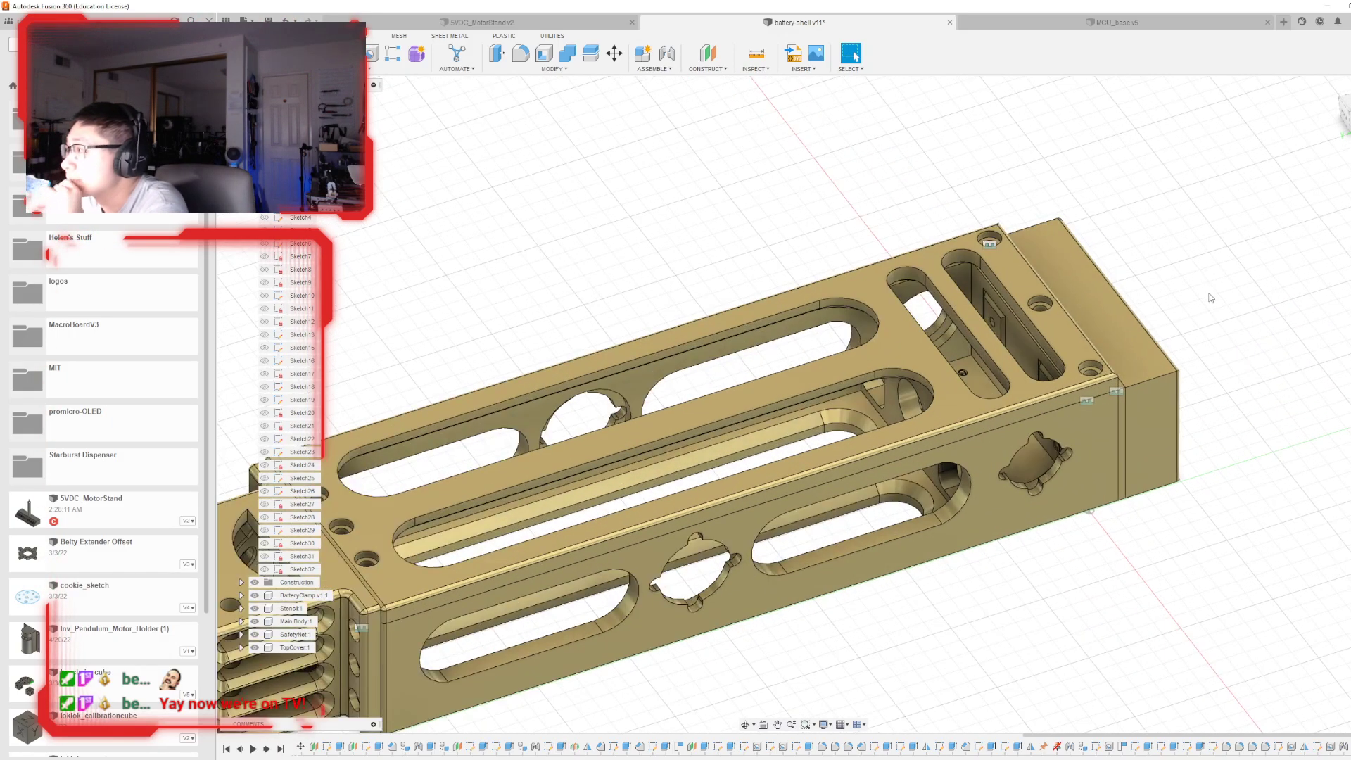
pyautogui.scroll(2, 1190, 341)
pyautogui.moveTo(1344, 116); pyautogui.dragTo(1283, 126)
pyautogui.keyDown('shift'); pyautogui.moveTo(803, 404); pyautogui.dragTo(1150, 323, button='middle'); pyautogui.keyUp('shift')
pyautogui.keyDown('shift'); pyautogui.moveTo(992, 278); pyautogui.dragTo(1260, 273, button='middle'); pyautogui.keyUp('shift')
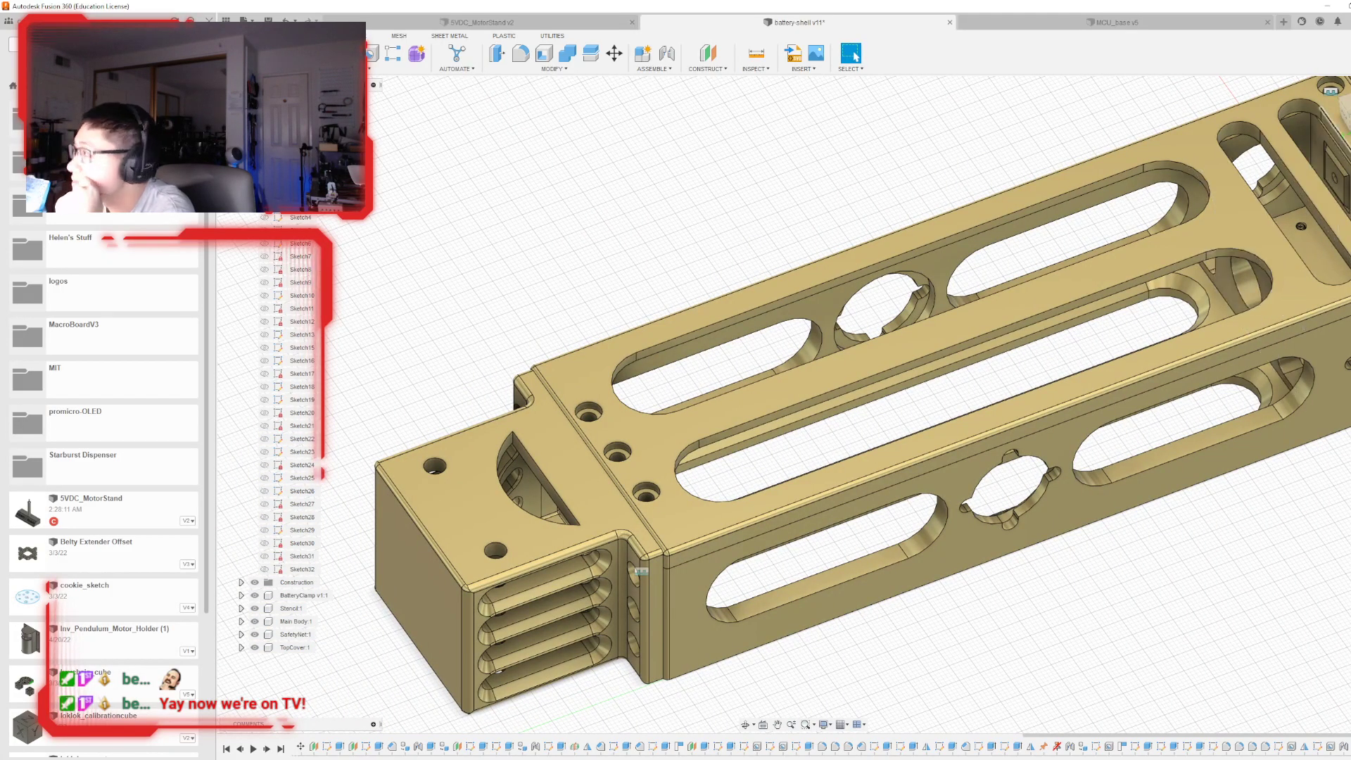
pyautogui.keyDown('shift'); pyautogui.moveTo(1203, 183); pyautogui.dragTo(1343, 112, button='middle'); pyautogui.keyUp('shift')
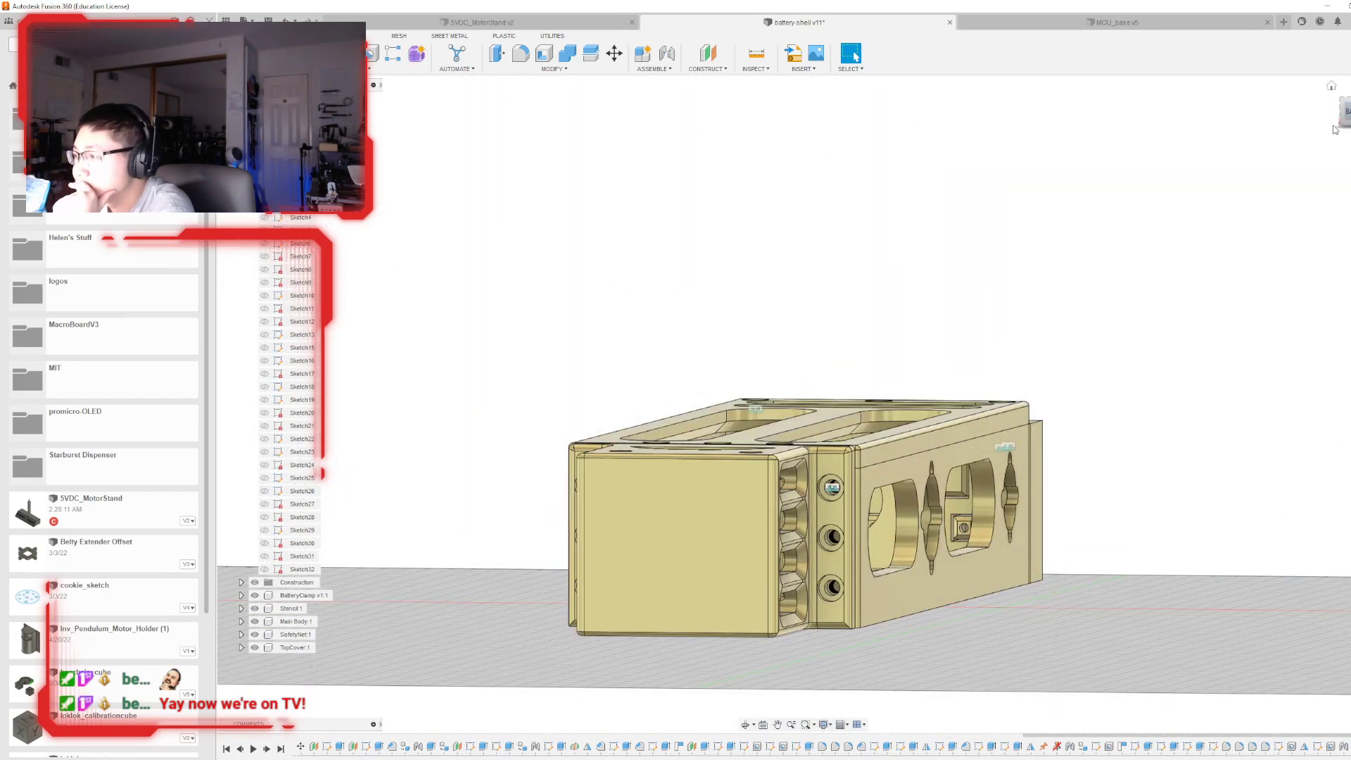
pyautogui.click(1344, 113)
pyautogui.scroll(4, 873, 440)
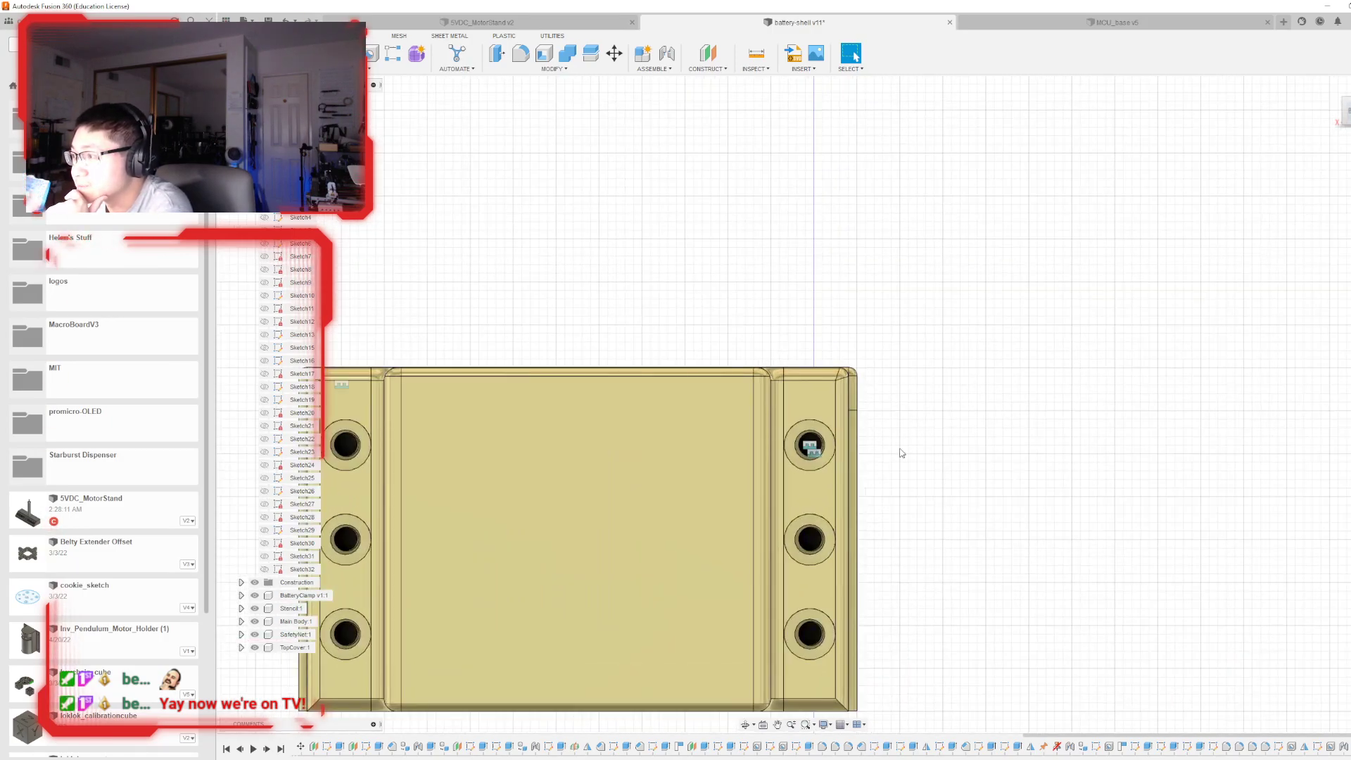
pyautogui.scroll(-3, 925, 451)
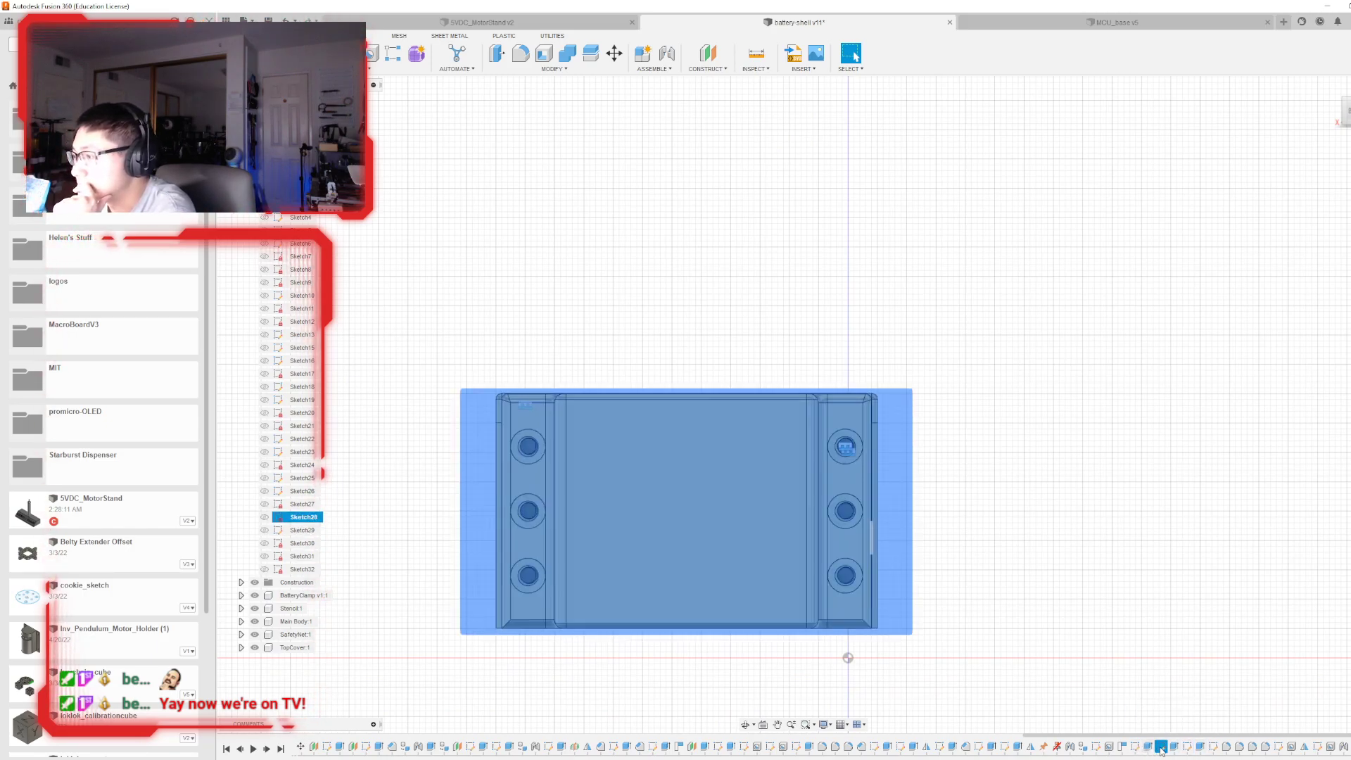
# - Open Sketch27, check the flange hole and corner geometry against the clamp outline, and close the sketch
pyautogui.doubleClick(1136, 751)
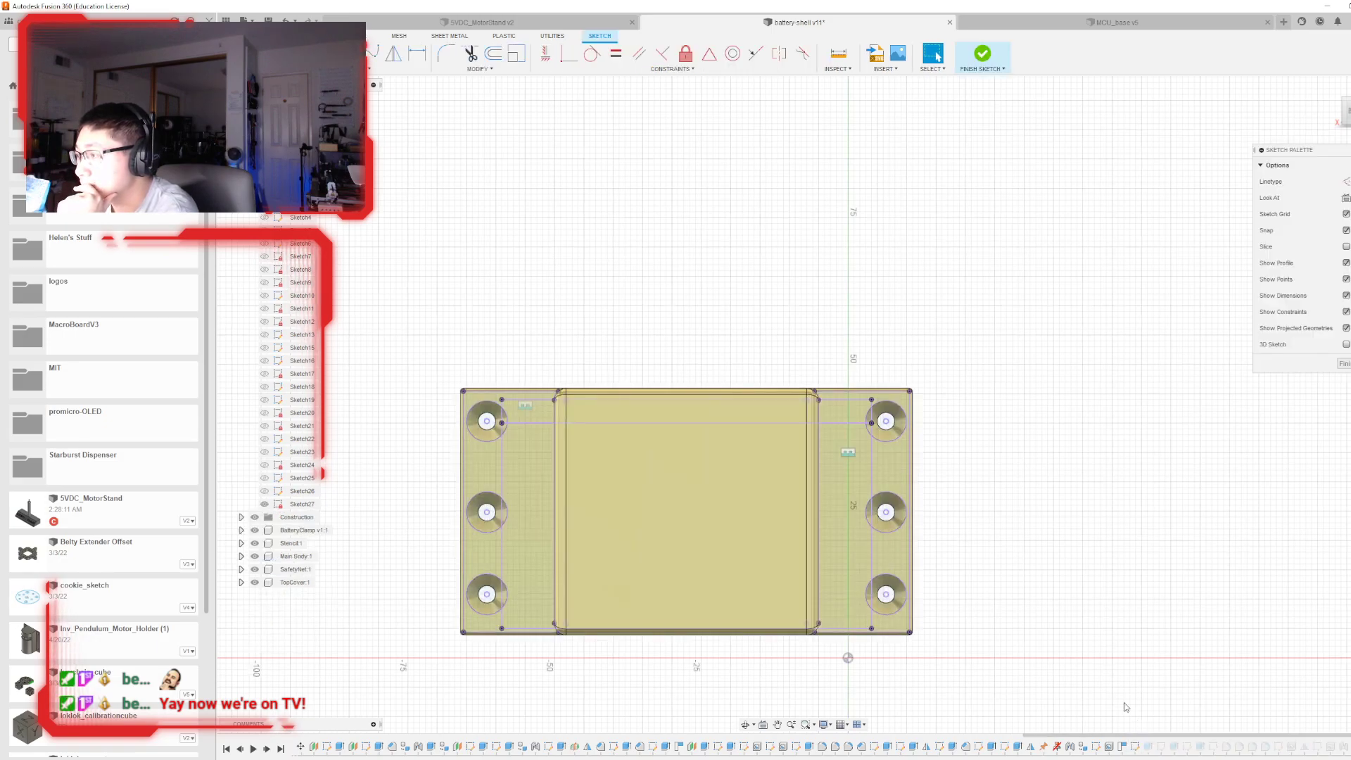
pyautogui.scroll(6, 915, 401)
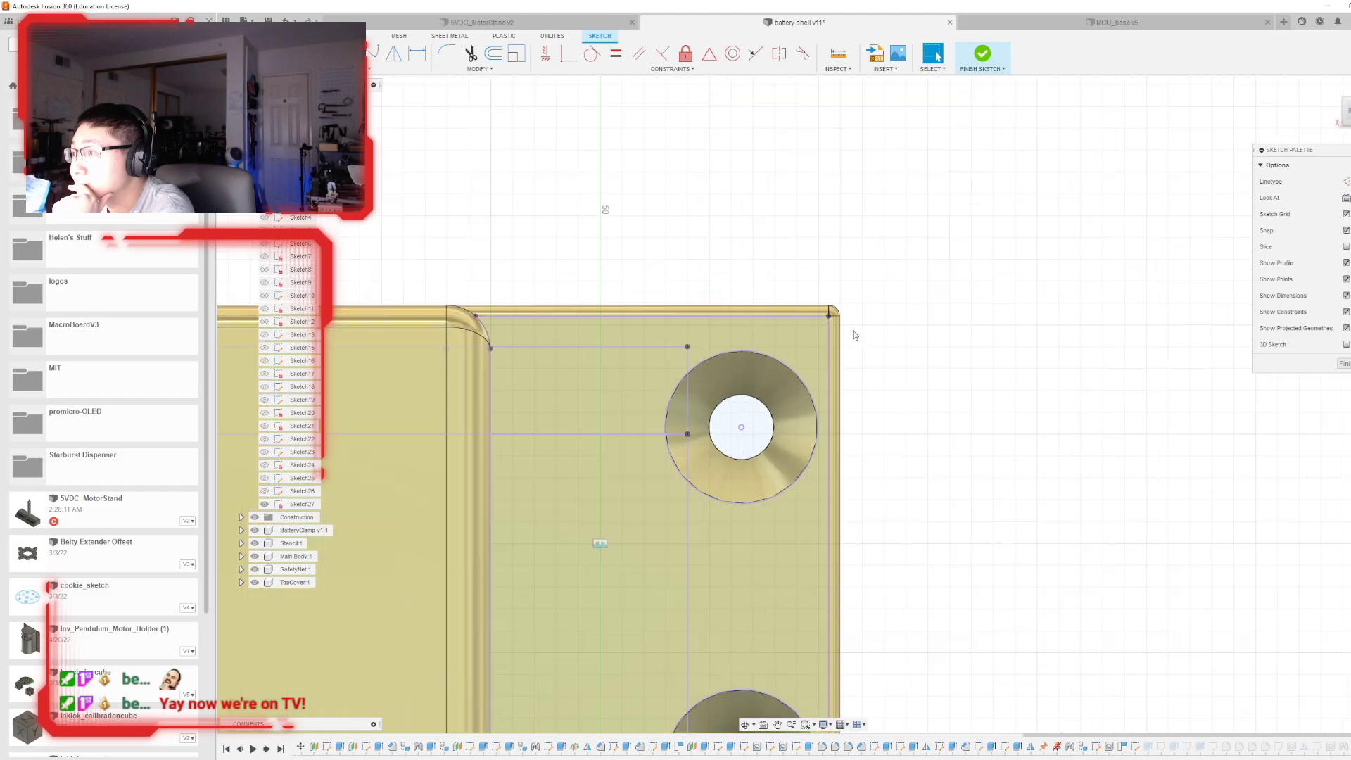
pyautogui.scroll(-5, 855, 335)
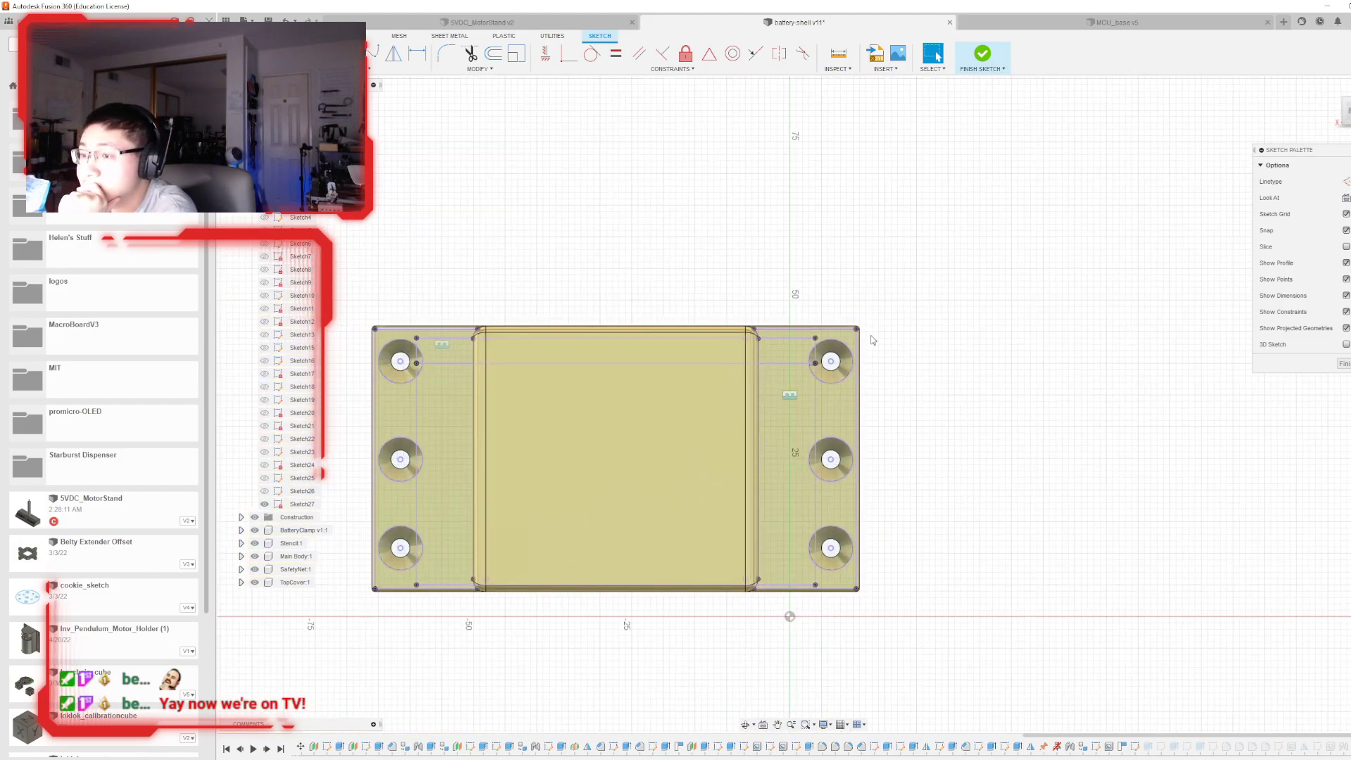
pyautogui.scroll(6, 877, 321)
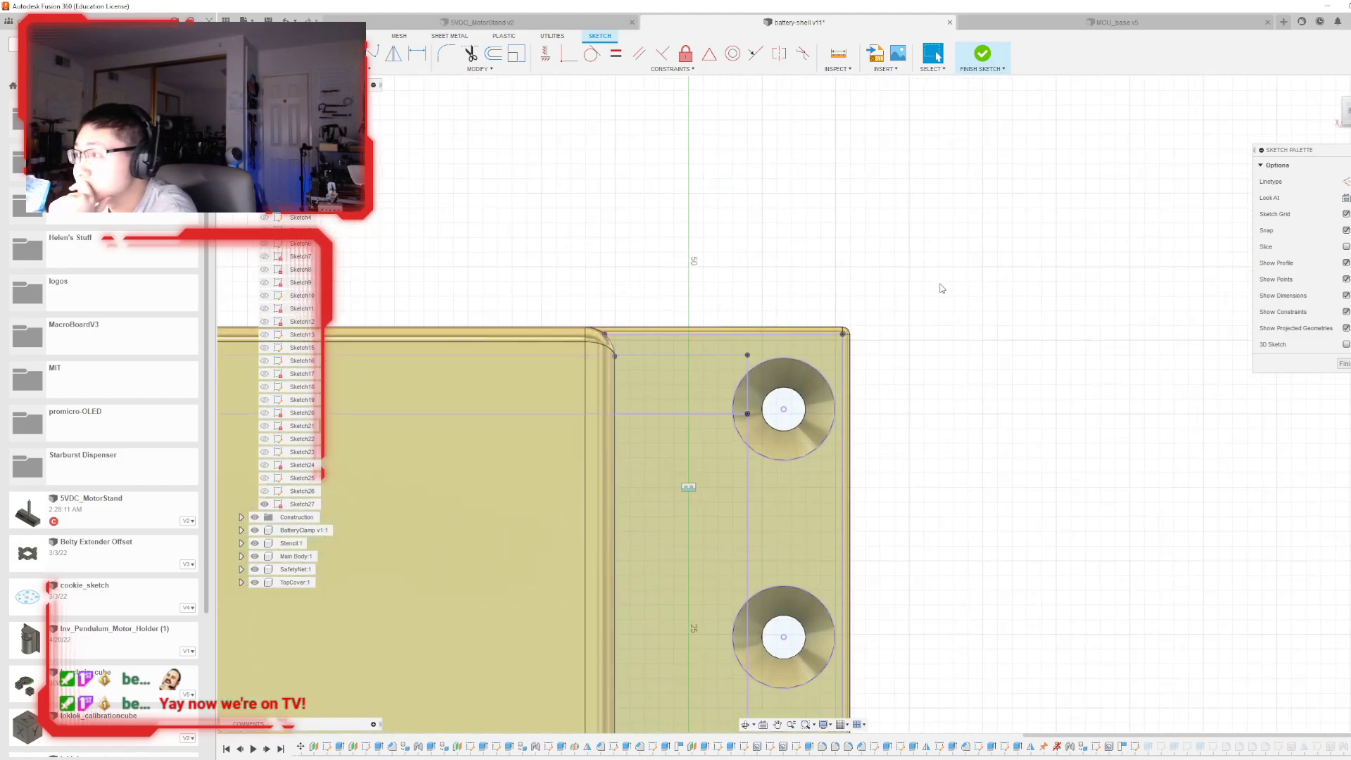
pyautogui.click(982, 53)
# - Open Sketch28 of the clamp flanges for editing and project the main body's nearby vertical end edge into it
pyautogui.doubleClick(1161, 746)
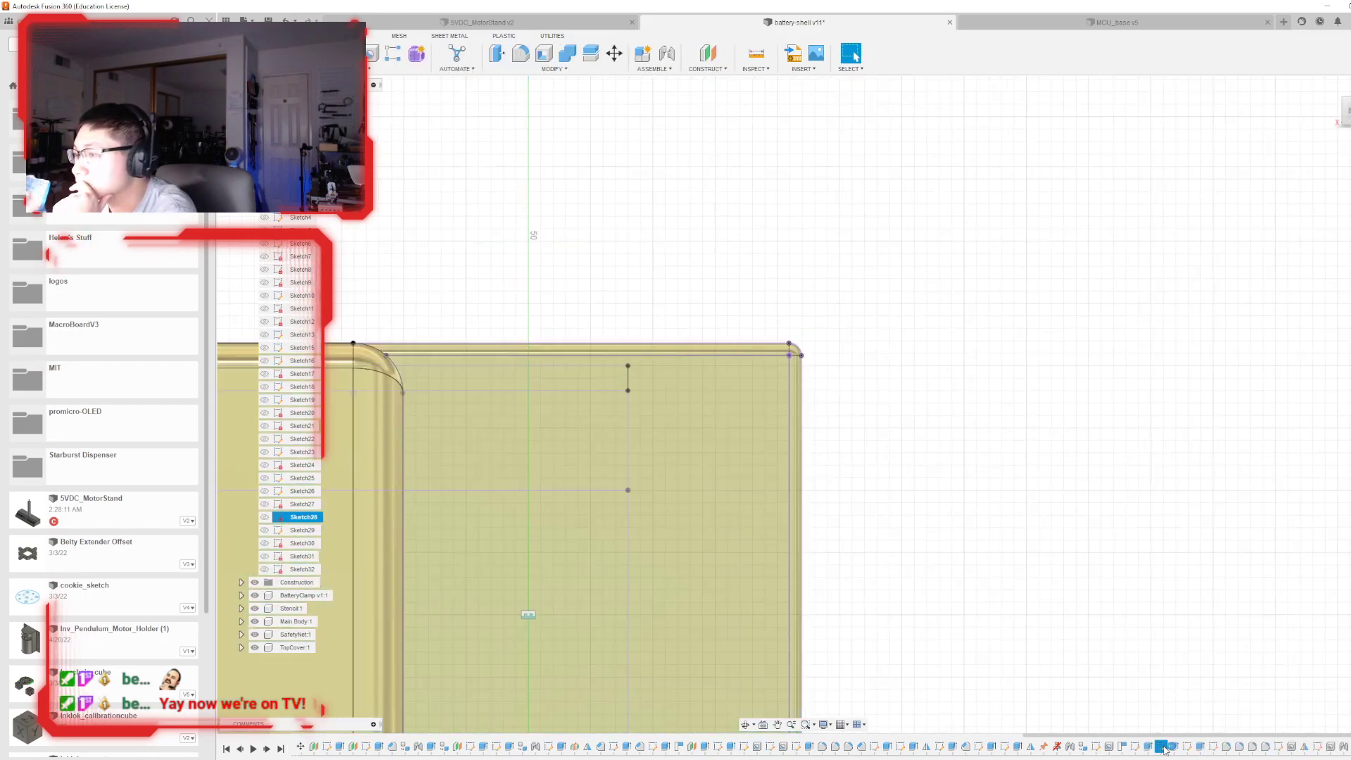
pyautogui.scroll(-1, 1067, 271)
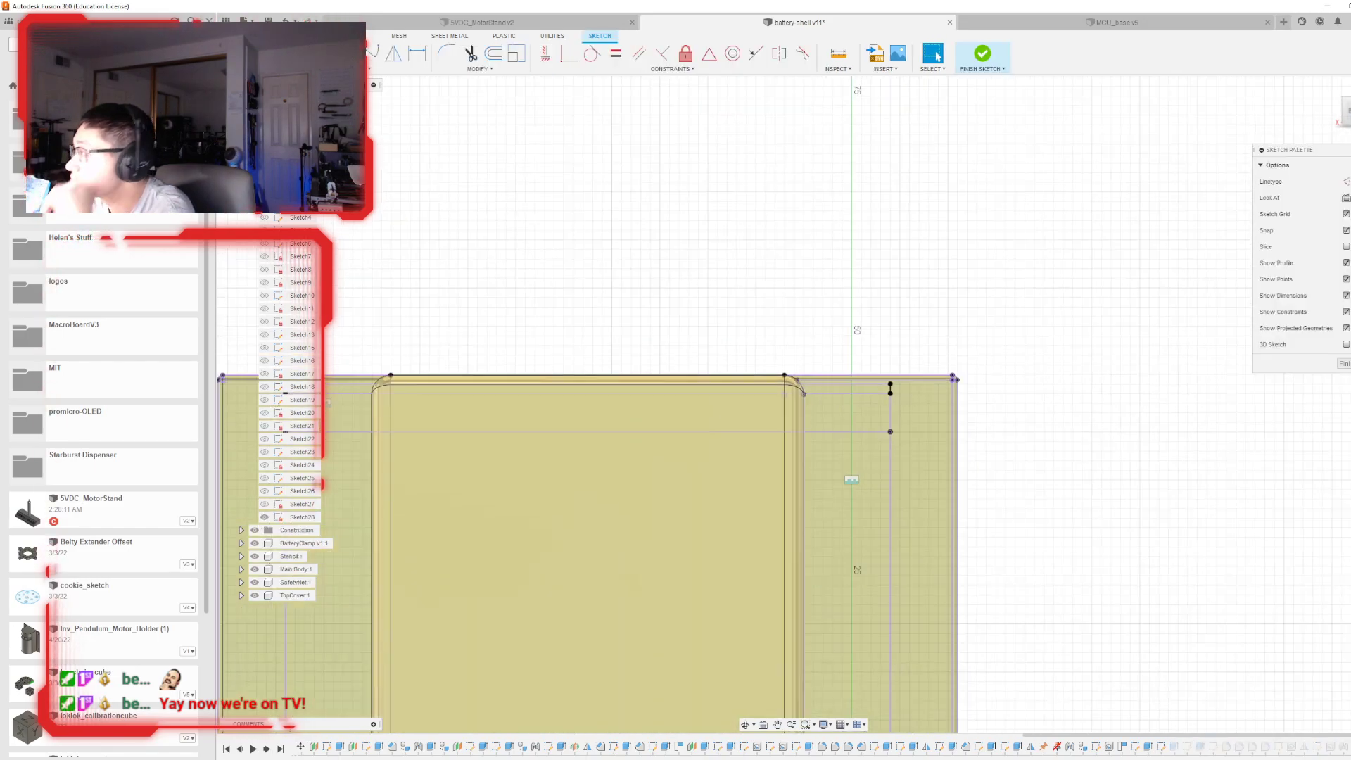
pyautogui.moveTo(1068, 271)
pyautogui.keyDown('shift'); pyautogui.mouseDown(button='middle')
pyautogui.moveTo(977, 273)
pyautogui.moveTo(1002, 276)
pyautogui.moveTo(1024, 341)
pyautogui.mouseUp(button='middle'); pyautogui.keyUp('shift')
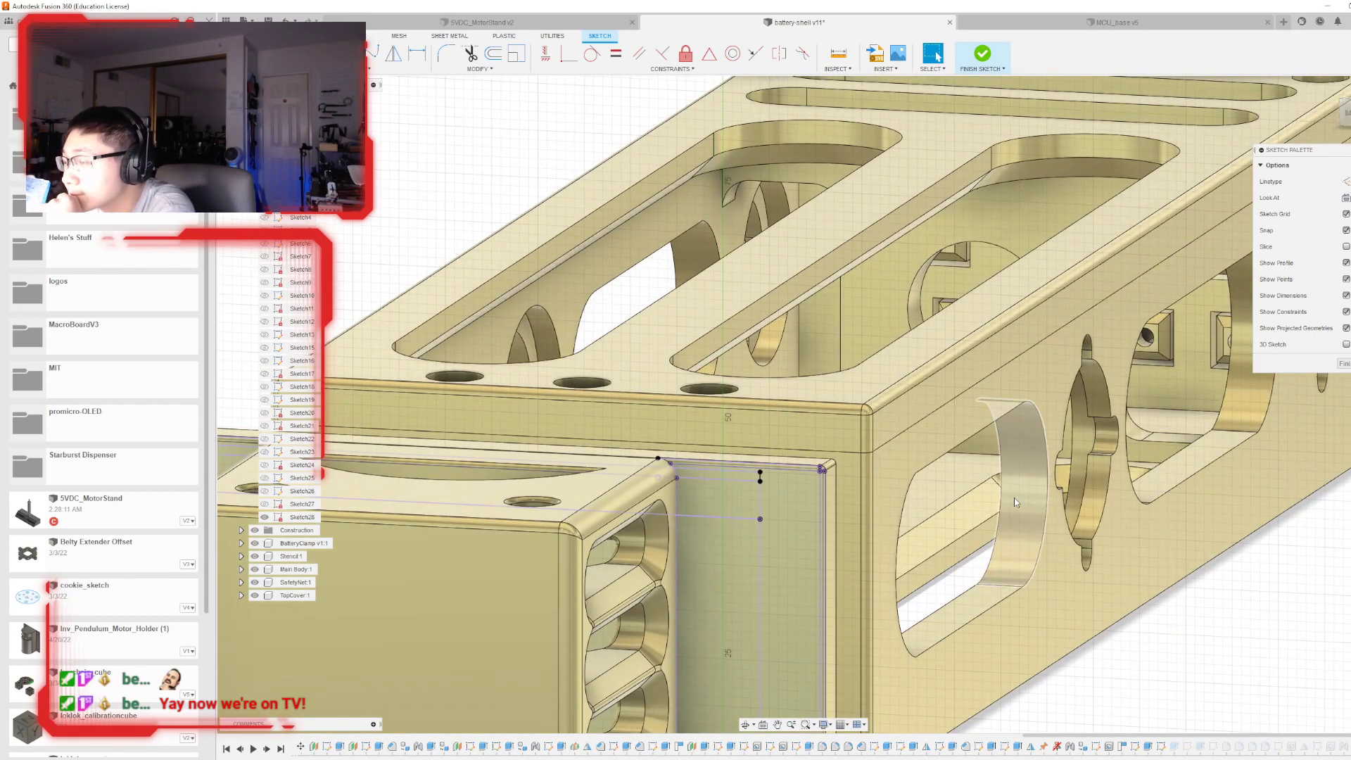
pyautogui.click(876, 489)
pyautogui.press('p')
pyautogui.press('Return')
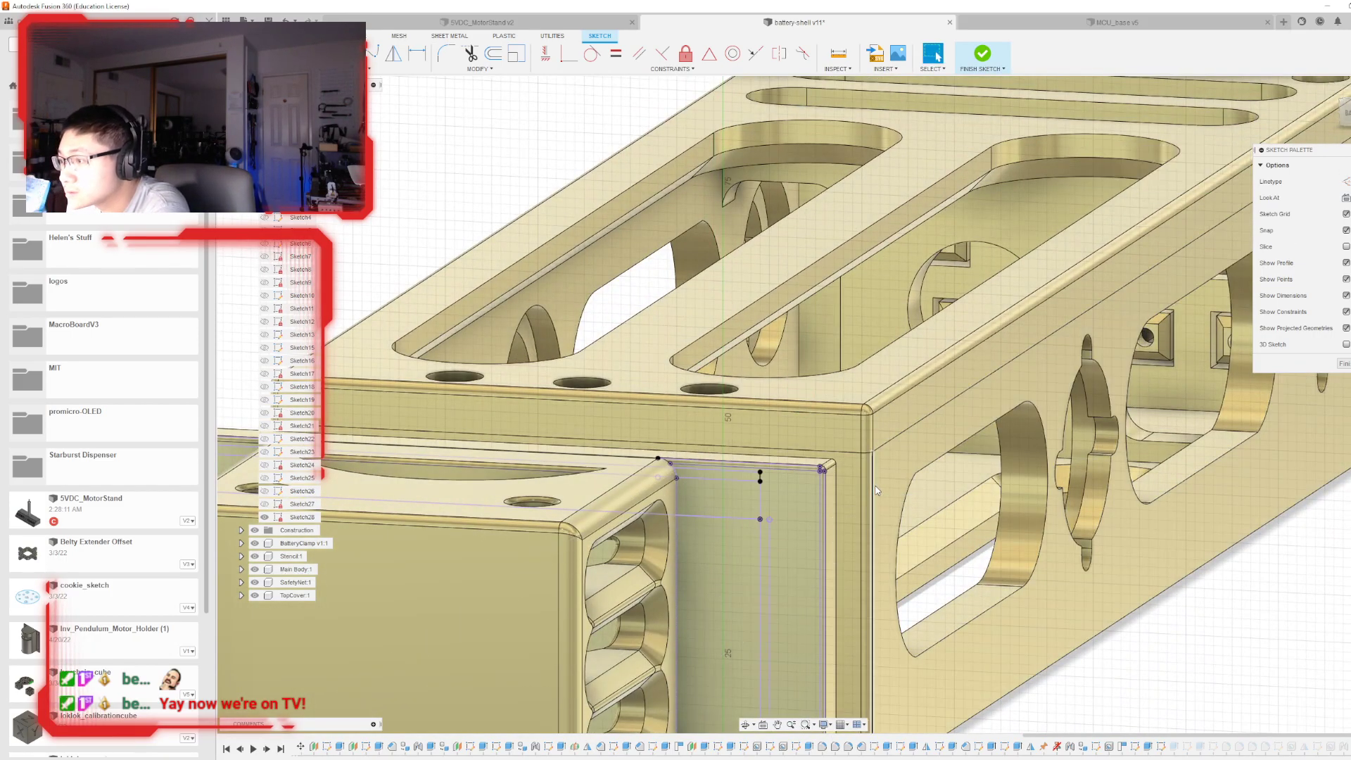
# - Save a new version of the design and project the main body's opposite vertical end edge into the clamp flange sketch
pyautogui.scroll(-2, 869, 472)
pyautogui.scroll(-3, 781, 535)
pyautogui.scroll(6, 844, 563)
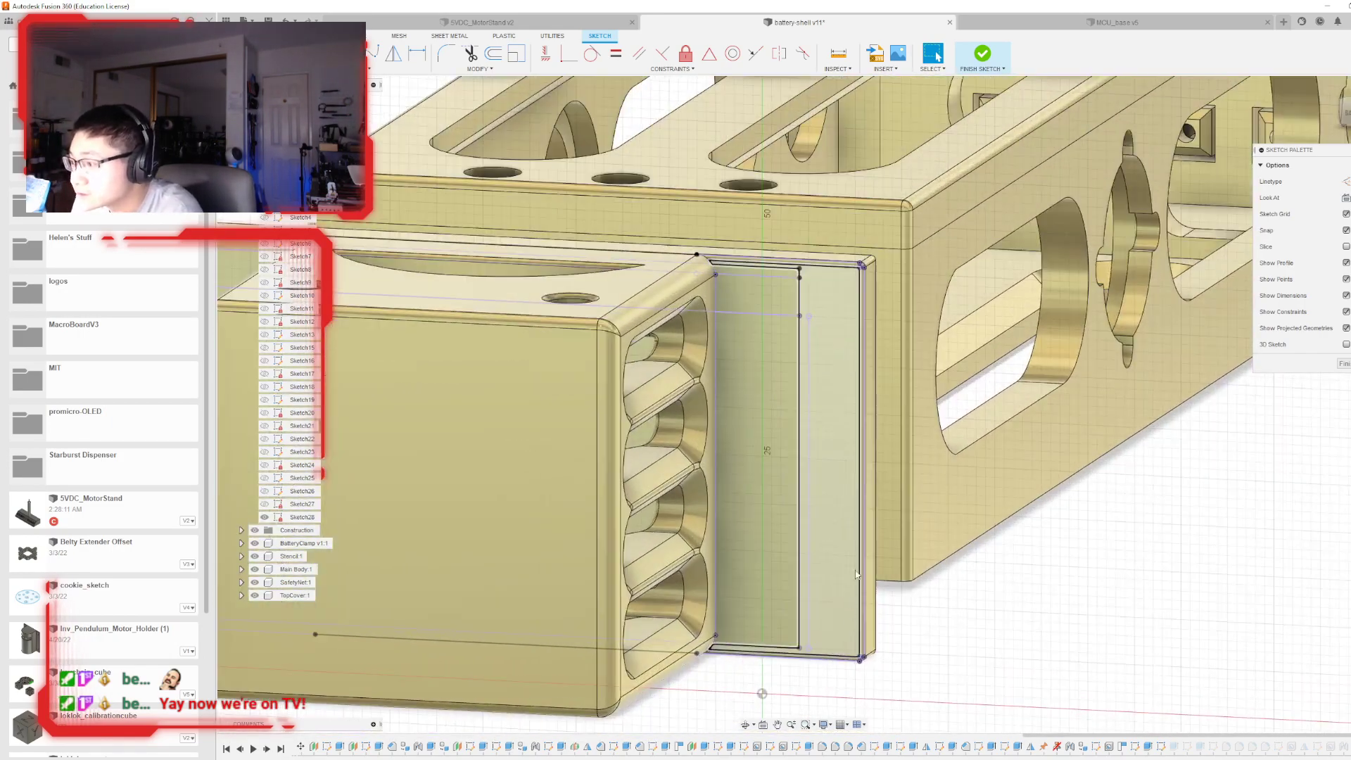
pyautogui.keyDown('shift'); pyautogui.moveTo(804, 406); pyautogui.dragTo(923, 241, button='middle'); pyautogui.keyUp('shift')
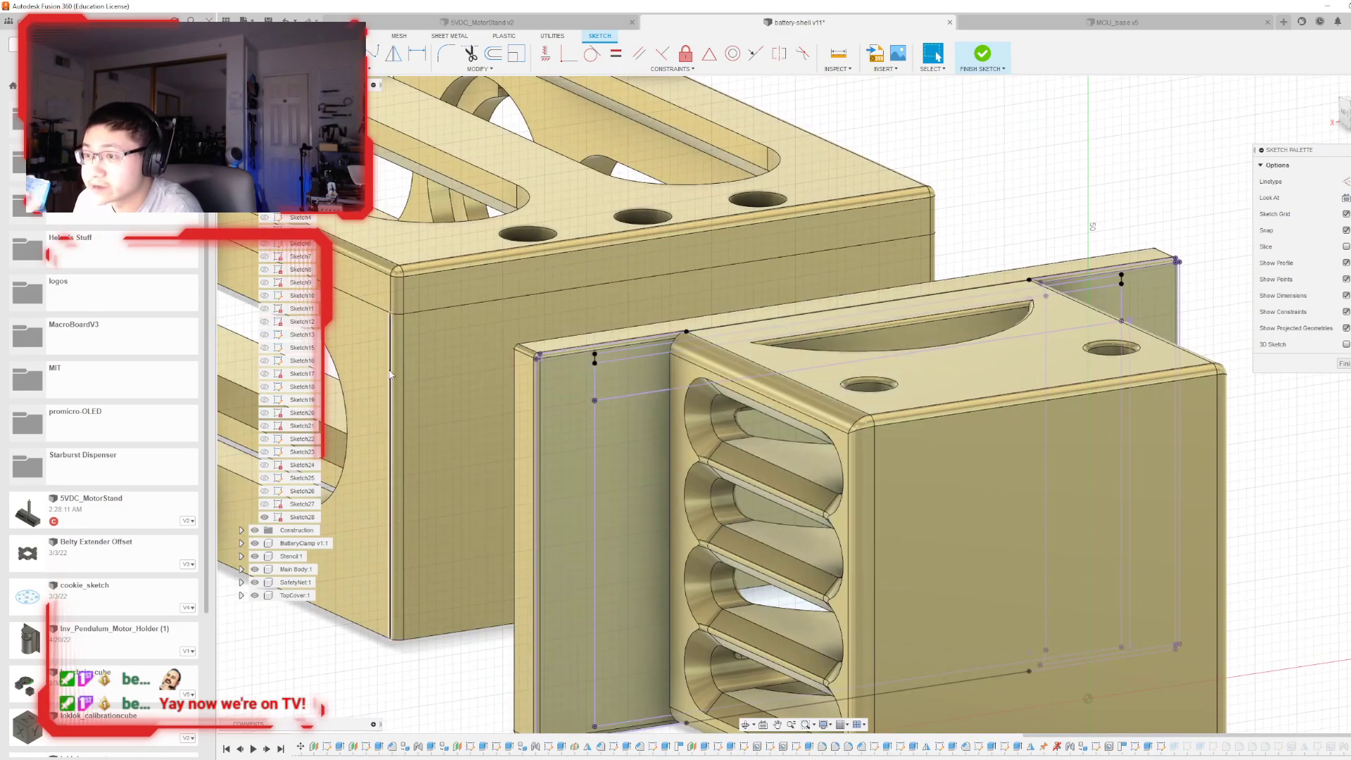
pyautogui.click(396, 373)
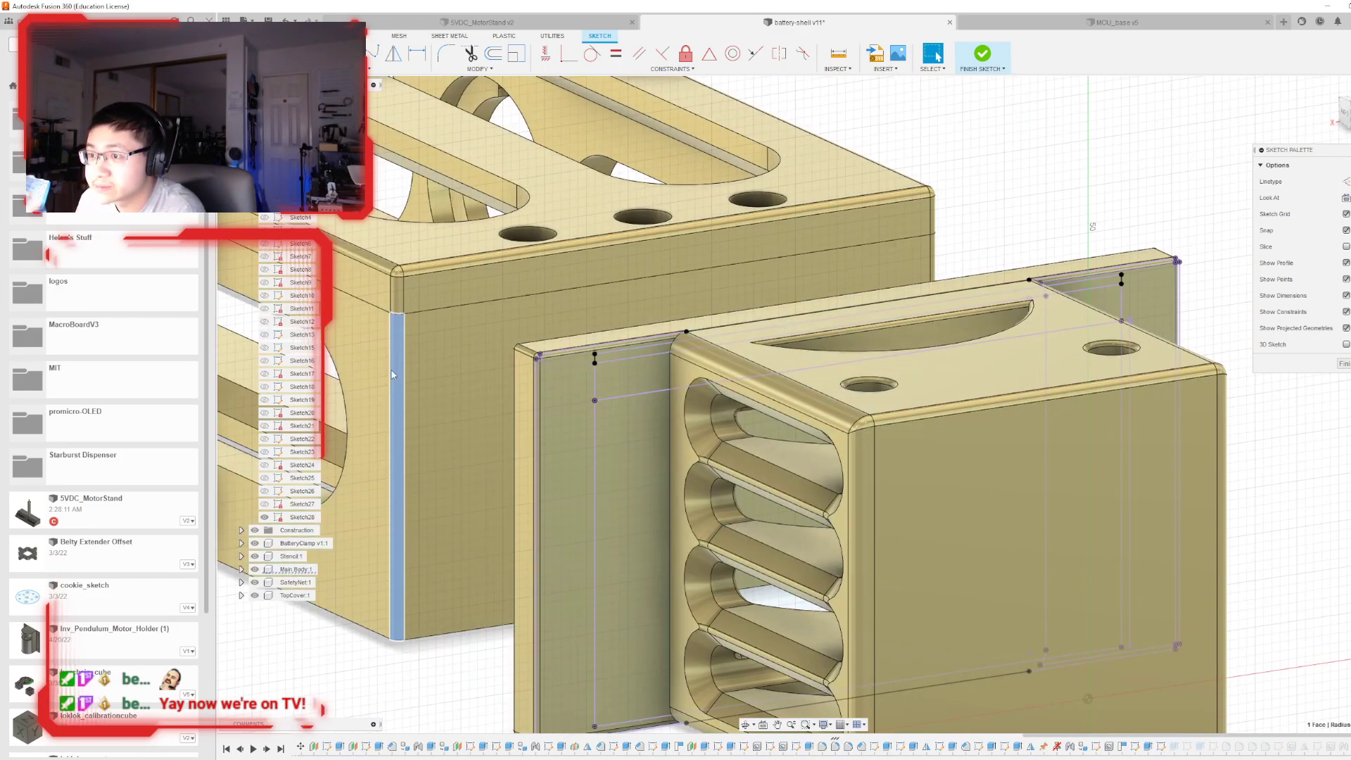
pyautogui.click(390, 376)
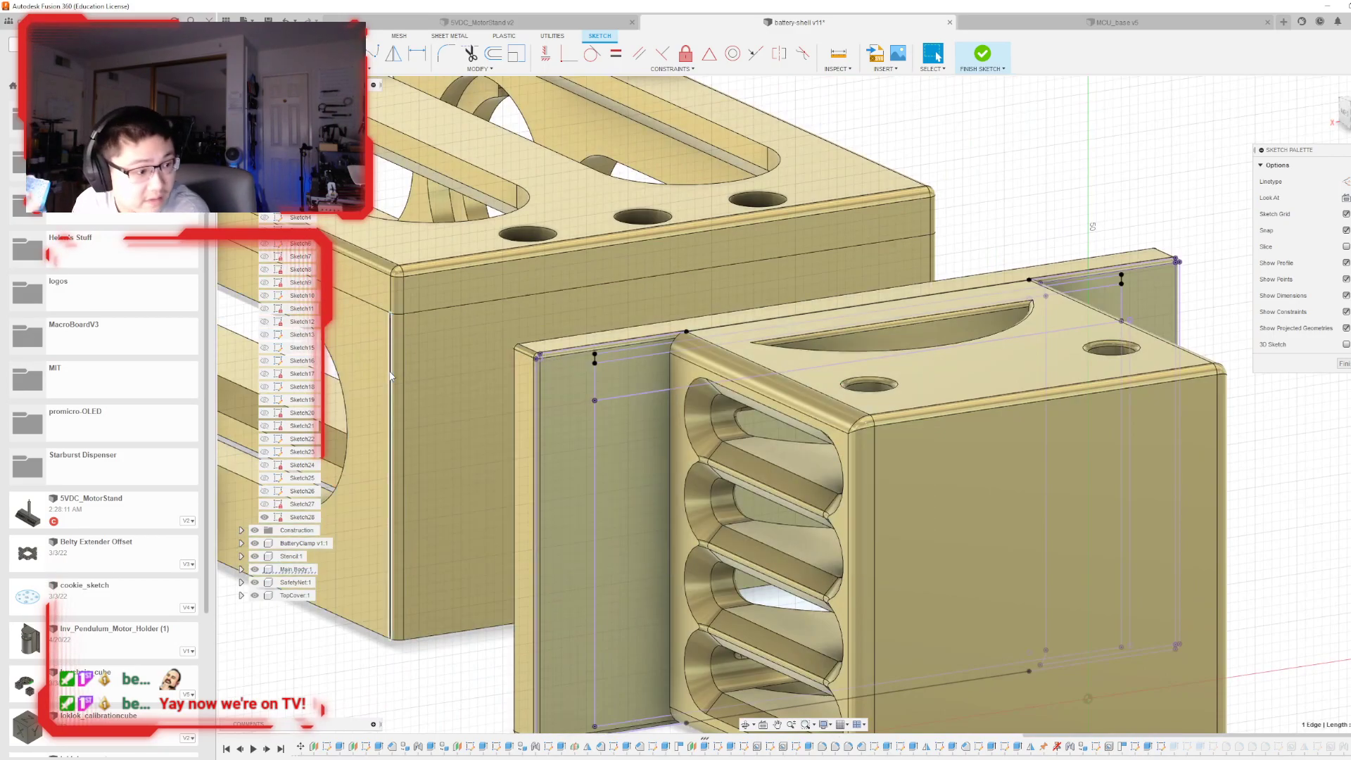
pyautogui.hotkey('ctrl', 's')
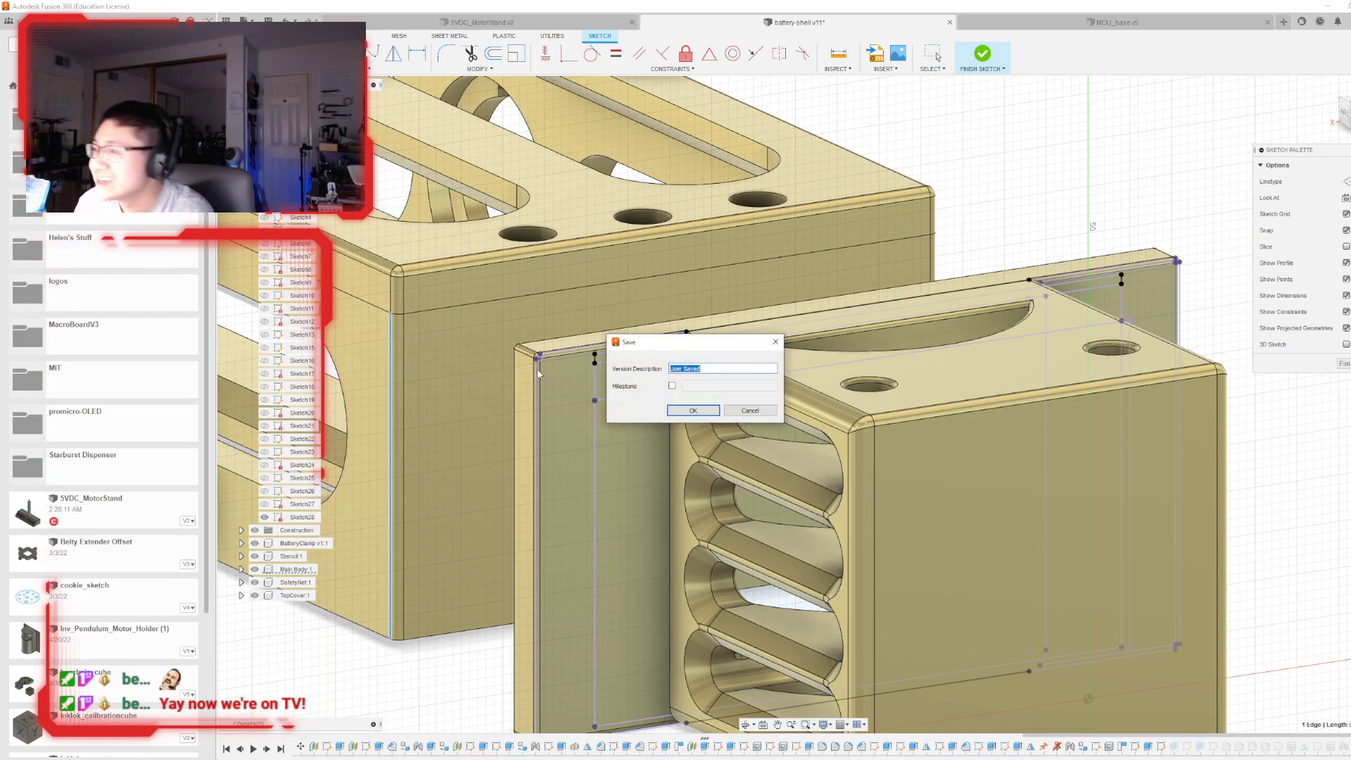
pyautogui.click(690, 412)
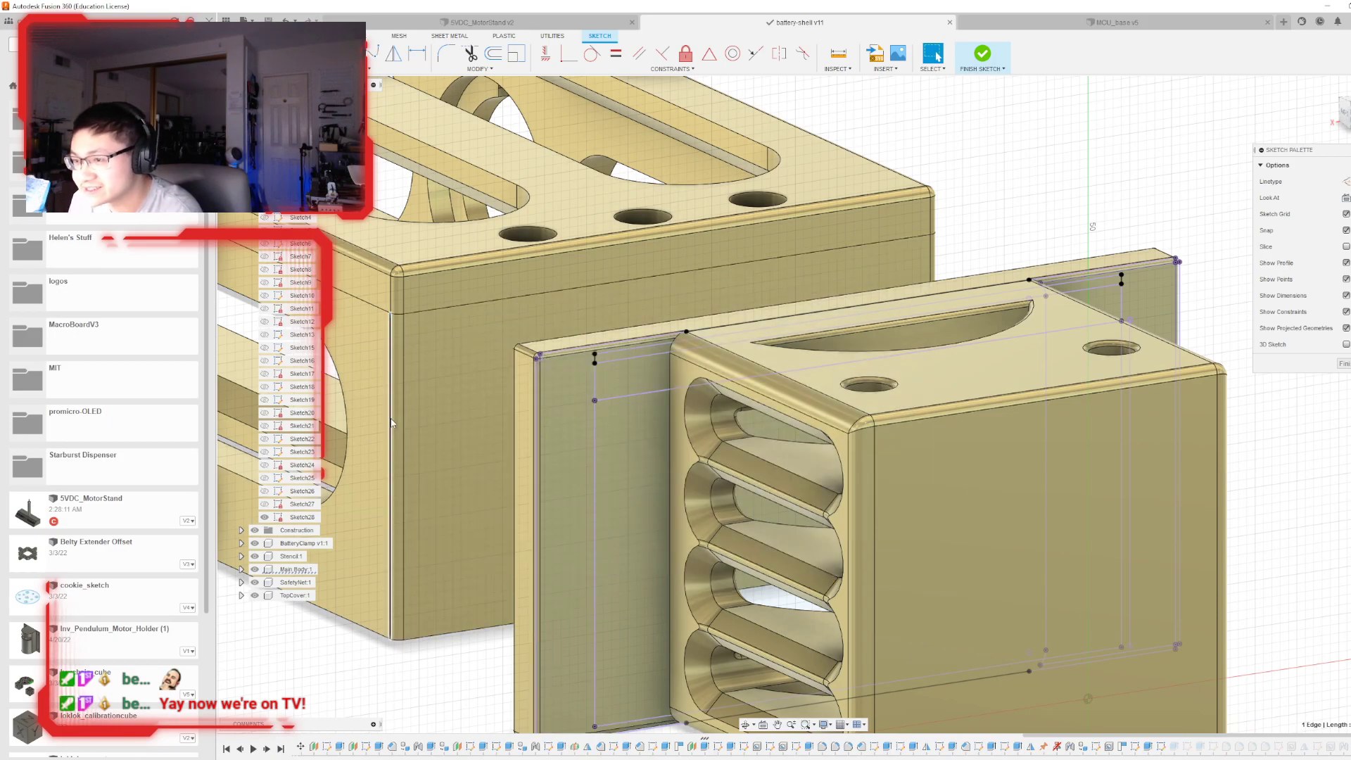
pyautogui.press('p')
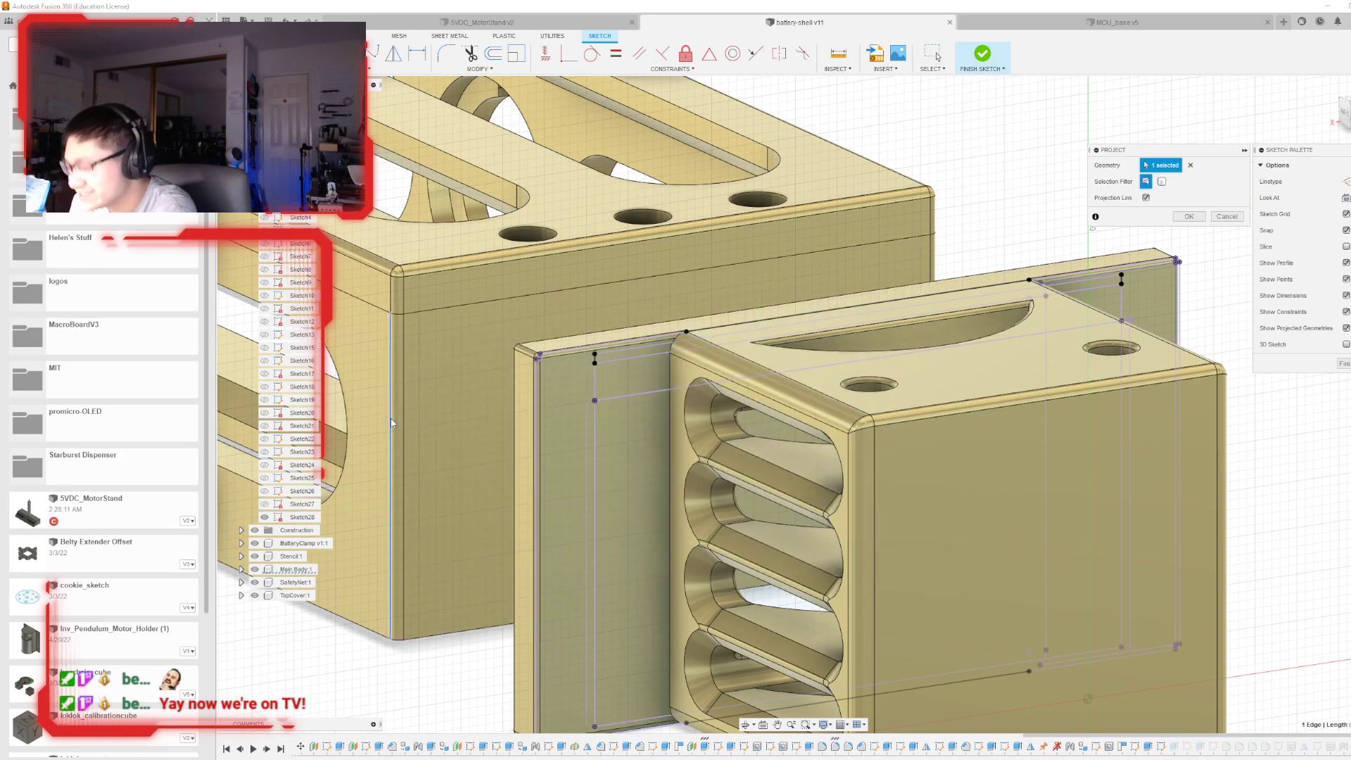
pyautogui.press('Return')
# - Connect the old and projected vertical edges with short lines at the upper and lower corners of both flanges, and finish the sketch
pyautogui.keyDown('shift'); pyautogui.moveTo(1159, 249); pyautogui.dragTo(1103, 223, button='middle'); pyautogui.keyUp('shift')
pyautogui.click(1347, 112)
pyautogui.scroll(-2, 1088, 297)
pyautogui.scroll(2, 463, 123)
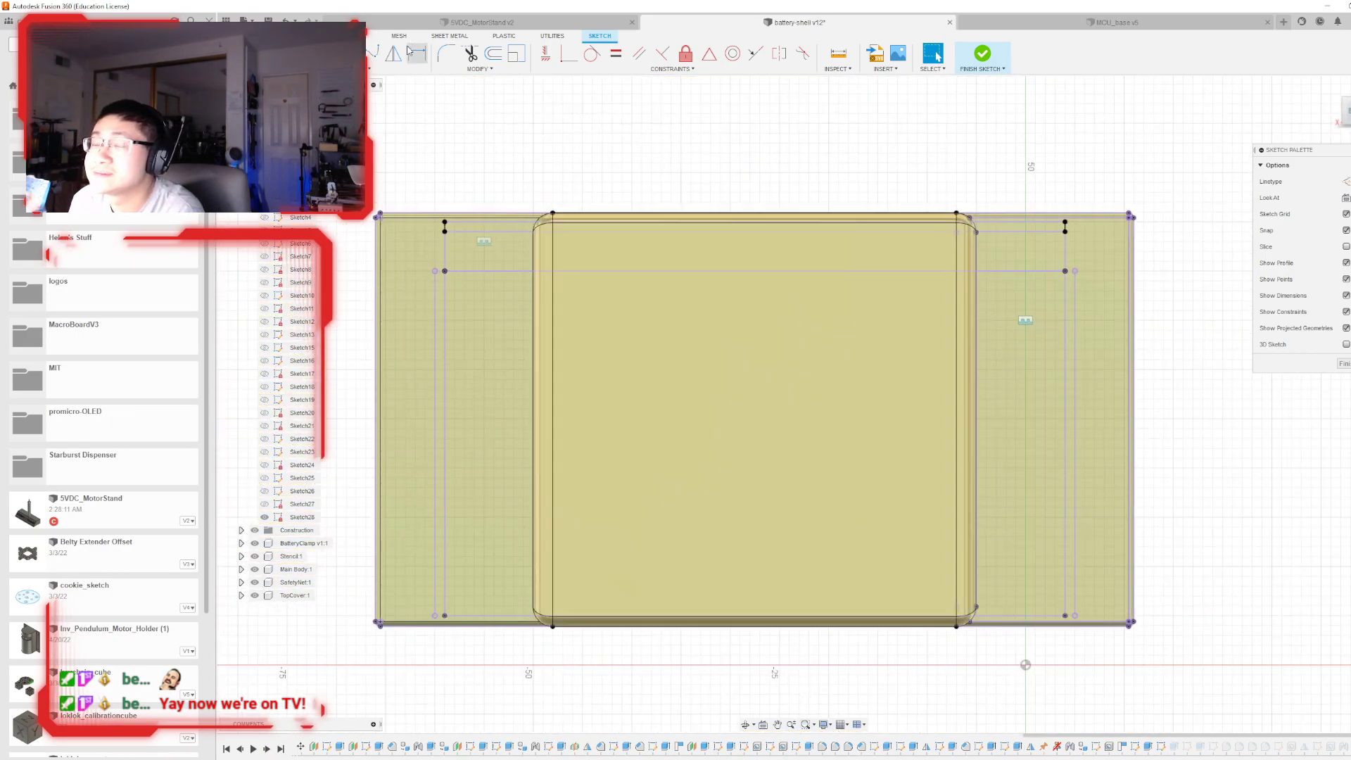
pyautogui.click(443, 271)
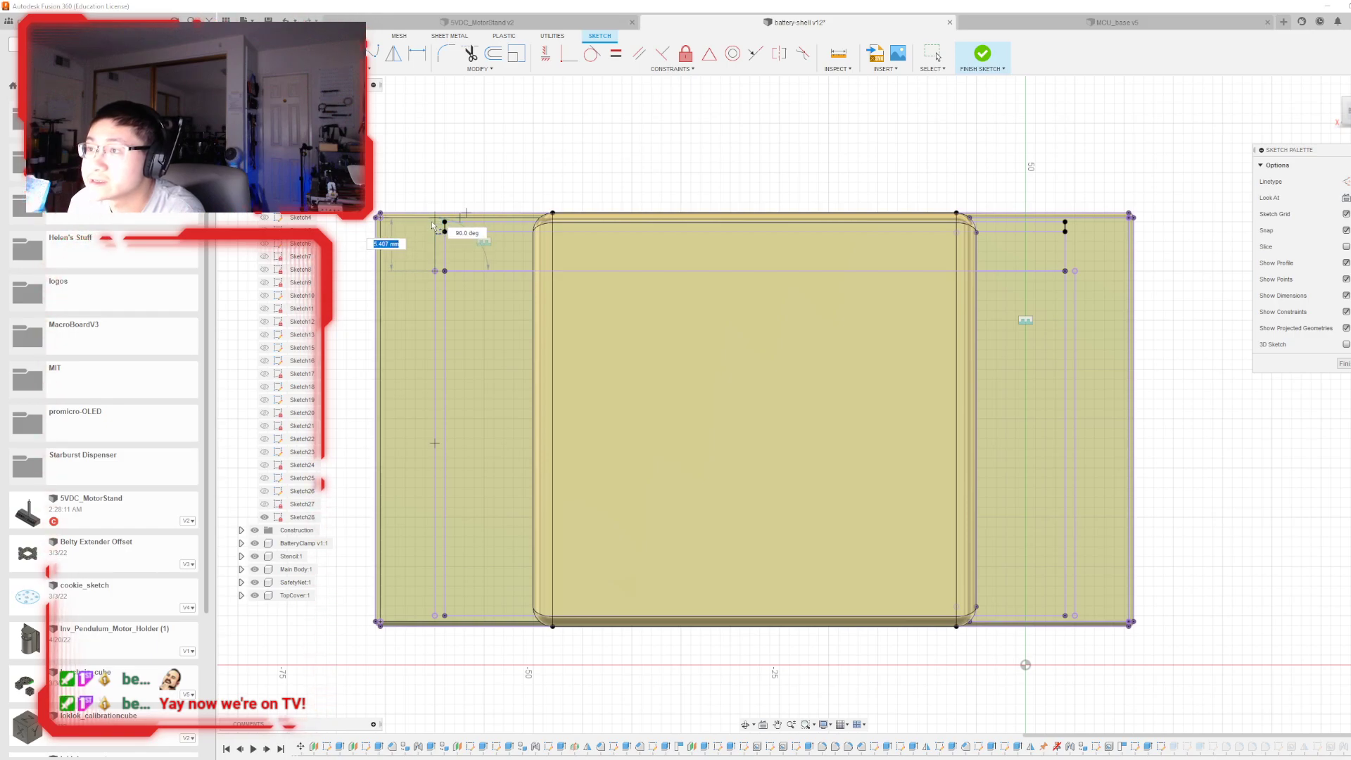
pyautogui.click(432, 225)
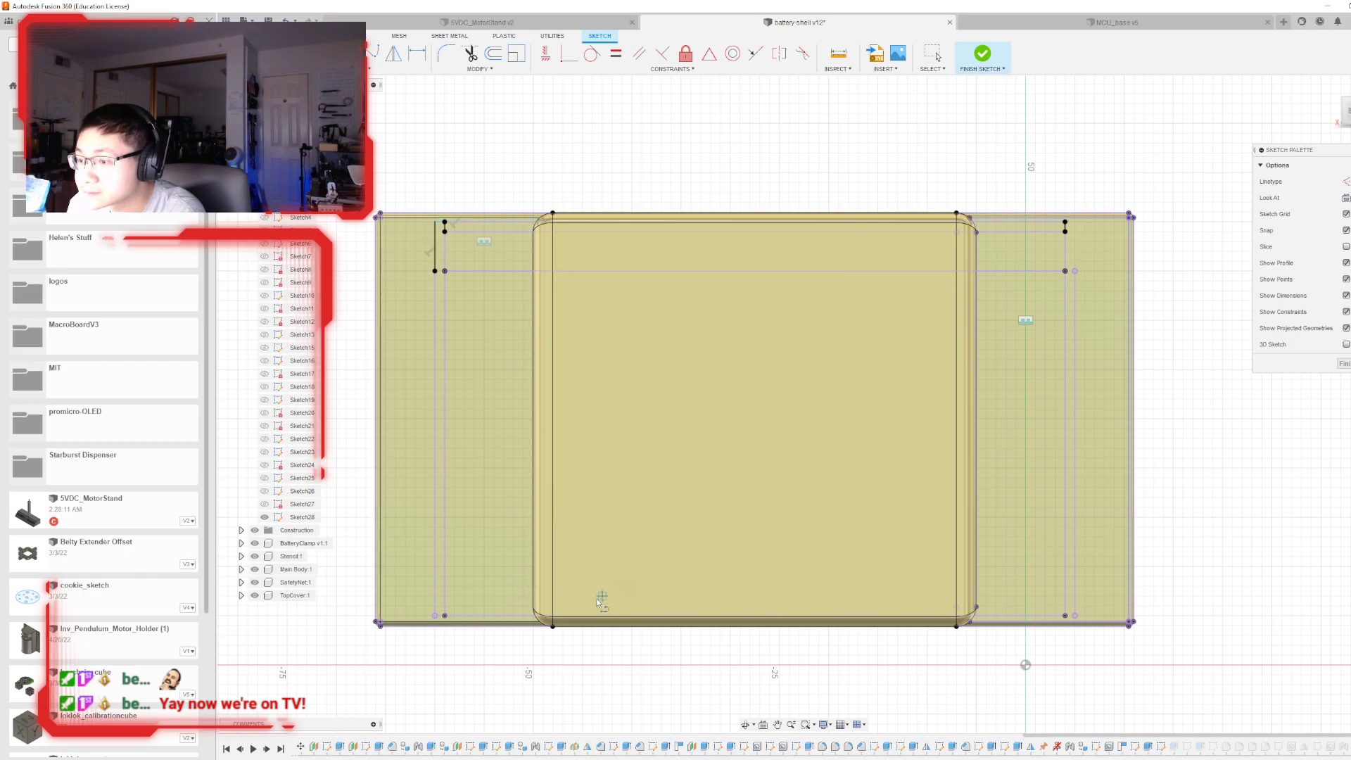
pyautogui.click(436, 616)
pyautogui.click(444, 614)
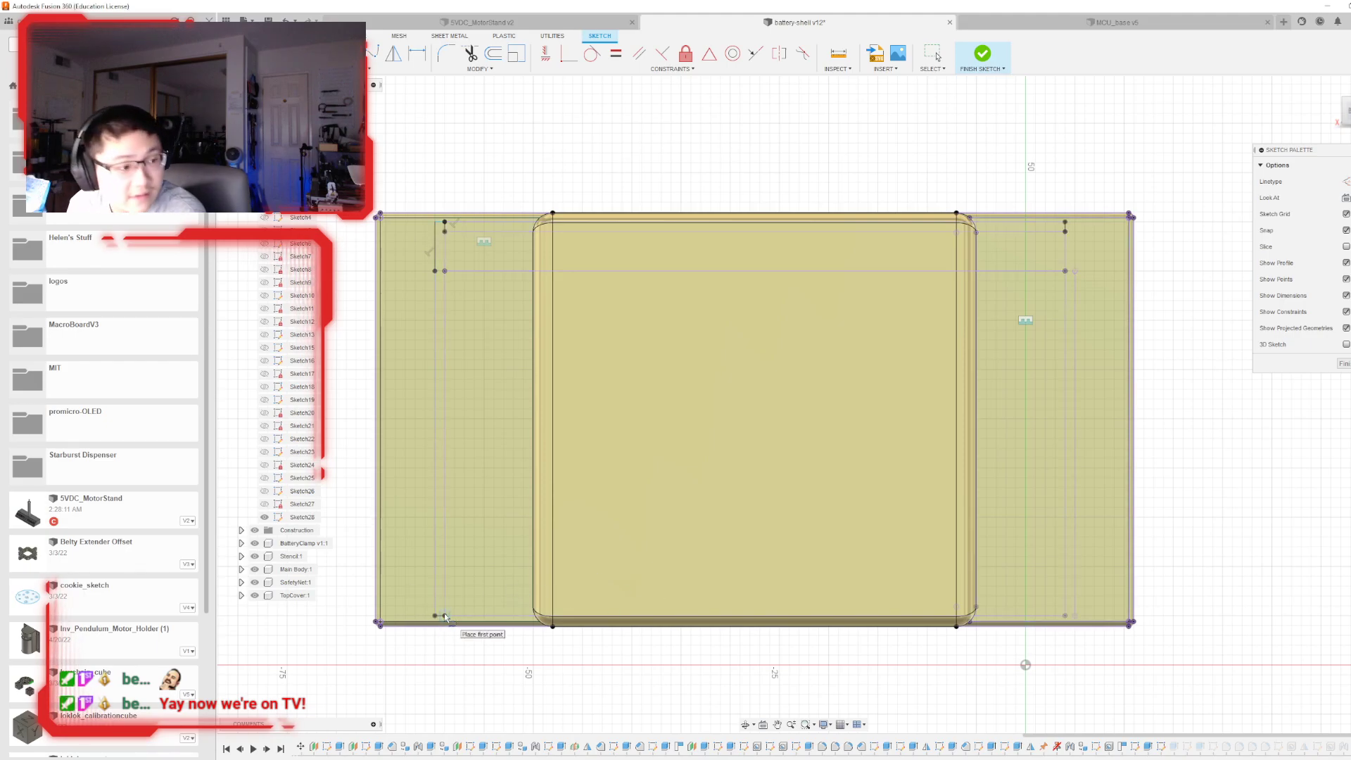
pyautogui.click(1074, 271)
pyautogui.click(1064, 222)
pyautogui.click(1074, 615)
pyautogui.press('Escape')
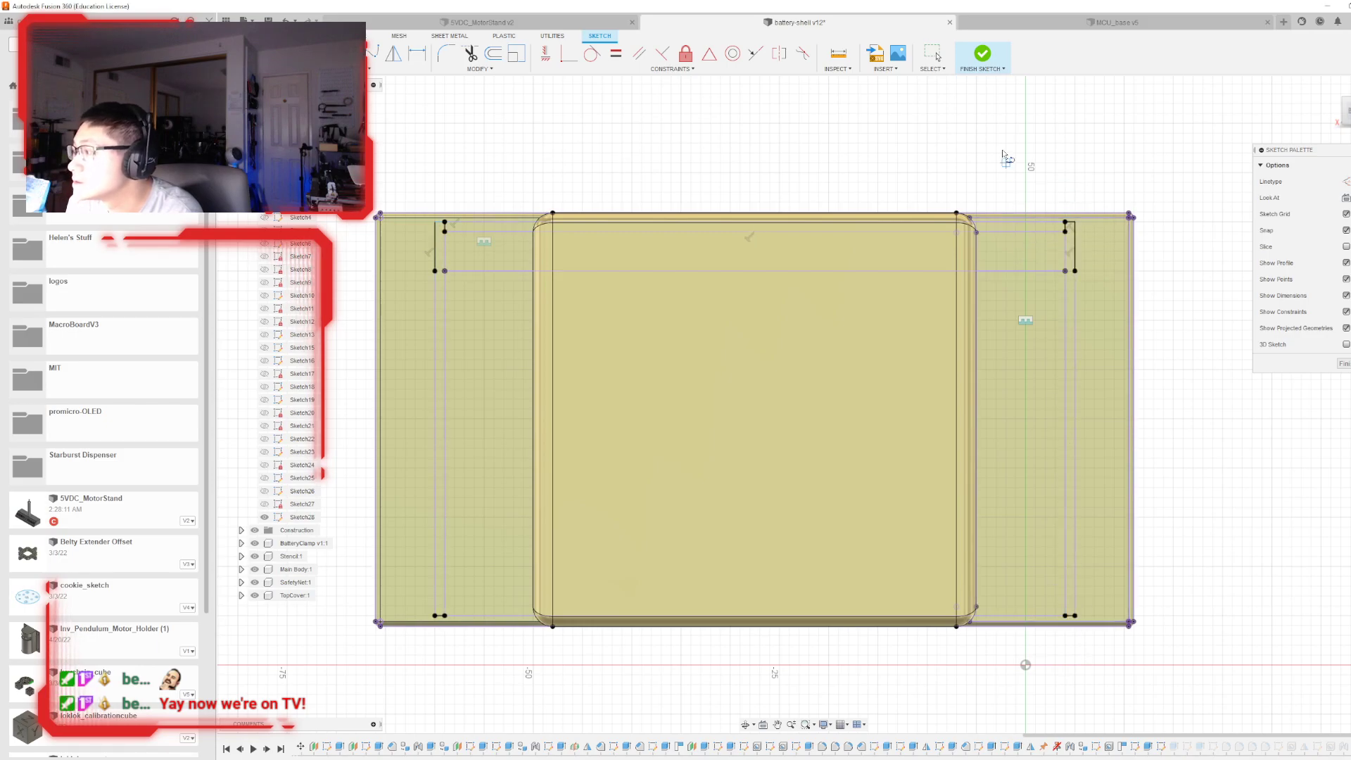
pyautogui.click(983, 57)
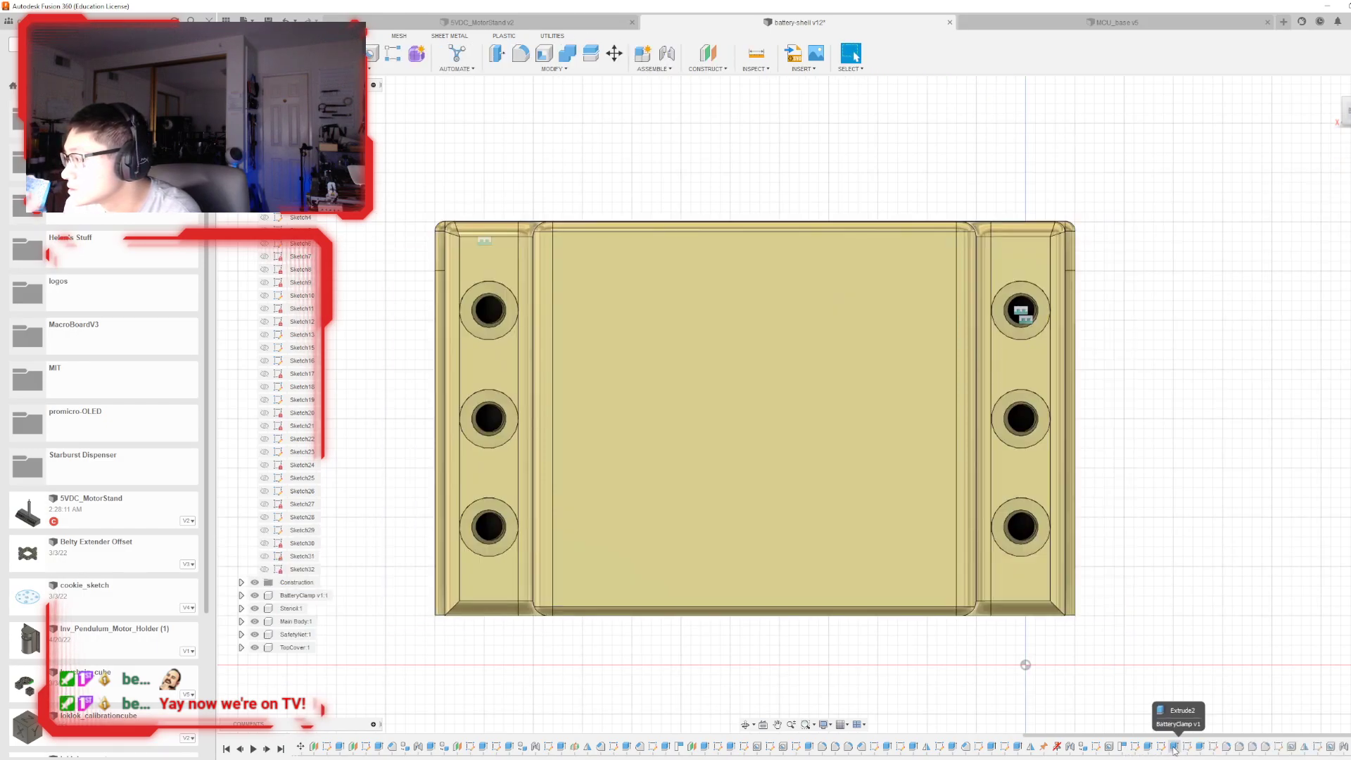
# - Edit the clamp's flange cut Extrude2, removing the narrow strip profile along each flange's outer edge from the cut
pyautogui.doubleClick(1173, 746)
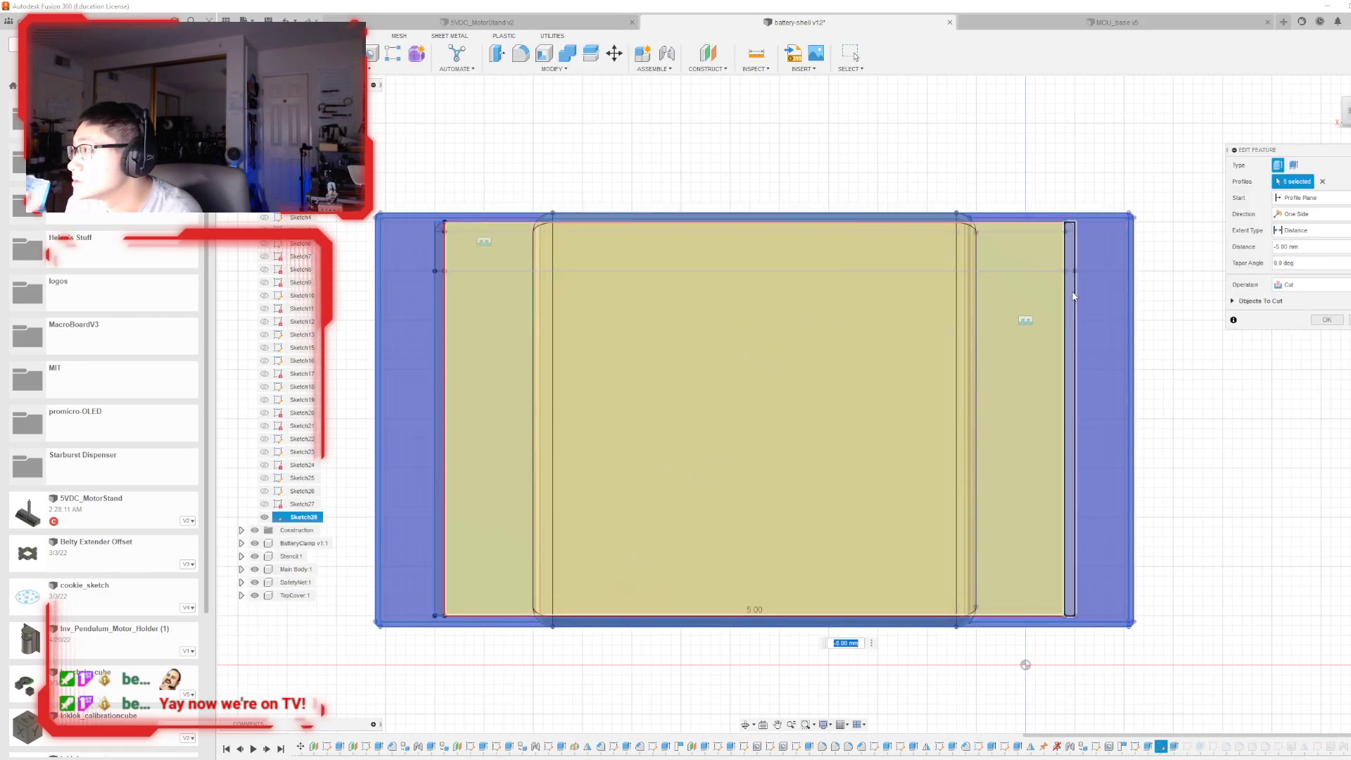
pyautogui.click(1070, 296)
pyautogui.click(440, 318)
pyautogui.click(445, 320)
pyautogui.click(1326, 320)
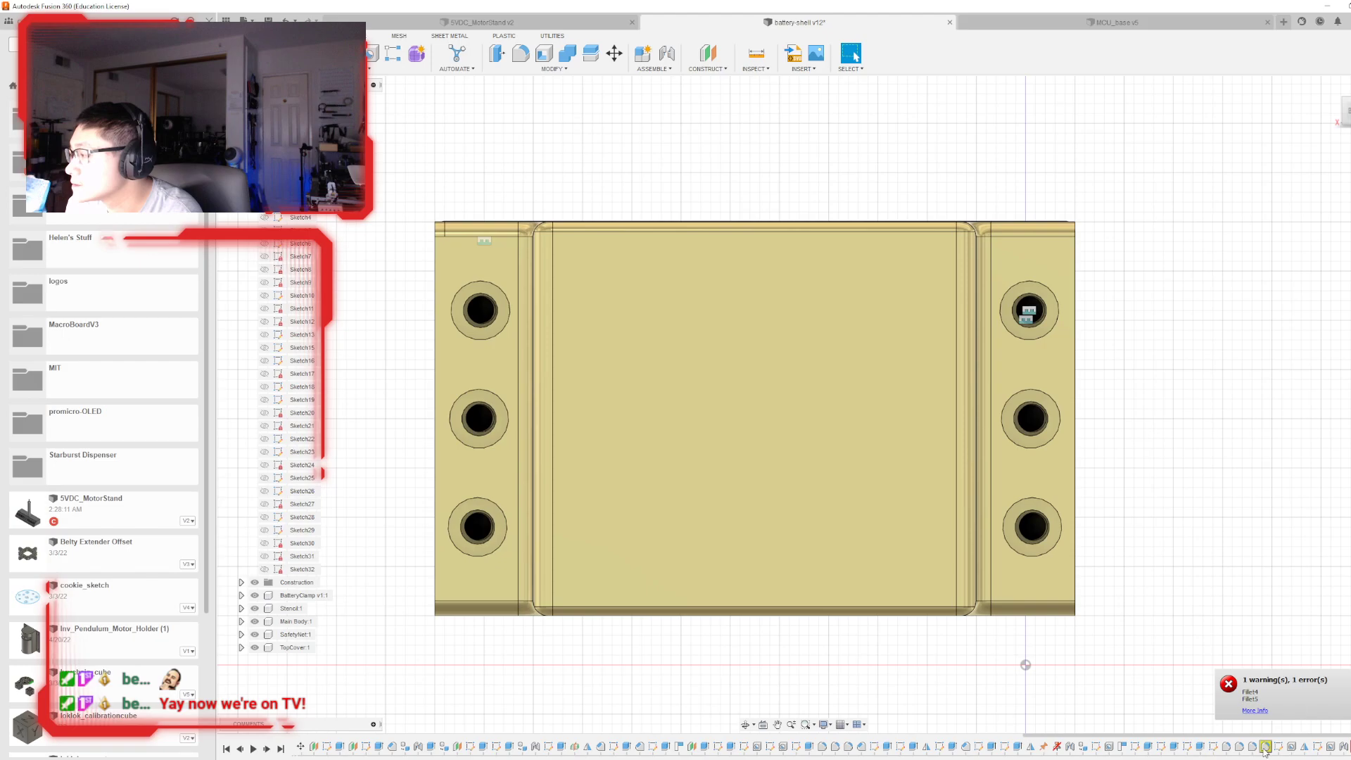
# - Reopen the clamp fillet flagged with a warning and confirm it again with its 1.5 mm radius
pyautogui.moveTo(1347, 114)
pyautogui.mouseDown()
pyautogui.moveTo(1342, 147)
pyautogui.moveTo(1345, 123)
pyautogui.mouseUp()
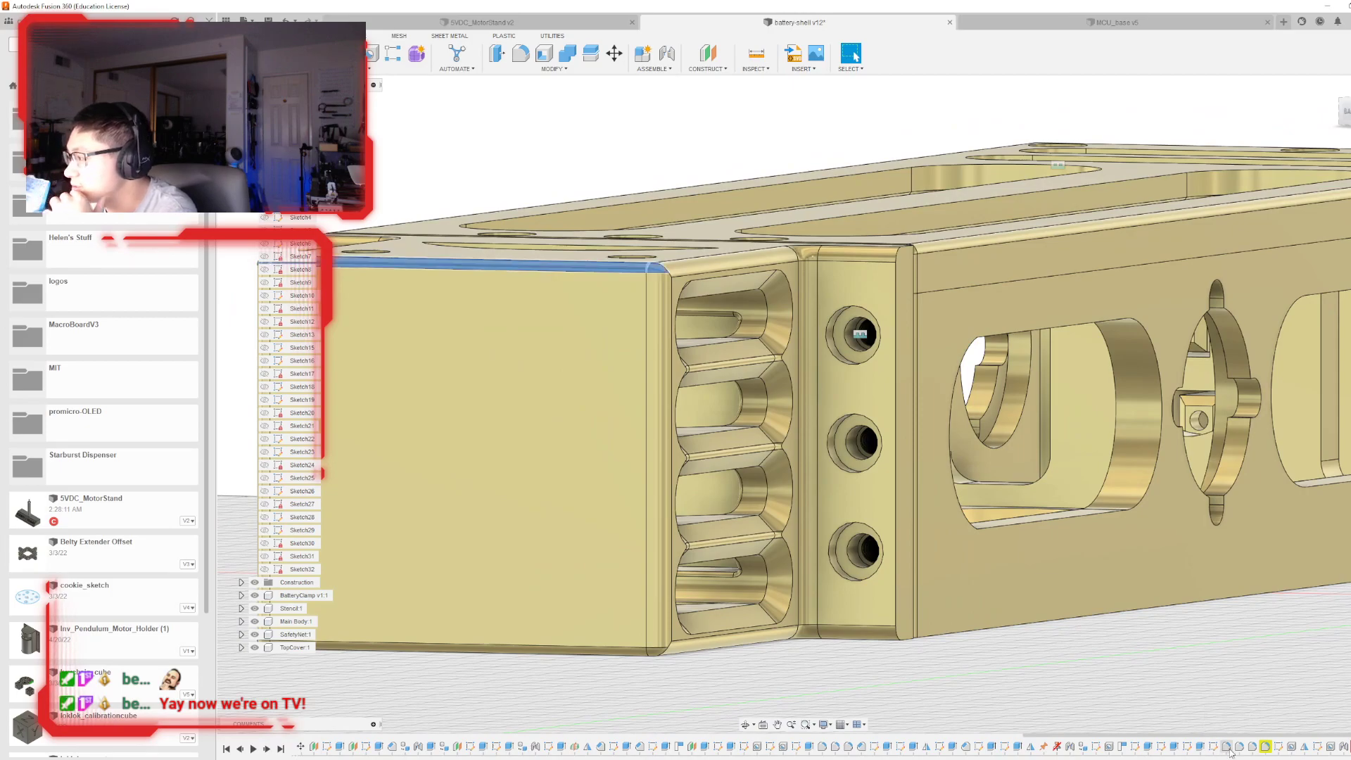
pyautogui.doubleClick(1266, 747)
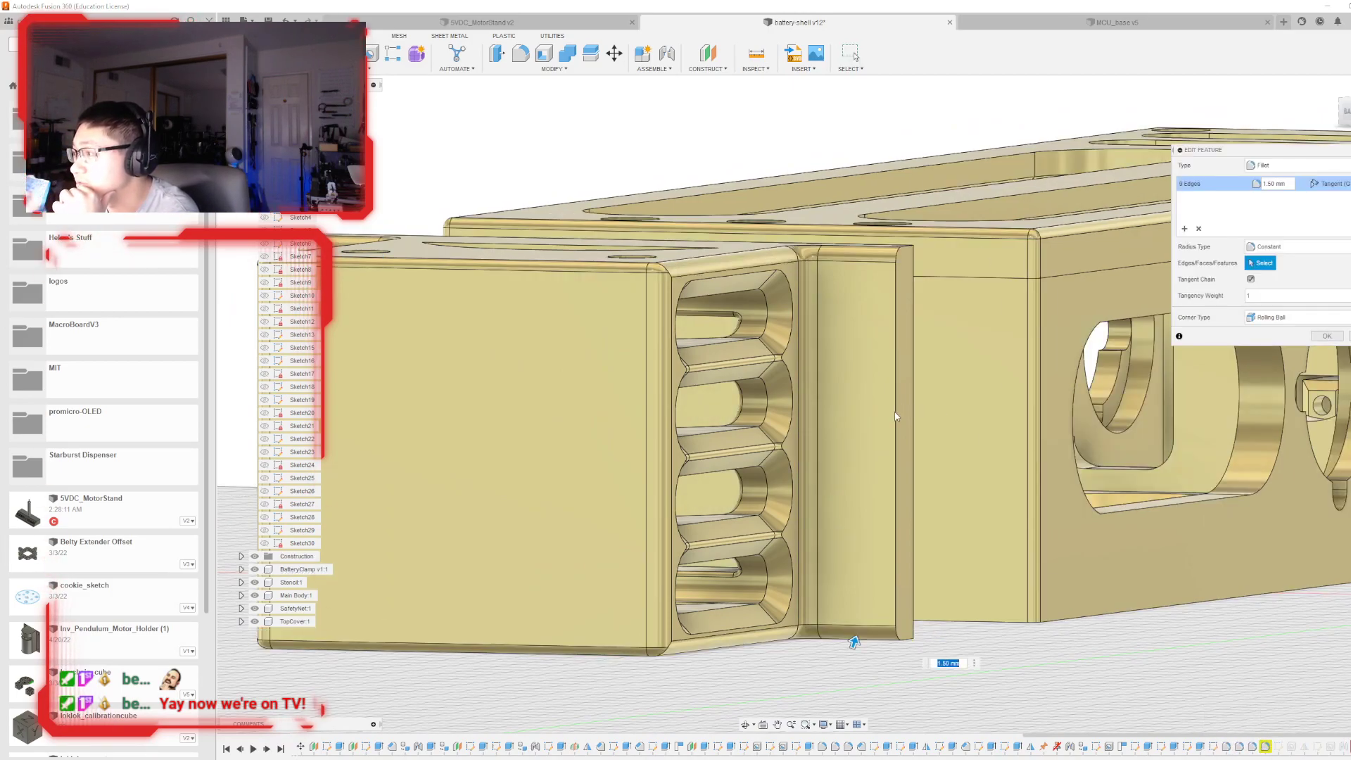
pyautogui.scroll(-3, 896, 416)
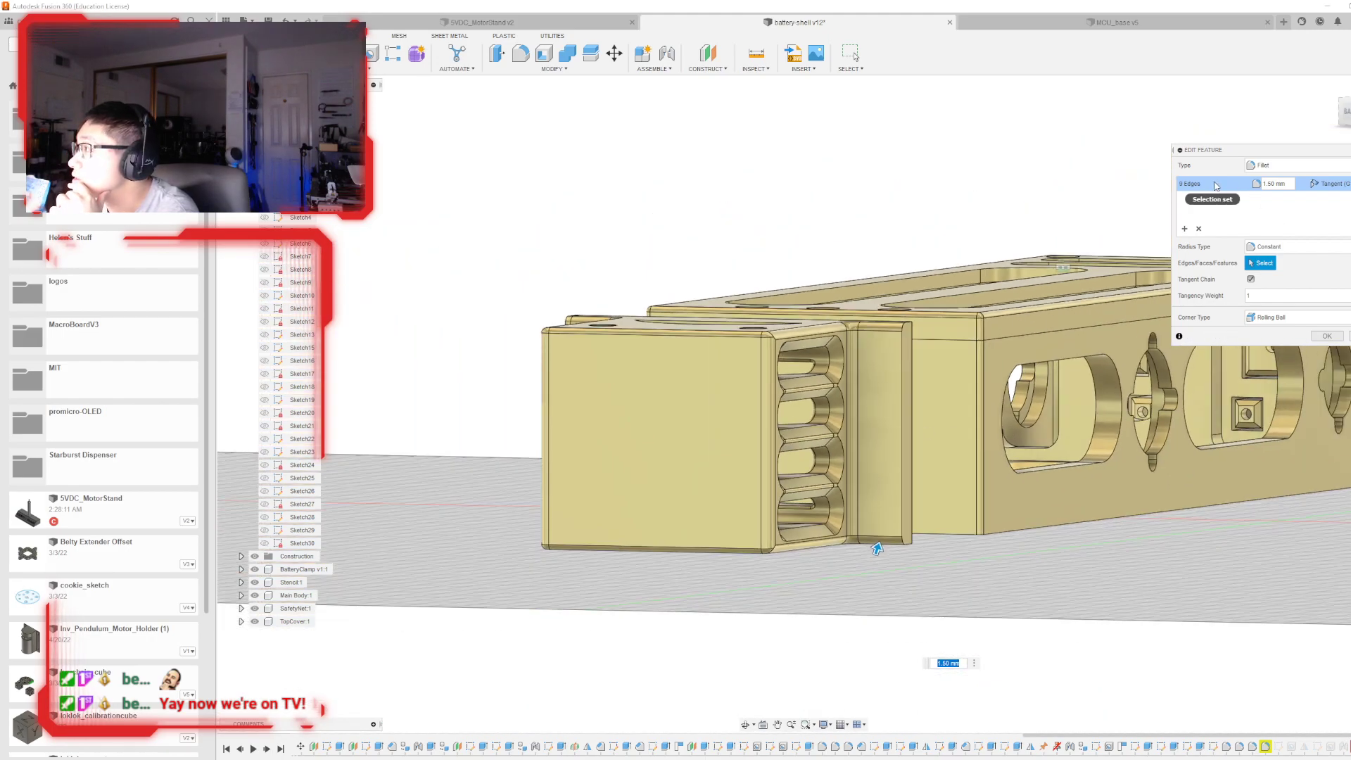
pyautogui.click(1323, 337)
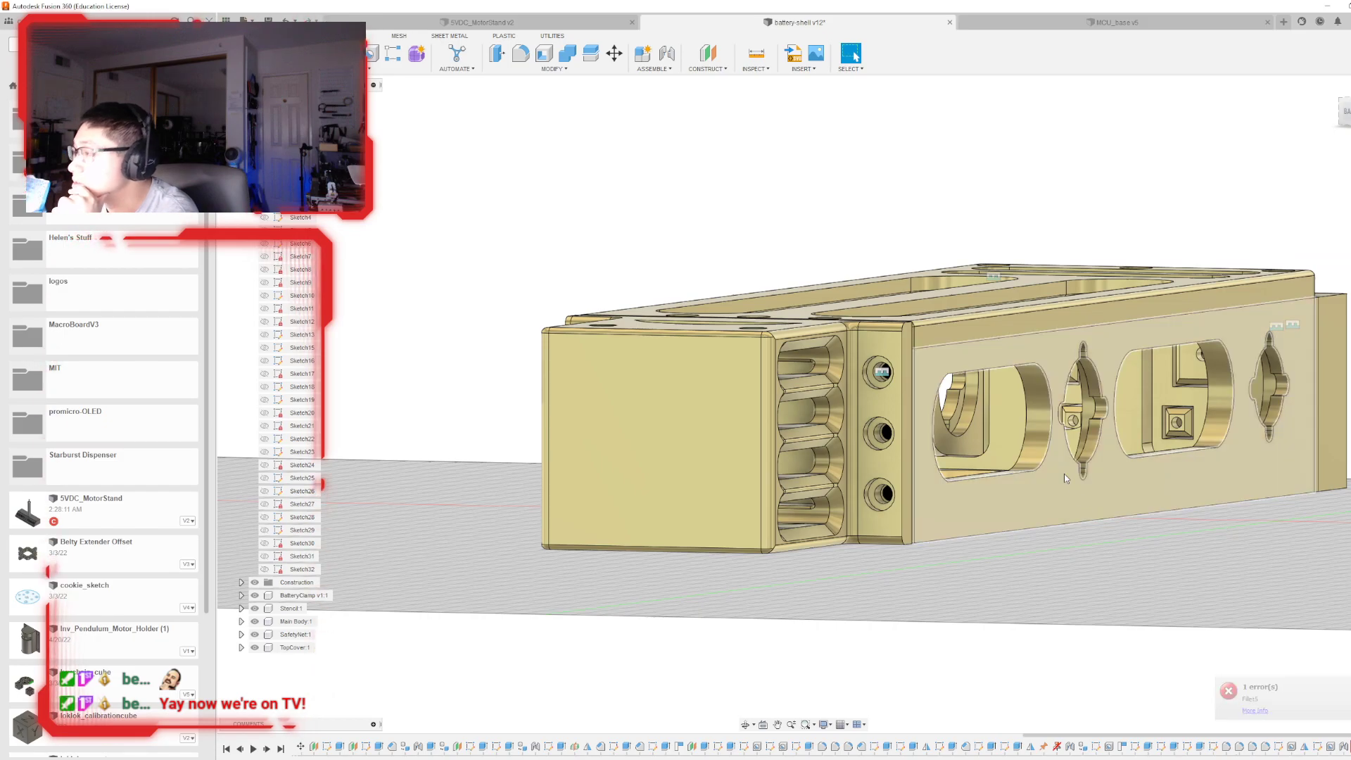
# - Fillet the outer vertical edges of both battery clamp flanges with a 1 mm radius
pyautogui.scroll(2, 856, 358)
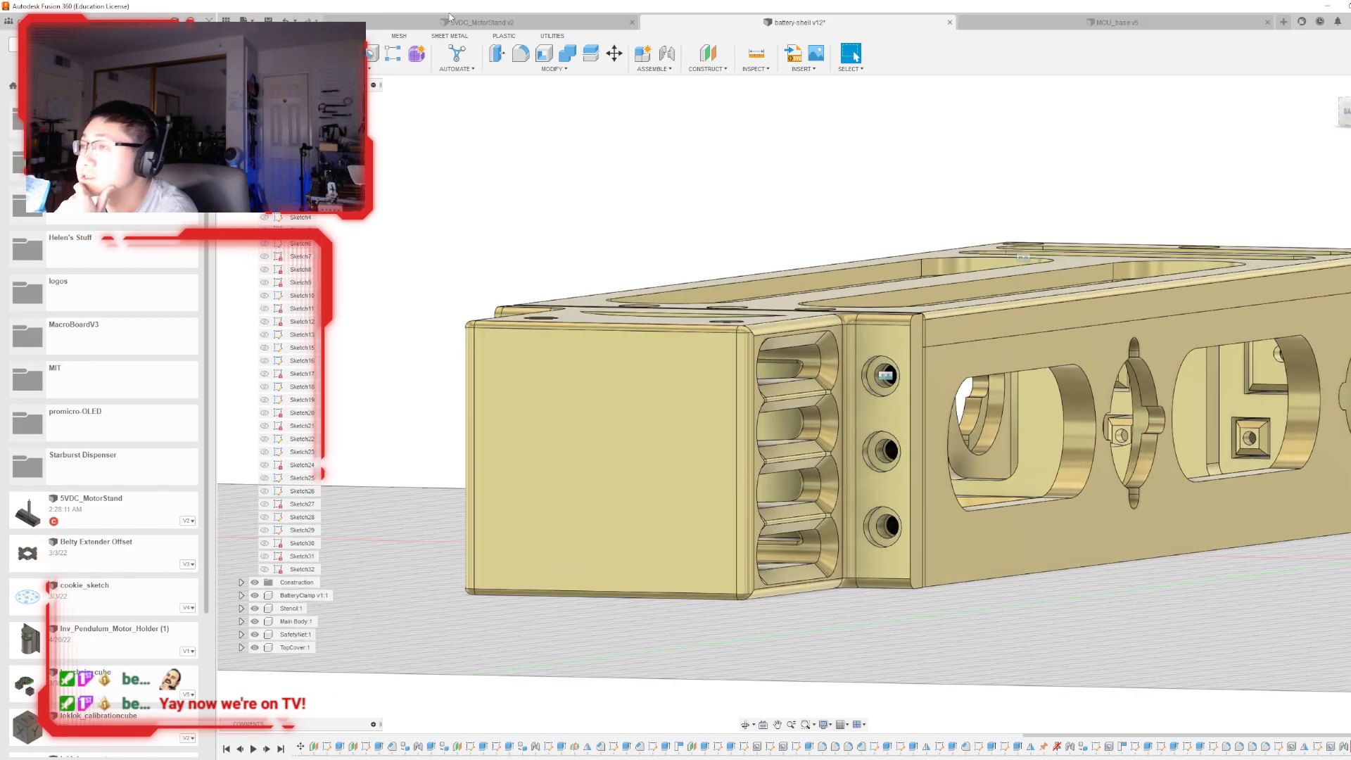
pyautogui.click(519, 54)
pyautogui.click(913, 392)
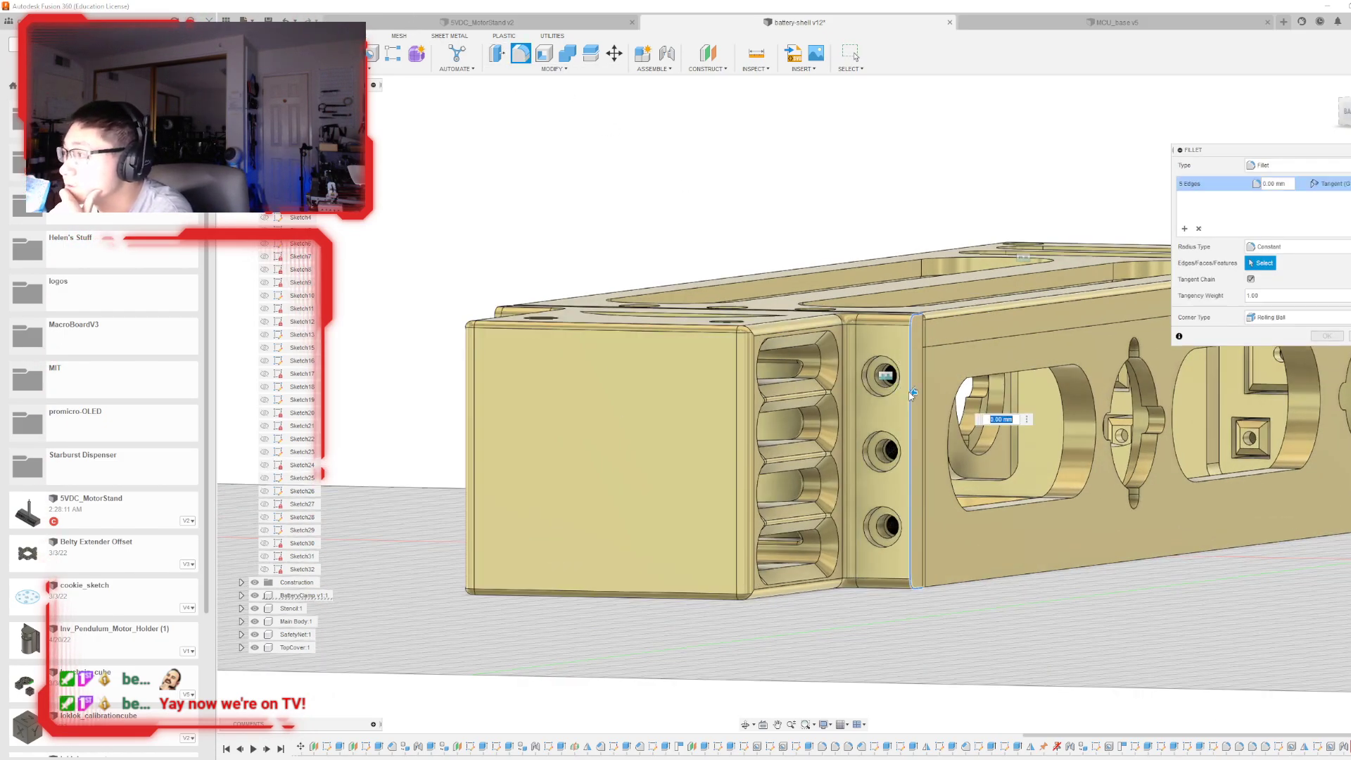
pyautogui.click(1343, 111)
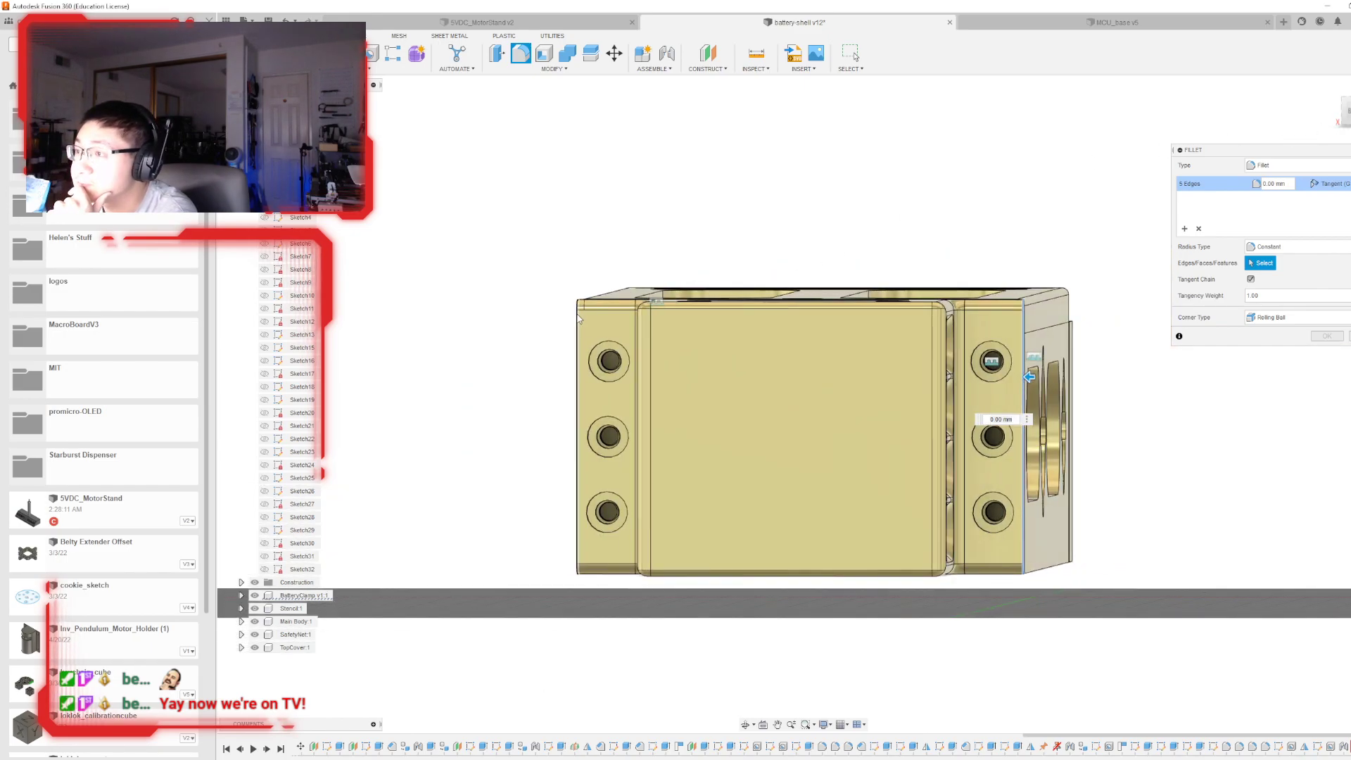
pyautogui.click(577, 314)
pyautogui.write('0.5')
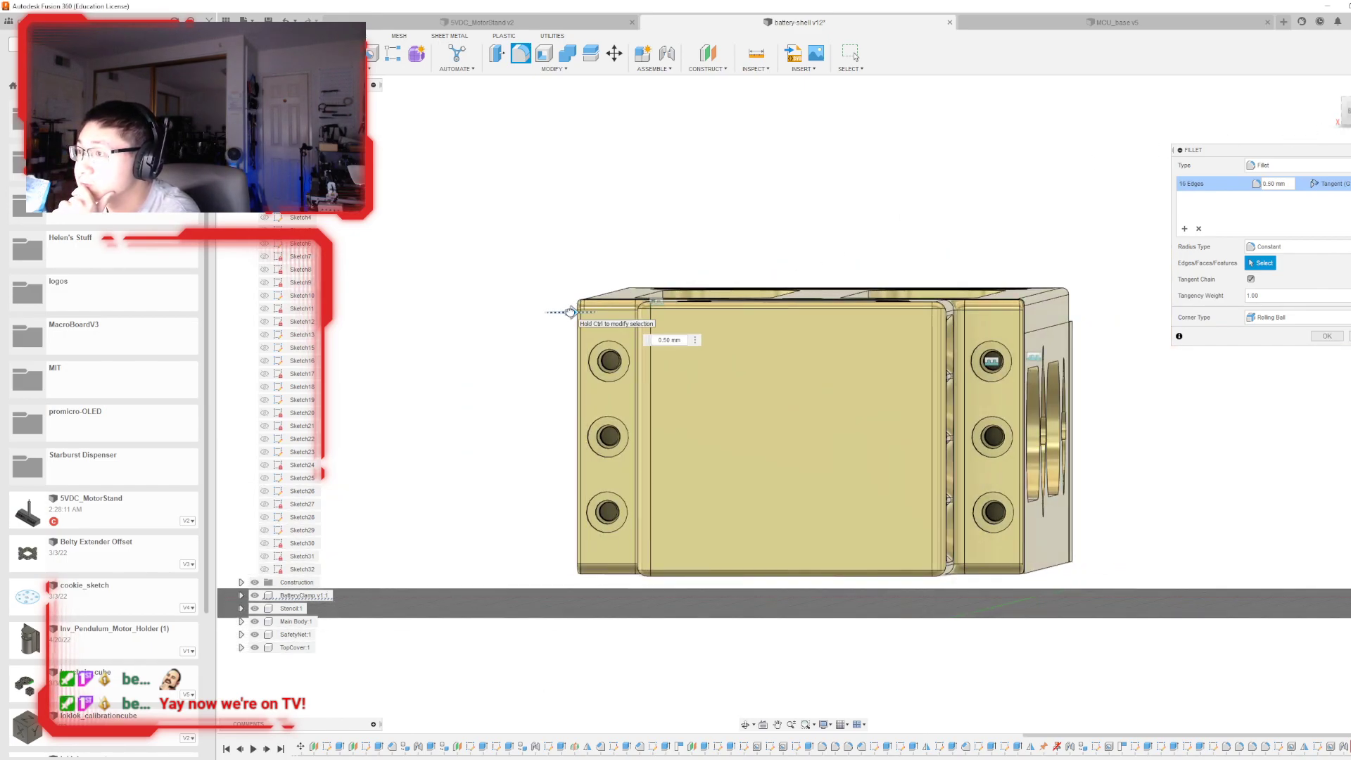
pyautogui.moveTo(571, 311); pyautogui.dragTo(639, 314)
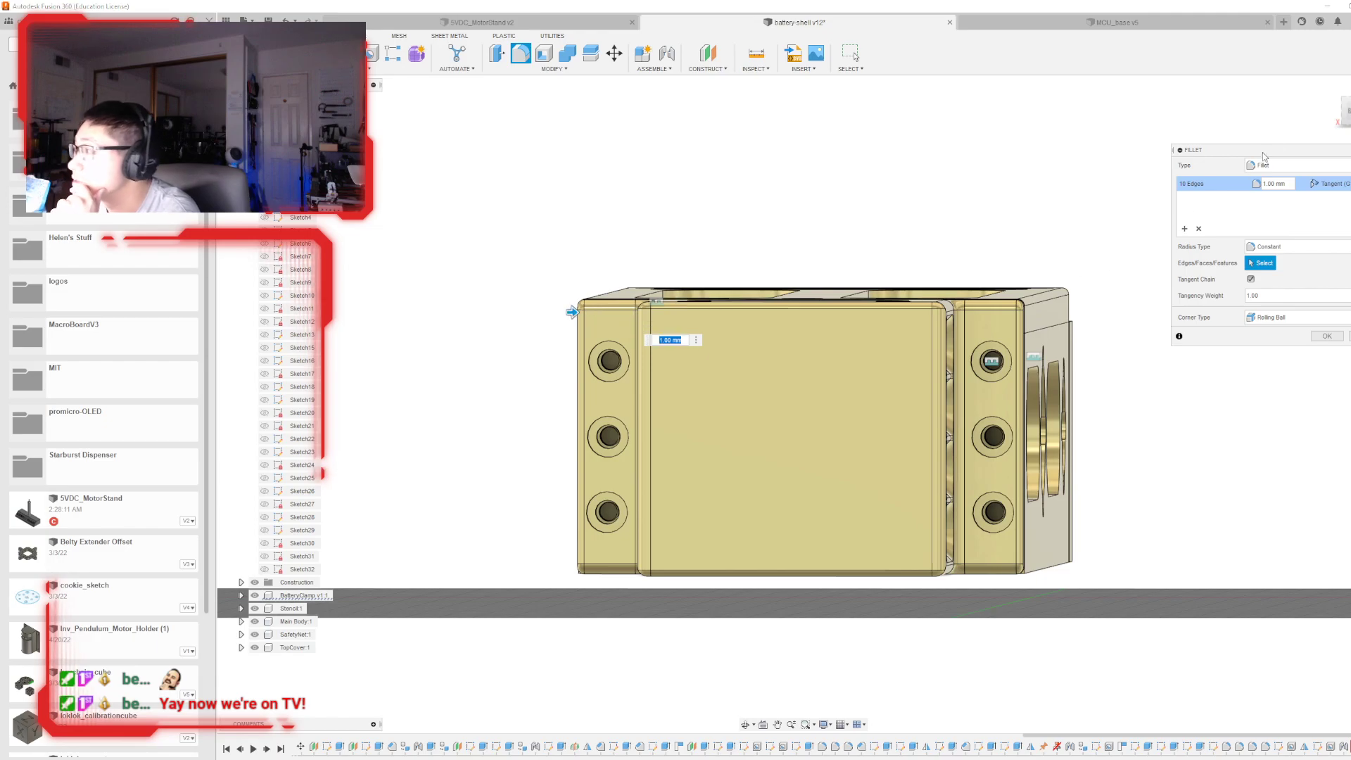
pyautogui.moveTo(1344, 112); pyautogui.dragTo(1308, 140)
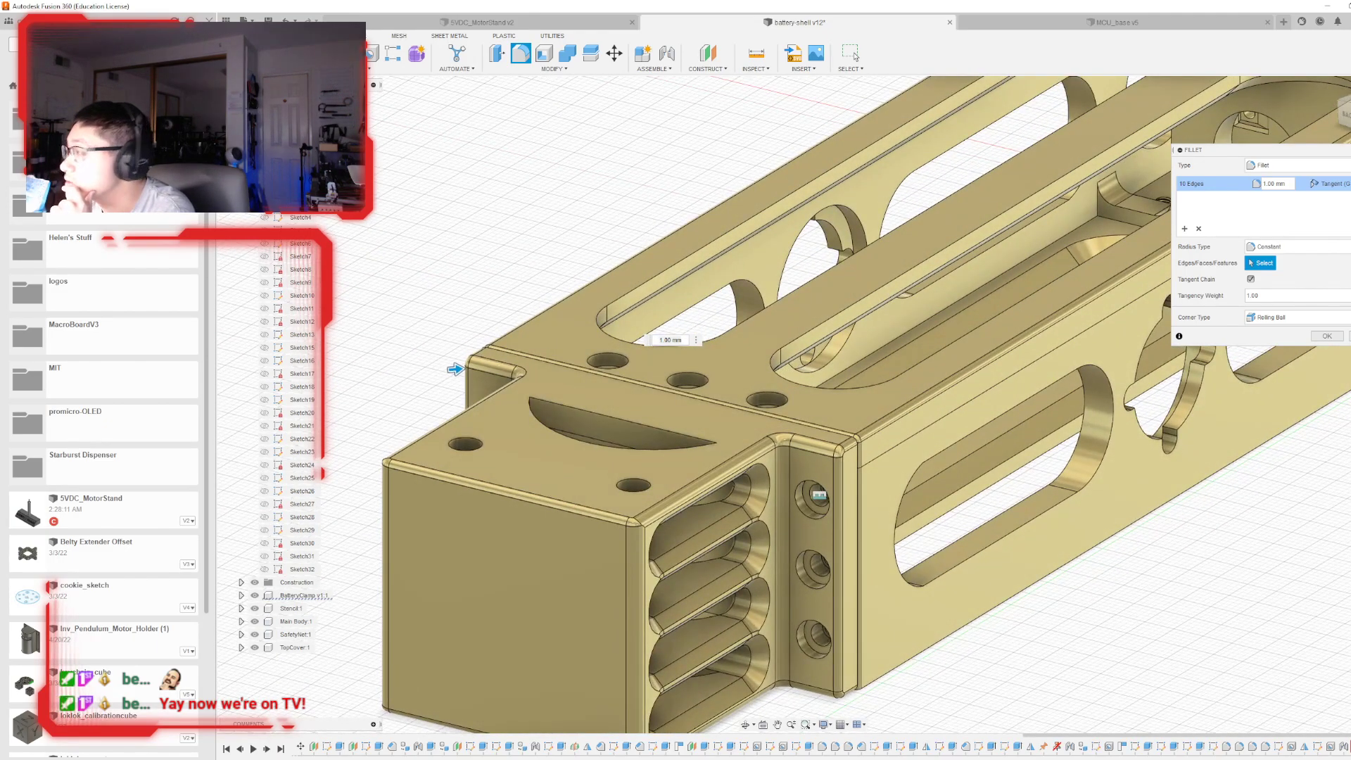
pyautogui.click(1327, 335)
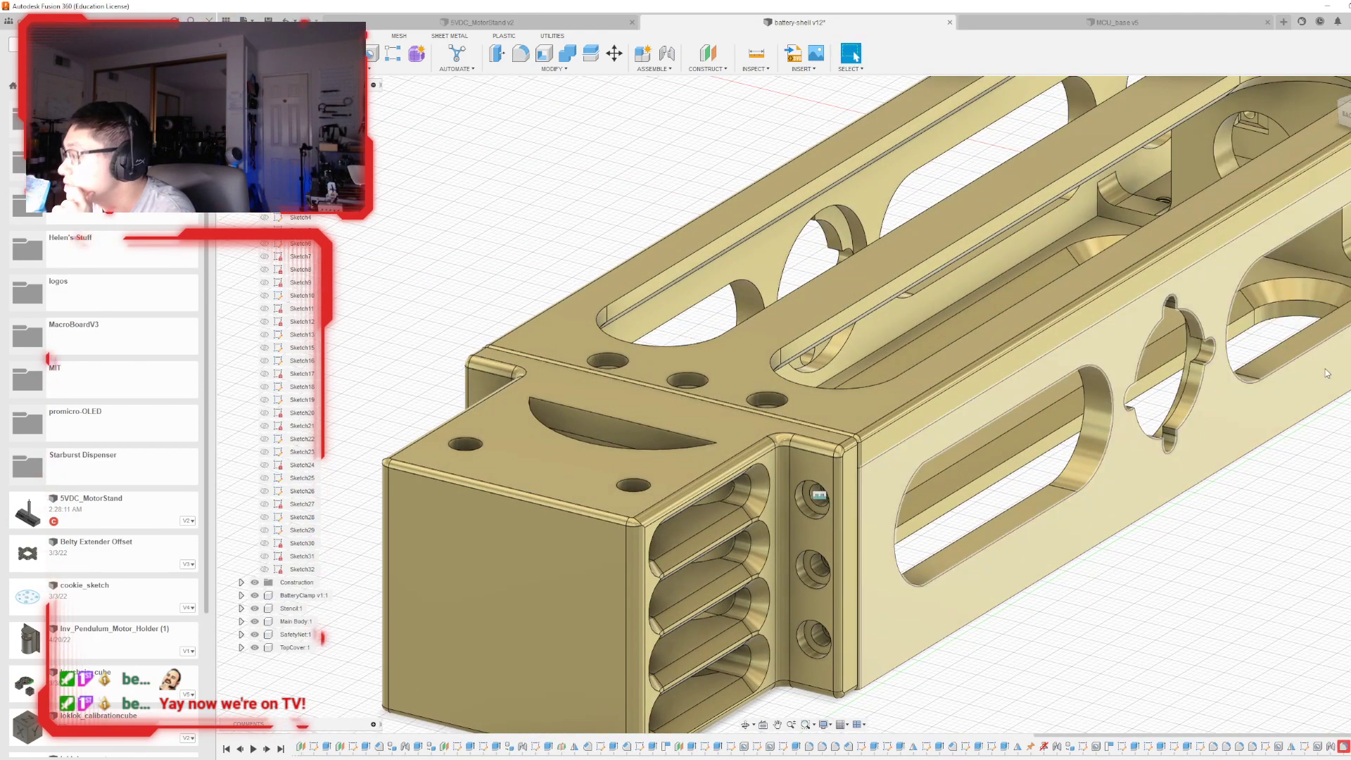
# - Check the clamp fillet flagged with an error at the end of the timeline and delete it
pyautogui.doubleClick(1341, 748)
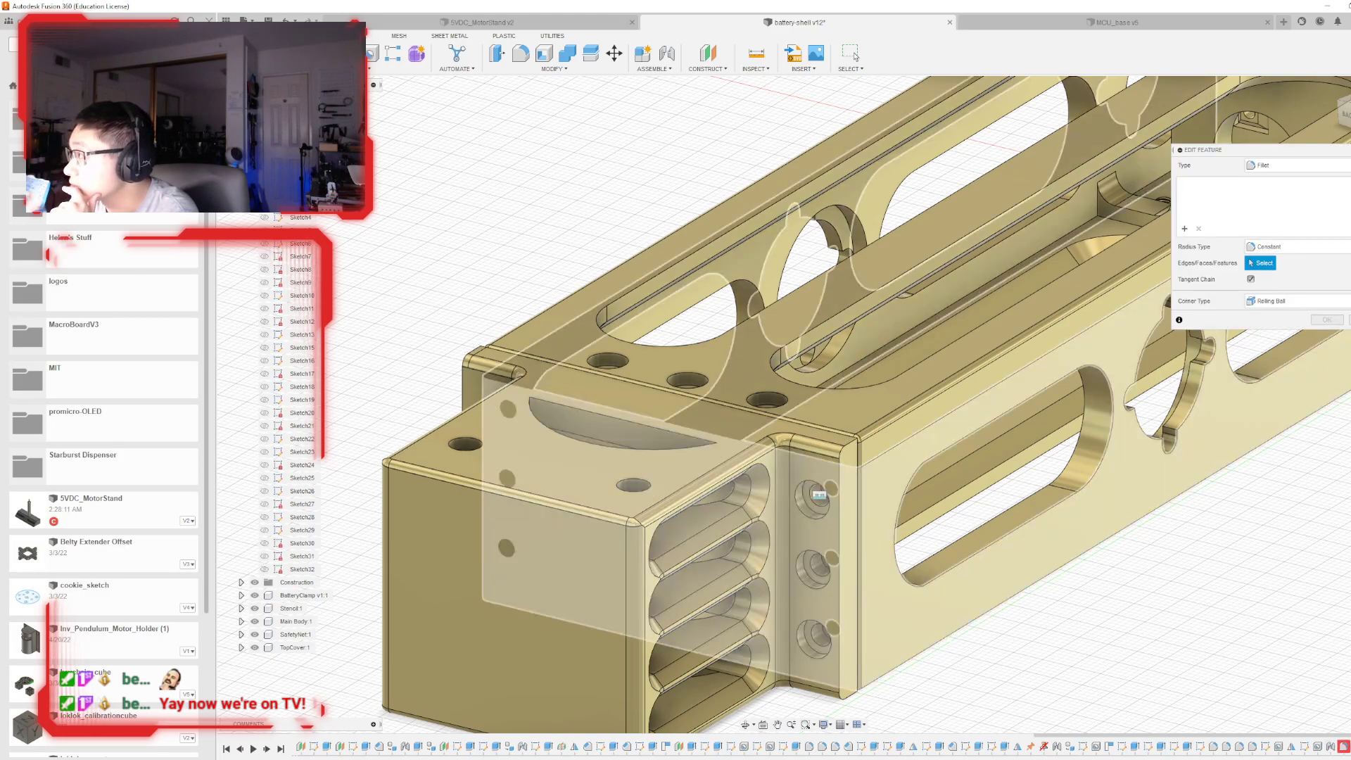
pyautogui.click(1326, 319)
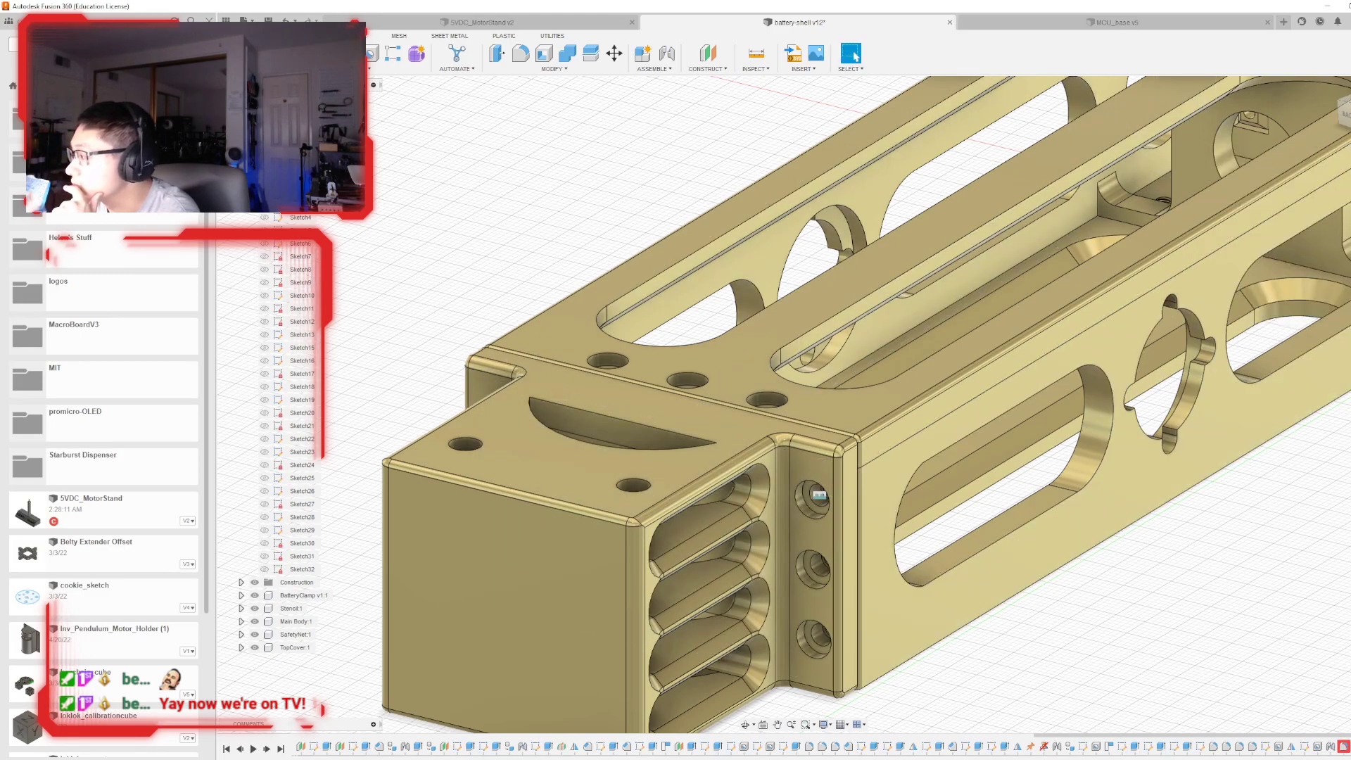
pyautogui.rightClick(1341, 747)
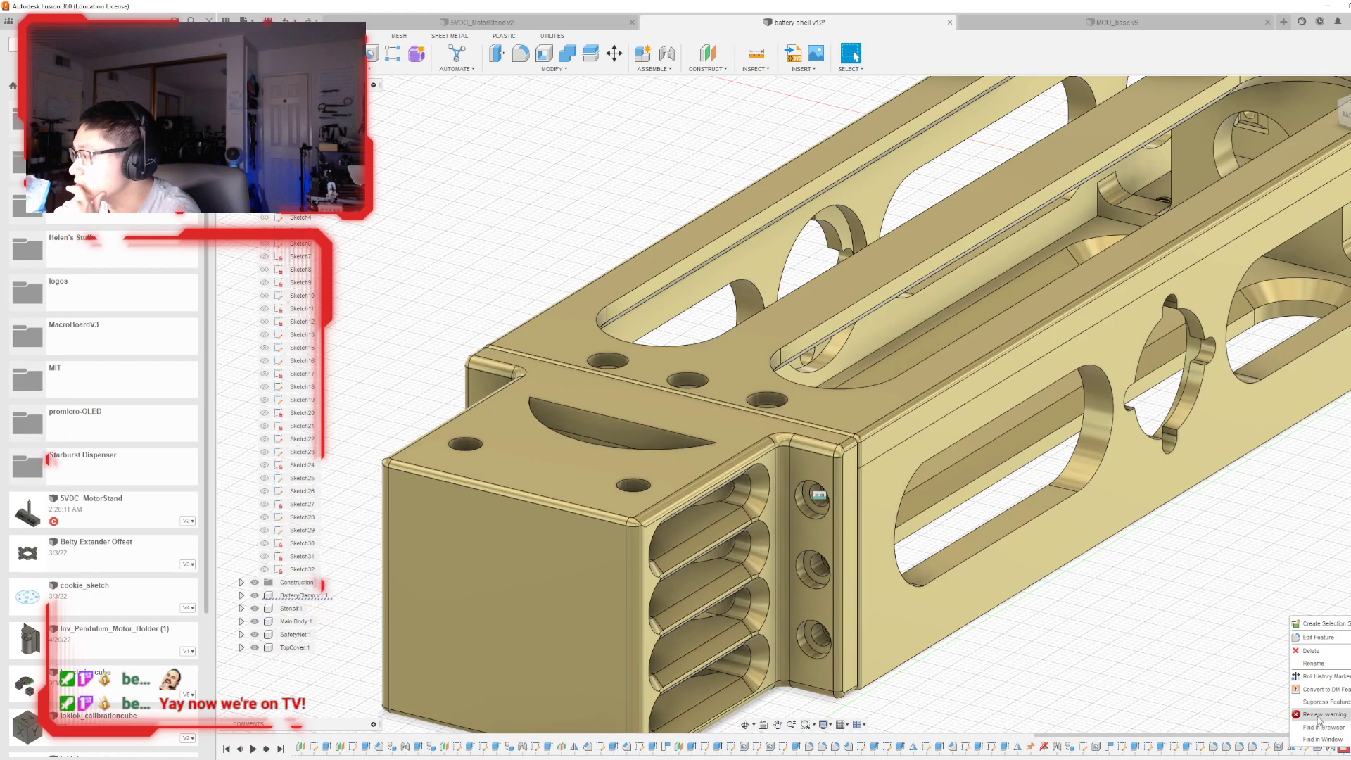
pyautogui.click(1327, 651)
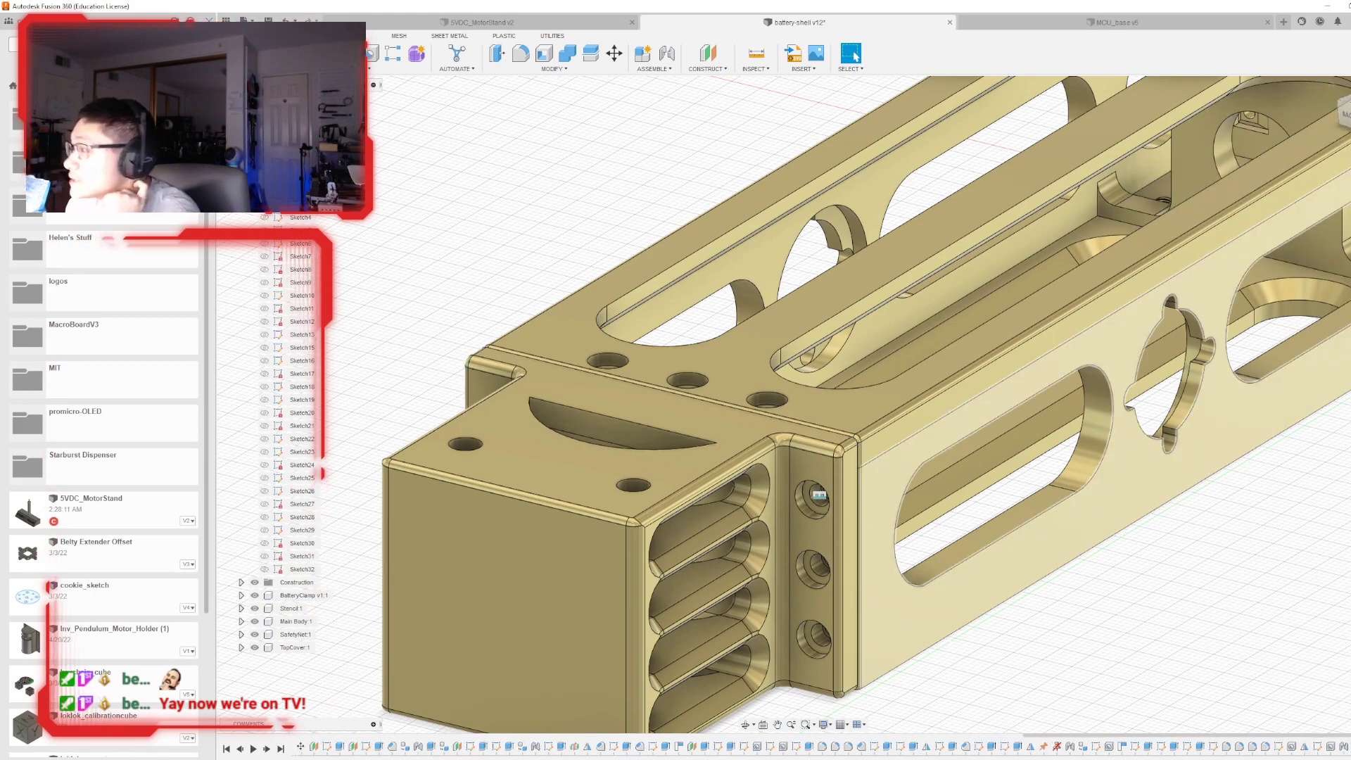
# - Try to reduce the 1 mm fillet on the top cover plate's edges to a 0 mm radius
pyautogui.click(1343, 119)
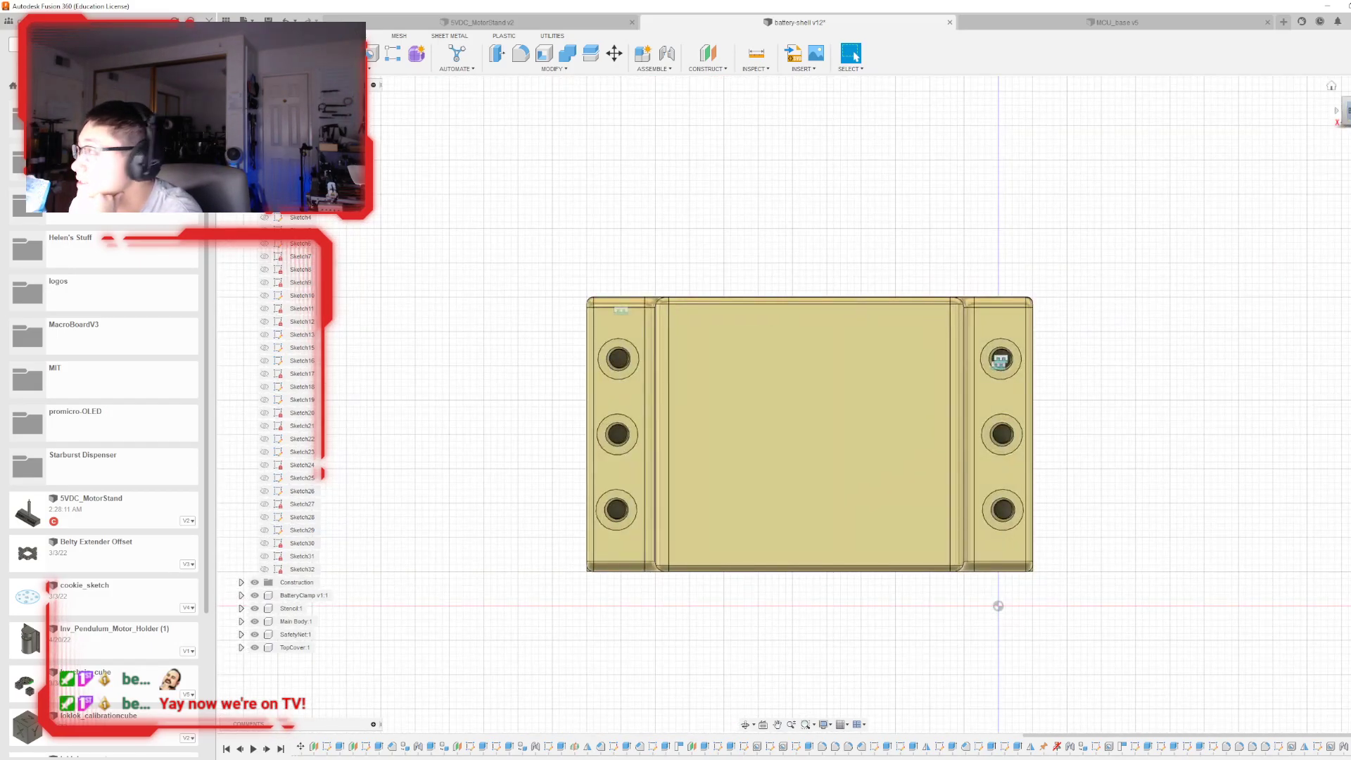
pyautogui.moveTo(803, 404)
pyautogui.keyDown('shift'); pyautogui.mouseDown(button='middle')
pyautogui.moveTo(936, 433)
pyautogui.moveTo(985, 492)
pyautogui.moveTo(978, 503)
pyautogui.moveTo(851, 478)
pyautogui.moveTo(826, 401)
pyautogui.mouseUp(button='middle'); pyautogui.keyUp('shift')
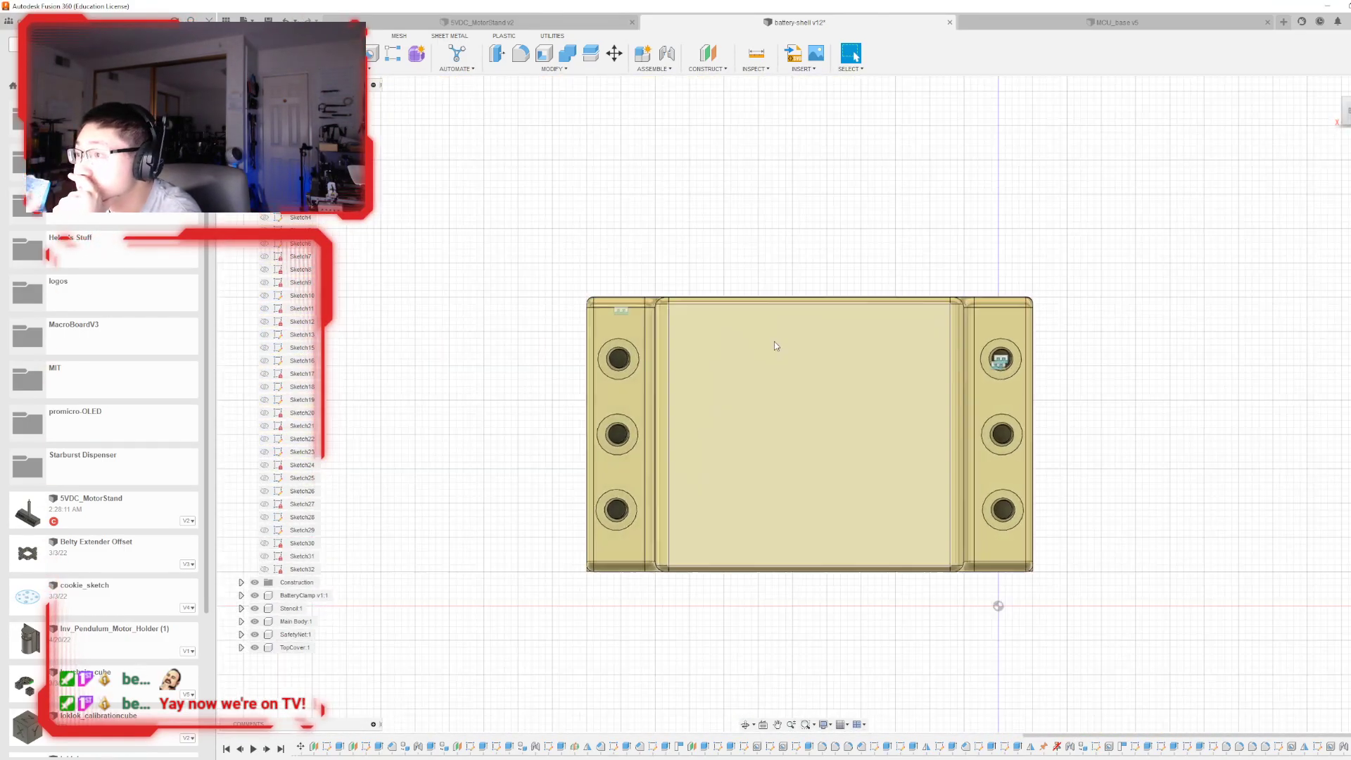
pyautogui.scroll(3, 524, 352)
pyautogui.scroll(-5, 781, 355)
pyautogui.moveTo(754, 327)
pyautogui.keyDown('shift'); pyautogui.mouseDown(button='middle')
pyautogui.moveTo(702, 416)
pyautogui.moveTo(562, 430)
pyautogui.moveTo(671, 417)
pyautogui.mouseUp(button='middle'); pyautogui.keyUp('shift')
pyautogui.scroll(3, 672, 417)
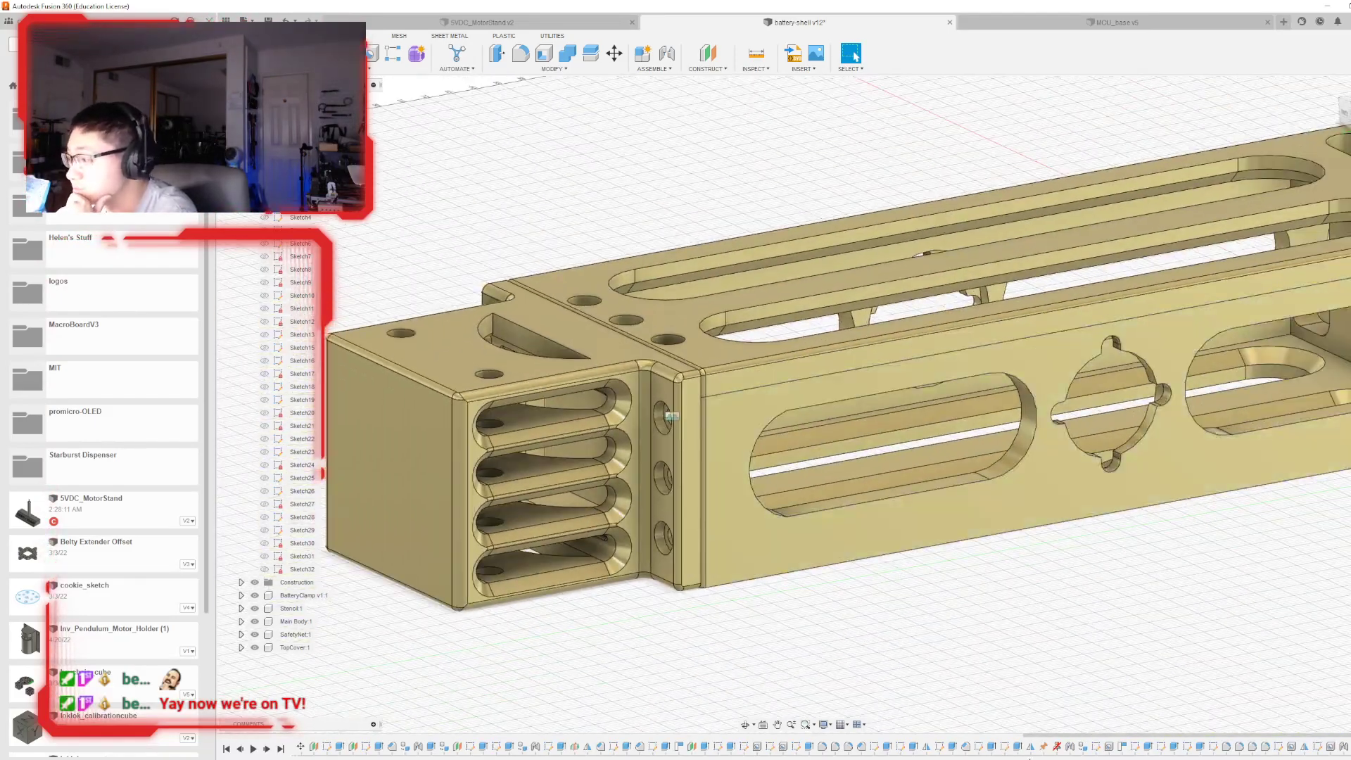
pyautogui.doubleClick(823, 747)
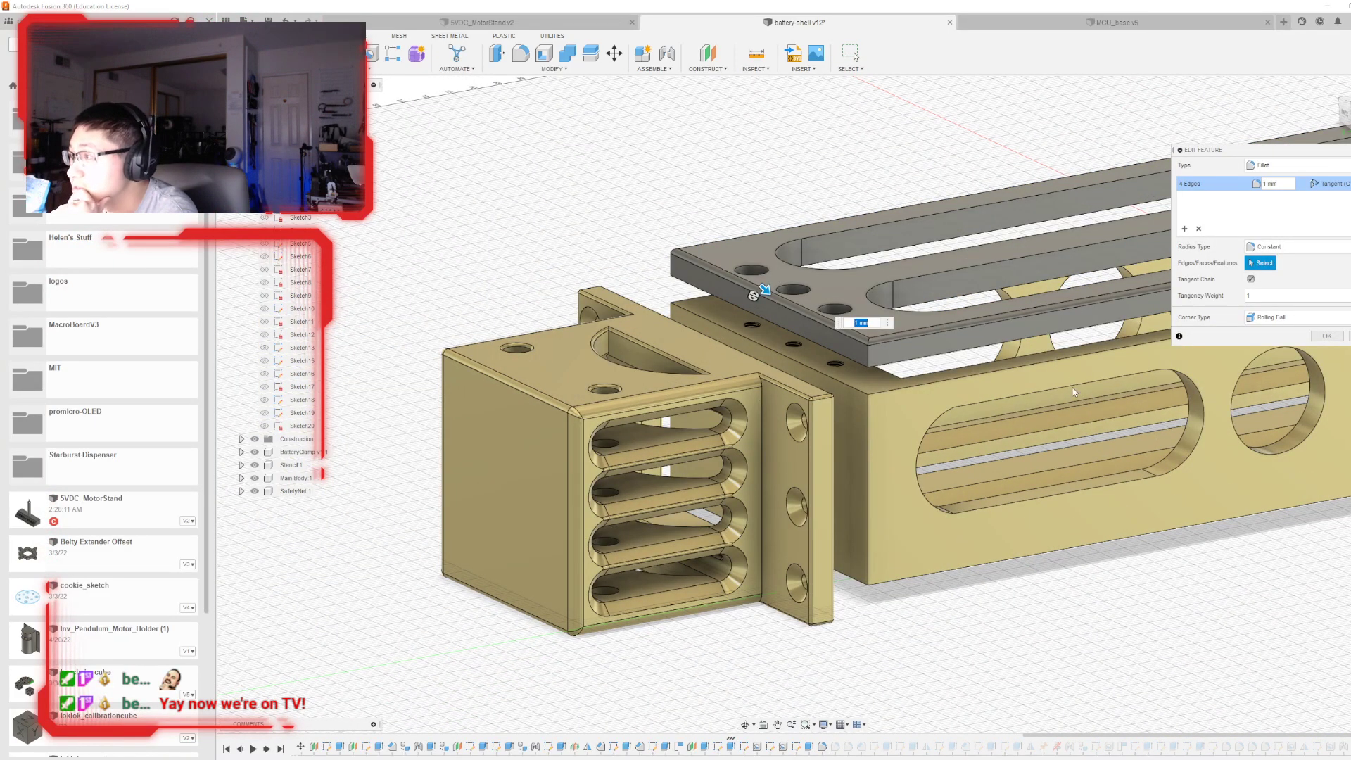
pyautogui.moveTo(760, 287); pyautogui.dragTo(753, 284)
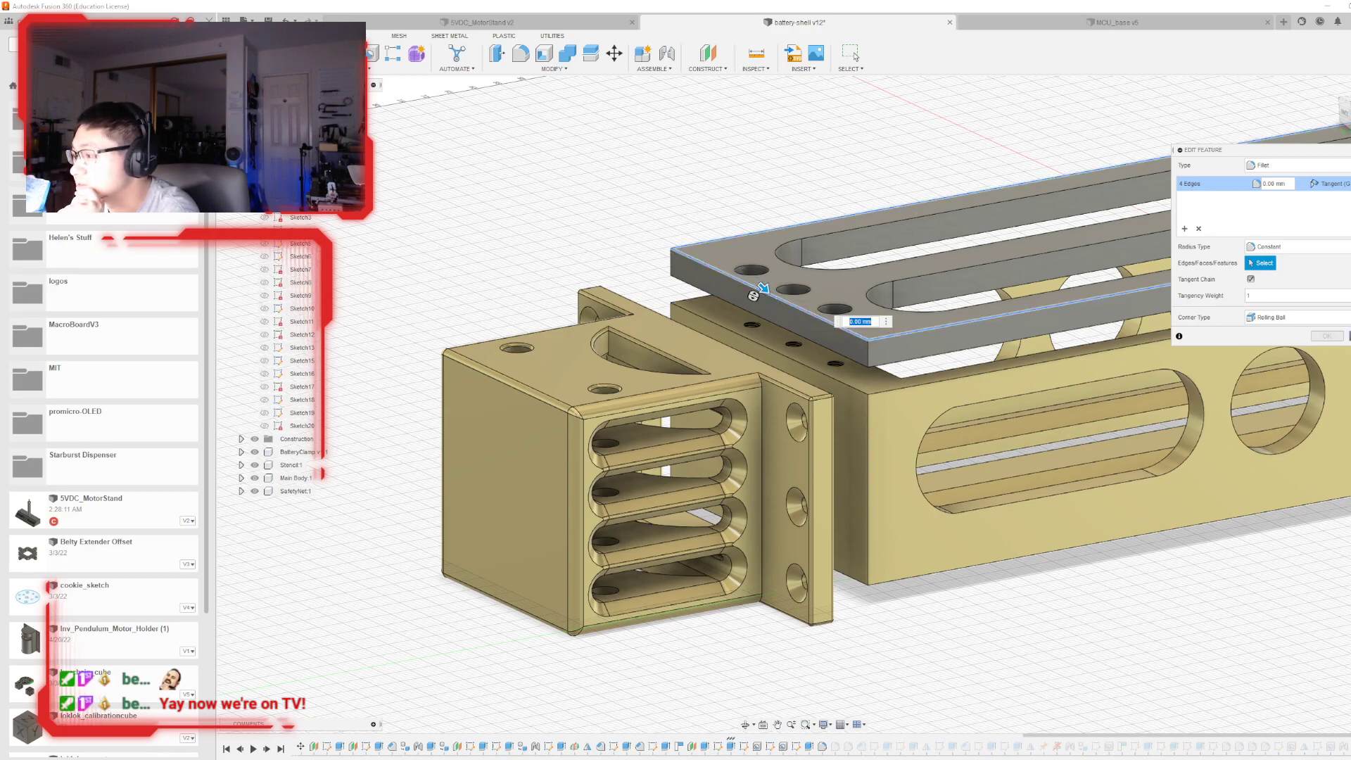
pyautogui.click(1349, 336)
# - Delete the top cover plate's 1 mm edge fillet from the timeline, even though other features reference it
pyautogui.rightClick(823, 747)
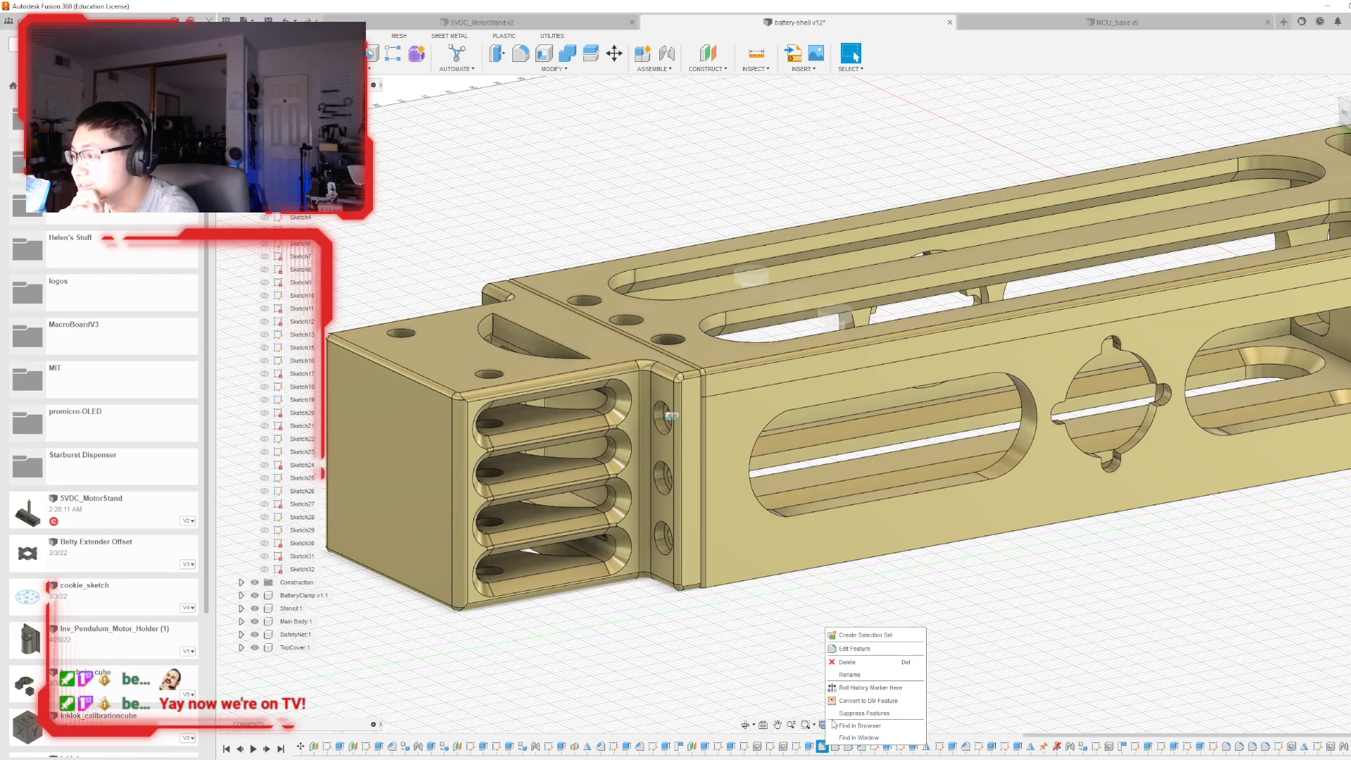
pyautogui.press('Escape')
pyautogui.rightClick(823, 749)
pyautogui.click(850, 672)
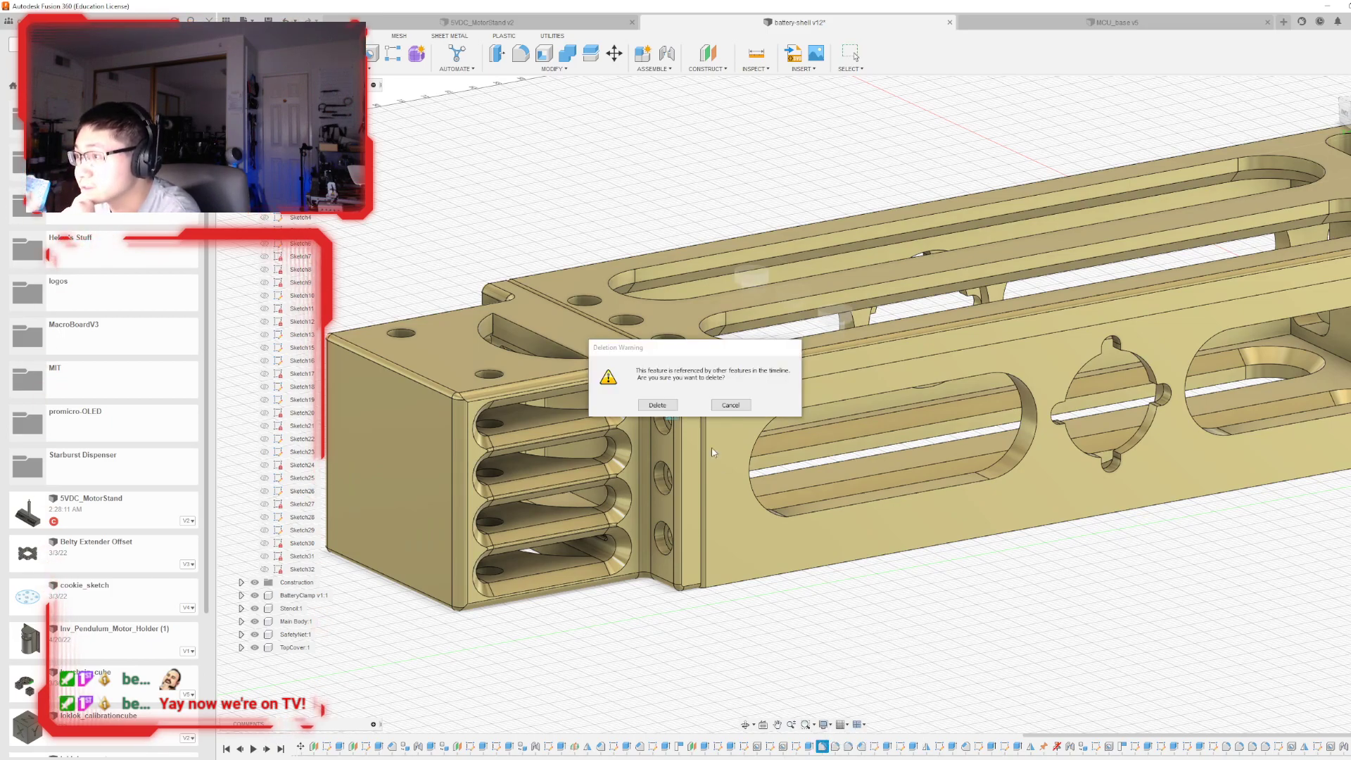
pyautogui.click(667, 406)
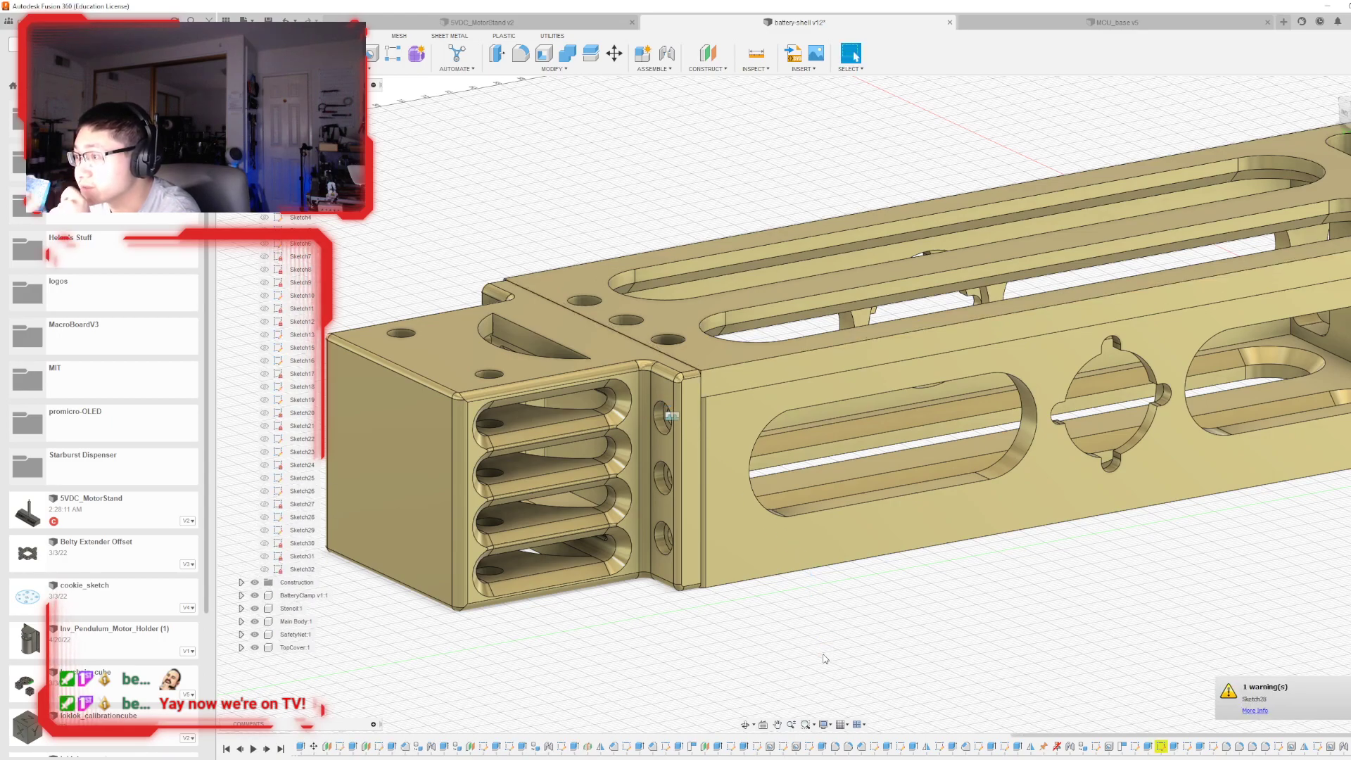
# - Inspect the top cover's edge, and open the sketch flagged with a warning to check its flange outline
pyautogui.scroll(-4, 816, 660)
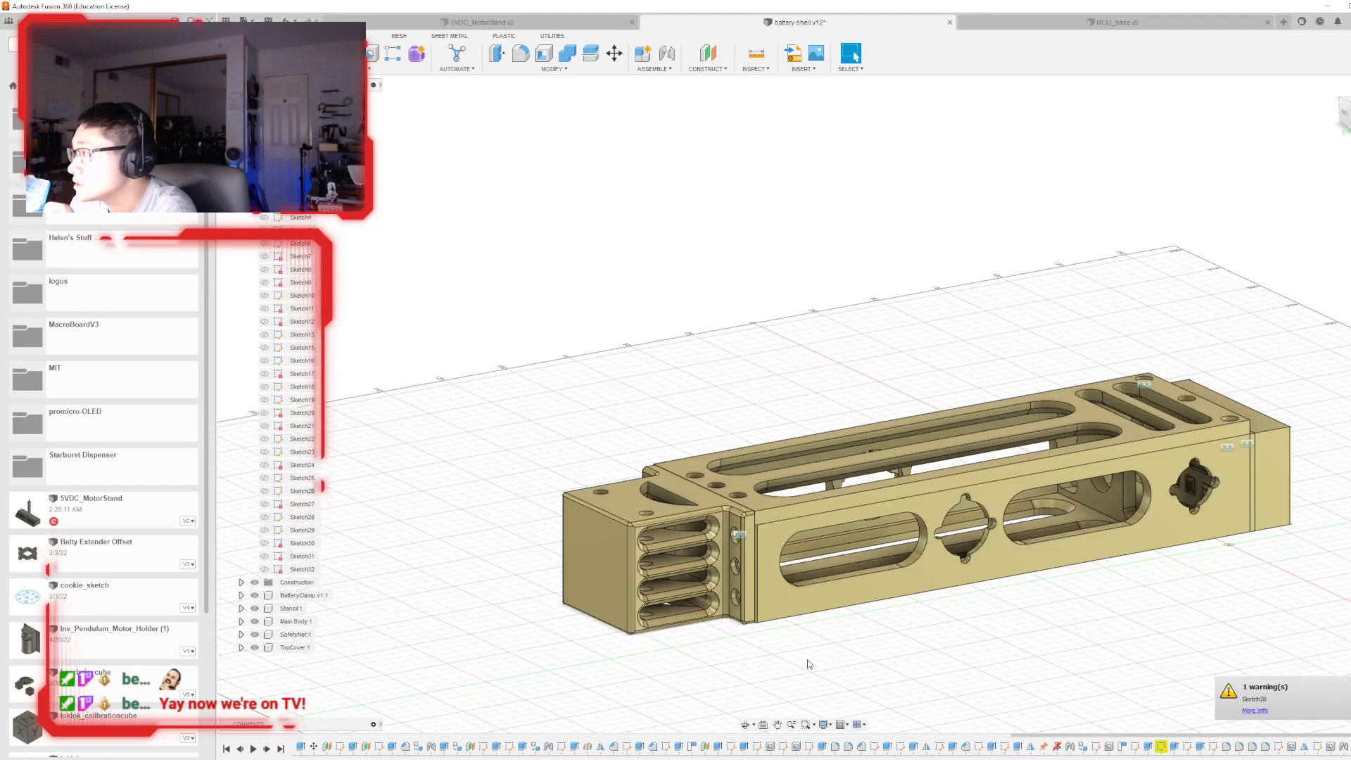
pyautogui.scroll(2, 912, 512)
pyautogui.scroll(8, 911, 512)
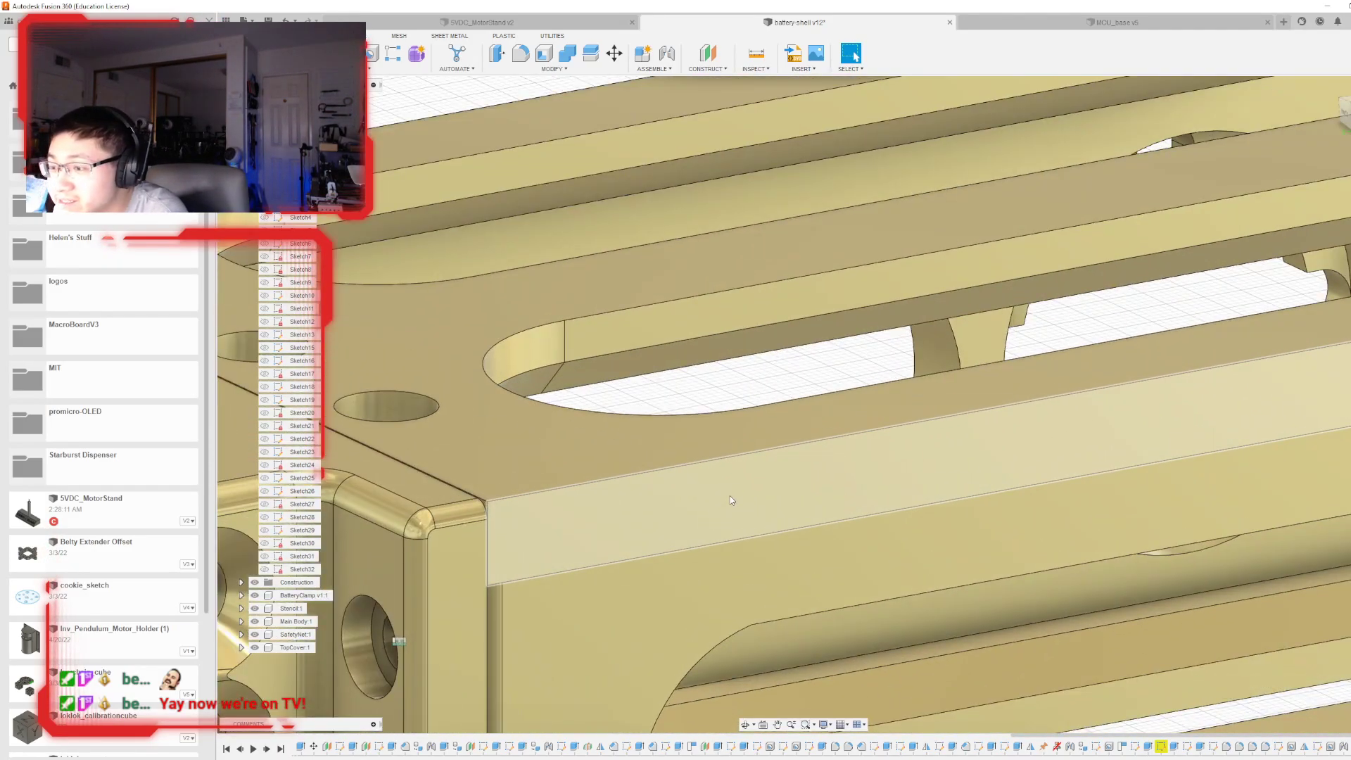
pyautogui.scroll(-2, 731, 500)
pyautogui.scroll(-8, 730, 500)
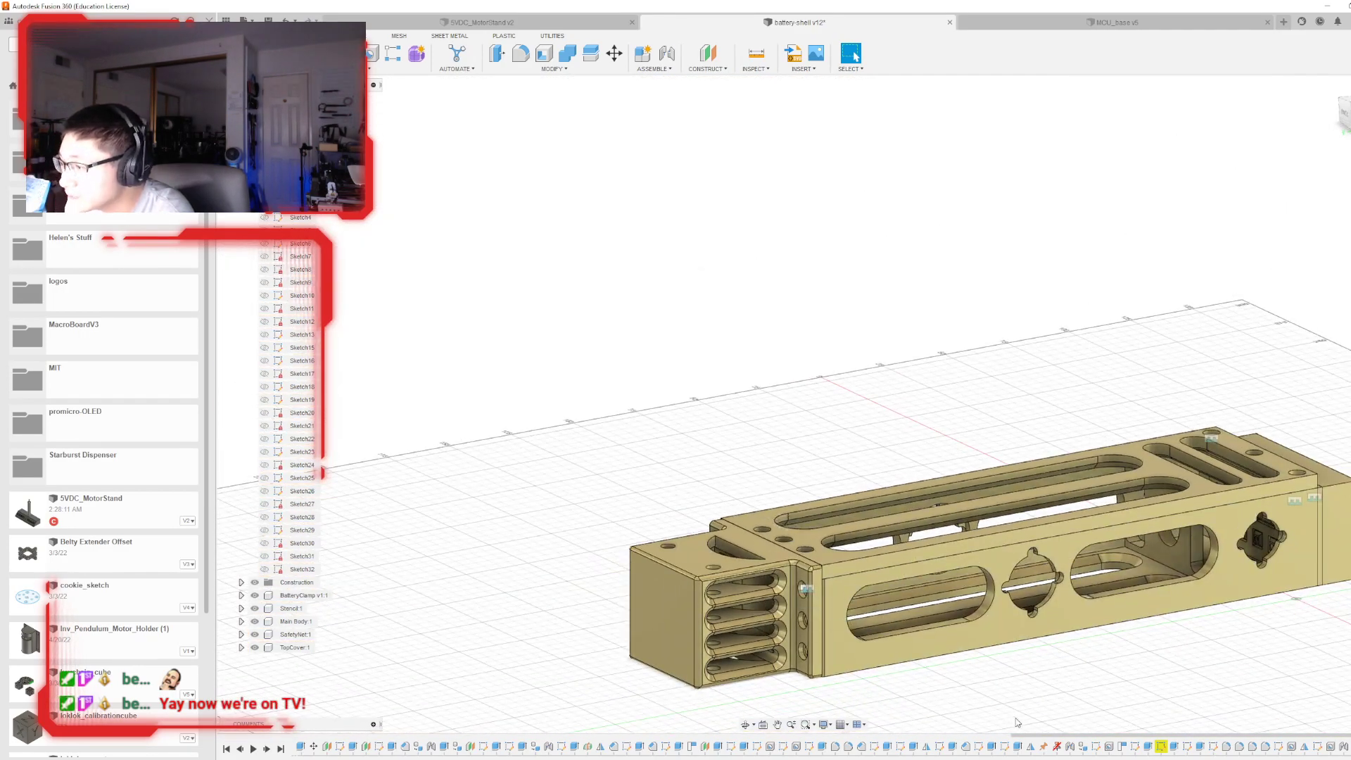
pyautogui.scroll(2, 943, 576)
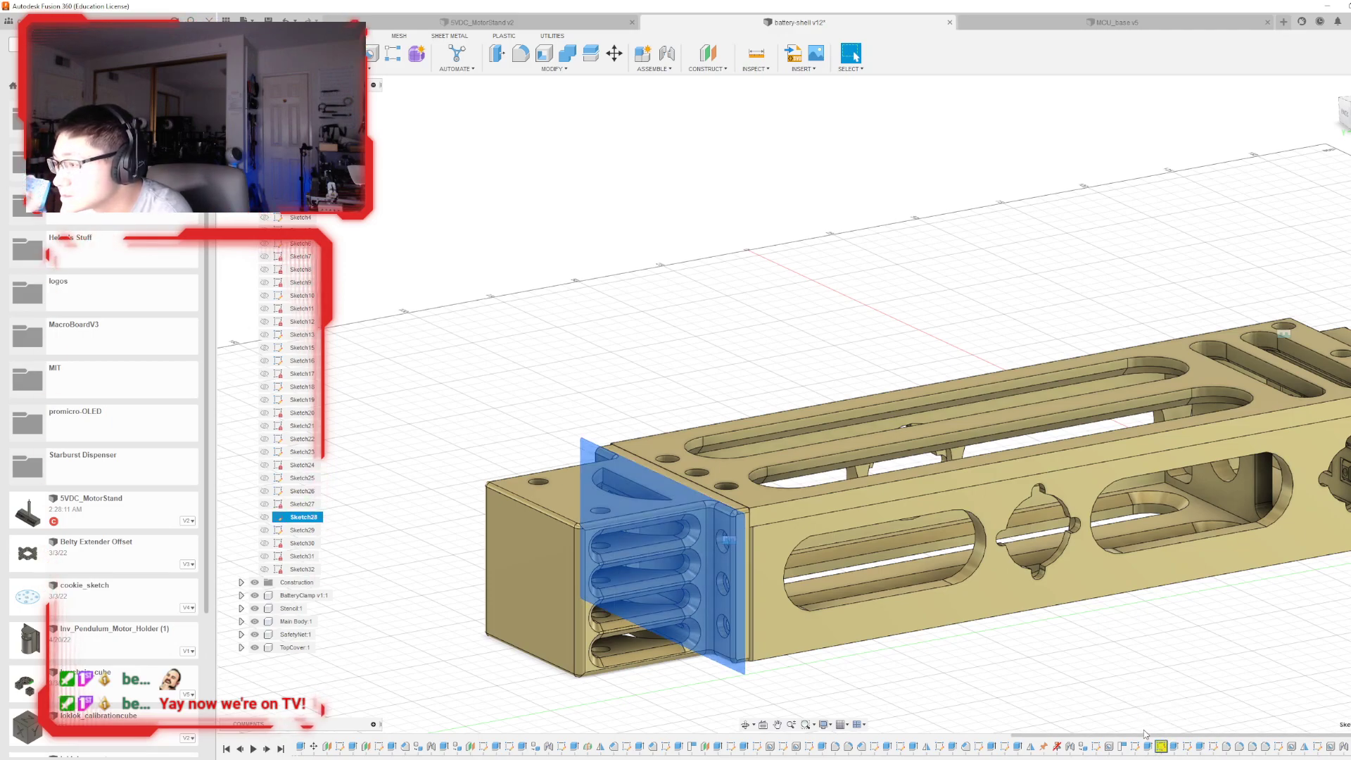
pyautogui.rightClick(1163, 747)
pyautogui.doubleClick(1162, 747)
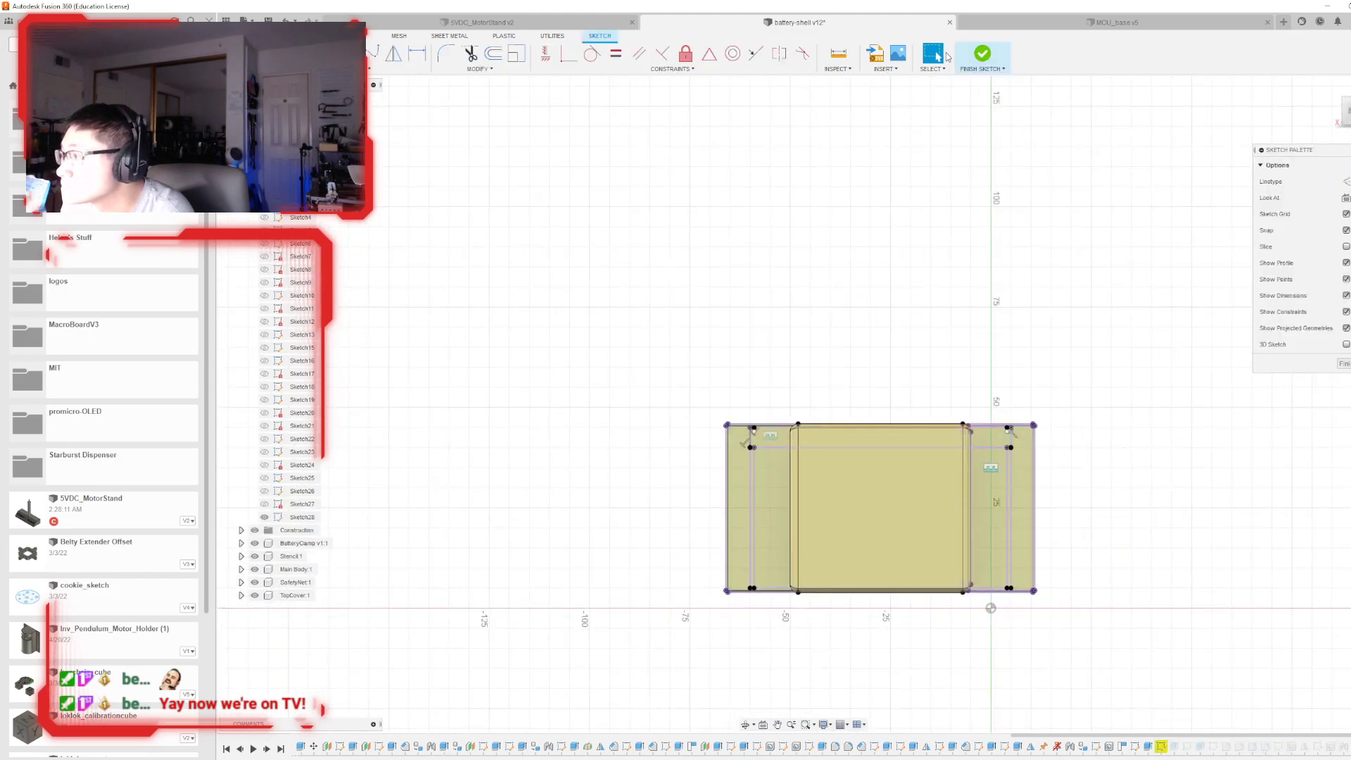
pyautogui.click(983, 56)
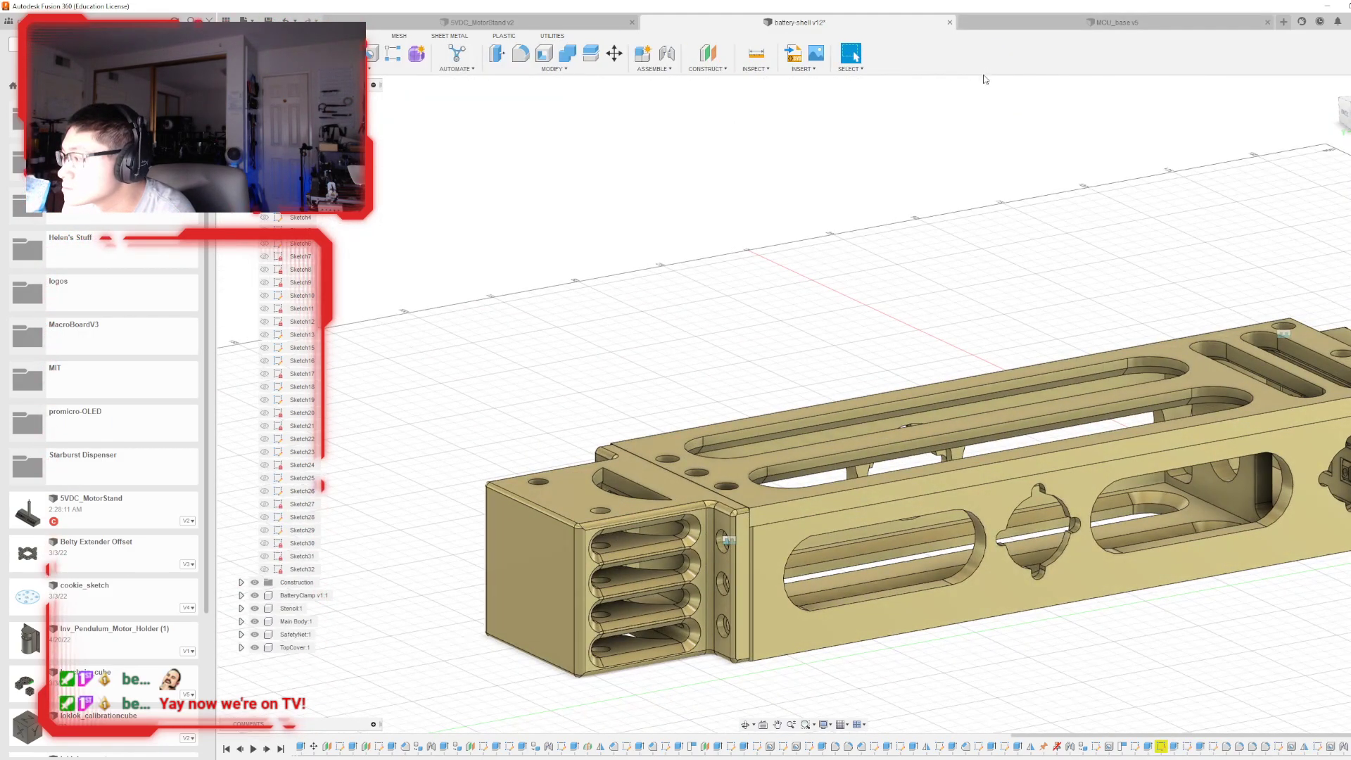
pyautogui.doubleClick(1161, 747)
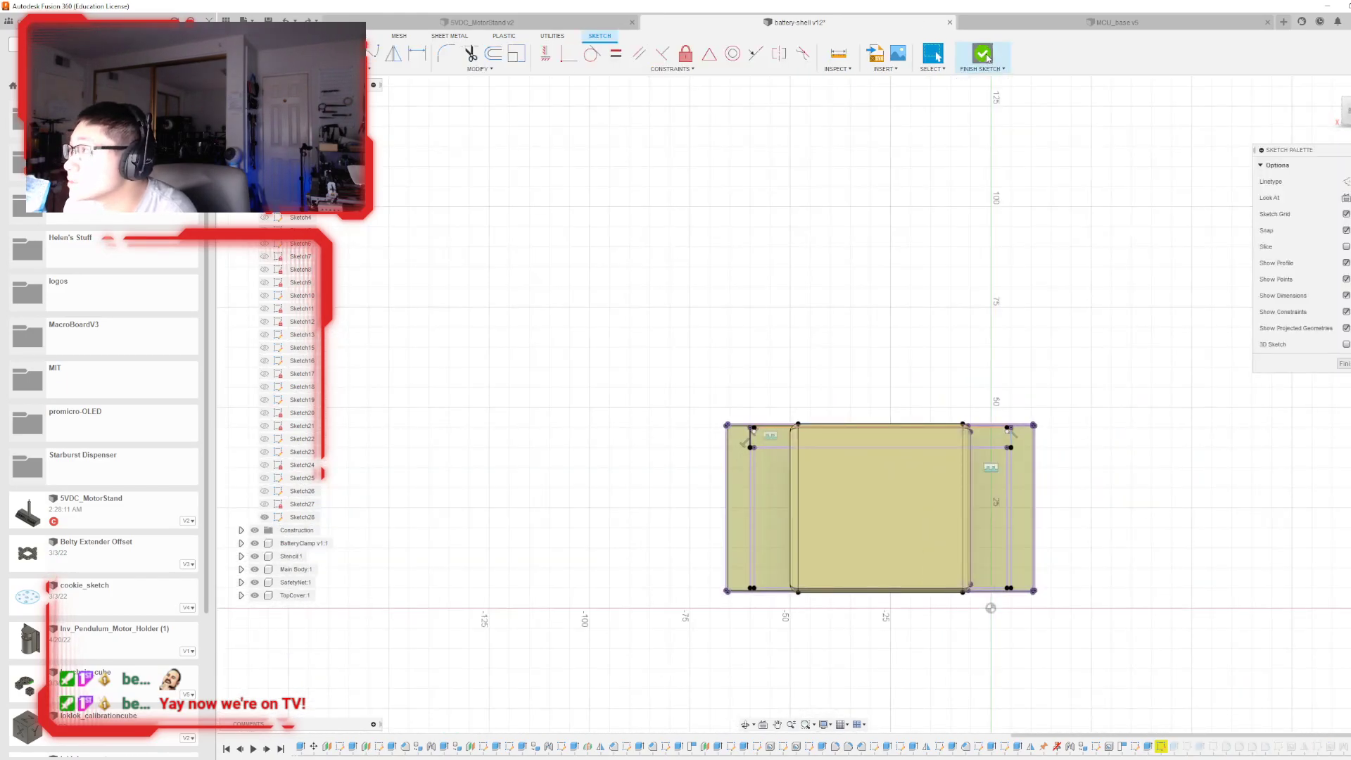
pyautogui.click(988, 58)
pyautogui.doubleClick(1160, 746)
pyautogui.click(985, 57)
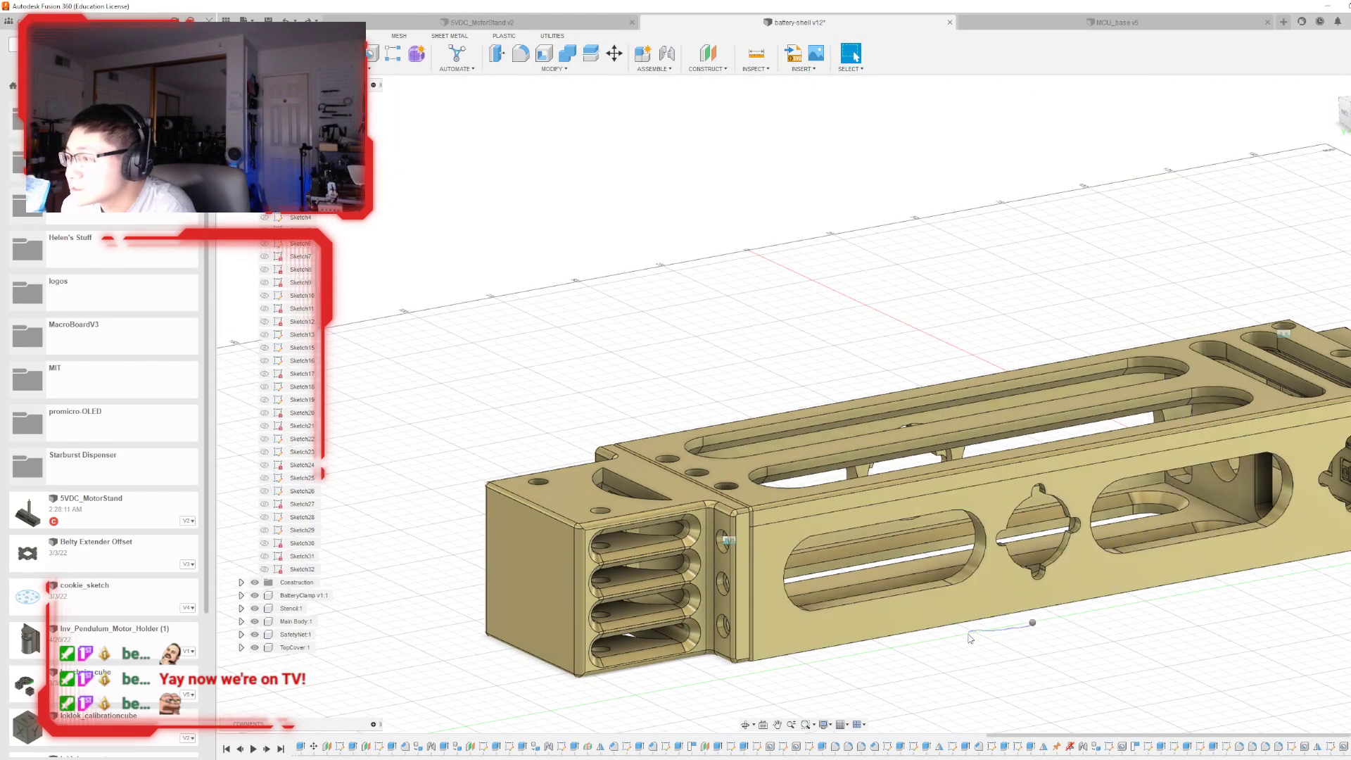
# - Examine the seam between the battery clamp flange and the main body on the opposite side of the shell
pyautogui.moveTo(1344, 114); pyautogui.dragTo(1347, 60)
pyautogui.moveTo(803, 404)
pyautogui.keyDown('shift'); pyautogui.mouseDown(button='middle')
pyautogui.moveTo(805, 357)
pyautogui.moveTo(1034, 338)
pyautogui.moveTo(1076, 359)
pyautogui.moveTo(1080, 499)
pyautogui.moveTo(1154, 475)
pyautogui.moveTo(1206, 404)
pyautogui.mouseUp(button='middle'); pyautogui.keyUp('shift')
pyautogui.scroll(-3, 584, 646)
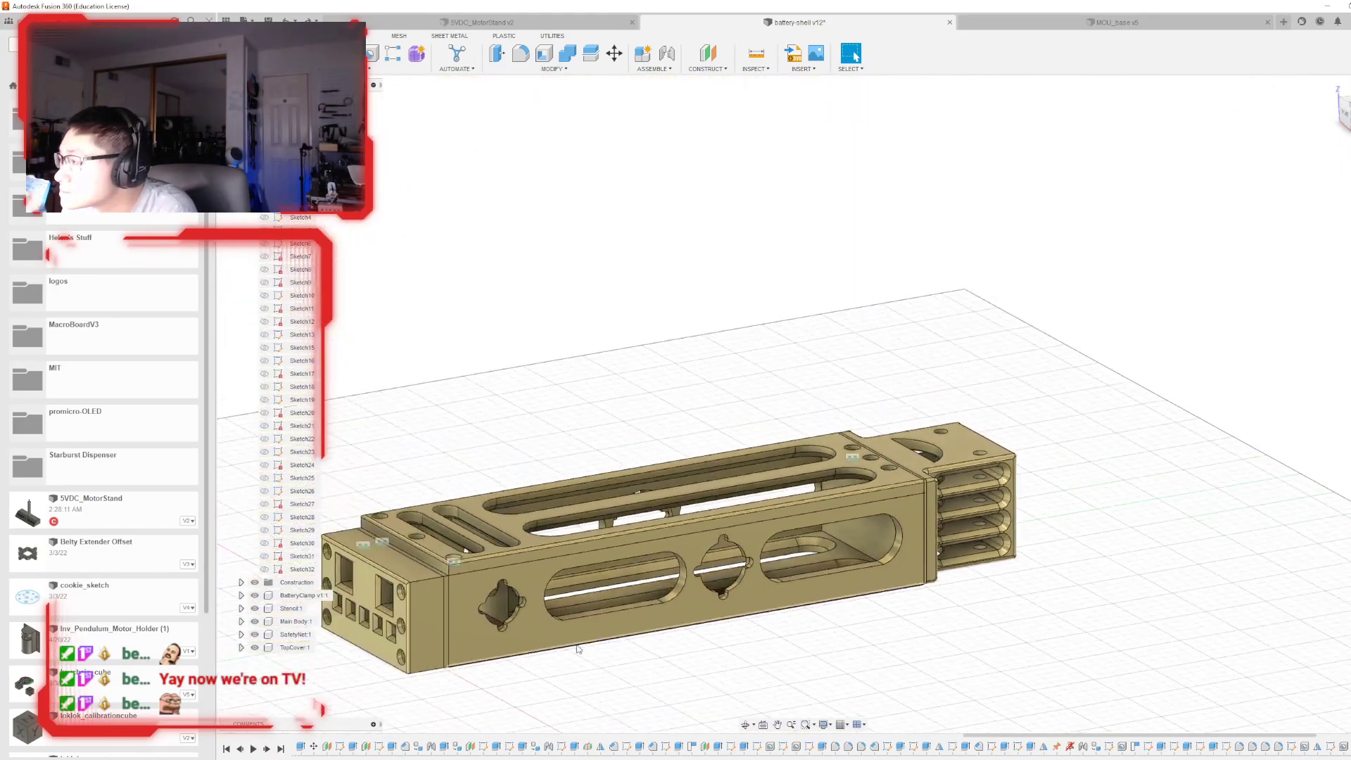
pyautogui.scroll(5, 978, 533)
pyautogui.scroll(5, 962, 534)
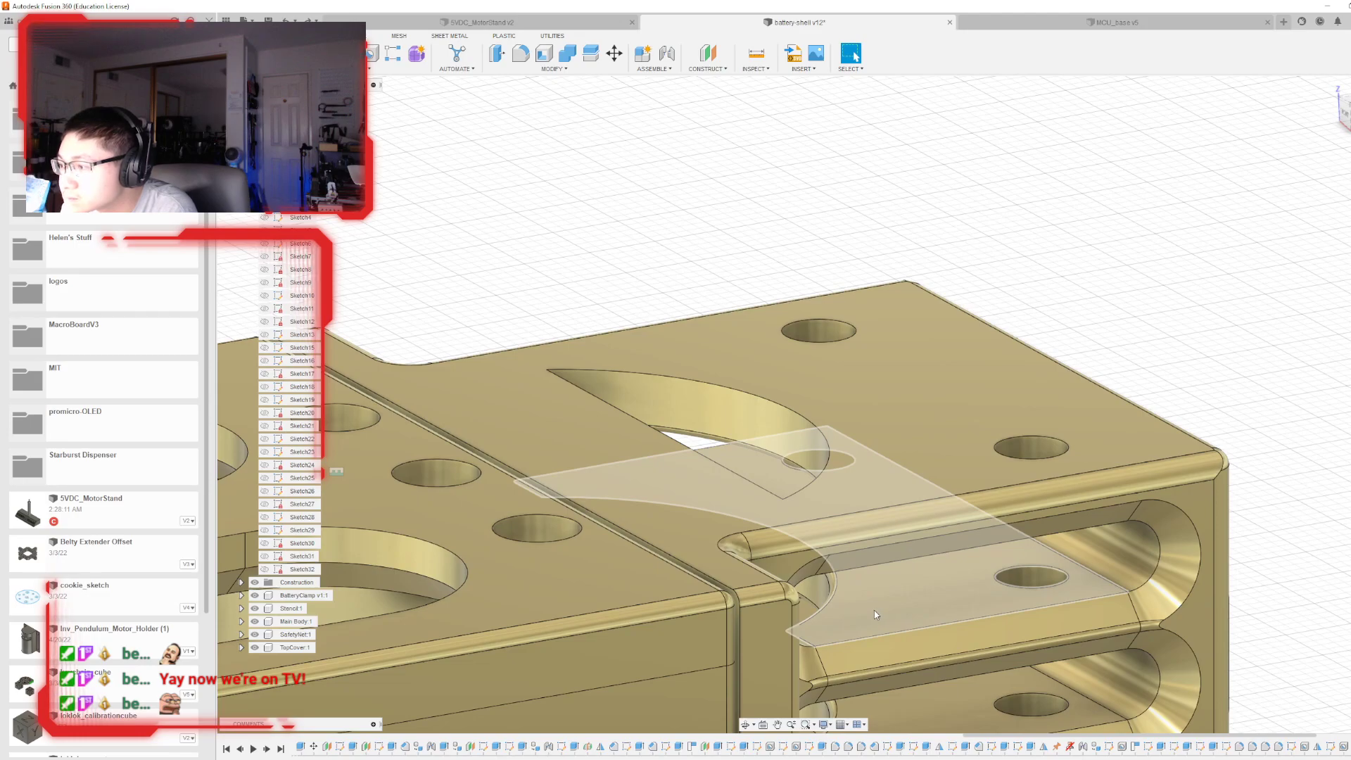
pyautogui.scroll(-3, 874, 615)
pyautogui.keyDown('shift'); pyautogui.moveTo(897, 373); pyautogui.dragTo(732, 454, button='middle'); pyautogui.keyUp('shift')
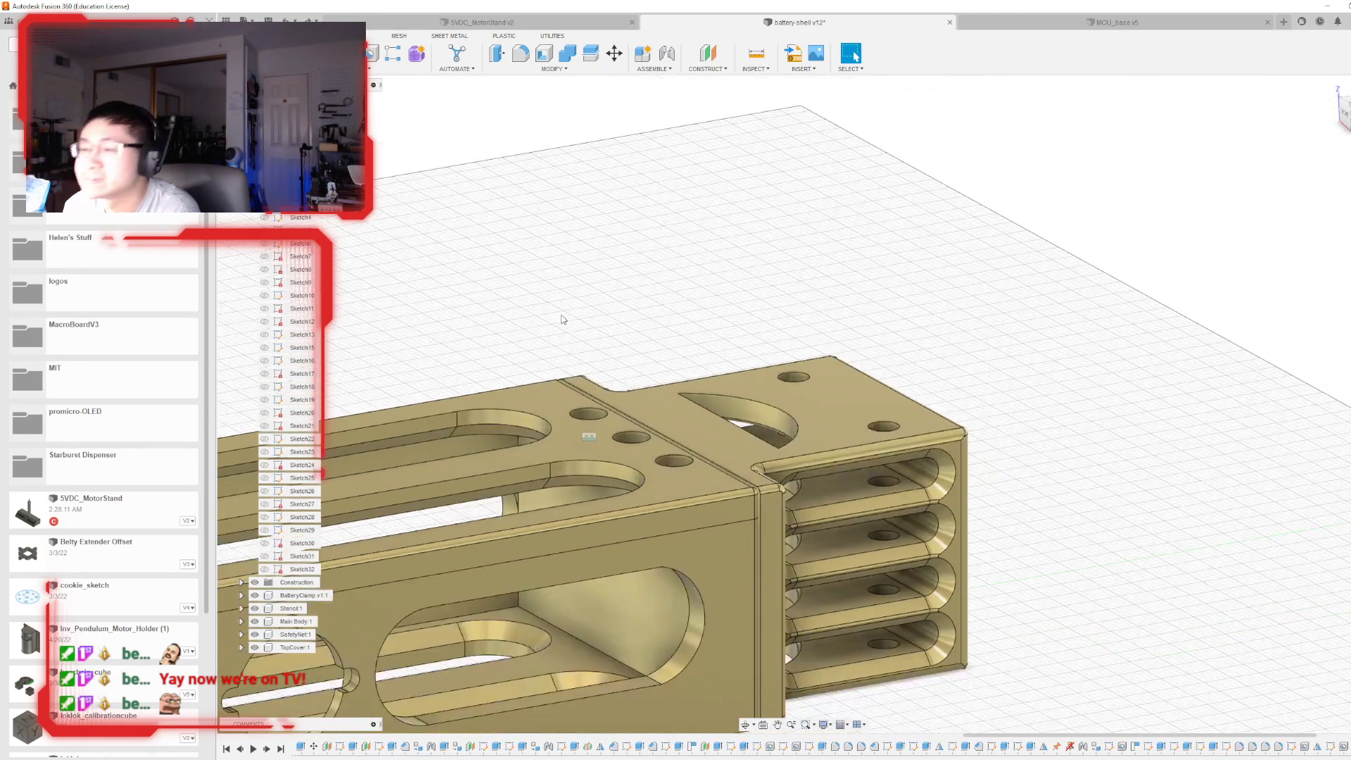
pyautogui.scroll(5, 760, 497)
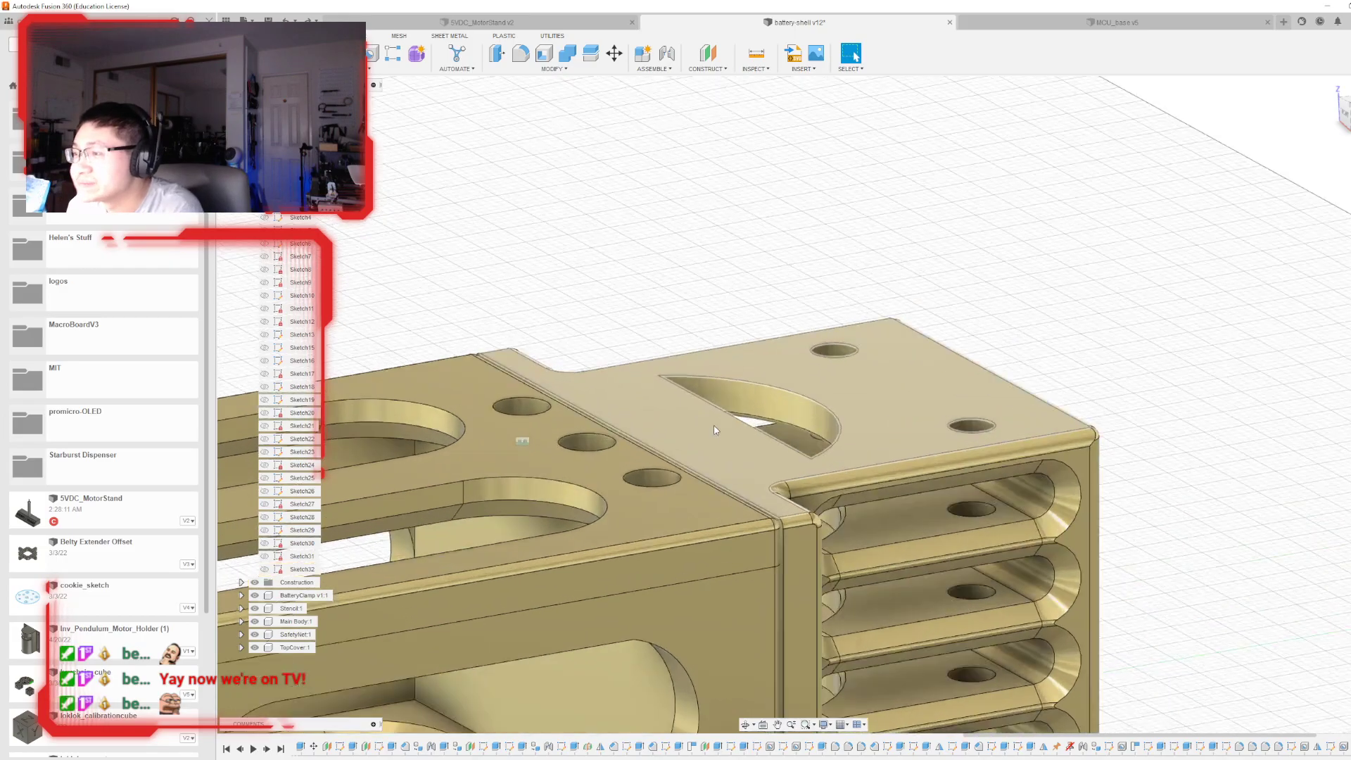
pyautogui.rightClick(832, 524)
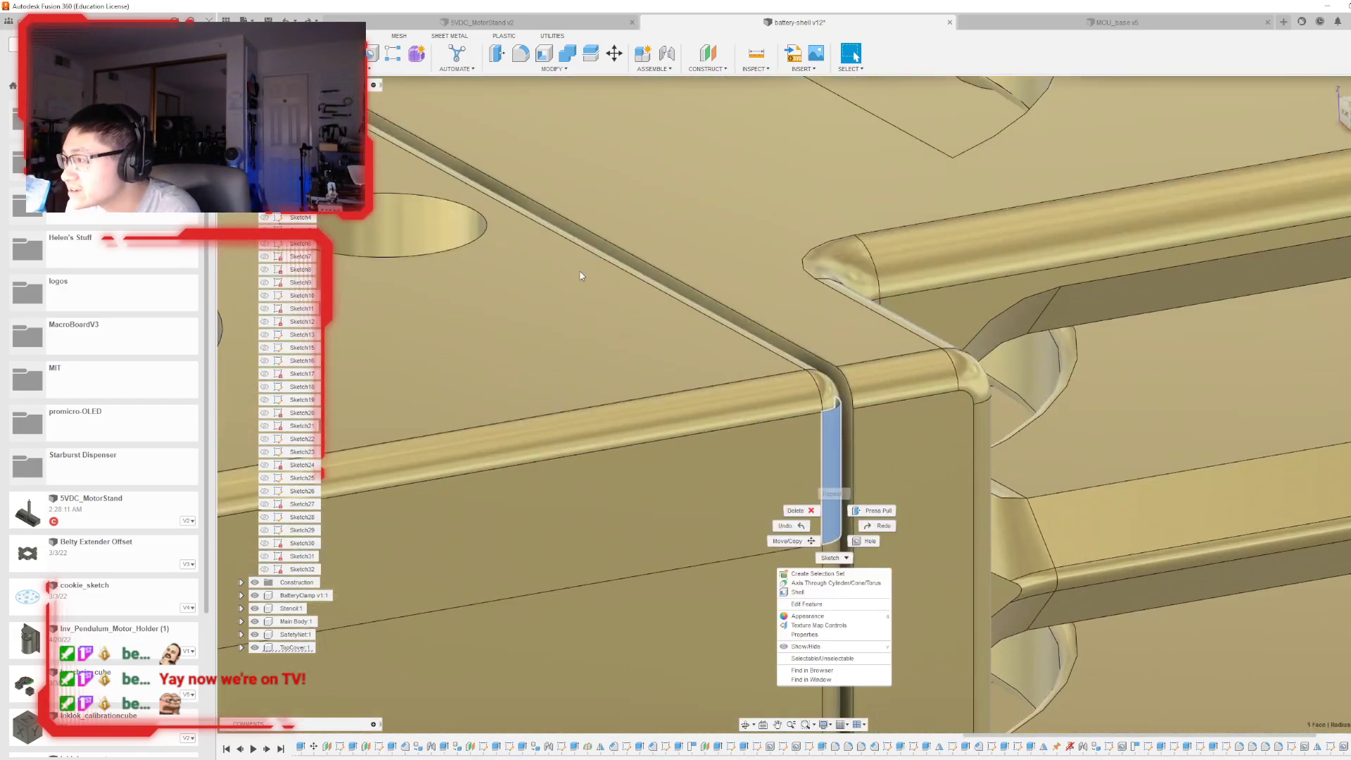
pyautogui.press('Escape')
# - Create a sketch on the battery clamp's mating face and project that face's outline into it
pyautogui.scroll(-5, 876, 454)
pyautogui.scroll(2, 877, 419)
pyautogui.scroll(3, 876, 418)
pyautogui.click(774, 459)
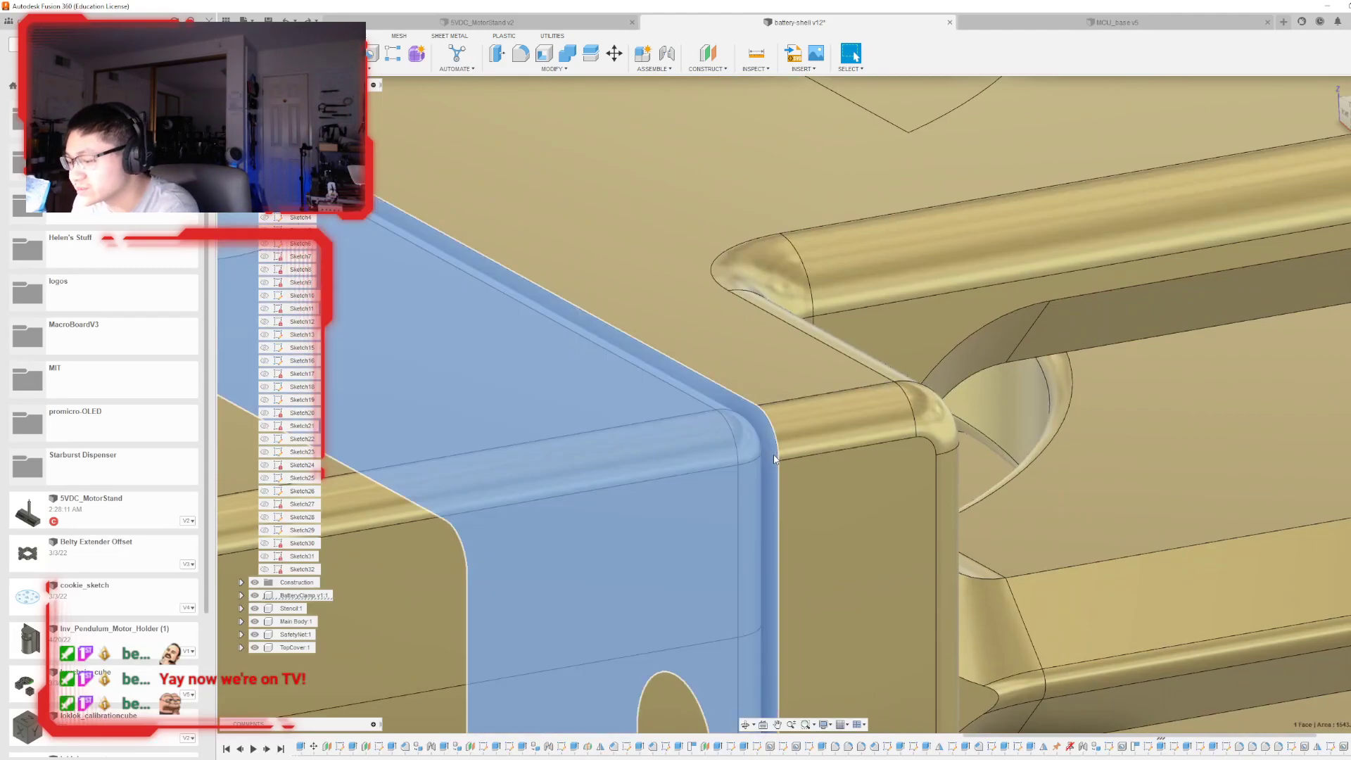
pyautogui.hotkey('shift', 's')
pyautogui.press('p')
pyautogui.scroll(-3, 736, 288)
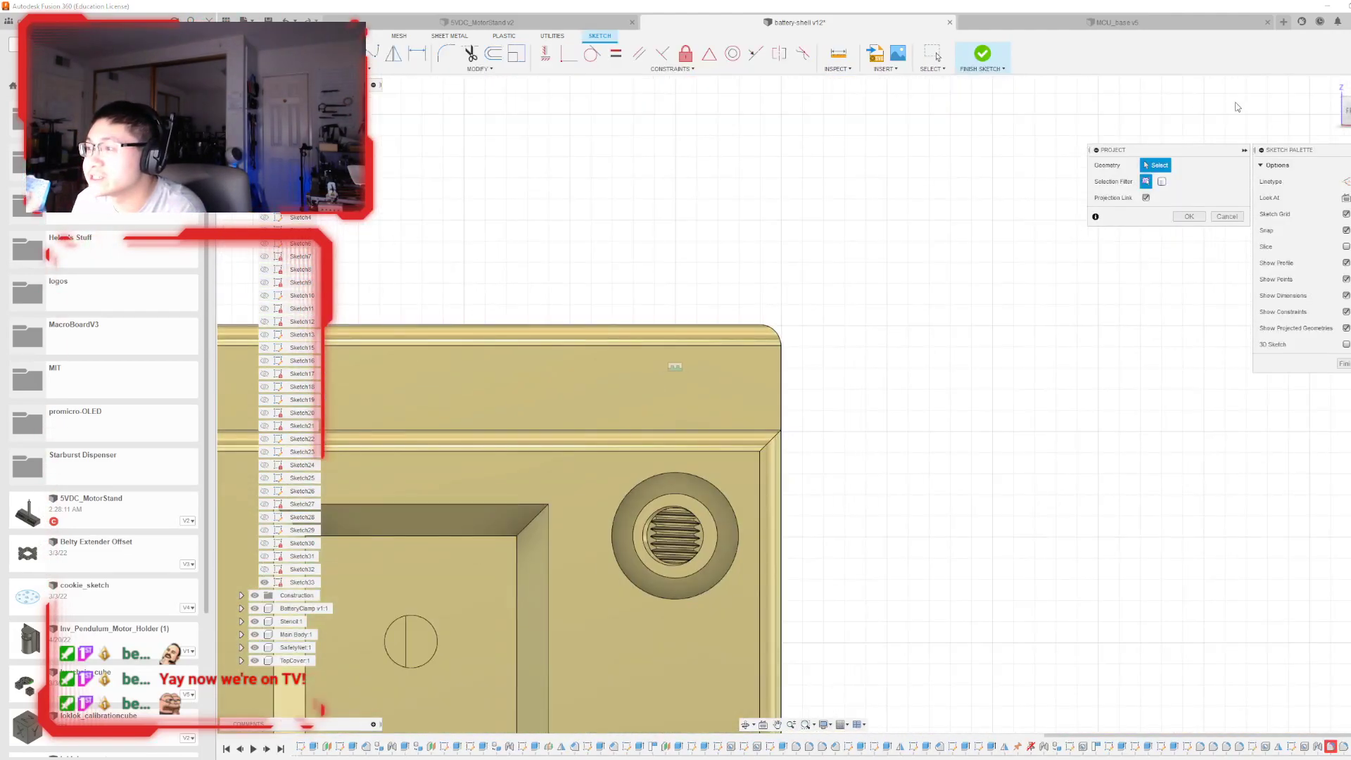
pyautogui.keyDown('shift'); pyautogui.moveTo(746, 394); pyautogui.dragTo(781, 362, button='middle'); pyautogui.keyUp('shift')
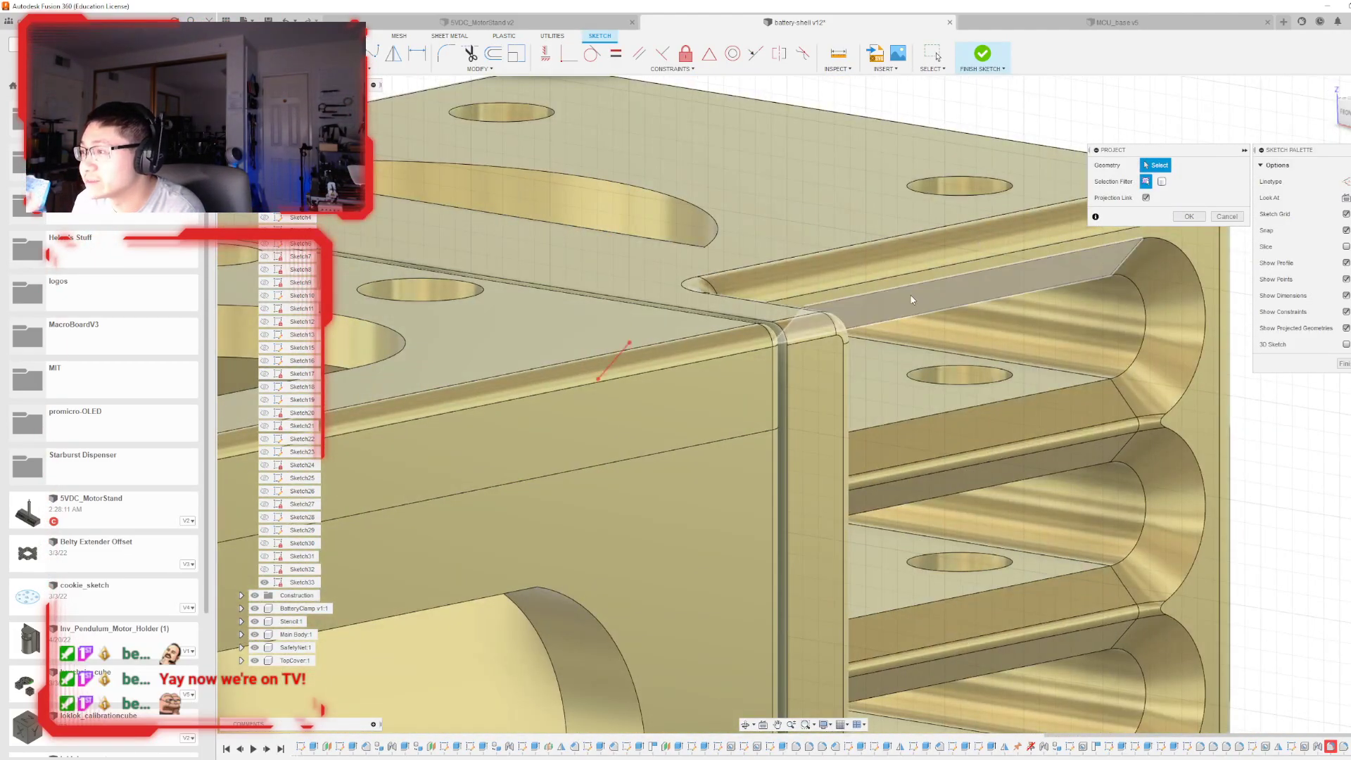
pyautogui.click(781, 363)
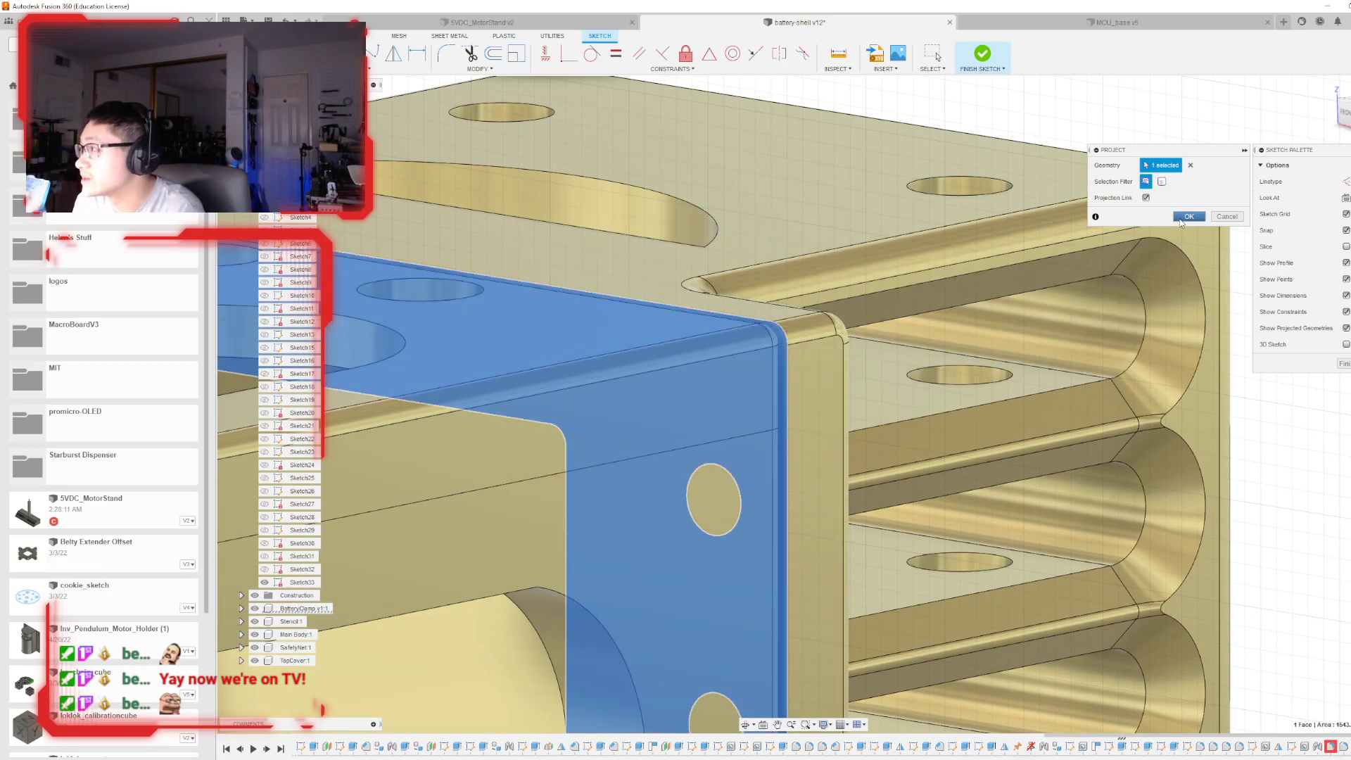
pyautogui.click(1189, 217)
# - Hide the BatteryClamp component and check the projected outline against the rounded corners of the main body's end
pyautogui.scroll(-1, 739, 344)
pyautogui.scroll(-2, 738, 343)
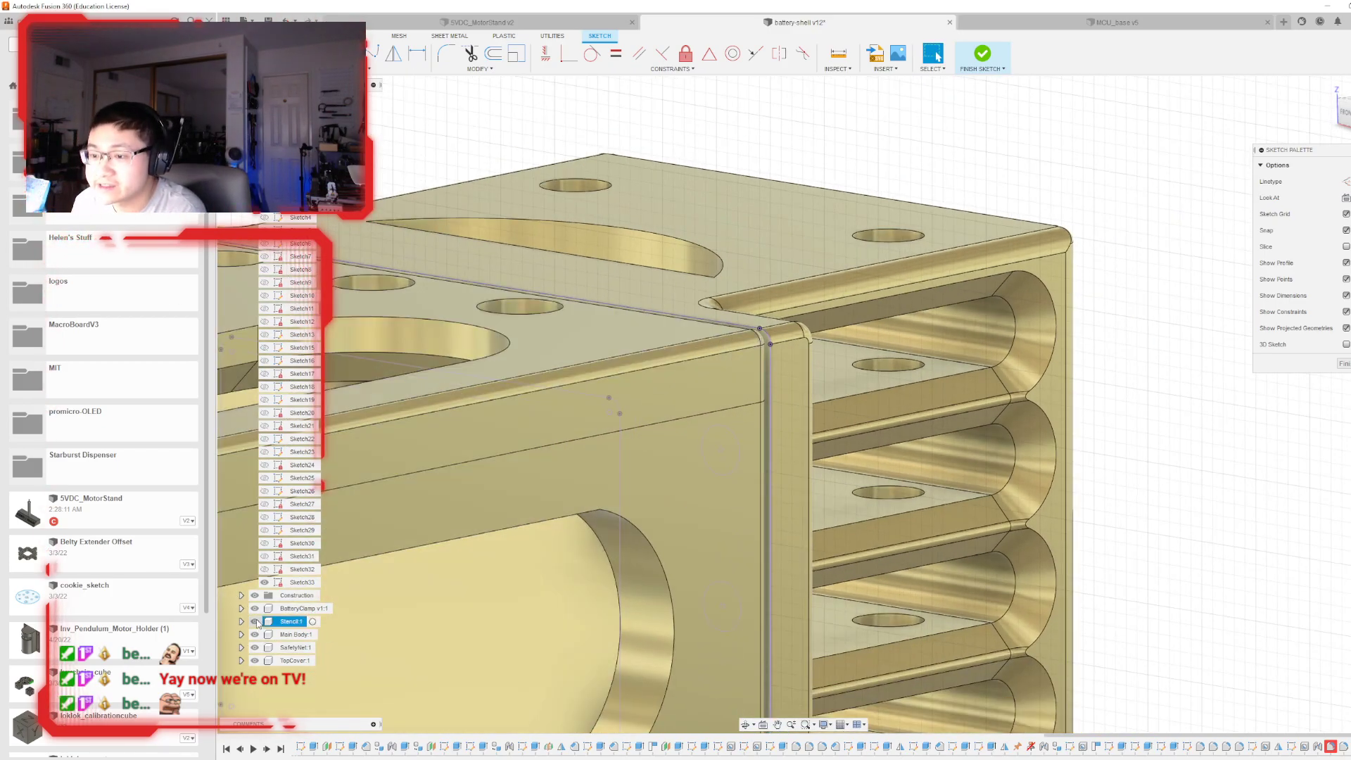
pyautogui.click(253, 648)
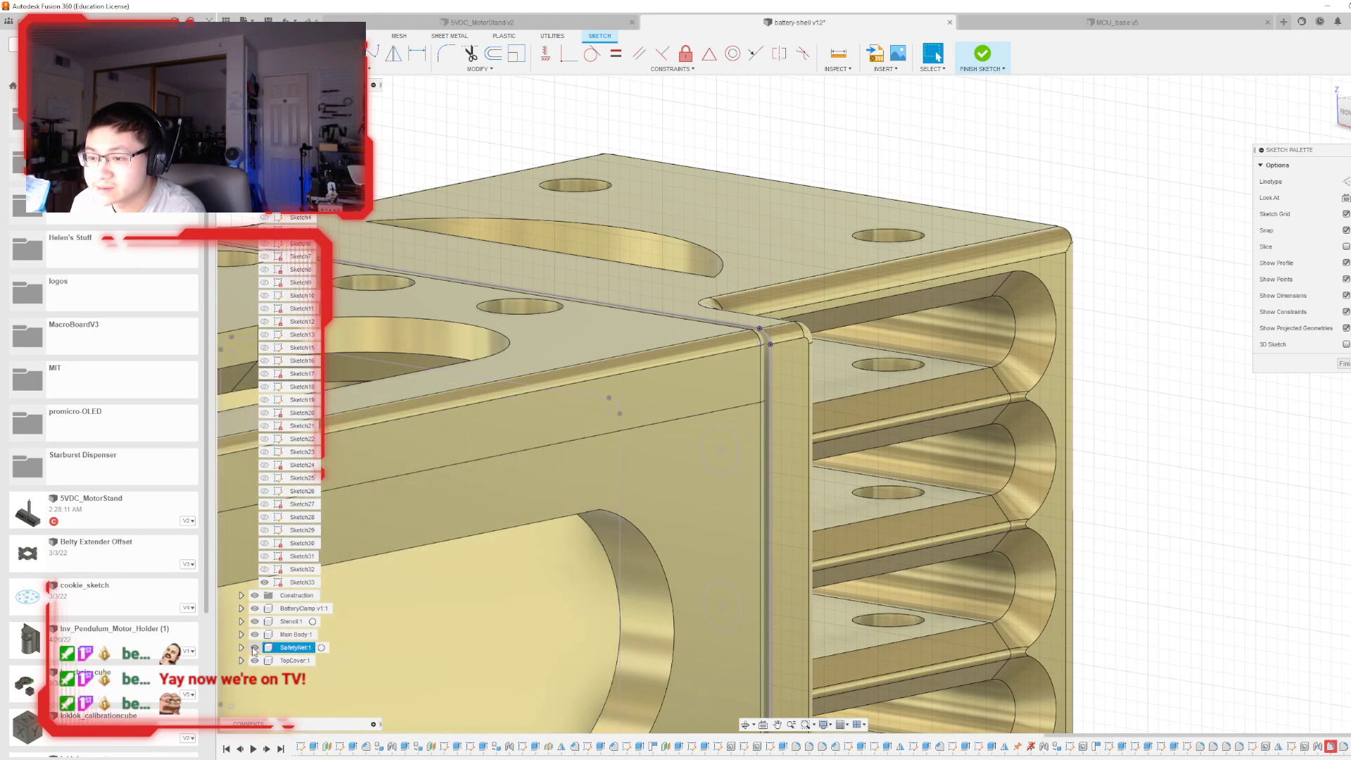
pyautogui.click(254, 608)
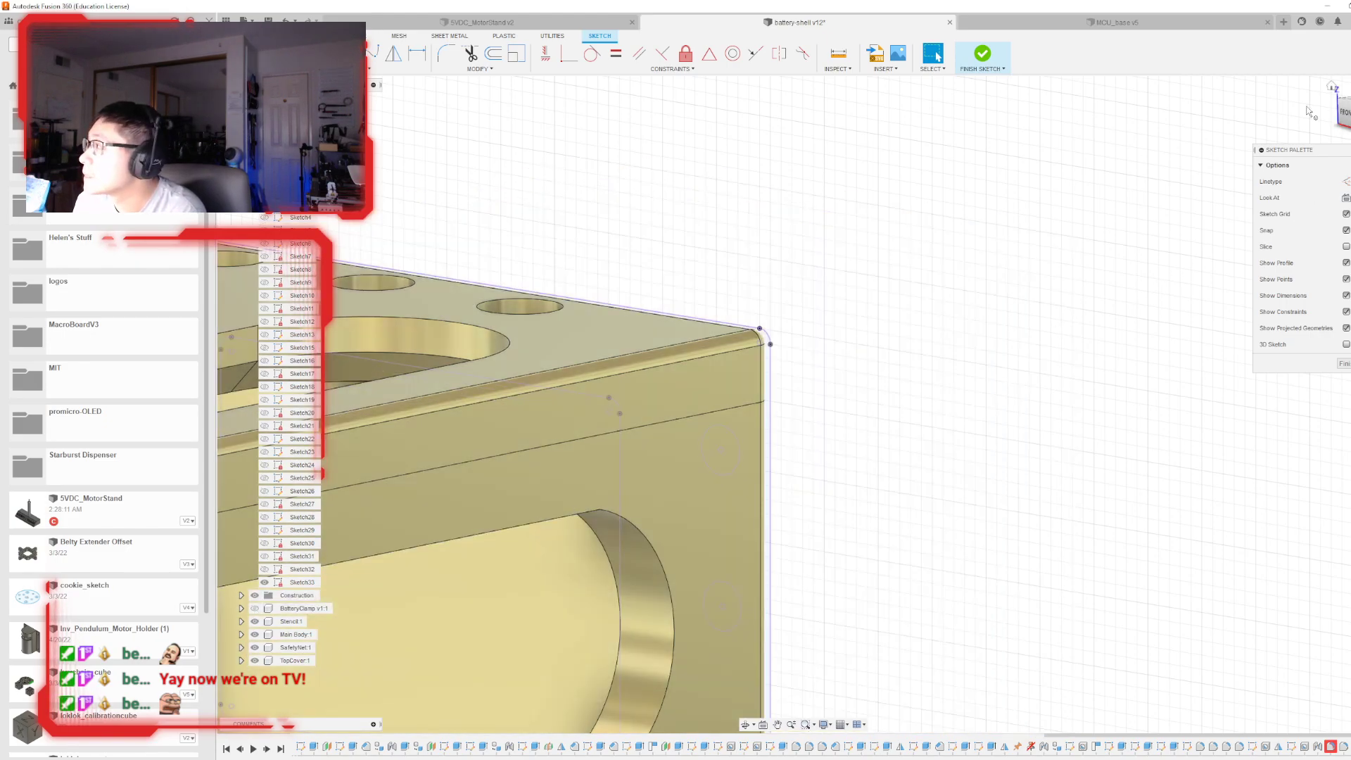
pyautogui.click(1334, 115)
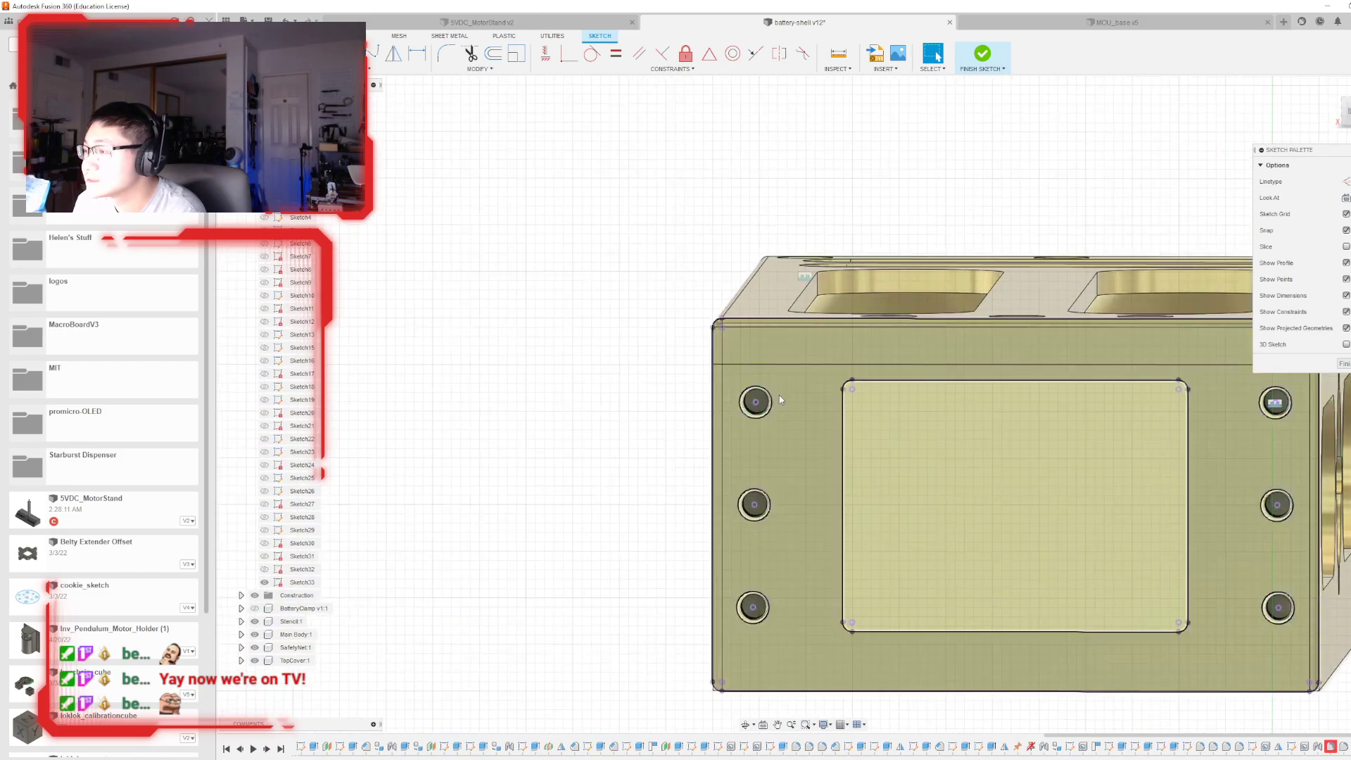
pyautogui.scroll(3, 778, 395)
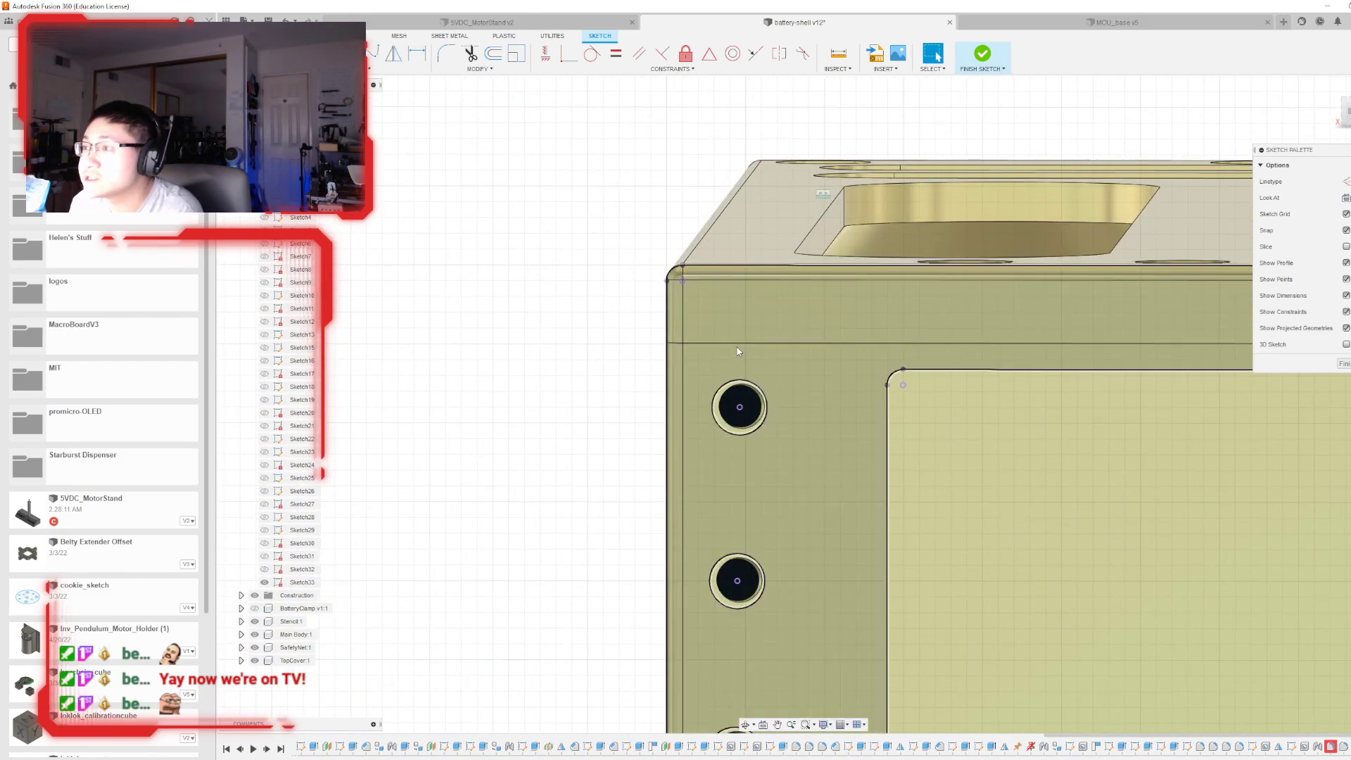
pyautogui.moveTo(1345, 115); pyautogui.dragTo(1350, 123)
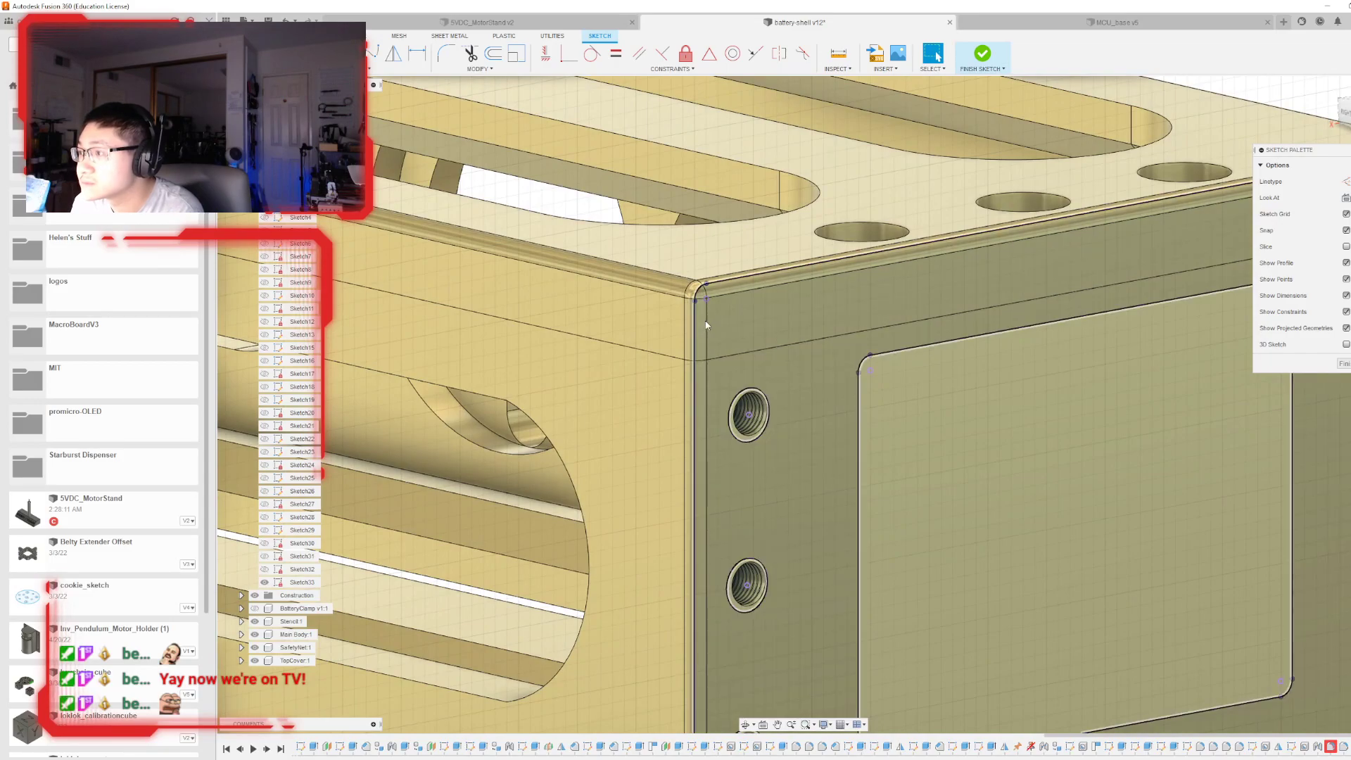
pyautogui.scroll(-3, 607, 349)
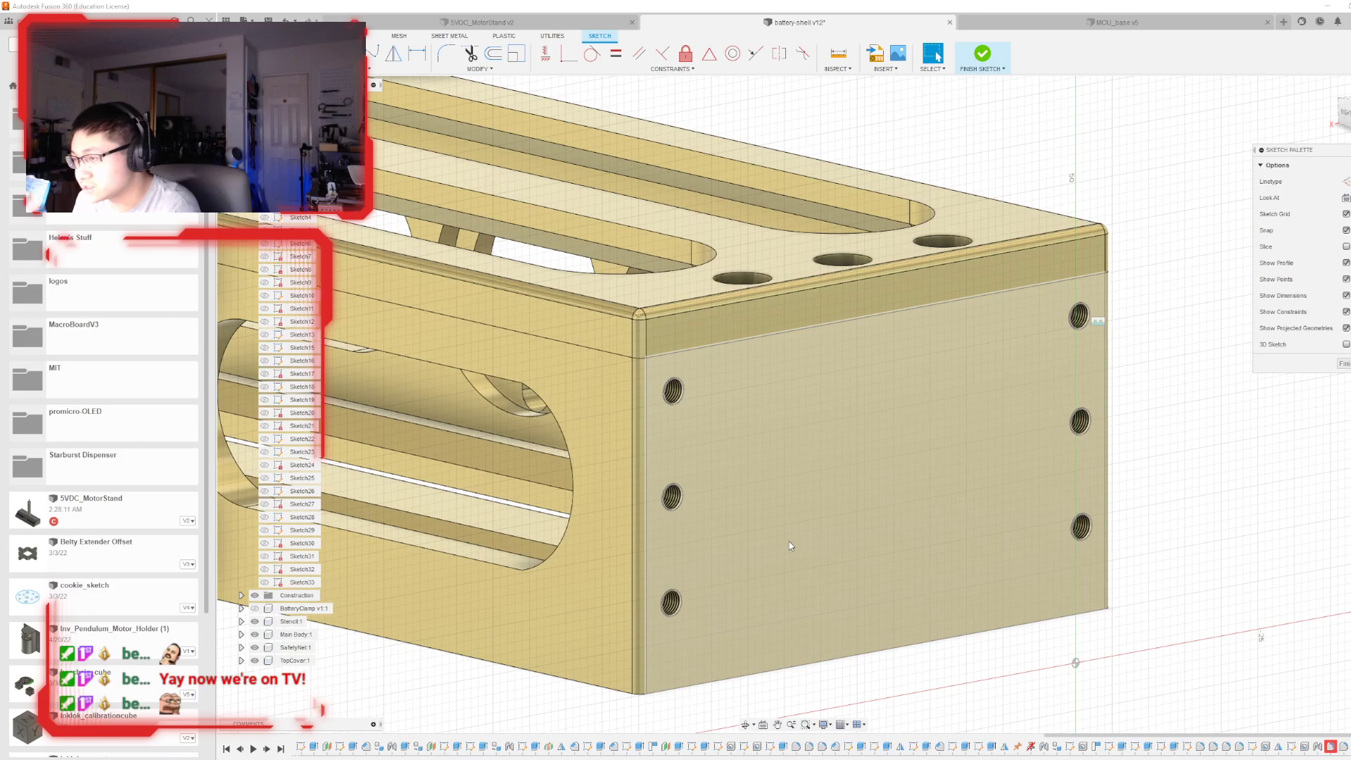
# - Project the end faces of the main body and the top cover into the same sketch
pyautogui.press('p')
pyautogui.click(728, 425)
pyautogui.click(1105, 246)
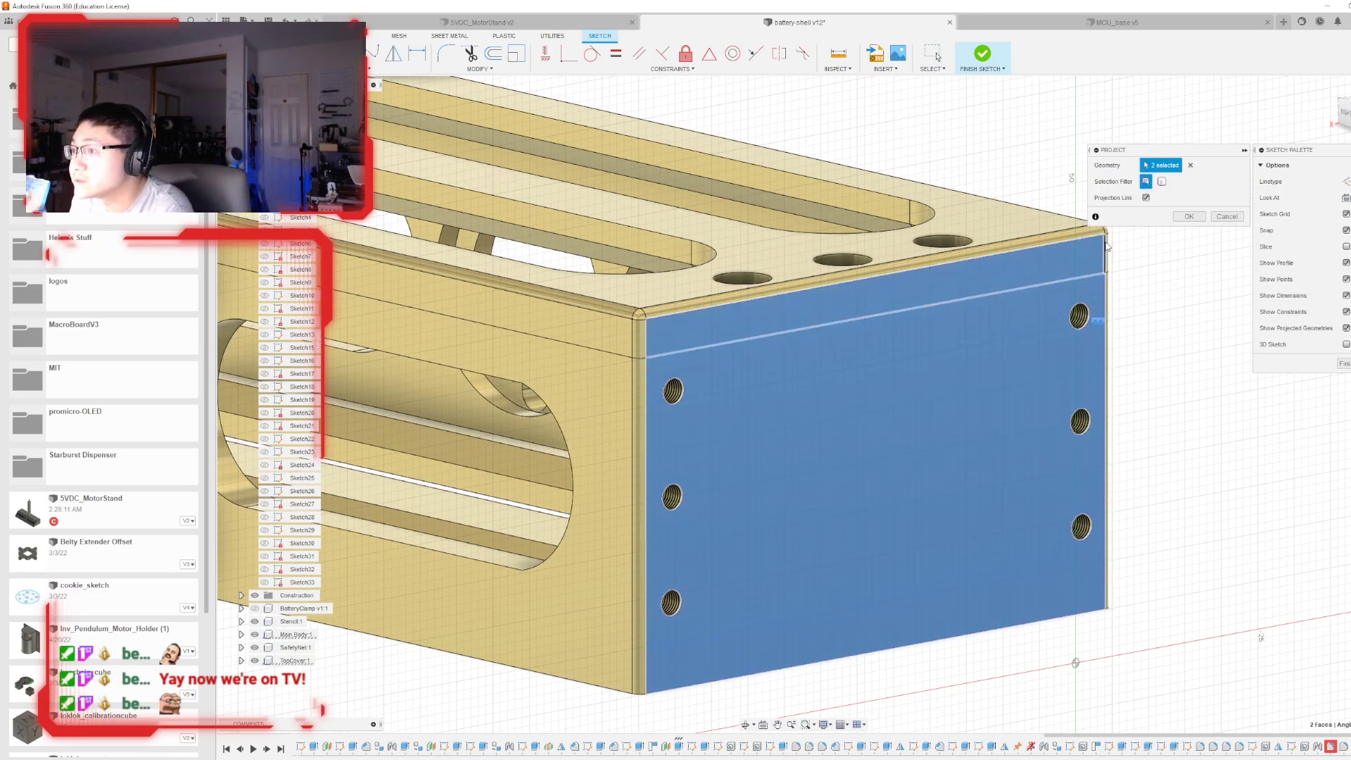
pyautogui.click(1186, 217)
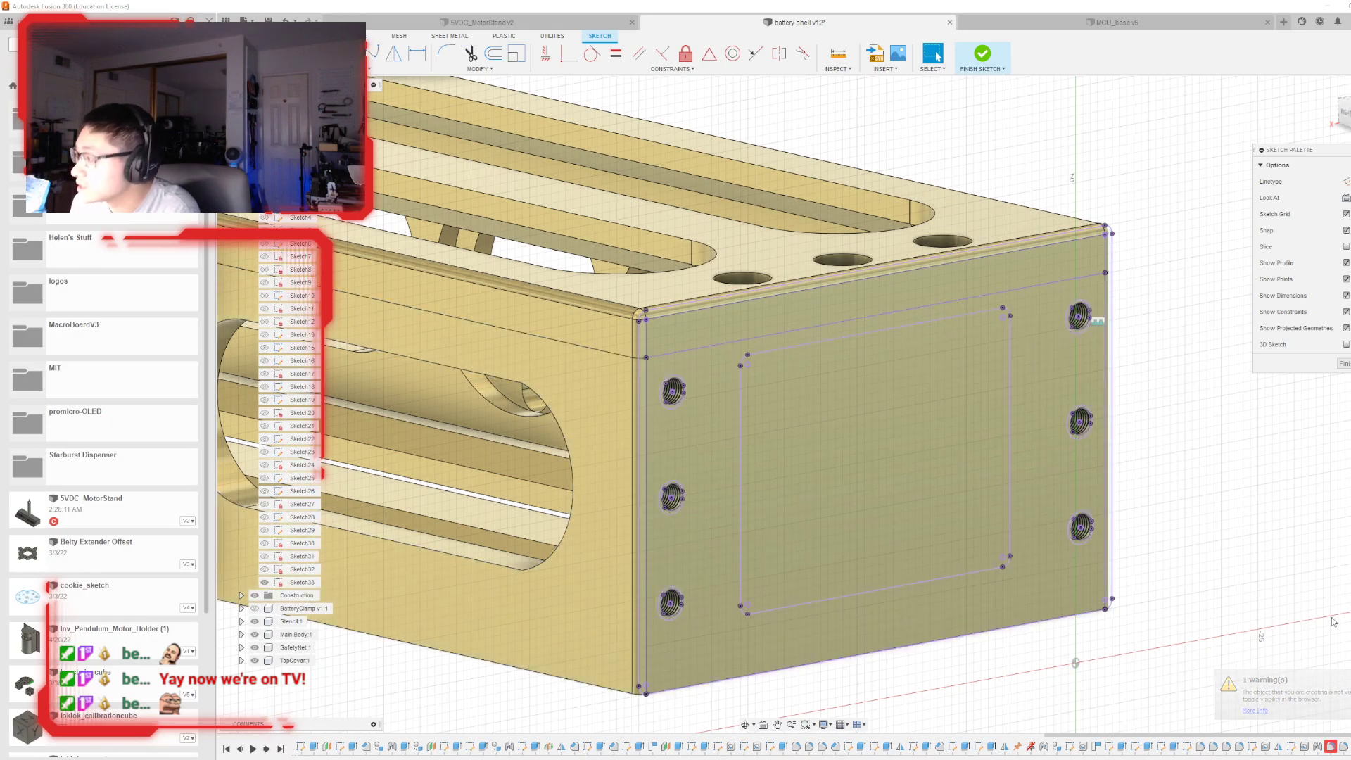
# - Try to extrude the projected rim profile 1 mm into the shell, joined to the main body
pyautogui.scroll(2, 1057, 494)
pyautogui.click(985, 60)
pyautogui.press('e')
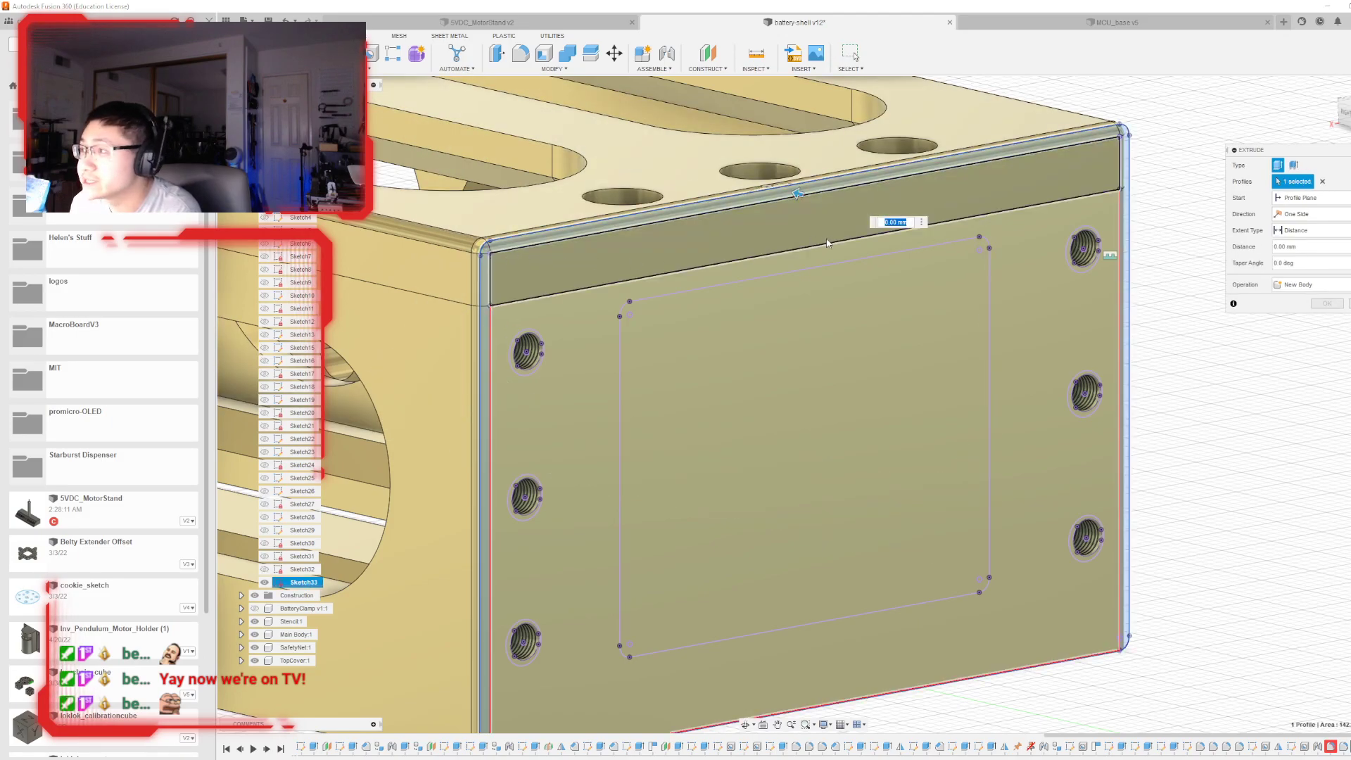
pyautogui.moveTo(791, 194); pyautogui.dragTo(773, 192)
pyautogui.keyDown('shift'); pyautogui.moveTo(803, 405); pyautogui.dragTo(876, 407, button='middle'); pyautogui.keyUp('shift')
pyautogui.click(1289, 286)
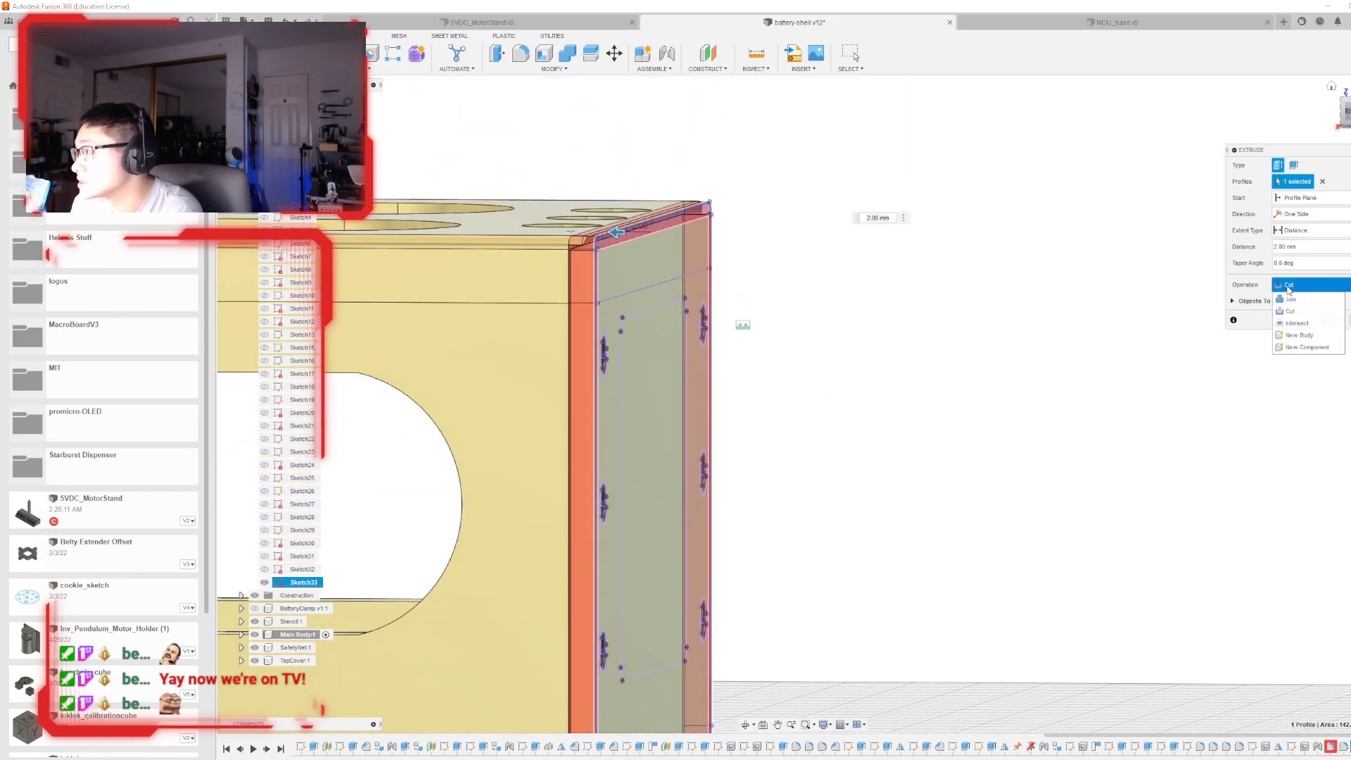
pyautogui.click(1289, 299)
pyautogui.keyDown('shift'); pyautogui.moveTo(803, 405); pyautogui.dragTo(804, 521, button='middle'); pyautogui.keyUp('shift')
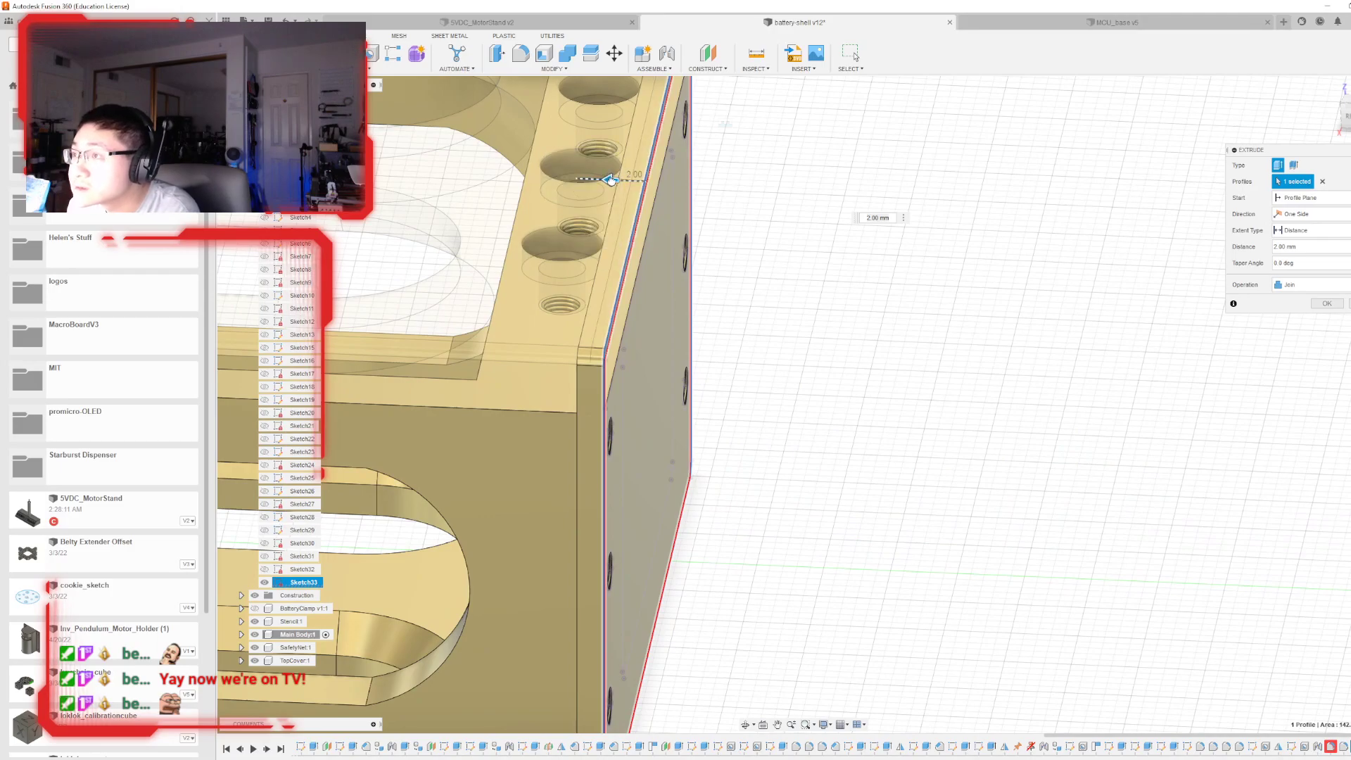
pyautogui.moveTo(609, 179); pyautogui.dragTo(623, 181)
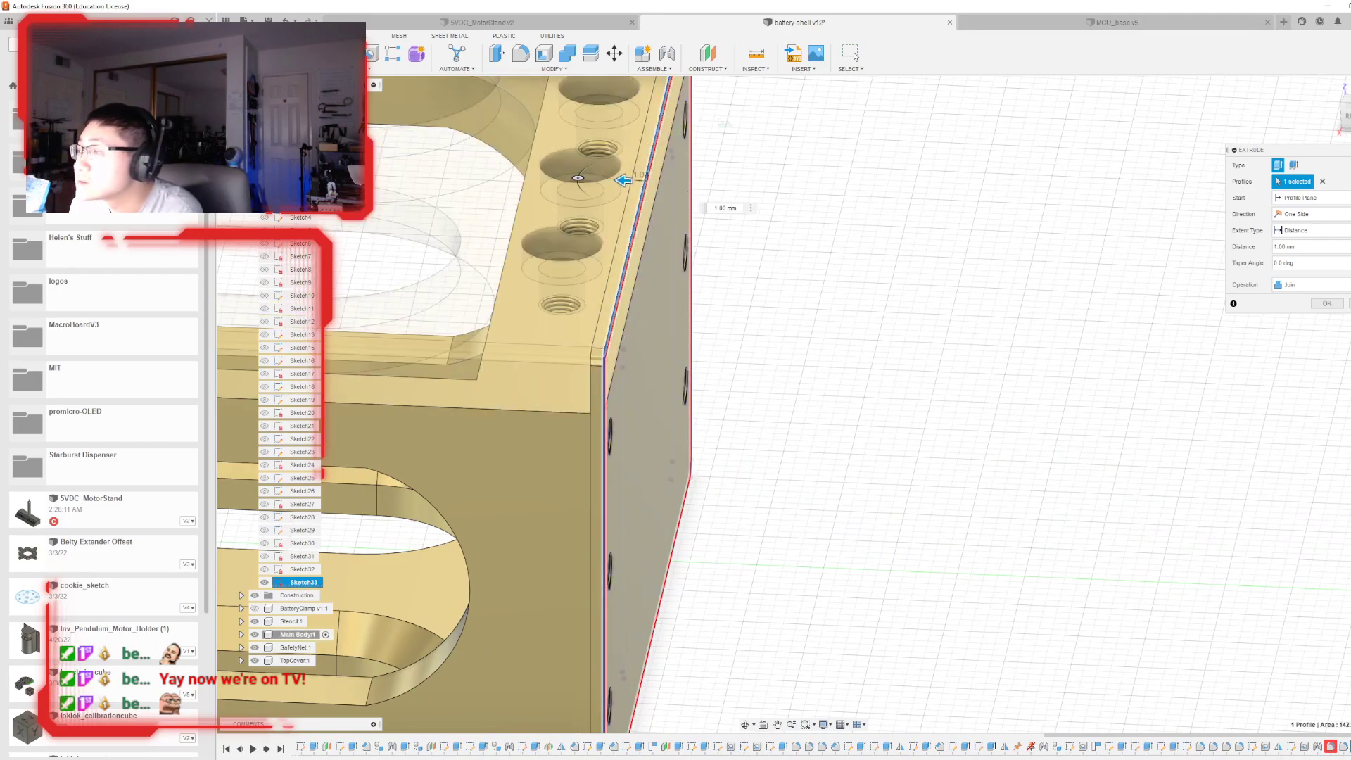
pyautogui.click(1327, 303)
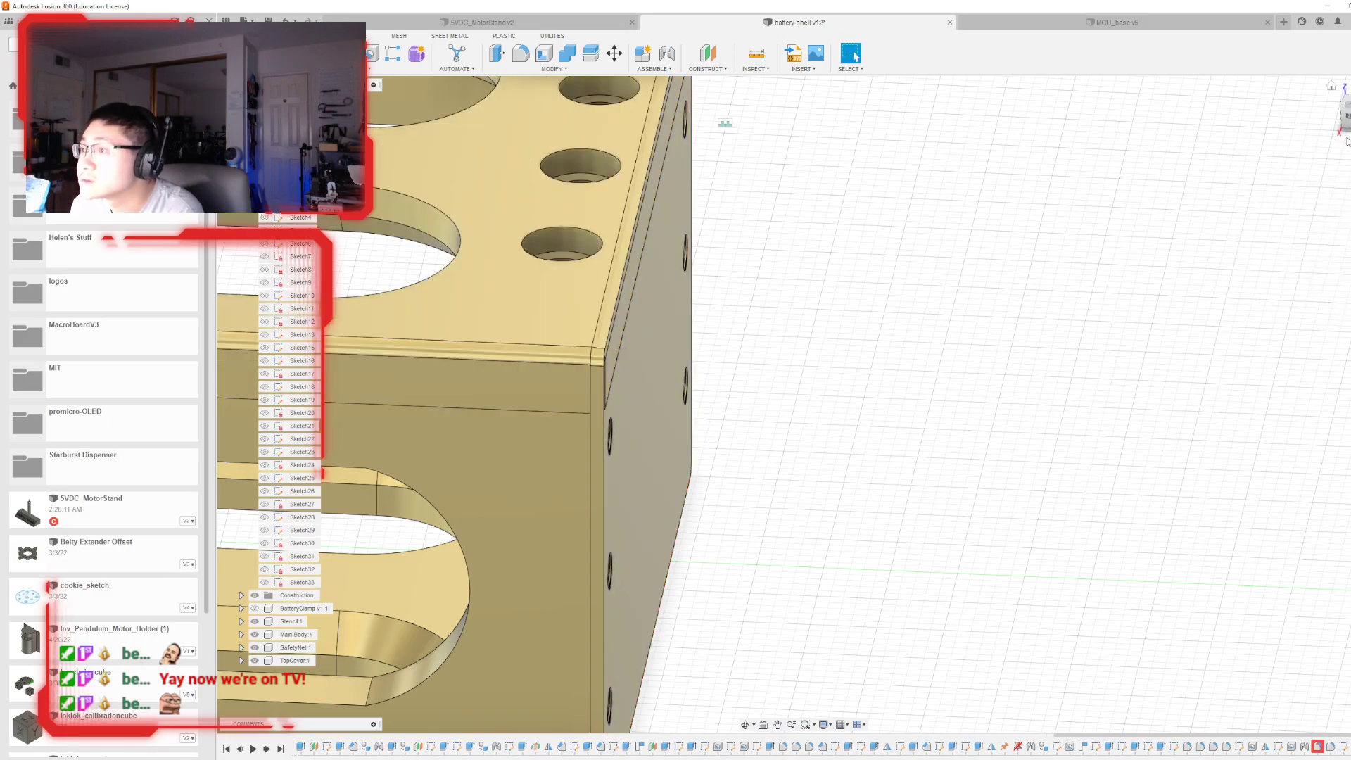
pyautogui.keyDown('shift'); pyautogui.moveTo(803, 404); pyautogui.dragTo(720, 385, button='middle'); pyautogui.keyUp('shift')
pyautogui.hotkey('ctrl', 'z')
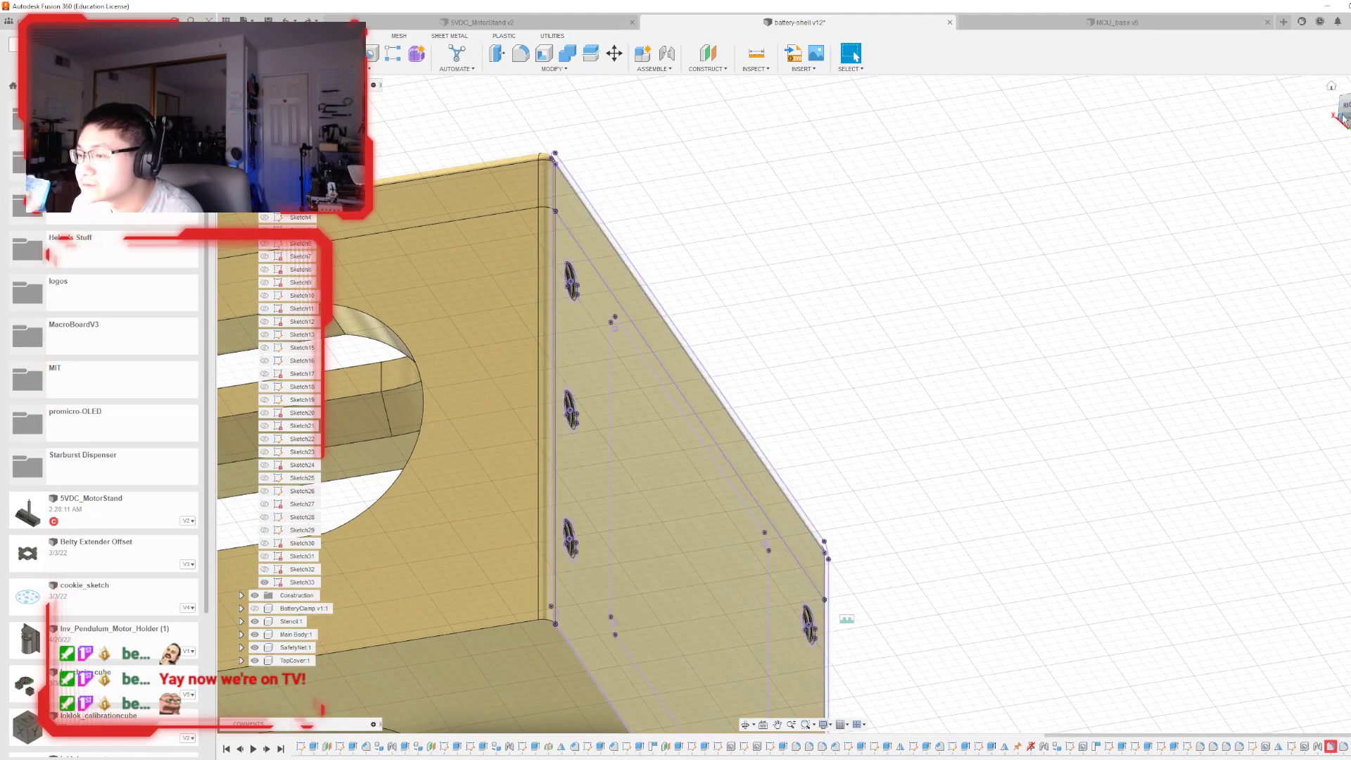
# - Examine how the projected outline fits the rounded corners of the main body's end
pyautogui.moveTo(1340, 121); pyautogui.dragTo(1350, 111)
pyautogui.scroll(-4, 730, 380)
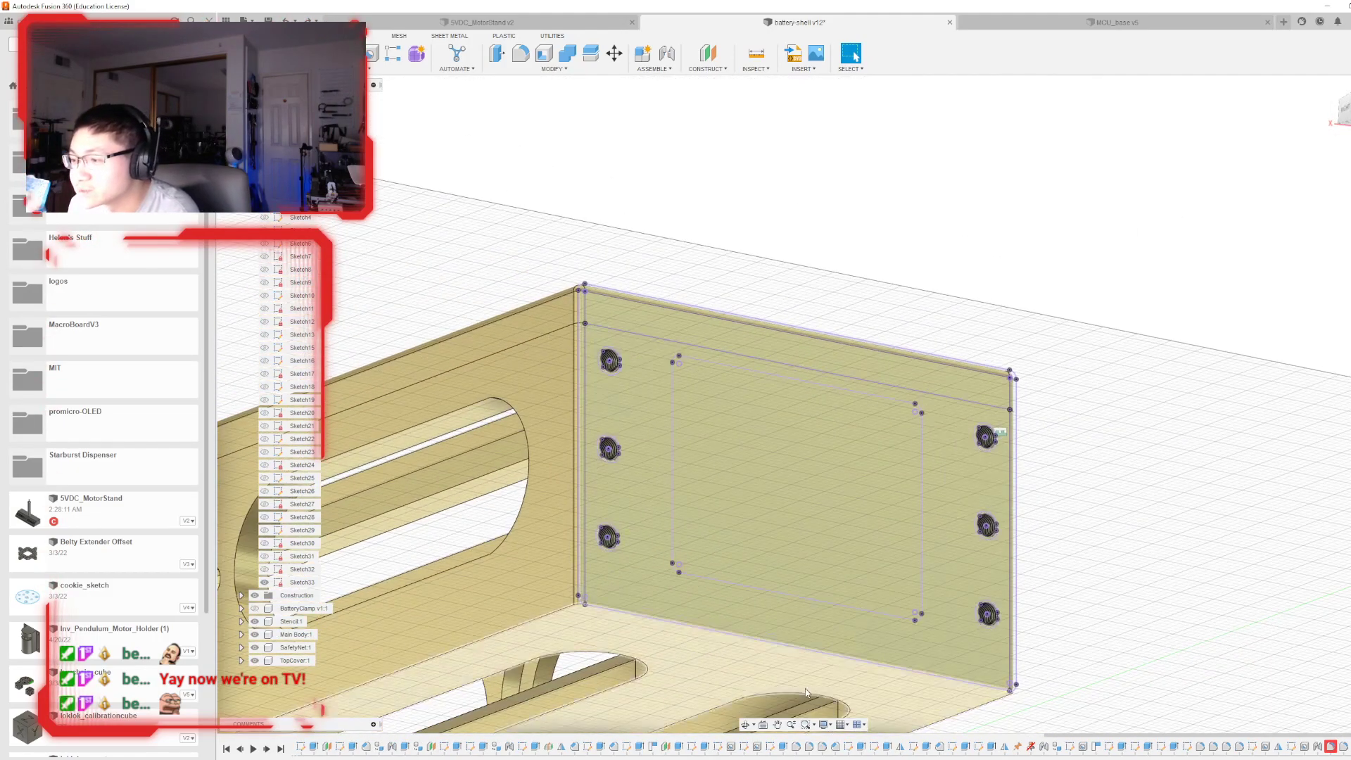
pyautogui.scroll(6, 676, 626)
pyautogui.scroll(5, 500, 559)
pyautogui.hotkey('ctrl', 'y')
pyautogui.hotkey('ctrl', 'z')
pyautogui.scroll(6, 531, 585)
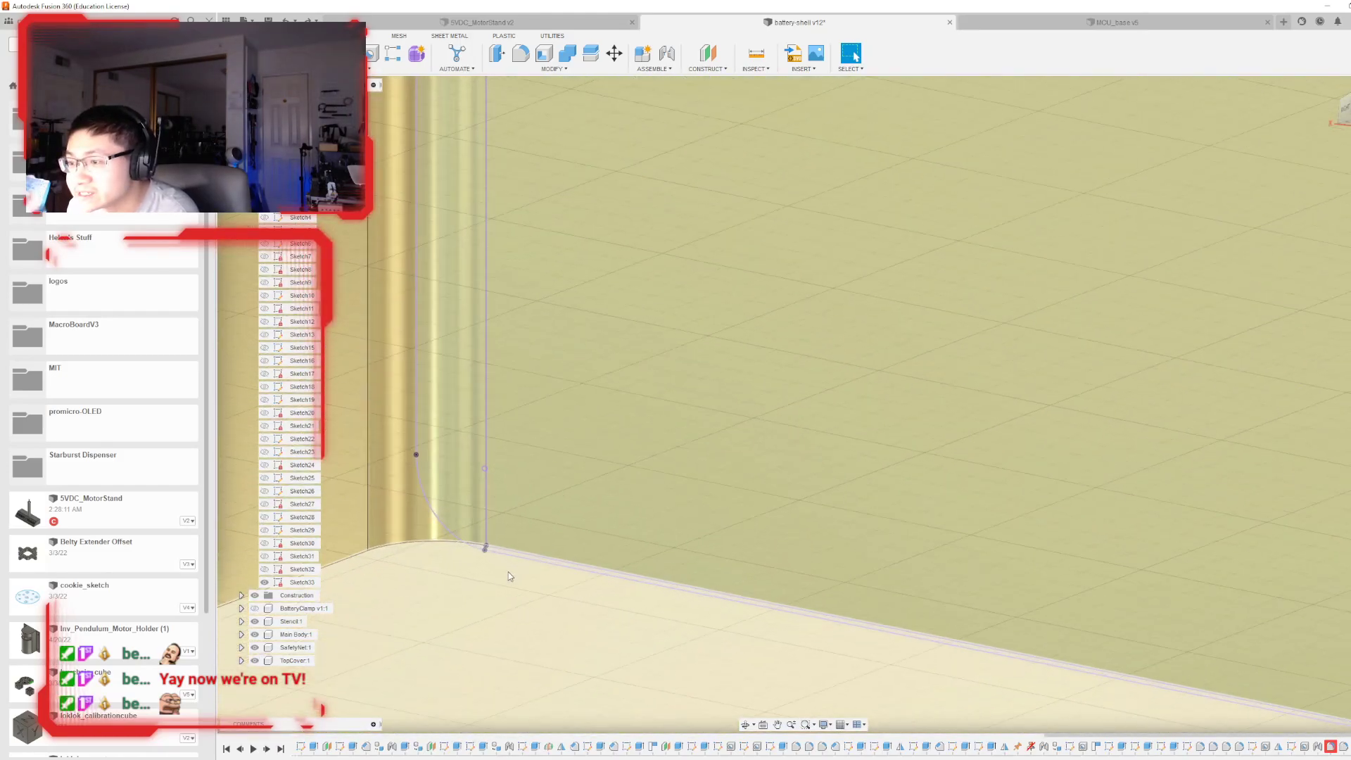
pyautogui.scroll(-4, 475, 520)
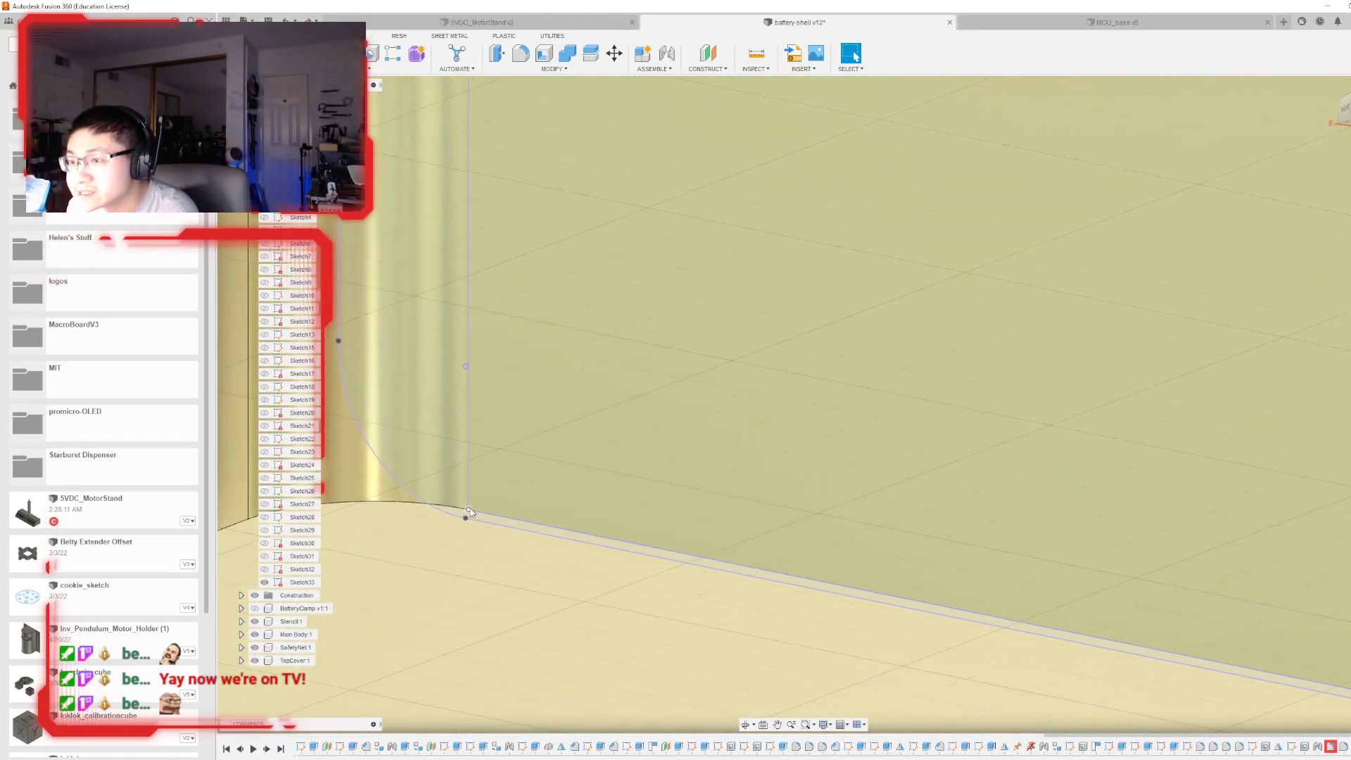
pyautogui.scroll(-9, 468, 505)
# - Leave the projected outline sketch, undo its creation and the hiding of the battery clamp, and return to the clamp end
pyautogui.doubleClick(467, 497)
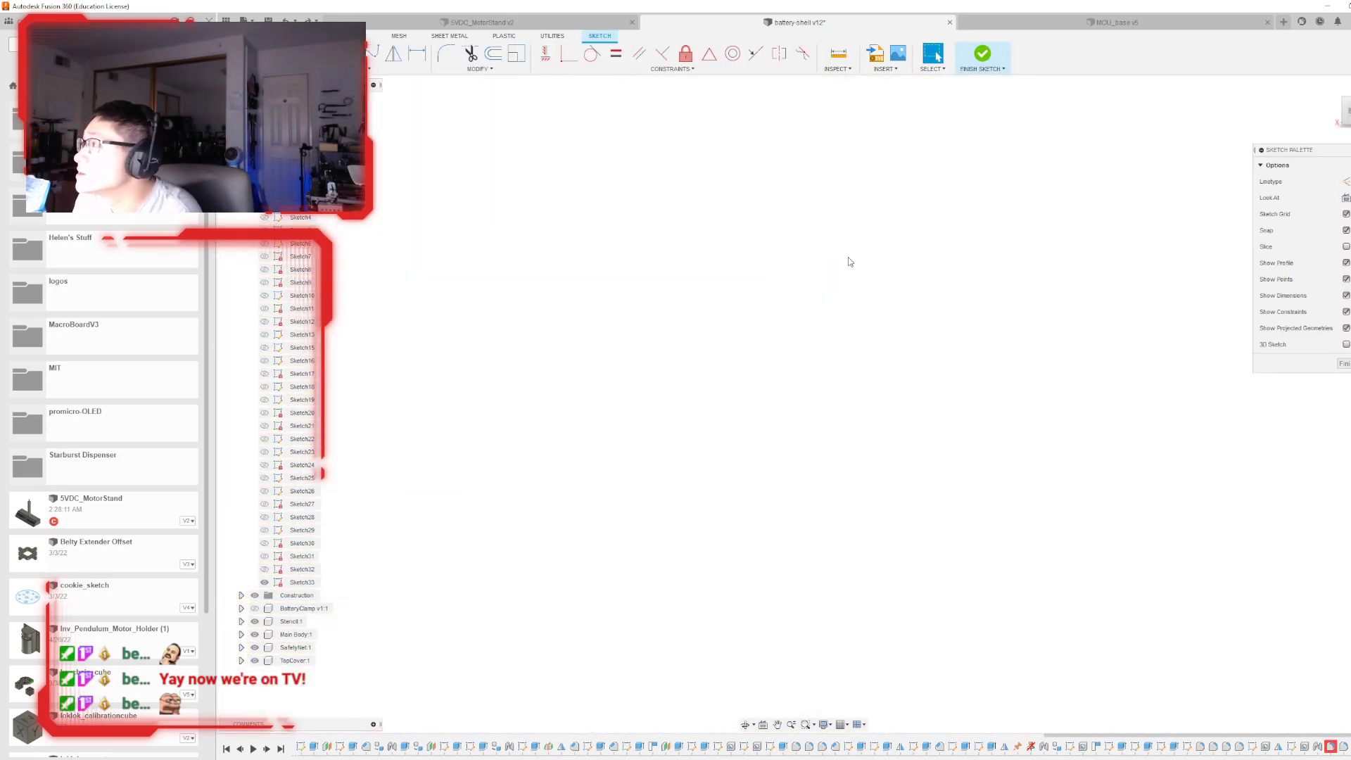
pyautogui.click(978, 56)
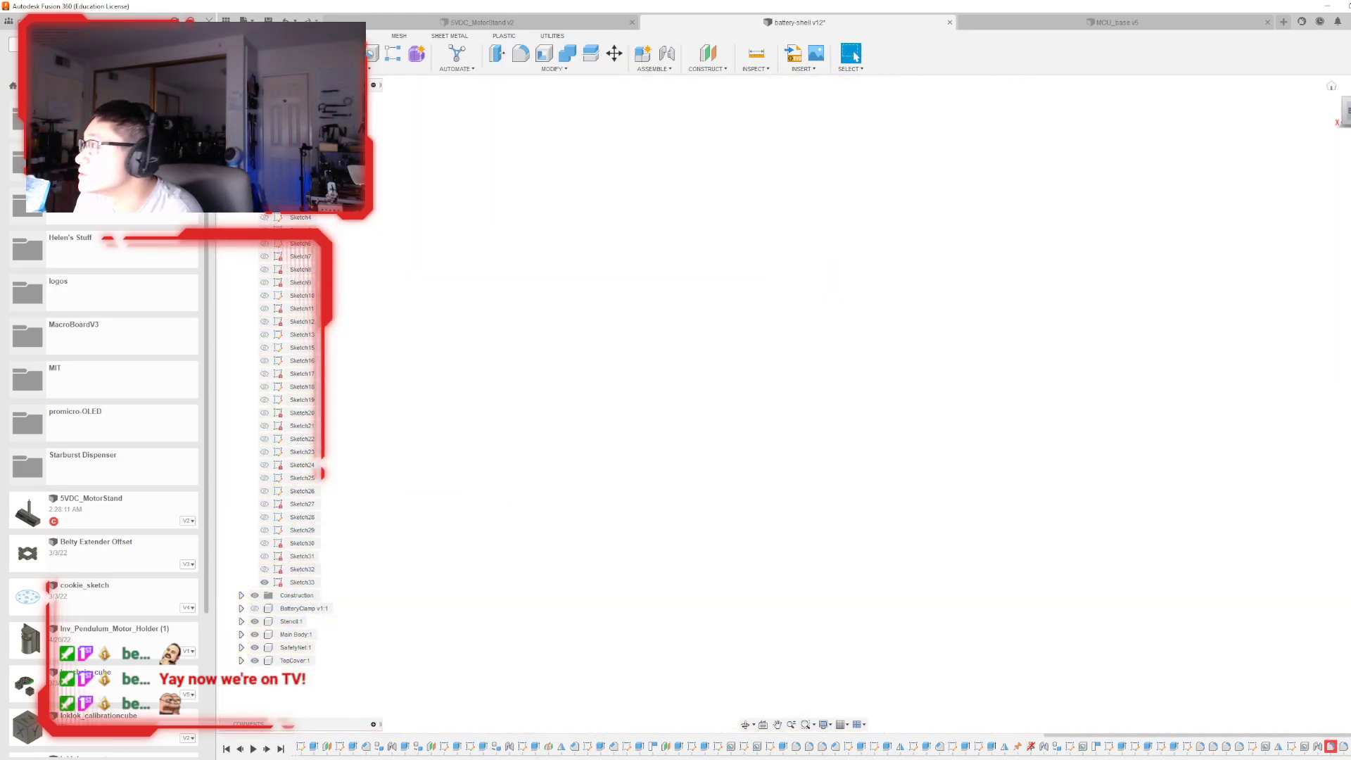
pyautogui.click(1331, 86)
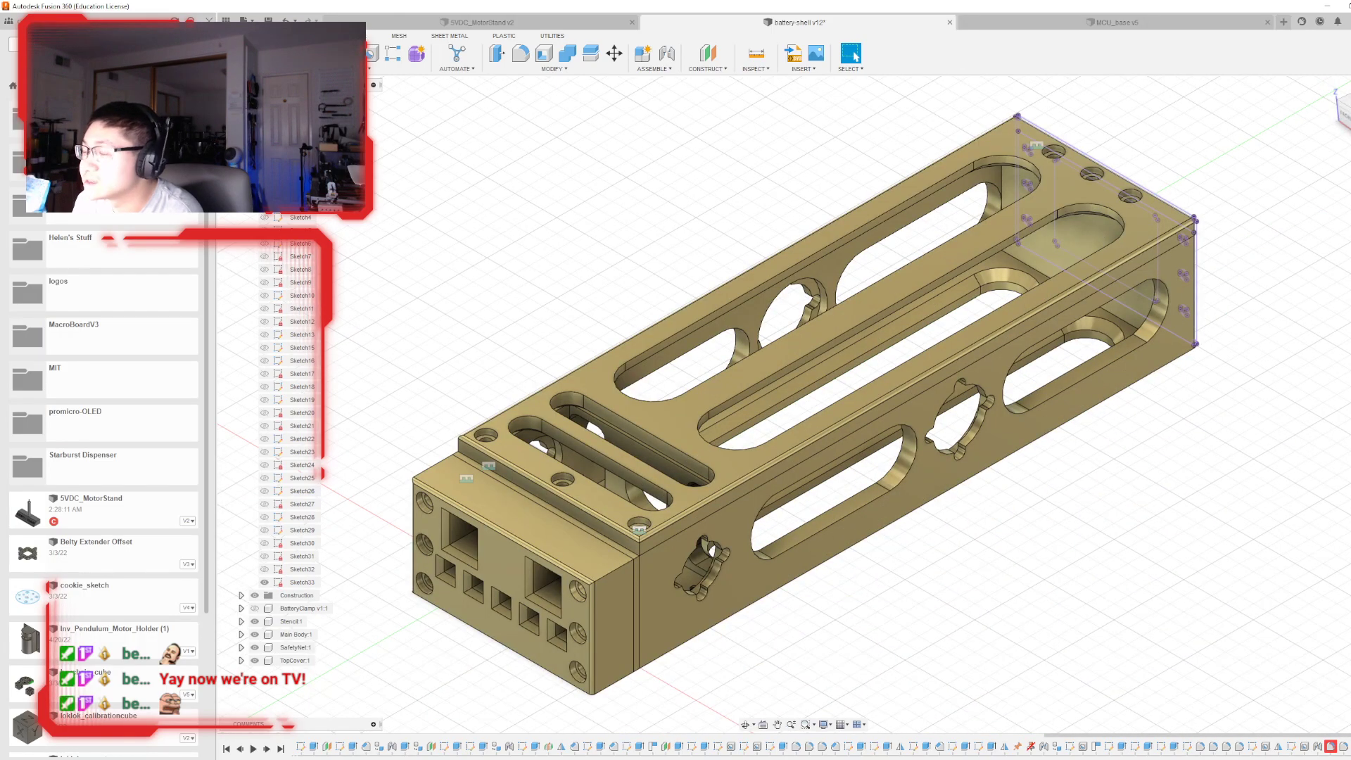
pyautogui.moveTo(1259, 383)
pyautogui.keyDown('shift'); pyautogui.mouseDown(button='middle')
pyautogui.moveTo(1168, 358)
pyautogui.moveTo(1097, 429)
pyautogui.mouseUp(button='middle'); pyautogui.keyUp('shift')
pyautogui.doubleClick(1099, 485)
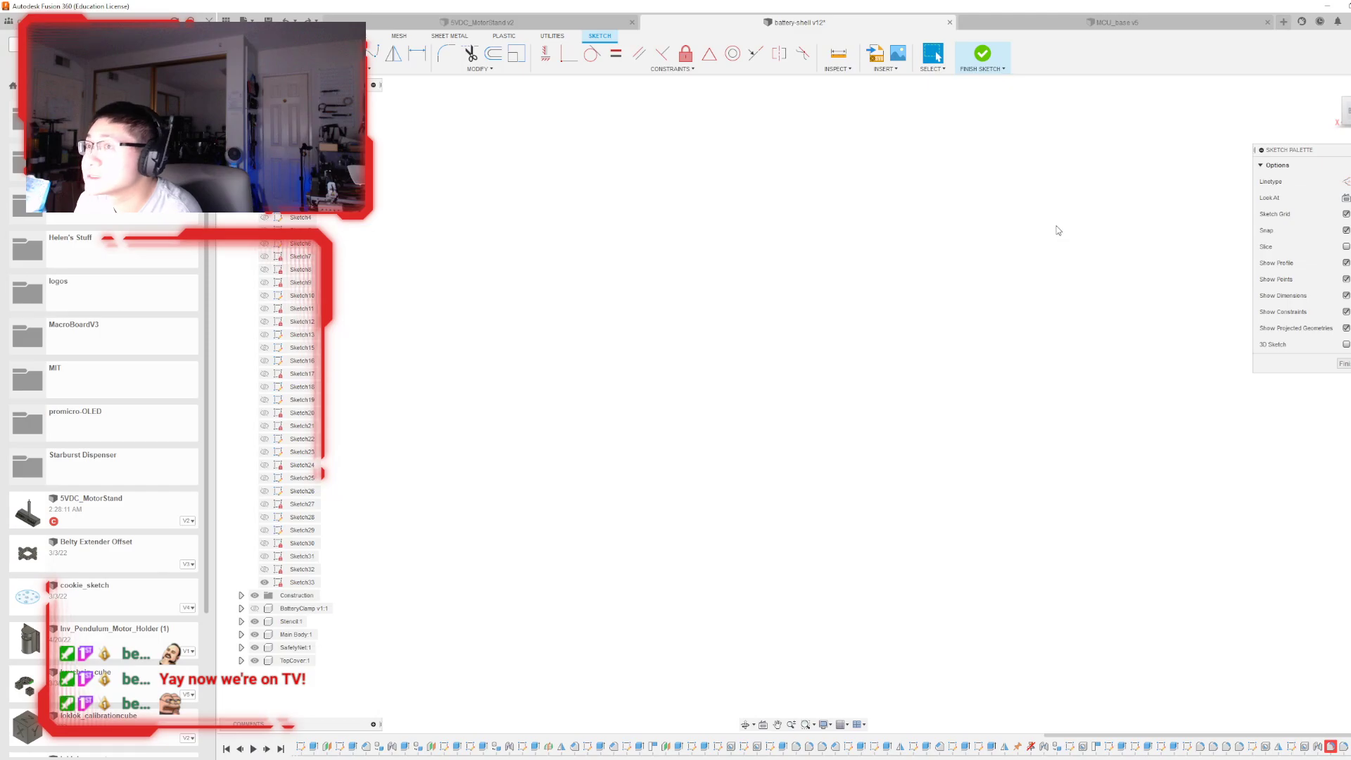
pyautogui.click(982, 55)
pyautogui.scroll(5, 827, 536)
pyautogui.scroll(3, 826, 536)
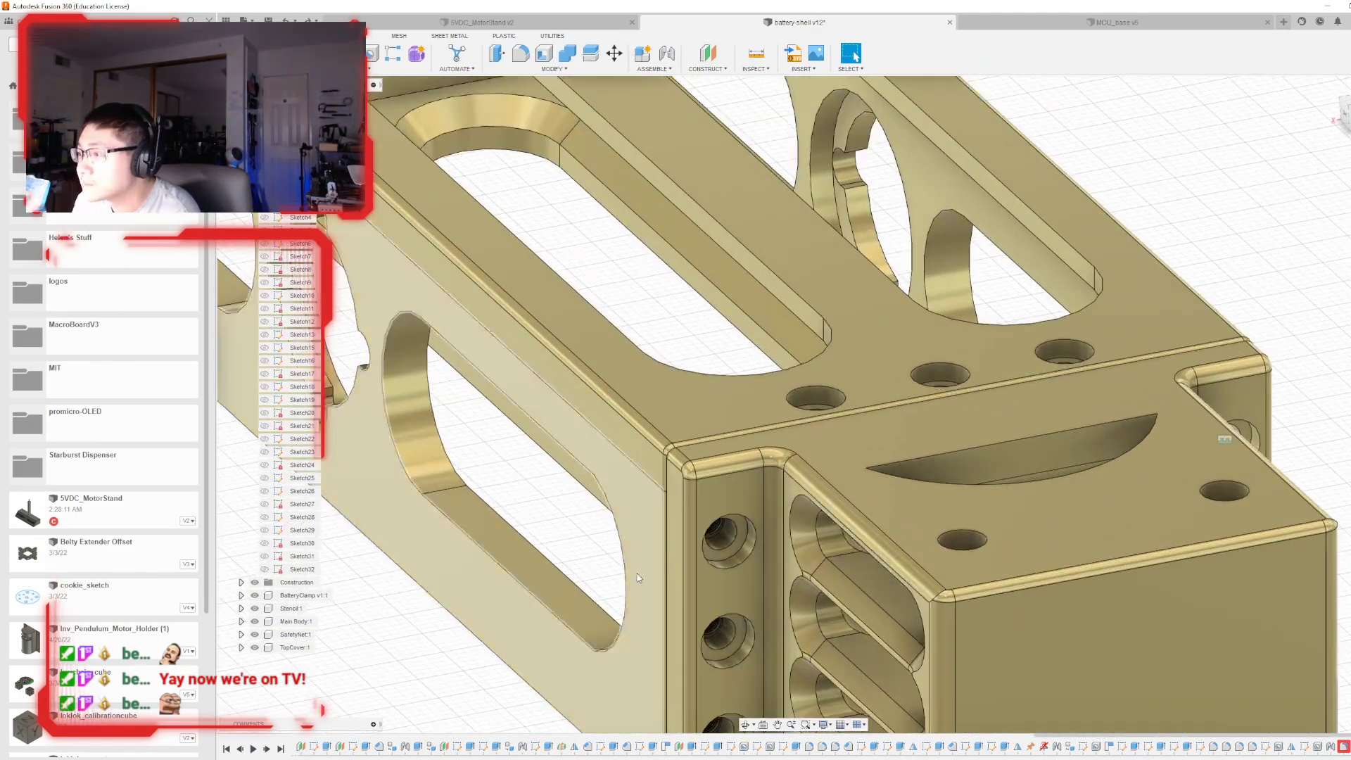
pyautogui.scroll(-2, 461, 462)
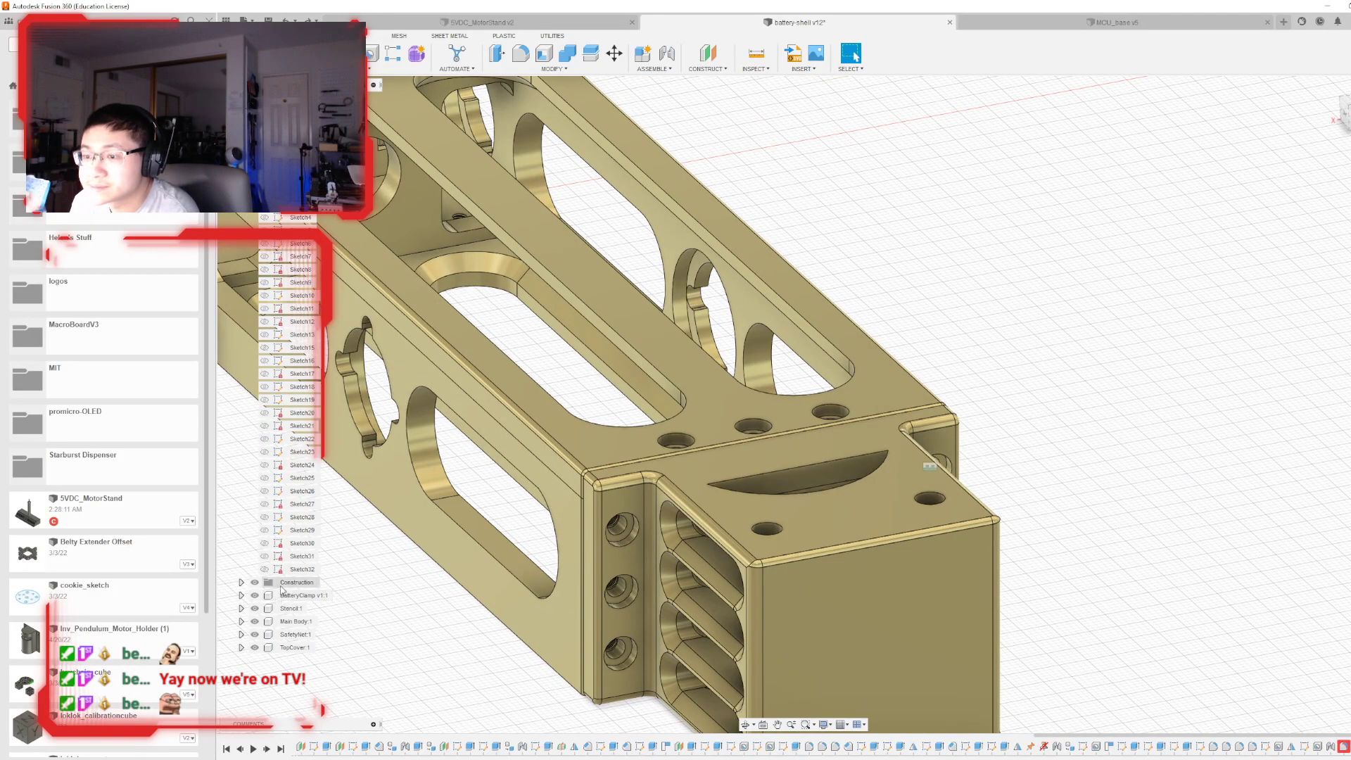
# - Hide the BatteryClamp component and start a sketch on the main body's end face for projecting geometry
pyautogui.click(254, 595)
pyautogui.click(671, 593)
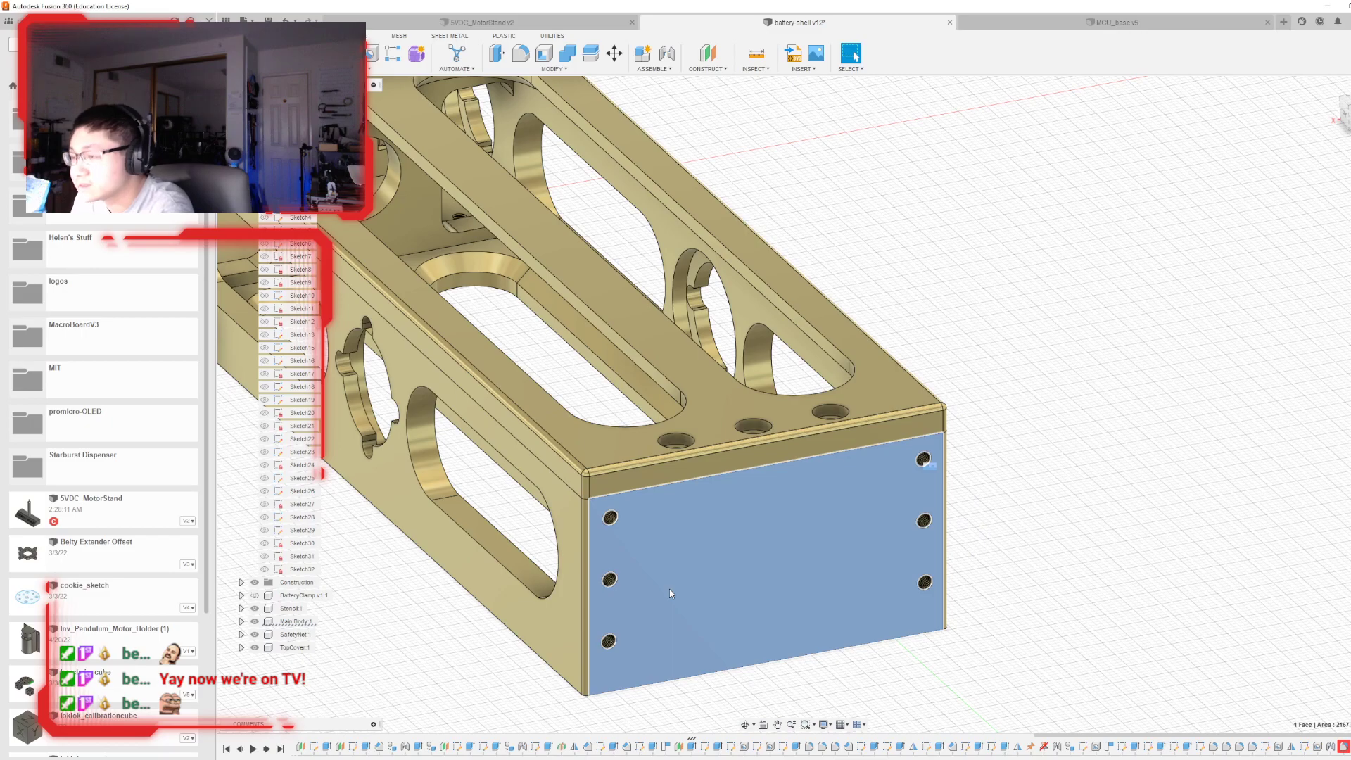
pyautogui.press('p')
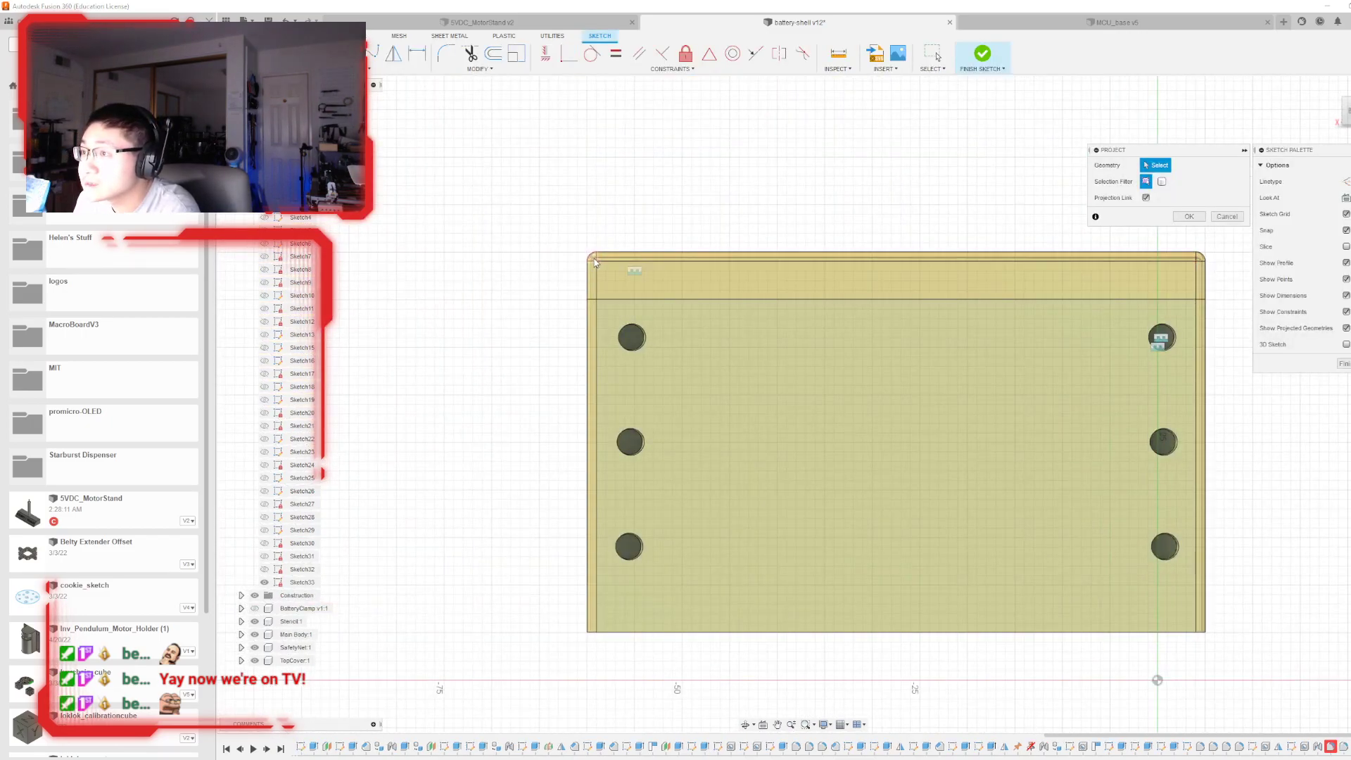
# - Project the rounded edge faces of the top cover and main body into the sketch and draw a line along the bottom edge
pyautogui.click(619, 257)
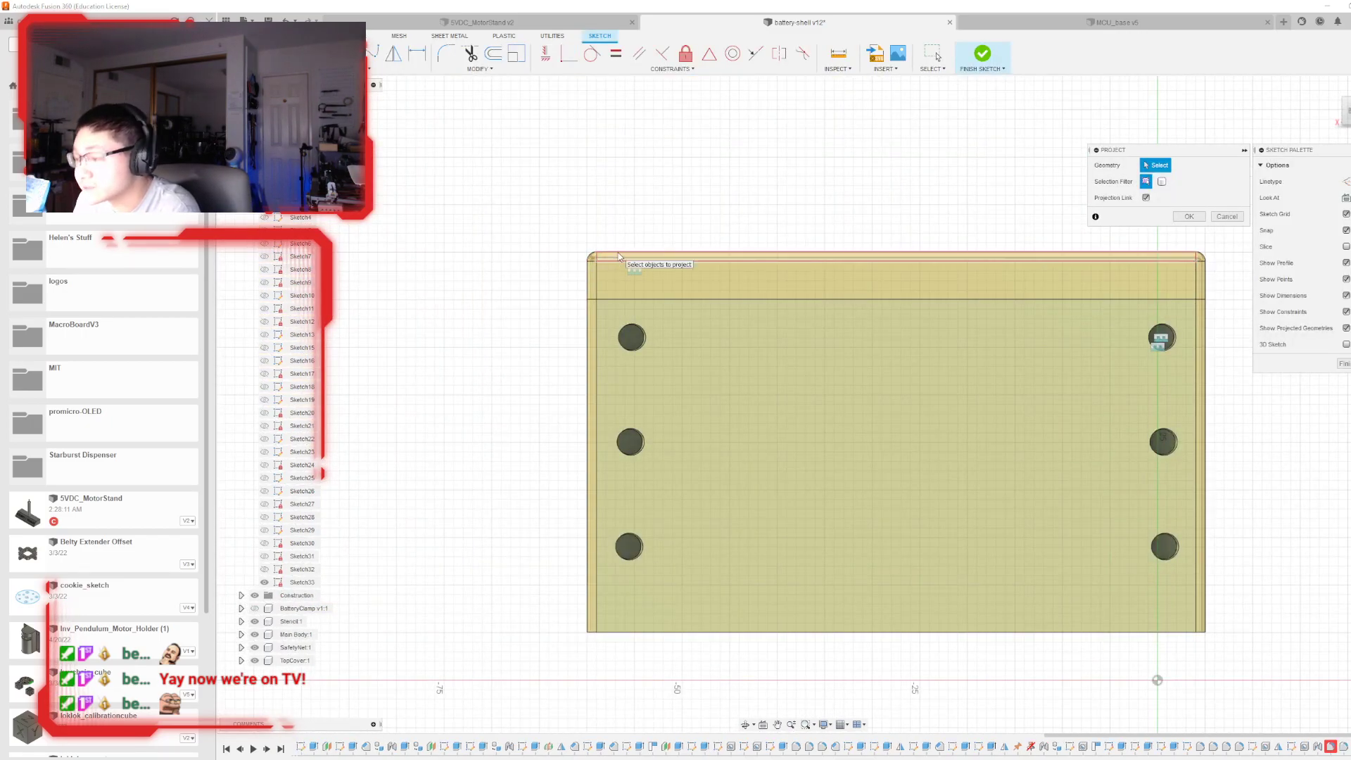
pyautogui.click(597, 261)
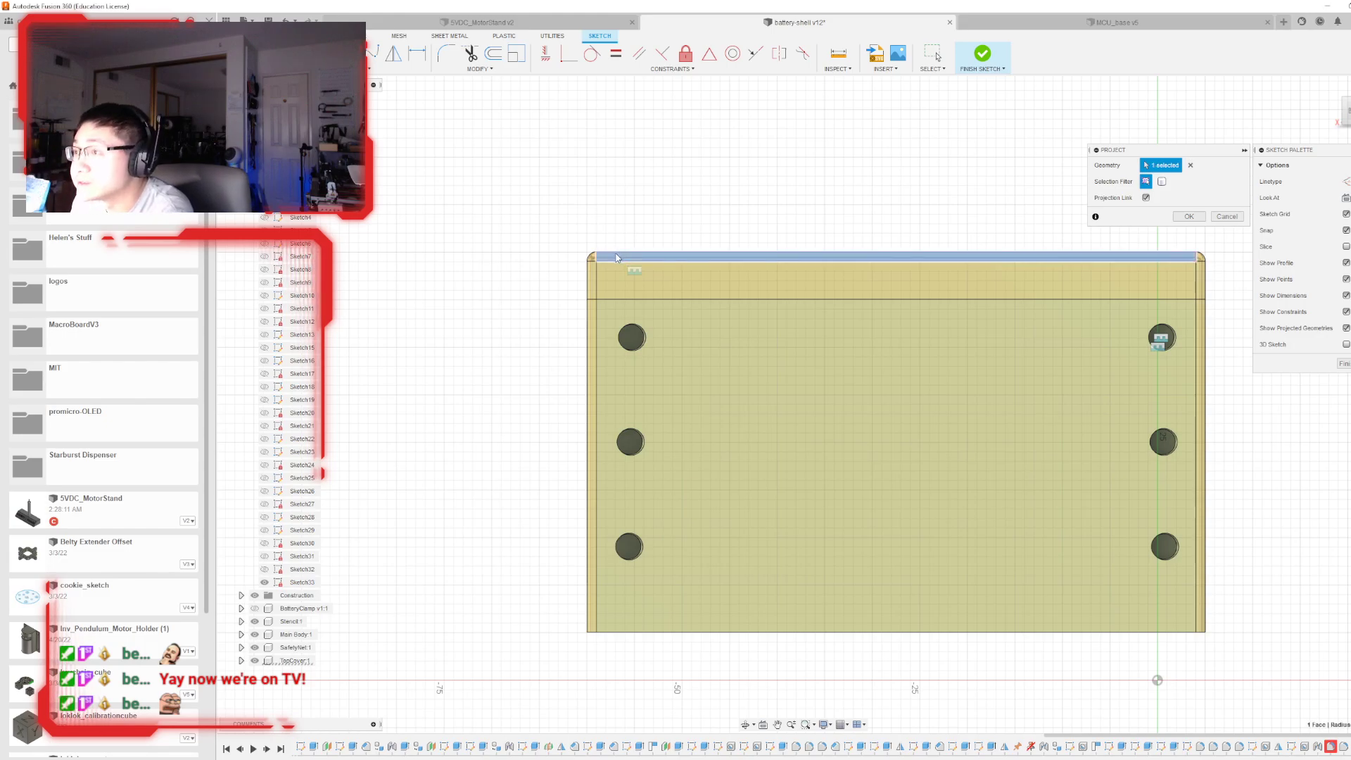
pyautogui.click(591, 299)
pyautogui.click(1202, 389)
pyautogui.click(1201, 289)
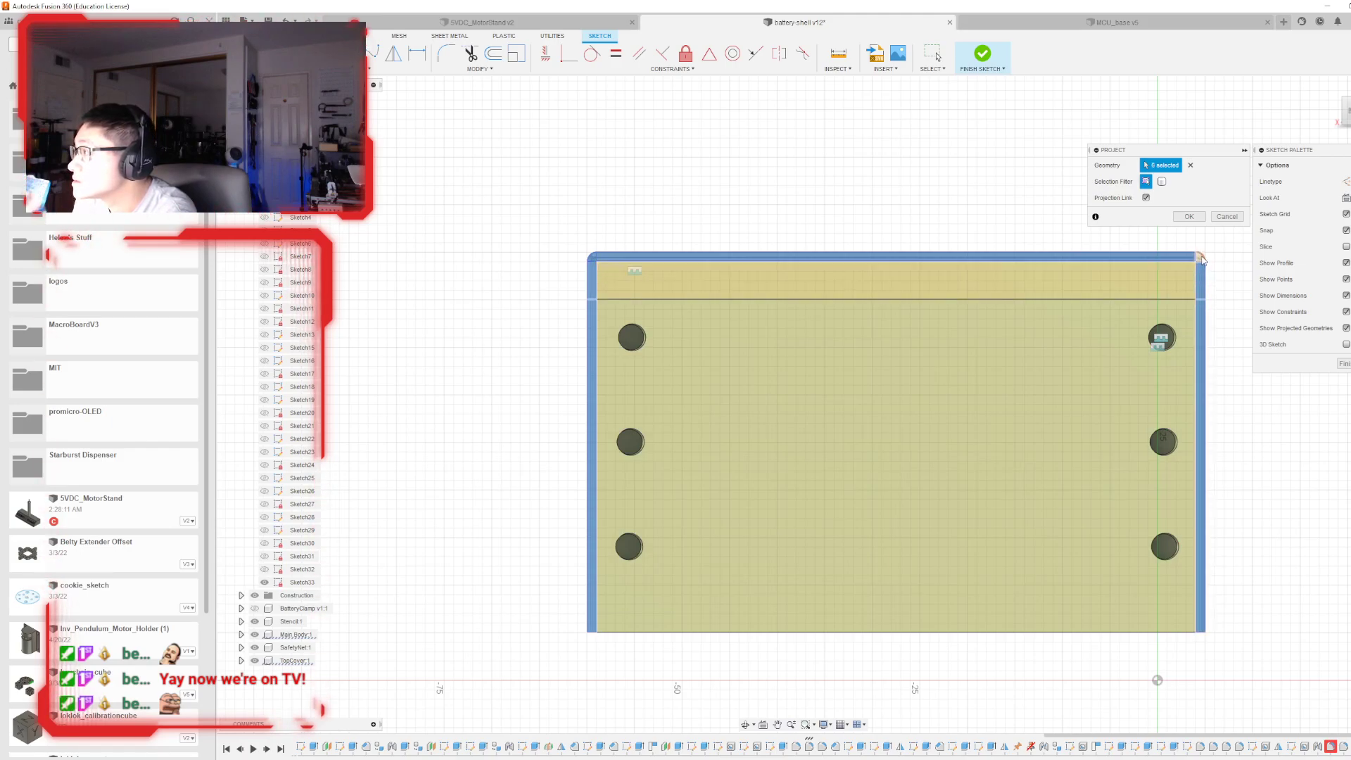
pyautogui.click(1189, 217)
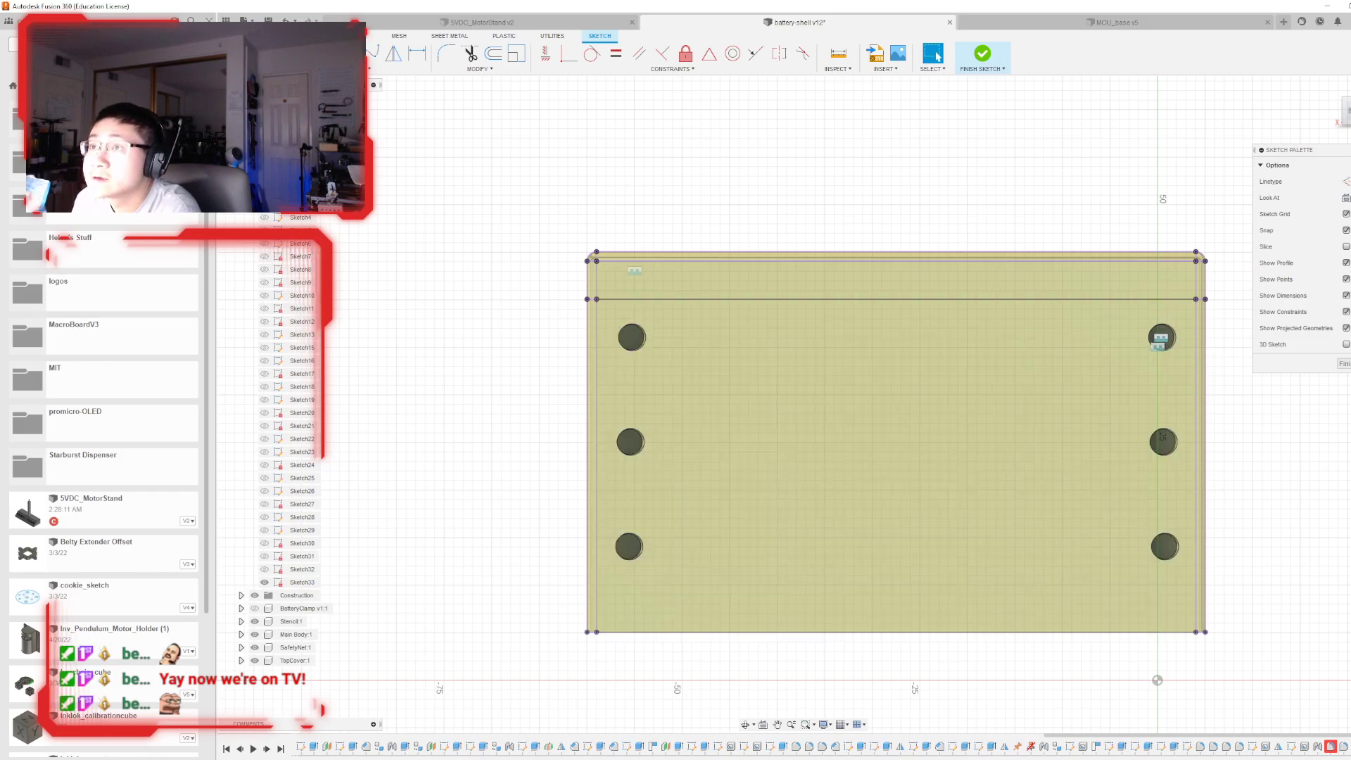
pyautogui.click(587, 631)
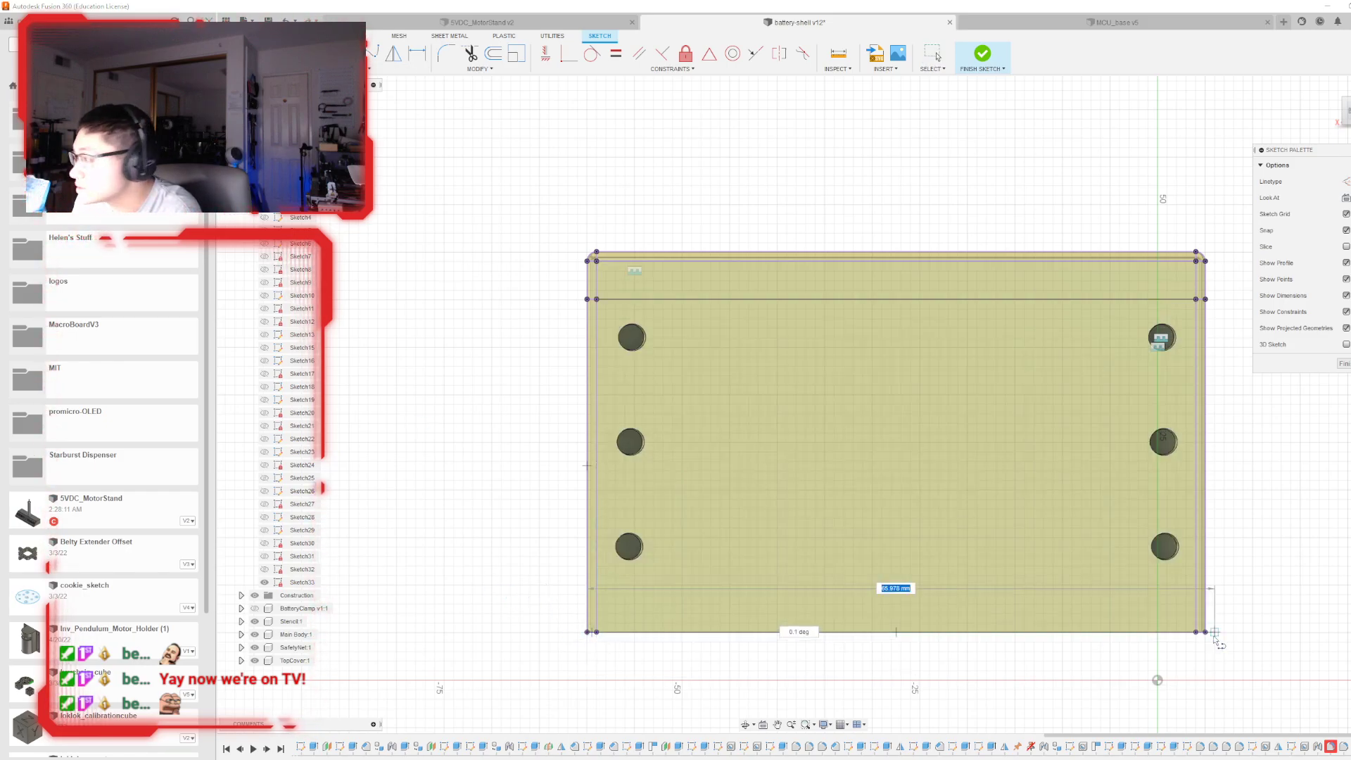
pyautogui.click(982, 55)
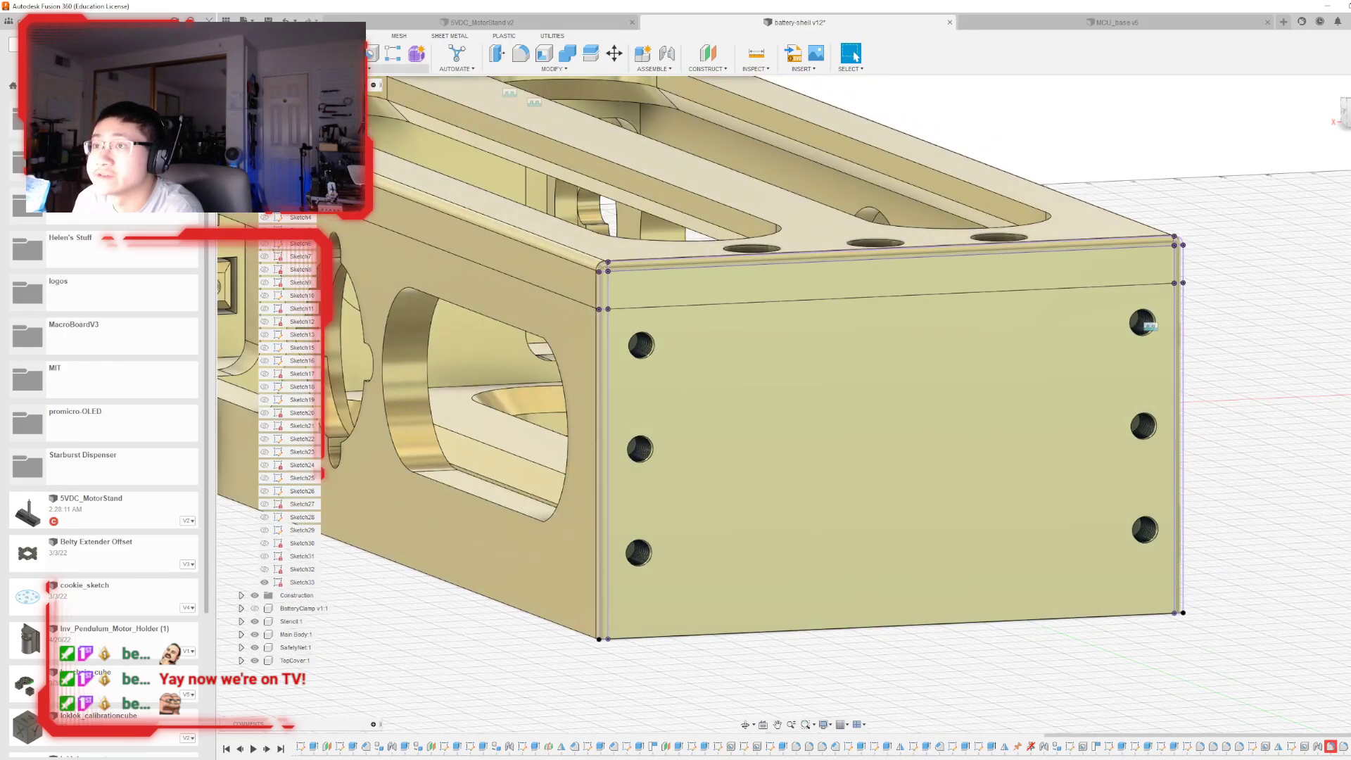
# - Try to extrude the rim profiles along the top and both sides by -1 mm, joined to the main body
pyautogui.press('e')
pyautogui.click(605, 269)
pyautogui.click(602, 290)
pyautogui.click(622, 265)
pyautogui.click(603, 331)
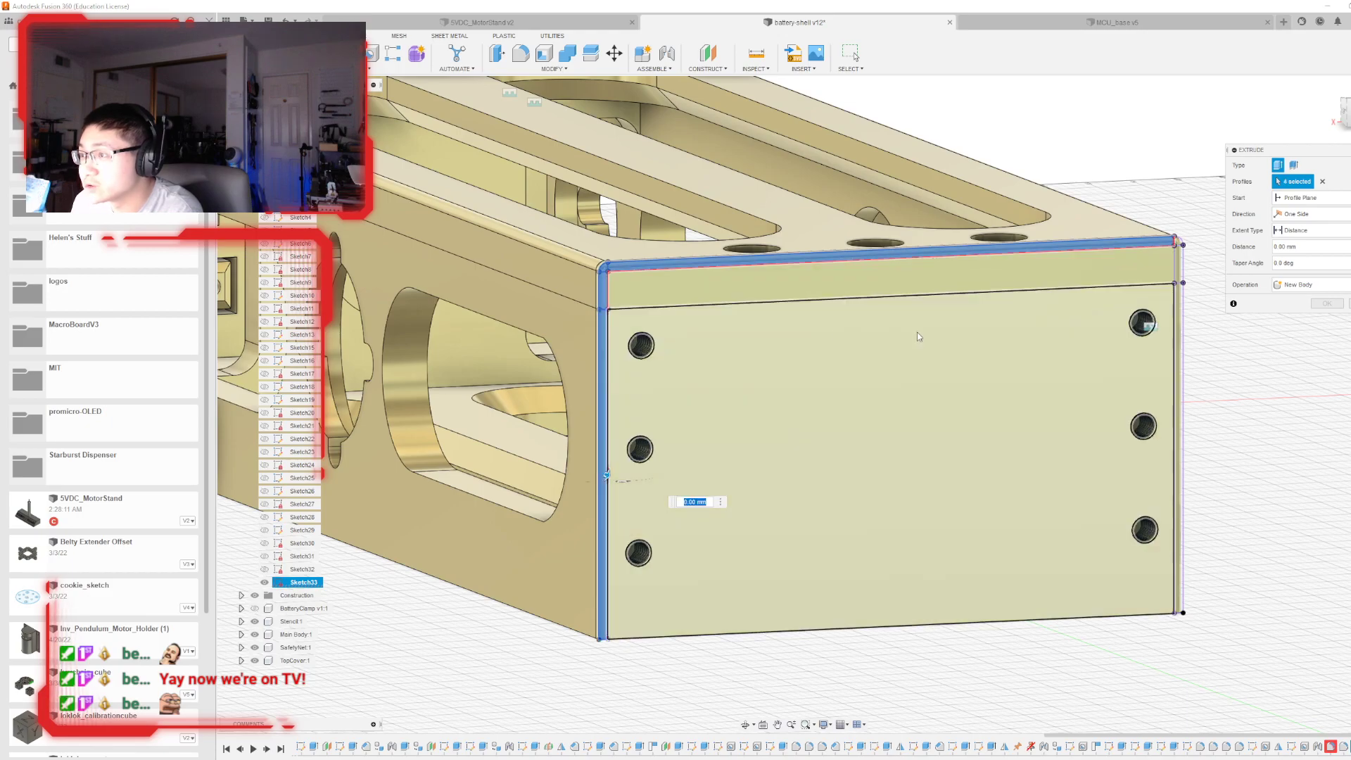
pyautogui.click(1177, 242)
pyautogui.click(1178, 268)
pyautogui.click(1179, 313)
pyautogui.moveTo(1182, 450); pyautogui.dragTo(1178, 448)
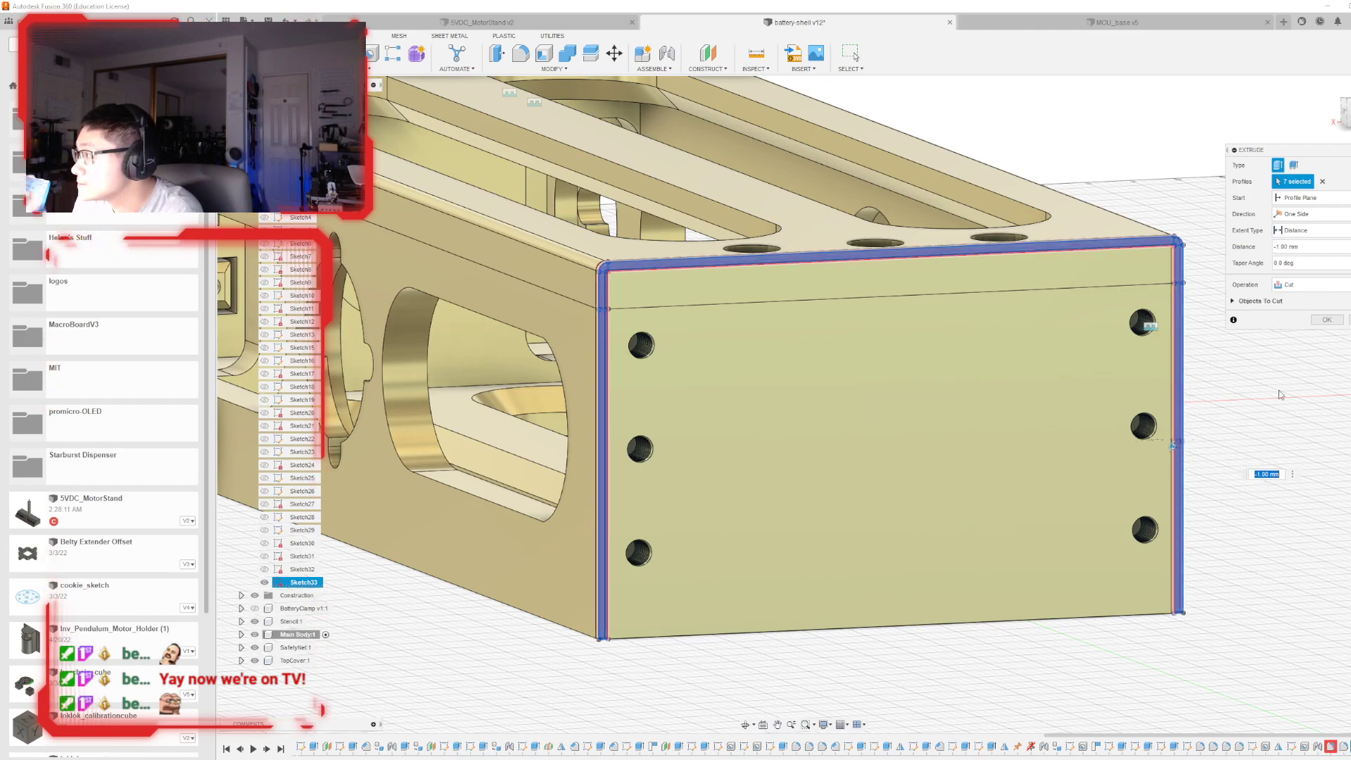
pyautogui.click(1307, 284)
pyautogui.click(1300, 287)
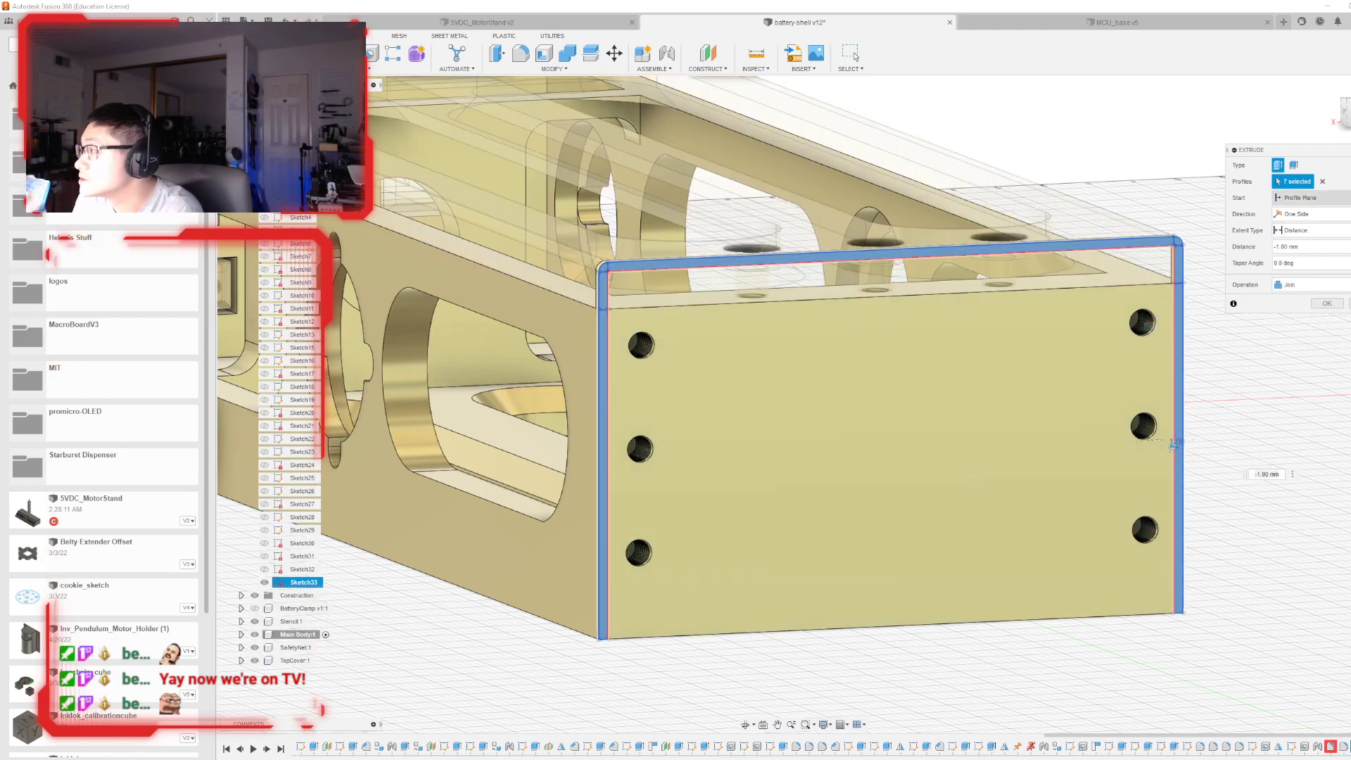
pyautogui.click(1327, 304)
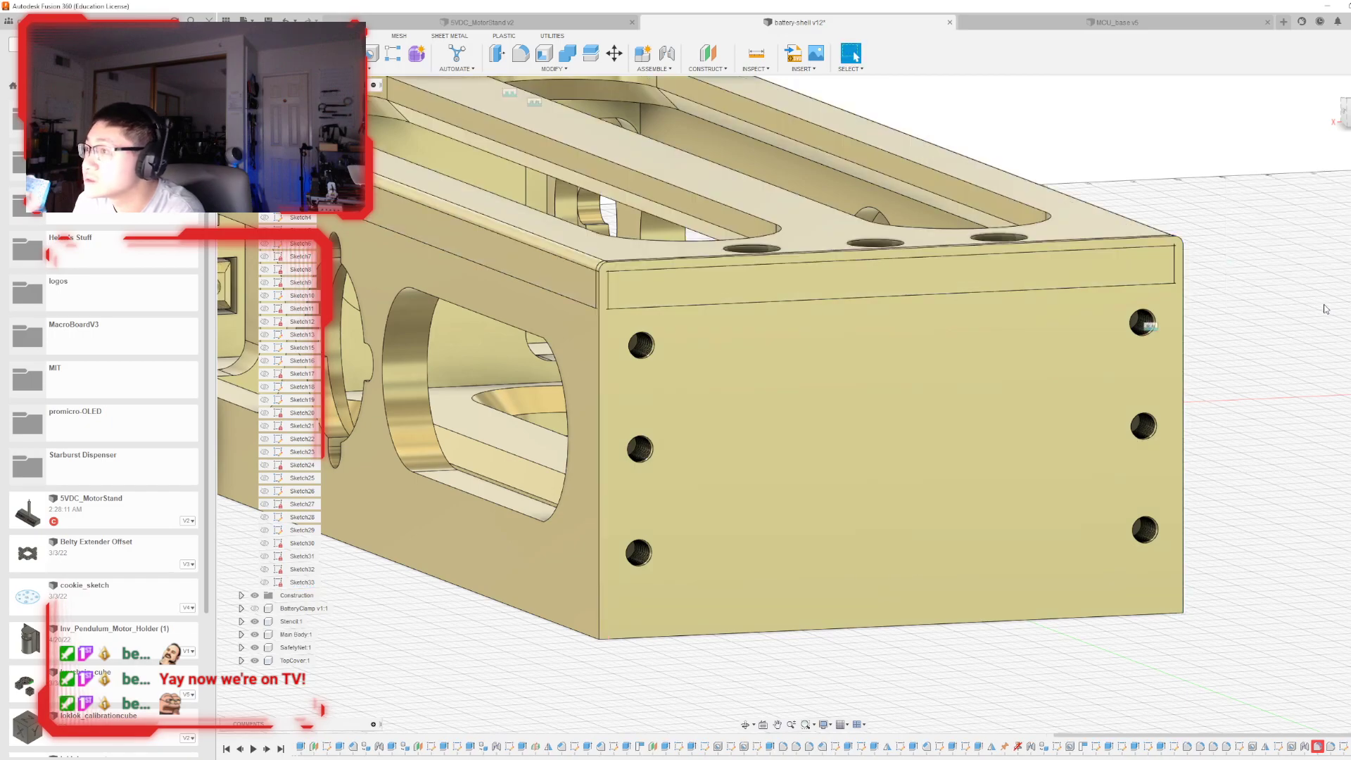
pyautogui.keyDown('shift'); pyautogui.moveTo(802, 401); pyautogui.dragTo(654, 457, button='middle'); pyautogui.keyUp('shift')
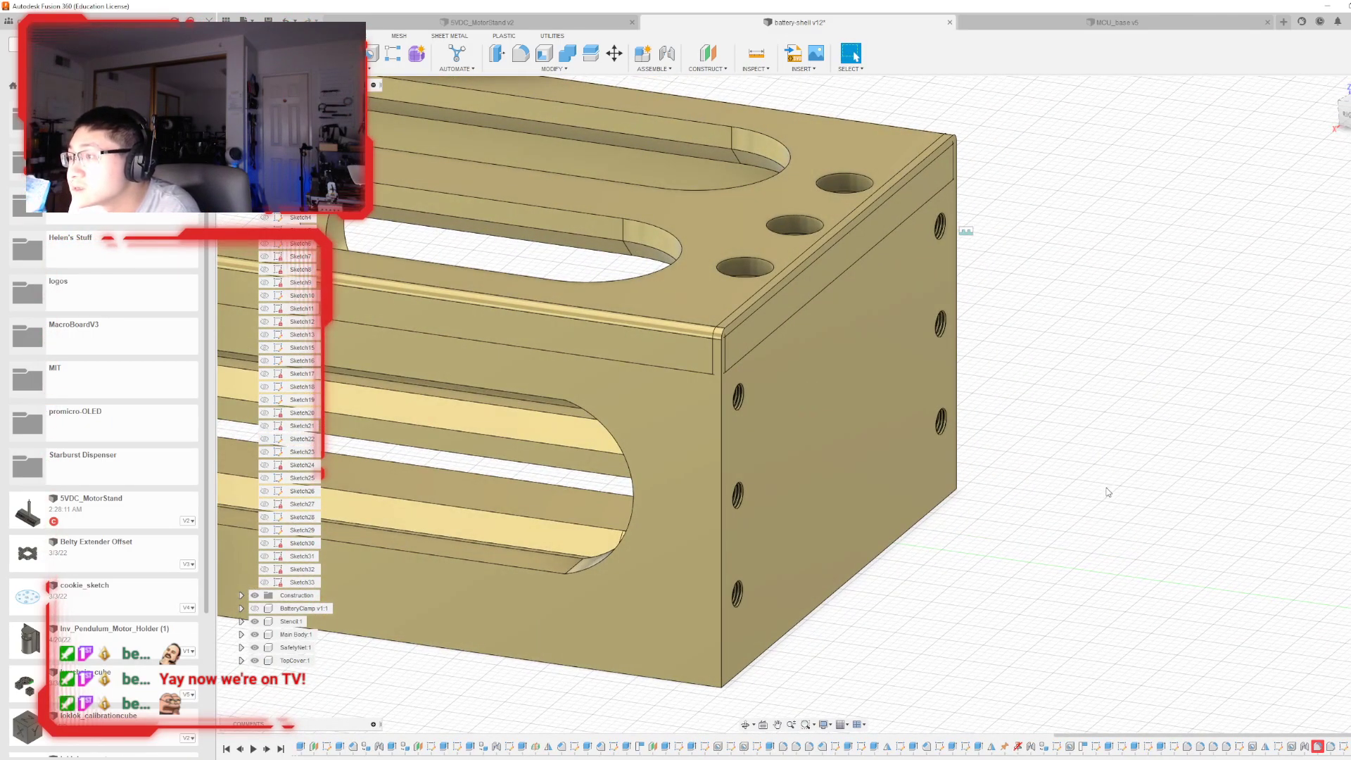
pyautogui.scroll(2, 1108, 491)
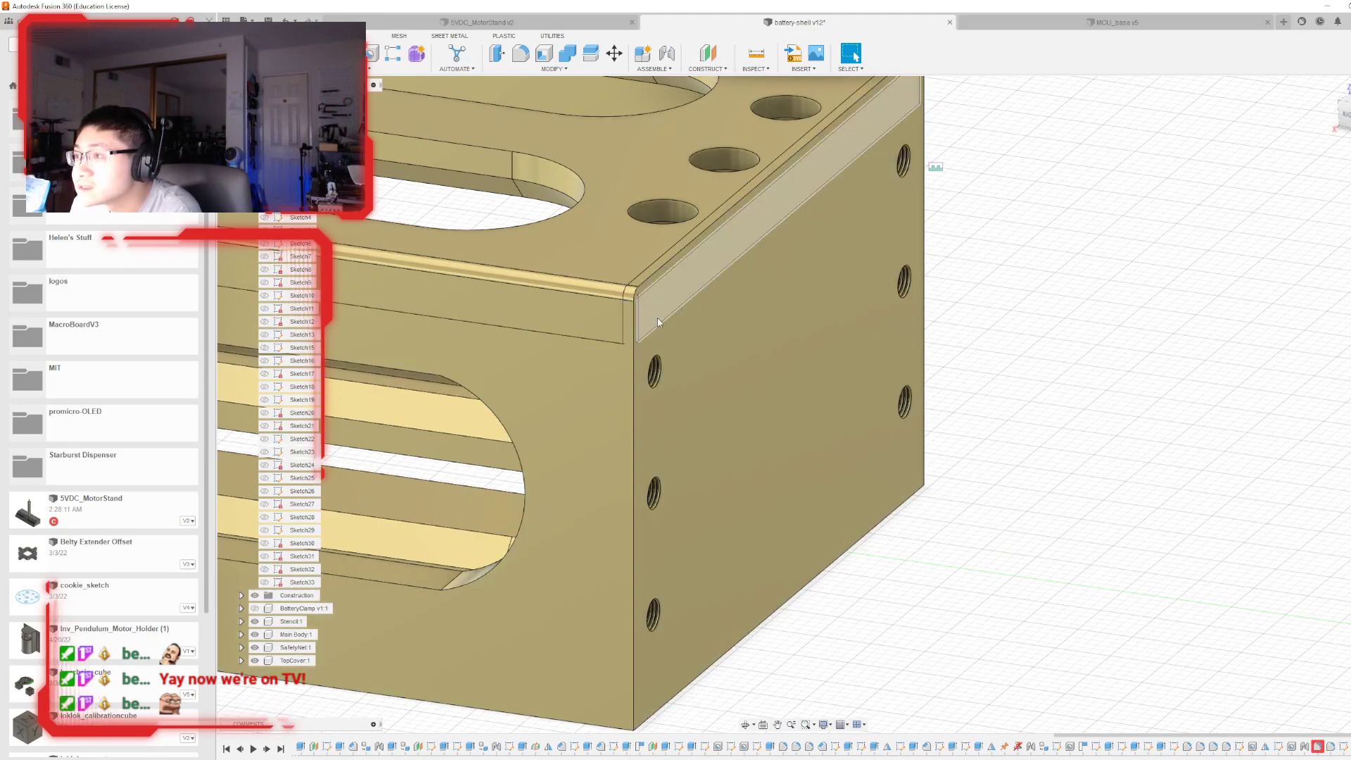
# - Reopen the end-face sketch and draw a line across its full width along the seam between top cover and main body
pyautogui.click(748, 389)
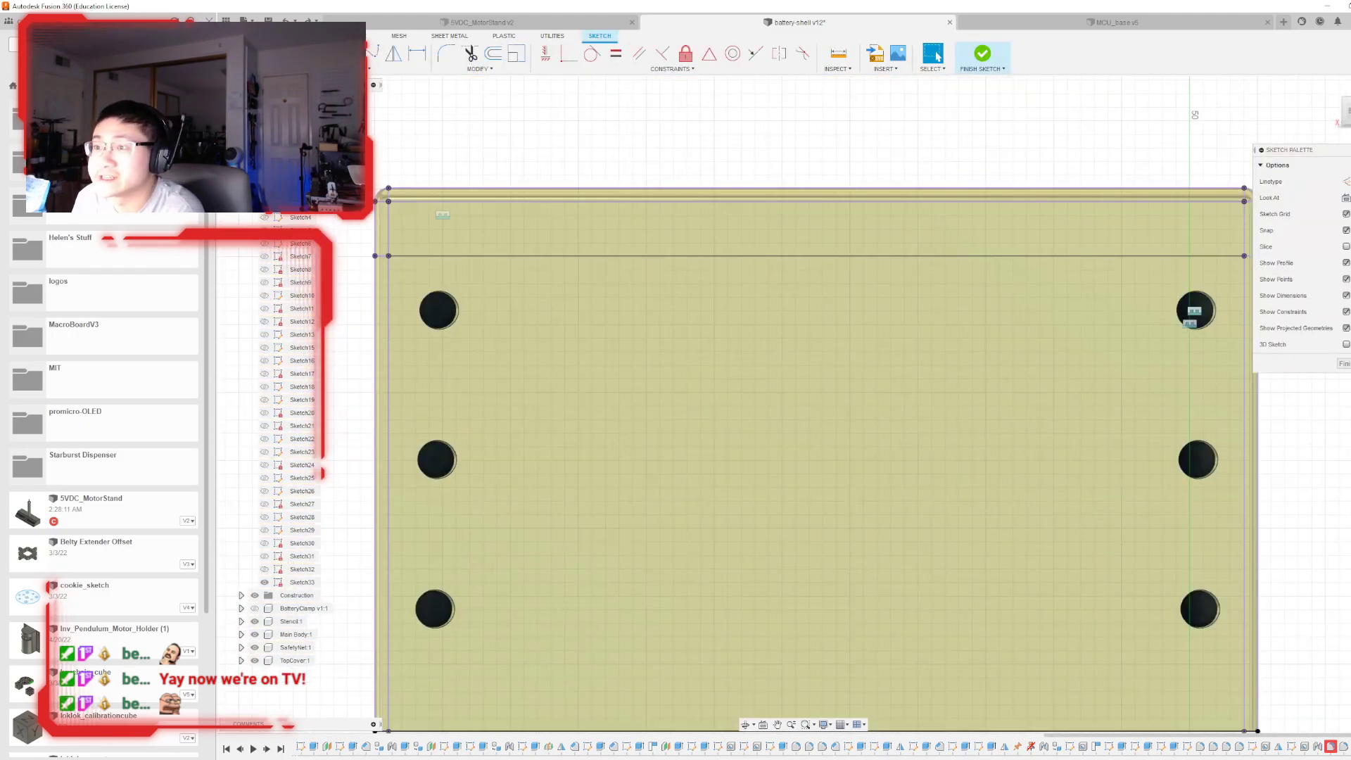
pyautogui.click(375, 256)
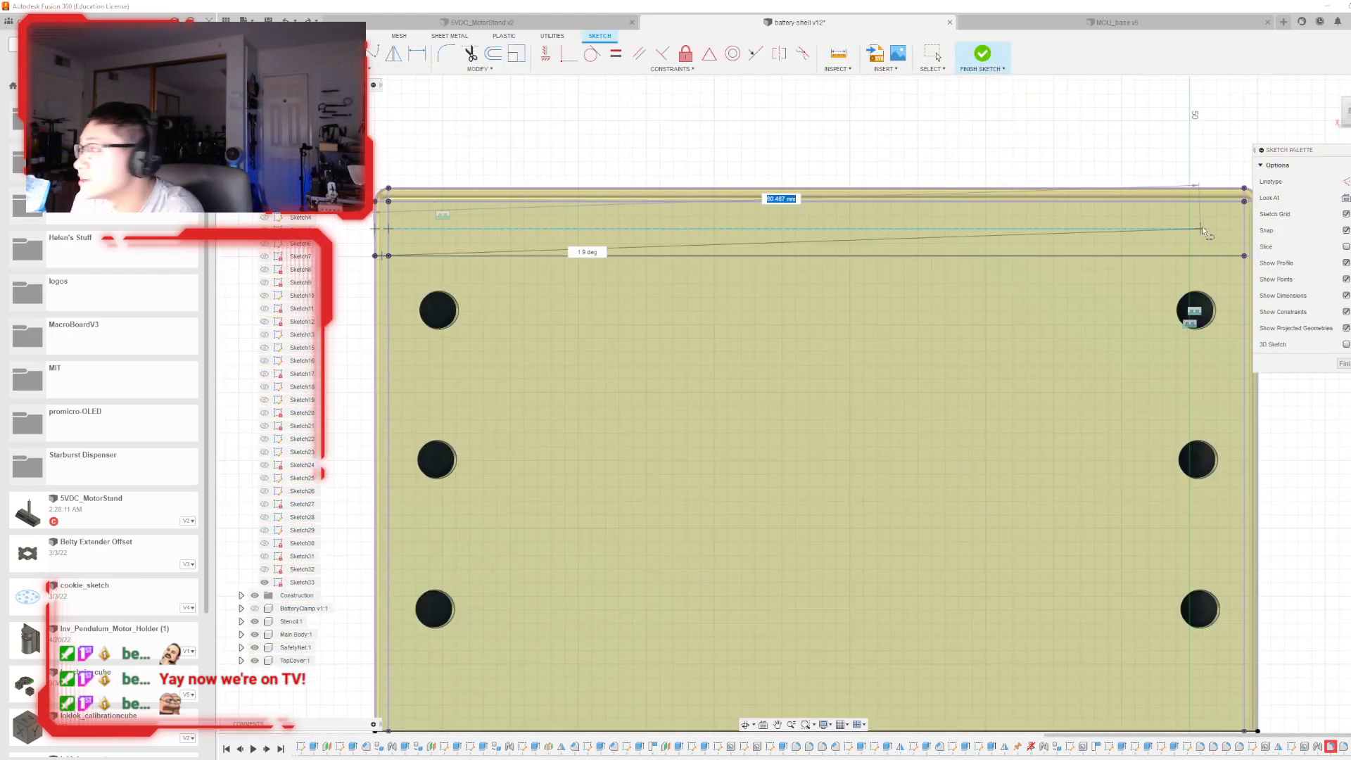
pyautogui.scroll(-2, 1035, 266)
pyautogui.click(1179, 260)
pyautogui.press('Escape')
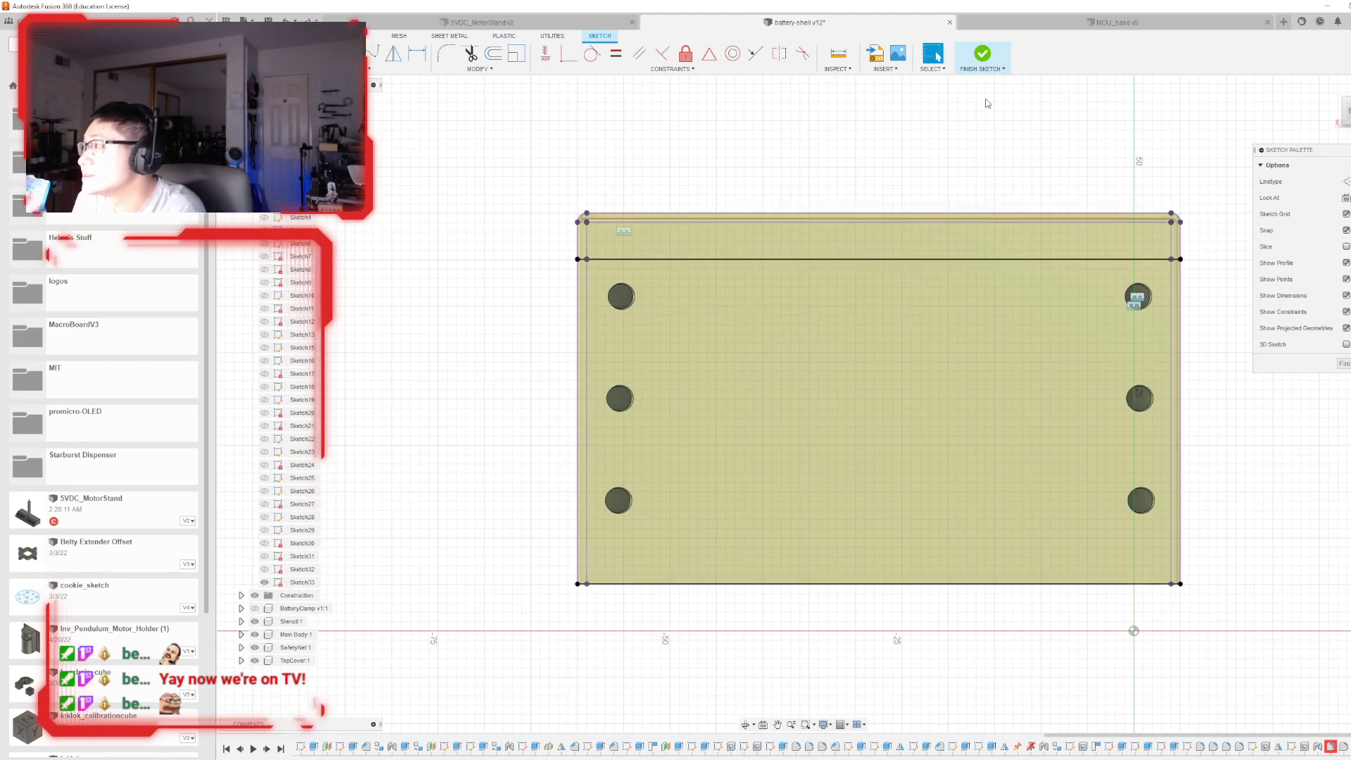
pyautogui.click(983, 55)
pyautogui.click(1344, 123)
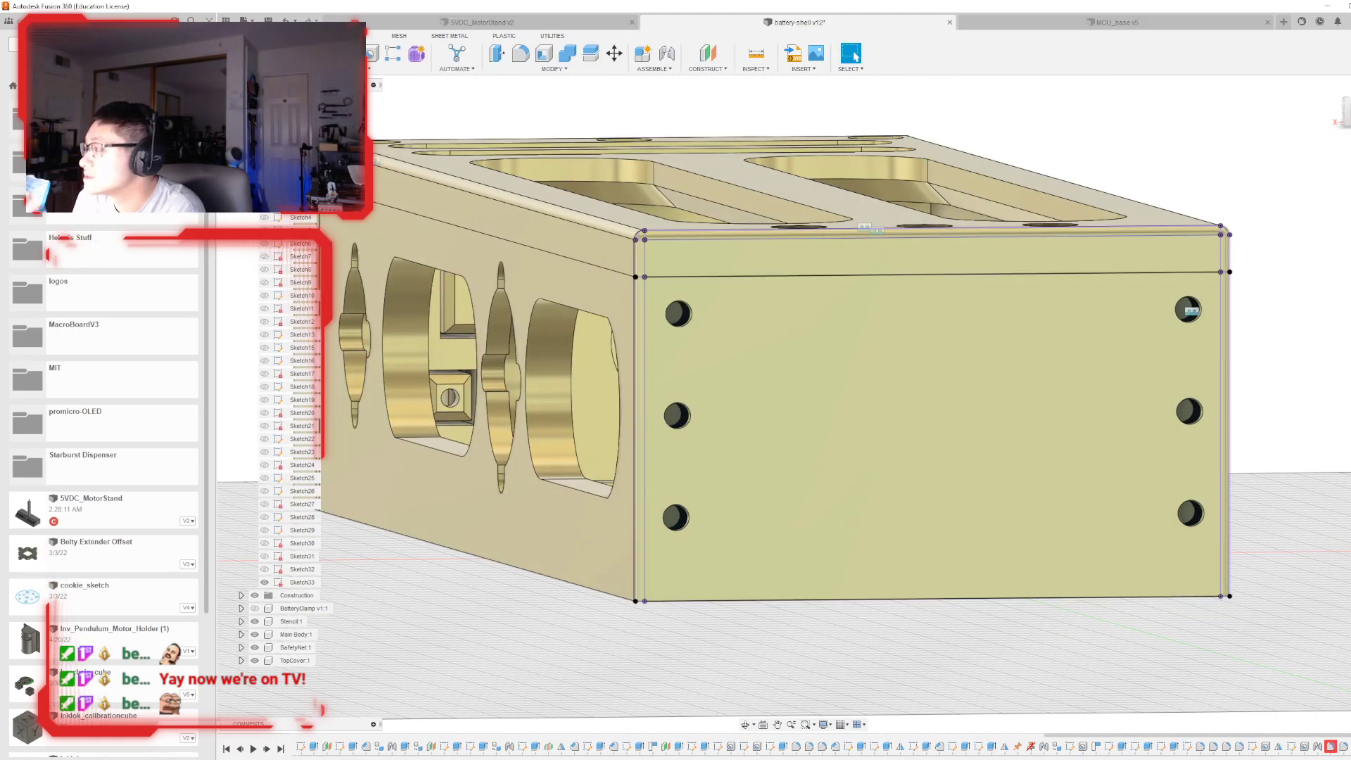
pyautogui.rightClick(1329, 747)
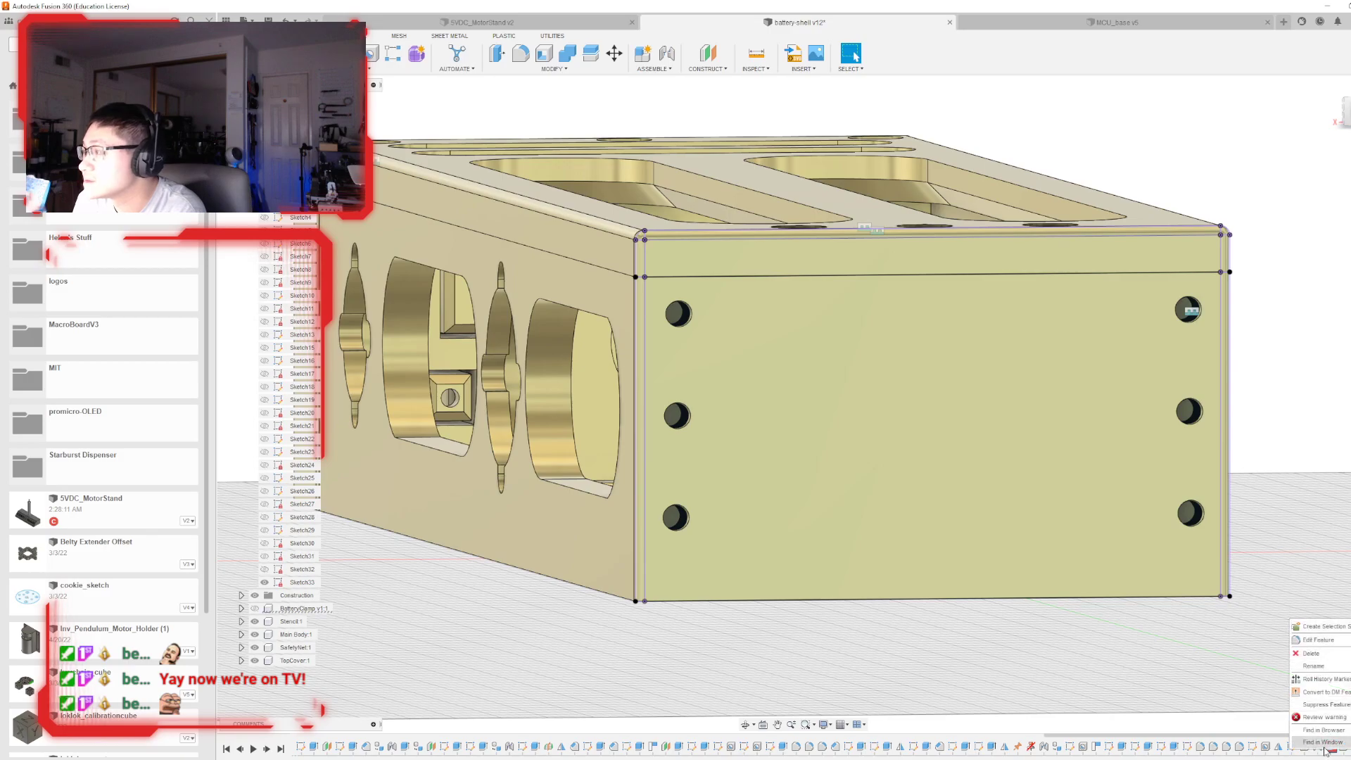
pyautogui.click(1310, 640)
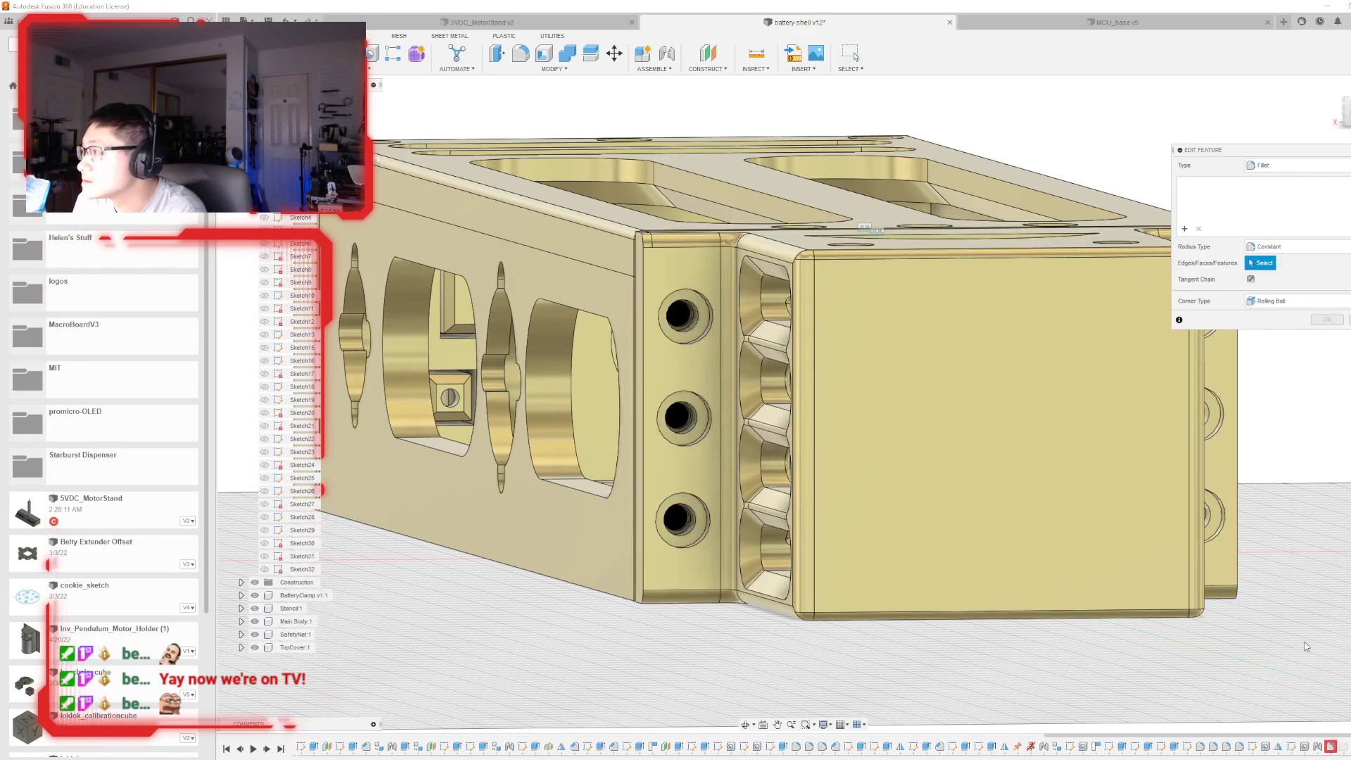
pyautogui.click(1349, 319)
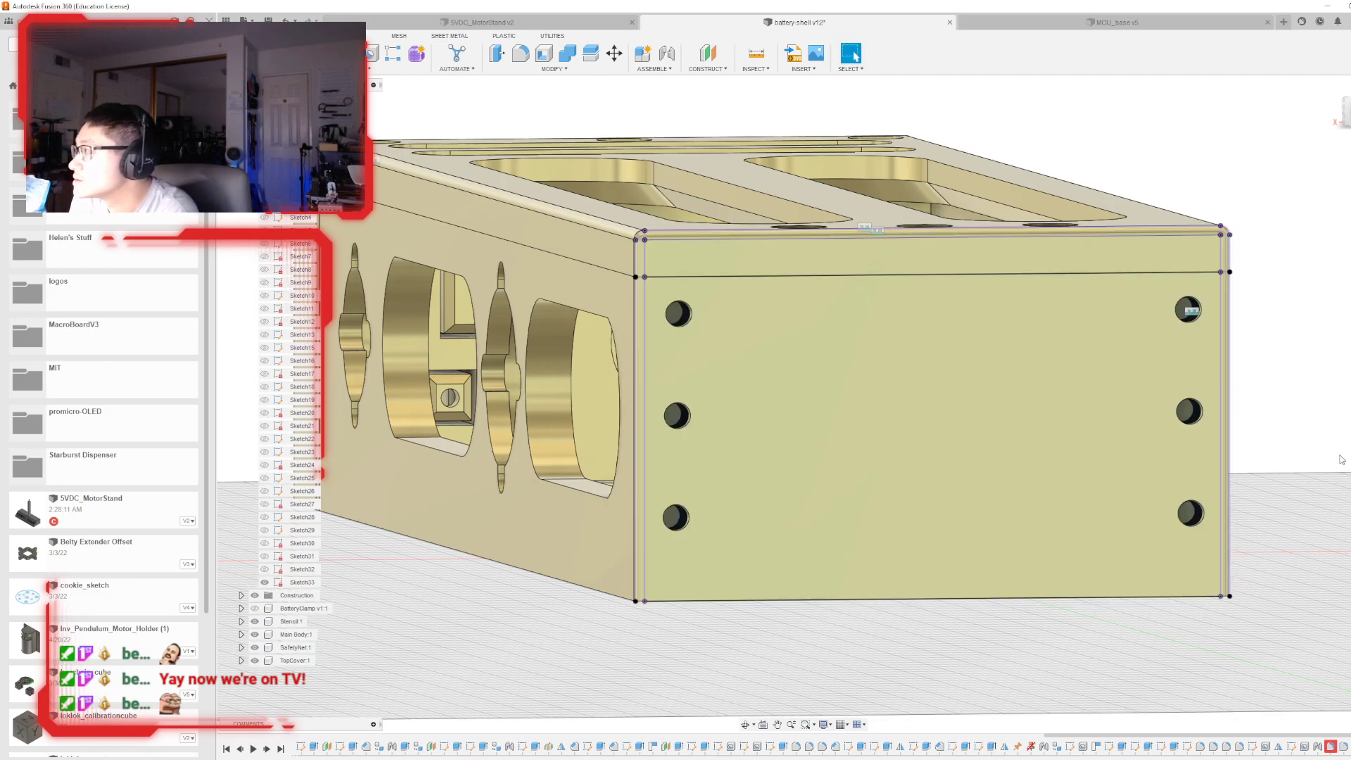
# - Undo the end-face sketch work and delete the fillet feature flagged with a warning at the end of the history
pyautogui.hotkey('ctrl', 'z')
pyautogui.hotkey('ctrl', 'z')
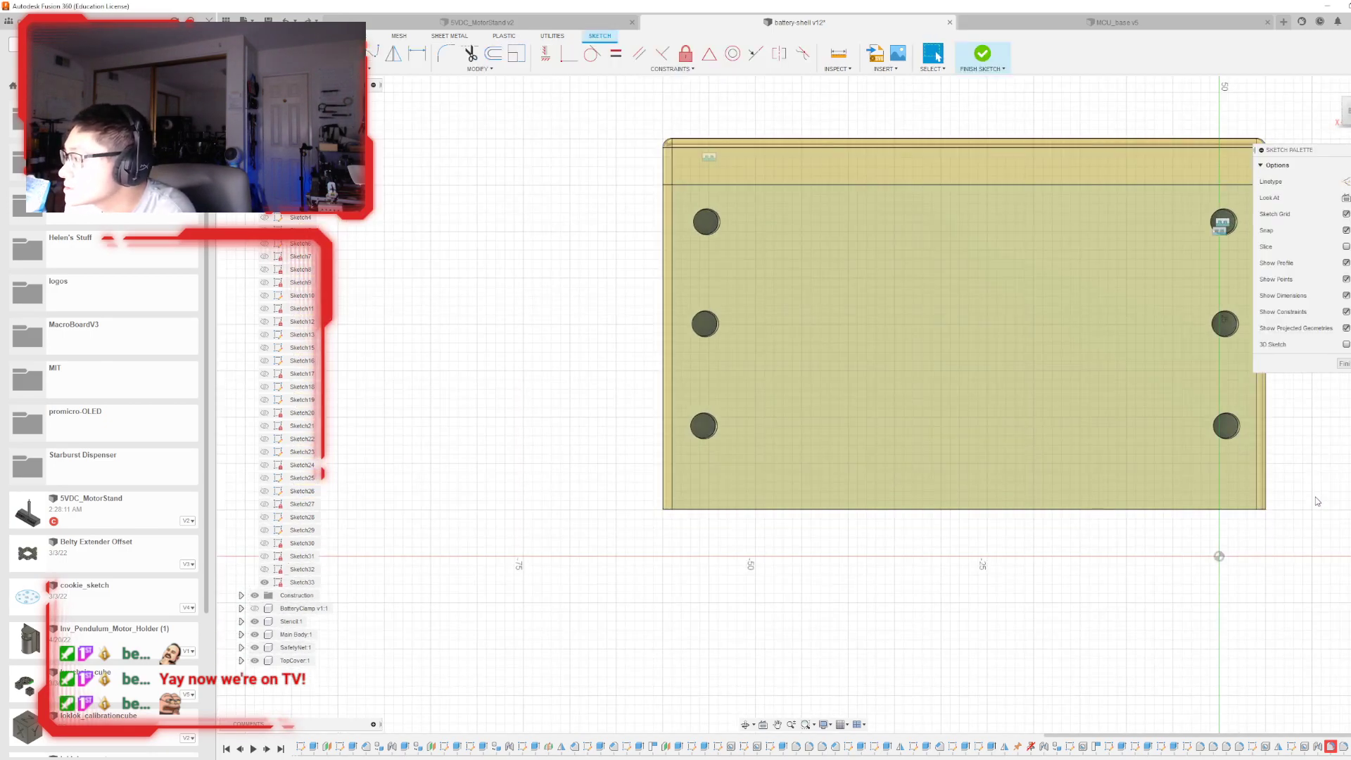
pyautogui.rightClick(1343, 746)
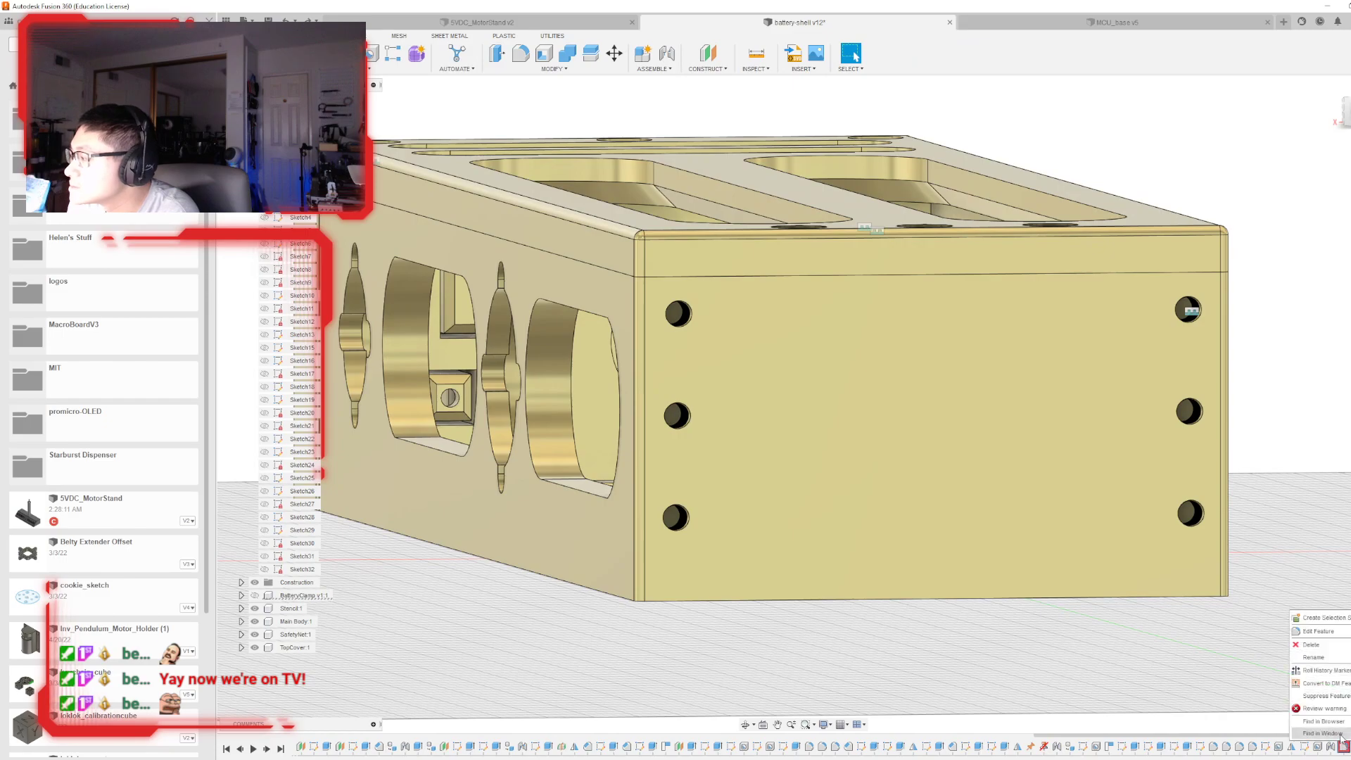
pyautogui.click(1313, 648)
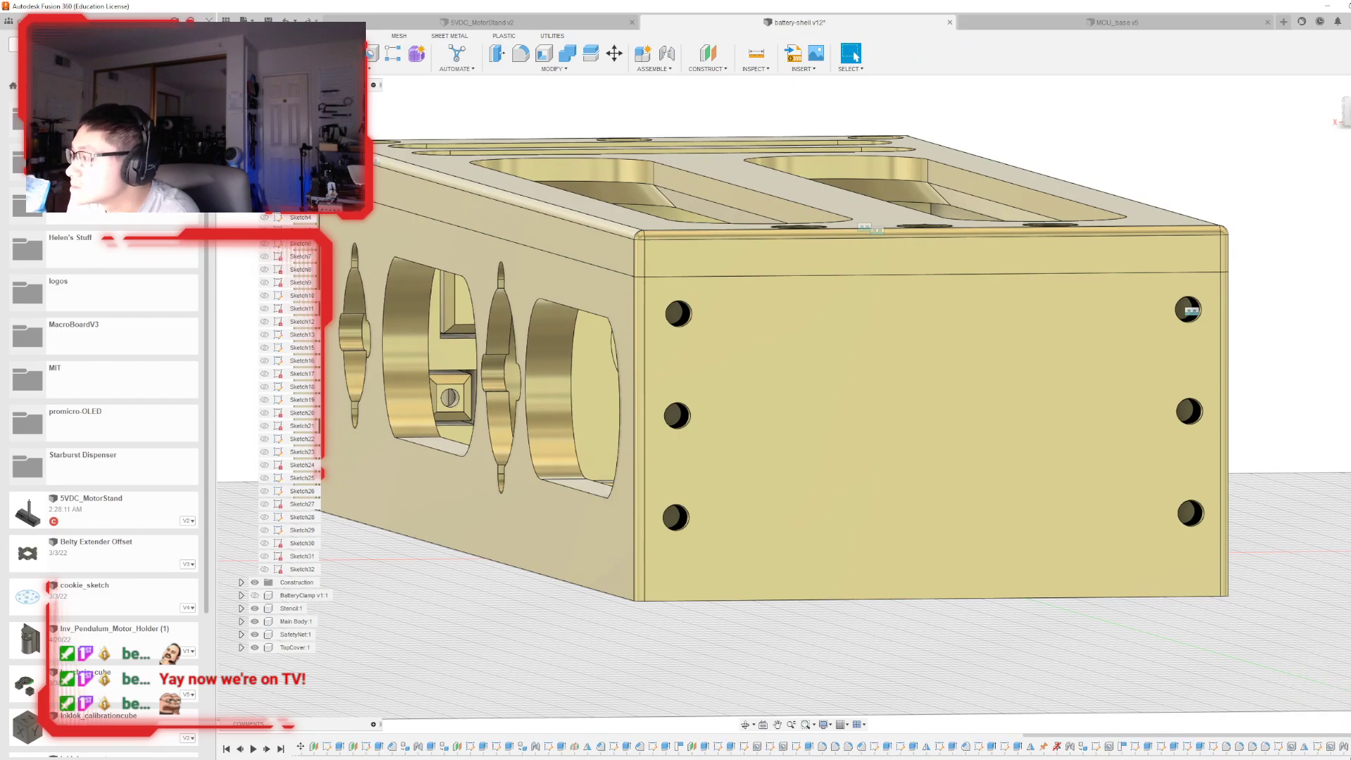
# - Sketch on the main body's end face and project the rounded faces along its two vertical side edges
pyautogui.scroll(3, 950, 457)
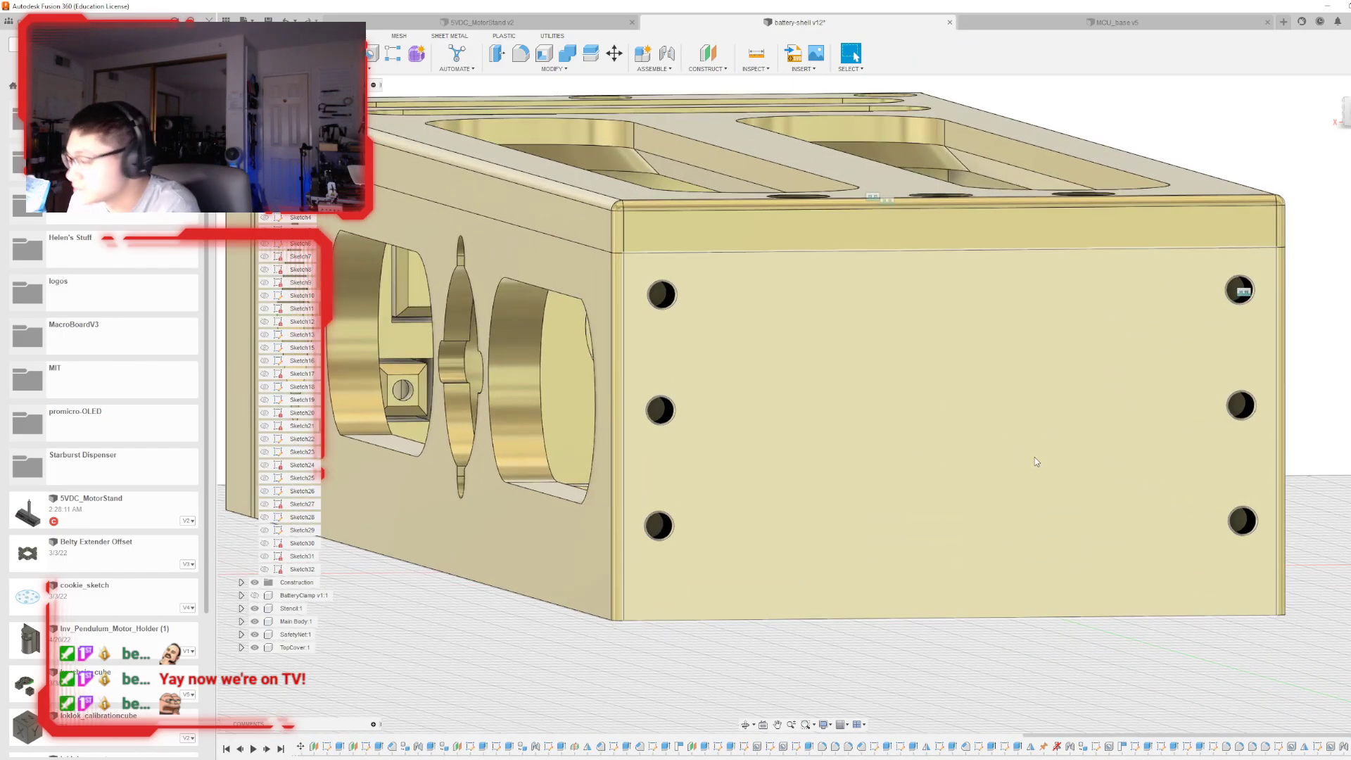
pyautogui.scroll(-5, 1083, 487)
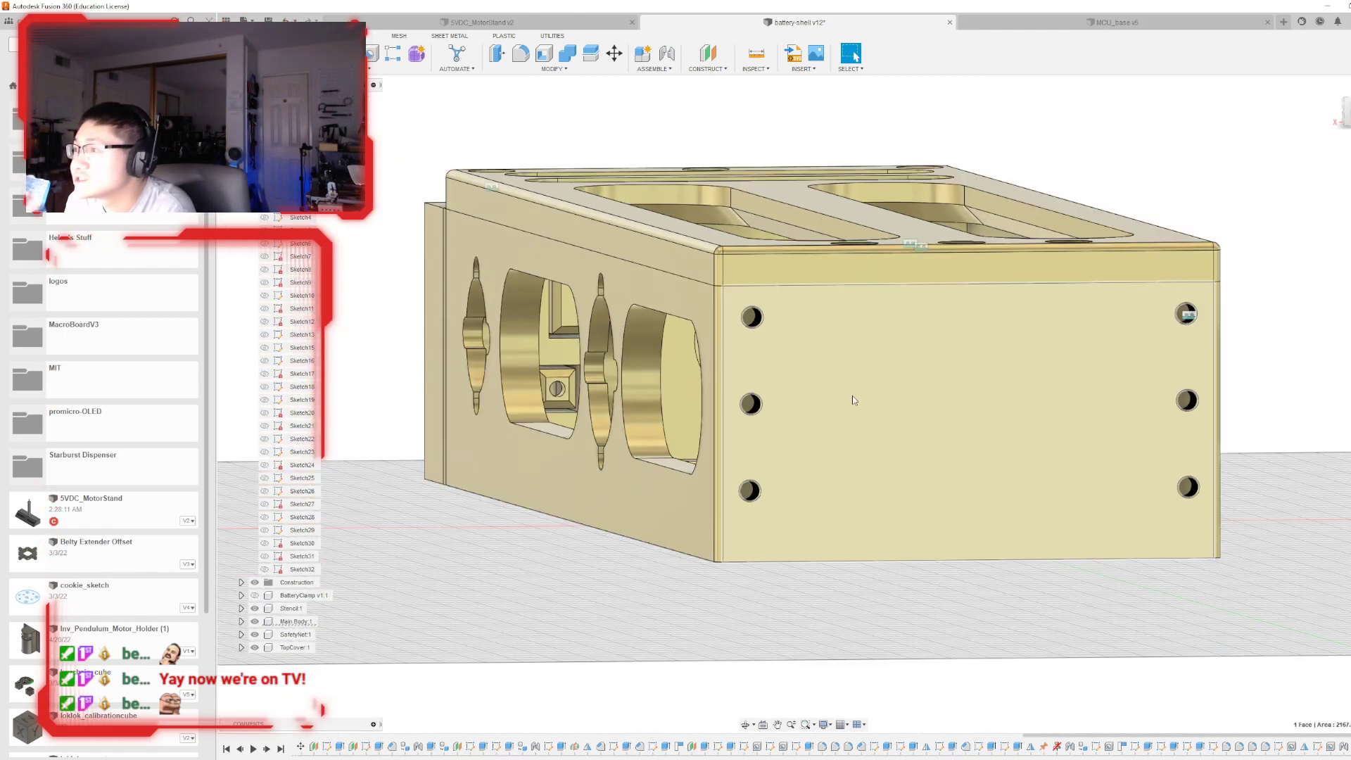
pyautogui.click(851, 395)
pyautogui.press('p')
pyautogui.scroll(3, 677, 327)
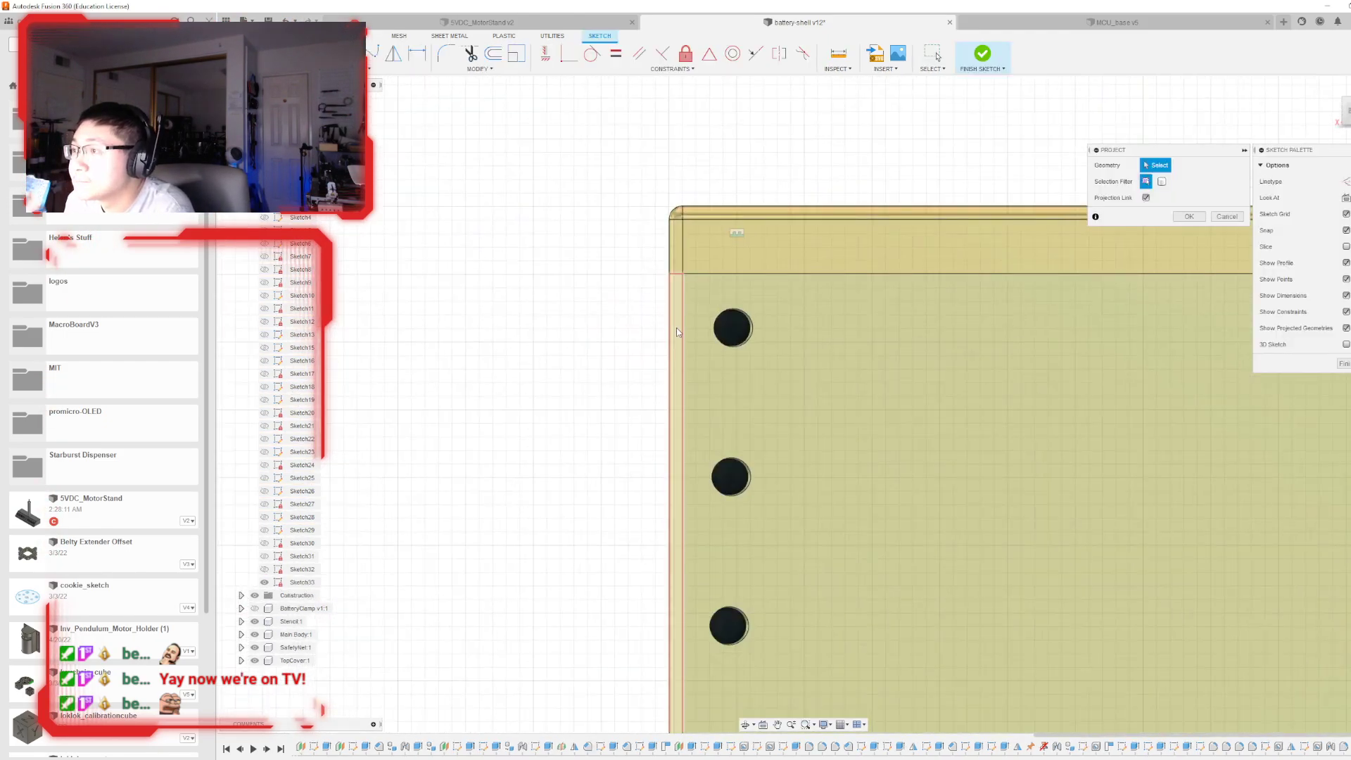
pyautogui.scroll(-3, 535, 376)
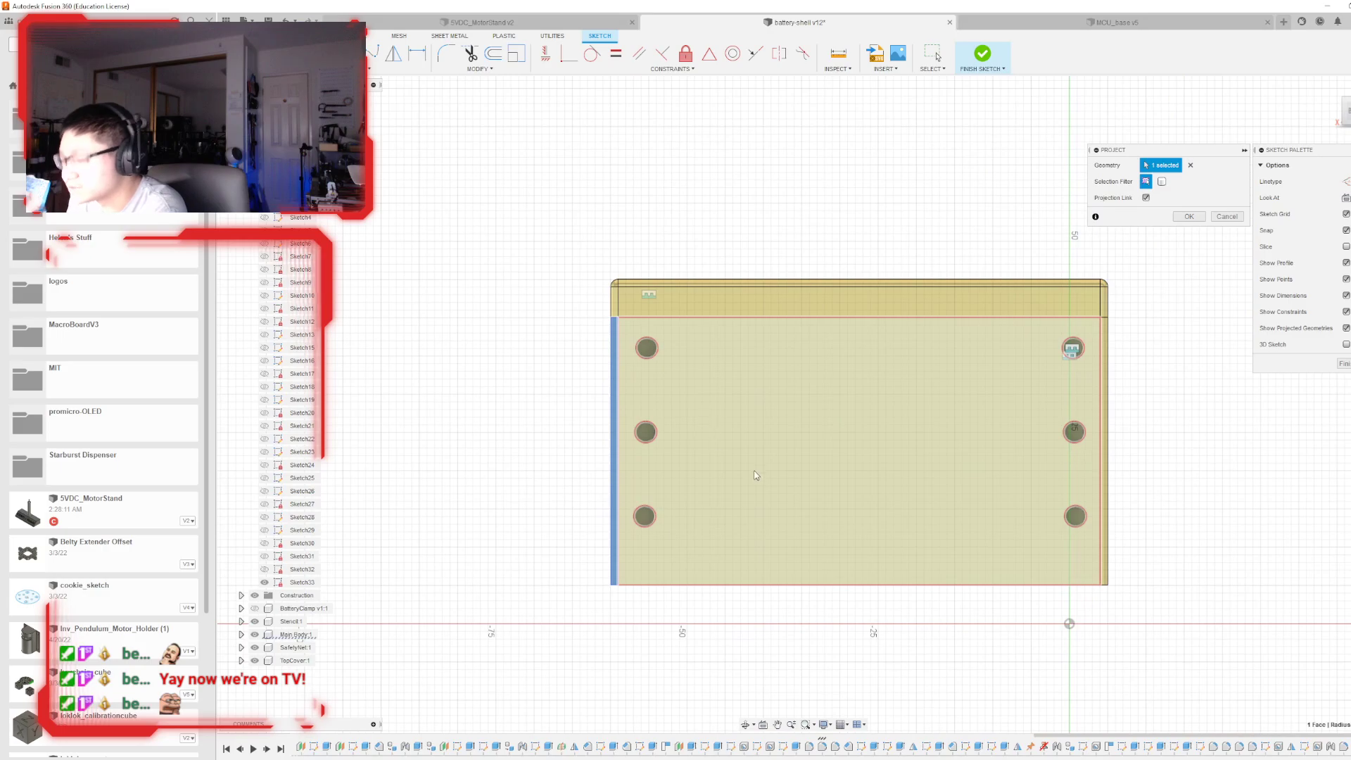
pyautogui.click(1103, 457)
pyautogui.click(1188, 216)
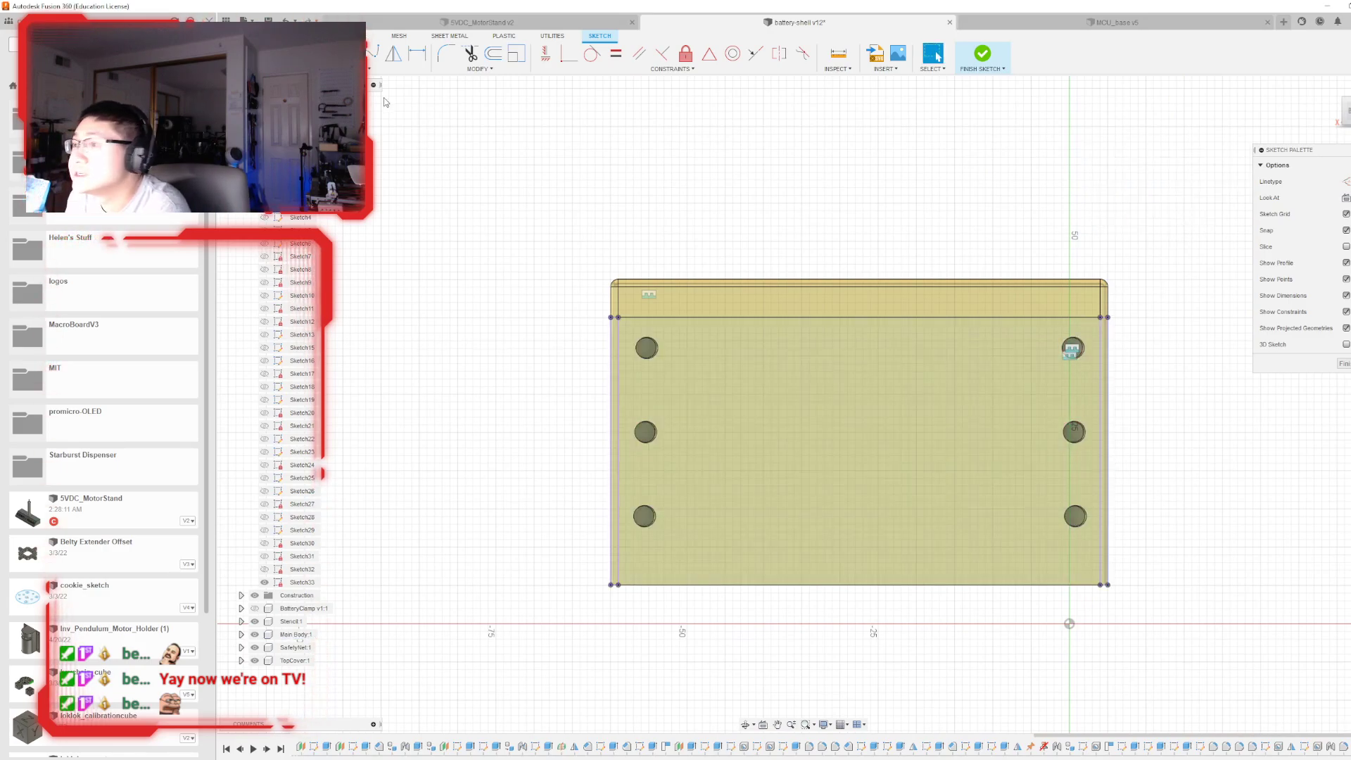
pyautogui.scroll(4, 624, 289)
pyautogui.scroll(-4, 635, 399)
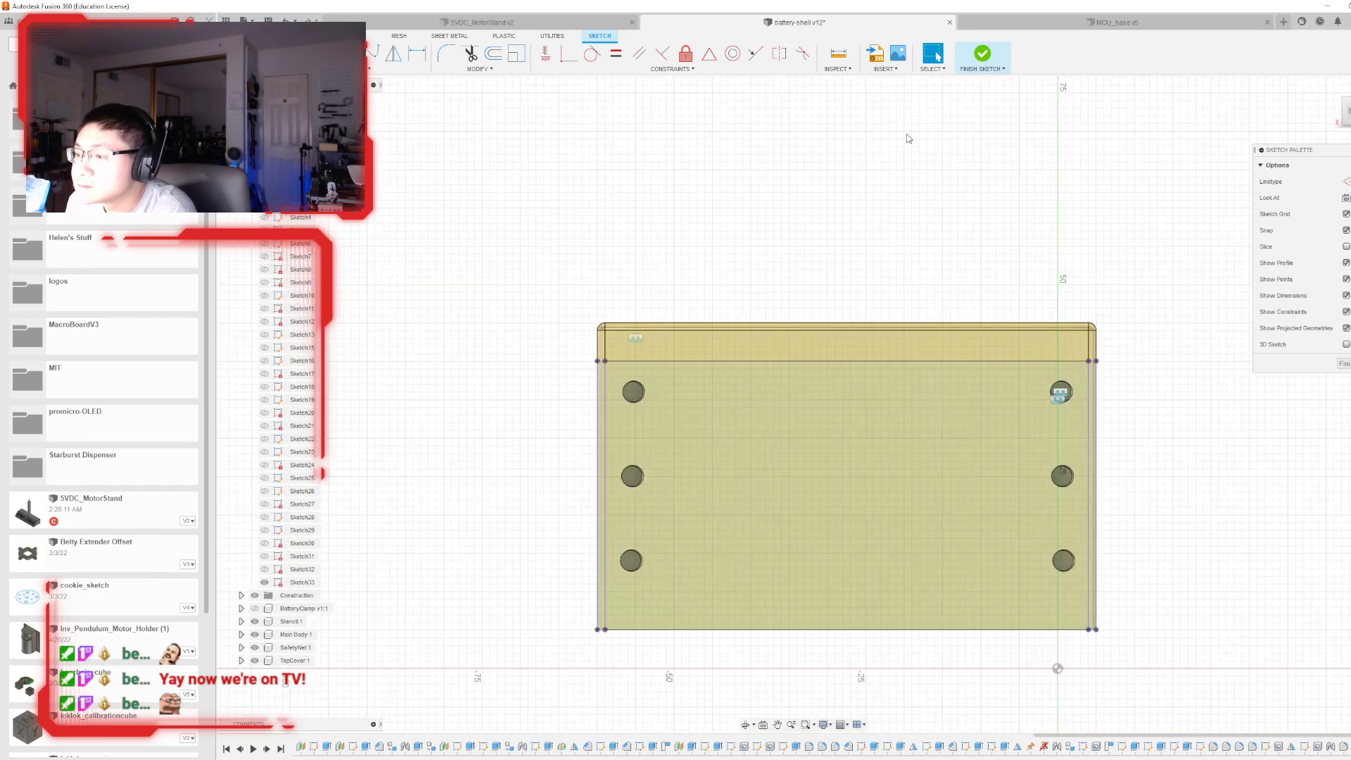
pyautogui.click(982, 54)
# - Extrude the two vertical edge strip profiles by -1 mm, joined to the main body
pyautogui.keyDown('shift'); pyautogui.moveTo(803, 403); pyautogui.dragTo(774, 394, button='middle'); pyautogui.keyUp('shift')
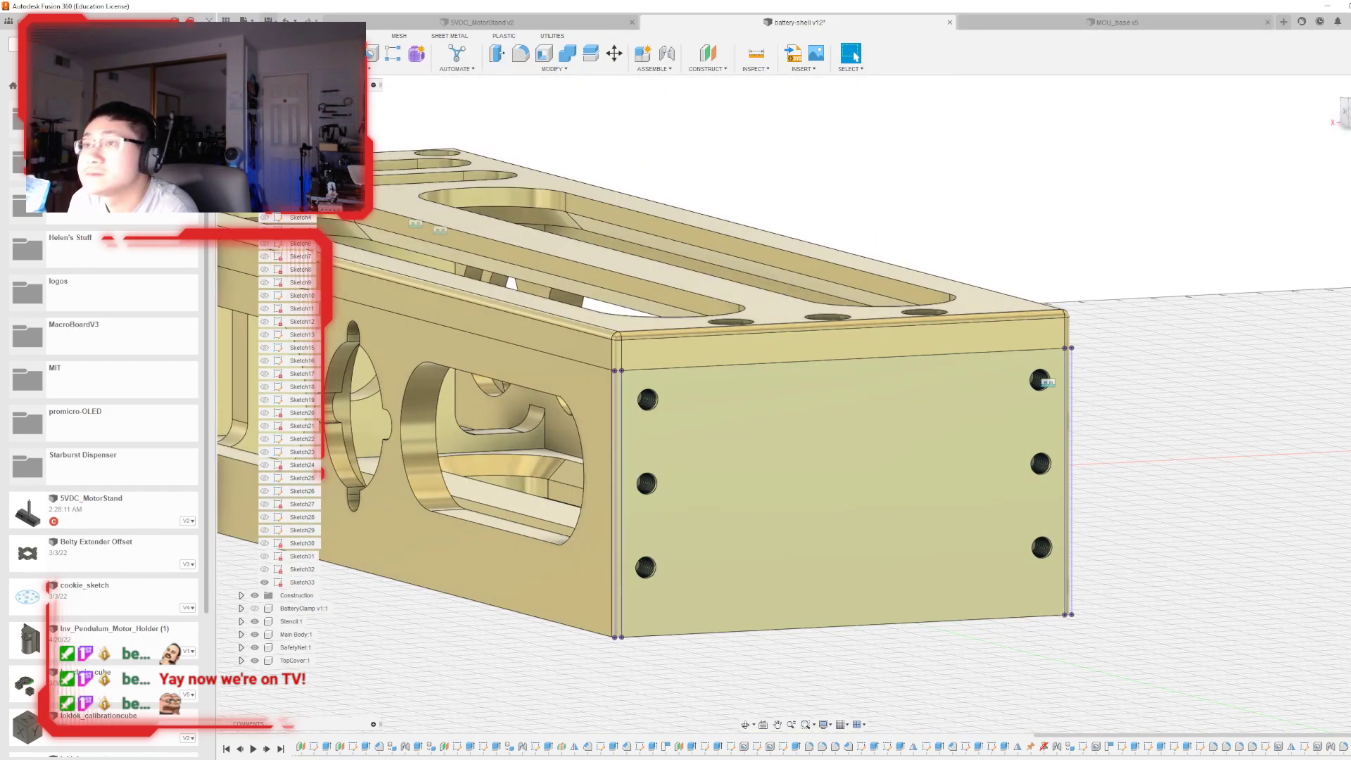
pyautogui.press('e')
pyautogui.click(622, 412)
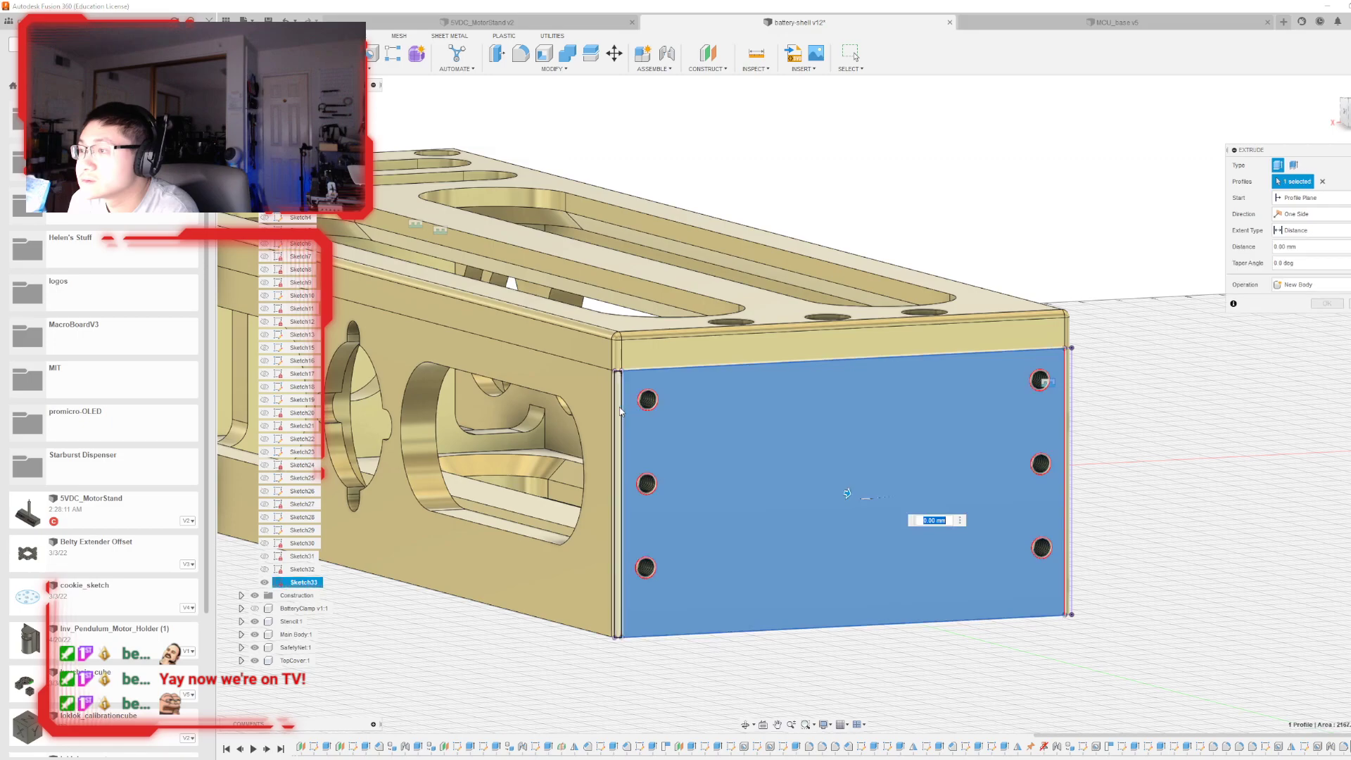
pyautogui.click(621, 416)
pyautogui.click(619, 422)
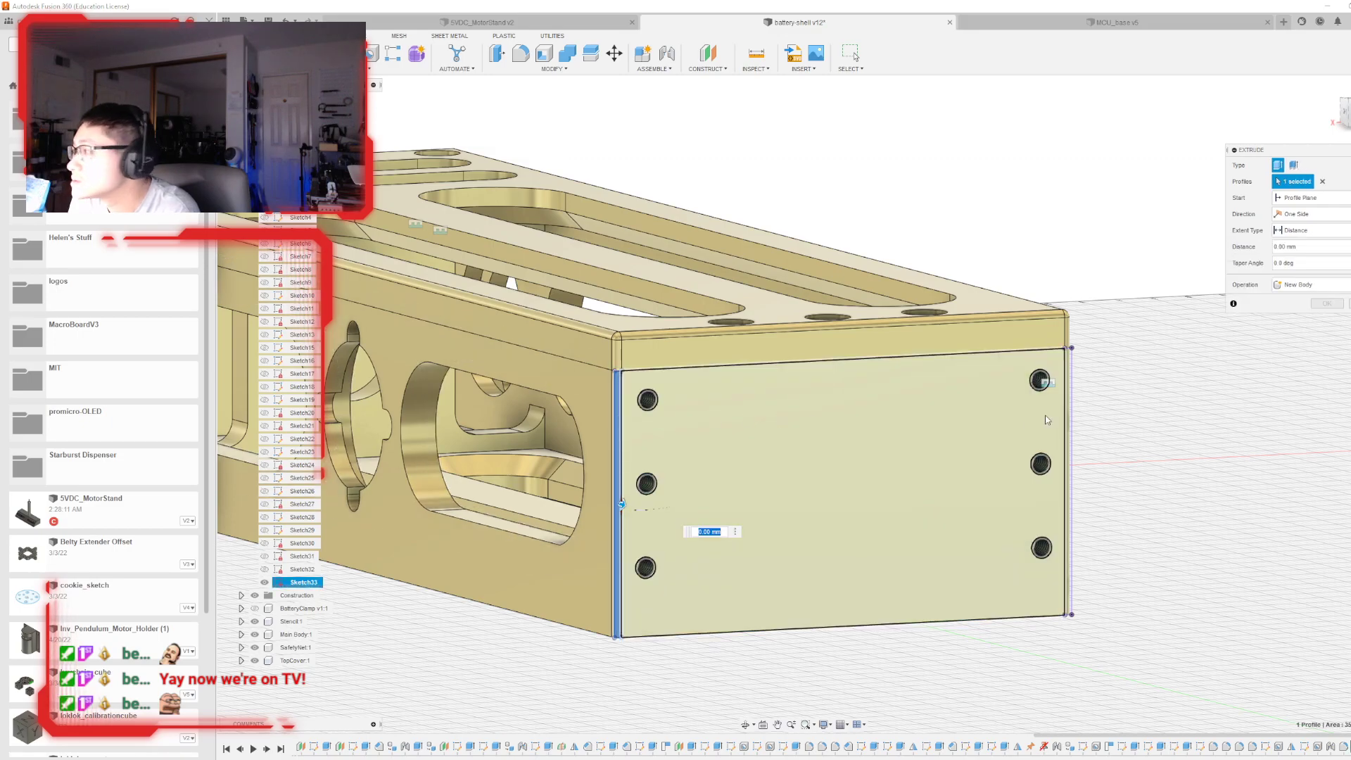
pyautogui.click(1070, 450)
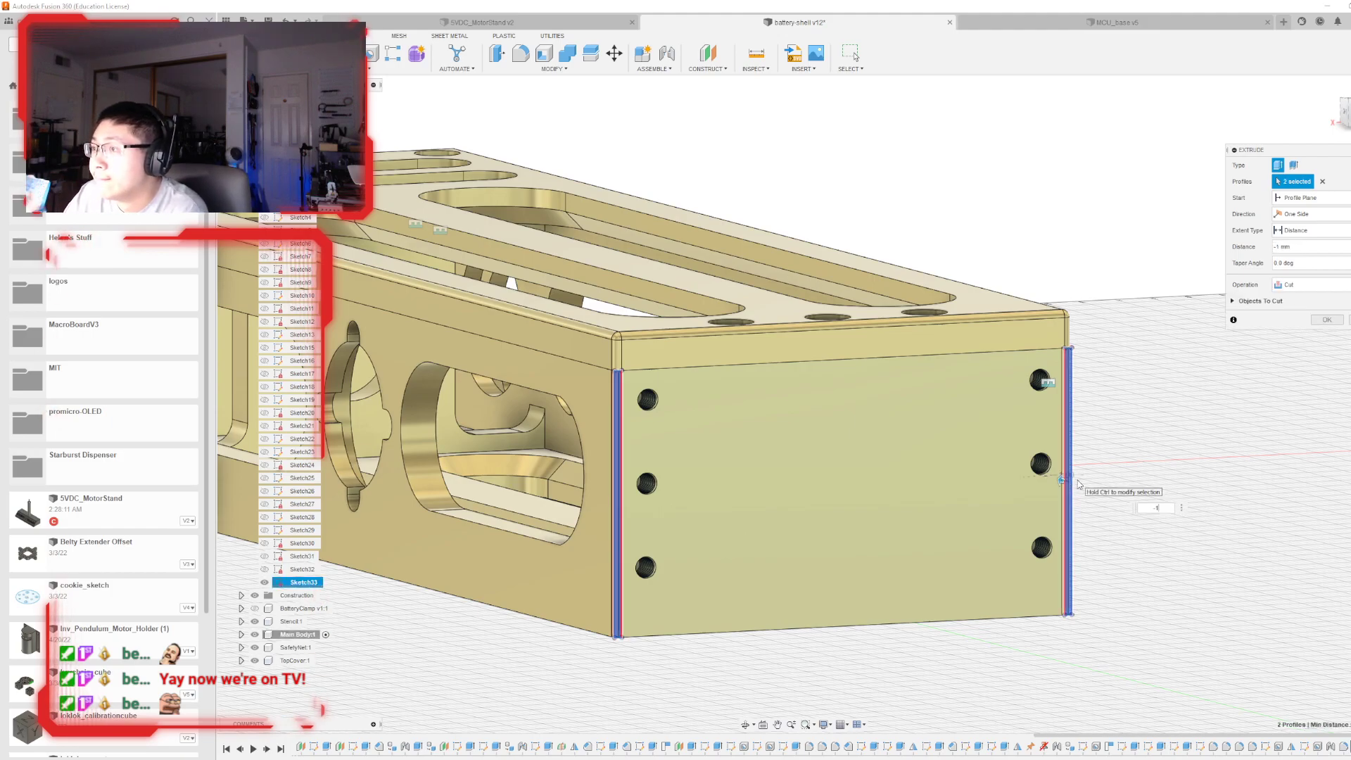
pyautogui.click(1305, 293)
pyautogui.click(1307, 305)
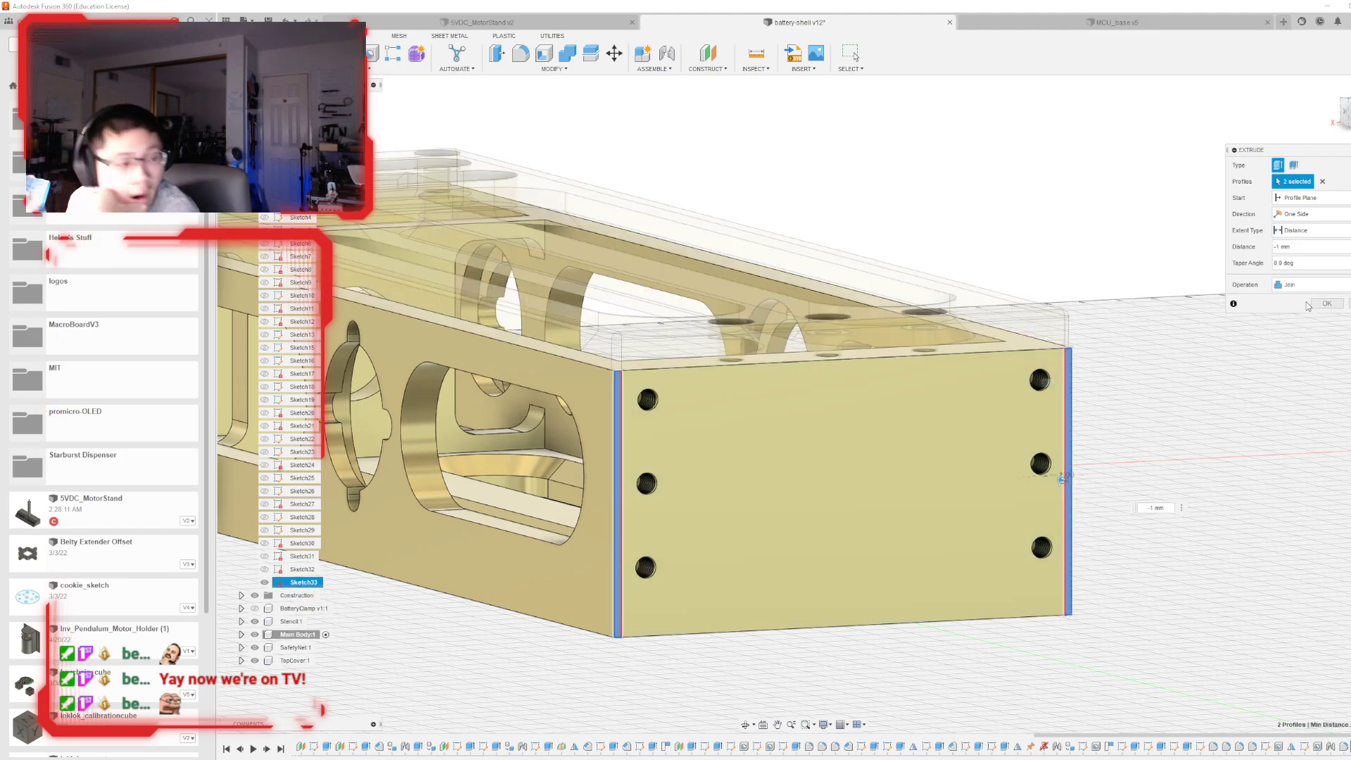
pyautogui.click(1328, 305)
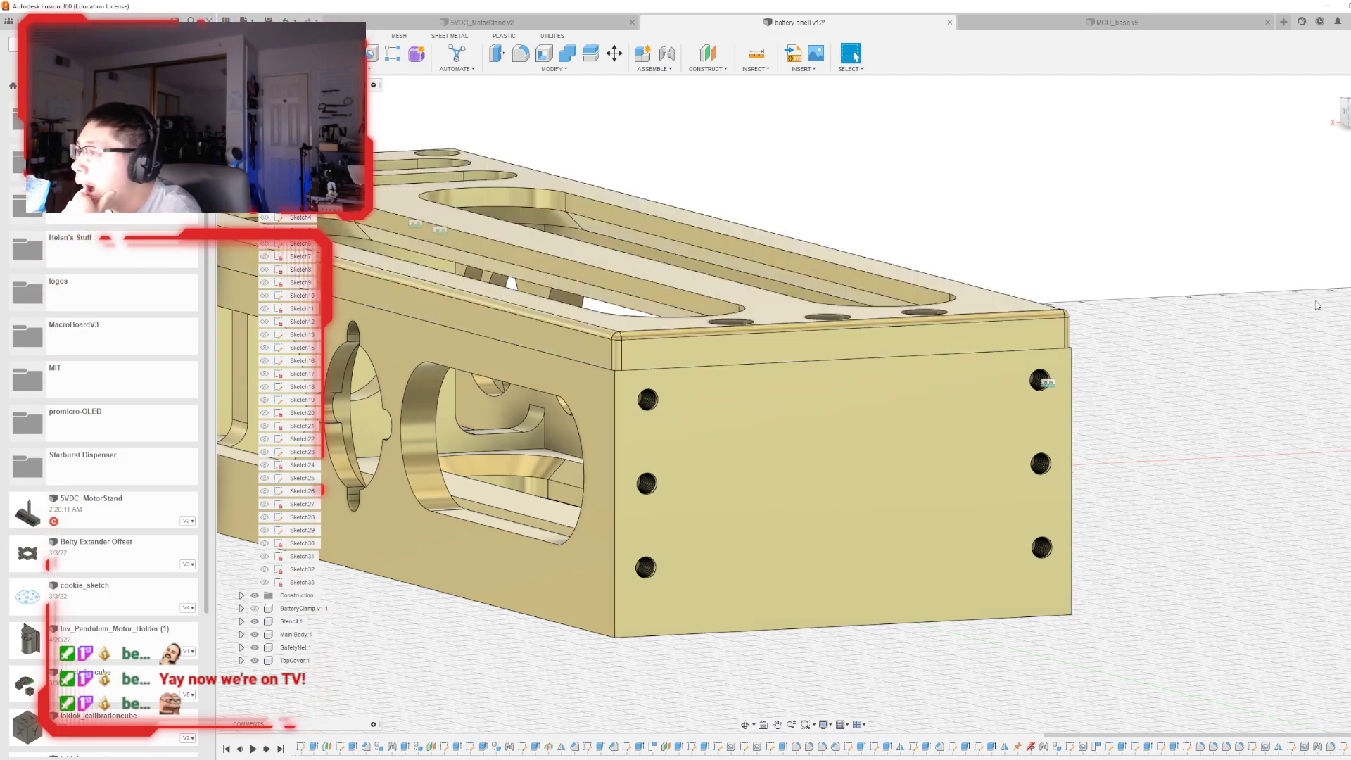
# - Sketch on the top cover's end face and project its rounded side, corner and top edge faces
pyautogui.moveTo(1047, 382)
pyautogui.keyDown('shift'); pyautogui.mouseDown(button='middle')
pyautogui.moveTo(1059, 401)
pyautogui.moveTo(1034, 398)
pyautogui.mouseUp(button='middle'); pyautogui.keyUp('shift')
pyautogui.click(678, 356)
pyautogui.press('p')
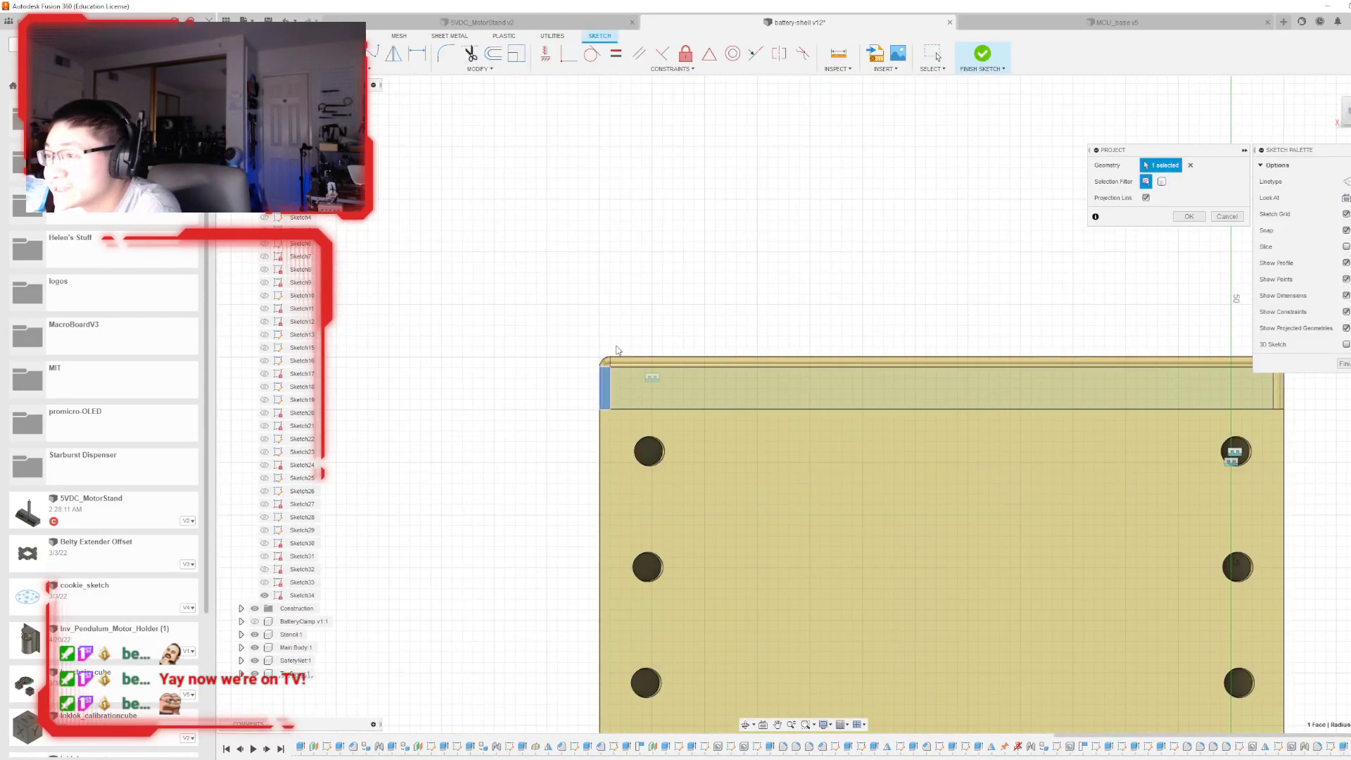
pyautogui.click(606, 366)
pyautogui.click(650, 361)
pyautogui.scroll(-2, 650, 493)
pyautogui.scroll(3, 1317, 478)
pyautogui.click(917, 364)
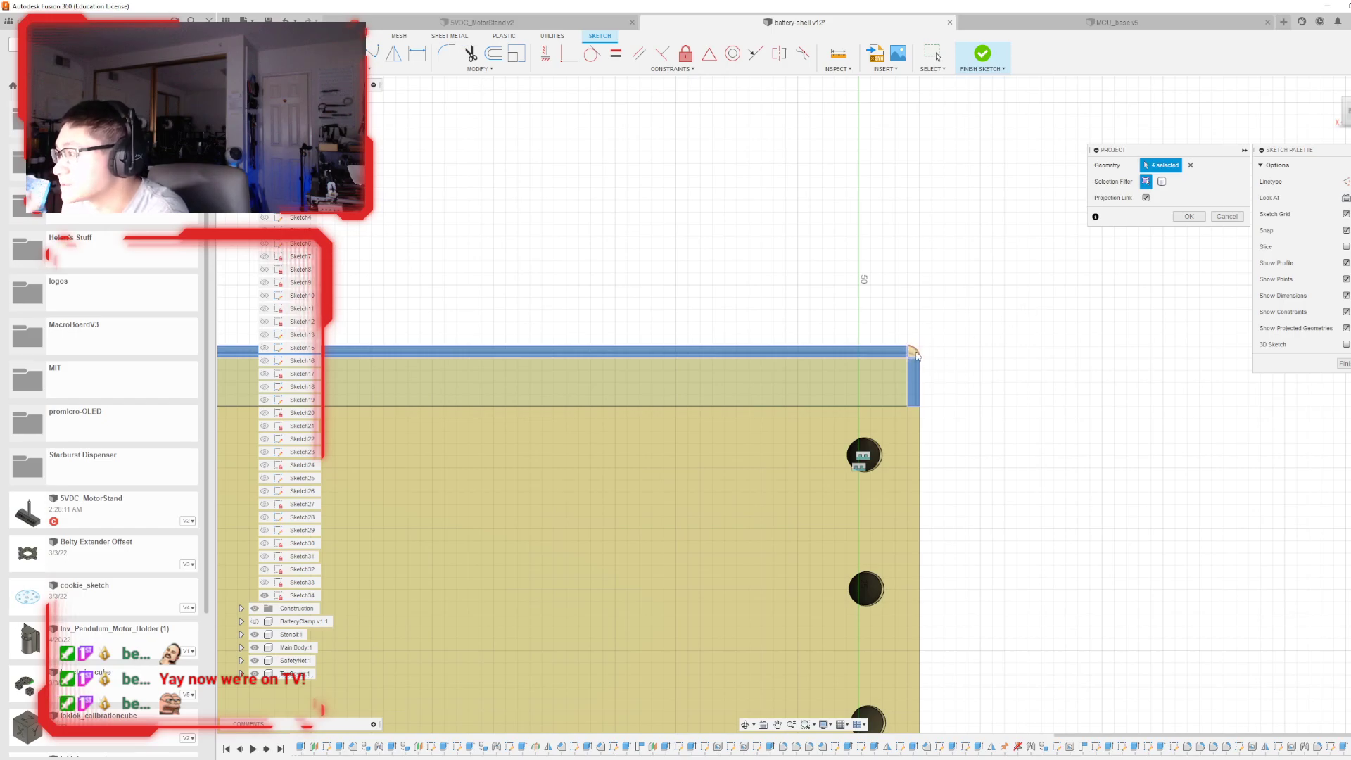
pyautogui.click(1188, 217)
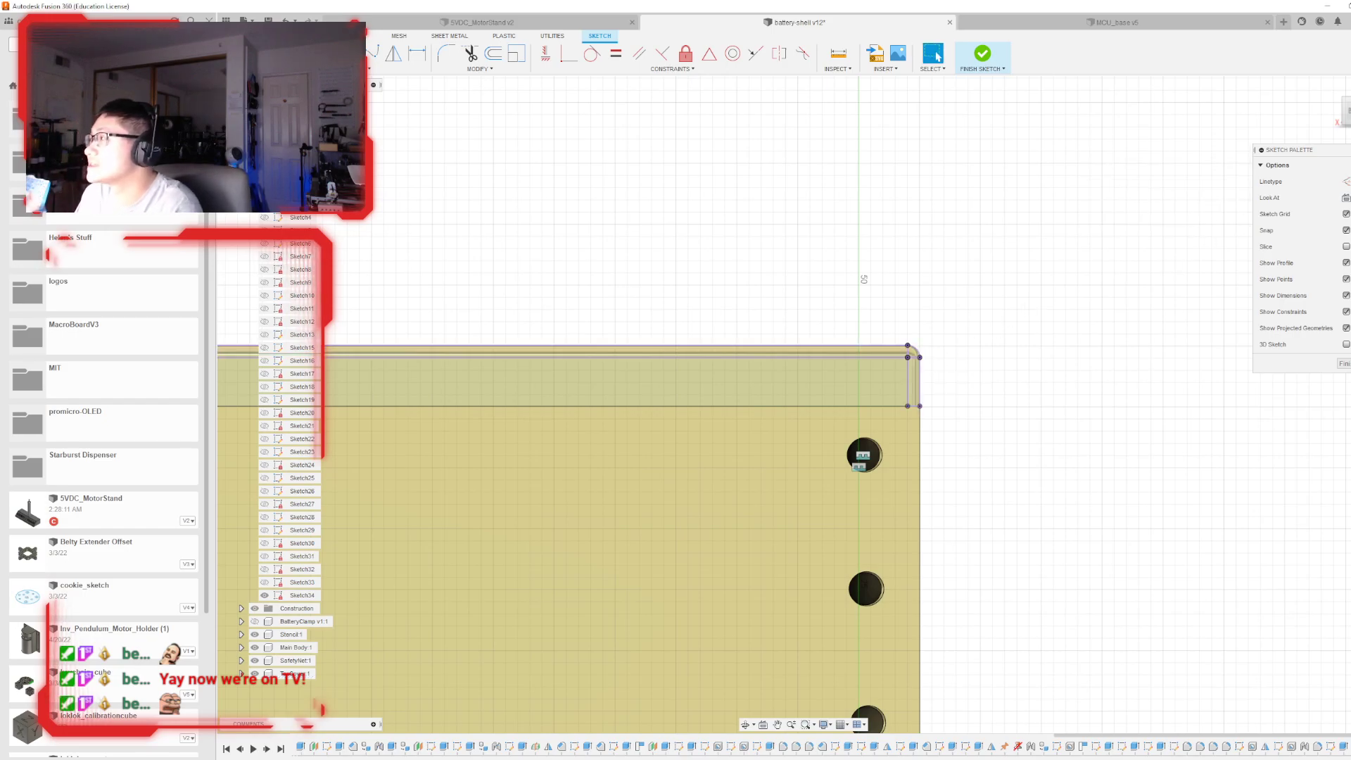
pyautogui.moveTo(803, 405)
pyautogui.keyDown('shift'); pyautogui.mouseDown(button='middle')
pyautogui.moveTo(847, 471)
pyautogui.moveTo(862, 439)
pyautogui.mouseUp(button='middle'); pyautogui.keyUp('shift')
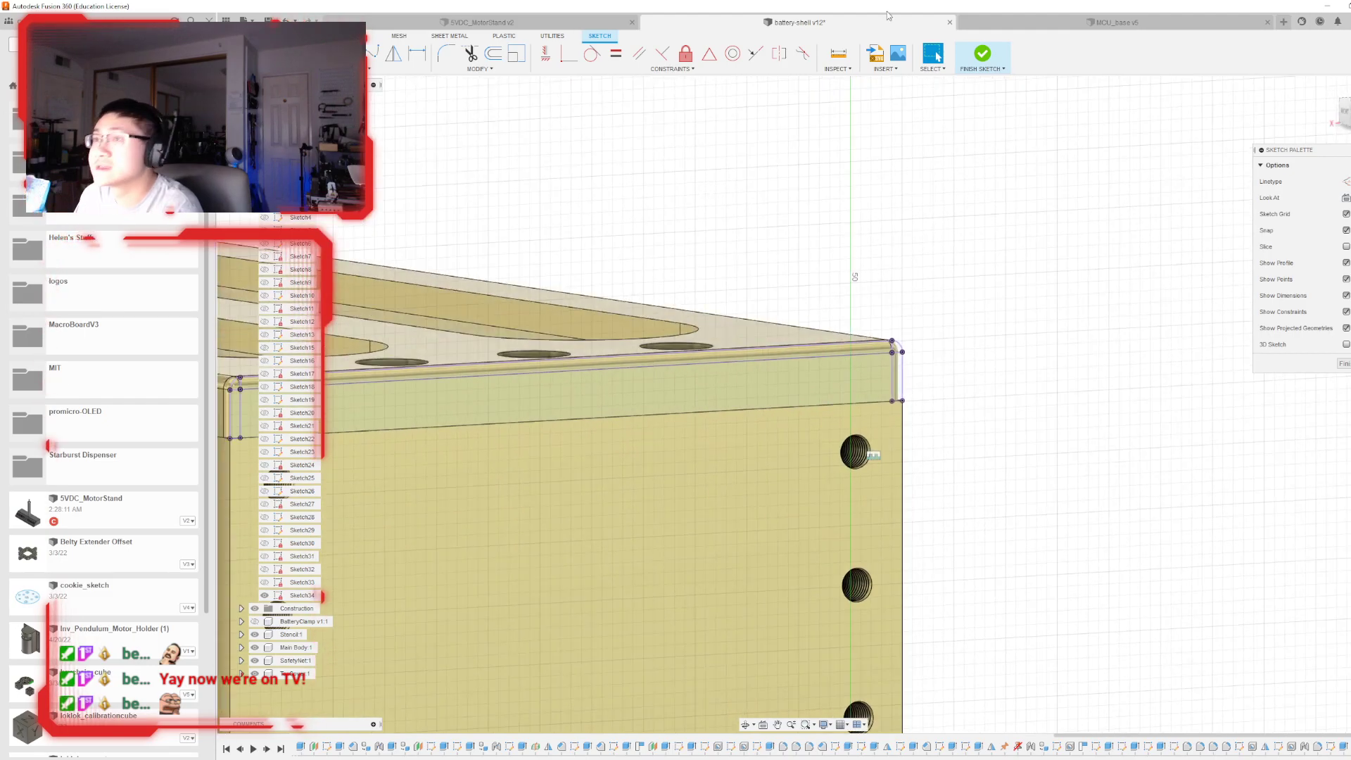
pyautogui.click(983, 54)
# - Extrude the five rim profiles on the top cover's end by -1 mm, joined to the cover
pyautogui.press('e')
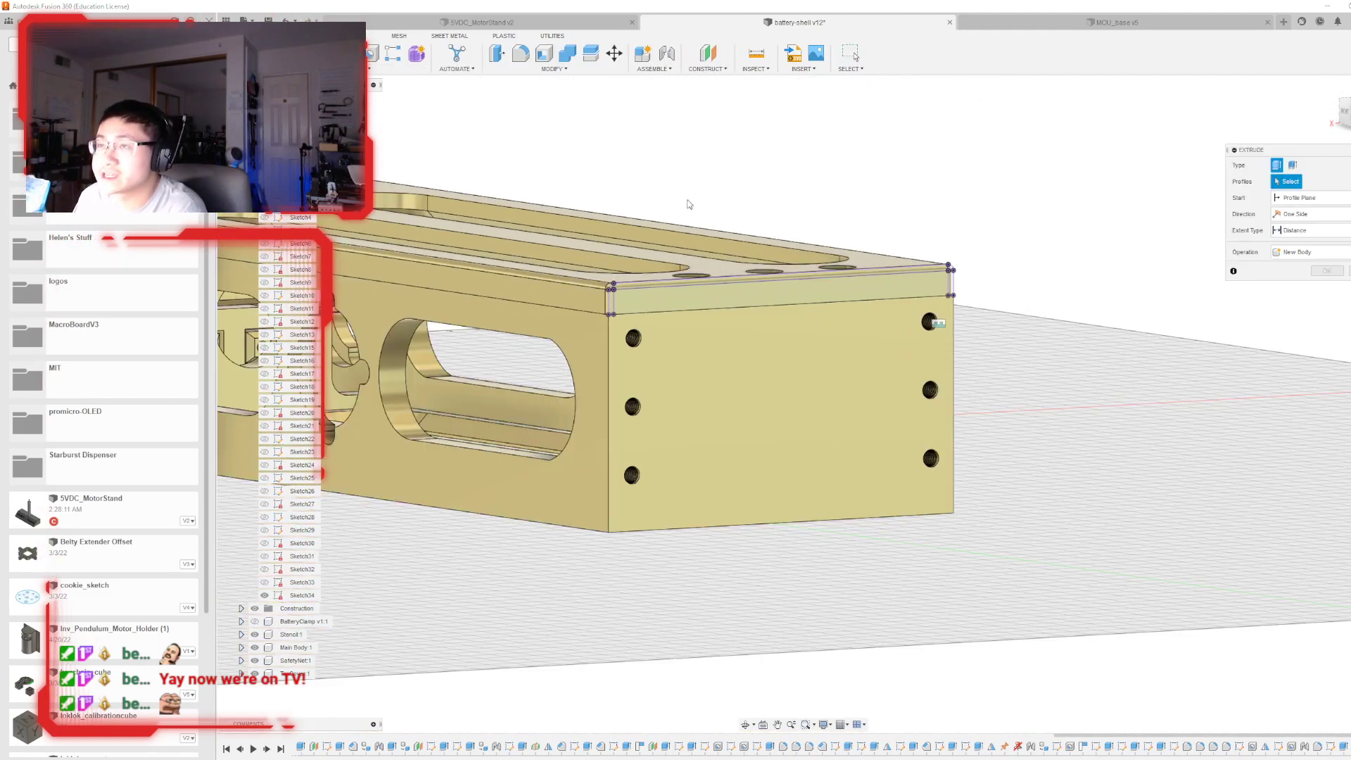
pyautogui.scroll(5, 491, 336)
pyautogui.click(491, 339)
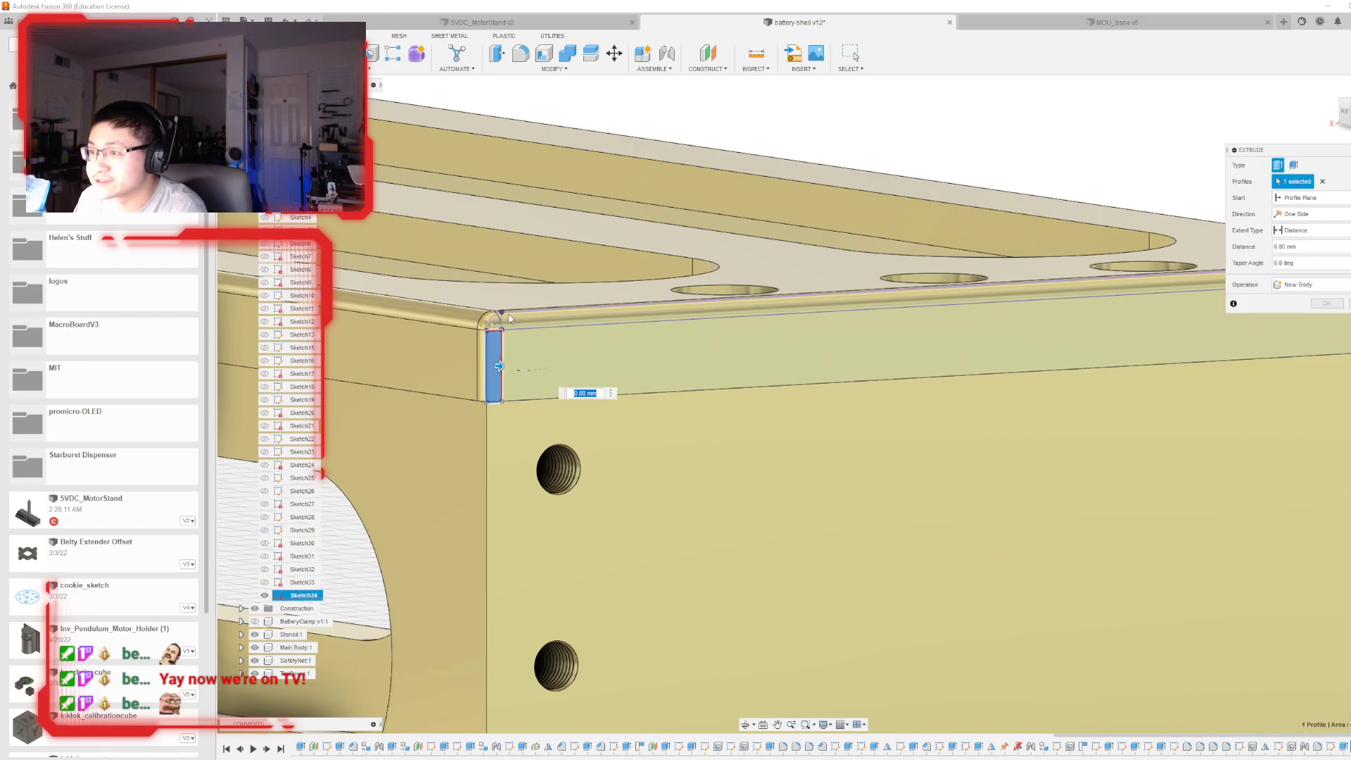
pyautogui.click(507, 320)
pyautogui.click(496, 325)
pyautogui.scroll(-4, 334, 399)
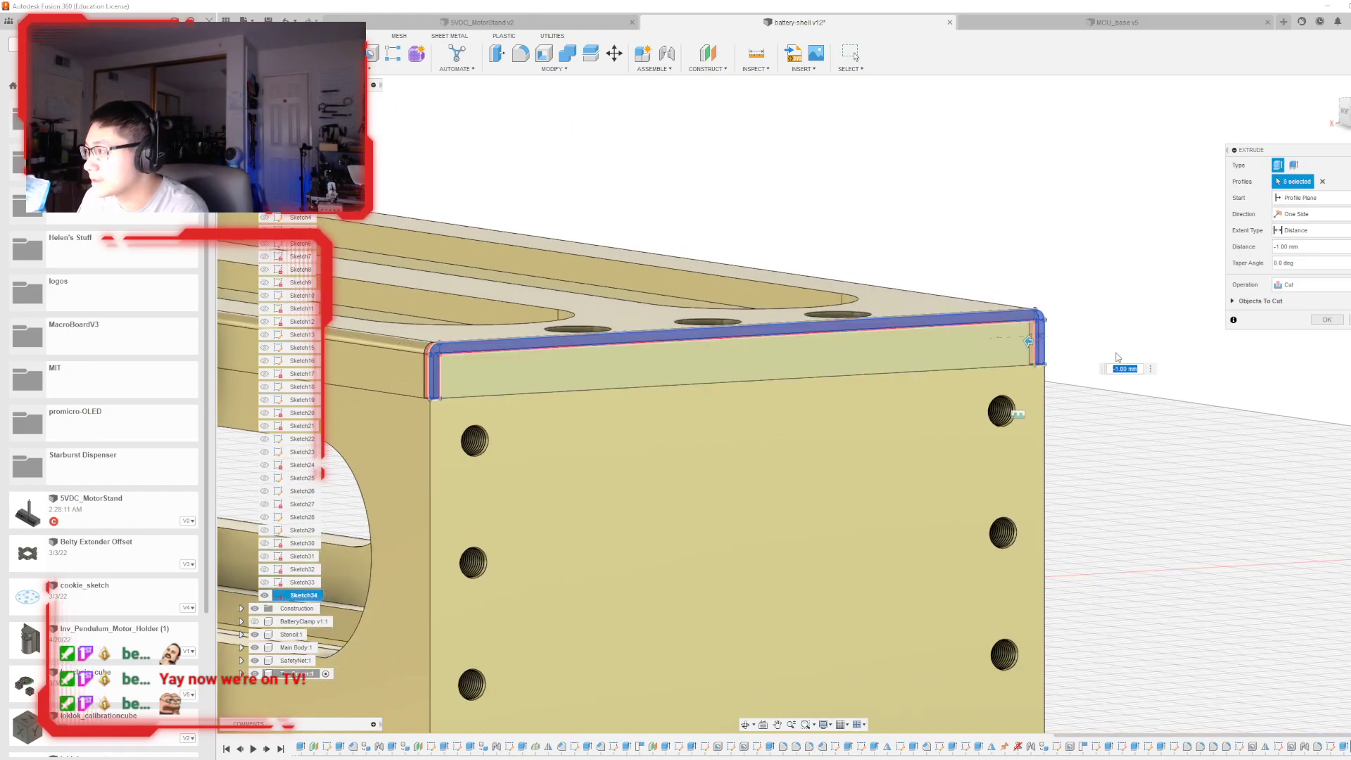
pyautogui.click(1291, 290)
pyautogui.click(1290, 300)
pyautogui.click(1326, 304)
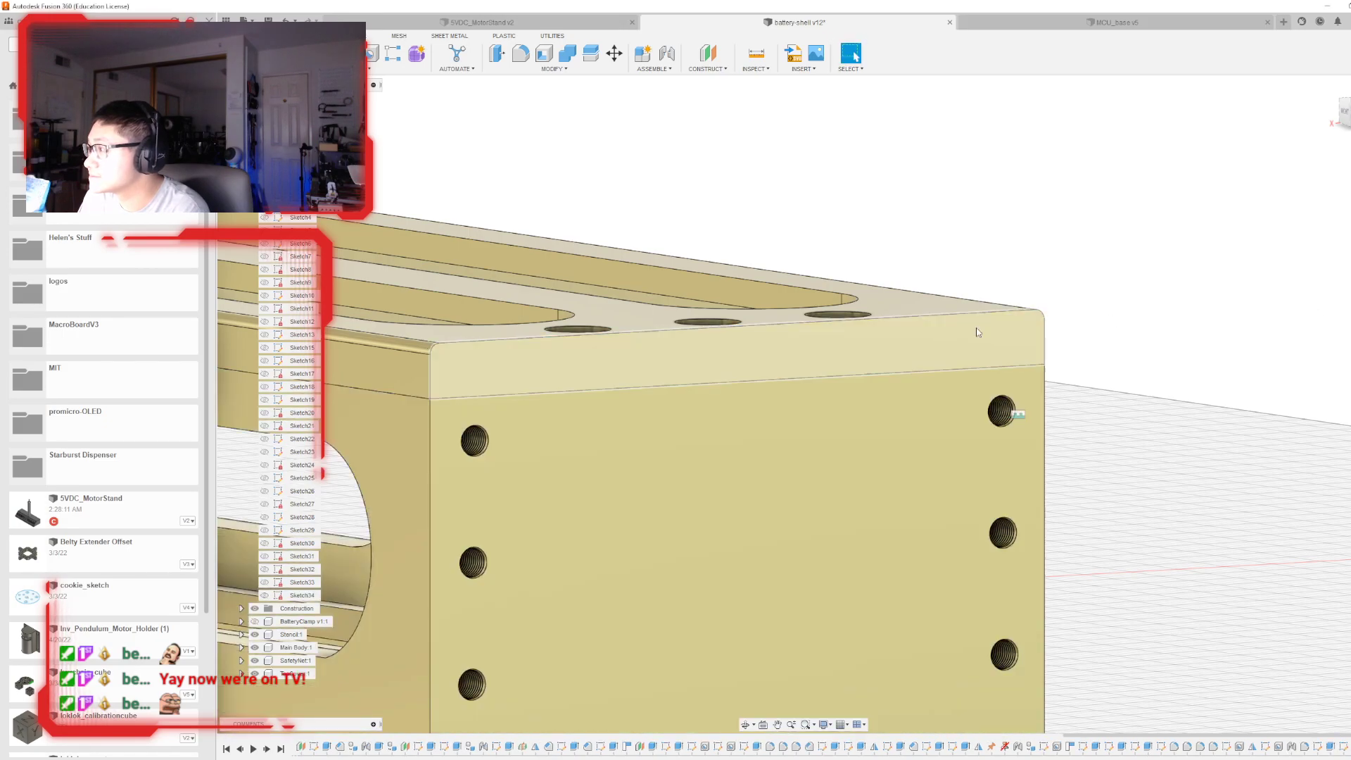
# - Show the BatteryClamp component again at the end of the shell
pyautogui.scroll(-5, 961, 322)
pyautogui.keyDown('shift'); pyautogui.moveTo(967, 364); pyautogui.dragTo(962, 355, button='middle'); pyautogui.keyUp('shift')
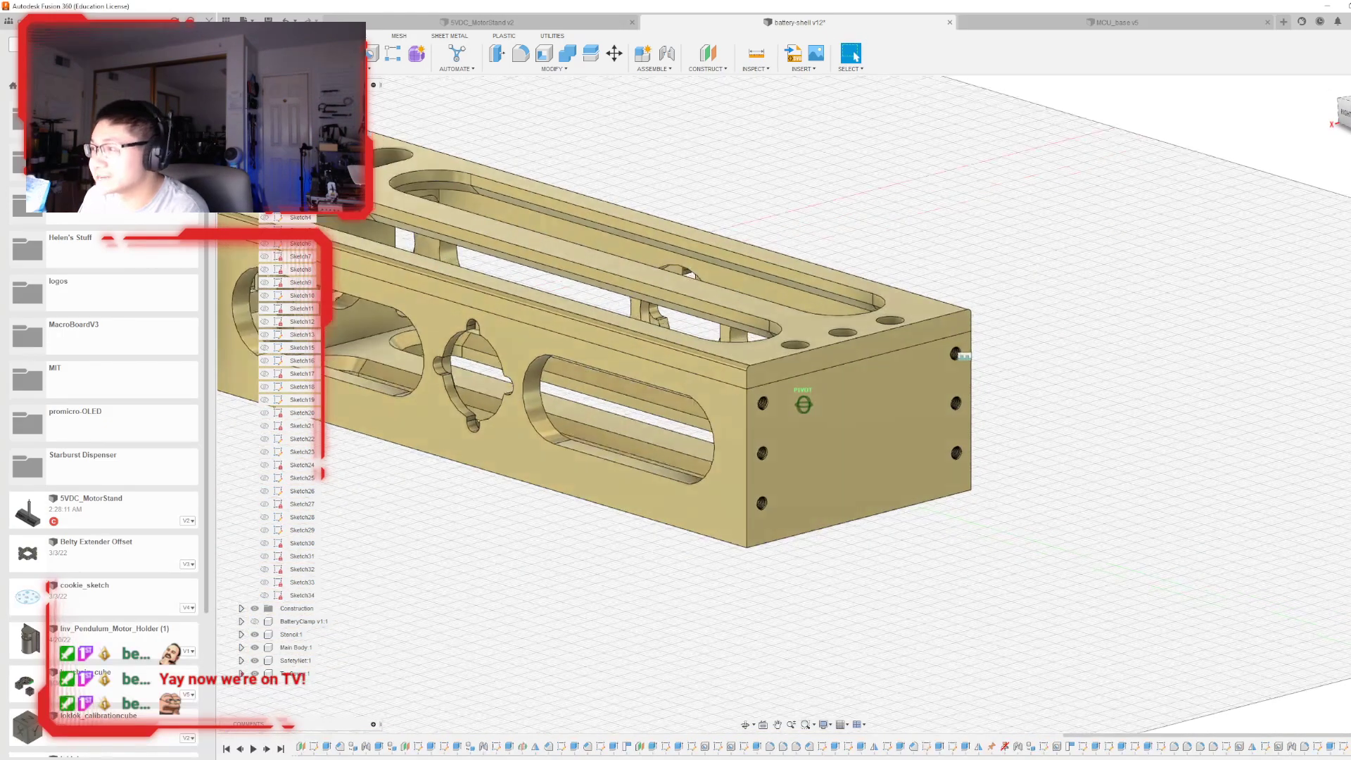
pyautogui.click(255, 621)
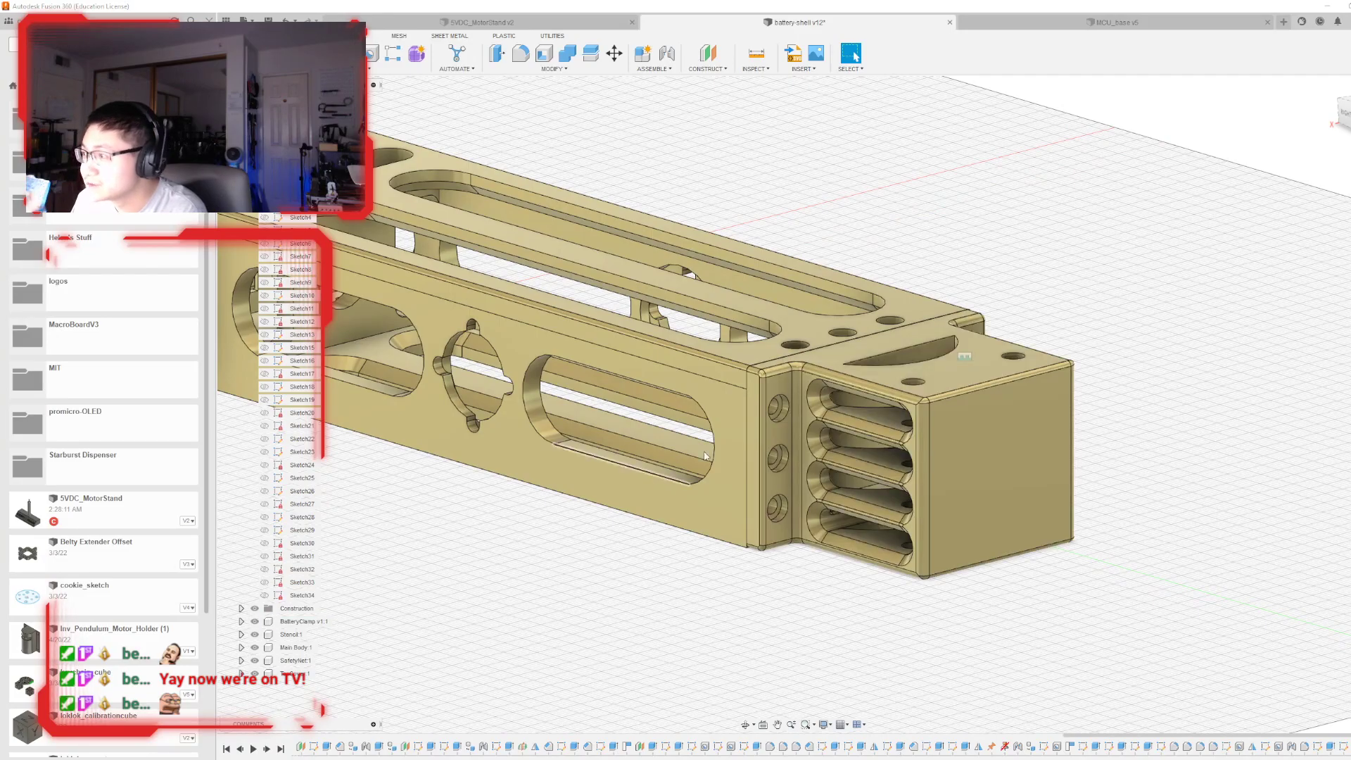
# - Examine how the clamp flange's edges and corners meet the filled shell end, from above, the side and below
pyautogui.scroll(8, 709, 368)
pyautogui.scroll(2, 709, 367)
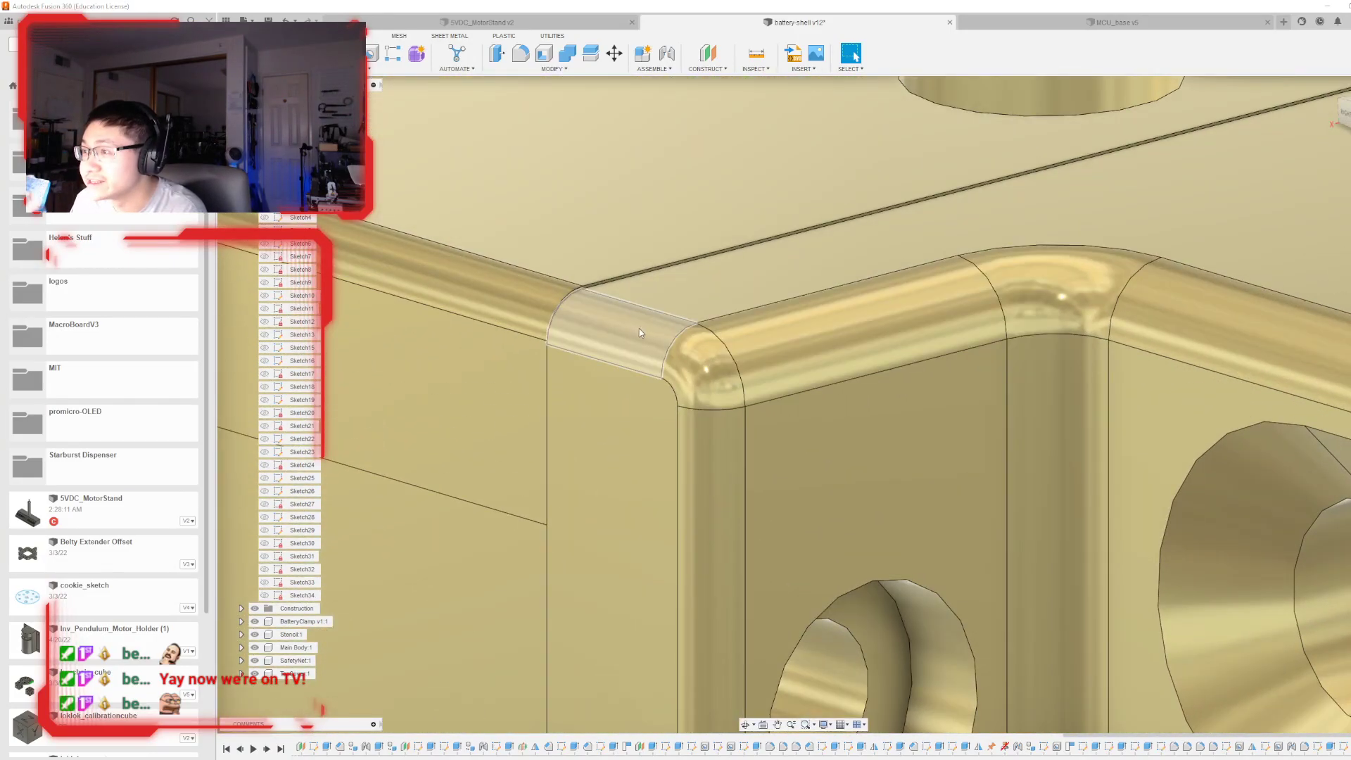
pyautogui.scroll(-10, 600, 372)
pyautogui.scroll(6, 600, 372)
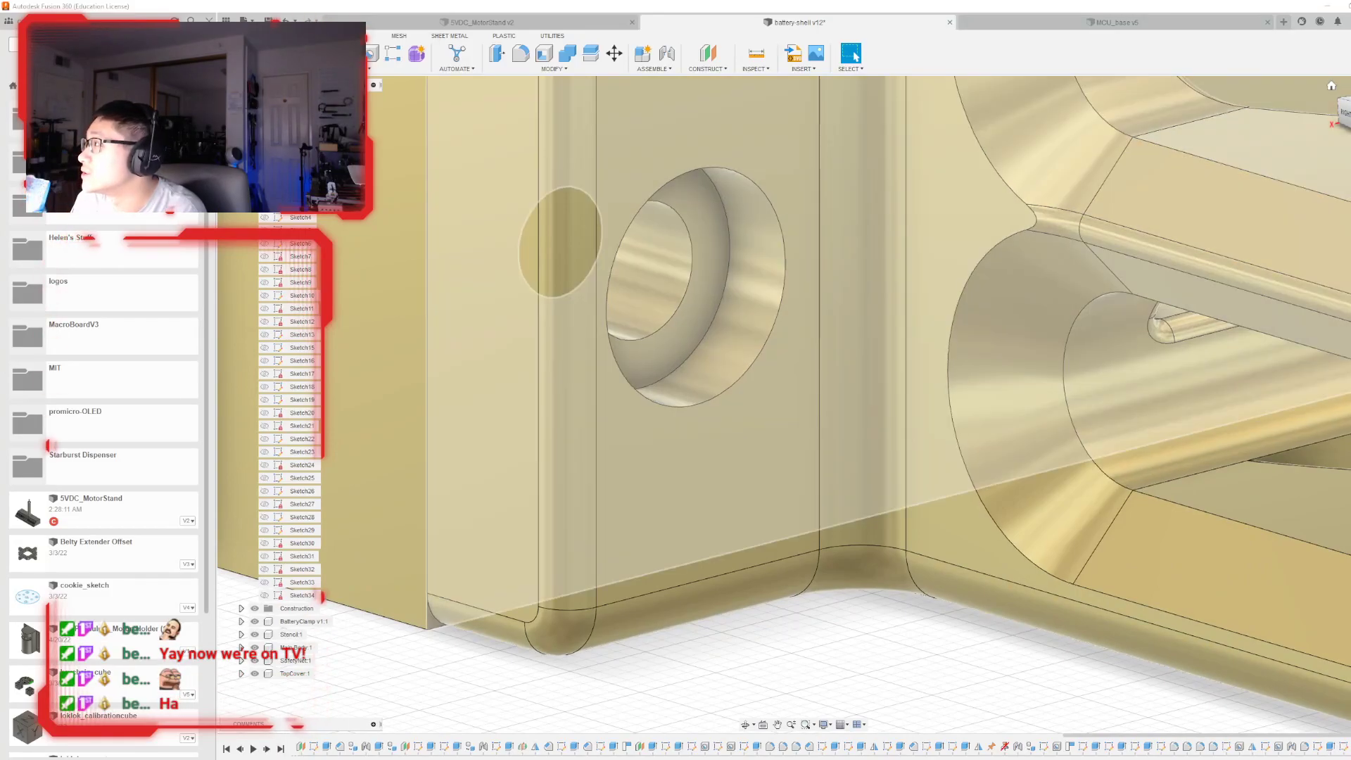
pyautogui.keyDown('shift'); pyautogui.moveTo(802, 401); pyautogui.dragTo(827, 331, button='middle'); pyautogui.keyUp('shift')
pyautogui.scroll(-4, 829, 394)
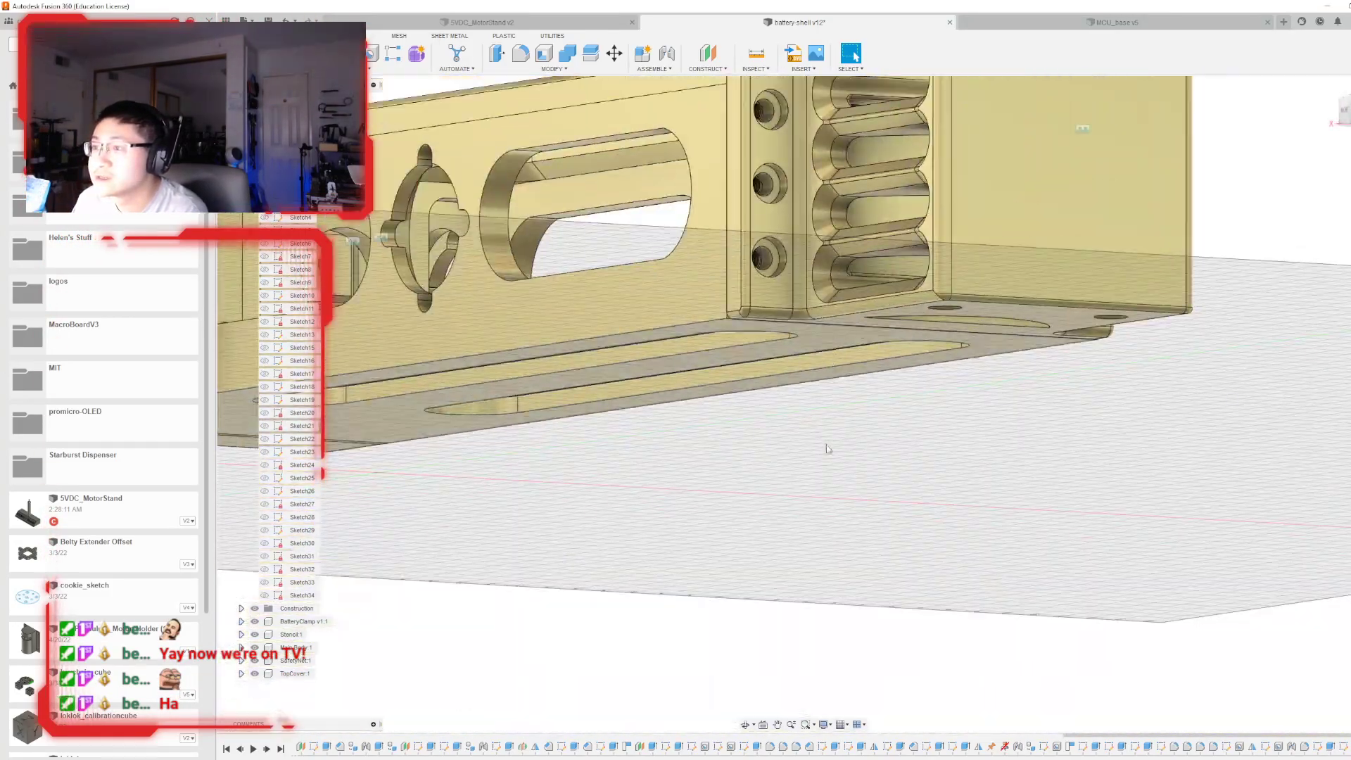
pyautogui.scroll(10, 814, 388)
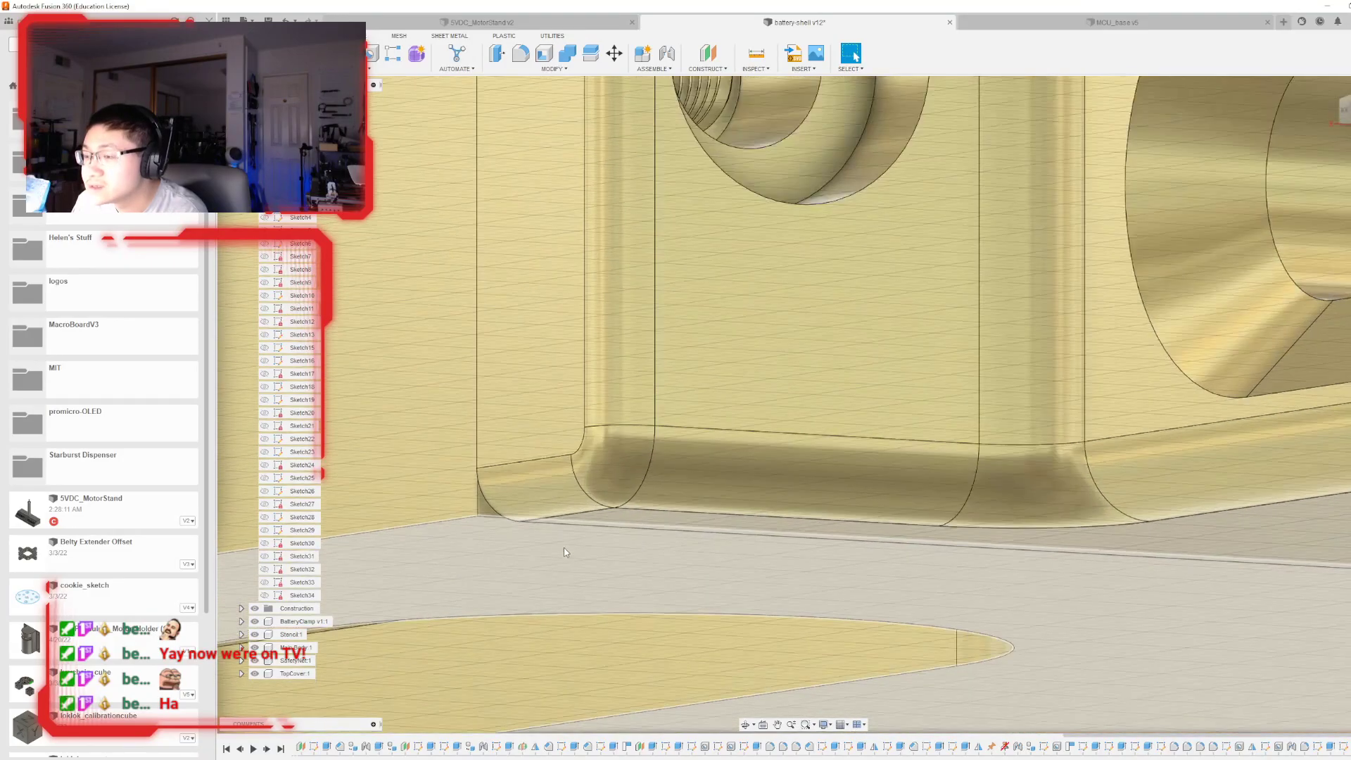
pyautogui.scroll(-6, 547, 543)
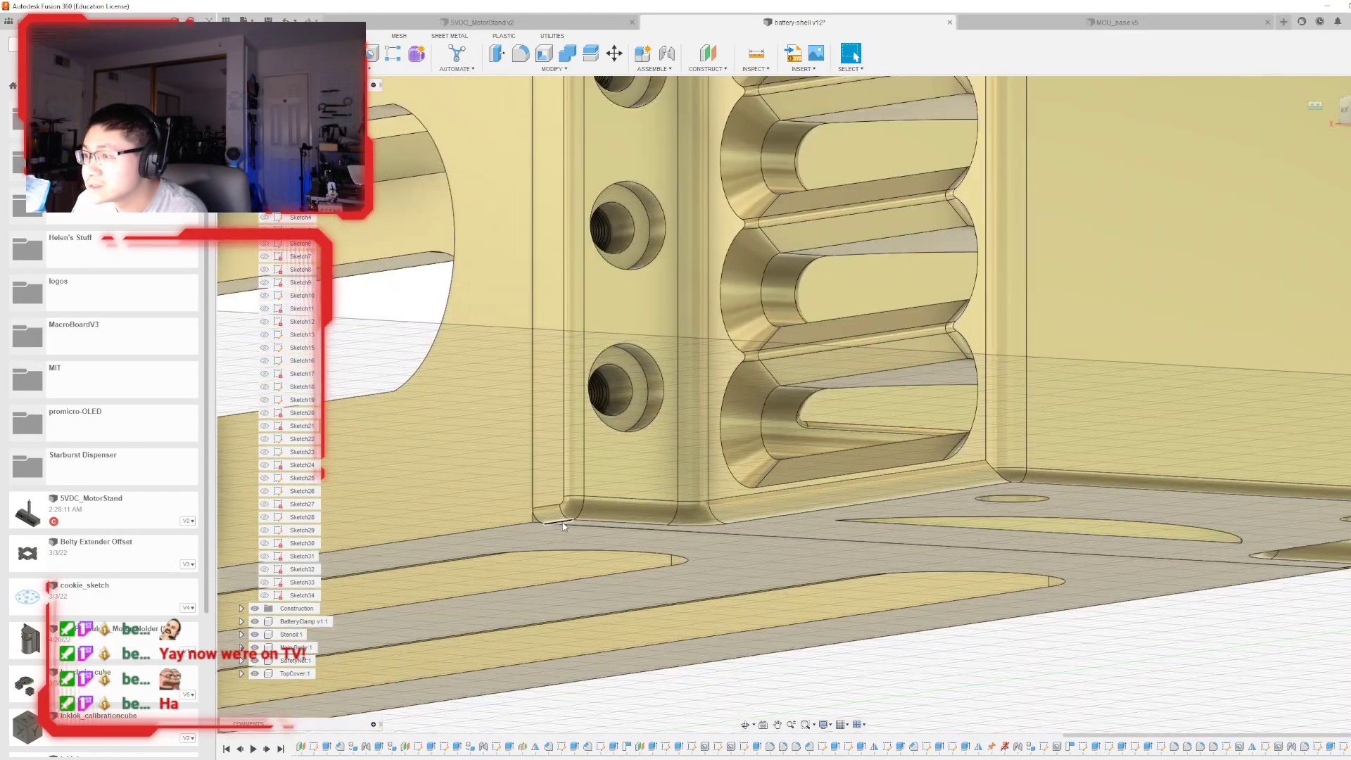
pyautogui.scroll(6, 561, 523)
pyautogui.scroll(-10, 560, 524)
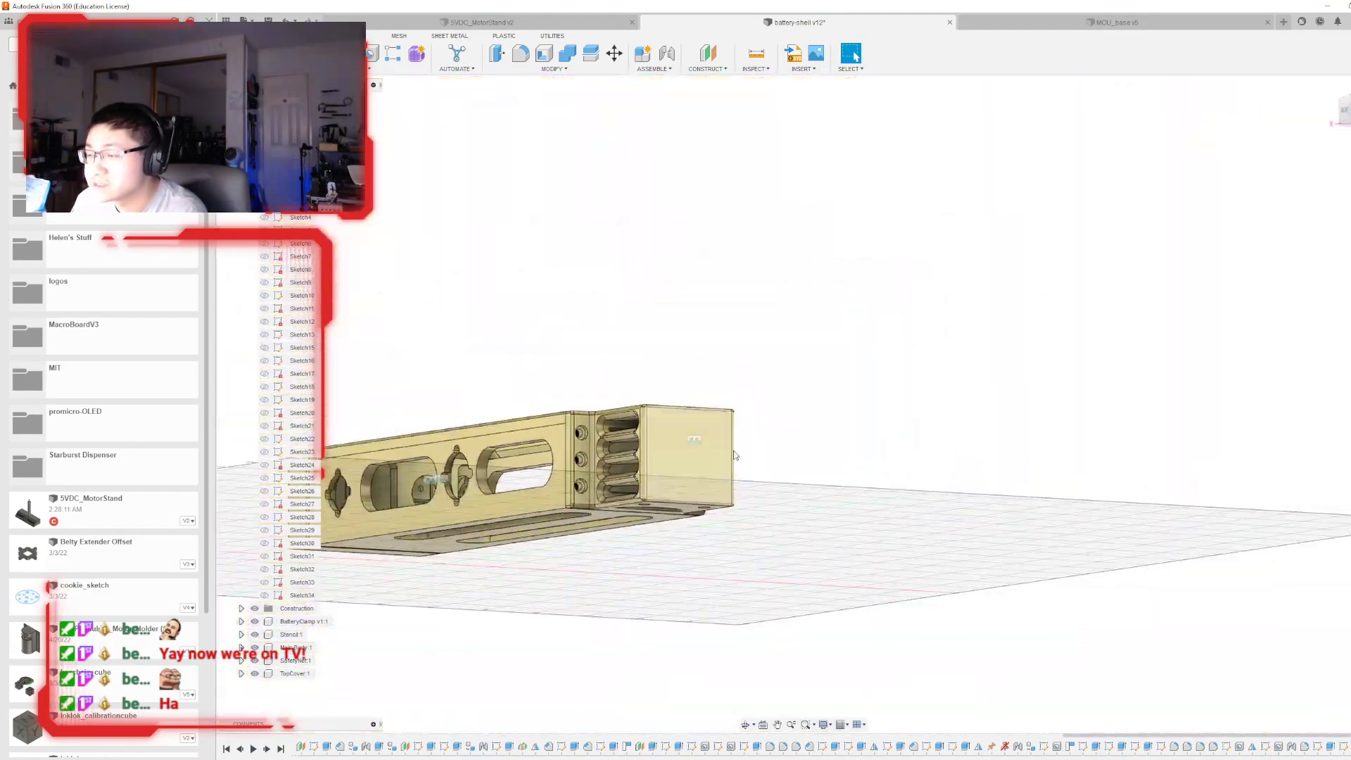
pyautogui.keyDown('shift'); pyautogui.moveTo(804, 400); pyautogui.dragTo(542, 487, button='middle'); pyautogui.keyUp('shift')
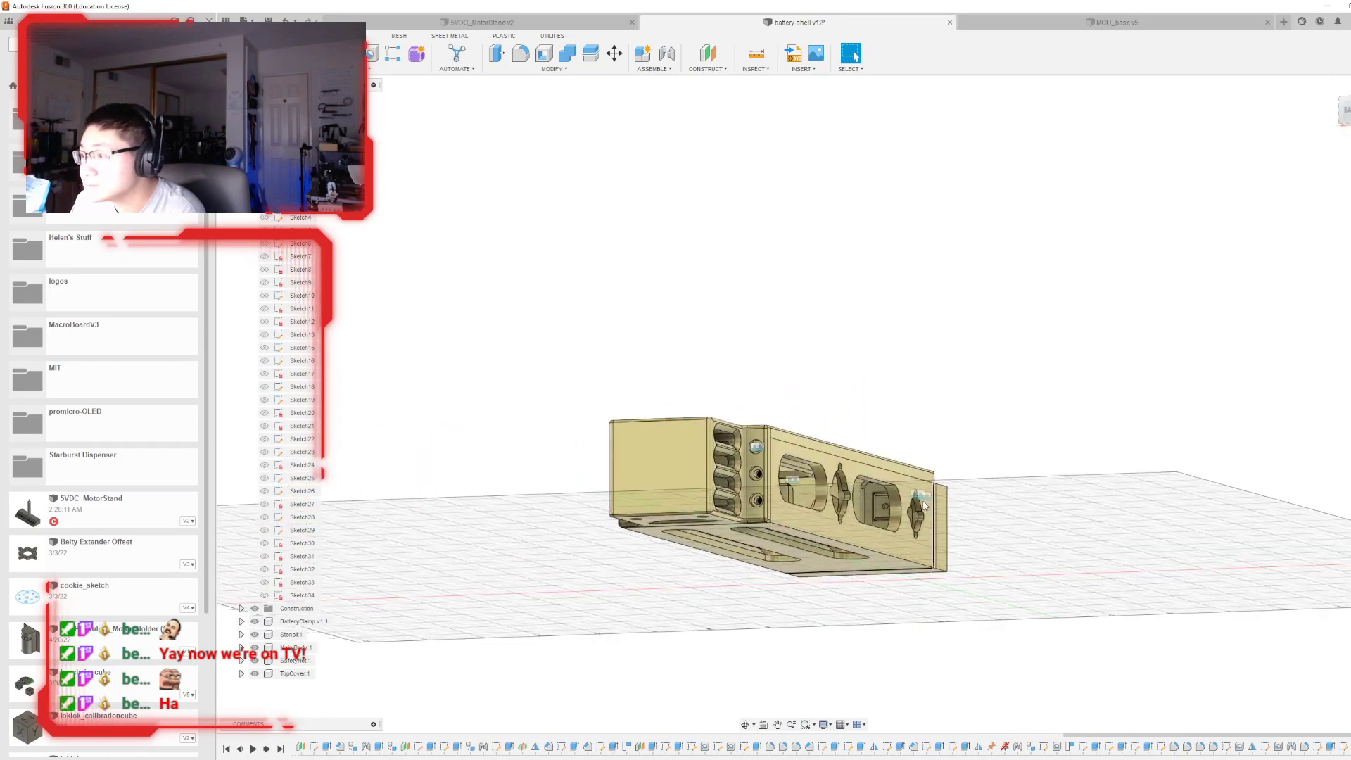
# - Edit the joint between the main body and the battery clamp, shifting its Offset Y to -0.10 mm
pyautogui.scroll(10, 542, 487)
pyautogui.scroll(8, 542, 487)
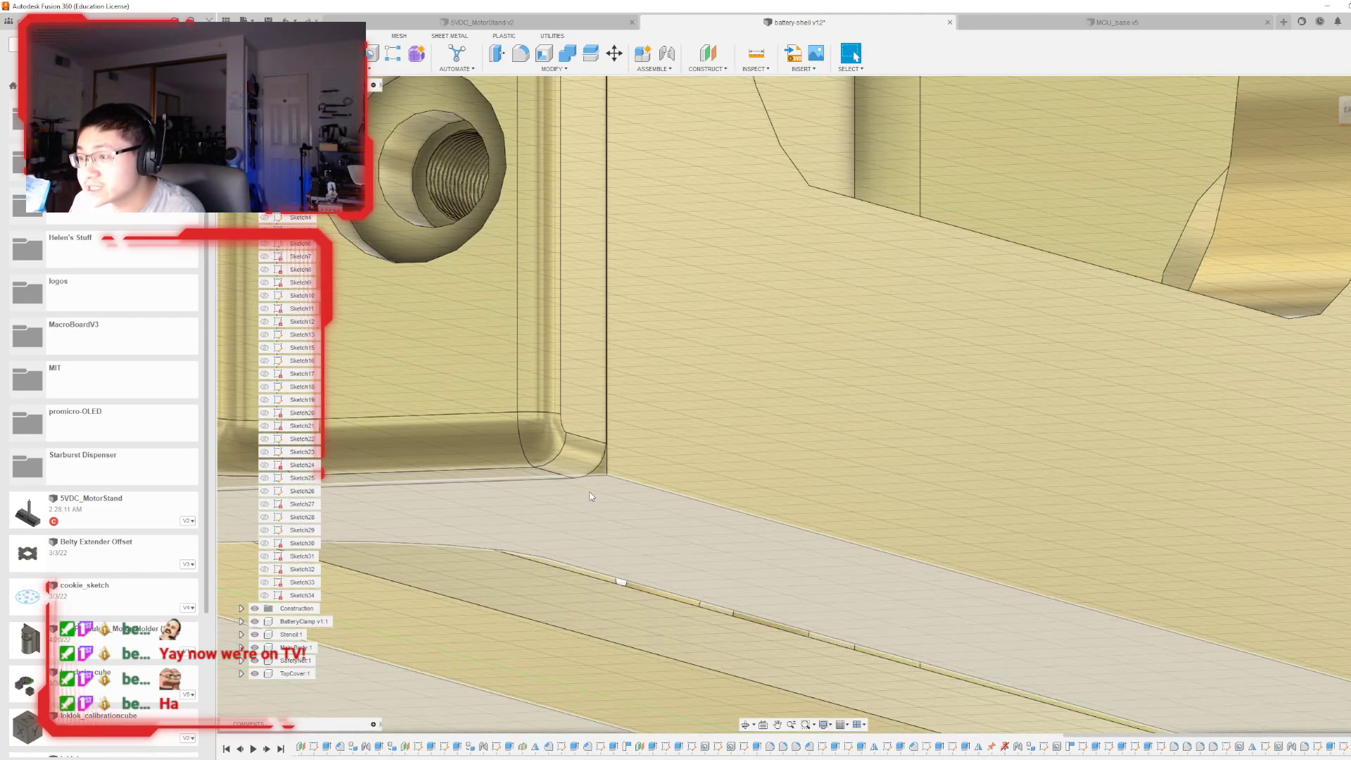
pyautogui.scroll(-10, 607, 413)
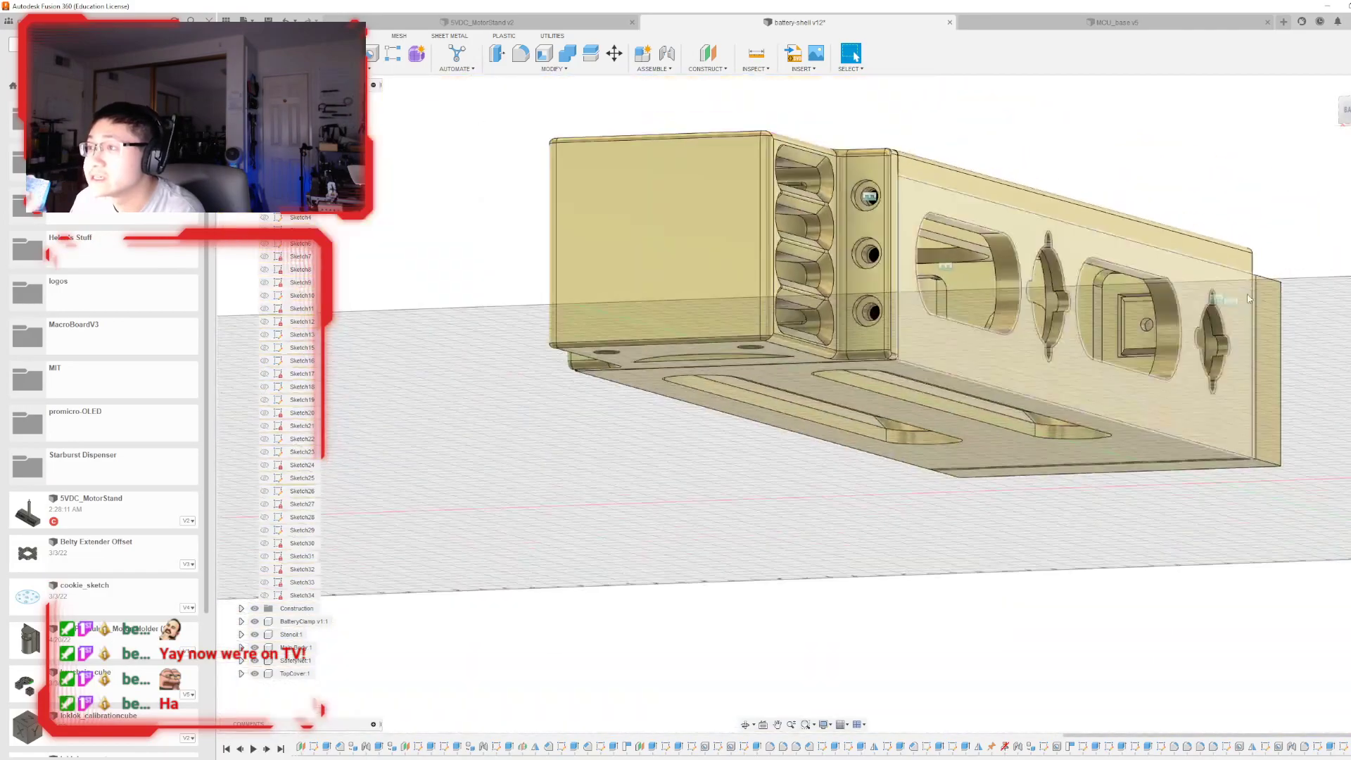
pyautogui.keyDown('shift'); pyautogui.moveTo(805, 401); pyautogui.dragTo(800, 182, button='middle'); pyautogui.keyUp('shift')
pyautogui.scroll(10, 800, 182)
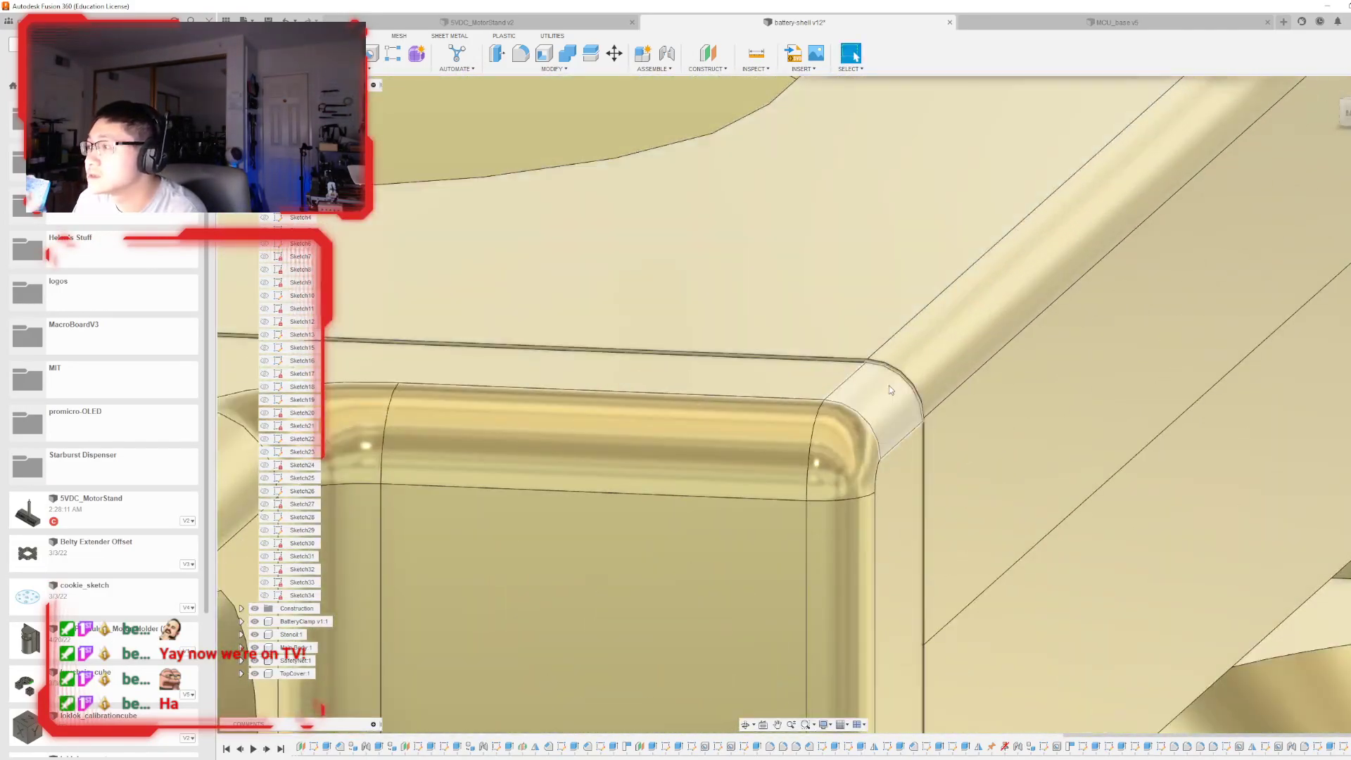
pyautogui.doubleClick(1329, 744)
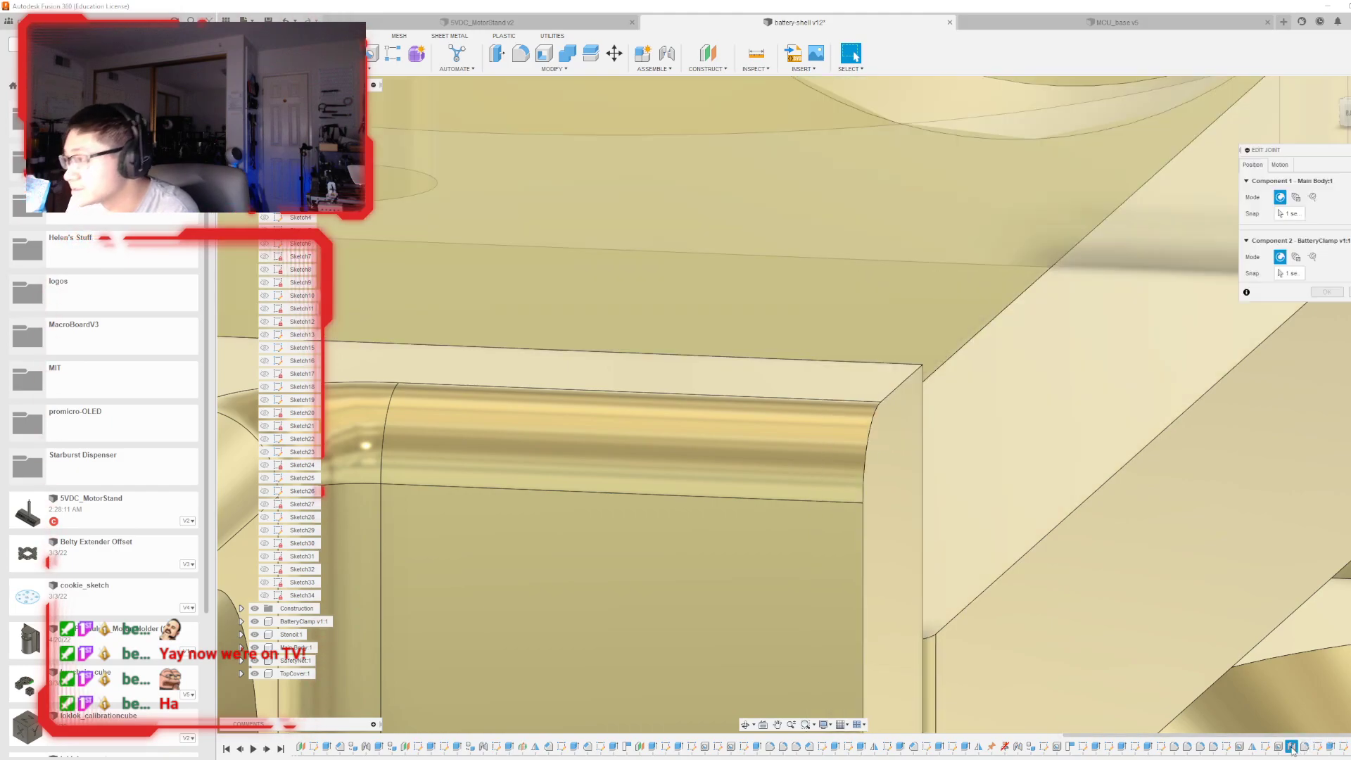
pyautogui.scroll(-5, 1053, 481)
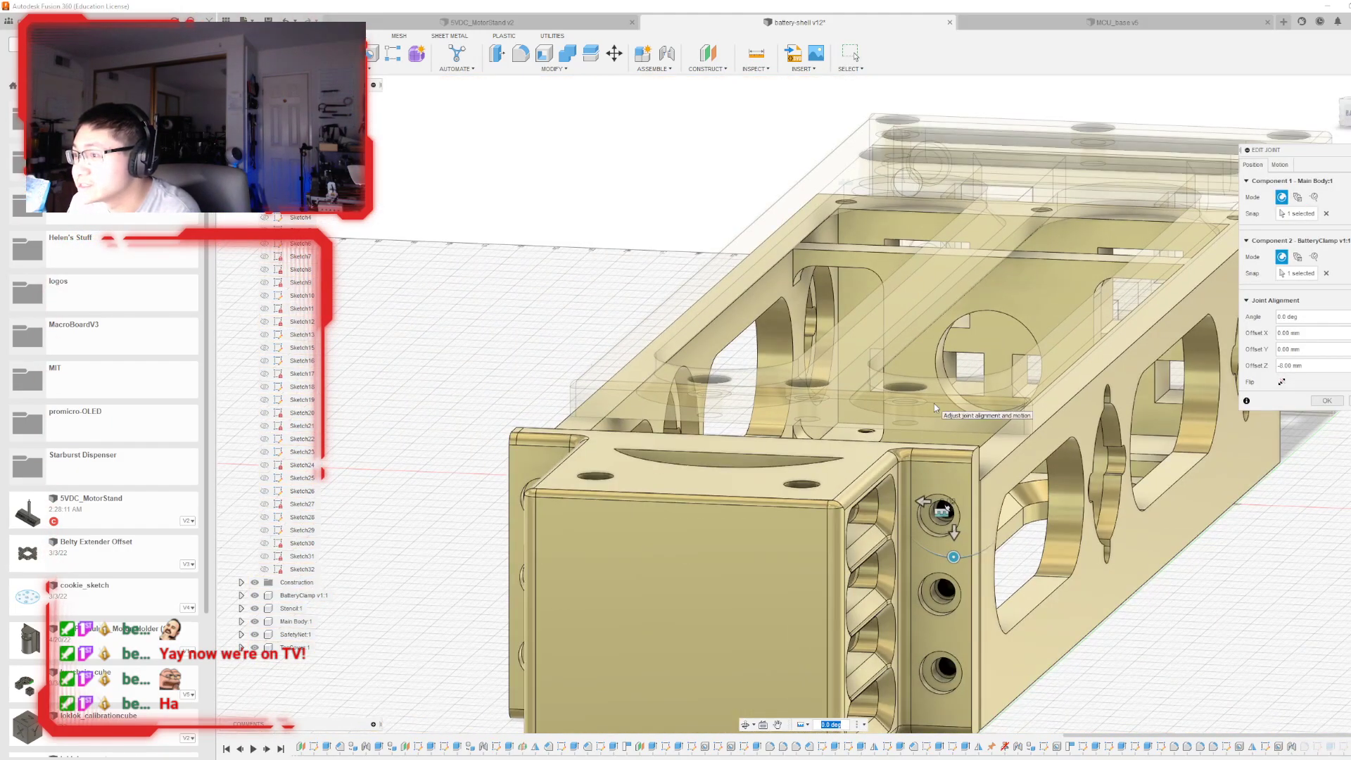
pyautogui.scroll(3, 970, 526)
pyautogui.scroll(5, 970, 526)
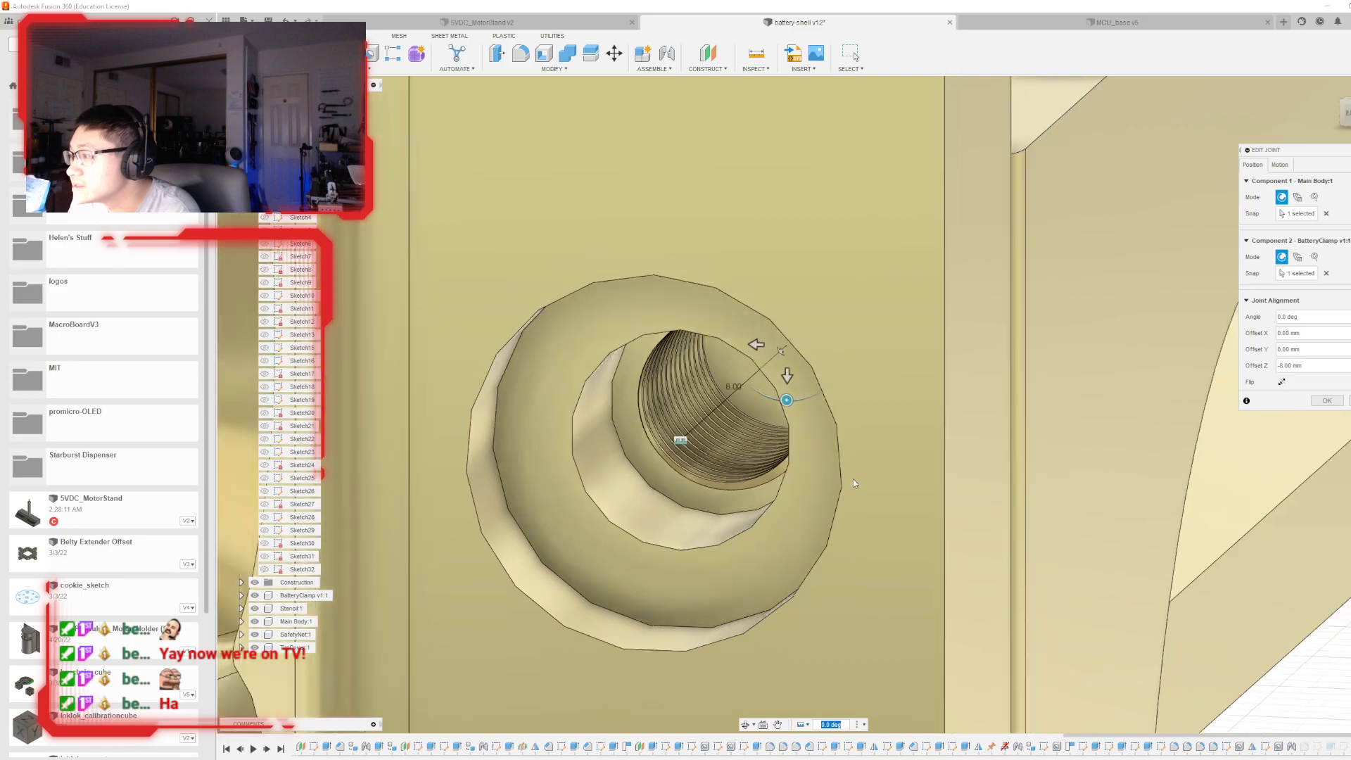
pyautogui.moveTo(793, 386); pyautogui.dragTo(793, 380)
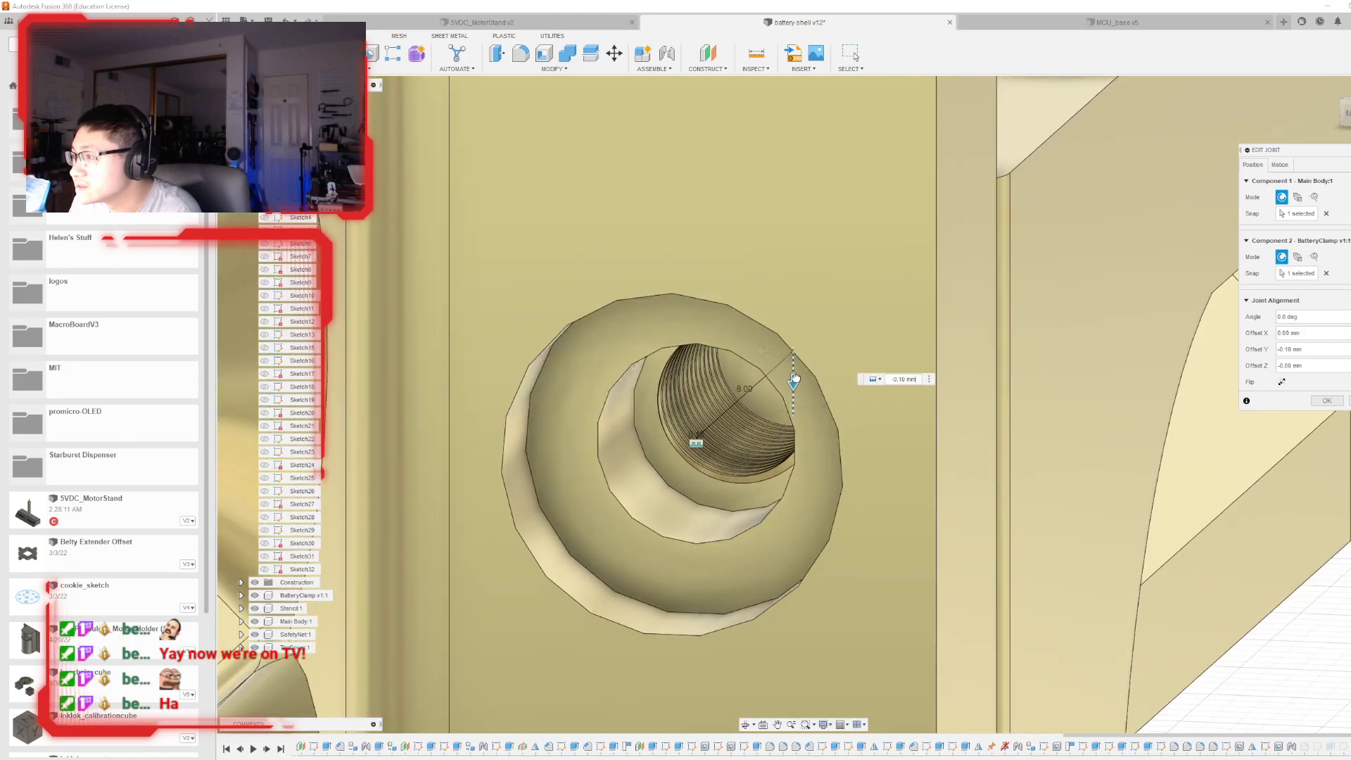
pyautogui.moveTo(795, 380); pyautogui.dragTo(888, 349, button='middle')
pyautogui.scroll(-5, 888, 349)
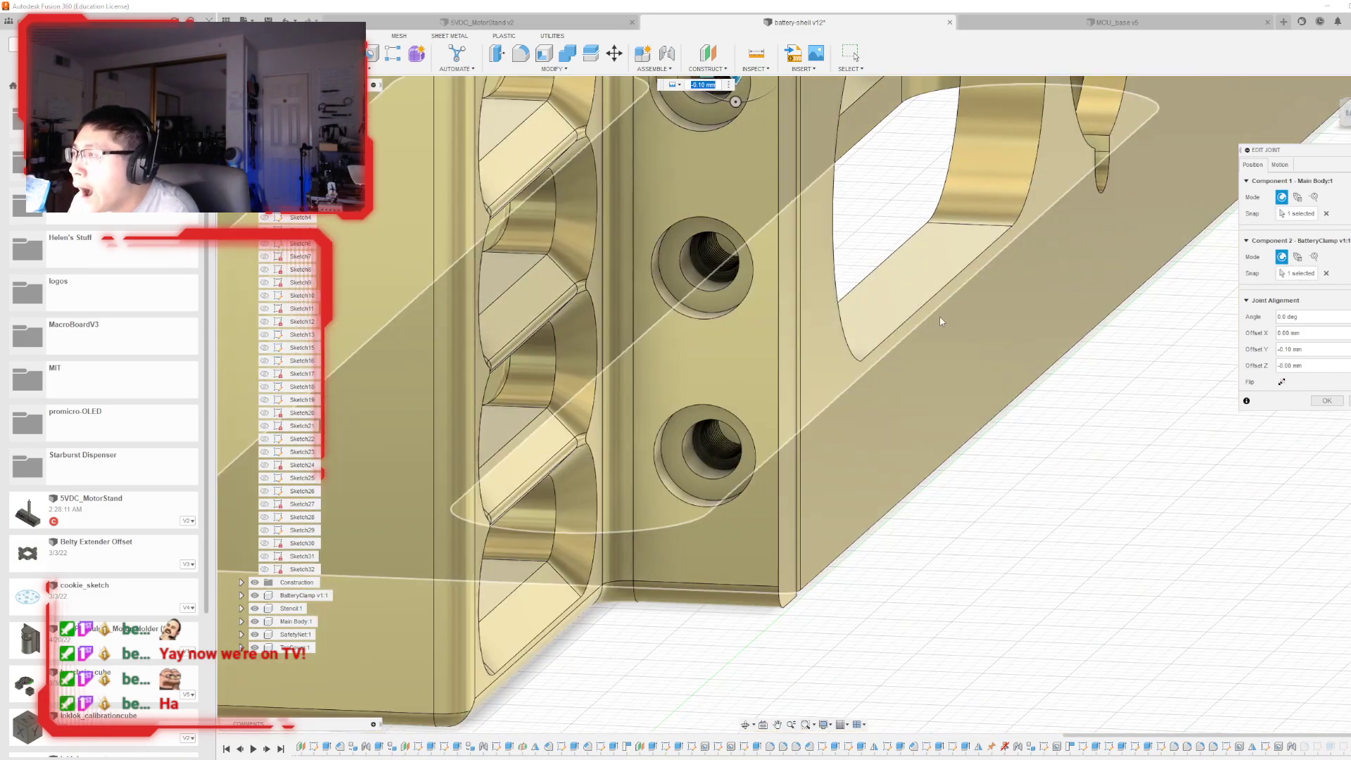
pyautogui.click(1349, 400)
# - Delete the joint that fixes the battery clamp to the main body
pyautogui.scroll(3, 1162, 484)
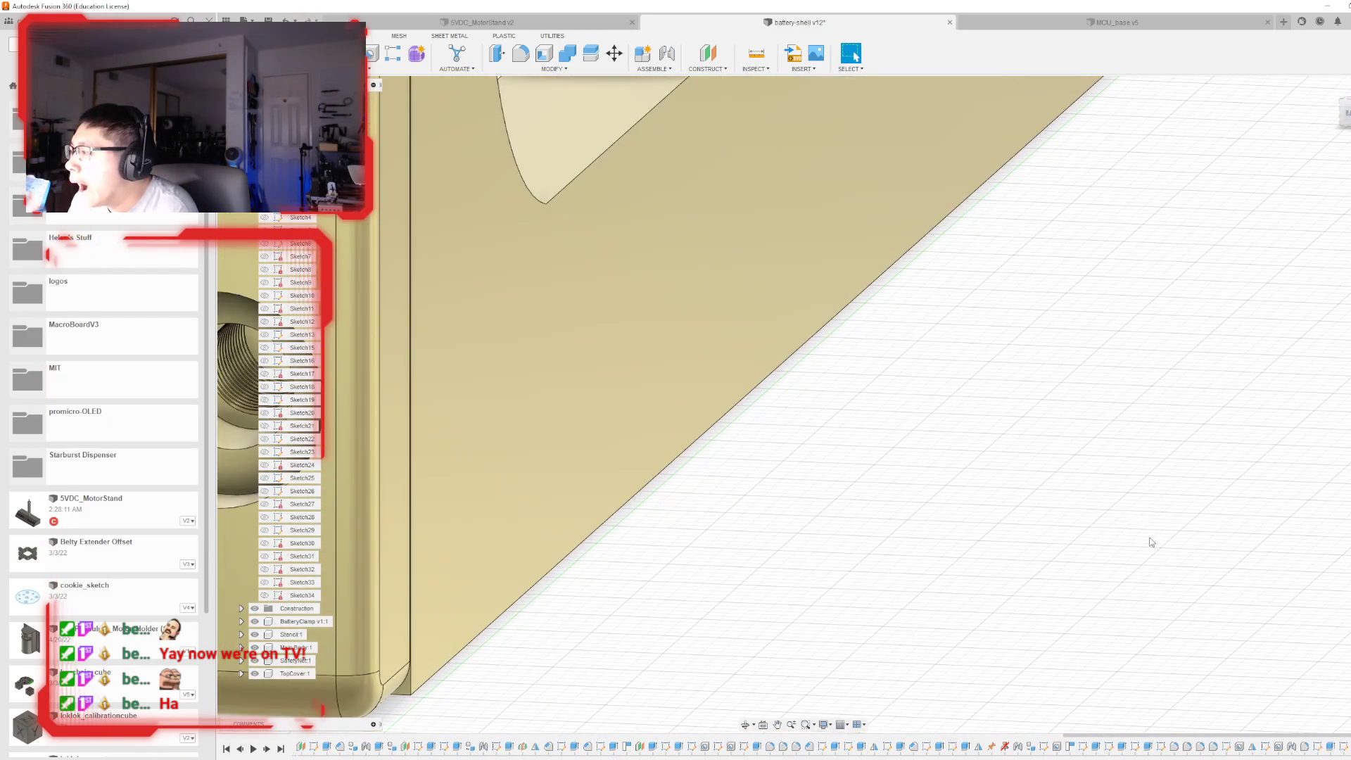
pyautogui.scroll(-7, 1133, 538)
pyautogui.rightClick(1291, 747)
pyautogui.scroll(-5, 1062, 600)
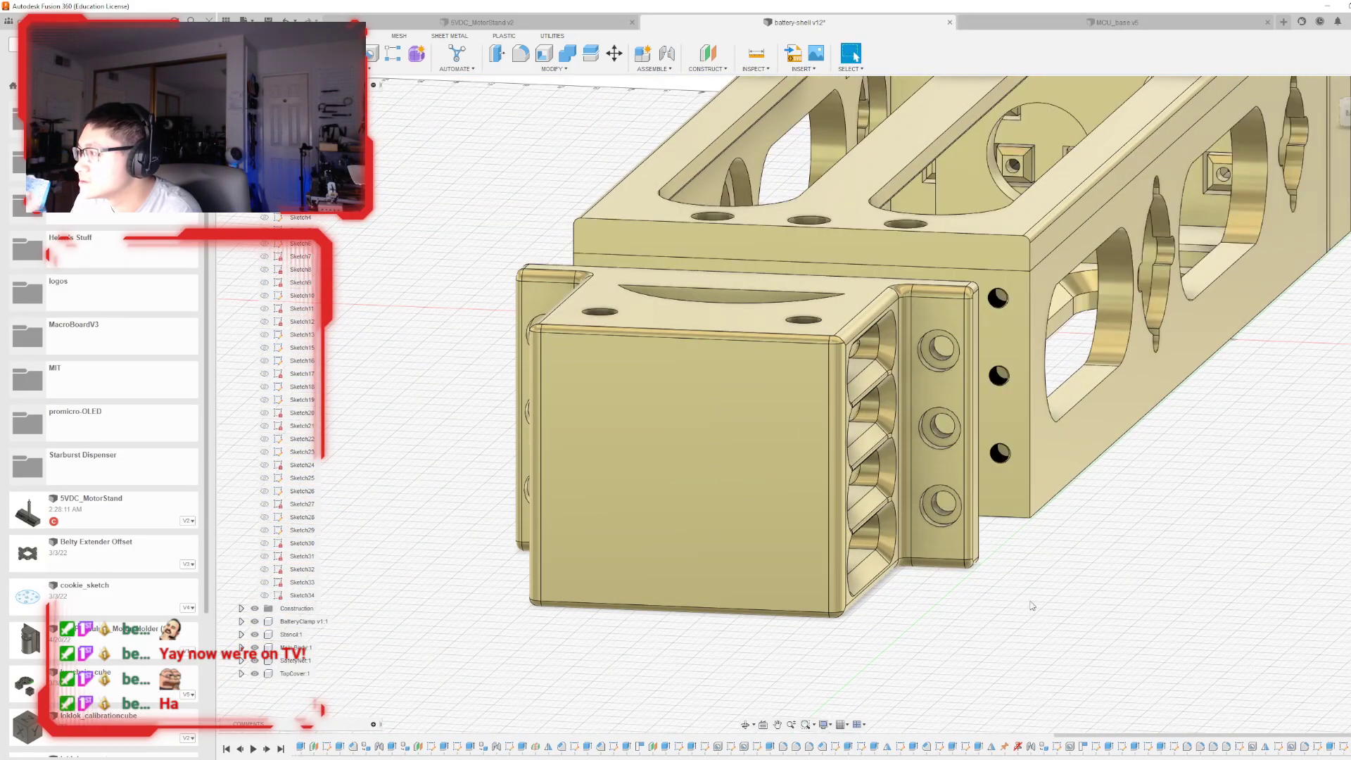
# - Create a joint from the upper screw hole on the clamp flange's mating face to the matching upper hole on the main body's end
pyautogui.keyDown('shift'); pyautogui.moveTo(804, 404); pyautogui.dragTo(595, 320, button='middle'); pyautogui.keyUp('shift')
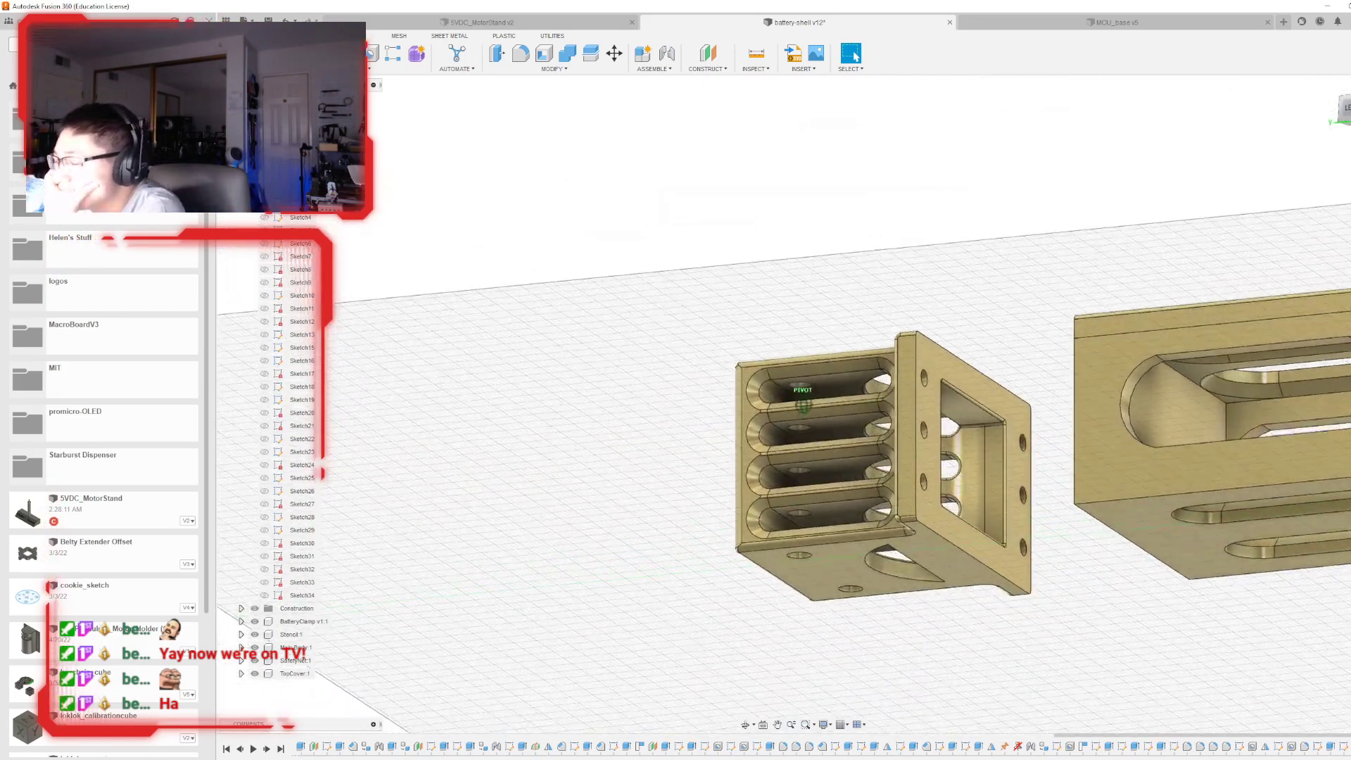
pyautogui.scroll(2, 886, 633)
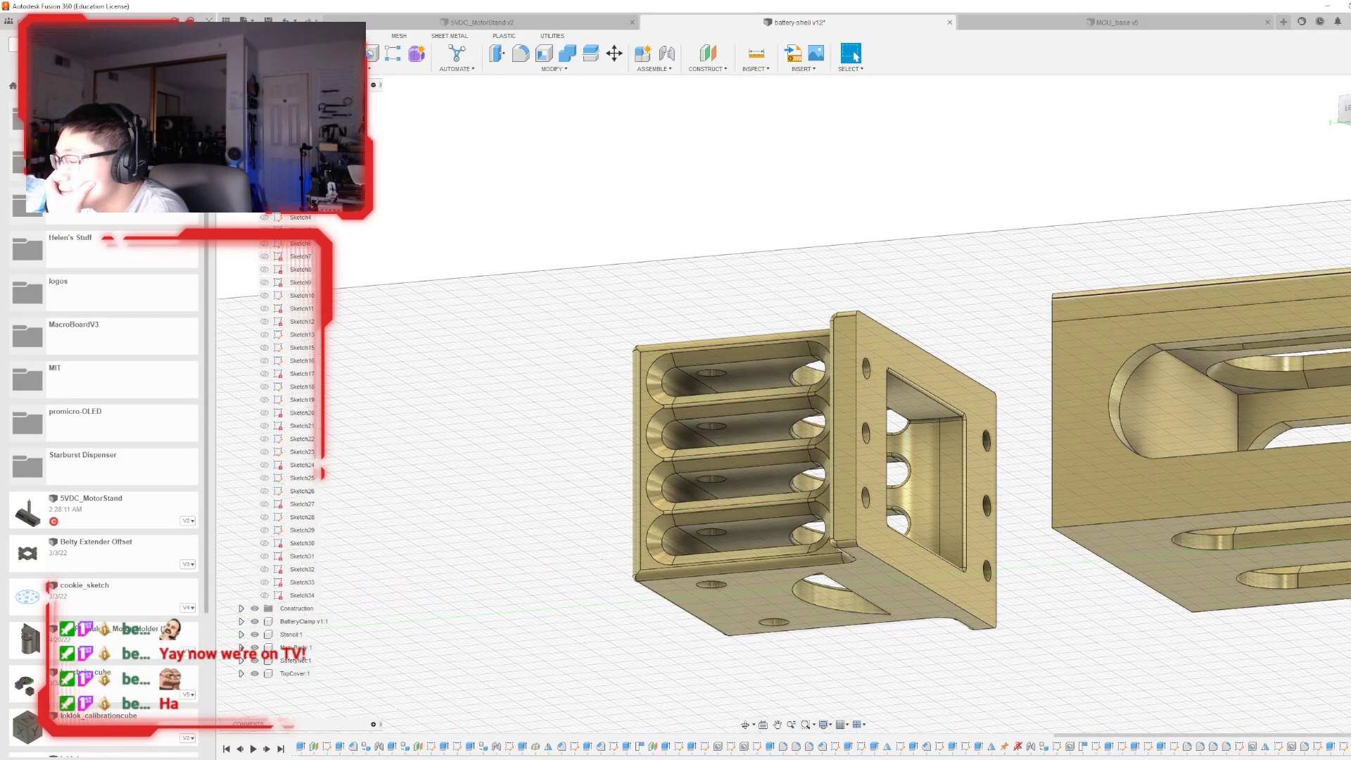
pyautogui.moveTo(1342, 109); pyautogui.dragTo(1345, 119)
pyautogui.click(666, 54)
pyautogui.scroll(4, 767, 471)
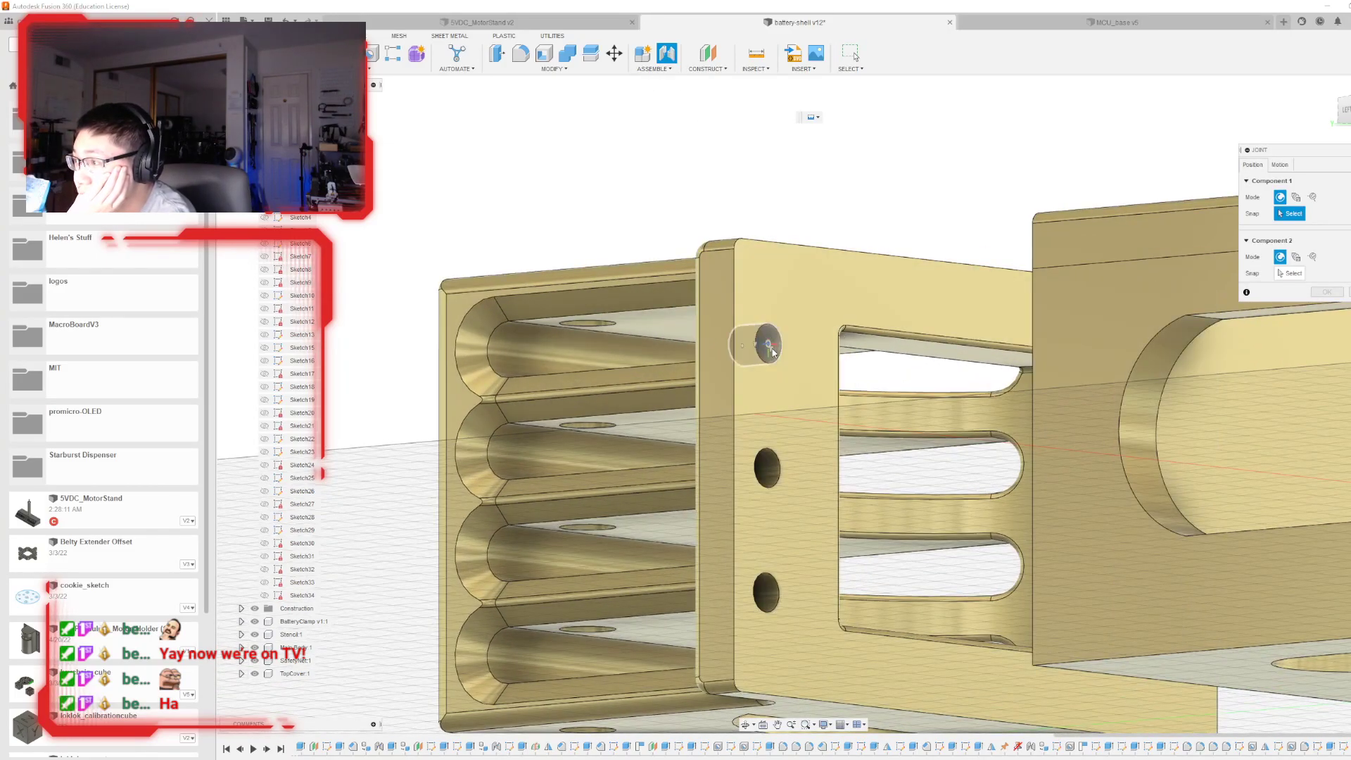
pyautogui.click(769, 345)
pyautogui.keyDown('shift'); pyautogui.moveTo(693, 274); pyautogui.dragTo(798, 295, button='middle'); pyautogui.keyUp('shift')
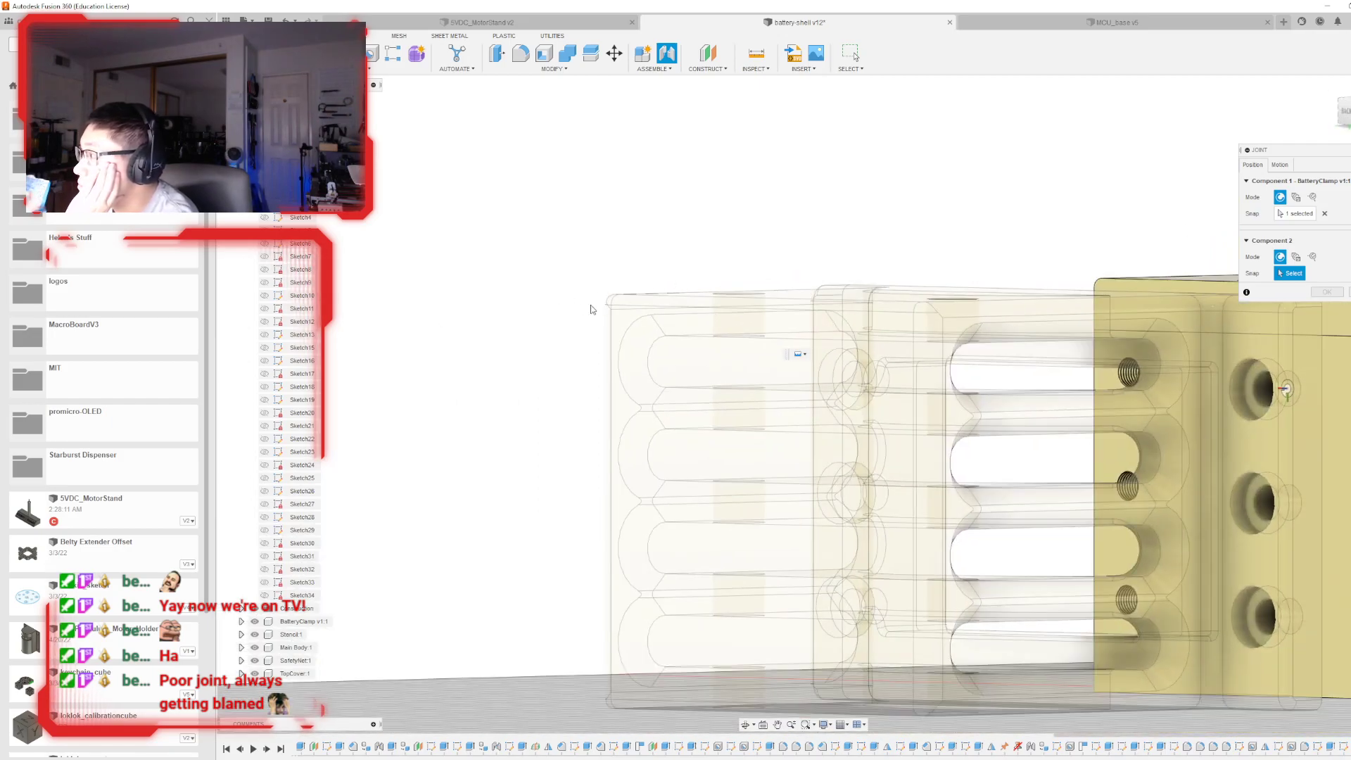
pyautogui.scroll(5, 1015, 225)
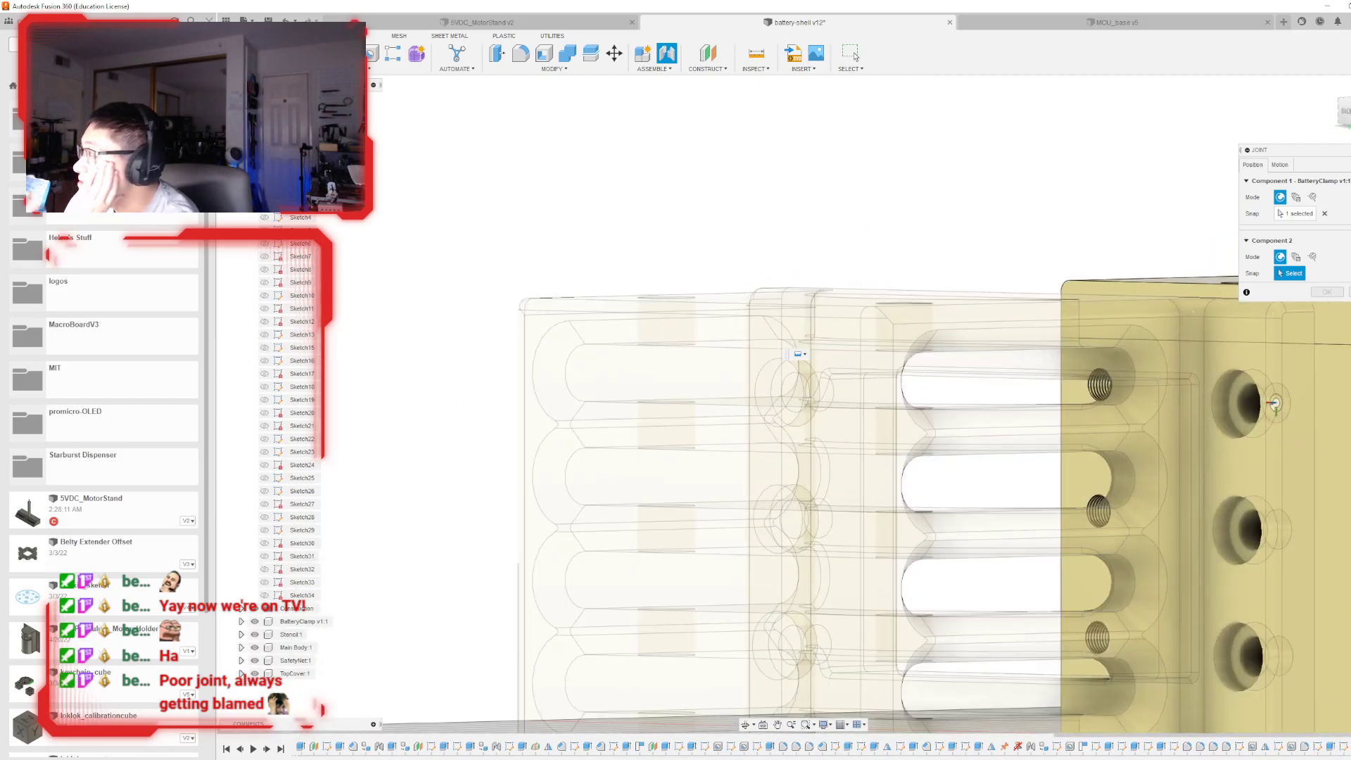
pyautogui.scroll(-9, 720, 292)
pyautogui.click(1345, 111)
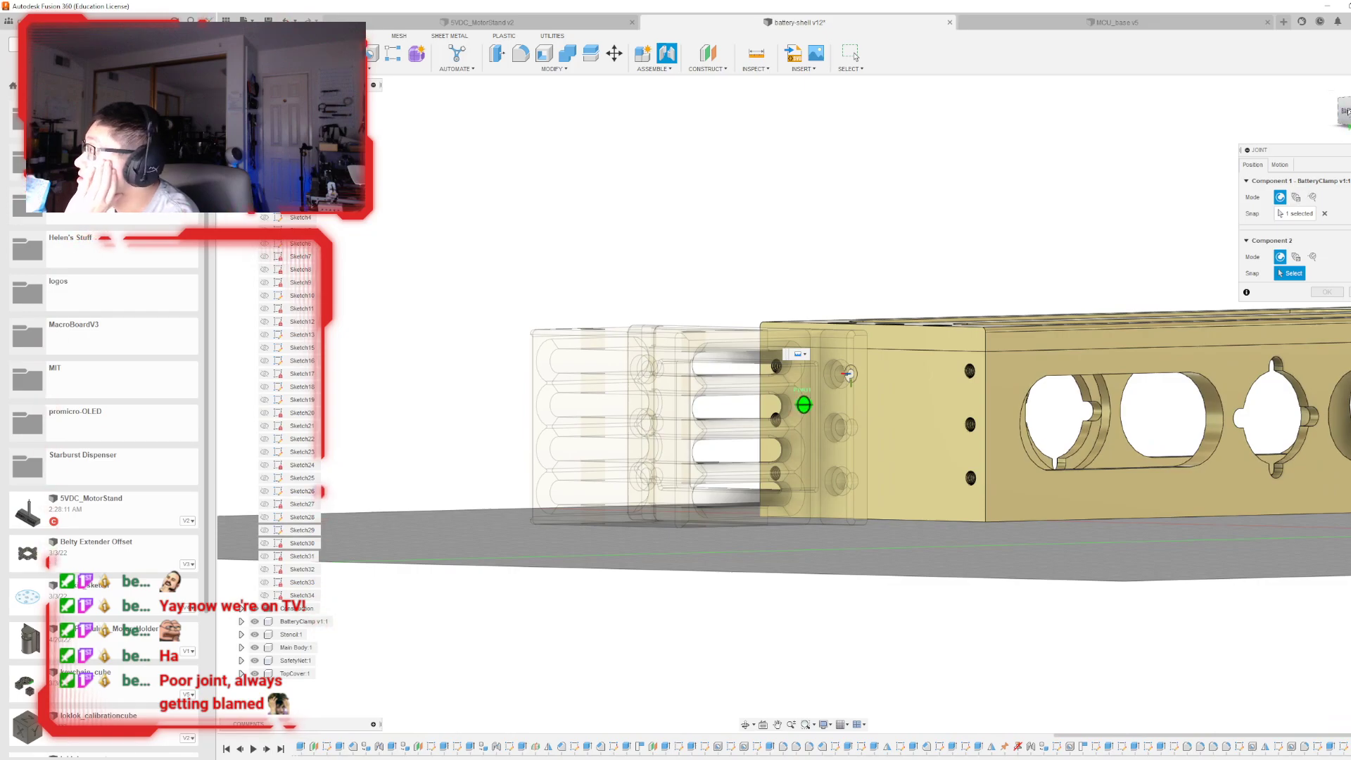
pyautogui.scroll(5, 767, 328)
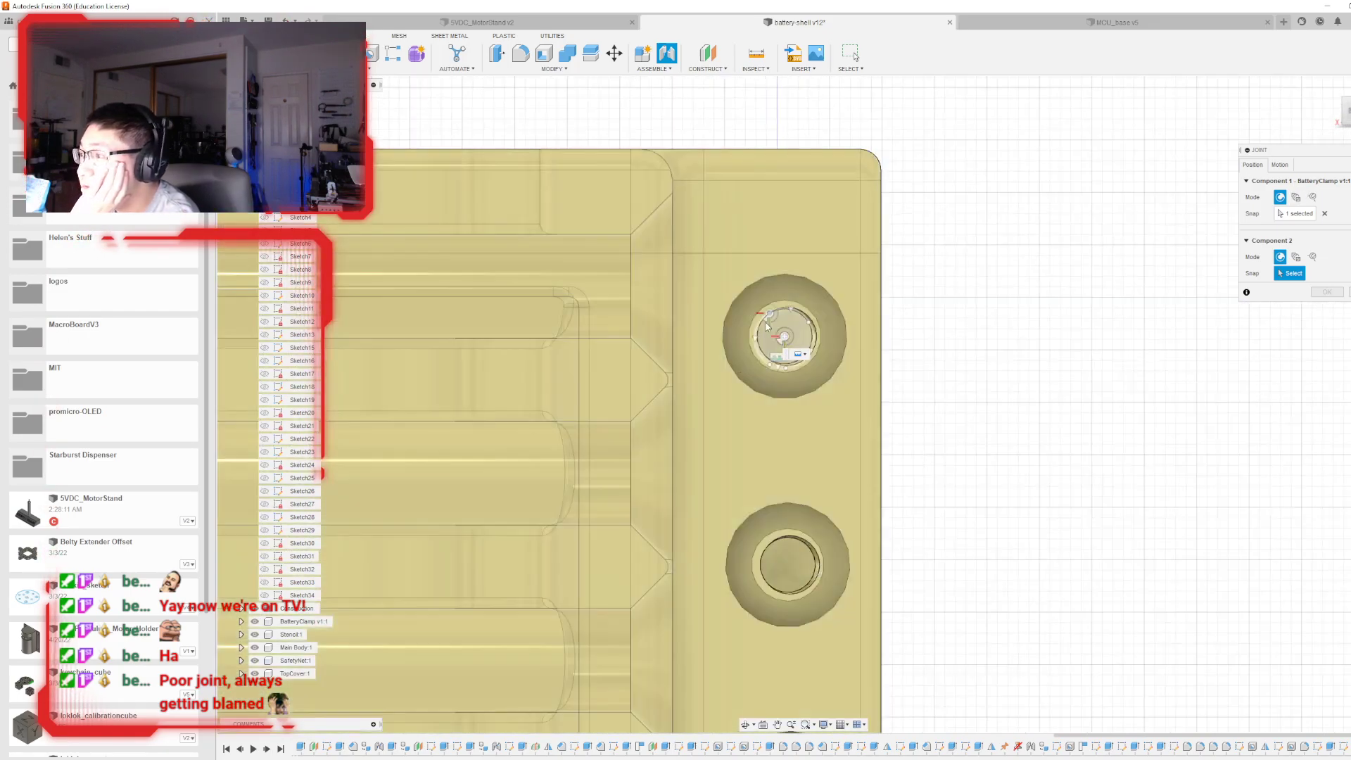
pyautogui.click(786, 337)
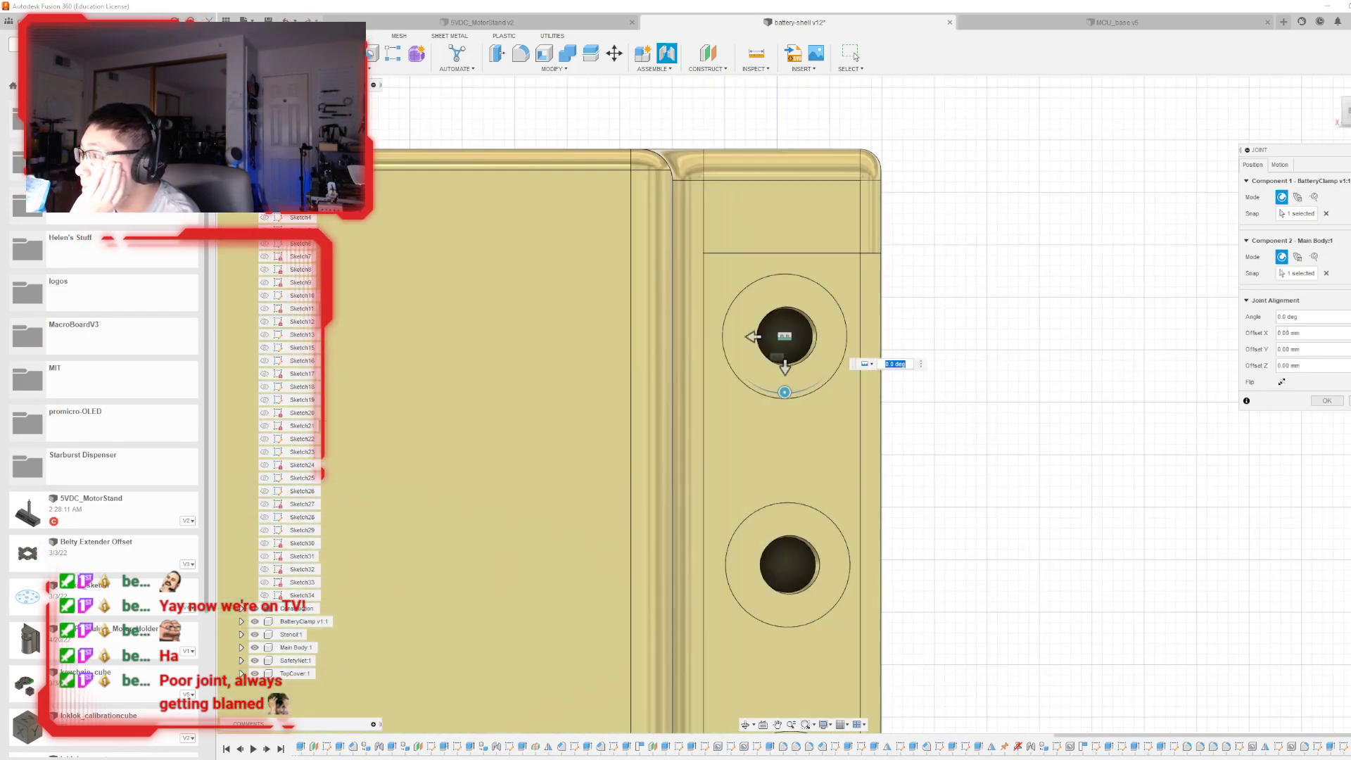
# - Pull the clamp 7 mm off the shell along Z as a check, return the offset to 0.00 mm and accept the joint
pyautogui.keyDown('shift'); pyautogui.moveTo(802, 403); pyautogui.dragTo(898, 351, button='middle'); pyautogui.keyUp('shift')
pyautogui.scroll(-5, 898, 302)
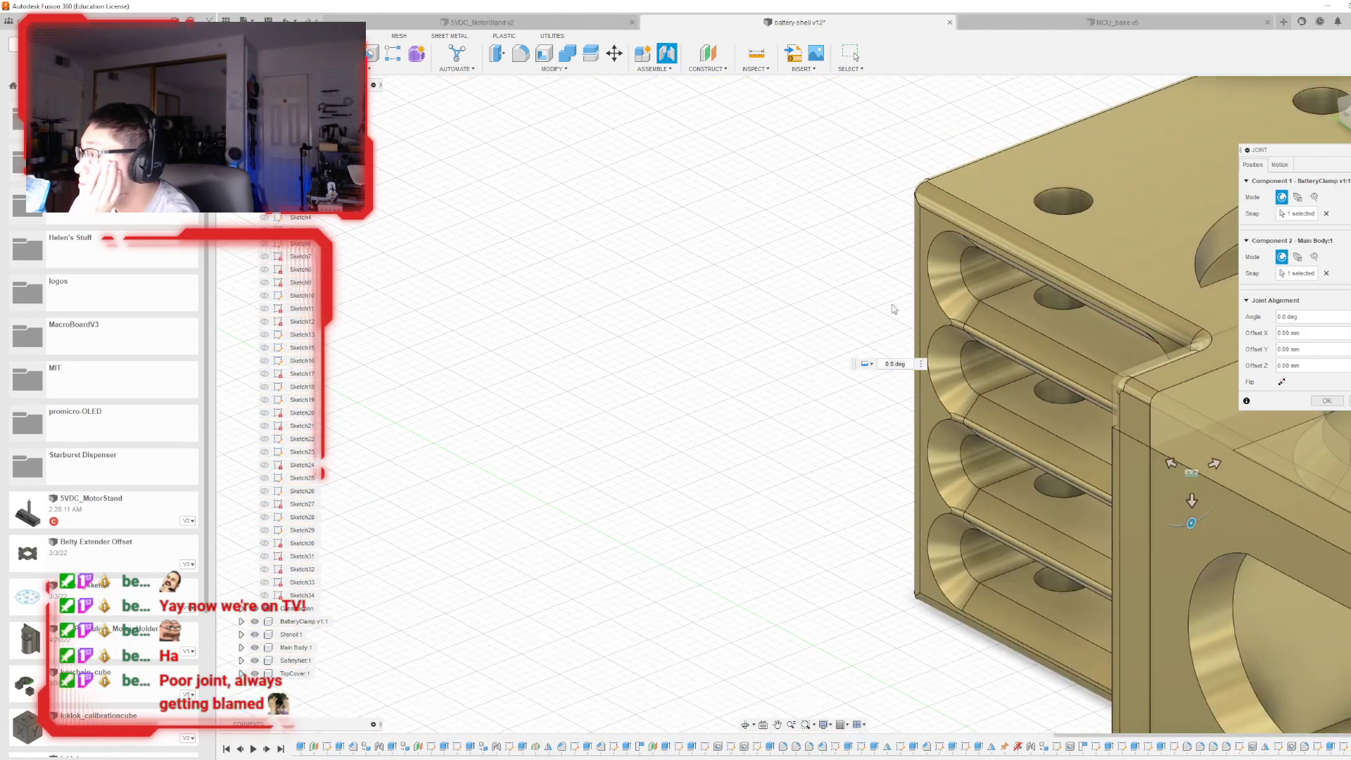
pyautogui.keyDown('shift'); pyautogui.moveTo(830, 232); pyautogui.dragTo(422, 344, button='middle'); pyautogui.keyUp('shift')
pyautogui.moveTo(888, 294); pyautogui.dragTo(775, 379, button='middle')
pyautogui.moveTo(764, 362); pyautogui.dragTo(737, 362)
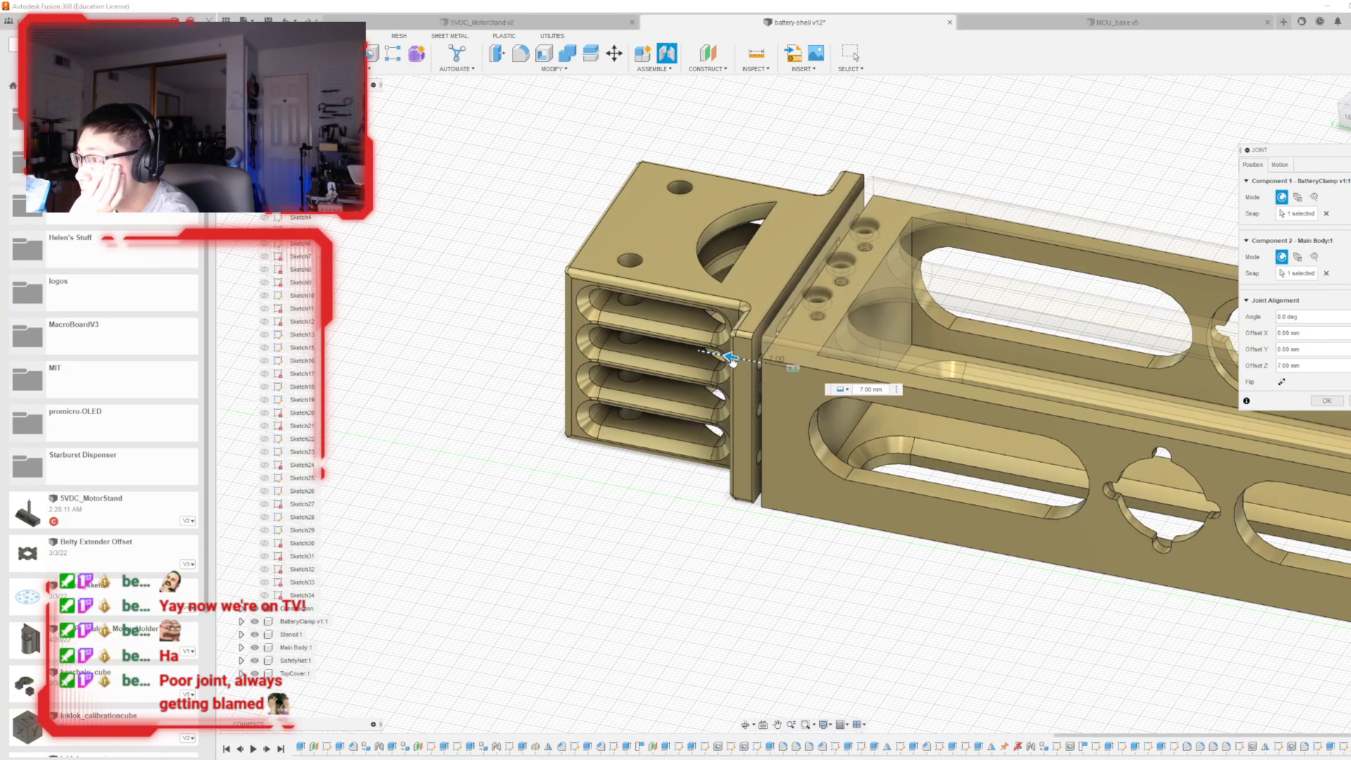
pyautogui.scroll(5, 737, 371)
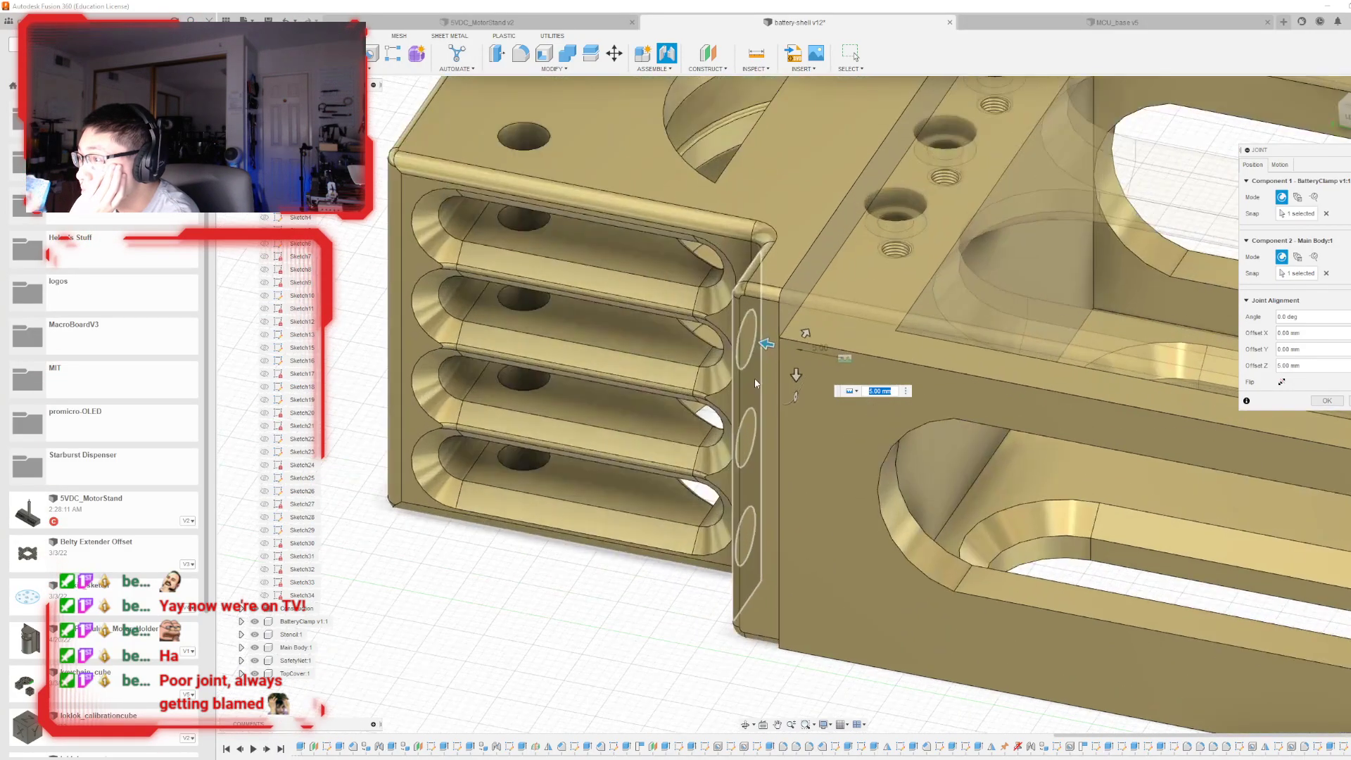
pyautogui.keyDown('shift'); pyautogui.moveTo(804, 398); pyautogui.dragTo(598, 476, button='middle'); pyautogui.keyUp('shift')
pyautogui.scroll(-3, 598, 477)
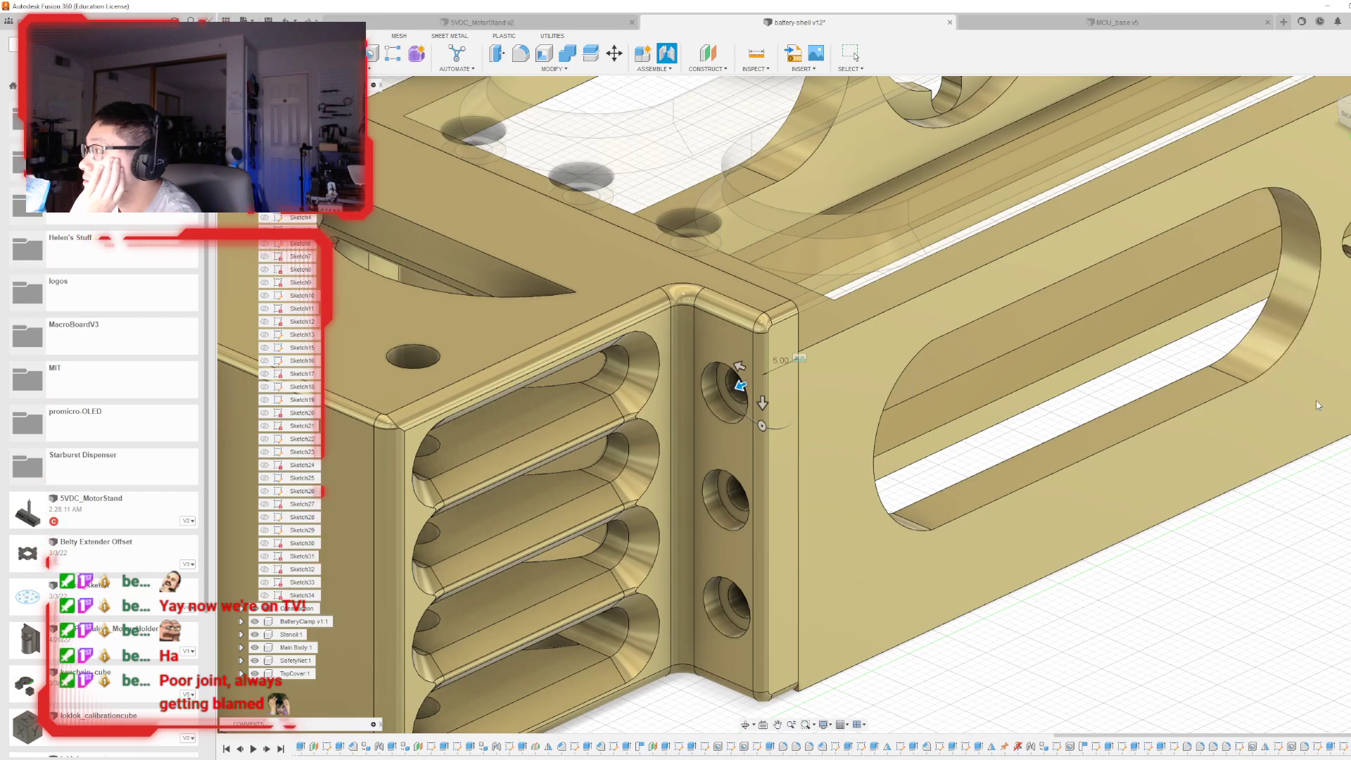
pyautogui.click(1325, 400)
# - Examine how the rejoined clamp flange meets the shell end at the upper corner, along the side and underneath
pyautogui.scroll(5, 980, 214)
pyautogui.scroll(-8, 979, 213)
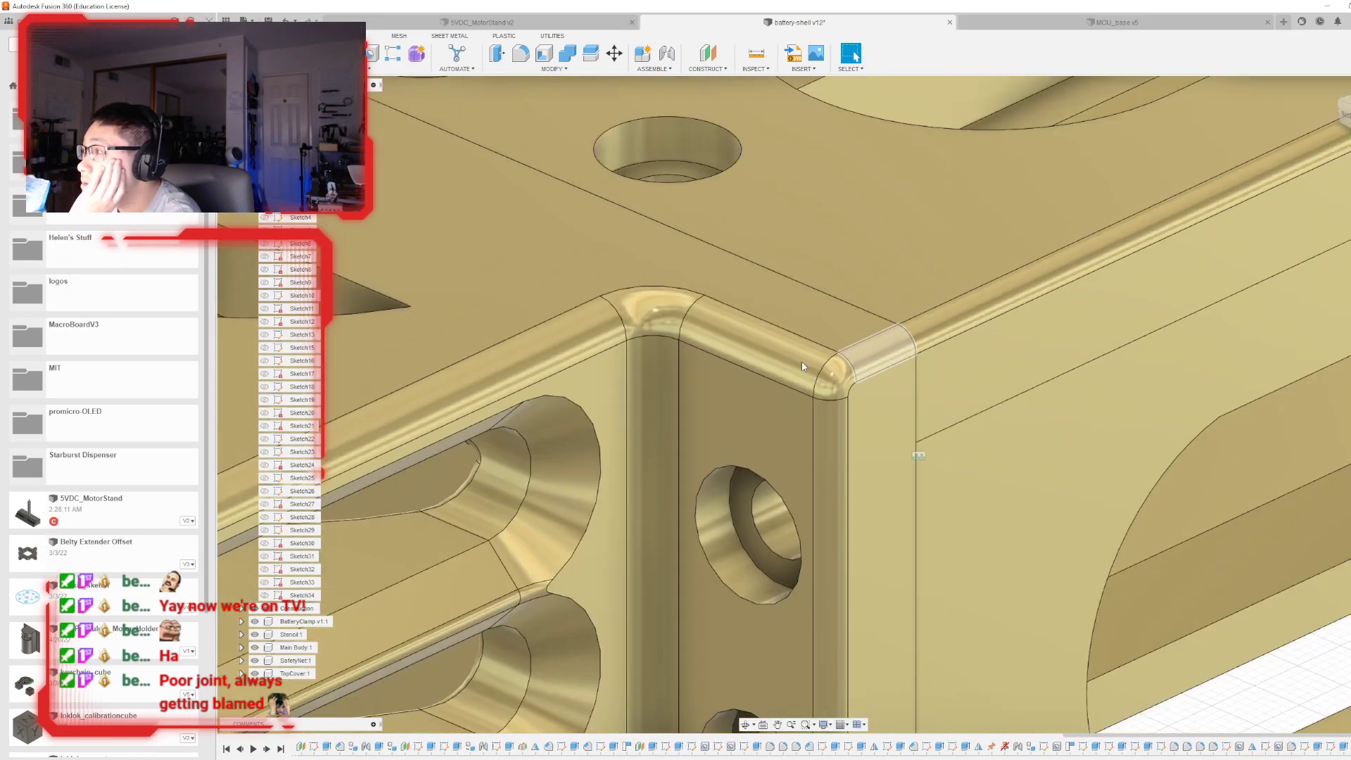
pyautogui.moveTo(802, 404)
pyautogui.keyDown('shift'); pyautogui.mouseDown(button='middle')
pyautogui.moveTo(802, 387)
pyautogui.moveTo(803, 404)
pyautogui.mouseUp(button='middle'); pyautogui.keyUp('shift')
pyautogui.scroll(-3, 804, 402)
pyautogui.keyDown('shift'); pyautogui.moveTo(804, 402); pyautogui.dragTo(681, 420, button='middle'); pyautogui.keyUp('shift')
pyautogui.scroll(3, 1303, 412)
pyautogui.scroll(-4, 1209, 476)
pyautogui.scroll(3, 641, 502)
pyautogui.scroll(6, 673, 505)
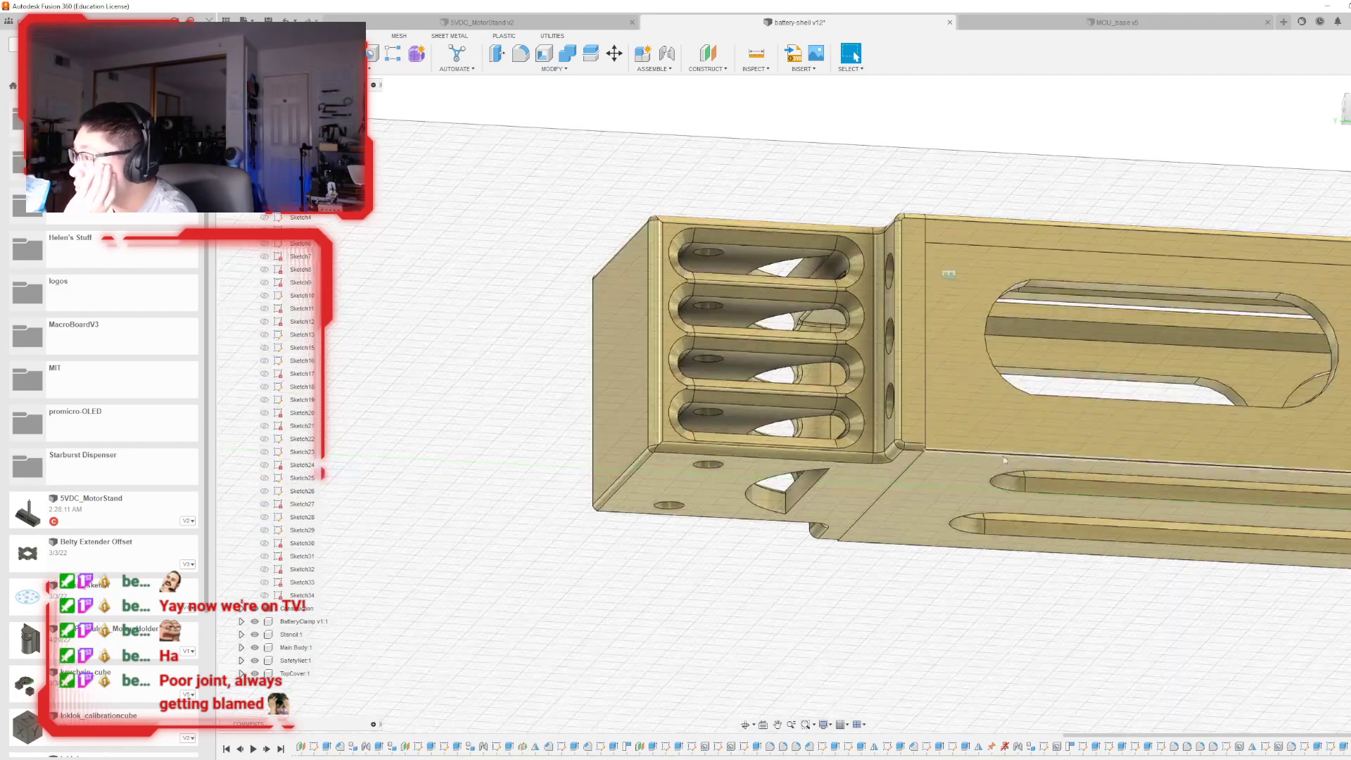
pyautogui.scroll(-6, 673, 504)
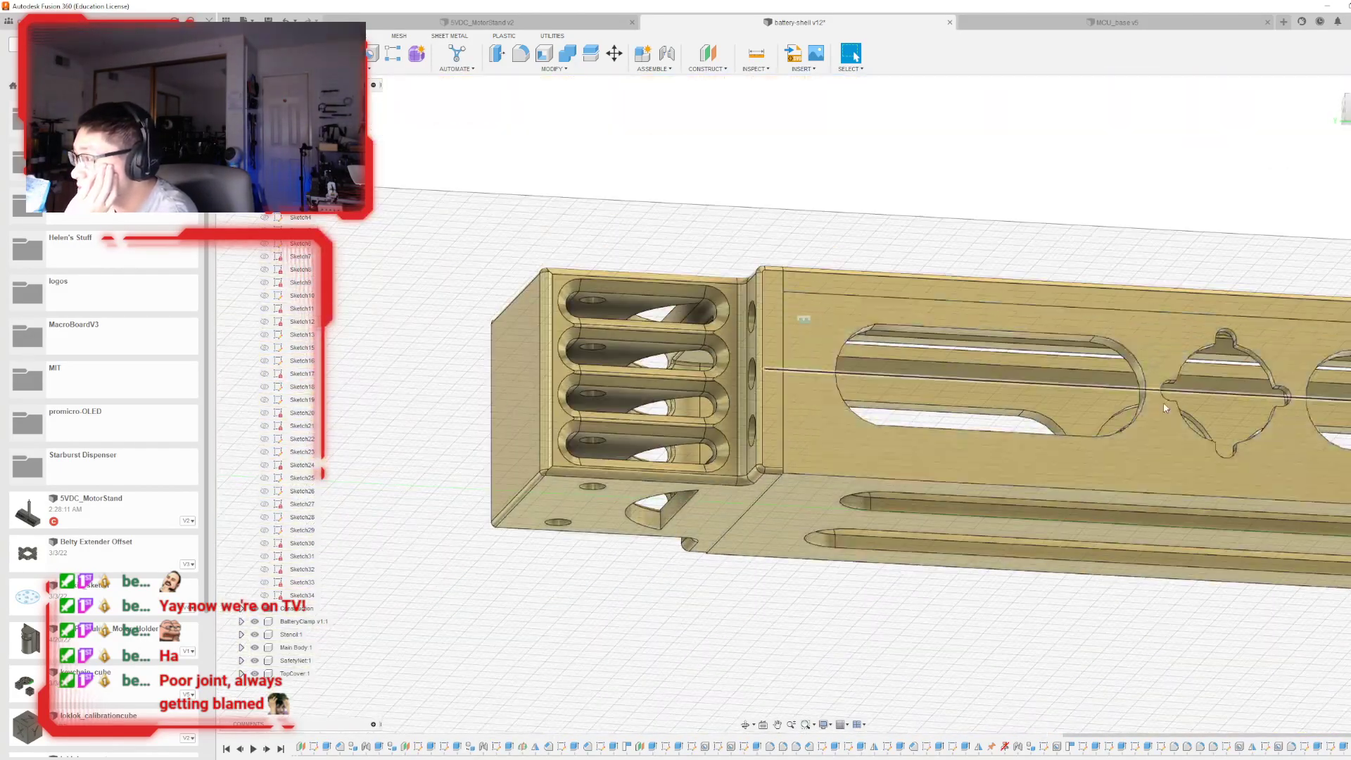
# - Review the whole battery shell assembly and its clamp end from several angles
pyautogui.keyDown('shift'); pyautogui.moveTo(845, 429); pyautogui.dragTo(1016, 455, button='middle'); pyautogui.keyUp('shift')
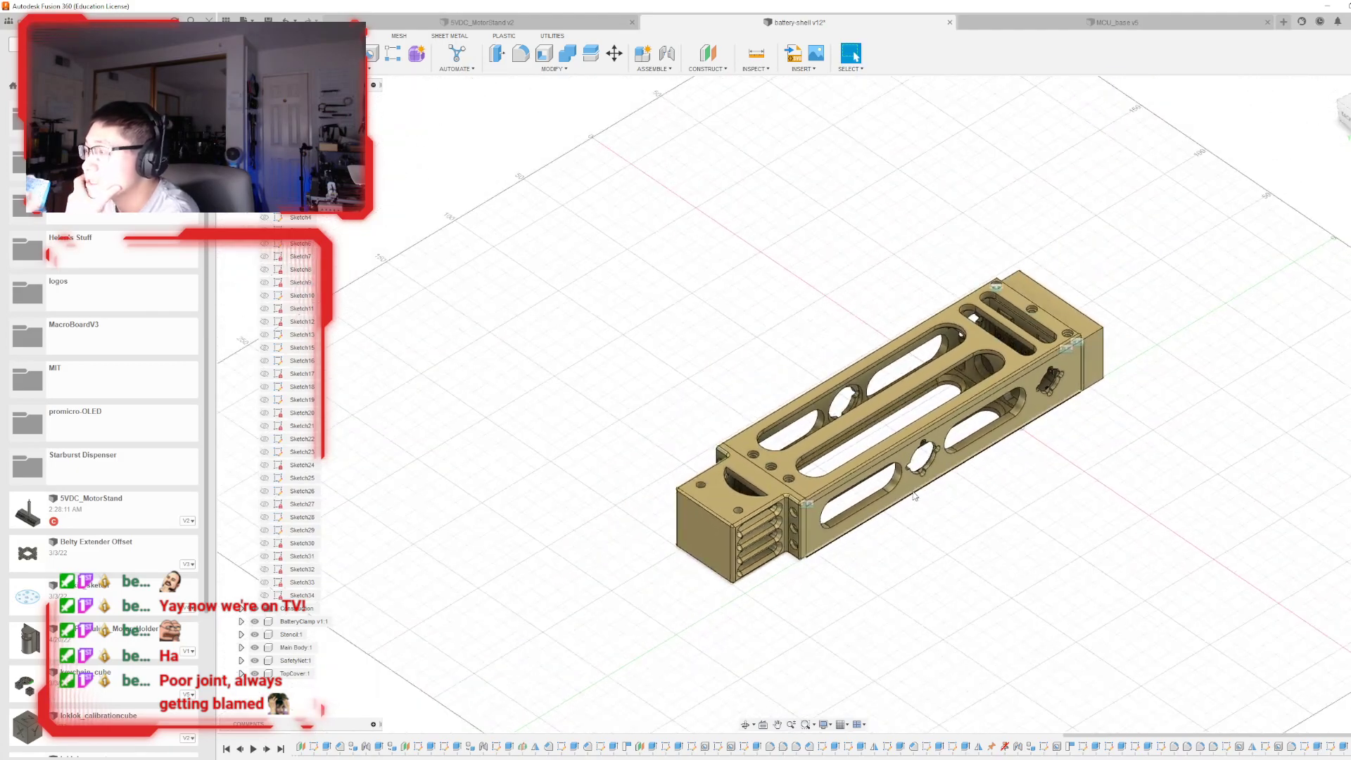
pyautogui.scroll(8, 665, 533)
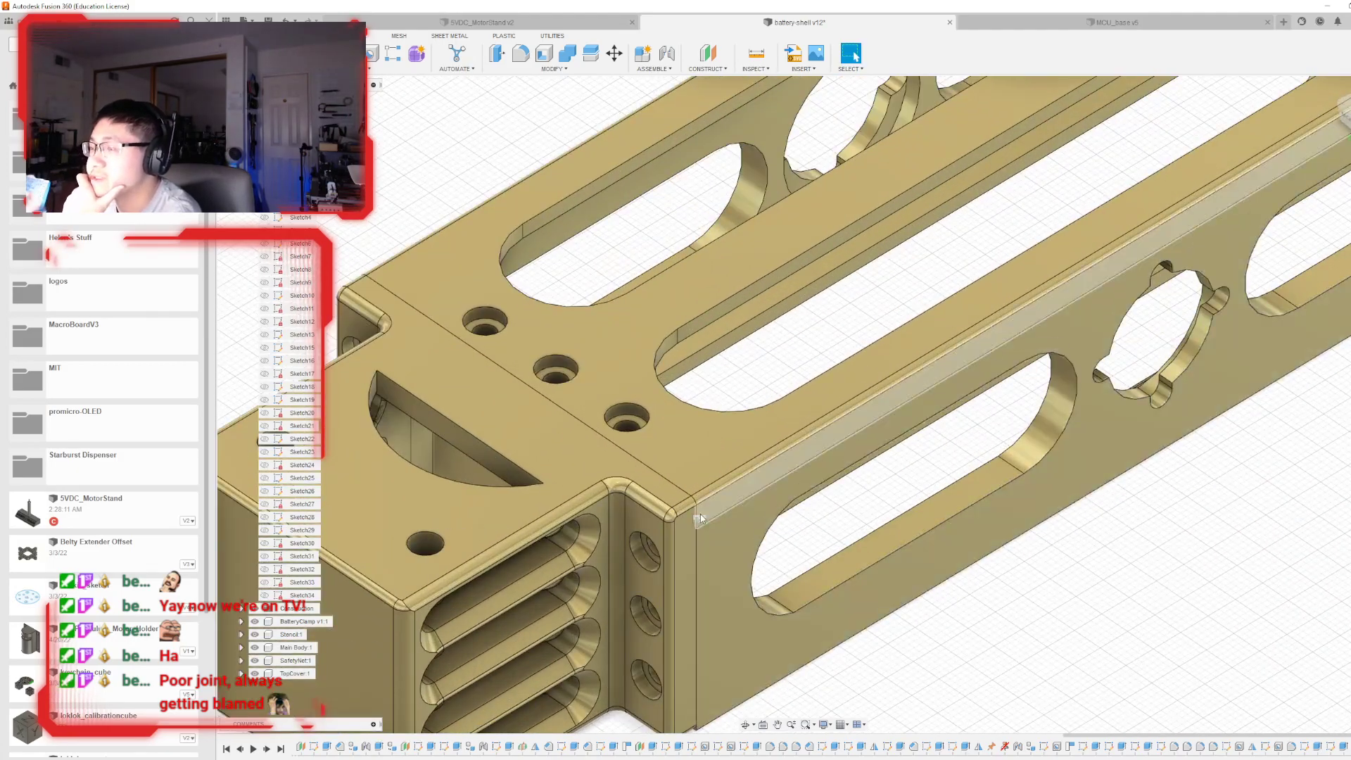
pyautogui.scroll(-2, 671, 479)
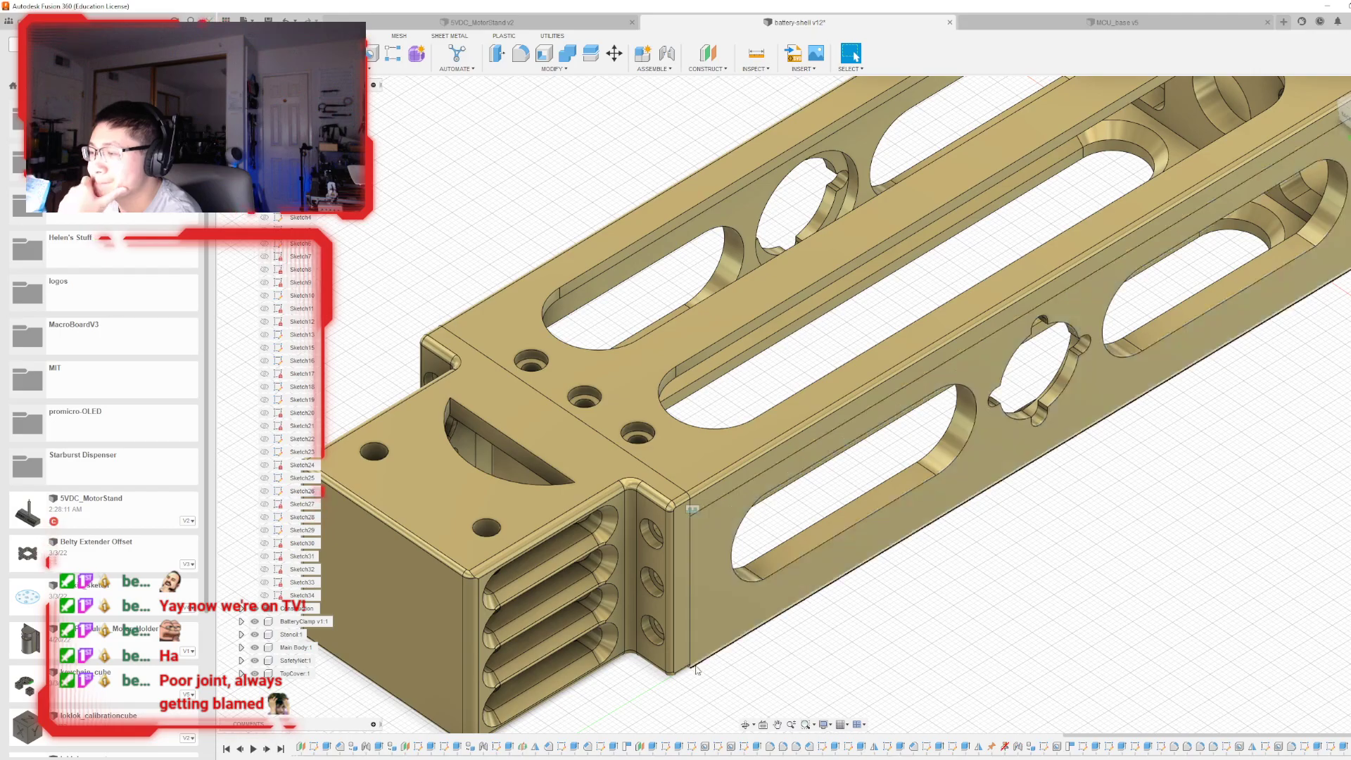
pyautogui.scroll(-5, 694, 662)
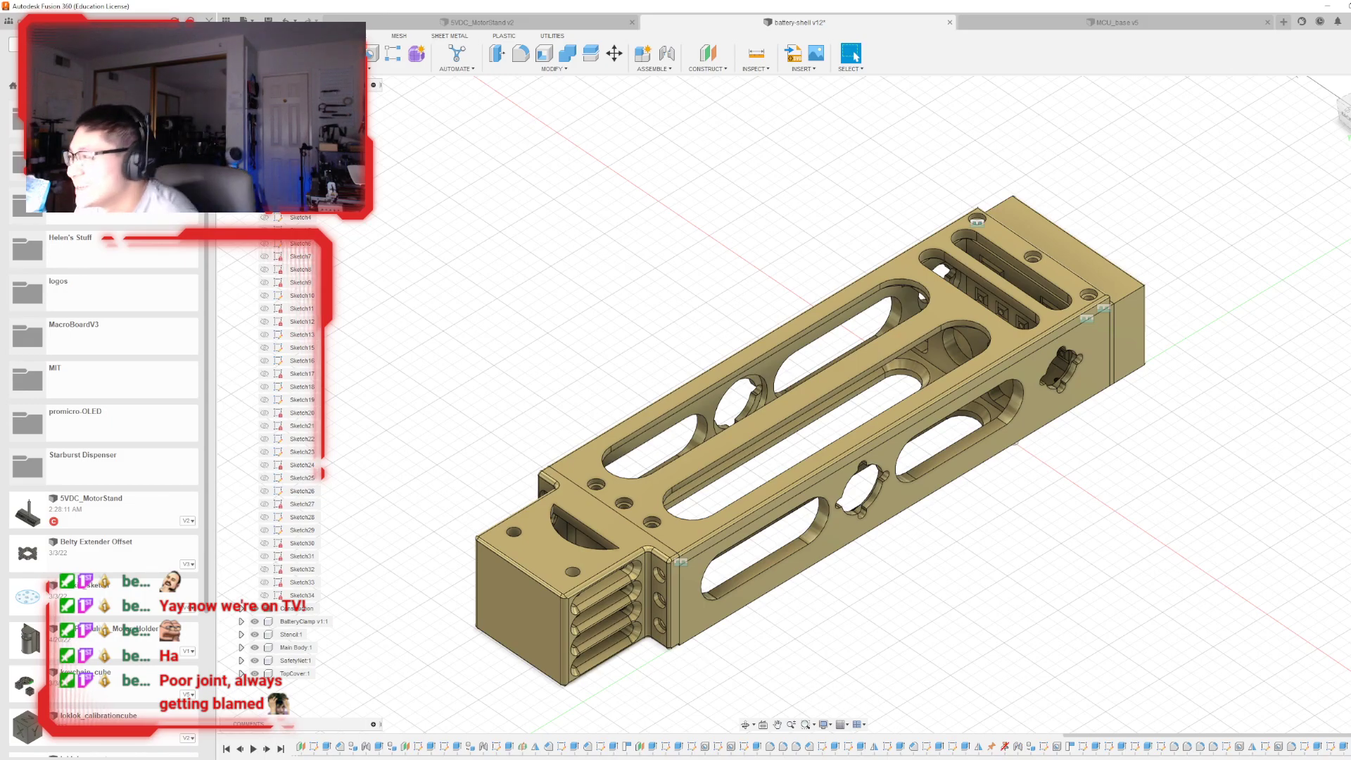
pyautogui.scroll(-2, 422, 718)
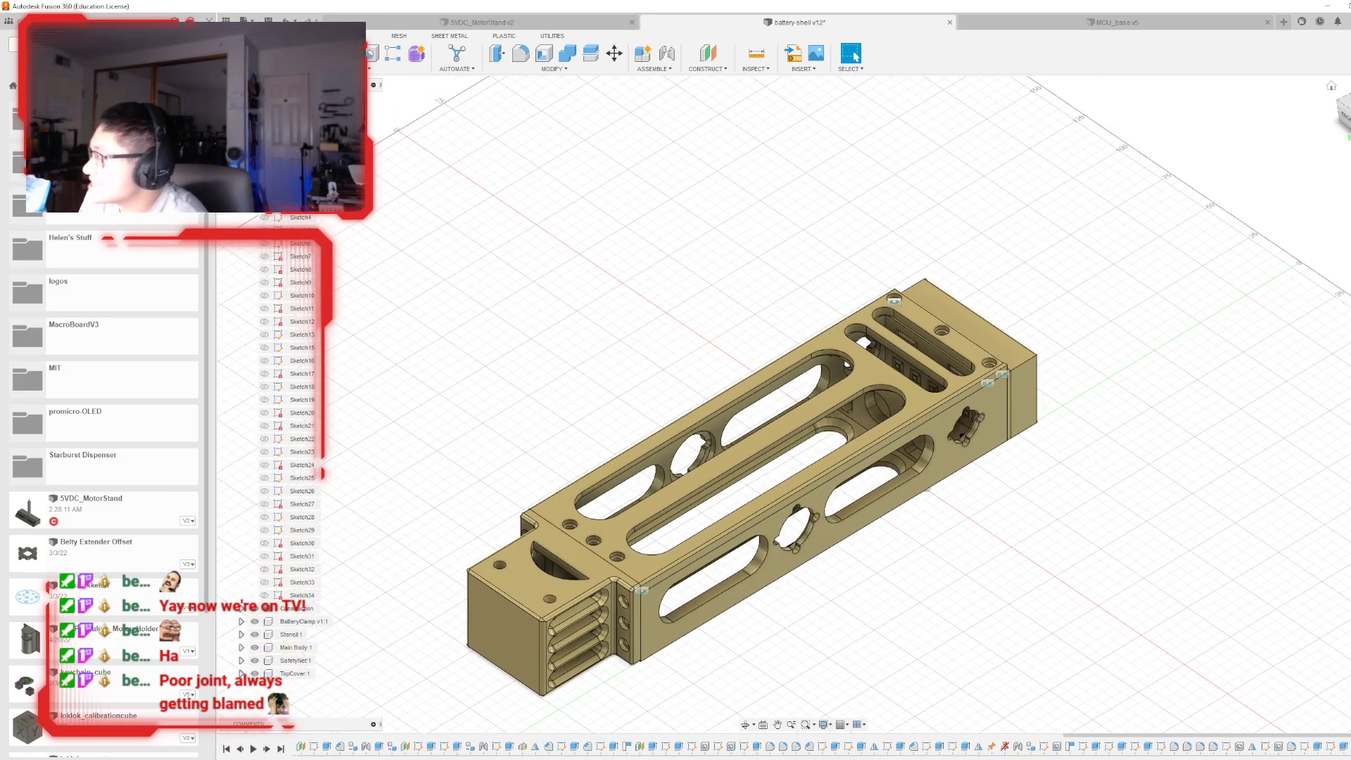
pyautogui.keyDown('shift'); pyautogui.moveTo(816, 573); pyautogui.dragTo(811, 555, button='middle'); pyautogui.keyUp('shift')
pyautogui.moveTo(723, 351); pyautogui.dragTo(717, 228, button='middle')
pyautogui.scroll(4, 644, 462)
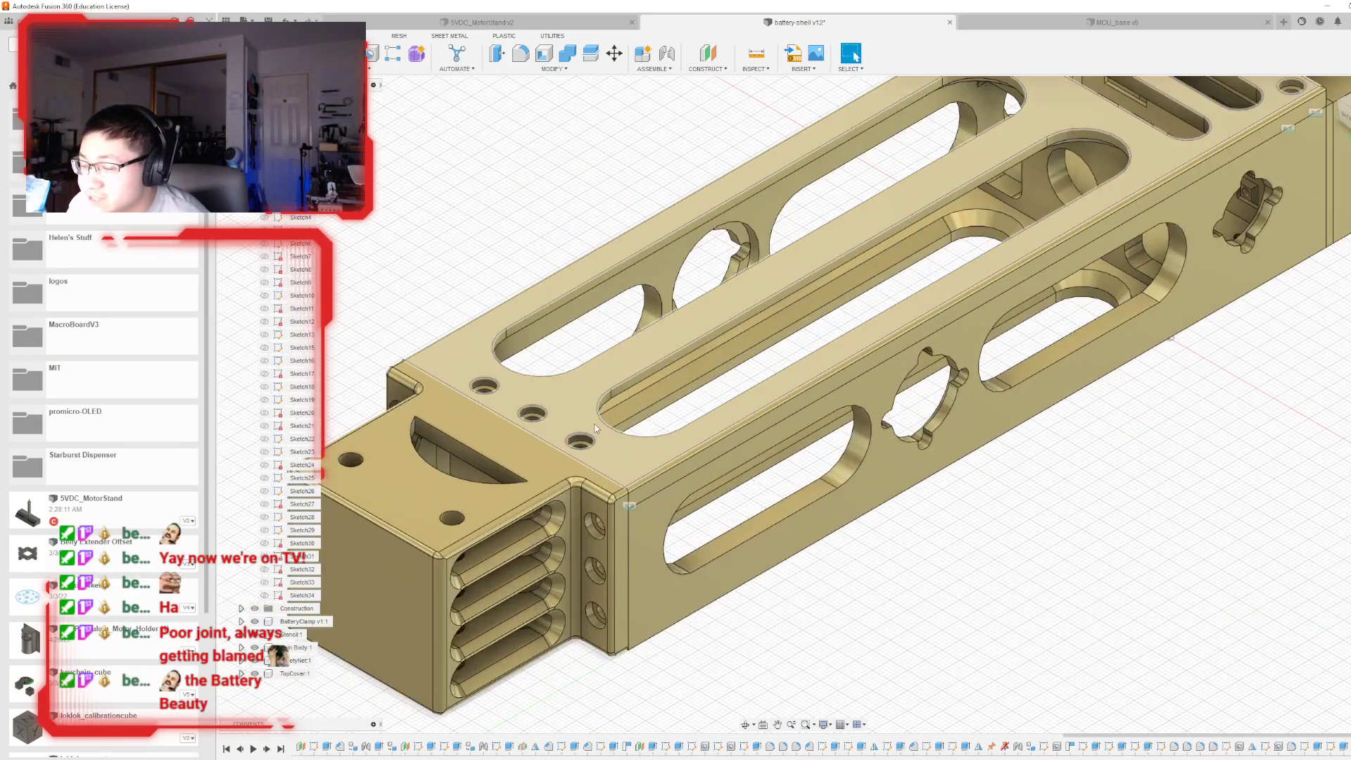
pyautogui.scroll(-2, 569, 456)
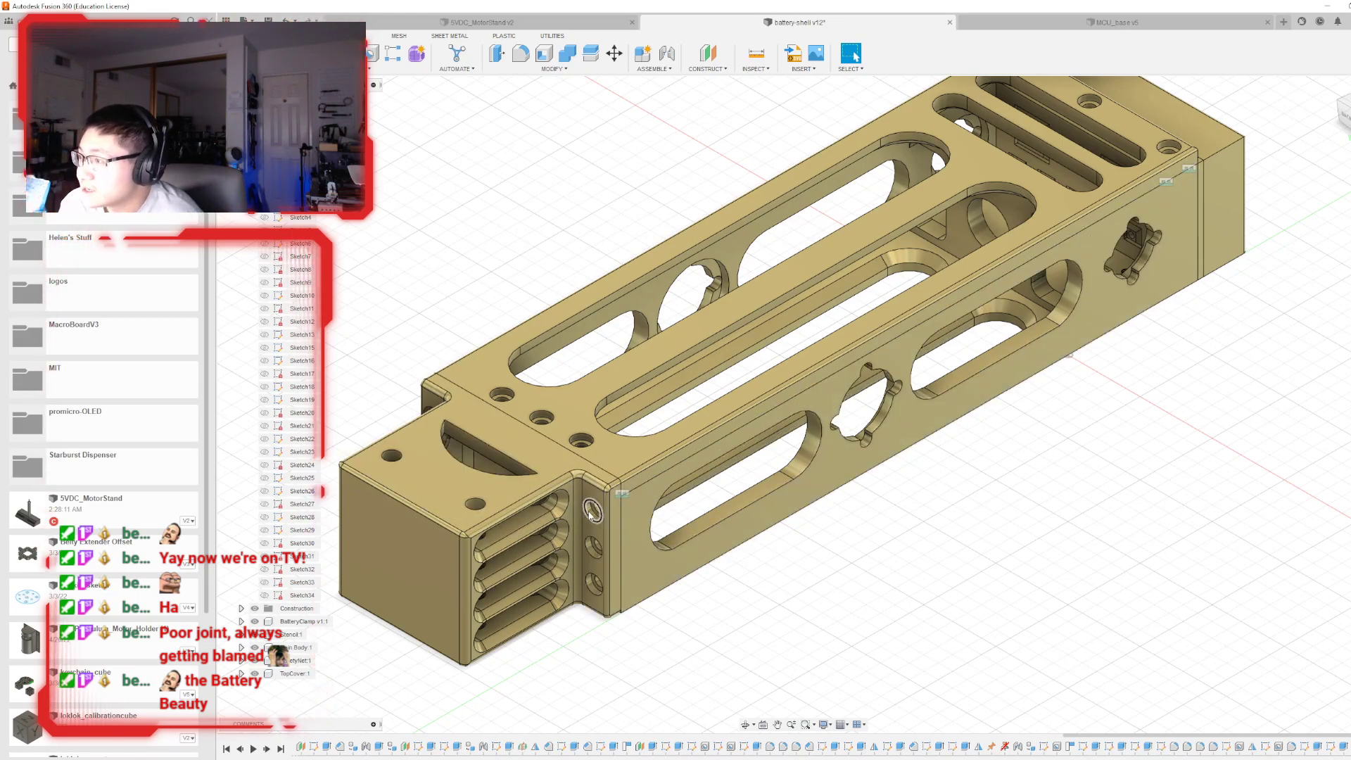
pyautogui.scroll(3, 614, 546)
pyautogui.keyDown('shift'); pyautogui.moveTo(803, 404); pyautogui.dragTo(739, 584, button='middle'); pyautogui.keyUp('shift')
pyautogui.scroll(-3, 701, 615)
pyautogui.scroll(-3, 1077, 405)
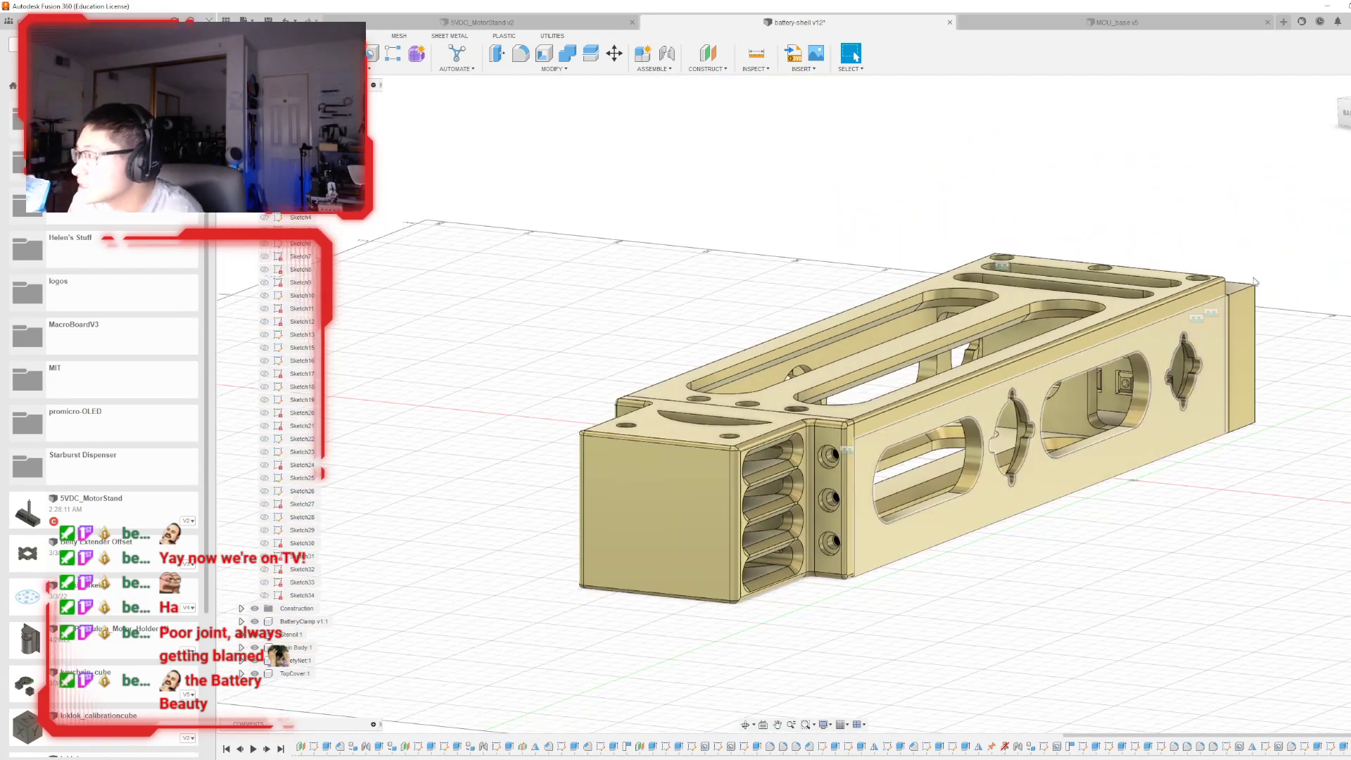
# - Measure the distance from the outer screw hole's bottom to its counterbore ledge, in the three-hole row beside the half-moon cutout
pyautogui.moveTo(1345, 116); pyautogui.dragTo(1312, 137)
pyautogui.click(1346, 112)
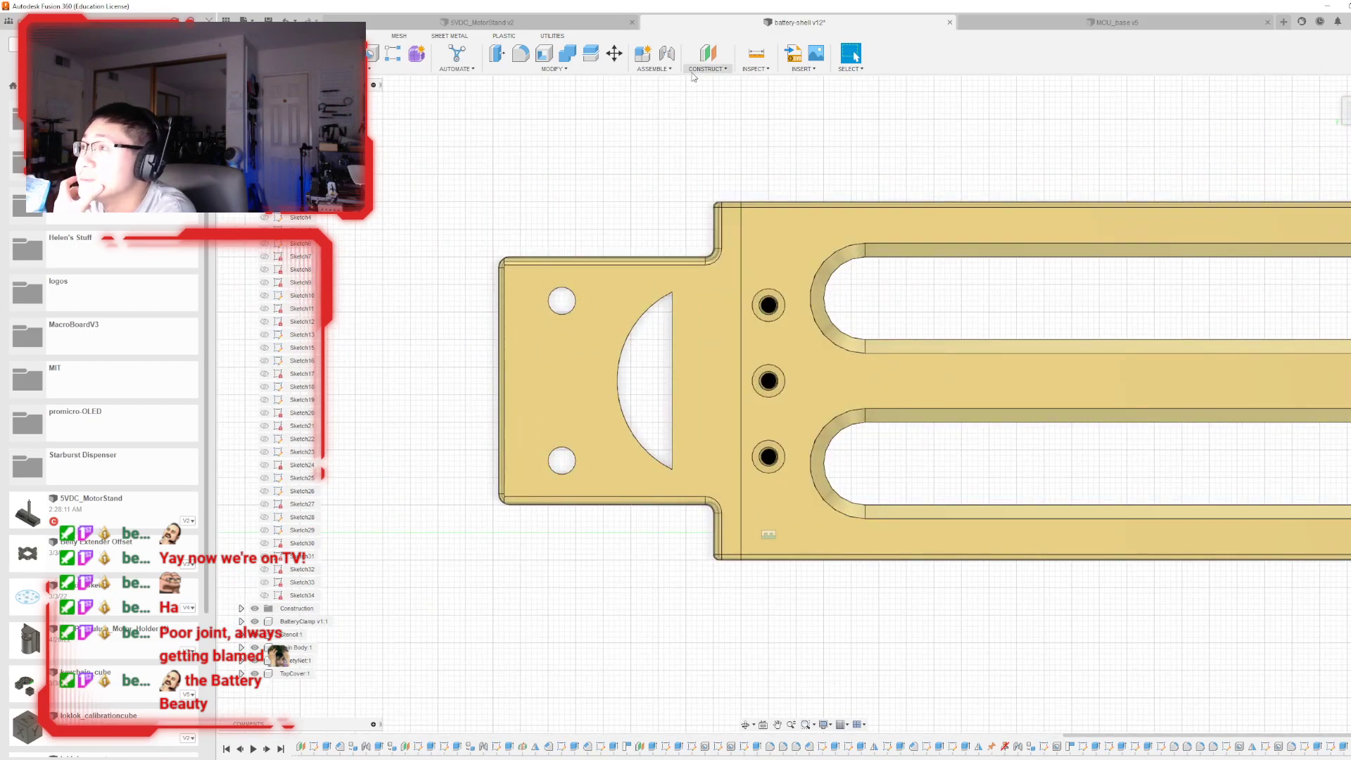
pyautogui.click(756, 54)
pyautogui.scroll(3, 770, 313)
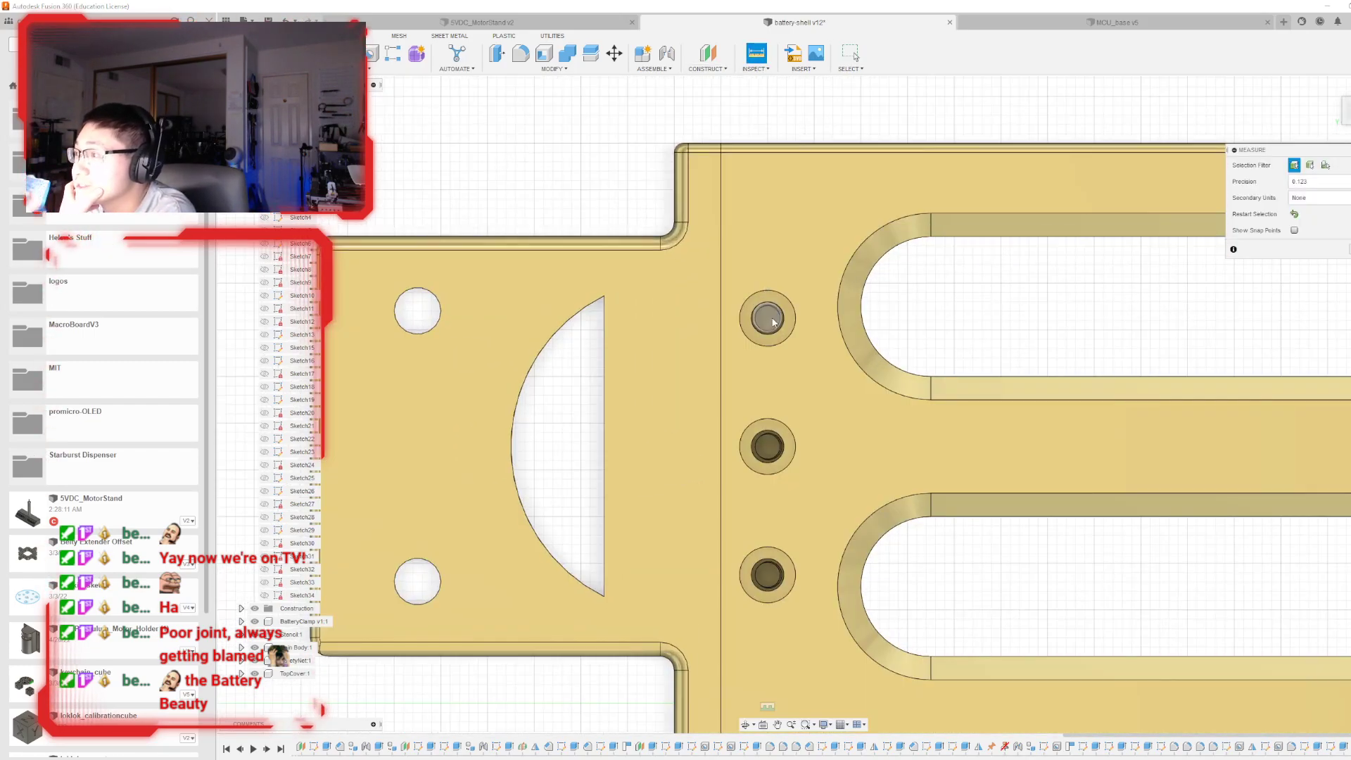
pyautogui.click(788, 317)
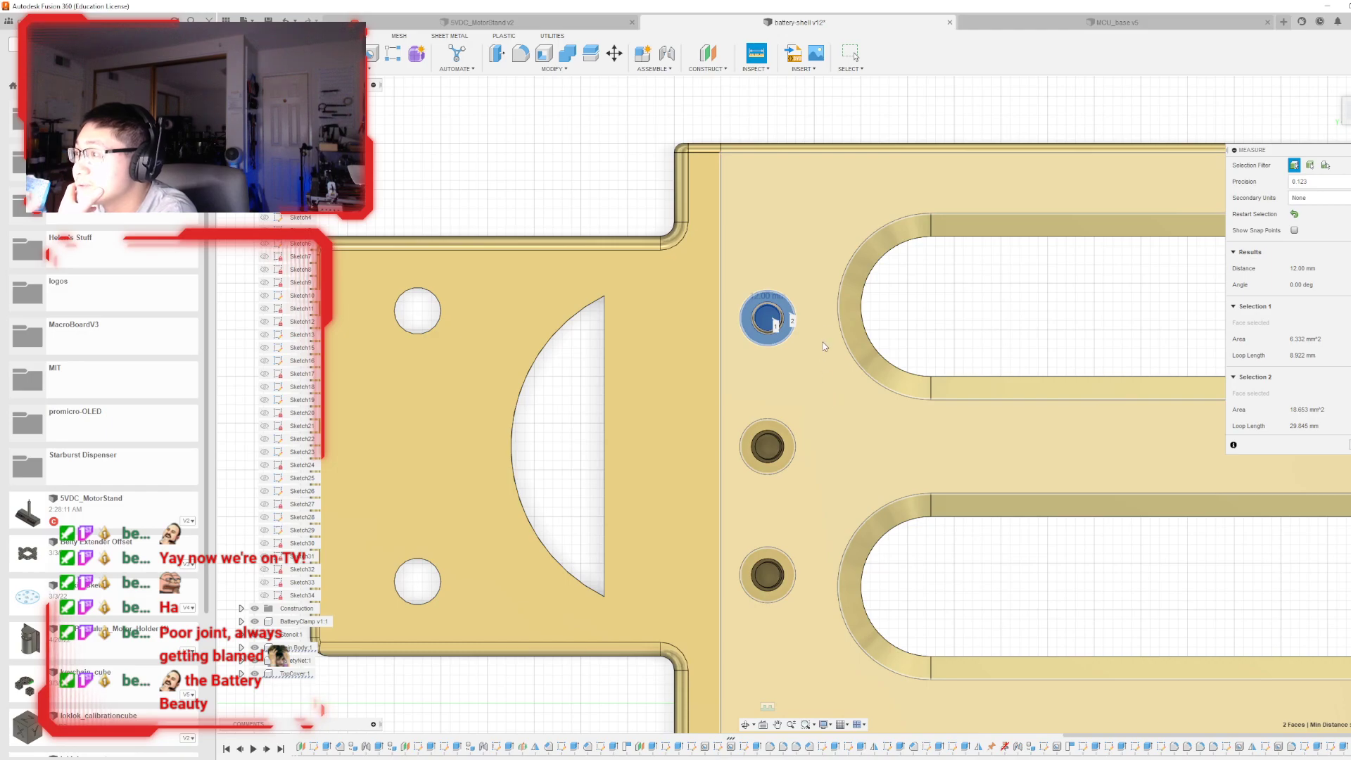
pyautogui.scroll(3, 821, 327)
pyautogui.keyDown('shift'); pyautogui.moveTo(802, 401); pyautogui.dragTo(767, 336, button='middle'); pyautogui.keyUp('shift')
pyautogui.scroll(-2, 767, 335)
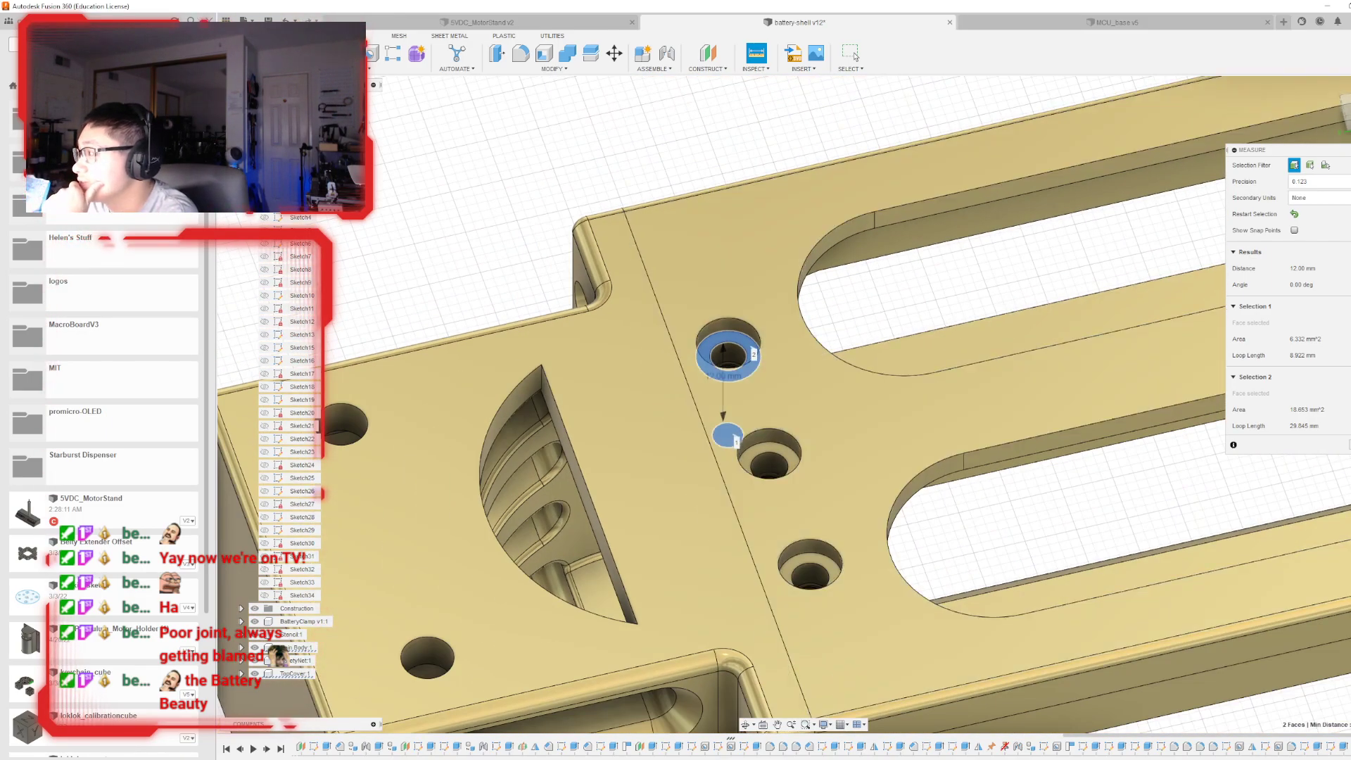
pyautogui.press('Escape')
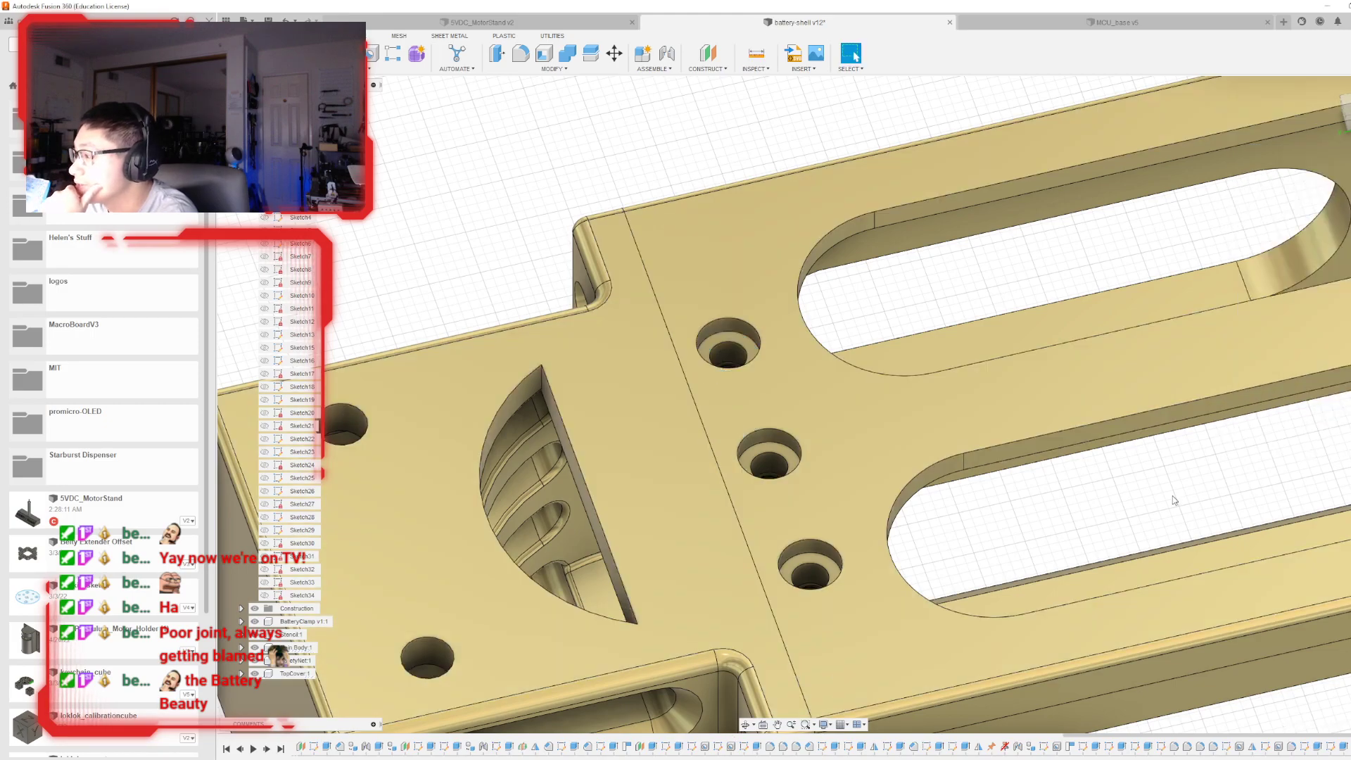
# - Examine the whole battery shell from above and then its end face with the square openings and six screw holes
pyautogui.scroll(-5, 1189, 486)
pyautogui.scroll(-2, 853, 603)
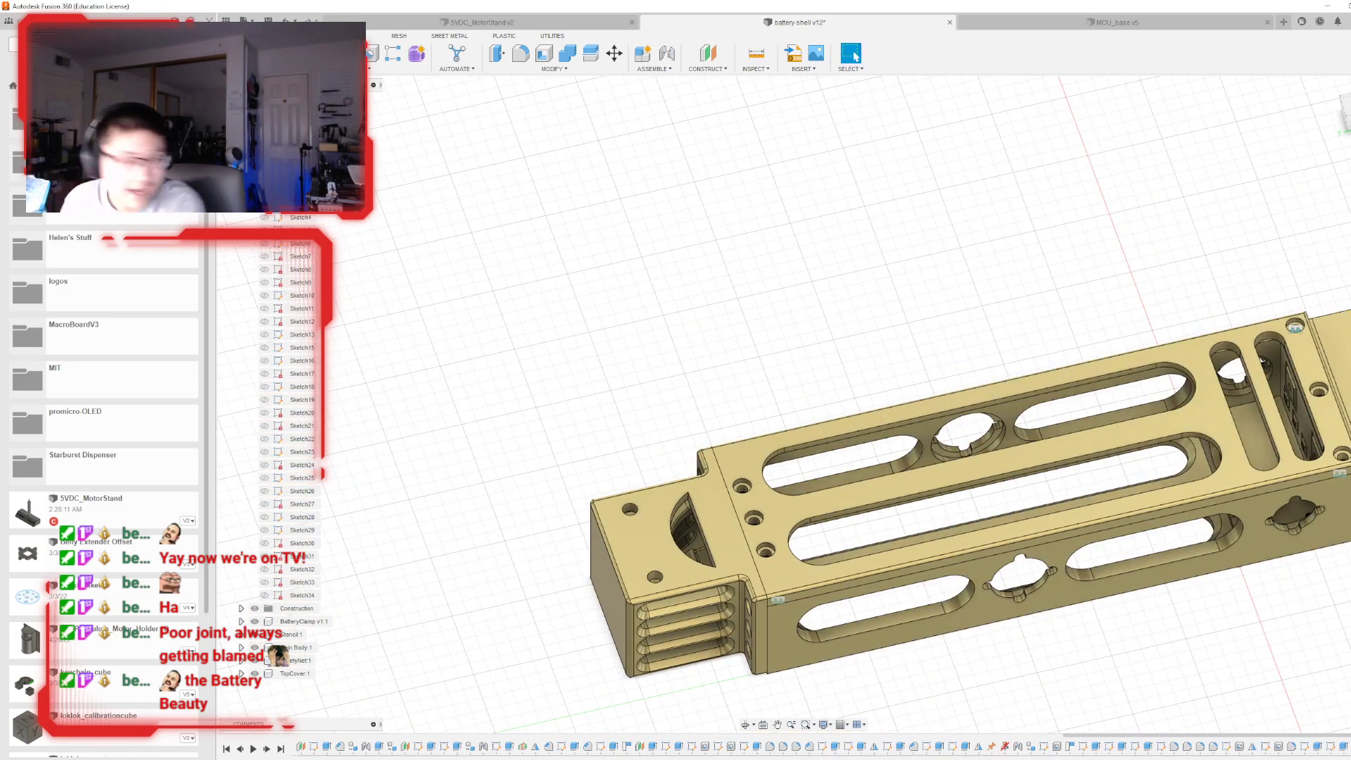
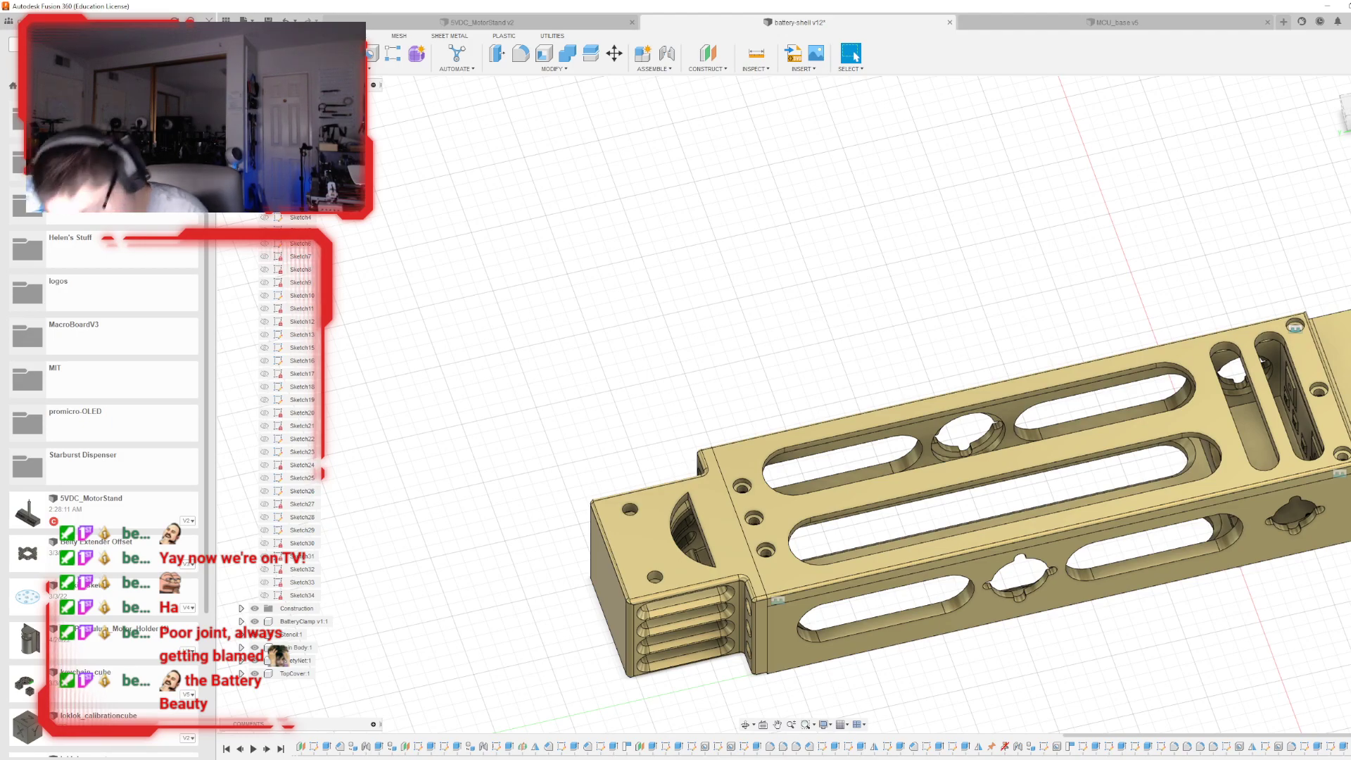
pyautogui.moveTo(1082, 162); pyautogui.dragTo(919, 206, button='middle')
pyautogui.scroll(2, 605, 551)
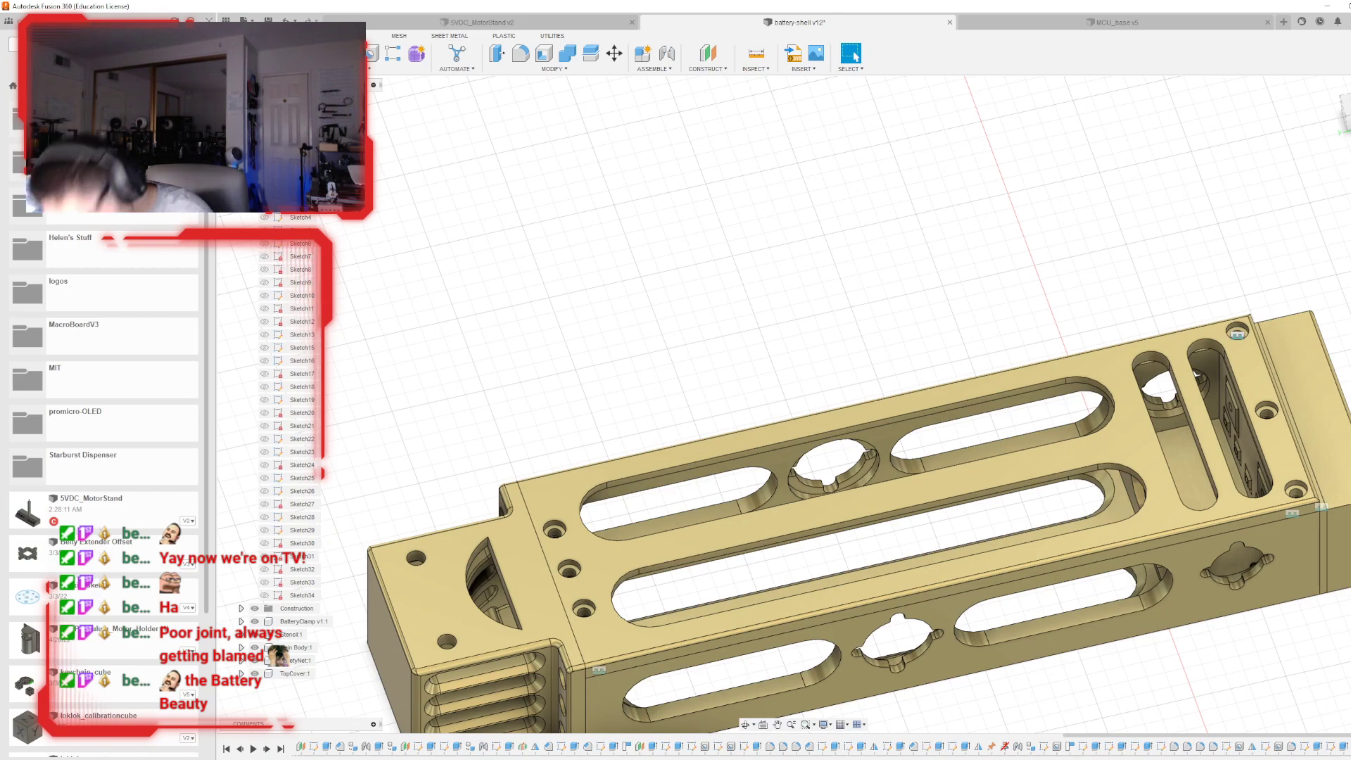
pyautogui.scroll(-1, 711, 369)
pyautogui.scroll(3, 1233, 399)
pyautogui.moveTo(1342, 67)
pyautogui.keyDown('shift'); pyautogui.mouseDown(button='middle')
pyautogui.moveTo(1322, 113)
pyautogui.moveTo(1345, 86)
pyautogui.moveTo(1337, 172)
pyautogui.mouseUp(button='middle'); pyautogui.keyUp('shift')
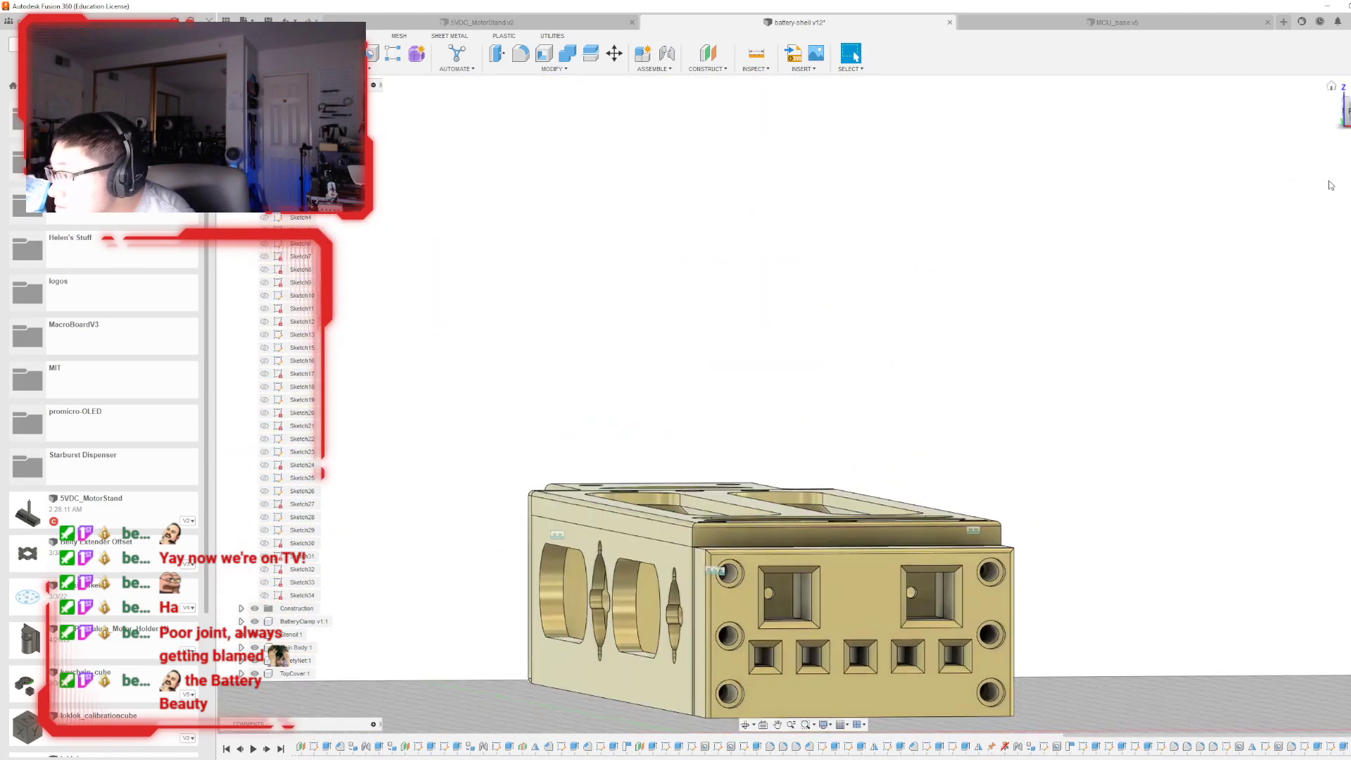
pyautogui.click(1347, 111)
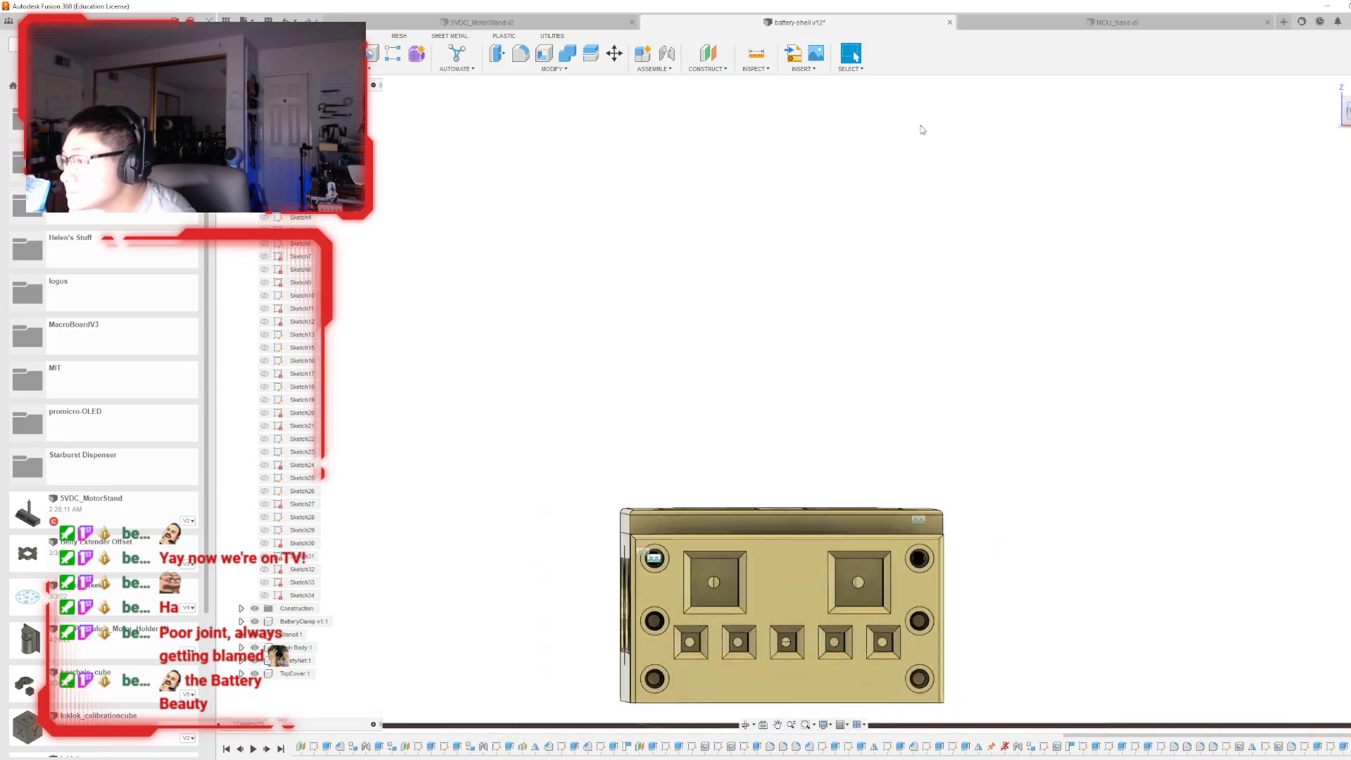
# - Start Measure and examine the screw holes on the end face and along the adjoining edge of the top cover
pyautogui.click(755, 55)
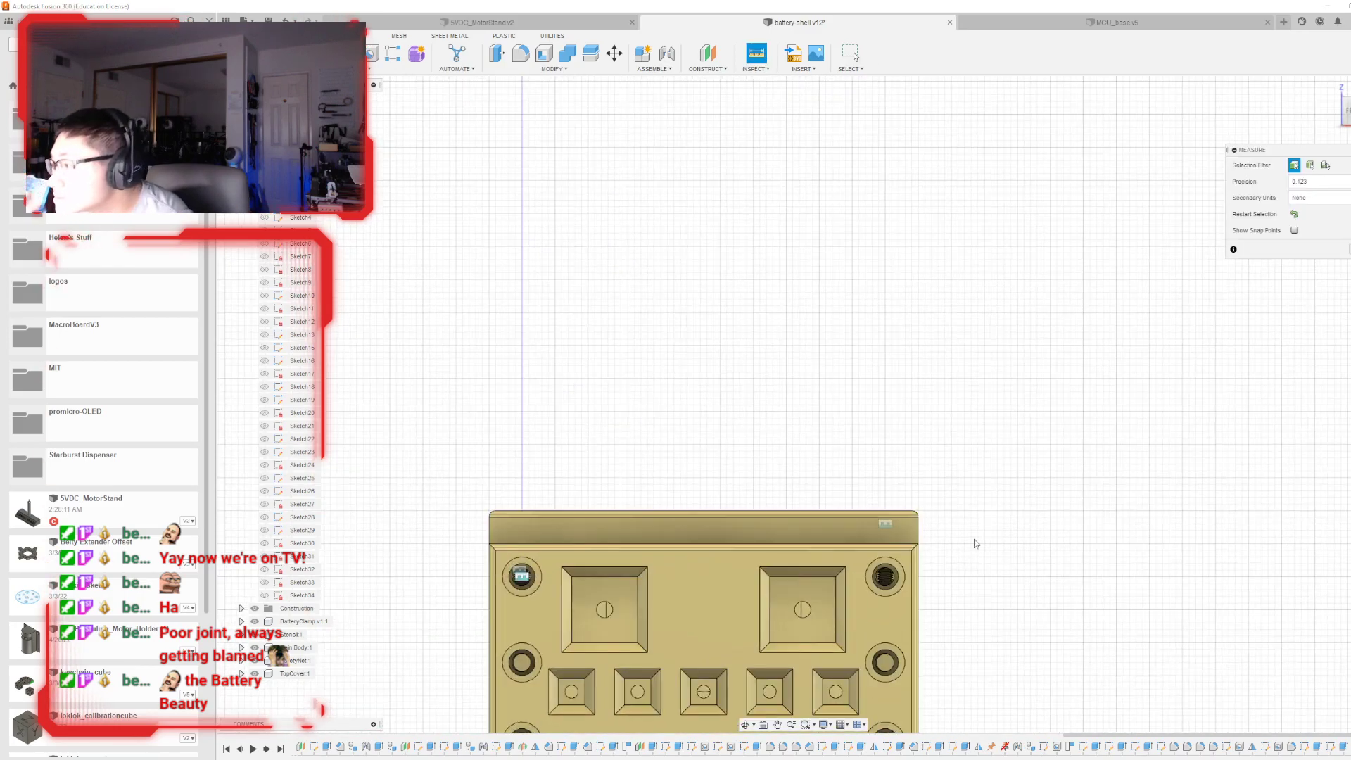
pyautogui.scroll(8, 914, 559)
pyautogui.scroll(3, 888, 586)
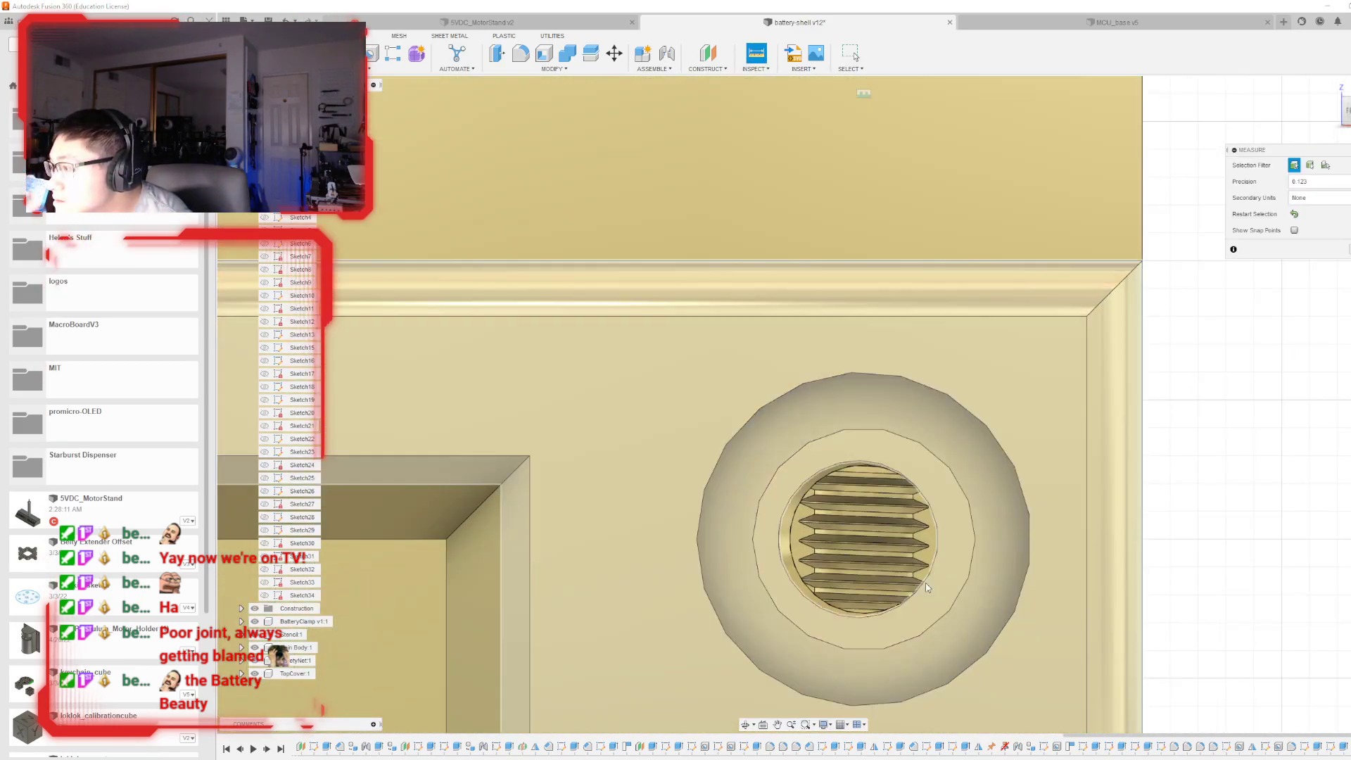
pyautogui.scroll(-5, 914, 556)
pyautogui.keyDown('shift'); pyautogui.moveTo(1132, 267); pyautogui.dragTo(1107, 311, button='middle'); pyautogui.keyUp('shift')
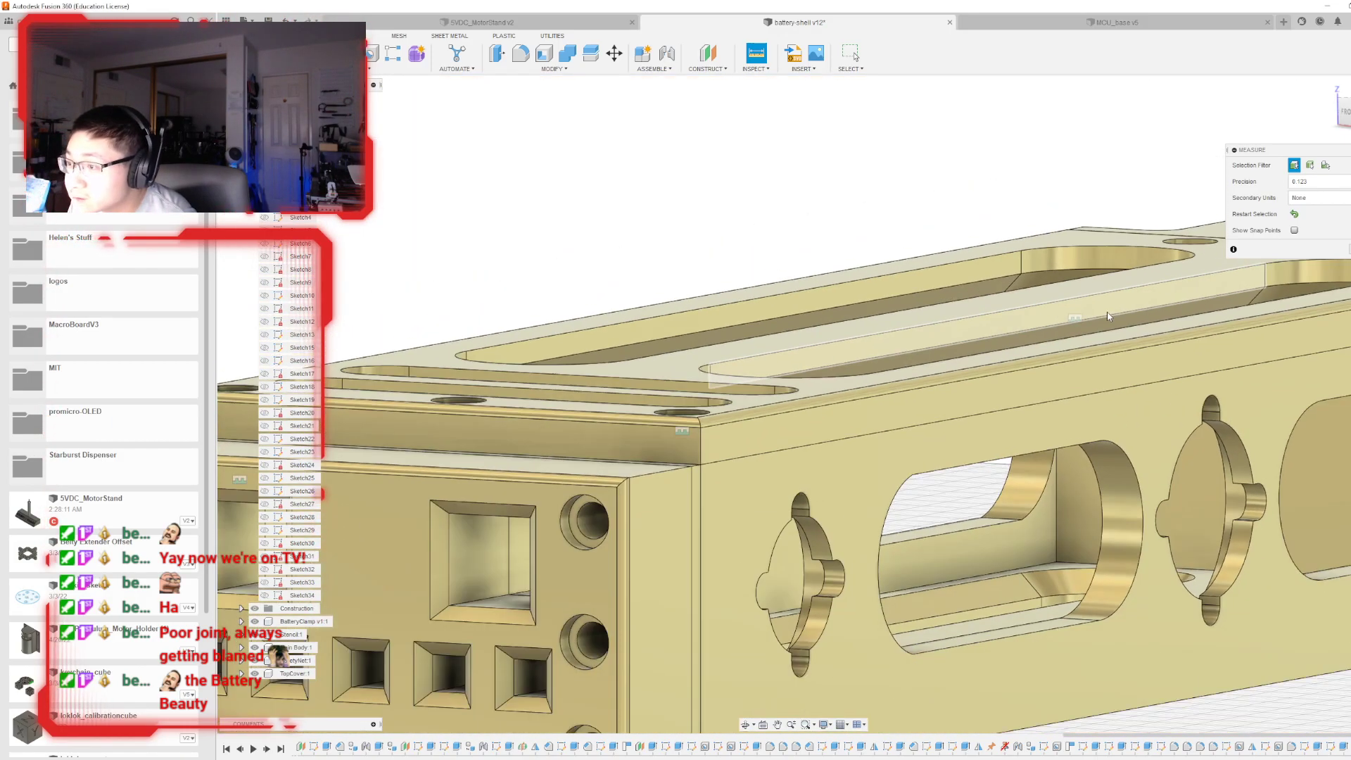
pyautogui.keyDown('shift'); pyautogui.moveTo(804, 404); pyautogui.dragTo(934, 397, button='middle'); pyautogui.keyUp('shift')
pyautogui.scroll(3, 934, 397)
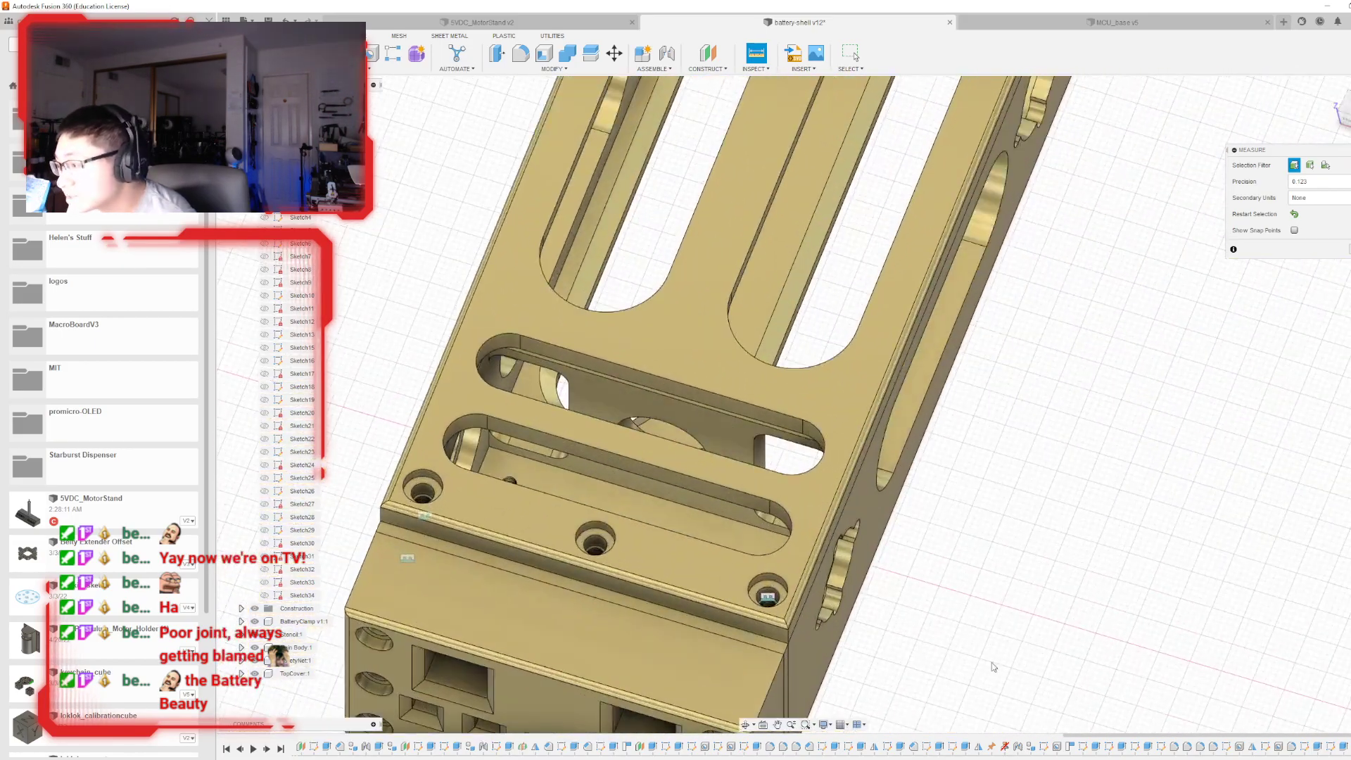
pyautogui.scroll(-3, 891, 546)
pyautogui.scroll(2, 891, 546)
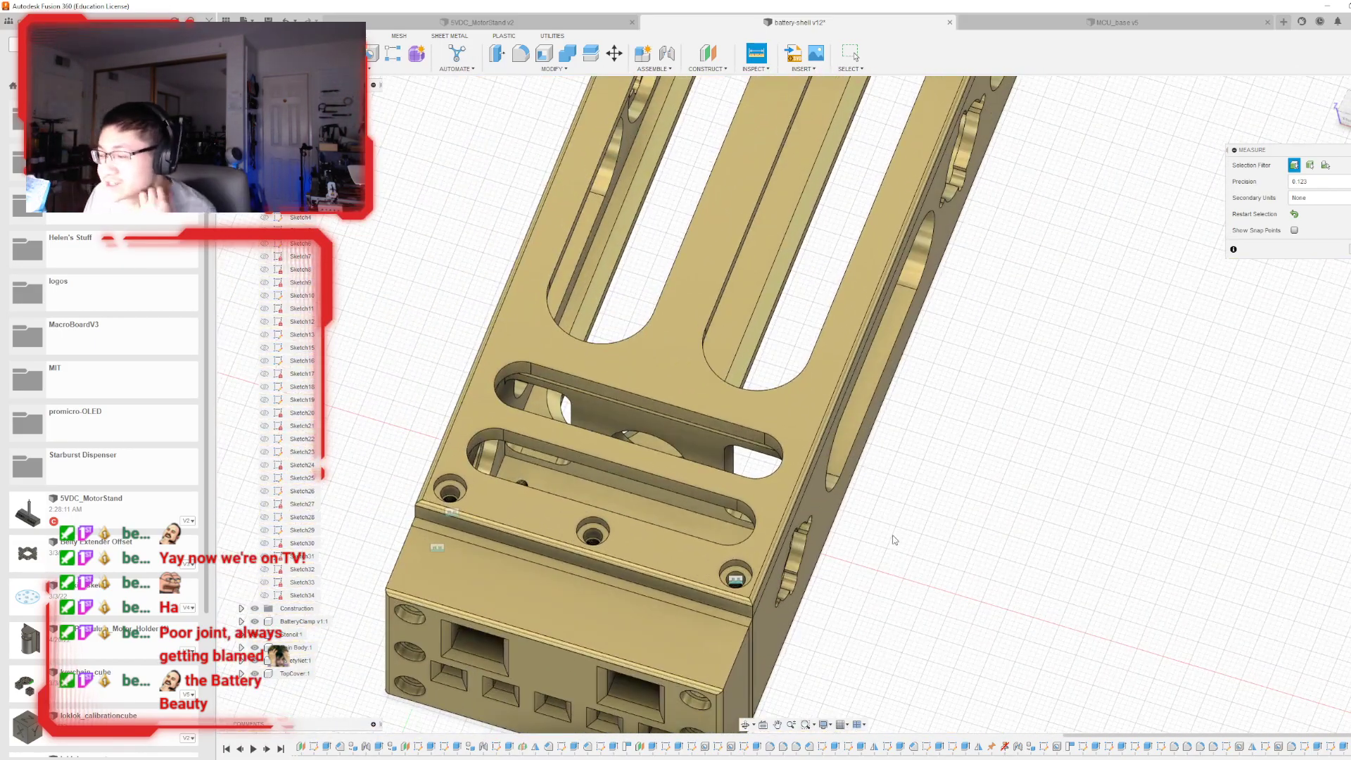
pyautogui.scroll(-3, 892, 547)
pyautogui.click(1346, 118)
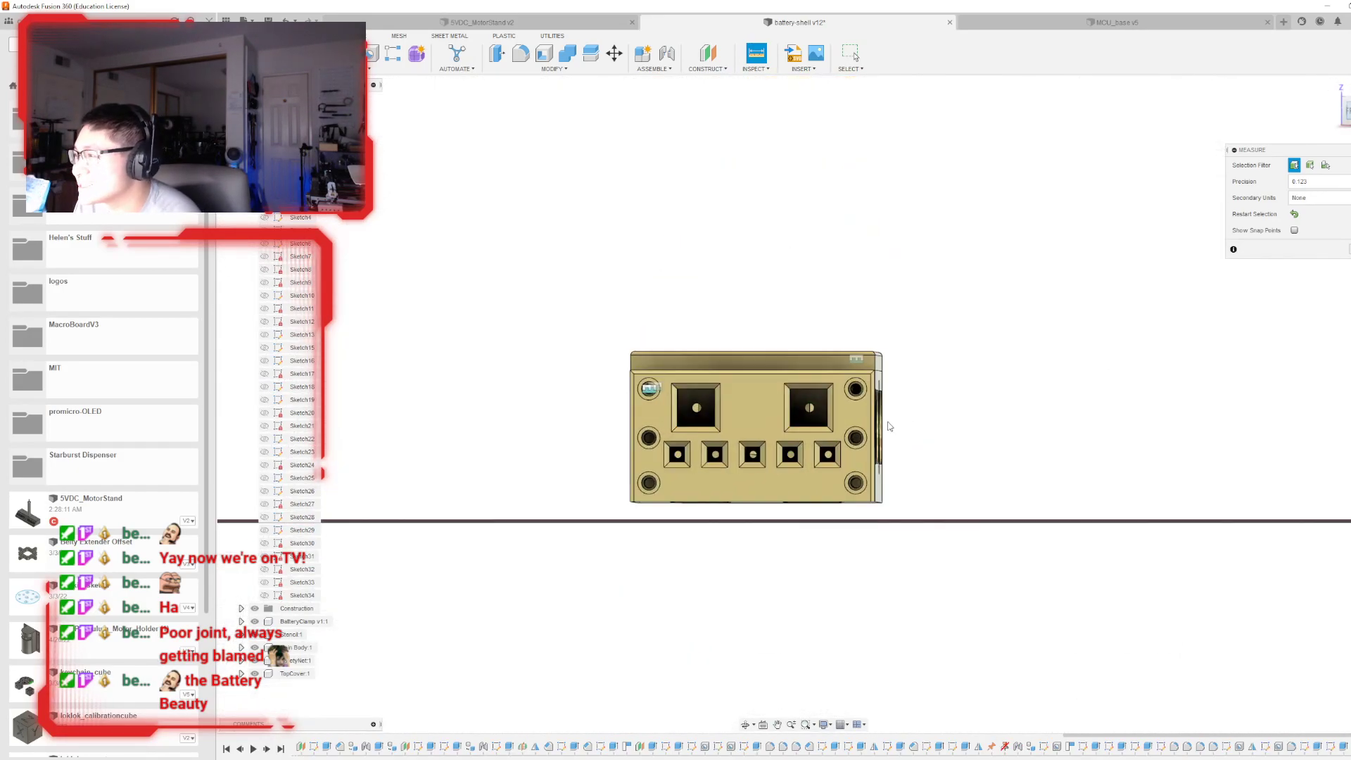
# - Measure the distance from the bottom of the end face's middle side screw hole to its outer countersink face
pyautogui.scroll(5, 699, 264)
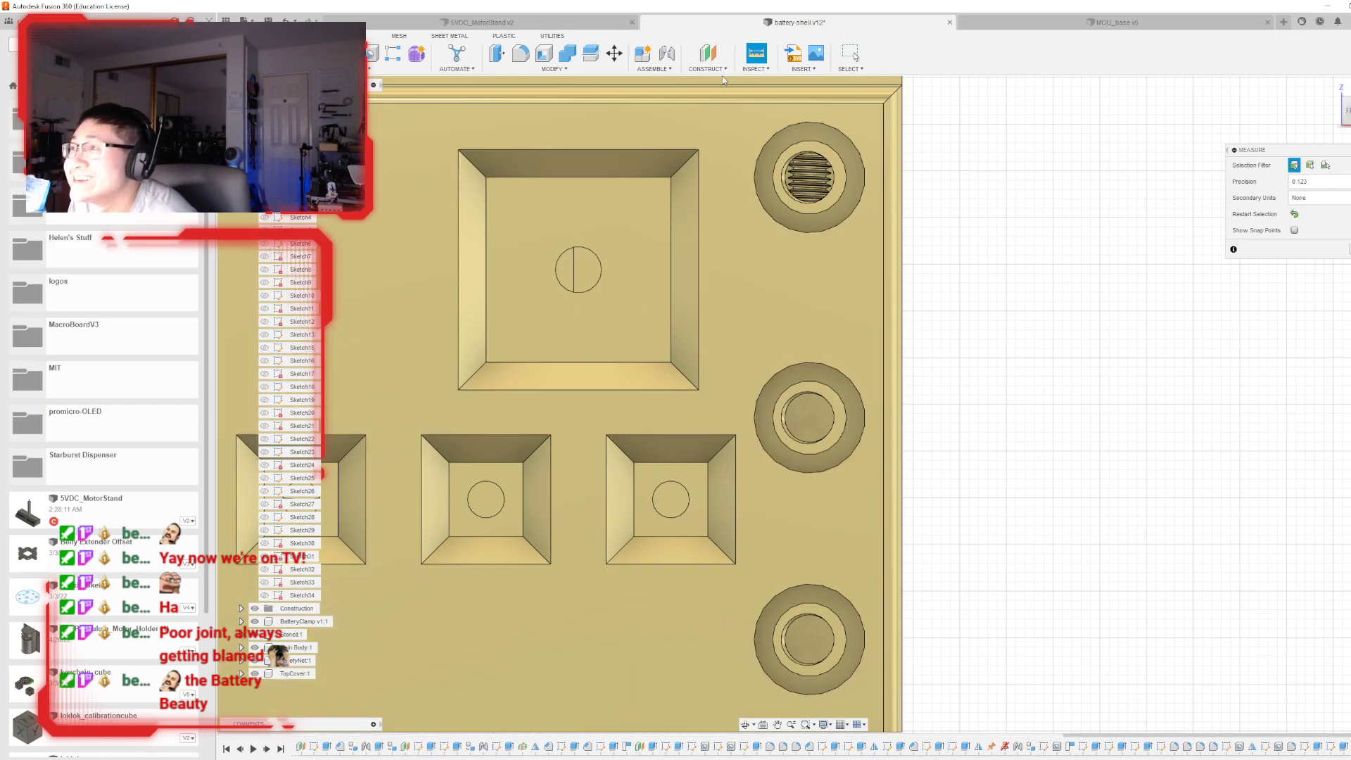
pyautogui.click(808, 417)
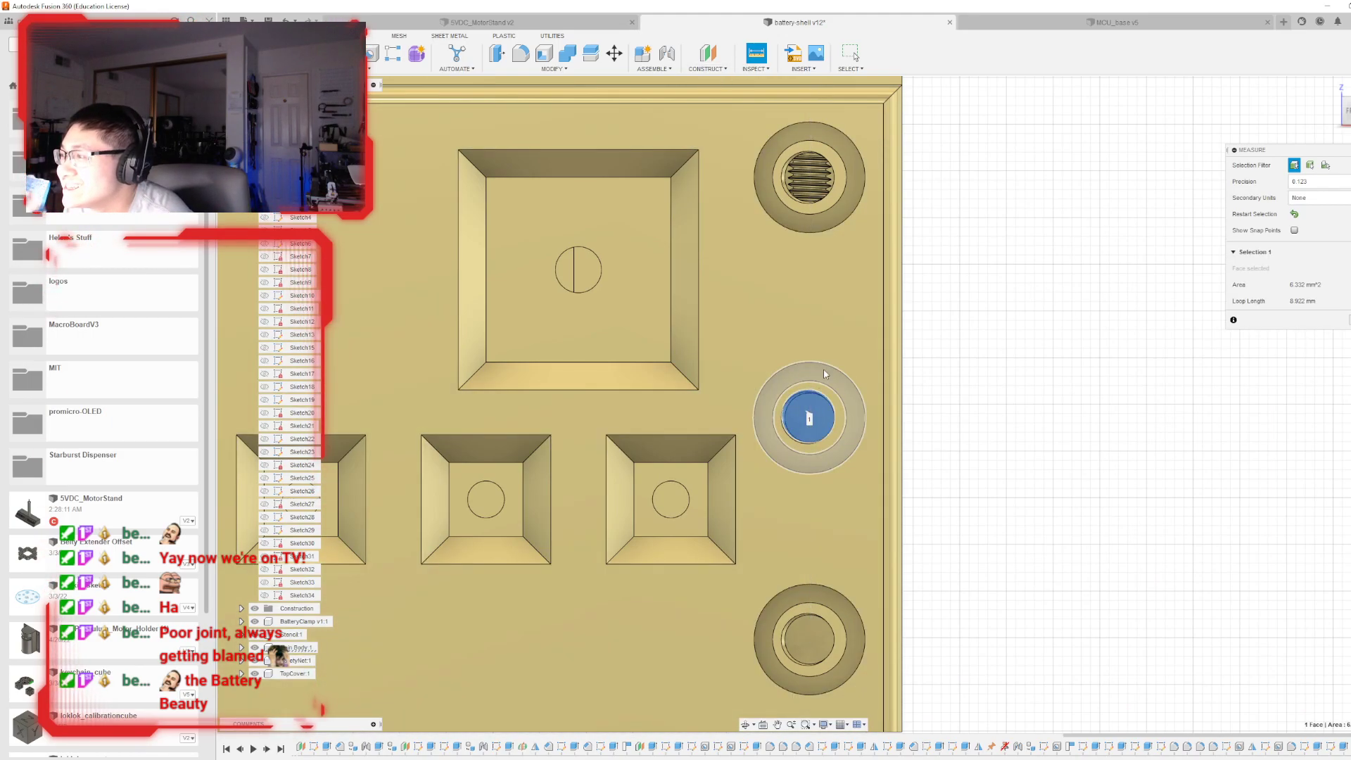
pyautogui.click(846, 441)
pyautogui.moveTo(1342, 117)
pyautogui.mouseDown()
pyautogui.moveTo(1306, 114)
pyautogui.moveTo(1301, 126)
pyautogui.moveTo(1331, 113)
pyautogui.mouseUp()
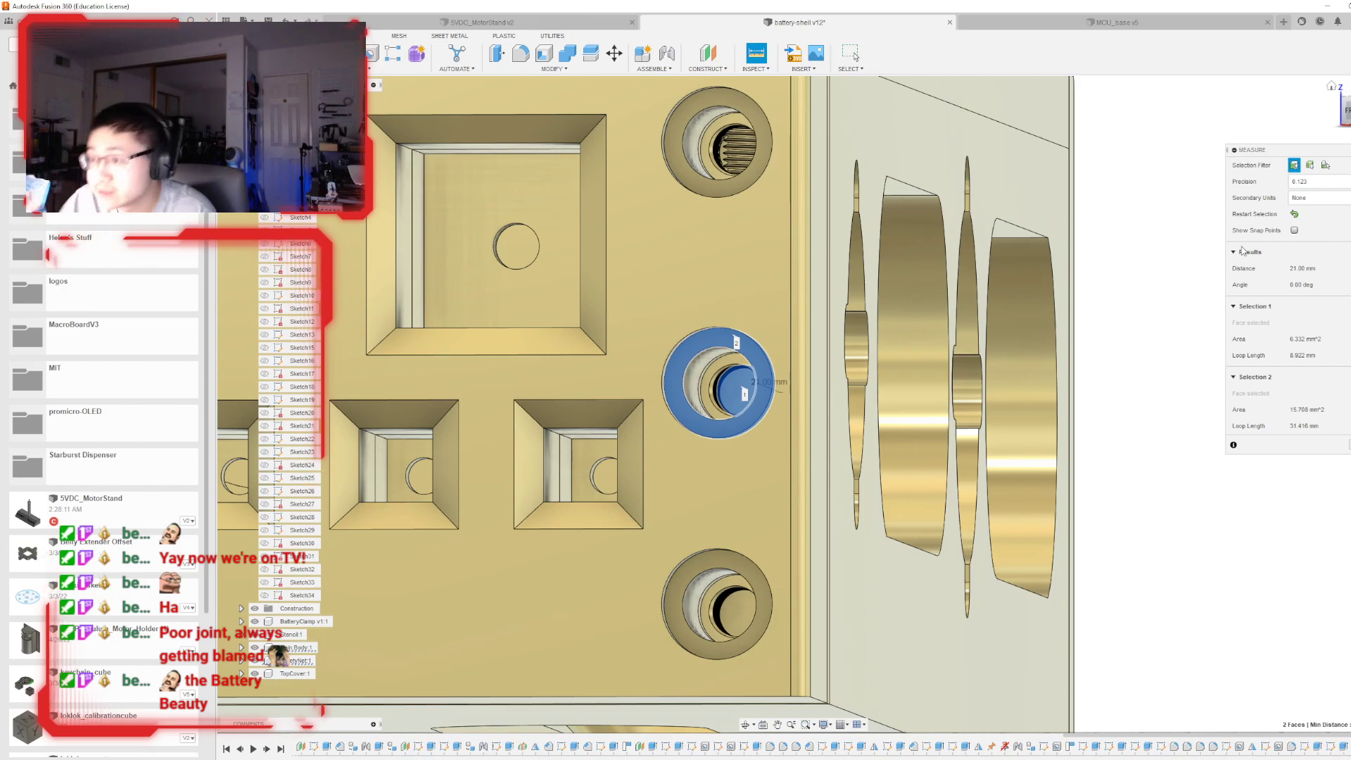
pyautogui.scroll(-5, 911, 383)
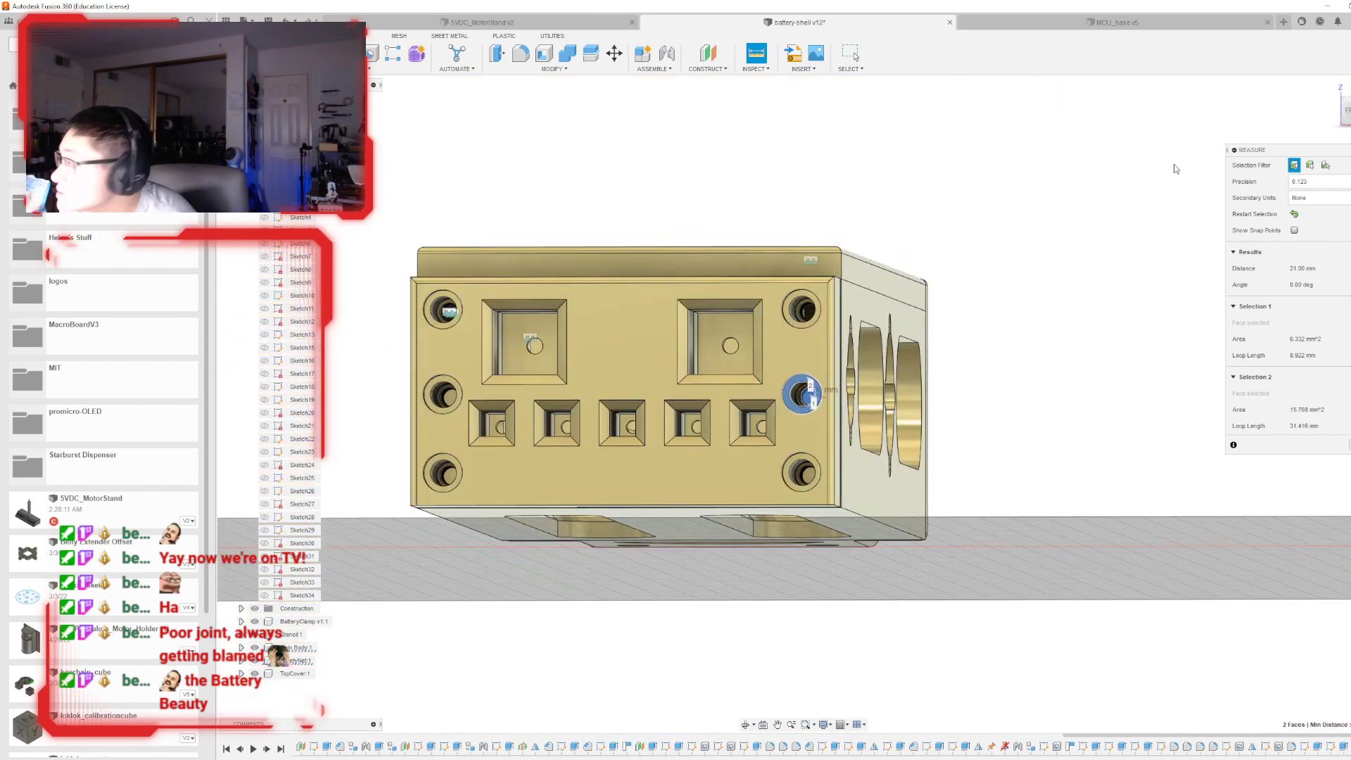
pyautogui.click(1348, 445)
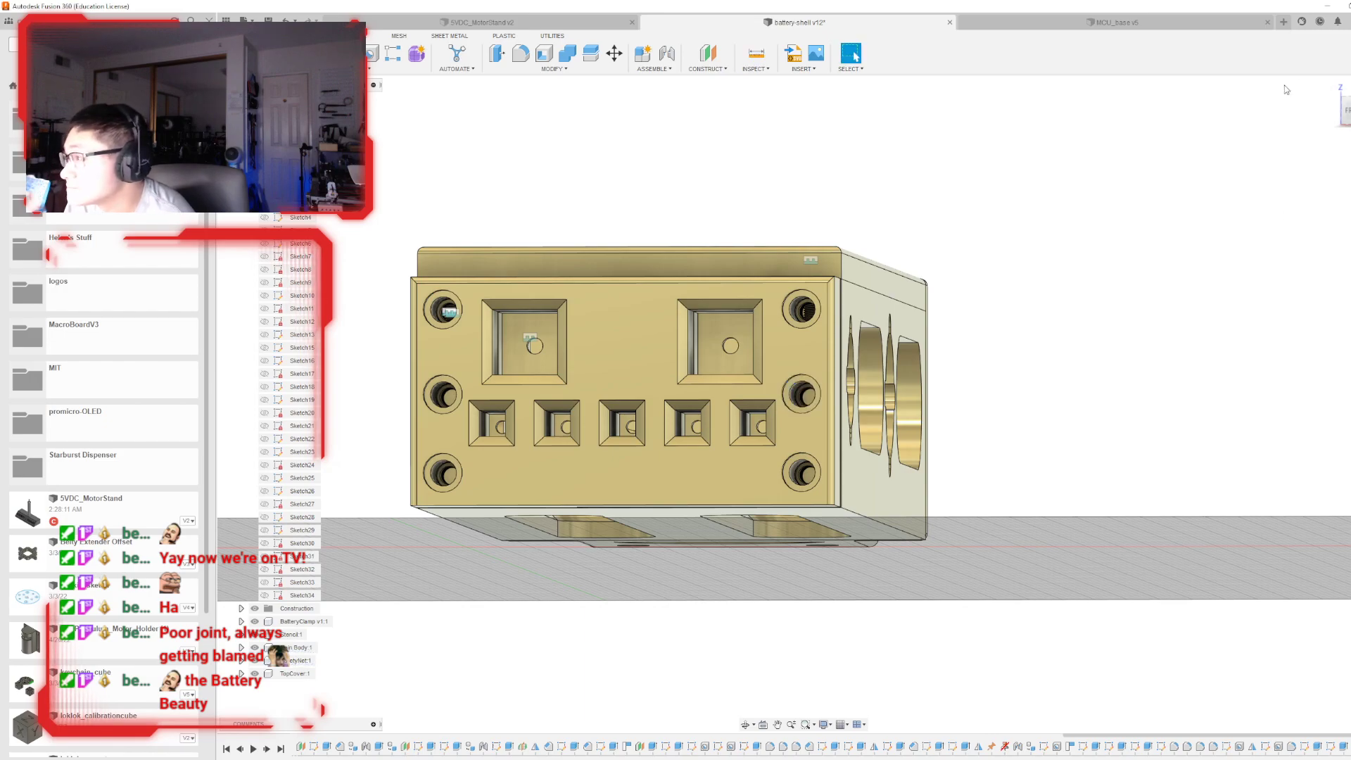
# - Open the sketch that positions the three screw holes at the top cover's two-slot end
pyautogui.moveTo(1343, 107); pyautogui.dragTo(1339, 135)
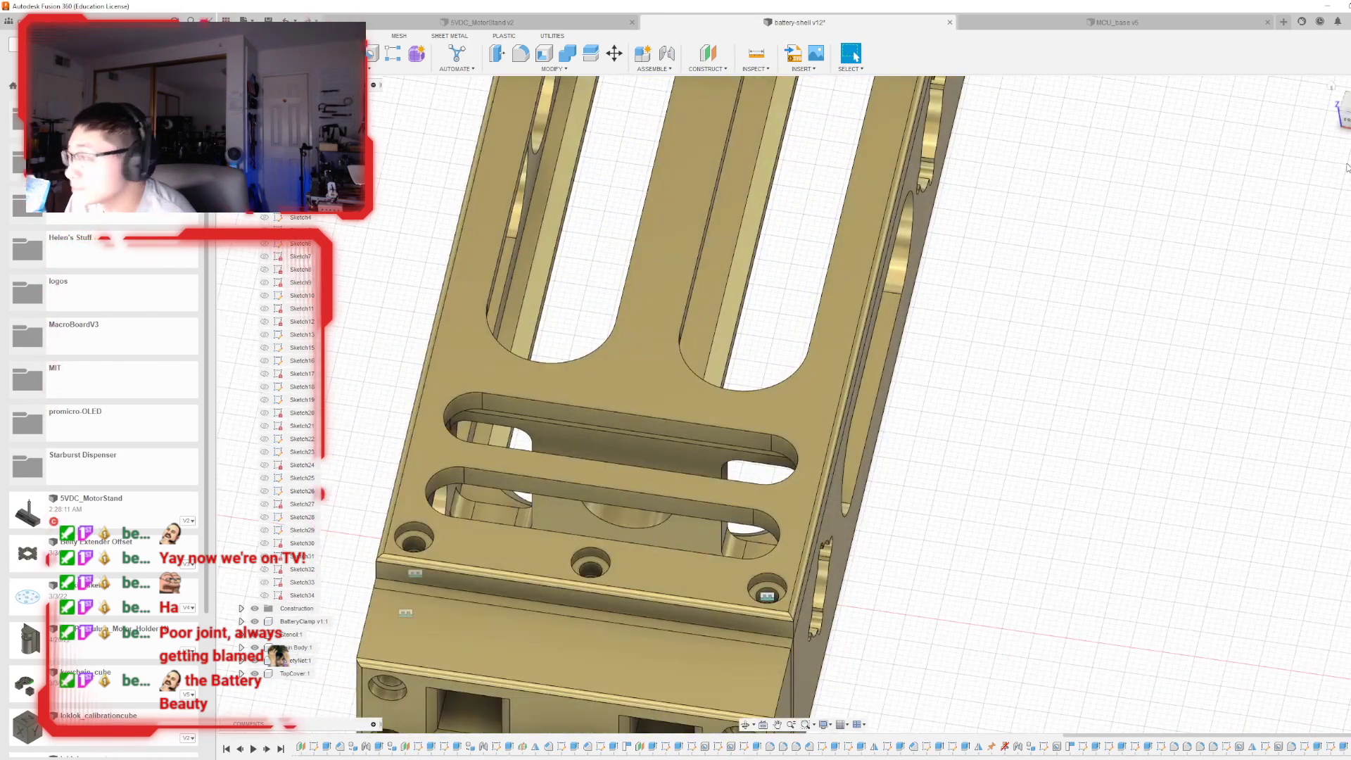
pyautogui.click(1342, 104)
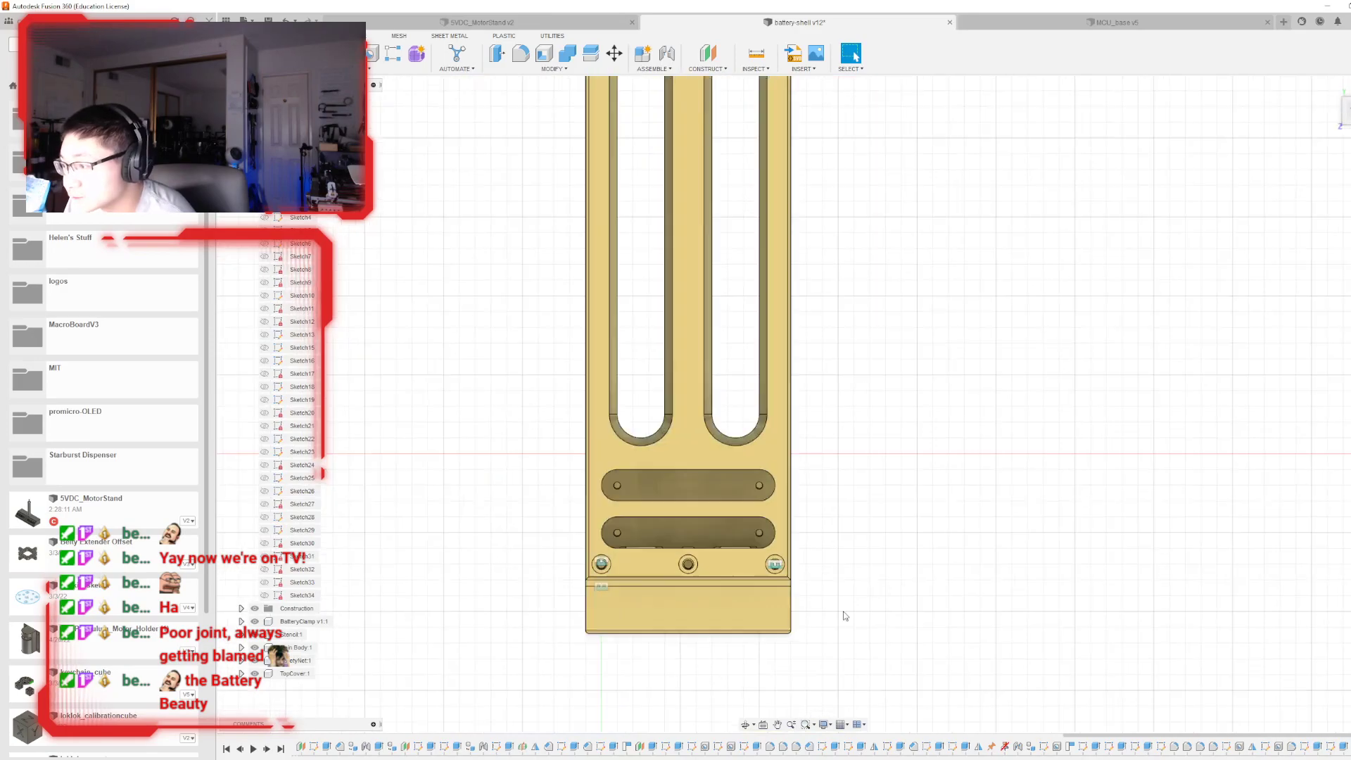
pyautogui.scroll(3, 615, 607)
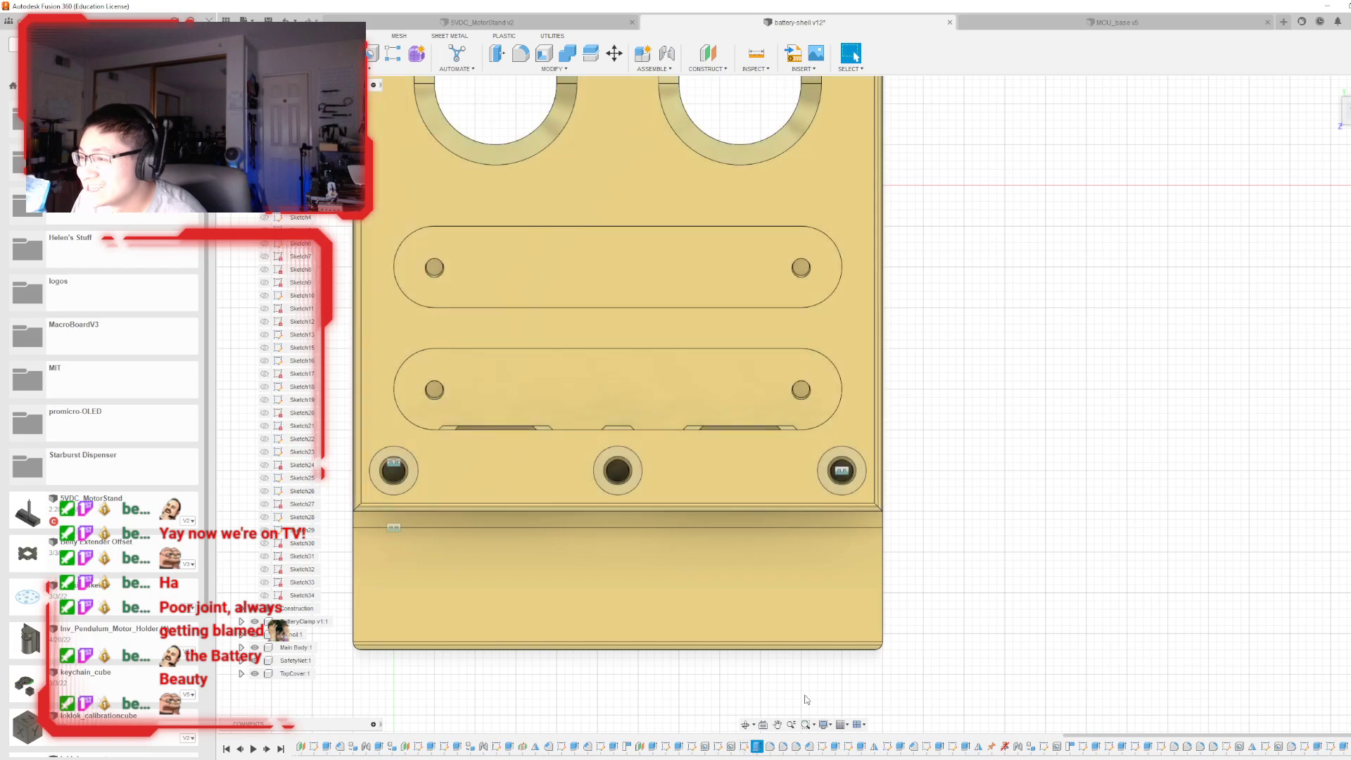
pyautogui.scroll(-3, 766, 453)
pyautogui.scroll(5, 792, 322)
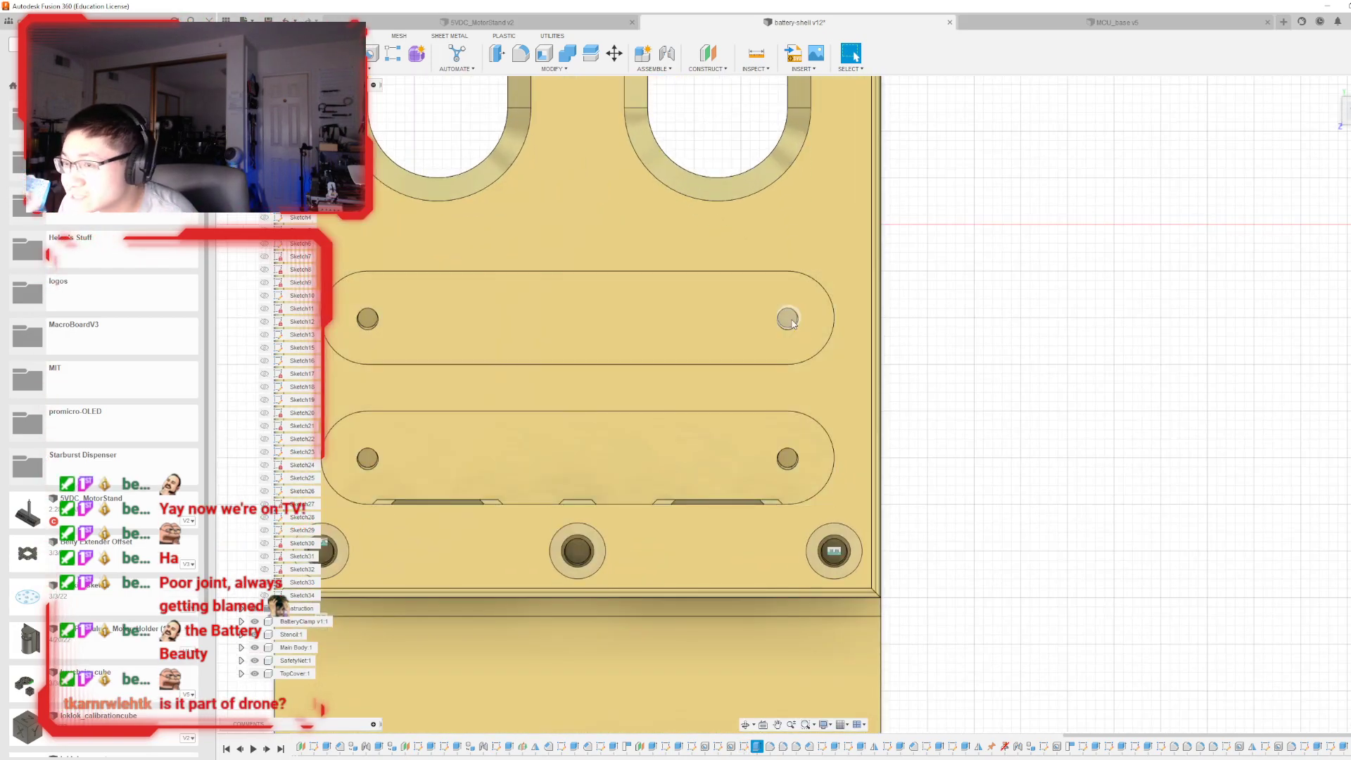
pyautogui.scroll(-2, 1041, 453)
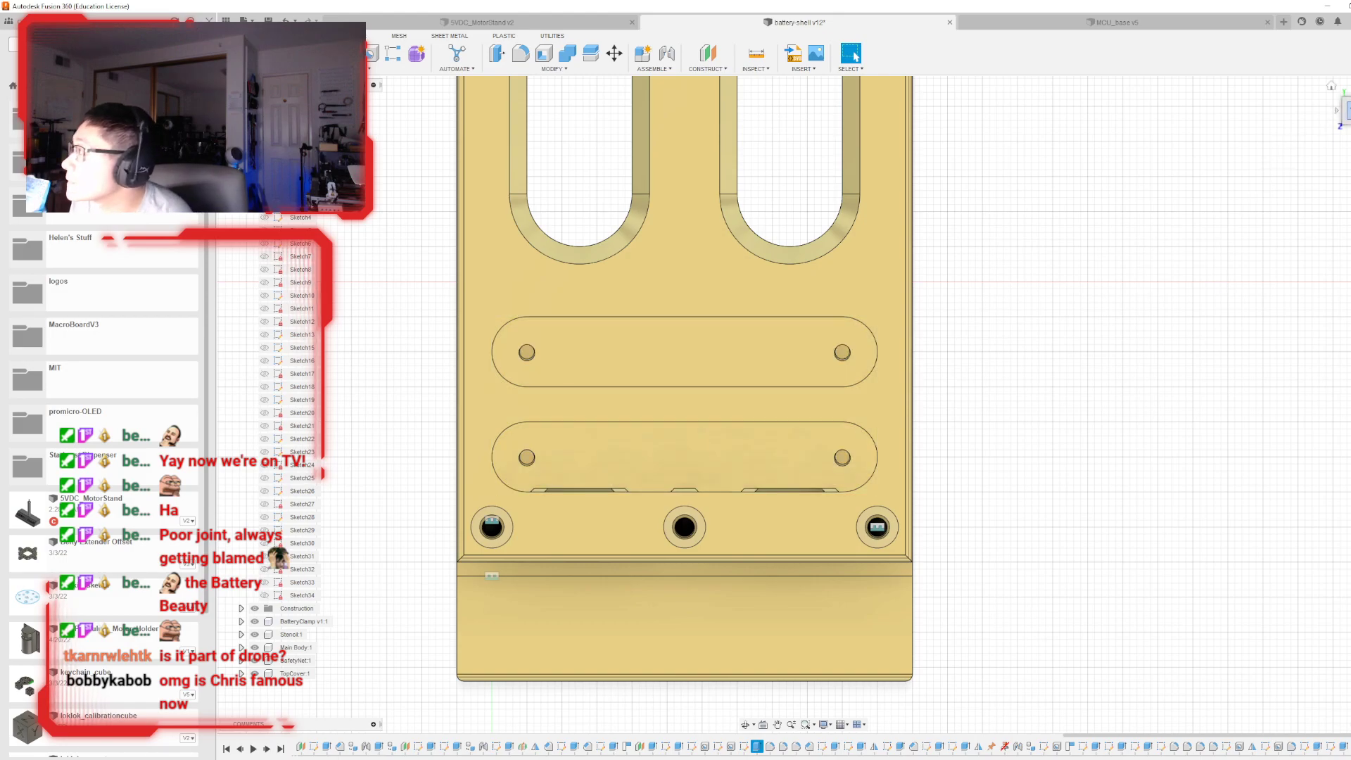
pyautogui.click(705, 746)
pyautogui.doubleClick(705, 747)
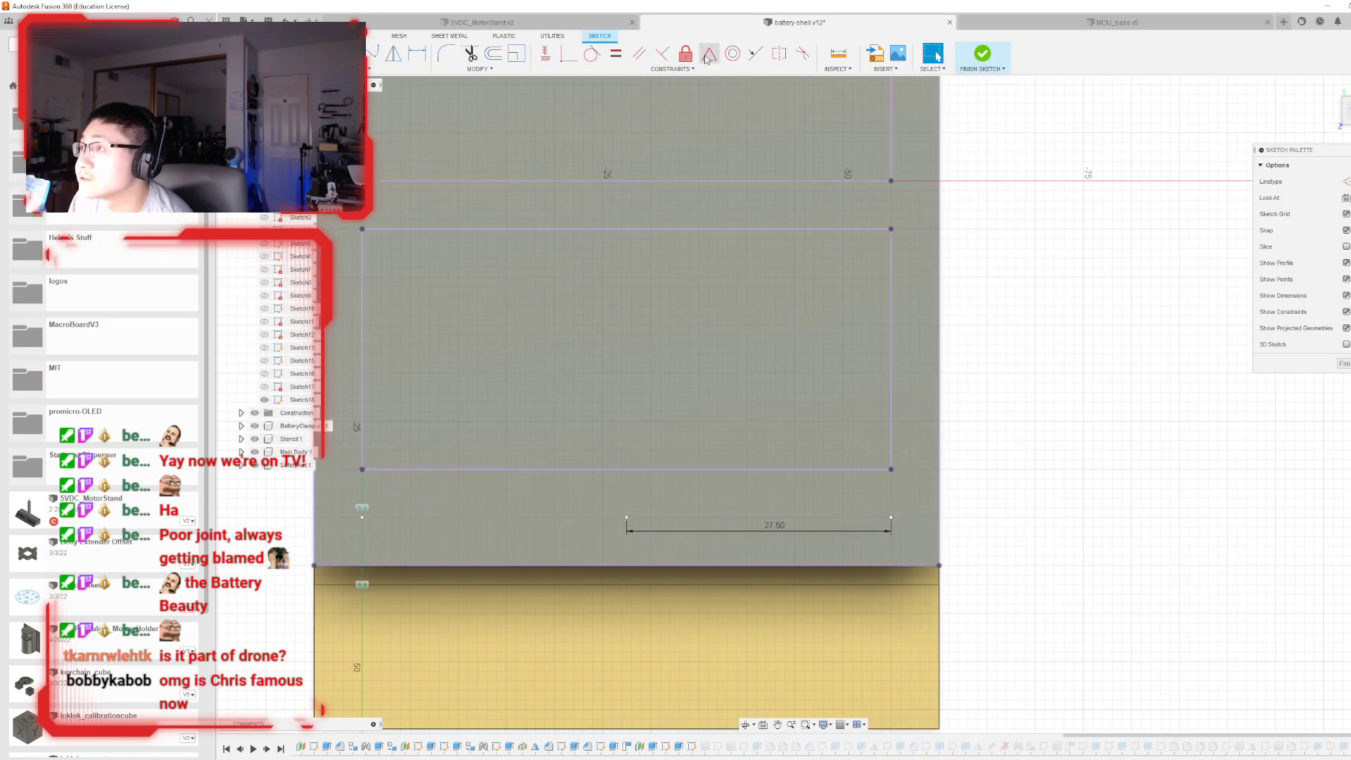
# - Set the spacing between the middle hole point and the dimensioned outer hole point to 13.75 mm
pyautogui.click(685, 54)
pyautogui.scroll(-3, 633, 563)
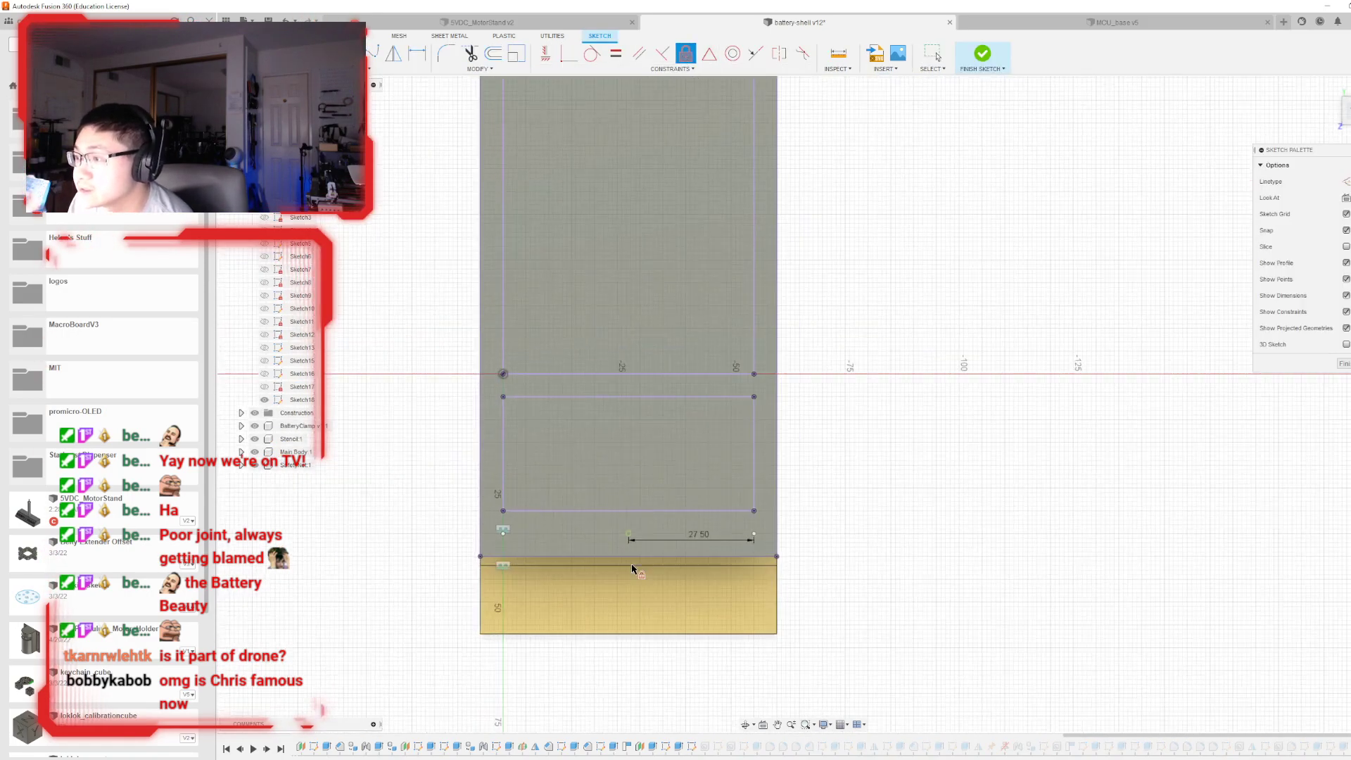
pyautogui.scroll(6, 640, 556)
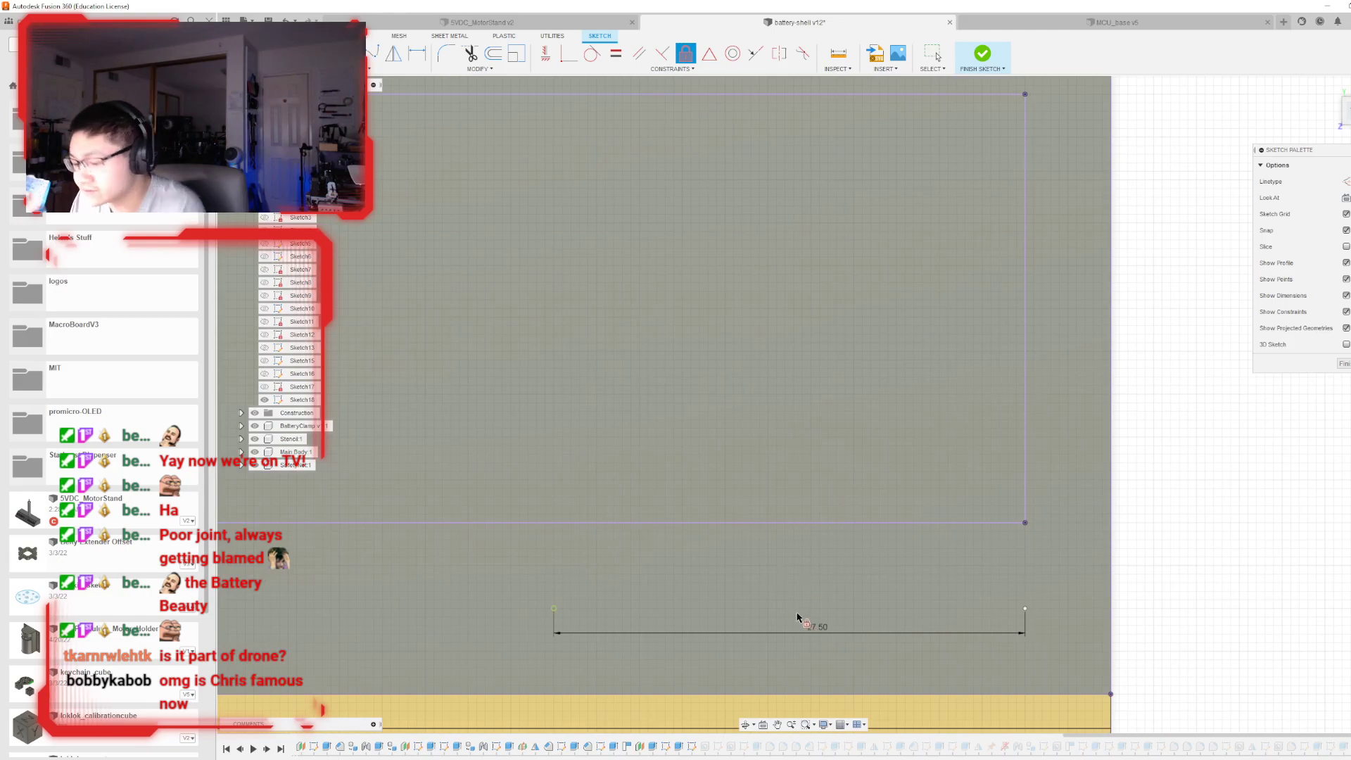
pyautogui.press('Escape')
pyautogui.doubleClick(816, 626)
pyautogui.write('13.75')
pyautogui.press('Return')
pyautogui.scroll(-2, 704, 604)
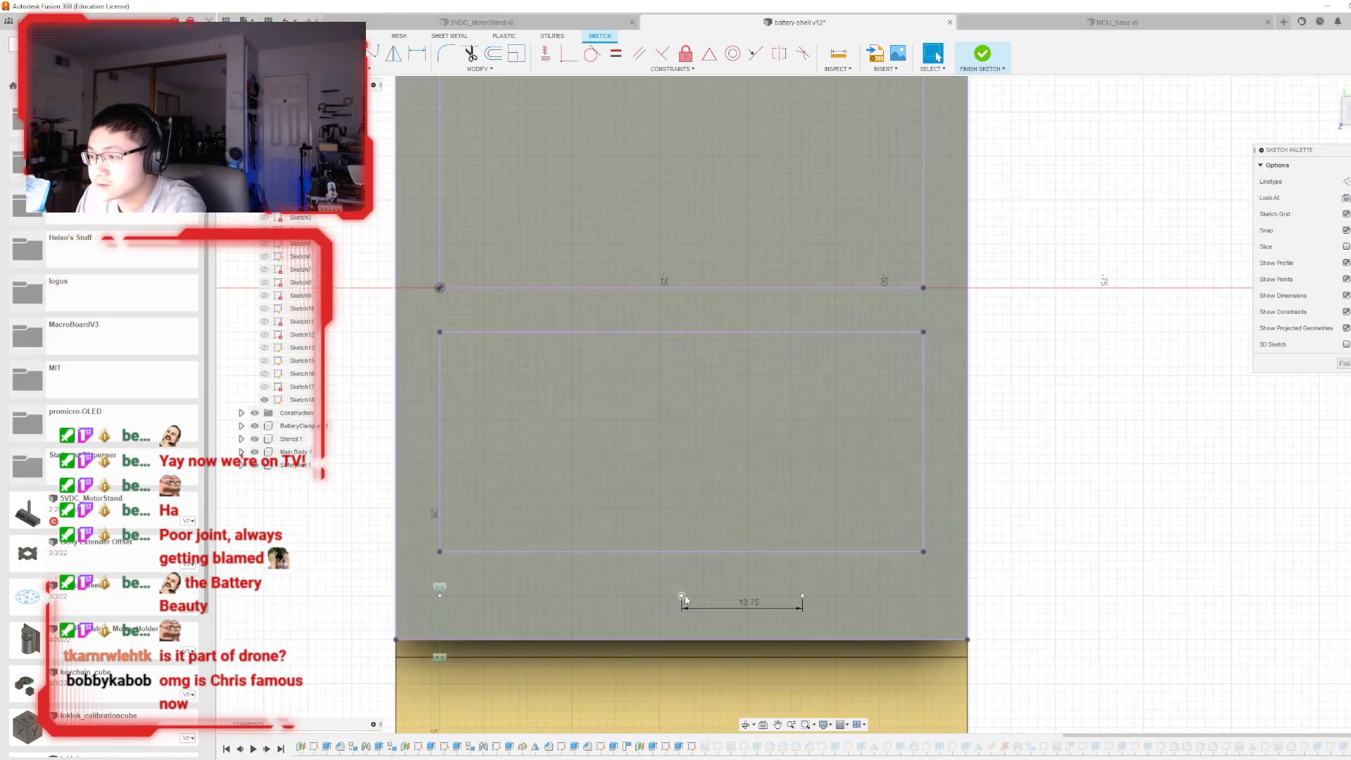
# - Dimension the opposite outer hole point 13.75 mm from the middle point and finish the sketch
pyautogui.click(415, 53)
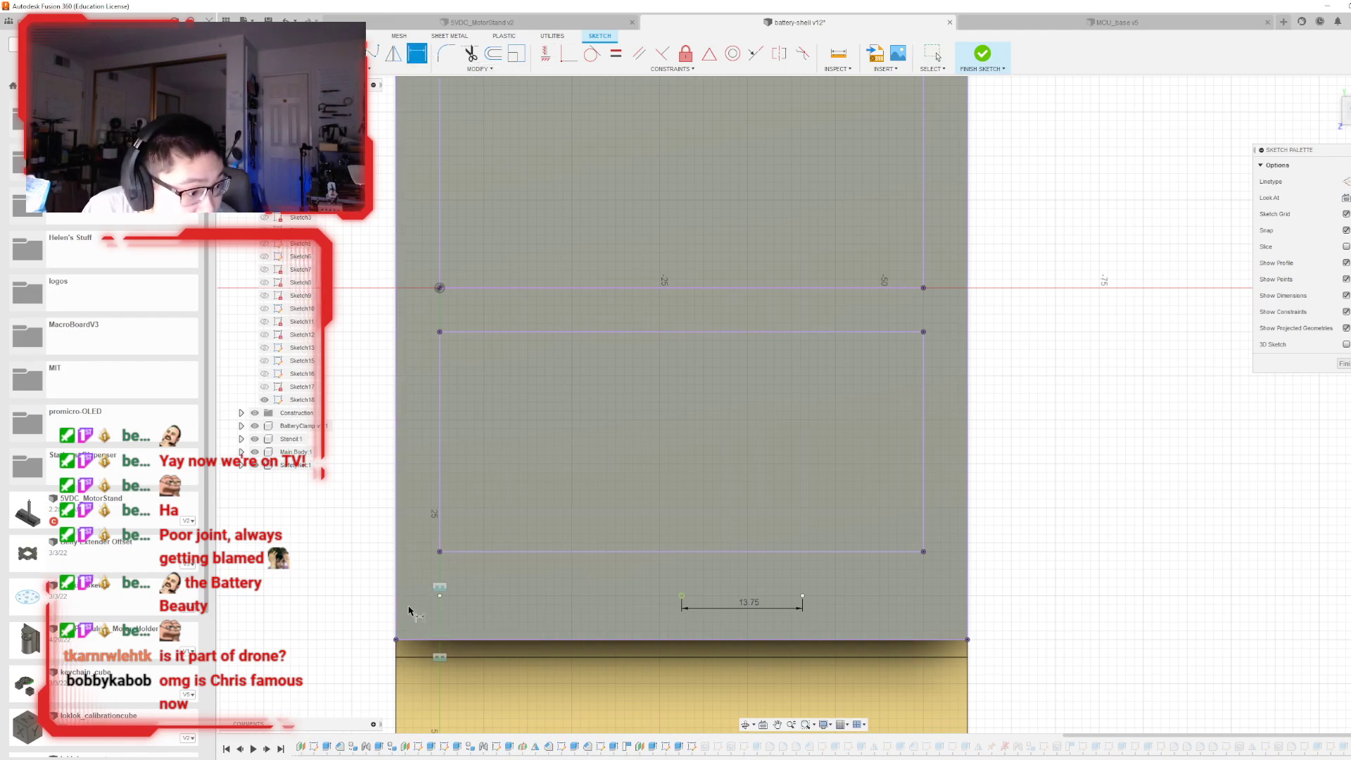
pyautogui.click(680, 595)
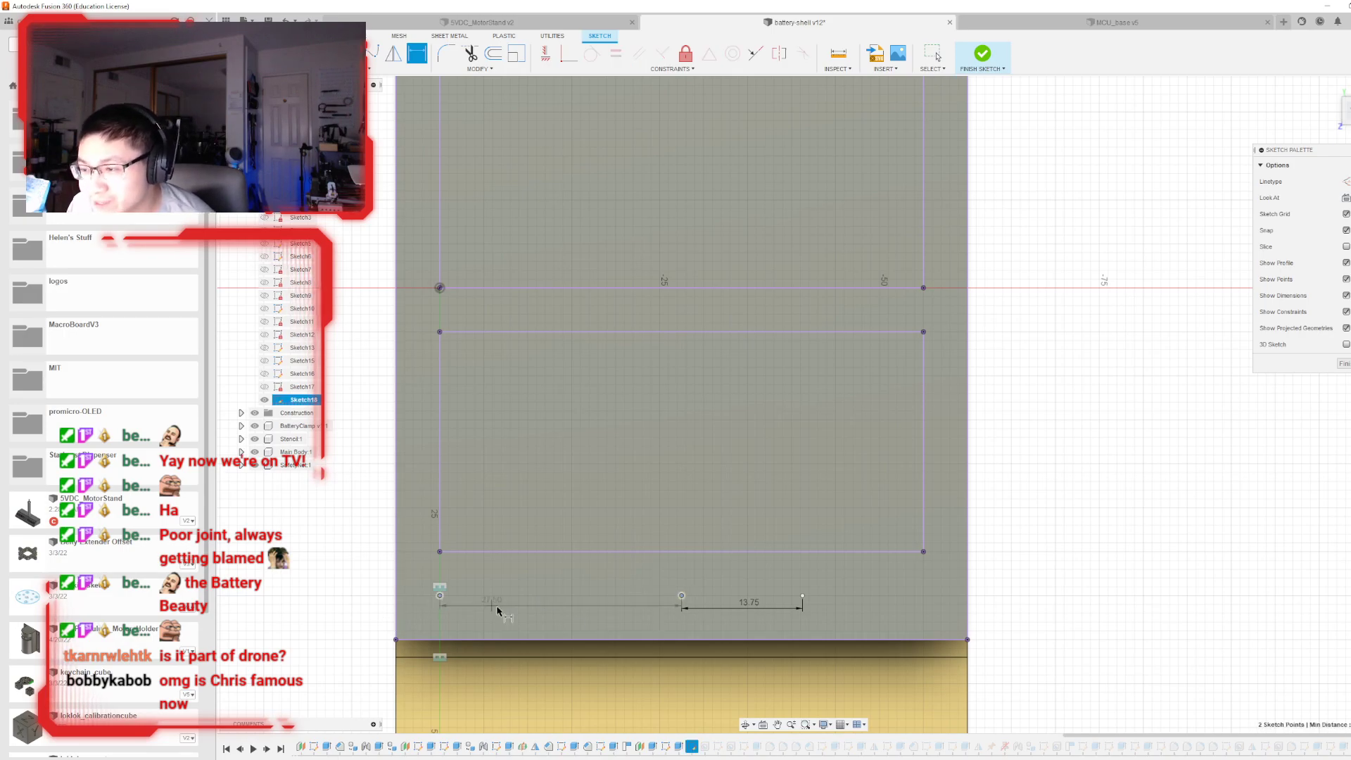
pyautogui.click(517, 613)
pyautogui.write('13.7')
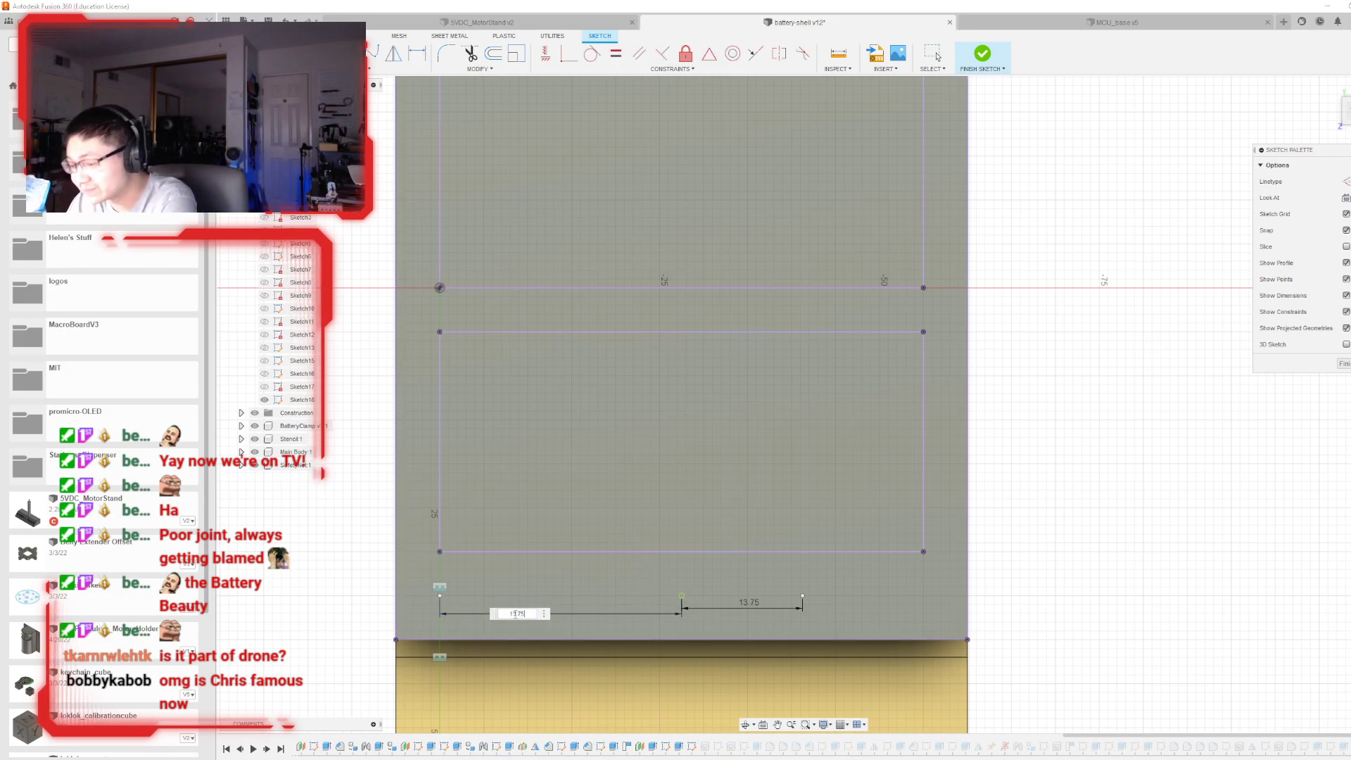
pyautogui.write('5')
pyautogui.press('Return')
pyautogui.scroll(-5, 563, 373)
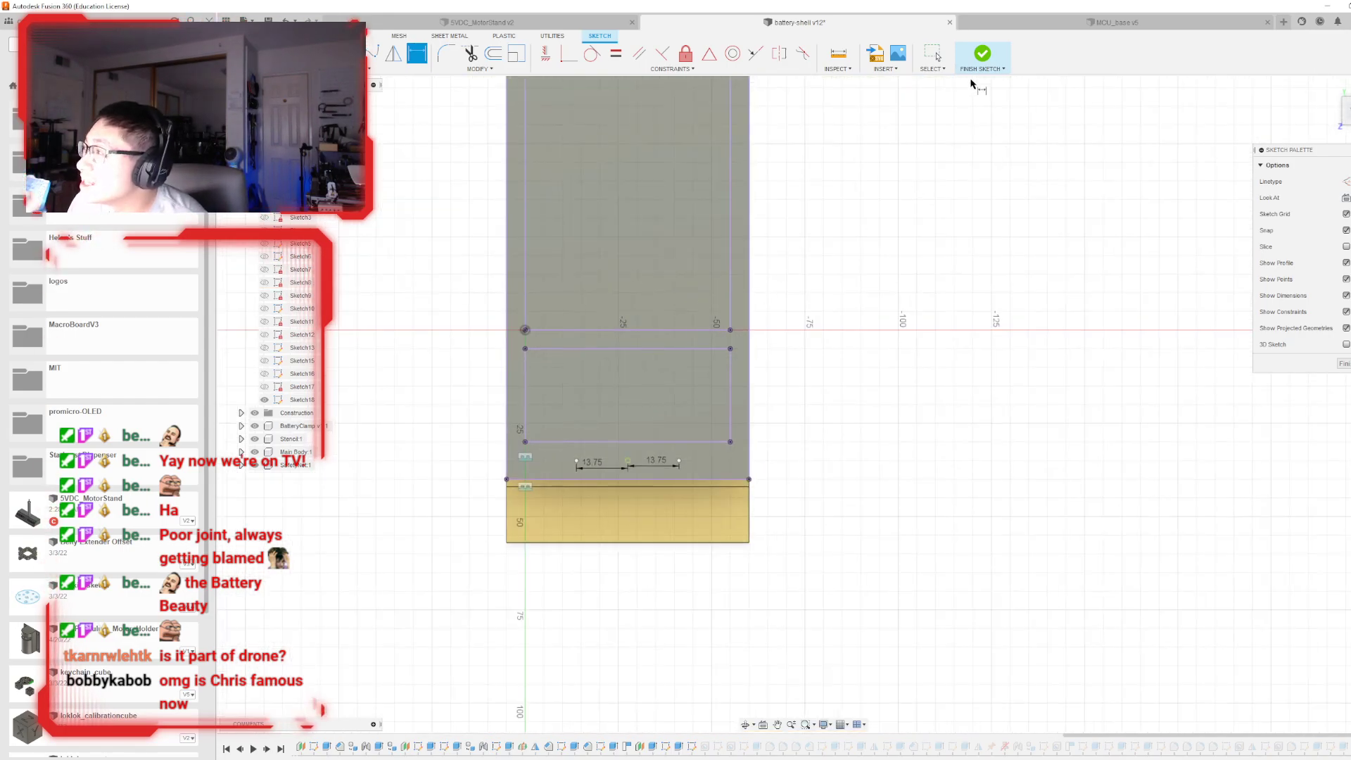
pyautogui.press('Escape')
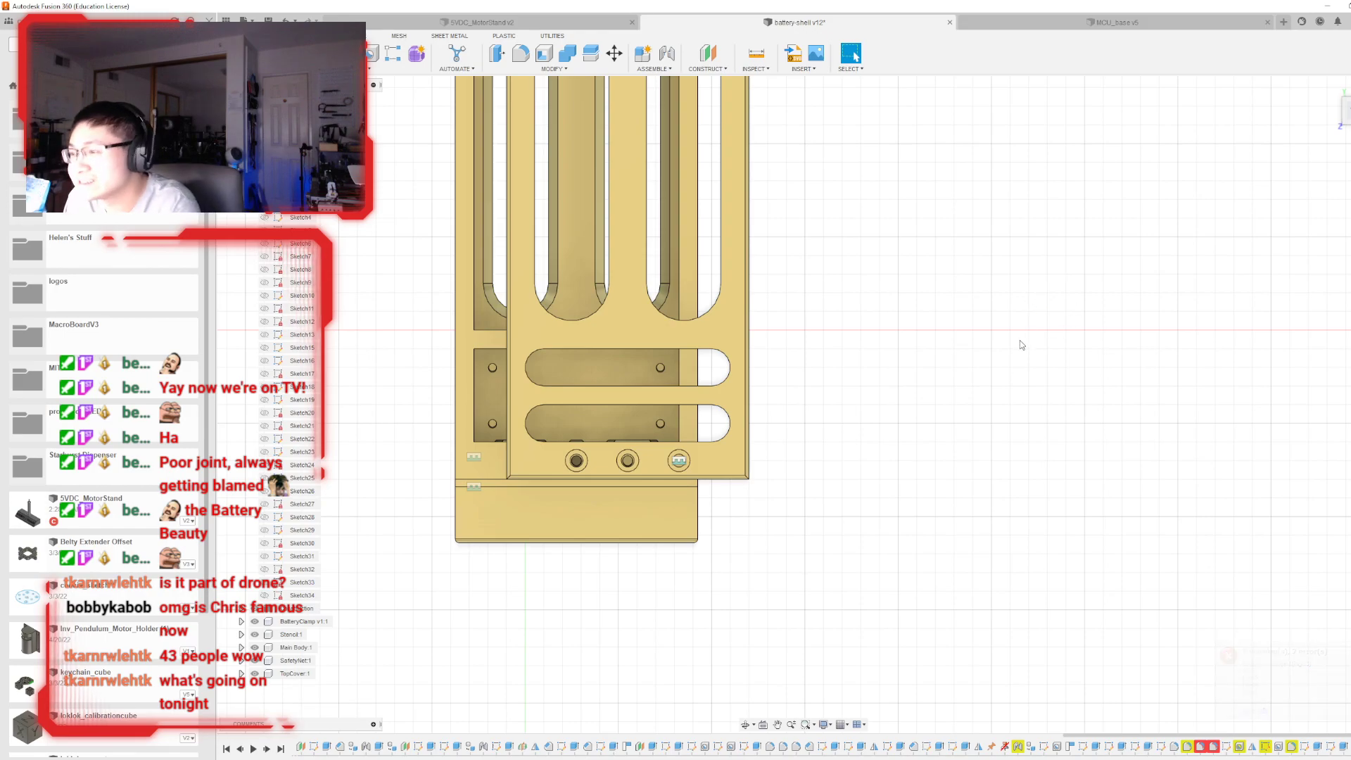
# - Save a new version of the battery shell design
pyautogui.scroll(-1, 1023, 348)
pyautogui.scroll(1, 1004, 513)
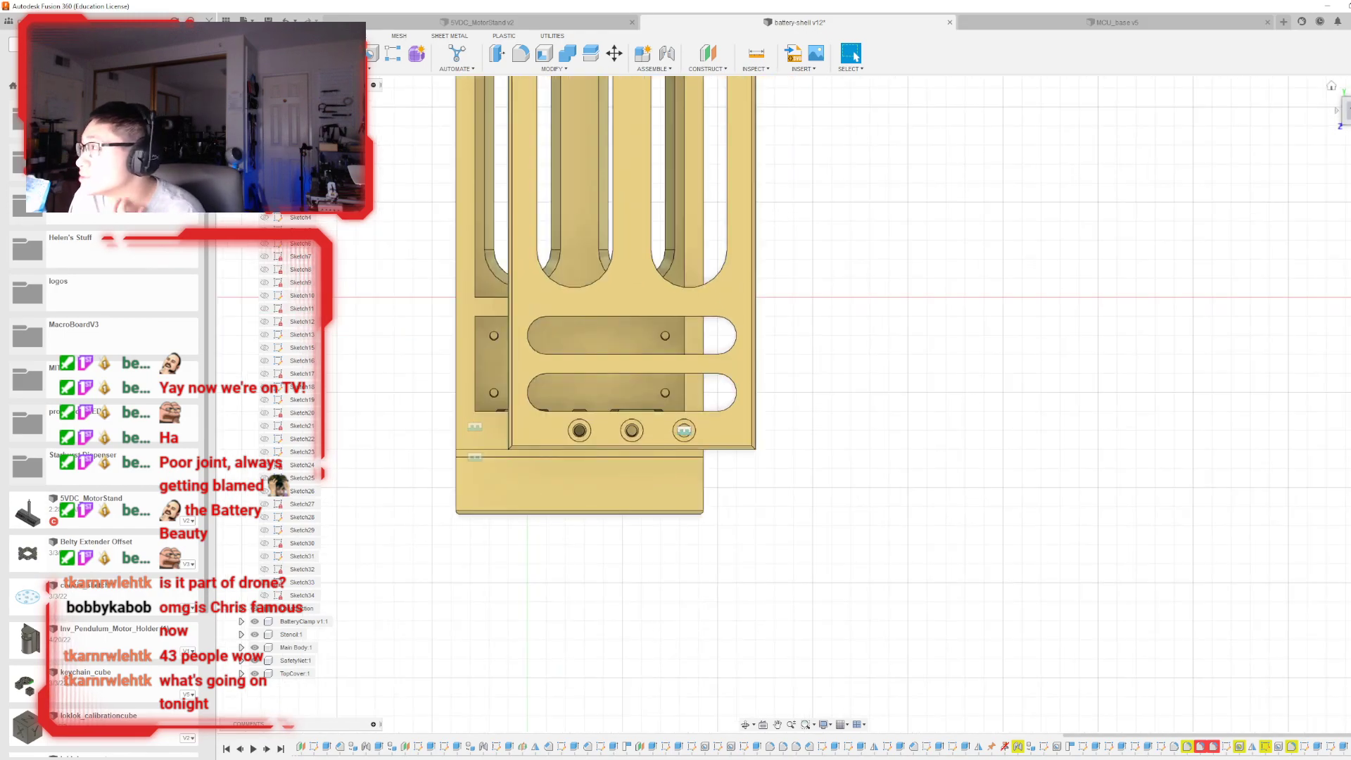
pyautogui.moveTo(803, 405)
pyautogui.keyDown('shift'); pyautogui.mouseDown(button='middle')
pyautogui.moveTo(724, 365)
pyautogui.moveTo(735, 310)
pyautogui.mouseUp(button='middle'); pyautogui.keyUp('shift')
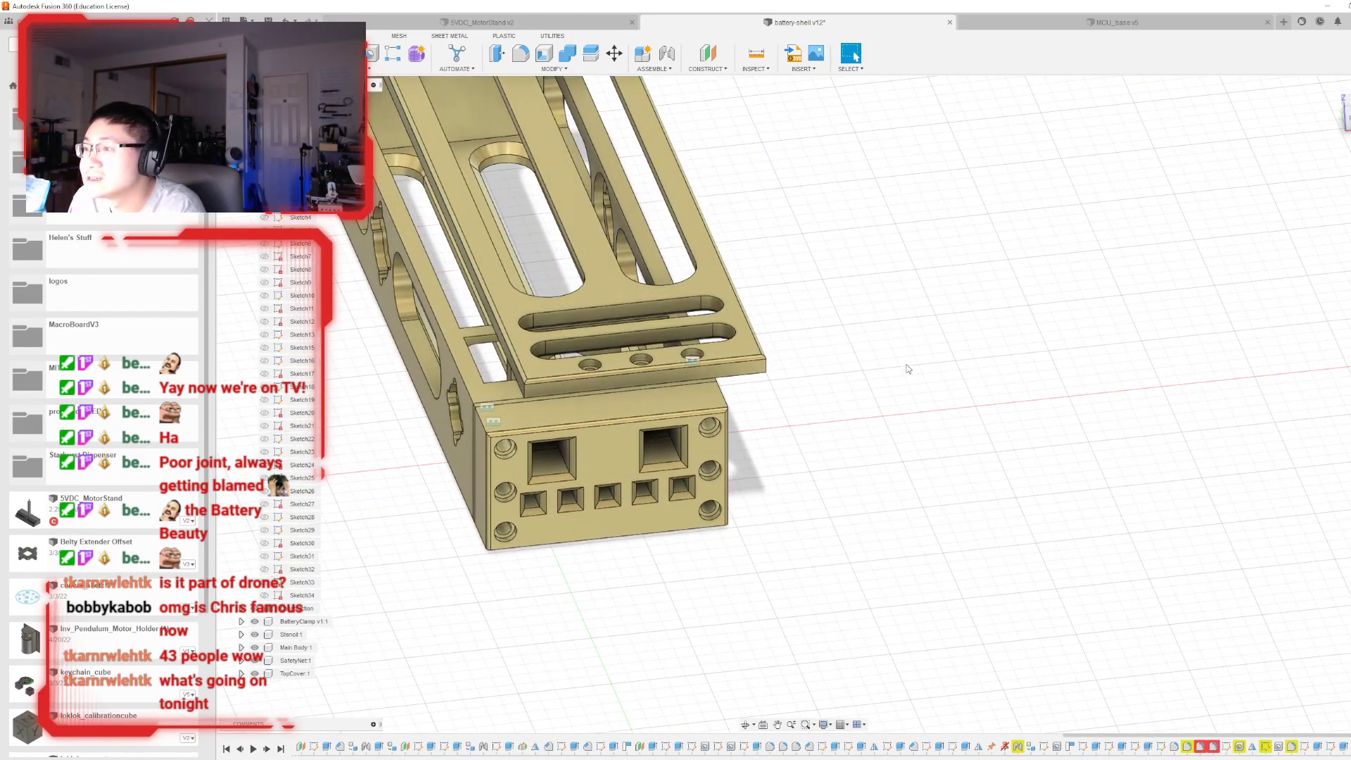
pyautogui.click(614, 360)
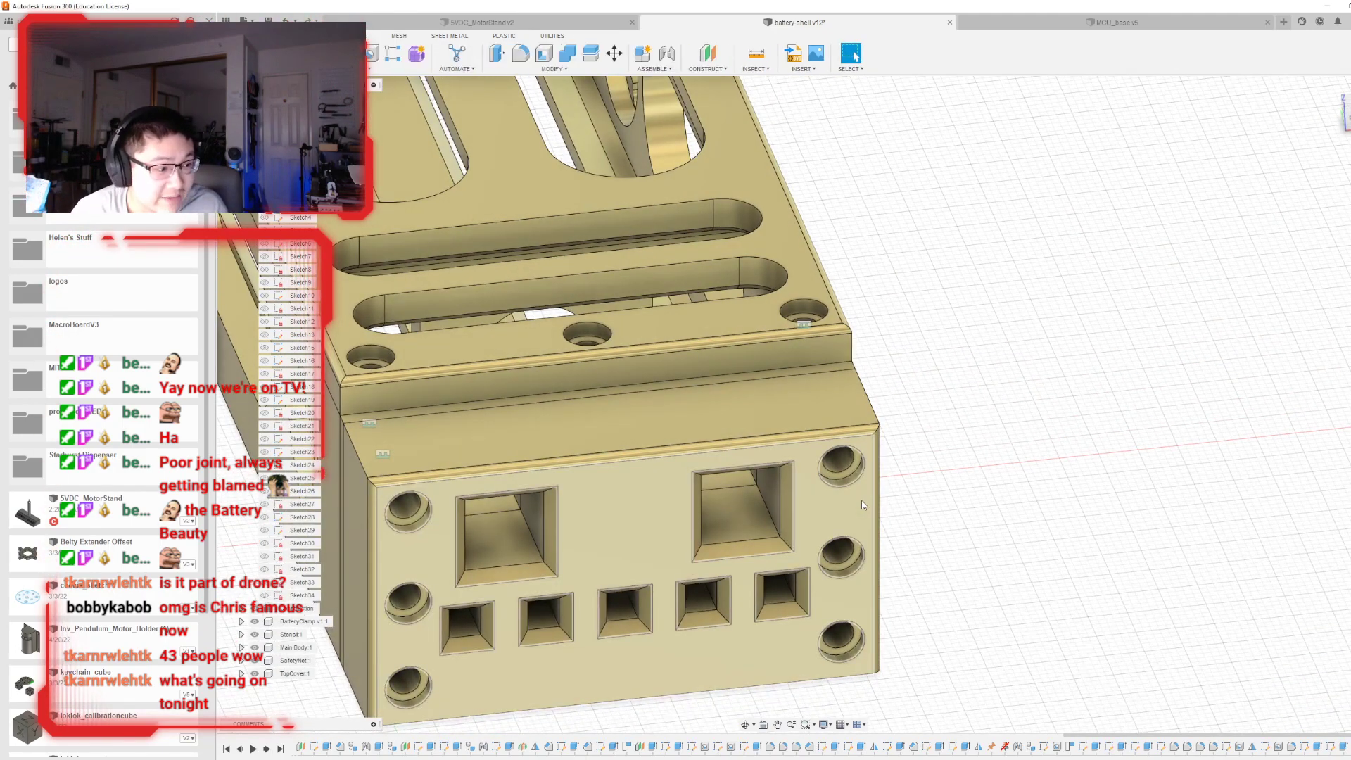
pyautogui.hotkey('ctrl', 's')
pyautogui.press('Return')
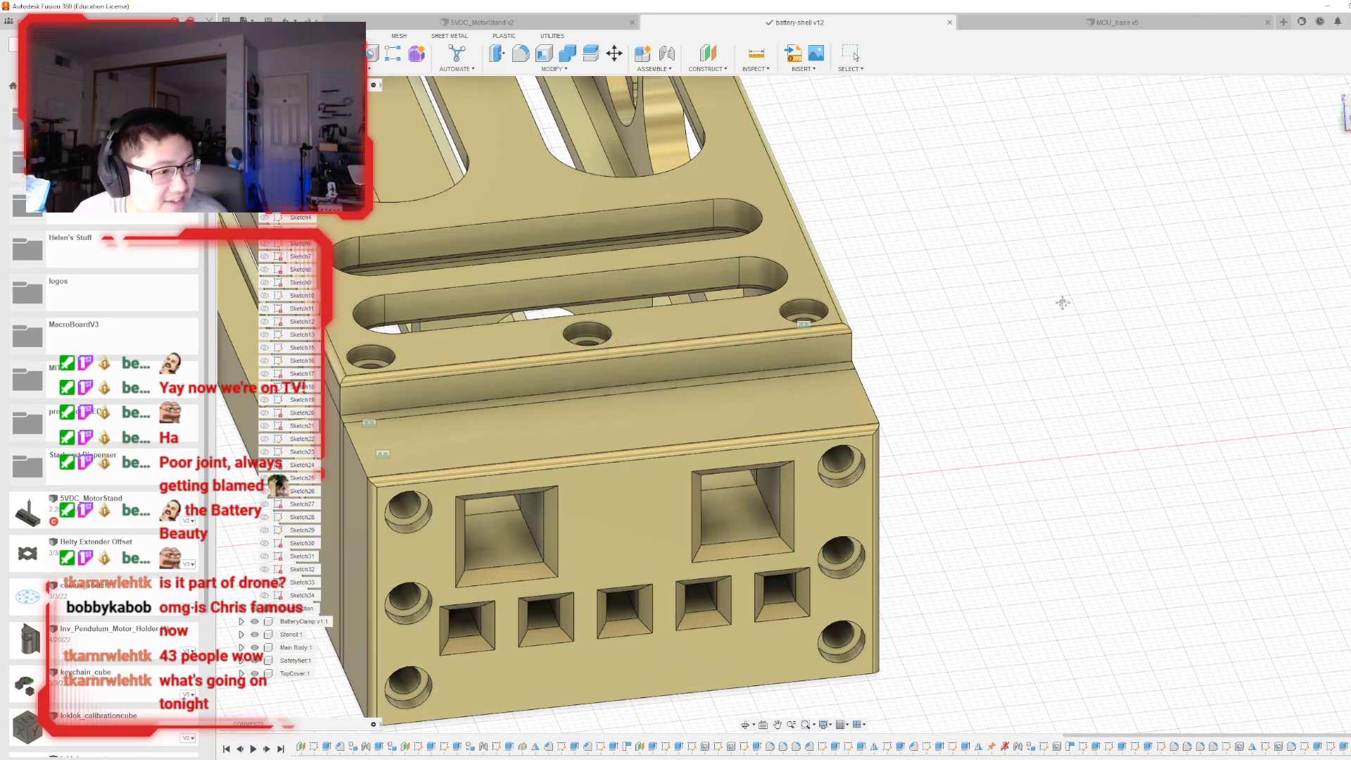
# - Try to remove the joint at the top cover's outer end screw hole and undo the change
pyautogui.moveTo(1062, 302); pyautogui.dragTo(1197, 241, button='middle')
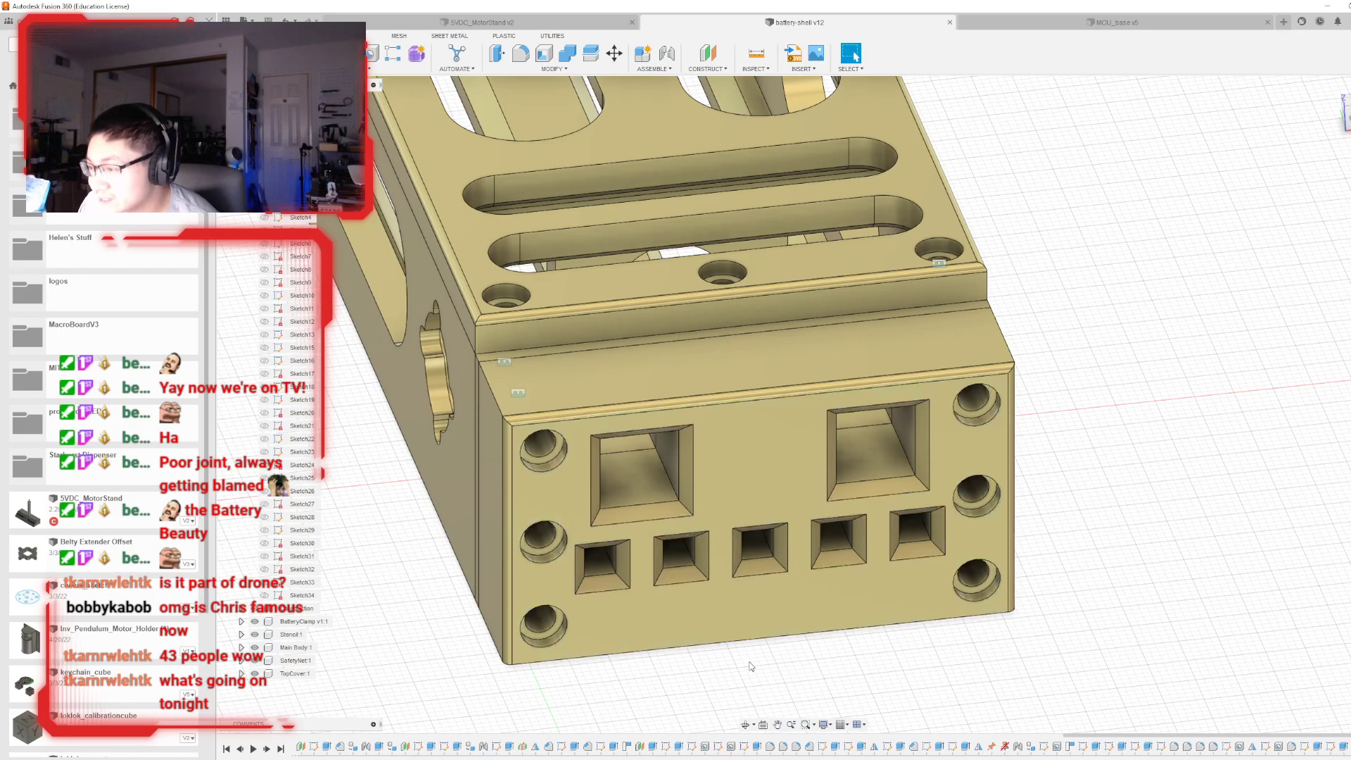
pyautogui.click(1334, 118)
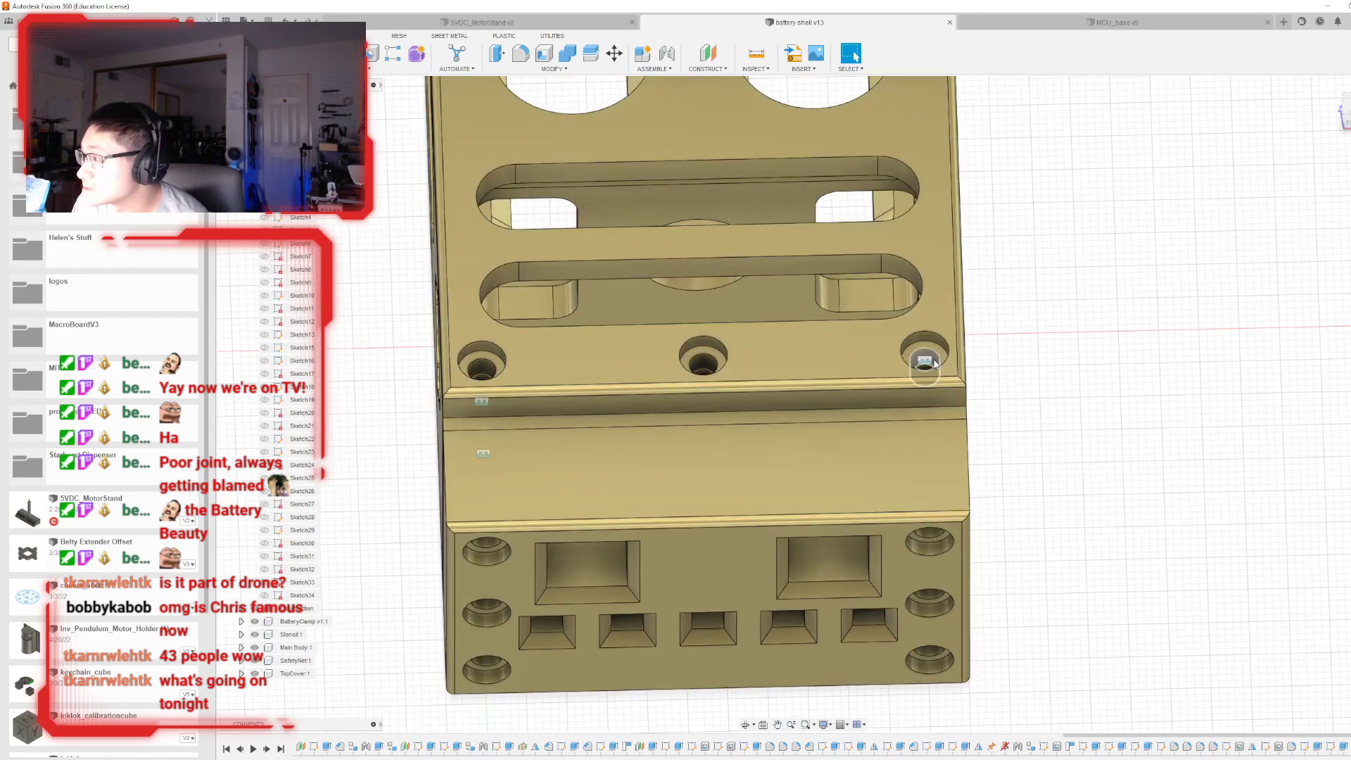
pyautogui.click(926, 361)
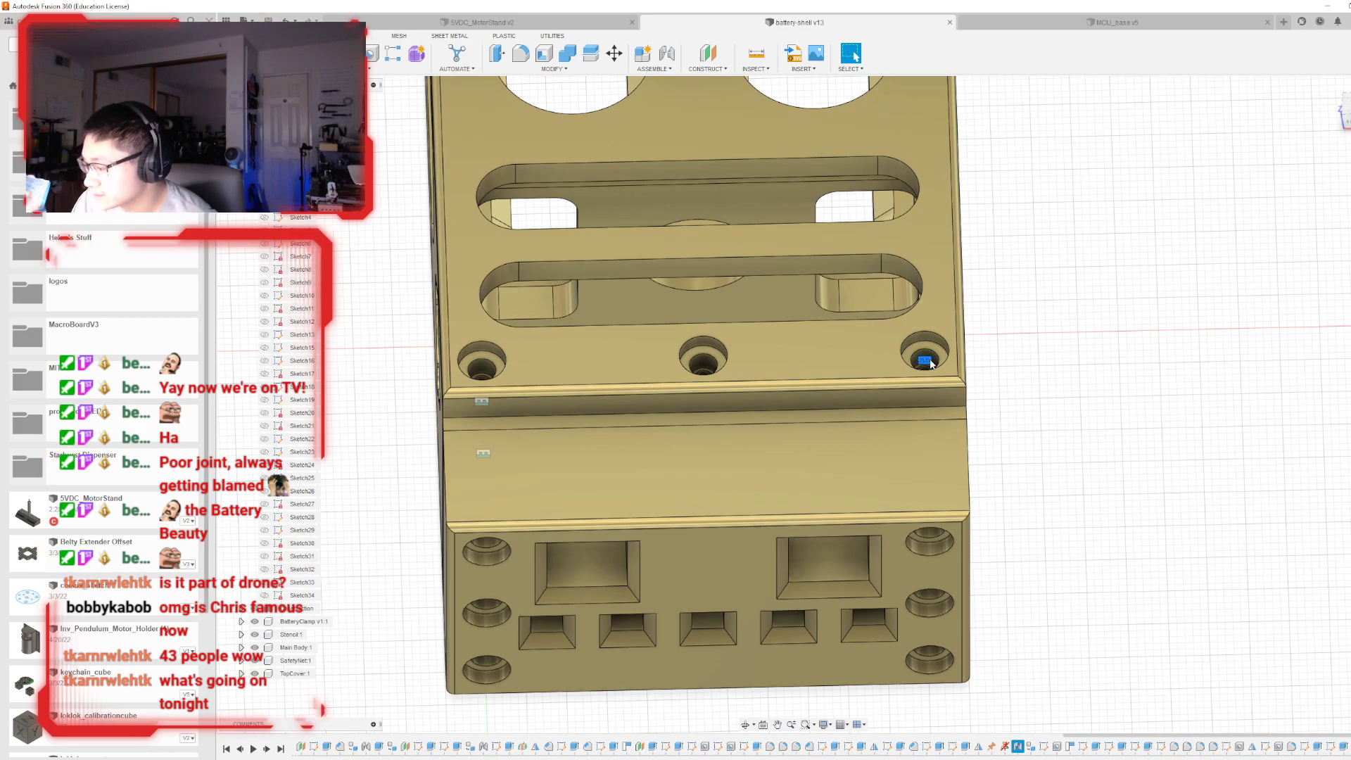
pyautogui.rightClick(1018, 745)
pyautogui.click(1034, 696)
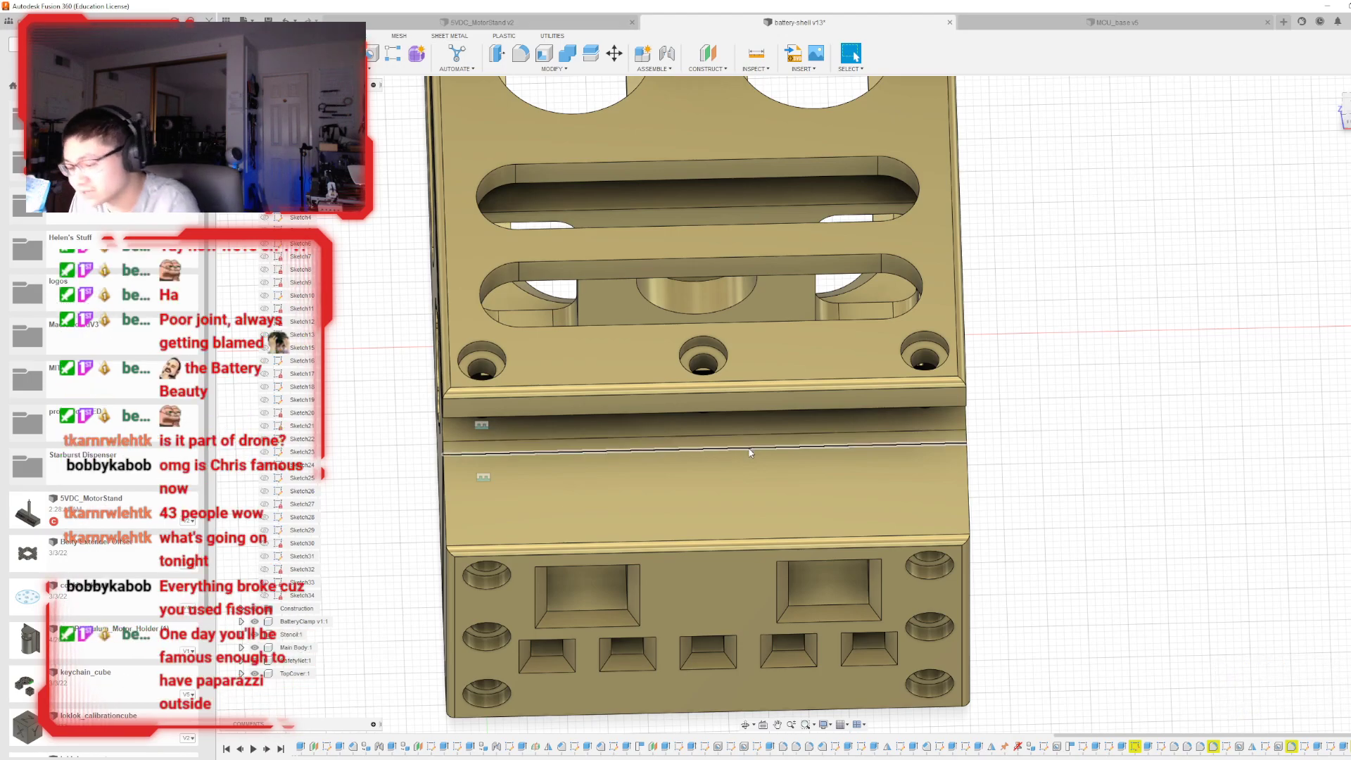
pyautogui.hotkey('ctrl', 'z')
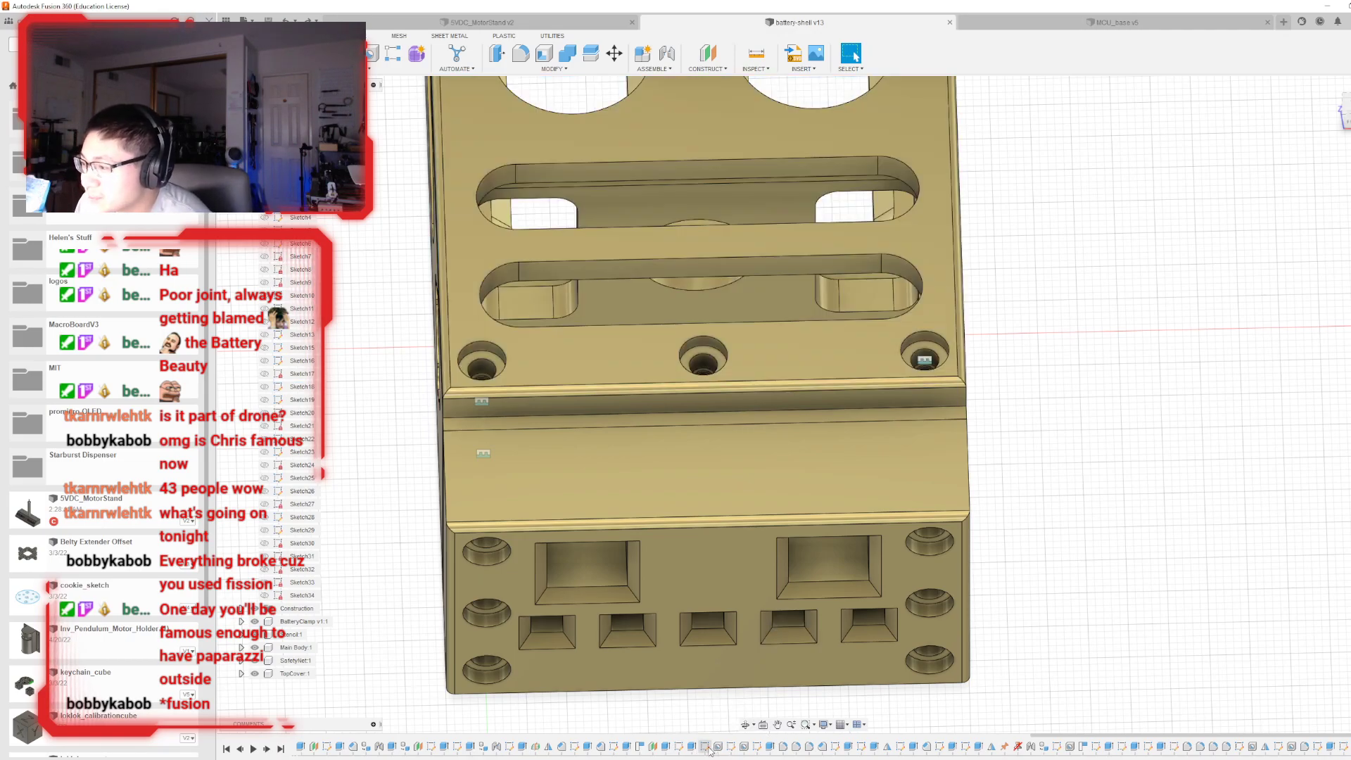
# - Open the sketch positioning the top cover's end screw holes and add a point between the middle and outer hole points on each side
pyautogui.click(704, 746)
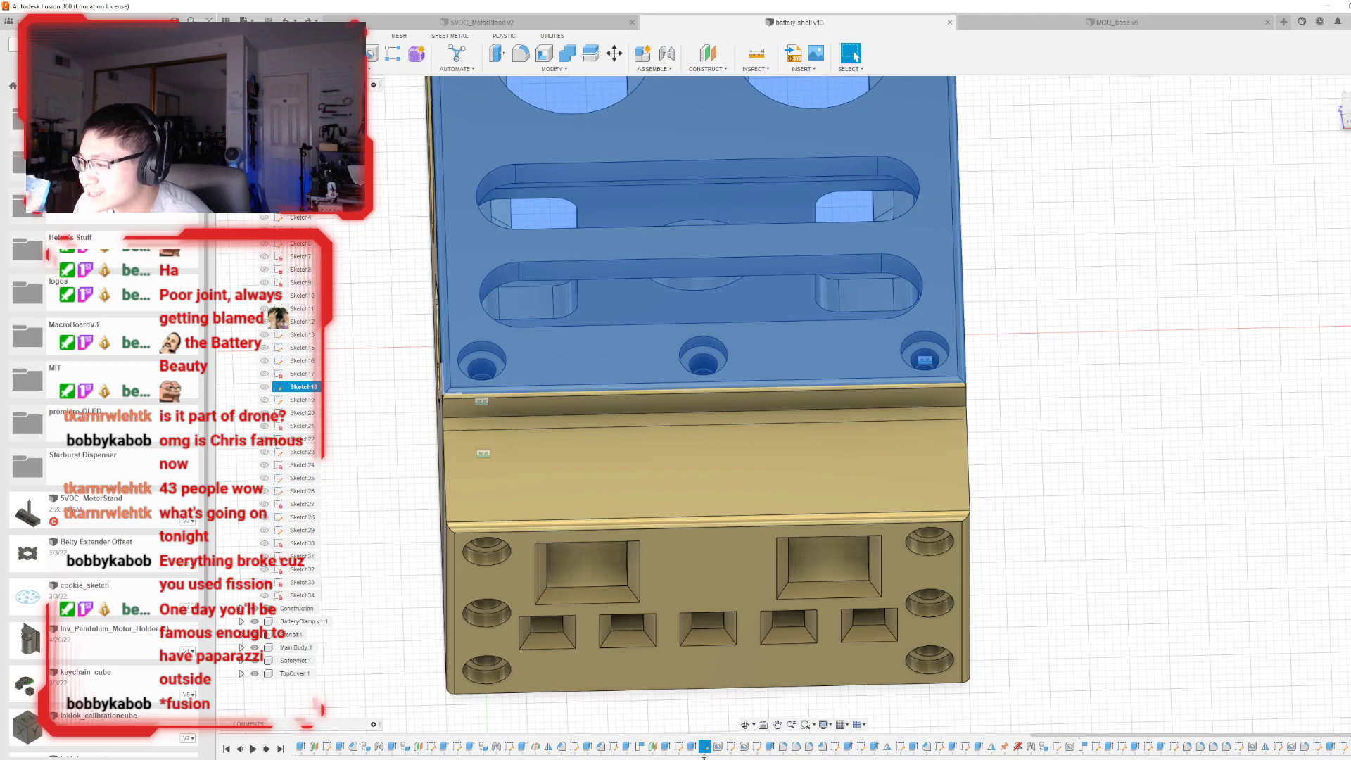
pyautogui.click(707, 755)
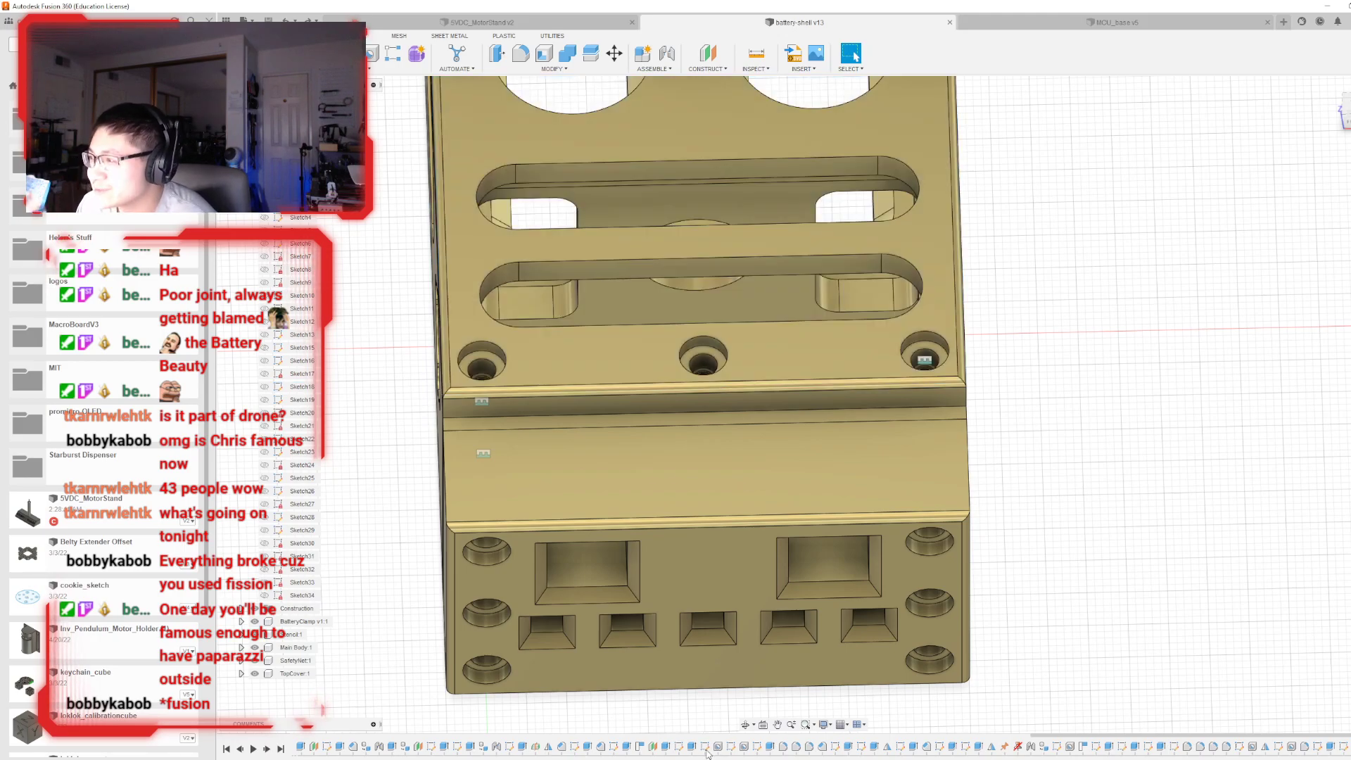
pyautogui.doubleClick(706, 749)
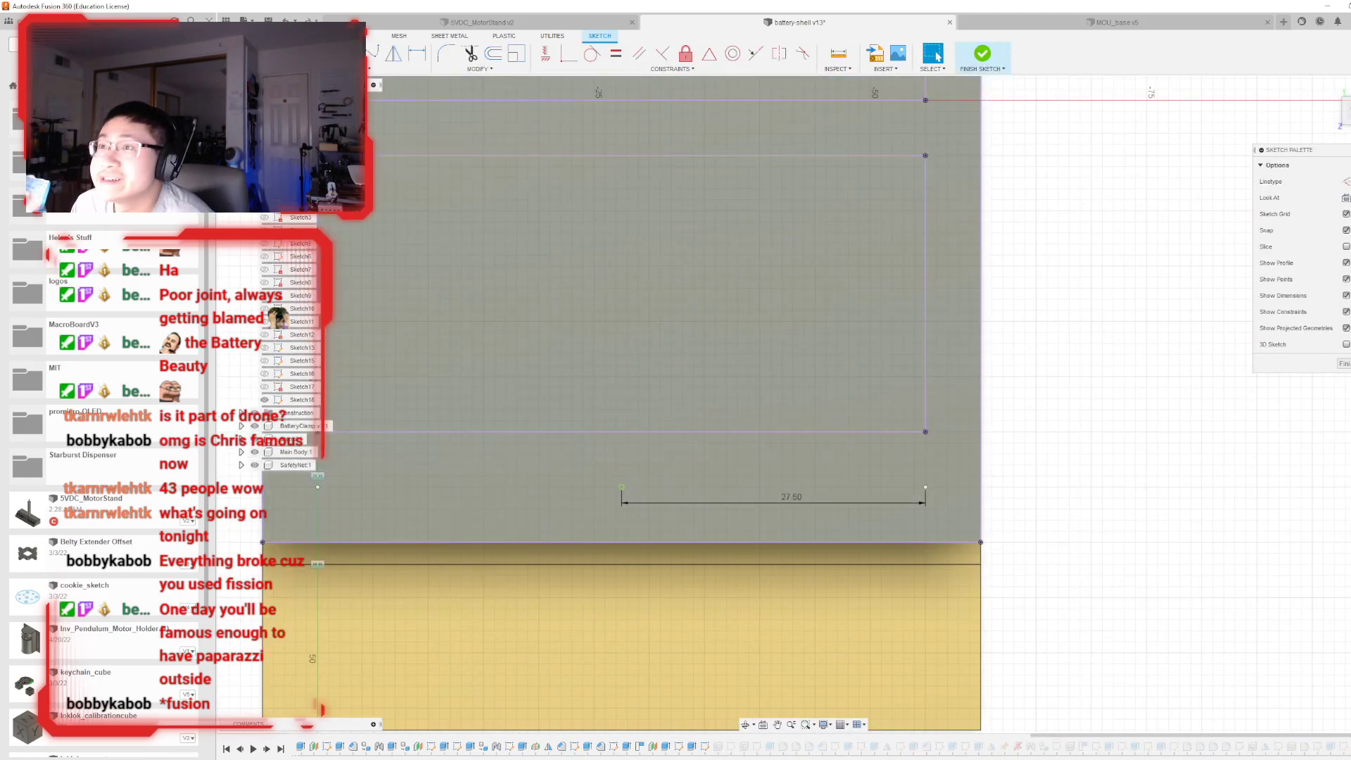
pyautogui.click(356, 69)
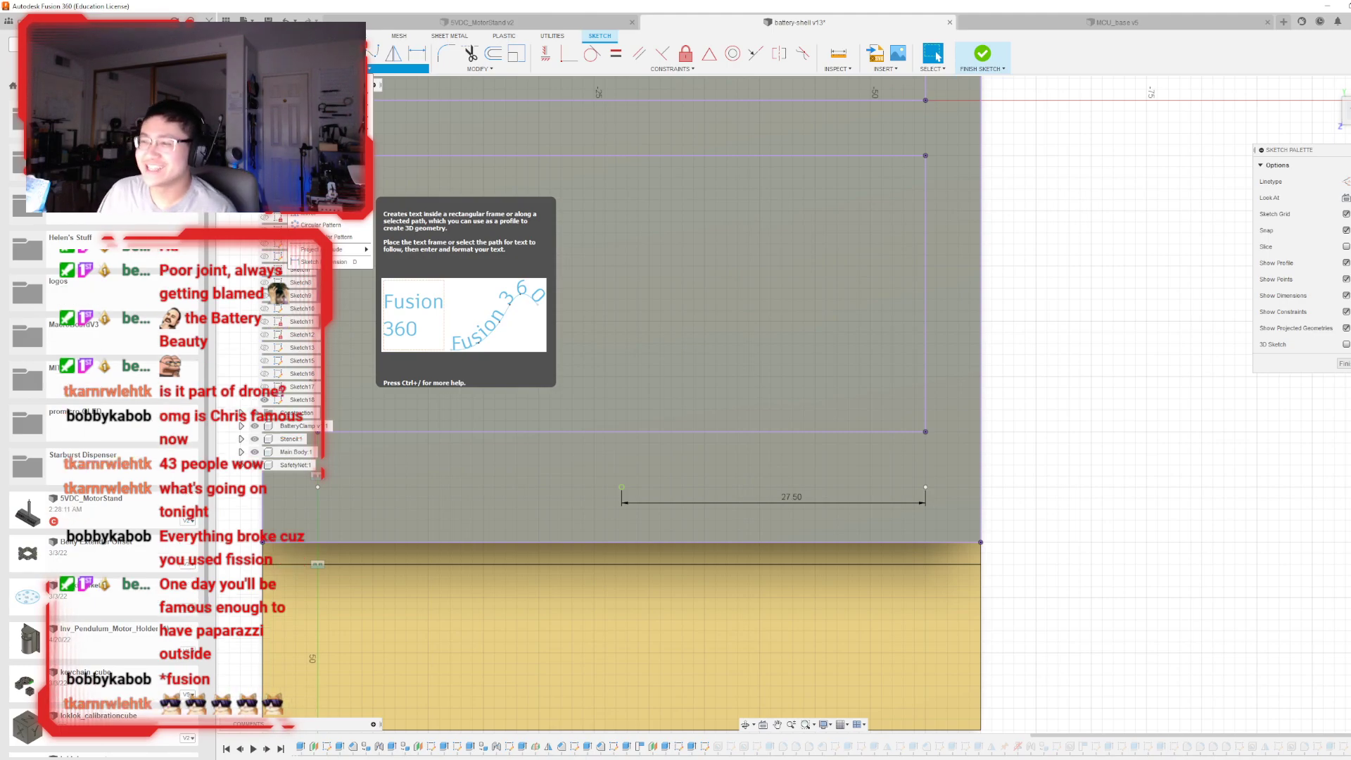
pyautogui.scroll(-3, 615, 384)
pyautogui.scroll(-1, 745, 342)
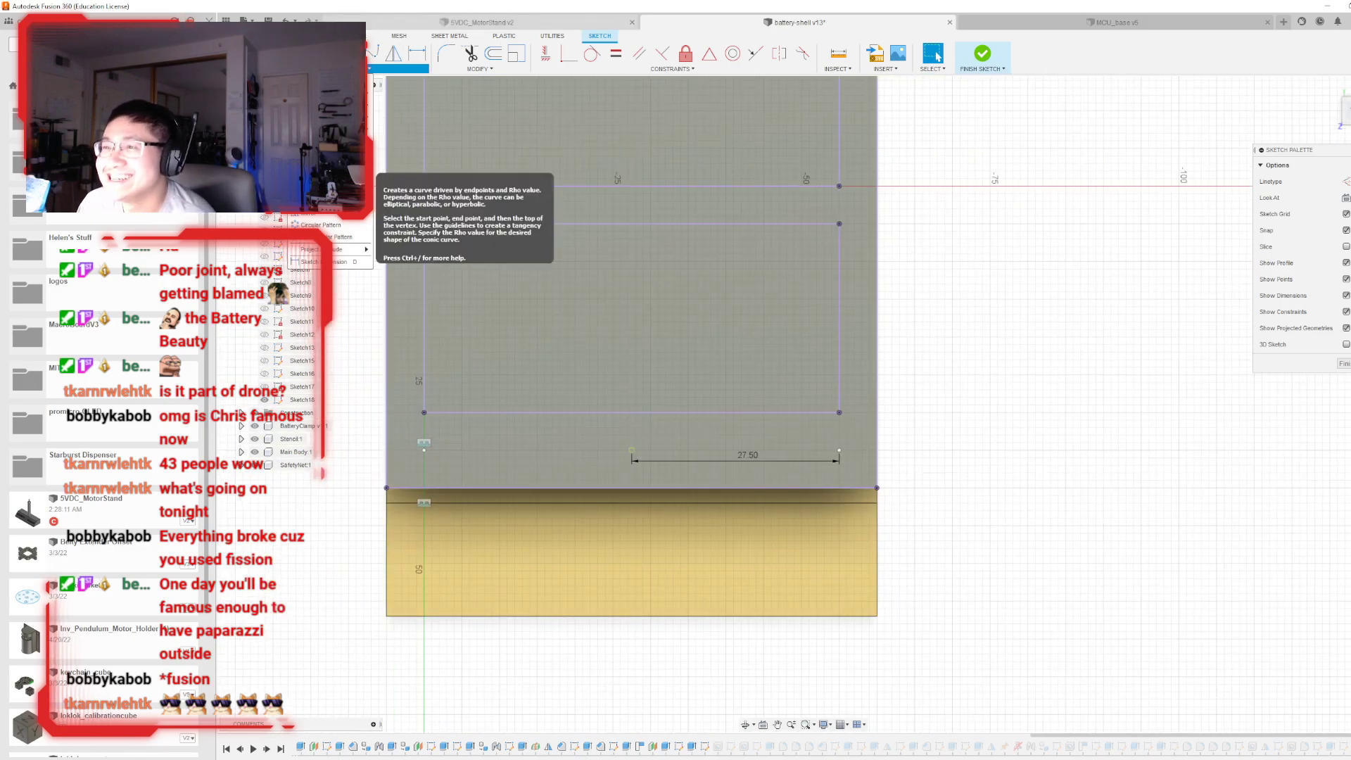
pyautogui.scroll(2, 834, 475)
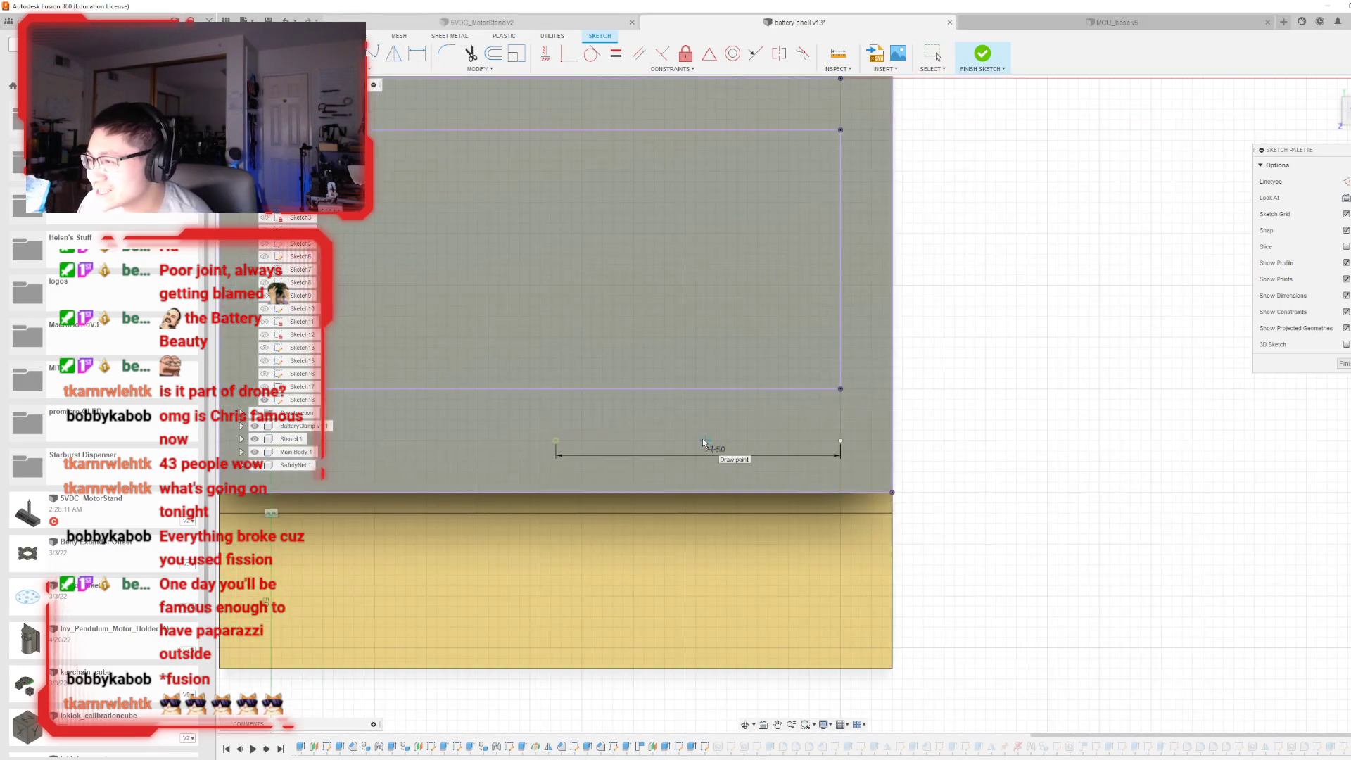
pyautogui.scroll(-2, 696, 442)
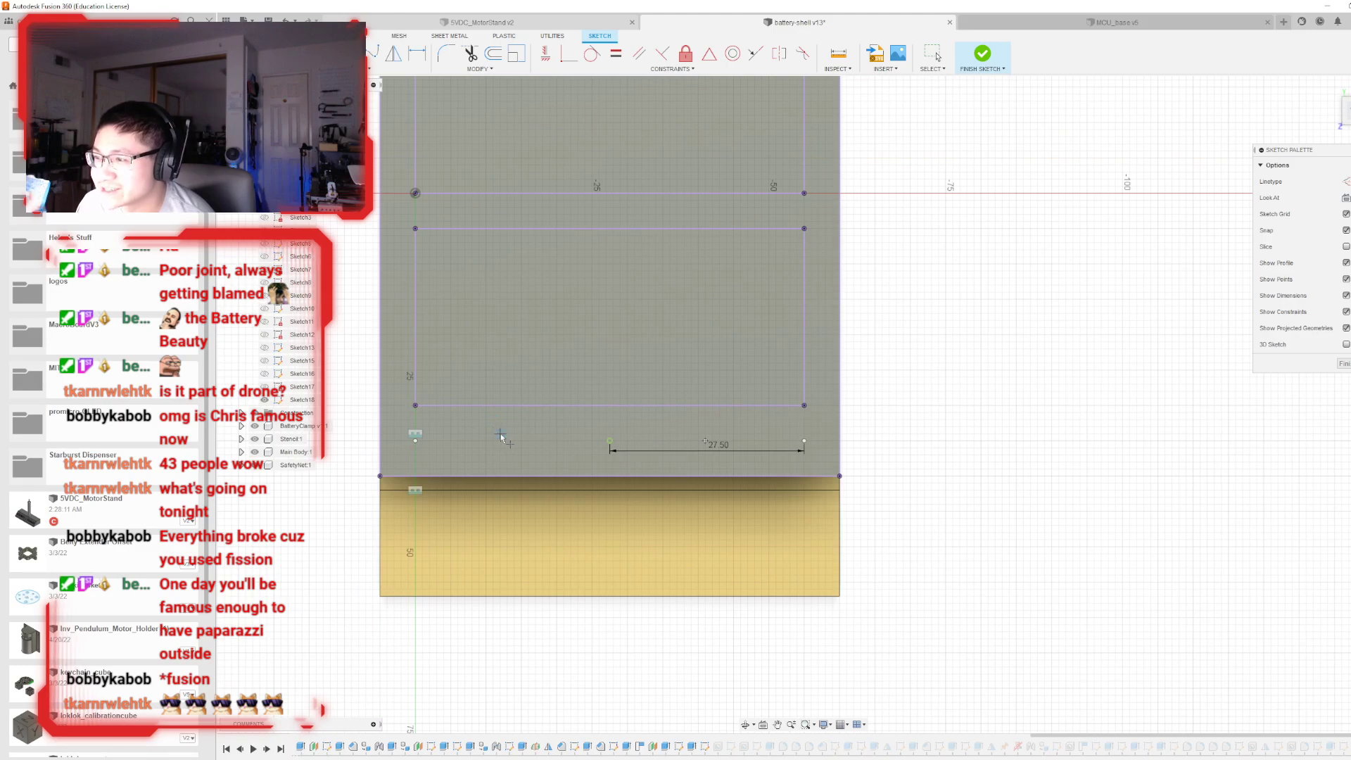
pyautogui.press('Escape')
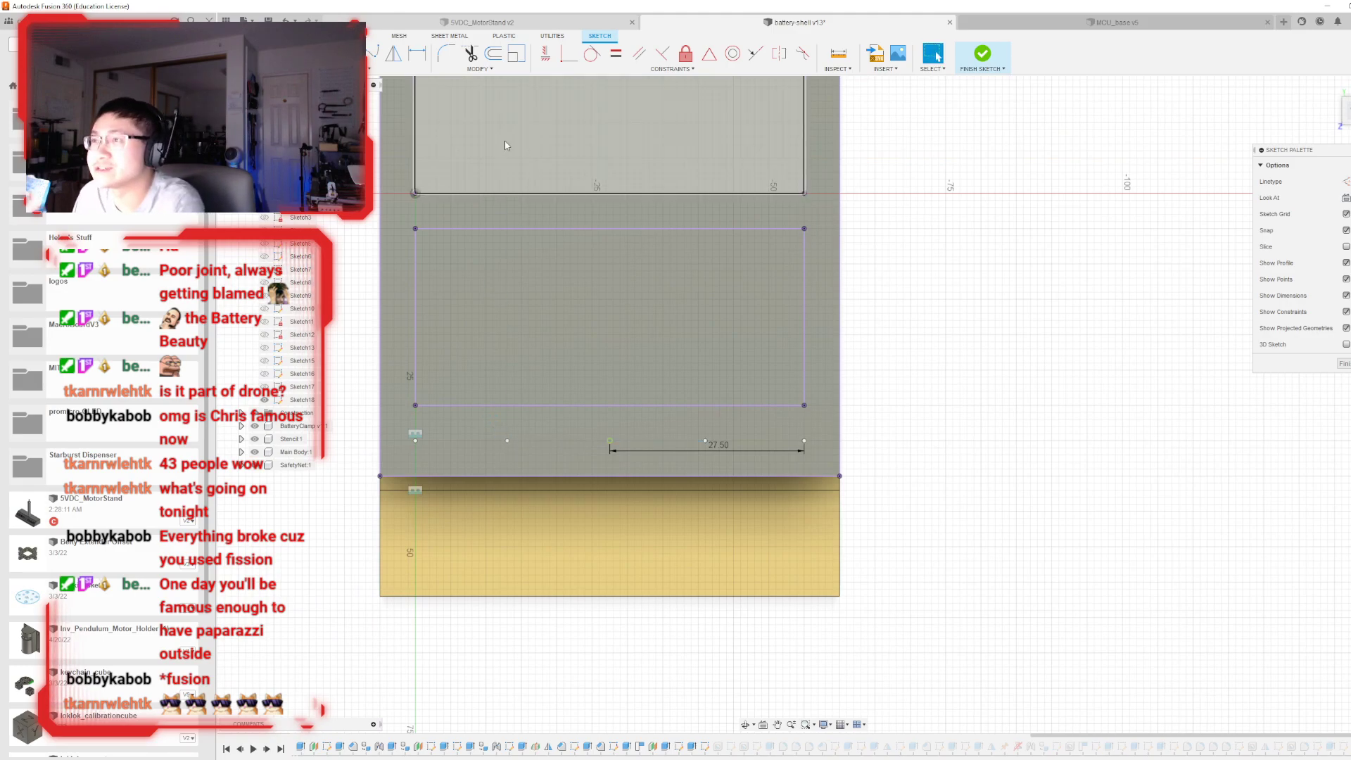
# - Dimension the first added point 13.75 mm from the middle hole point
pyautogui.click(418, 55)
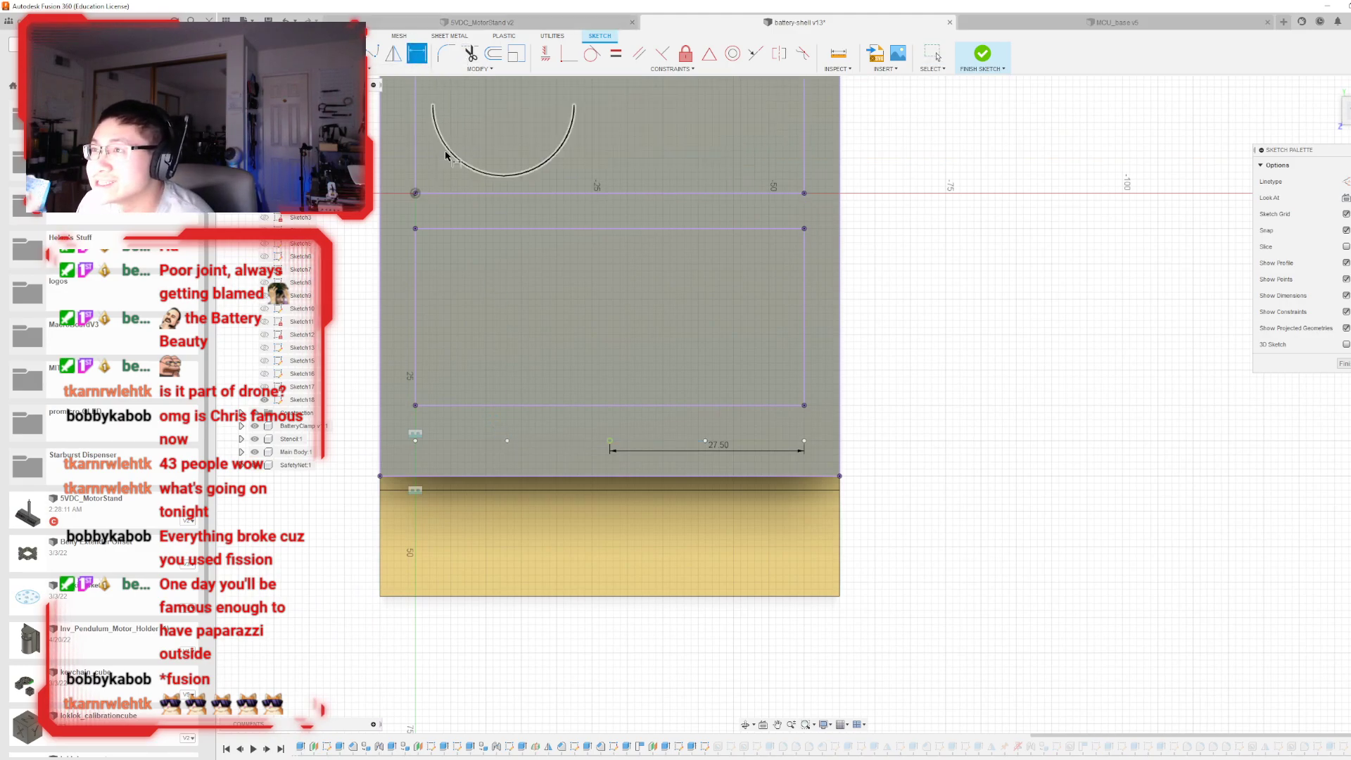
pyautogui.click(506, 441)
pyautogui.click(609, 441)
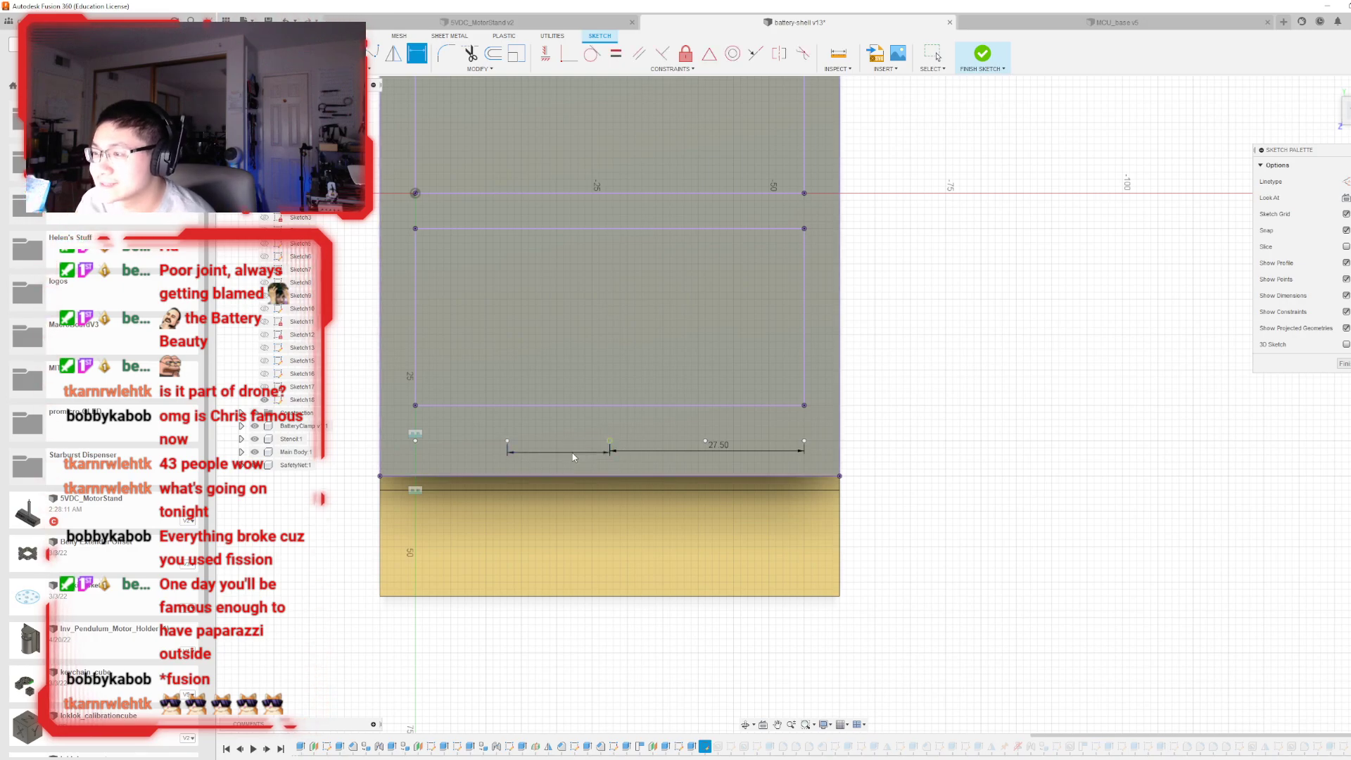
pyautogui.click(573, 457)
pyautogui.write('13.75')
pyautogui.press('Return')
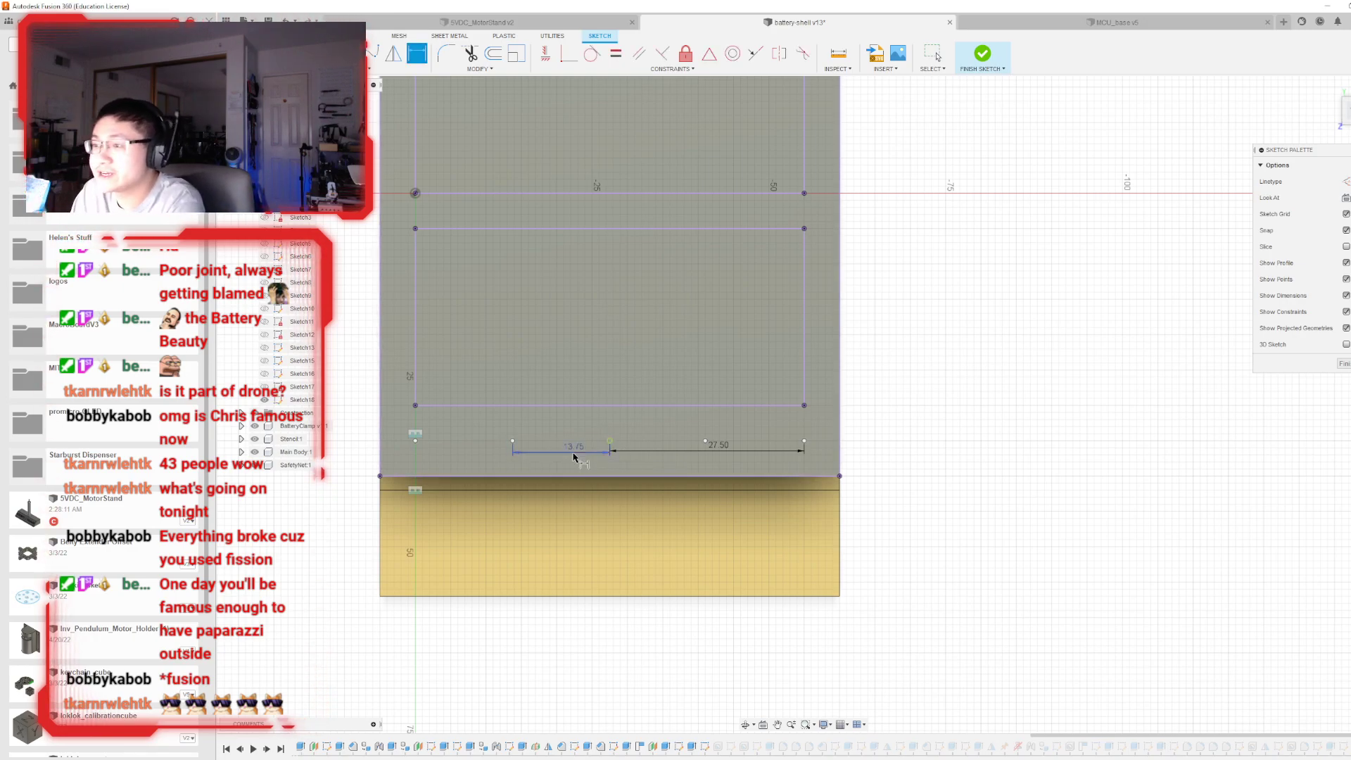
# - Dimension the opposite added point 13.75 mm from the middle hole point and finish the sketch
pyautogui.click(619, 445)
pyautogui.click(644, 445)
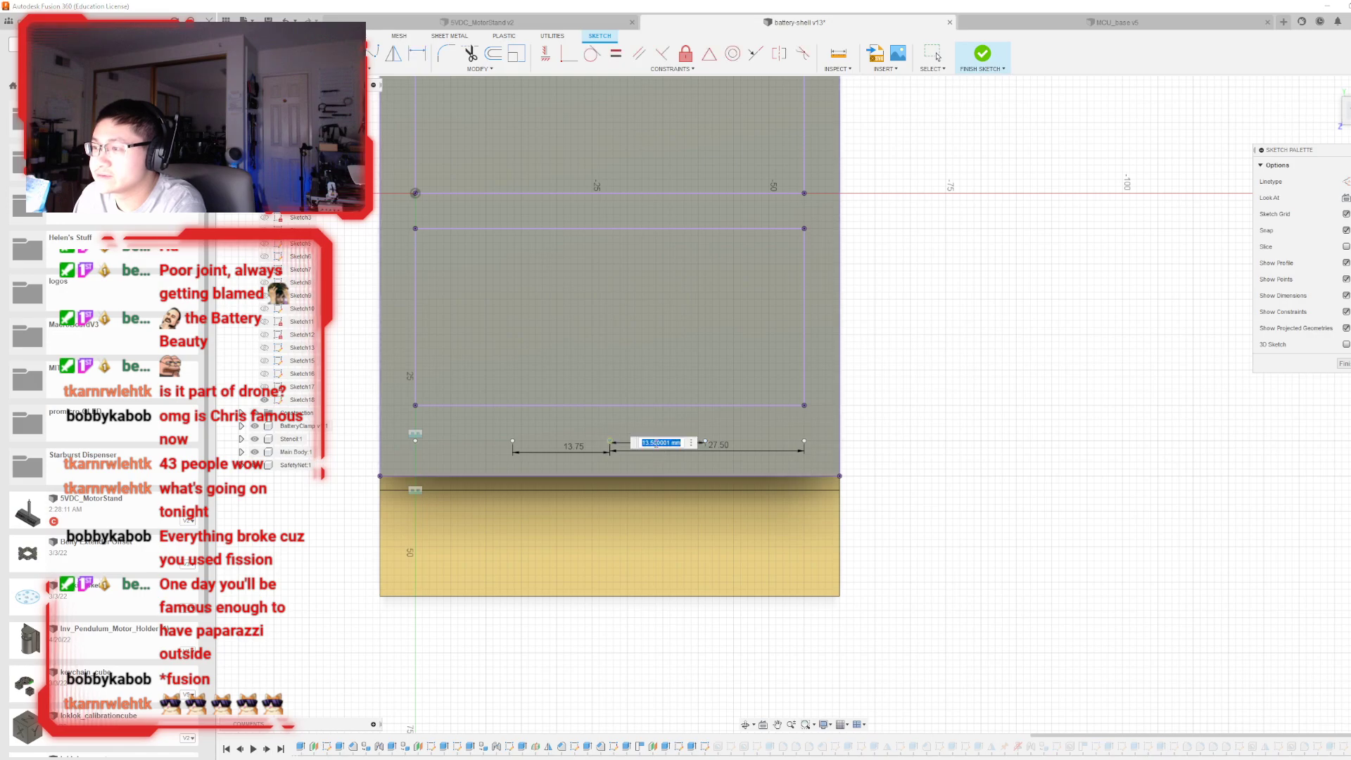
pyautogui.write('13.75')
pyautogui.press('Return')
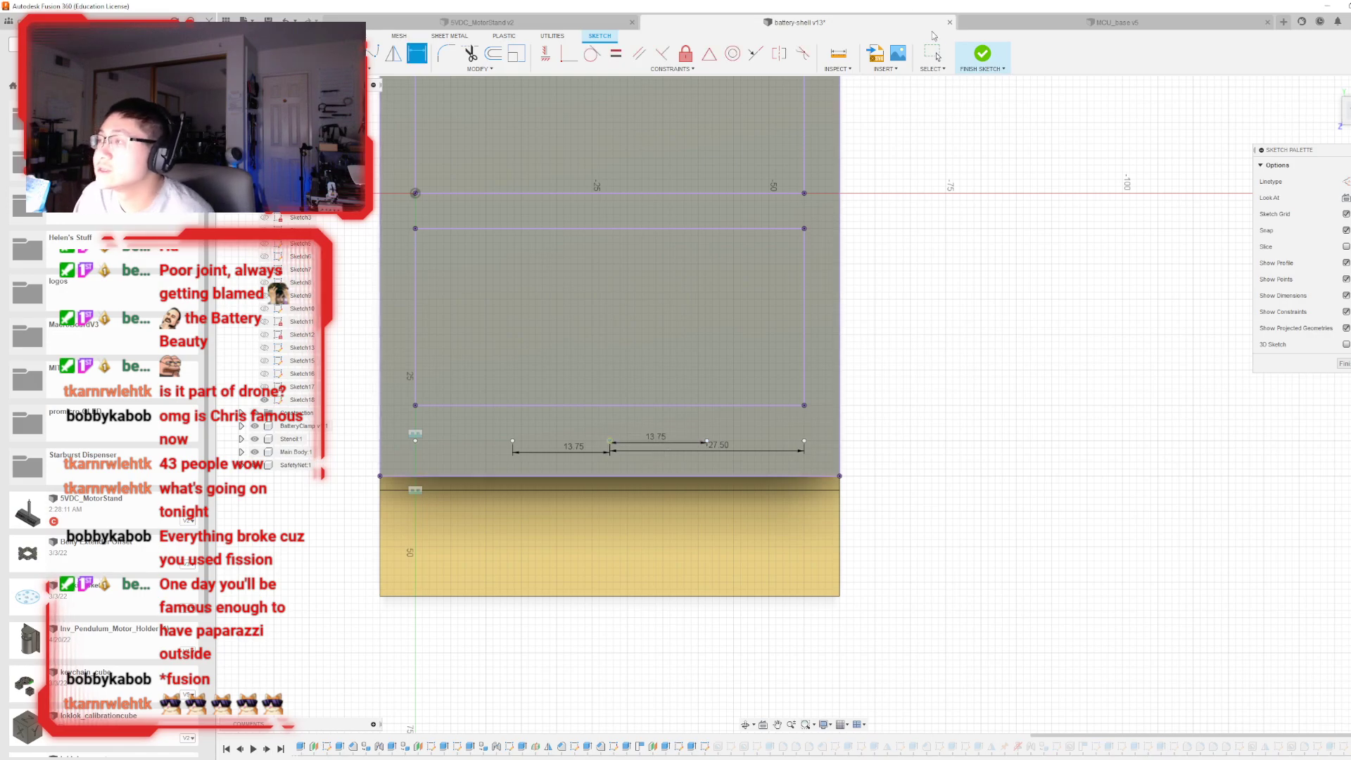
pyautogui.press('Escape')
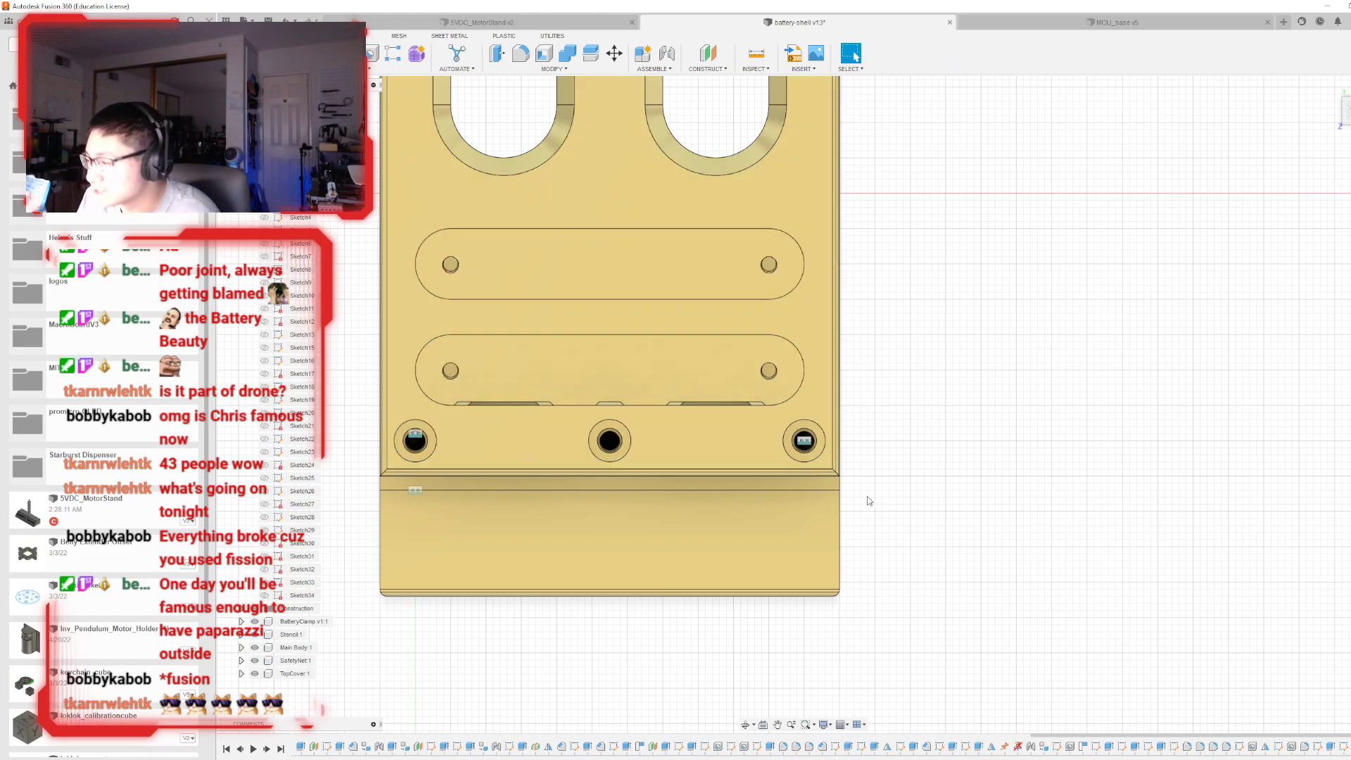
# - Edit the top cover's counterbored end hole feature to include the two added sketch points
pyautogui.keyDown('shift'); pyautogui.moveTo(804, 405); pyautogui.dragTo(820, 334, button='middle'); pyautogui.keyUp('shift')
pyautogui.scroll(3, 820, 333)
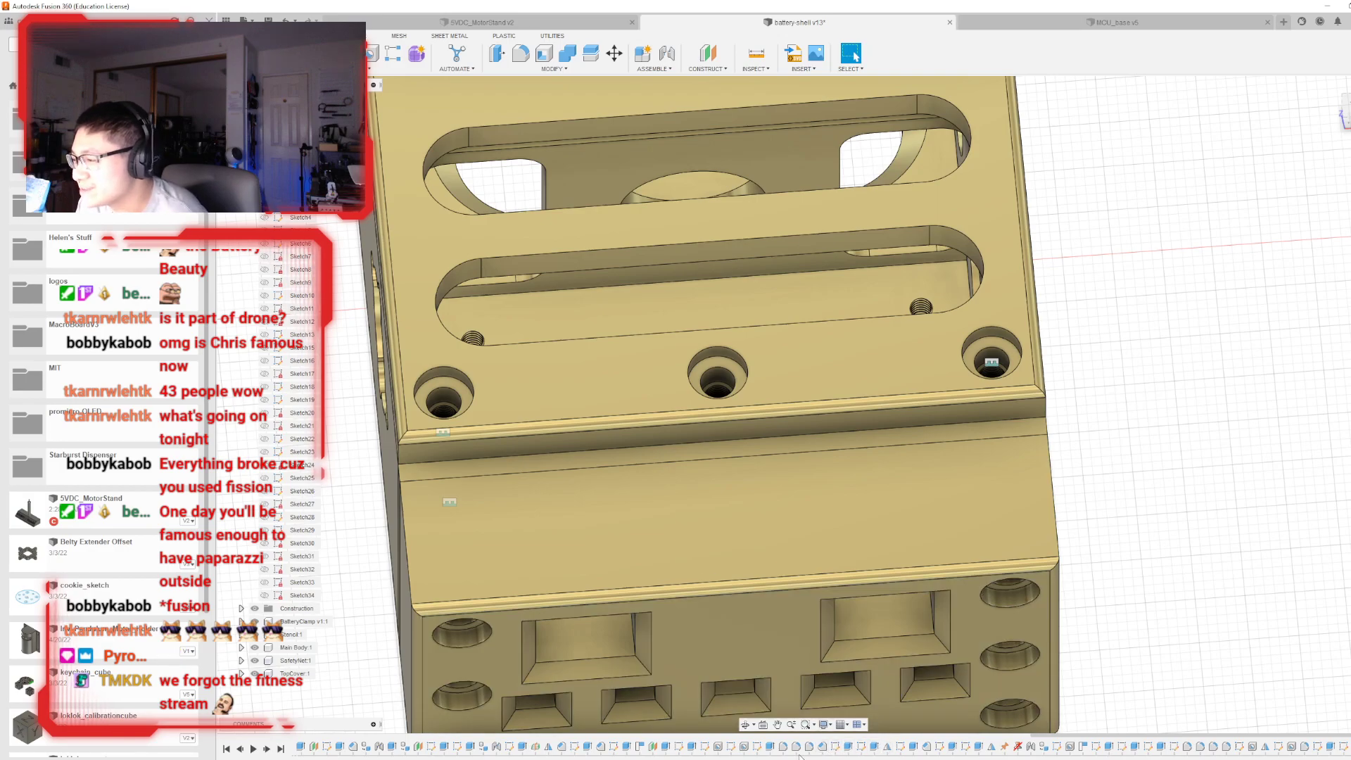
pyautogui.doubleClick(717, 746)
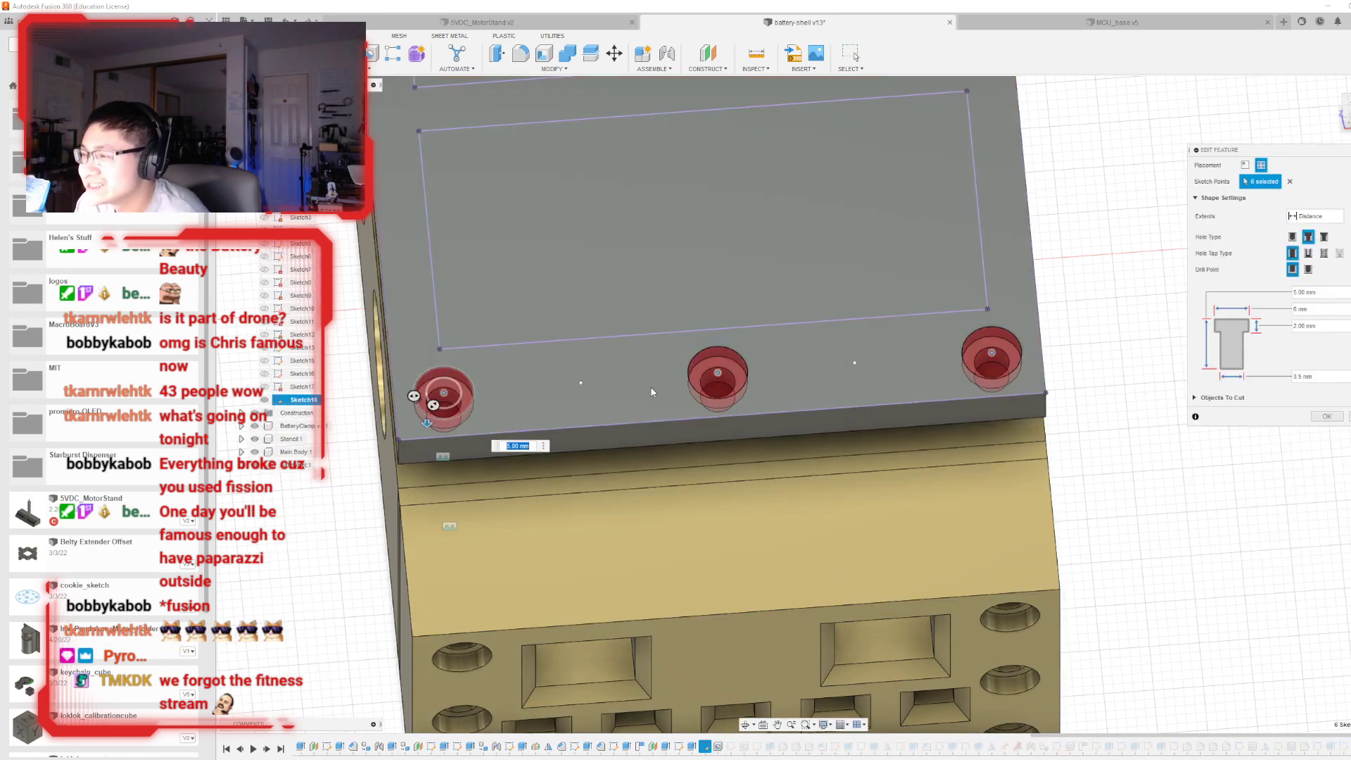
pyautogui.click(581, 382)
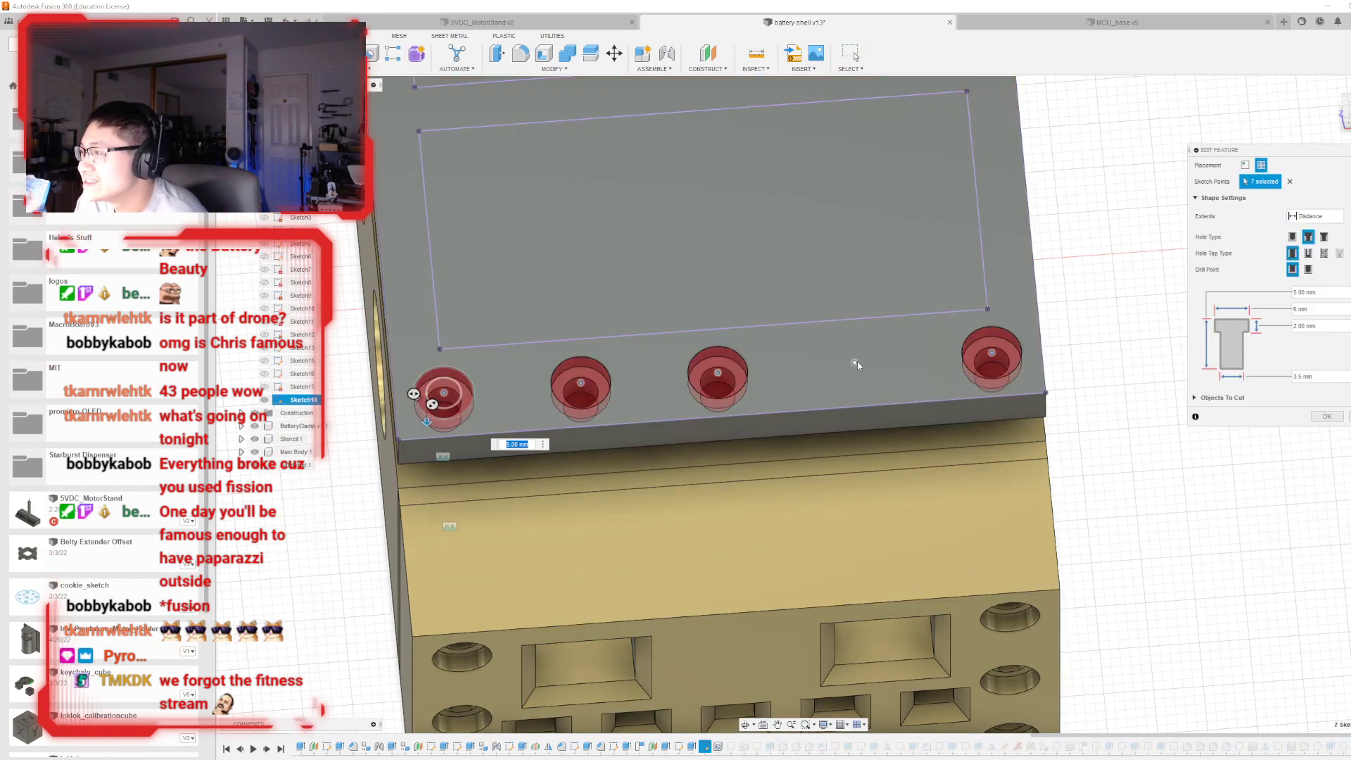
pyautogui.click(855, 363)
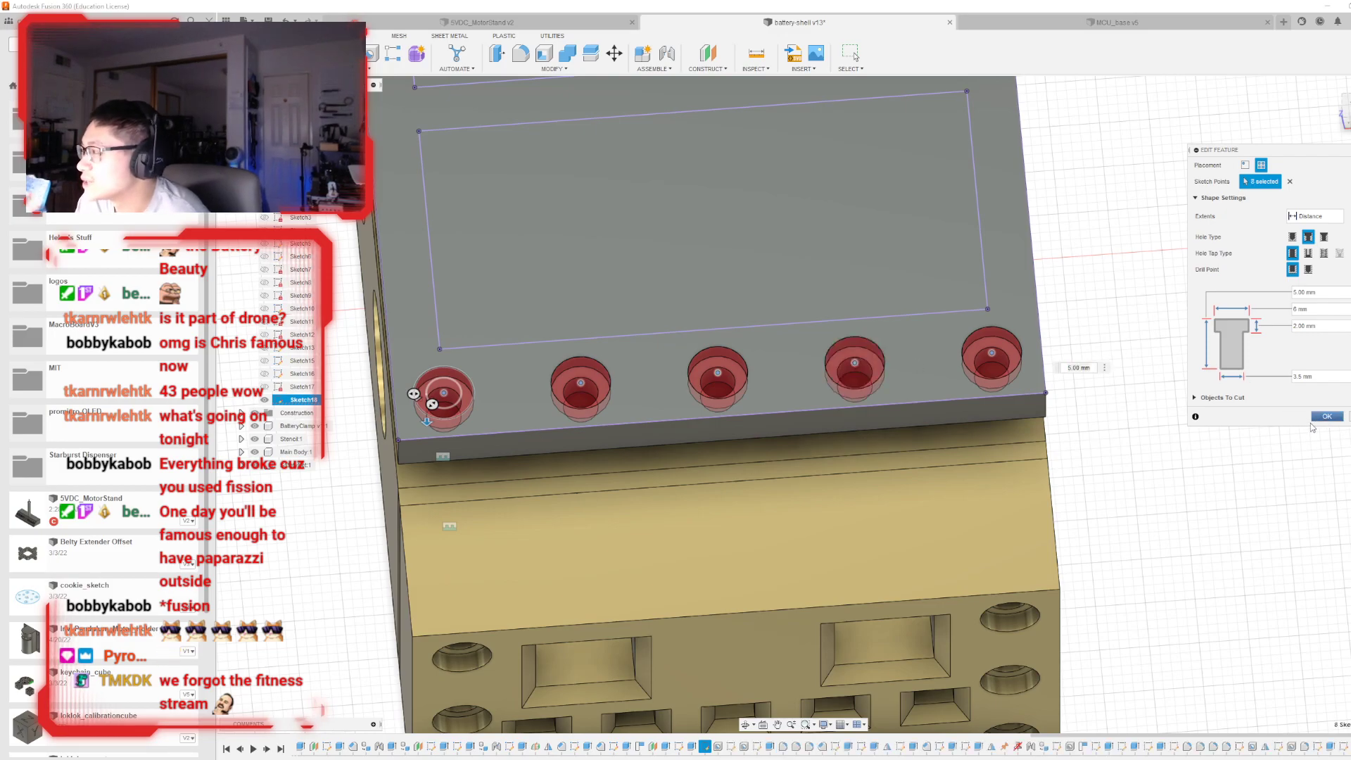
pyautogui.click(1327, 416)
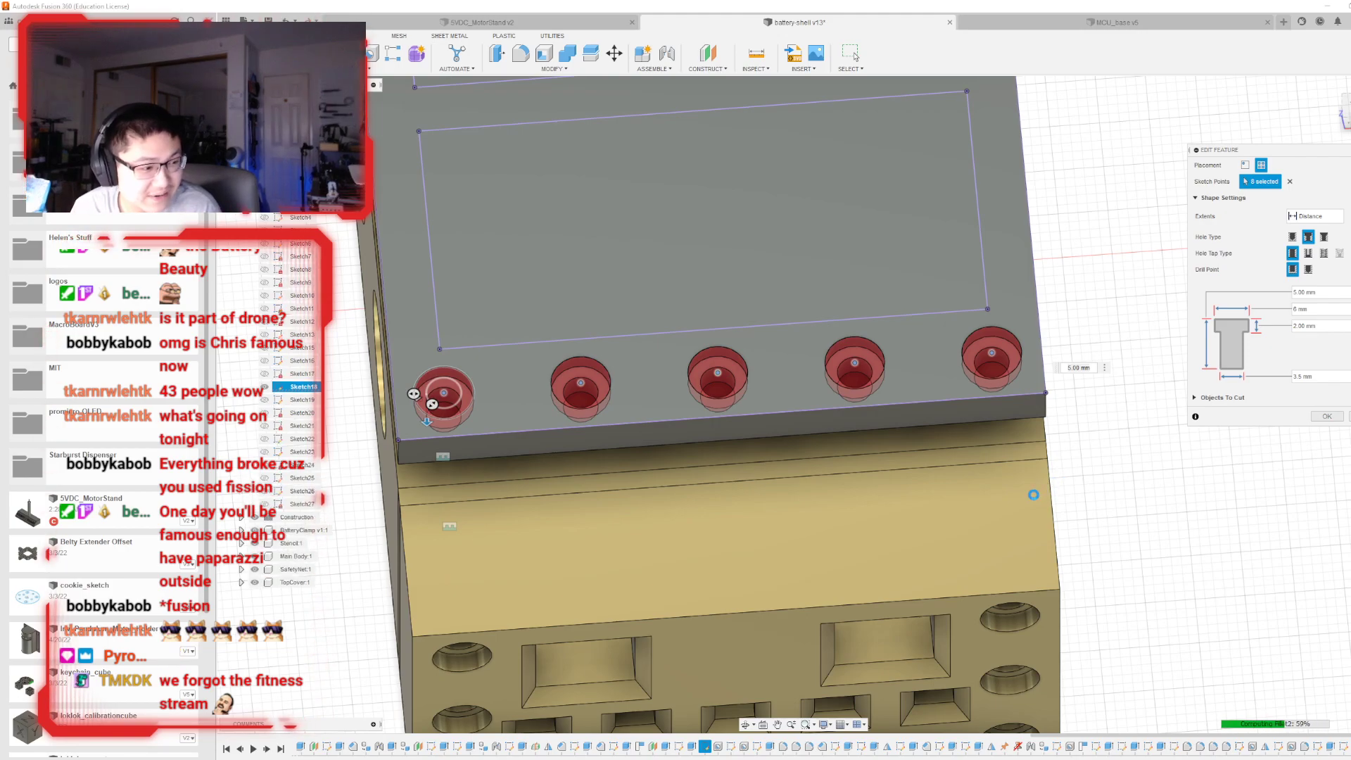
pyautogui.scroll(3, 1022, 502)
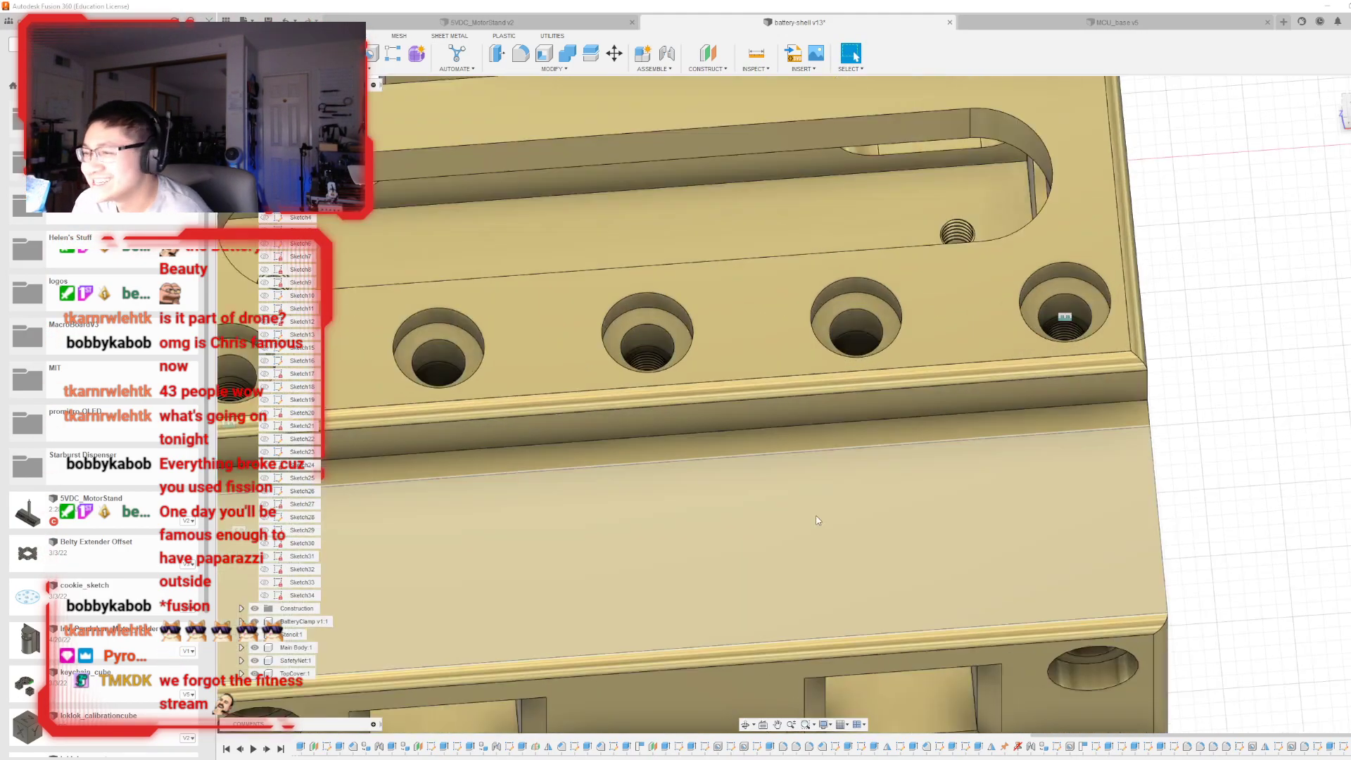
# - Open the sketch of the mating holes beneath the top cover's end to check its hole points, and close it
pyautogui.scroll(-4, 1022, 503)
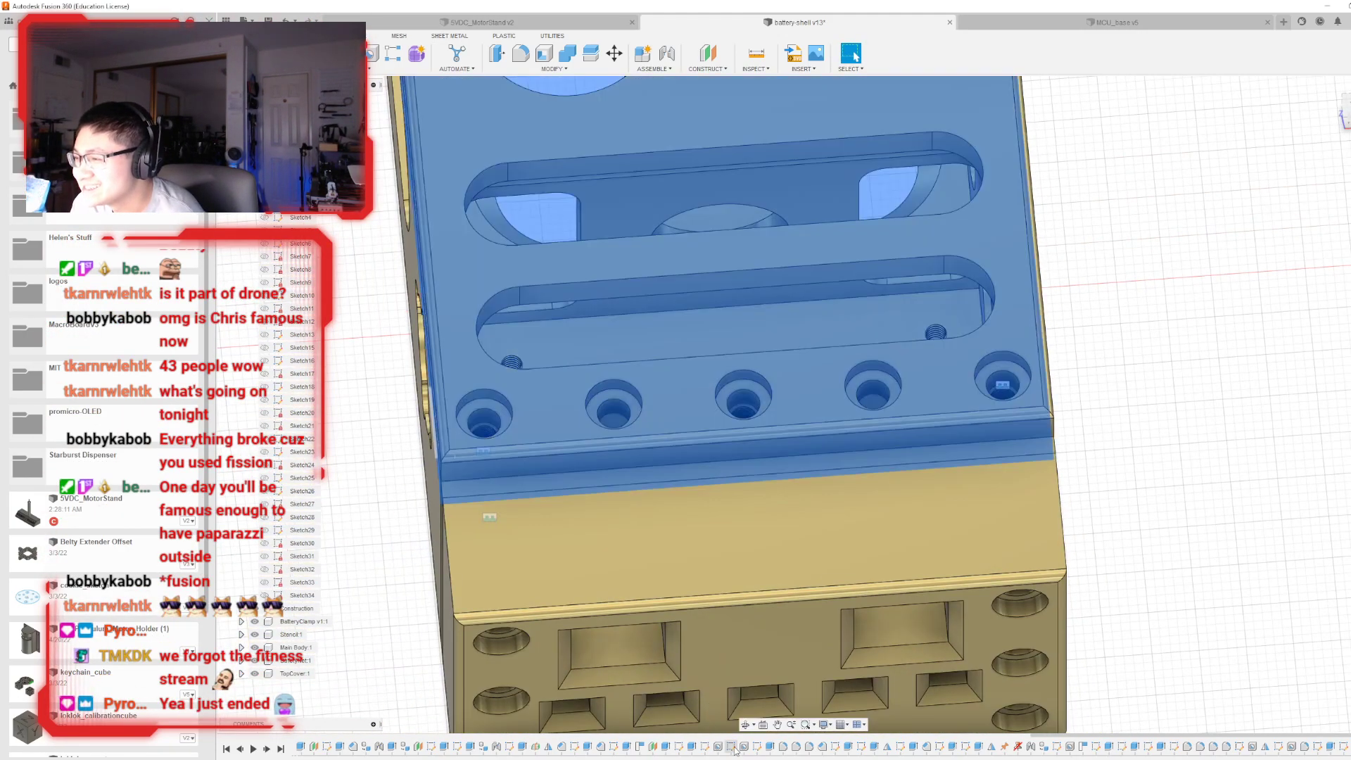
pyautogui.click(731, 746)
pyautogui.doubleClick(731, 747)
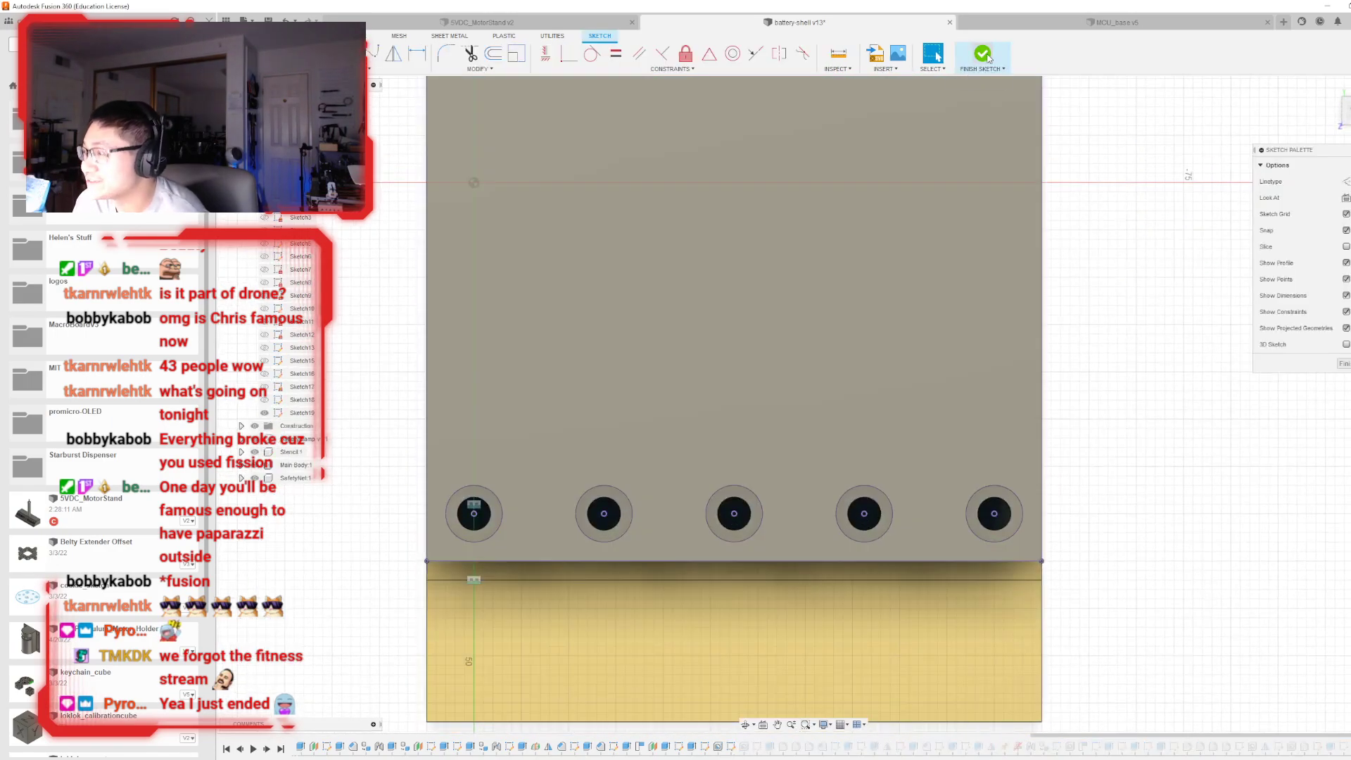
pyautogui.click(984, 54)
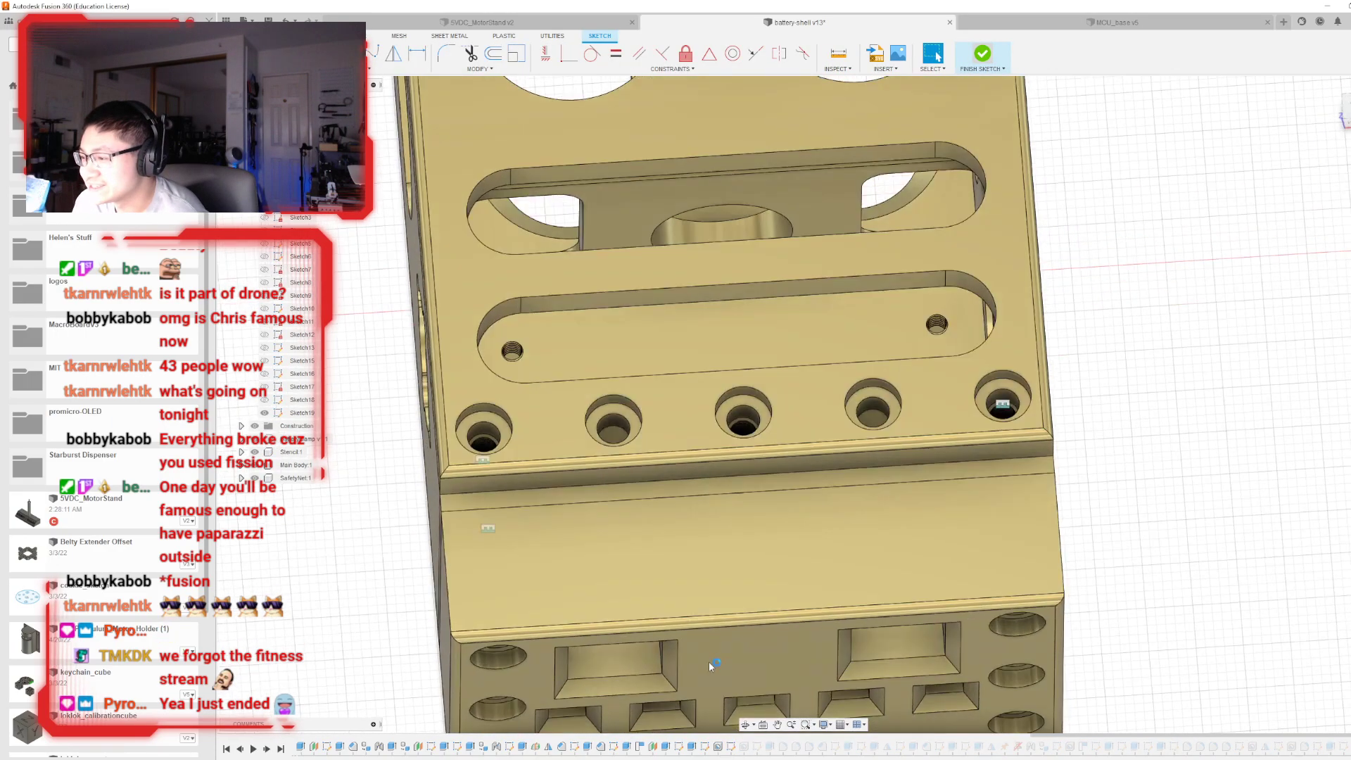
# - Compare the two end hole sketches' outlines and reopen the mating hole sketch
pyautogui.click(731, 747)
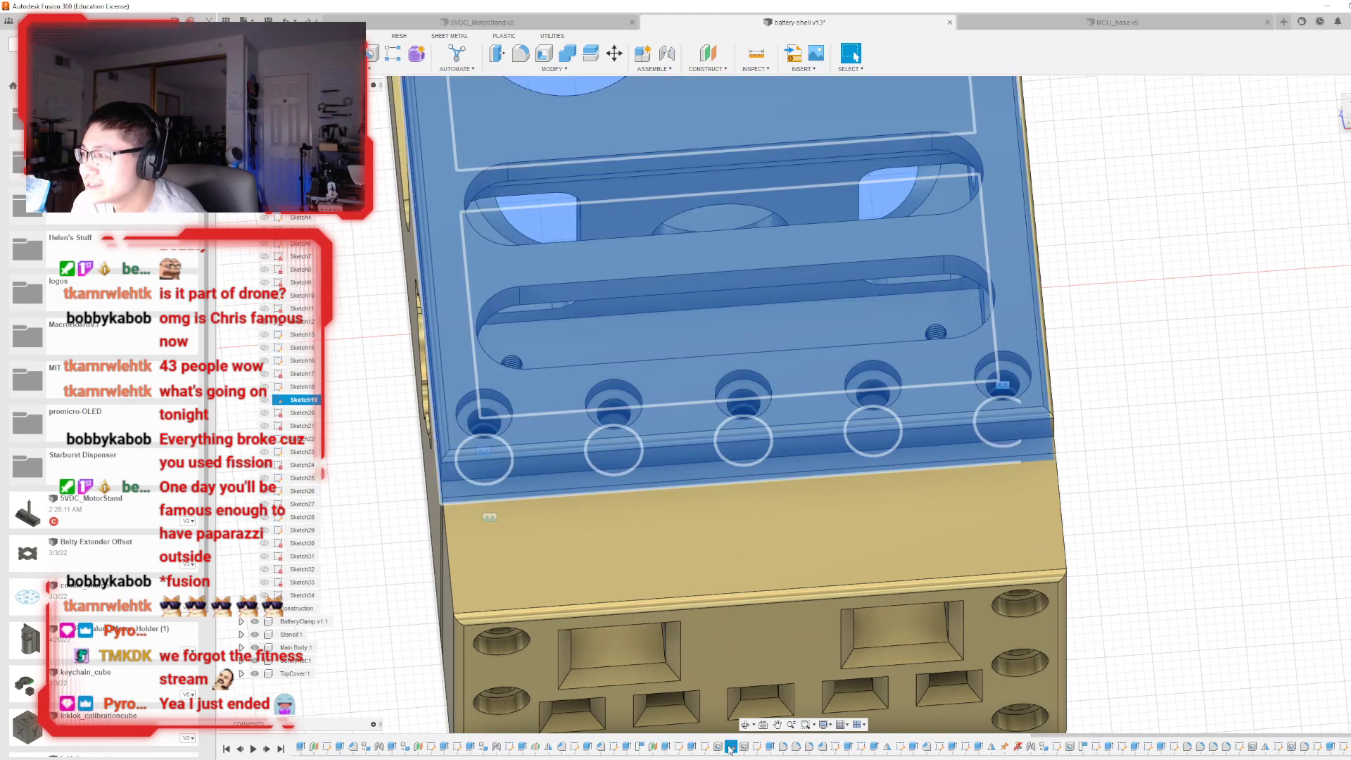
pyautogui.press('Escape')
pyautogui.click(705, 747)
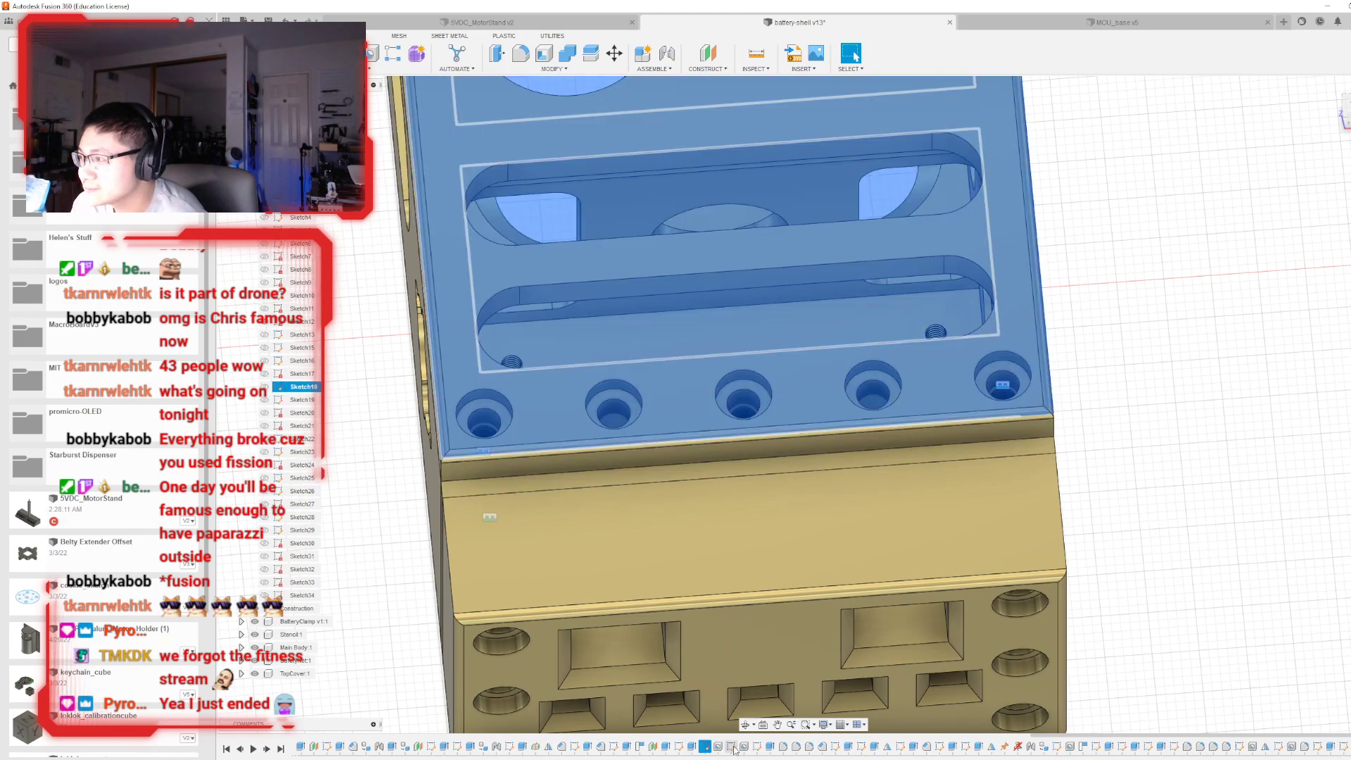
pyautogui.click(731, 747)
pyautogui.doubleClick(731, 747)
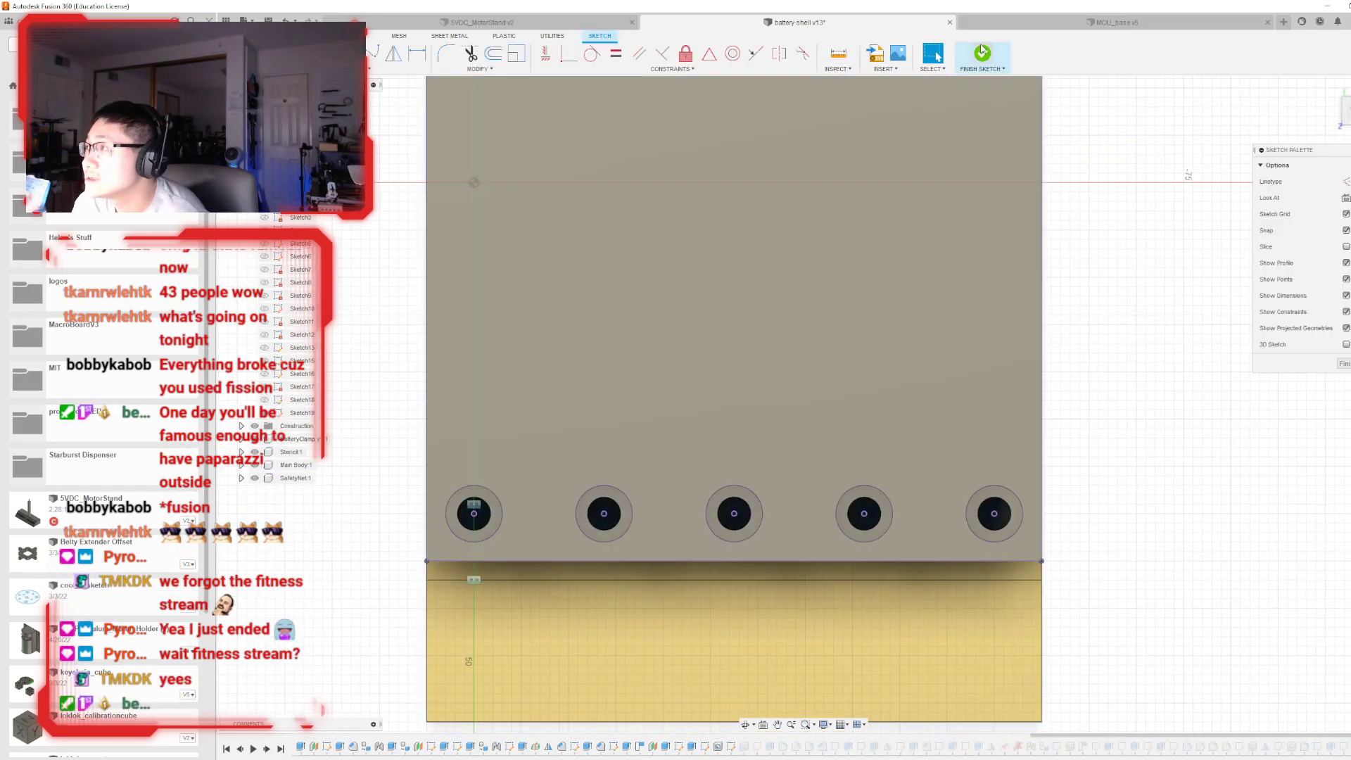
# - Close the mating hole sketch and display the whole battery shell shaded with hidden edges
pyautogui.click(981, 53)
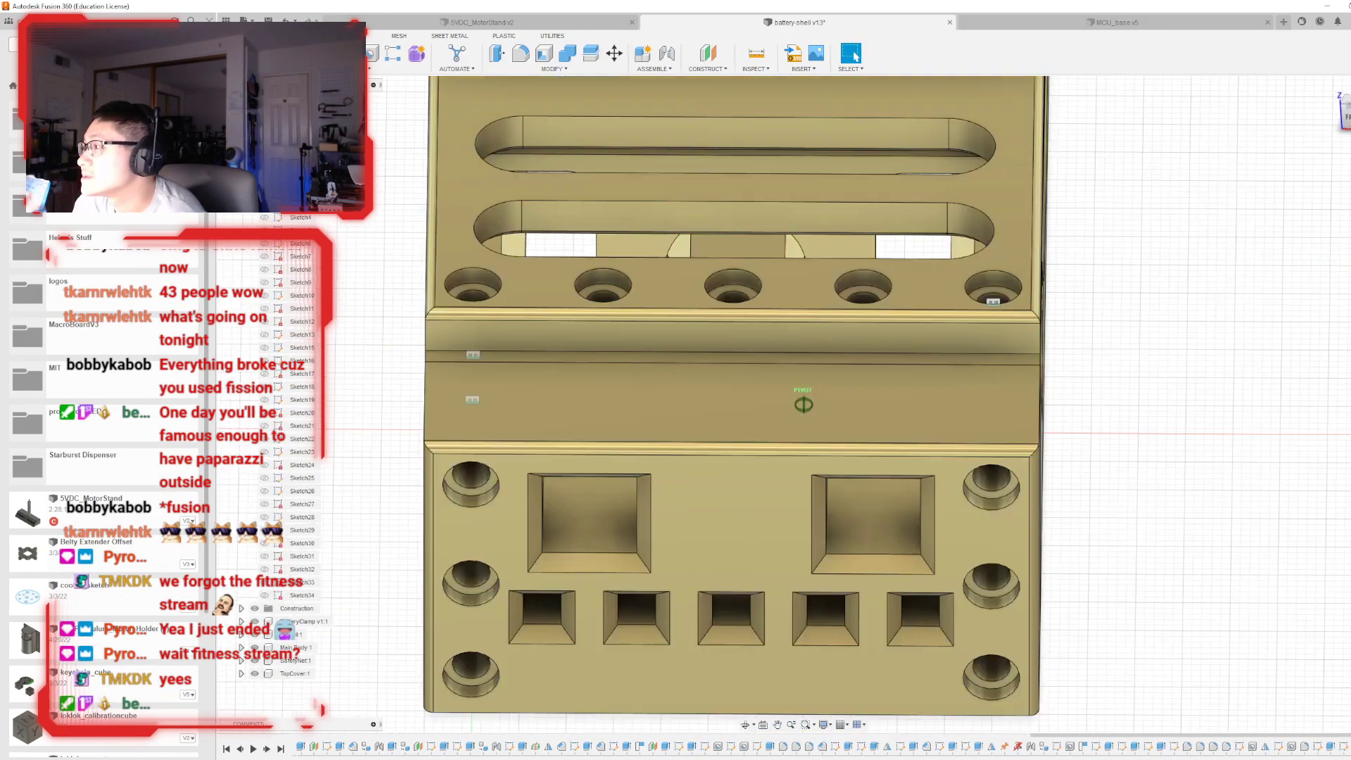
pyautogui.keyDown('shift'); pyautogui.moveTo(804, 404); pyautogui.dragTo(749, 395, button='middle'); pyautogui.keyUp('shift')
pyautogui.hotkey('ctrl', '5')
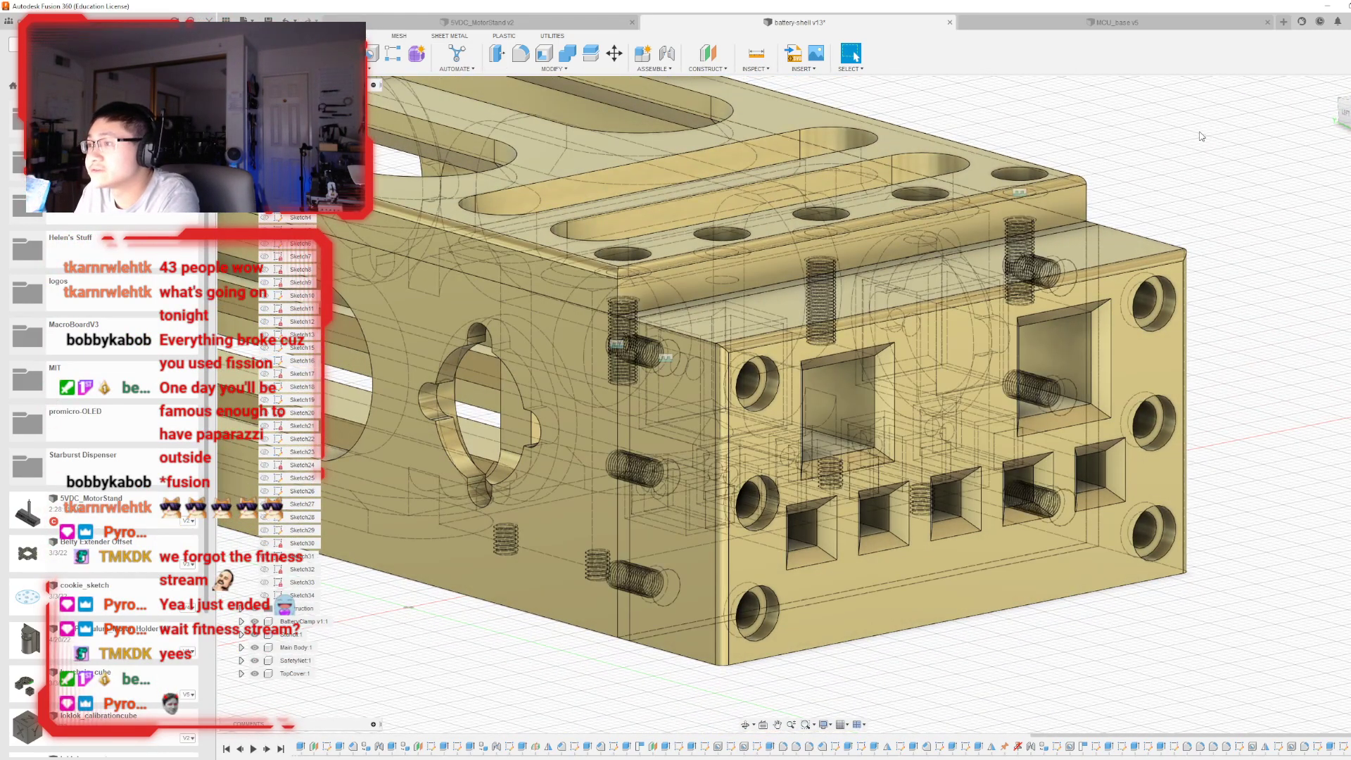
pyautogui.moveTo(1342, 114); pyautogui.dragTo(1349, 102)
pyautogui.keyDown('shift'); pyautogui.moveTo(1020, 281); pyautogui.dragTo(1067, 328, button='middle'); pyautogui.keyUp('shift')
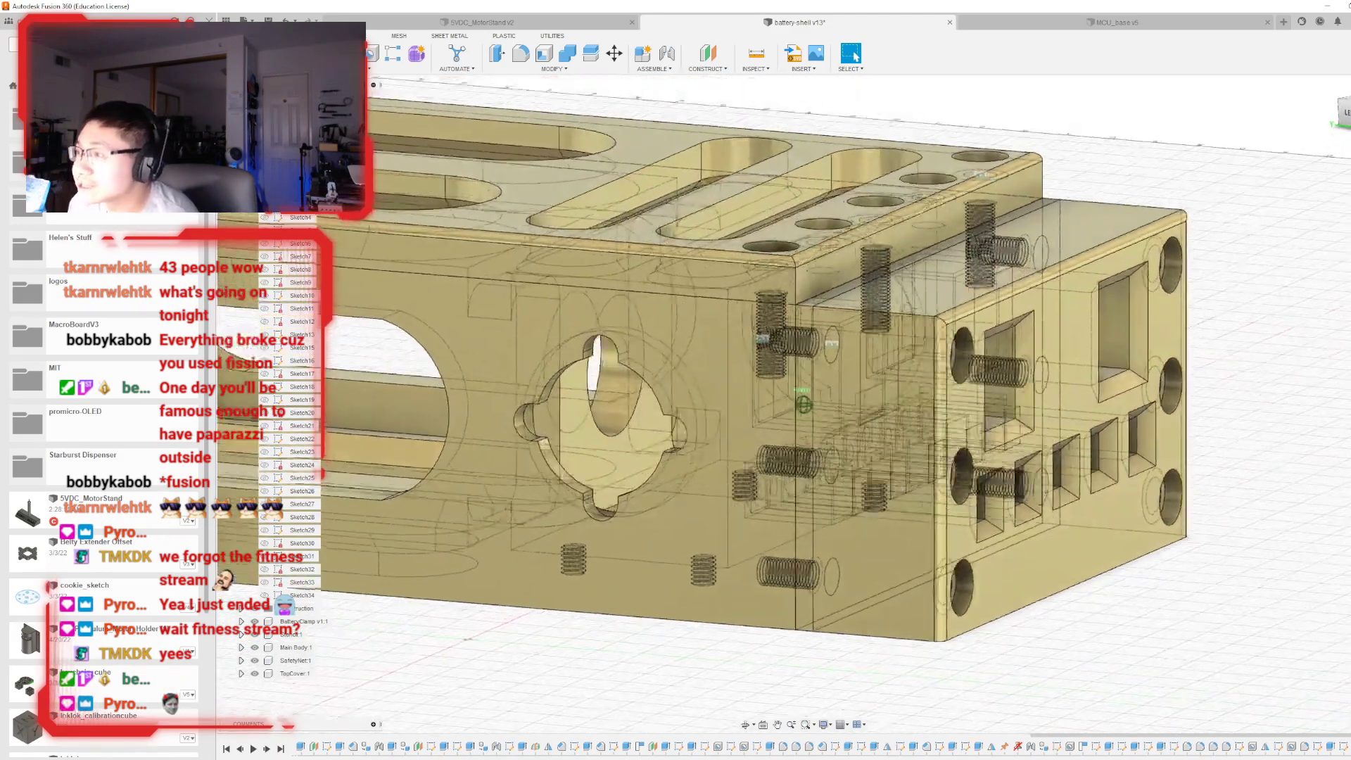
# - Examine where the vertical corner screw hole under the top cover meets the horizontal end-plate screw hole for interference
pyautogui.scroll(3, 1067, 328)
pyautogui.scroll(-2, 729, 326)
pyautogui.scroll(2, 730, 326)
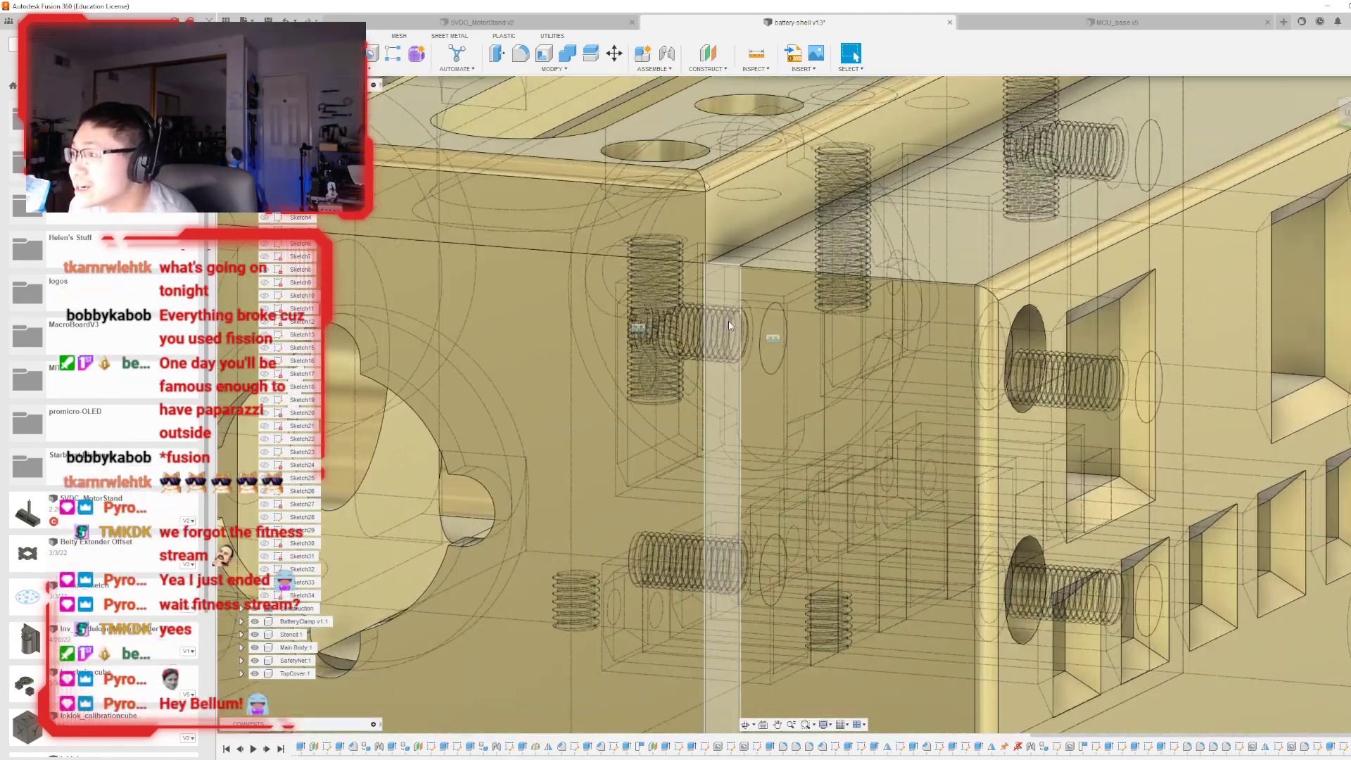
pyautogui.scroll(3, 678, 333)
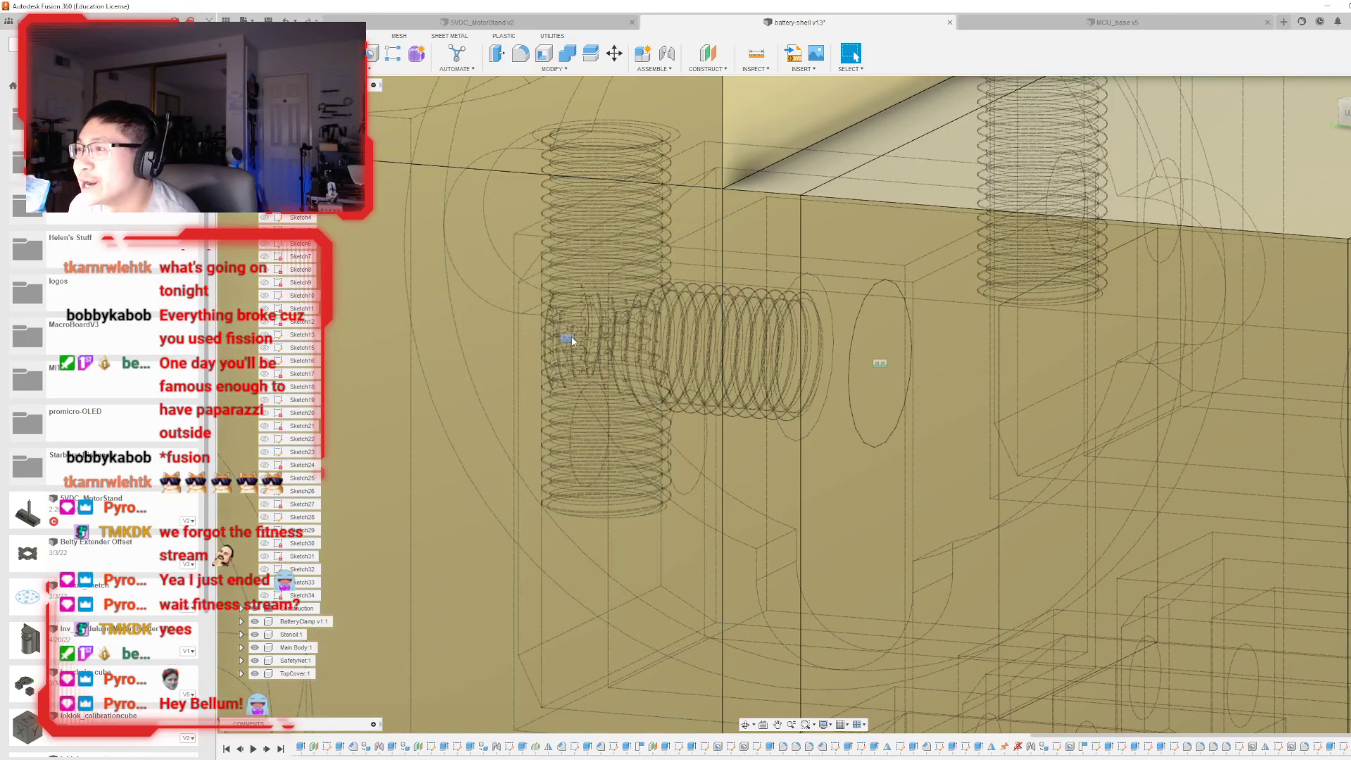
pyautogui.scroll(-4, 676, 387)
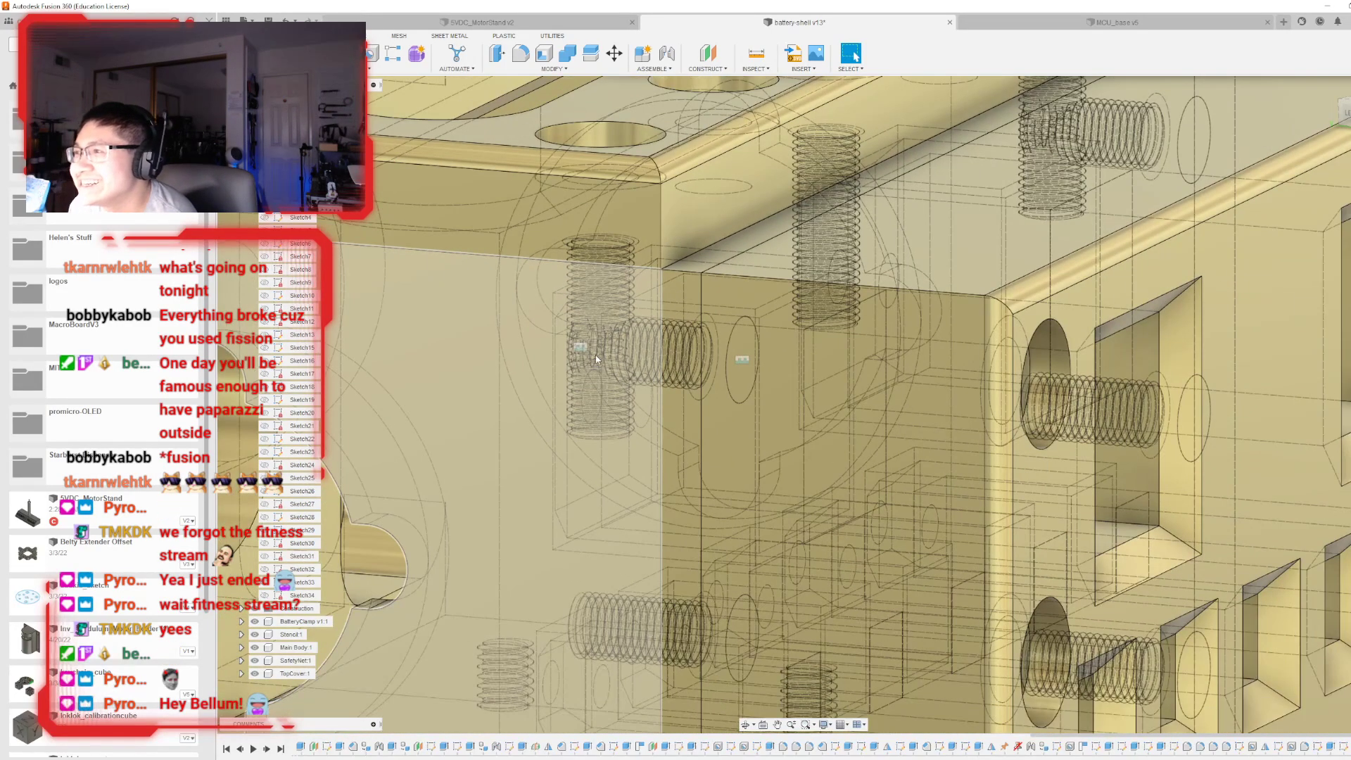
pyautogui.scroll(2, 614, 346)
pyautogui.scroll(-5, 669, 337)
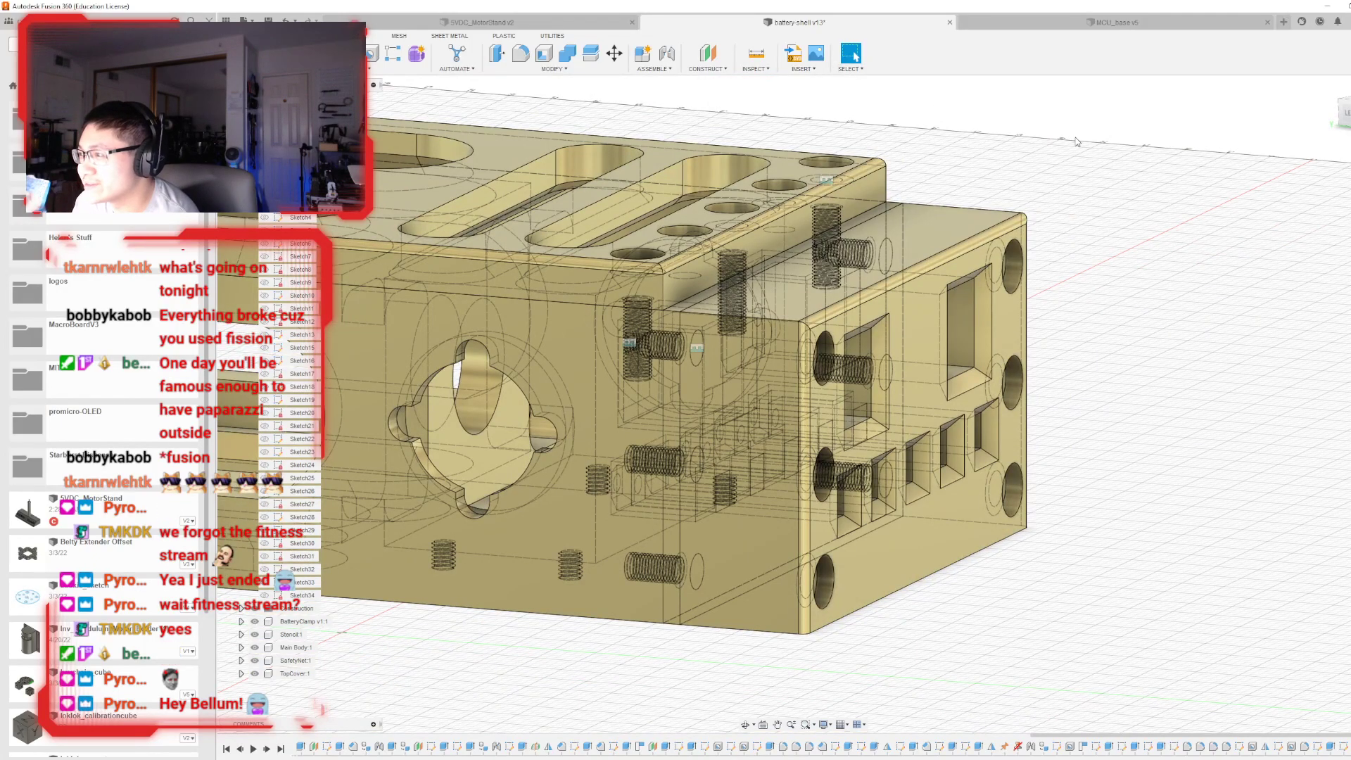
pyautogui.moveTo(804, 403)
pyautogui.keyDown('shift'); pyautogui.mouseDown(button='middle')
pyautogui.moveTo(820, 552)
pyautogui.moveTo(894, 457)
pyautogui.moveTo(960, 415)
pyautogui.moveTo(590, 396)
pyautogui.moveTo(611, 354)
pyautogui.mouseUp(button='middle'); pyautogui.keyUp('shift')
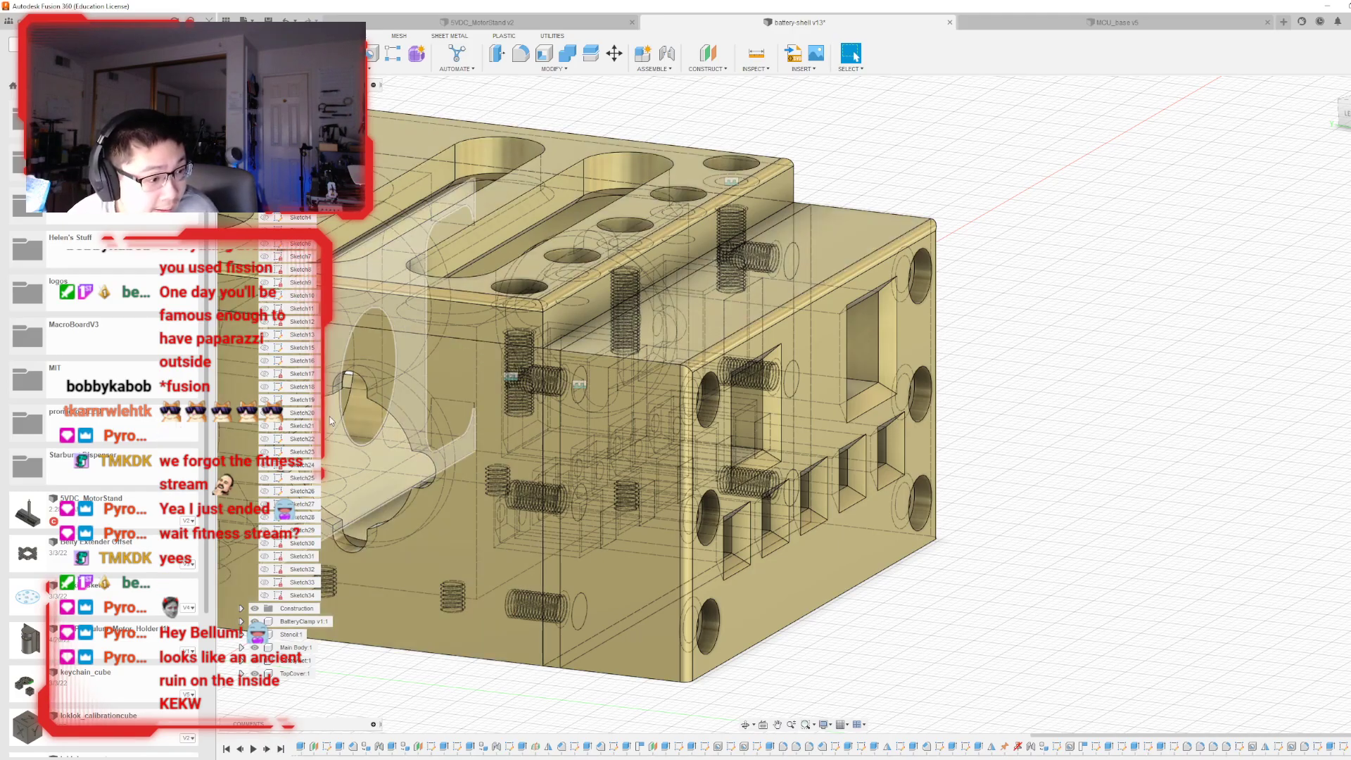
pyautogui.scroll(4, 588, 366)
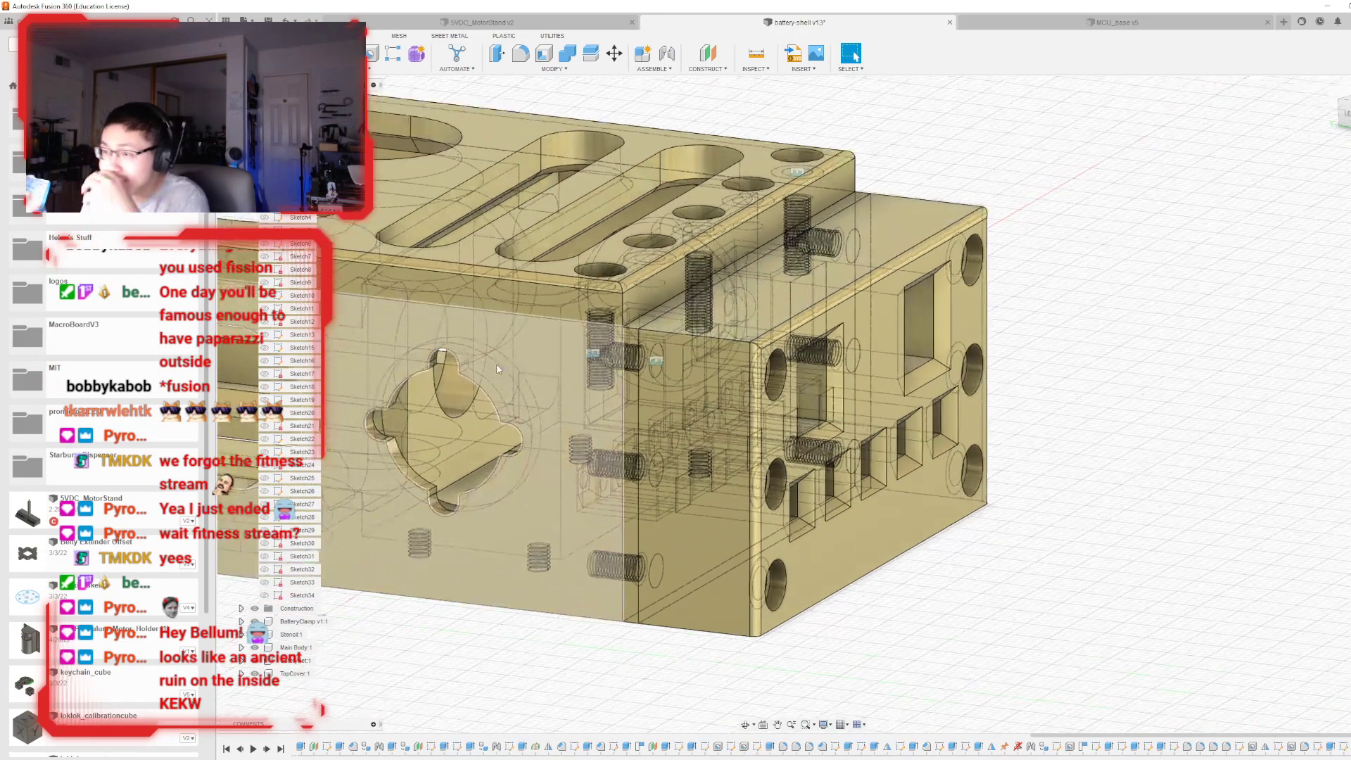
pyautogui.scroll(6, 588, 367)
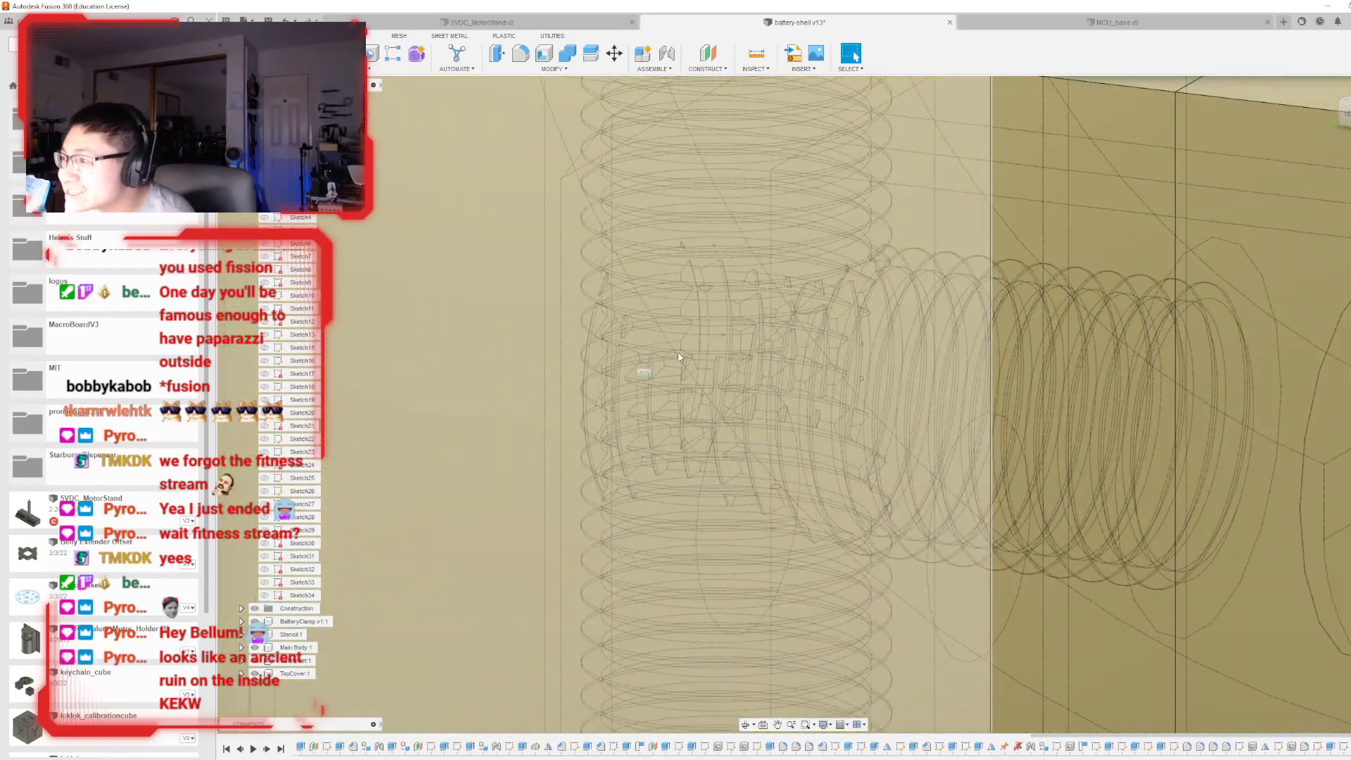
pyautogui.scroll(-10, 692, 352)
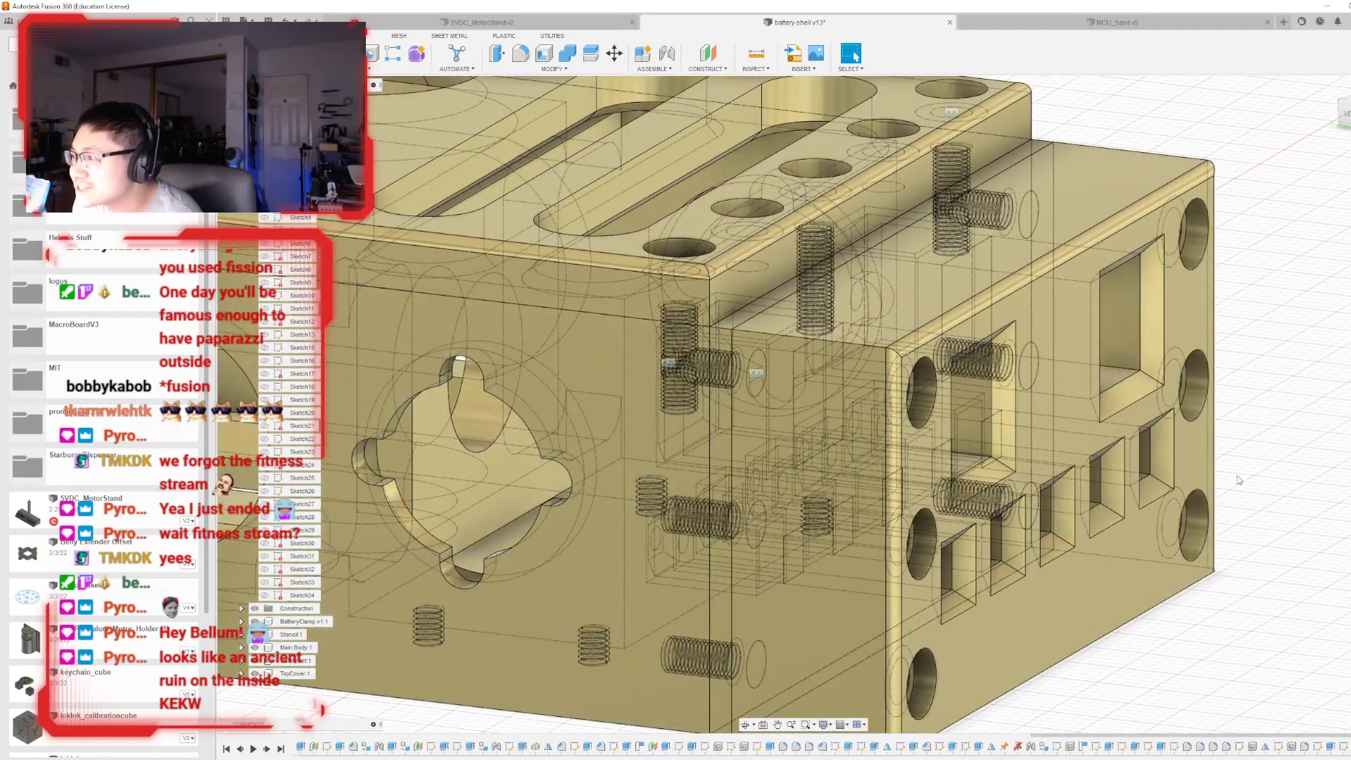
pyautogui.scroll(6, 661, 359)
pyautogui.scroll(-3, 673, 365)
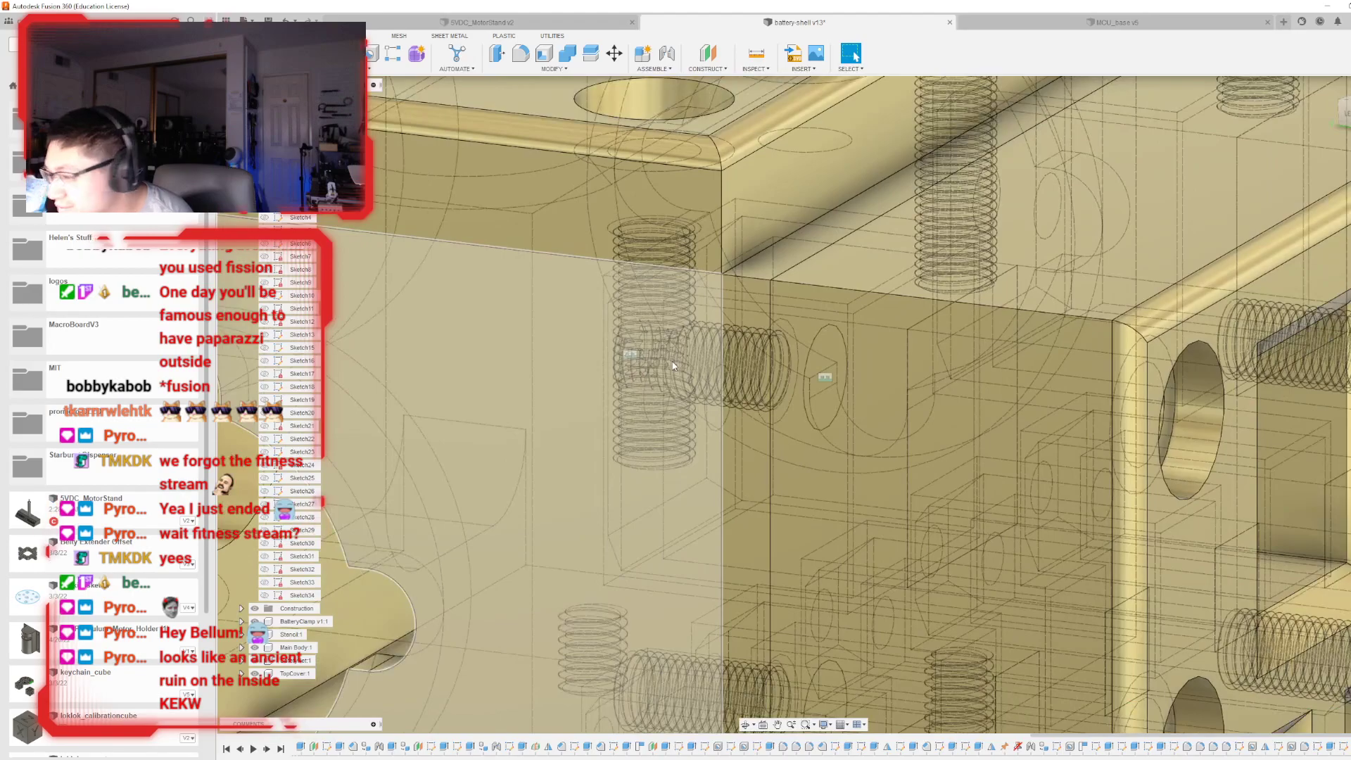
pyautogui.scroll(-5, 674, 365)
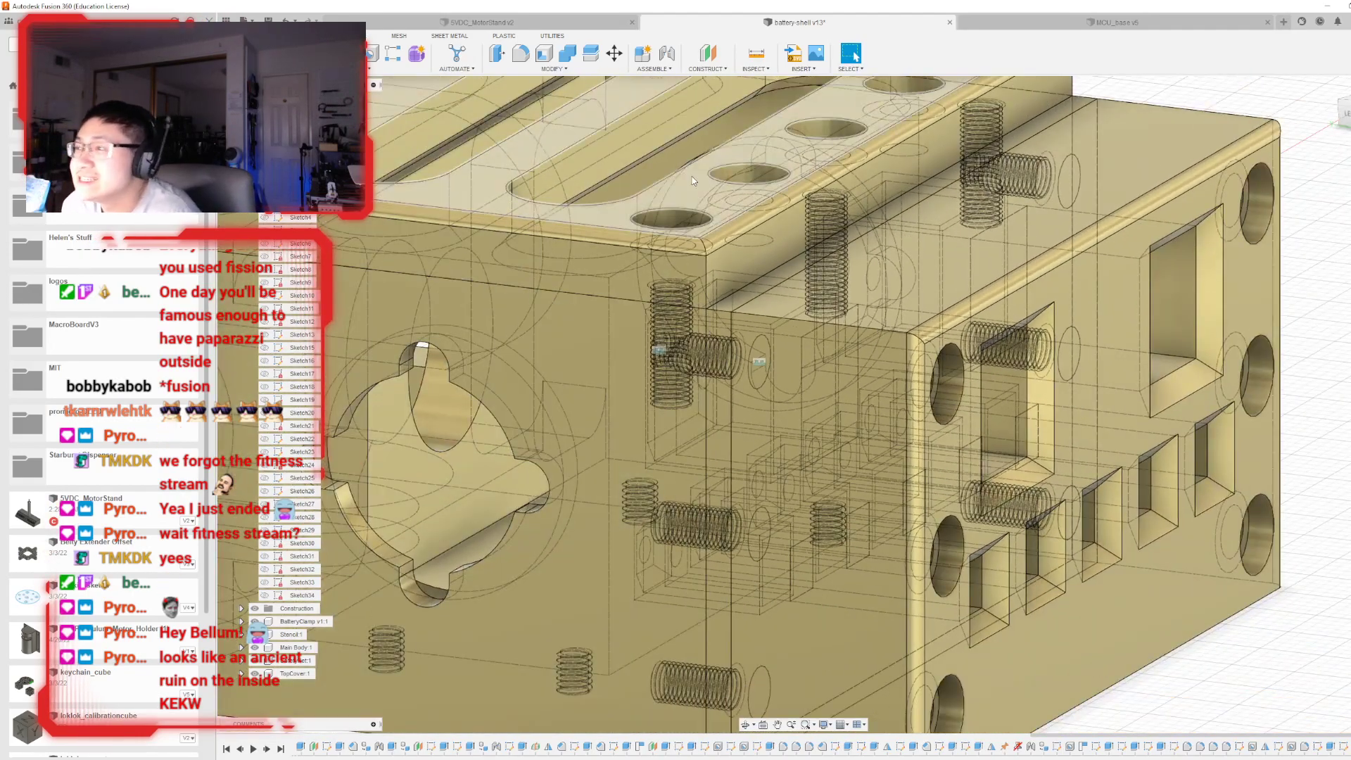
# - Restore the shaded display without hidden edges and inspect the row of counterbored holes at the top cover's end
pyautogui.scroll(-3, 674, 571)
pyautogui.scroll(-5, 675, 570)
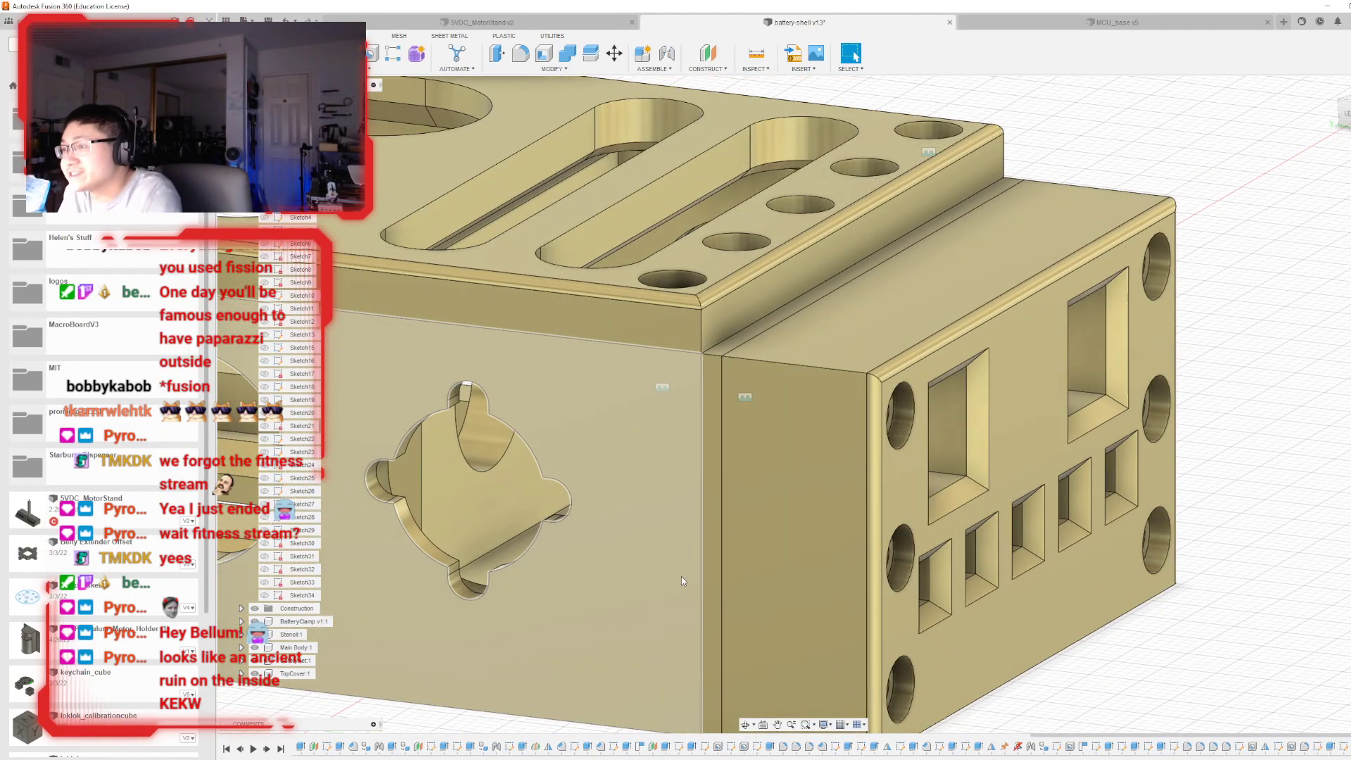
pyautogui.keyDown('shift'); pyautogui.moveTo(804, 394); pyautogui.dragTo(761, 496, button='middle'); pyautogui.keyUp('shift')
pyautogui.scroll(5, 761, 496)
pyautogui.scroll(-5, 761, 496)
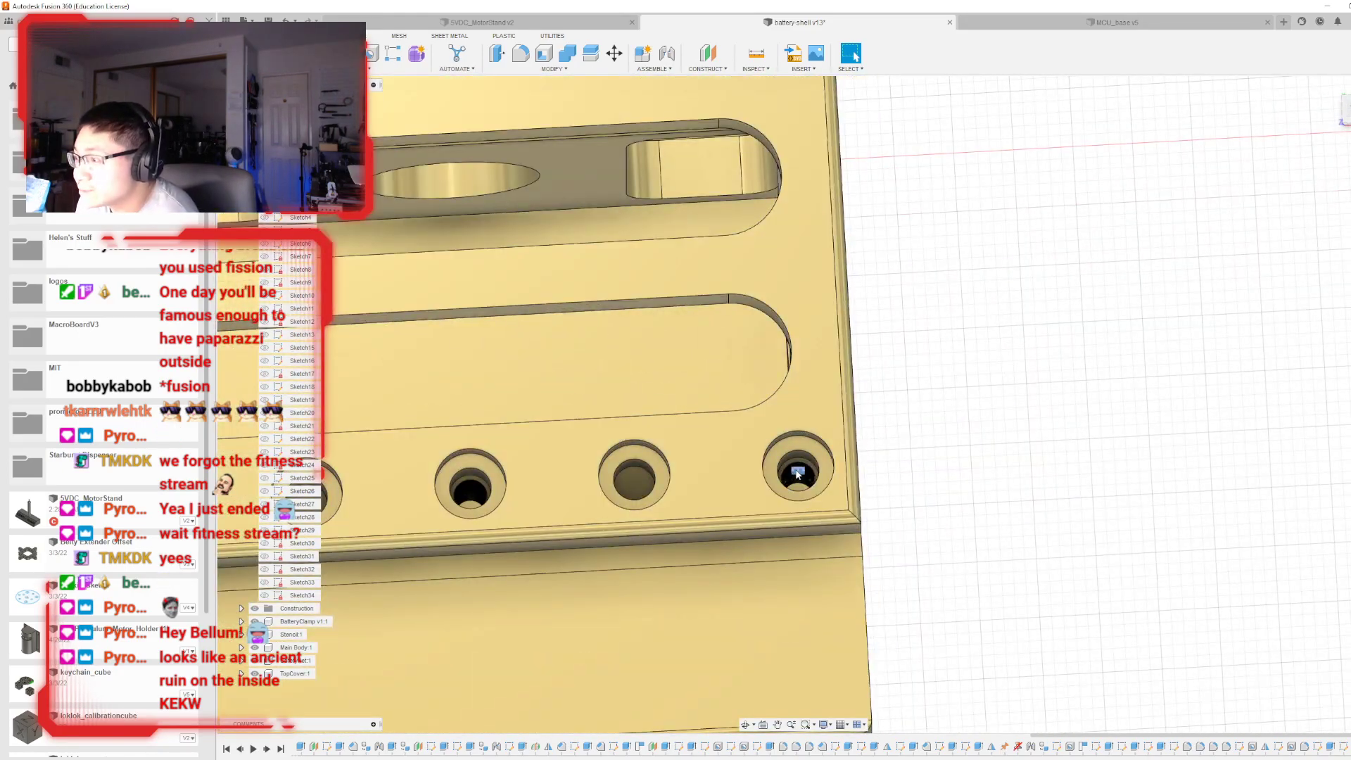
pyautogui.keyDown('shift'); pyautogui.moveTo(803, 404); pyautogui.dragTo(999, 366, button='middle'); pyautogui.keyUp('shift')
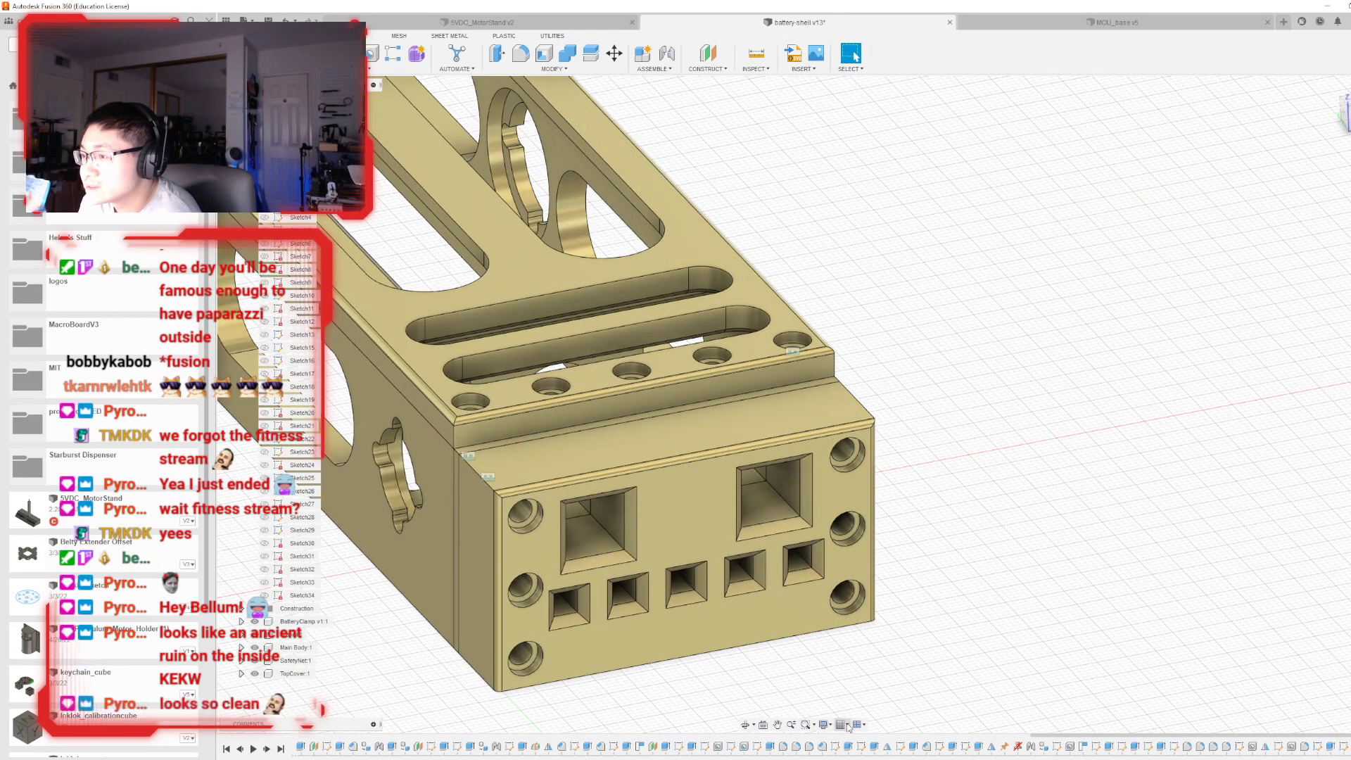
# - Open the joint between the main body and the battery shell to check its alignment settings, and close it
pyautogui.doubleClick(1030, 744)
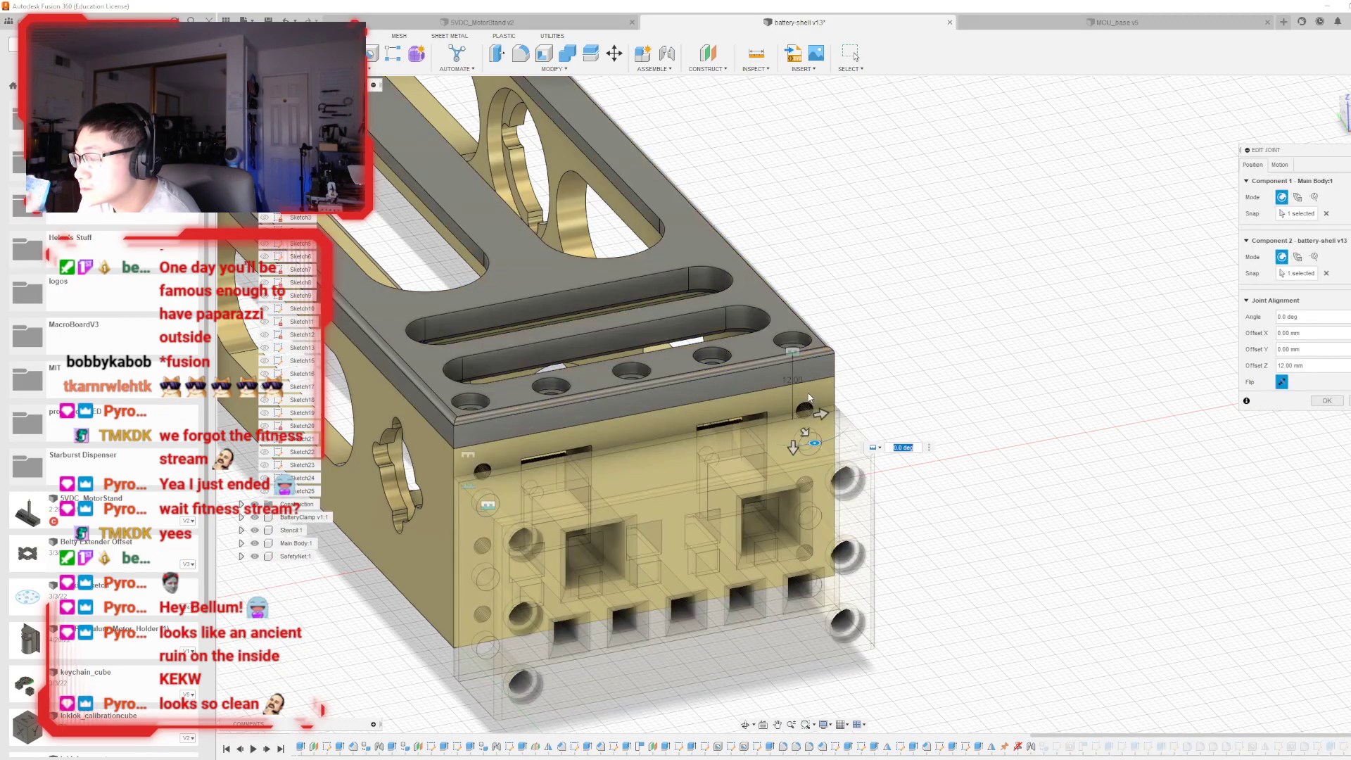
pyautogui.press('Return')
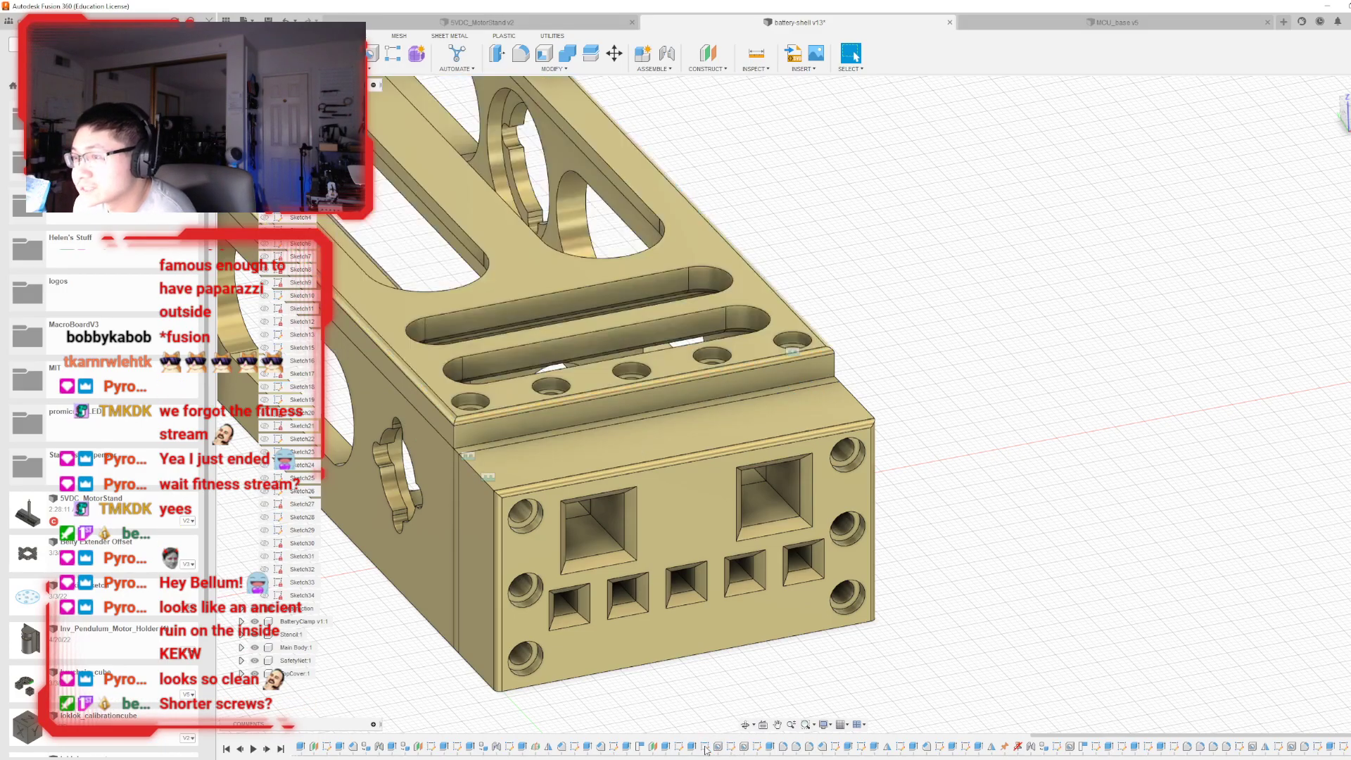
# - Edit the top cover's hole sketch and delete the two outermost hole points, keeping the three inner ones
pyautogui.doubleClick(706, 748)
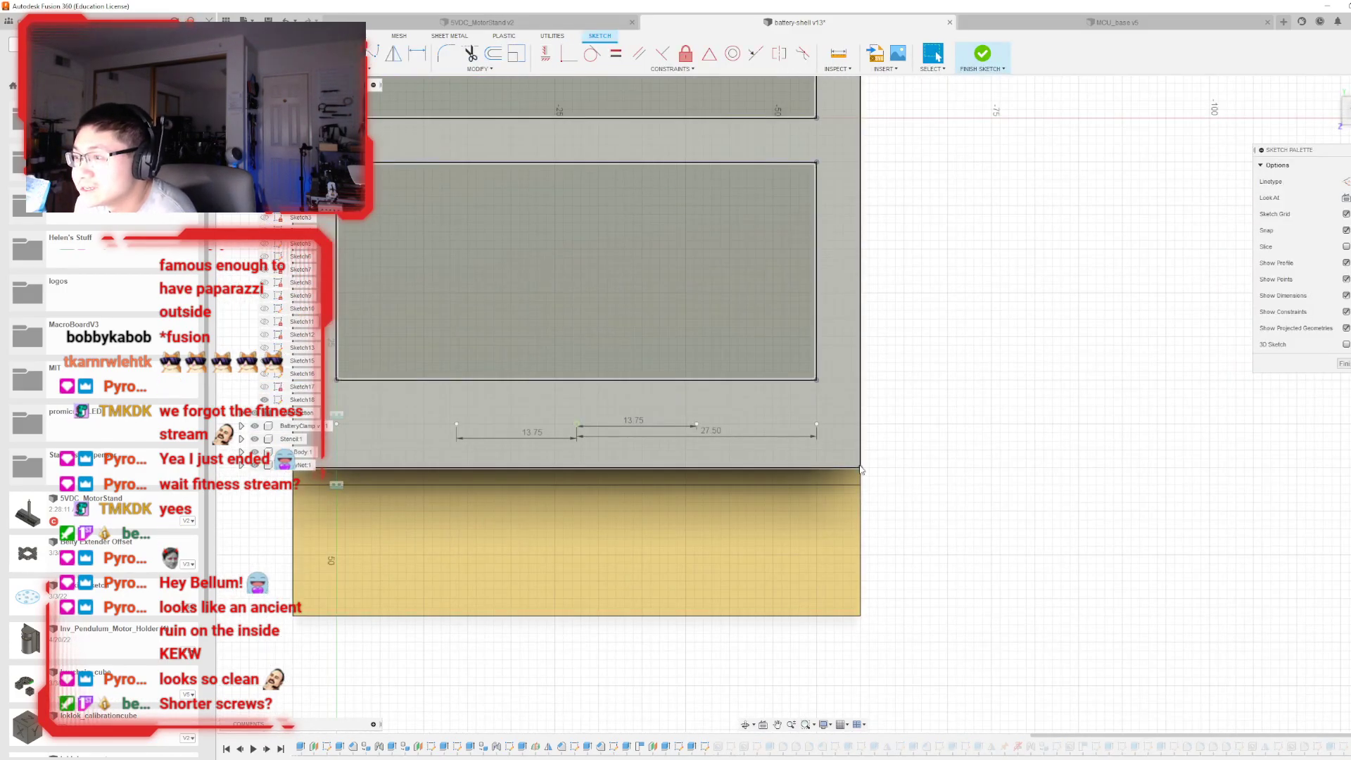
pyautogui.click(817, 424)
pyautogui.press('Delete')
pyautogui.scroll(-2, 475, 405)
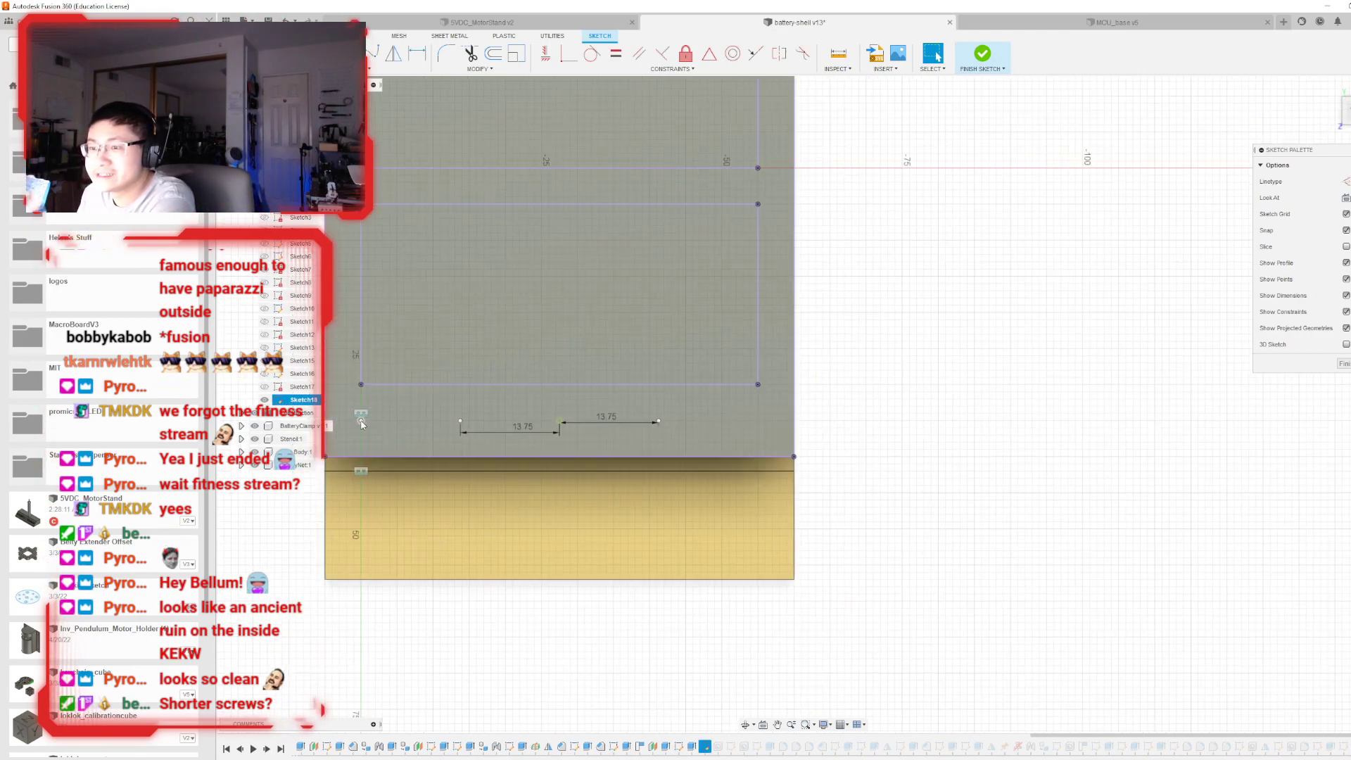
pyautogui.click(983, 53)
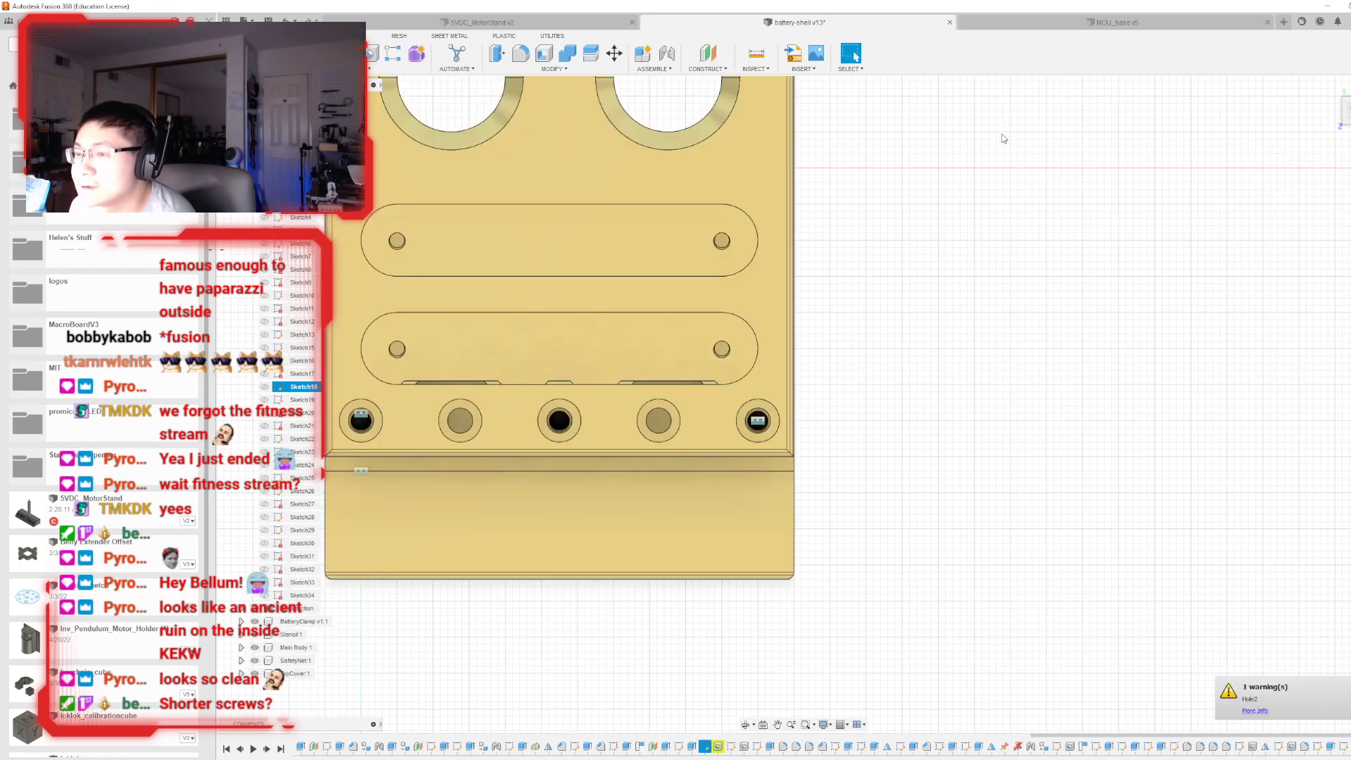
# - Update the cover's counterbored hole feature to use only the three remaining sketch points
pyautogui.moveTo(804, 403)
pyautogui.keyDown('shift'); pyautogui.mouseDown(button='middle')
pyautogui.moveTo(852, 326)
pyautogui.moveTo(857, 358)
pyautogui.moveTo(844, 354)
pyautogui.moveTo(819, 406)
pyautogui.mouseUp(button='middle'); pyautogui.keyUp('shift')
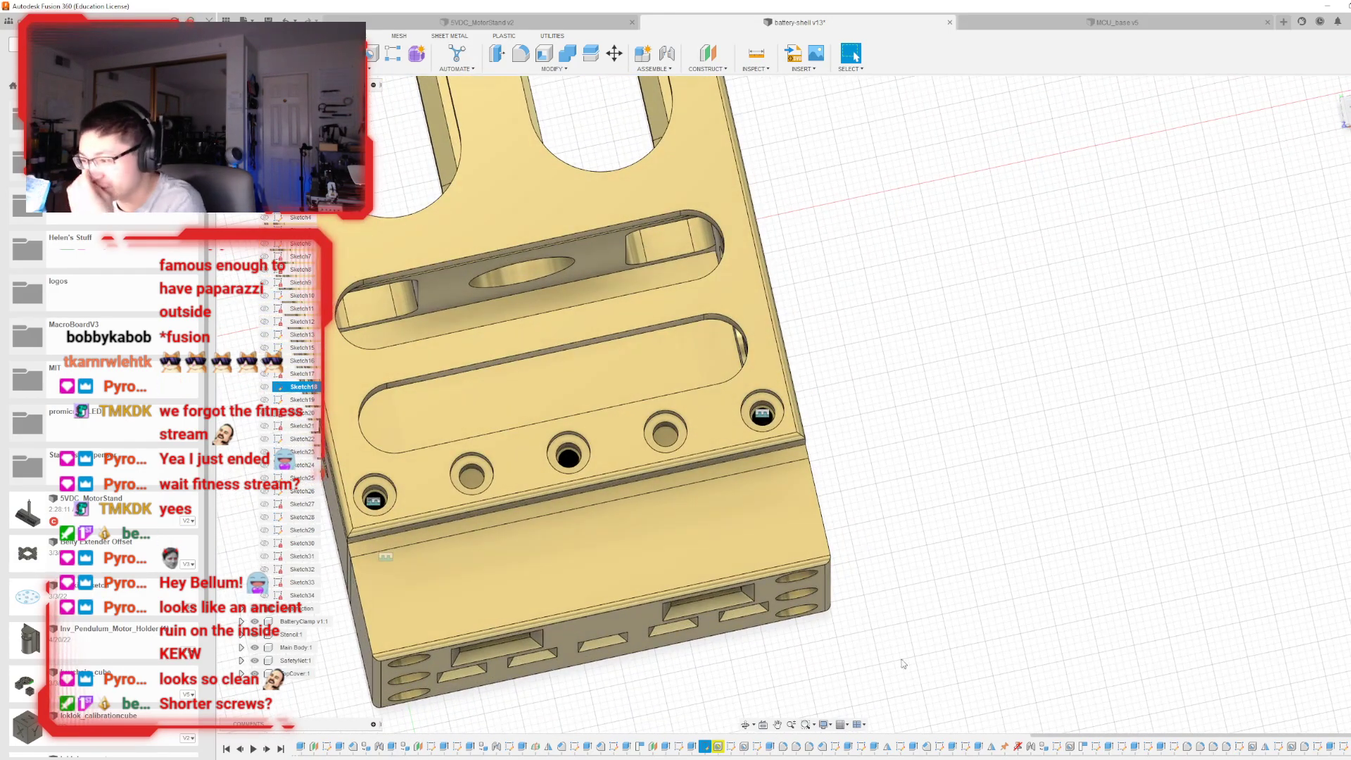
pyautogui.doubleClick(717, 746)
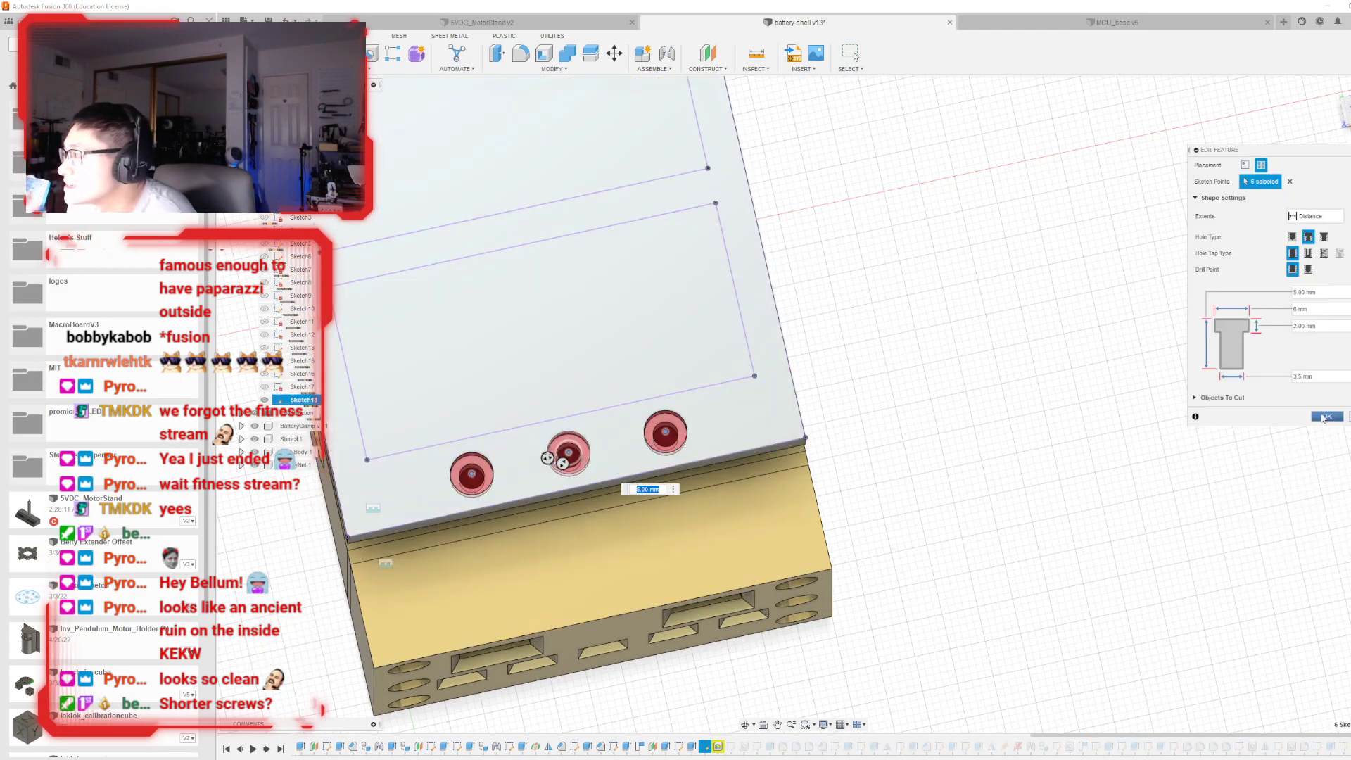
pyautogui.click(1325, 417)
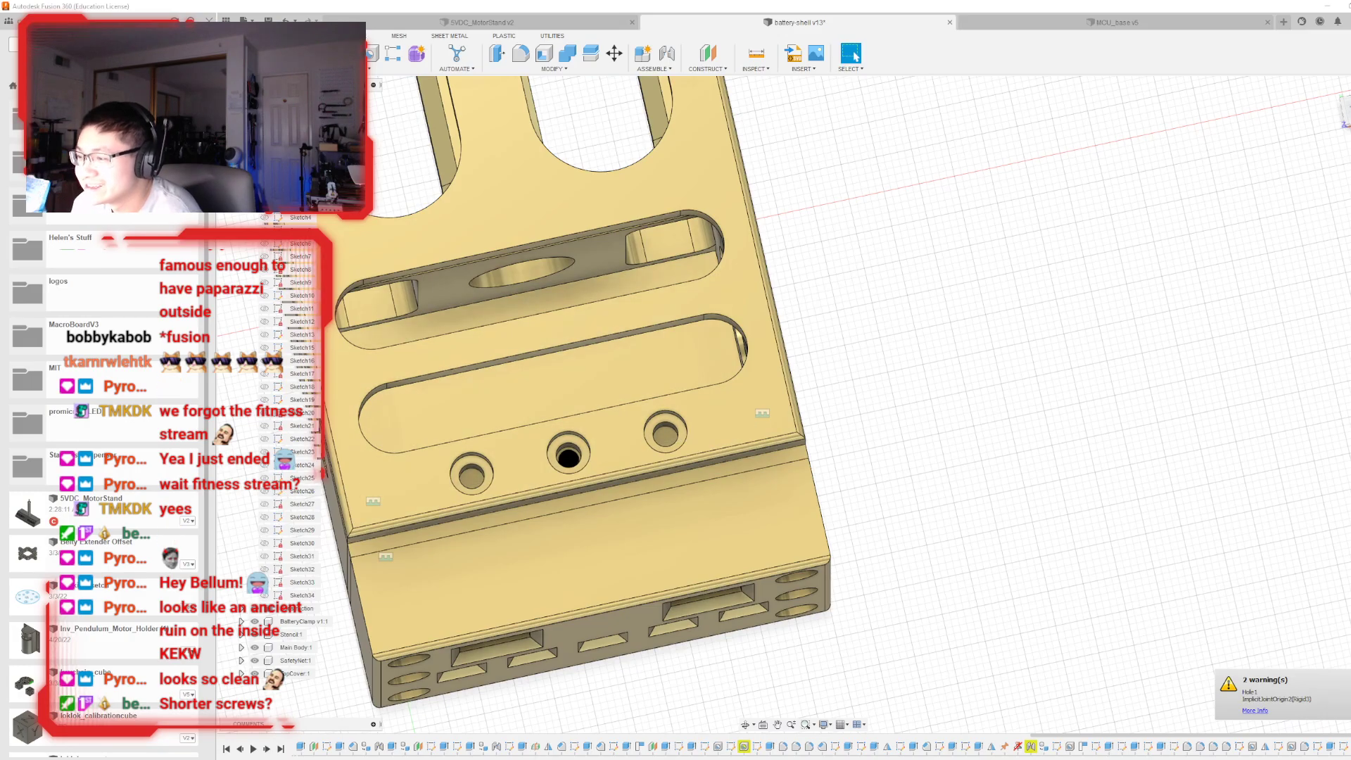
# - Add the two hole points on either side of the centre to the M3 tapped hole feature beneath the cover
pyautogui.keyDown('shift'); pyautogui.moveTo(809, 633); pyautogui.dragTo(918, 708, button='middle'); pyautogui.keyUp('shift')
pyautogui.doubleClick(732, 746)
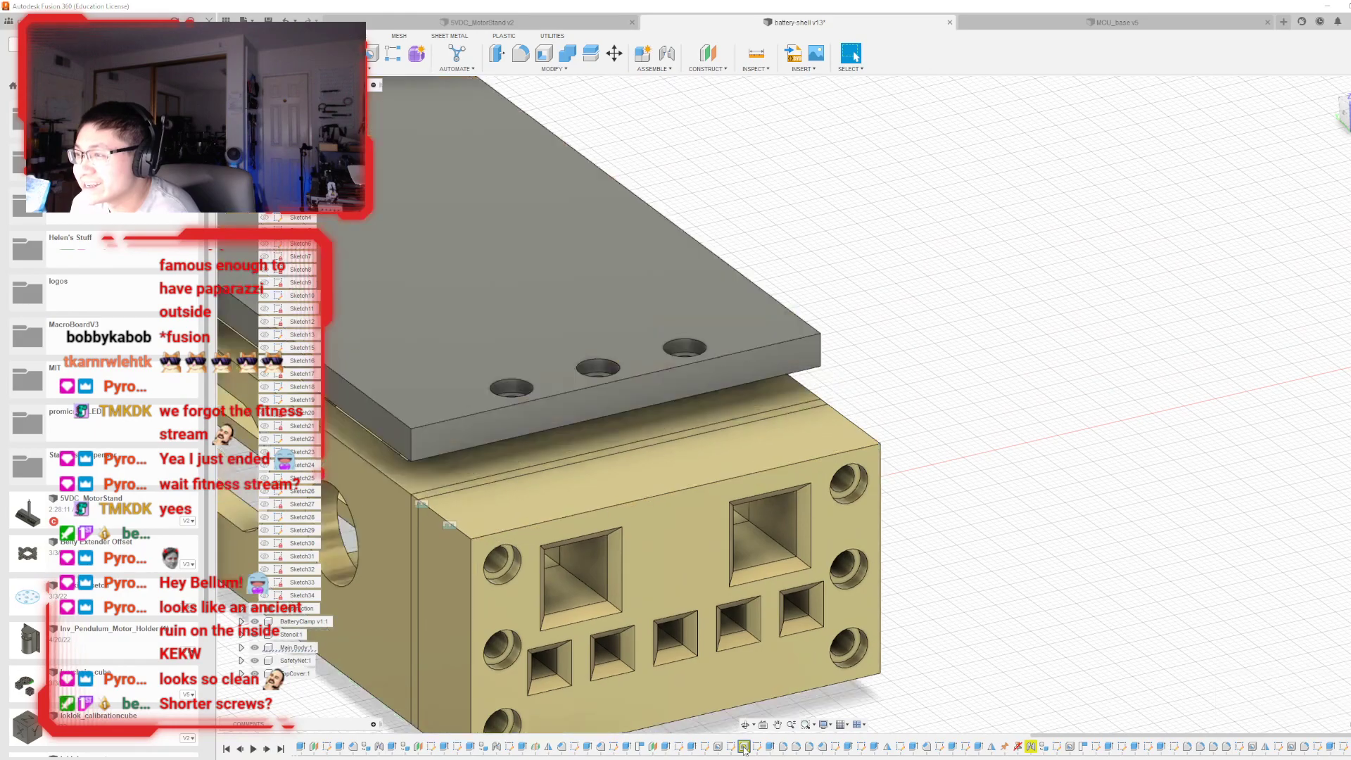
pyautogui.click(511, 453)
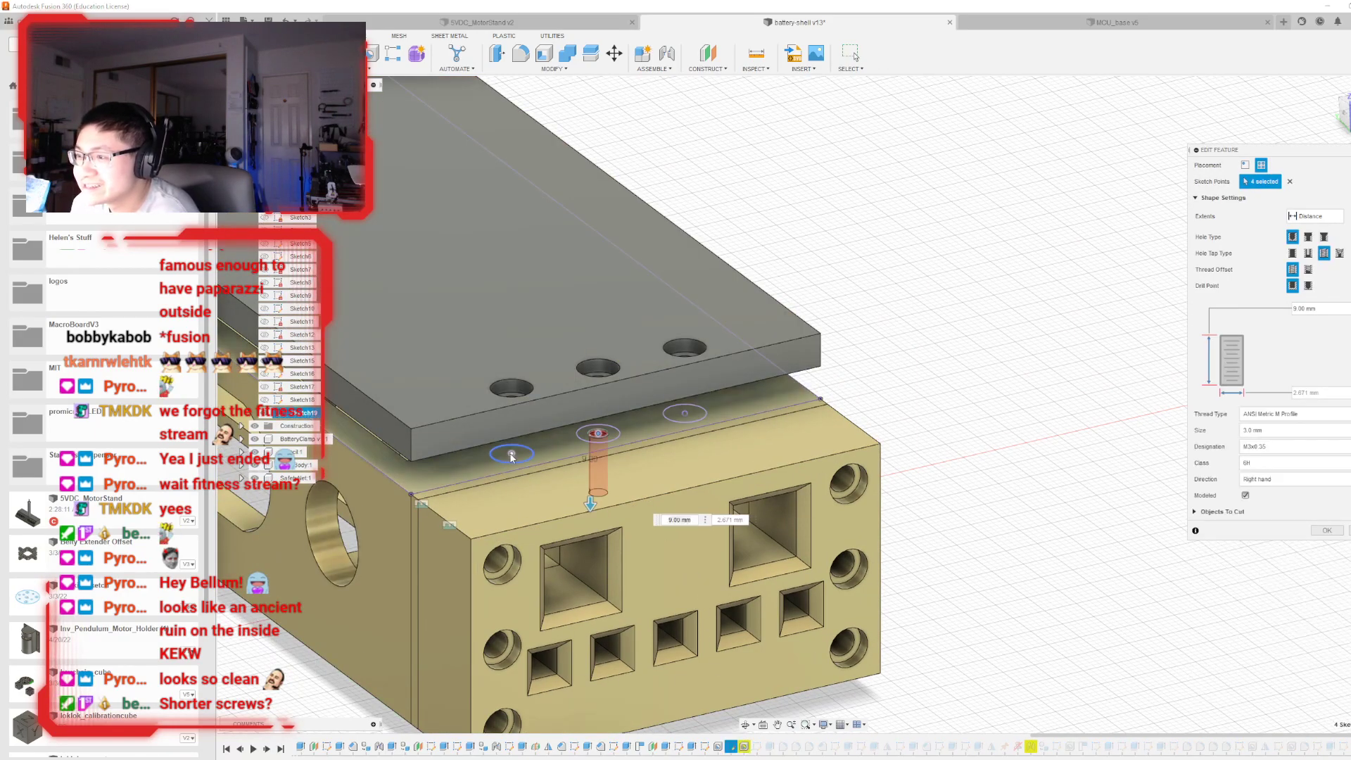
pyautogui.click(686, 415)
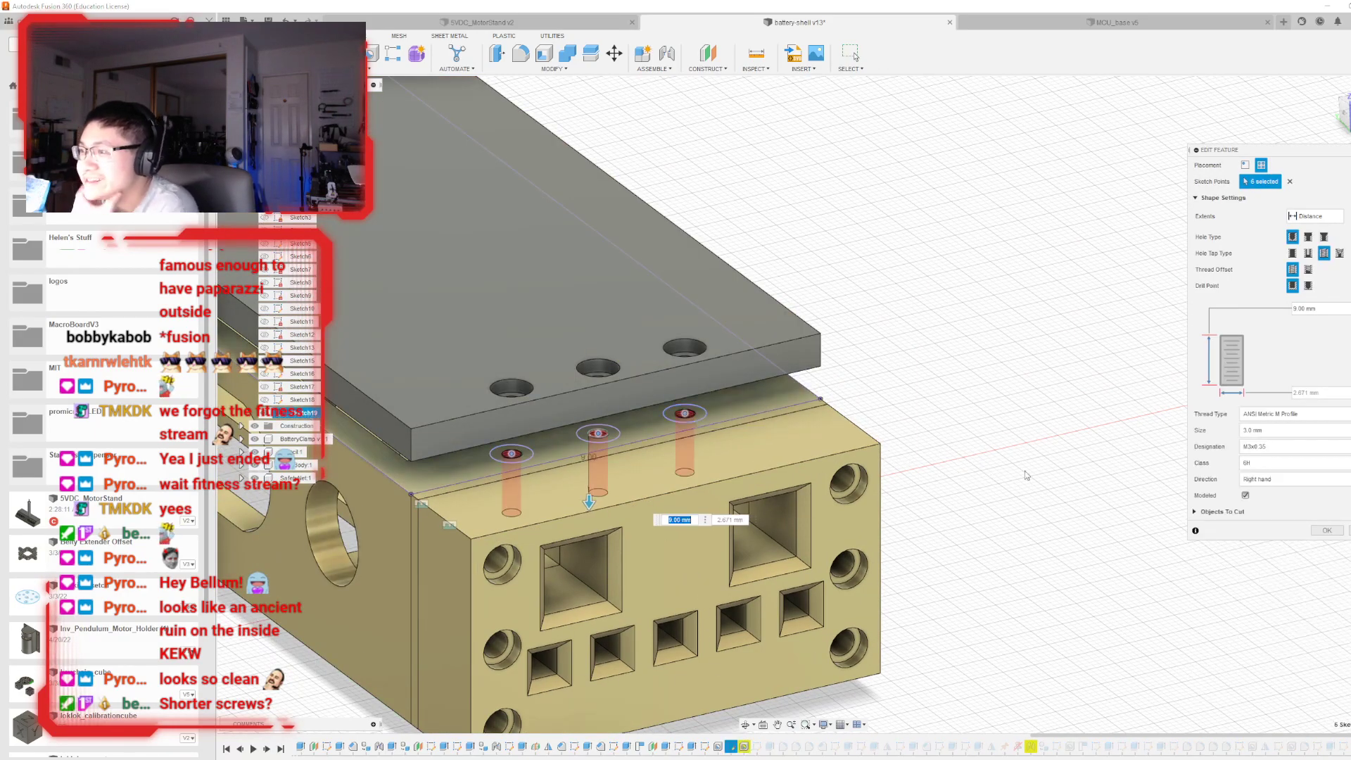
pyautogui.click(1312, 532)
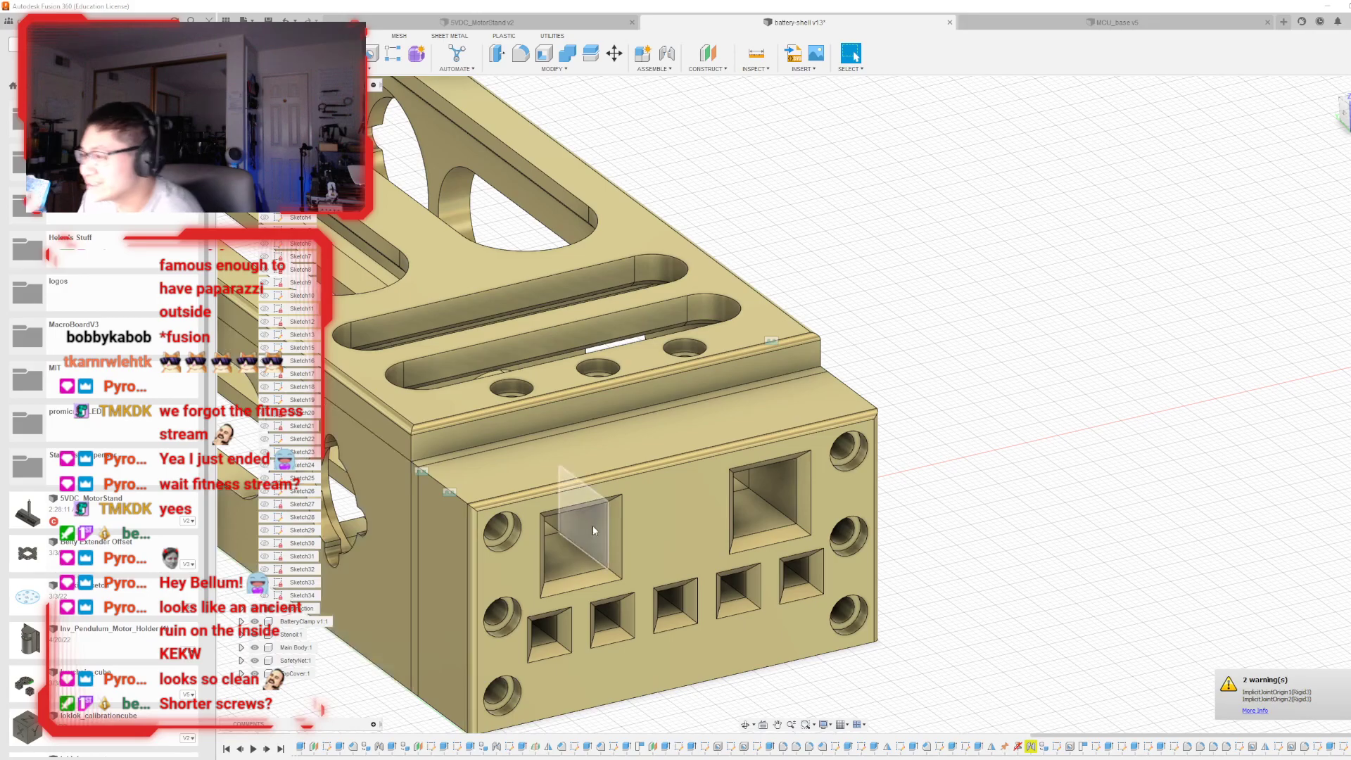
# - Try to repair the joint with missing references by snapping its first component to the main body's upper corner screw hole
pyautogui.scroll(-3, 1004, 597)
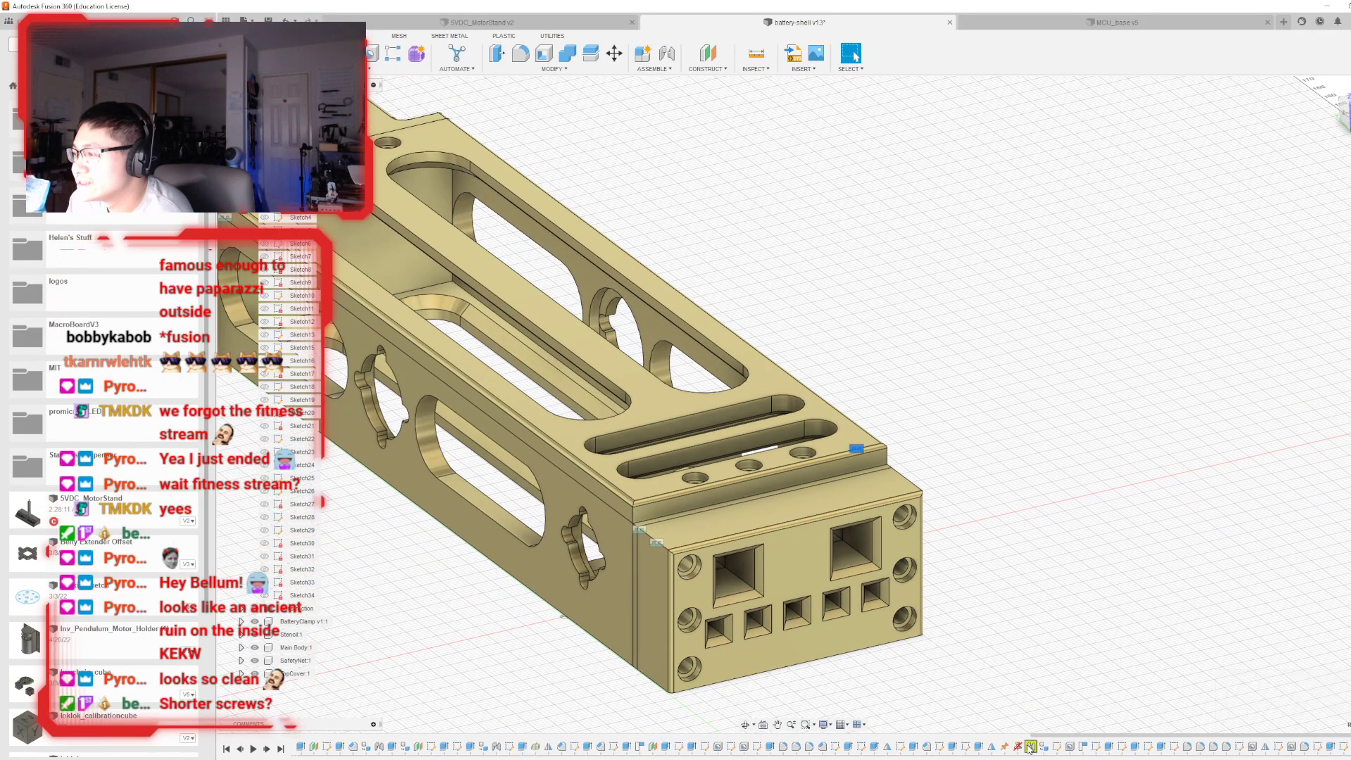
pyautogui.doubleClick(1029, 747)
pyautogui.scroll(5, 1088, 432)
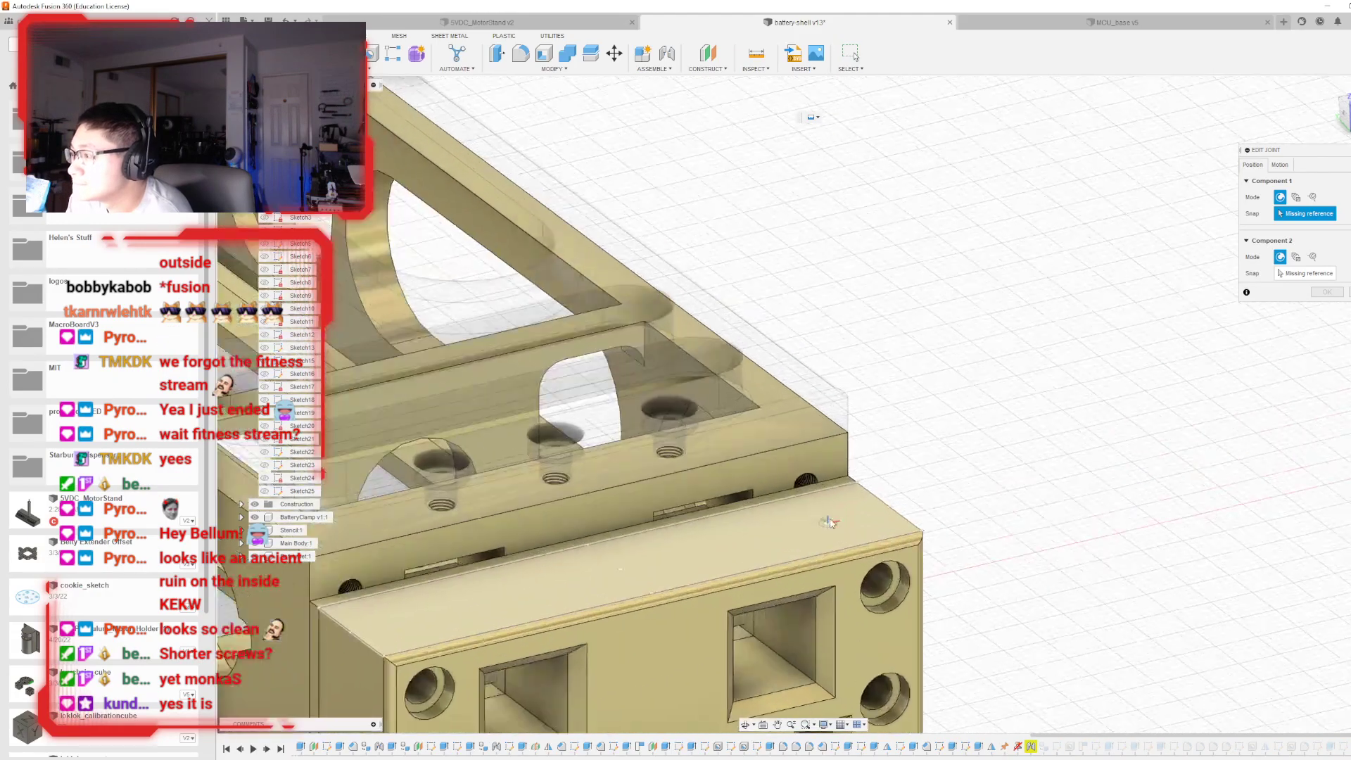
pyautogui.keyDown('shift'); pyautogui.moveTo(970, 541); pyautogui.dragTo(779, 474, button='middle'); pyautogui.keyUp('shift')
pyautogui.click(687, 414)
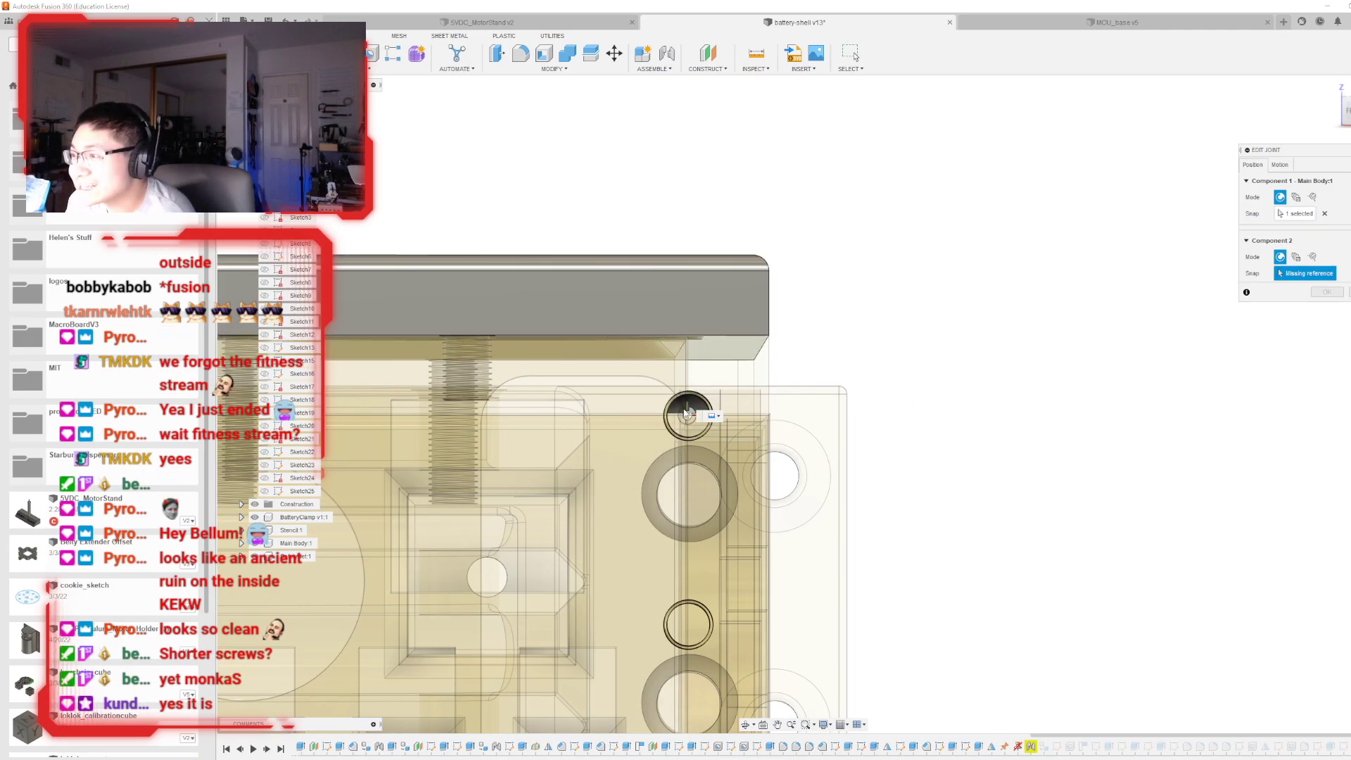
pyautogui.press('Escape')
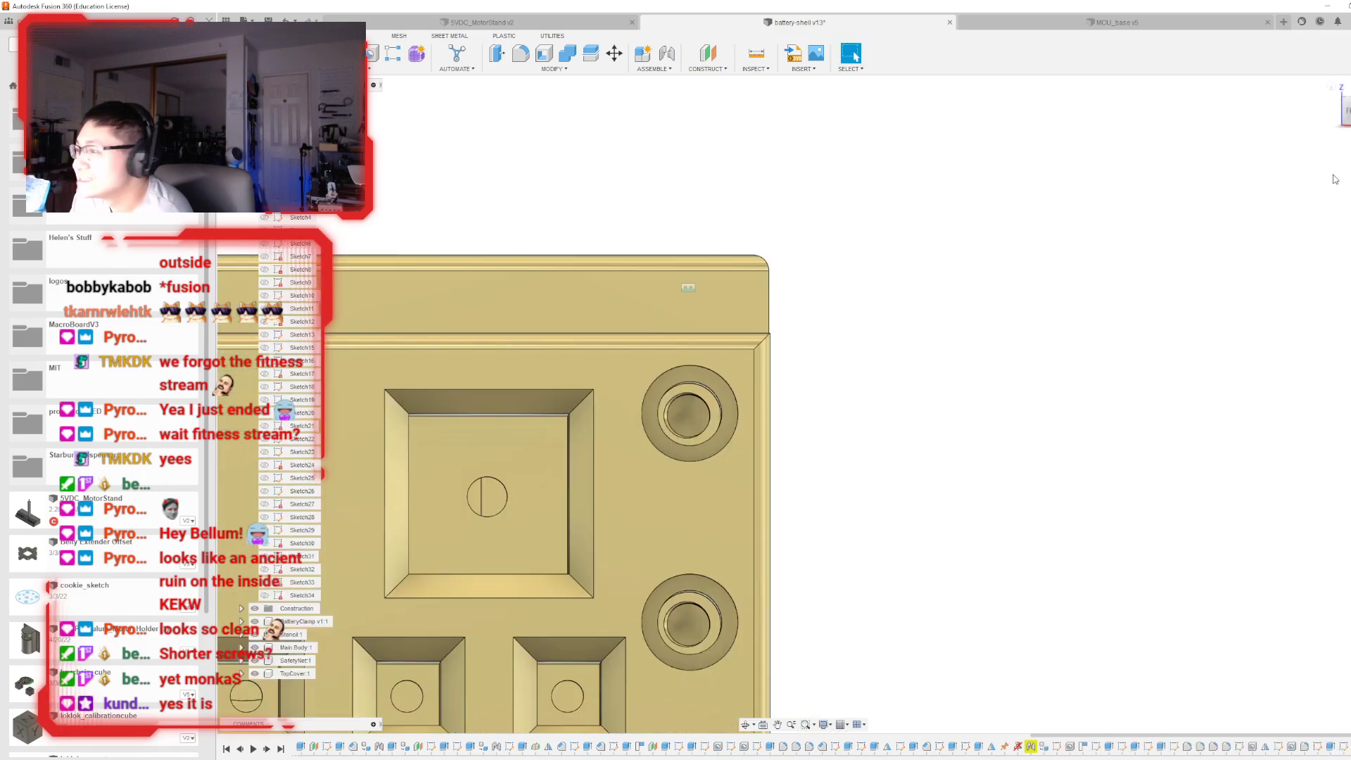
pyautogui.moveTo(1344, 138)
pyautogui.keyDown('shift'); pyautogui.mouseDown(button='middle')
pyautogui.moveTo(1274, 204)
pyautogui.moveTo(1337, 148)
pyautogui.mouseUp(button='middle'); pyautogui.keyUp('shift')
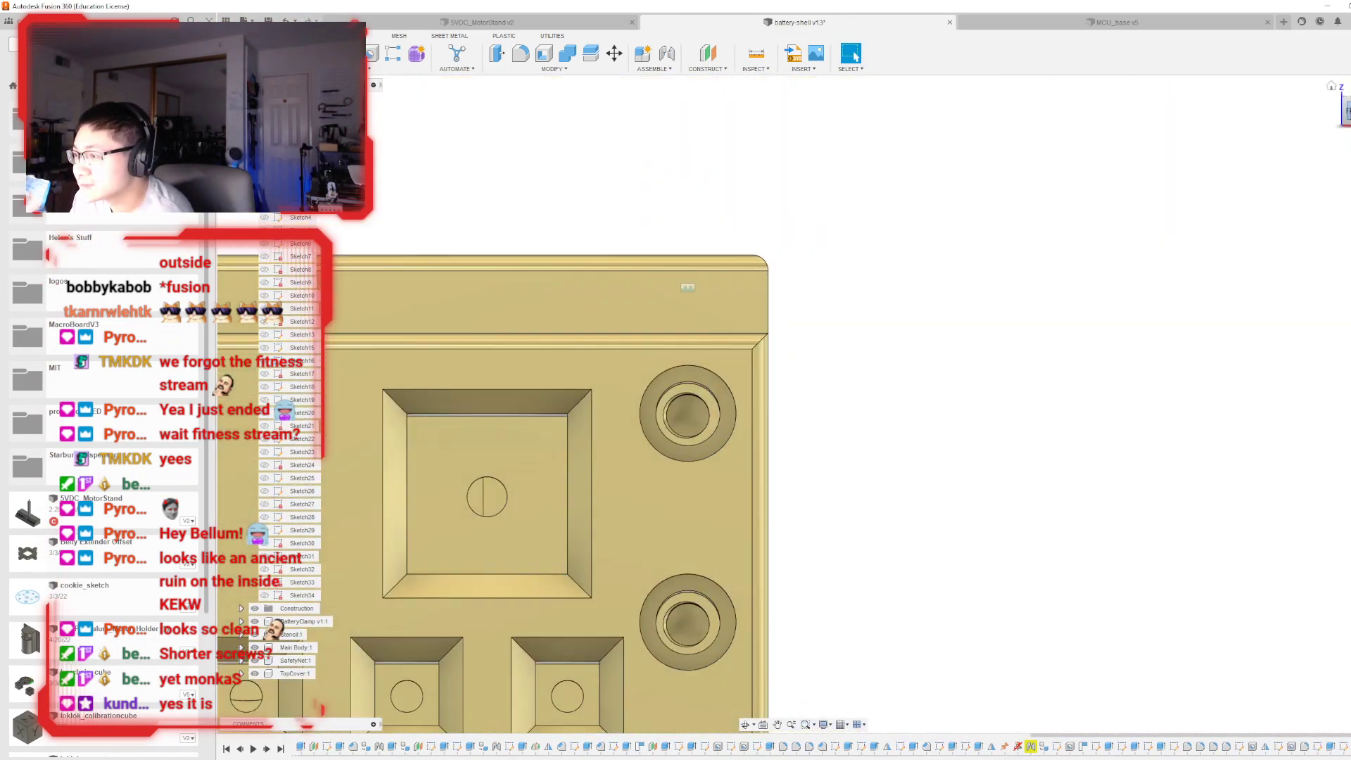
# - Try deleting the joint with missing references, and undo the deletion
pyautogui.rightClick(1044, 749)
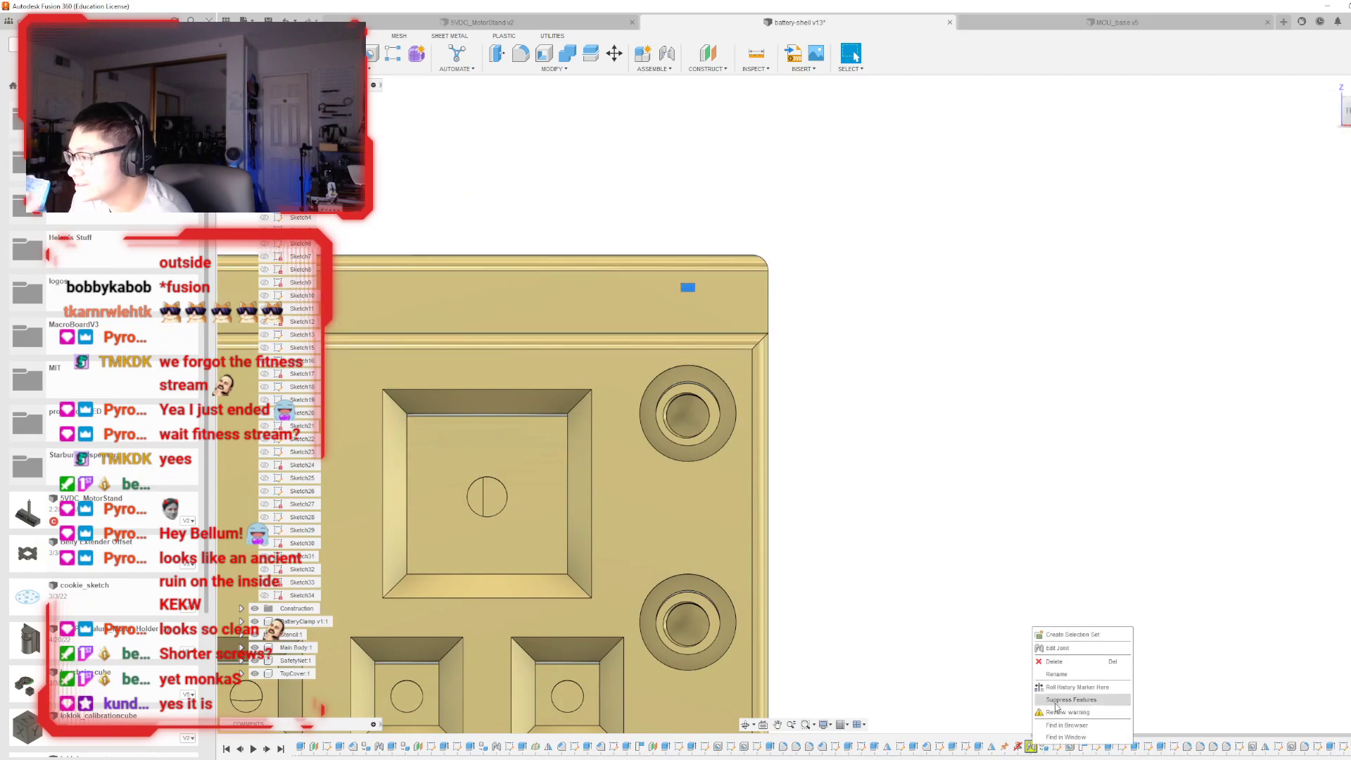
pyautogui.click(1079, 662)
pyautogui.press('Escape')
pyautogui.keyDown('shift'); pyautogui.moveTo(1318, 205); pyautogui.dragTo(1344, 317, button='middle'); pyautogui.keyUp('shift')
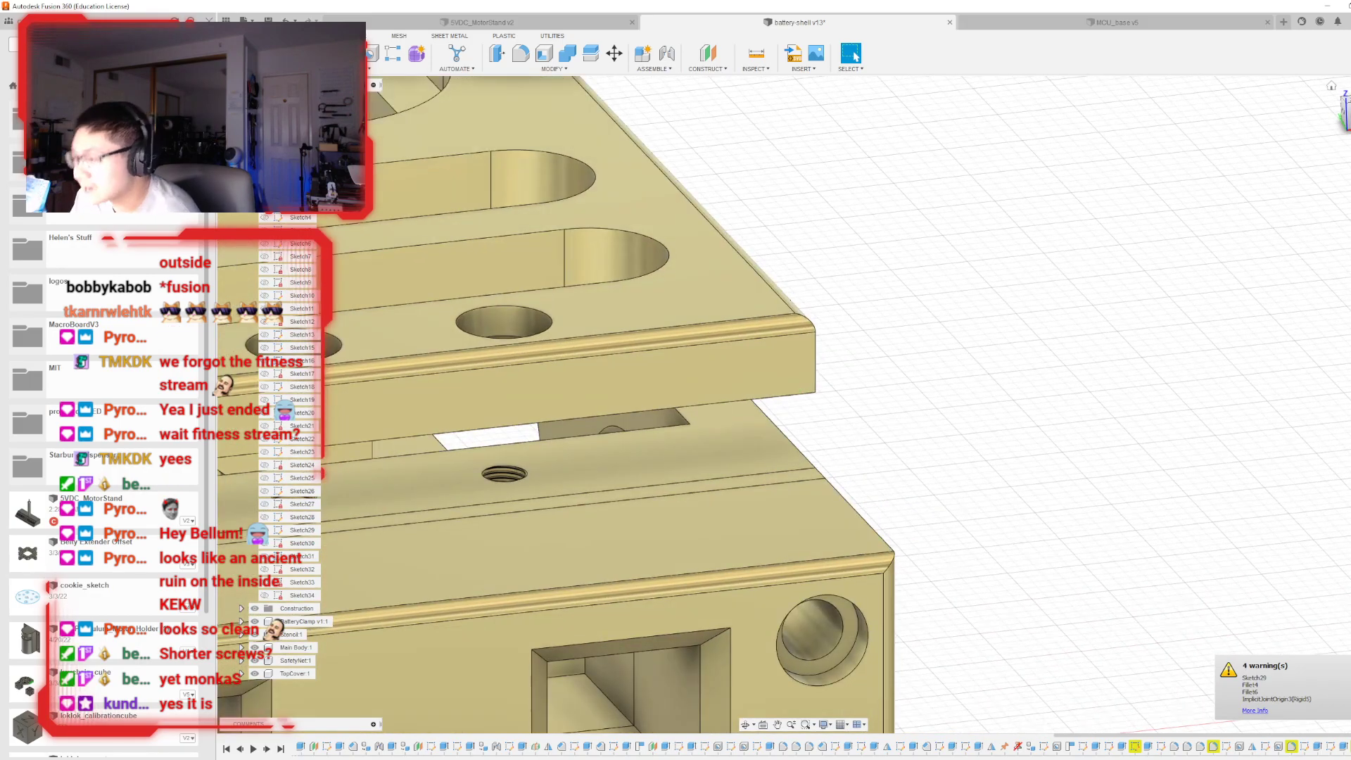
pyautogui.hotkey('ctrl', 'z')
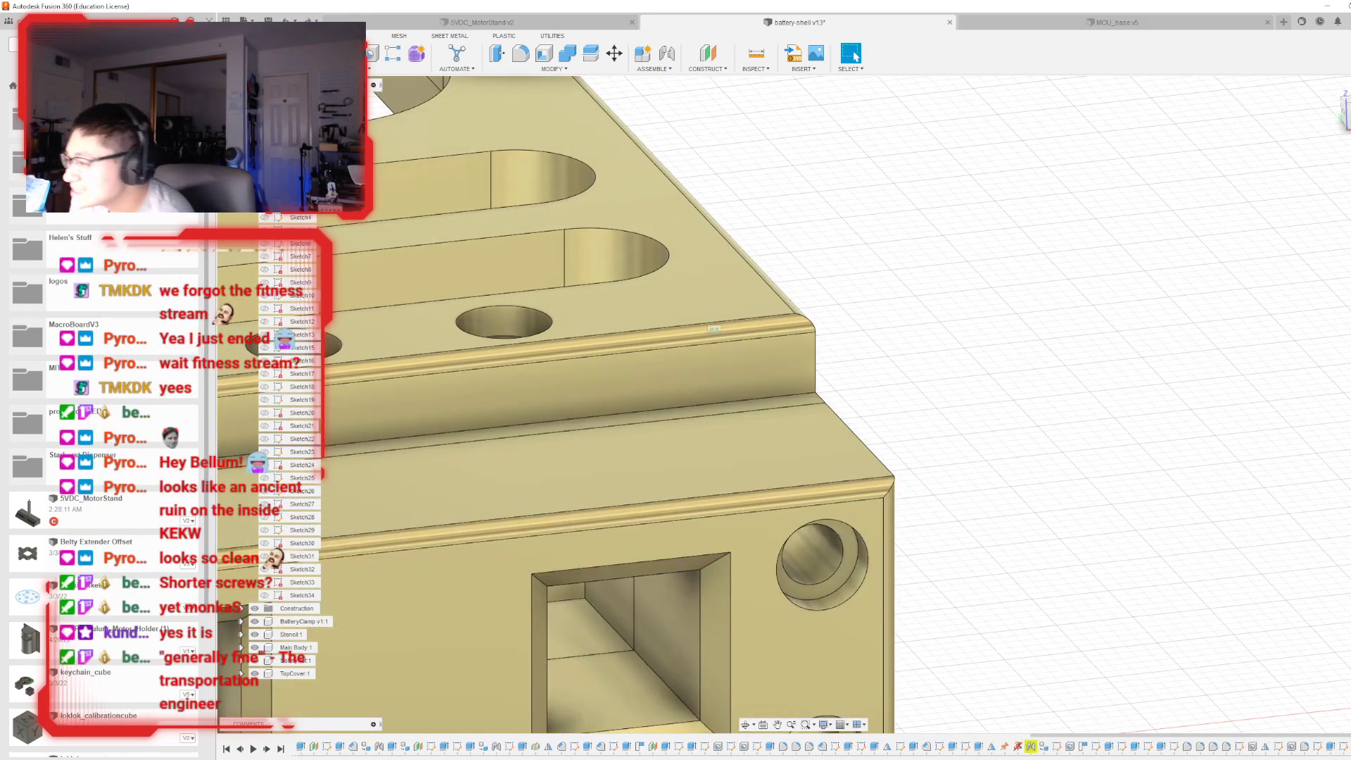
# - Try to re-reference the joint by toggling component visibility and snapping its first component to the Stencil's upper threaded hole
pyautogui.doubleClick(1030, 747)
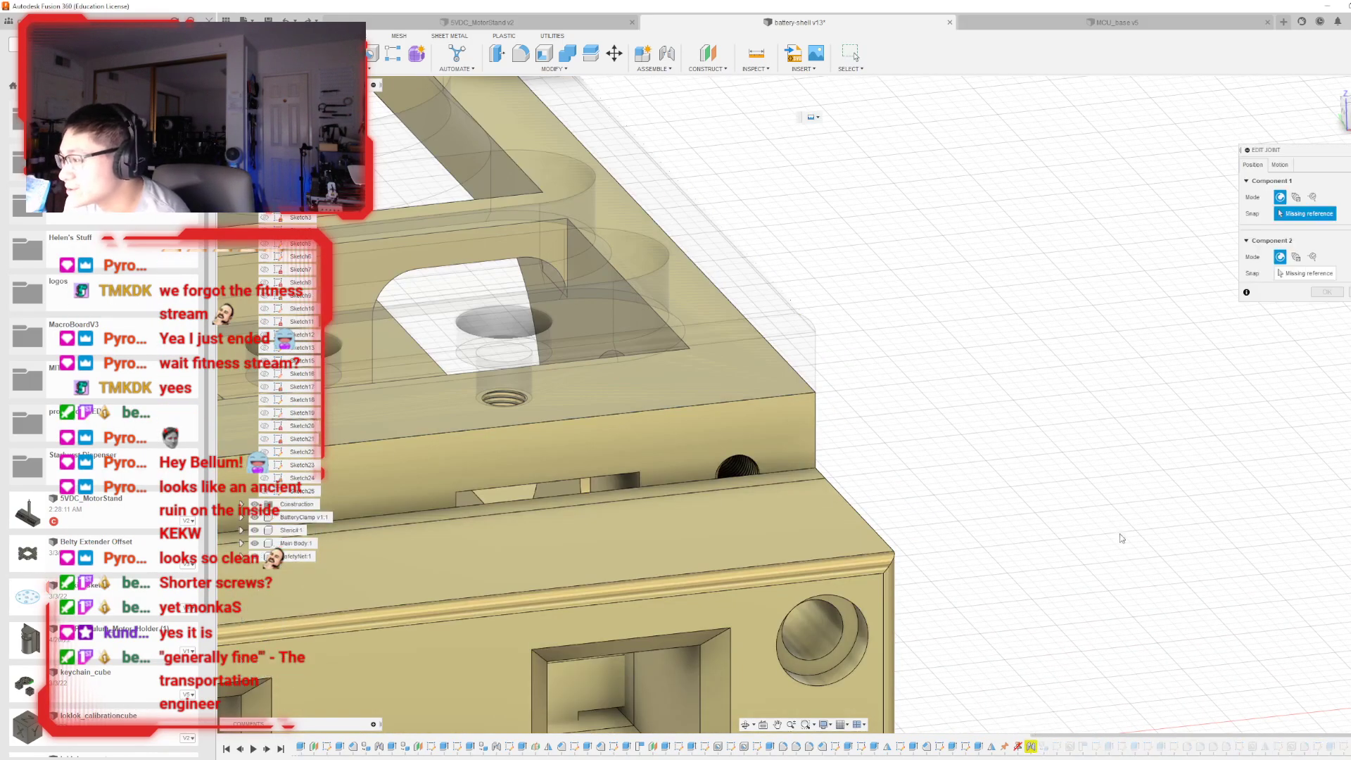
pyautogui.scroll(-2, 1033, 283)
pyautogui.keyDown('shift'); pyautogui.moveTo(803, 405); pyautogui.dragTo(707, 271, button='middle'); pyautogui.keyUp('shift')
pyautogui.keyDown('shift'); pyautogui.moveTo(745, 316); pyautogui.dragTo(651, 357, button='middle'); pyautogui.keyUp('shift')
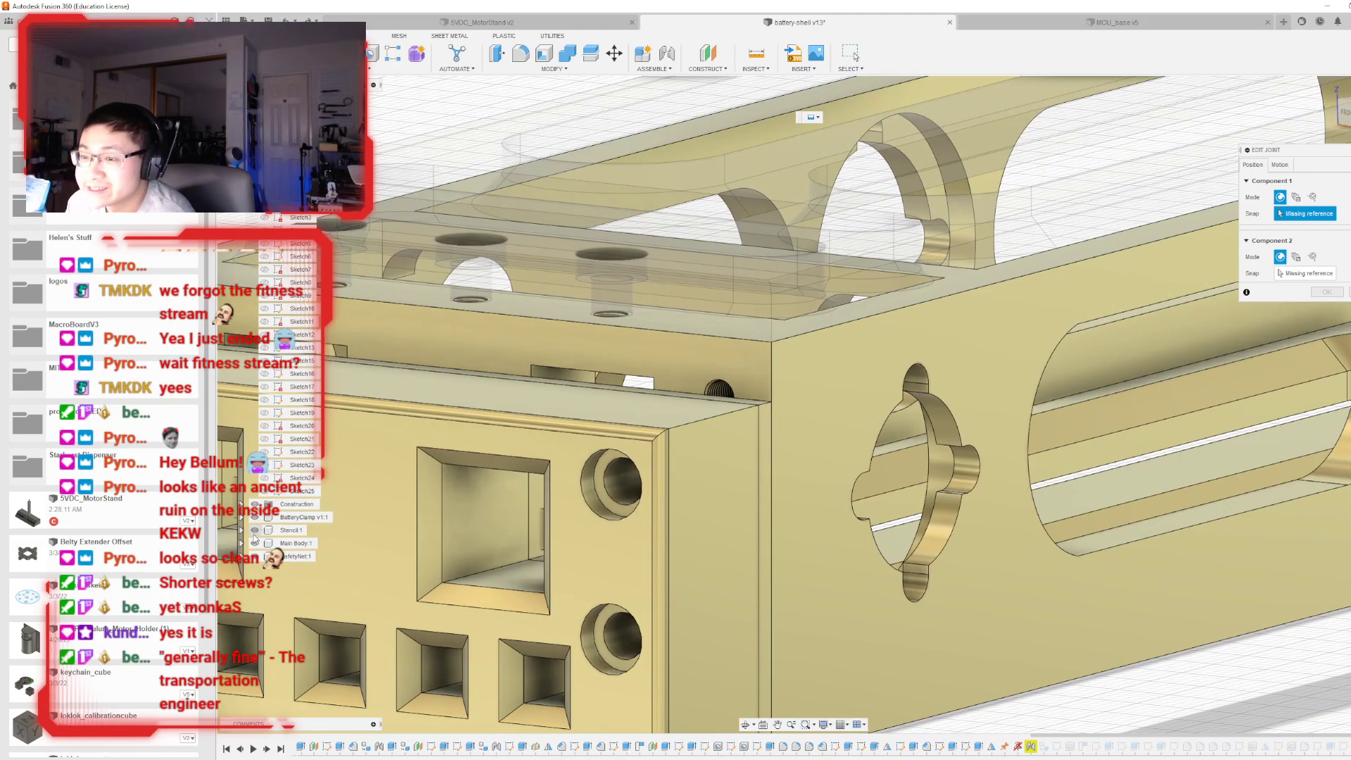
pyautogui.click(255, 543)
pyautogui.keyDown('shift'); pyautogui.moveTo(805, 401); pyautogui.dragTo(718, 427, button='middle'); pyautogui.keyUp('shift')
pyautogui.click(718, 427)
pyautogui.moveTo(1348, 119); pyautogui.dragTo(1350, 130)
pyautogui.click(255, 543)
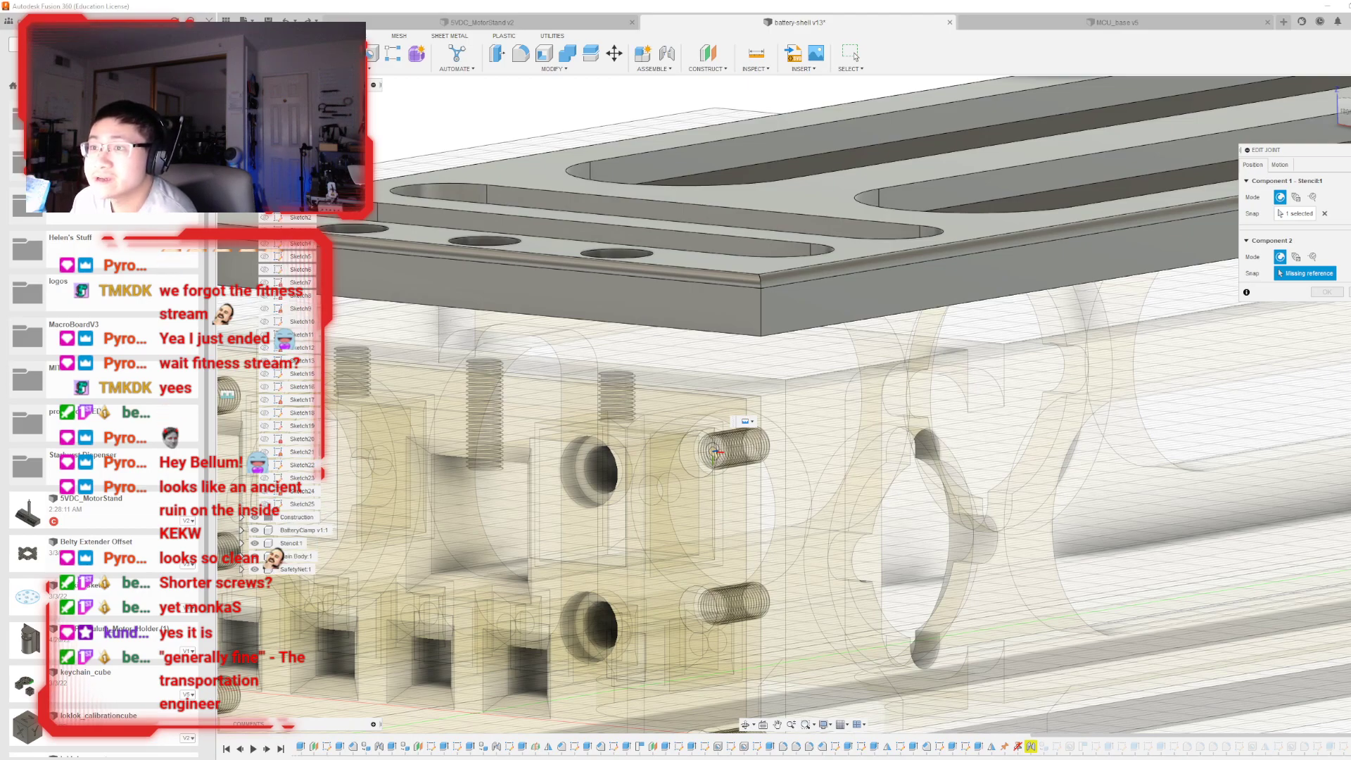
pyautogui.press('Escape')
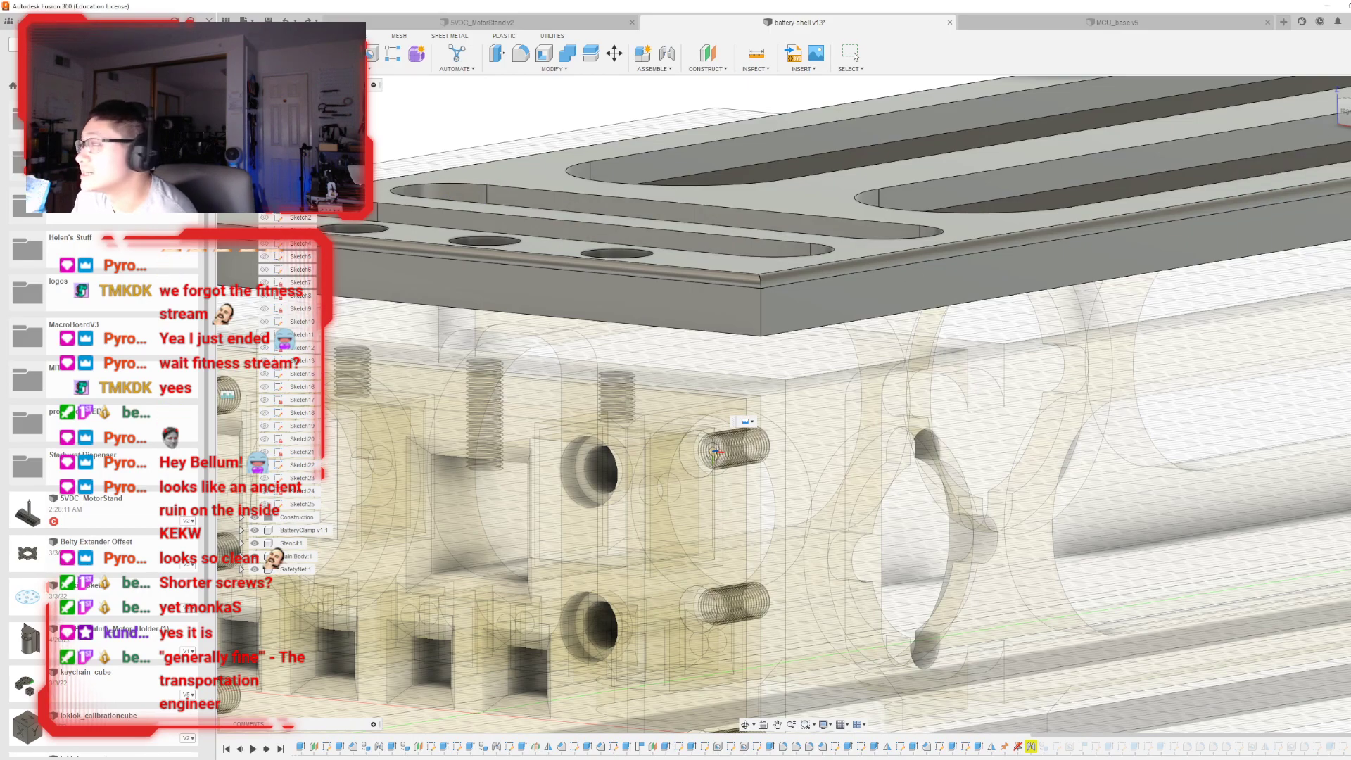
pyautogui.scroll(-4, 554, 325)
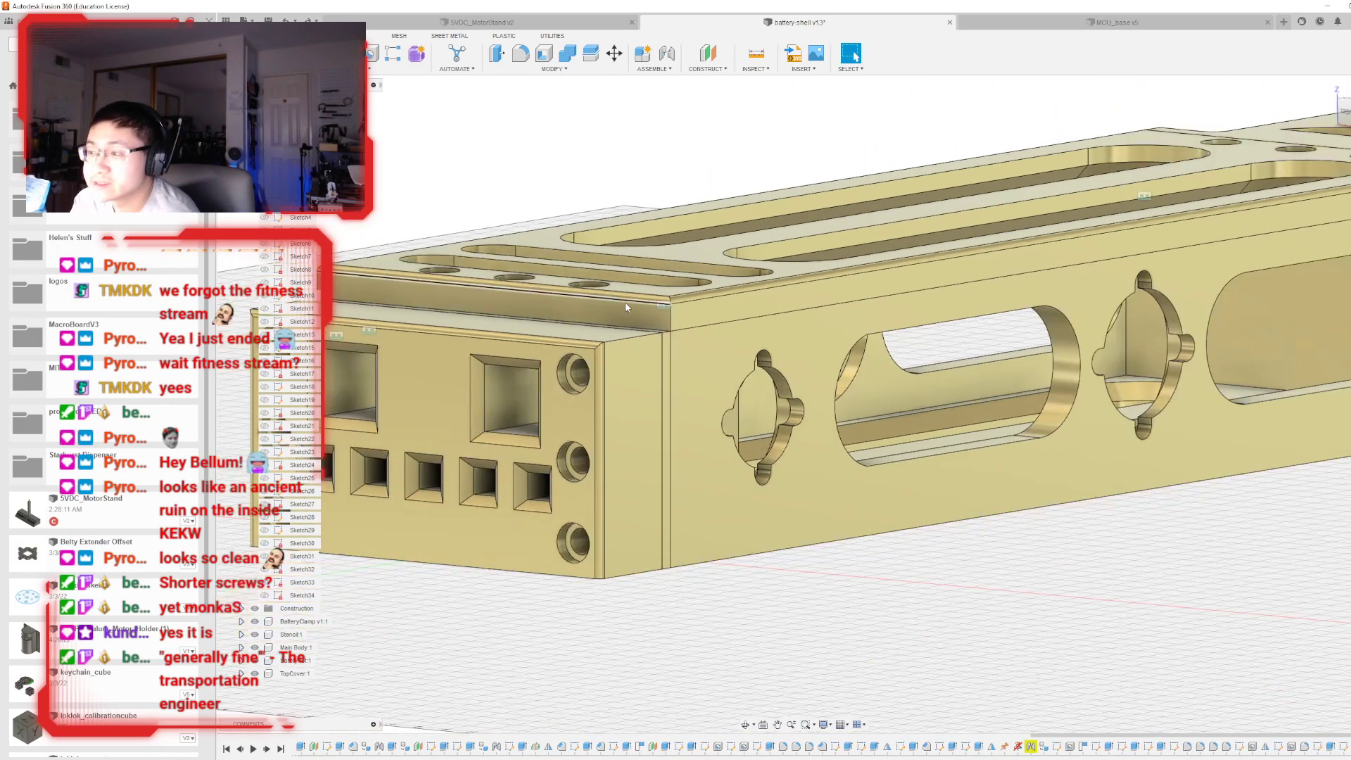
# - Try snapping the joint's first component to the Main Body's threaded hole and switching the second component to two-plane mode
pyautogui.doubleClick(1030, 746)
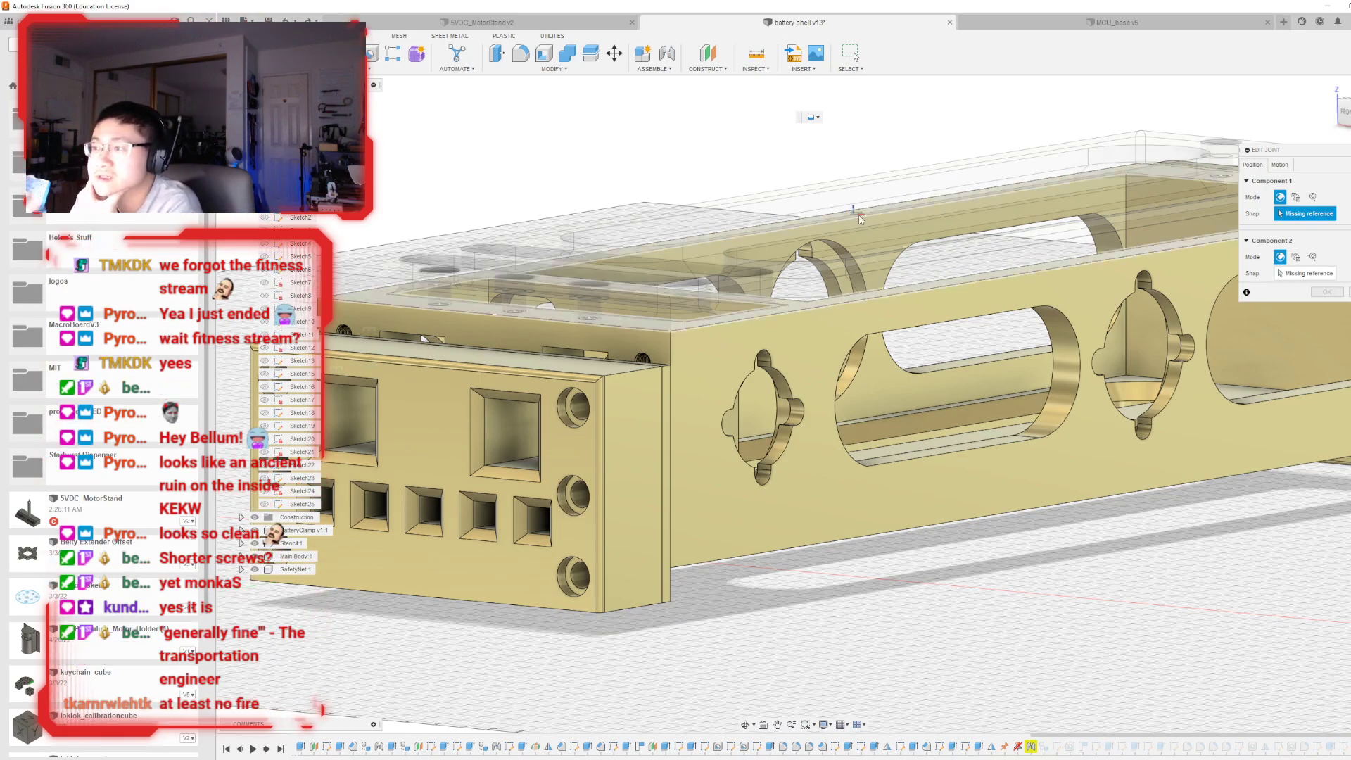
pyautogui.click(1344, 112)
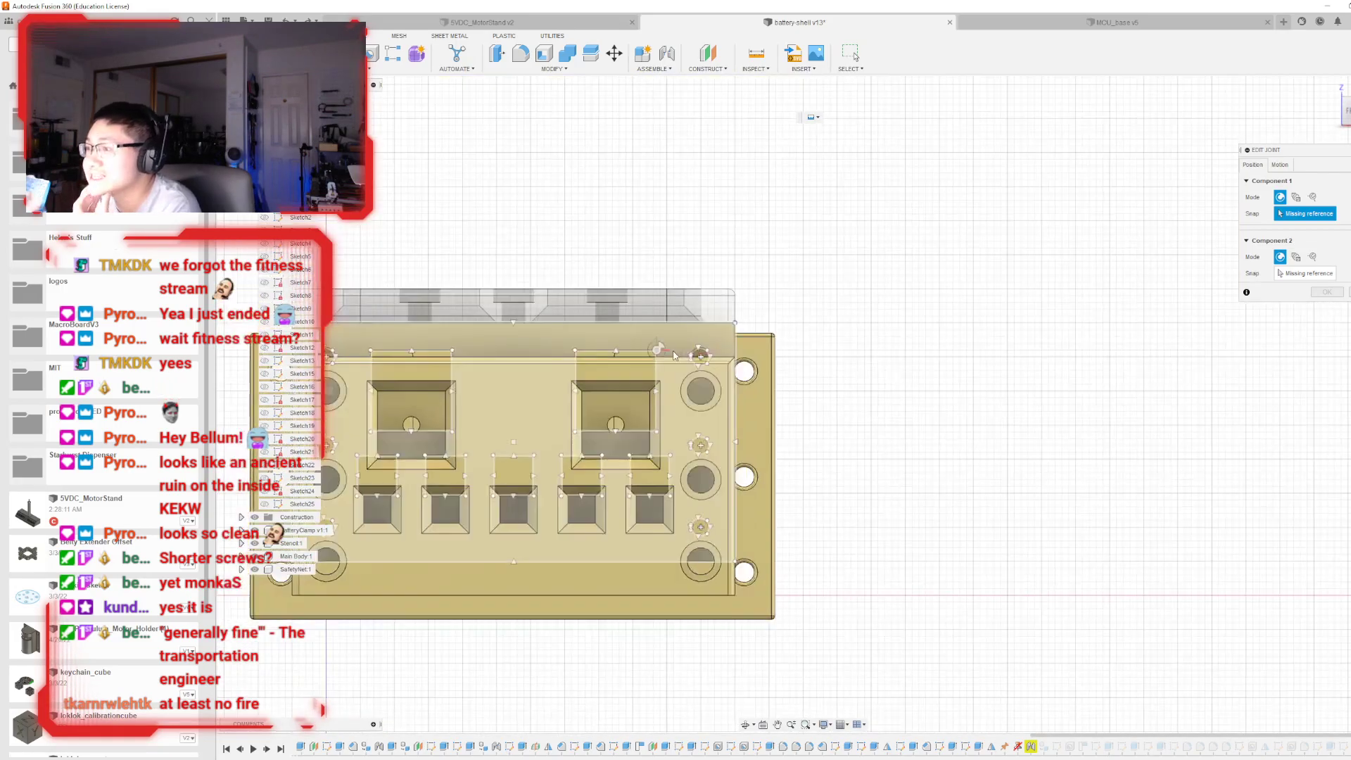
pyautogui.scroll(5, 714, 375)
pyautogui.click(714, 375)
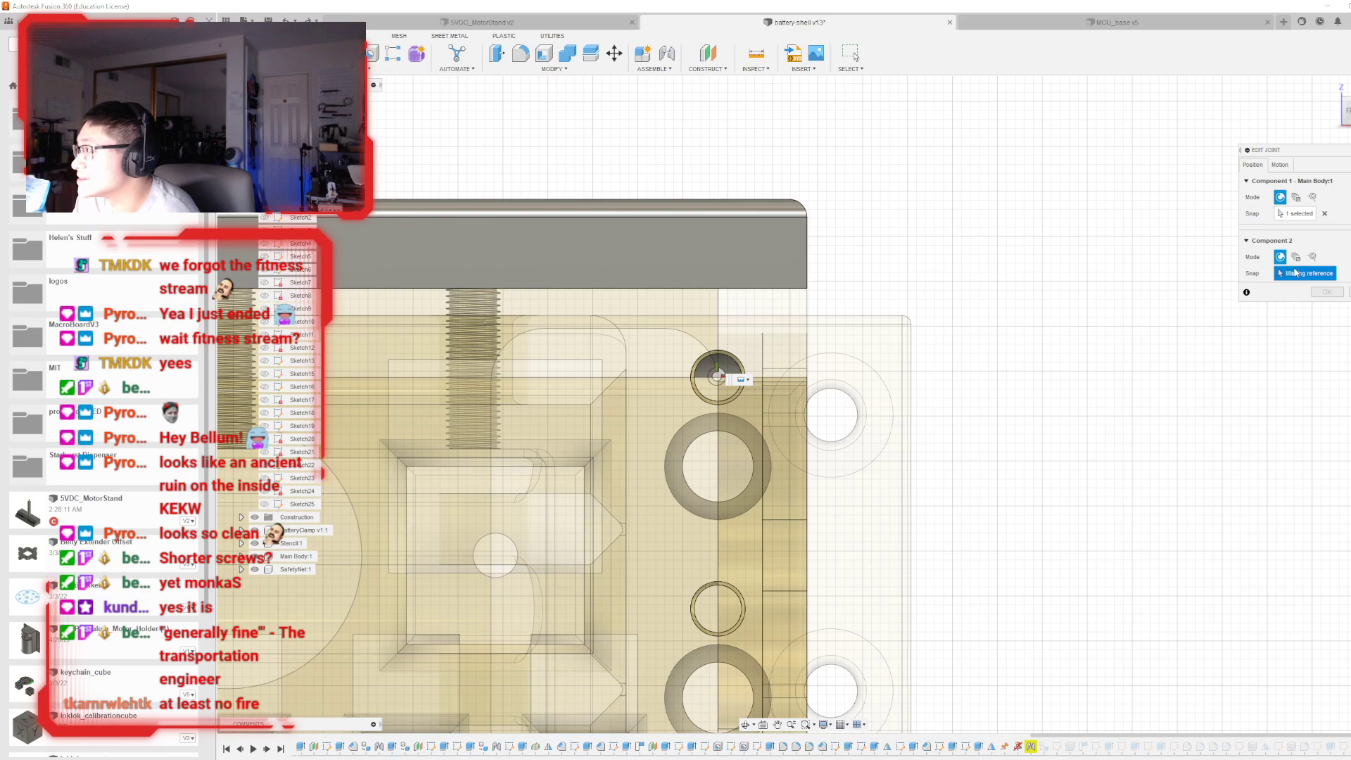
pyautogui.keyDown('shift'); pyautogui.moveTo(1125, 320); pyautogui.dragTo(935, 326, button='middle'); pyautogui.keyUp('shift')
pyautogui.scroll(-4, 934, 326)
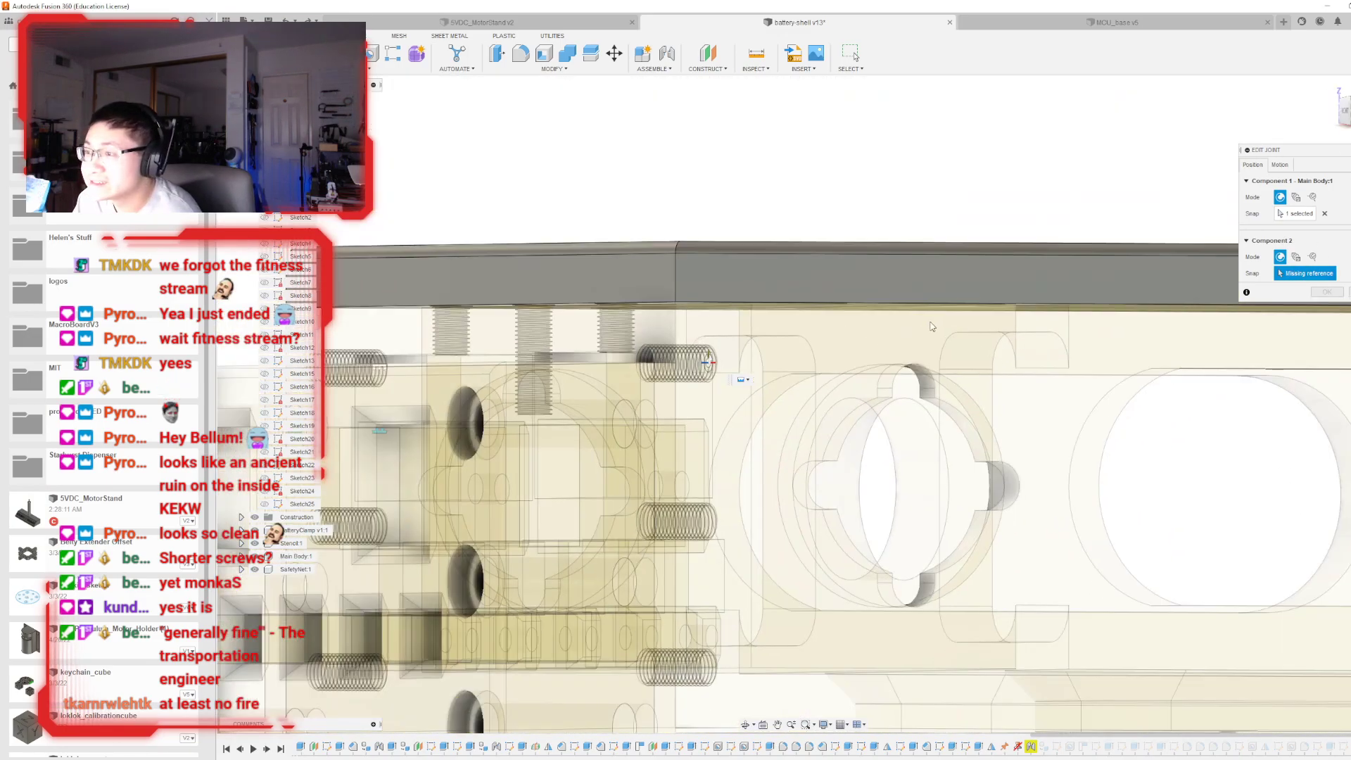
pyautogui.click(1295, 260)
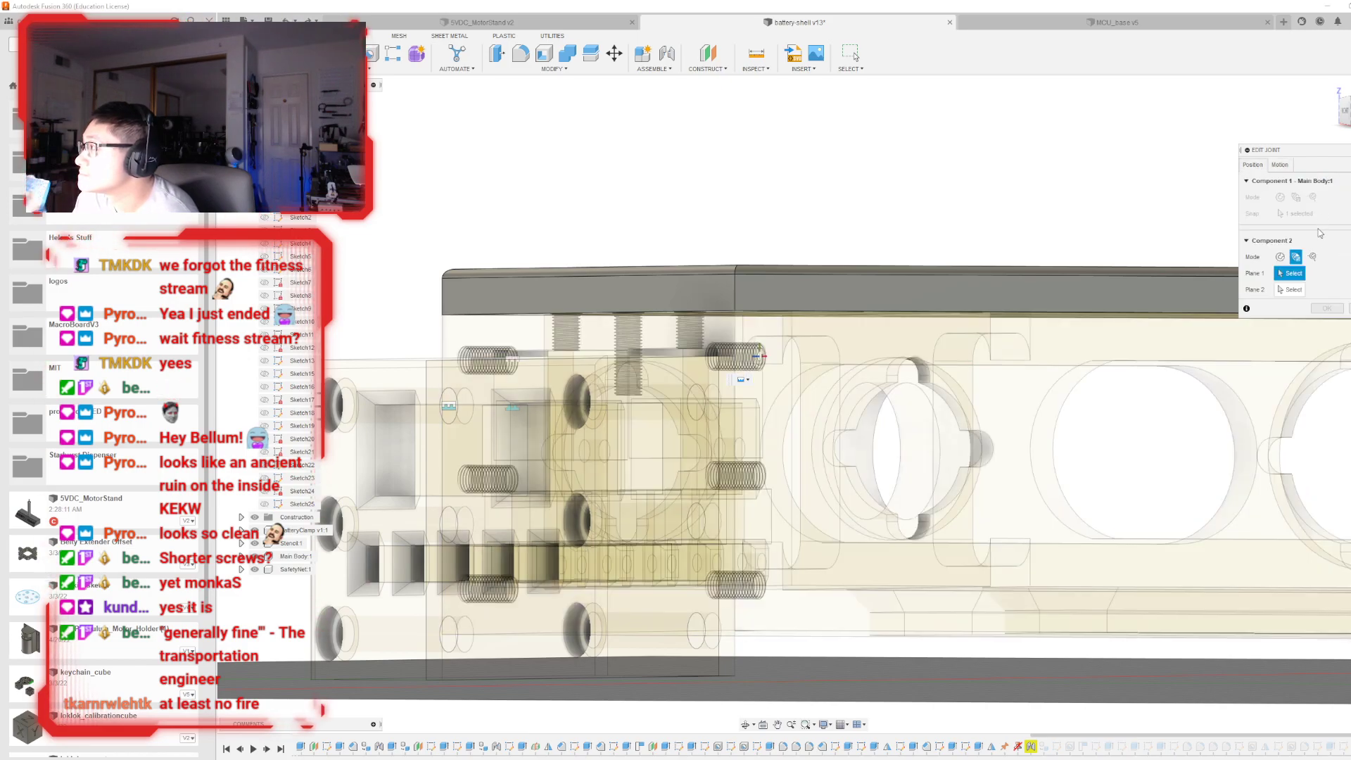
pyautogui.click(1346, 308)
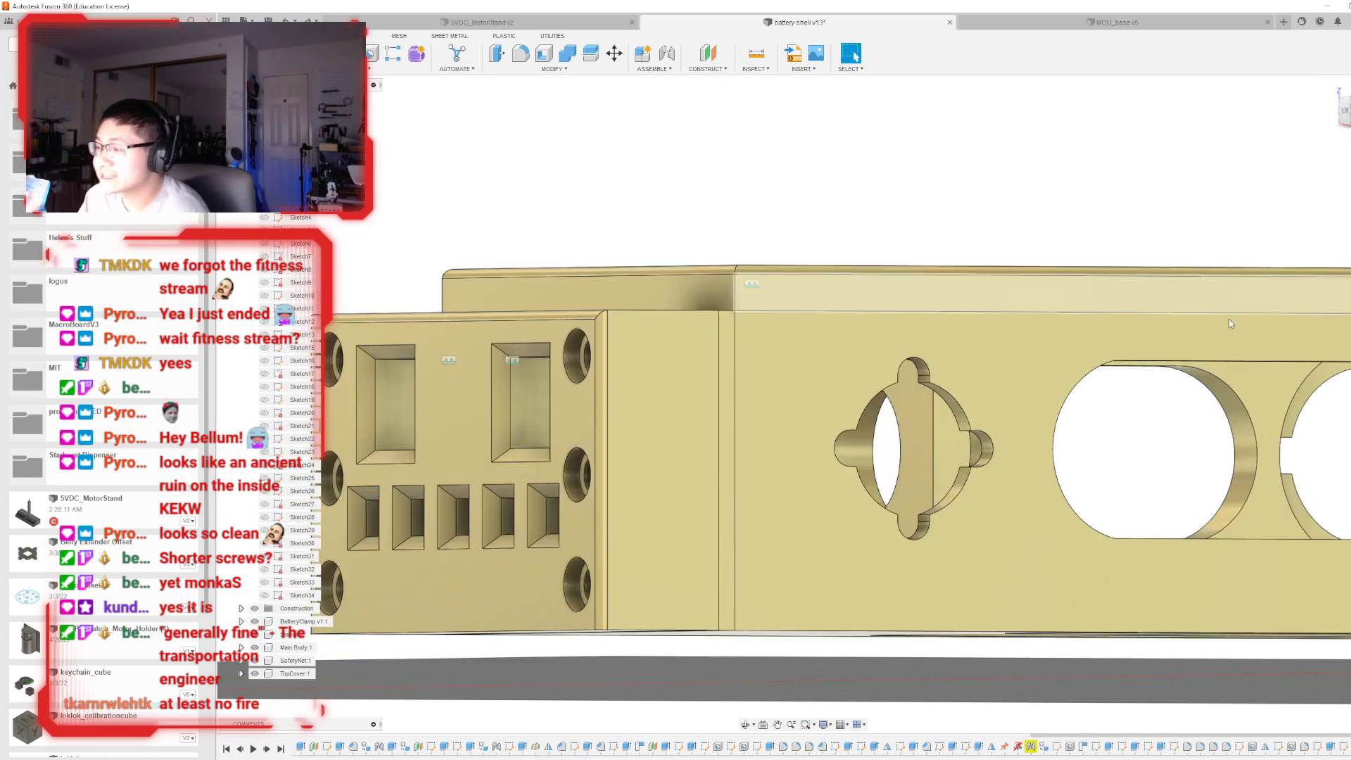
# - Test the assembly's joints by moving the body freehand, and undo the move
pyautogui.scroll(-2, 946, 348)
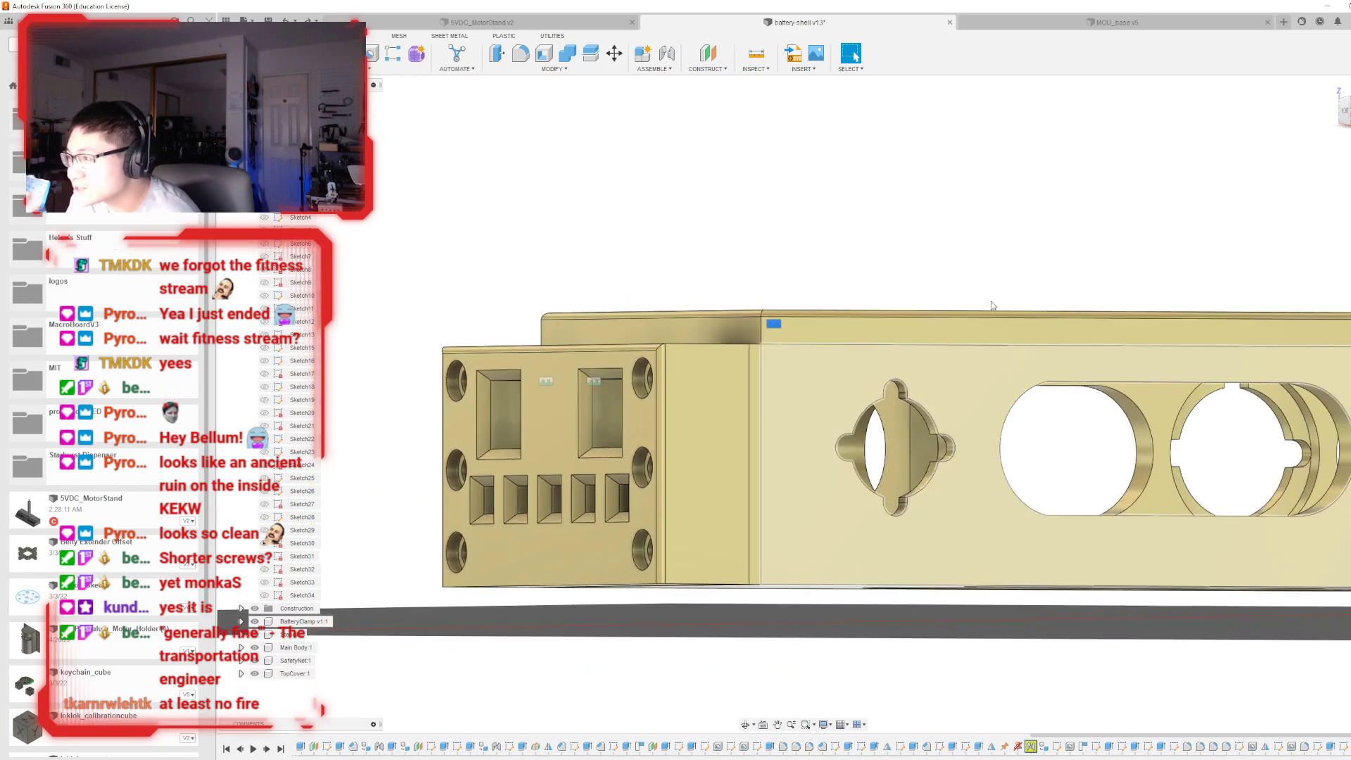
pyautogui.keyDown('shift'); pyautogui.moveTo(703, 303); pyautogui.dragTo(749, 477, button='middle'); pyautogui.keyUp('shift')
pyautogui.scroll(-6, 749, 477)
pyautogui.scroll(3, 907, 317)
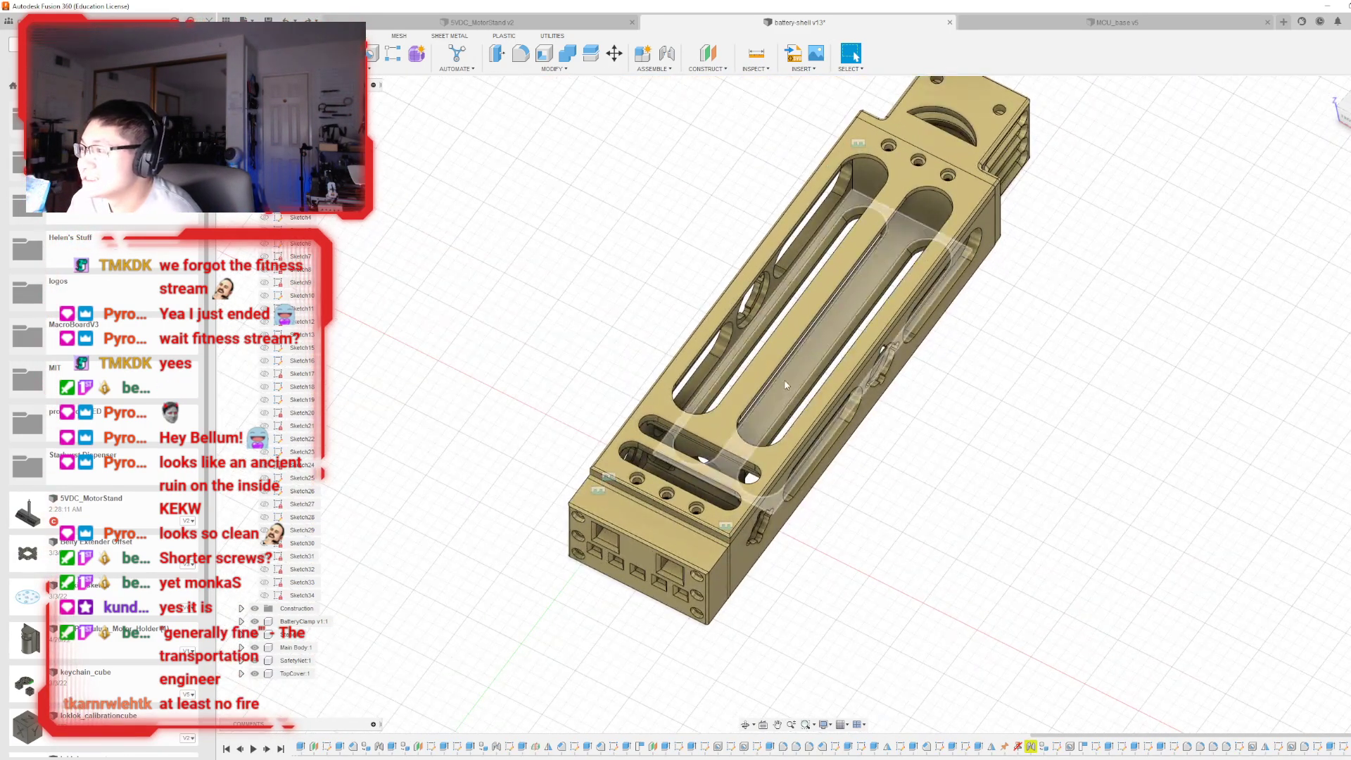
pyautogui.moveTo(805, 423); pyautogui.dragTo(908, 391)
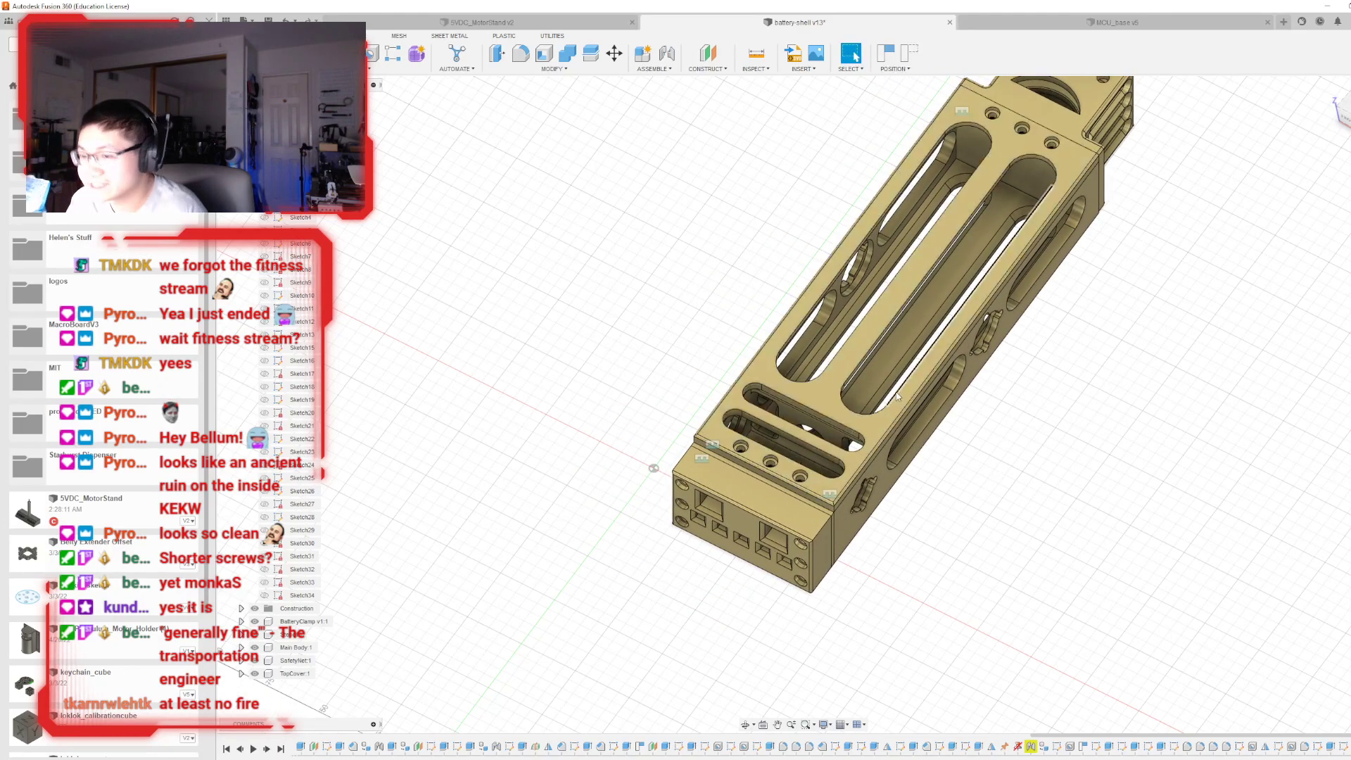
pyautogui.hotkey('ctrl', 'z')
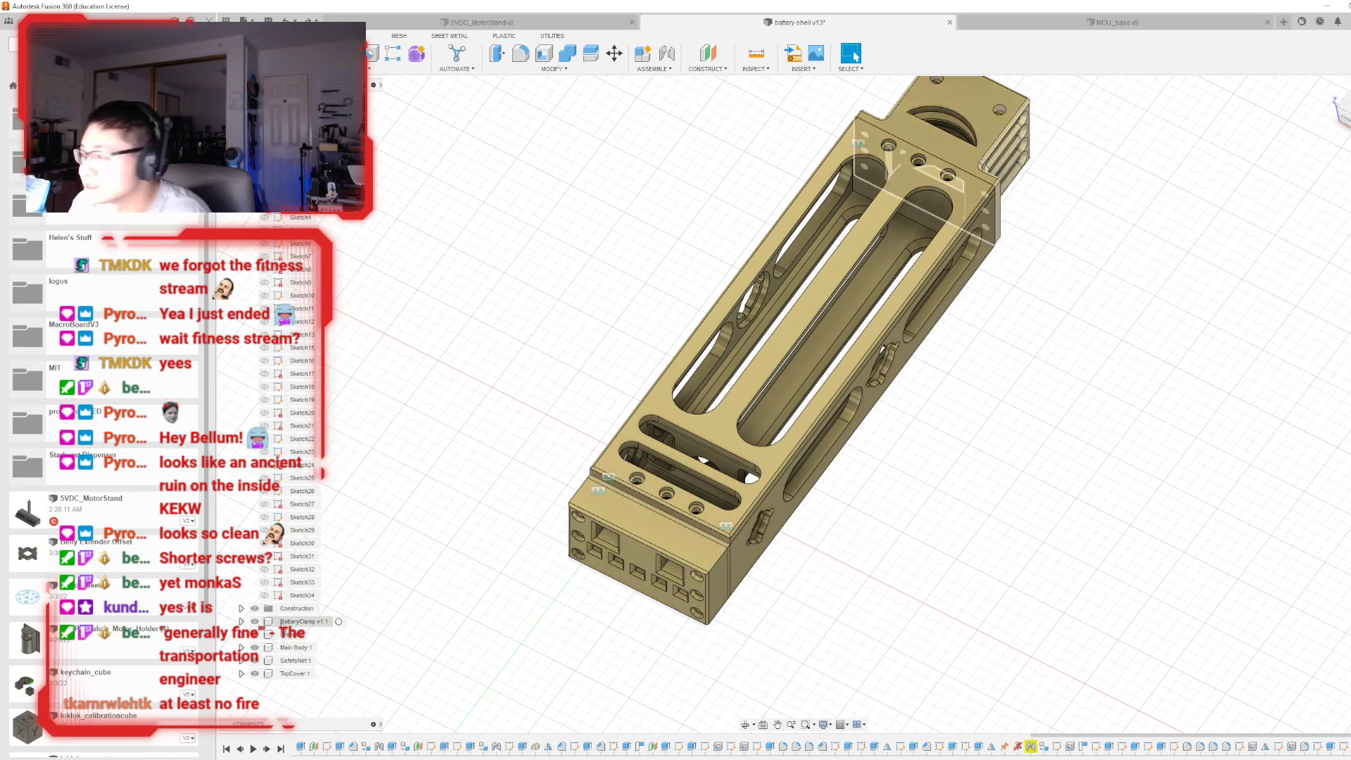
# - Ground the Main Body component so it is fixed in place
pyautogui.rightClick(287, 650)
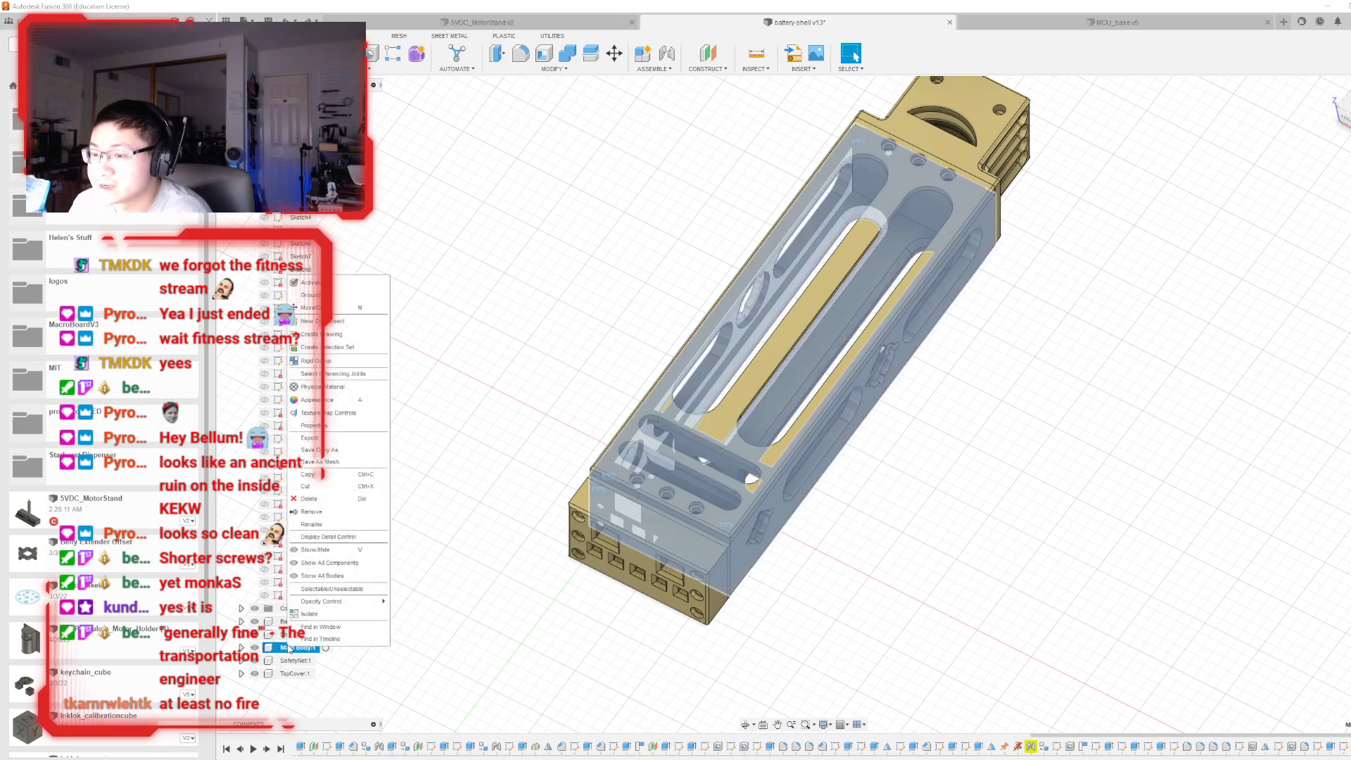
pyautogui.click(357, 299)
pyautogui.press('Escape')
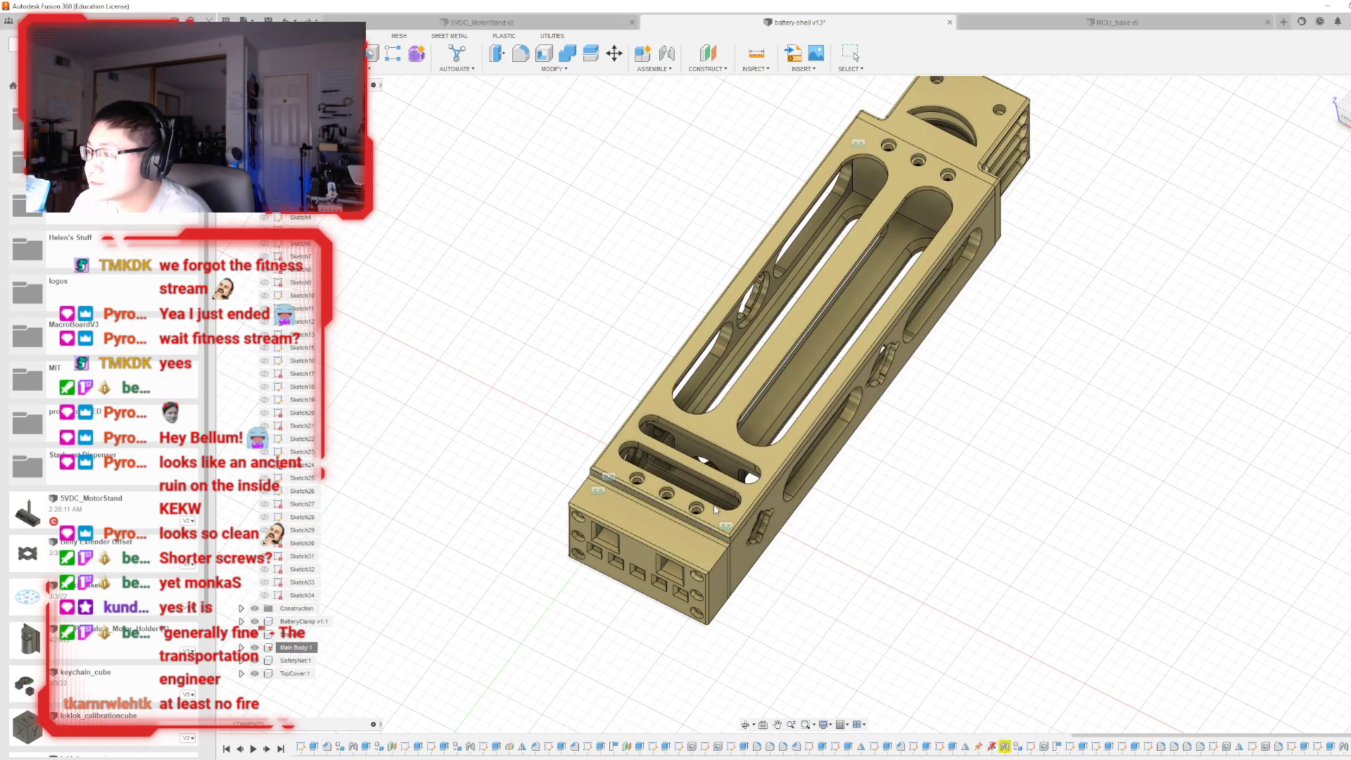
# - Examine the assembled battery shell from its front, back and sides, comparing the cover's screw holes at both ends
pyautogui.keyDown('shift'); pyautogui.moveTo(803, 404); pyautogui.dragTo(1090, 723, button='middle'); pyautogui.keyUp('shift')
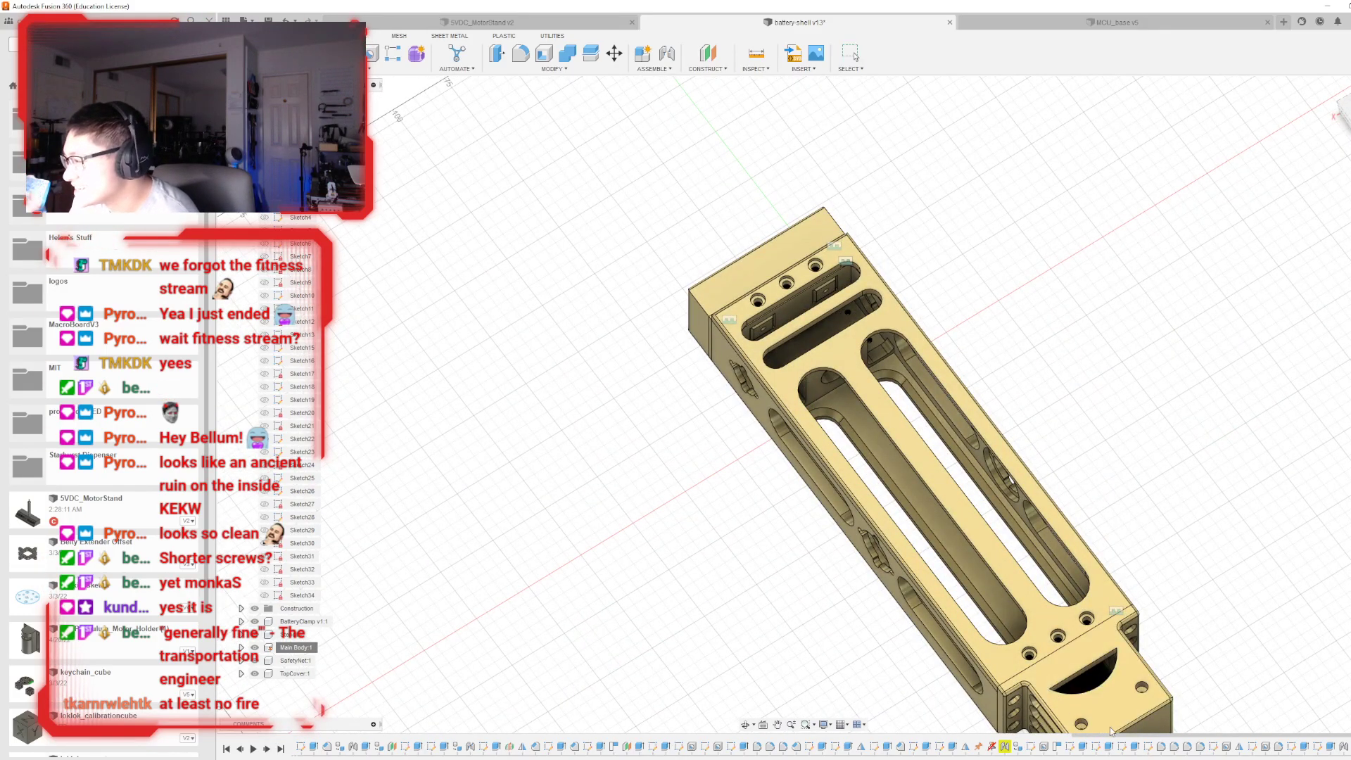
pyautogui.keyDown('shift'); pyautogui.moveTo(1010, 481); pyautogui.dragTo(872, 420, button='middle'); pyautogui.keyUp('shift')
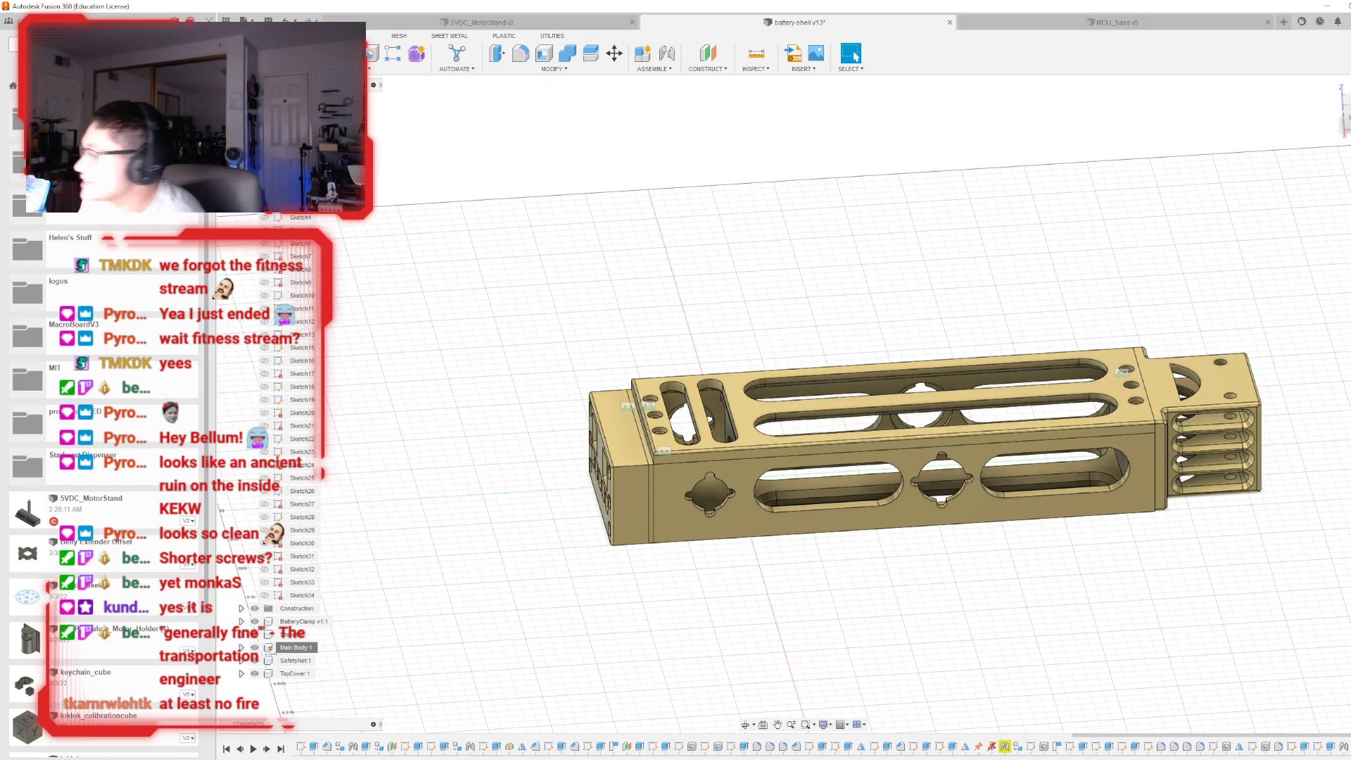
pyautogui.keyDown('shift'); pyautogui.moveTo(804, 402); pyautogui.dragTo(865, 531, button='middle'); pyautogui.keyUp('shift')
pyautogui.scroll(2, 870, 530)
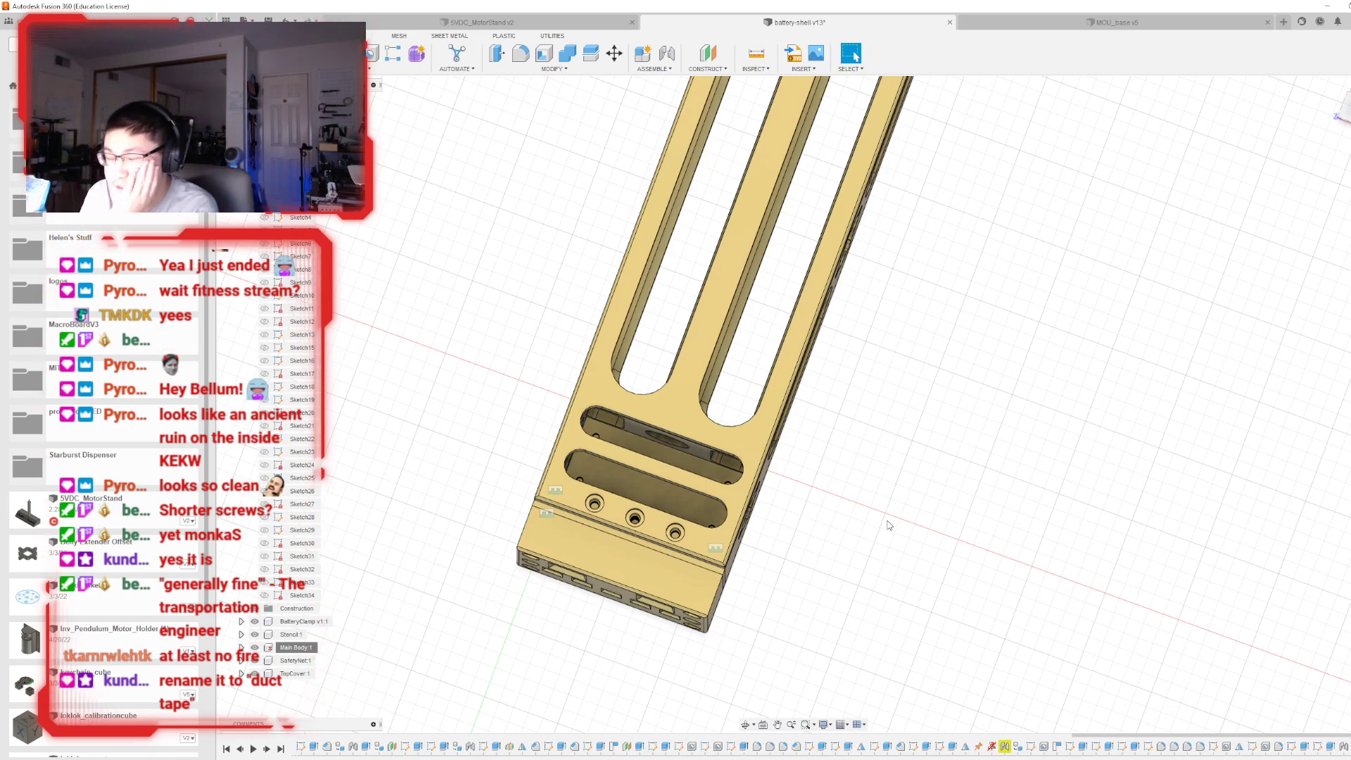
pyautogui.scroll(-4, 899, 442)
pyautogui.moveTo(898, 437); pyautogui.dragTo(725, 527, button='middle')
pyautogui.scroll(2, 926, 263)
pyautogui.keyDown('shift'); pyautogui.moveTo(805, 401); pyautogui.dragTo(875, 364, button='middle'); pyautogui.keyUp('shift')
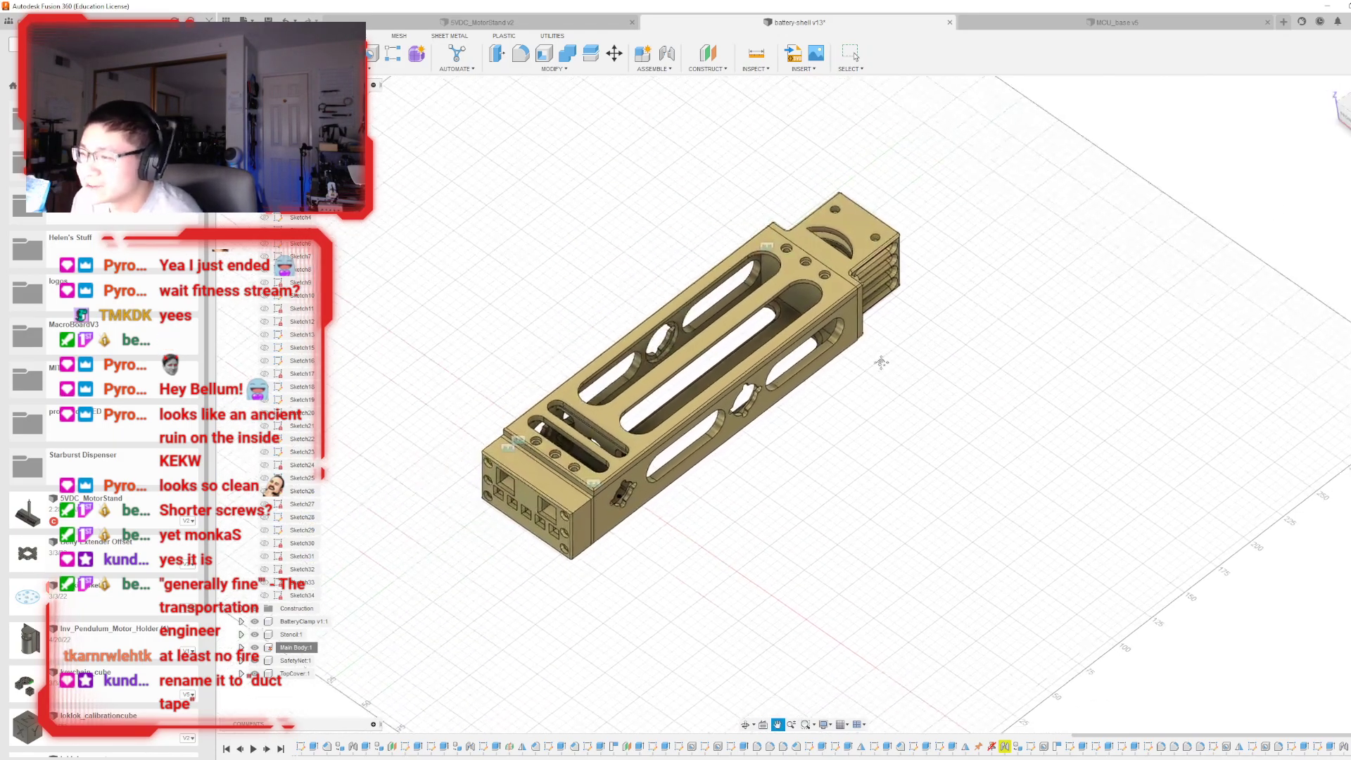
pyautogui.scroll(2, 876, 364)
pyautogui.moveTo(751, 384); pyautogui.dragTo(886, 362, button='middle')
pyautogui.scroll(3, 820, 388)
pyautogui.keyDown('shift'); pyautogui.moveTo(803, 404); pyautogui.dragTo(1059, 298, button='middle'); pyautogui.keyUp('shift')
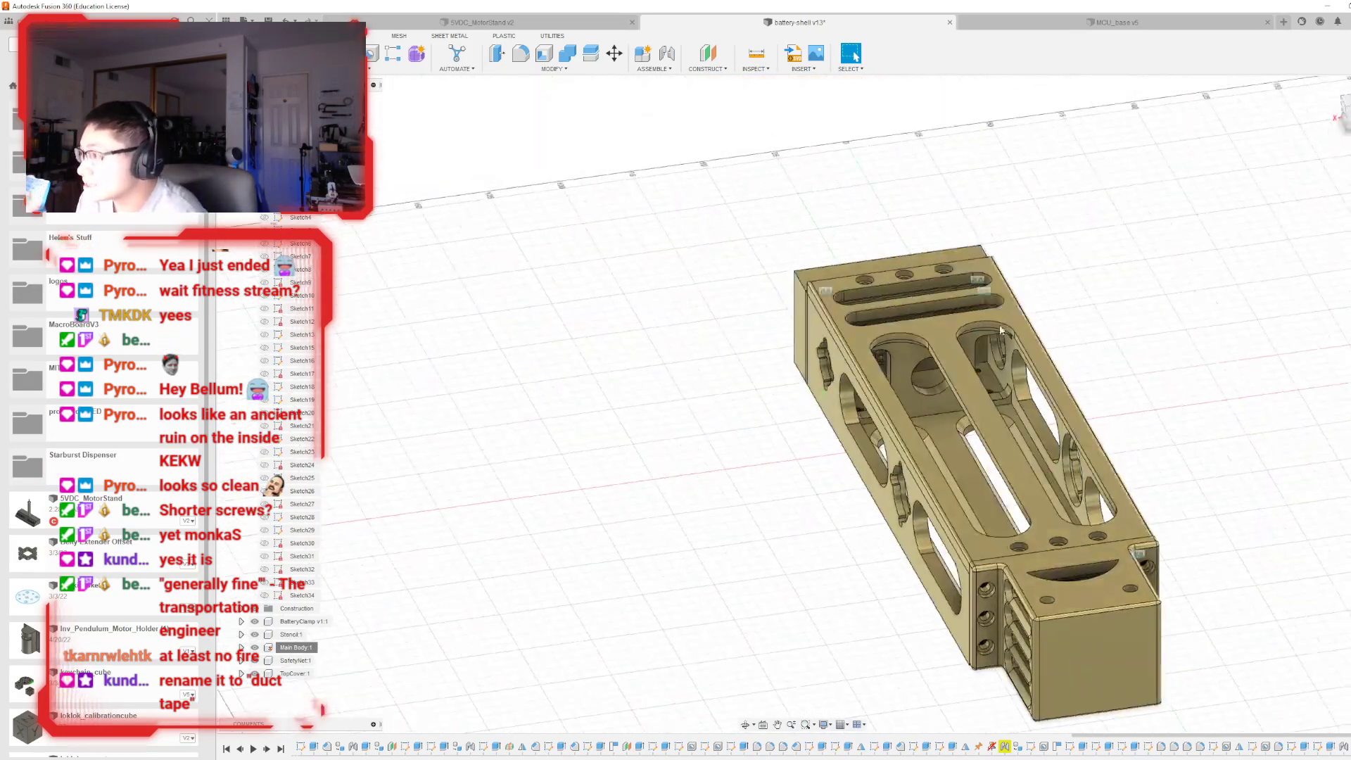
pyautogui.scroll(-1, 621, 472)
pyautogui.moveTo(620, 472); pyautogui.dragTo(548, 490, button='middle')
pyautogui.keyDown('shift'); pyautogui.moveTo(803, 404); pyautogui.dragTo(623, 401, button='middle'); pyautogui.keyUp('shift')
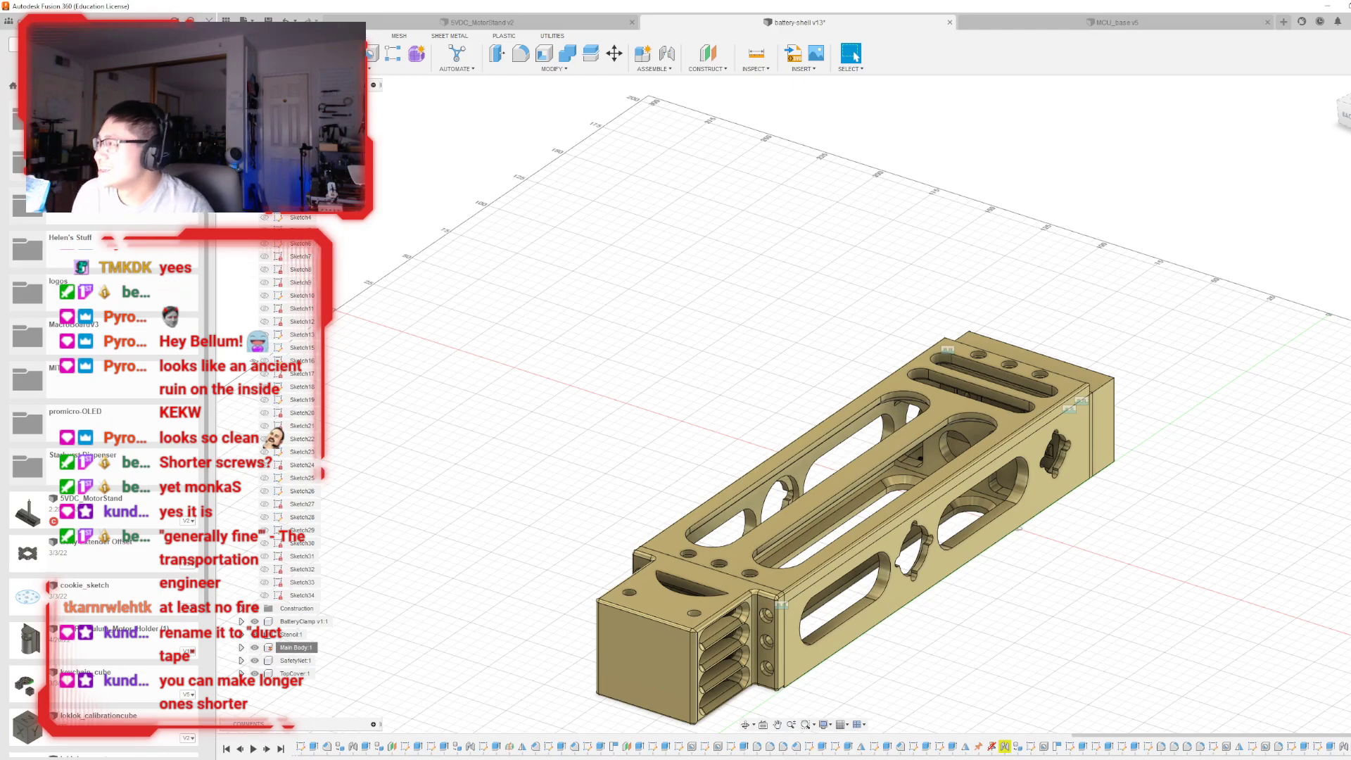
pyautogui.keyDown('shift'); pyautogui.moveTo(1337, 524); pyautogui.dragTo(1193, 572, button='middle'); pyautogui.keyUp('shift')
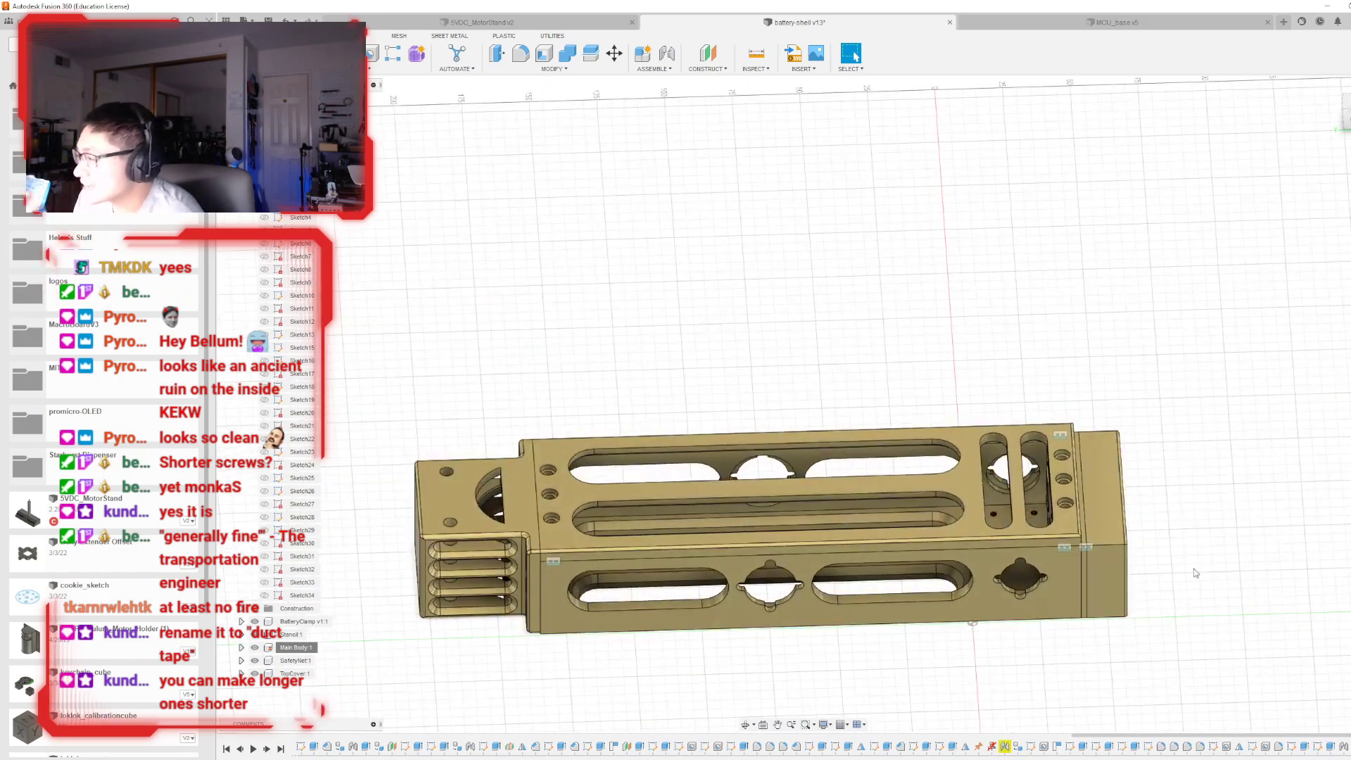
# - Inspect the cover's three front counterbored screw holes and the threaded holes beneath them in the Main Body
pyautogui.scroll(5, 1153, 568)
pyautogui.scroll(5, 871, 383)
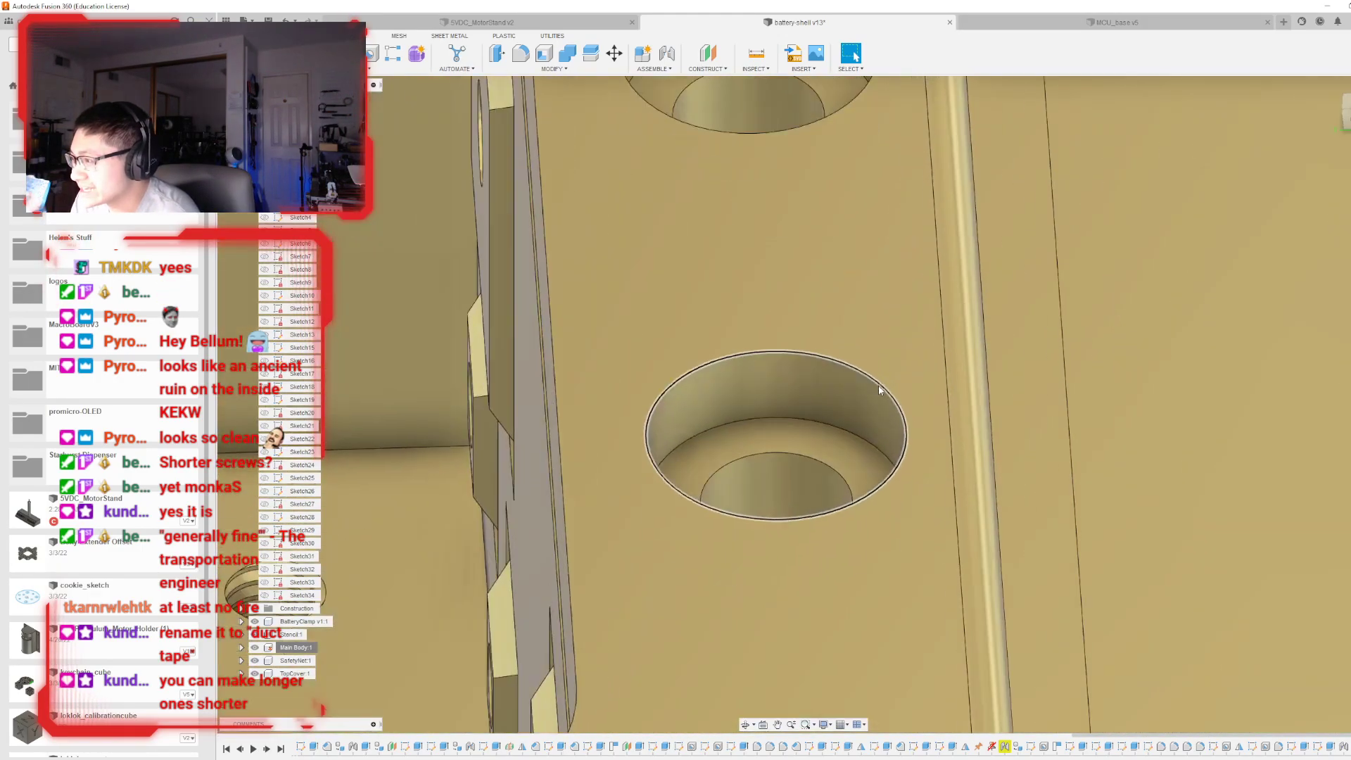
pyautogui.scroll(-8, 837, 405)
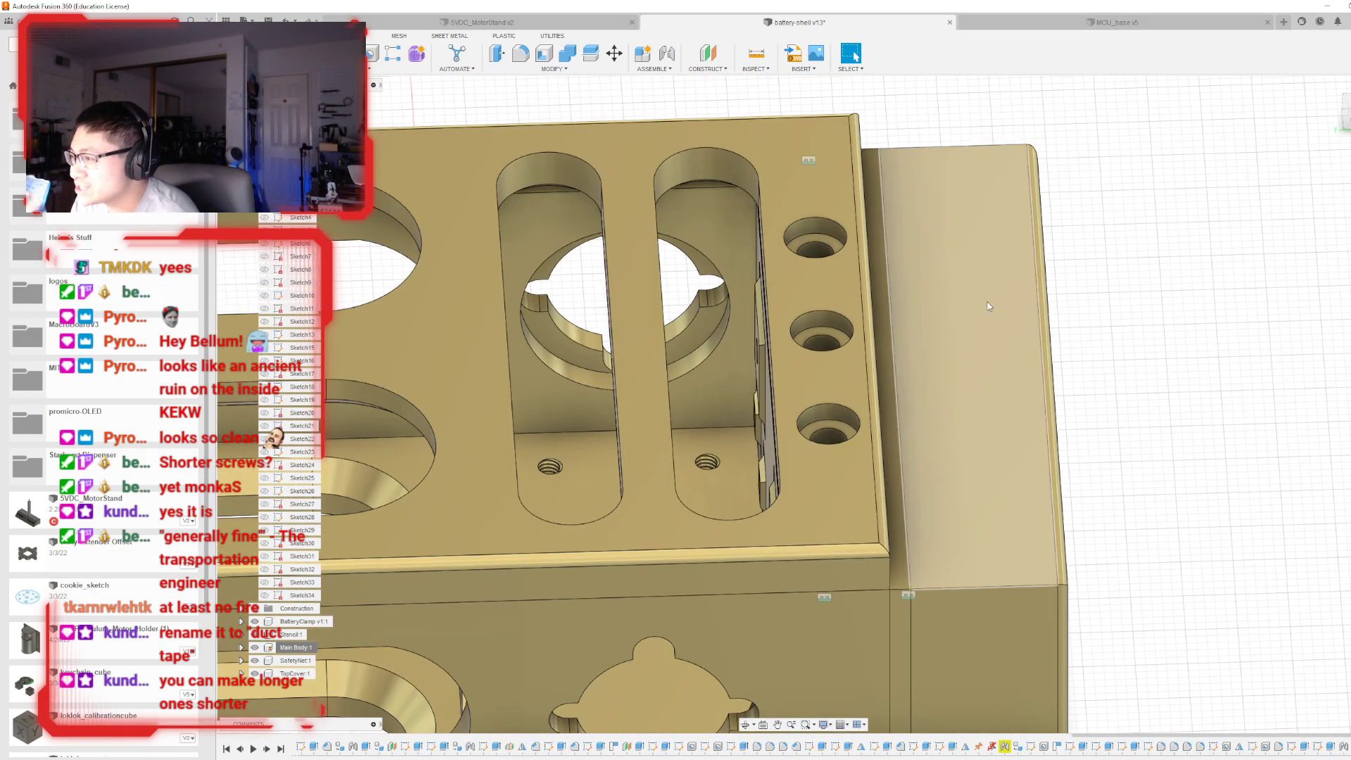
pyautogui.keyDown('shift'); pyautogui.moveTo(803, 403); pyautogui.dragTo(804, 398, button='middle'); pyautogui.keyUp('shift')
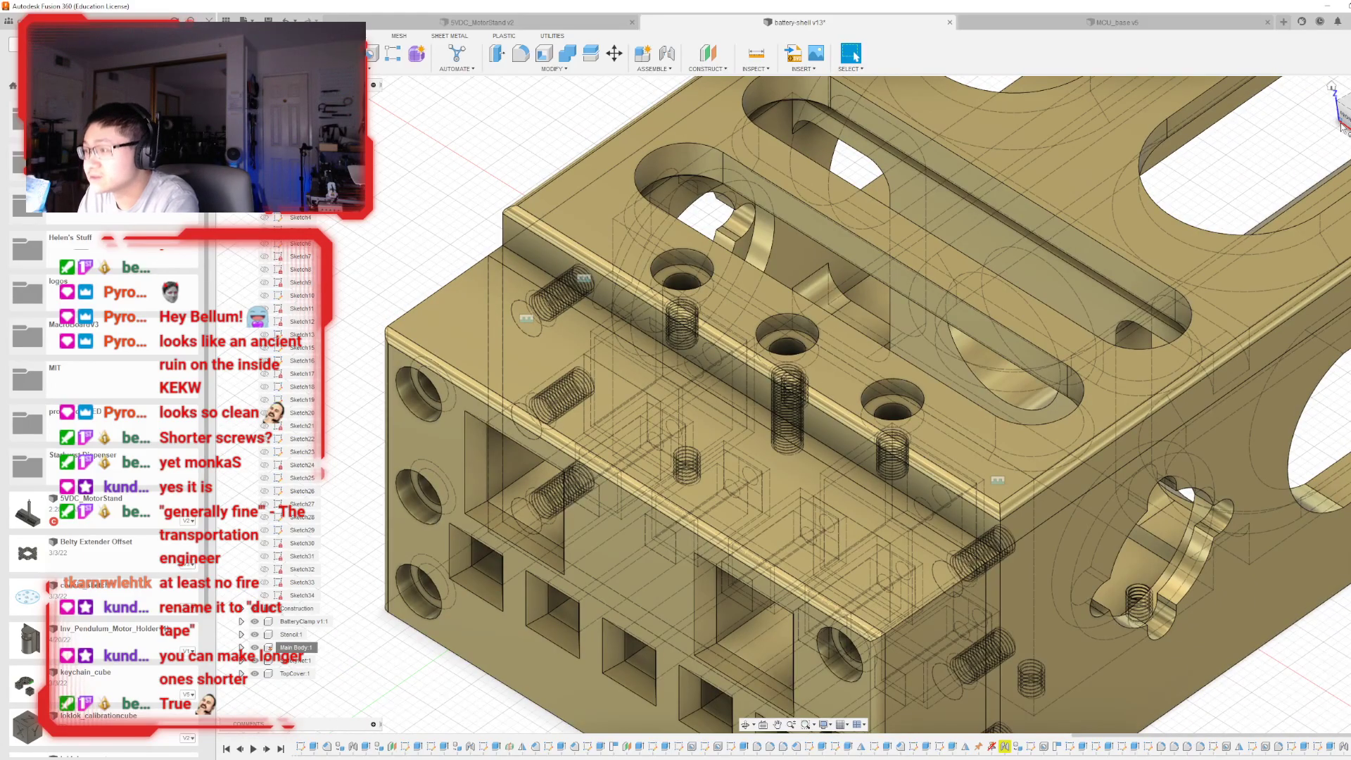
pyautogui.keyDown('shift'); pyautogui.moveTo(804, 401); pyautogui.dragTo(1189, 296, button='middle'); pyautogui.keyUp('shift')
pyautogui.scroll(2, 1190, 292)
pyautogui.scroll(-2, 1196, 267)
pyautogui.moveTo(1238, 204)
pyautogui.keyDown('shift'); pyautogui.mouseDown(button='middle')
pyautogui.moveTo(1247, 282)
pyautogui.moveTo(1301, 331)
pyautogui.moveTo(1245, 337)
pyautogui.moveTo(1188, 211)
pyautogui.moveTo(1203, 155)
pyautogui.moveTo(1255, 154)
pyautogui.moveTo(1297, 88)
pyautogui.moveTo(1249, 152)
pyautogui.moveTo(1210, 288)
pyautogui.moveTo(1164, 338)
pyautogui.mouseUp(button='middle'); pyautogui.keyUp('shift')
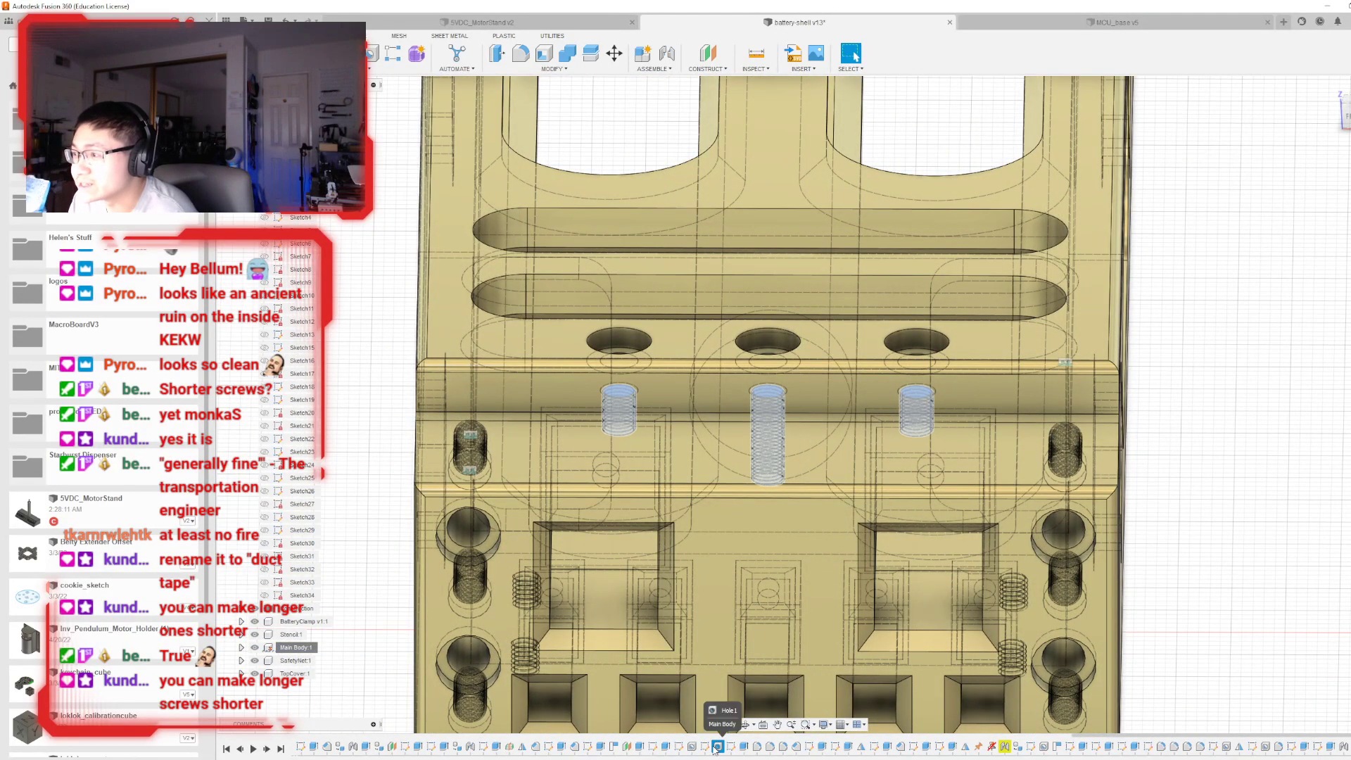
# - Edit the Main Body's Hole1 feature and set the depth of its M3 threaded cover screw holes to 3 mm
pyautogui.click(716, 746)
pyautogui.doubleClick(716, 746)
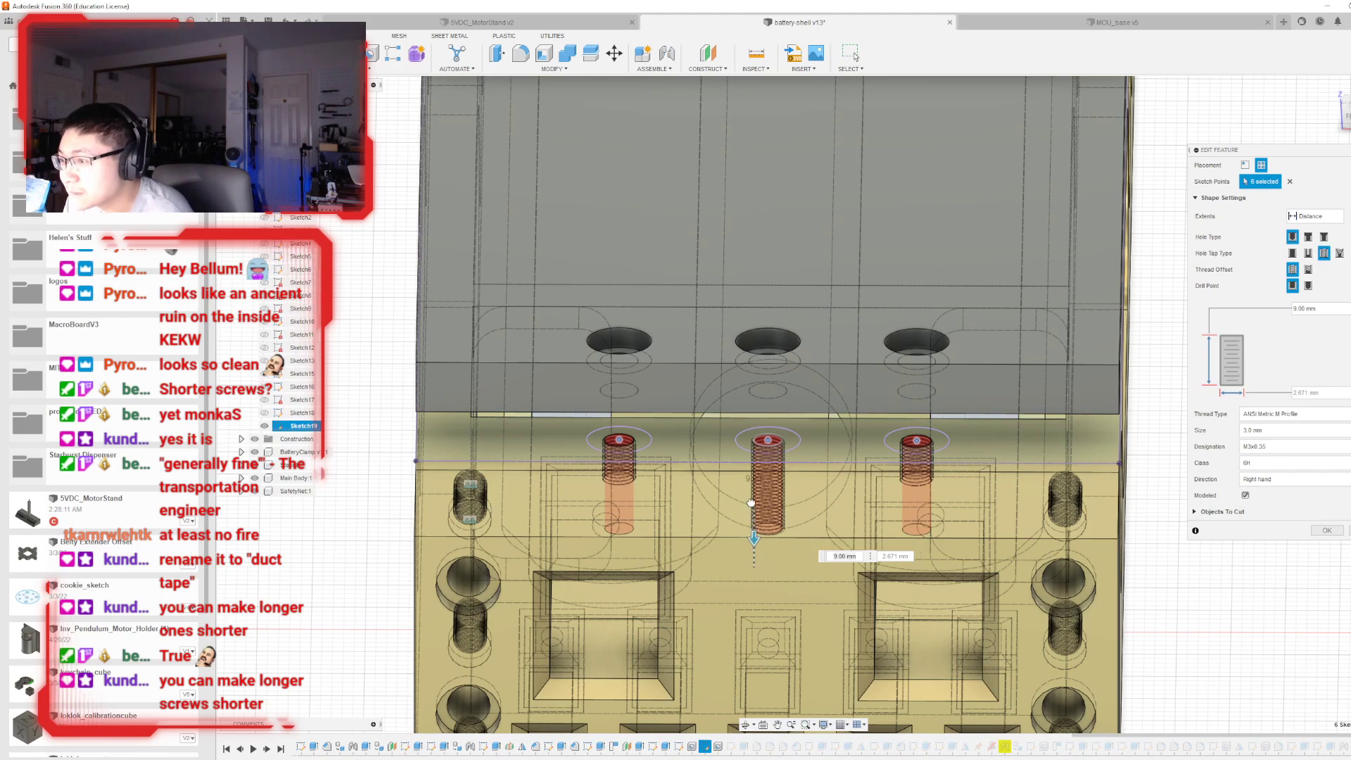
pyautogui.moveTo(753, 538); pyautogui.dragTo(759, 485)
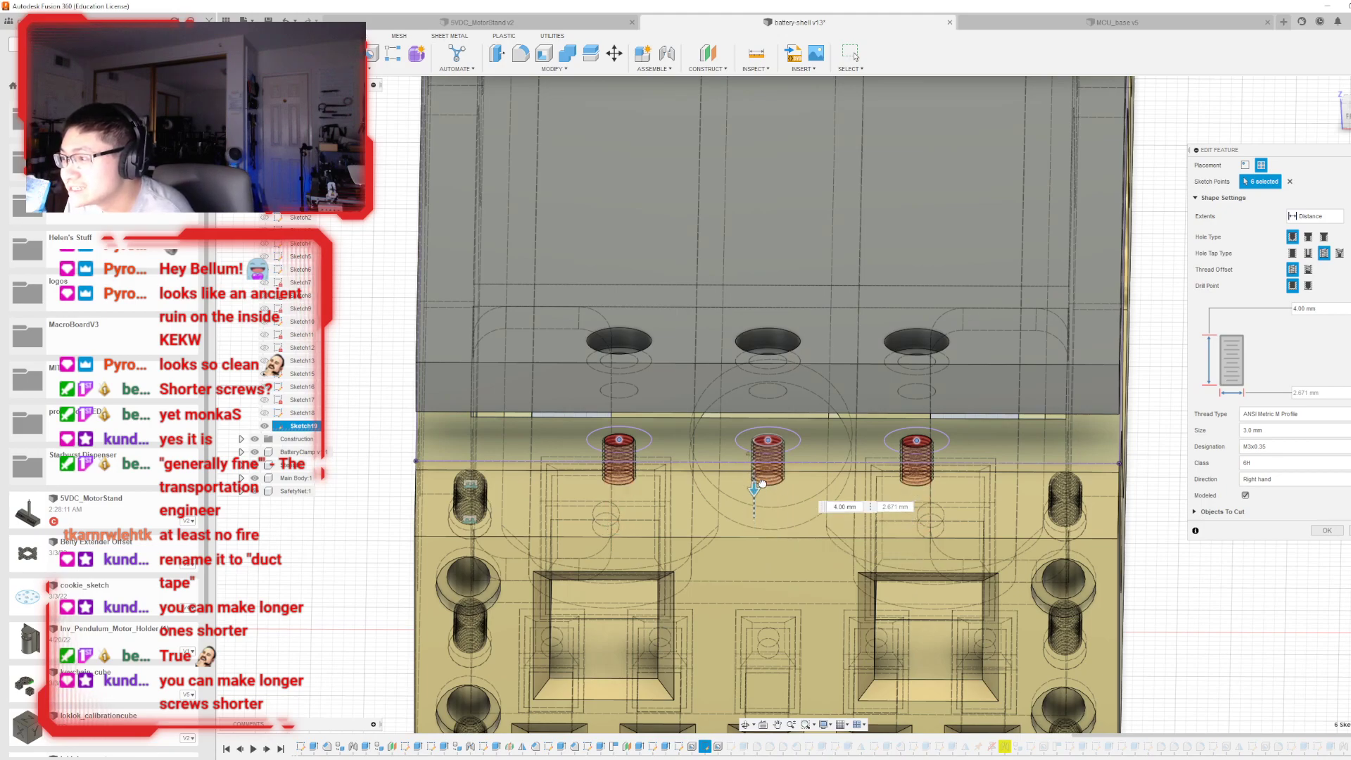
pyautogui.keyDown('shift'); pyautogui.moveTo(803, 483); pyautogui.dragTo(752, 487, button='middle'); pyautogui.keyUp('shift')
pyautogui.keyDown('shift'); pyautogui.moveTo(659, 466); pyautogui.dragTo(612, 454, button='middle'); pyautogui.keyUp('shift')
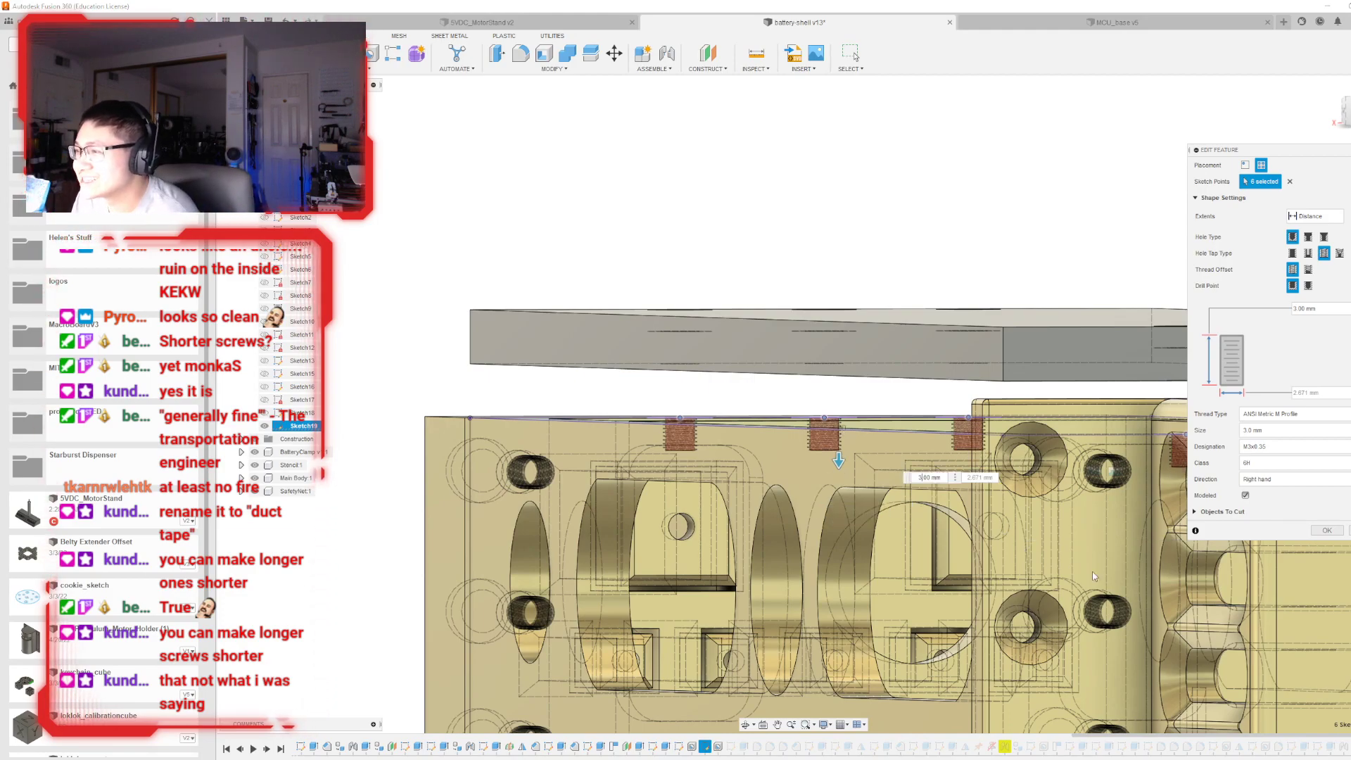
pyautogui.click(1314, 532)
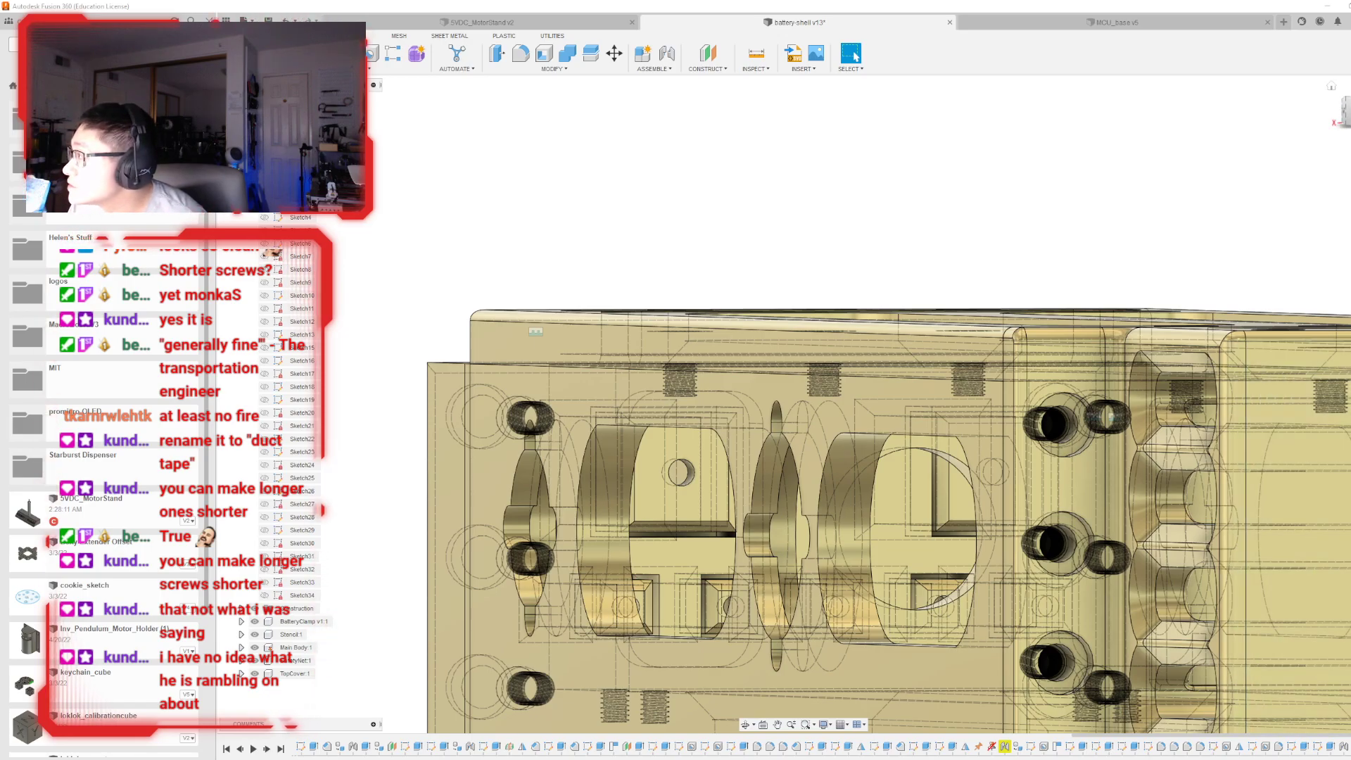
# - Measure the distance from the bottom of one front threaded hole to the circular edge of the cover hole above it
pyautogui.keyDown('shift'); pyautogui.moveTo(804, 404); pyautogui.dragTo(766, 464, button='middle'); pyautogui.keyUp('shift')
pyautogui.keyDown('shift'); pyautogui.moveTo(1301, 183); pyautogui.dragTo(1313, 105, button='middle'); pyautogui.keyUp('shift')
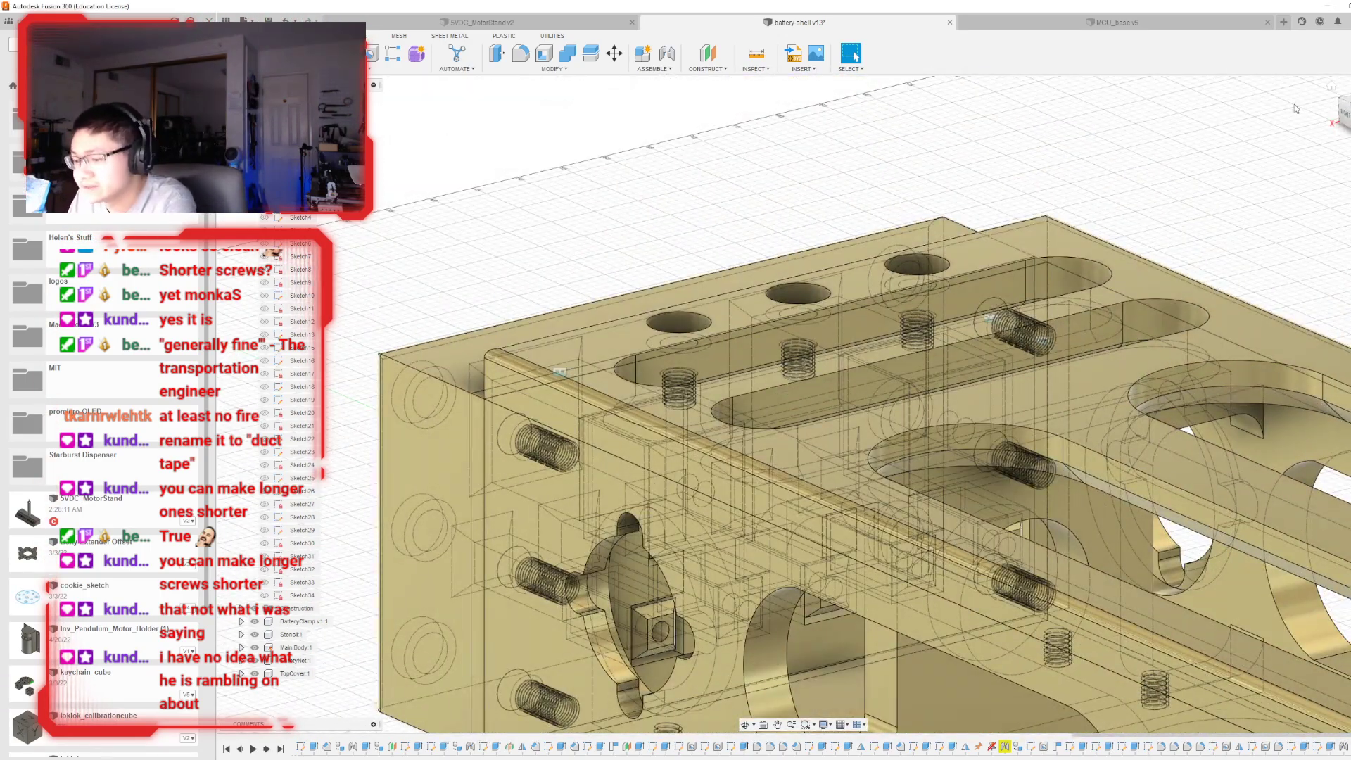
pyautogui.scroll(3, 798, 211)
pyautogui.keyDown('shift'); pyautogui.moveTo(798, 211); pyautogui.dragTo(793, 70, button='middle'); pyautogui.keyUp('shift')
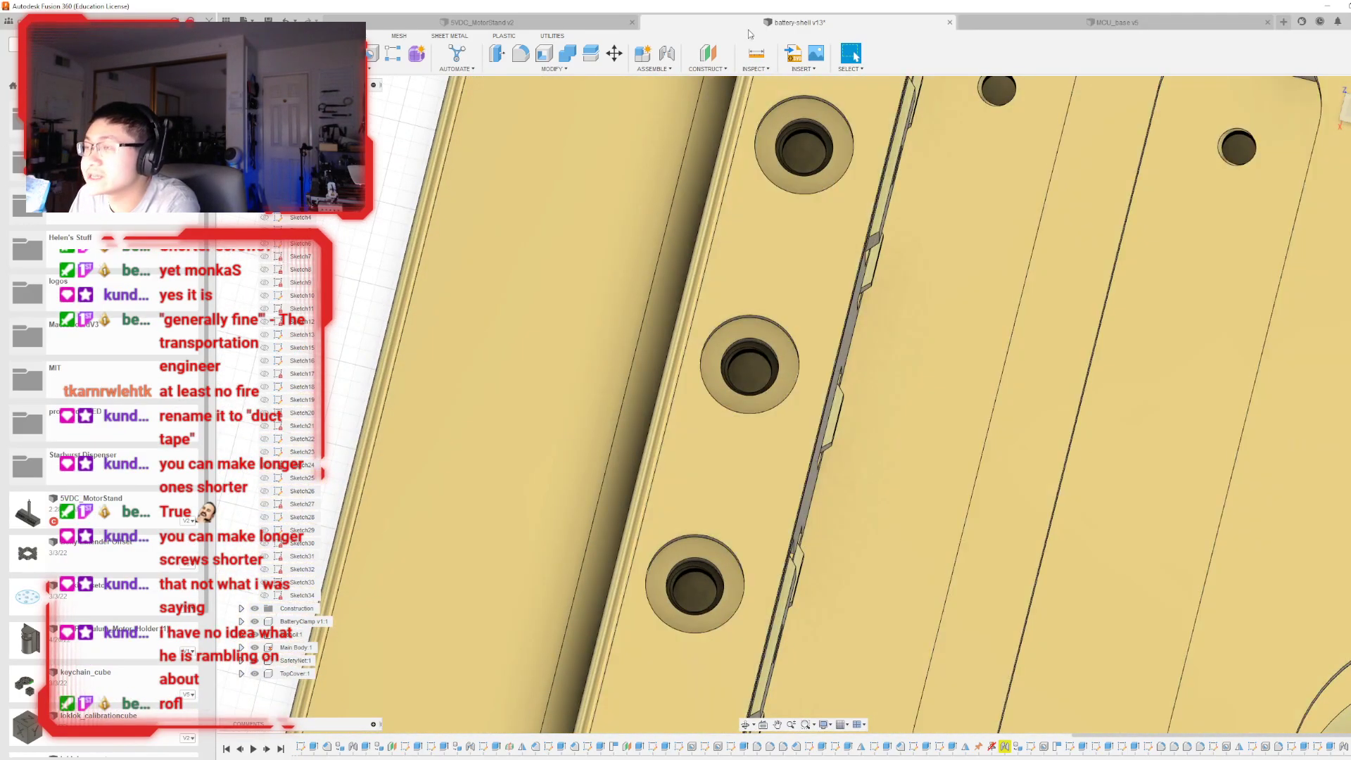
pyautogui.click(745, 55)
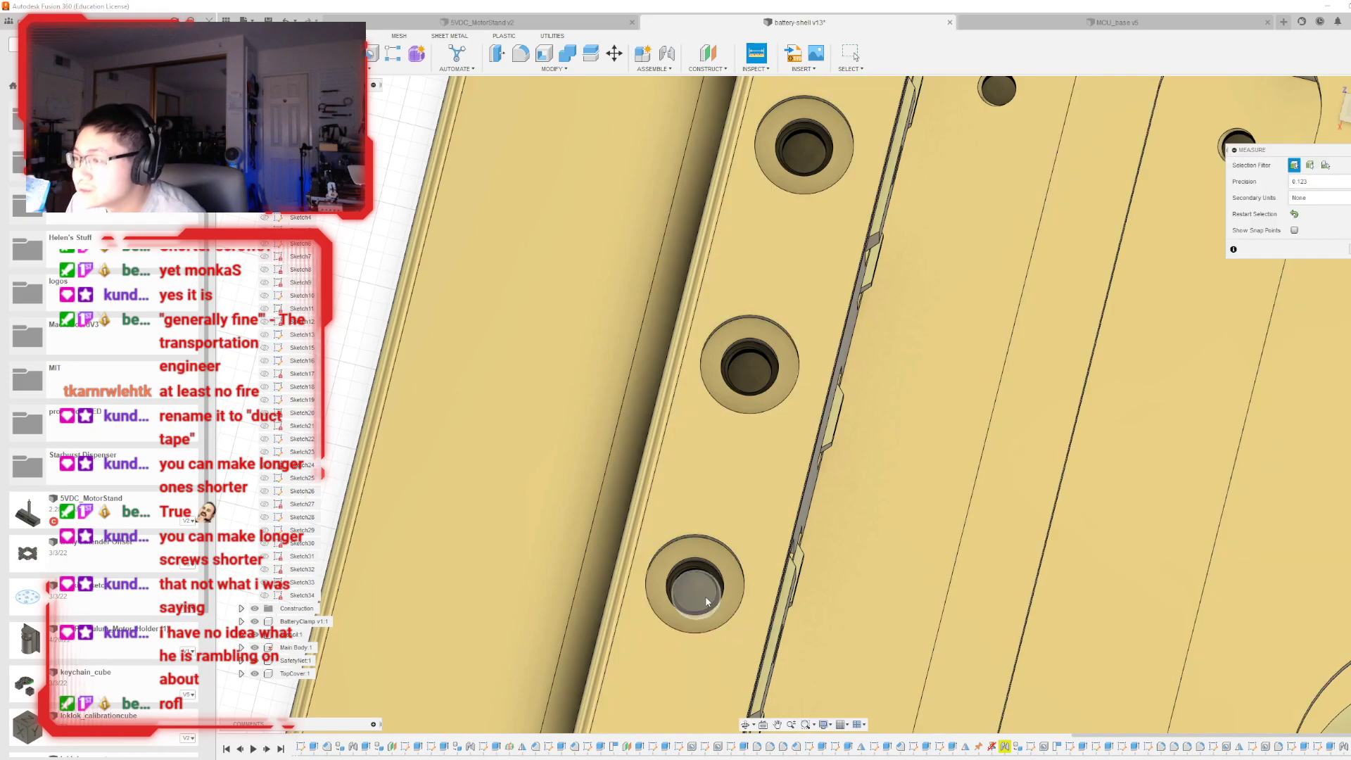
pyautogui.click(707, 601)
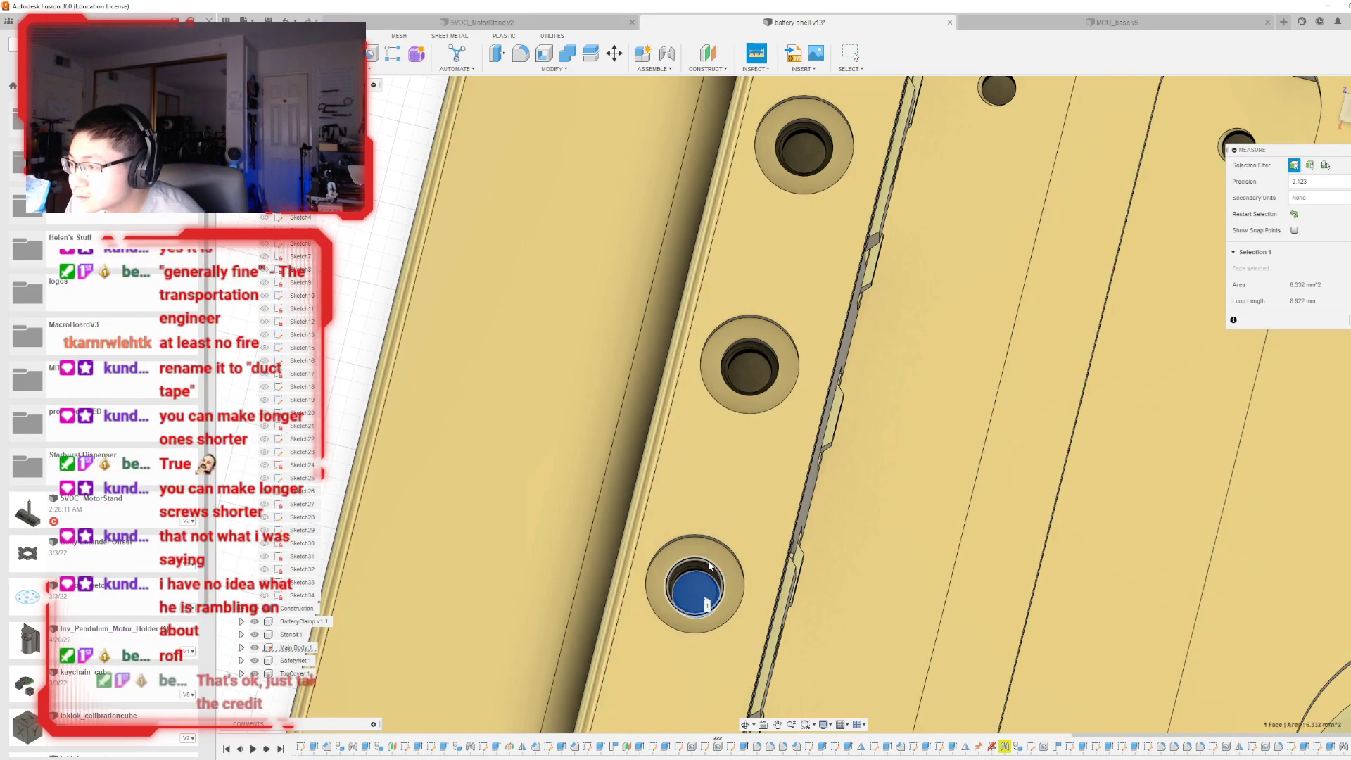
pyautogui.click(712, 568)
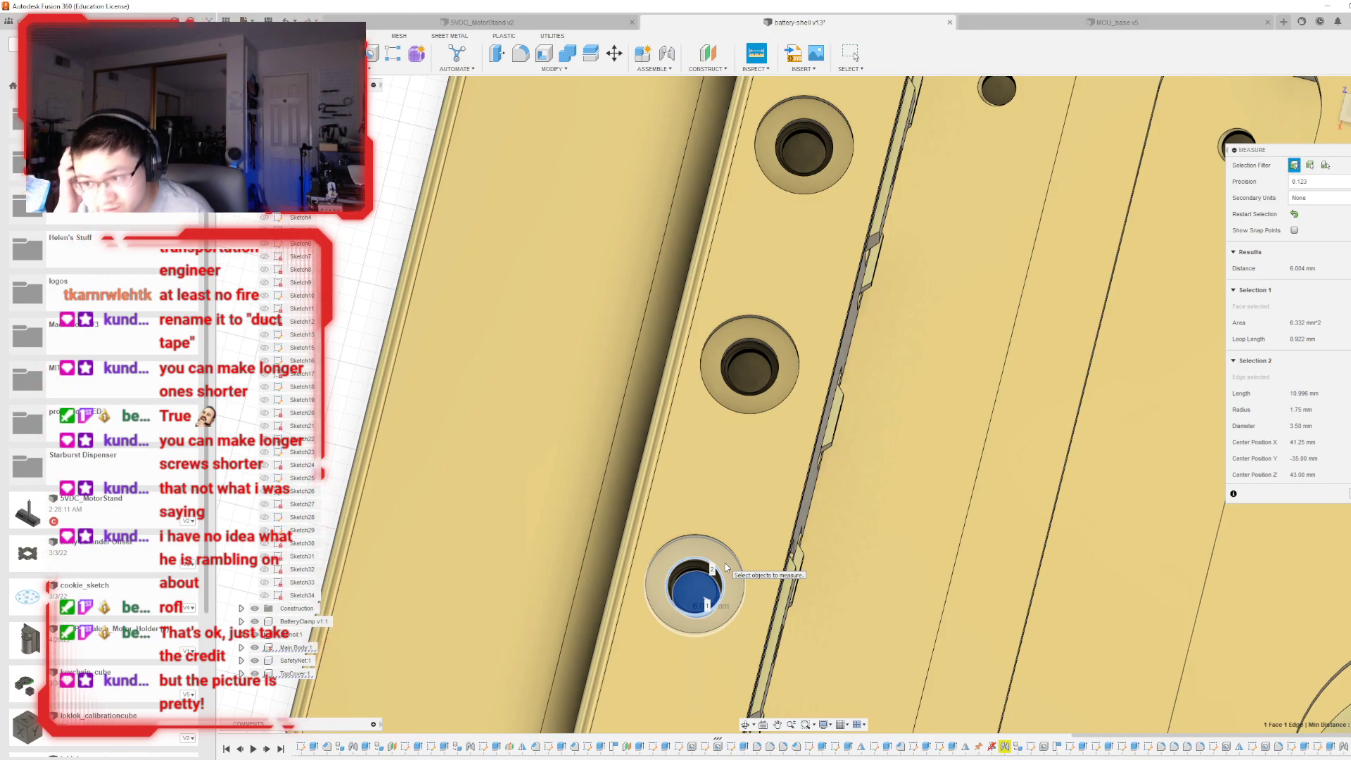
pyautogui.scroll(-8, 626, 418)
pyautogui.click(1260, 358)
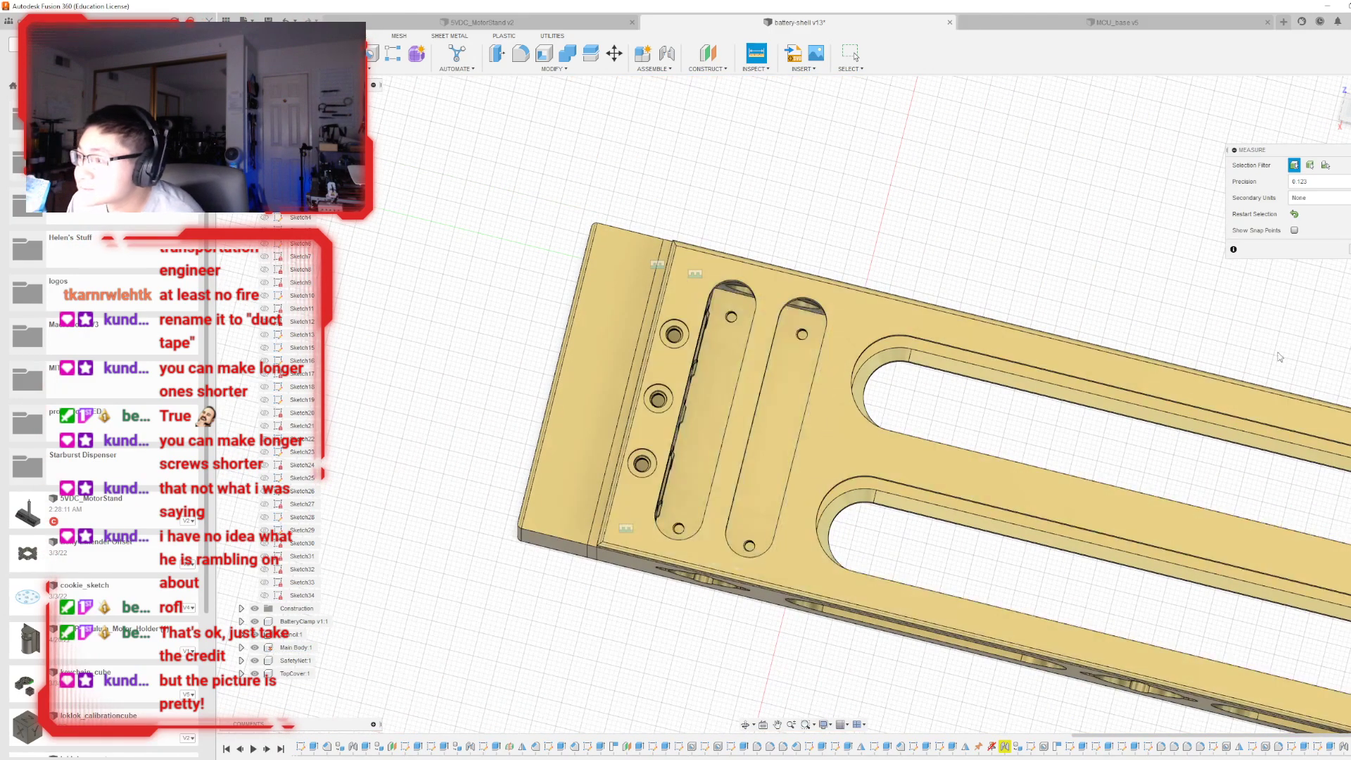
# - Examine the cover's front screw holes, slots and side openings, and look over the whole shell
pyautogui.keyDown('shift'); pyautogui.moveTo(1329, 105); pyautogui.dragTo(1241, 74, button='middle'); pyautogui.keyUp('shift')
pyautogui.scroll(6, 703, 422)
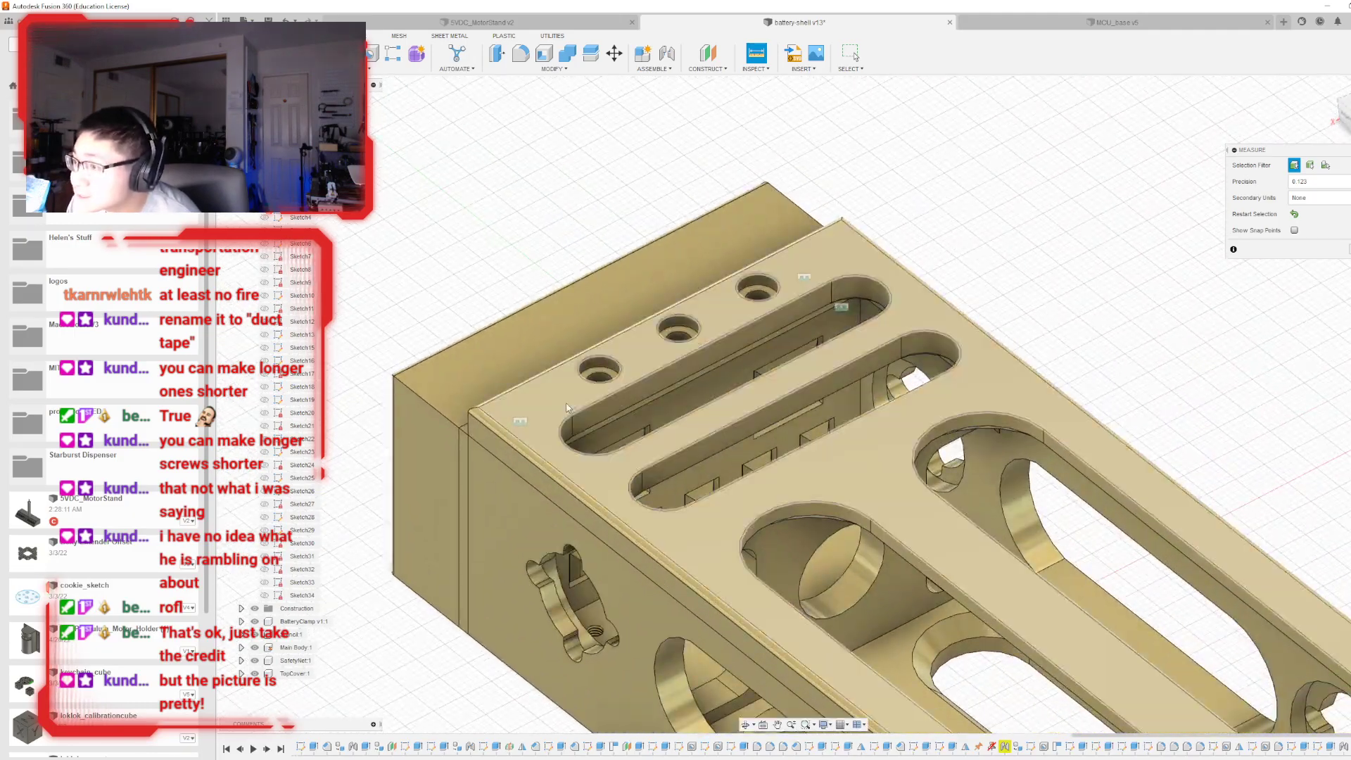
pyautogui.scroll(-2, 763, 401)
pyautogui.scroll(-2, 851, 366)
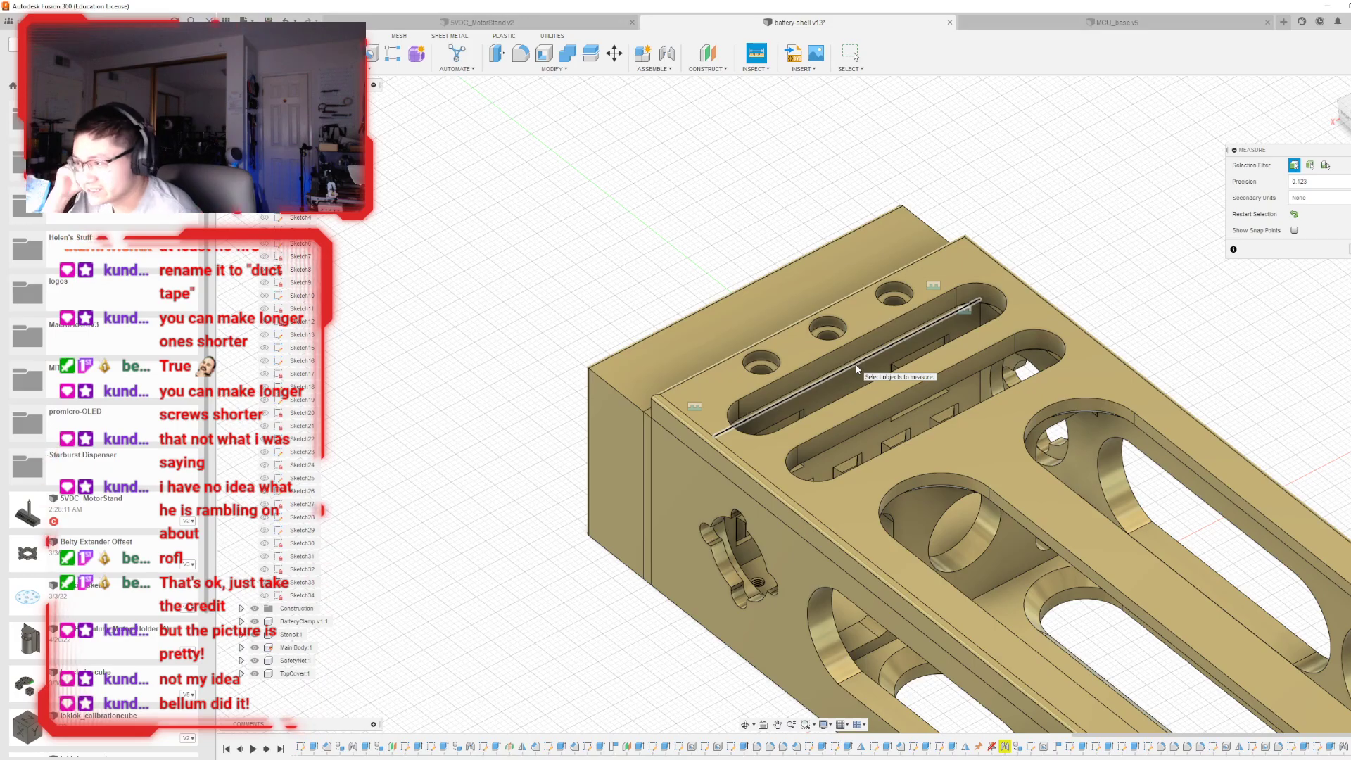
pyautogui.keyDown('shift'); pyautogui.moveTo(799, 401); pyautogui.dragTo(963, 419, button='middle'); pyautogui.keyUp('shift')
pyautogui.scroll(-2, 565, 276)
pyautogui.scroll(-3, 564, 277)
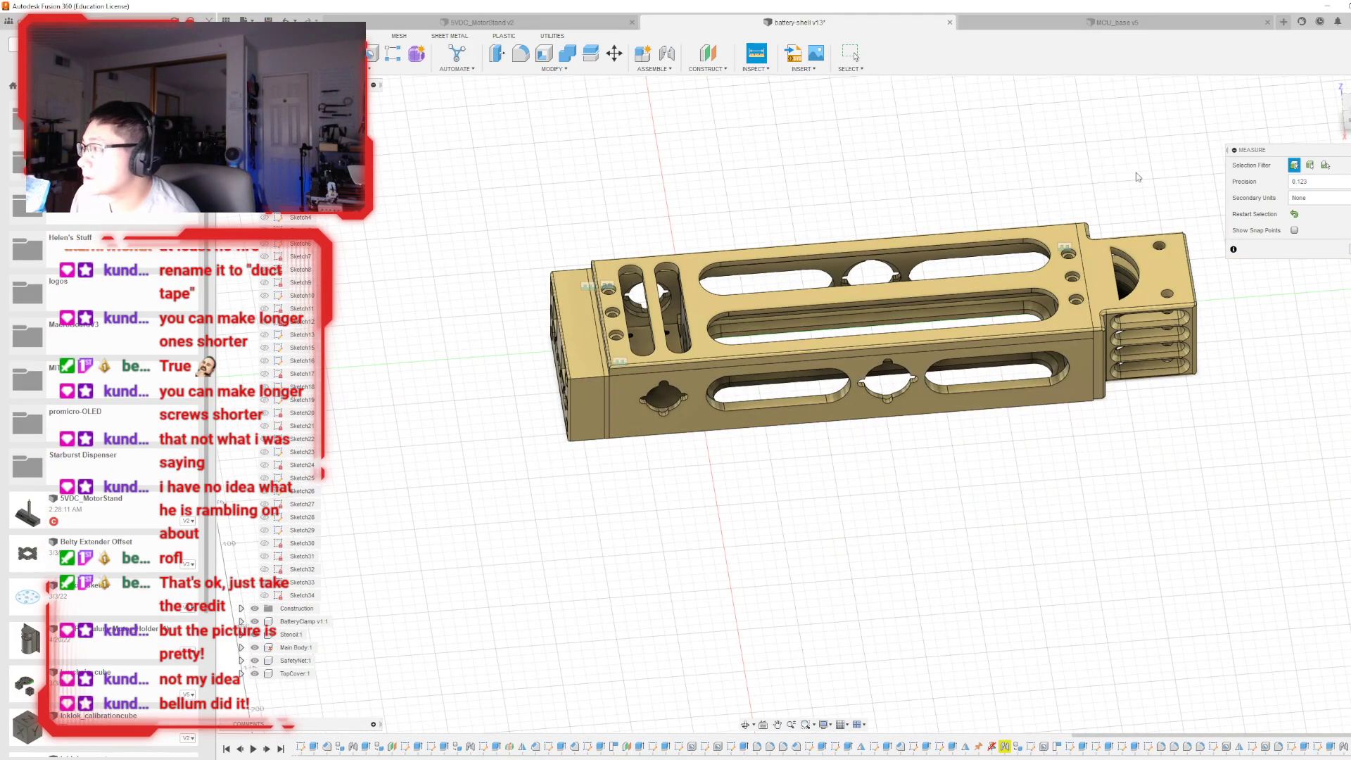
pyautogui.press('Escape')
pyautogui.keyDown('shift'); pyautogui.moveTo(565, 211); pyautogui.dragTo(478, 203, button='middle'); pyautogui.keyUp('shift')
# - Create a new internal standard component under the top-level design and rename it BatteryChass
pyautogui.click(241, 165)
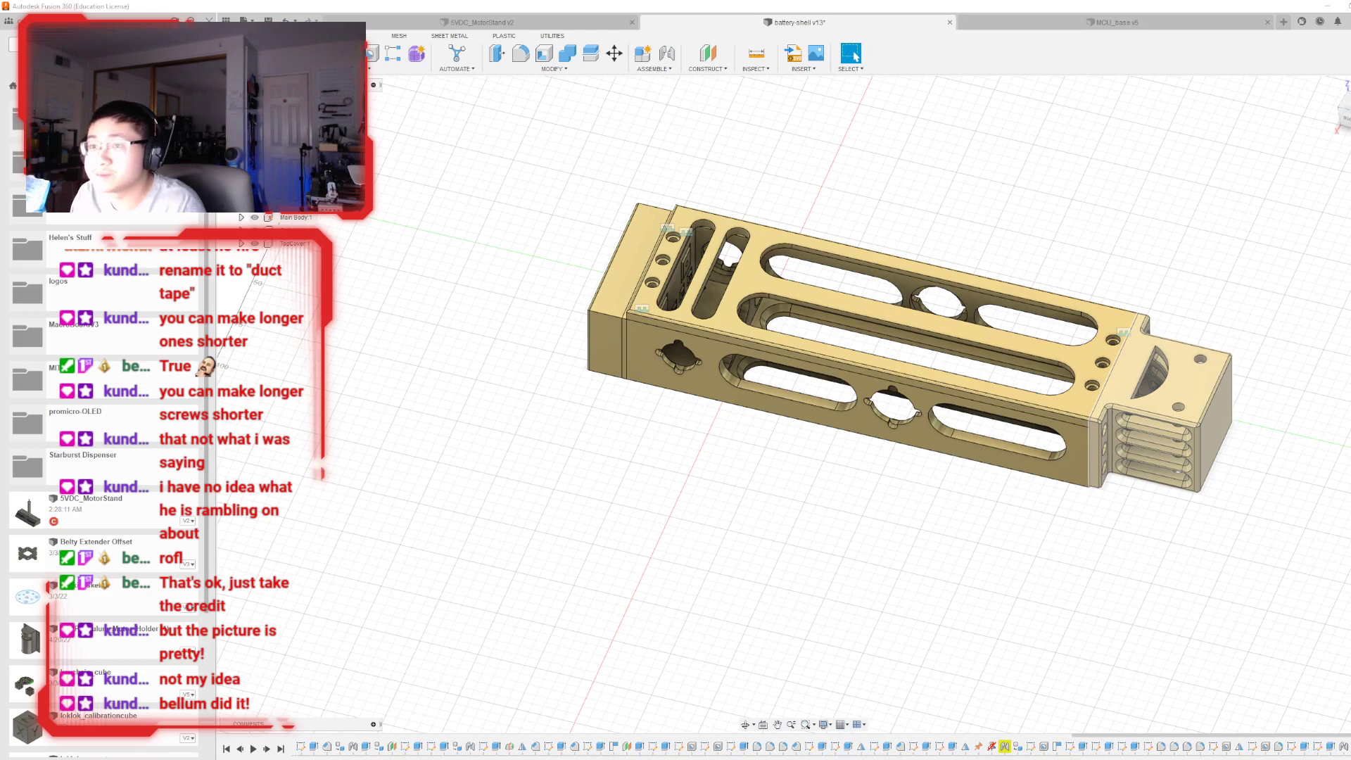
pyautogui.press('j')
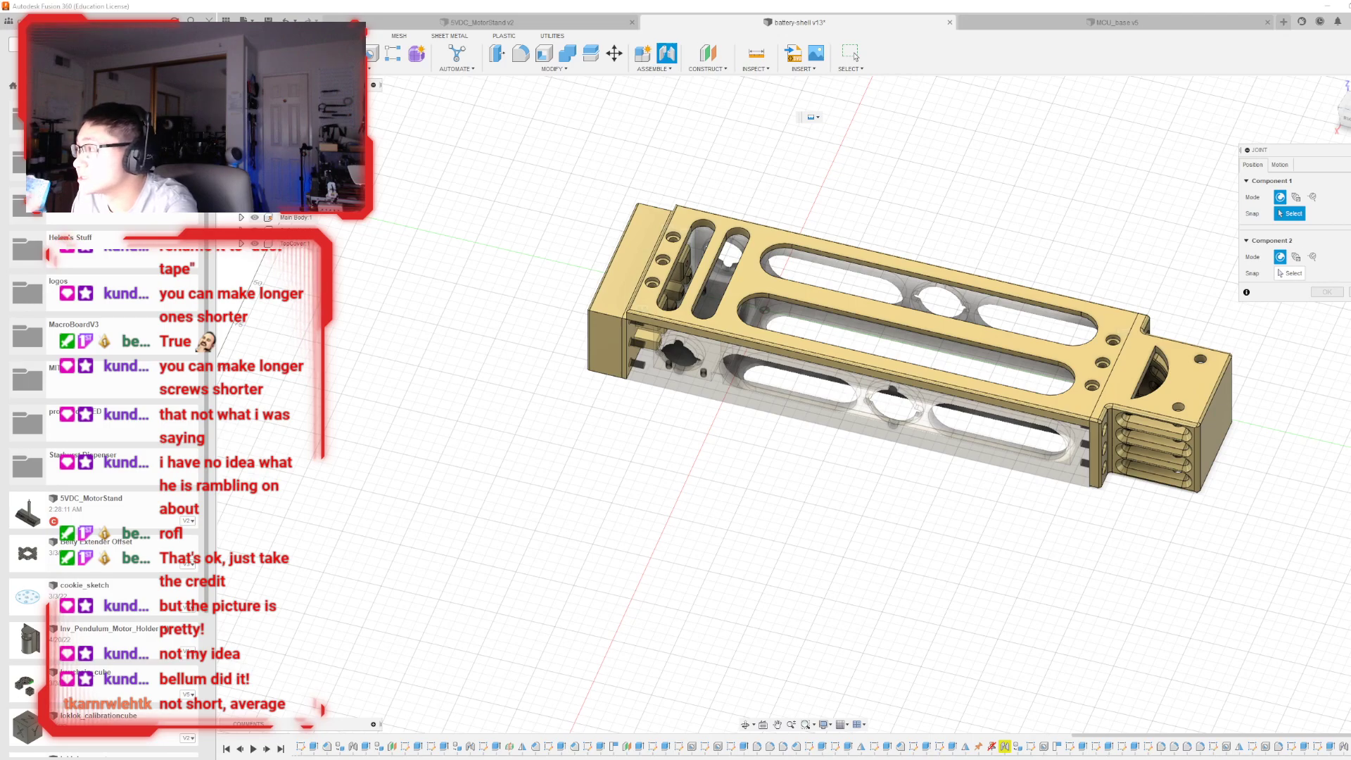
pyautogui.press('Escape')
pyautogui.click(642, 53)
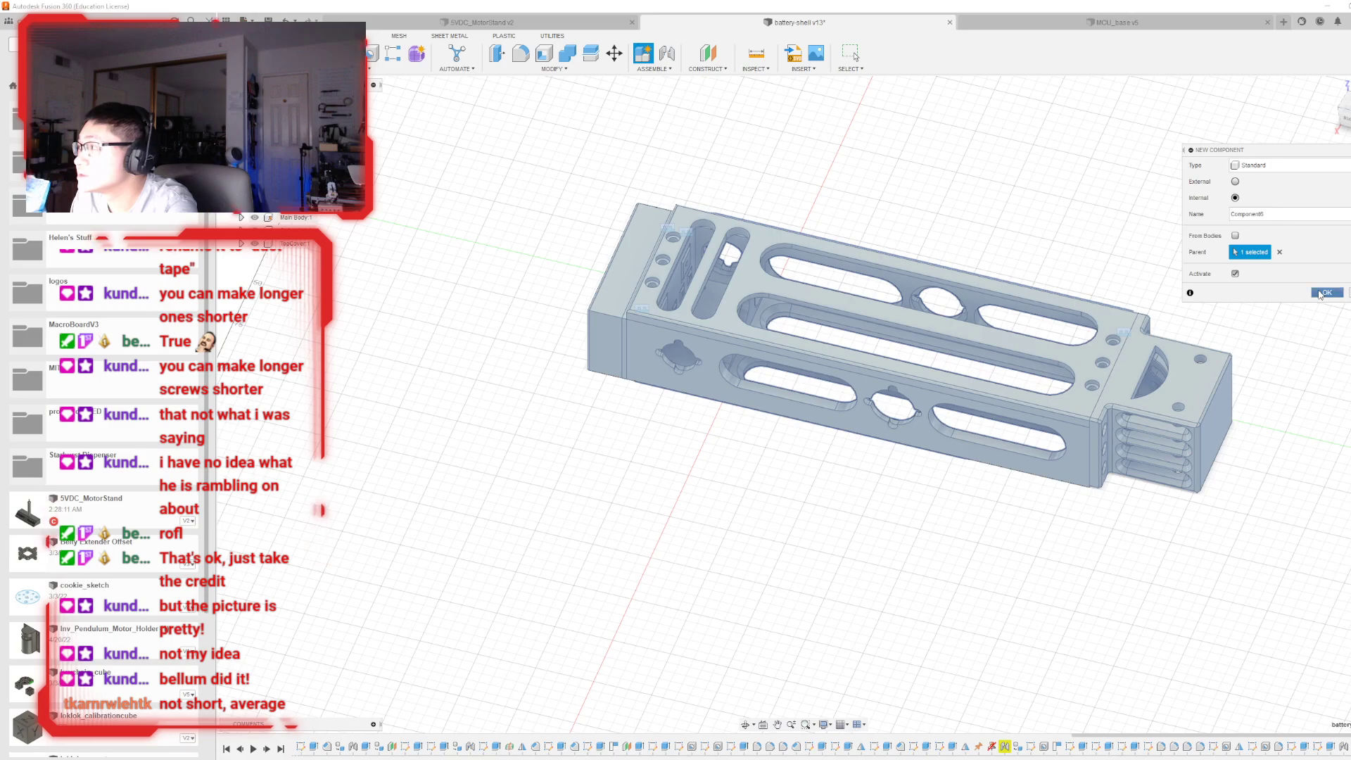
pyautogui.press('Return')
pyautogui.rightClick(282, 260)
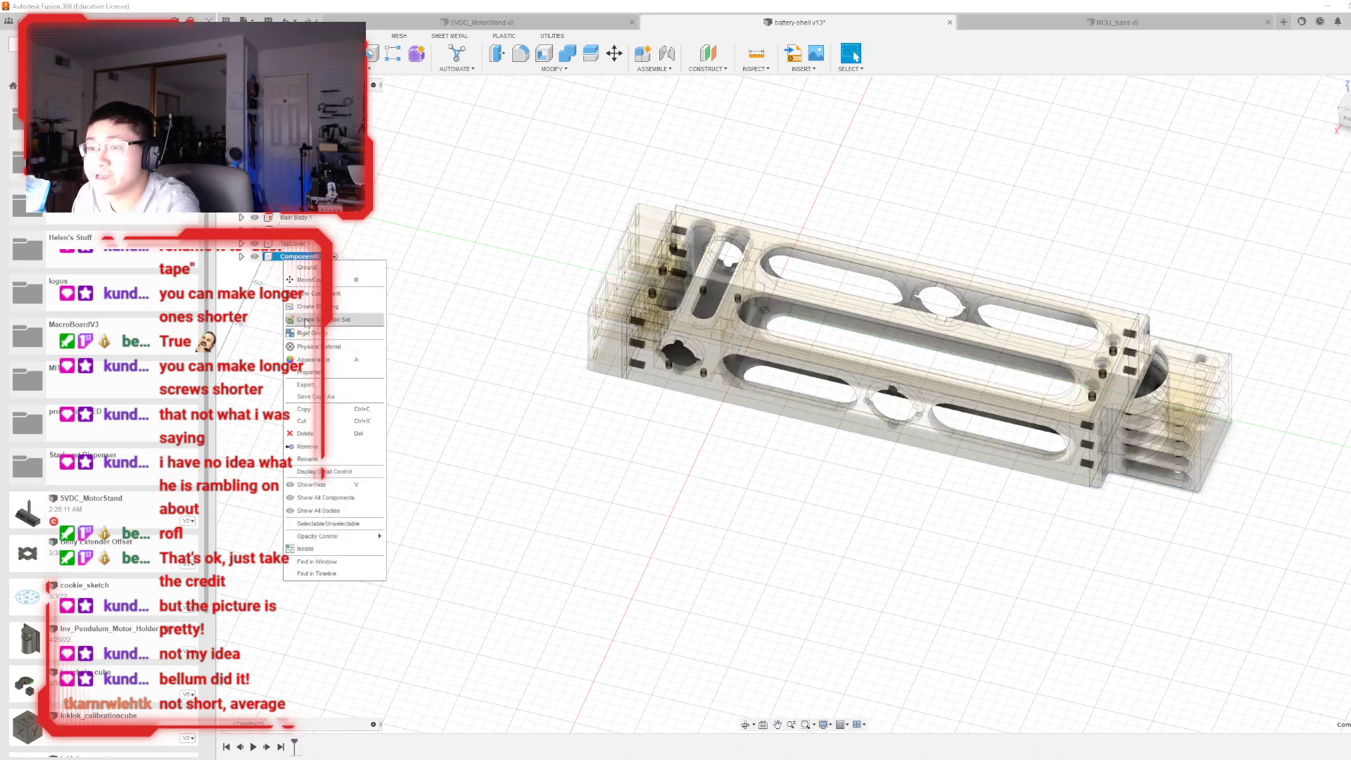
pyautogui.click(307, 458)
pyautogui.write('Bas')
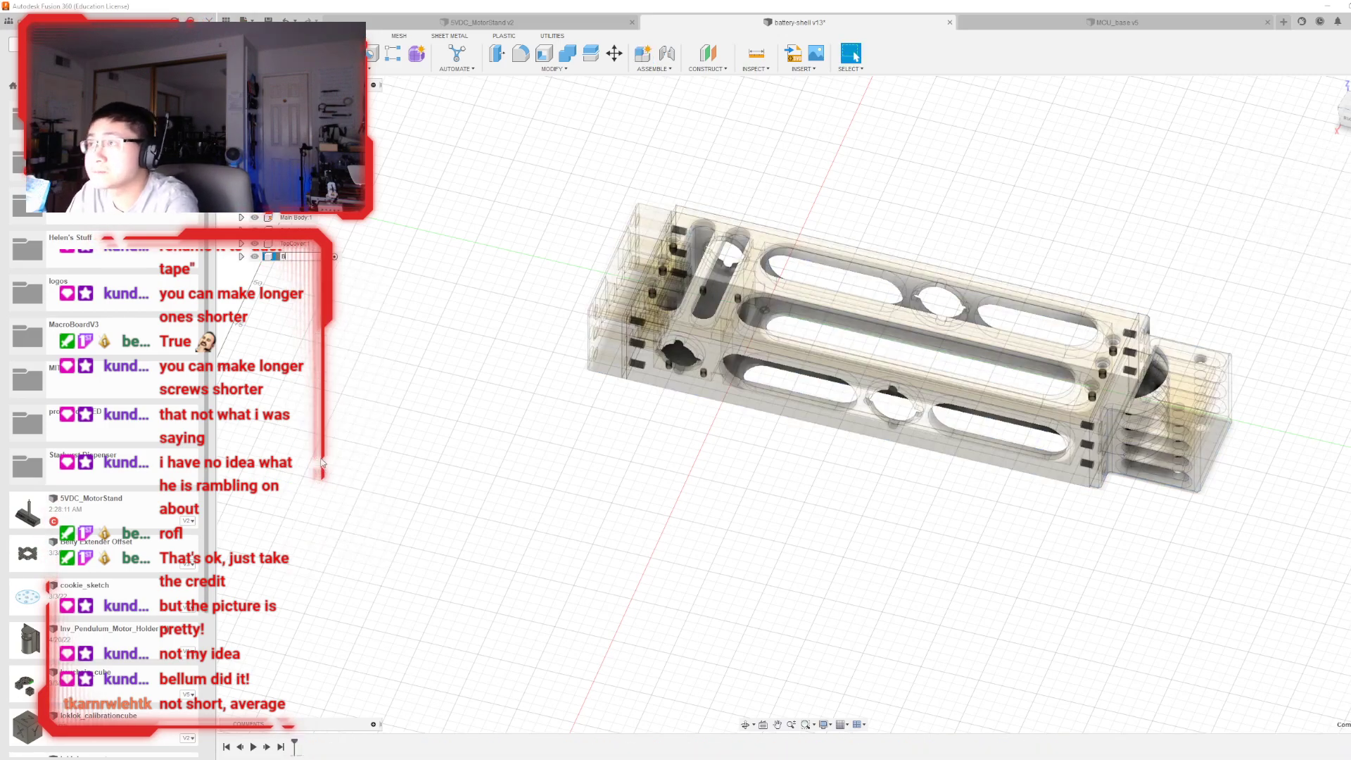
pyautogui.write('tteryChass')
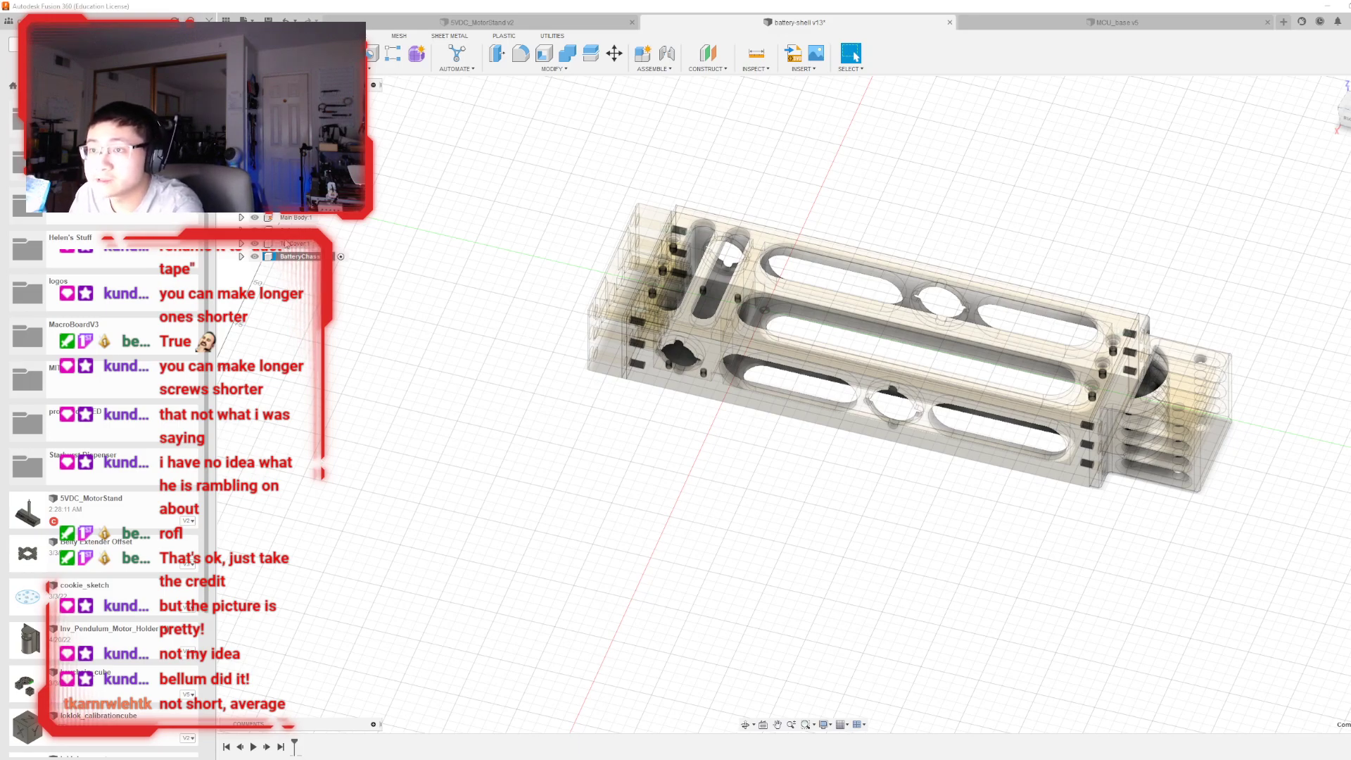
# - Move all the existing battery shell components, including the Main Body, SafetyNet and TopCover, into the BatteryChass component
pyautogui.click(287, 244)
pyautogui.keyDown('shift'); pyautogui.click(287, 195); pyautogui.keyUp('shift')
pyautogui.moveTo(287, 196); pyautogui.dragTo(294, 257)
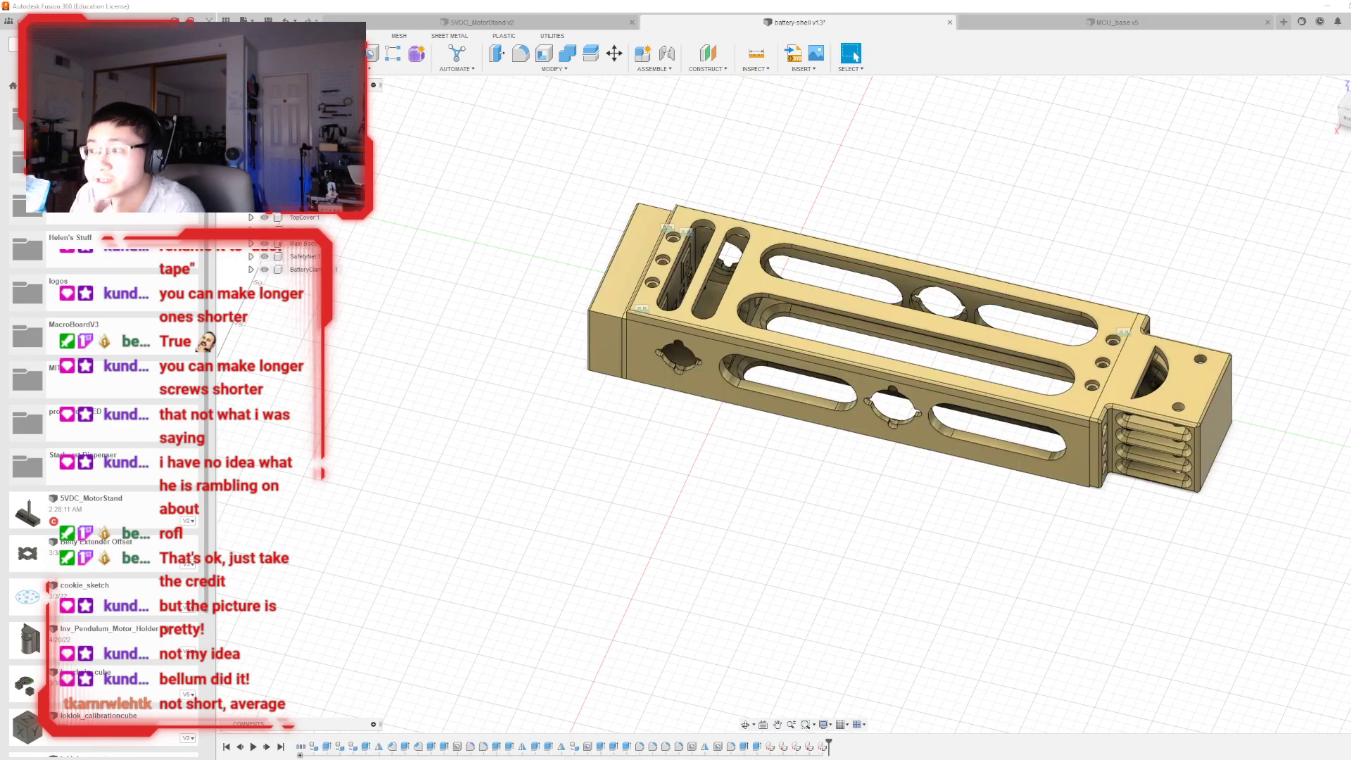
pyautogui.scroll(2, 778, 534)
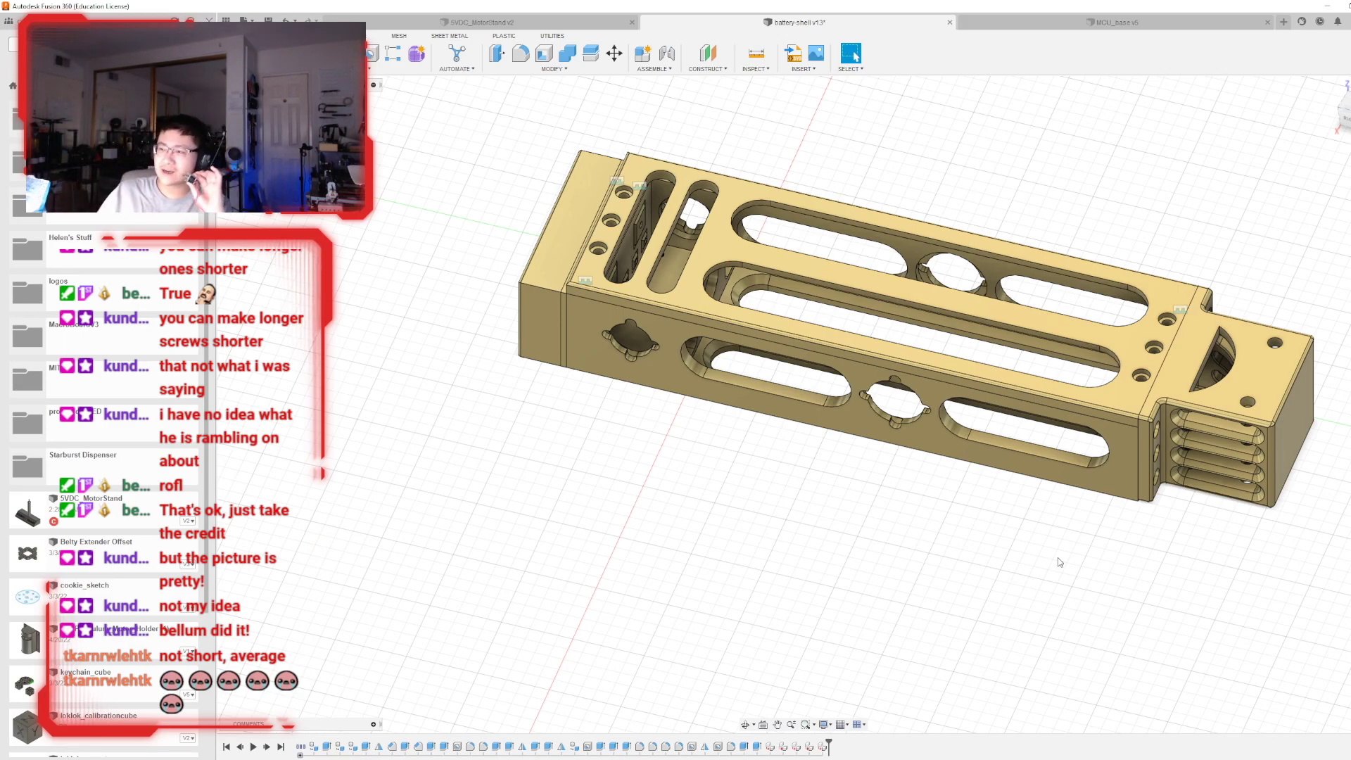
pyautogui.moveTo(1342, 103); pyautogui.dragTo(1321, 50)
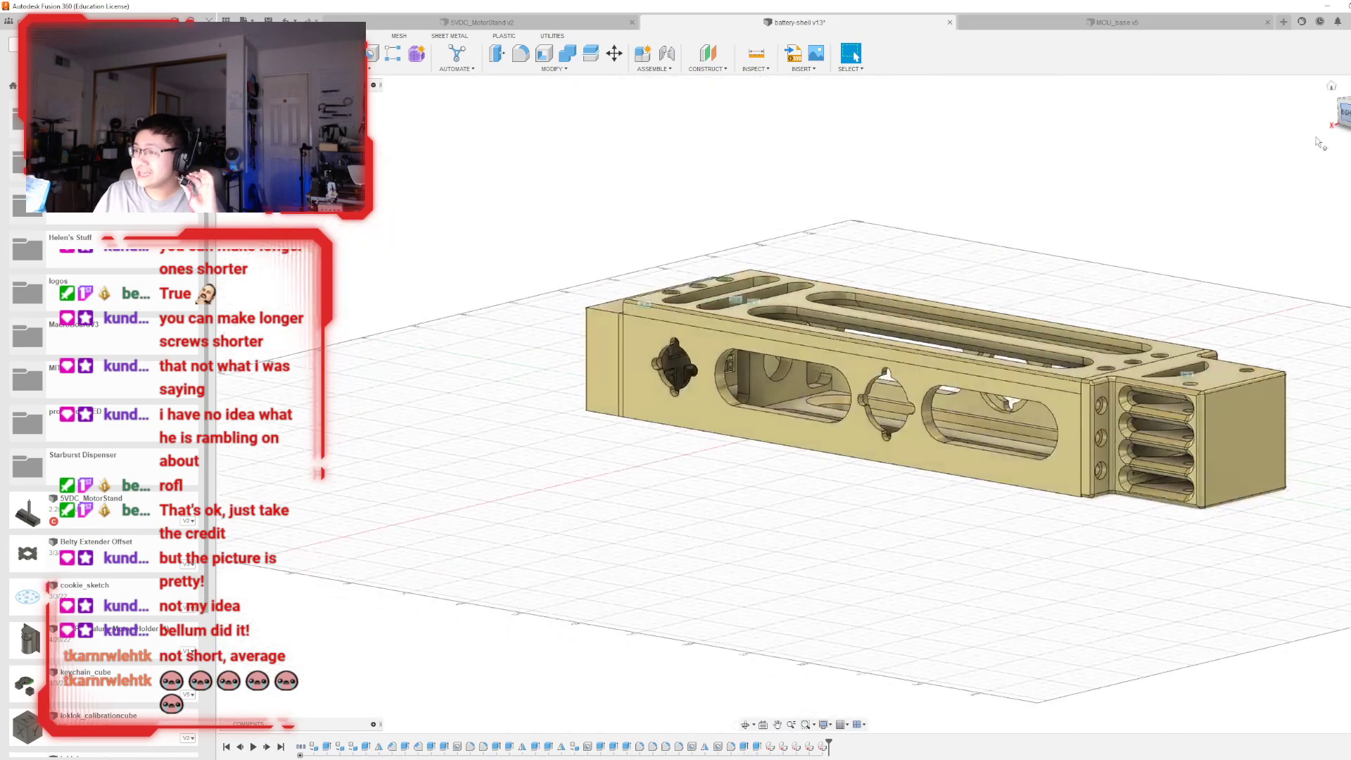
pyautogui.scroll(5, 970, 478)
pyautogui.scroll(-3, 383, 426)
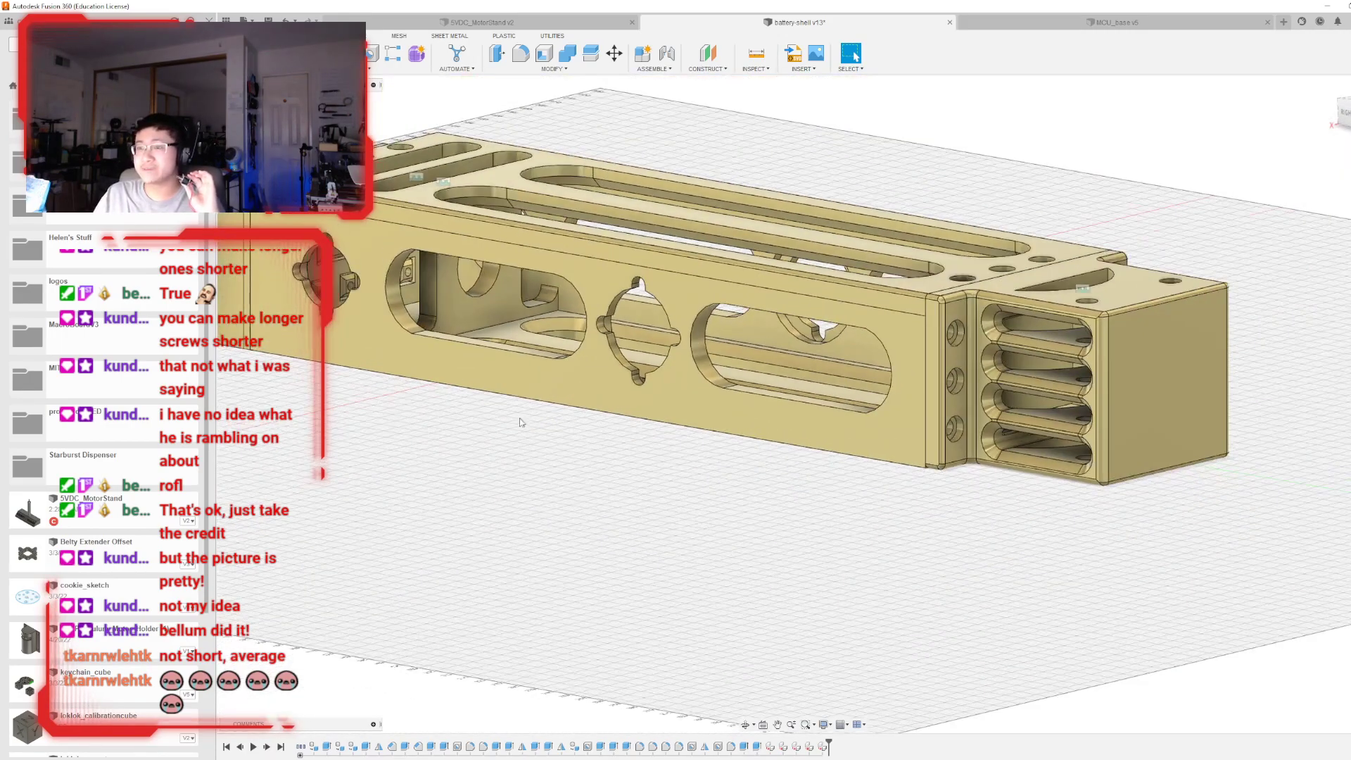
pyautogui.scroll(6, 471, 360)
pyautogui.scroll(-3, 473, 359)
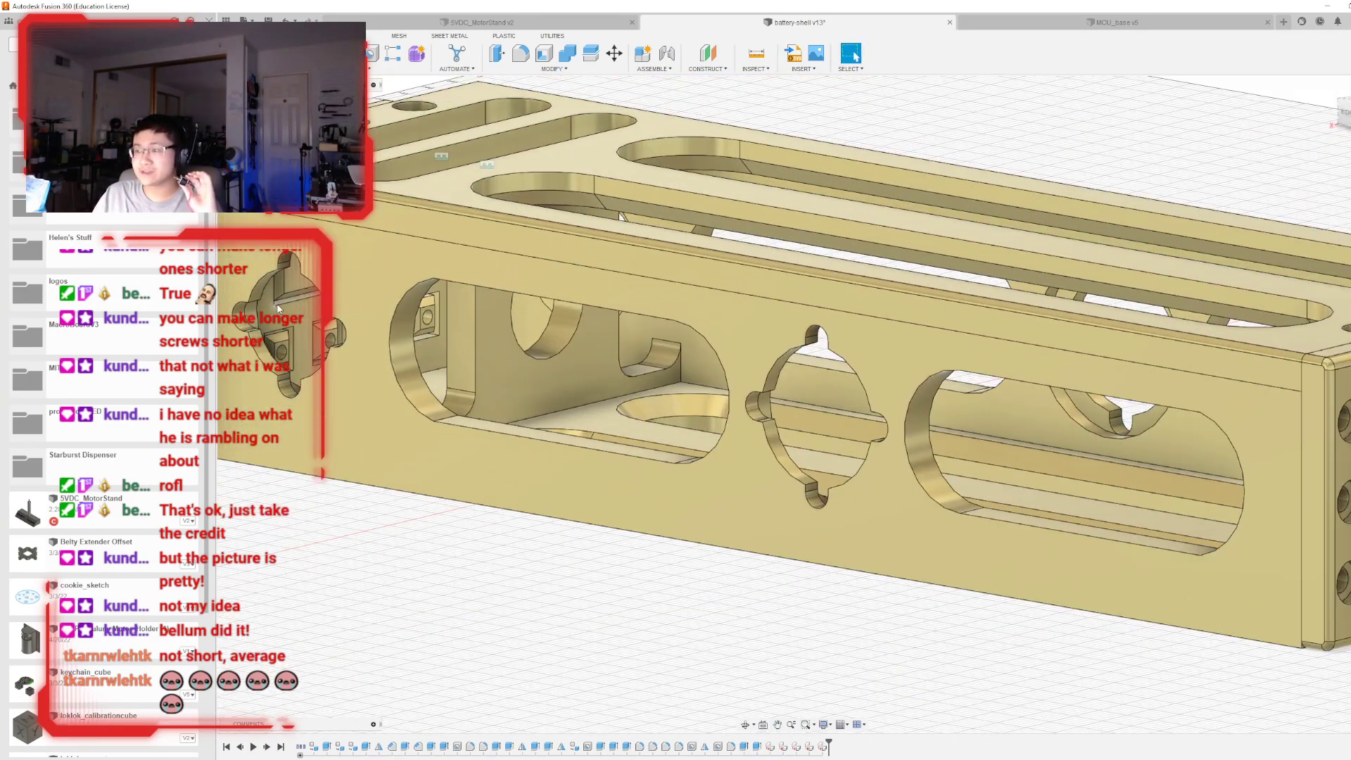
# - Measure the wall thickness at the first side slot, between the outer and inner arcs of its rounded end
pyautogui.scroll(3, 560, 331)
pyautogui.click(755, 52)
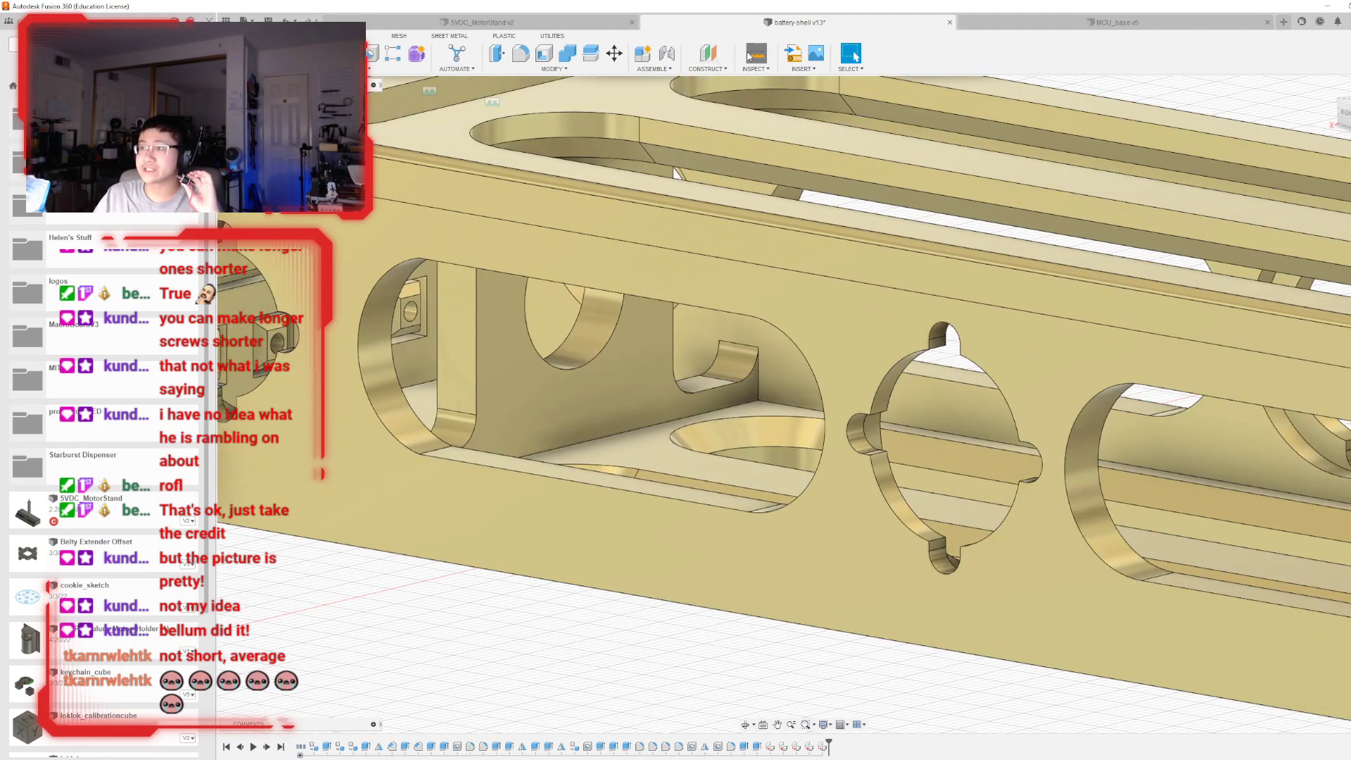
pyautogui.click(396, 304)
pyautogui.click(365, 306)
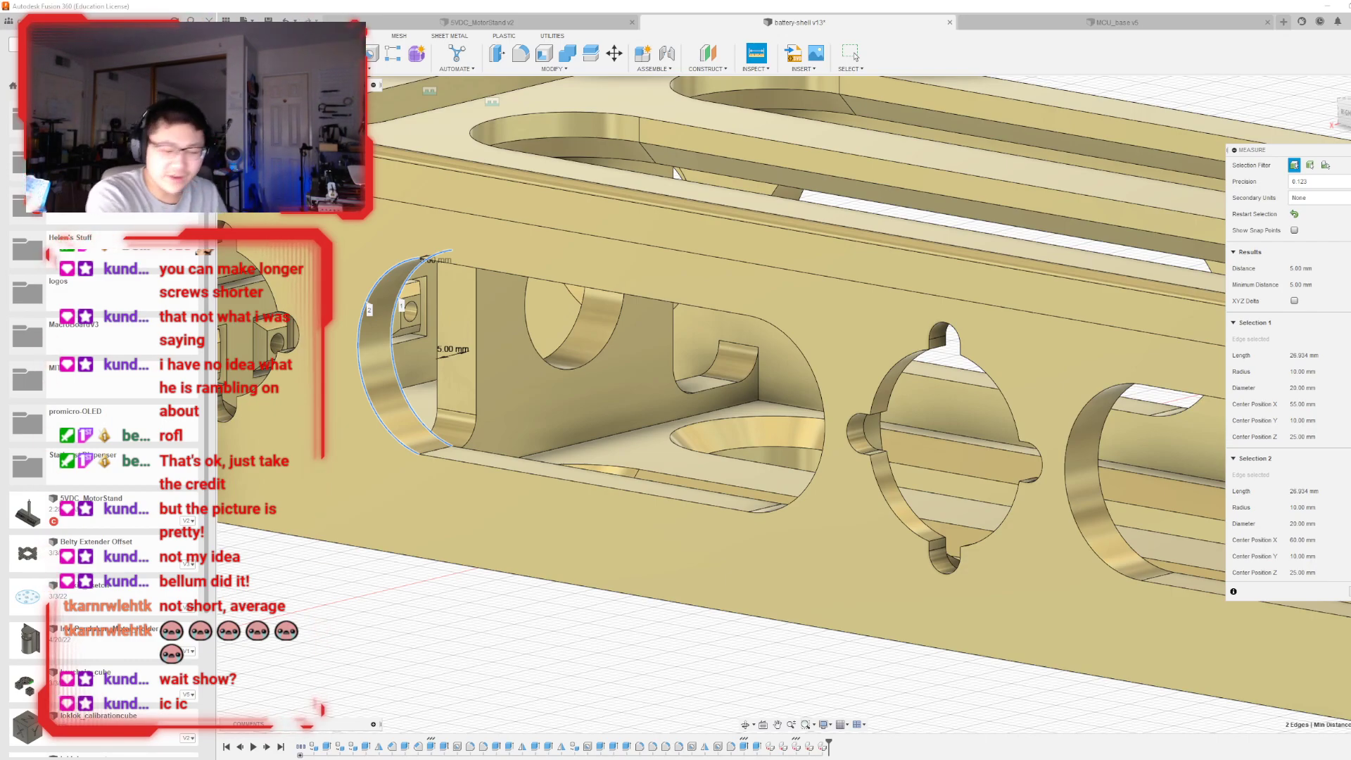
pyautogui.click(569, 641)
pyautogui.scroll(-6, 521, 640)
pyautogui.moveTo(803, 405)
pyautogui.keyDown('shift'); pyautogui.mouseDown(button='middle')
pyautogui.moveTo(711, 412)
pyautogui.moveTo(767, 365)
pyautogui.mouseUp(button='middle'); pyautogui.keyUp('shift')
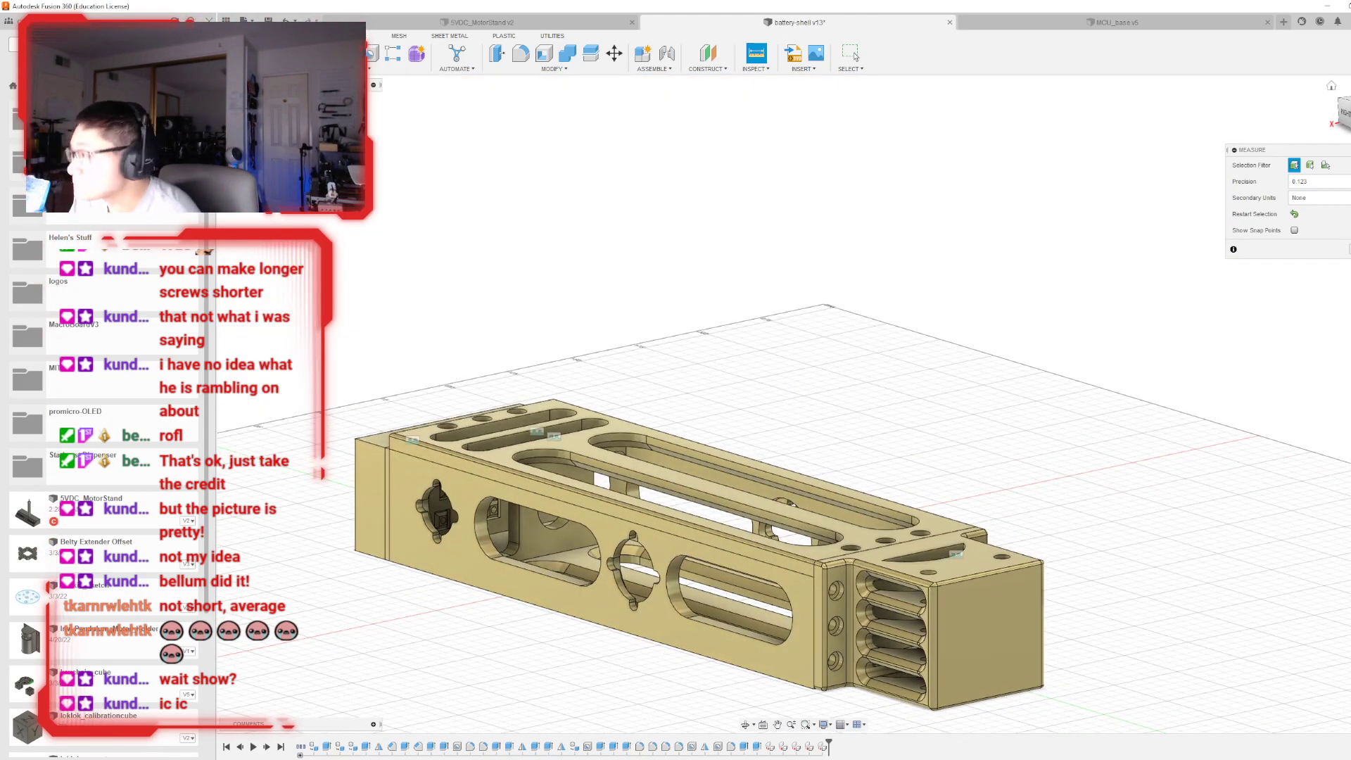
pyautogui.keyDown('shift'); pyautogui.moveTo(584, 84); pyautogui.dragTo(632, 12, button='middle'); pyautogui.keyUp('shift')
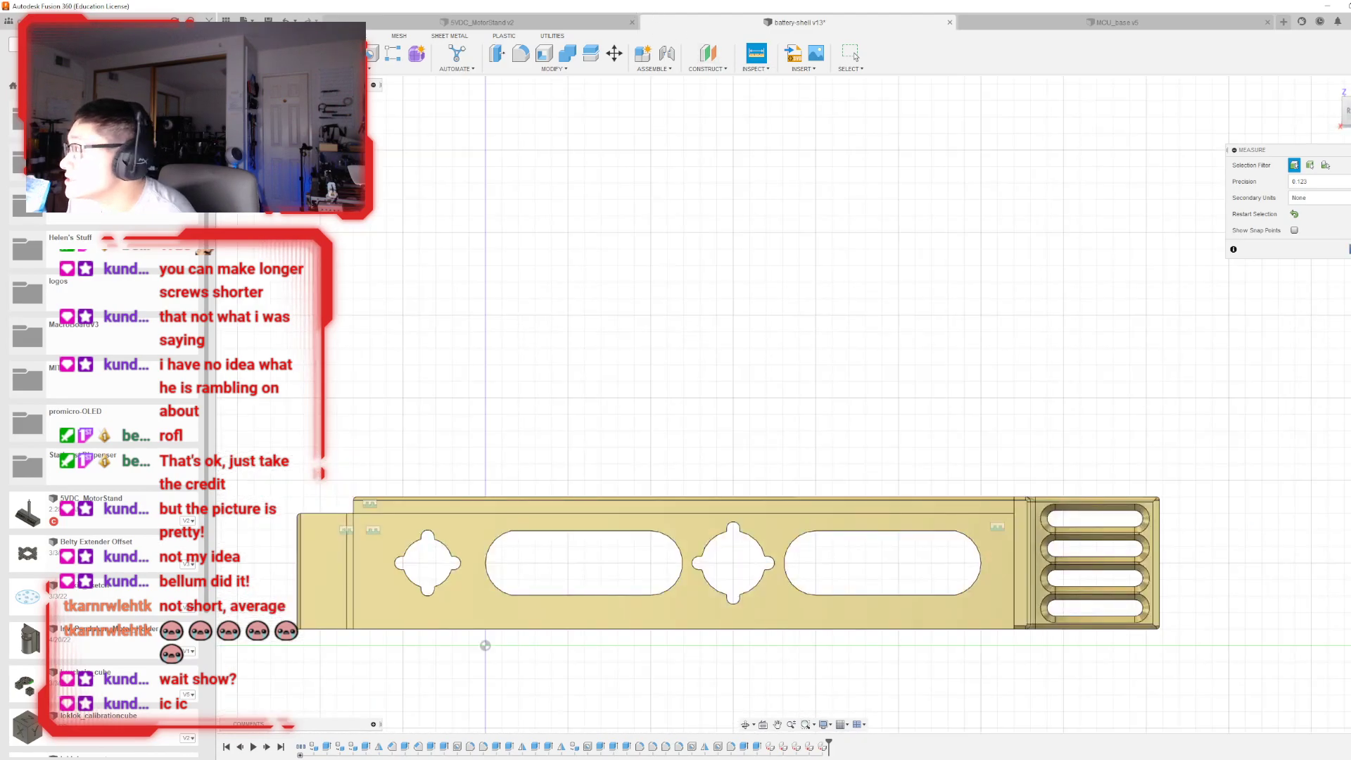
pyautogui.press('Escape')
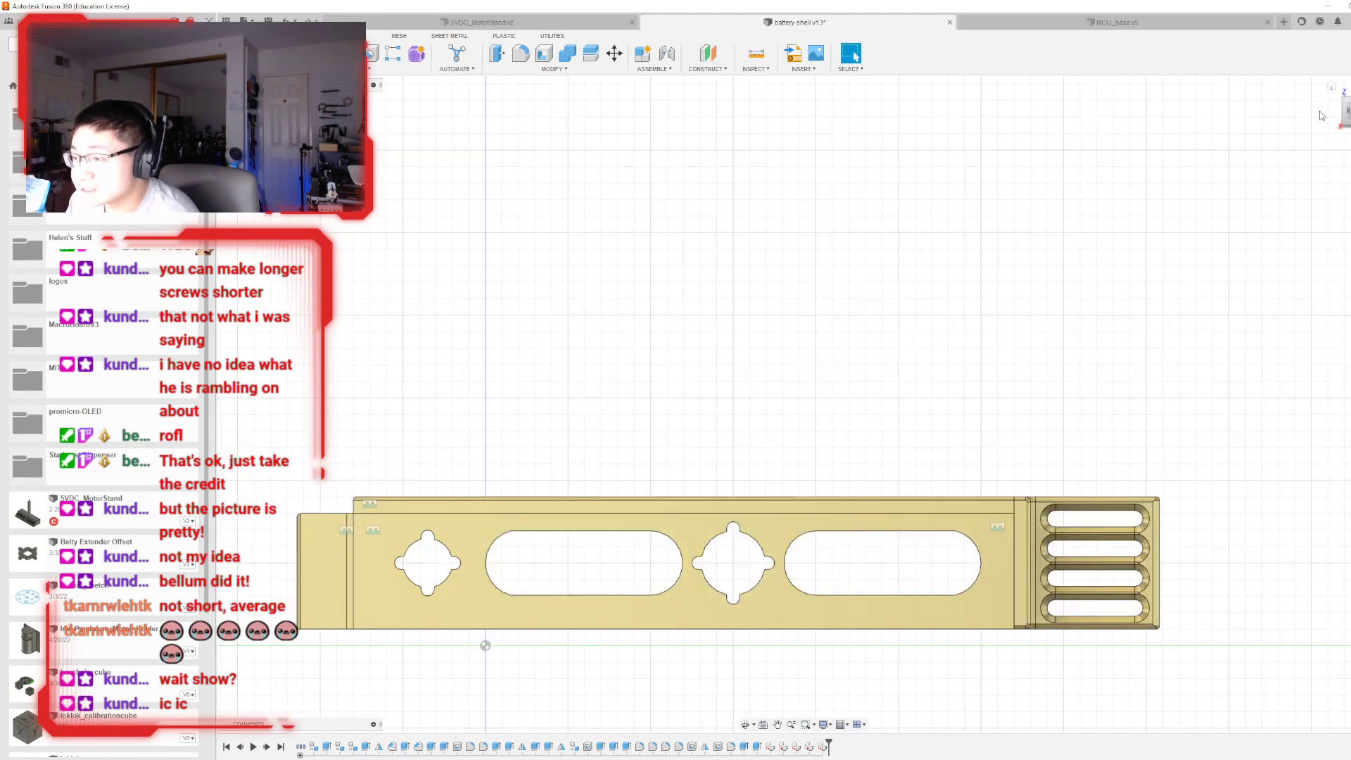
# - Examine the whole battery shell, including its side openings, connector end and top slots, from several angles
pyautogui.keyDown('shift'); pyautogui.moveTo(803, 404); pyautogui.dragTo(752, 358, button='middle'); pyautogui.keyUp('shift')
pyautogui.moveTo(1141, 240)
pyautogui.keyDown('shift'); pyautogui.mouseDown(button='middle')
pyautogui.moveTo(1109, 238)
pyautogui.moveTo(1150, 232)
pyautogui.mouseUp(button='middle'); pyautogui.keyUp('shift')
pyautogui.scroll(-1, 1109, 239)
pyautogui.scroll(-2, 1151, 232)
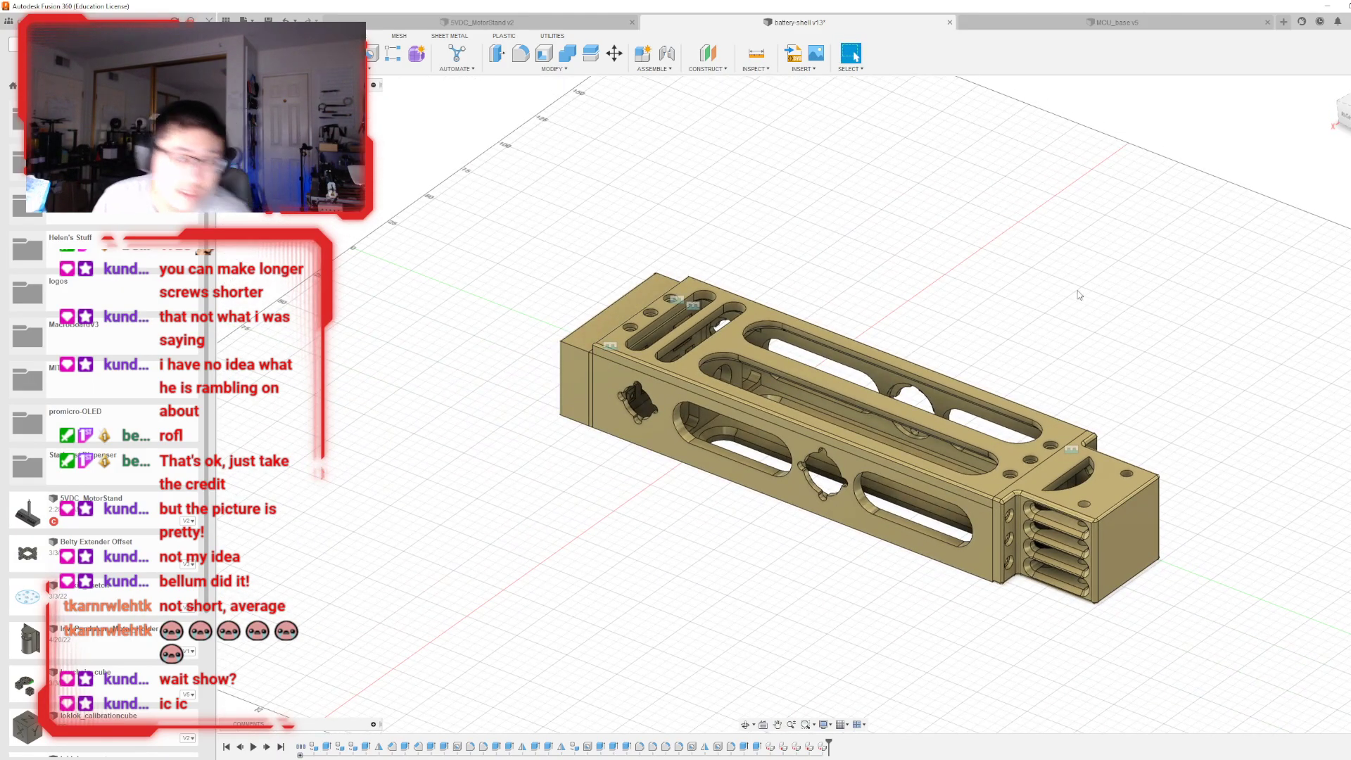
pyautogui.scroll(2, 759, 309)
pyautogui.keyDown('shift'); pyautogui.moveTo(804, 401); pyautogui.dragTo(502, 612, button='middle'); pyautogui.keyUp('shift')
pyautogui.scroll(4, 502, 612)
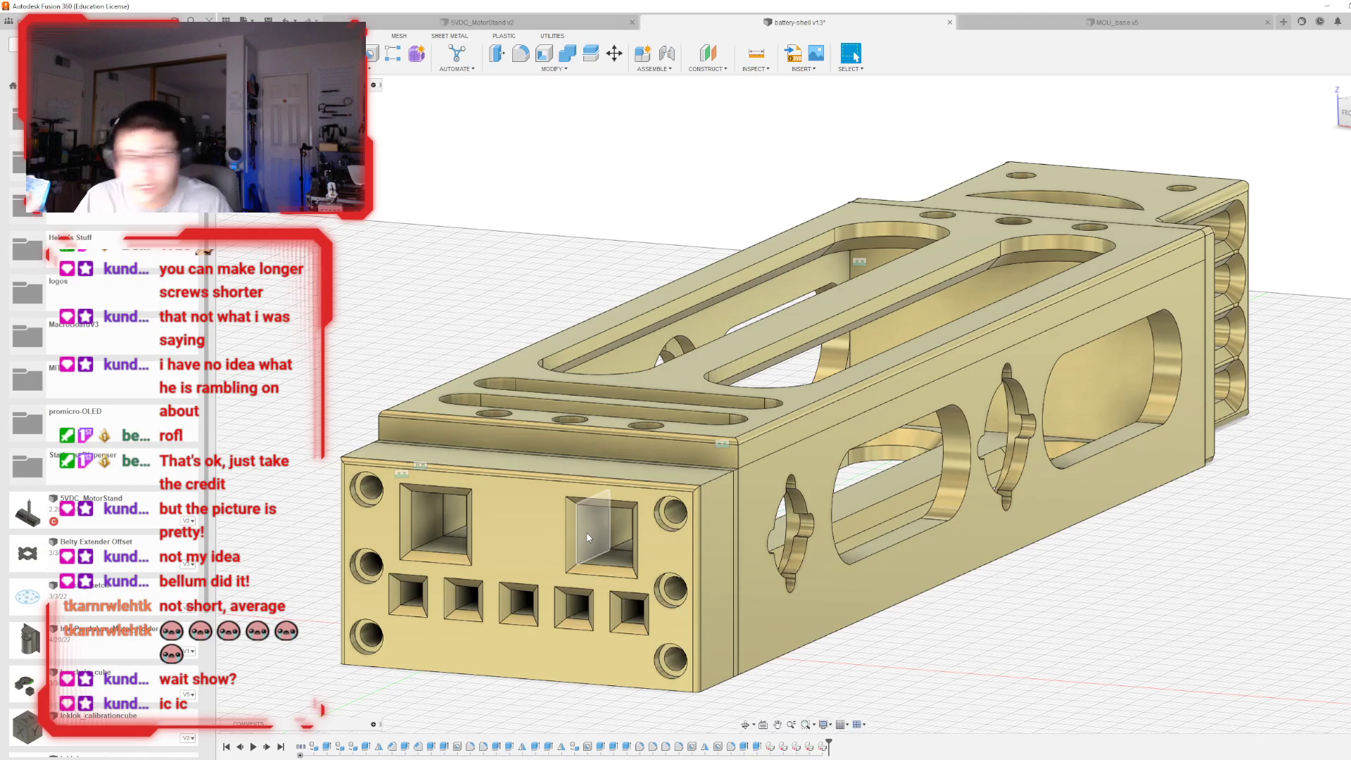
pyautogui.scroll(-3, 587, 535)
pyautogui.scroll(3, 745, 501)
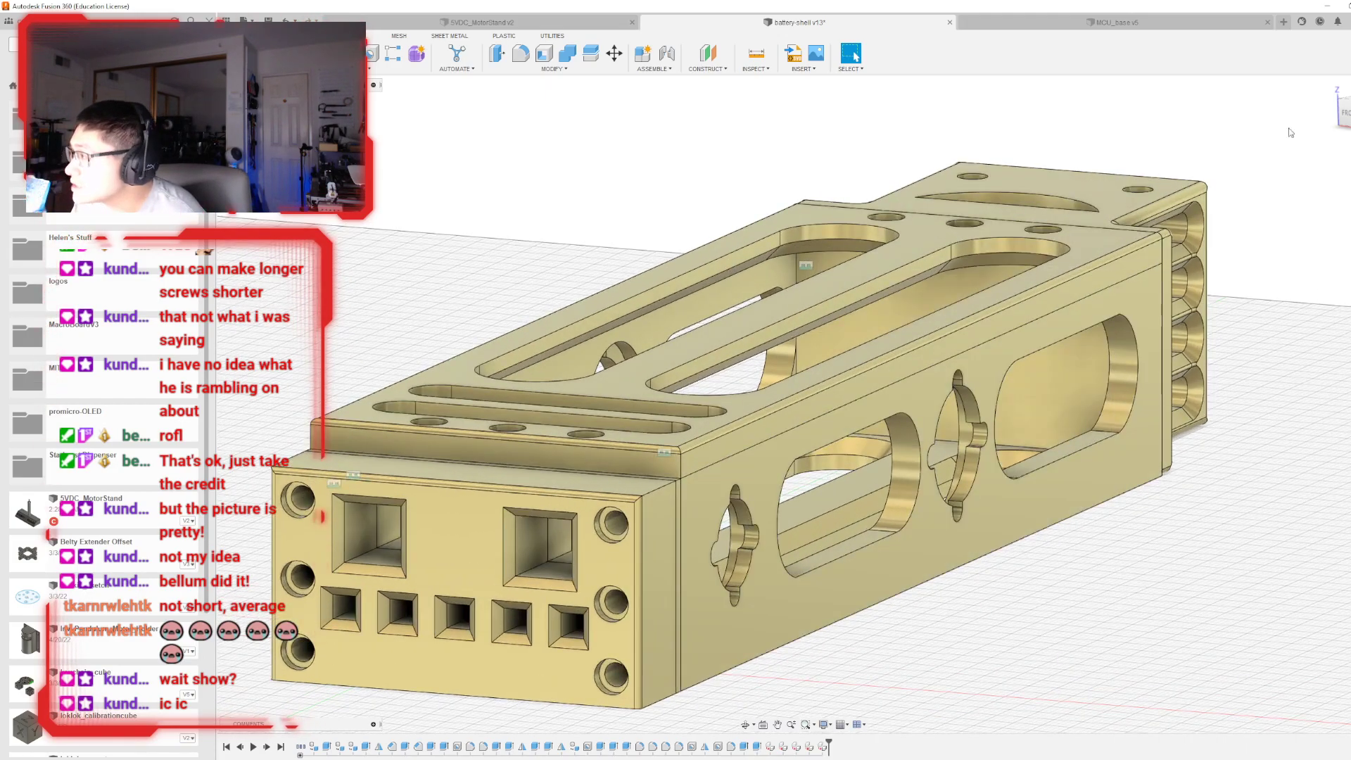
pyautogui.keyDown('shift'); pyautogui.moveTo(804, 404); pyautogui.dragTo(549, 471, button='middle'); pyautogui.keyUp('shift')
pyautogui.scroll(-2, 549, 472)
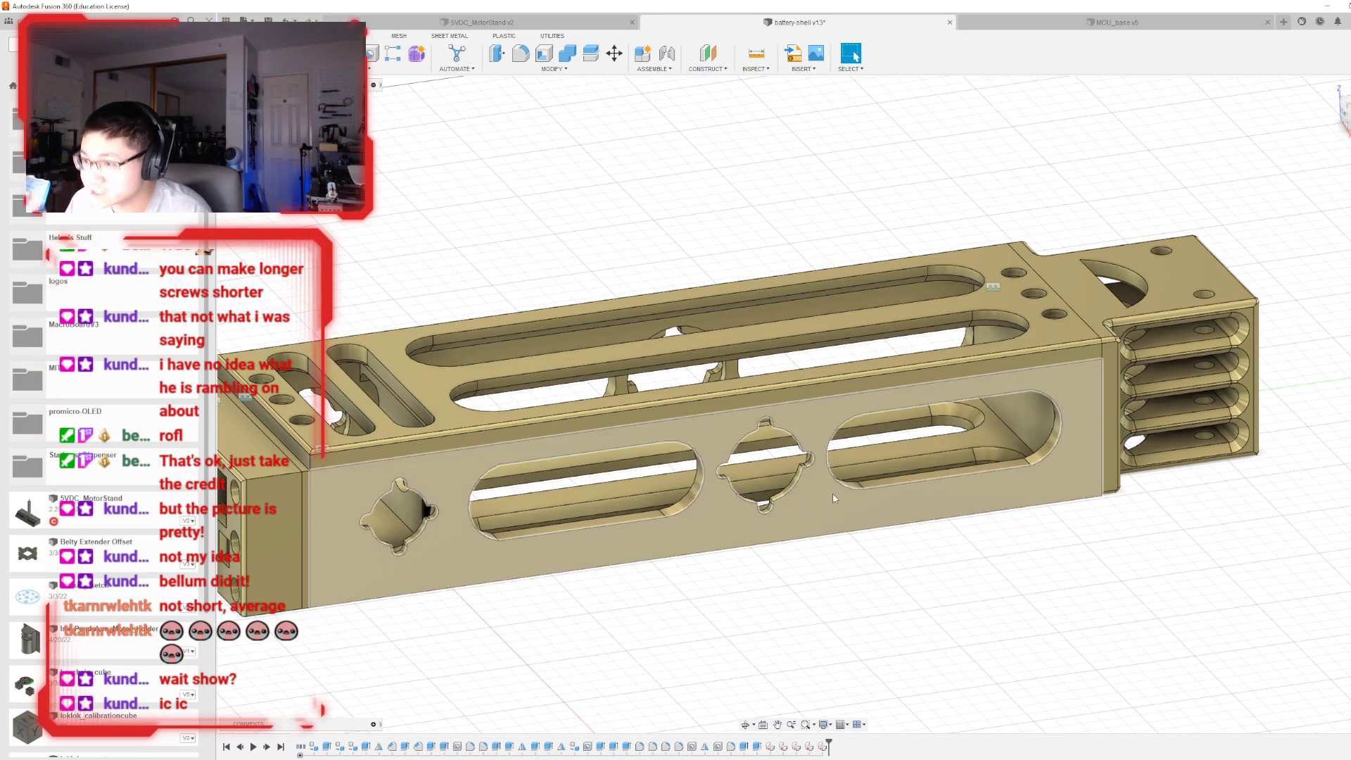
pyautogui.scroll(3, 772, 513)
pyautogui.scroll(2, 771, 512)
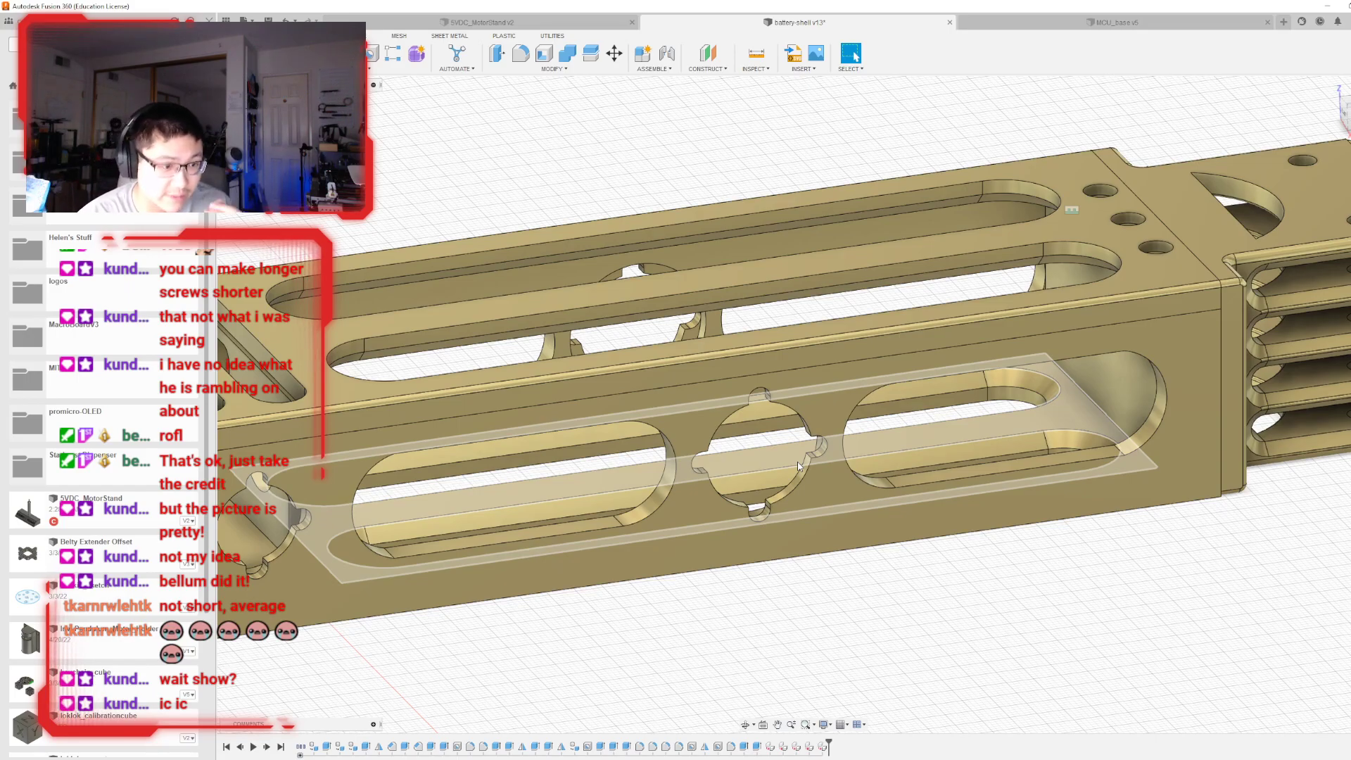
pyautogui.press('F6')
pyautogui.scroll(-1, 1090, 279)
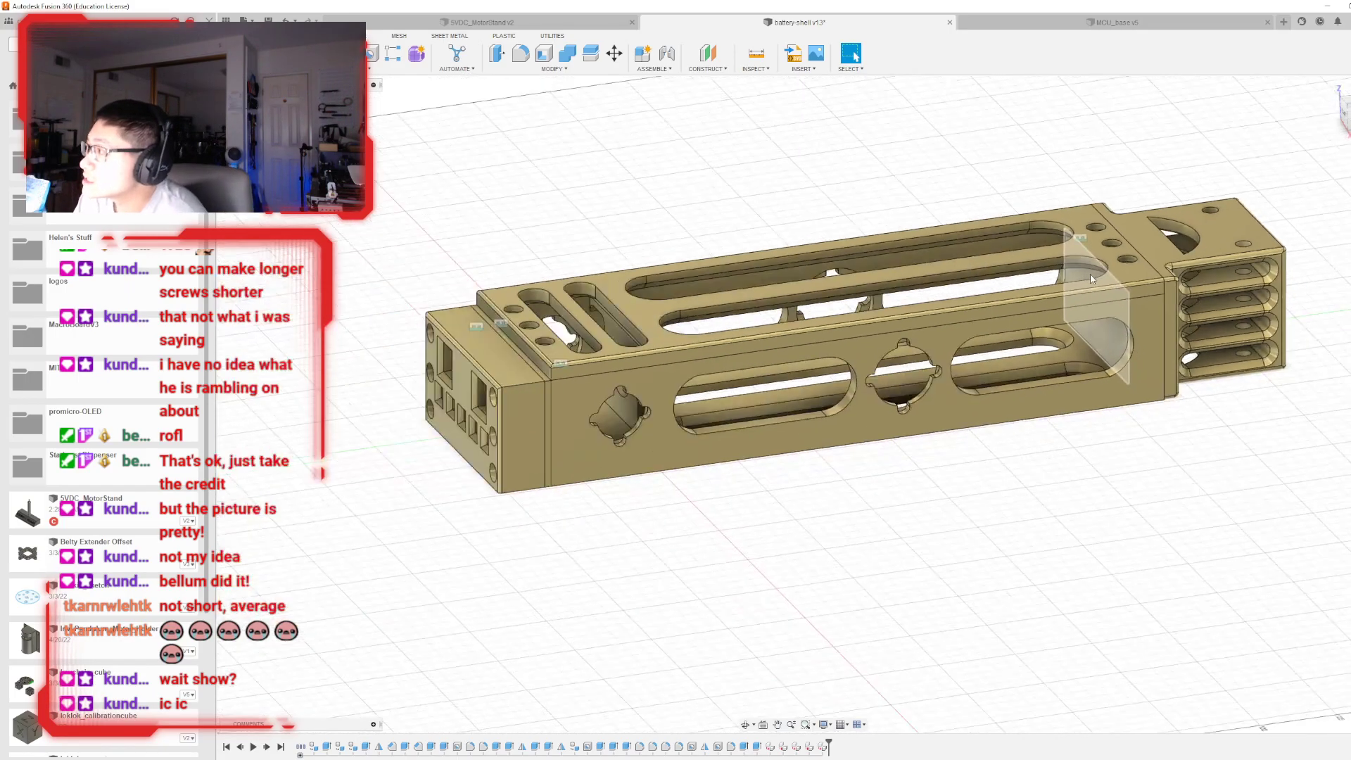
pyautogui.keyDown('shift'); pyautogui.moveTo(1090, 279); pyautogui.dragTo(1178, 296, button='middle'); pyautogui.keyUp('shift')
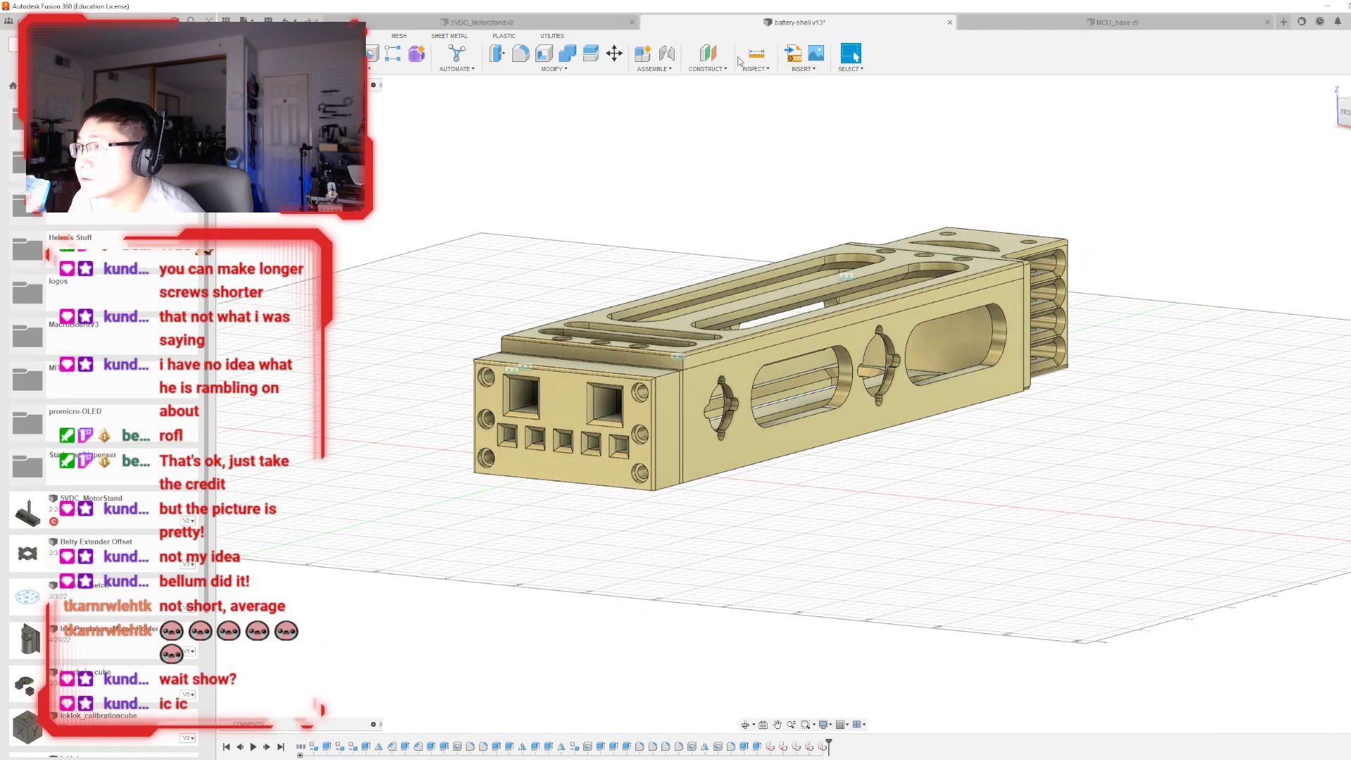
# - Create a construction plane offset 40 mm outward from the shell's long side face
pyautogui.click(708, 53)
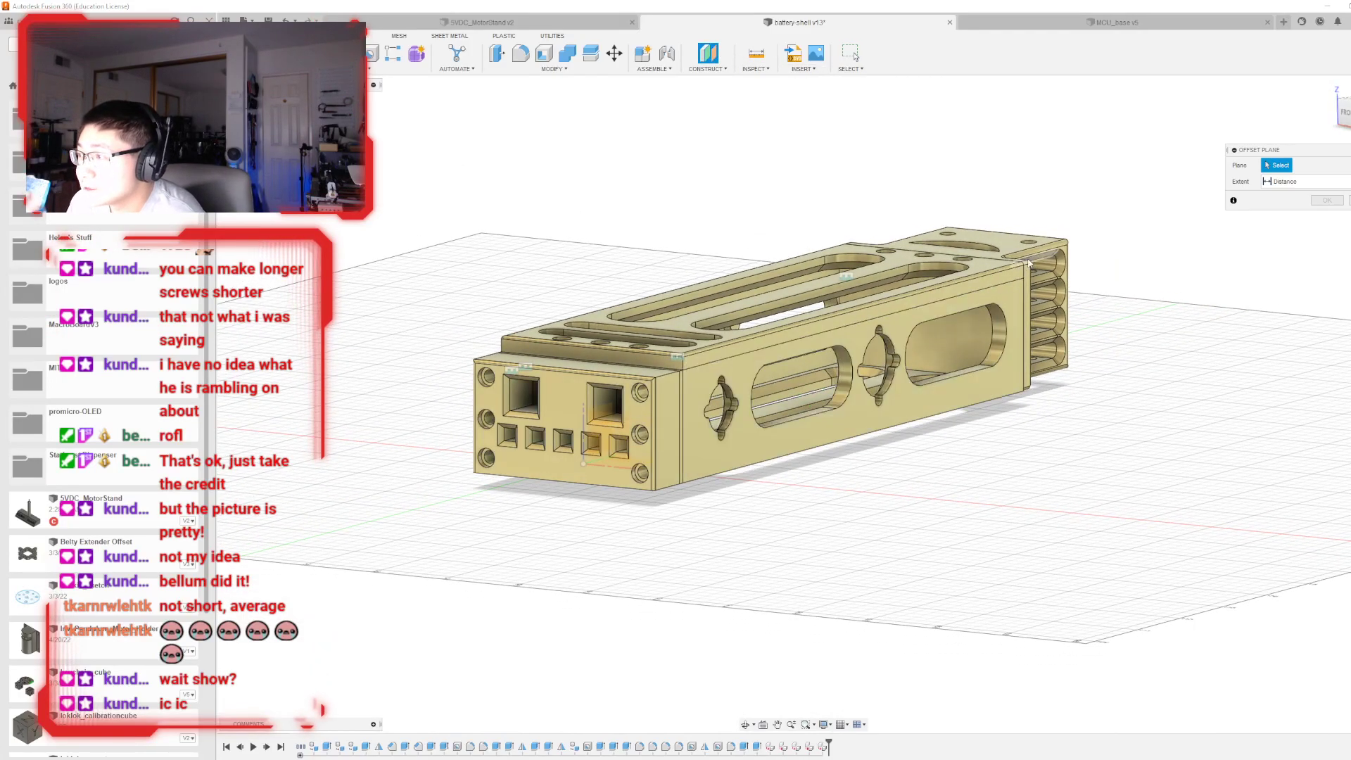
pyautogui.keyDown('shift'); pyautogui.moveTo(805, 403); pyautogui.dragTo(853, 424, button='middle'); pyautogui.keyUp('shift')
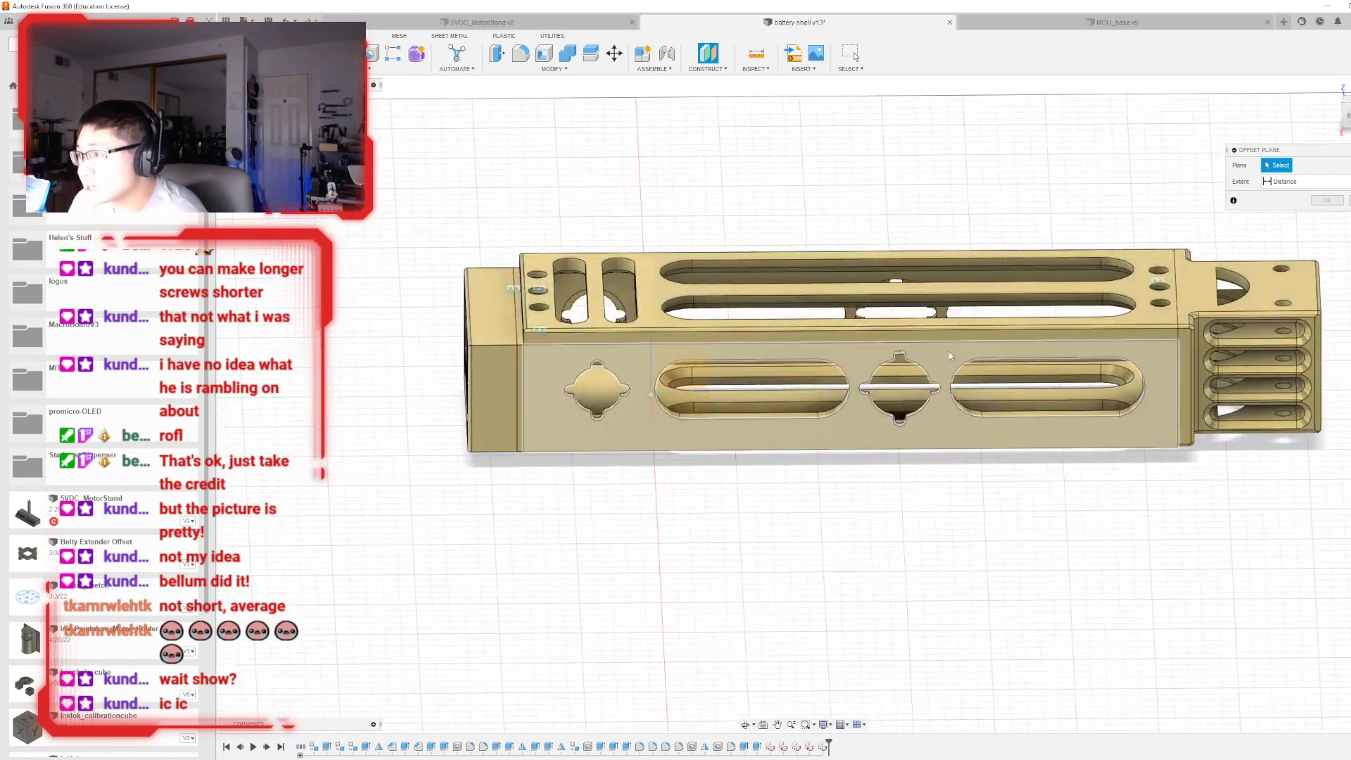
pyautogui.click(850, 420)
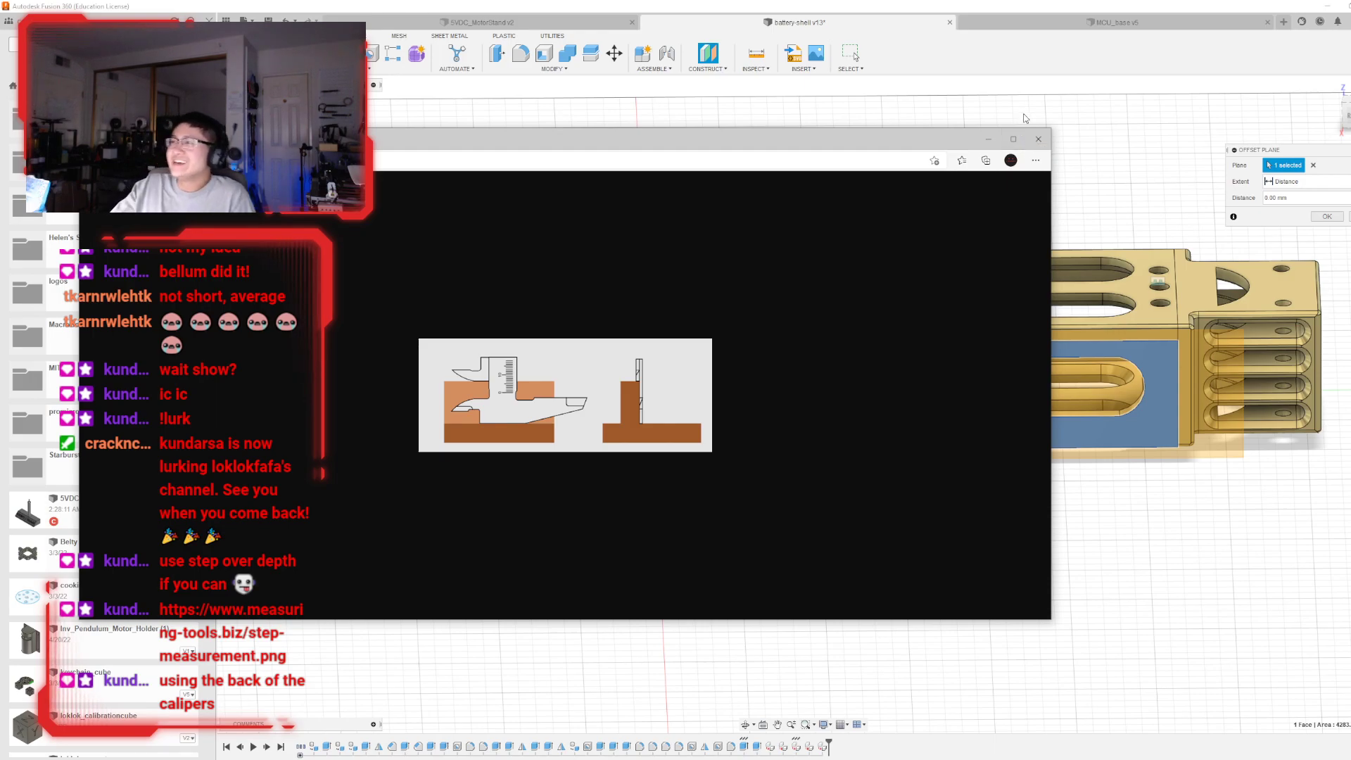
pyautogui.click(1038, 140)
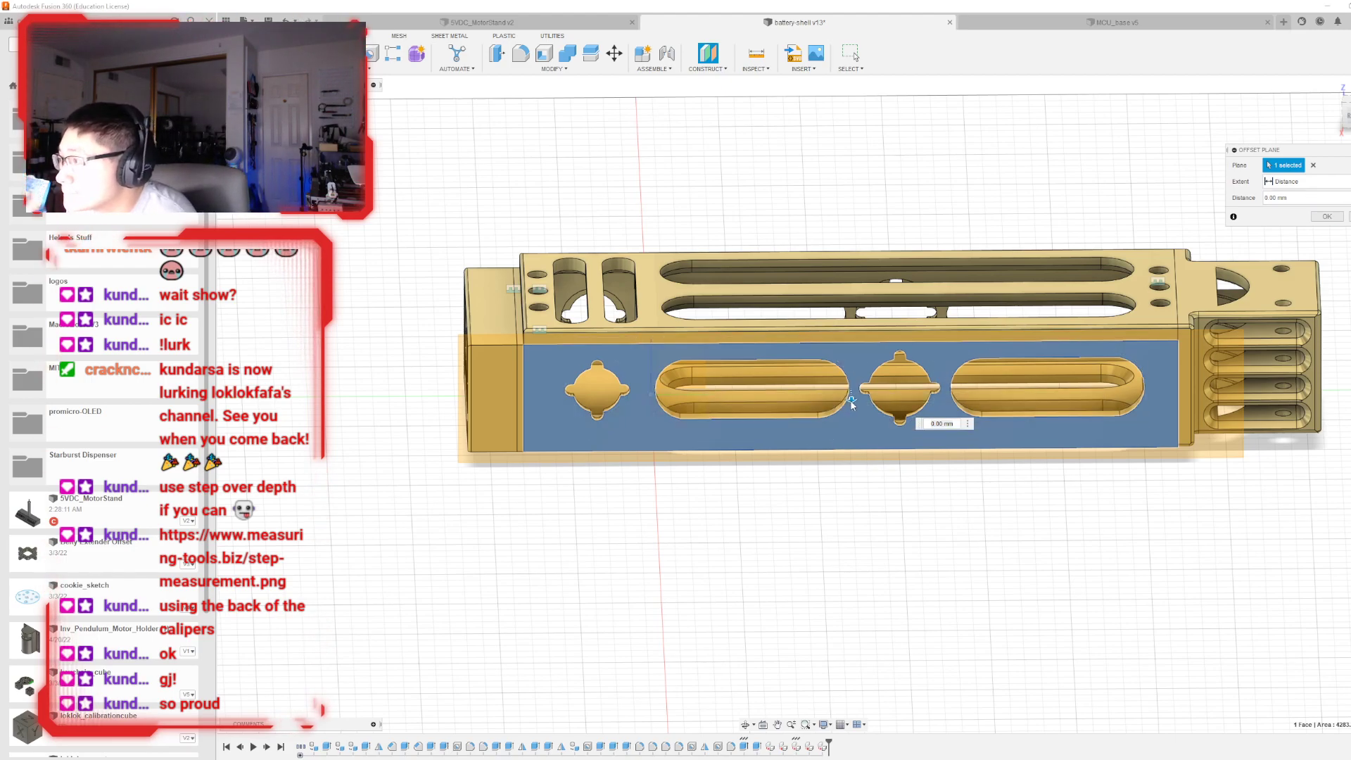
pyautogui.moveTo(850, 401); pyautogui.dragTo(851, 406)
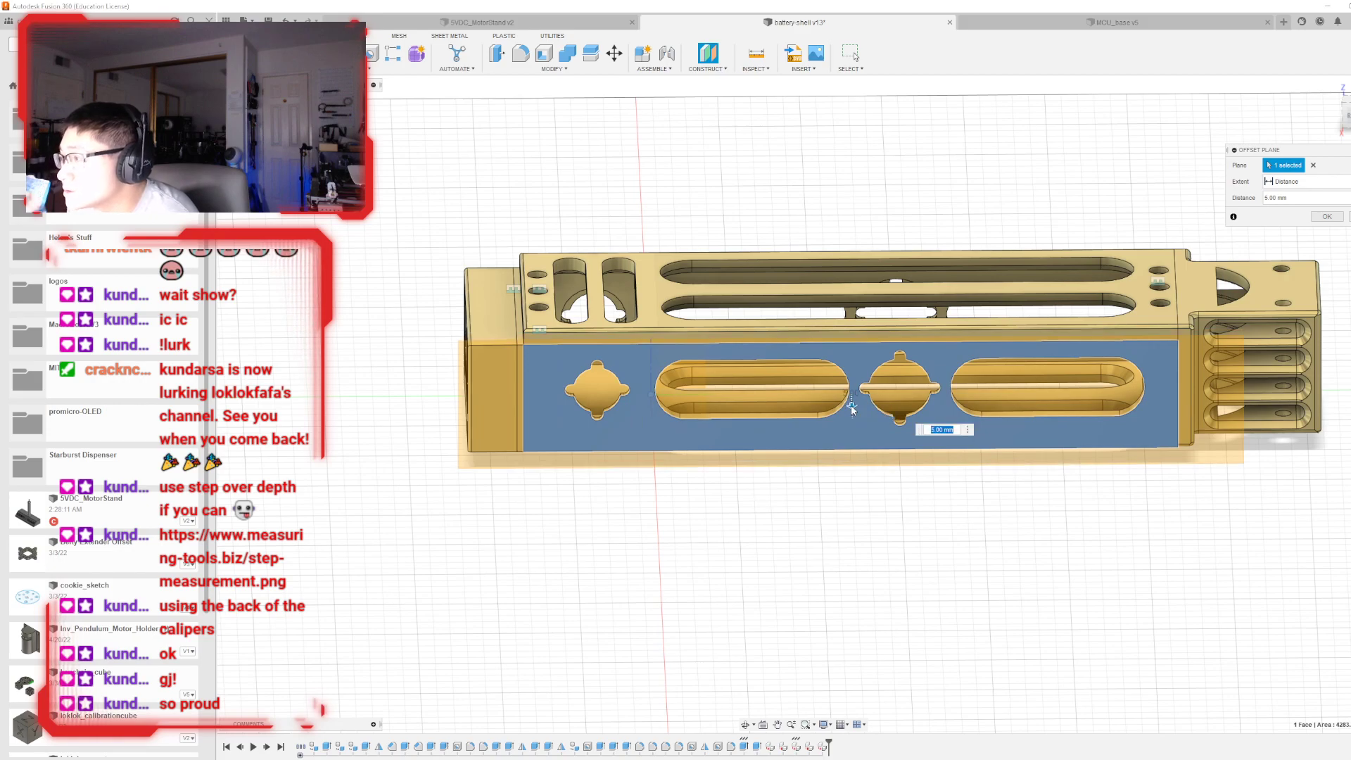
pyautogui.keyDown('shift'); pyautogui.moveTo(804, 403); pyautogui.dragTo(785, 451, button='middle'); pyautogui.keyUp('shift')
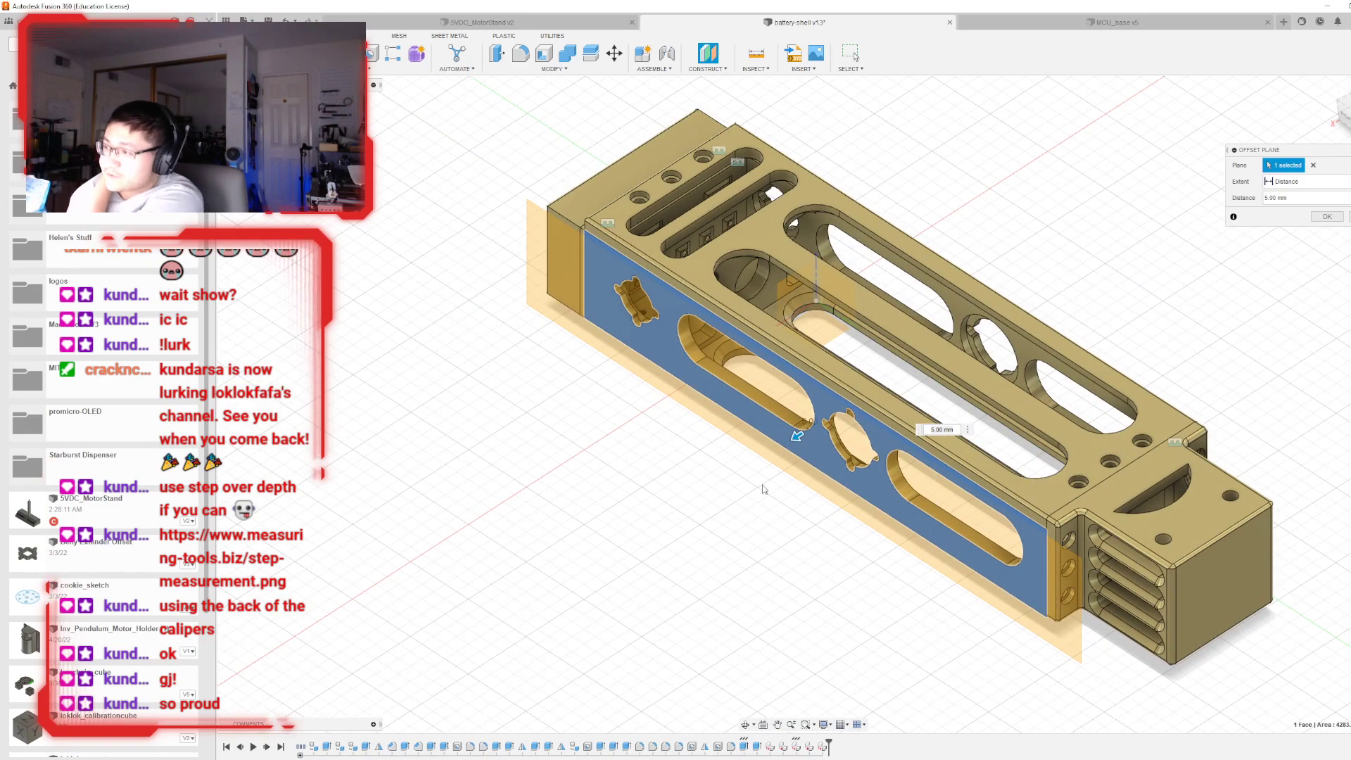
pyautogui.moveTo(796, 437); pyautogui.dragTo(709, 484)
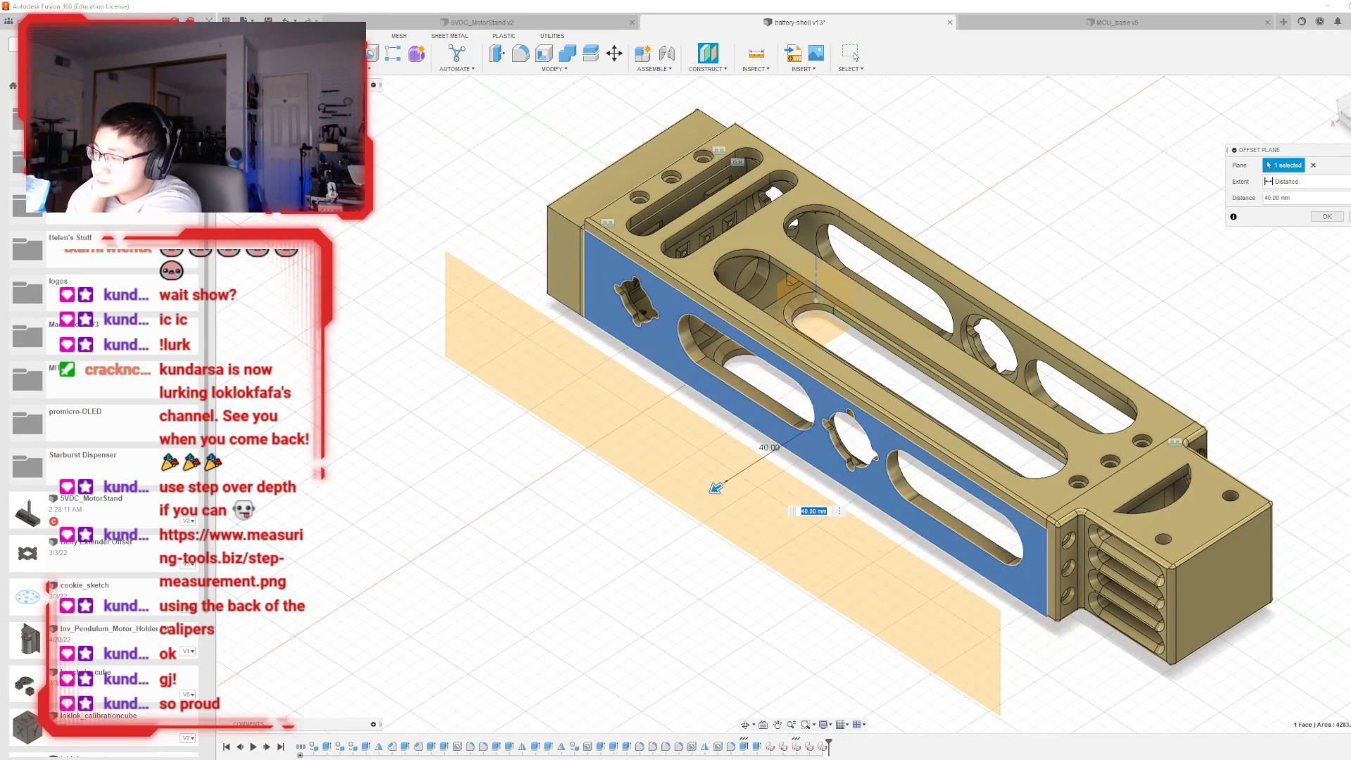
pyautogui.click(1325, 216)
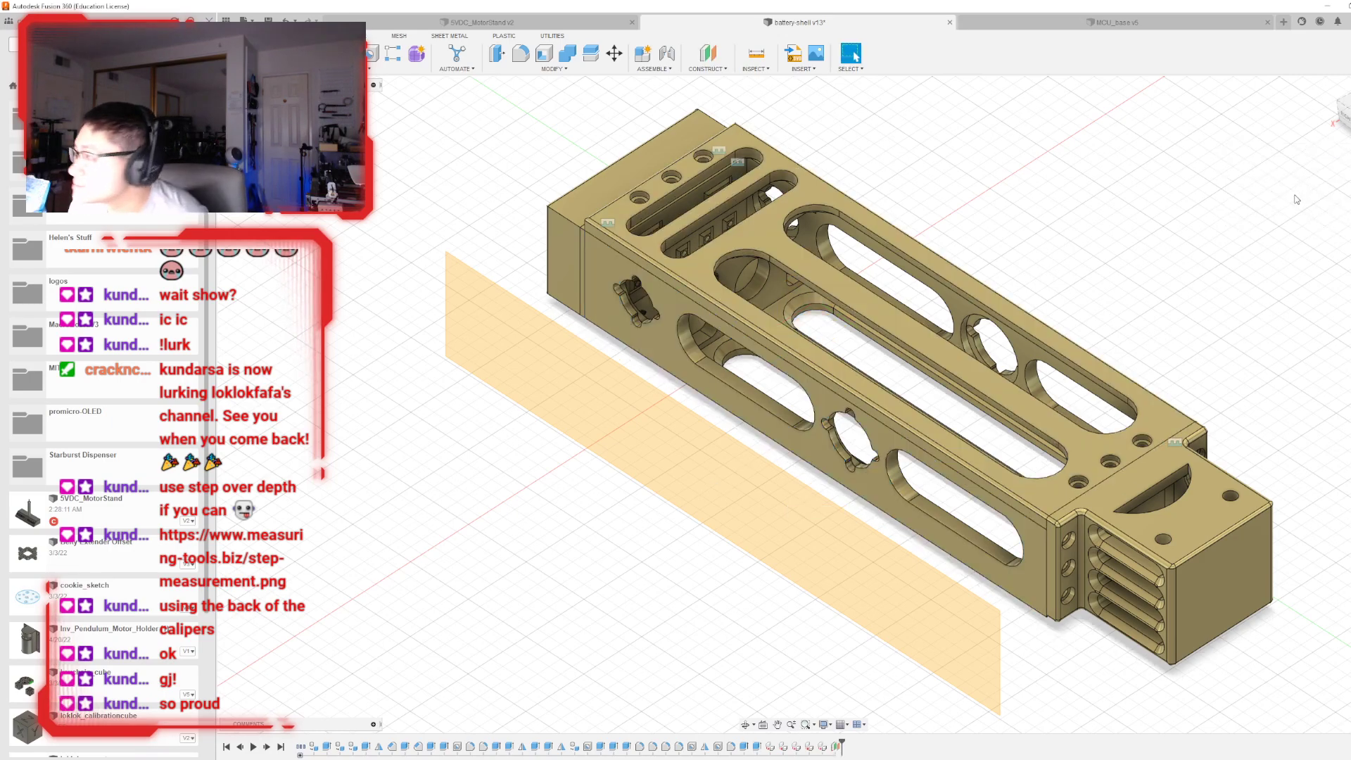
# - Create another construction plane offset 5 mm outward from the same side face and hide the 40 mm offset plane
pyautogui.moveTo(804, 402)
pyautogui.keyDown('shift'); pyautogui.mouseDown(button='middle')
pyautogui.moveTo(830, 336)
pyautogui.moveTo(746, 402)
pyautogui.moveTo(943, 412)
pyautogui.moveTo(943, 470)
pyautogui.moveTo(876, 397)
pyautogui.moveTo(697, 422)
pyautogui.mouseUp(button='middle'); pyautogui.keyUp('shift')
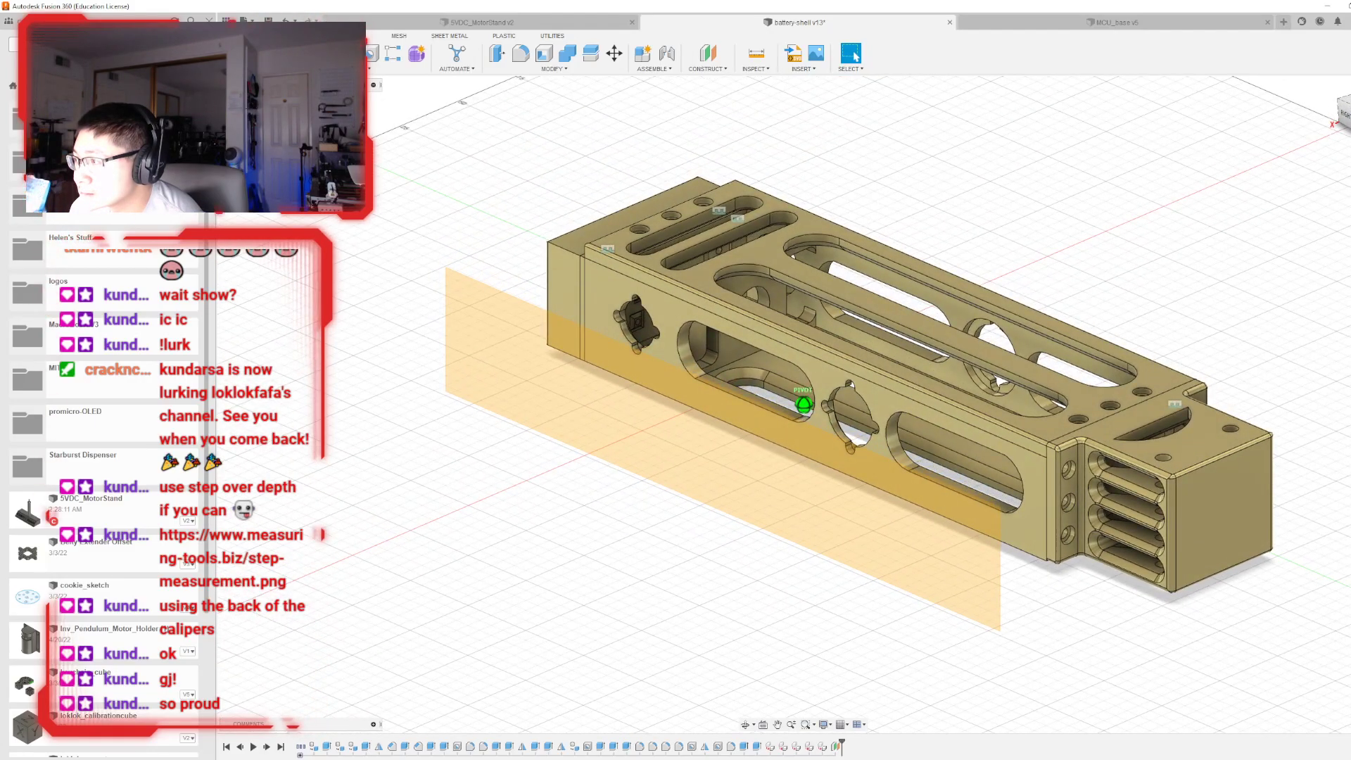
pyautogui.press('i')
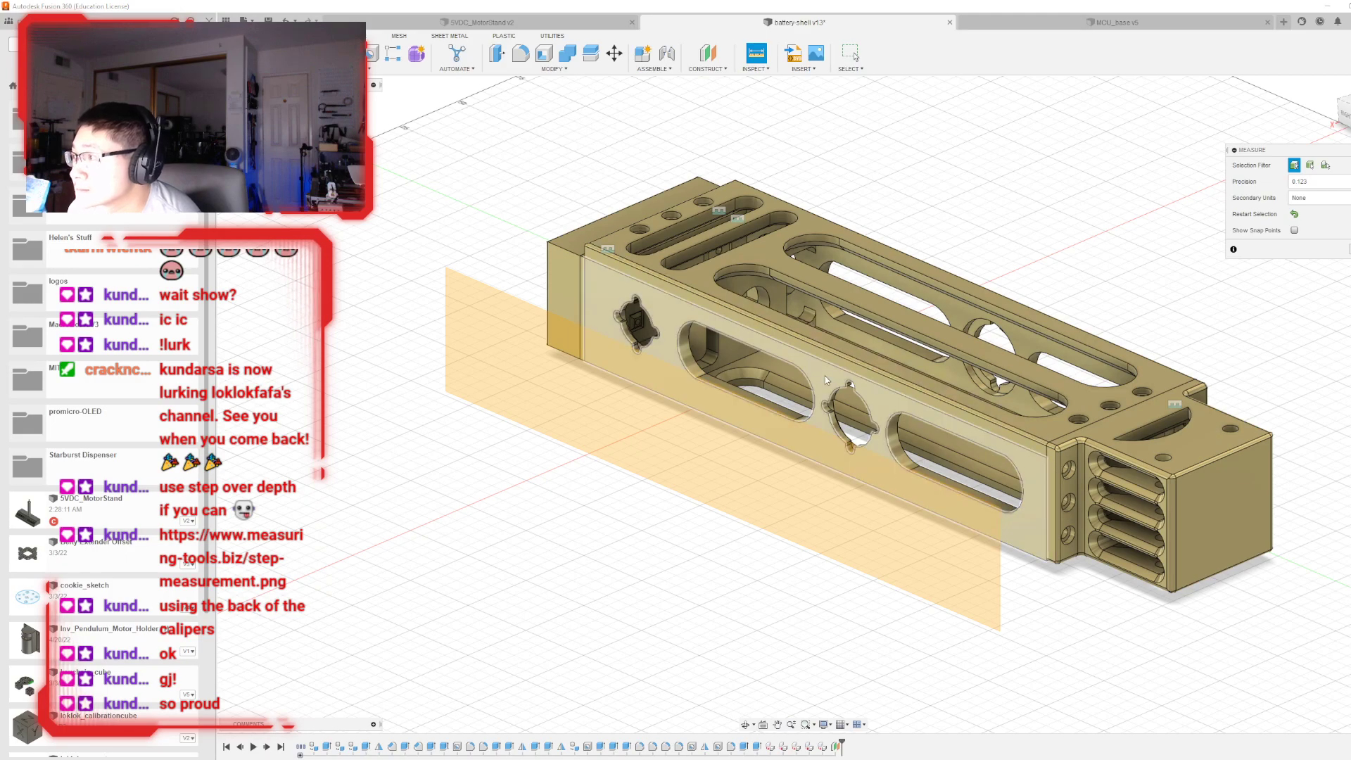
pyautogui.click(825, 378)
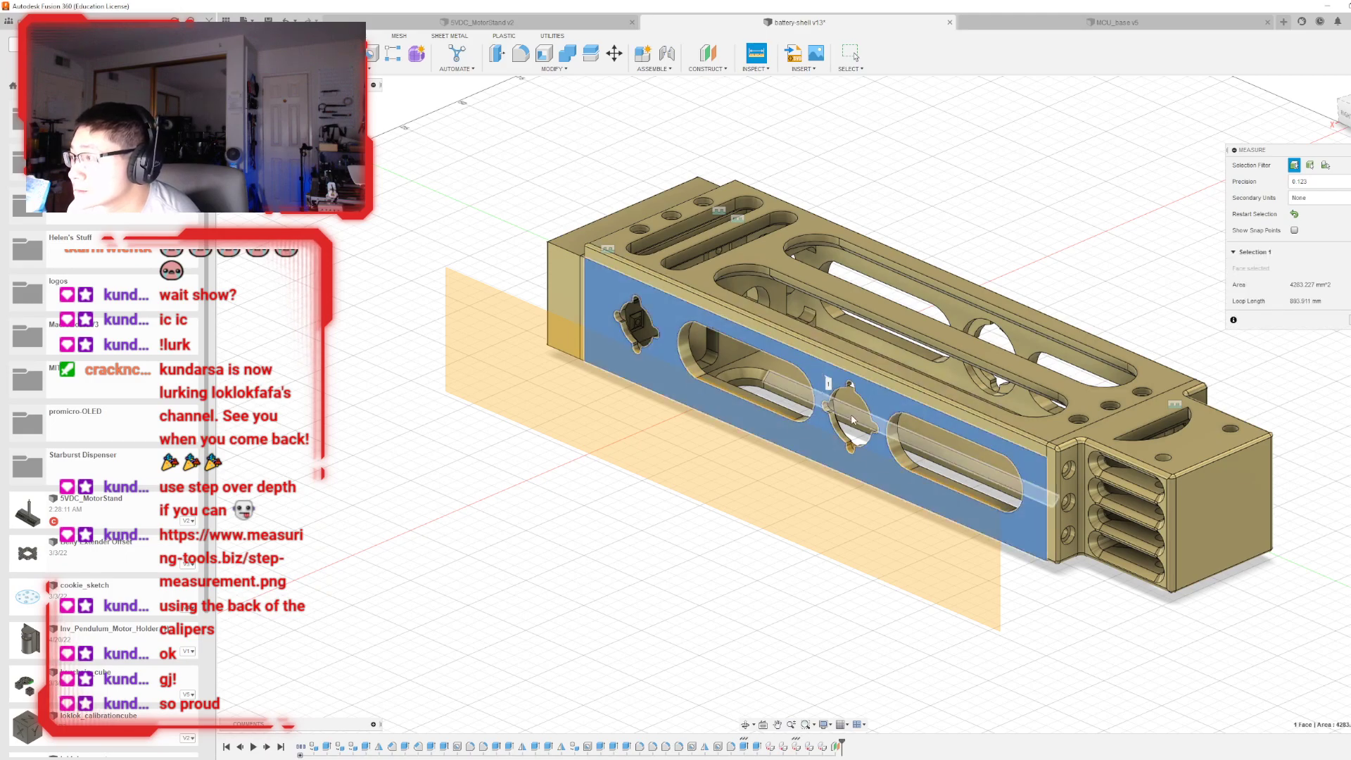
pyautogui.click(708, 54)
pyautogui.click(820, 392)
pyautogui.moveTo(805, 413); pyautogui.dragTo(792, 421)
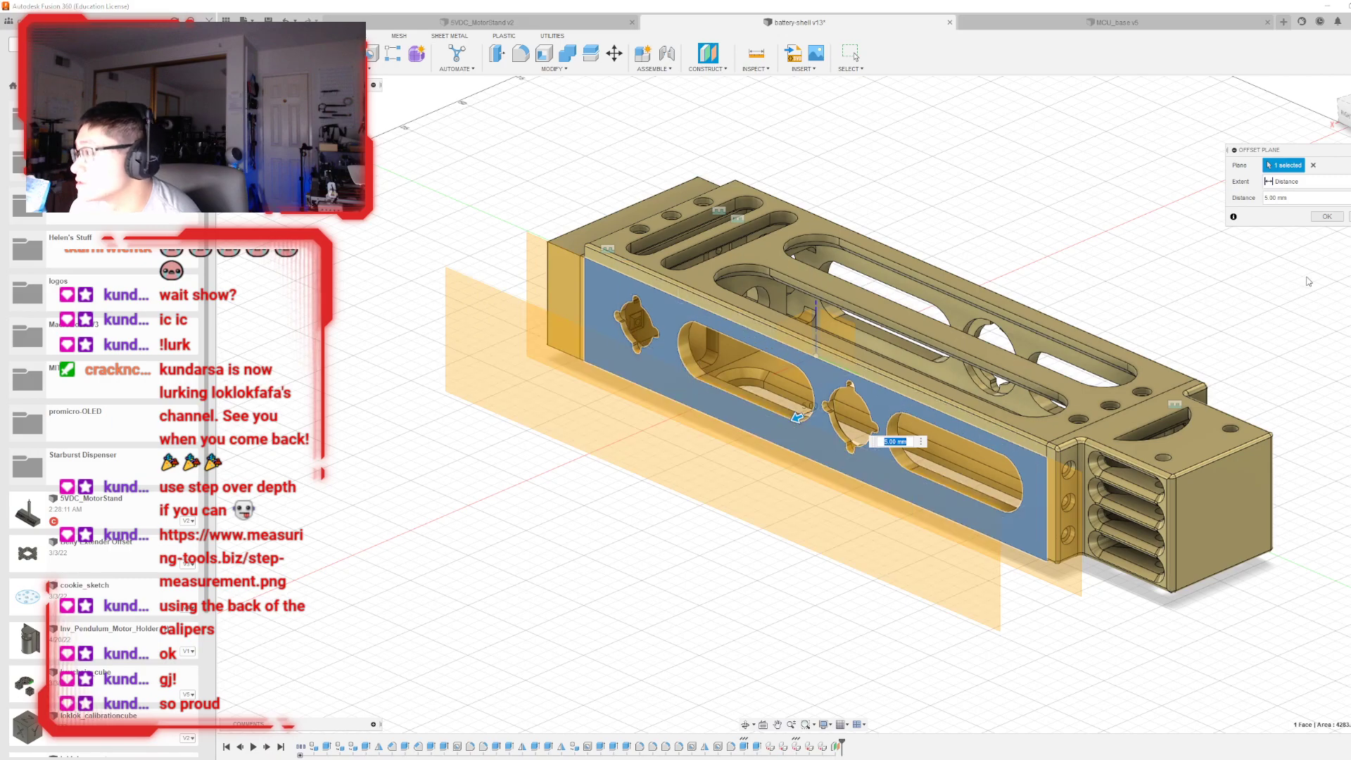
pyautogui.click(1331, 223)
pyautogui.click(778, 487)
# - Start a sketch on the 5 mm offset plane and project the shell's side face with its openings into it
pyautogui.click(773, 413)
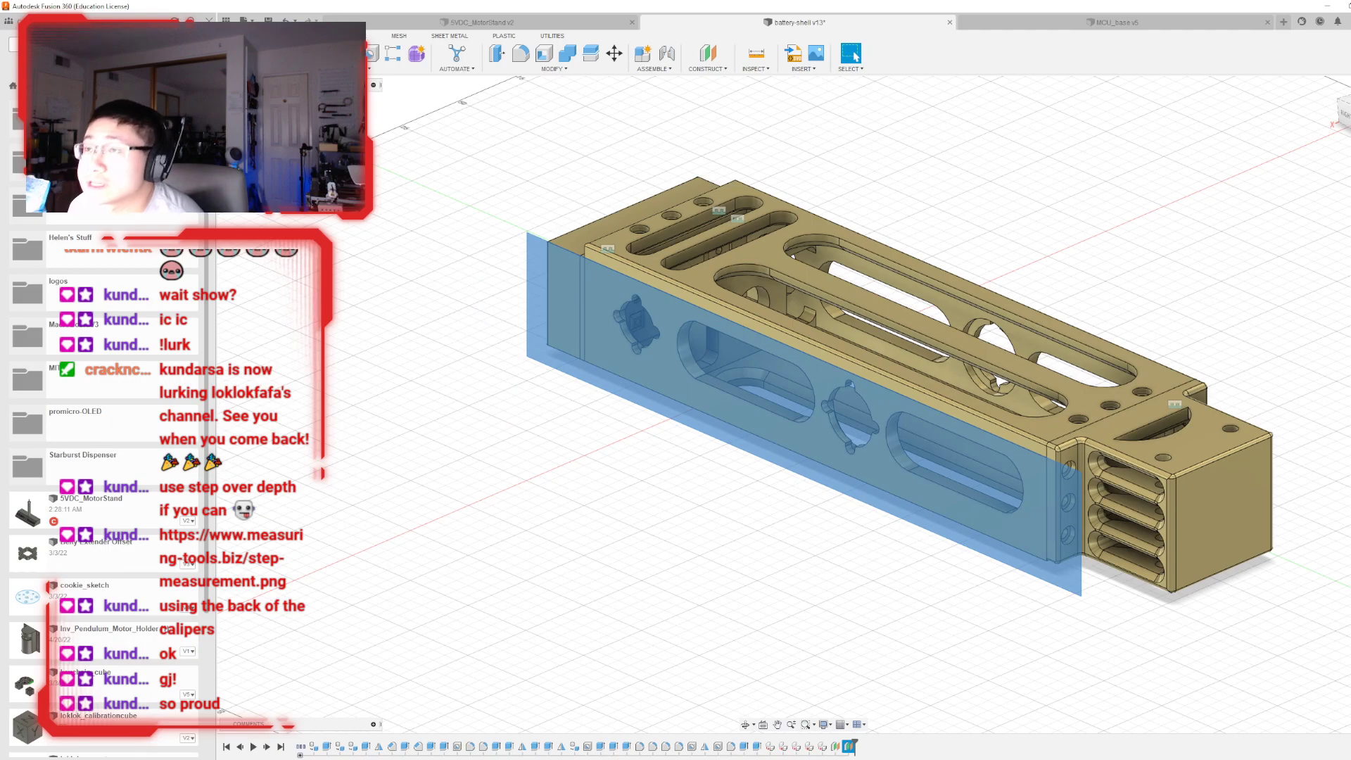
pyautogui.click(299, 53)
pyautogui.scroll(2, 949, 453)
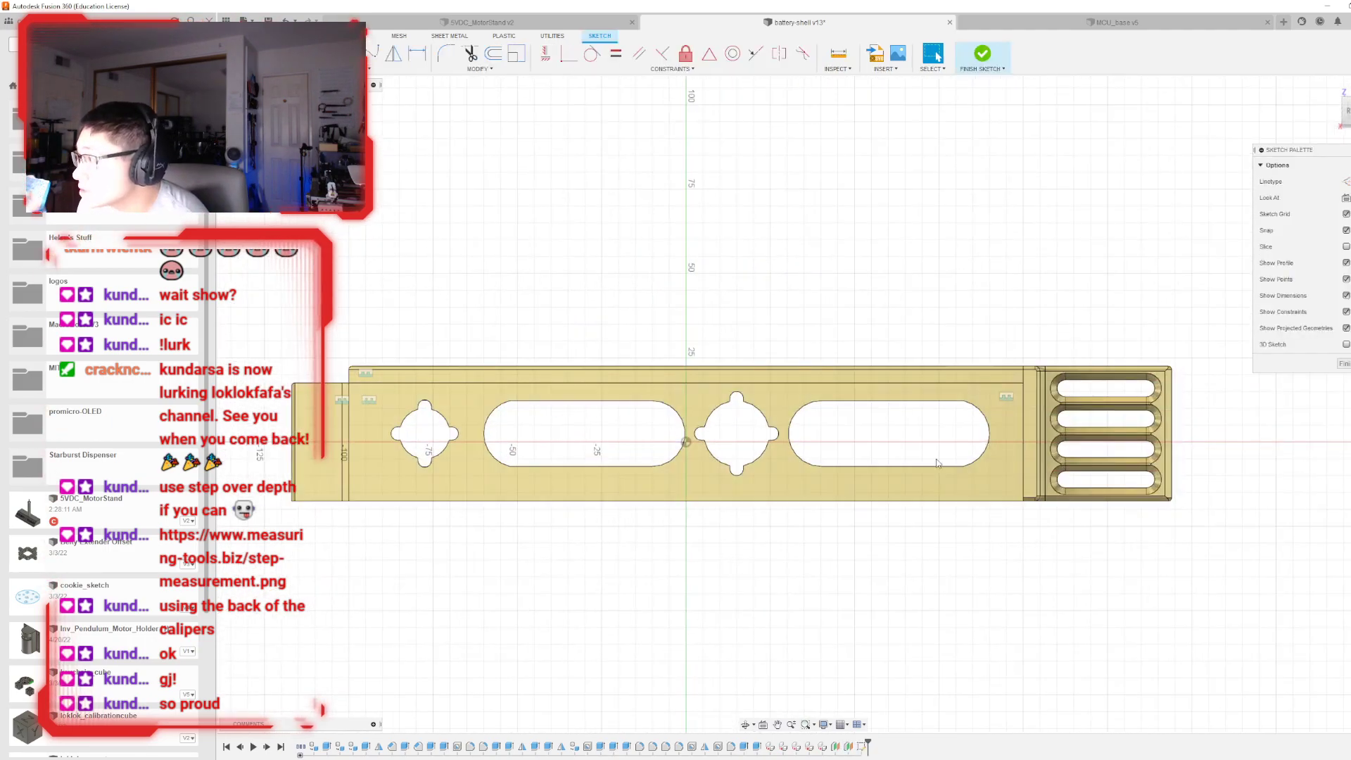
pyautogui.click(923, 487)
pyautogui.press('p')
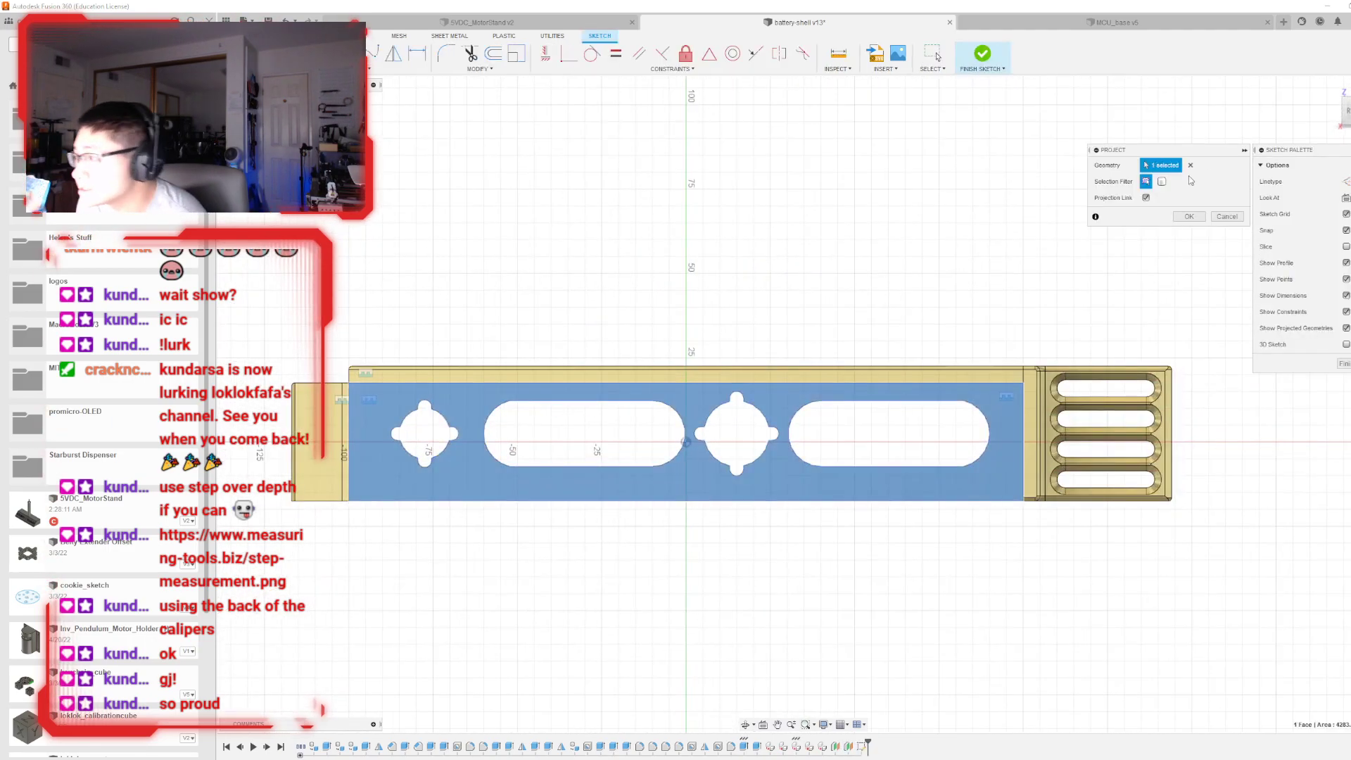
pyautogui.click(1187, 217)
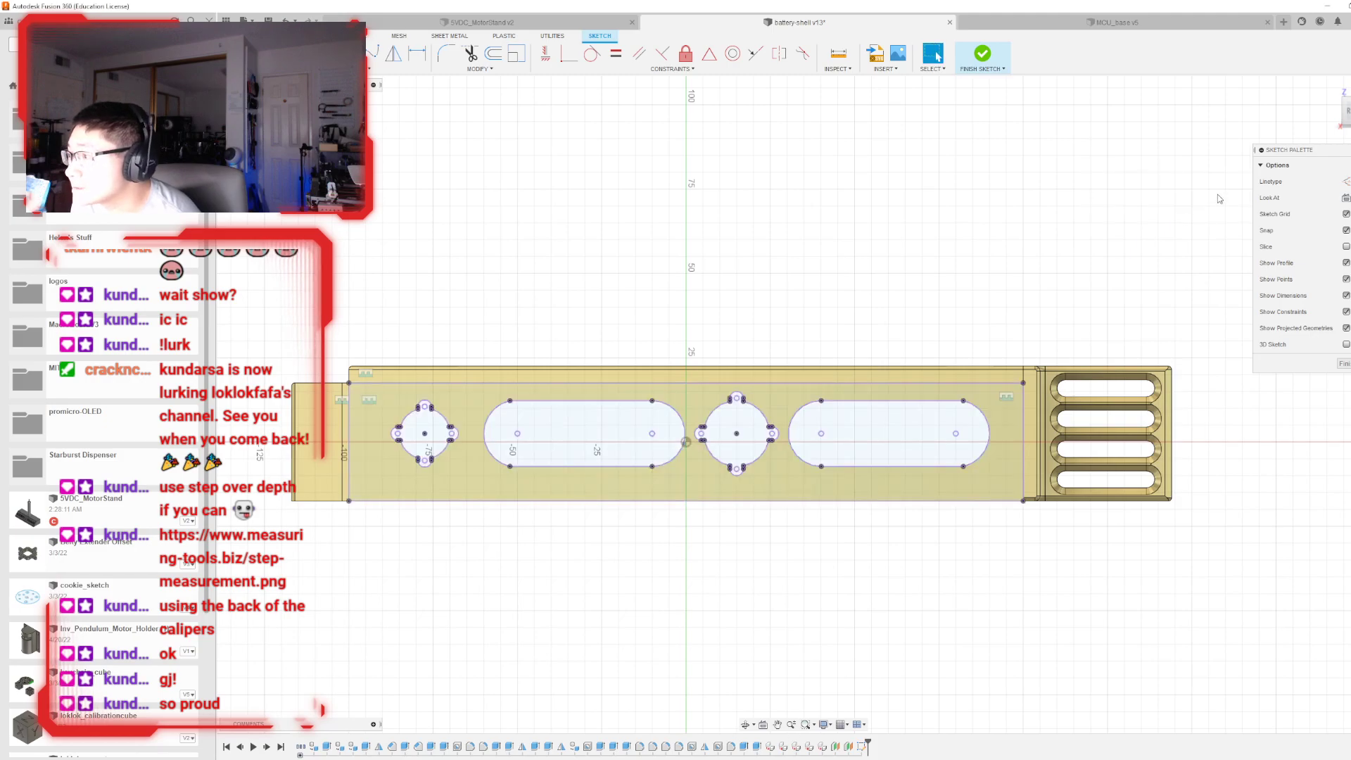
# - Draw a horizontal line across the full length of the projected side face, about 2.5 mm above its bottom edge
pyautogui.scroll(1, 905, 438)
pyautogui.scroll(-3, 907, 275)
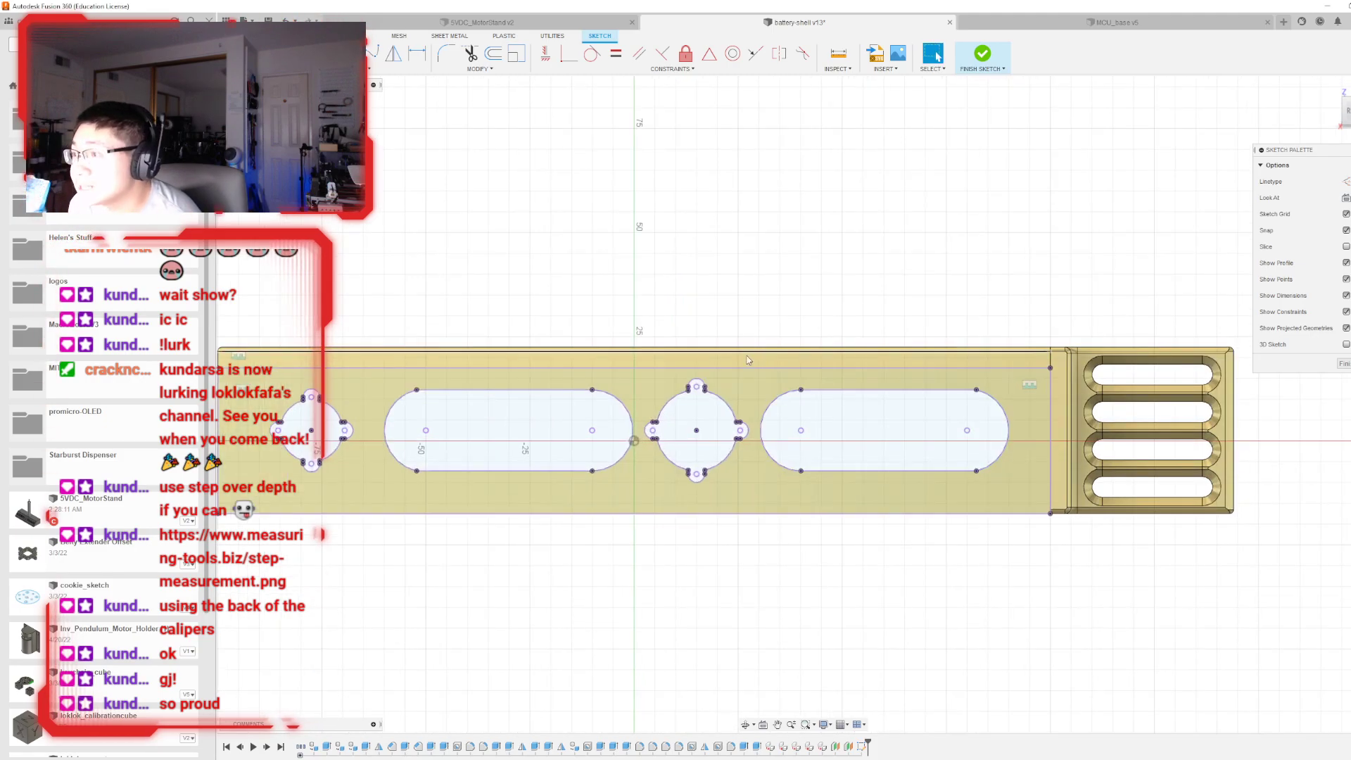
pyautogui.scroll(1, 441, 240)
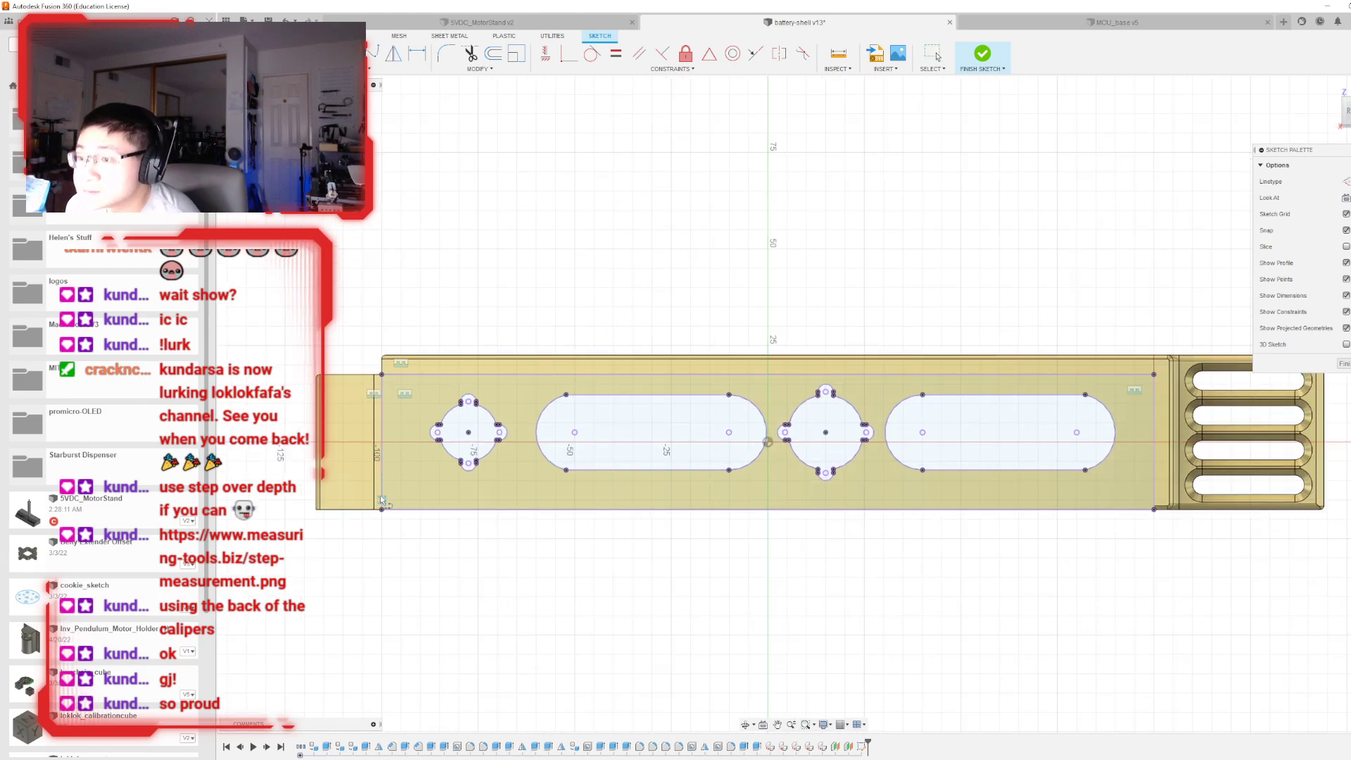
pyautogui.click(382, 499)
pyautogui.click(1154, 500)
# - Dimension the horizontal line 5 mm above the bottom edge of the projected side face
pyautogui.click(417, 52)
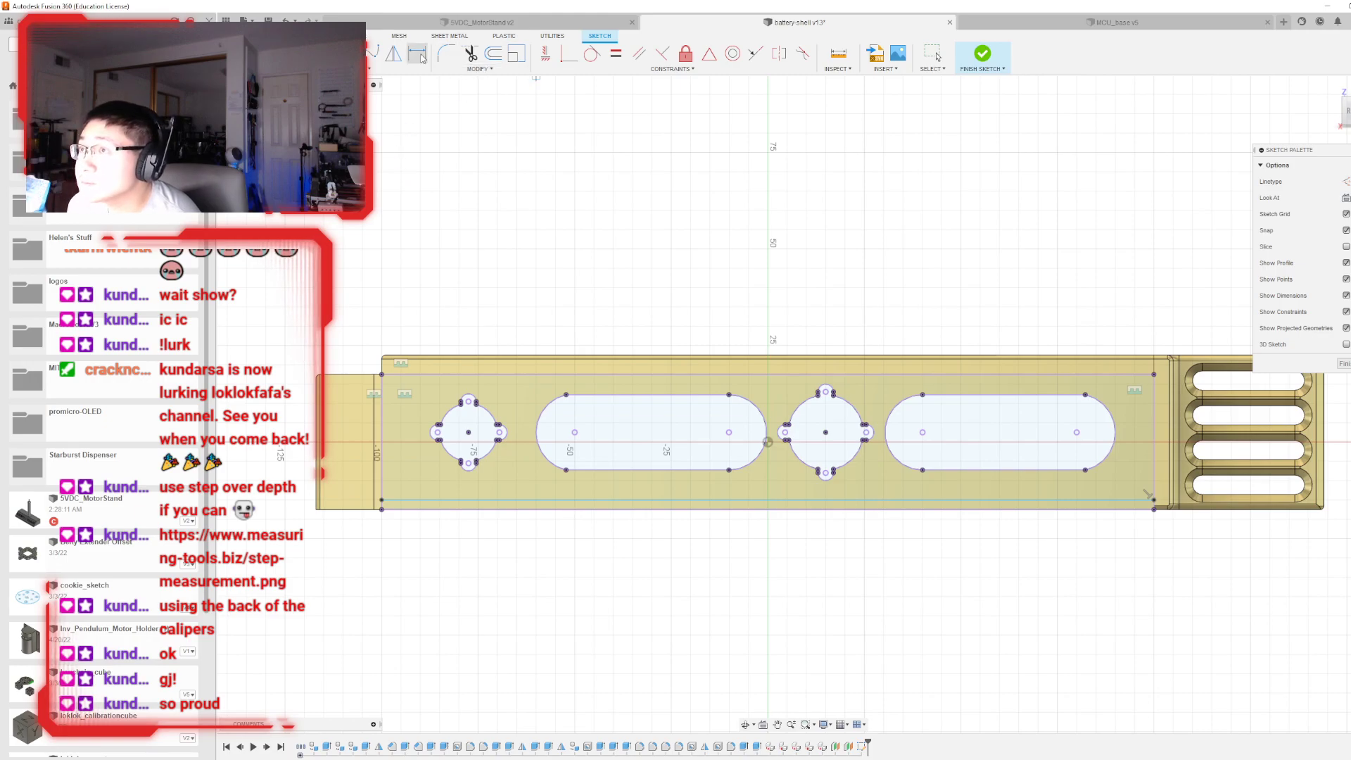
pyautogui.click(581, 500)
pyautogui.click(581, 509)
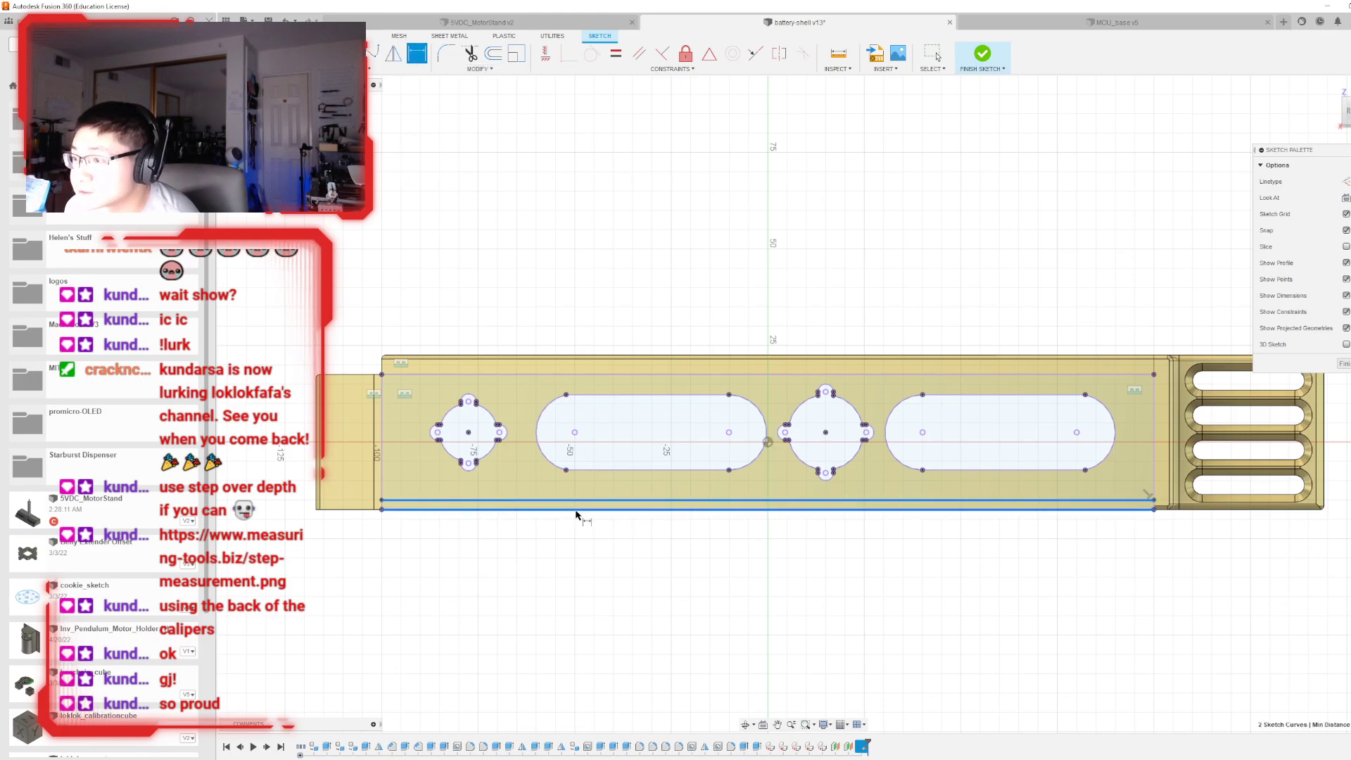
pyautogui.click(551, 510)
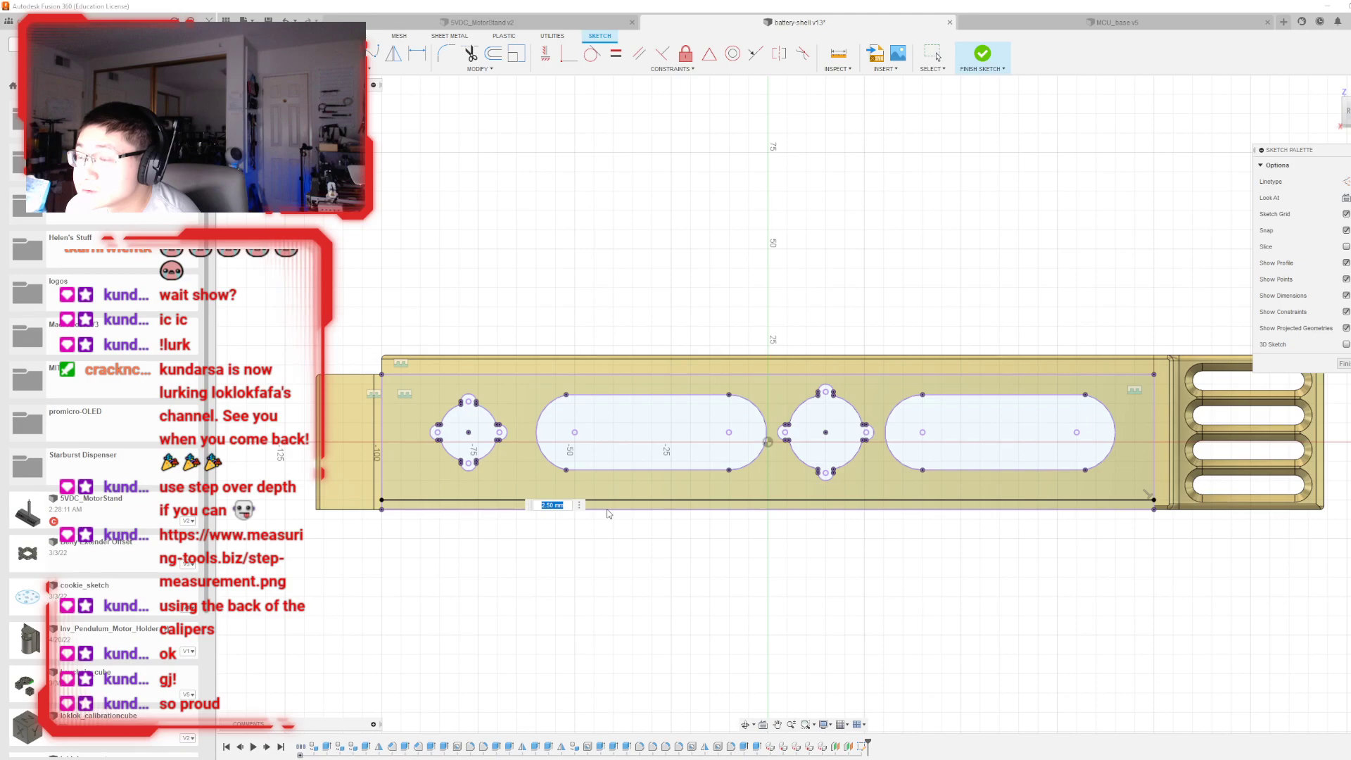
pyautogui.write('5')
pyautogui.press('Return')
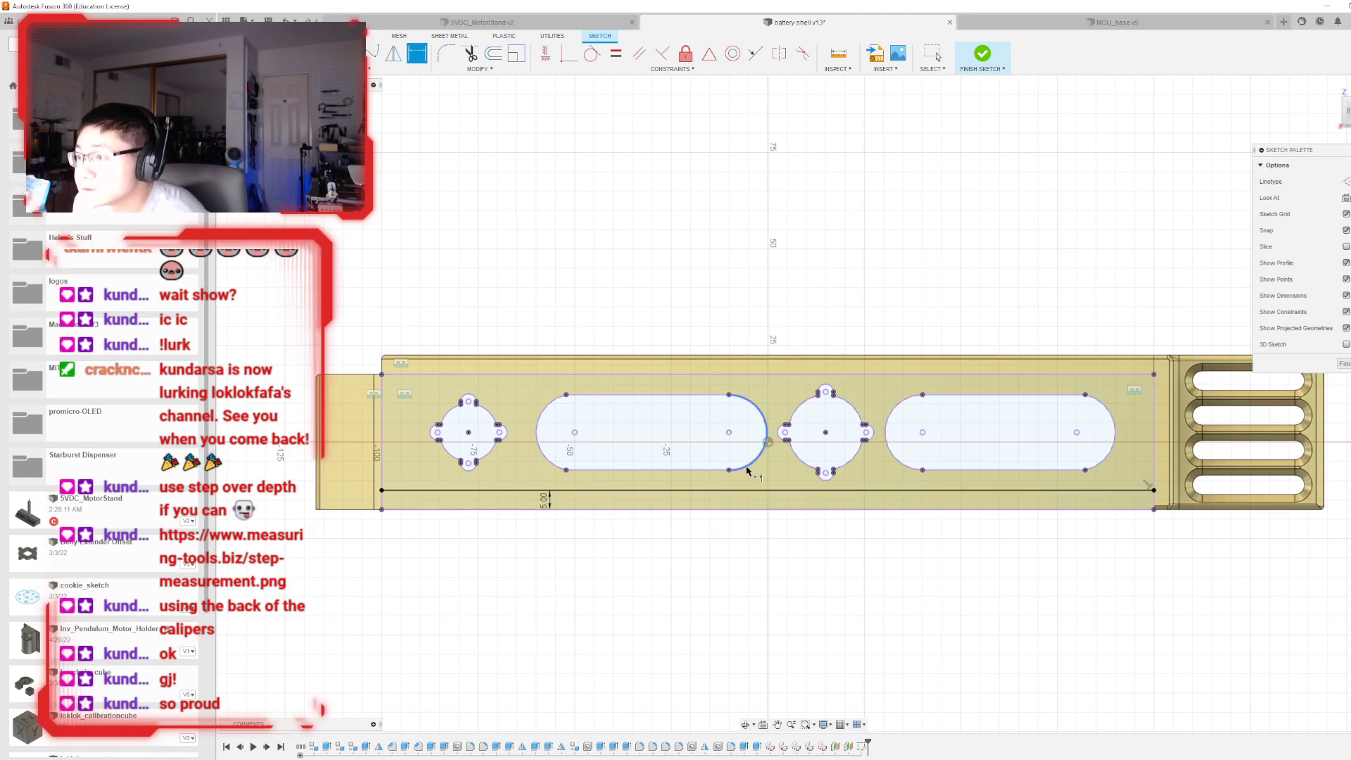
pyautogui.scroll(-2, 632, 494)
pyautogui.scroll(2, 1127, 229)
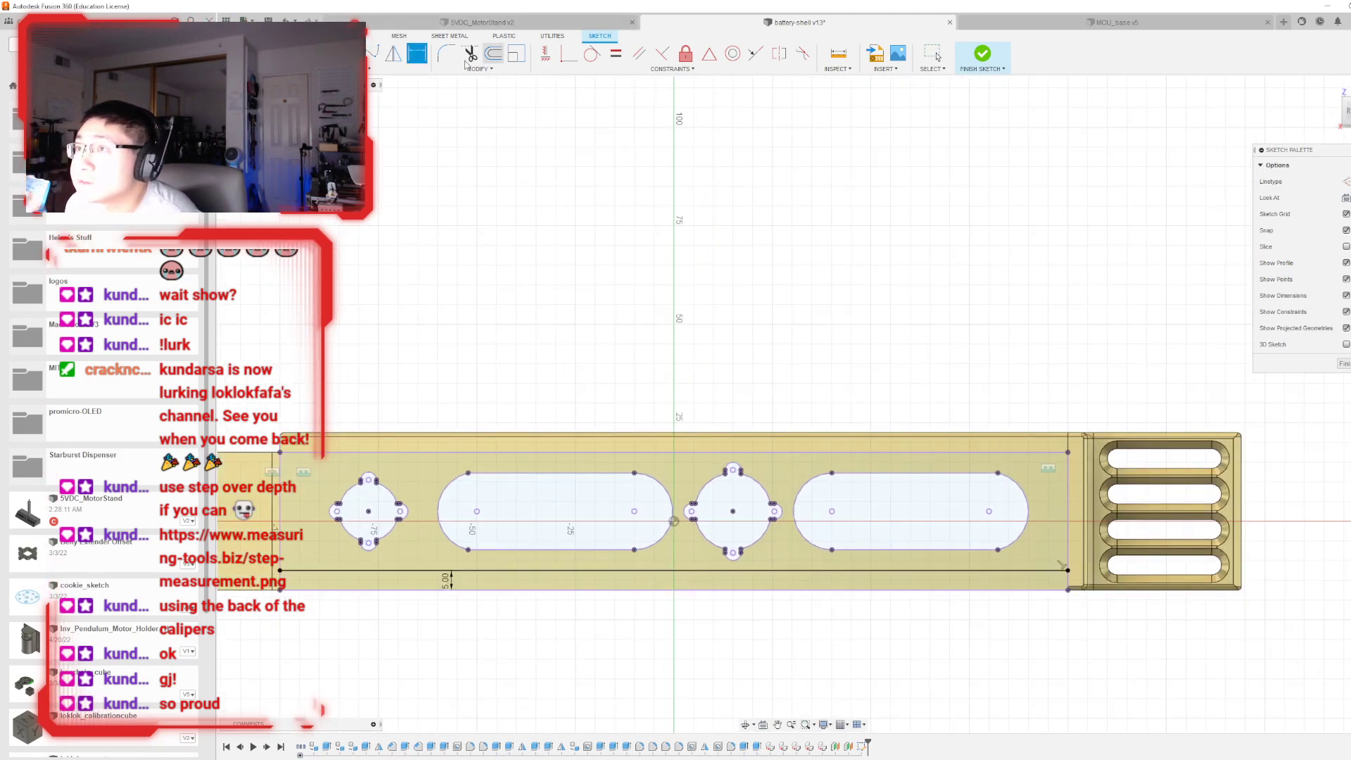
# - Offset the outline of the first round opening with four notches 1 mm inward
pyautogui.click(495, 56)
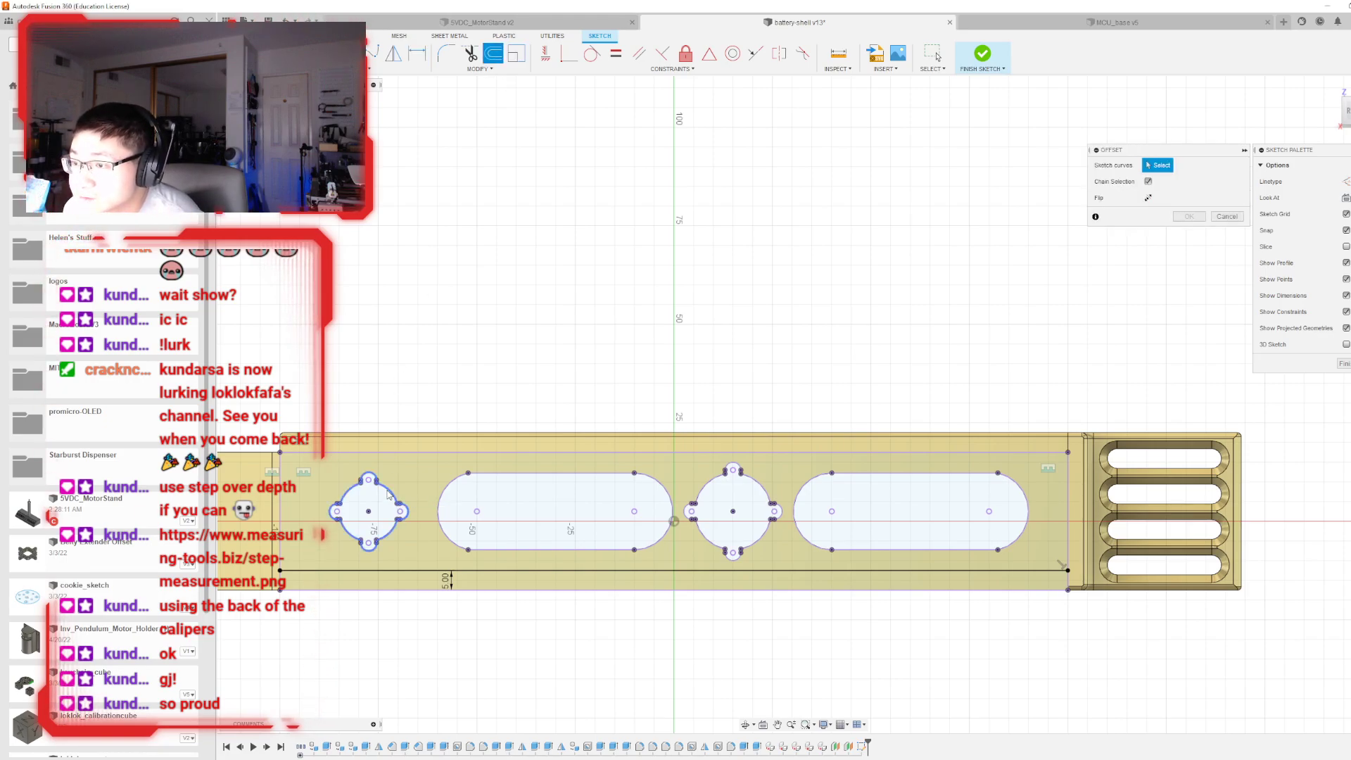
pyautogui.click(404, 508)
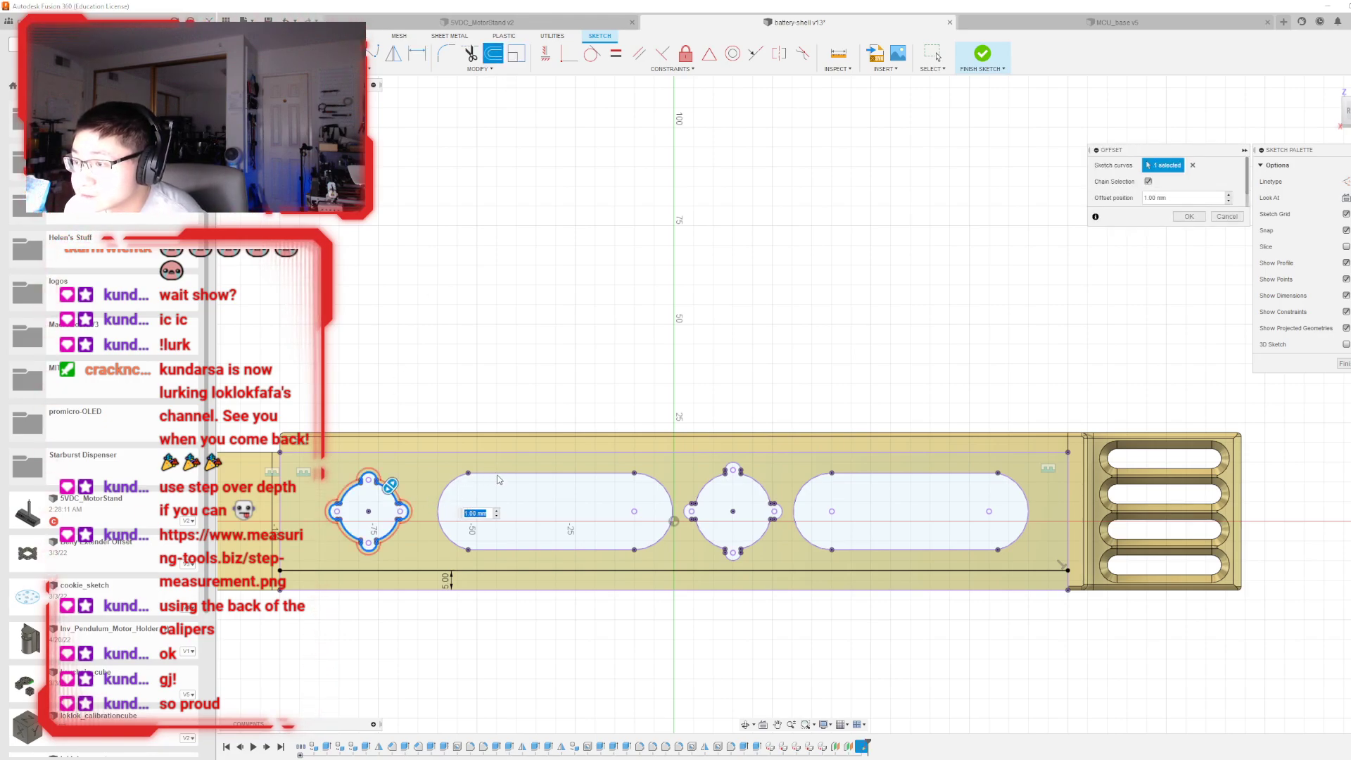
pyautogui.scroll(5, 391, 487)
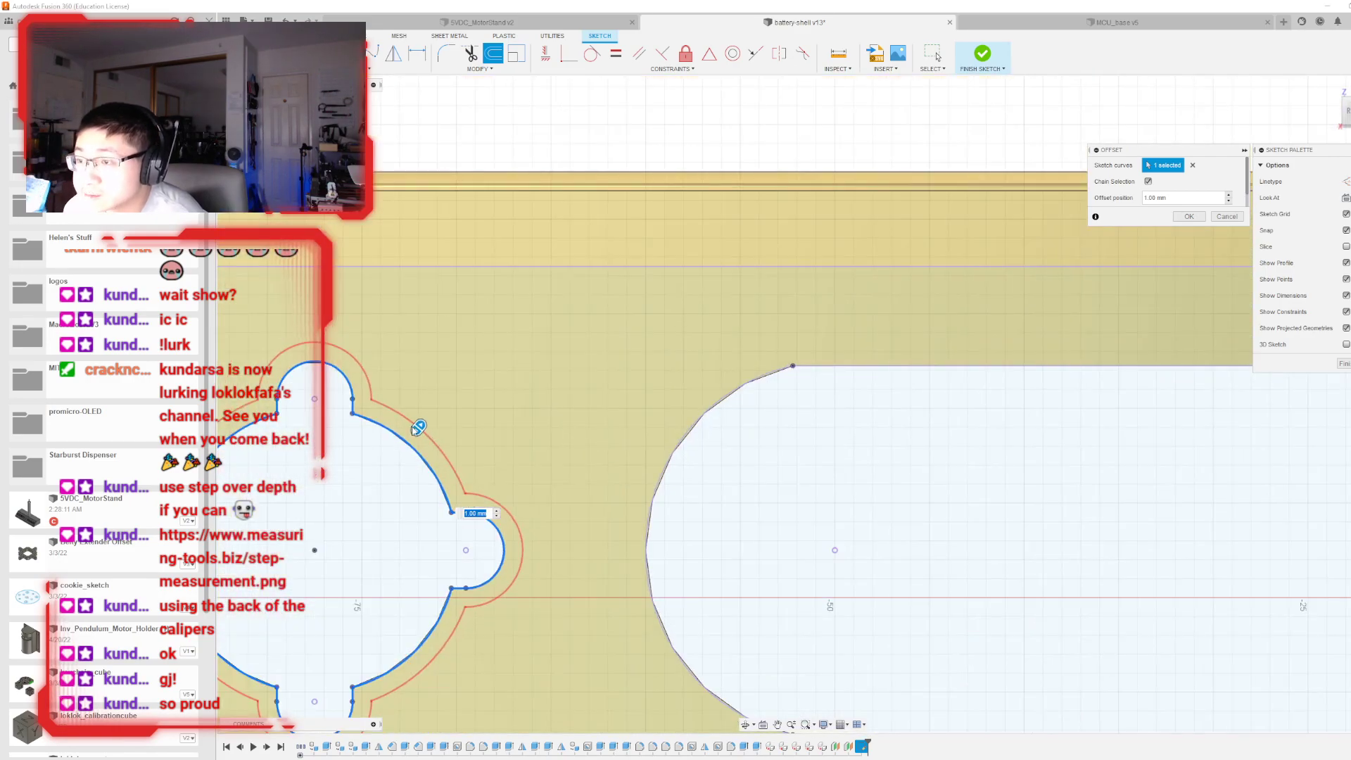
pyautogui.moveTo(417, 426); pyautogui.dragTo(397, 452)
pyautogui.write('0')
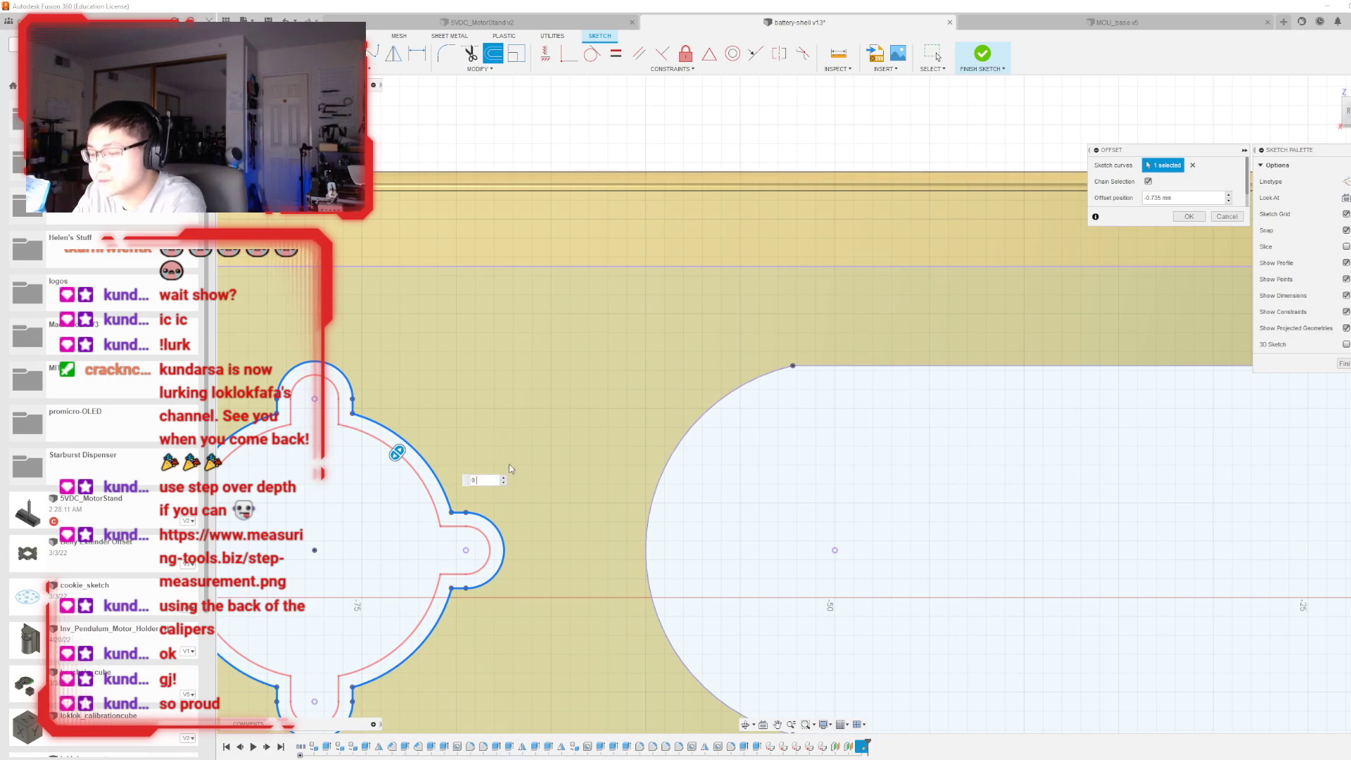
pyautogui.write('.7')
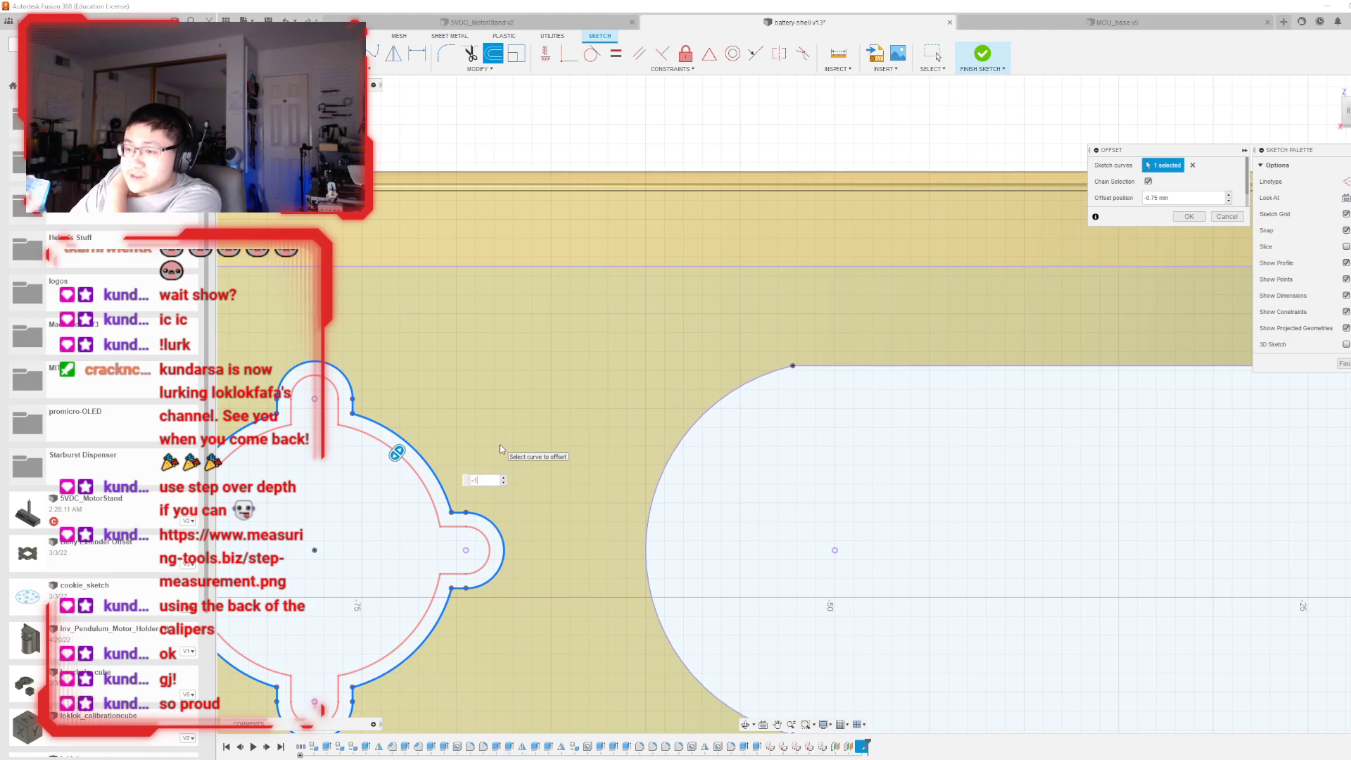
pyautogui.write('1')
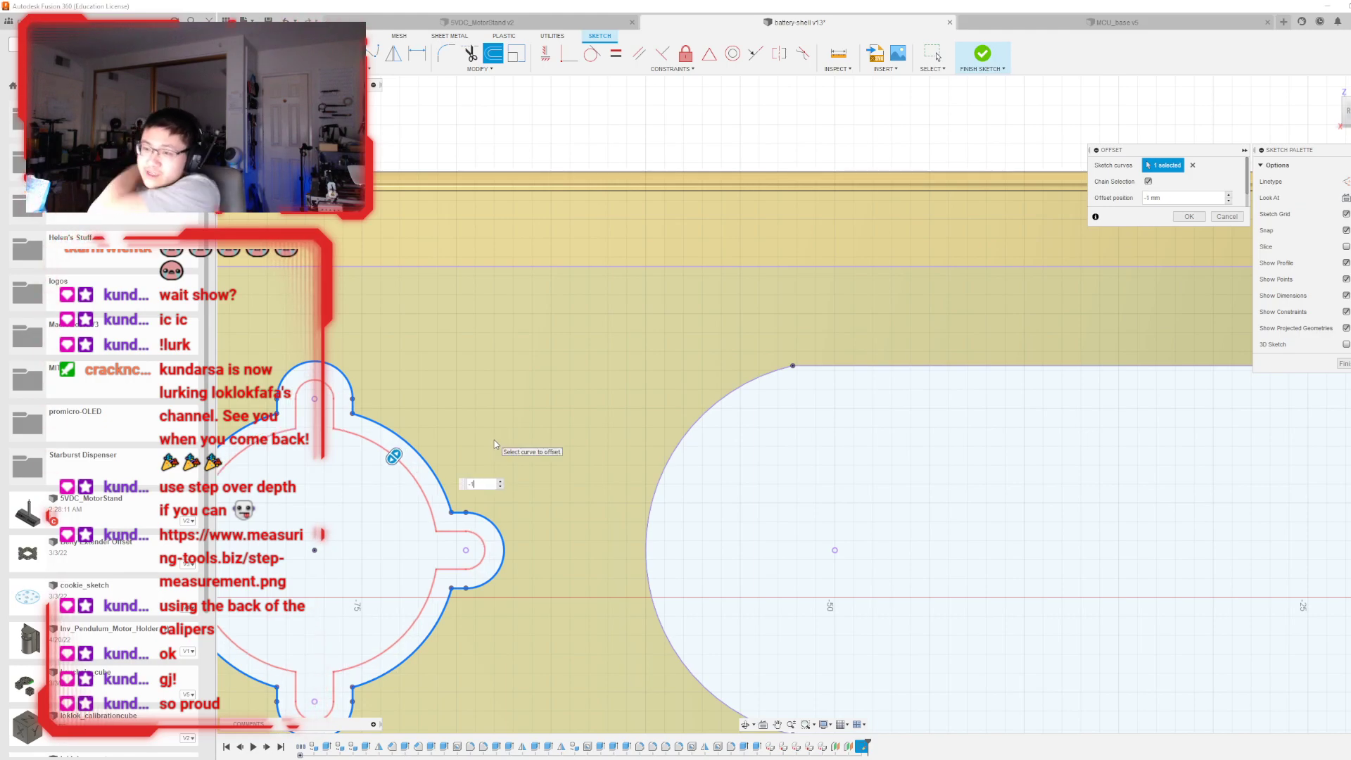
pyautogui.press('Return')
pyautogui.scroll(-3, 303, 397)
pyautogui.scroll(2, 488, 373)
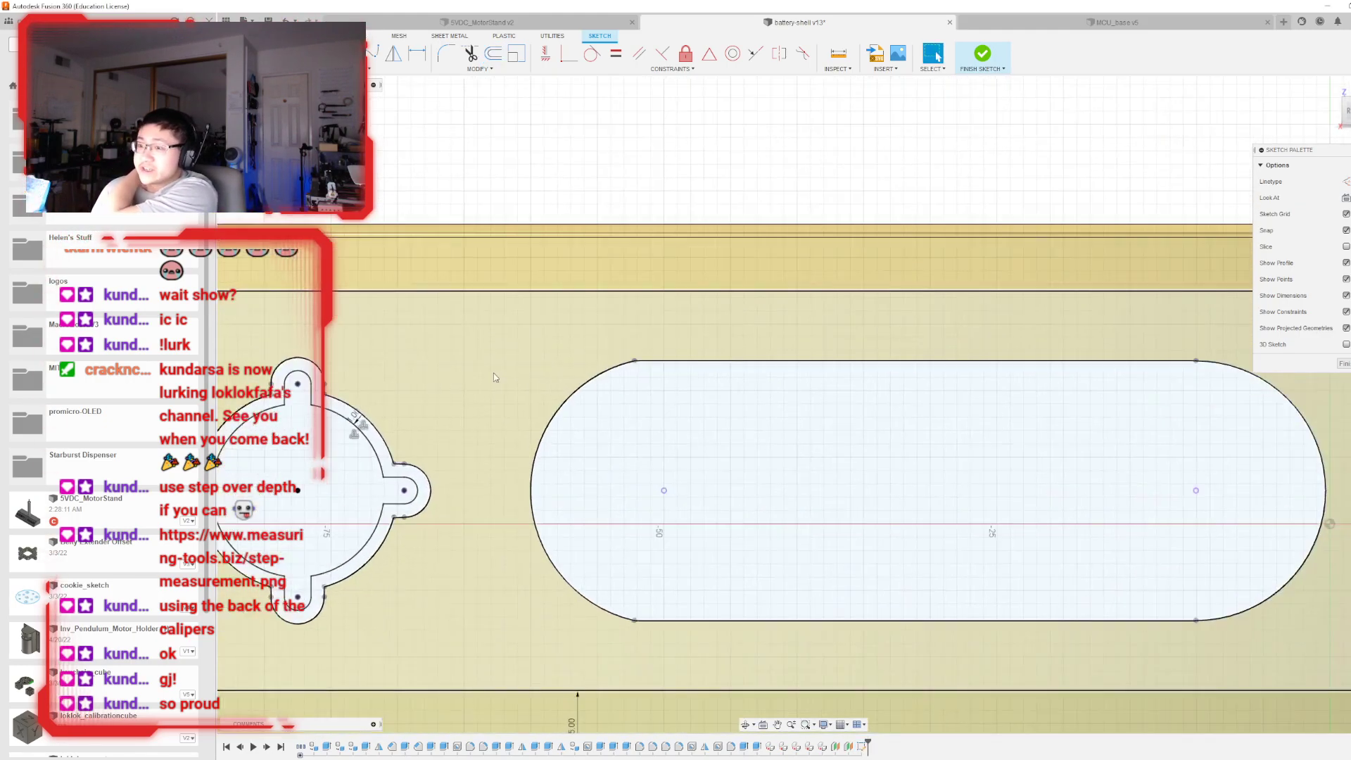
# - Offset the outline of the first long slot 1 mm inward
pyautogui.press('o')
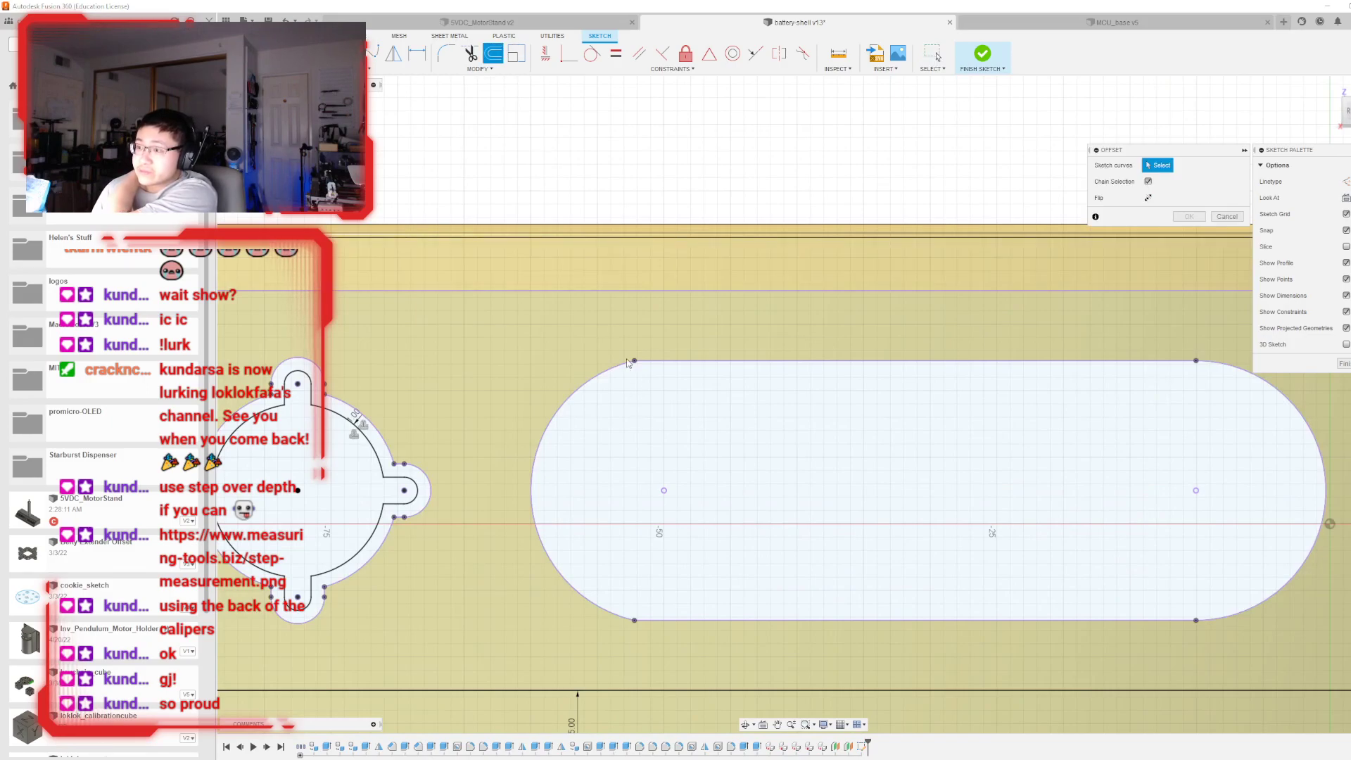
pyautogui.click(633, 365)
pyautogui.write('-1')
pyautogui.press('Return')
# - Offset the outline of the second notched round opening, between the two slots, 1 mm inward
pyautogui.scroll(-4, 631, 375)
pyautogui.moveTo(631, 375); pyautogui.dragTo(253, 387, button='middle')
pyautogui.click(493, 53)
pyautogui.click(680, 396)
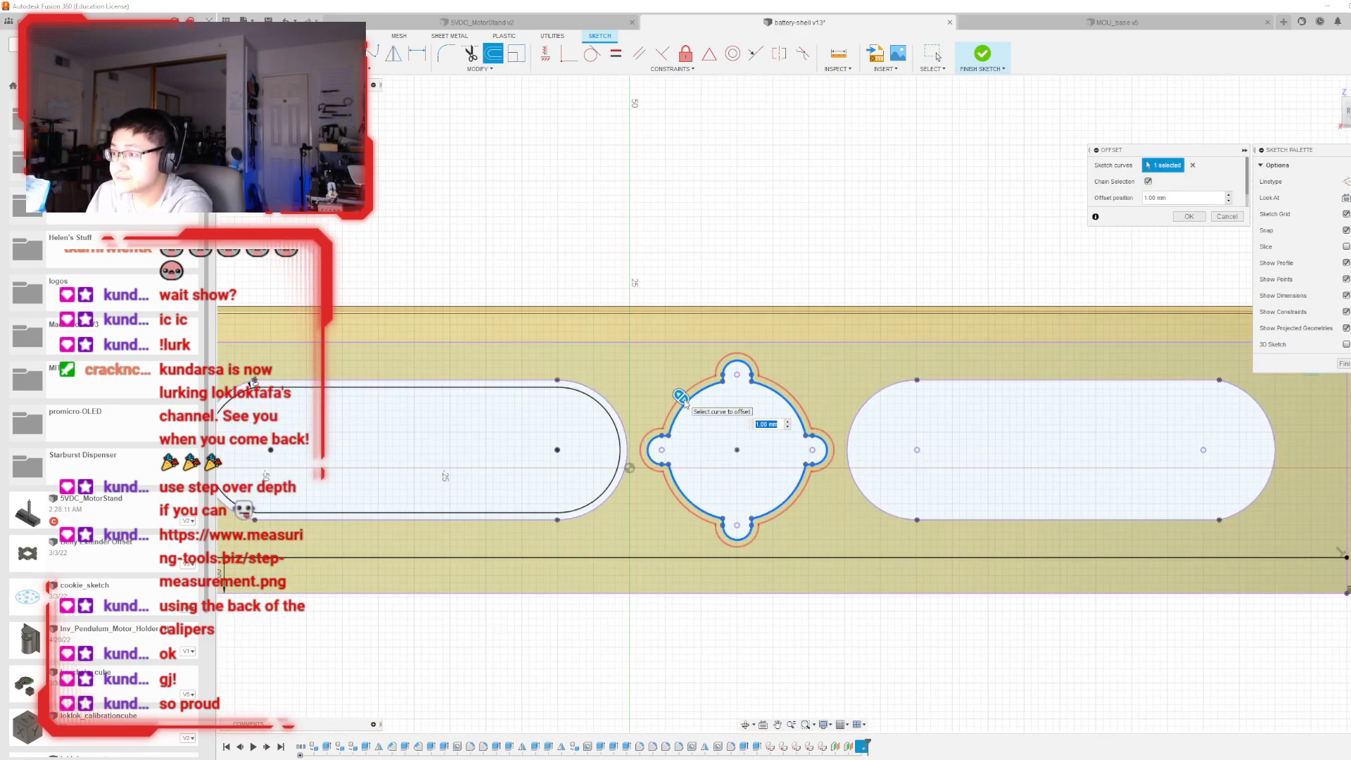
pyautogui.press('Return')
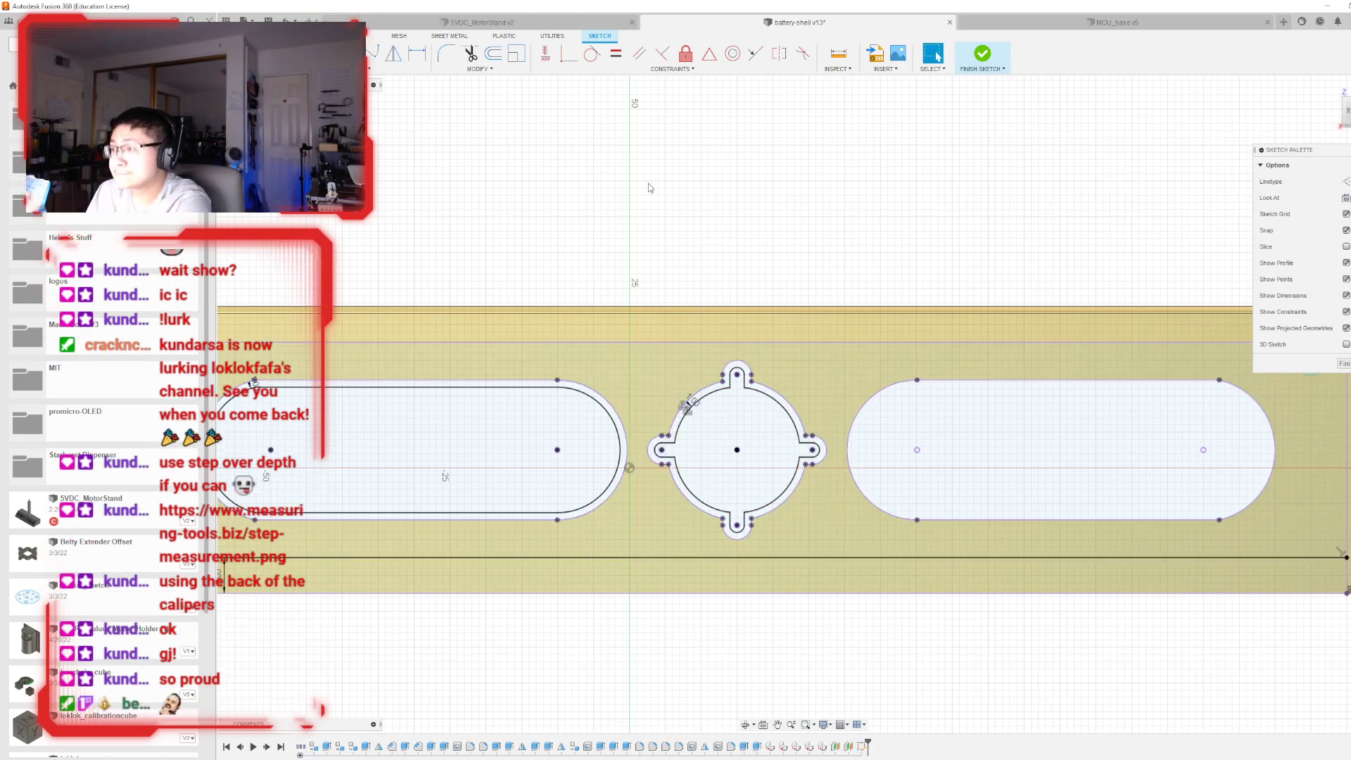
# - Offset the outline of the second long slot 1 mm inward and finish the sketch
pyautogui.click(489, 55)
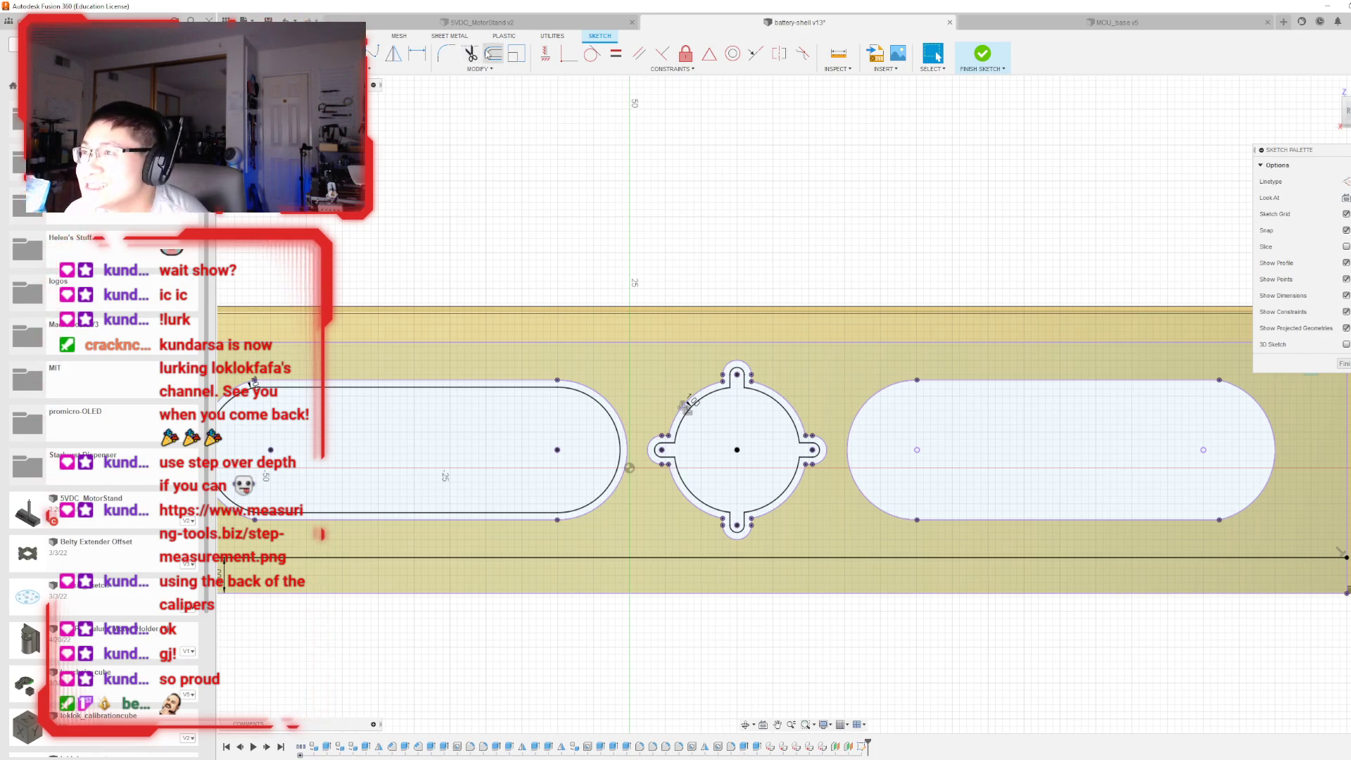
pyautogui.click(886, 386)
pyautogui.write('-1')
pyautogui.press('Return')
pyautogui.scroll(-5, 1006, 358)
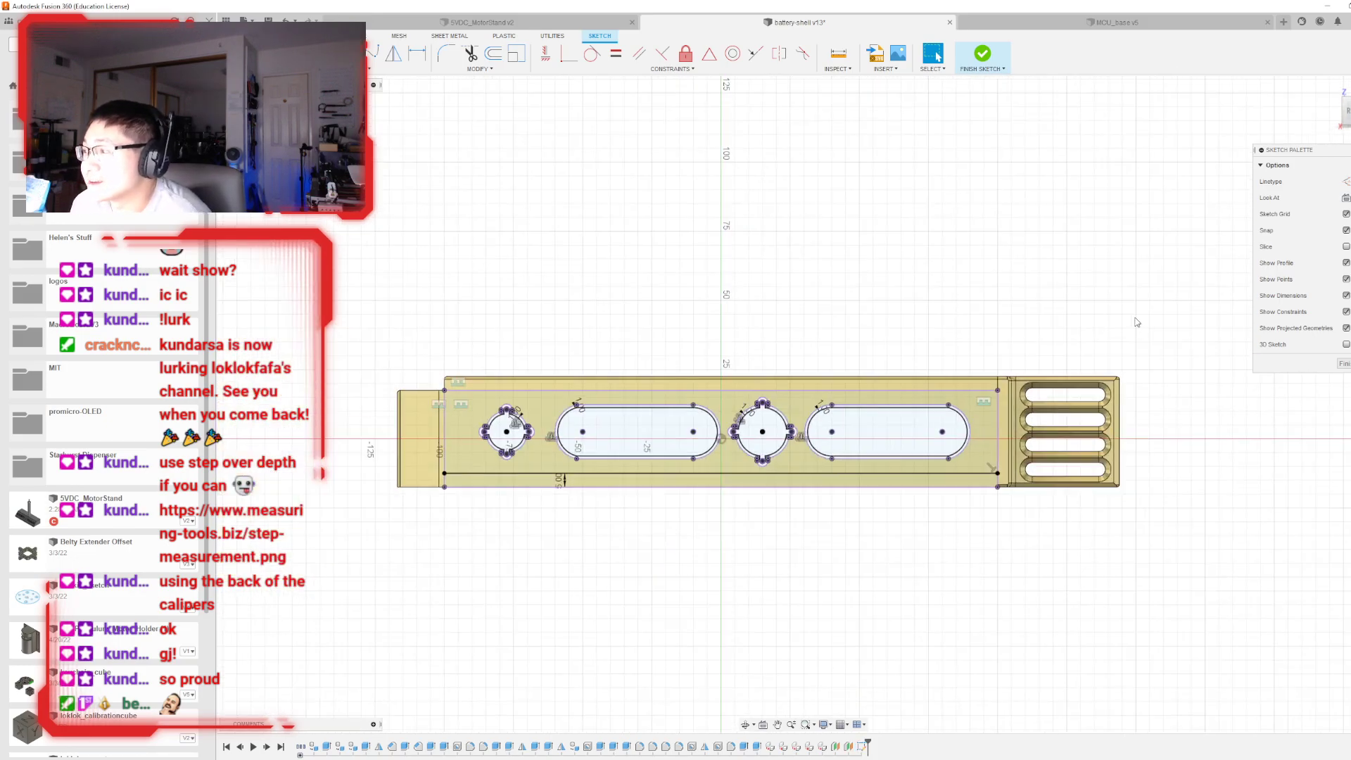
pyautogui.scroll(-2, 911, 381)
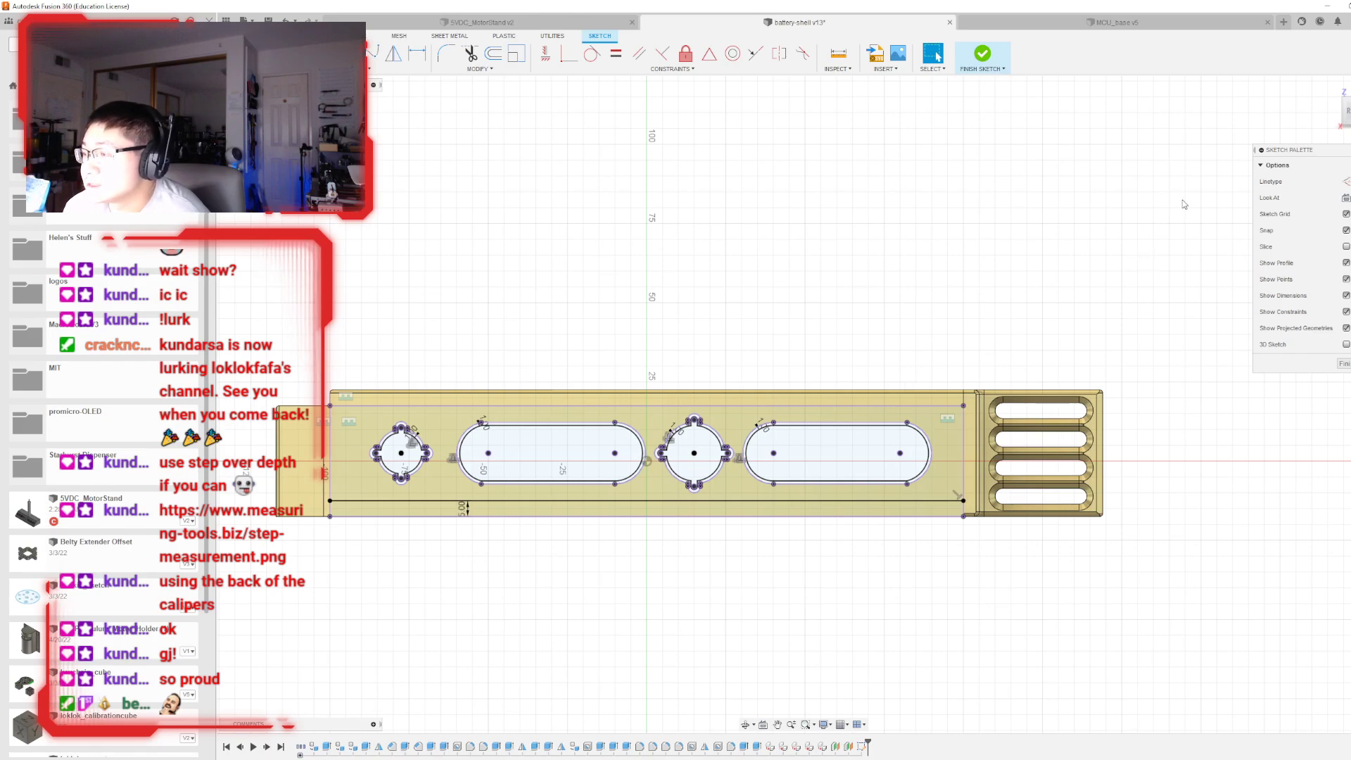
pyautogui.click(982, 56)
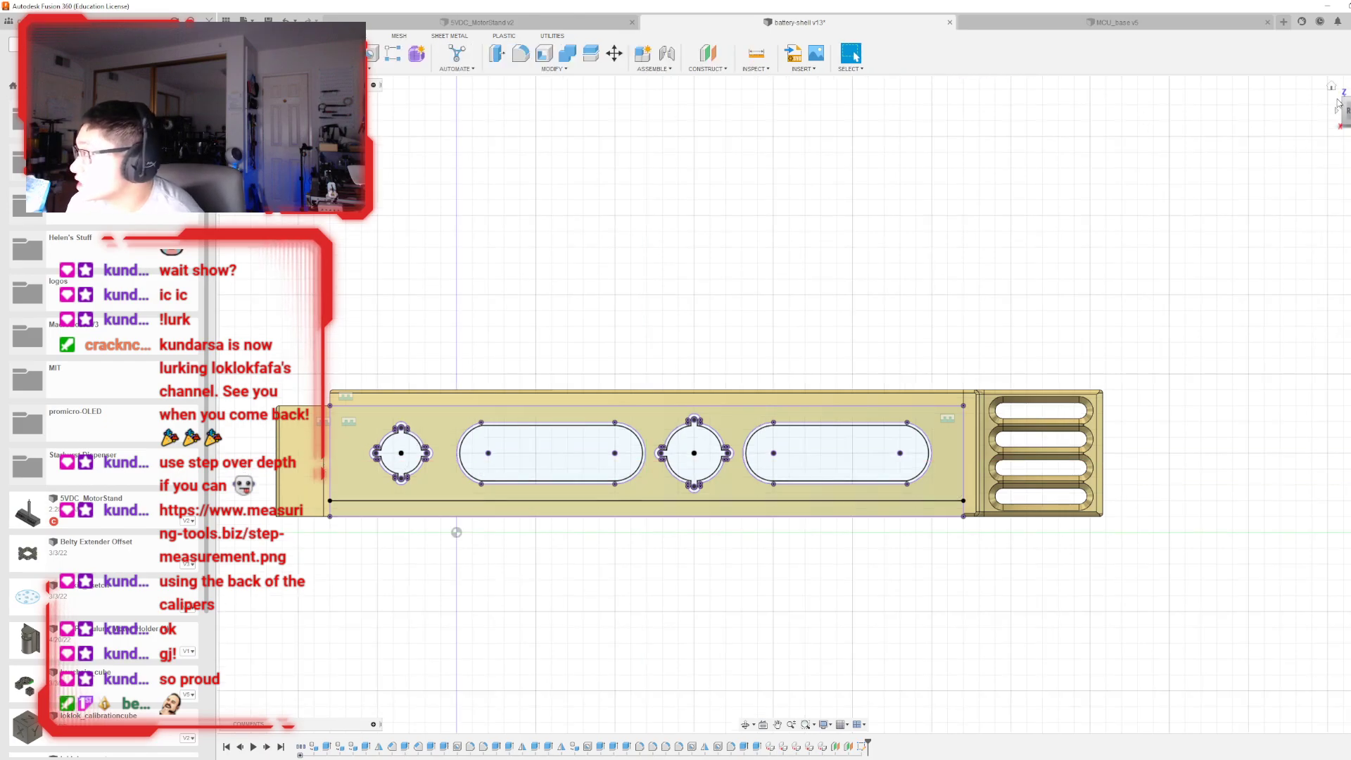
# - Extrude the four inset opening profiles outward from the sketch plane as new bodies
pyautogui.keyDown('shift'); pyautogui.moveTo(804, 405); pyautogui.dragTo(675, 429, button='middle'); pyautogui.keyUp('shift')
pyautogui.scroll(3, 668, 408)
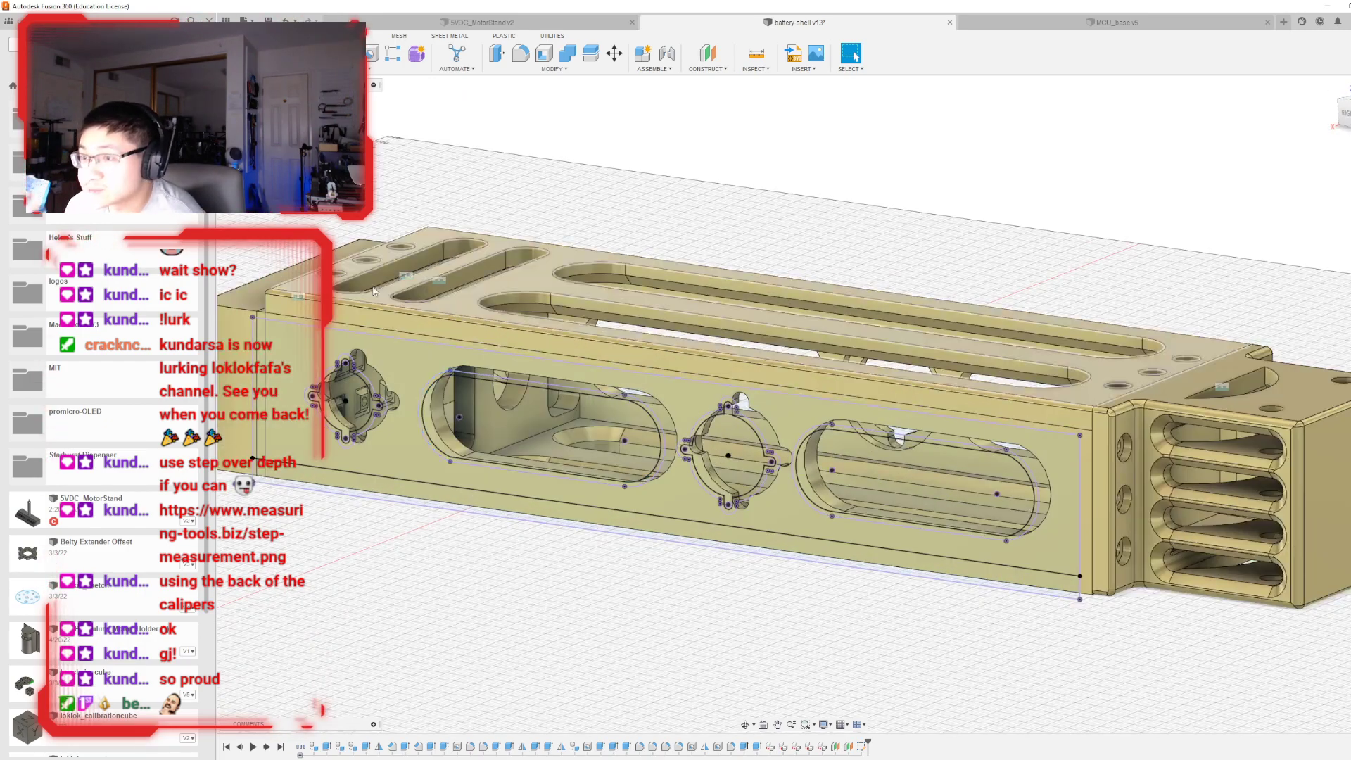
pyautogui.press('e')
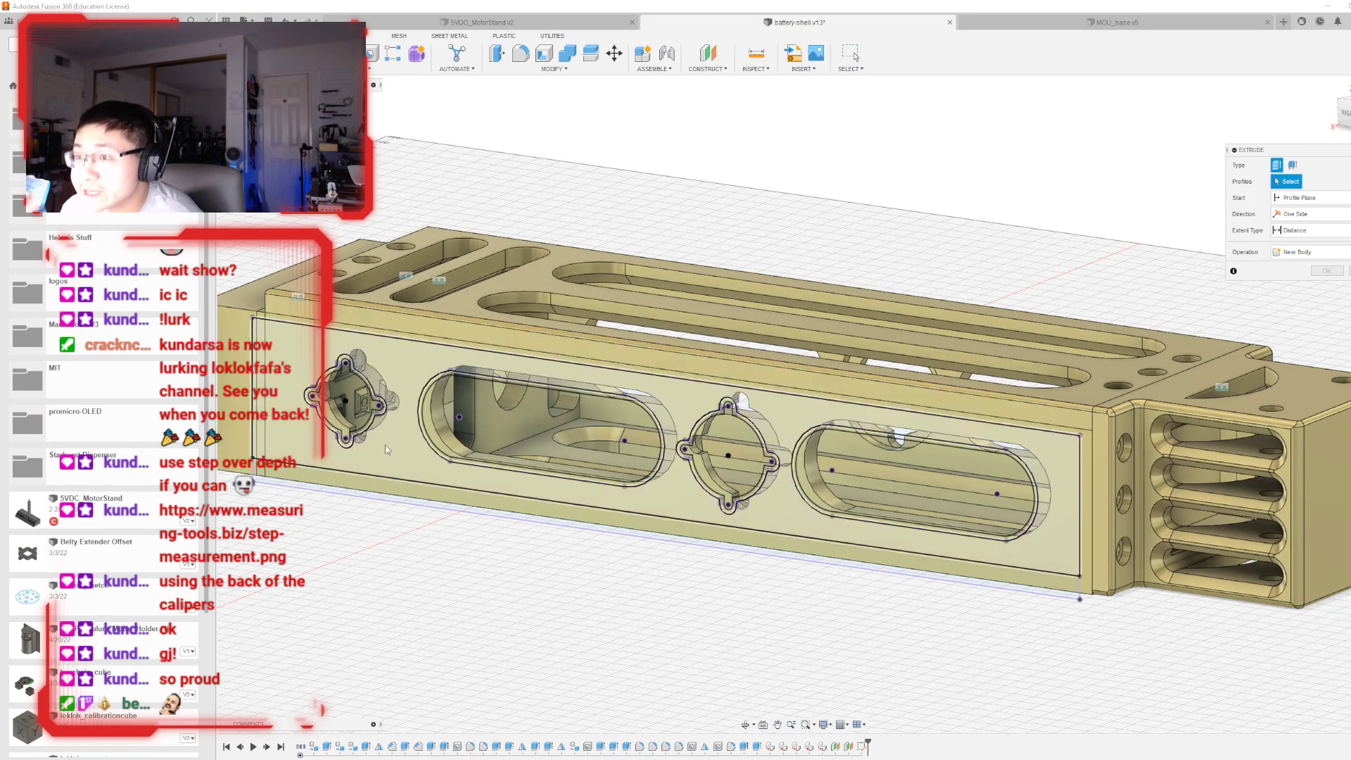
pyautogui.click(359, 412)
pyautogui.click(446, 406)
pyautogui.click(732, 453)
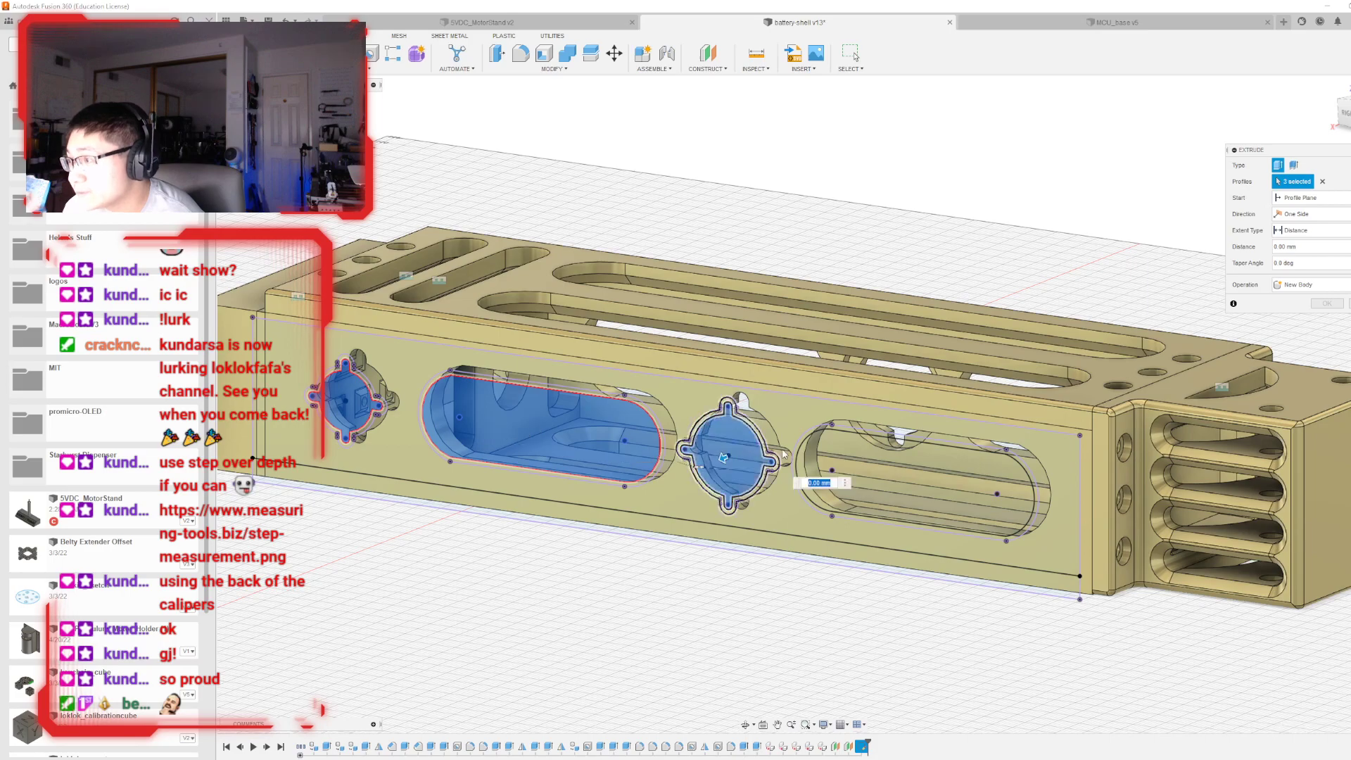
pyautogui.click(897, 486)
pyautogui.moveTo(907, 484); pyautogui.dragTo(897, 489)
pyautogui.click(1327, 303)
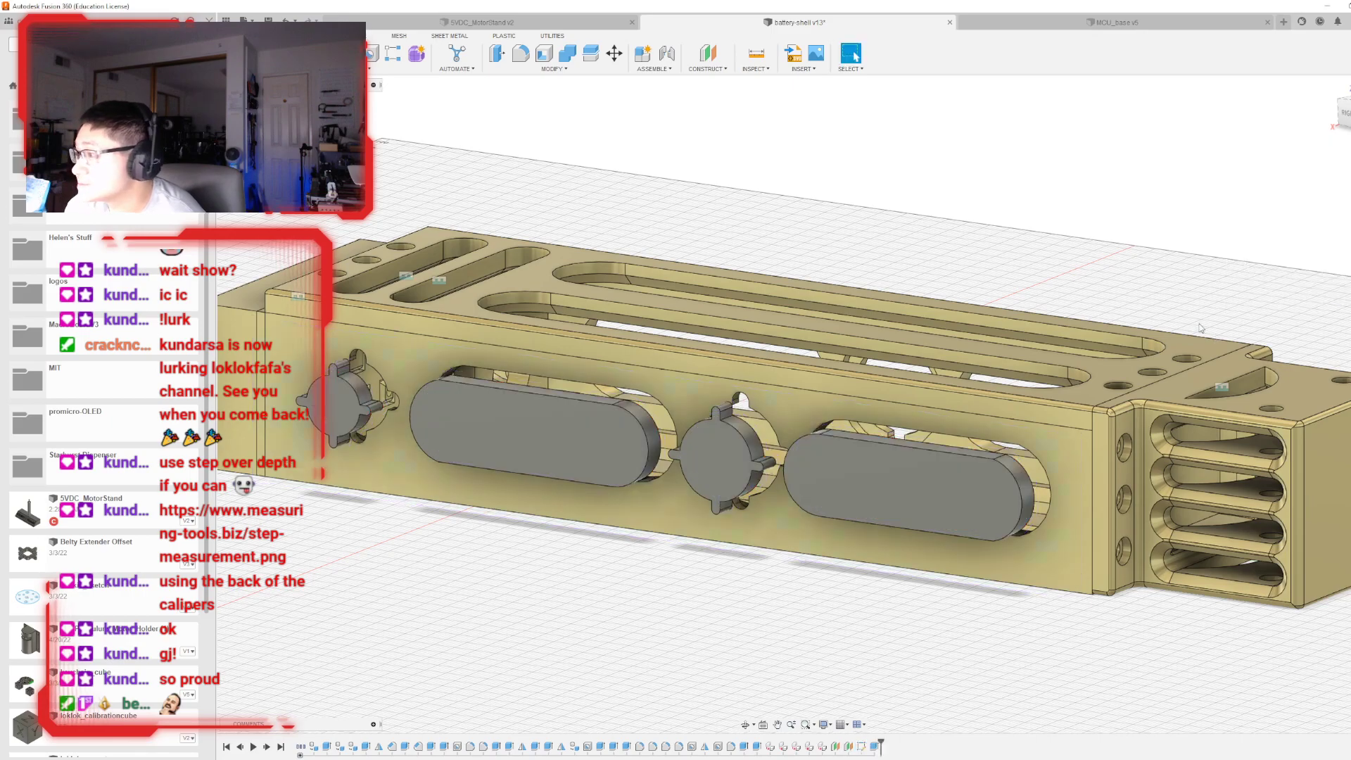
# - Create an offset construction plane from the outer face of the first extruded slot plug
pyautogui.click(485, 431)
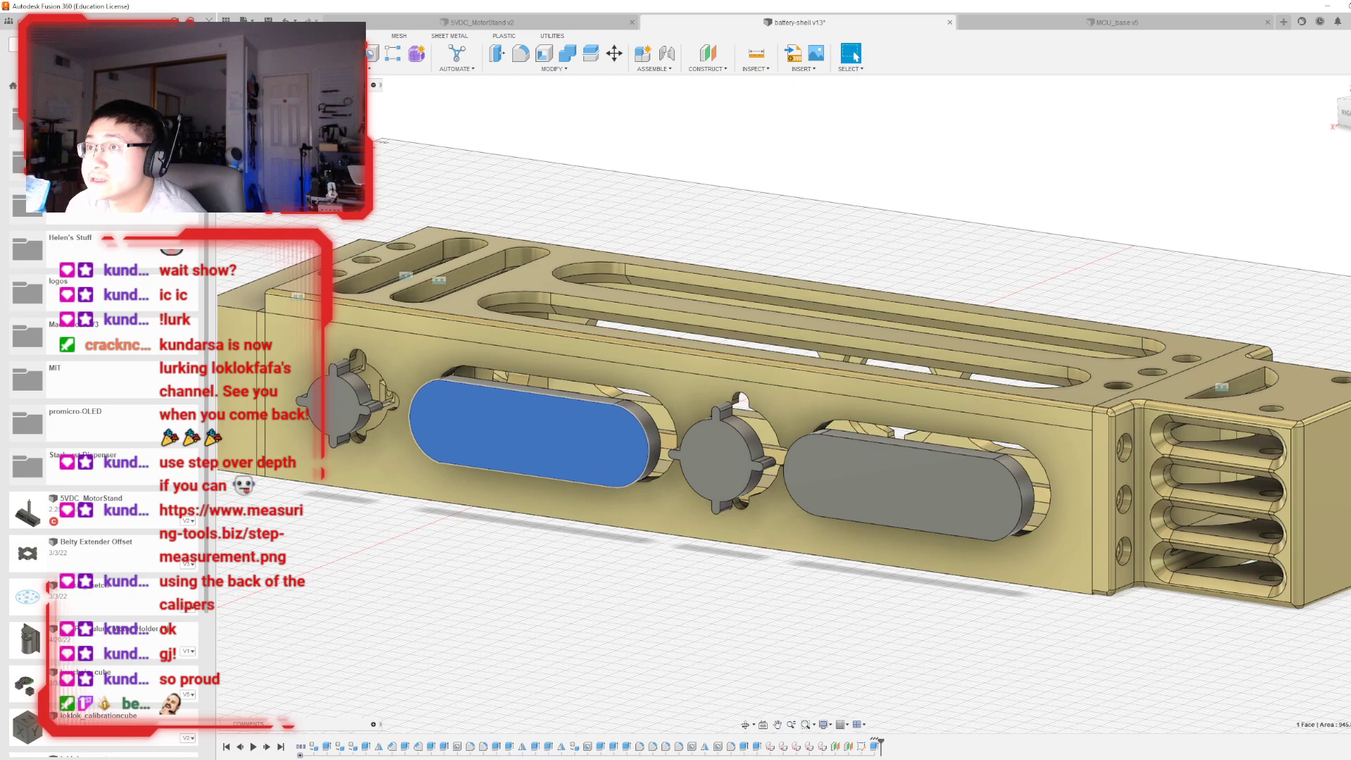
pyautogui.click(707, 61)
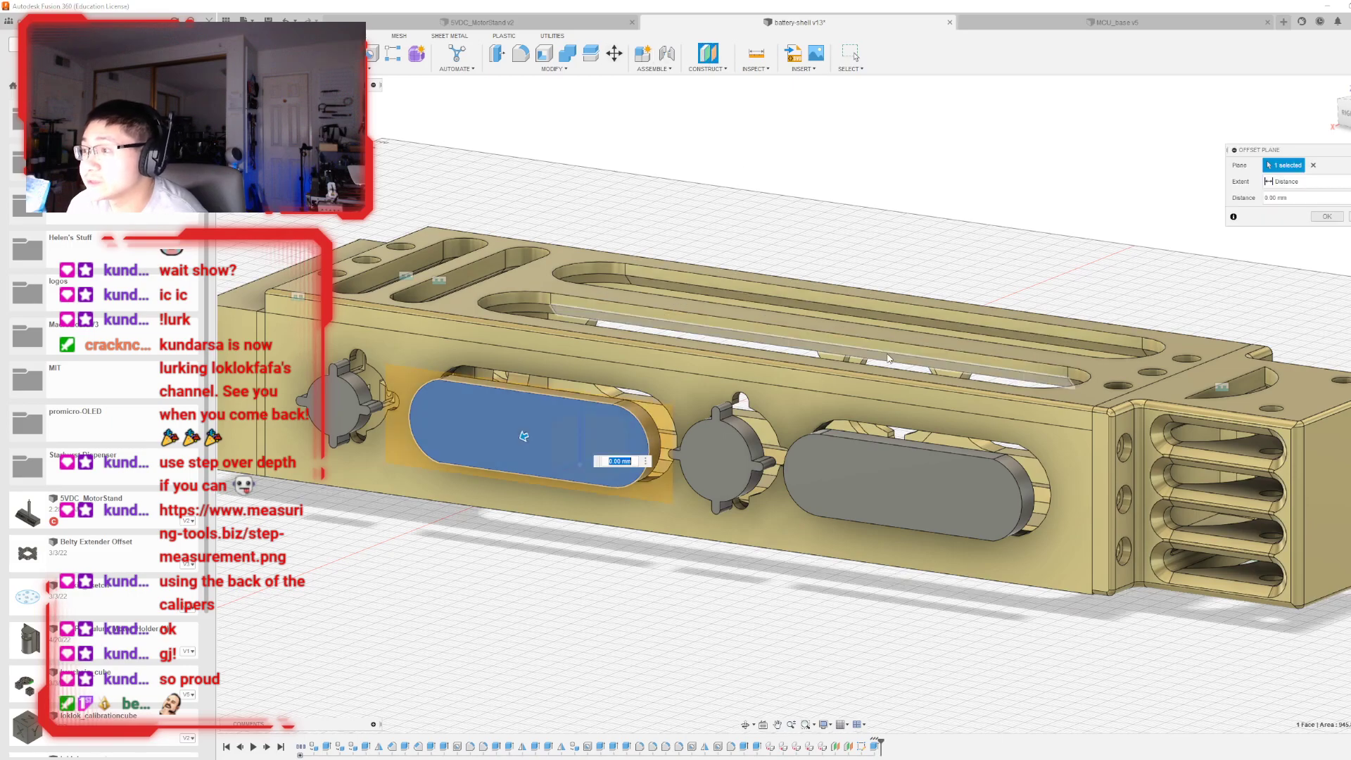
pyautogui.click(1325, 217)
# - Start a sketch on the plug-face plane and project the shell's side face with its openings into it
pyautogui.press('p')
pyautogui.click(654, 476)
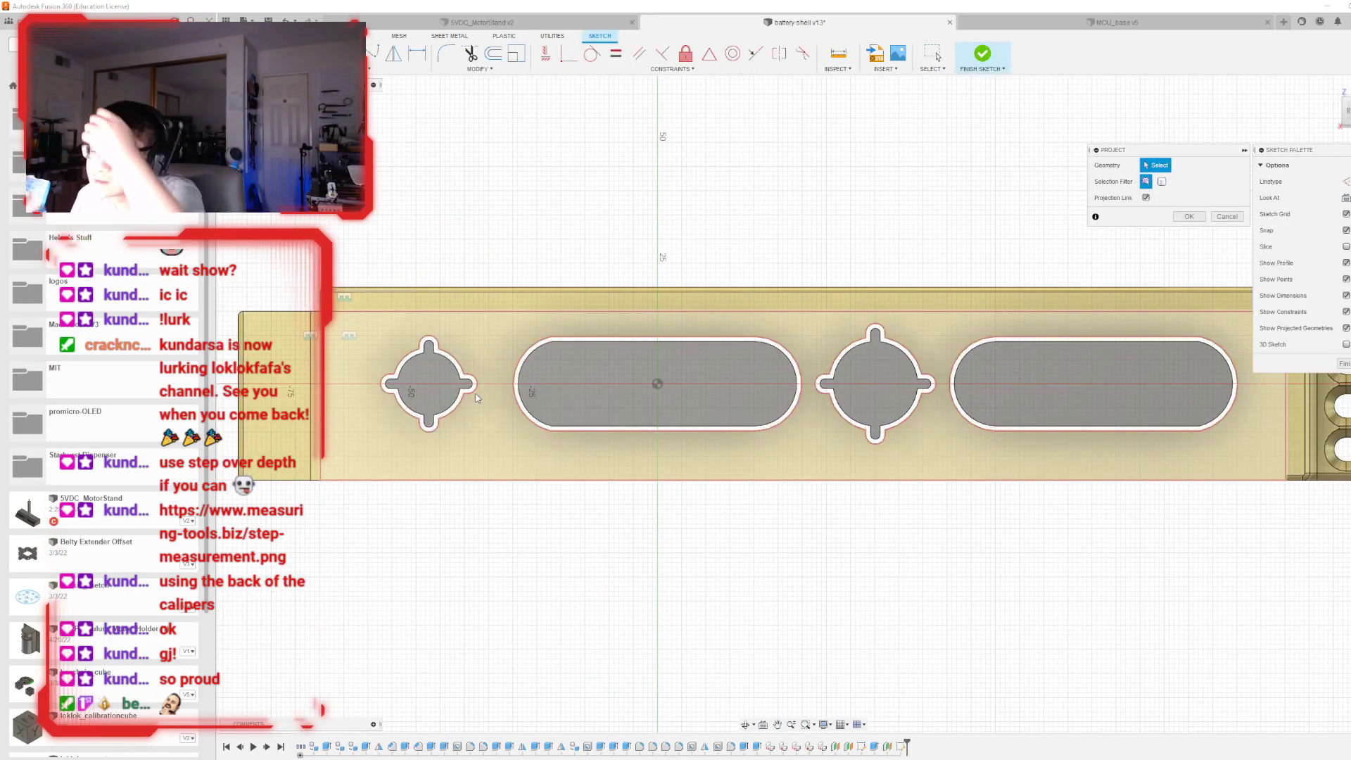
pyautogui.click(381, 301)
pyautogui.click(353, 352)
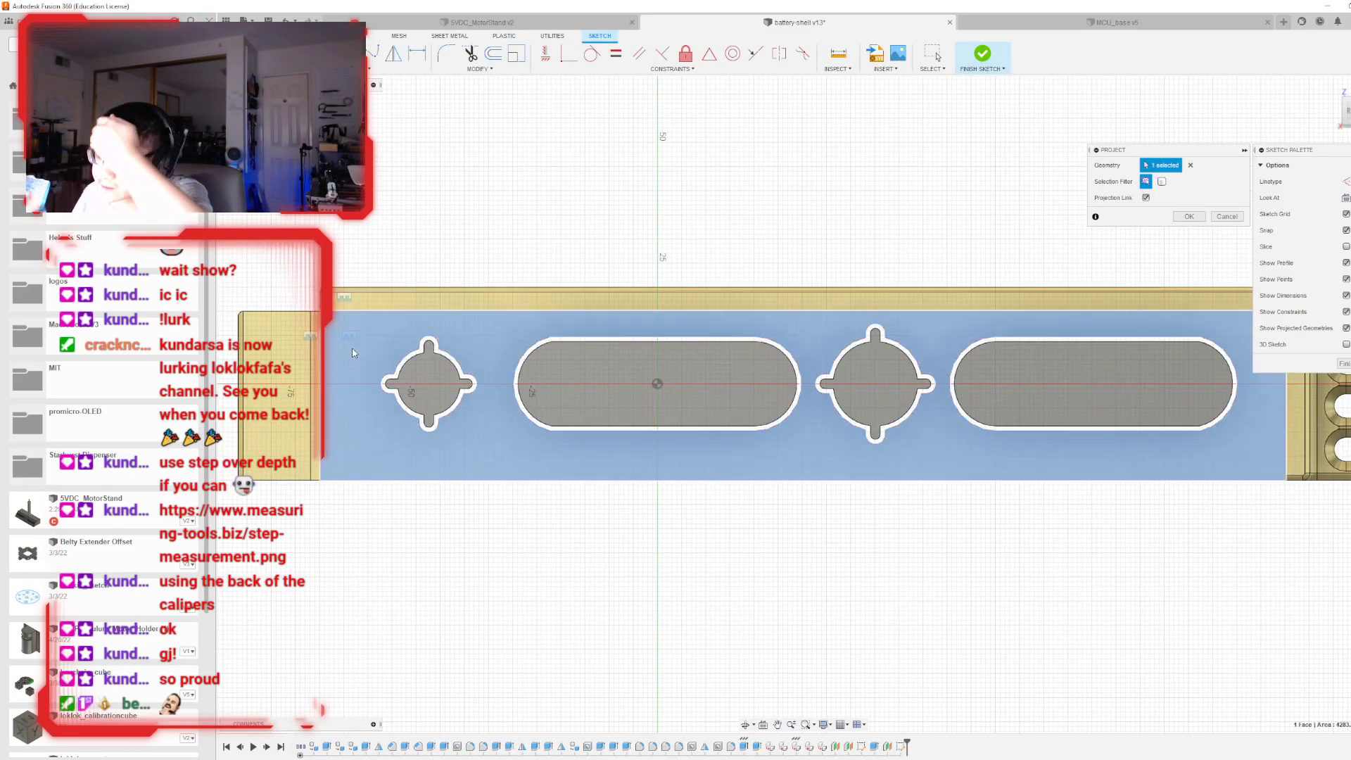
pyautogui.press('Return')
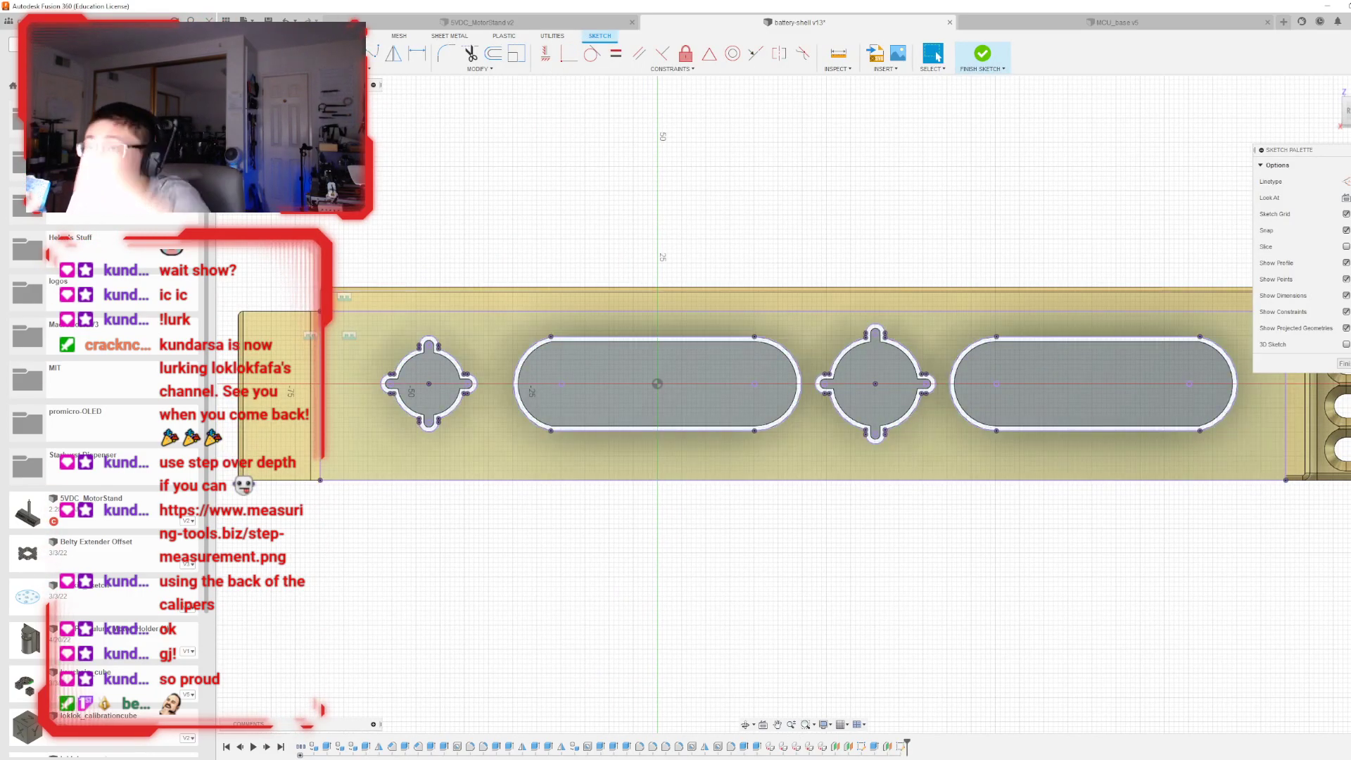
# - Draw a full-length horizontal line near the projected face's bottom edge and dimension its distance from that edge
pyautogui.press('l')
pyautogui.click(320, 462)
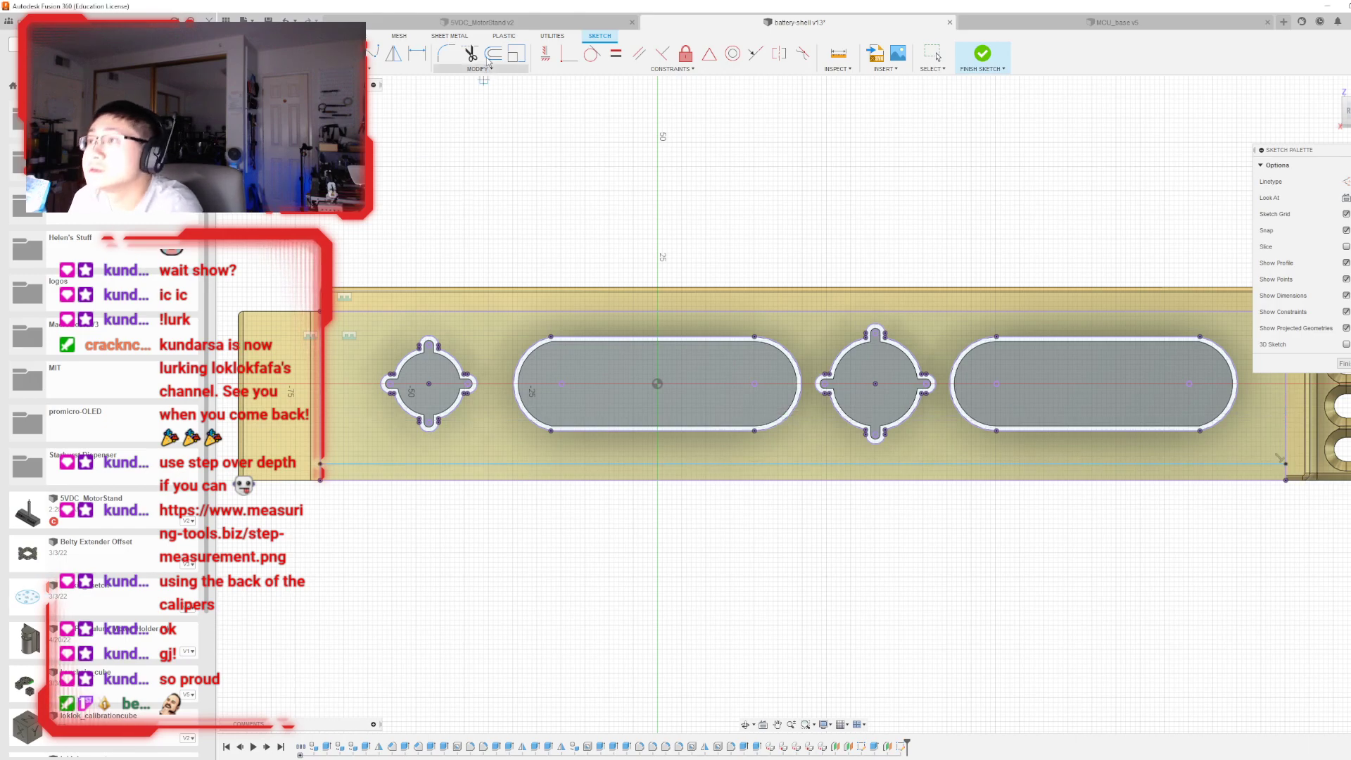
pyautogui.click(416, 53)
pyautogui.click(520, 465)
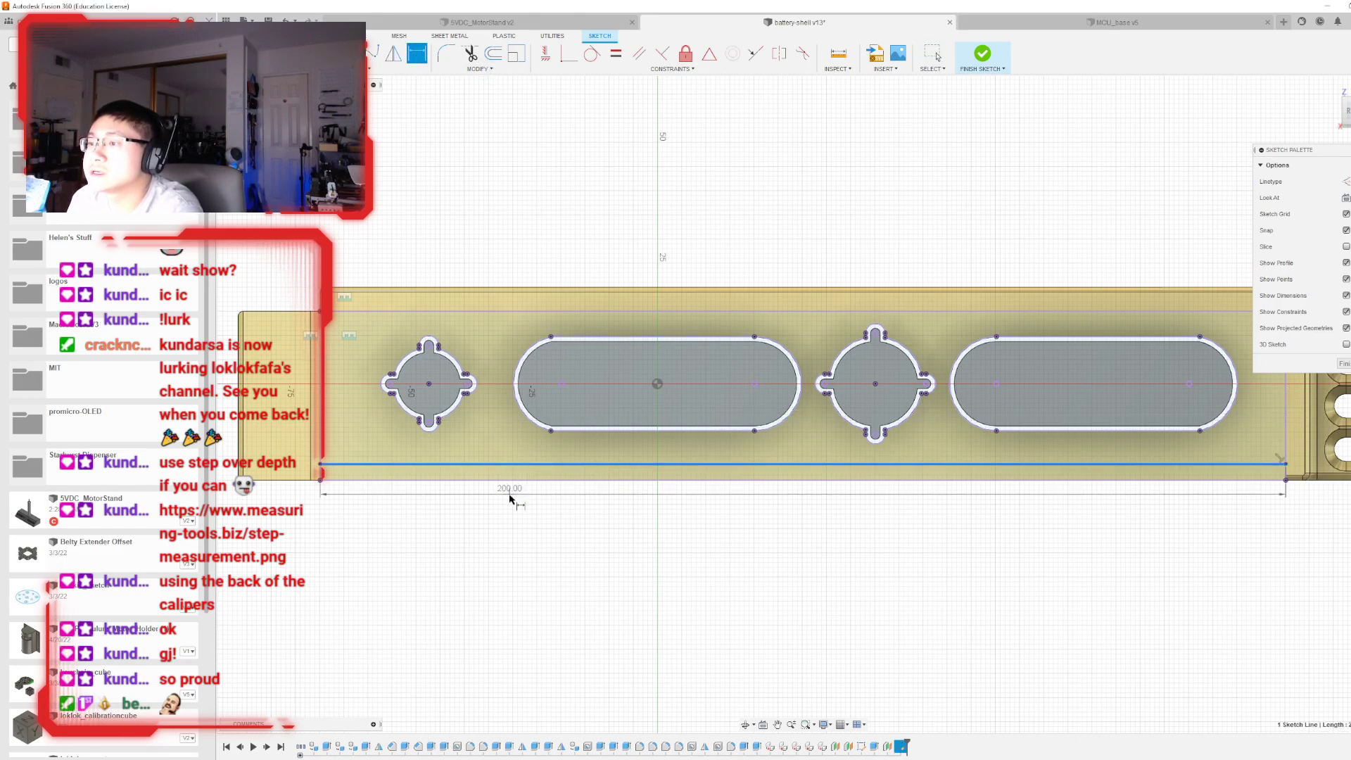
pyautogui.click(522, 479)
pyautogui.write('569')
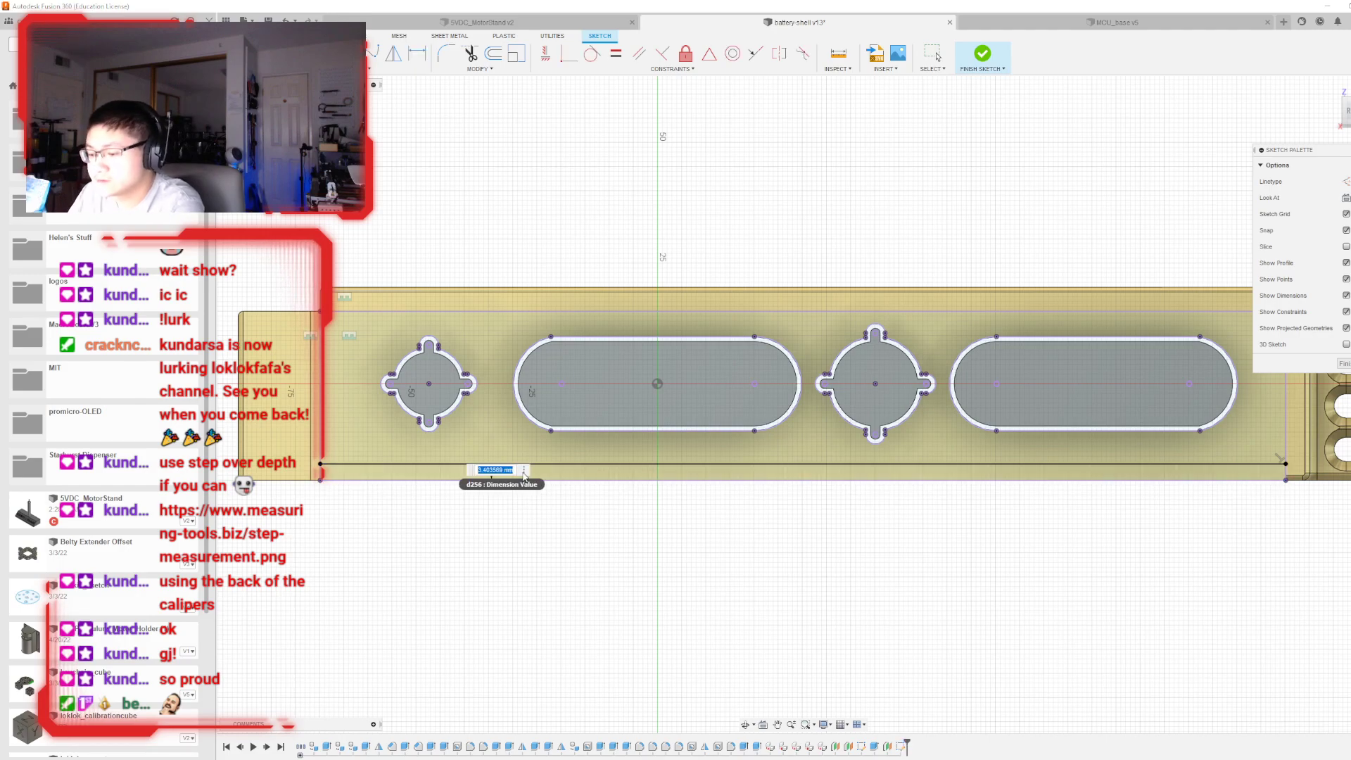
pyautogui.press('Return')
pyautogui.click(983, 53)
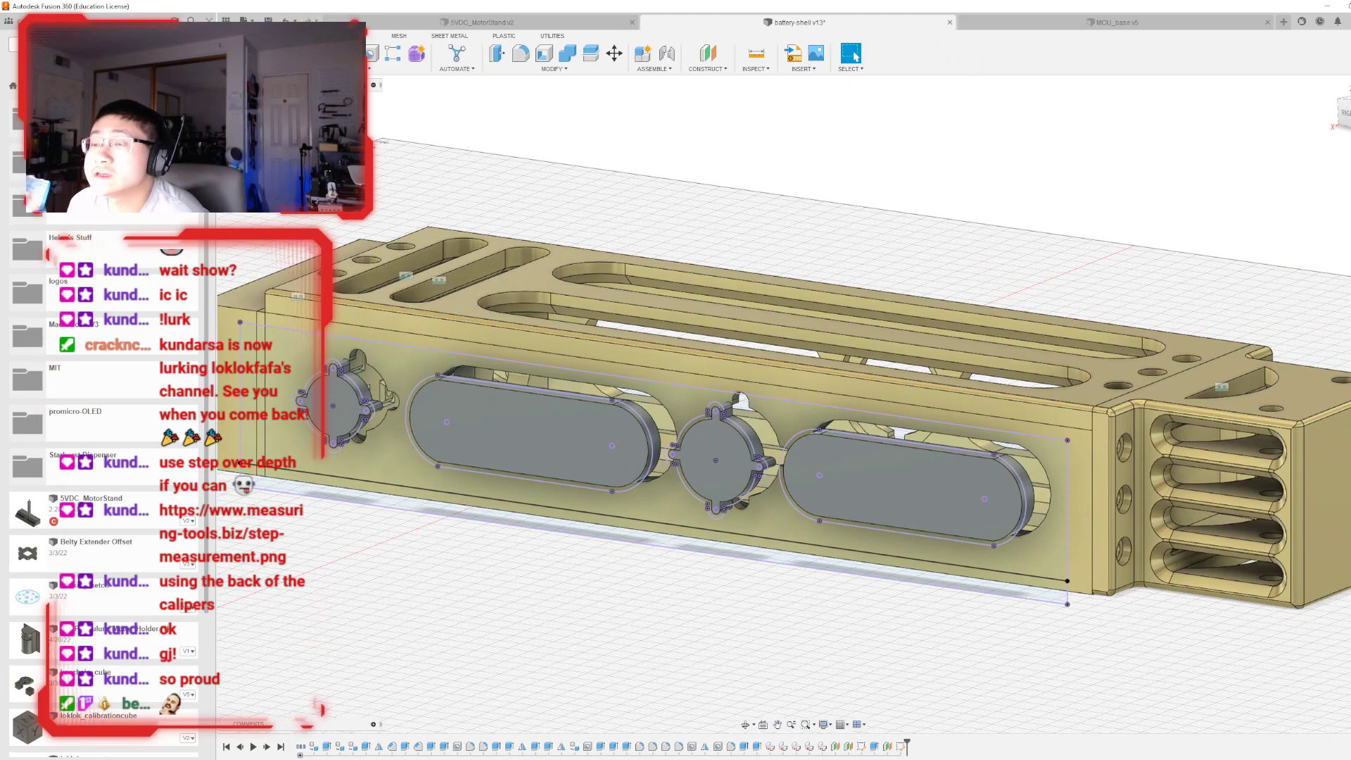
# - Extrude the plate profile together with the four opening profiles 5 mm outward, joined to the plugs
pyautogui.press('e')
pyautogui.click(646, 456)
pyautogui.write('4')
pyautogui.press('Return')
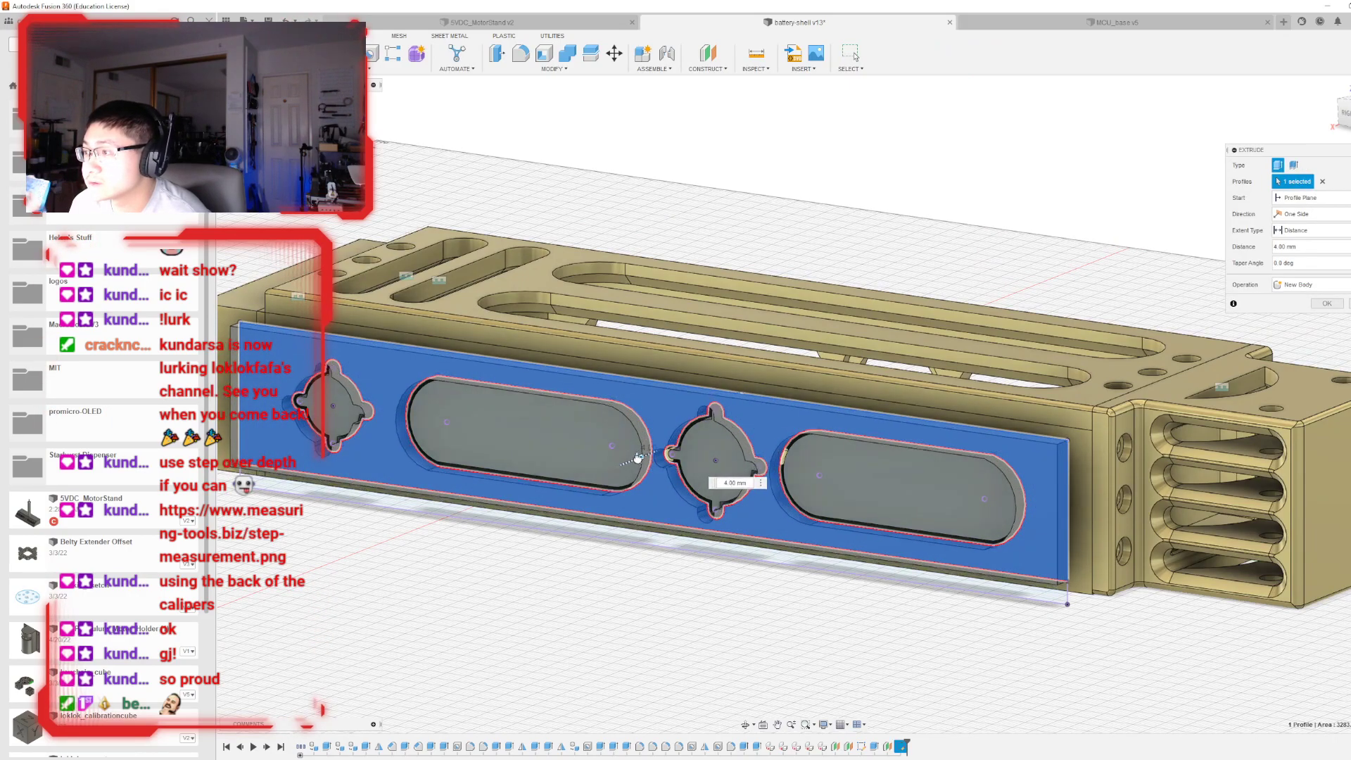
pyautogui.click(337, 406)
pyautogui.click(517, 431)
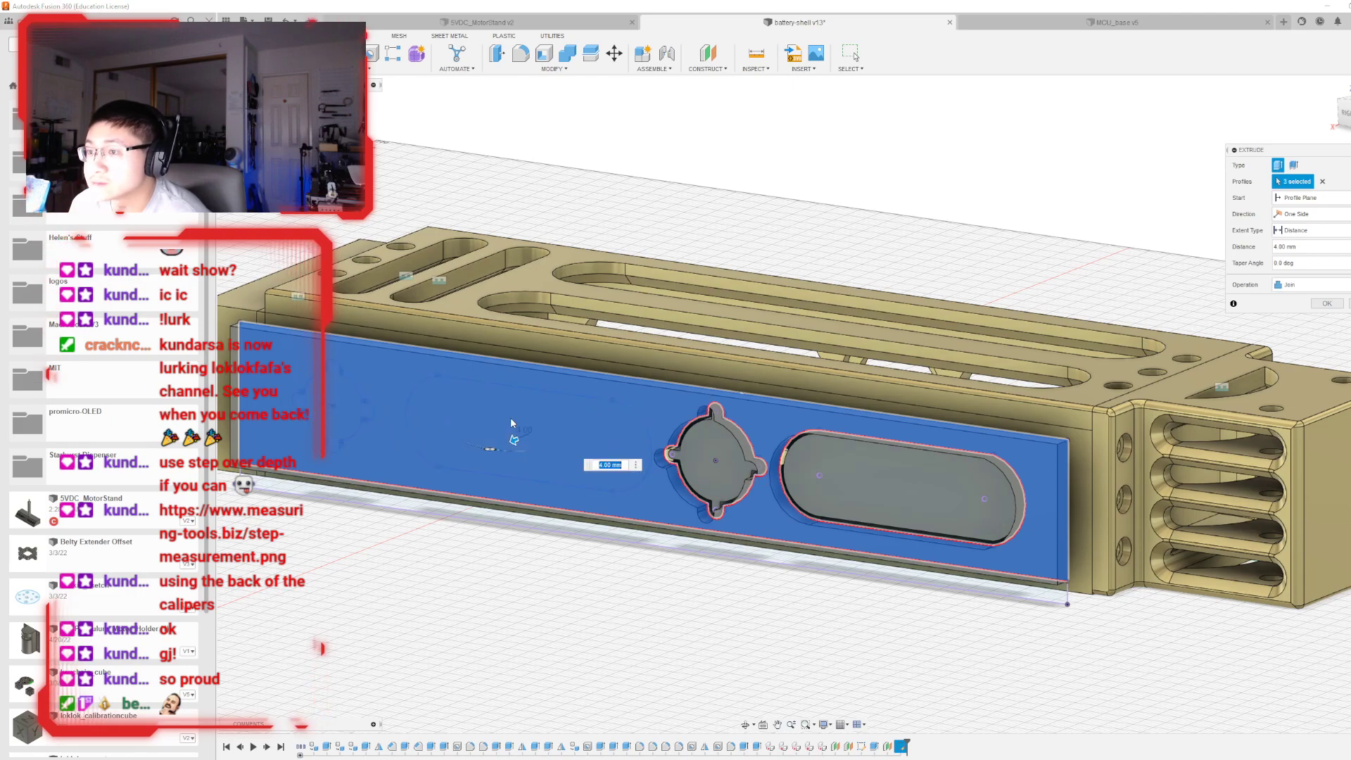
pyautogui.click(716, 461)
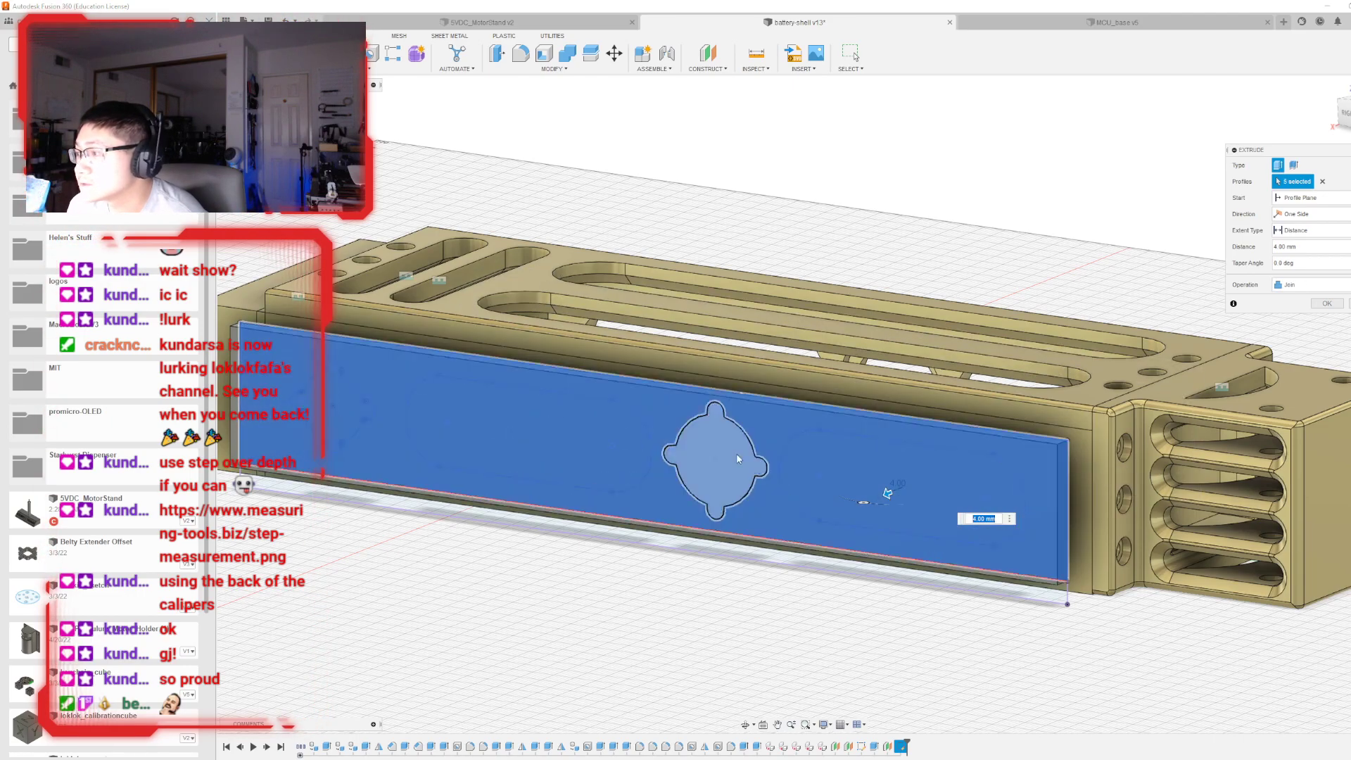
pyautogui.write('5')
pyautogui.press('Return')
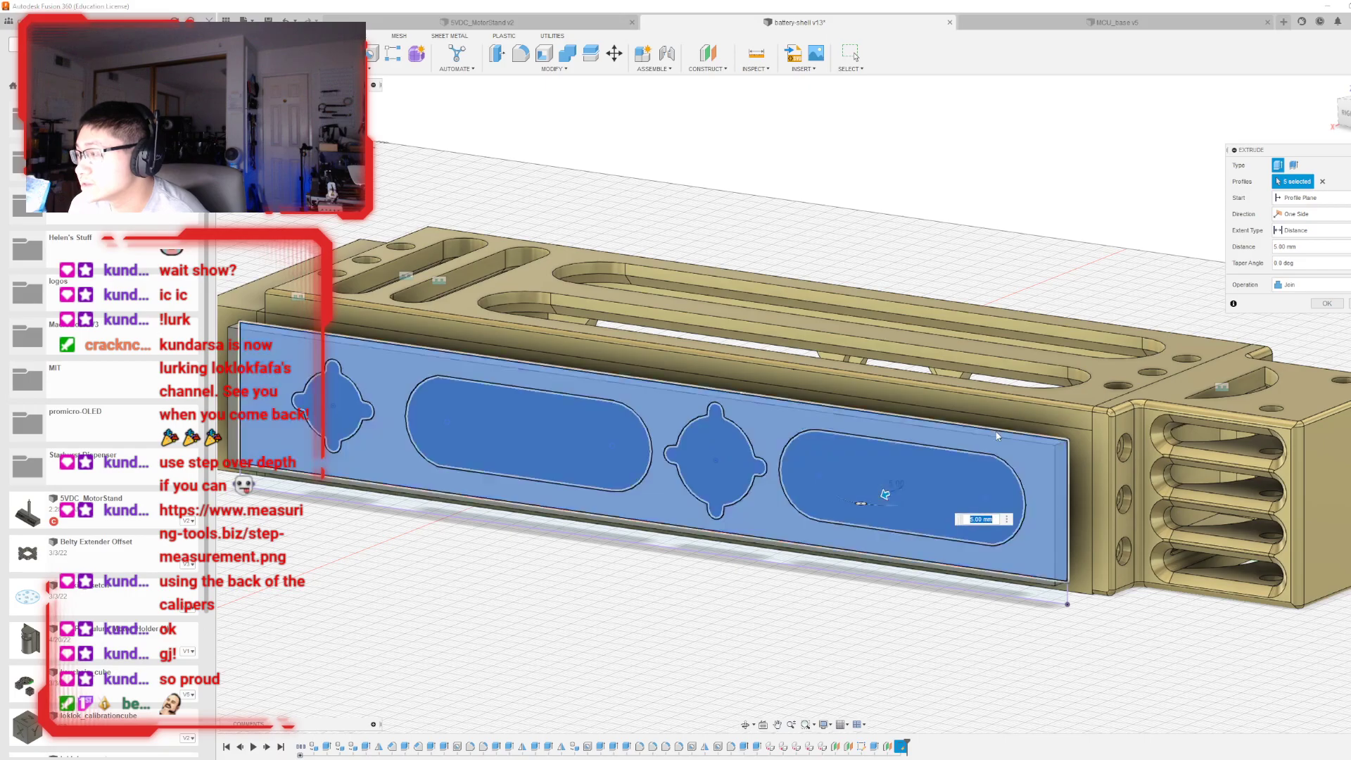
pyautogui.moveTo(803, 403)
pyautogui.keyDown('shift'); pyautogui.mouseDown(button='middle')
pyautogui.moveTo(724, 487)
pyautogui.moveTo(733, 498)
pyautogui.mouseUp(button='middle'); pyautogui.keyUp('shift')
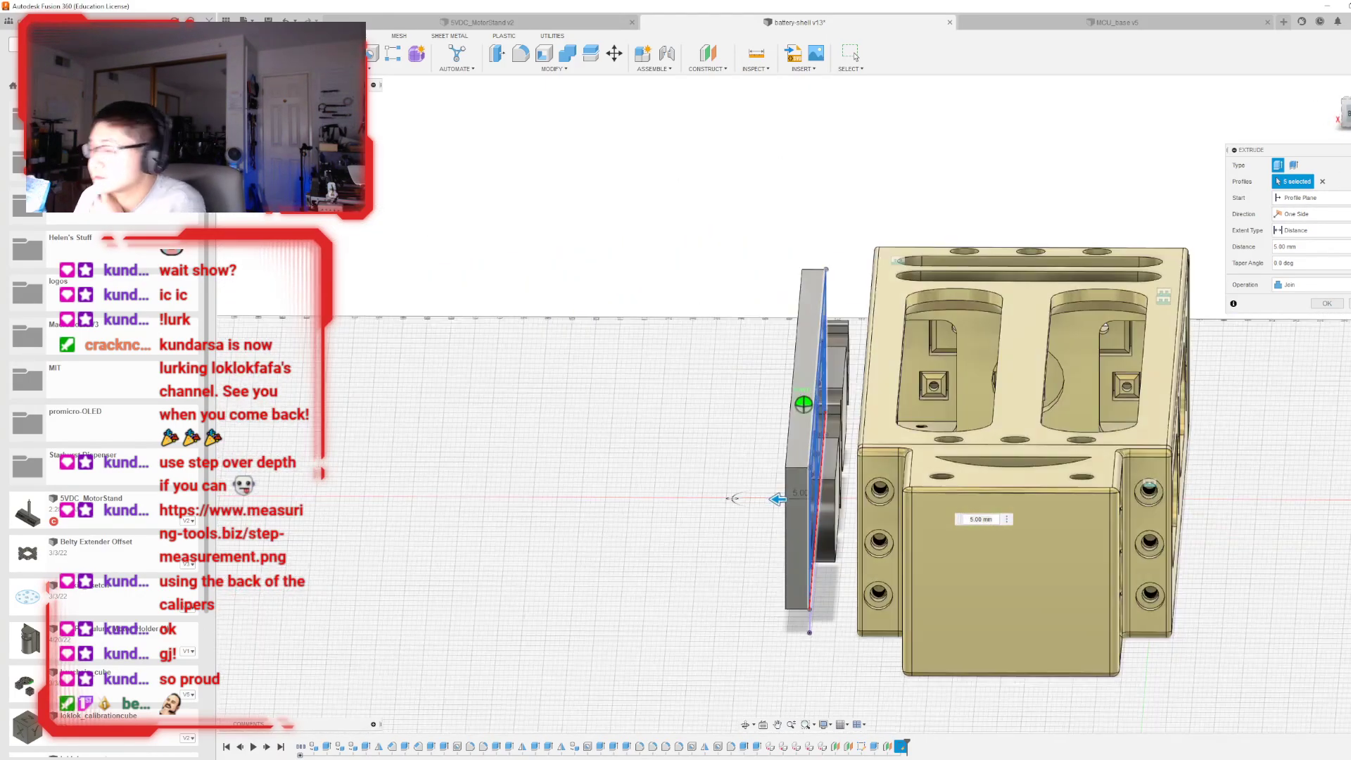
pyautogui.click(1326, 303)
# - Fillet the four corner edges of the cover plate with a 10 mm radius
pyautogui.moveTo(803, 403)
pyautogui.keyDown('shift'); pyautogui.mouseDown(button='middle')
pyautogui.moveTo(809, 465)
pyautogui.moveTo(738, 436)
pyautogui.moveTo(682, 440)
pyautogui.moveTo(619, 510)
pyautogui.moveTo(619, 485)
pyautogui.moveTo(591, 464)
pyautogui.mouseUp(button='middle'); pyautogui.keyUp('shift')
pyautogui.moveTo(897, 160)
pyautogui.keyDown('shift'); pyautogui.mouseDown(button='middle')
pyautogui.moveTo(739, 200)
pyautogui.moveTo(920, 157)
pyautogui.mouseUp(button='middle'); pyautogui.keyUp('shift')
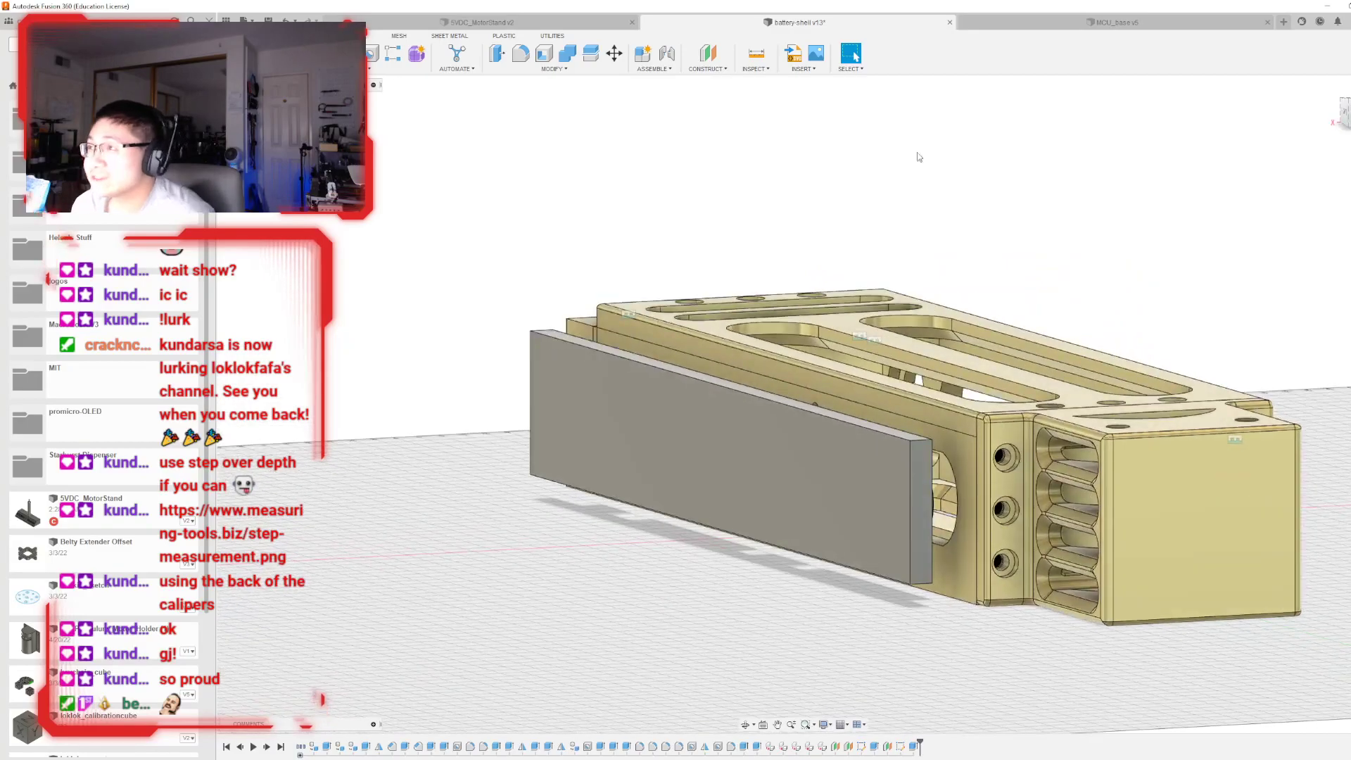
pyautogui.click(520, 53)
pyautogui.click(549, 337)
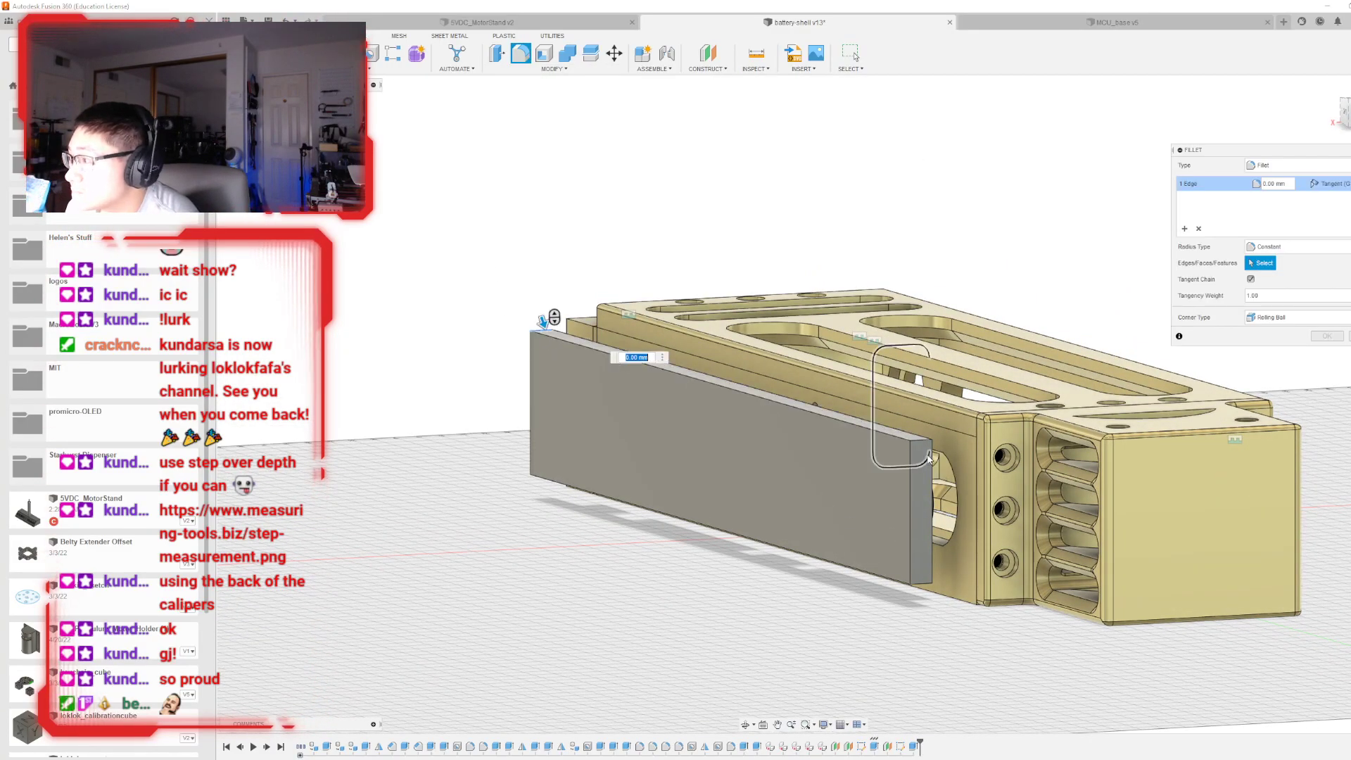
pyautogui.click(920, 492)
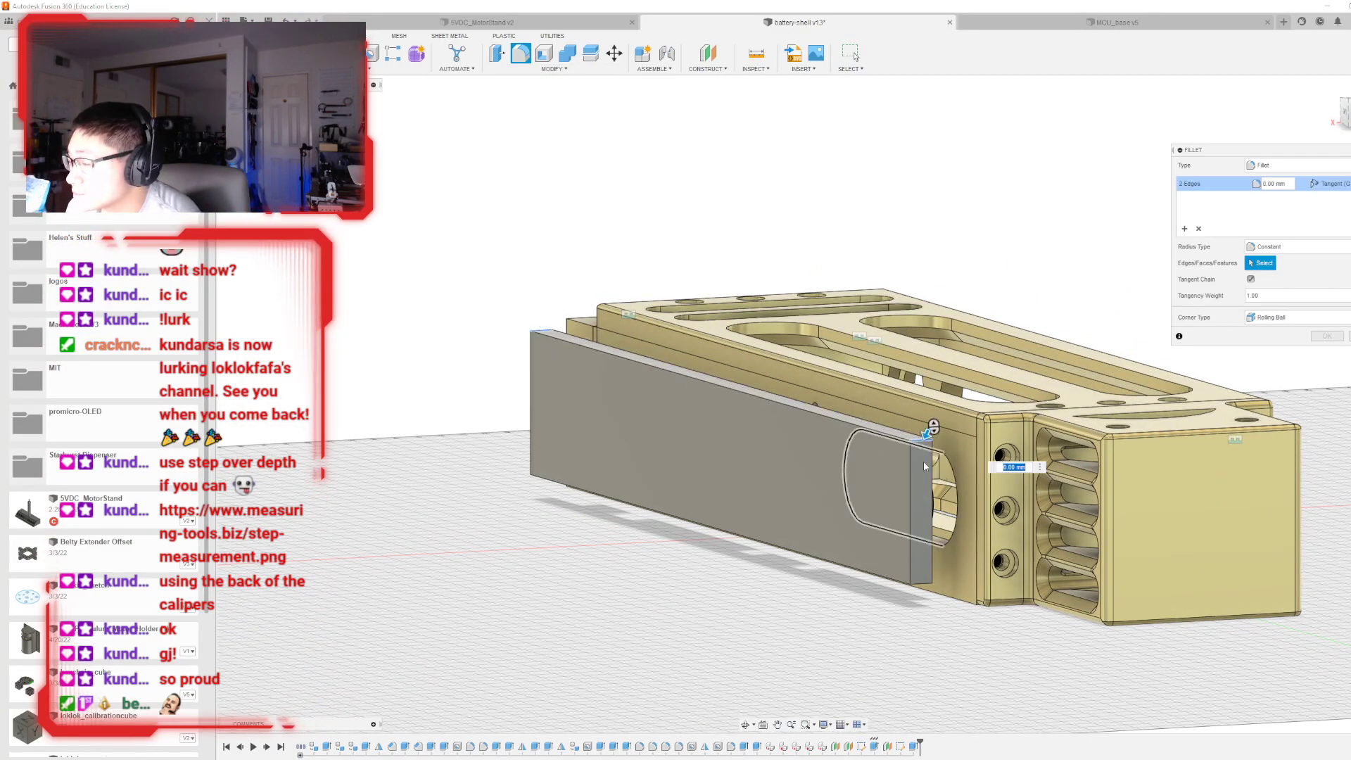
pyautogui.click(922, 587)
pyautogui.keyDown('shift'); pyautogui.moveTo(282, 422); pyautogui.dragTo(518, 483, button='middle'); pyautogui.keyUp('shift')
pyautogui.scroll(4, 519, 492)
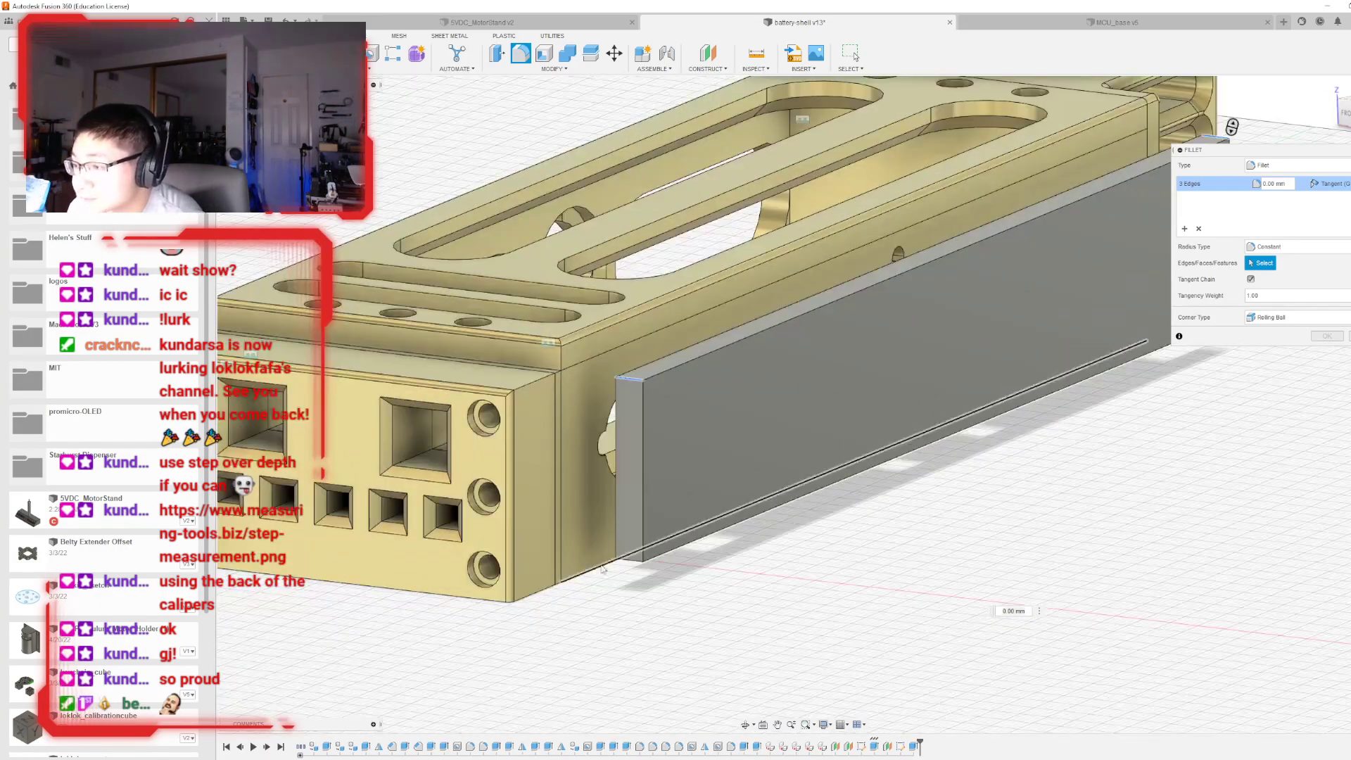
pyautogui.click(633, 565)
pyautogui.moveTo(630, 568); pyautogui.dragTo(655, 551)
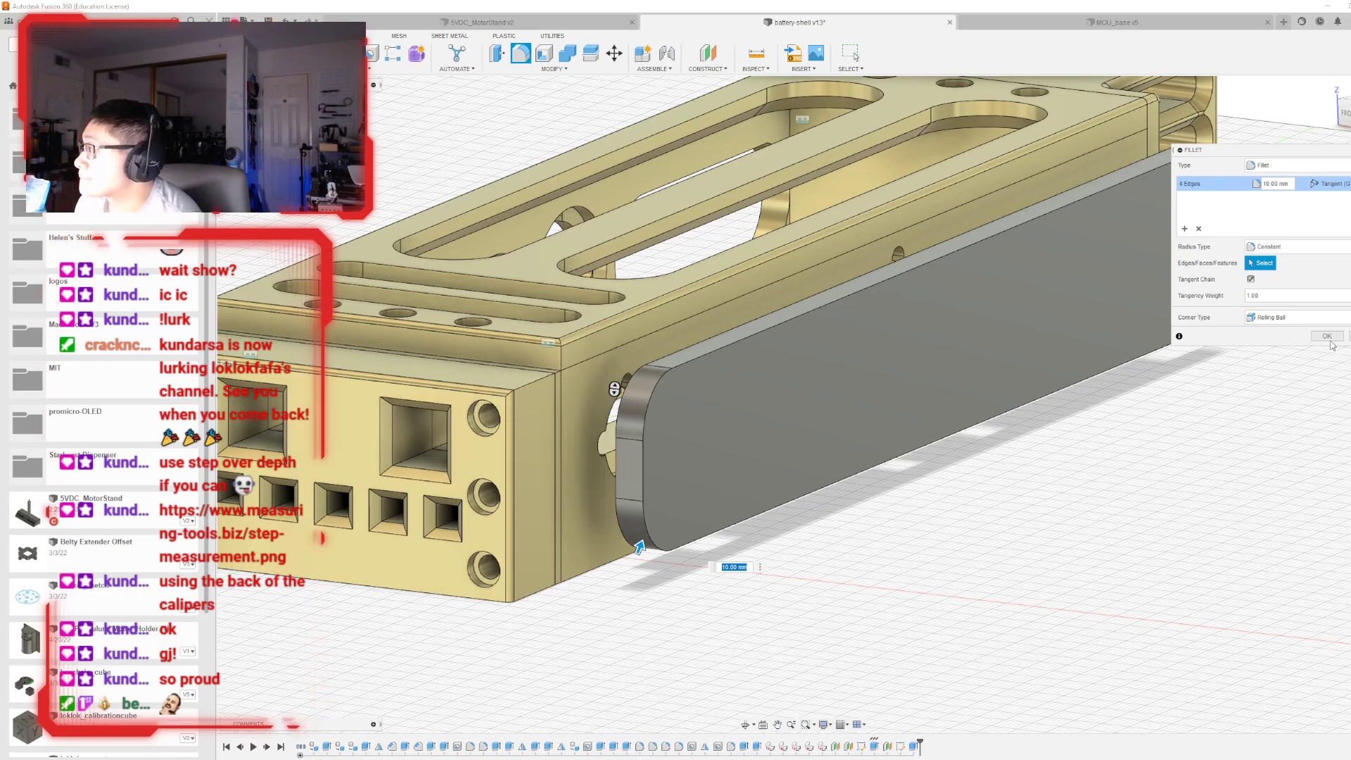
pyautogui.press('Return')
# - Start a sketch on the plate's outer face and draw vertical and horizontal centre lines between the midpoints of its opposite edges
pyautogui.moveTo(803, 405)
pyautogui.keyDown('shift'); pyautogui.mouseDown(button='middle')
pyautogui.moveTo(935, 415)
pyautogui.moveTo(971, 247)
pyautogui.moveTo(985, 345)
pyautogui.moveTo(963, 436)
pyautogui.moveTo(626, 418)
pyautogui.moveTo(590, 330)
pyautogui.moveTo(562, 394)
pyautogui.moveTo(676, 405)
pyautogui.mouseUp(button='middle'); pyautogui.keyUp('shift')
pyautogui.click(1331, 85)
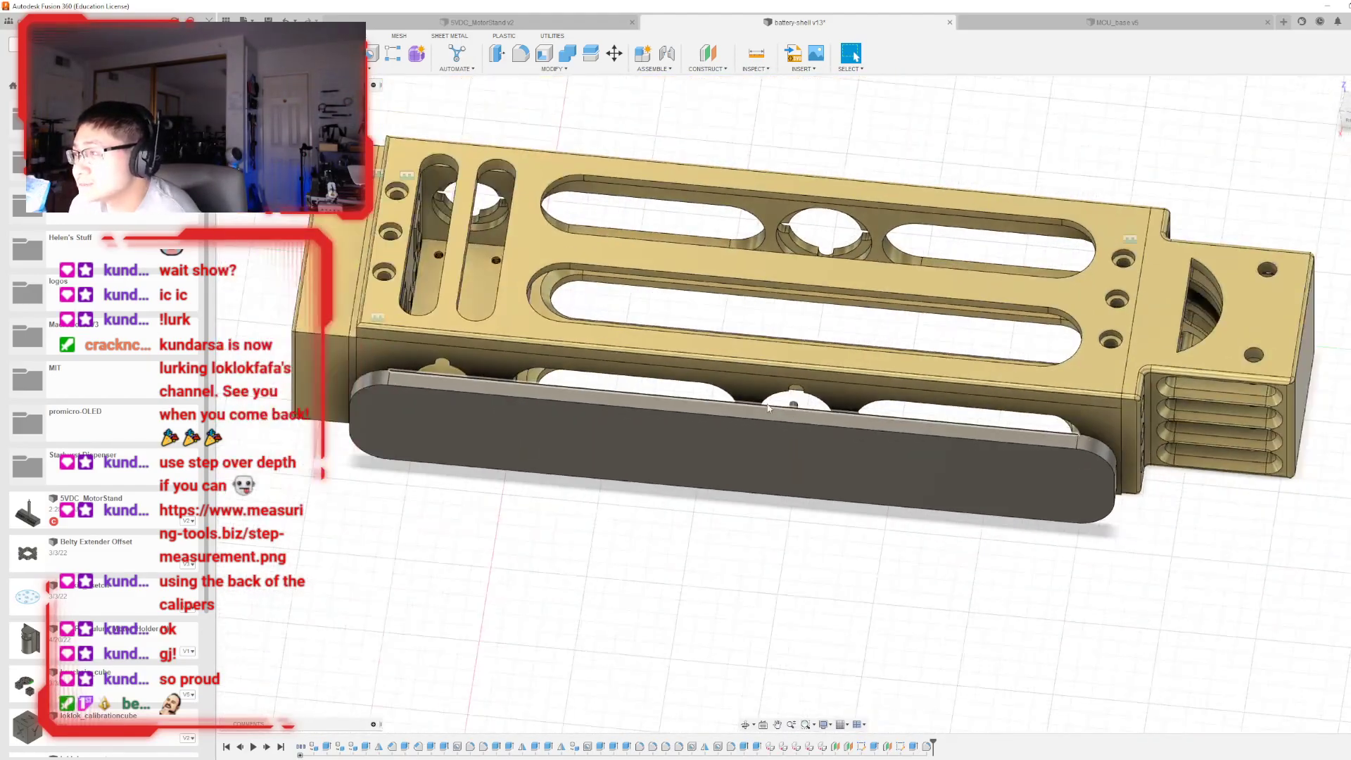
pyautogui.keyDown('shift'); pyautogui.moveTo(880, 395); pyautogui.dragTo(746, 429, button='middle'); pyautogui.keyUp('shift')
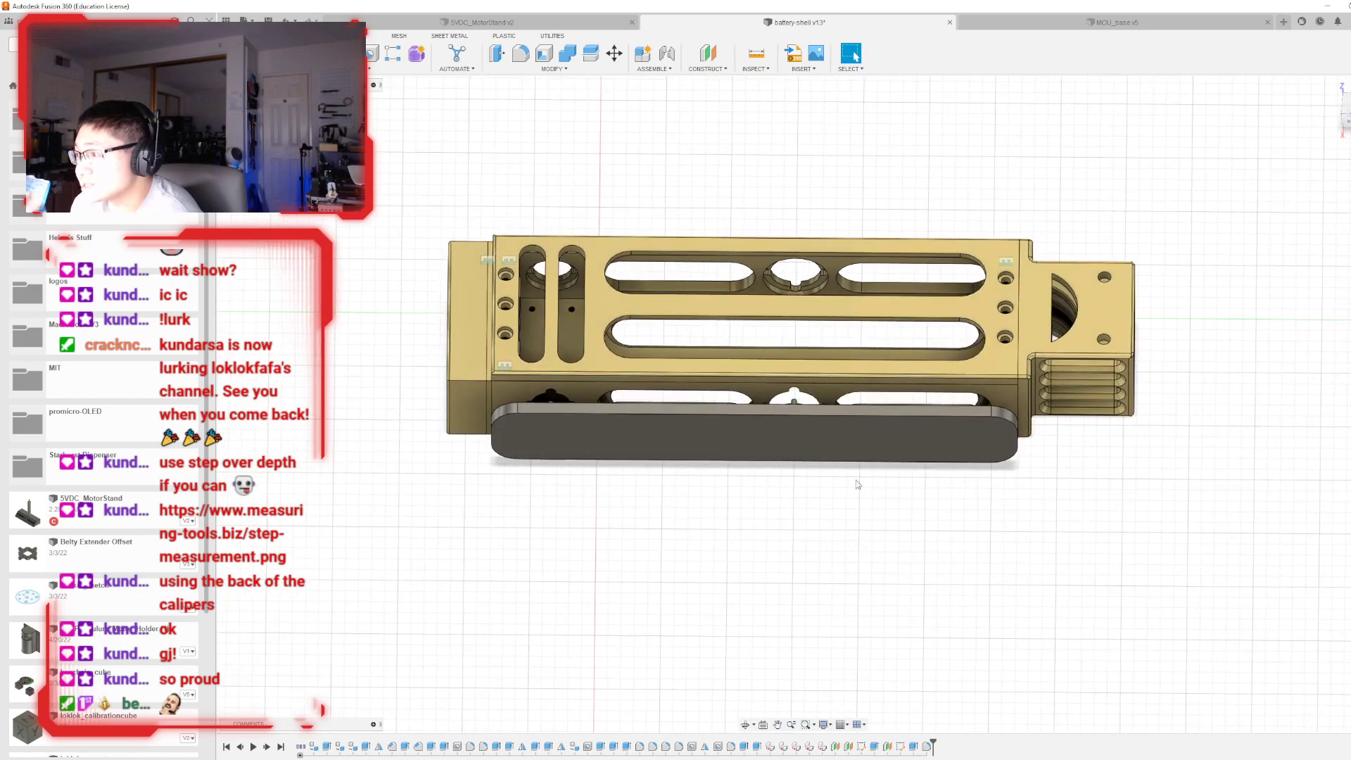
pyautogui.click(727, 437)
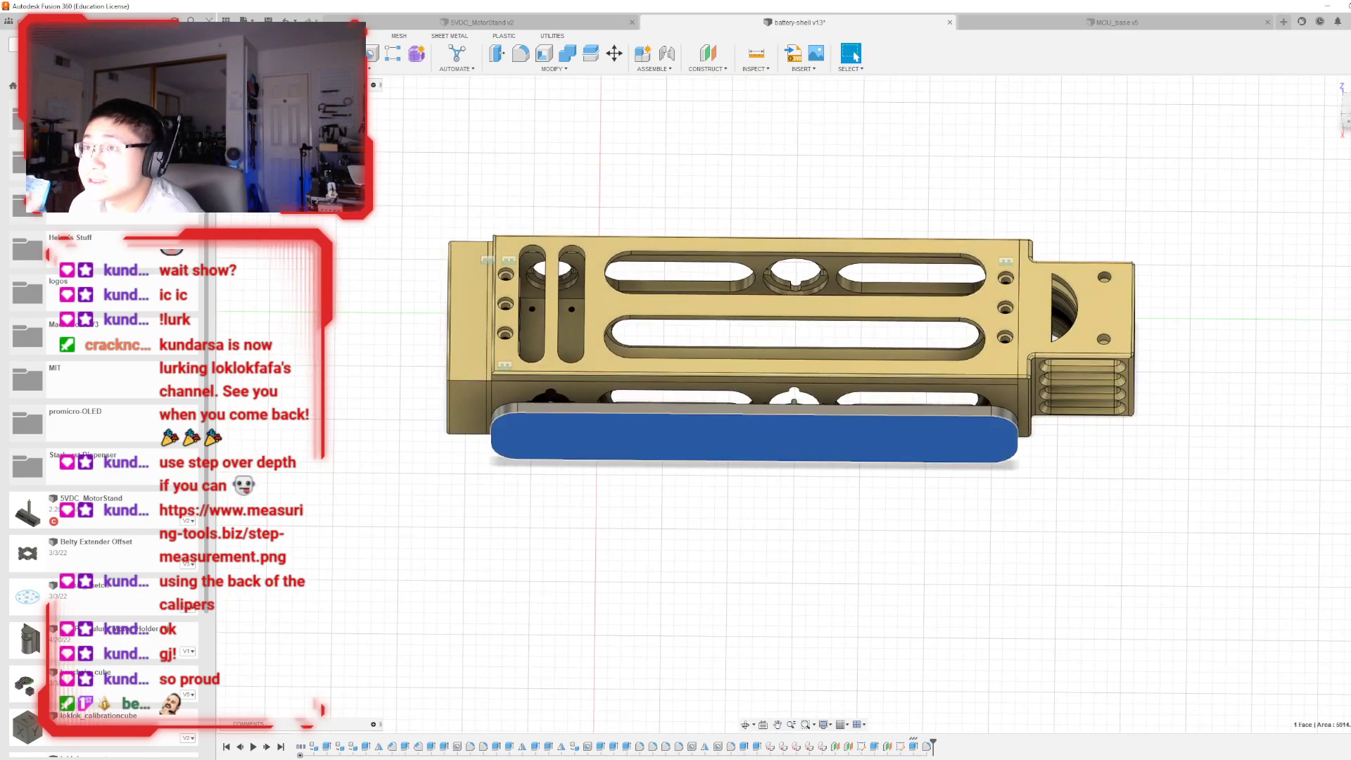
pyautogui.click(299, 53)
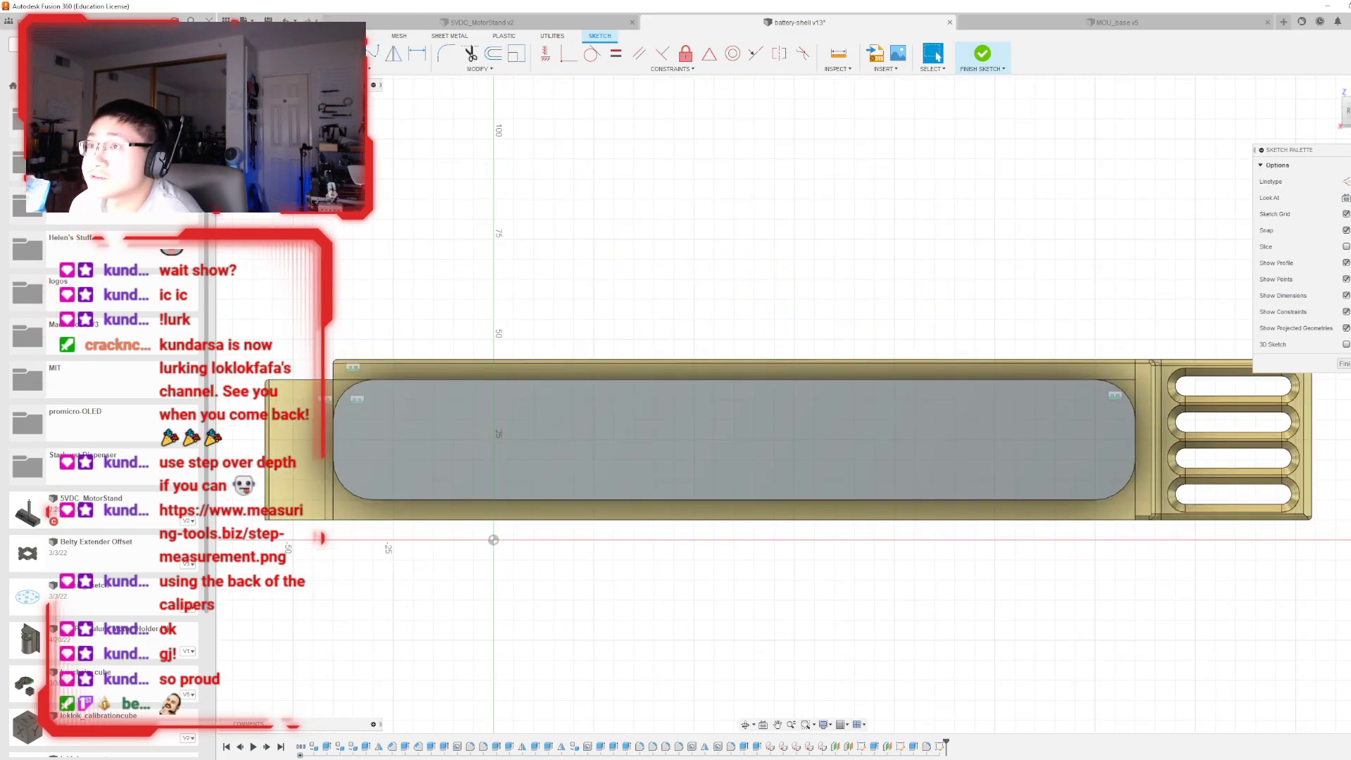
pyautogui.click(733, 381)
pyautogui.click(734, 498)
pyautogui.click(334, 441)
pyautogui.click(1133, 440)
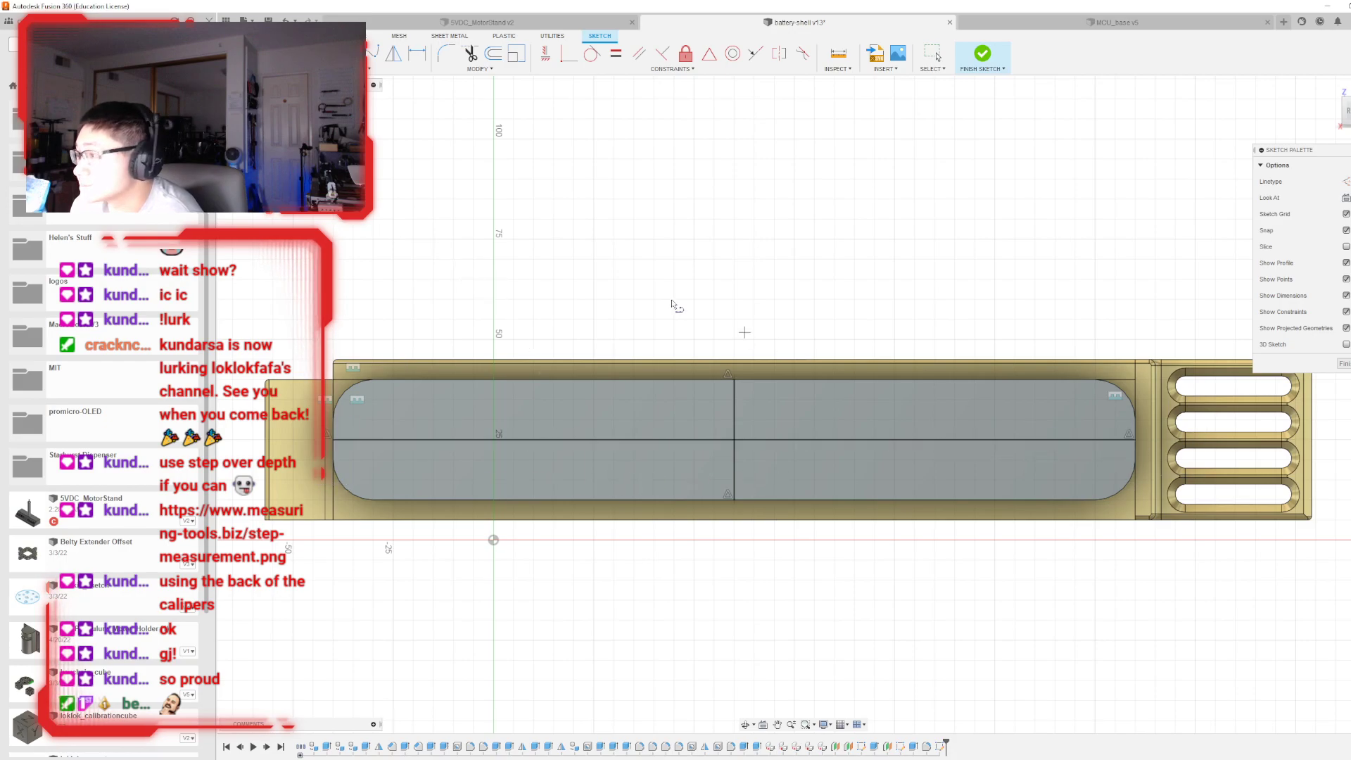
# - Draw a 7.5 mm diameter circle centred on the centre lines' intersection and finish the sketch
pyautogui.press('c')
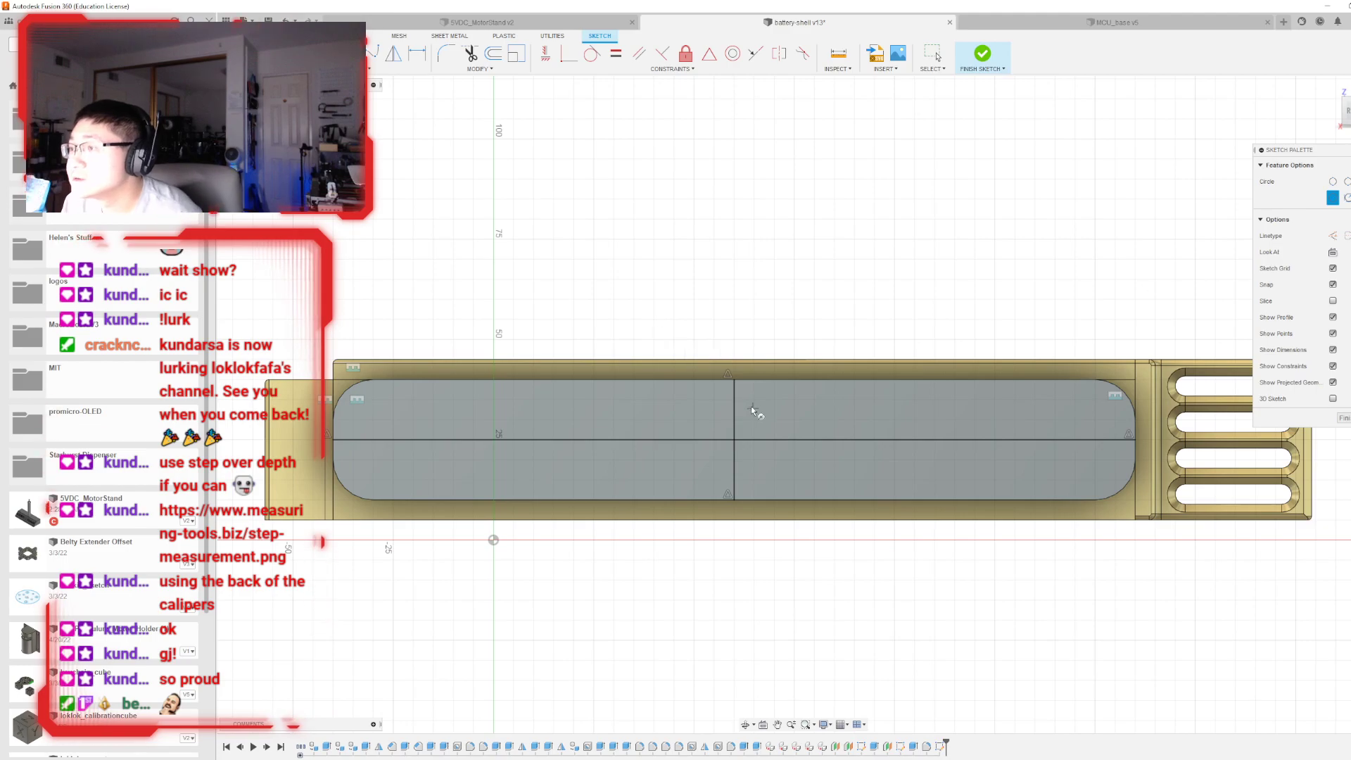
pyautogui.click(734, 441)
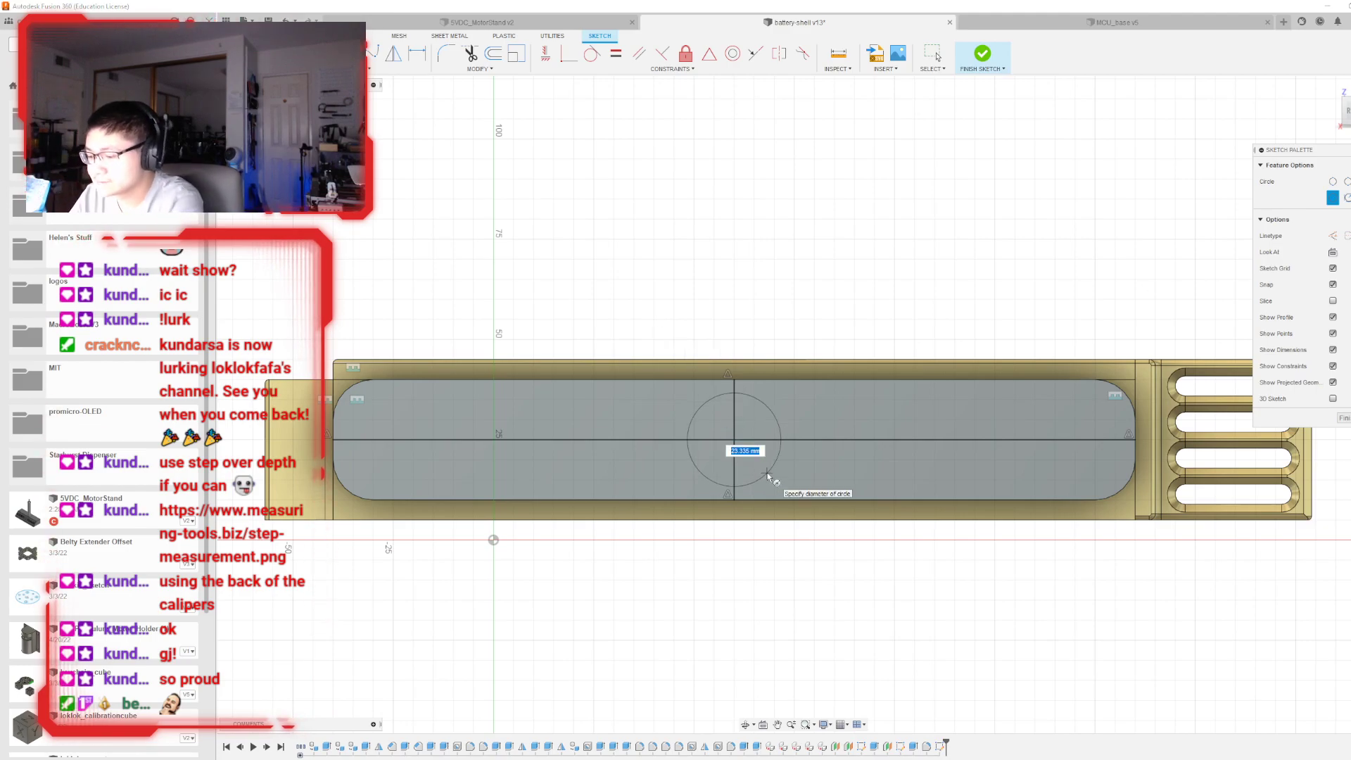
pyautogui.click(767, 473)
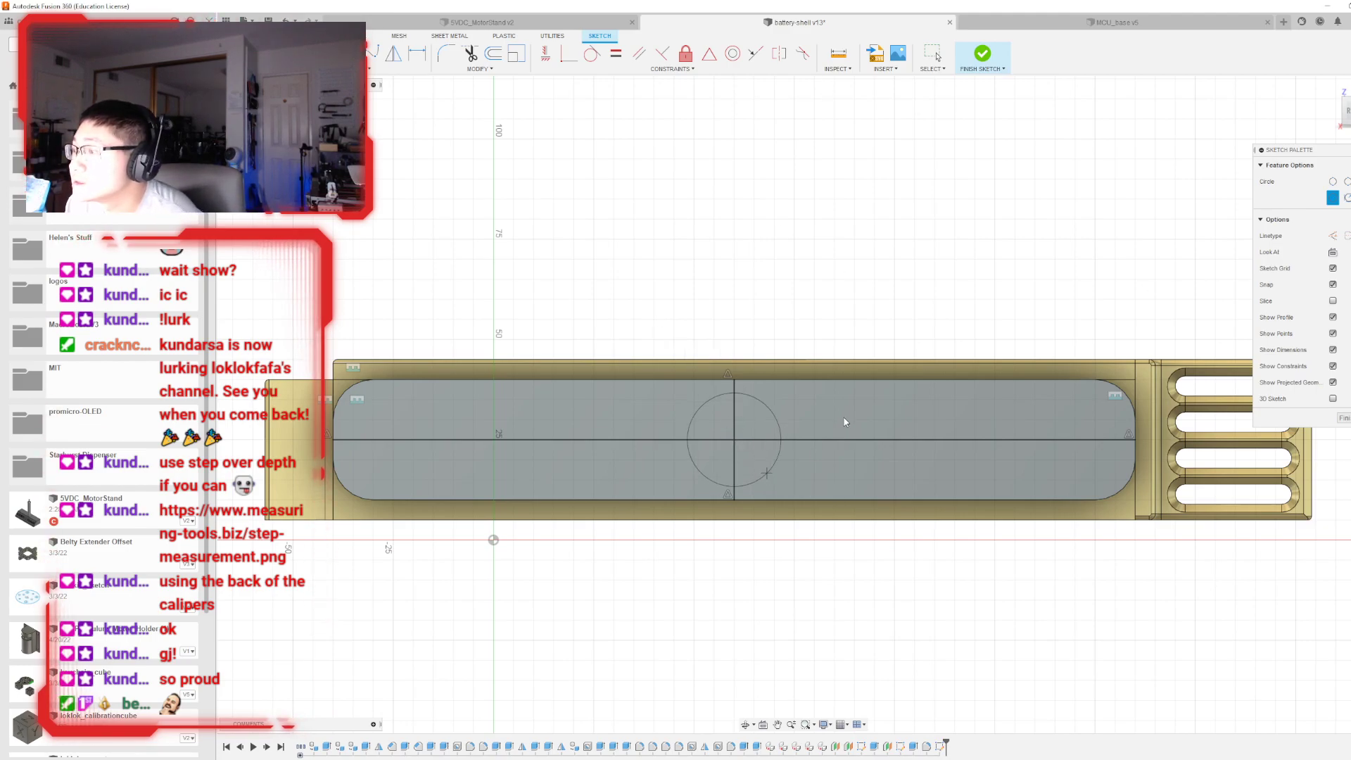
pyautogui.press('Escape')
pyautogui.scroll(3, 793, 460)
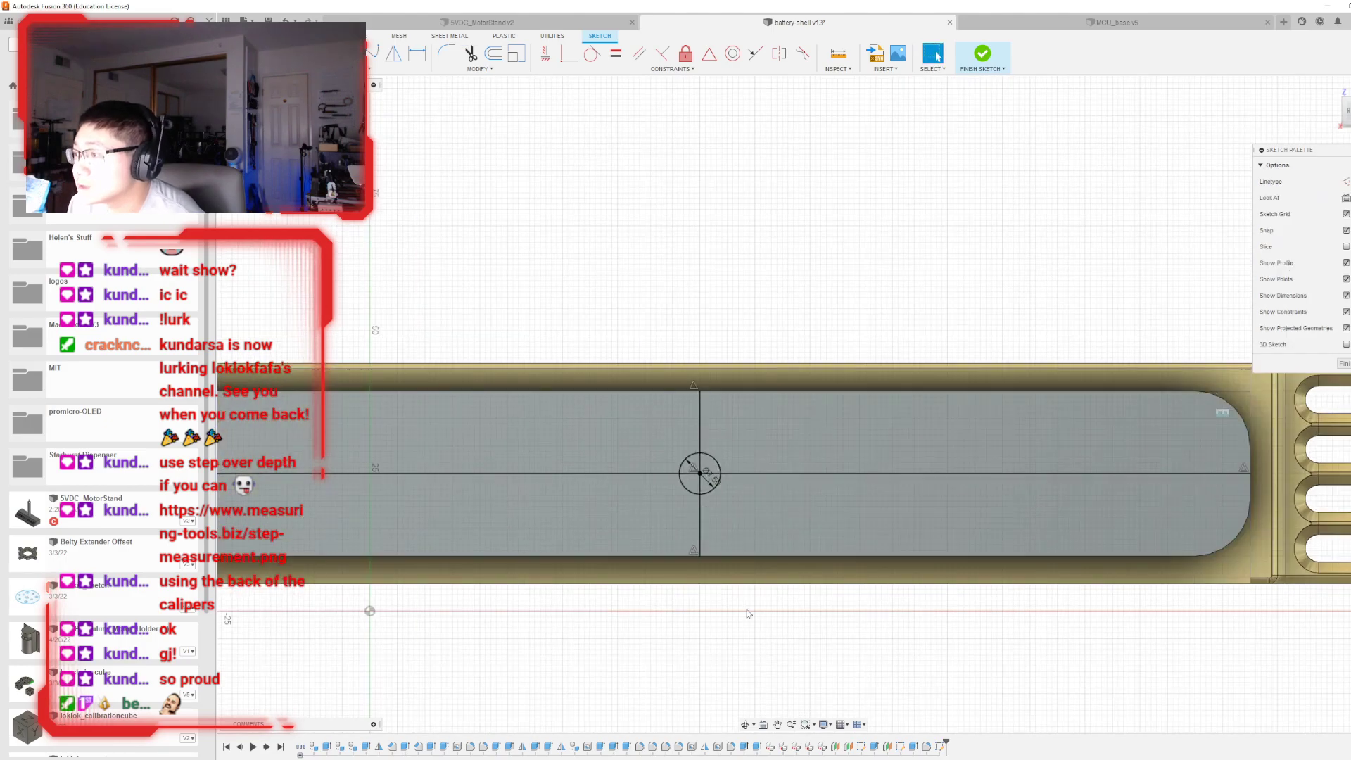
pyautogui.click(974, 58)
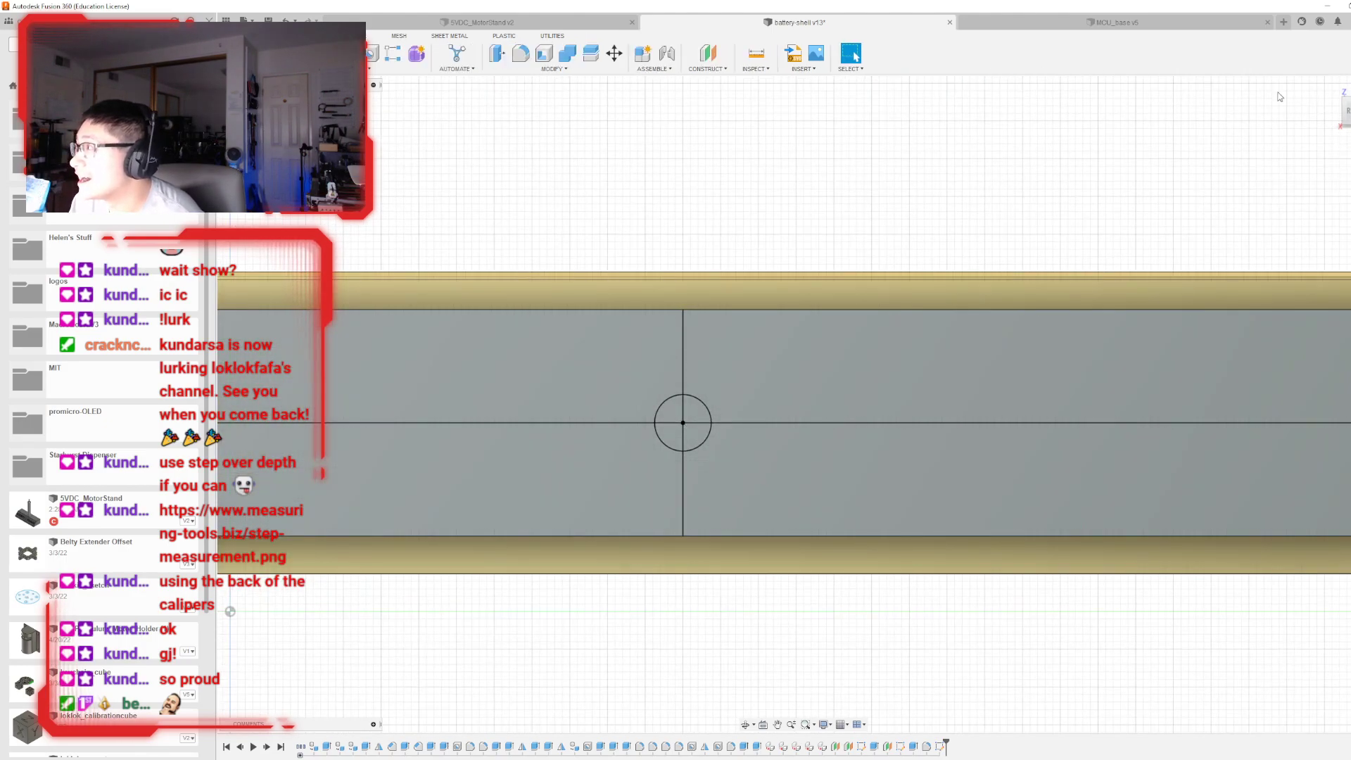
# - Reopen the plate-face sketch, add a concentric 12.5 mm diameter circle around the 7.5 mm one, and finish the sketch
pyautogui.keyDown('shift'); pyautogui.moveTo(781, 422); pyautogui.dragTo(854, 350, button='middle'); pyautogui.keyUp('shift')
pyautogui.scroll(-2, 854, 349)
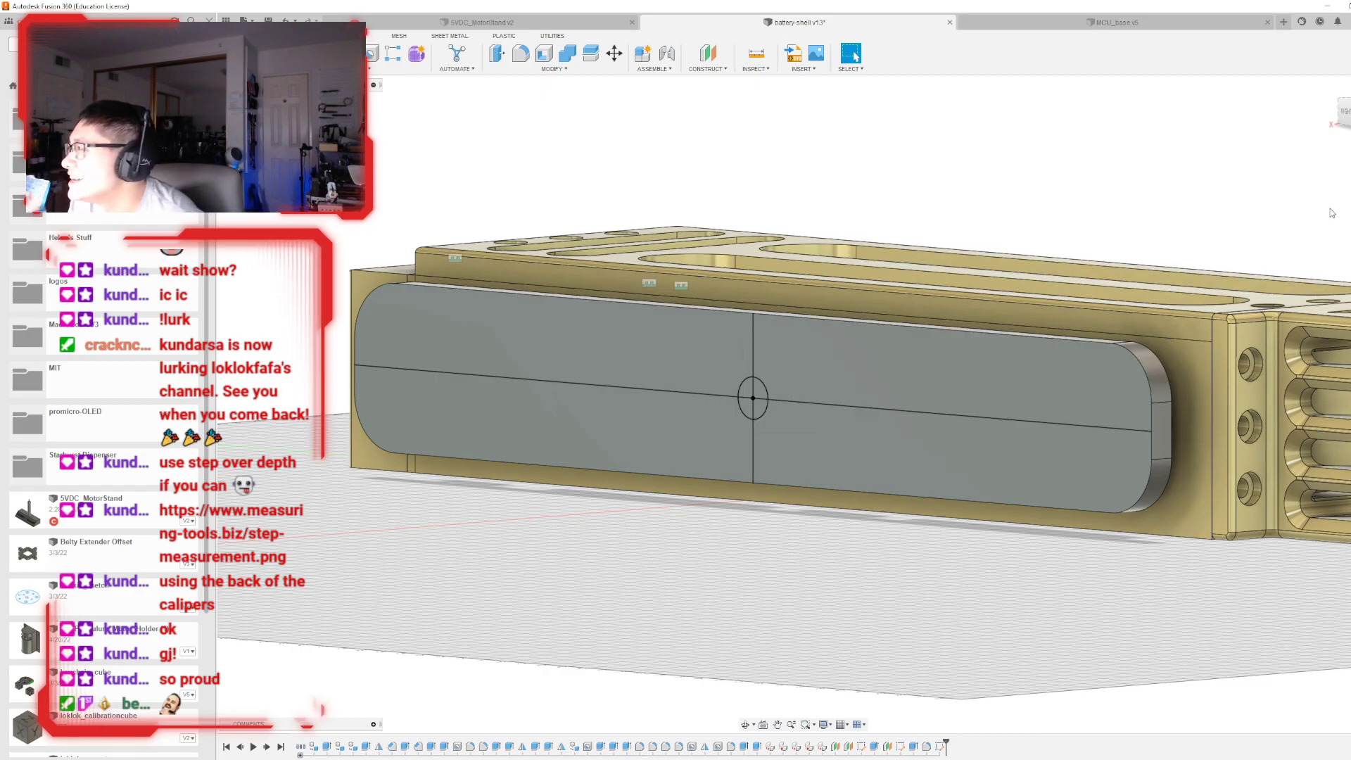
pyautogui.moveTo(1347, 129)
pyautogui.mouseDown()
pyautogui.moveTo(1338, 158)
pyautogui.moveTo(1301, 162)
pyautogui.moveTo(1339, 169)
pyautogui.moveTo(1348, 116)
pyautogui.mouseUp()
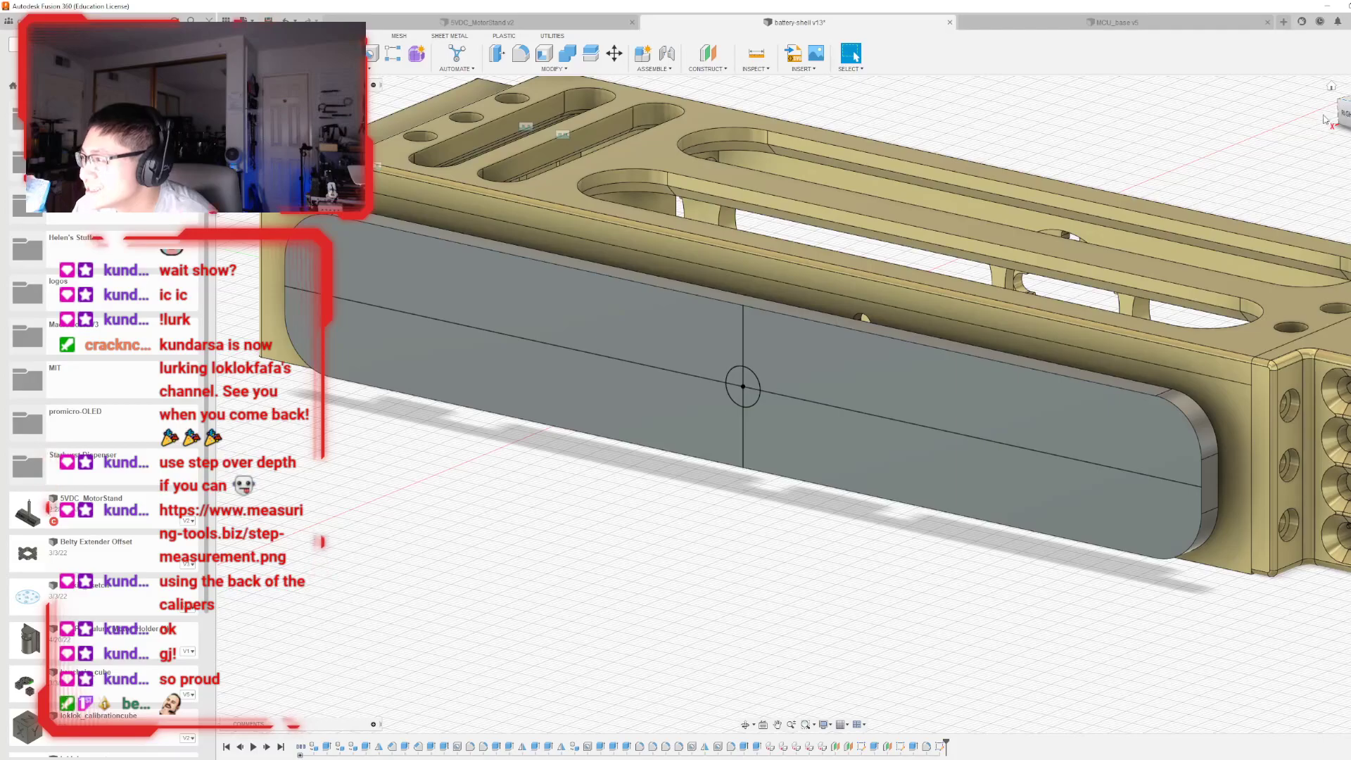
pyautogui.click(1345, 116)
pyautogui.doubleClick(940, 745)
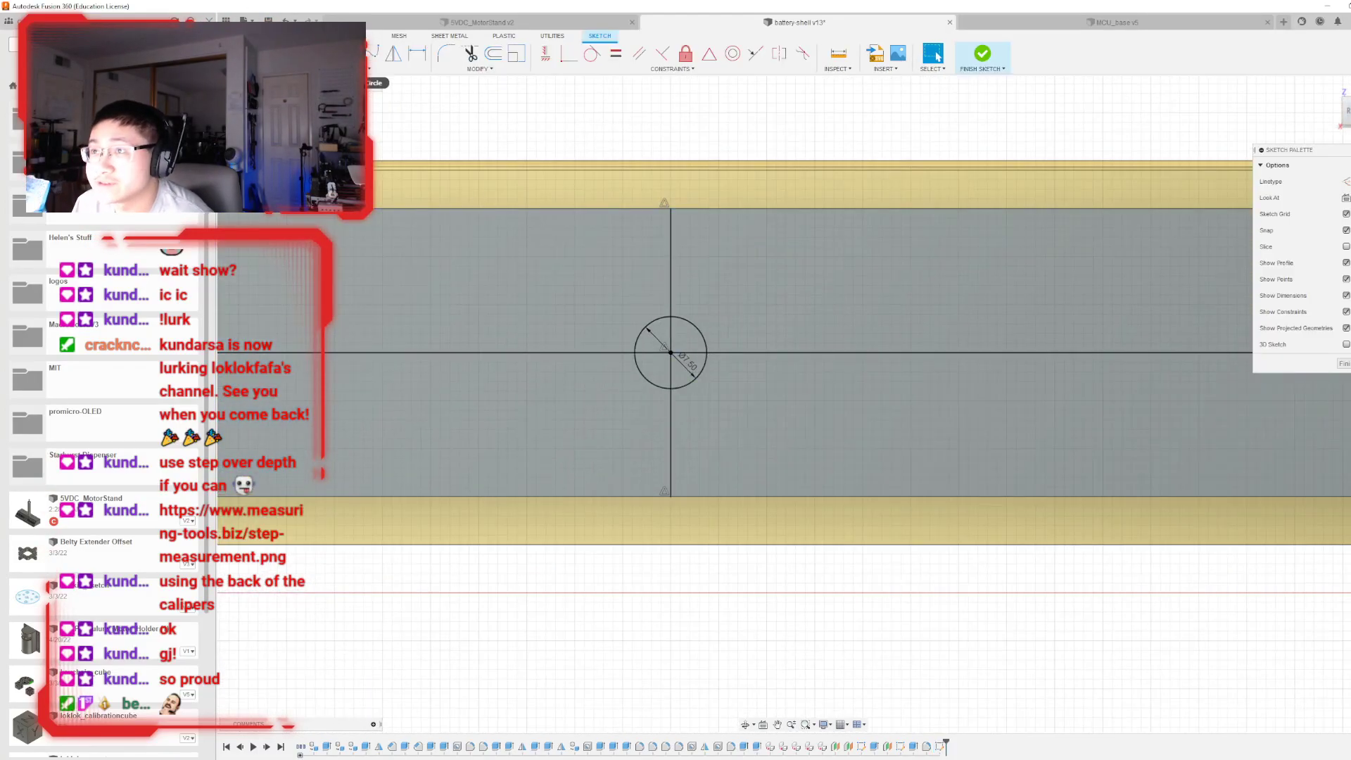
pyautogui.press('c')
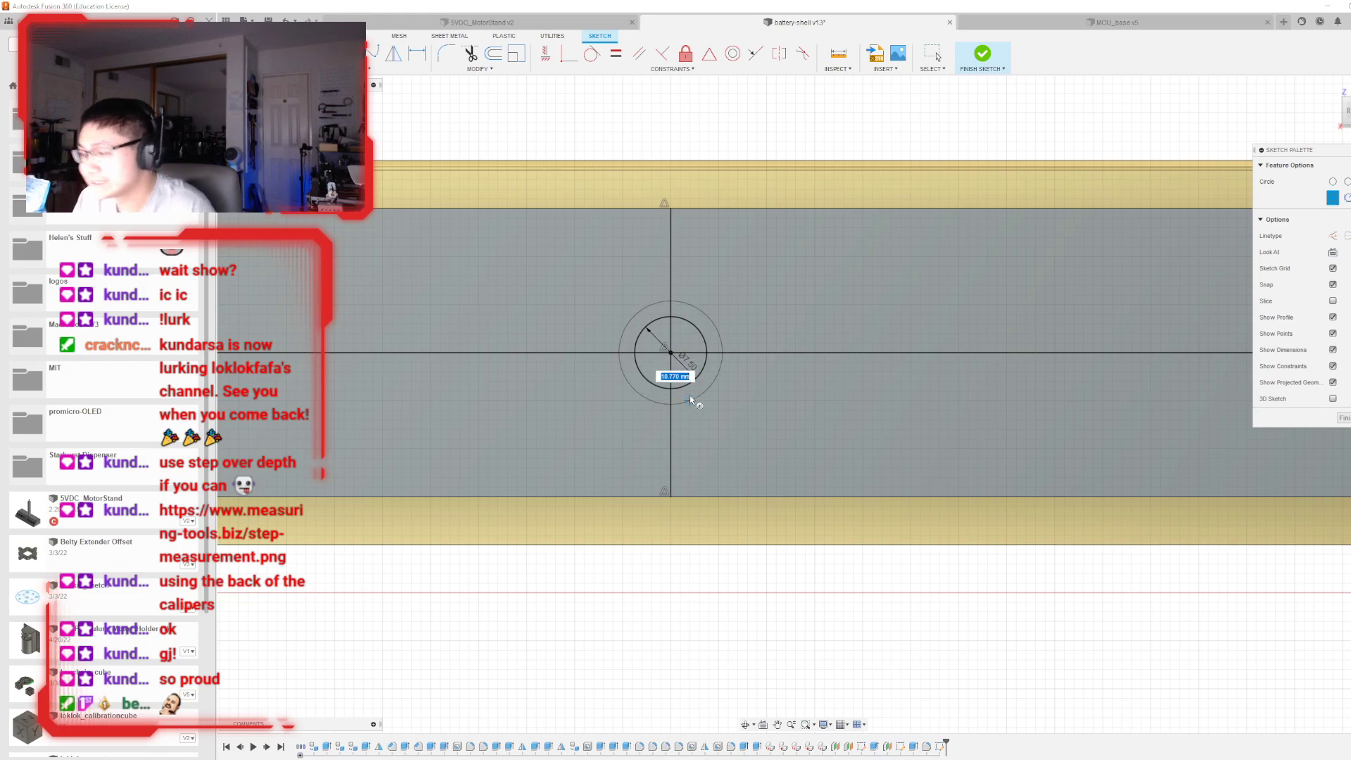
pyautogui.write('10')
pyautogui.write('2.5')
pyautogui.press('Return')
pyautogui.press('Escape')
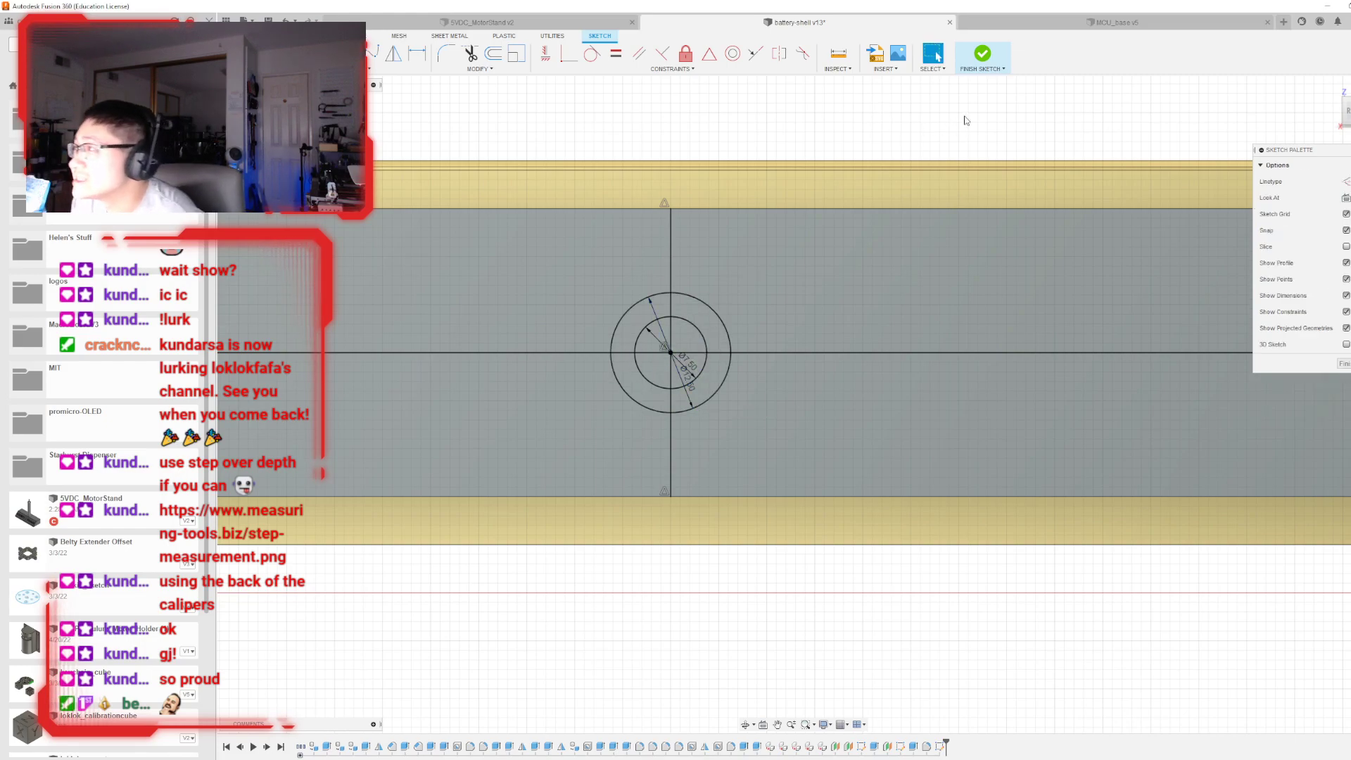
pyautogui.click(982, 55)
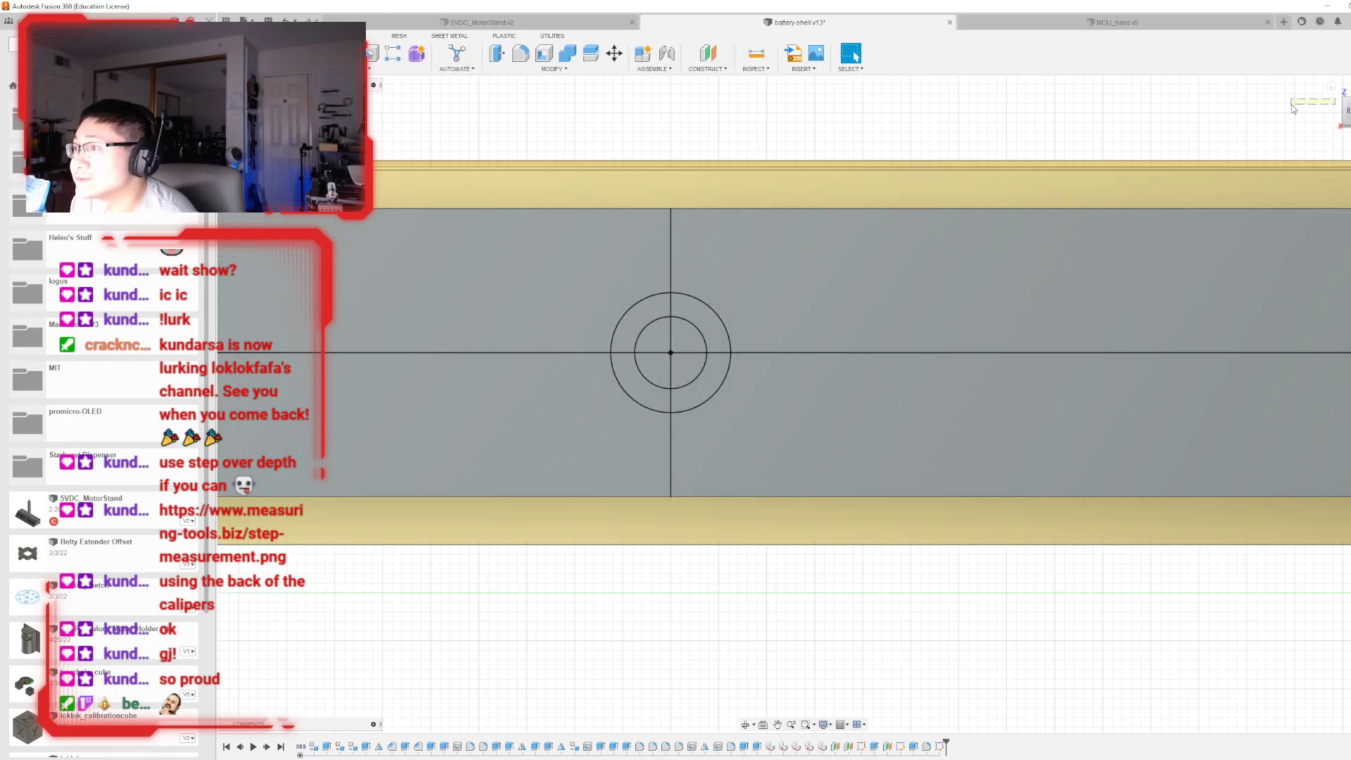
pyautogui.keyDown('shift'); pyautogui.moveTo(806, 401); pyautogui.dragTo(746, 417, button='middle'); pyautogui.keyUp('shift')
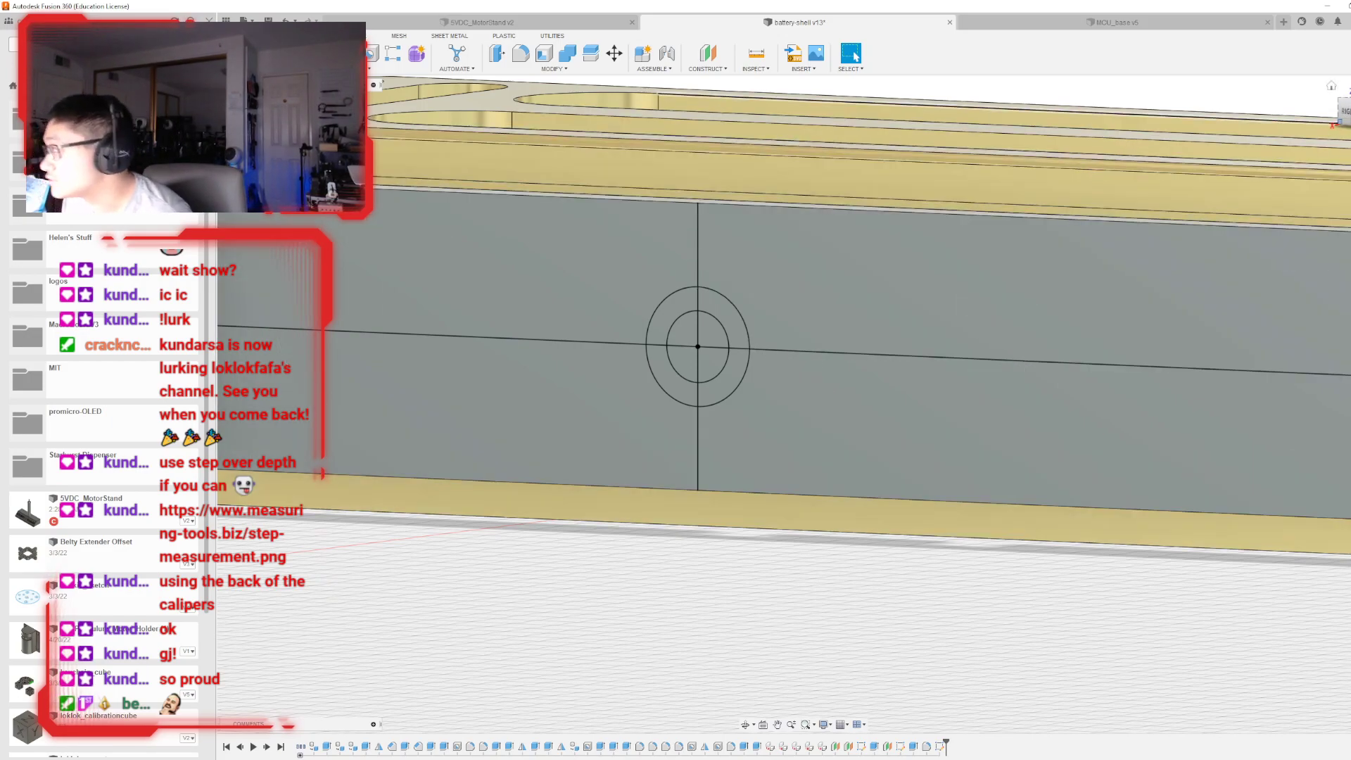
pyautogui.click(1343, 112)
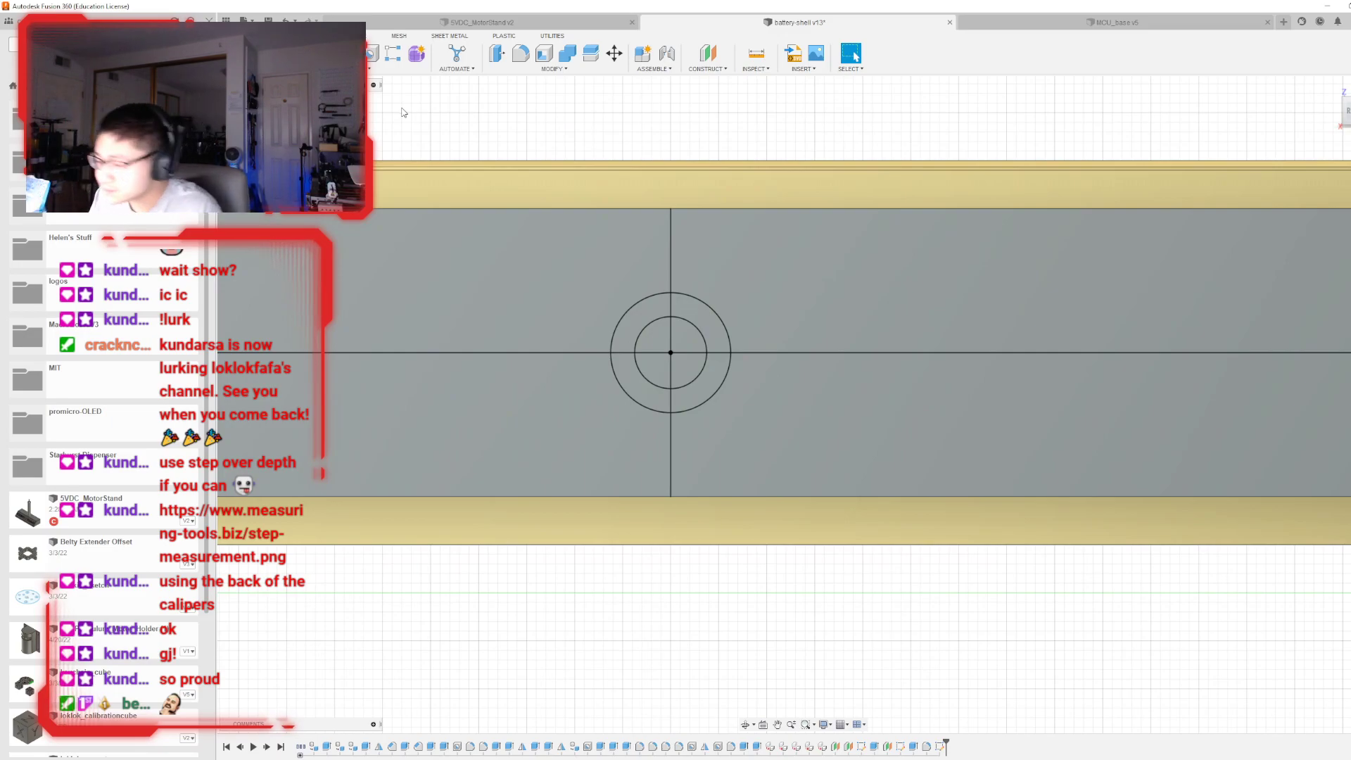
pyautogui.press('e')
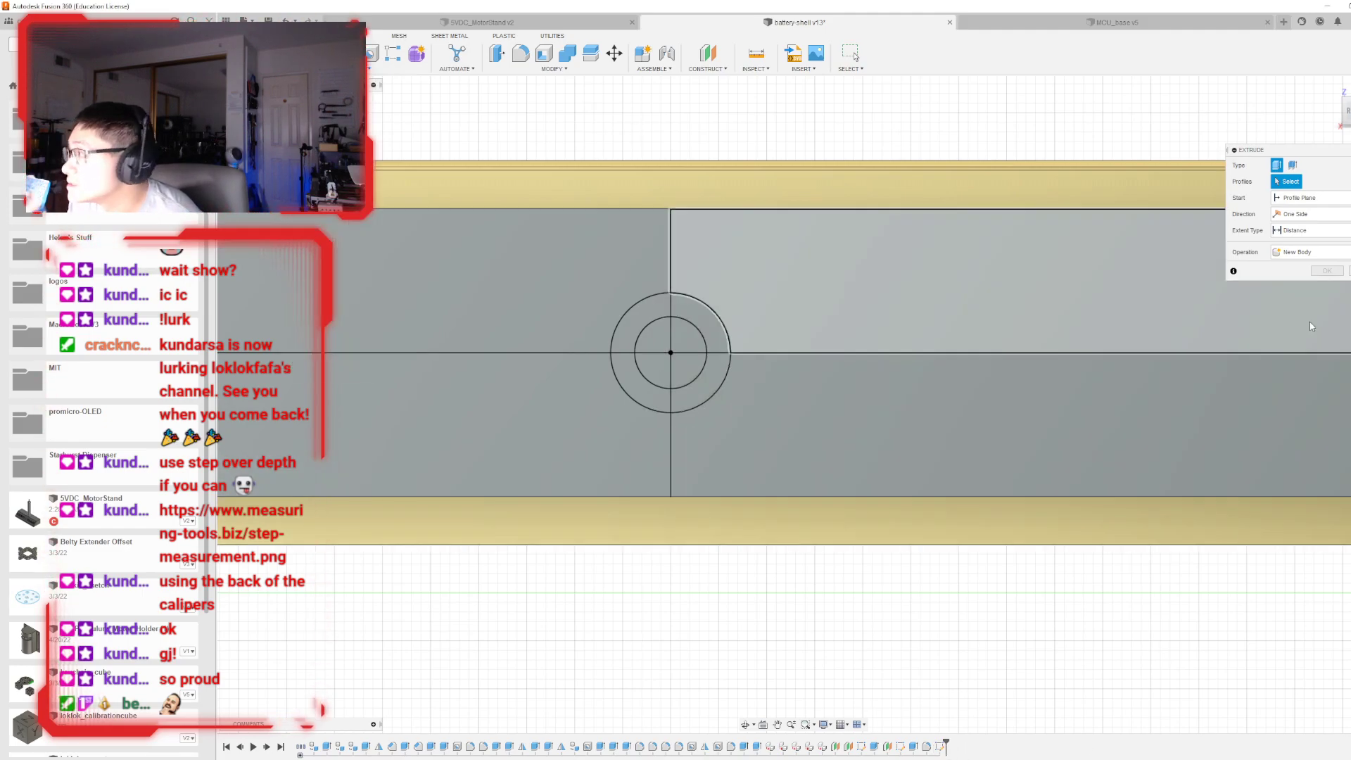
pyautogui.press('Escape')
# - Reopen the plate-face sketch, add a centre rectangle 2.25 mm wide and 15 mm high on the circles' centre, and finish the sketch
pyautogui.doubleClick(938, 748)
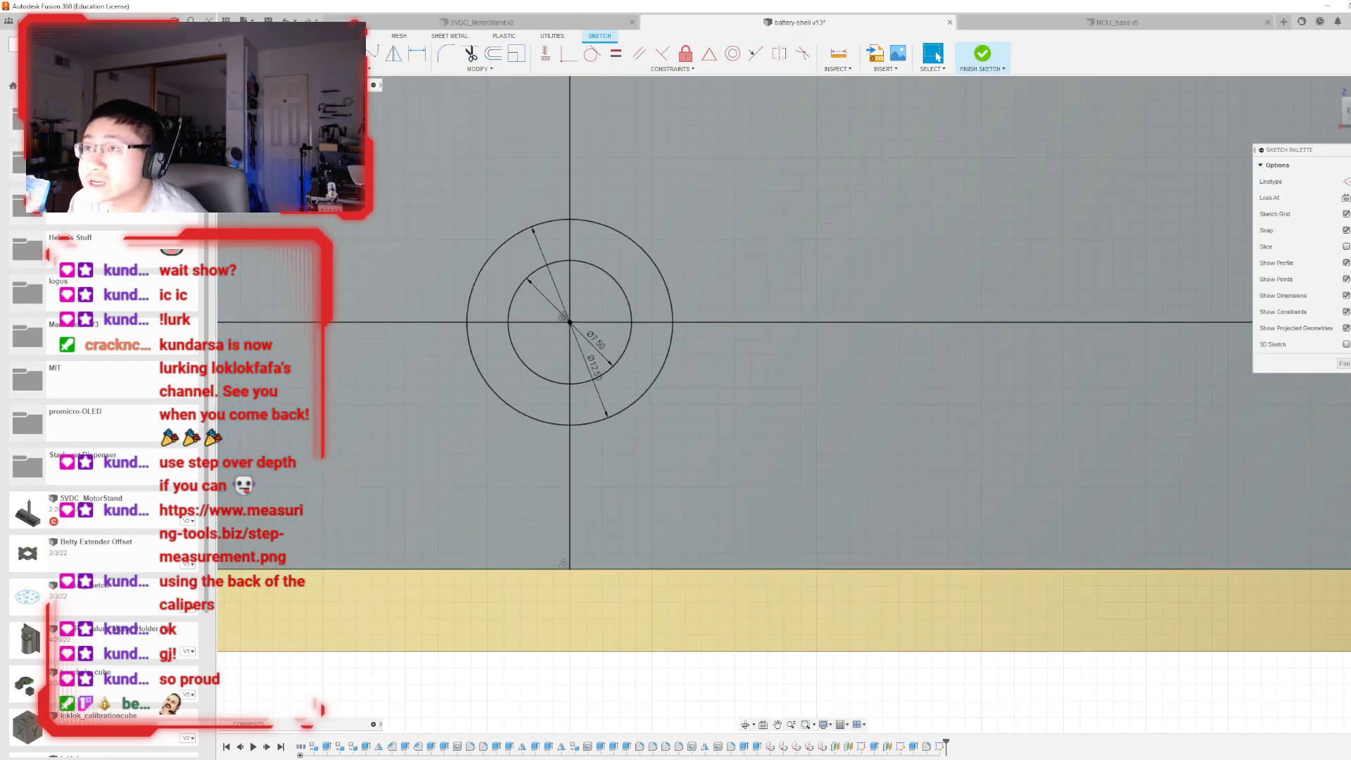
pyautogui.click(397, 69)
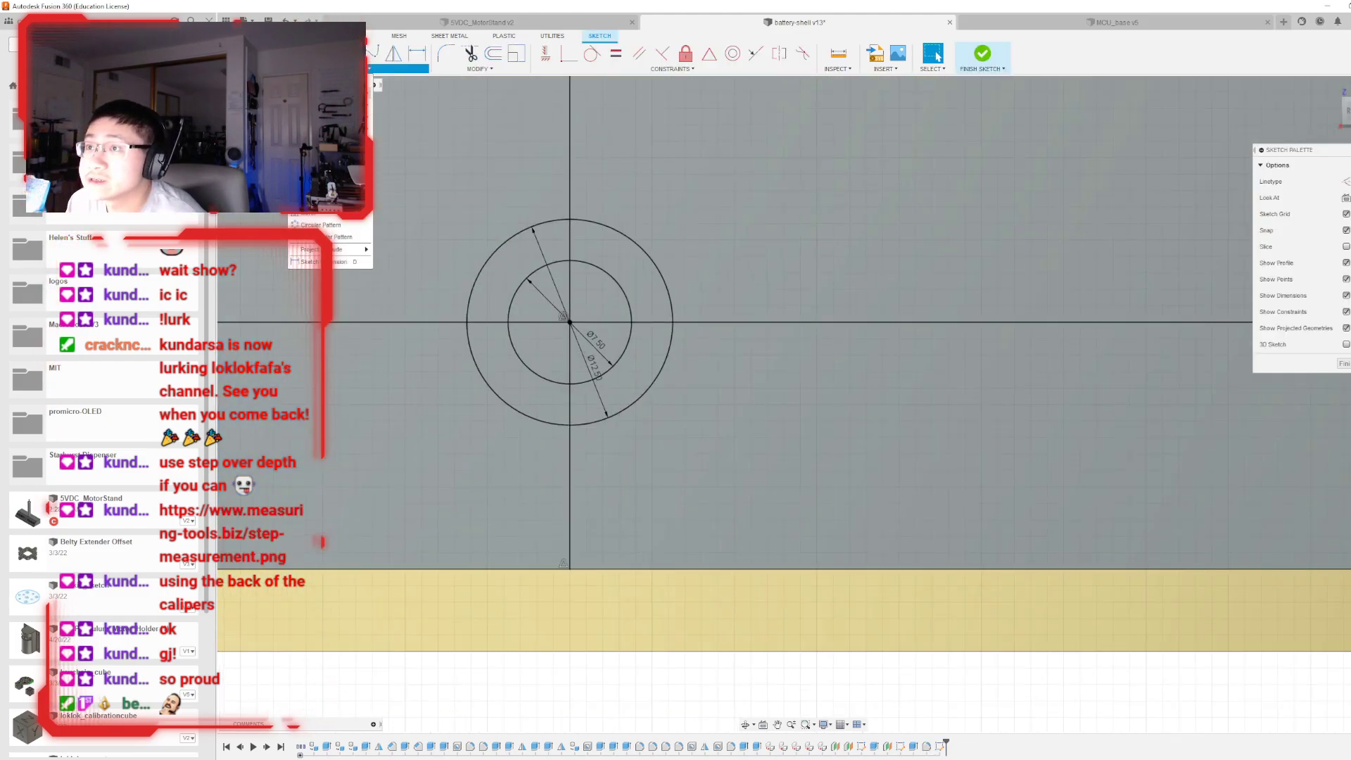
pyautogui.click(409, 104)
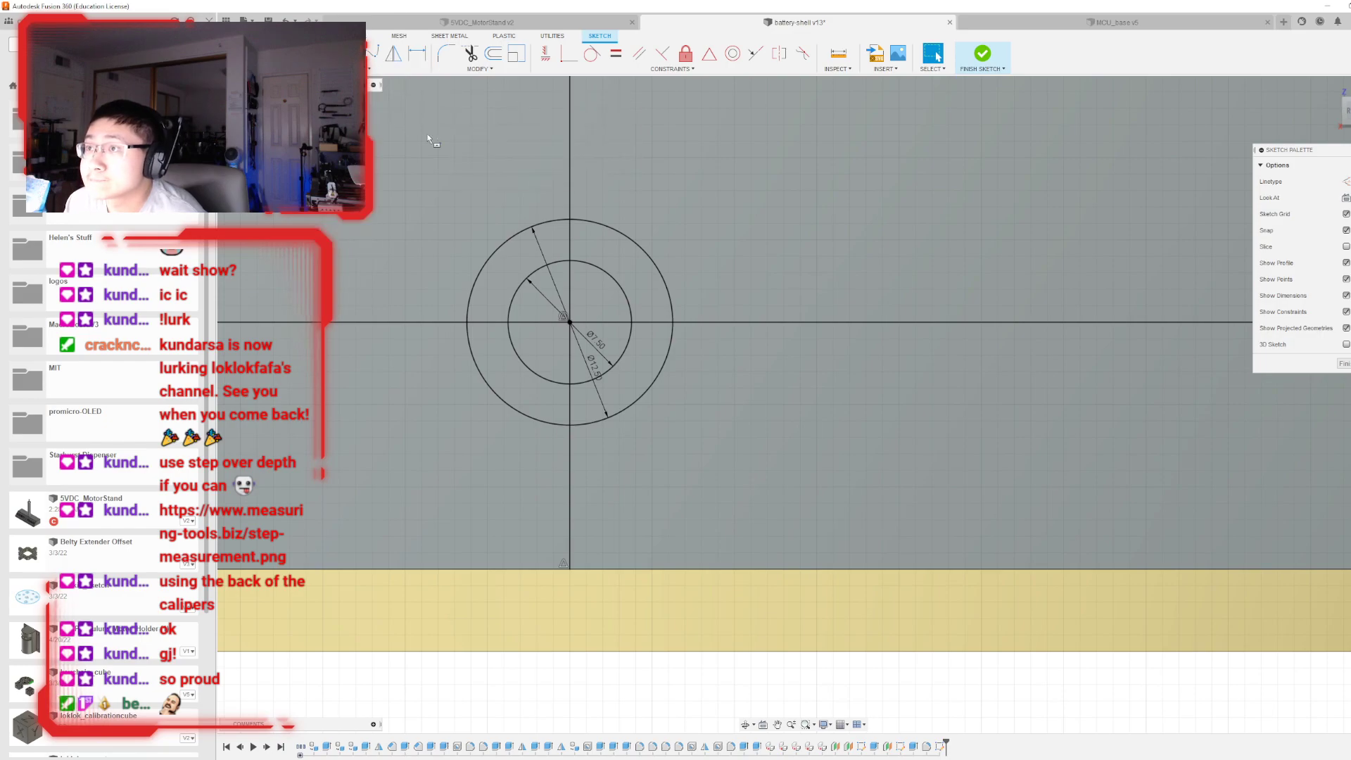
pyautogui.click(570, 322)
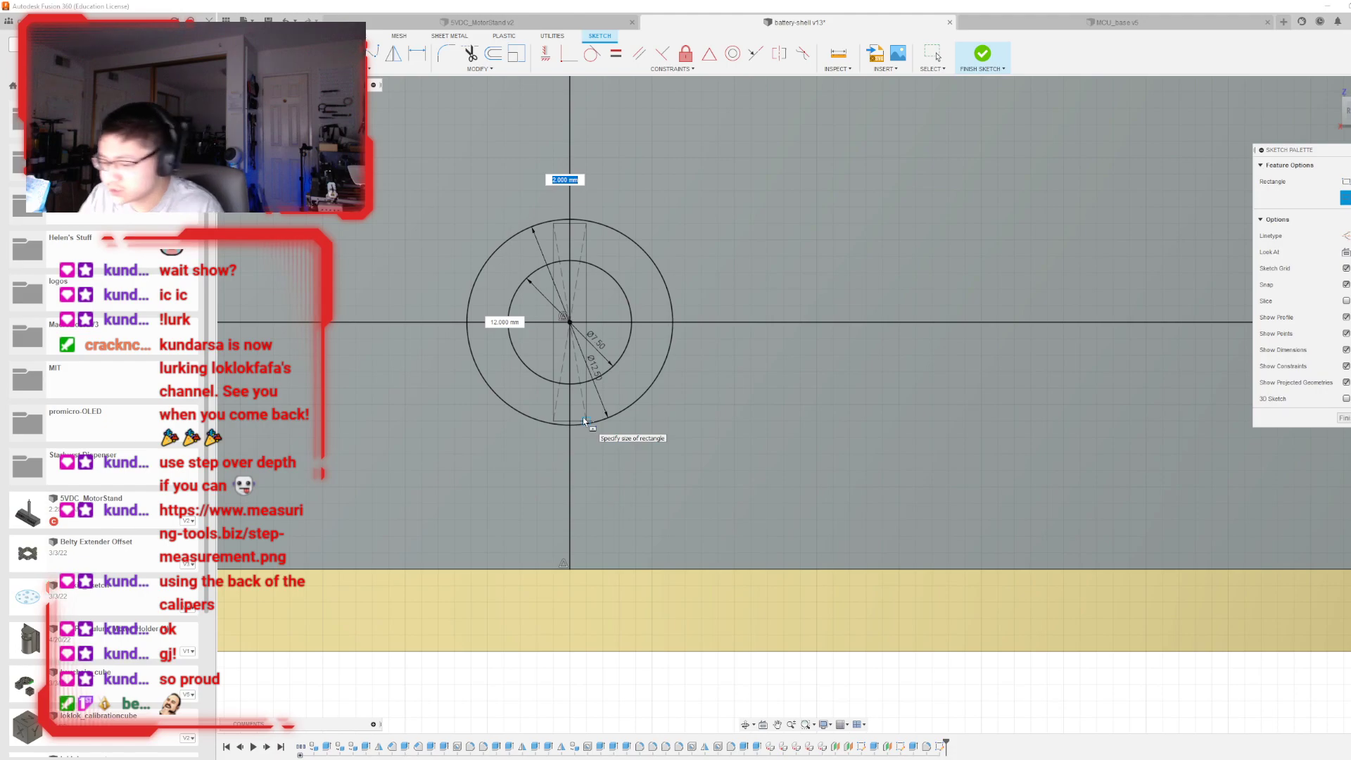
pyautogui.write('2.25')
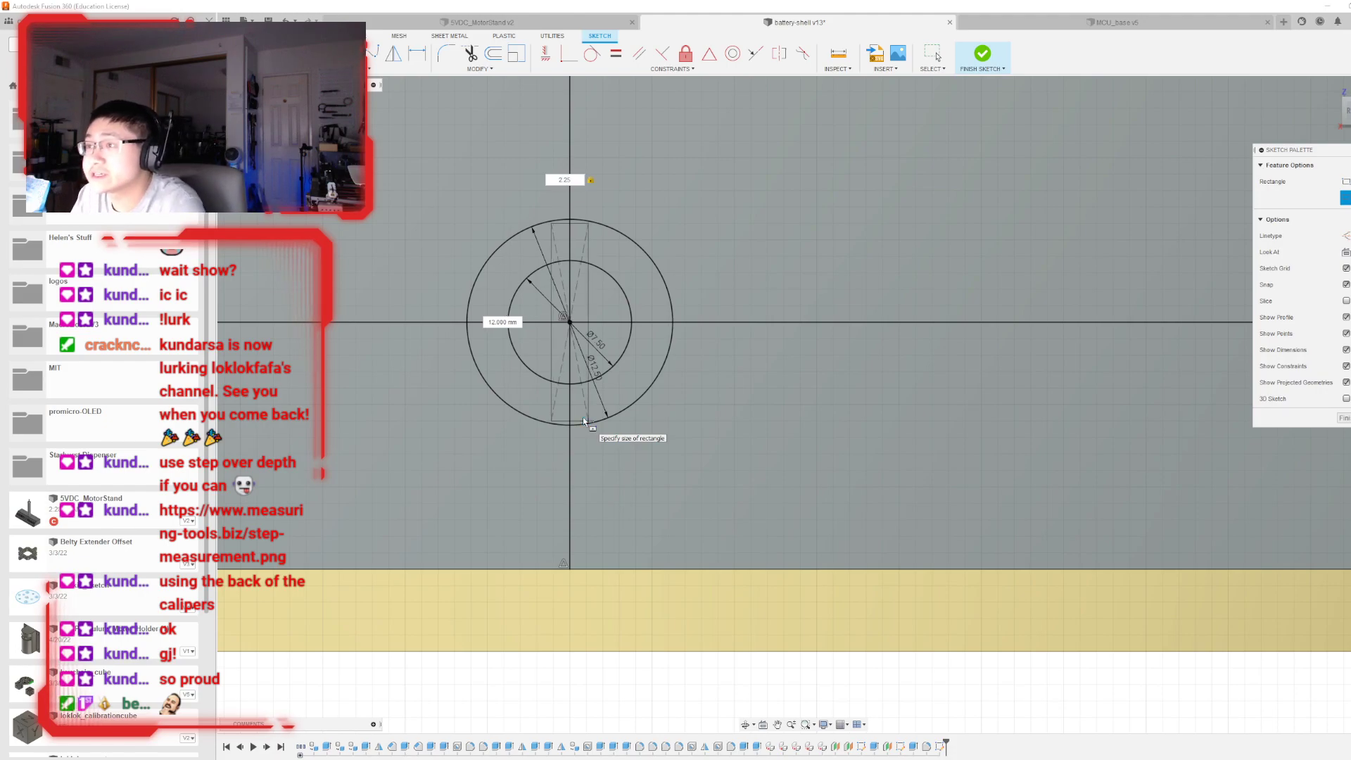
pyautogui.press('Tab')
pyautogui.write('15')
pyautogui.press('Return')
pyautogui.scroll(2, 587, 162)
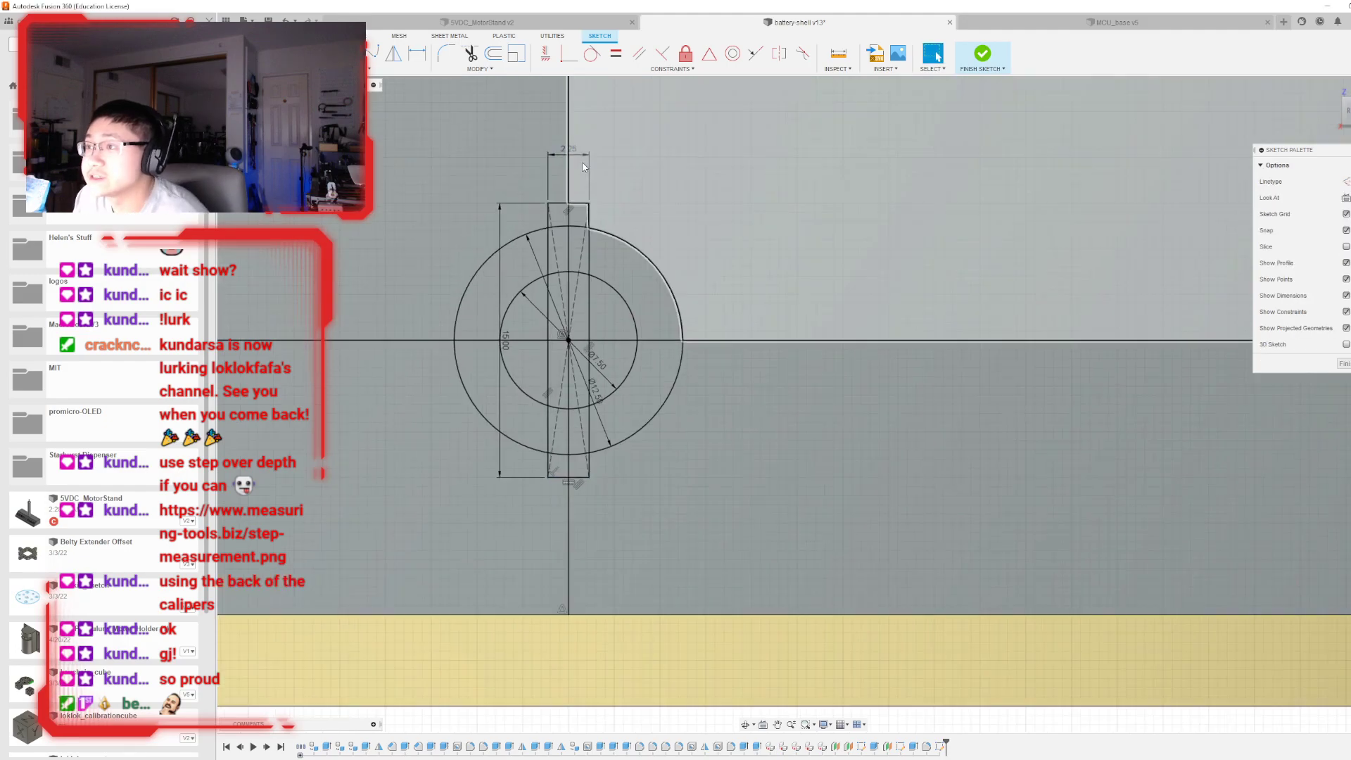
pyautogui.click(982, 55)
# - Extrude the ring and the part of the bar within its outer circle 8 mm outward from the plate, joined to the cover
pyautogui.keyDown('shift'); pyautogui.moveTo(803, 404); pyautogui.dragTo(1028, 292, button='middle'); pyautogui.keyUp('shift')
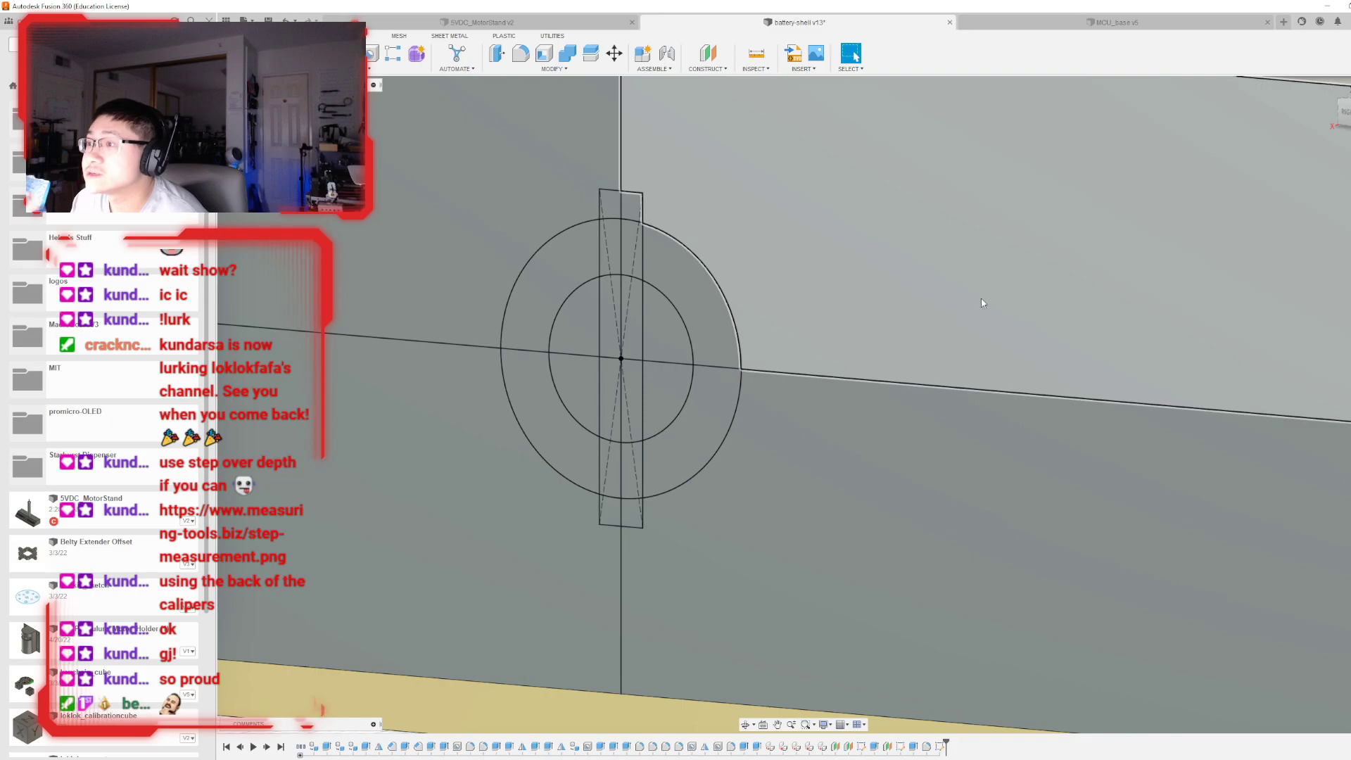
pyautogui.scroll(-3, 1013, 295)
pyautogui.press('e')
pyautogui.click(686, 299)
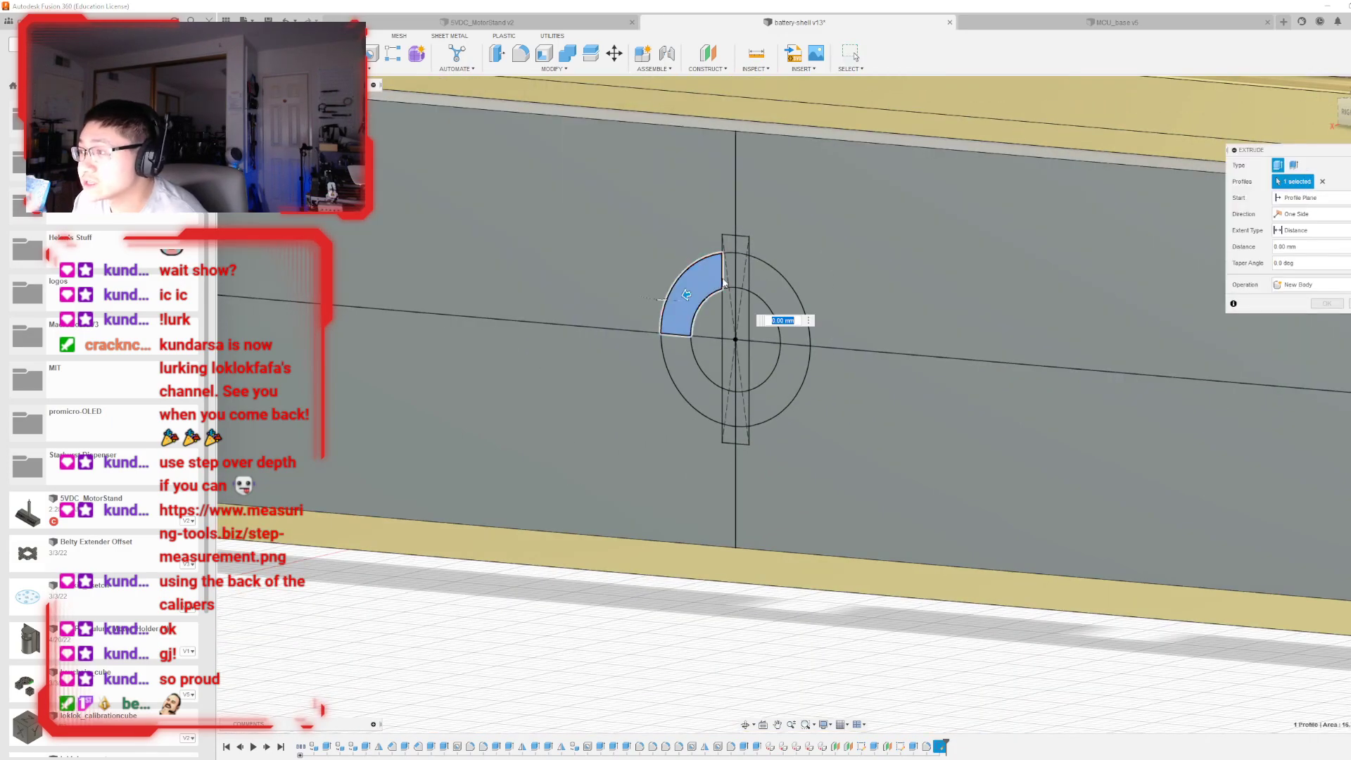
pyautogui.click(786, 299)
pyautogui.click(795, 383)
pyautogui.click(699, 383)
pyautogui.click(730, 410)
pyautogui.click(743, 409)
pyautogui.click(742, 271)
pyautogui.click(729, 271)
pyautogui.click(711, 324)
pyautogui.click(712, 325)
pyautogui.click(730, 321)
pyautogui.click(730, 354)
pyautogui.click(743, 325)
pyautogui.click(743, 354)
pyautogui.scroll(-3, 734, 350)
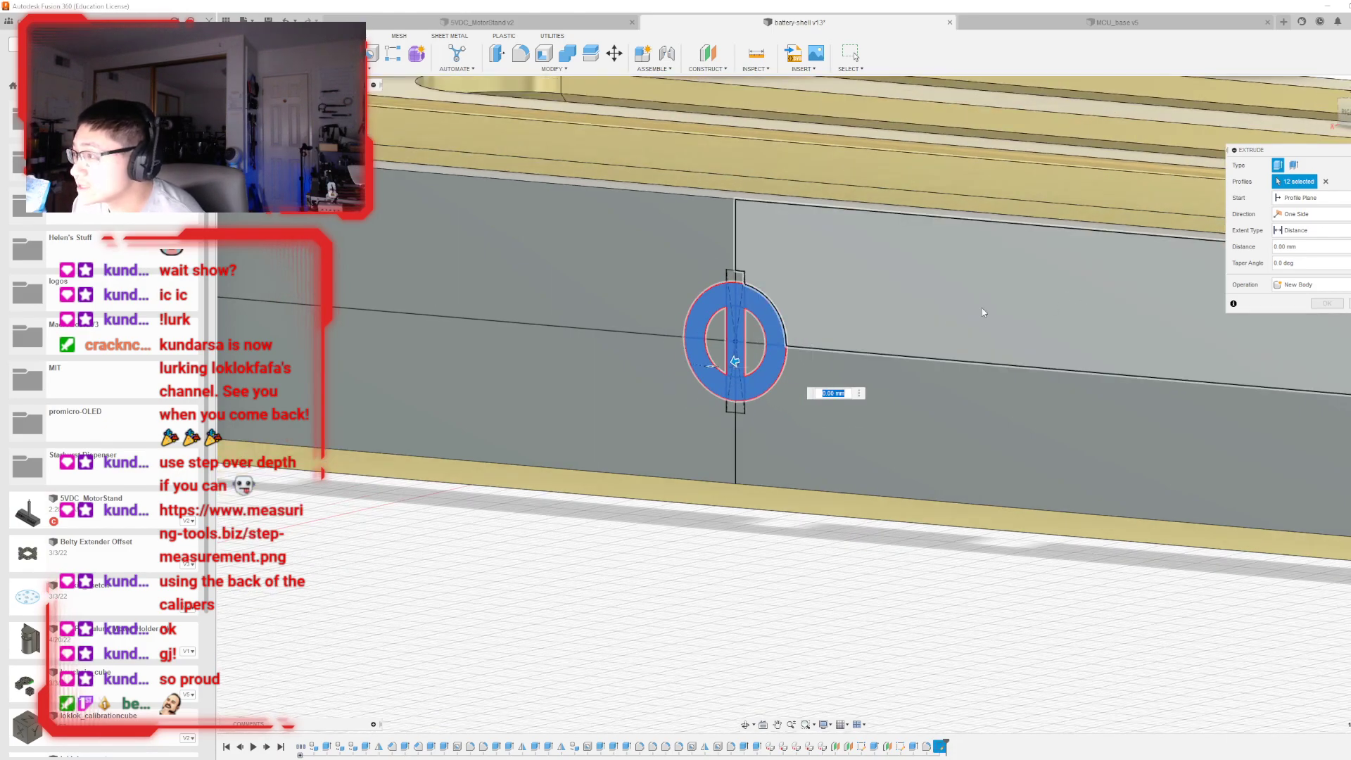
pyautogui.moveTo(736, 361); pyautogui.dragTo(686, 371)
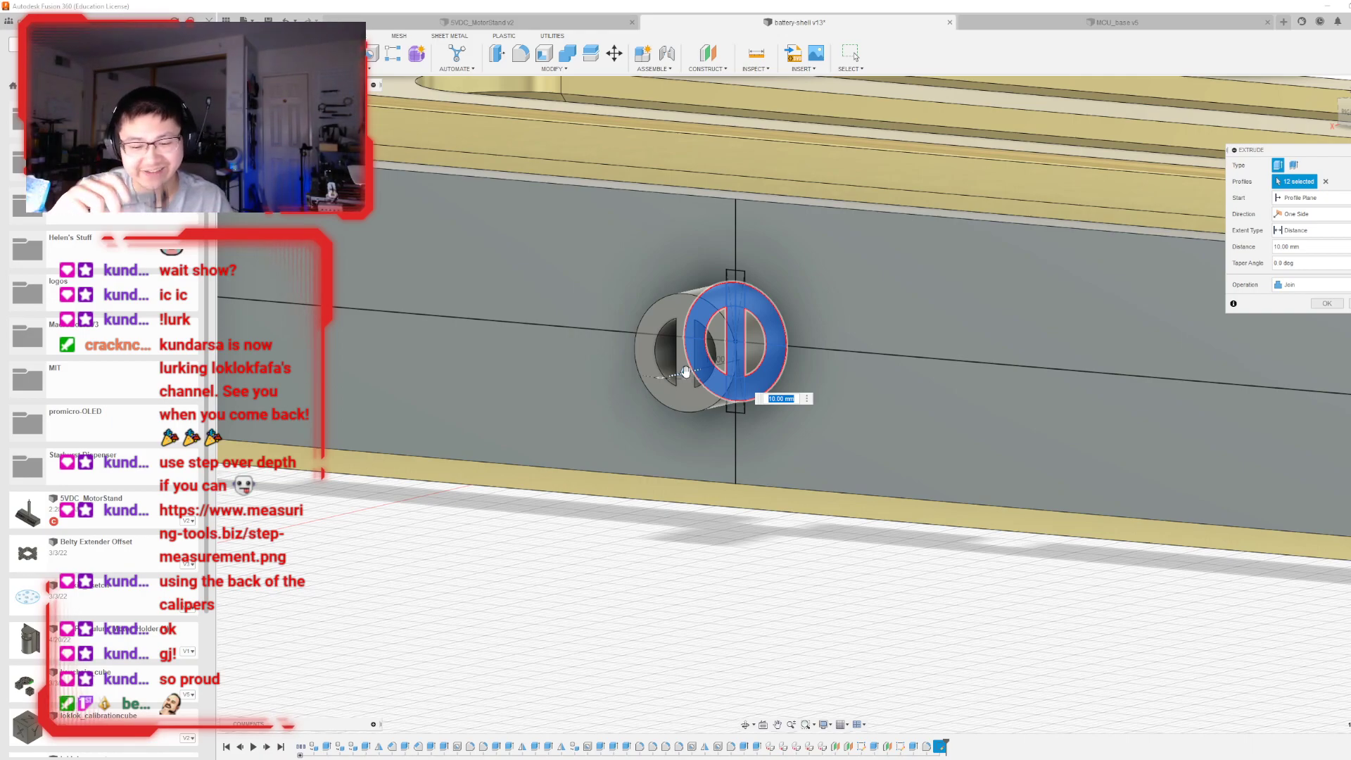
pyautogui.write('8')
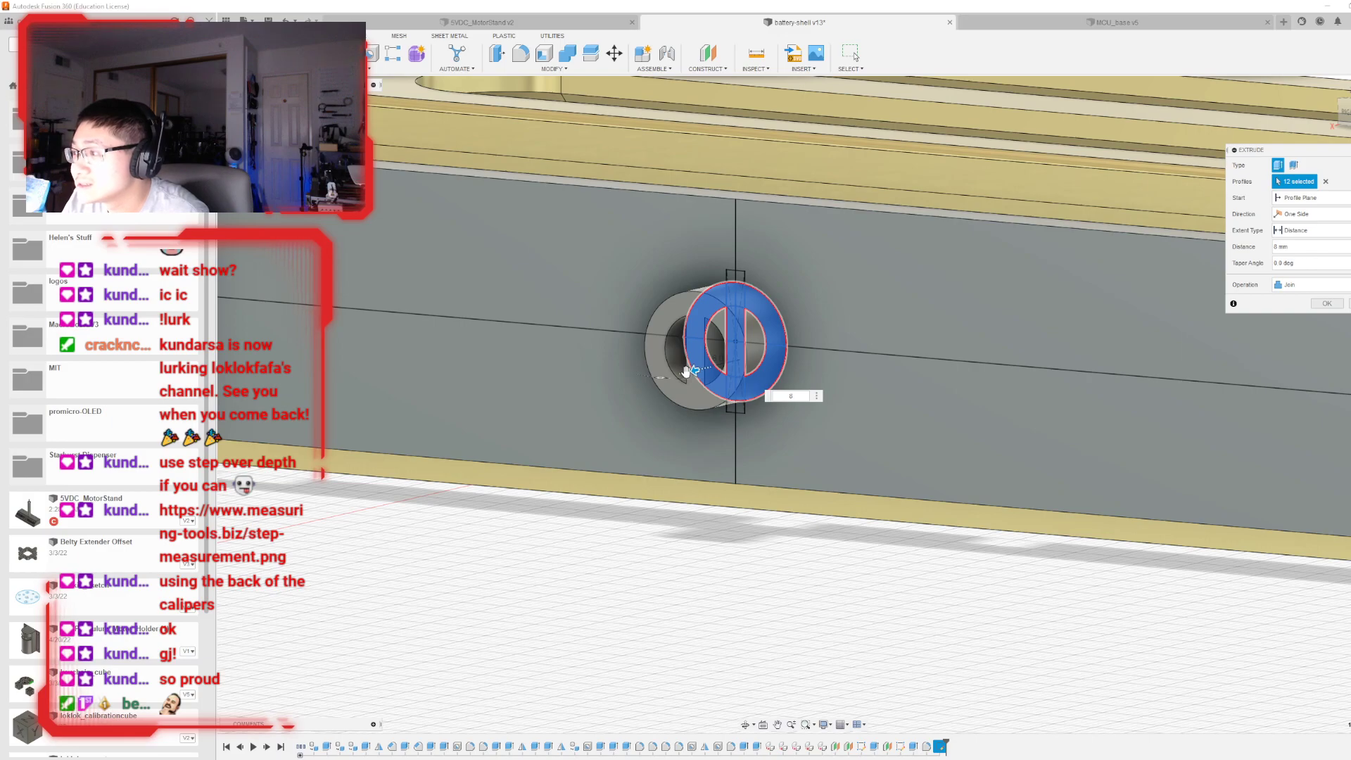
pyautogui.press('Return')
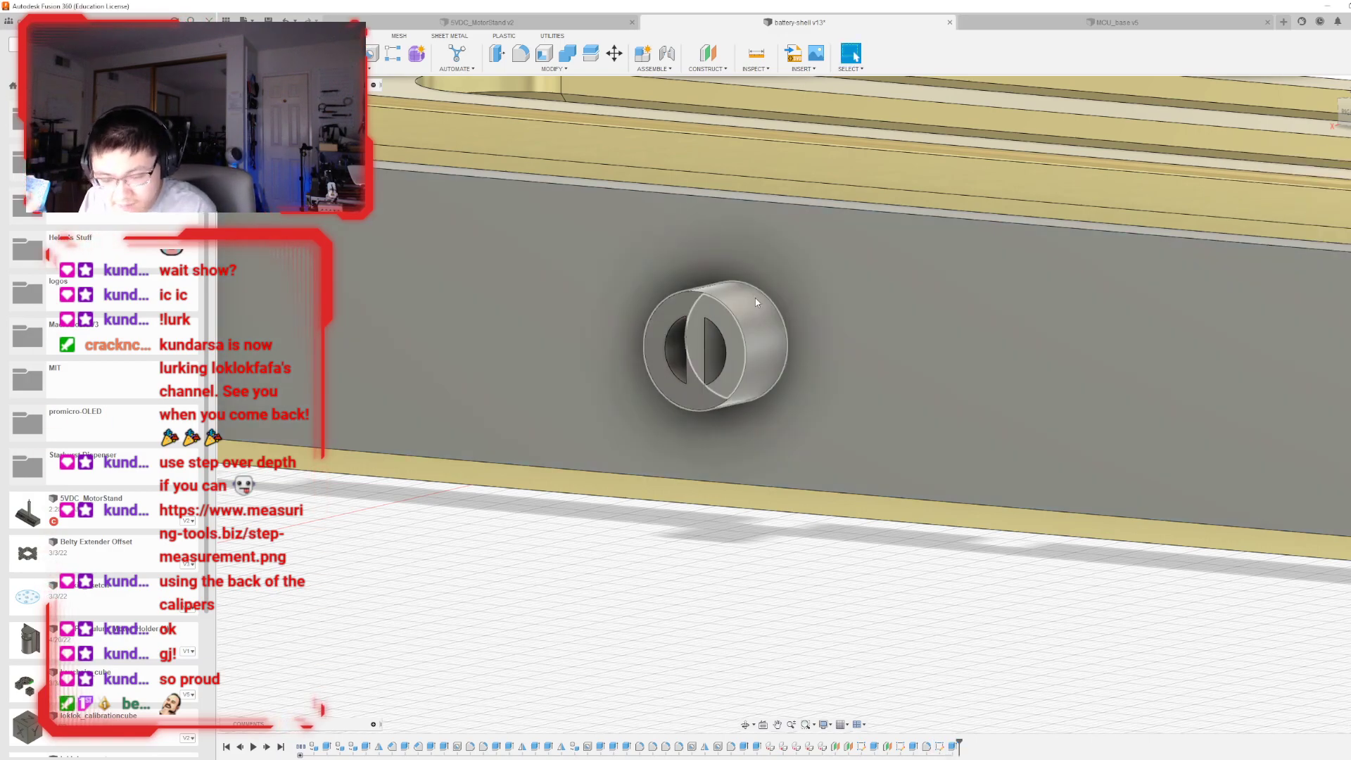
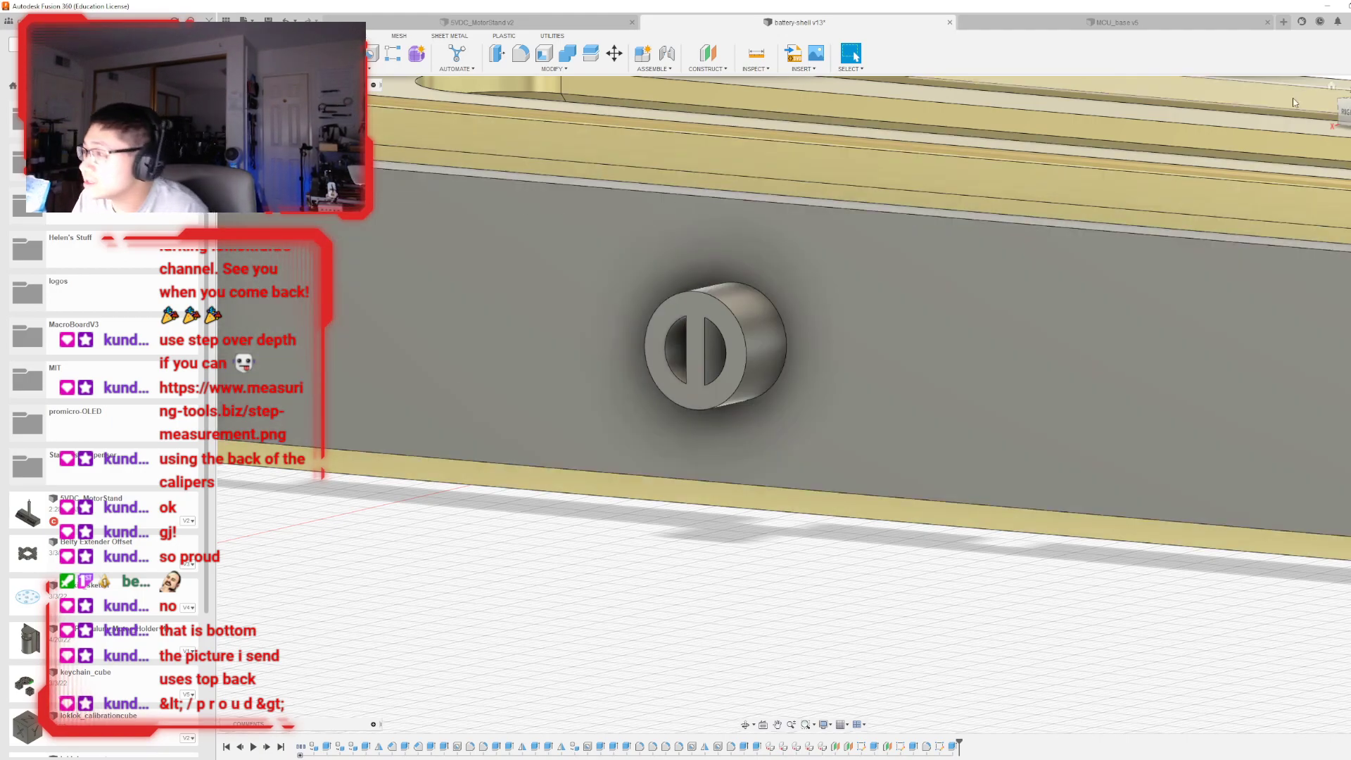
# - Construct a plane tangent to the cylindrical outer face of the raised ring
pyautogui.moveTo(1349, 108); pyautogui.dragTo(1319, 118)
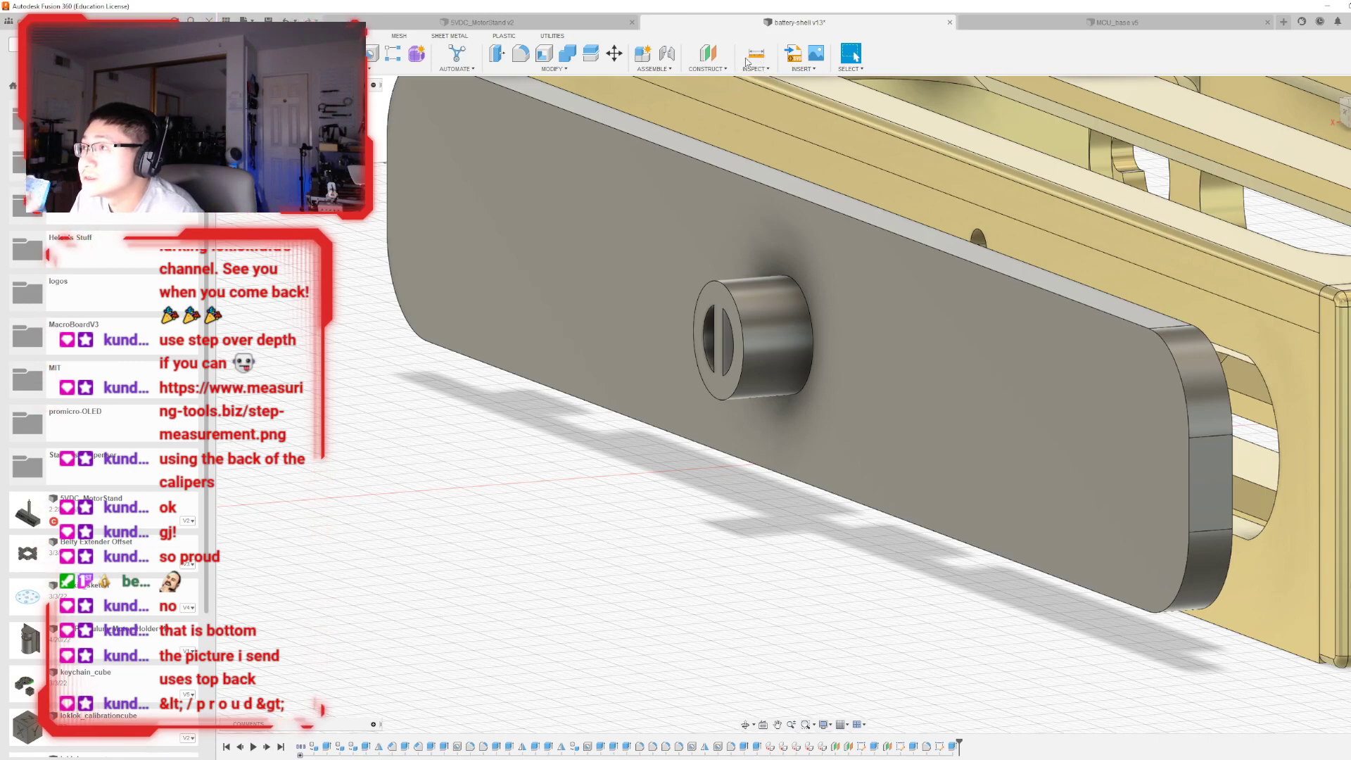
pyautogui.click(707, 69)
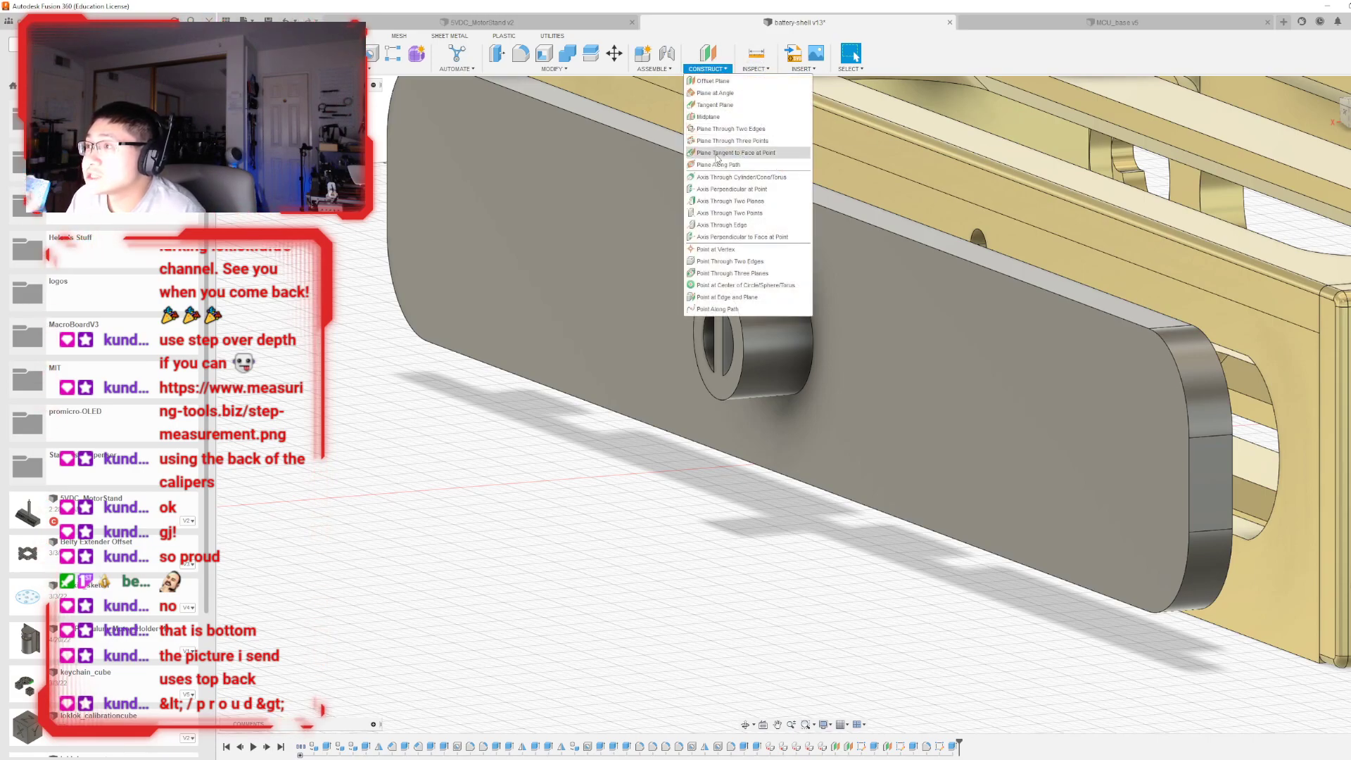
pyautogui.click(708, 105)
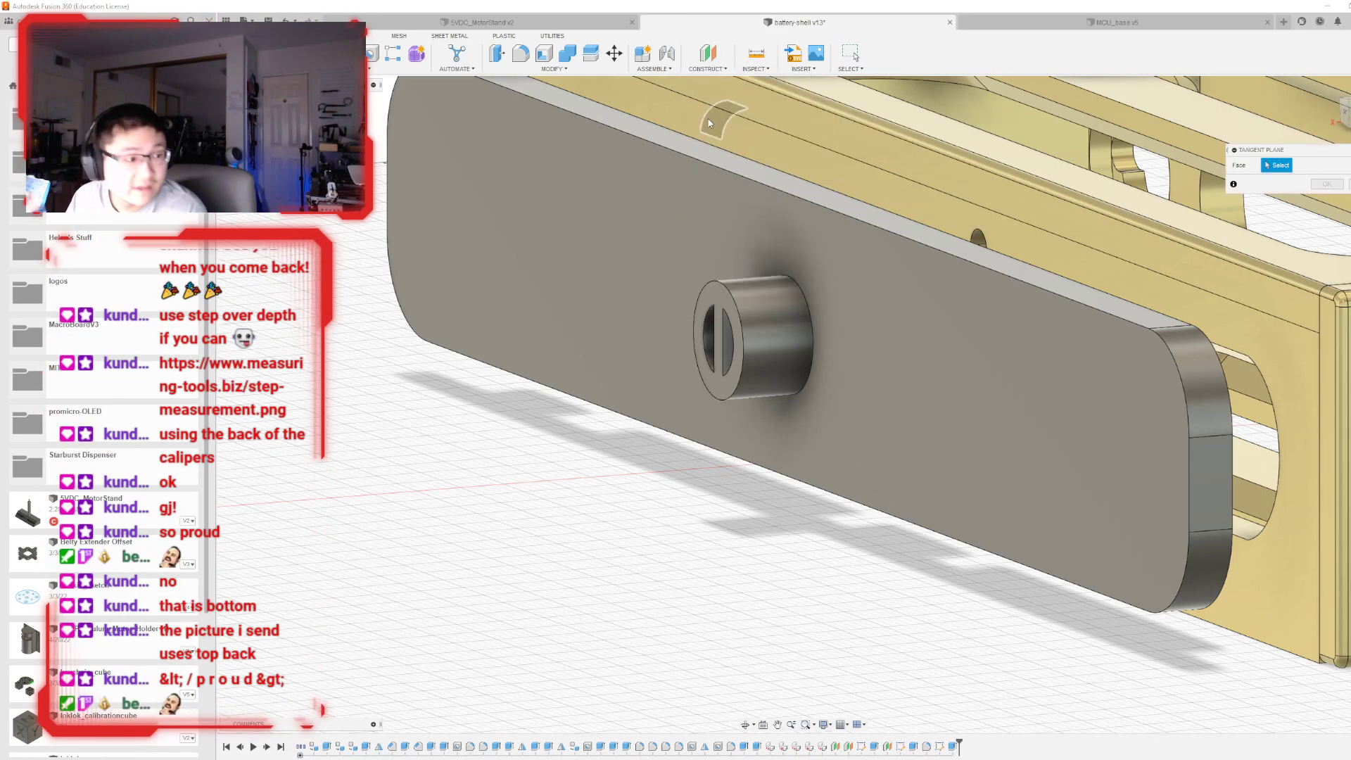
pyautogui.click(763, 330)
pyautogui.click(1327, 217)
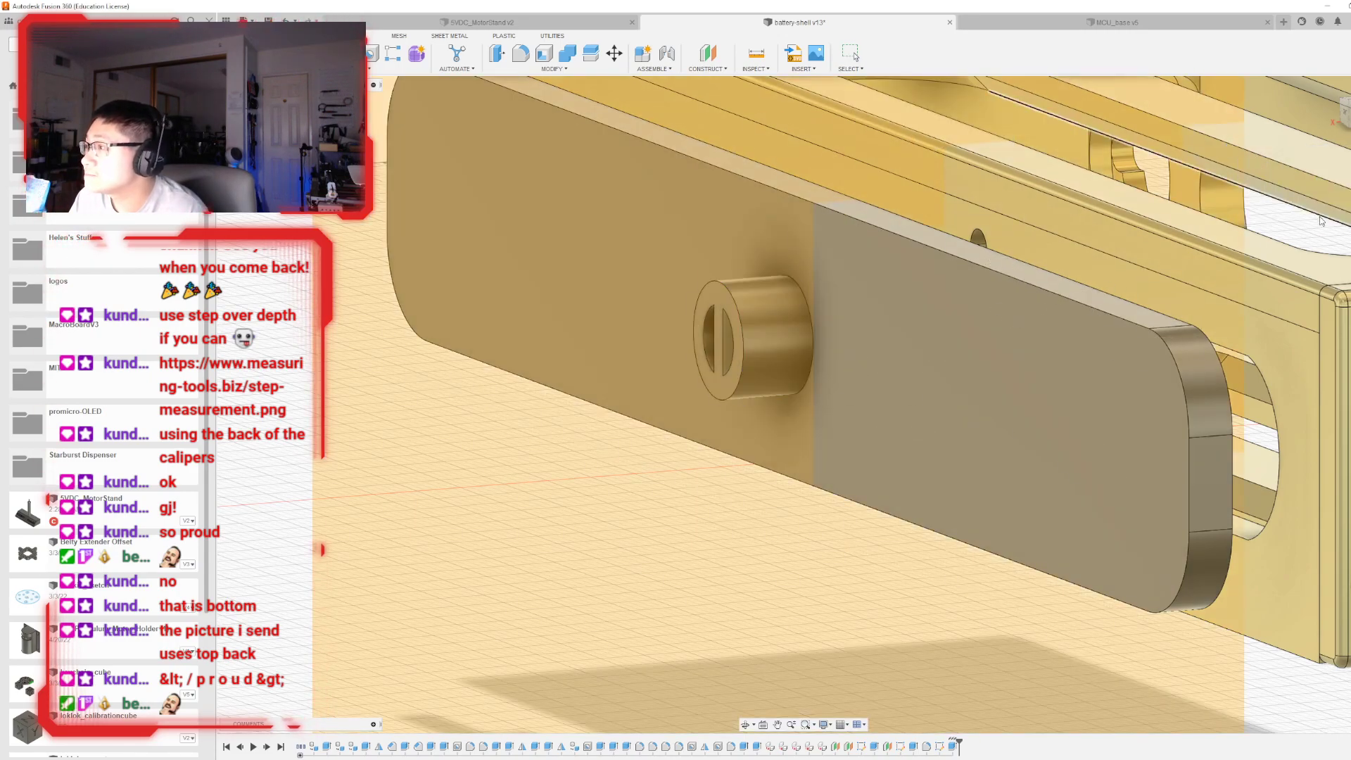
# - Start a sketch on the tangent plane beside the raised ring
pyautogui.click(789, 381)
pyautogui.press('p')
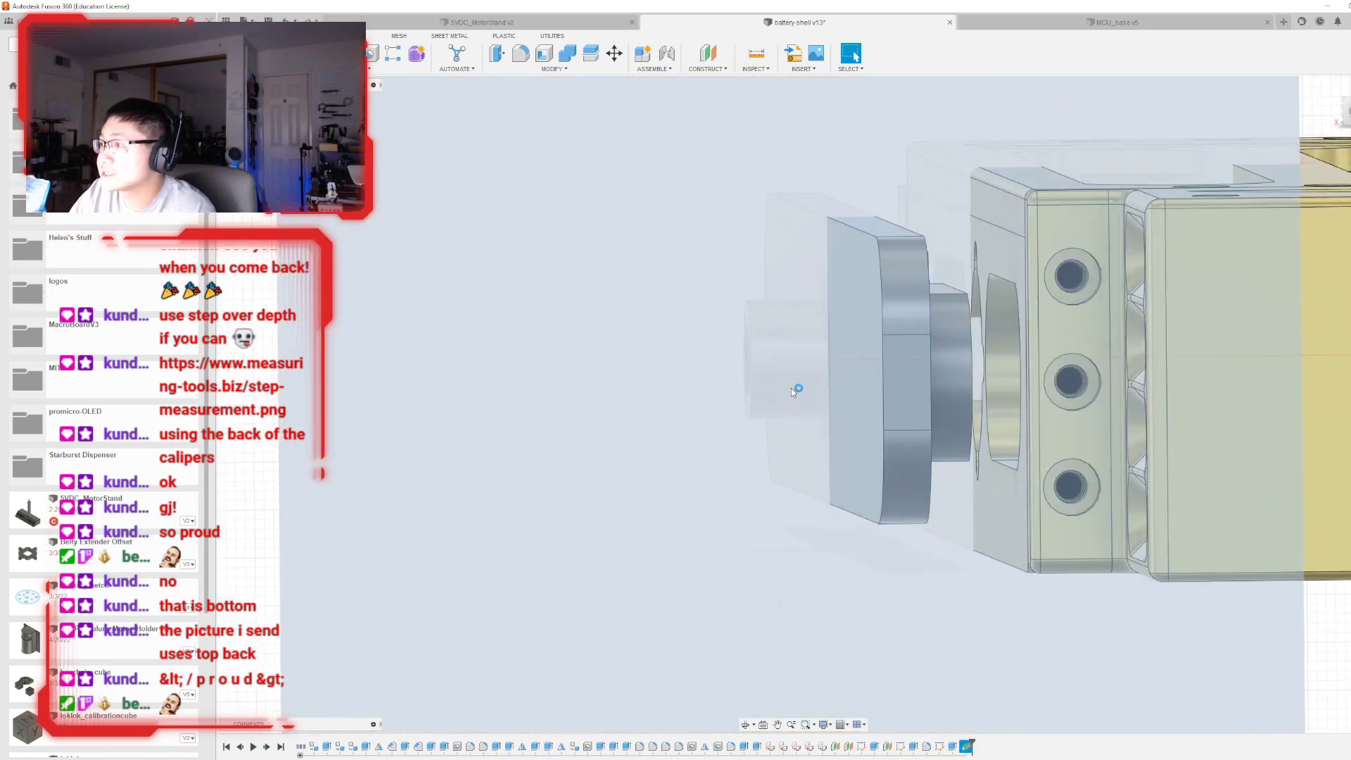
pyautogui.scroll(3, 842, 375)
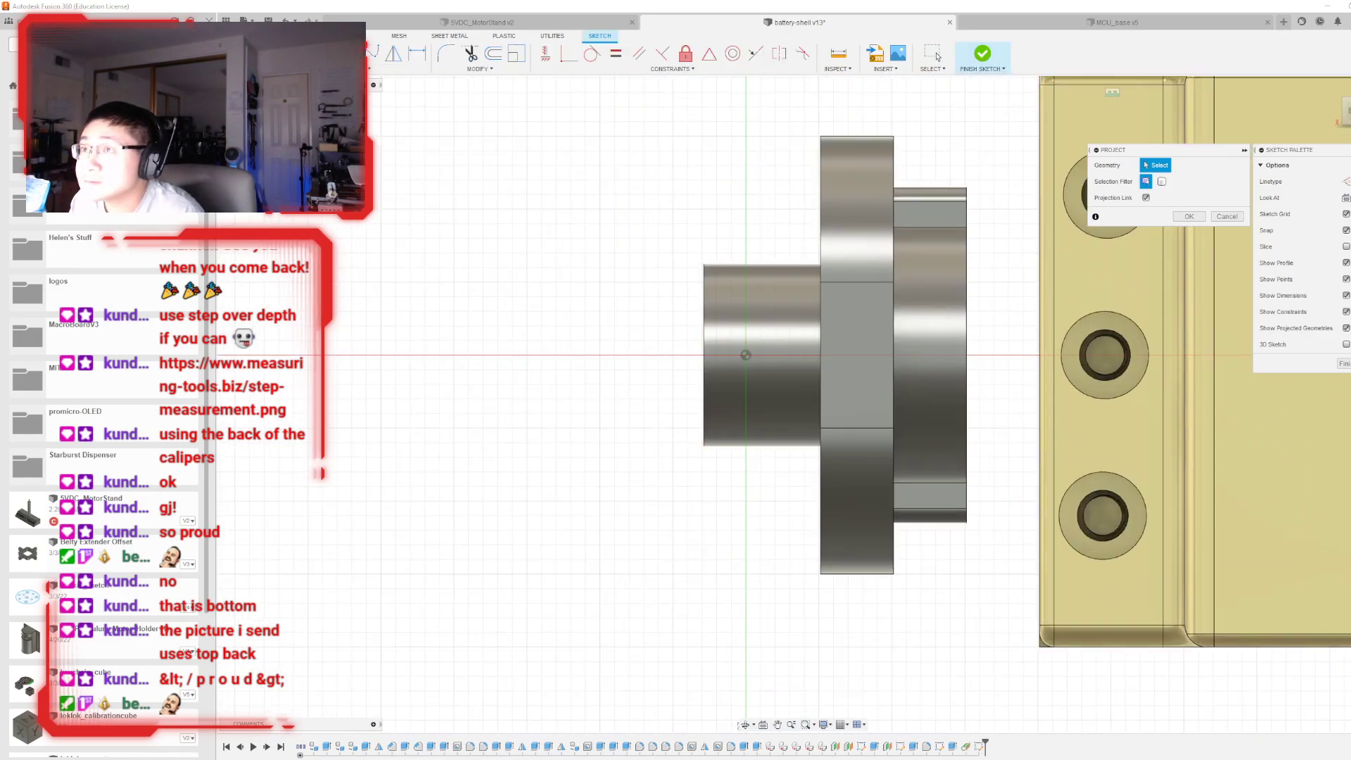
pyautogui.press('c')
pyautogui.click(776, 355)
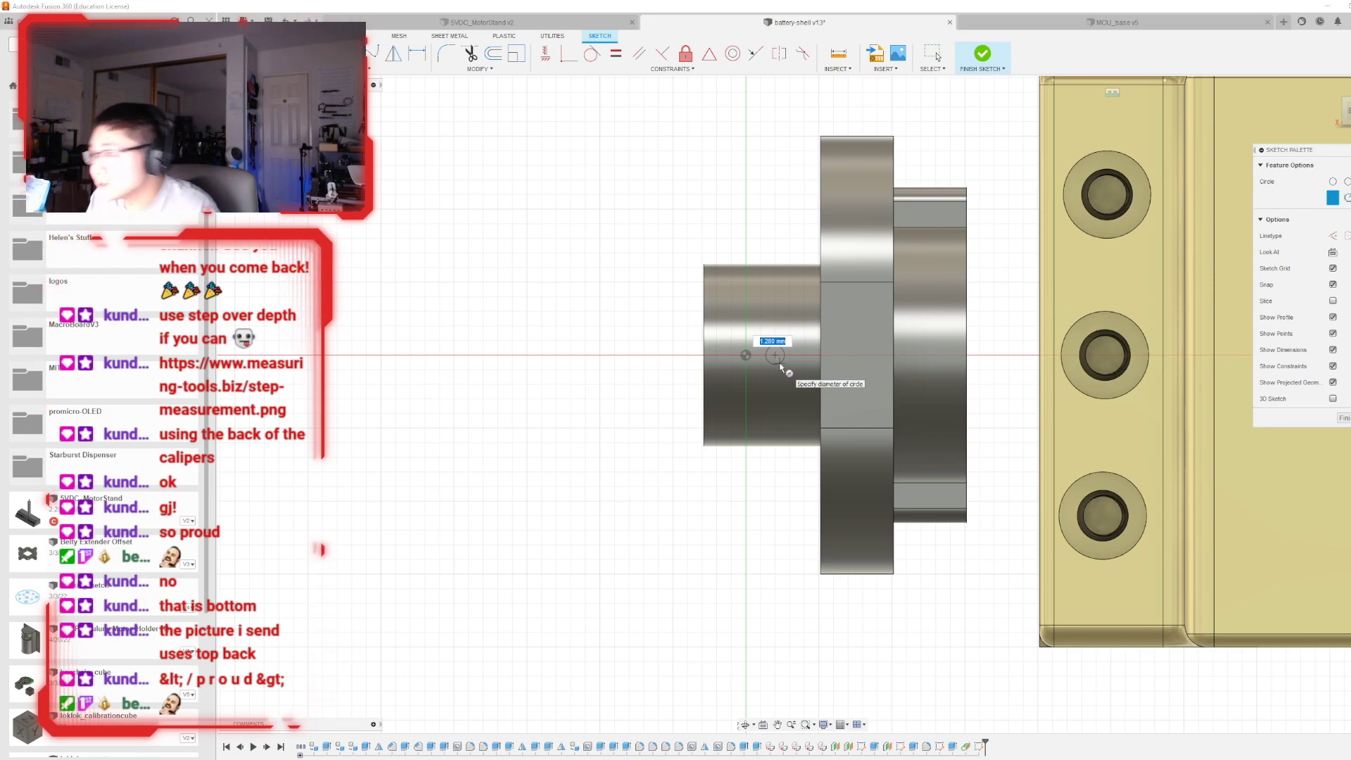
pyautogui.press('Escape')
# - Place a sketch point on the horizontal axis, between the sketch origin and the plate
pyautogui.click(398, 68)
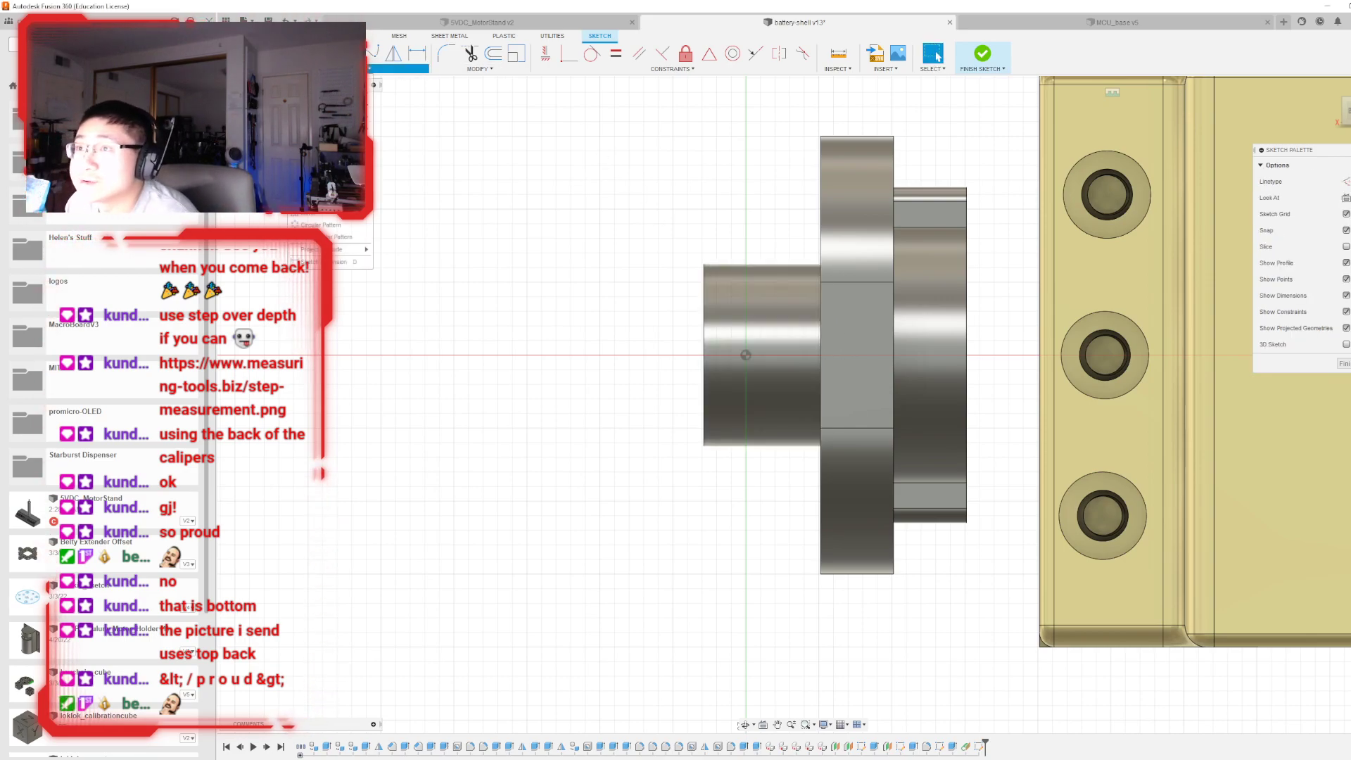
pyautogui.click(313, 262)
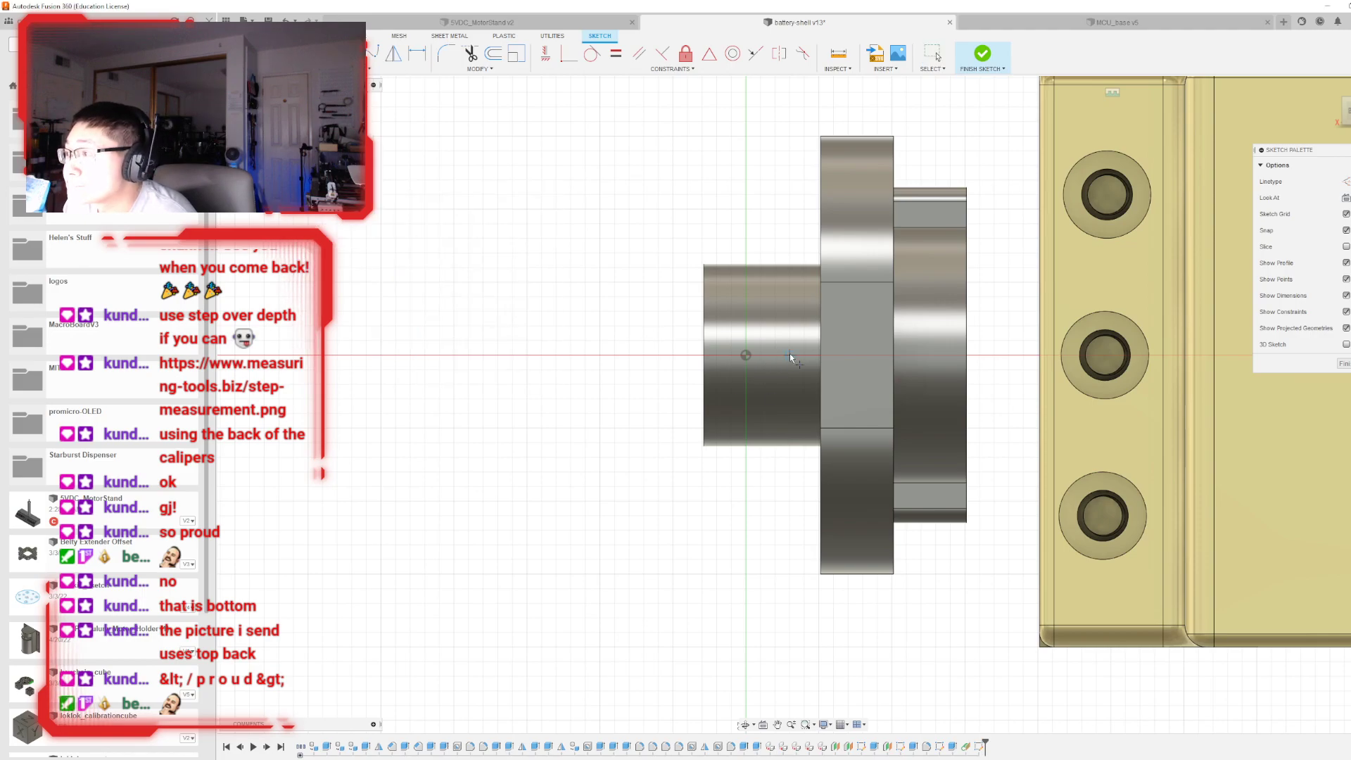
pyautogui.press('Escape')
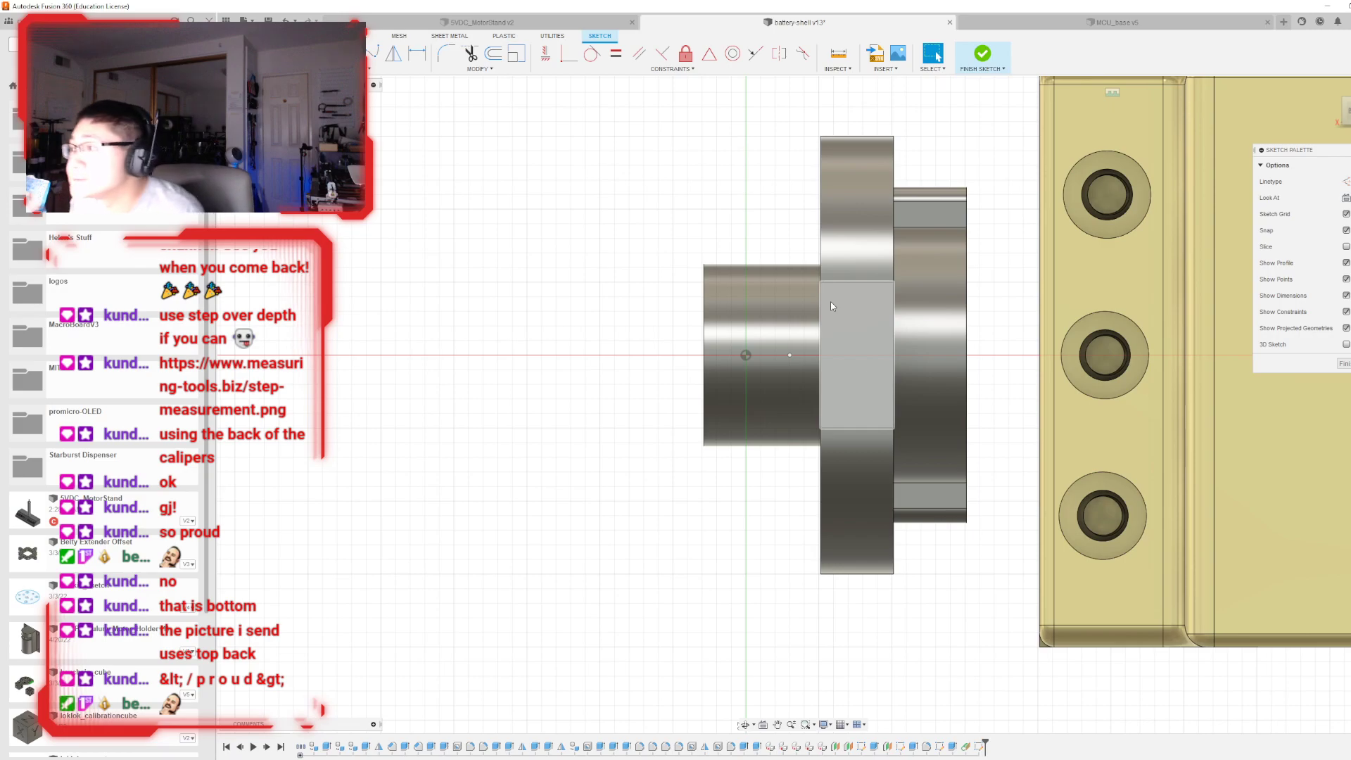
# - Dimension the sketch point 3 mm from the plate's outer edge and finish the sketch
pyautogui.press('d')
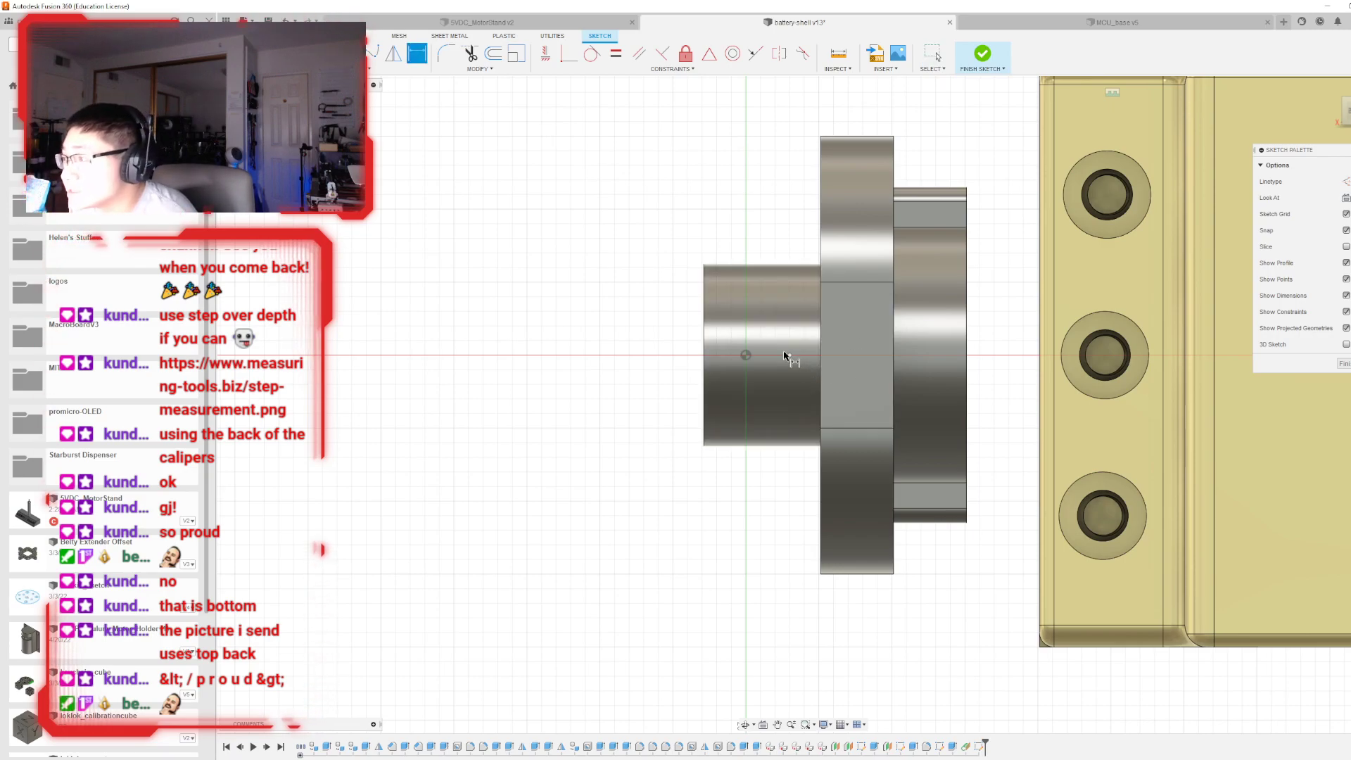
pyautogui.click(789, 355)
pyautogui.click(820, 358)
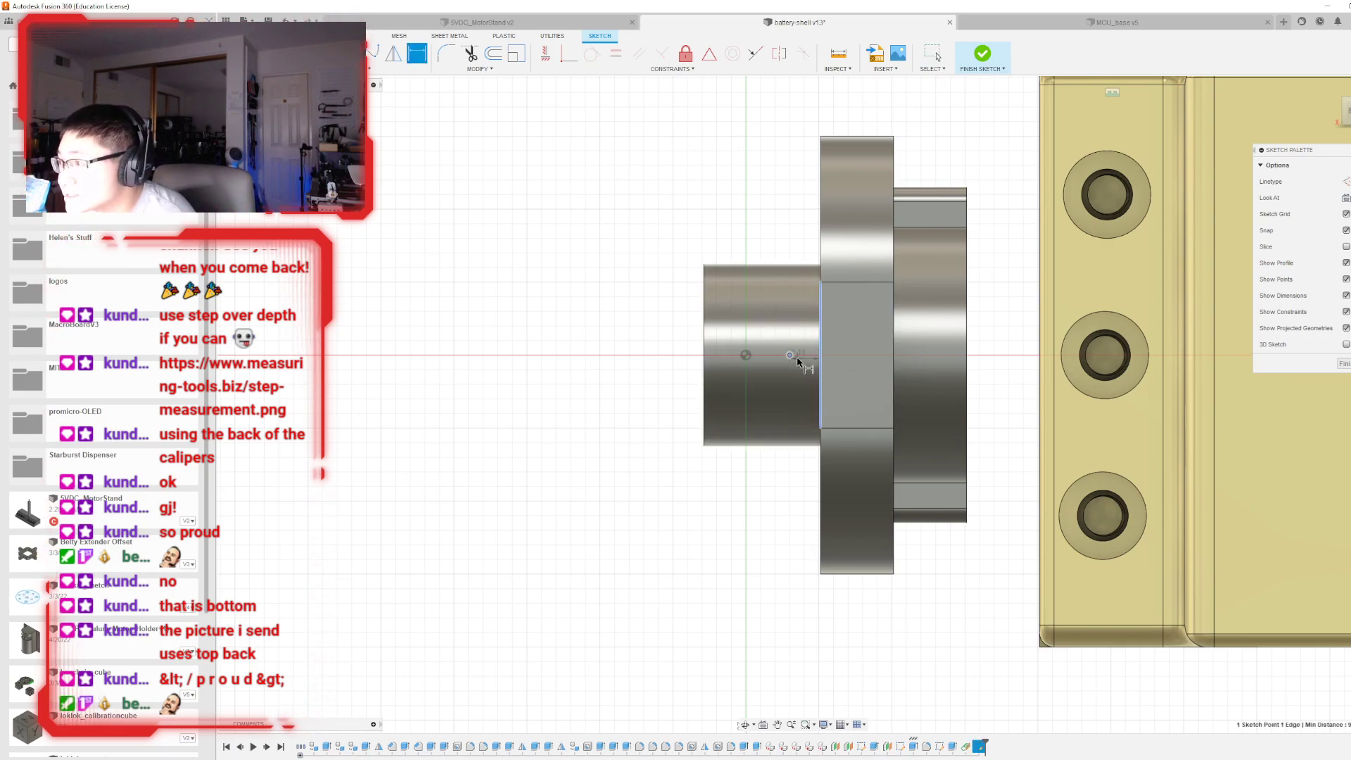
pyautogui.click(802, 363)
pyautogui.write('3')
pyautogui.press('Return')
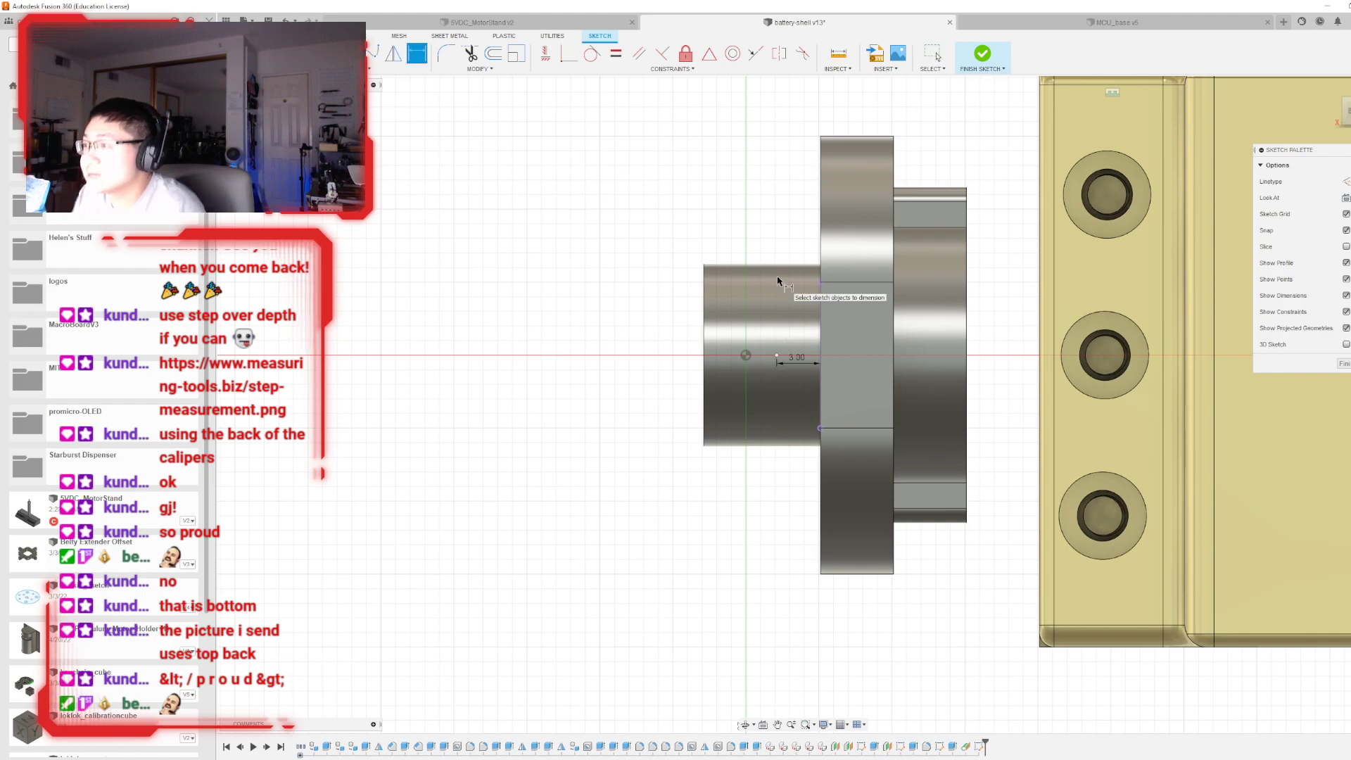
pyautogui.click(983, 55)
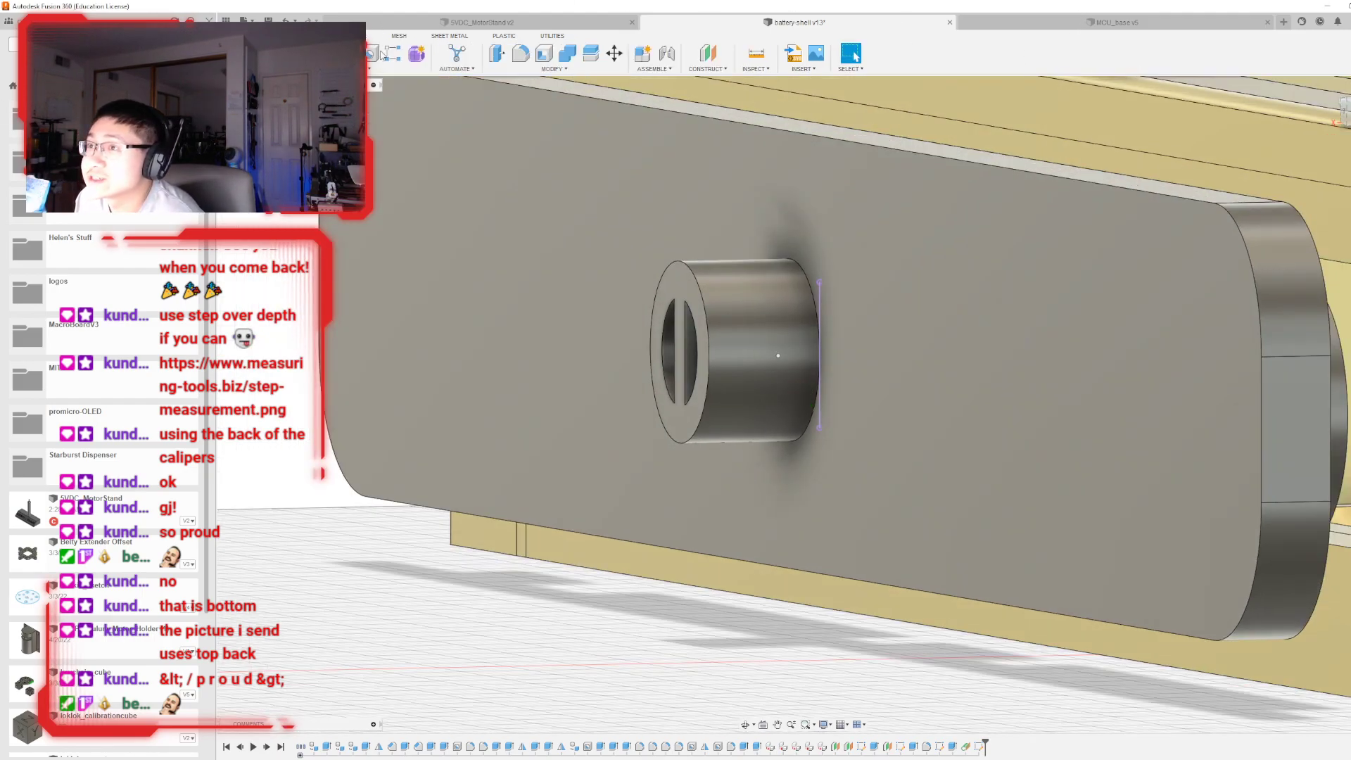
# - Cut a simple hole at the sketch point, 3.5 mm in diameter and 15 mm deep, crosswise through the raised ring
pyautogui.click(380, 53)
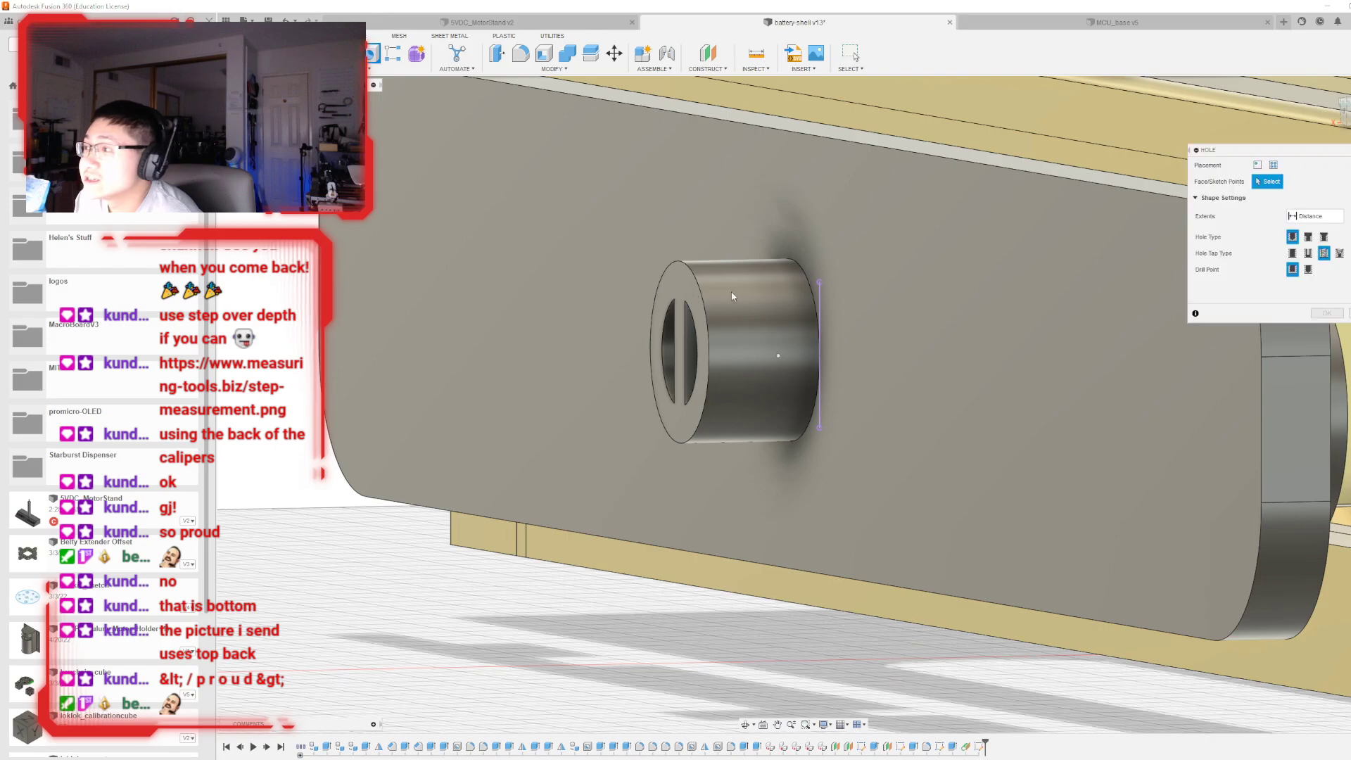
pyautogui.click(776, 356)
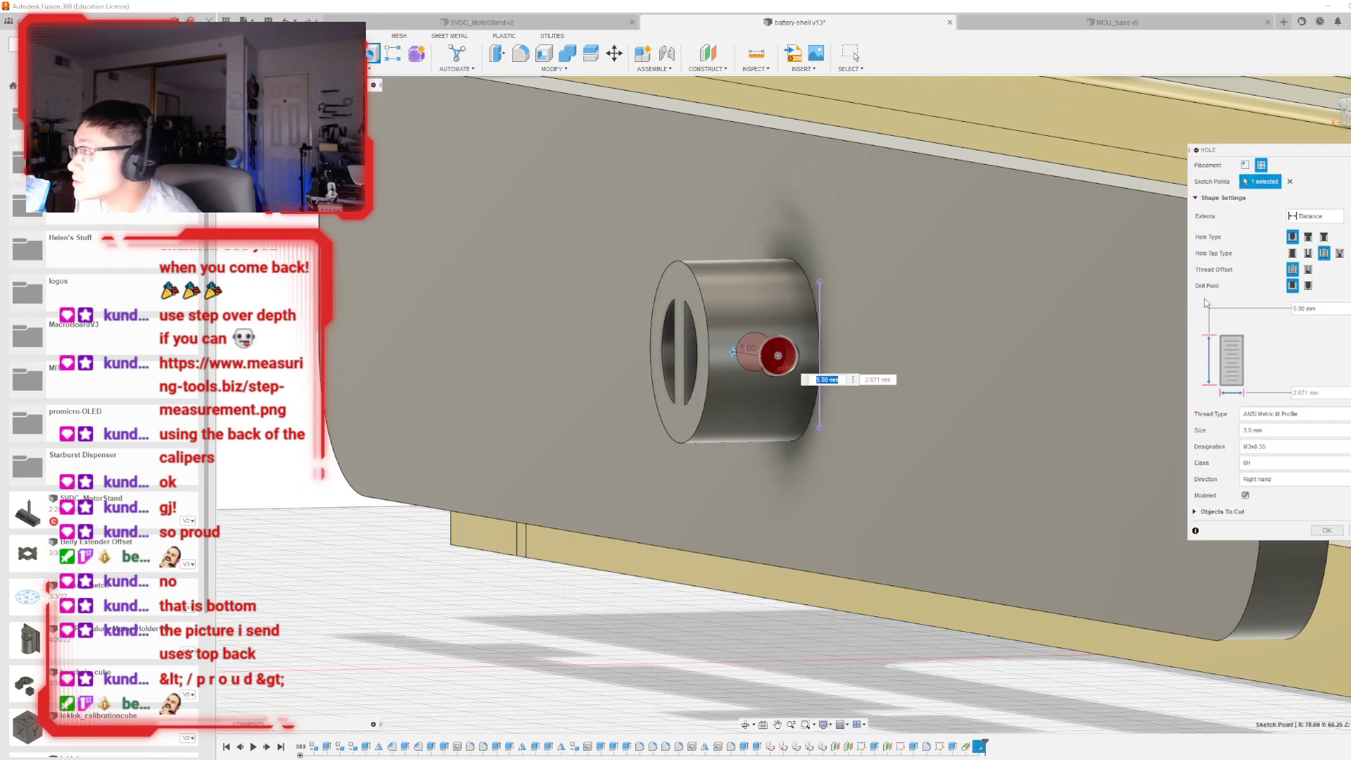
pyautogui.click(1293, 252)
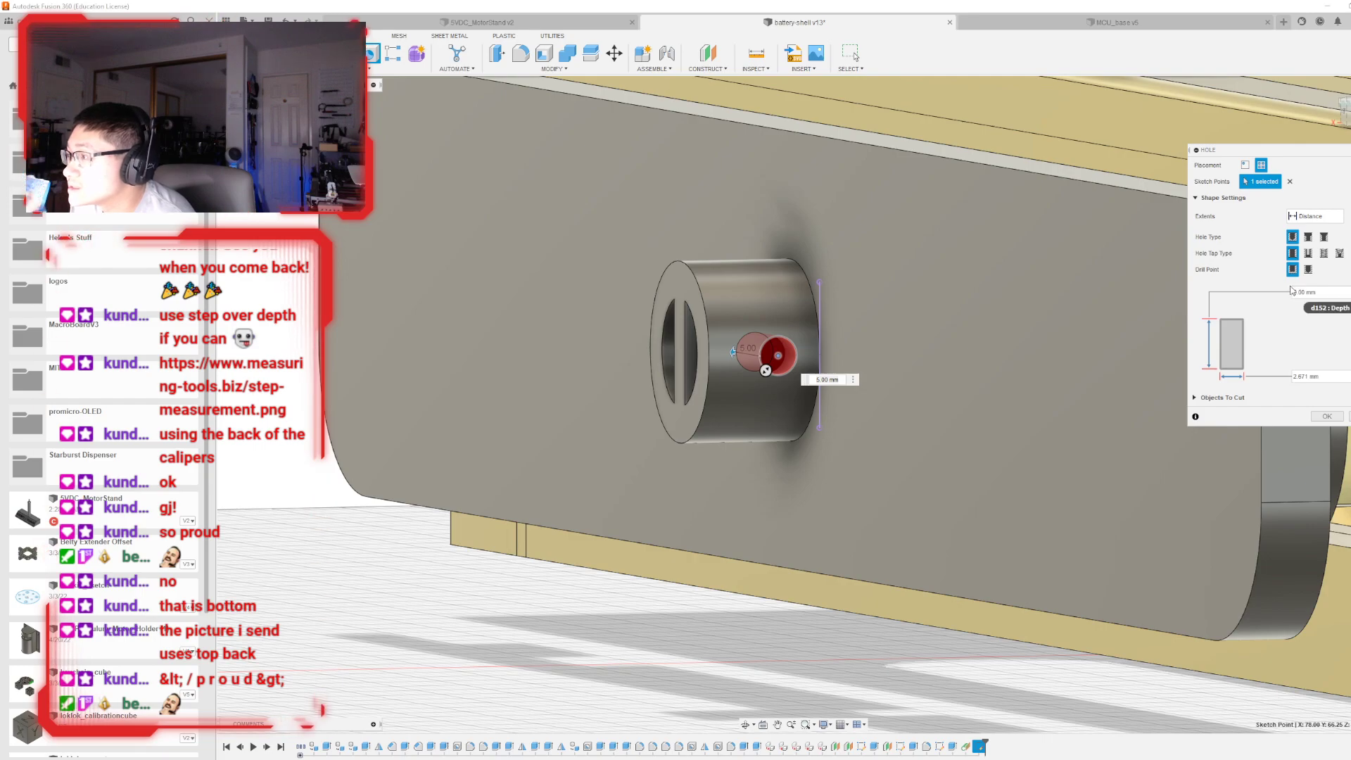
pyautogui.click(1323, 253)
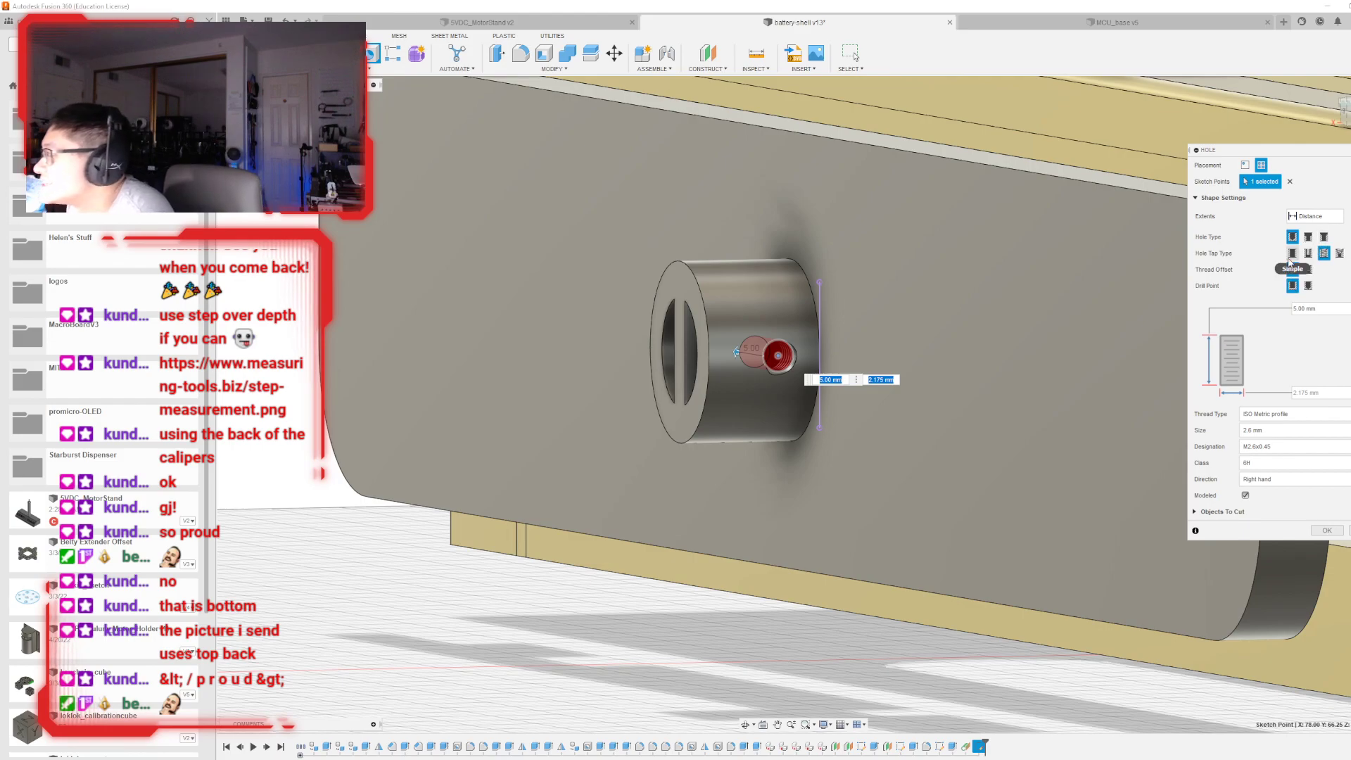
pyautogui.click(1292, 254)
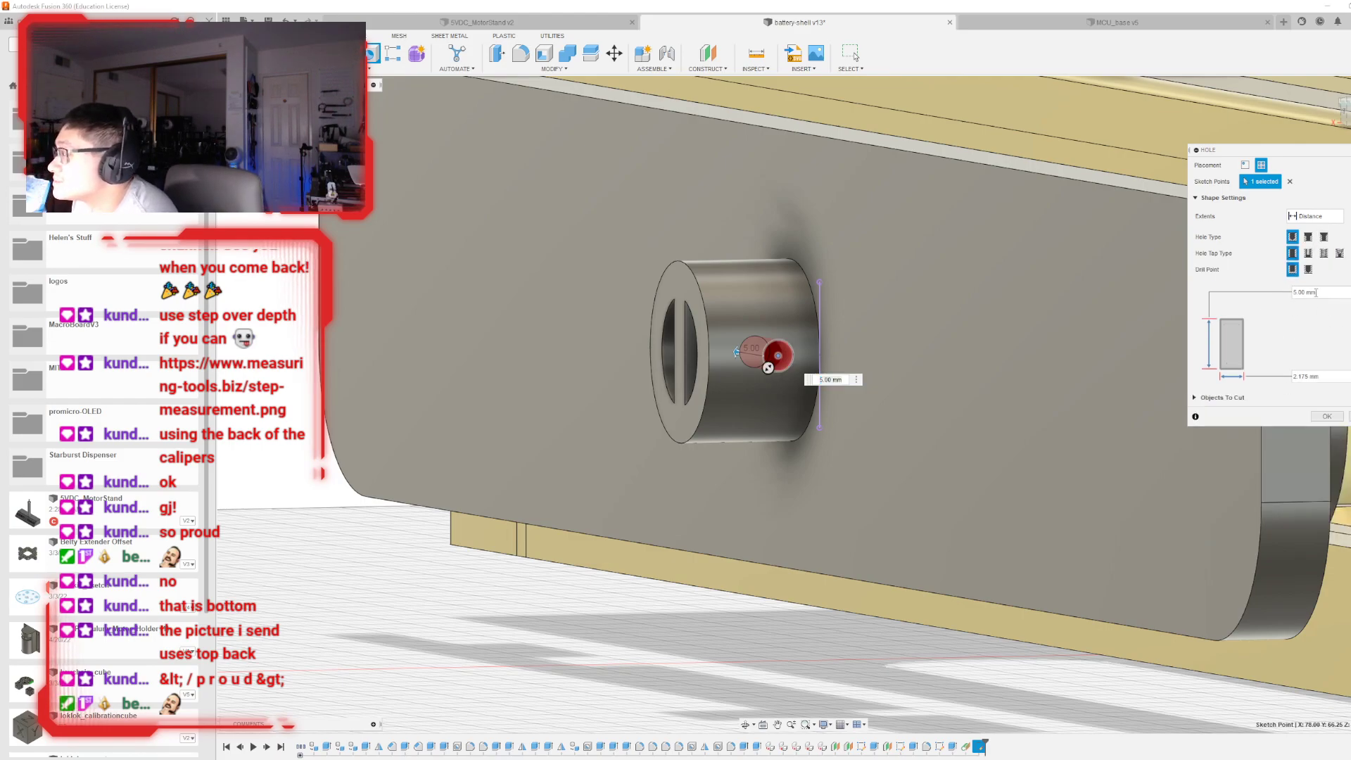
pyautogui.keyDown('shift'); pyautogui.moveTo(1126, 197); pyautogui.dragTo(990, 186, button='middle'); pyautogui.keyUp('shift')
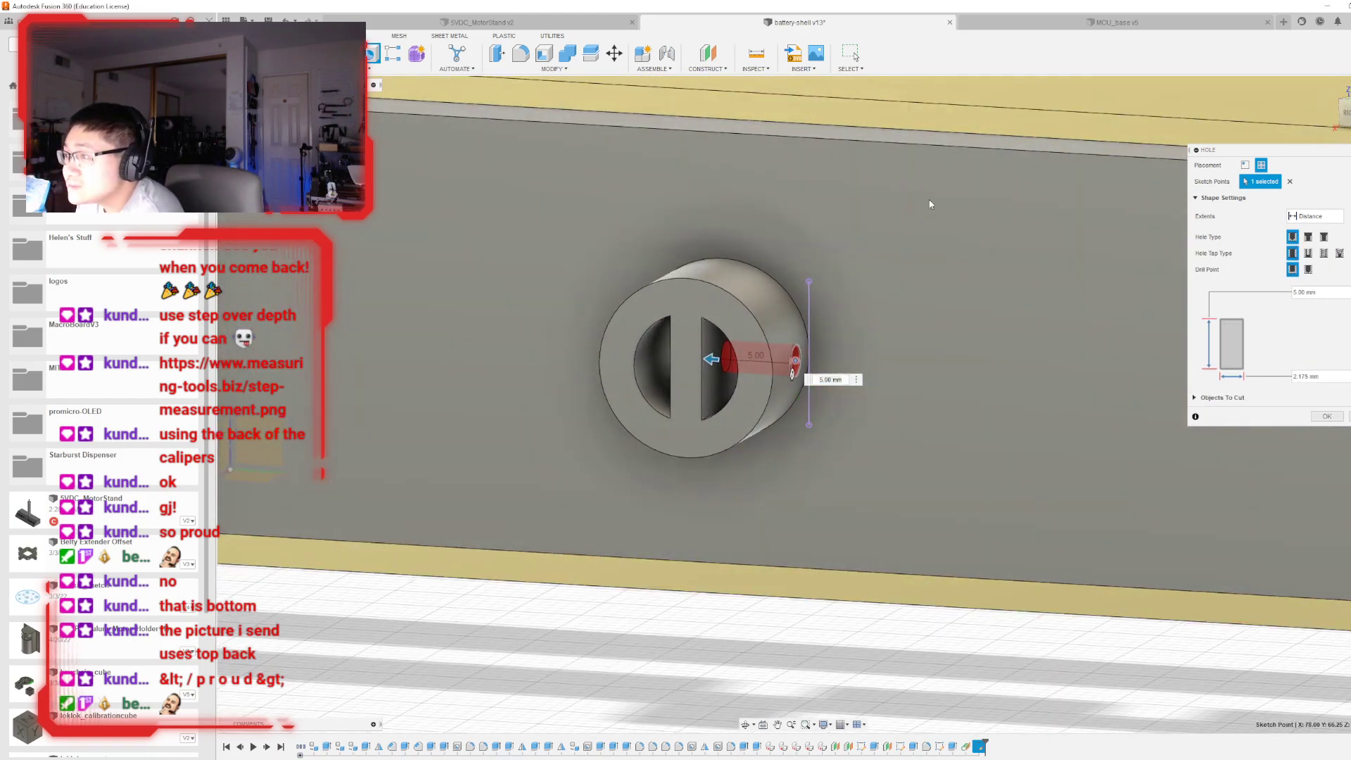
pyautogui.moveTo(724, 366); pyautogui.dragTo(581, 364)
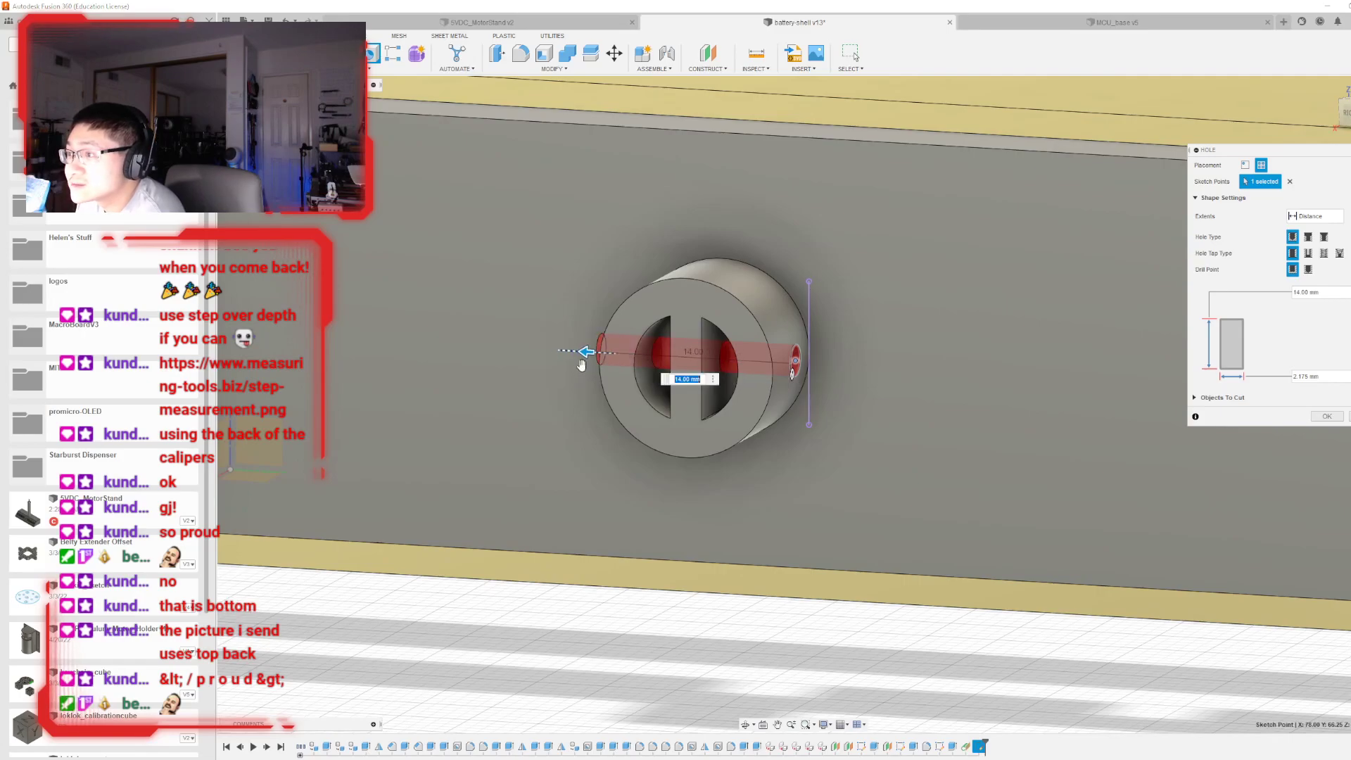
pyautogui.keyDown('shift'); pyautogui.moveTo(803, 399); pyautogui.dragTo(862, 394, button='middle'); pyautogui.keyUp('shift')
pyautogui.moveTo(582, 360)
pyautogui.mouseDown()
pyautogui.moveTo(612, 372)
pyautogui.moveTo(609, 359)
pyautogui.moveTo(581, 361)
pyautogui.mouseUp()
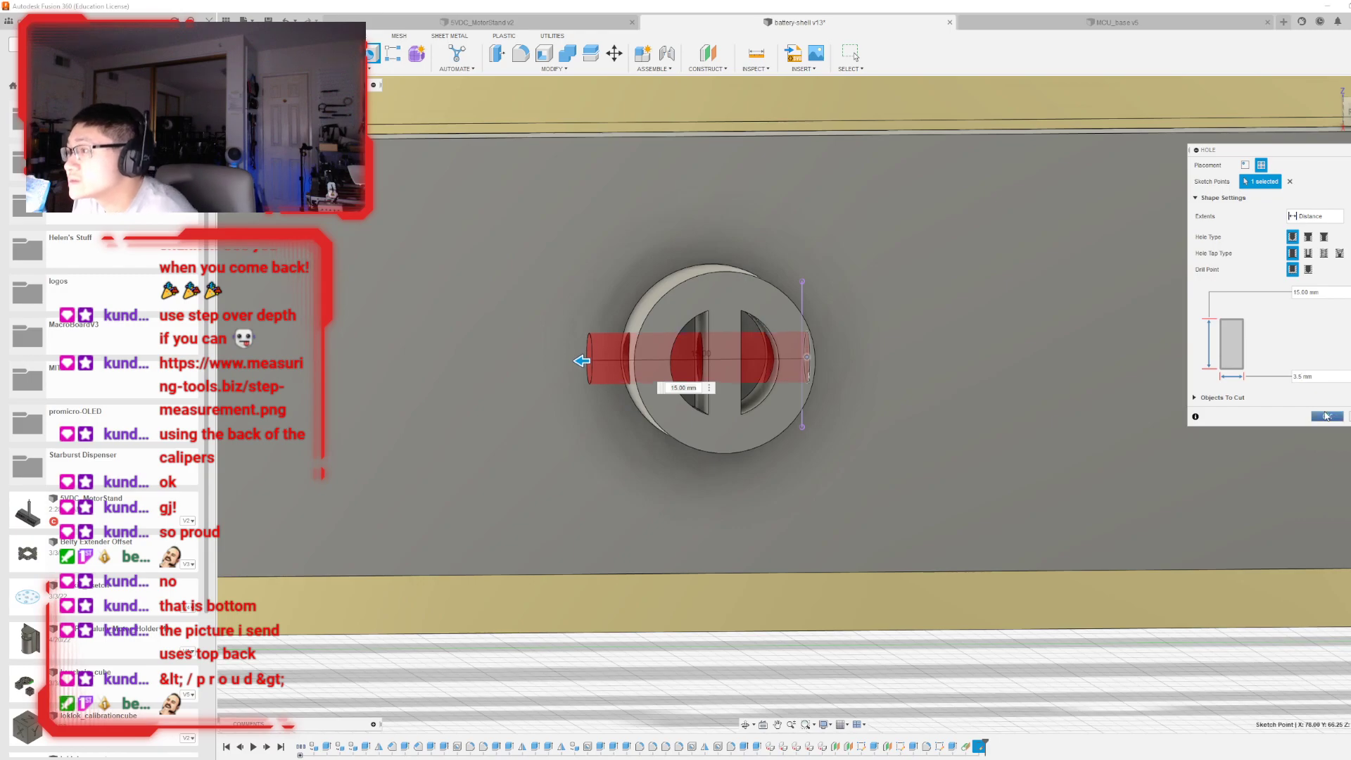
pyautogui.click(1326, 415)
# - Create a component from the drilled side cover body
pyautogui.moveTo(803, 404)
pyautogui.keyDown('shift'); pyautogui.mouseDown(button='middle')
pyautogui.moveTo(703, 415)
pyautogui.moveTo(577, 401)
pyautogui.moveTo(745, 338)
pyautogui.moveTo(763, 348)
pyautogui.moveTo(654, 367)
pyautogui.moveTo(774, 355)
pyautogui.mouseUp(button='middle'); pyautogui.keyUp('shift')
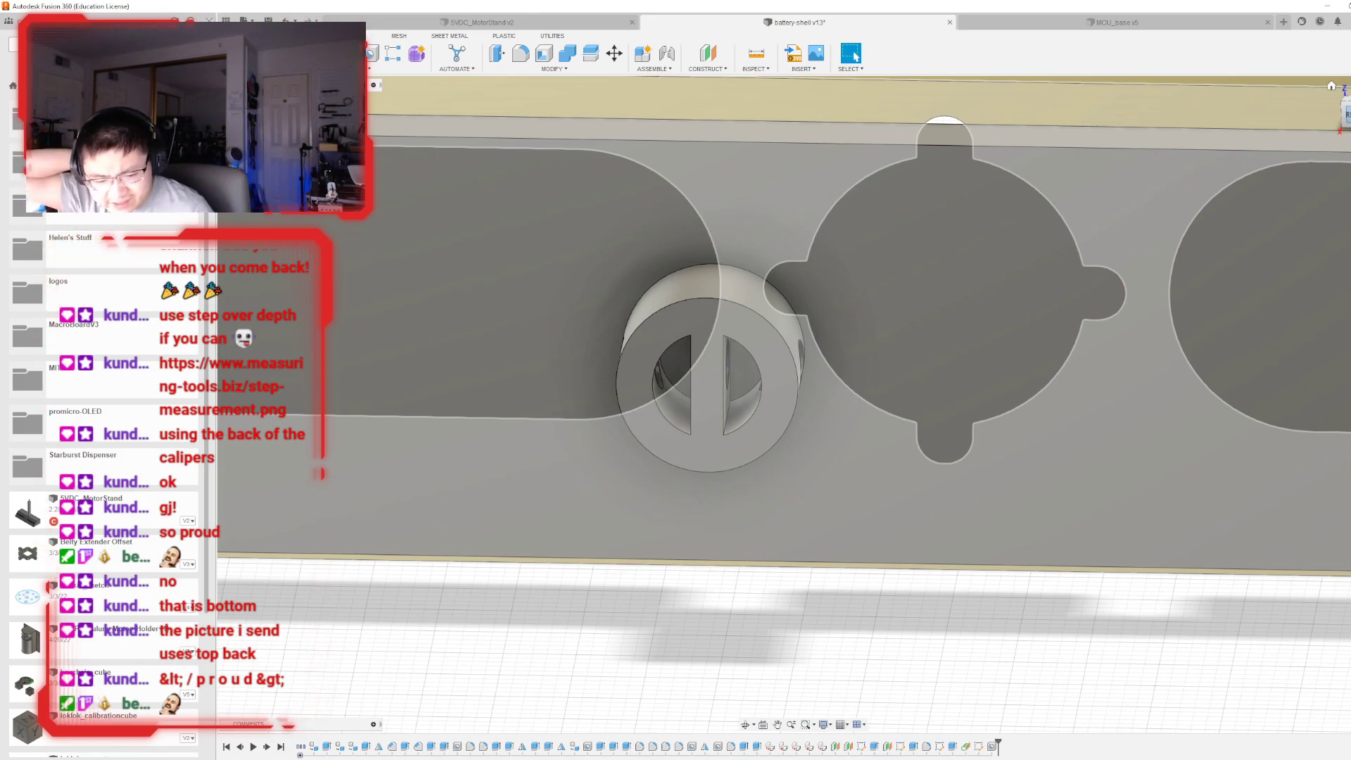
pyautogui.moveTo(803, 404)
pyautogui.keyDown('shift'); pyautogui.mouseDown(button='middle')
pyautogui.moveTo(865, 450)
pyautogui.moveTo(809, 408)
pyautogui.mouseUp(button='middle'); pyautogui.keyUp('shift')
pyautogui.keyDown('shift'); pyautogui.moveTo(858, 236); pyautogui.dragTo(884, 363, button='middle'); pyautogui.keyUp('shift')
pyautogui.scroll(-4, 868, 598)
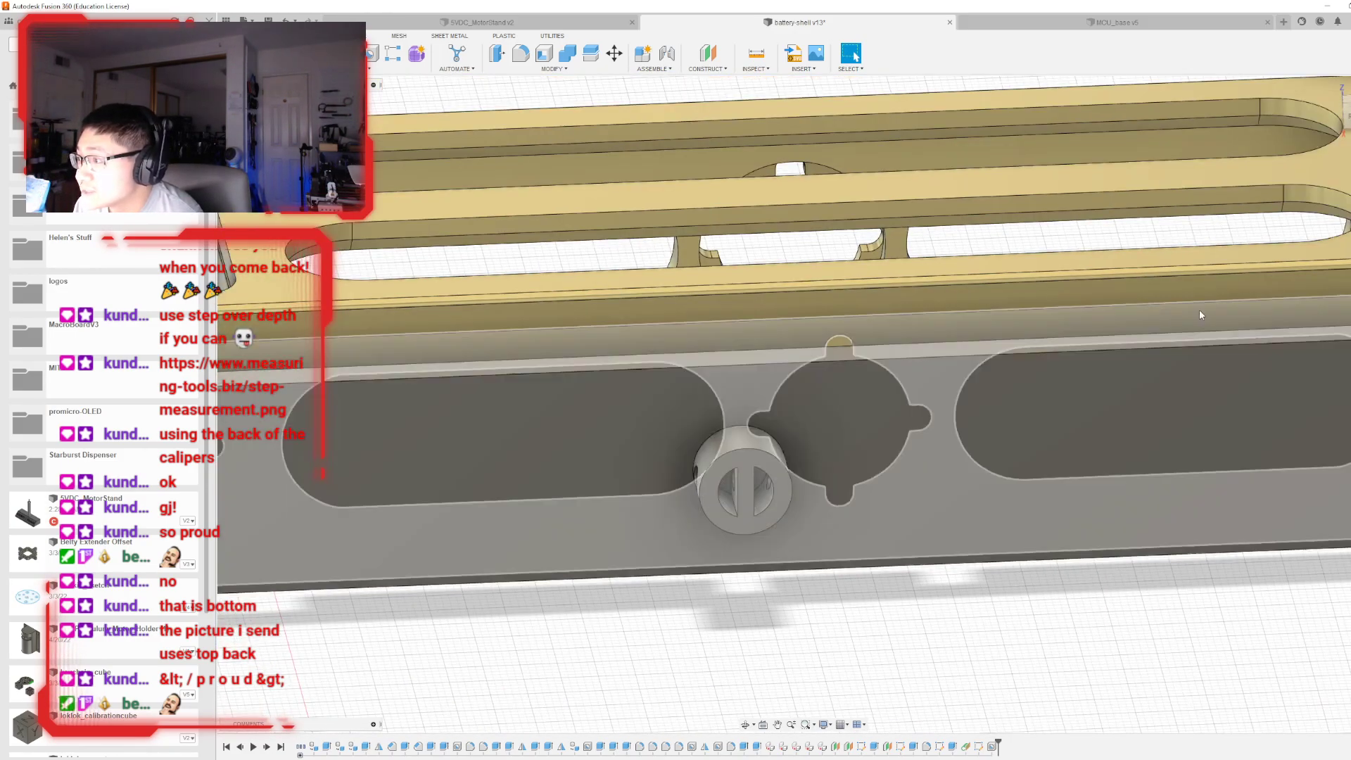
pyautogui.keyDown('shift'); pyautogui.moveTo(803, 404); pyautogui.dragTo(971, 415, button='middle'); pyautogui.keyUp('shift')
pyautogui.scroll(-3, 586, 386)
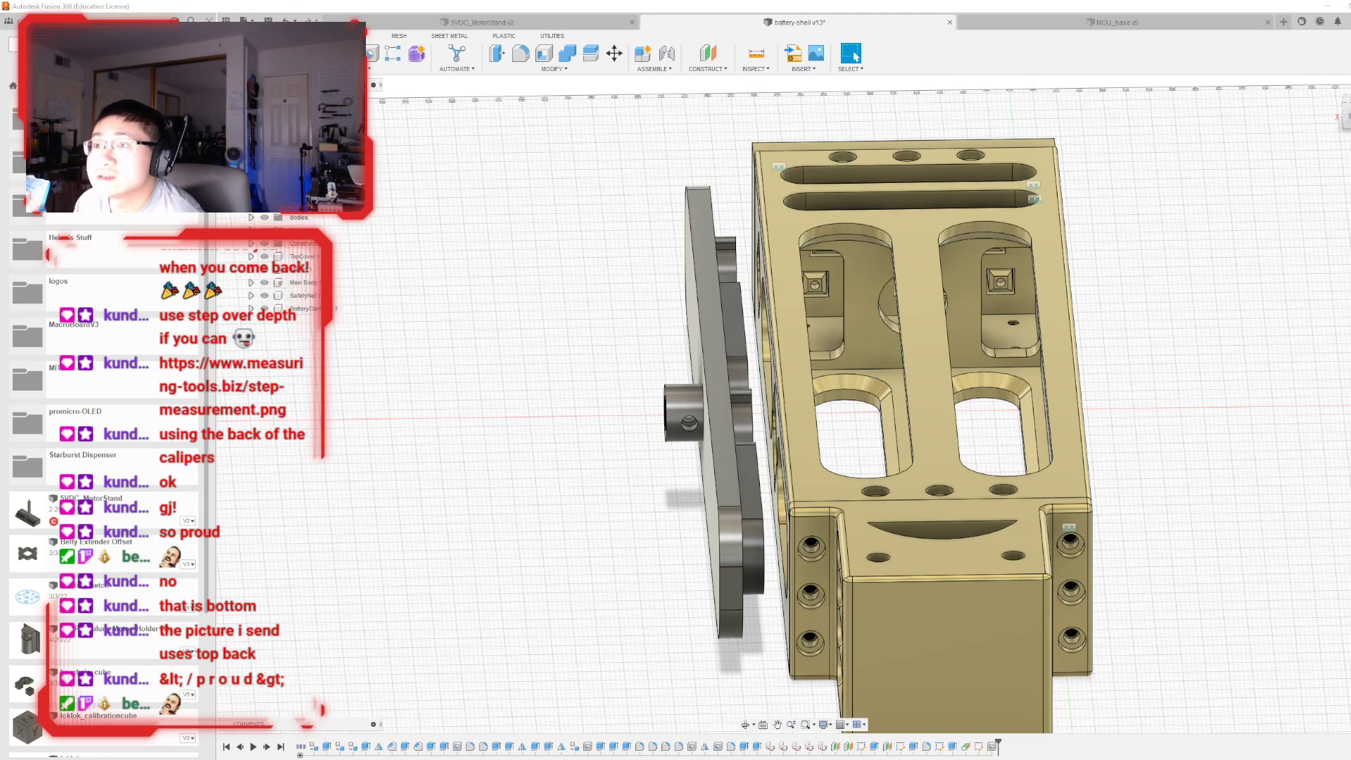
pyautogui.click(251, 217)
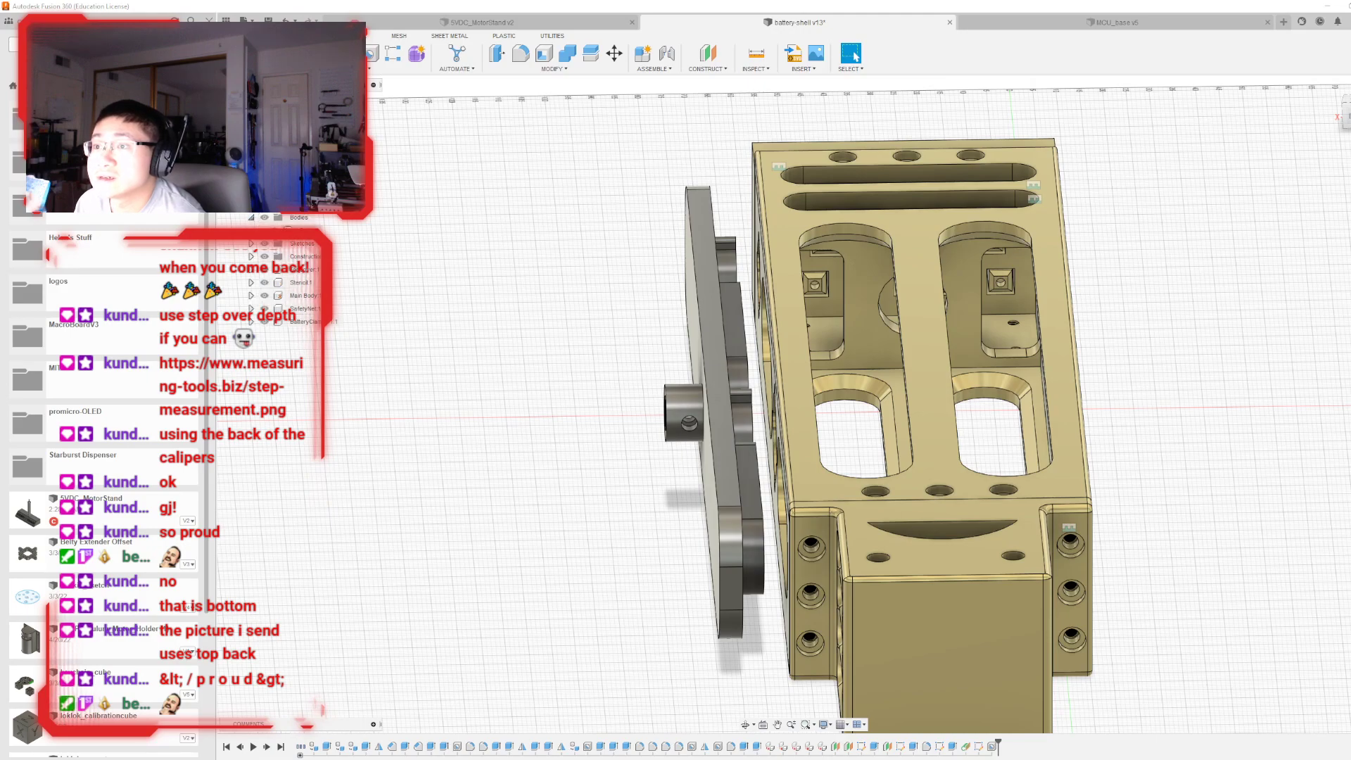
pyautogui.click(303, 229)
pyautogui.rightClick(290, 230)
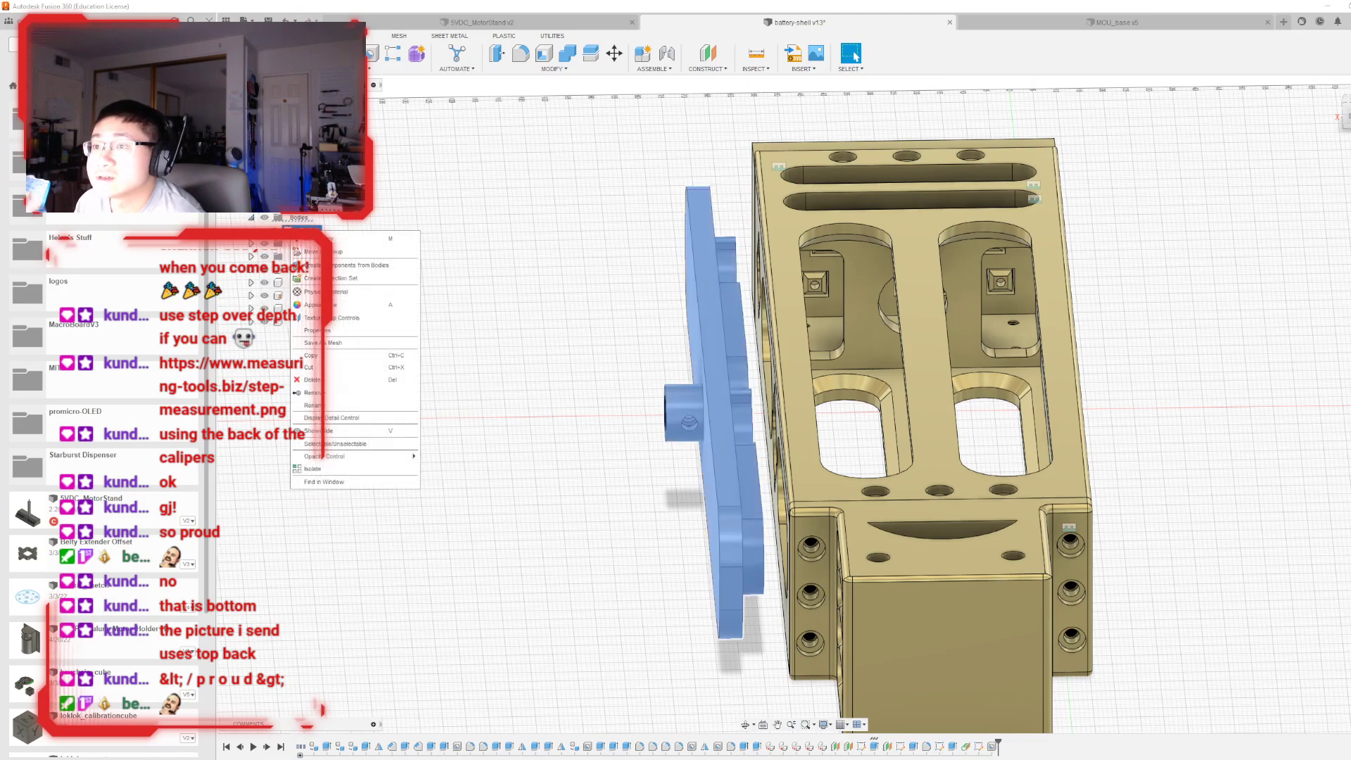
pyautogui.click(330, 330)
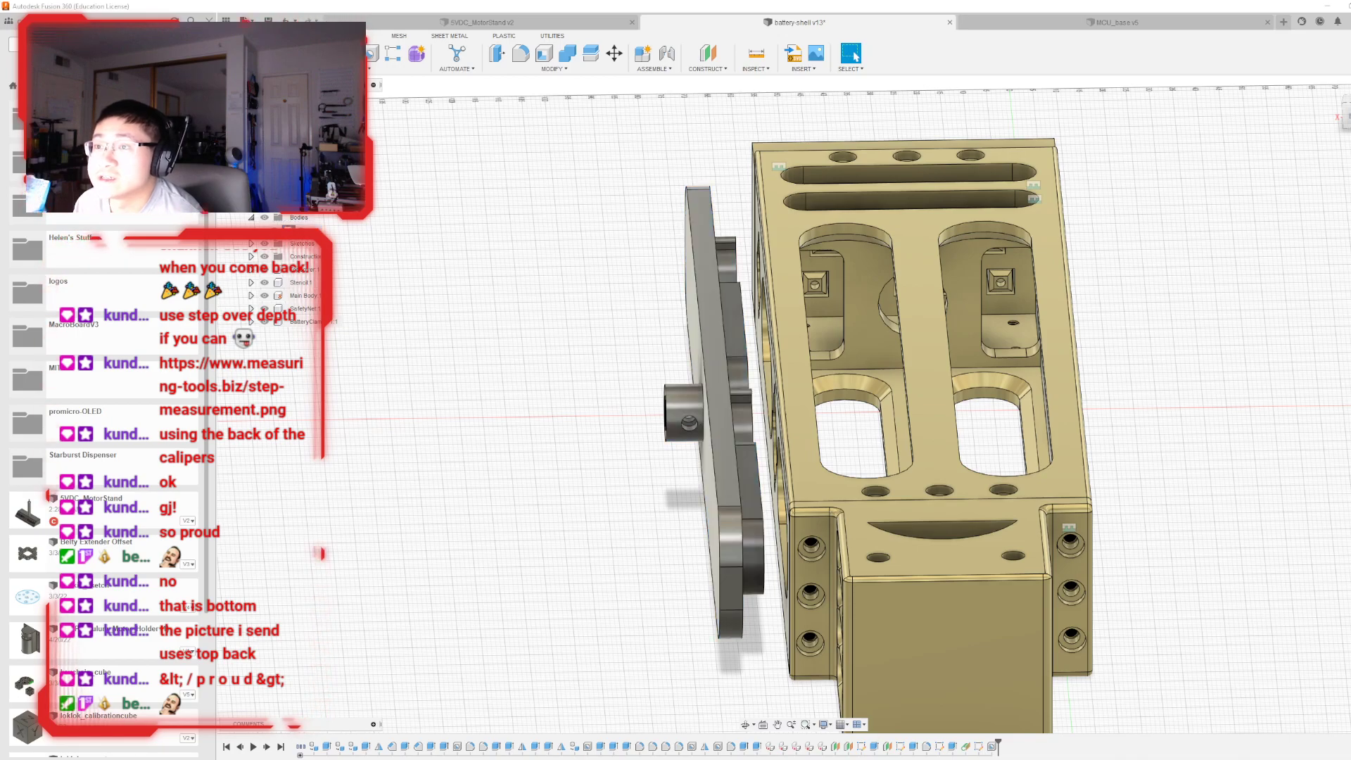
pyautogui.rightClick(294, 227)
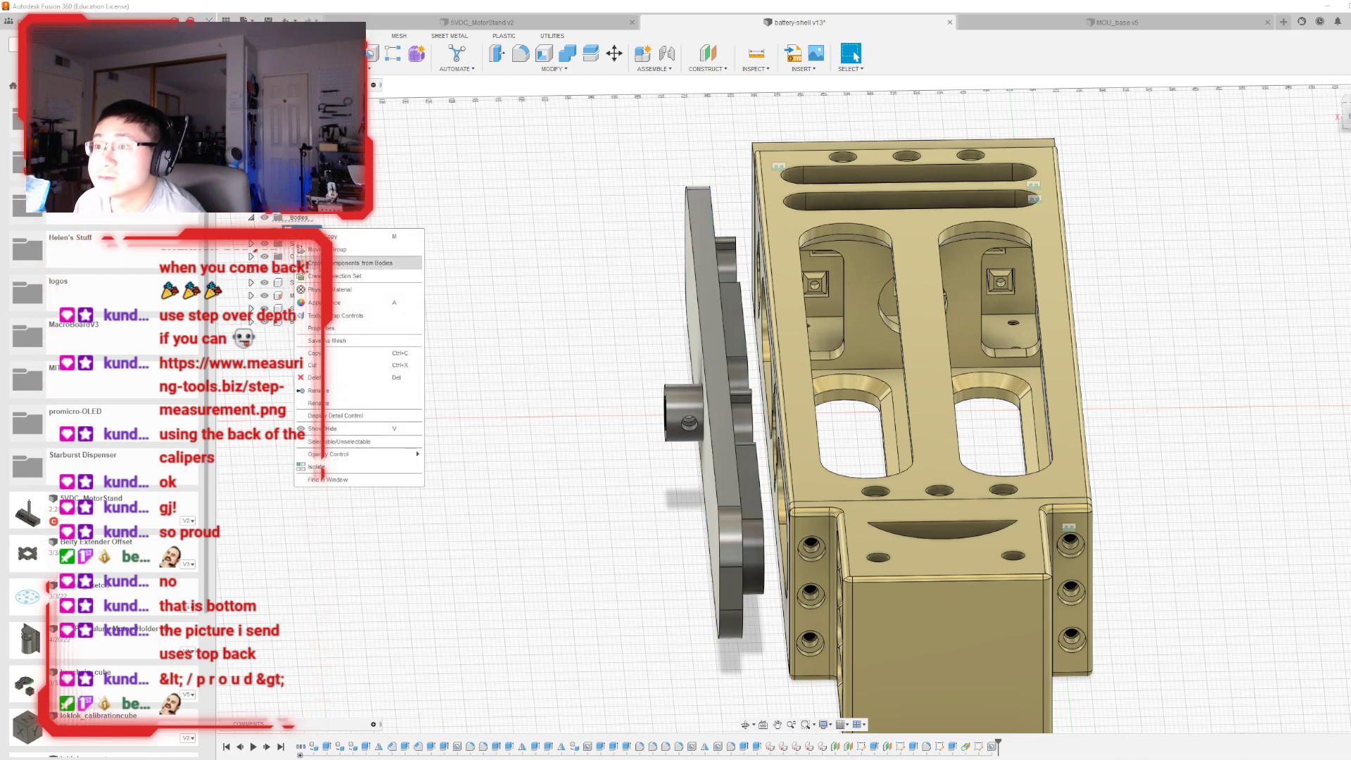
pyautogui.click(310, 262)
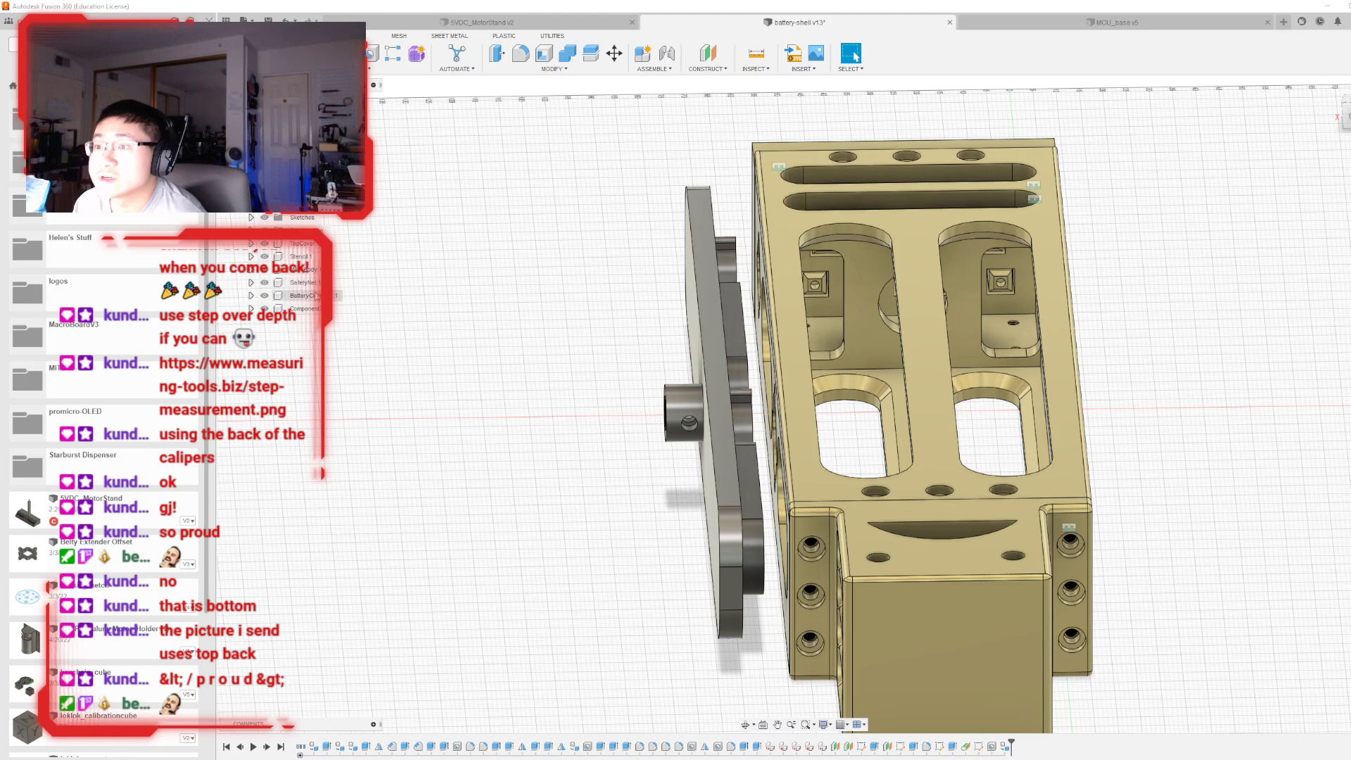
# - Rename the side cover's new component as SolenoidClamp
pyautogui.click(288, 308)
pyautogui.doubleClick(292, 308)
pyautogui.write('Solderin')
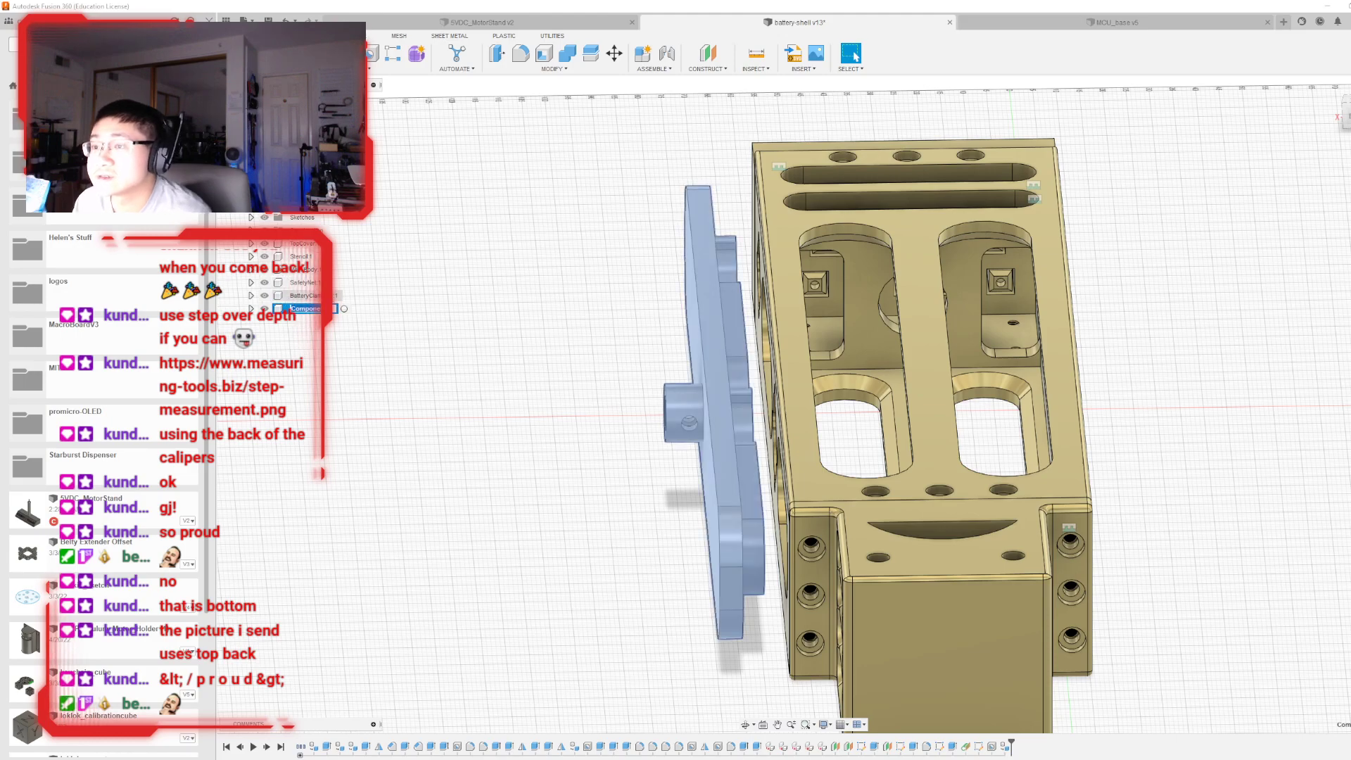
pyautogui.press('BackSpace')
pyautogui.press('BackSpace')
pyautogui.press('BackSpace')
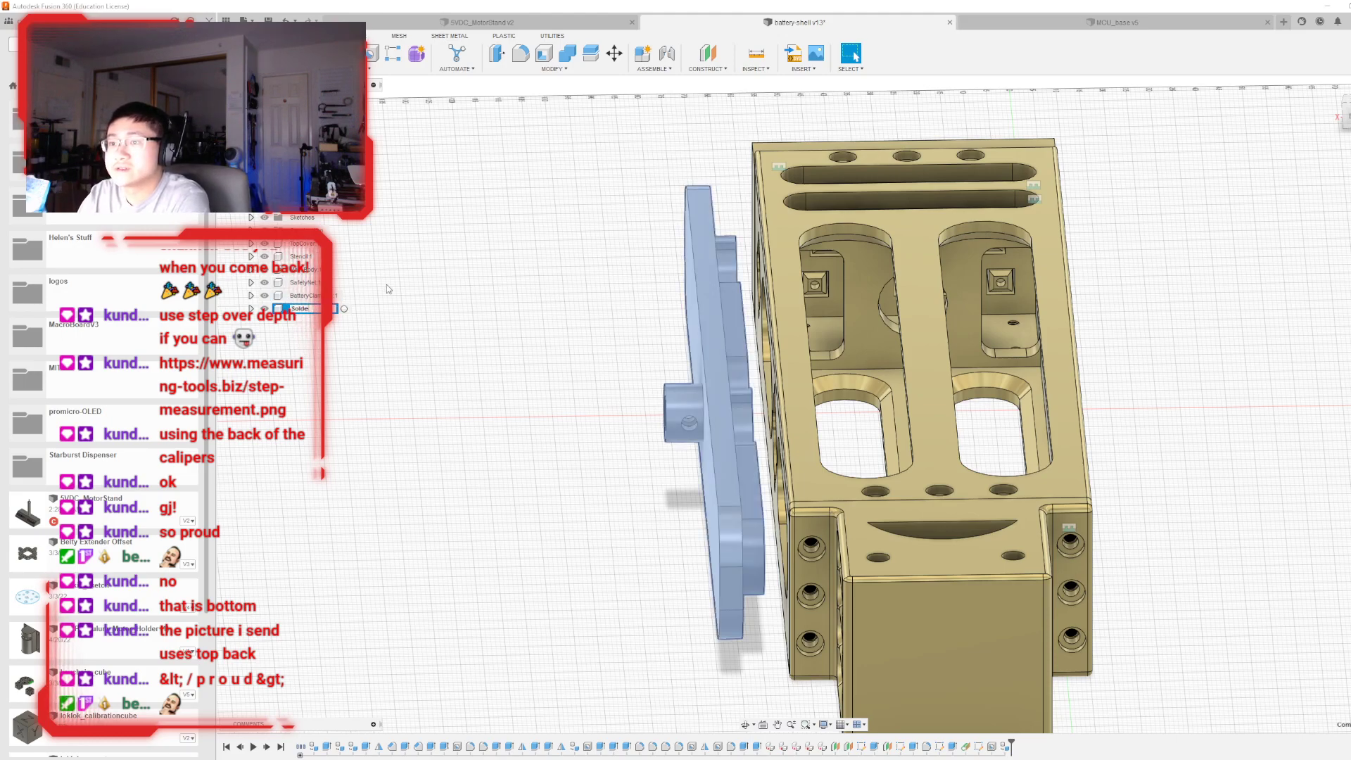
pyautogui.press('BackSpace')
pyautogui.write('noid')
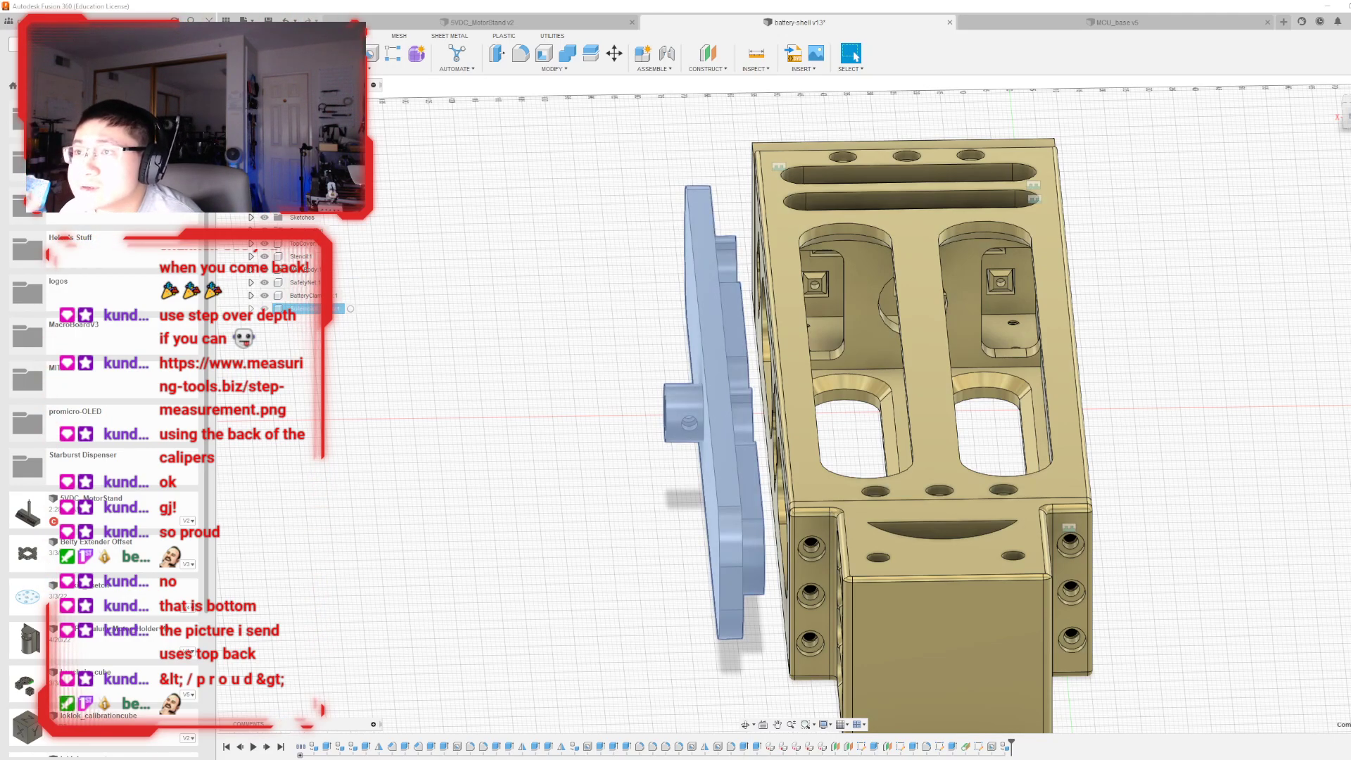
pyautogui.press('Escape')
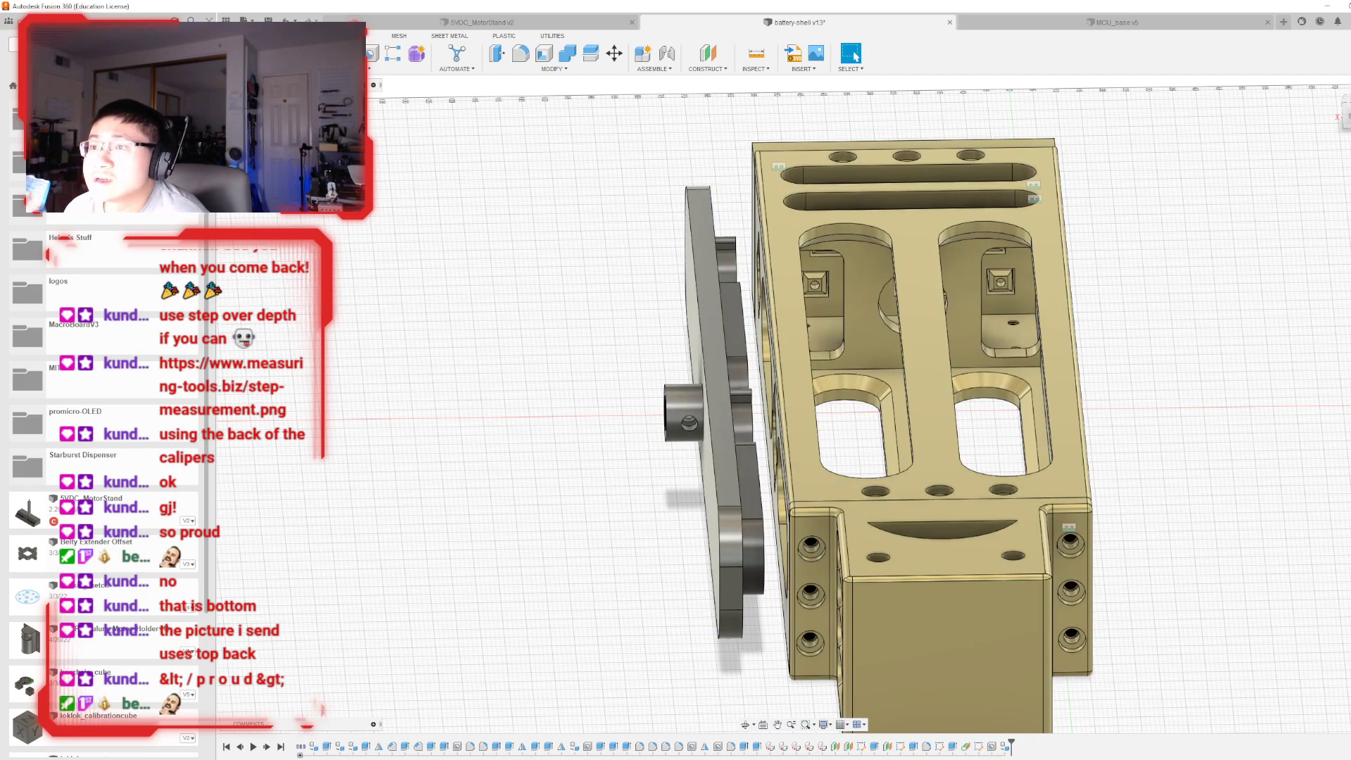
pyautogui.rightClick(314, 309)
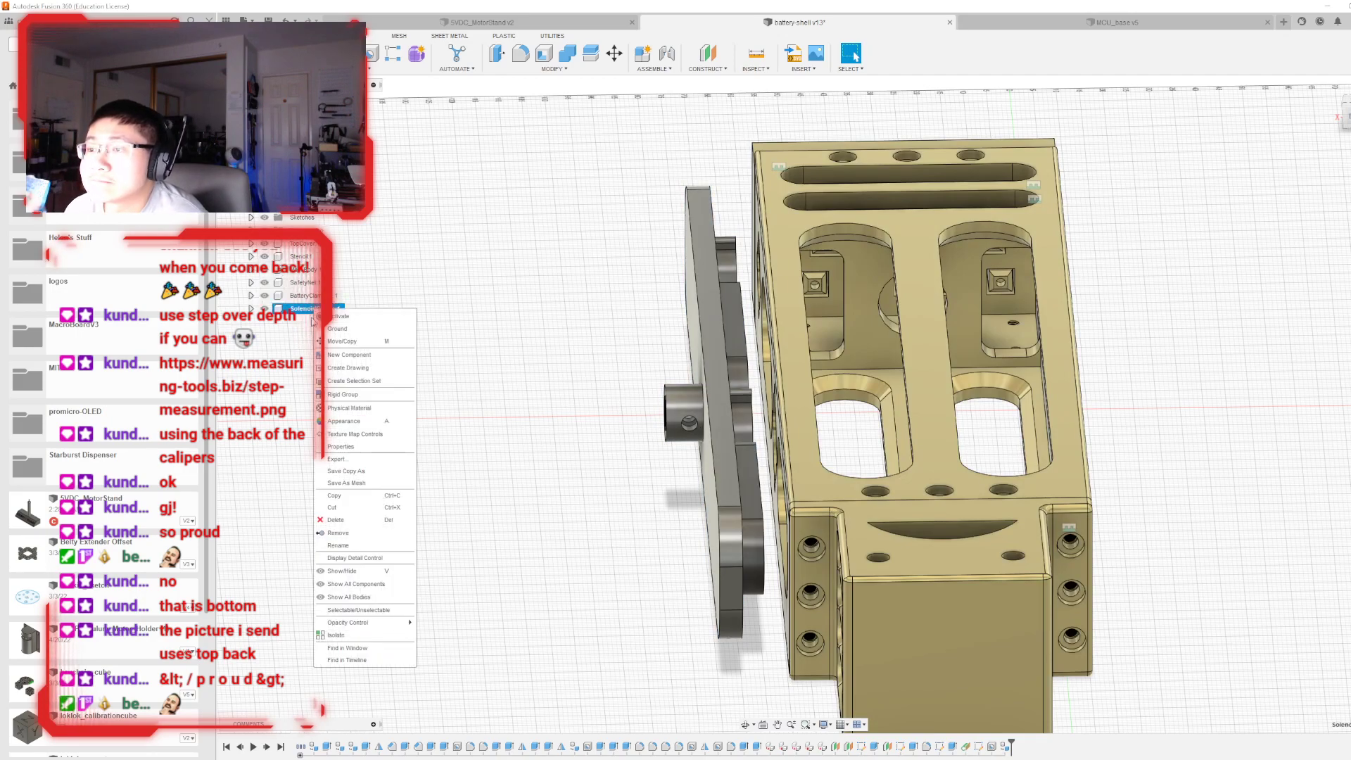
pyautogui.click(297, 312)
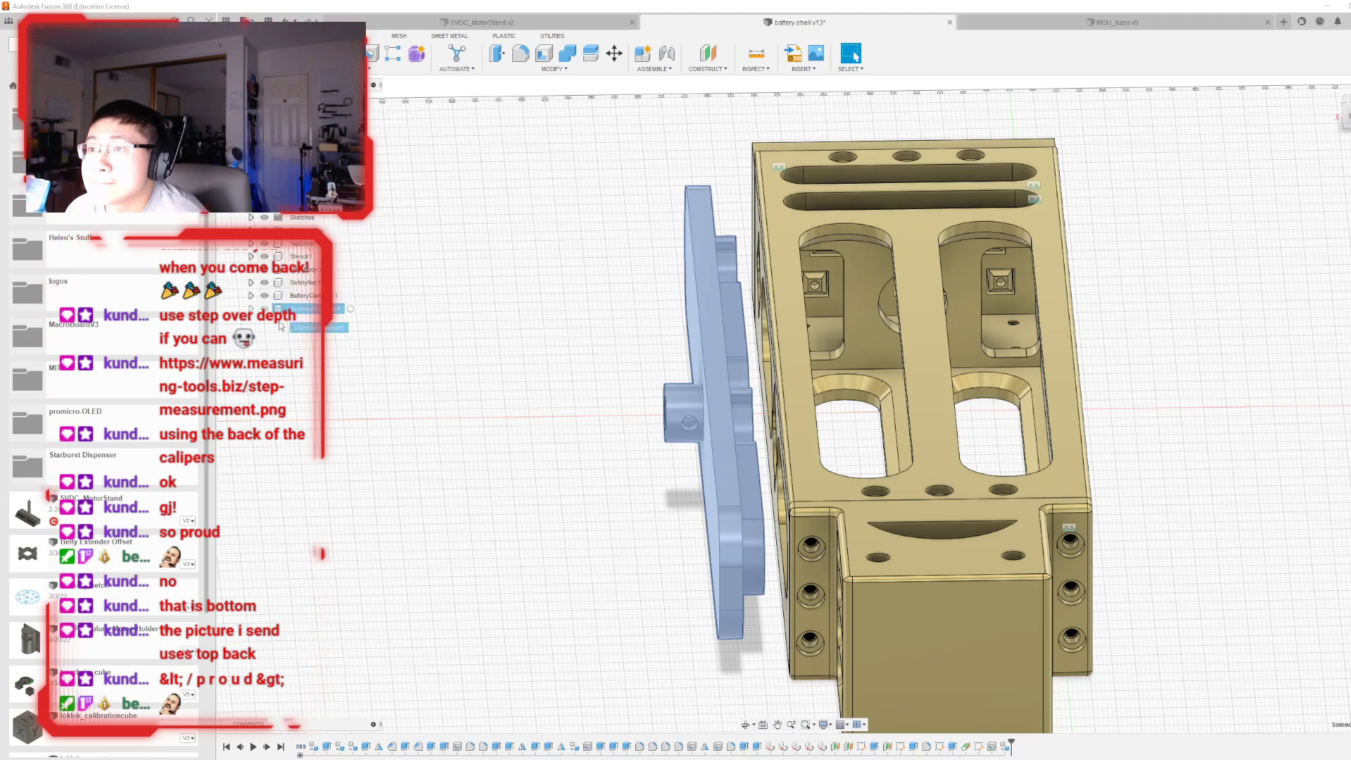
pyautogui.click(484, 160)
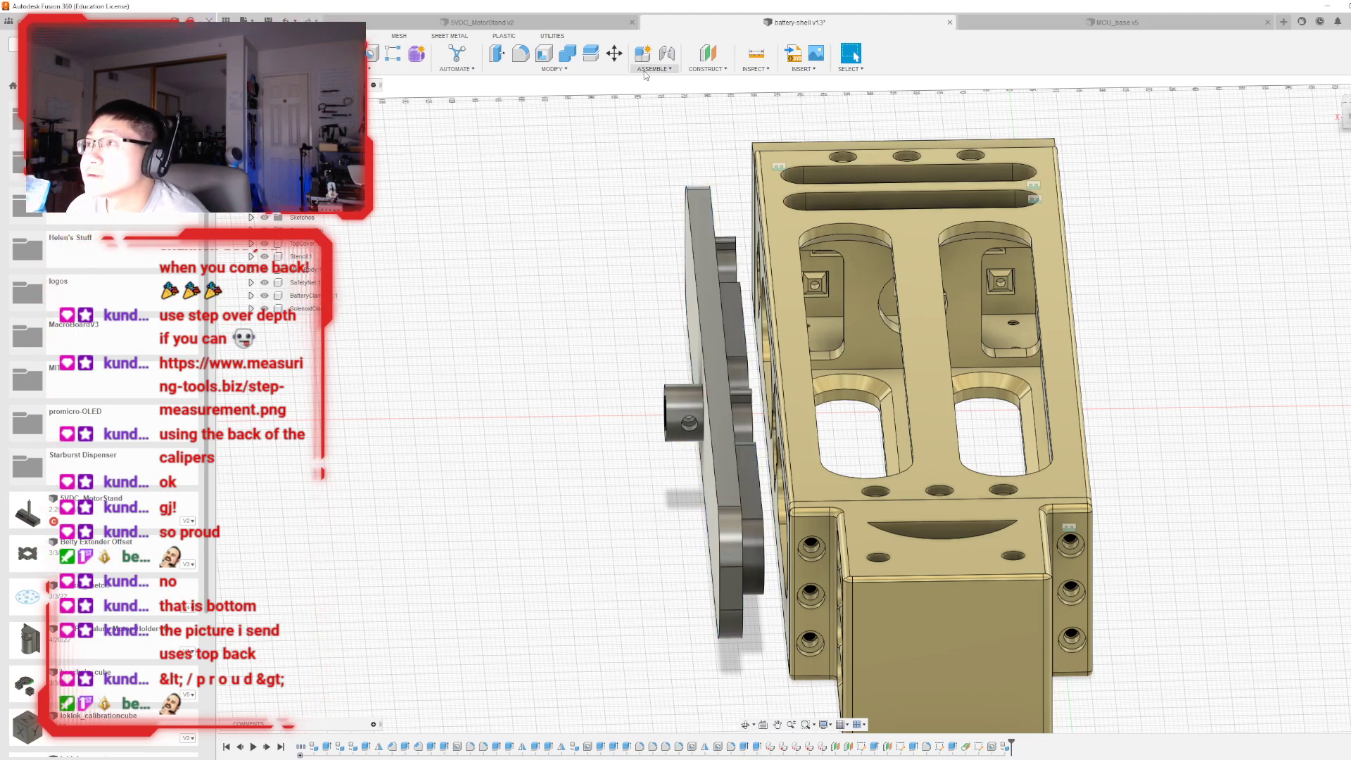
pyautogui.click(642, 53)
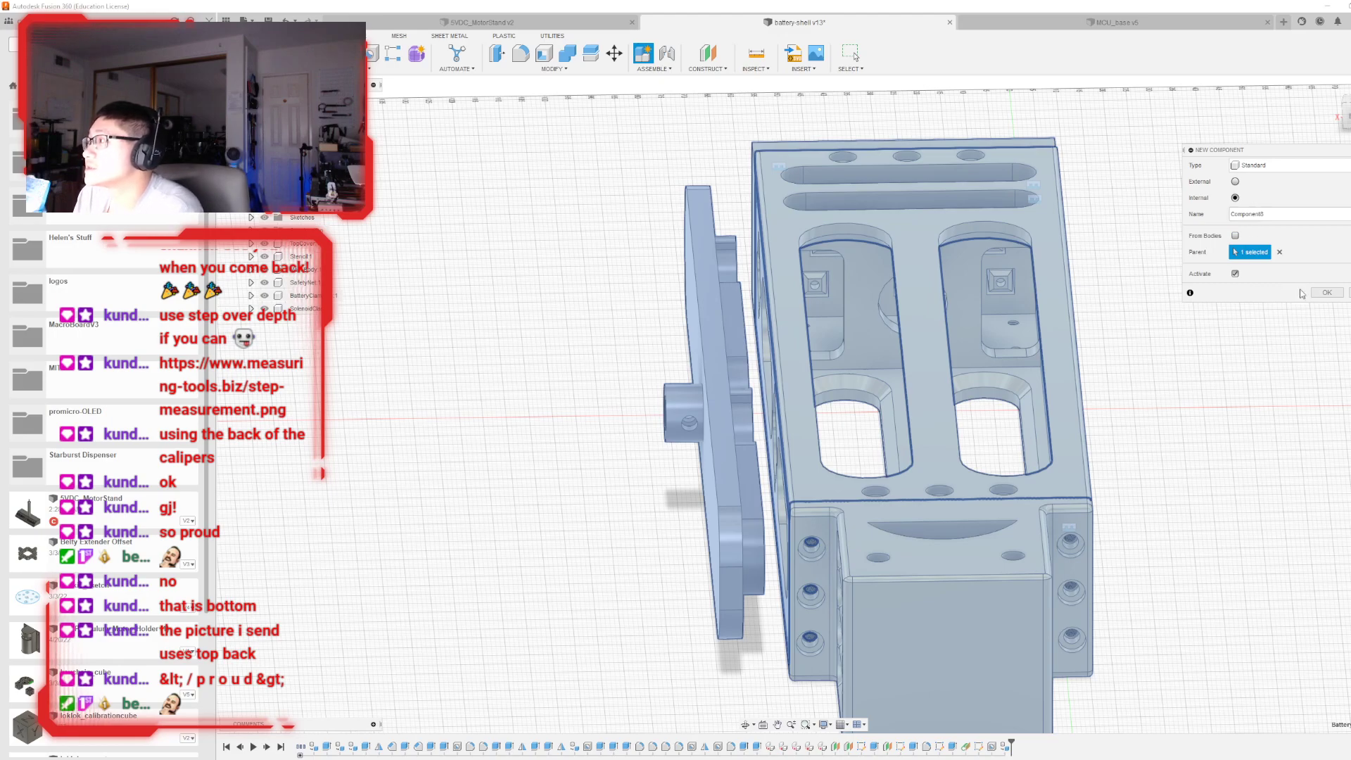
pyautogui.click(1326, 292)
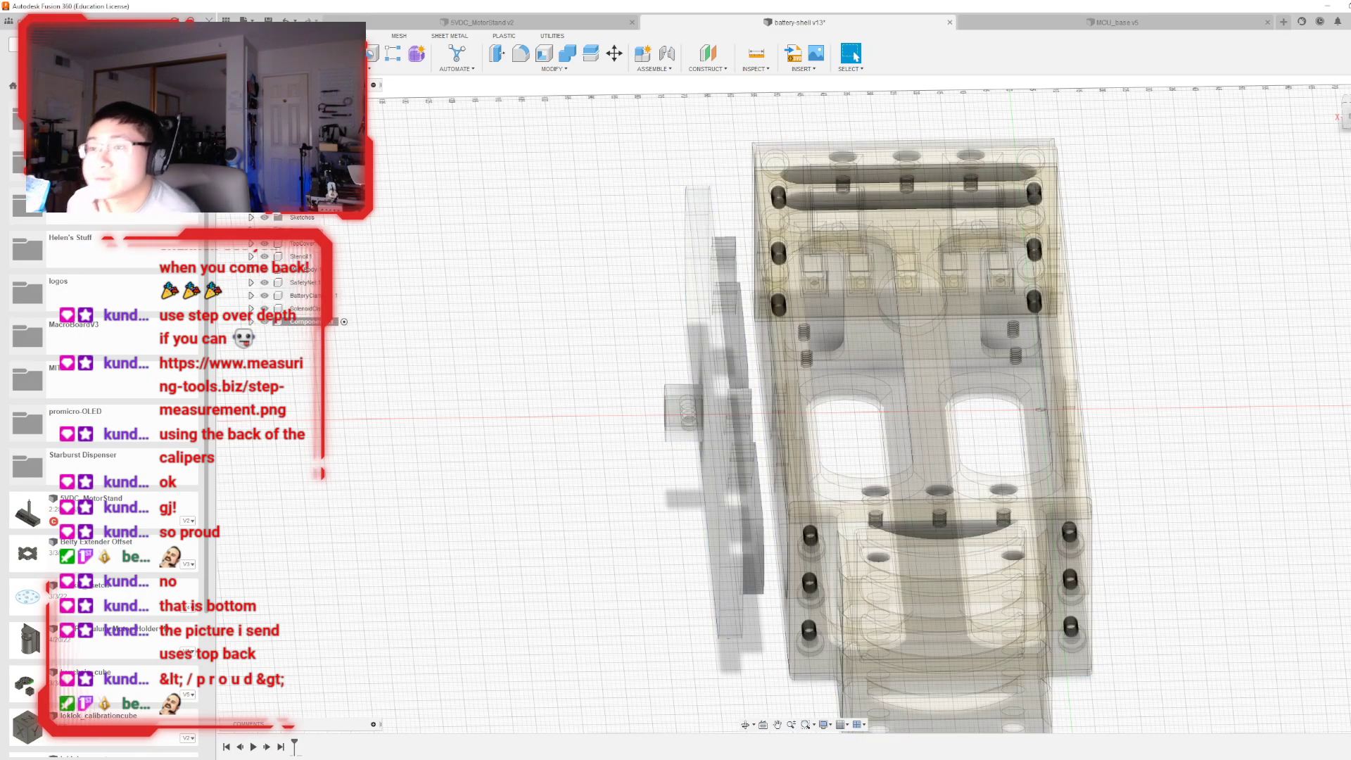
pyautogui.moveTo(302, 324)
pyautogui.mouseDown()
pyautogui.moveTo(320, 356)
pyautogui.moveTo(307, 443)
pyautogui.moveTo(287, 332)
pyautogui.mouseUp()
pyautogui.rightClick(289, 325)
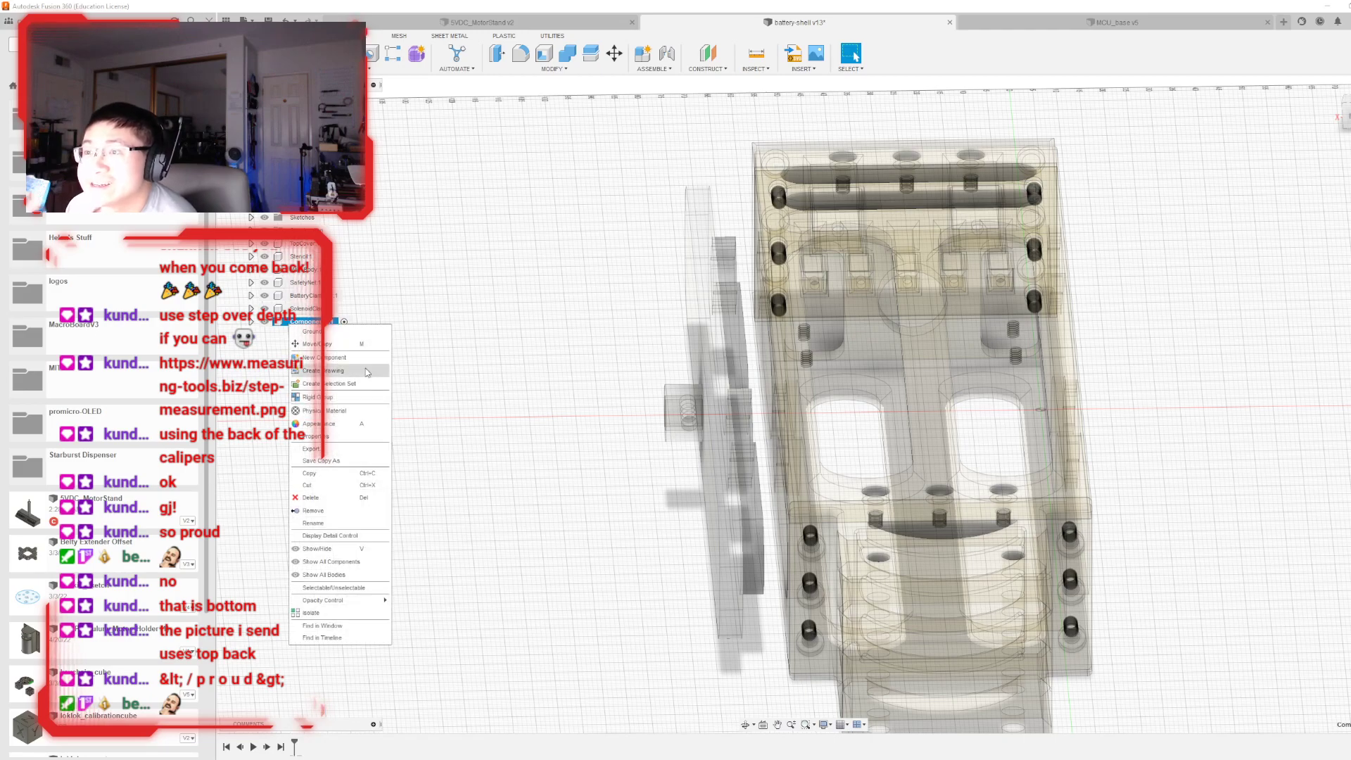
pyautogui.click(310, 498)
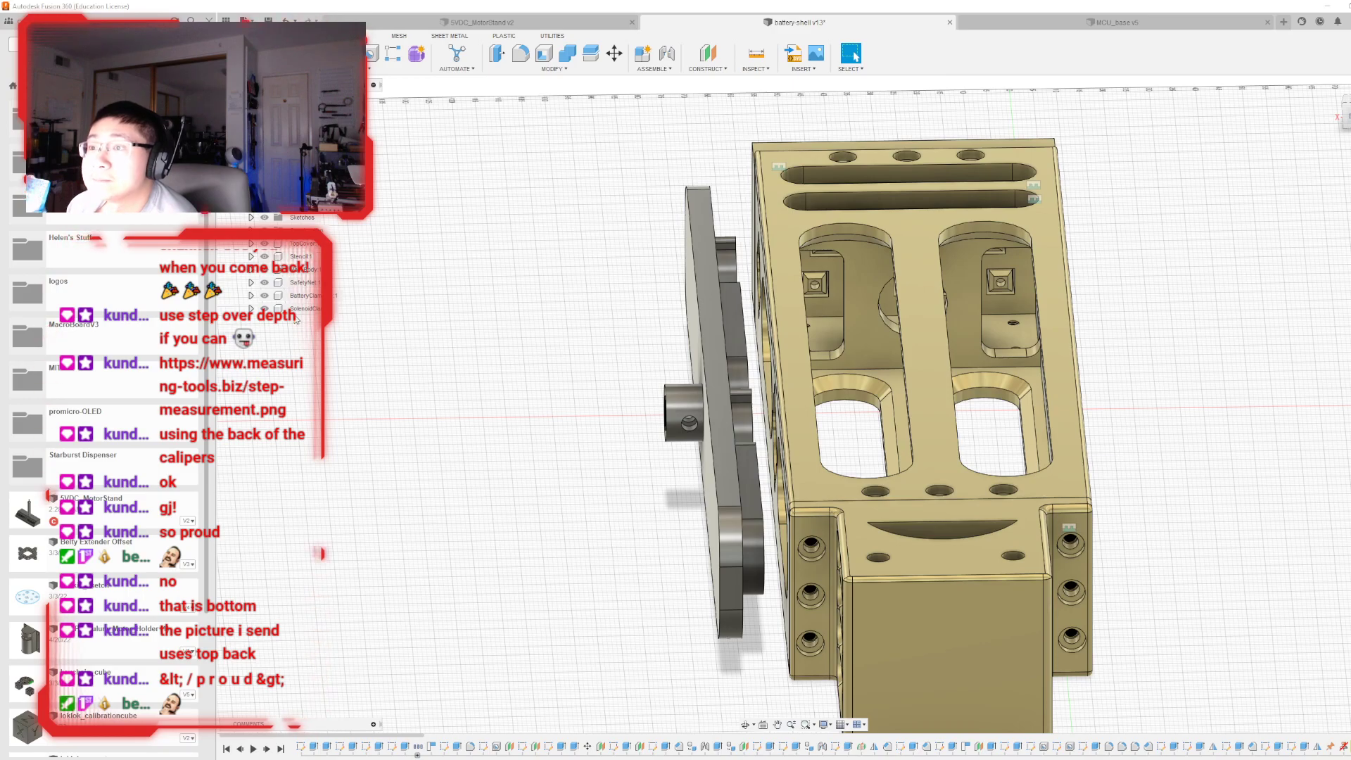
# - Create a new empty, activated component under the top-level battery-shell assembly
pyautogui.click(299, 99)
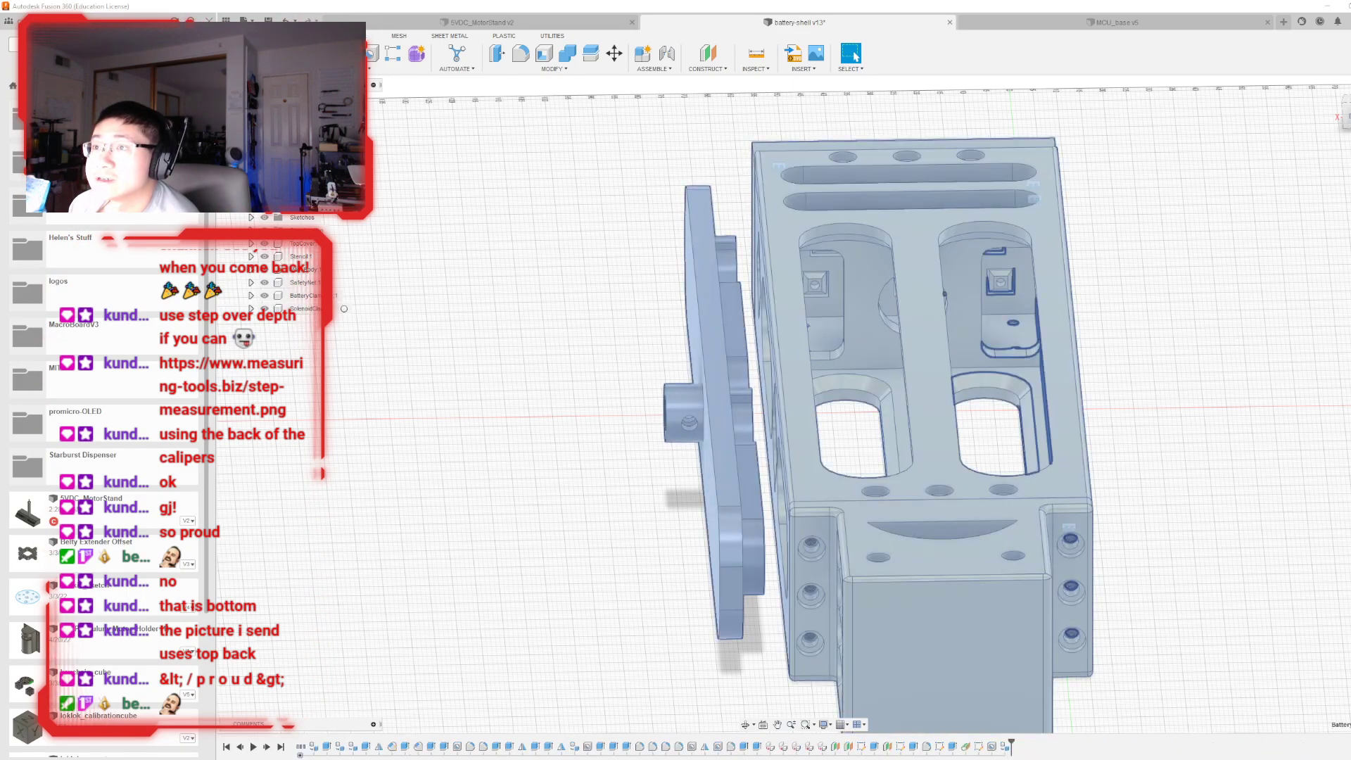
pyautogui.click(303, 99)
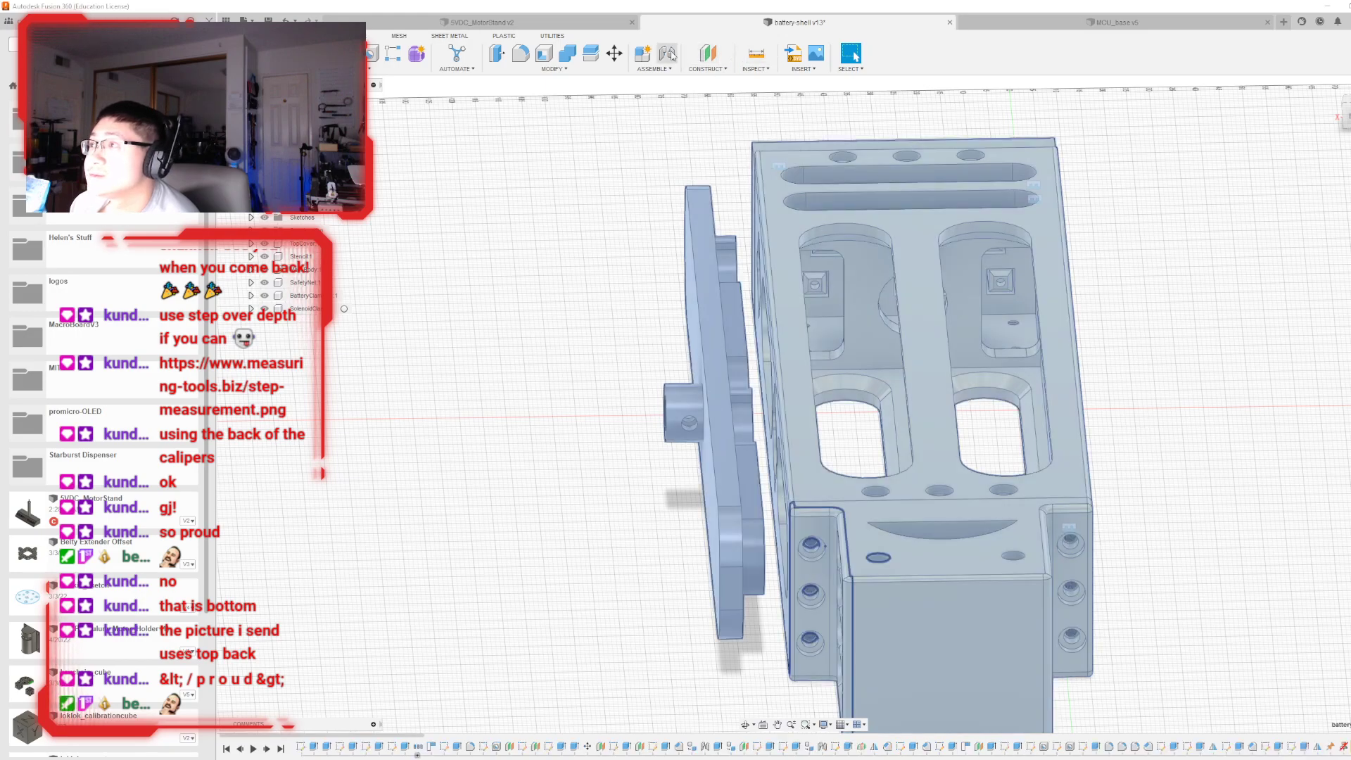
pyautogui.click(643, 54)
pyautogui.click(1322, 294)
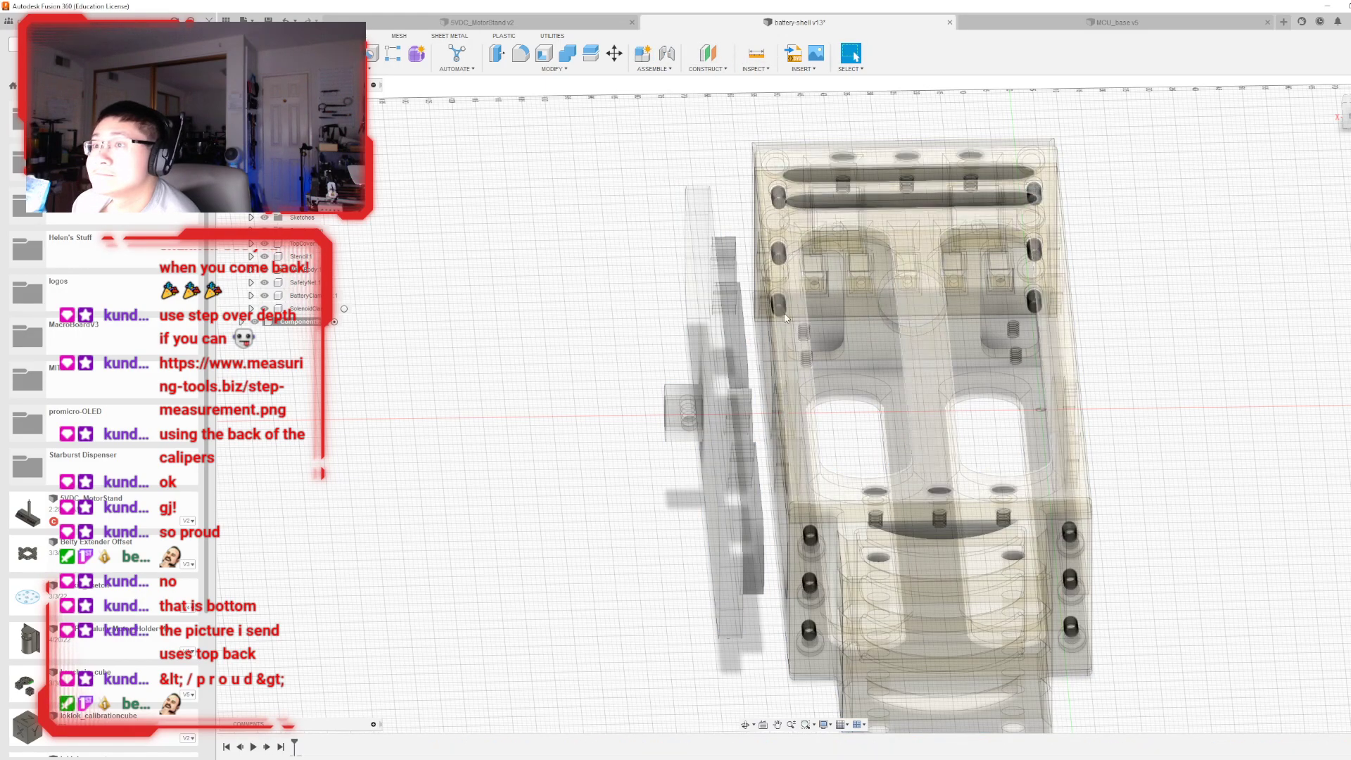
# - Rename the new empty component for the battery chamber, with a name starting with BatteryCham
pyautogui.rightClick(290, 323)
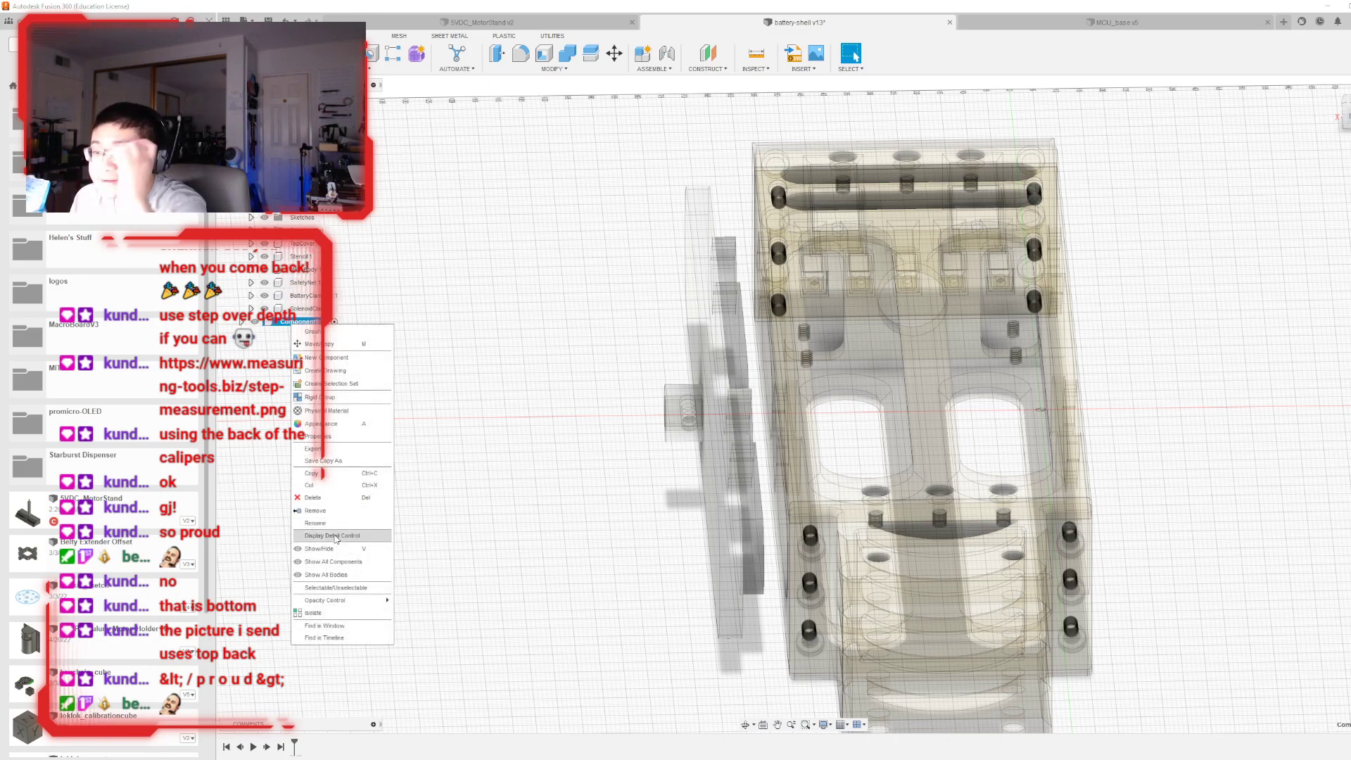
pyautogui.click(314, 524)
pyautogui.write('BatteryChamb')
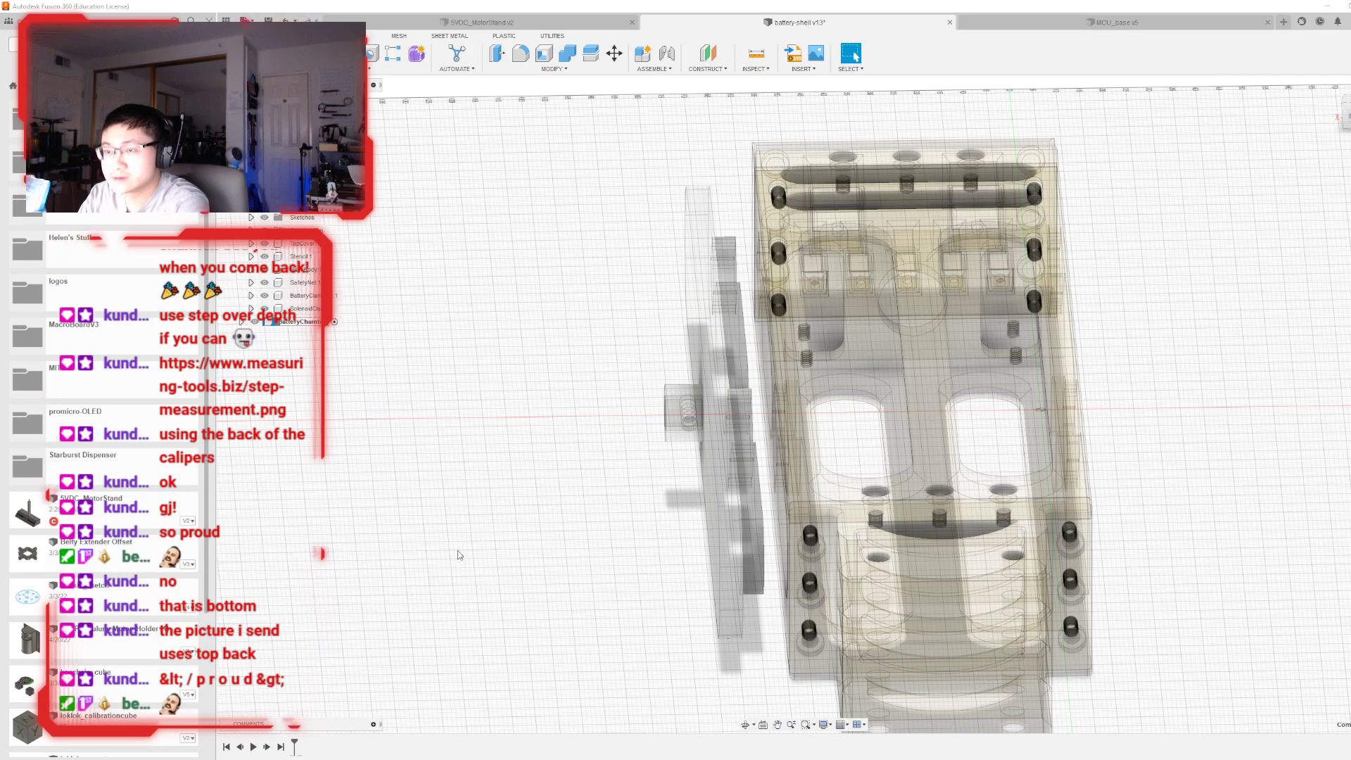
pyautogui.press('BackSpace')
pyautogui.press('BackSpace')
pyautogui.press('BackSpace')
pyautogui.press('BackSpace')
pyautogui.press('BackSpace')
pyautogui.press('BackSpace')
pyautogui.press('BackSpace')
pyautogui.press('BackSpace')
pyautogui.press('BackSpace')
pyautogui.press('BackSpace')
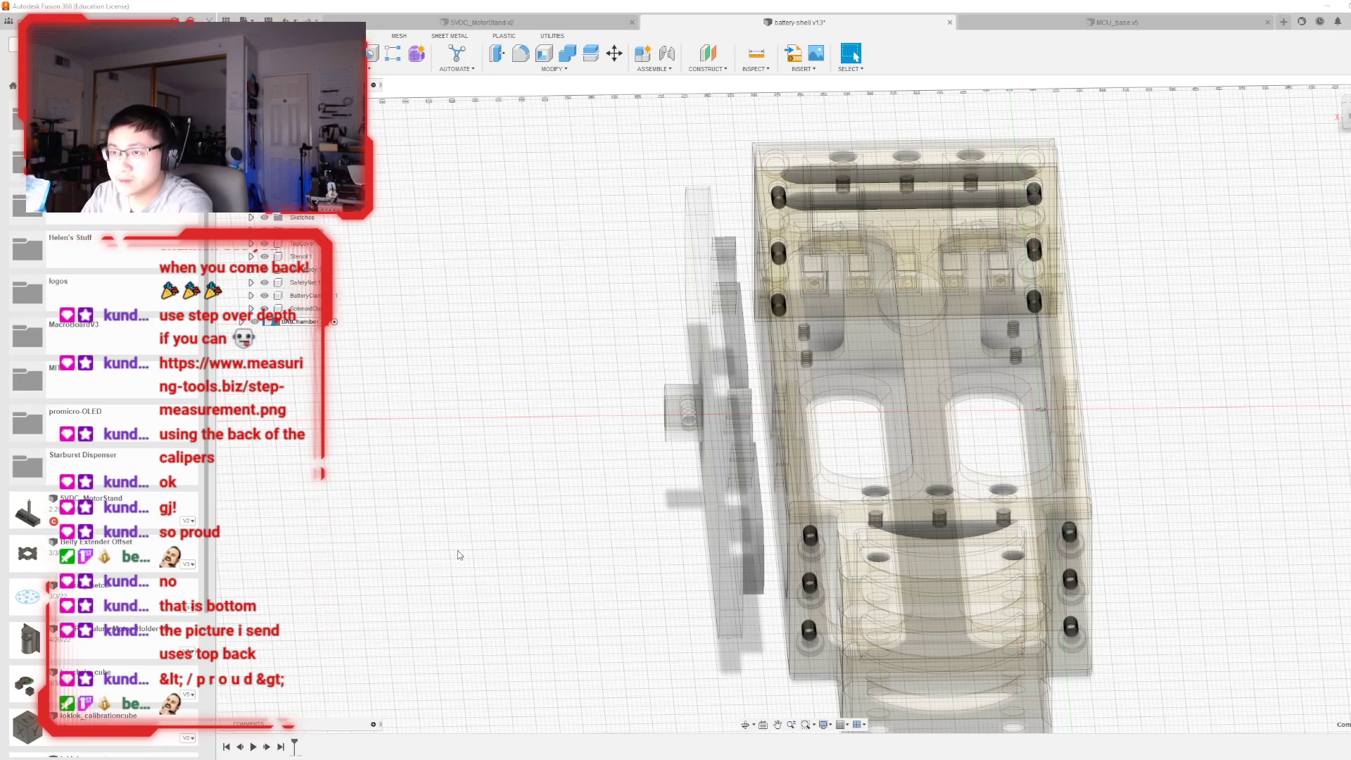
pyautogui.press('Return')
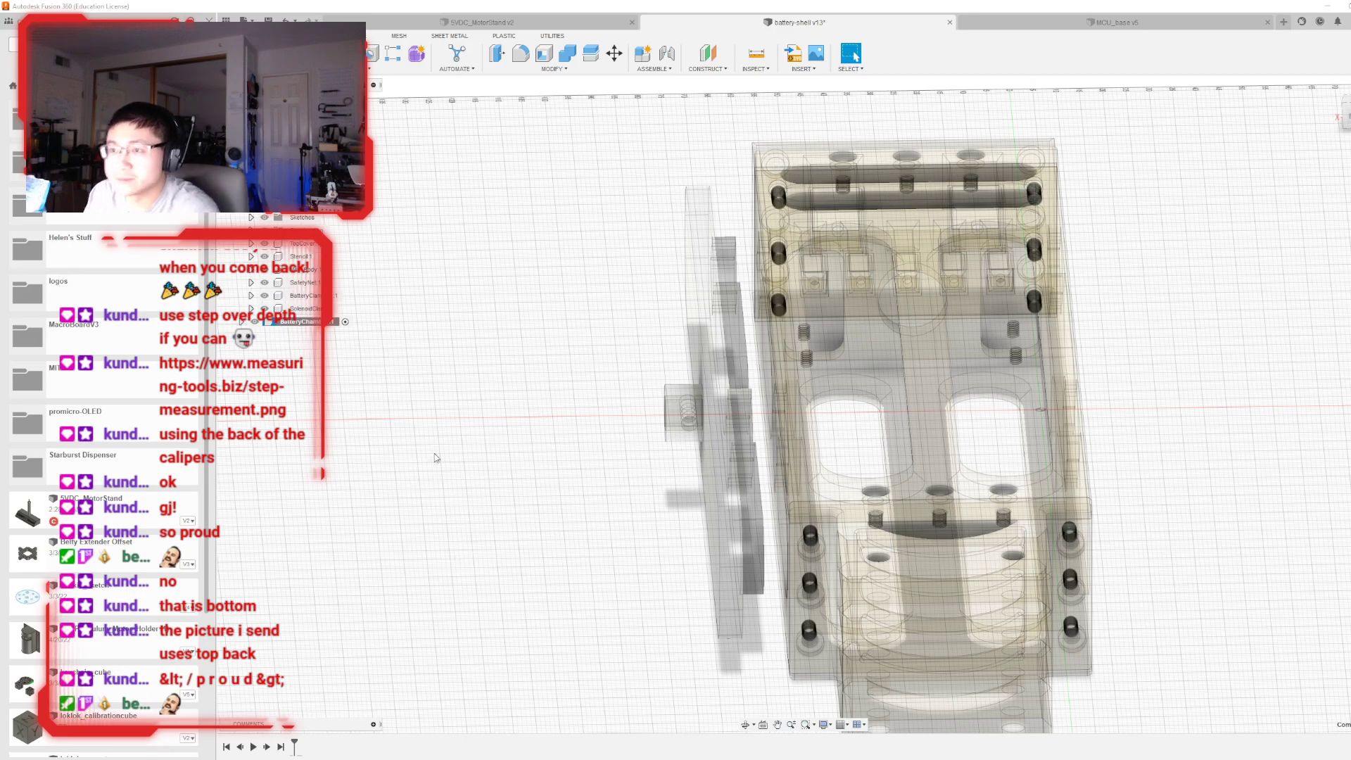
# - Nest the SolenoidClamp component inside the new battery chamber component
pyautogui.moveTo(308, 309); pyautogui.dragTo(307, 325)
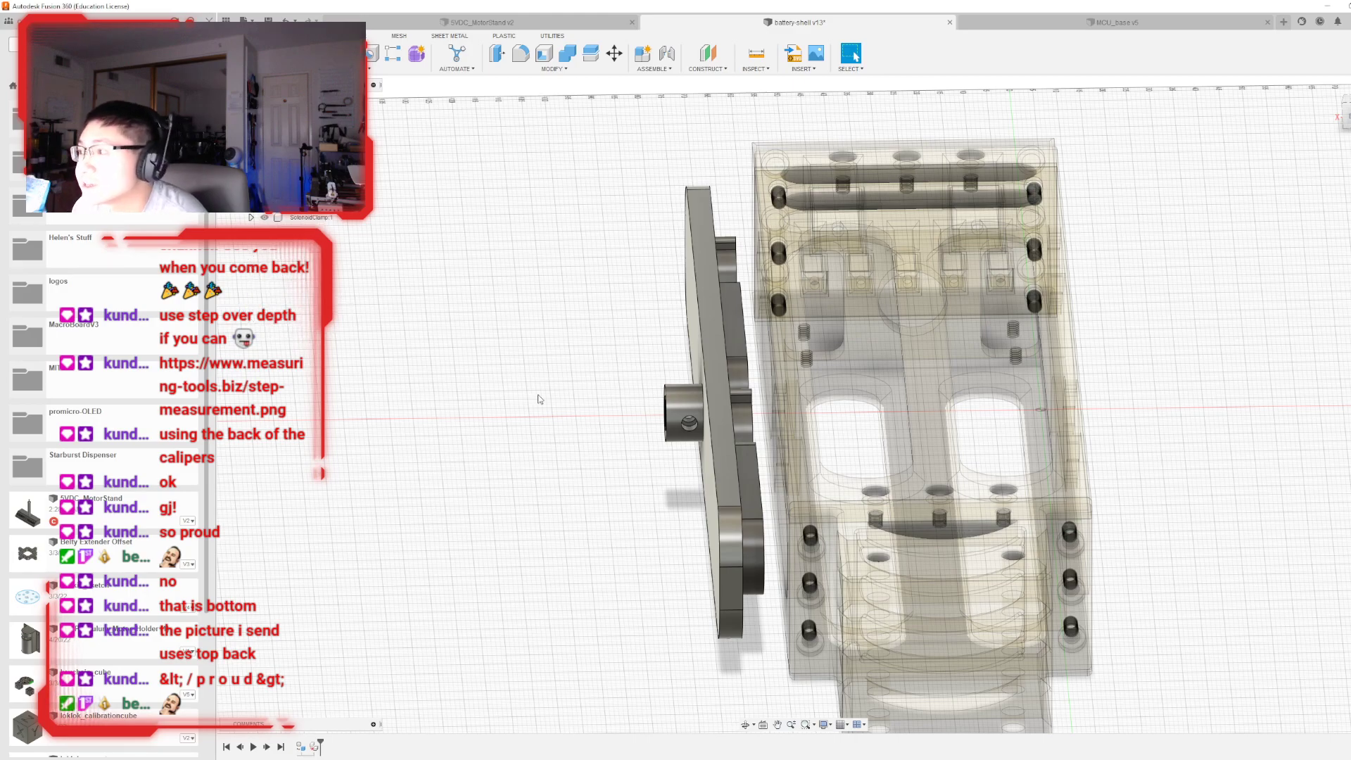
pyautogui.click(1344, 109)
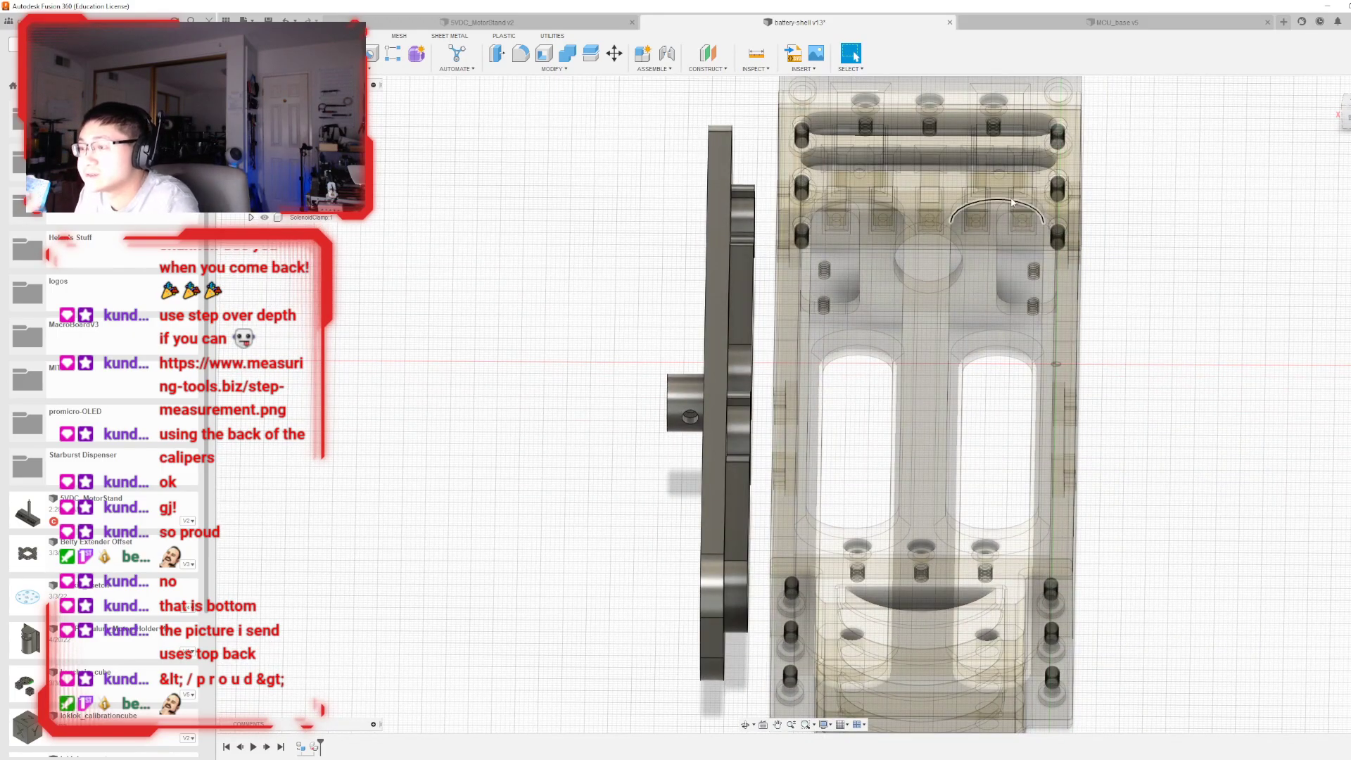
pyautogui.moveTo(1346, 116)
pyautogui.mouseDown()
pyautogui.moveTo(1291, 58)
pyautogui.moveTo(1255, 48)
pyautogui.moveTo(1337, 109)
pyautogui.moveTo(1347, 97)
pyautogui.moveTo(1293, 75)
pyautogui.moveTo(1338, 97)
pyautogui.moveTo(1349, 61)
pyautogui.moveTo(1335, 105)
pyautogui.mouseUp()
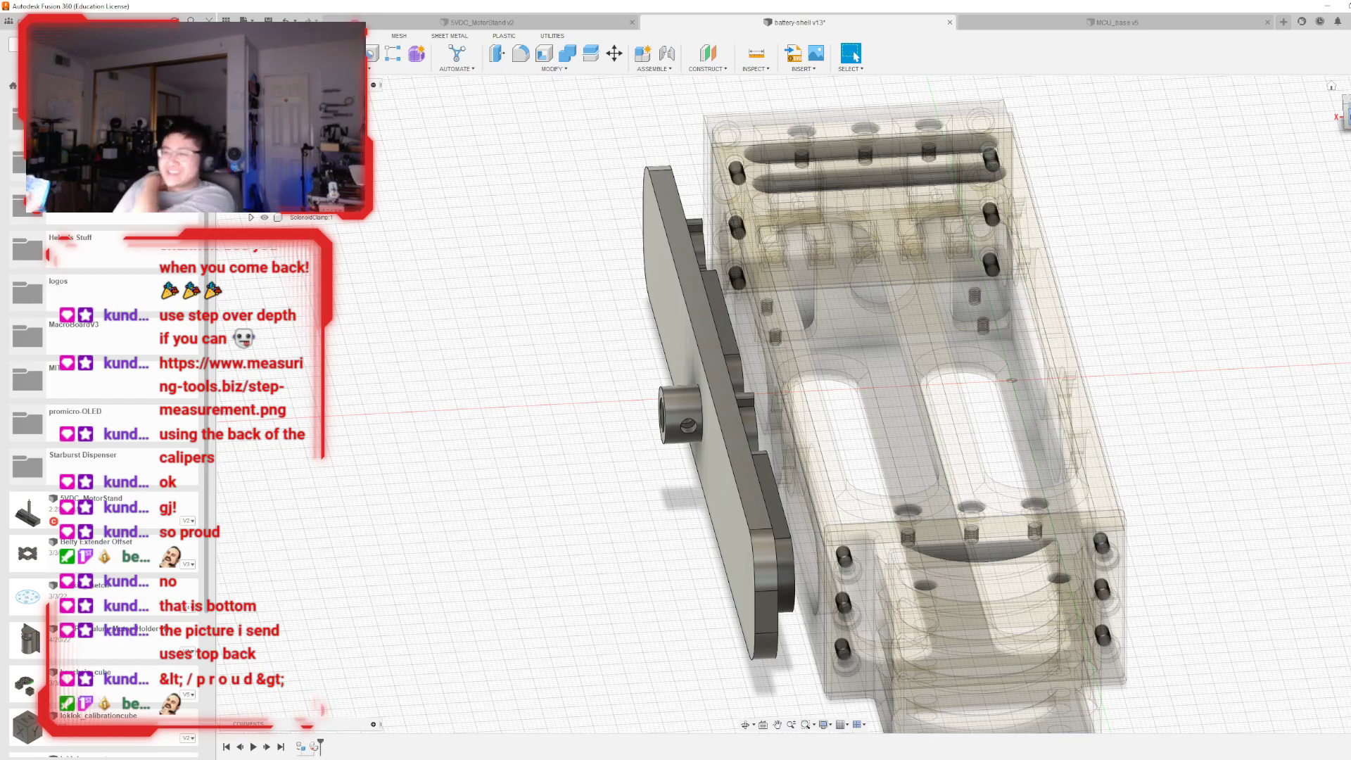
# - Try to place a second SolenoidClamp instance on the opposite side of the shell, moved -91 mm in X
pyautogui.moveTo(1331, 85); pyautogui.dragTo(753, 191)
pyautogui.click(308, 219)
pyautogui.press('m')
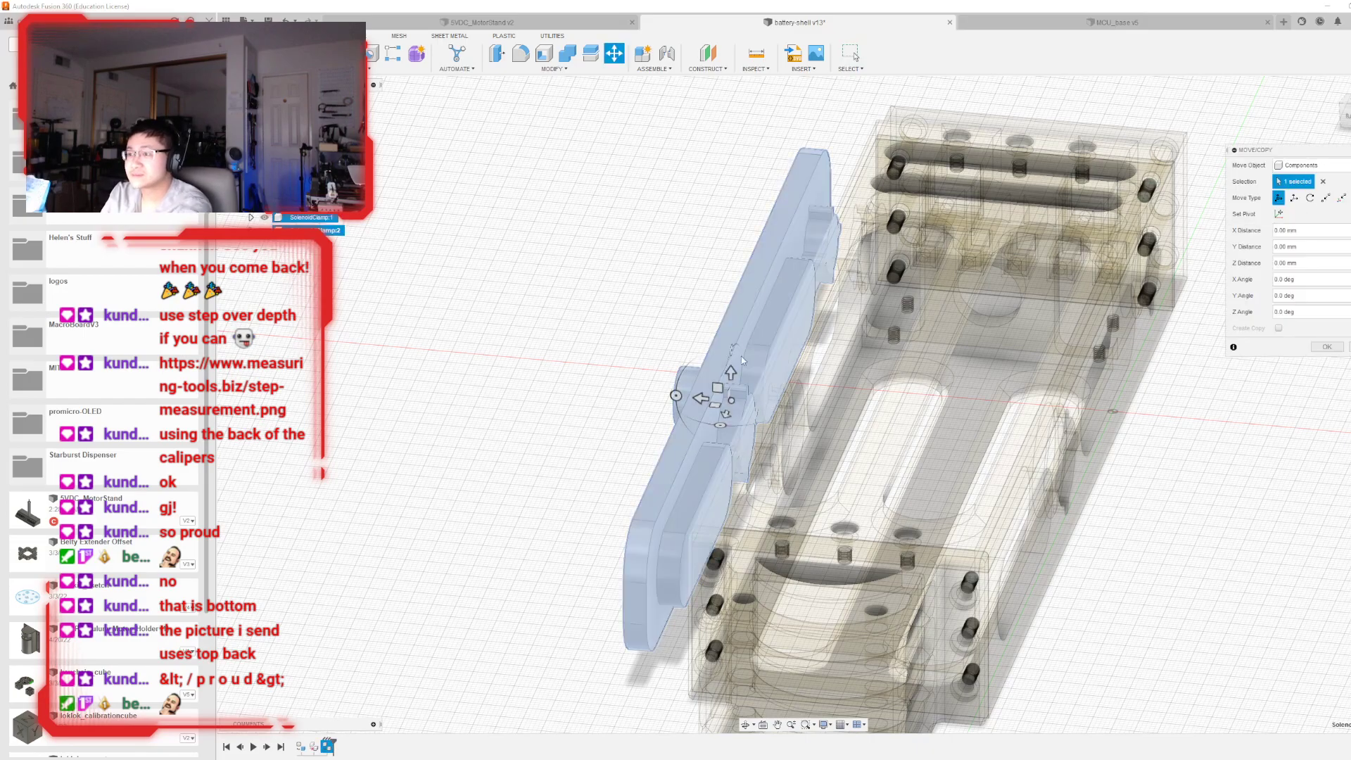
pyautogui.moveTo(713, 389); pyautogui.dragTo(1119, 411)
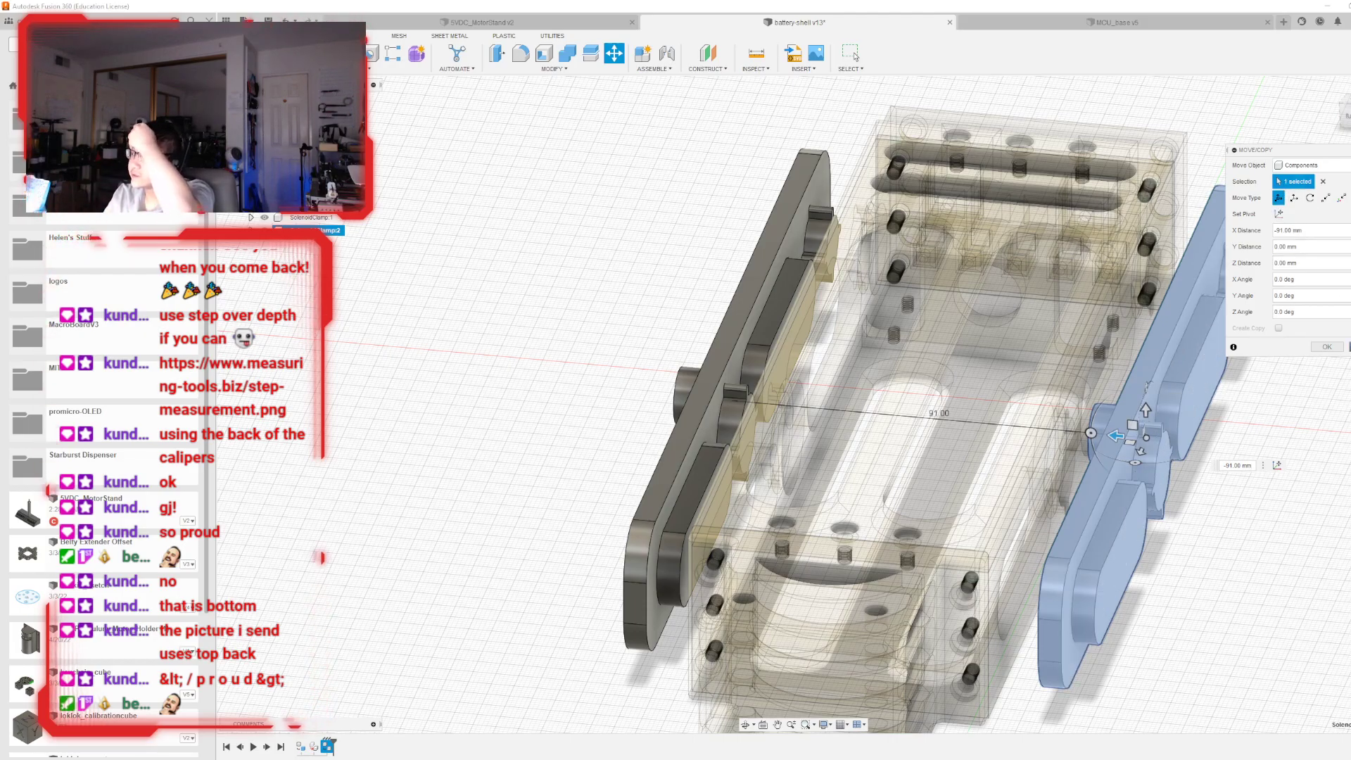
pyautogui.press('Return')
# - Remove the second SolenoidClamp instance from the battery chamber component
pyautogui.click(302, 230)
pyautogui.rightClick(299, 232)
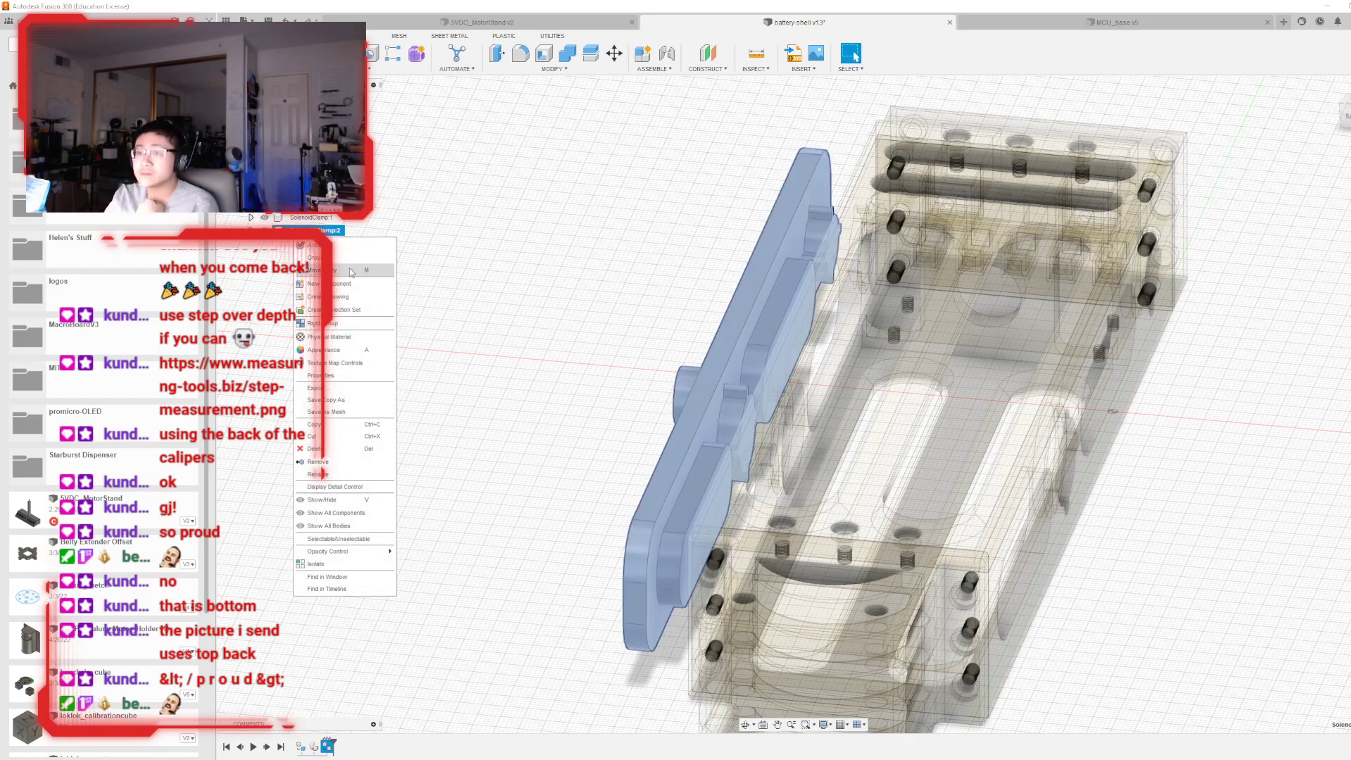
pyautogui.click(312, 461)
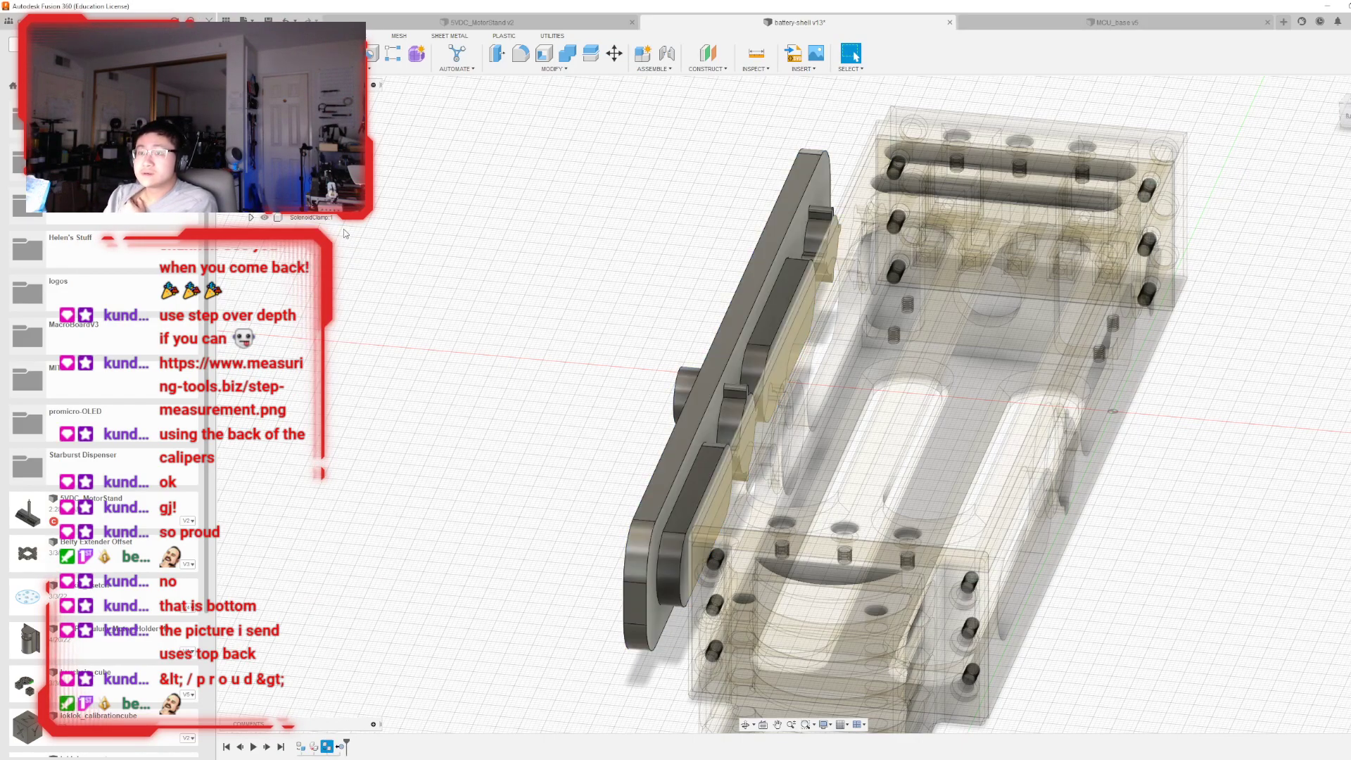
# - Mirror the SolenoidClamp body across the shell's lengthwise middle plane as a new body on the opposite side
pyautogui.click(316, 217)
pyautogui.scroll(-1, 524, 223)
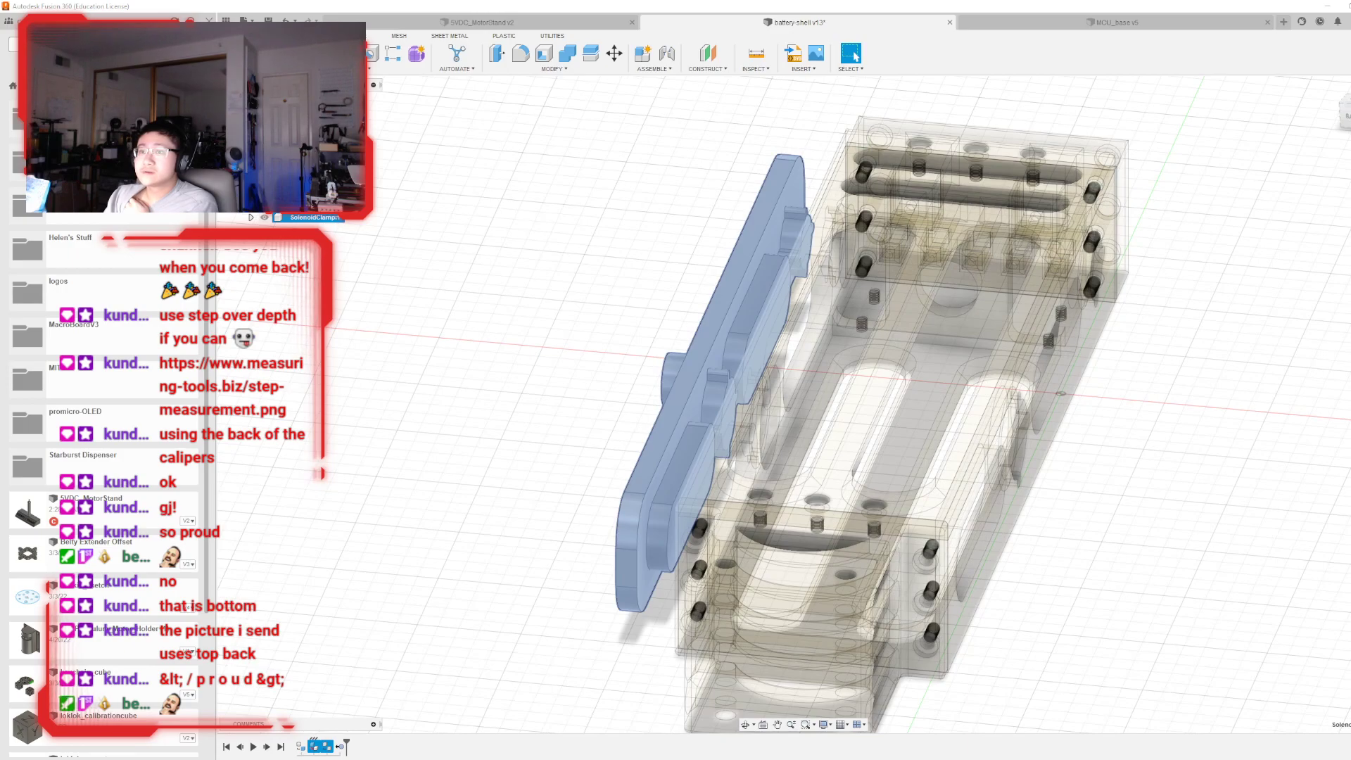
pyautogui.click(241, 165)
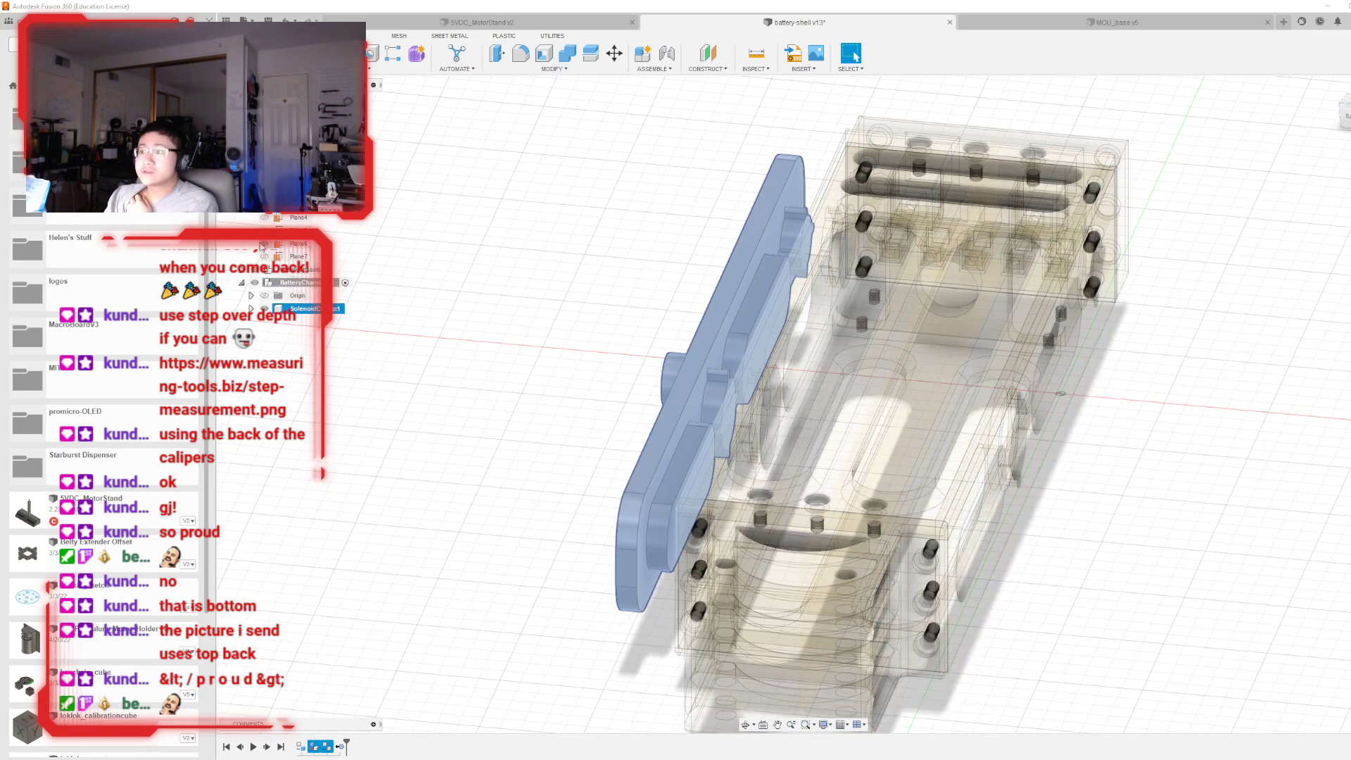
pyautogui.click(421, 250)
pyautogui.moveTo(519, 243); pyautogui.dragTo(466, 215, button='middle')
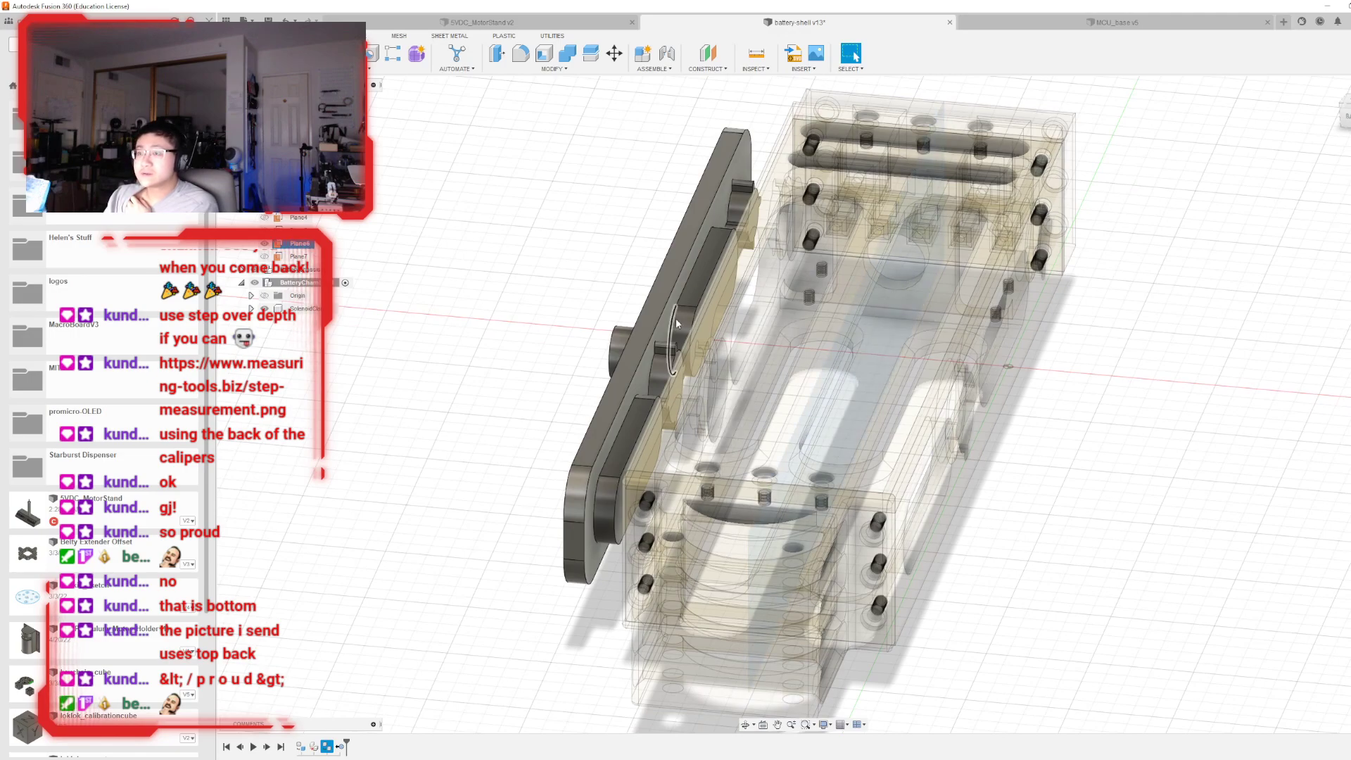
pyautogui.click(394, 69)
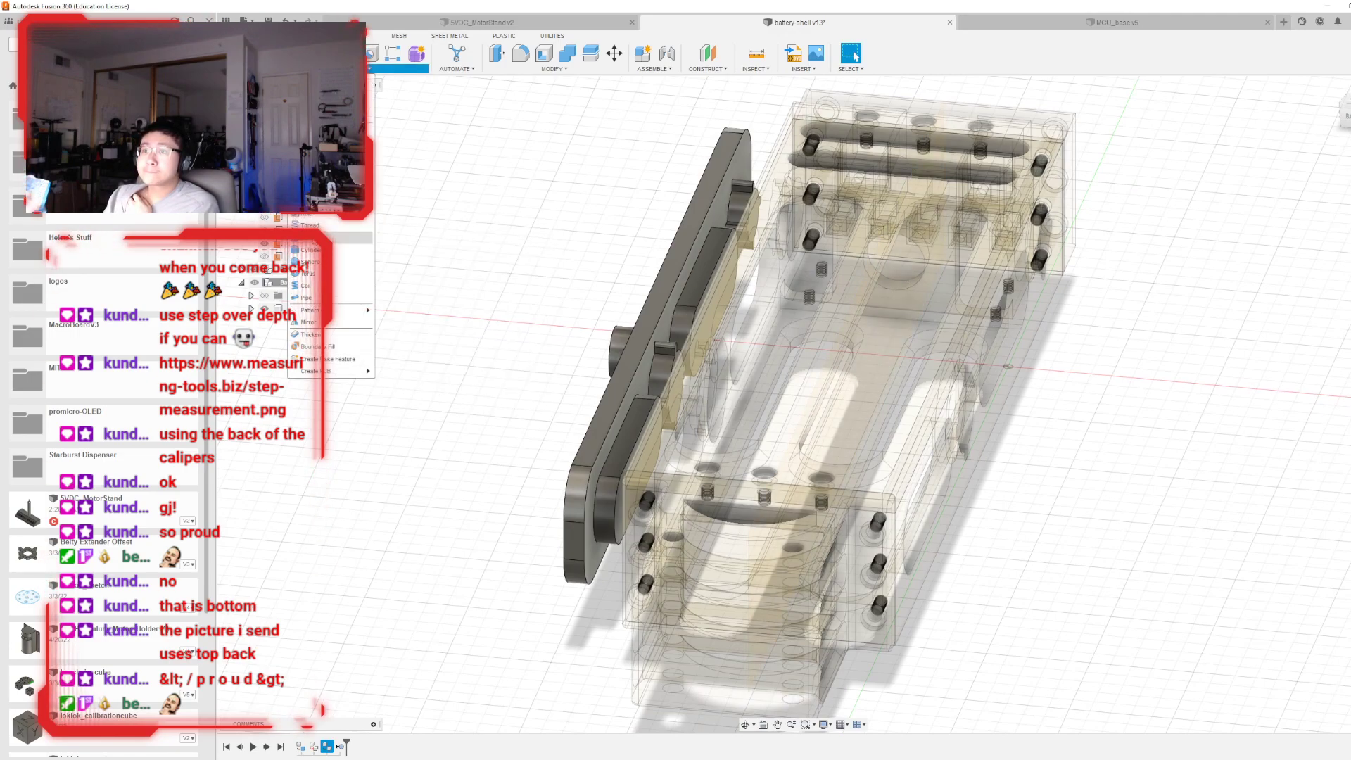
pyautogui.click(309, 321)
pyautogui.click(636, 366)
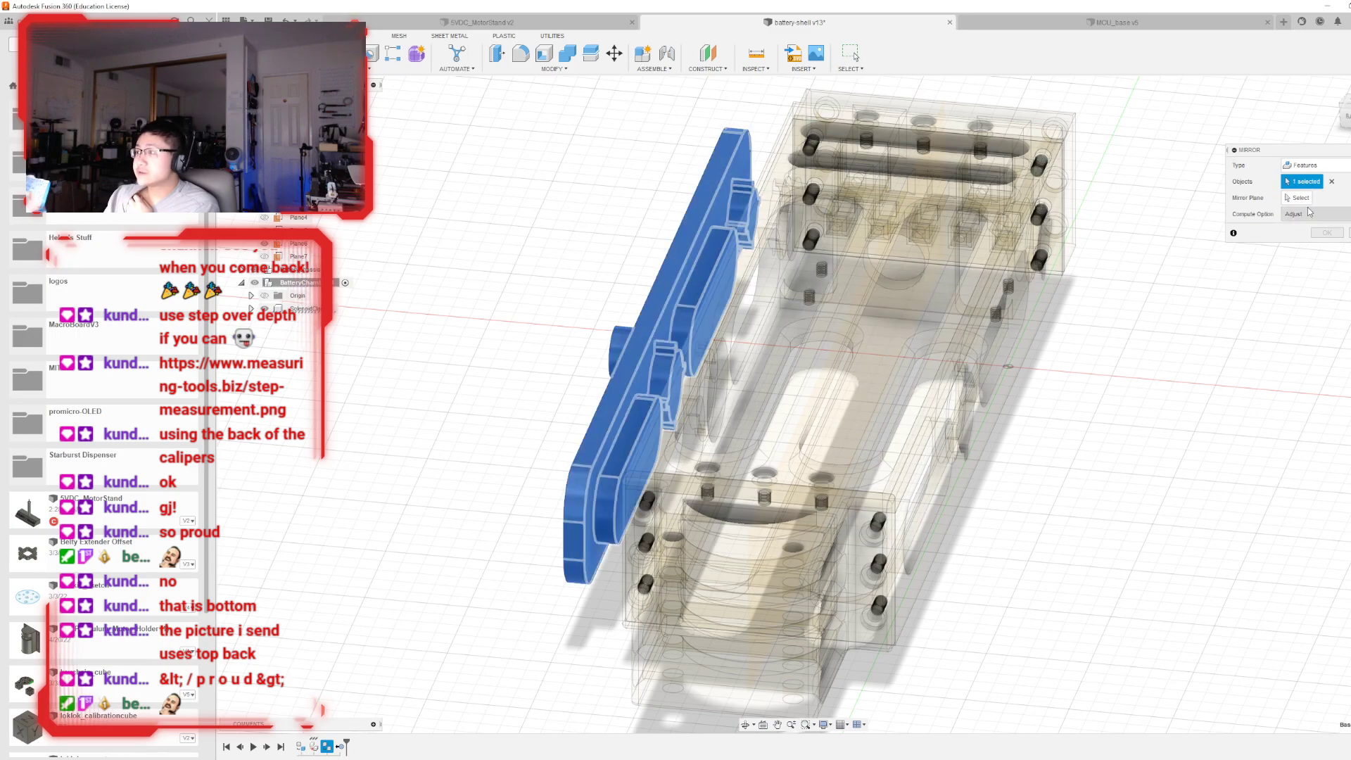
pyautogui.click(1308, 165)
pyautogui.click(1302, 194)
pyautogui.click(676, 296)
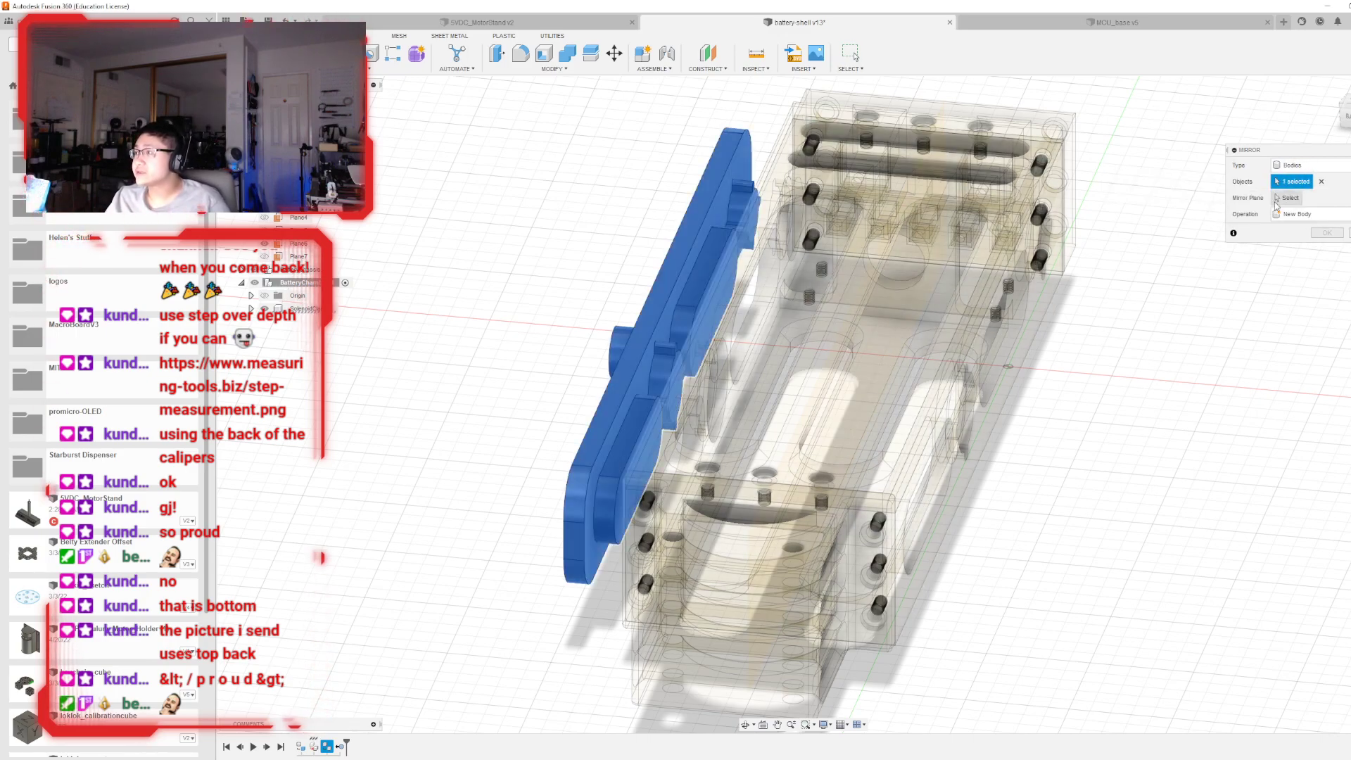
pyautogui.click(852, 352)
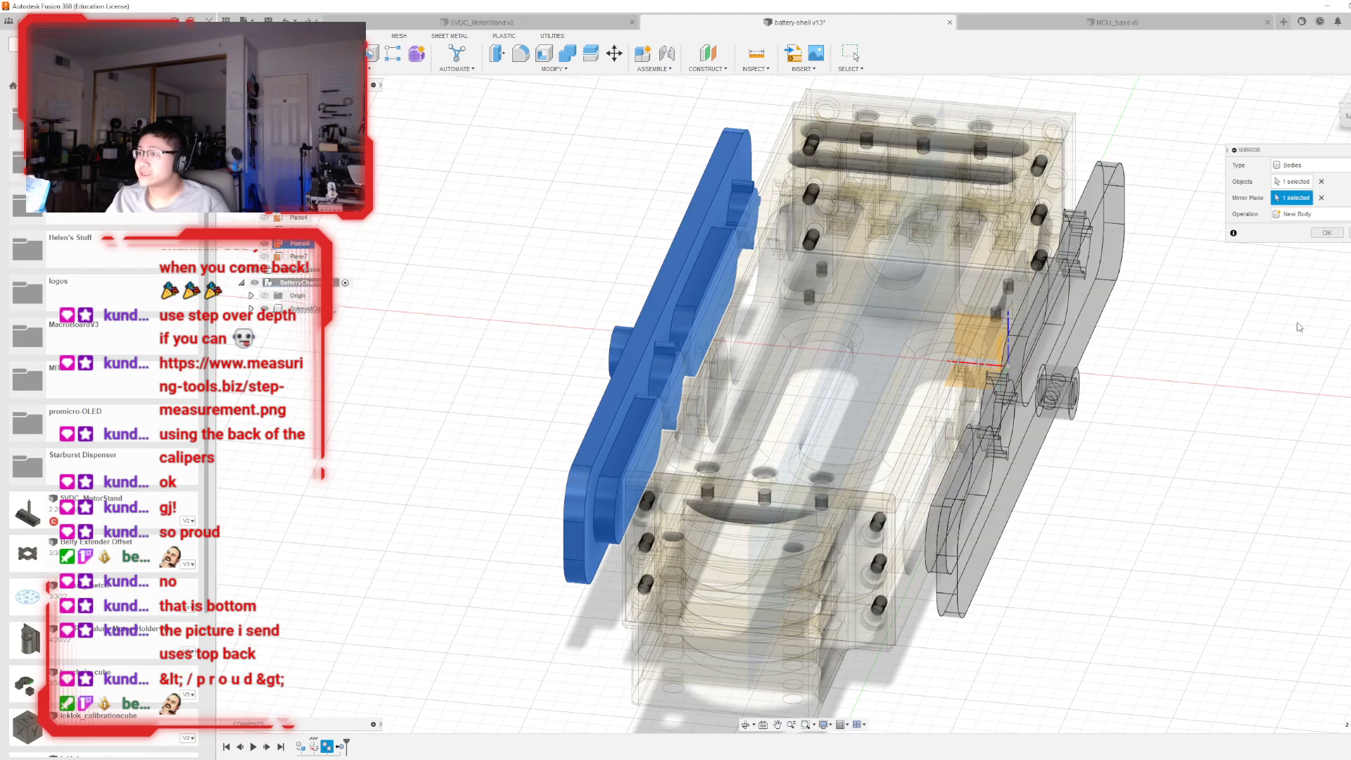
pyautogui.click(1328, 232)
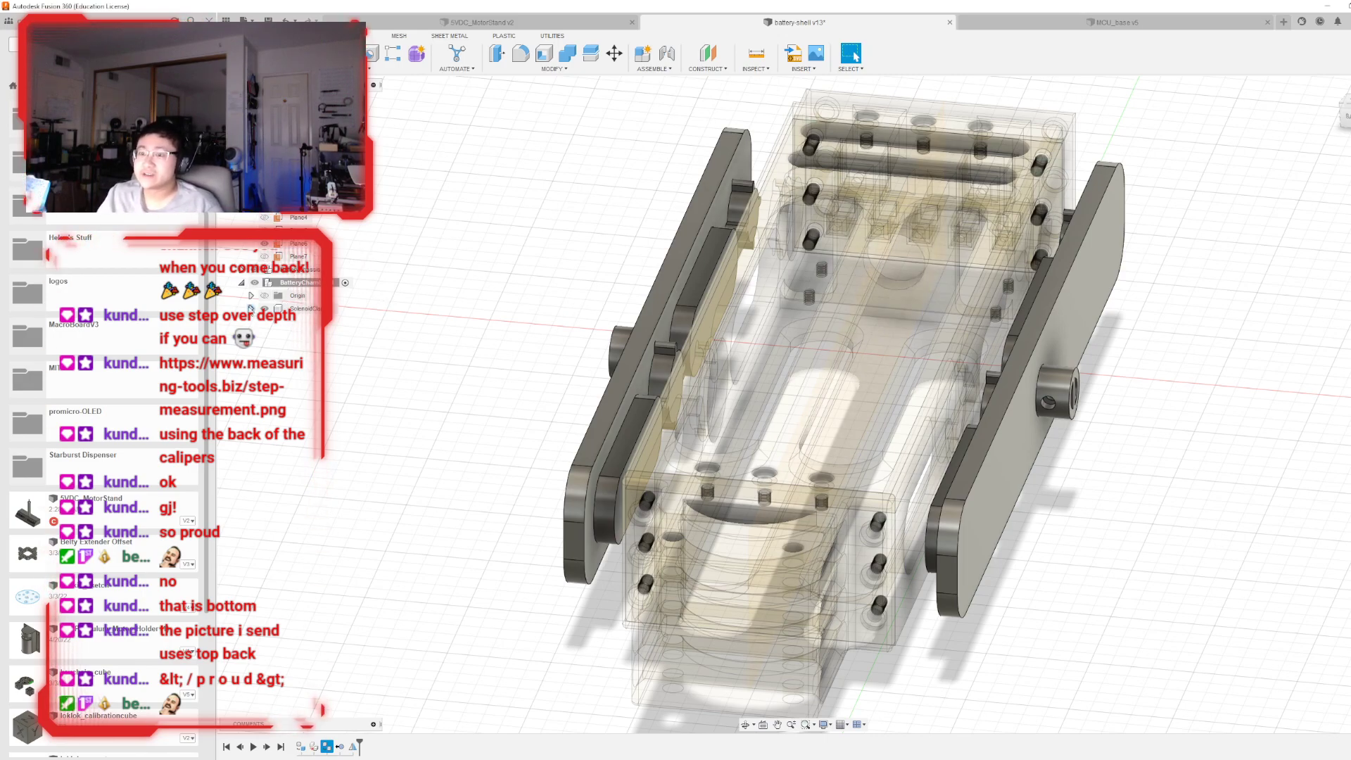
# - Convert the original and mirrored clamp bodies into separate components inside SolenoidClamp
pyautogui.click(251, 309)
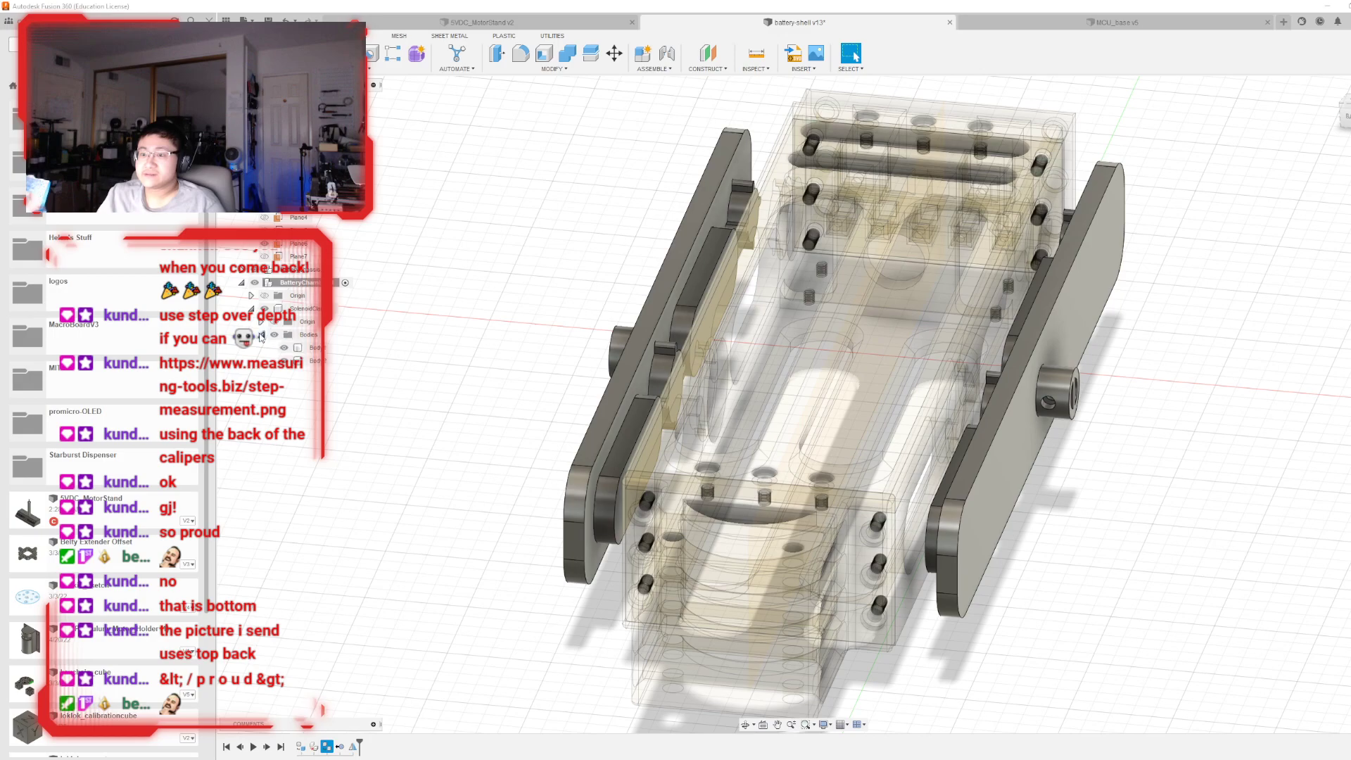
pyautogui.click(313, 348)
pyautogui.rightClick(313, 350)
pyautogui.click(338, 388)
pyautogui.rightClick(307, 348)
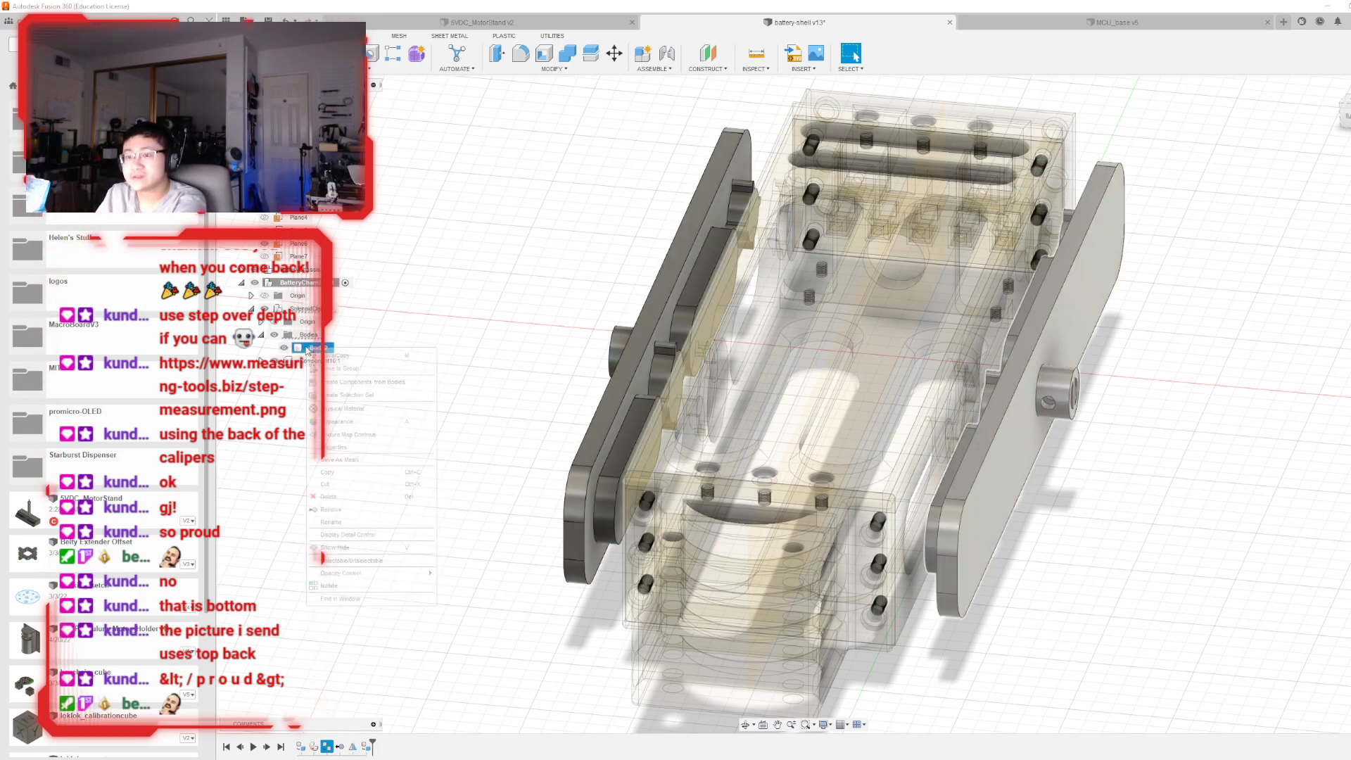
pyautogui.click(339, 381)
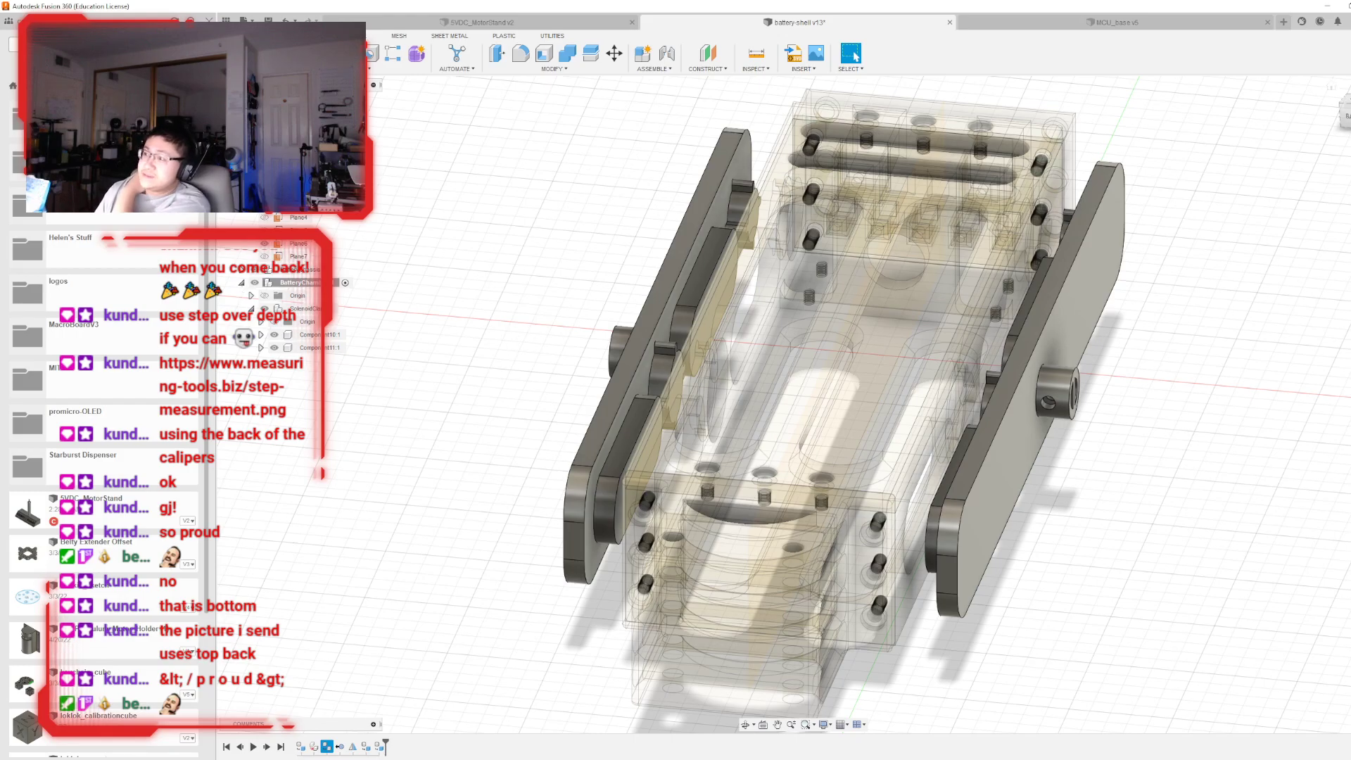
# - Activate the top-level battery shell assembly and examine how both clamps sit beside the main body
pyautogui.moveTo(844, 394)
pyautogui.keyDown('shift'); pyautogui.mouseDown(button='middle')
pyautogui.moveTo(961, 410)
pyautogui.moveTo(876, 348)
pyautogui.moveTo(830, 353)
pyautogui.moveTo(674, 429)
pyautogui.moveTo(605, 419)
pyautogui.mouseUp(button='middle'); pyautogui.keyUp('shift')
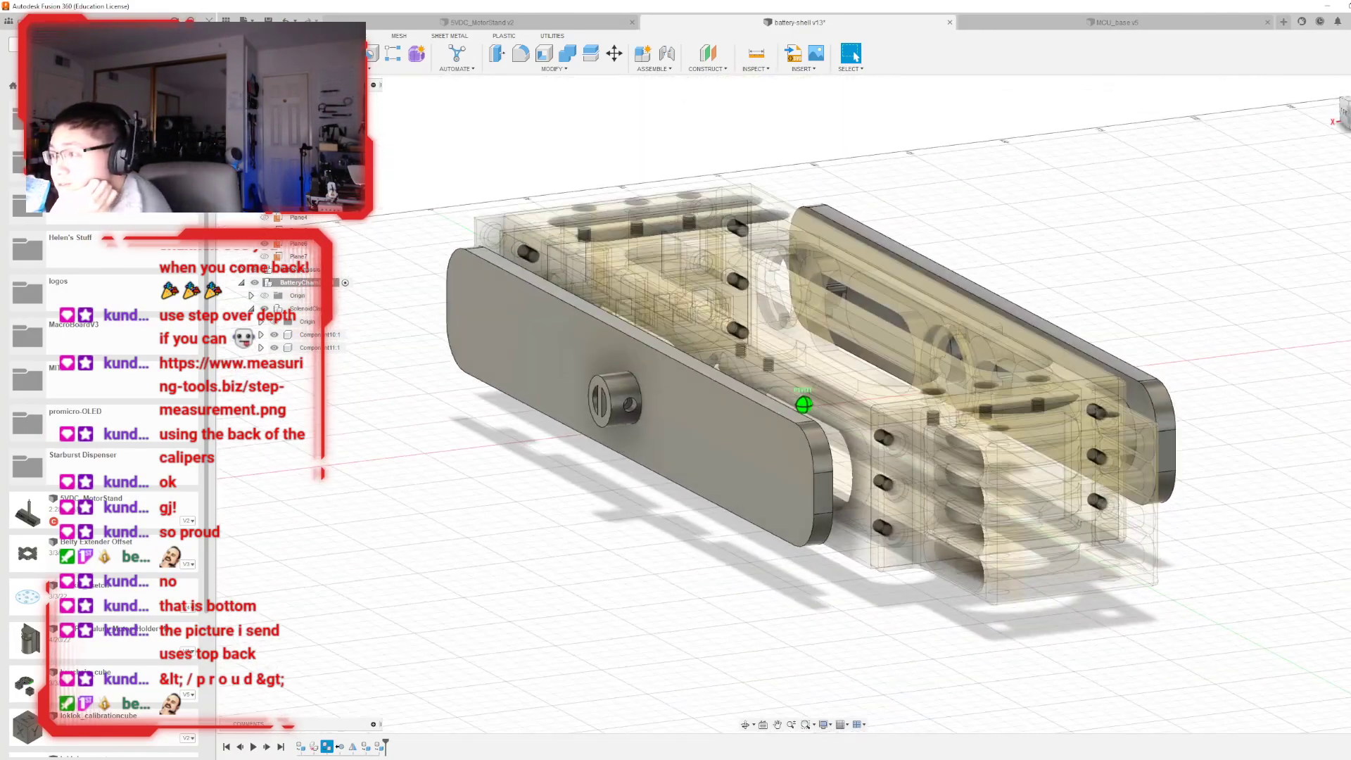
pyautogui.click(1345, 128)
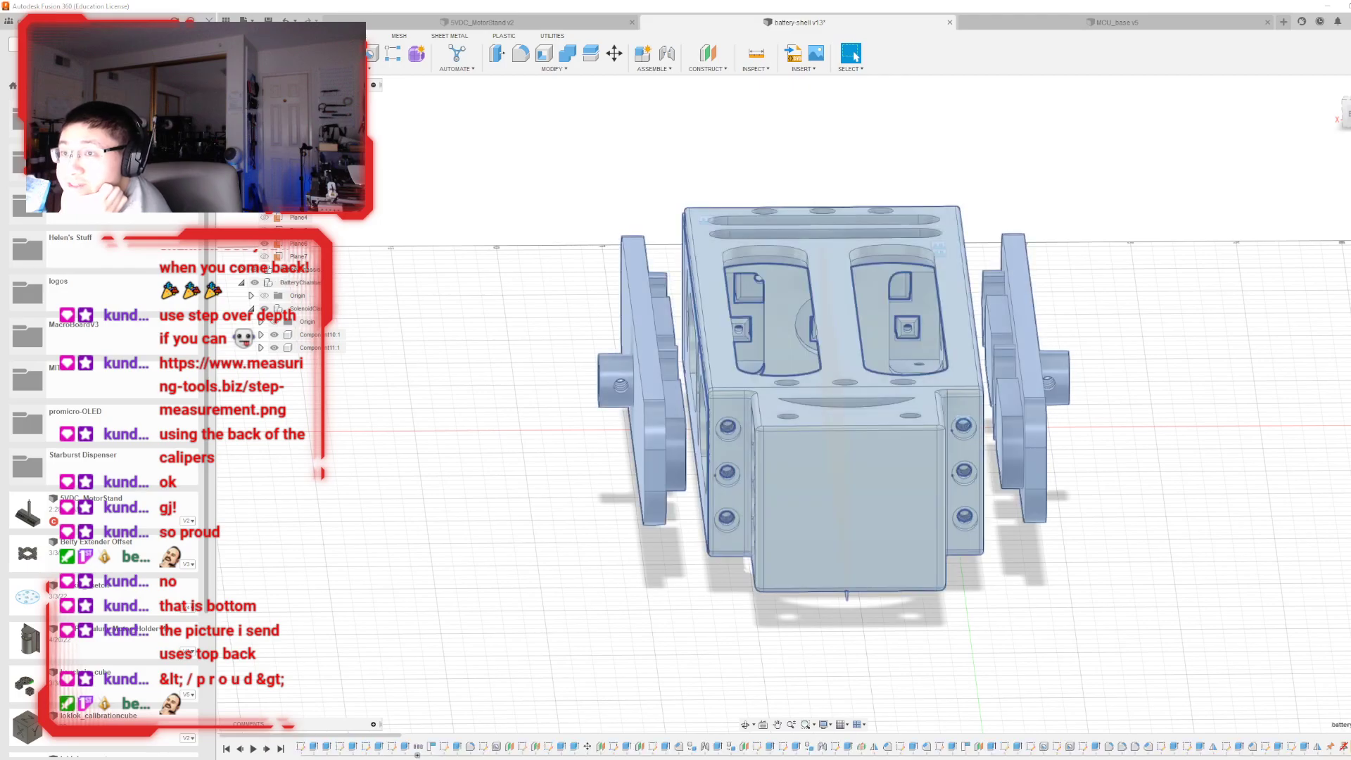
pyautogui.keyDown('shift'); pyautogui.moveTo(804, 405); pyautogui.dragTo(844, 510, button='middle'); pyautogui.keyUp('shift')
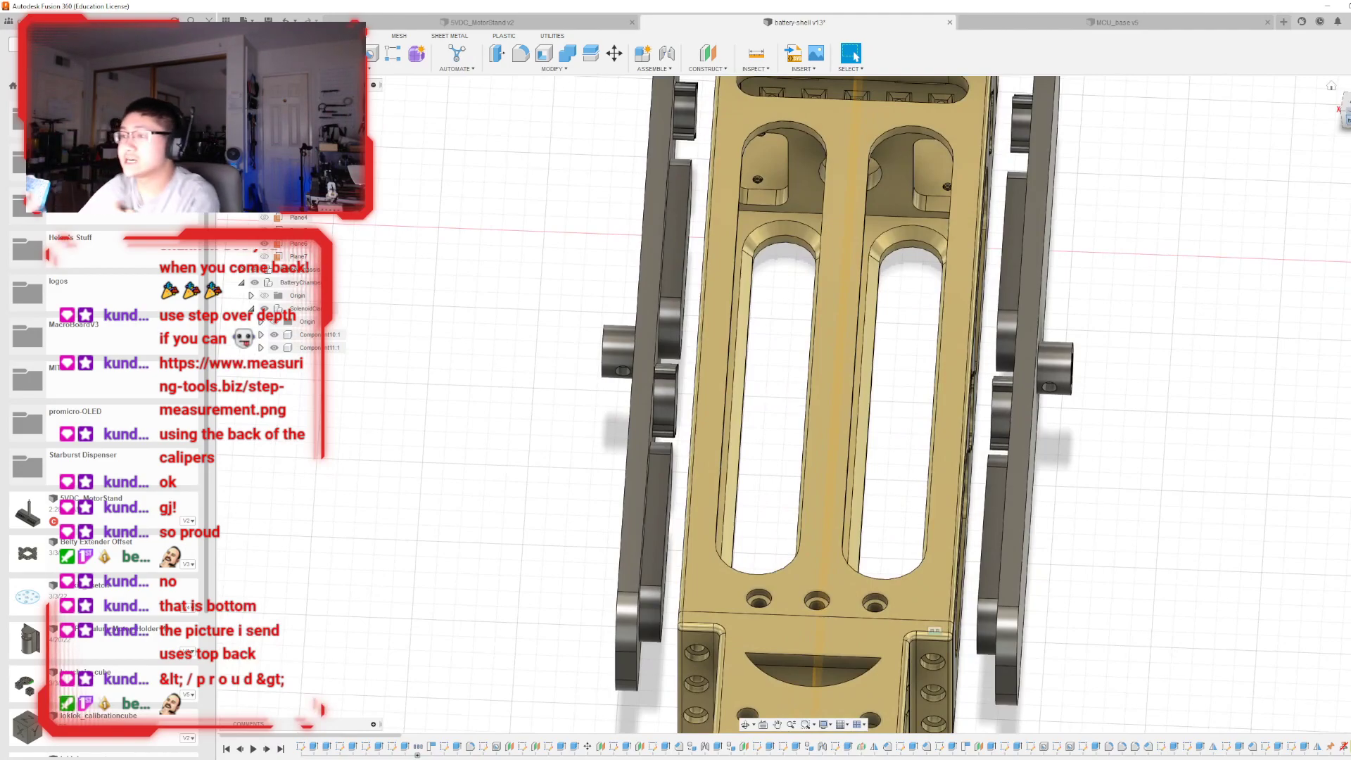
pyautogui.keyDown('shift'); pyautogui.moveTo(801, 402); pyautogui.dragTo(829, 319, button='middle'); pyautogui.keyUp('shift')
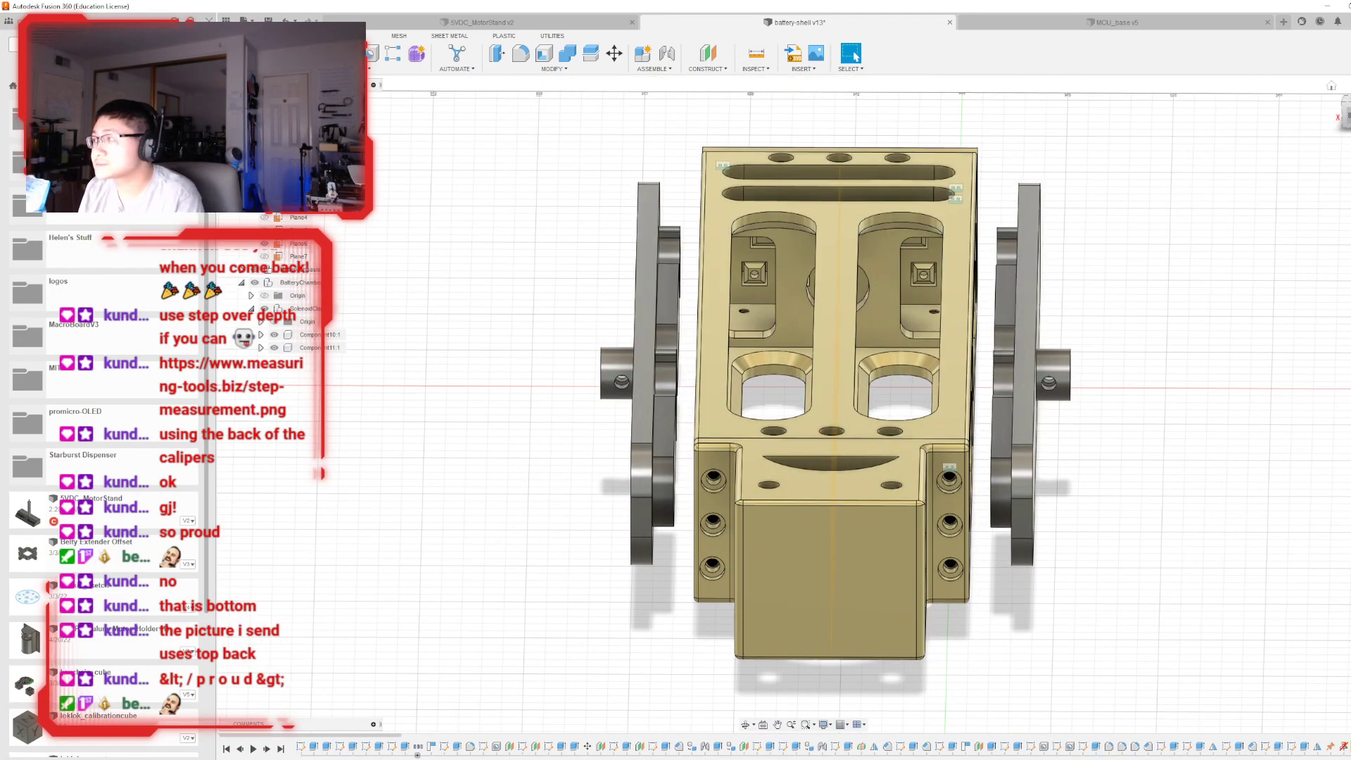
pyautogui.keyDown('shift'); pyautogui.moveTo(1006, 323); pyautogui.dragTo(914, 304, button='middle'); pyautogui.keyUp('shift')
pyautogui.click(894, 324)
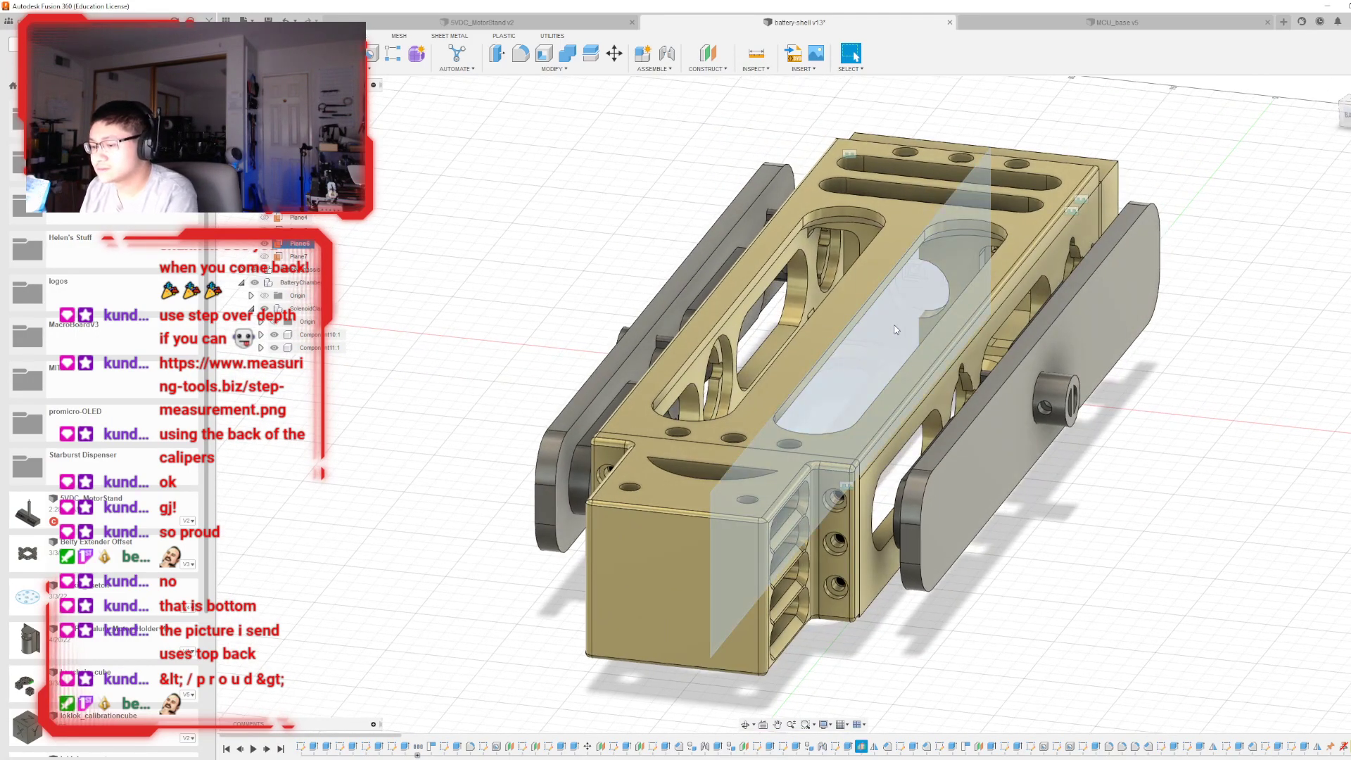
pyautogui.click(1139, 375)
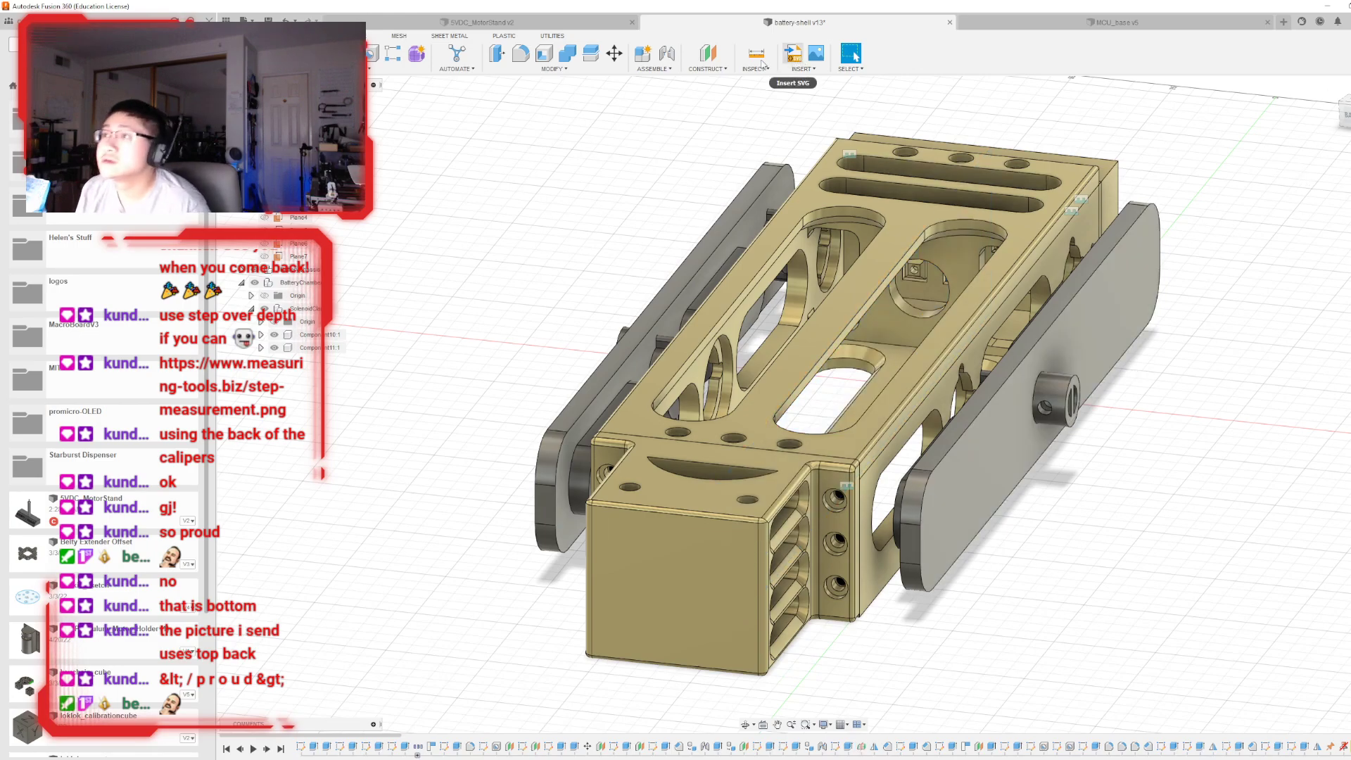
# - Joint the original clamp's middle boss to the matching round side opening of the Main Body, with zero angle and offsets
pyautogui.click(664, 56)
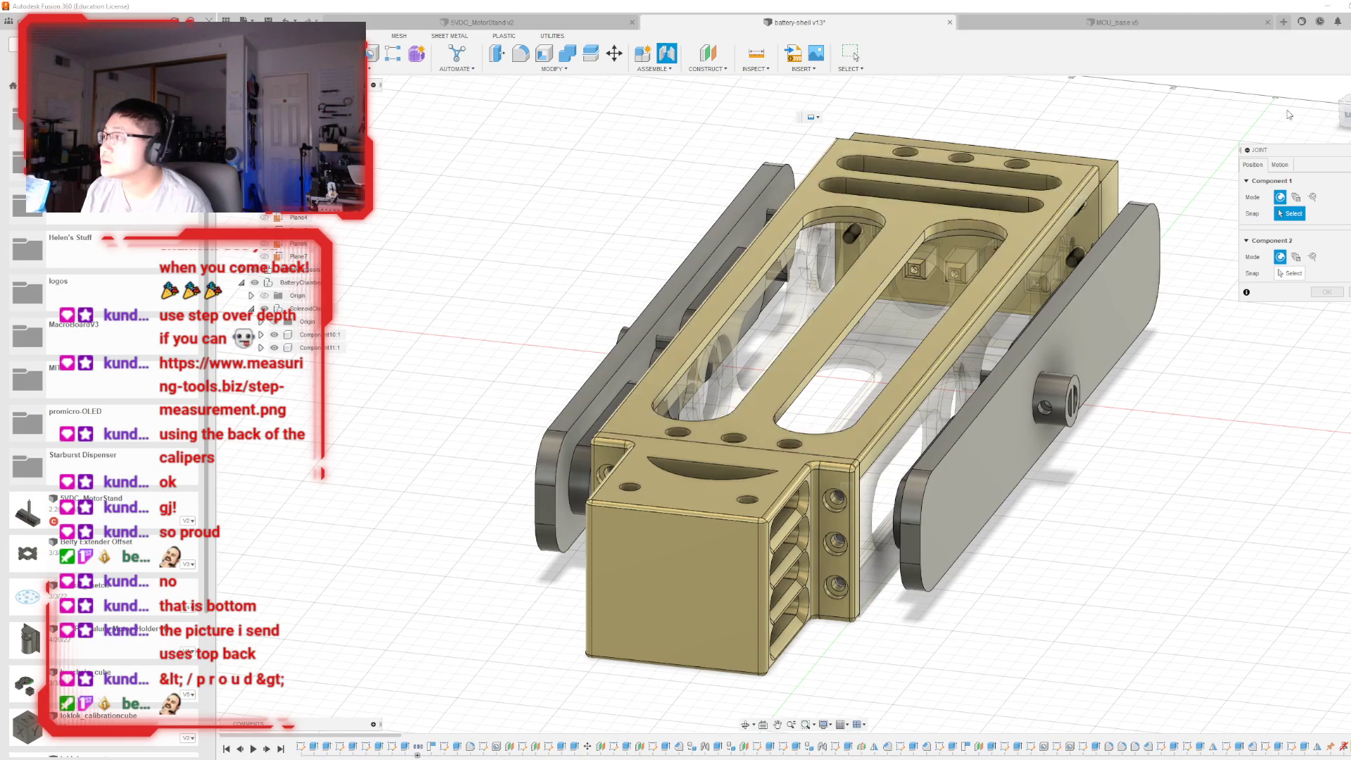
pyautogui.keyDown('shift'); pyautogui.moveTo(804, 404); pyautogui.dragTo(724, 369, button='middle'); pyautogui.keyUp('shift')
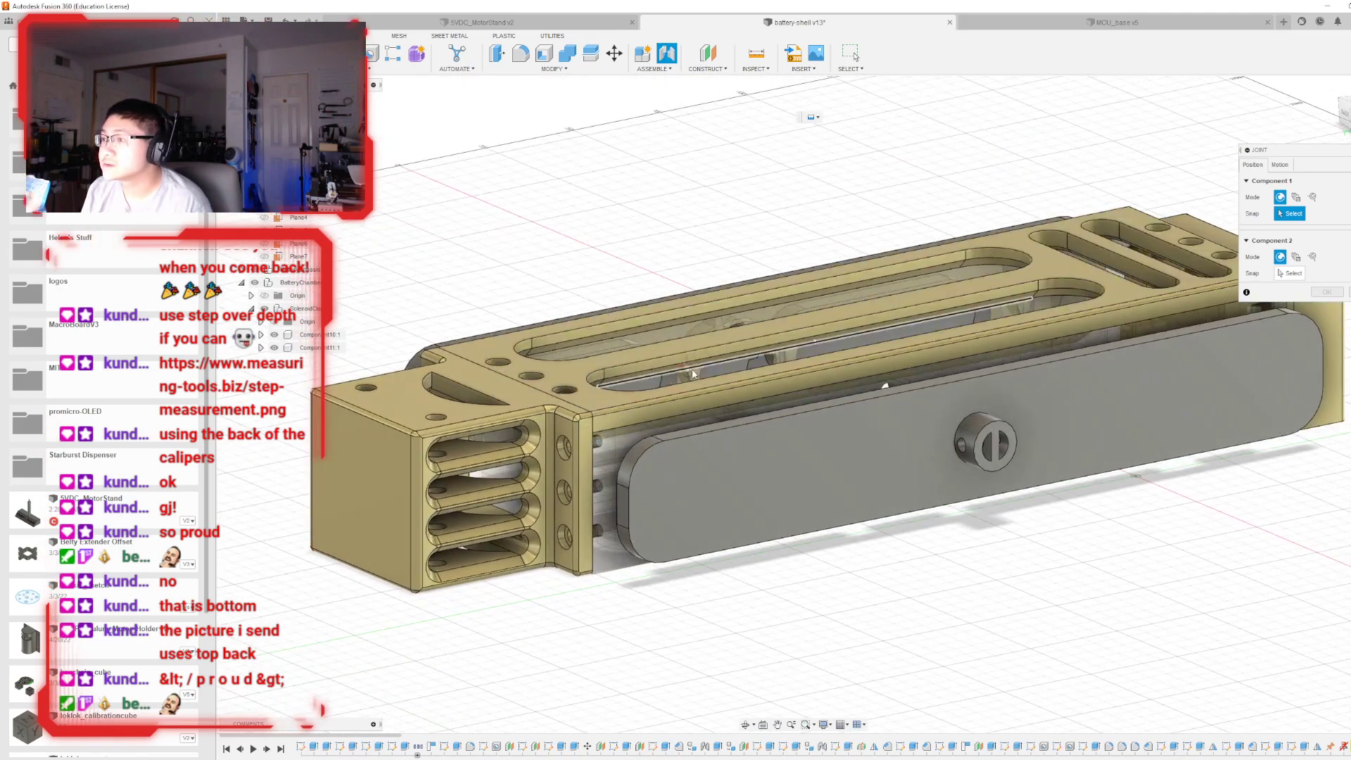
pyautogui.click(724, 369)
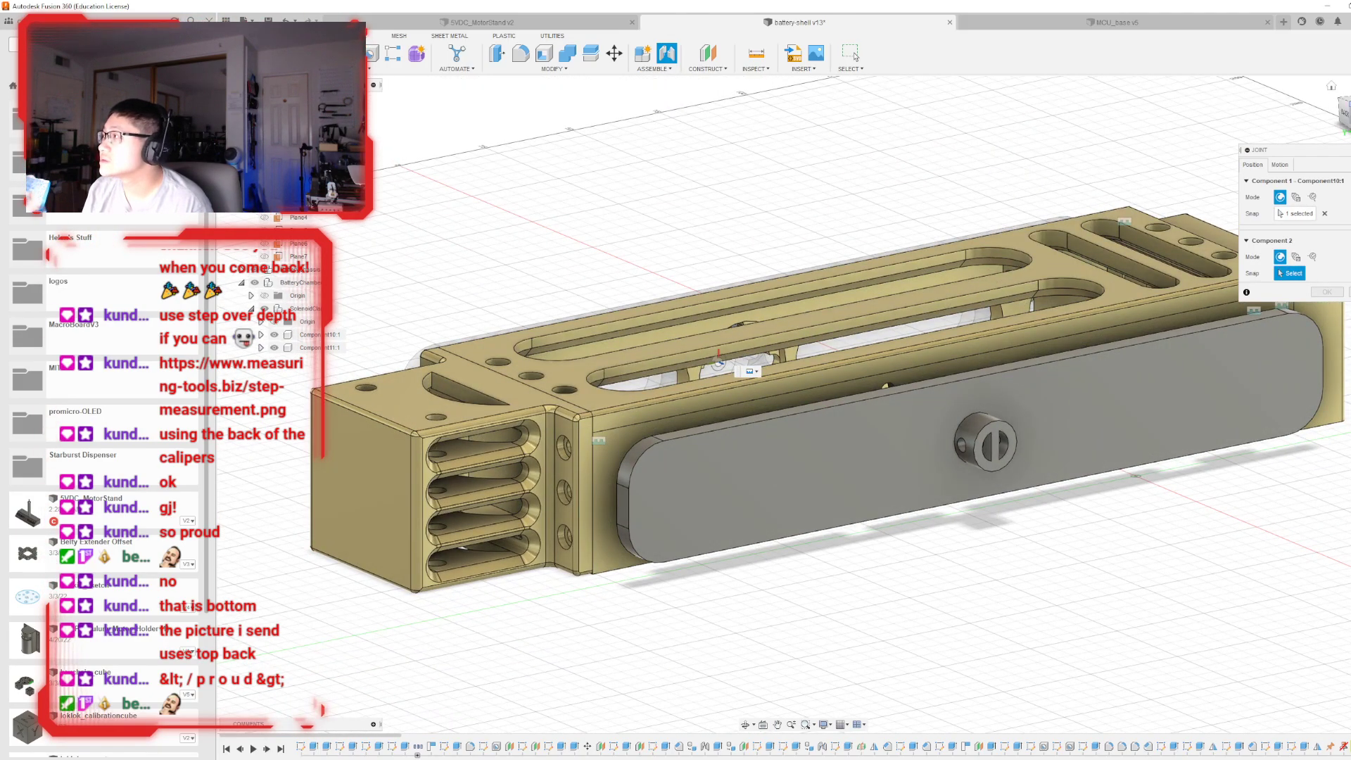
pyautogui.keyDown('shift'); pyautogui.moveTo(724, 369); pyautogui.dragTo(746, 309, button='middle'); pyautogui.keyUp('shift')
pyautogui.keyDown('shift'); pyautogui.moveTo(773, 415); pyautogui.dragTo(986, 287, button='middle'); pyautogui.keyUp('shift')
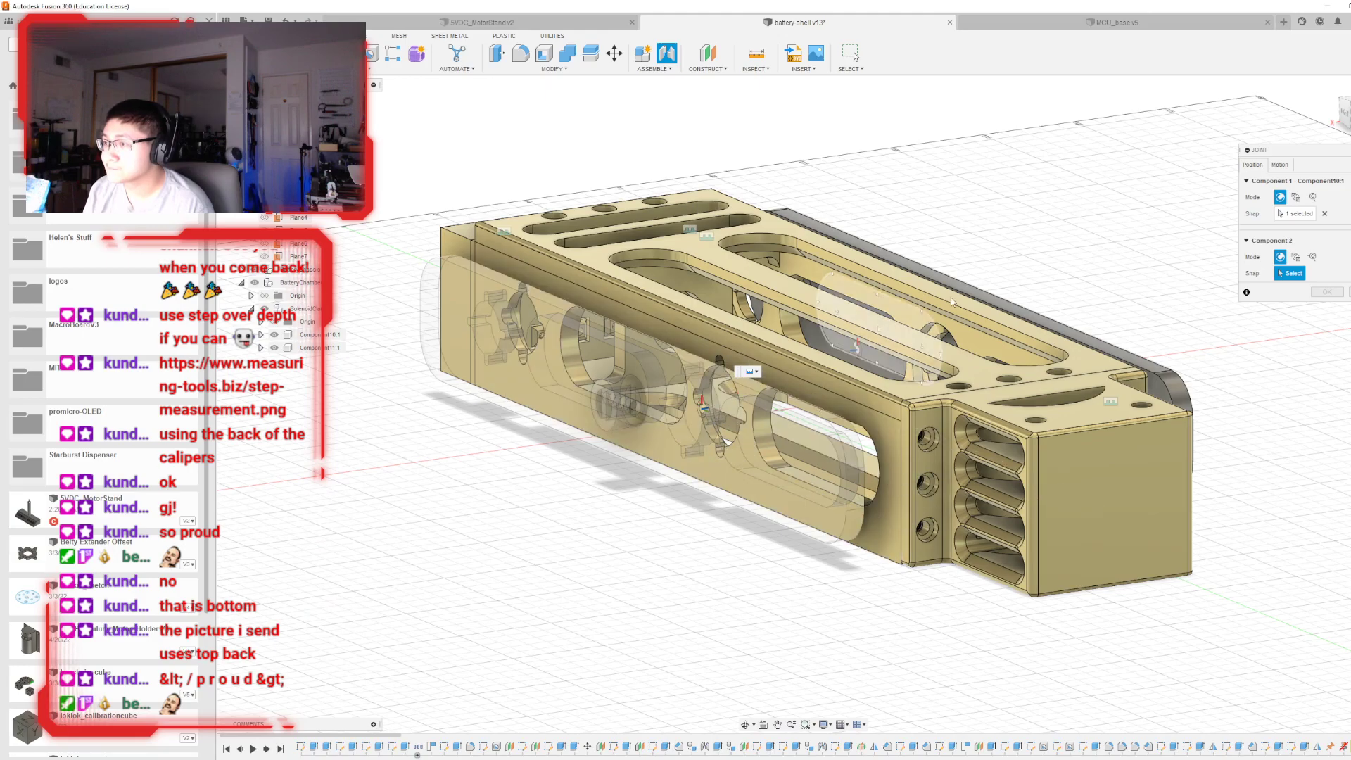
pyautogui.keyDown('shift'); pyautogui.moveTo(1153, 394); pyautogui.dragTo(718, 360, button='middle'); pyautogui.keyUp('shift')
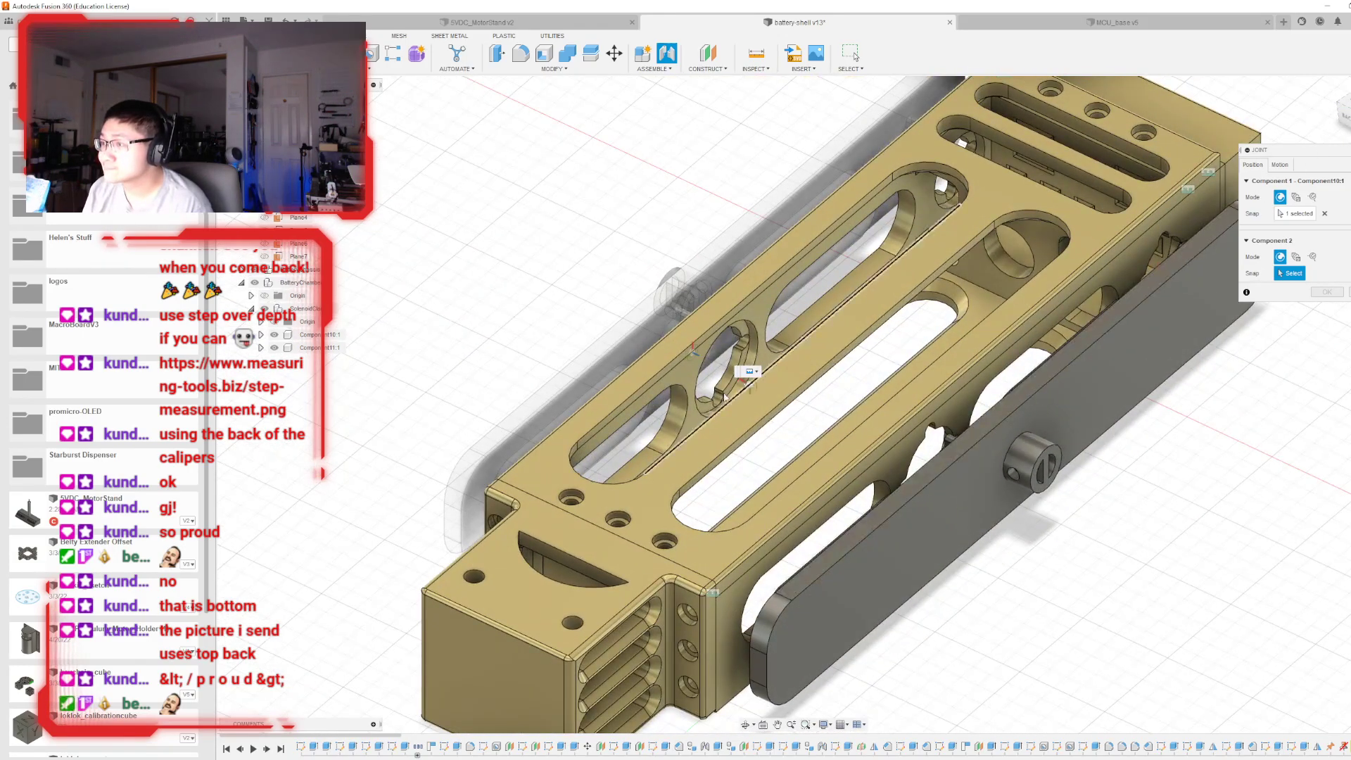
pyautogui.scroll(2, 718, 360)
pyautogui.scroll(1, 719, 360)
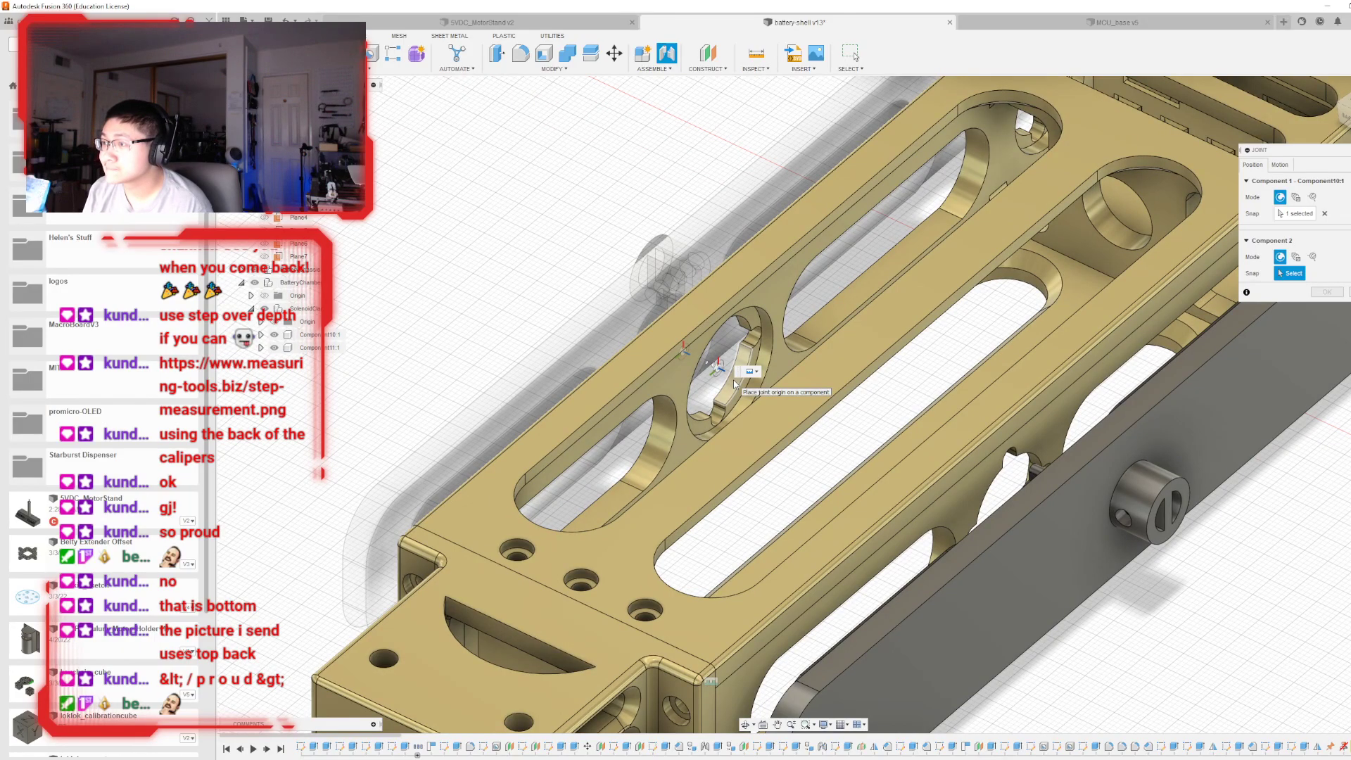
pyautogui.click(734, 383)
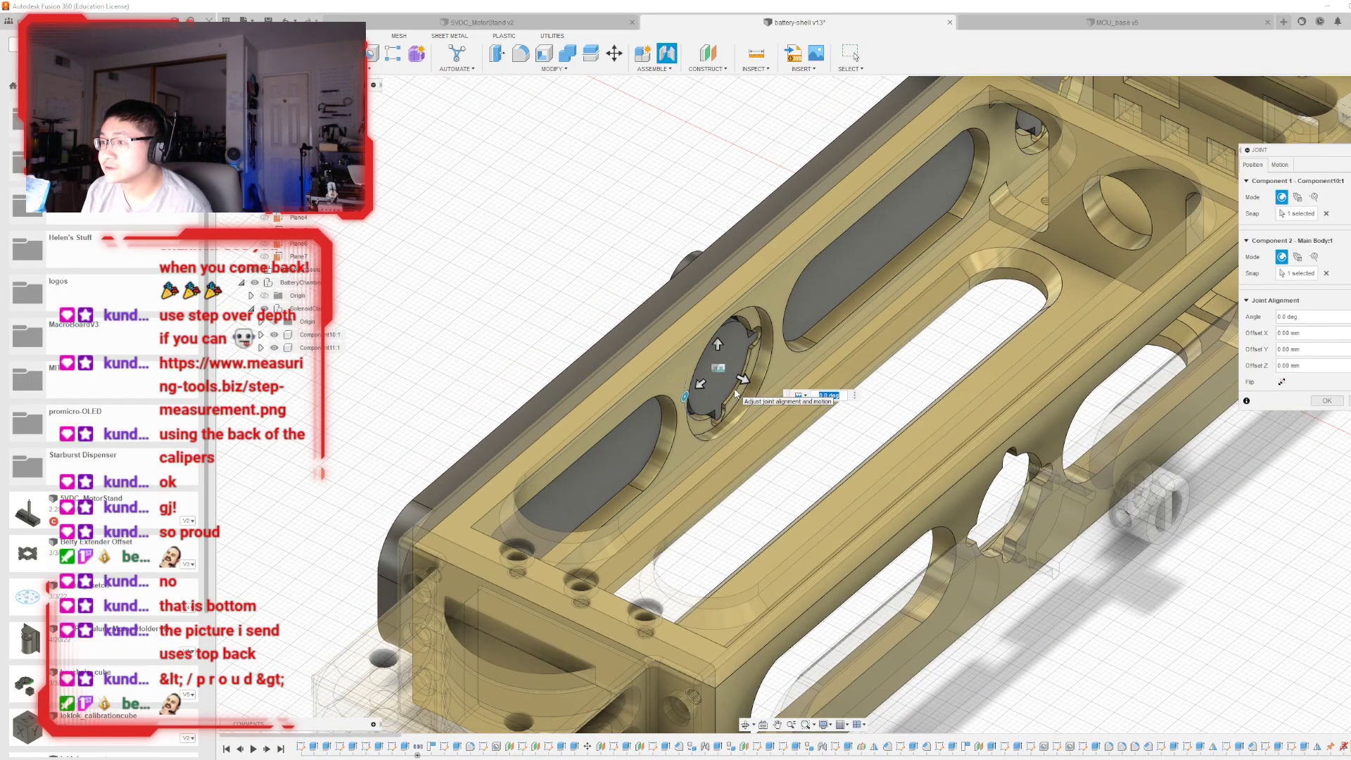
pyautogui.scroll(2, 746, 383)
pyautogui.scroll(3, 1121, 249)
pyautogui.moveTo(803, 406)
pyautogui.keyDown('shift'); pyautogui.mouseDown(button='middle')
pyautogui.moveTo(711, 394)
pyautogui.moveTo(655, 366)
pyautogui.moveTo(605, 408)
pyautogui.moveTo(591, 444)
pyautogui.moveTo(633, 380)
pyautogui.moveTo(697, 373)
pyautogui.moveTo(647, 366)
pyautogui.moveTo(745, 429)
pyautogui.moveTo(648, 391)
pyautogui.moveTo(724, 369)
pyautogui.mouseUp(button='middle'); pyautogui.keyUp('shift')
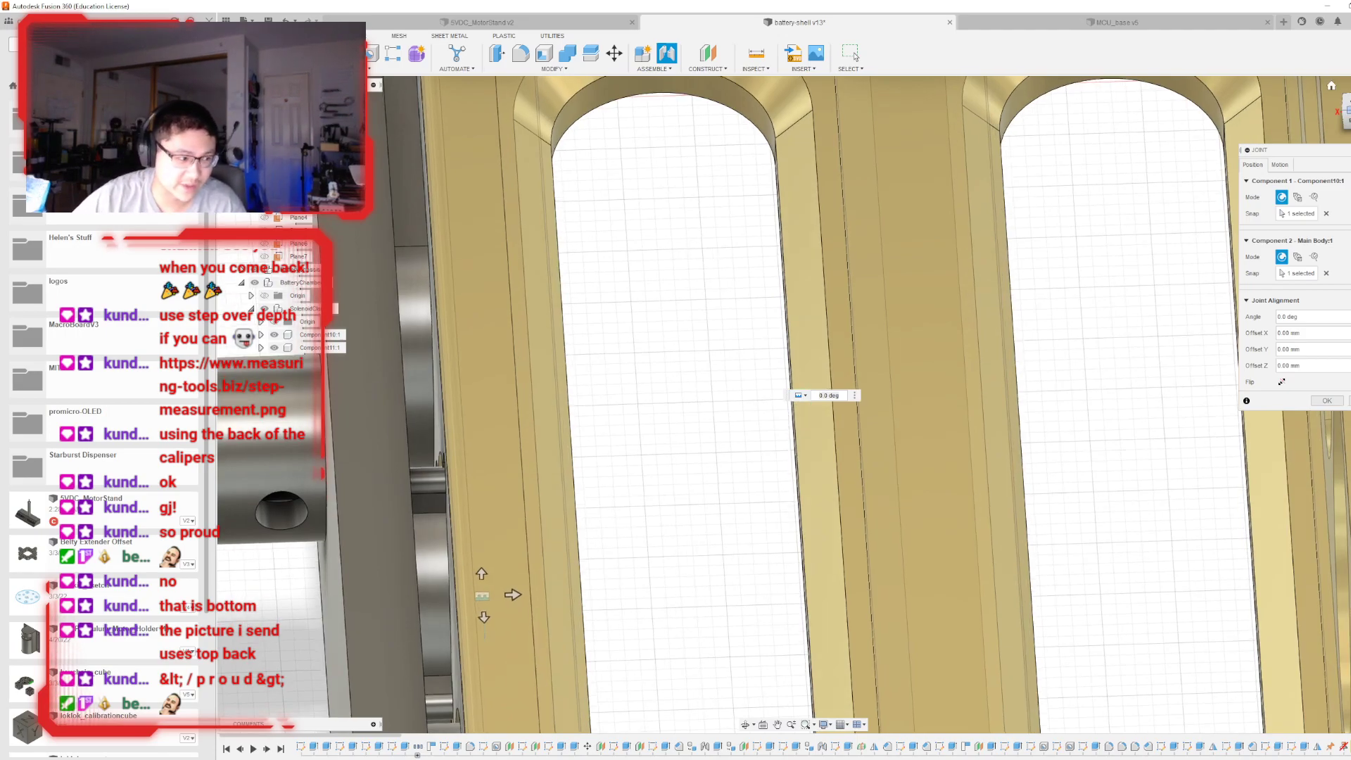
pyautogui.scroll(-5, 961, 322)
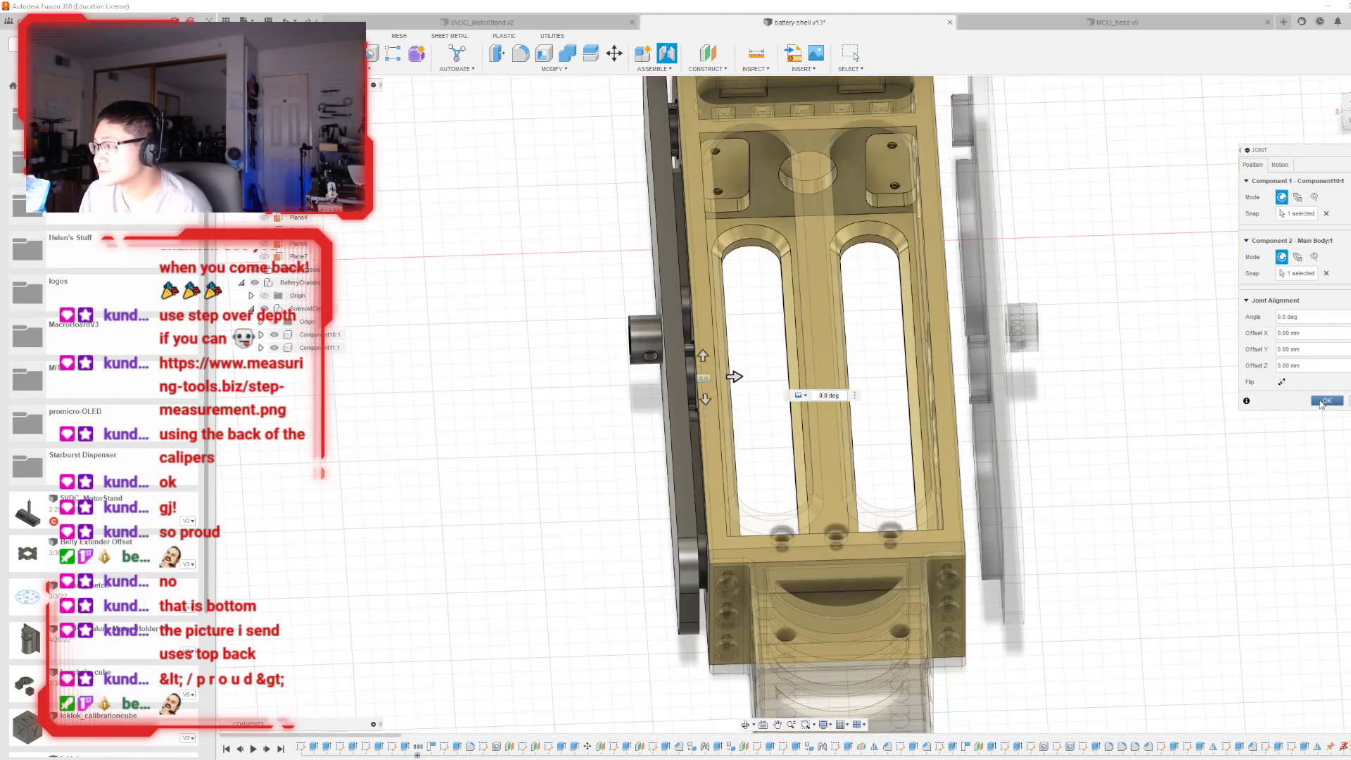
pyautogui.click(1325, 400)
# - Joint the mirrored clamp's middle boss to the round opening in the Main Body's opposite side wall, with zero angle and offsets
pyautogui.moveTo(803, 405)
pyautogui.keyDown('shift'); pyautogui.mouseDown(button='middle')
pyautogui.moveTo(633, 288)
pyautogui.moveTo(630, 316)
pyautogui.moveTo(717, 408)
pyautogui.moveTo(809, 404)
pyautogui.moveTo(791, 401)
pyautogui.mouseUp(button='middle'); pyautogui.keyUp('shift')
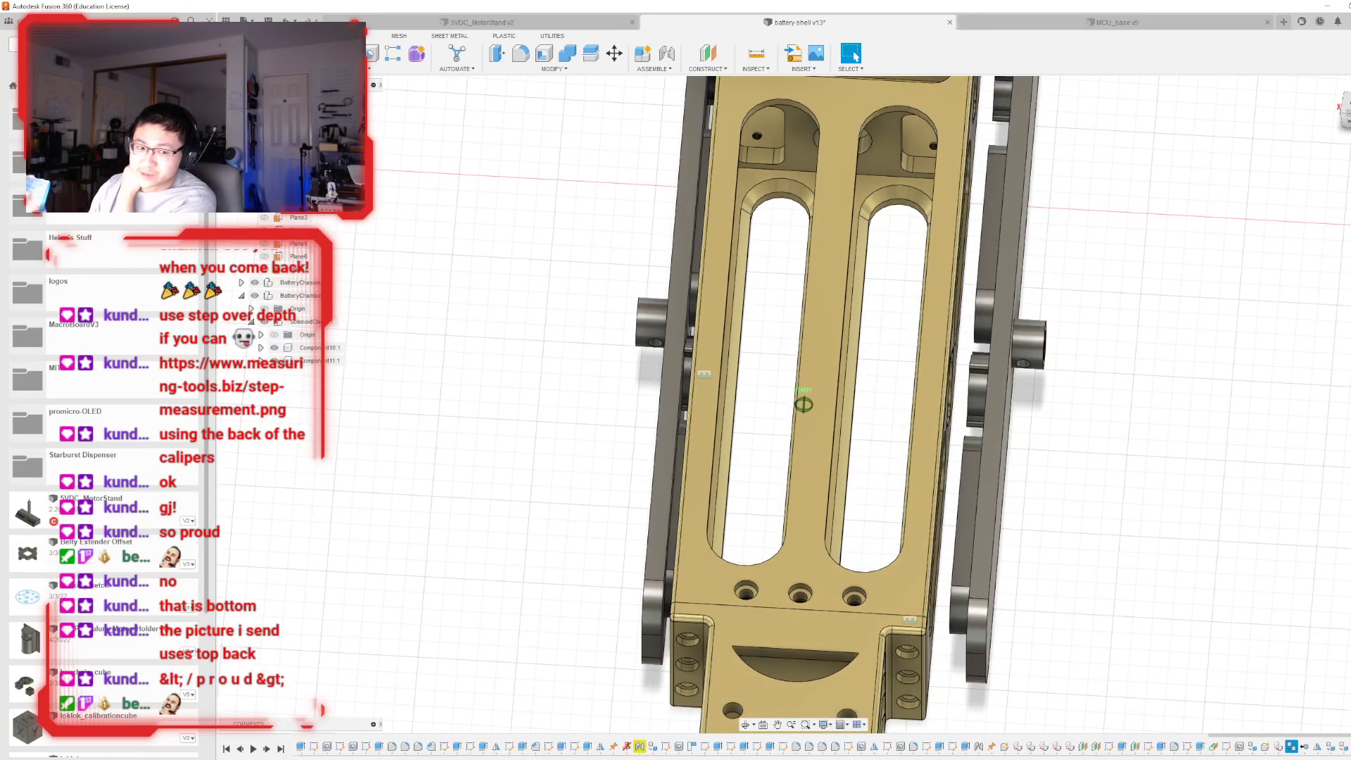
pyautogui.moveTo(791, 401)
pyautogui.keyDown('shift'); pyautogui.mouseDown(button='middle')
pyautogui.moveTo(764, 378)
pyautogui.moveTo(735, 386)
pyautogui.mouseUp(button='middle'); pyautogui.keyUp('shift')
pyautogui.keyDown('shift'); pyautogui.moveTo(1041, 253); pyautogui.dragTo(1231, 242, button='middle'); pyautogui.keyUp('shift')
pyautogui.scroll(4, 1230, 241)
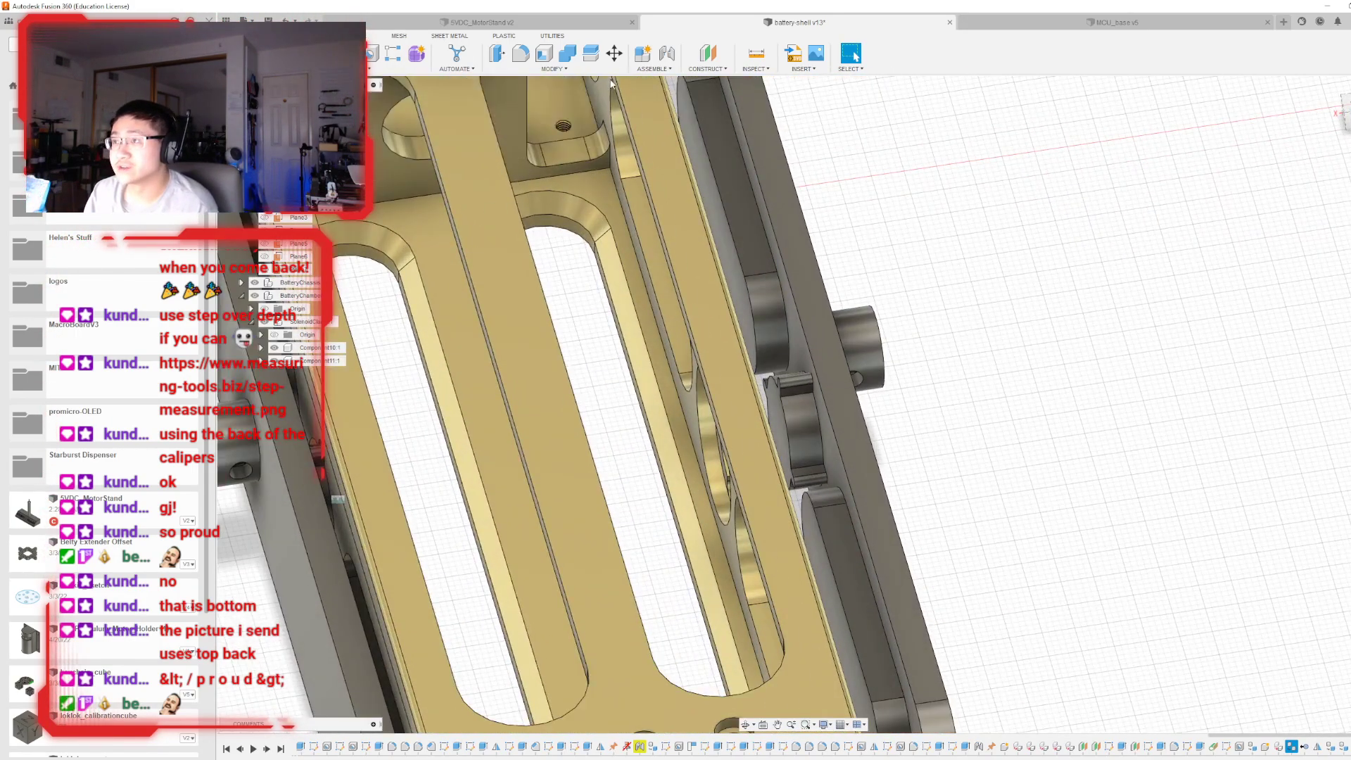
pyautogui.click(669, 55)
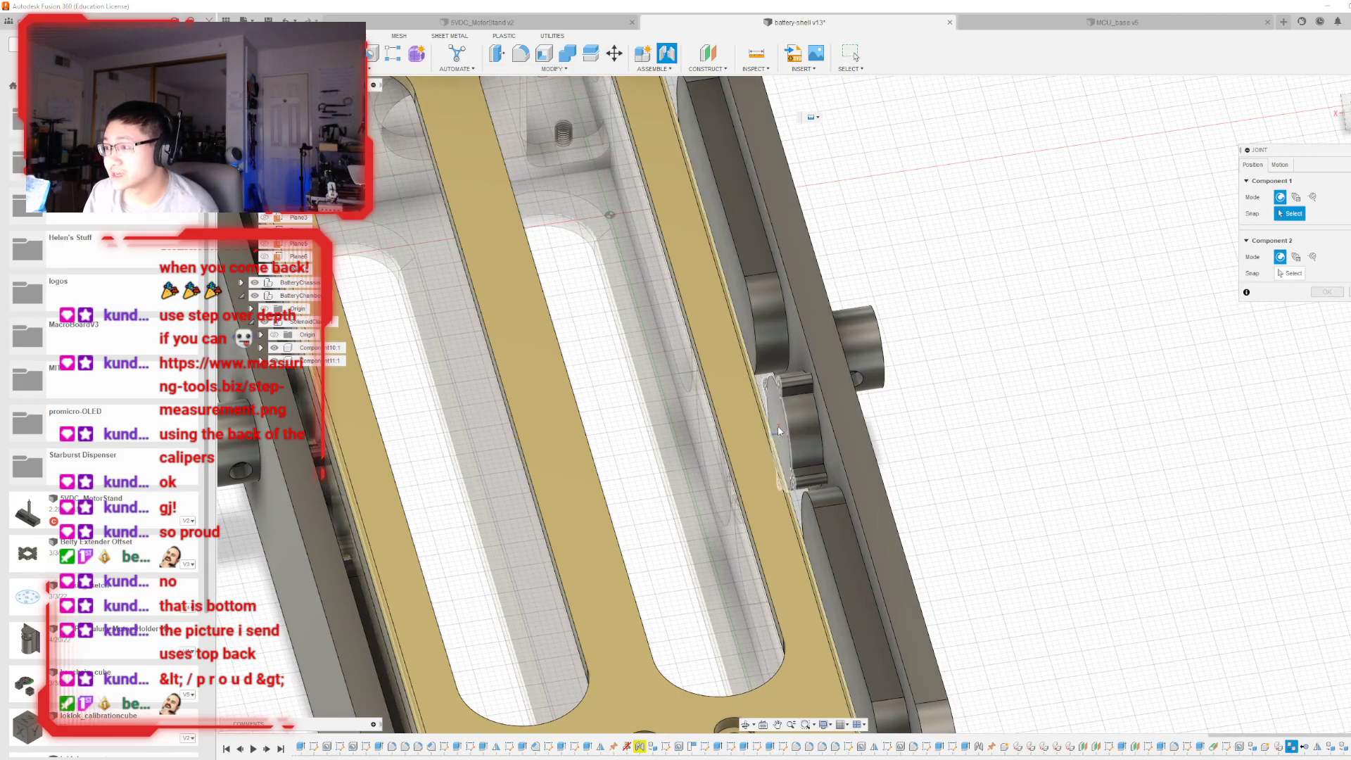
pyautogui.click(776, 429)
pyautogui.click(1338, 71)
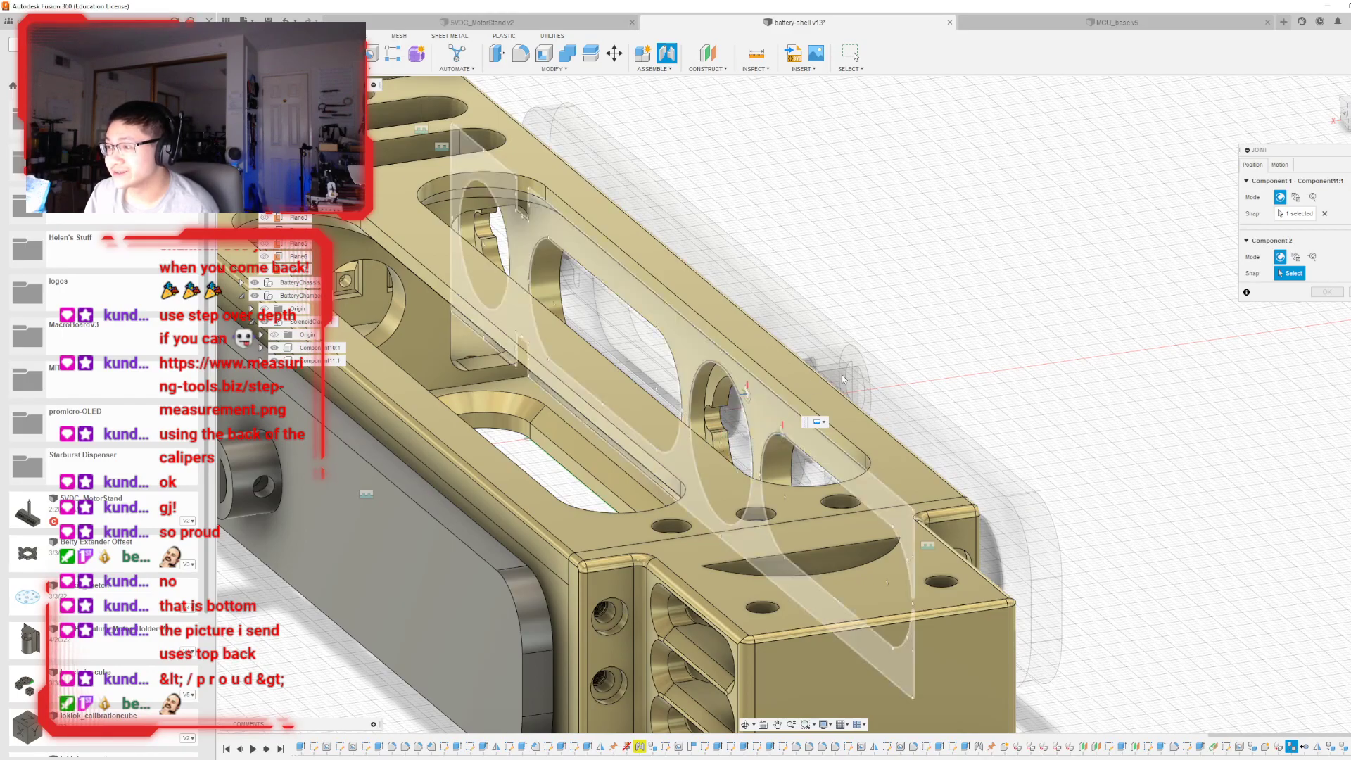
pyautogui.keyDown('shift'); pyautogui.moveTo(804, 404); pyautogui.dragTo(890, 457, button='middle'); pyautogui.keyUp('shift')
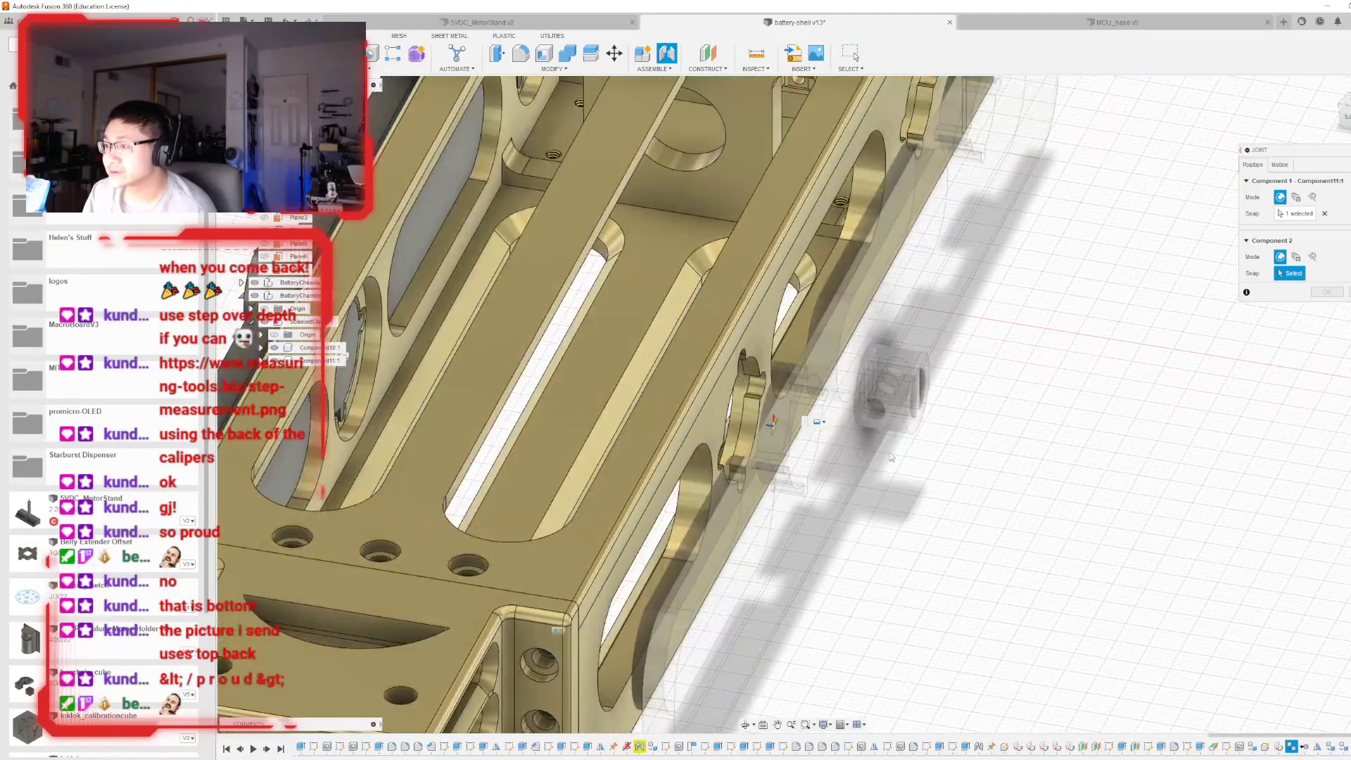
pyautogui.click(743, 427)
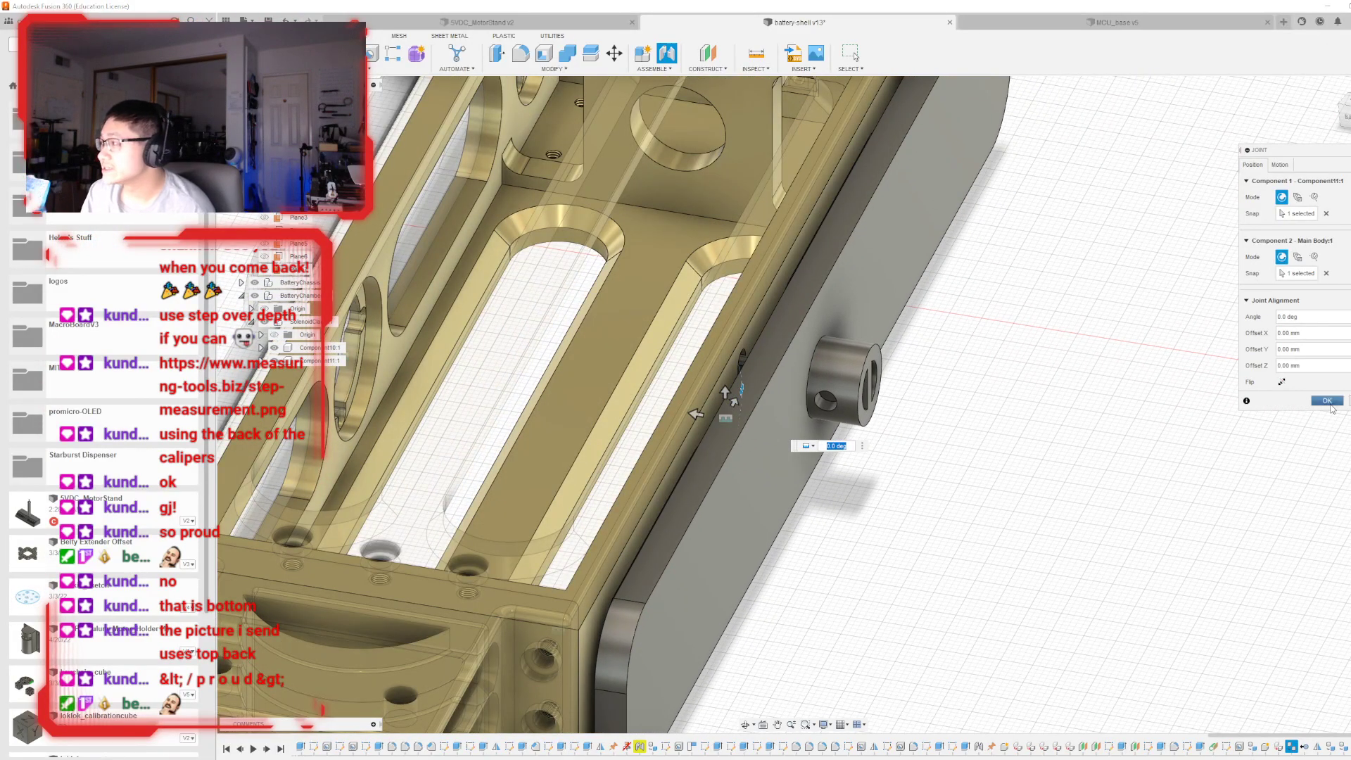
pyautogui.click(1328, 402)
# - Examine the fit of both jointed clamps against the shell from above, the end and the side
pyautogui.keyDown('shift'); pyautogui.moveTo(803, 405); pyautogui.dragTo(915, 458, button='middle'); pyautogui.keyUp('shift')
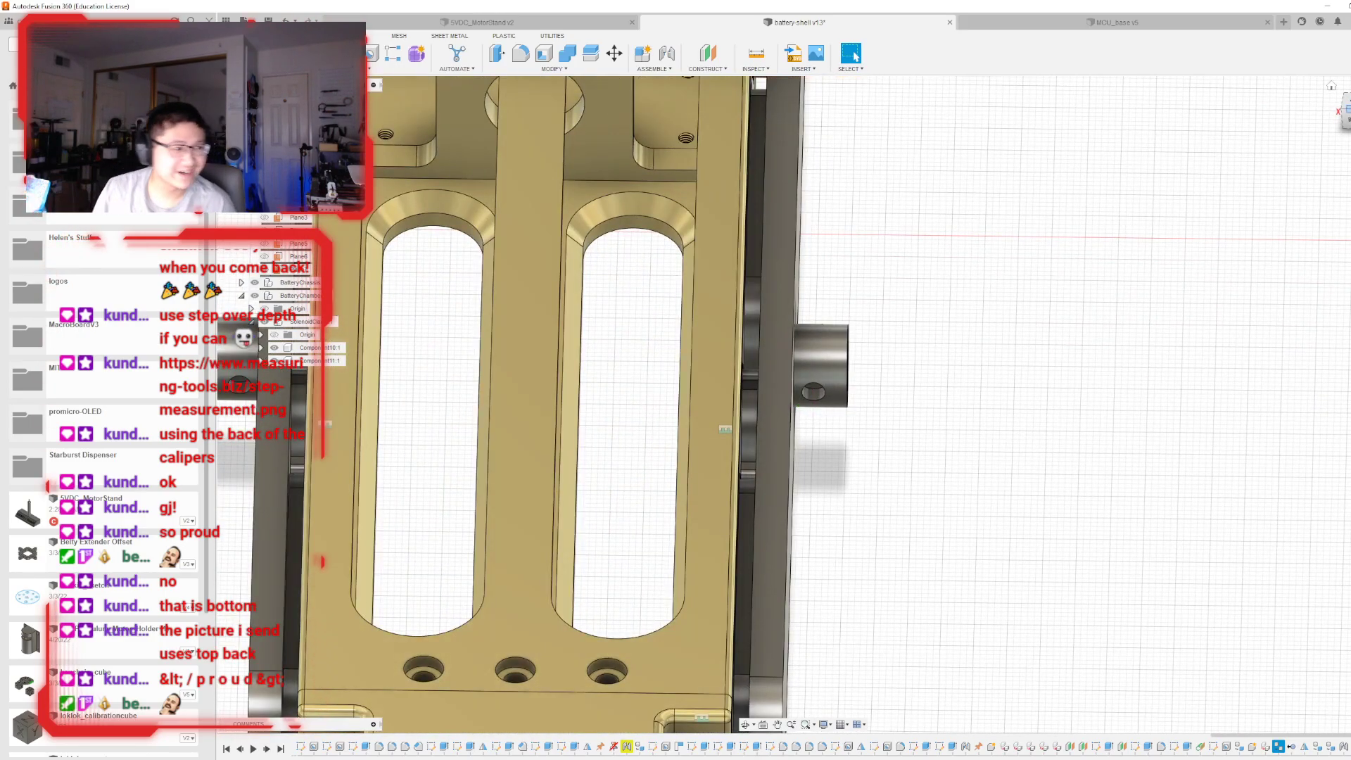
pyautogui.scroll(-2, 1247, 261)
pyautogui.moveTo(1323, 626)
pyautogui.keyDown('shift'); pyautogui.mouseDown(button='middle')
pyautogui.moveTo(1248, 524)
pyautogui.moveTo(1212, 578)
pyautogui.moveTo(1119, 591)
pyautogui.moveTo(1154, 205)
pyautogui.mouseUp(button='middle'); pyautogui.keyUp('shift')
pyautogui.scroll(-3, 677, 415)
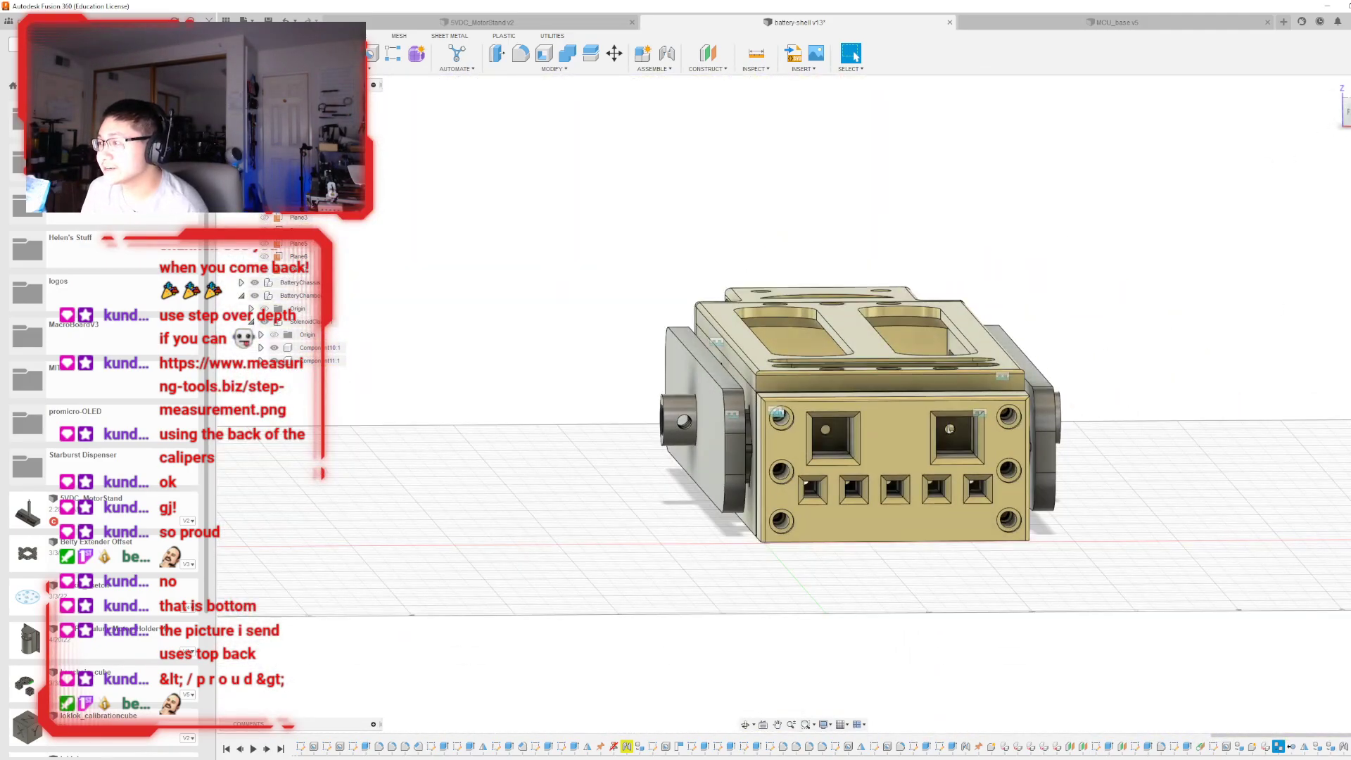
pyautogui.moveTo(676, 415)
pyautogui.keyDown('shift'); pyautogui.mouseDown(button='middle')
pyautogui.moveTo(682, 598)
pyautogui.moveTo(781, 542)
pyautogui.mouseUp(button='middle'); pyautogui.keyUp('shift')
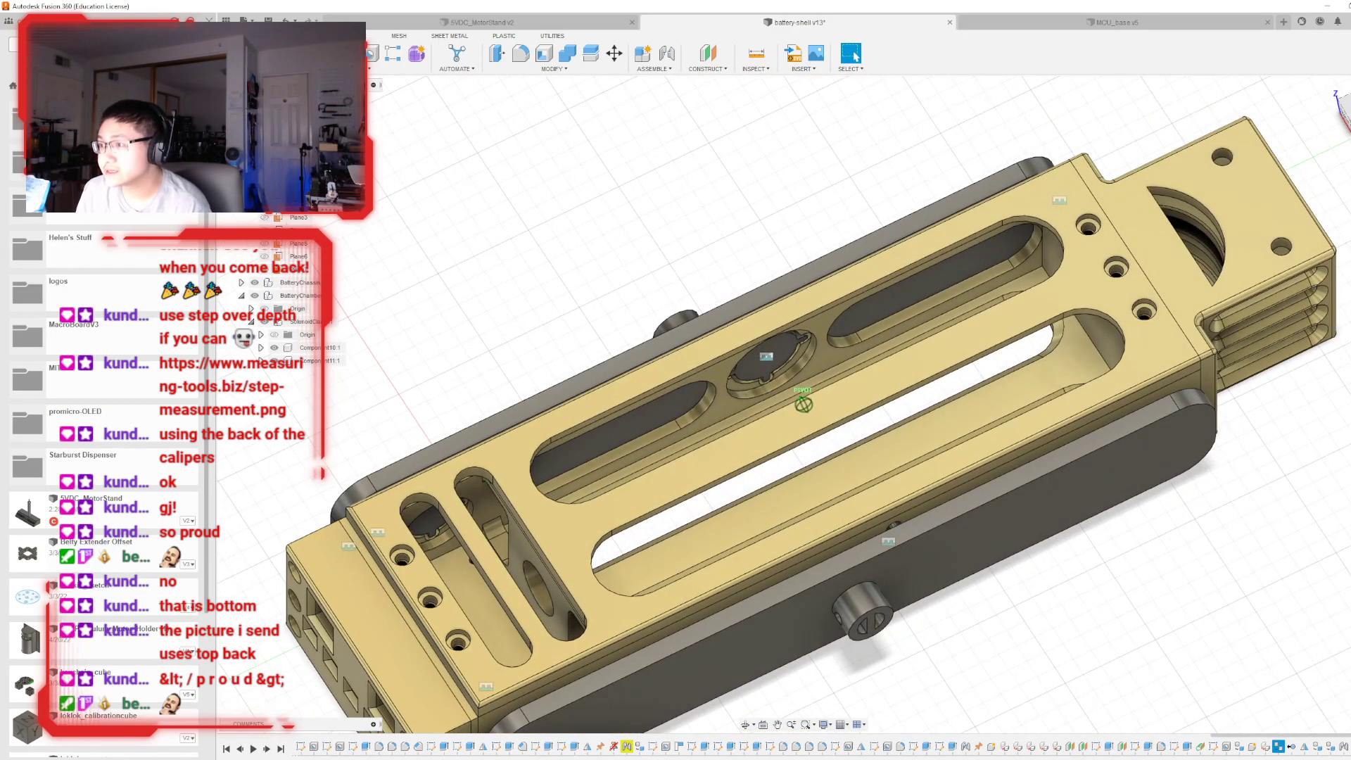
# - Create an offset construction plane at 0 mm distance from the flat underside face of the main body
pyautogui.keyDown('shift'); pyautogui.moveTo(1168, 303); pyautogui.dragTo(1108, 257, button='middle'); pyautogui.keyUp('shift')
pyautogui.scroll(-2, 1107, 257)
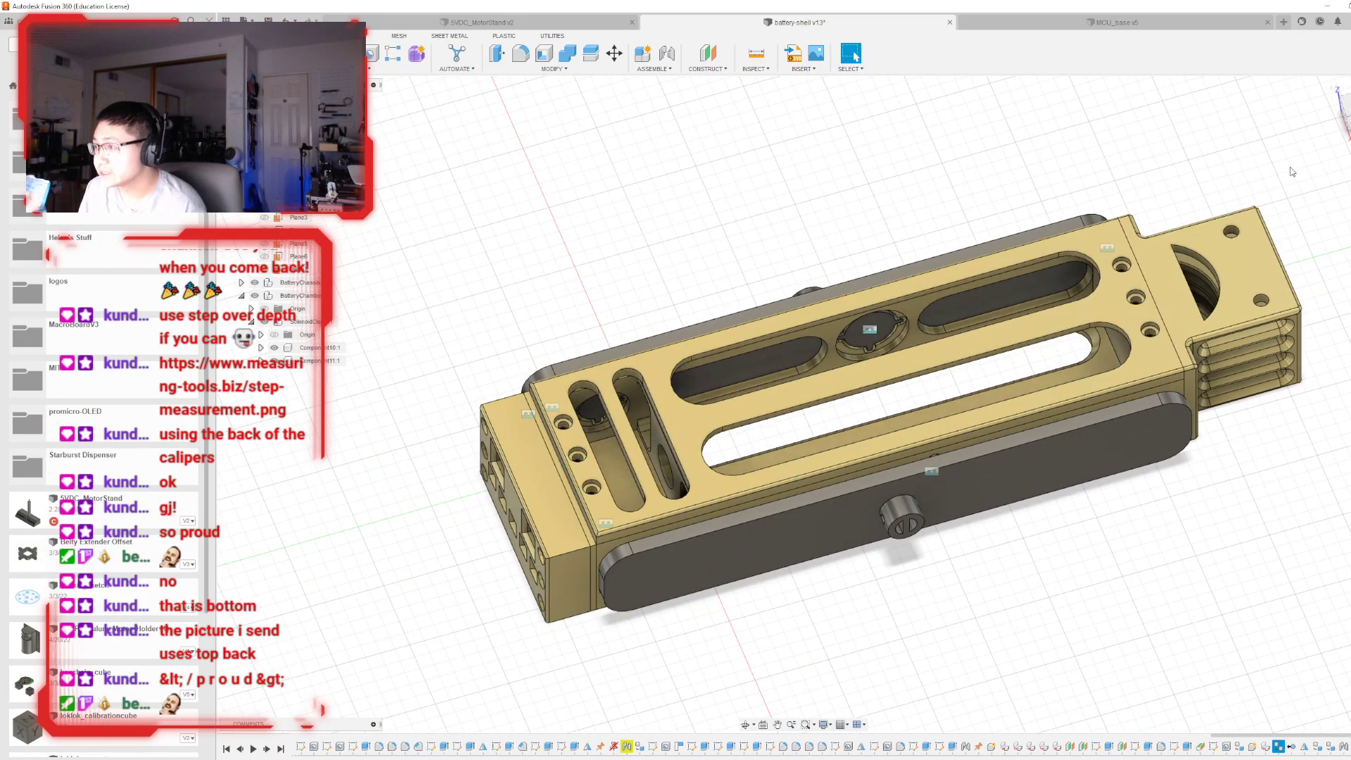
pyautogui.moveTo(803, 405)
pyautogui.keyDown('shift'); pyautogui.mouseDown(button='middle')
pyautogui.moveTo(801, 175)
pyautogui.moveTo(811, 240)
pyautogui.moveTo(780, 289)
pyautogui.moveTo(735, 281)
pyautogui.mouseUp(button='middle'); pyautogui.keyUp('shift')
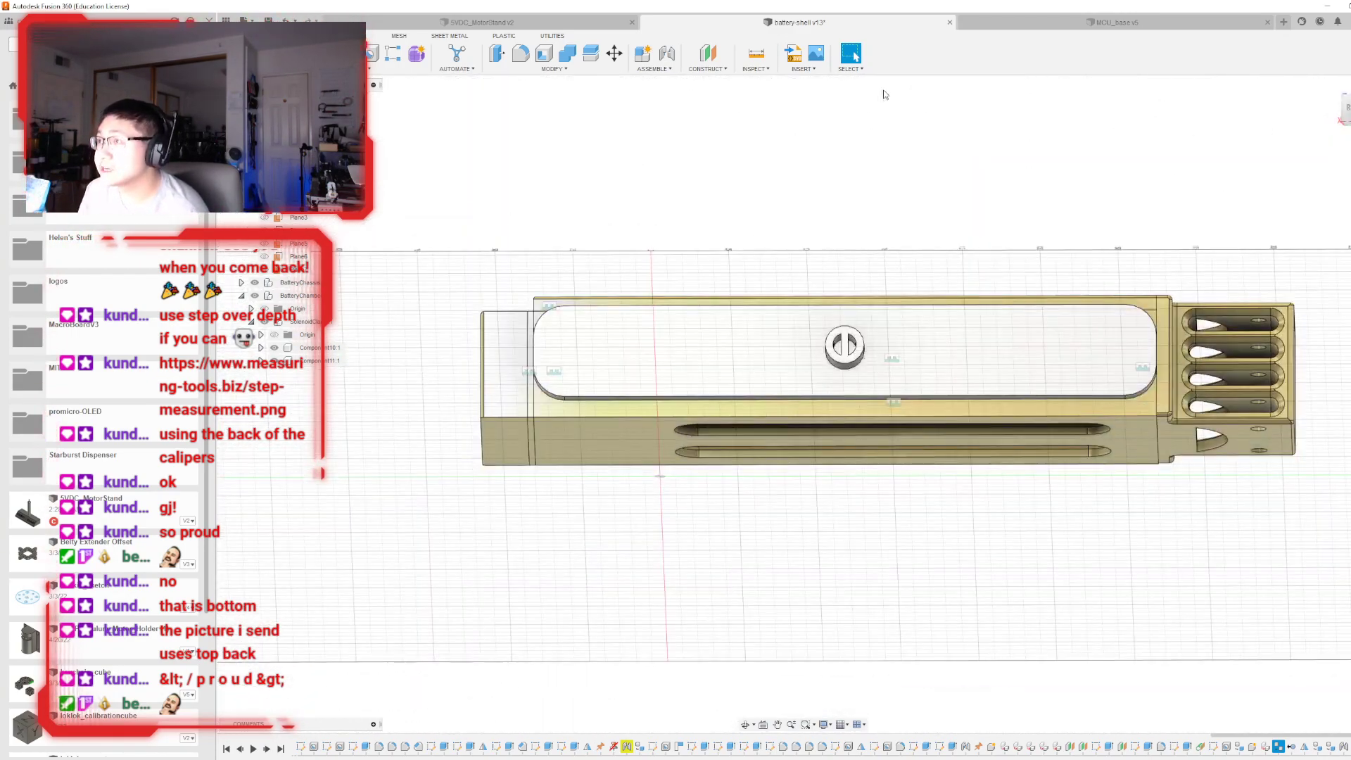
pyautogui.click(692, 68)
pyautogui.click(691, 440)
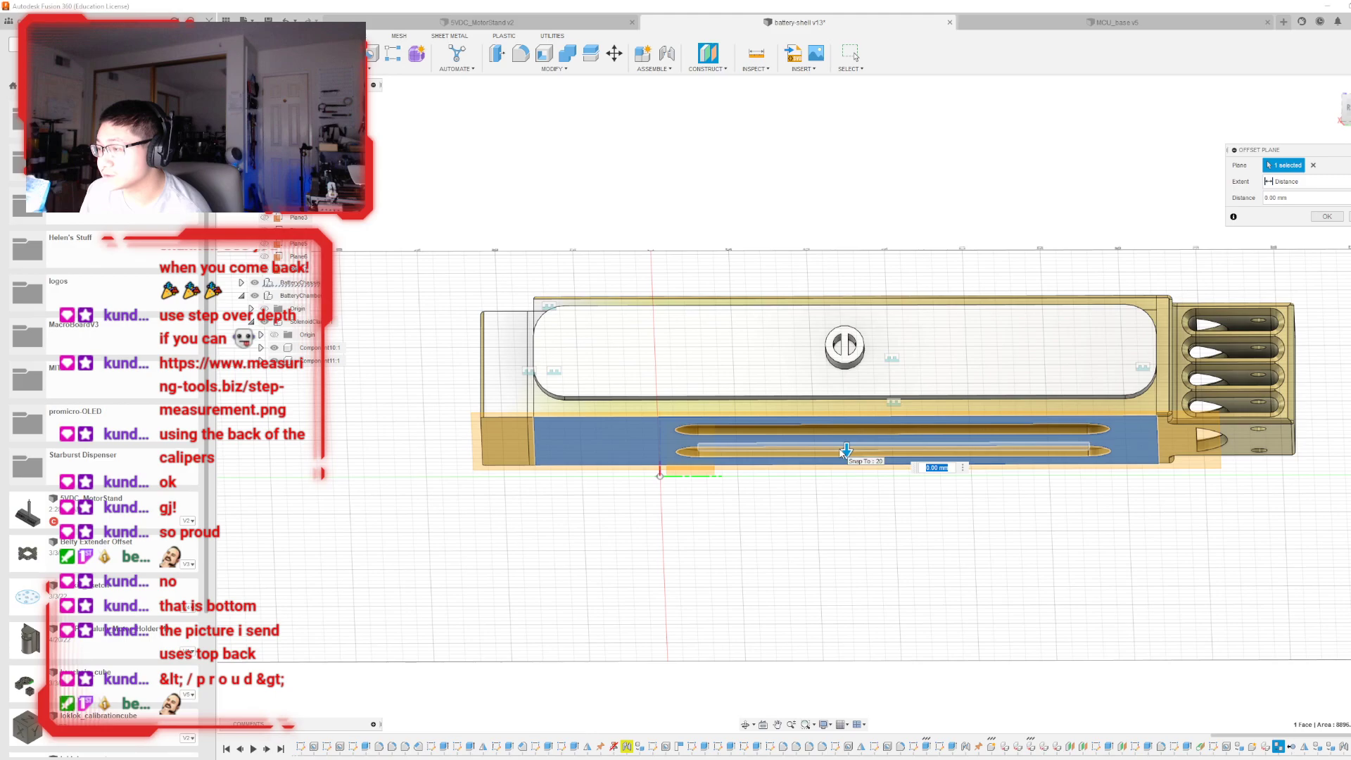
pyautogui.moveTo(848, 455); pyautogui.dragTo(852, 455)
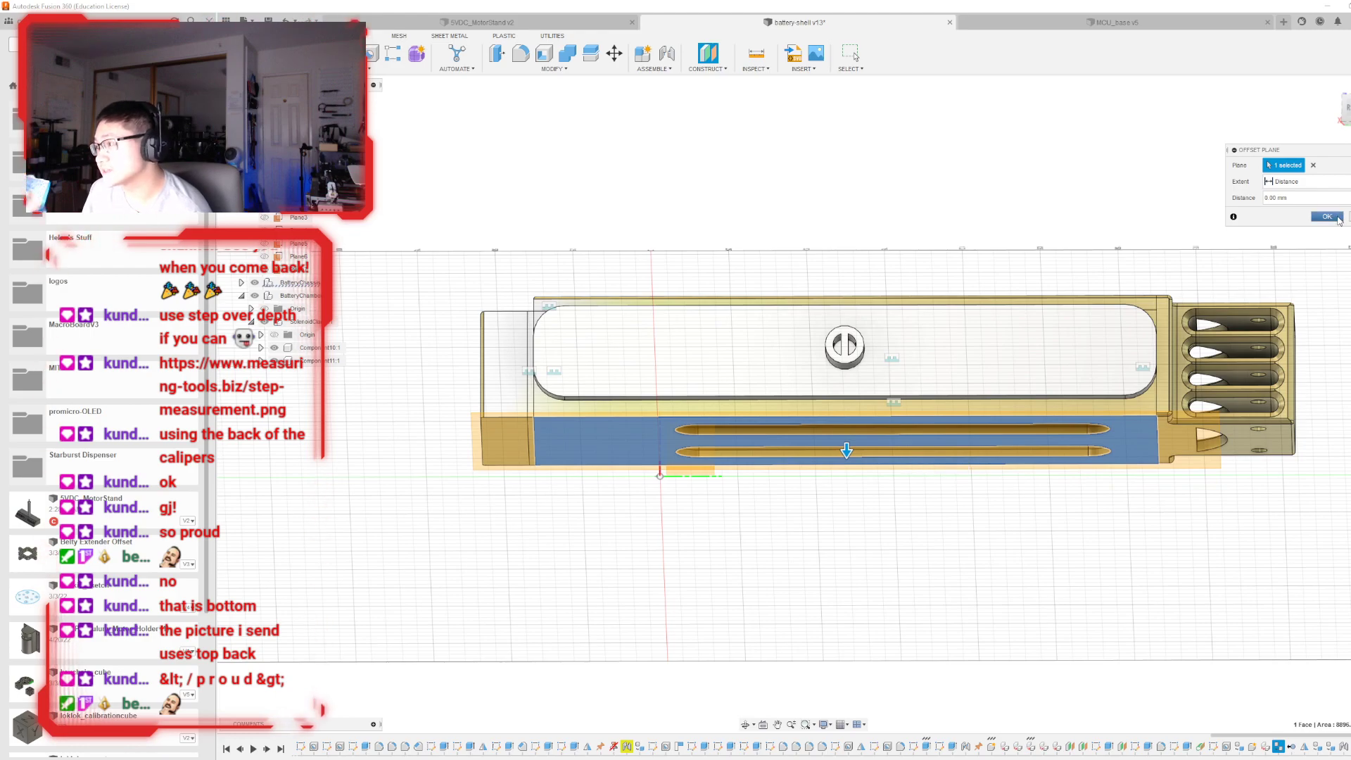
pyautogui.click(1326, 217)
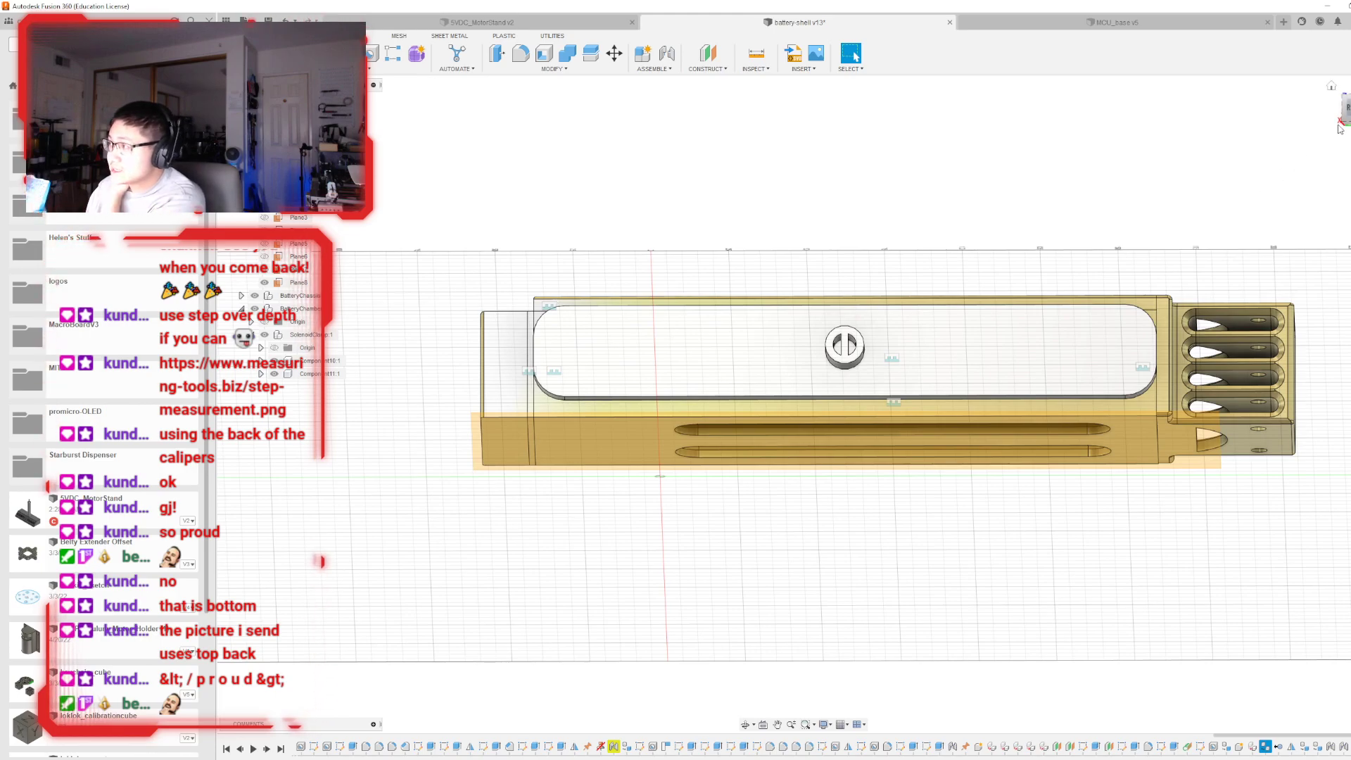
# - Hide the main body and start a sketch on the new offset plane beneath the clamps
pyautogui.click(254, 295)
pyautogui.keyDown('shift'); pyautogui.moveTo(659, 477); pyautogui.dragTo(830, 298, button='middle'); pyautogui.keyUp('shift')
pyautogui.keyDown('shift'); pyautogui.moveTo(1316, 137); pyautogui.dragTo(1320, 142, button='middle'); pyautogui.keyUp('shift')
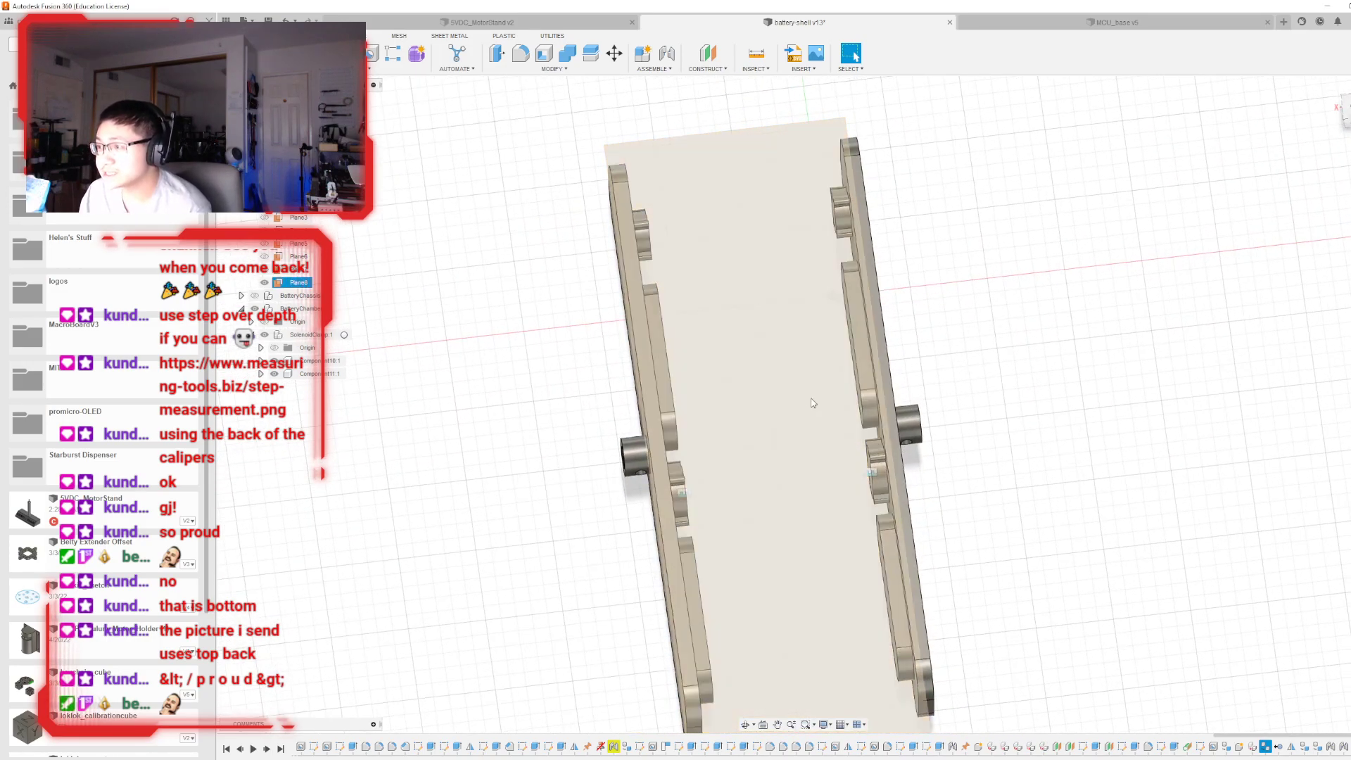
pyautogui.keyDown('shift'); pyautogui.moveTo(803, 436); pyautogui.dragTo(908, 359, button='middle'); pyautogui.keyUp('shift')
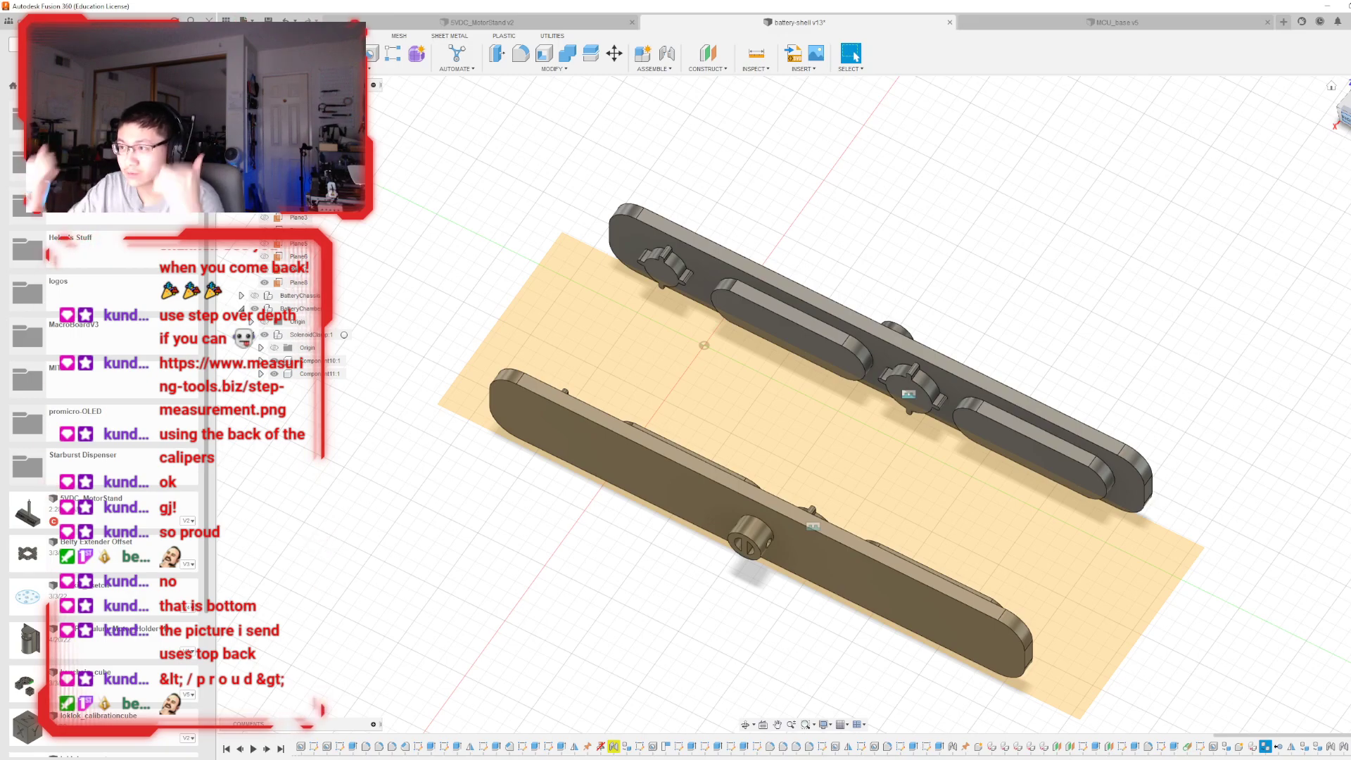
pyautogui.click(872, 504)
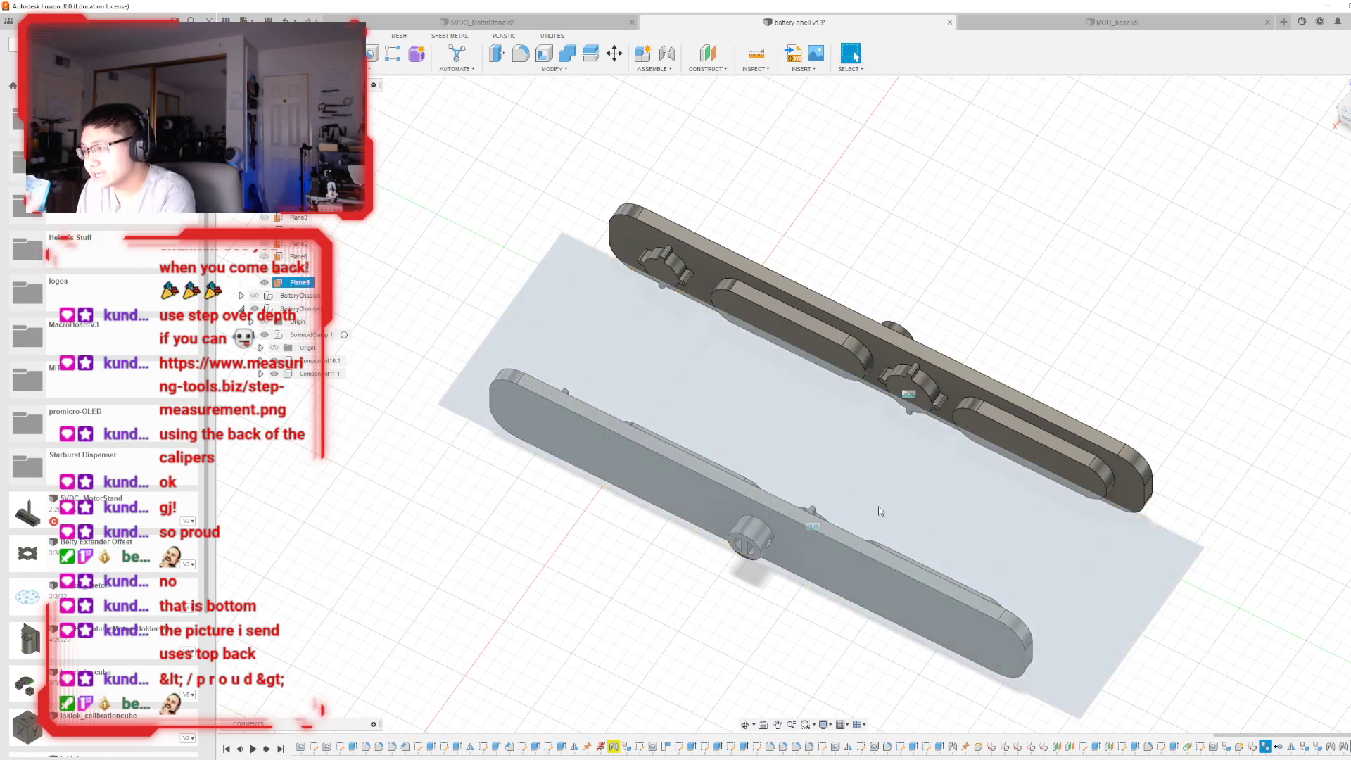
pyautogui.press('s')
# - Show the main body again and project its large slotted underside face into the sketch
pyautogui.press('p')
pyautogui.scroll(-4, 753, 282)
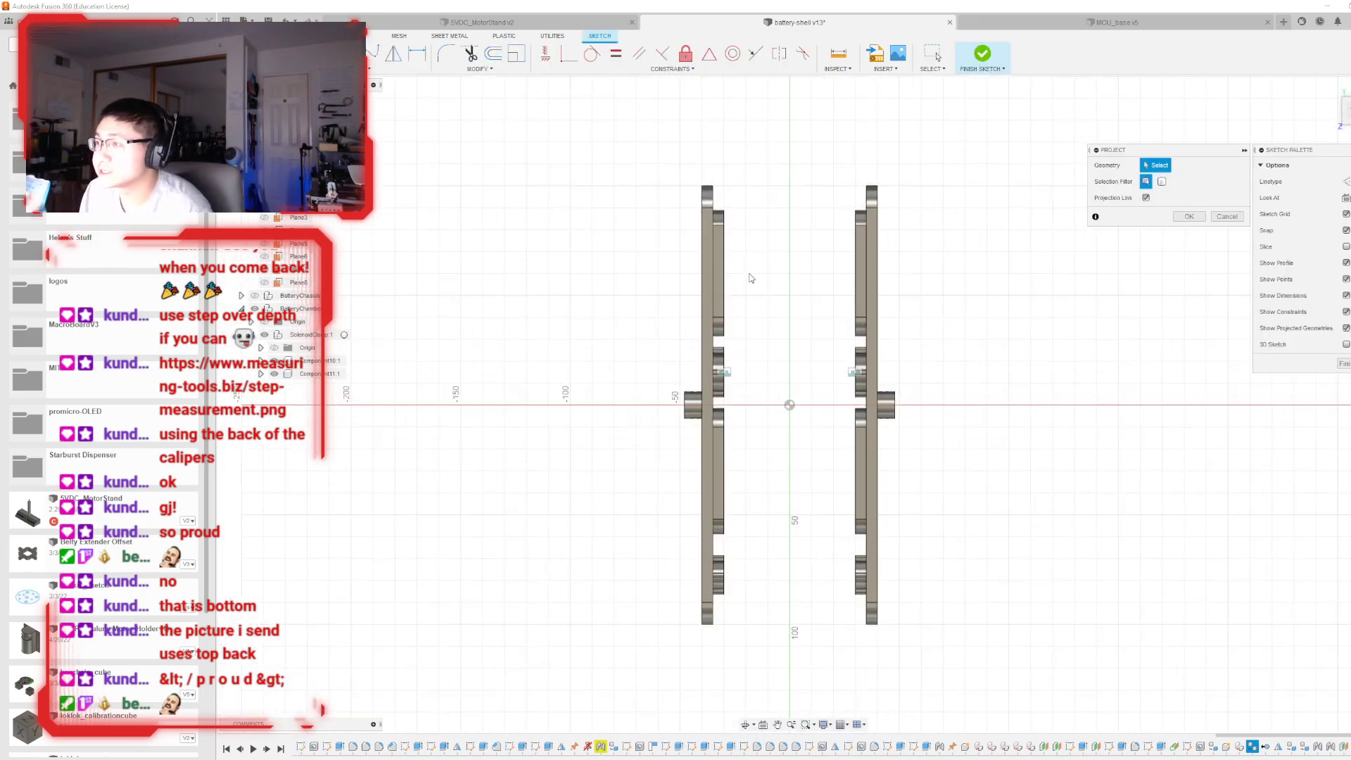
pyautogui.click(255, 296)
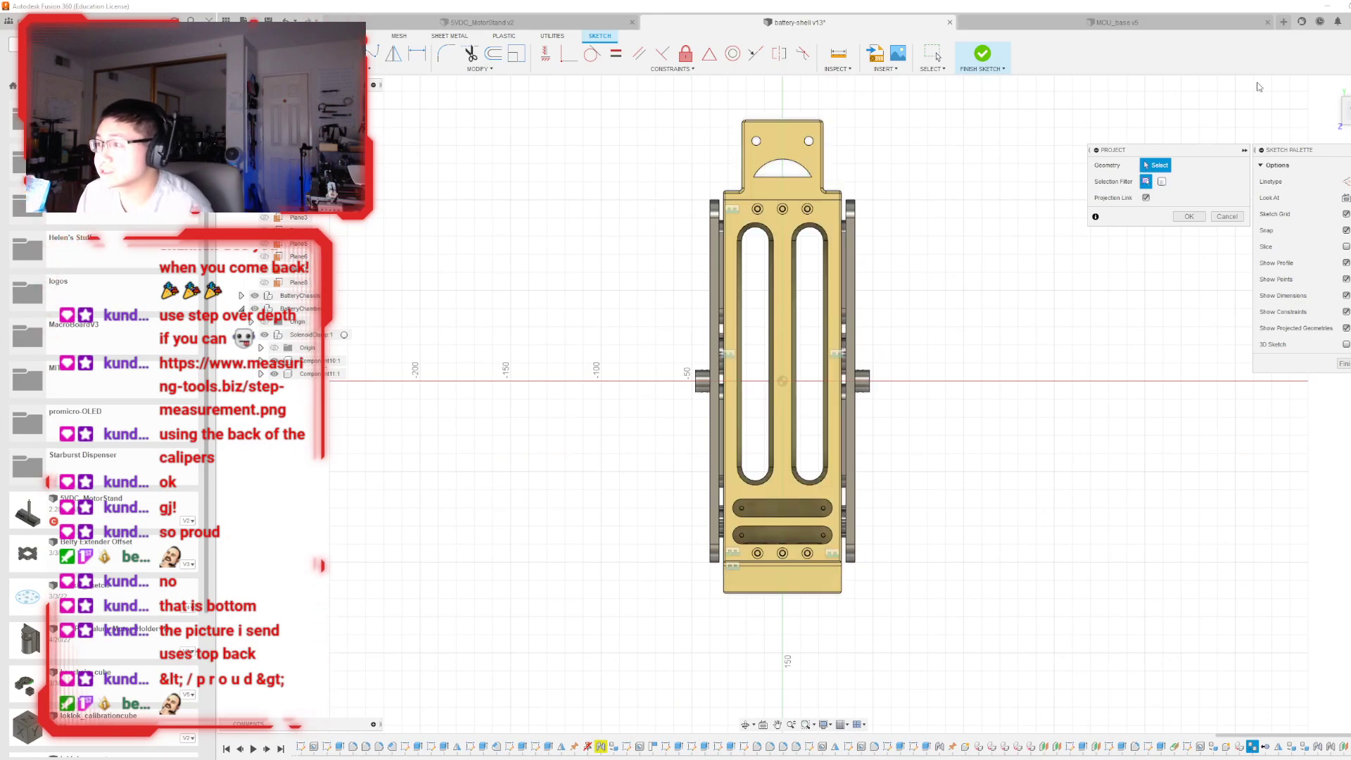
pyautogui.moveTo(1346, 112); pyautogui.dragTo(1346, 90)
pyautogui.moveTo(803, 405)
pyautogui.keyDown('shift'); pyautogui.mouseDown(button='middle')
pyautogui.moveTo(971, 352)
pyautogui.moveTo(957, 415)
pyautogui.moveTo(894, 429)
pyautogui.moveTo(887, 408)
pyautogui.mouseUp(button='middle'); pyautogui.keyUp('shift')
pyautogui.click(936, 398)
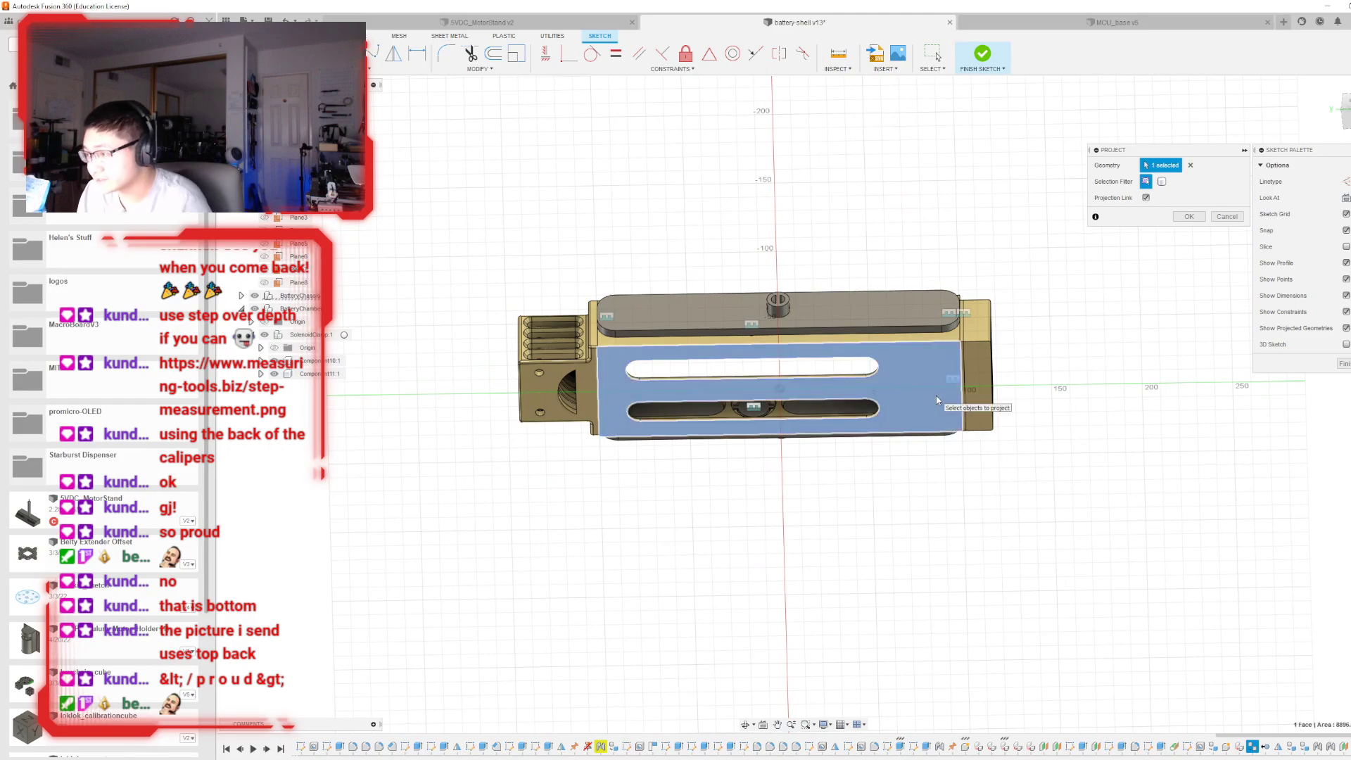
pyautogui.click(1200, 218)
# - Project the underside of the connector end block and the narrow strip beside it into the sketch
pyautogui.moveTo(803, 404)
pyautogui.keyDown('shift'); pyautogui.mouseDown(button='middle')
pyautogui.moveTo(803, 355)
pyautogui.moveTo(746, 338)
pyautogui.moveTo(803, 408)
pyautogui.mouseUp(button='middle'); pyautogui.keyUp('shift')
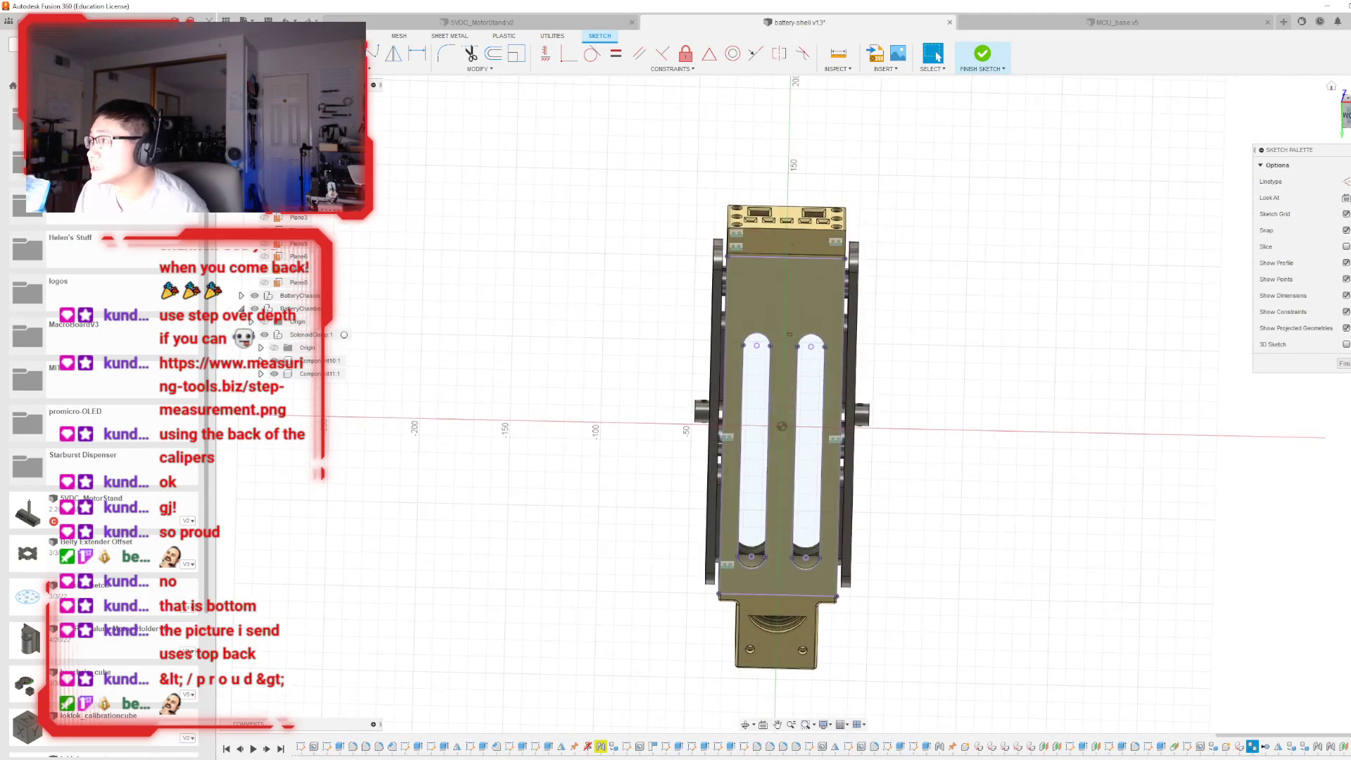
pyautogui.scroll(6, 756, 204)
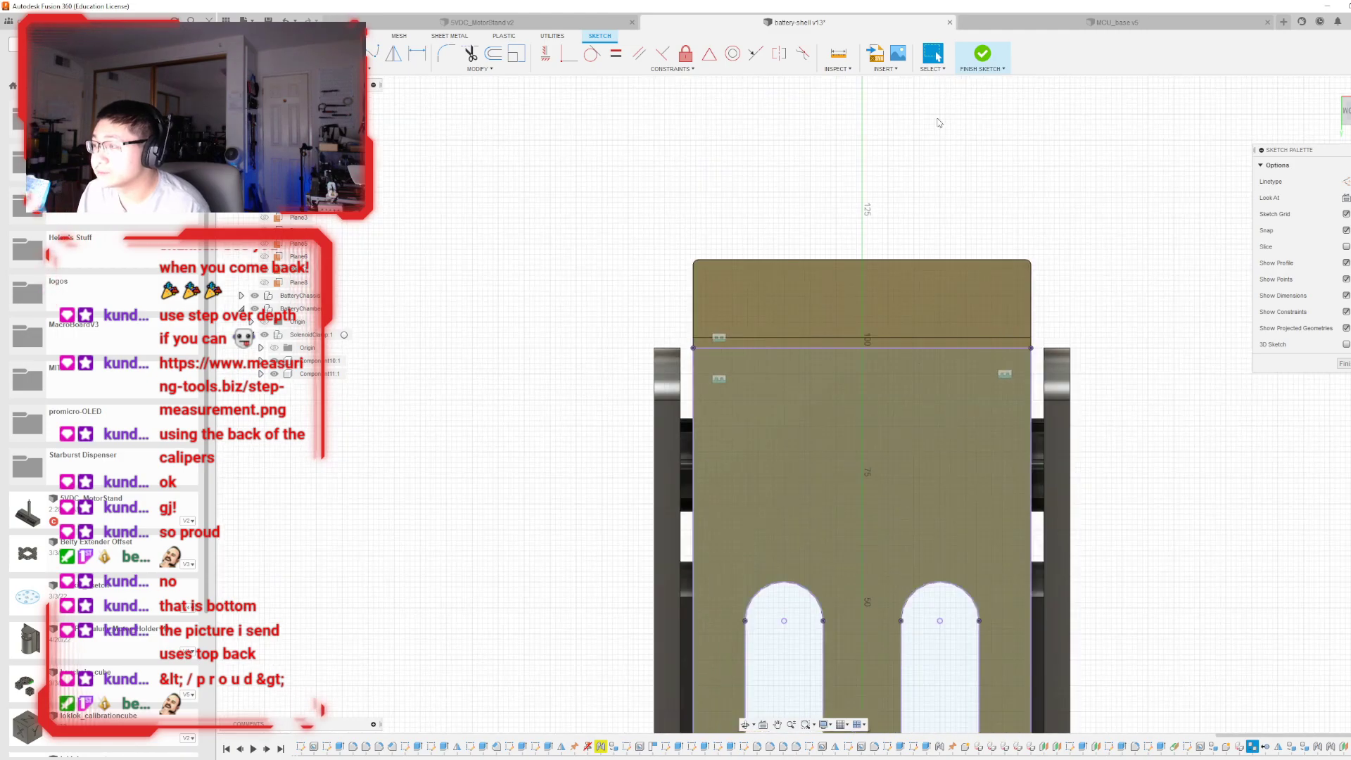
pyautogui.moveTo(803, 405)
pyautogui.keyDown('shift'); pyautogui.mouseDown(button='middle')
pyautogui.moveTo(804, 376)
pyautogui.moveTo(742, 353)
pyautogui.mouseUp(button='middle'); pyautogui.keyUp('shift')
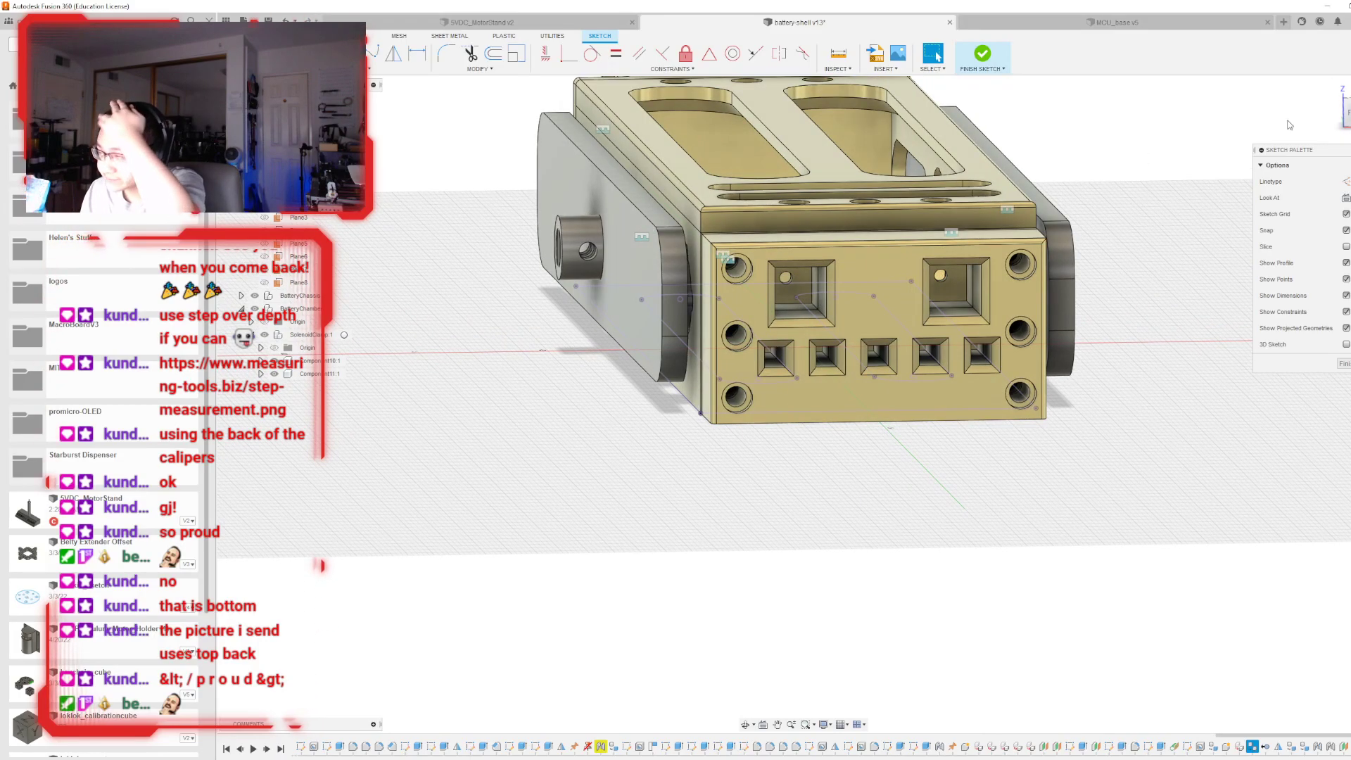
pyautogui.keyDown('shift'); pyautogui.moveTo(1261, 136); pyautogui.dragTo(1194, 171, button='middle'); pyautogui.keyUp('shift')
pyautogui.keyDown('shift'); pyautogui.moveTo(778, 288); pyautogui.dragTo(770, 257, button='middle'); pyautogui.keyUp('shift')
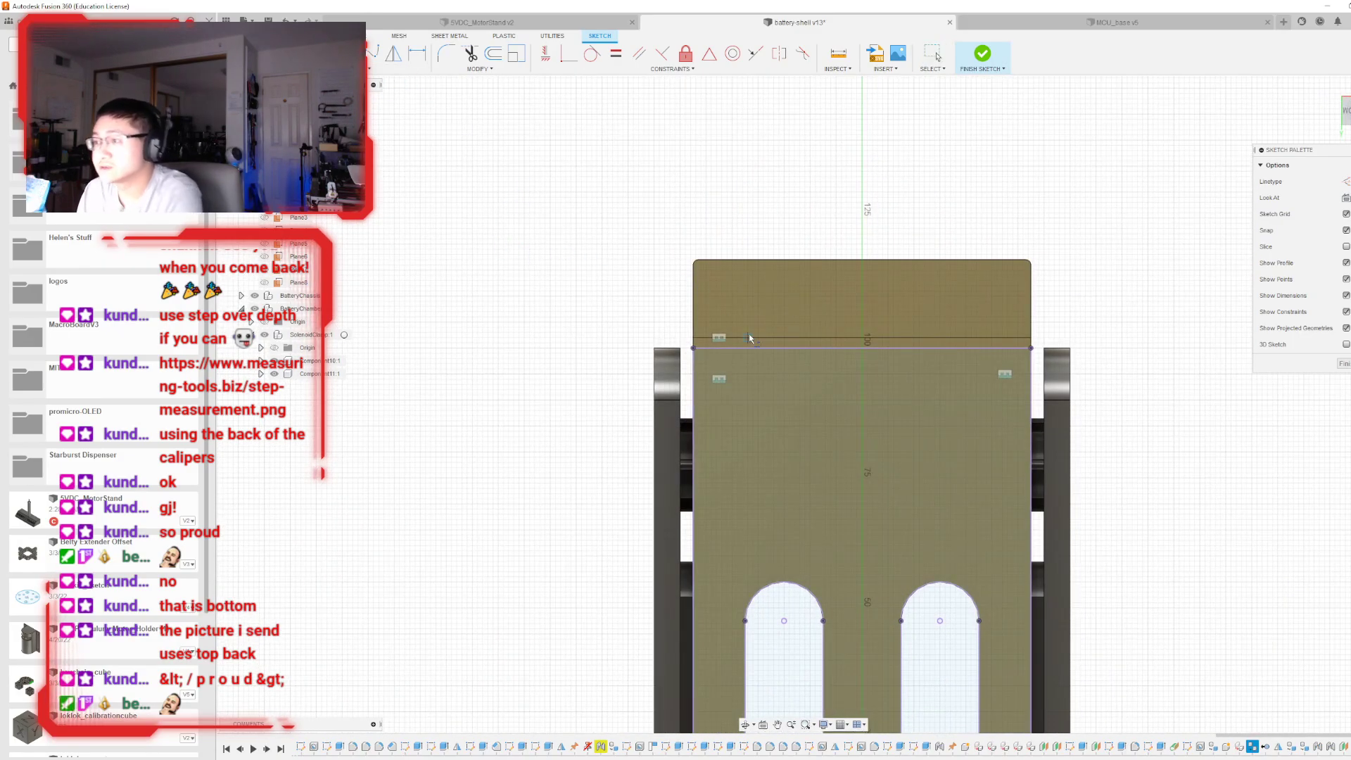
pyautogui.press('Escape')
pyautogui.click(799, 344)
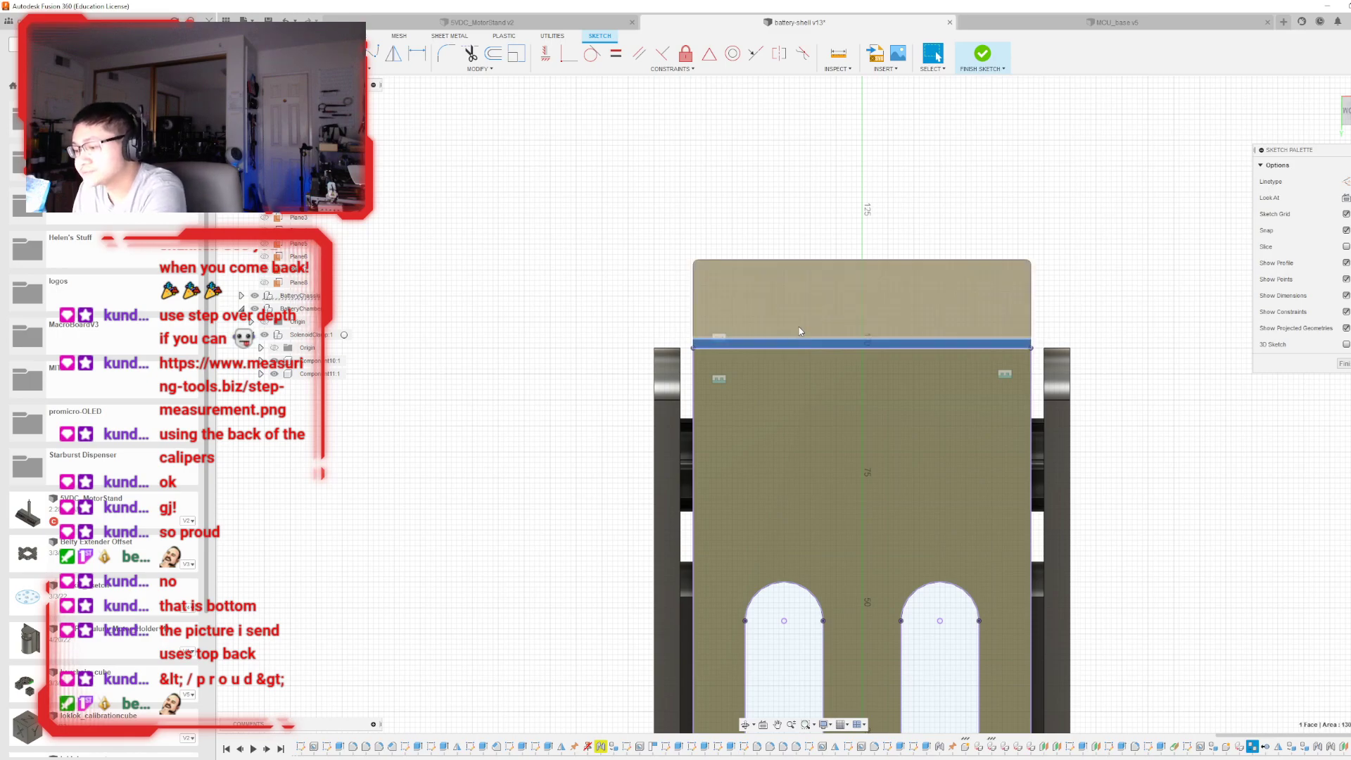
pyautogui.press('p')
pyautogui.click(801, 288)
pyautogui.click(1186, 216)
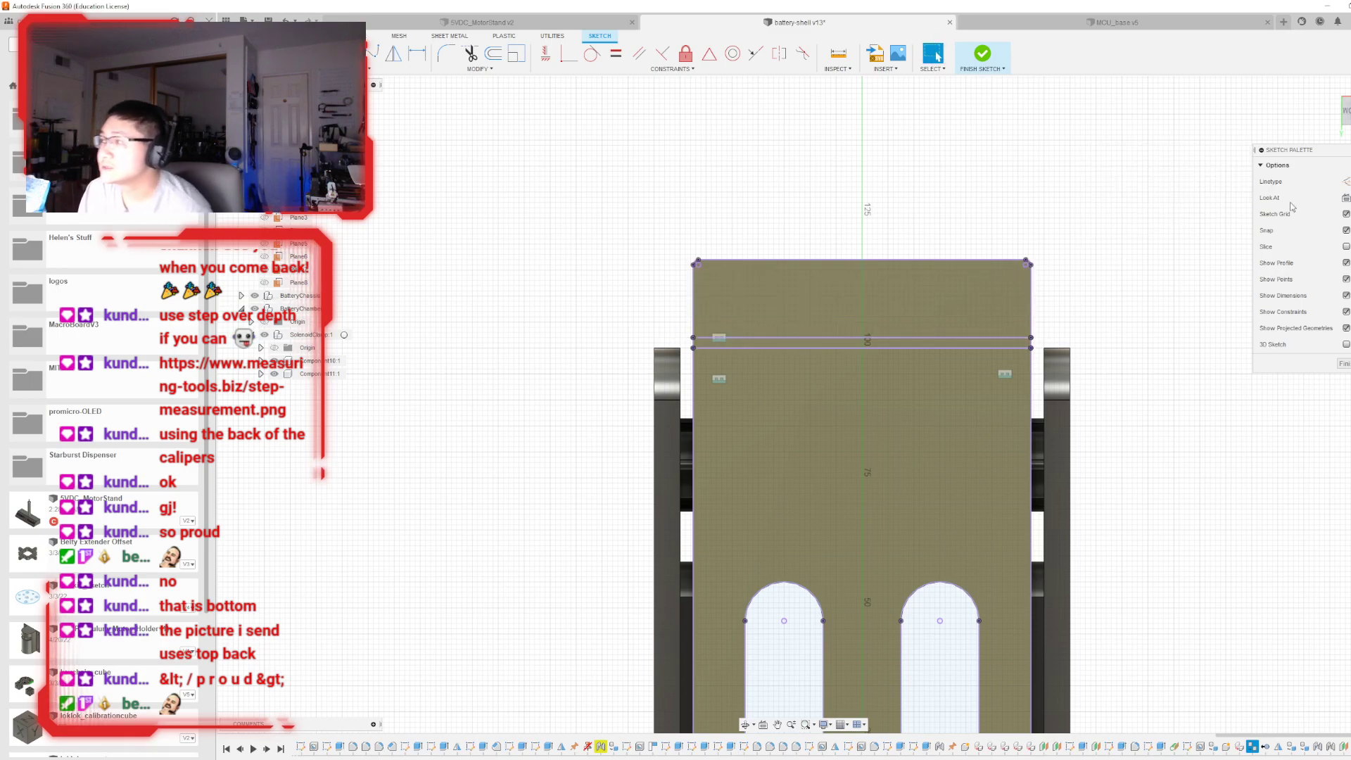
# - Sketch a three-line rectangular extension past the connector end, spanning the body's full width, with 15 mm side length
pyautogui.moveTo(804, 404)
pyautogui.keyDown('shift'); pyautogui.mouseDown(button='middle')
pyautogui.moveTo(772, 450)
pyautogui.moveTo(783, 432)
pyautogui.mouseUp(button='middle'); pyautogui.keyUp('shift')
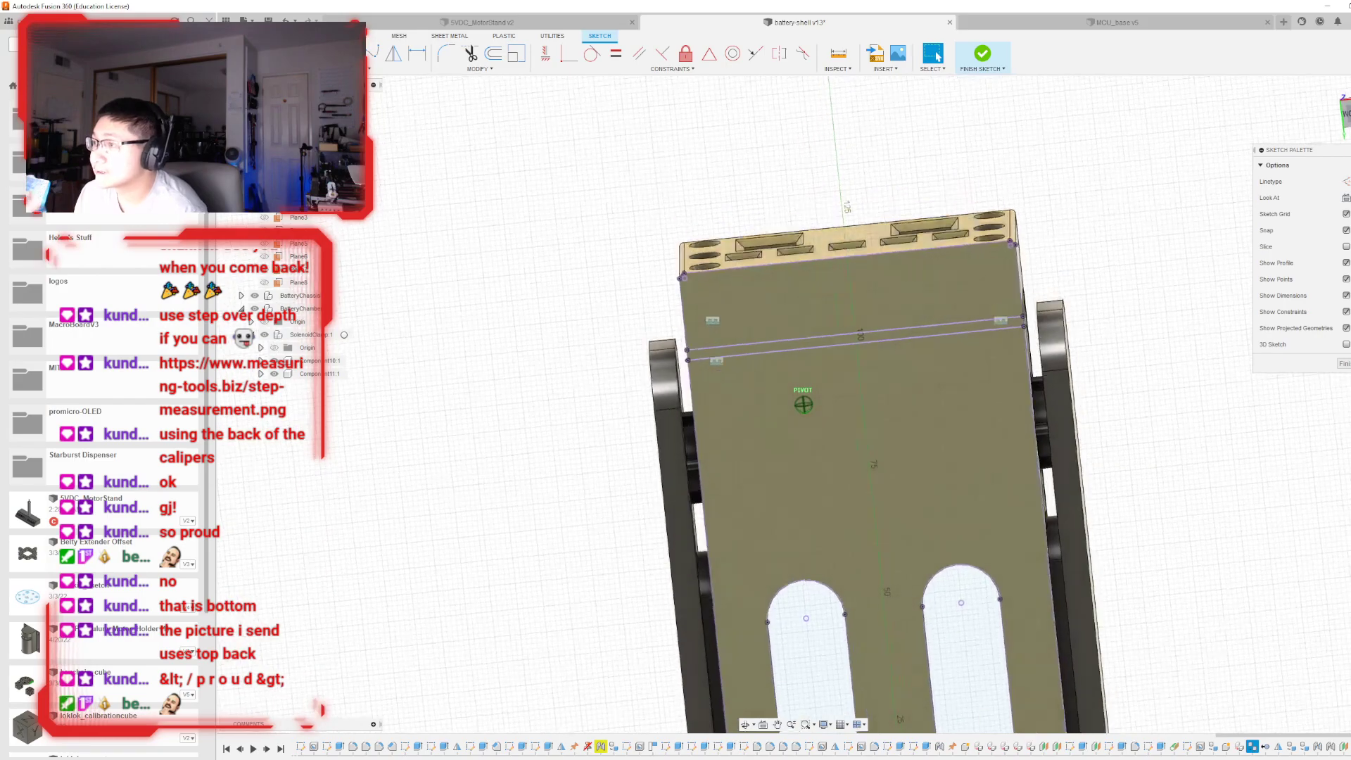
pyautogui.click(1346, 115)
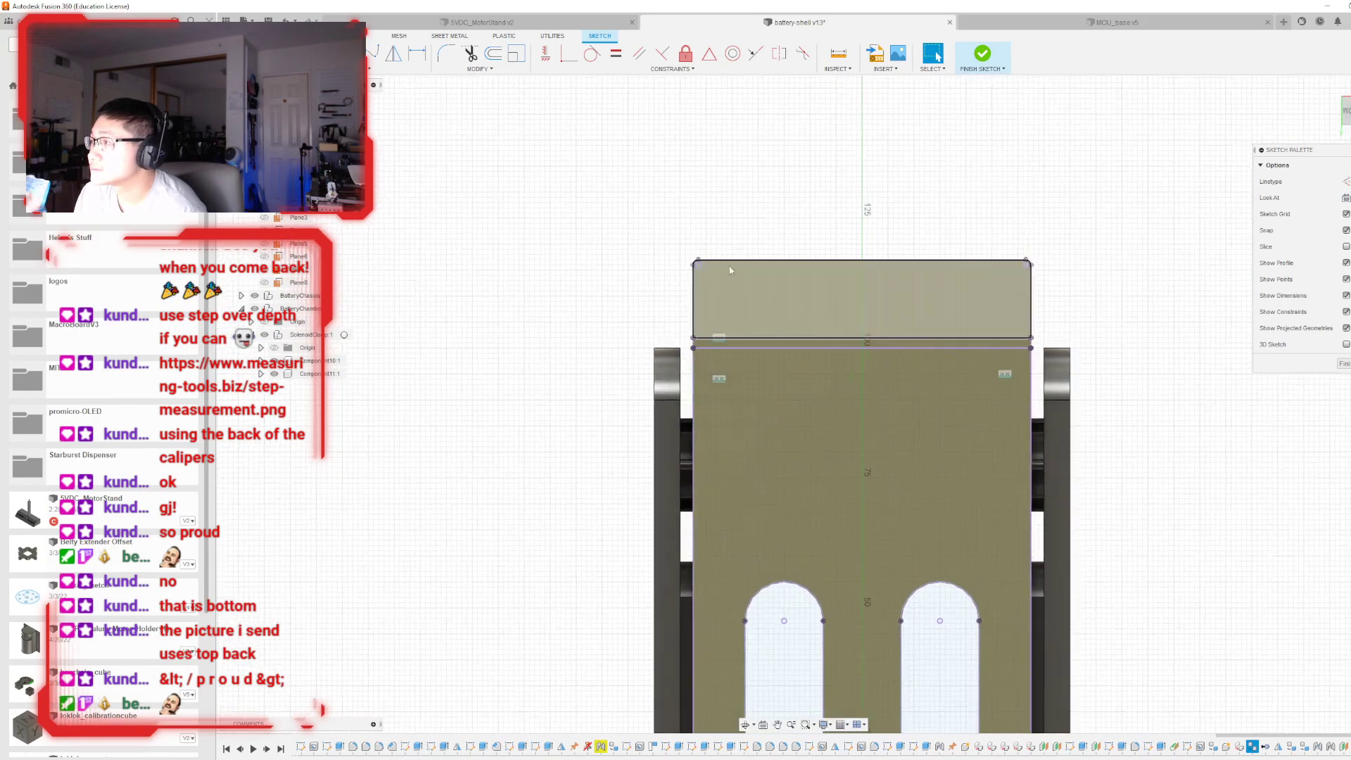
pyautogui.scroll(5, 743, 225)
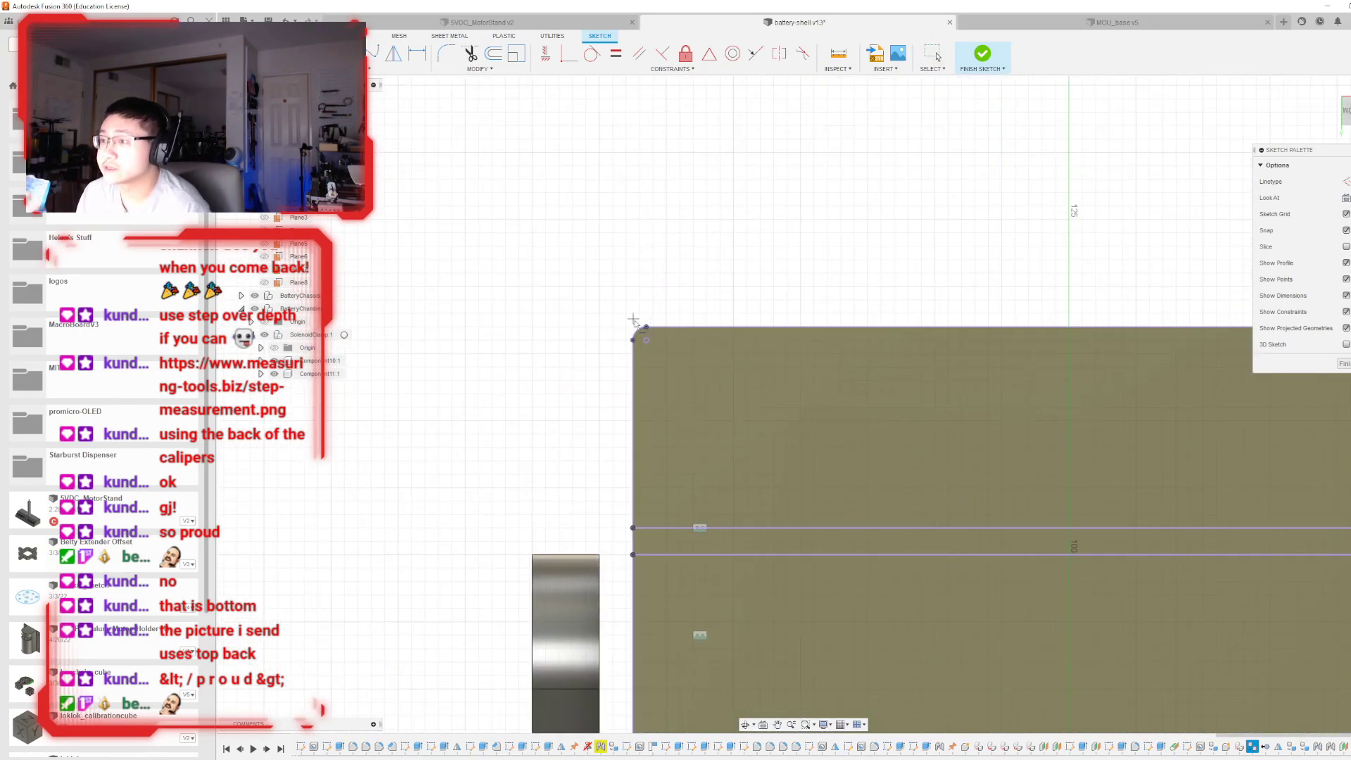
pyautogui.click(633, 339)
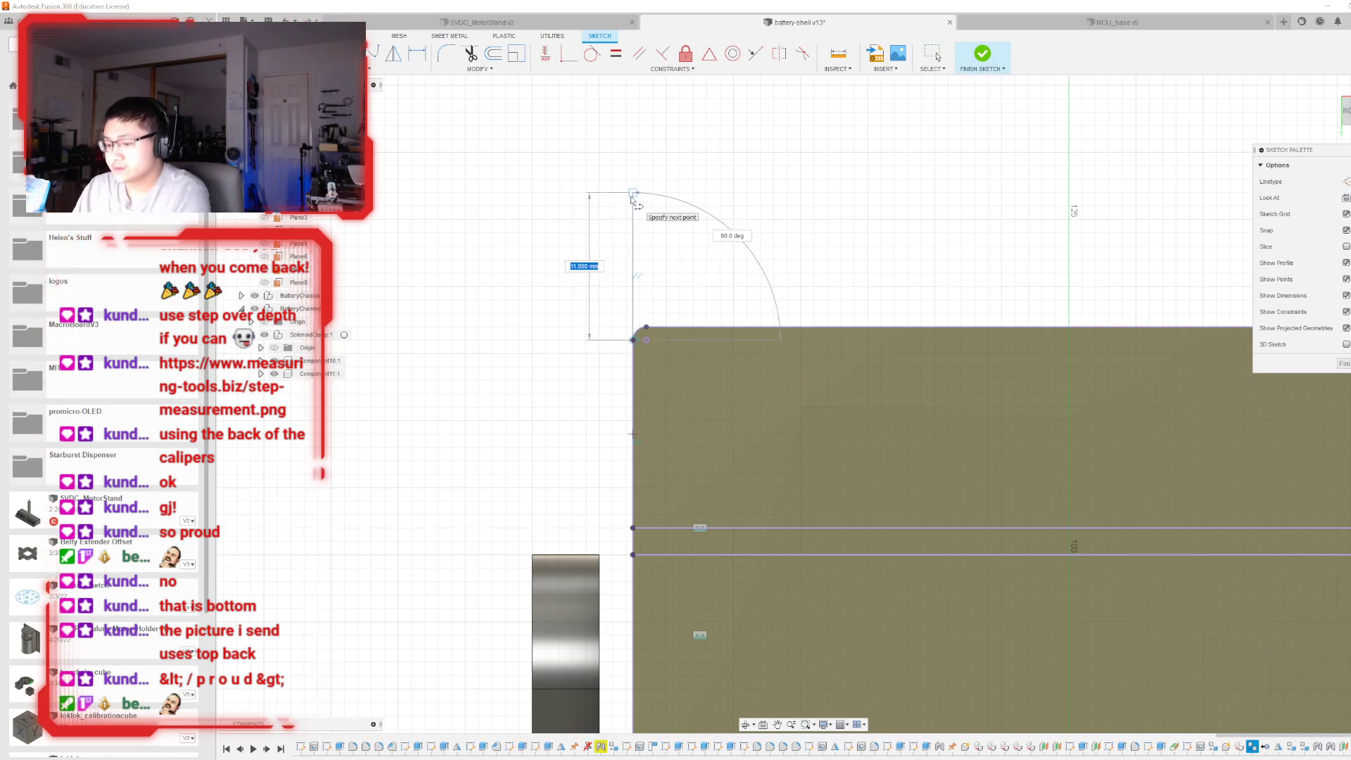
pyautogui.write('15')
pyautogui.press('Return')
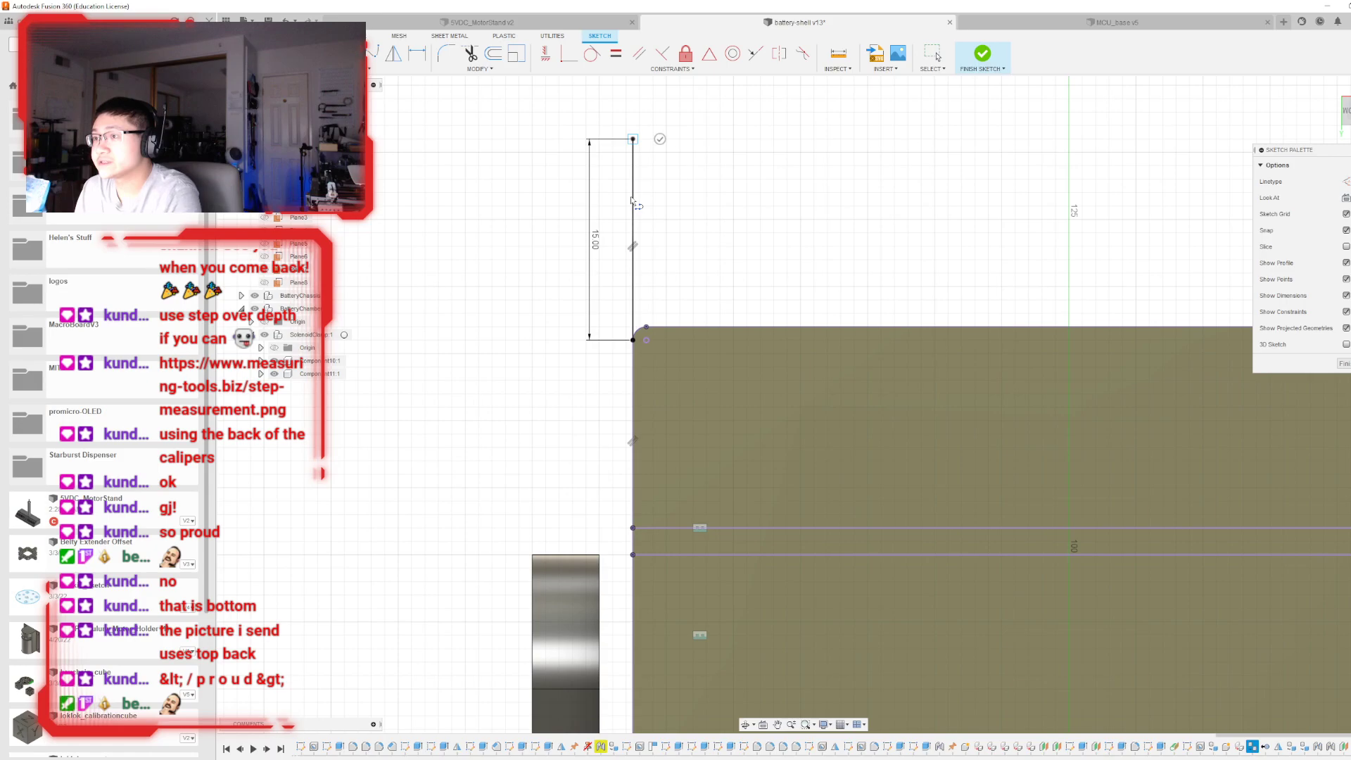
pyautogui.scroll(-4, 536, 275)
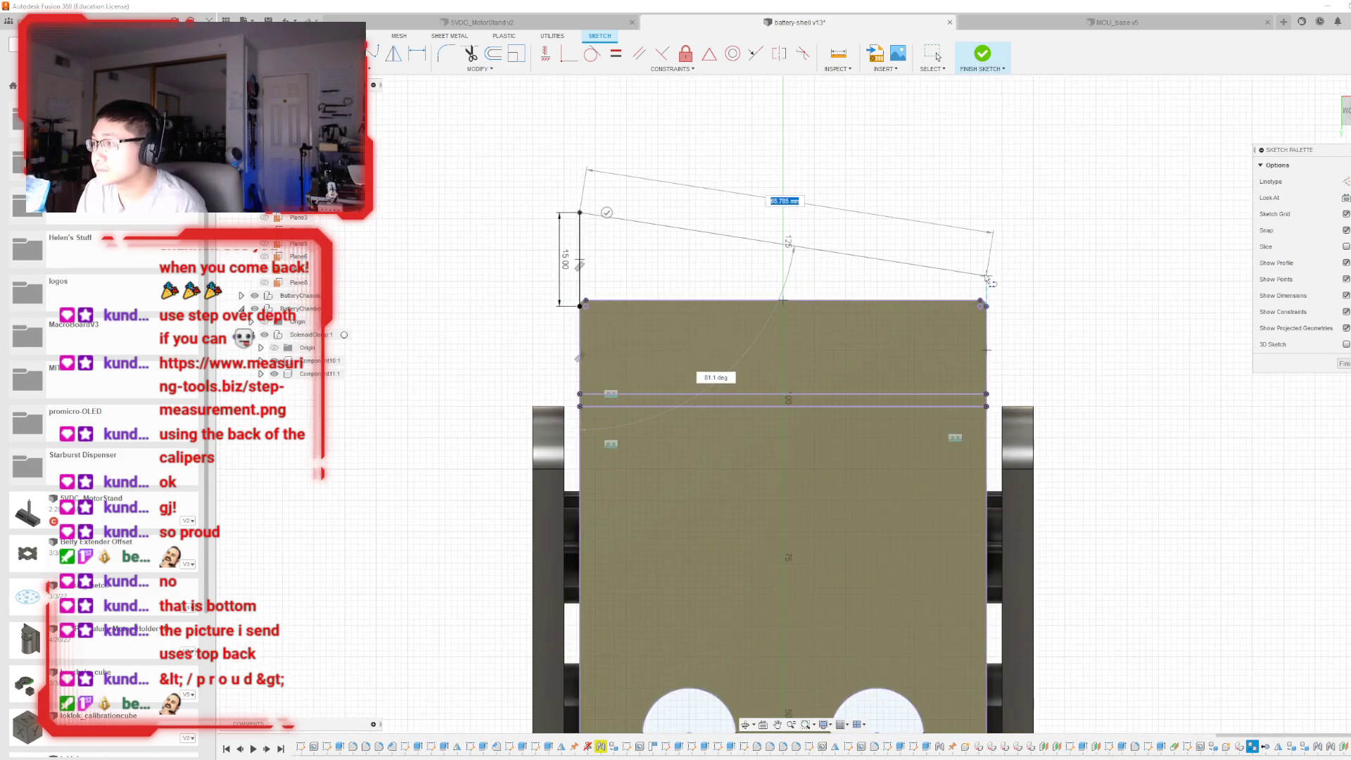
pyautogui.click(986, 212)
pyautogui.click(985, 305)
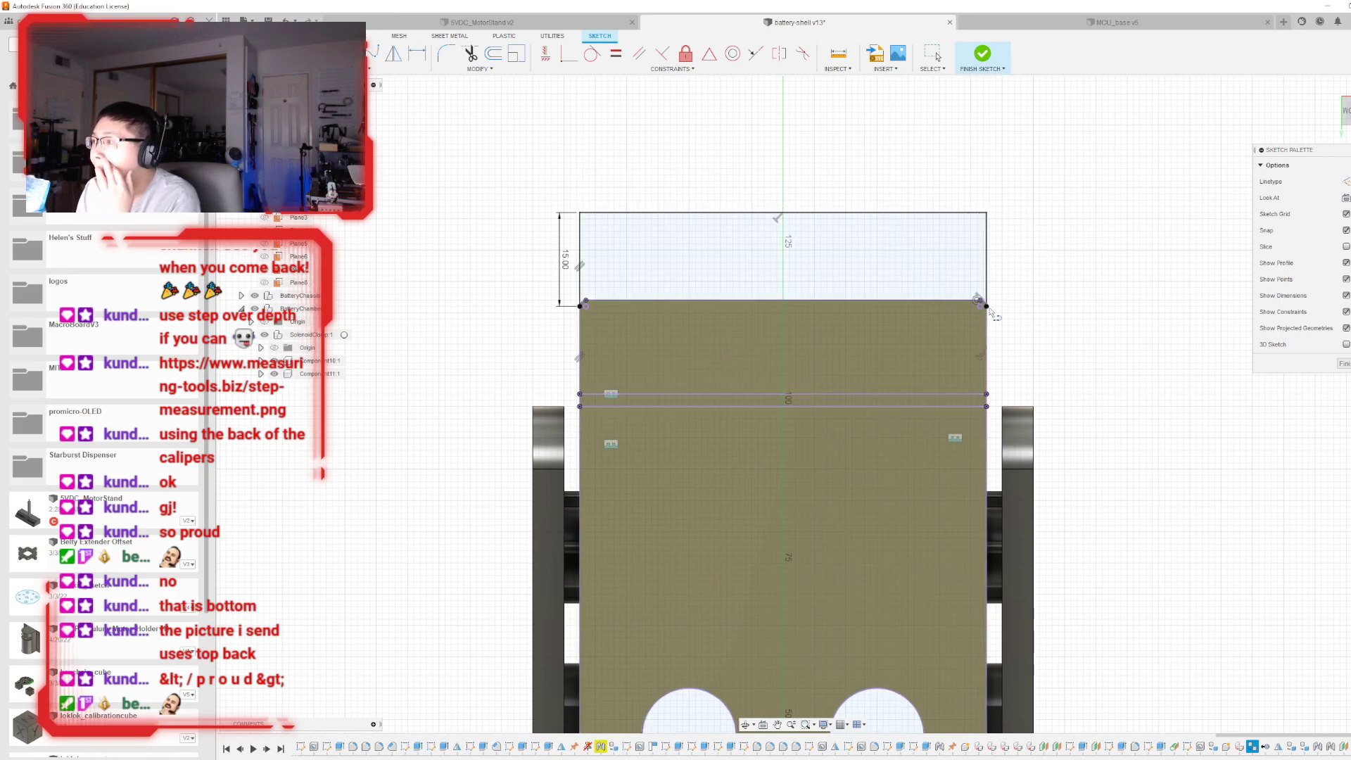
# - Finish the sketch, reopen it for editing, and set the end extension's side length to 25 mm
pyautogui.click(983, 54)
pyautogui.moveTo(802, 404)
pyautogui.keyDown('shift'); pyautogui.mouseDown(button='middle')
pyautogui.moveTo(816, 401)
pyautogui.moveTo(833, 485)
pyautogui.mouseUp(button='middle'); pyautogui.keyUp('shift')
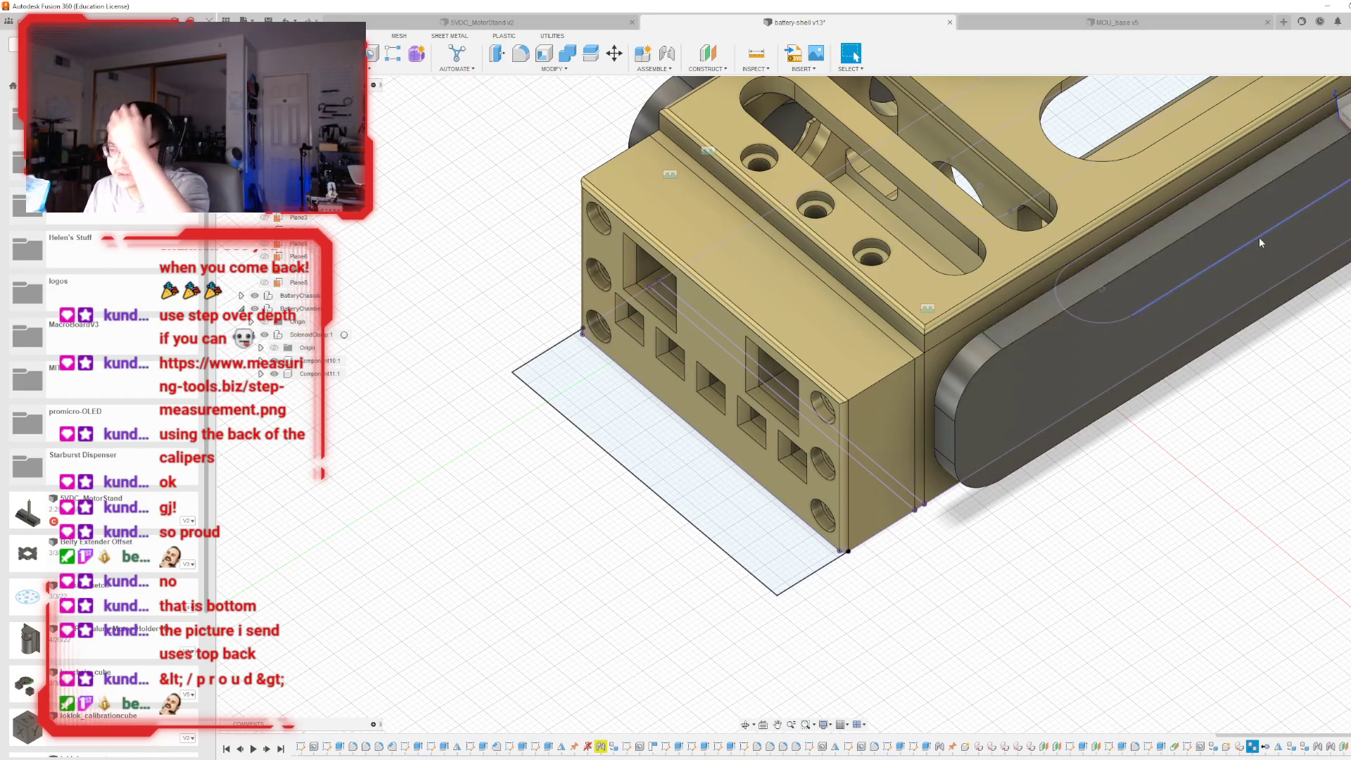
pyautogui.moveTo(1340, 106); pyautogui.dragTo(1270, 154)
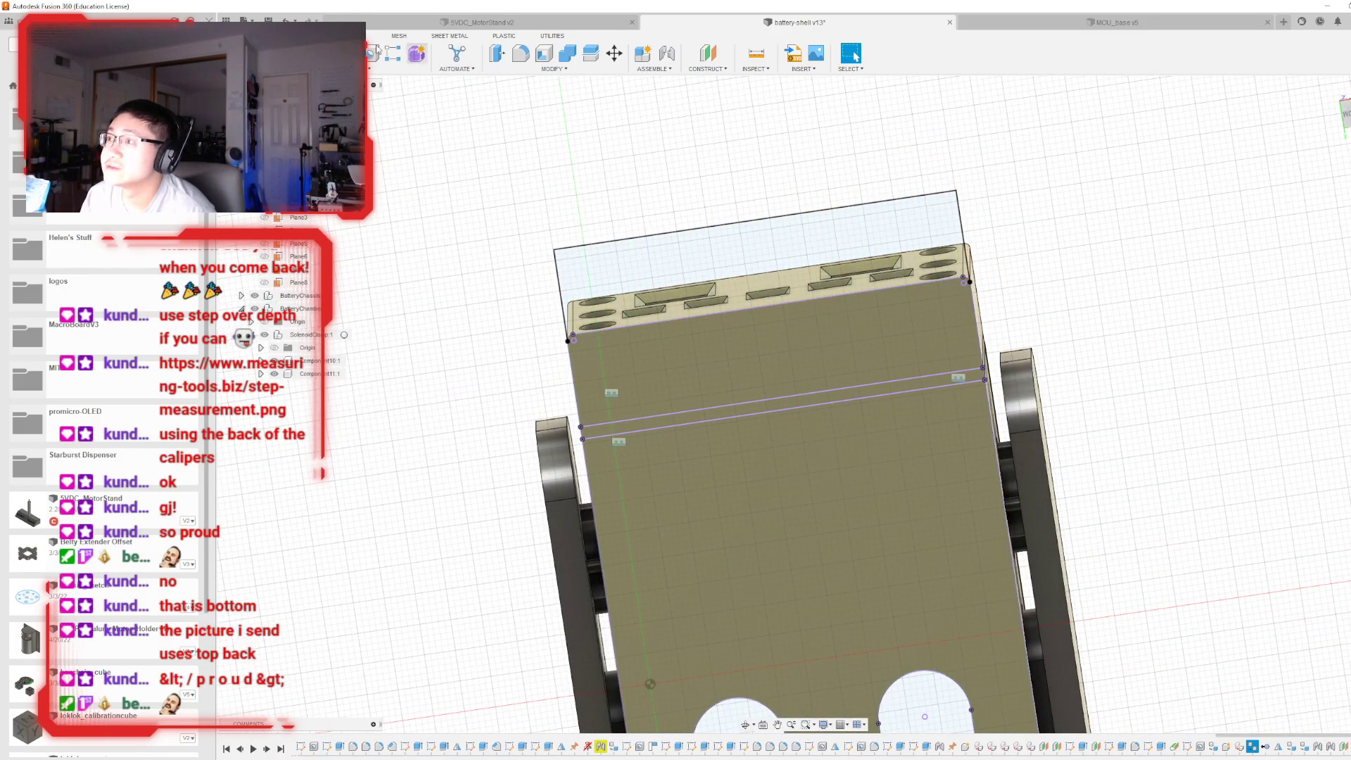
pyautogui.doubleClick(1349, 743)
pyautogui.scroll(4, 673, 190)
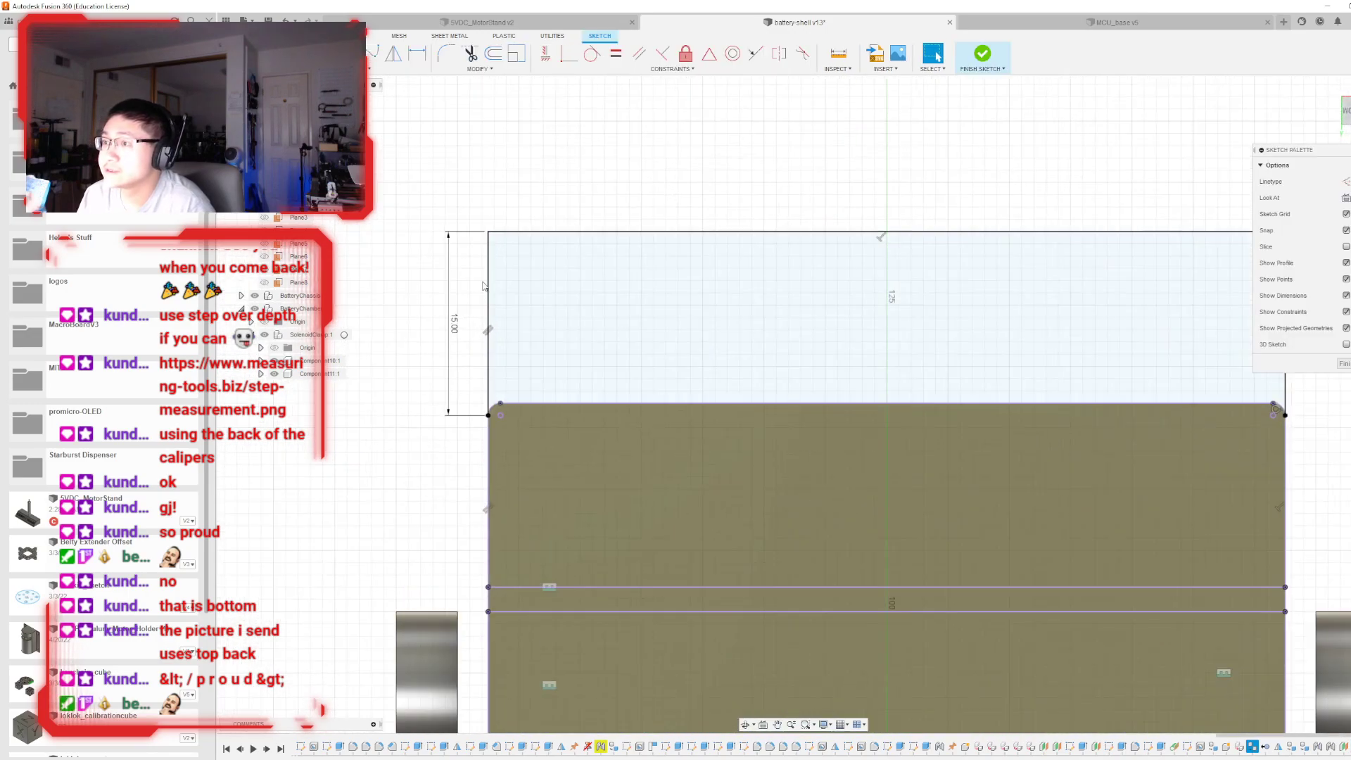
pyautogui.doubleClick(454, 323)
pyautogui.write('25')
pyautogui.press('Return')
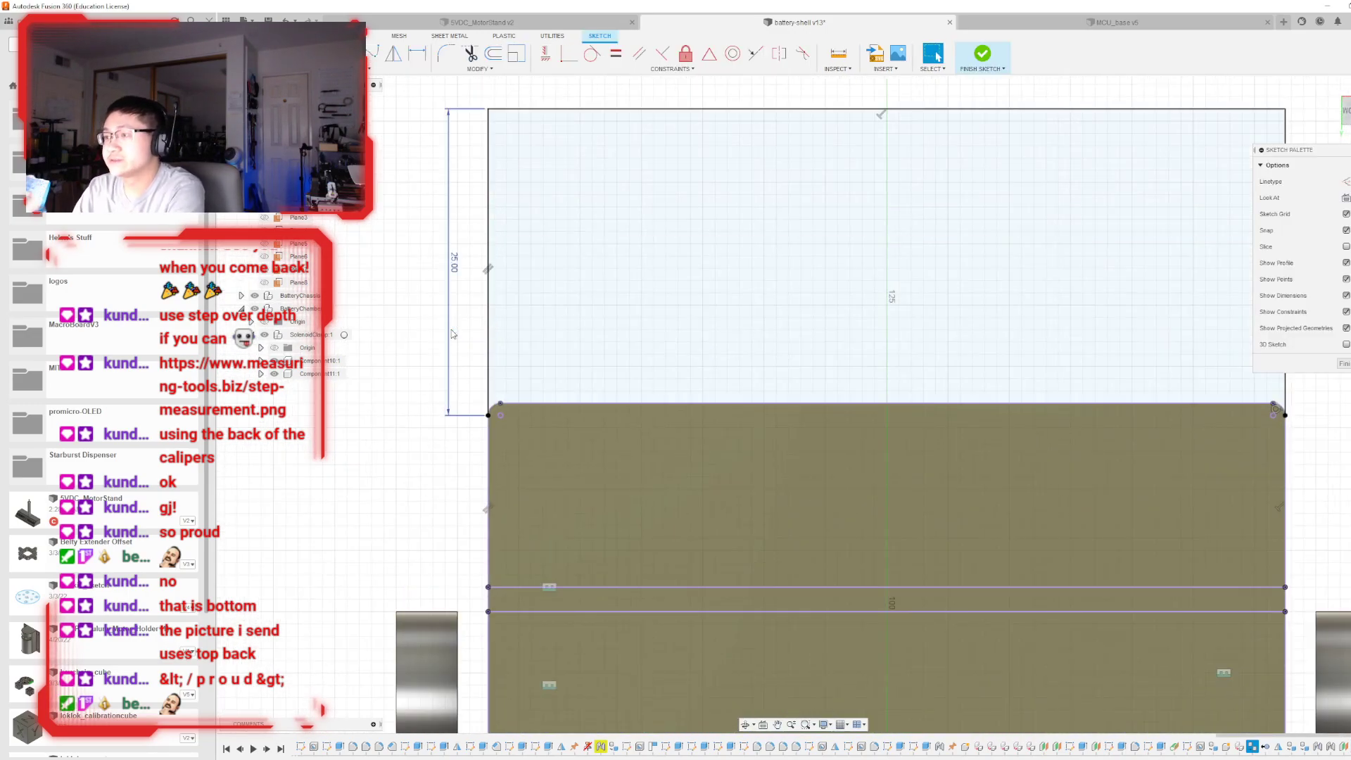
# - Set the end extension's side length to 40 mm and finish the sketch
pyautogui.scroll(-3, 384, 341)
pyautogui.moveTo(802, 401)
pyautogui.keyDown('shift'); pyautogui.mouseDown(button='middle')
pyautogui.moveTo(816, 563)
pyautogui.moveTo(888, 633)
pyautogui.mouseUp(button='middle'); pyautogui.keyUp('shift')
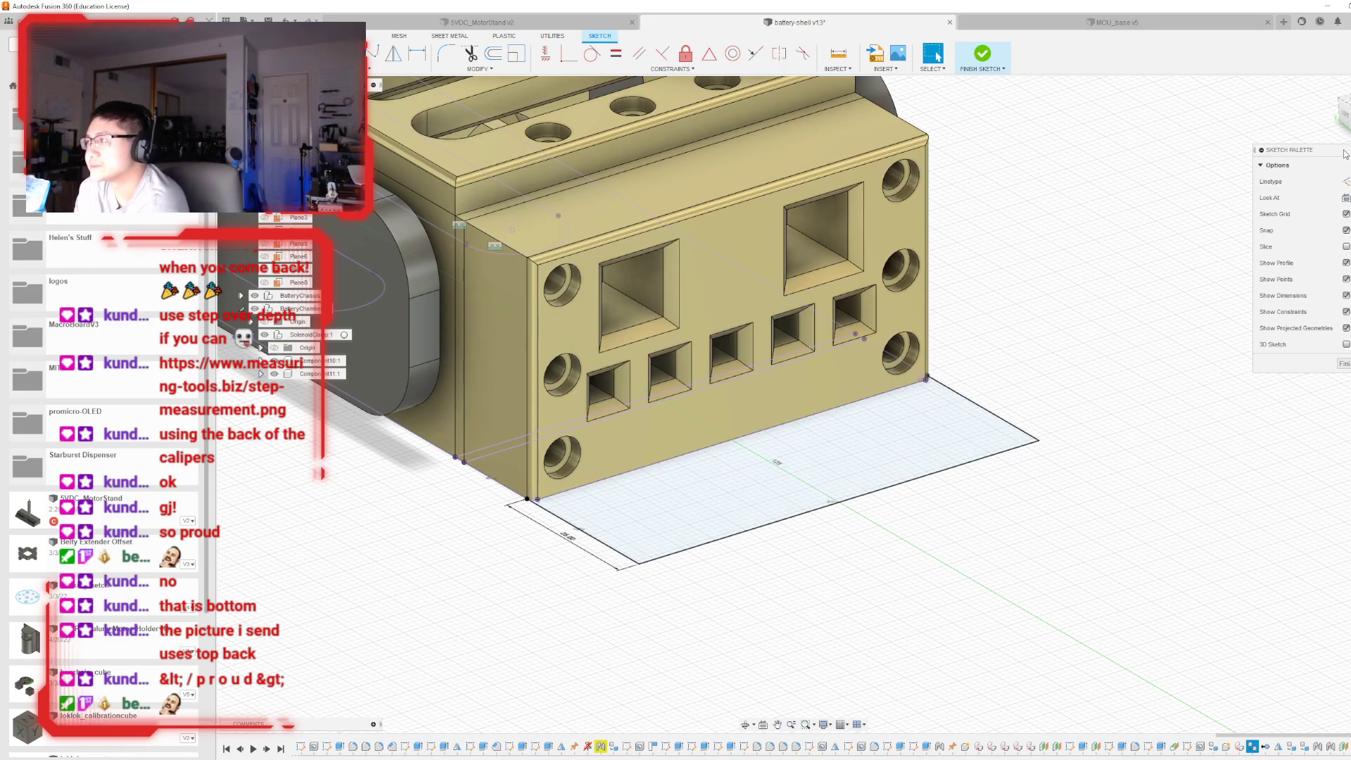
pyautogui.keyDown('shift'); pyautogui.moveTo(803, 403); pyautogui.dragTo(811, 485, button='middle'); pyautogui.keyUp('shift')
pyautogui.keyDown('shift'); pyautogui.moveTo(459, 346); pyautogui.dragTo(441, 321, button='middle'); pyautogui.keyUp('shift')
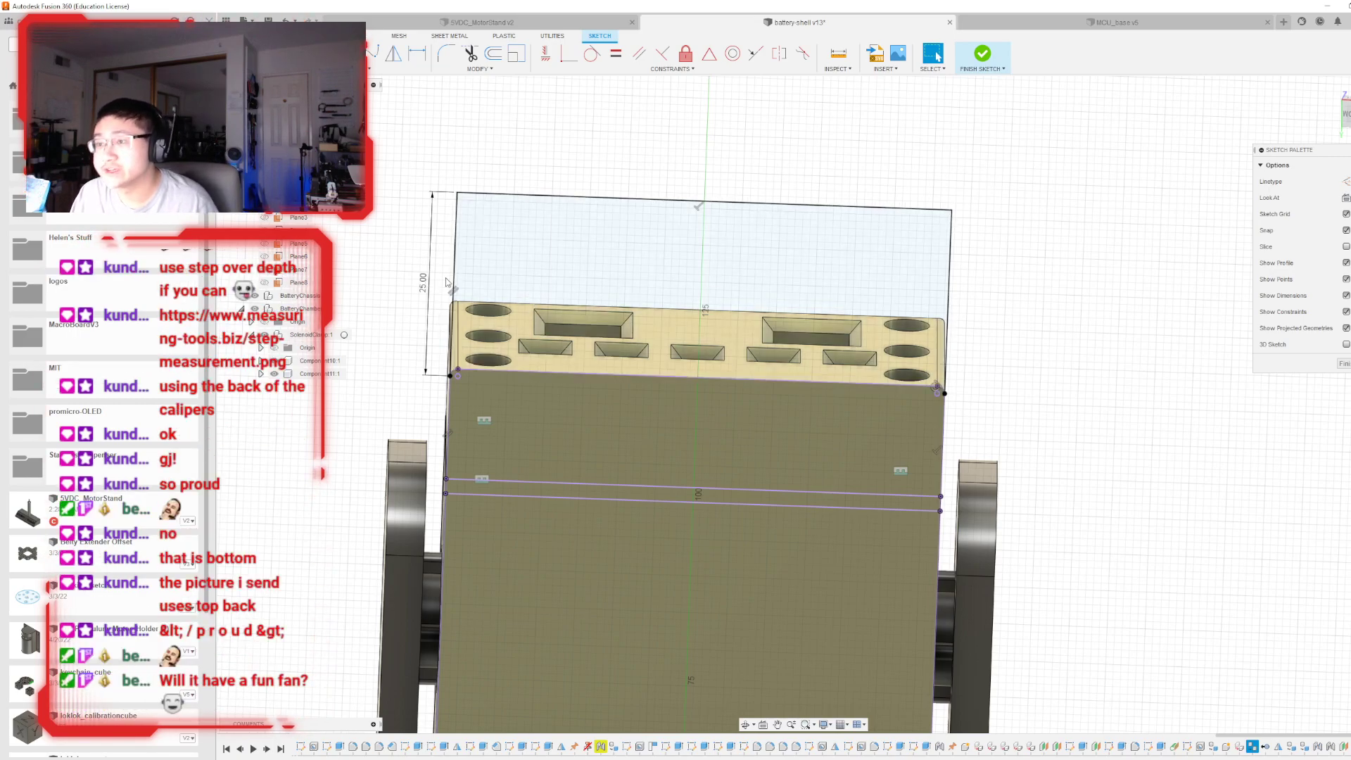
pyautogui.doubleClick(422, 282)
pyautogui.write('40')
pyautogui.press('Return')
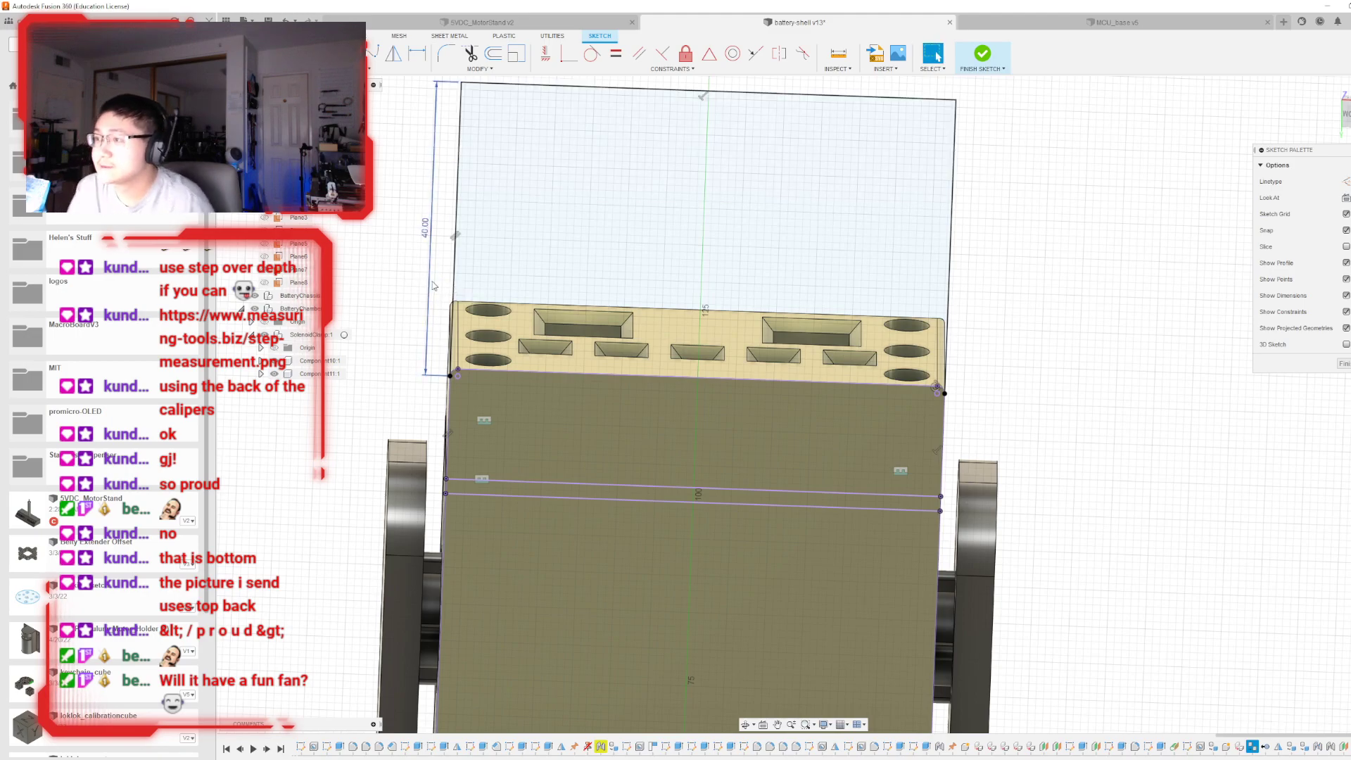
pyautogui.click(985, 53)
# - Hide the main battery body, leaving the base sketch and both side clamps in view
pyautogui.keyDown('shift'); pyautogui.moveTo(804, 403); pyautogui.dragTo(978, 661, button='middle'); pyautogui.keyUp('shift')
pyautogui.scroll(-3, 1052, 221)
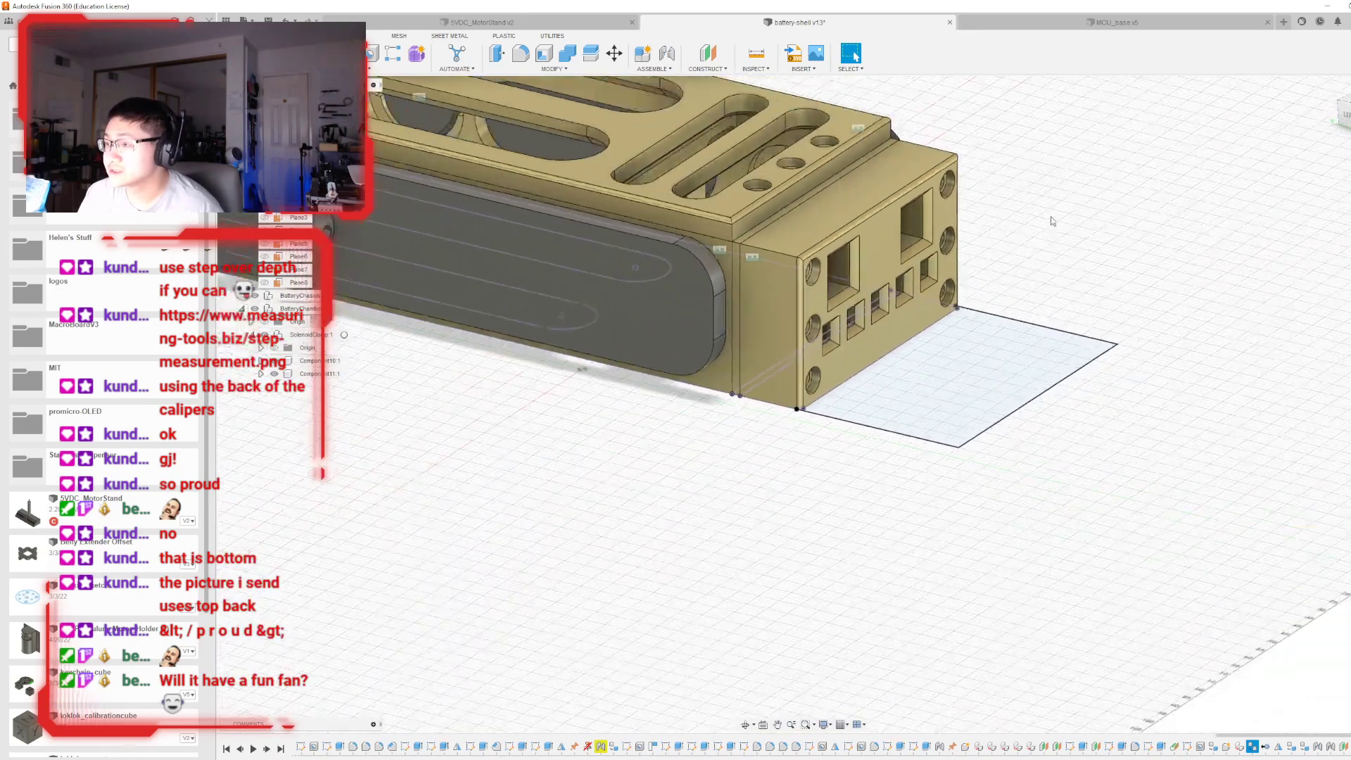
pyautogui.scroll(-3, 997, 226)
pyautogui.scroll(2, 941, 232)
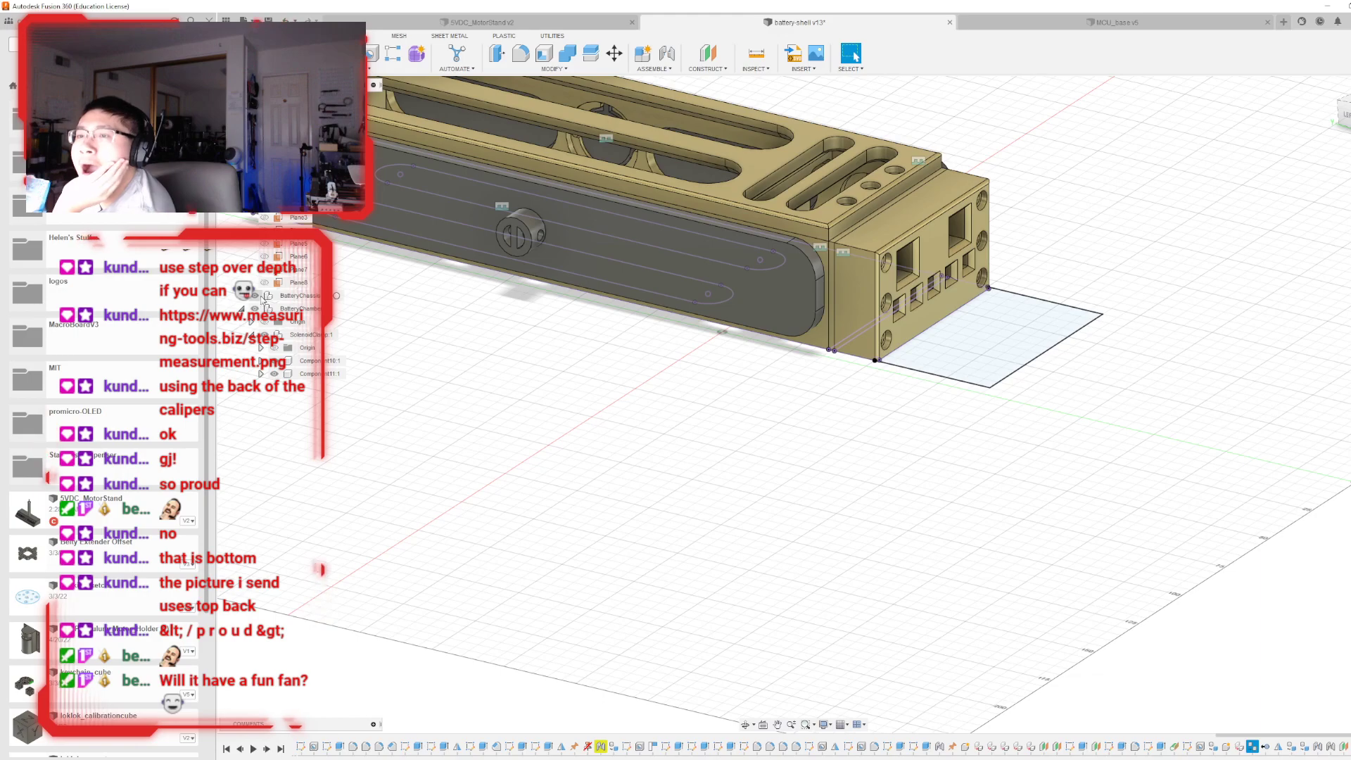
pyautogui.press('v')
pyautogui.moveTo(803, 405)
pyautogui.keyDown('shift'); pyautogui.mouseDown(button='middle')
pyautogui.moveTo(760, 397)
pyautogui.moveTo(704, 253)
pyautogui.moveTo(709, 279)
pyautogui.mouseUp(button='middle'); pyautogui.keyUp('shift')
pyautogui.scroll(-1, 422, 116)
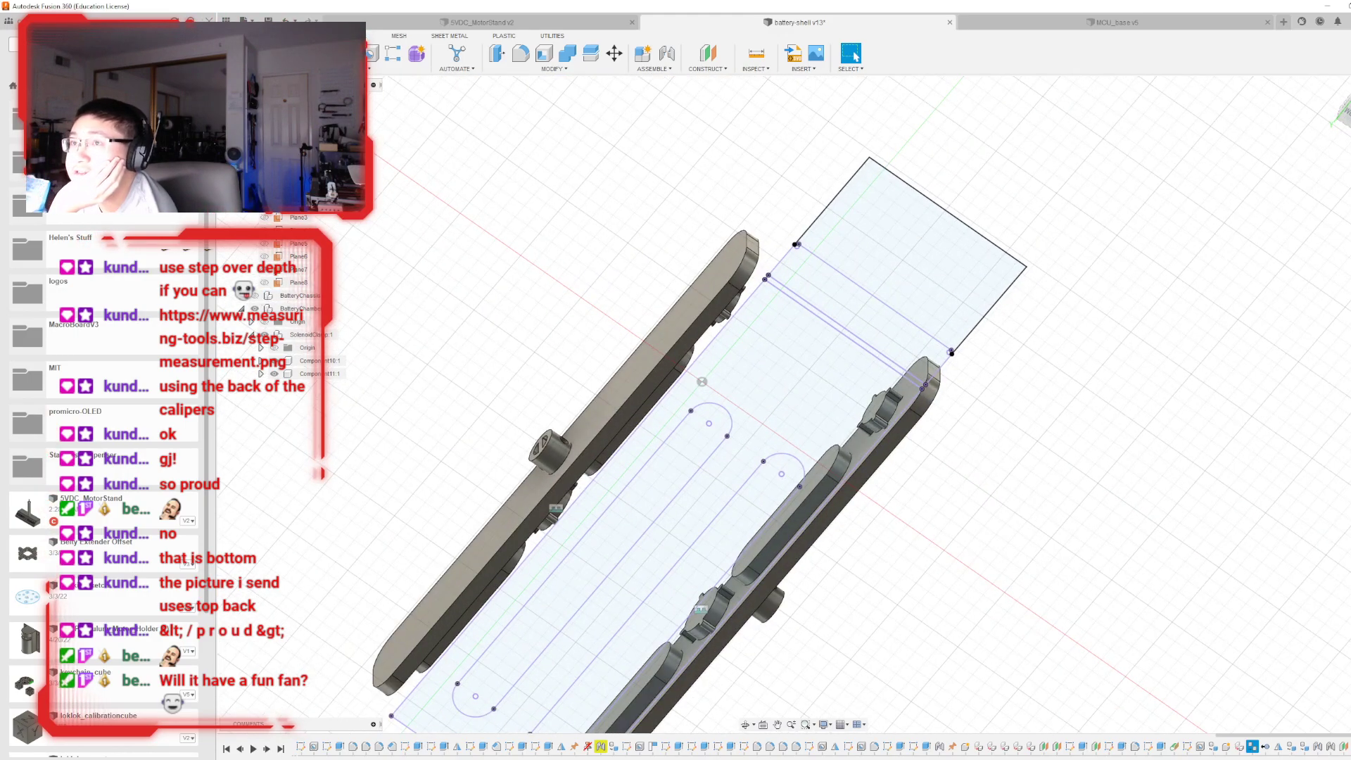
# - Extrude the slotted body outline, narrow strip, connector block outline and end extension together as a new base plate body
pyautogui.click(324, 54)
pyautogui.scroll(-2, 631, 476)
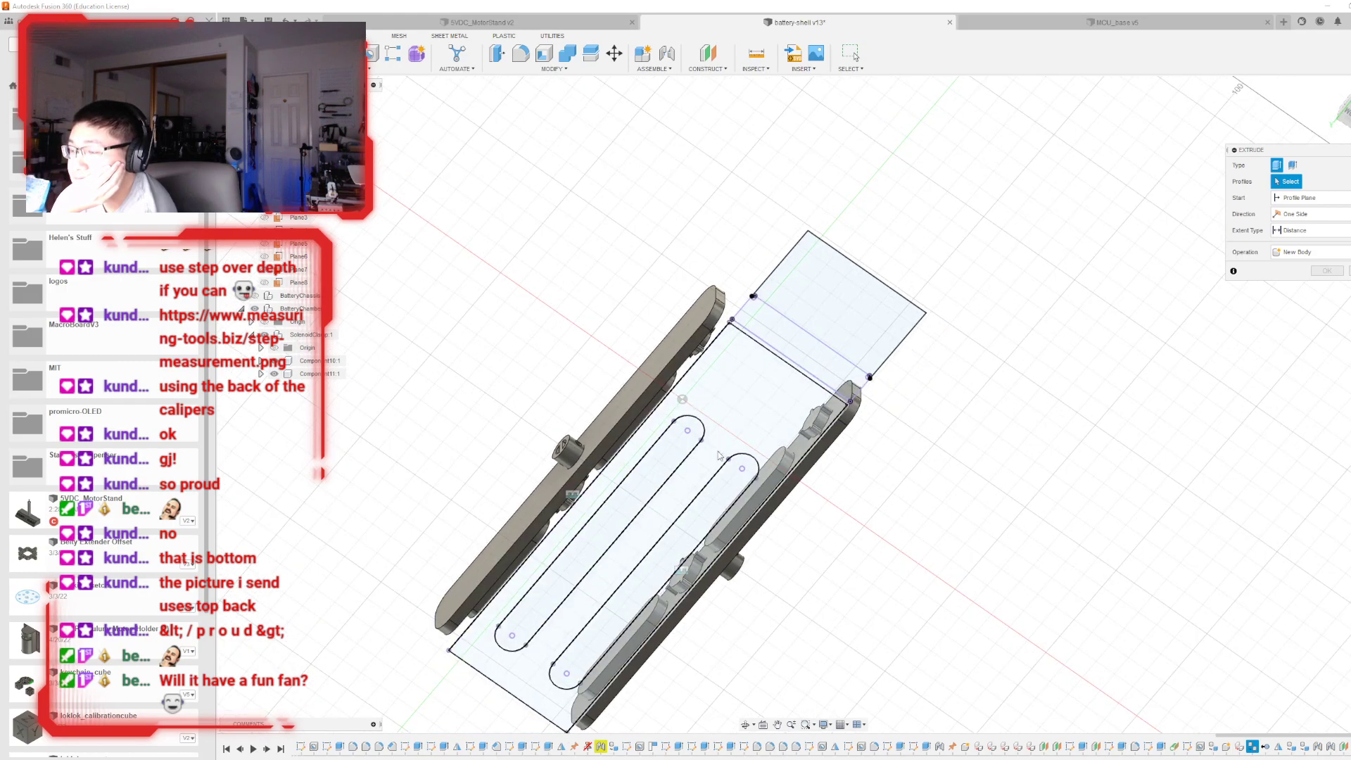
pyautogui.click(531, 667)
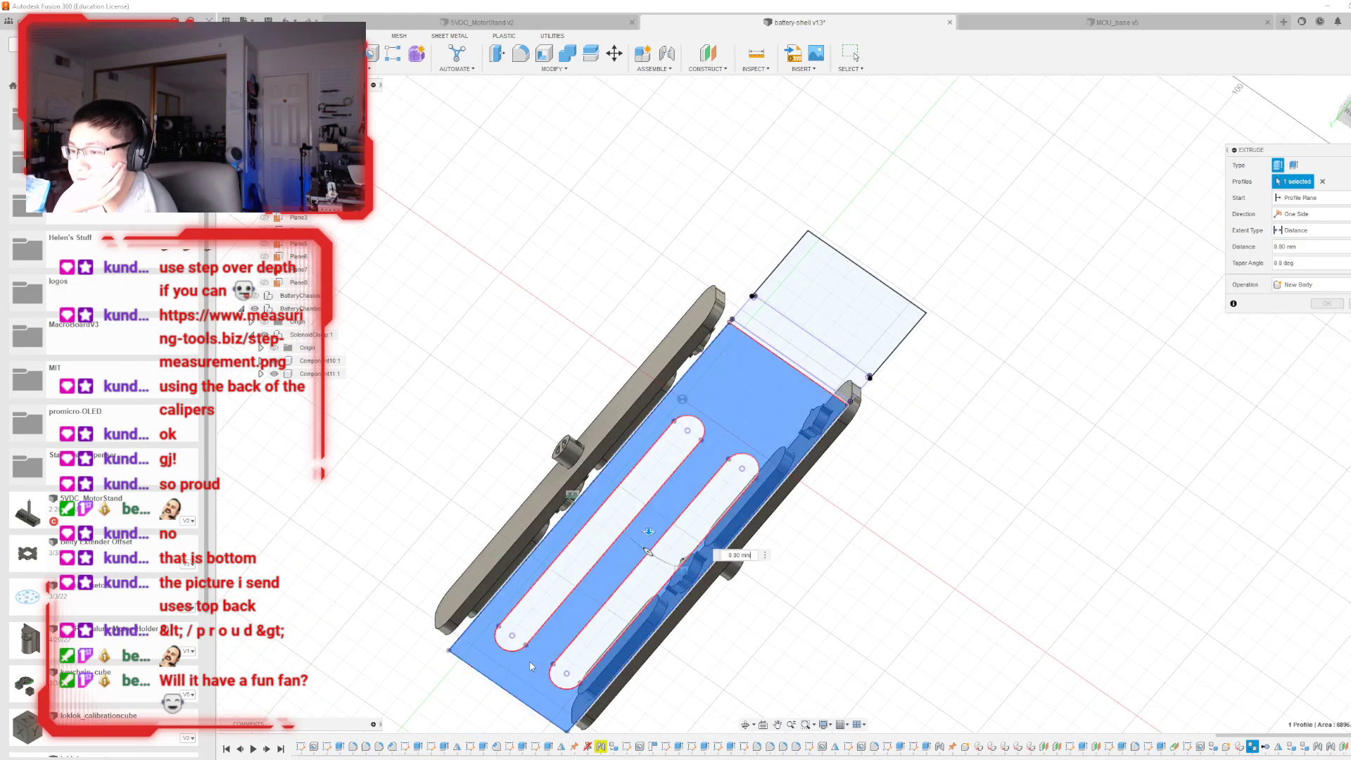
pyautogui.click(799, 362)
pyautogui.click(820, 327)
pyautogui.click(865, 295)
pyautogui.keyDown('shift'); pyautogui.moveTo(872, 303); pyautogui.dragTo(951, 313, button='middle'); pyautogui.keyUp('shift')
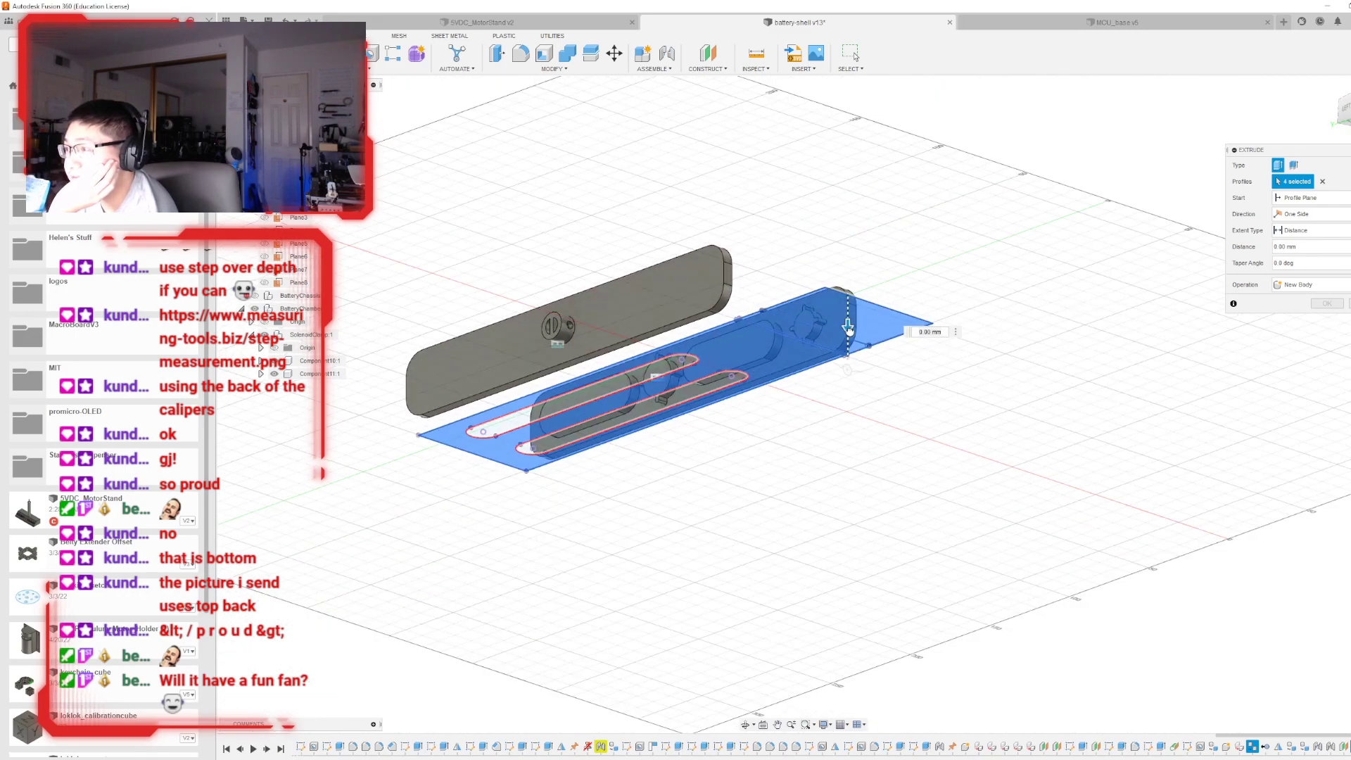
pyautogui.moveTo(845, 338); pyautogui.dragTo(846, 345)
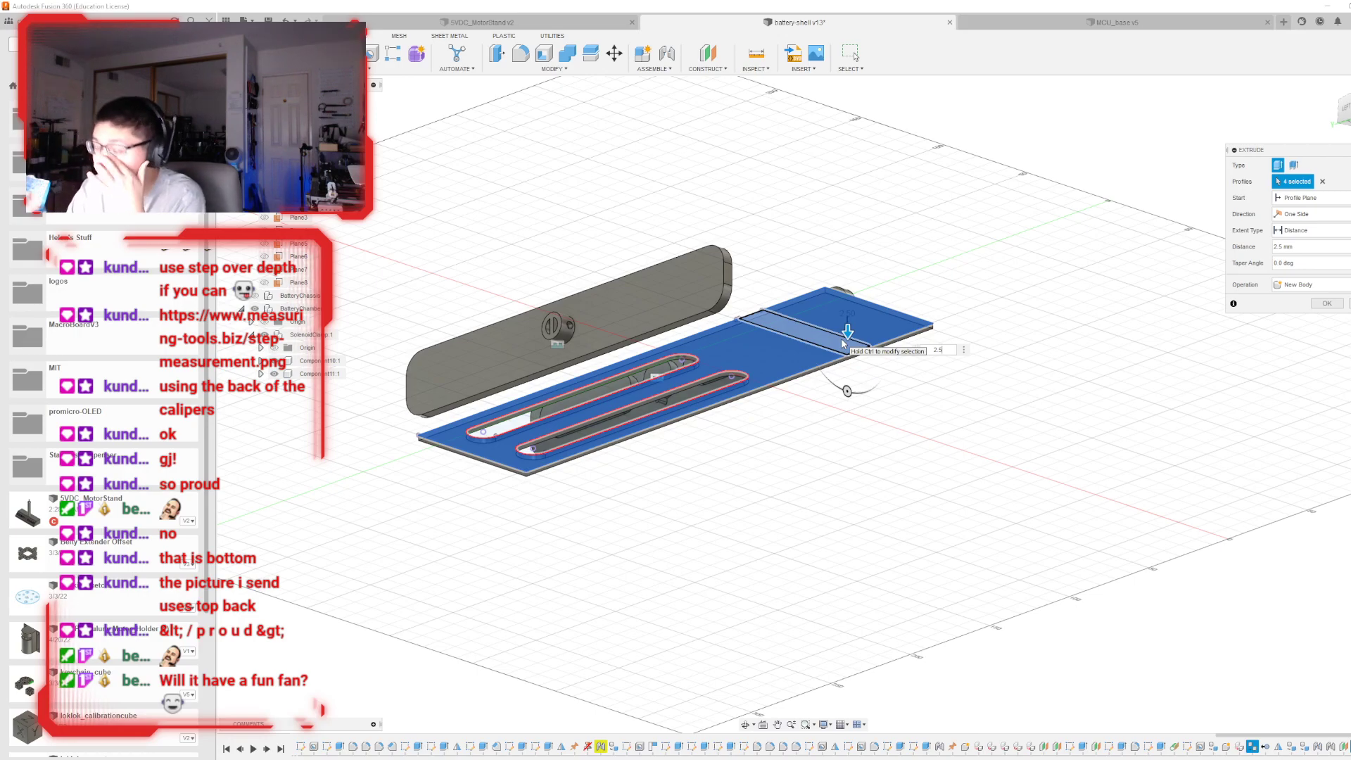
pyautogui.press('Return')
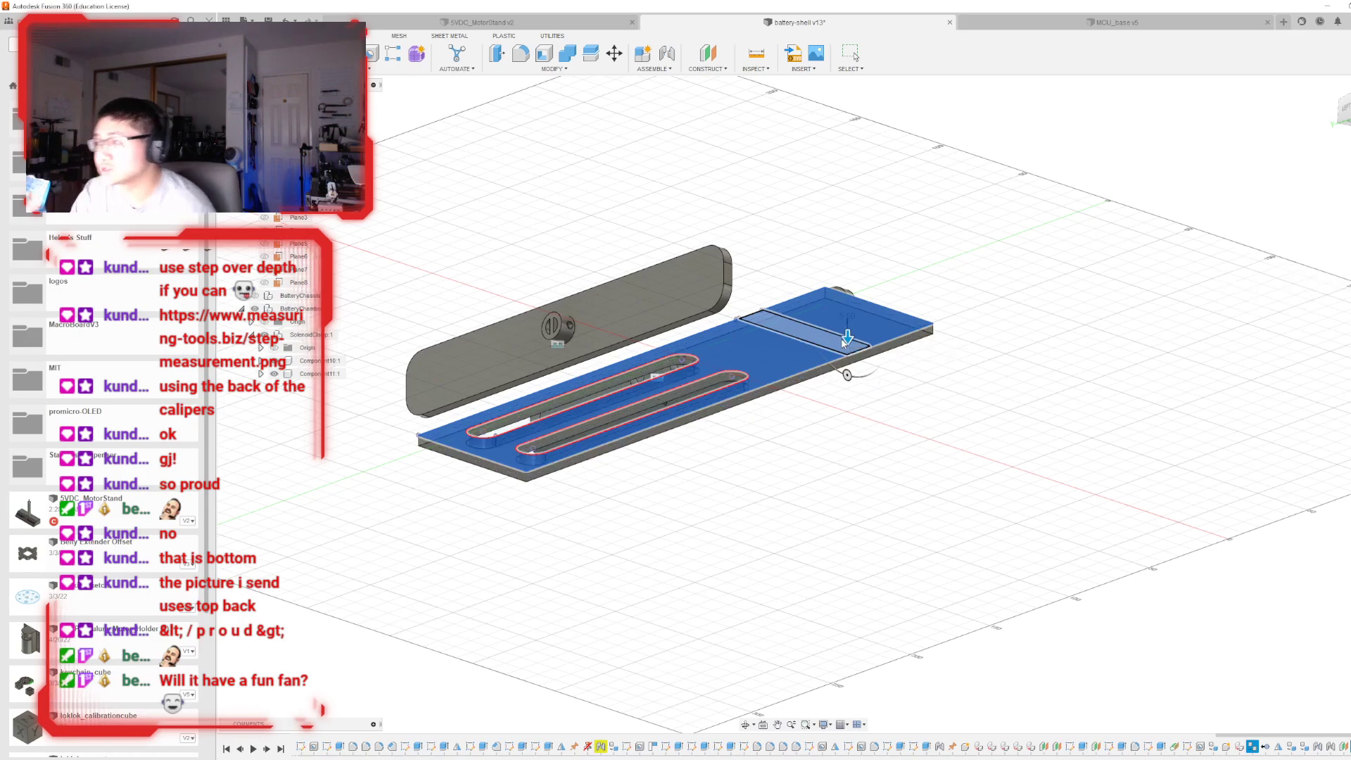
# - Start a sketch on the base plate's large flat face and show the main battery body again
pyautogui.moveTo(804, 401)
pyautogui.keyDown('shift'); pyautogui.mouseDown(button='middle')
pyautogui.moveTo(780, 422)
pyautogui.moveTo(752, 394)
pyautogui.moveTo(763, 369)
pyautogui.moveTo(2, 158)
pyautogui.mouseUp(button='middle'); pyautogui.keyUp('shift')
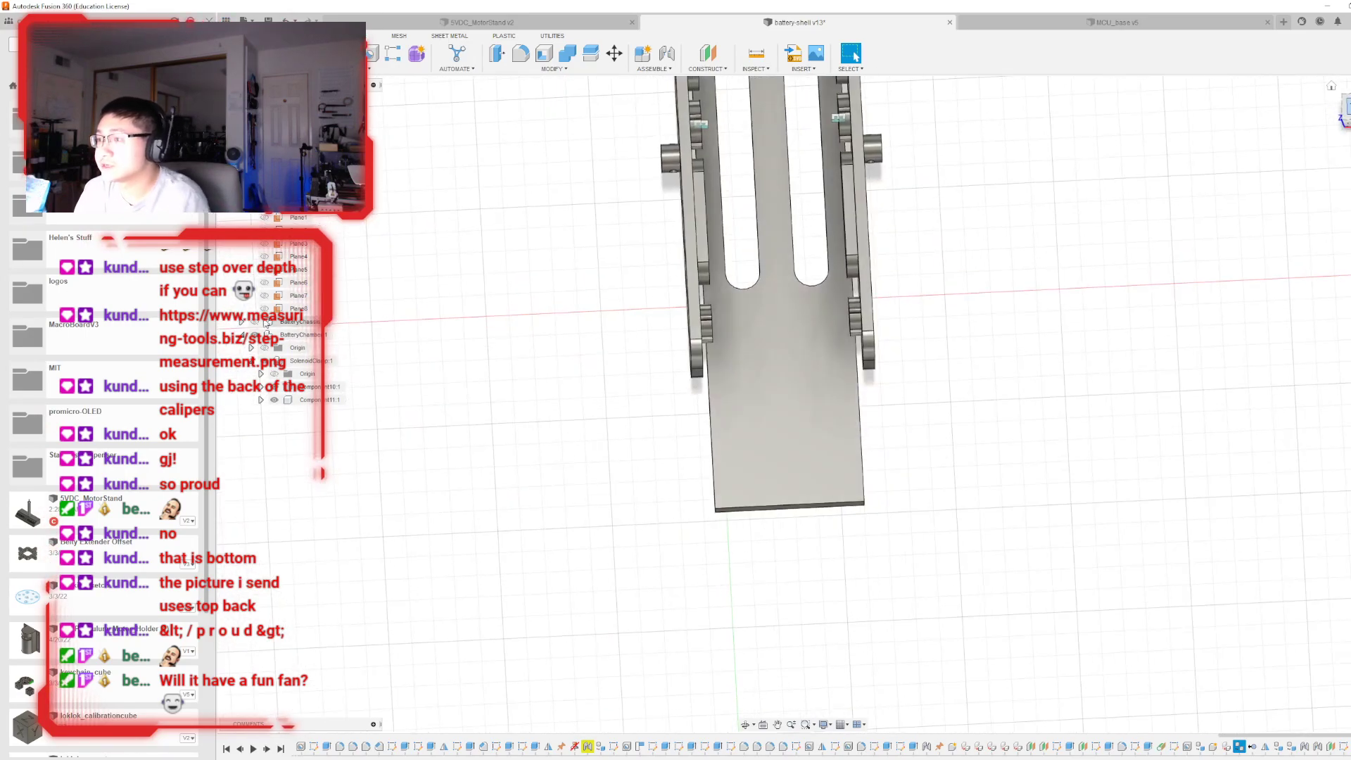
pyautogui.click(730, 351)
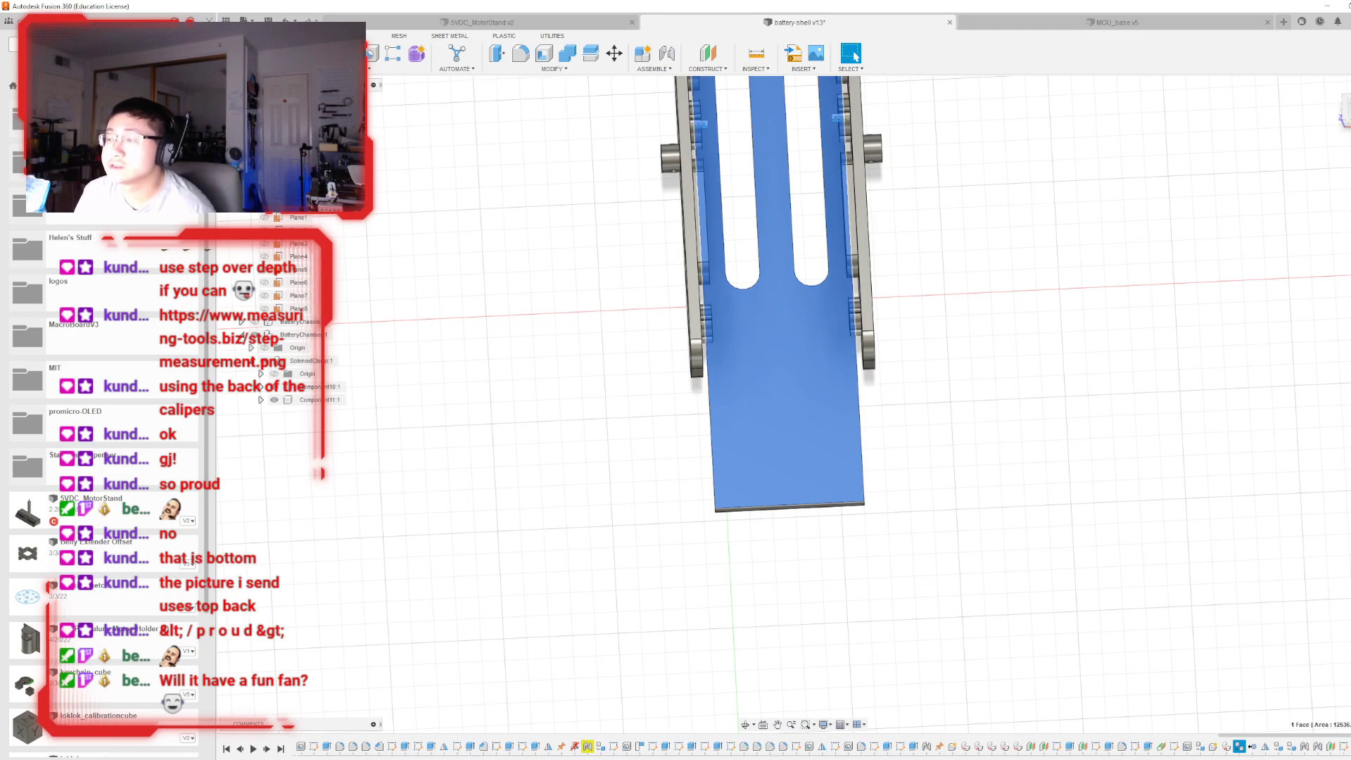
pyautogui.click(298, 54)
pyautogui.keyDown('shift'); pyautogui.moveTo(805, 360); pyautogui.dragTo(711, 296, button='middle'); pyautogui.keyUp('shift')
pyautogui.keyDown('shift'); pyautogui.moveTo(1267, 132); pyautogui.dragTo(1179, 235, button='middle'); pyautogui.keyUp('shift')
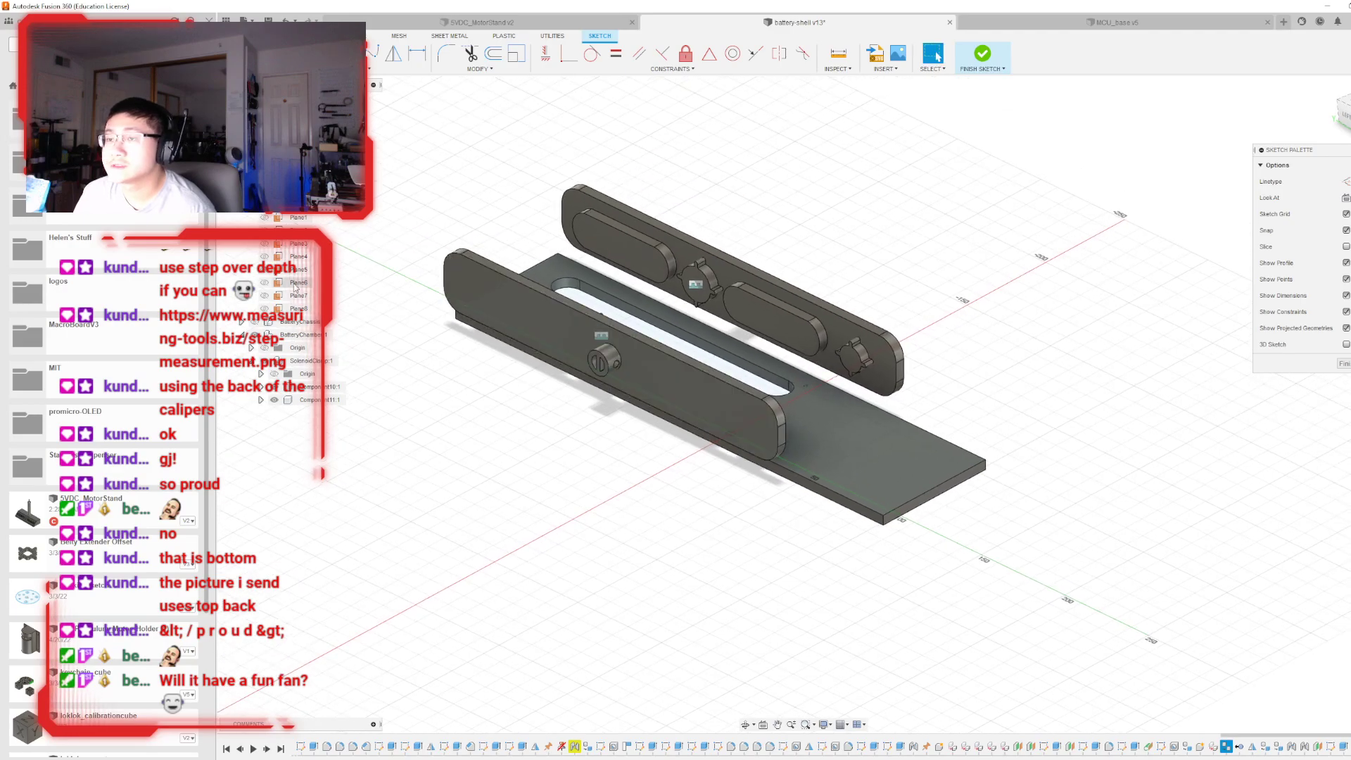
pyautogui.click(255, 321)
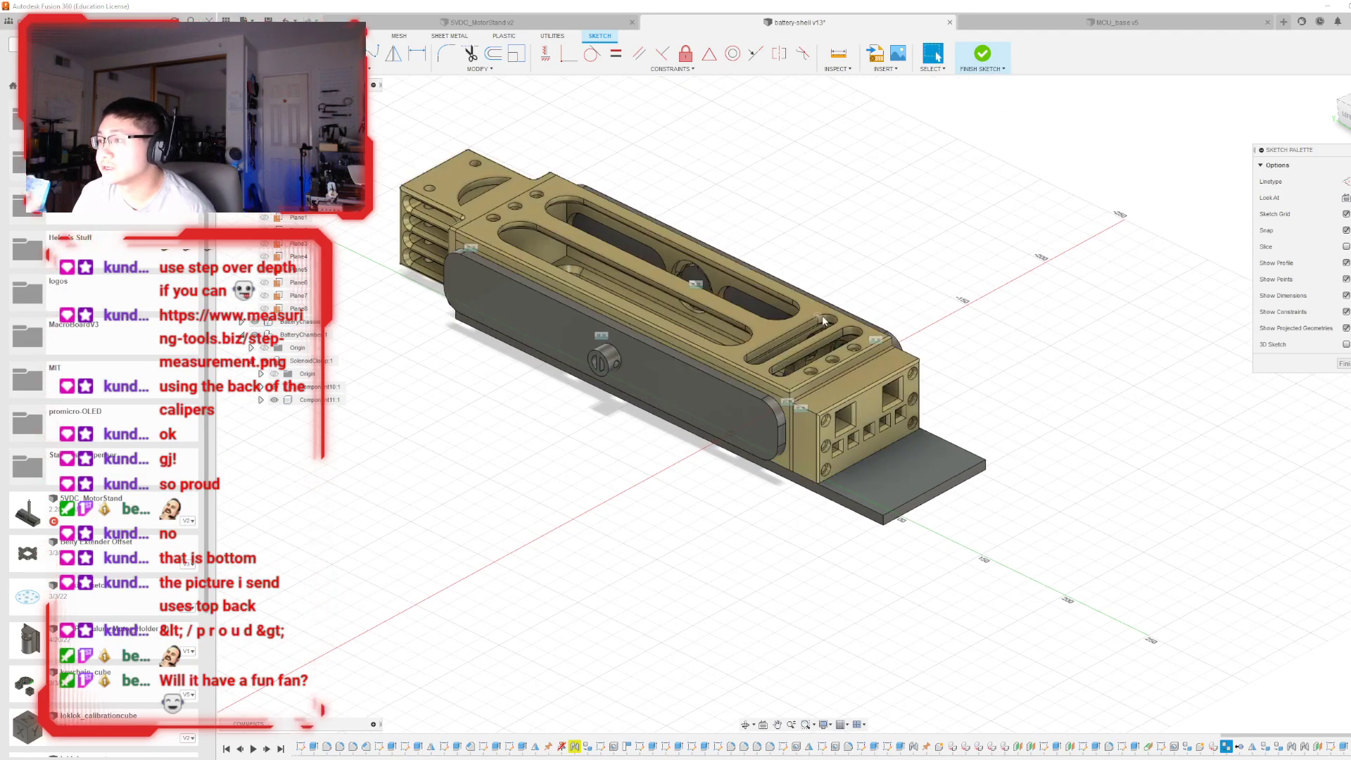
# - Project the battery body's slotted top face into the base sketch, hide the body and finish the sketch
pyautogui.click(818, 312)
pyautogui.press('p')
pyautogui.click(1224, 214)
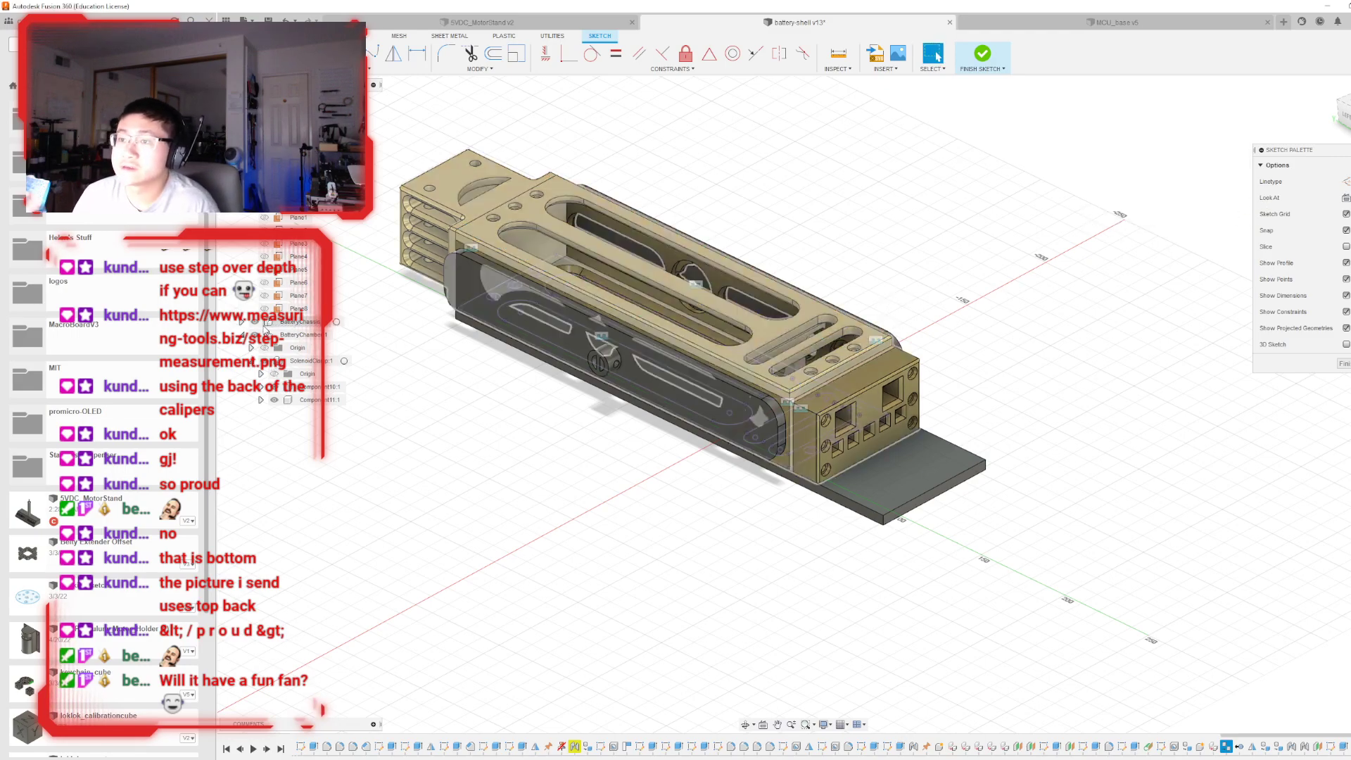
pyautogui.click(255, 321)
pyautogui.click(982, 55)
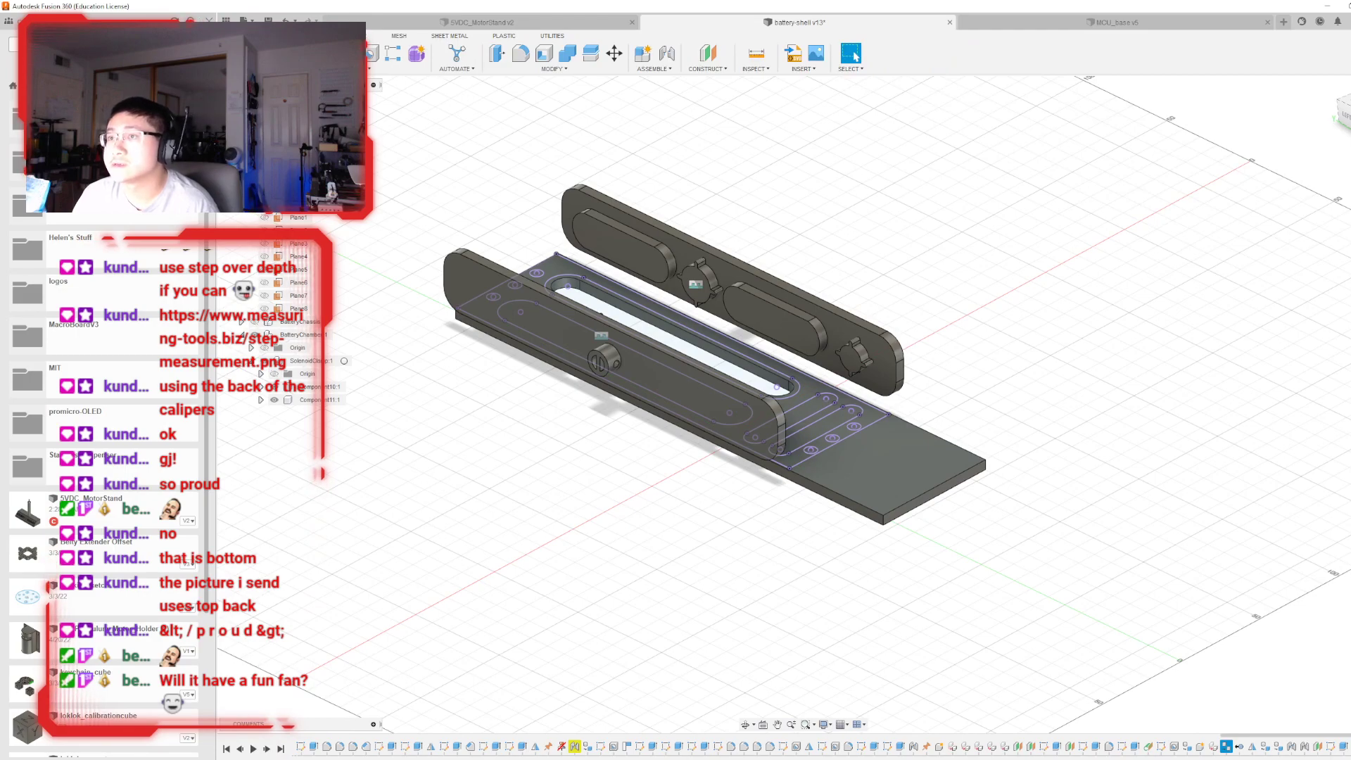
# - Cut the two short crosswise slots near the connector end through the base plate with a -10 mm extrusion
pyautogui.press('e')
pyautogui.click(802, 415)
pyautogui.click(819, 430)
pyautogui.moveTo(812, 422); pyautogui.dragTo(953, 427)
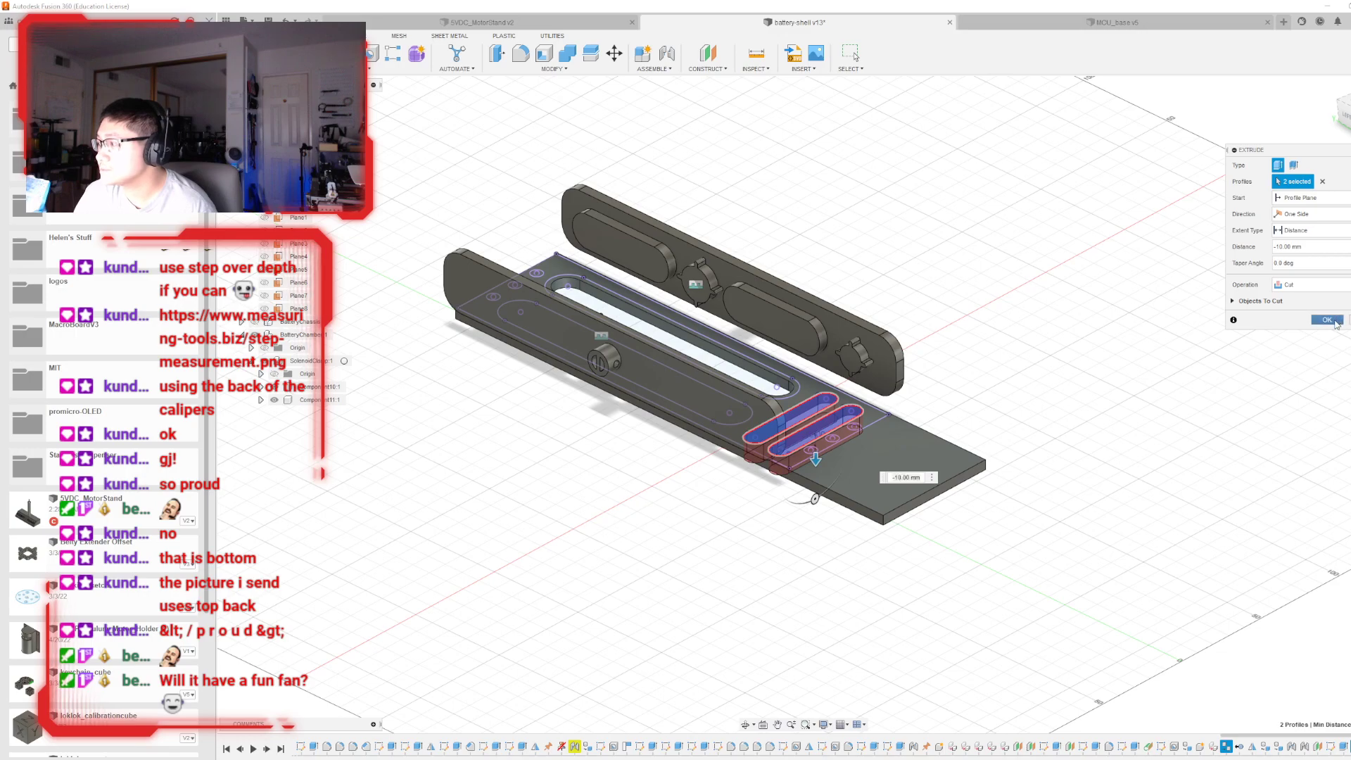
pyautogui.click(1335, 323)
pyautogui.scroll(3, 1185, 286)
pyautogui.scroll(-2, 1172, 287)
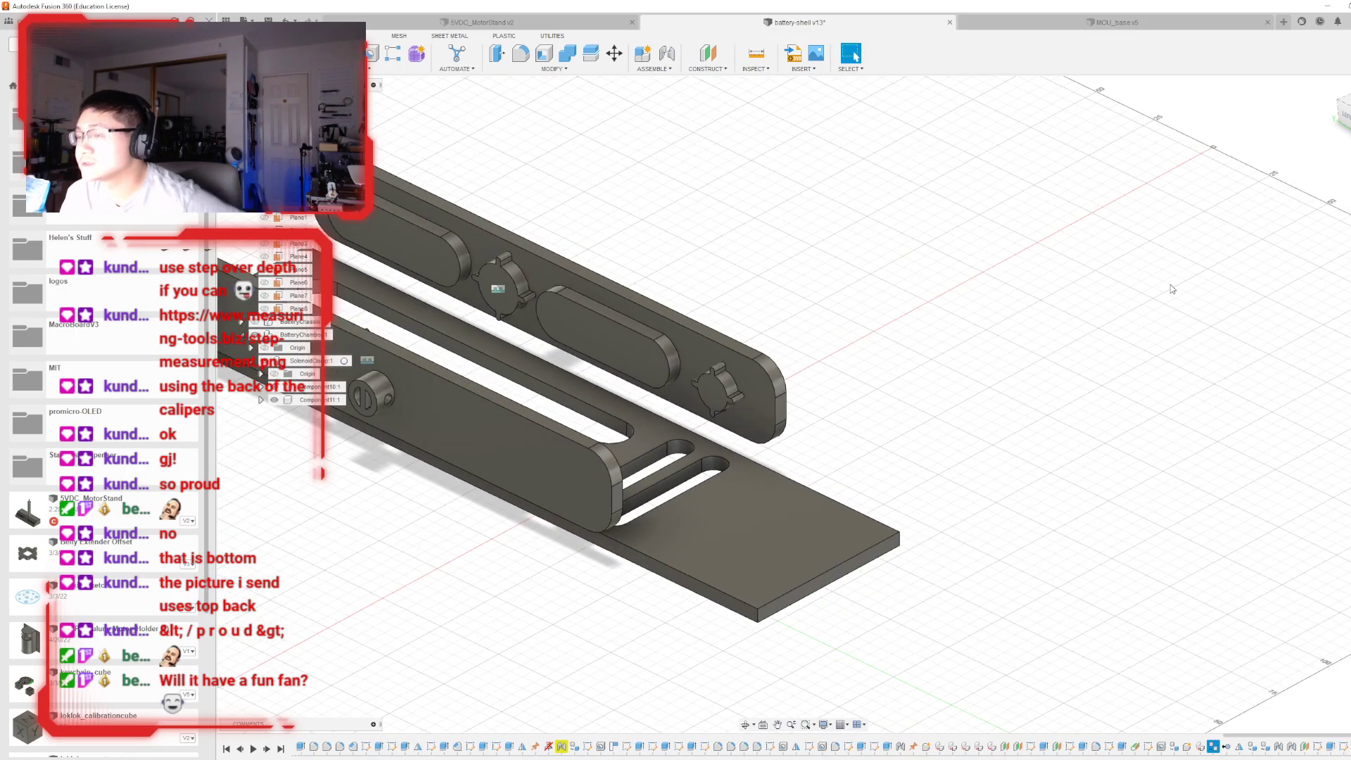
pyautogui.moveTo(497, 288)
pyautogui.keyDown('shift'); pyautogui.mouseDown(button='middle')
pyautogui.moveTo(715, 386)
pyautogui.moveTo(799, 391)
pyautogui.moveTo(802, 404)
pyautogui.mouseUp(button='middle'); pyautogui.keyUp('shift')
pyautogui.keyDown('shift'); pyautogui.moveTo(1219, 269); pyautogui.dragTo(1123, 545, button='middle'); pyautogui.keyUp('shift')
pyautogui.scroll(-5, 831, 300)
pyautogui.moveTo(803, 302)
pyautogui.keyDown('shift'); pyautogui.mouseDown(button='middle')
pyautogui.moveTo(820, 317)
pyautogui.moveTo(854, 513)
pyautogui.moveTo(693, 515)
pyautogui.moveTo(686, 471)
pyautogui.moveTo(623, 456)
pyautogui.moveTo(634, 450)
pyautogui.moveTo(587, 344)
pyautogui.moveTo(619, 422)
pyautogui.moveTo(591, 520)
pyautogui.moveTo(675, 471)
pyautogui.moveTo(633, 443)
pyautogui.moveTo(605, 390)
pyautogui.mouseUp(button='middle'); pyautogui.keyUp('shift')
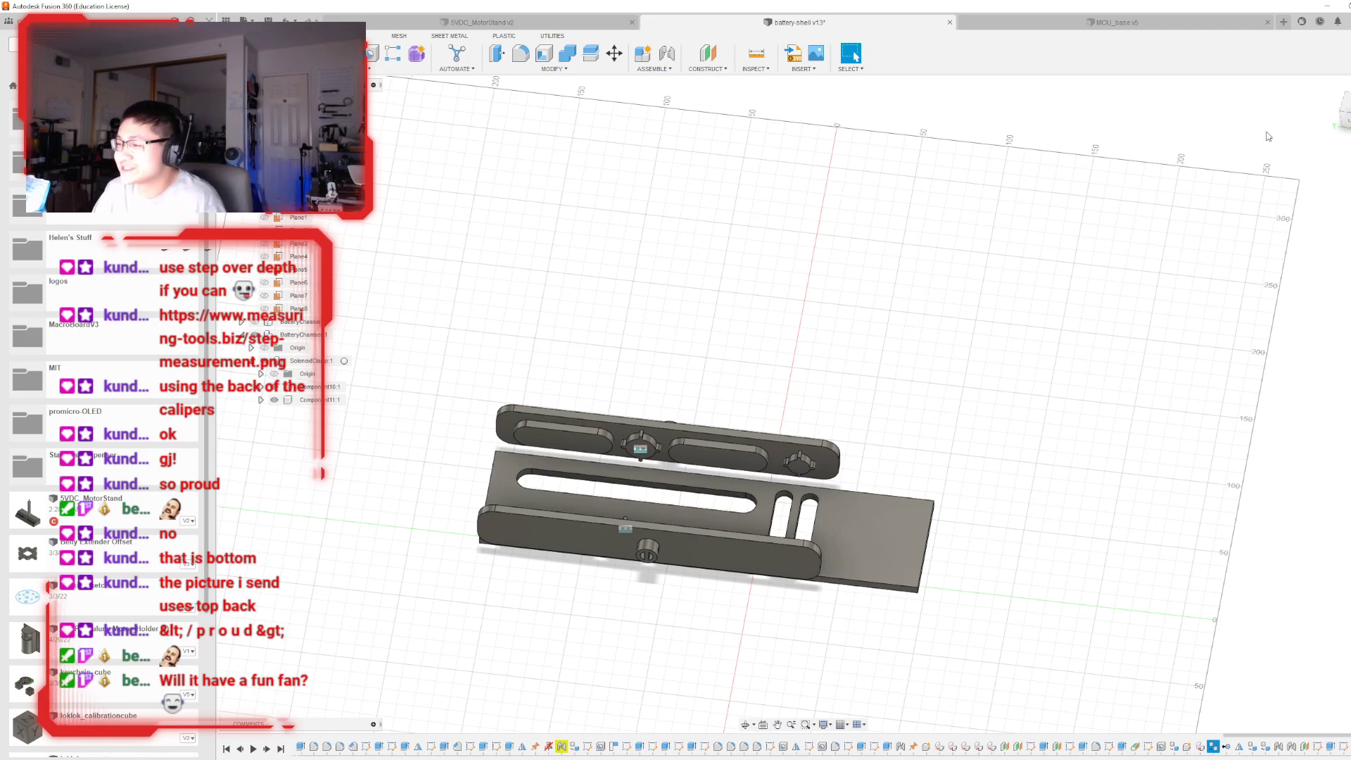
# - Examine the slotted base plate, side rails and cylindrical bosses from several angles
pyautogui.keyDown('shift'); pyautogui.moveTo(803, 405); pyautogui.dragTo(739, 410, button='middle'); pyautogui.keyUp('shift')
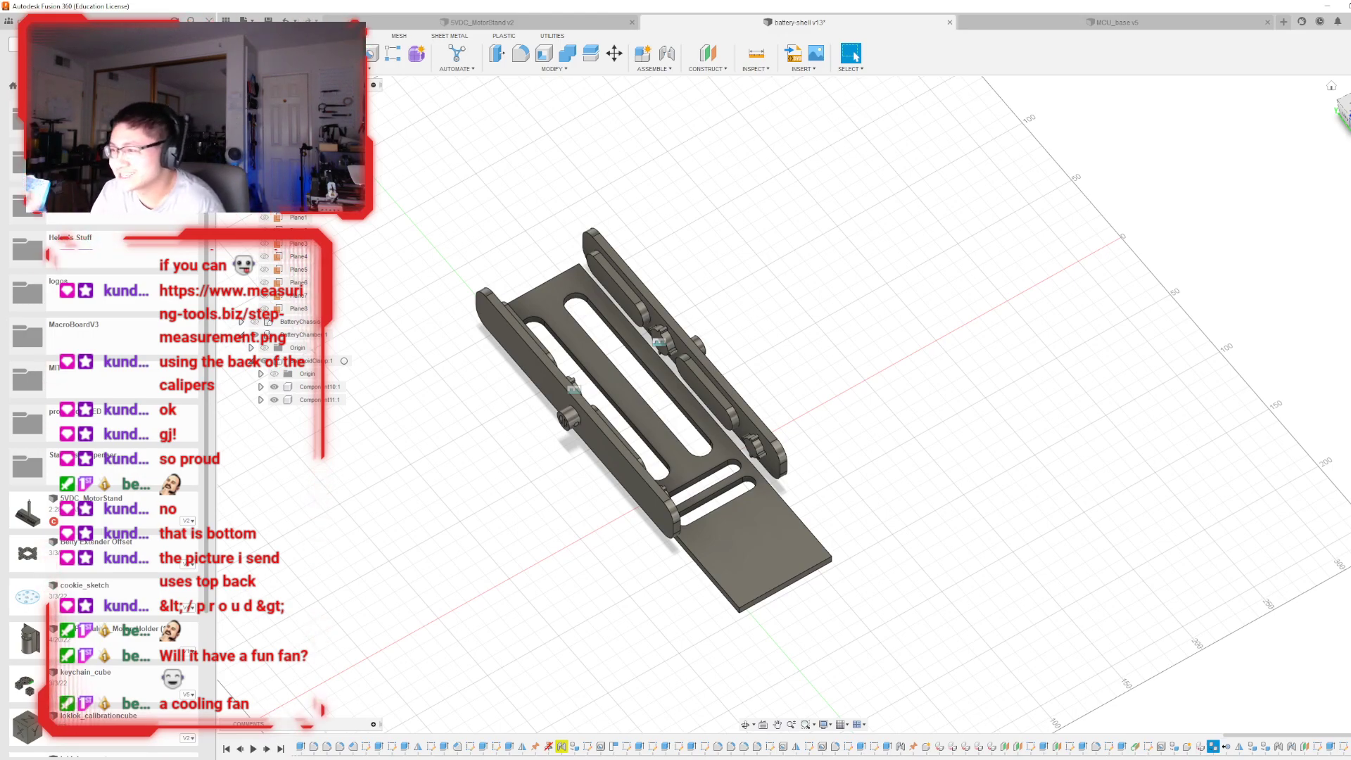
pyautogui.moveTo(803, 405)
pyautogui.keyDown('shift'); pyautogui.mouseDown(button='middle')
pyautogui.moveTo(721, 443)
pyautogui.moveTo(703, 468)
pyautogui.mouseUp(button='middle'); pyautogui.keyUp('shift')
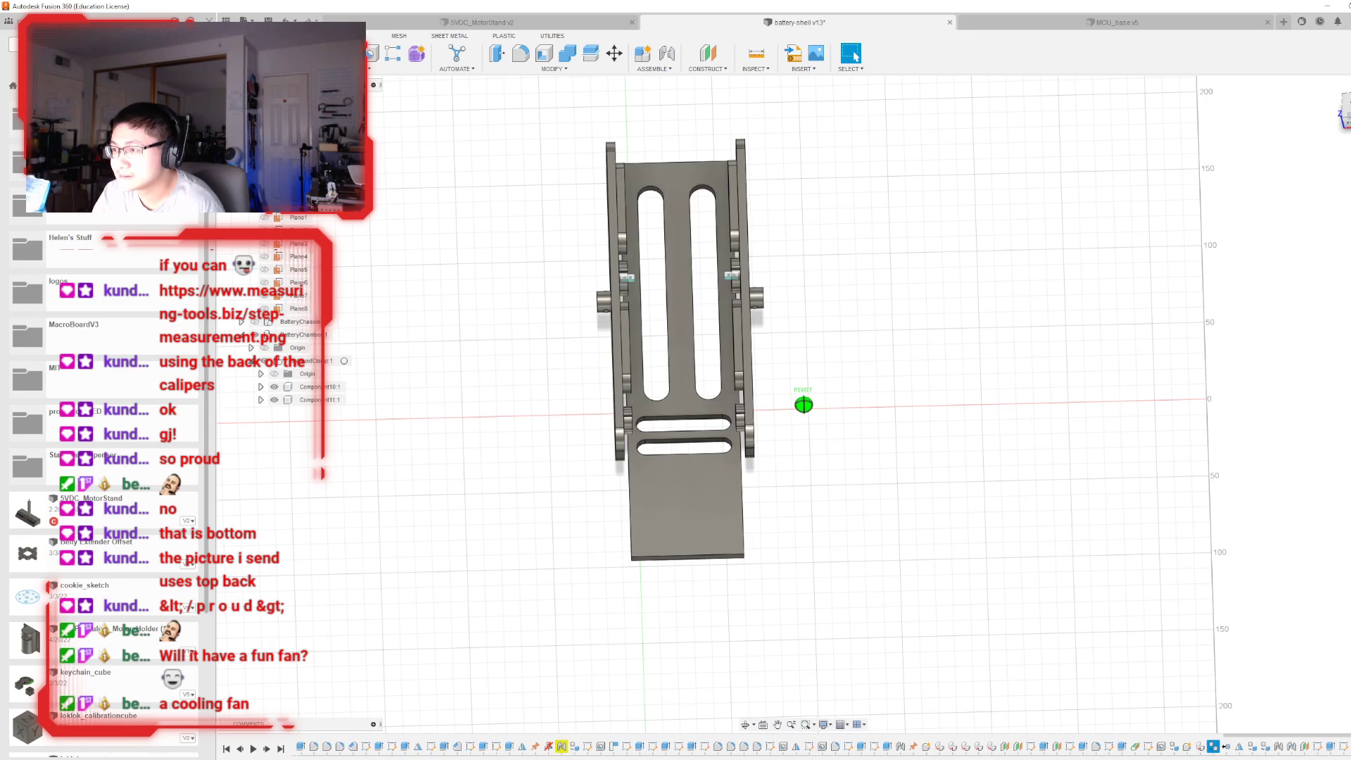
pyautogui.keyDown('shift'); pyautogui.moveTo(703, 467); pyautogui.dragTo(749, 386, button='middle'); pyautogui.keyUp('shift')
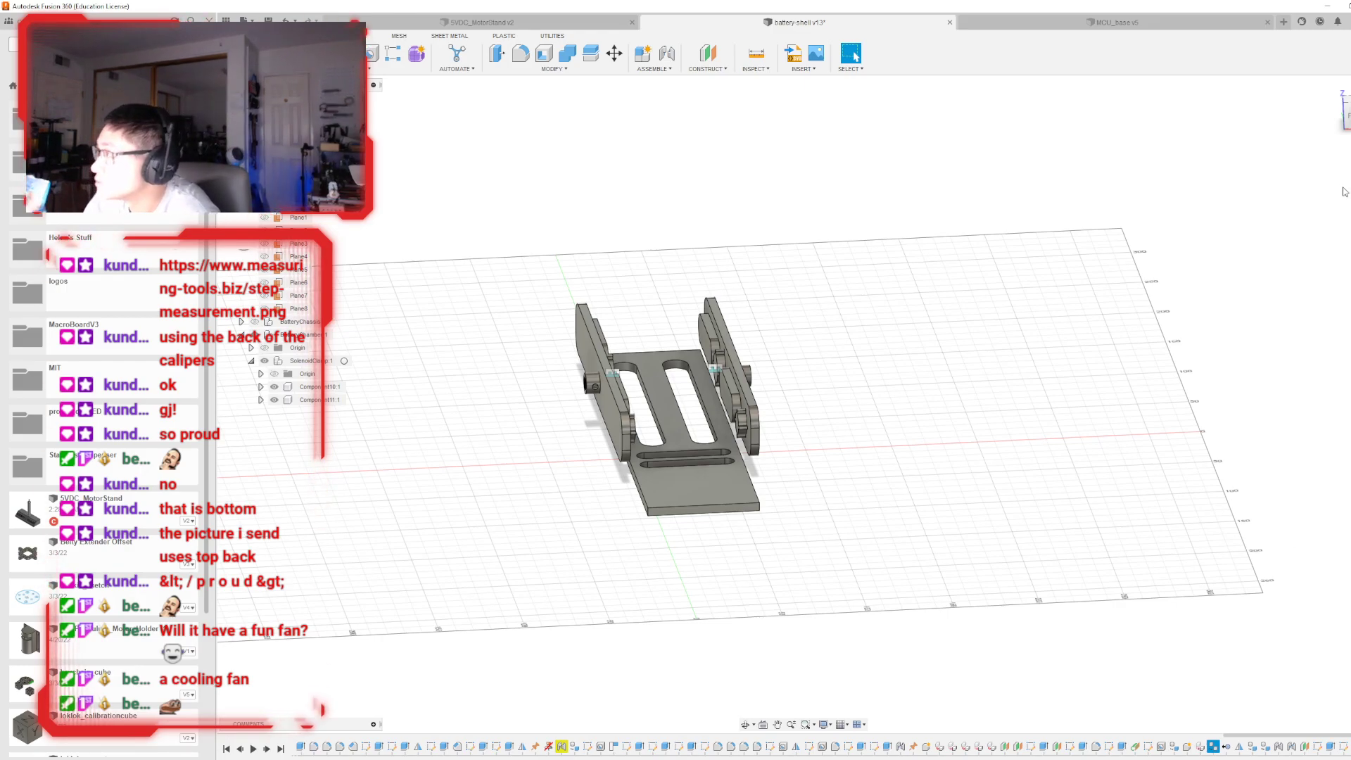
pyautogui.moveTo(1345, 114); pyautogui.dragTo(1342, 193)
pyautogui.click(1345, 748)
pyautogui.click(1091, 395)
pyautogui.scroll(-1, 1091, 395)
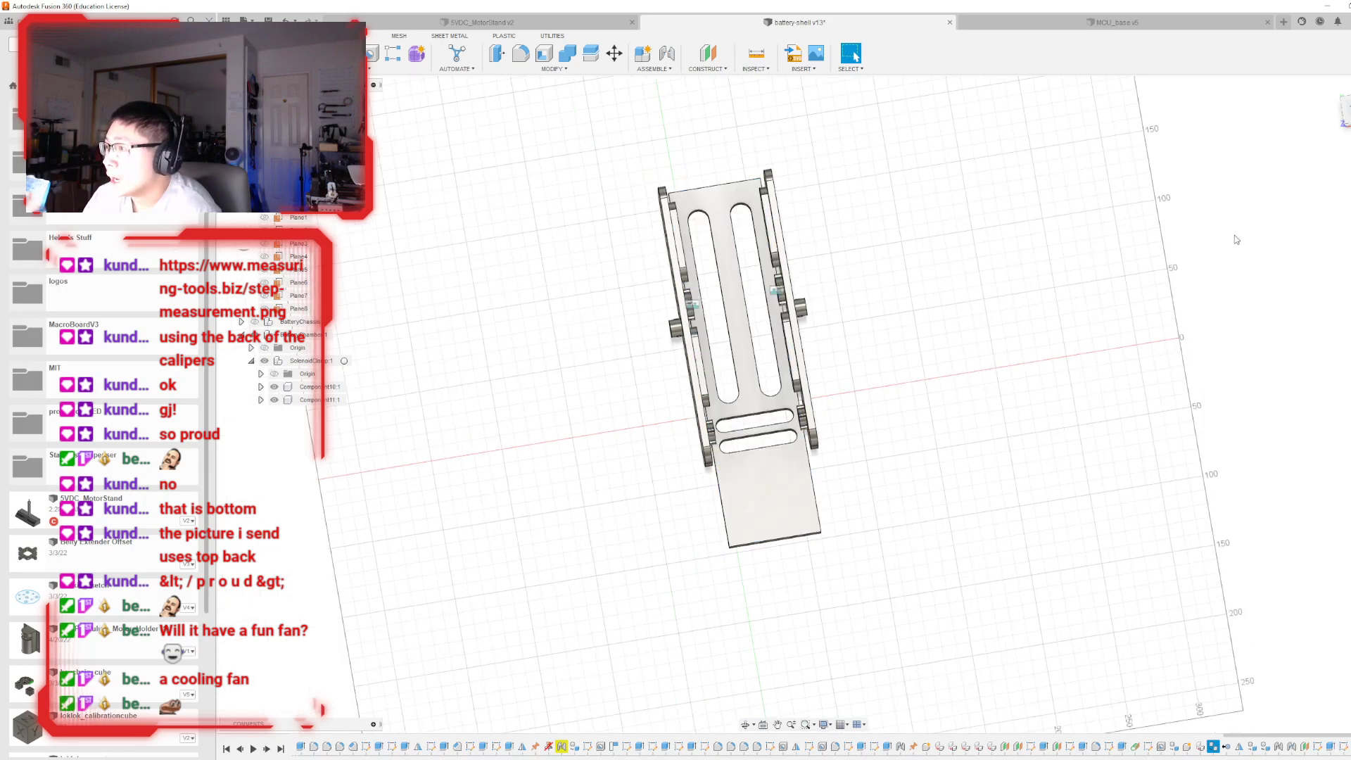
pyautogui.click(1344, 125)
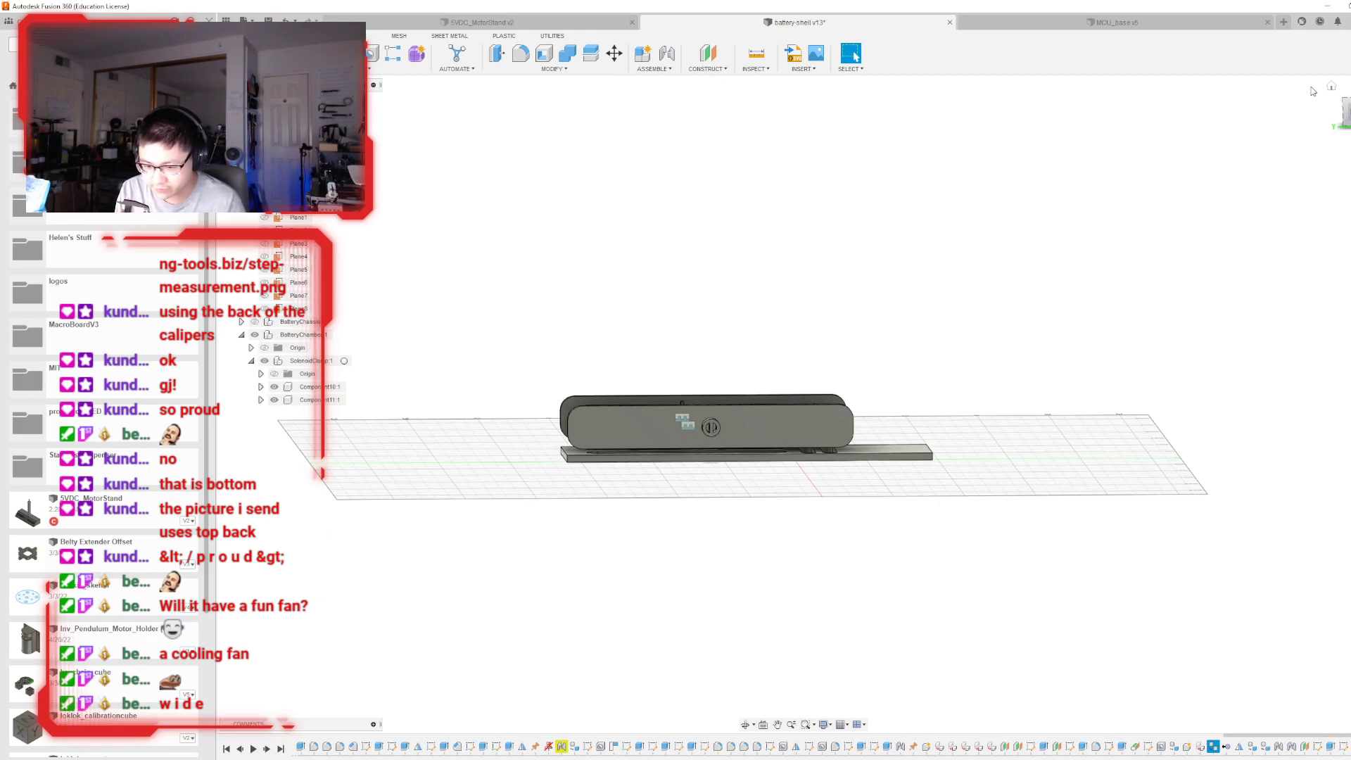
pyautogui.click(1340, 132)
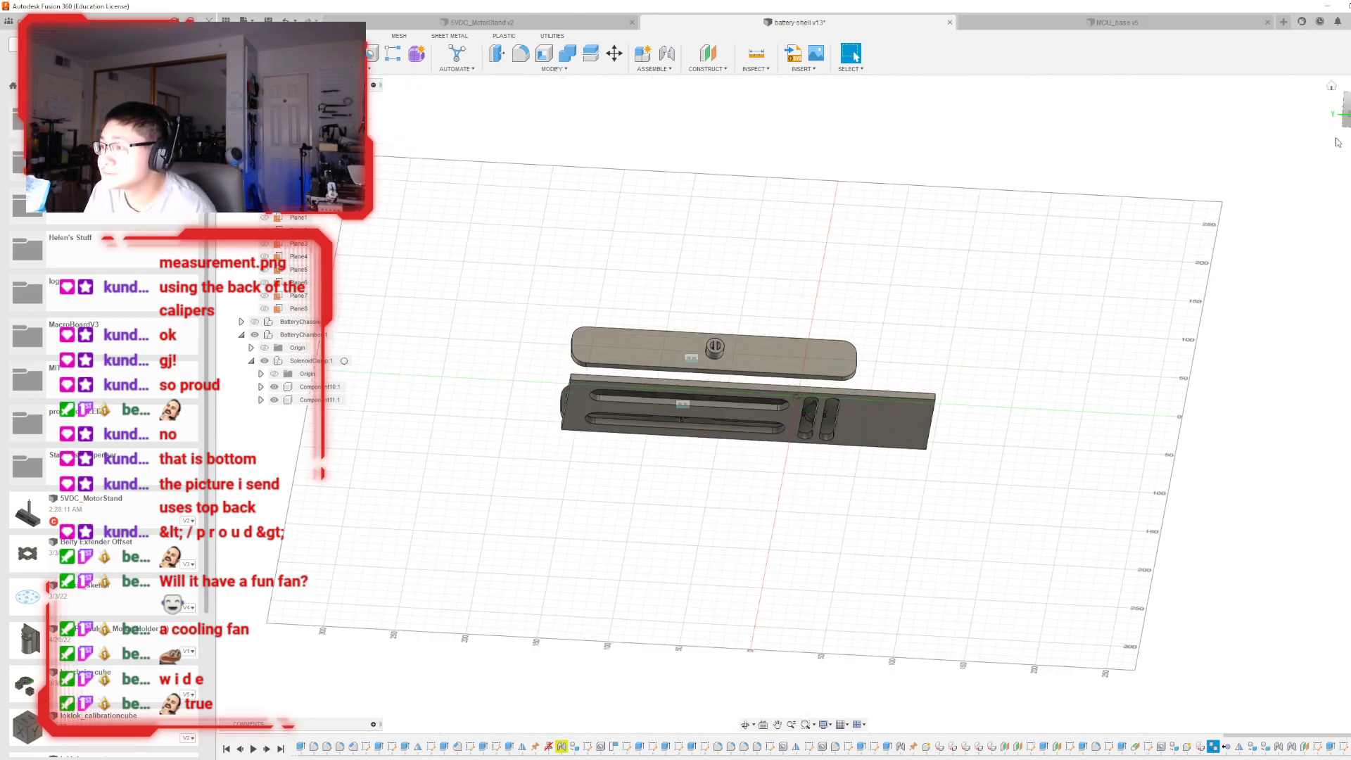
# - Start a sketch on the underside of the slotted plate and project one side rail's cylindrical boss into it
pyautogui.keyDown('shift'); pyautogui.moveTo(803, 404); pyautogui.dragTo(808, 472, button='middle'); pyautogui.keyUp('shift')
pyautogui.moveTo(803, 366)
pyautogui.keyDown('shift'); pyautogui.mouseDown(button='middle')
pyautogui.moveTo(788, 352)
pyautogui.moveTo(778, 274)
pyautogui.moveTo(791, 211)
pyautogui.moveTo(771, 211)
pyautogui.mouseUp(button='middle'); pyautogui.keyUp('shift')
pyautogui.click(755, 322)
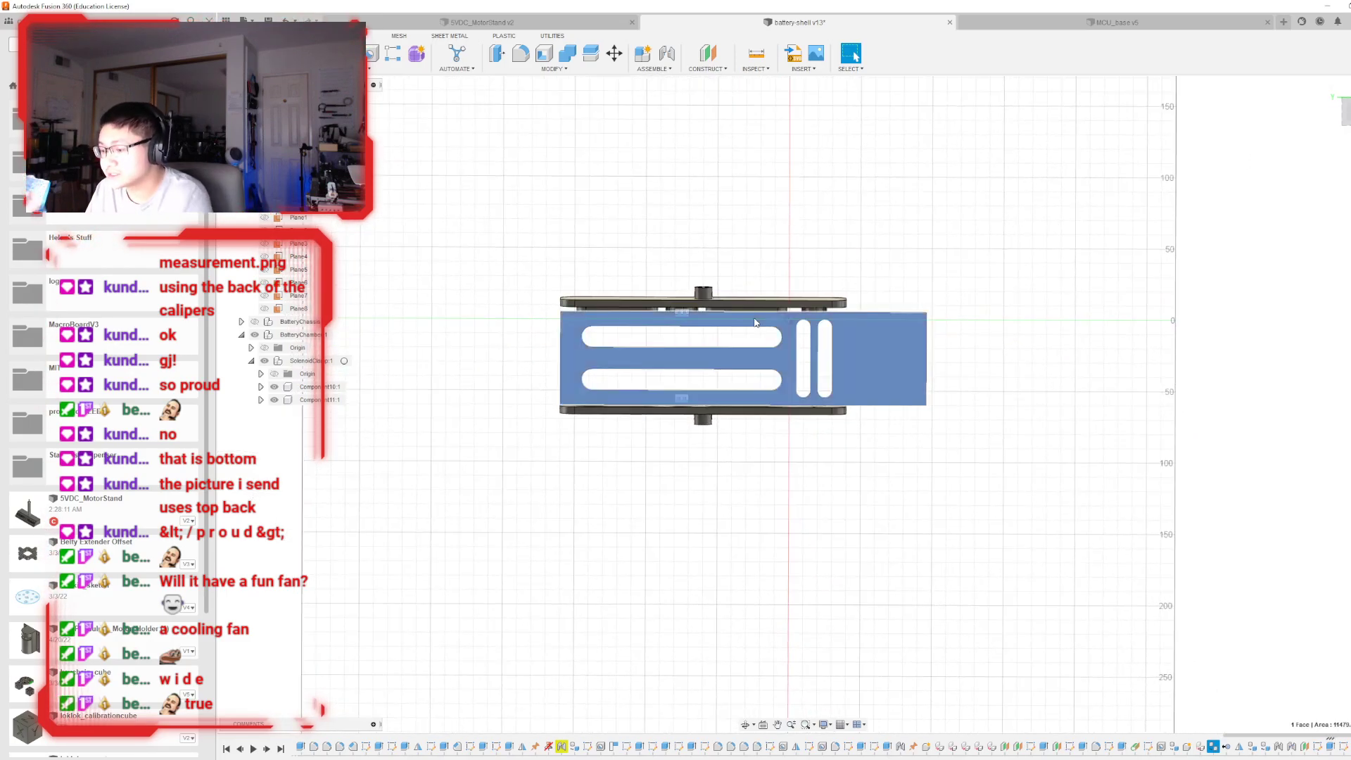
pyautogui.press('p')
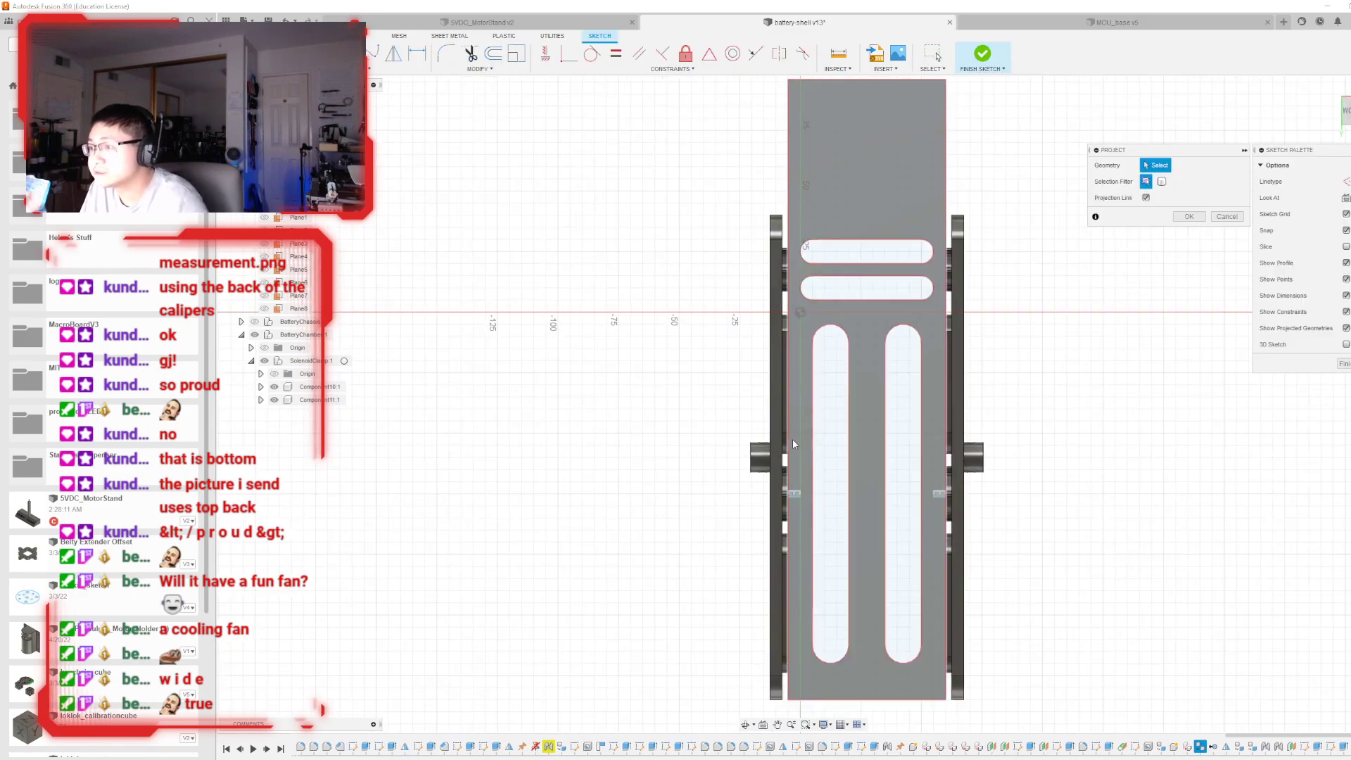
pyautogui.click(723, 478)
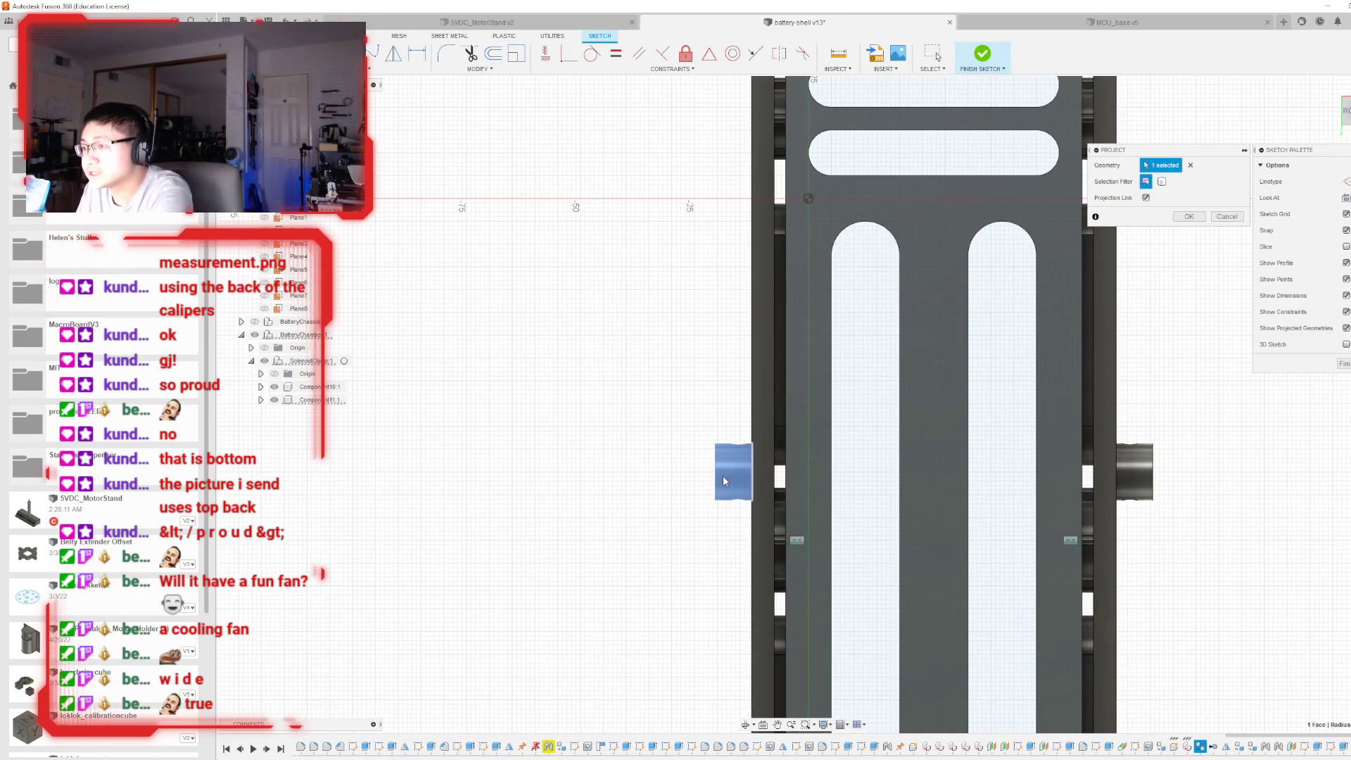
pyautogui.press('Return')
pyautogui.scroll(5, 786, 465)
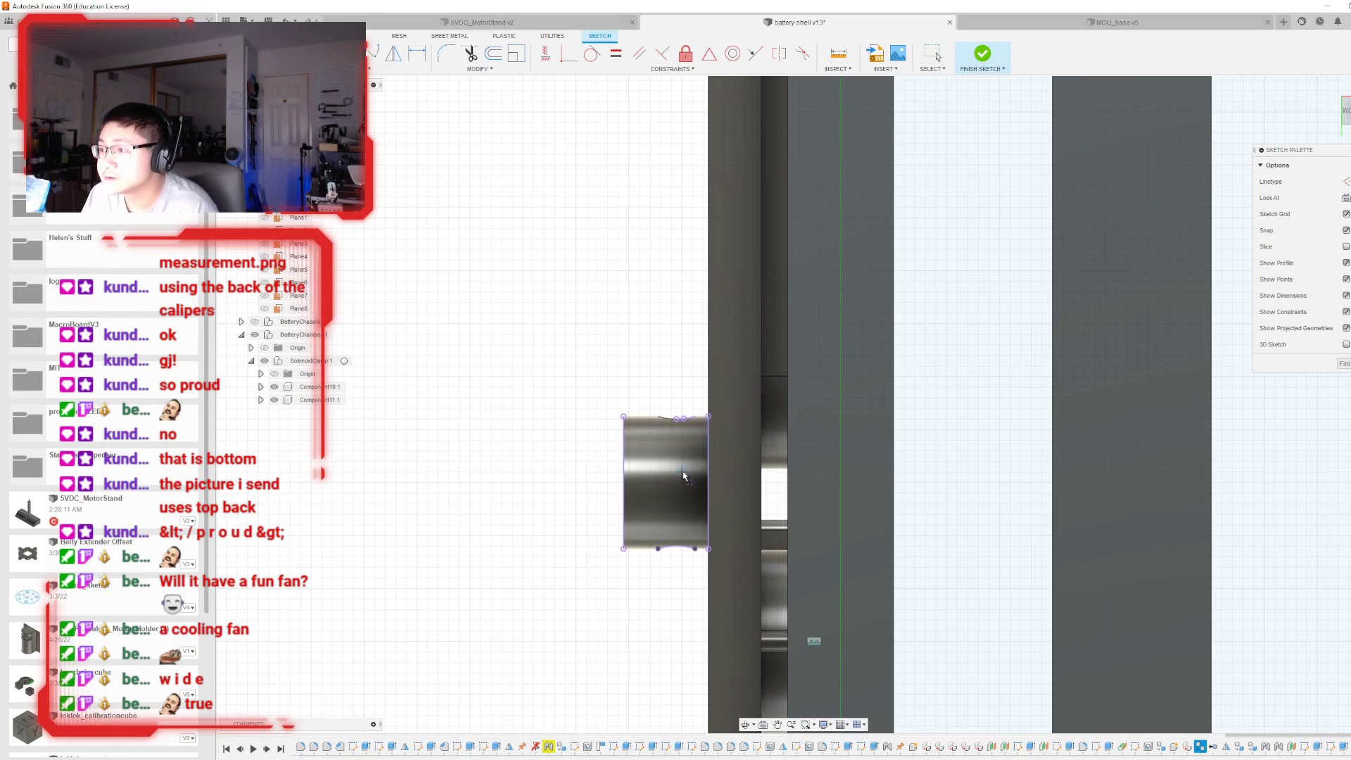
# - Draw a horizontal line from the midpoint of the projected boss's inner edge to the plate's edge
pyautogui.click(707, 417)
pyautogui.click(787, 482)
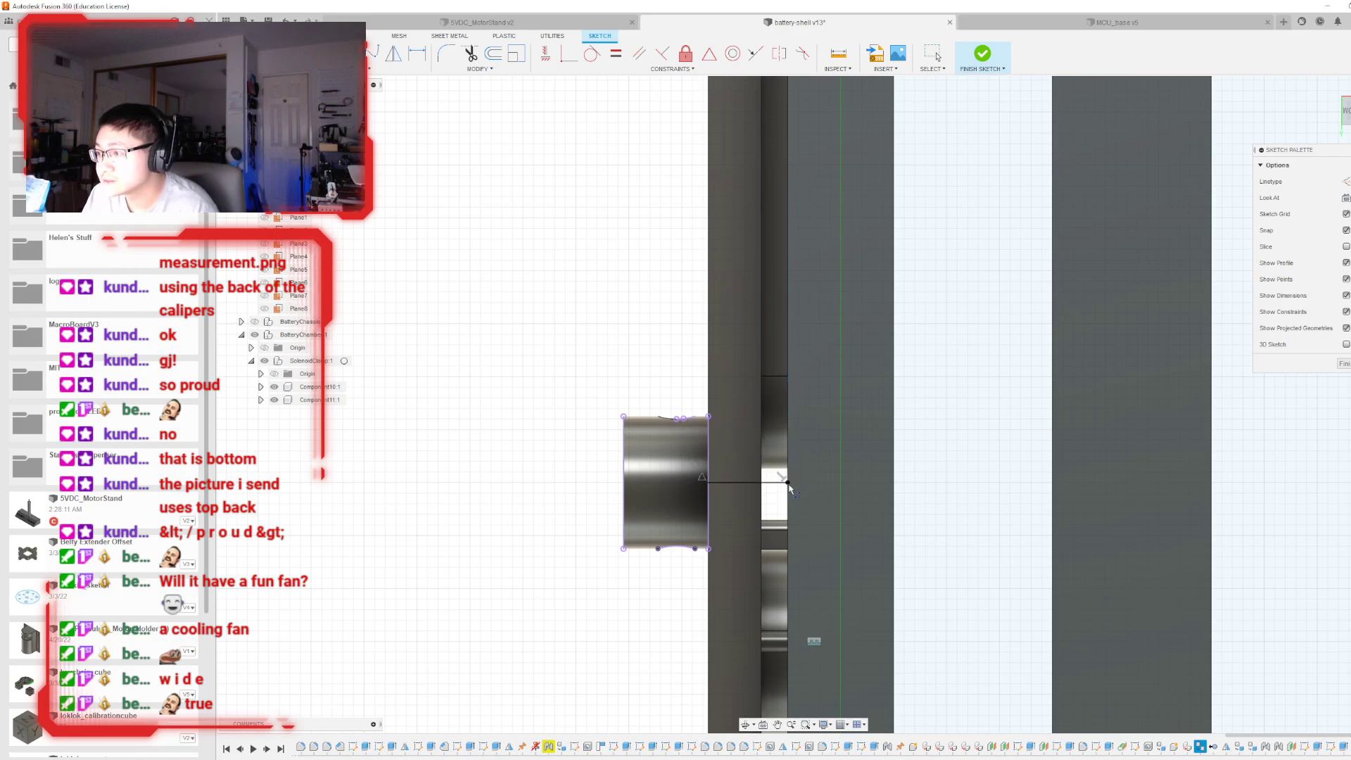
pyautogui.click(934, 54)
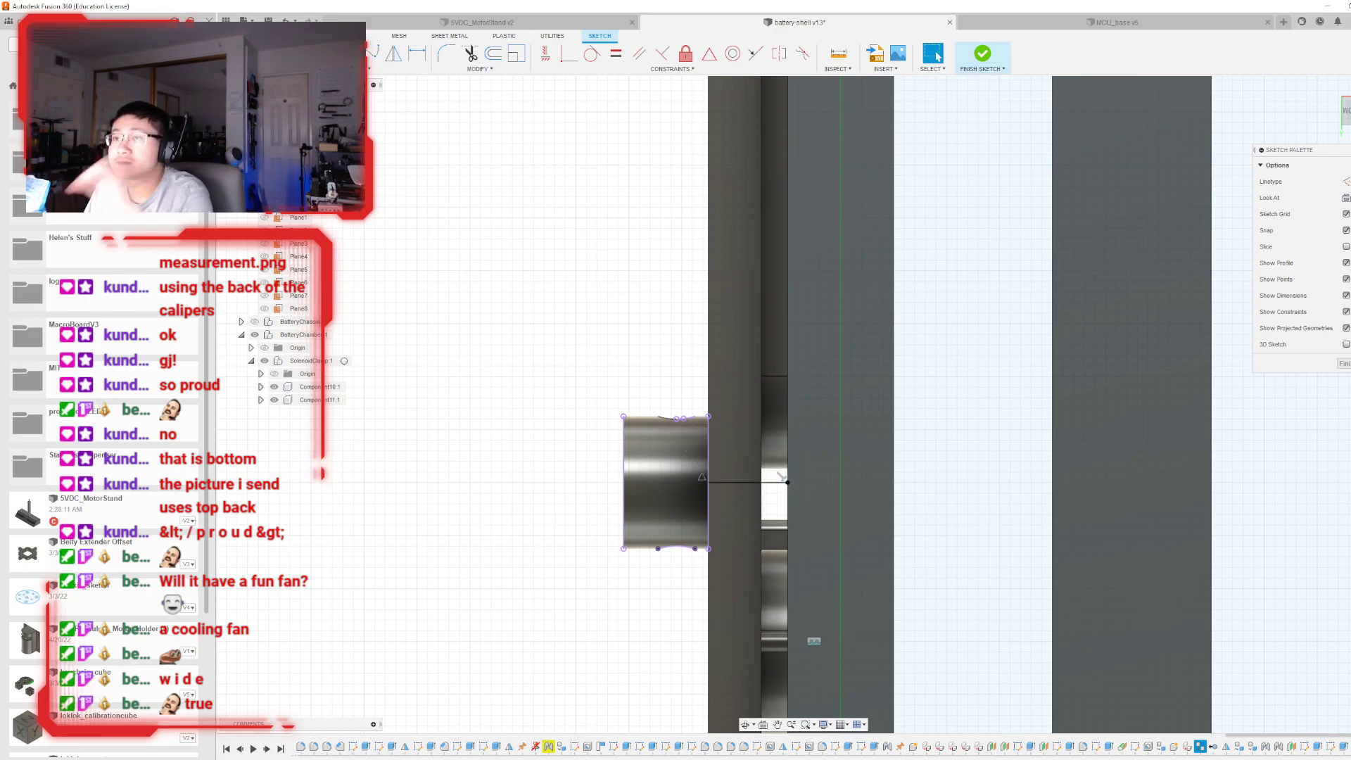
pyautogui.press('r')
pyautogui.click(787, 482)
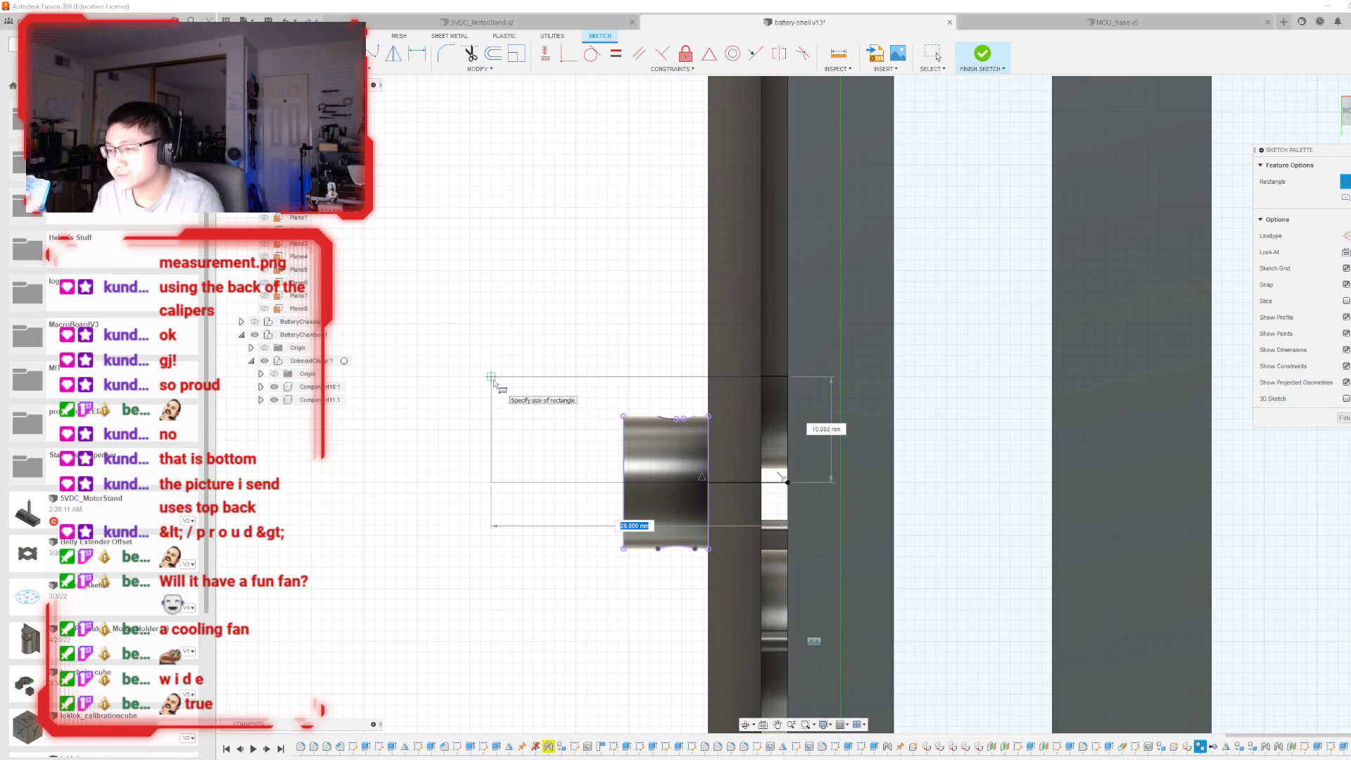
pyautogui.press('Escape')
# - Draw a 45 mm horizontal line outward from the midpoint of the projected boss's inner edge
pyautogui.click(371, 69)
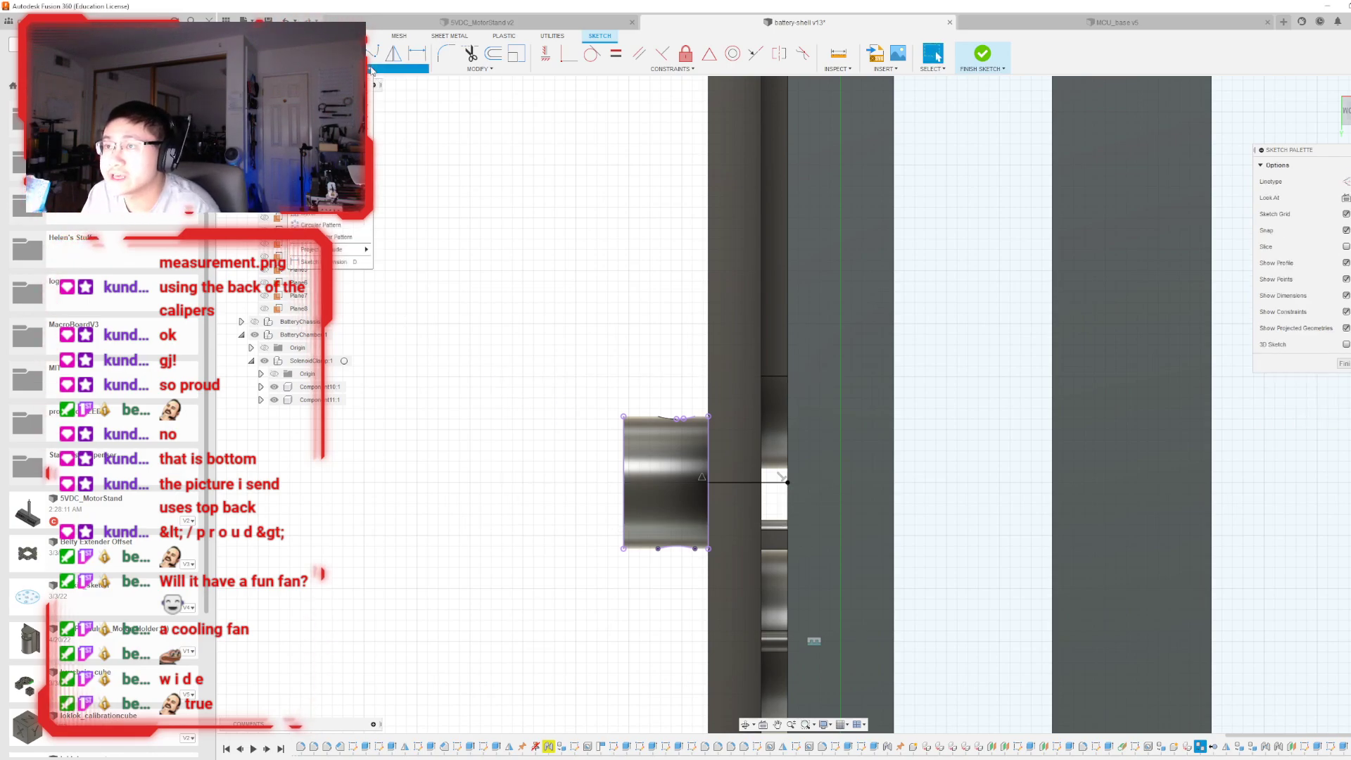
pyautogui.moveTo(330, 153)
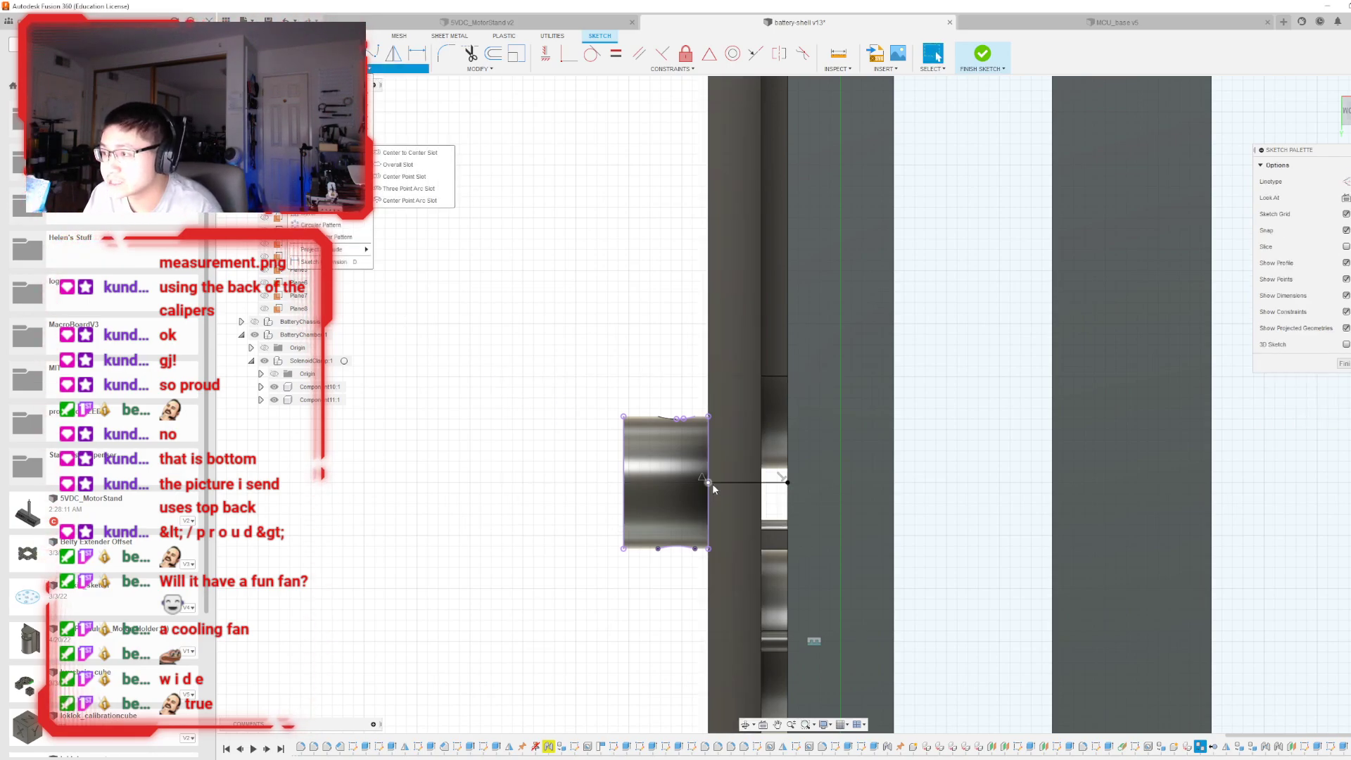
pyautogui.click(329, 80)
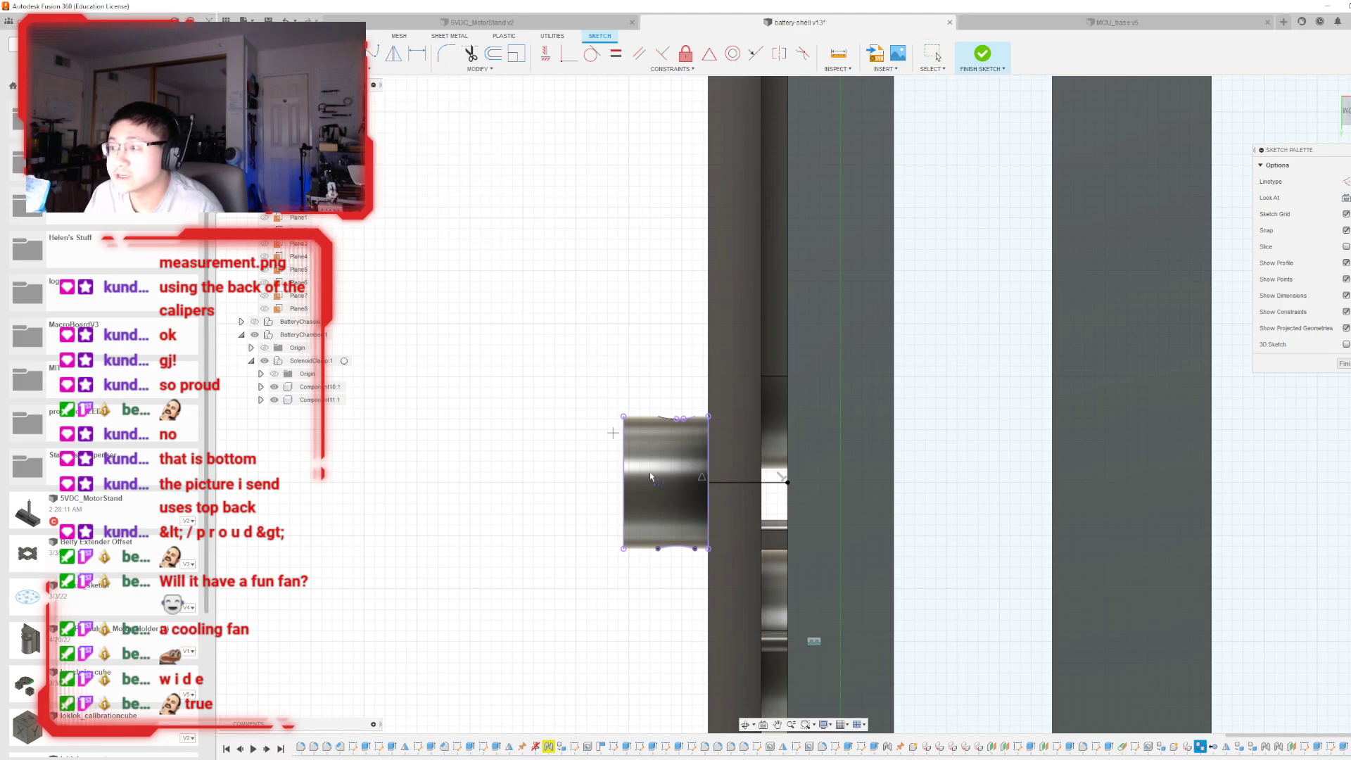
pyautogui.click(709, 483)
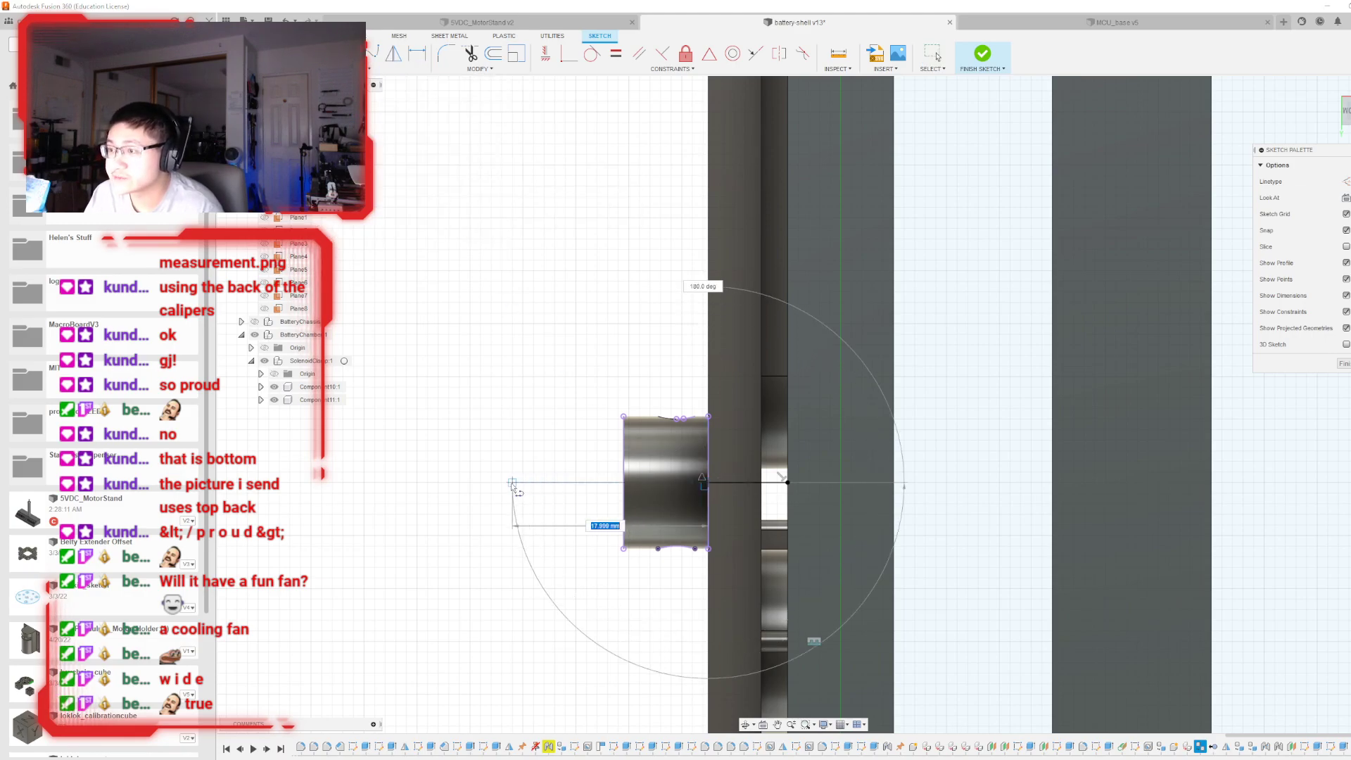
pyautogui.press('Tab')
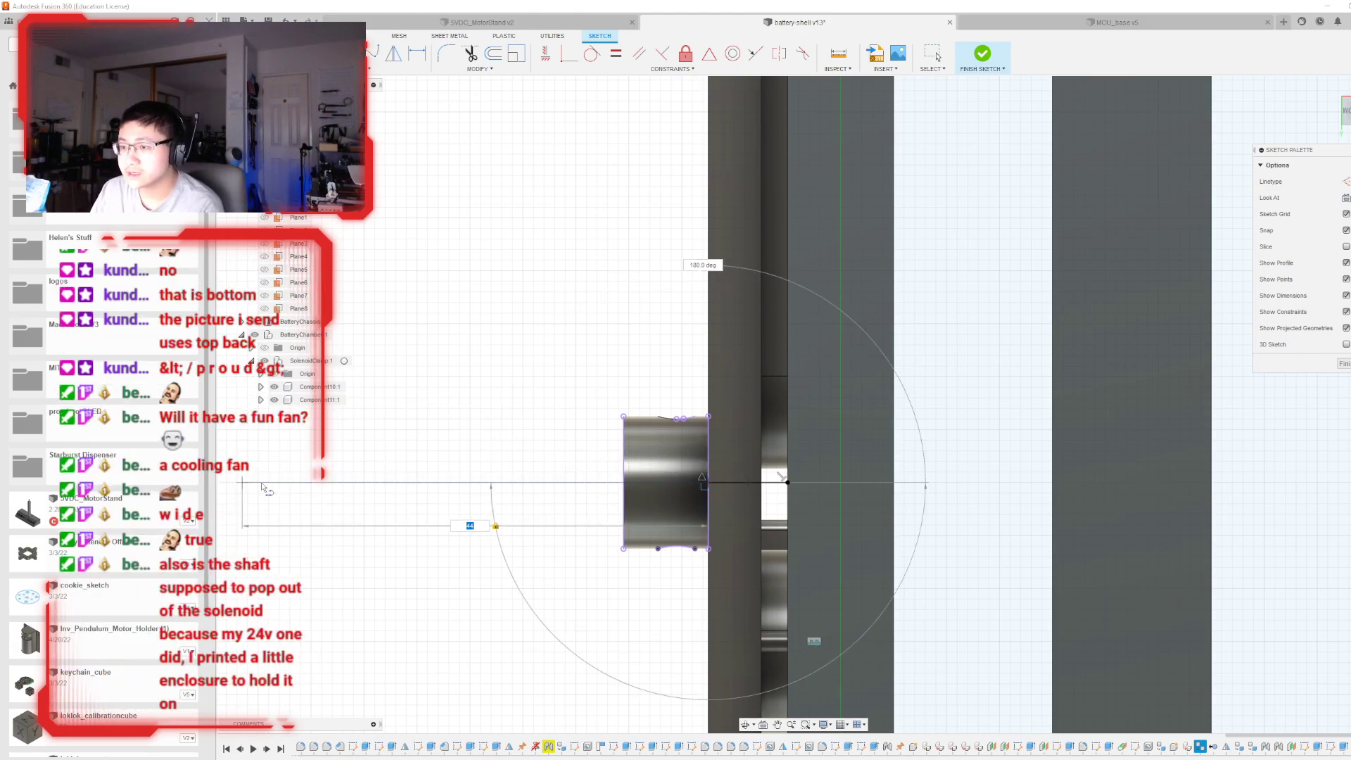
pyautogui.write('45')
pyautogui.press('Return')
pyautogui.press('Escape')
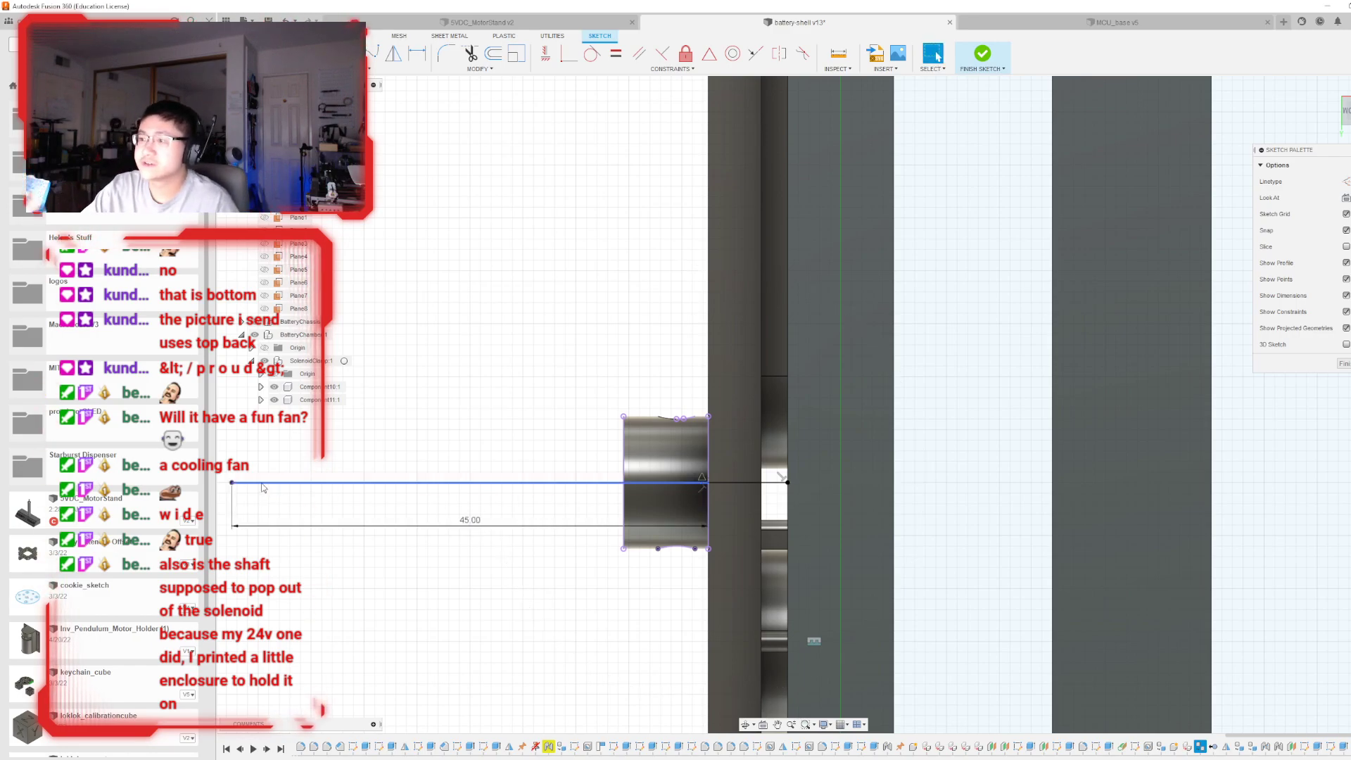
# - Sketch two rectangles about 52.5 by 10 mm, one on each side of the centre line, and finish the sketch
pyautogui.scroll(-2, 775, 661)
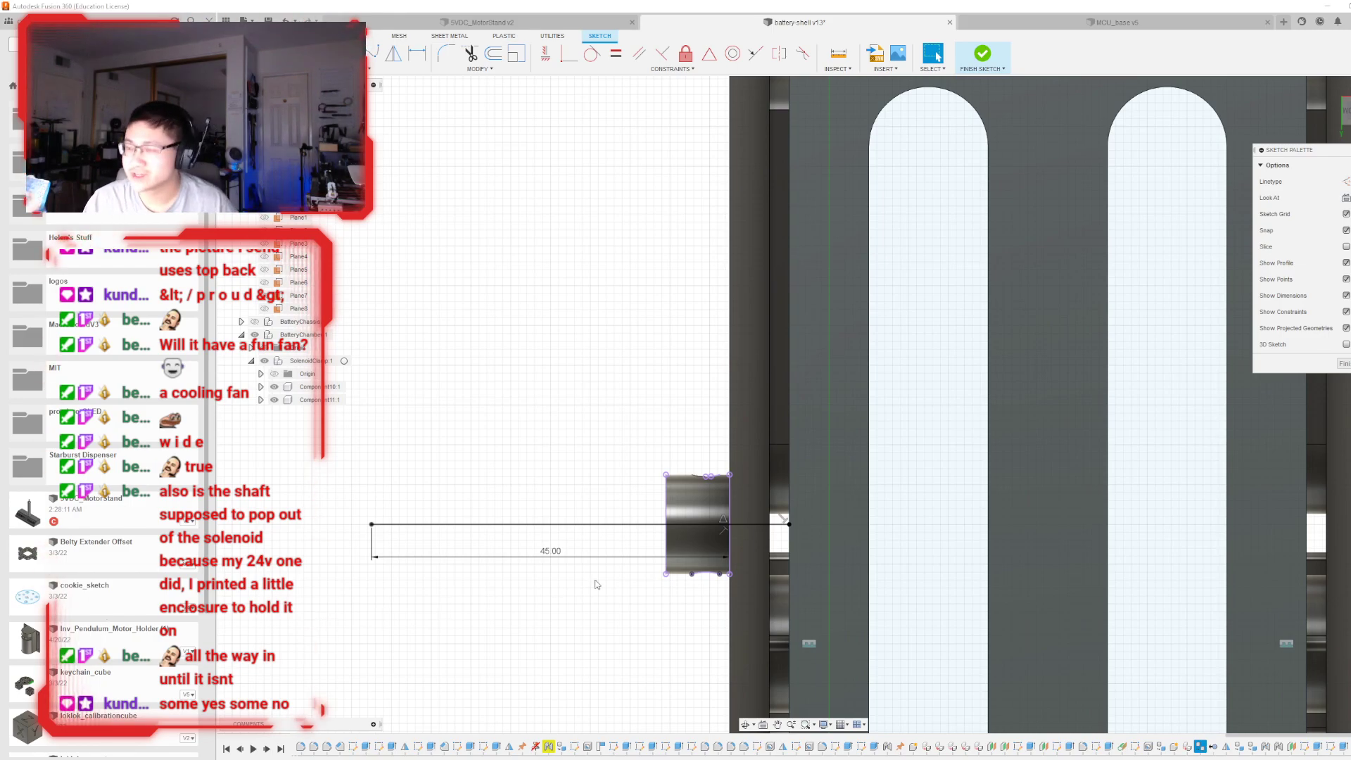
pyautogui.press('r')
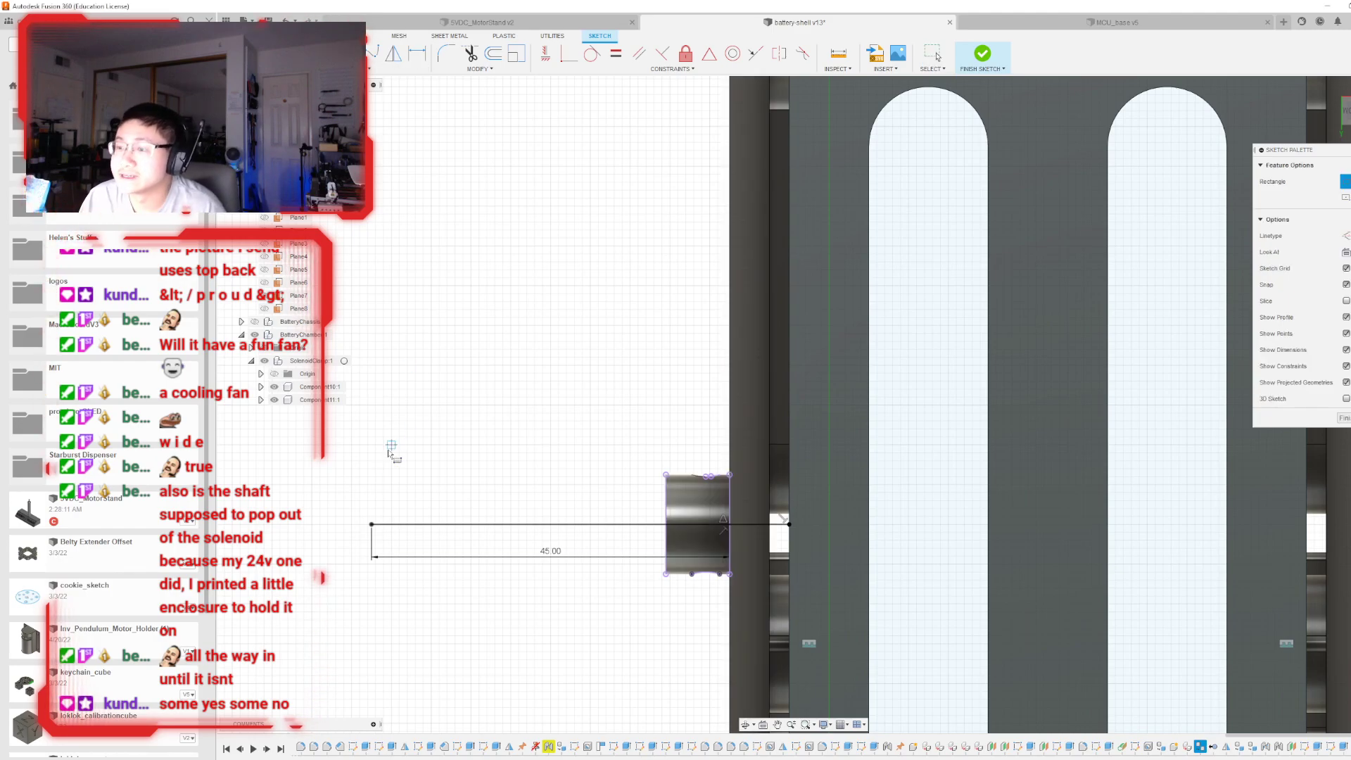
pyautogui.click(372, 523)
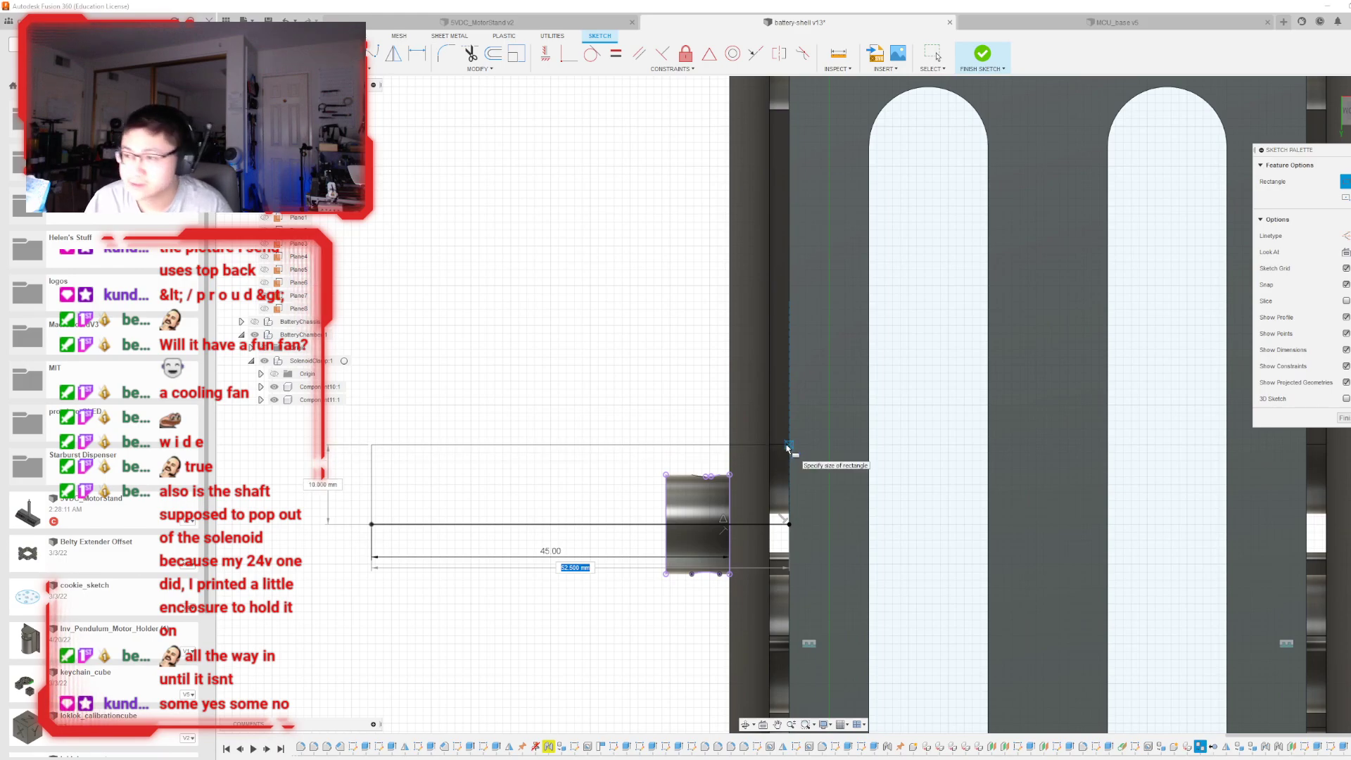
pyautogui.click(788, 445)
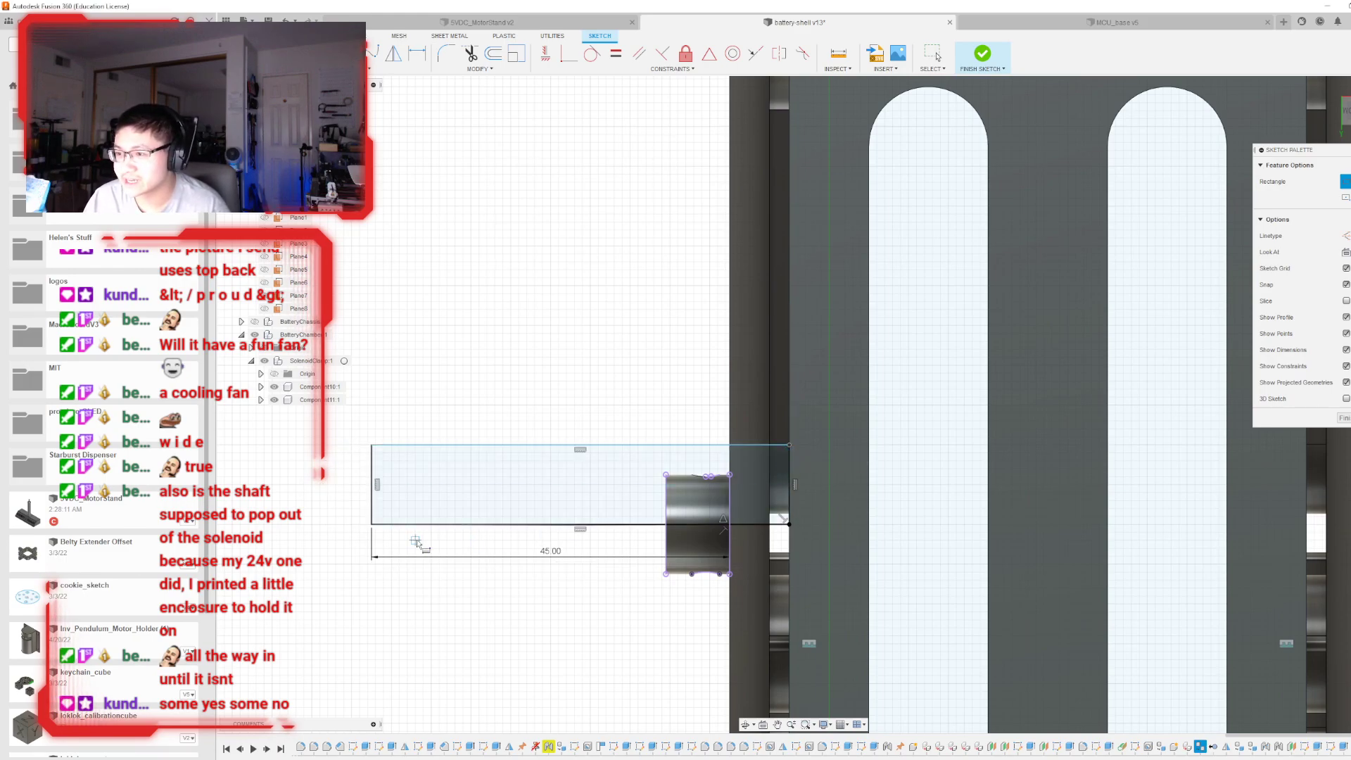
pyautogui.click(372, 525)
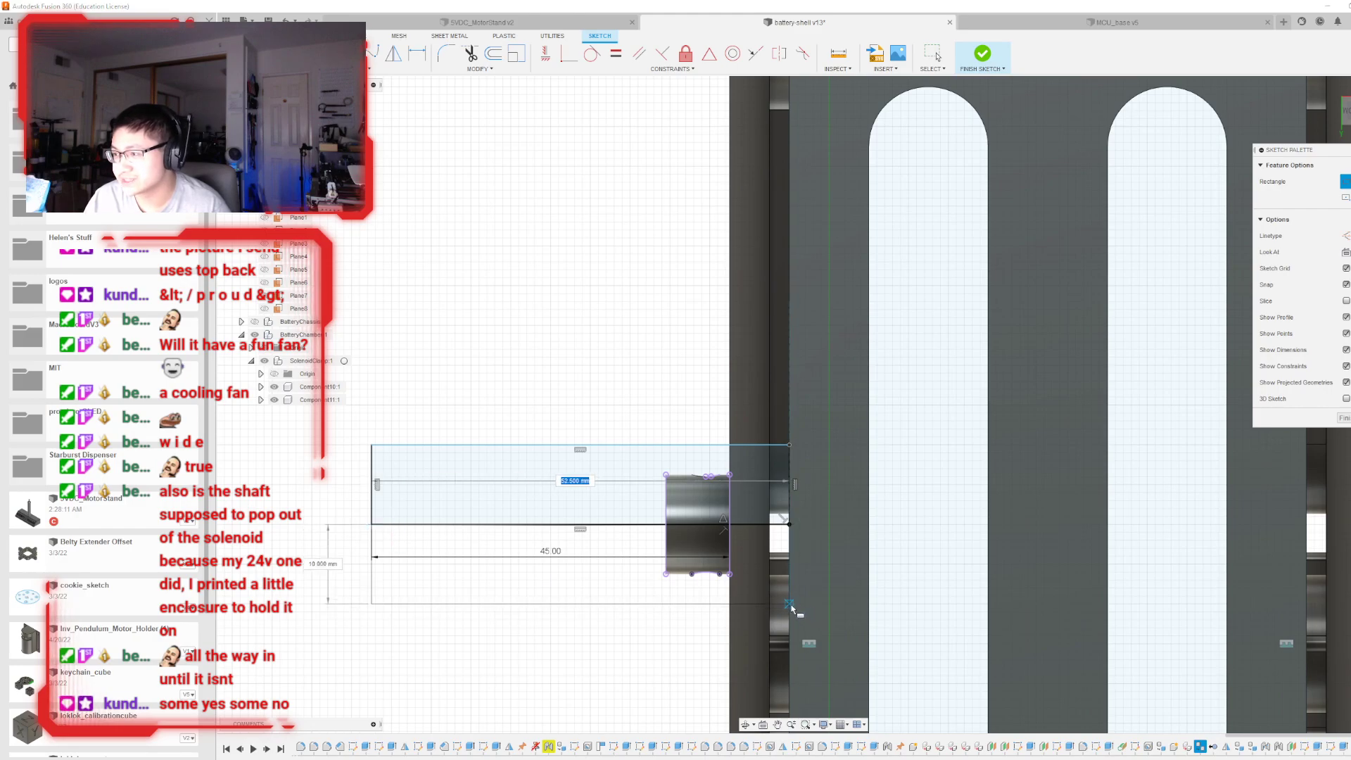
pyautogui.click(789, 604)
pyautogui.scroll(-5, 766, 507)
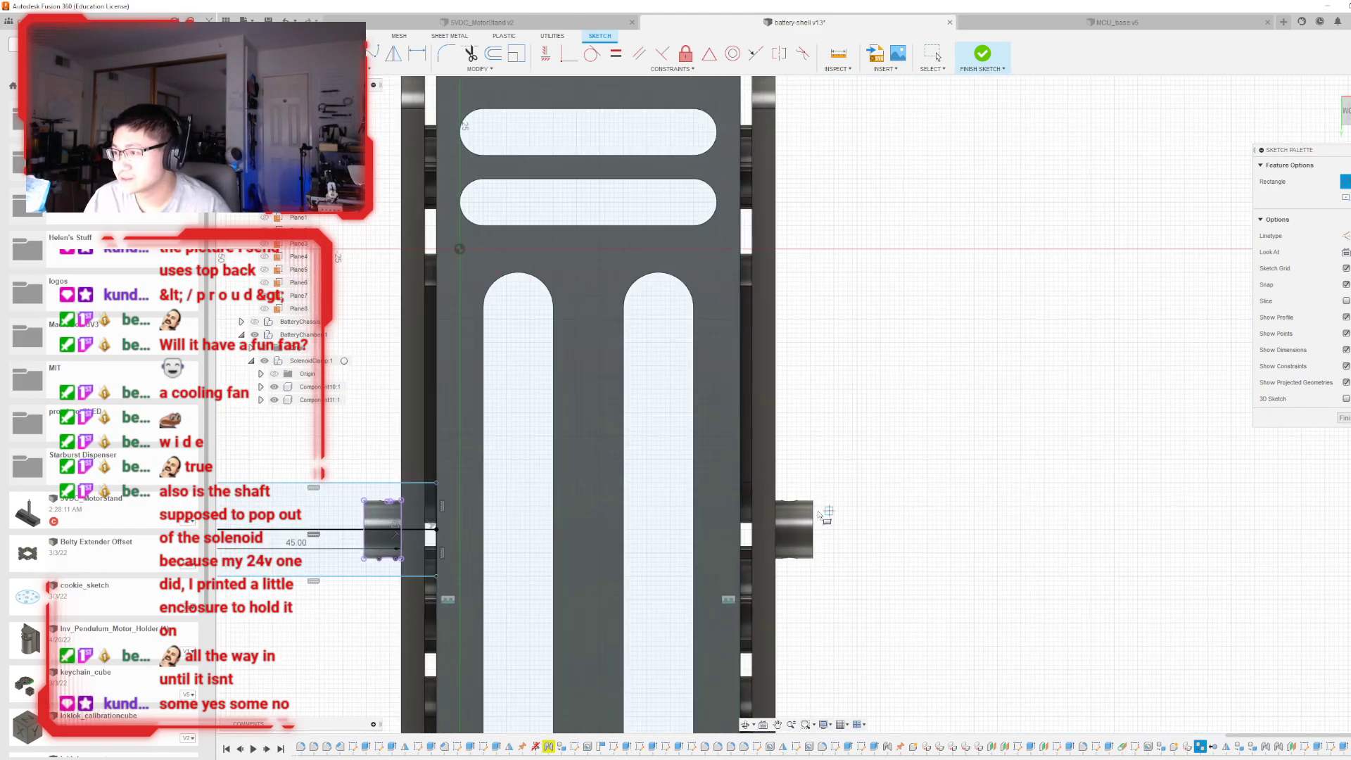
pyautogui.scroll(-3, 766, 506)
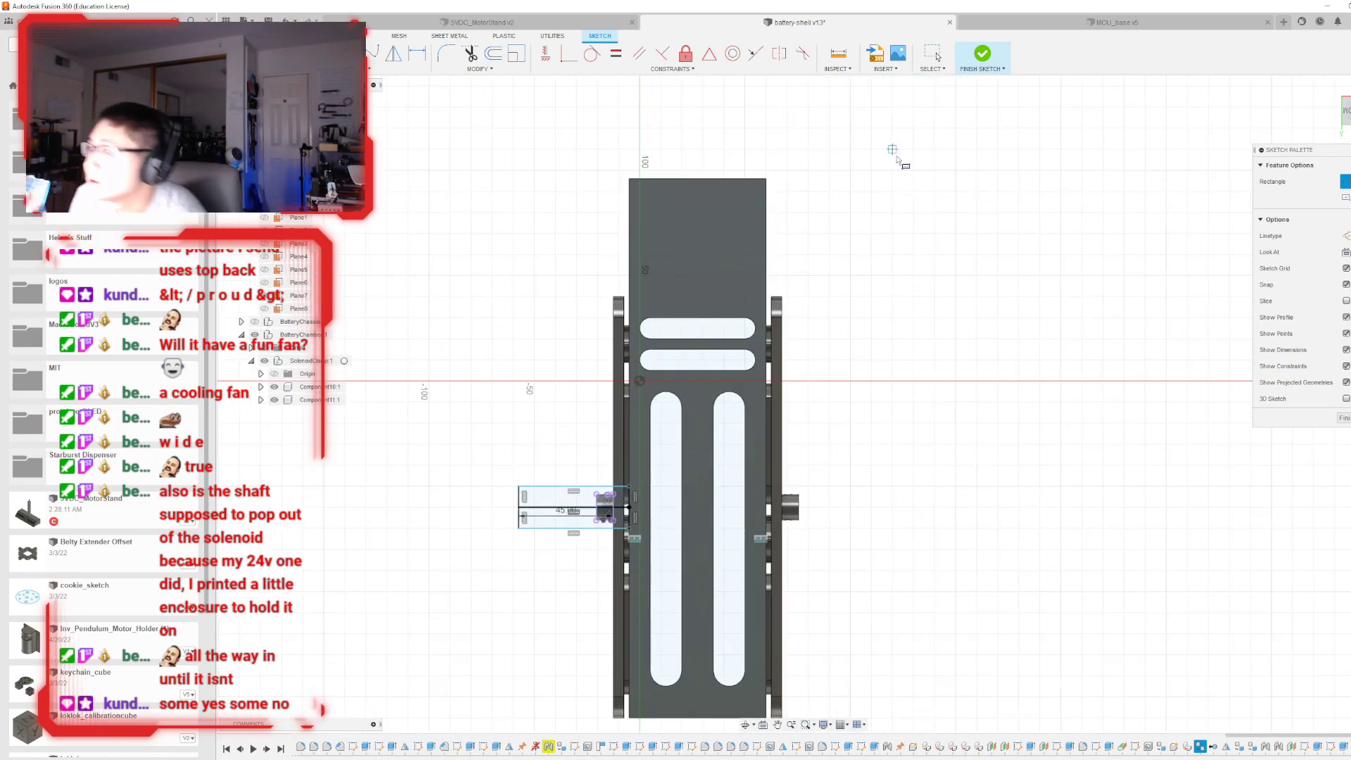
pyautogui.click(982, 55)
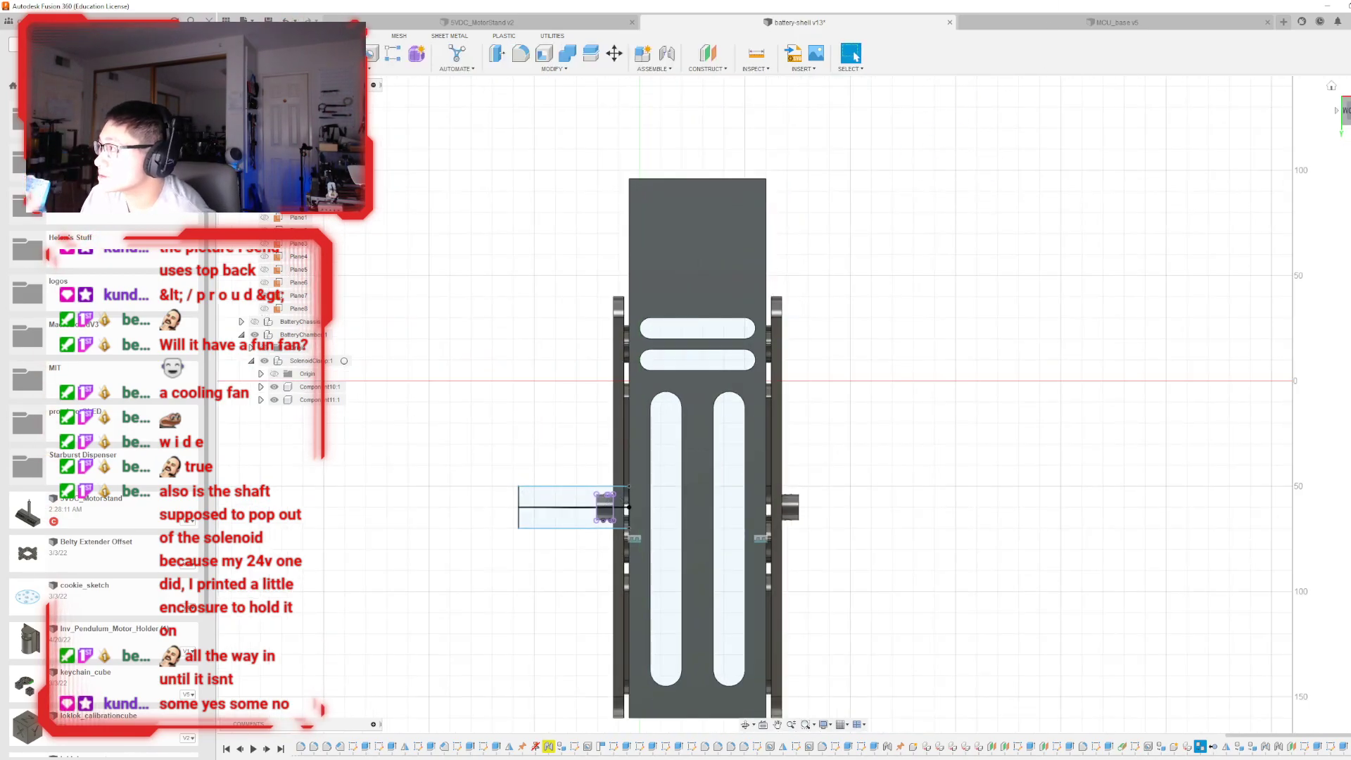
# - Extrude both rectangles -5 mm with the Join operation to form a ledge on the plate beneath the boss
pyautogui.keyDown('shift'); pyautogui.moveTo(803, 405); pyautogui.dragTo(921, 555, button='middle'); pyautogui.keyUp('shift')
pyautogui.keyDown('shift'); pyautogui.moveTo(1189, 302); pyautogui.dragTo(1230, 185, button='middle'); pyautogui.keyUp('shift')
pyautogui.scroll(5, 1230, 180)
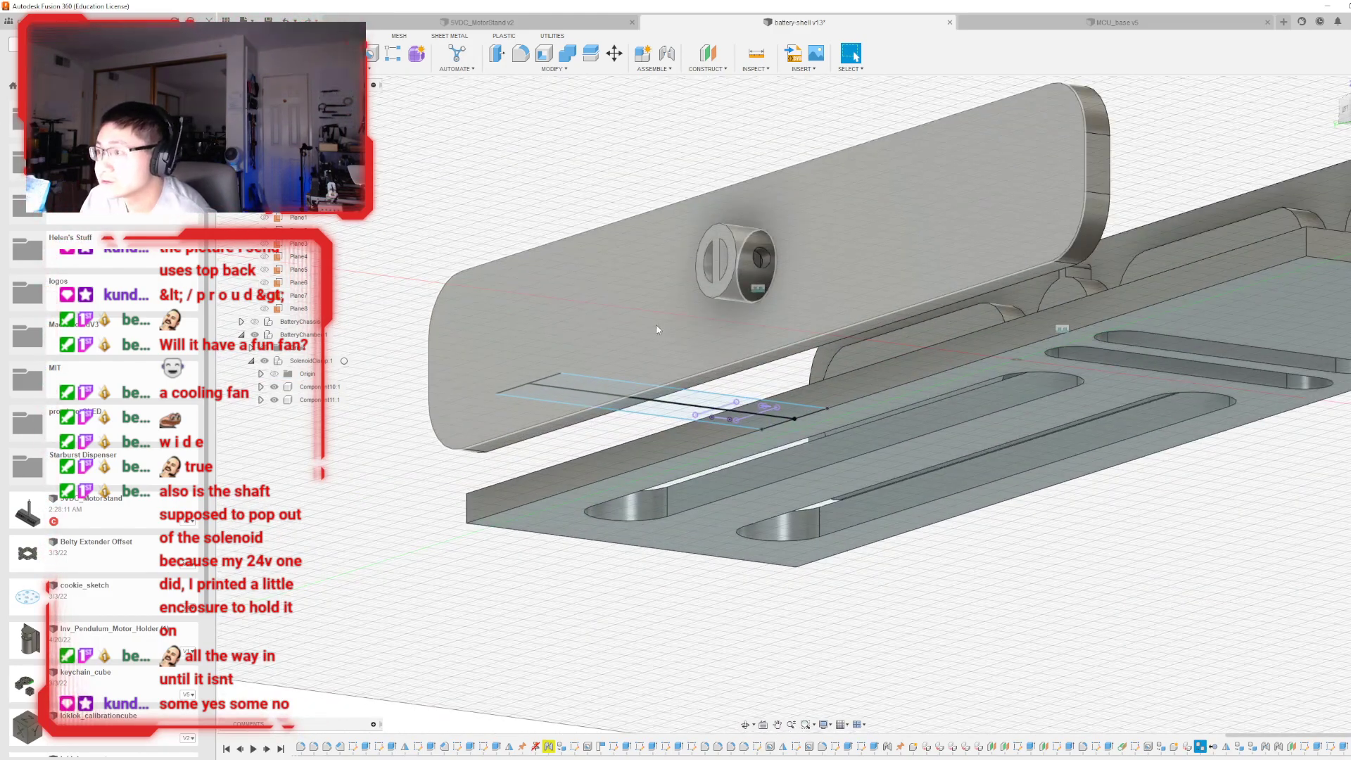
pyautogui.keyDown('shift'); pyautogui.moveTo(1347, 138); pyautogui.dragTo(1345, 298, button='middle'); pyautogui.keyUp('shift')
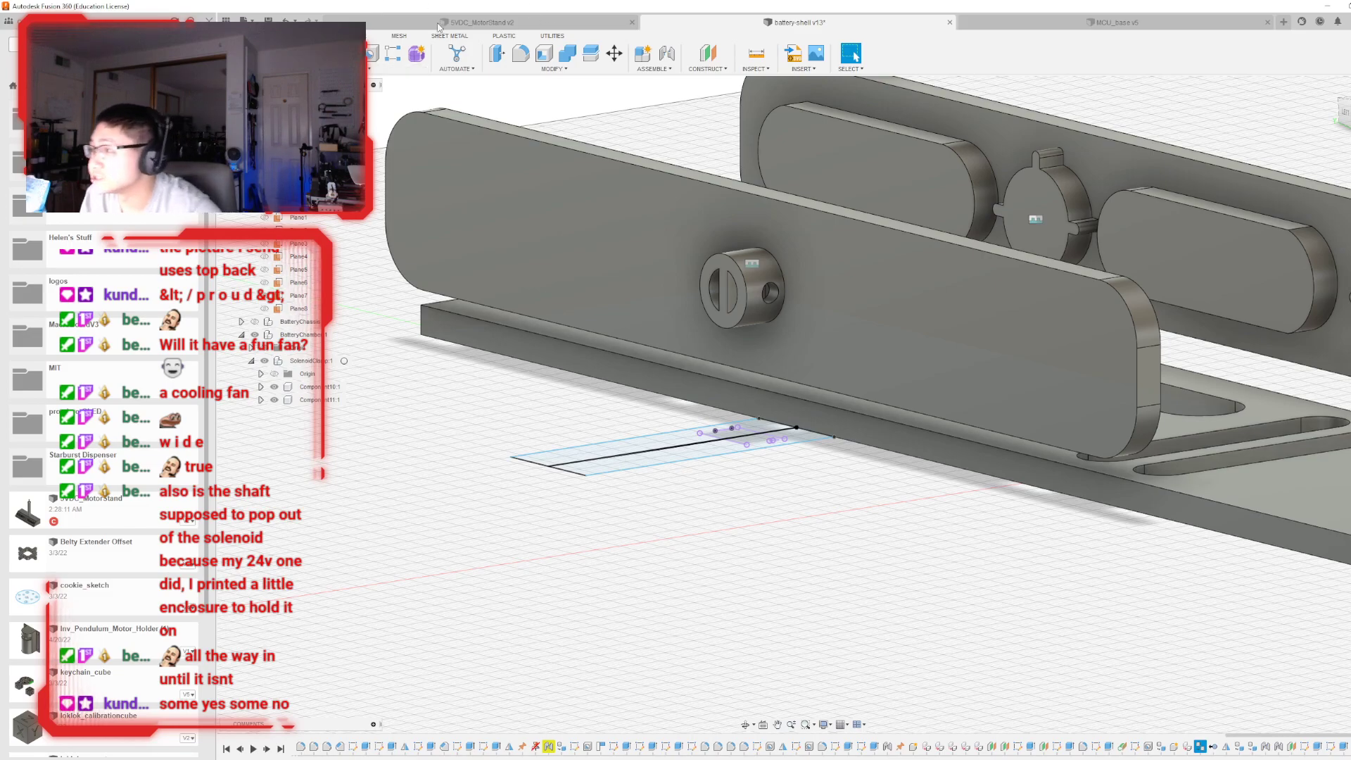
pyautogui.keyDown('shift'); pyautogui.moveTo(802, 401); pyautogui.dragTo(812, 475, button='middle'); pyautogui.keyUp('shift')
pyautogui.press('e')
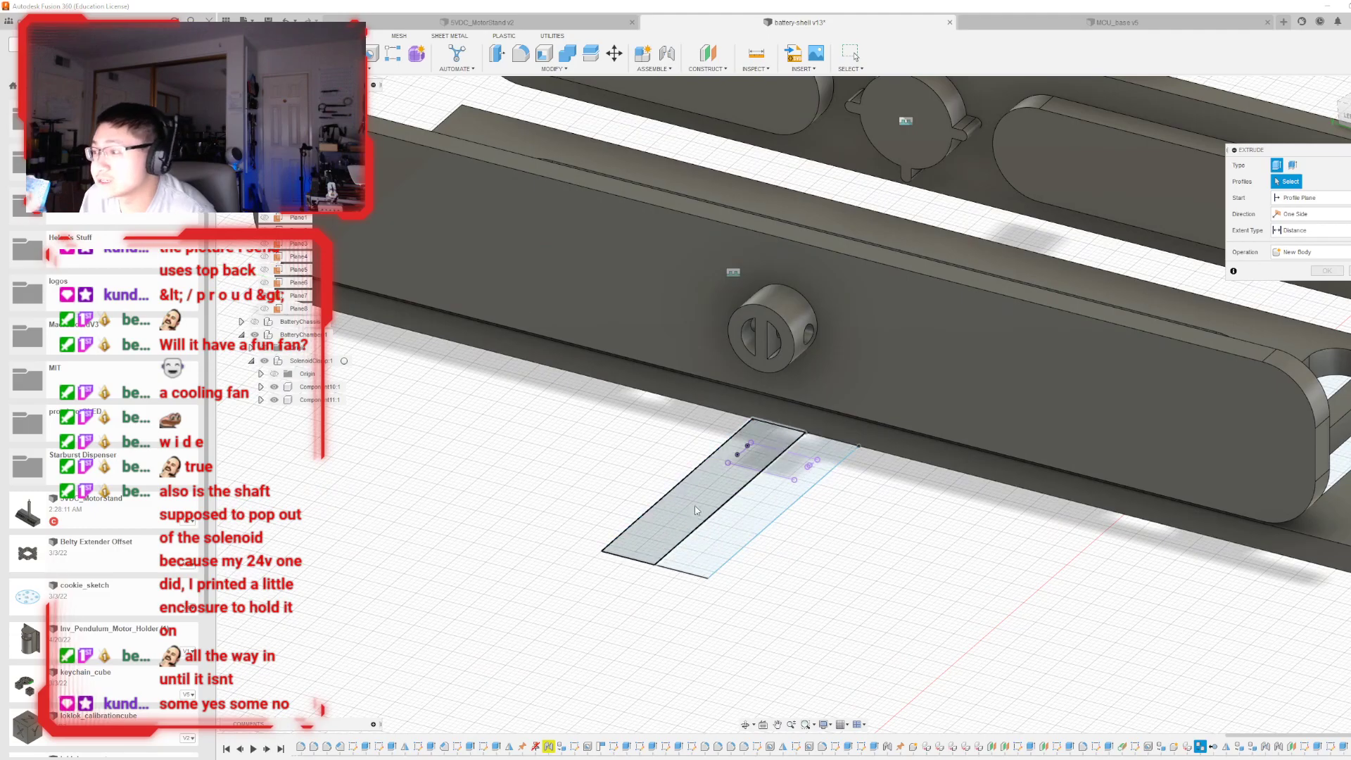
pyautogui.click(695, 506)
pyautogui.click(788, 485)
pyautogui.scroll(2, 891, 450)
pyautogui.moveTo(705, 540); pyautogui.dragTo(708, 500)
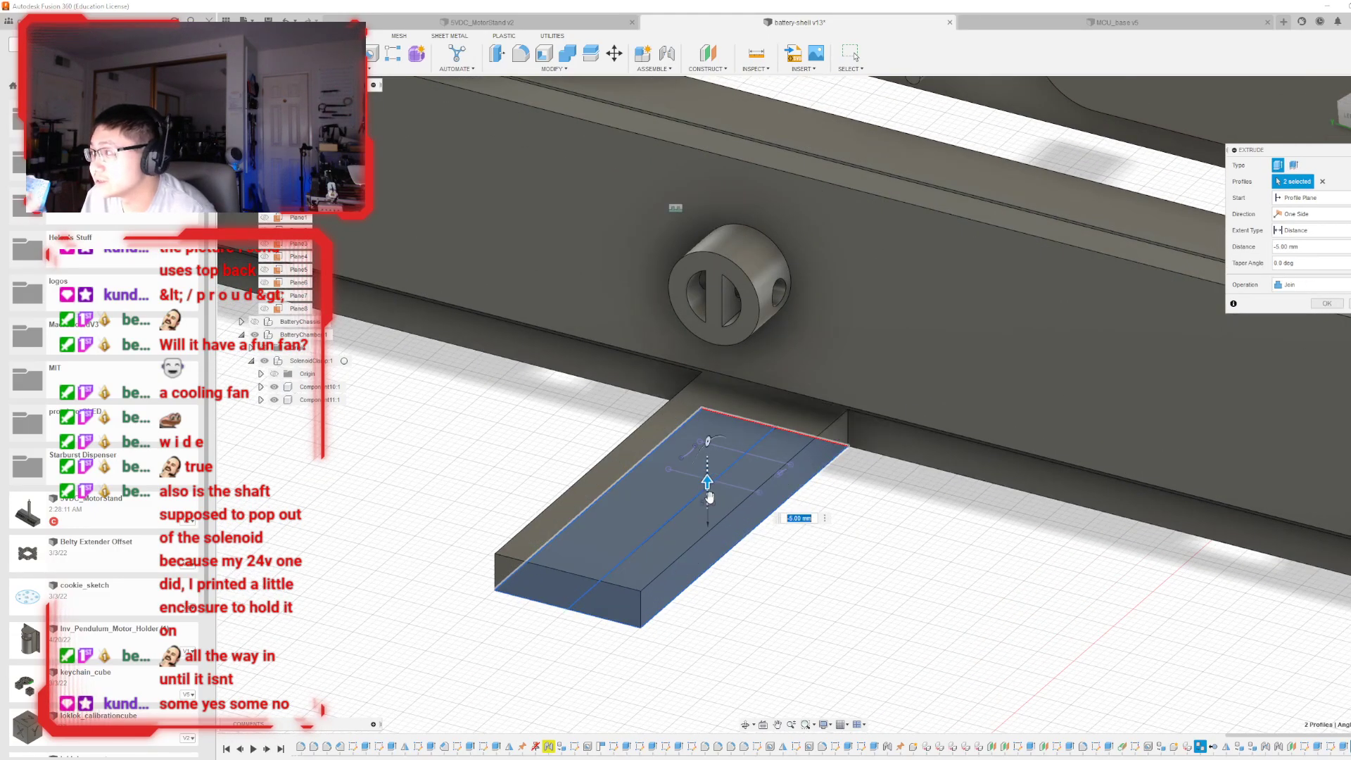
pyautogui.keyDown('shift'); pyautogui.moveTo(706, 441); pyautogui.dragTo(795, 366, button='middle'); pyautogui.keyUp('shift')
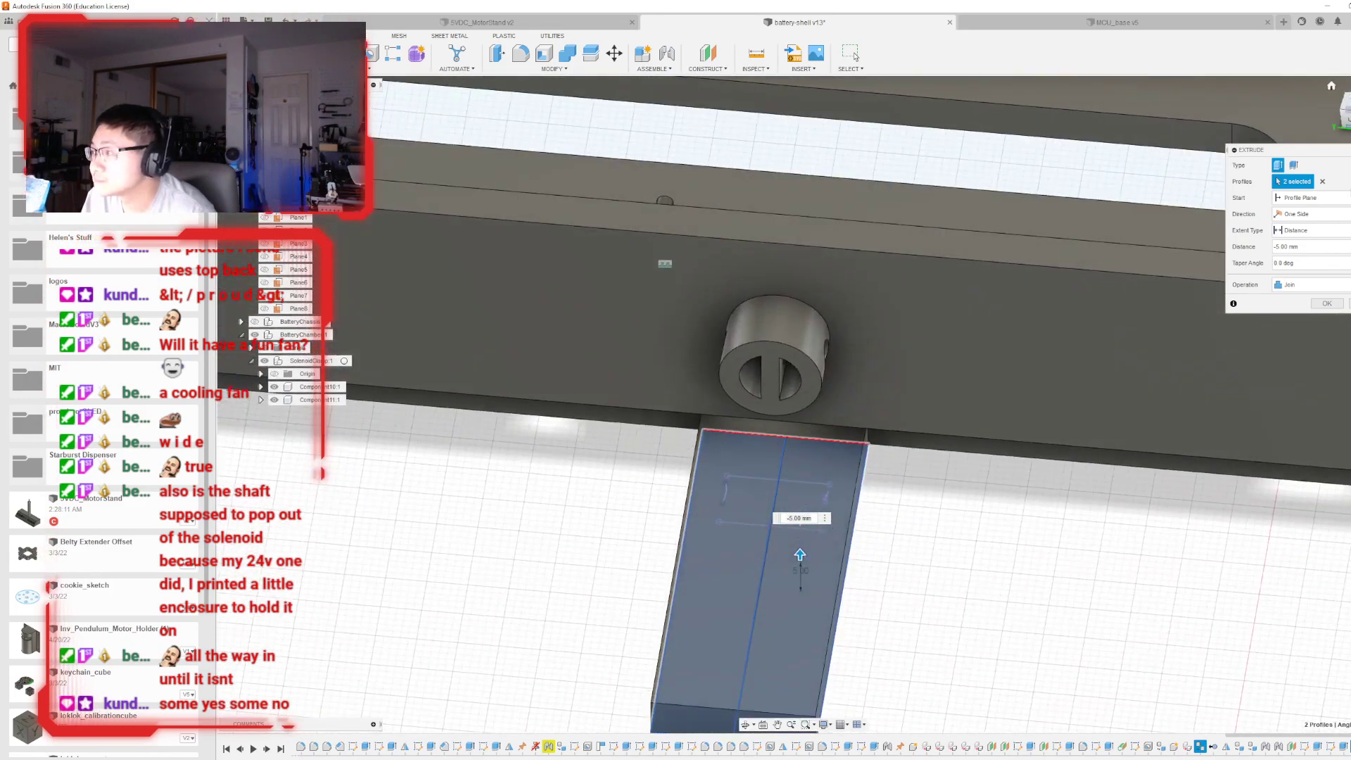
pyautogui.click(1326, 303)
# - Measure the outer circular edge of the boss above the new ledge
pyautogui.scroll(-3, 765, 495)
pyautogui.keyDown('shift'); pyautogui.moveTo(1278, 200); pyautogui.dragTo(1296, 127, button='middle'); pyautogui.keyUp('shift')
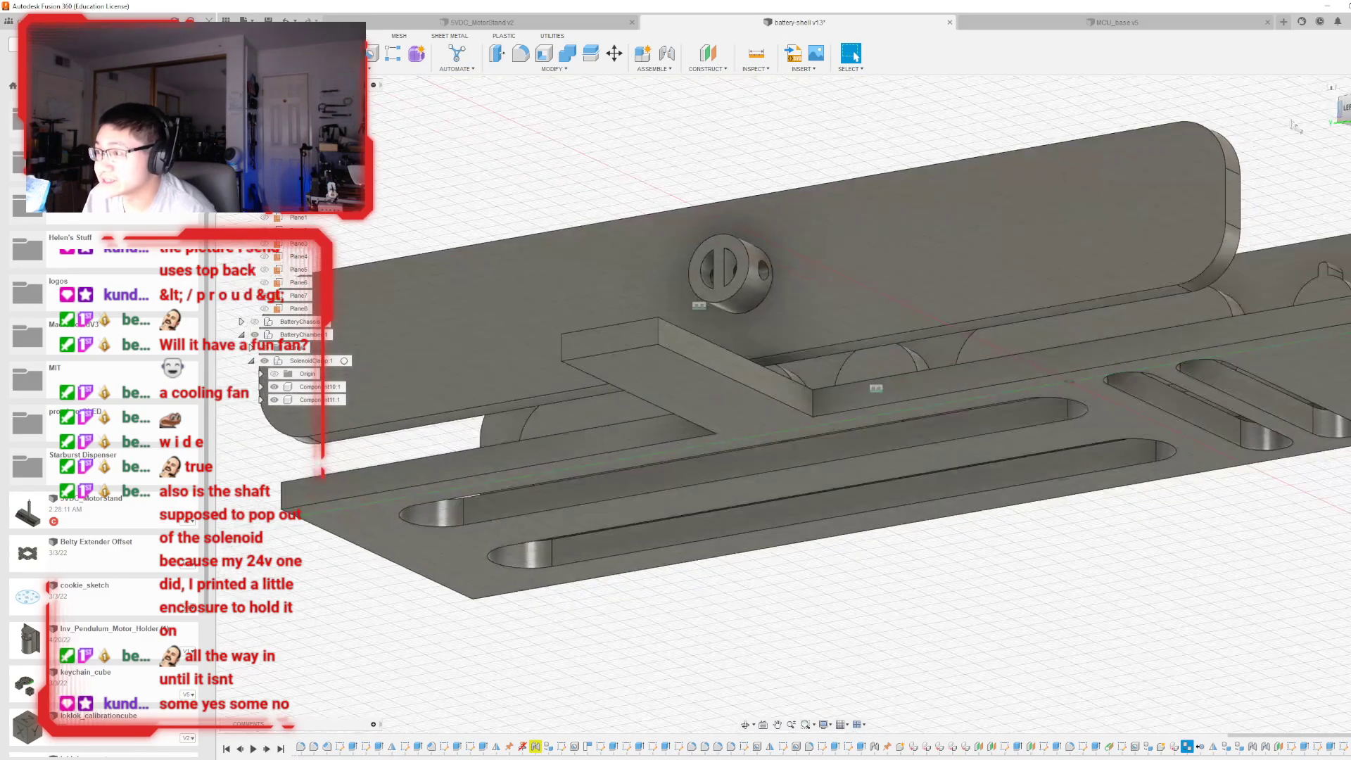
pyautogui.click(756, 53)
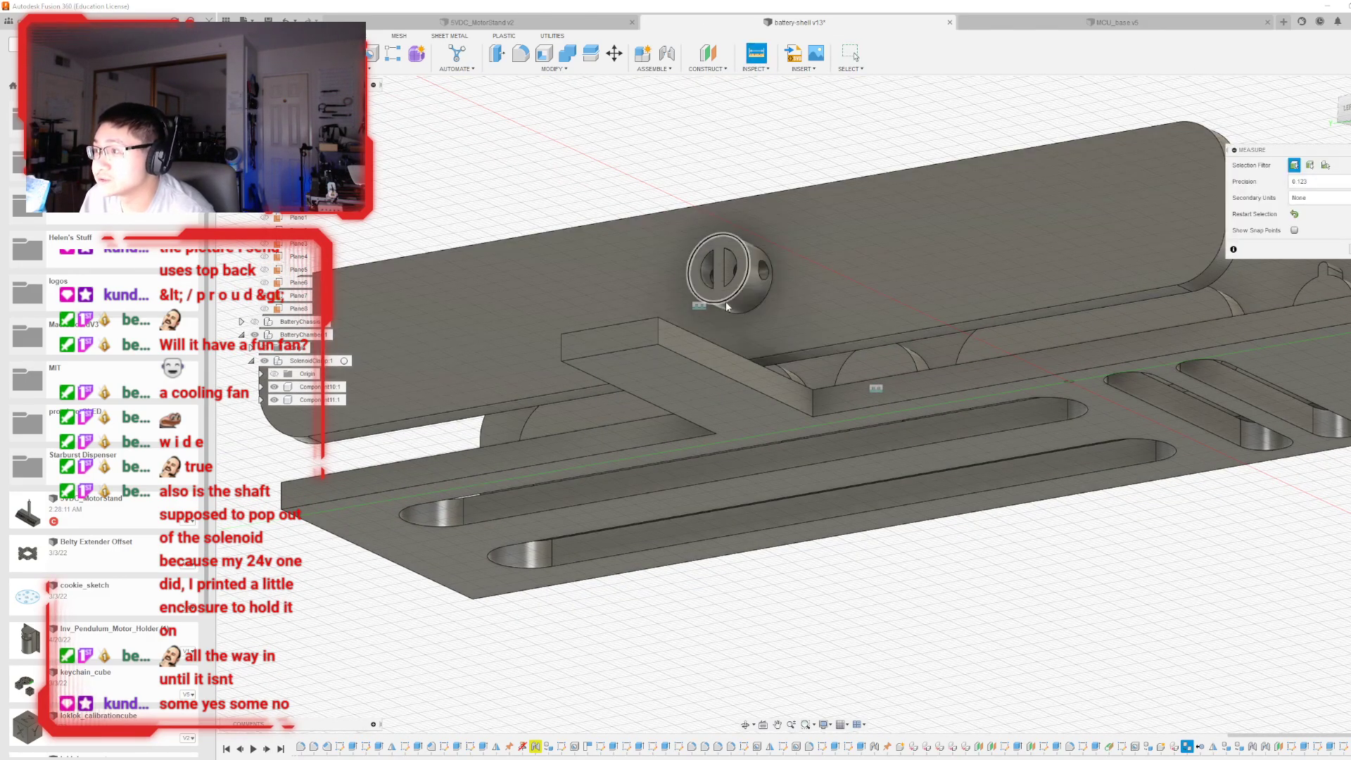
pyautogui.click(724, 304)
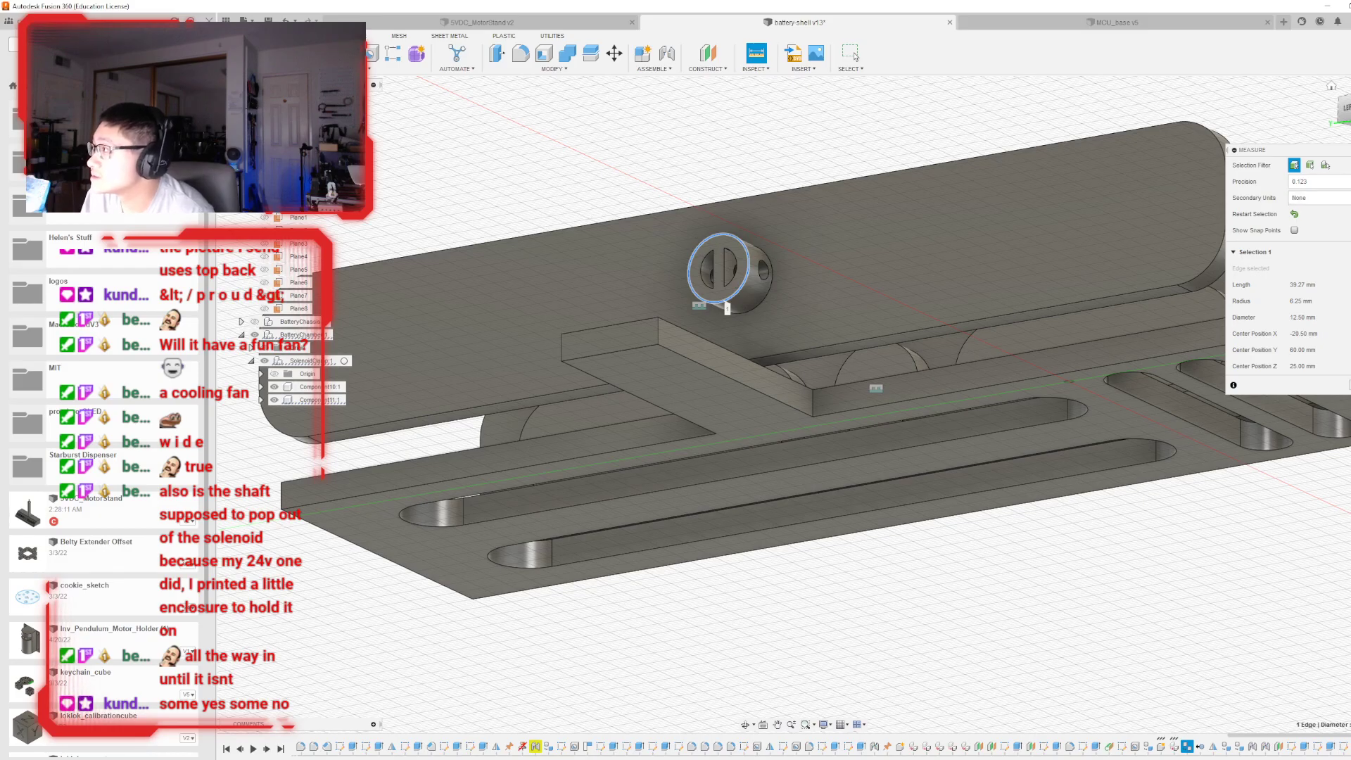
# - Measure the distance from the boss's outer circular edge to the top face of the ledge
pyautogui.keyDown('shift'); pyautogui.moveTo(809, 422); pyautogui.dragTo(719, 524, button='middle'); pyautogui.keyUp('shift')
pyautogui.click(719, 523)
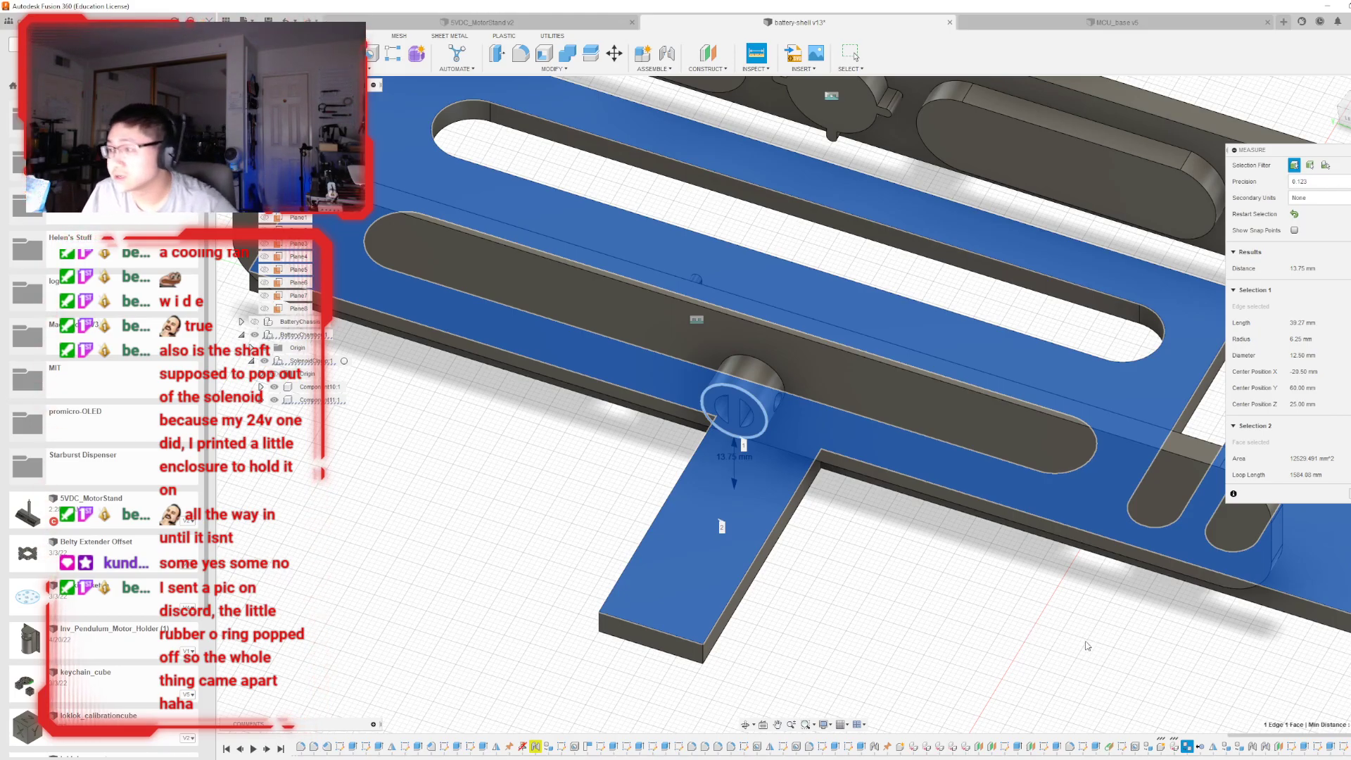
pyautogui.click(966, 612)
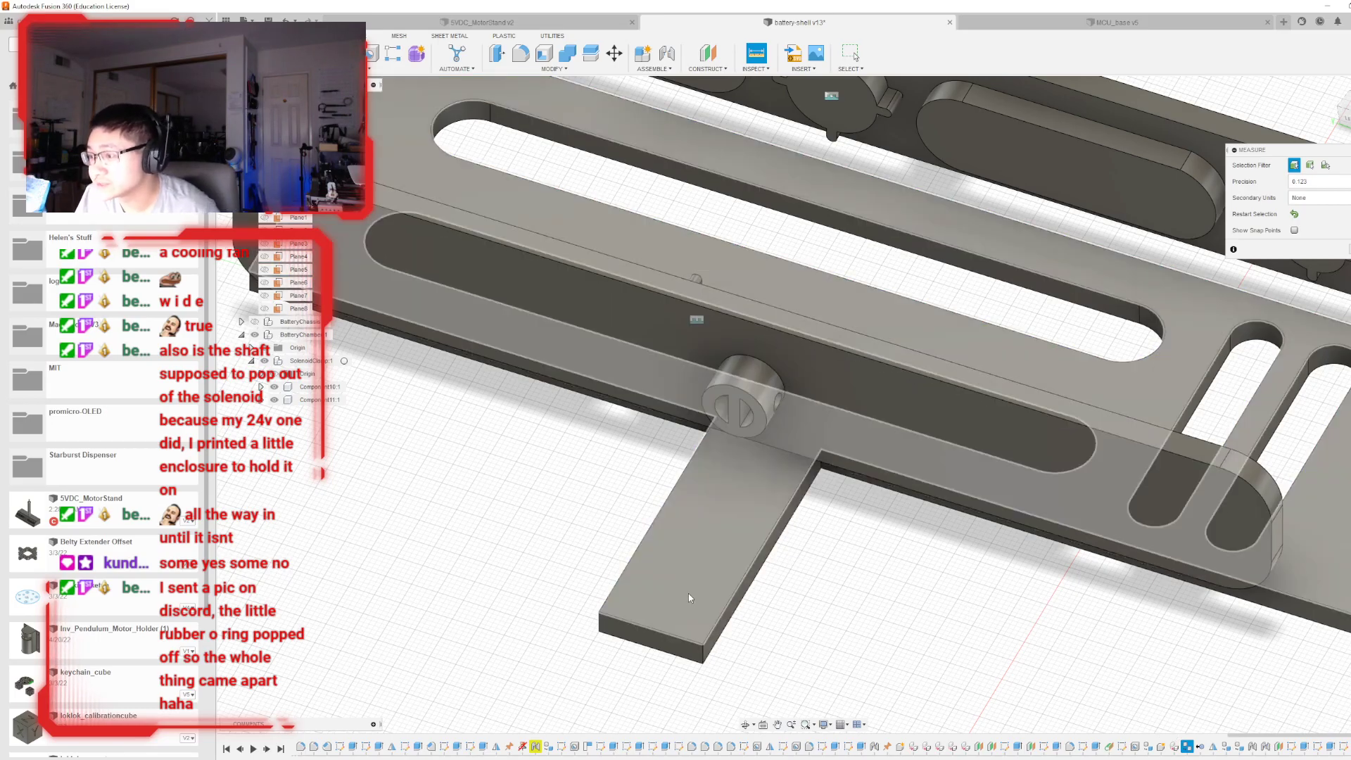
pyautogui.press('Escape')
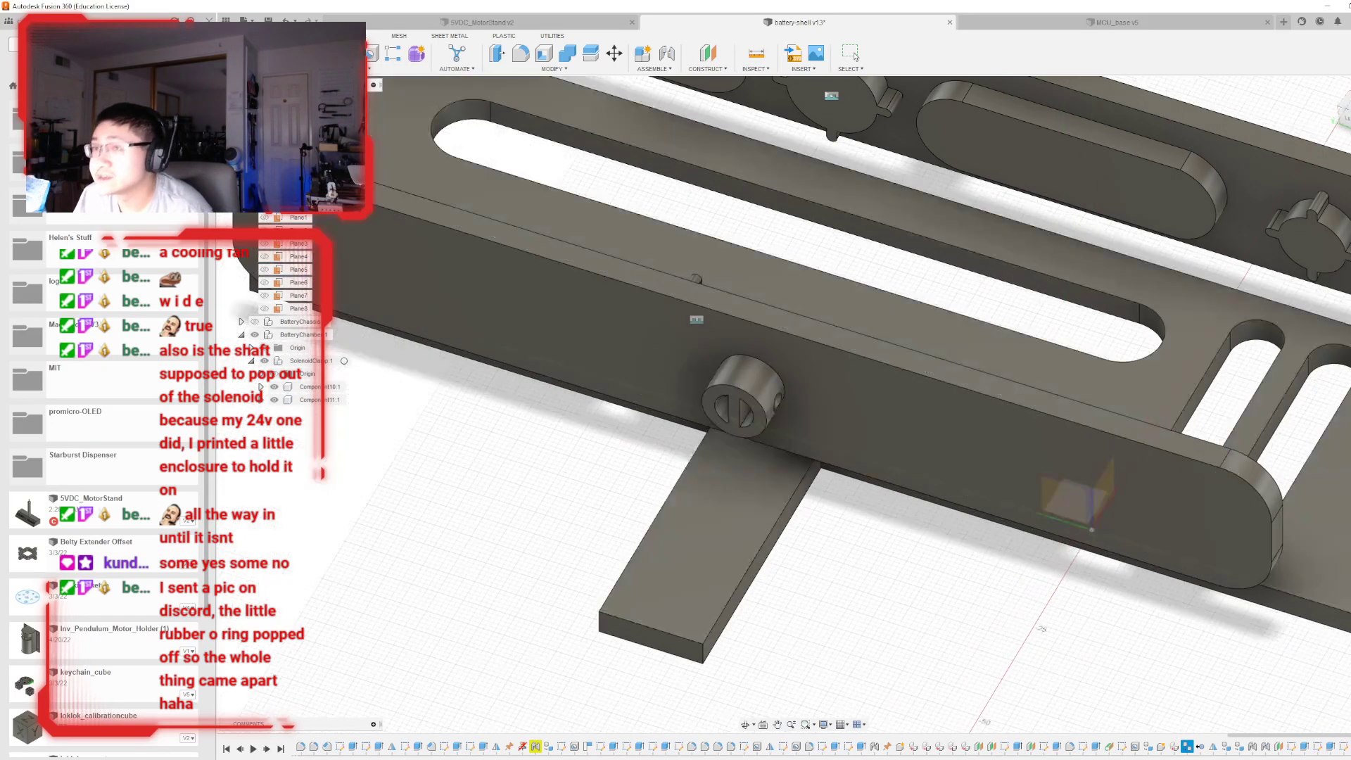
# - Sketch a 25 mm long rectangle across the full width of the ledge's top face at its outer end, and finish the sketch
pyautogui.click(651, 552)
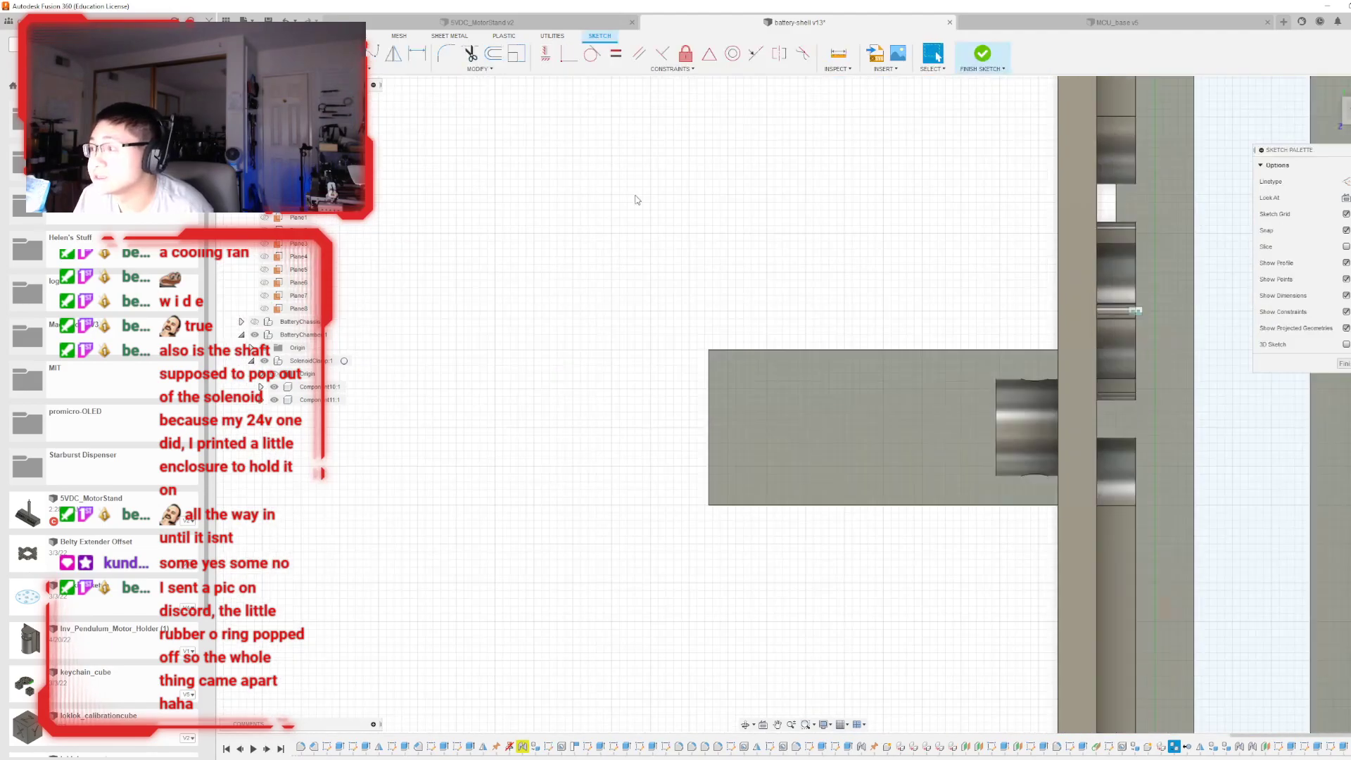
pyautogui.press('r')
pyautogui.click(707, 350)
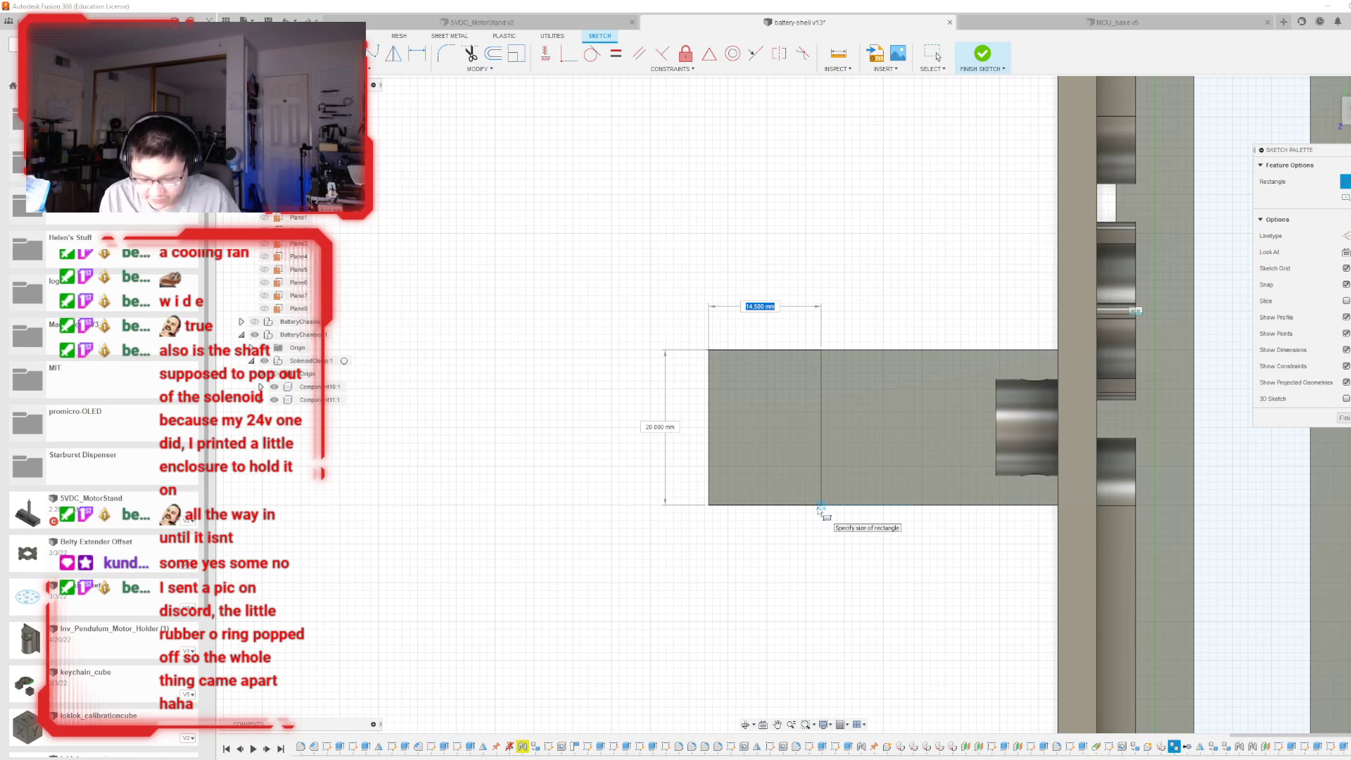
pyautogui.write('25')
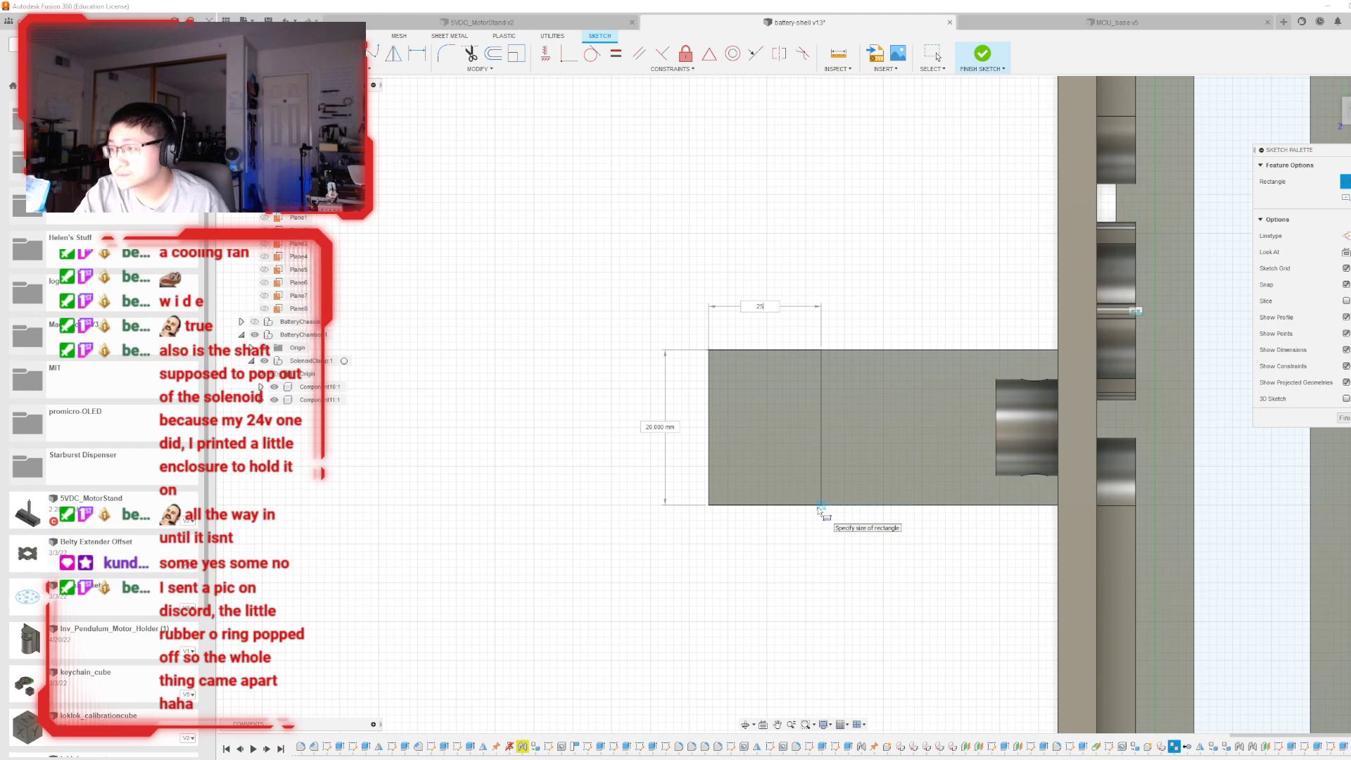
pyautogui.press('Return')
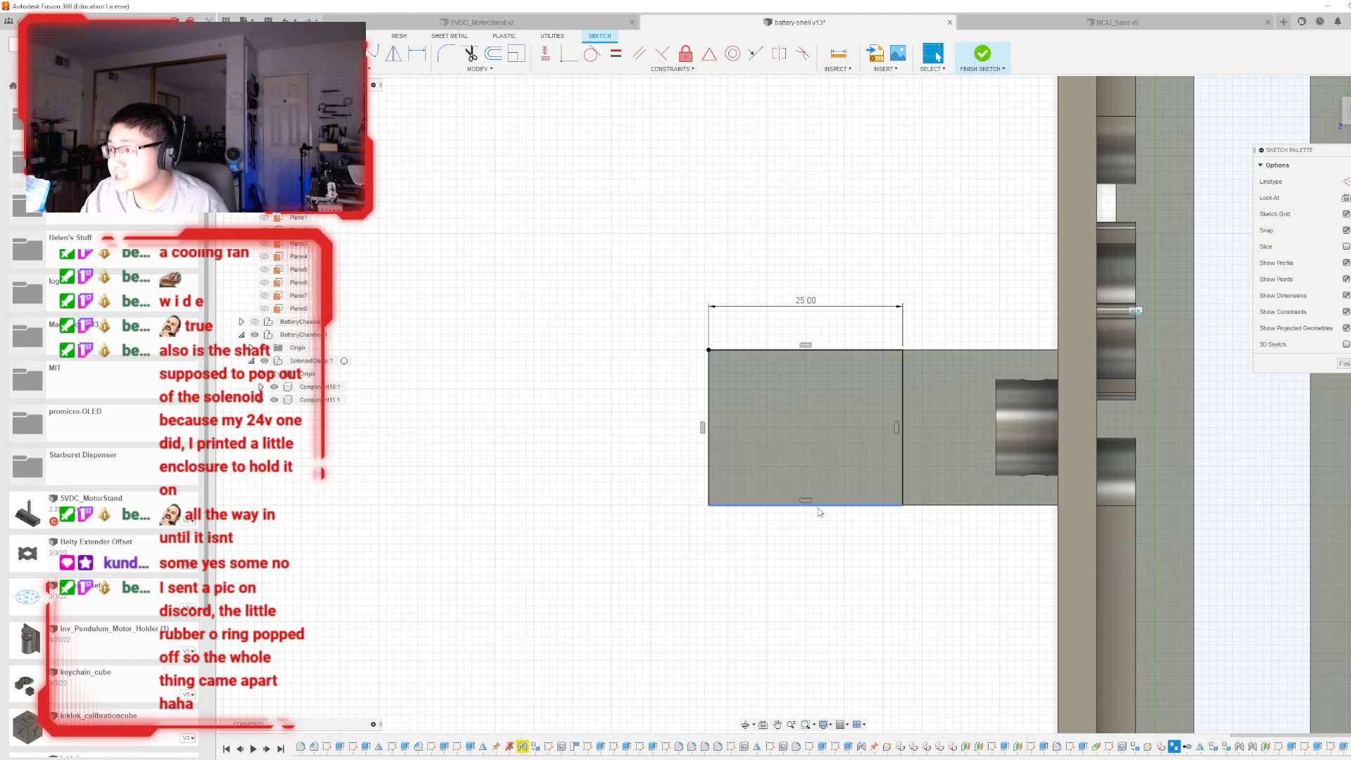
pyautogui.click(982, 55)
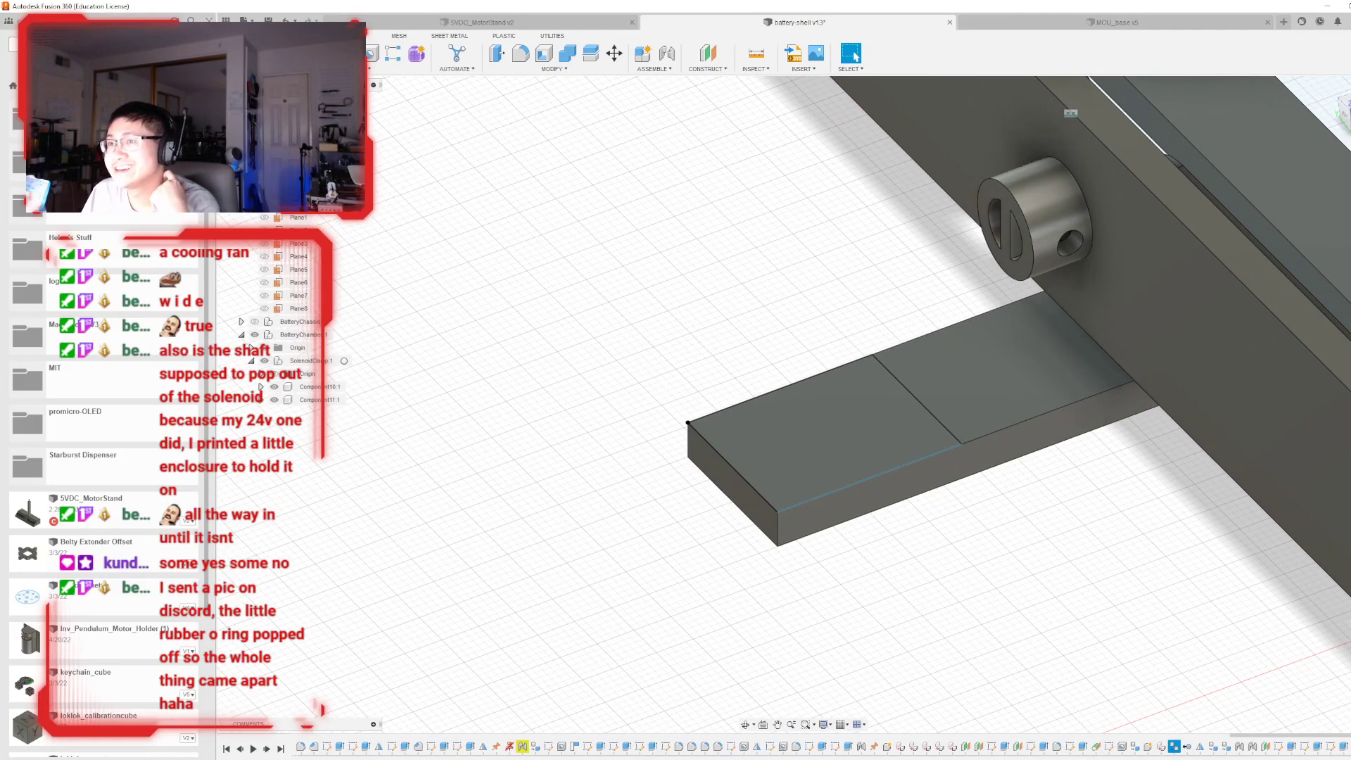
# - Extrude the 25 mm rectangle at the ledge's outer end upward by 3.75 mm
pyautogui.press('e')
pyautogui.click(819, 438)
pyautogui.write('3.75')
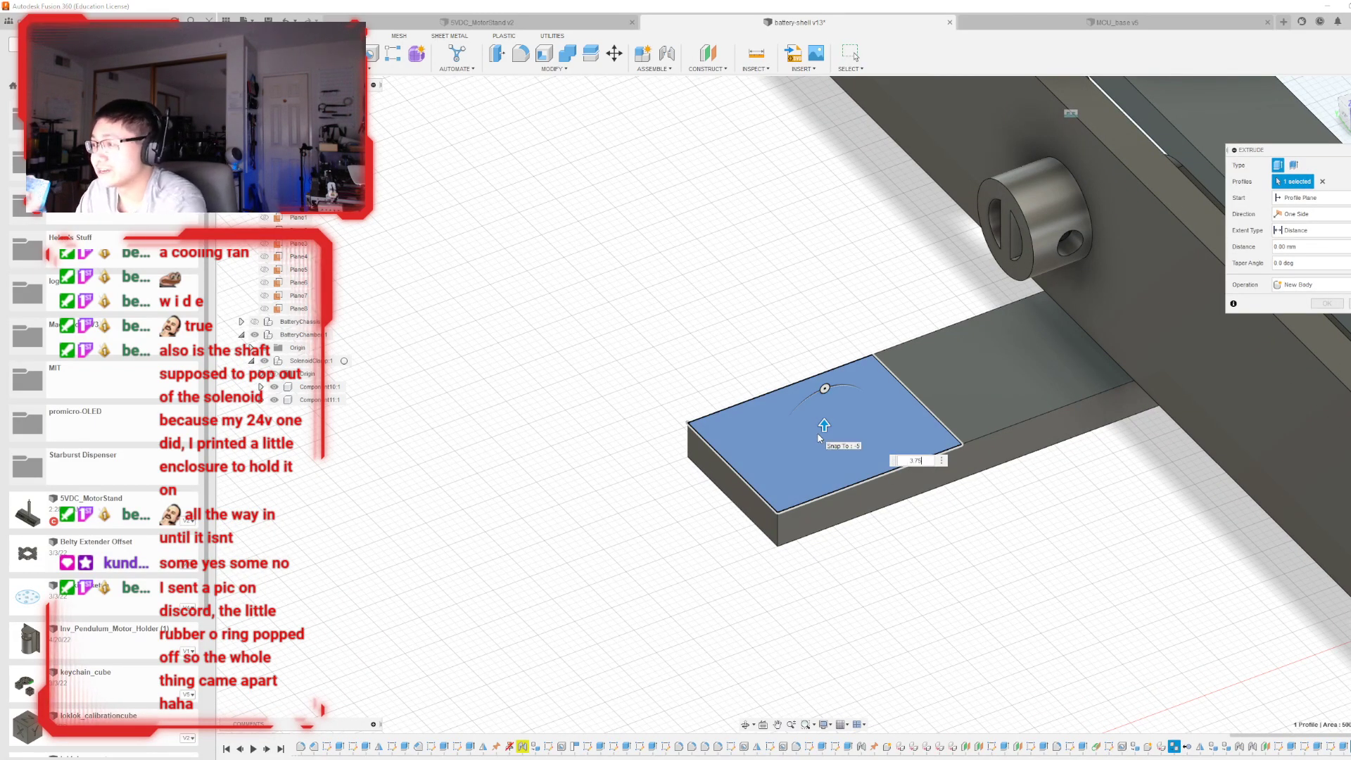
pyautogui.press('Return')
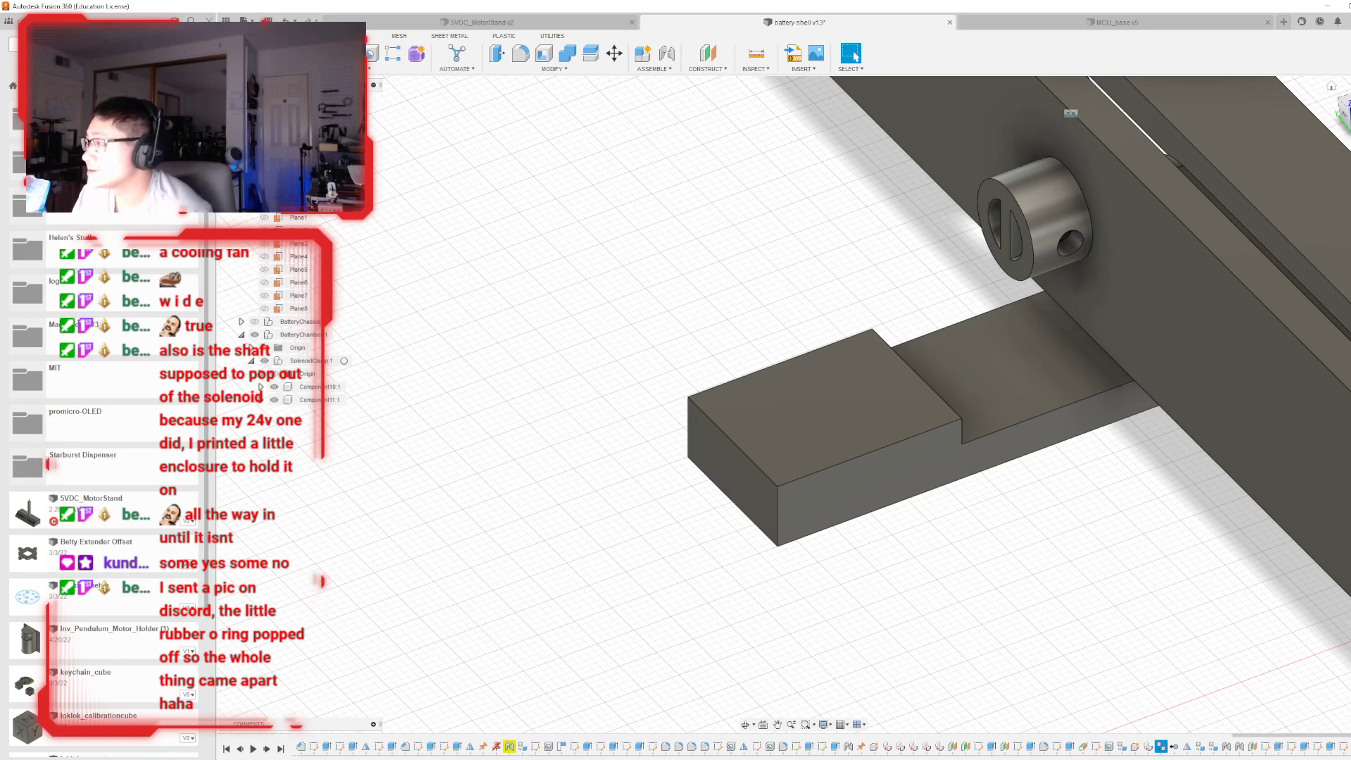
# - Start a new sketch on the top face of the raised block at the ledge's outer end
pyautogui.moveTo(921, 330)
pyautogui.keyDown('shift'); pyautogui.mouseDown(button='middle')
pyautogui.moveTo(804, 405)
pyautogui.moveTo(765, 247)
pyautogui.mouseUp(button='middle'); pyautogui.keyUp('shift')
pyautogui.scroll(-8, 764, 246)
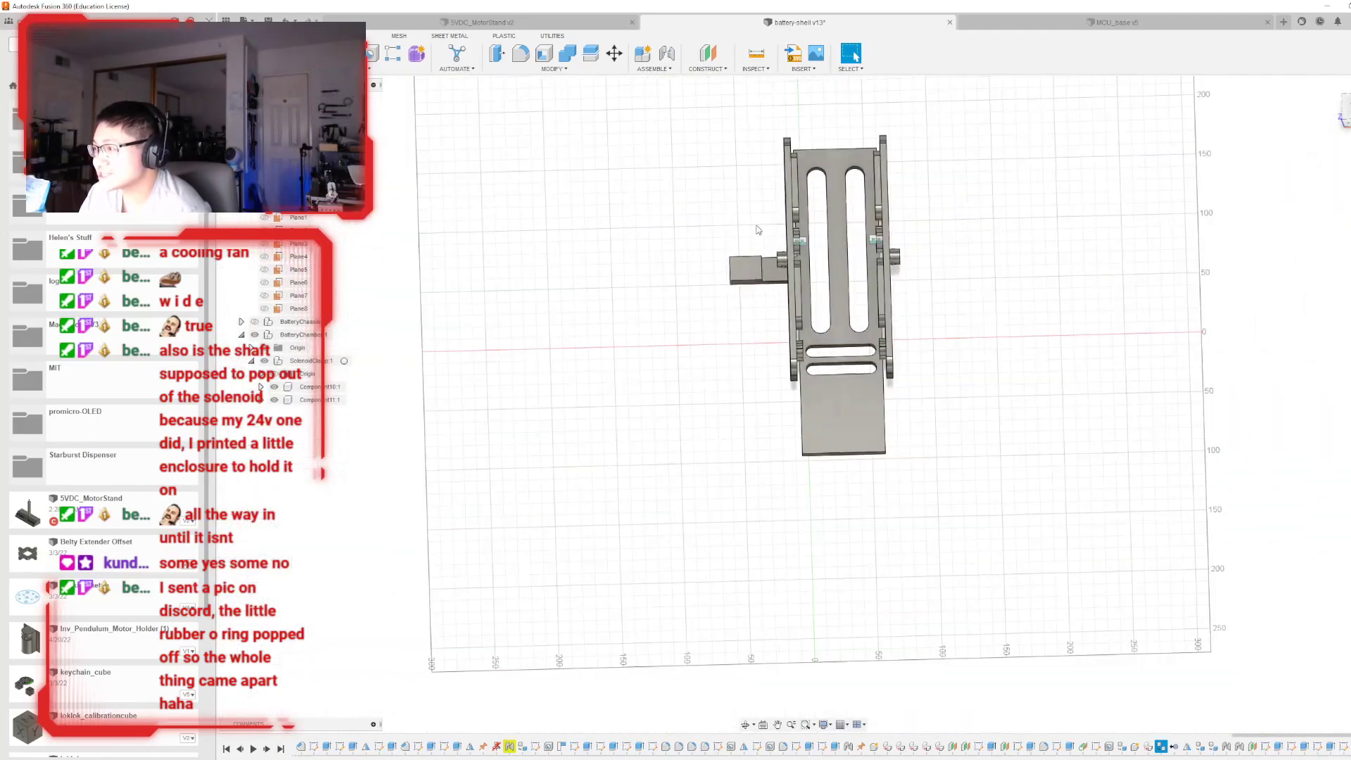
pyautogui.moveTo(1344, 115); pyautogui.dragTo(3, 86)
pyautogui.keyDown('shift'); pyautogui.moveTo(804, 404); pyautogui.dragTo(804, 404, button='middle'); pyautogui.keyUp('shift')
pyautogui.scroll(10, 862, 204)
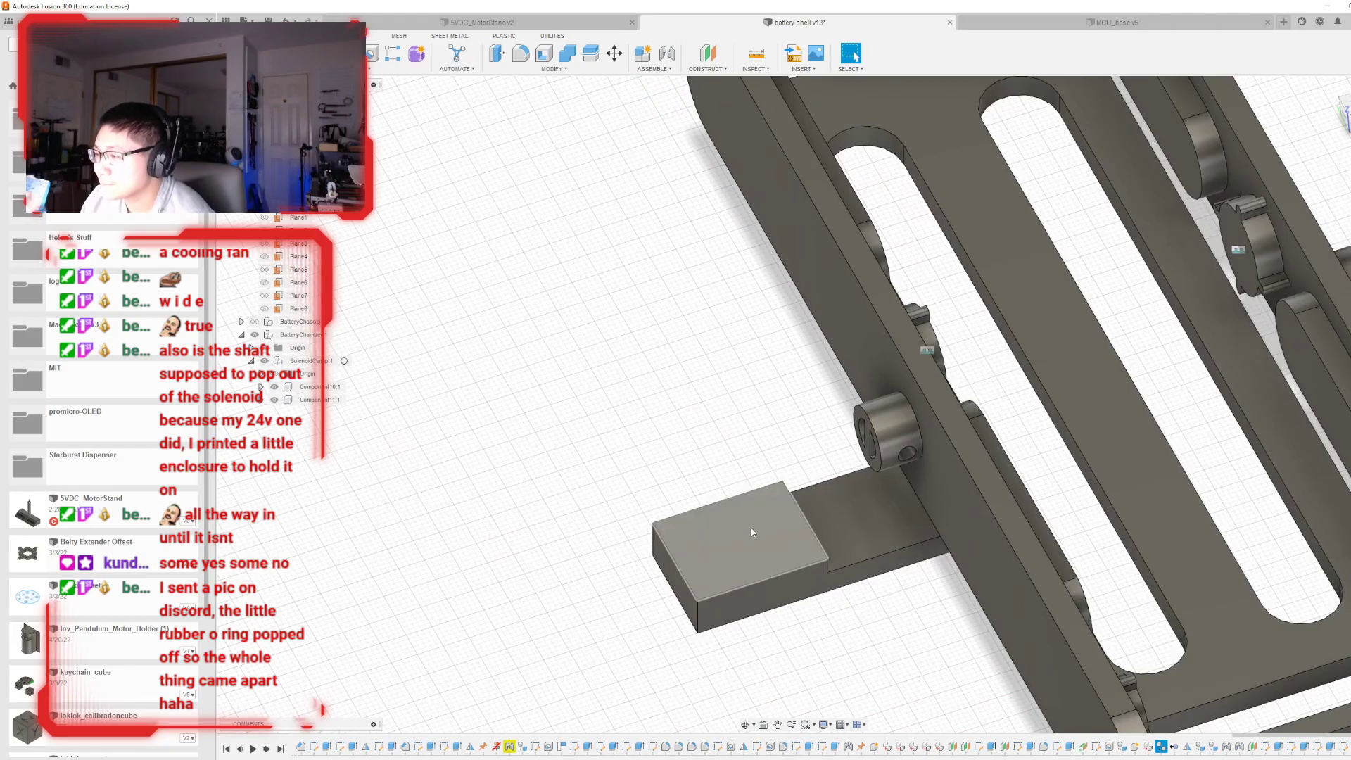
pyautogui.click(751, 532)
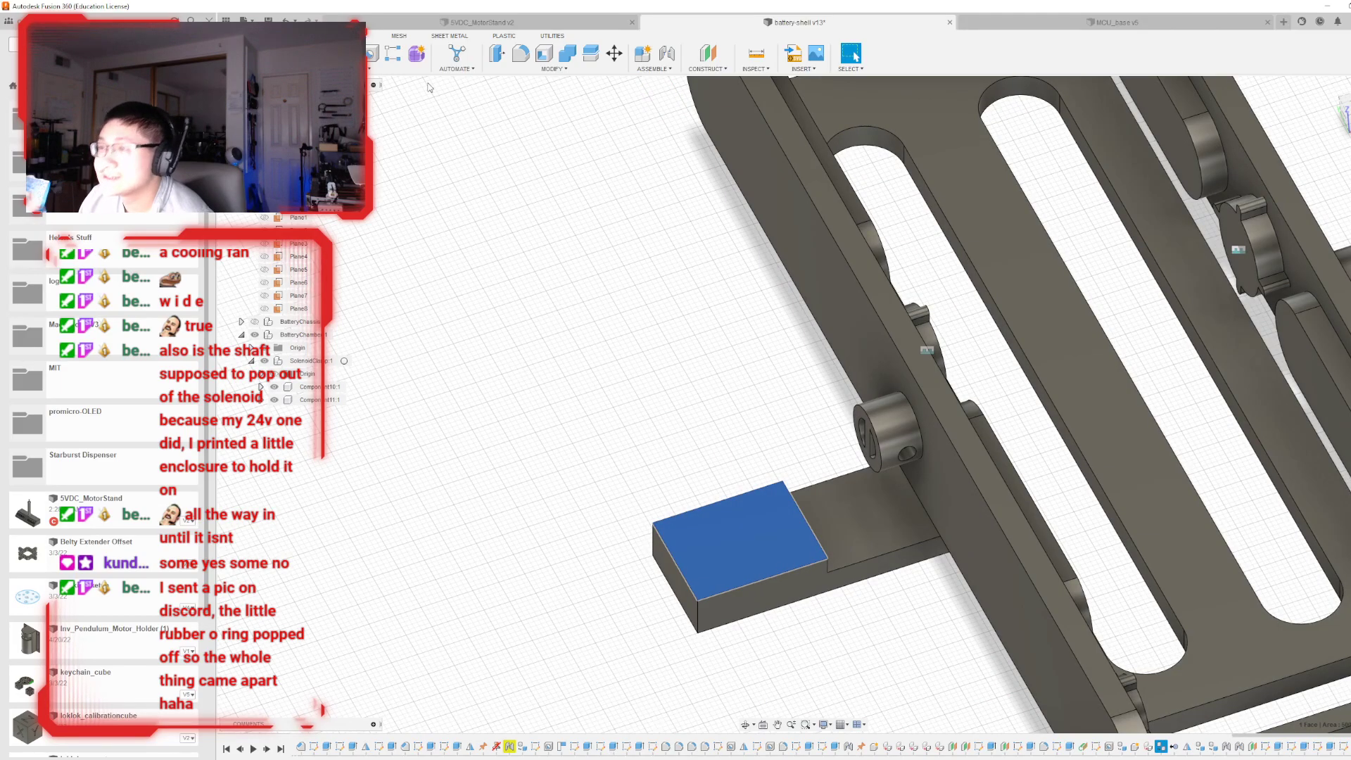
pyautogui.click(301, 53)
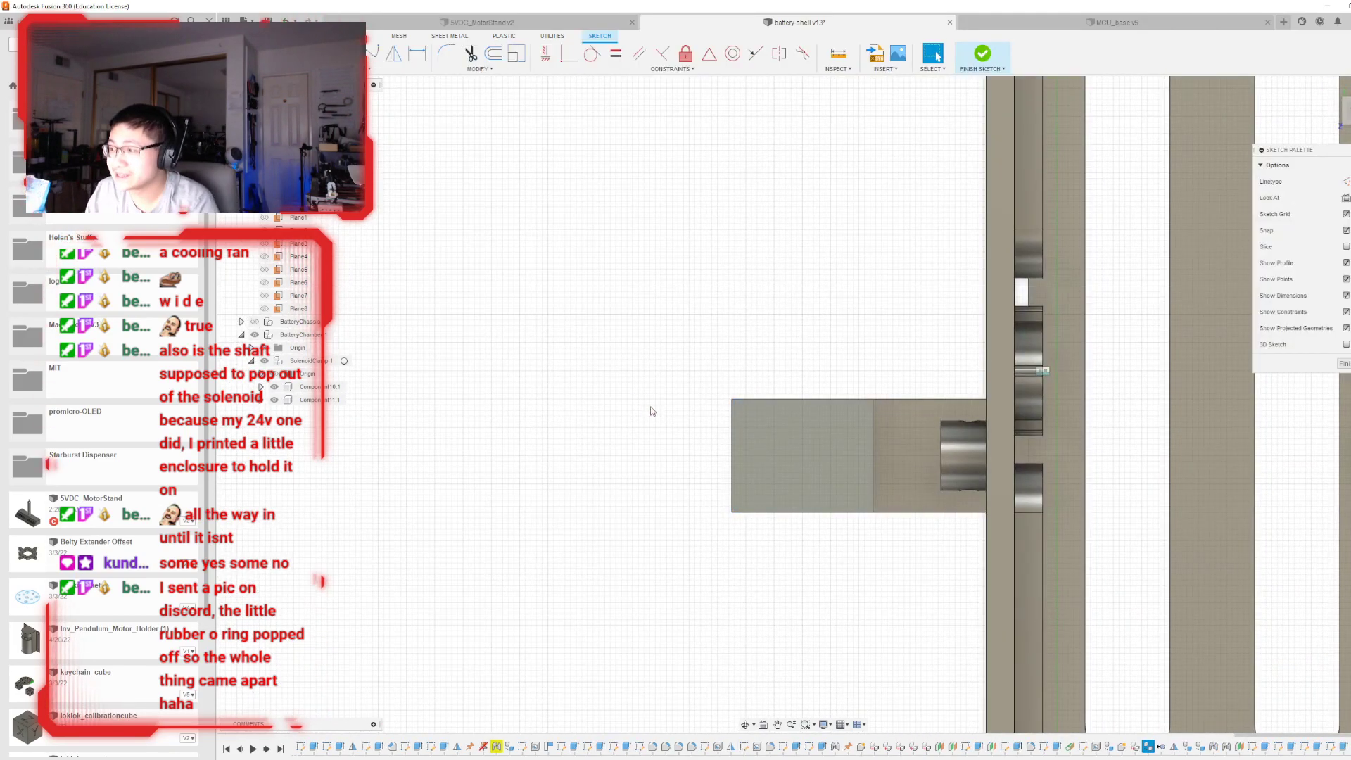
# - Try placing two sketch points diagonally on the raised block, near its upper inner and lower outer corners
pyautogui.click(387, 69)
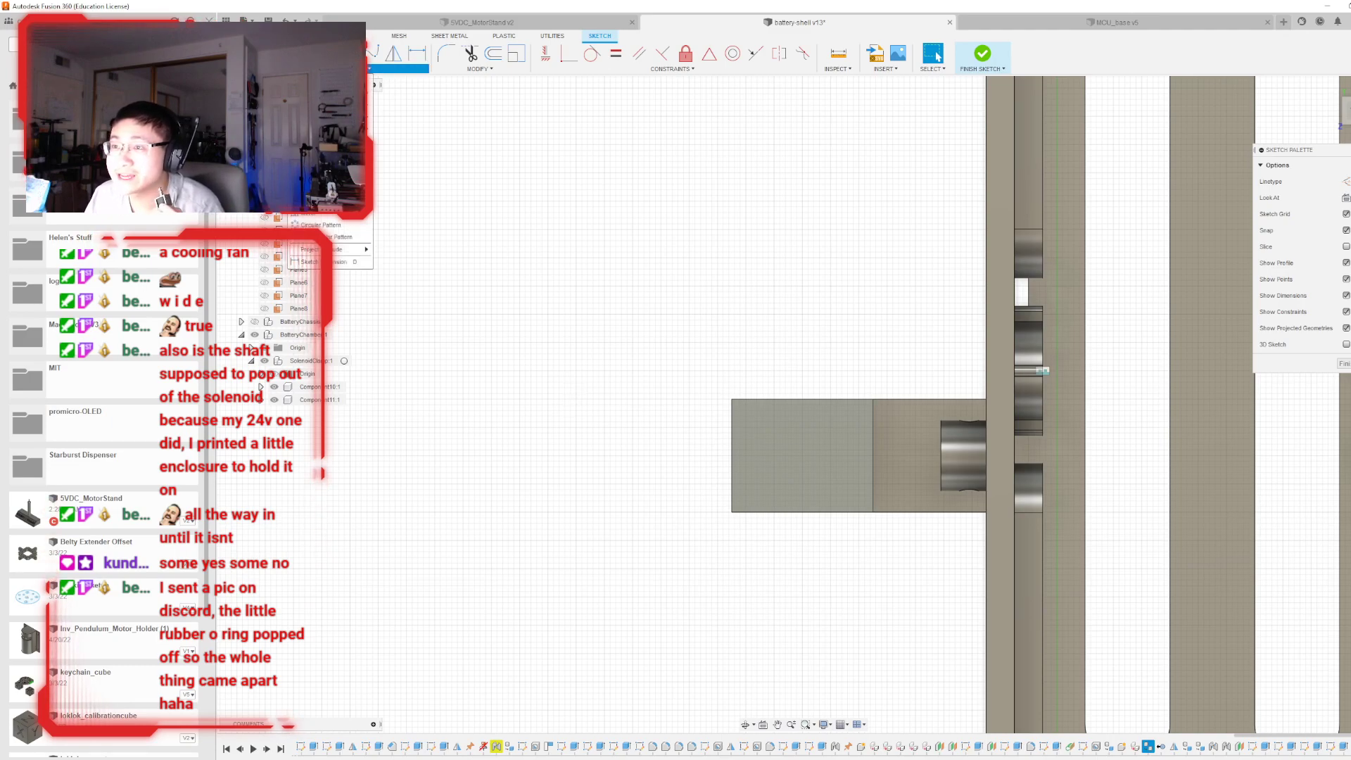
pyautogui.click(357, 186)
pyautogui.scroll(3, 878, 432)
pyautogui.click(832, 408)
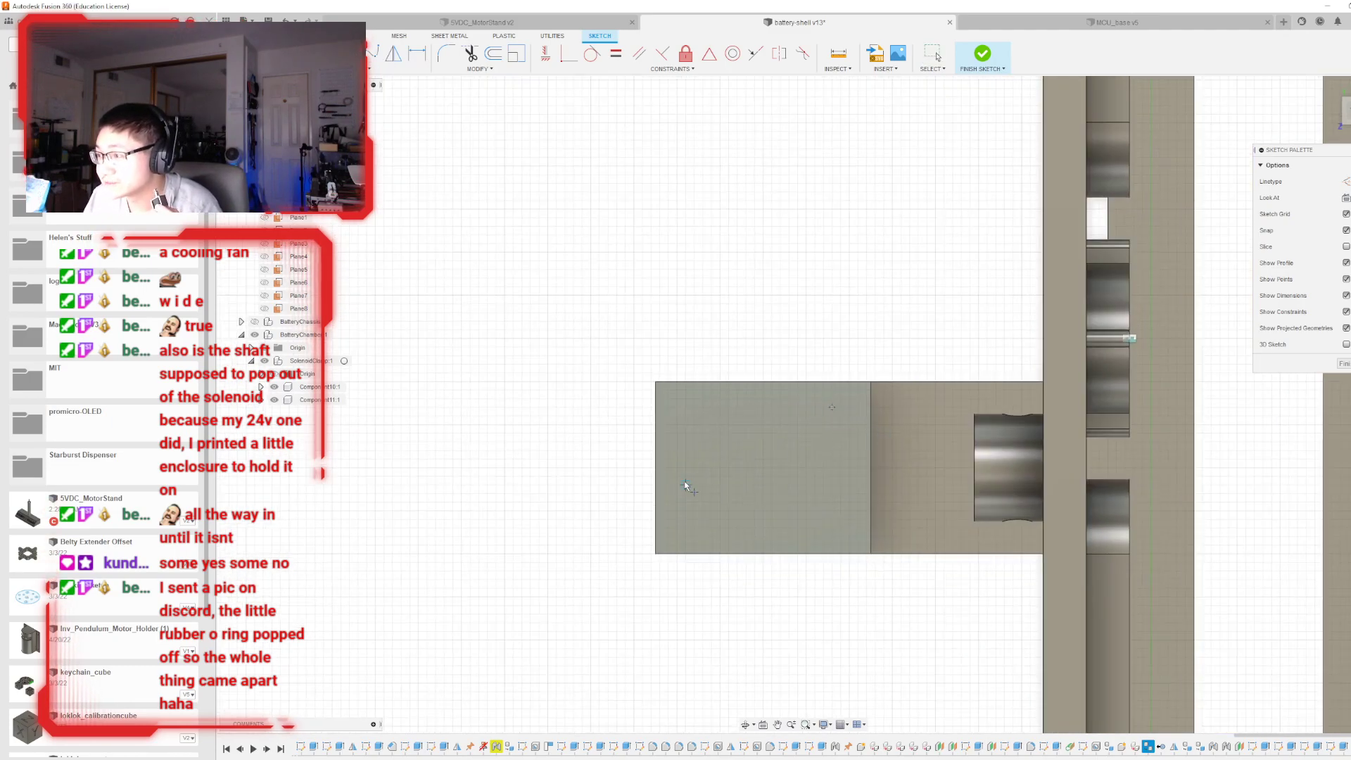
pyautogui.click(698, 515)
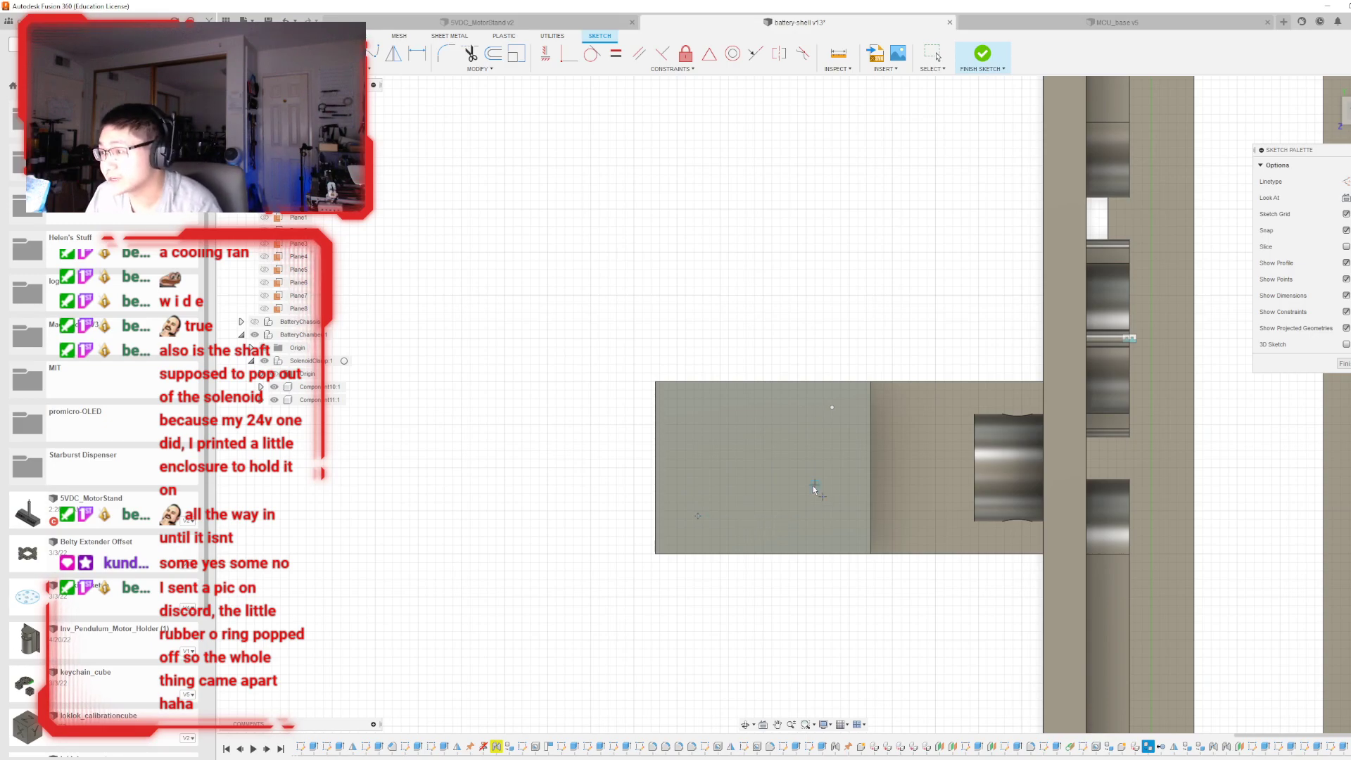
pyautogui.press('Escape')
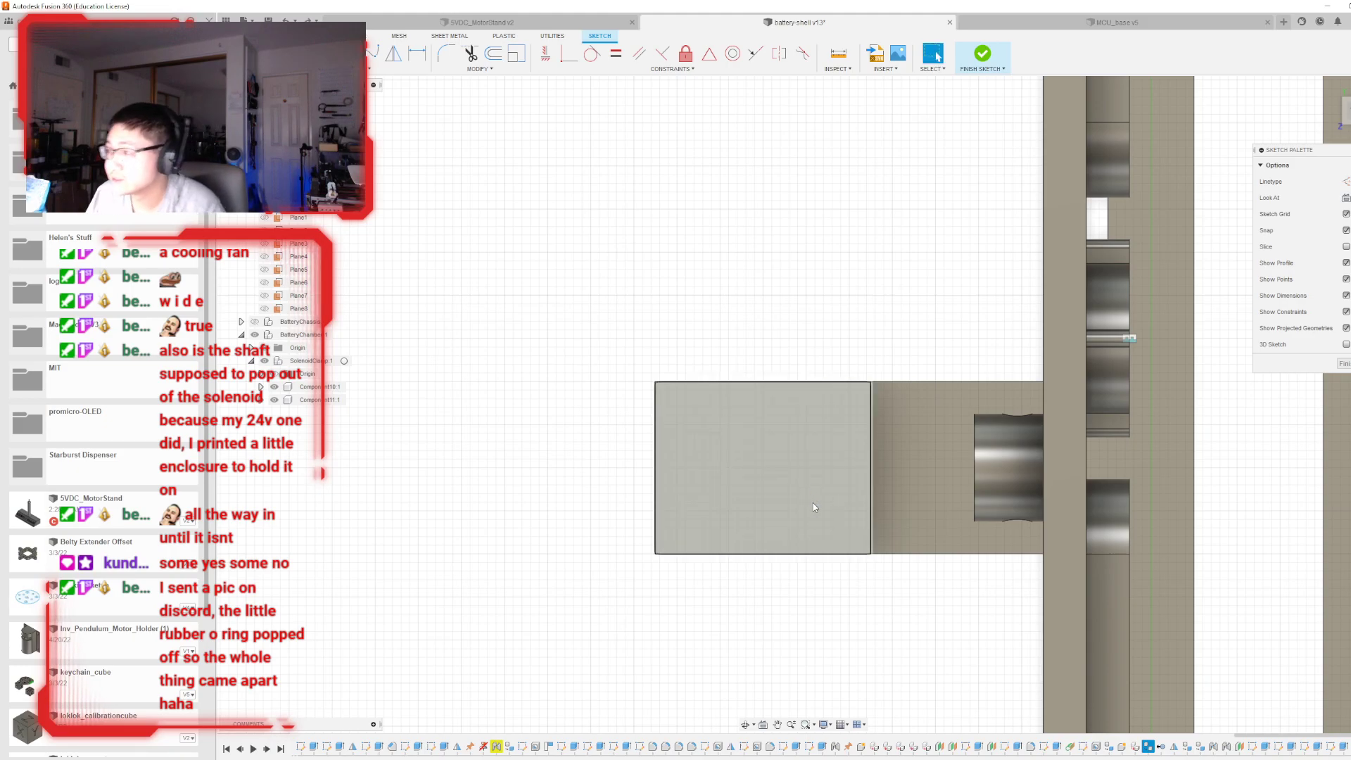
# - Place two sketch points diagonally on the raised block, near its upper outer and lower inner corners
pyautogui.click(397, 68)
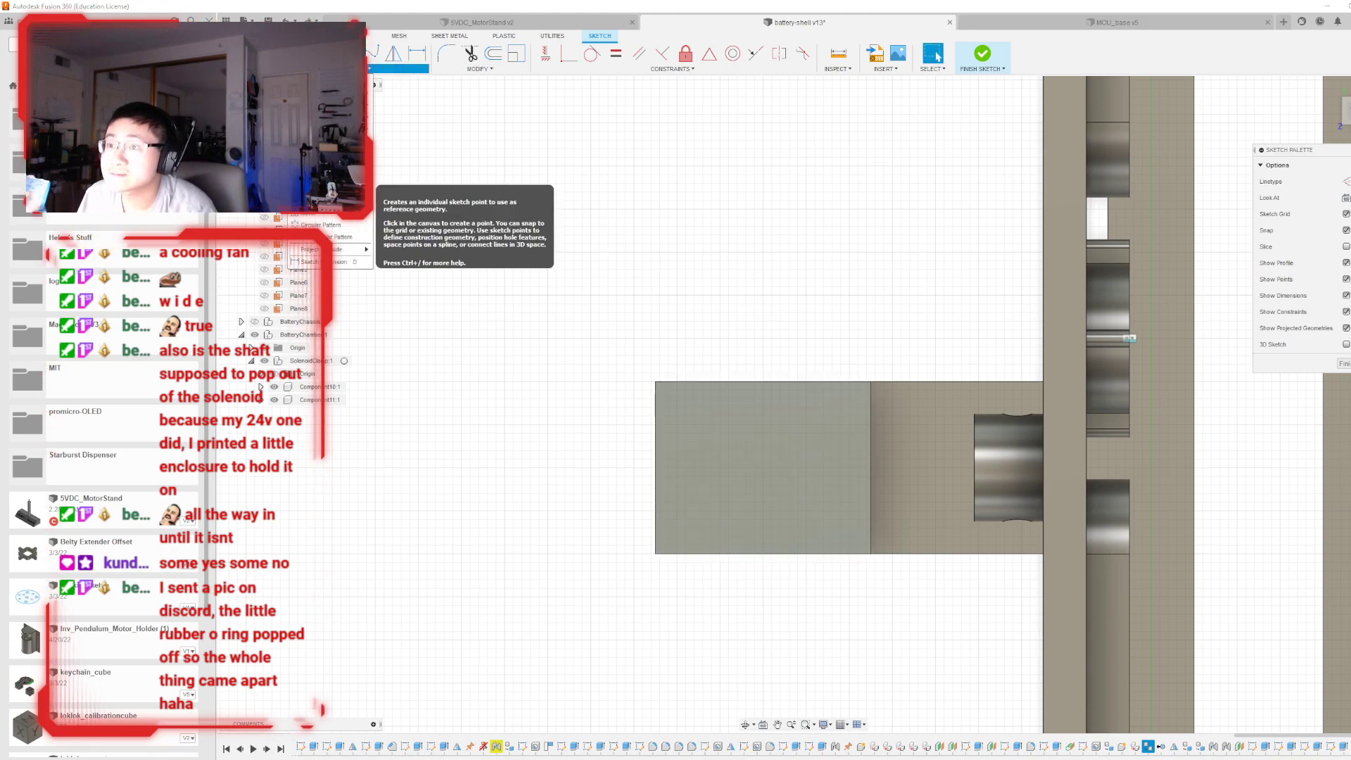
pyautogui.click(317, 188)
pyautogui.click(849, 527)
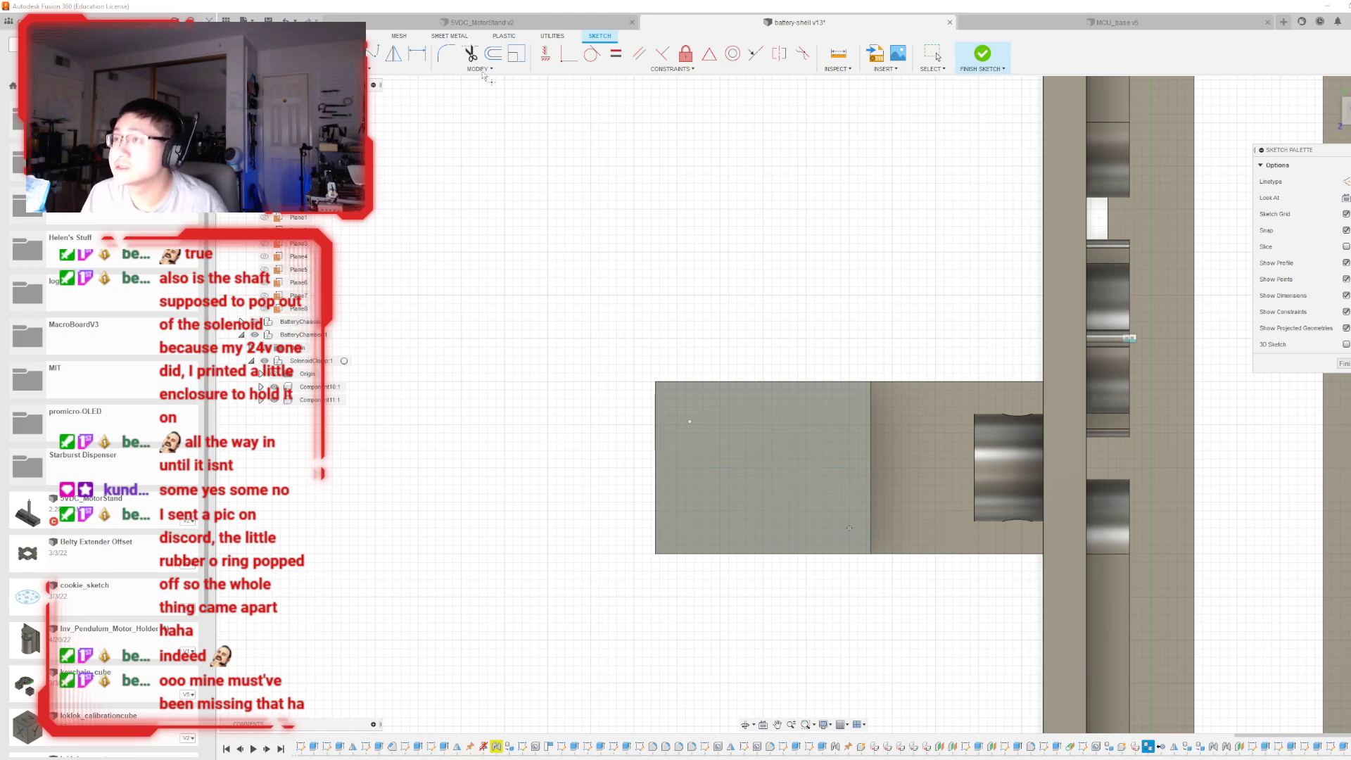
# - Dimension the diagonal distance between the two sketch points as 19.5266 mm
pyautogui.click(417, 53)
pyautogui.click(690, 422)
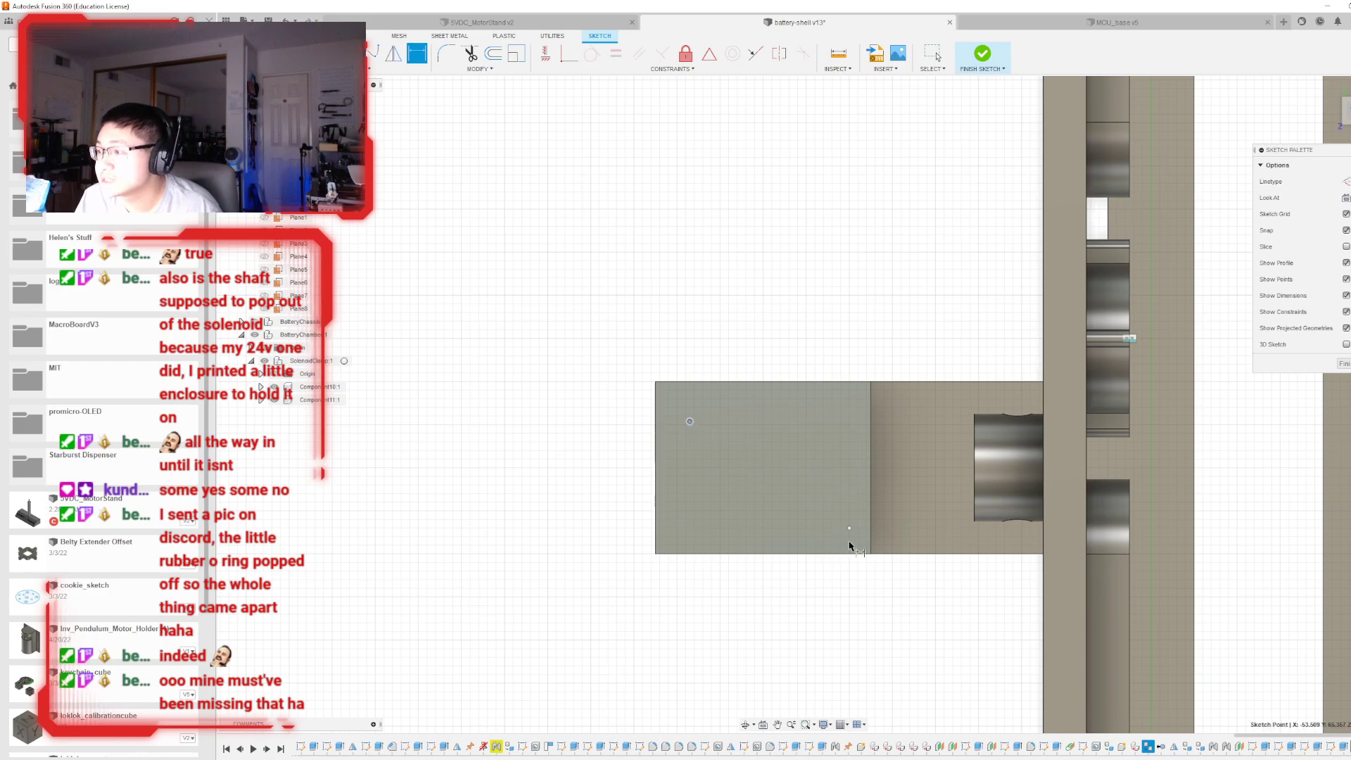
pyautogui.click(849, 528)
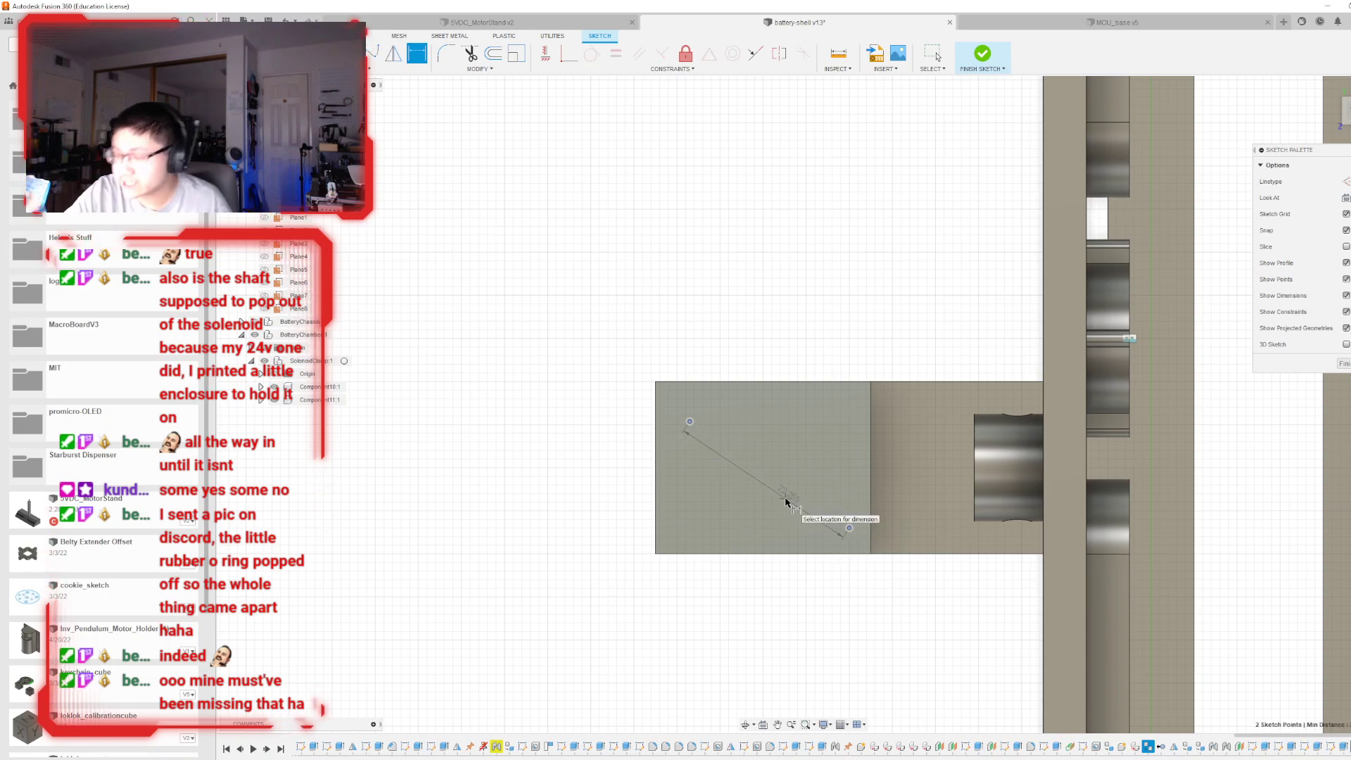
pyautogui.click(787, 500)
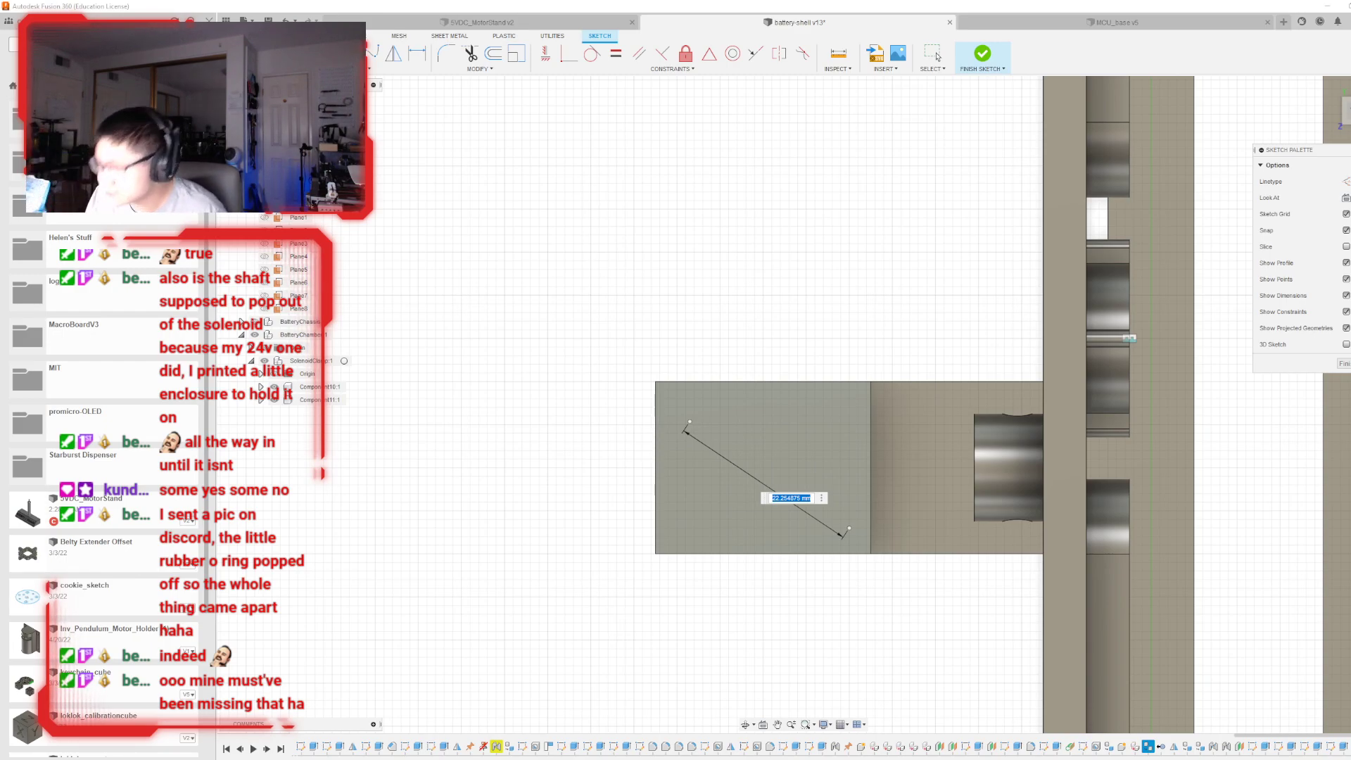
pyautogui.write('19.5266')
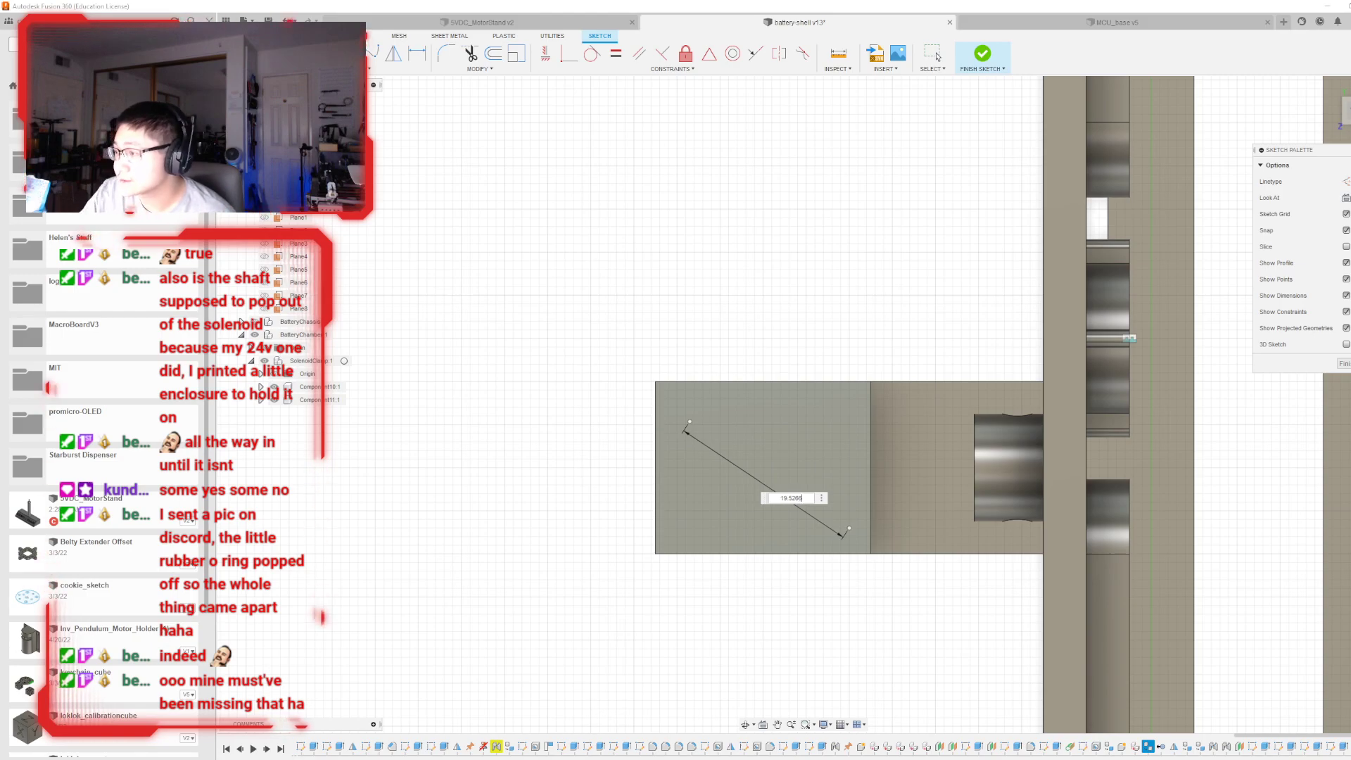
pyautogui.press('Return')
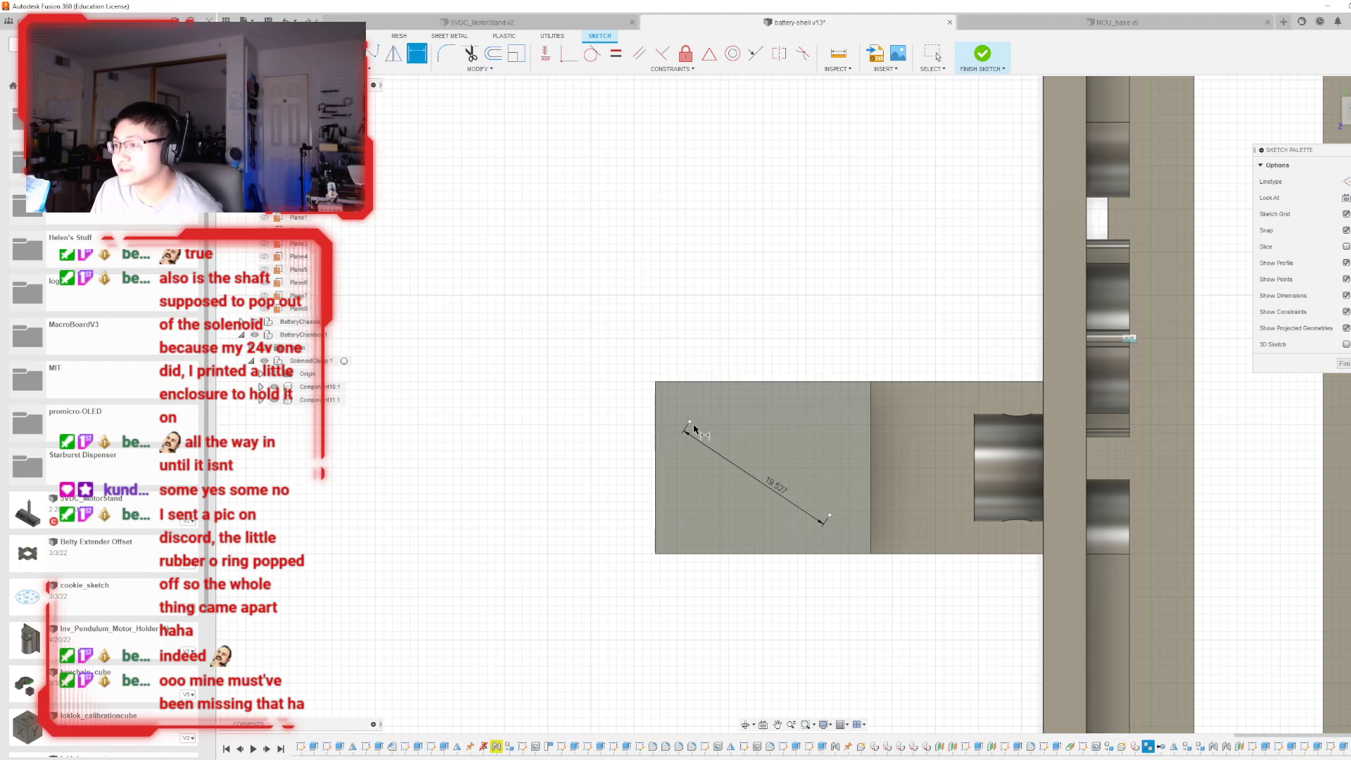
# - Dimension the outer sketch point 4.5 mm from the raised block's upper long edge
pyautogui.scroll(2, 886, 479)
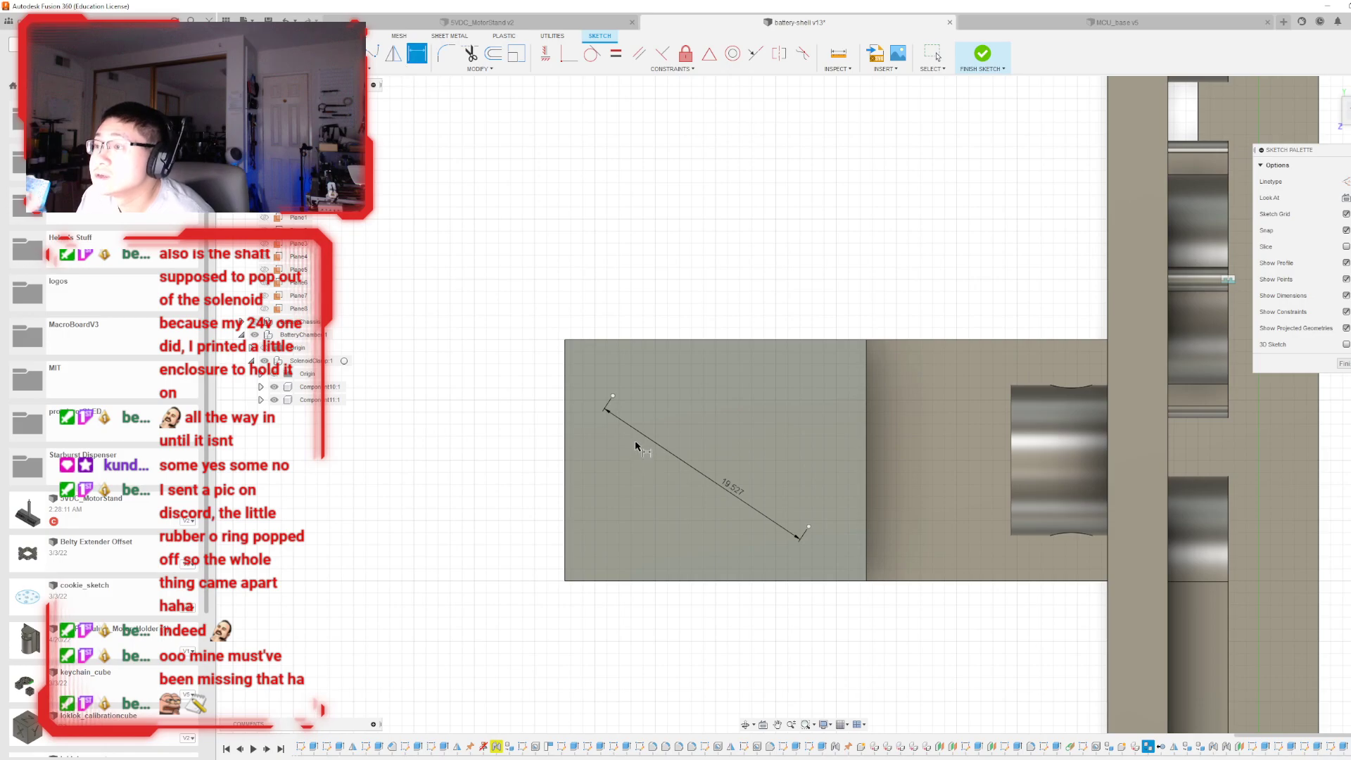
pyautogui.click(613, 395)
pyautogui.click(612, 340)
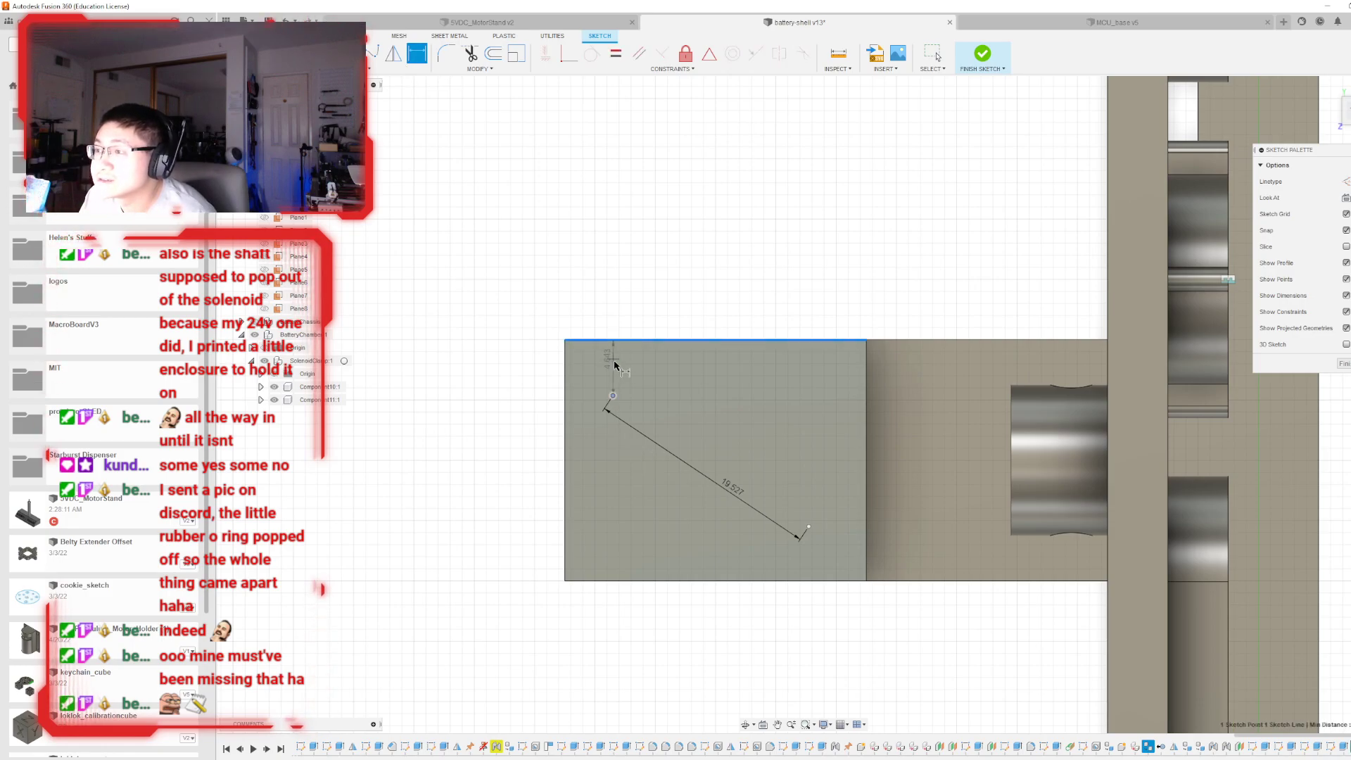
pyautogui.click(614, 362)
pyautogui.write('4')
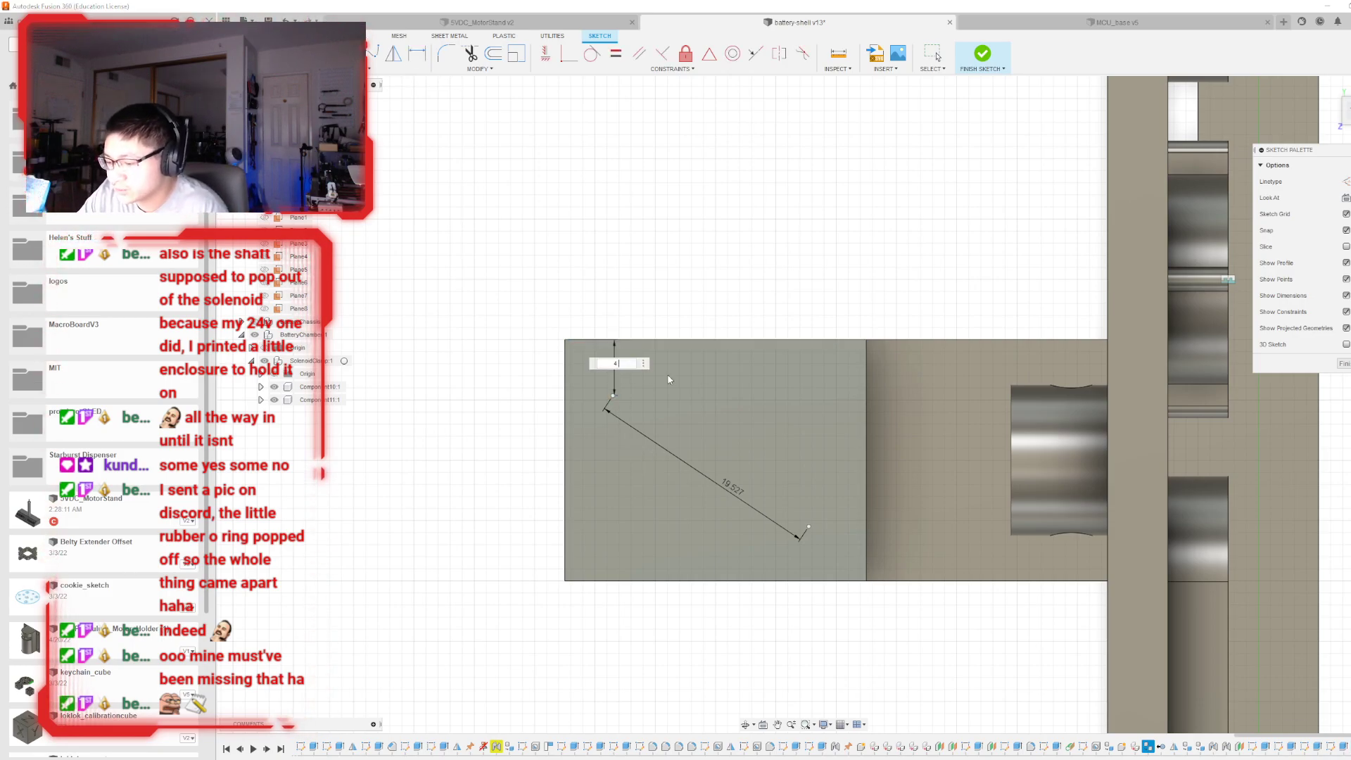
pyautogui.write('.5')
pyautogui.press('Return')
pyautogui.click(801, 579)
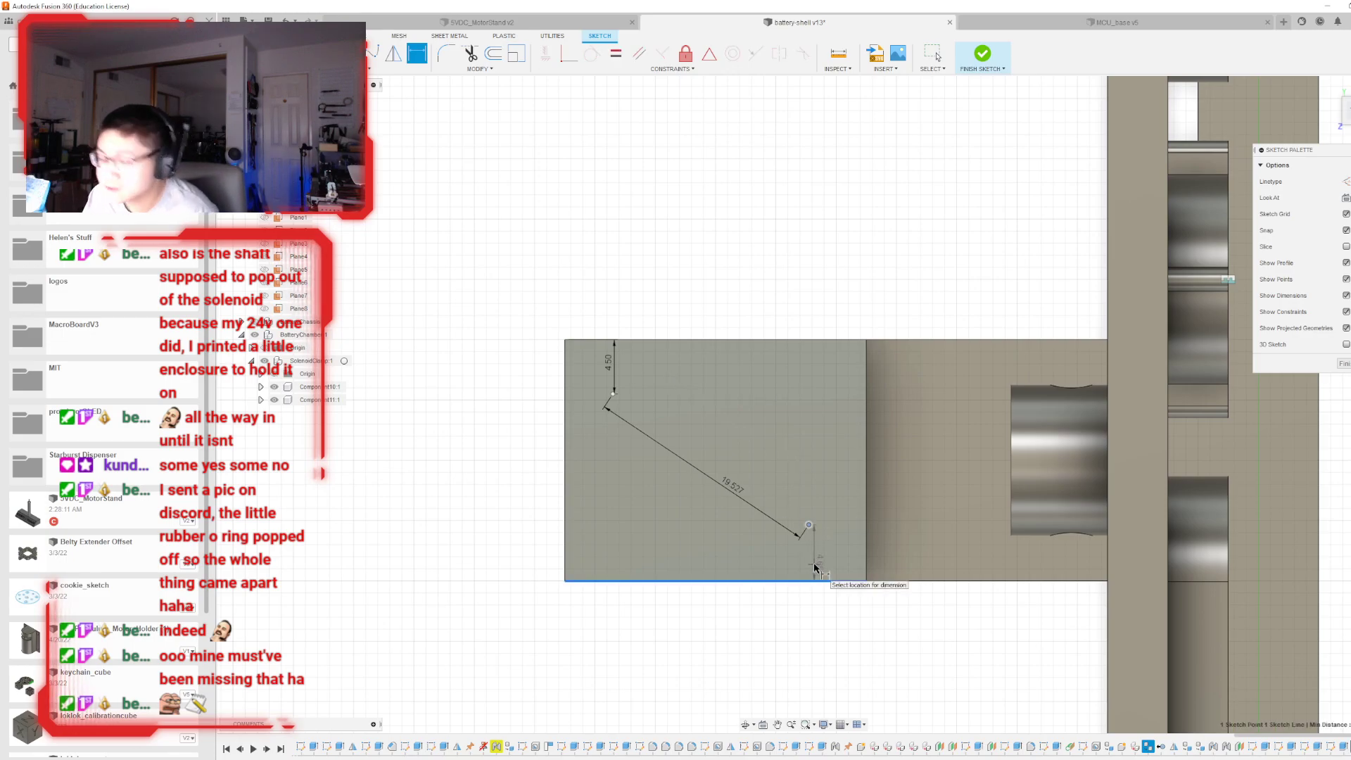
pyautogui.press('Escape')
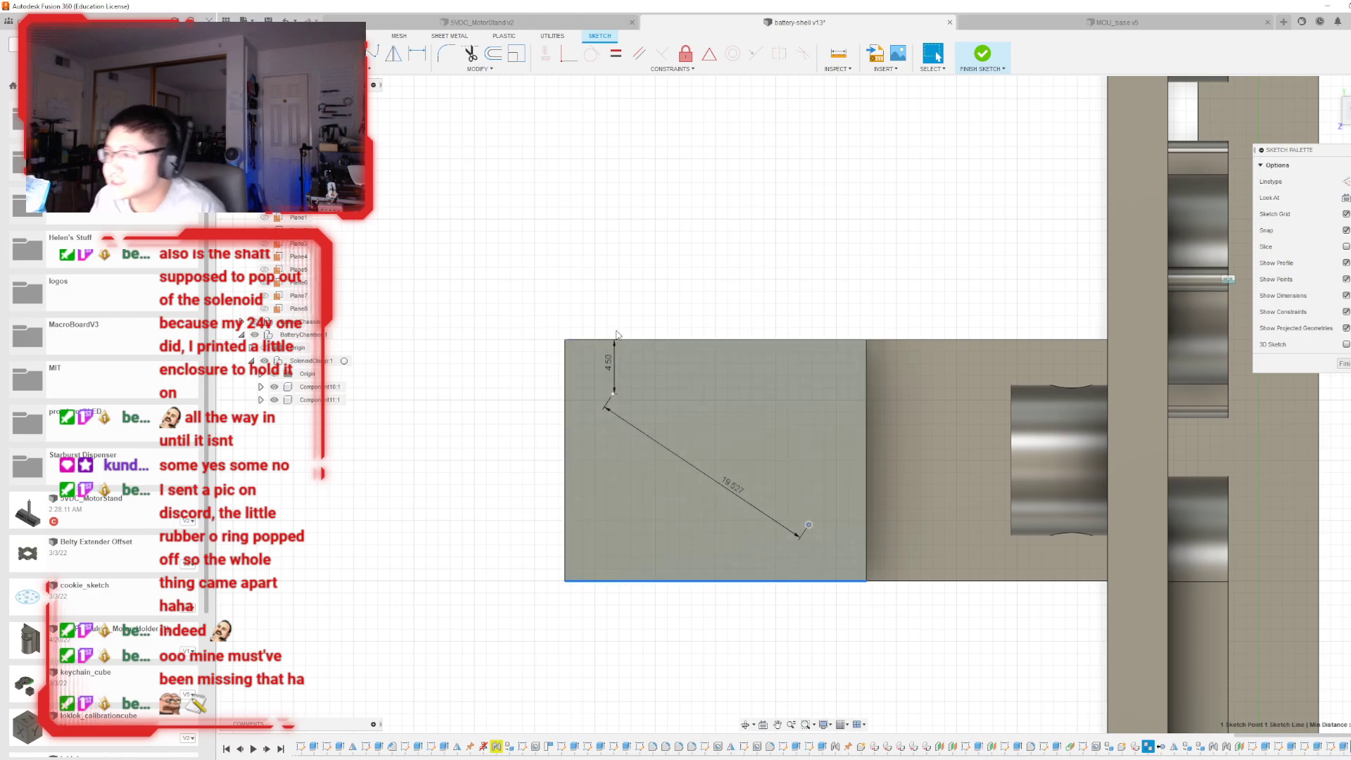
# - Set the outer point's distance from the block's upper edge to 4.55 mm
pyautogui.doubleClick(608, 365)
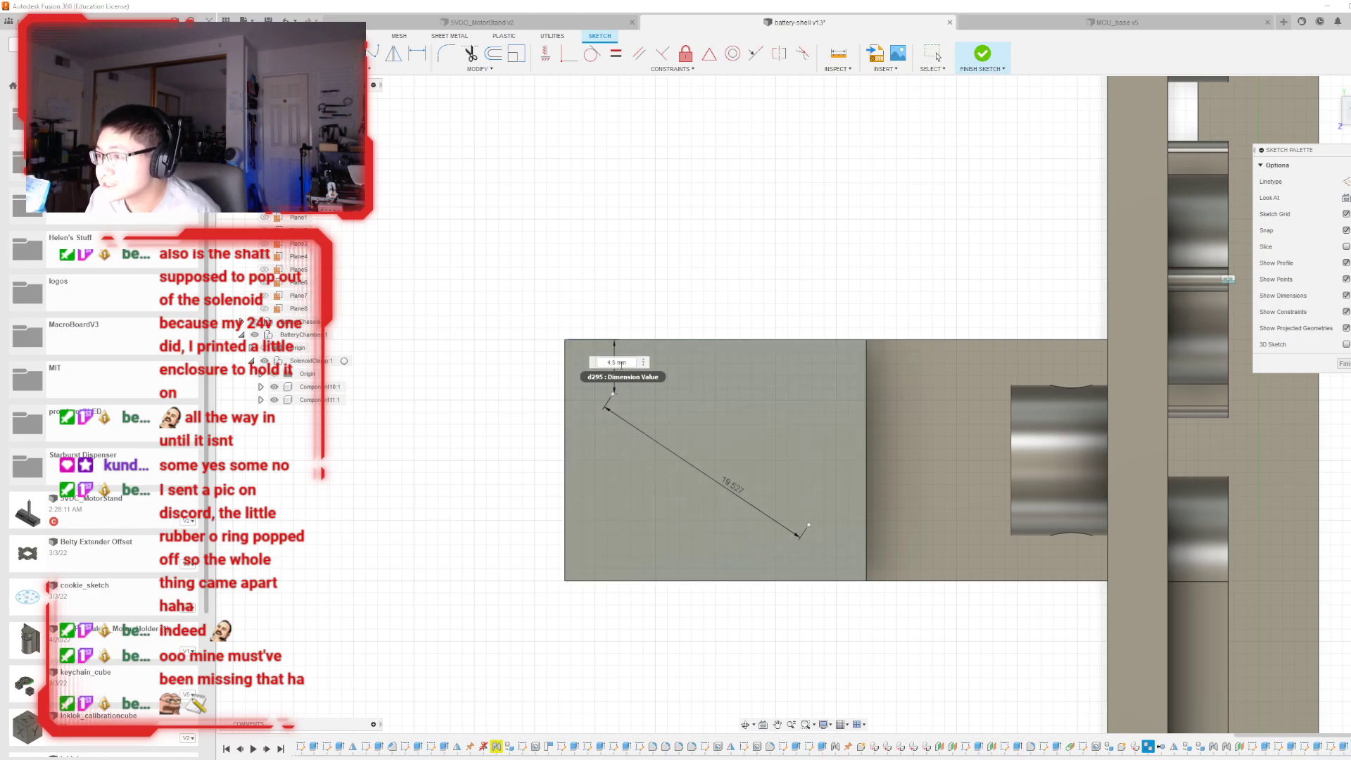
pyautogui.write('4.55')
pyautogui.press('Return')
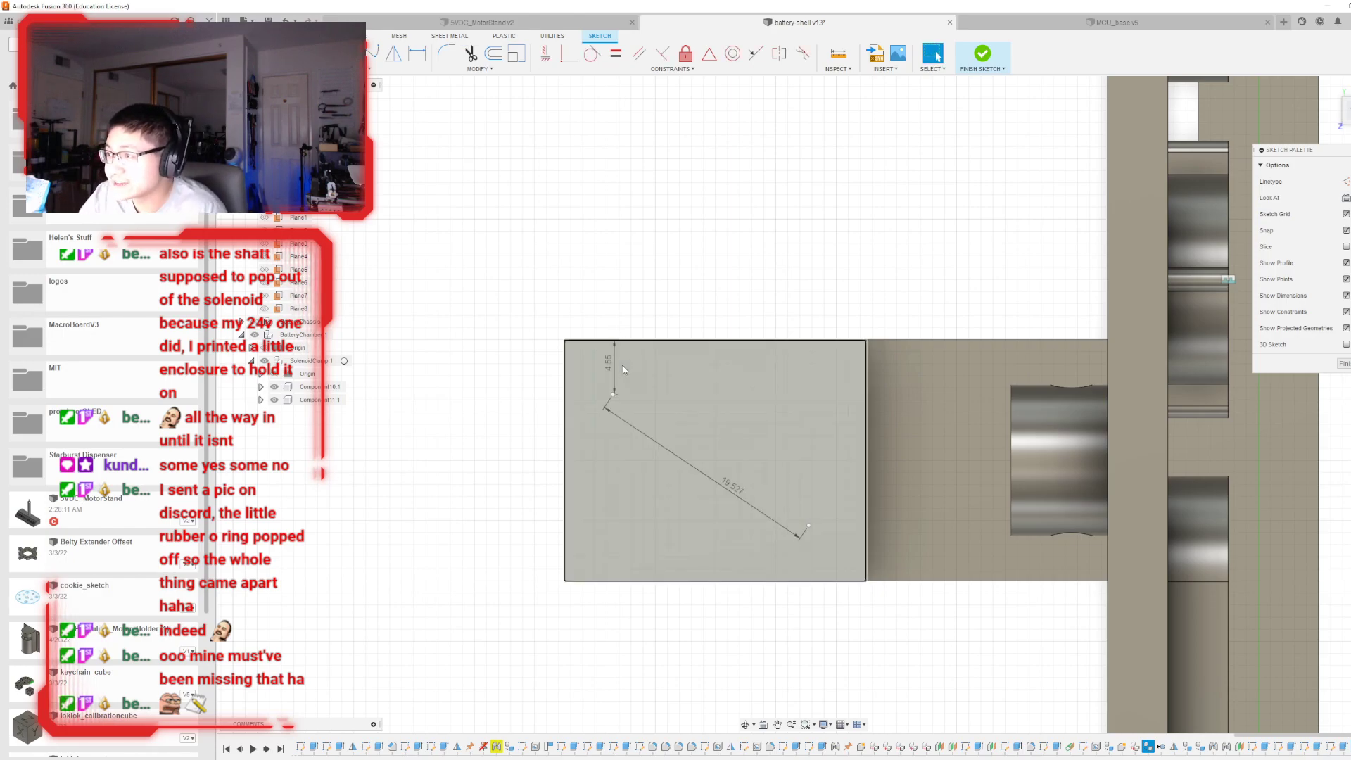
pyautogui.press('d')
pyautogui.click(612, 394)
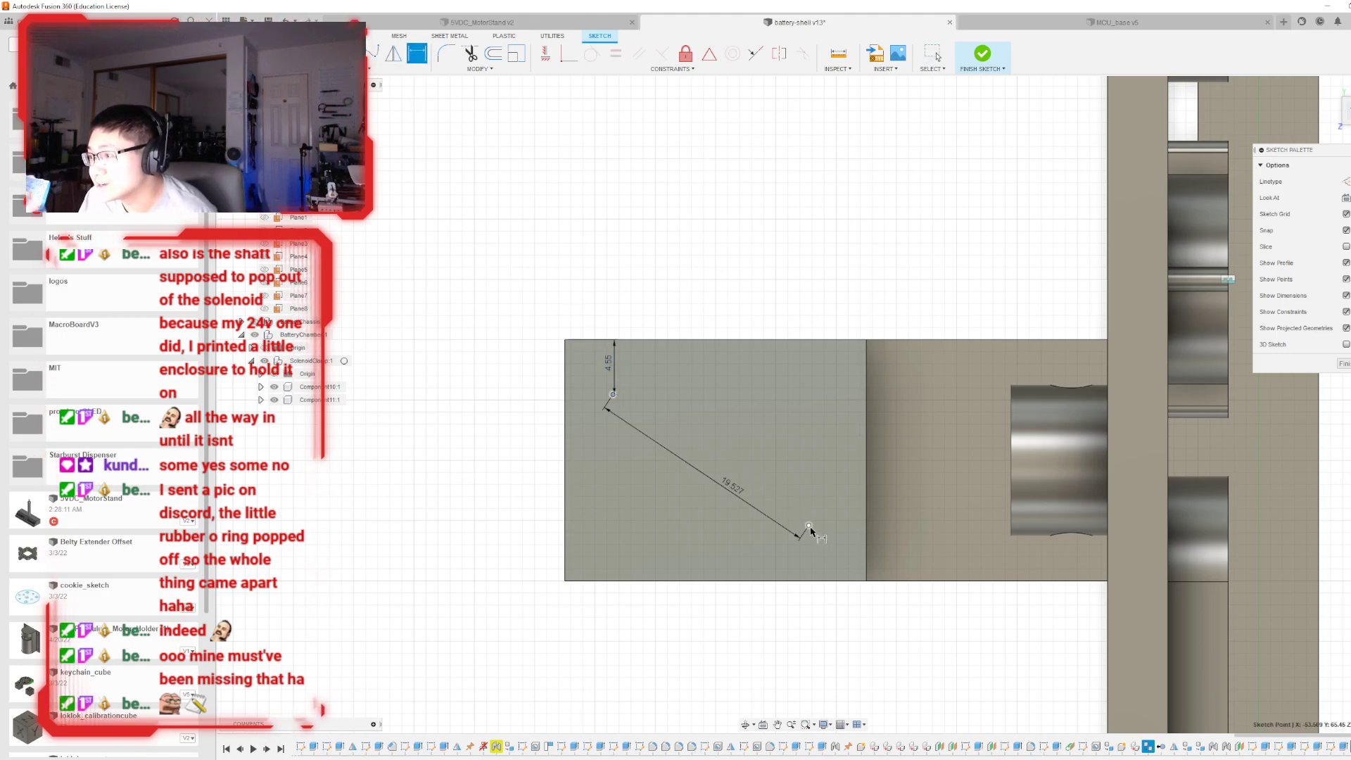
pyautogui.press('Escape')
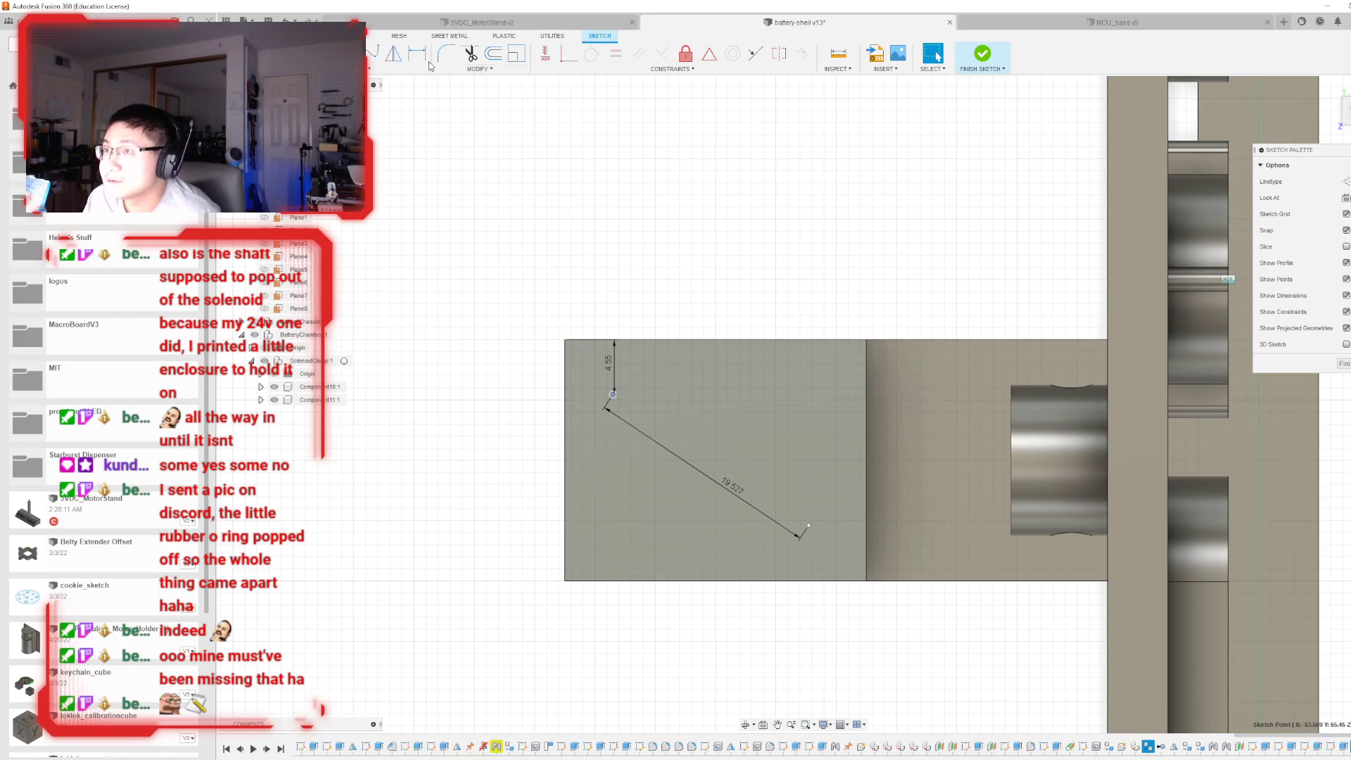
pyautogui.press('d')
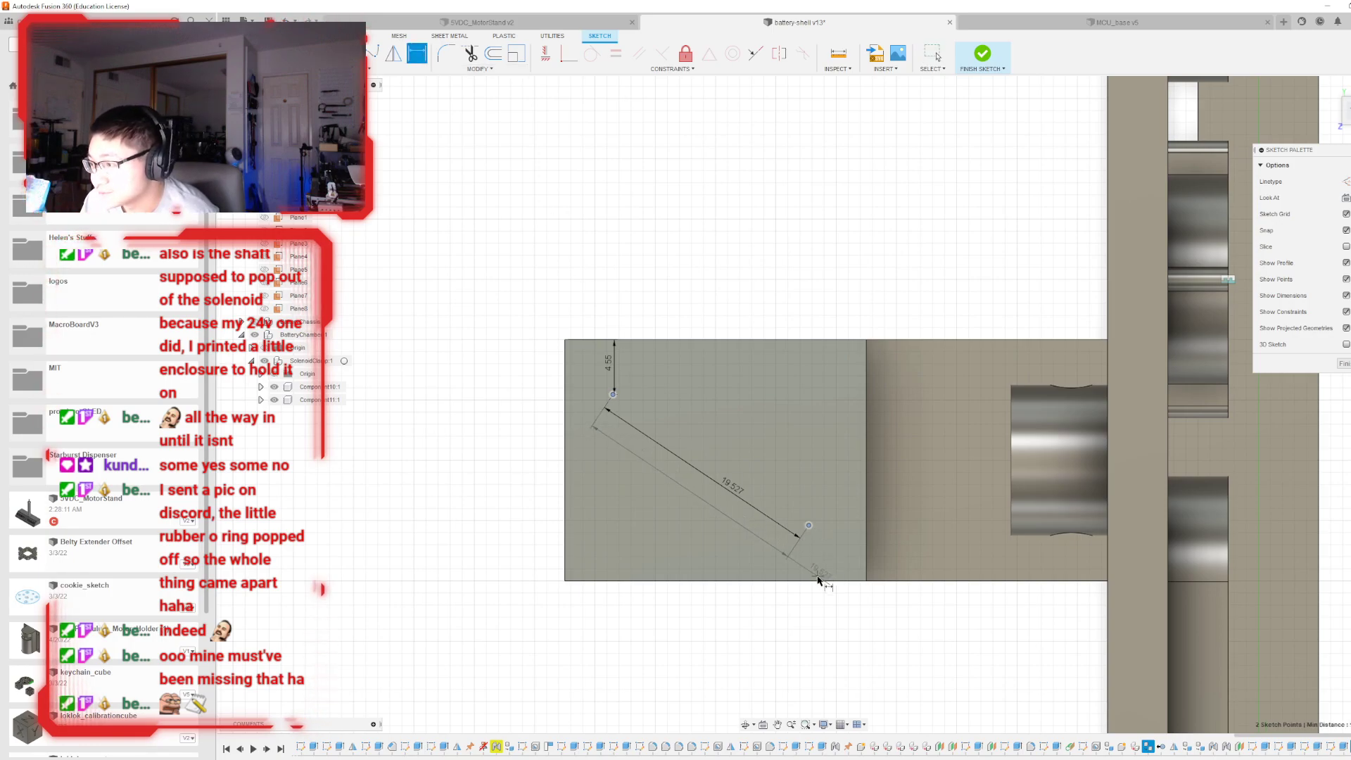
pyautogui.press('Escape')
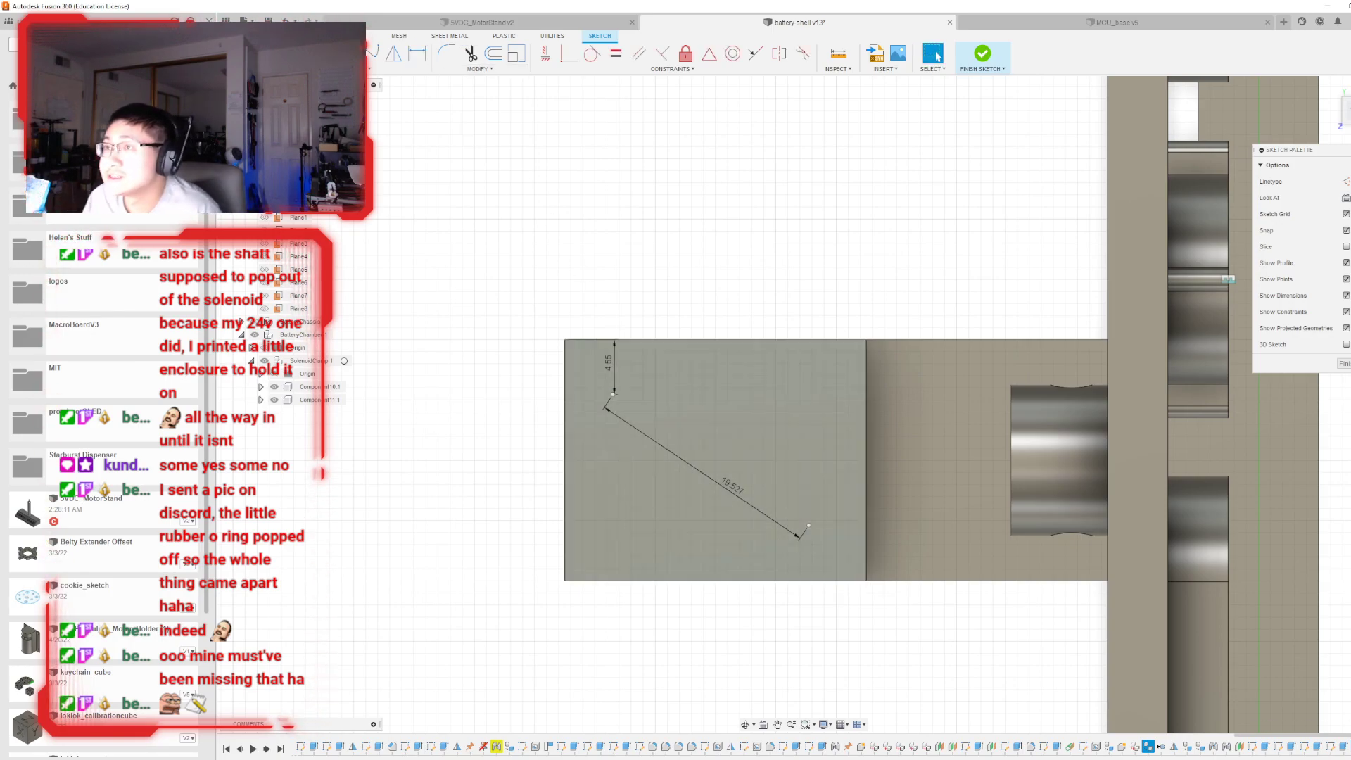
# - Check the distance between the inner sketch point and the raised block's lower long edge
pyautogui.press('d')
pyautogui.click(808, 525)
pyautogui.click(820, 580)
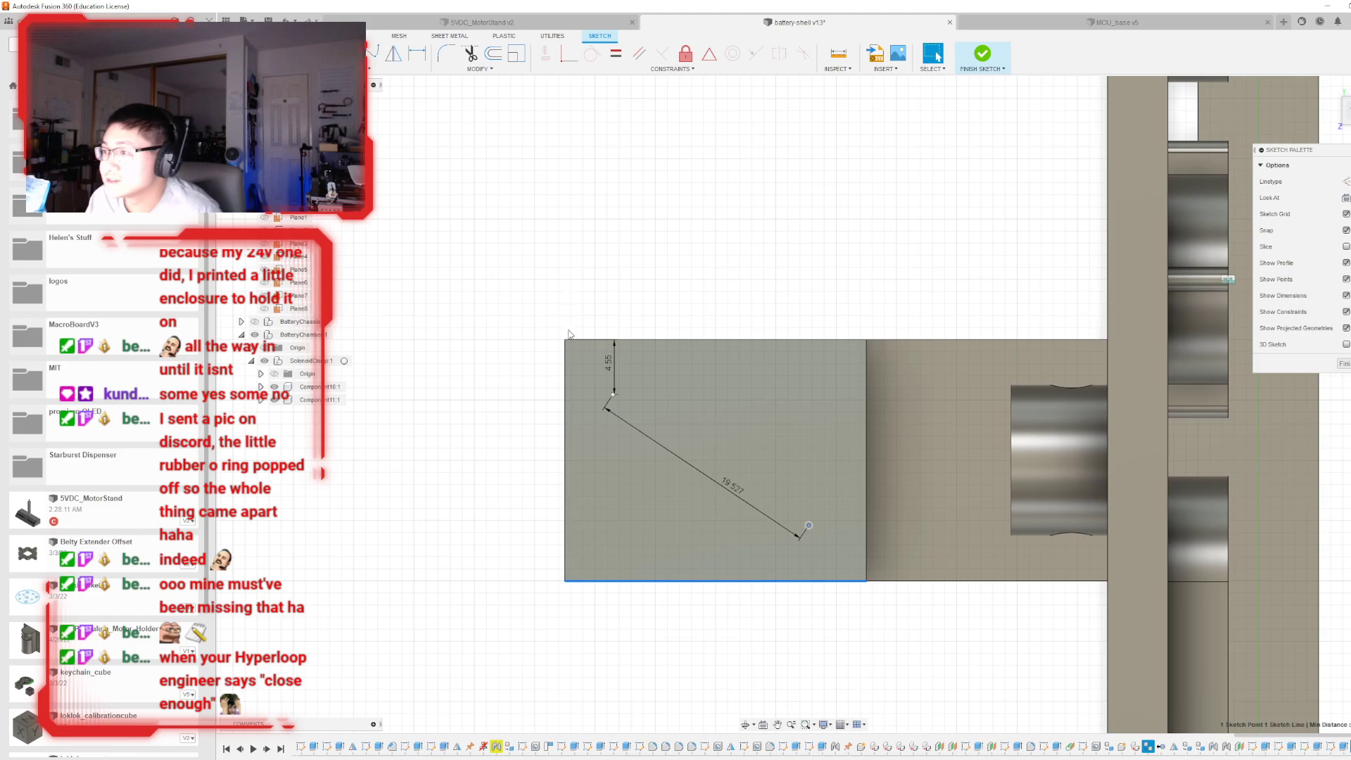
# - Set the outer sketch point's distance from the raised block's upper edge to 4.575 mm
pyautogui.doubleClick(608, 361)
pyautogui.write('4.575')
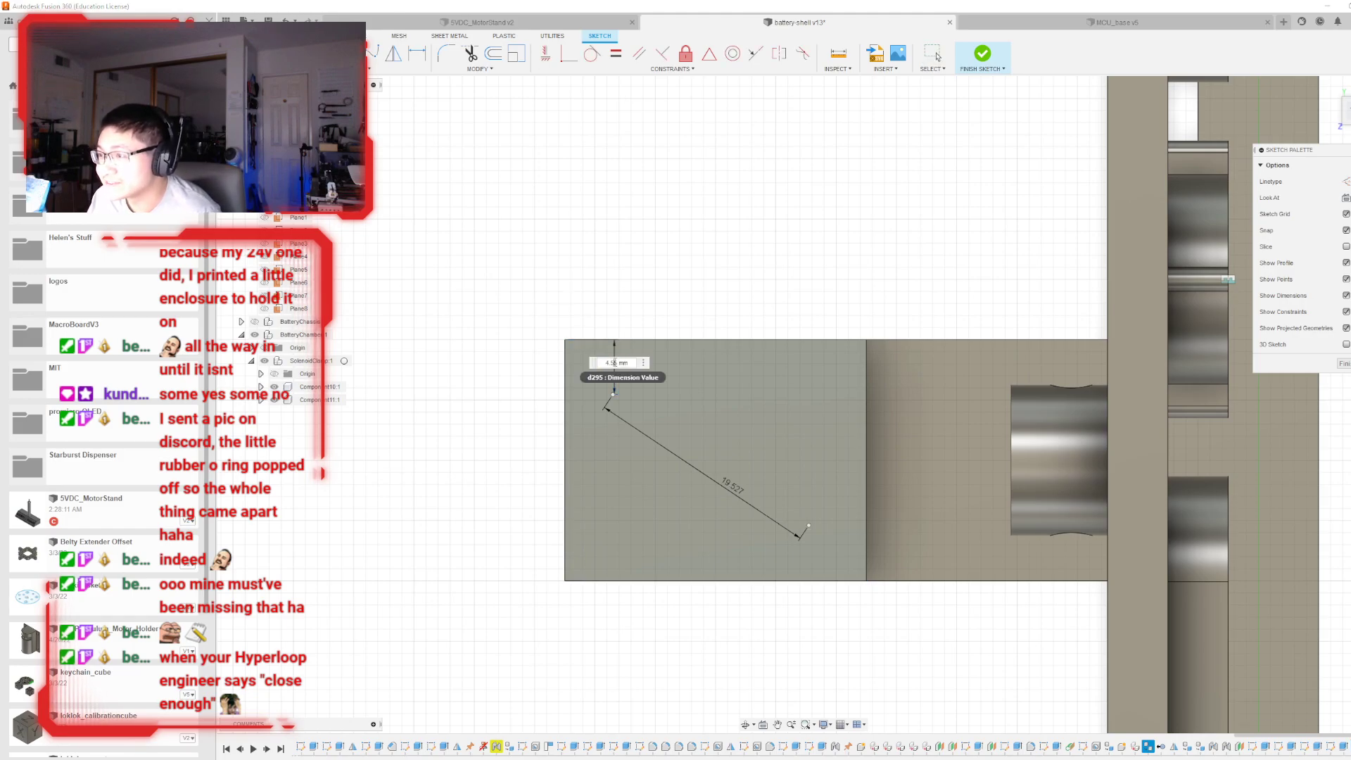
pyautogui.press('Return')
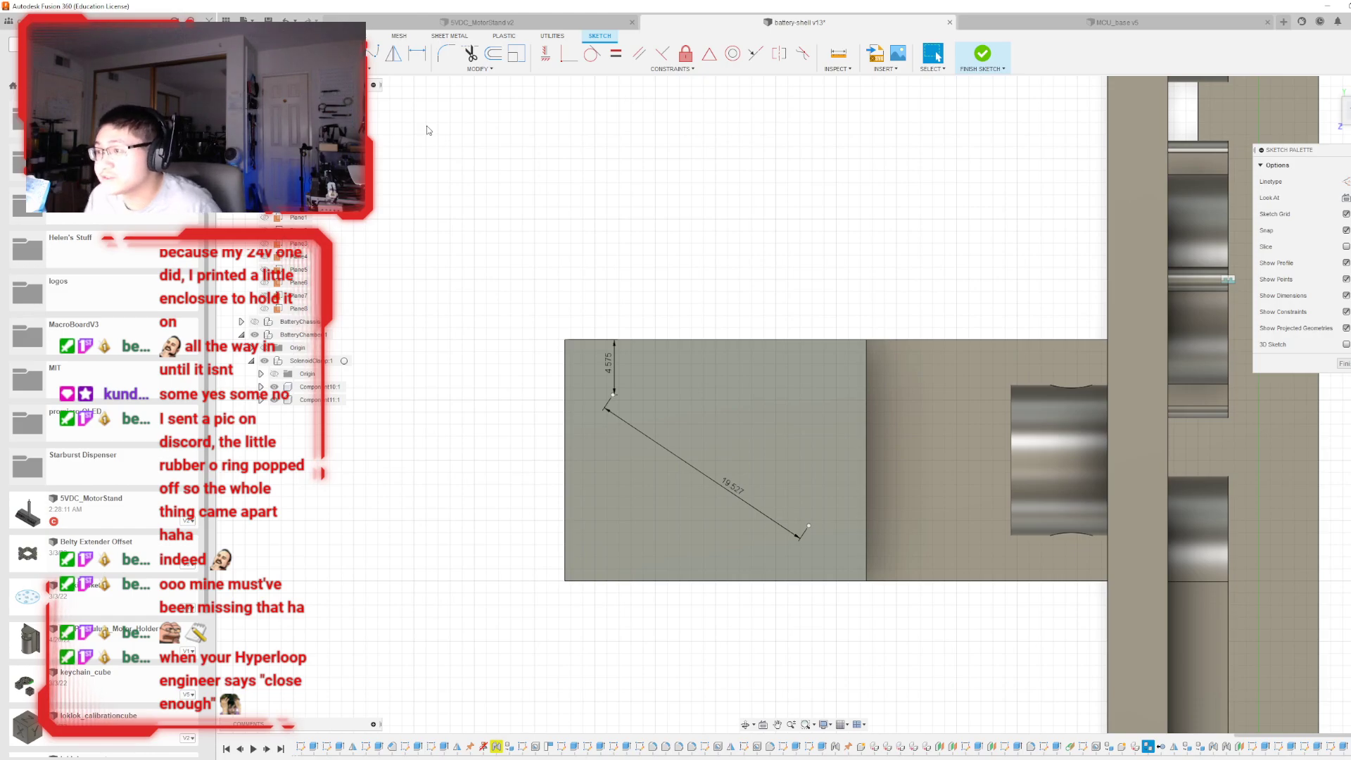
# - Dimension the outer sketch point from the raised block's outer short edge and finish the sketch
pyautogui.click(417, 52)
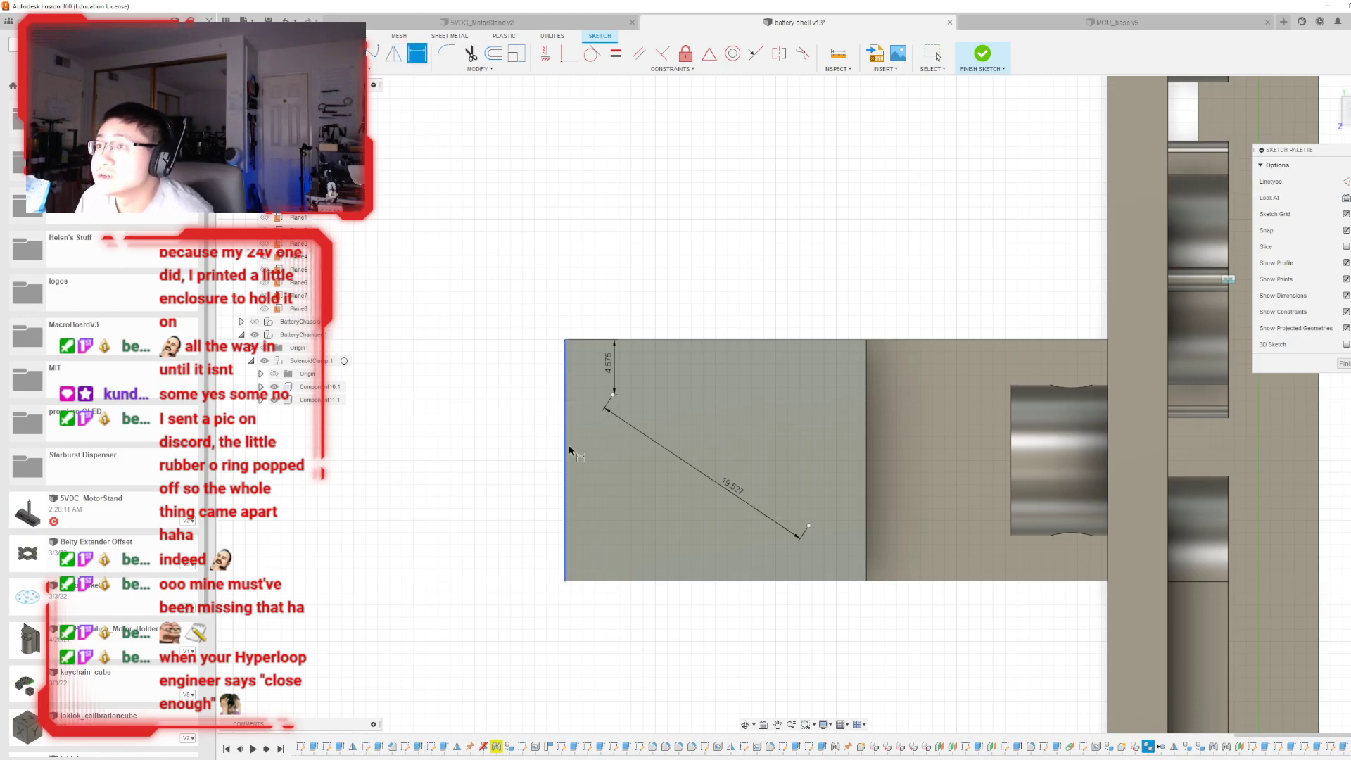
pyautogui.click(613, 394)
pyautogui.click(565, 399)
pyautogui.click(583, 399)
pyautogui.write('4.5')
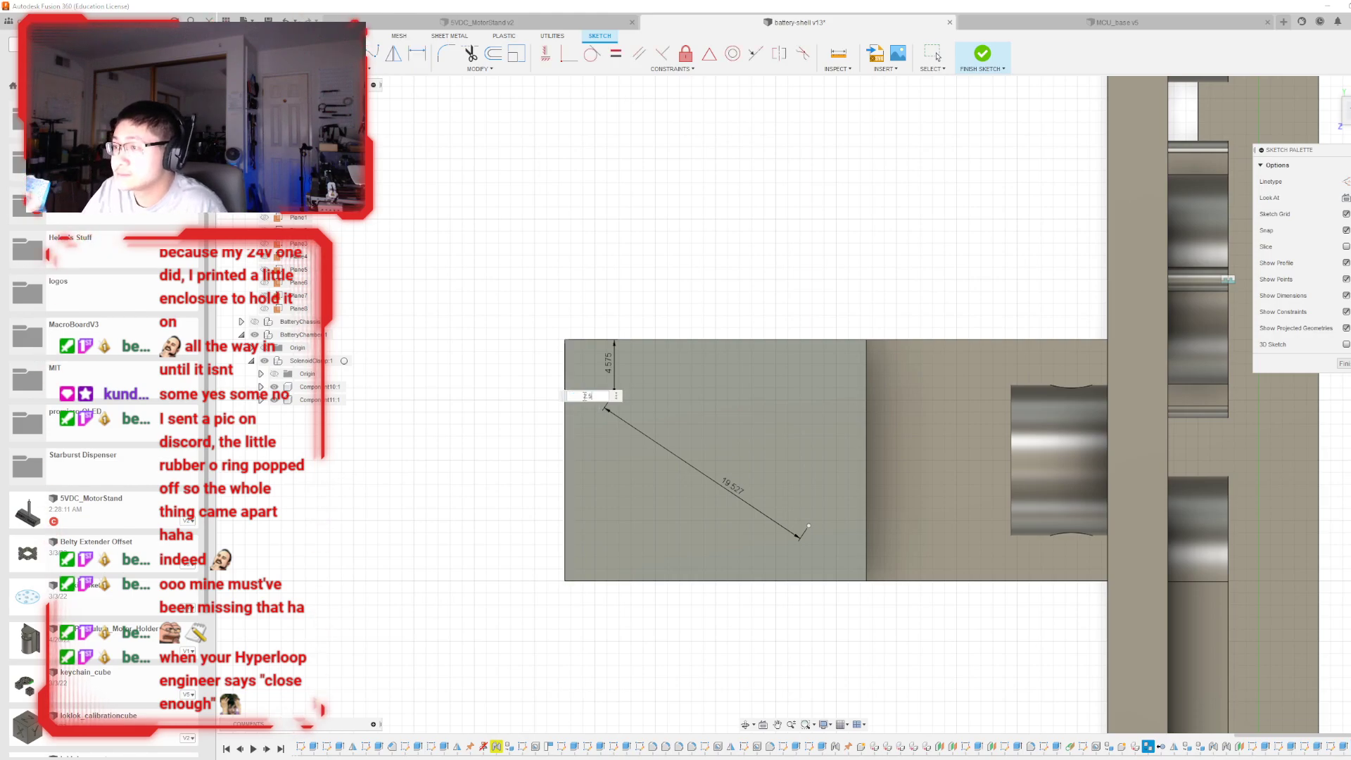
pyautogui.press('Return')
pyautogui.scroll(2, 836, 531)
pyautogui.scroll(-1, 836, 531)
pyautogui.click(982, 54)
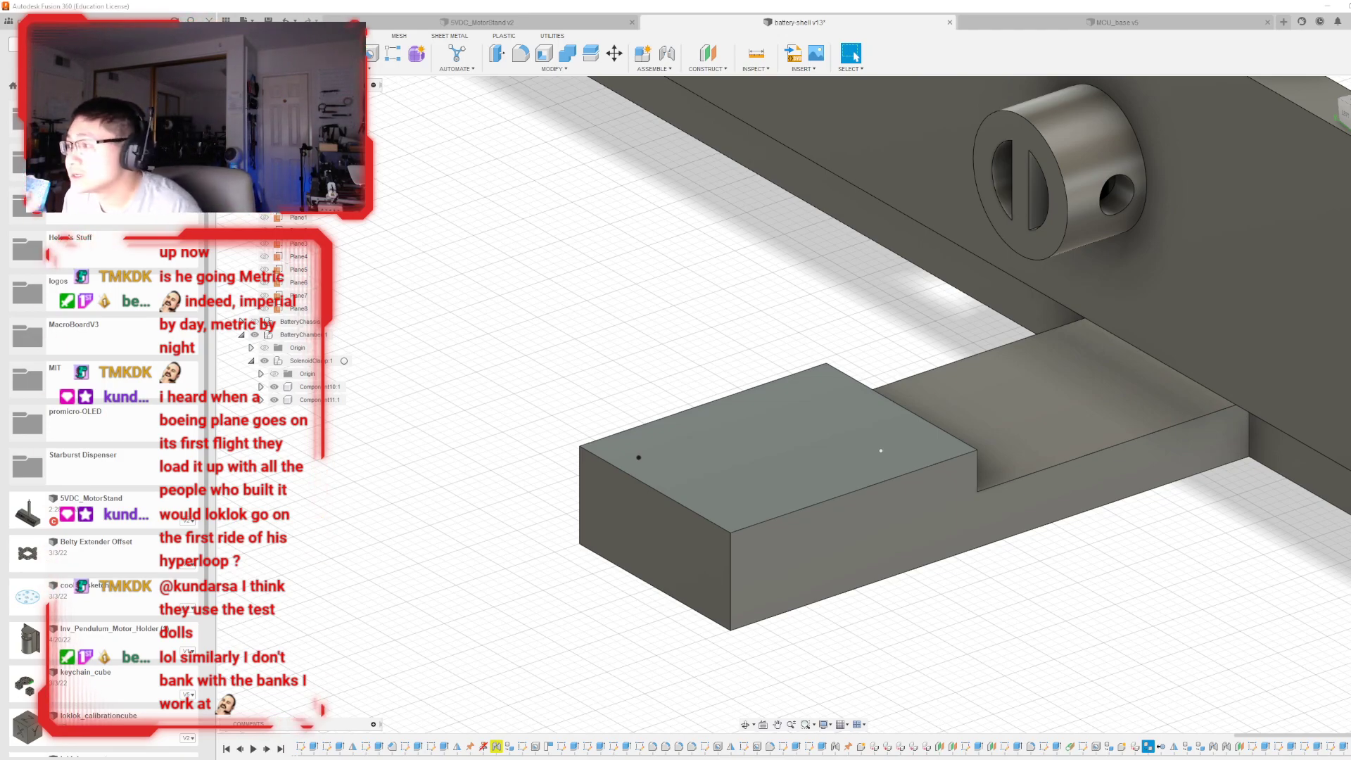
# - Project the two diagonal mounting points into a new sketch on the ledge's flat underside and finish that sketch
pyautogui.keyDown('shift'); pyautogui.moveTo(807, 398); pyautogui.dragTo(986, 196, button='middle'); pyautogui.keyUp('shift')
pyautogui.moveTo(802, 392)
pyautogui.keyDown('shift'); pyautogui.mouseDown(button='middle')
pyautogui.moveTo(1016, 398)
pyautogui.moveTo(837, 470)
pyautogui.mouseUp(button='middle'); pyautogui.keyUp('shift')
pyautogui.click(837, 471)
pyautogui.press('p')
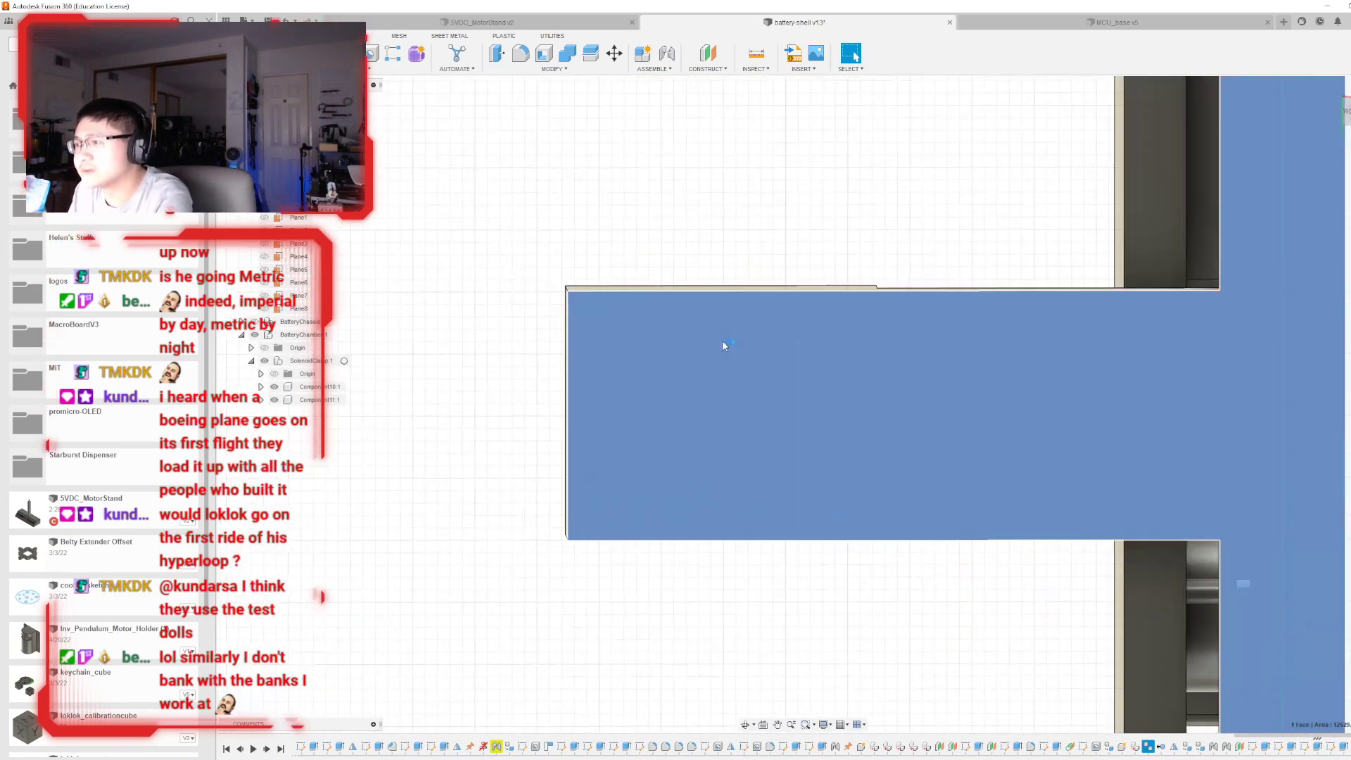
pyautogui.keyDown('shift'); pyautogui.moveTo(802, 399); pyautogui.dragTo(774, 250, button='middle'); pyautogui.keyUp('shift')
pyautogui.click(788, 309)
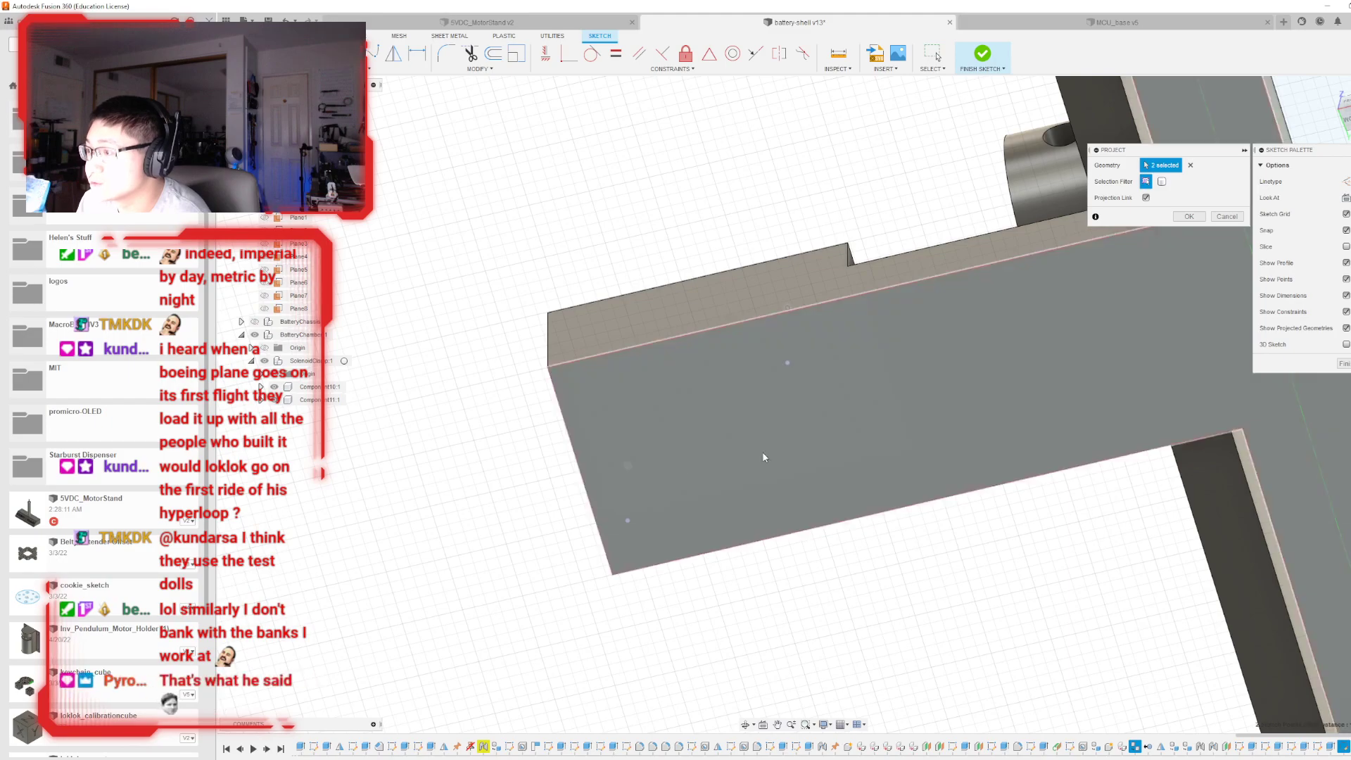
pyautogui.click(1190, 217)
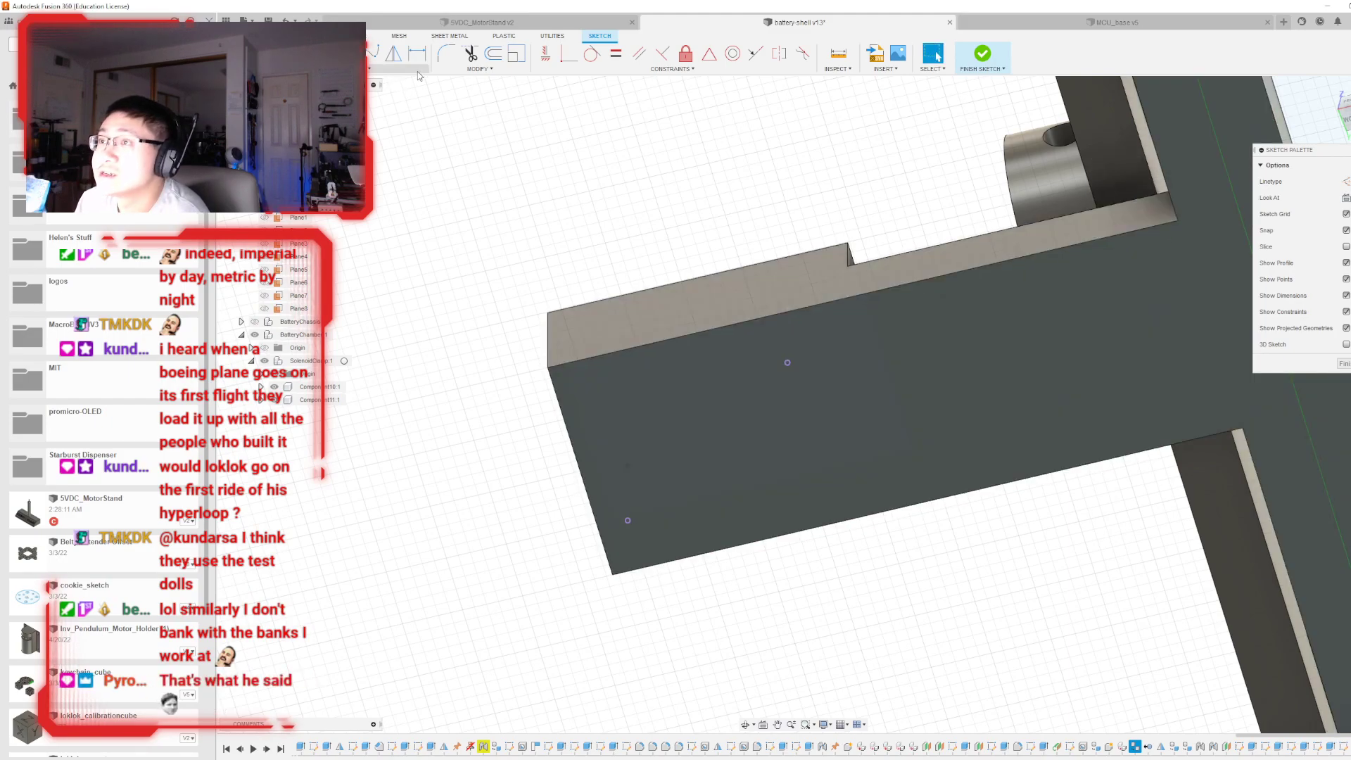
pyautogui.click(985, 53)
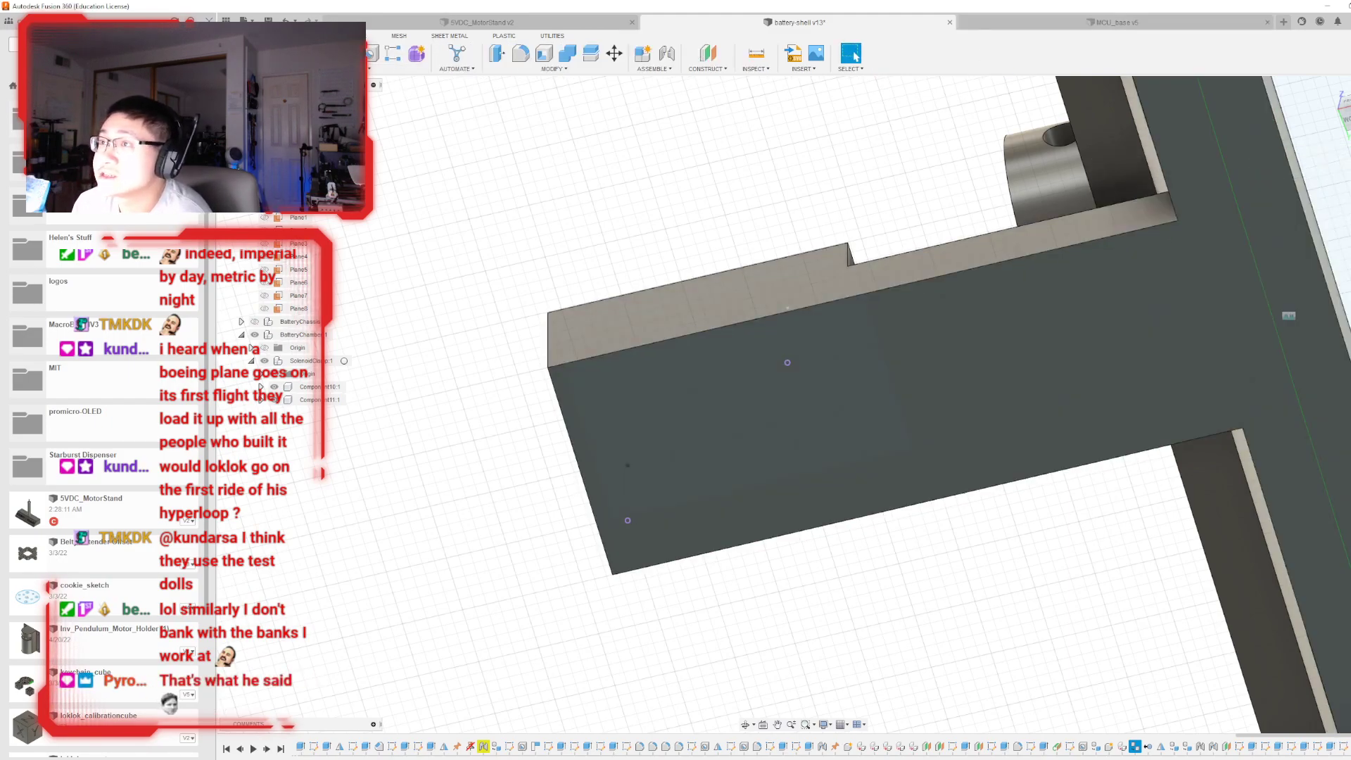
# - Start a Hole feature at both projected points on the underside, using the counterbore type with a simple tap type
pyautogui.click(371, 56)
pyautogui.click(787, 362)
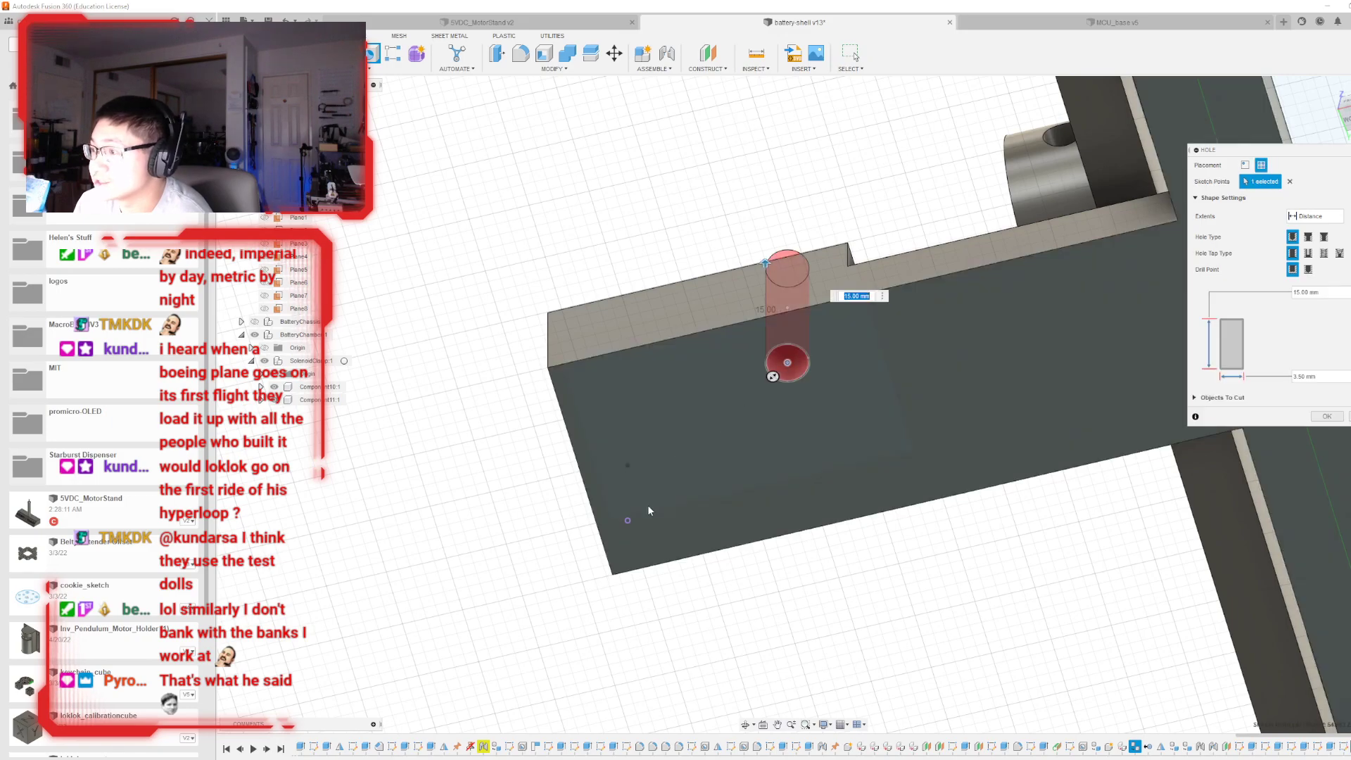
pyautogui.click(627, 520)
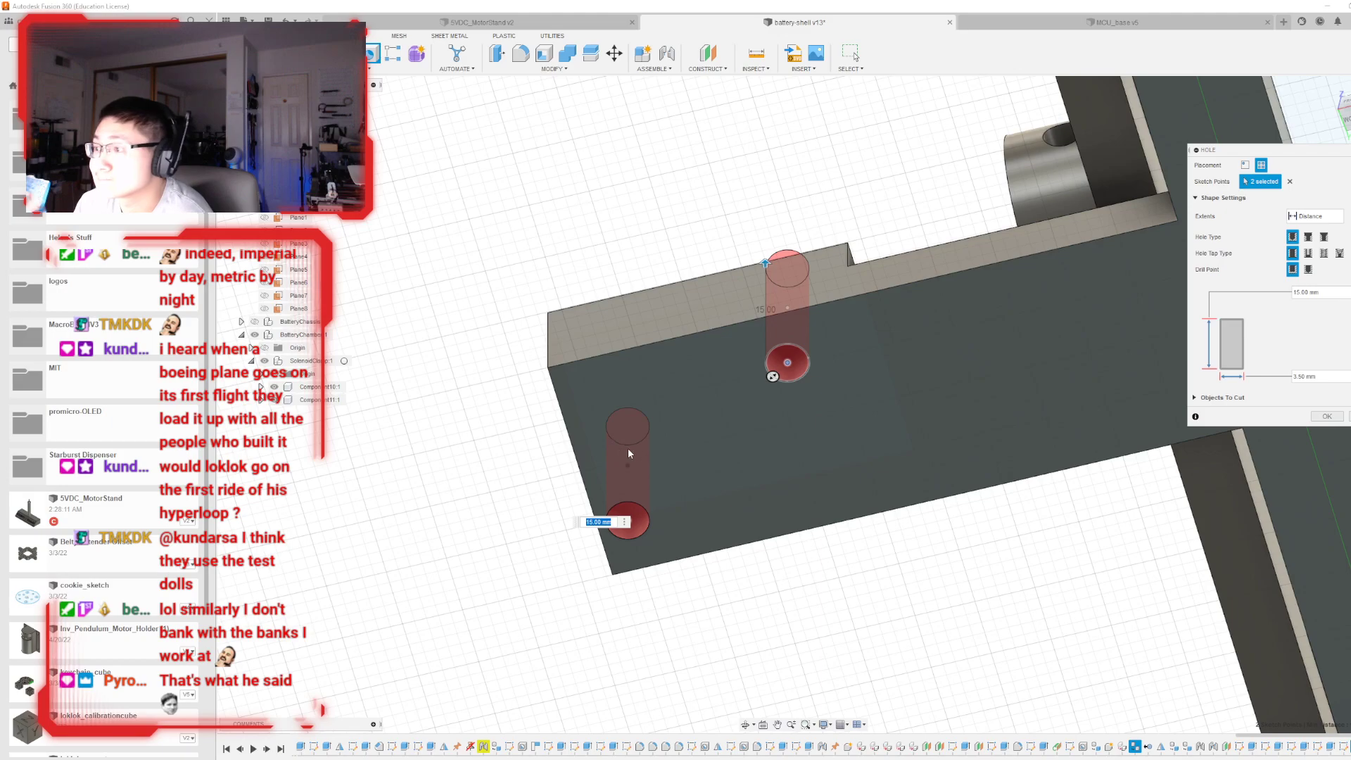
pyautogui.click(1323, 253)
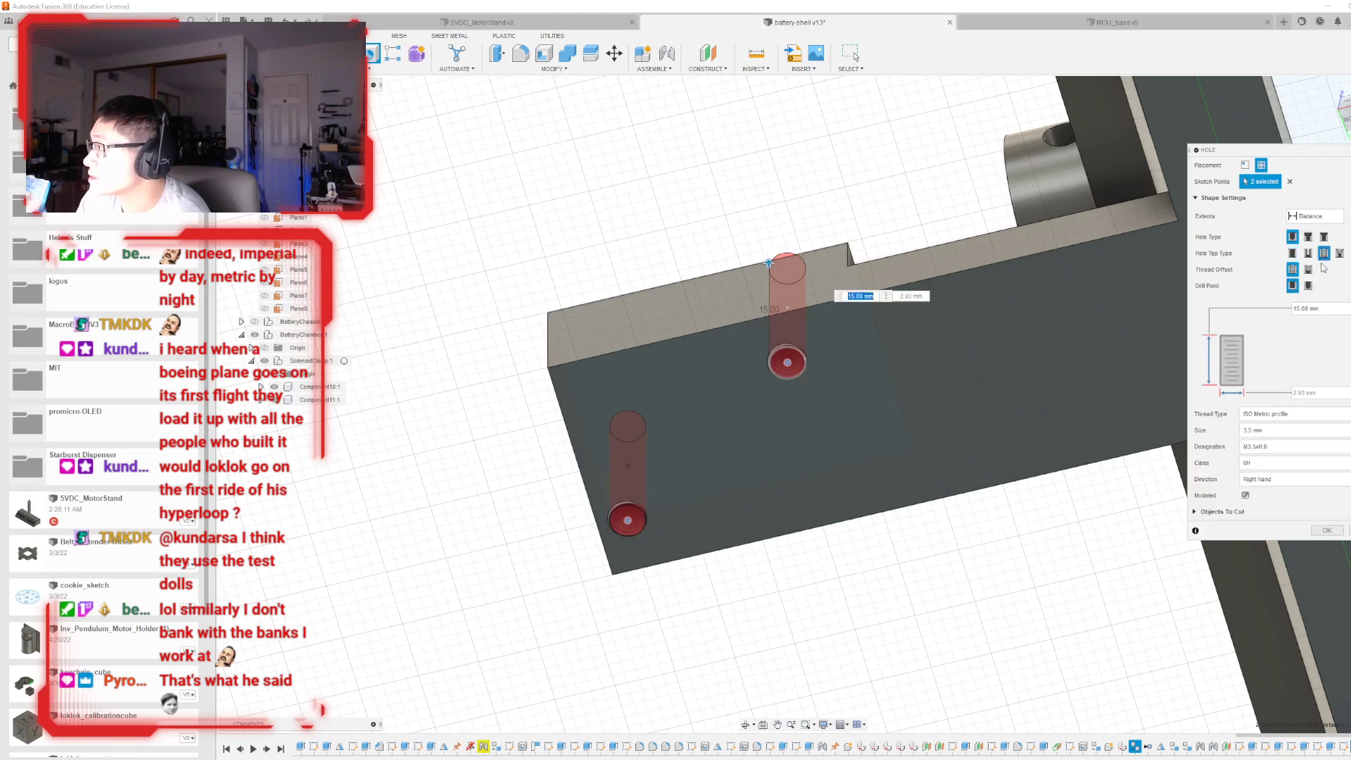
pyautogui.click(1292, 253)
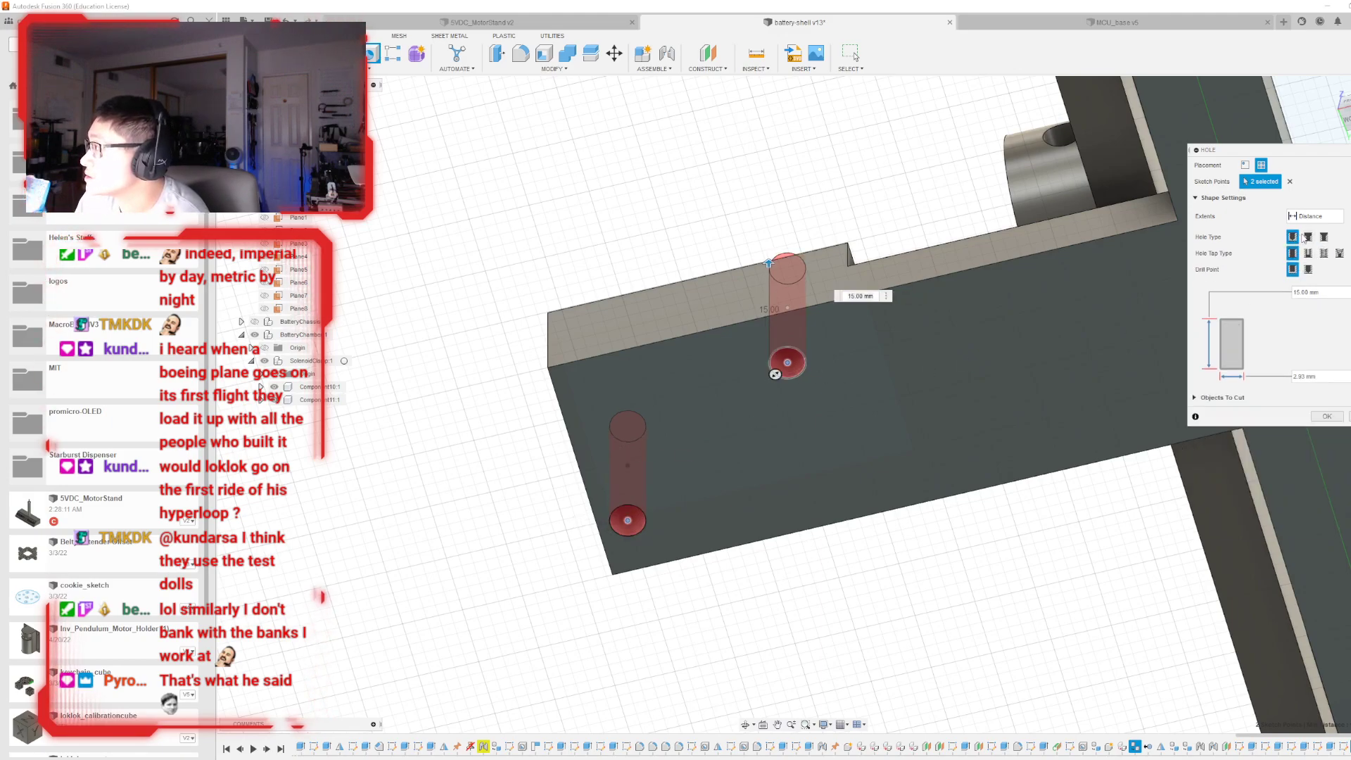
pyautogui.click(1307, 237)
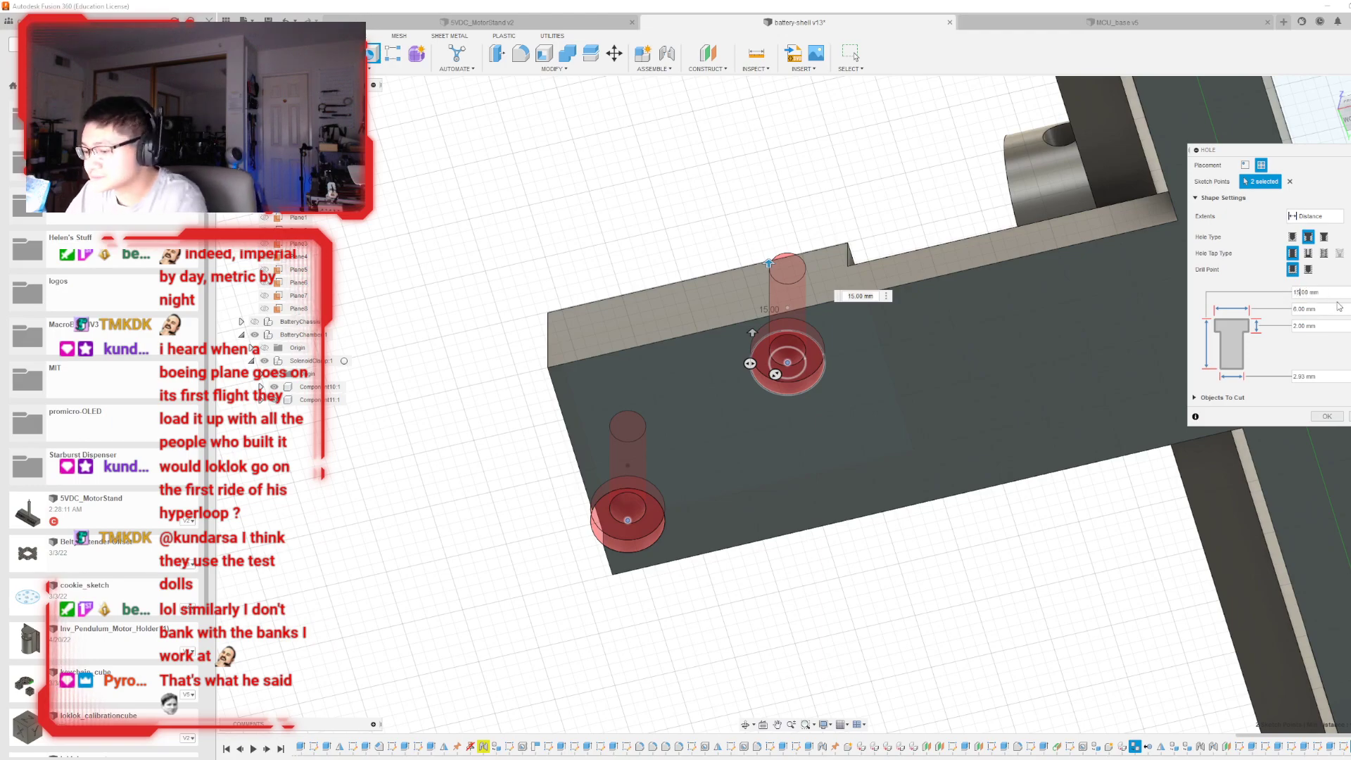
# - Set the total depth of the two counterbored holes to 8.8 mm so they reach the raised block's top face
pyautogui.press('BackSpace')
pyautogui.write('3')
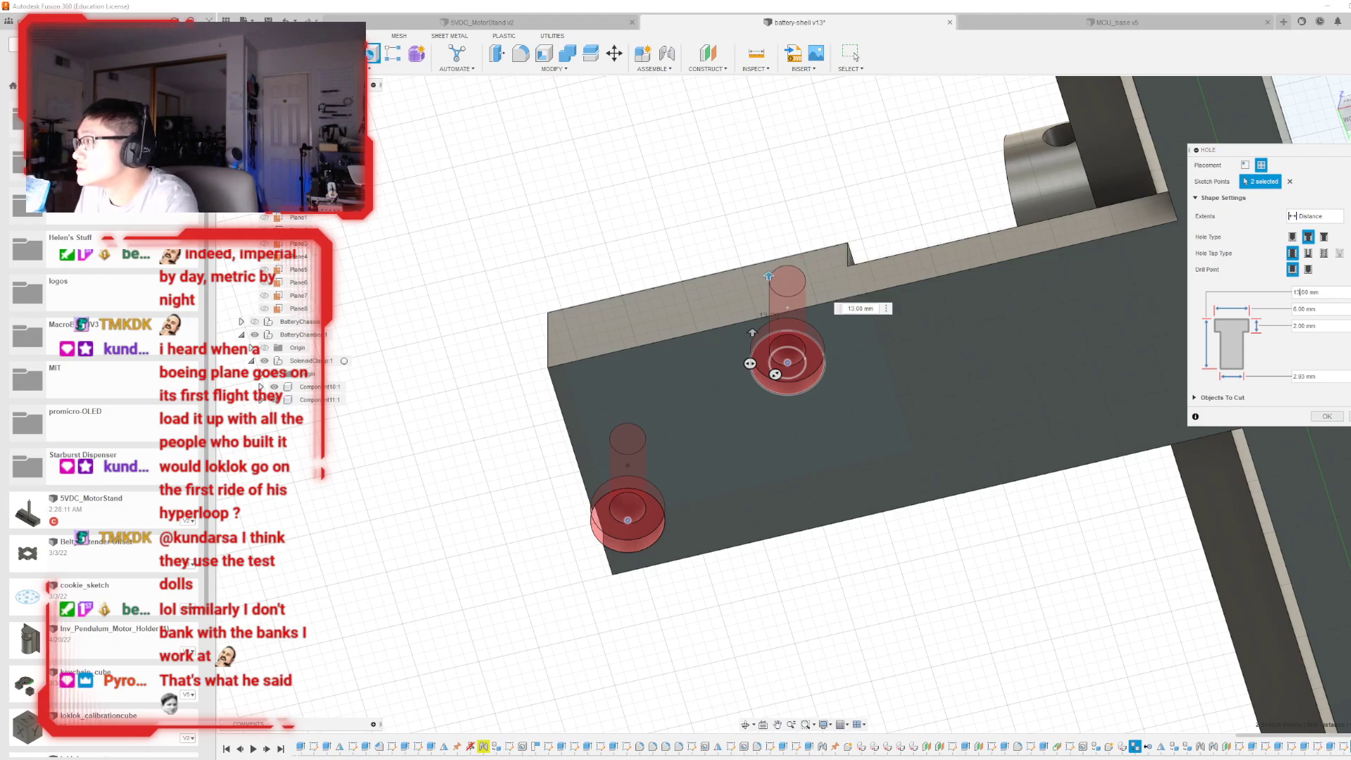
pyautogui.moveTo(1347, 105); pyautogui.dragTo(1349, 125)
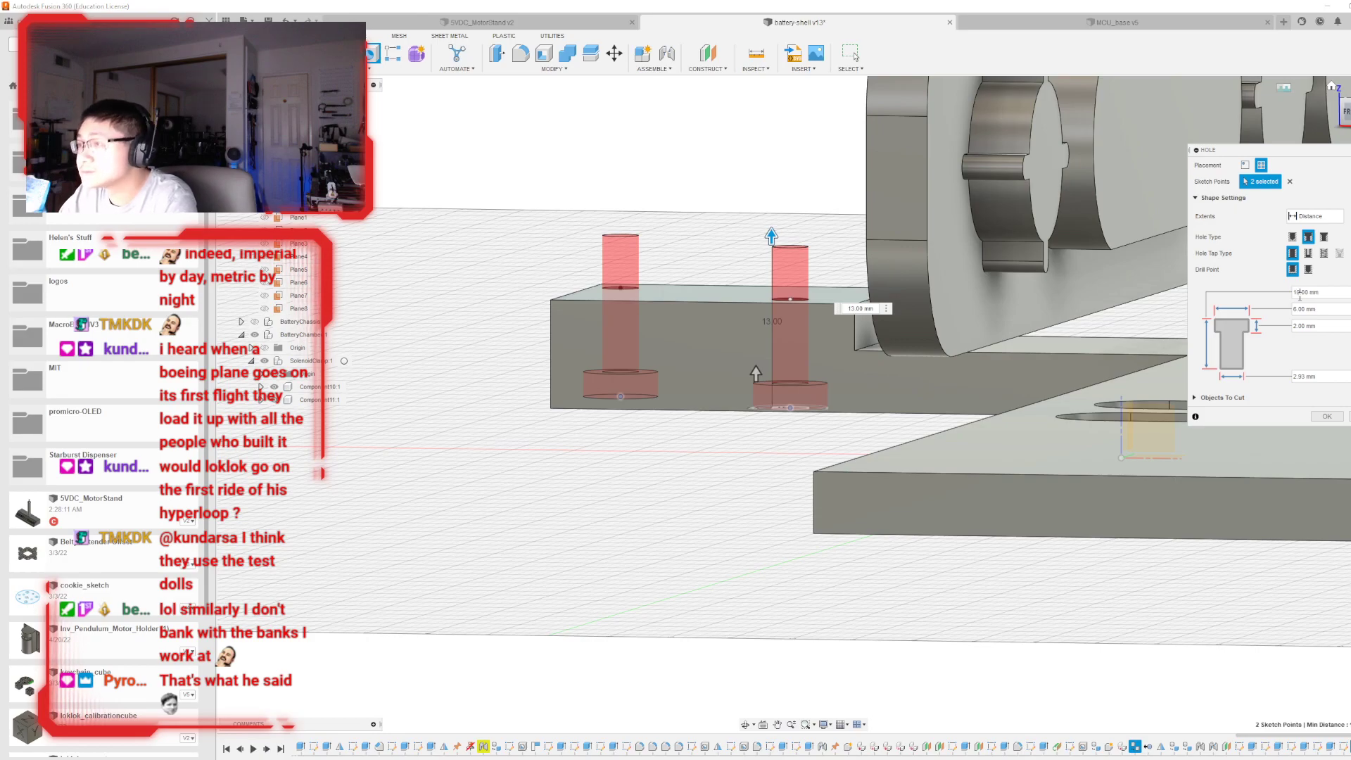
pyautogui.press('BackSpace')
pyautogui.press('BackSpace')
pyautogui.write('9')
pyautogui.press('BackSpace')
pyautogui.write('8')
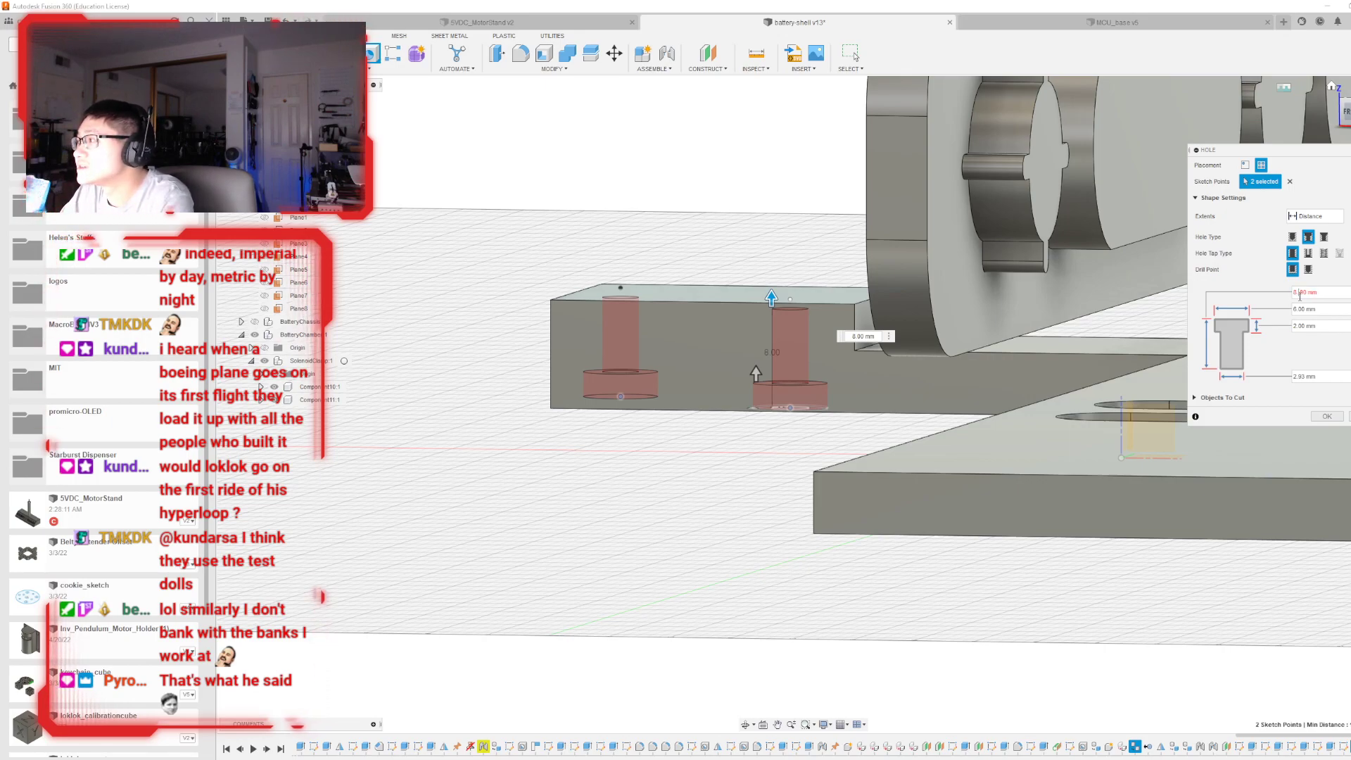
pyautogui.press('BackSpace')
pyautogui.write('6')
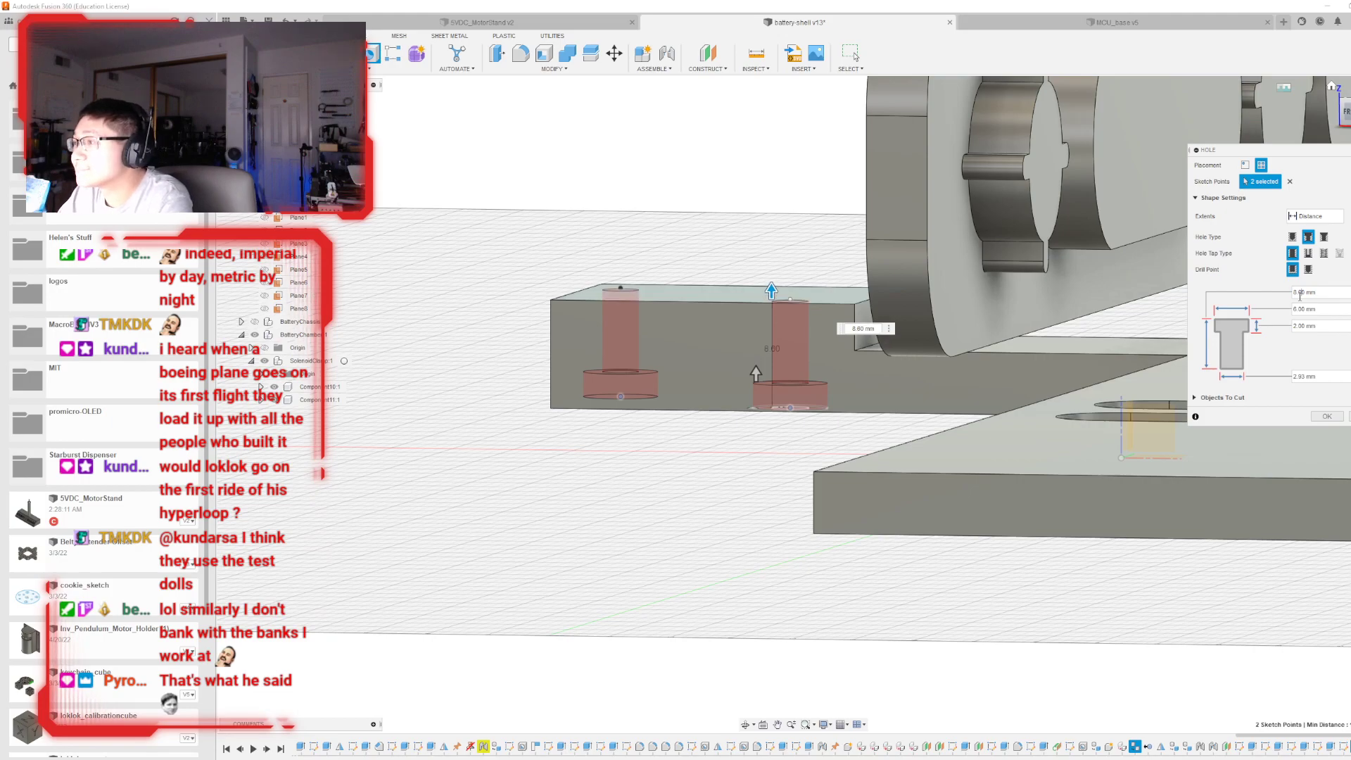
pyautogui.press('BackSpace')
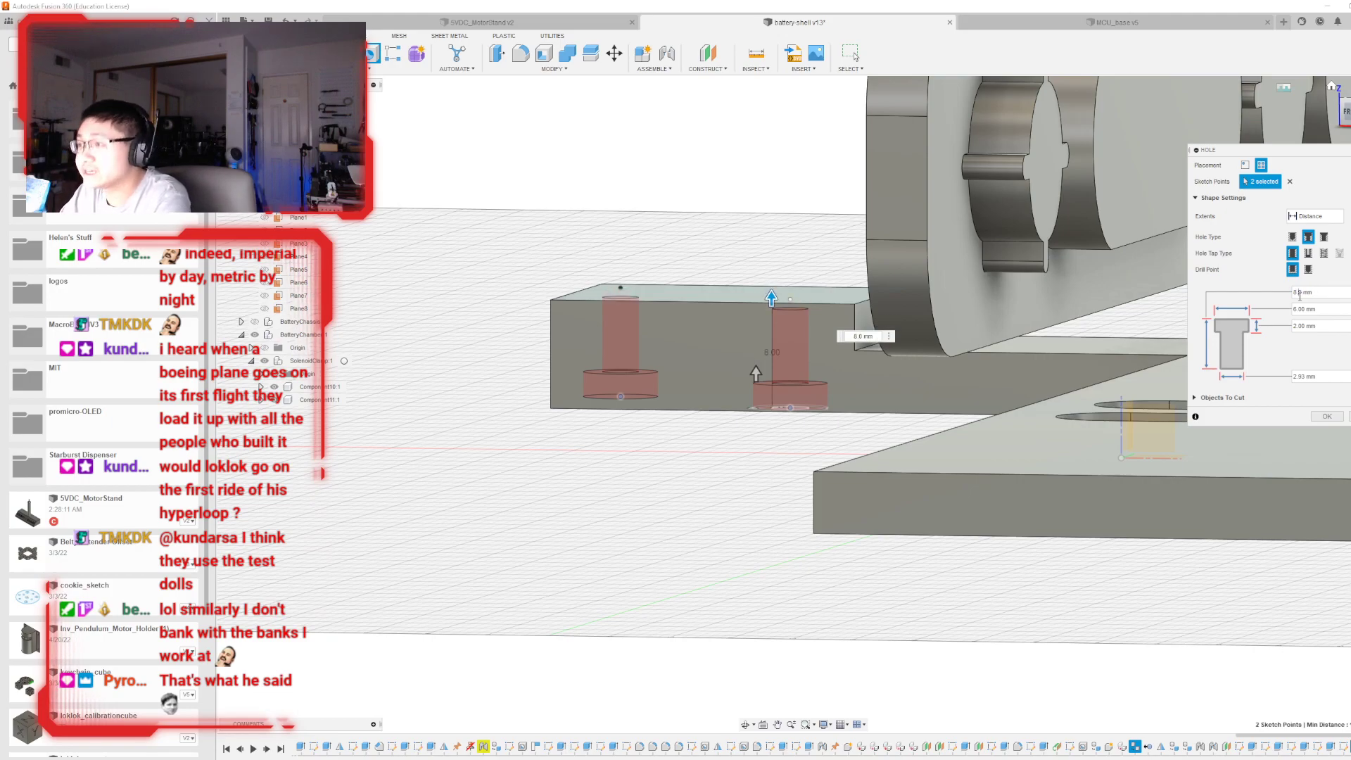
pyautogui.write('8')
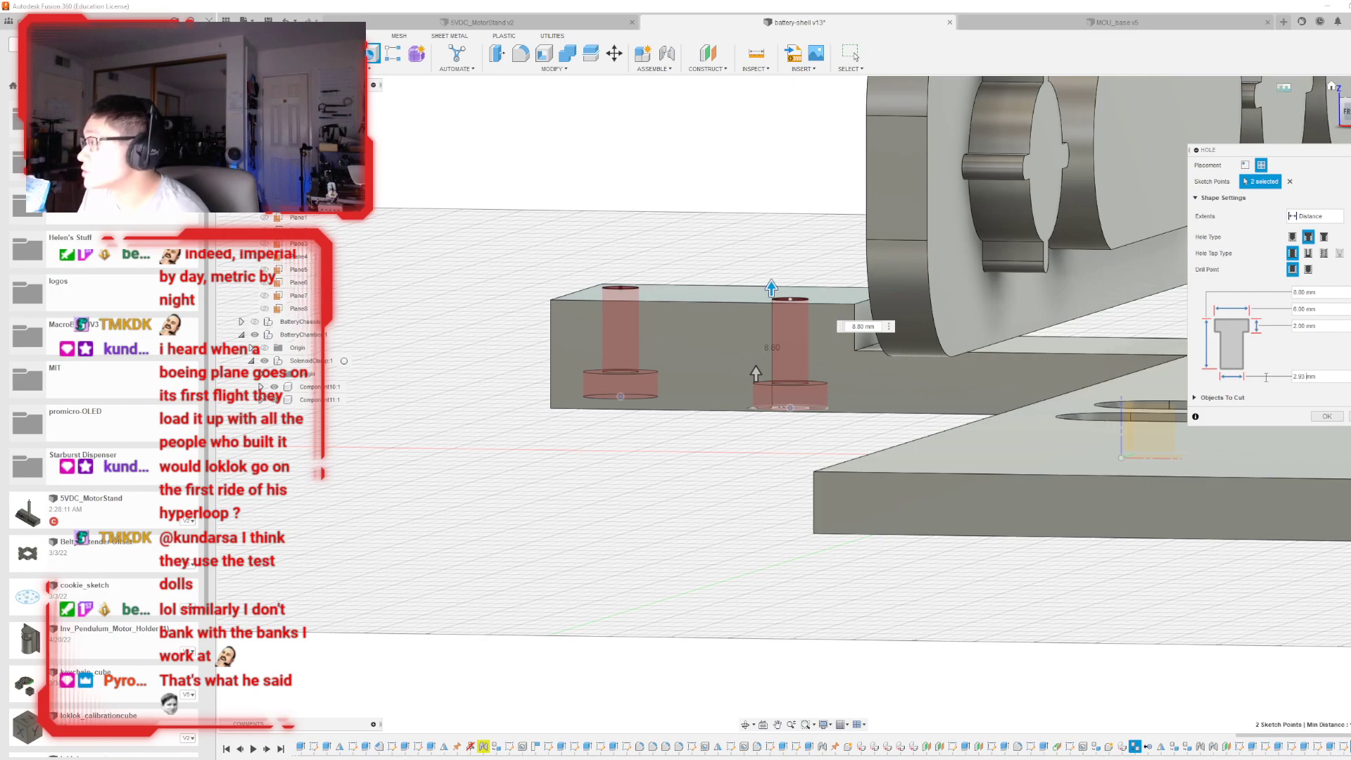
# - Set the hole diameter to 3.5 mm and create the two counterbored holes
pyautogui.press('BackSpace')
pyautogui.press('BackSpace')
pyautogui.press('BackSpace')
pyautogui.press('BackSpace')
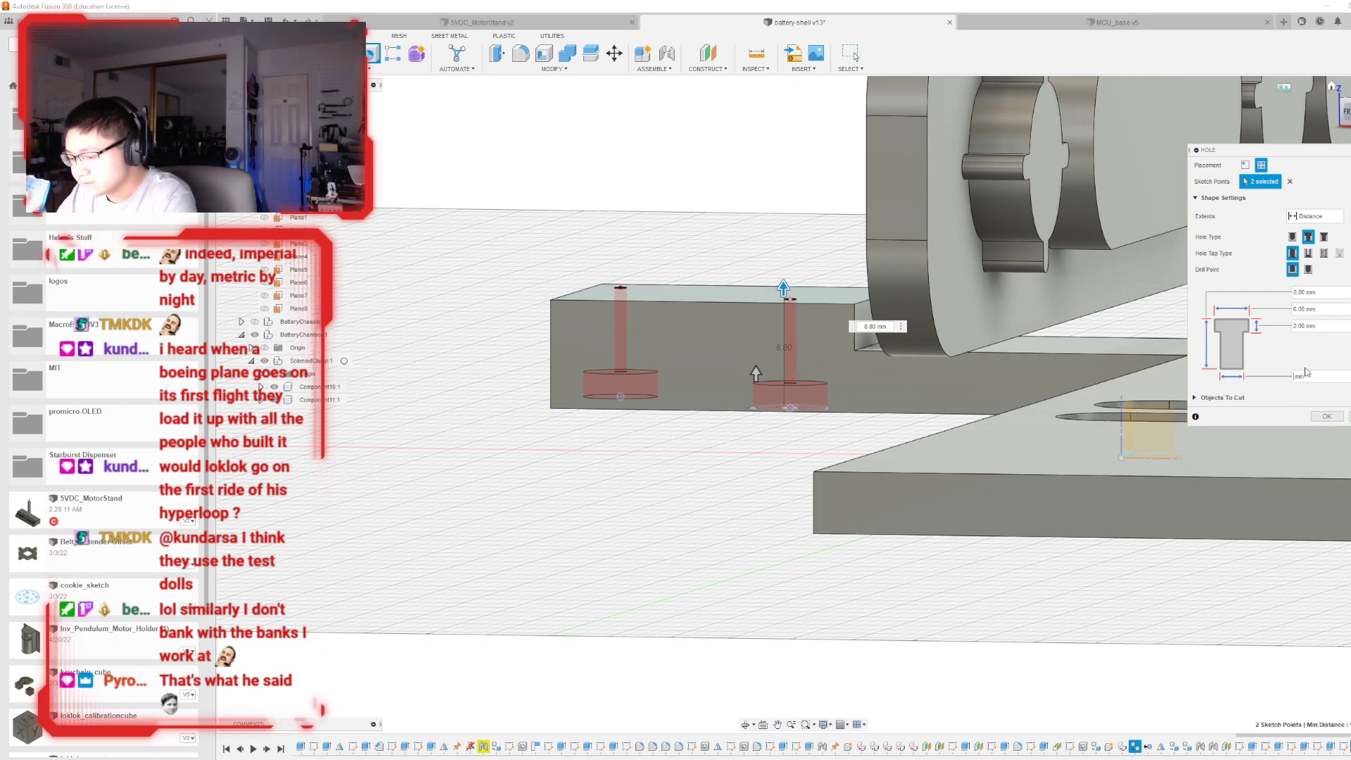
pyautogui.write('3.5')
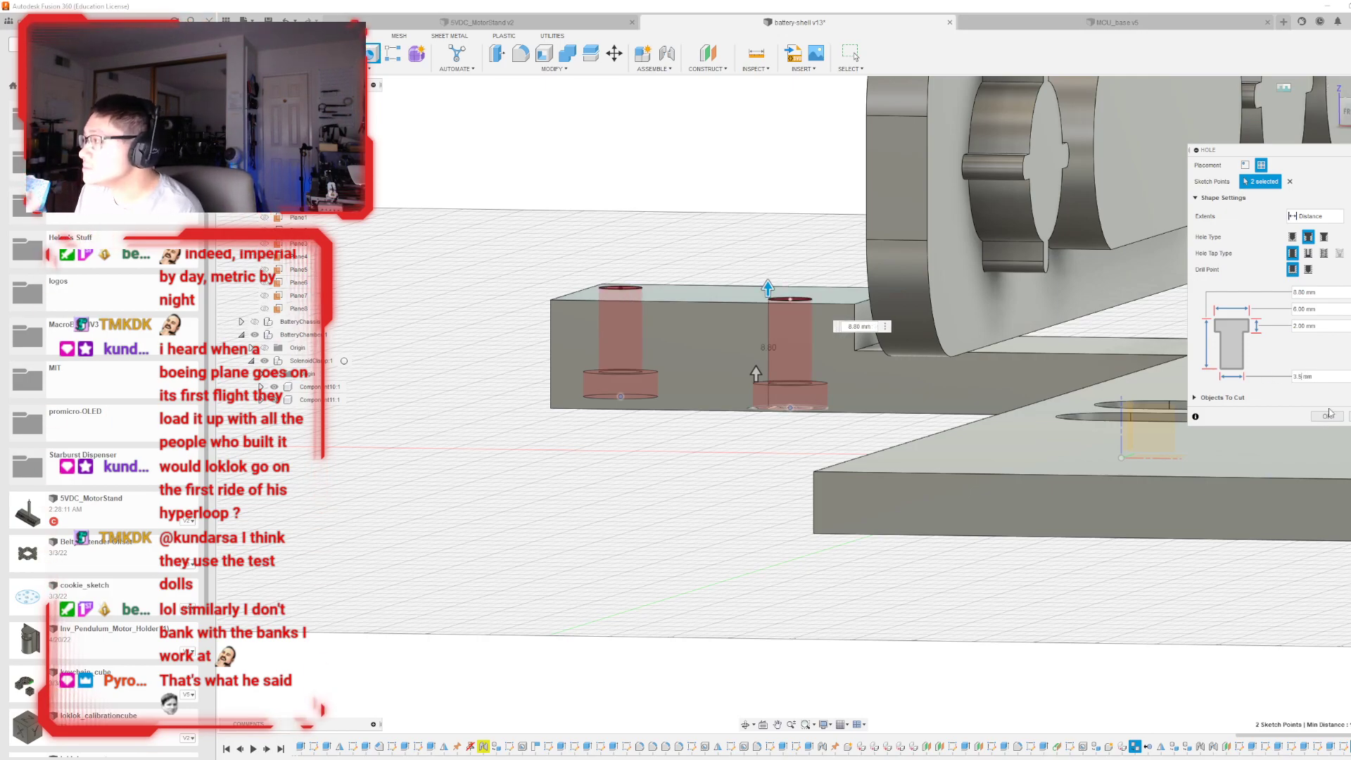
pyautogui.click(1326, 416)
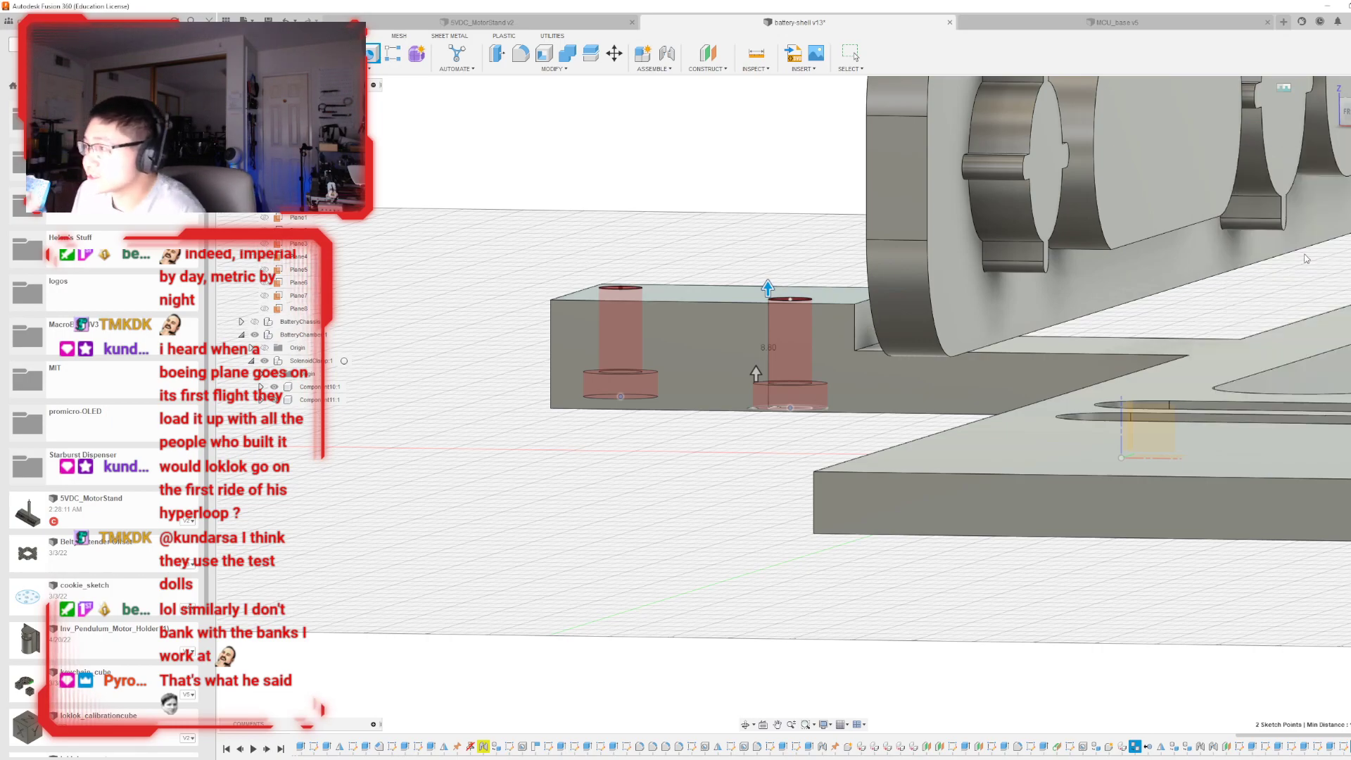
pyautogui.moveTo(1344, 116); pyautogui.dragTo(1350, 158)
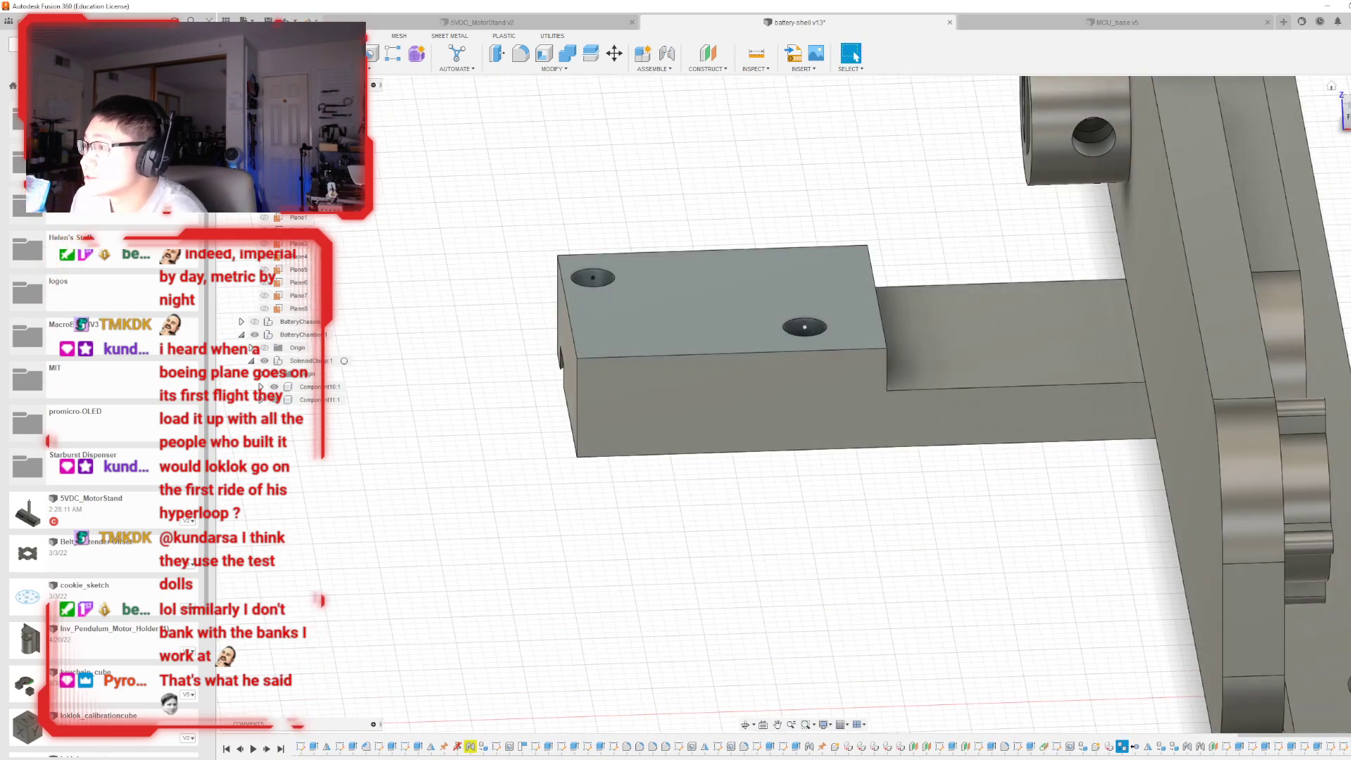
pyautogui.moveTo(804, 327)
pyautogui.keyDown('shift'); pyautogui.mouseDown(button='middle')
pyautogui.moveTo(803, 421)
pyautogui.moveTo(788, 408)
pyautogui.moveTo(809, 394)
pyautogui.mouseUp(button='middle'); pyautogui.keyUp('shift')
pyautogui.keyDown('shift'); pyautogui.moveTo(1225, 147); pyautogui.dragTo(1196, 197, button='middle'); pyautogui.keyUp('shift')
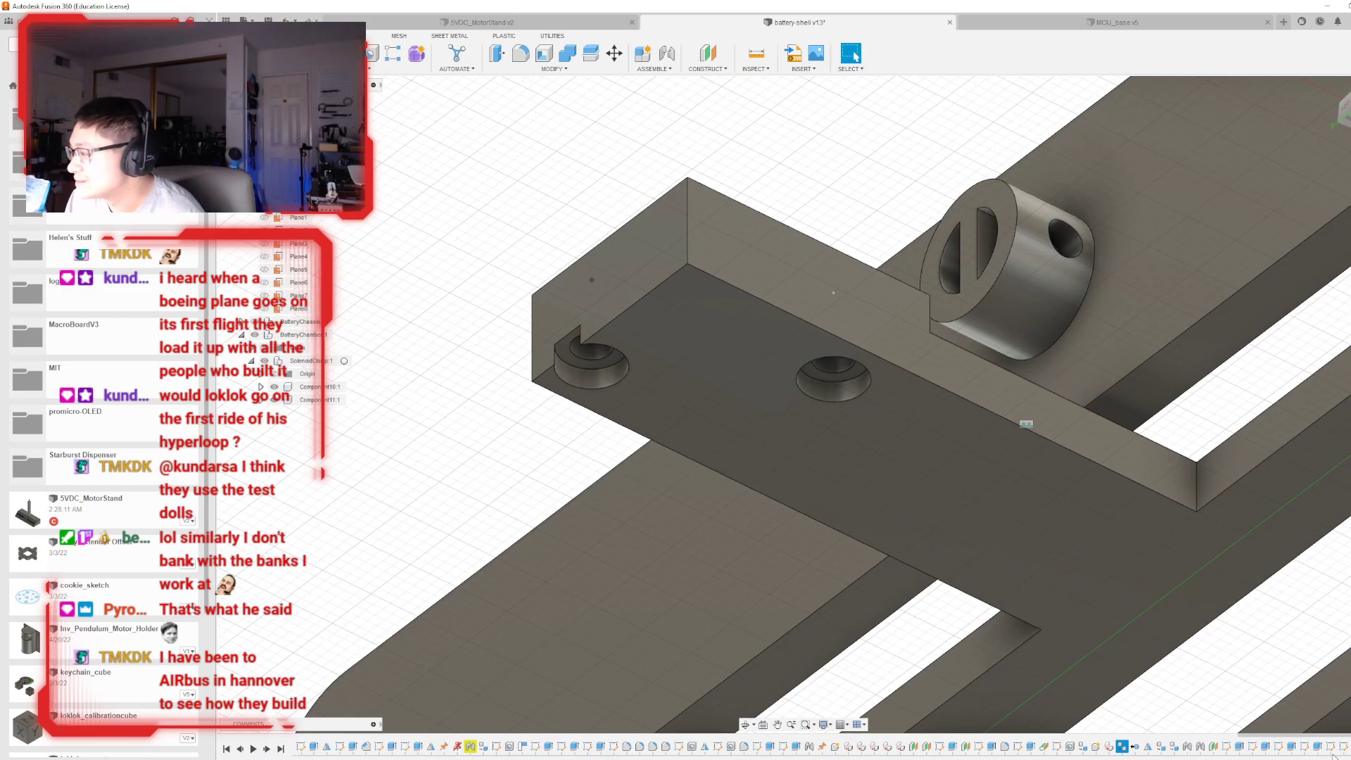
pyautogui.click(1317, 746)
pyautogui.click(1304, 747)
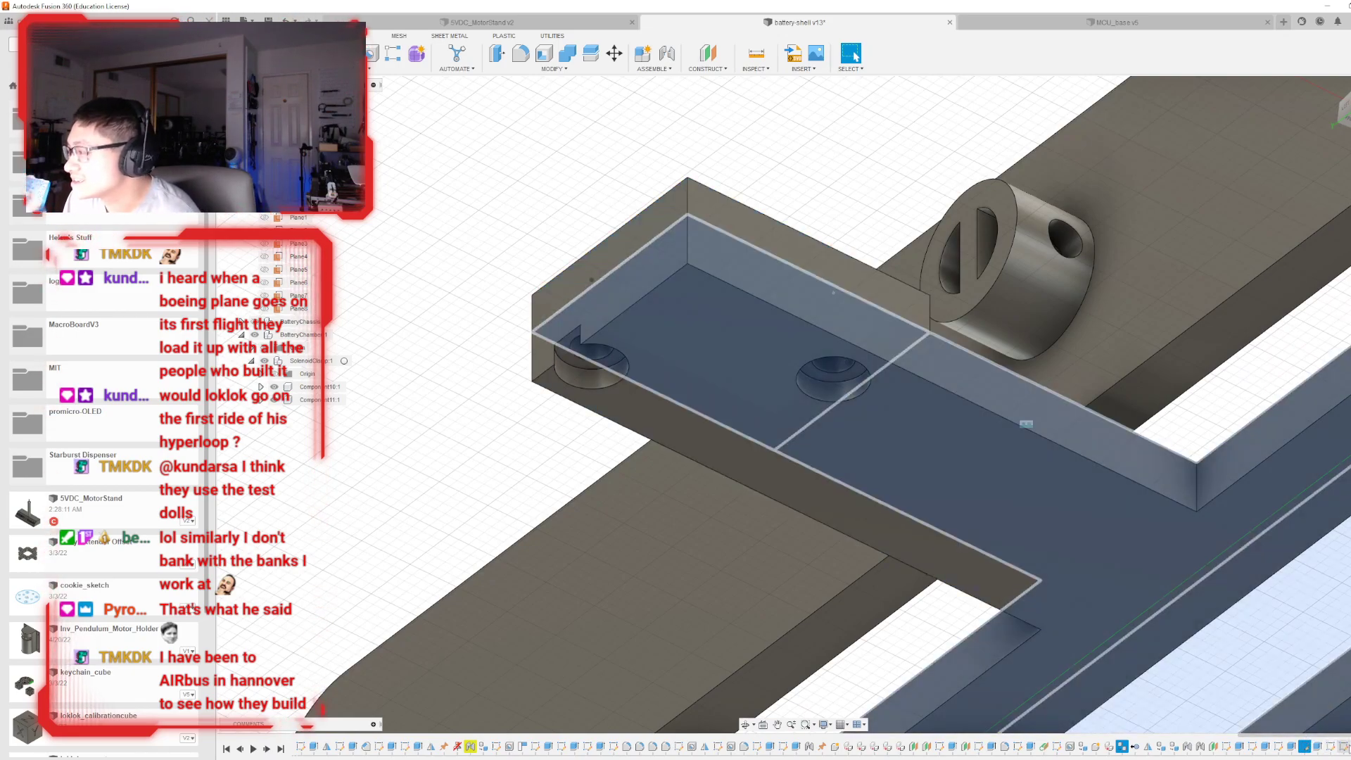
pyautogui.click(1291, 746)
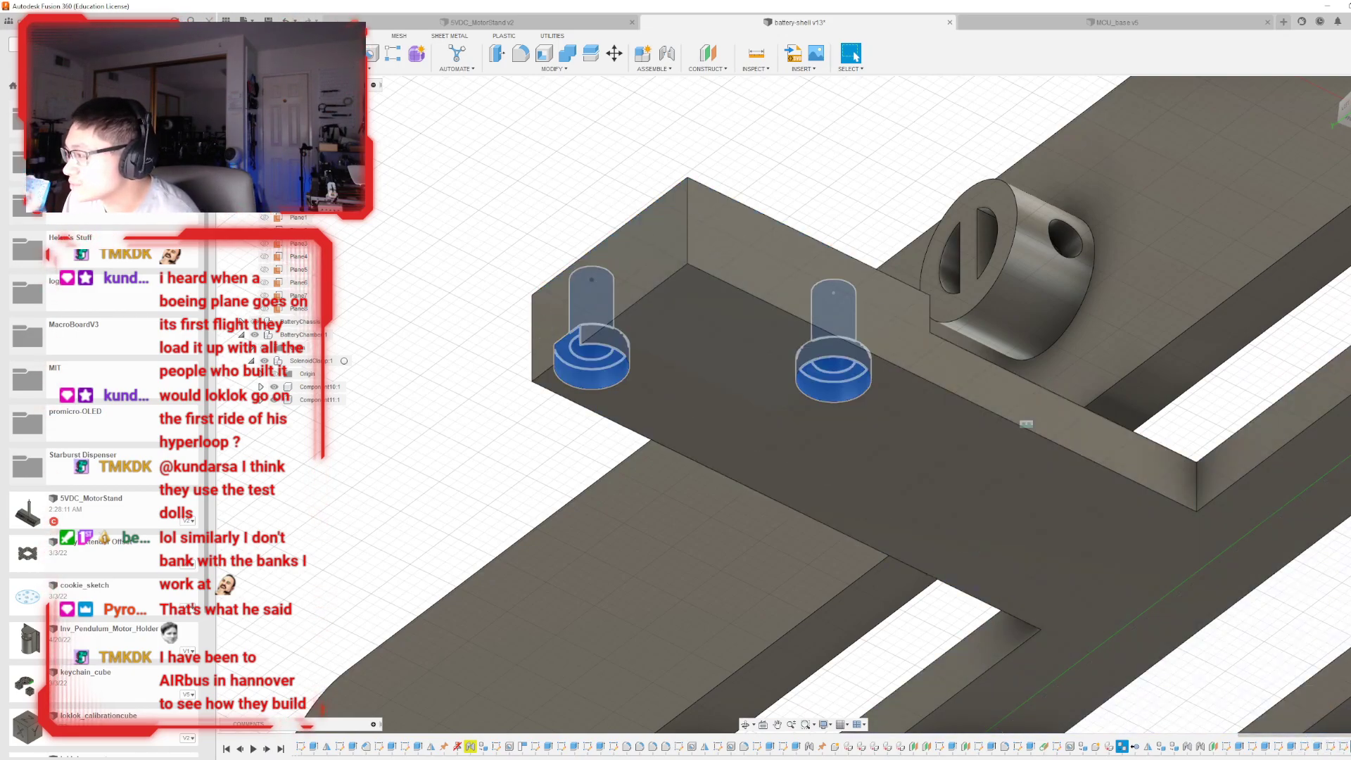
pyautogui.rightClick(1328, 747)
pyautogui.click(1310, 663)
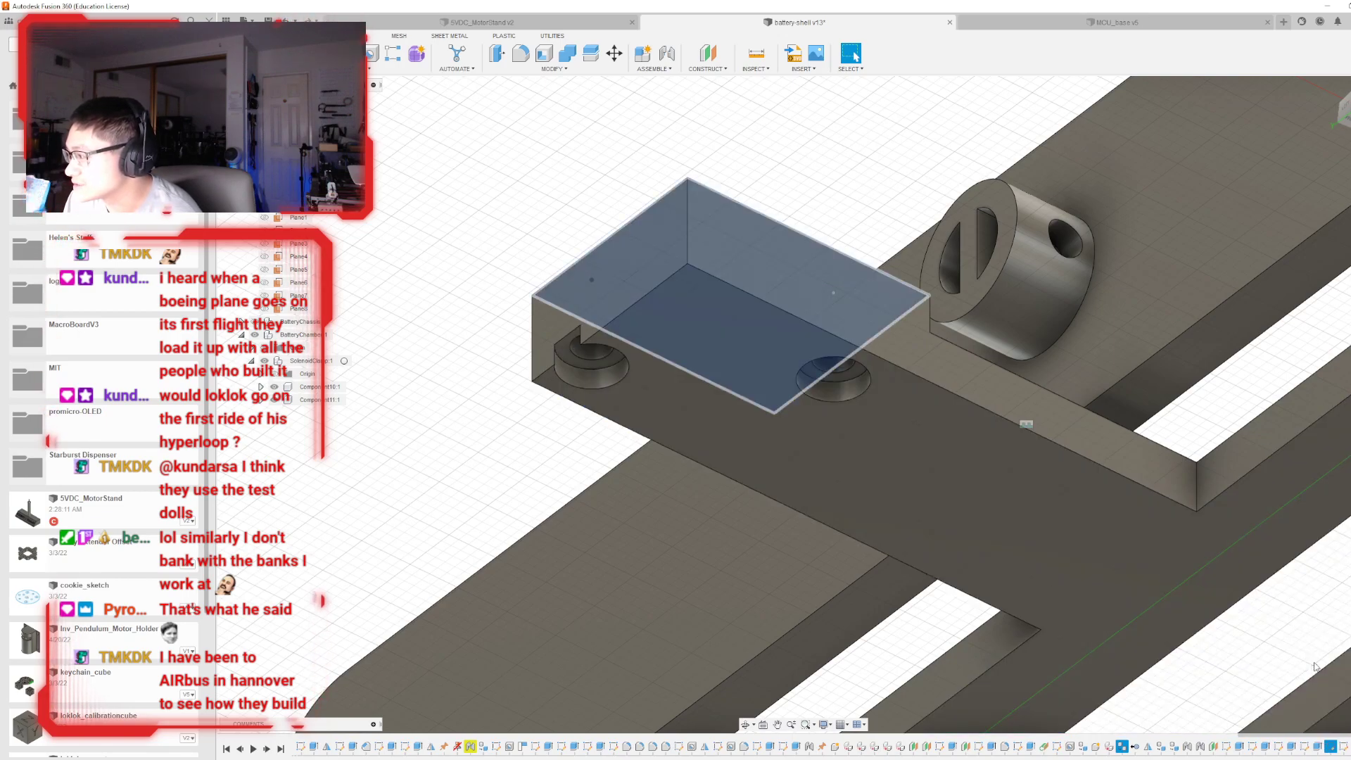
pyautogui.click(719, 405)
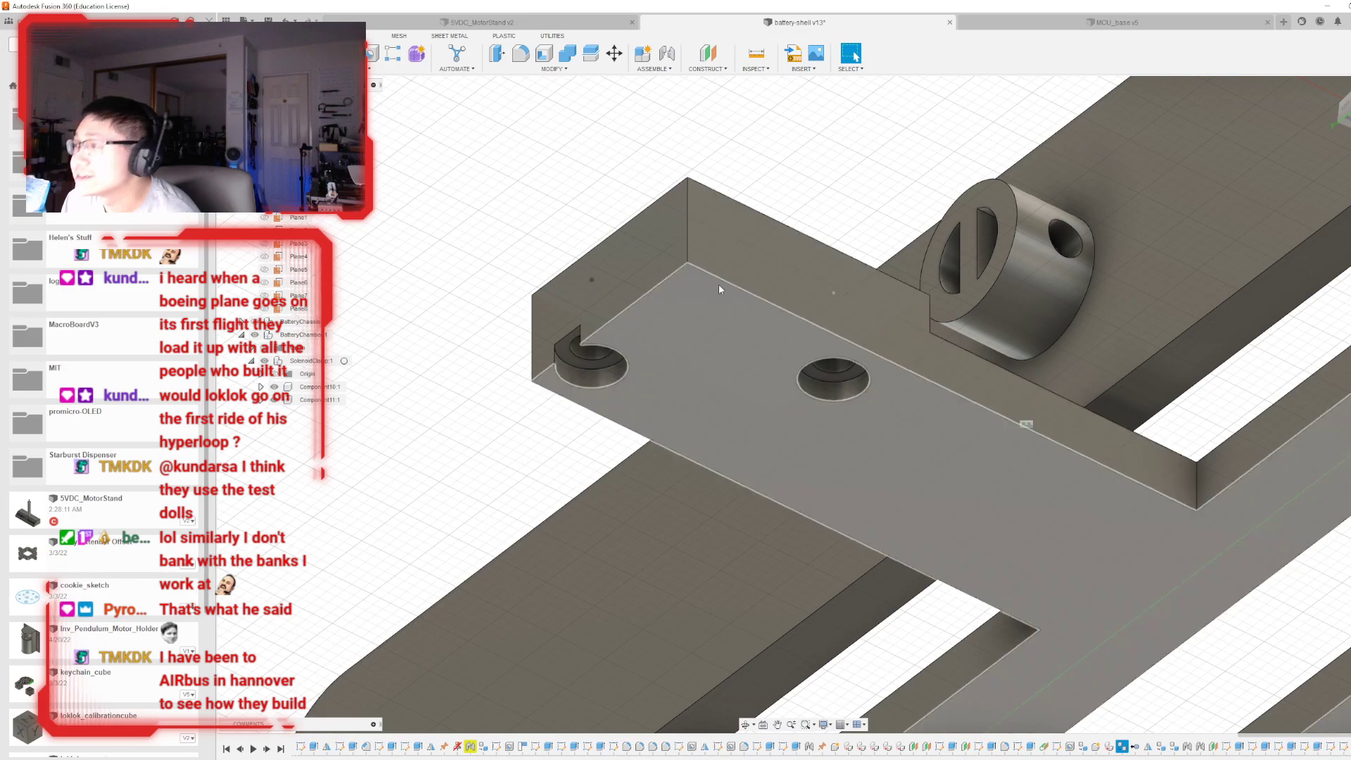
# - Extrude the raised block's outer end face outward by 2.5 mm as a join and move that extrusion before the counterbored holes in the timeline
pyautogui.press('e')
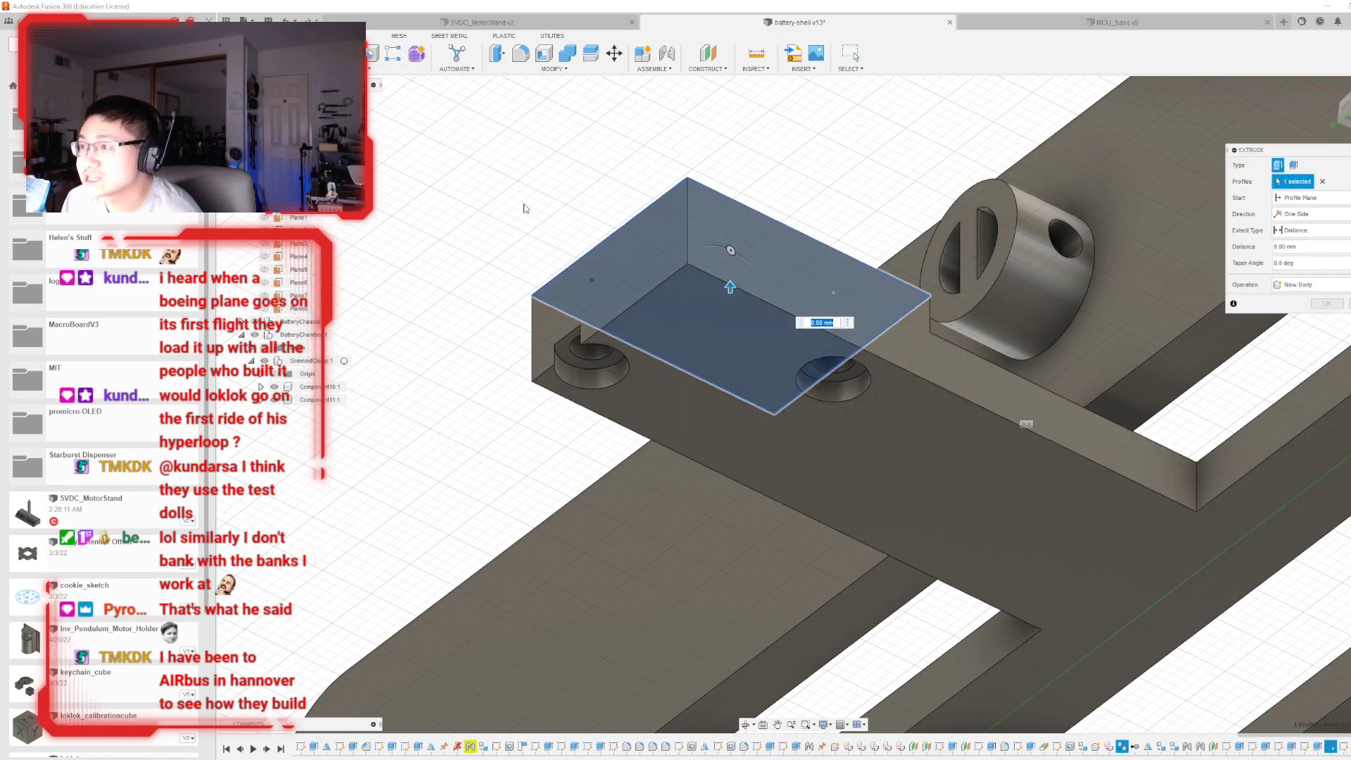
pyautogui.click(619, 287)
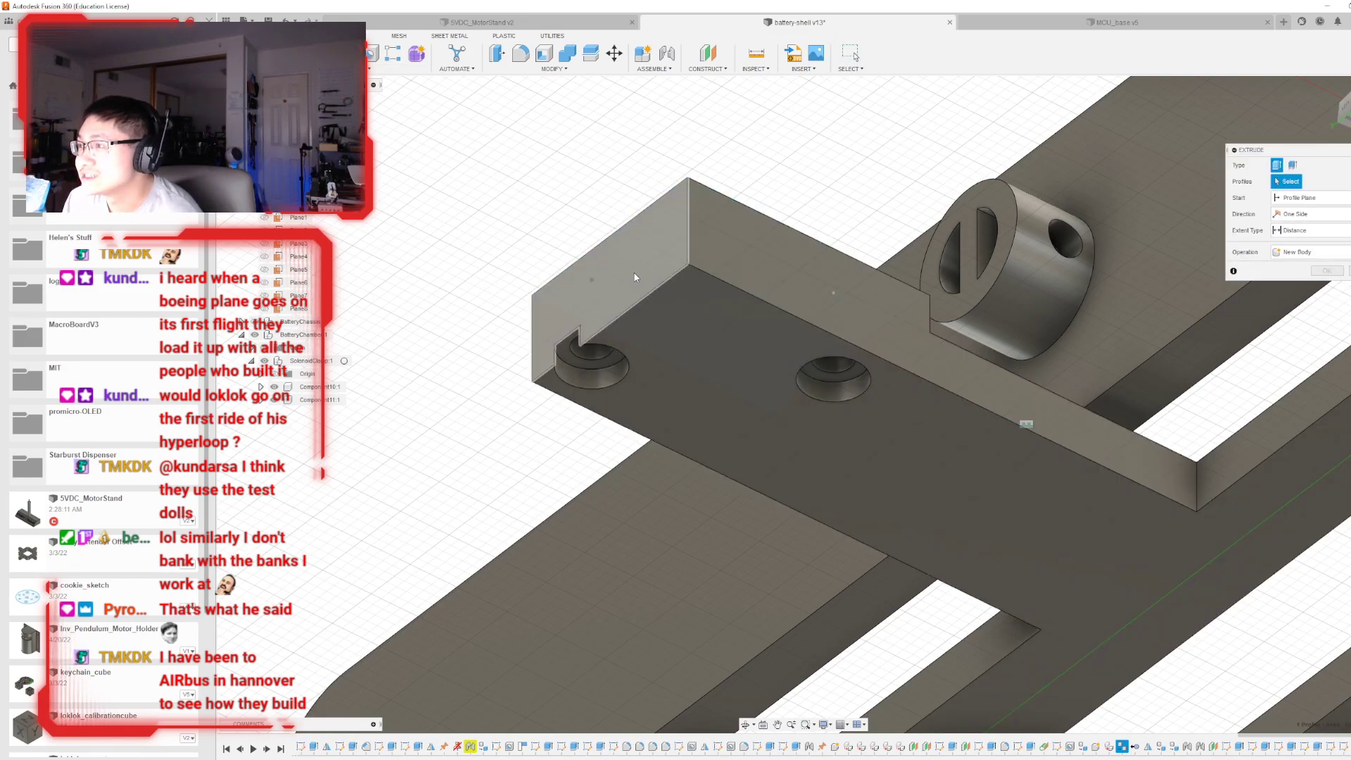
pyautogui.click(619, 273)
pyautogui.moveTo(609, 264); pyautogui.dragTo(586, 251)
pyautogui.write('2.5')
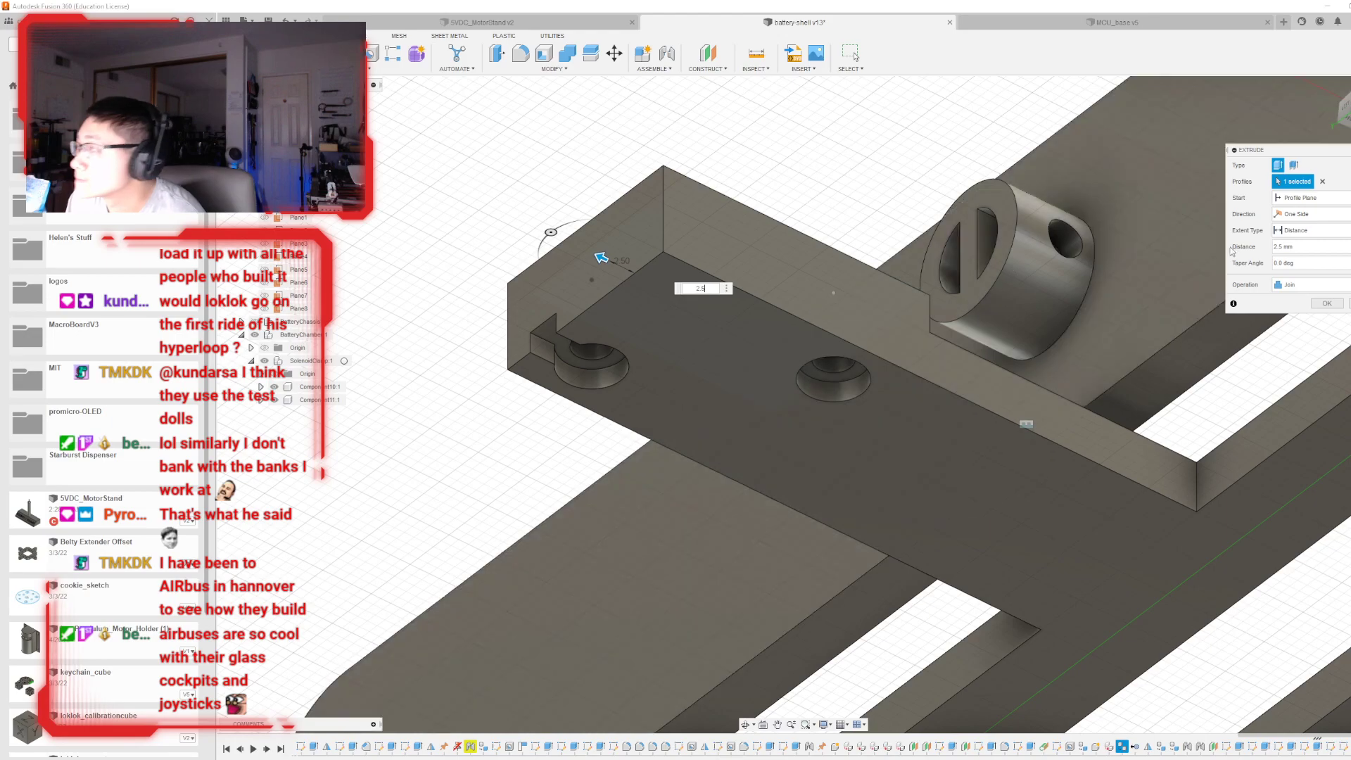
pyautogui.click(1327, 304)
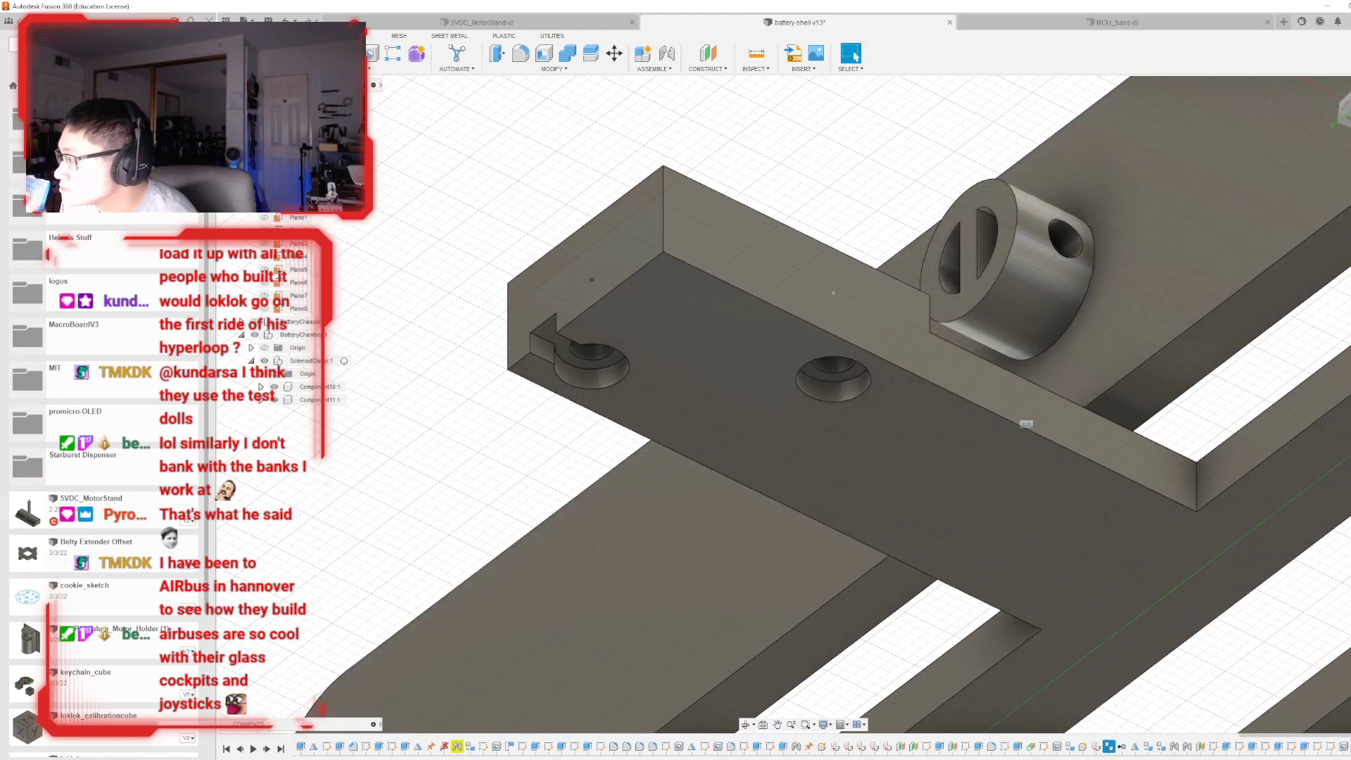
pyautogui.moveTo(1335, 751); pyautogui.dragTo(1335, 751)
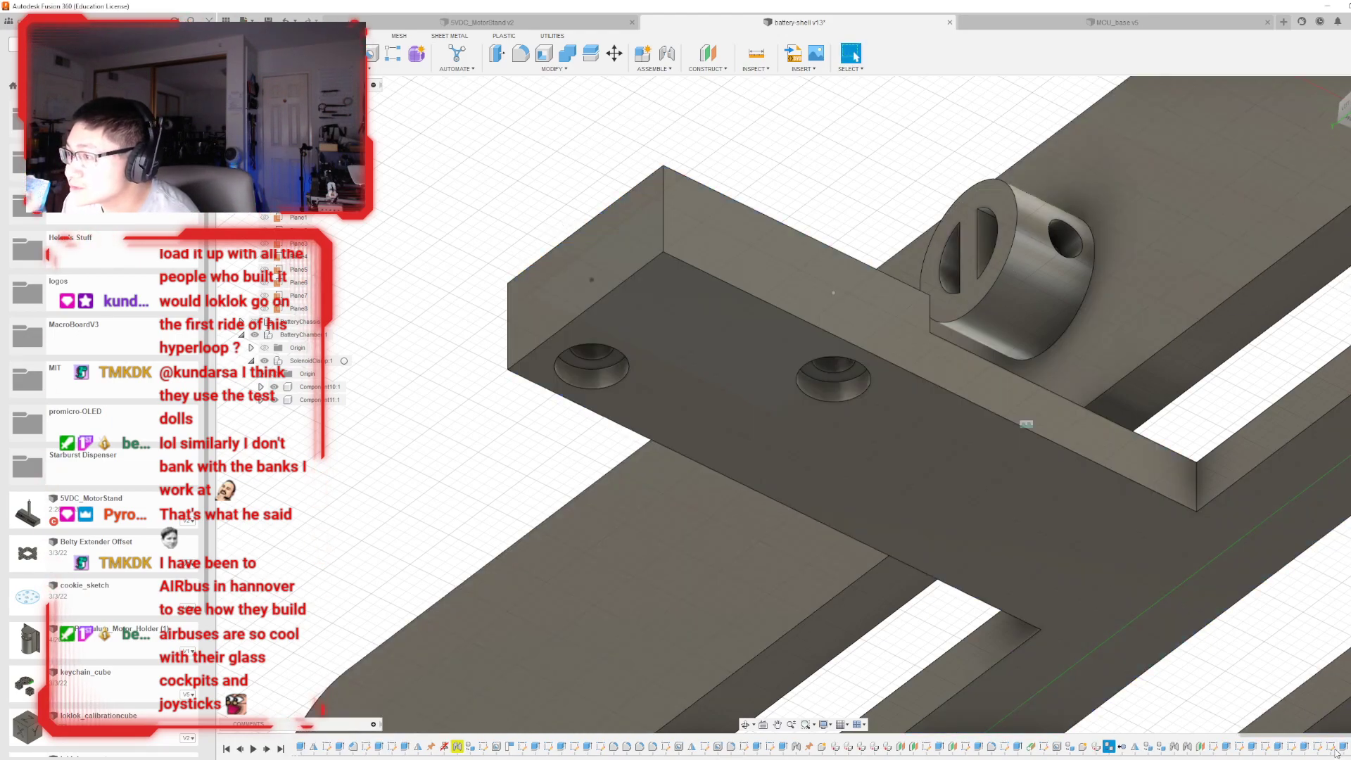
# - Examine the extended ledge and its two mounting holes from above and from the side of the chassis
pyautogui.scroll(-3, 597, 524)
pyautogui.keyDown('shift'); pyautogui.moveTo(802, 404); pyautogui.dragTo(739, 390, button='middle'); pyautogui.keyUp('shift')
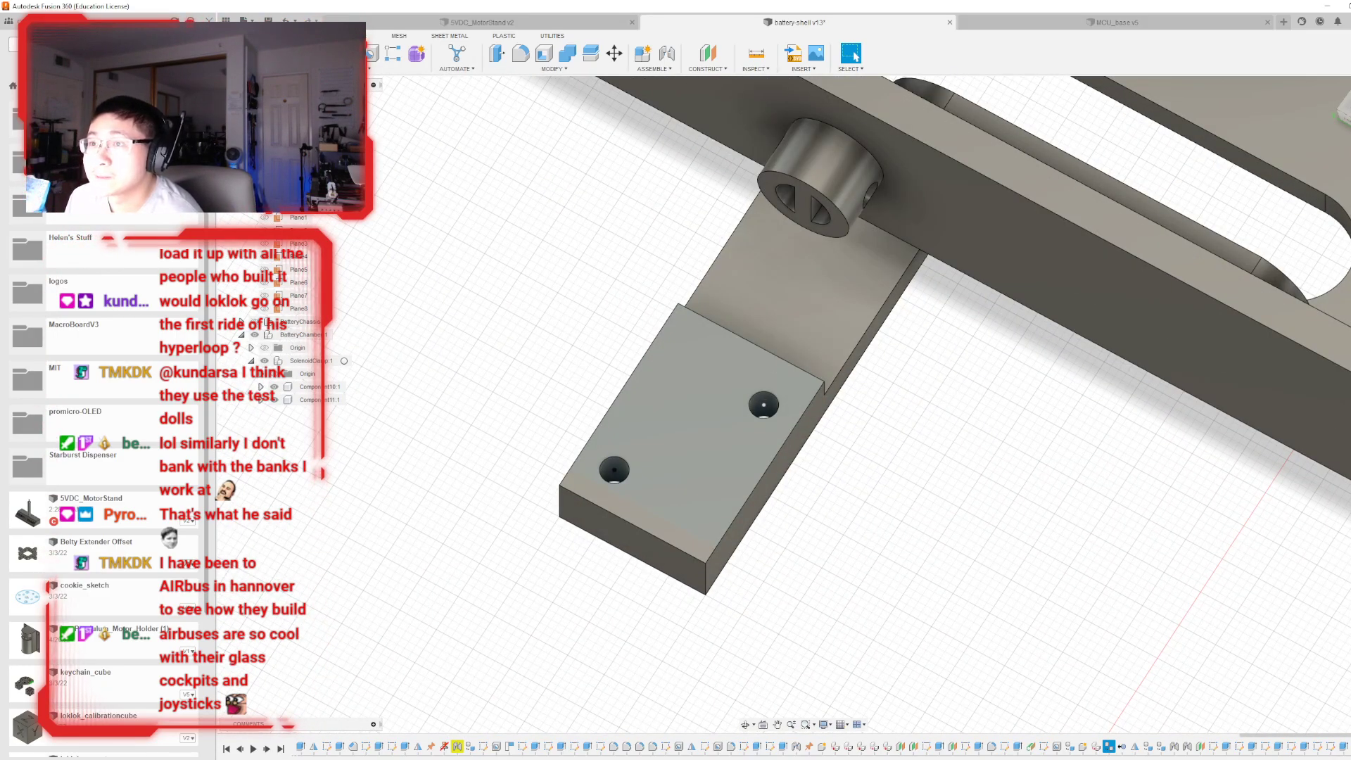
pyautogui.scroll(-5, 302, 457)
pyautogui.scroll(-2, 288, 616)
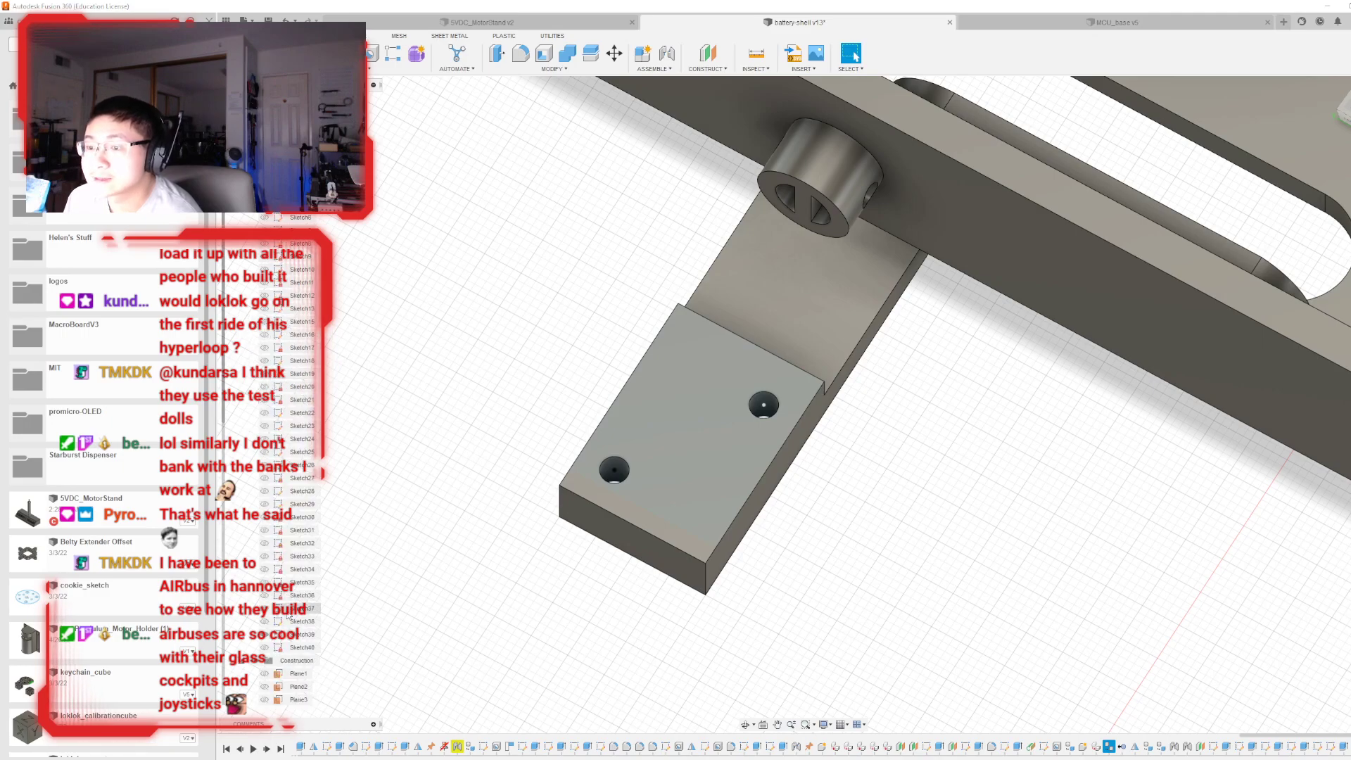
pyautogui.scroll(3, 264, 647)
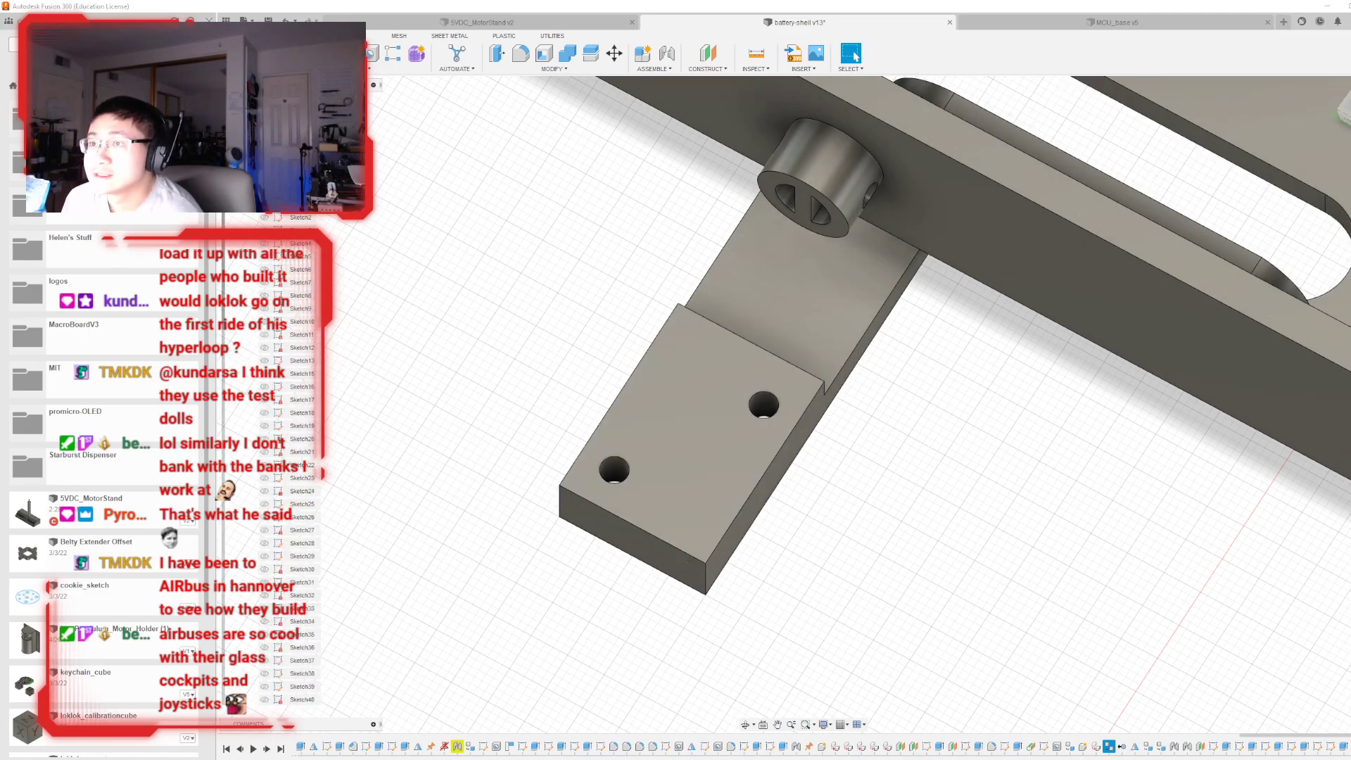
pyautogui.scroll(-6, 623, 249)
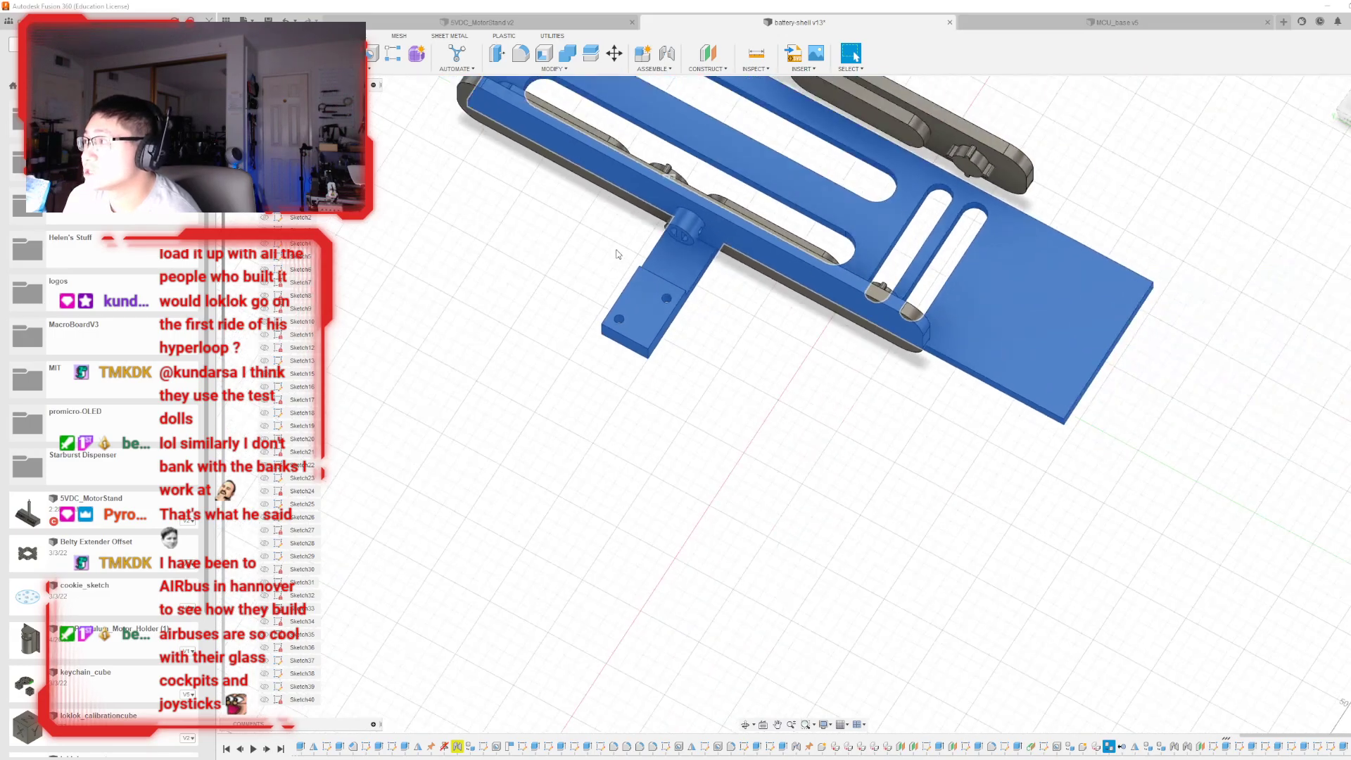
pyautogui.scroll(3, 619, 251)
pyautogui.click(448, 208)
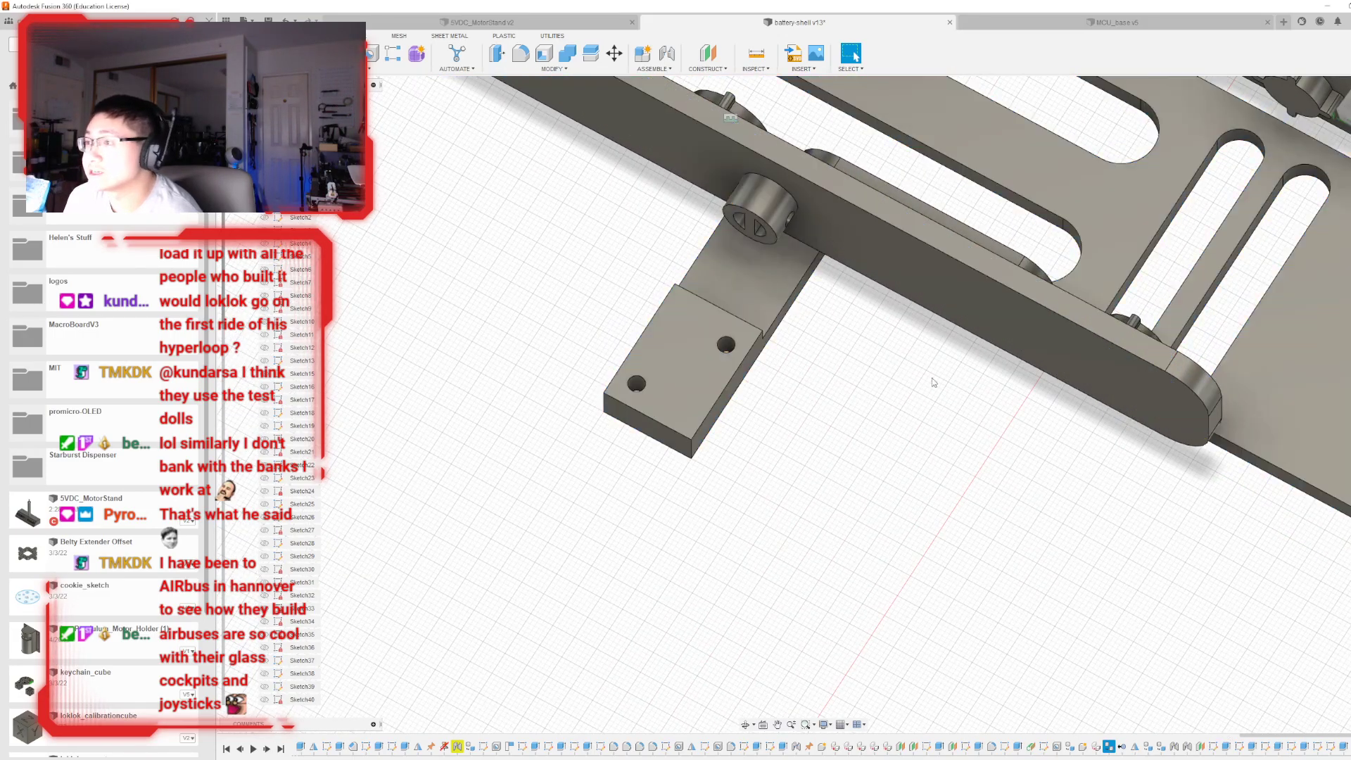
pyautogui.moveTo(804, 404)
pyautogui.keyDown('shift'); pyautogui.mouseDown(button='middle')
pyautogui.moveTo(788, 168)
pyautogui.moveTo(805, 263)
pyautogui.moveTo(985, 267)
pyautogui.mouseUp(button='middle'); pyautogui.keyUp('shift')
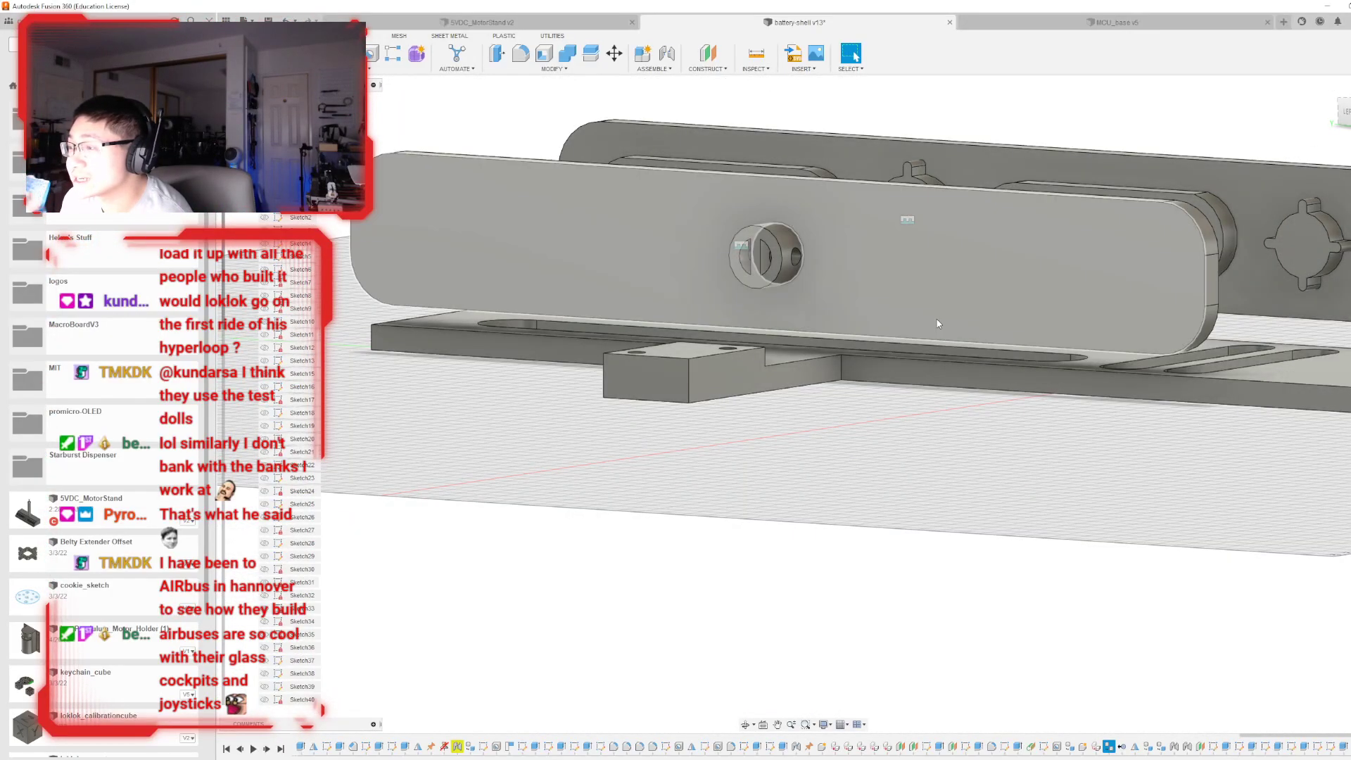
pyautogui.click(1345, 120)
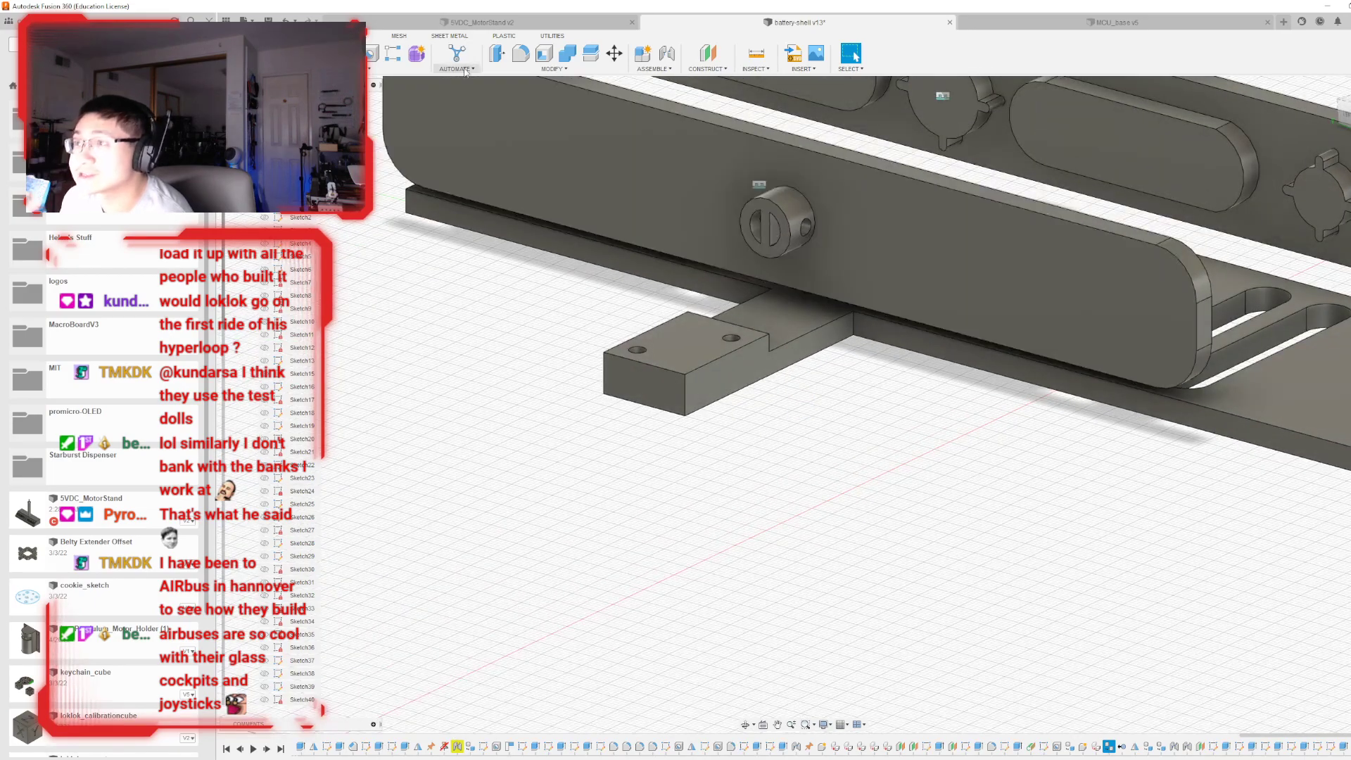
# - Start a constant-radius fillet and select the four edges around the raised block's outer end face
pyautogui.click(521, 52)
pyautogui.scroll(2, 583, 262)
pyautogui.click(709, 419)
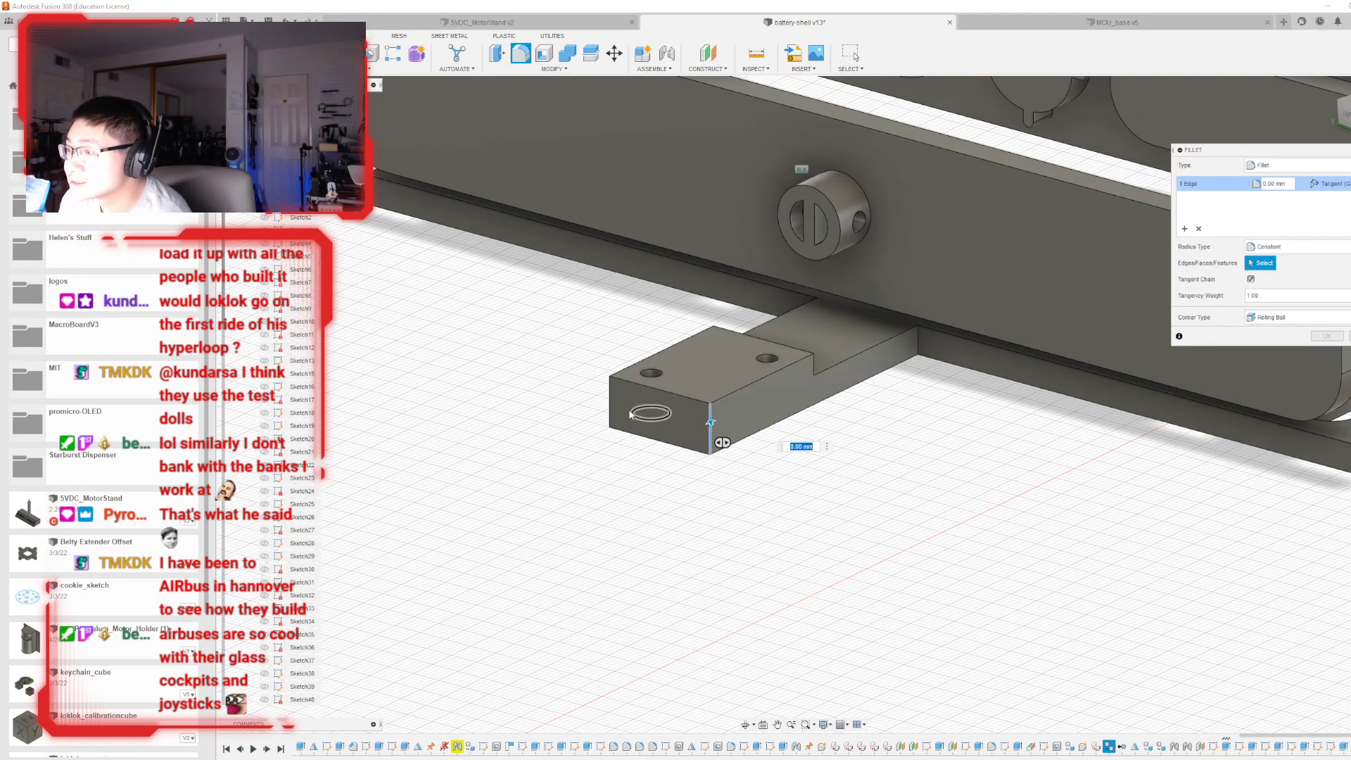
pyautogui.click(609, 394)
pyautogui.click(623, 380)
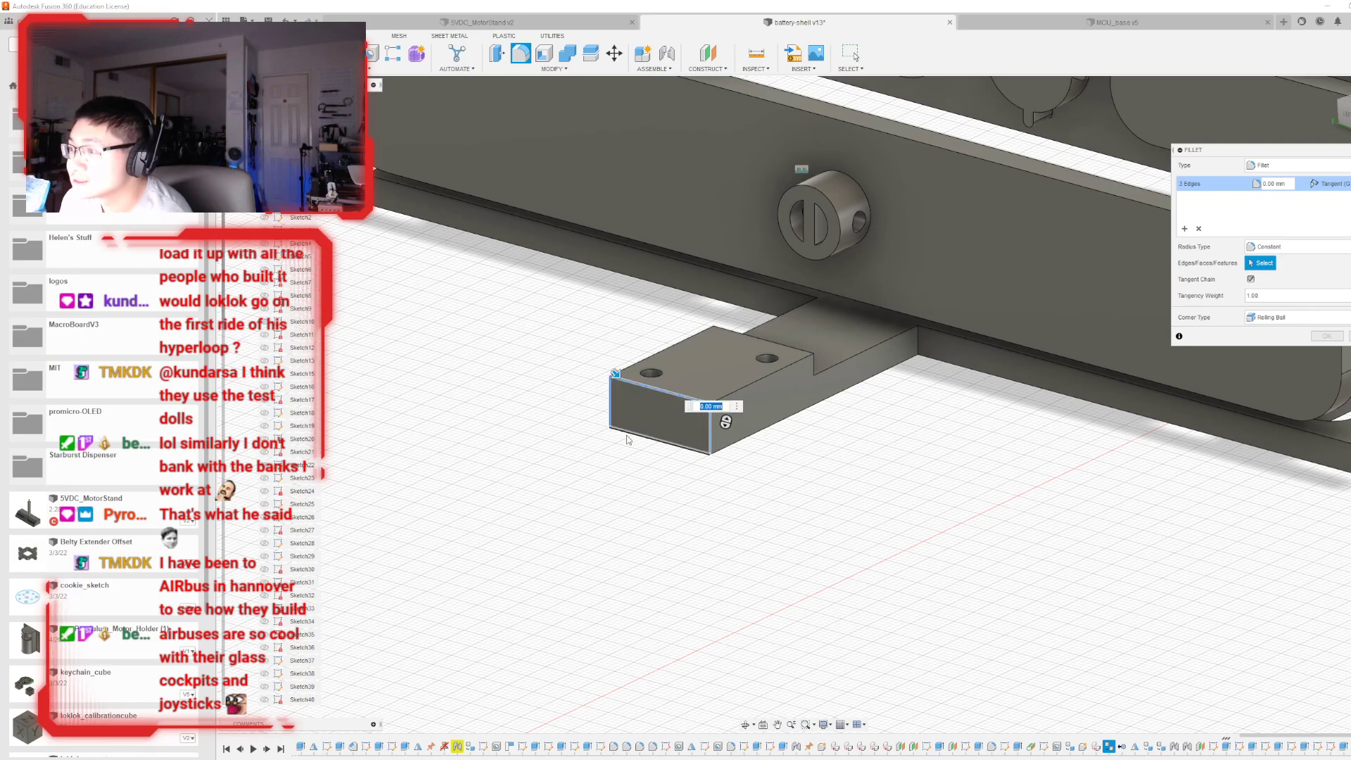
pyautogui.click(625, 431)
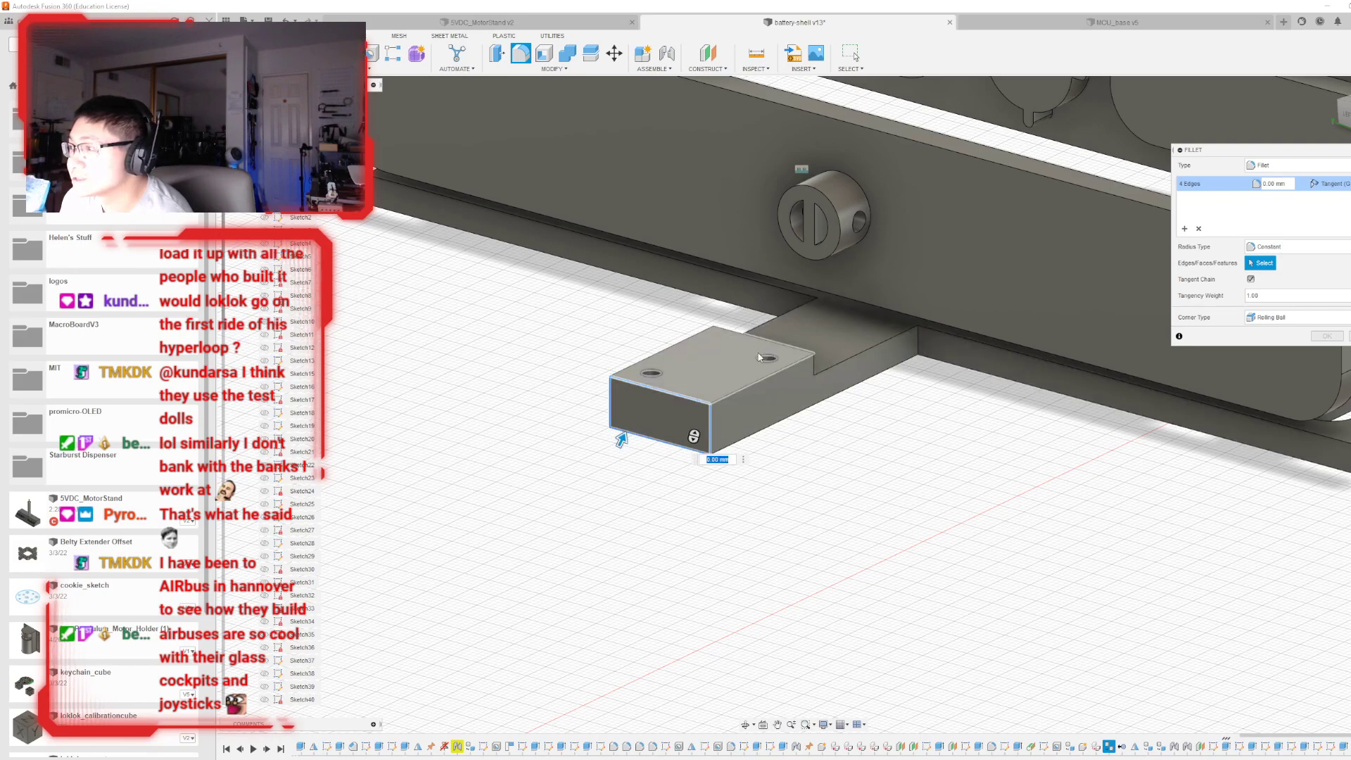
# - Add the raised block's long top edges and the edges of its step to the fillet selection
pyautogui.click(765, 380)
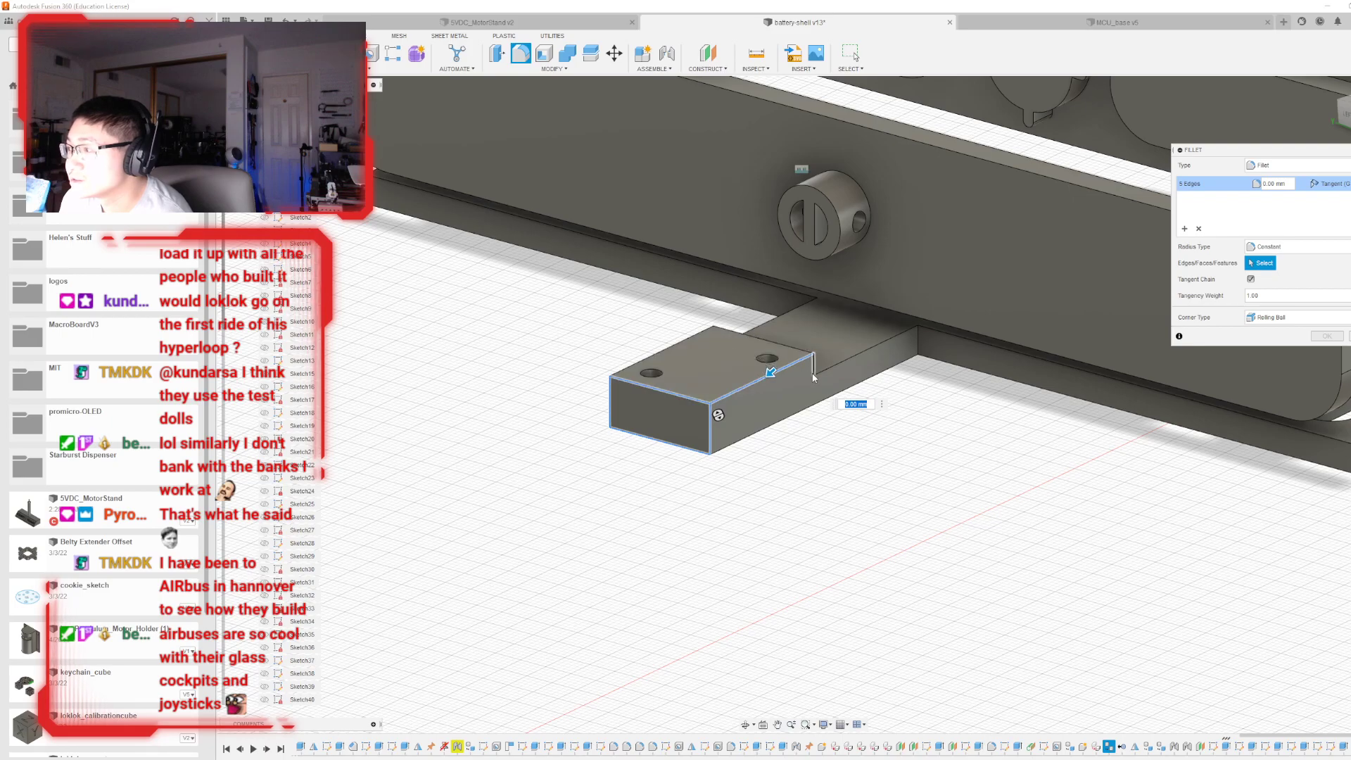
pyautogui.click(811, 367)
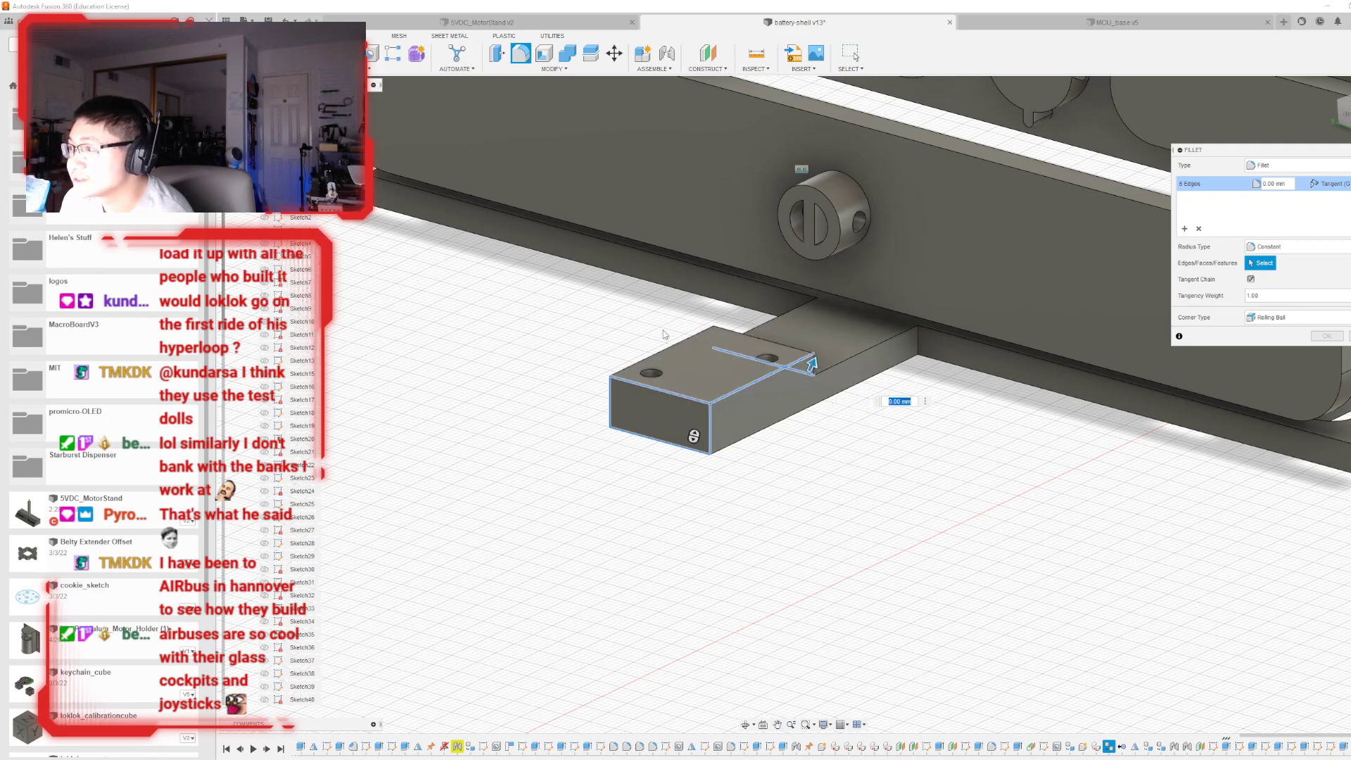
pyautogui.click(733, 331)
pyautogui.click(704, 331)
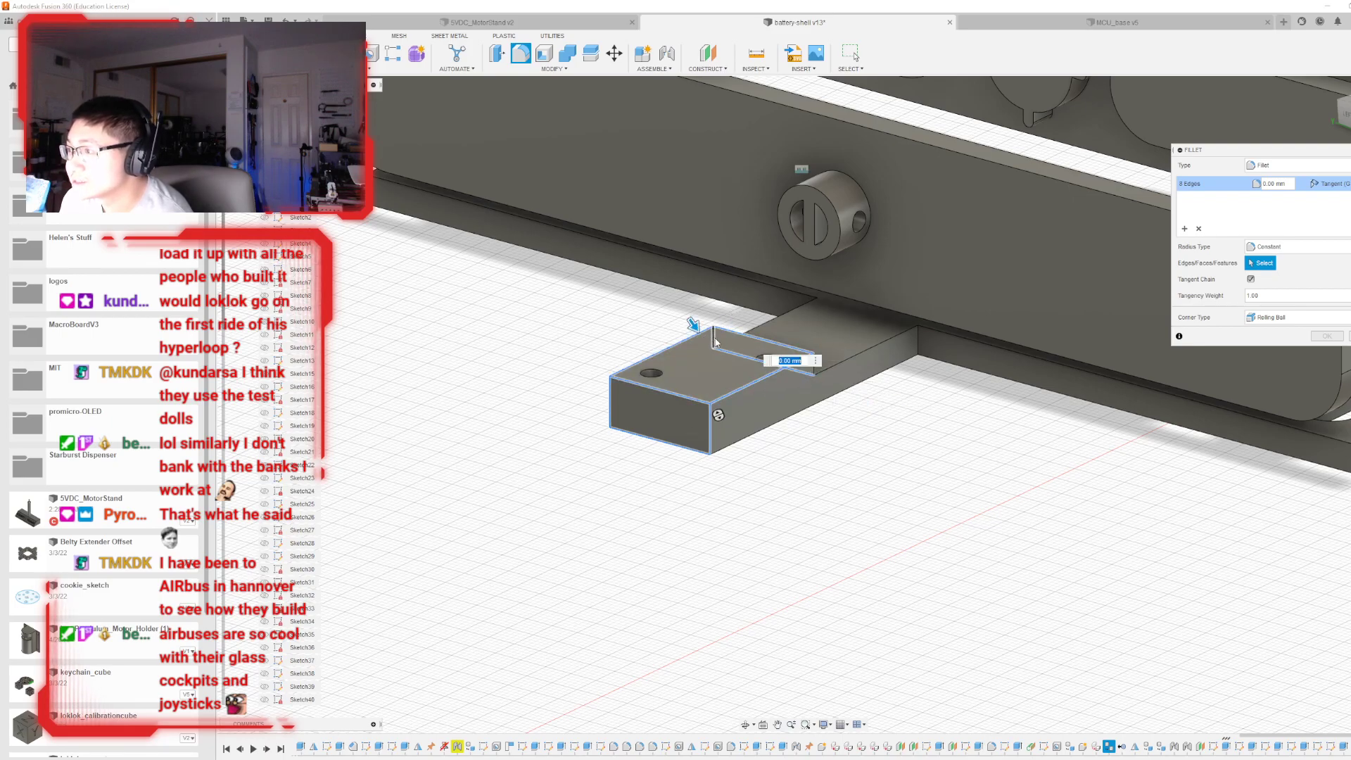
pyautogui.click(715, 341)
pyautogui.click(673, 396)
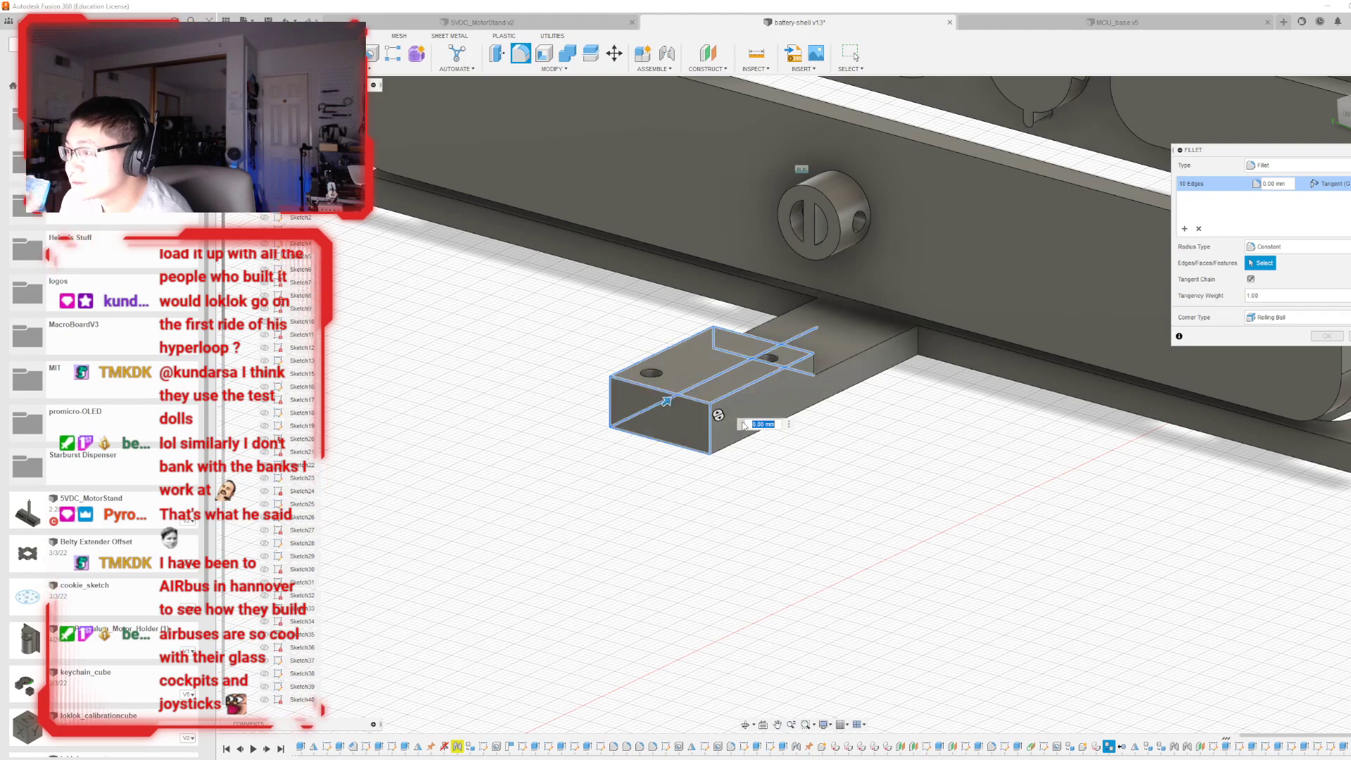
pyautogui.click(630, 419)
# - Add the lower ledge section's two long upper edges and create the fillet with a 1 mm radius
pyautogui.click(832, 366)
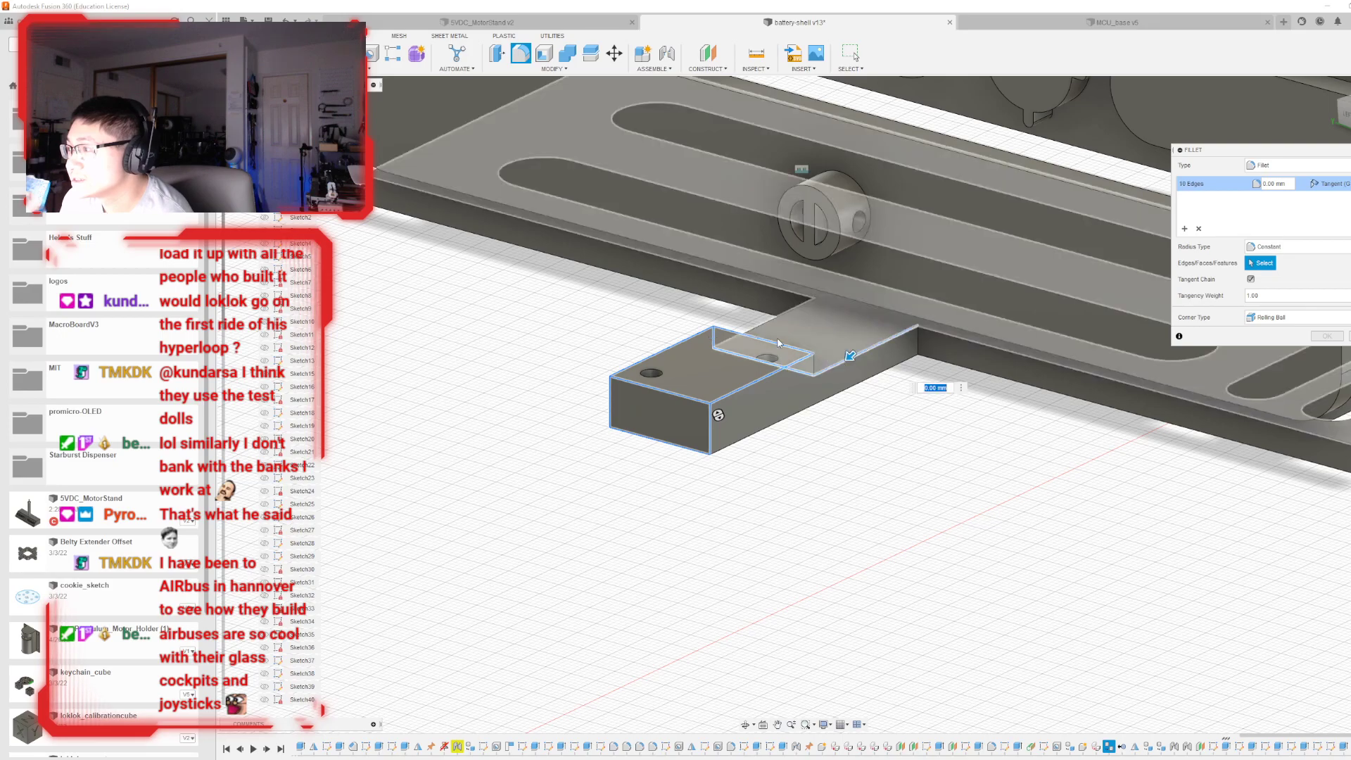
pyautogui.click(774, 328)
pyautogui.moveTo(768, 321); pyautogui.dragTo(763, 316)
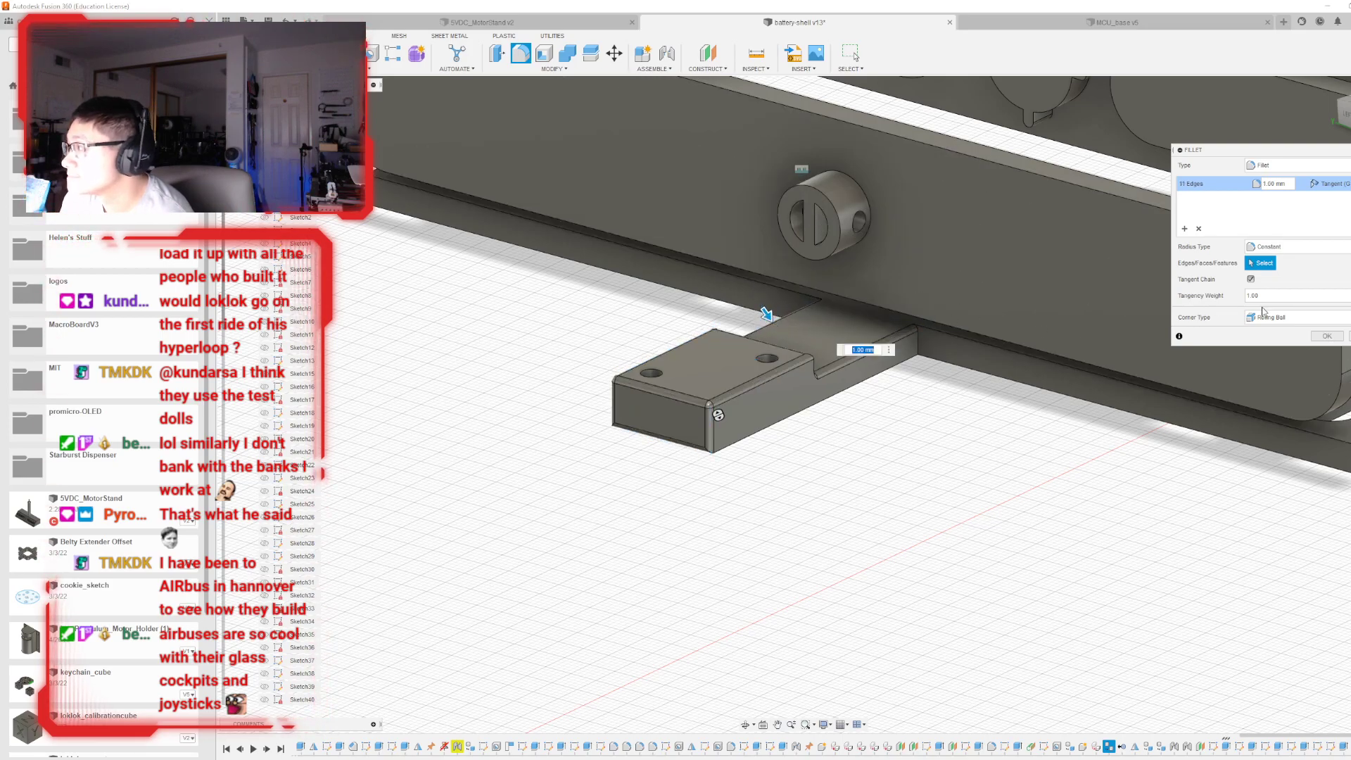
pyautogui.click(1326, 336)
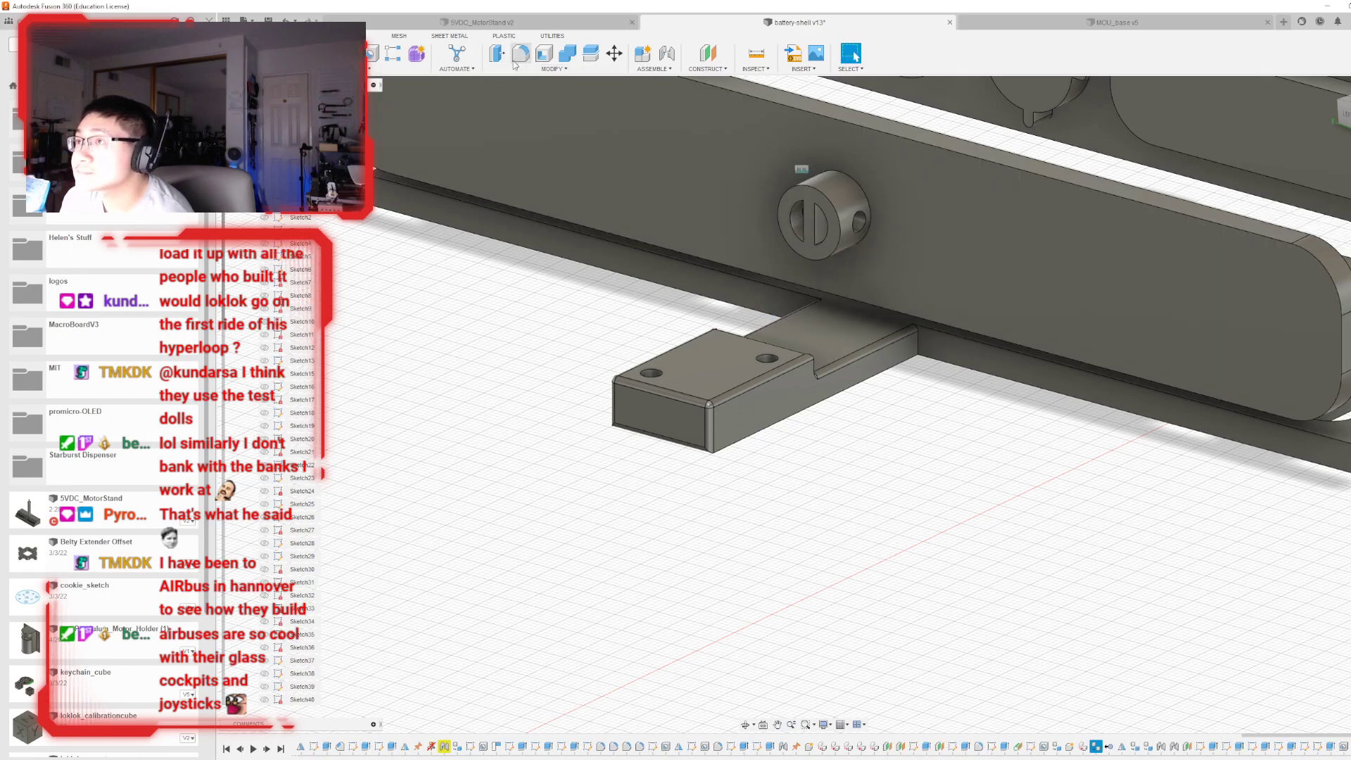
# - Fillet the corners where the ledge meets the chassis base plate with a 4 mm radius
pyautogui.click(521, 54)
pyautogui.click(819, 311)
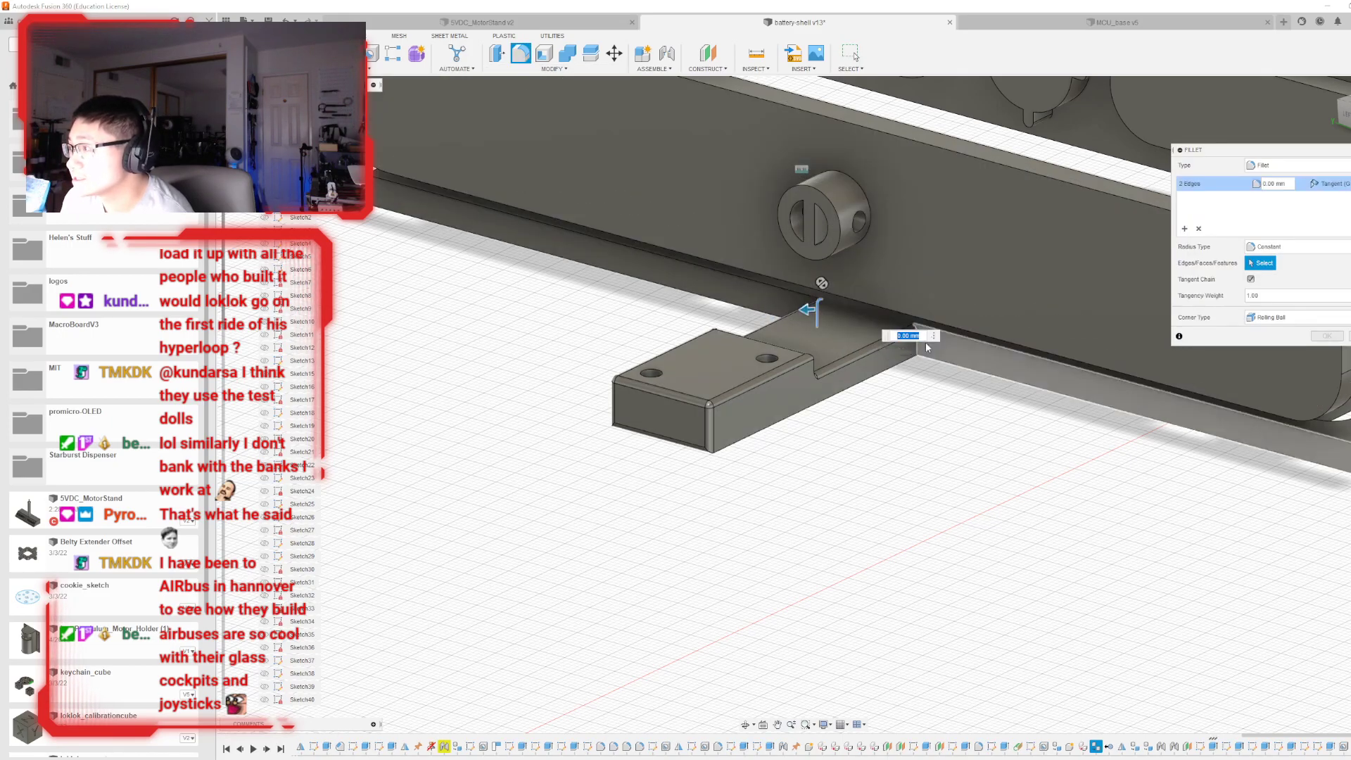
pyautogui.write('4')
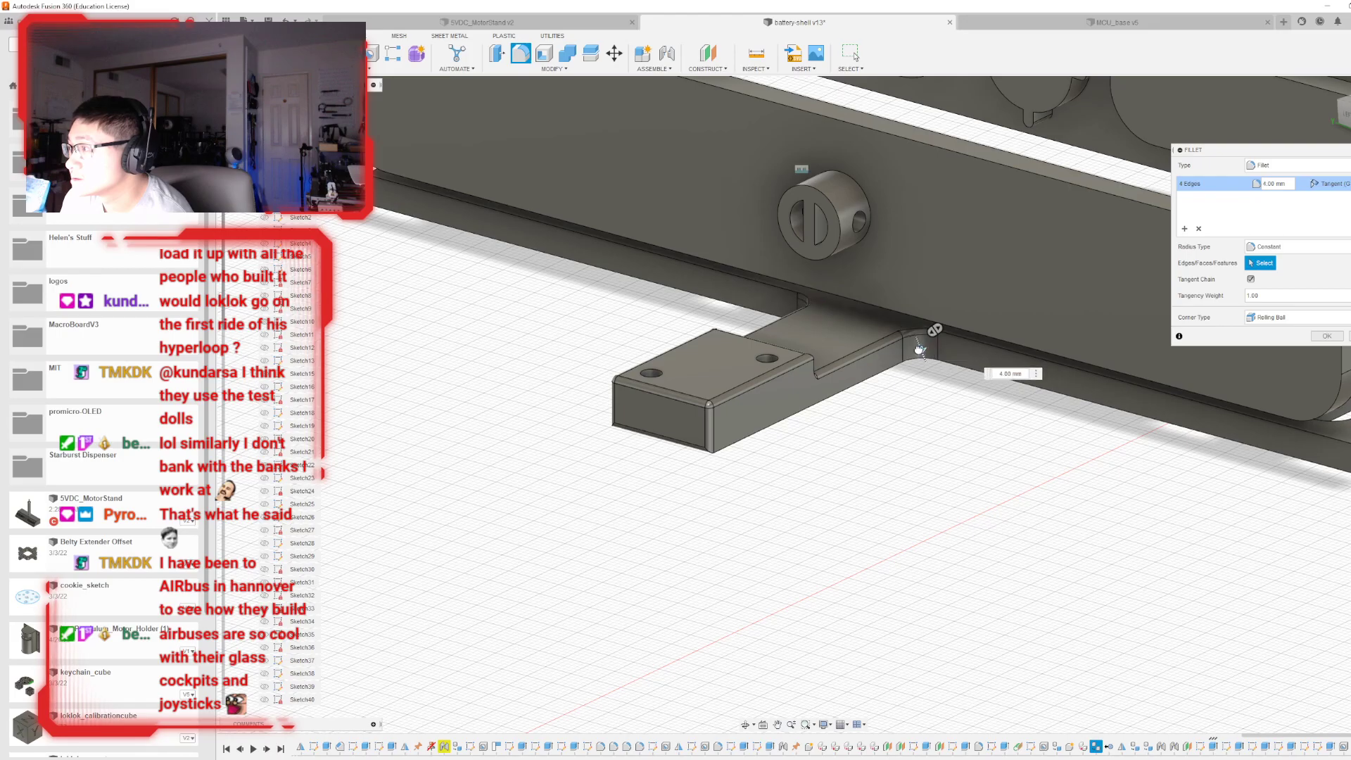
pyautogui.moveTo(920, 350); pyautogui.dragTo(920, 349)
pyautogui.click(1326, 337)
# - Examine the filleted ledge and its position on the whole battery chassis from the side, front and above
pyautogui.press('F6')
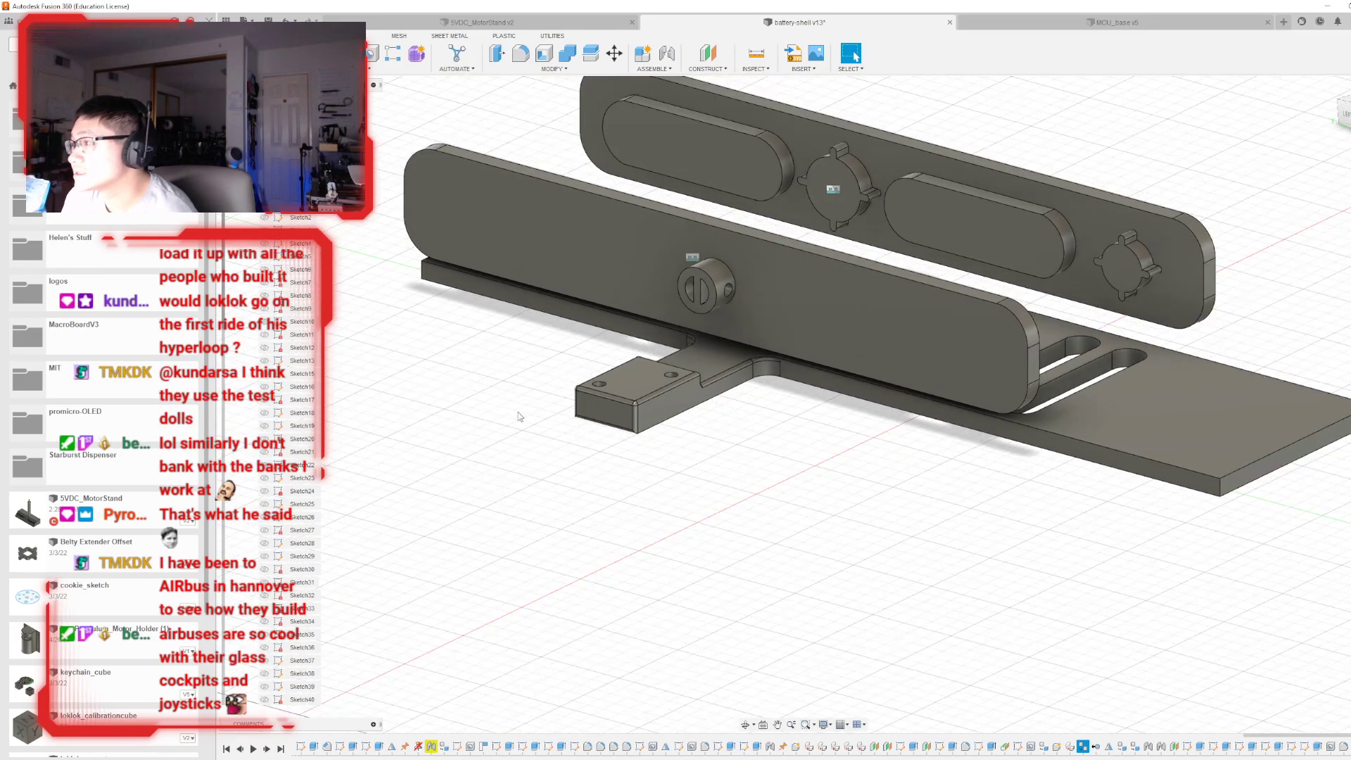
pyautogui.moveTo(803, 403)
pyautogui.keyDown('shift'); pyautogui.mouseDown(button='middle')
pyautogui.moveTo(637, 473)
pyautogui.moveTo(693, 288)
pyautogui.moveTo(689, 345)
pyautogui.mouseUp(button='middle'); pyautogui.keyUp('shift')
pyautogui.scroll(2, 689, 346)
pyautogui.scroll(2, 685, 343)
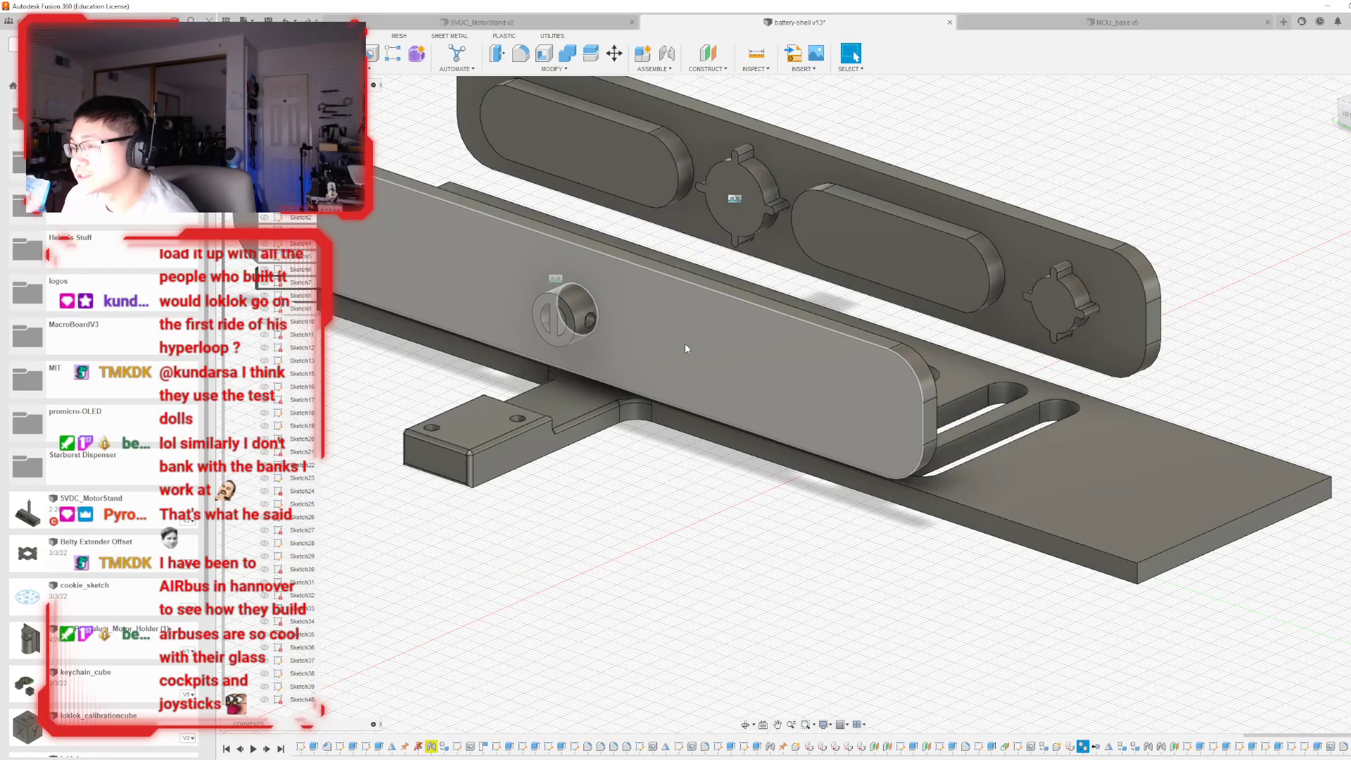
pyautogui.scroll(-1, 685, 343)
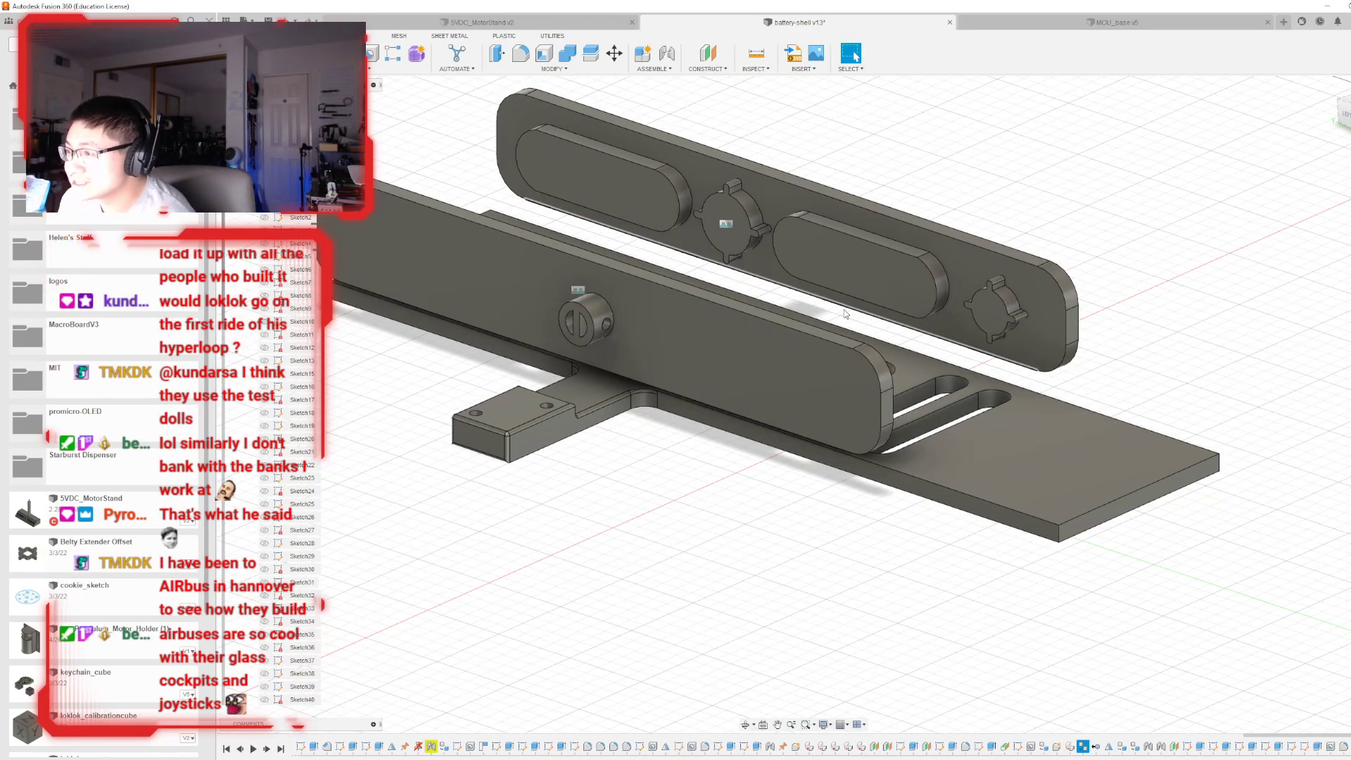
pyautogui.keyDown('shift'); pyautogui.moveTo(1333, 123); pyautogui.dragTo(1069, 171, button='middle'); pyautogui.keyUp('shift')
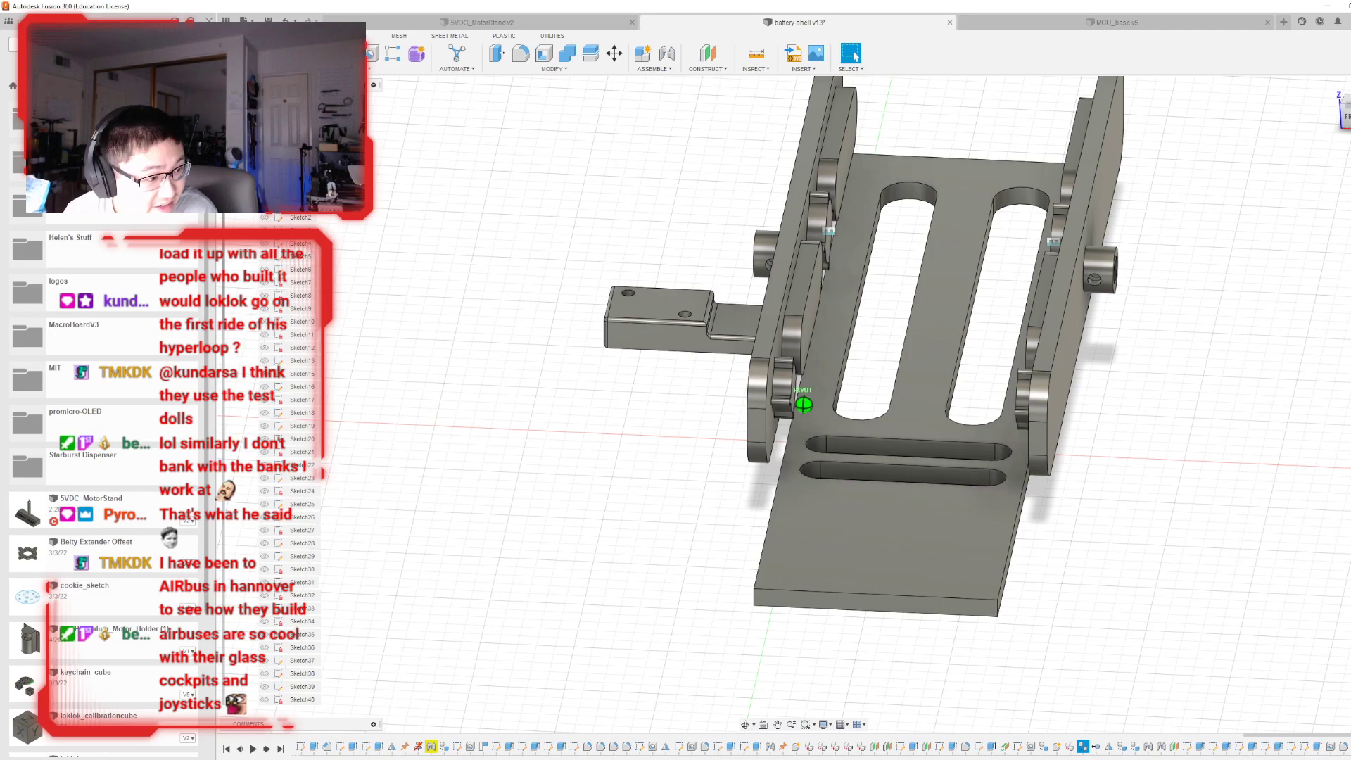
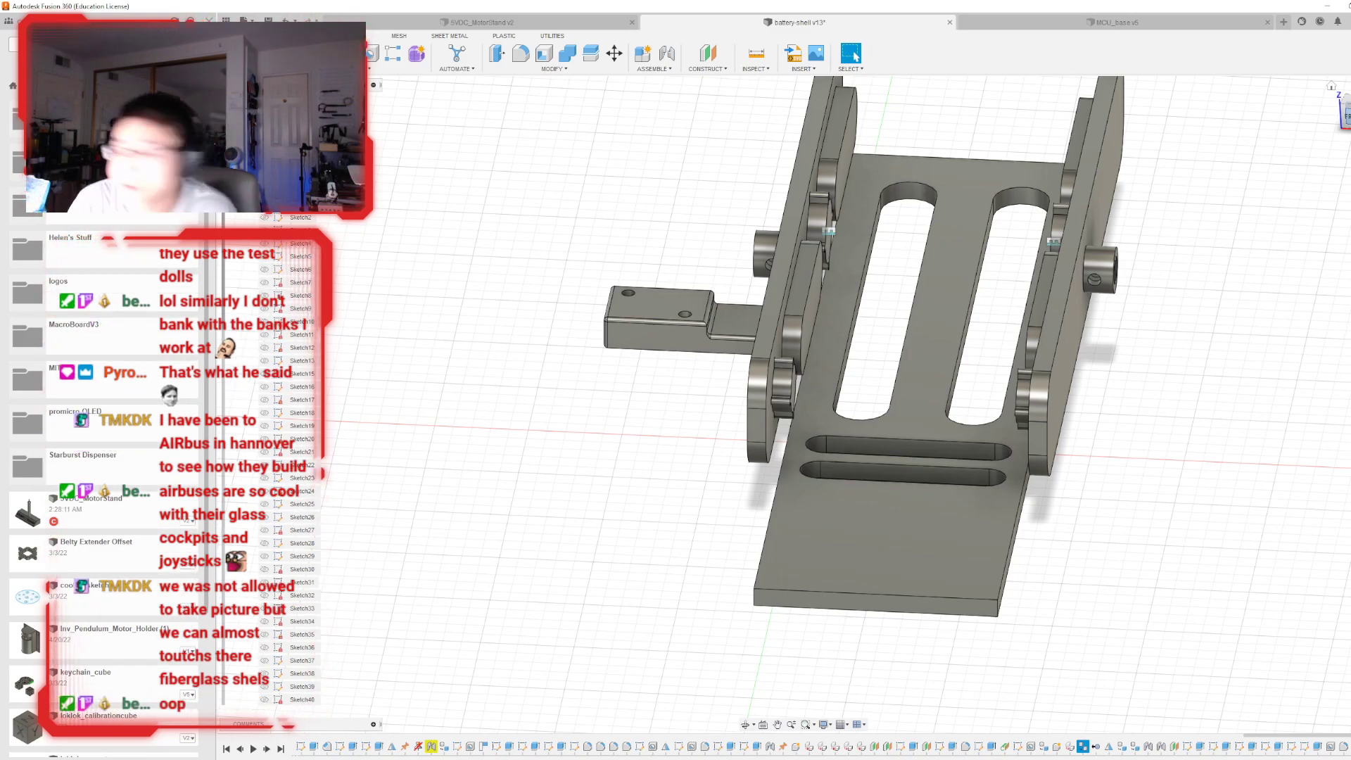
pyautogui.scroll(-3, 724, 386)
pyautogui.scroll(5, 723, 386)
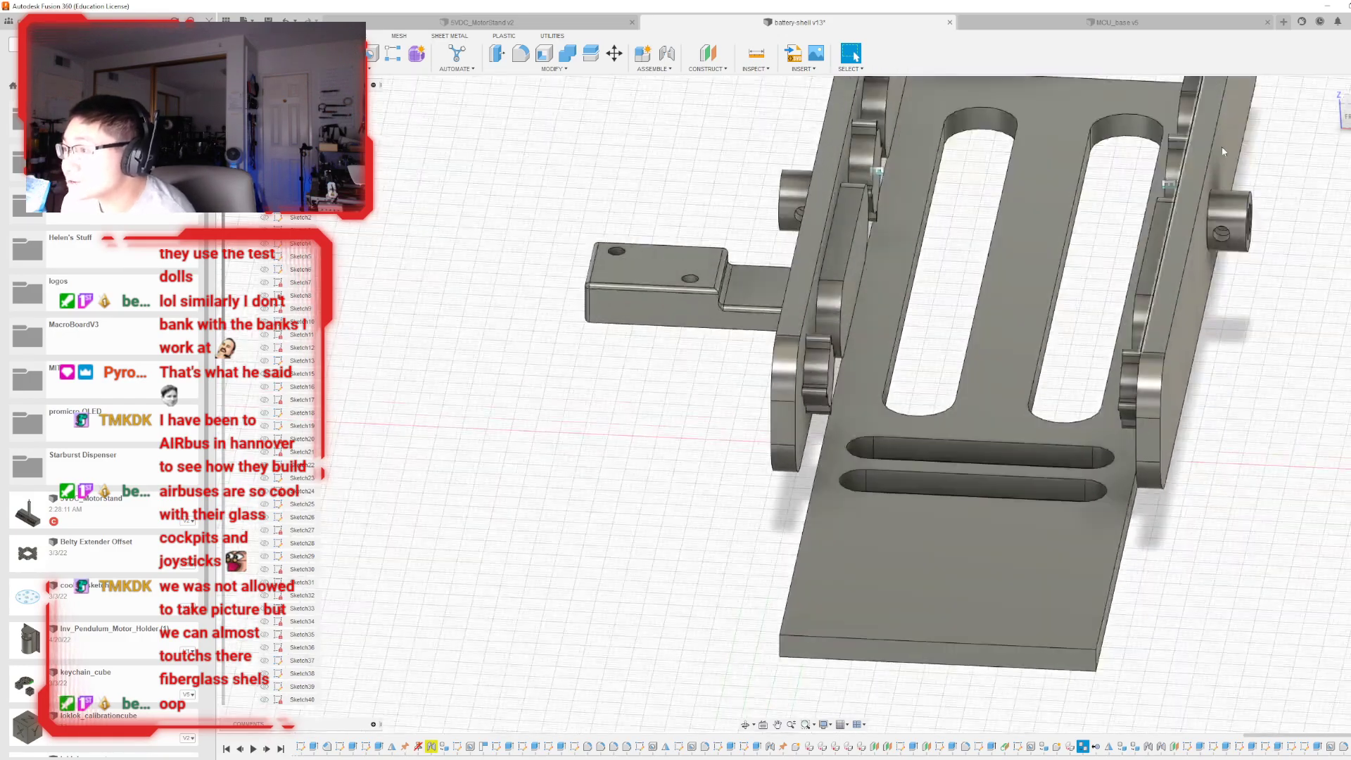
pyautogui.moveTo(724, 386)
pyautogui.keyDown('shift'); pyautogui.mouseDown(button='middle')
pyautogui.moveTo(833, 388)
pyautogui.moveTo(929, 288)
pyautogui.moveTo(763, 286)
pyautogui.mouseUp(button='middle'); pyautogui.keyUp('shift')
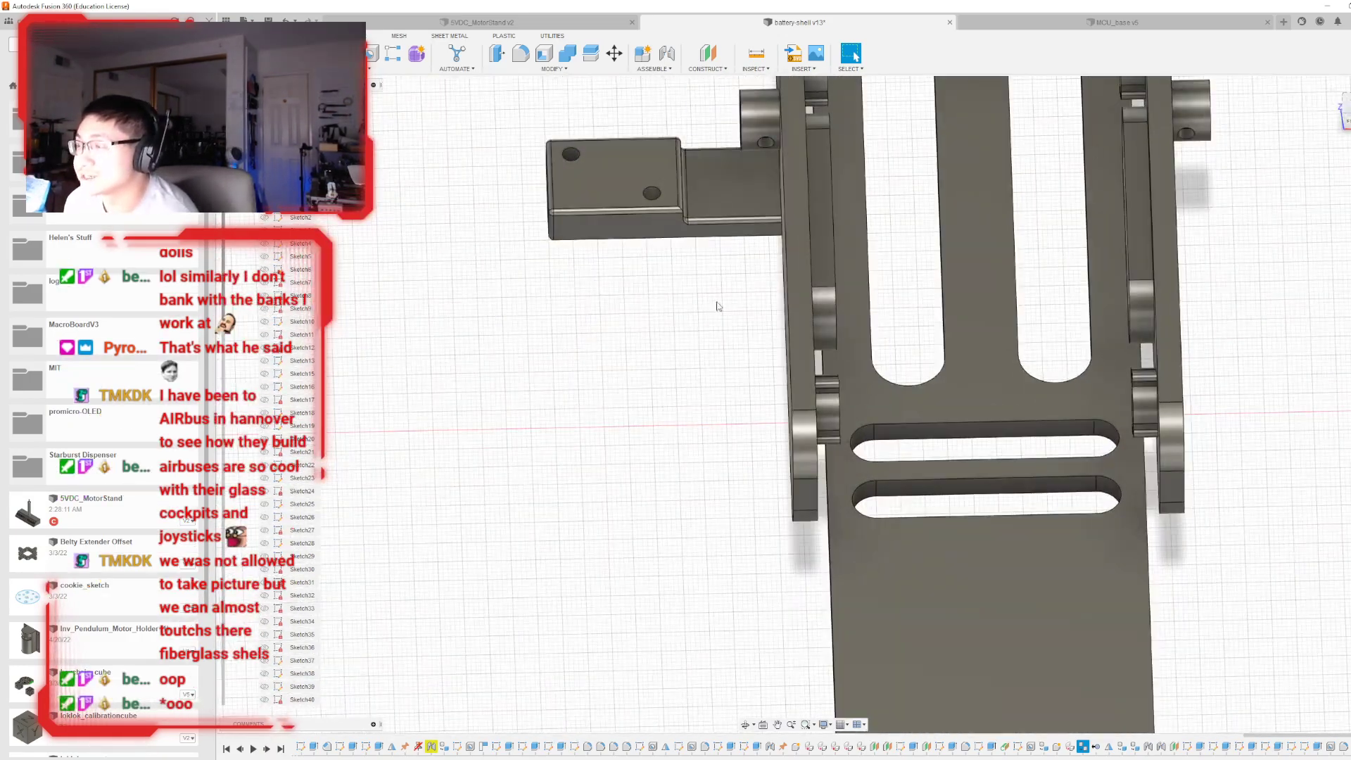
# - Examine the filleted ledge on the battery chassis from above, from the side and from its underside
pyautogui.scroll(-7, 571, 381)
pyautogui.scroll(5, 633, 220)
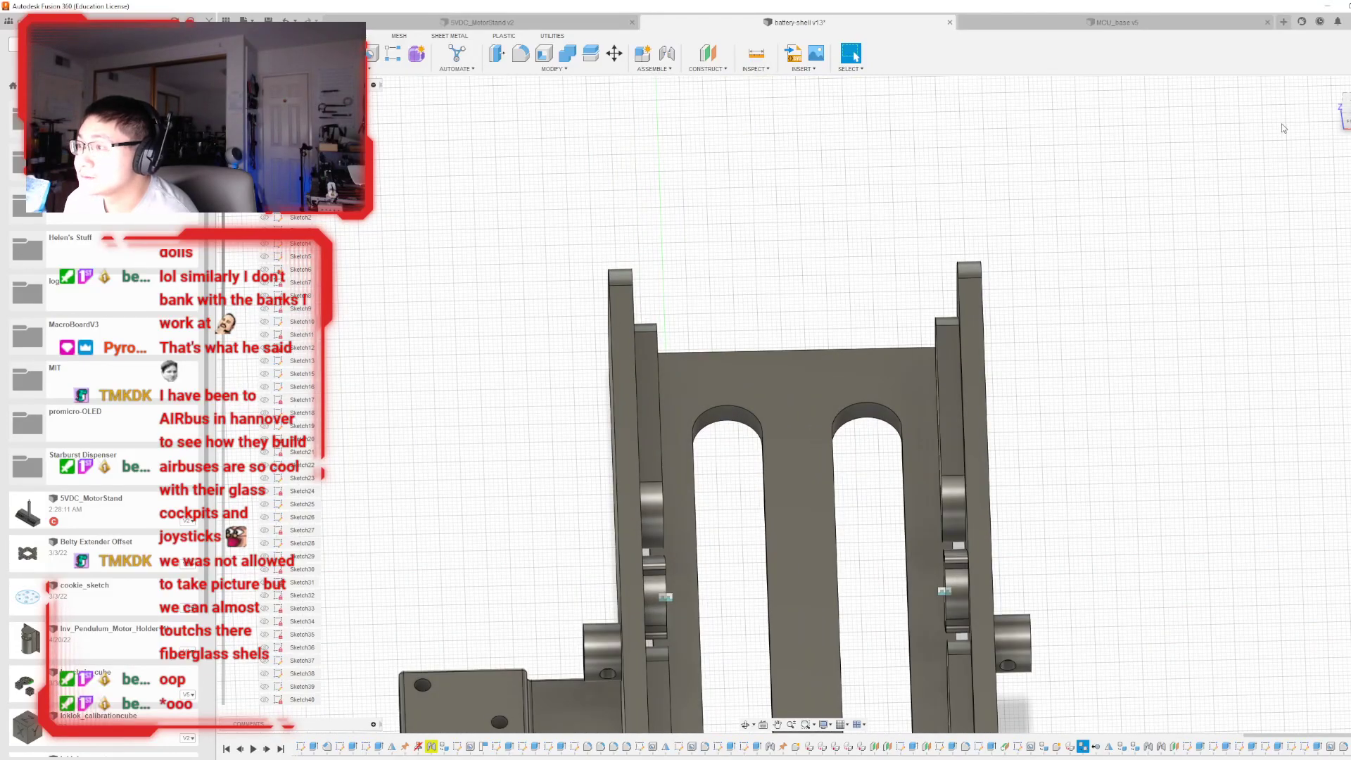
pyautogui.keyDown('shift'); pyautogui.moveTo(633, 220); pyautogui.dragTo(538, 340, button='middle'); pyautogui.keyUp('shift')
pyautogui.scroll(-4, 483, 305)
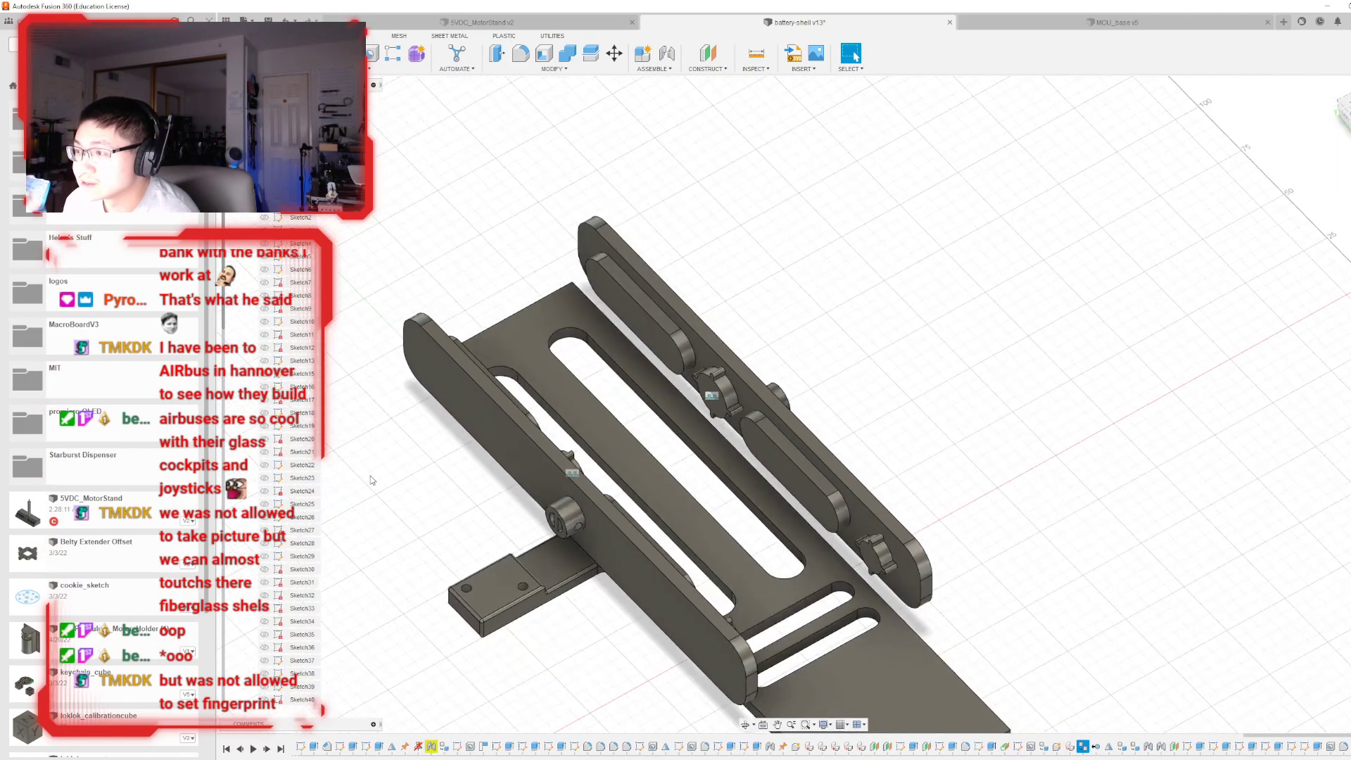
pyautogui.scroll(-2, 573, 590)
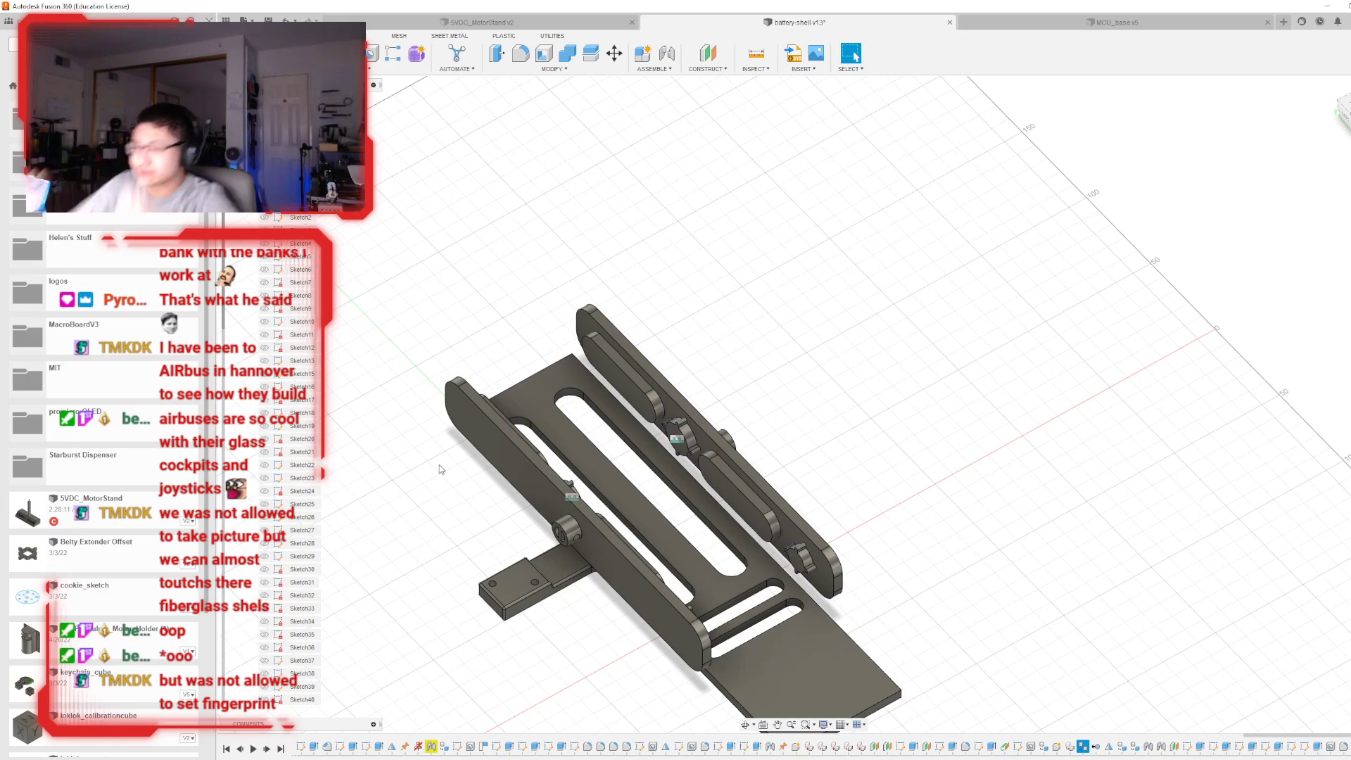
pyautogui.scroll(3, 737, 568)
pyautogui.keyDown('shift'); pyautogui.moveTo(804, 405); pyautogui.dragTo(577, 616, button='middle'); pyautogui.keyUp('shift')
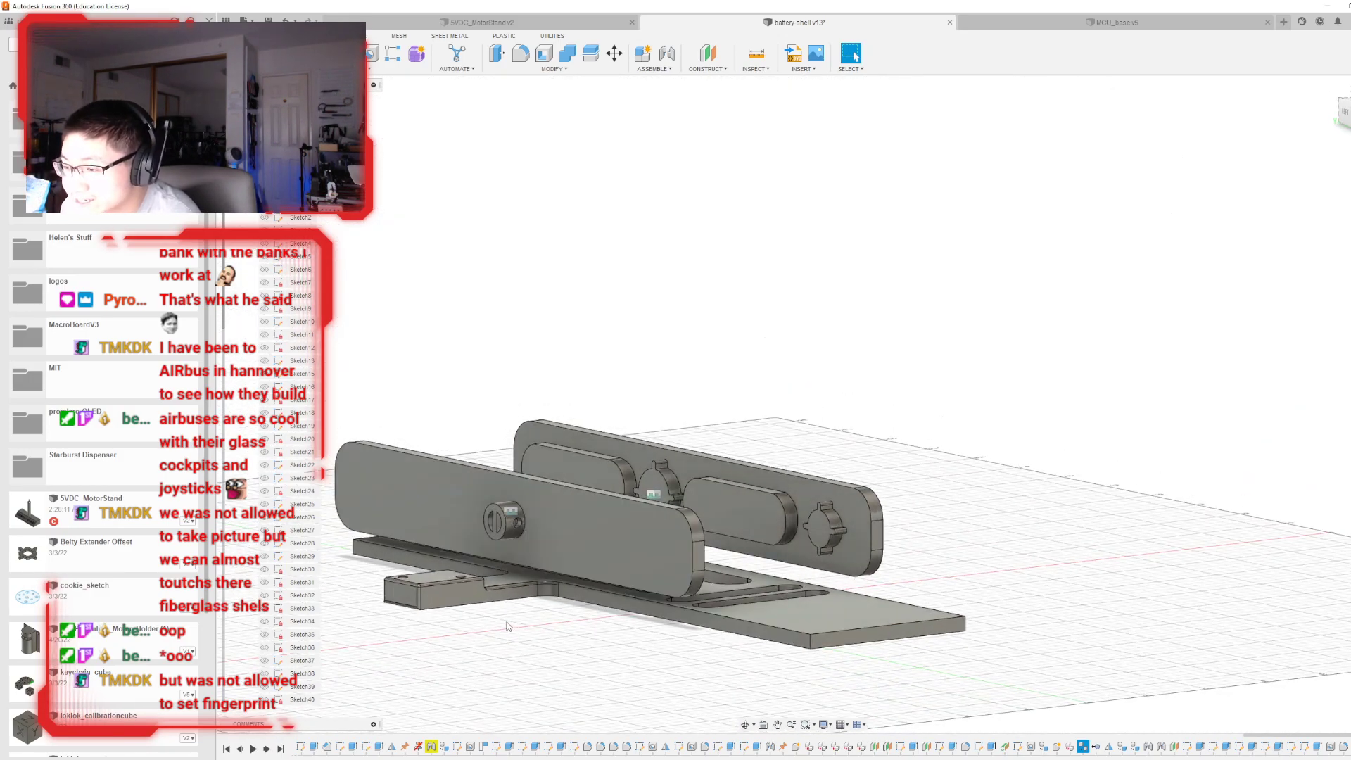
pyautogui.scroll(10, 599, 628)
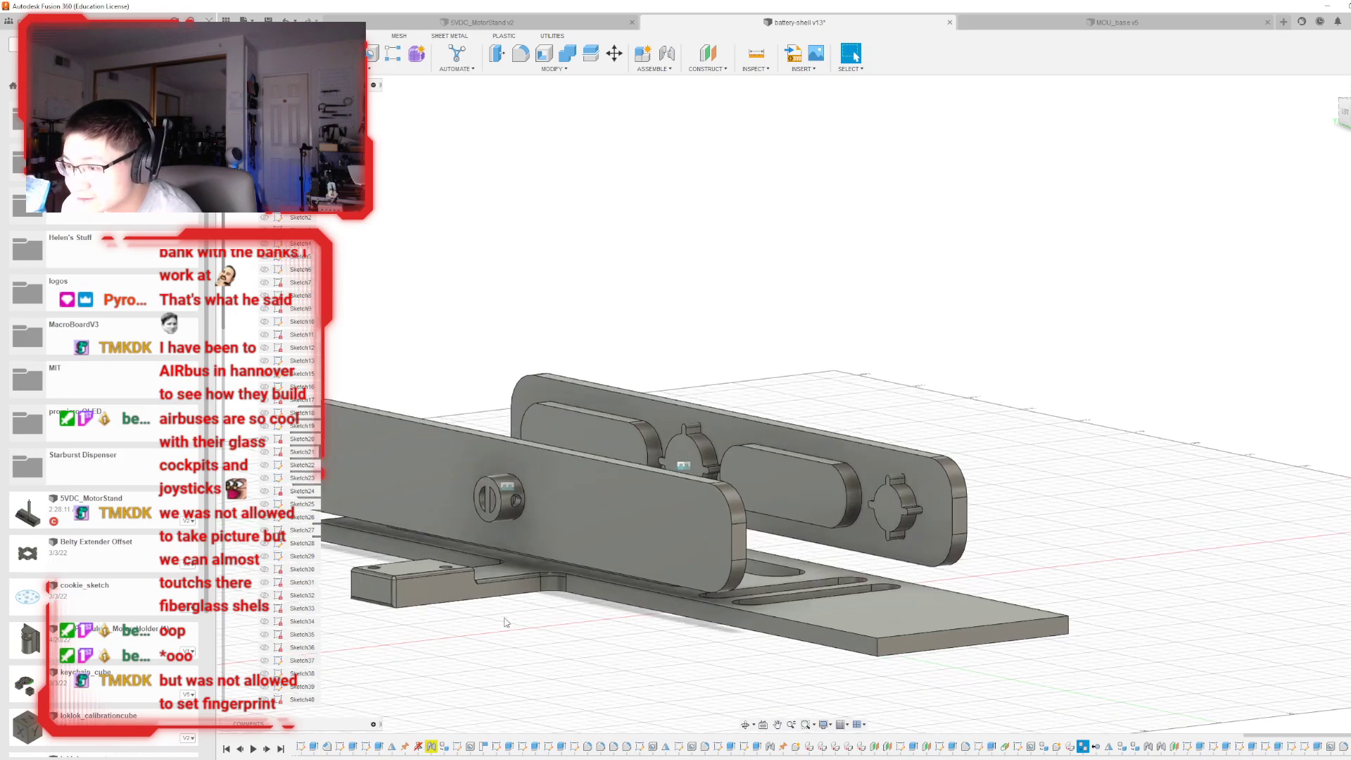
pyautogui.scroll(-5, 590, 512)
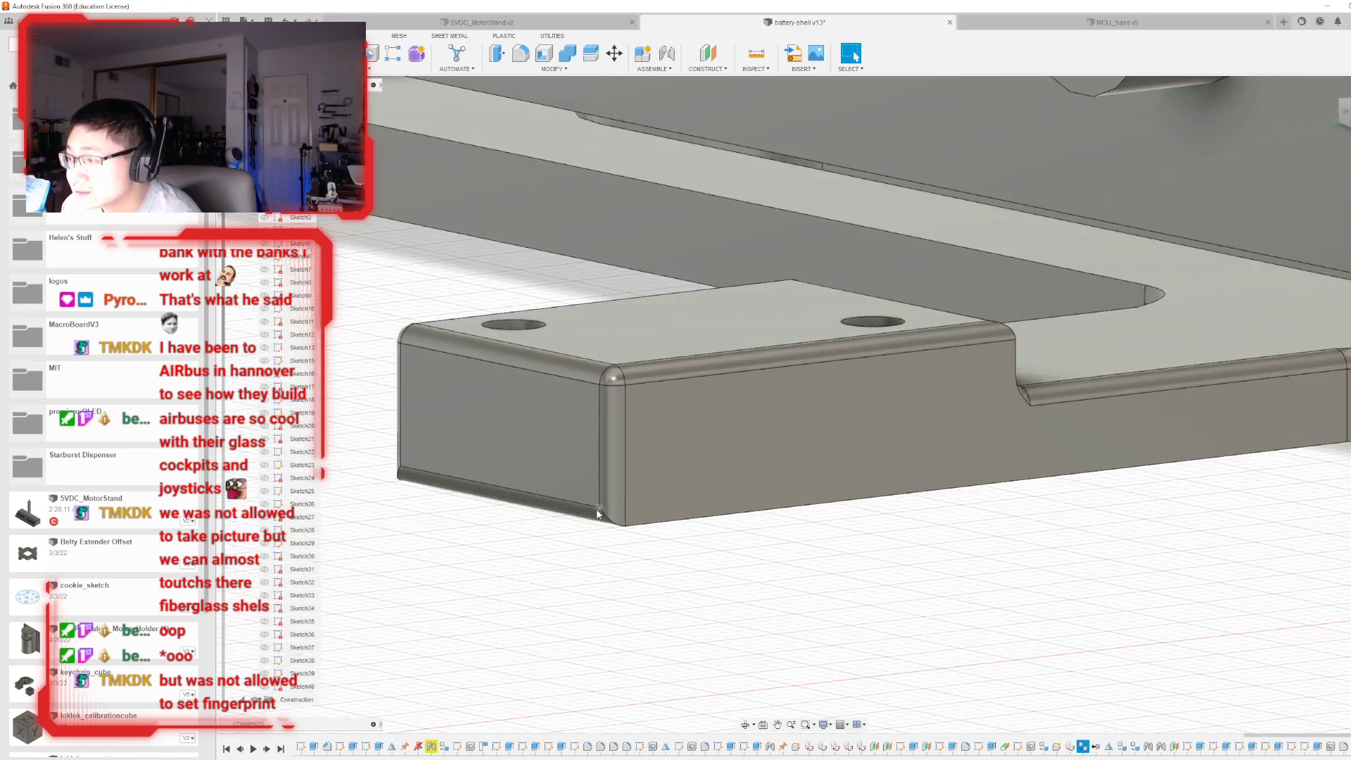
pyautogui.scroll(3, 1225, 213)
pyautogui.keyDown('shift'); pyautogui.moveTo(887, 450); pyautogui.dragTo(904, 250, button='middle'); pyautogui.keyUp('shift')
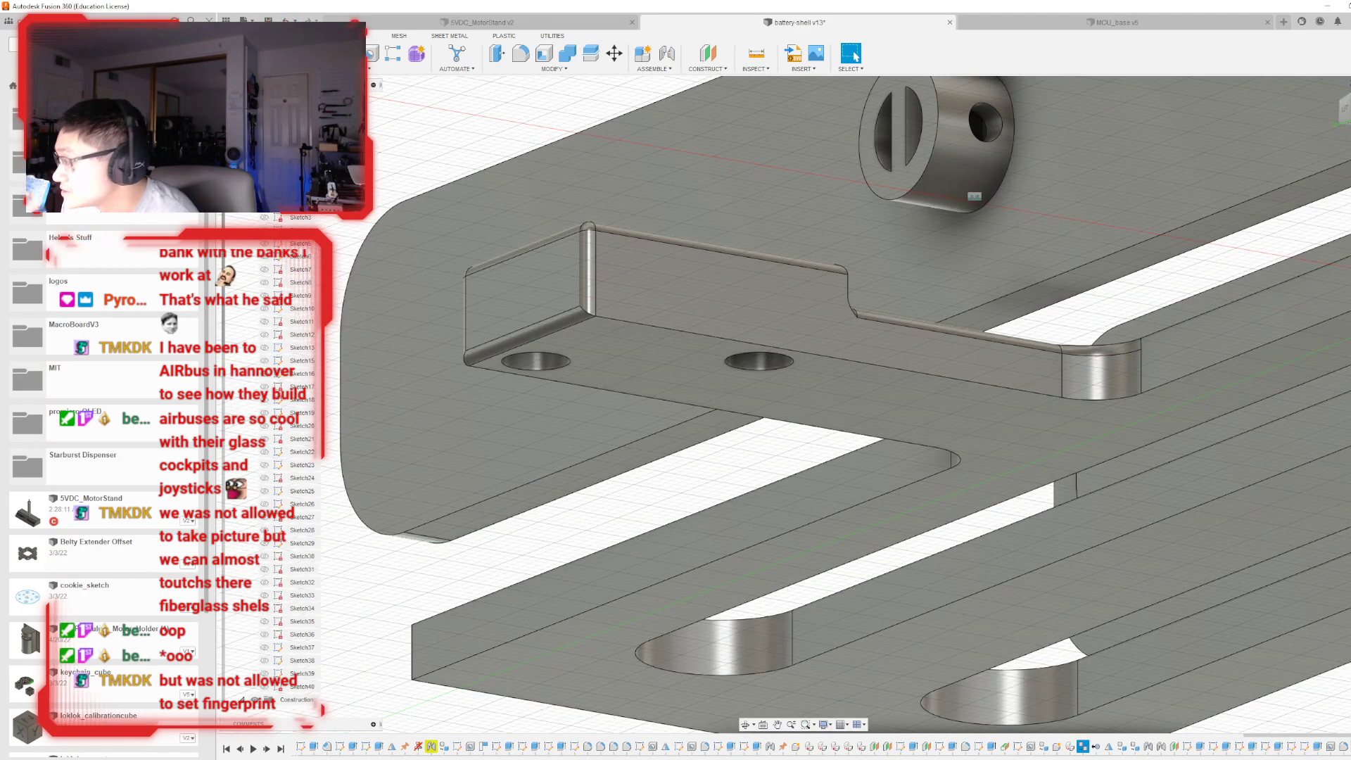
# - Edit the ledge's 1 mm fillet, clear its edge set and select the edges around the raised block's top face
pyautogui.doubleClick(1317, 745)
pyautogui.press('Escape')
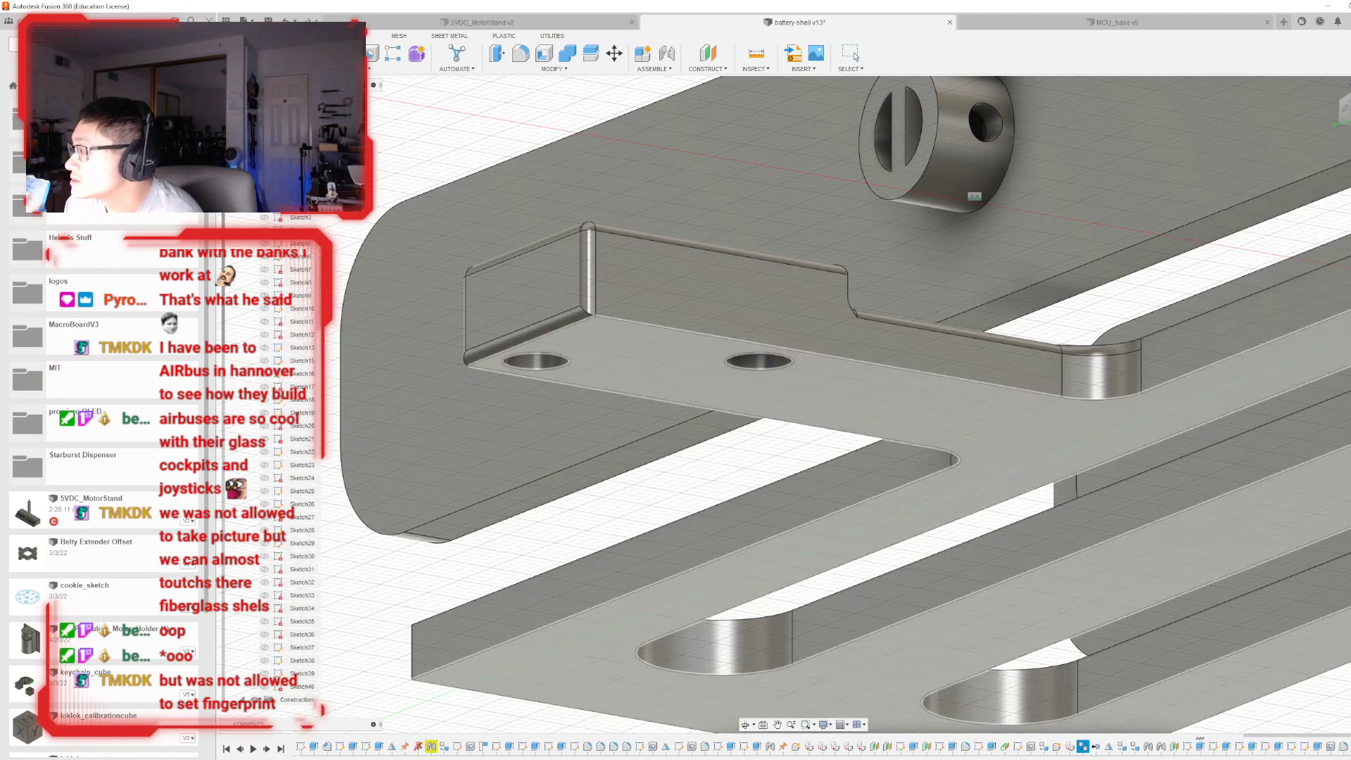
pyautogui.doubleClick(1341, 746)
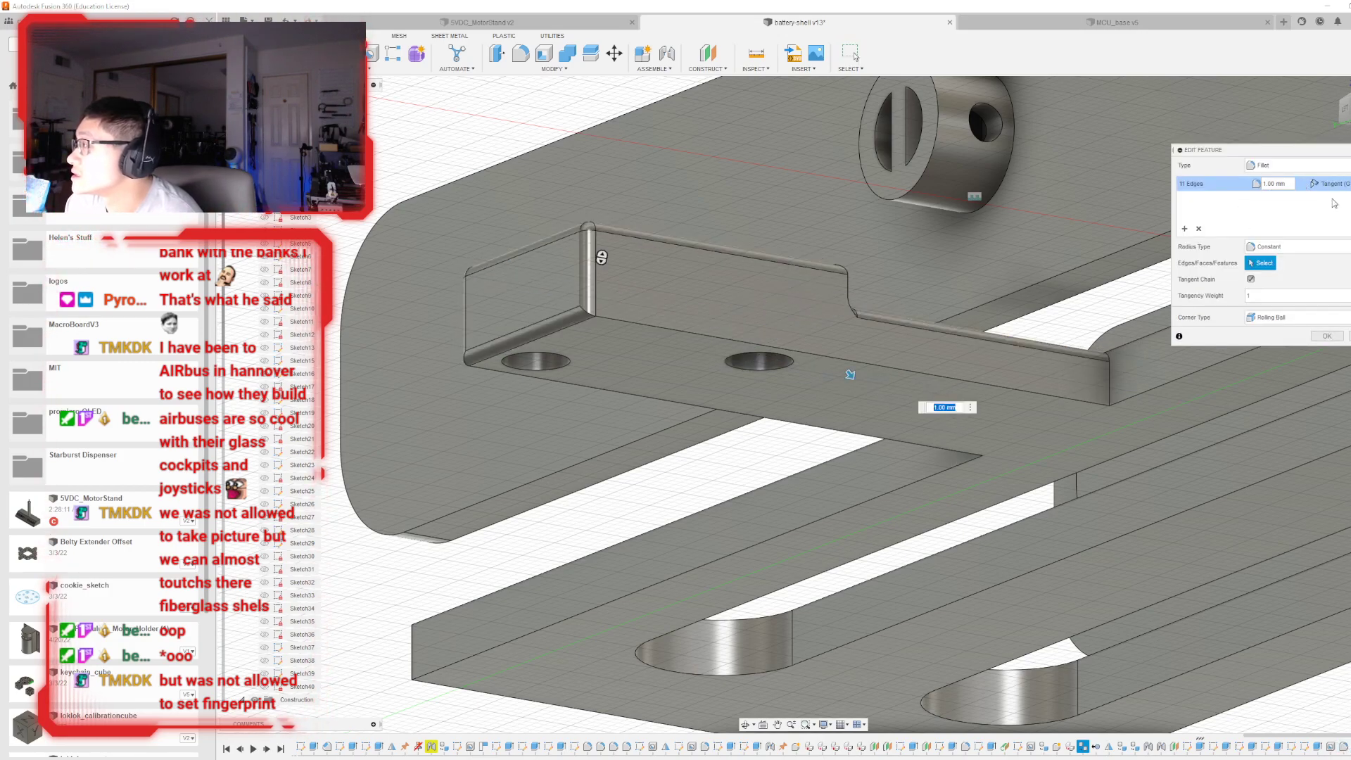
pyautogui.click(1197, 229)
pyautogui.keyDown('shift'); pyautogui.moveTo(800, 391); pyautogui.dragTo(547, 440, button='middle'); pyautogui.keyUp('shift')
pyautogui.click(547, 438)
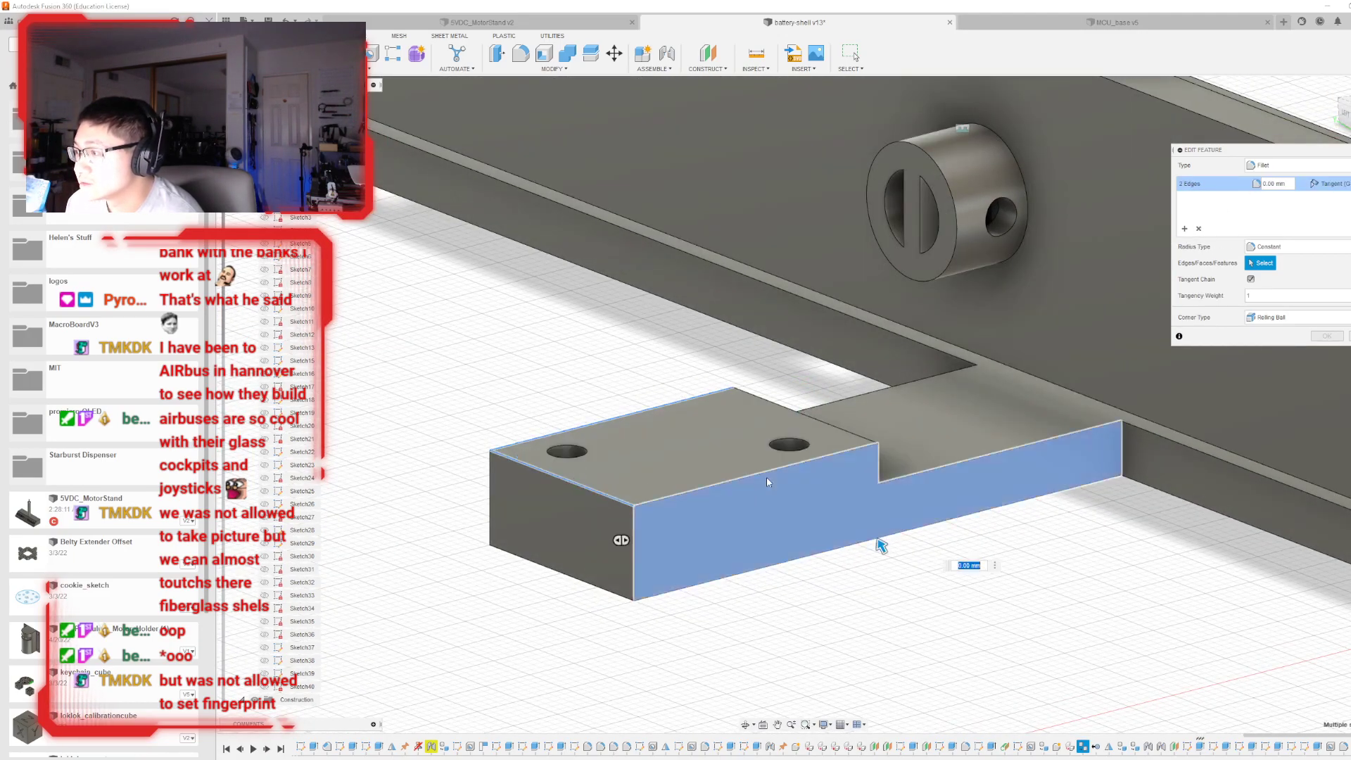
pyautogui.click(742, 408)
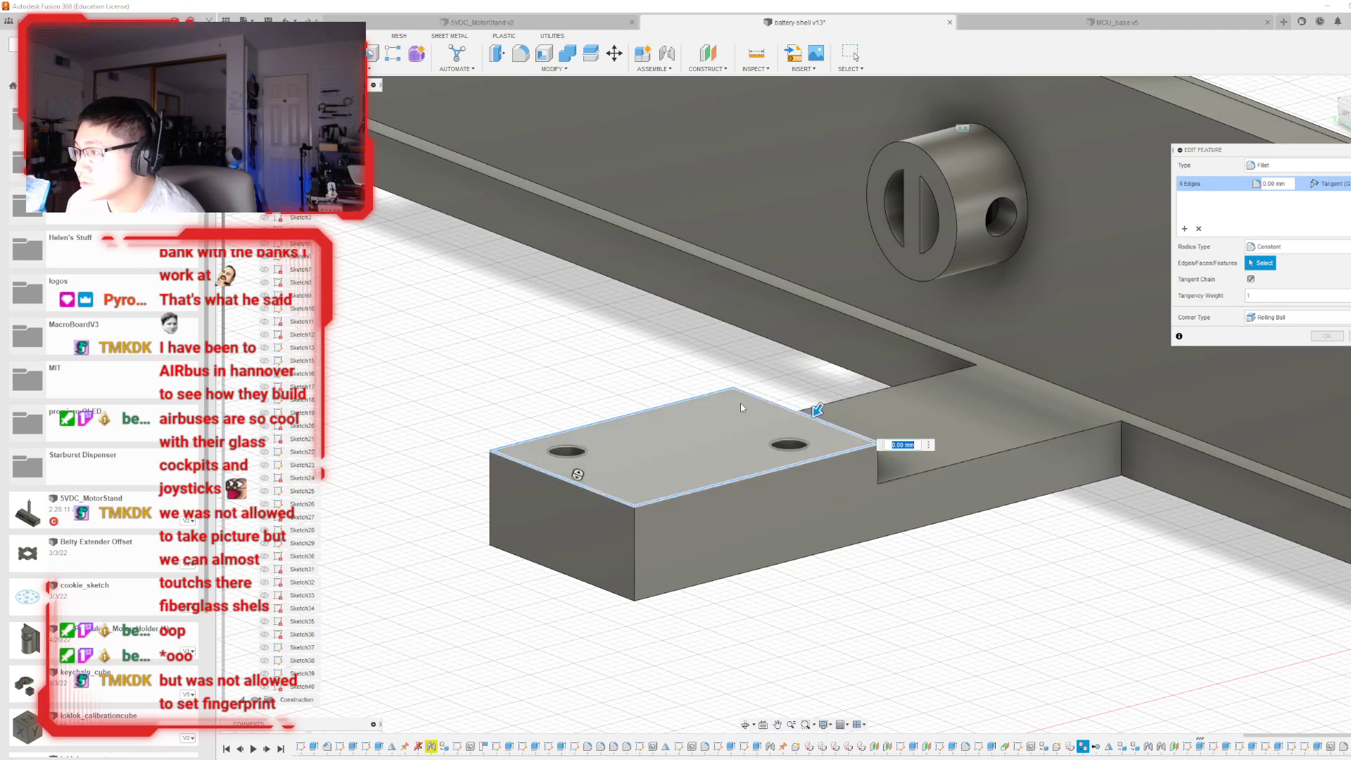
# - Add the step's edges, the lower section's long upper edges and the block's vertical end corners, and apply a 1 mm fillet radius
pyautogui.click(885, 467)
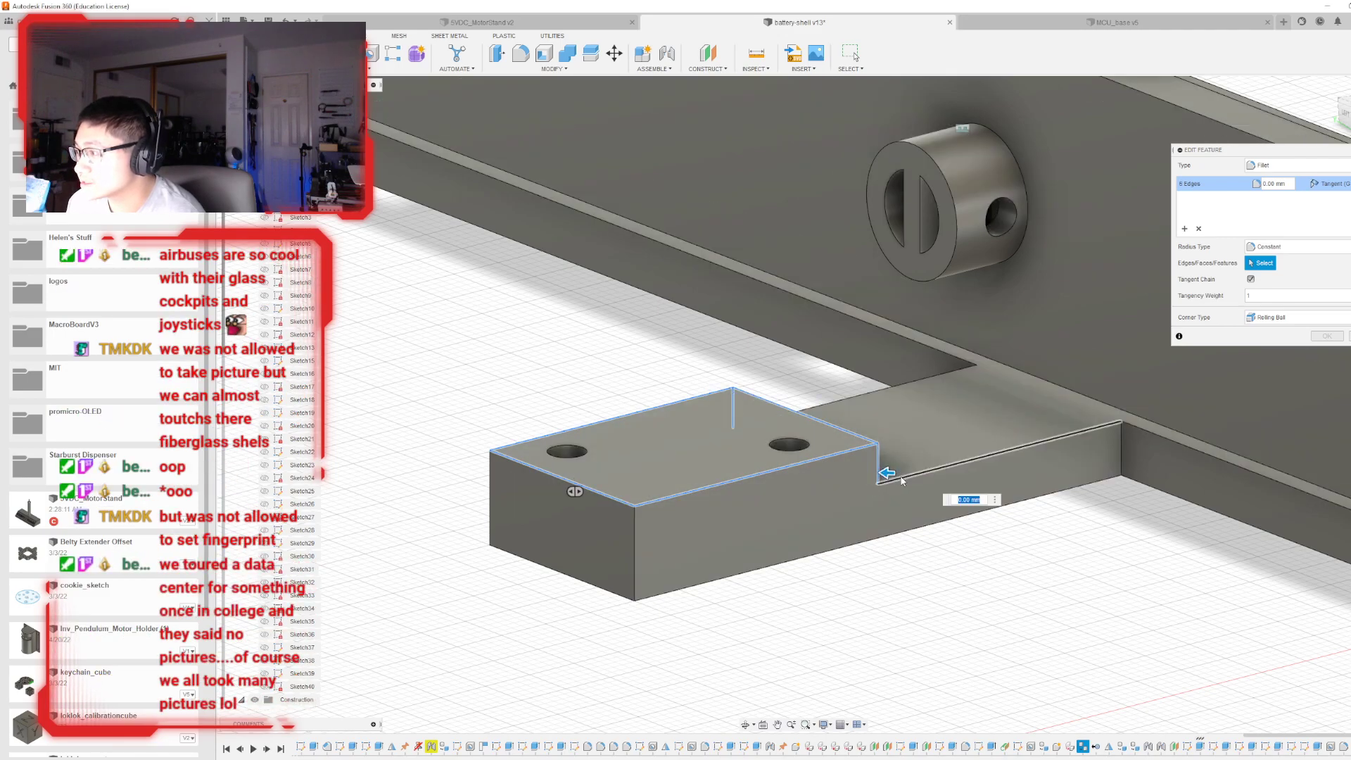
pyautogui.click(901, 398)
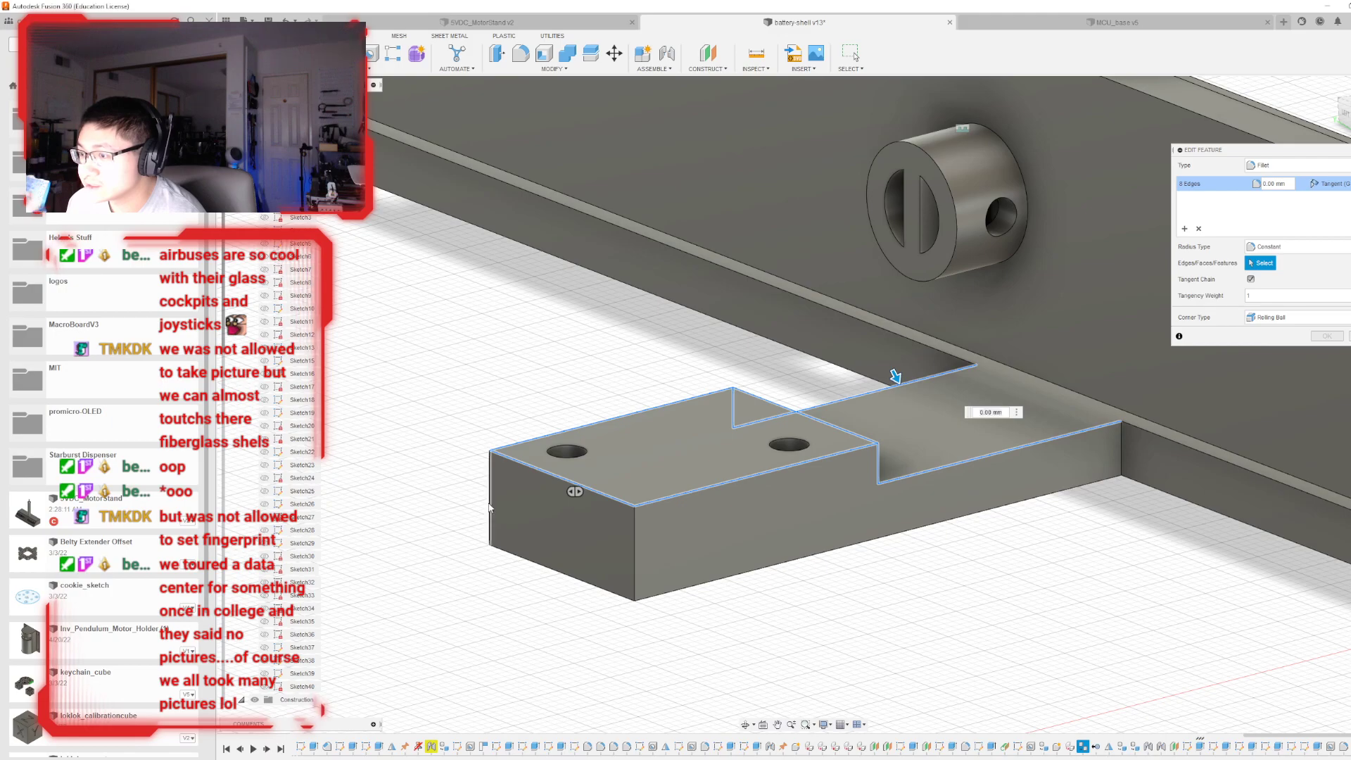
pyautogui.click(634, 539)
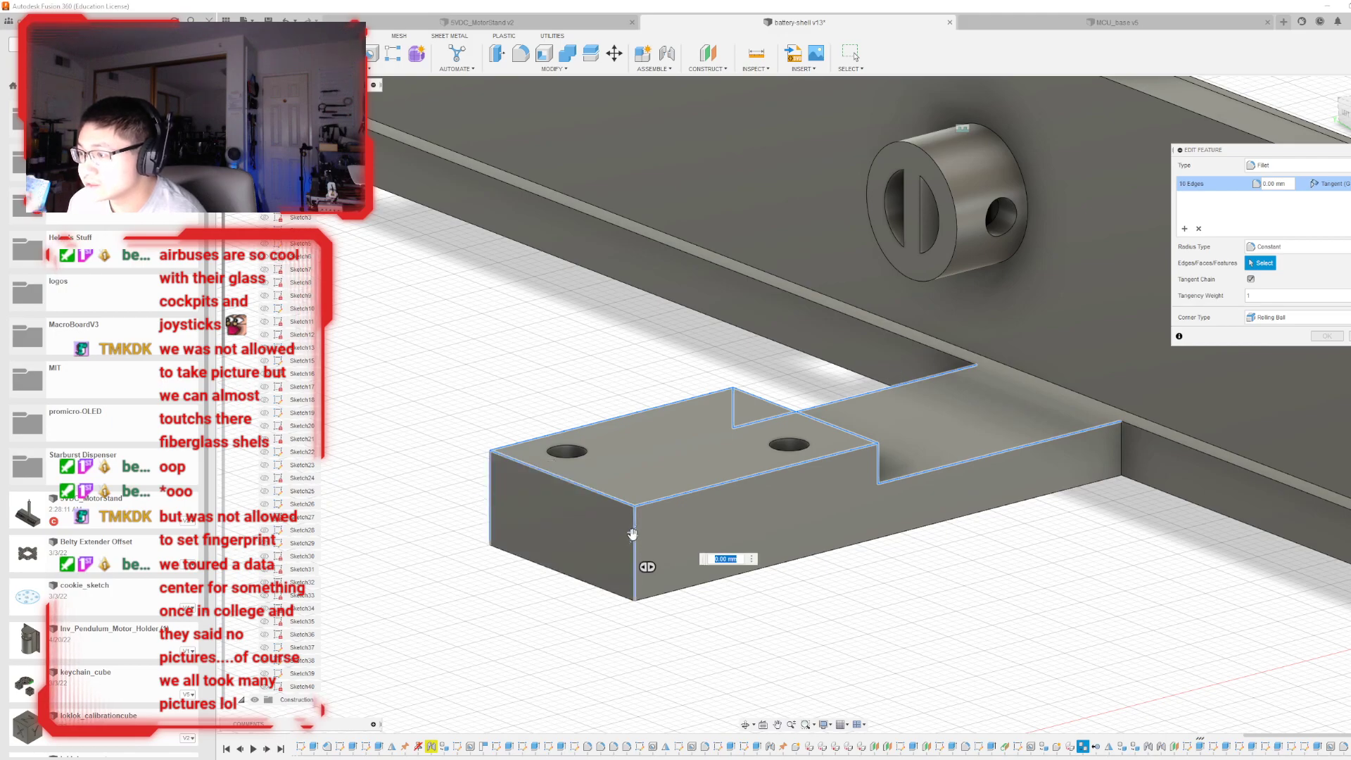
pyautogui.write('1')
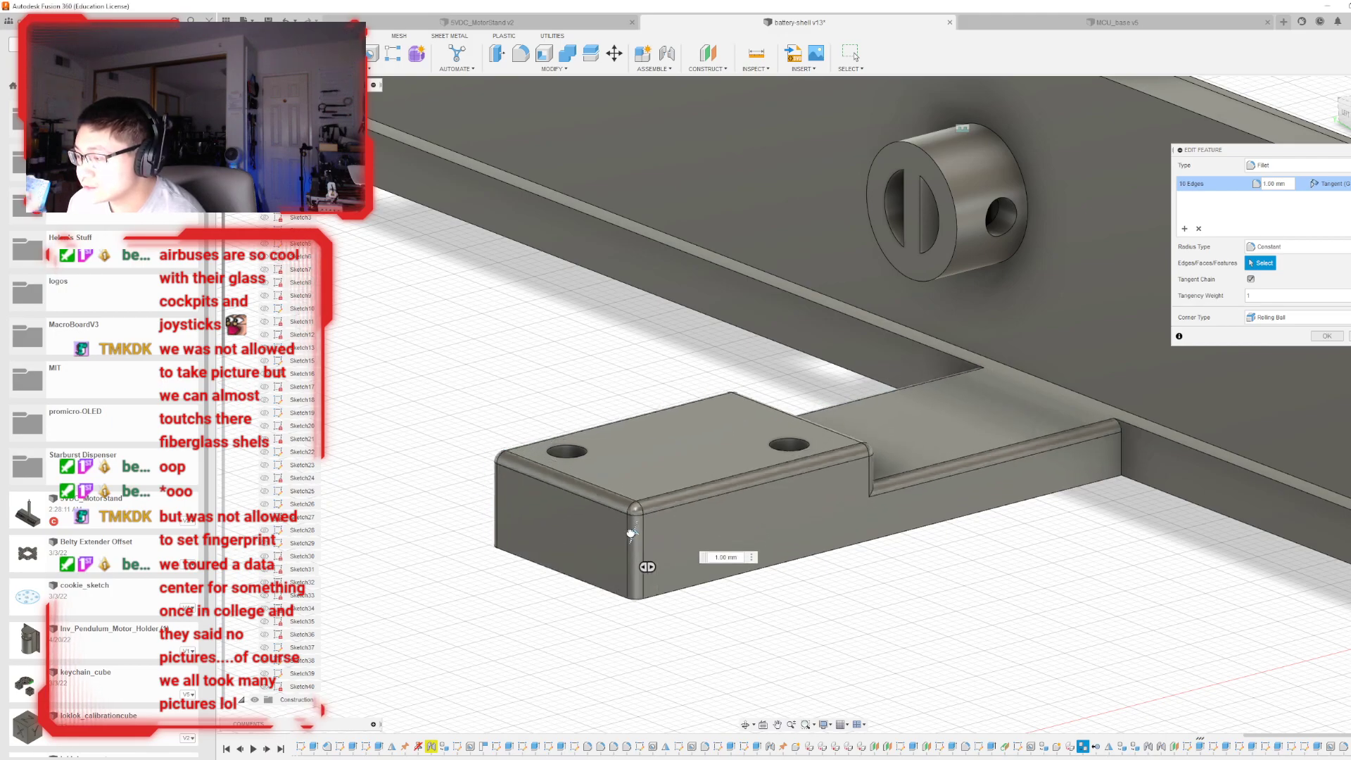
pyautogui.press('Return')
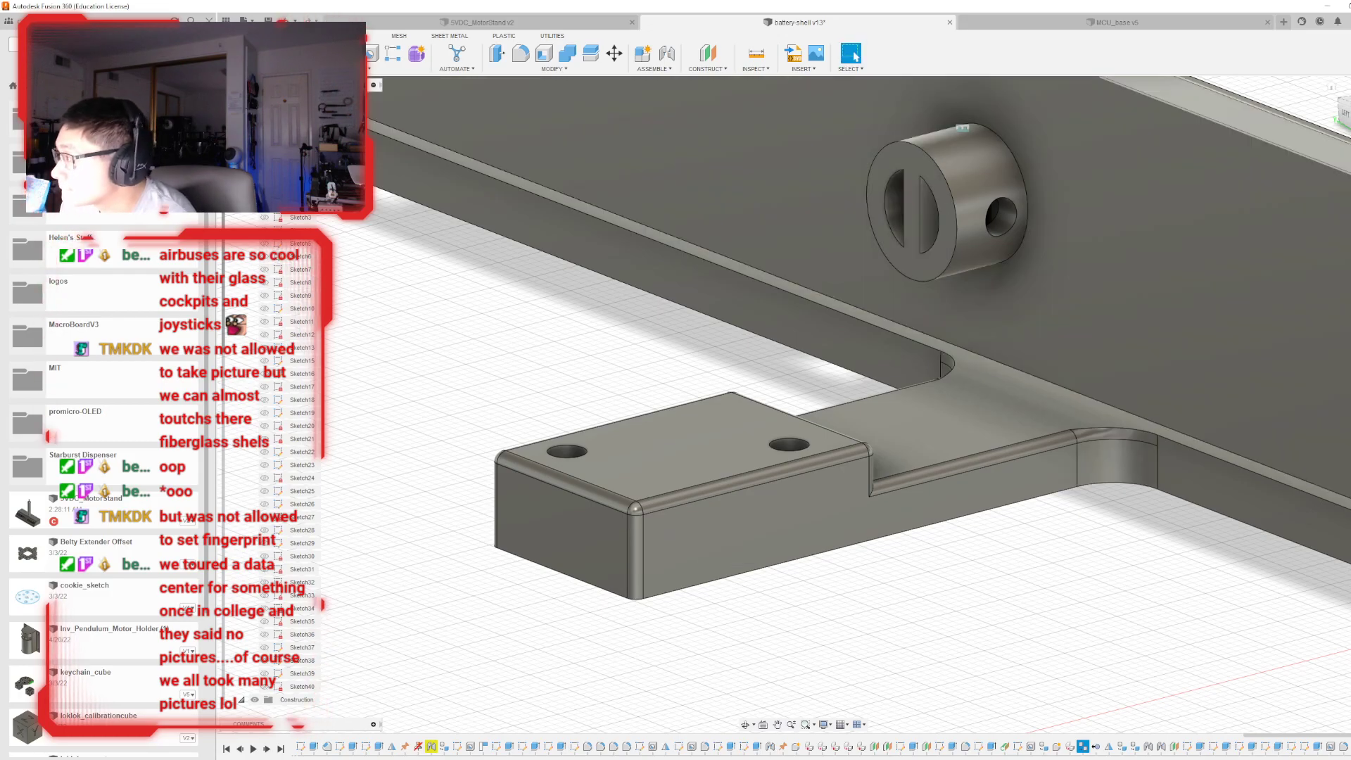
# - Examine the revised fillets and the ledge's position on the whole chassis from several angles
pyautogui.keyDown('shift'); pyautogui.moveTo(804, 404); pyautogui.dragTo(354, 497, button='middle'); pyautogui.keyUp('shift')
pyautogui.scroll(-3, 354, 497)
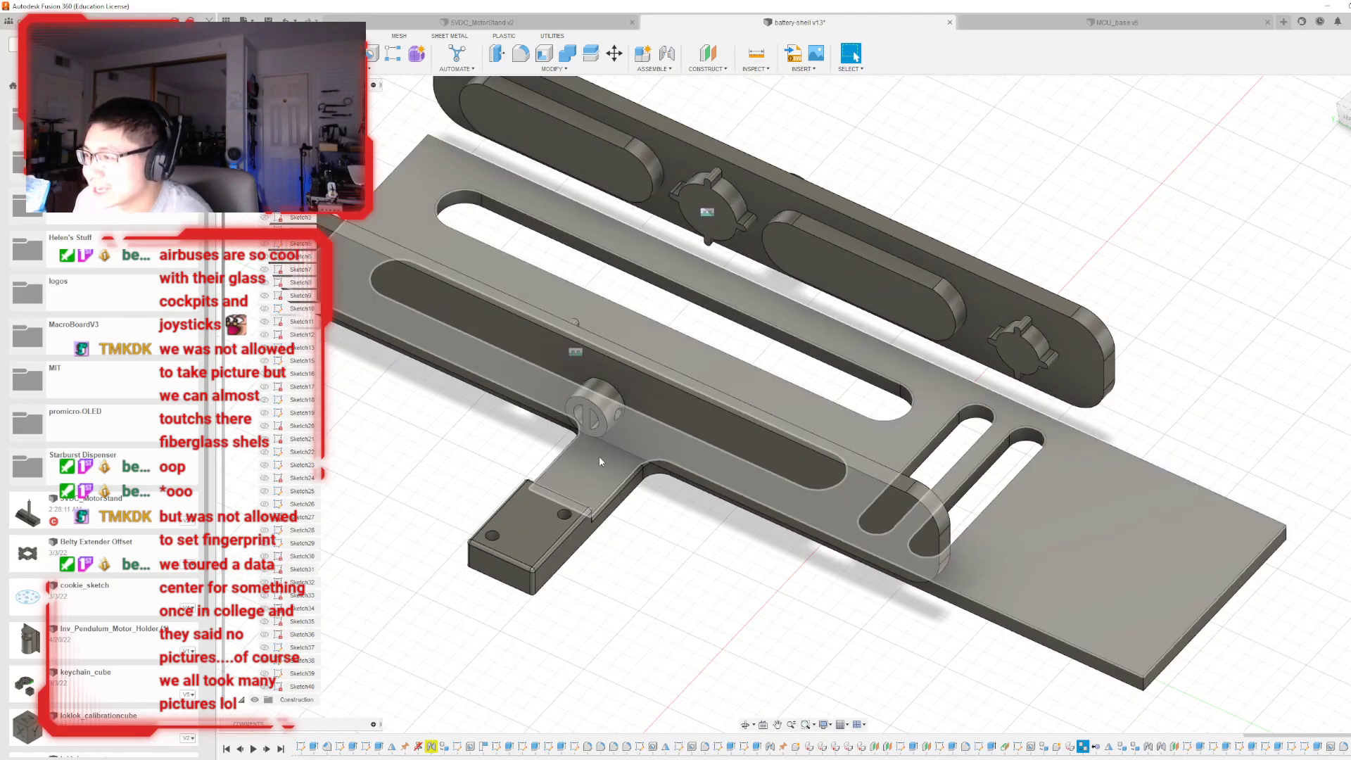
pyautogui.moveTo(1346, 116)
pyautogui.mouseDown()
pyautogui.moveTo(1339, 133)
pyautogui.moveTo(1342, 118)
pyautogui.mouseUp()
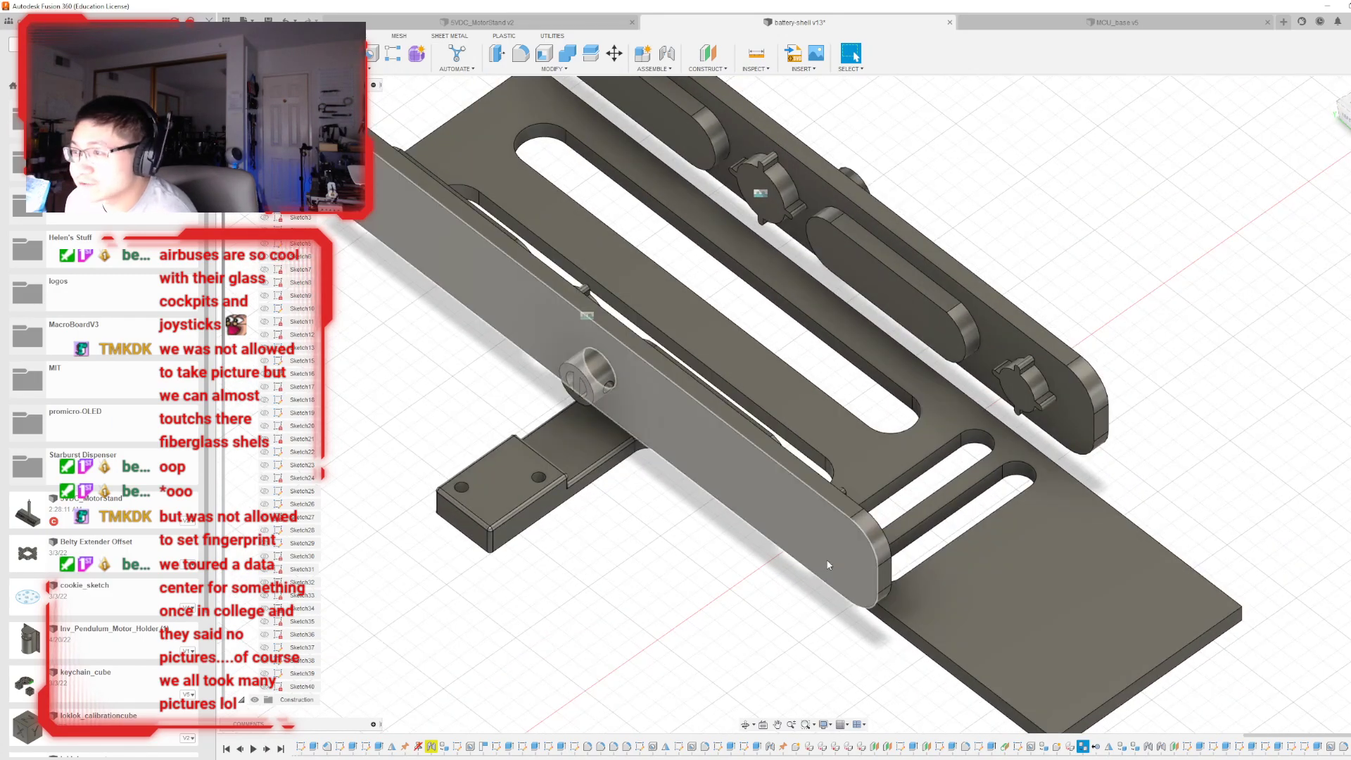
pyautogui.moveTo(767, 636); pyautogui.dragTo(945, 639, button='middle')
pyautogui.scroll(-2, 716, 590)
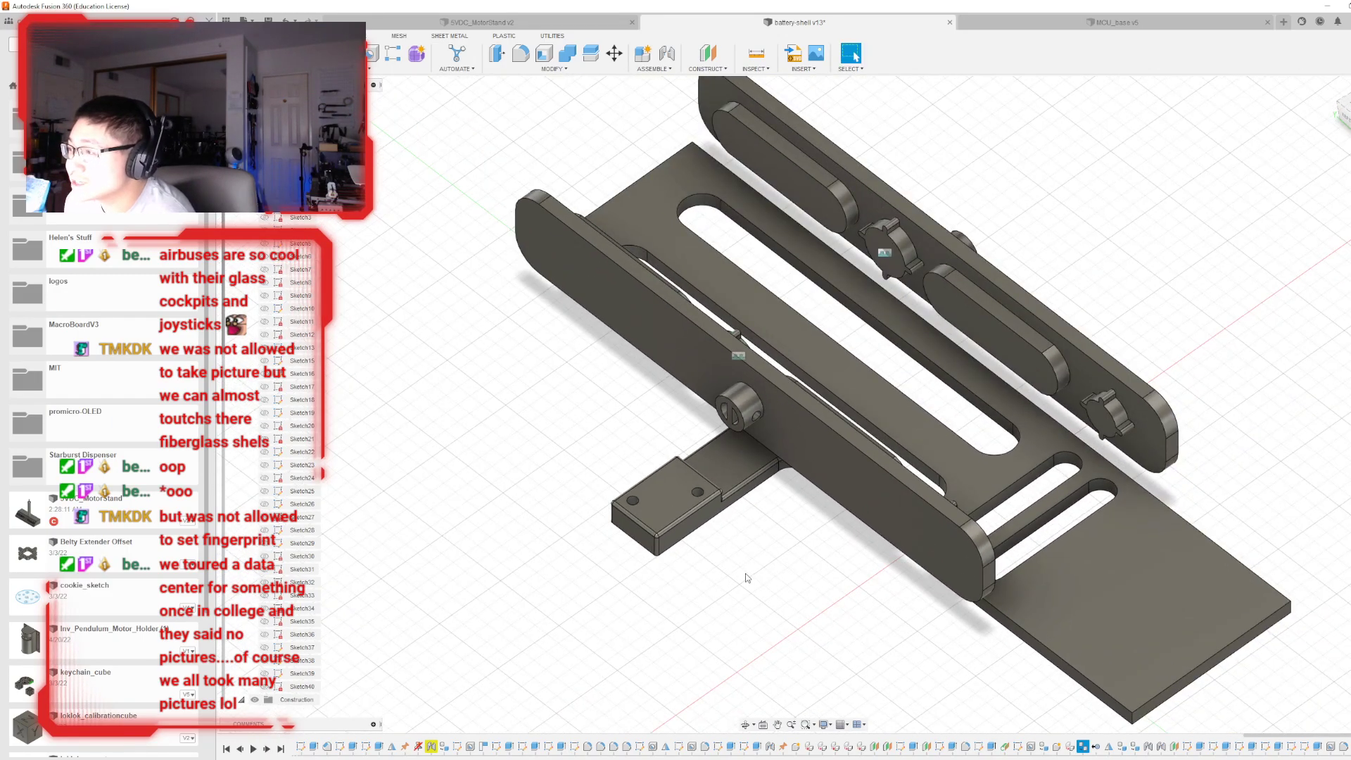
pyautogui.moveTo(1346, 116); pyautogui.dragTo(1339, 111)
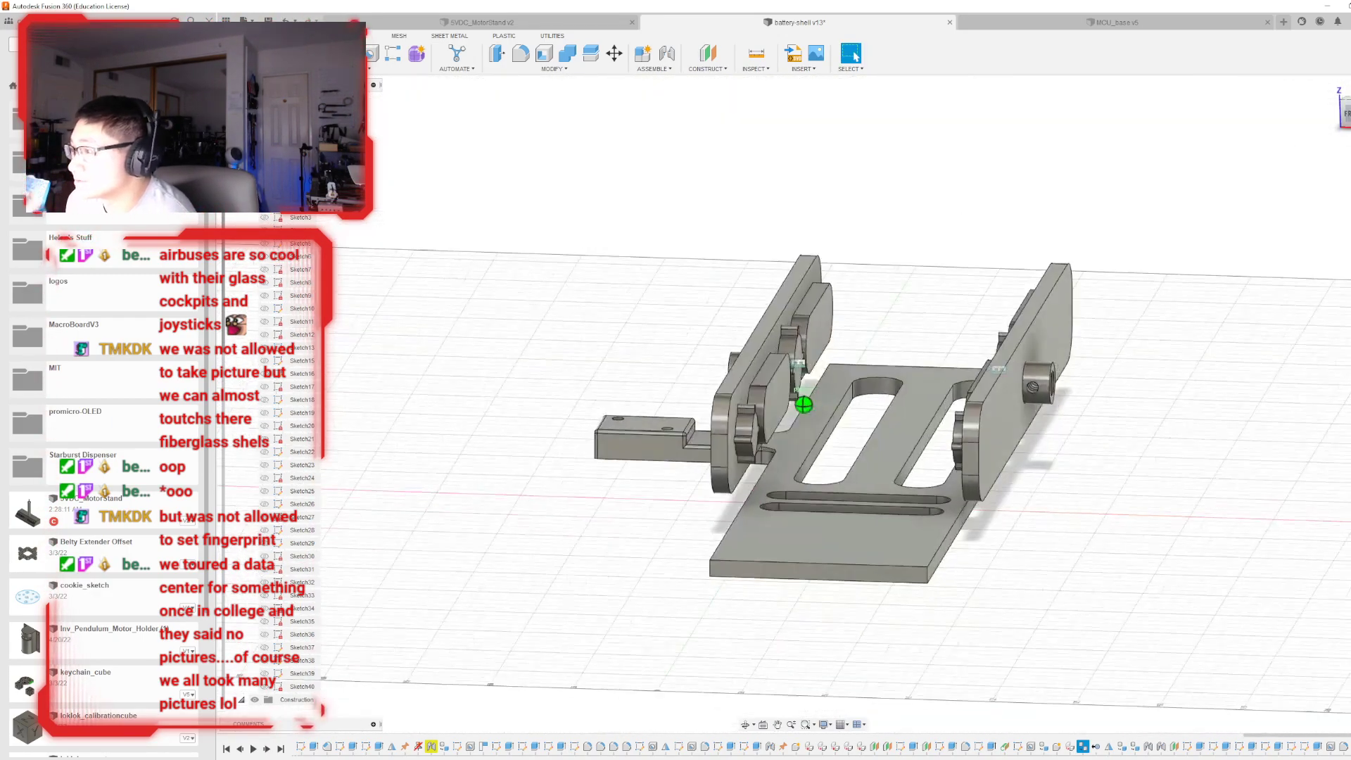
pyautogui.moveTo(803, 405)
pyautogui.keyDown('shift'); pyautogui.mouseDown(button='middle')
pyautogui.moveTo(841, 426)
pyautogui.moveTo(848, 453)
pyautogui.moveTo(897, 457)
pyautogui.moveTo(953, 383)
pyautogui.moveTo(943, 422)
pyautogui.mouseUp(button='middle'); pyautogui.keyUp('shift')
pyautogui.scroll(-5, 303, 360)
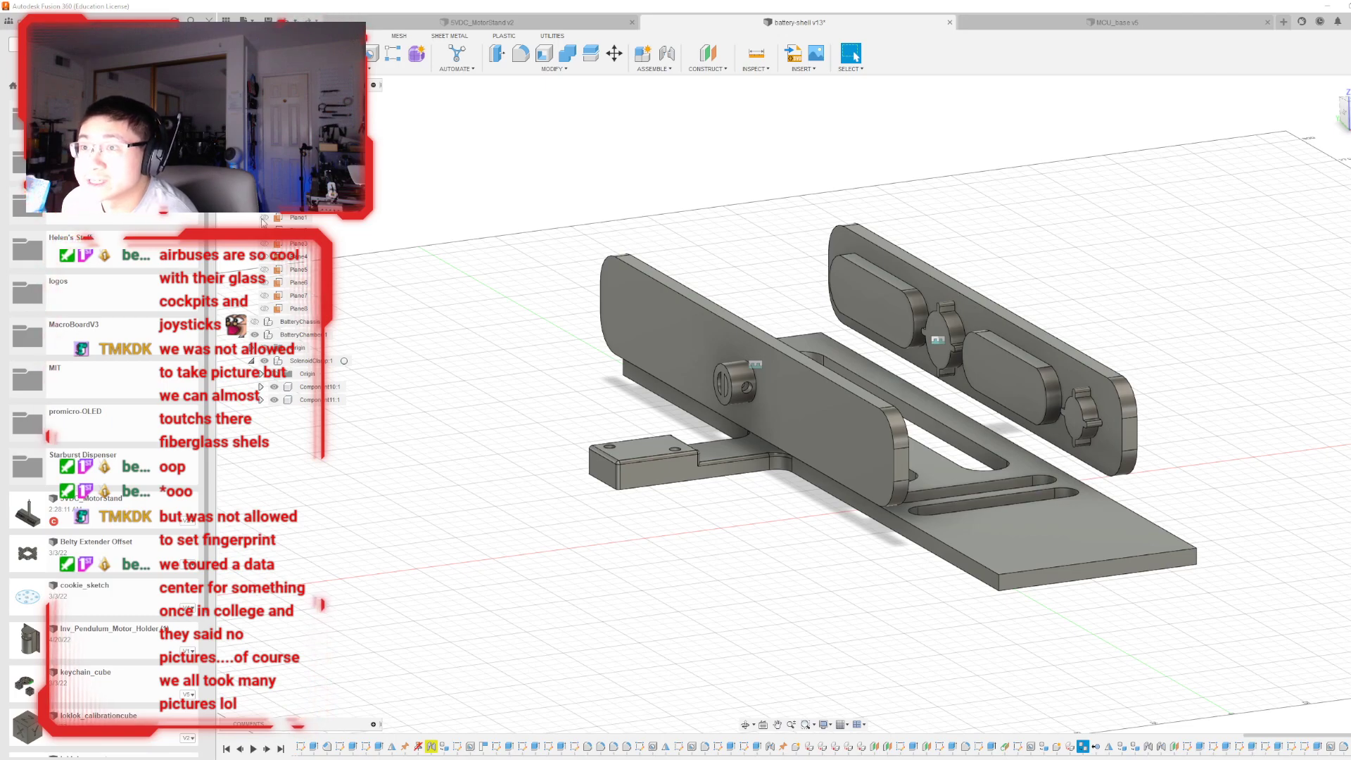
# - Show construction Plane6, running lengthwise between the chassis's two side walls
pyautogui.click(264, 297)
pyautogui.click(265, 296)
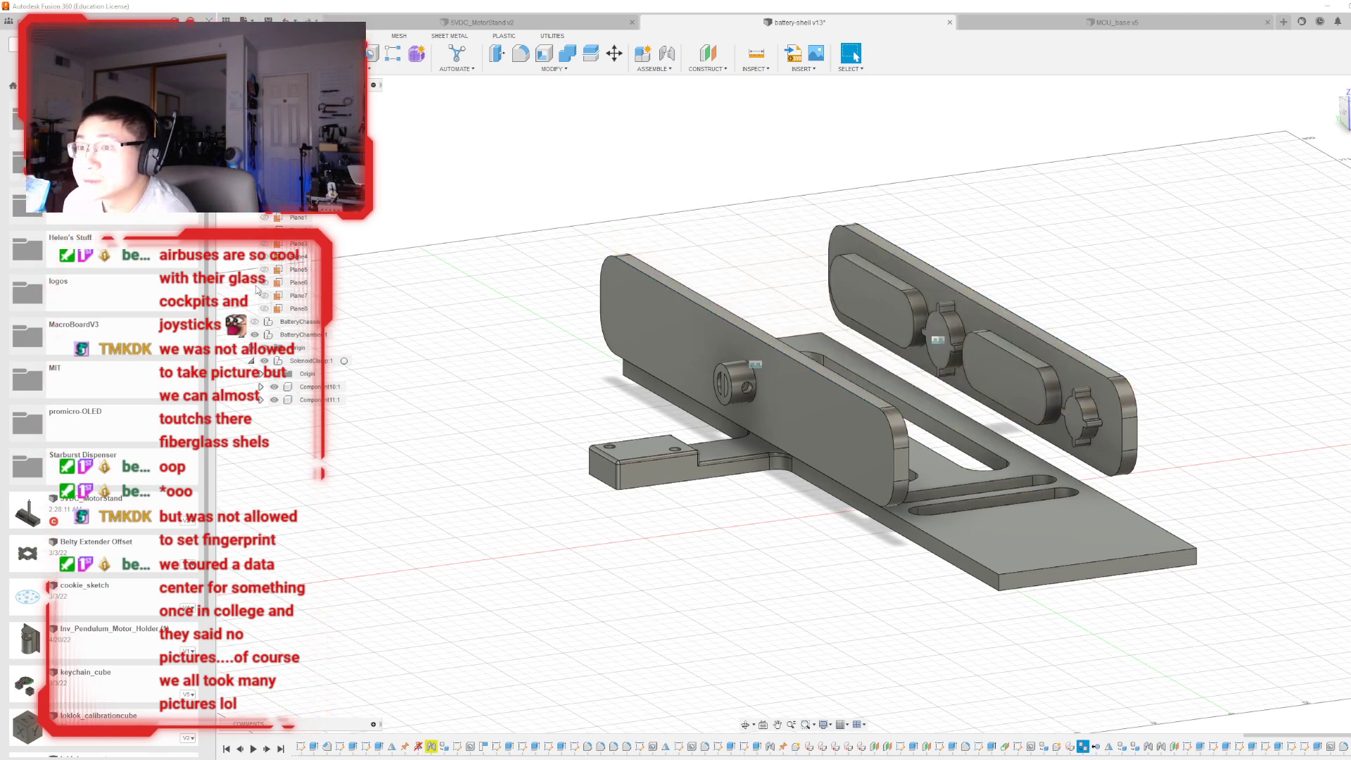
pyautogui.click(265, 282)
# - Try to mirror the ledge's extrusion and corner fillet features about Plane6 and check the error details
pyautogui.click(398, 68)
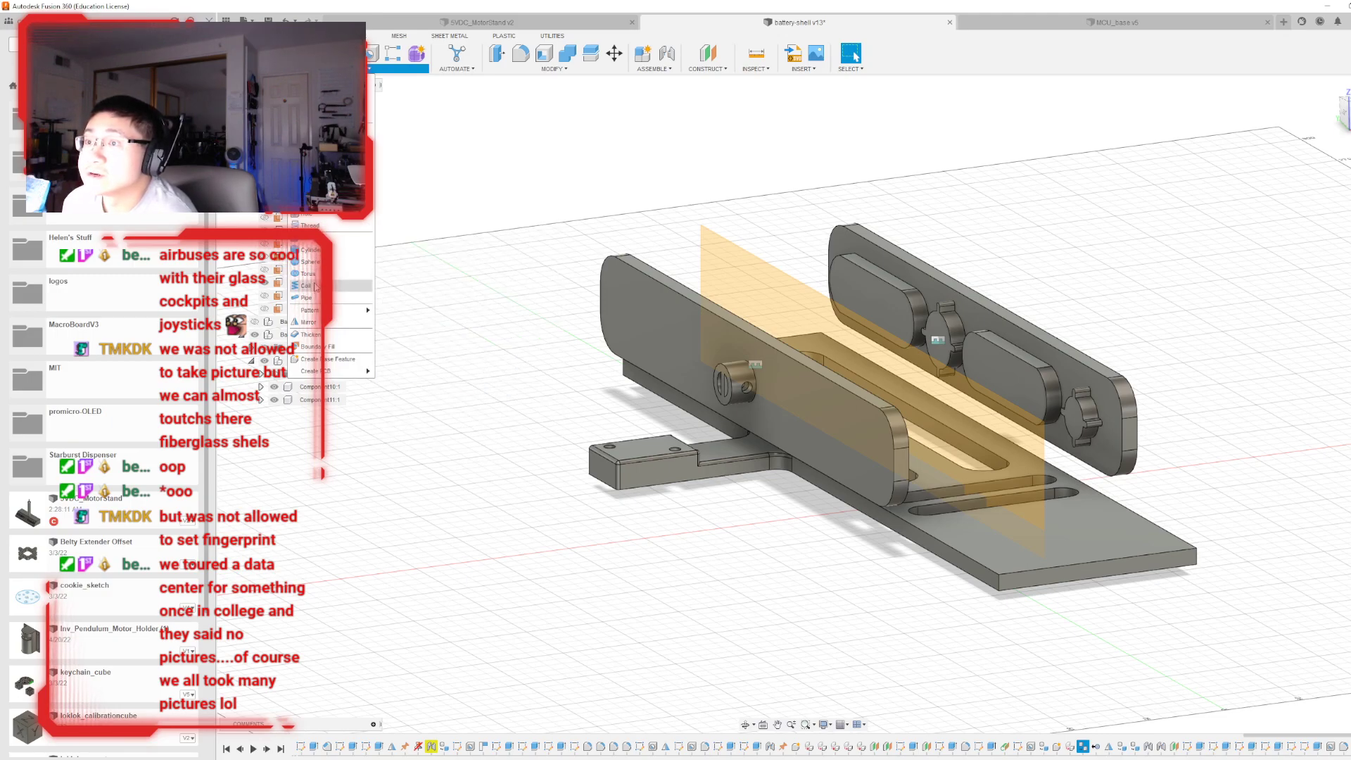
pyautogui.click(307, 321)
pyautogui.click(1287, 169)
pyautogui.click(1297, 182)
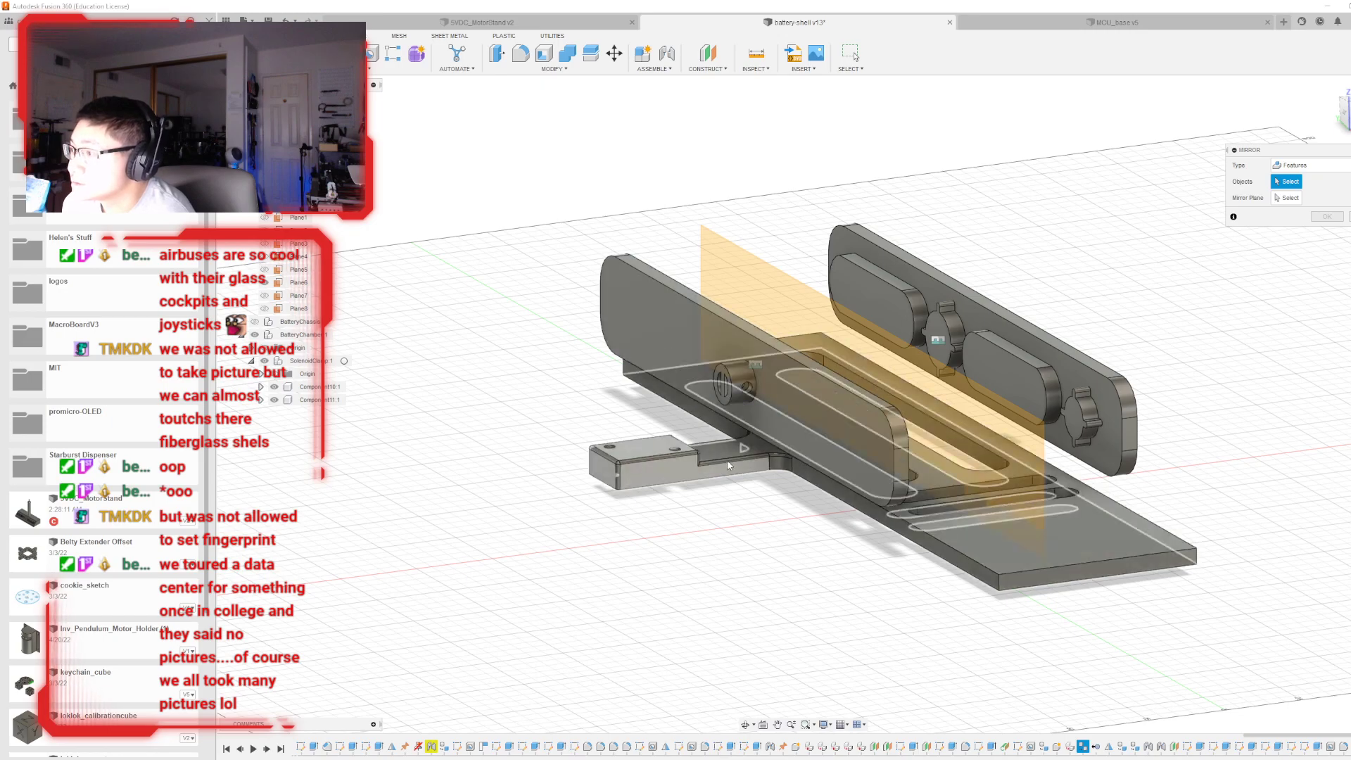
pyautogui.click(677, 455)
pyautogui.click(746, 465)
pyautogui.click(770, 467)
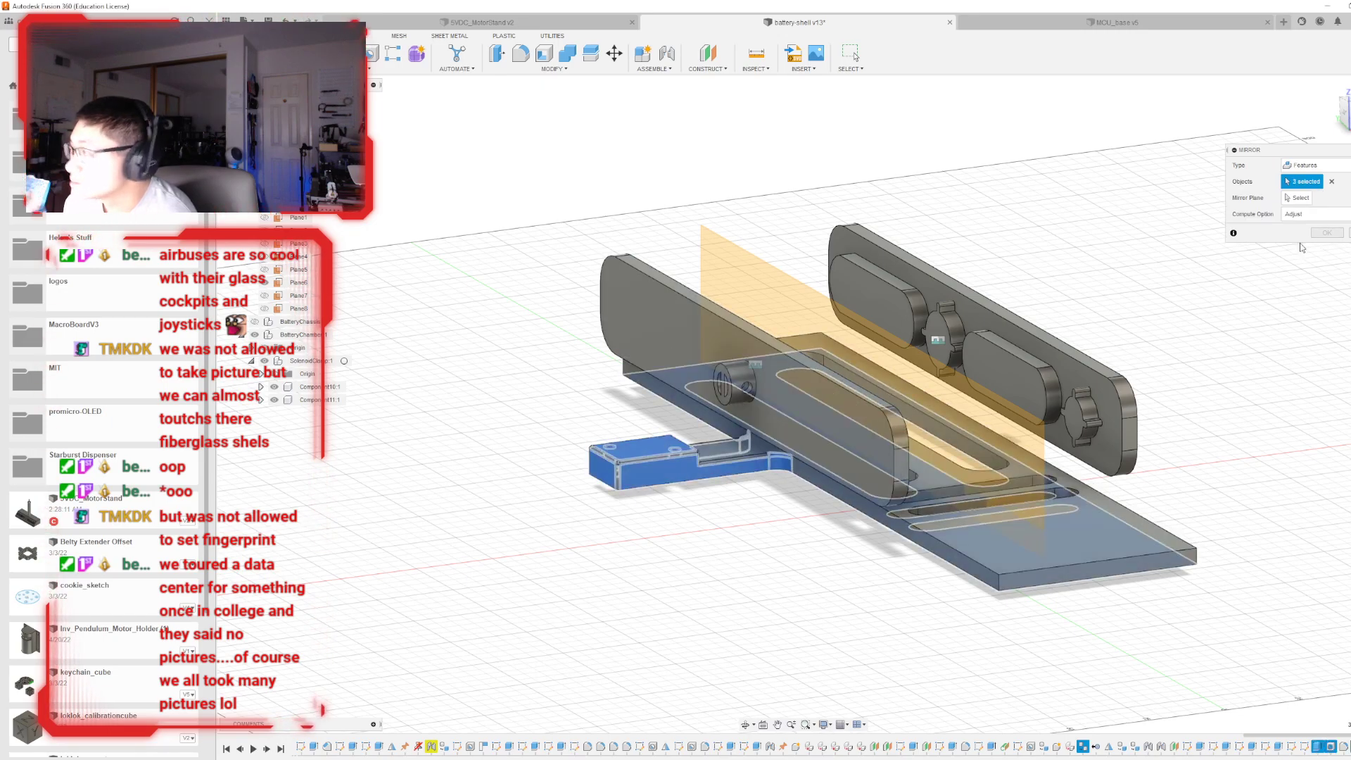
pyautogui.click(1297, 198)
pyautogui.click(777, 278)
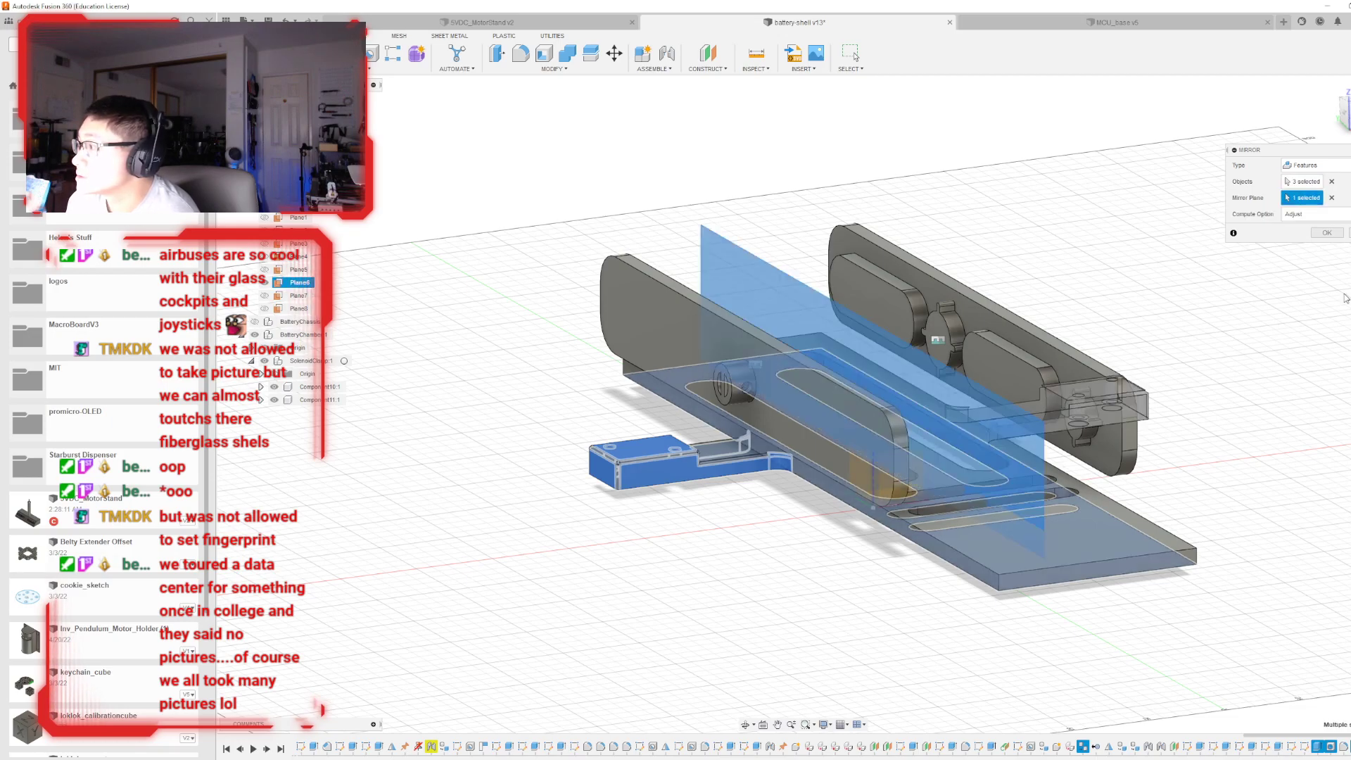
pyautogui.click(1327, 232)
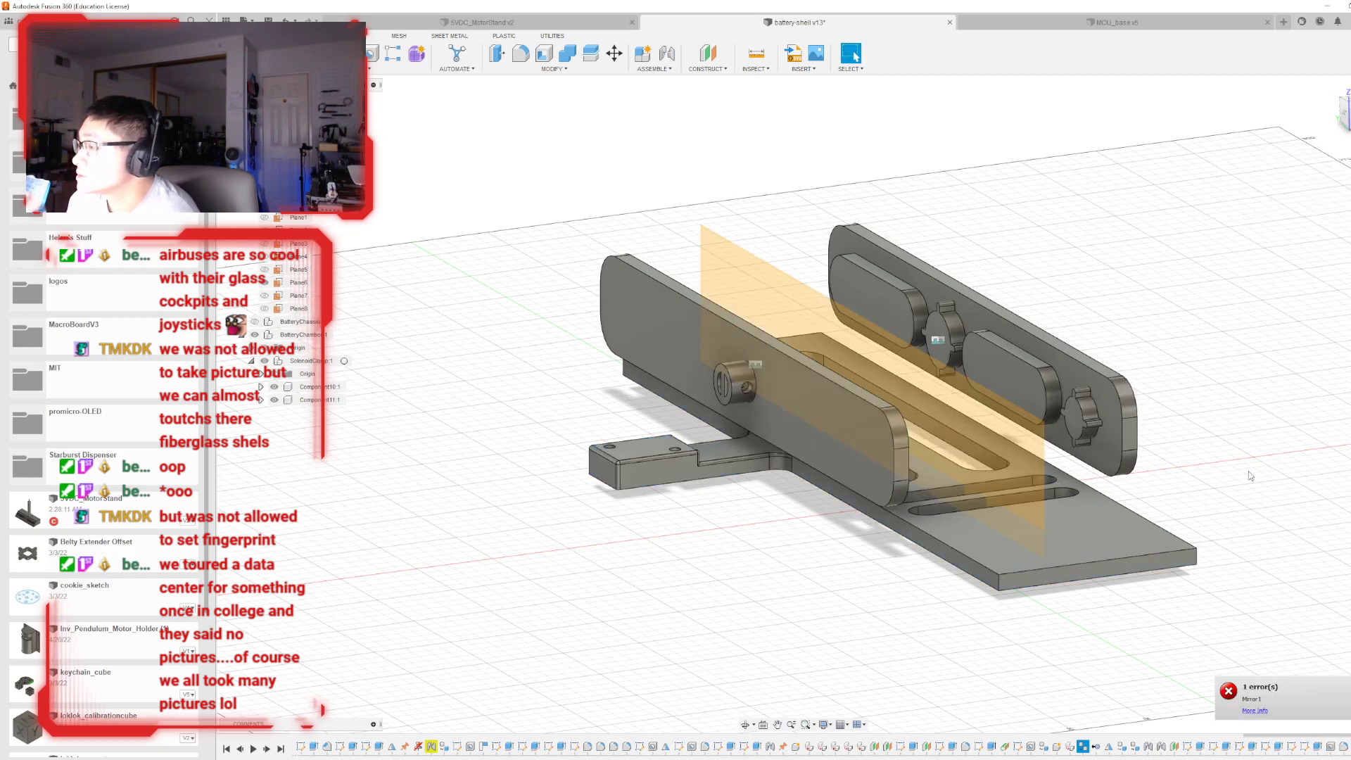
pyautogui.click(1255, 711)
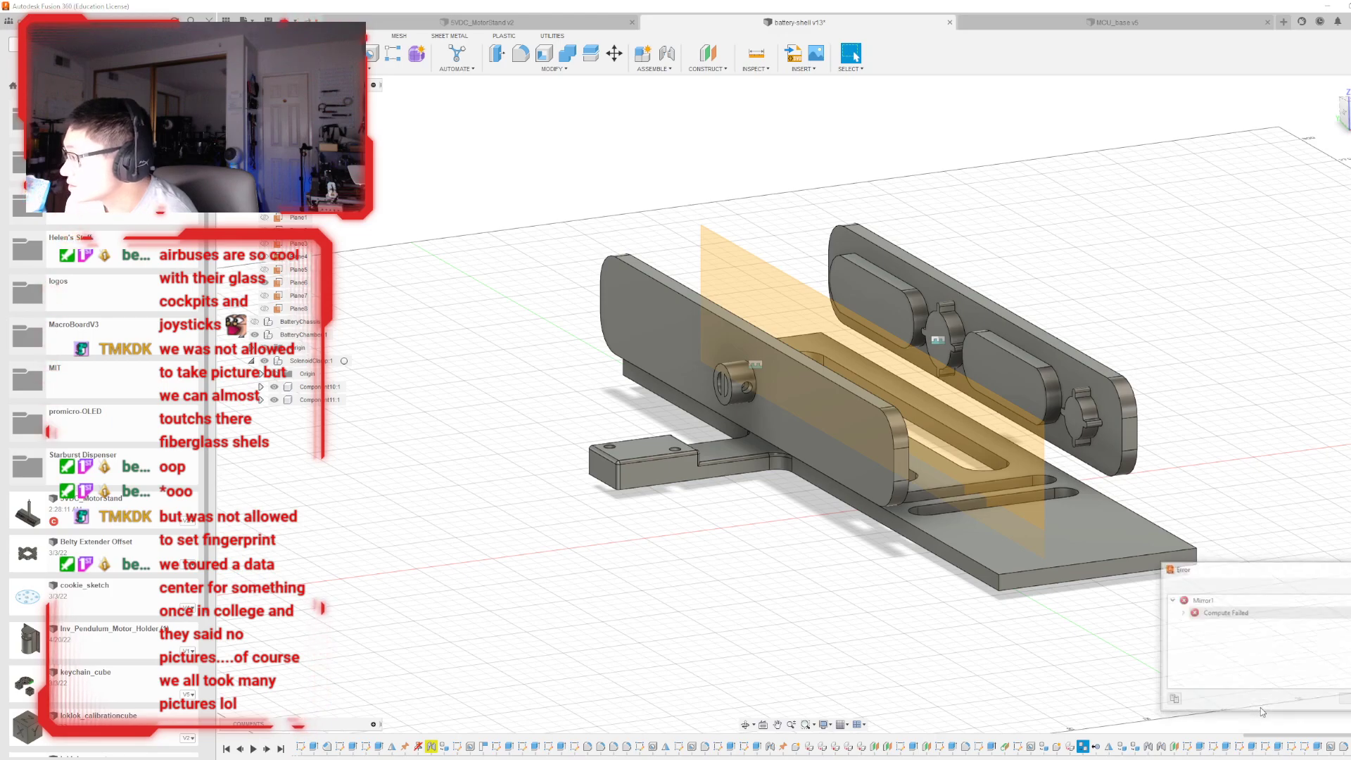
pyautogui.click(1346, 698)
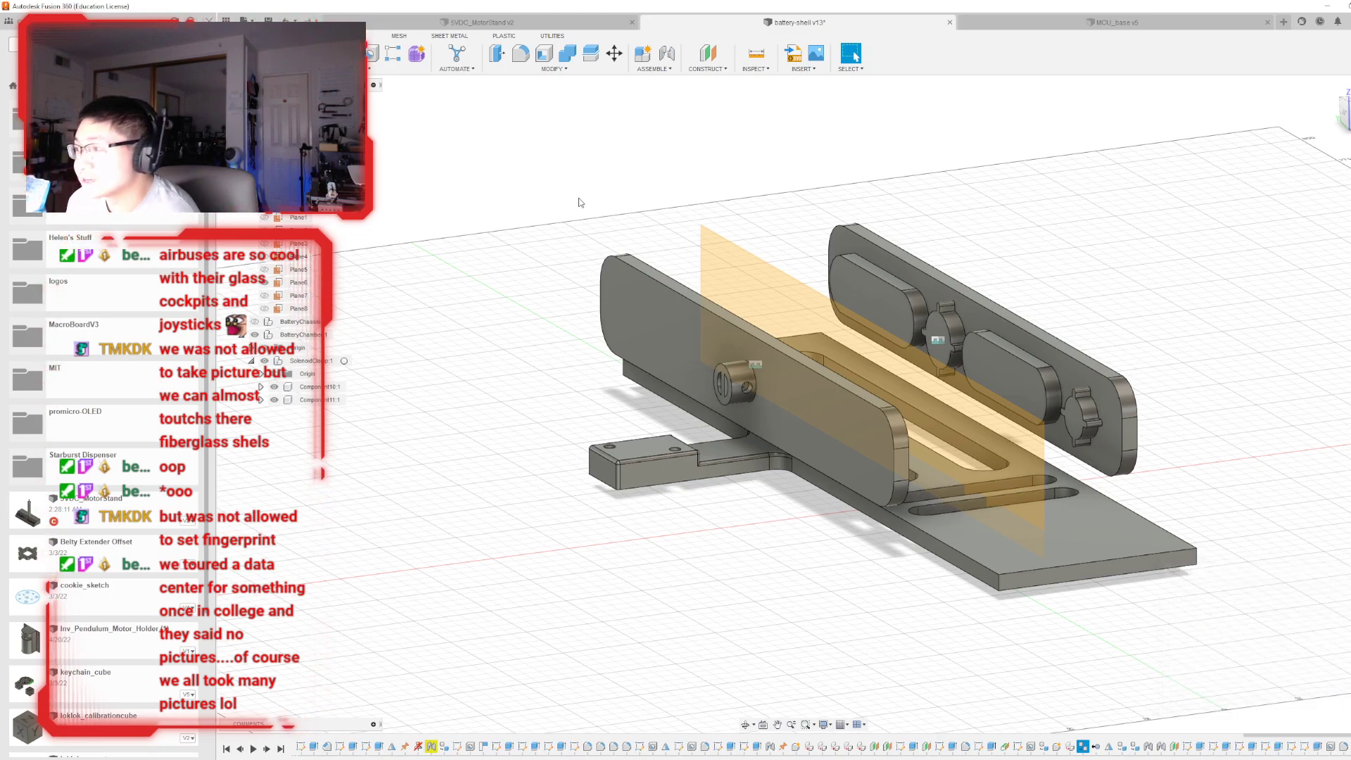
# - Set up a feature mirror of the ledge's extrusion about construction Plane6 and inspect its preview
pyautogui.click(399, 68)
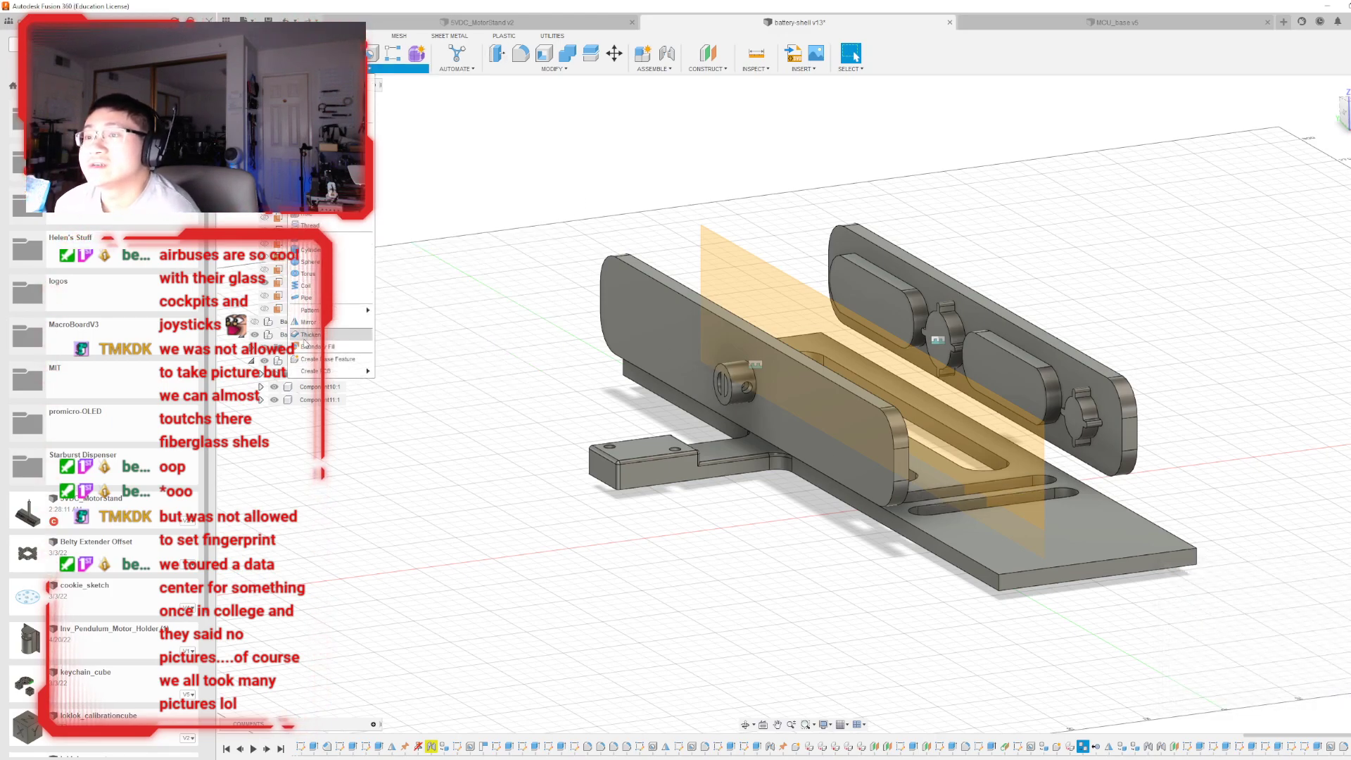
pyautogui.click(310, 322)
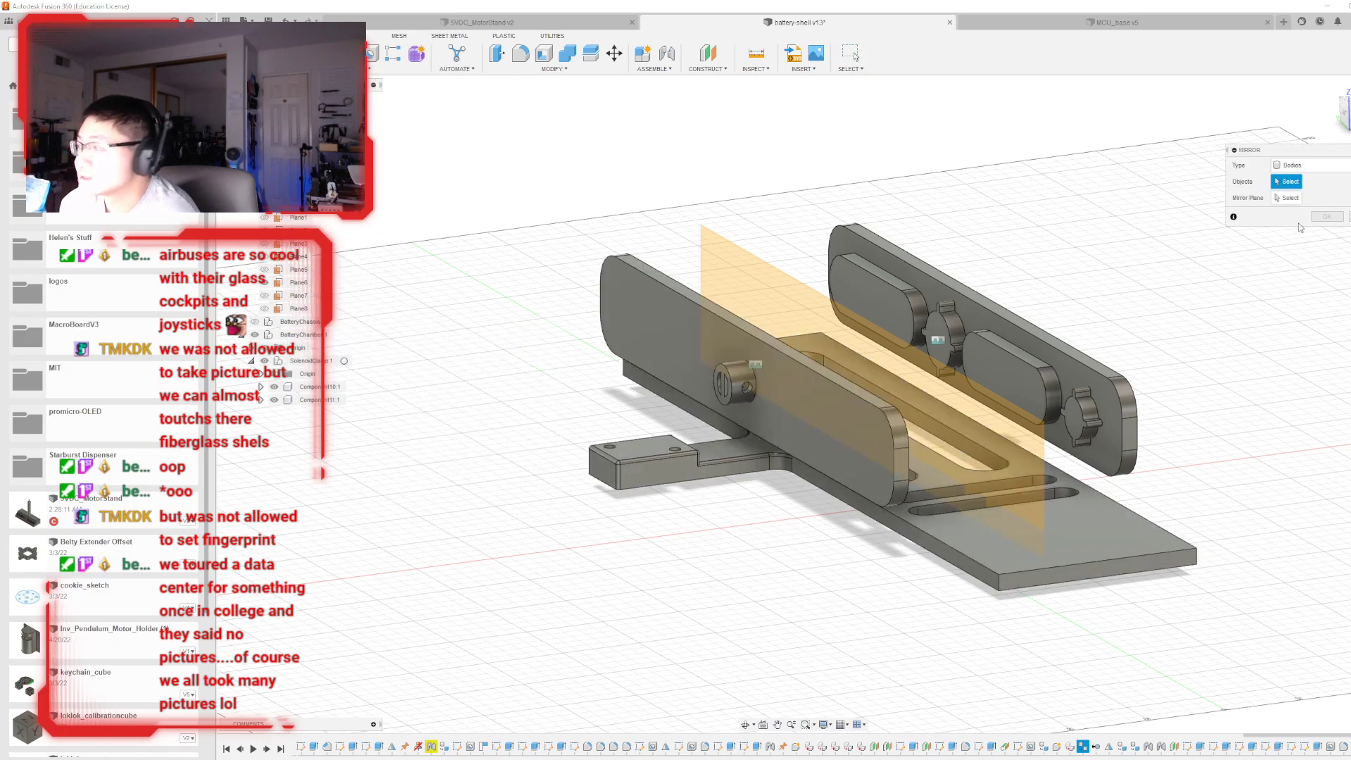
pyautogui.click(1301, 164)
pyautogui.click(1294, 188)
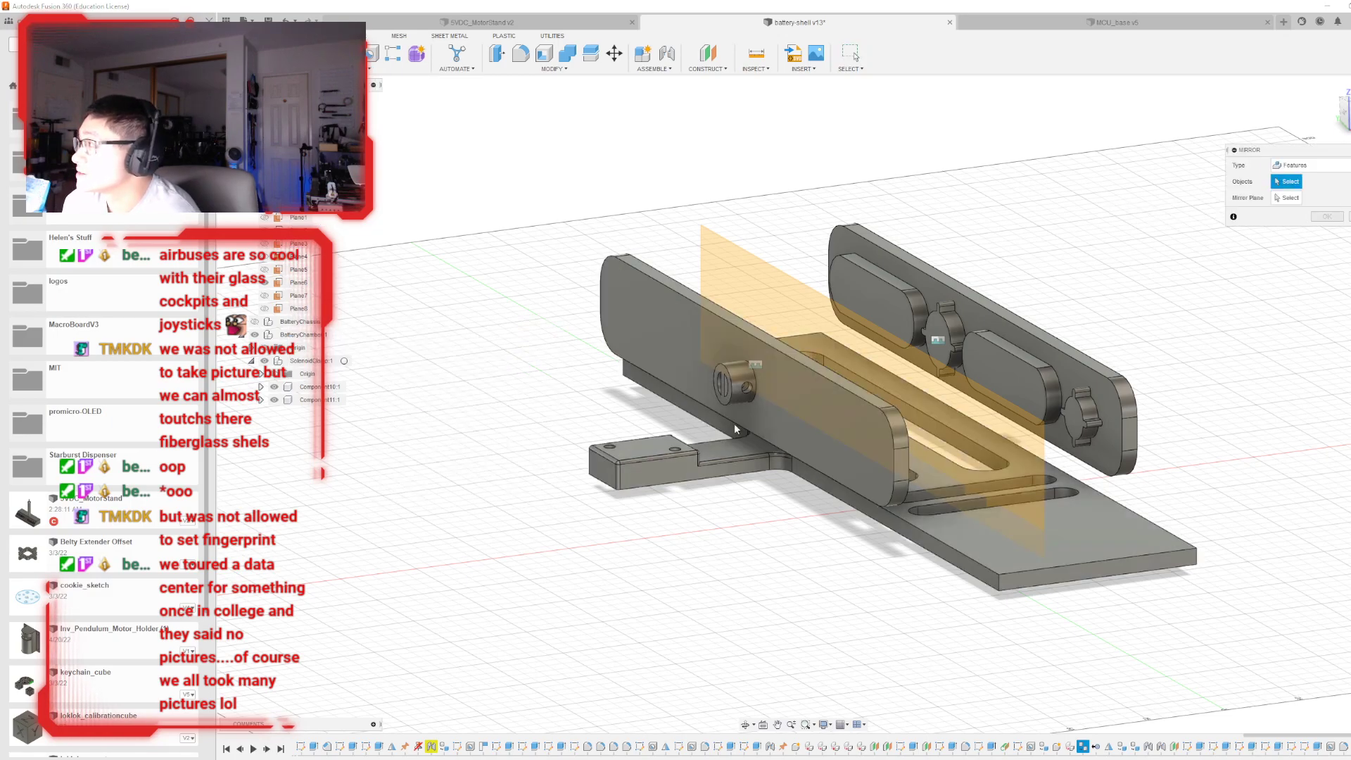
pyautogui.click(618, 461)
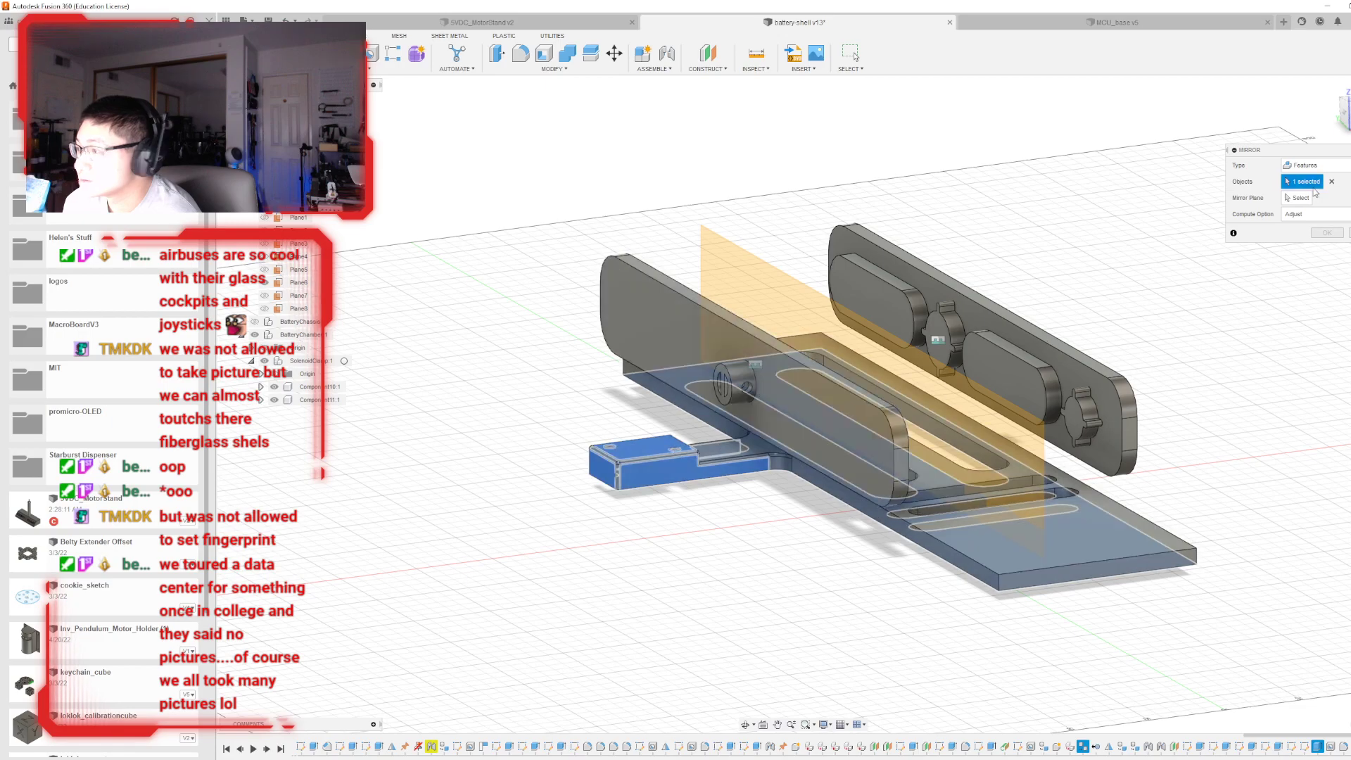
pyautogui.click(1312, 195)
pyautogui.click(711, 276)
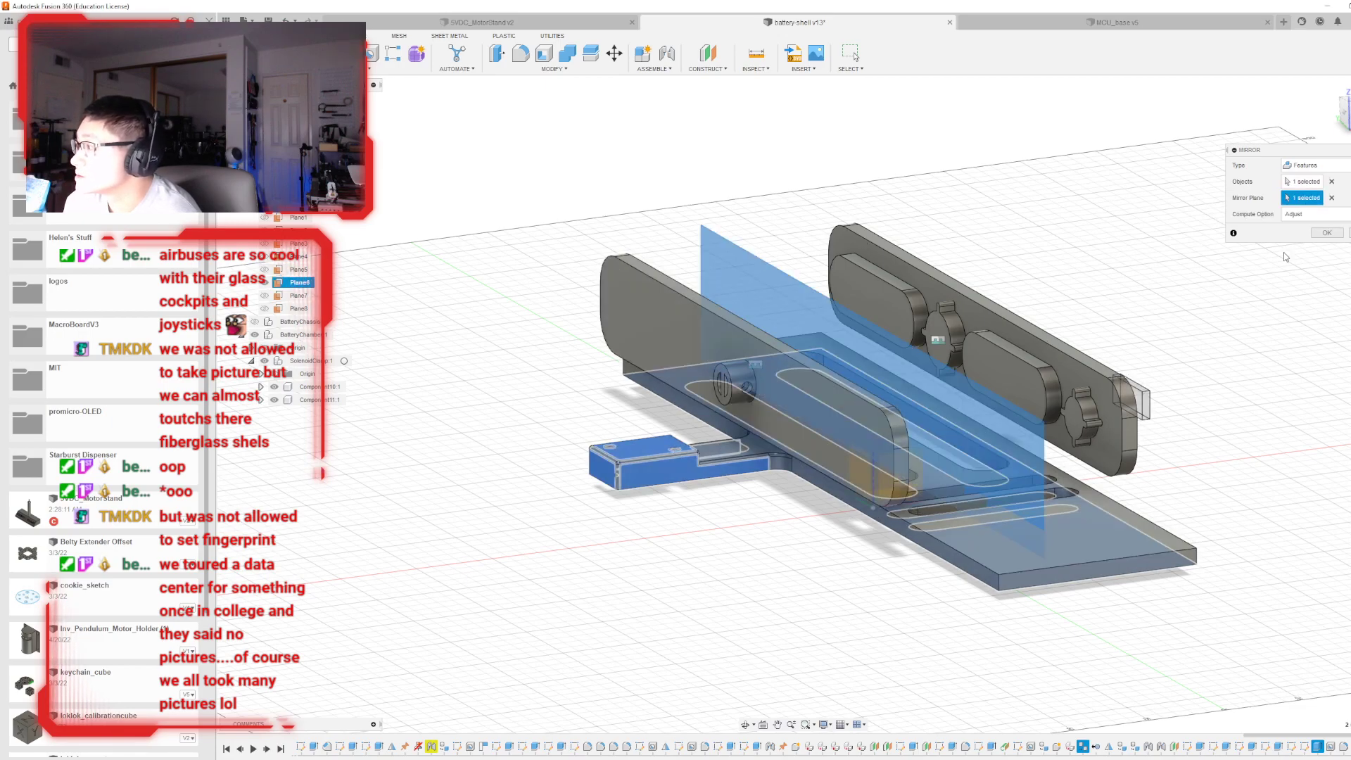
pyautogui.keyDown('shift'); pyautogui.moveTo(803, 404); pyautogui.dragTo(760, 366, button='middle'); pyautogui.keyUp('shift')
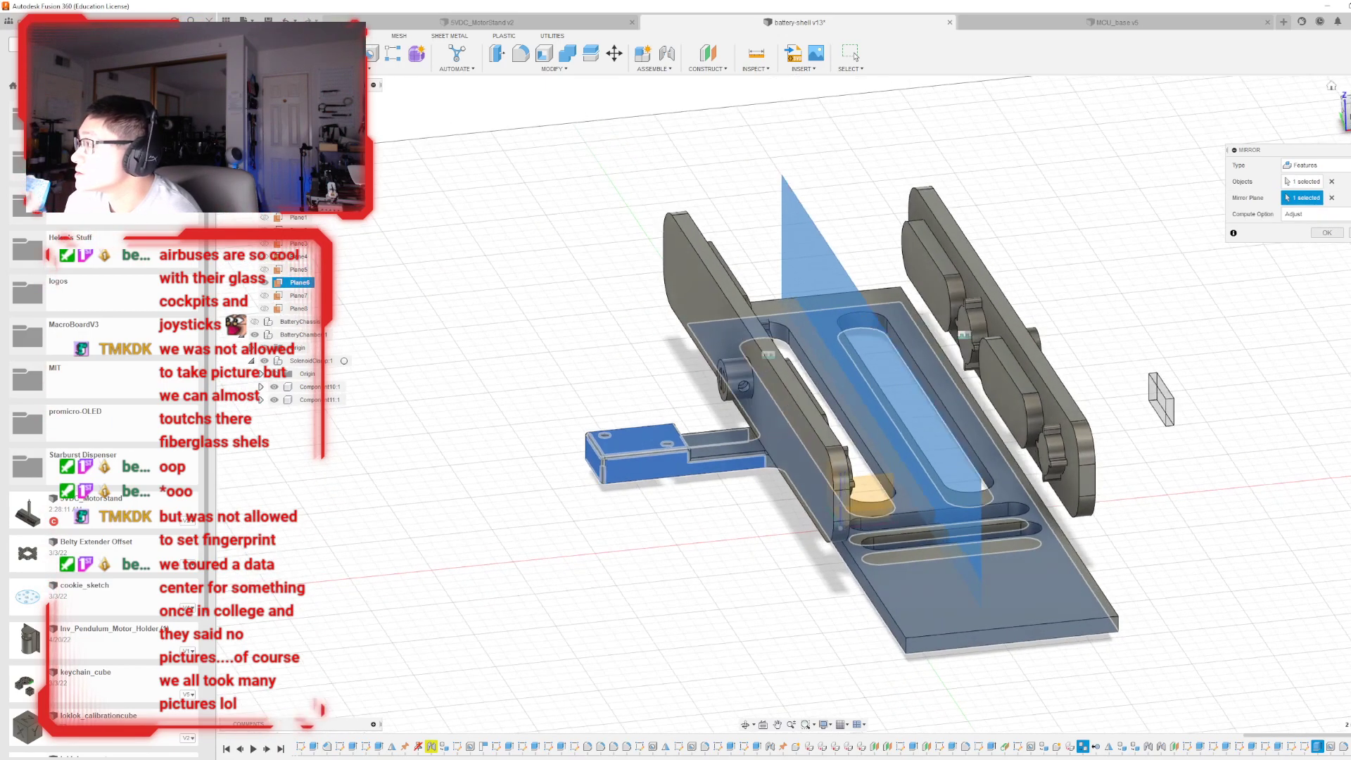
# - Try the ledge's mounting-hole feature and its extrusion separately as mirror objects, clearing each selection
pyautogui.click(1298, 182)
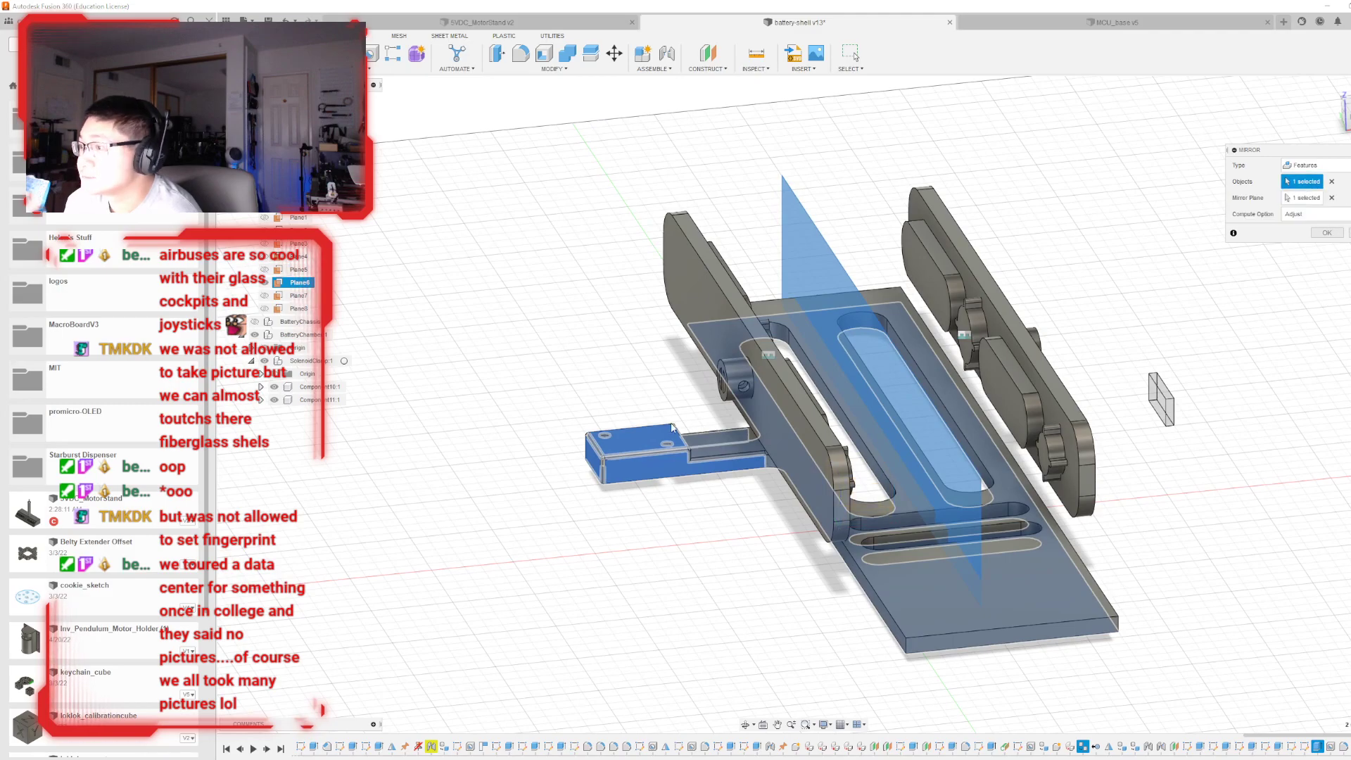
pyautogui.click(1330, 183)
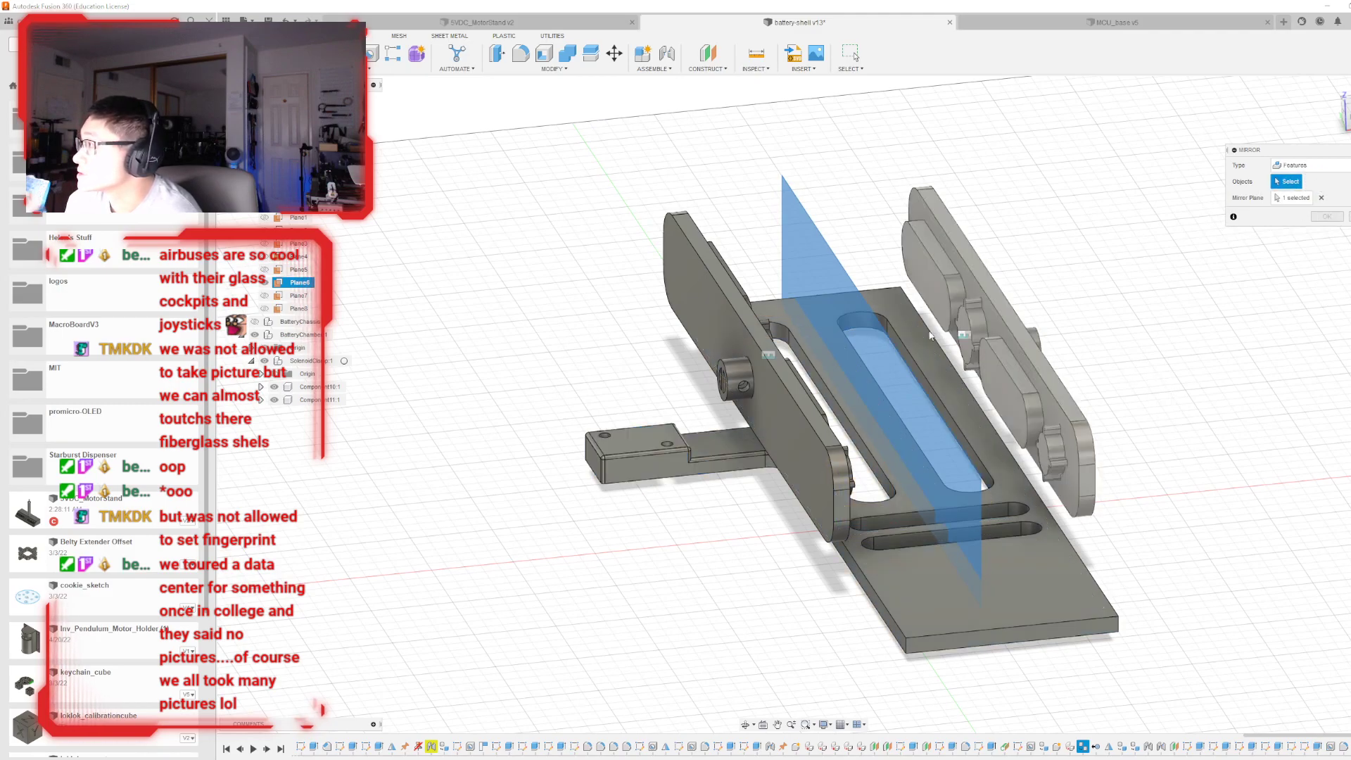
pyautogui.click(669, 450)
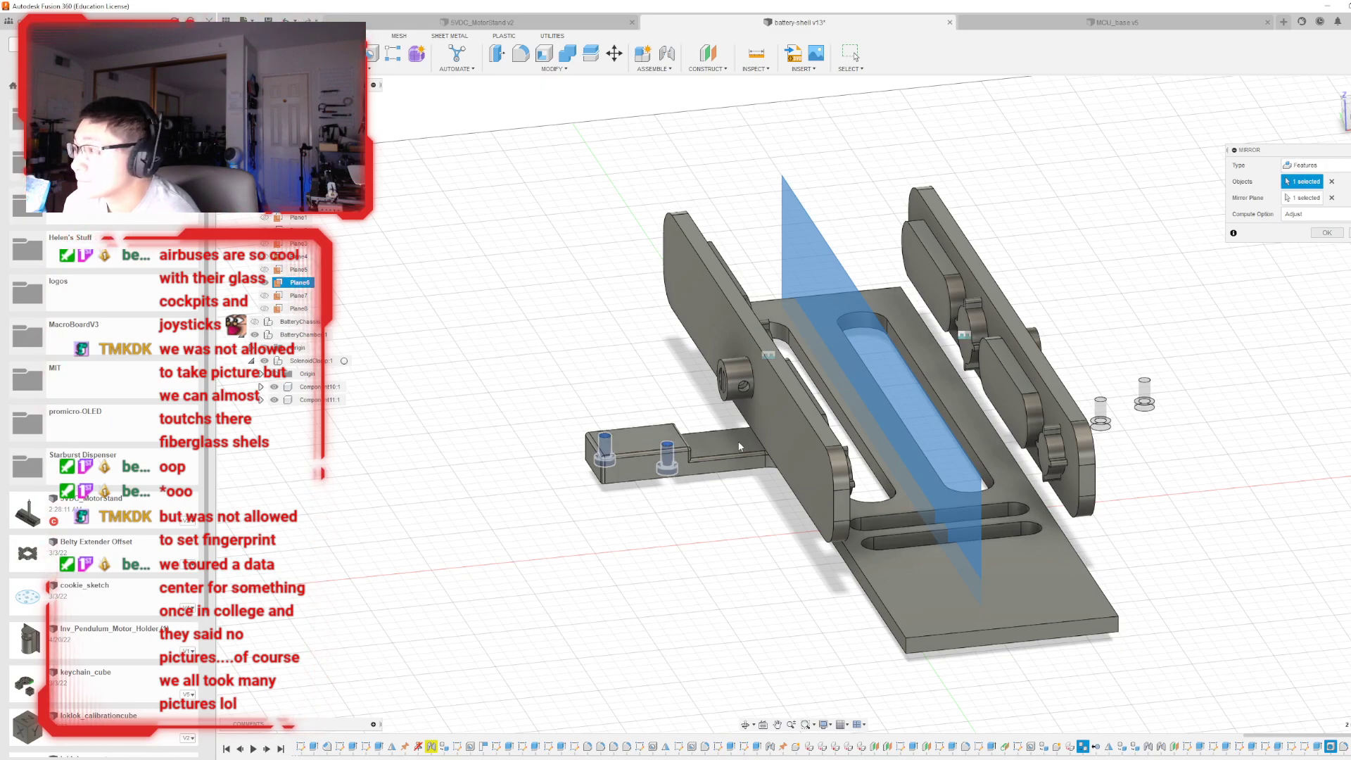
pyautogui.click(1330, 182)
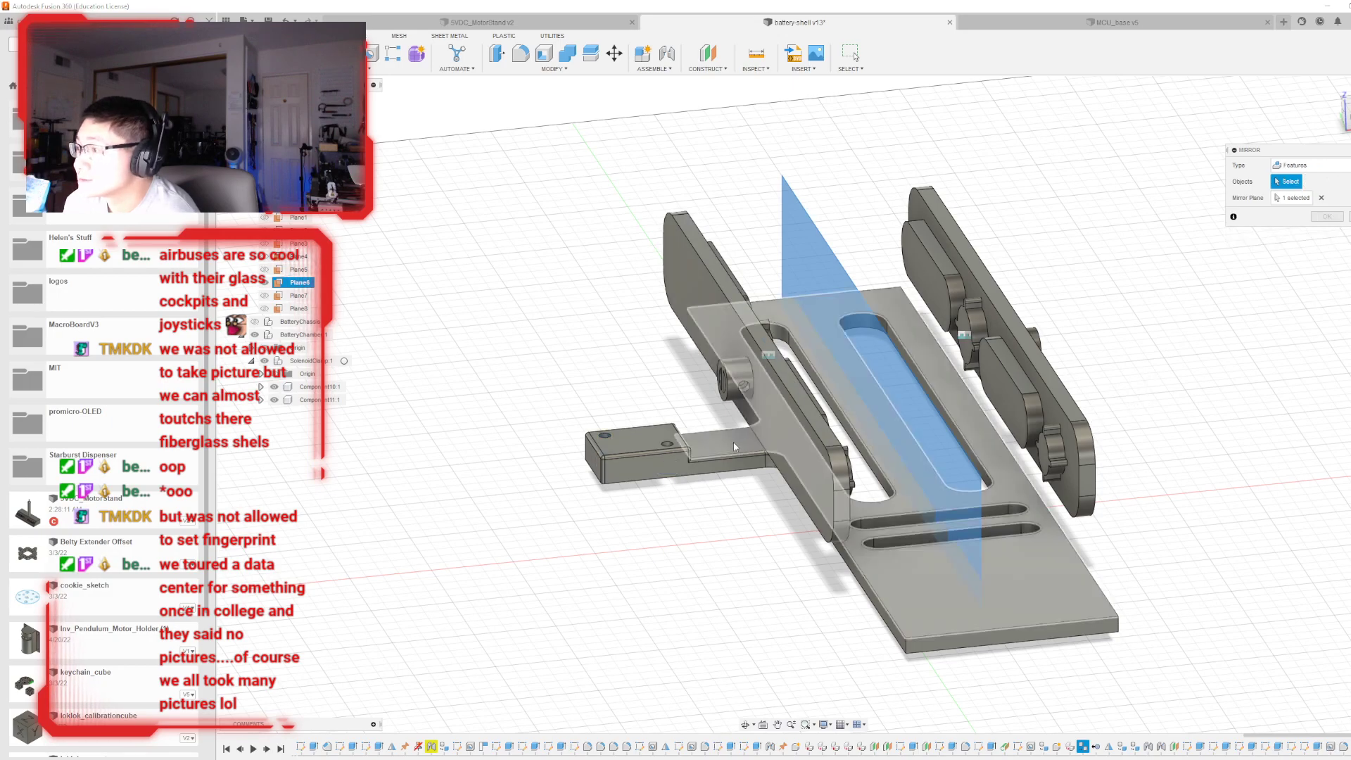
pyautogui.click(702, 470)
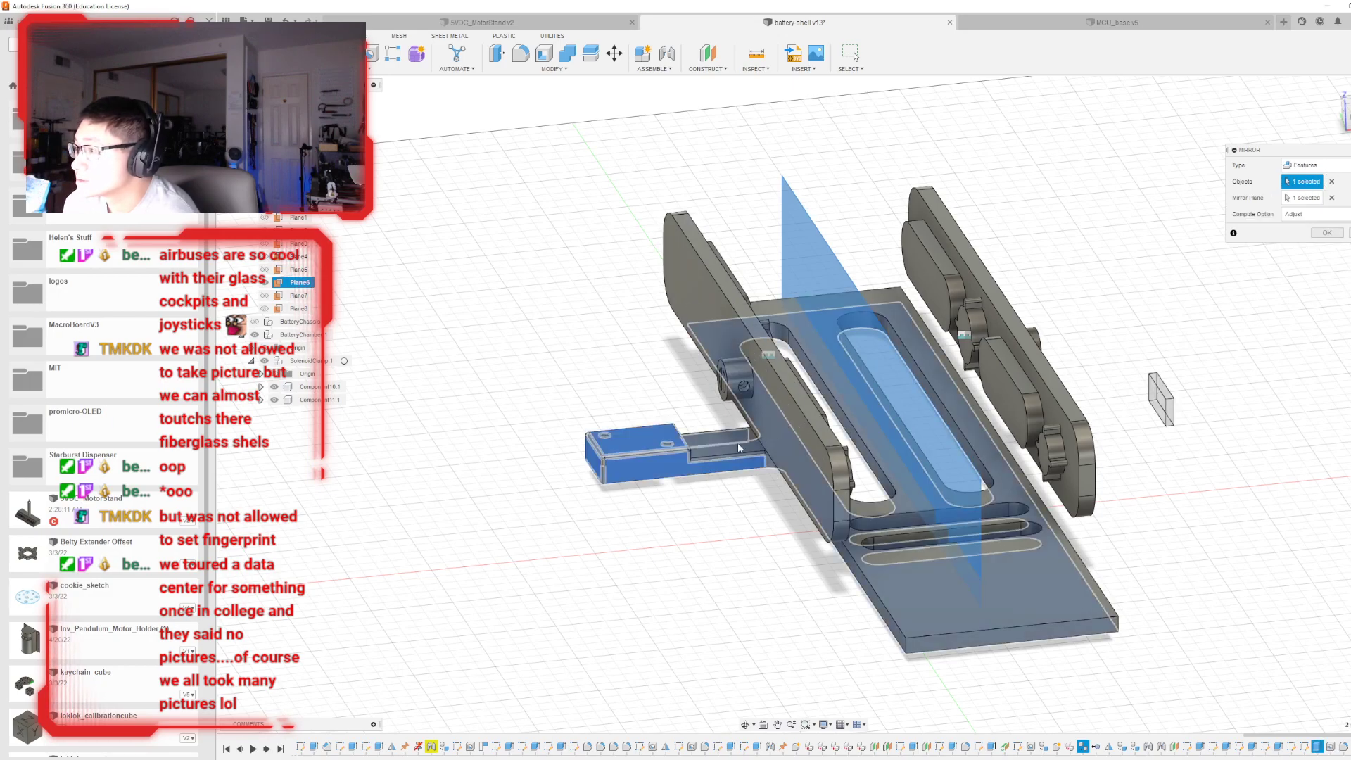
pyautogui.click(1330, 182)
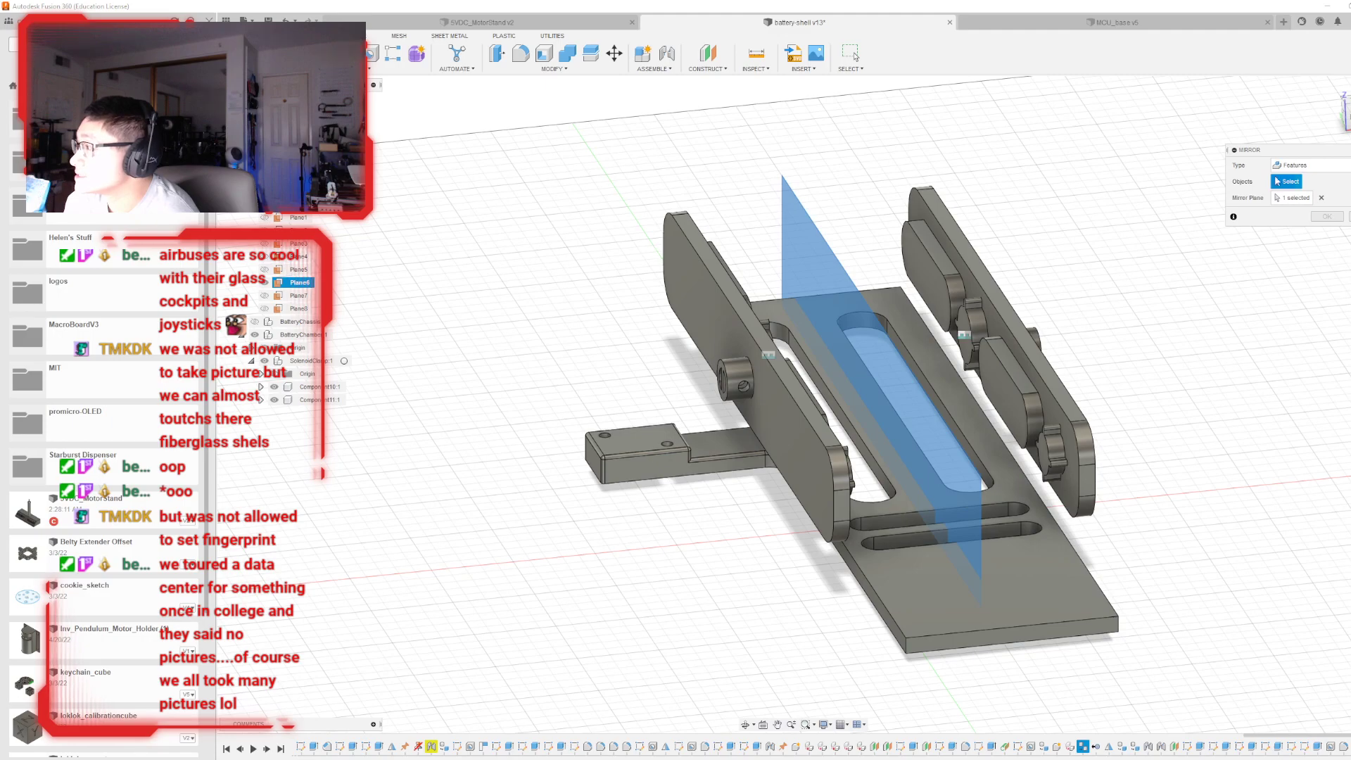
# - Mirror the chassis base body with its ledge about Plane6 as a body, using the Join operation
pyautogui.click(1308, 164)
pyautogui.click(1298, 196)
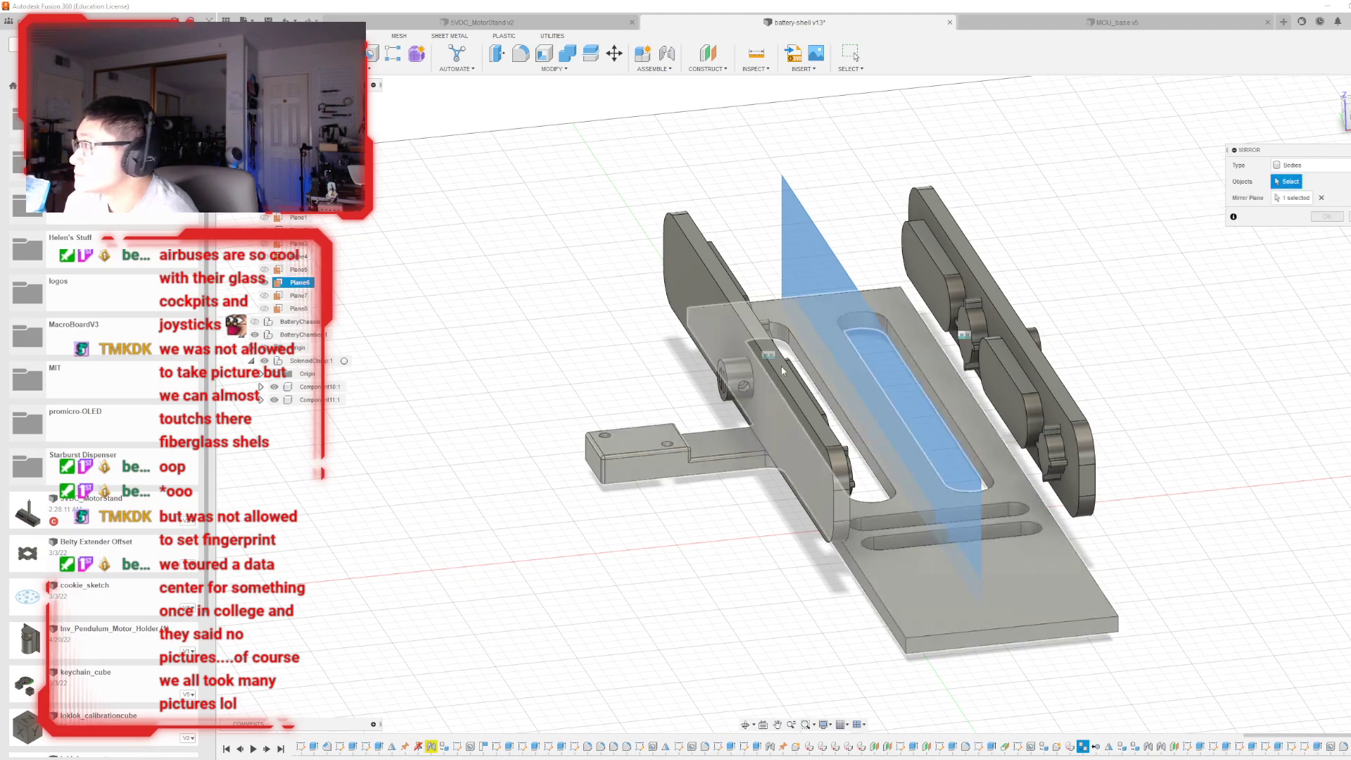
pyautogui.click(663, 457)
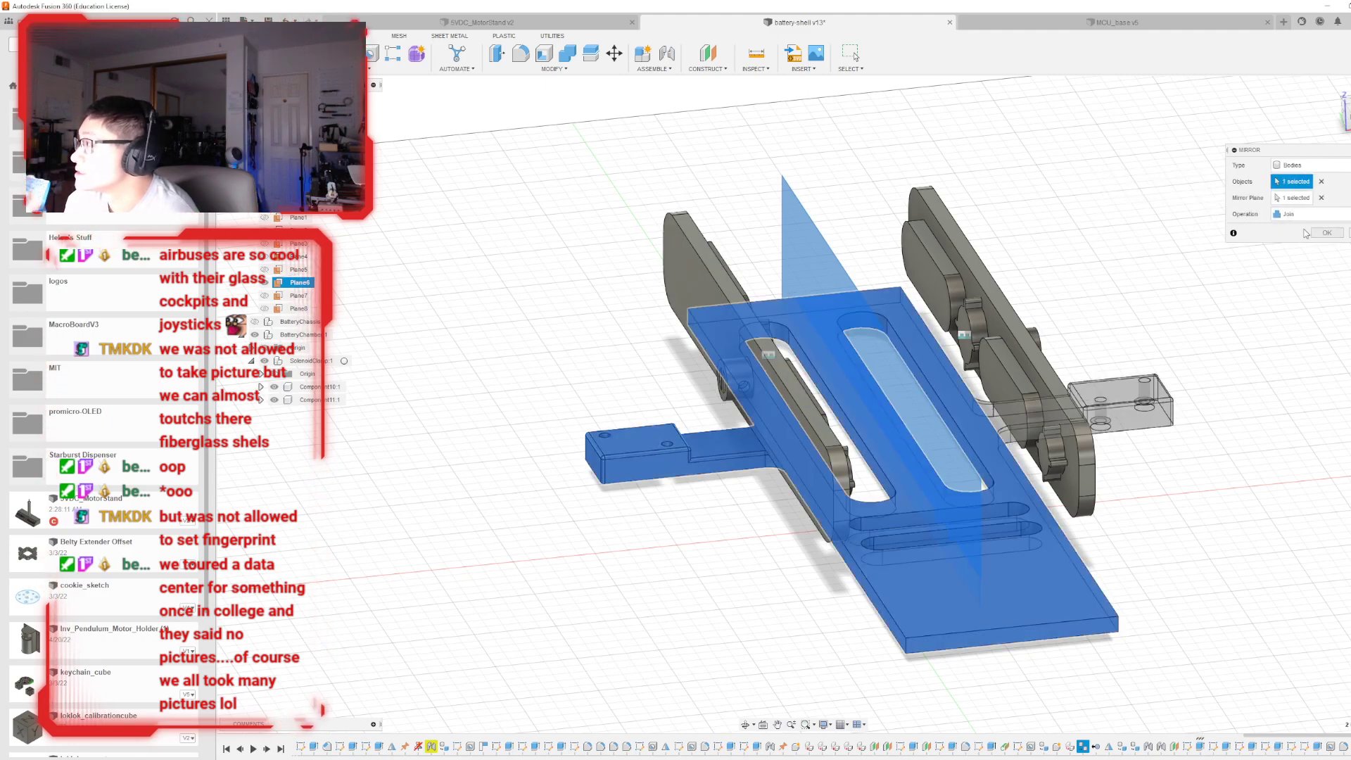
pyautogui.click(1322, 234)
# - Examine both ledges and their counterbored holes from above, from below and from the side
pyautogui.moveTo(802, 404)
pyautogui.keyDown('shift'); pyautogui.mouseDown(button='middle')
pyautogui.moveTo(703, 324)
pyautogui.moveTo(689, 232)
pyautogui.moveTo(760, 169)
pyautogui.moveTo(914, 366)
pyautogui.moveTo(844, 450)
pyautogui.moveTo(809, 429)
pyautogui.moveTo(887, 366)
pyautogui.moveTo(774, 211)
pyautogui.moveTo(816, 365)
pyautogui.moveTo(858, 299)
pyautogui.mouseUp(button='middle'); pyautogui.keyUp('shift')
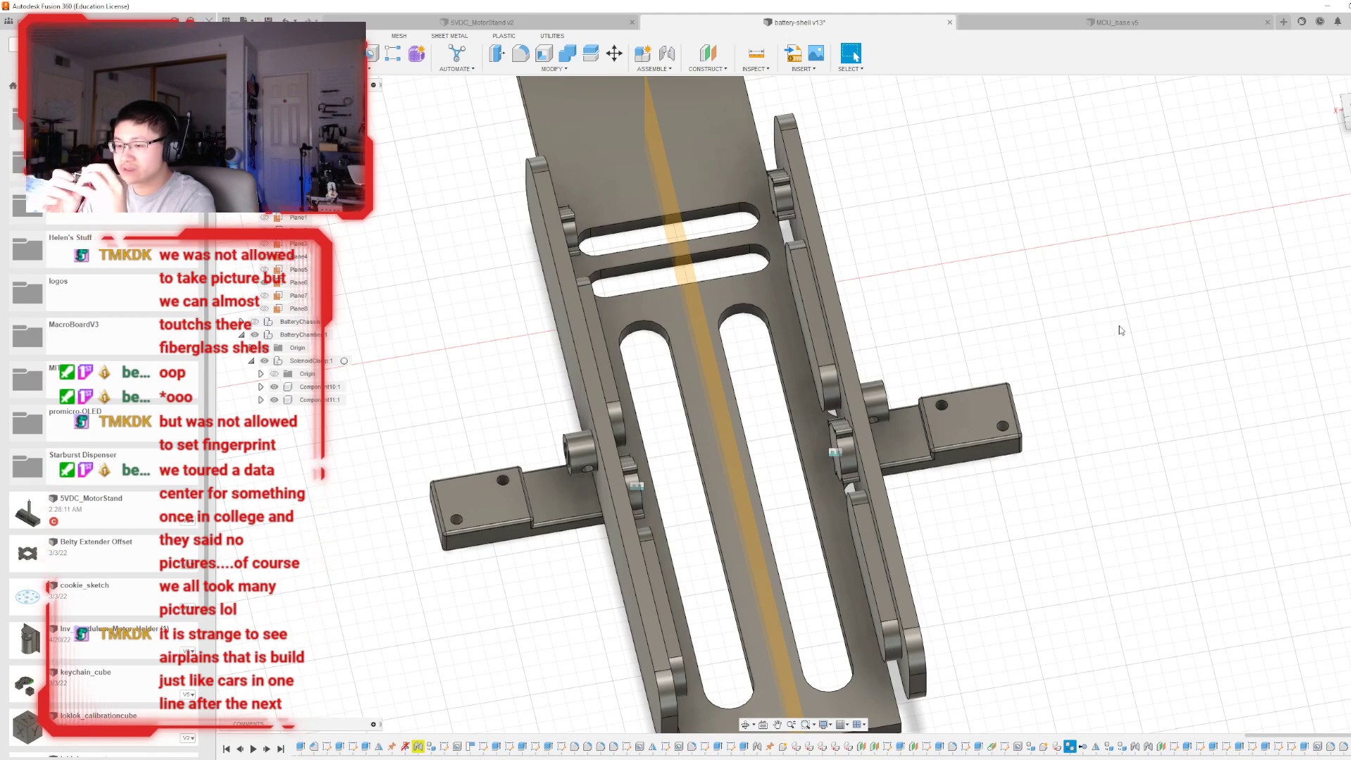
pyautogui.scroll(3, 517, 493)
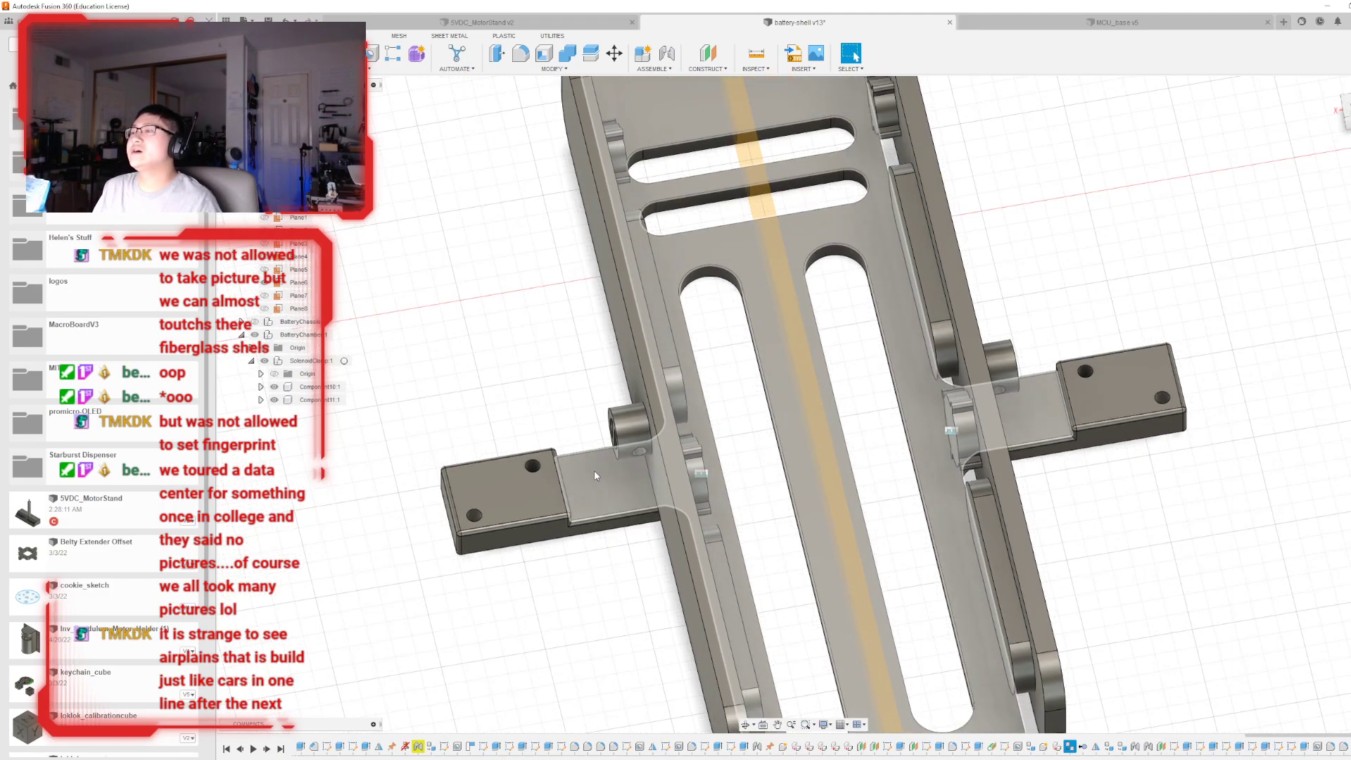
pyautogui.scroll(5, 509, 466)
pyautogui.scroll(-2, 528, 481)
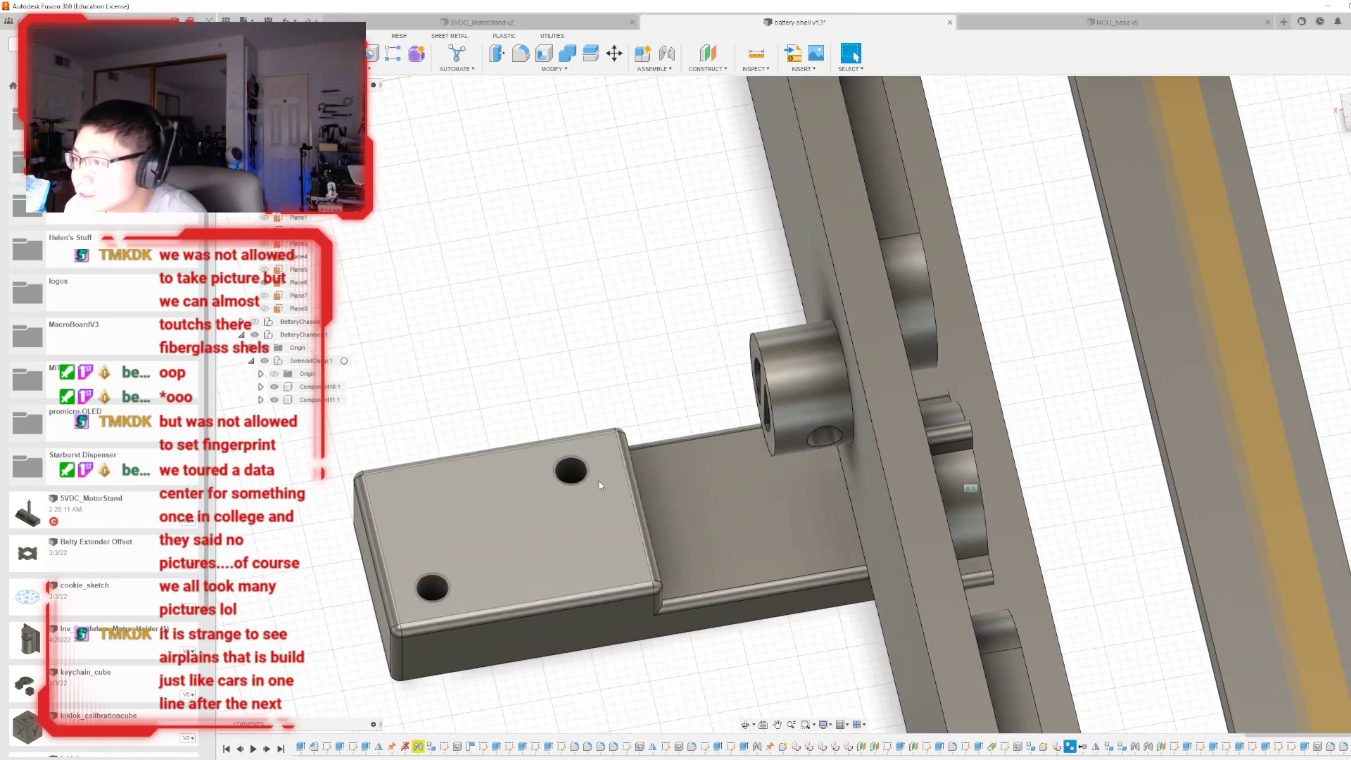
pyautogui.scroll(4, 581, 469)
pyautogui.moveTo(1345, 115); pyautogui.dragTo(1342, 35)
pyautogui.scroll(-4, 925, 467)
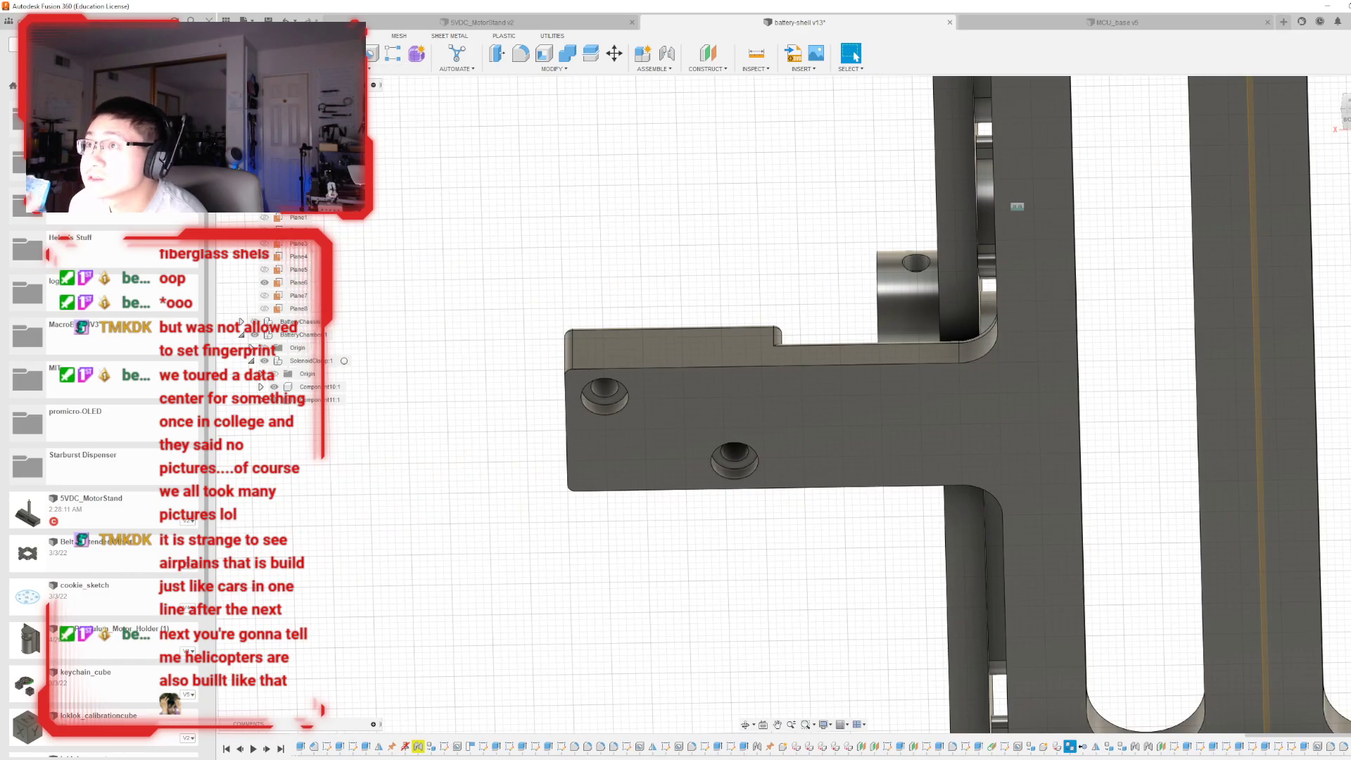
pyautogui.press('e')
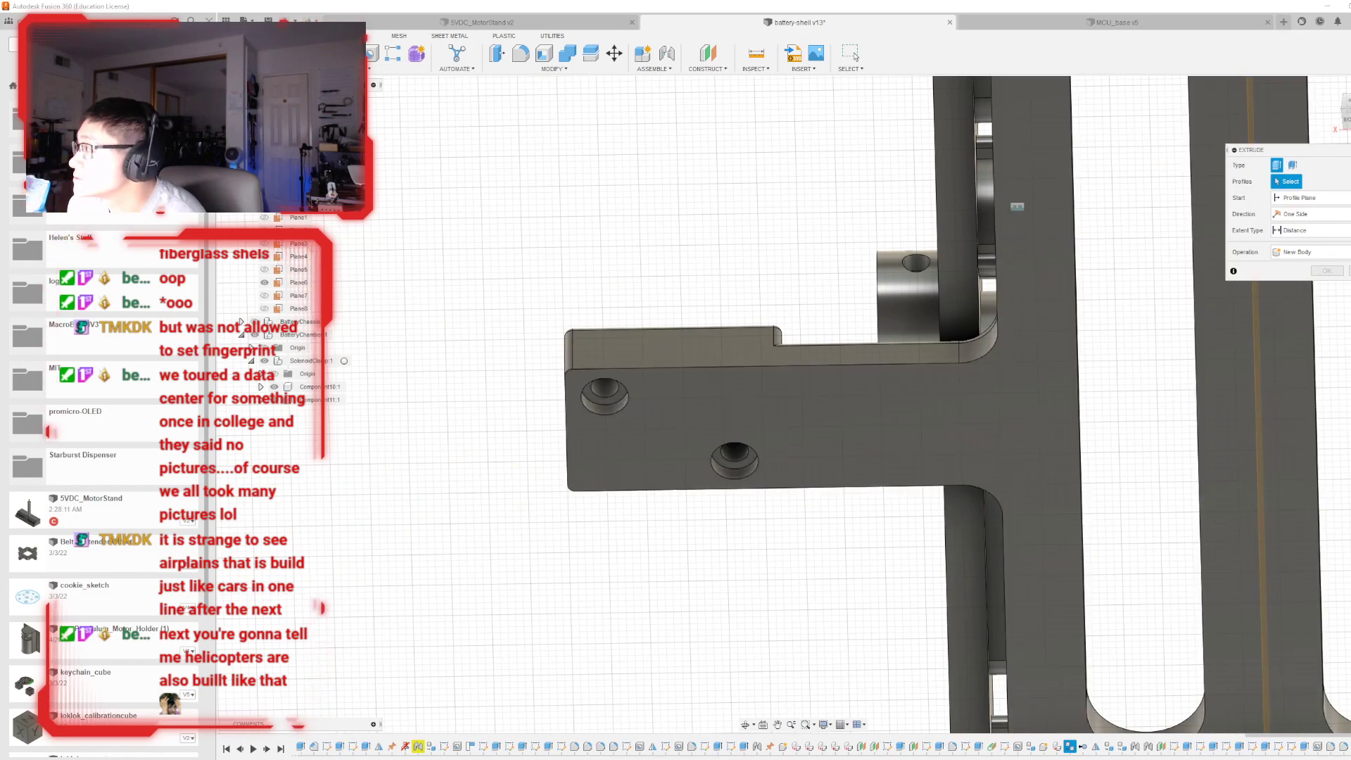
pyautogui.press('Escape')
pyautogui.scroll(2, 662, 573)
pyautogui.scroll(-5, 661, 573)
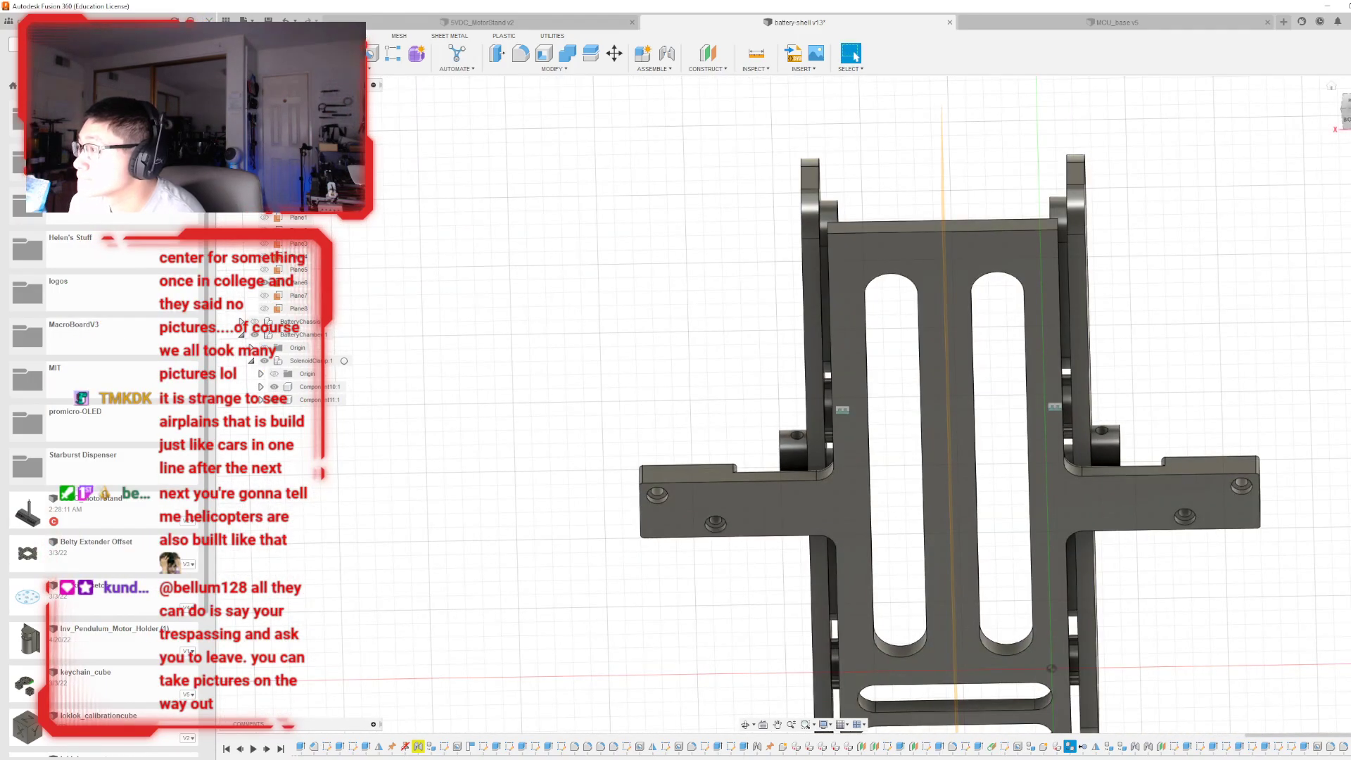
pyautogui.moveTo(803, 405)
pyautogui.keyDown('shift'); pyautogui.mouseDown(button='middle')
pyautogui.moveTo(820, 580)
pyautogui.moveTo(908, 563)
pyautogui.moveTo(942, 478)
pyautogui.moveTo(943, 500)
pyautogui.moveTo(1041, 619)
pyautogui.moveTo(946, 524)
pyautogui.moveTo(949, 545)
pyautogui.mouseUp(button='middle'); pyautogui.keyUp('shift')
pyautogui.keyDown('shift'); pyautogui.moveTo(762, 510); pyautogui.dragTo(766, 563, button='middle'); pyautogui.keyUp('shift')
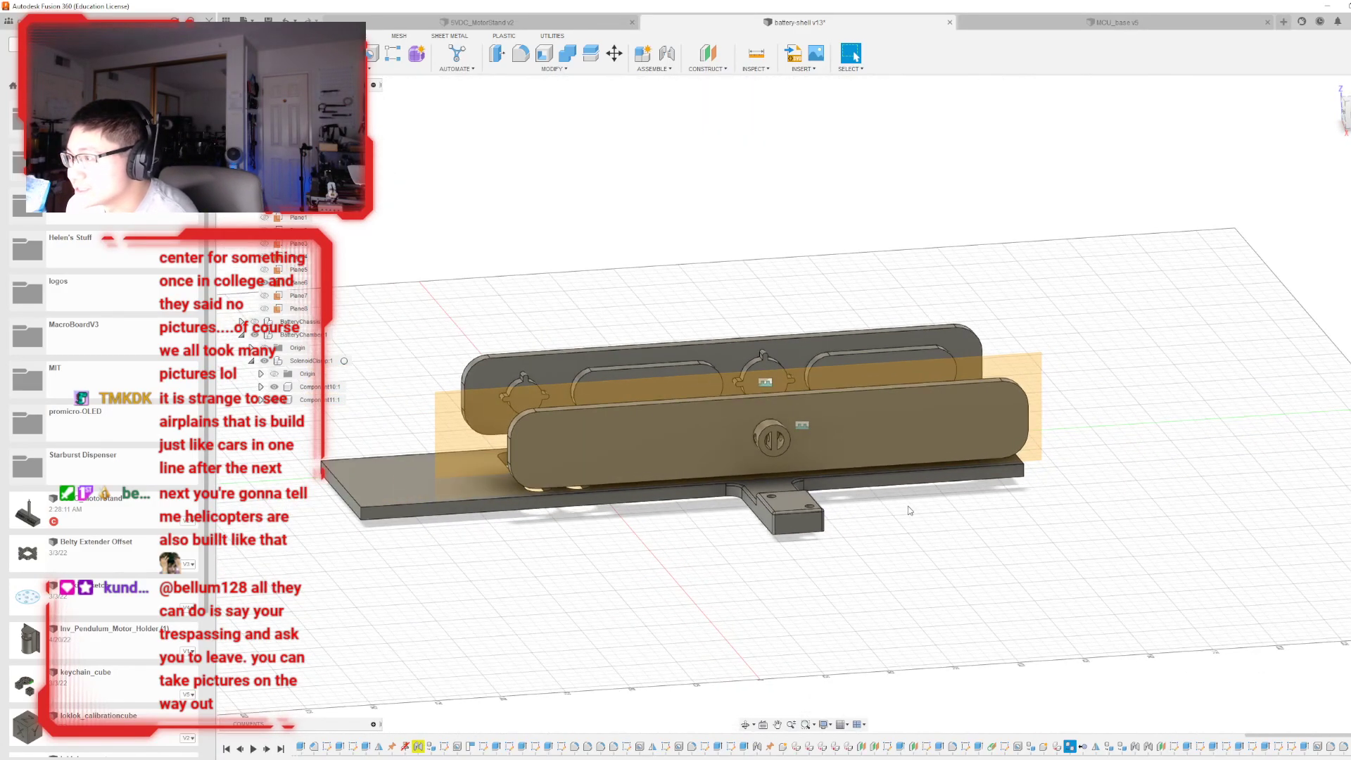
# - Hide construction Plane6 between the chassis side walls
pyautogui.click(978, 365)
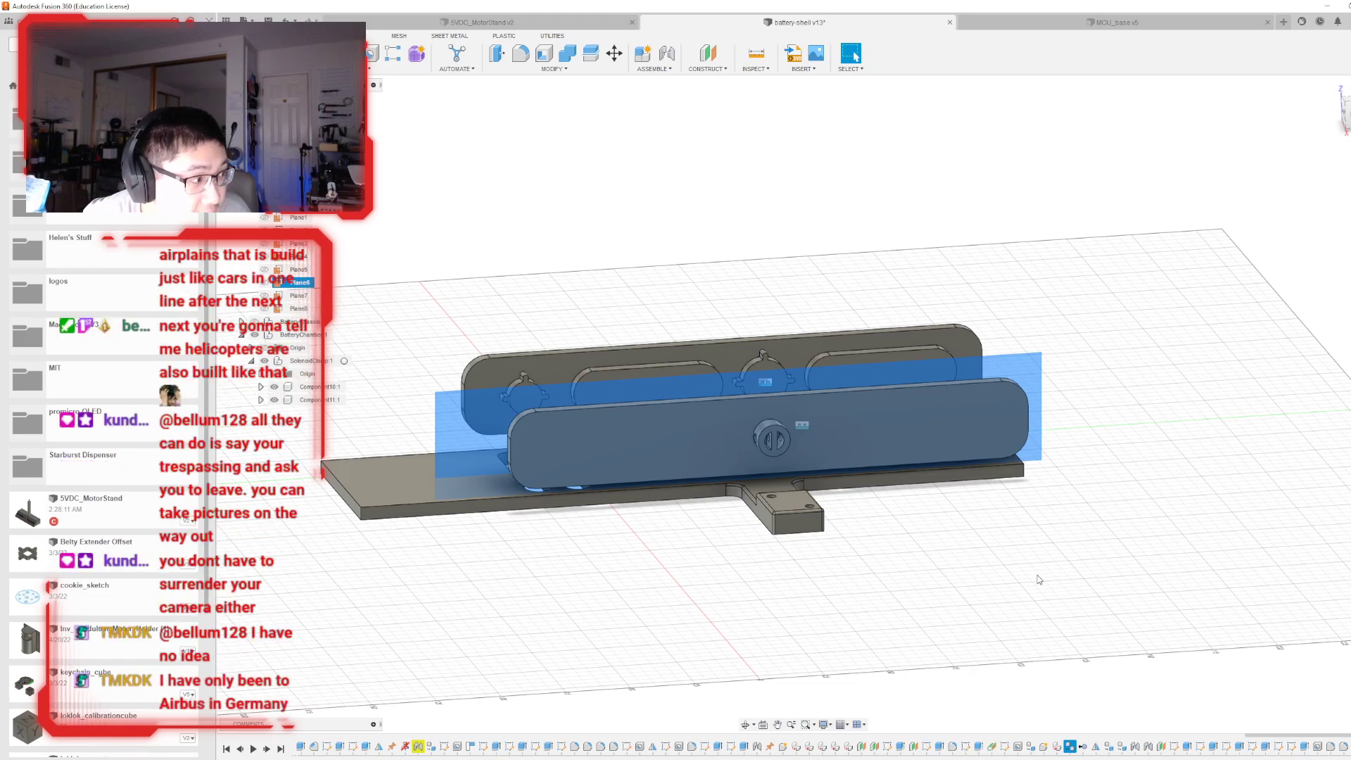
pyautogui.click(936, 626)
pyautogui.moveTo(1345, 116)
pyautogui.mouseDown()
pyautogui.moveTo(1349, 41)
pyautogui.moveTo(1347, 260)
pyautogui.moveTo(1301, 281)
pyautogui.mouseUp()
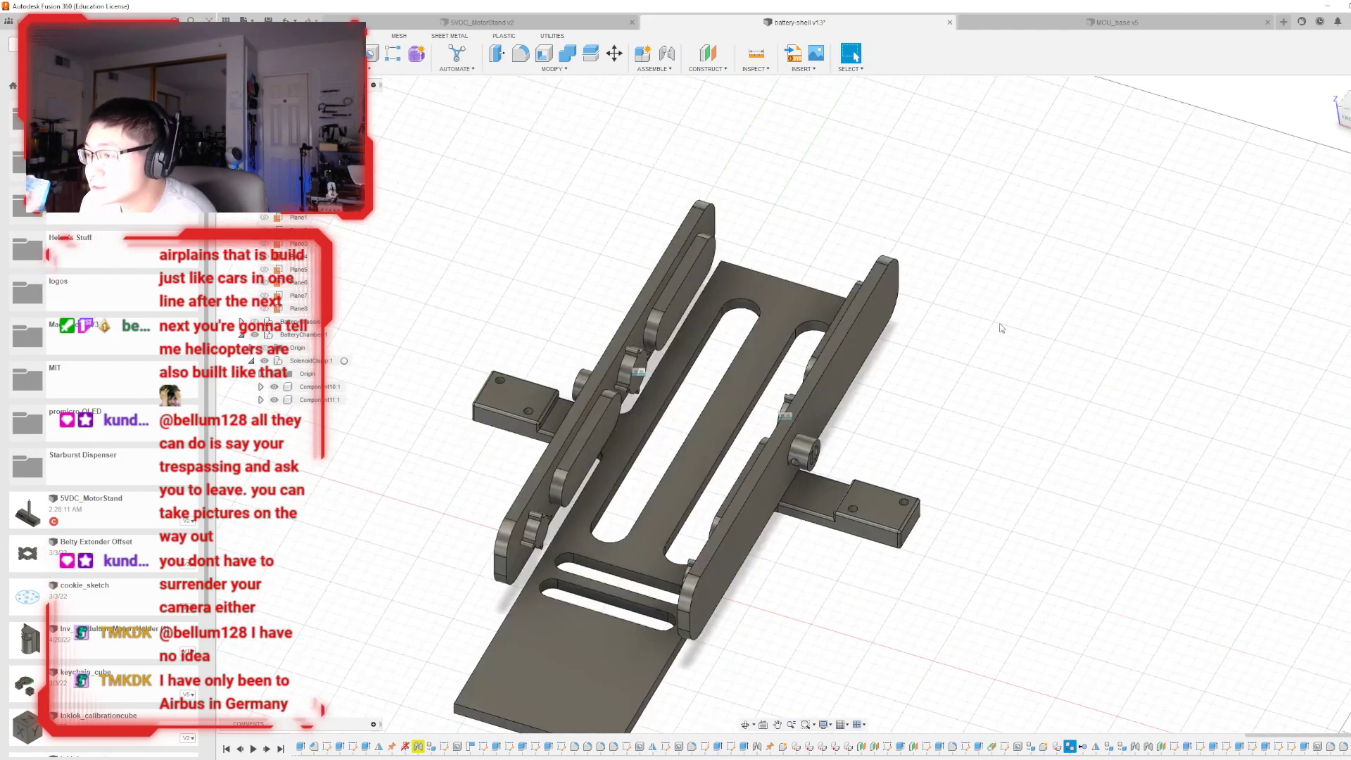
pyautogui.moveTo(1344, 112)
pyautogui.mouseDown()
pyautogui.moveTo(1063, 119)
pyautogui.moveTo(1346, 106)
pyautogui.mouseUp()
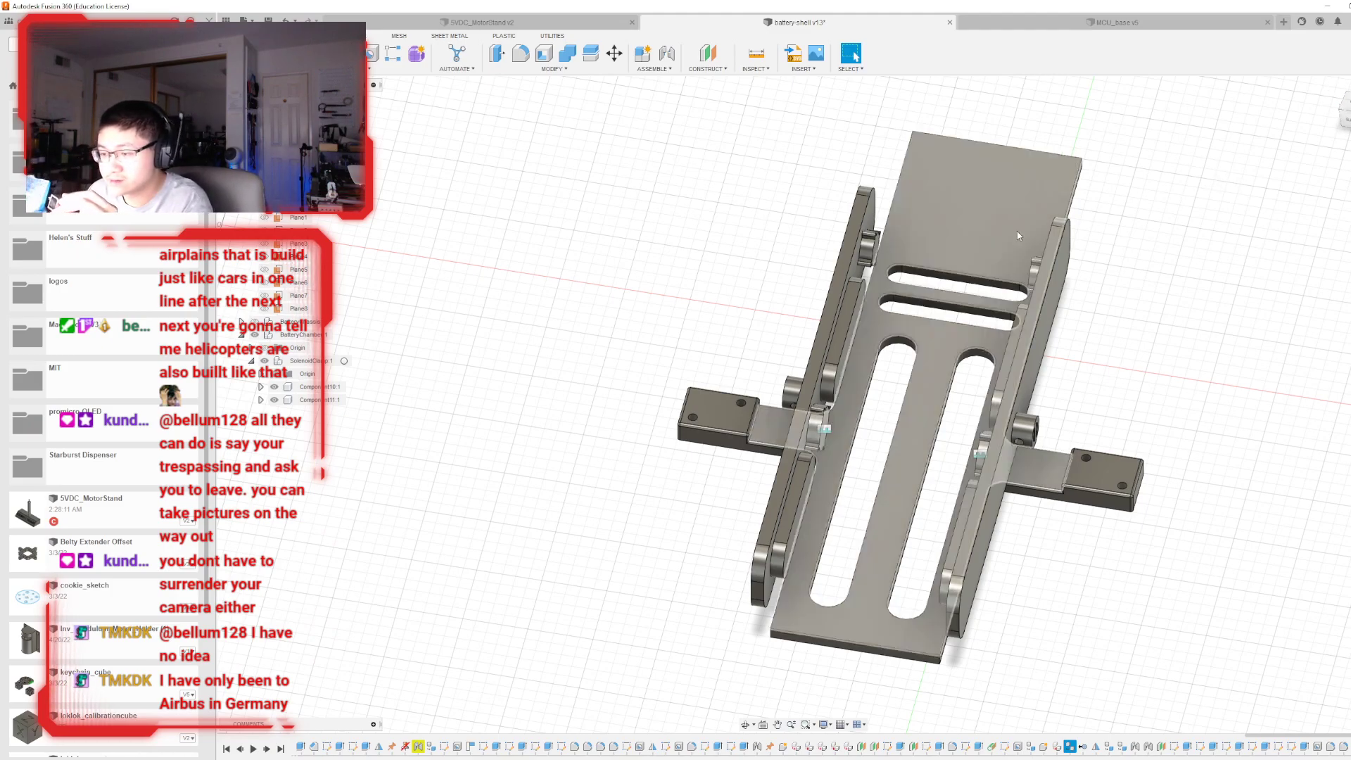
# - Start a sketch on the top face of one ledge's raised block and project its two mounting-hole circles
pyautogui.click(728, 414)
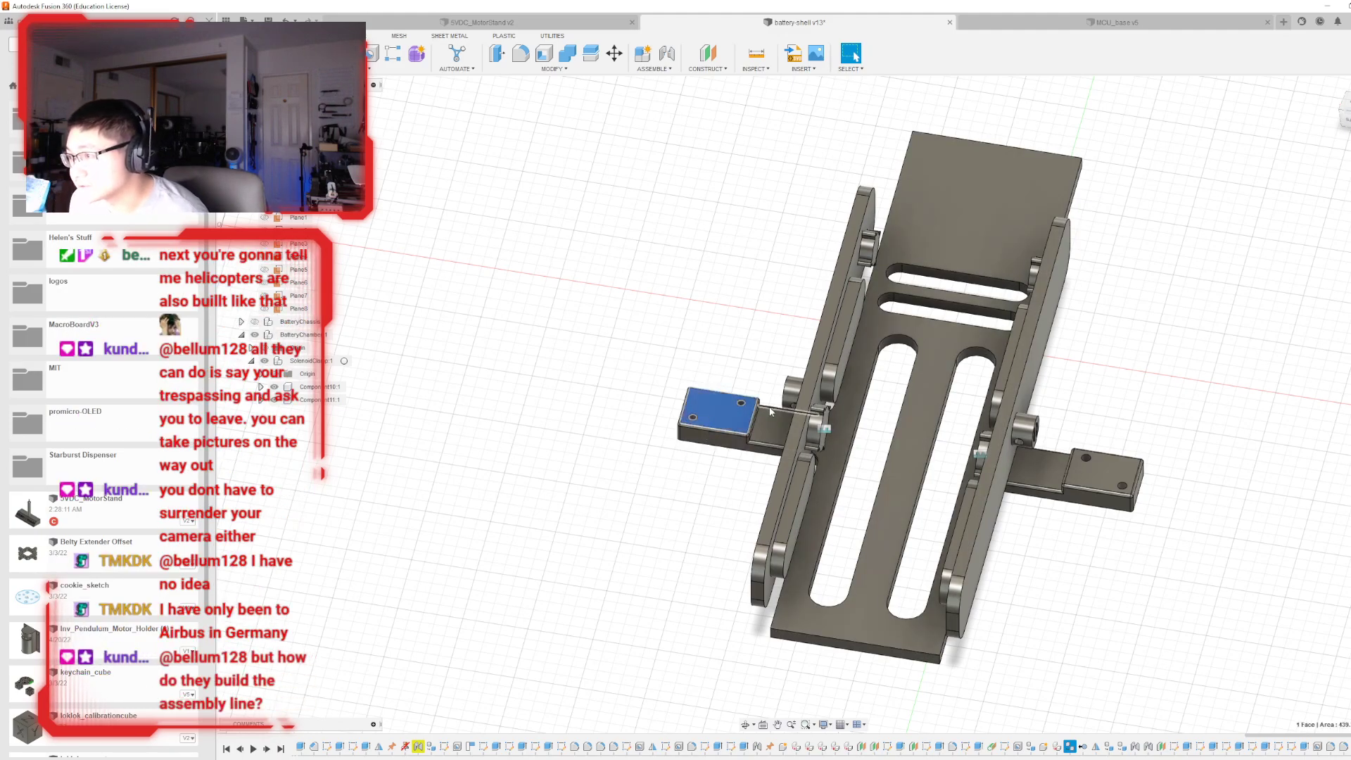
pyautogui.press('p')
pyautogui.scroll(6, 852, 415)
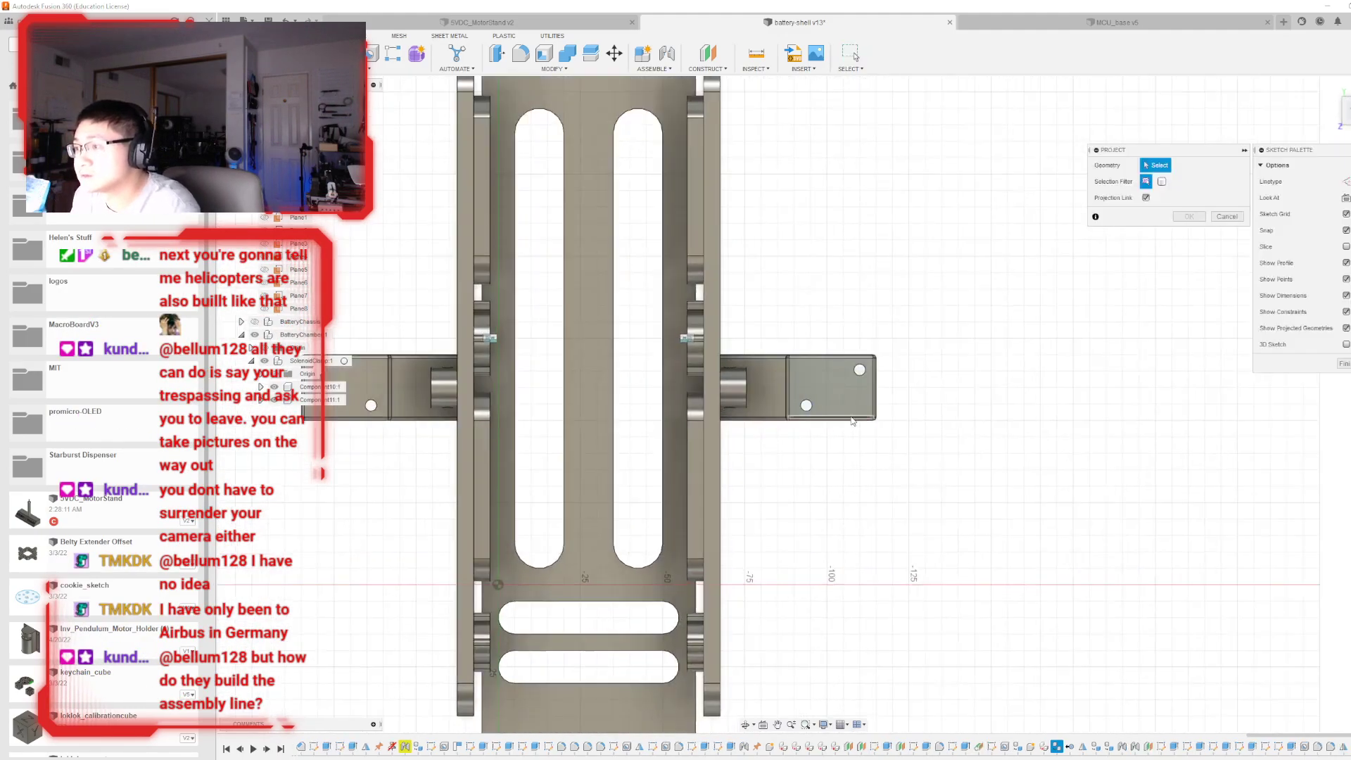
pyautogui.click(764, 425)
pyautogui.click(785, 411)
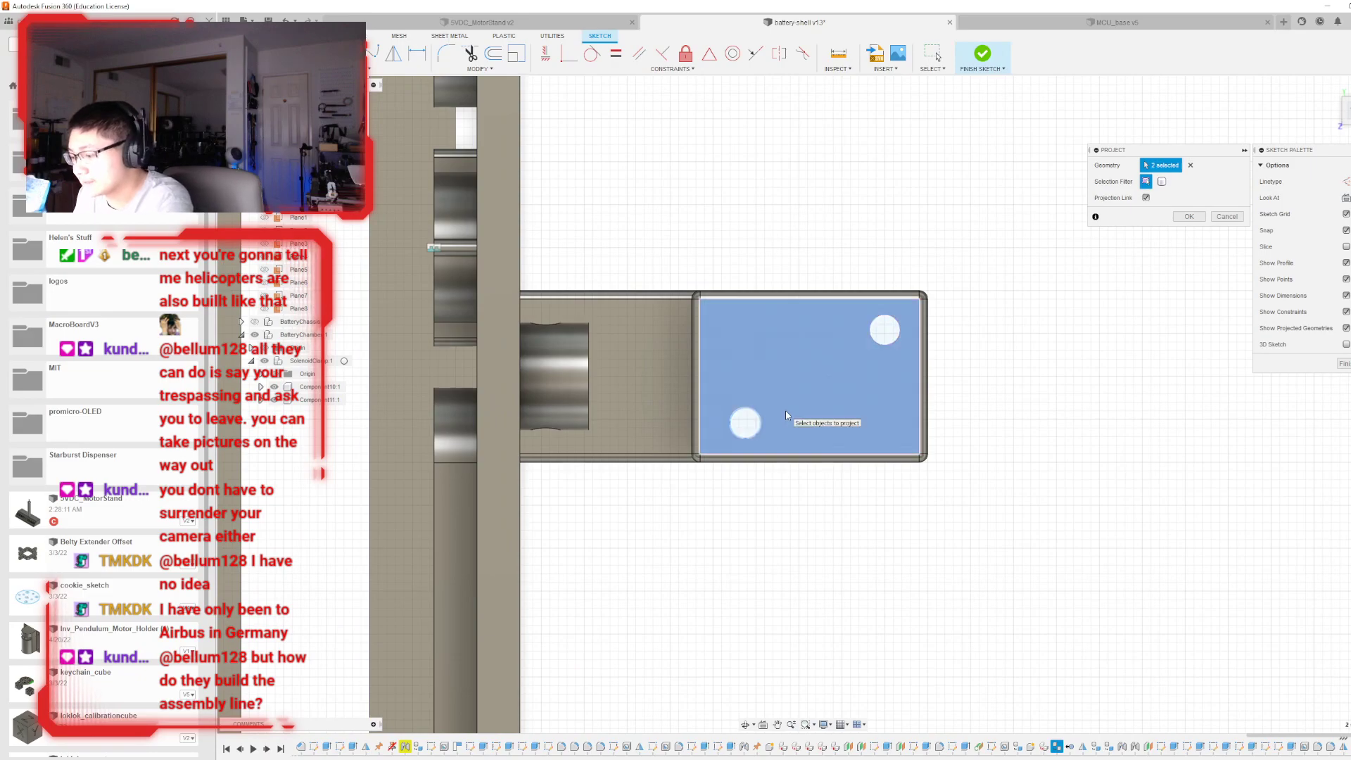
pyautogui.click(1189, 216)
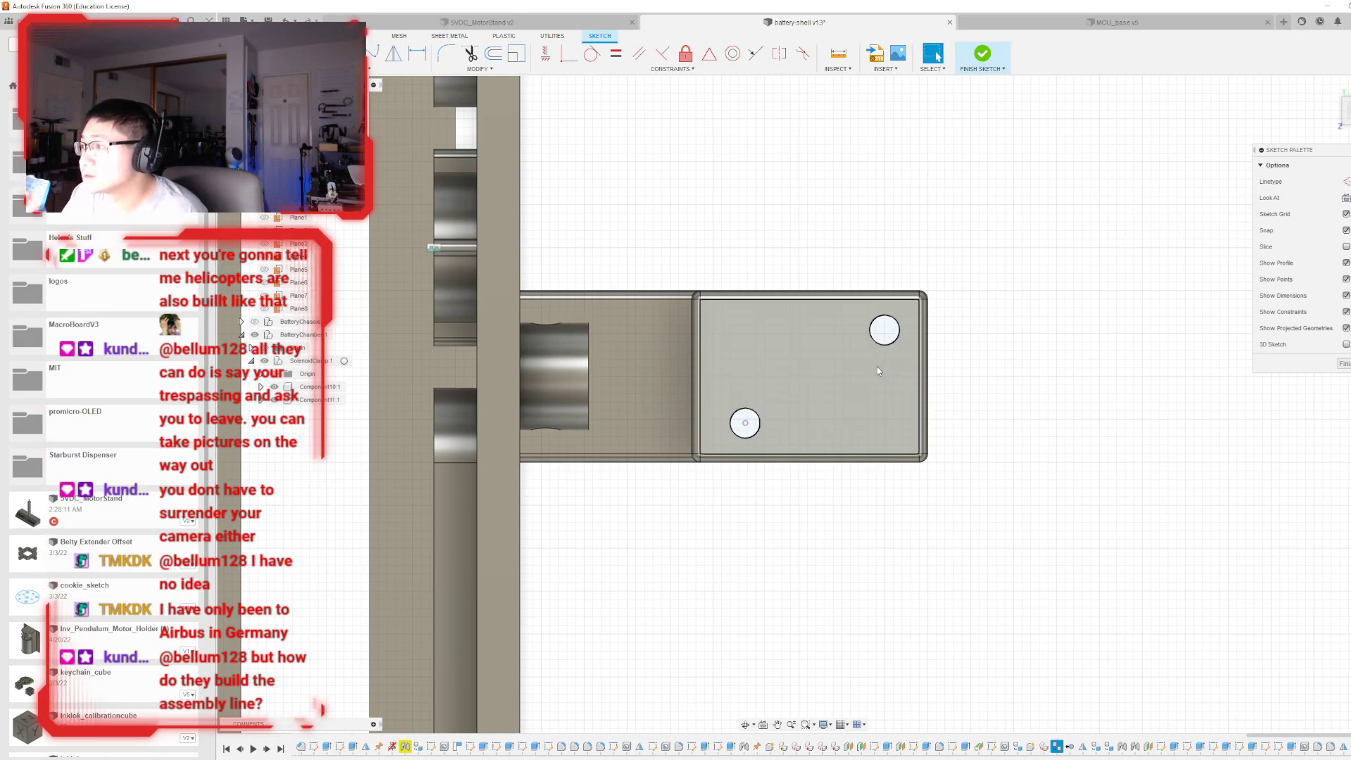
pyautogui.press('p')
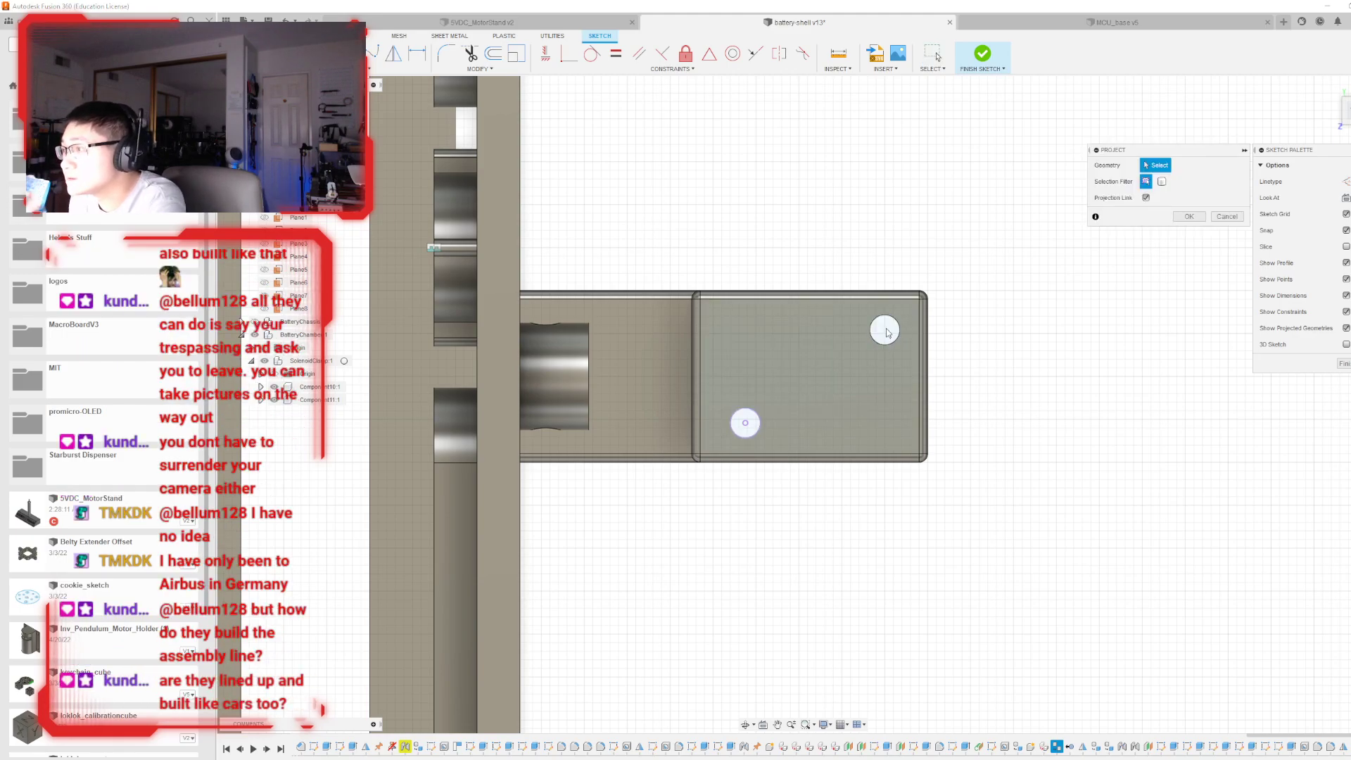
pyautogui.click(887, 333)
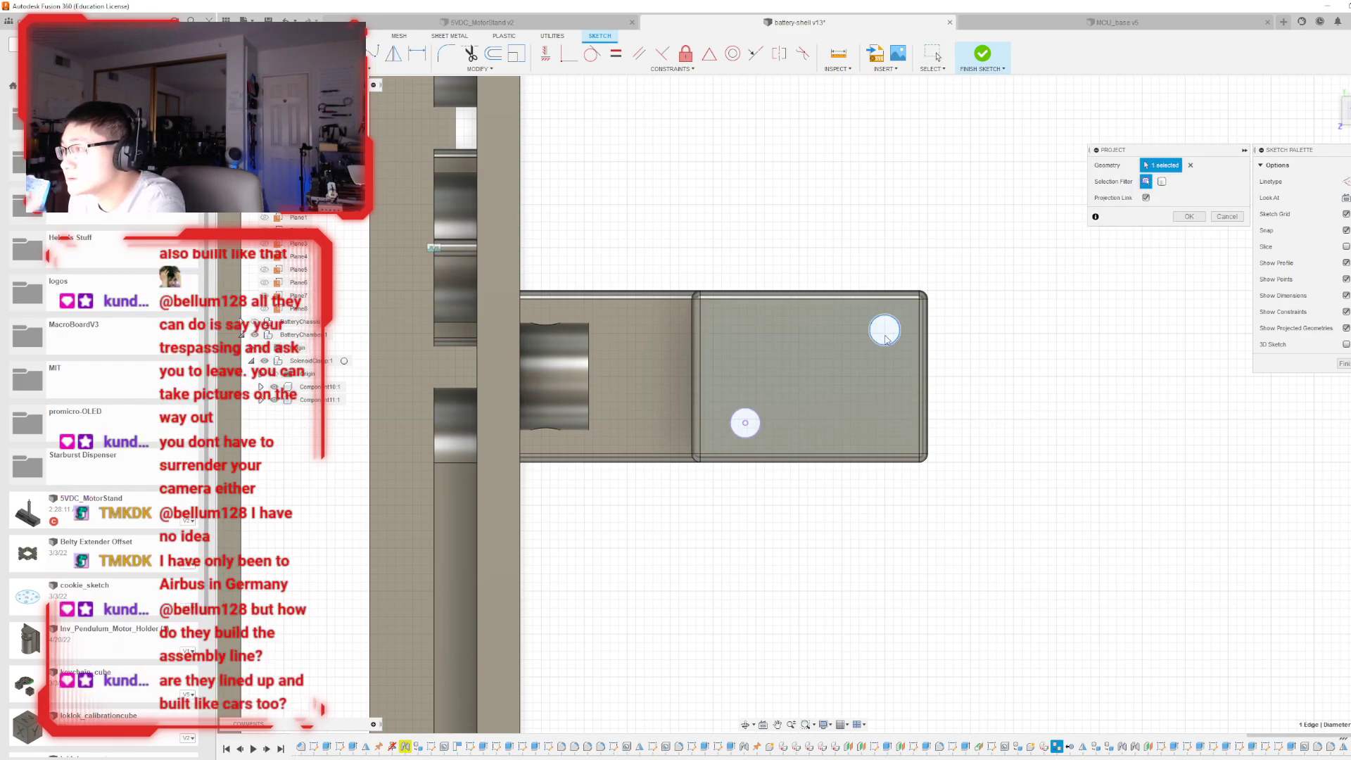
pyautogui.click(1188, 217)
pyautogui.scroll(1, 824, 373)
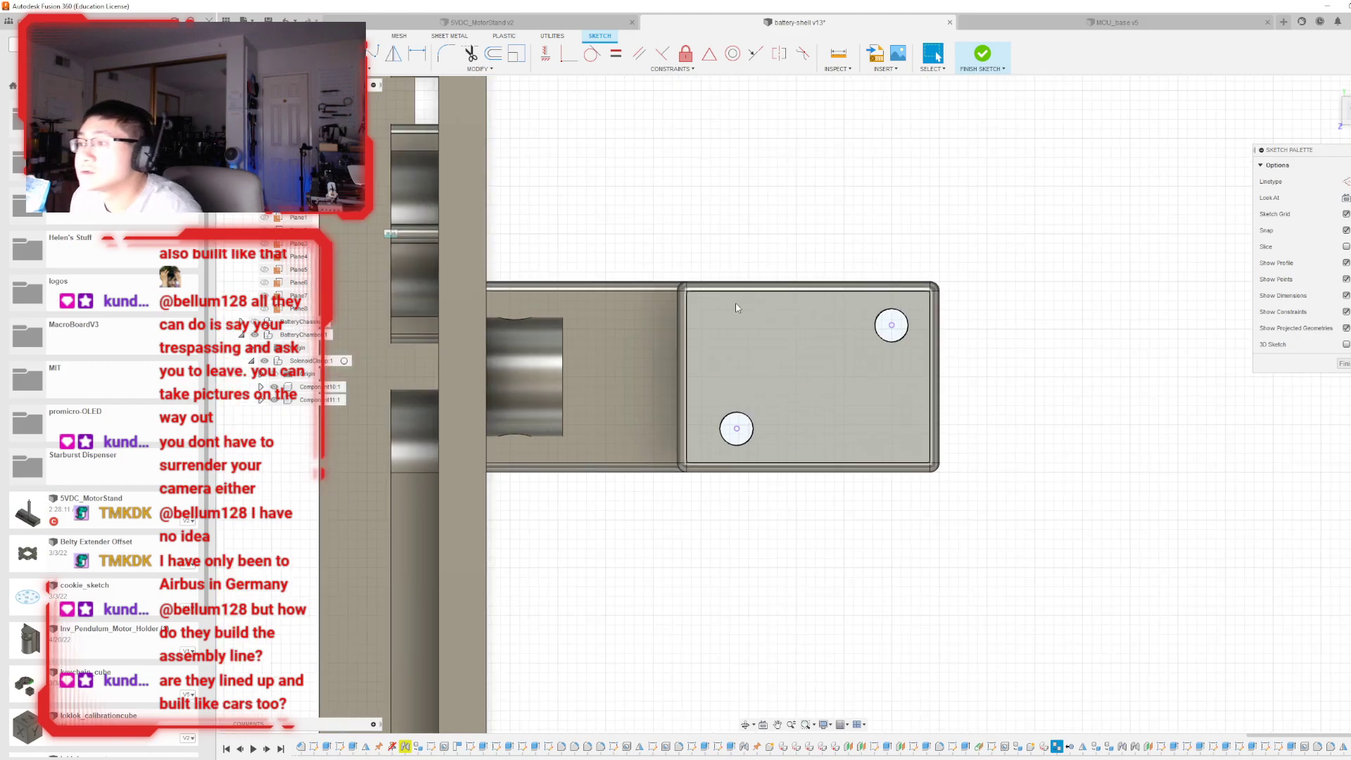
# - Place sketch points near the block's two hole-free corners, aligned with the projected hole centres, and finish the sketch
pyautogui.click(357, 69)
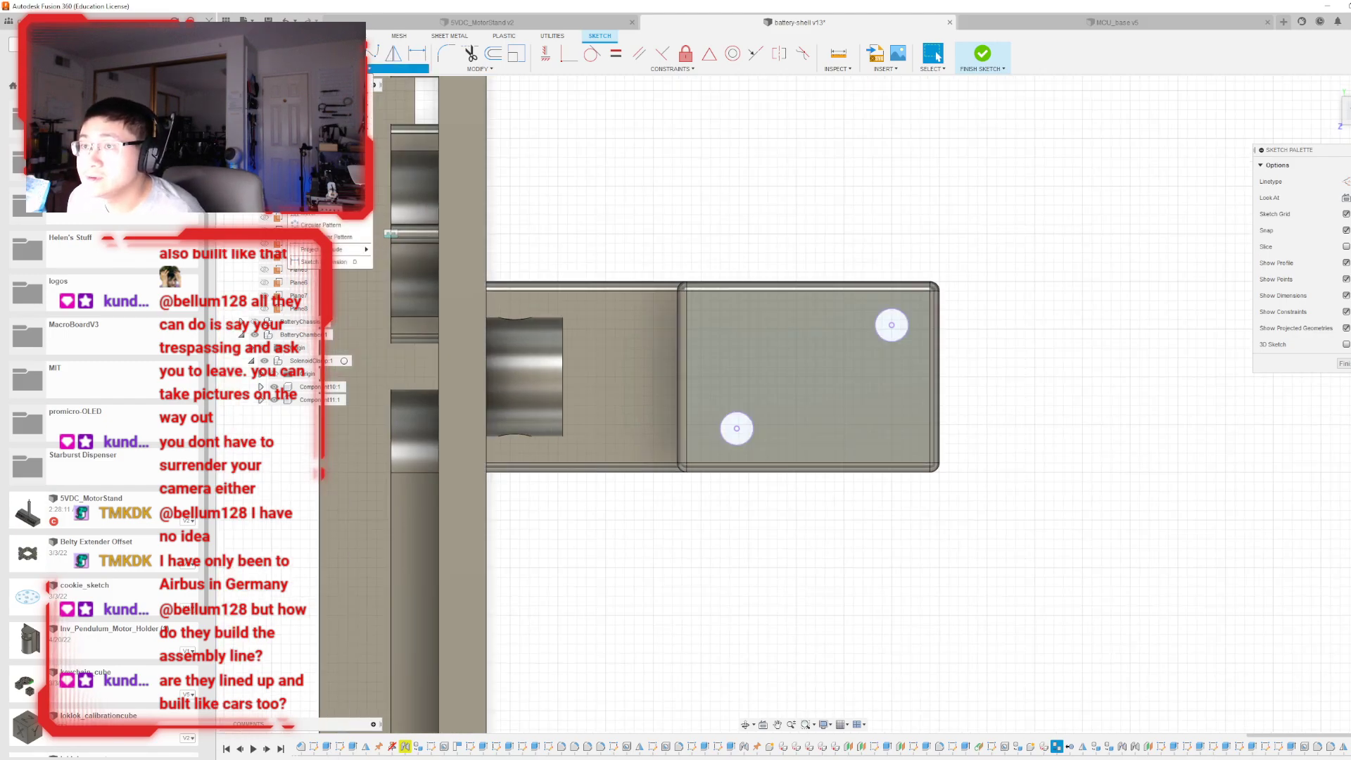
pyautogui.click(330, 190)
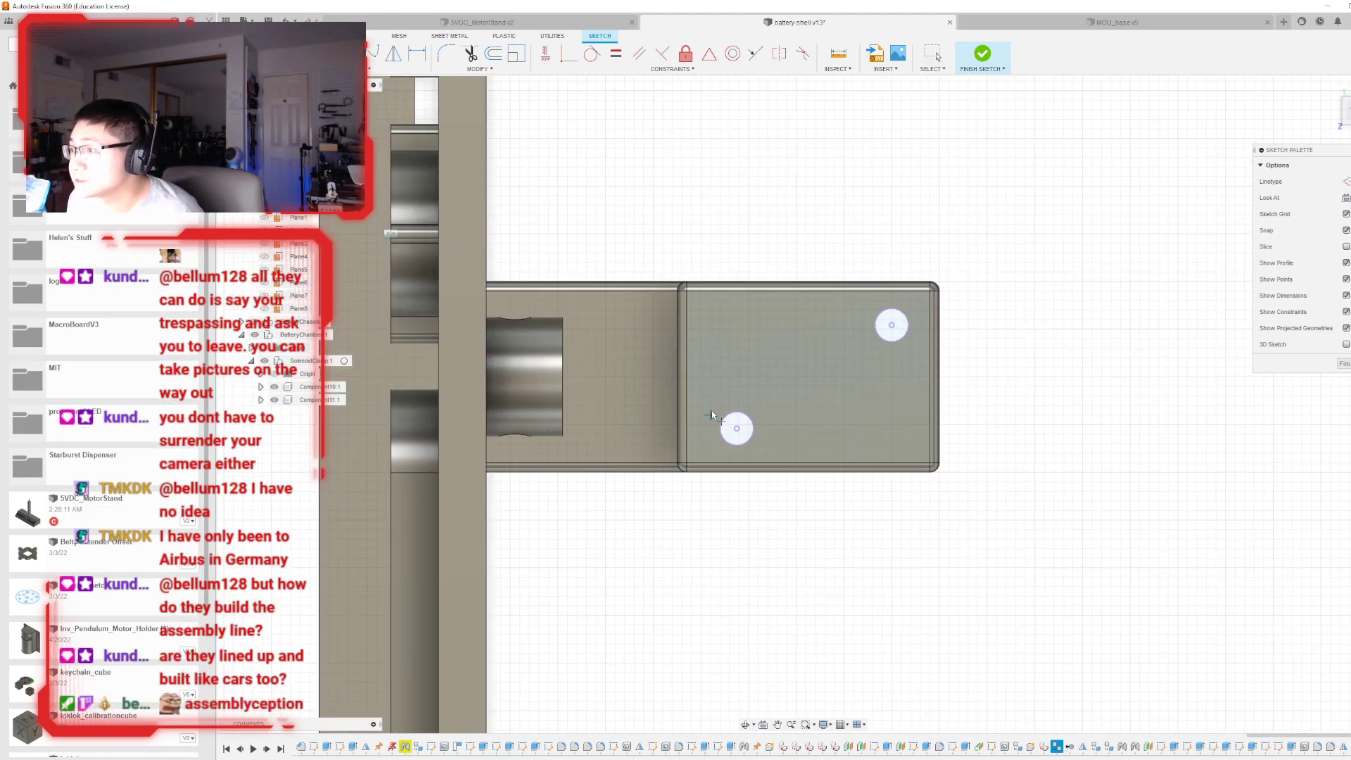
pyautogui.click(737, 324)
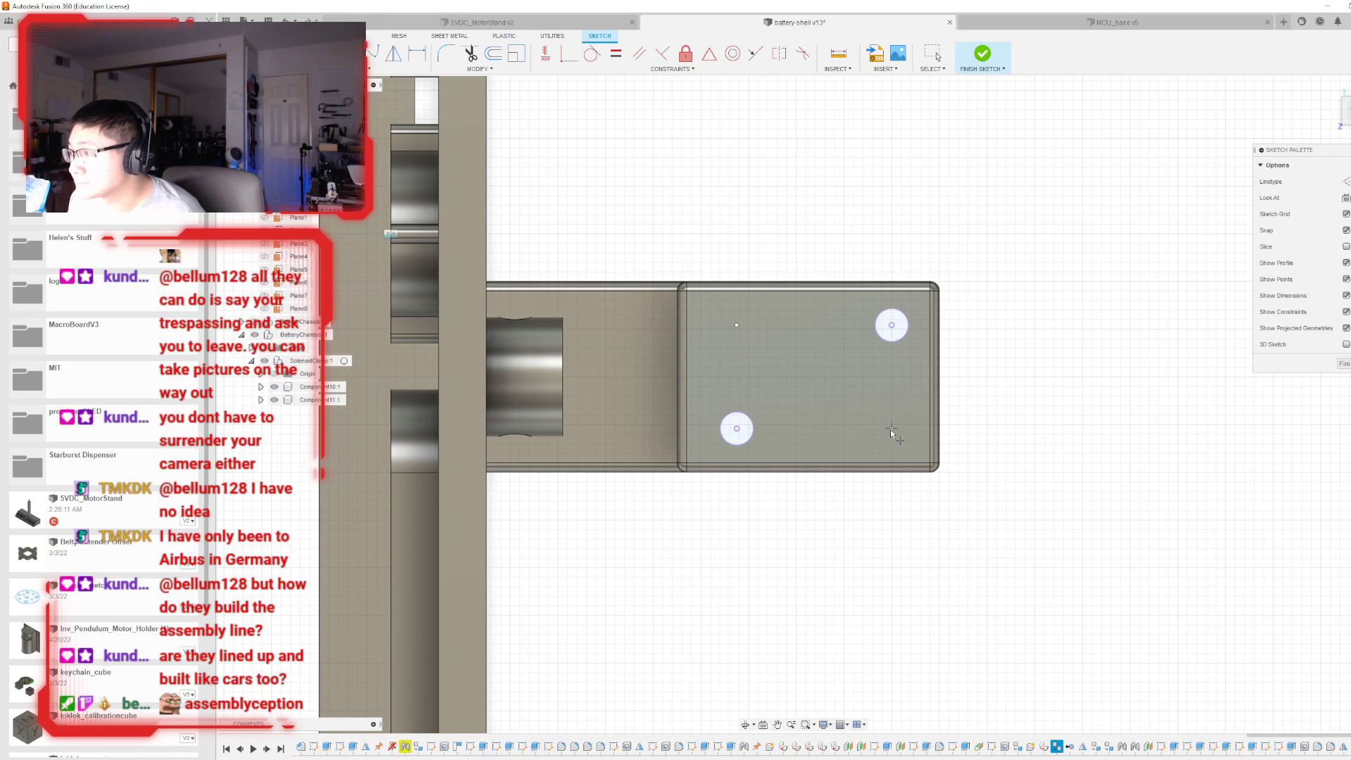
pyautogui.click(982, 54)
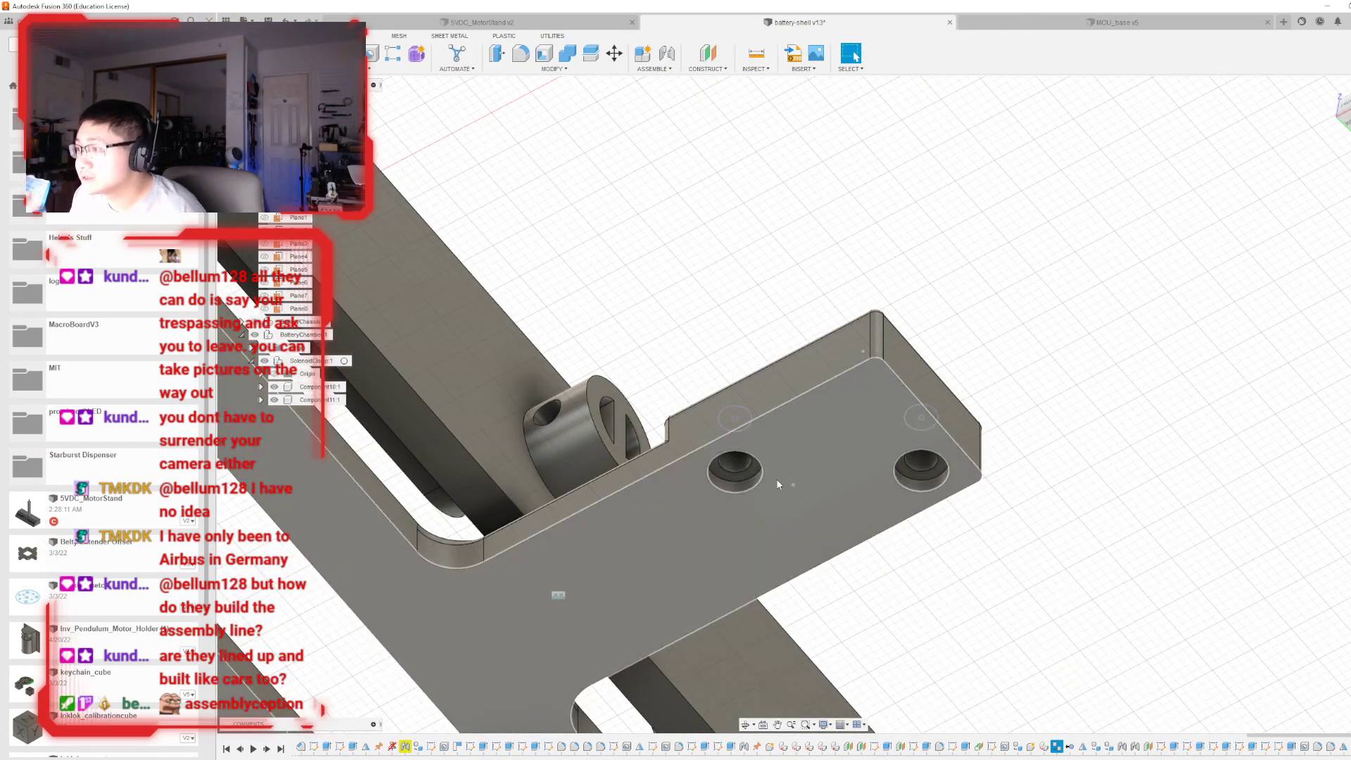
# - Sketch on the underside of the ledge, project the two corner sketch points from the raised block into it, and finish the sketch
pyautogui.click(810, 466)
pyautogui.press('p')
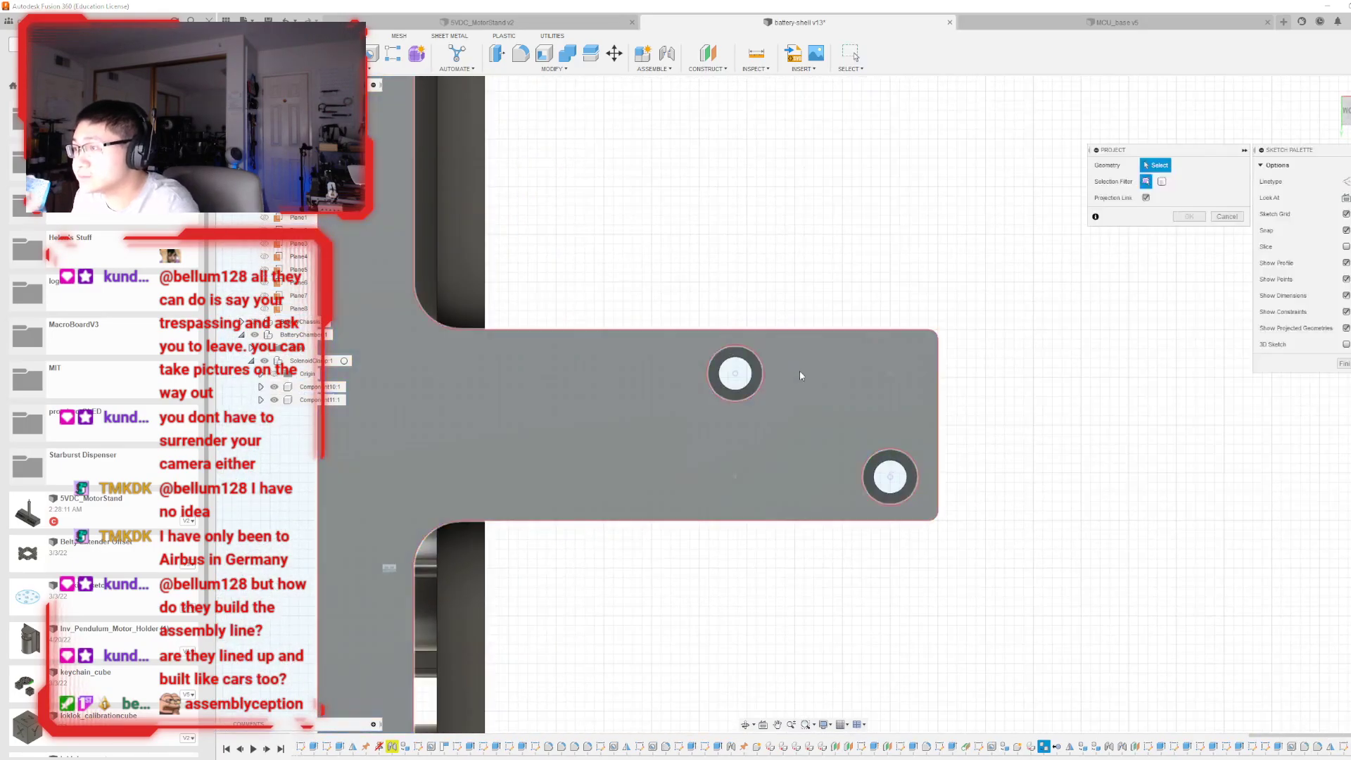
pyautogui.click(889, 374)
pyautogui.click(736, 476)
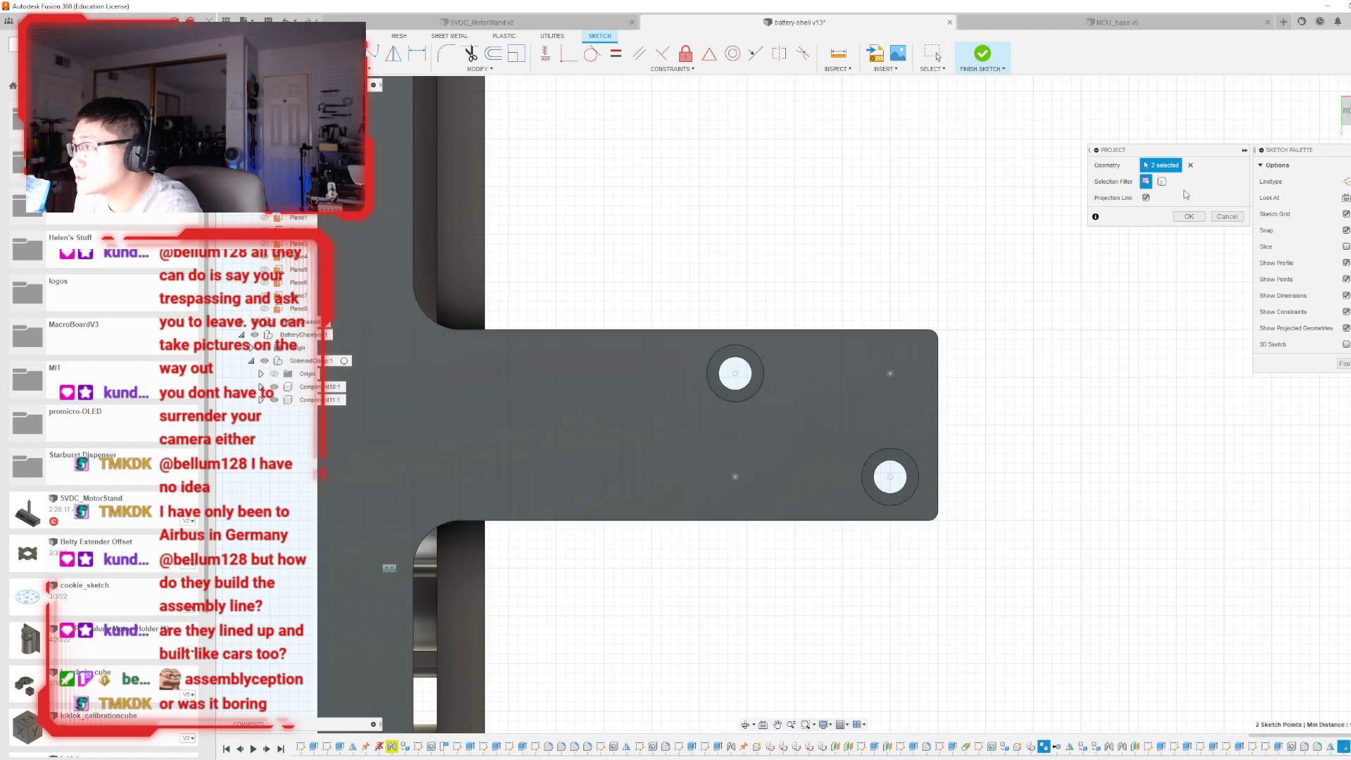
pyautogui.click(1189, 216)
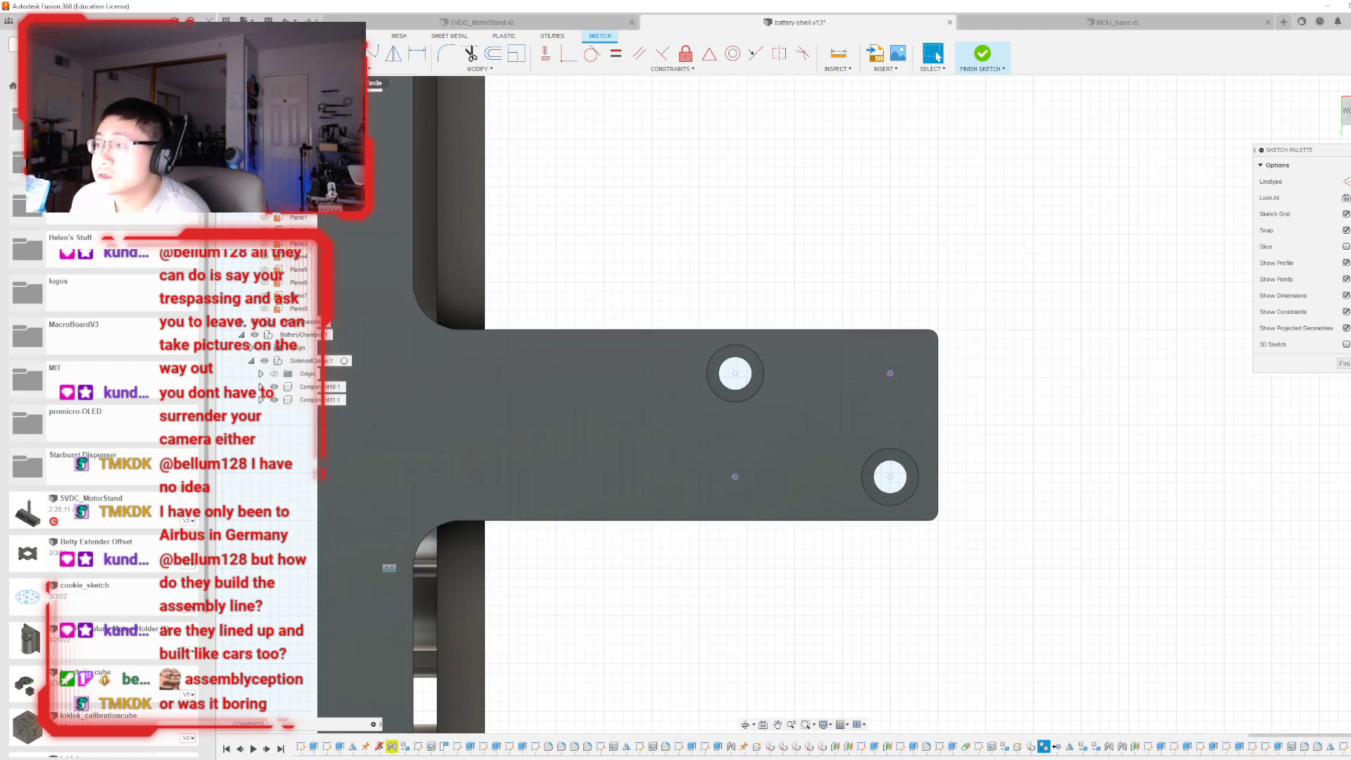
pyautogui.click(982, 54)
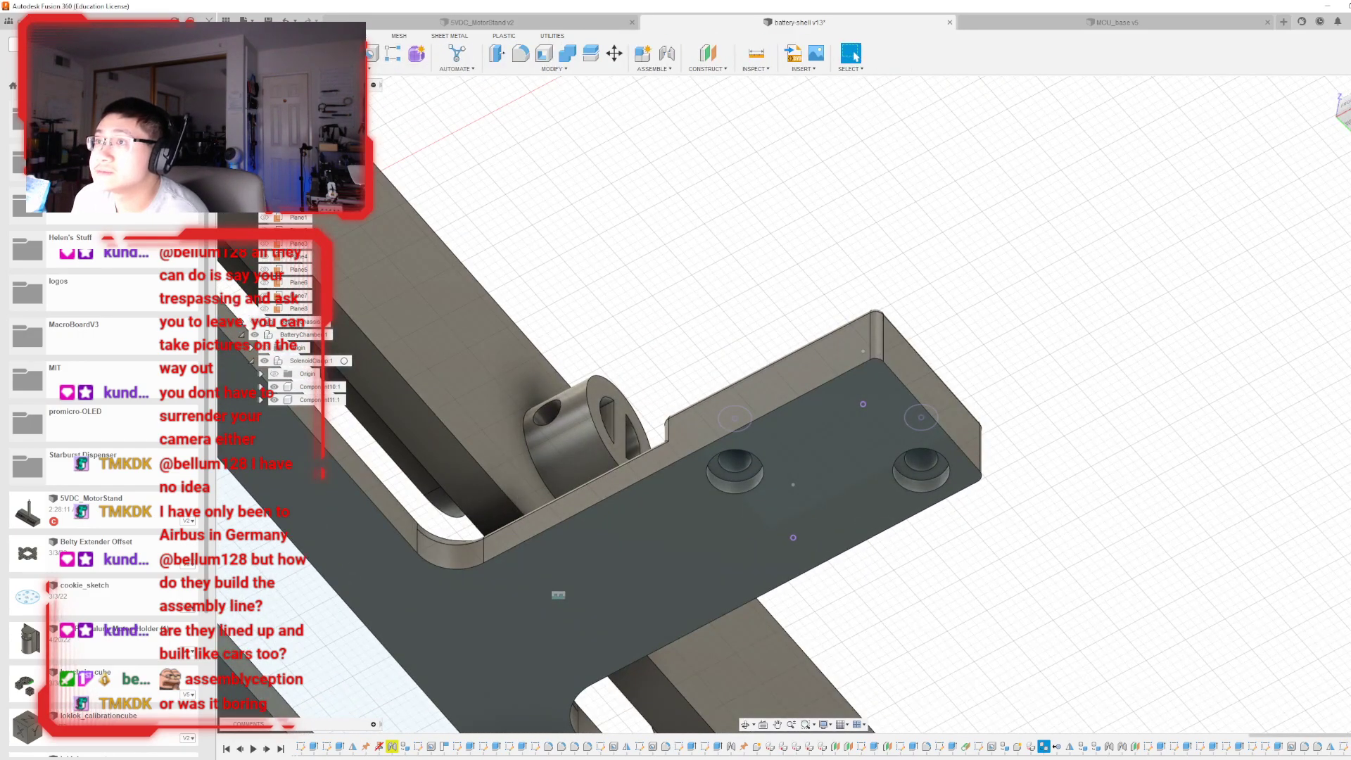
# - Cut counterbored holes at the two projected sketch points on the underside of the ledge
pyautogui.press('h')
pyautogui.click(862, 404)
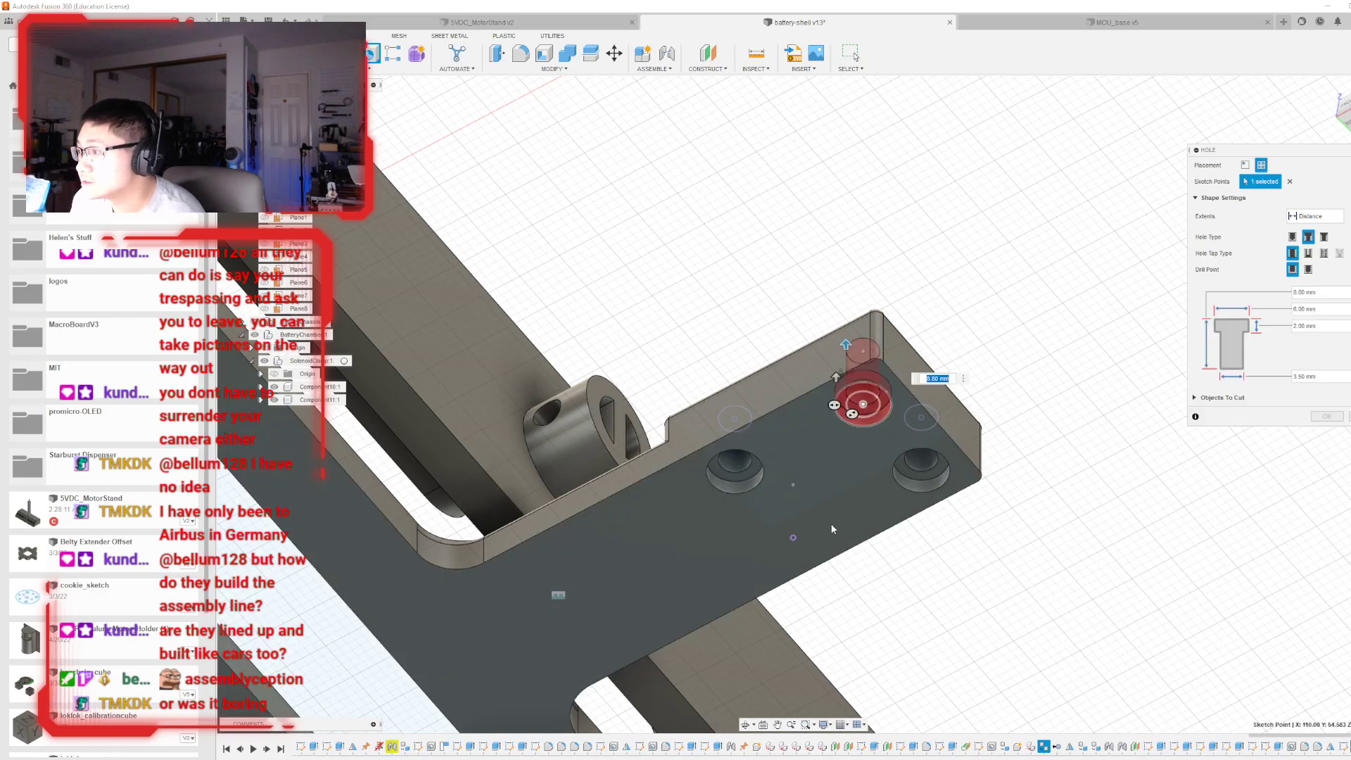
pyautogui.click(793, 537)
pyautogui.click(1343, 416)
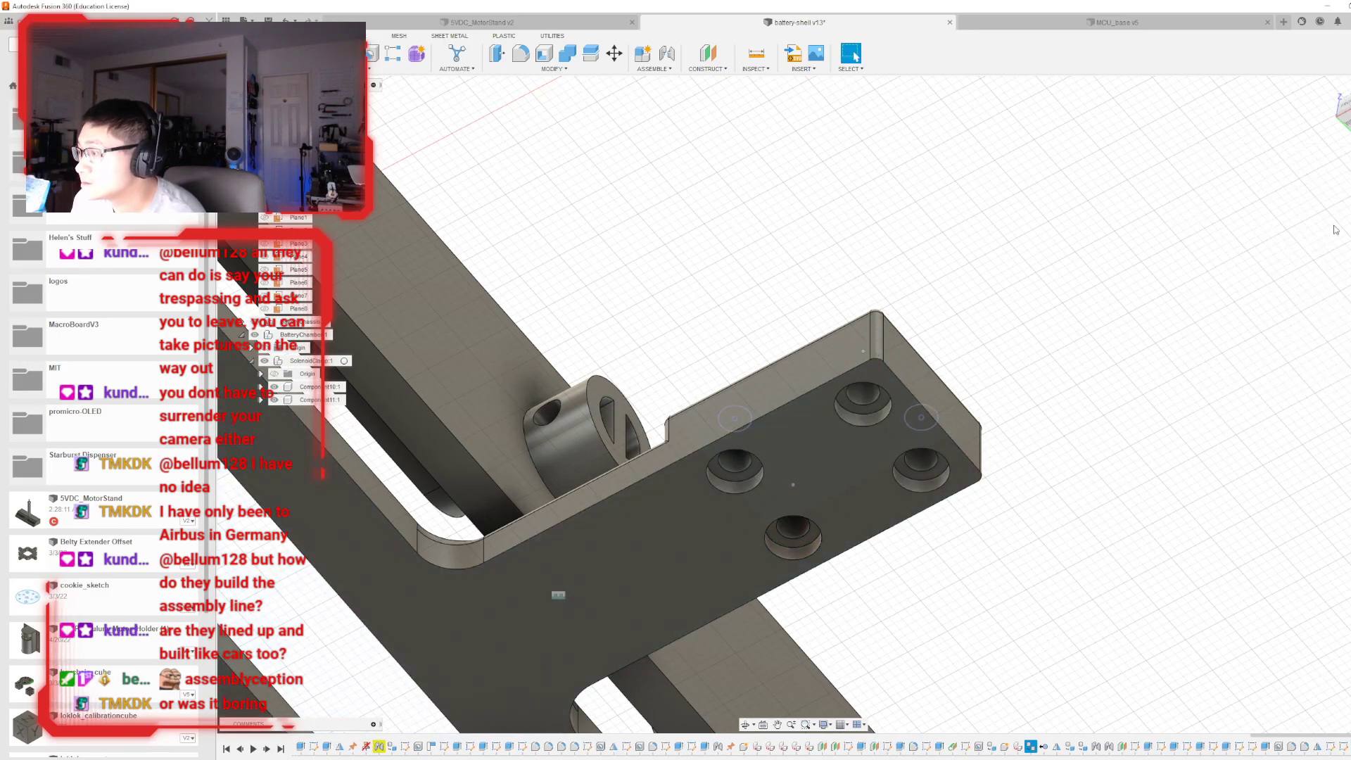
# - Hide the sketch holding the hole position points on top of the ledge's raised block
pyautogui.moveTo(802, 405)
pyautogui.keyDown('shift'); pyautogui.mouseDown(button='middle')
pyautogui.moveTo(693, 619)
pyautogui.moveTo(549, 562)
pyautogui.moveTo(352, 517)
pyautogui.moveTo(428, 521)
pyautogui.mouseUp(button='middle'); pyautogui.keyUp('shift')
pyautogui.scroll(-5, 428, 521)
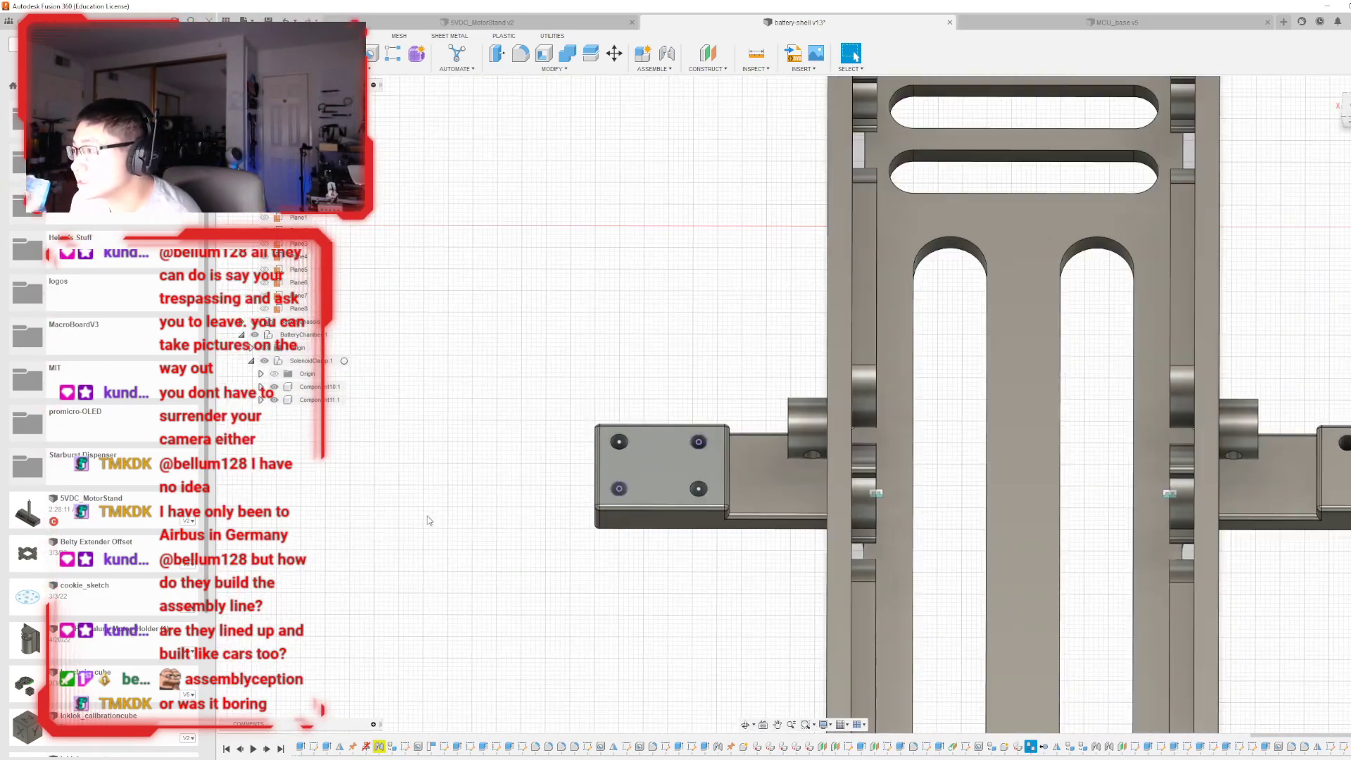
pyautogui.scroll(-5, 428, 522)
pyautogui.scroll(7, 529, 498)
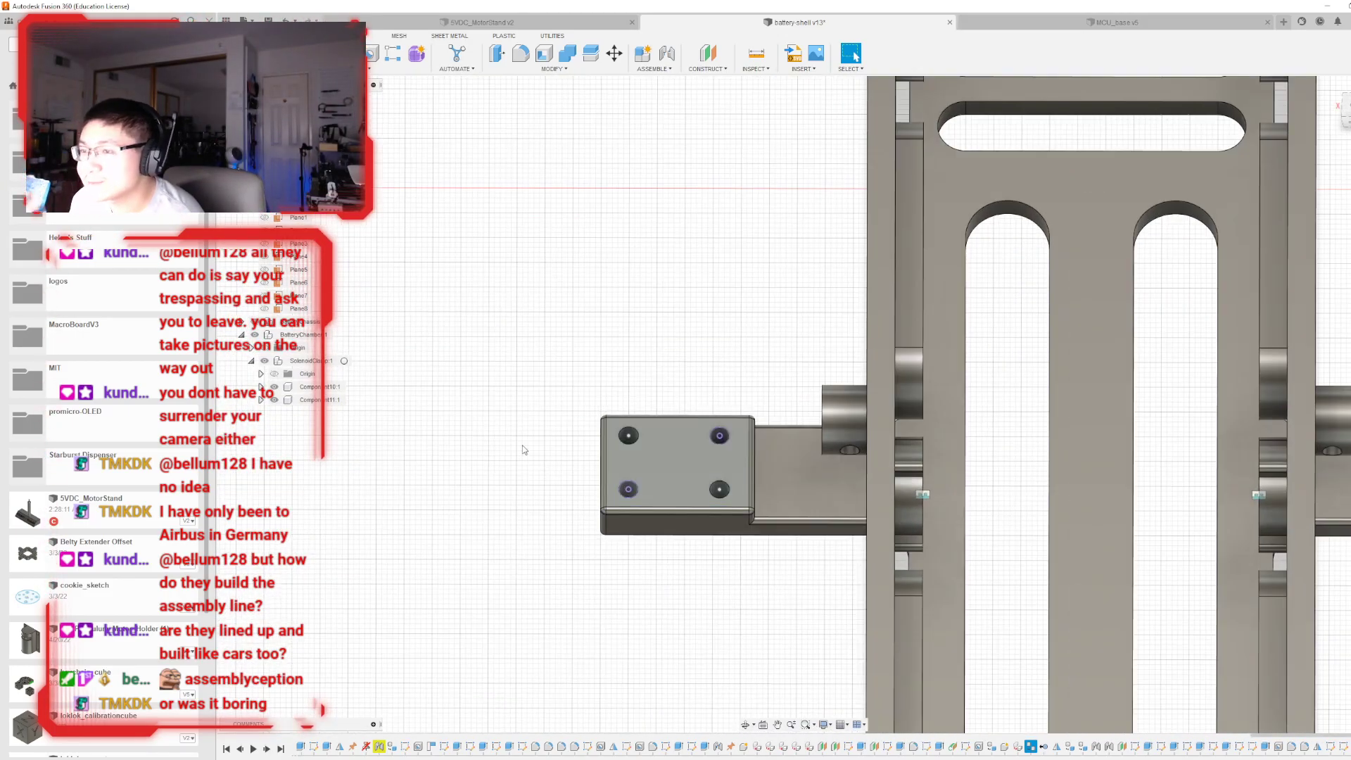
pyautogui.scroll(-2, 529, 467)
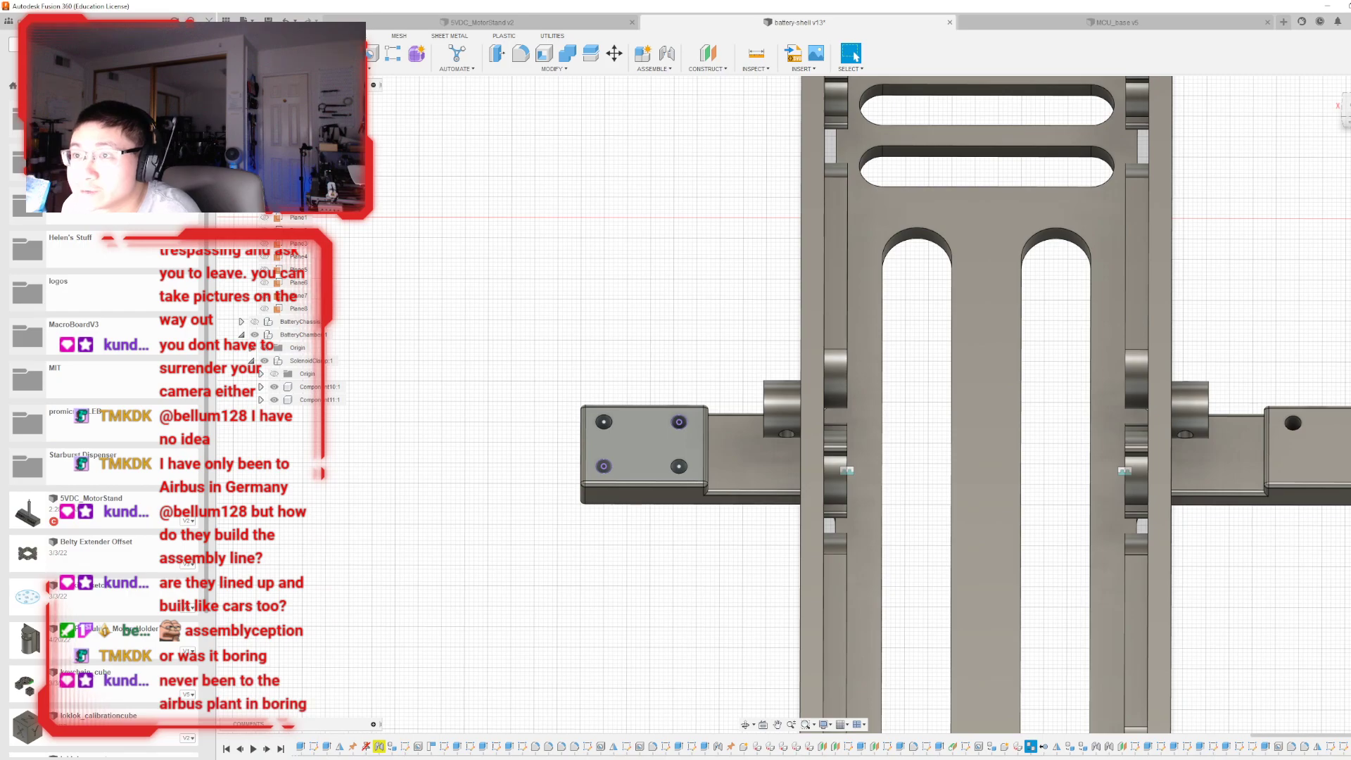
pyautogui.click(242, 192)
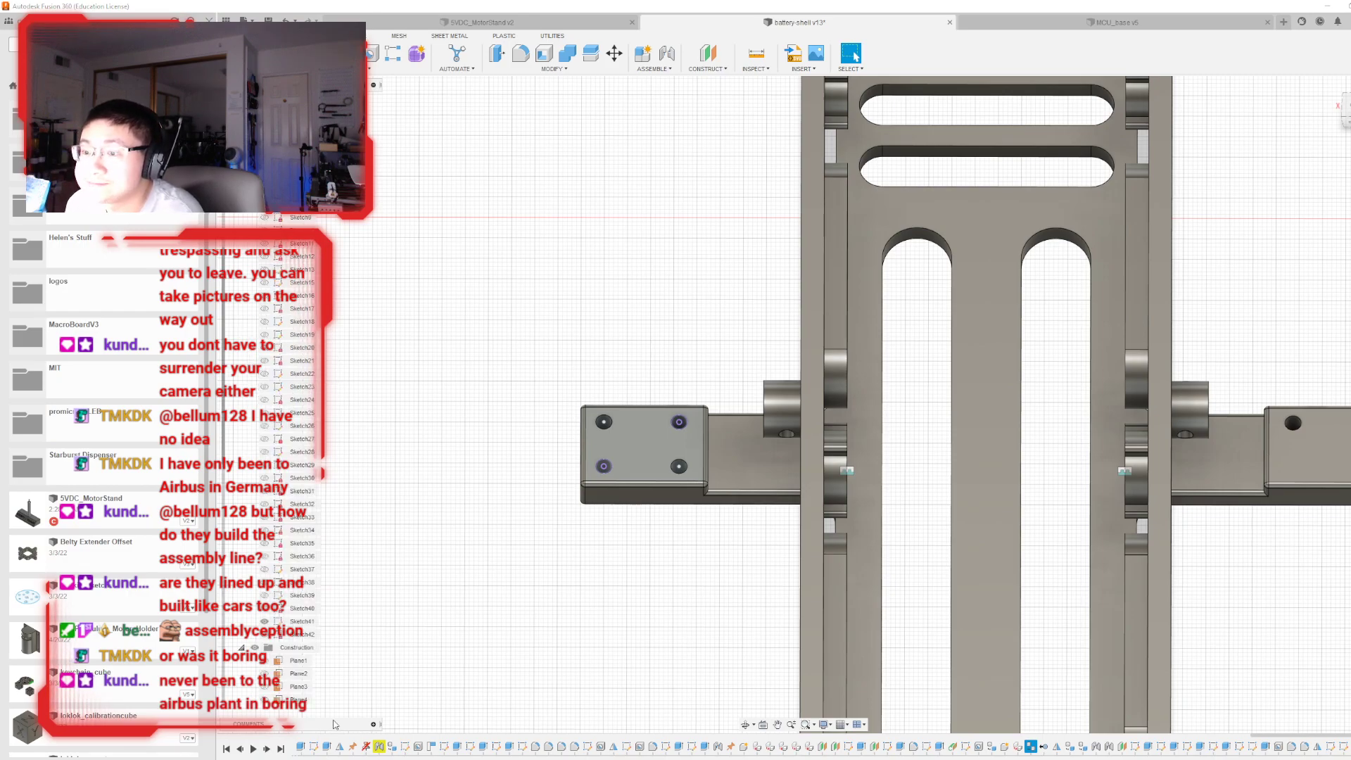
pyautogui.click(264, 621)
pyautogui.click(410, 223)
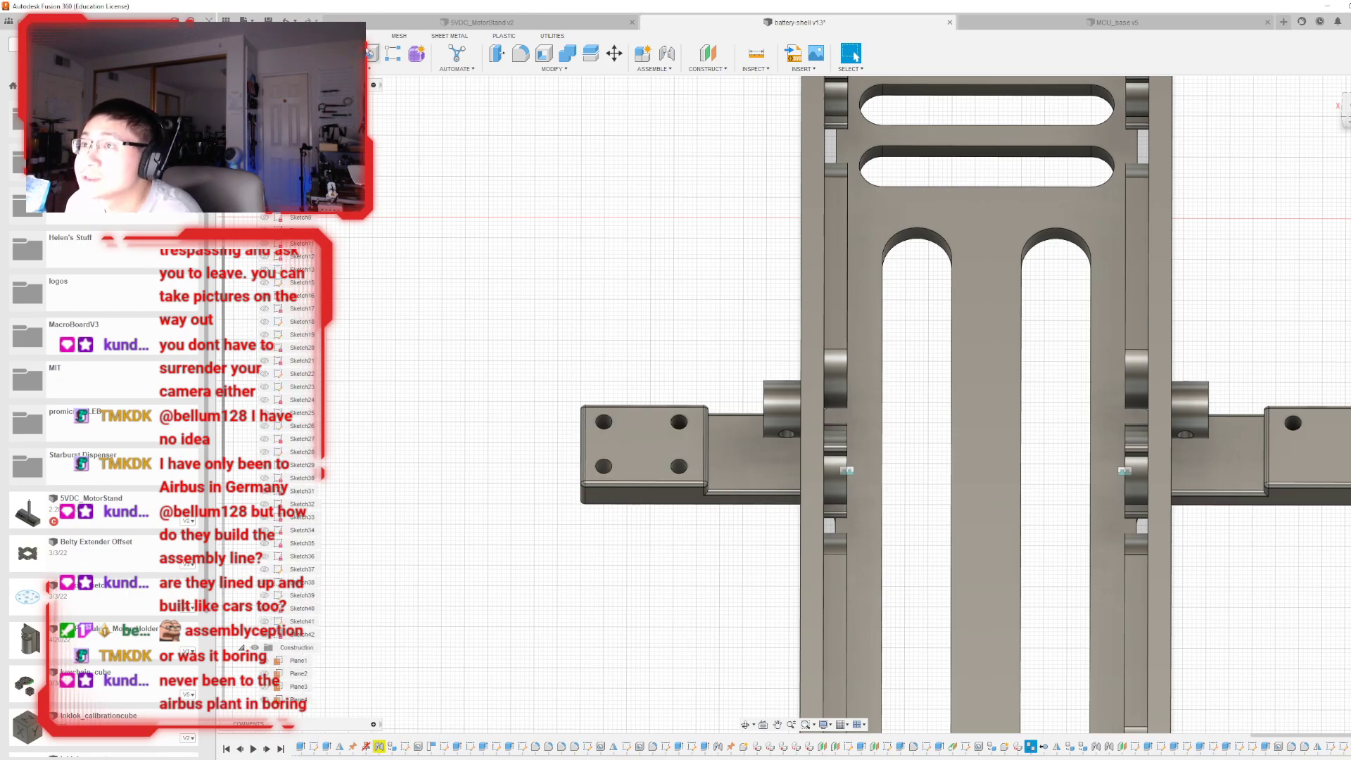
# - Try to mirror the feature that forms the two-hole ledge about Plane6, using the Features mirror type
pyautogui.click(398, 68)
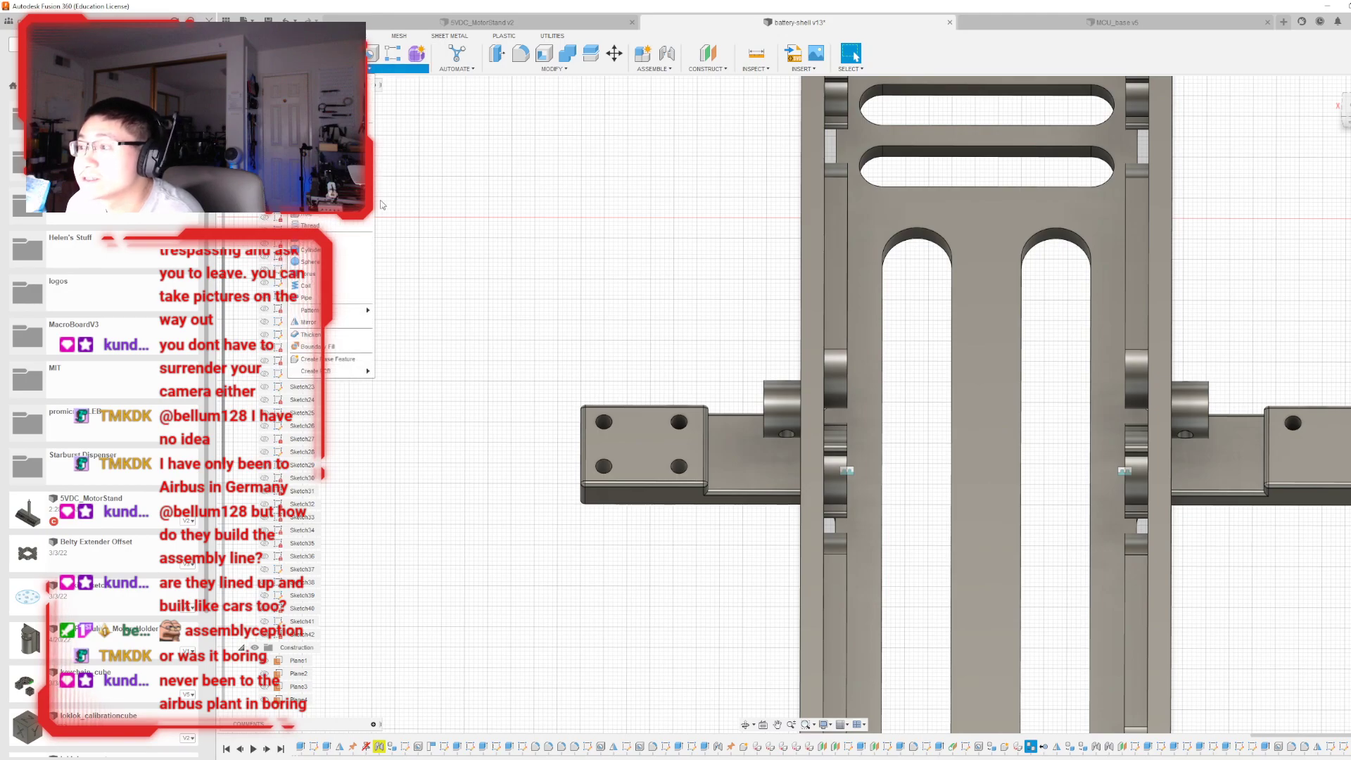
pyautogui.click(328, 322)
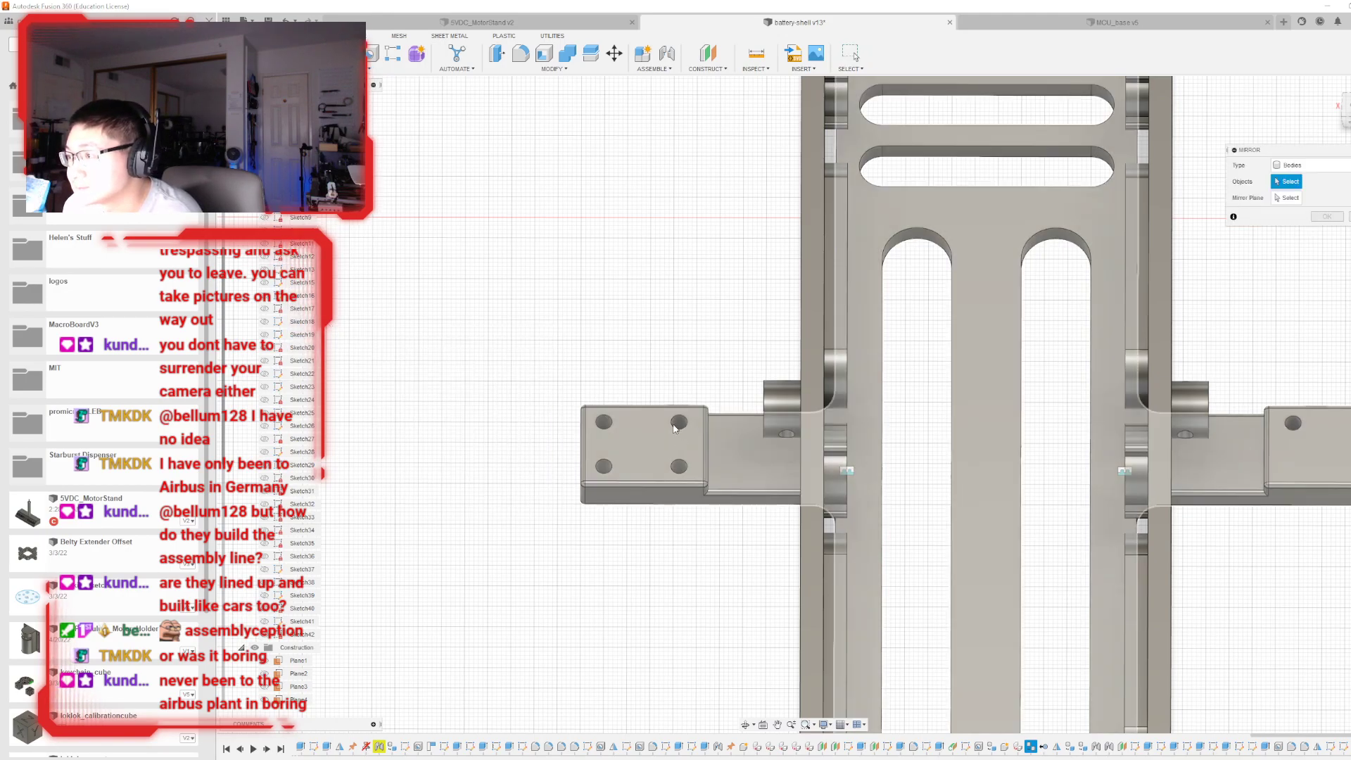
pyautogui.click(1308, 164)
pyautogui.click(1294, 175)
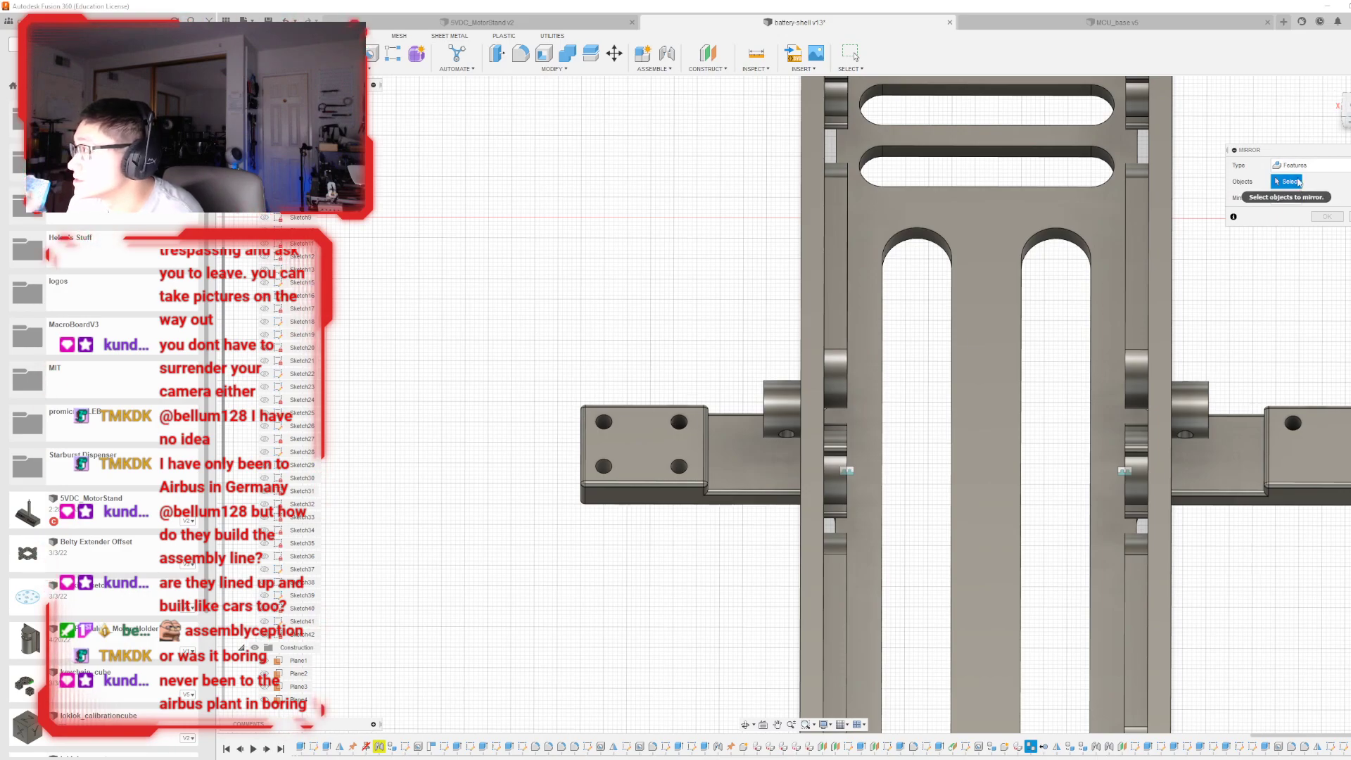
pyautogui.moveTo(1346, 113); pyautogui.dragTo(1350, 79)
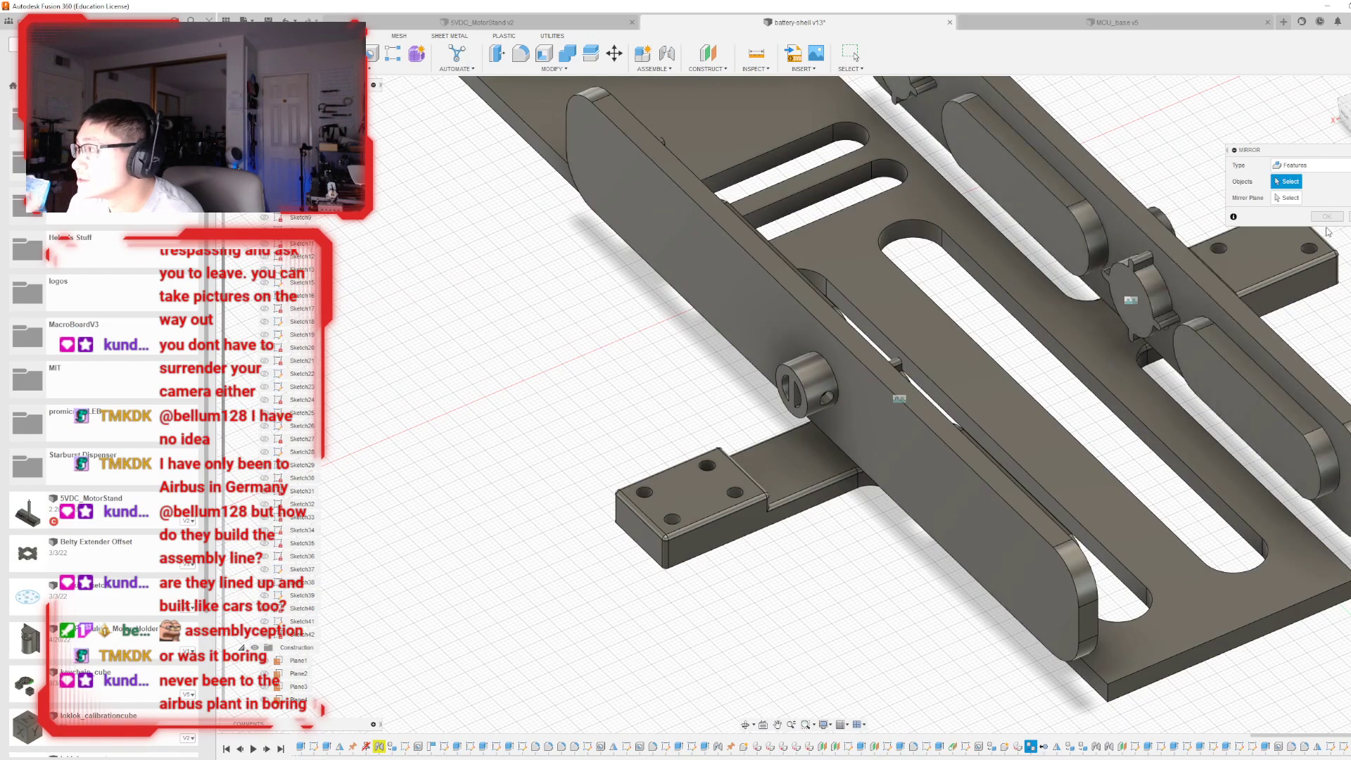
pyautogui.click(1242, 247)
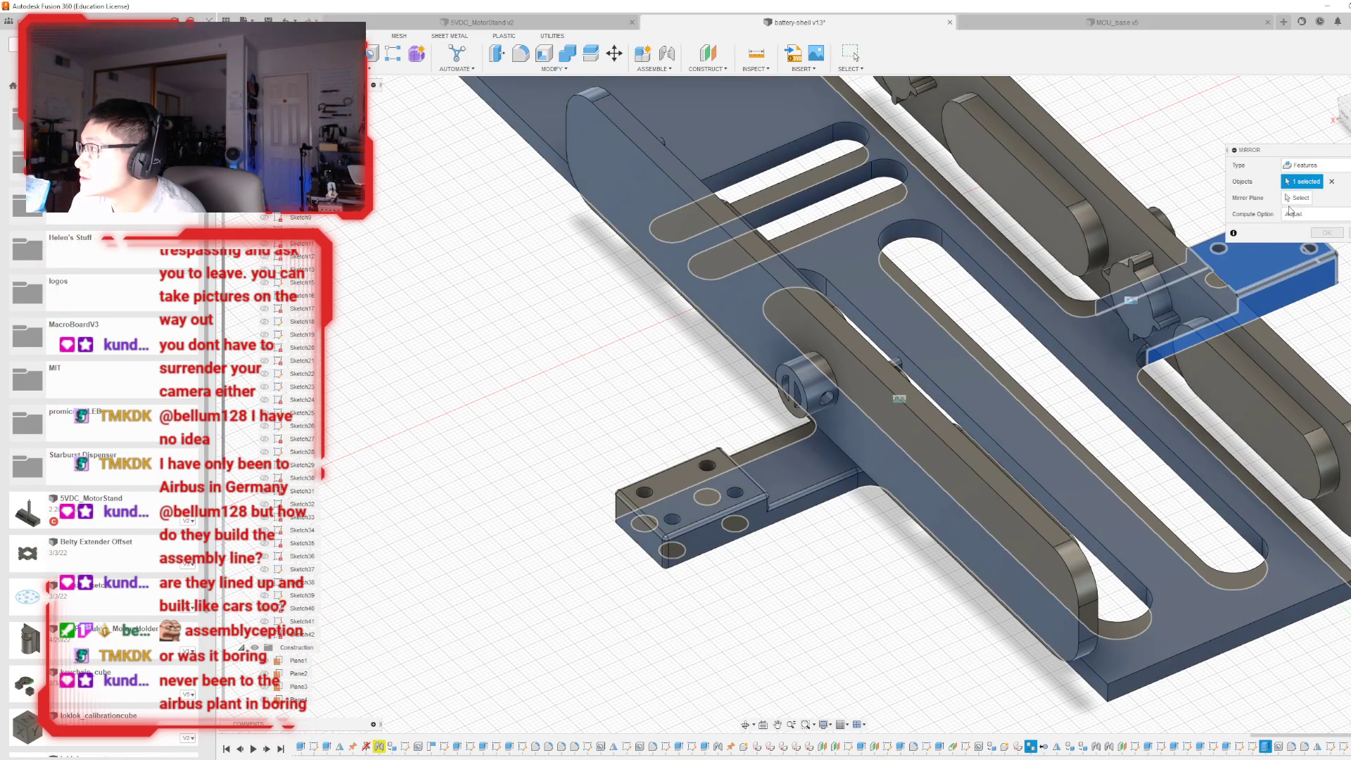
pyautogui.click(1292, 197)
pyautogui.scroll(-5, 450, 281)
pyautogui.scroll(-2, 309, 549)
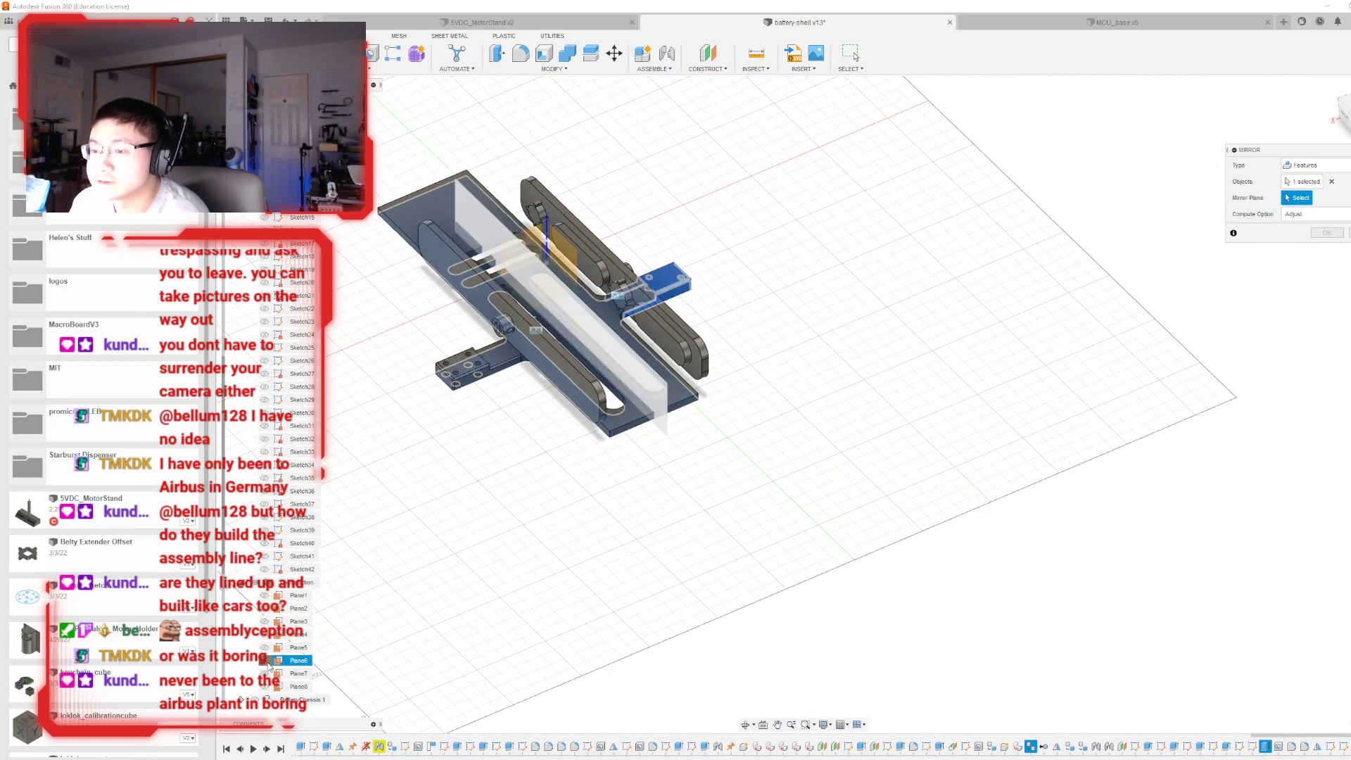
pyautogui.click(297, 660)
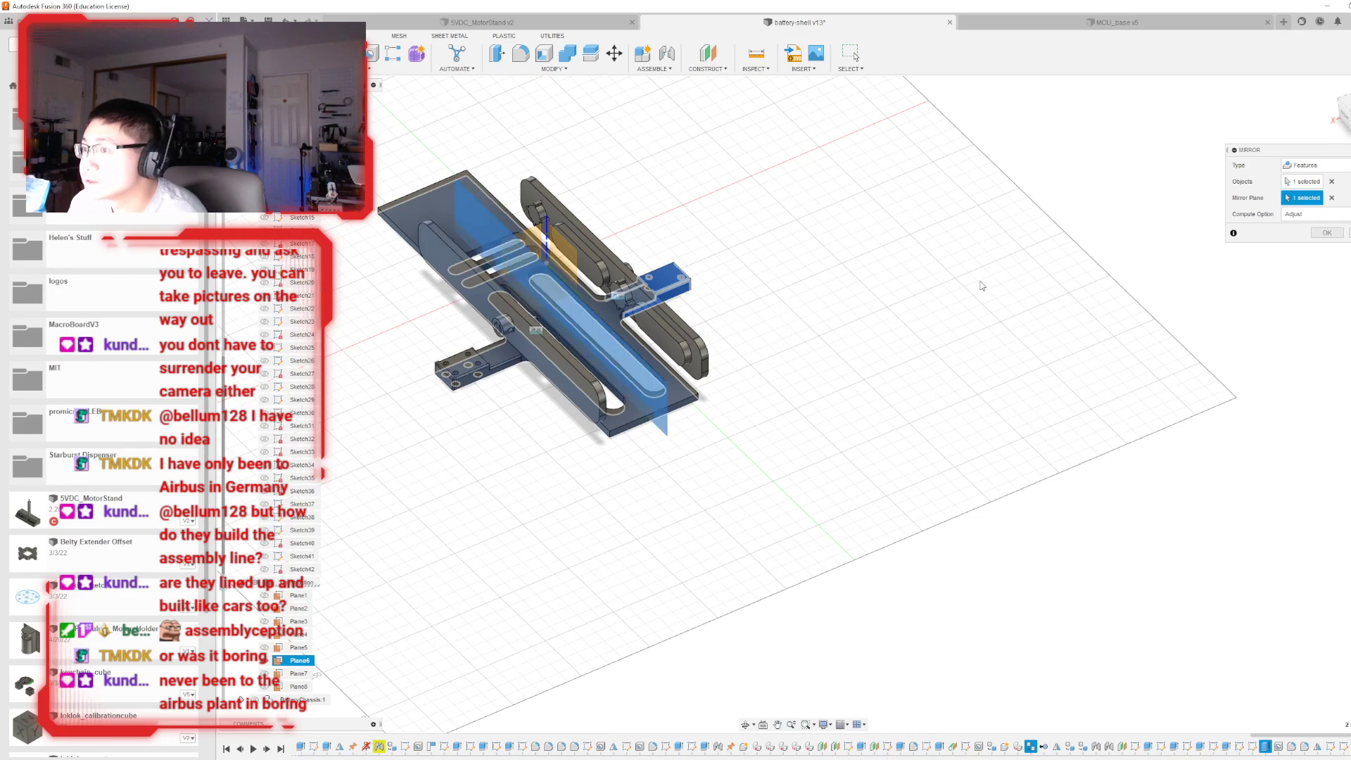
pyautogui.press('Return')
# - Try to mirror the whole chassis body about Plane6 with the Join operation
pyautogui.scroll(5, 591, 404)
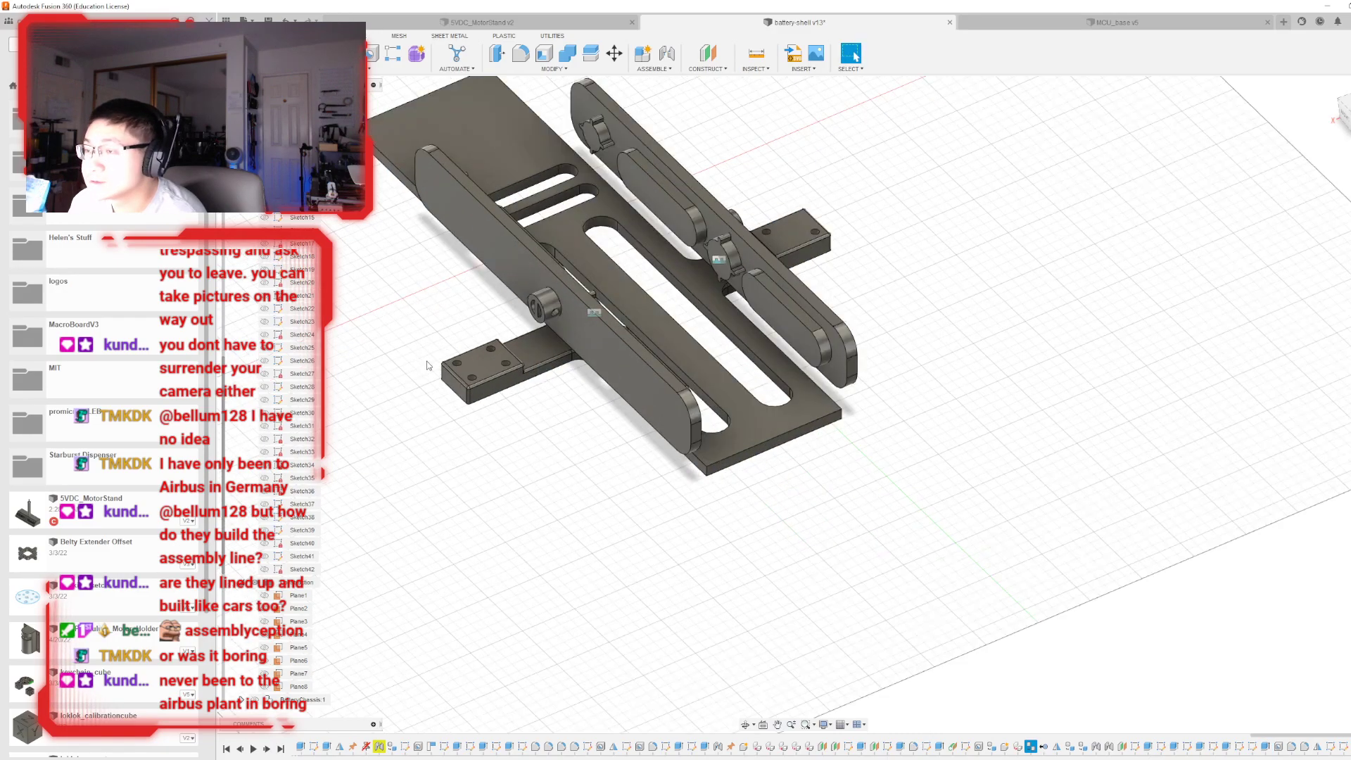
pyautogui.moveTo(592, 404); pyautogui.dragTo(603, 570, button='middle')
pyautogui.moveTo(1342, 116); pyautogui.dragTo(1279, 204)
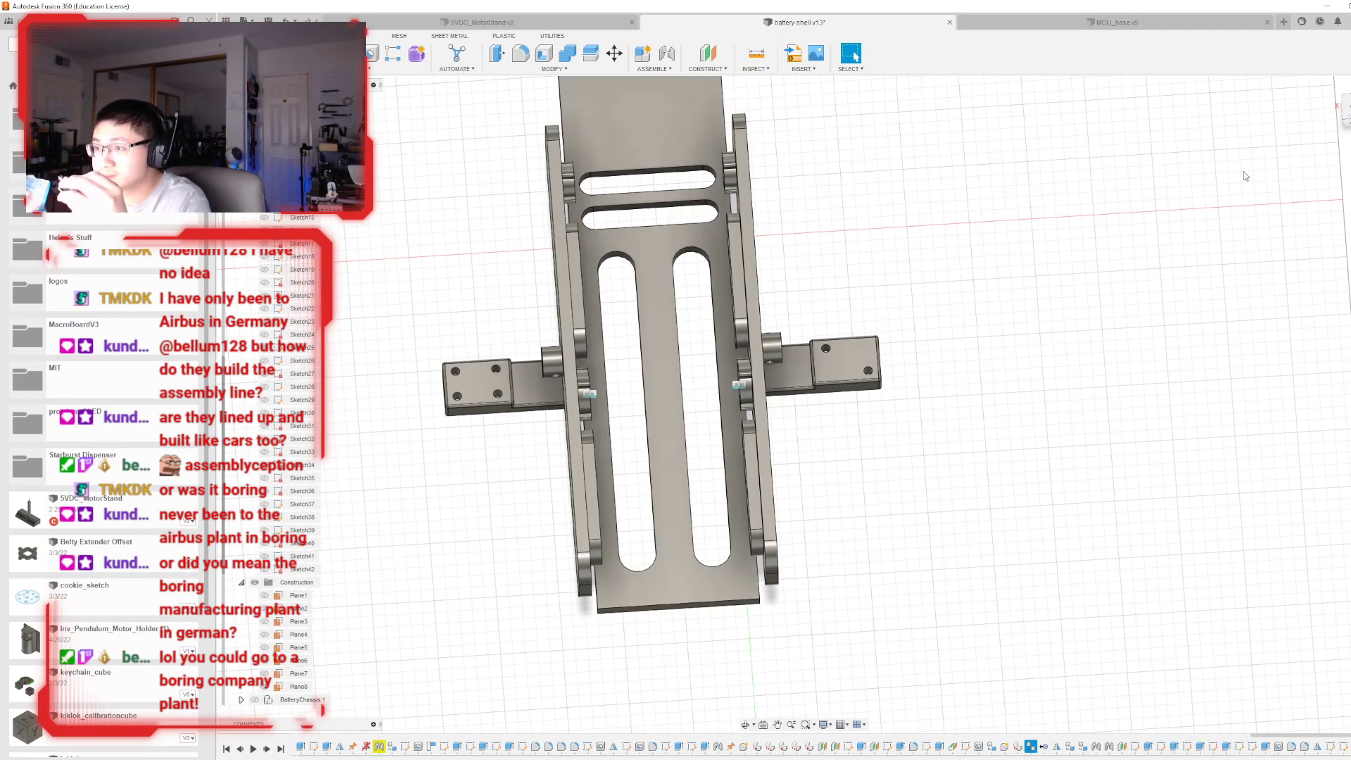
pyautogui.keyDown('shift'); pyautogui.moveTo(803, 401); pyautogui.dragTo(844, 359, button='middle'); pyautogui.keyUp('shift')
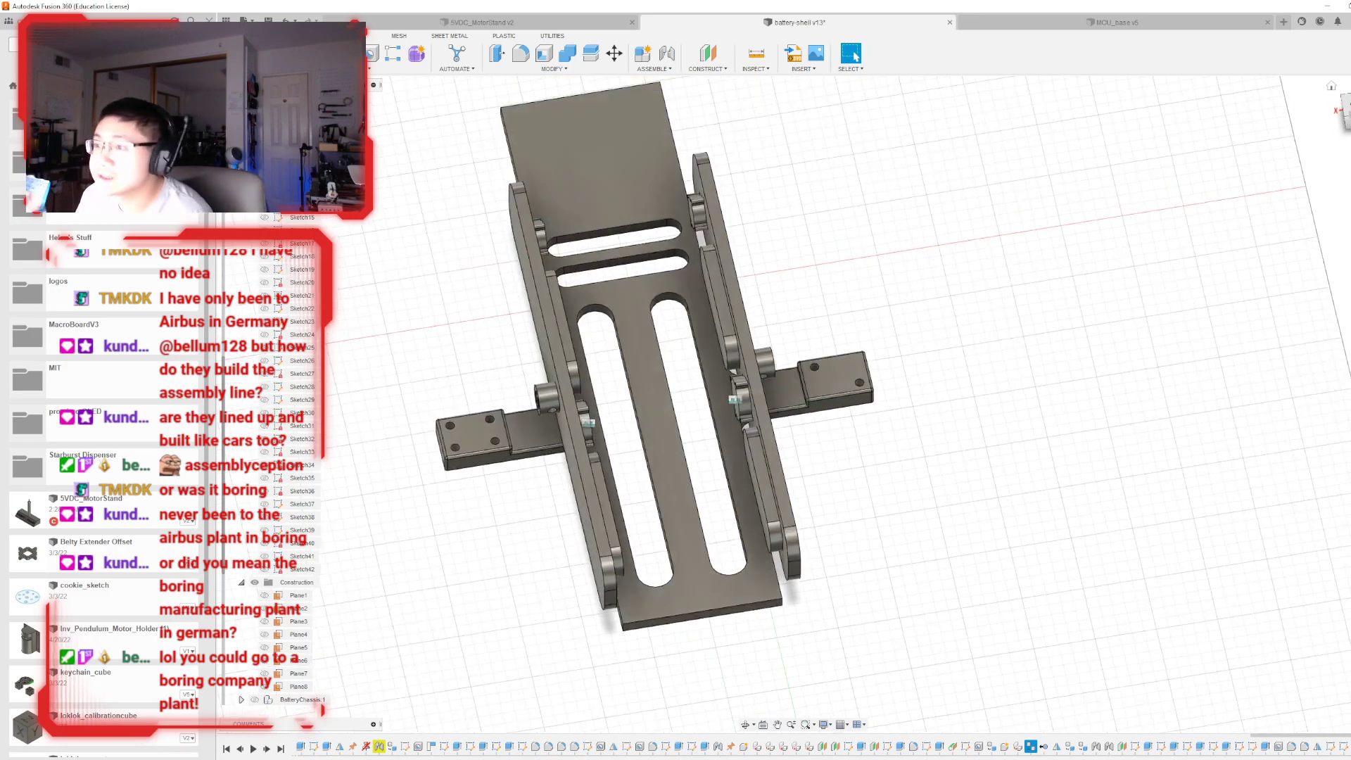
pyautogui.scroll(4, 366, 439)
pyautogui.scroll(-1, 302, 452)
pyautogui.click(372, 68)
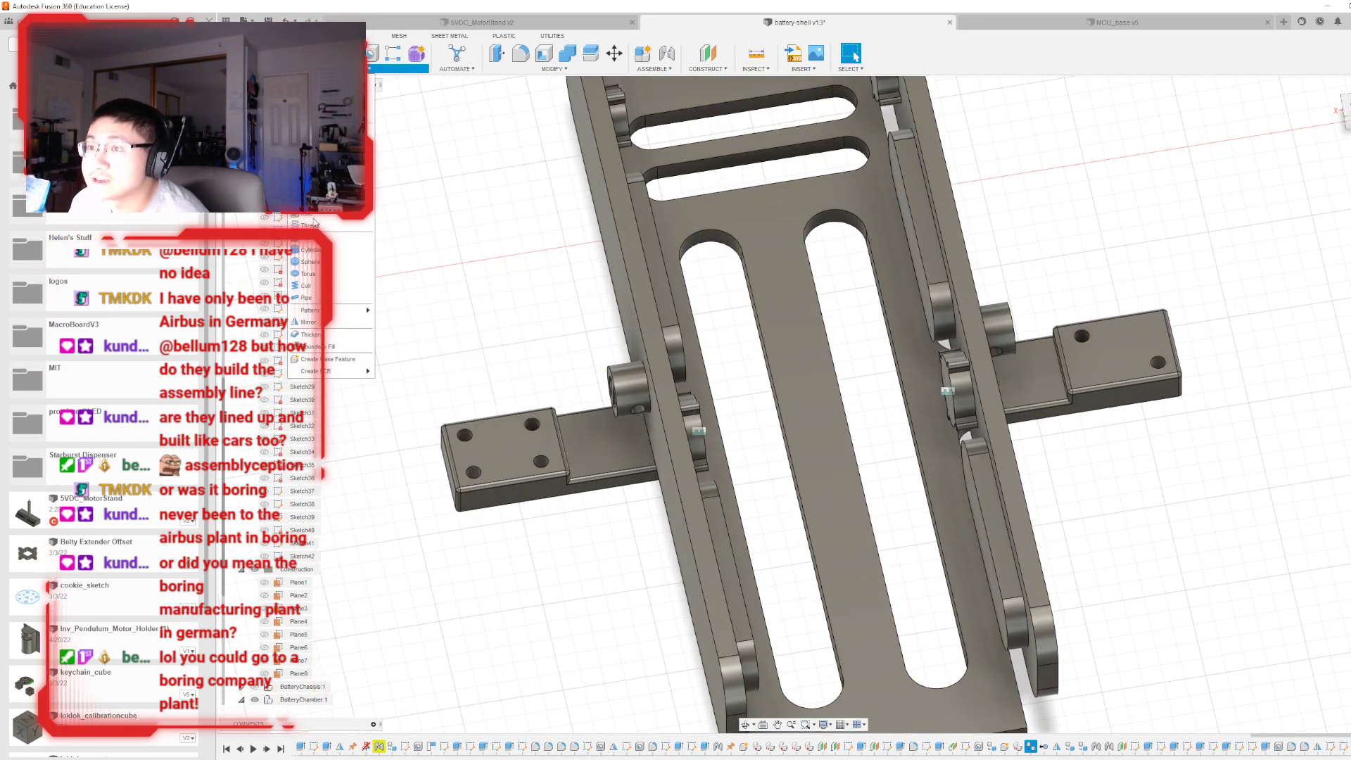
pyautogui.click(308, 322)
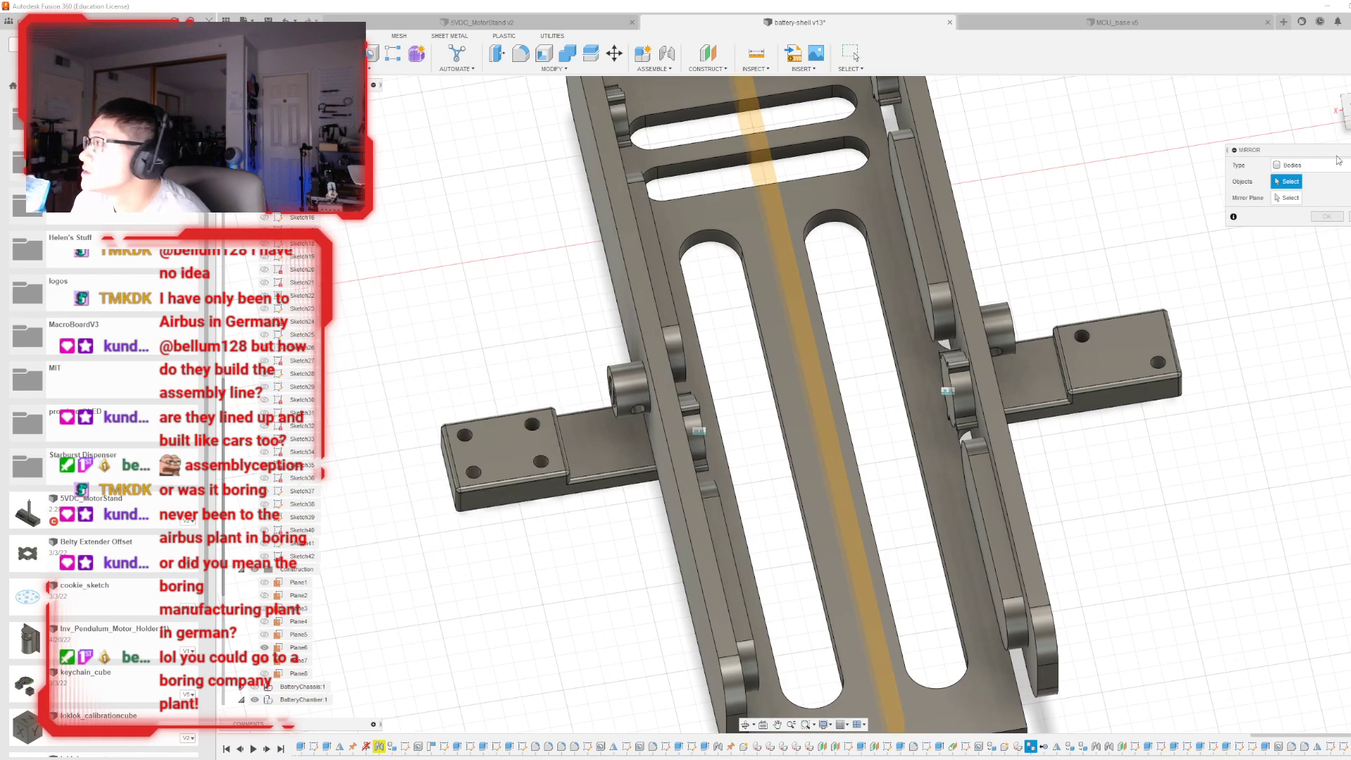
pyautogui.click(1118, 366)
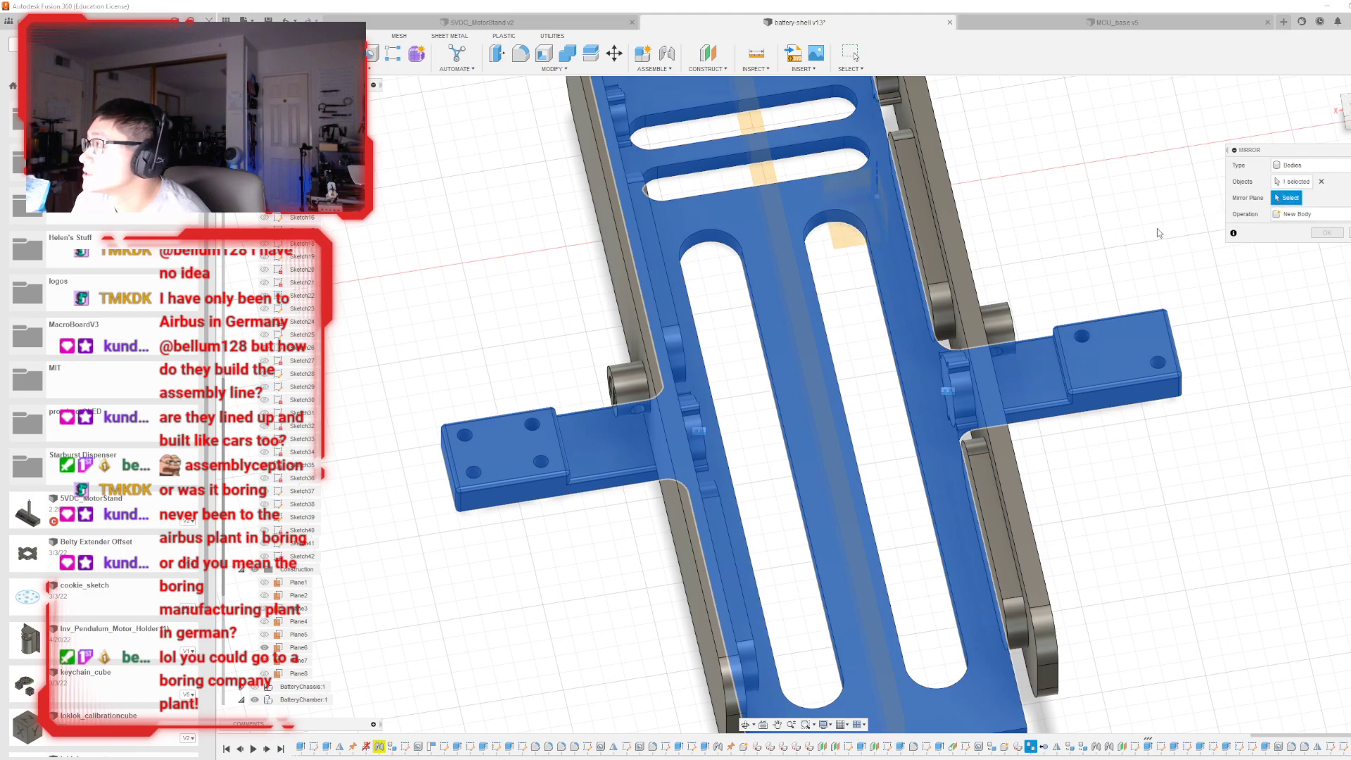
pyautogui.click(814, 372)
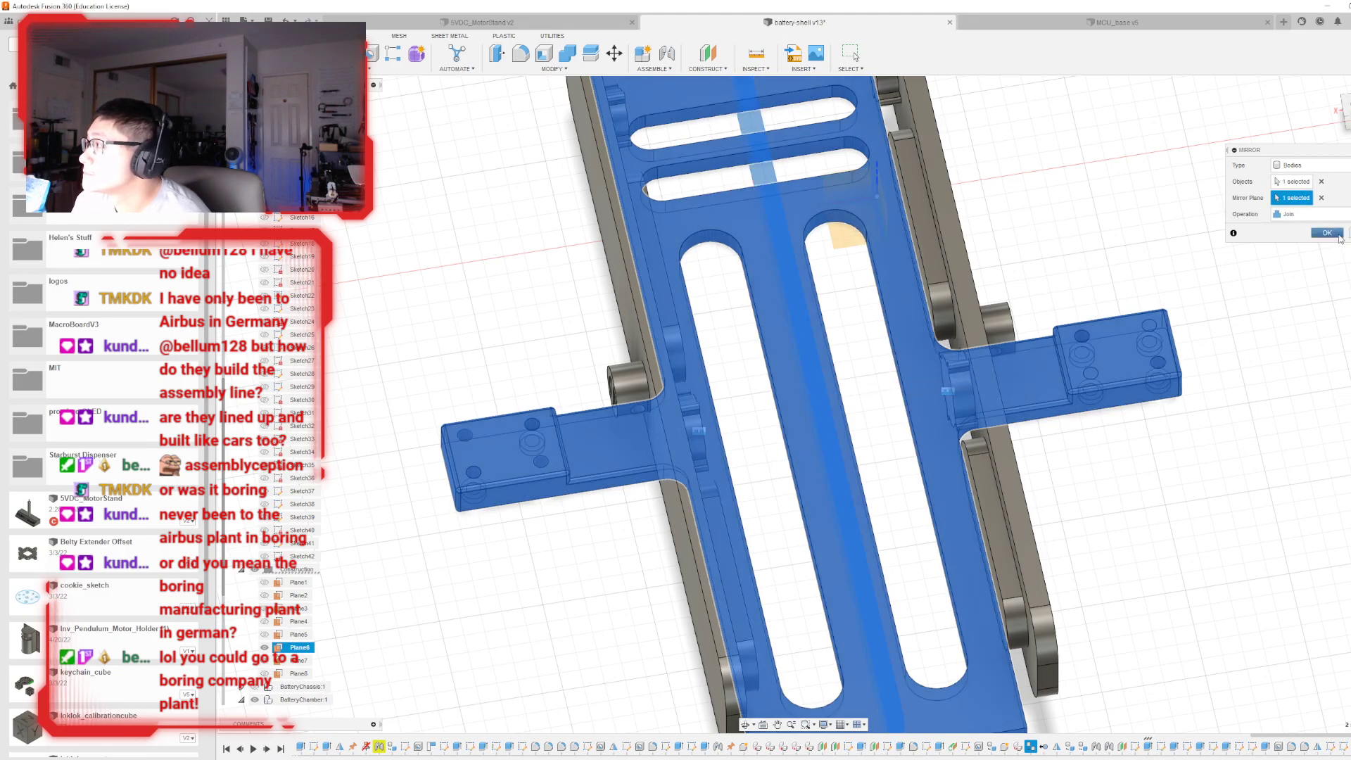
pyautogui.click(1326, 233)
# - Undo the joined mirror of the chassis body
pyautogui.moveTo(803, 404)
pyautogui.keyDown('shift'); pyautogui.mouseDown(button='middle')
pyautogui.moveTo(809, 331)
pyautogui.moveTo(914, 337)
pyautogui.moveTo(809, 334)
pyautogui.moveTo(812, 306)
pyautogui.mouseUp(button='middle'); pyautogui.keyUp('shift')
pyautogui.hotkey('ctrl', 'z')
pyautogui.hotkey('ctrl', 'z')
# - Sketch on the chassis underside, project the counterbore edges of the four-hole ledge's two original diagonal holes, and finish the sketch
pyautogui.moveTo(803, 404)
pyautogui.keyDown('shift'); pyautogui.mouseDown(button='middle')
pyautogui.moveTo(805, 380)
pyautogui.moveTo(809, 436)
pyautogui.moveTo(865, 422)
pyautogui.moveTo(809, 450)
pyautogui.moveTo(816, 380)
pyautogui.moveTo(774, 422)
pyautogui.mouseUp(button='middle'); pyautogui.keyUp('shift')
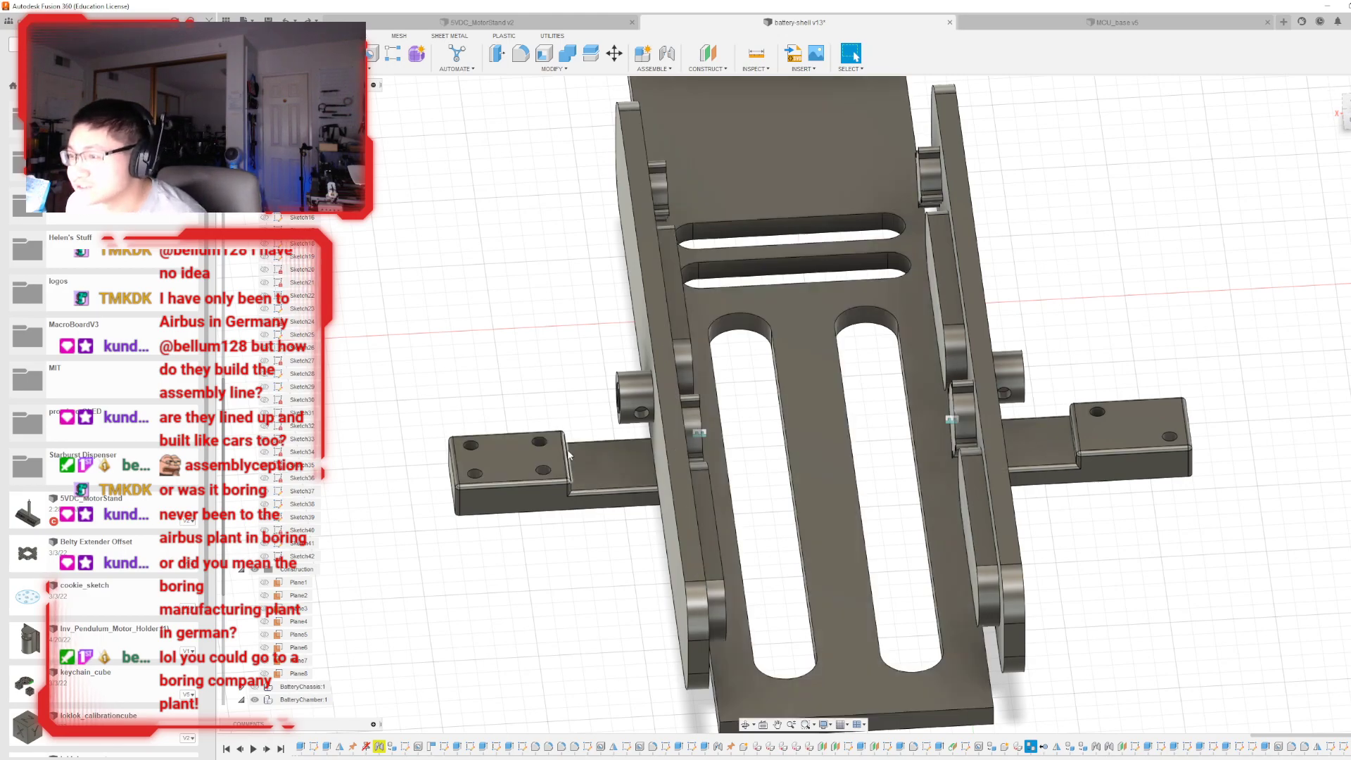
pyautogui.keyDown('shift'); pyautogui.moveTo(802, 398); pyautogui.dragTo(806, 200, button='middle'); pyautogui.keyUp('shift')
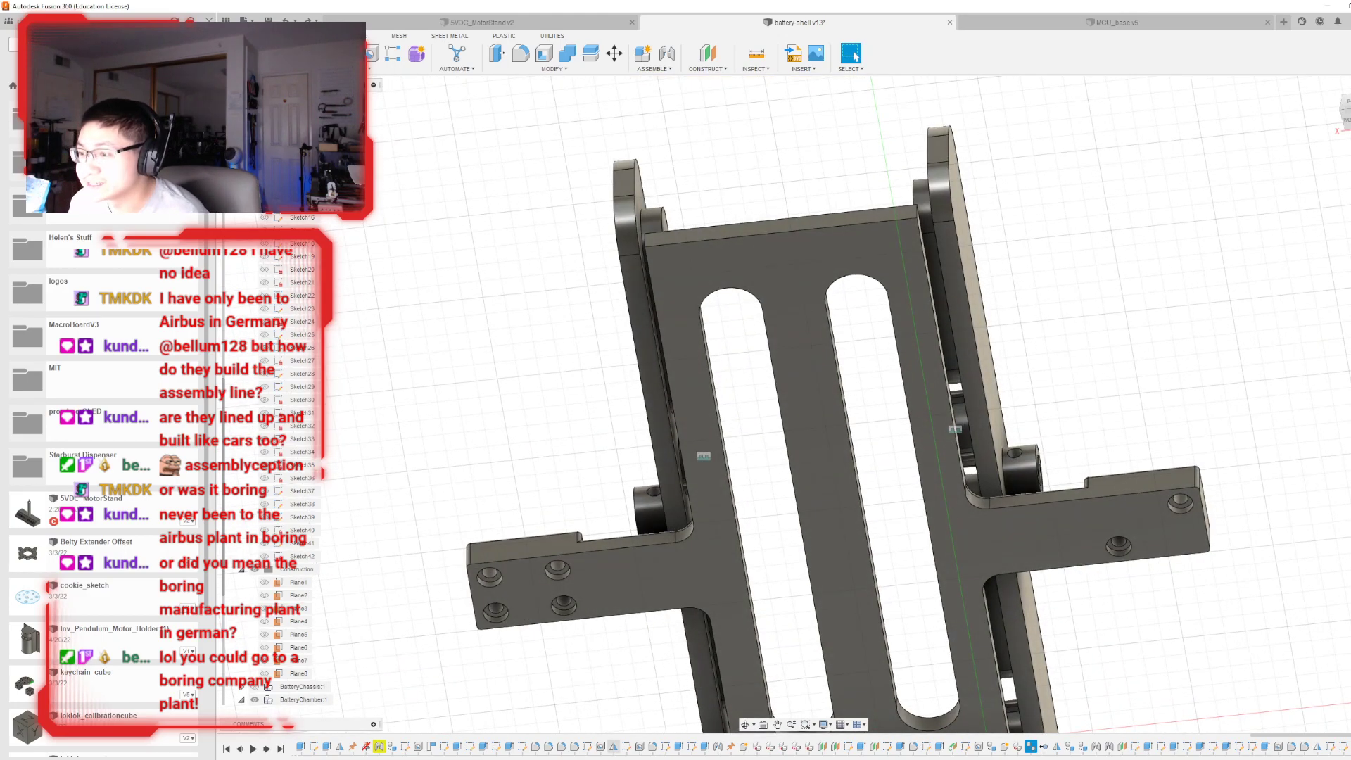
pyautogui.click(581, 578)
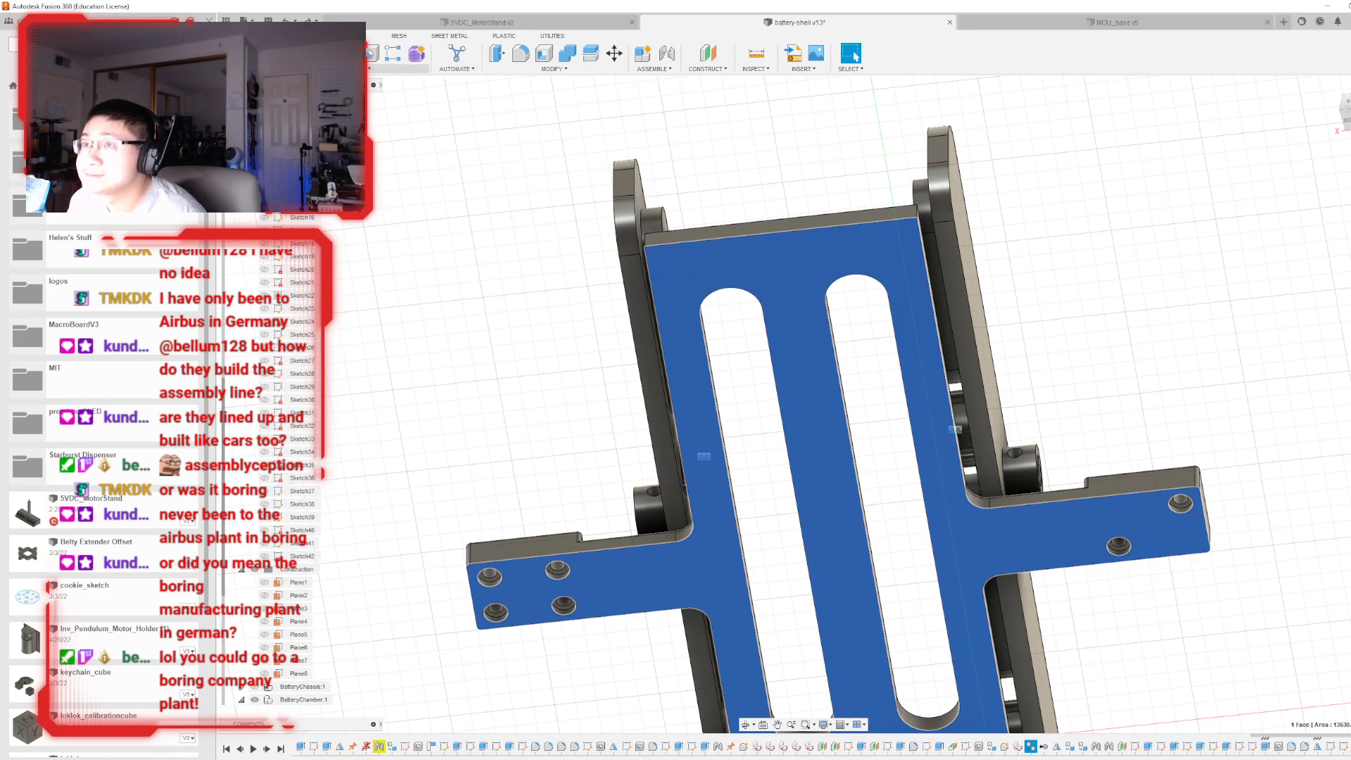
pyautogui.click(298, 53)
pyautogui.moveTo(806, 408); pyautogui.dragTo(887, 725, button='middle')
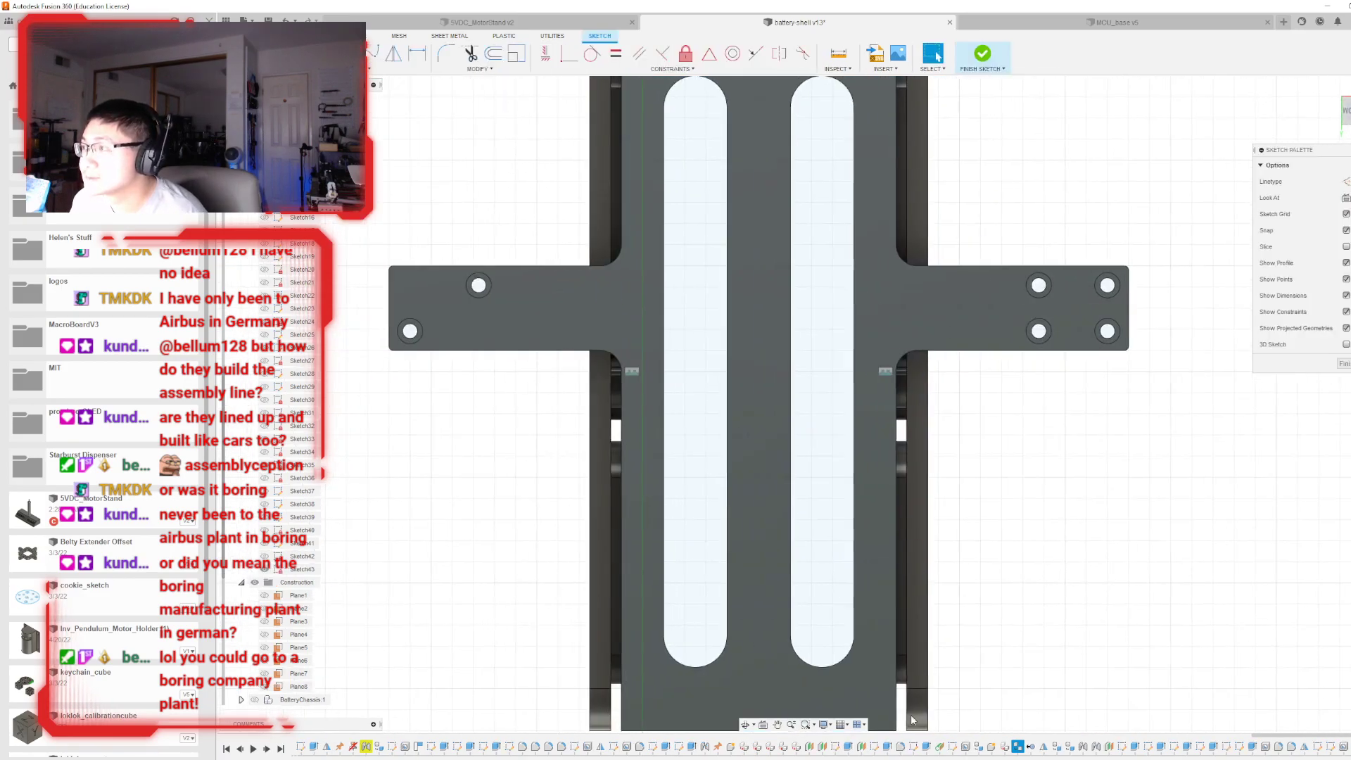
pyautogui.scroll(-3, 1114, 360)
pyautogui.scroll(6, 923, 315)
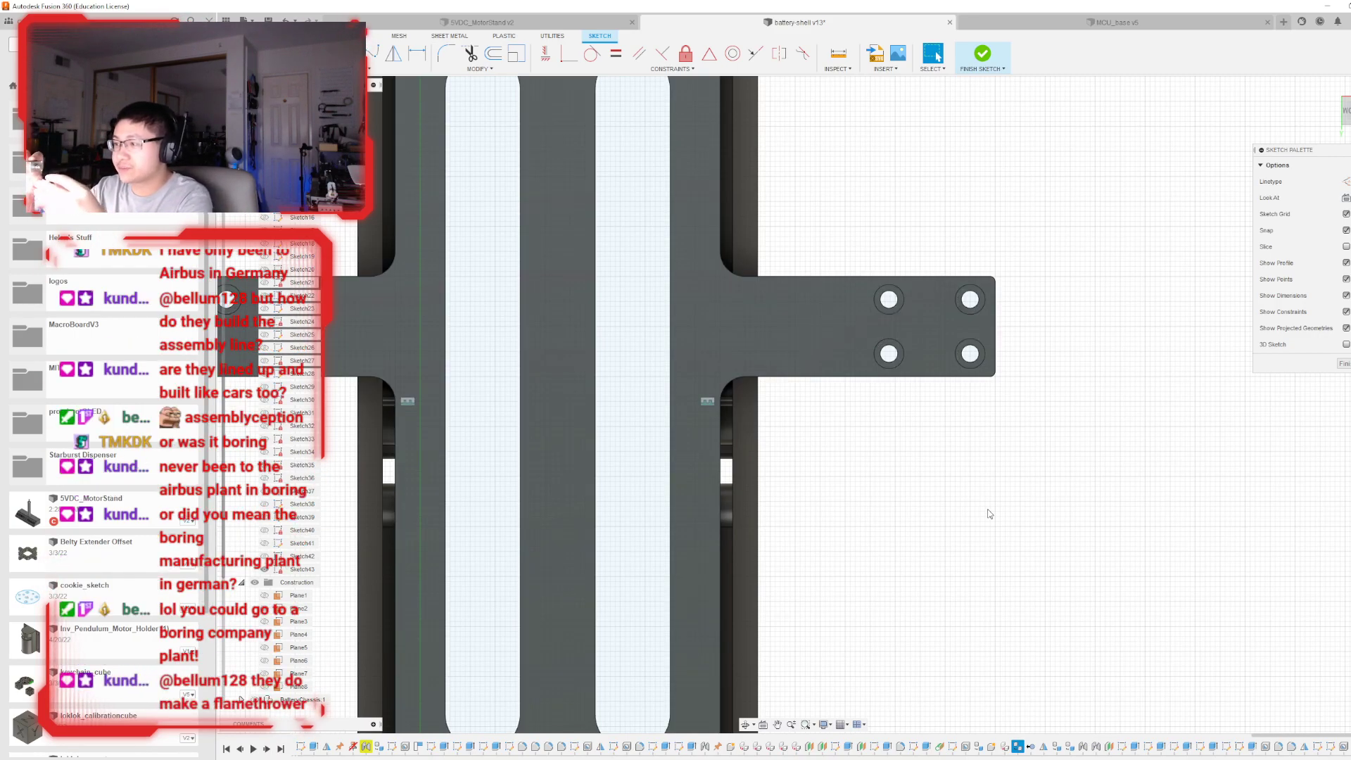
pyautogui.click(904, 299)
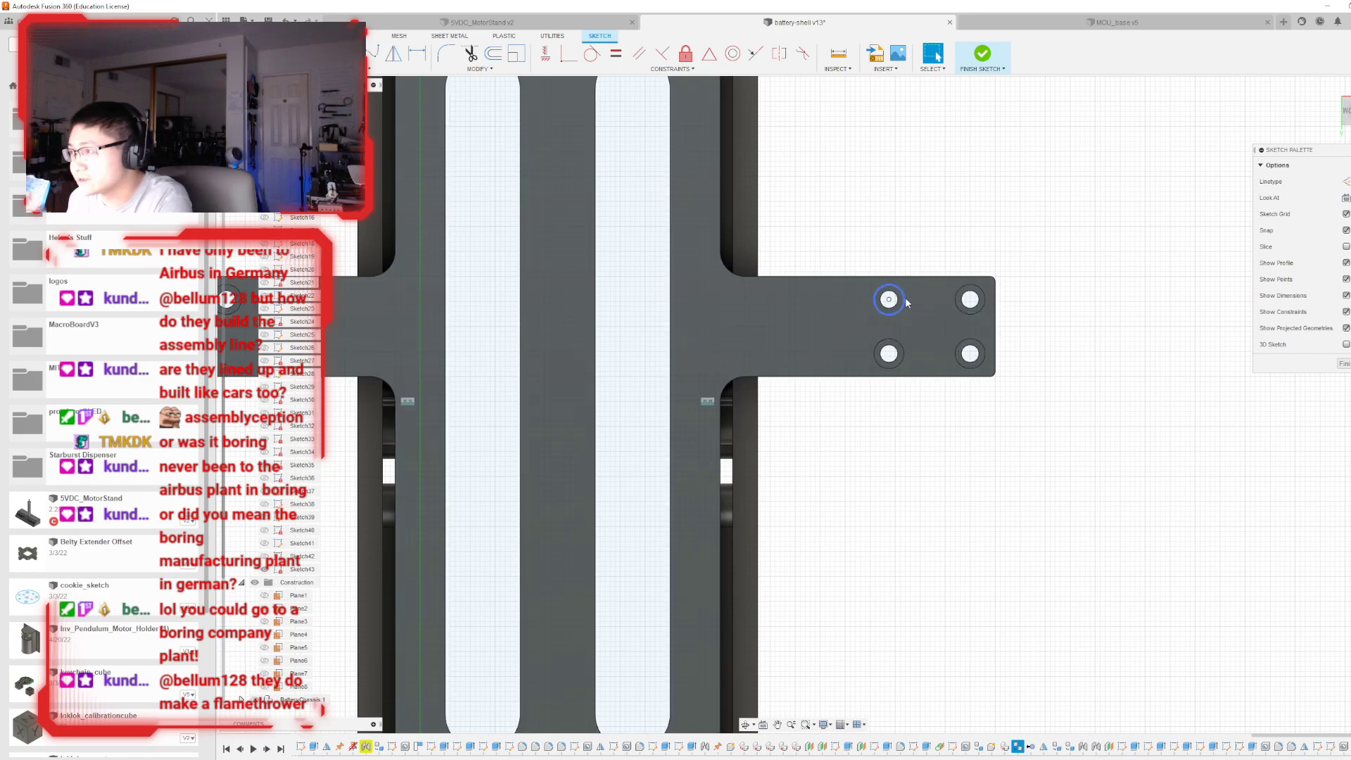
pyautogui.press('p')
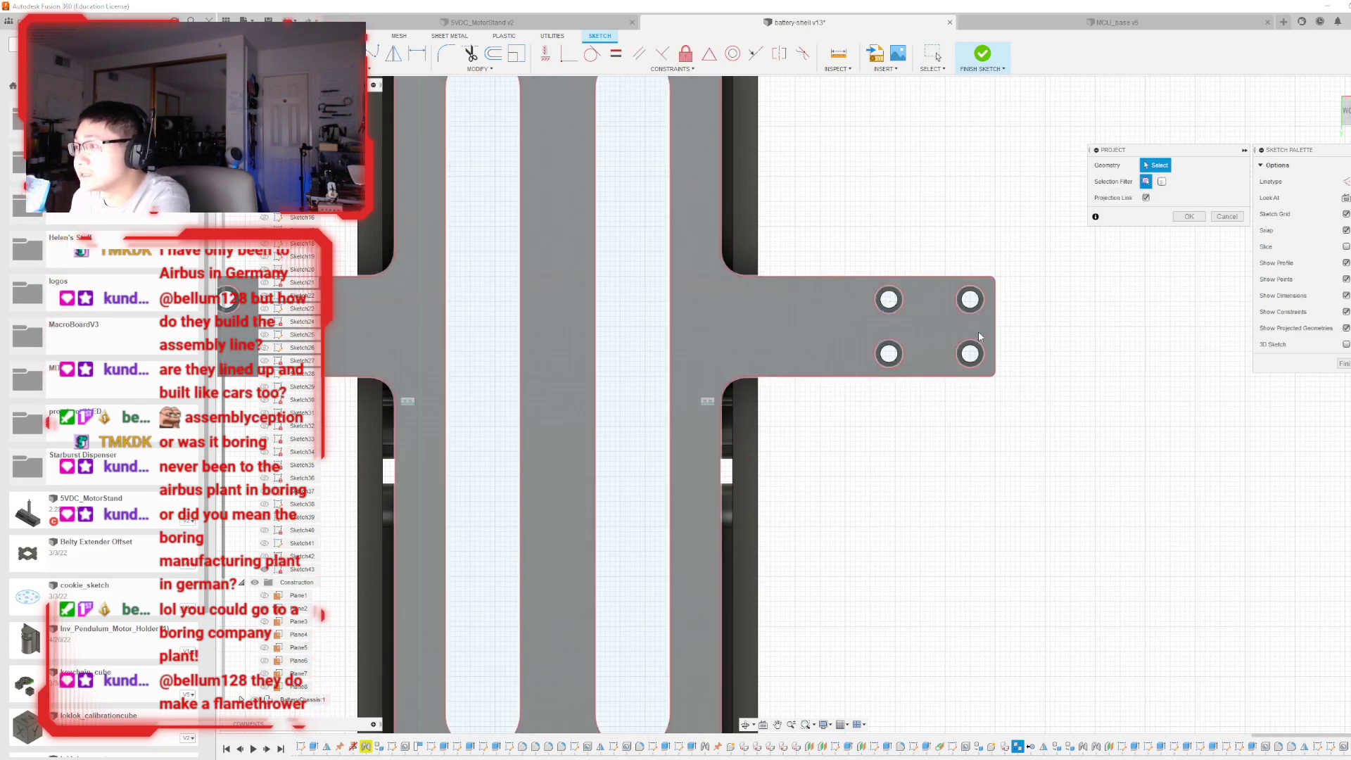
pyautogui.click(976, 349)
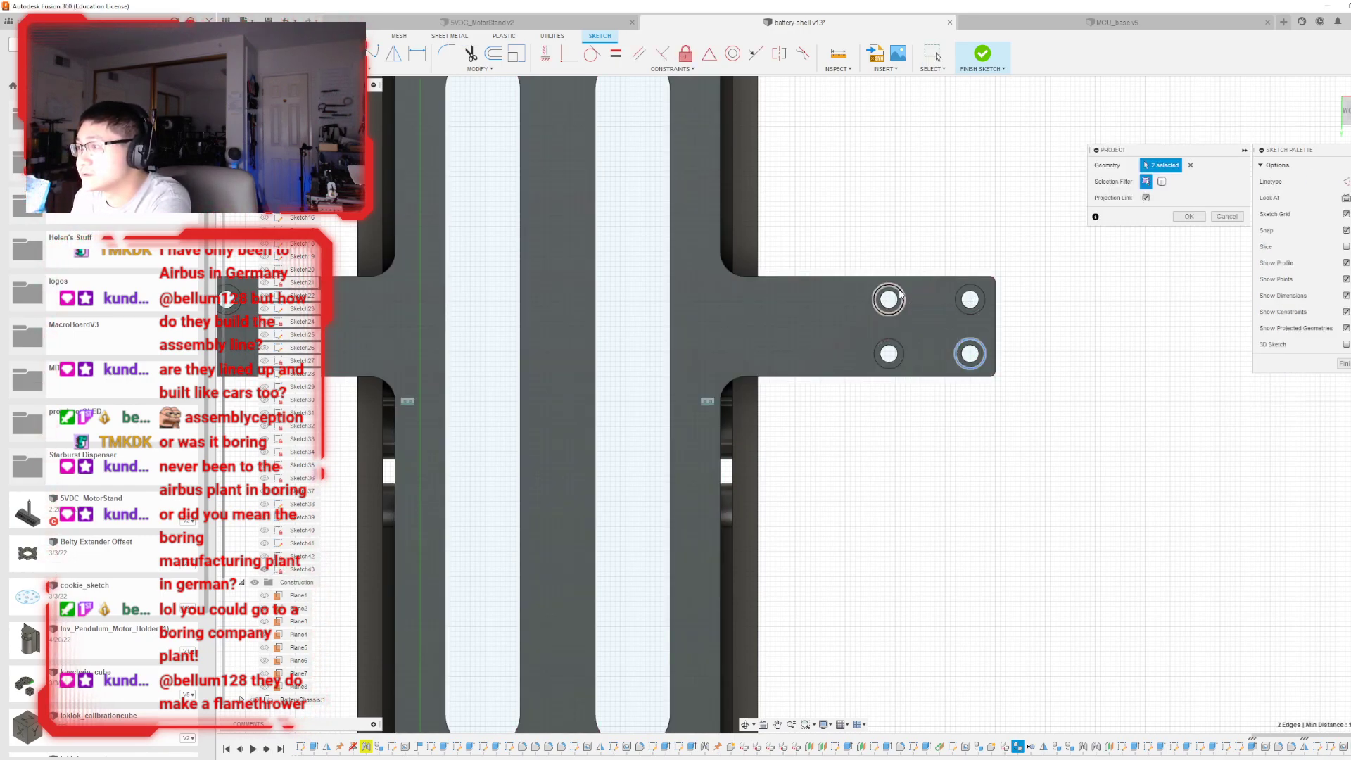
pyautogui.press('Return')
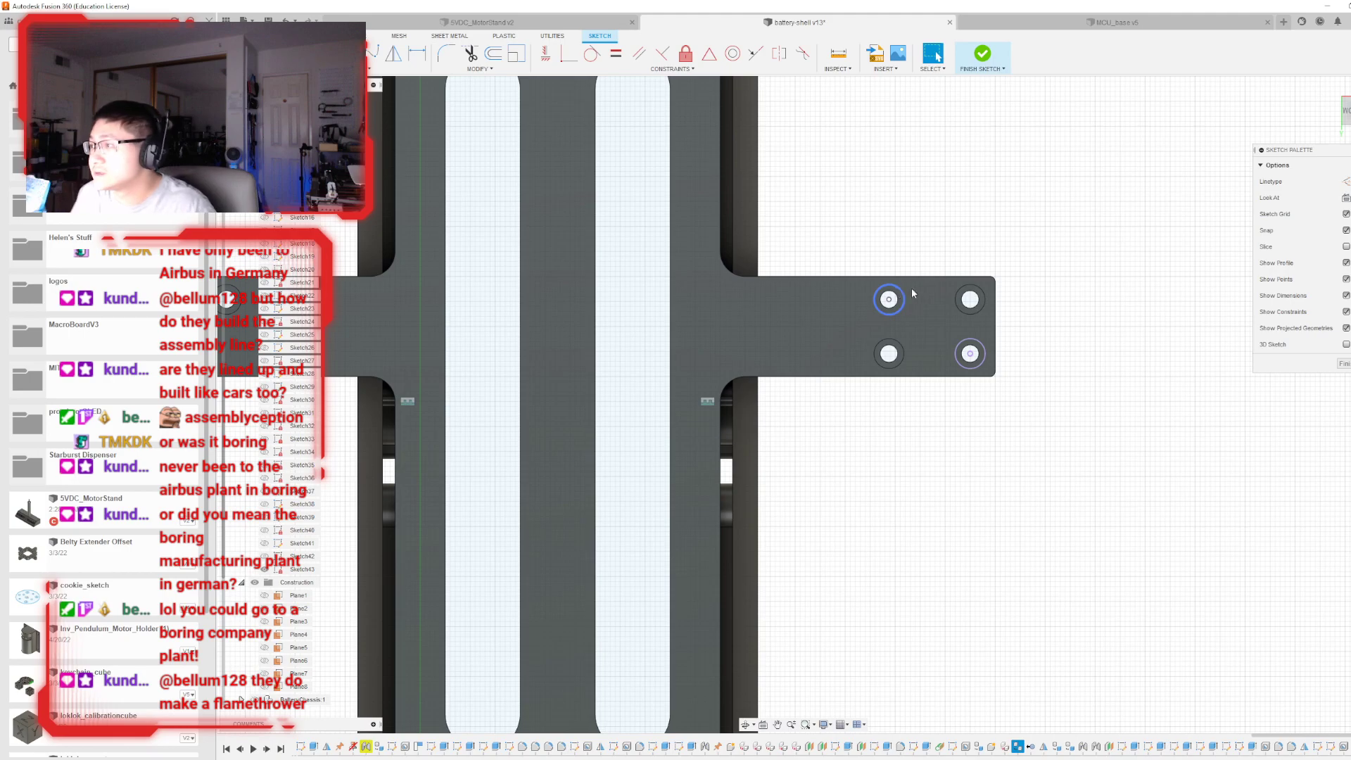
pyautogui.click(978, 53)
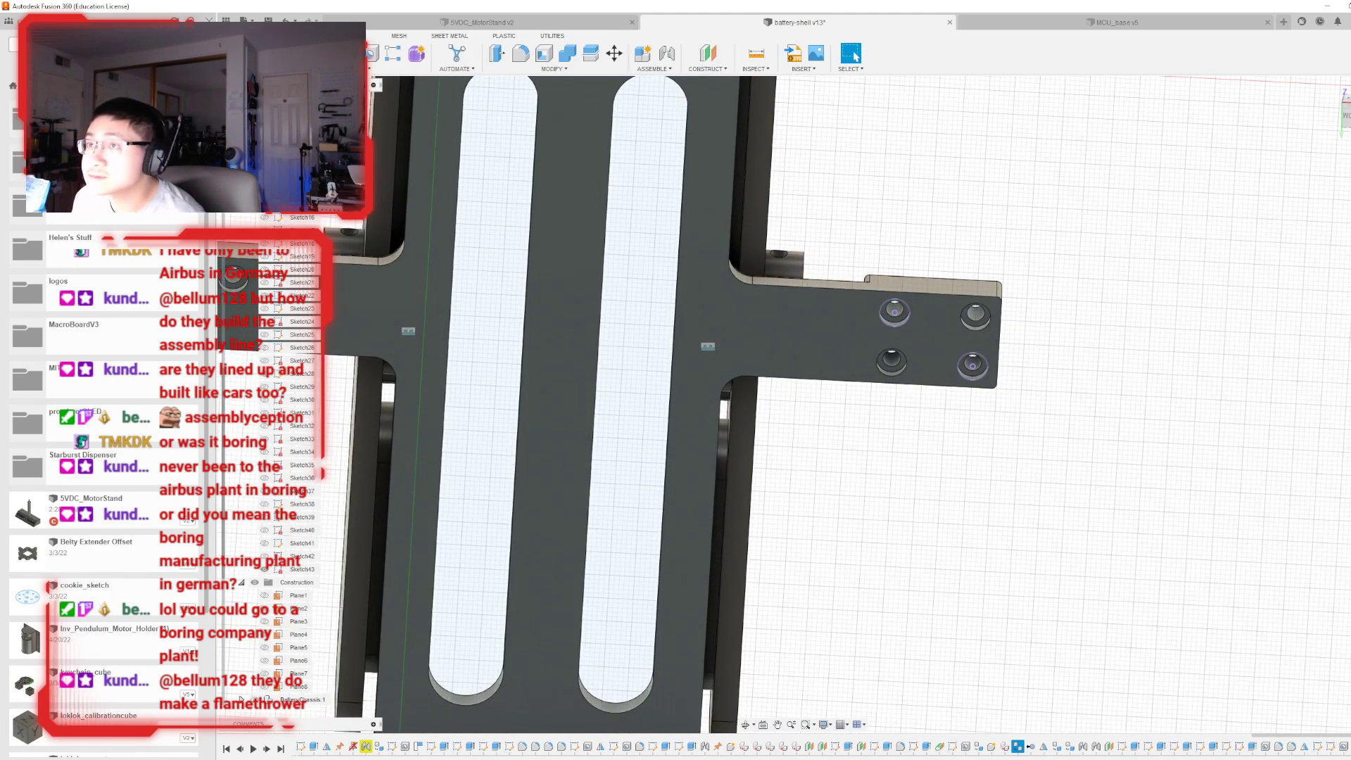
# - Extrude the two projected counterbore profiles about 9 mm up through the four-hole ledge, using the Join operation
pyautogui.press('e')
pyautogui.click(898, 317)
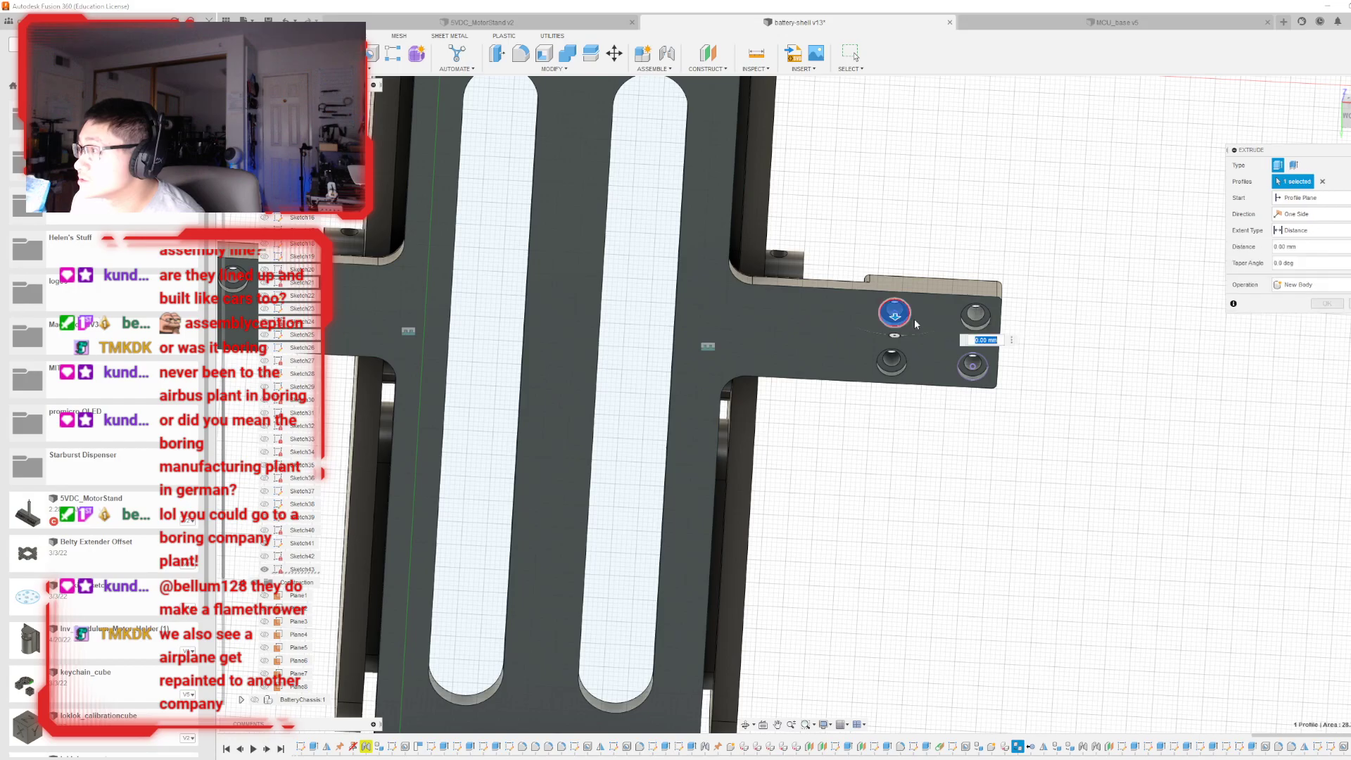
pyautogui.click(964, 364)
pyautogui.keyDown('shift'); pyautogui.moveTo(804, 404); pyautogui.dragTo(957, 584, button='middle'); pyautogui.keyUp('shift')
pyautogui.moveTo(951, 476); pyautogui.dragTo(962, 450)
pyautogui.scroll(8, 964, 450)
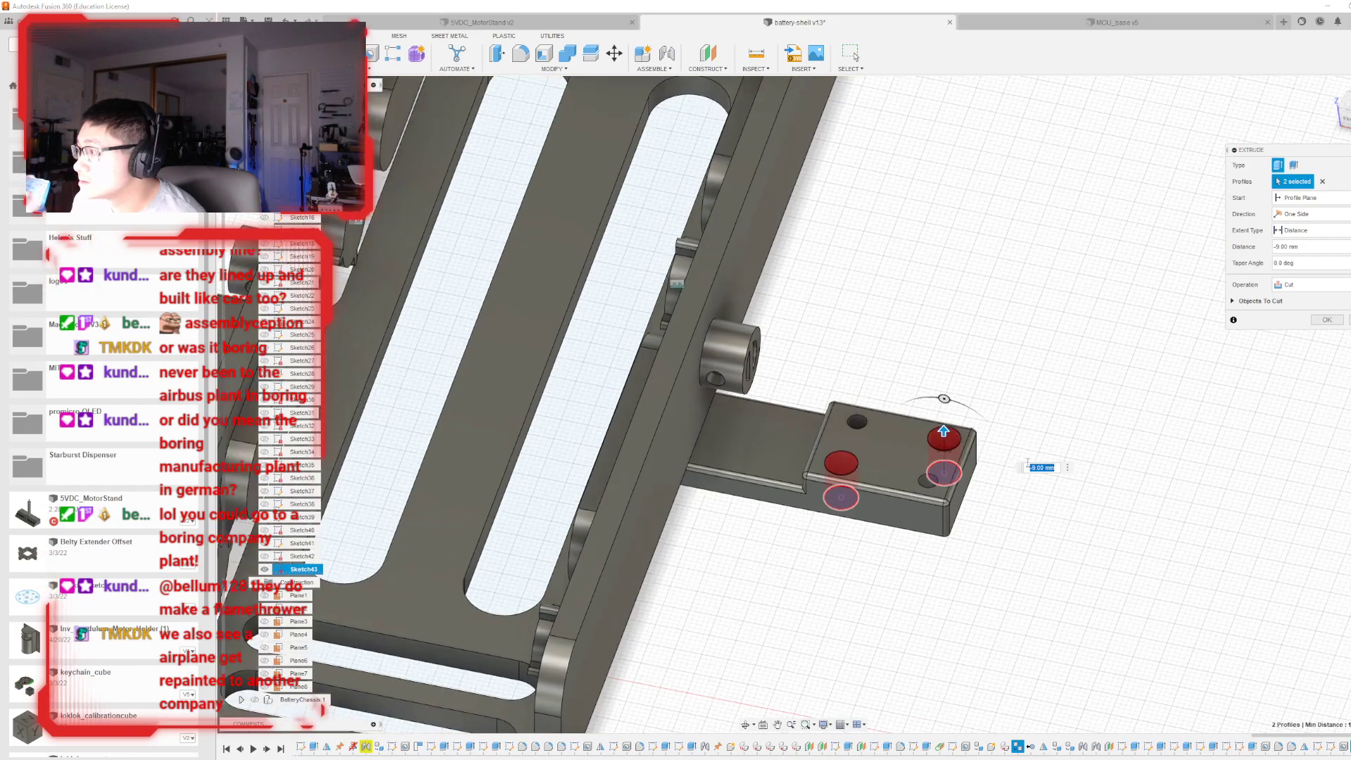
pyautogui.click(1298, 285)
pyautogui.click(1290, 303)
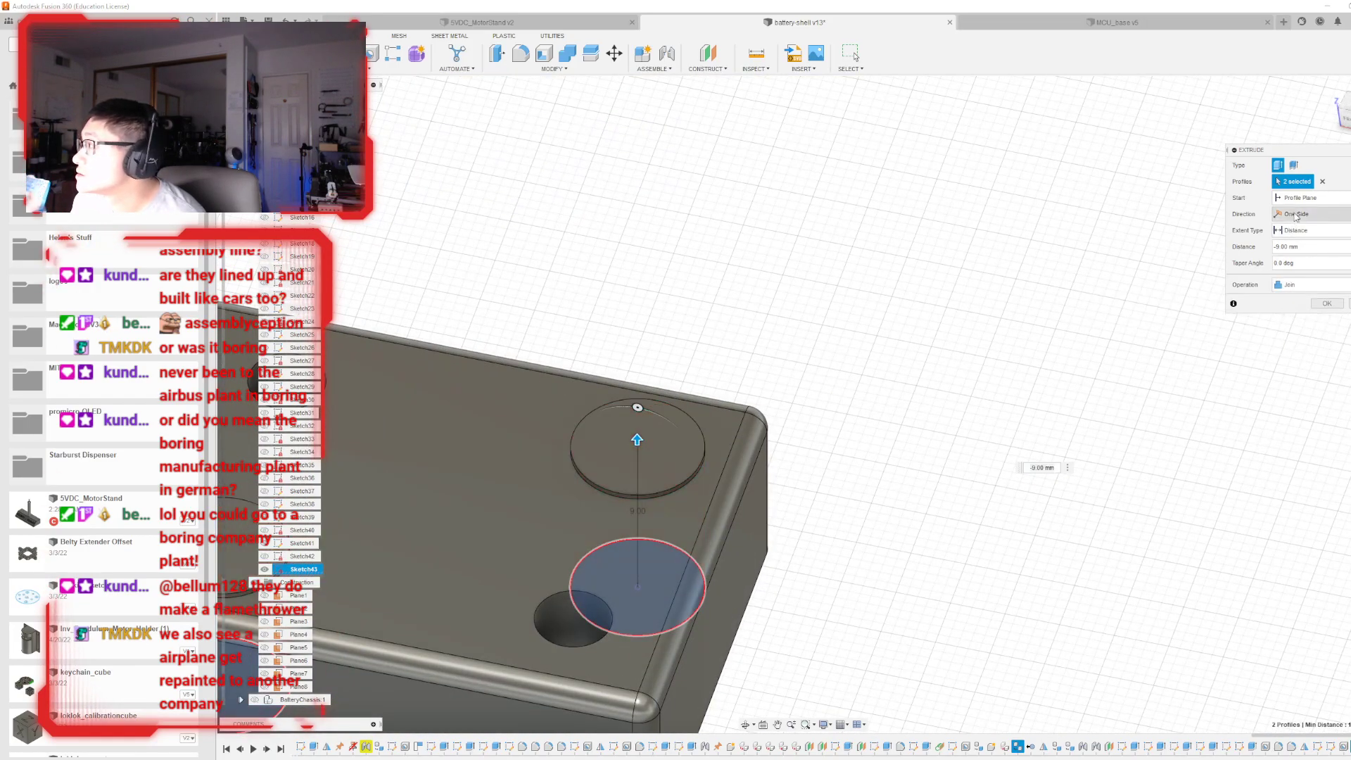
pyautogui.click(1339, 215)
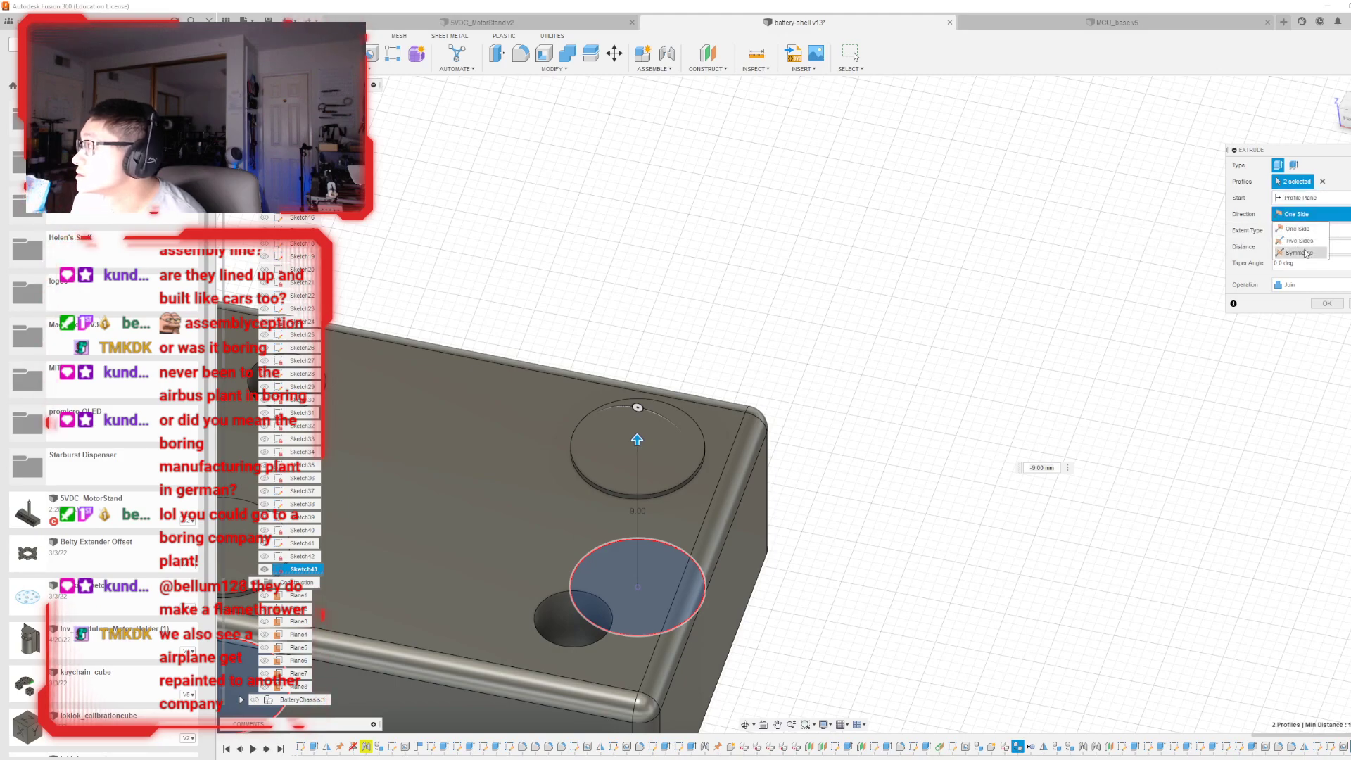
pyautogui.click(1339, 215)
pyautogui.click(1325, 237)
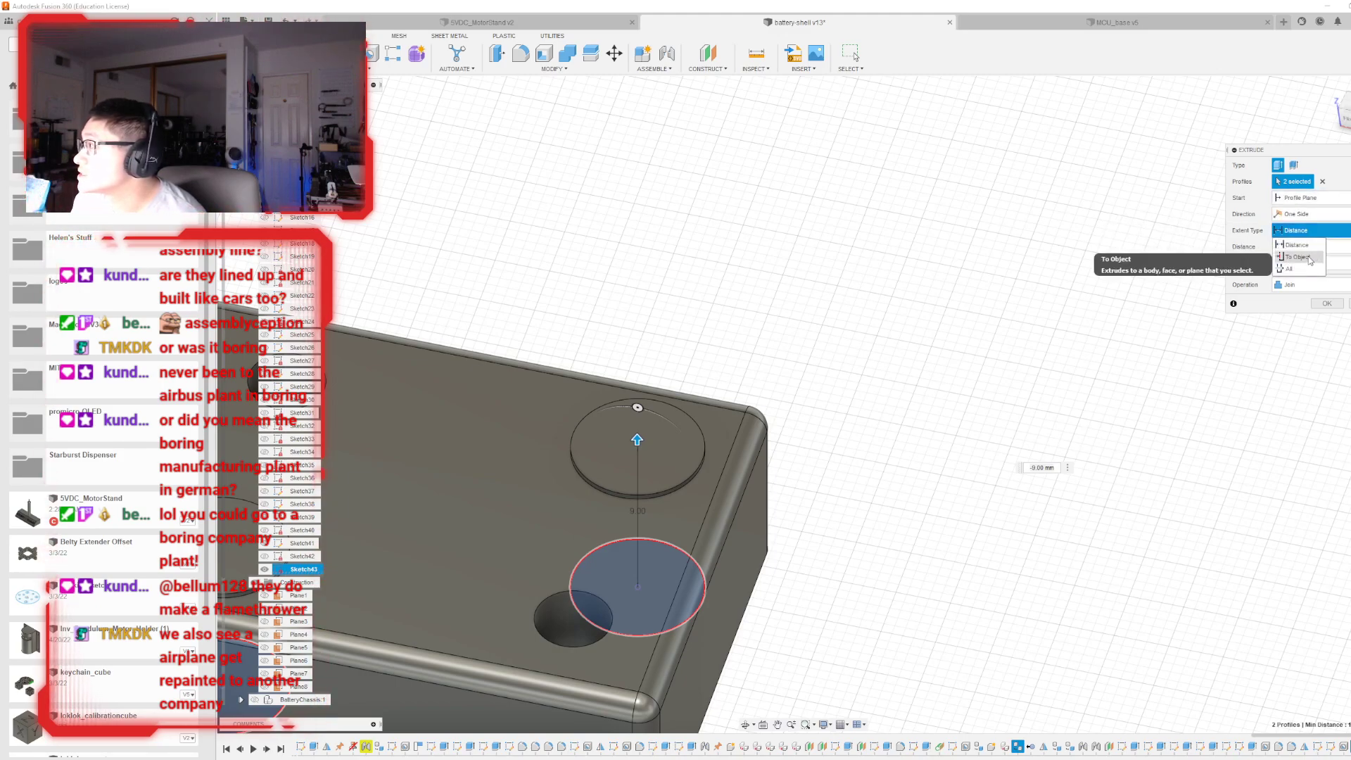
pyautogui.click(1307, 260)
pyautogui.click(1310, 230)
pyautogui.click(1293, 248)
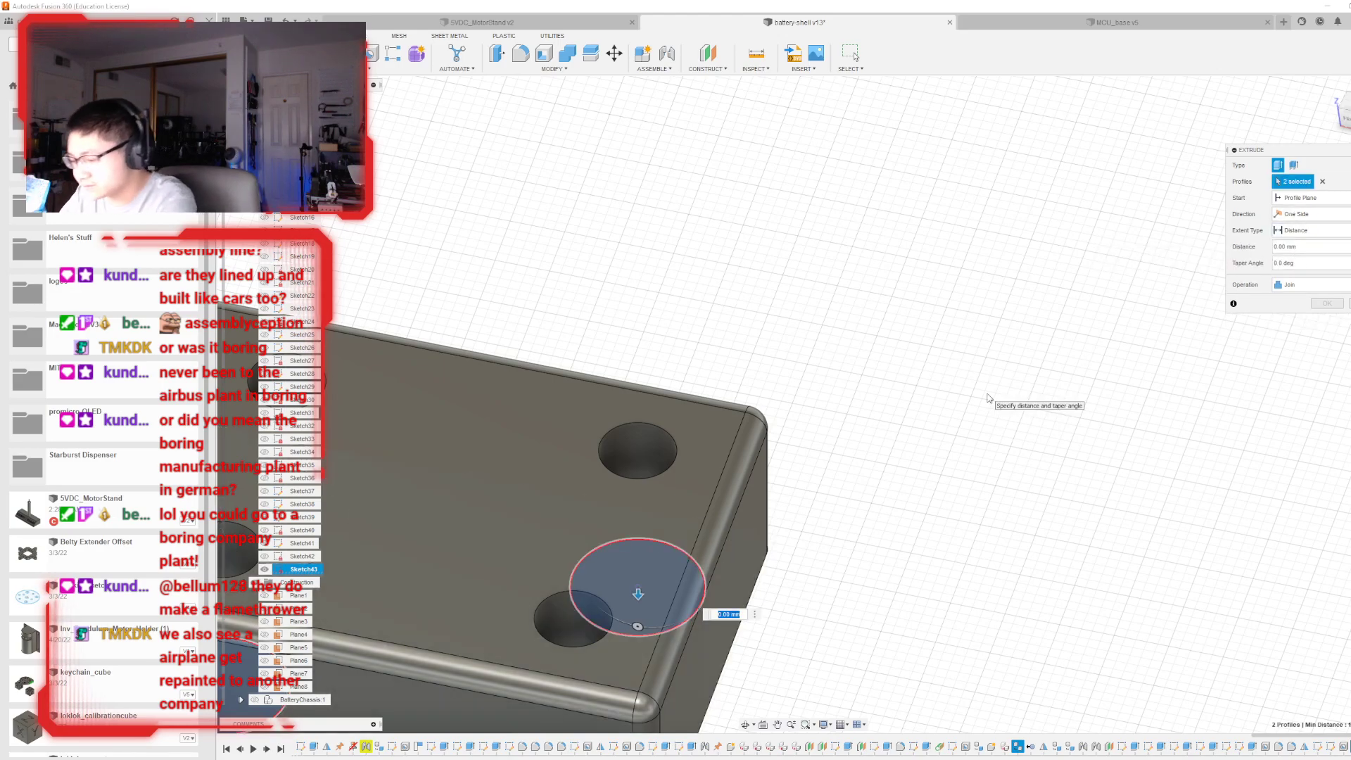
# - Set the joined extrusion's distance to -8.75 mm and finish it to fill the two original diagonal holes
pyautogui.write('8.8')
pyautogui.press('Return')
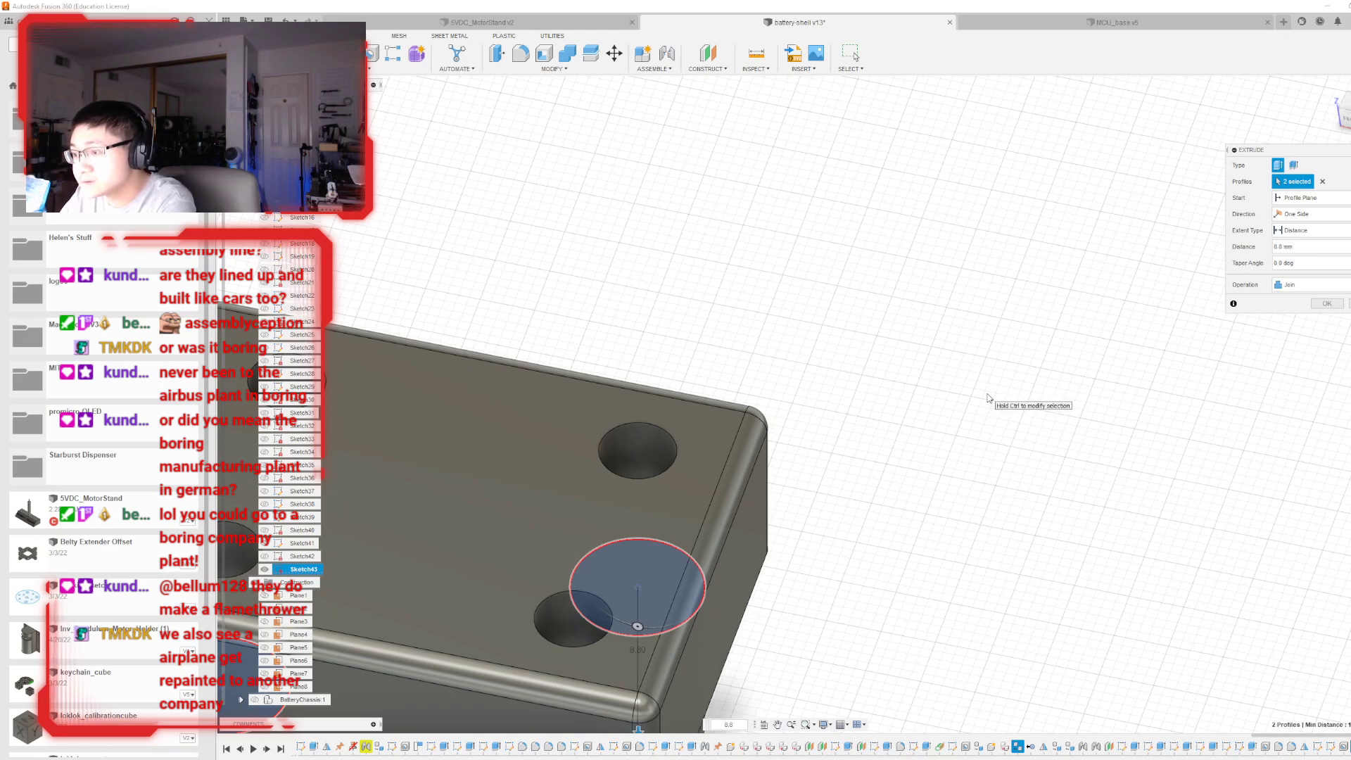
pyautogui.write('-')
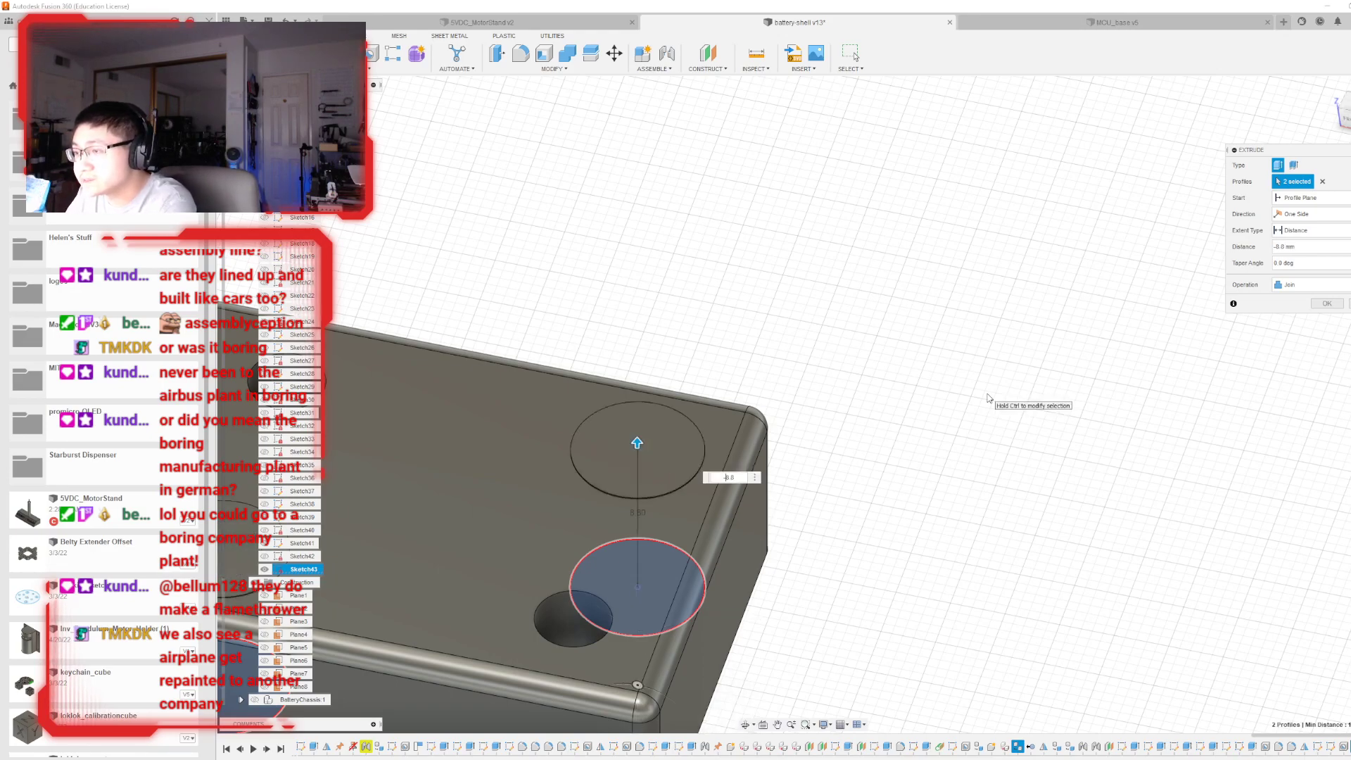
pyautogui.press('BackSpace')
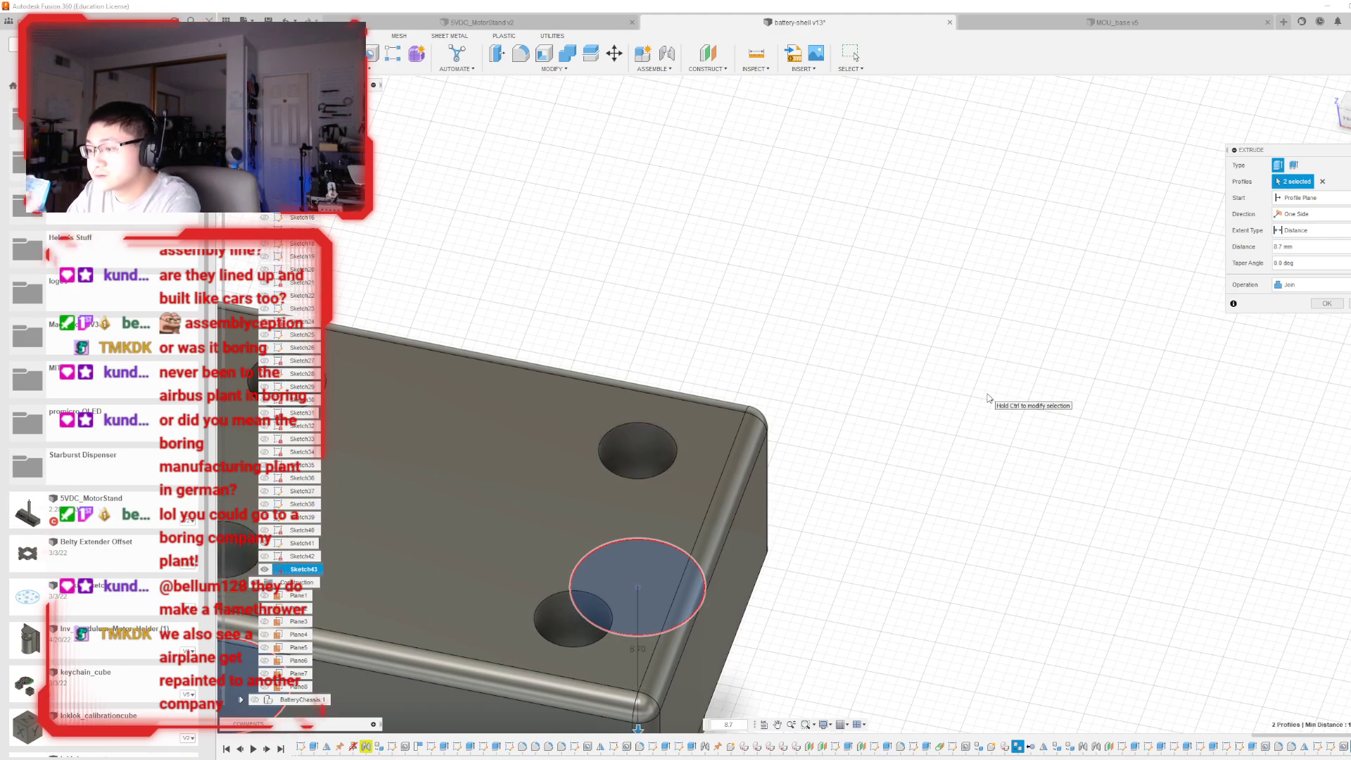
pyautogui.write('-')
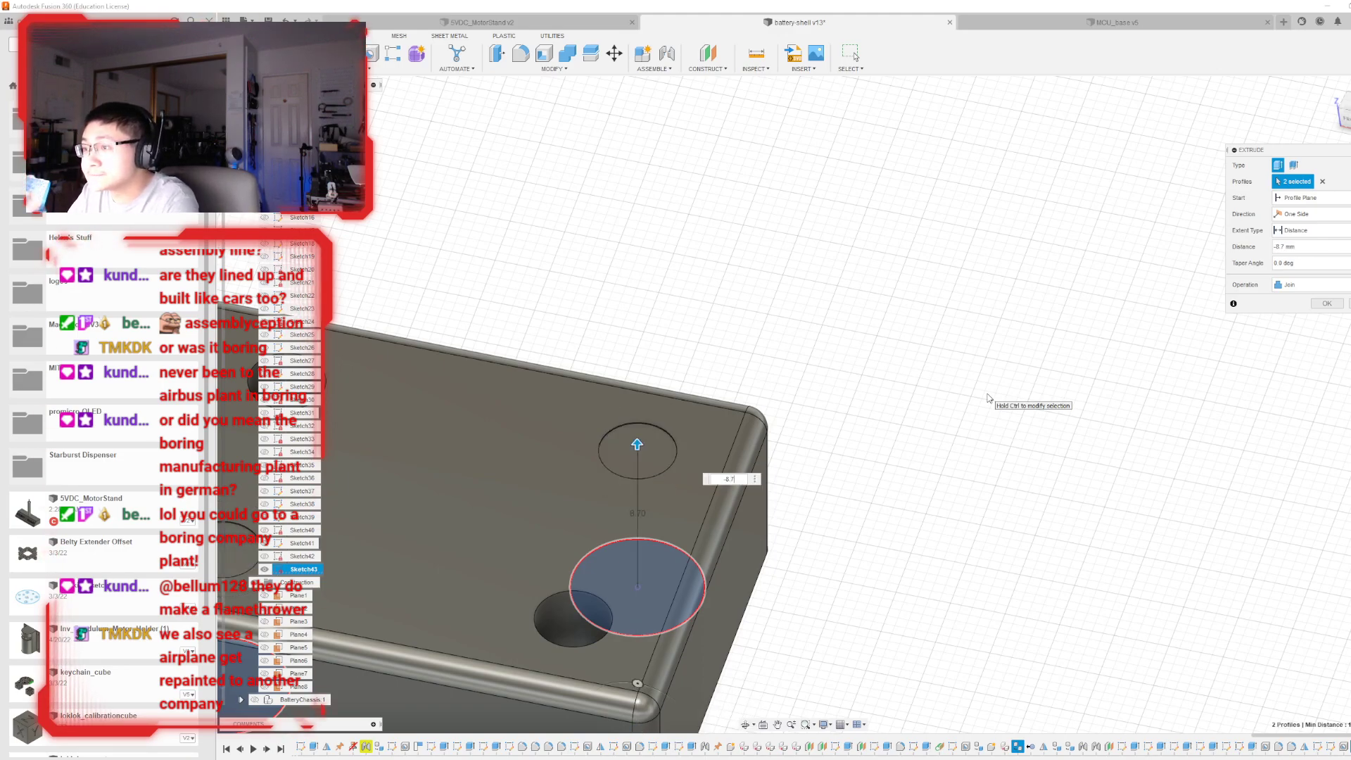
pyautogui.press('Return')
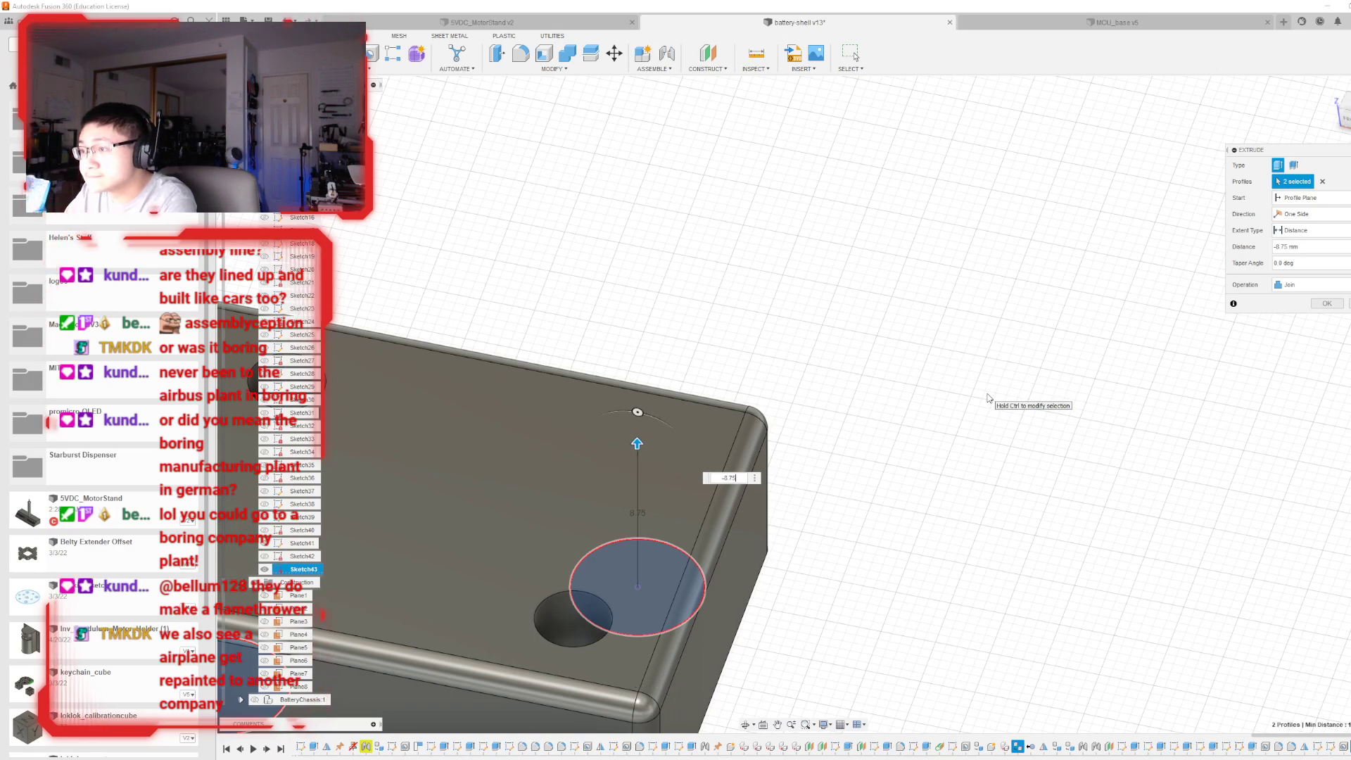
pyautogui.click(1326, 303)
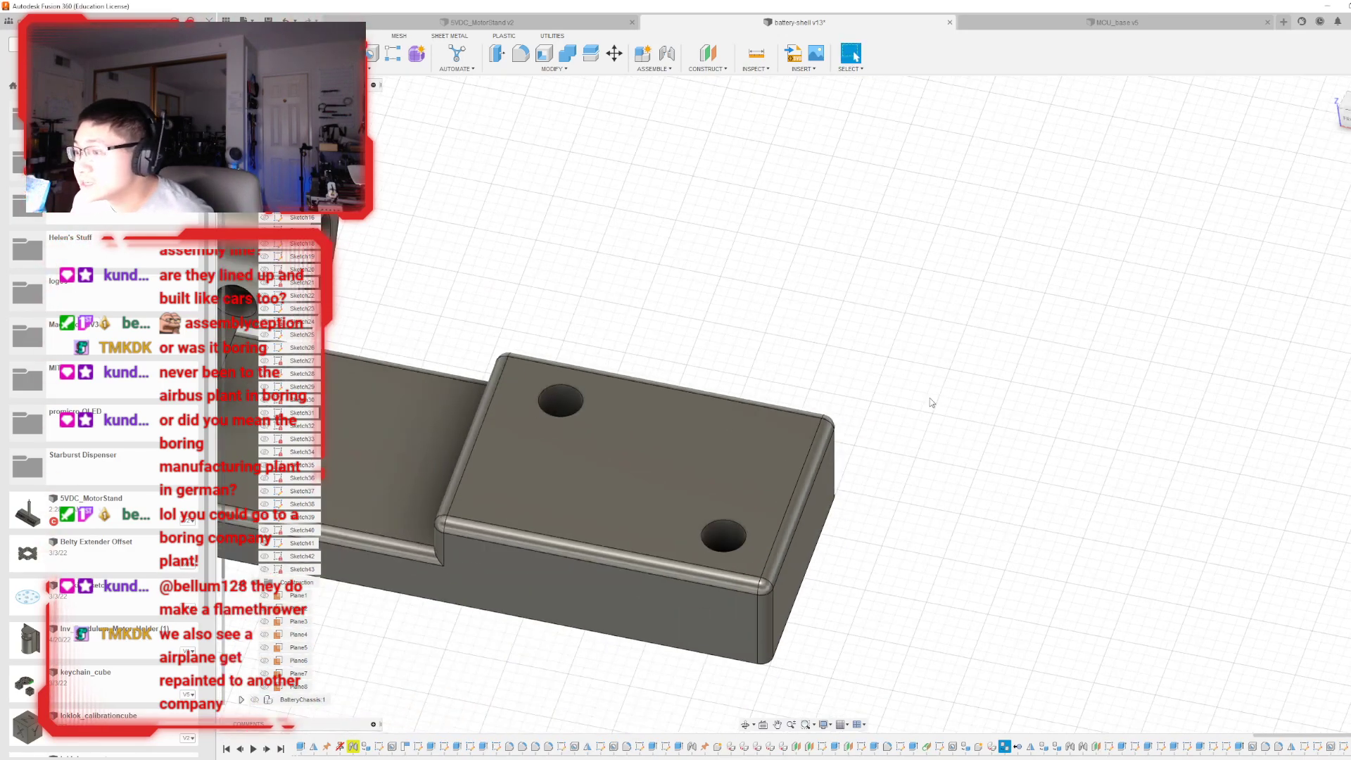
# - Examine the chassis and its mounting ledges on both sides from several angles
pyautogui.scroll(-5, 995, 348)
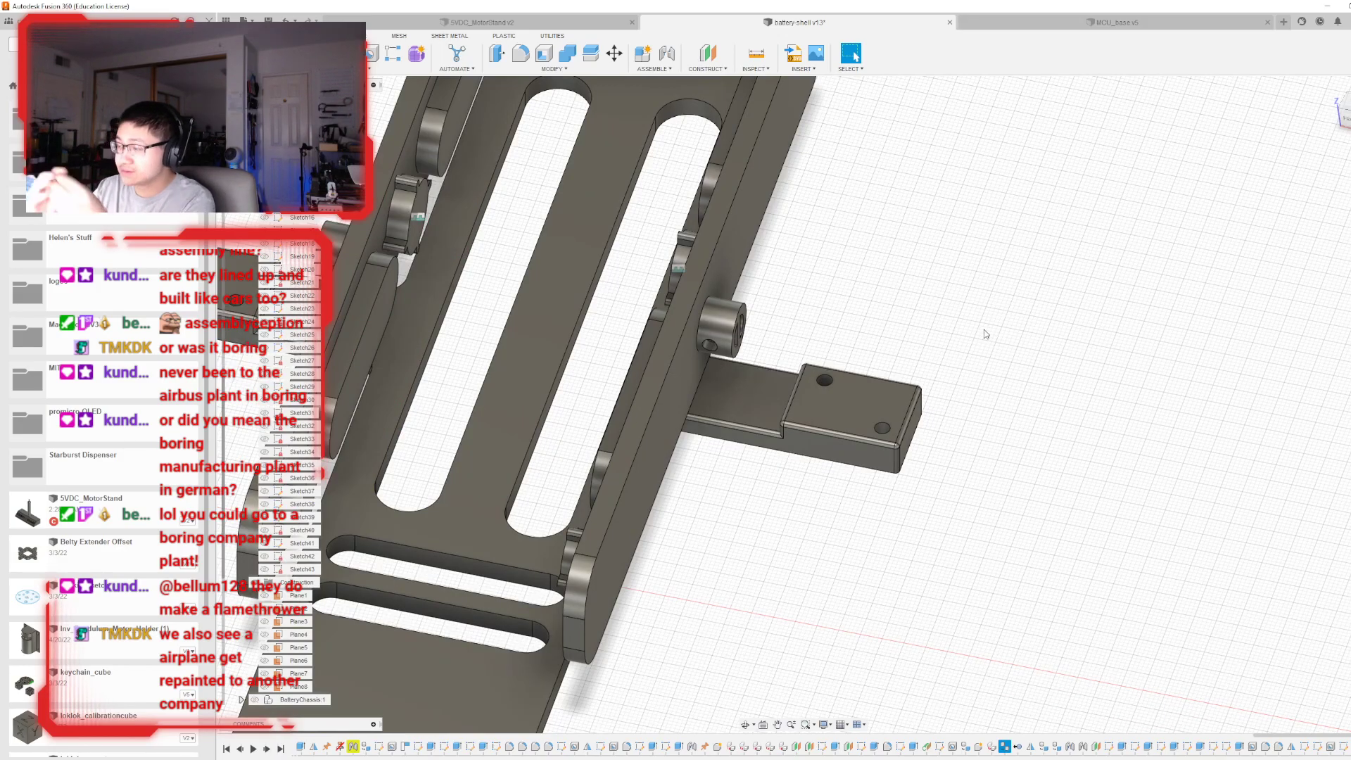
pyautogui.scroll(-3, 1034, 341)
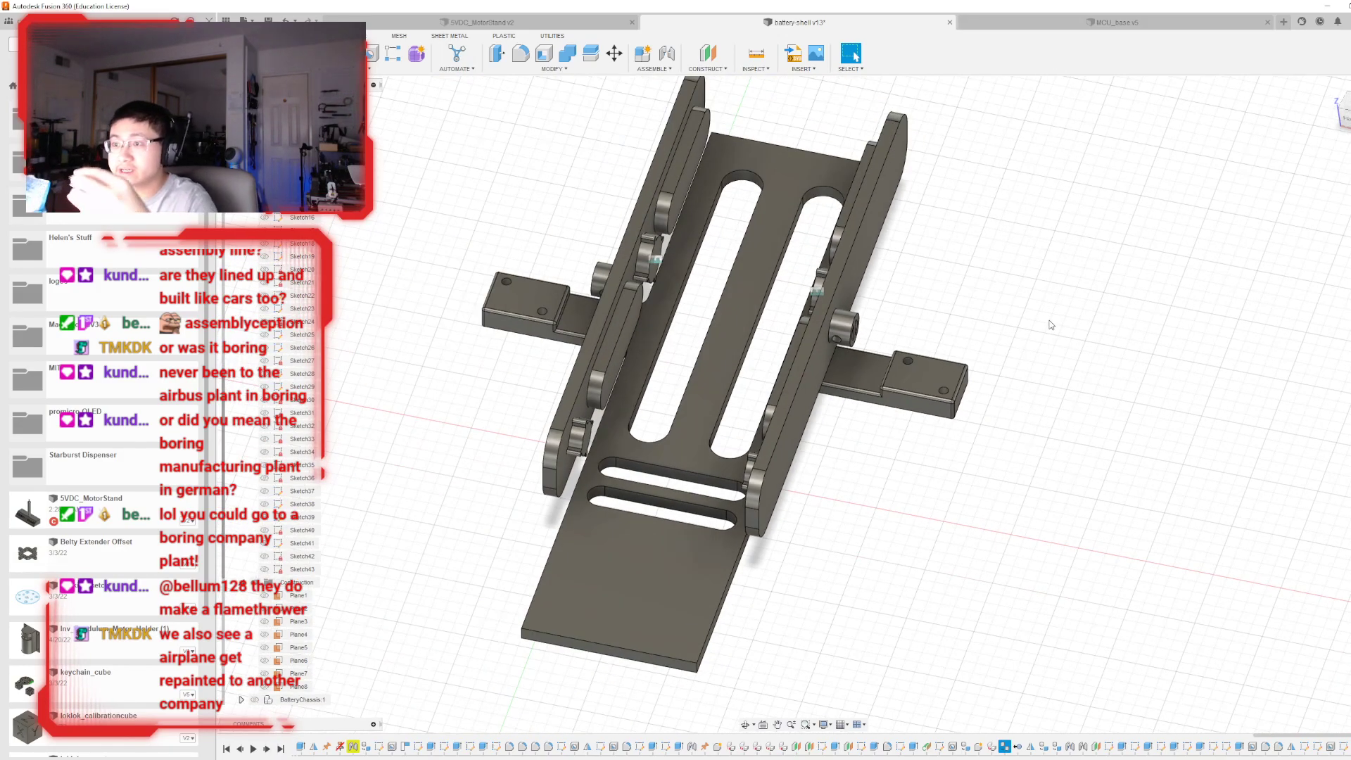
pyautogui.scroll(2, 999, 320)
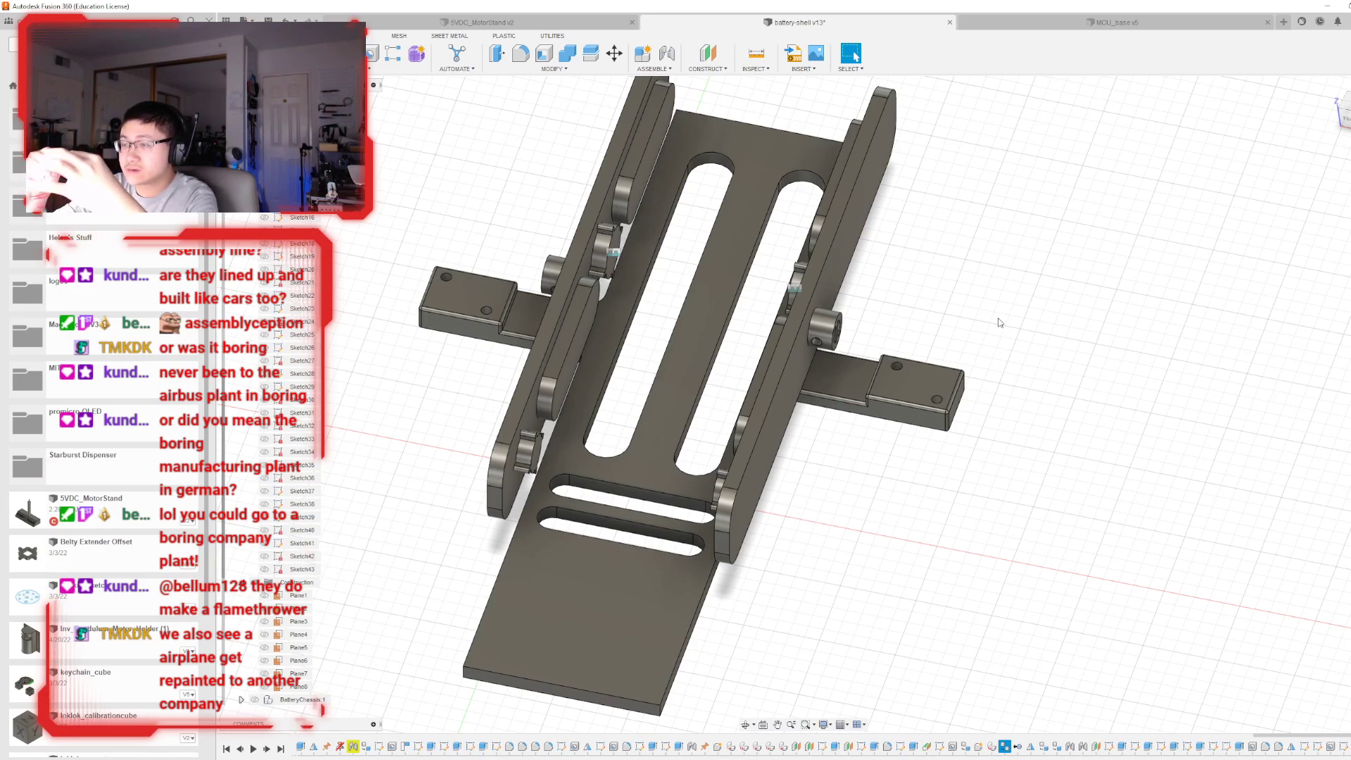
pyautogui.scroll(-2, 979, 327)
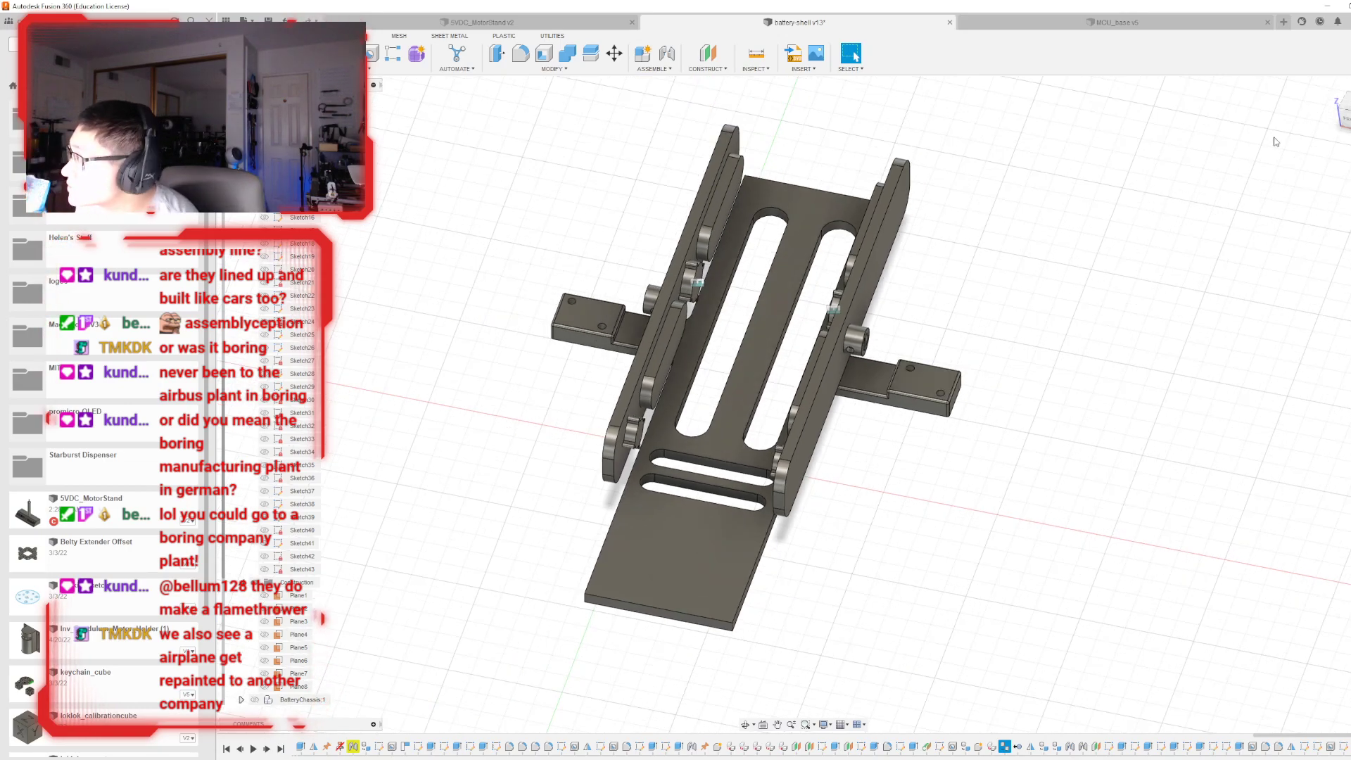
pyautogui.moveTo(1344, 116); pyautogui.dragTo(1293, 138)
pyautogui.scroll(-1, 1103, 380)
pyautogui.moveTo(1090, 383); pyautogui.dragTo(1045, 457, button='middle')
pyautogui.scroll(-1, 1044, 457)
pyautogui.scroll(2, 1074, 391)
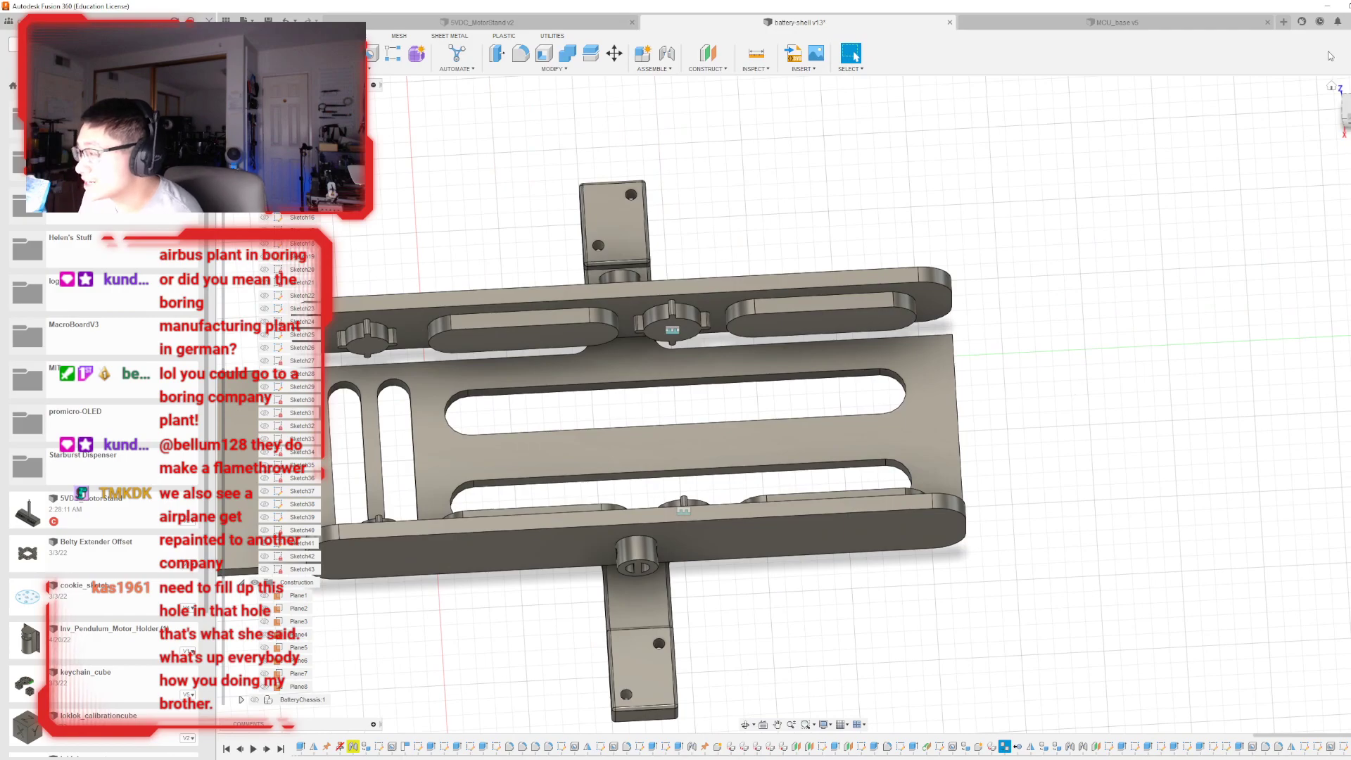
pyautogui.moveTo(1340, 118)
pyautogui.mouseDown()
pyautogui.moveTo(1336, 59)
pyautogui.moveTo(1350, 105)
pyautogui.moveTo(1339, 125)
pyautogui.mouseUp()
pyautogui.moveTo(973, 231); pyautogui.dragTo(1004, 61, button='middle')
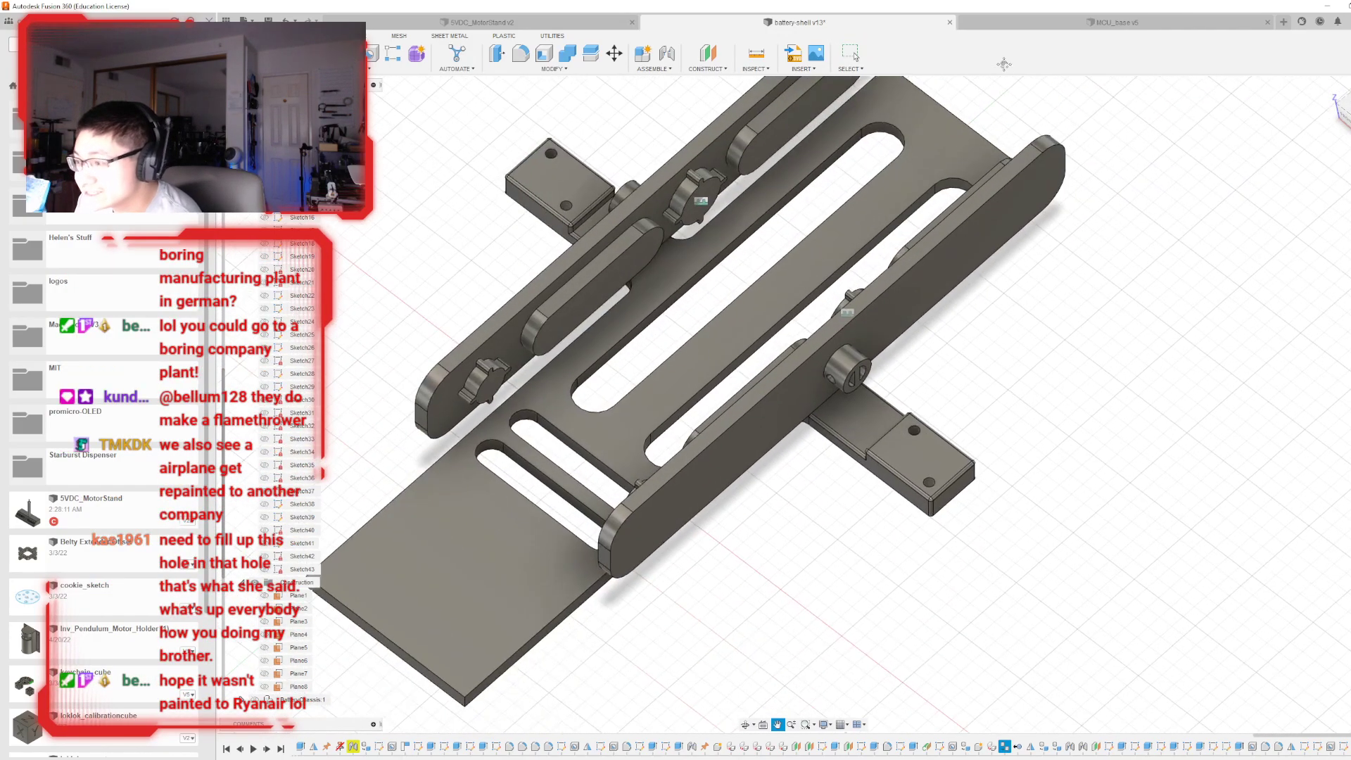
pyautogui.scroll(-2, 999, 588)
pyautogui.scroll(-1, 296, 661)
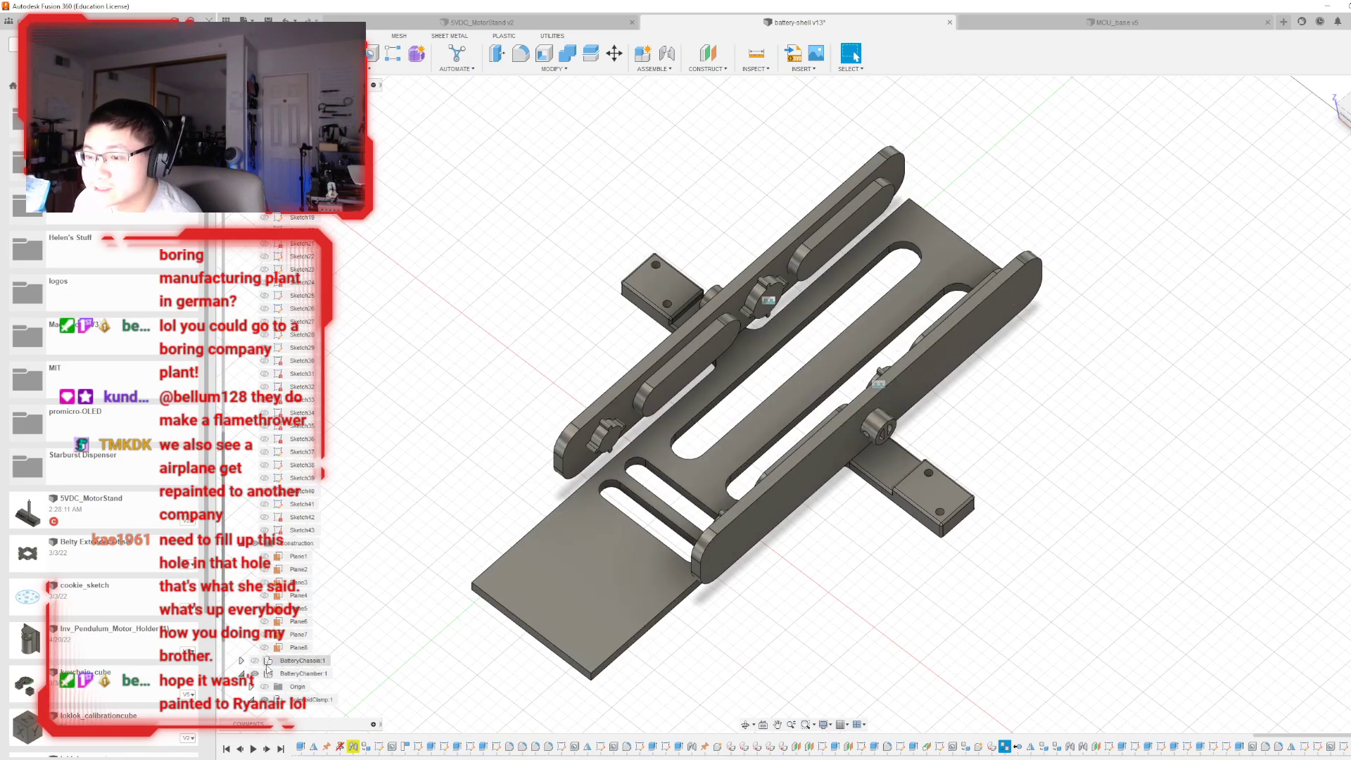
# - Show the BatteryChamber component and inspect its fit in the chassis, including the end with the square openings
pyautogui.click(255, 674)
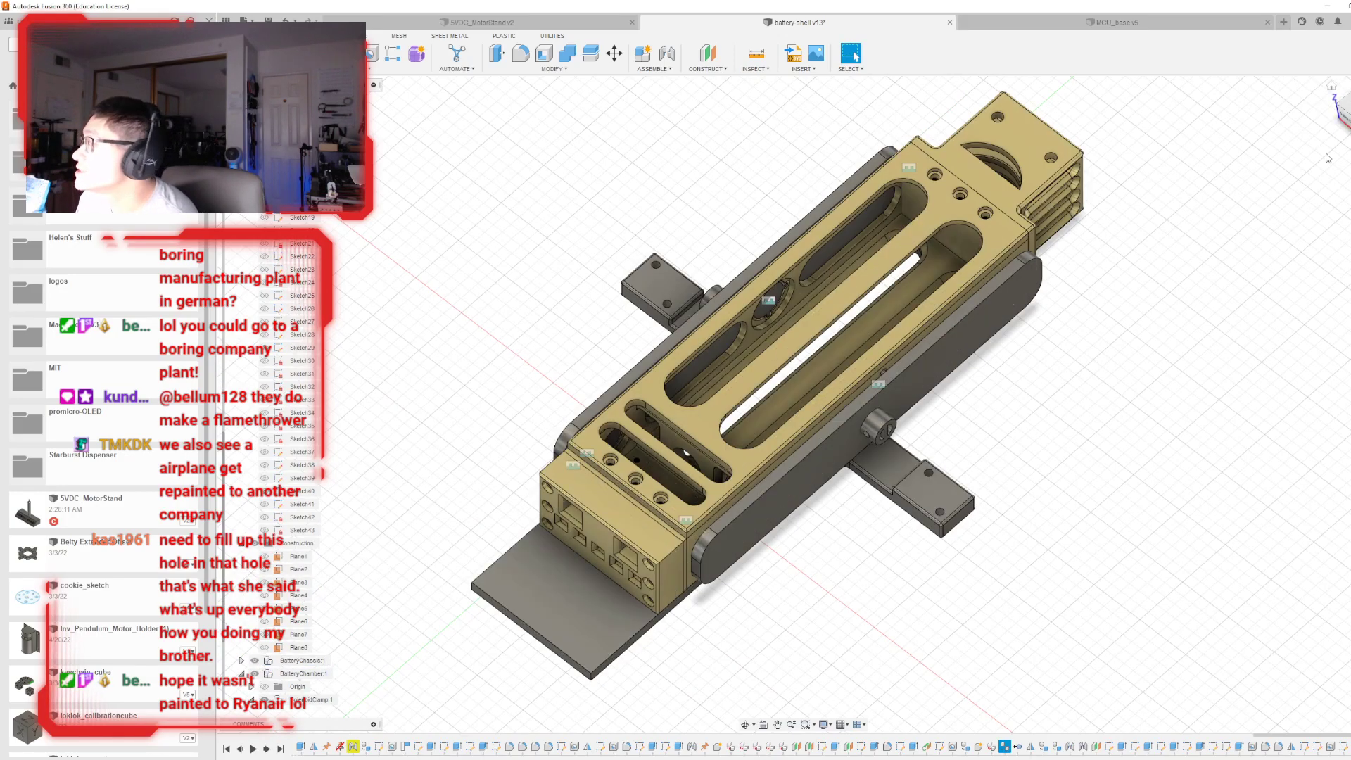
pyautogui.moveTo(1345, 116); pyautogui.dragTo(1348, 69)
pyautogui.keyDown('shift'); pyautogui.moveTo(900, 232); pyautogui.dragTo(1350, 290, button='middle'); pyautogui.keyUp('shift')
pyautogui.scroll(2, 795, 429)
pyautogui.scroll(-2, 594, 471)
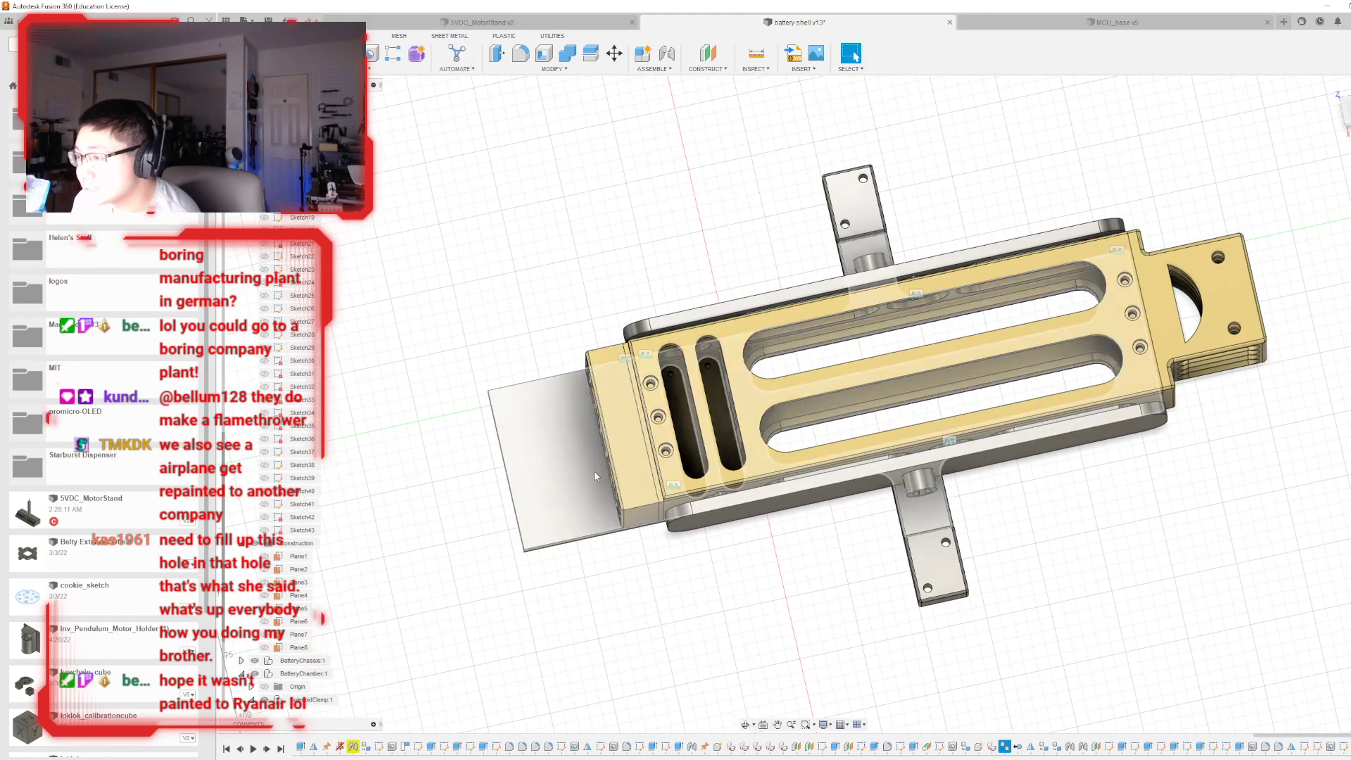
pyautogui.scroll(3, 595, 458)
pyautogui.keyDown('shift'); pyautogui.moveTo(1125, 162); pyautogui.dragTo(602, 358, button='middle'); pyautogui.keyUp('shift')
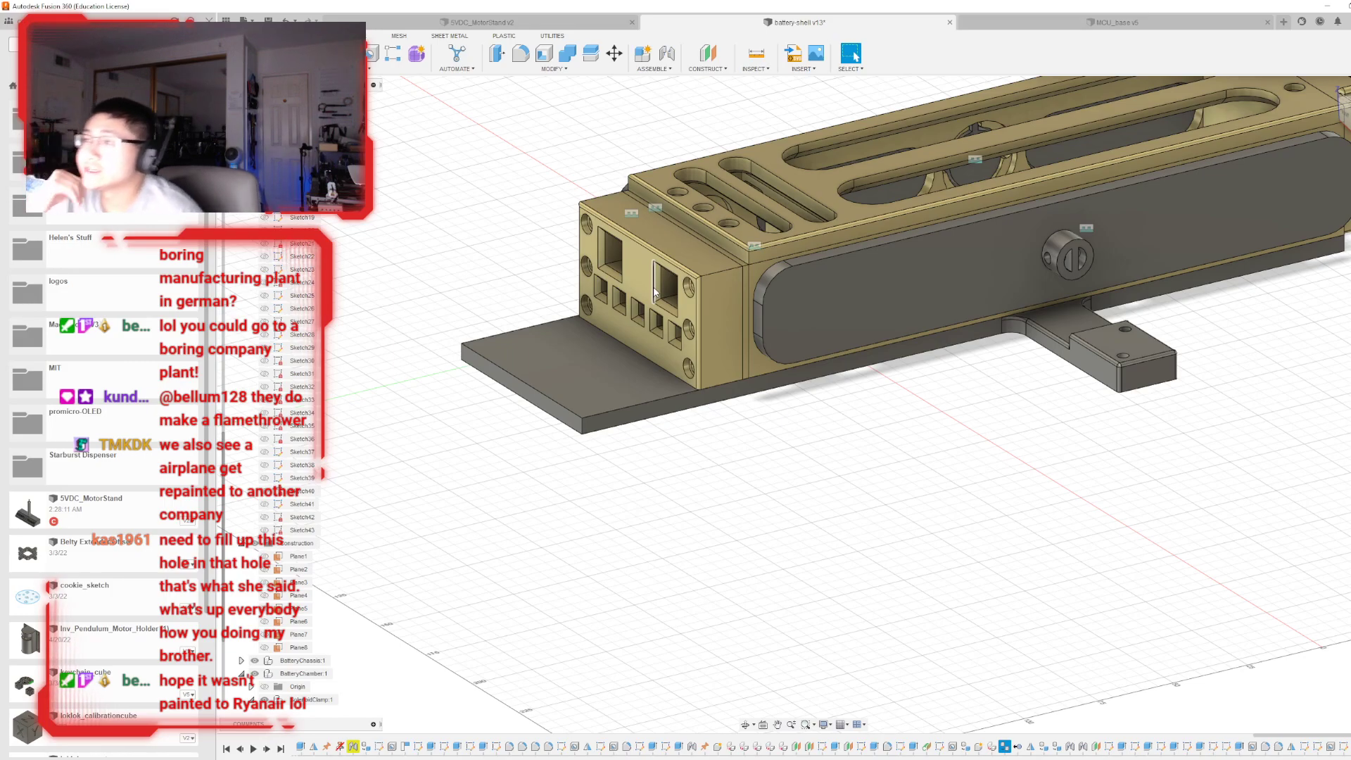
# - Create an offset plane at 0 mm from the battery chamber's end face that holds the square openings
pyautogui.click(707, 53)
pyautogui.click(629, 239)
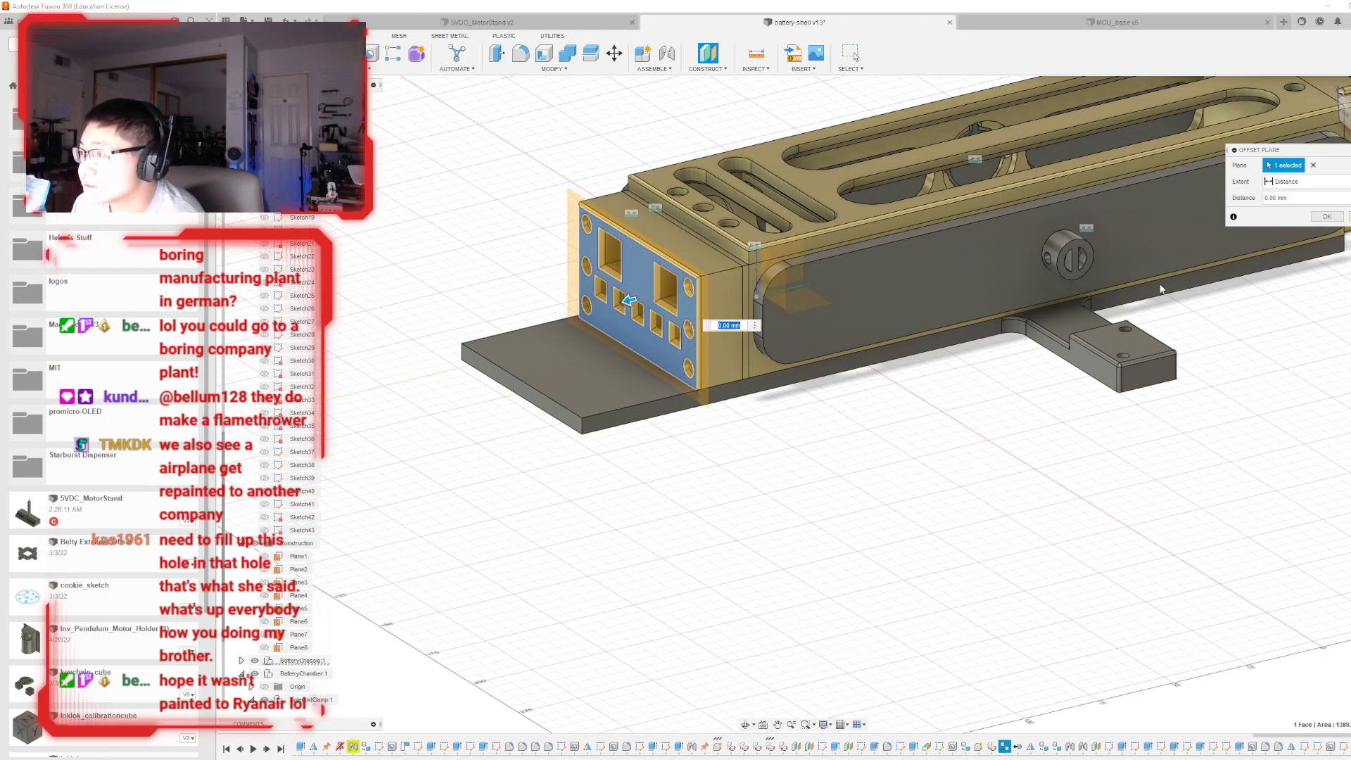
pyautogui.click(1311, 218)
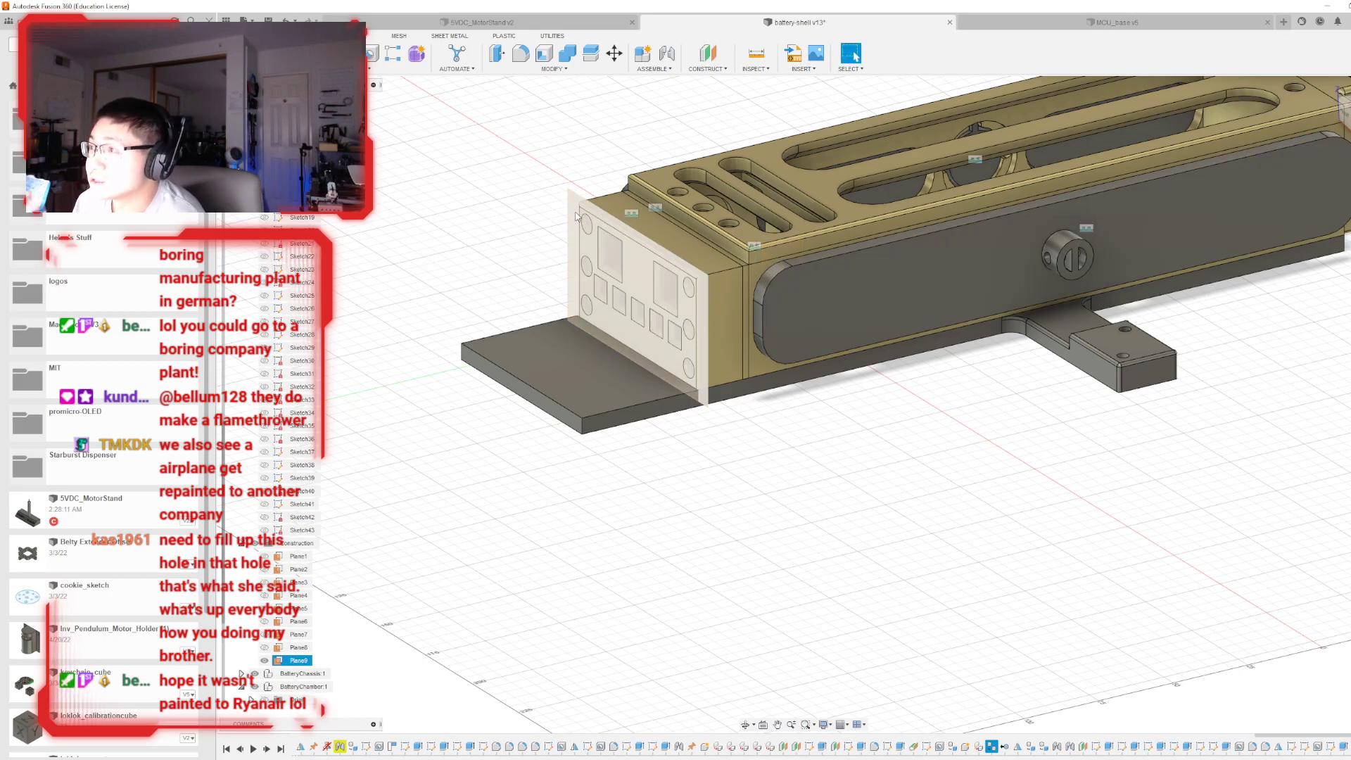
# - Sketch on the new plane and project the battery chamber's whole end face into it
pyautogui.press('p')
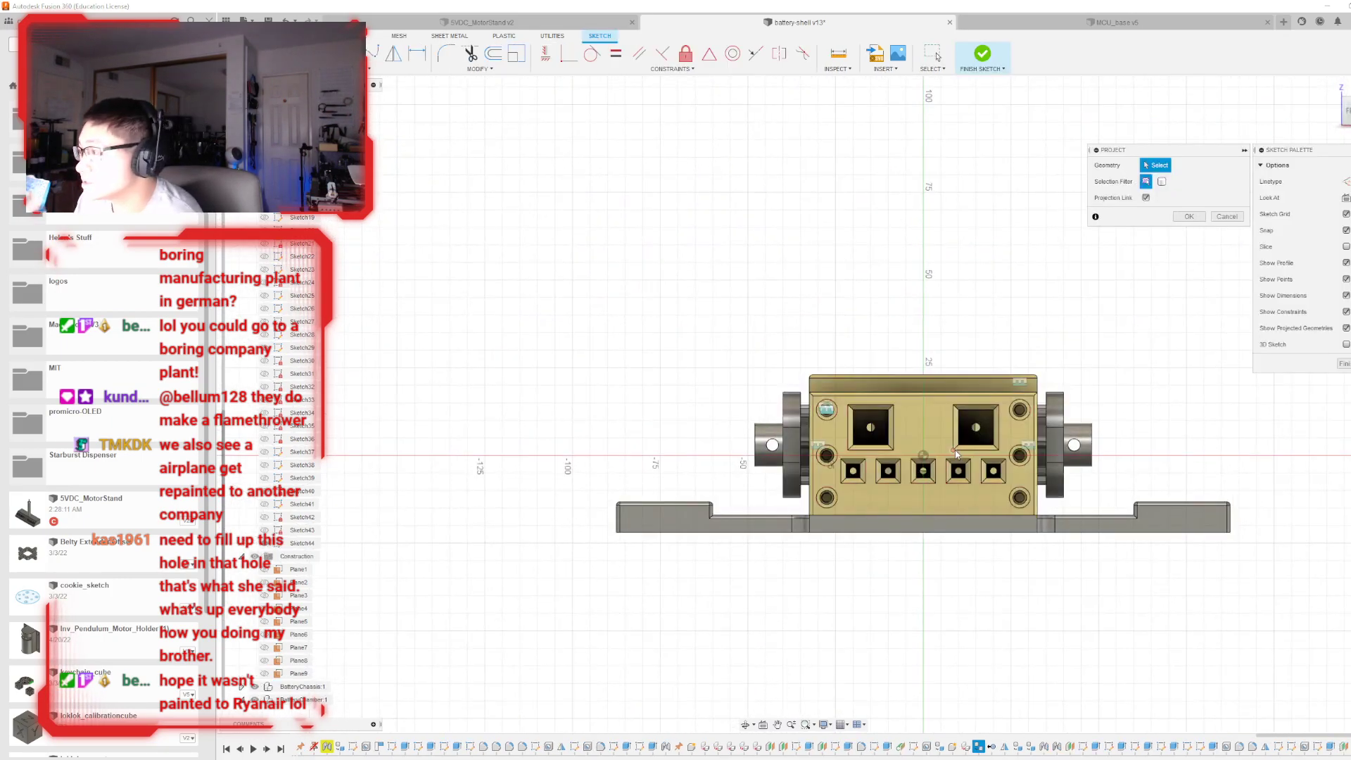
pyautogui.click(932, 449)
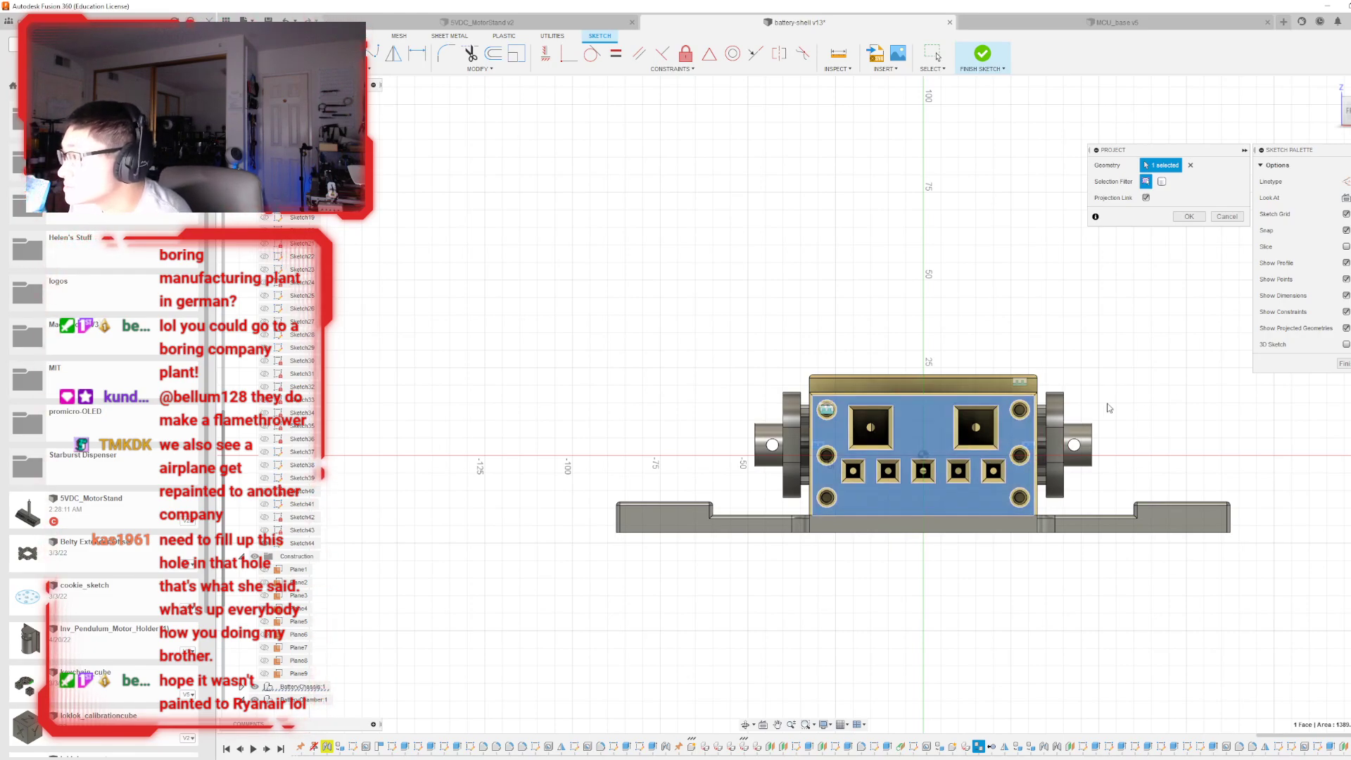
pyautogui.scroll(3, 1110, 401)
pyautogui.click(1186, 219)
pyautogui.scroll(2, 886, 421)
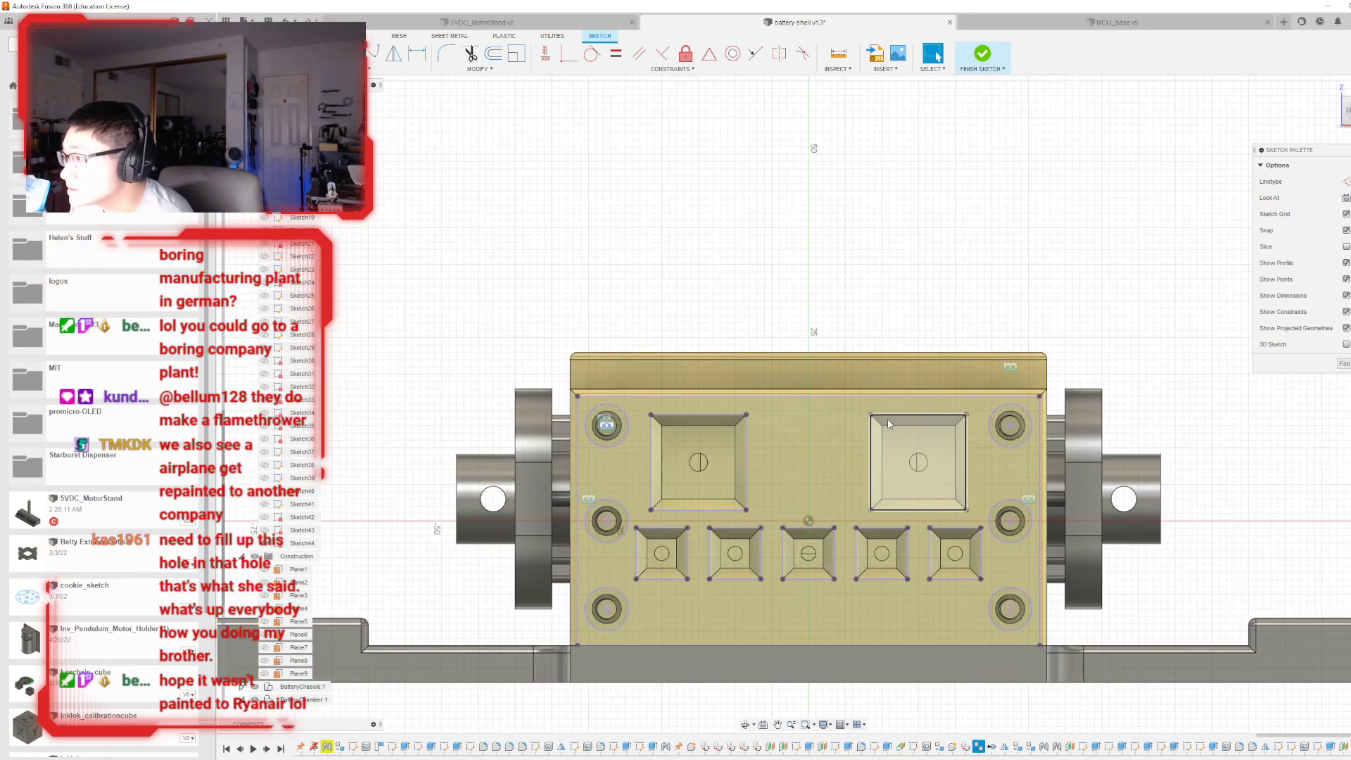
# - Project the inner edges of both large square openings into the sketch on the battery chamber's end face
pyautogui.click(1330, 85)
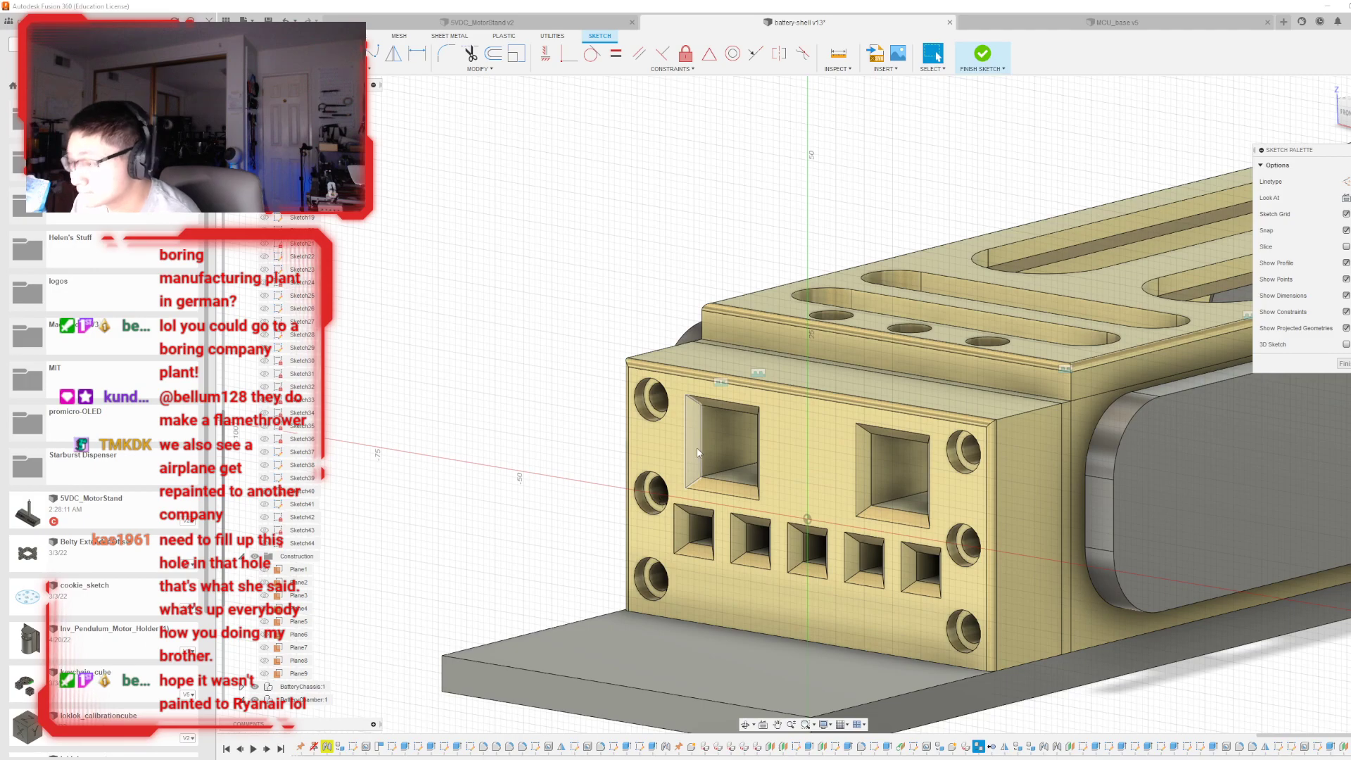
pyautogui.press('p')
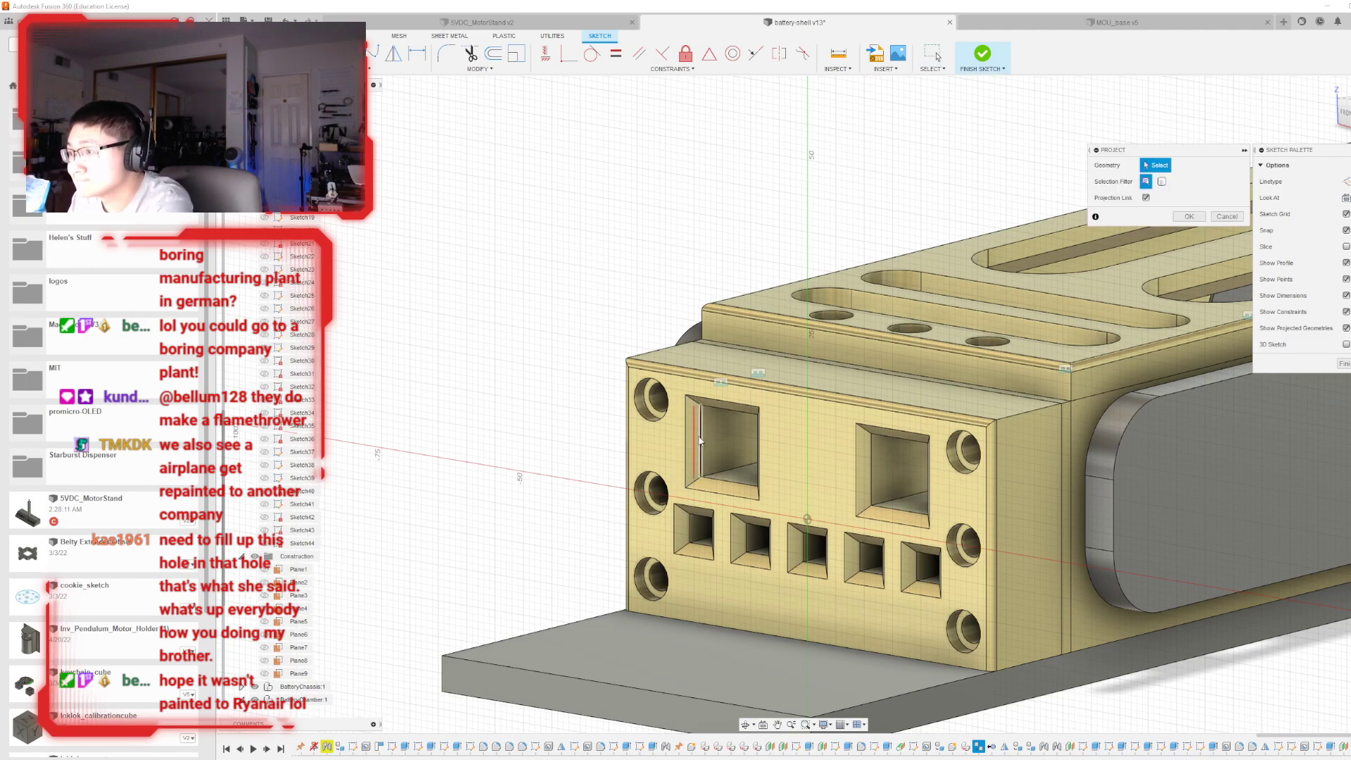
pyautogui.click(699, 440)
pyautogui.click(729, 410)
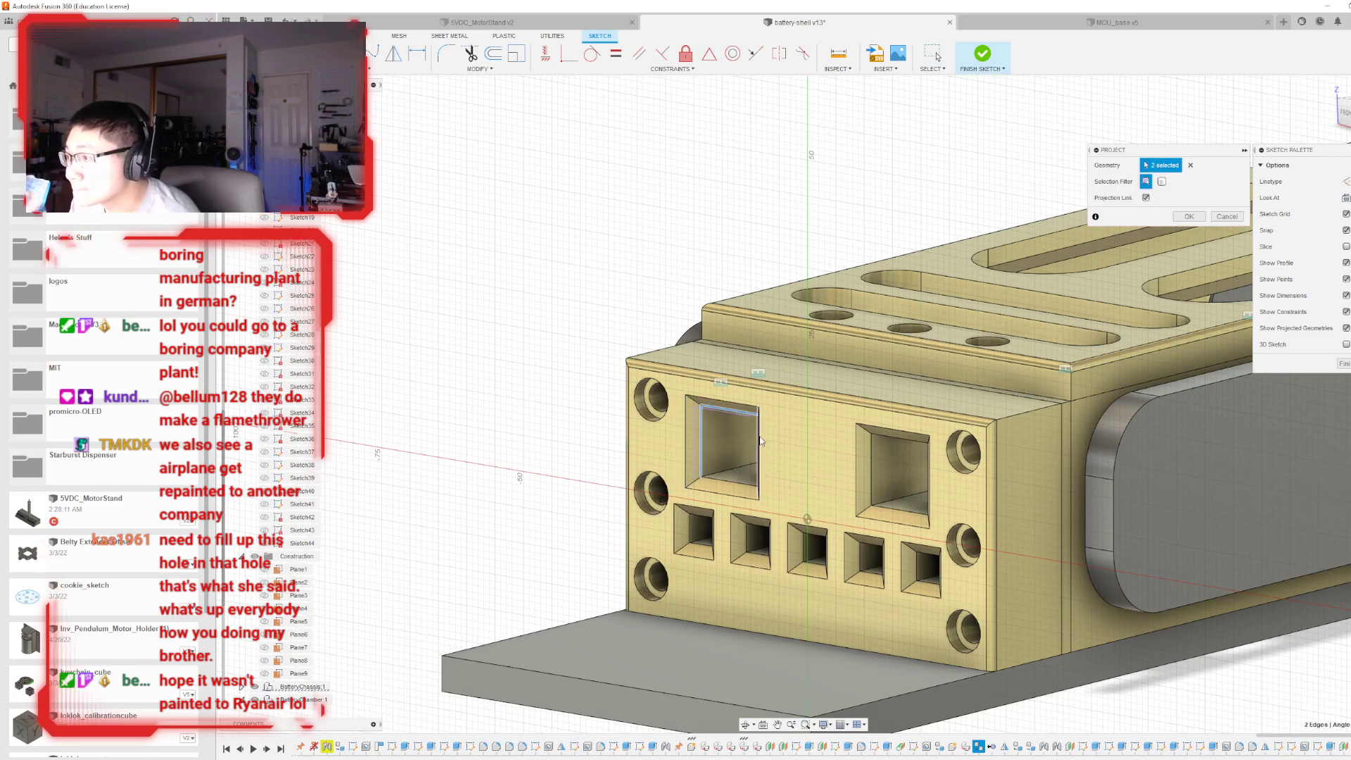
pyautogui.keyDown('shift'); pyautogui.moveTo(799, 392); pyautogui.dragTo(746, 394, button='middle'); pyautogui.keyUp('shift')
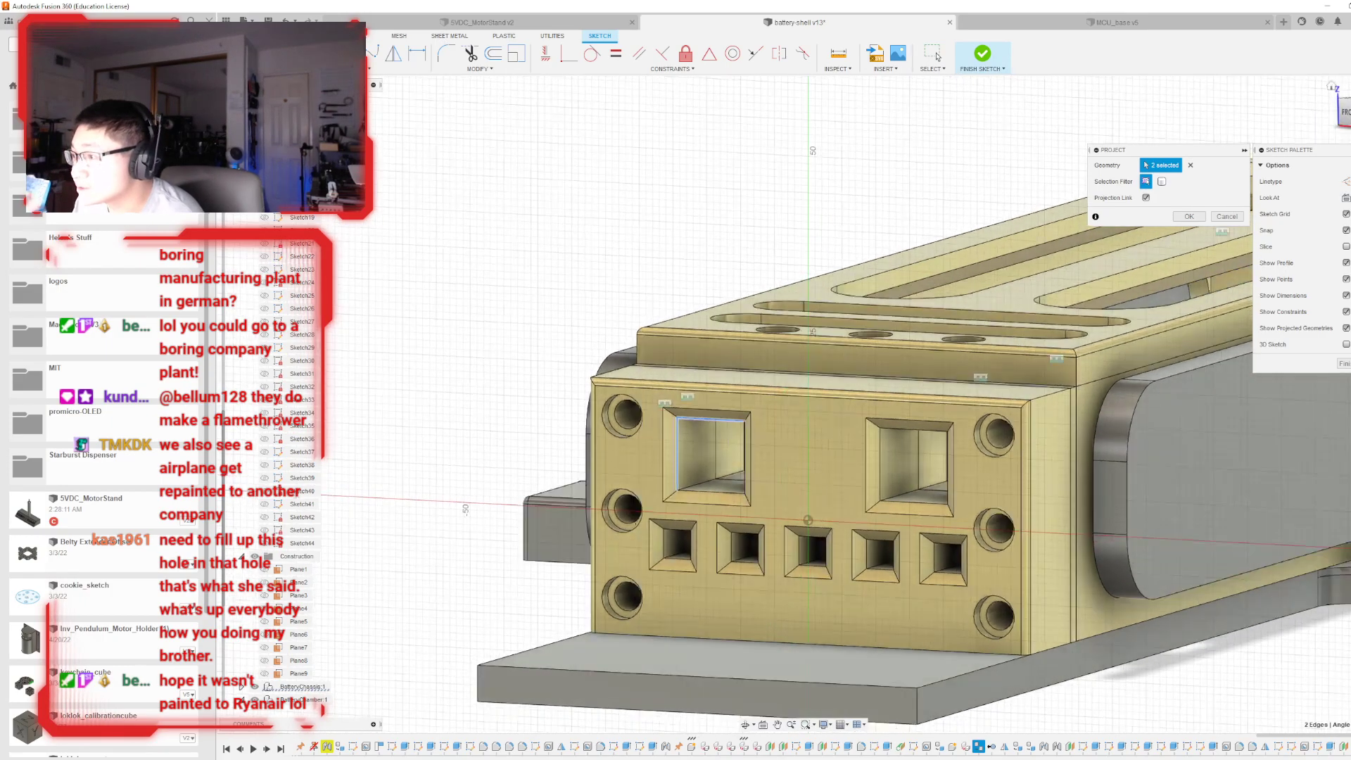
pyautogui.scroll(2, 671, 524)
pyautogui.click(756, 481)
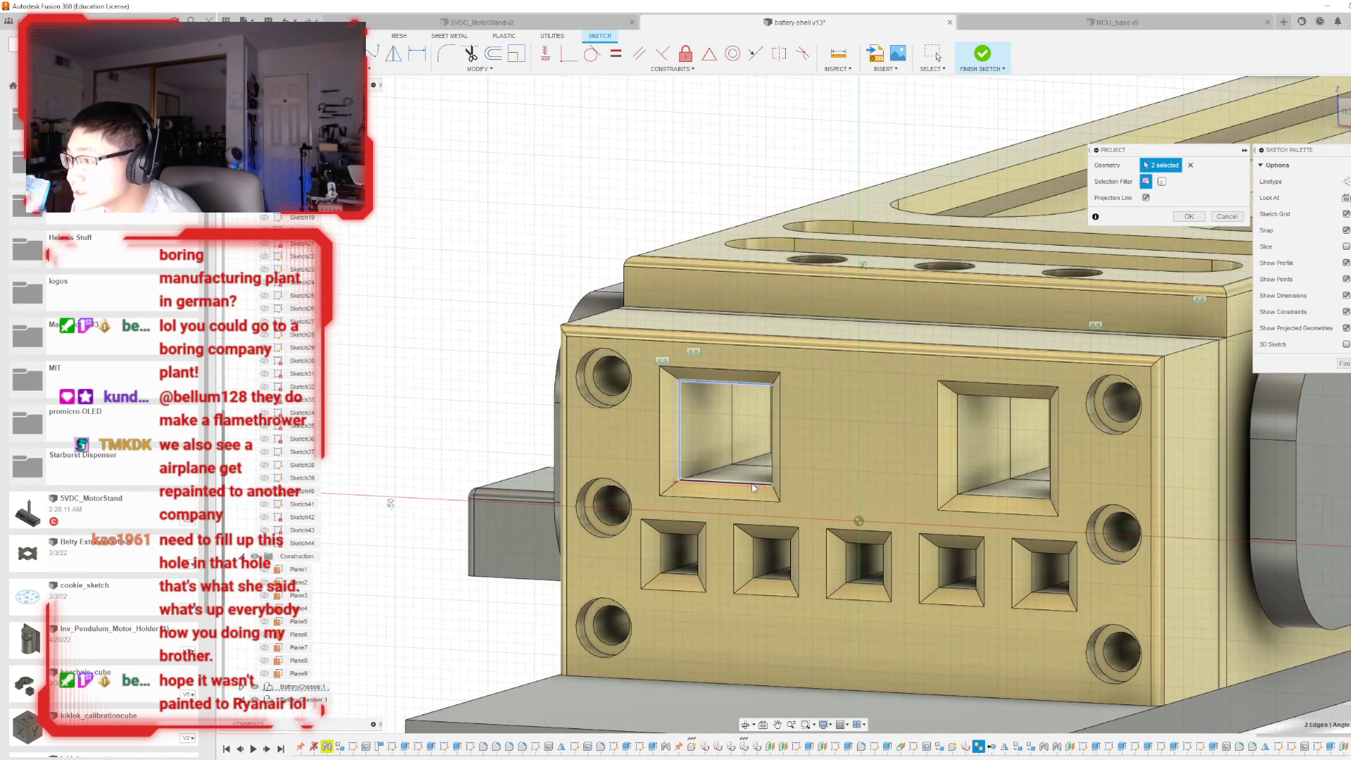
pyautogui.click(772, 433)
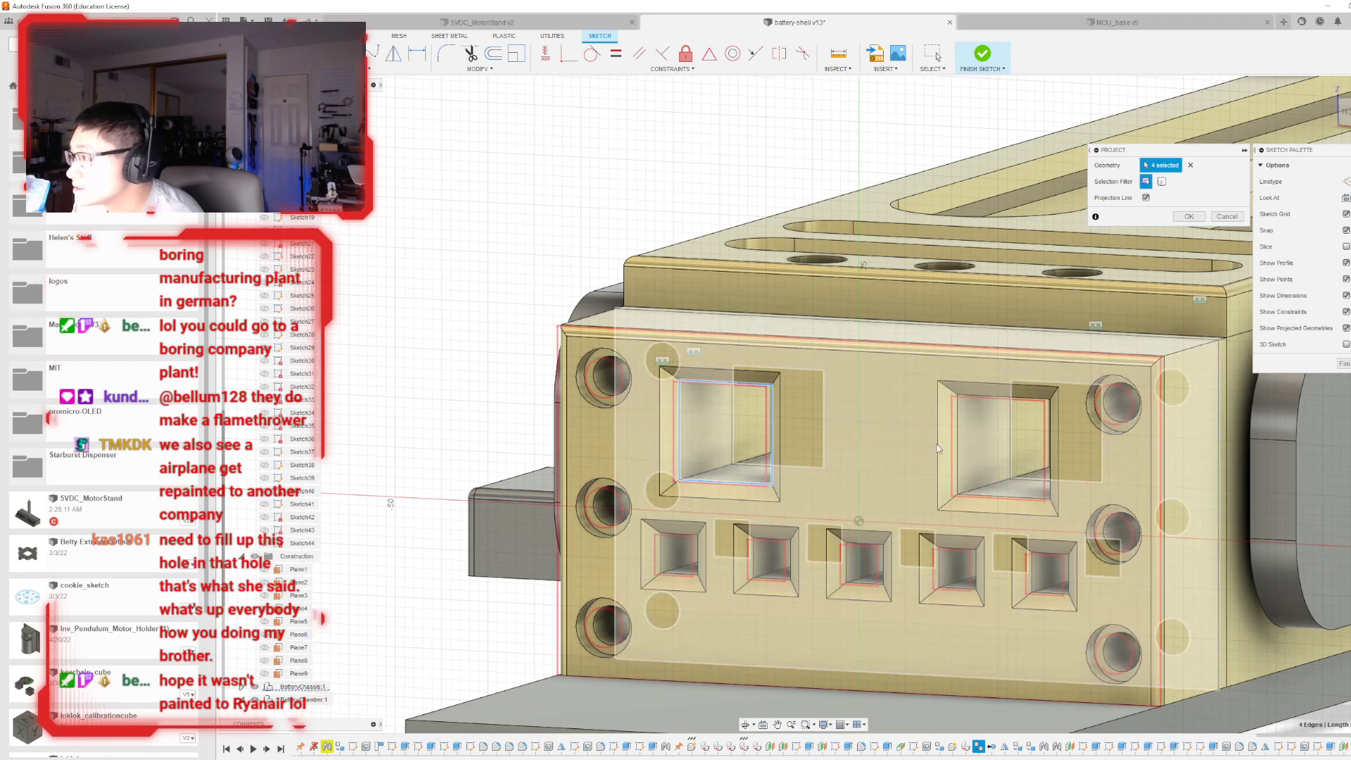
pyautogui.click(955, 445)
pyautogui.click(1004, 396)
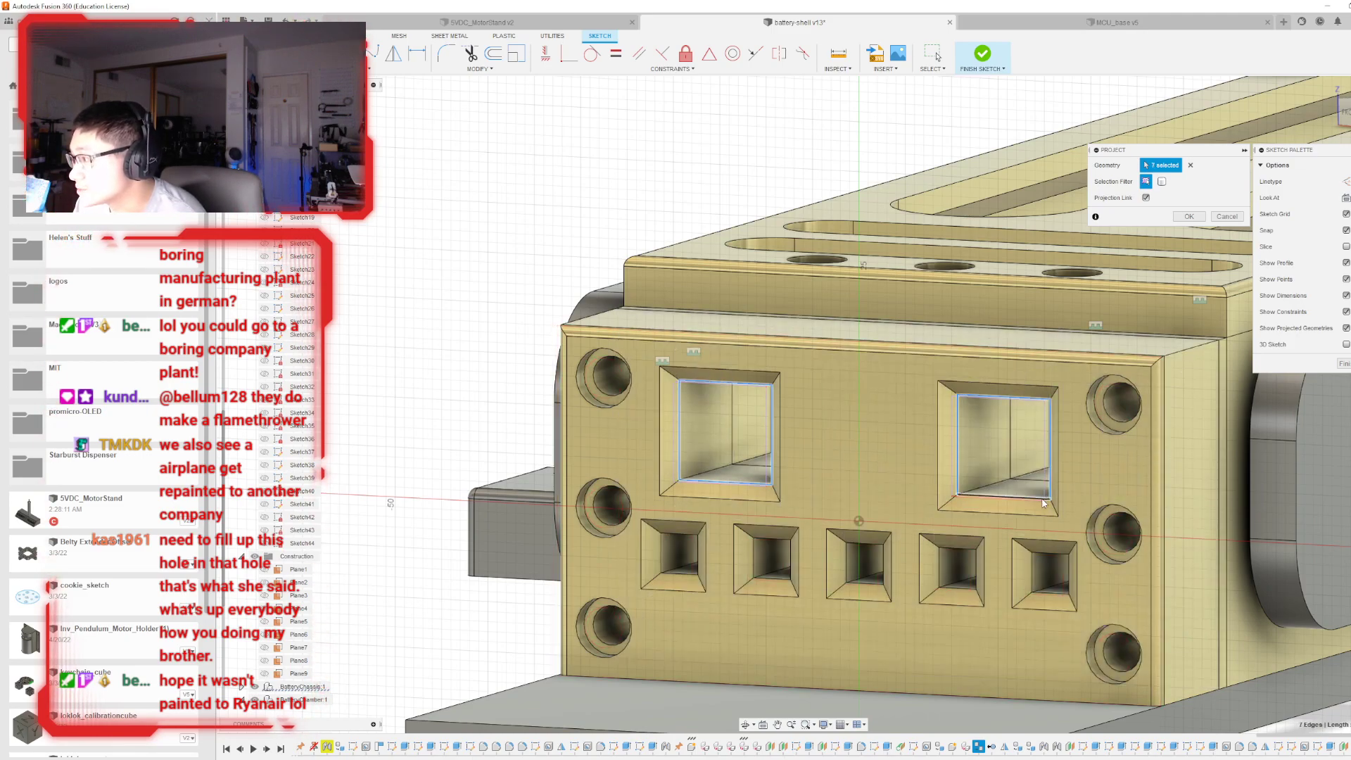
# - Project the inner edges of the first three small square openings in the lower row into the sketch
pyautogui.scroll(3, 1046, 608)
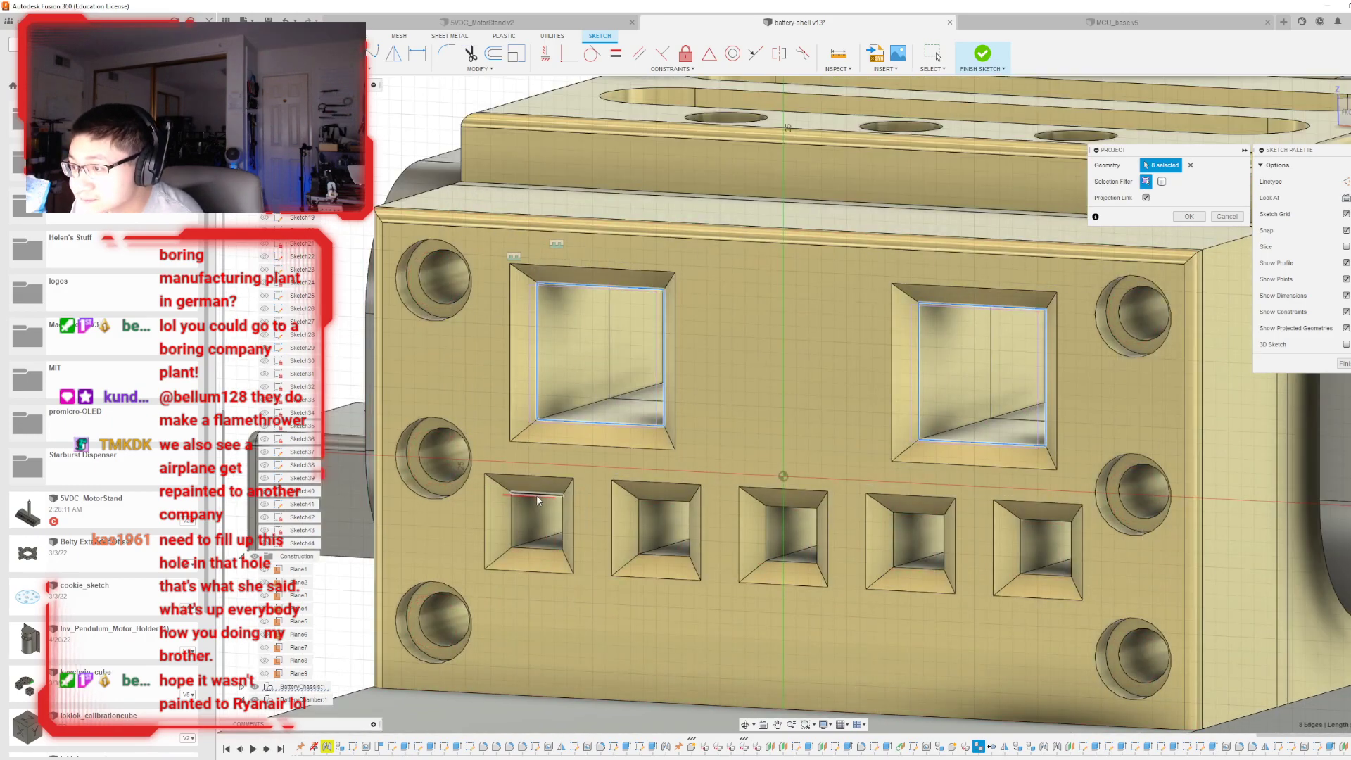
pyautogui.click(516, 518)
pyautogui.click(559, 524)
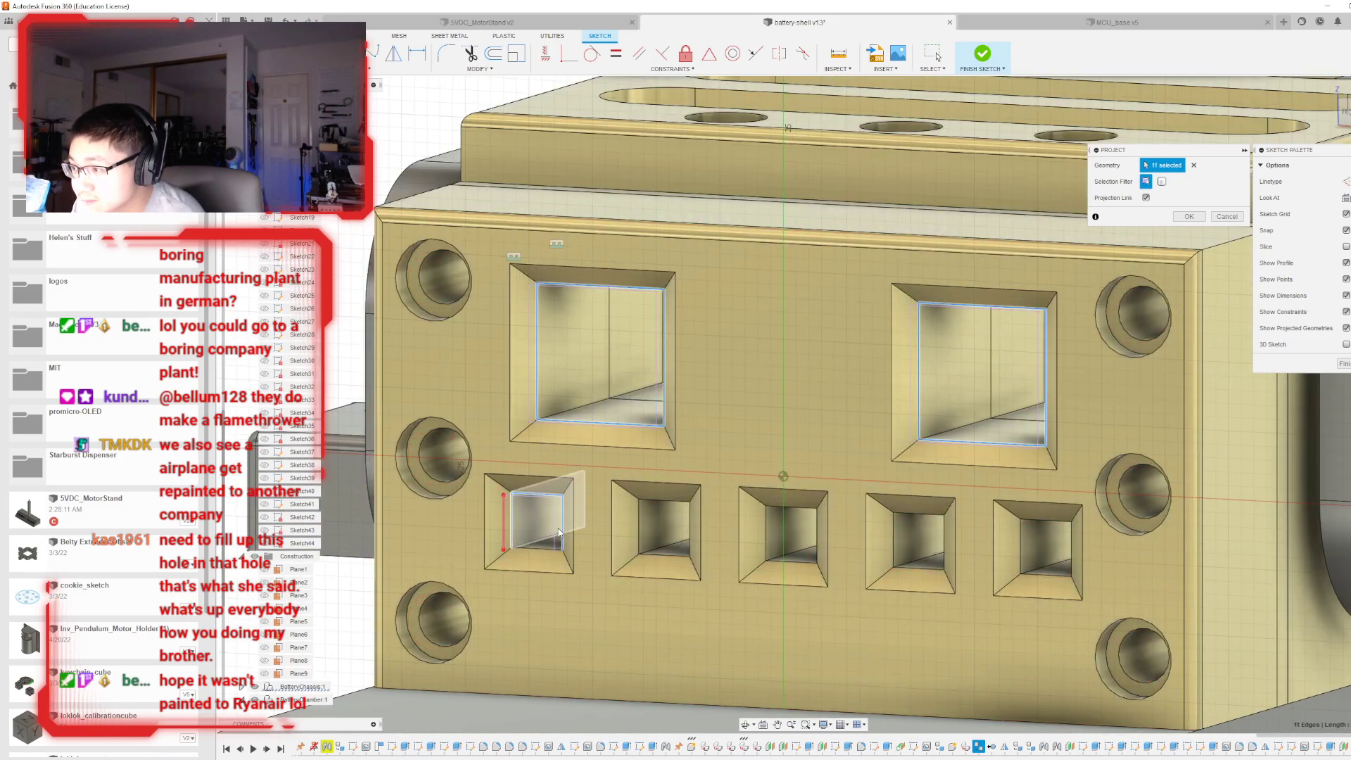
pyautogui.click(531, 555)
pyautogui.click(637, 533)
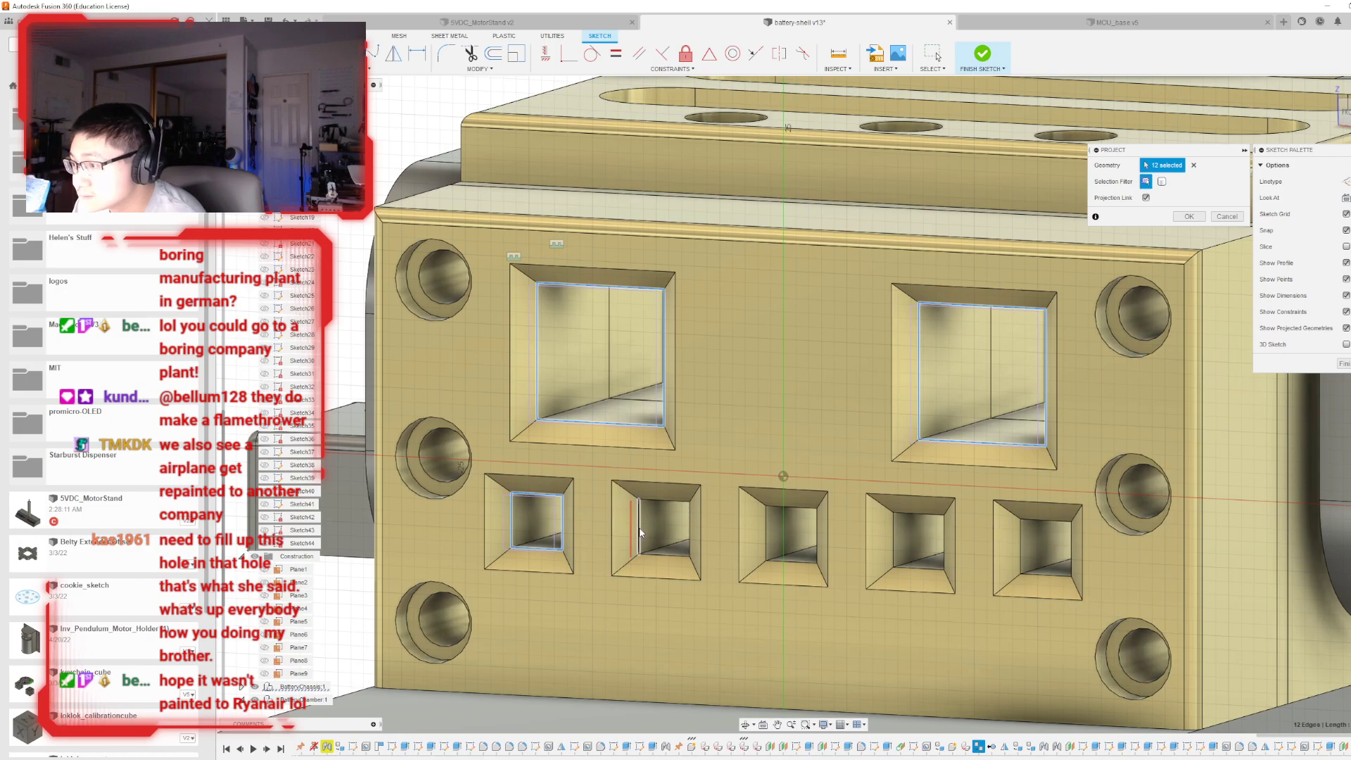
pyautogui.click(676, 501)
pyautogui.click(689, 524)
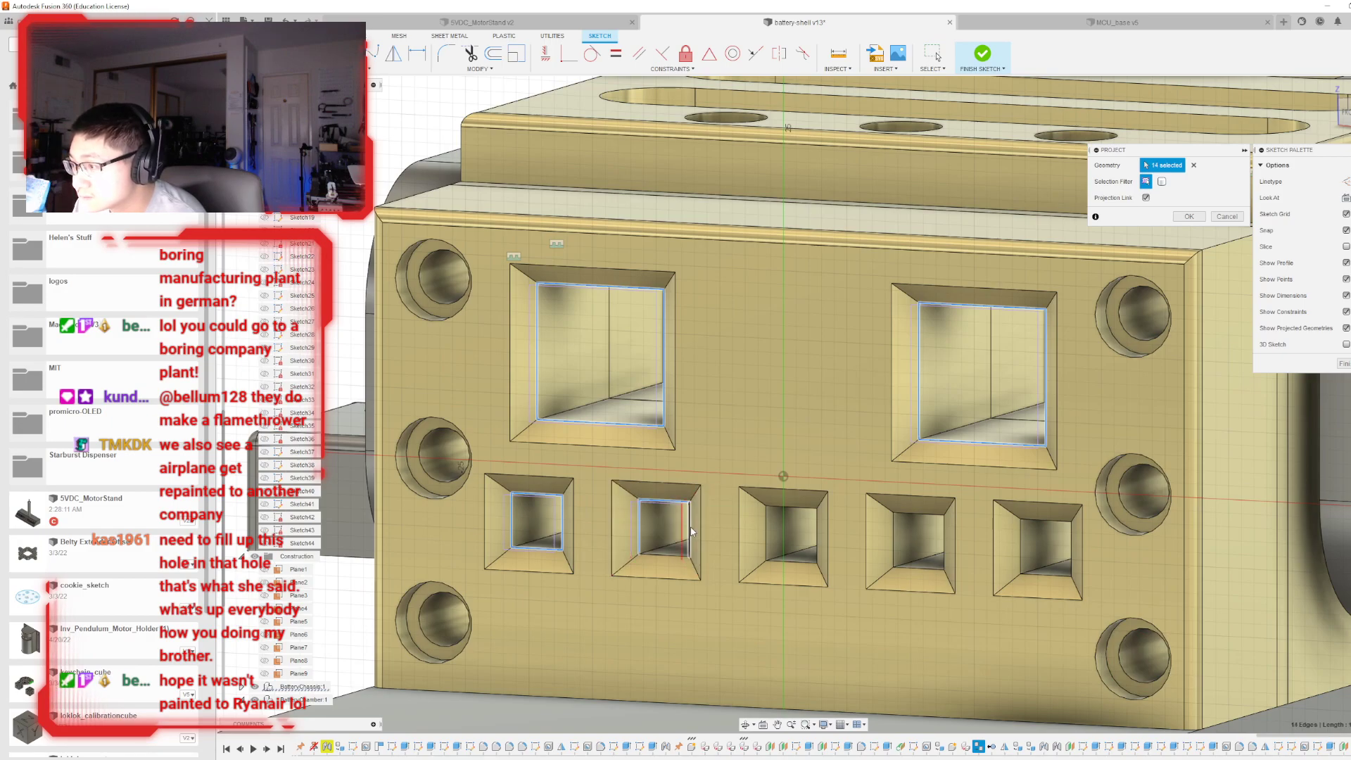
pyautogui.click(659, 556)
pyautogui.click(767, 535)
pyautogui.click(789, 506)
pyautogui.click(819, 527)
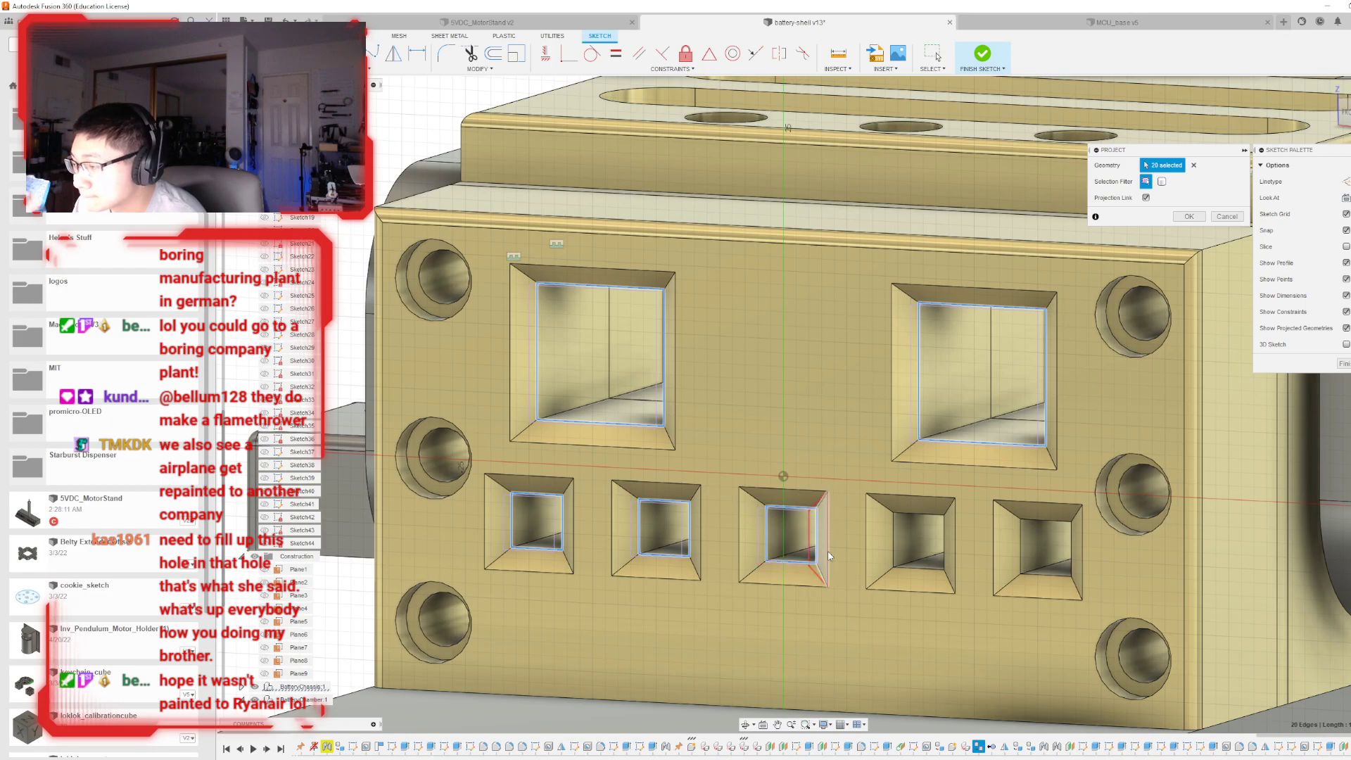
pyautogui.click(791, 561)
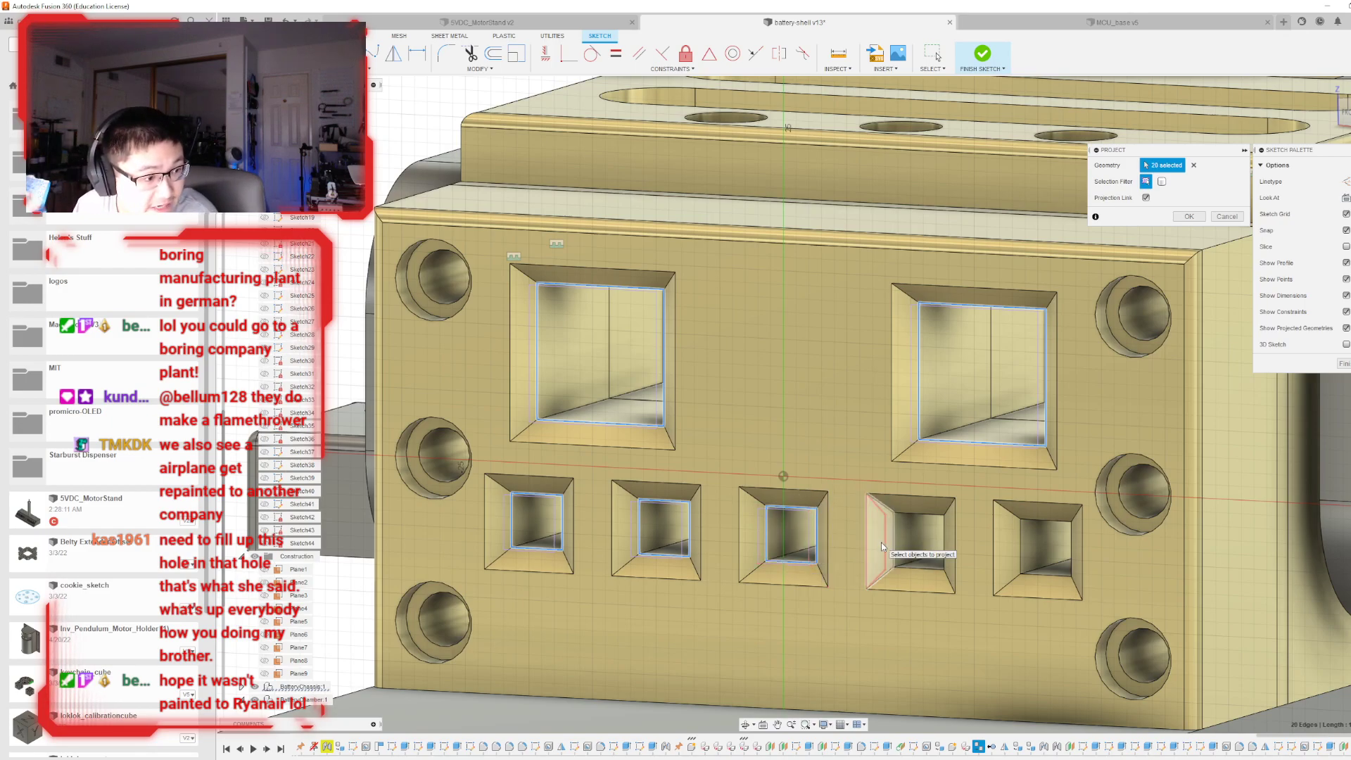
# - Save the design as a new version with the version description "User Saved"
pyautogui.hotkey('ctrl', 's')
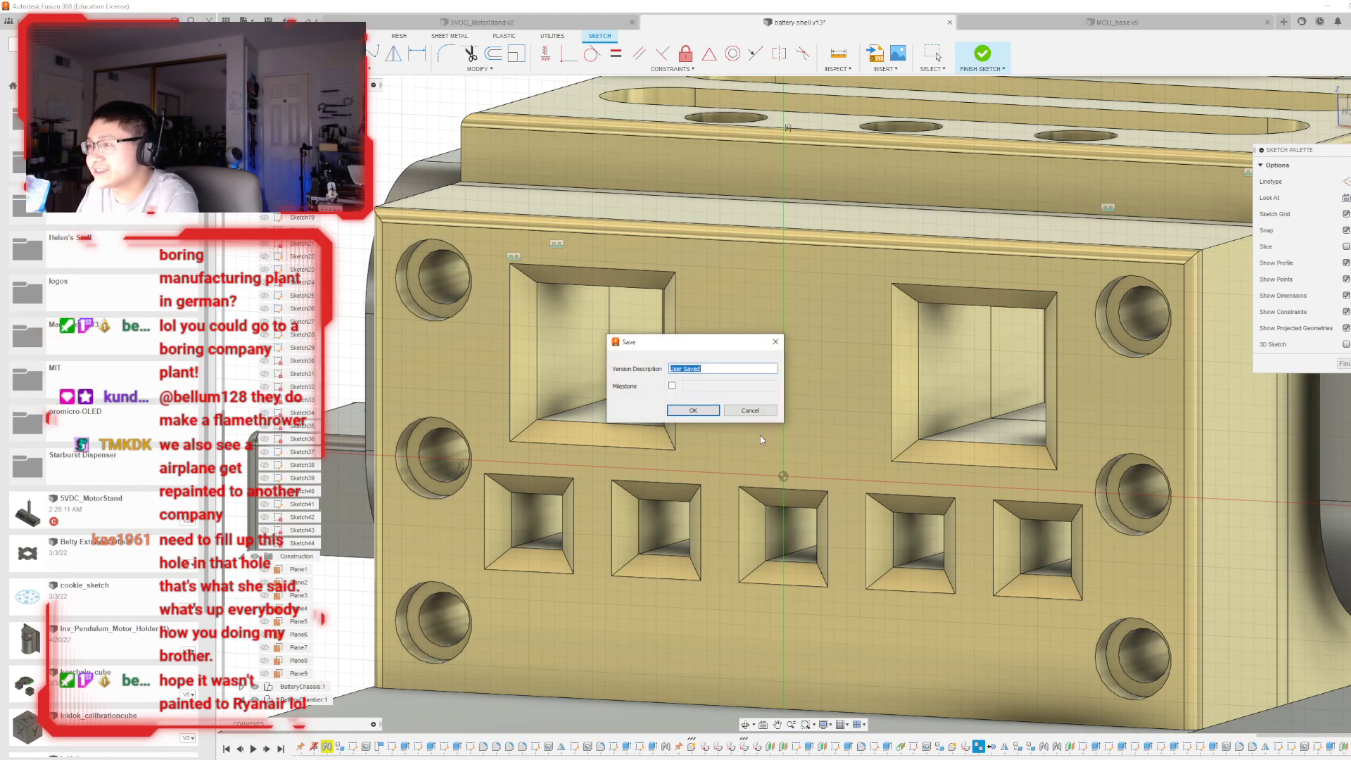
pyautogui.press('Return')
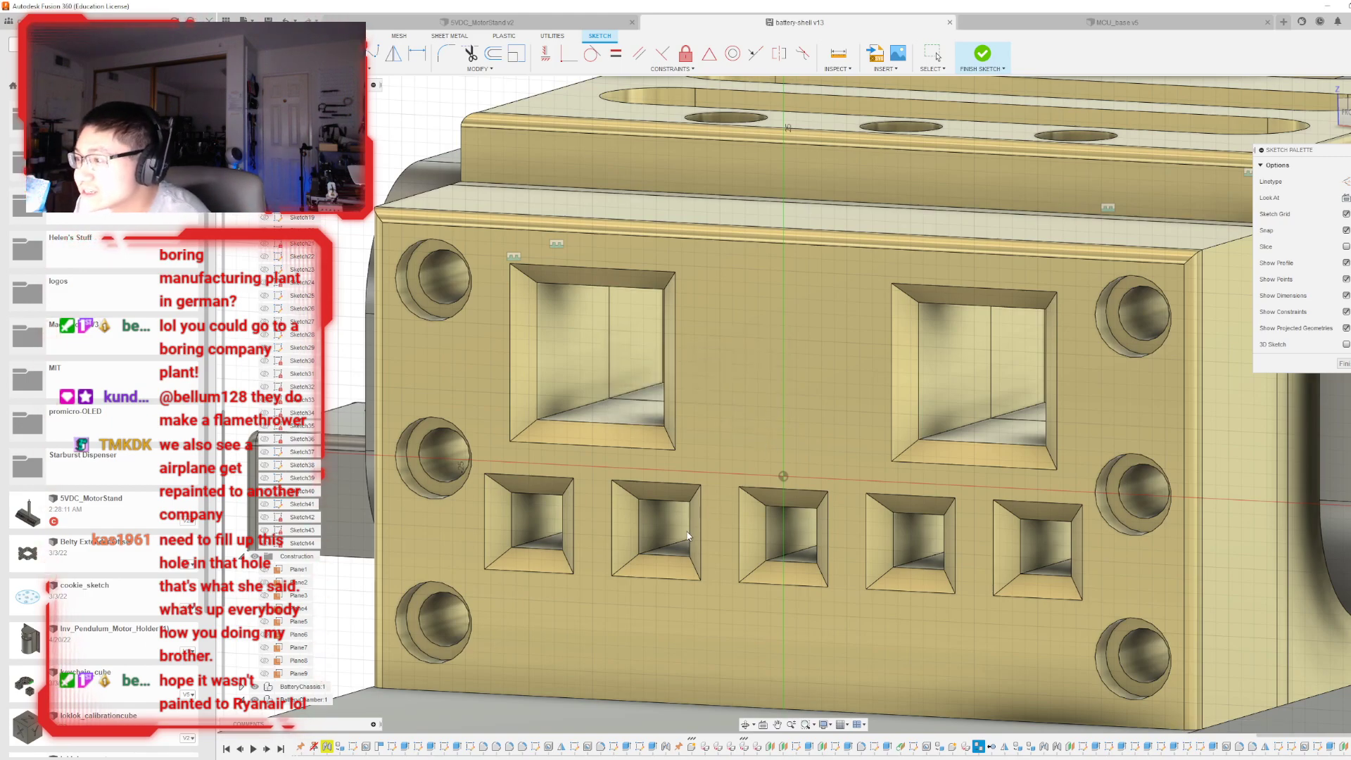
pyautogui.click(783, 380)
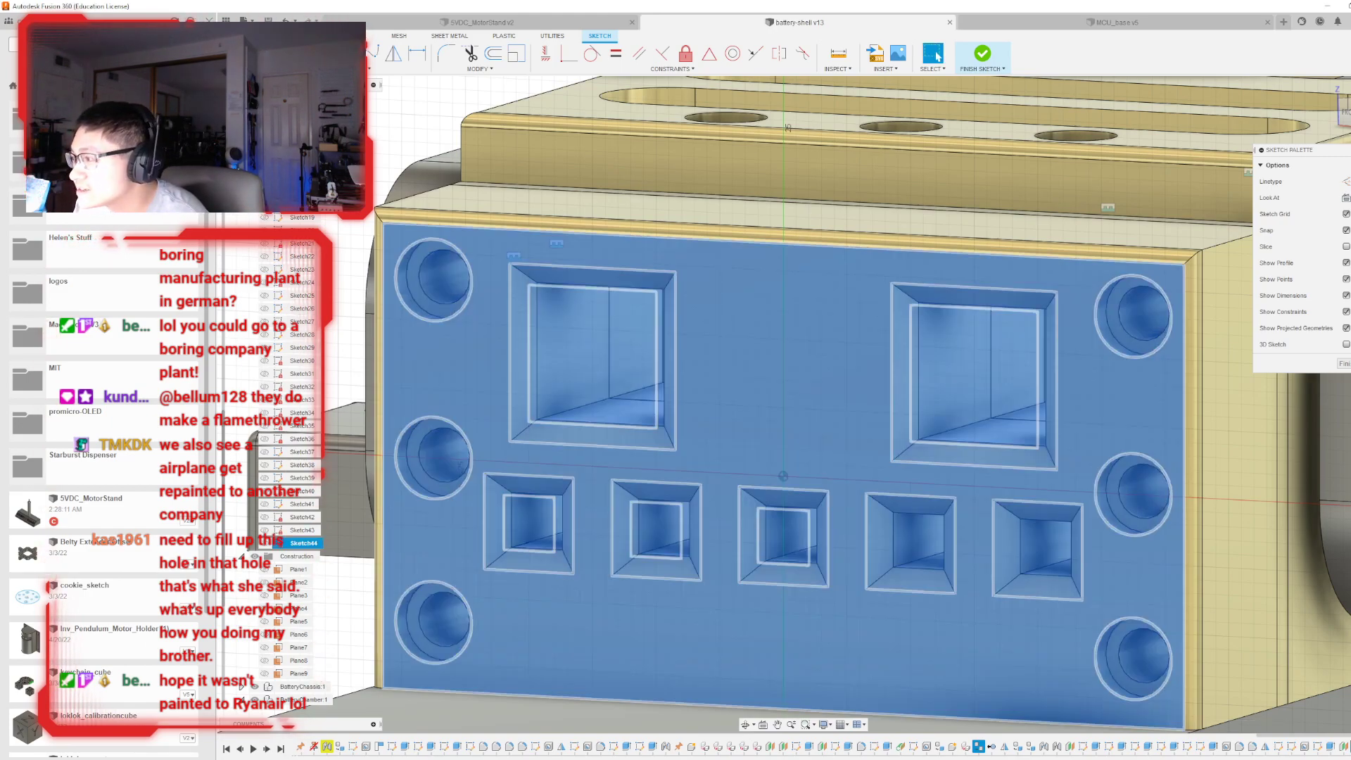
pyautogui.press('Escape')
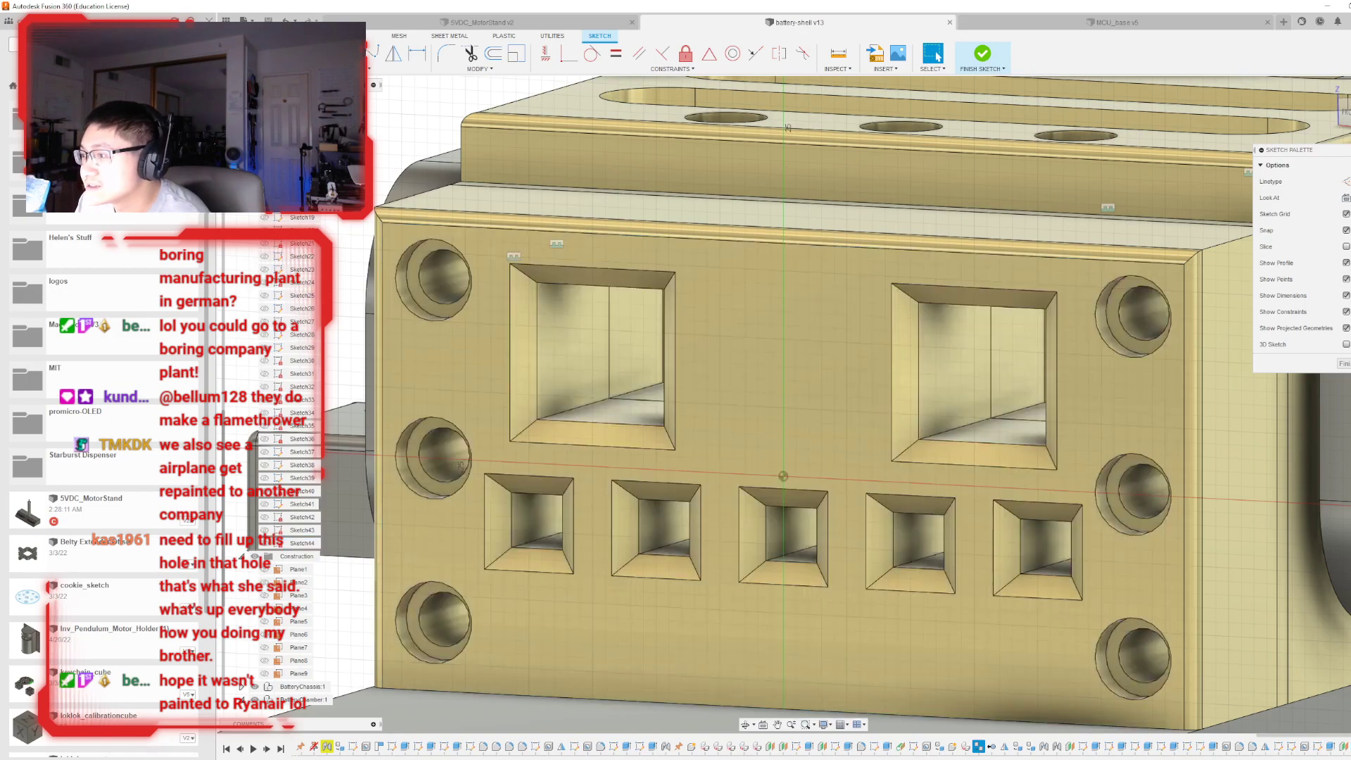
pyautogui.scroll(1, 651, 428)
pyautogui.scroll(-6, 584, 387)
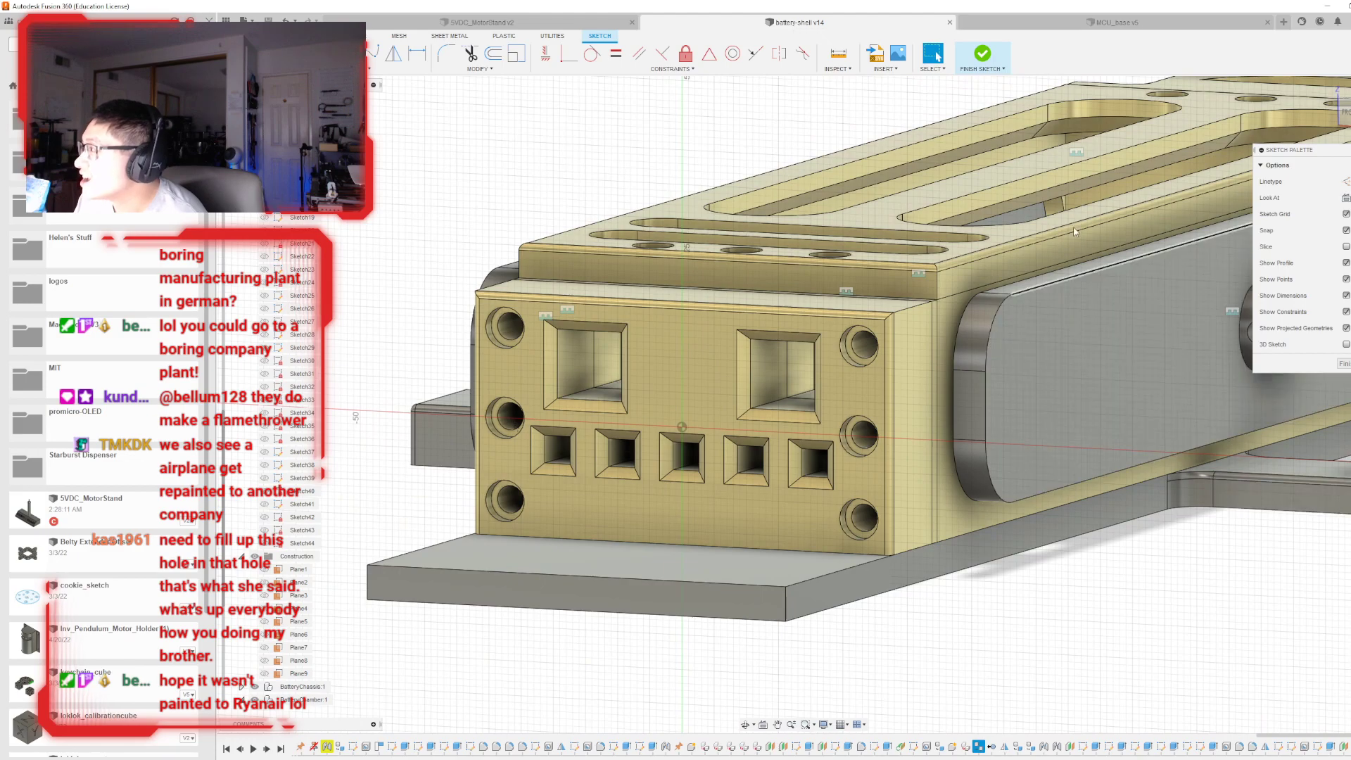
# - Finish the end-face sketch, reopen it for editing and inspect which openings have their inner edges projected
pyautogui.click(987, 57)
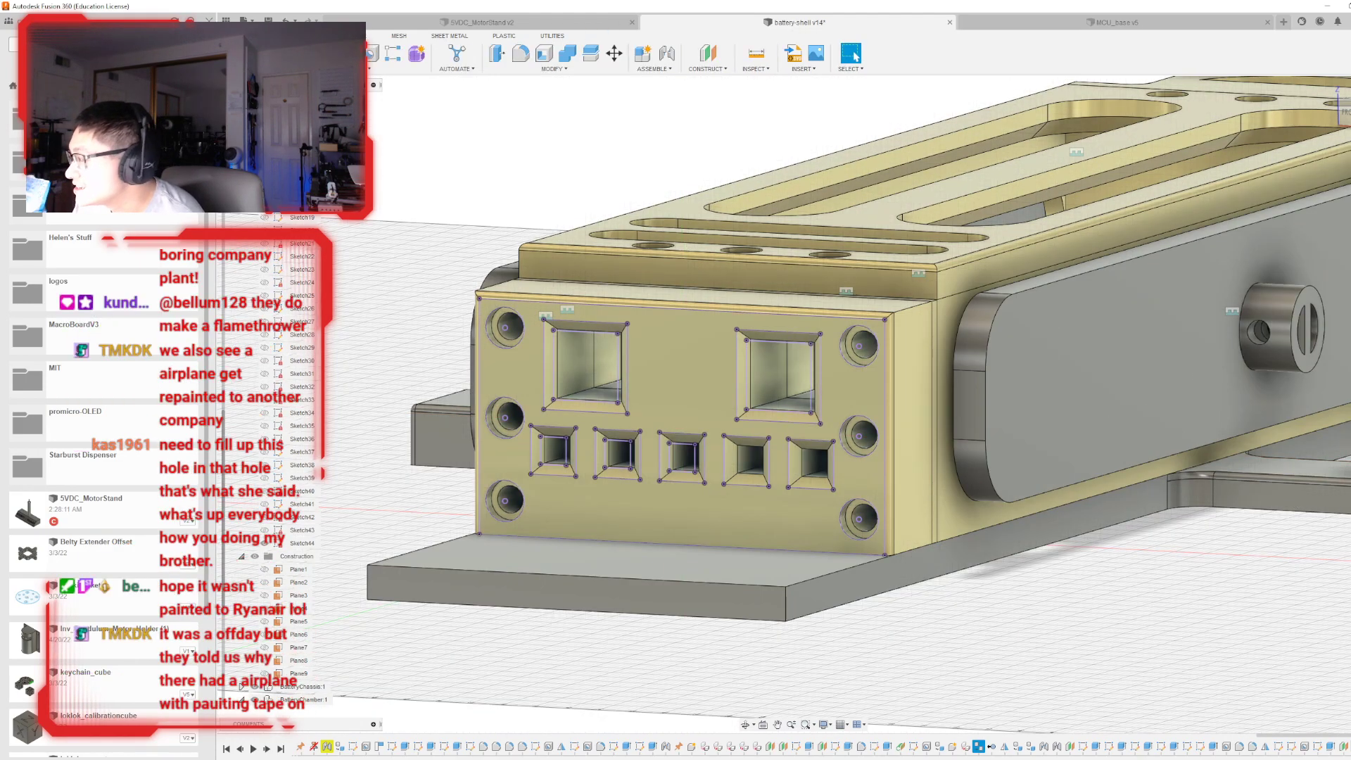
pyautogui.doubleClick(301, 543)
pyautogui.scroll(3, 785, 660)
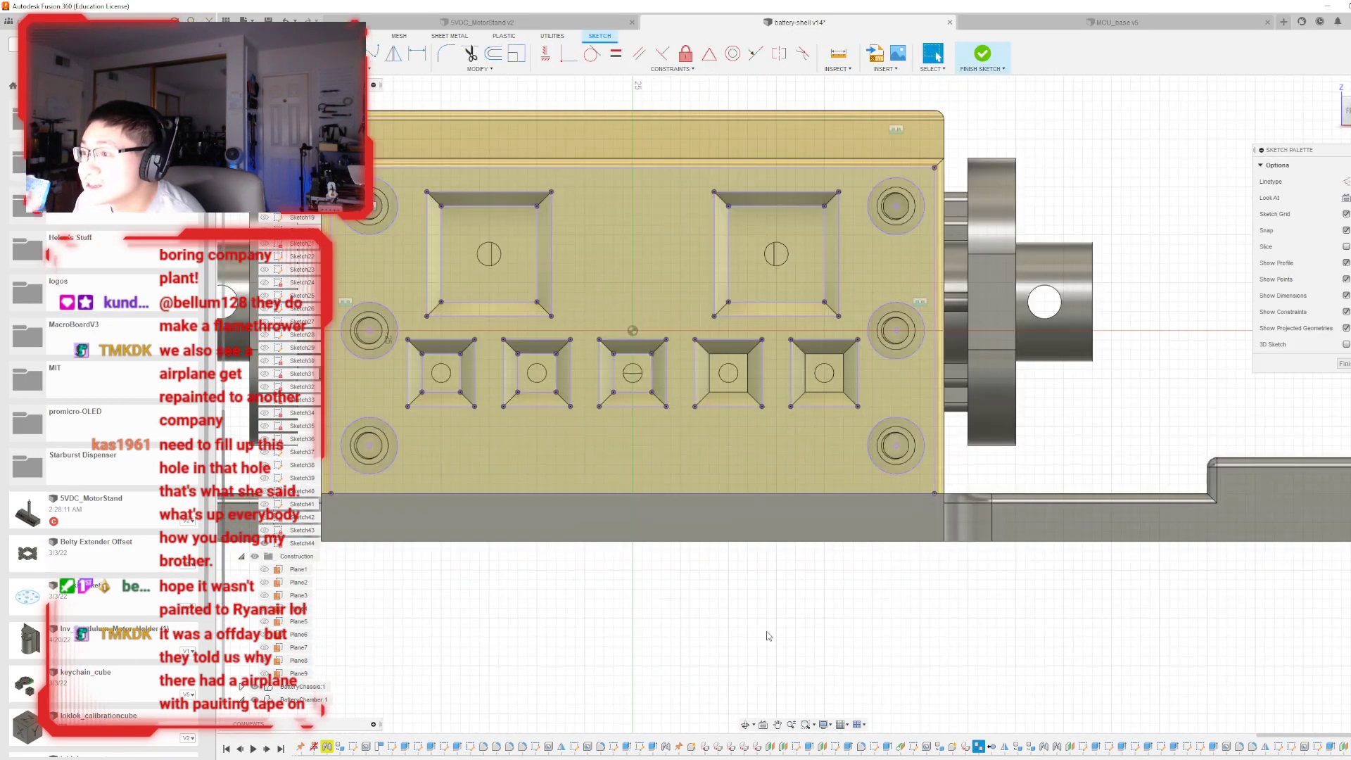
pyautogui.scroll(2, 617, 408)
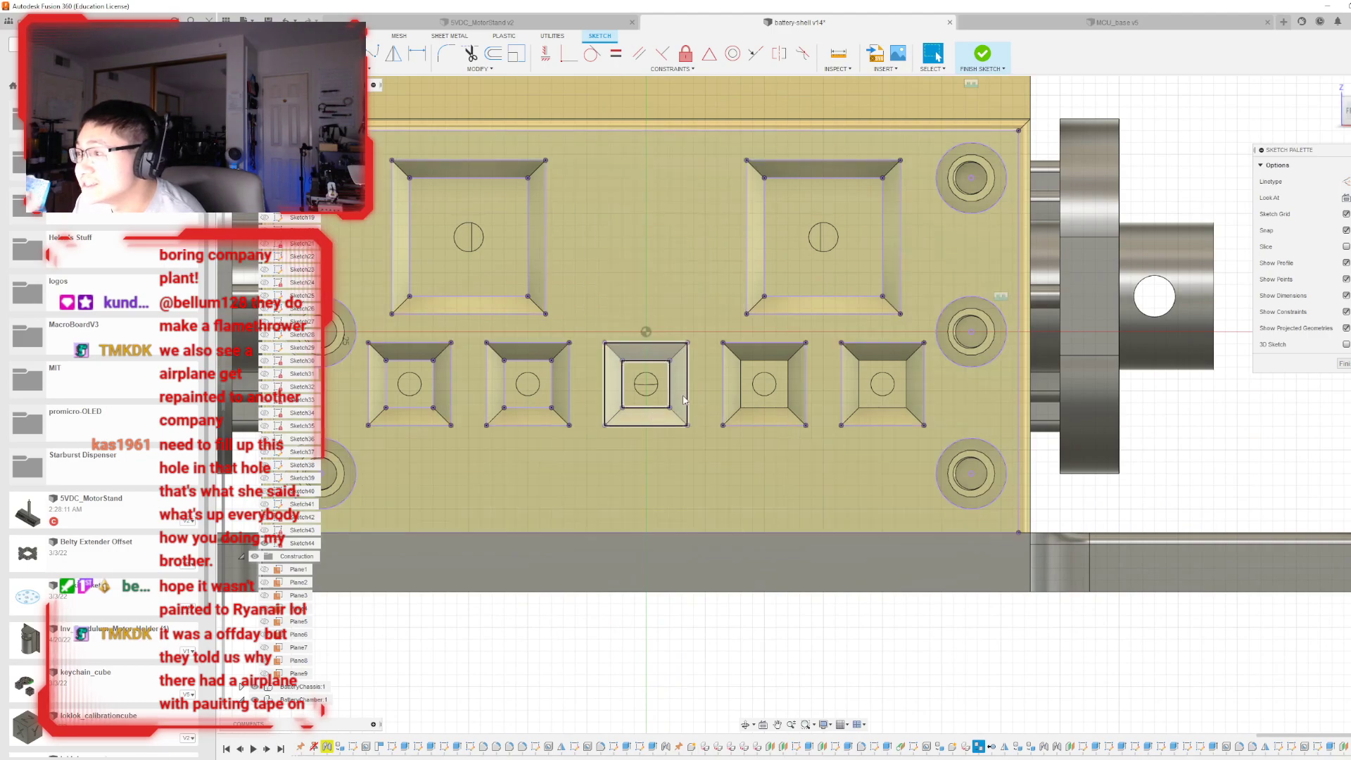
pyautogui.keyDown('shift'); pyautogui.moveTo(803, 404); pyautogui.dragTo(711, 377, button='middle'); pyautogui.keyUp('shift')
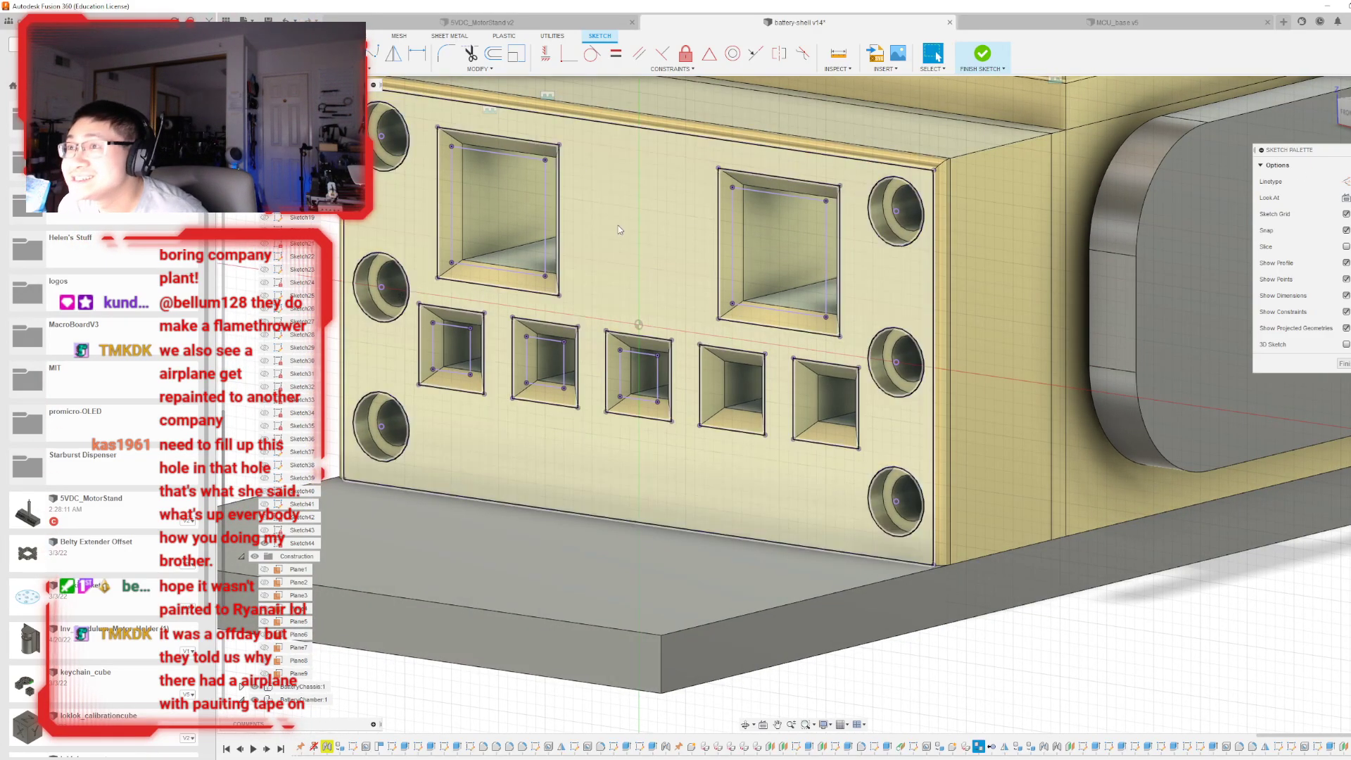
pyautogui.click(726, 389)
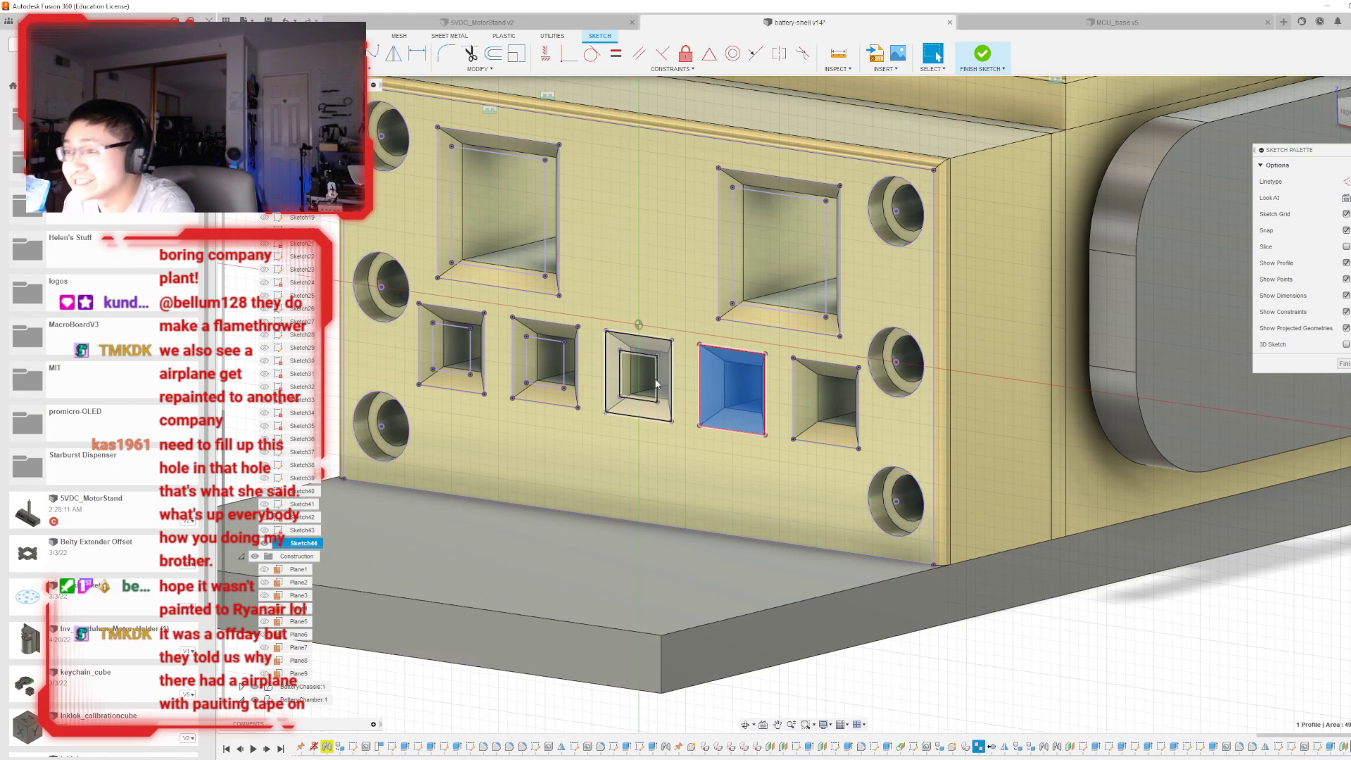
pyautogui.press('Delete')
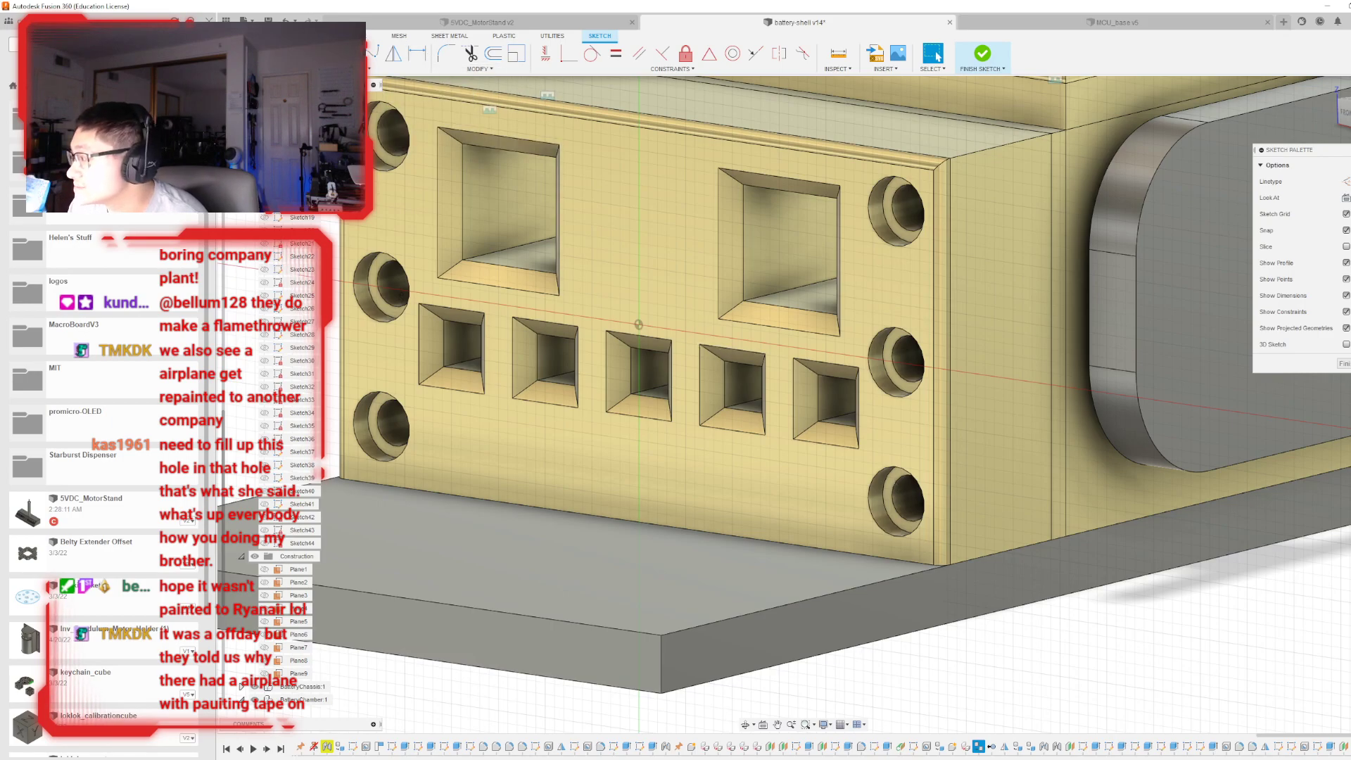
pyautogui.hotkey('ctrl', 'z')
pyautogui.press('Delete')
pyautogui.hotkey('ctrl', 'z')
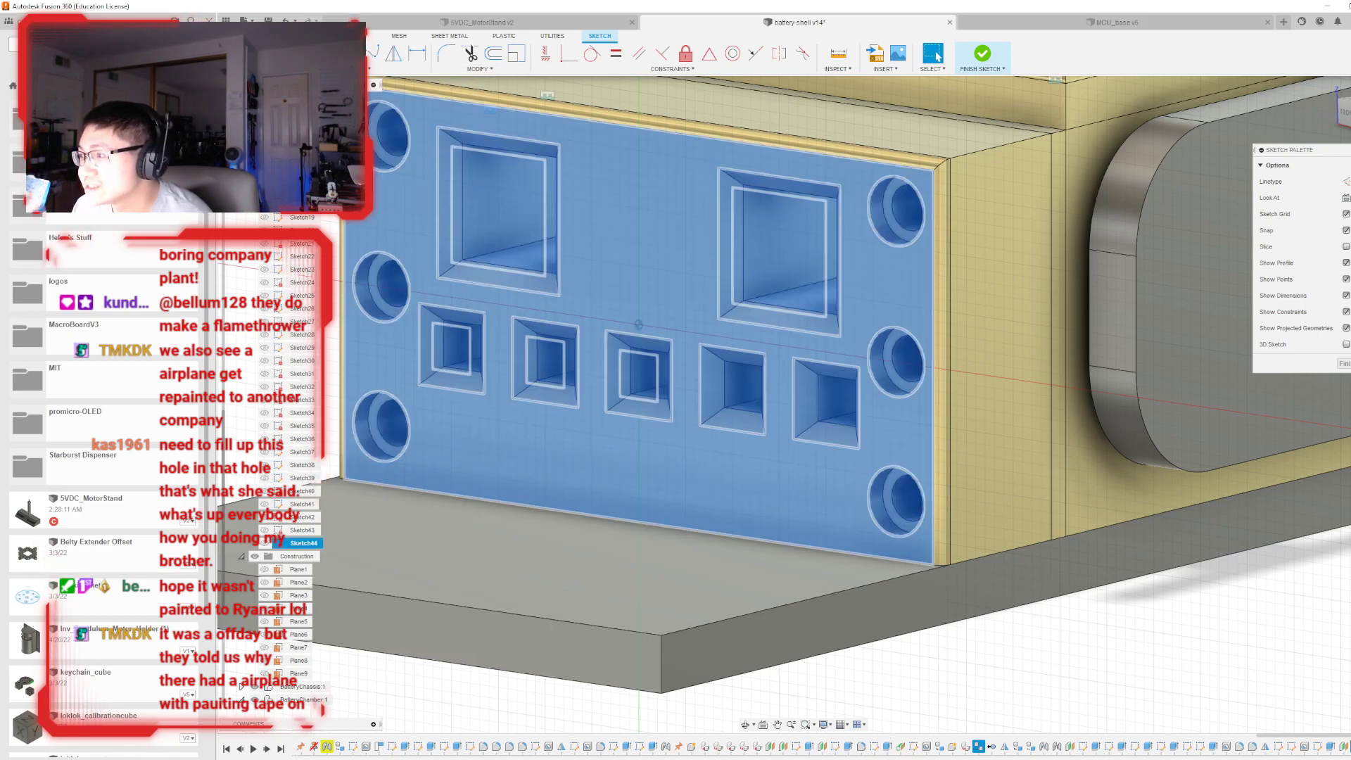
pyautogui.press('Delete')
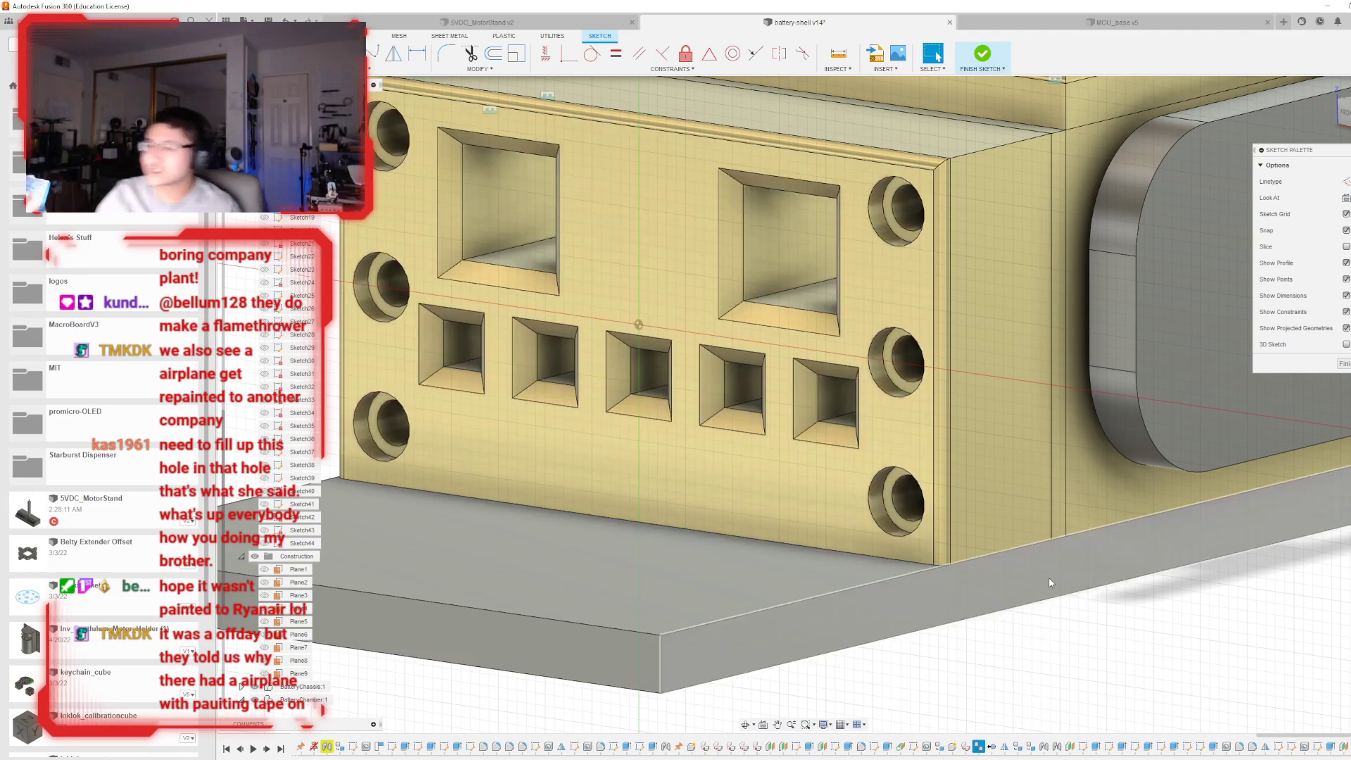
pyautogui.hotkey('ctrl', 'z')
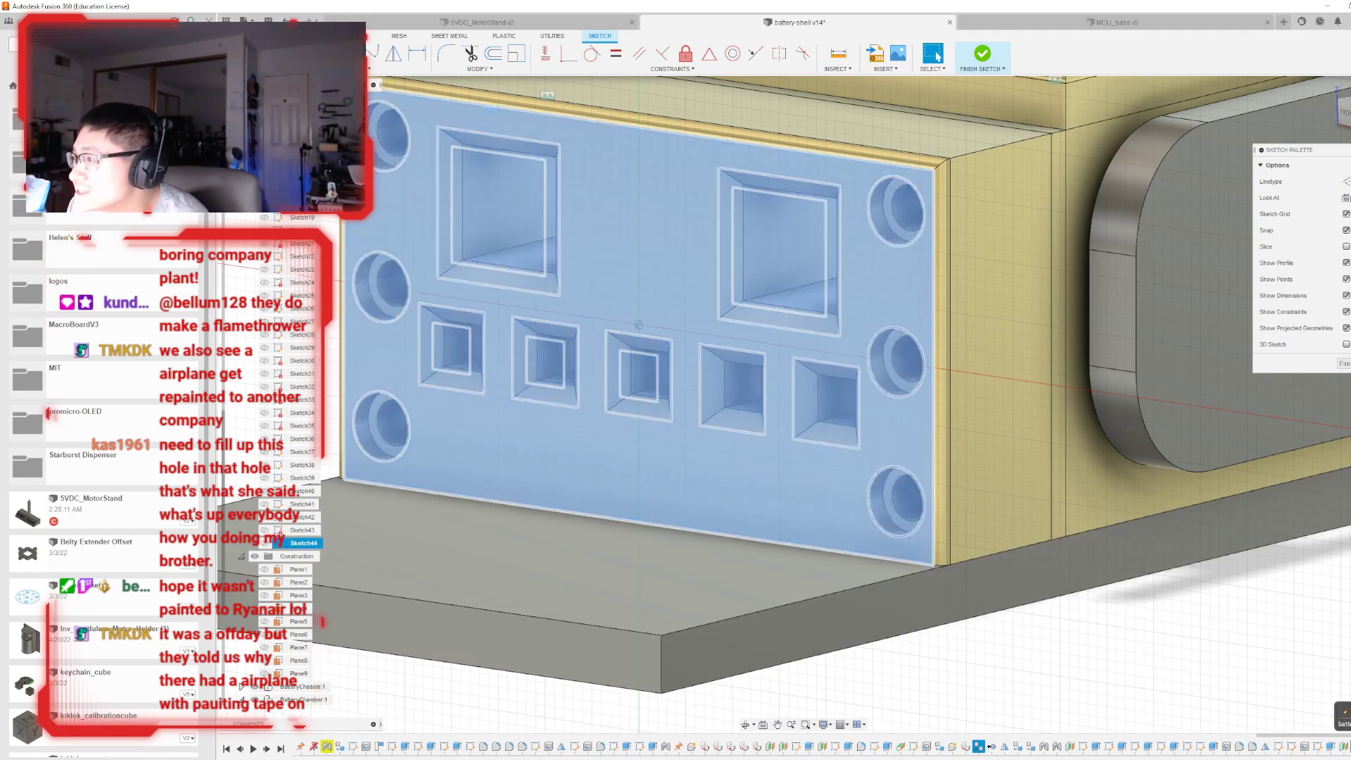
pyautogui.press('Delete')
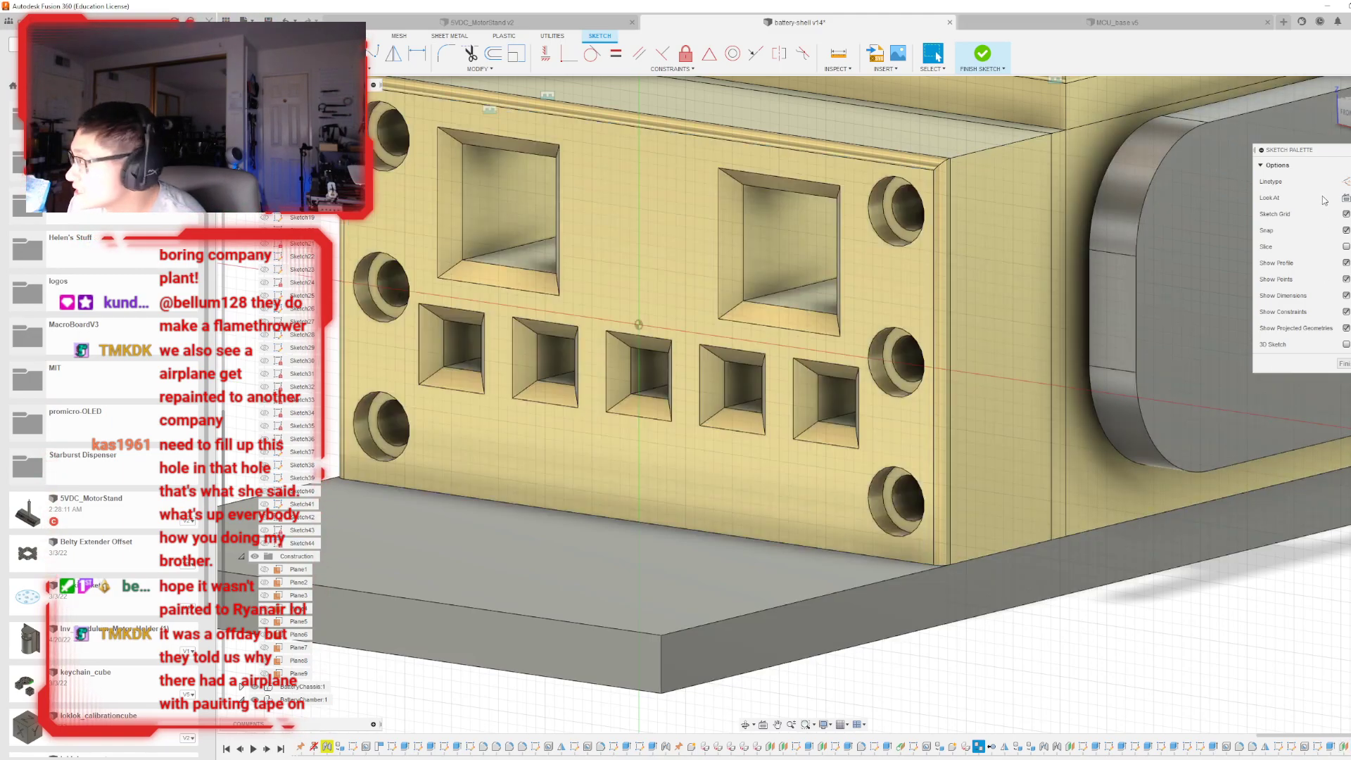
# - Project the inner edges of the remaining two small square openings in the lower row into the sketch
pyautogui.moveTo(1344, 116); pyautogui.dragTo(1349, 78)
pyautogui.keyDown('shift'); pyautogui.moveTo(803, 405); pyautogui.dragTo(746, 542, button='middle'); pyautogui.keyUp('shift')
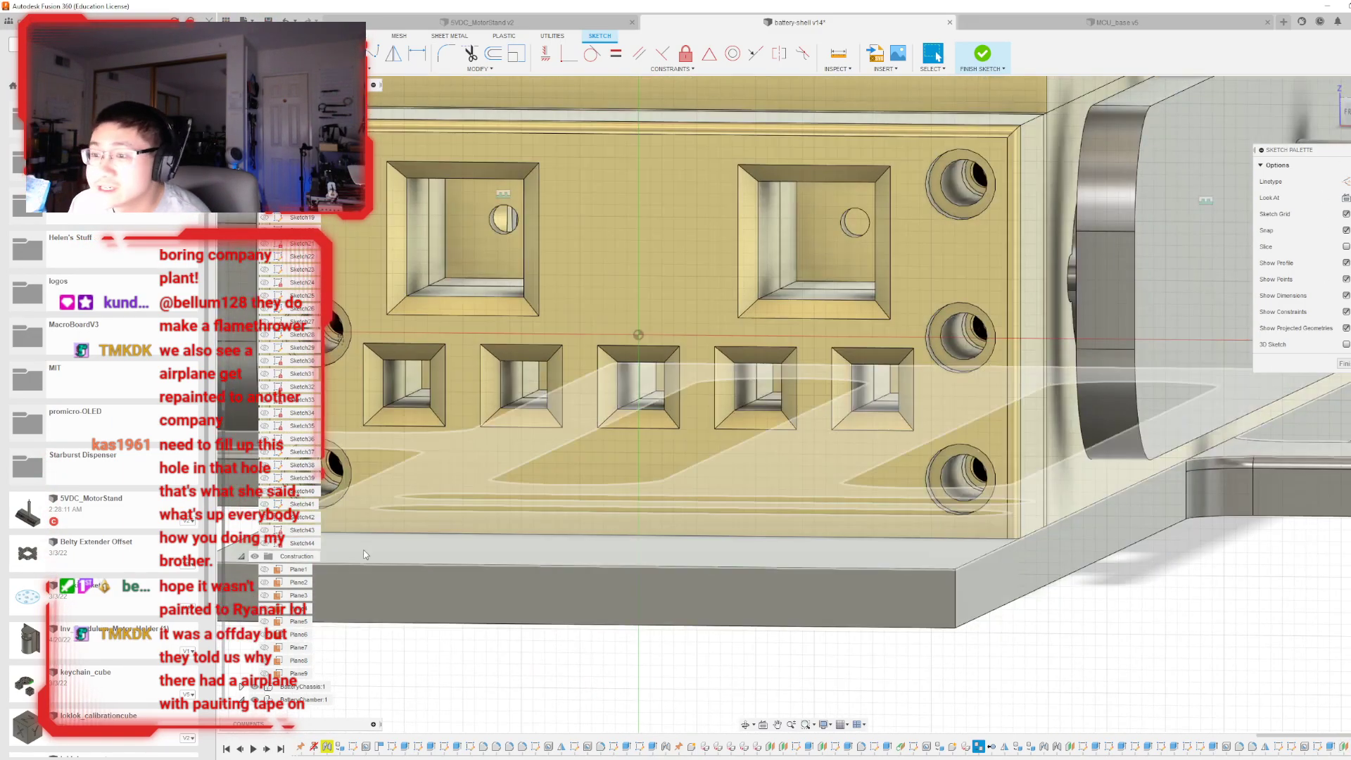
pyautogui.click(737, 387)
pyautogui.press('p')
pyautogui.click(755, 363)
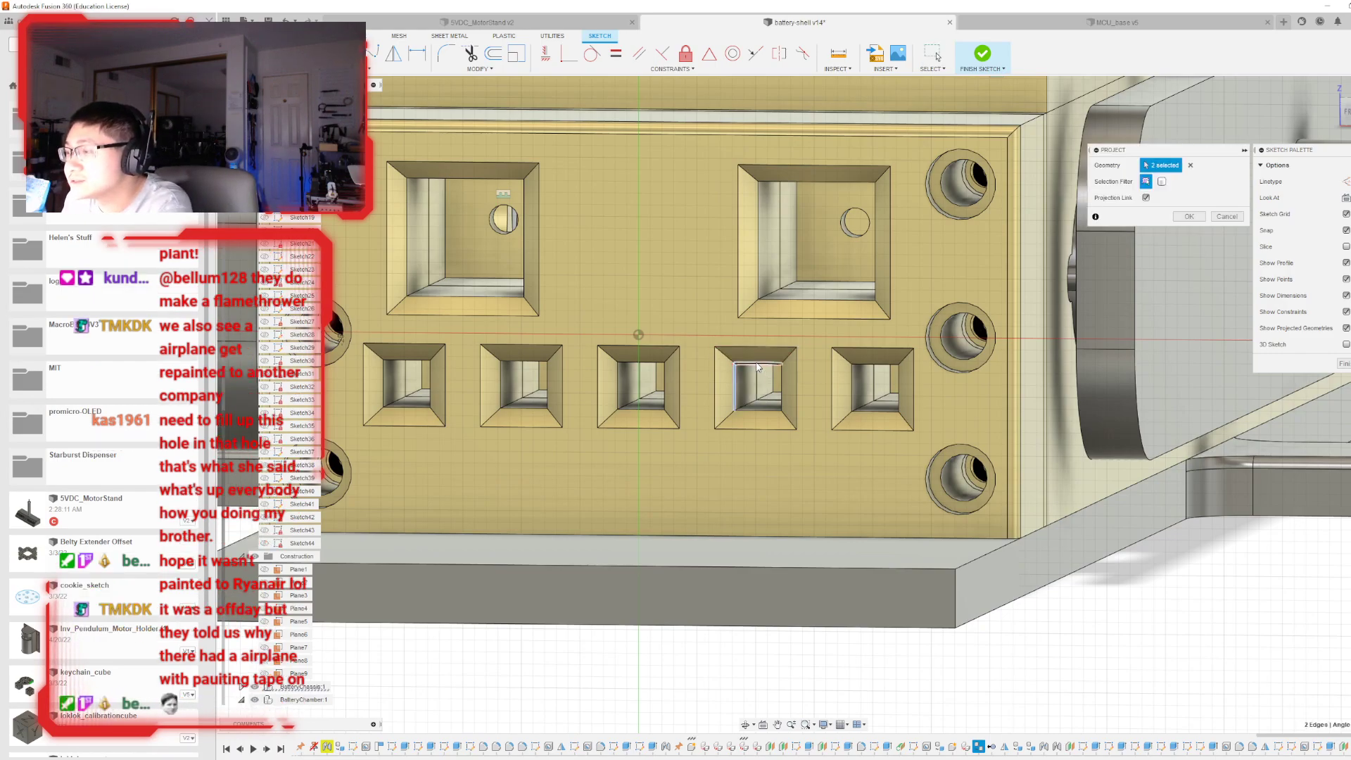
pyautogui.click(781, 392)
pyautogui.click(757, 407)
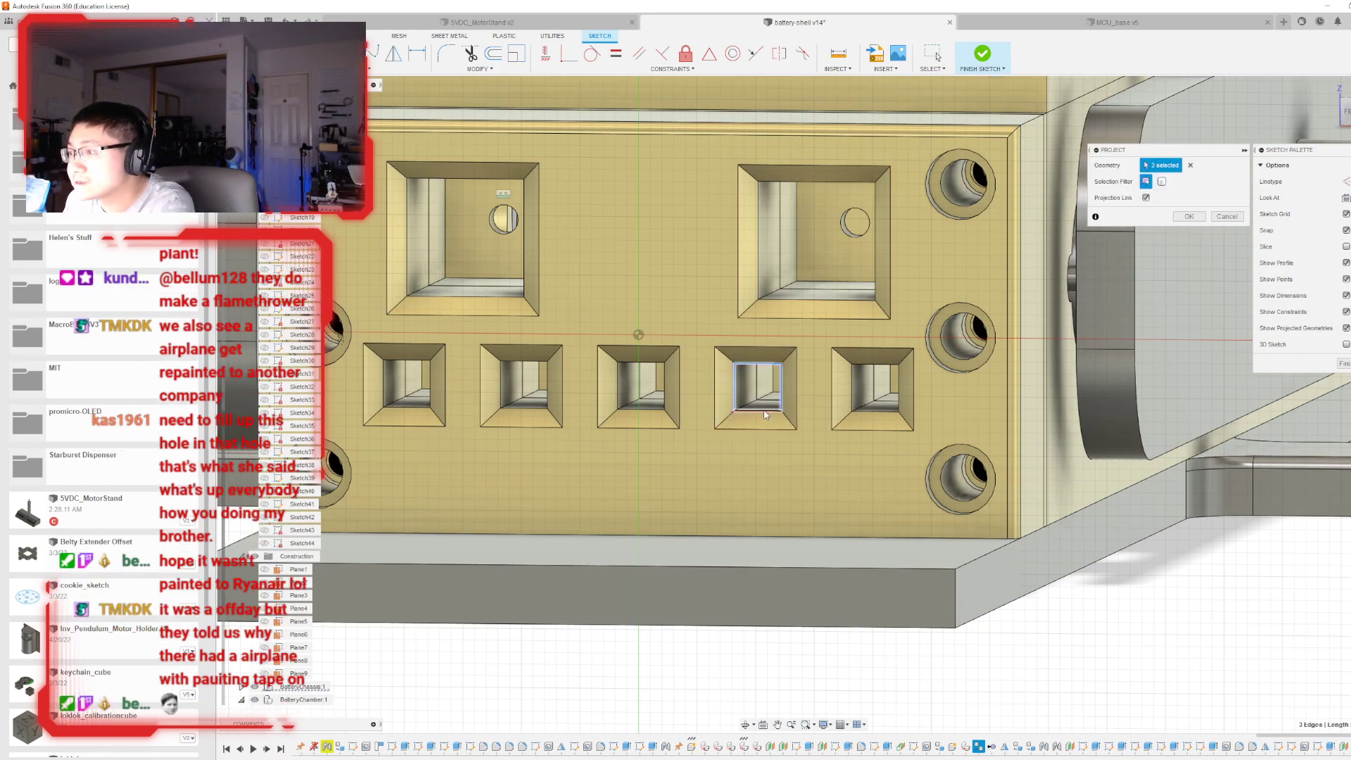
pyautogui.click(852, 387)
pyautogui.click(876, 364)
pyautogui.click(898, 388)
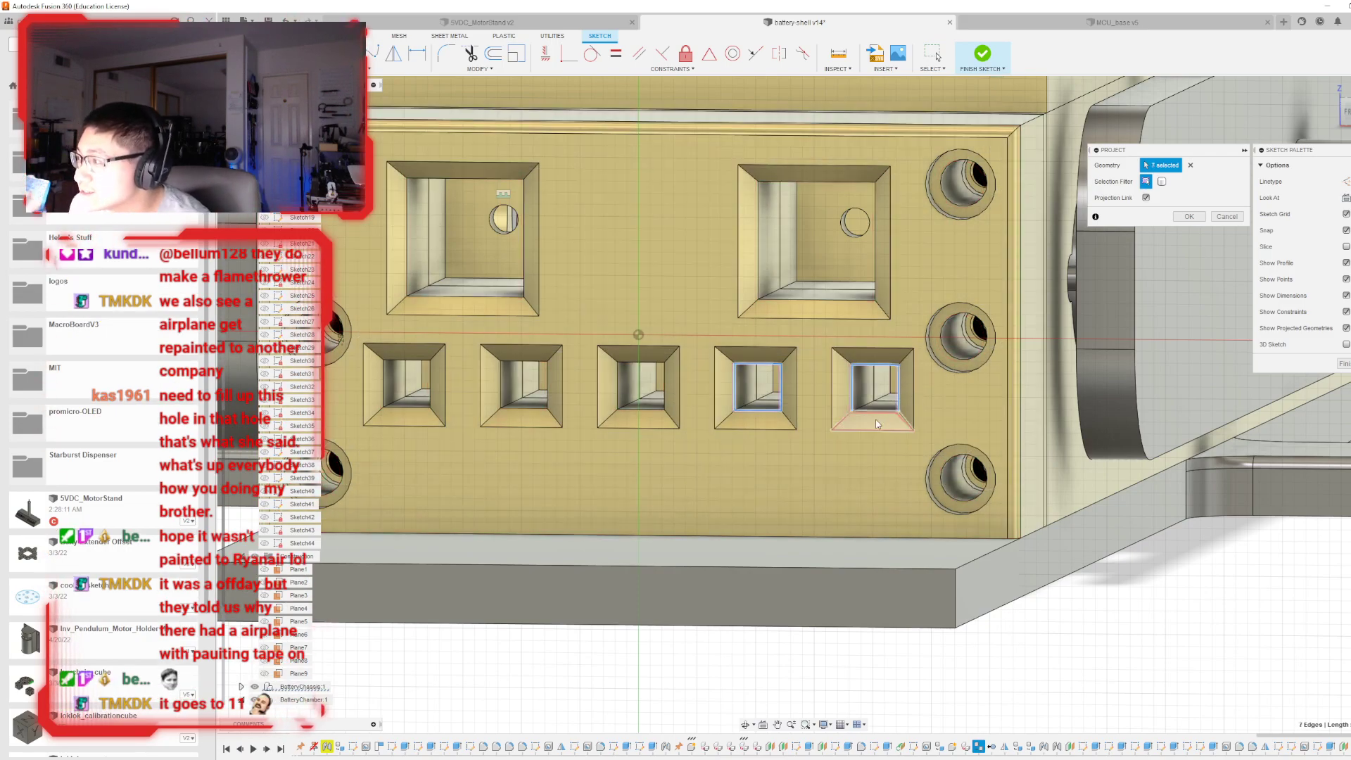
pyautogui.click(876, 410)
pyautogui.click(1188, 216)
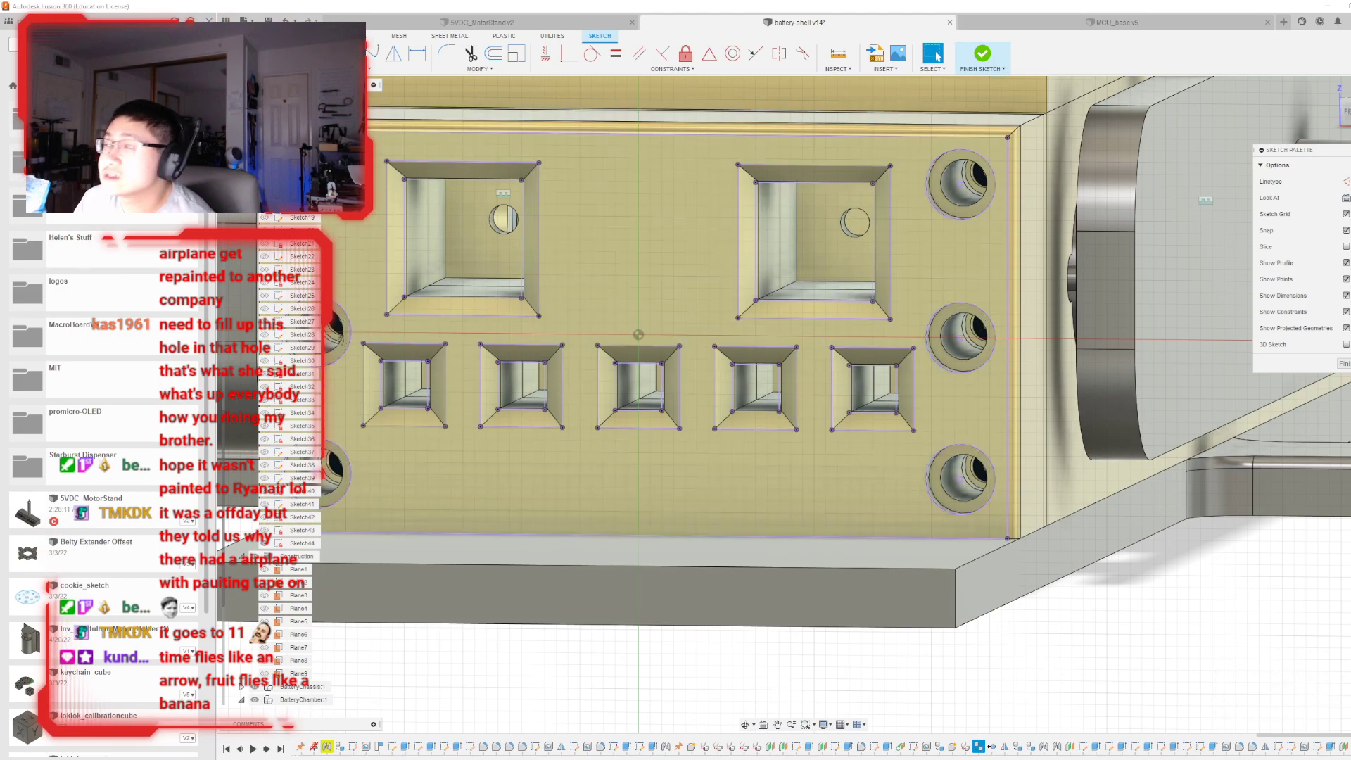
# - Offset the projected inner edges of both large square openings inward by 0.5 mm
pyautogui.click(1342, 121)
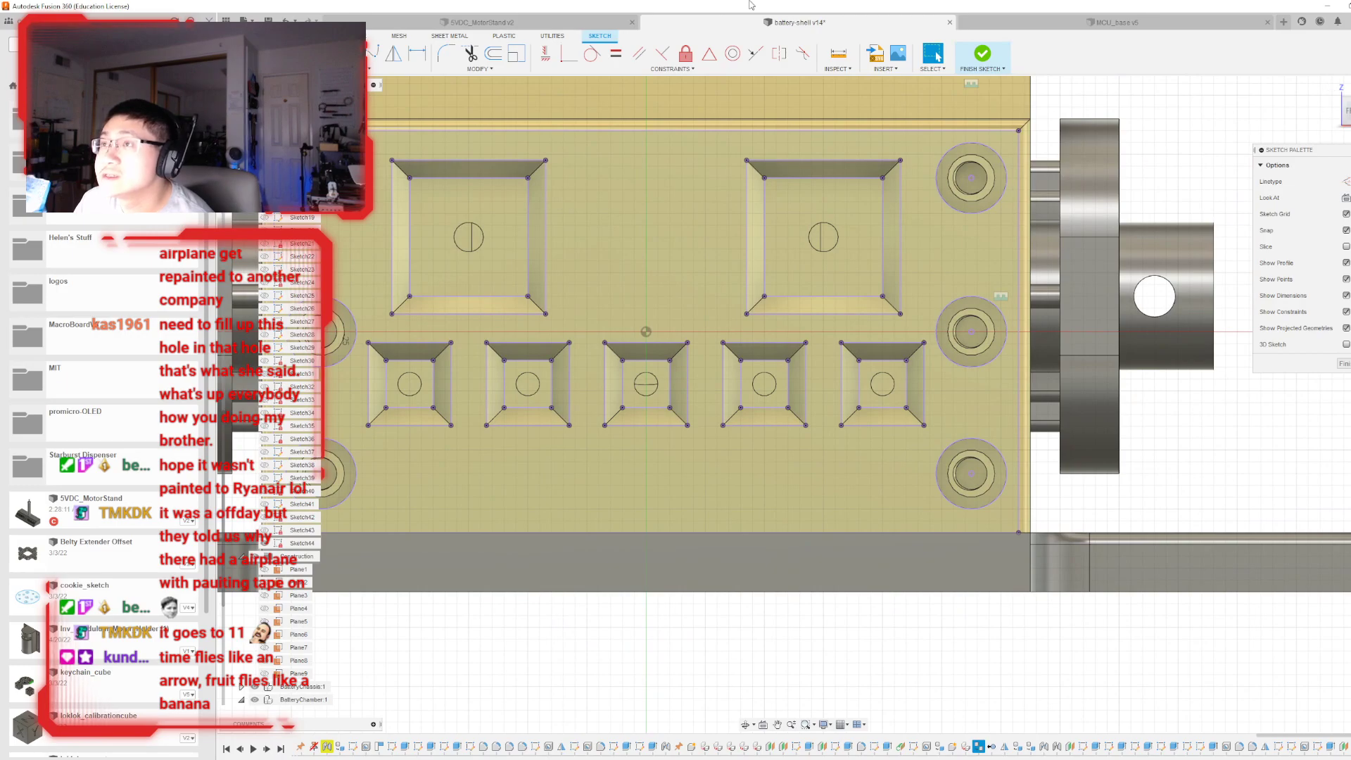
pyautogui.click(500, 59)
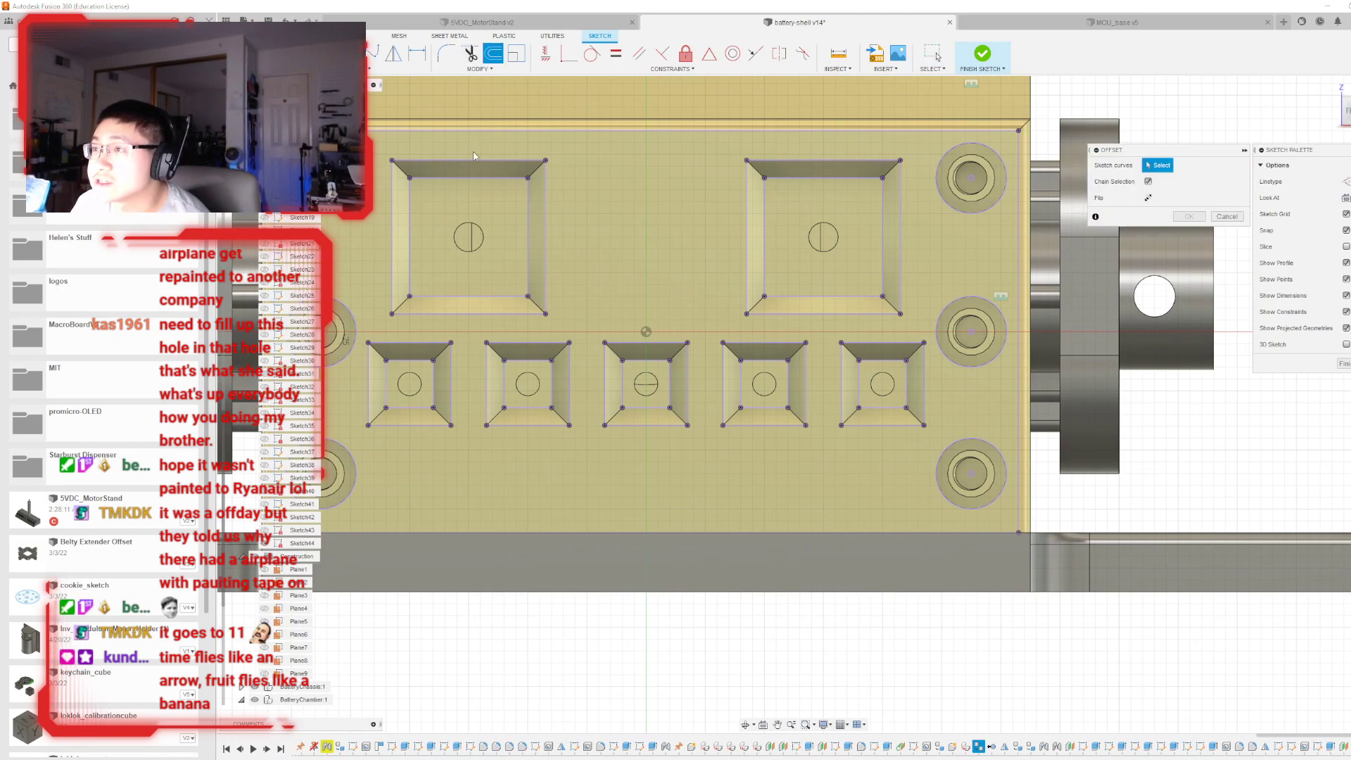
pyautogui.click(467, 178)
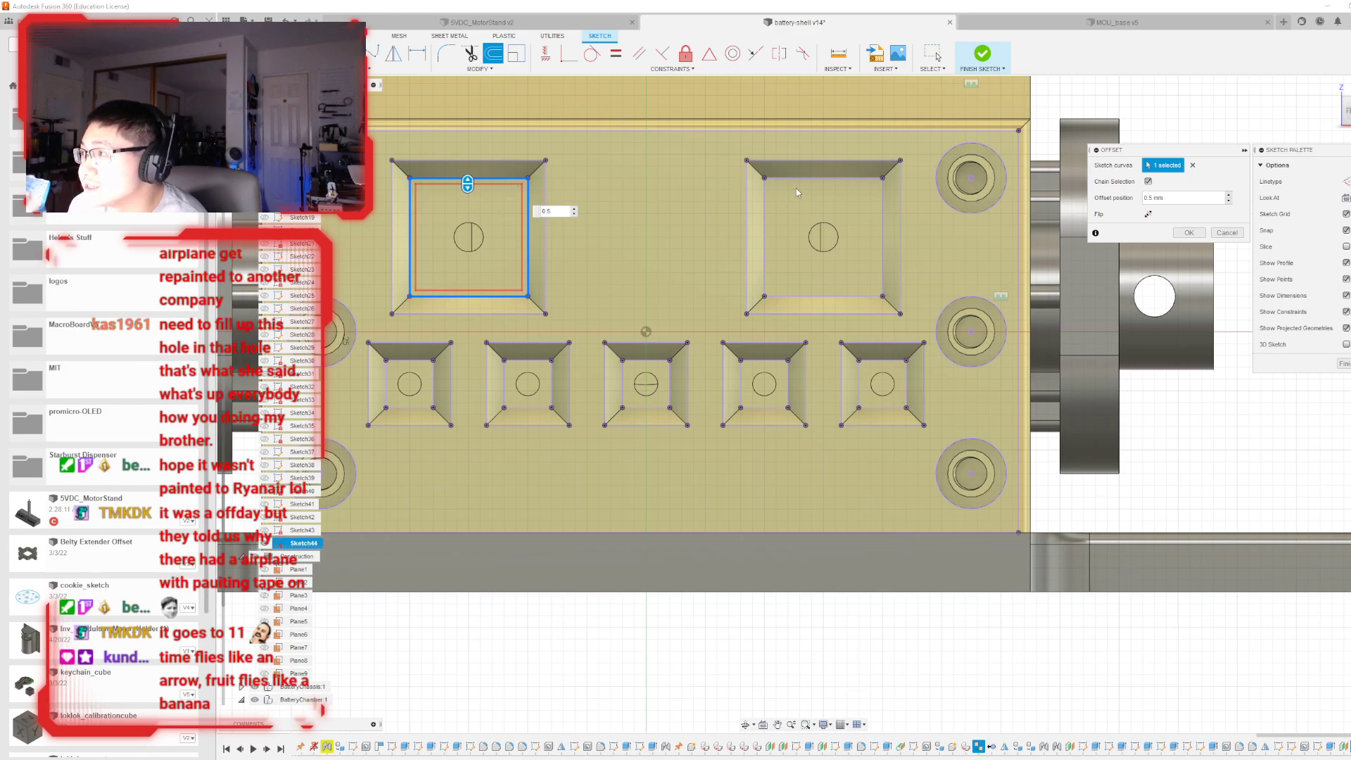
pyautogui.press('Return')
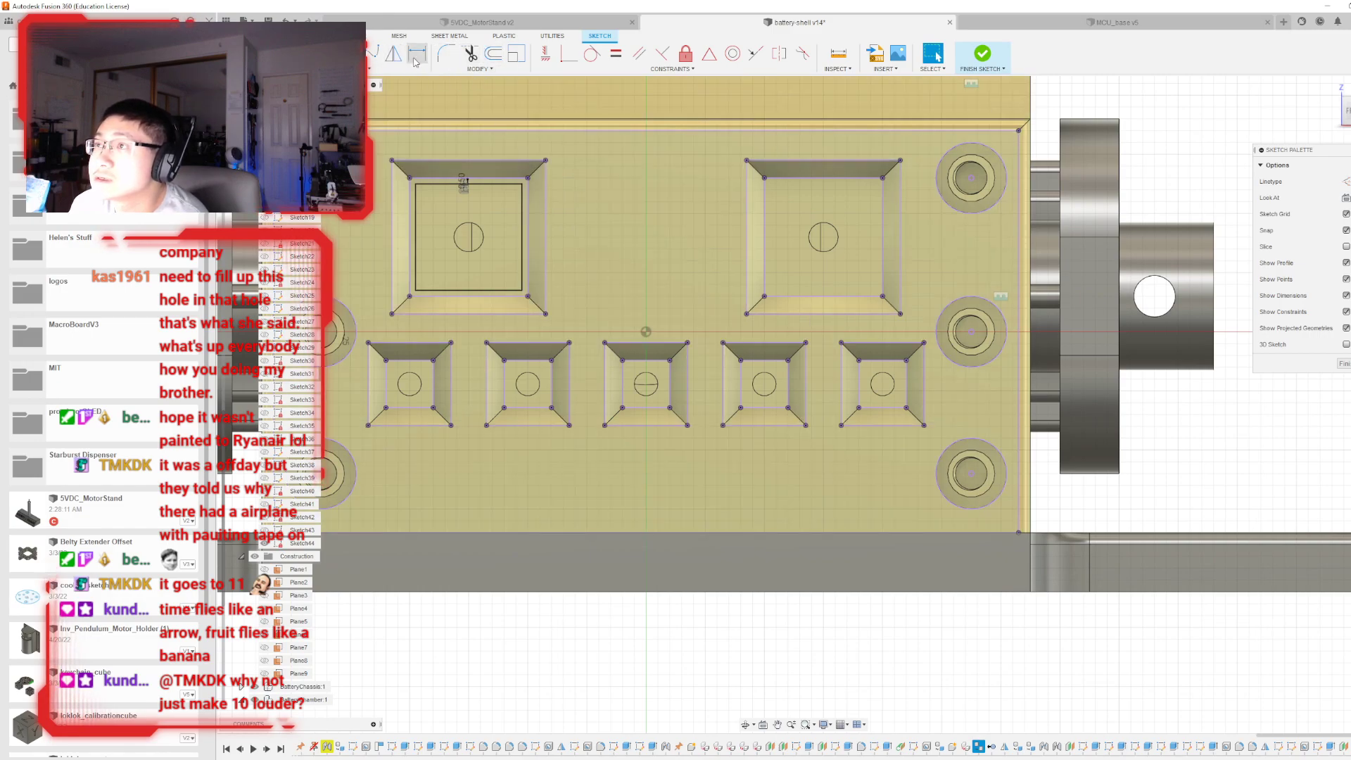
pyautogui.click(493, 53)
pyautogui.click(764, 197)
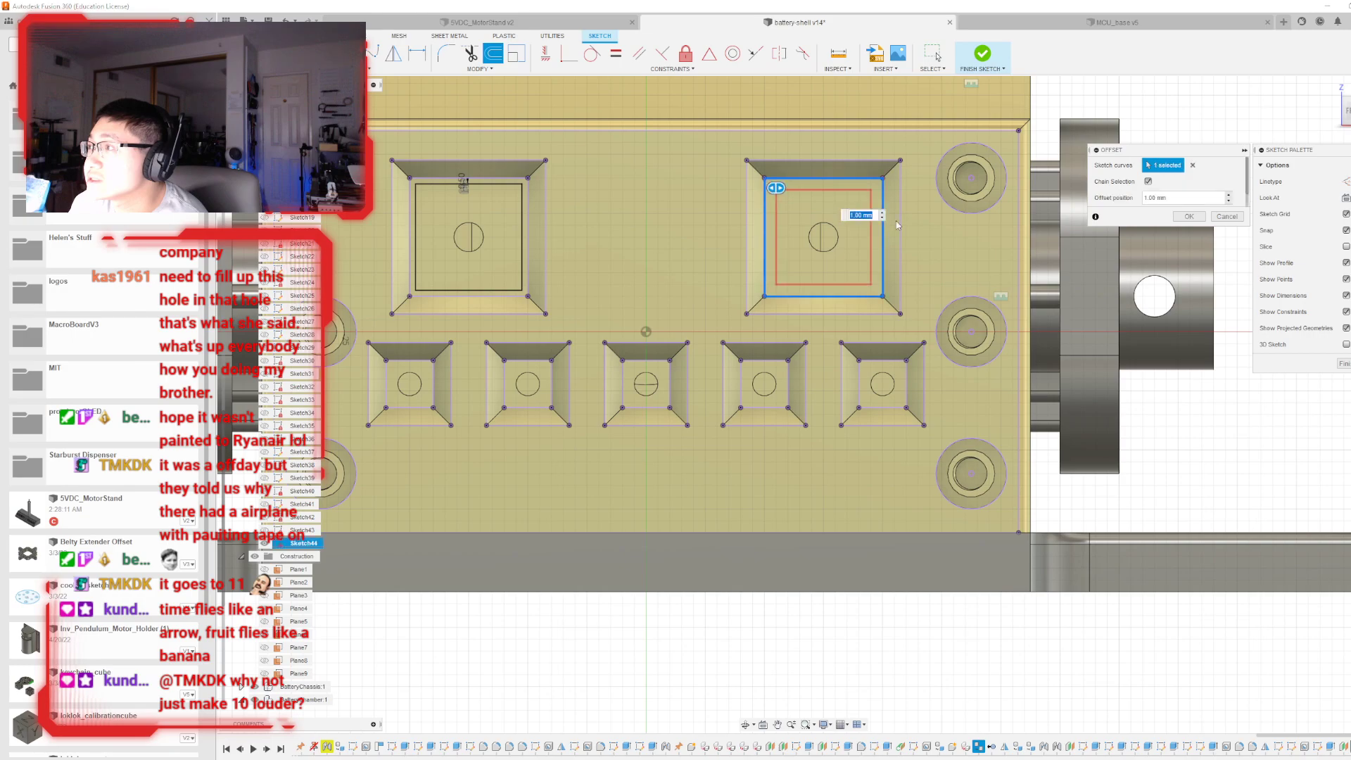
pyautogui.write('0.5')
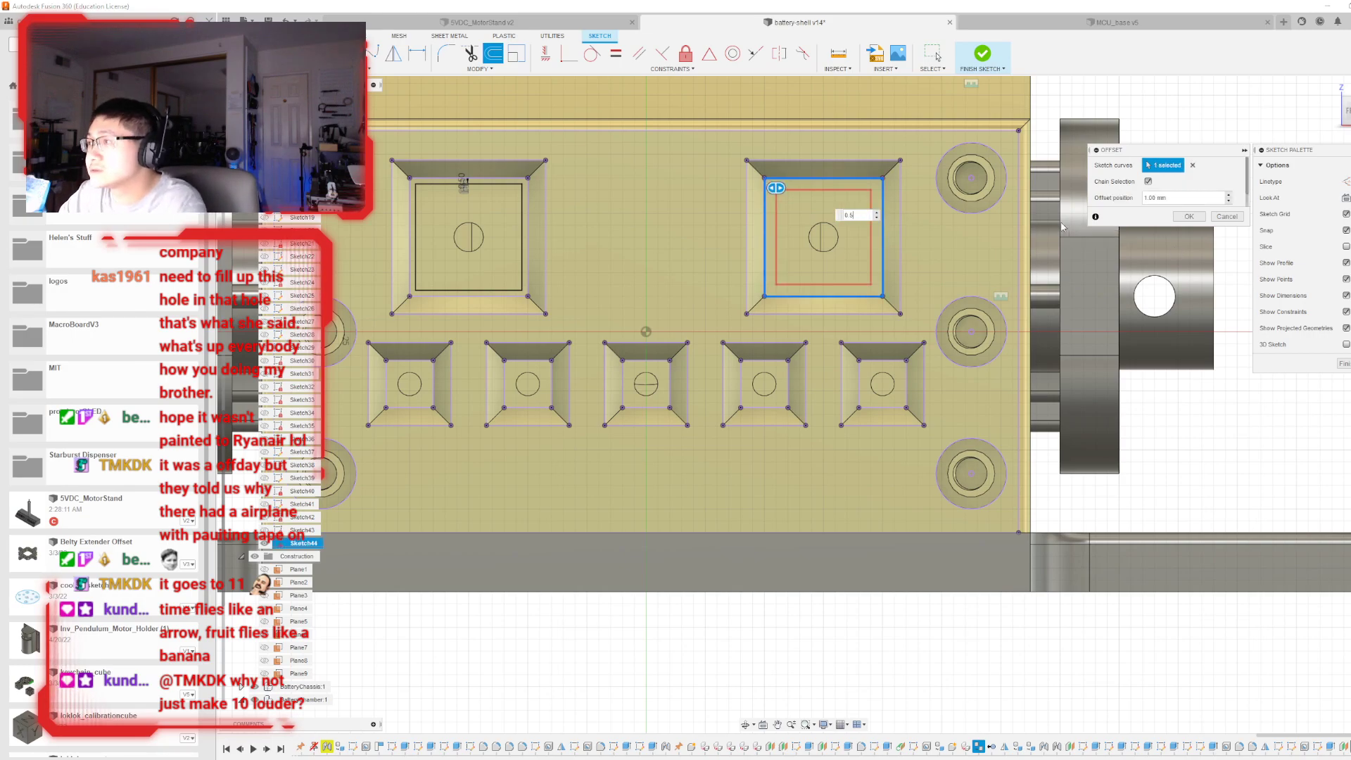
pyautogui.press('Return')
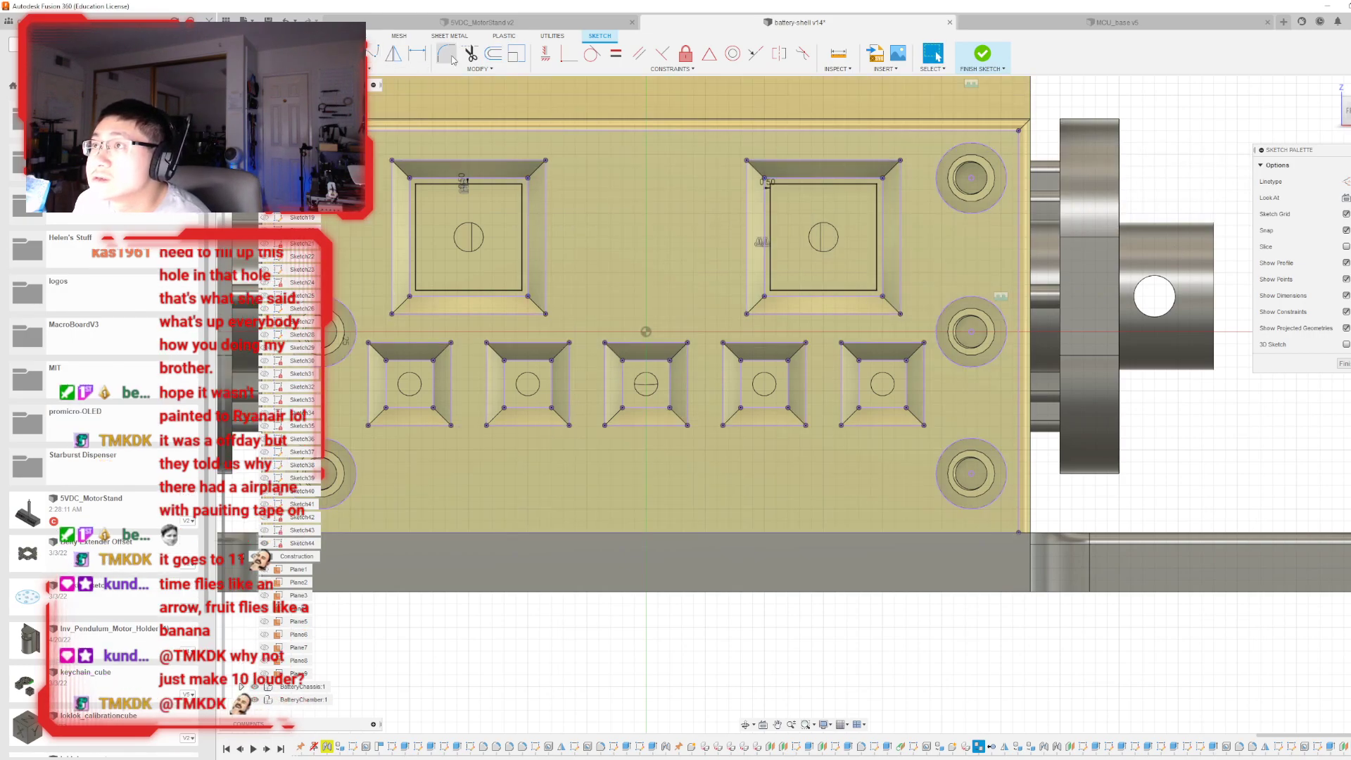
# - Offset the projected inner edges of the first two small square openings in the lower row inward by 0.5 mm
pyautogui.click(493, 56)
pyautogui.click(432, 392)
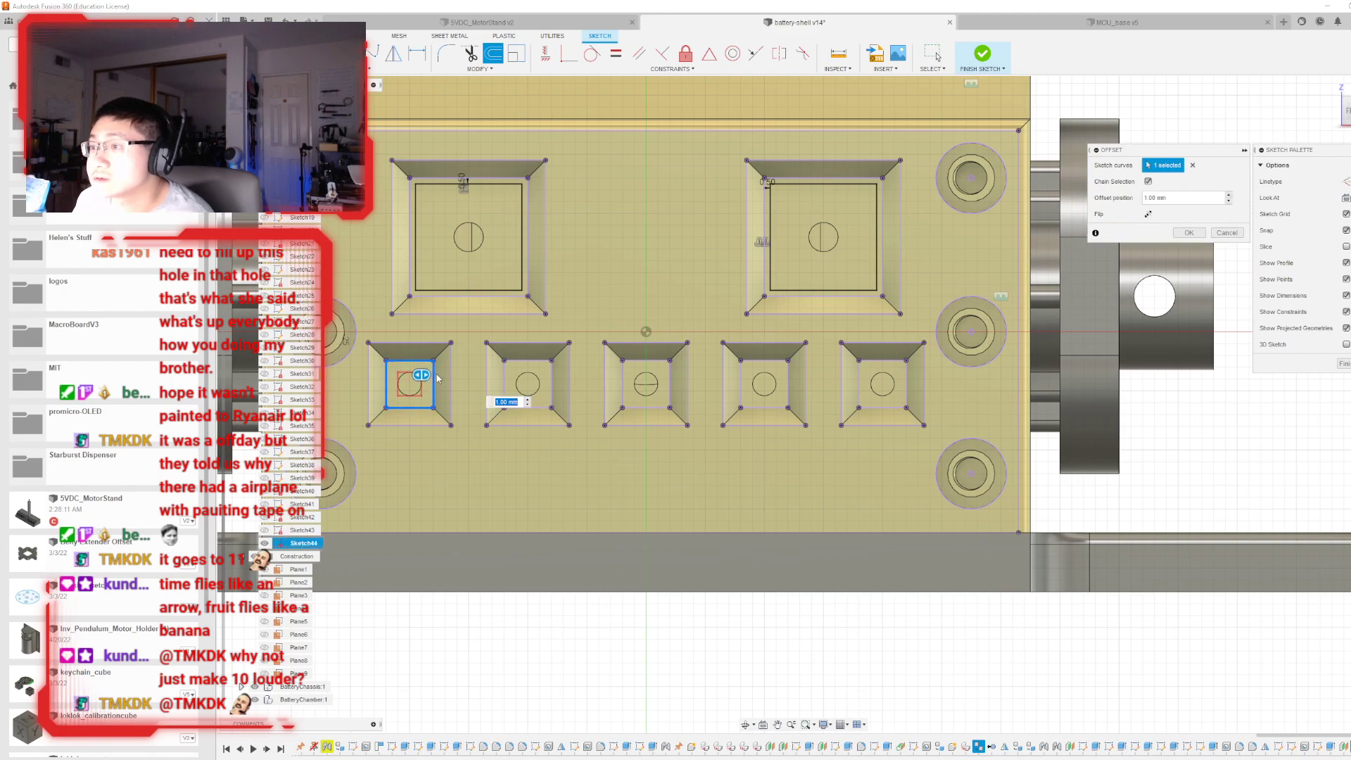
pyautogui.press('Return')
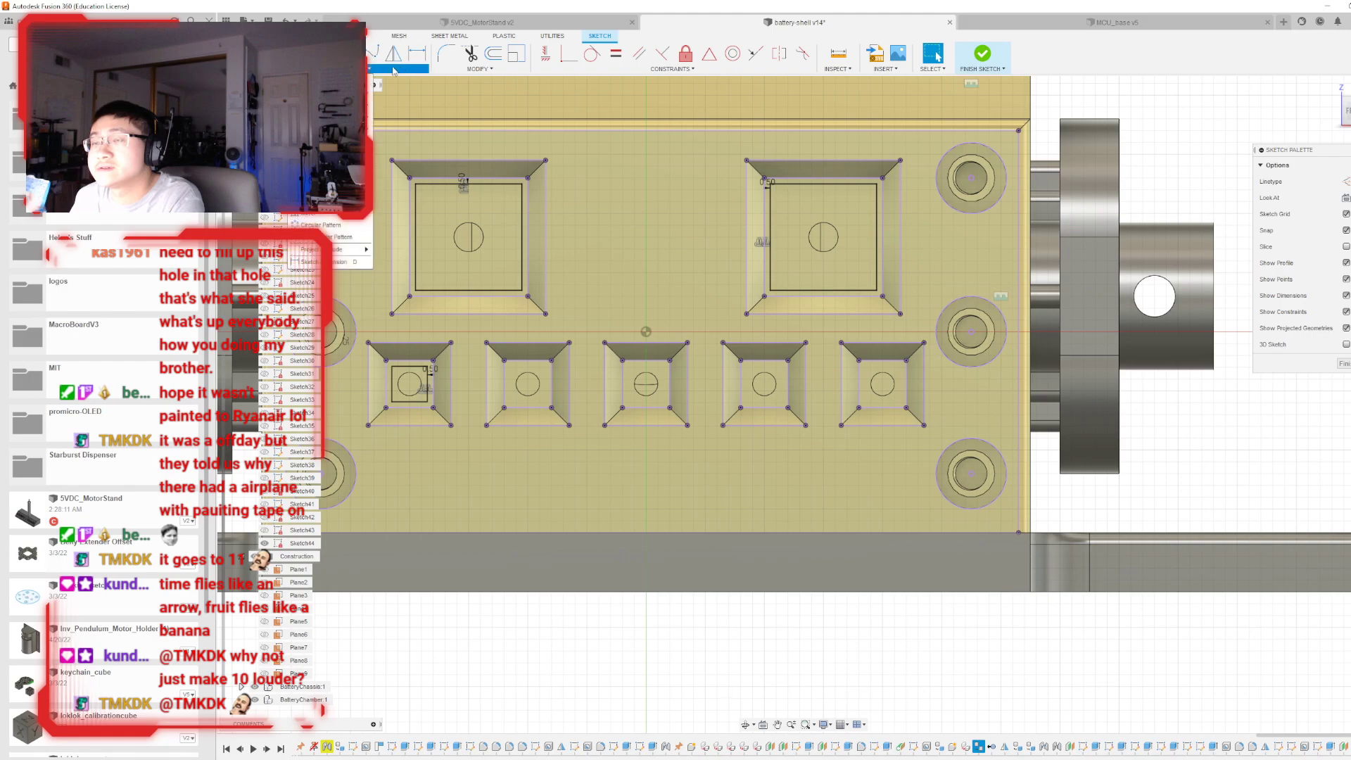
pyautogui.click(475, 68)
pyautogui.click(493, 53)
pyautogui.click(521, 362)
pyautogui.write('0.5')
pyautogui.press('Return')
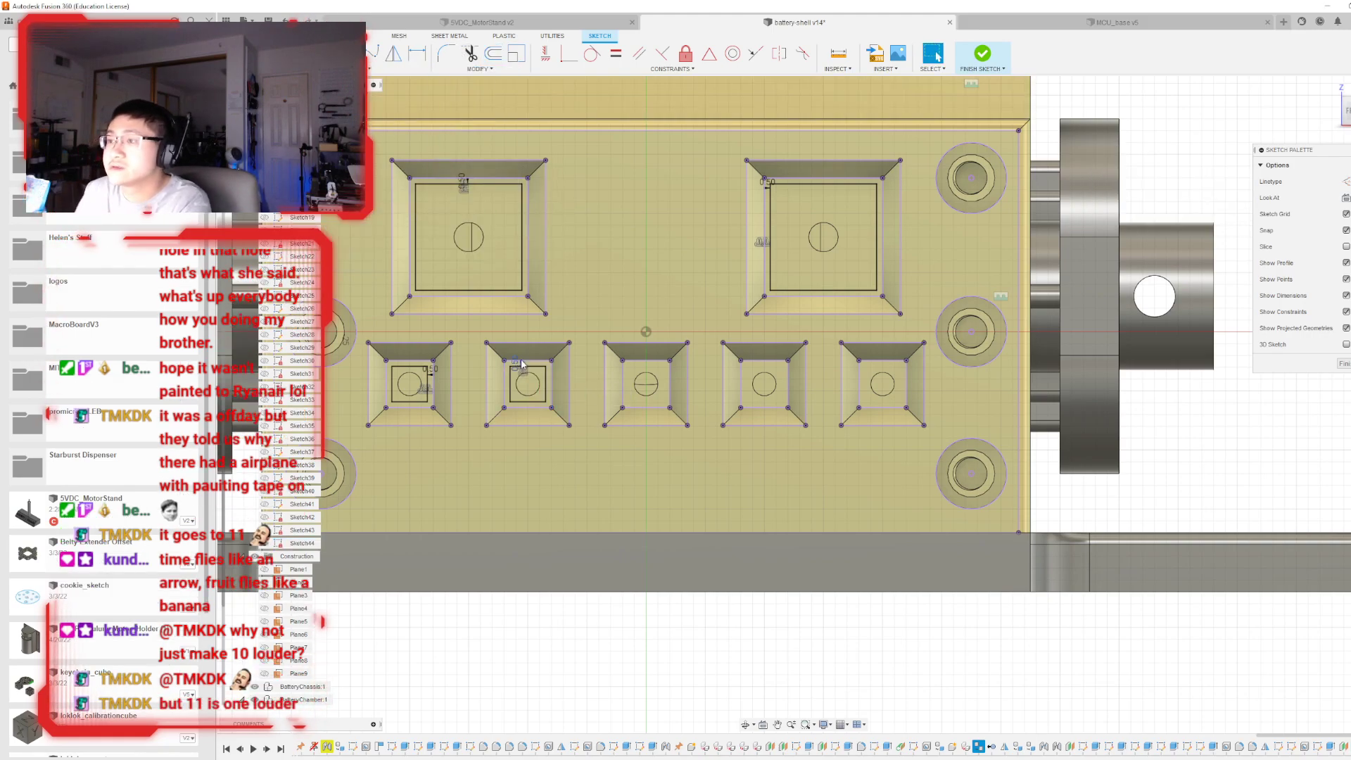
# - Offset the projected inner edges of the remaining three small square openings in the lower row inward by 0.5 mm
pyautogui.click(477, 69)
pyautogui.click(493, 52)
pyautogui.click(646, 358)
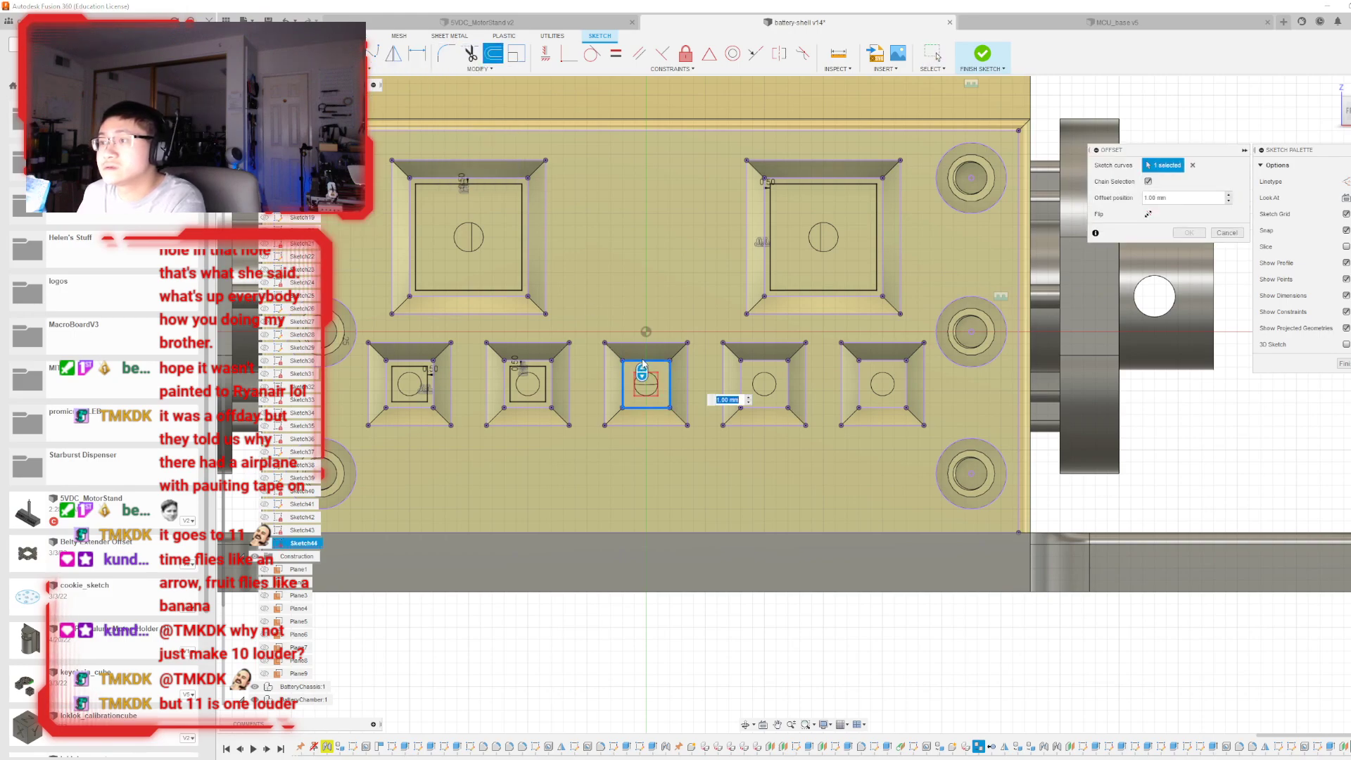
pyautogui.write('0.5')
pyautogui.press('Return')
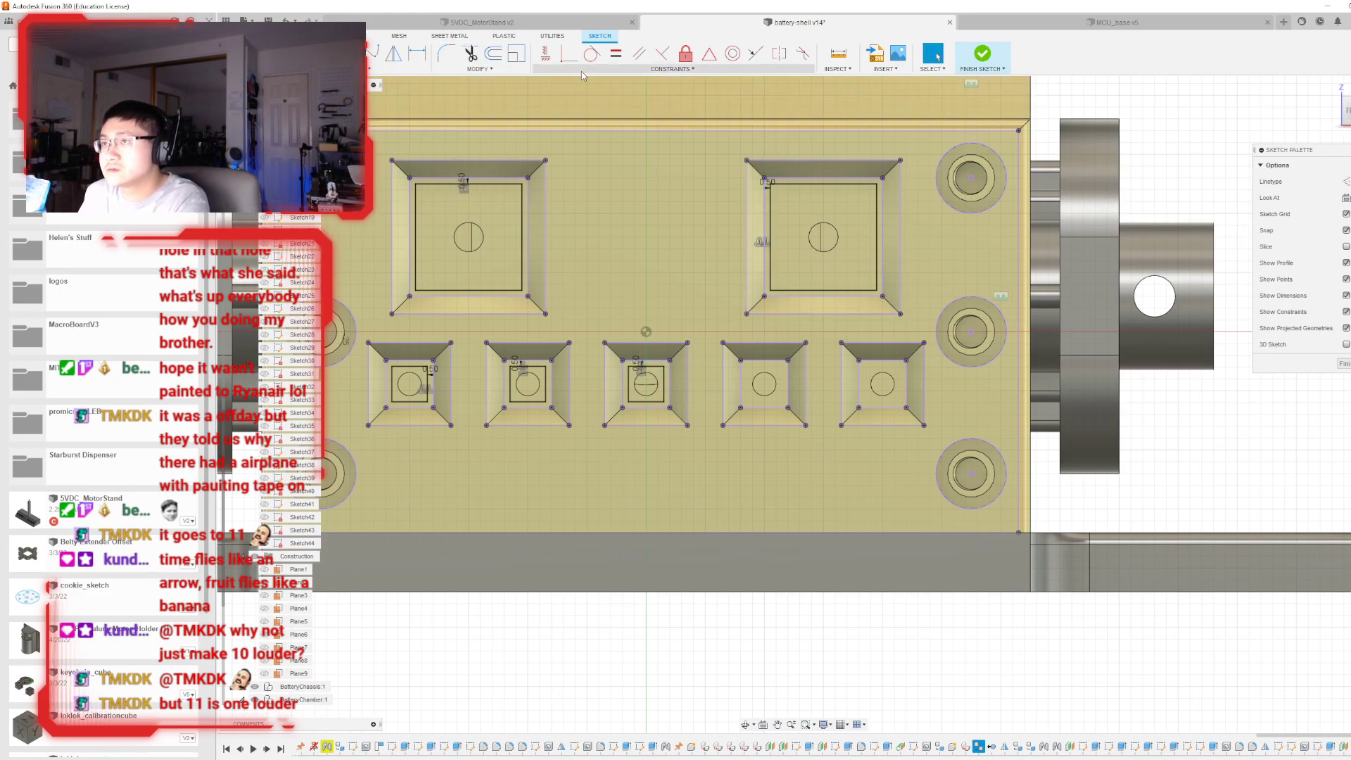
pyautogui.click(493, 53)
pyautogui.click(770, 362)
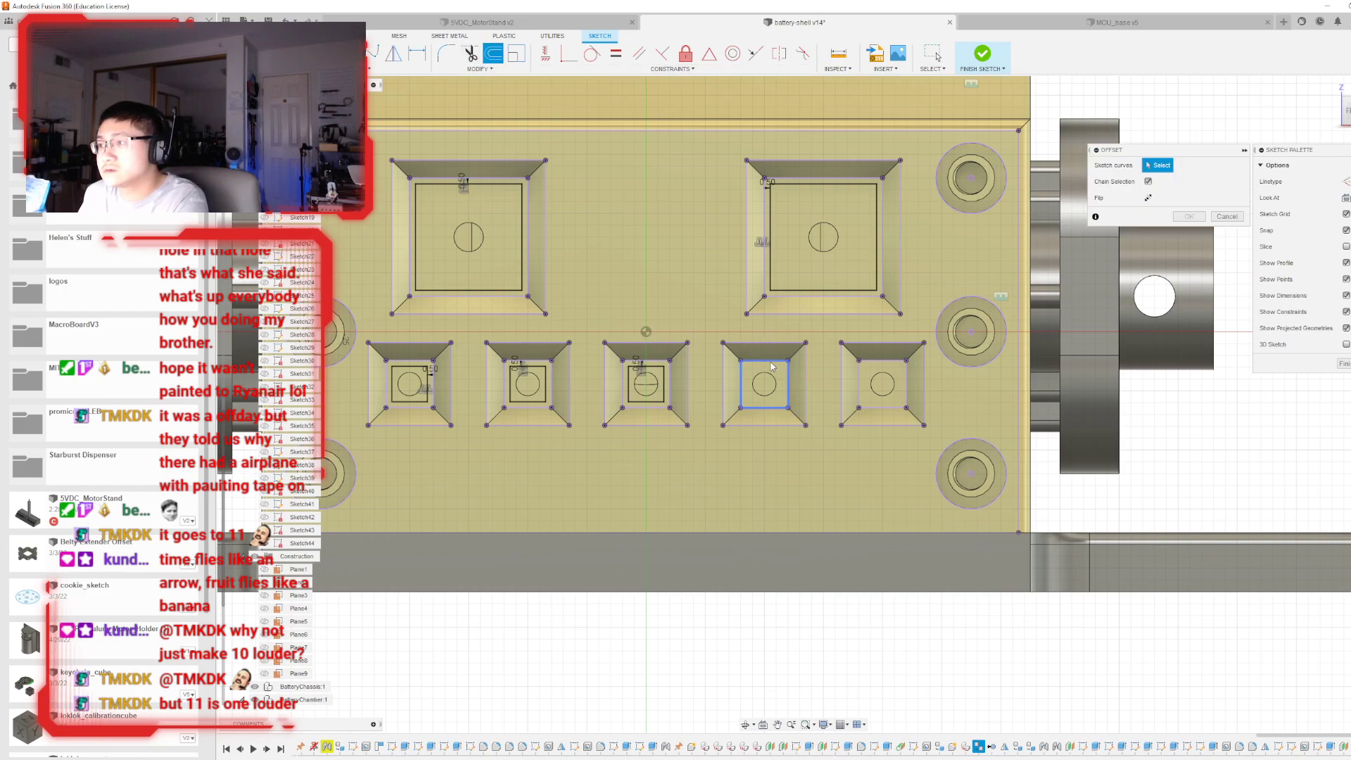
pyautogui.write('0.5')
pyautogui.press('Return')
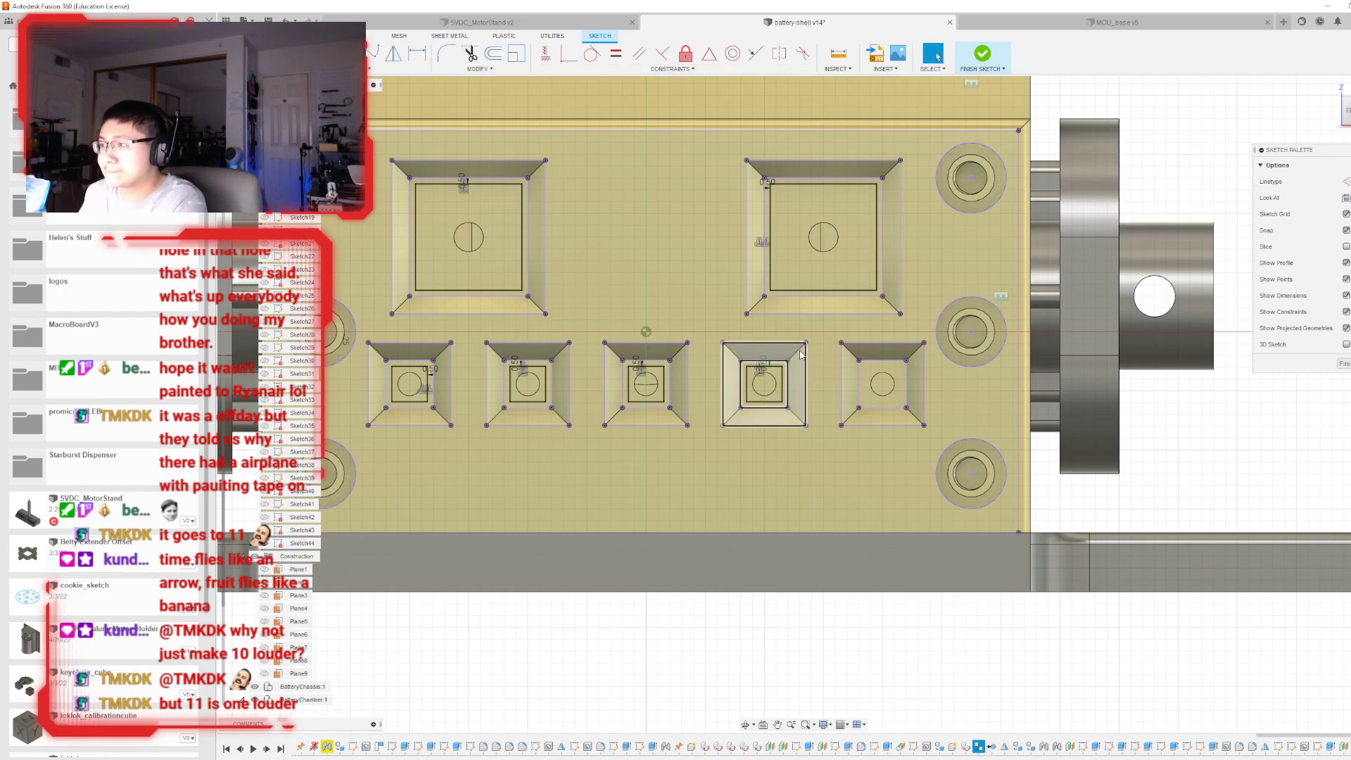
pyautogui.click(503, 49)
pyautogui.click(886, 362)
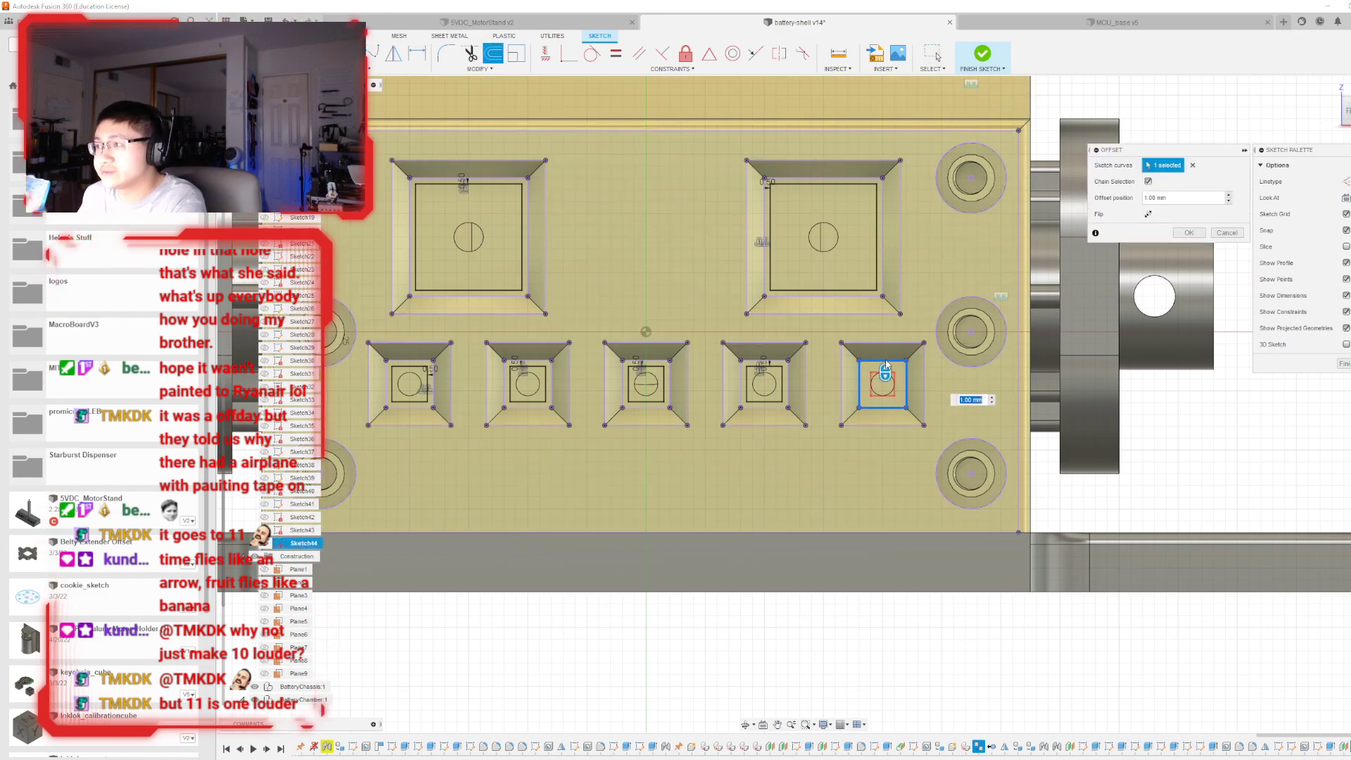
pyautogui.press('Return')
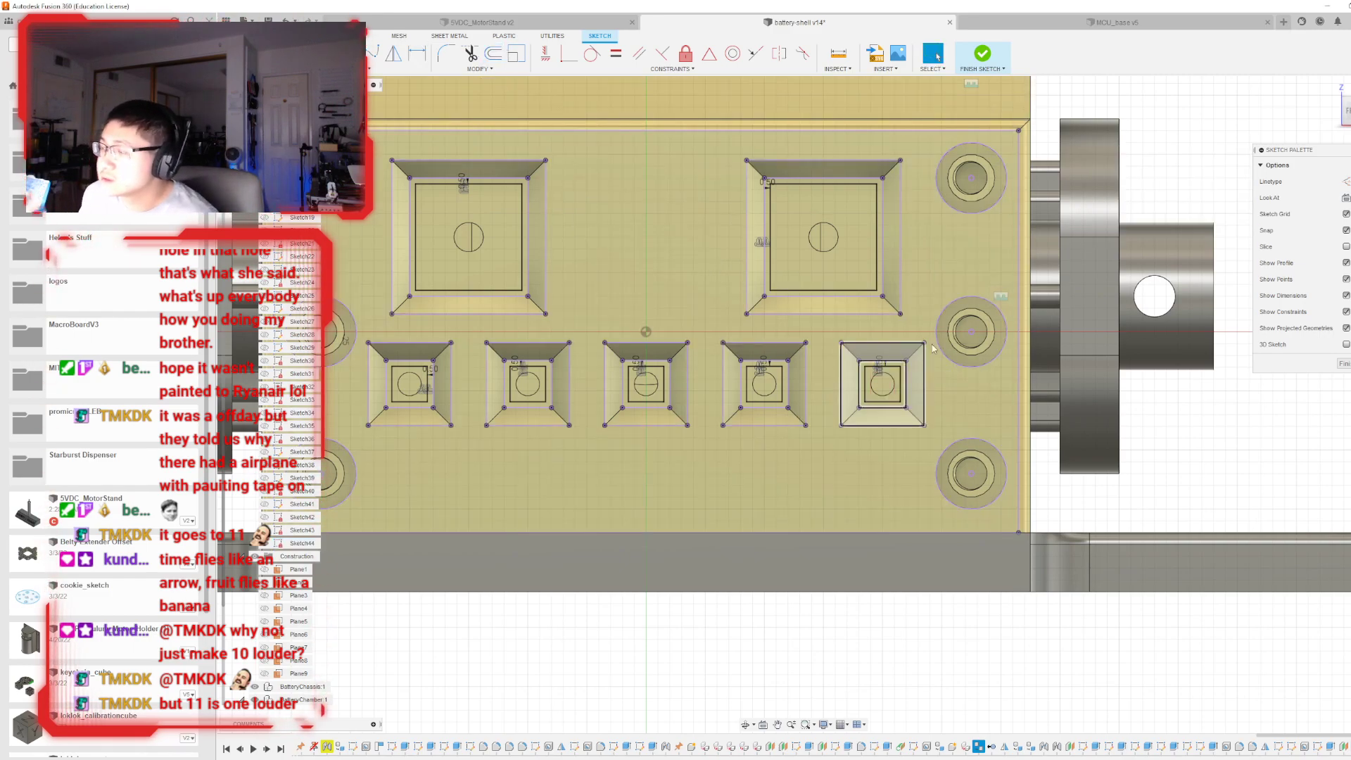
# - Finish the end-face sketch and save the design as a new version
pyautogui.moveTo(1348, 113); pyautogui.dragTo(1312, 126)
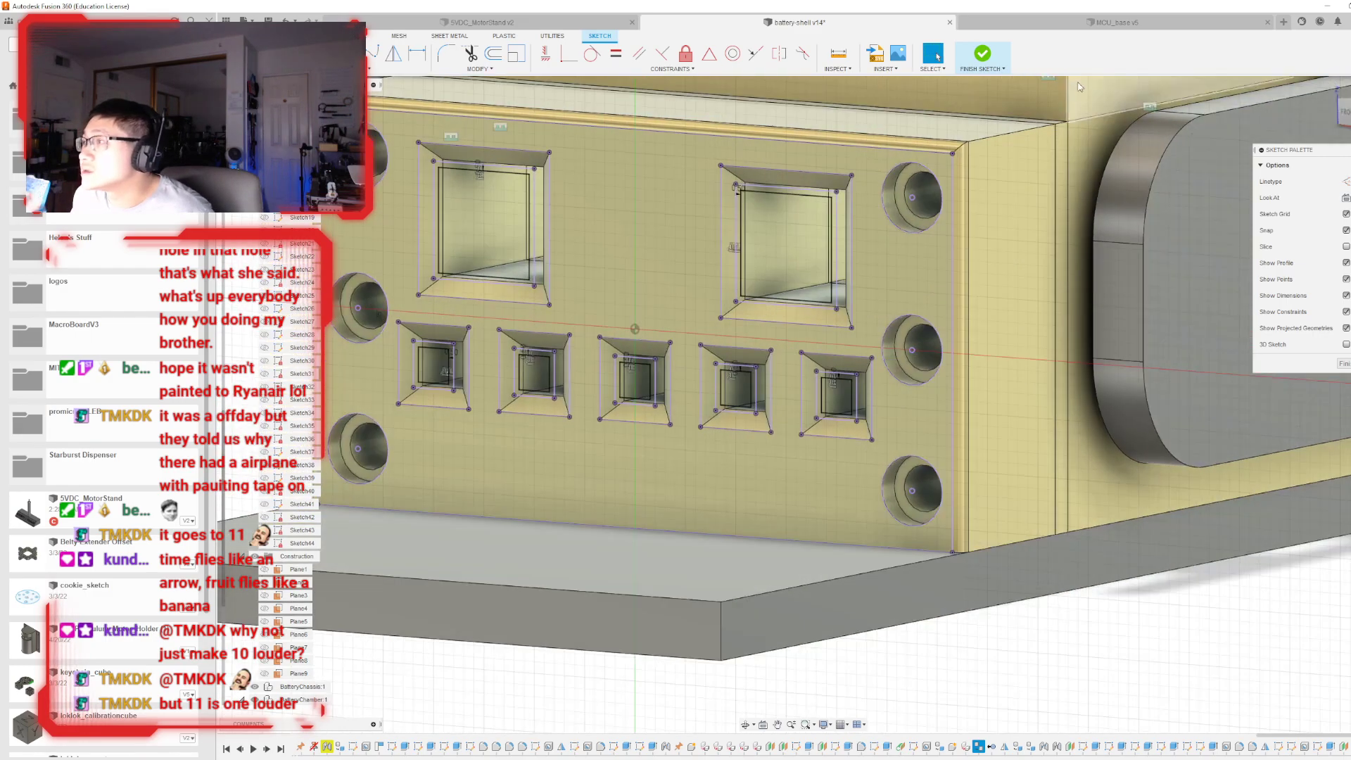
pyautogui.click(981, 56)
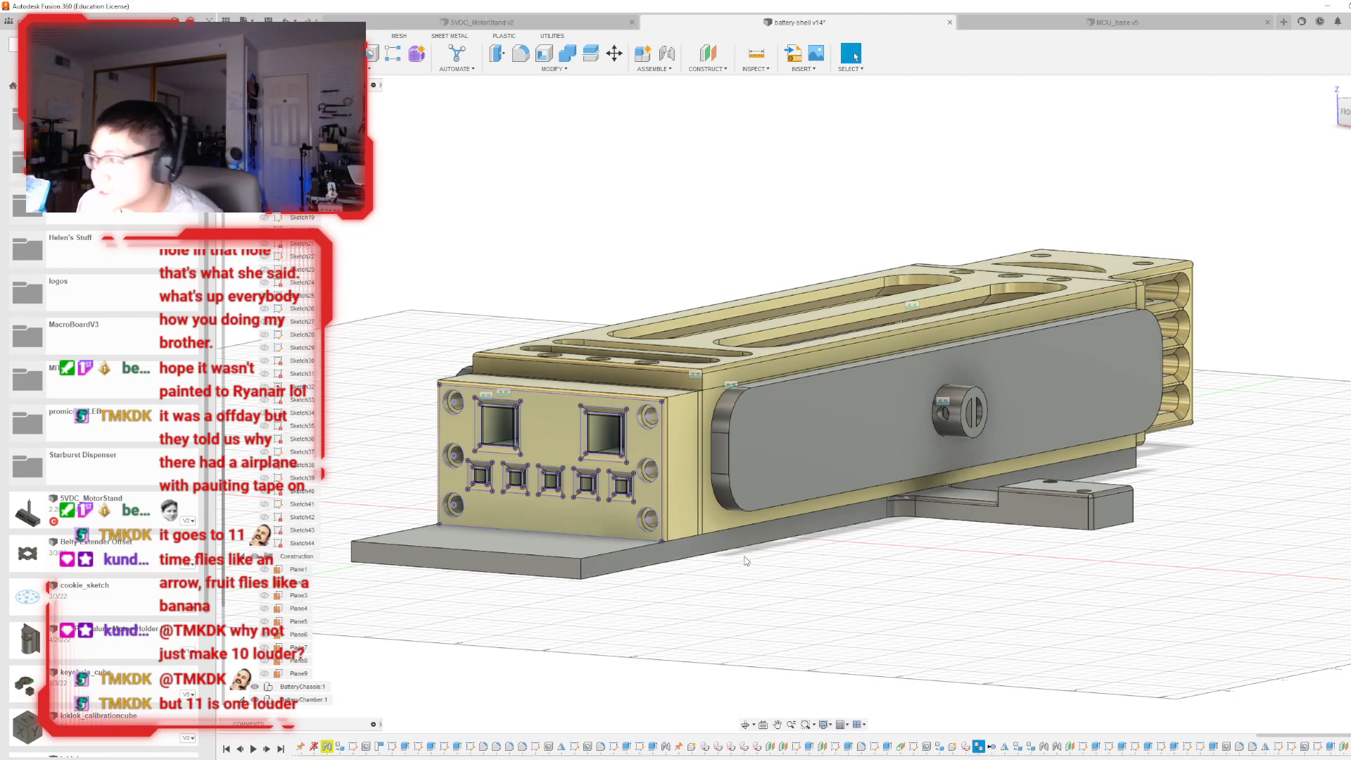
pyautogui.keyDown('shift'); pyautogui.moveTo(1041, 535); pyautogui.dragTo(933, 575, button='middle'); pyautogui.keyUp('shift')
pyautogui.scroll(-5, 932, 575)
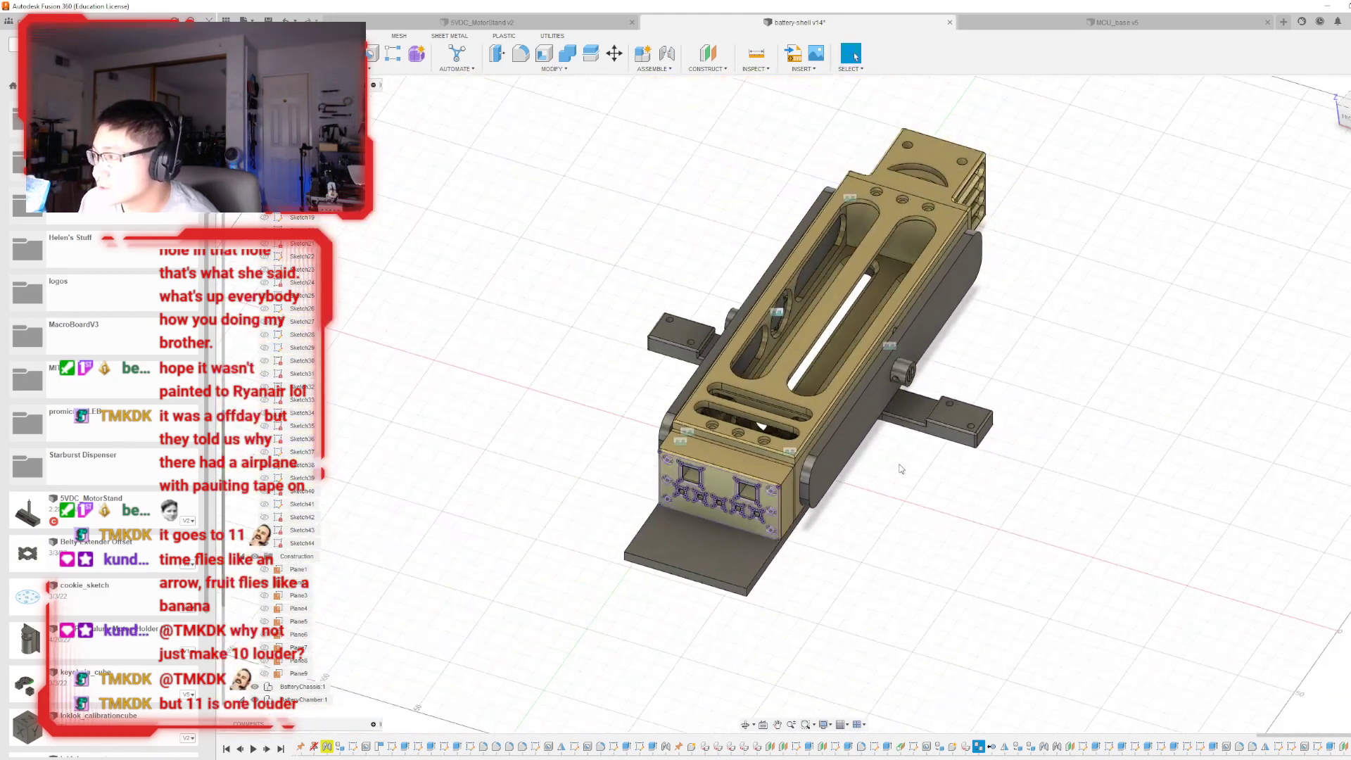
pyautogui.scroll(3, 985, 407)
pyautogui.scroll(-2, 878, 432)
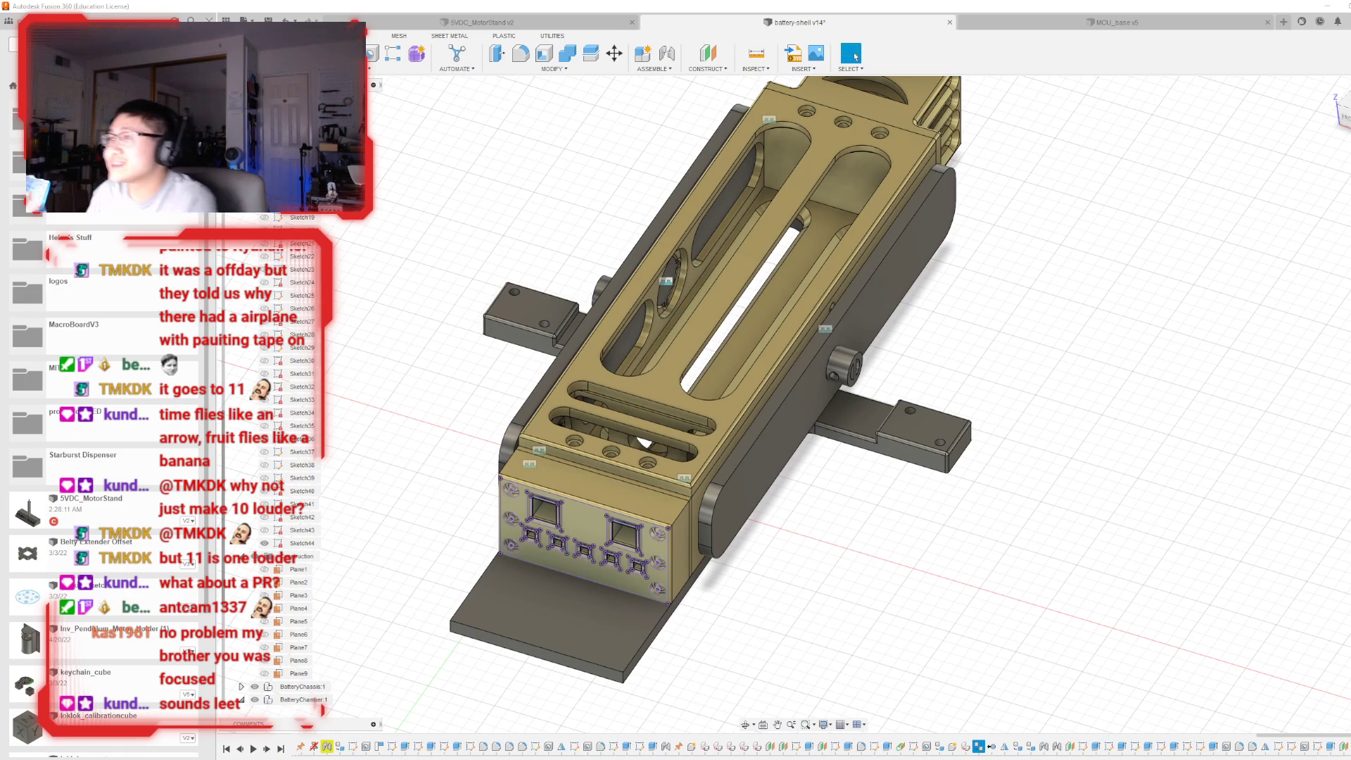
pyautogui.hotkey('ctrl', 's')
pyautogui.press('Return')
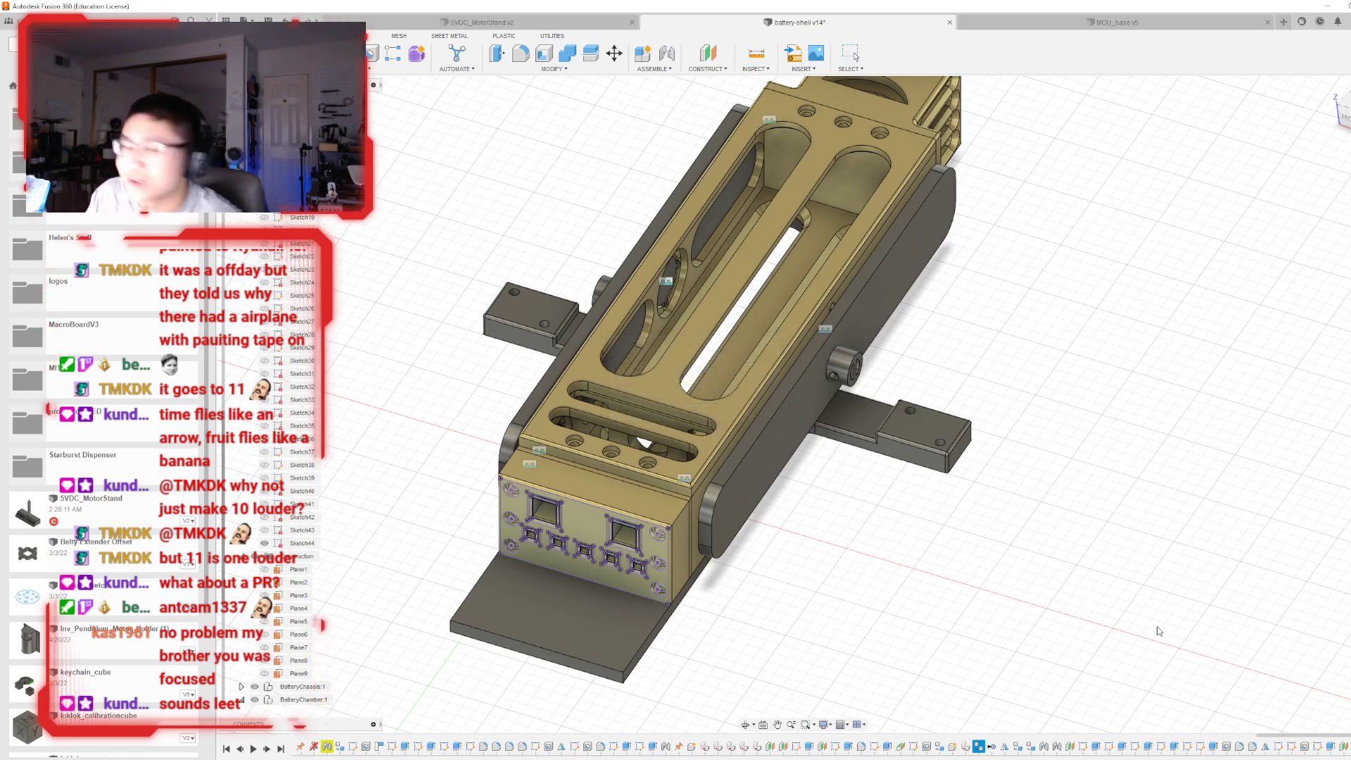